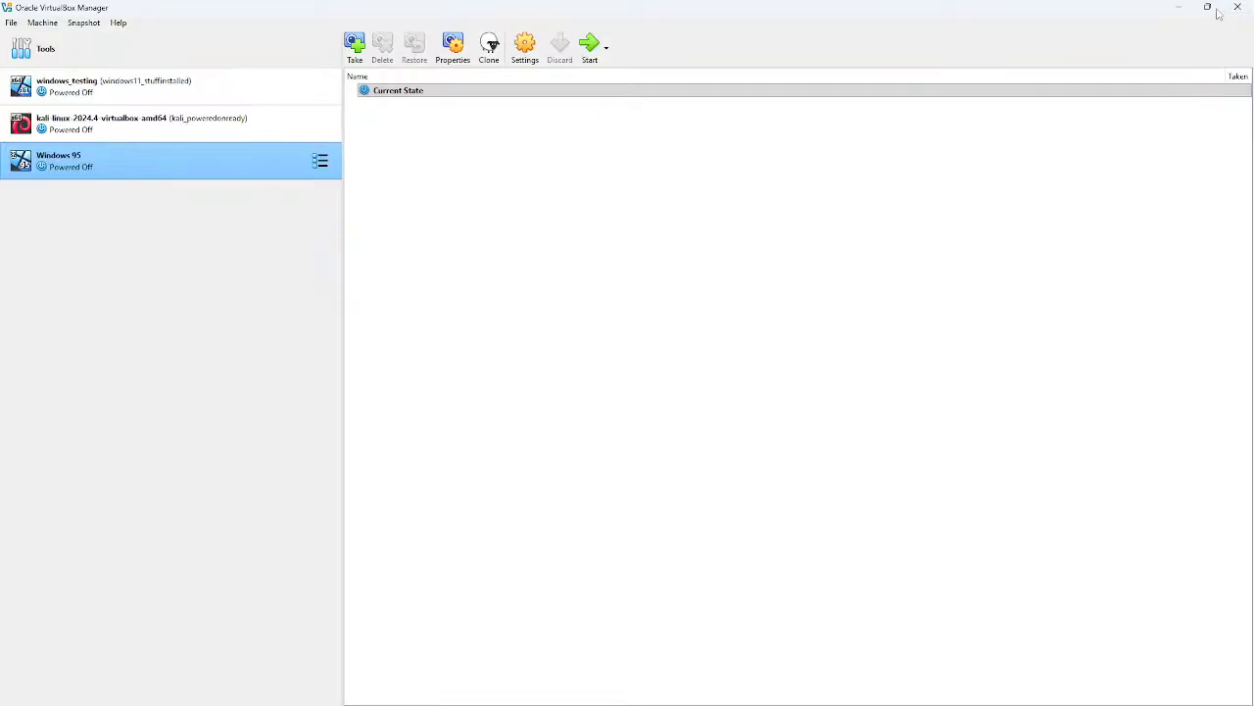
Step: Close the Oracle VirtualBox Manager and open File Explorer
{"action": "left_click", "coordinate": [1236, 10]}
{"action": "left_click", "coordinate": [1233, 7]}
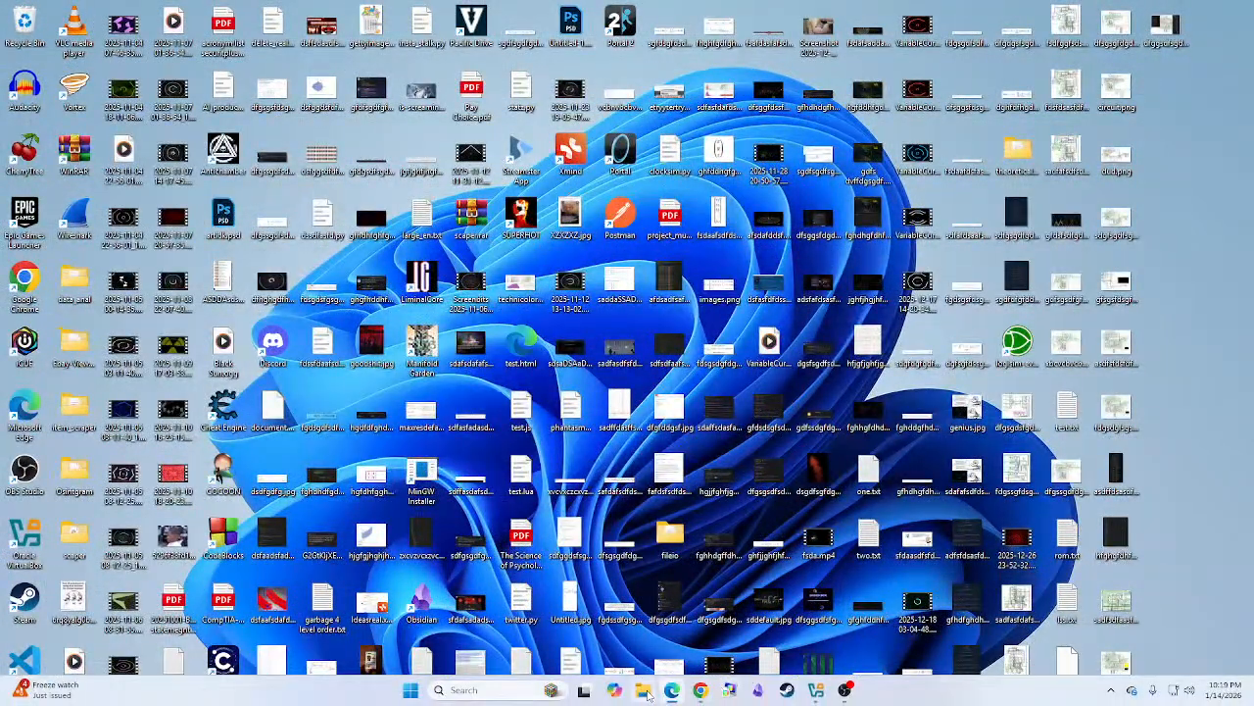
{"action": "left_click", "coordinate": [642, 690]}
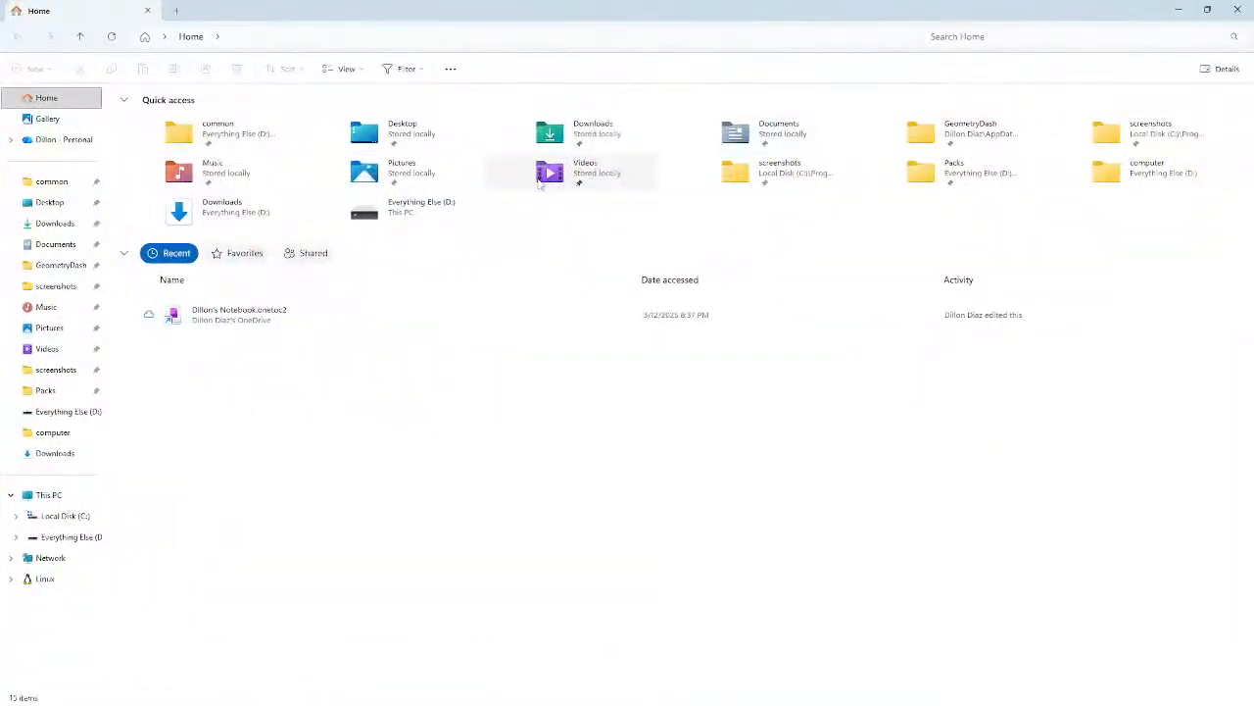
Step: Launch Logisim-evolution and open the recent project computer_all_instructions.circ so the whole circuit is in view
{"action": "left_click", "coordinate": [480, 688]}
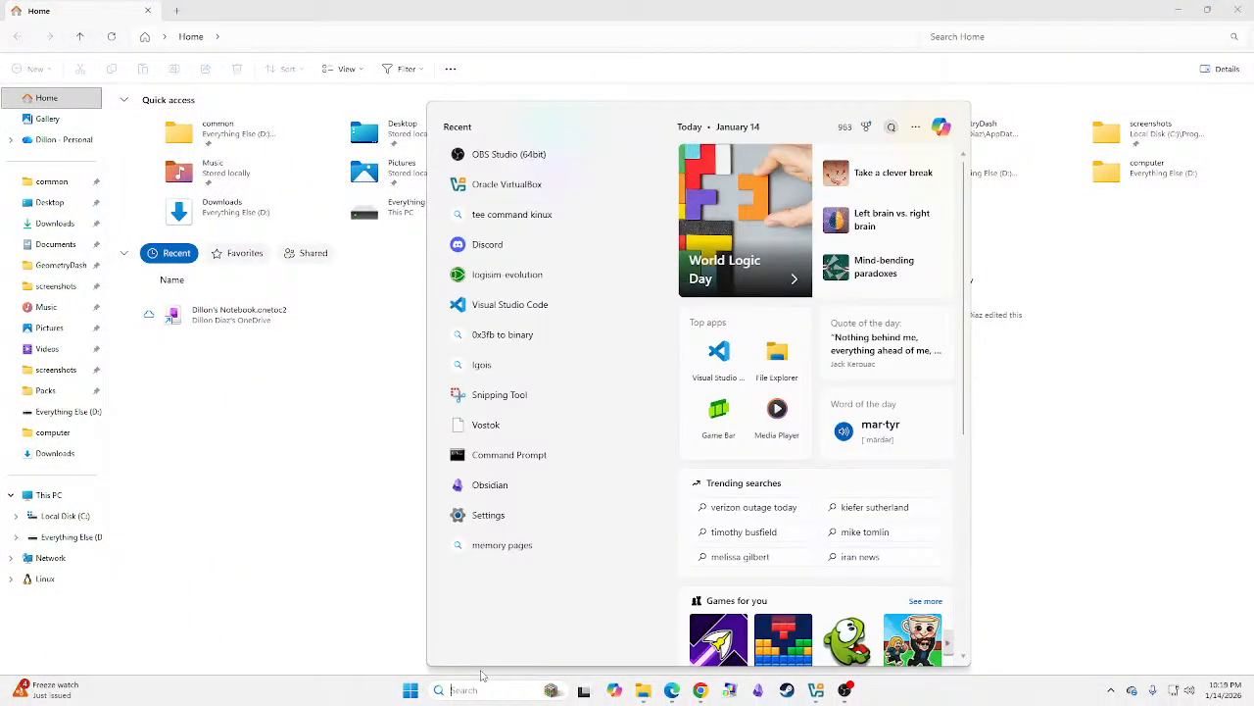
{"action": "left_click", "coordinate": [508, 273]}
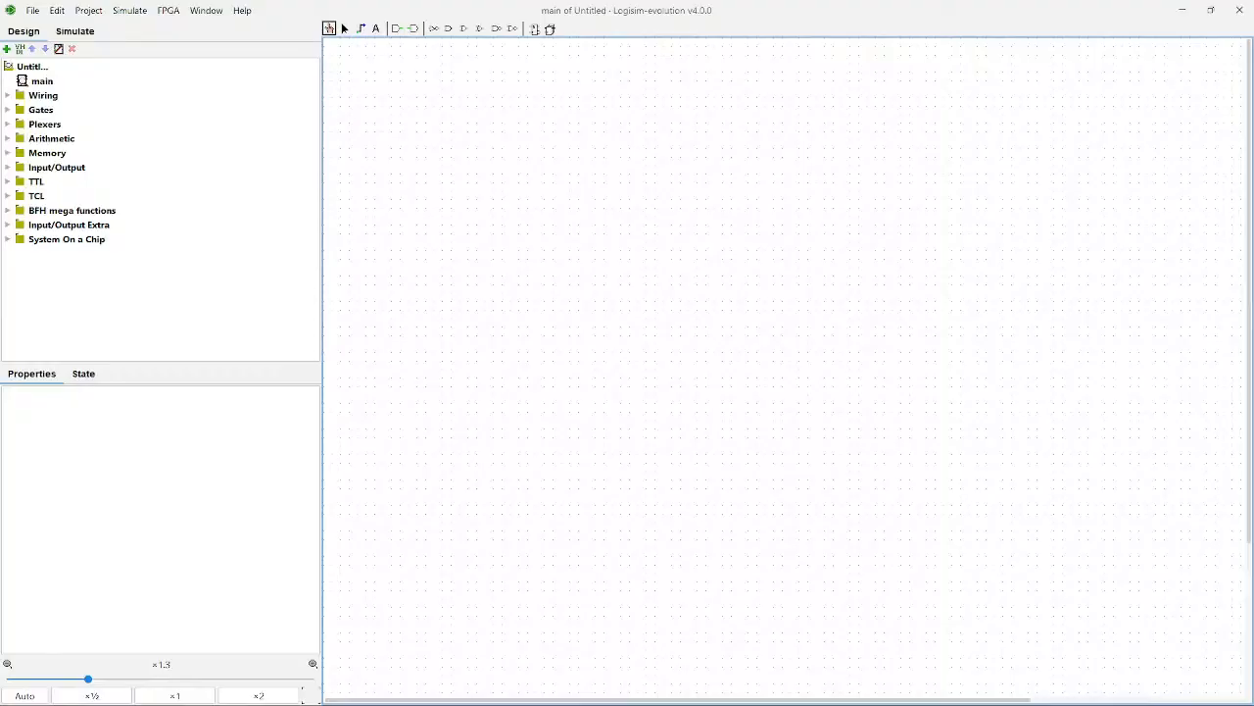
{"action": "left_click", "coordinate": [30, 12]}
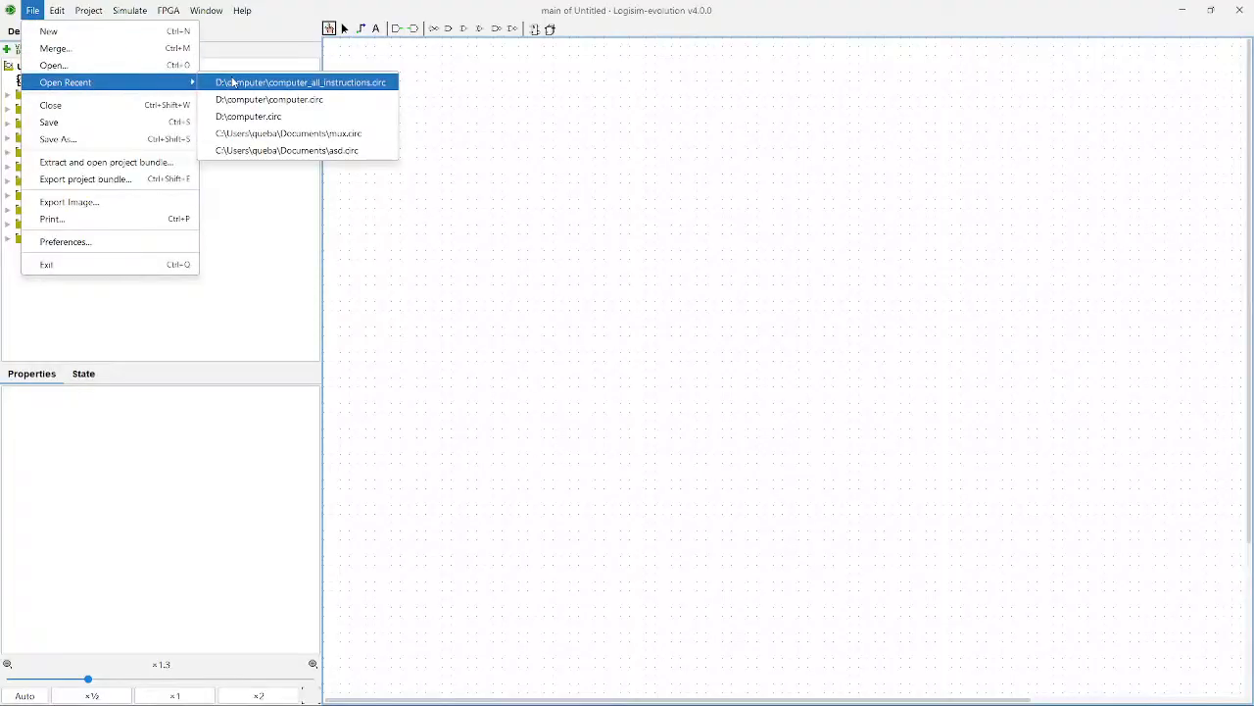
{"action": "left_click", "coordinate": [232, 83]}
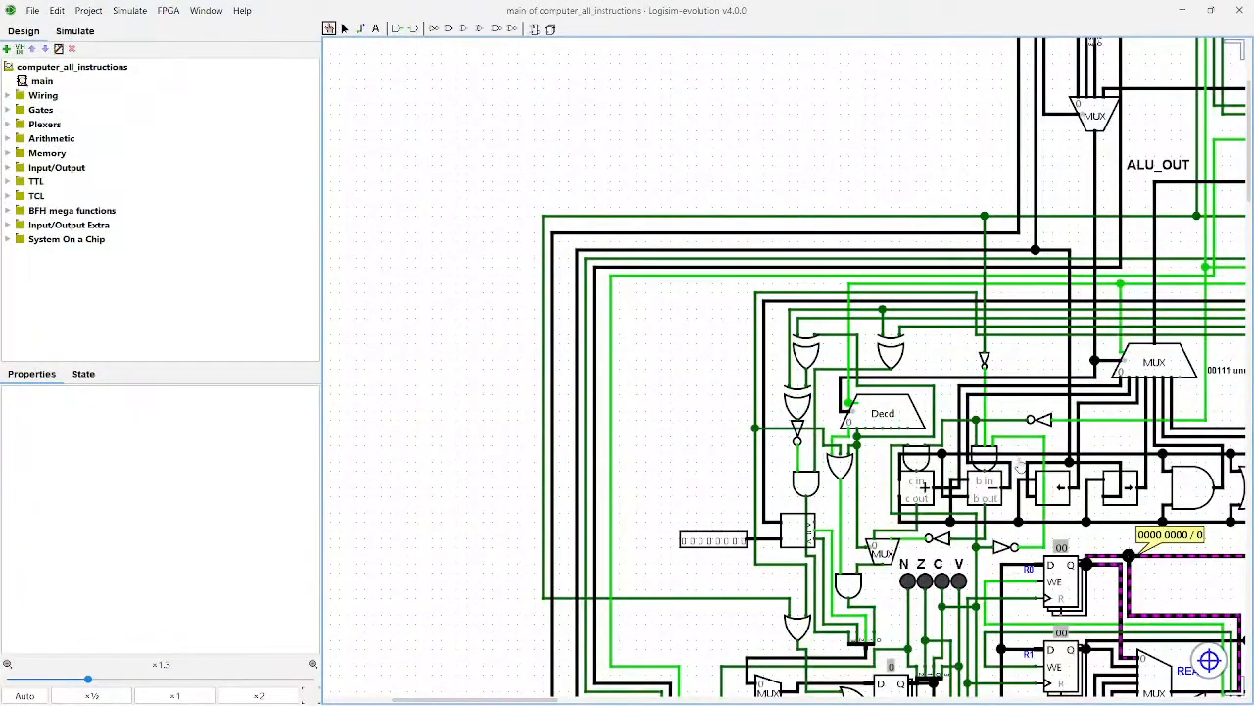
{"action": "scroll", "coordinate": [1178, 612], "scroll_direction": "down", "scroll_amount": 8}
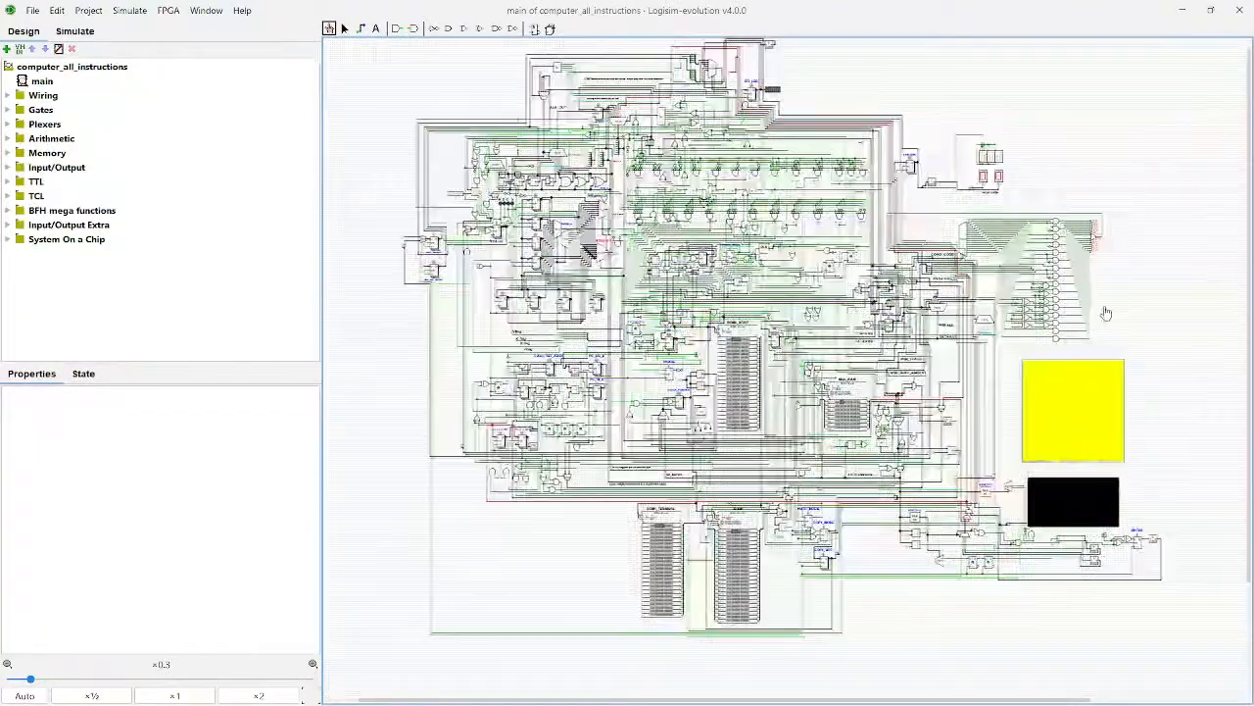
Step: Launch Visual Studio Code and bring up rom1_terminal.asm in front of the circuit
{"action": "mouse_move", "coordinate": [557, 693]}
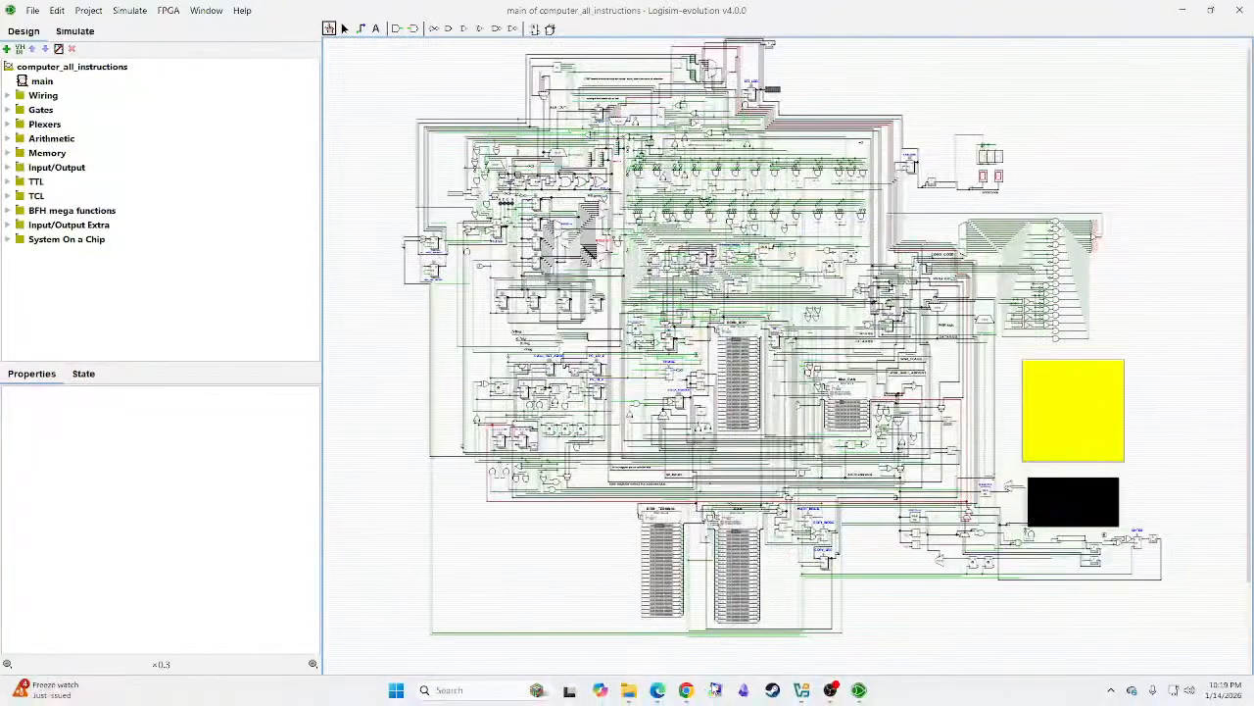
{"action": "left_click", "coordinate": [495, 697]}
{"action": "type", "text": "visu"}
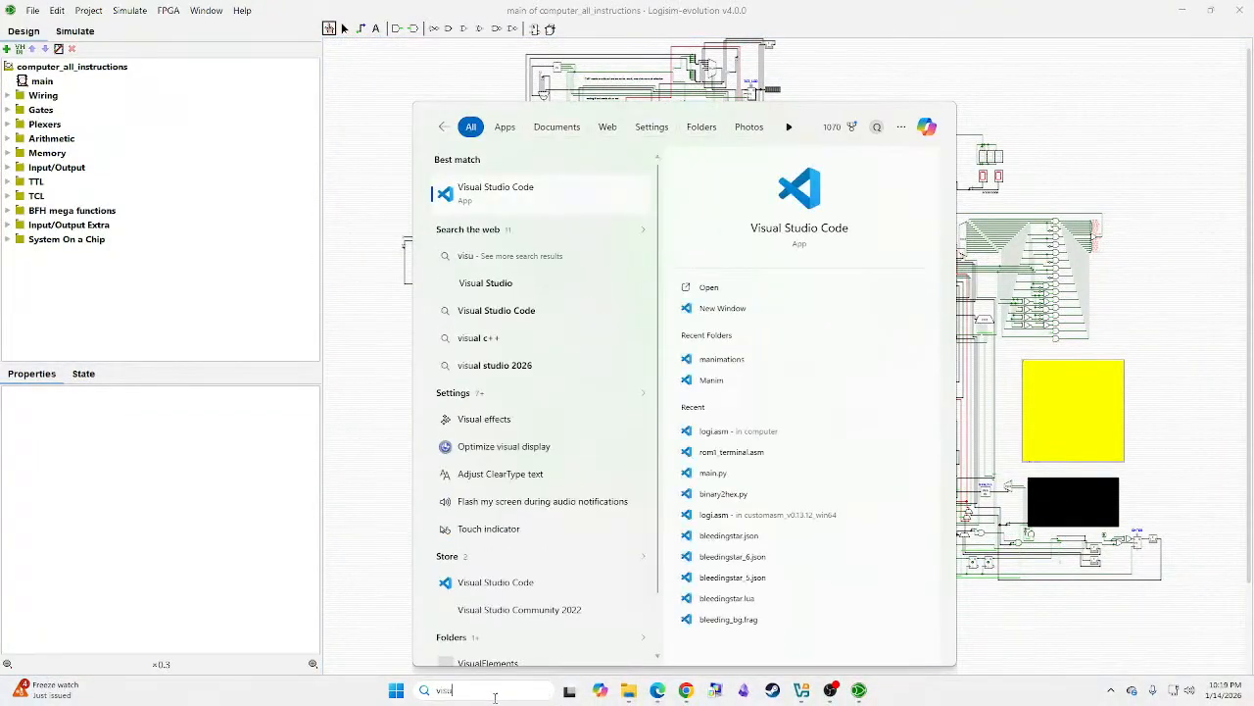
{"action": "key", "text": "Return"}
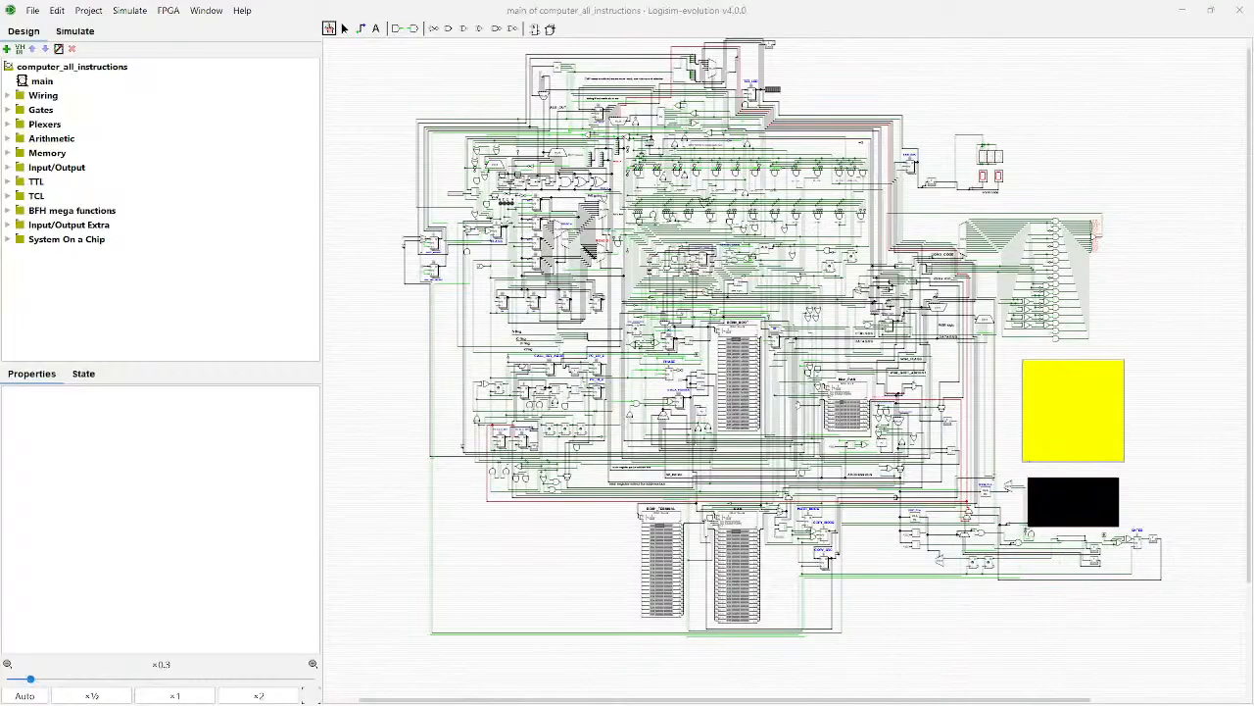
{"action": "left_click_drag", "start_coordinate": [862, 196], "coordinate": [684, 65]}
{"action": "scroll", "coordinate": [750, 304], "scroll_direction": "down", "scroll_amount": 5}
{"action": "left_click", "coordinate": [619, 81]}
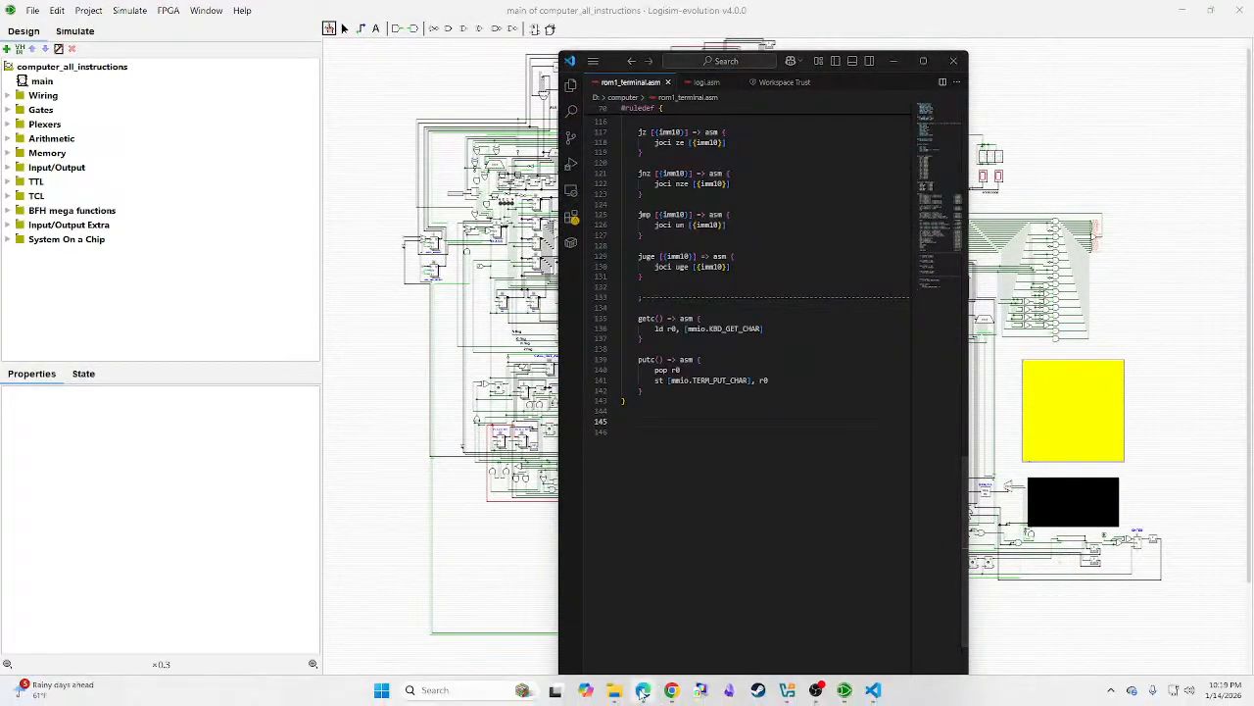
Step: Switch to File Explorer and open a PowerShell terminal in the D:\computer folder
{"action": "left_click", "coordinate": [618, 691]}
{"action": "double_click", "coordinate": [593, 8]}
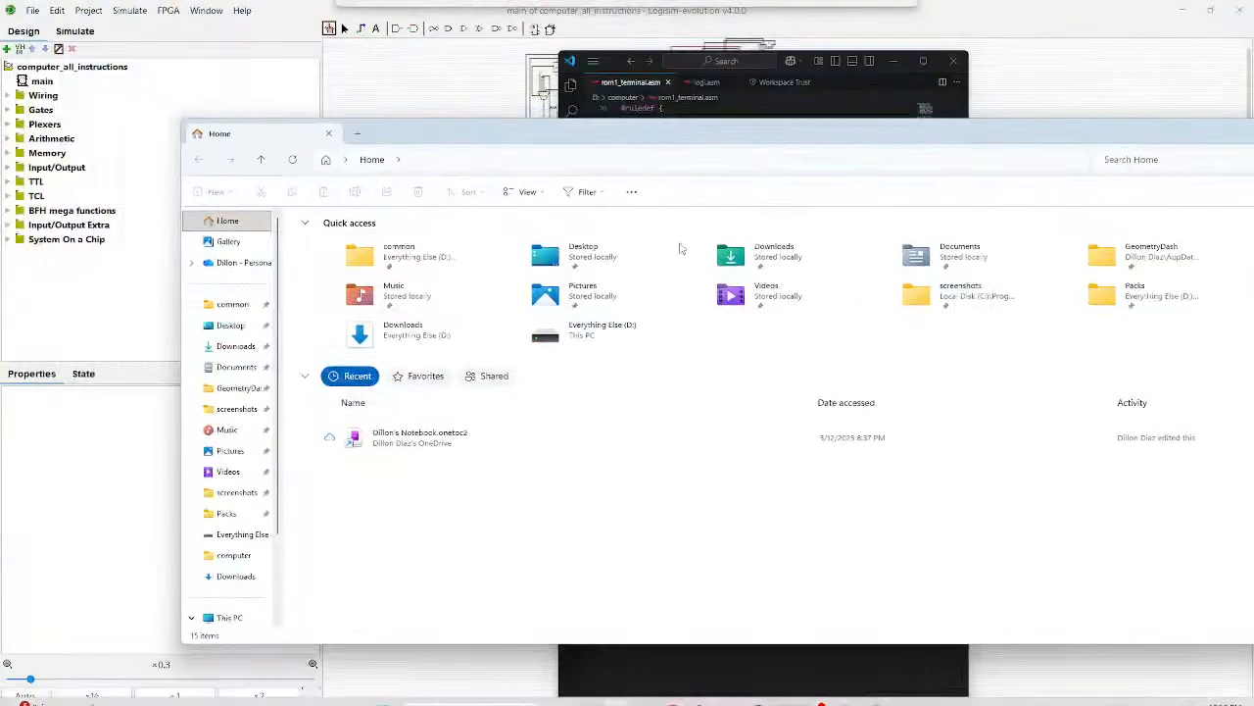
{"action": "left_click", "coordinate": [234, 555]}
{"action": "right_click", "coordinate": [544, 475]}
{"action": "left_click", "coordinate": [605, 621]}
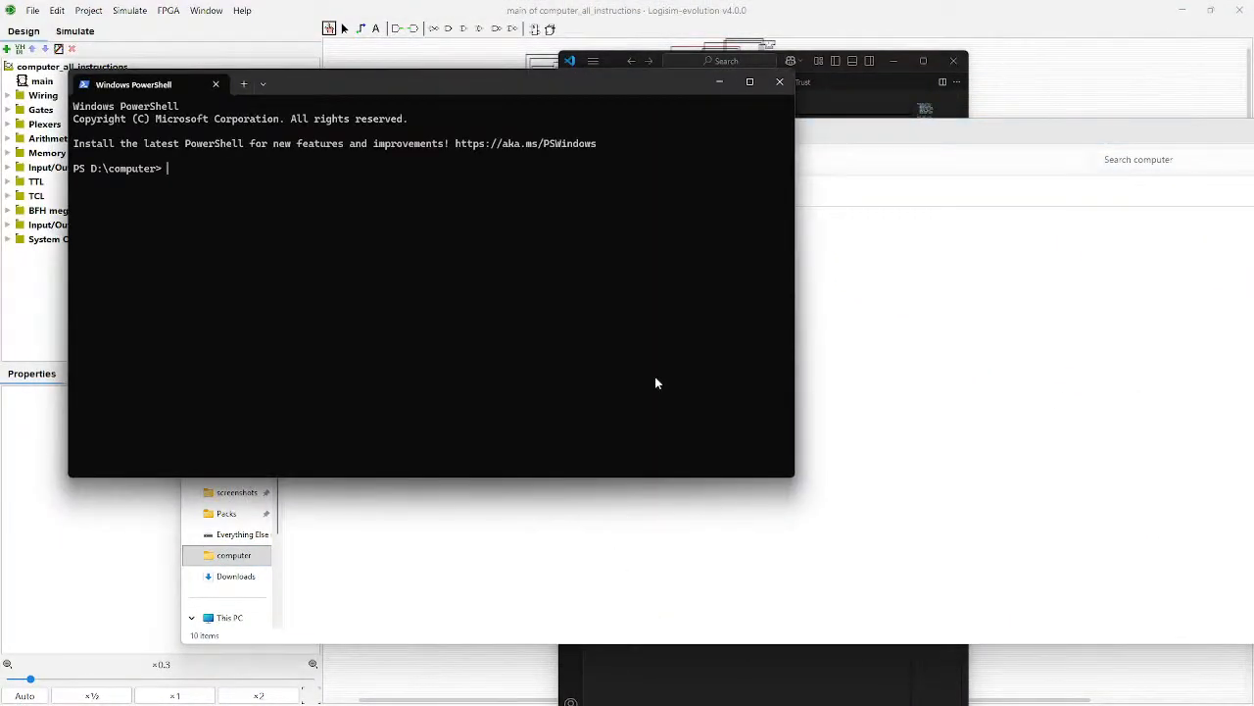
Step: Assemble rom1_terminal.asm with customasm, printing a list with base:16, group:6 and a space between entries
{"action": "key", "text": "Up"}
{"action": "key", "text": "Up"}
{"action": "key", "text": "Up"}
{"action": "key", "text": "Up"}
{"action": "key", "text": "Down"}
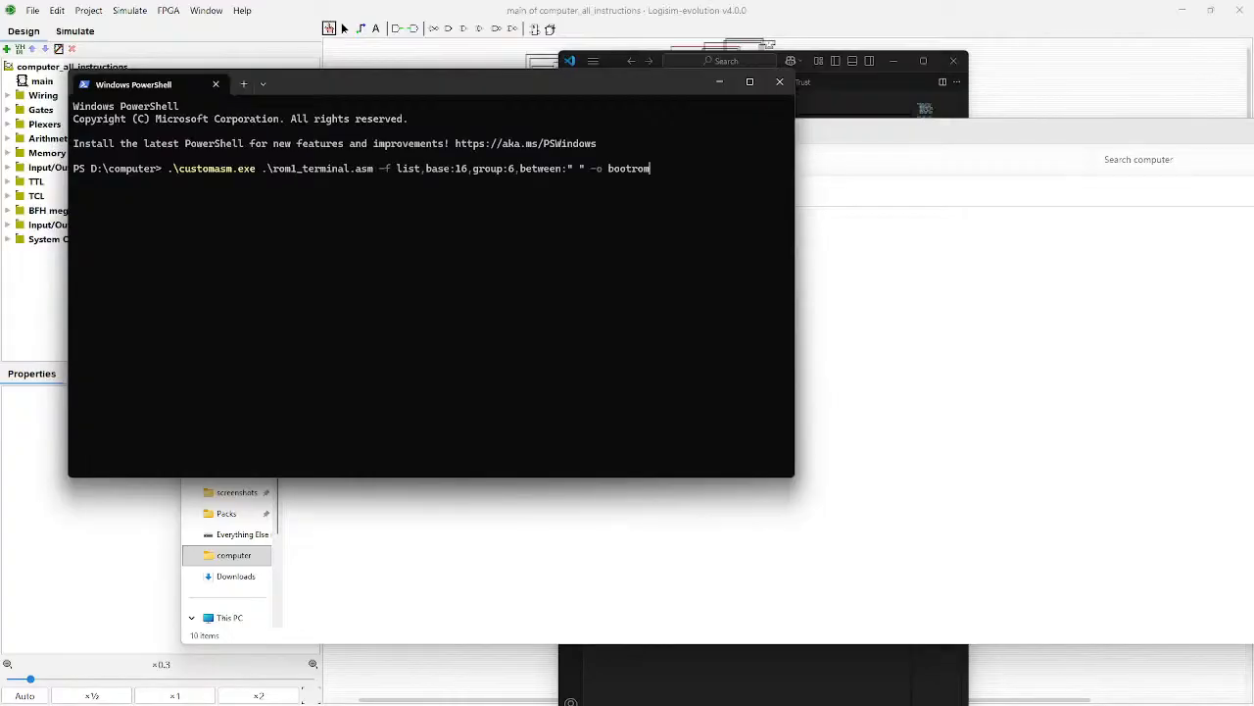
{"action": "key", "text": "Return"}
Step: Enter the customasm command that writes the rom1_terminal.asm list to a terminal output file, and return to Logisim-evolution
{"action": "key", "text": "Up"}
{"action": "key", "text": "Up"}
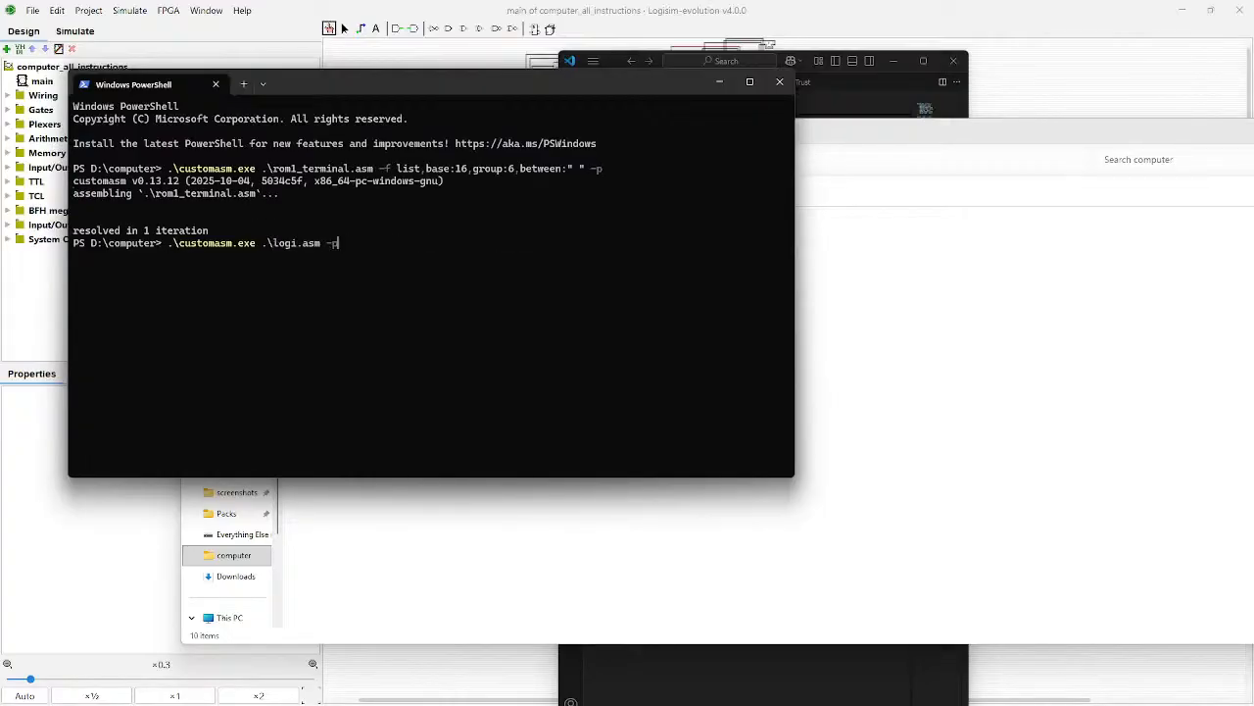
{"action": "key", "text": "Down"}
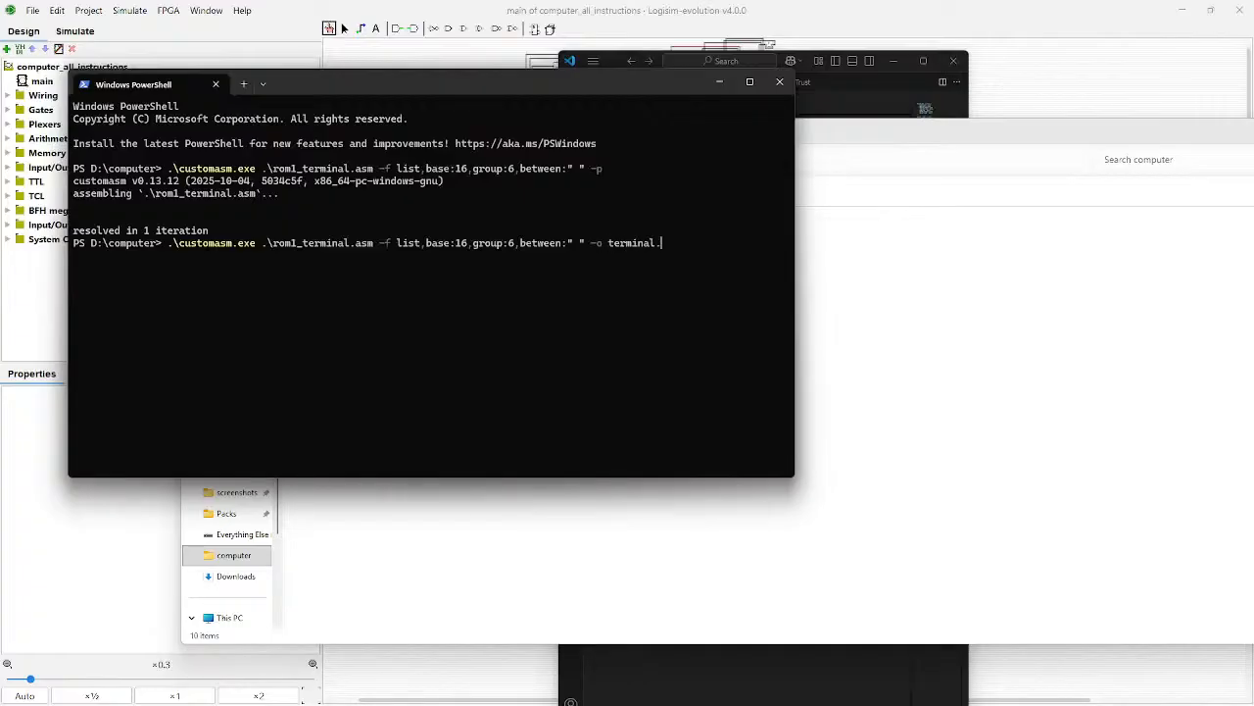
{"action": "left_click", "coordinate": [678, 674]}
{"action": "left_click", "coordinate": [476, 670]}
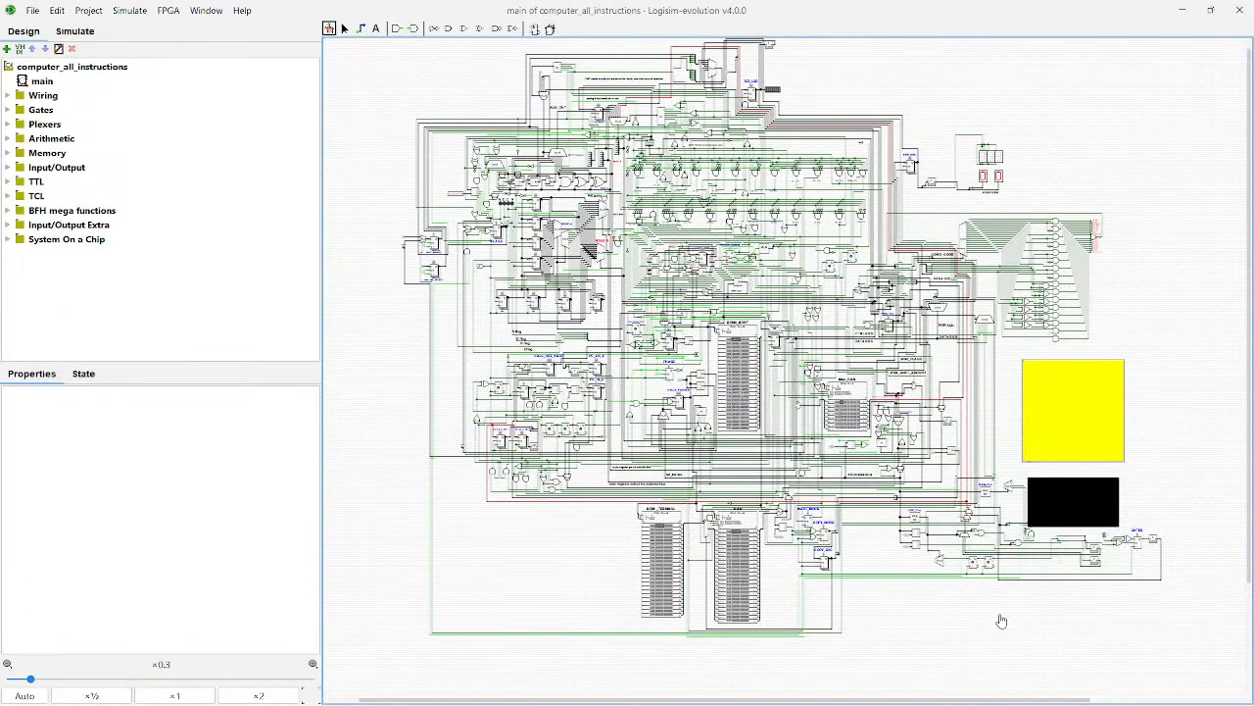
Step: Look over the computer circuit and inspect the ROM0_BOOT contents beside the program counter
{"action": "left_click_drag", "start_coordinate": [1002, 621], "coordinate": [949, 634]}
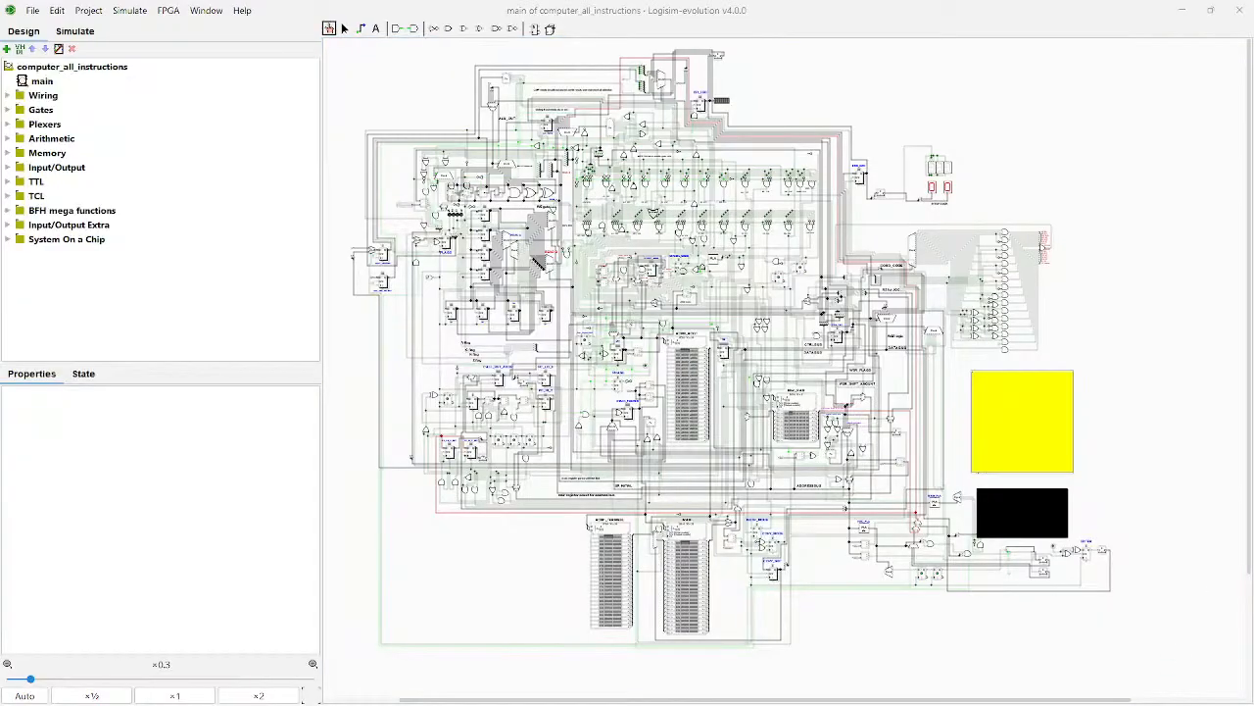
{"action": "left_click", "coordinate": [129, 10]}
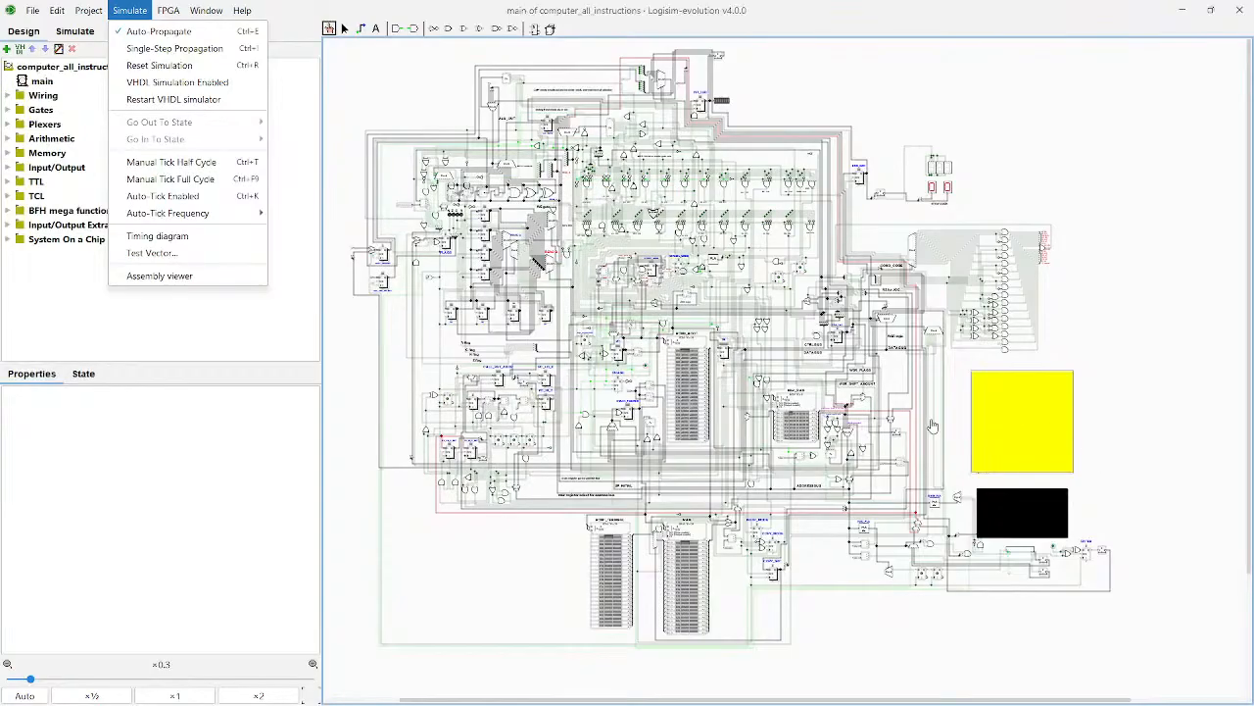
{"action": "scroll", "coordinate": [933, 426], "scroll_direction": "up", "scroll_amount": 5}
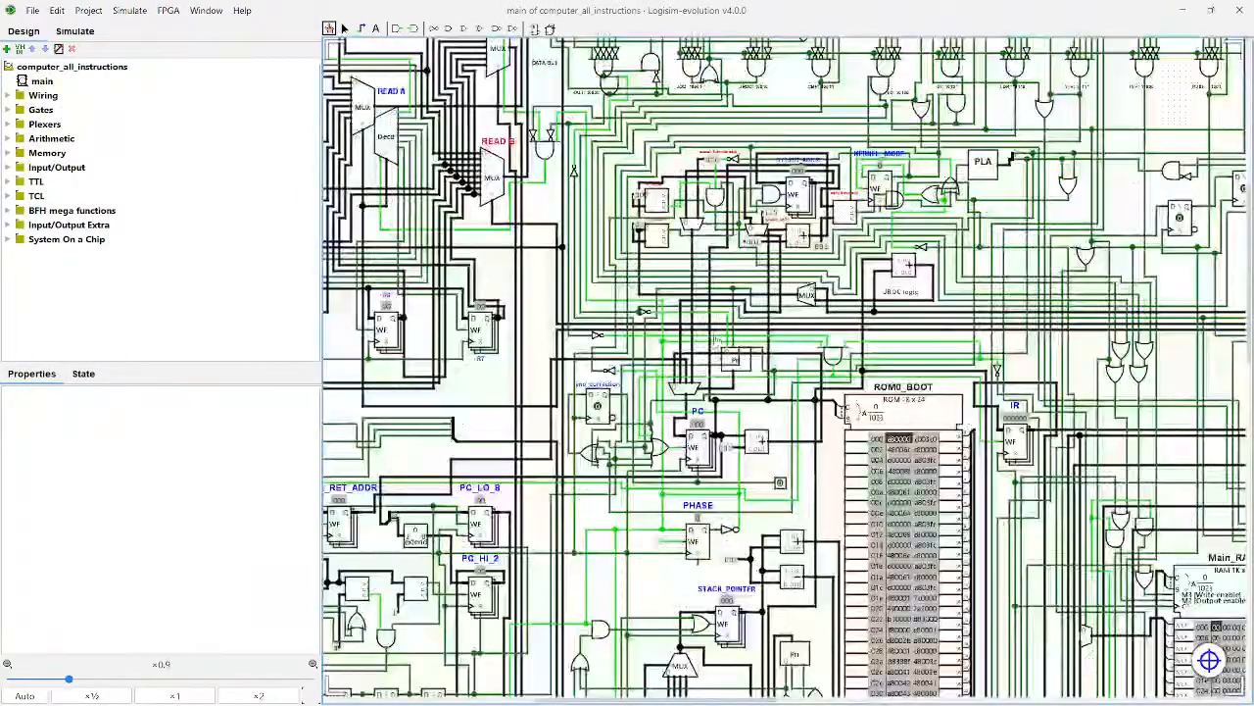
{"action": "scroll", "coordinate": [941, 451], "scroll_direction": "up", "scroll_amount": 3}
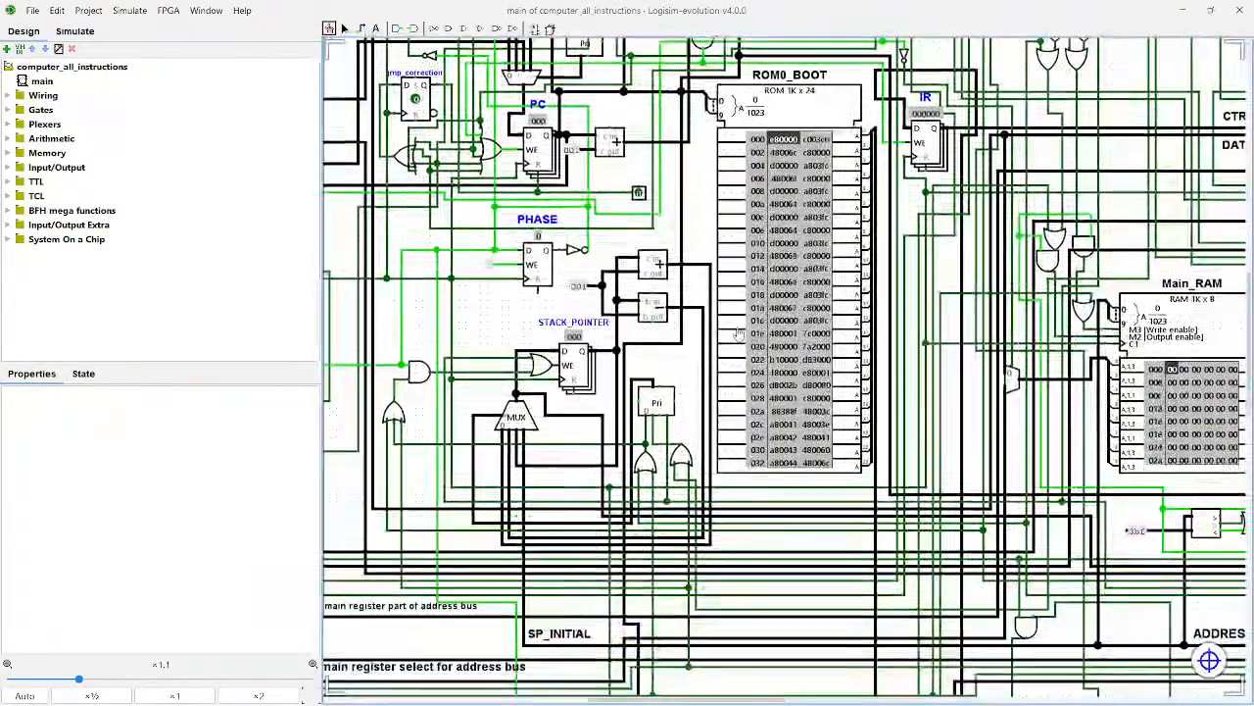
Step: Switch to Visual Studio Code, maximize logi.asm and examine the load_rom routine near the end of the file
{"action": "left_click", "coordinate": [863, 690]}
{"action": "left_click", "coordinate": [699, 86]}
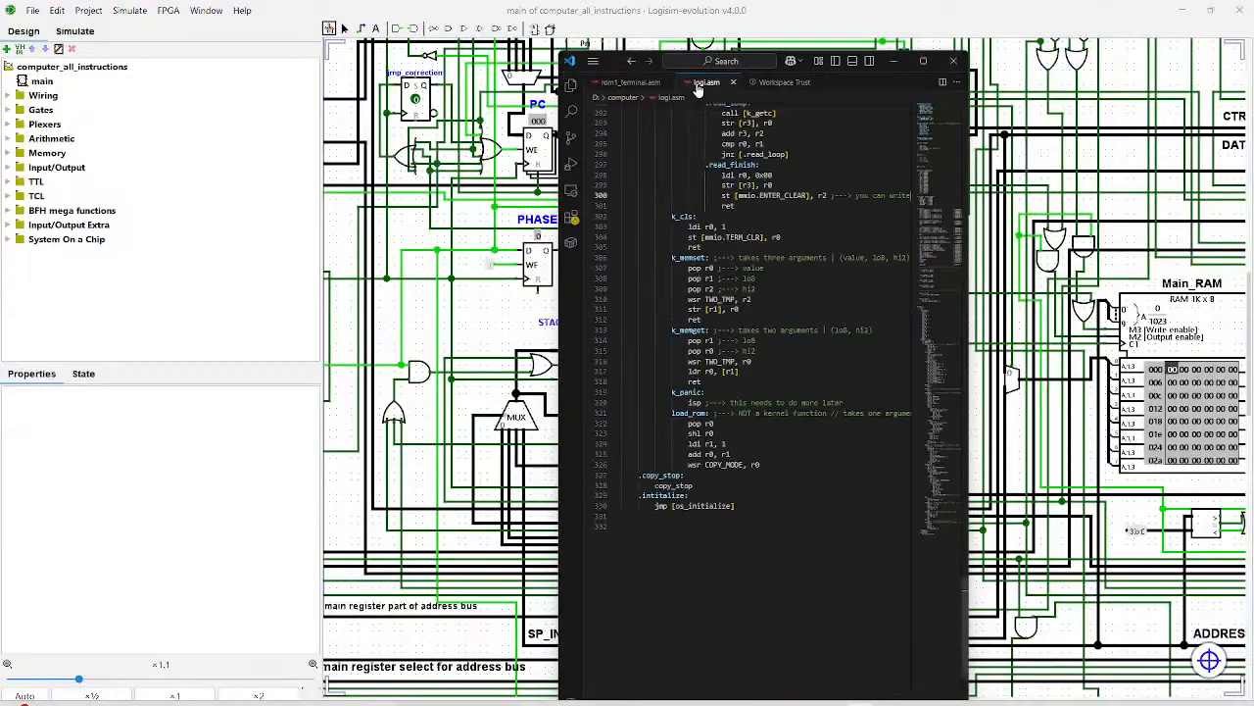
{"action": "scroll", "coordinate": [745, 314], "scroll_direction": "up", "scroll_amount": 1}
{"action": "left_click", "coordinate": [924, 60]}
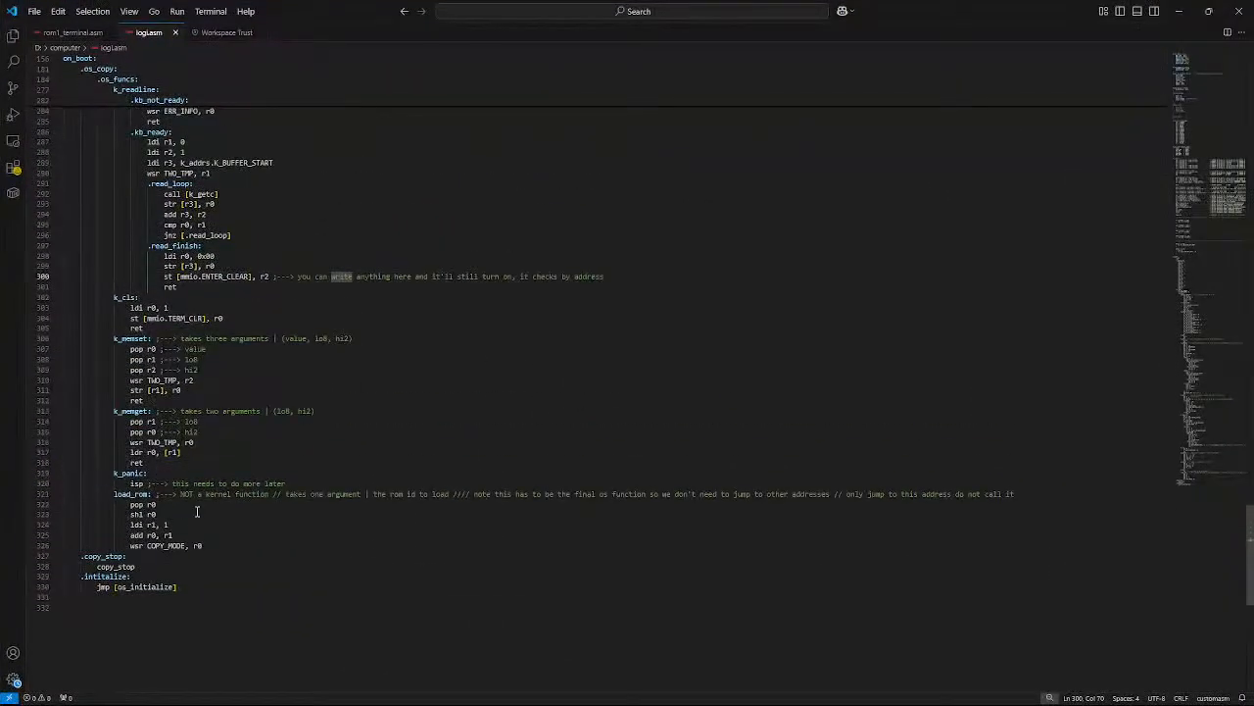
{"action": "scroll", "coordinate": [211, 458], "scroll_direction": "down", "scroll_amount": 2}
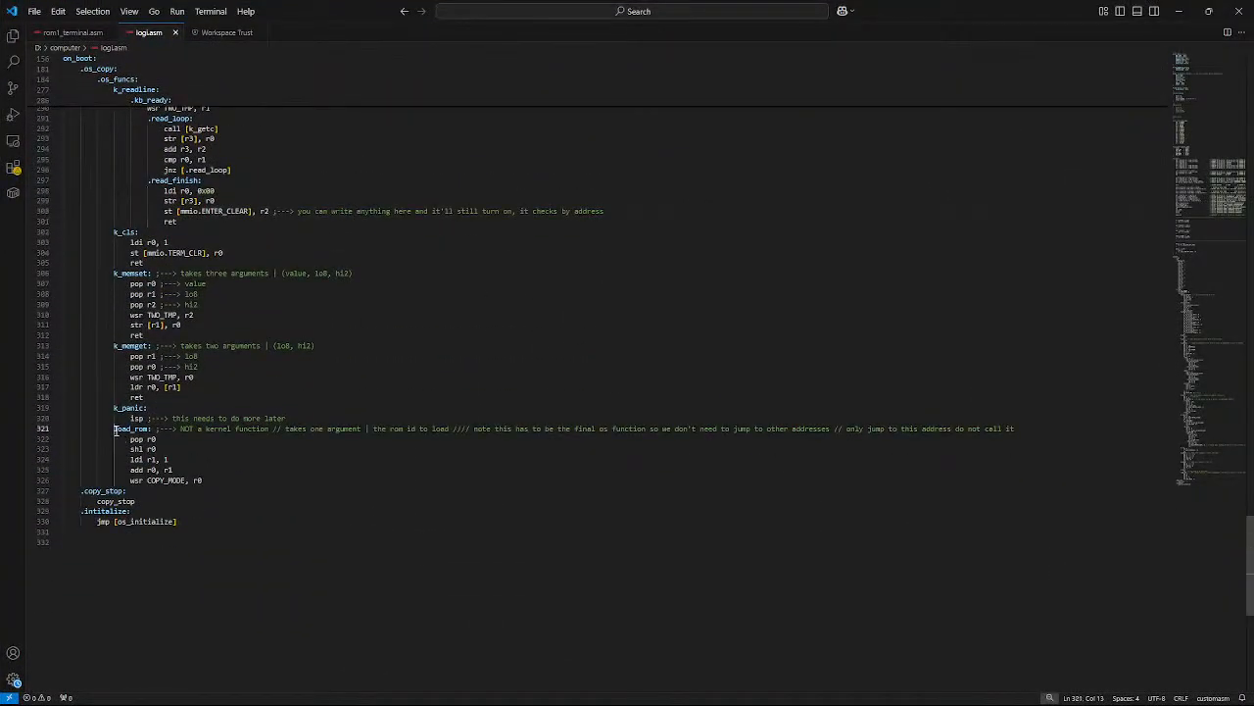
{"action": "left_click_drag", "start_coordinate": [113, 430], "coordinate": [146, 432]}
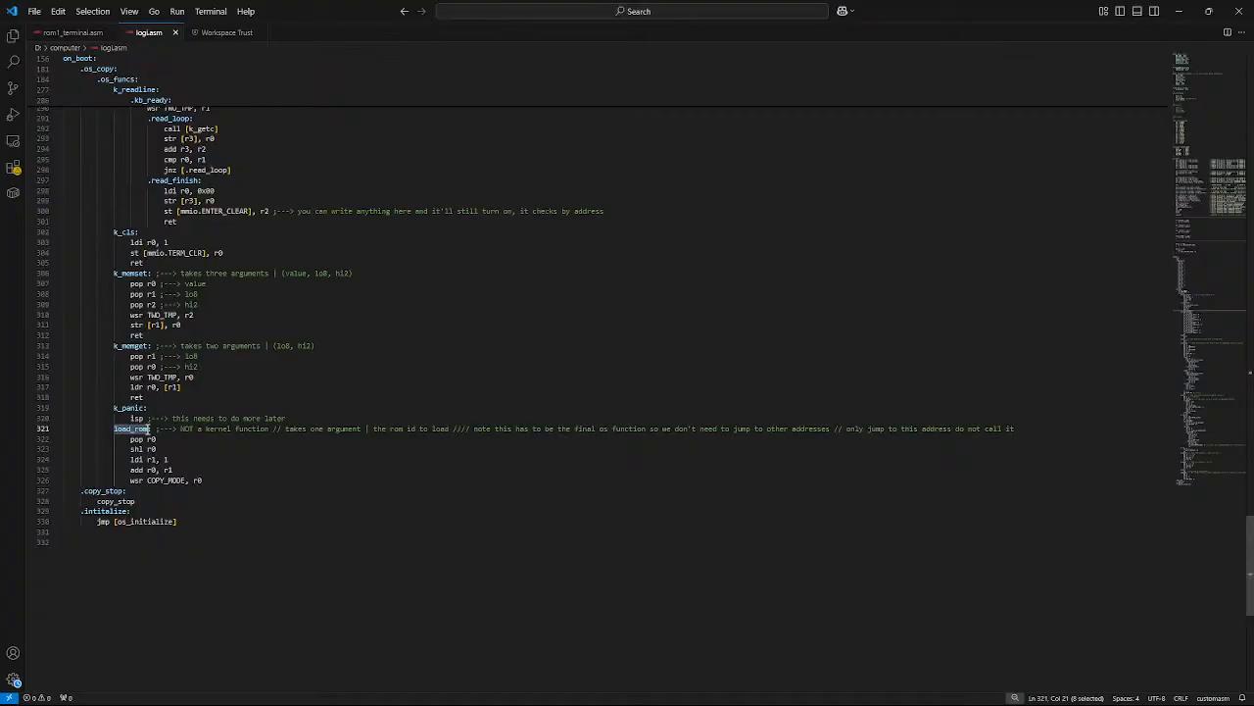
{"action": "left_click_drag", "start_coordinate": [209, 480], "coordinate": [21, 429]}
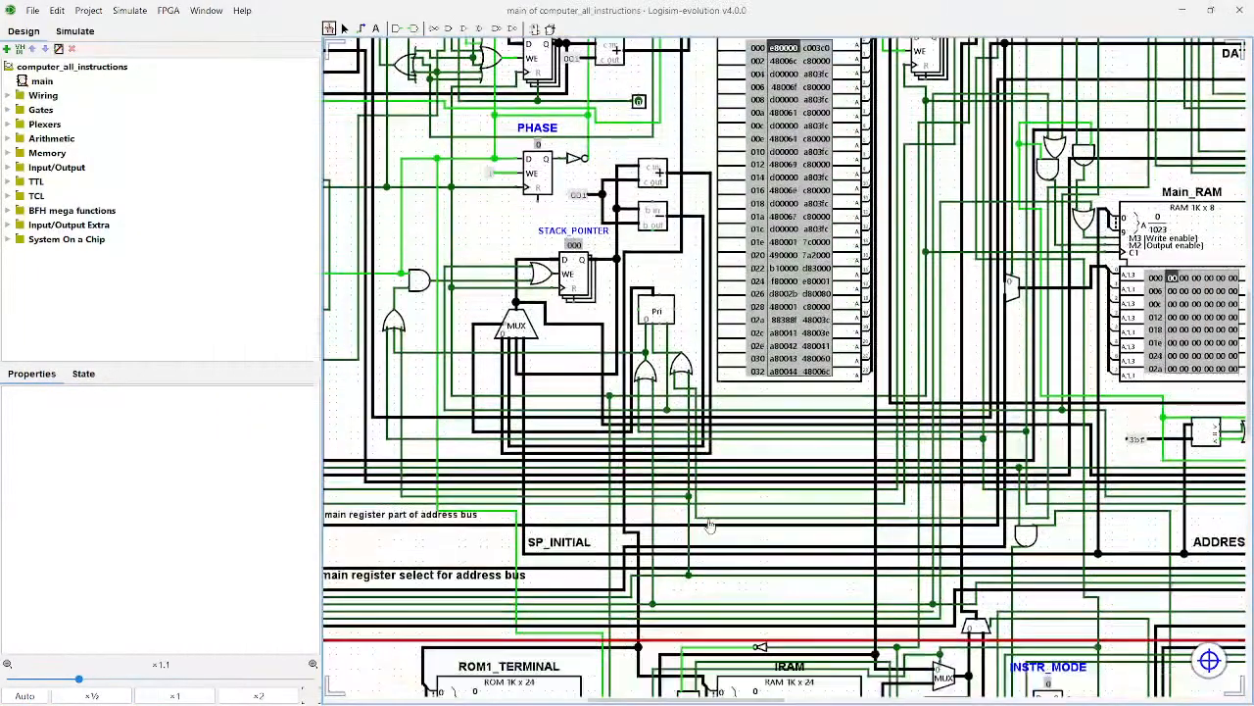
Step: Return to Logisim-evolution and select the ROM1_TERMINAL component beside IRAM to view its properties
{"action": "scroll", "coordinate": [722, 568], "scroll_direction": "down", "scroll_amount": 3}
{"action": "scroll", "coordinate": [722, 566], "scroll_direction": "down", "scroll_amount": 3}
{"action": "scroll", "coordinate": [578, 437], "scroll_direction": "left", "scroll_amount": 2}
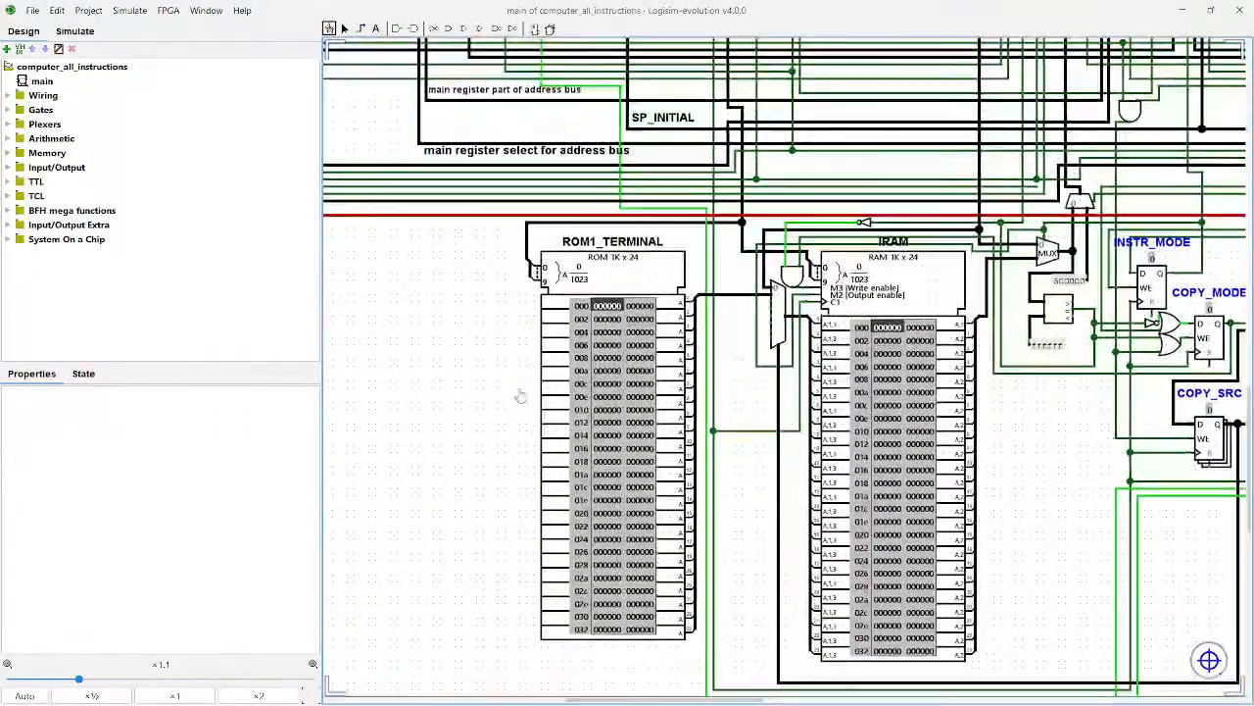
{"action": "left_click", "coordinate": [578, 438]}
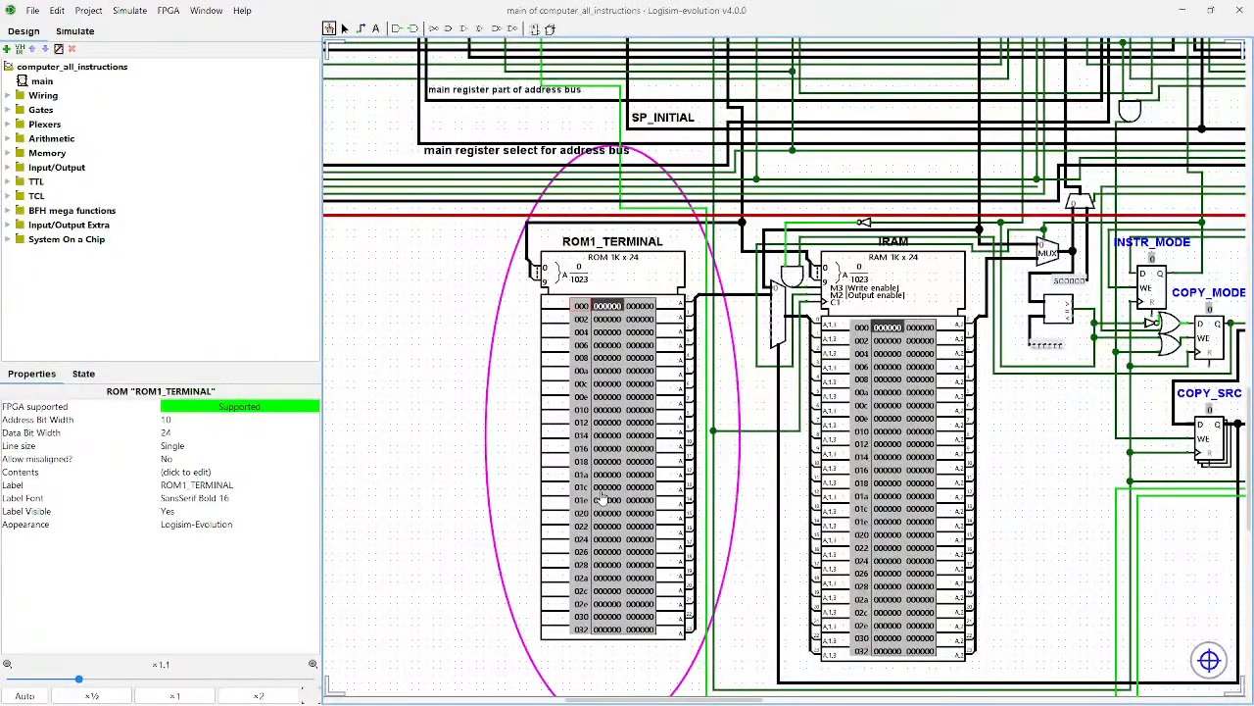
Step: Bring the terminal and yellow display into view and enable automatic clock ticking
{"action": "left_click_drag", "start_coordinate": [1078, 526], "coordinate": [761, 456]}
{"action": "left_click_drag", "start_coordinate": [1215, 328], "coordinate": [643, 513]}
{"action": "left_click", "coordinate": [130, 10]}
{"action": "left_click", "coordinate": [147, 47]}
{"action": "left_click", "coordinate": [129, 11]}
{"action": "left_click", "coordinate": [190, 202]}
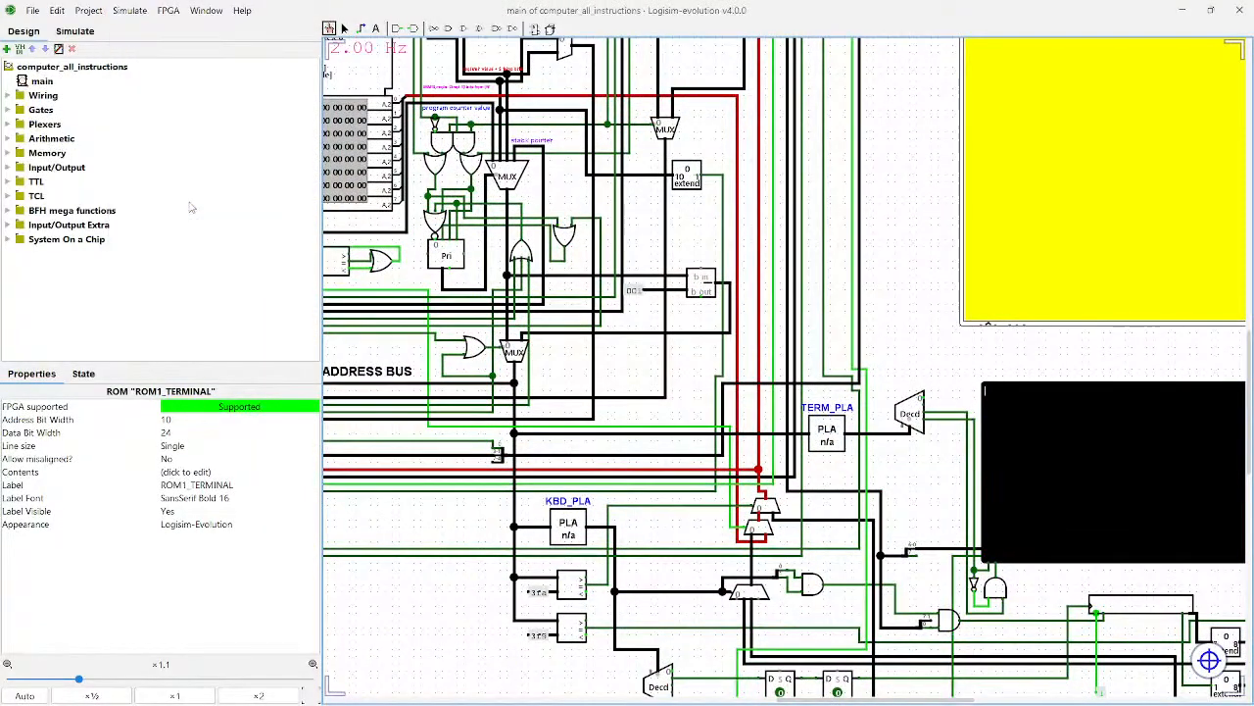
Step: Set the auto-tick frequency to 512 Hz and reset the simulation
{"action": "left_click", "coordinate": [129, 11]}
{"action": "mouse_move", "coordinate": [167, 216]}
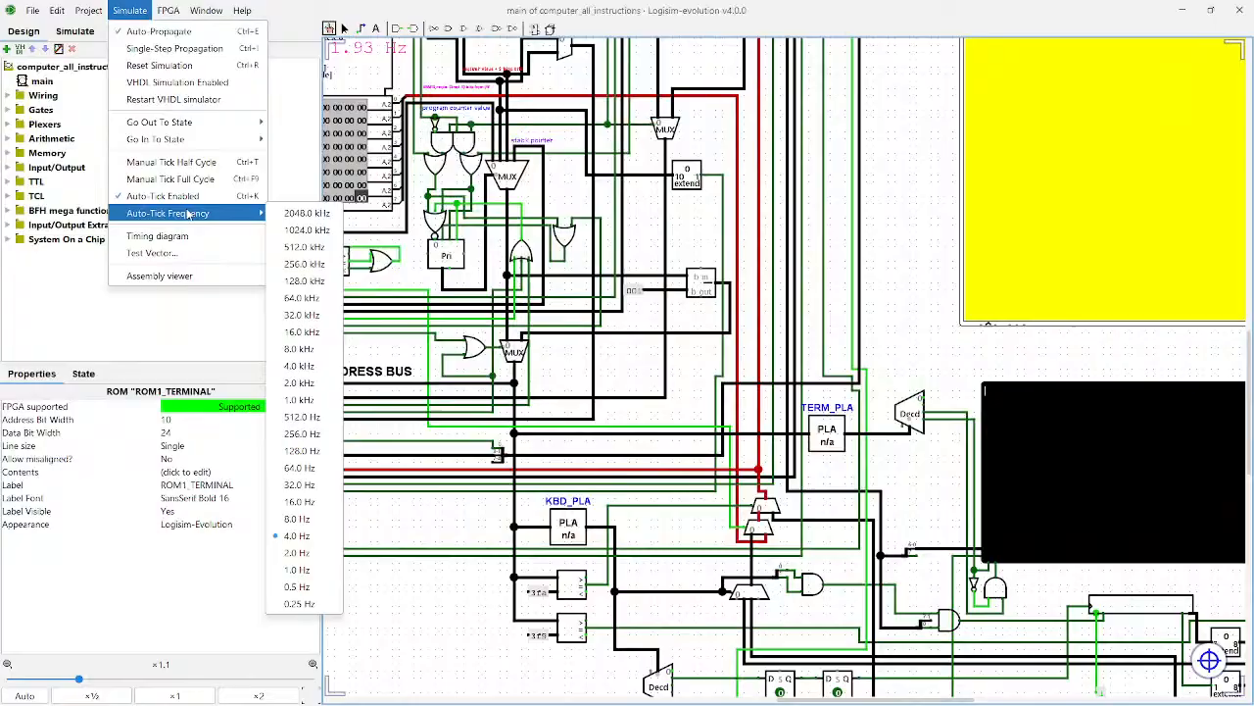
{"action": "left_click", "coordinate": [299, 412]}
{"action": "left_click", "coordinate": [131, 8]}
{"action": "left_click", "coordinate": [204, 66]}
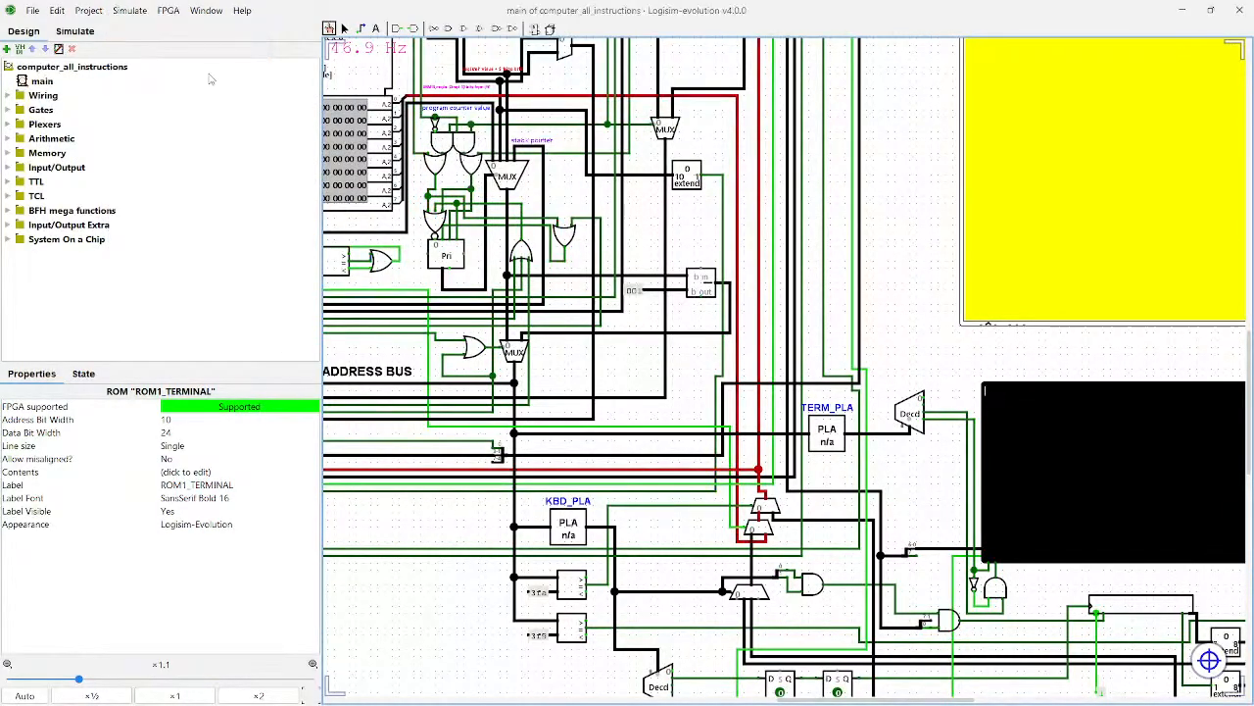
Step: Watch the circuit's terminal output, restart the simulation once more and view the running circuit
{"action": "left_click_drag", "start_coordinate": [881, 289], "coordinate": [547, 197]}
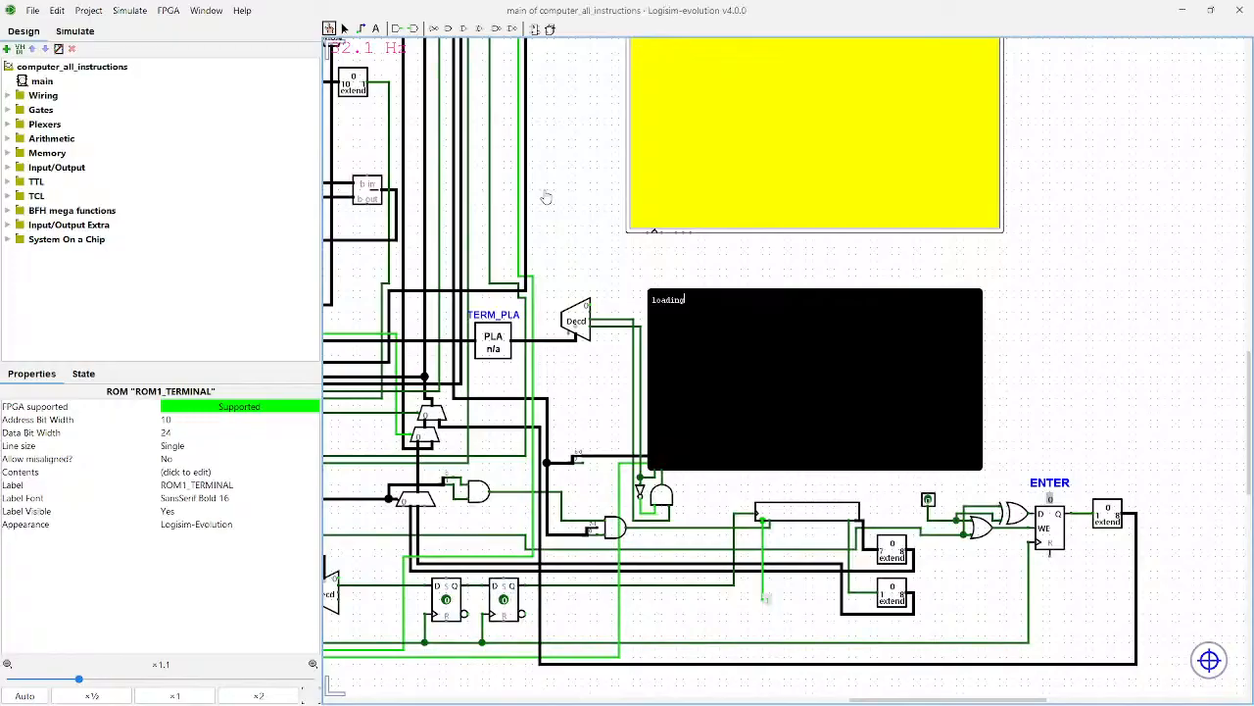
{"action": "left_click", "coordinate": [131, 10]}
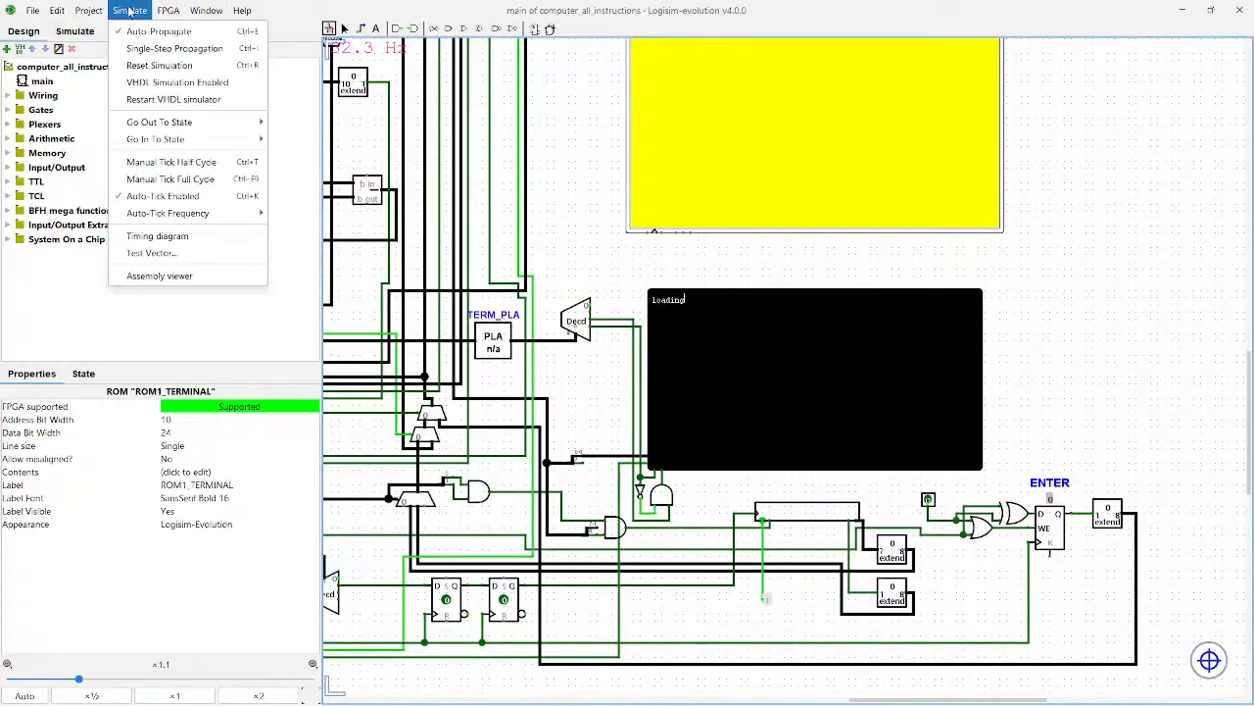
{"action": "left_click", "coordinate": [204, 67]}
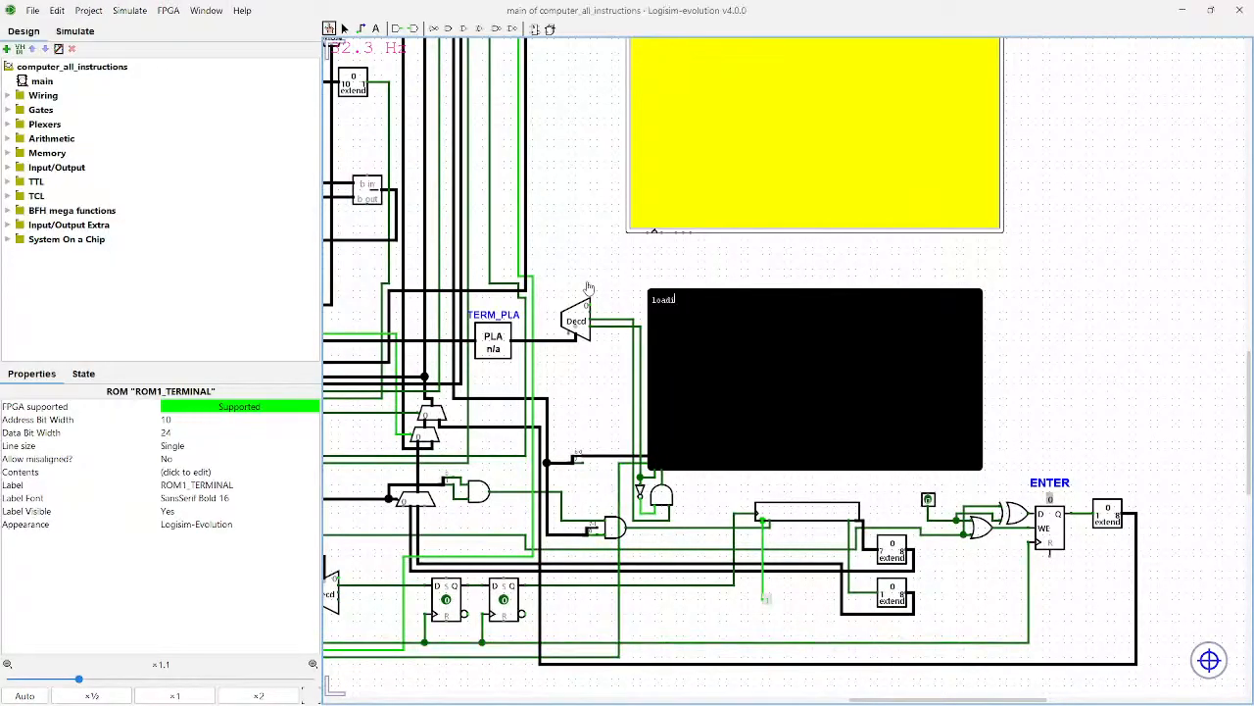
{"action": "scroll", "coordinate": [624, 287], "scroll_direction": "down", "scroll_amount": 5}
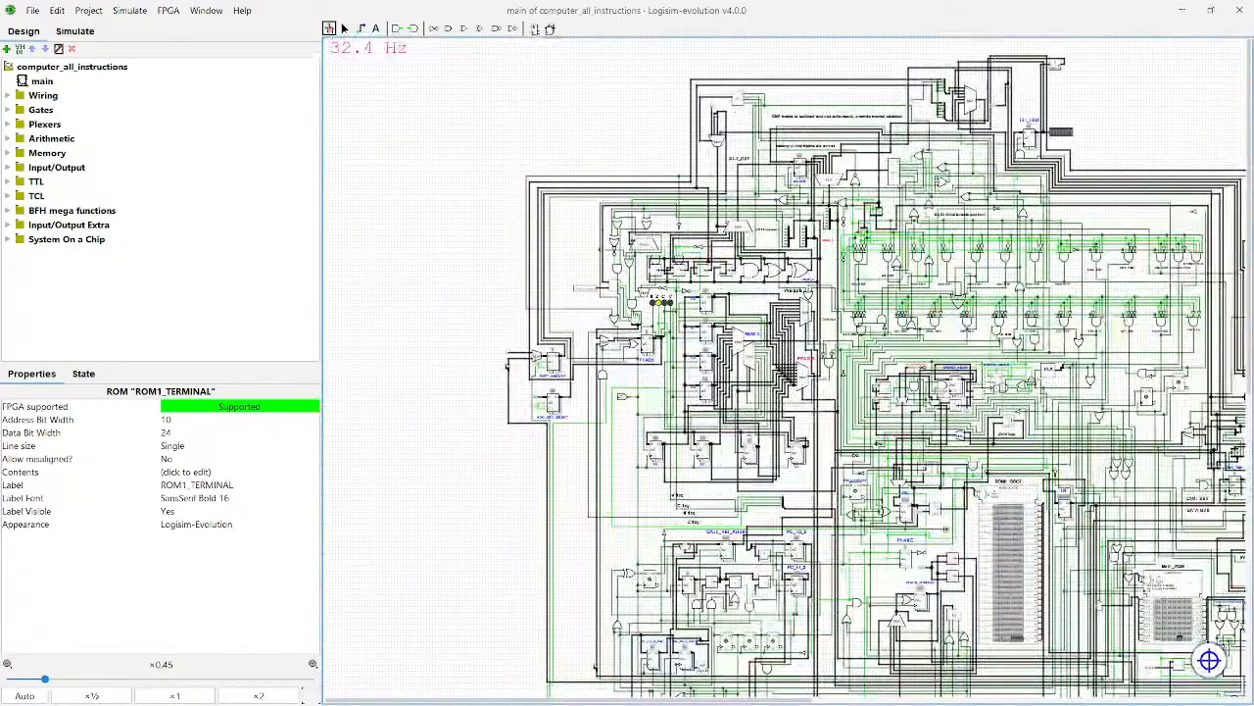
Step: Examine the running circuit around ROM1_TERMINAL, the boot ROM and Main_RAM, ending on a close view of the terminal
{"action": "scroll", "coordinate": [784, 529], "scroll_direction": "down", "scroll_amount": 3}
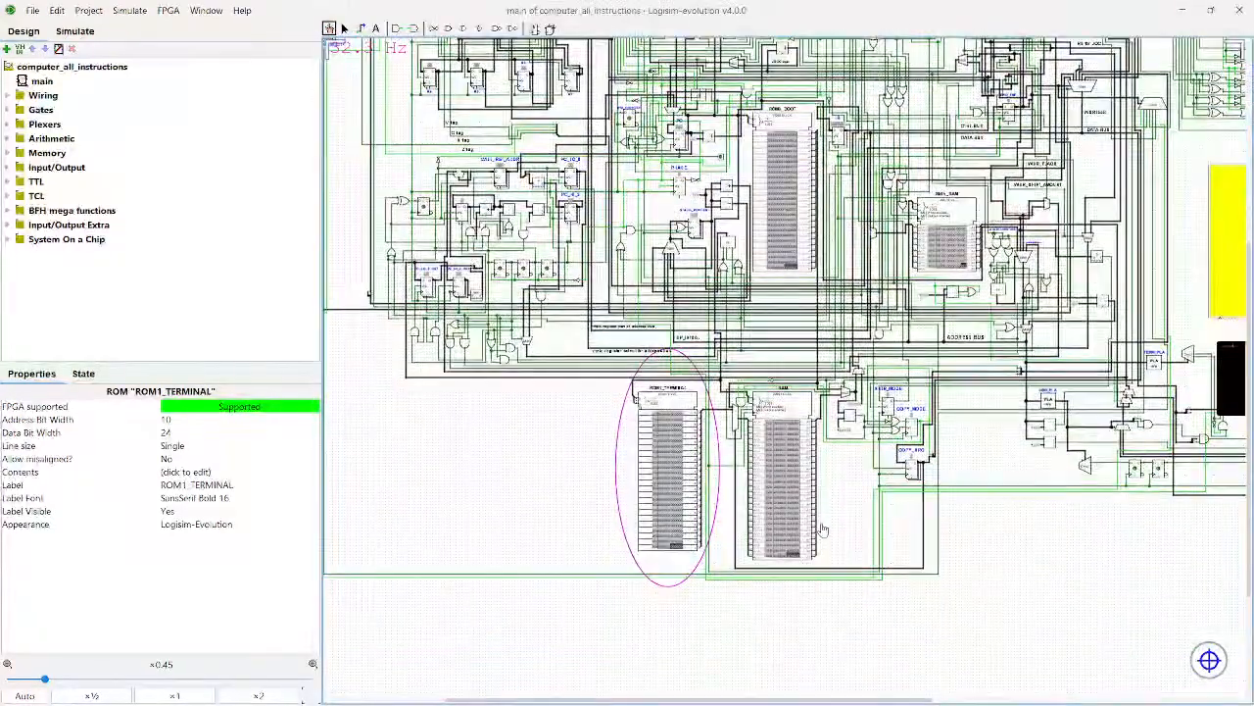
{"action": "scroll", "coordinate": [1064, 551], "scroll_direction": "up", "scroll_amount": 1}
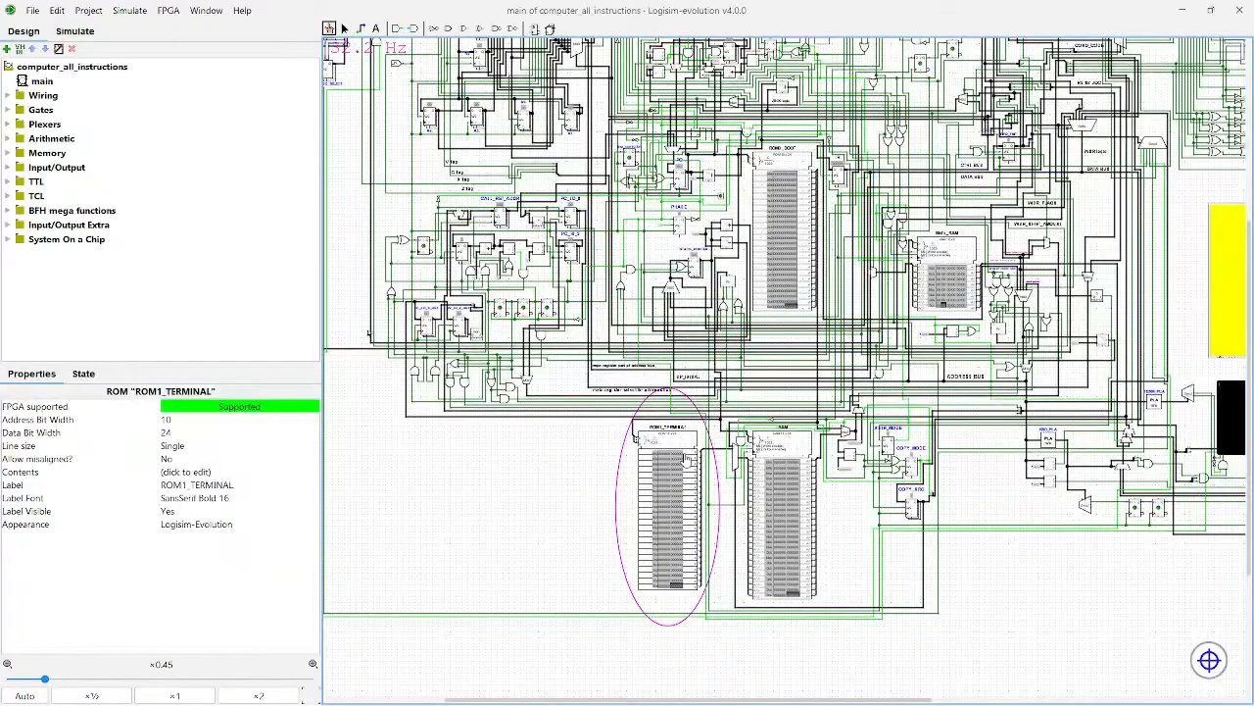
{"action": "scroll", "coordinate": [649, 453], "scroll_direction": "up", "scroll_amount": 5}
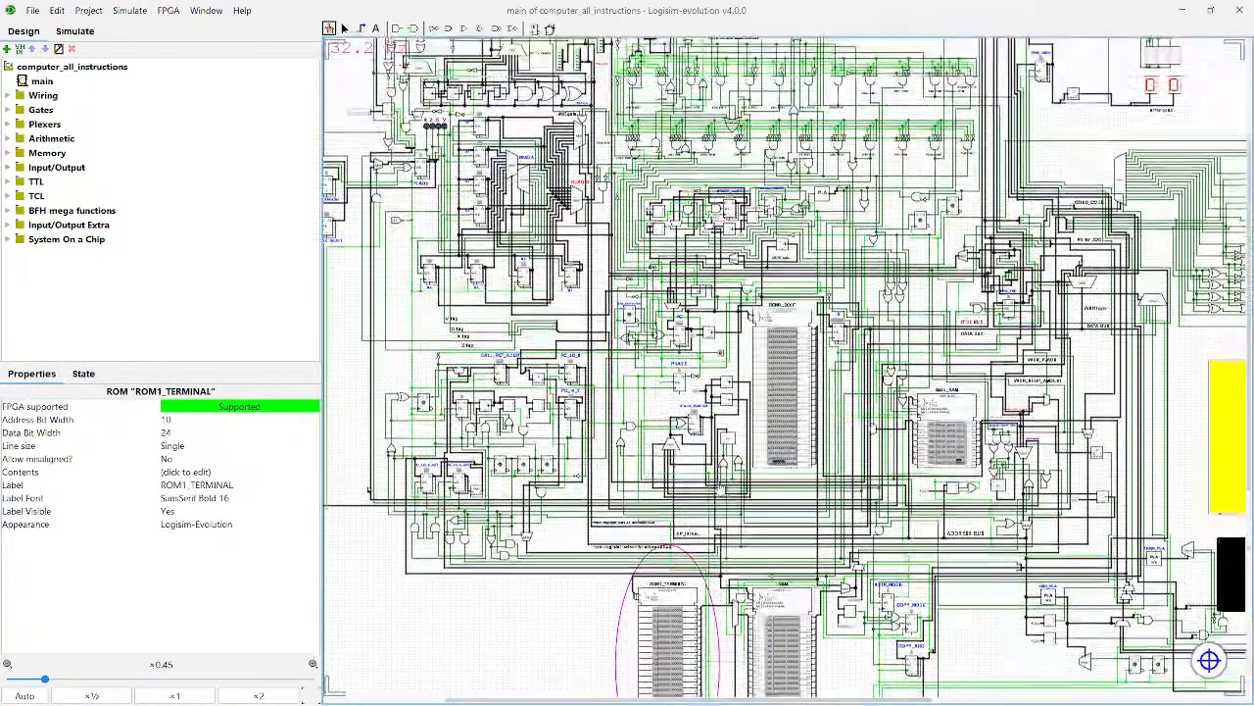
{"action": "scroll", "coordinate": [784, 372], "scroll_direction": "up", "scroll_amount": 2}
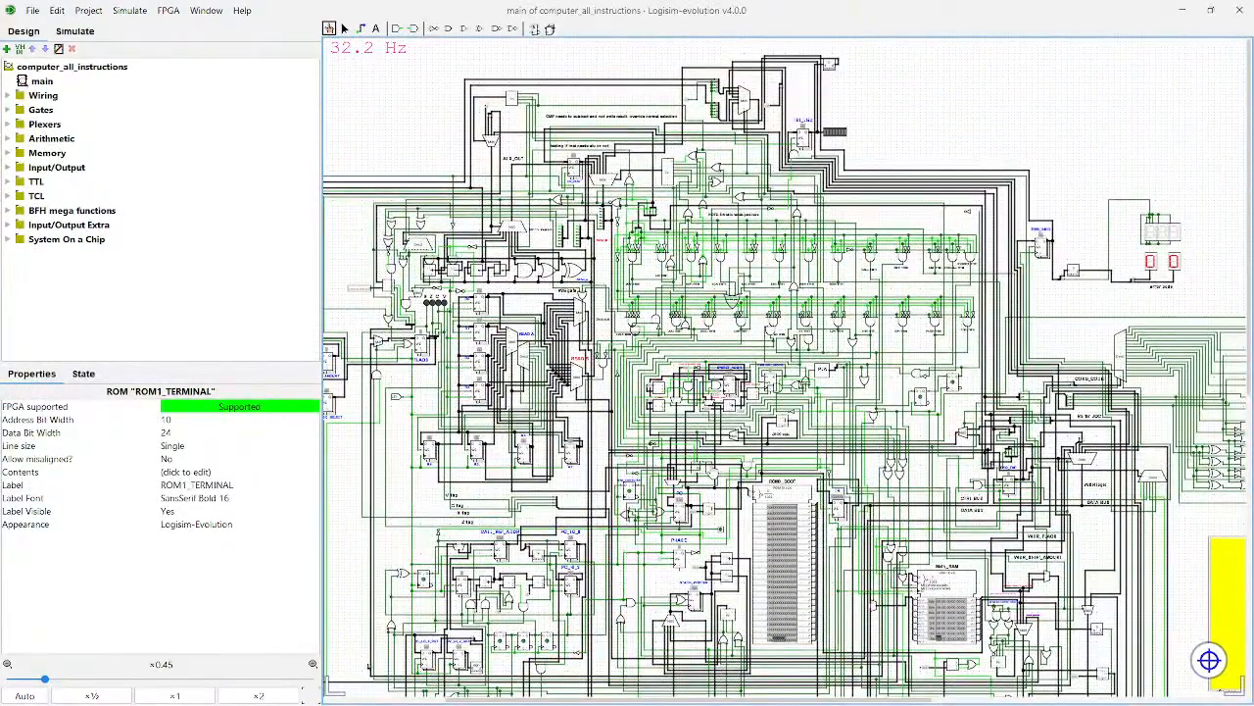
{"action": "scroll", "coordinate": [784, 372], "scroll_direction": "down", "scroll_amount": 4}
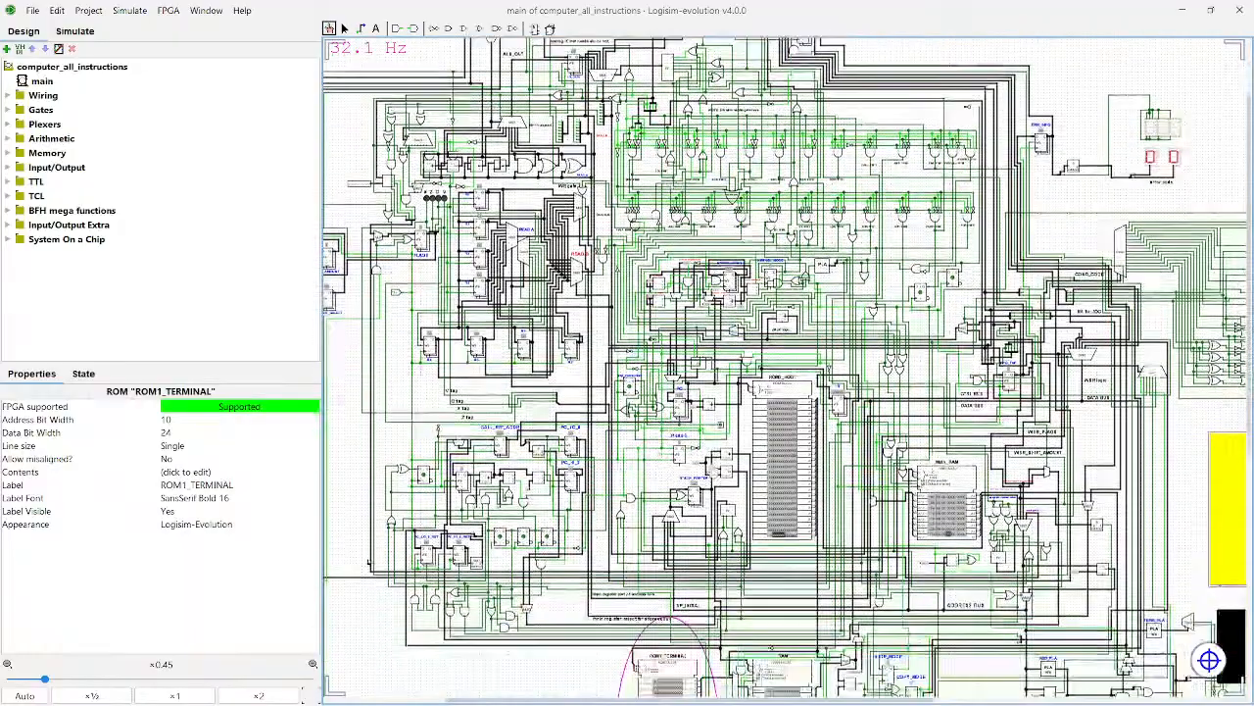
{"action": "scroll", "coordinate": [713, 473], "scroll_direction": "down", "scroll_amount": 2}
{"action": "left_click_drag", "start_coordinate": [960, 512], "coordinate": [545, 404]}
{"action": "scroll", "coordinate": [1019, 358], "scroll_direction": "up", "scroll_amount": 5}
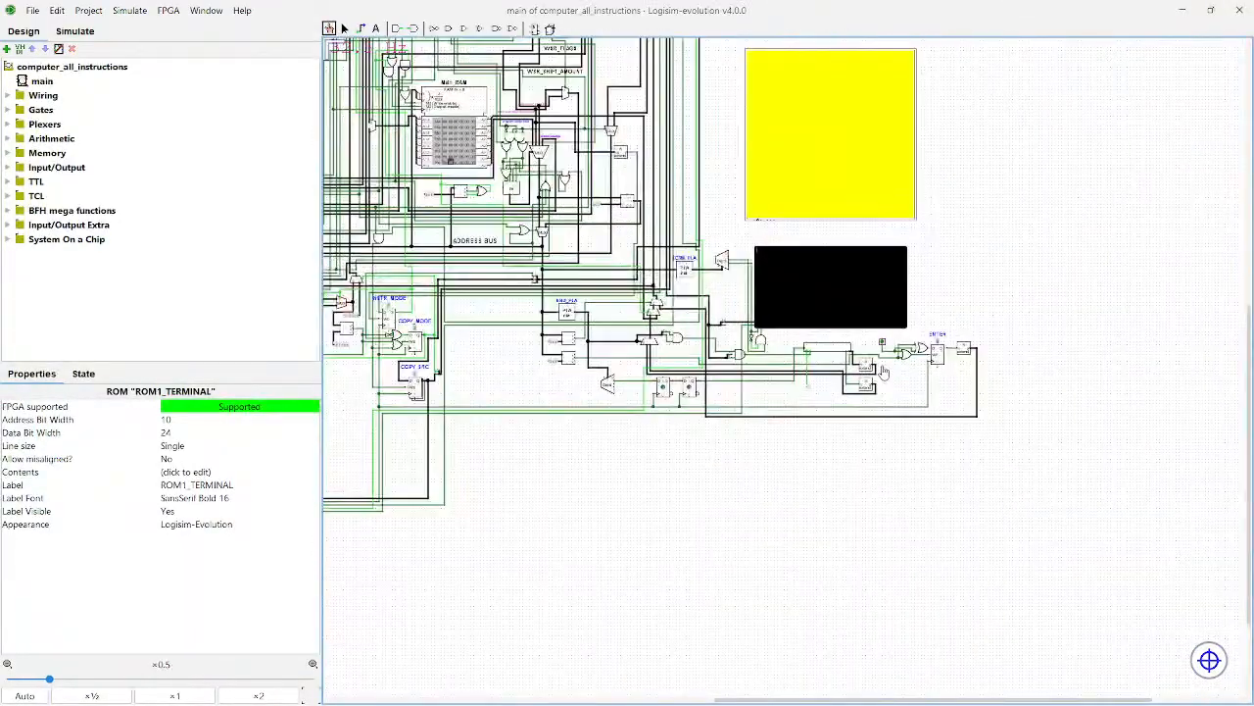
{"action": "scroll", "coordinate": [700, 305], "scroll_direction": "up", "scroll_amount": 3}
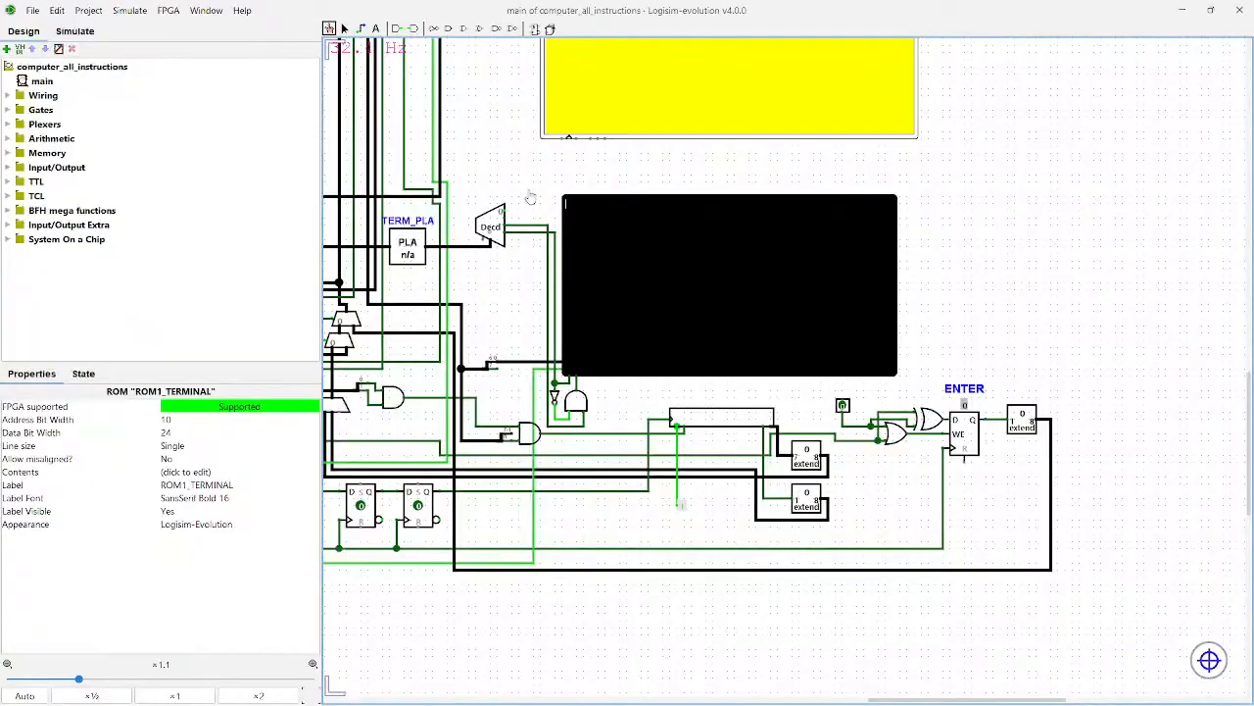
Step: Stop the automatic clock ticking and reset the simulation
{"action": "left_click", "coordinate": [131, 10]}
{"action": "left_click", "coordinate": [167, 193]}
{"action": "left_click", "coordinate": [131, 10]}
{"action": "left_click", "coordinate": [167, 193]}
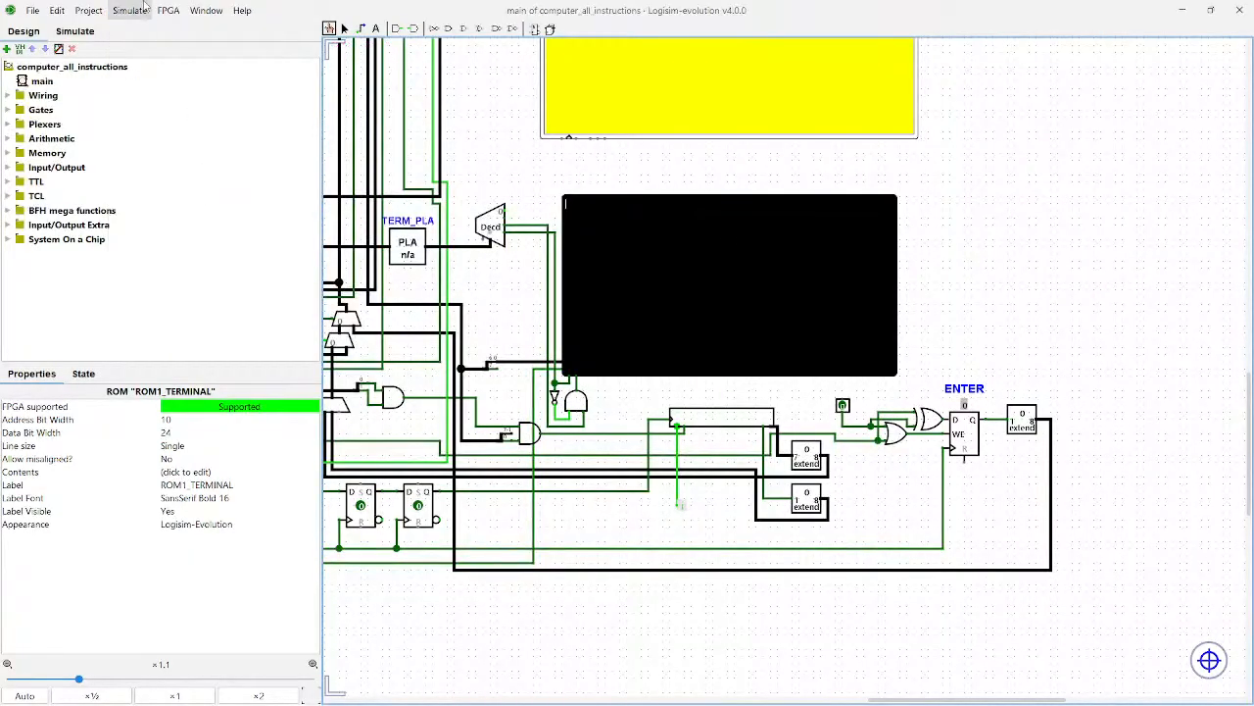
{"action": "left_click", "coordinate": [130, 10]}
{"action": "left_click", "coordinate": [170, 179]}
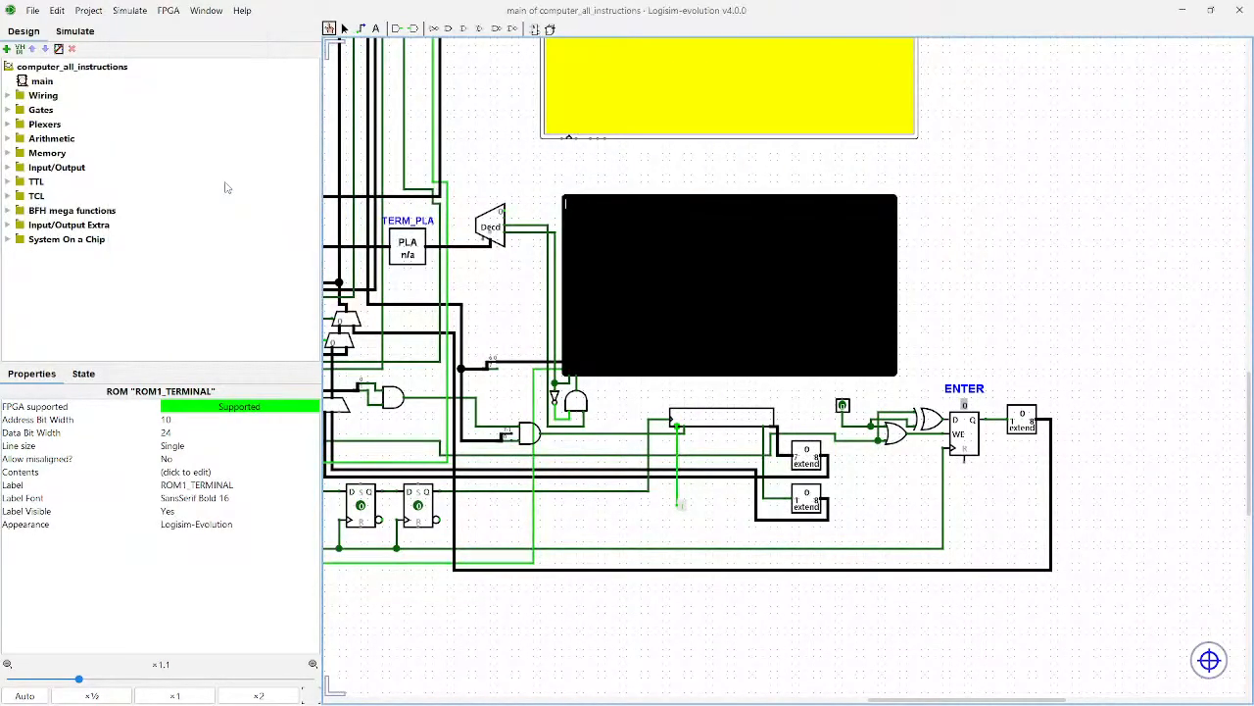
{"action": "left_click", "coordinate": [147, 10]}
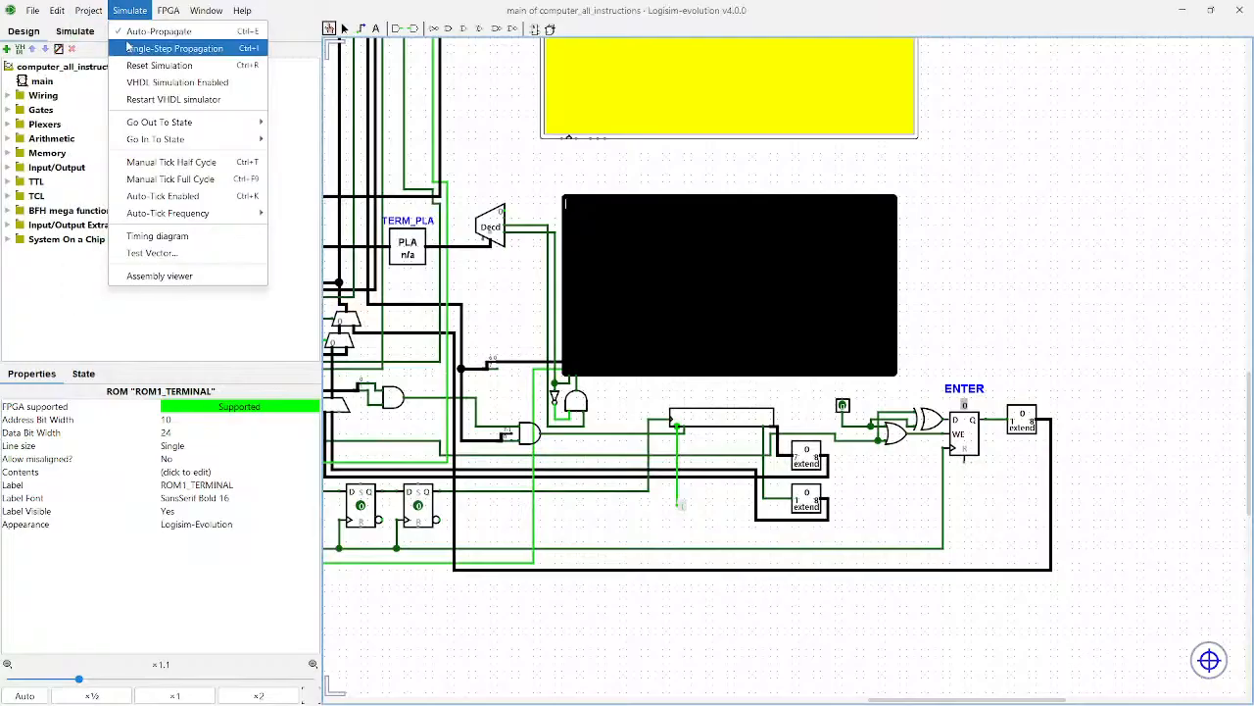
{"action": "left_click", "coordinate": [147, 64]}
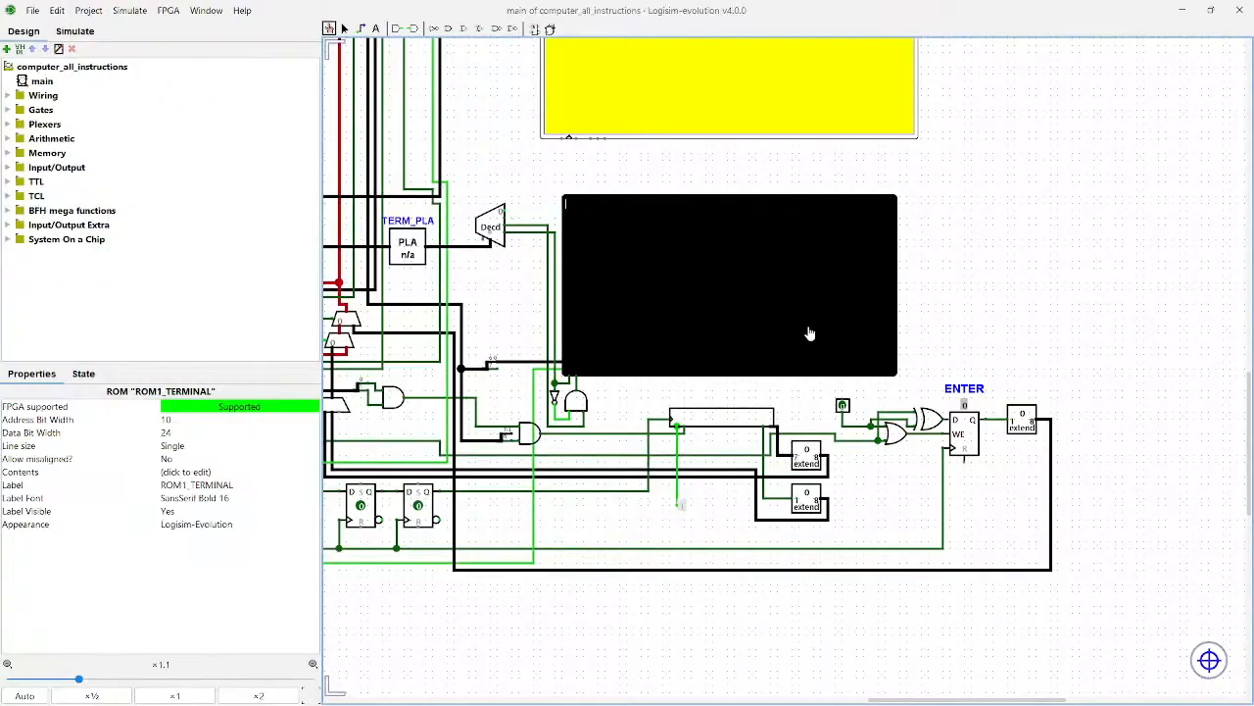
Step: Toggle the input pin feeding the ENTER register on and off several times, leaving it at 0
{"action": "scroll", "coordinate": [1054, 367], "scroll_direction": "down", "scroll_amount": 2}
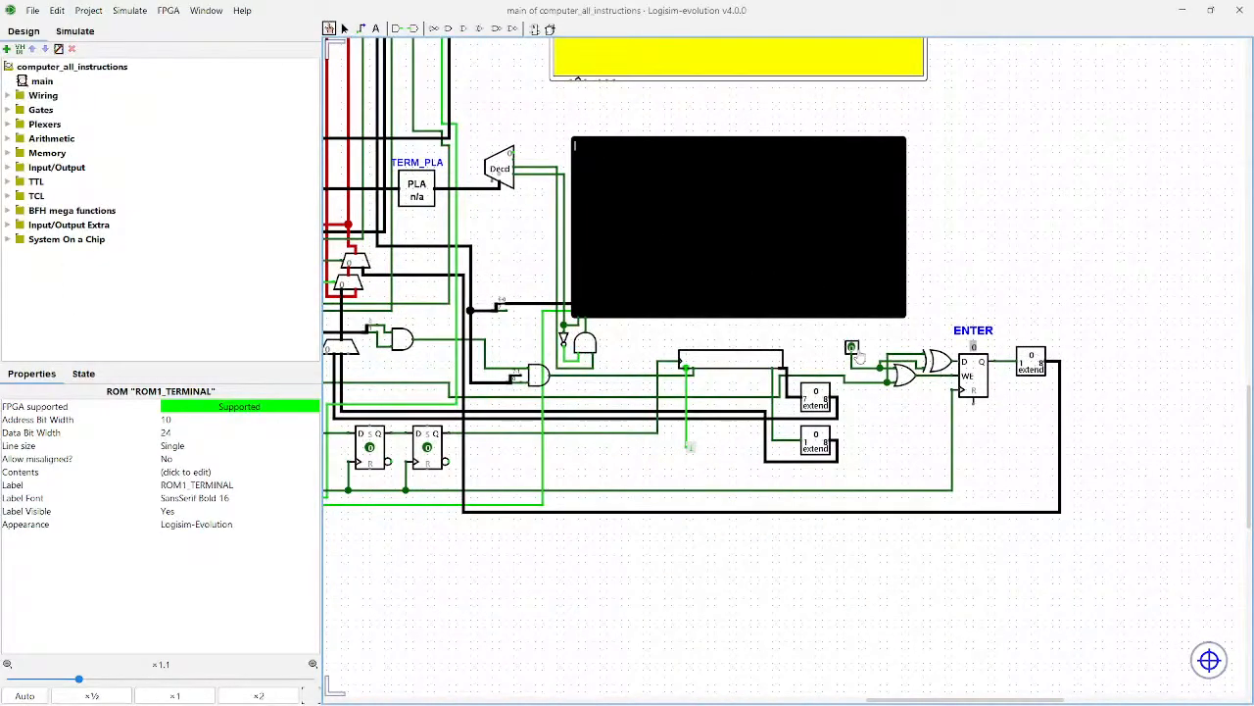
{"action": "scroll", "coordinate": [959, 304], "scroll_direction": "up", "scroll_amount": 1}
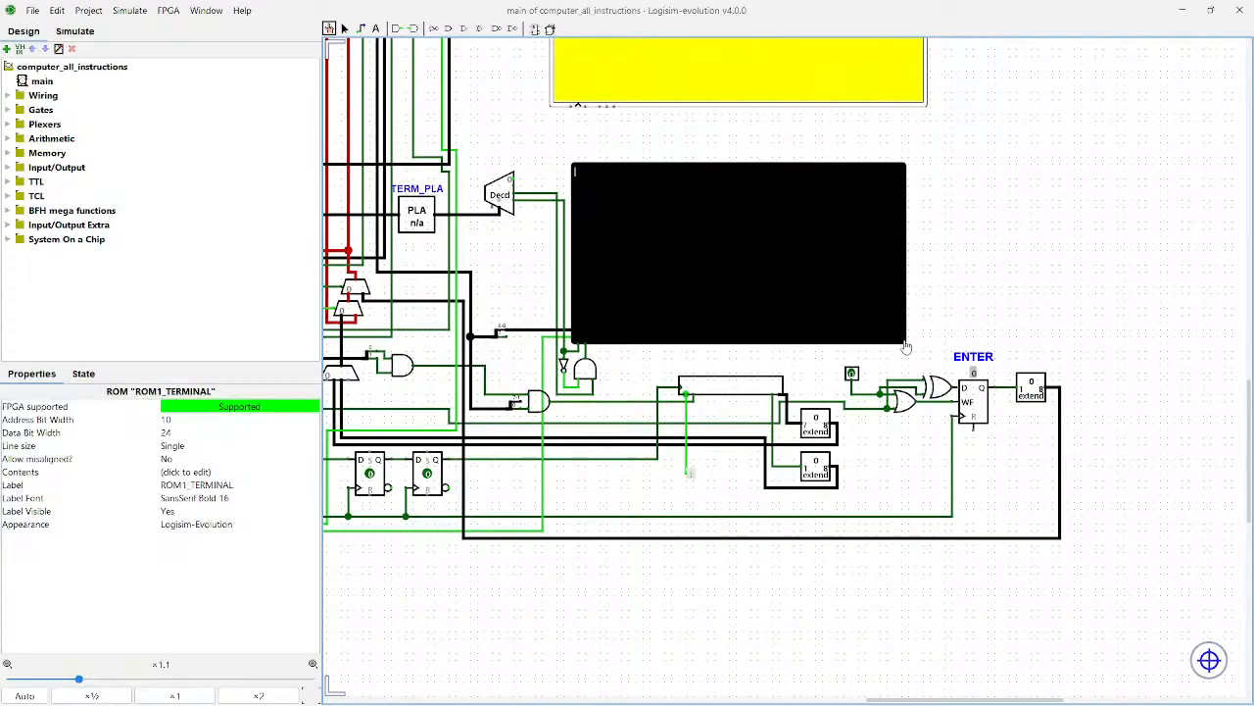
{"action": "left_click", "coordinate": [851, 374]}
{"action": "left_click", "coordinate": [852, 373]}
{"action": "left_click", "coordinate": [851, 374]}
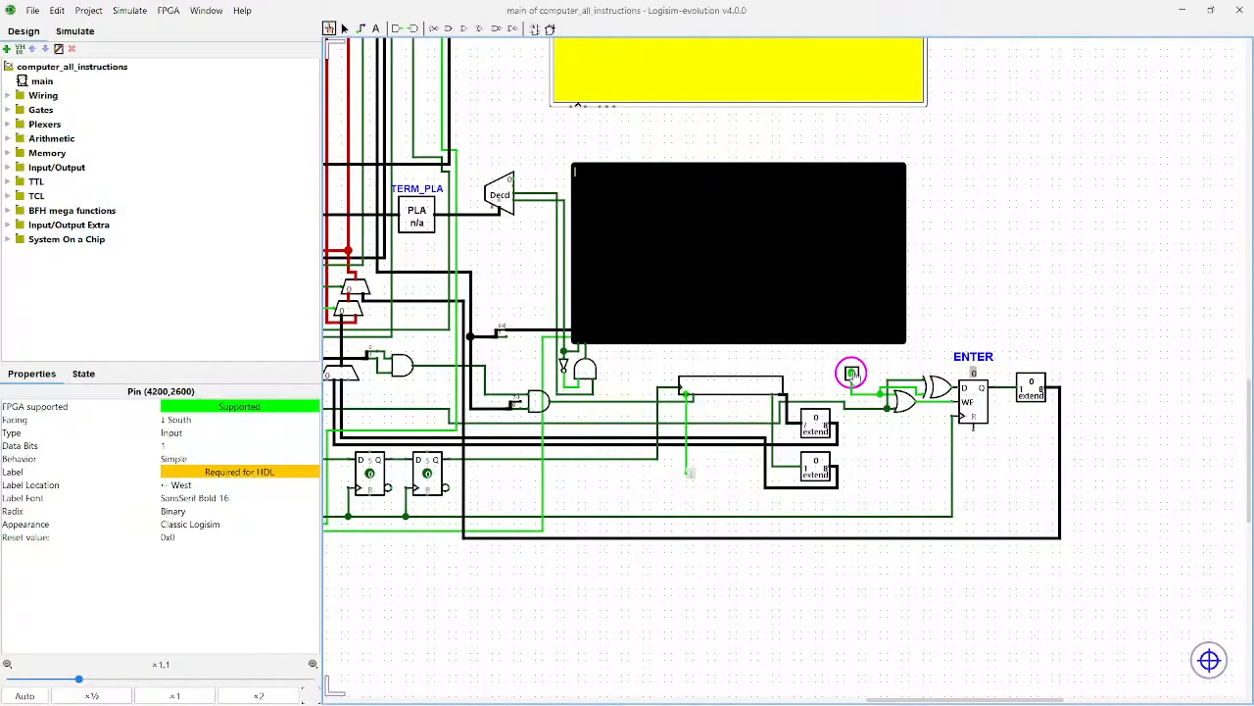
{"action": "left_click", "coordinate": [852, 373]}
{"action": "left_click", "coordinate": [851, 373]}
{"action": "left_click", "coordinate": [852, 373]}
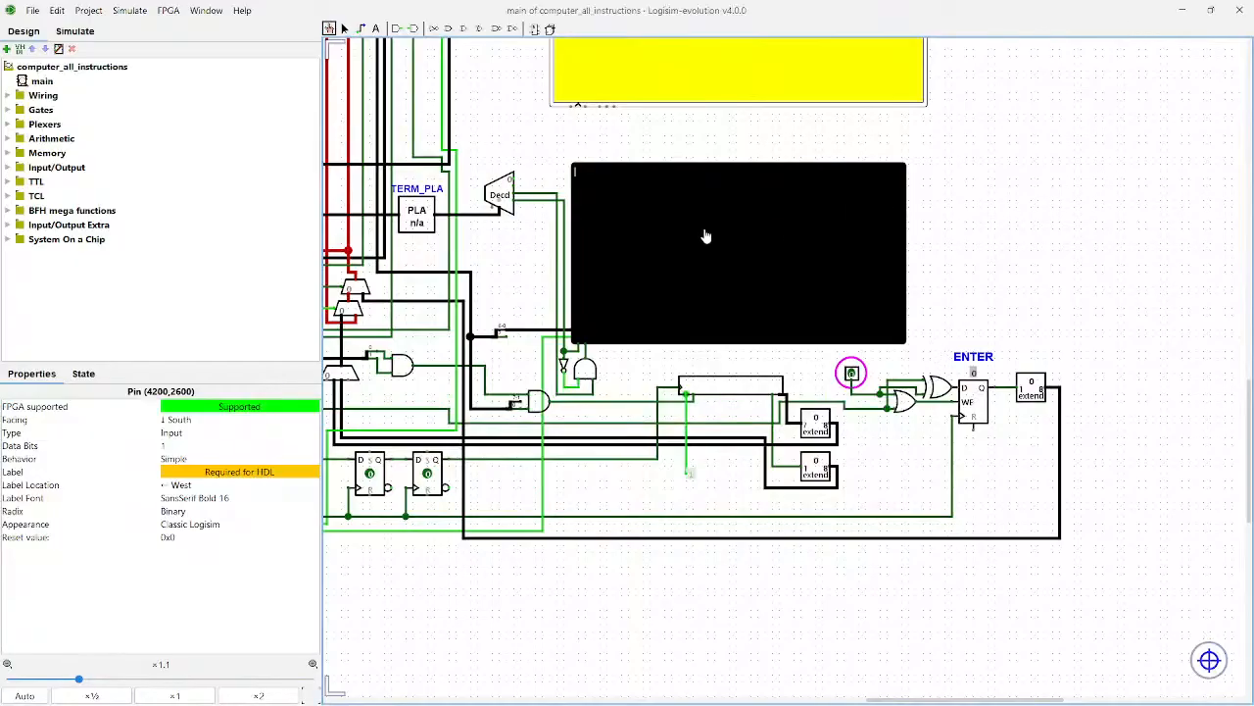
Step: Enable automatic clock ticking and watch the program print to the terminal
{"action": "left_click_drag", "start_coordinate": [529, 260], "coordinate": [707, 289]}
{"action": "left_click", "coordinate": [132, 11]}
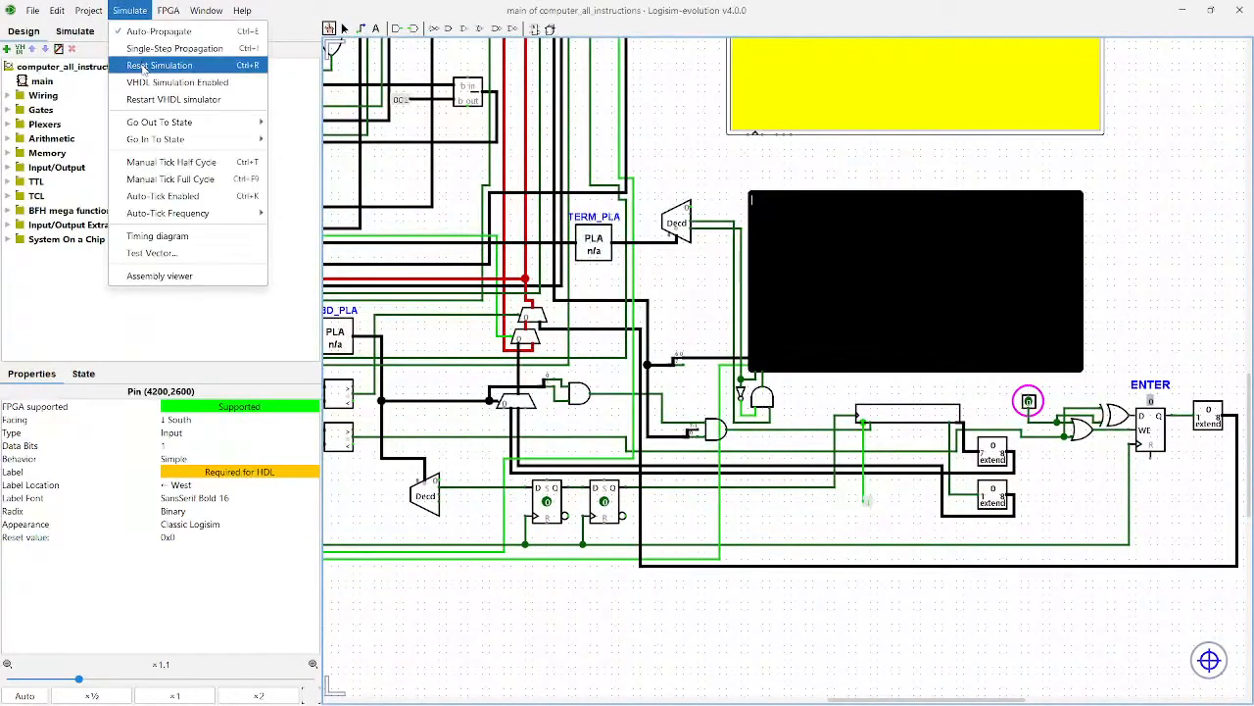
{"action": "left_click", "coordinate": [163, 196]}
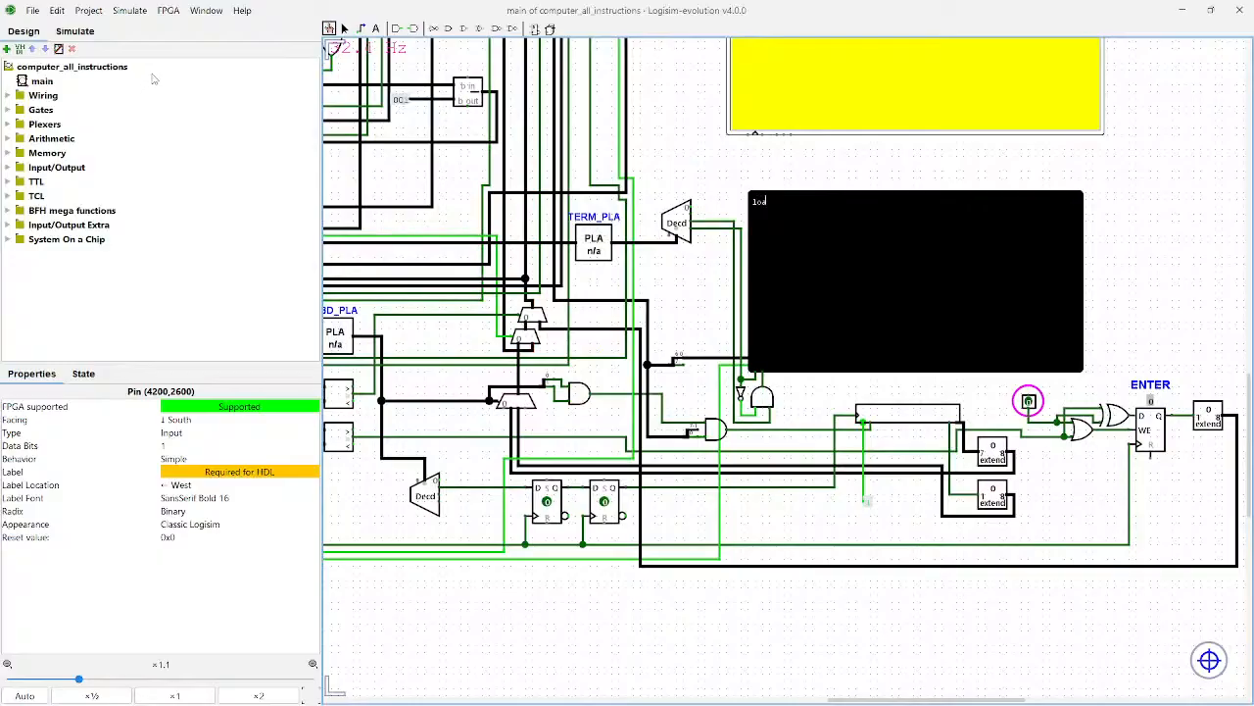
{"action": "left_click_drag", "start_coordinate": [690, 177], "coordinate": [620, 241]}
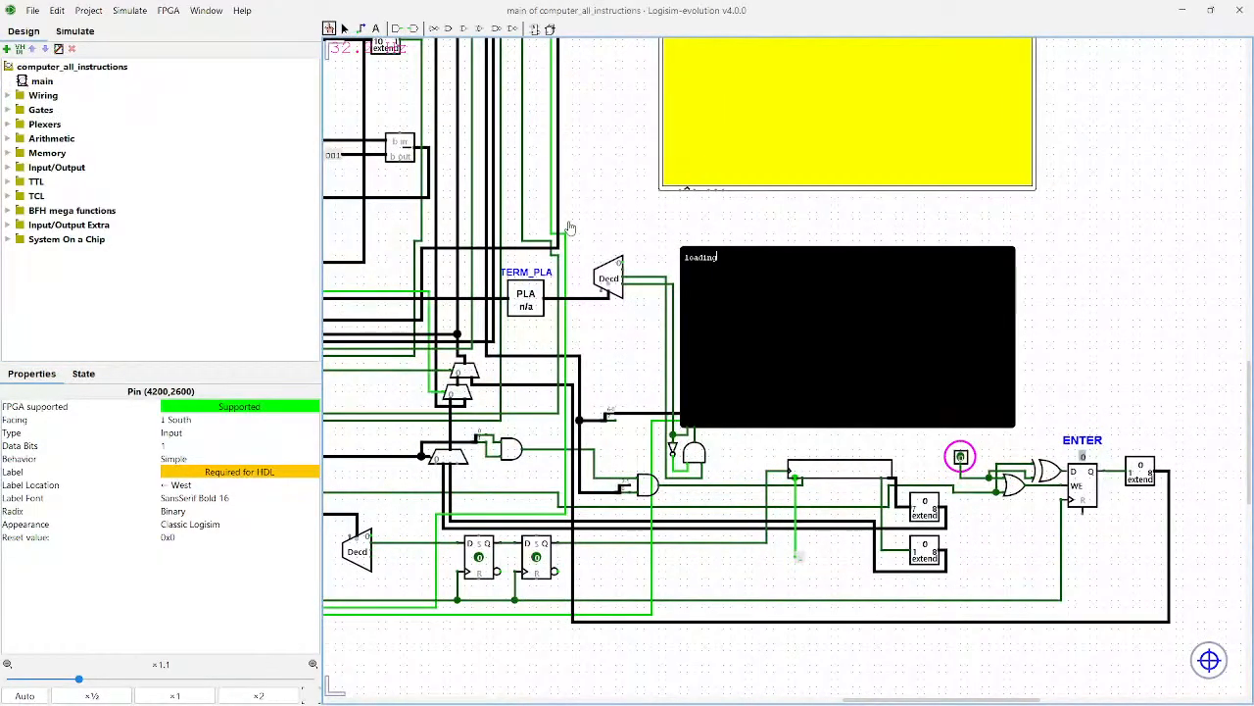
Step: Disable automatic ticking and reset the simulation to clear the terminal
{"action": "left_click", "coordinate": [130, 11]}
{"action": "left_click", "coordinate": [164, 196]}
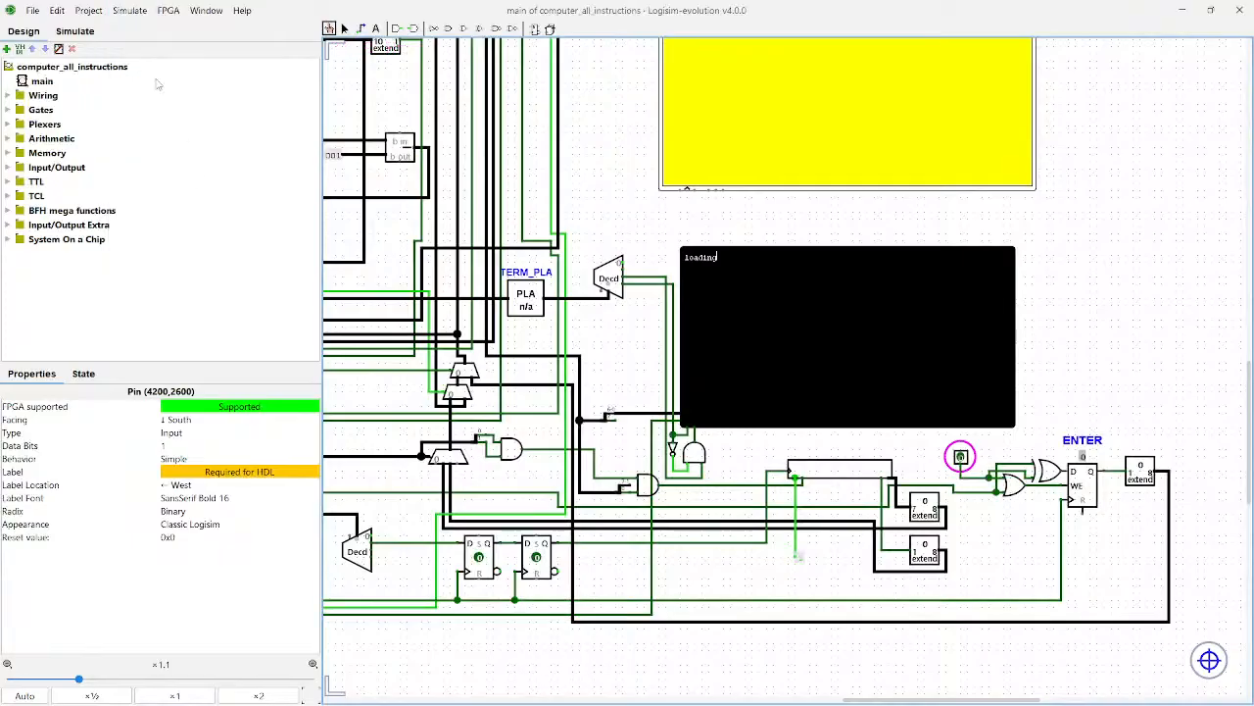
{"action": "left_click", "coordinate": [131, 11]}
{"action": "left_click", "coordinate": [147, 65]}
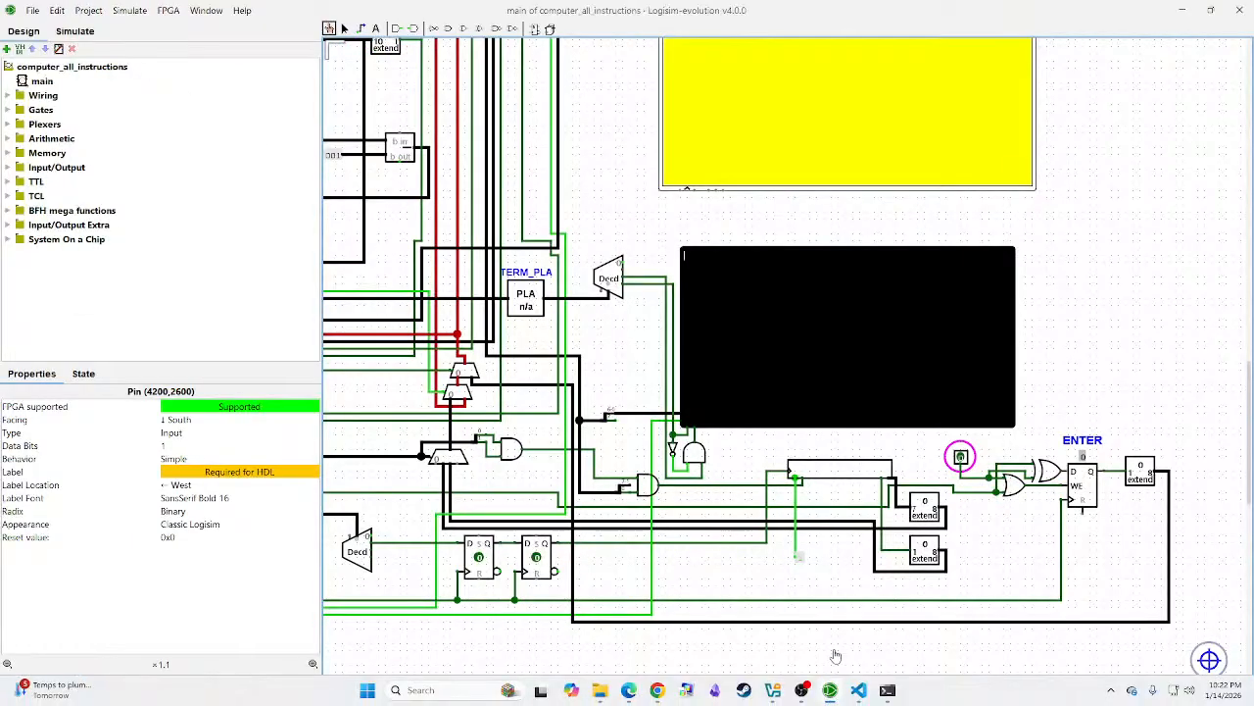
Step: Switch to Visual Studio Code, view the end of rom1_terminal.asm and return to Logisim-evolution
{"action": "left_click", "coordinate": [858, 690]}
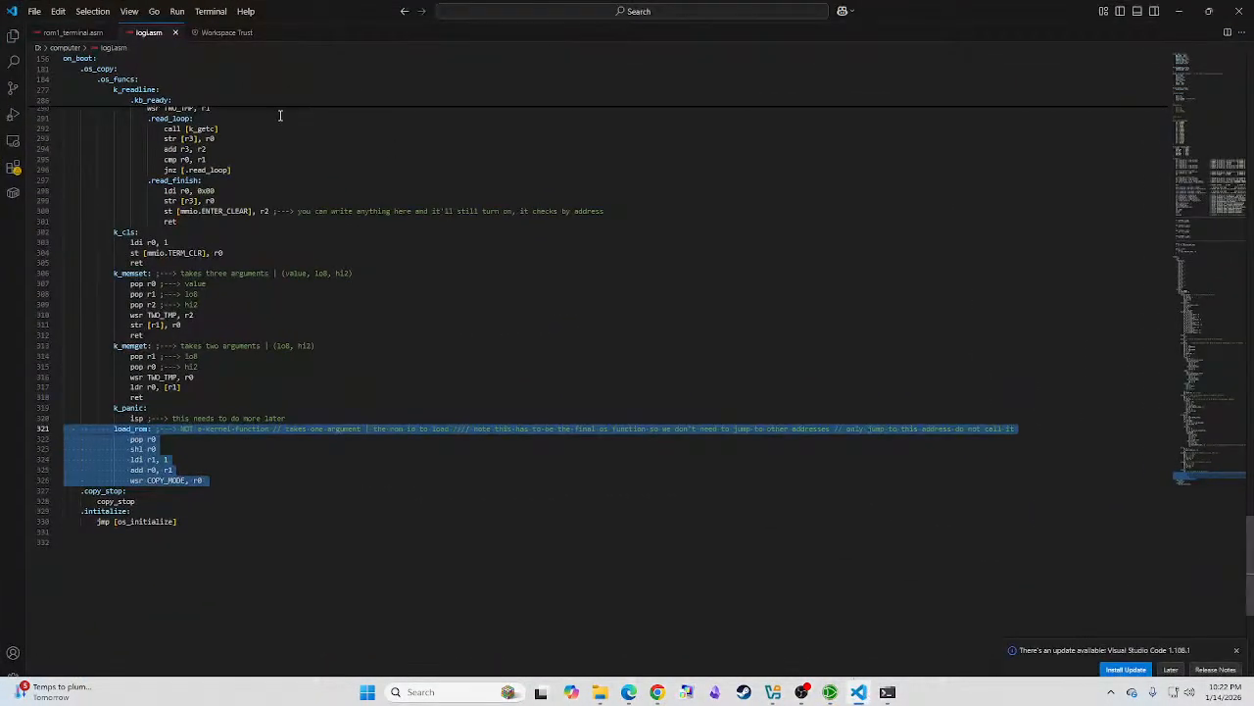
{"action": "left_click", "coordinate": [71, 33]}
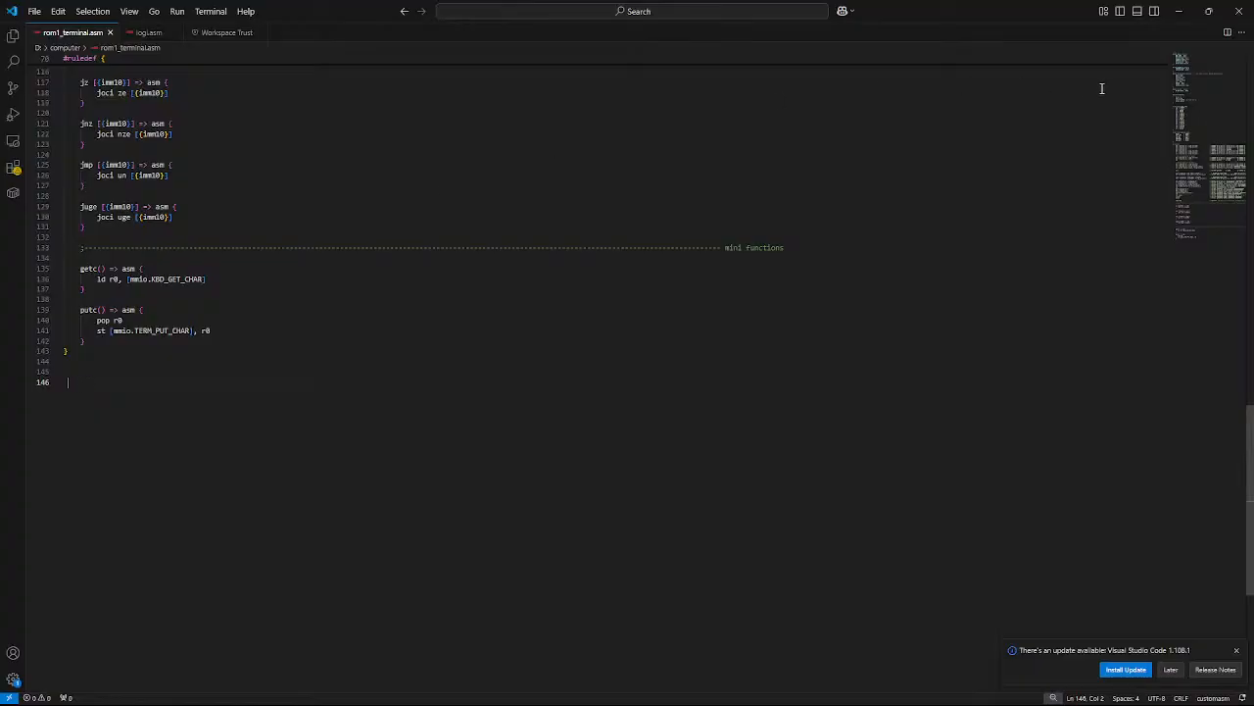
{"action": "left_click", "coordinate": [1178, 10]}
Step: Inspect the keyboard component below the terminal, then select Main_RAM and look further down its memory contents
{"action": "left_click_drag", "start_coordinate": [1085, 346], "coordinate": [952, 168]}
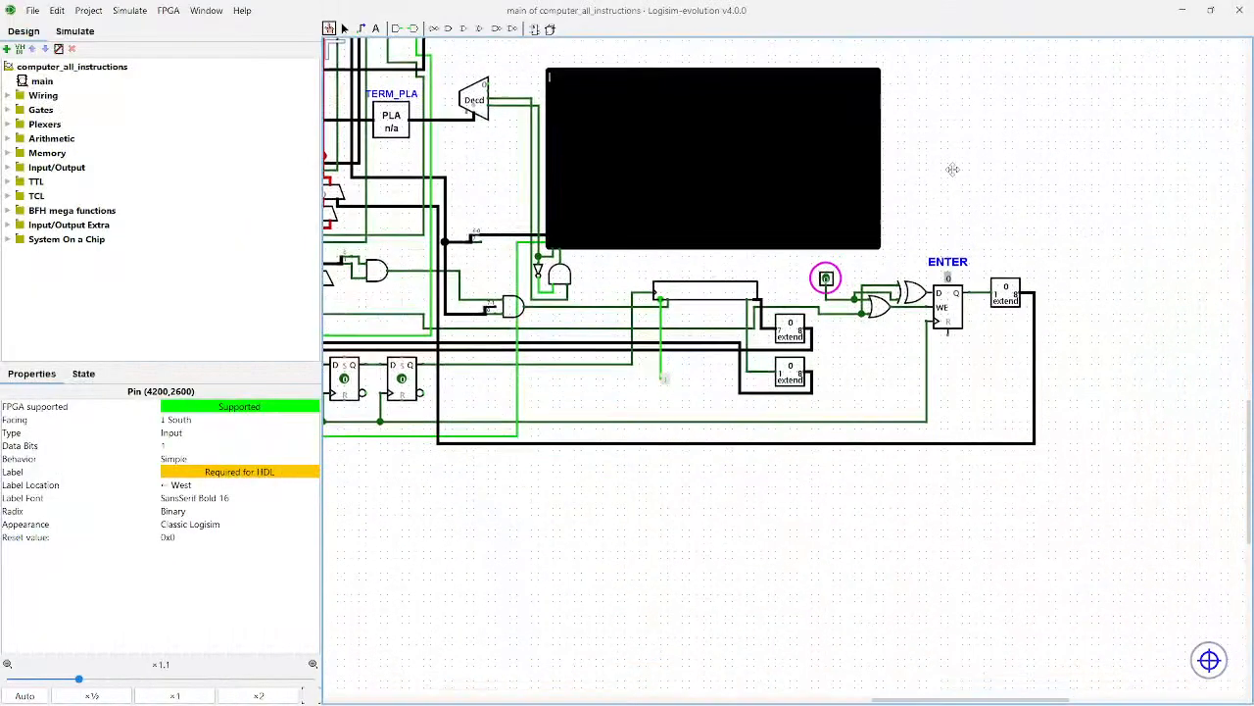
{"action": "left_click", "coordinate": [701, 301]}
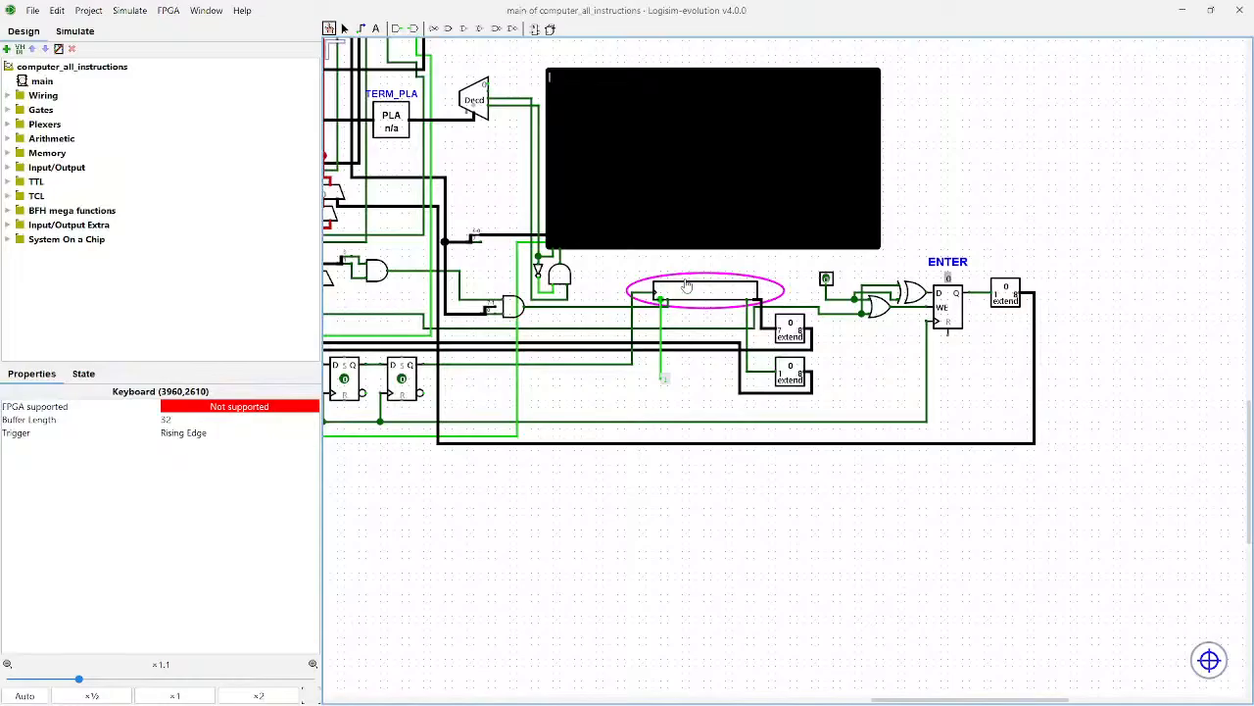
{"action": "left_click_drag", "start_coordinate": [633, 275], "coordinate": [1003, 446]}
{"action": "left_click_drag", "start_coordinate": [608, 322], "coordinate": [907, 509]}
{"action": "left_click_drag", "start_coordinate": [628, 253], "coordinate": [686, 283]}
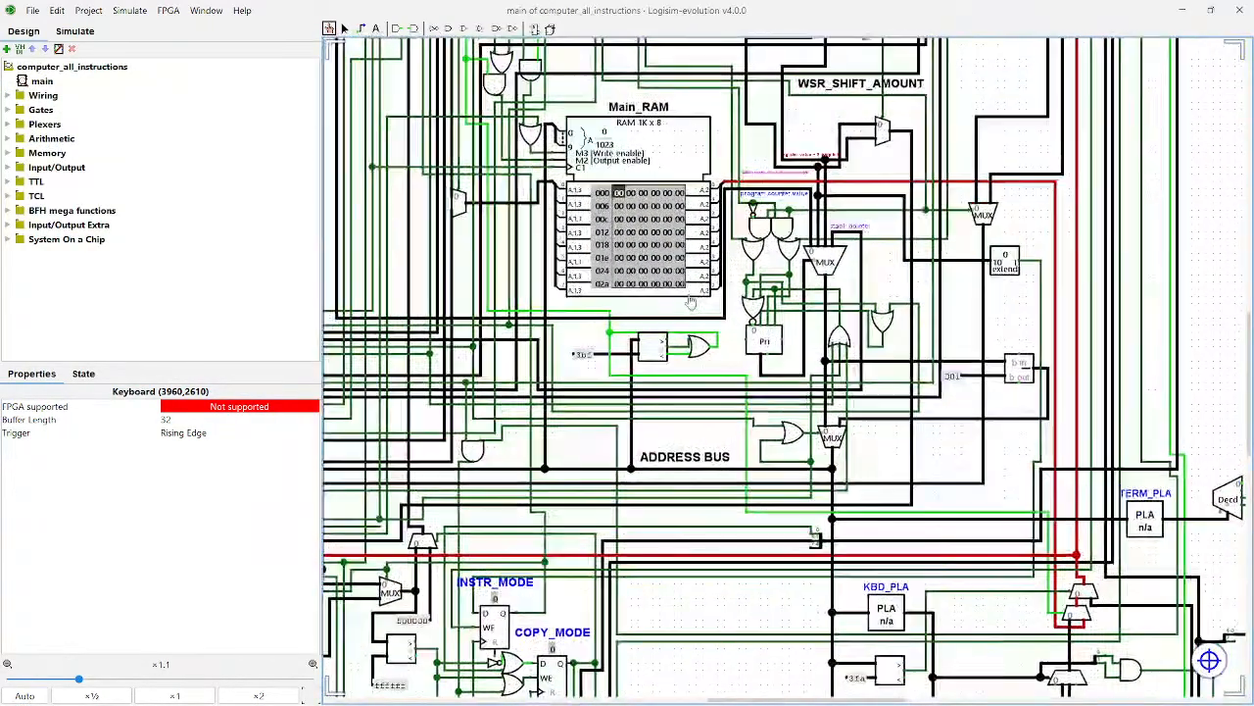
{"action": "left_click", "coordinate": [649, 245]}
{"action": "scroll", "coordinate": [649, 245], "scroll_direction": "down", "scroll_amount": 7}
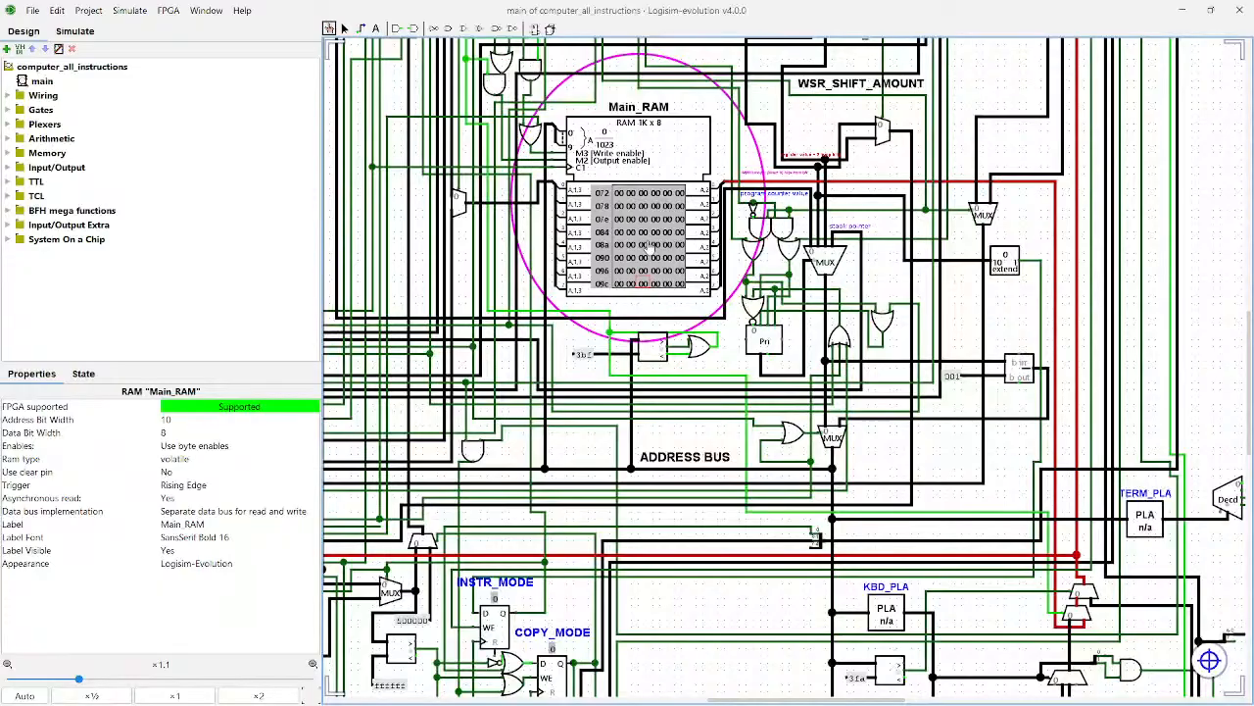
Step: Review the wiring between the keyboard and Main_RAM, and bring Main_RAM's memory view back to its first addresses
{"action": "left_click_drag", "start_coordinate": [932, 470], "coordinate": [647, 315]}
{"action": "left_click_drag", "start_coordinate": [938, 405], "coordinate": [695, 293]}
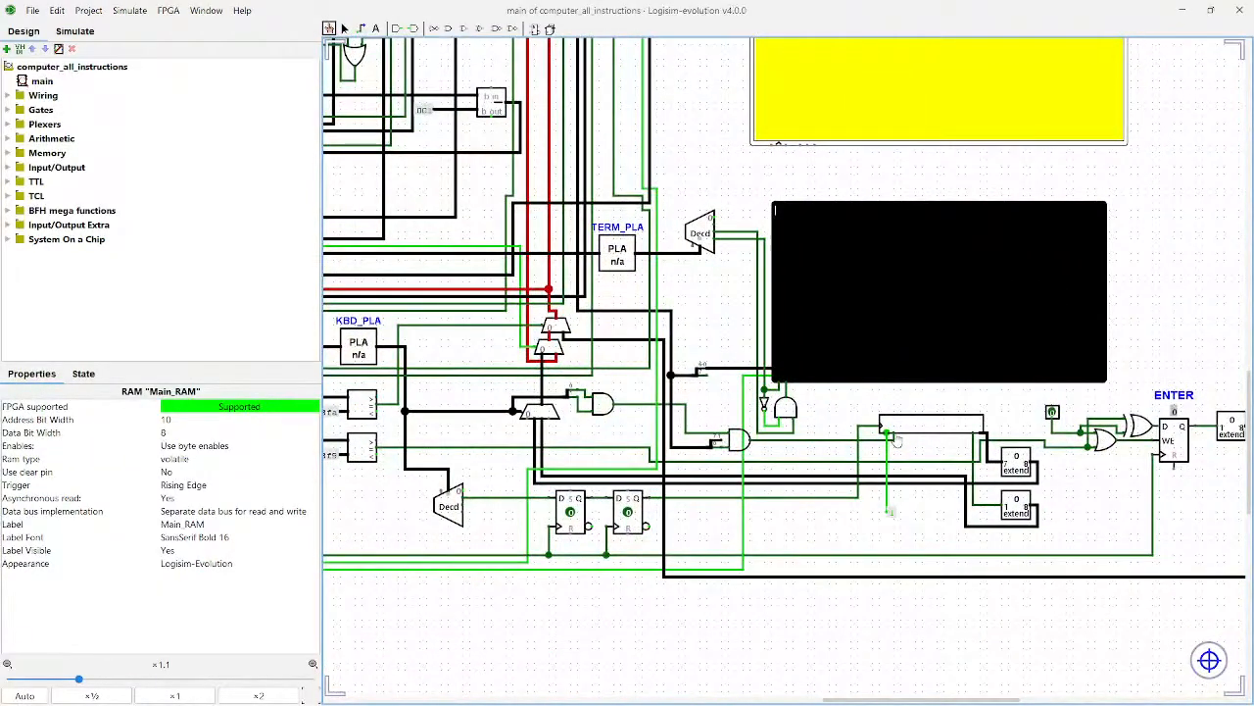
{"action": "left_click_drag", "start_coordinate": [833, 413], "coordinate": [1145, 503]}
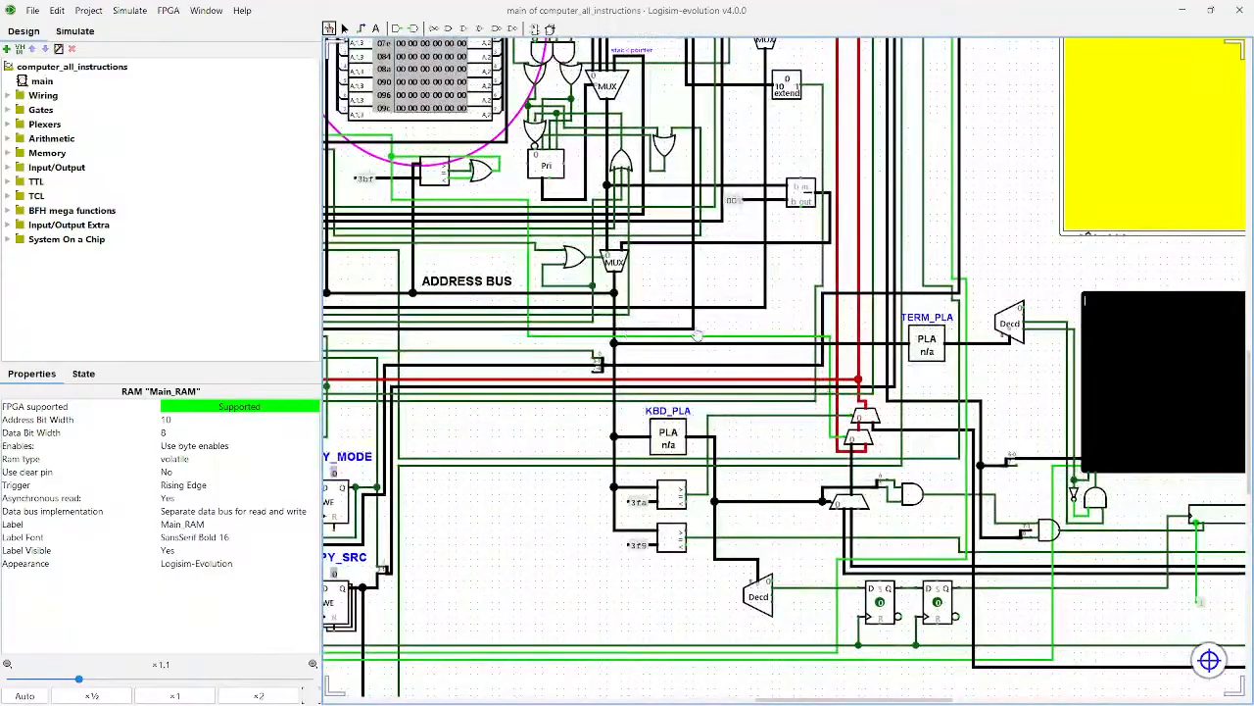
{"action": "left_click_drag", "start_coordinate": [672, 286], "coordinate": [1009, 465]}
{"action": "scroll", "coordinate": [756, 281], "scroll_direction": "up", "scroll_amount": 3}
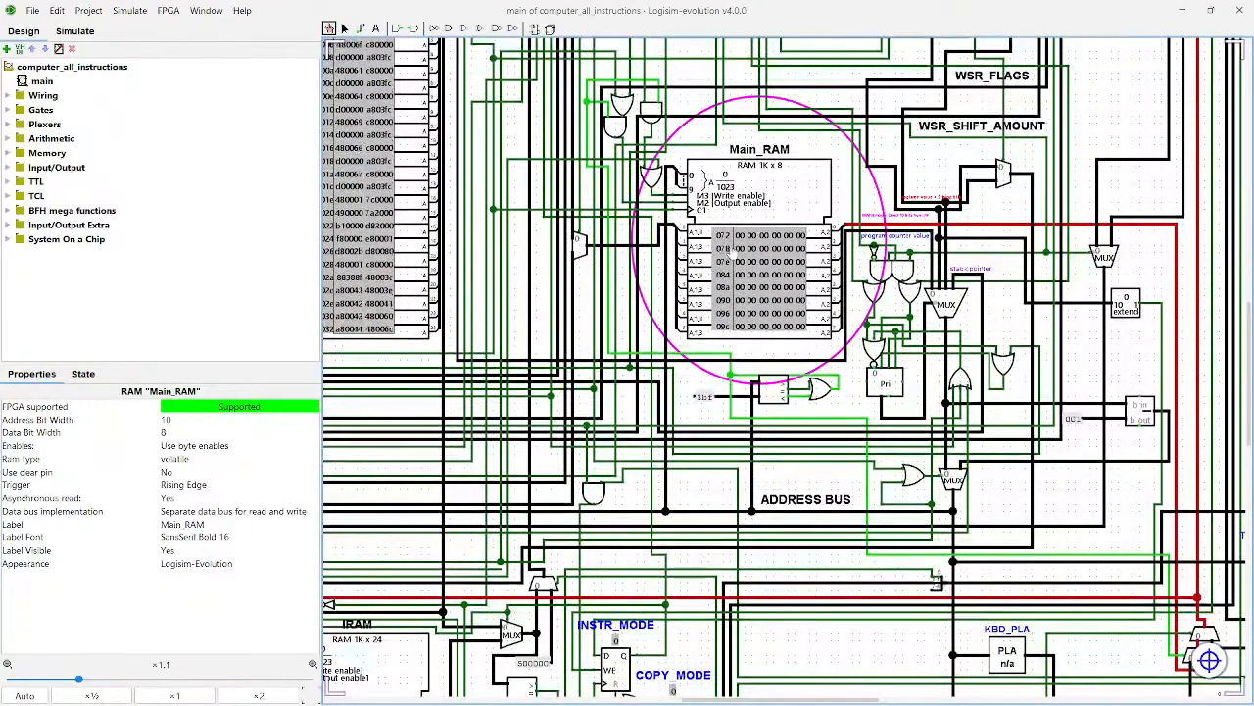
{"action": "left_click", "coordinate": [731, 297]}
{"action": "key", "text": "Up"}
{"action": "key", "text": "Up"}
{"action": "key", "text": "Up"}
{"action": "key", "text": "Up"}
{"action": "key", "text": "Up"}
{"action": "key", "text": "Up"}
{"action": "key", "text": "Up"}
{"action": "key", "text": "Up"}
{"action": "key", "text": "Up"}
{"action": "key", "text": "Up"}
{"action": "key", "text": "Up"}
{"action": "key", "text": "Up"}
{"action": "key", "text": "Up"}
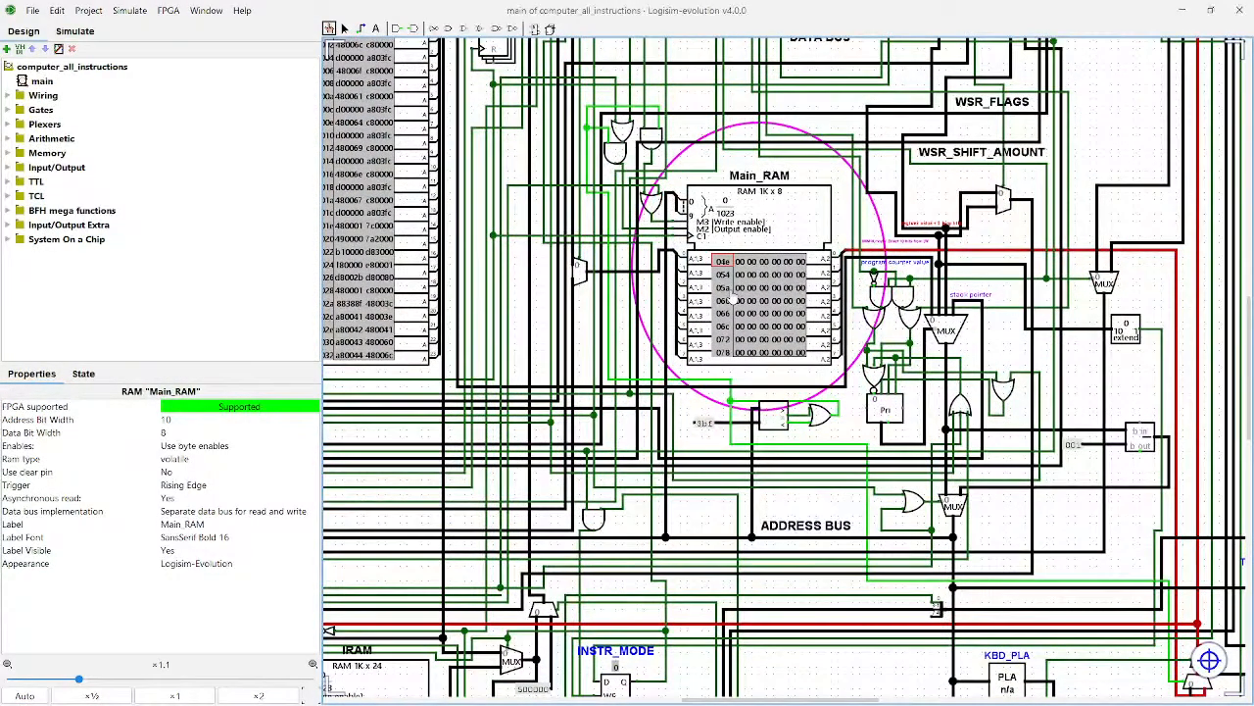
{"action": "key", "text": "Up"}
{"action": "key", "text": "Up"}
{"action": "key", "text": "Up"}
{"action": "key", "text": "Up"}
{"action": "key", "text": "Up"}
{"action": "key", "text": "Up"}
Step: Go back to the terminal area and pulse the ENTER register's input pin on and off again
{"action": "left_click_drag", "start_coordinate": [1123, 532], "coordinate": [580, 229]}
{"action": "left_click_drag", "start_coordinate": [968, 431], "coordinate": [770, 384]}
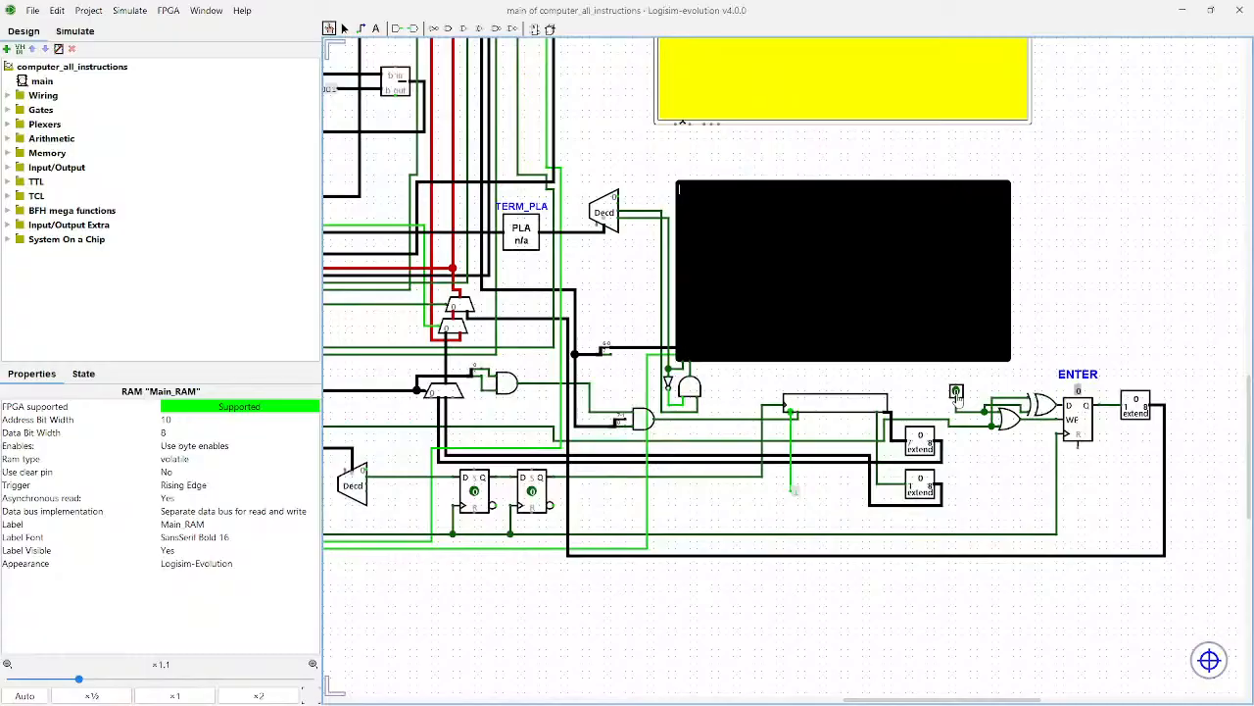
{"action": "left_click", "coordinate": [958, 395]}
{"action": "left_click", "coordinate": [957, 395]}
{"action": "left_click", "coordinate": [957, 395]}
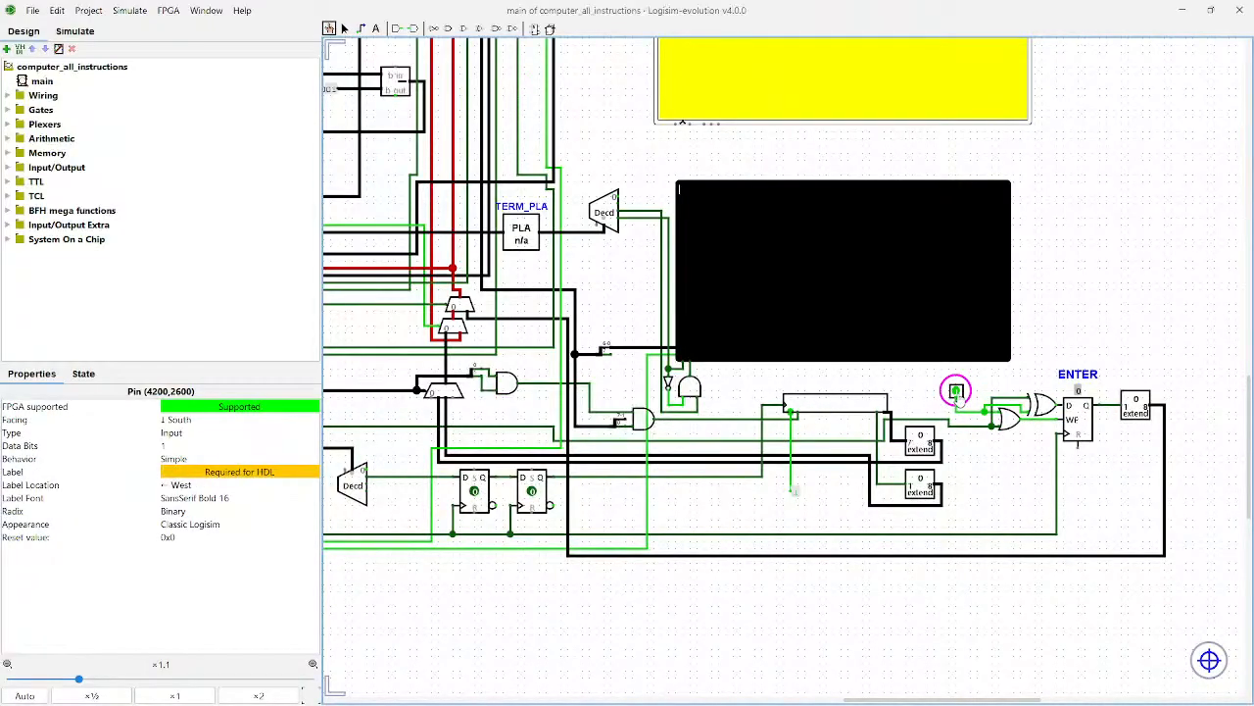
{"action": "left_click", "coordinate": [959, 396]}
Step: Return to Main_RAM, select it and look through its memory contents at higher addresses
{"action": "left_click_drag", "start_coordinate": [982, 462], "coordinate": [1125, 528]}
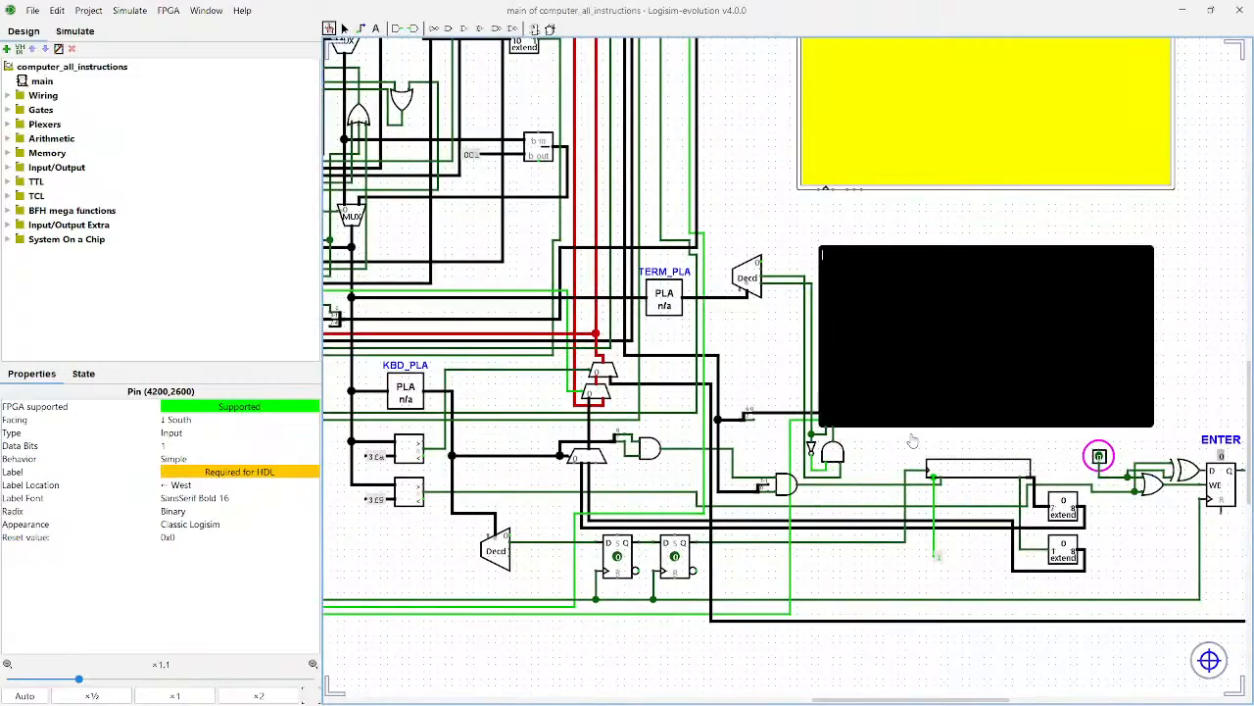
{"action": "left_click_drag", "start_coordinate": [912, 441], "coordinate": [1178, 579]}
{"action": "left_click_drag", "start_coordinate": [791, 412], "coordinate": [988, 535]}
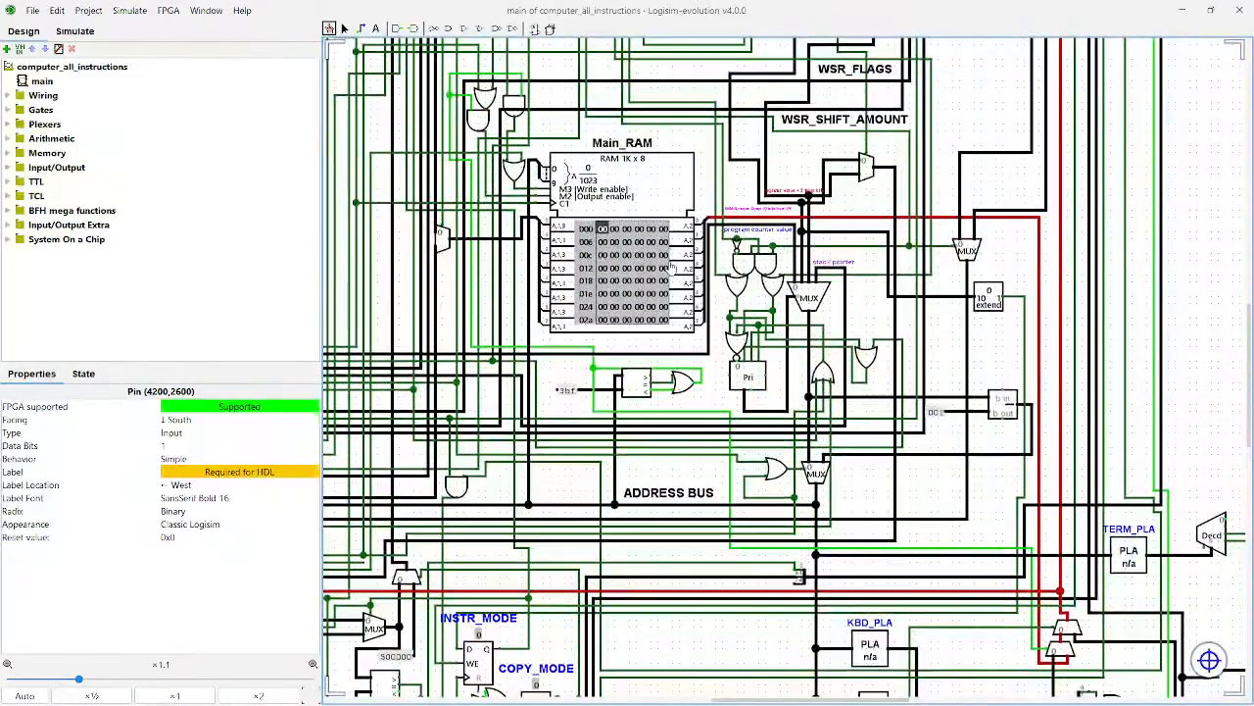
{"action": "left_click", "coordinate": [632, 267]}
{"action": "scroll", "coordinate": [632, 265], "scroll_direction": "down", "scroll_amount": 10}
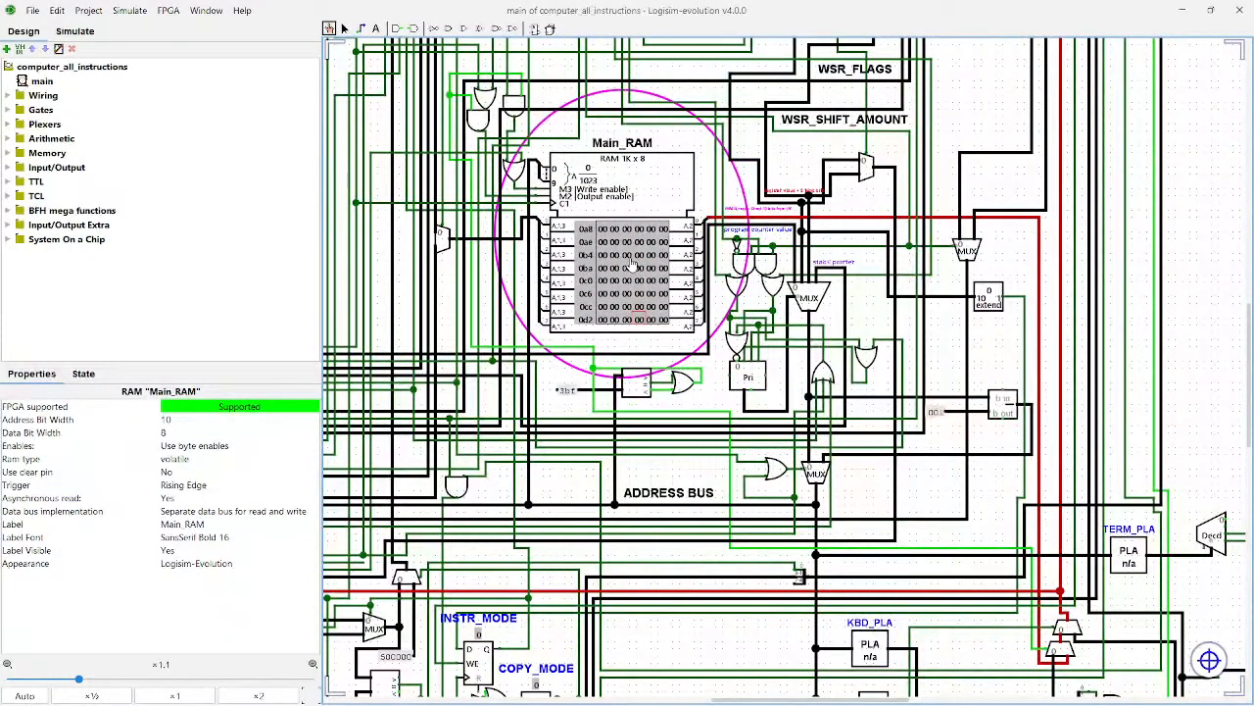
Step: Continue through Main_RAM's memory contents to the addresses around 0x246
{"action": "scroll", "coordinate": [633, 262], "scroll_direction": "down", "scroll_amount": 13}
{"action": "scroll", "coordinate": [633, 261], "scroll_direction": "down", "scroll_amount": 7}
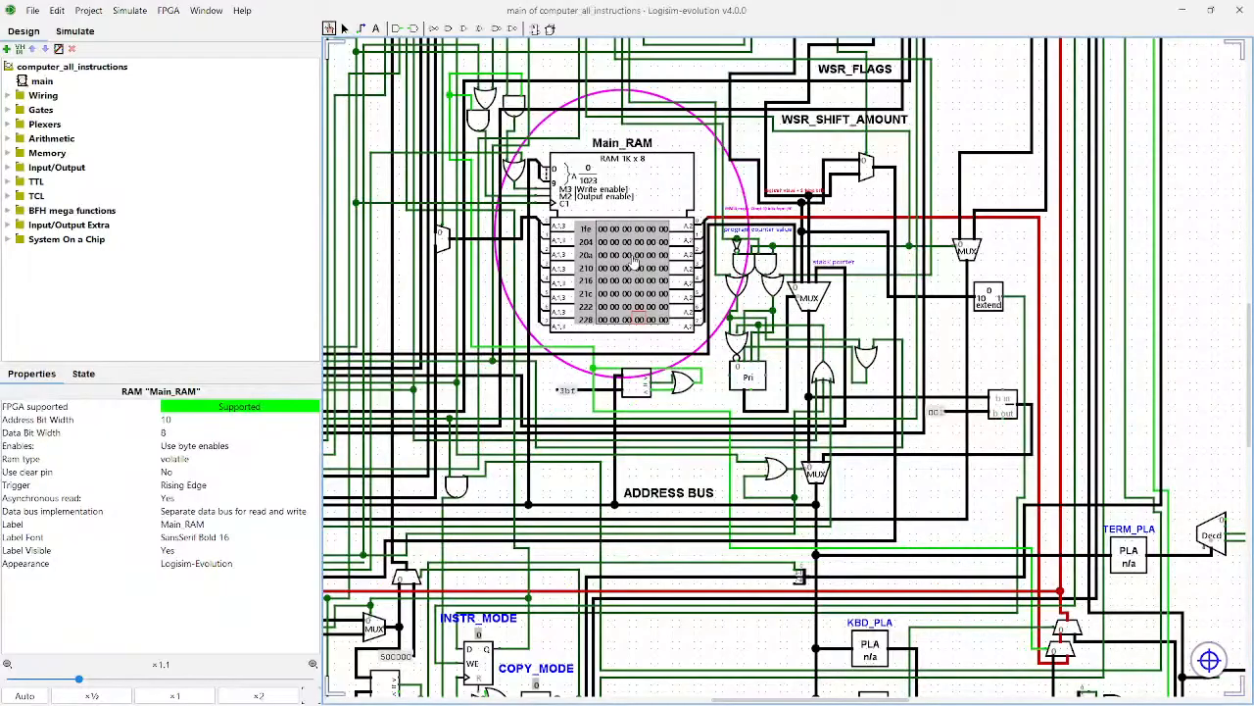
{"action": "scroll", "coordinate": [633, 261], "scroll_direction": "down", "scroll_amount": 2}
Step: Switch to the Logisim Computer note in Obsidian and insert an empty line between the Stack and Kernel Area entries of the memory map
{"action": "mouse_move", "coordinate": [833, 698]}
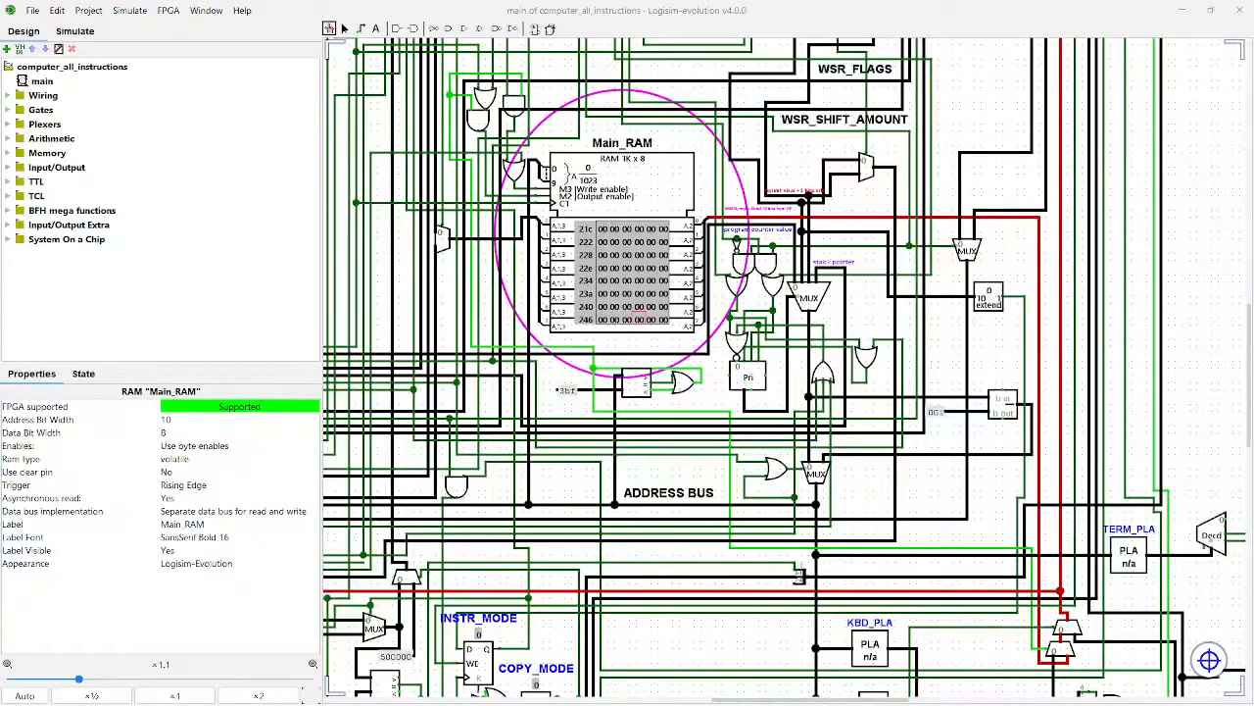
{"action": "key", "text": "alt+Tab"}
{"action": "scroll", "coordinate": [893, 359], "scroll_direction": "down", "scroll_amount": 15}
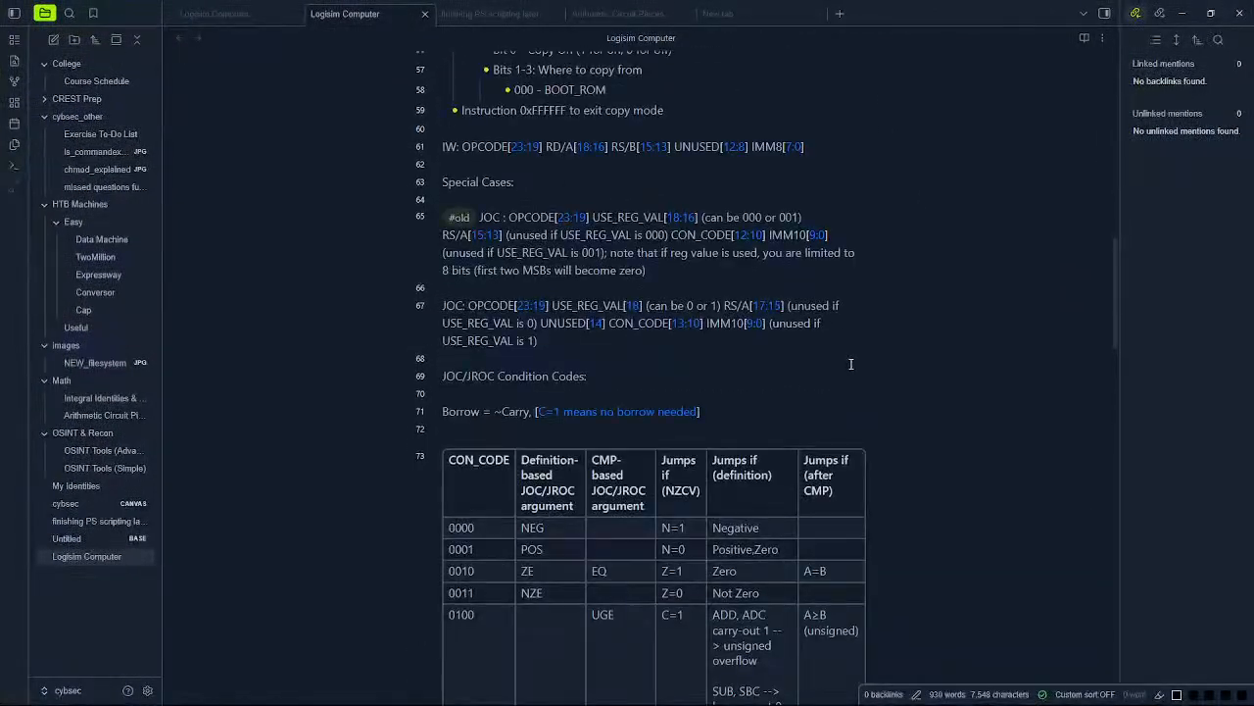
{"action": "scroll", "coordinate": [850, 363], "scroll_direction": "down", "scroll_amount": 20}
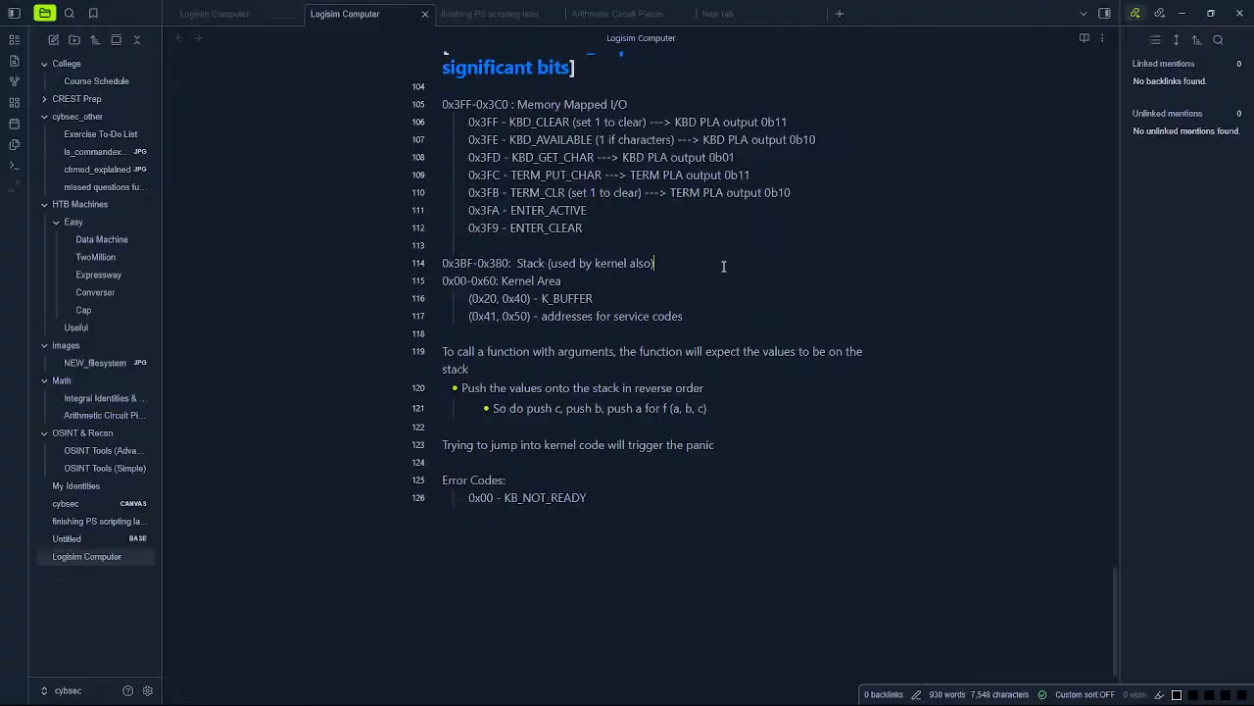
{"action": "key", "text": "Return"}
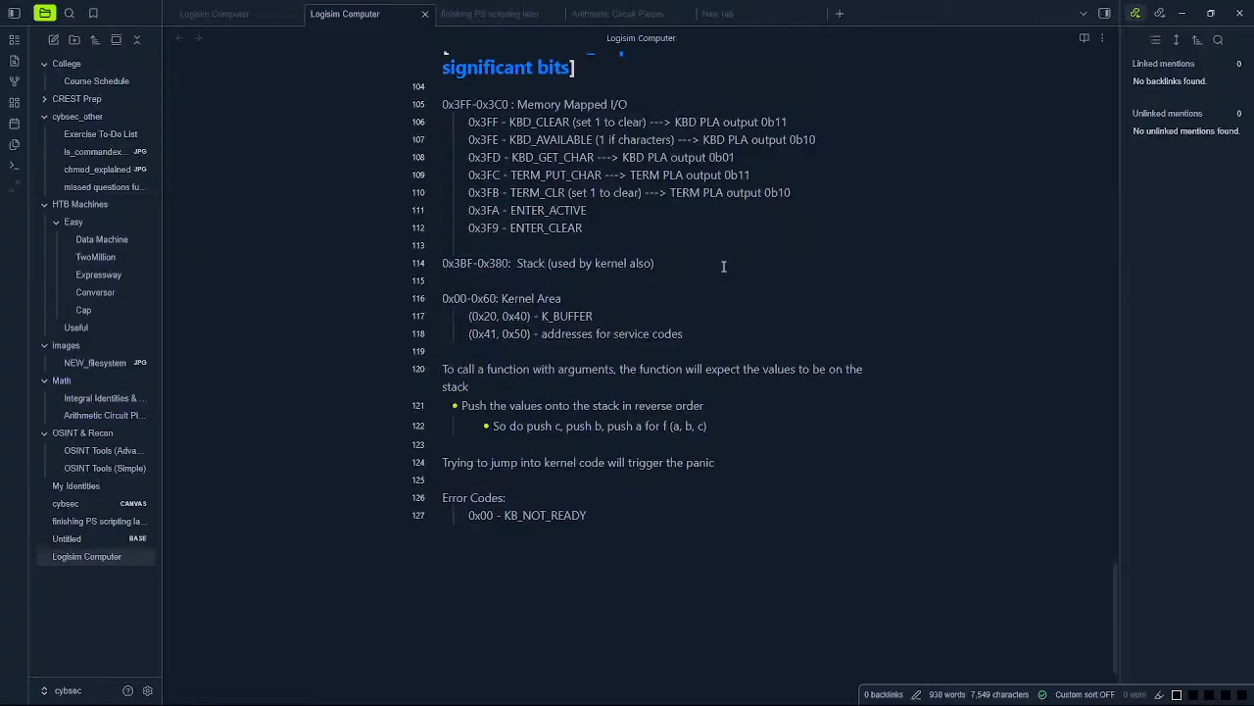
Step: Pad the kernel addresses to three hex digits: 0x000-0x060 for Kernel Area, 0x020 and 0x040 for K_BUFFER, 0x041 and 0x050 for service codes
{"action": "left_click", "coordinate": [456, 298]}
{"action": "type", "text": "00"}
{"action": "left_click", "coordinate": [482, 315]}
{"action": "type", "text": "0"}
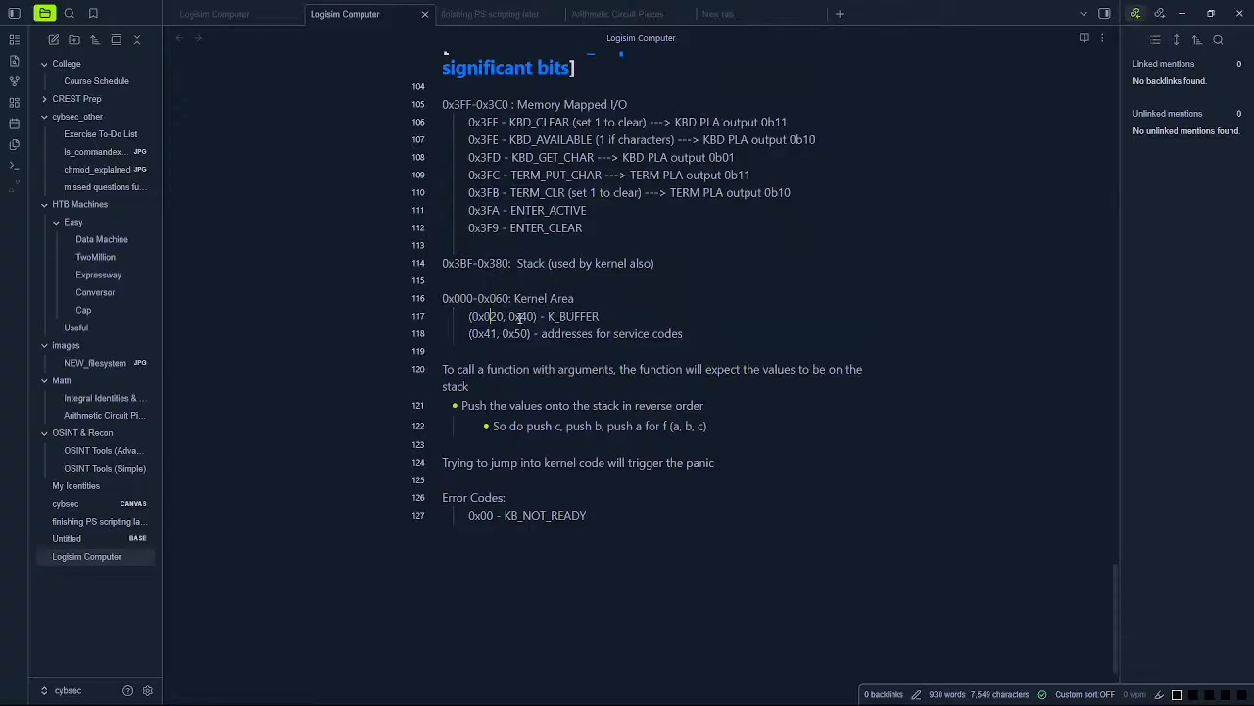
{"action": "left_click", "coordinate": [521, 315]}
{"action": "type", "text": "0"}
{"action": "left_click", "coordinate": [482, 334]}
{"action": "type", "text": "0"}
{"action": "left_click", "coordinate": [521, 333]}
{"action": "type", "text": "0"}
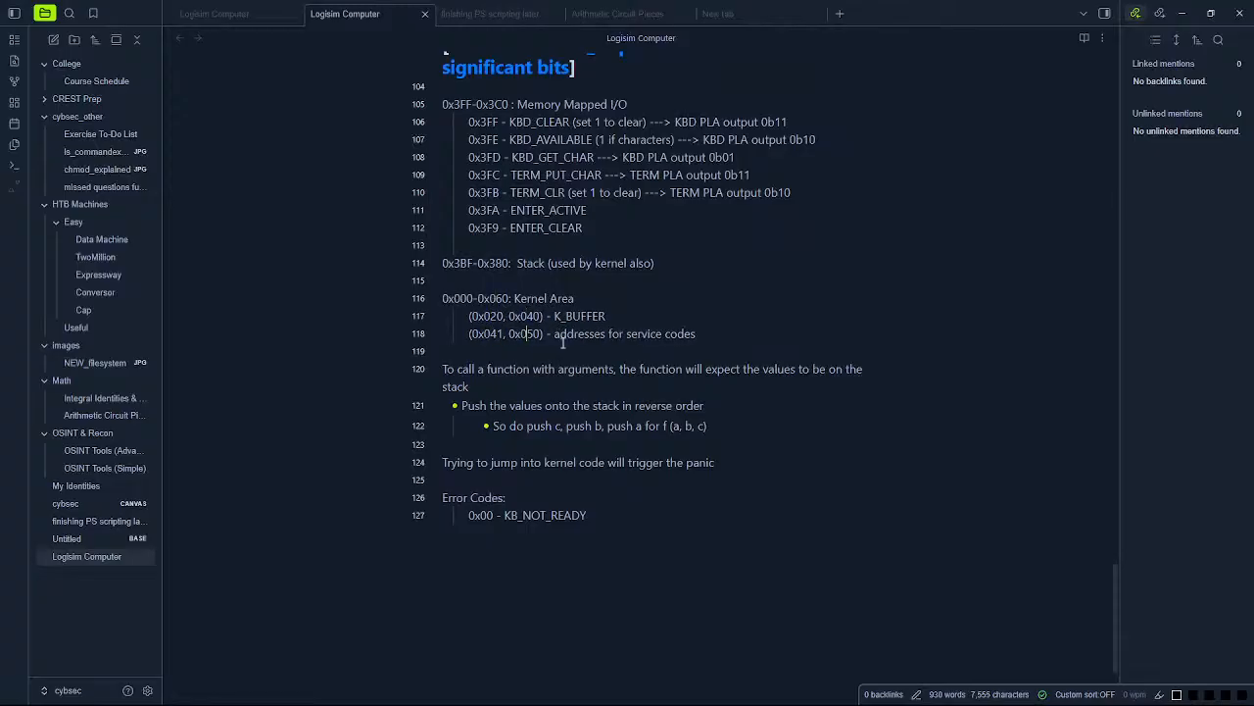
Step: Add the range 0x100-0x1FF on the empty line below the Stack entry and change the Kernel Area's end address to 0x05F
{"action": "left_click", "coordinate": [534, 280]}
{"action": "type", "text": "0x"}
{"action": "type", "text": "100-0x1FF"}
{"action": "key", "text": "Down"}
{"action": "key", "text": "BackSpace"}
{"action": "key", "text": "BackSpace"}
{"action": "key", "text": "BackSpace"}
{"action": "type", "text": "5F"}
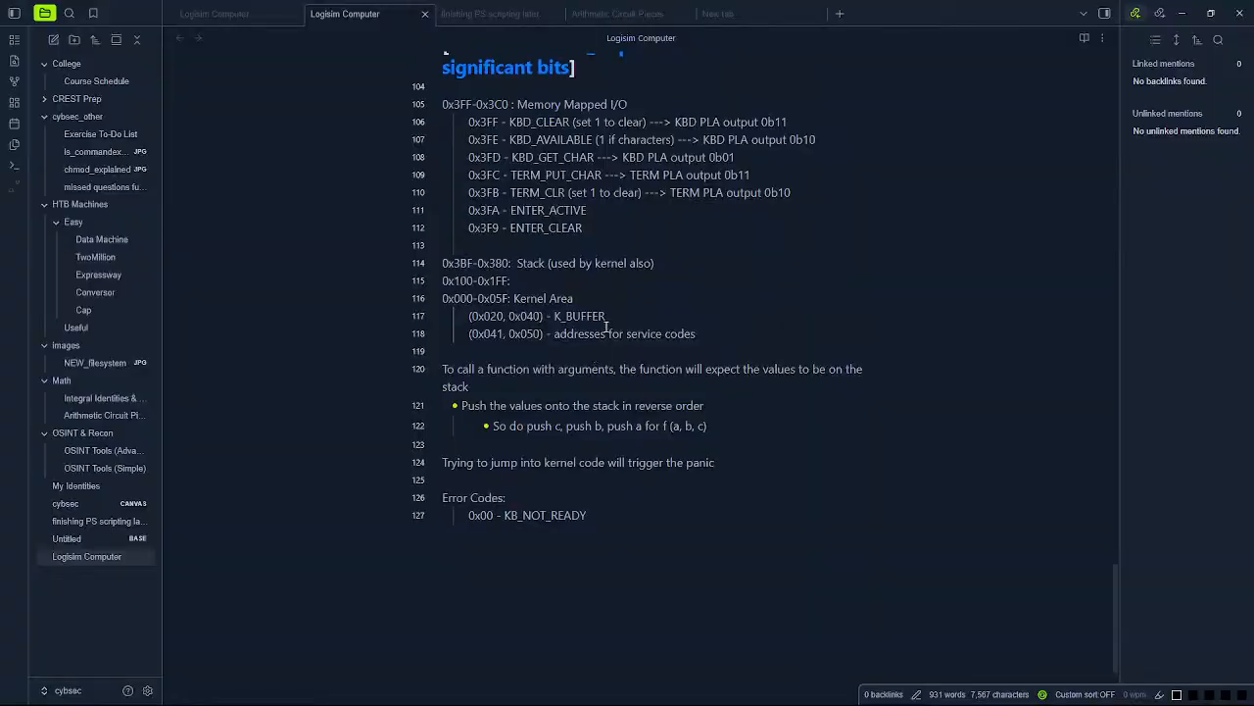
Step: Label the 0x100-0x1FF range as Program Region
{"action": "left_click", "coordinate": [545, 284]}
{"action": "right_click", "coordinate": [546, 285]}
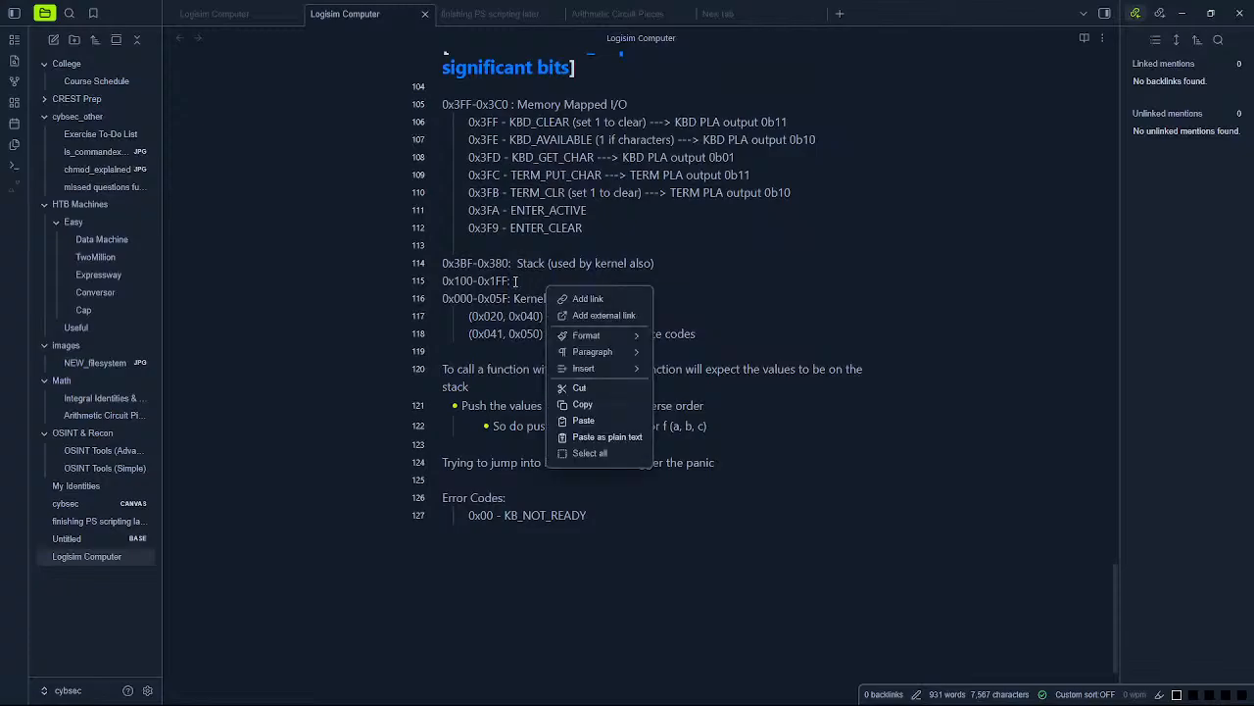
{"action": "left_click", "coordinate": [543, 280]}
{"action": "type", "text": "Pro"}
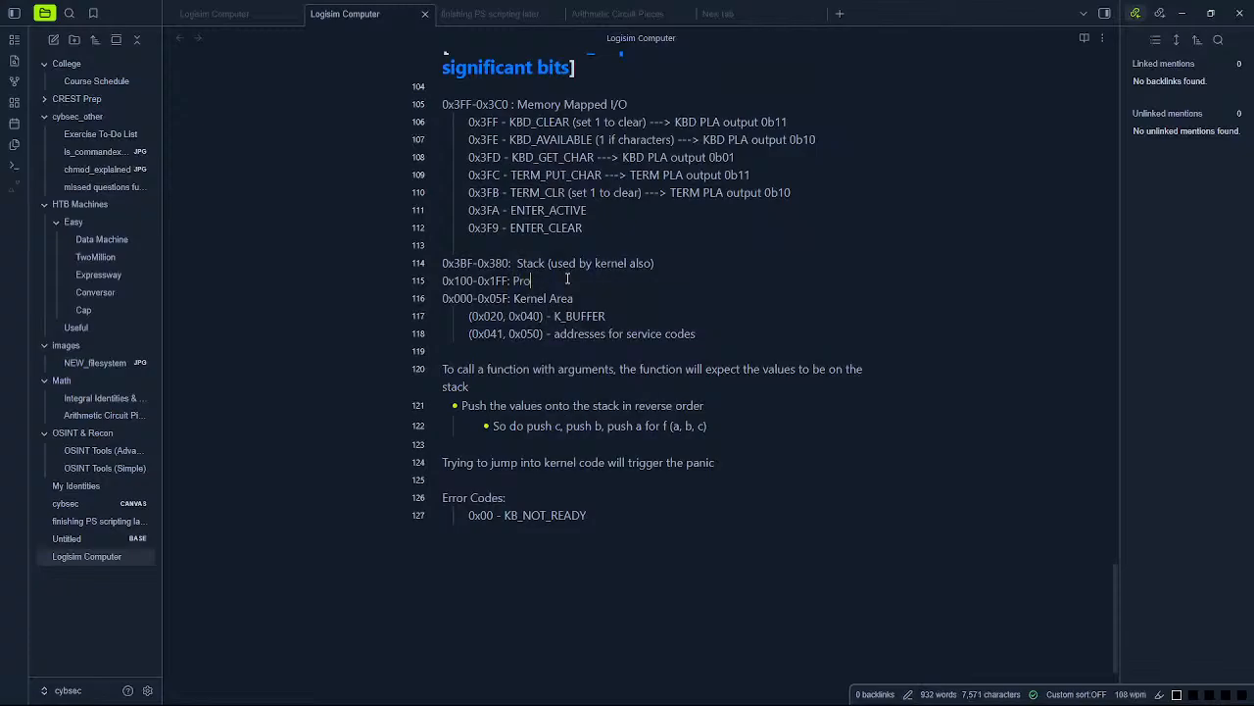
{"action": "type", "text": "gram Region"}
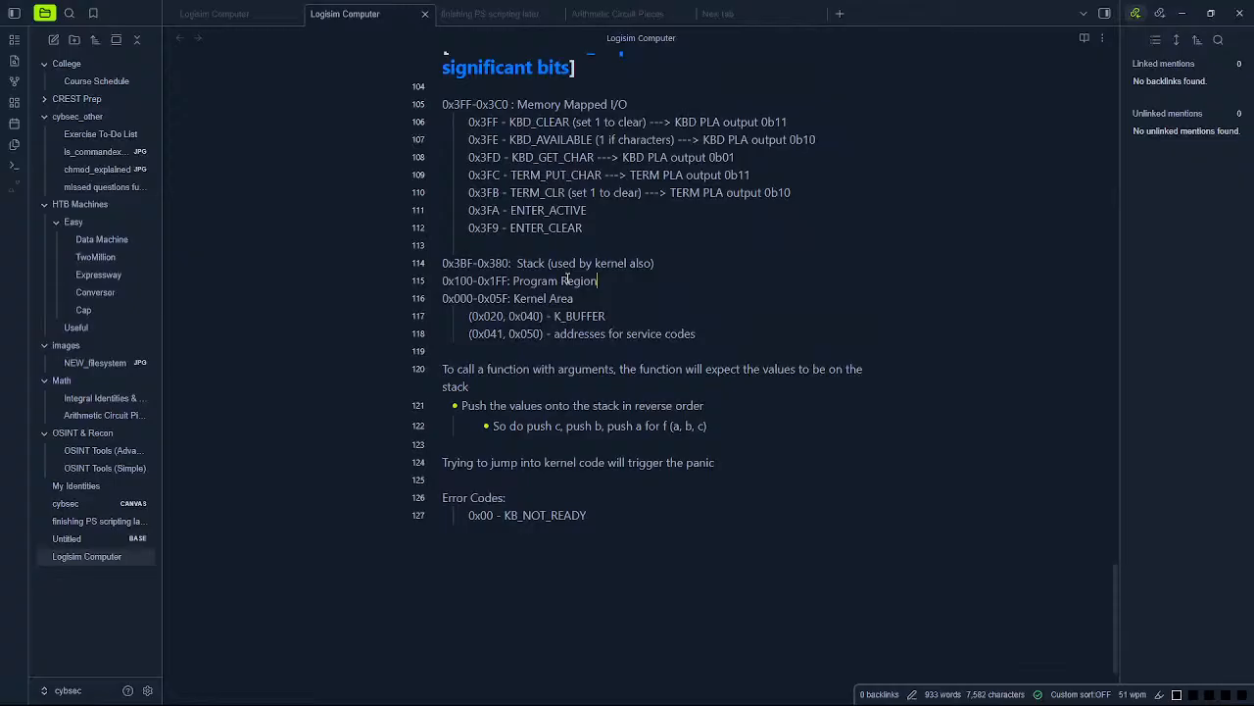
Step: Add an indented entry "(0x100, 0x120) - Program Buffer" under the Program Region line
{"action": "key", "text": "Return"}
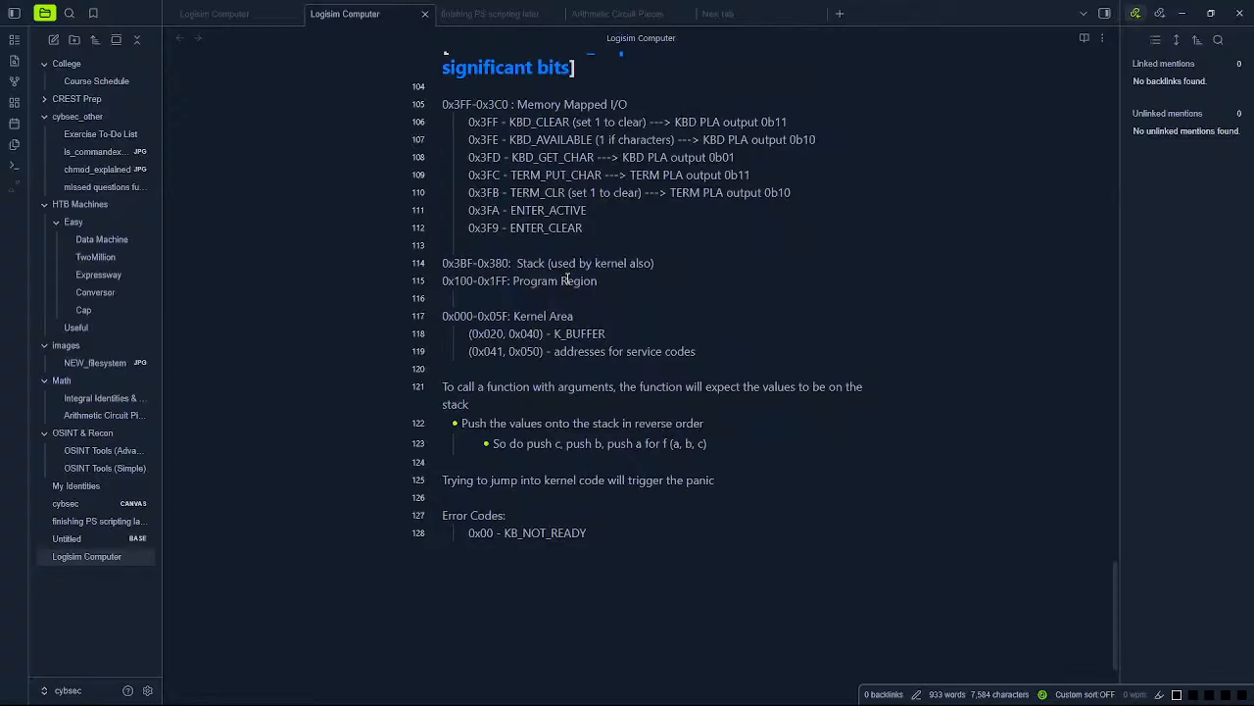
{"action": "key", "text": "Tab"}
{"action": "type", "text": "0x100"}
{"action": "key", "text": "BackSpace"}
{"action": "key", "text": "BackSpace"}
{"action": "key", "text": "BackSpace"}
{"action": "key", "text": "BackSpace"}
{"action": "key", "text": "BackSpace"}
{"action": "type", "text": "(0x100, "}
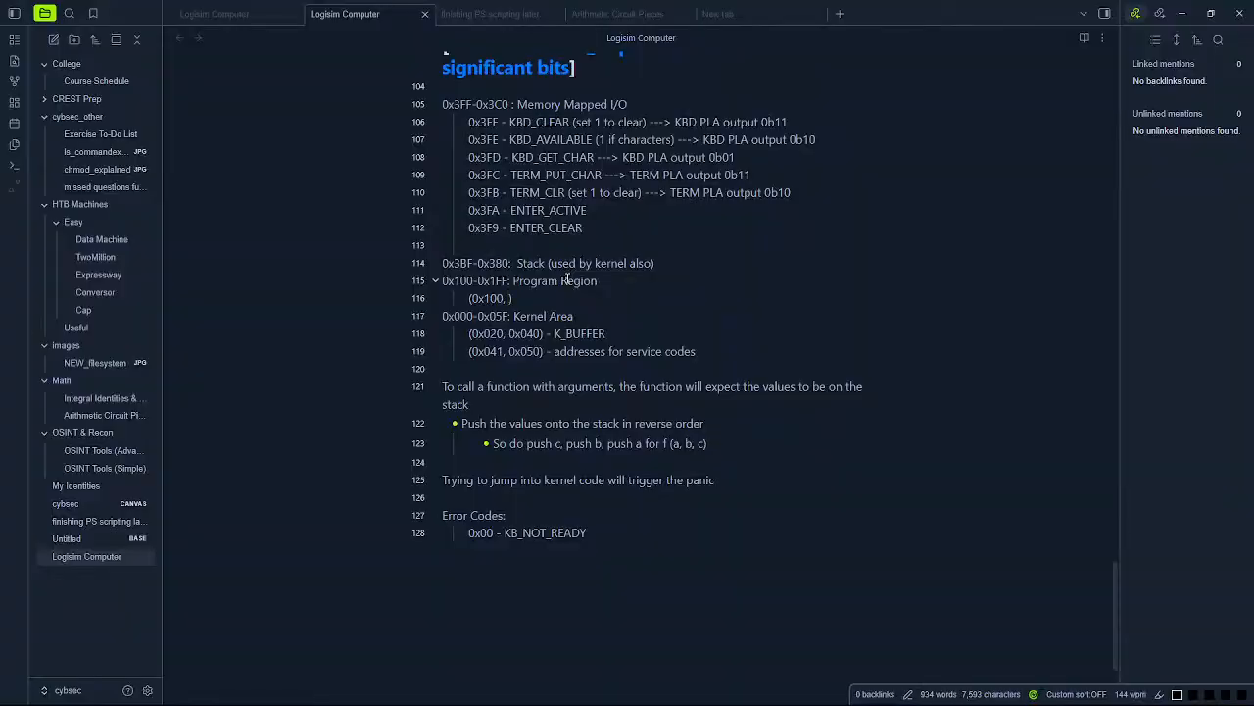
{"action": "type", "text": "0x"}
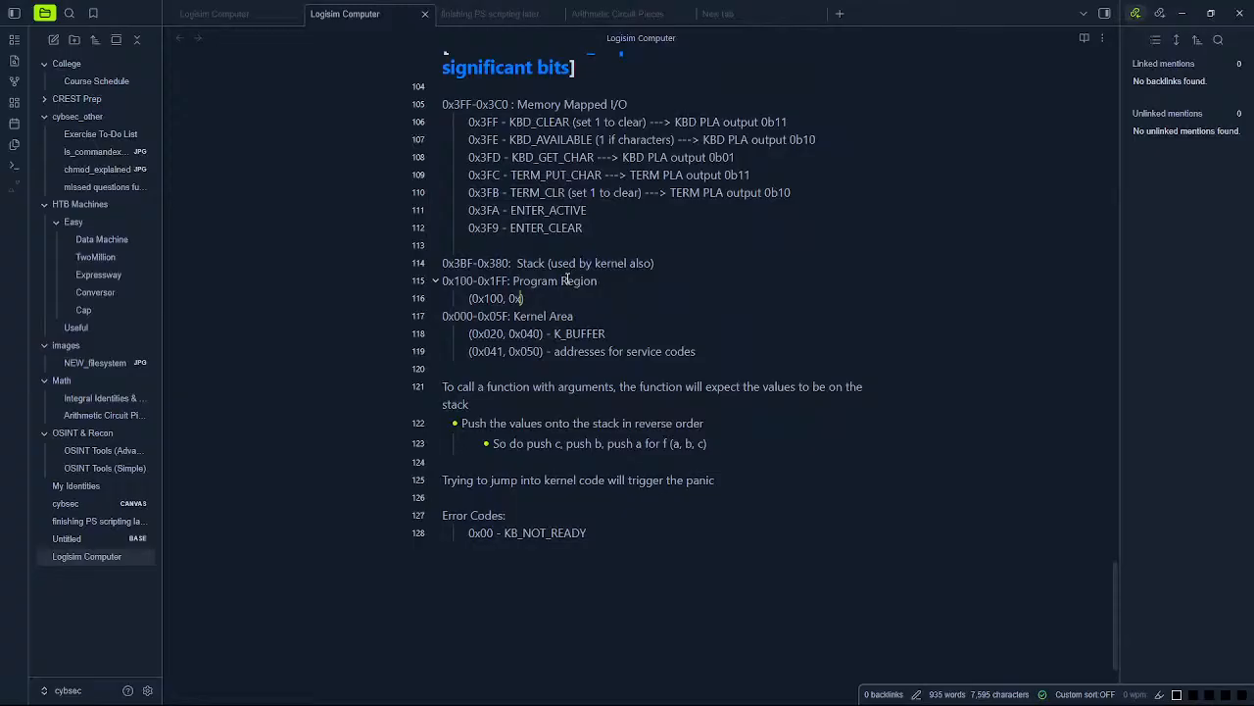
{"action": "type", "text": "120) - "}
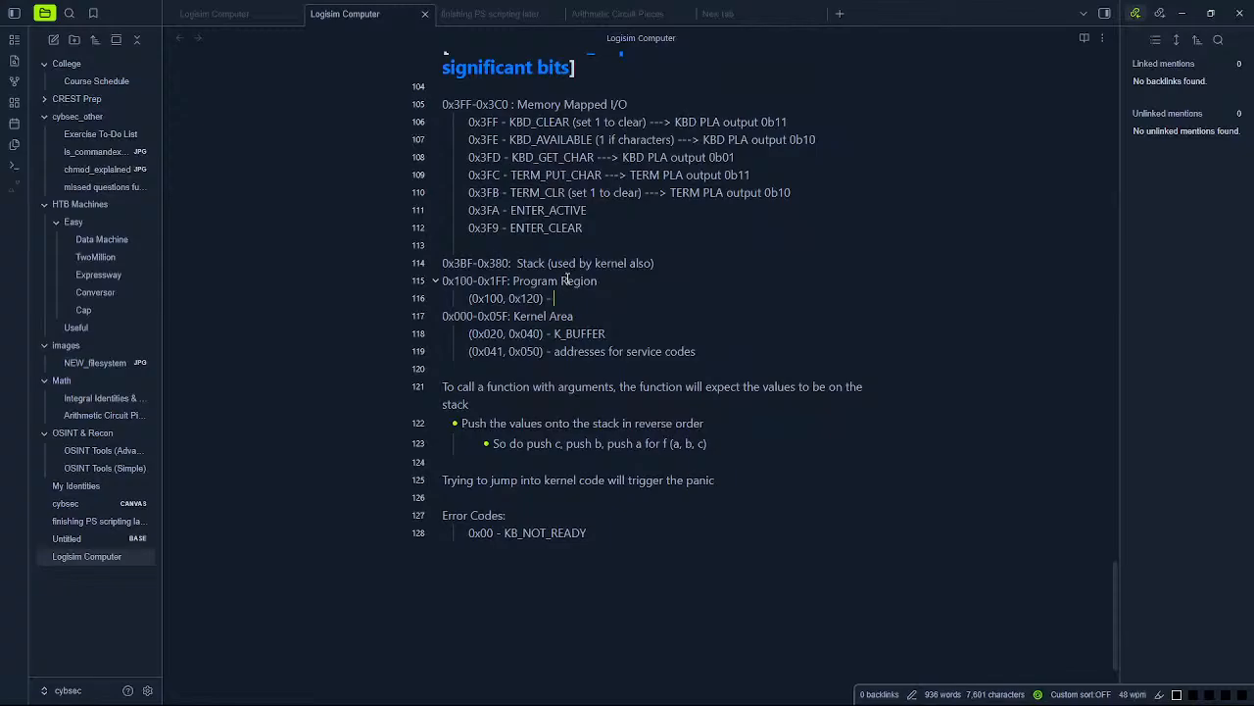
{"action": "type", "text": "Program Buffer"}
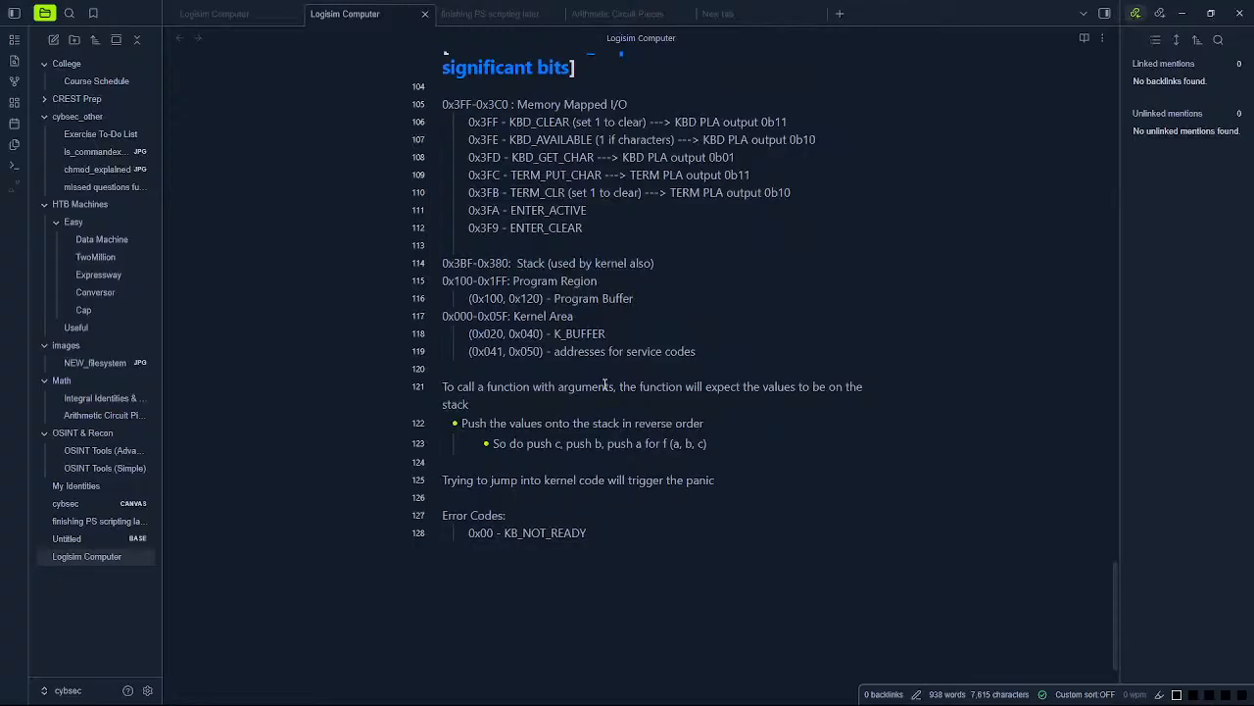
Step: Delete the Program Buffer entry under Program Region together with its line
{"action": "mouse_move", "coordinate": [764, 700]}
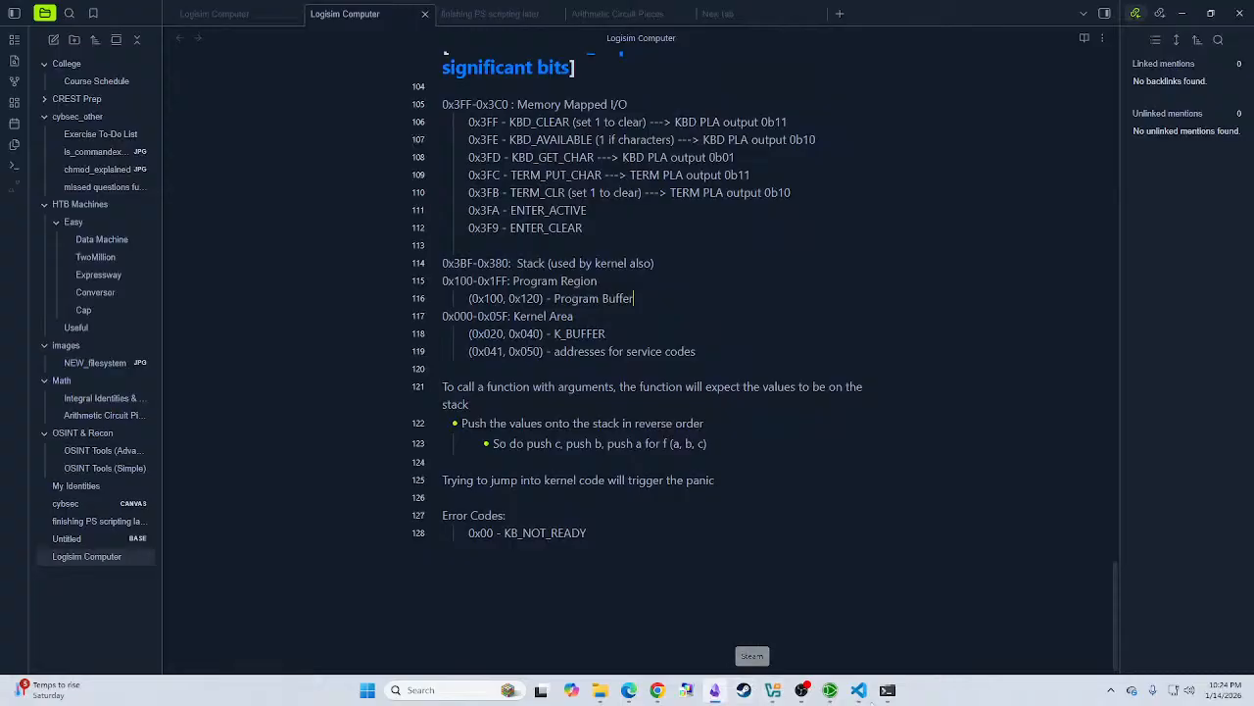
{"action": "left_click", "coordinate": [858, 690]}
{"action": "left_click", "coordinate": [859, 690]}
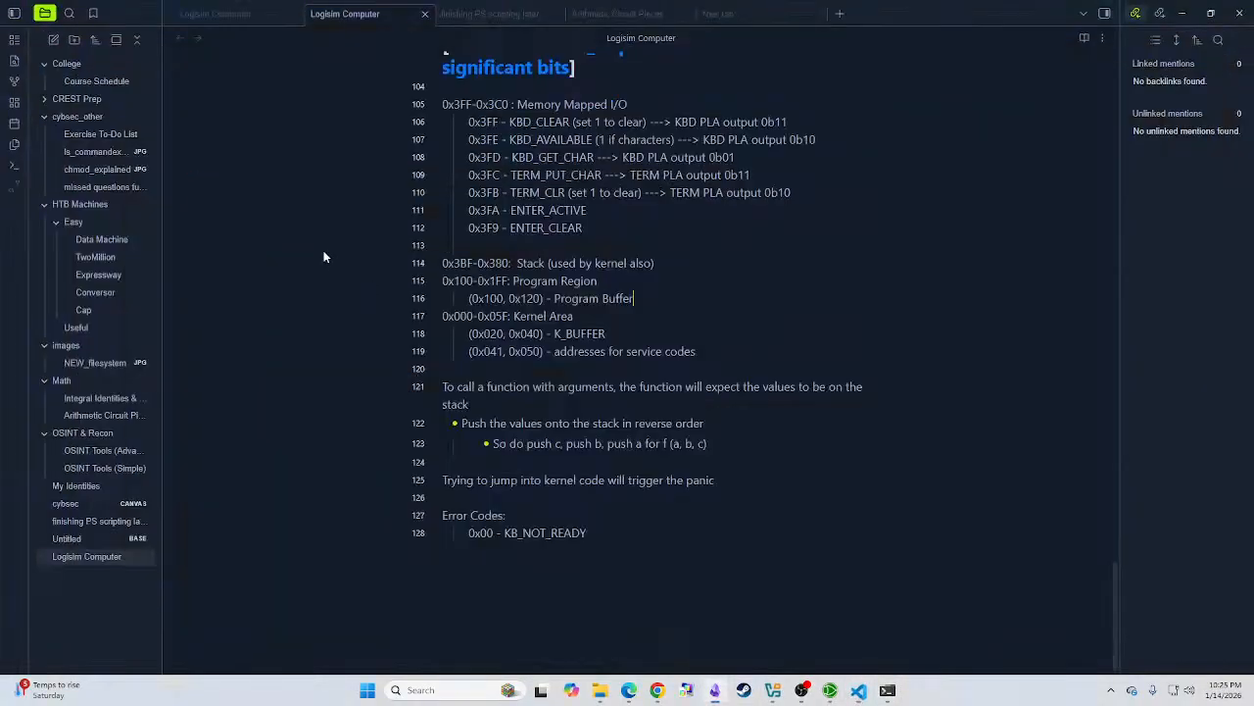
{"action": "left_click_drag", "start_coordinate": [635, 298], "coordinate": [442, 299]}
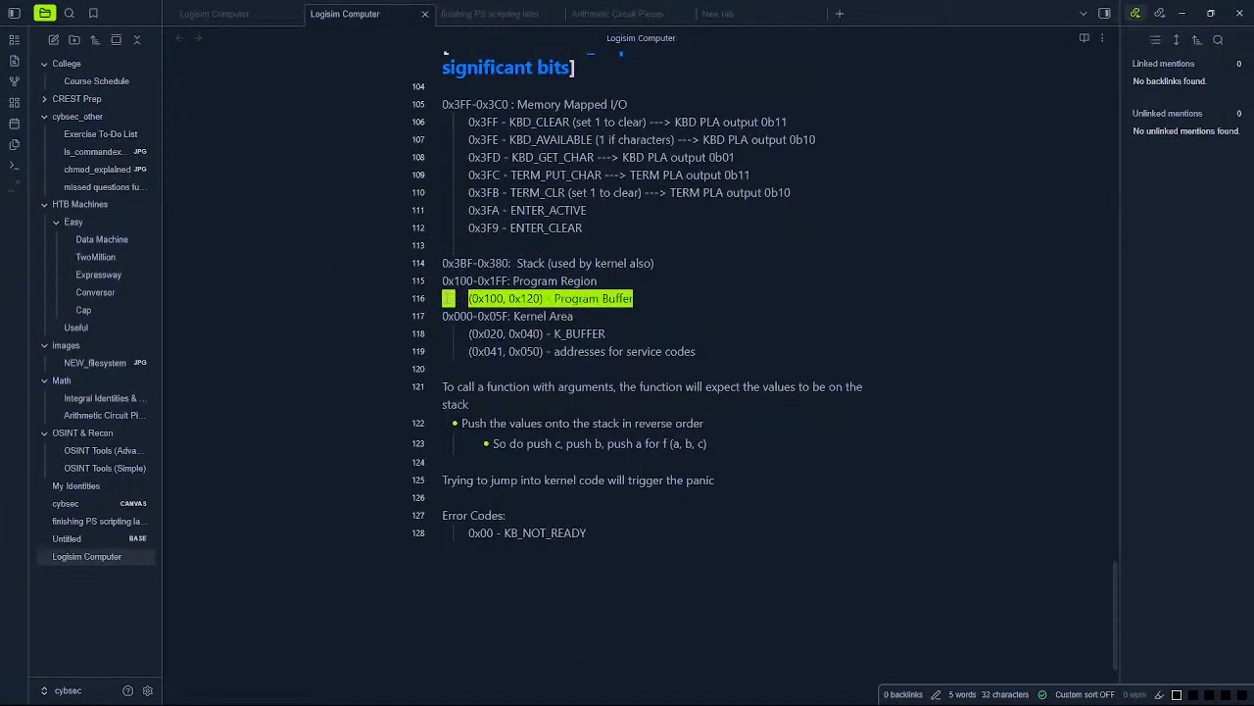
{"action": "key", "text": "BackSpace"}
{"action": "key", "text": "Delete"}
{"action": "left_click", "coordinate": [569, 300]}
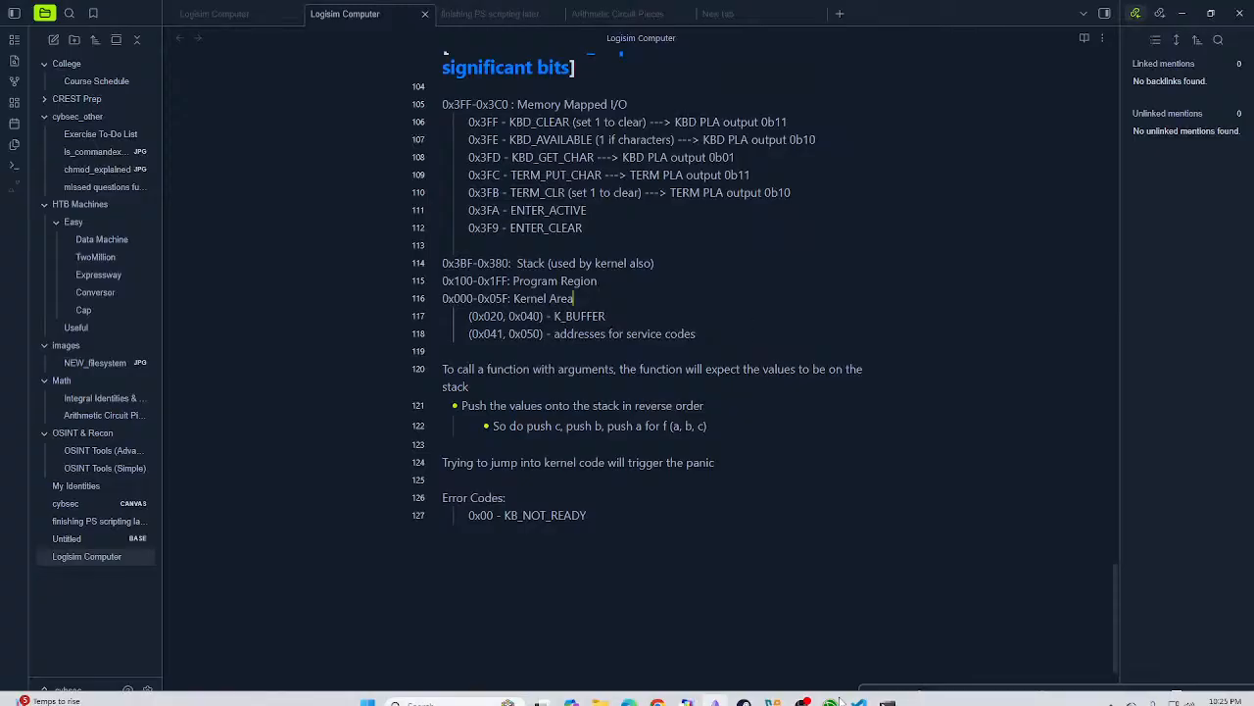
Step: Switch to Visual Studio Code and review the constants and instruction rules in rom1_terminal.asm
{"action": "left_click", "coordinate": [859, 690]}
{"action": "scroll", "coordinate": [699, 508], "scroll_direction": "up", "scroll_amount": 10}
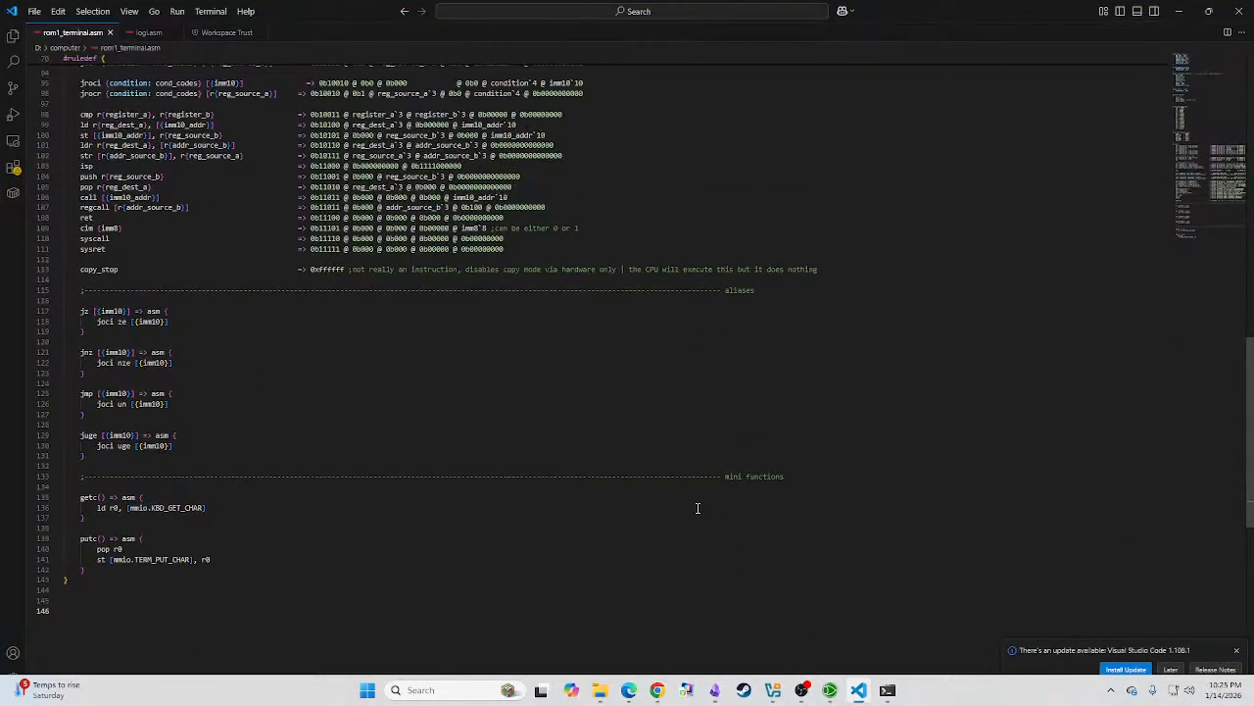
{"action": "scroll", "coordinate": [699, 508], "scroll_direction": "up", "scroll_amount": 15}
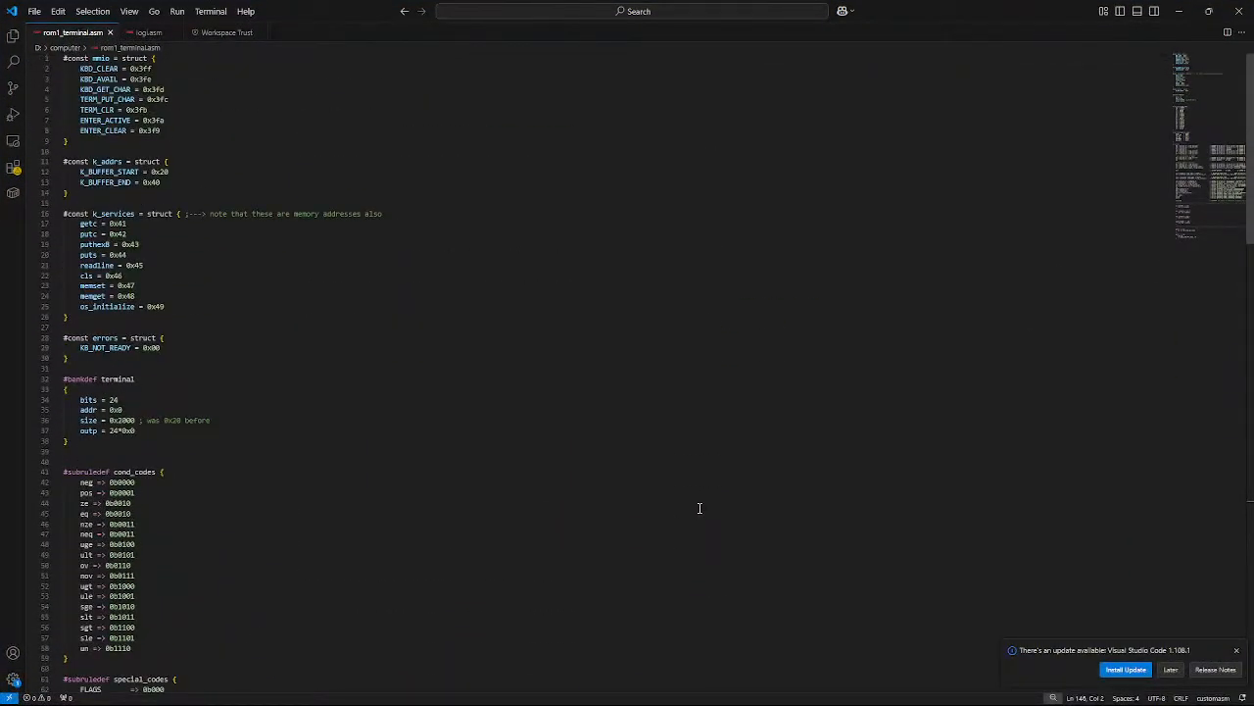
{"action": "scroll", "coordinate": [699, 507], "scroll_direction": "down", "scroll_amount": 3}
{"action": "scroll", "coordinate": [698, 502], "scroll_direction": "down", "scroll_amount": 3}
{"action": "scroll", "coordinate": [698, 495], "scroll_direction": "up", "scroll_amount": 7}
{"action": "scroll", "coordinate": [164, 352], "scroll_direction": "down", "scroll_amount": 20}
Step: Search rom1_terminal.asm for k_buffer_start and check the rest of the file
{"action": "key", "text": "ctrl+f"}
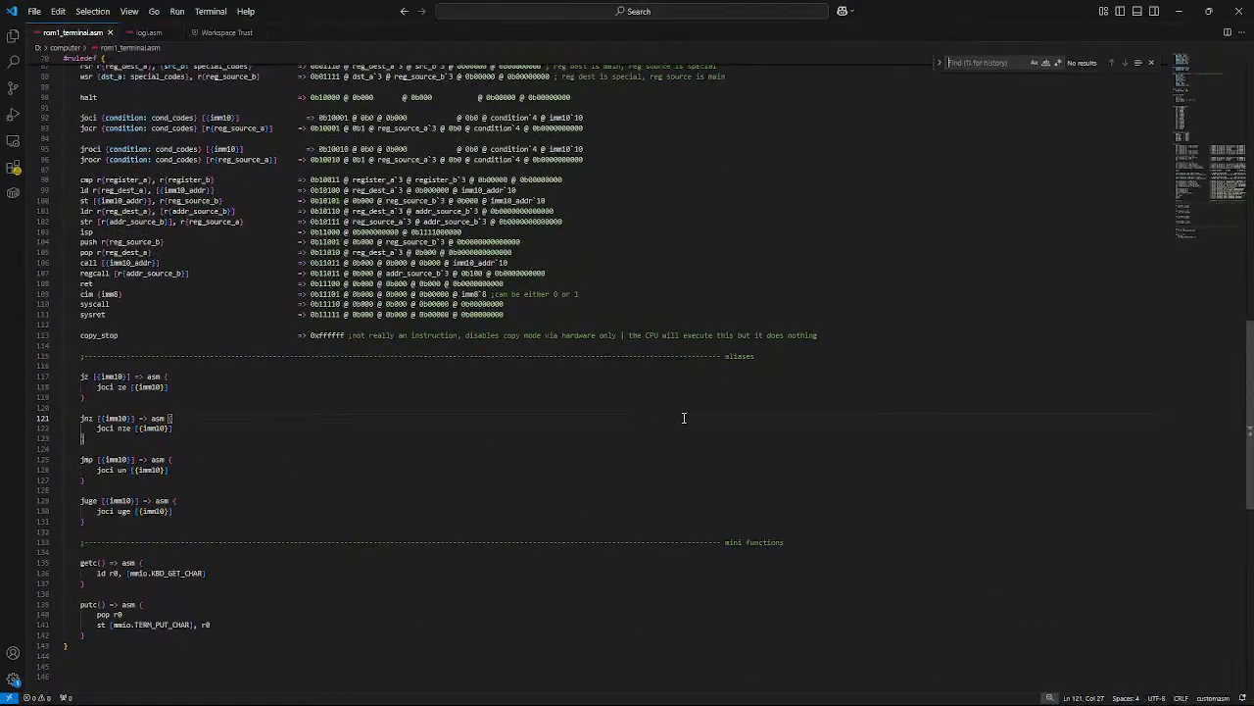
{"action": "type", "text": "k_buffer_star"}
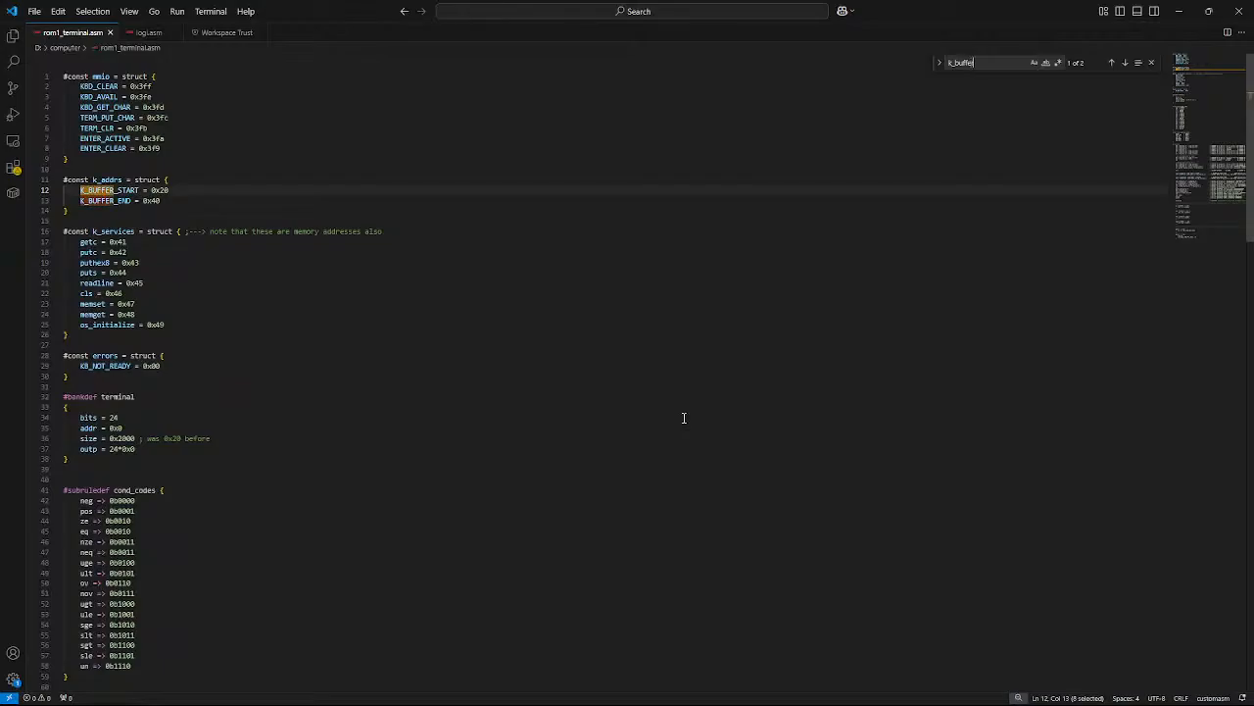
{"action": "type", "text": "t"}
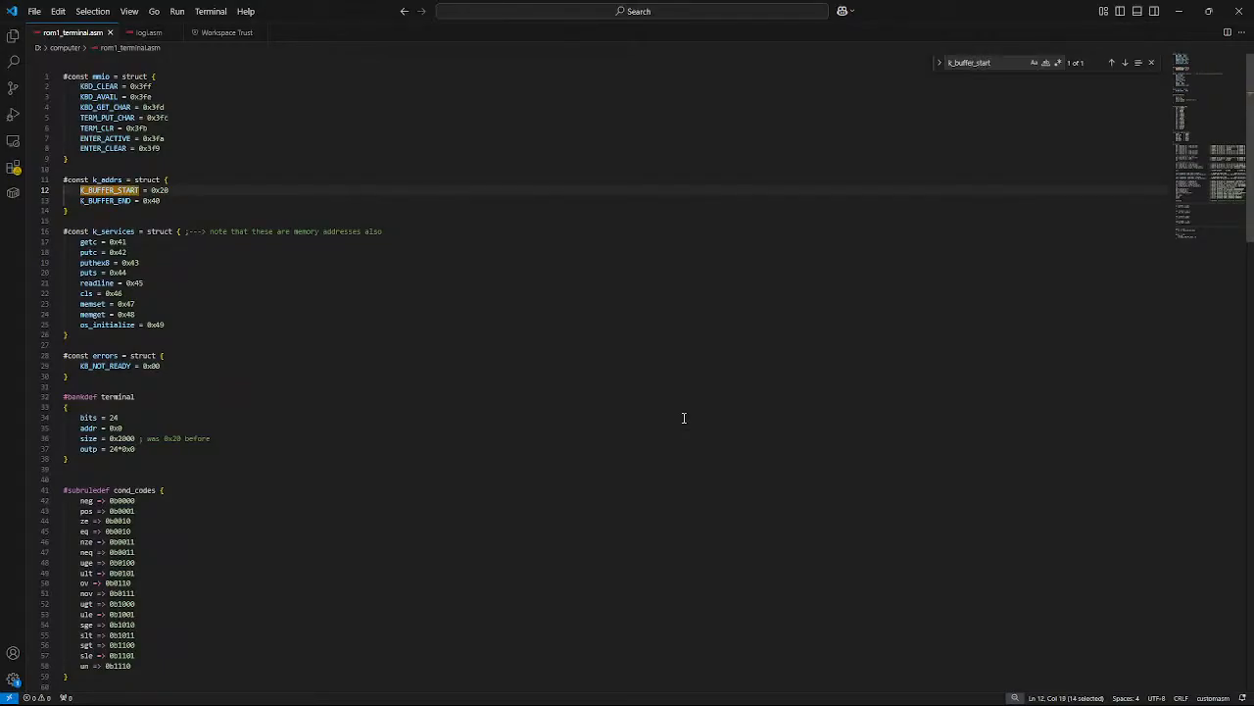
{"action": "scroll", "coordinate": [582, 370], "scroll_direction": "down", "scroll_amount": 5}
{"action": "scroll", "coordinate": [582, 369], "scroll_direction": "up", "scroll_amount": 5}
{"action": "scroll", "coordinate": [321, 361], "scroll_direction": "down", "scroll_amount": 20}
{"action": "scroll", "coordinate": [321, 358], "scroll_direction": "up", "scroll_amount": 7}
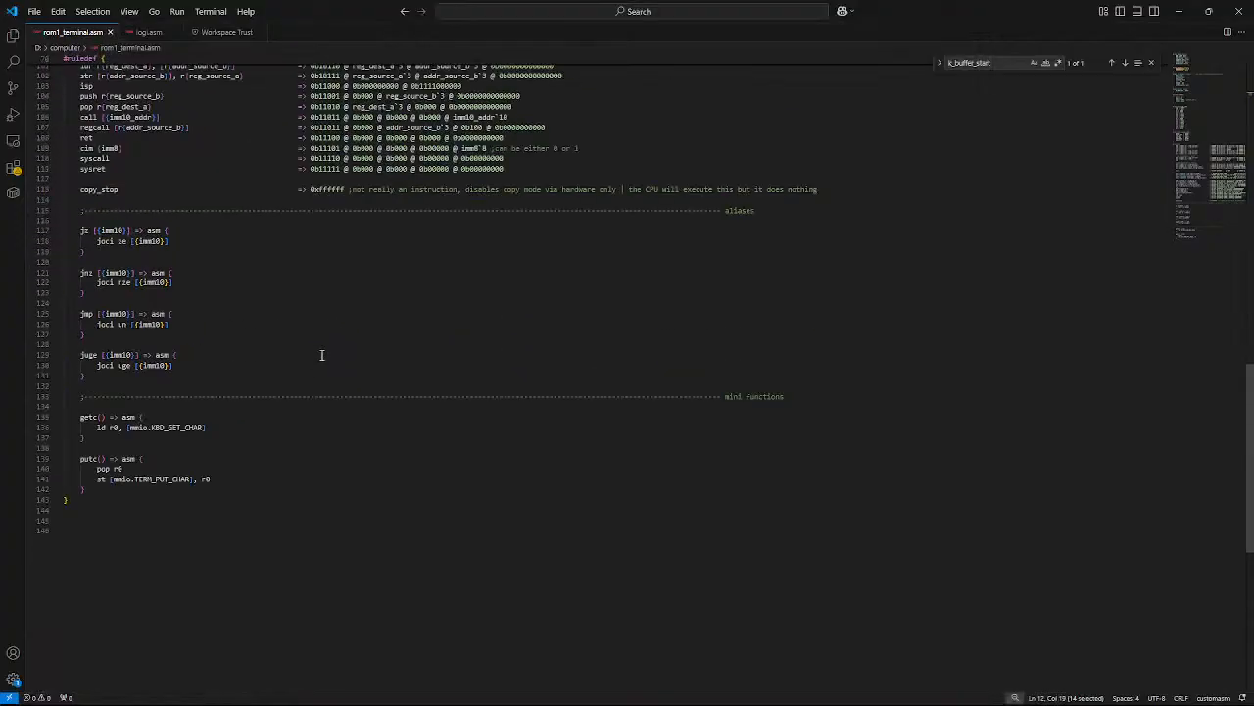
Step: Search logi.asm for k_buffer_start, go to its use in k_readline and examine the surrounding kernel functions
{"action": "left_click", "coordinate": [148, 32]}
{"action": "left_click", "coordinate": [1002, 62]}
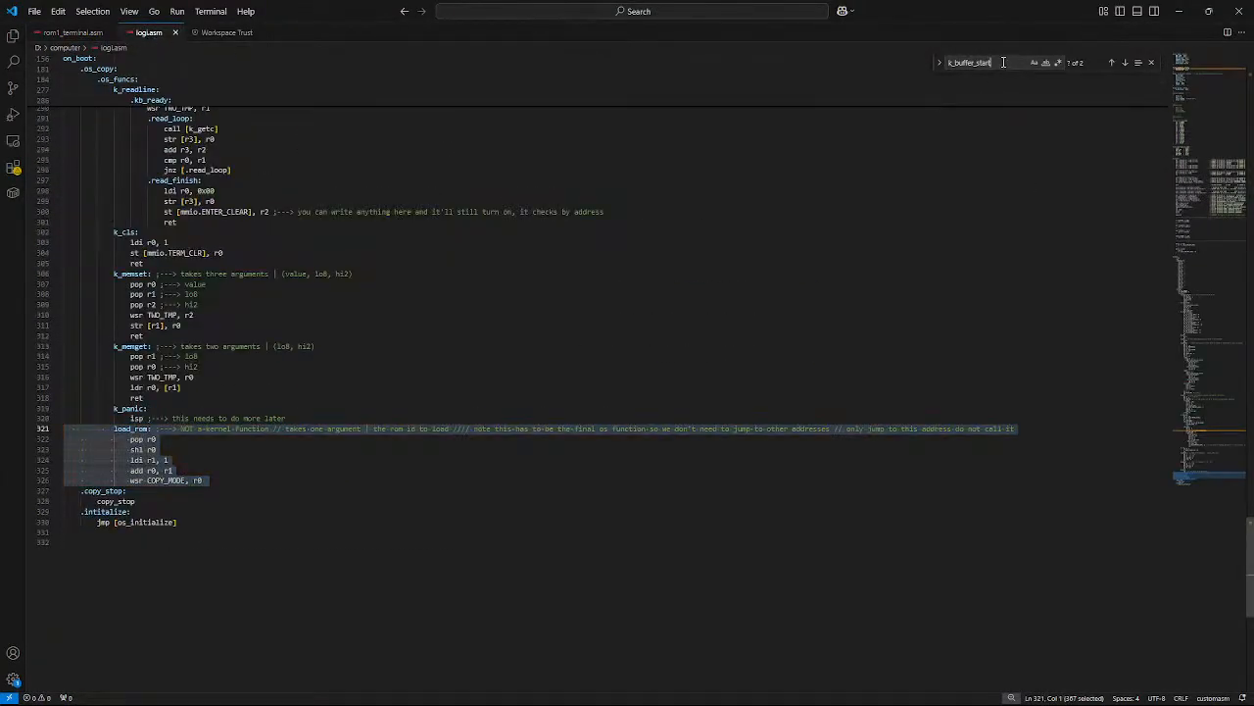
{"action": "key", "text": "Return"}
{"action": "key", "text": "Return"}
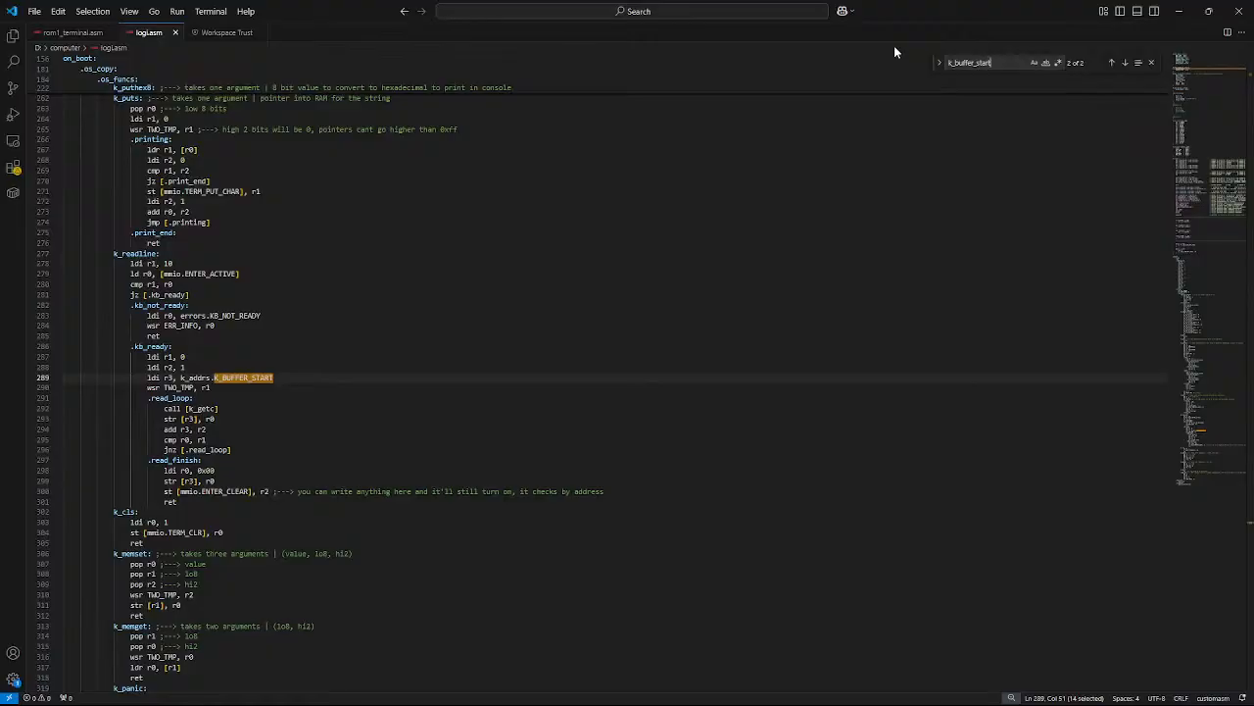
{"action": "scroll", "coordinate": [418, 359], "scroll_direction": "down", "scroll_amount": 5}
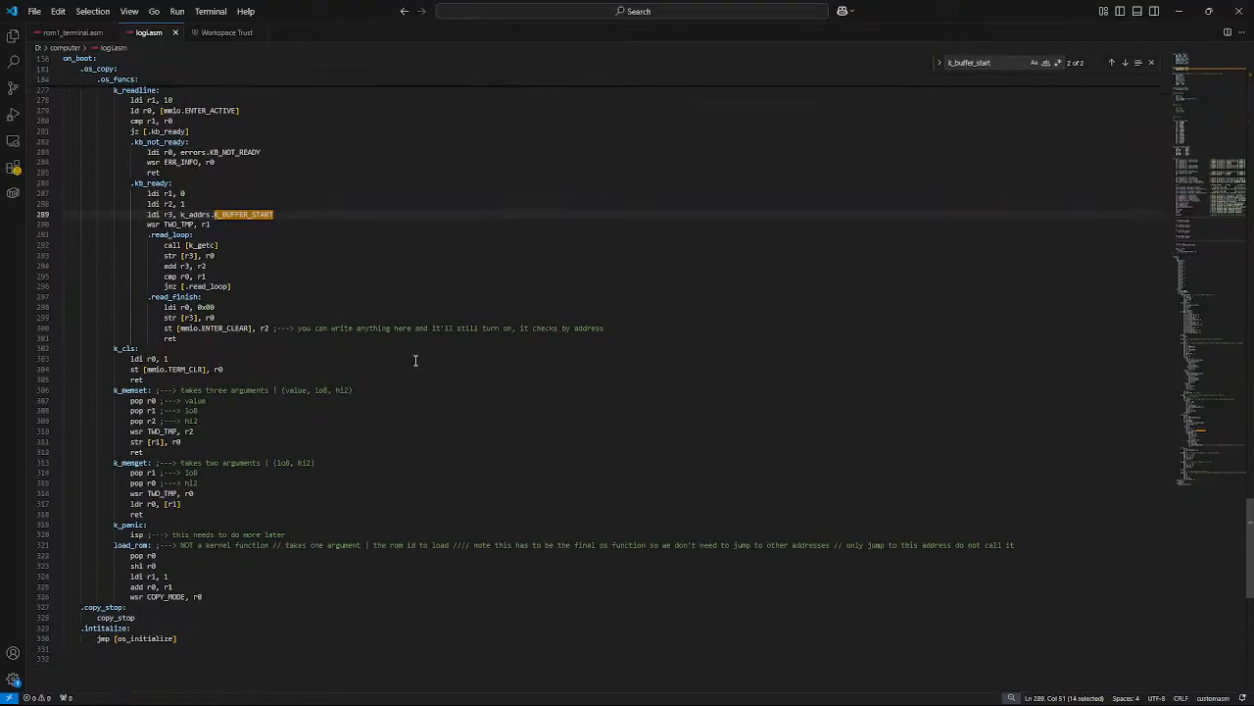
{"action": "scroll", "coordinate": [415, 353], "scroll_direction": "up", "scroll_amount": 5}
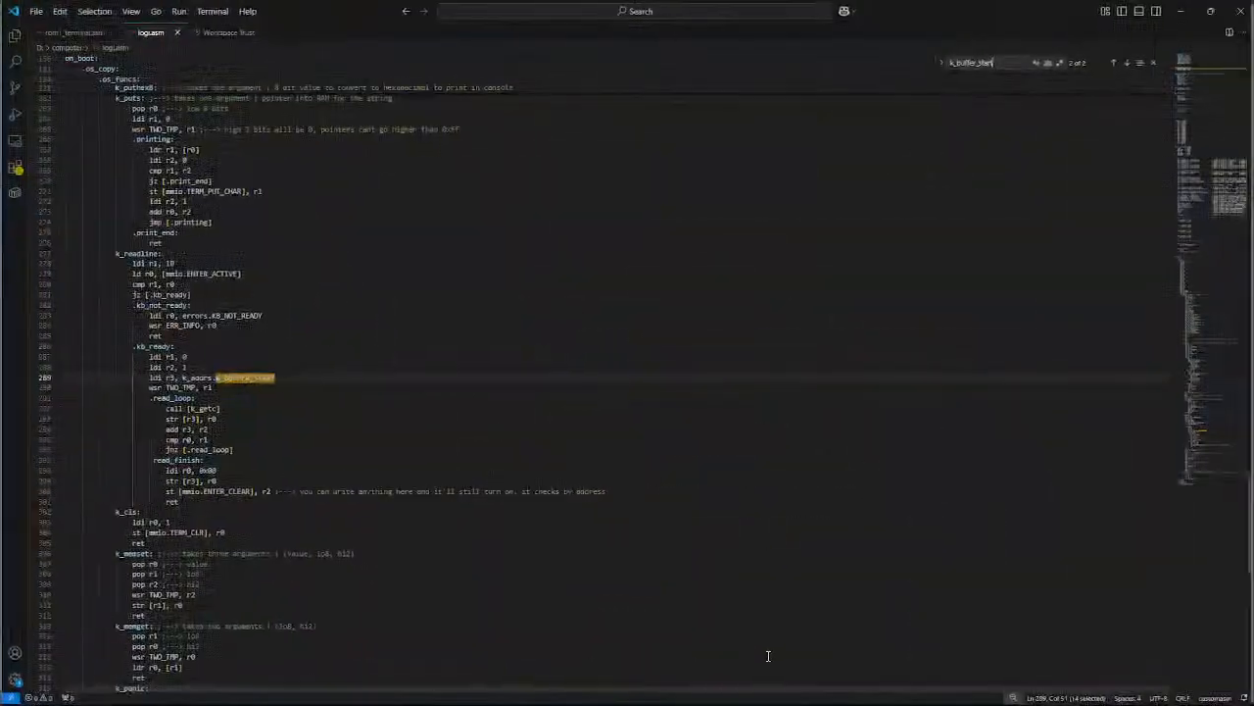
{"action": "left_click", "coordinate": [417, 334]}
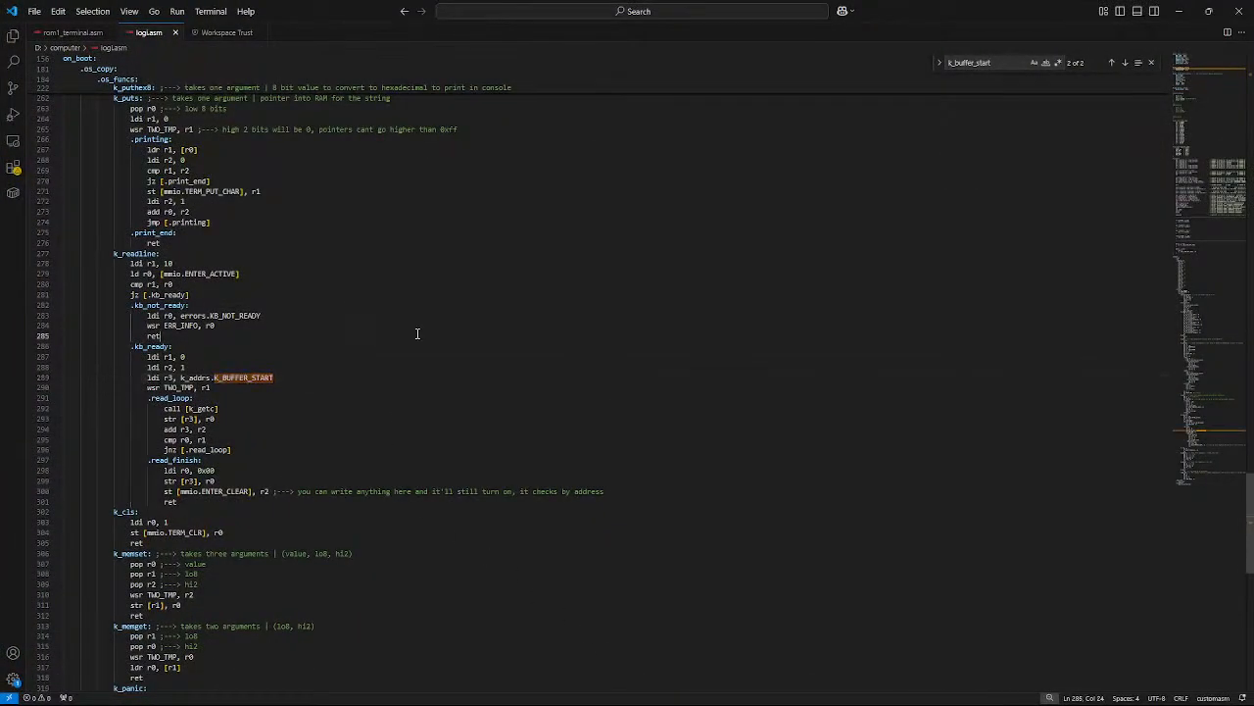
Step: Return to rom1_terminal.asm and go to the empty lines after the mini functions at the end of the file
{"action": "left_click", "coordinate": [71, 33]}
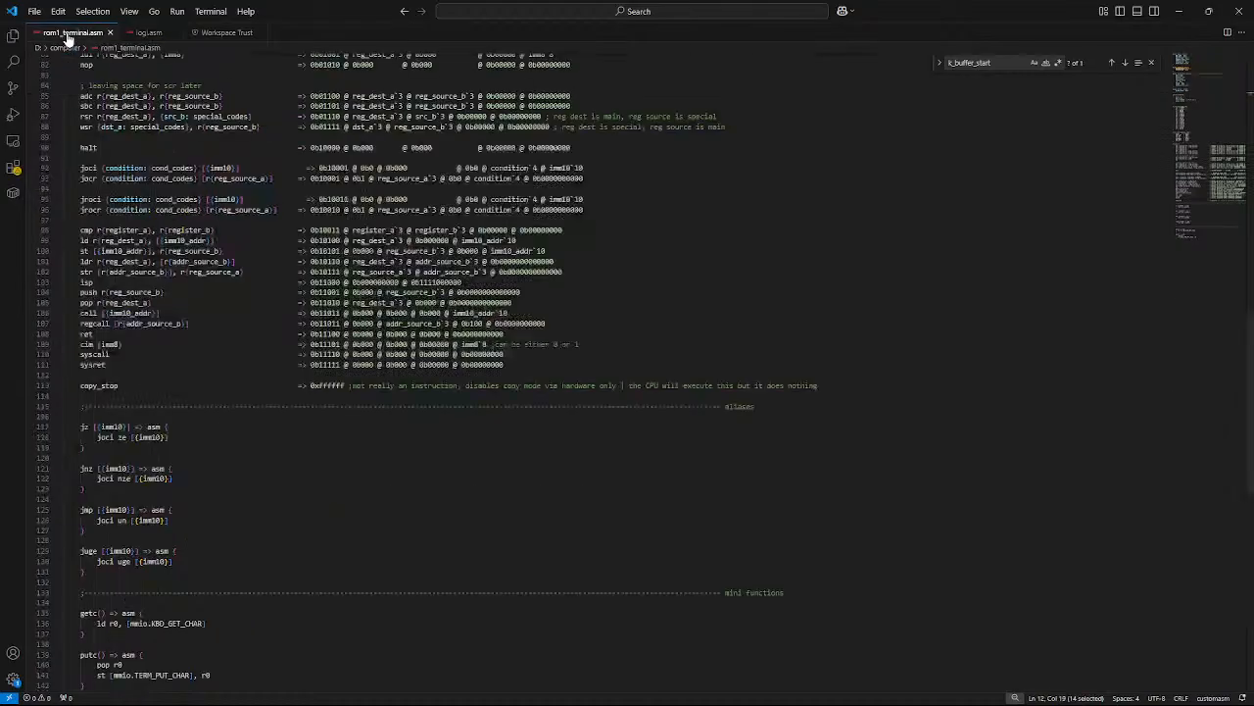
{"action": "scroll", "coordinate": [118, 283], "scroll_direction": "down", "scroll_amount": 15}
{"action": "left_click", "coordinate": [118, 283]}
{"action": "left_click", "coordinate": [89, 258]}
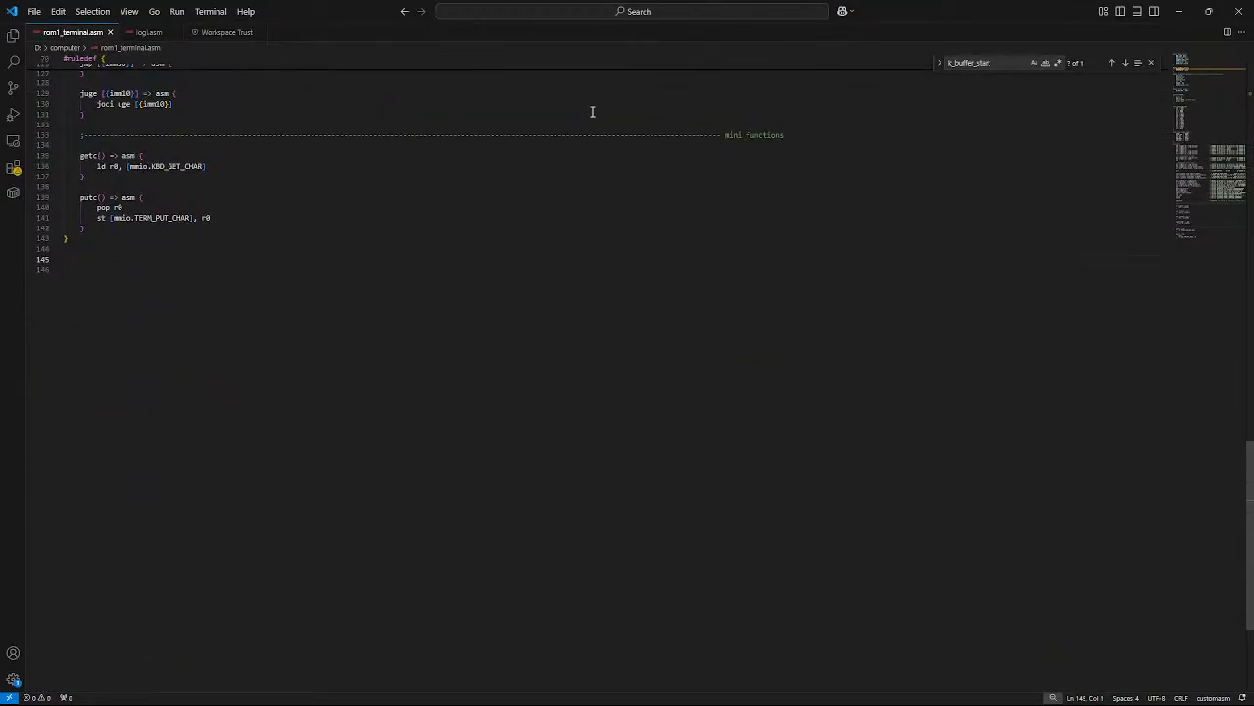
{"action": "left_click", "coordinate": [1179, 11]}
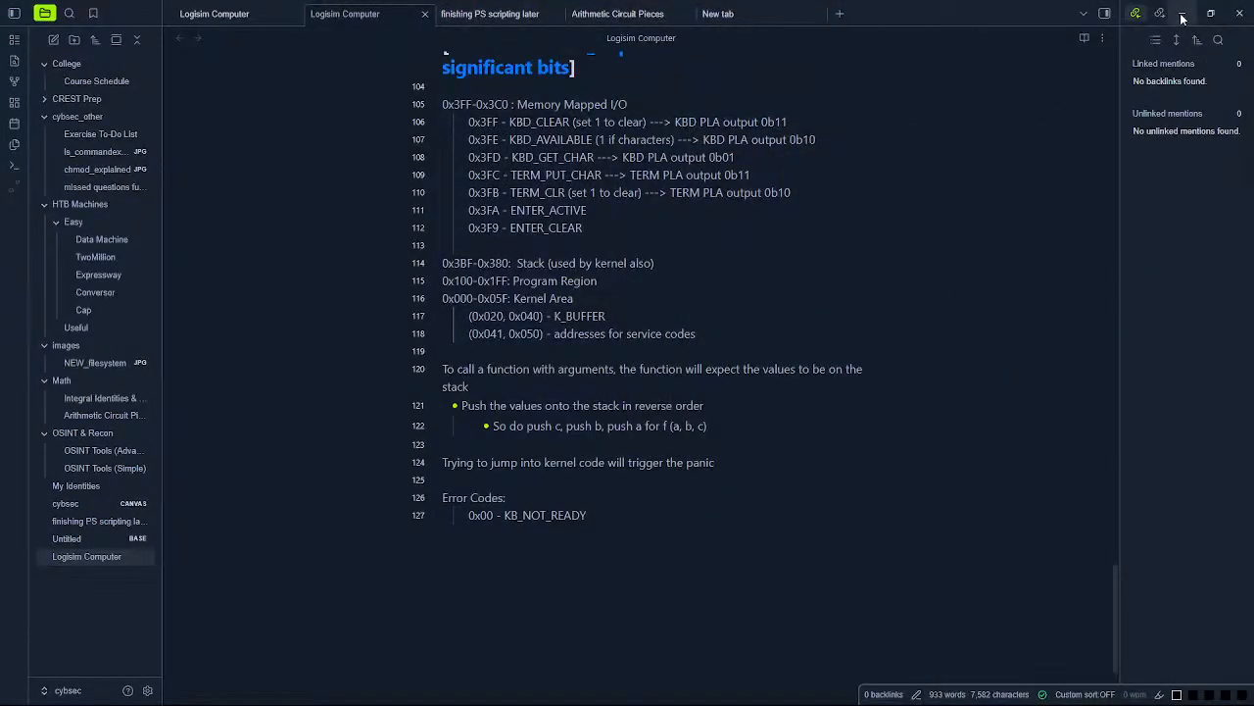
{"action": "left_click", "coordinate": [1181, 16]}
{"action": "left_click_drag", "start_coordinate": [2, 13], "coordinate": [392, 4]}
{"action": "left_click", "coordinate": [257, 280]}
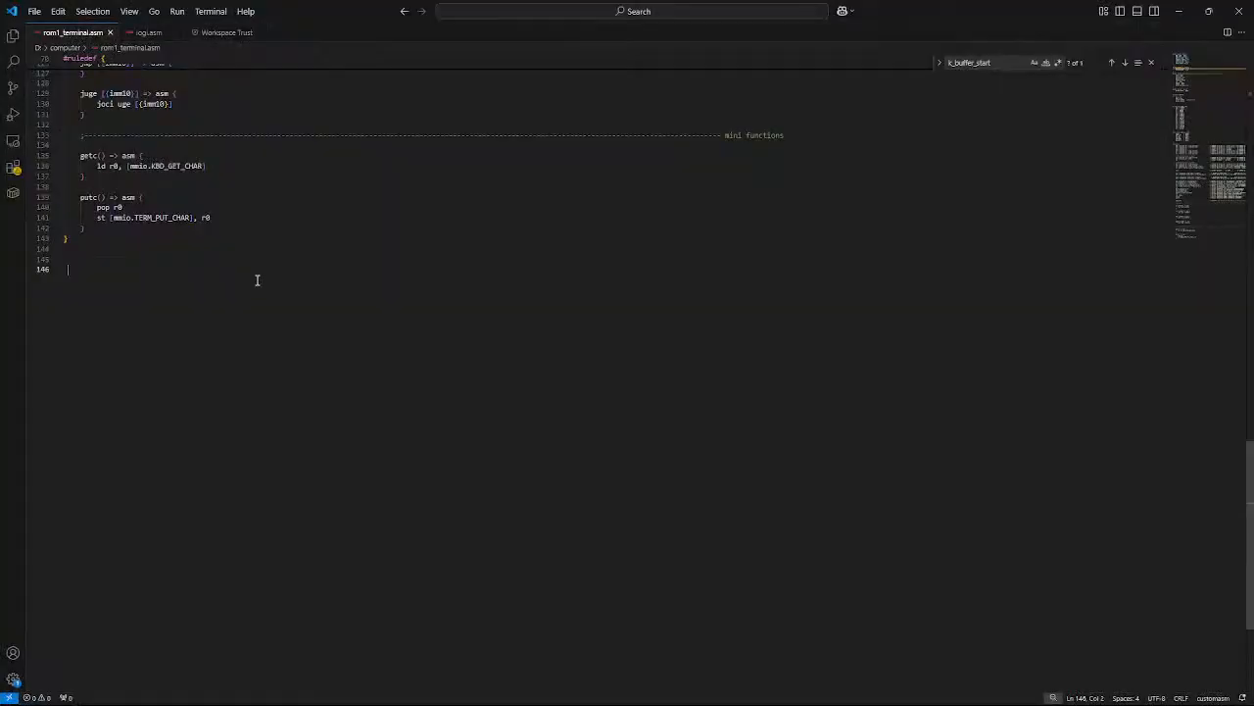
Step: Examine load_rom at the end of logi.asm and the kernel functions above it
{"action": "left_click", "coordinate": [149, 32]}
{"action": "scroll", "coordinate": [320, 492], "scroll_direction": "down", "scroll_amount": 6}
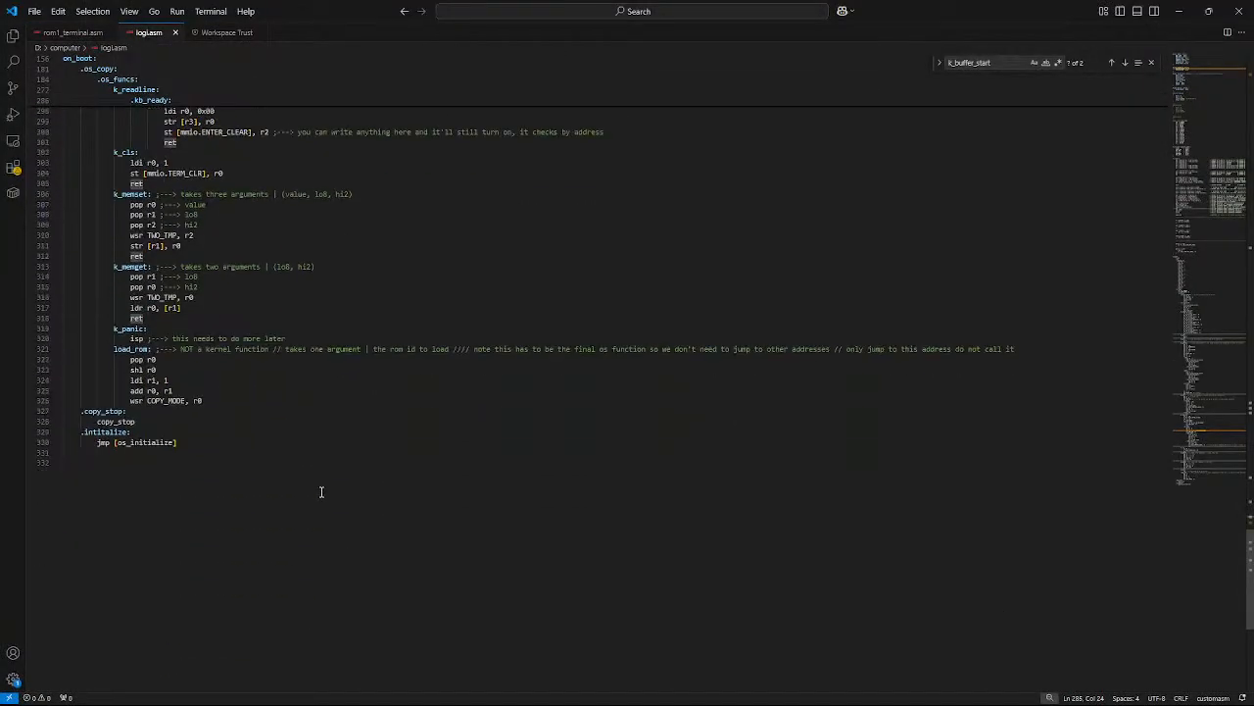
{"action": "left_click", "coordinate": [288, 400]}
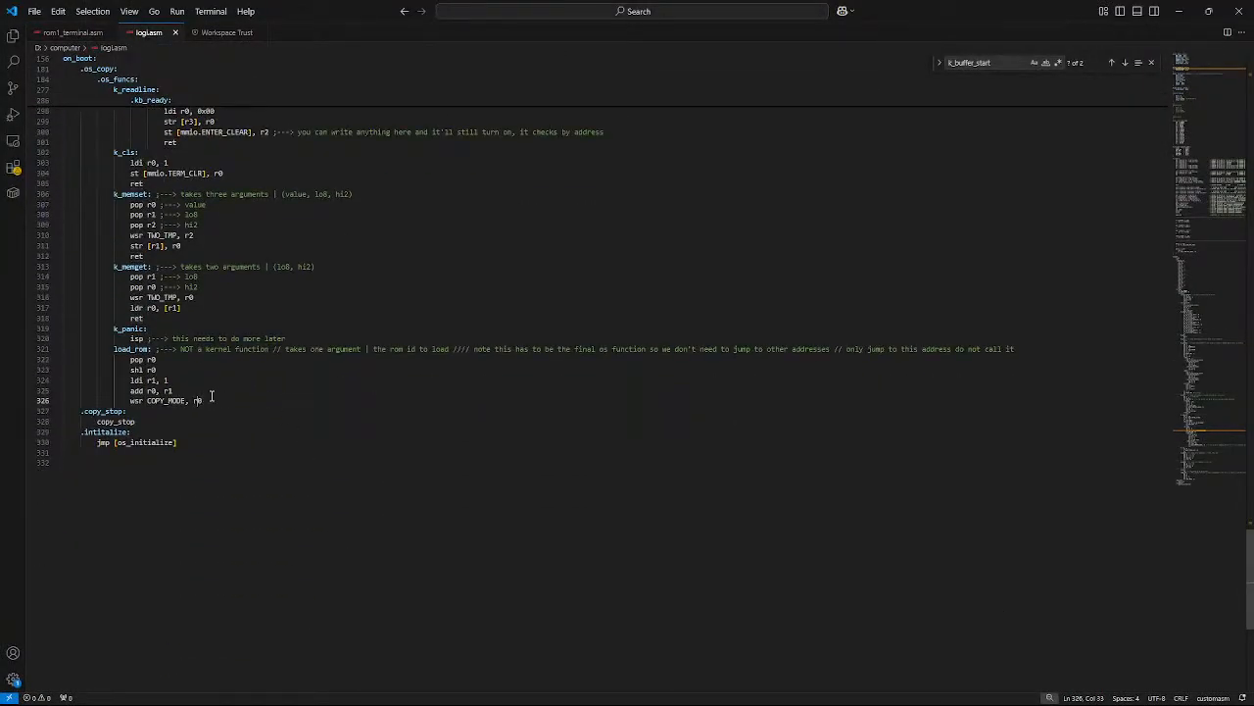
{"action": "scroll", "coordinate": [294, 490], "scroll_direction": "up", "scroll_amount": 15}
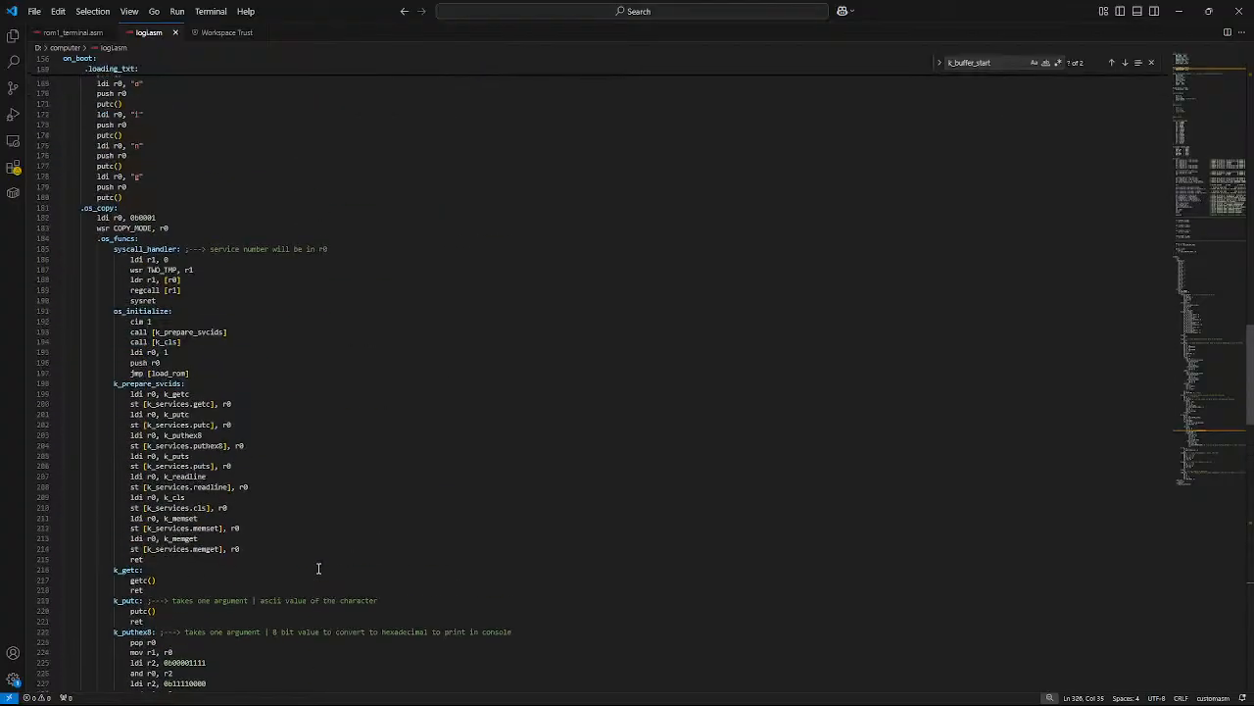
{"action": "scroll", "coordinate": [320, 566], "scroll_direction": "up", "scroll_amount": 15}
{"action": "scroll", "coordinate": [324, 564], "scroll_direction": "down", "scroll_amount": 15}
{"action": "scroll", "coordinate": [325, 564], "scroll_direction": "down", "scroll_amount": 20}
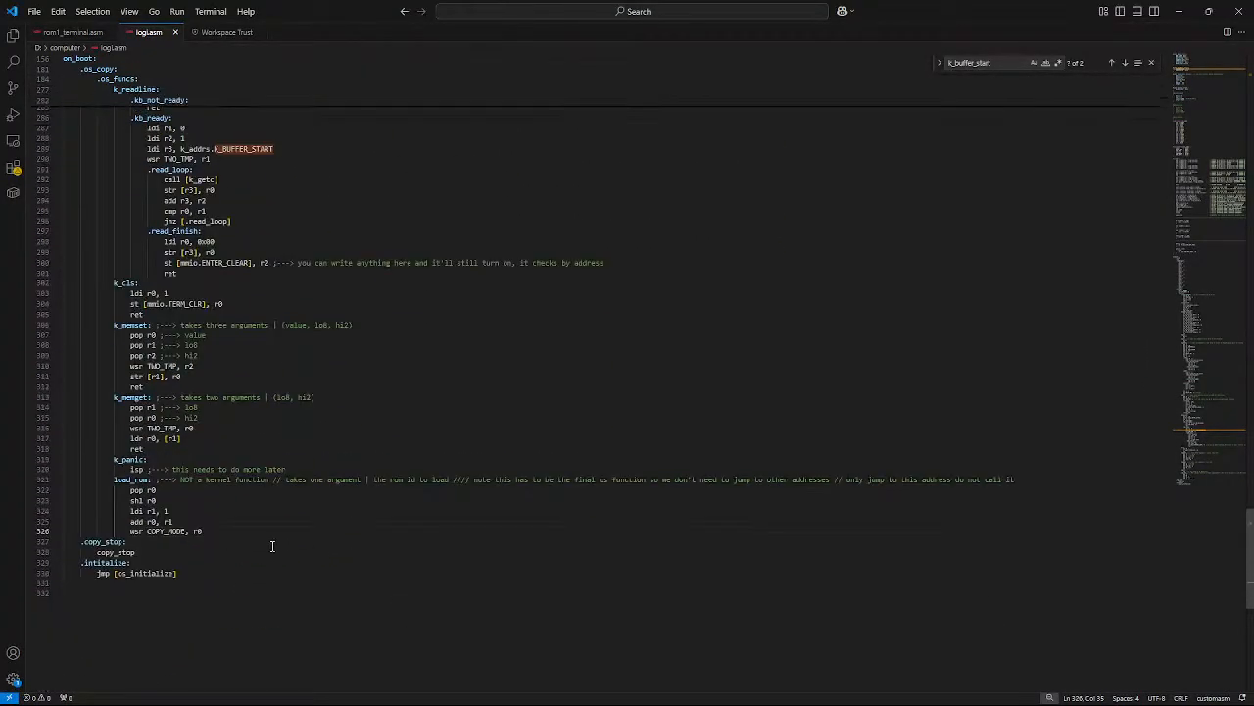
{"action": "left_click", "coordinate": [179, 521]}
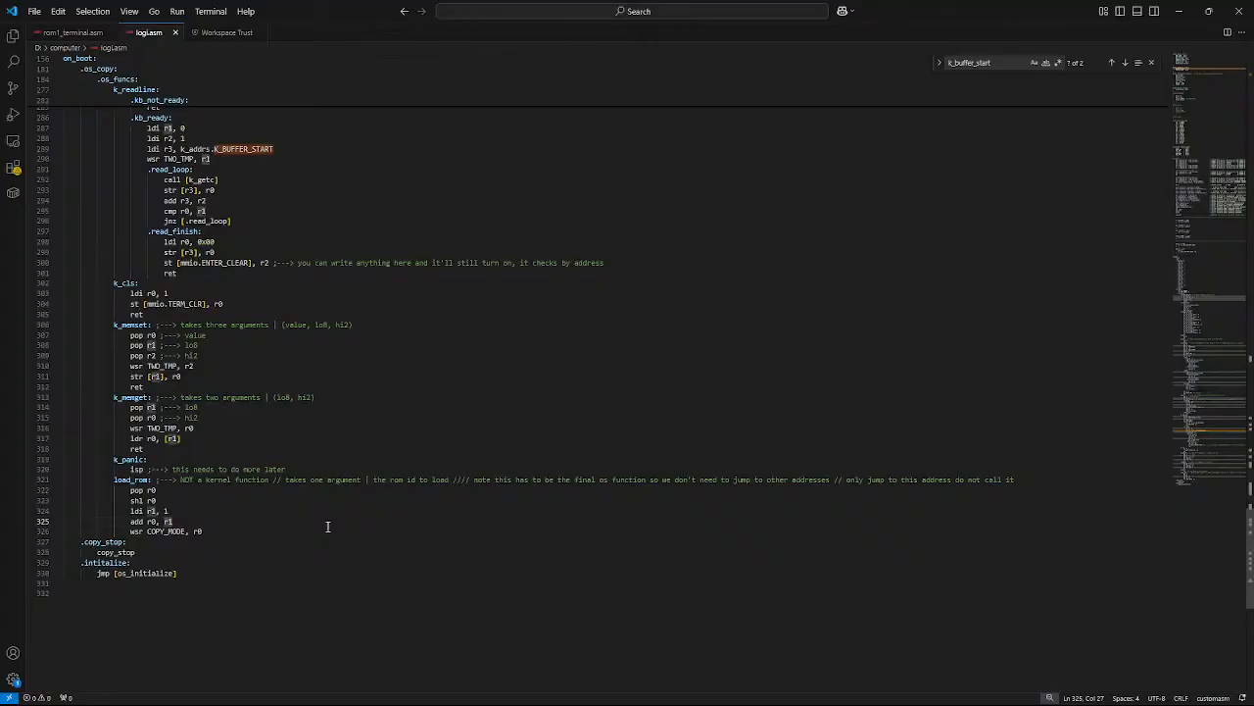
{"action": "scroll", "coordinate": [328, 524], "scroll_direction": "up", "scroll_amount": 20}
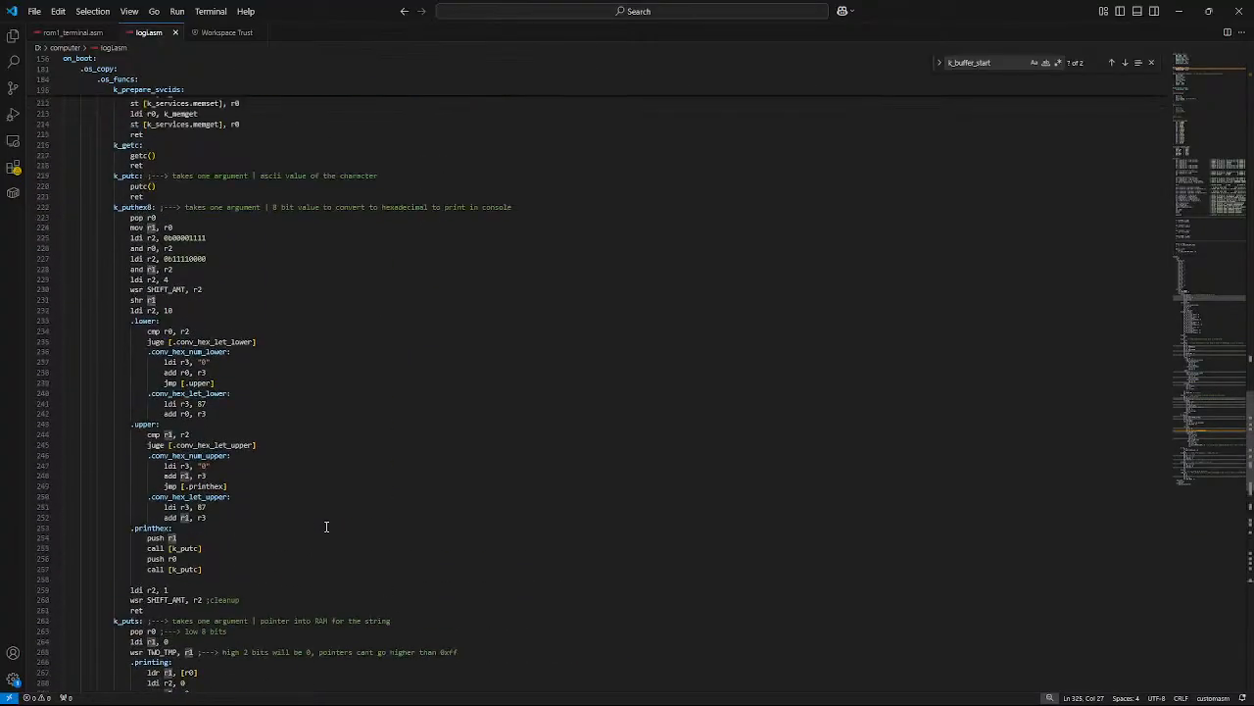
{"action": "scroll", "coordinate": [331, 520], "scroll_direction": "up", "scroll_amount": 10}
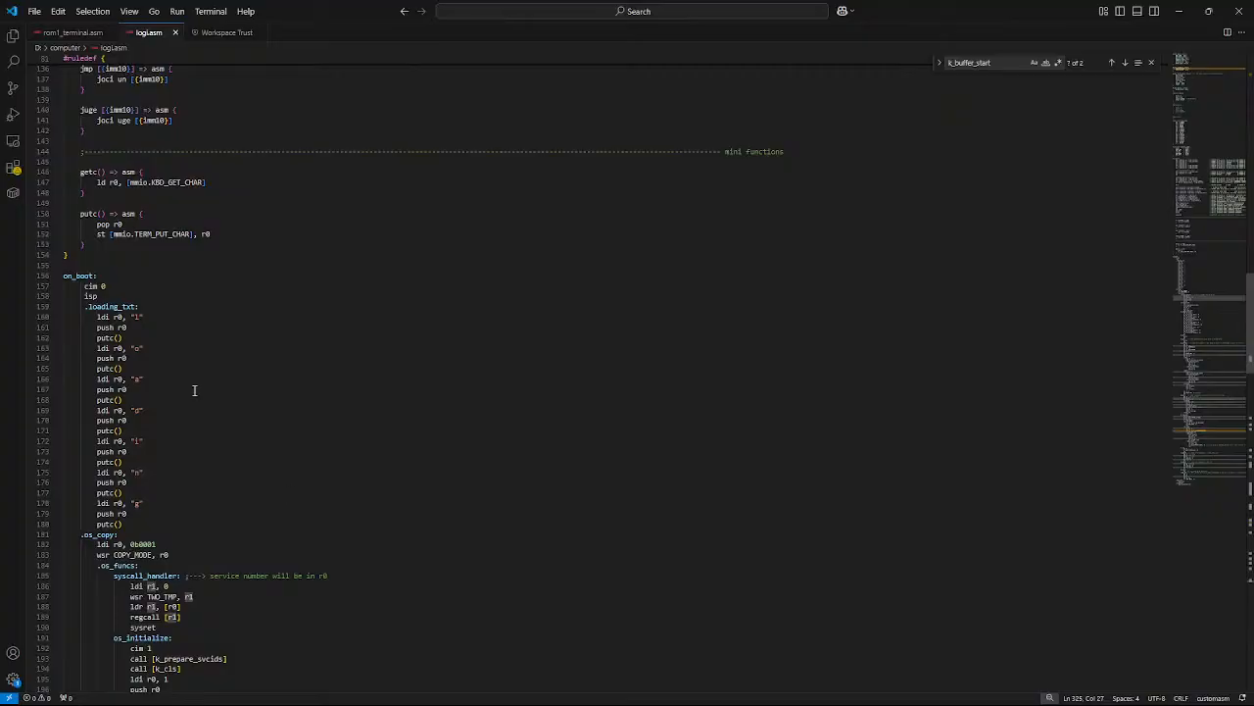
Step: Examine the .loading_txt code in on_boot, followed by the kernel code down to .initialize in logi.asm
{"action": "left_click_drag", "start_coordinate": [131, 330], "coordinate": [4, 317]}
{"action": "right_click", "coordinate": [106, 324]}
{"action": "left_click", "coordinate": [166, 381]}
{"action": "scroll", "coordinate": [343, 591], "scroll_direction": "down", "scroll_amount": 20}
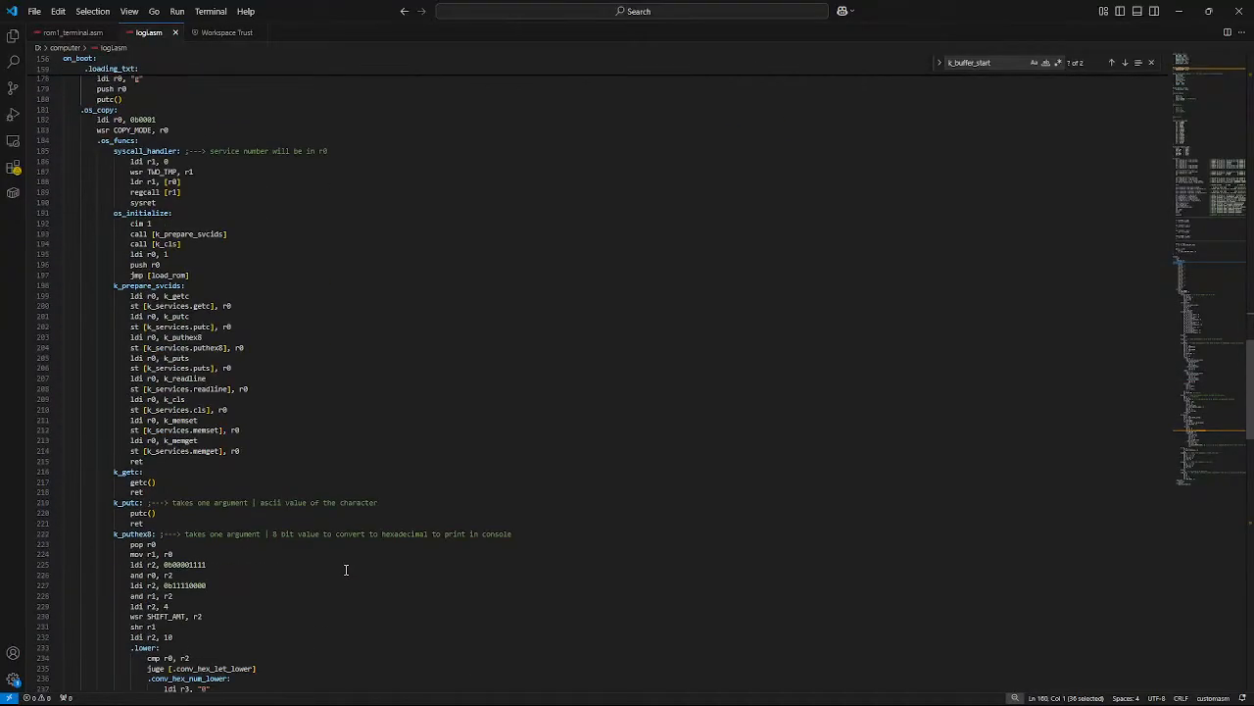
{"action": "scroll", "coordinate": [346, 566], "scroll_direction": "down", "scroll_amount": 15}
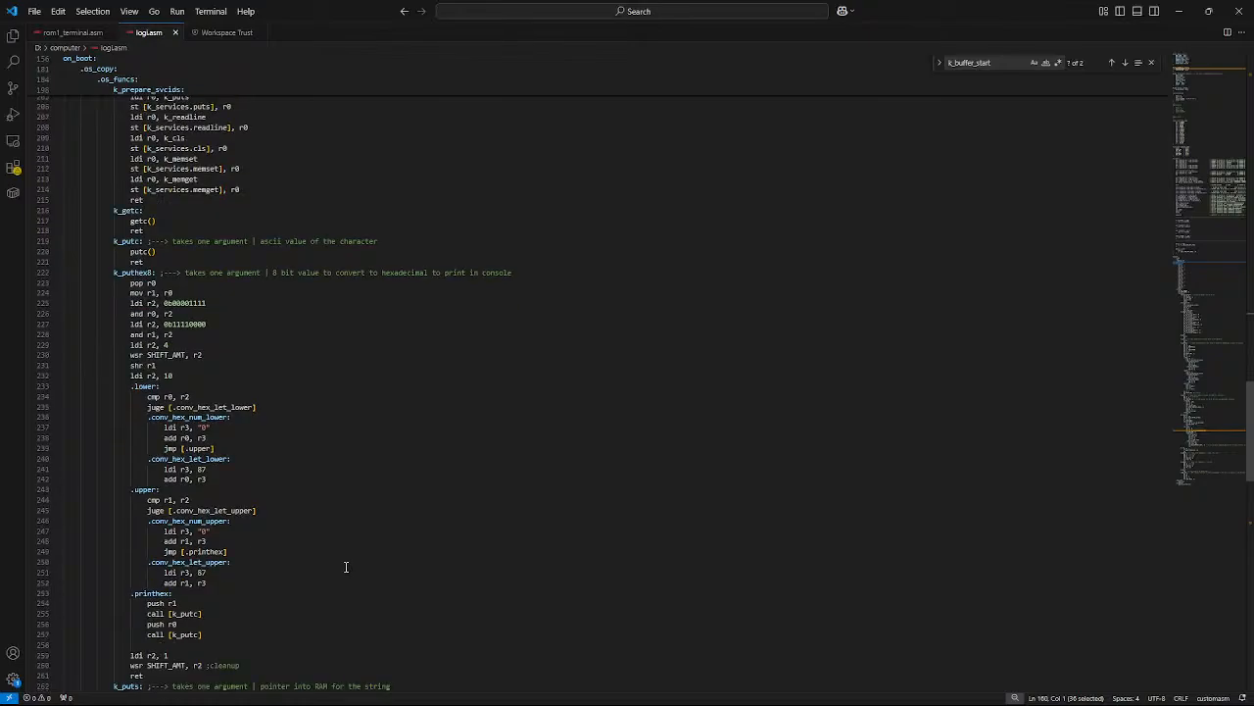
{"action": "scroll", "coordinate": [346, 567], "scroll_direction": "down", "scroll_amount": 12}
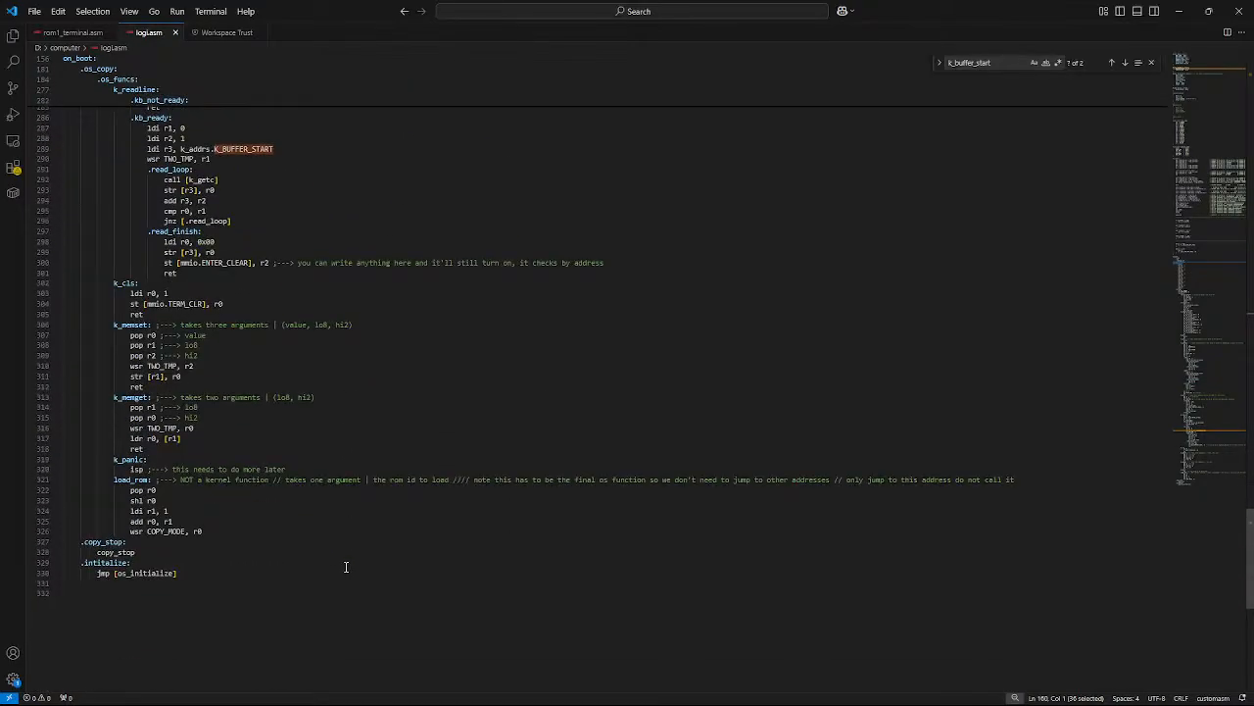
{"action": "scroll", "coordinate": [346, 566], "scroll_direction": "down", "scroll_amount": 4}
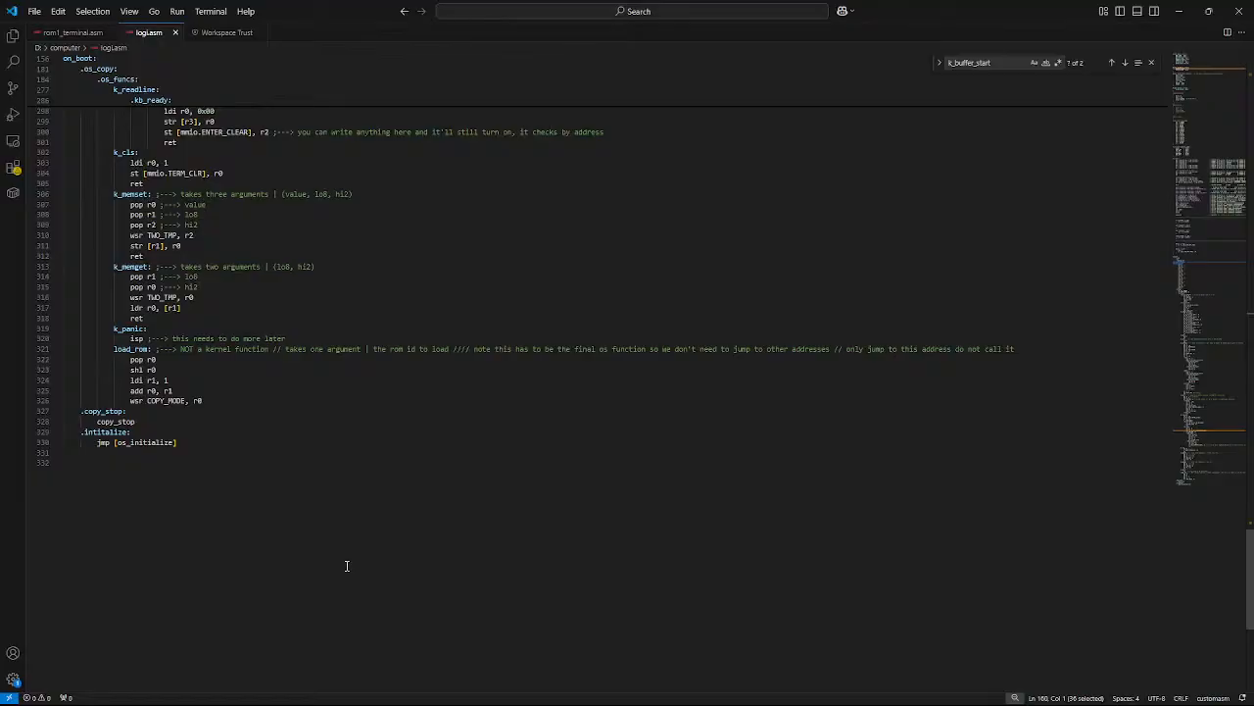
{"action": "scroll", "coordinate": [186, 504], "scroll_direction": "up", "scroll_amount": 5}
{"action": "scroll", "coordinate": [187, 504], "scroll_direction": "down", "scroll_amount": 5}
Step: Compare the character-printing lines in .loading_txt with the k_getc function and the remaining kernel functions in logi.asm
{"action": "scroll", "coordinate": [213, 484], "scroll_direction": "up", "scroll_amount": 20}
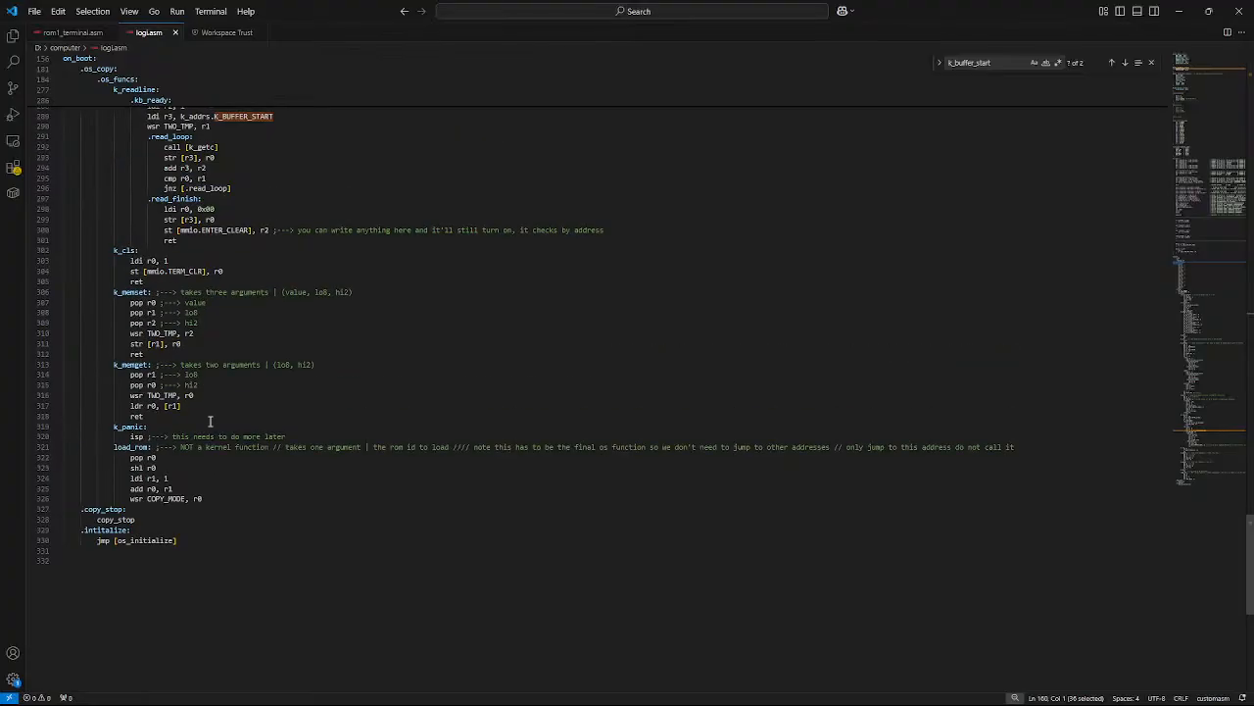
{"action": "scroll", "coordinate": [319, 392], "scroll_direction": "up", "scroll_amount": 20}
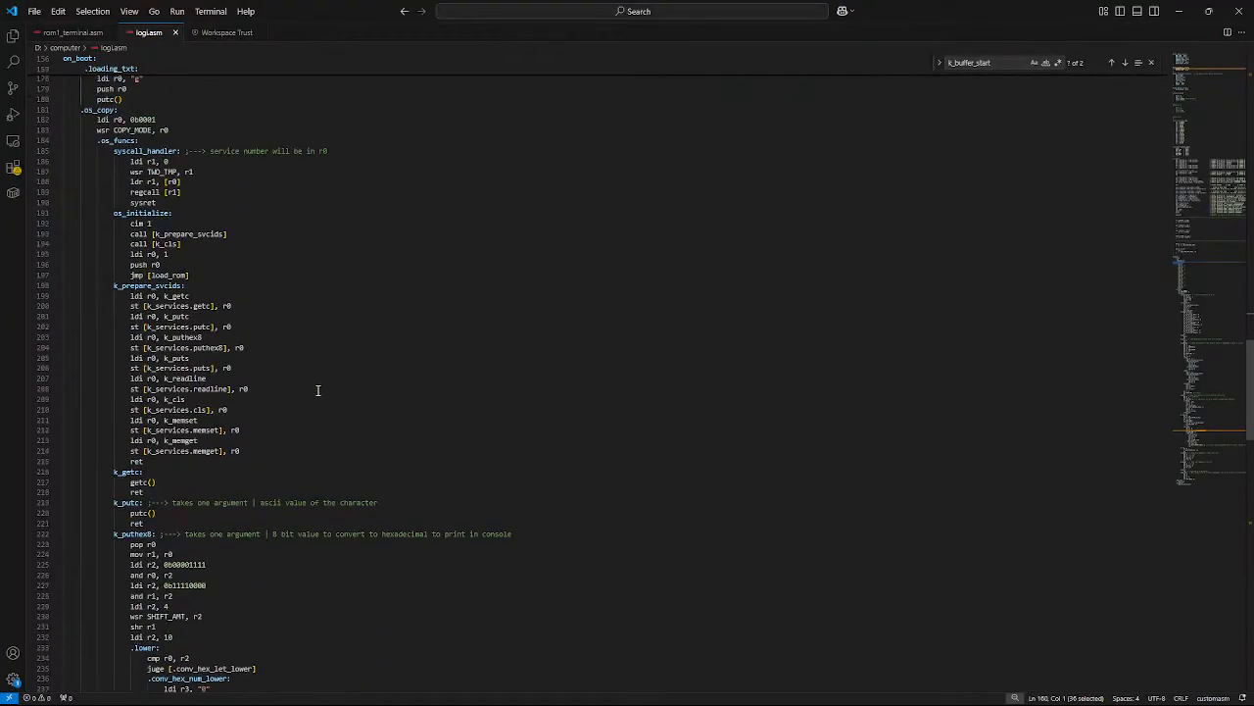
{"action": "left_click", "coordinate": [160, 340]}
{"action": "left_click_drag", "start_coordinate": [147, 349], "coordinate": [28, 316]}
{"action": "scroll", "coordinate": [164, 373], "scroll_direction": "up", "scroll_amount": 4}
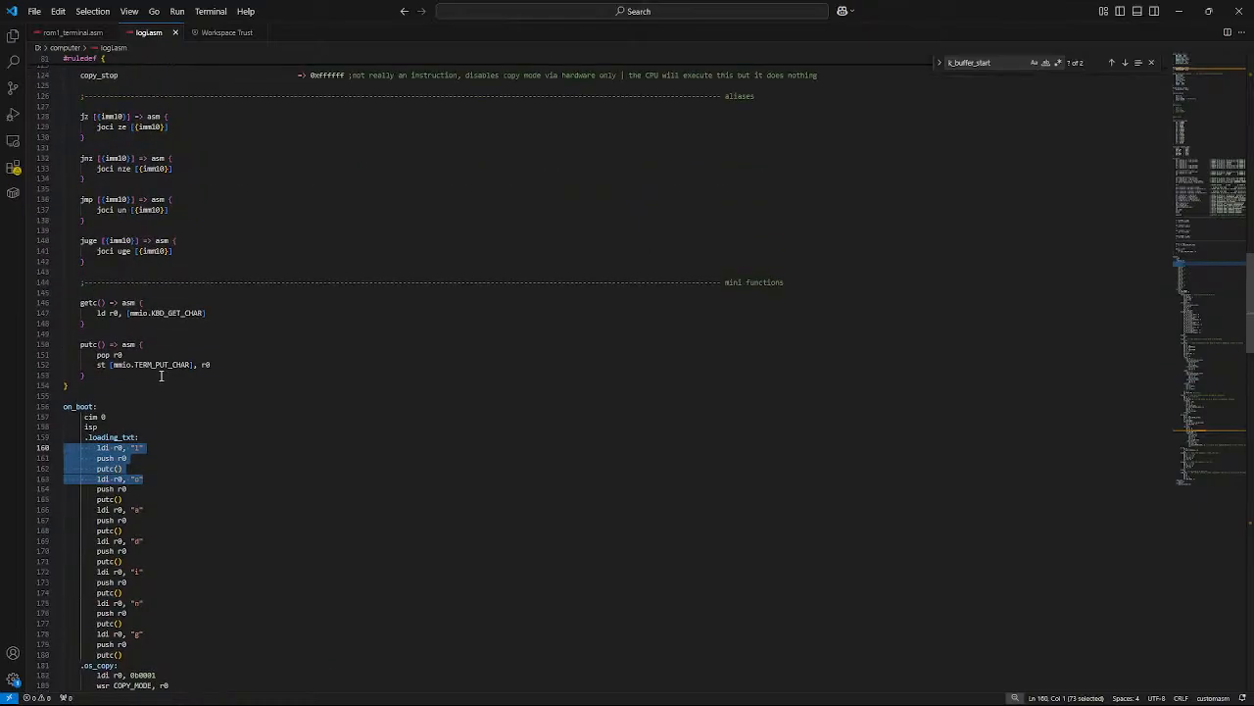
{"action": "scroll", "coordinate": [137, 365], "scroll_direction": "down", "scroll_amount": 20}
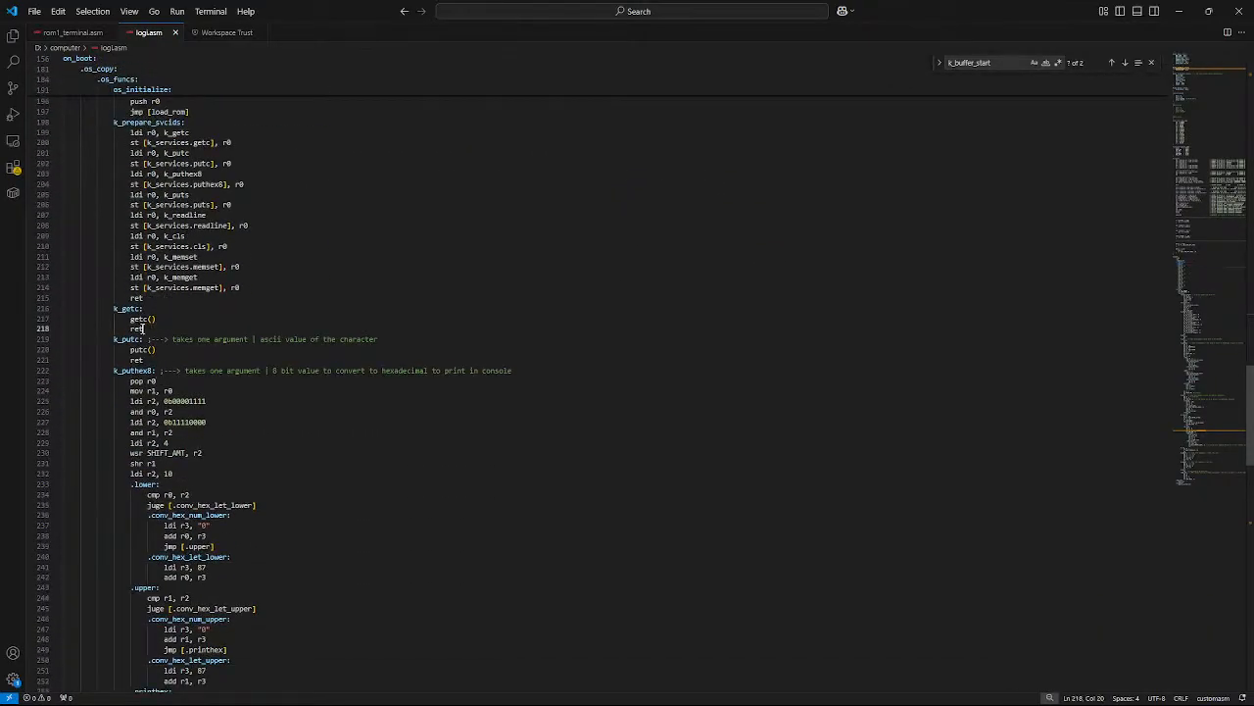
{"action": "left_click_drag", "start_coordinate": [145, 330], "coordinate": [36, 313]}
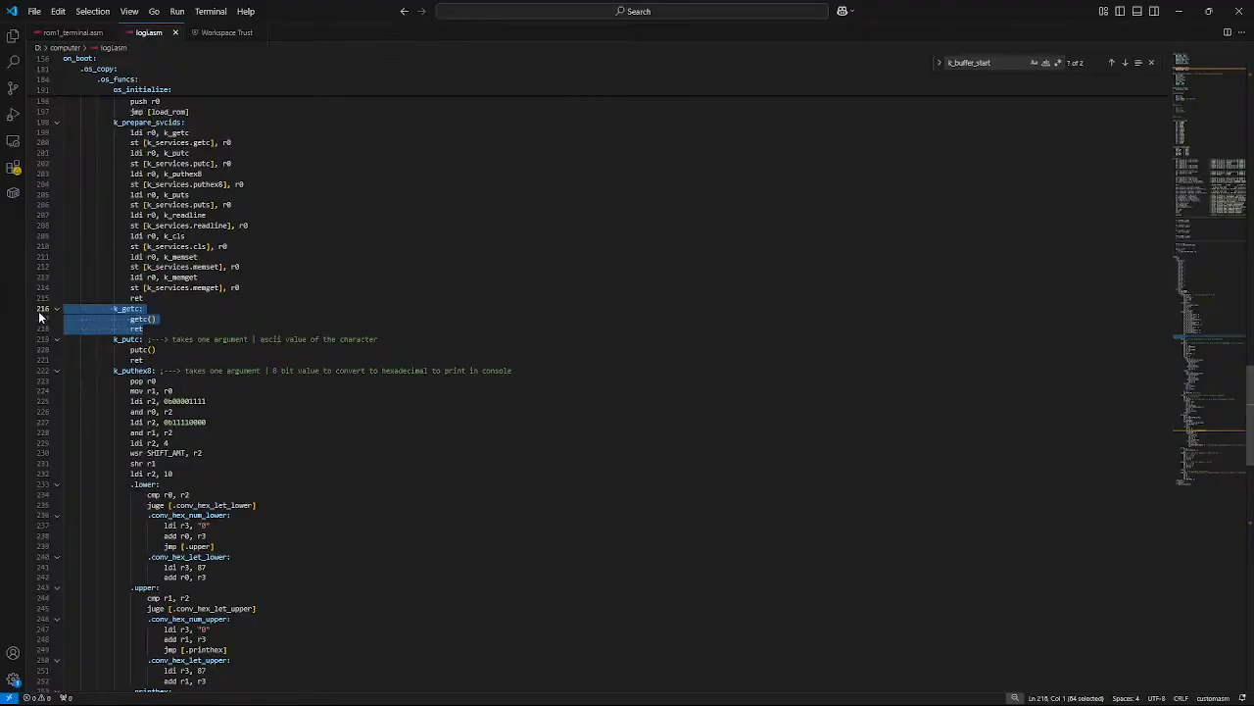
{"action": "scroll", "coordinate": [184, 340], "scroll_direction": "up", "scroll_amount": 9}
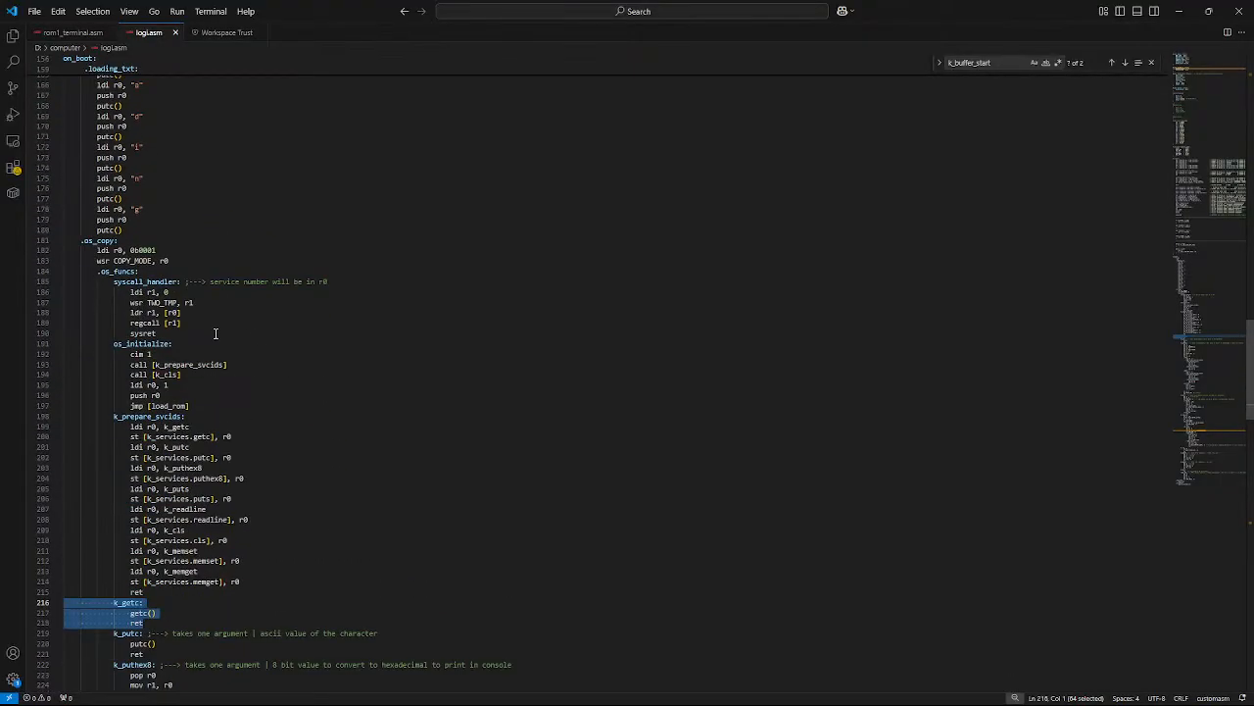
{"action": "scroll", "coordinate": [206, 341], "scroll_direction": "down", "scroll_amount": 20}
{"action": "scroll", "coordinate": [231, 342], "scroll_direction": "down", "scroll_amount": 15}
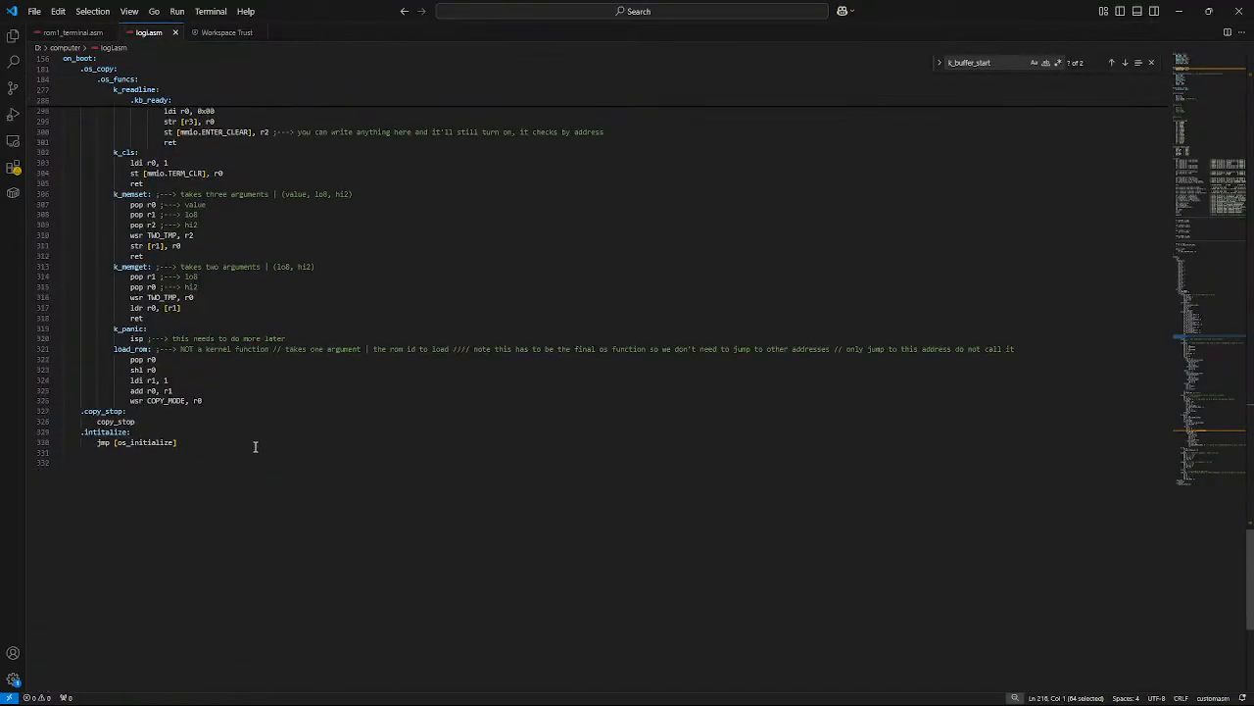
Step: Review the address constants, bank definition and instruction rules in rom1_terminal.asm
{"action": "left_click", "coordinate": [70, 32]}
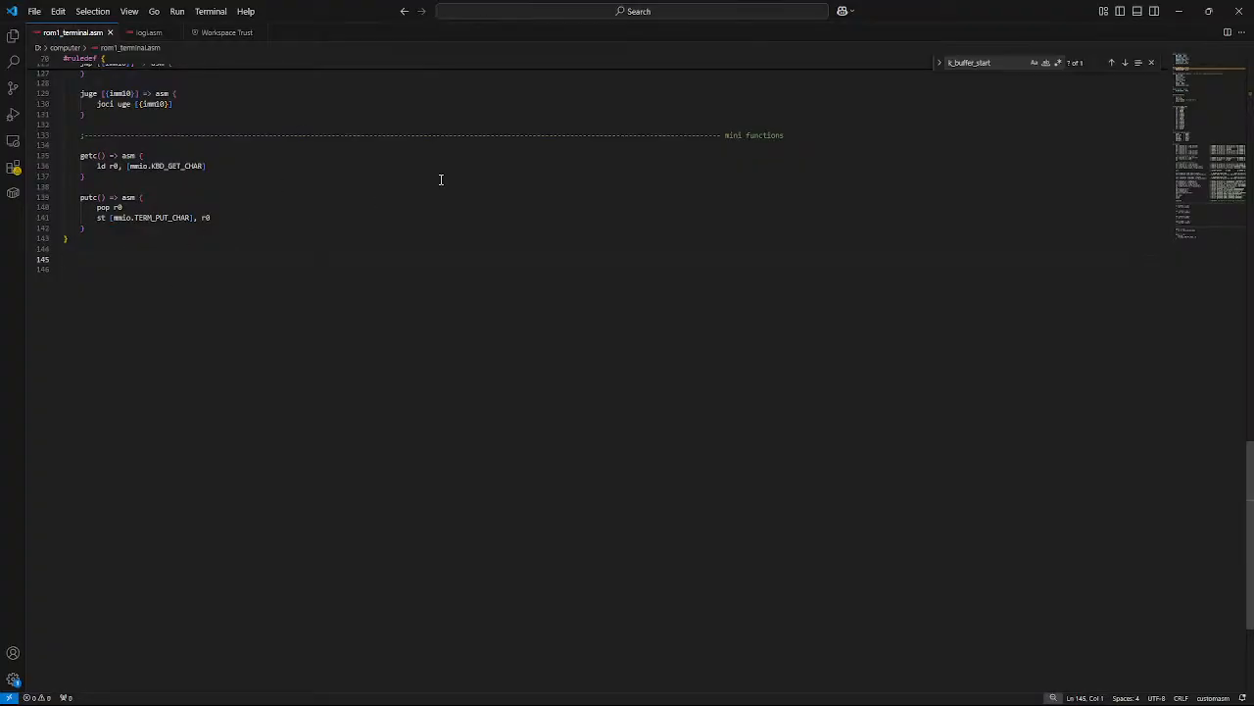
{"action": "type", "text": "t"}
{"action": "key", "text": "BackSpace"}
{"action": "scroll", "coordinate": [658, 188], "scroll_direction": "up", "scroll_amount": 20}
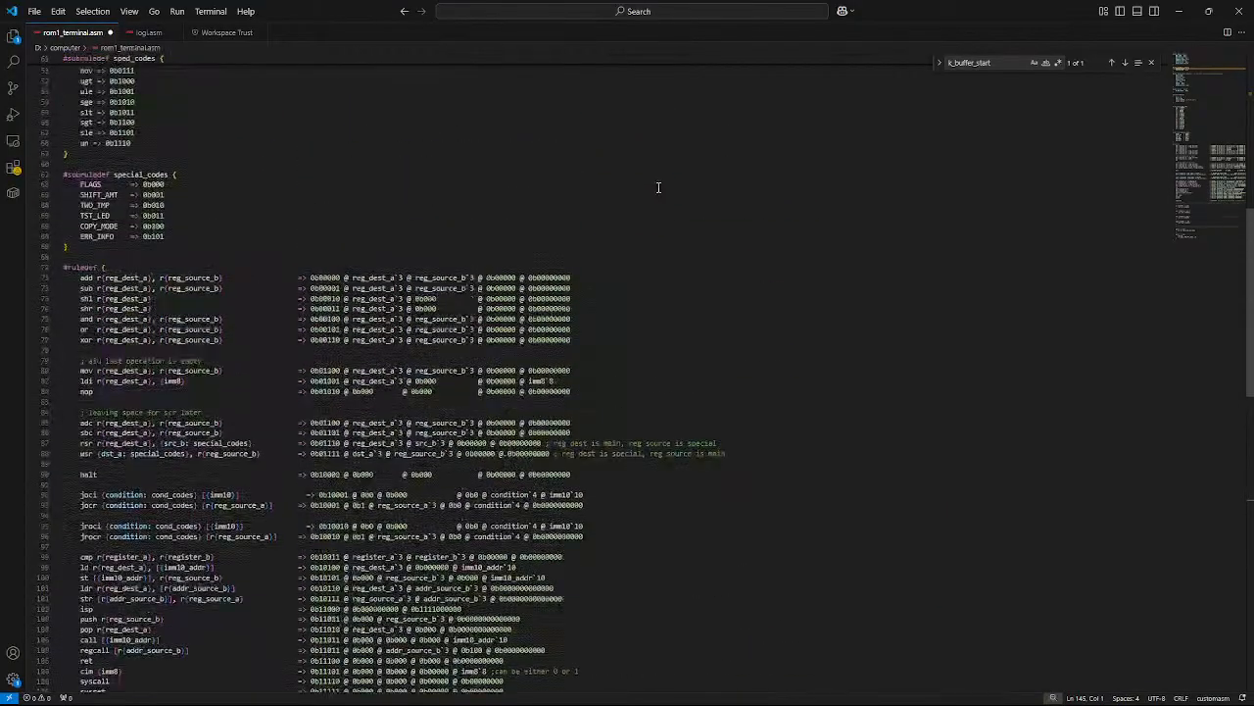
{"action": "scroll", "coordinate": [658, 184], "scroll_direction": "up", "scroll_amount": 2}
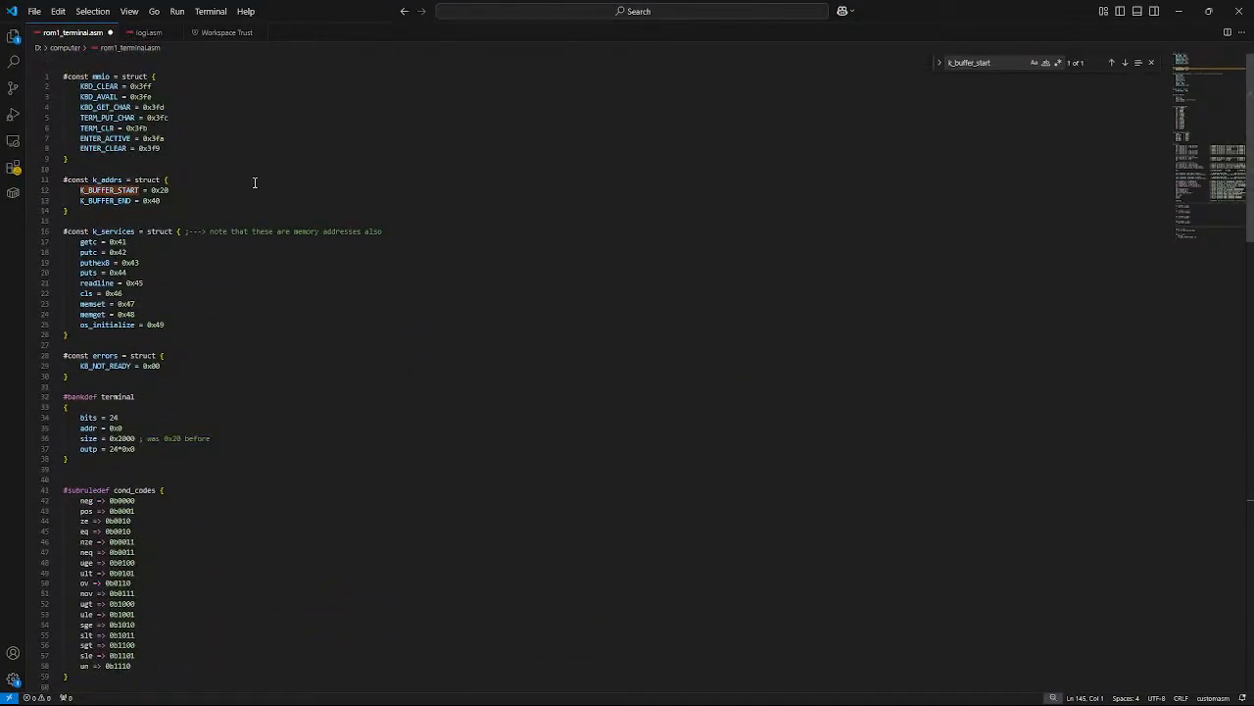
{"action": "scroll", "coordinate": [253, 183], "scroll_direction": "down", "scroll_amount": 20}
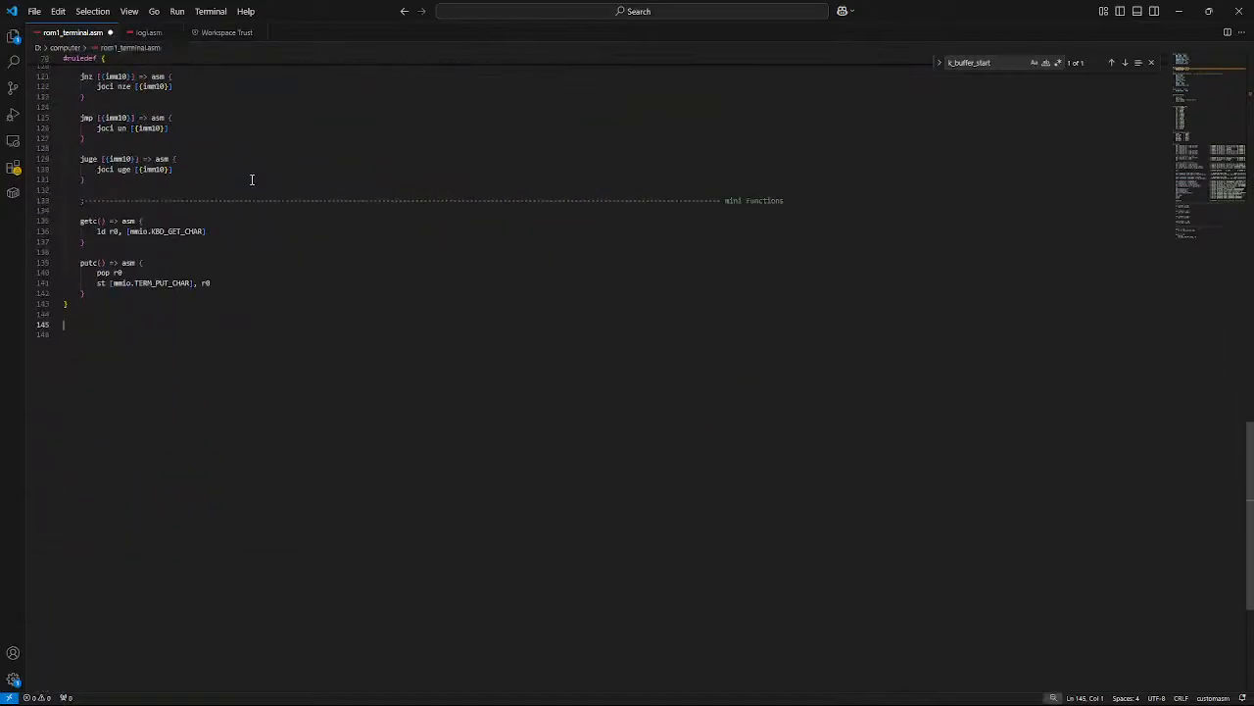
Step: Switch to the Logisim Computer note in Obsidian and add an indented "ROM1 - Terminal:" entry under Program Region
{"action": "mouse_move", "coordinate": [800, 702]}
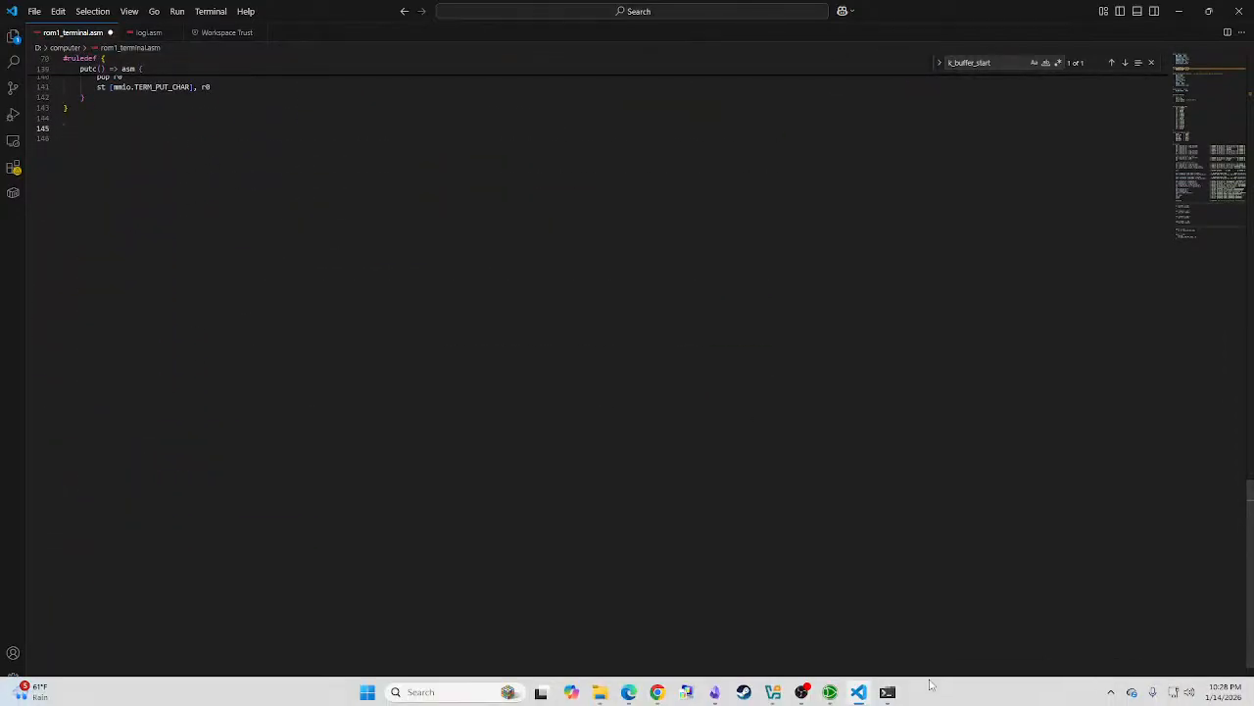
{"action": "left_click", "coordinate": [715, 690]}
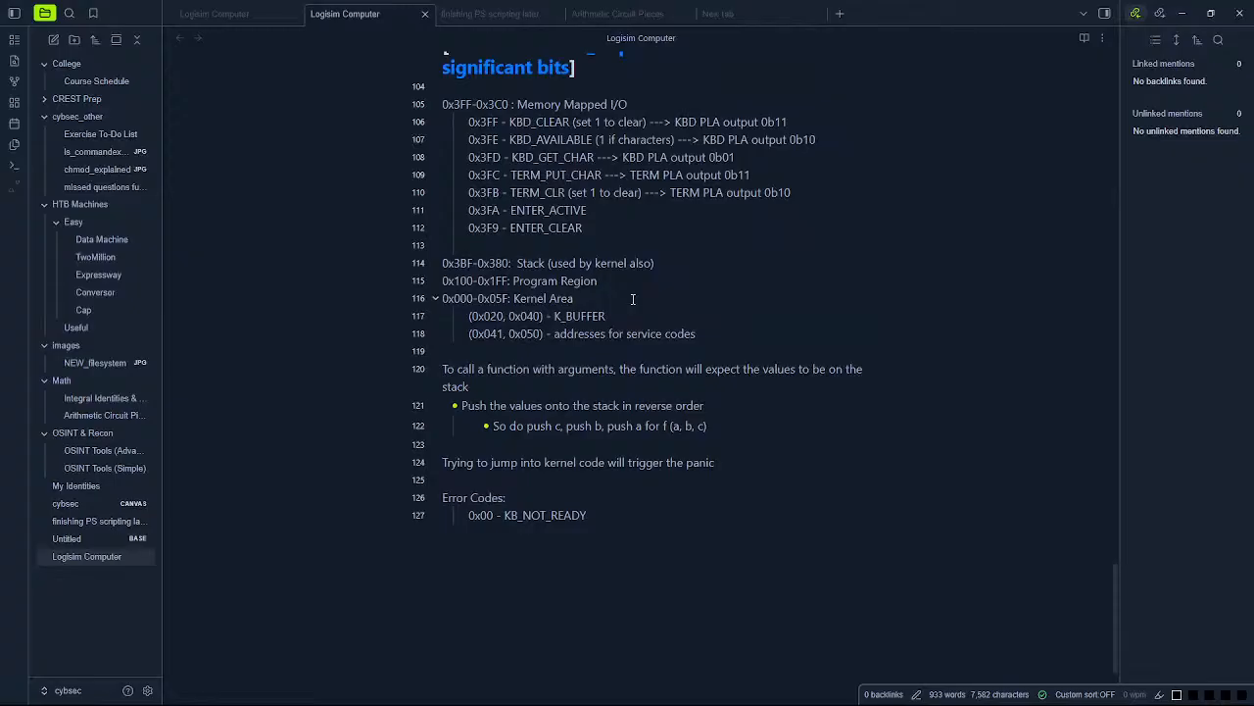
{"action": "key", "text": "Return"}
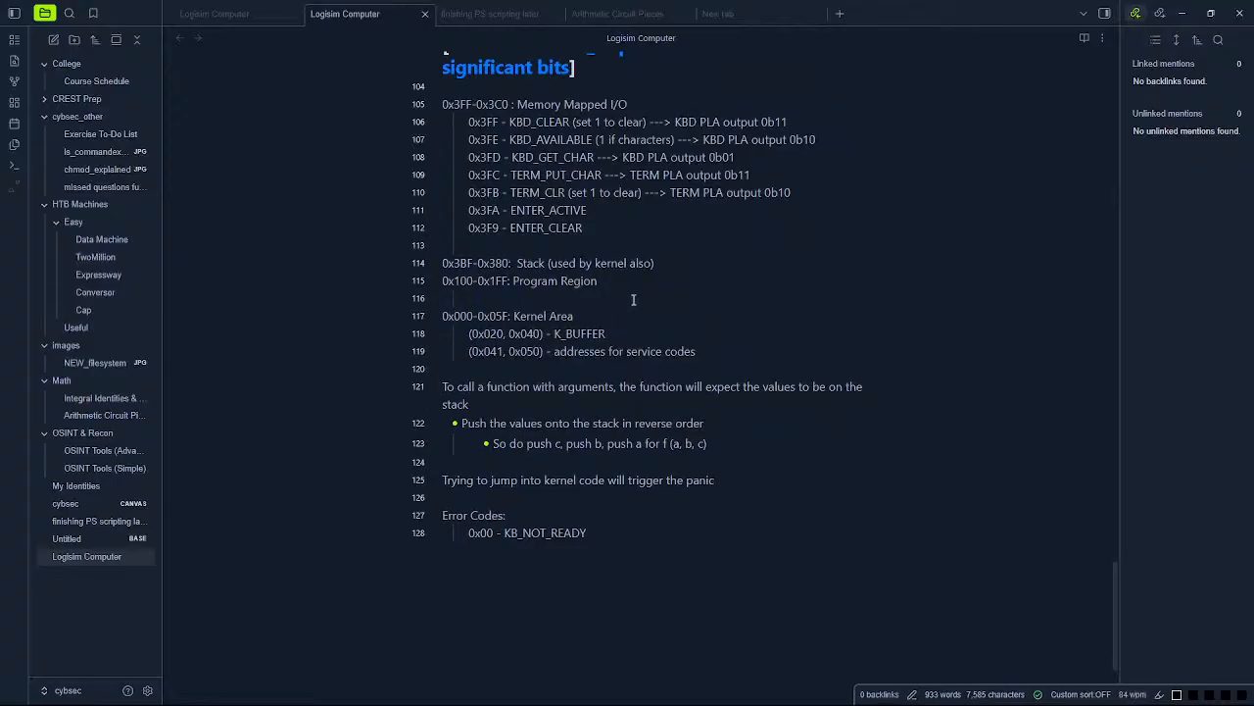
{"action": "type", "text": "ROM1 - "}
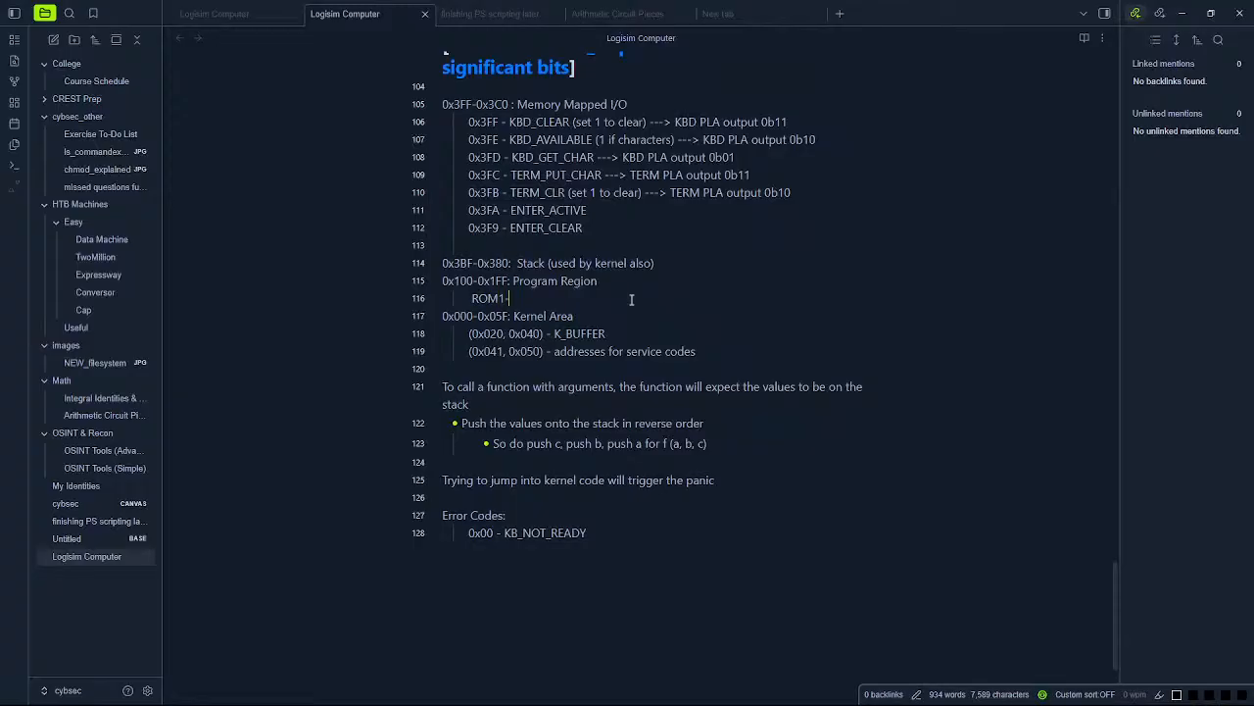
{"action": "type", "text": "Terminal:"}
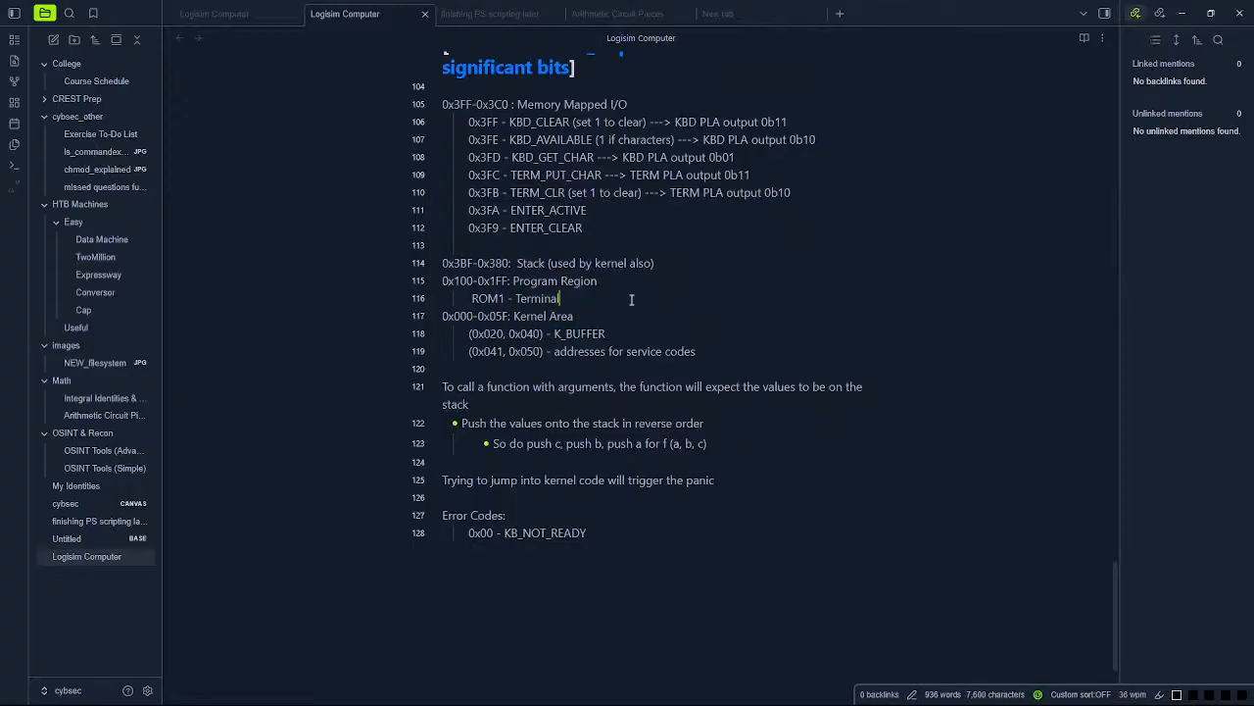
{"action": "key", "text": "Return"}
Step: Begin an indented address range at 0x100 under ROM1 - Terminal and change the Program Region's end address to 0x2FF
{"action": "key", "text": "Tab"}
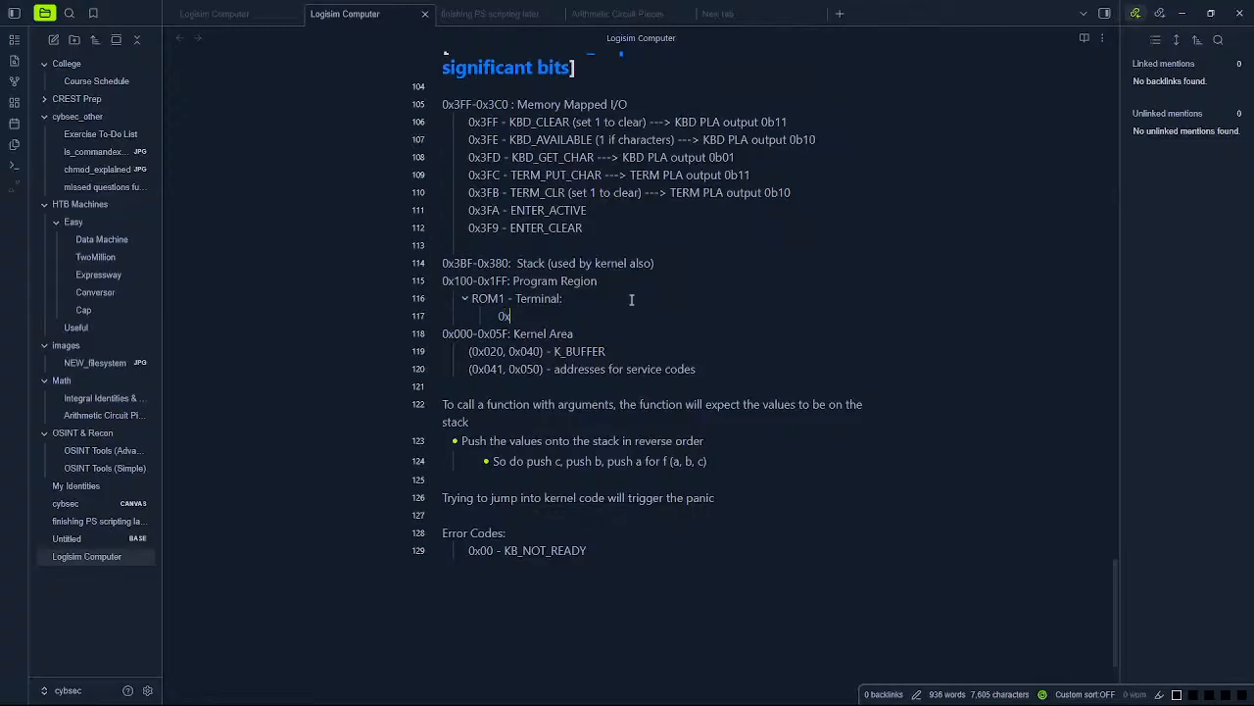
{"action": "type", "text": "0x100-"}
{"action": "left_click", "coordinate": [495, 282]}
{"action": "key", "text": "BackSpace"}
{"action": "type", "text": "2"}
Step: End the range under ROM1 - Terminal at 0x150 and label it "Program strings"
{"action": "left_click", "coordinate": [637, 316]}
{"action": "type", "text": "0x1"}
{"action": "type", "text": "50: pr"}
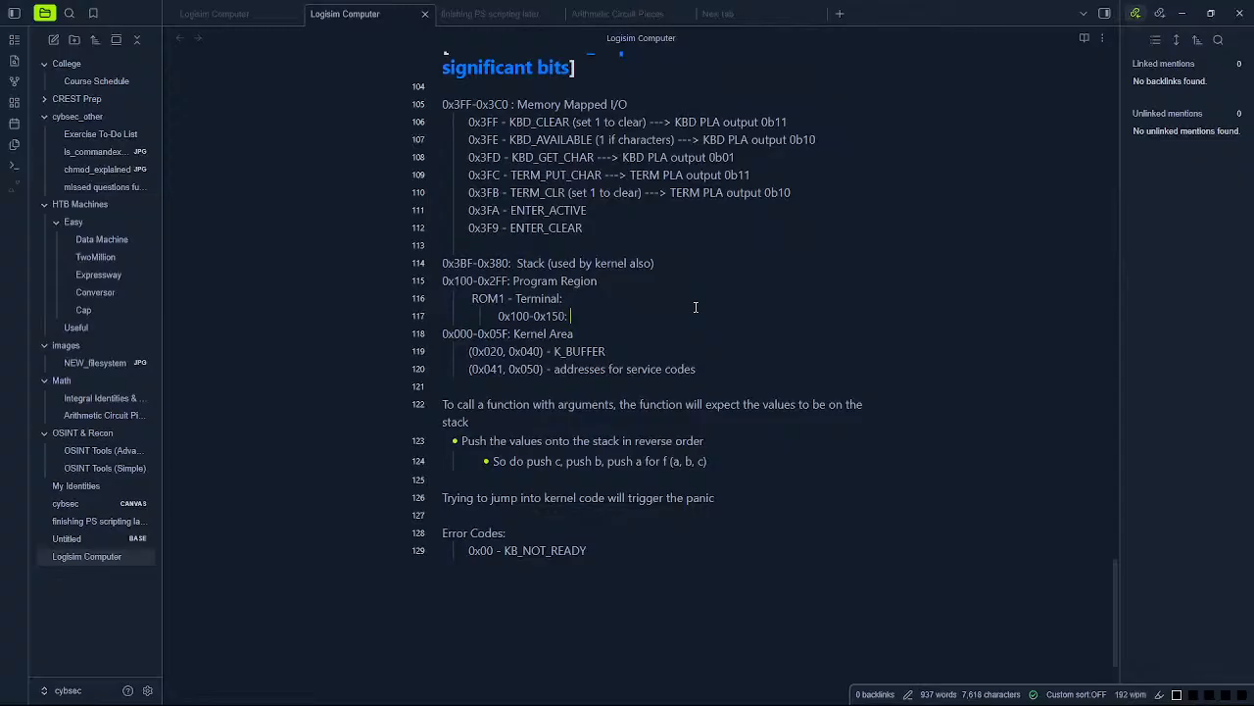
{"action": "key", "text": "BackSpace"}
{"action": "key", "text": "BackSpace"}
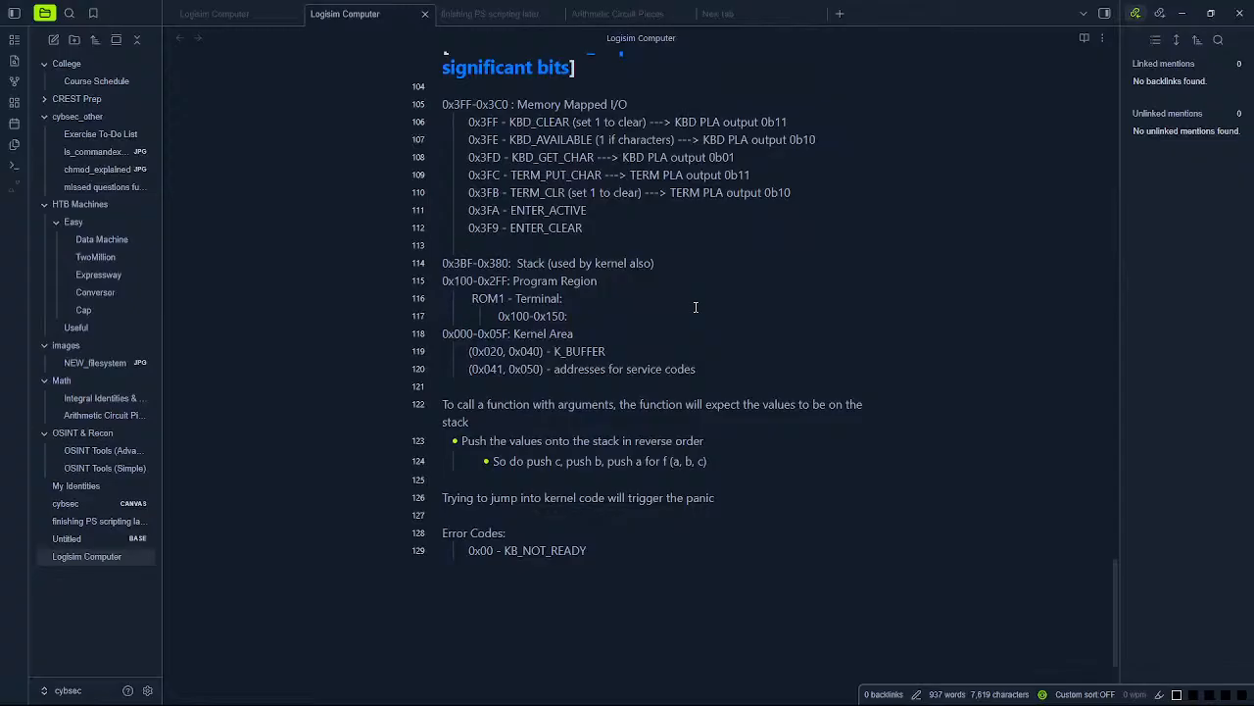
{"action": "type", "text": "Program strings"}
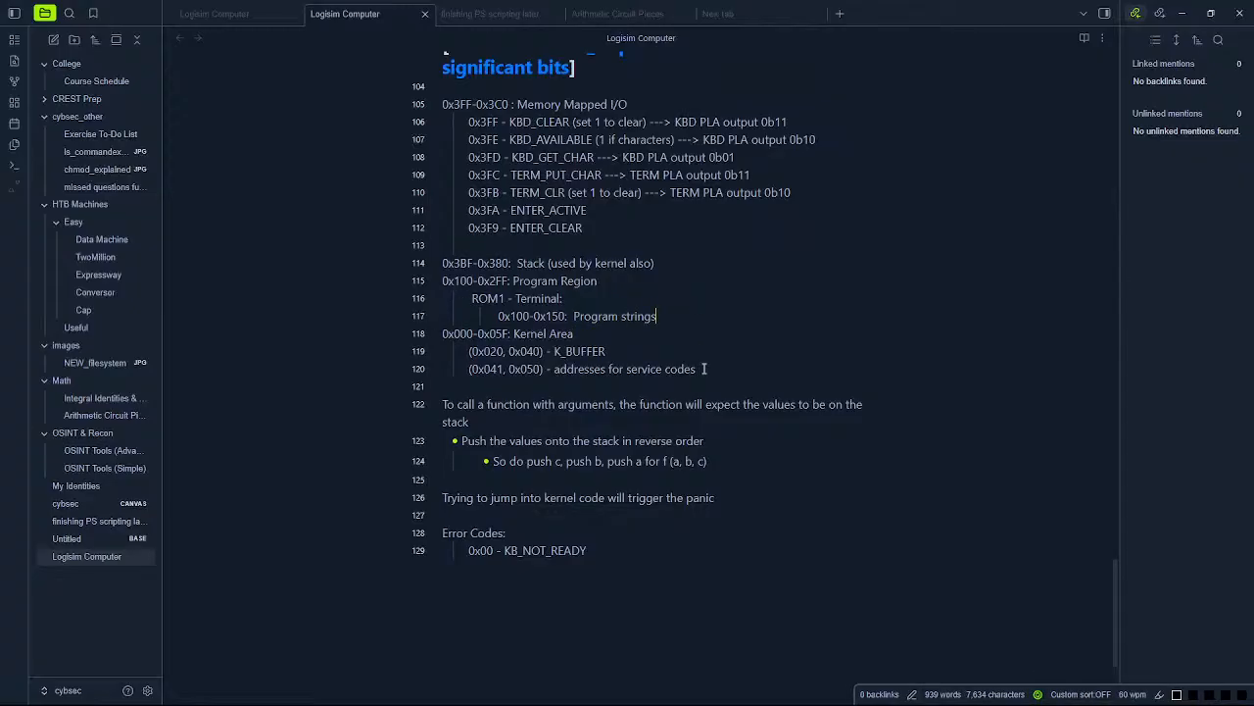
Step: Switch back to rom1_terminal.asm in VS Code and go to the constant definitions at the start of the file
{"action": "left_click", "coordinate": [702, 369]}
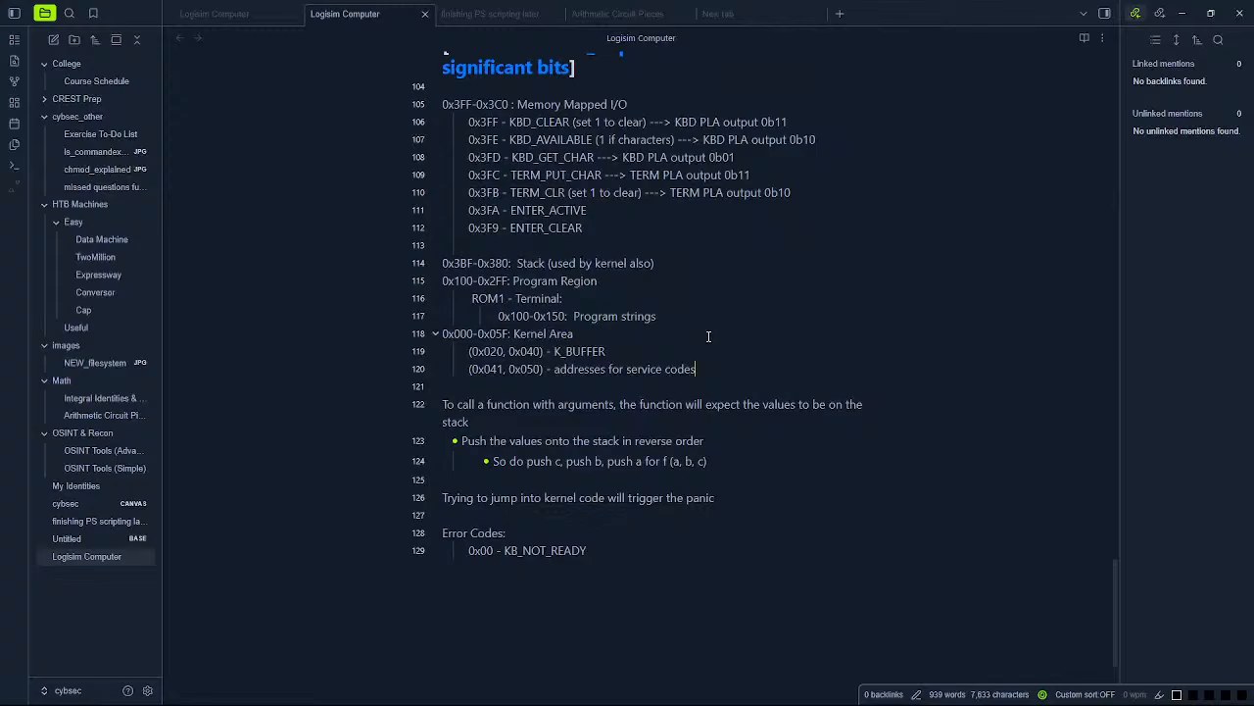
{"action": "left_click", "coordinate": [1181, 13]}
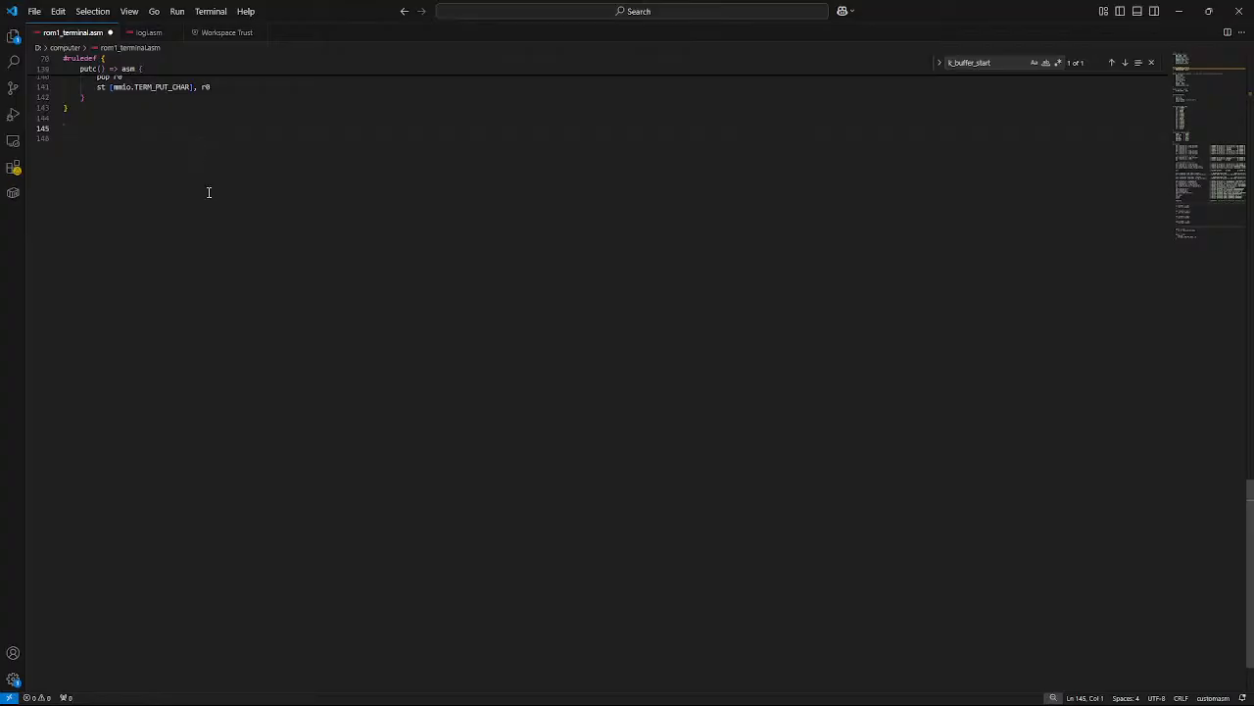
{"action": "scroll", "coordinate": [294, 323], "scroll_direction": "up", "scroll_amount": 15}
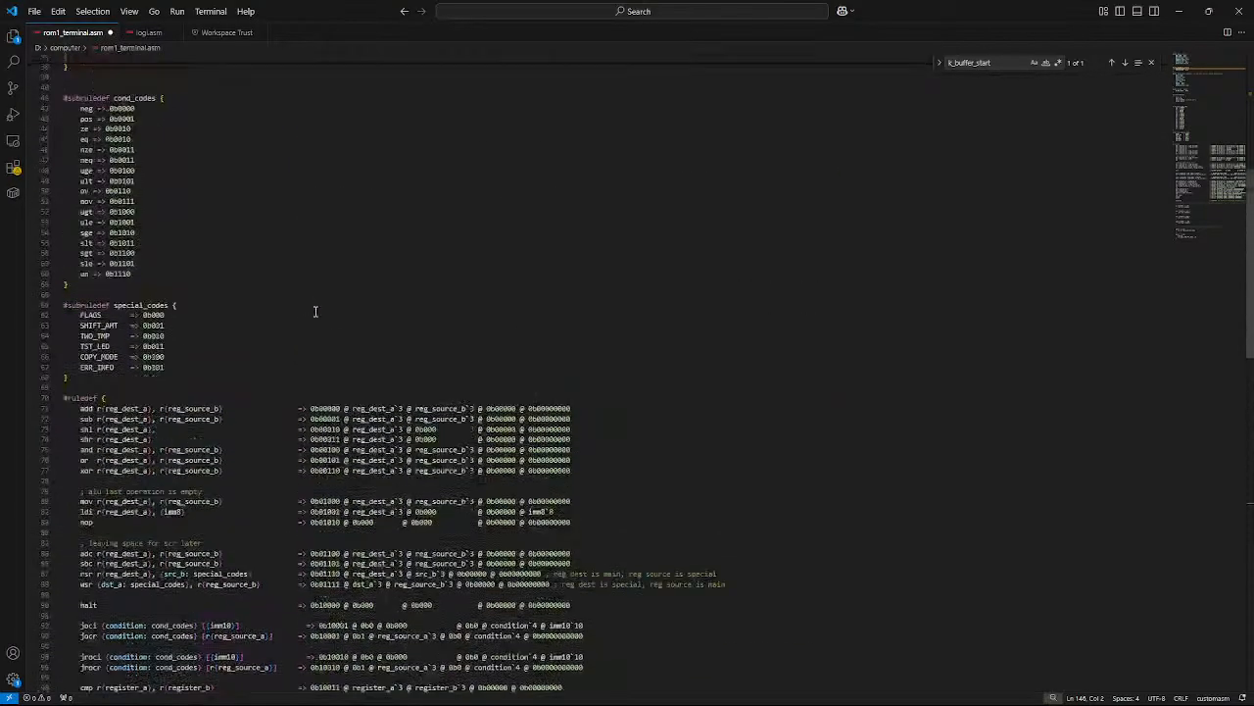
{"action": "left_click", "coordinate": [830, 690]}
{"action": "left_click", "coordinate": [831, 692]}
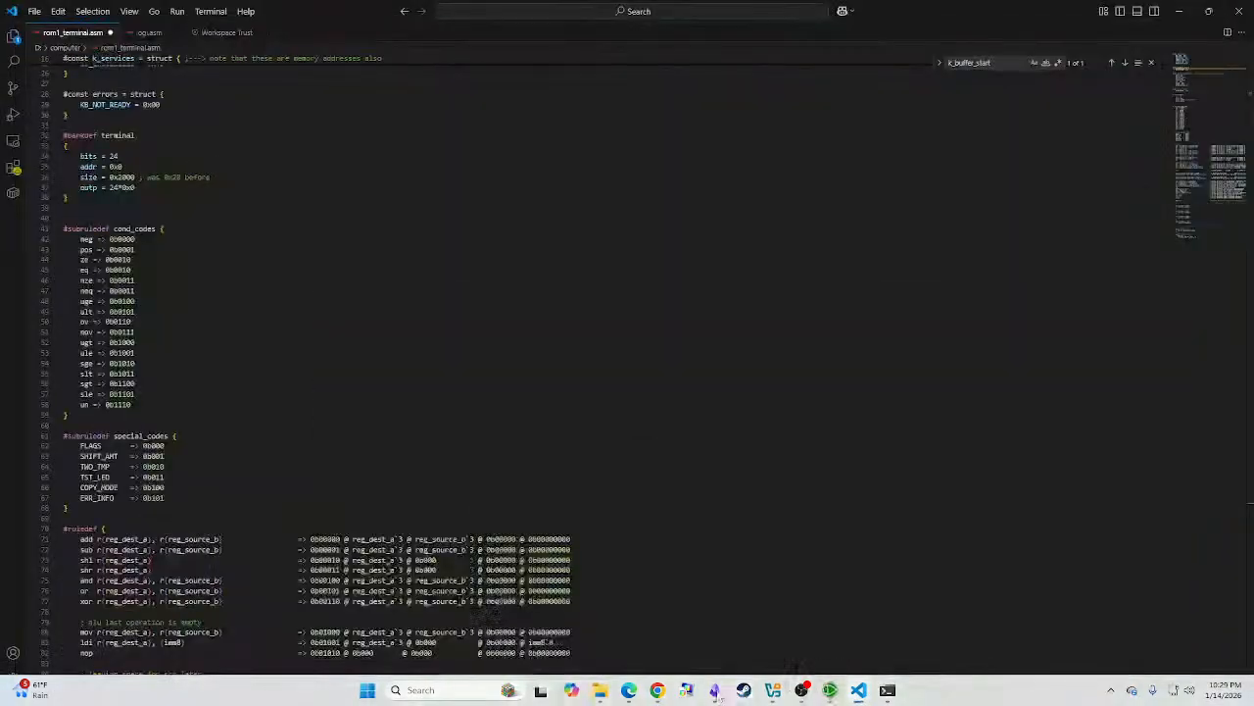
{"action": "left_click", "coordinate": [717, 691]}
{"action": "left_click", "coordinate": [717, 692]}
{"action": "scroll", "coordinate": [216, 207], "scroll_direction": "up", "scroll_amount": 5}
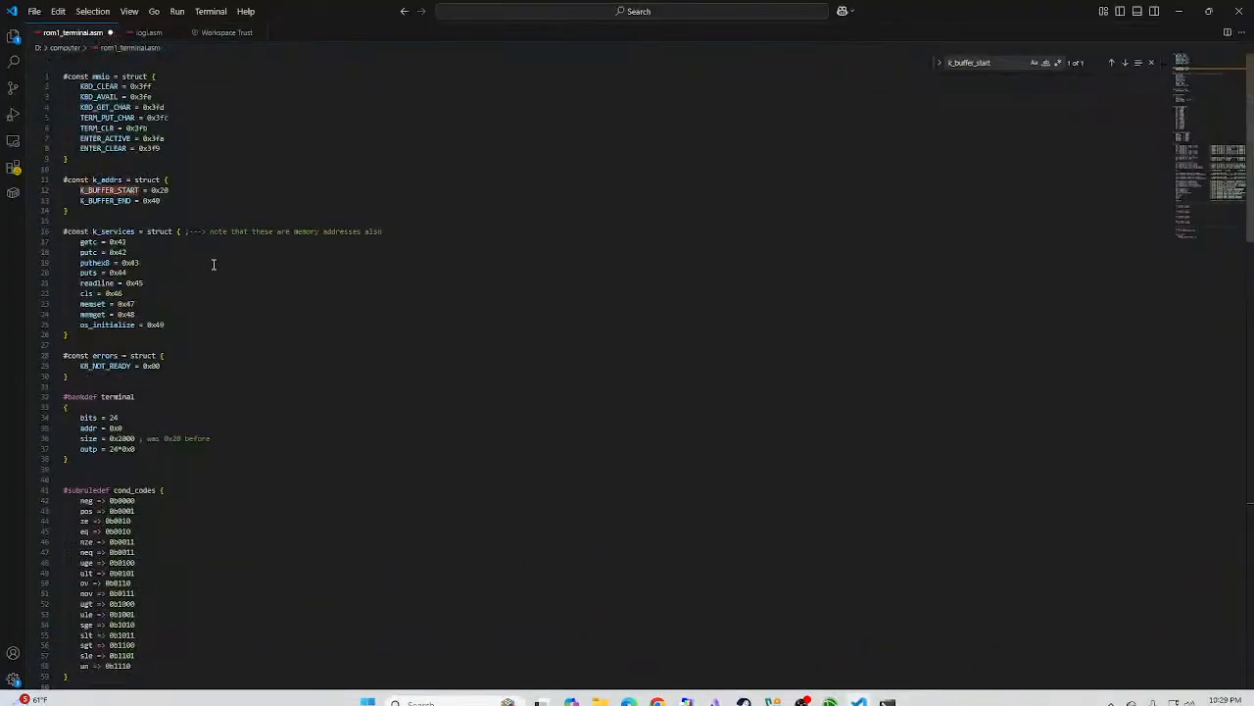
Step: Add a "#const term_addrs = struct {" block between the errors struct and the terminal bank definition
{"action": "left_click", "coordinate": [116, 388]}
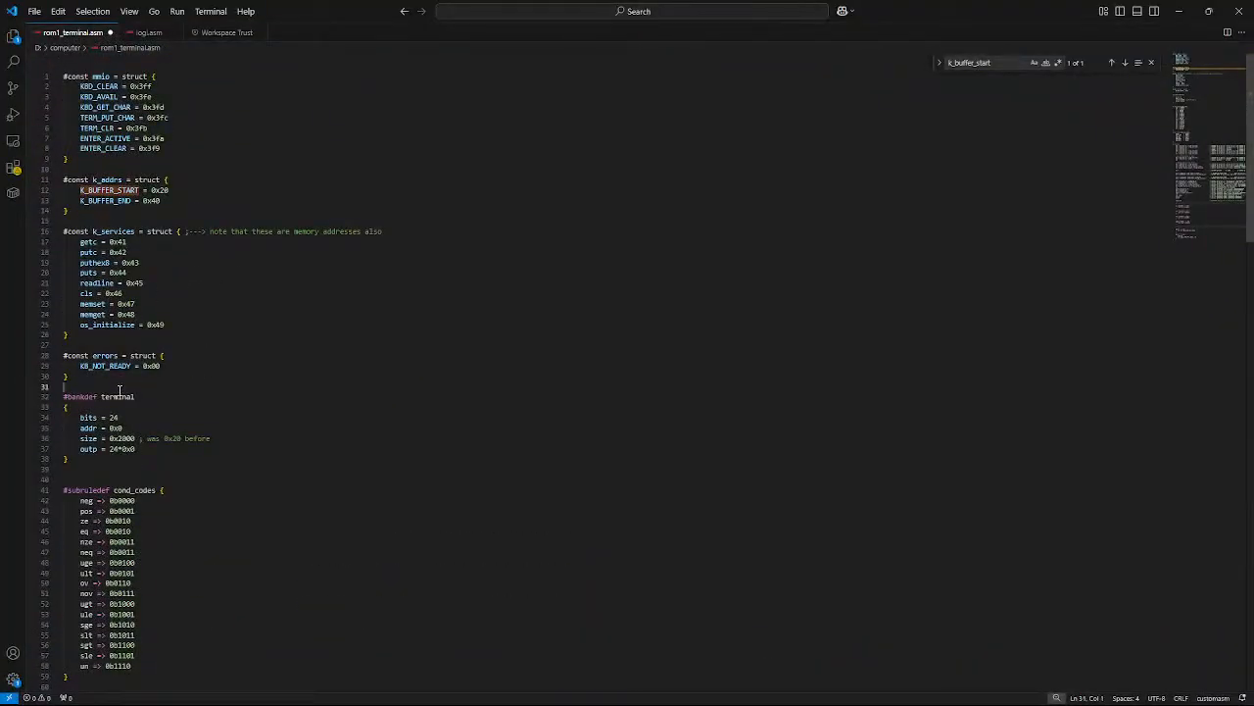
{"action": "key", "text": "Return"}
{"action": "type", "text": "#"}
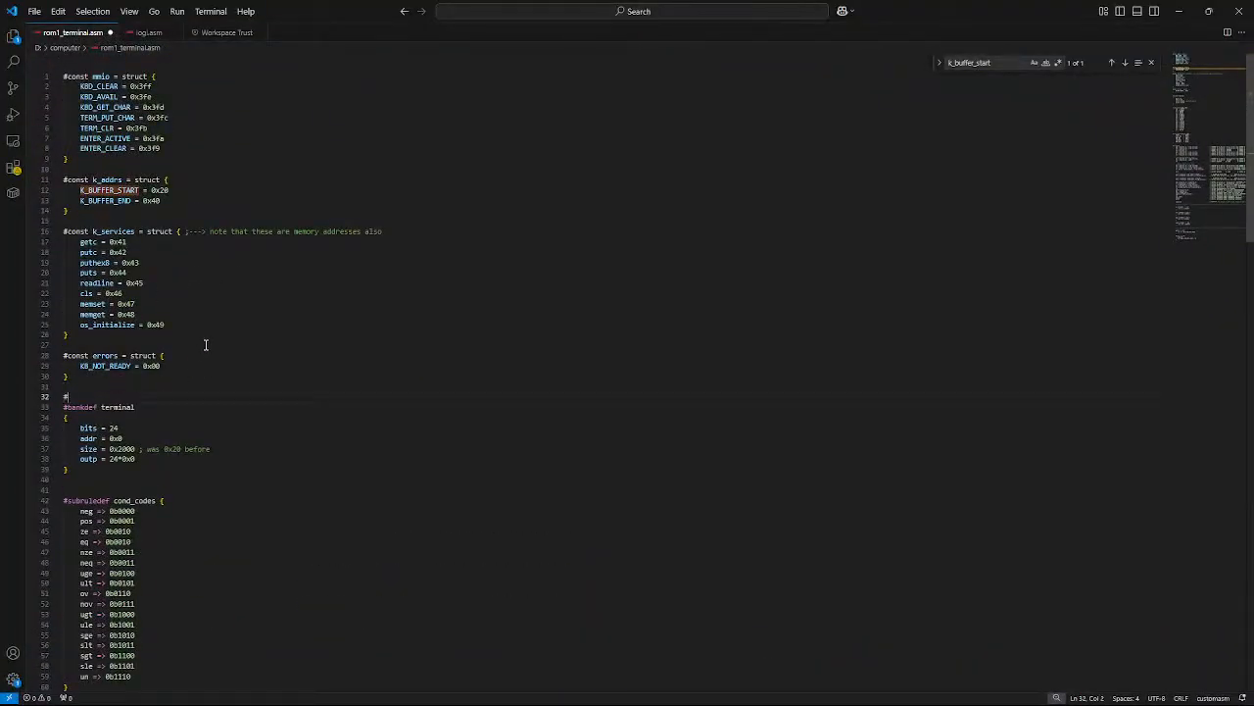
{"action": "type", "text": "const term"}
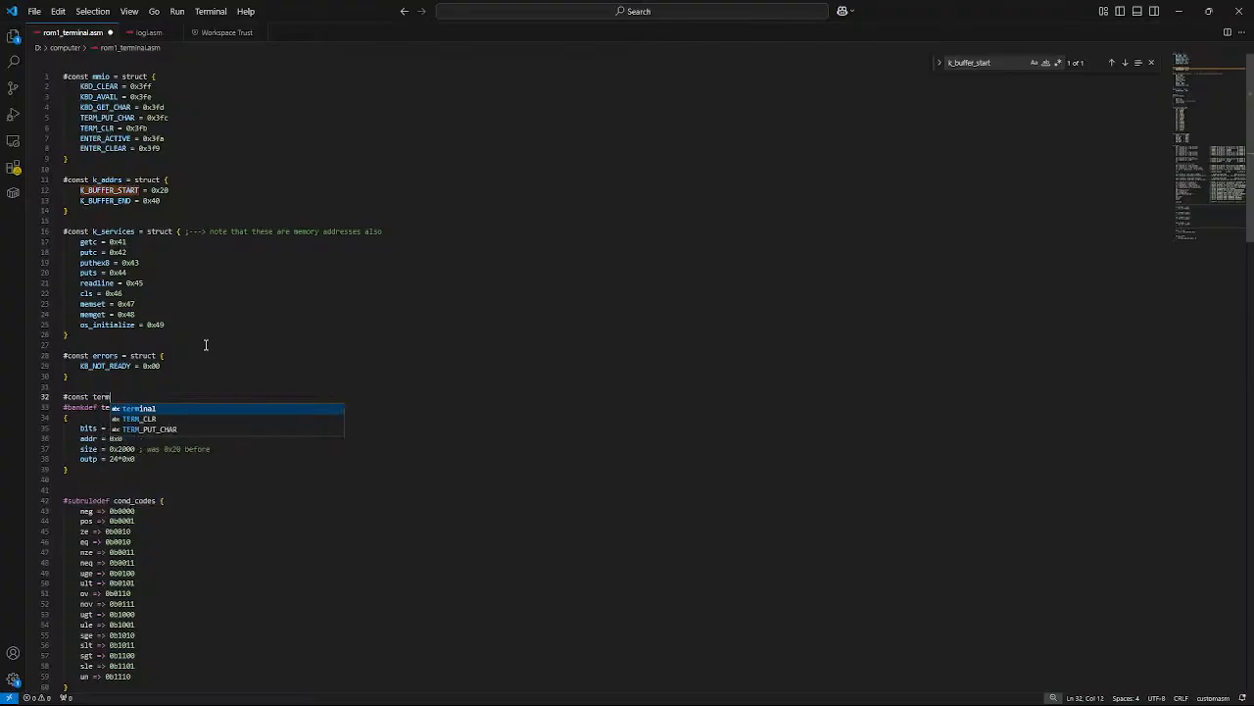
{"action": "type", "text": "_"}
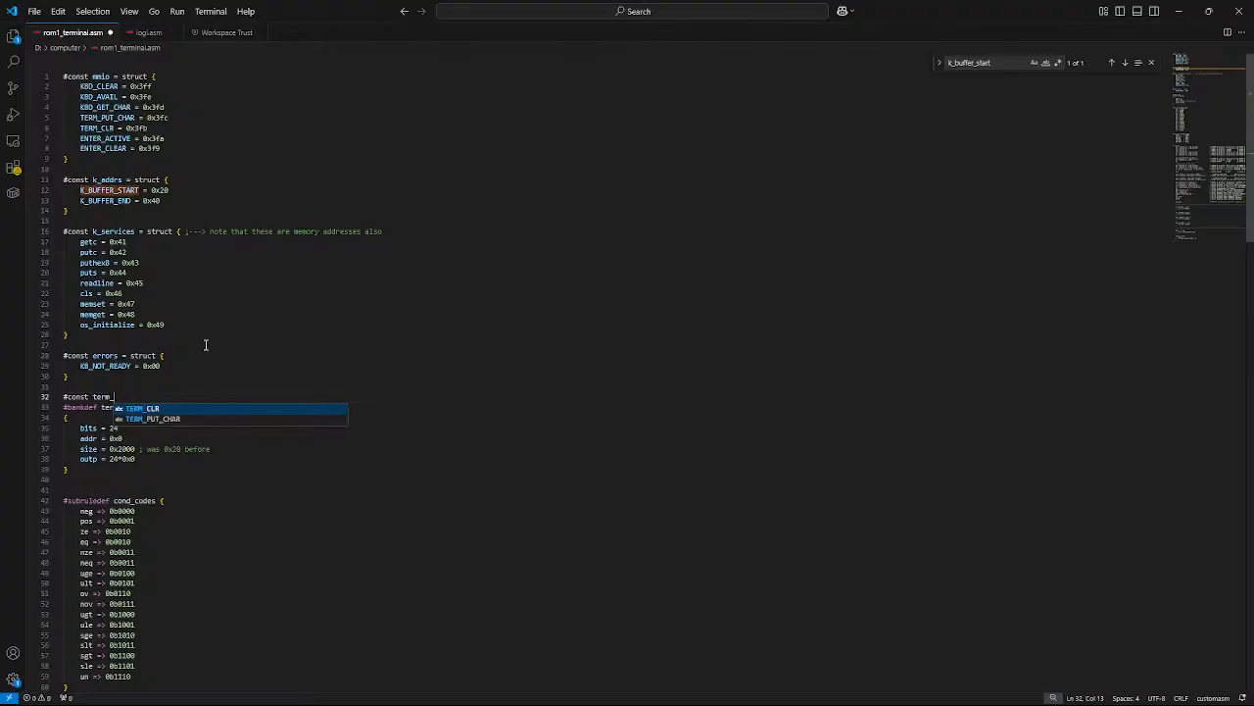
{"action": "type", "text": "addrs = struct {"}
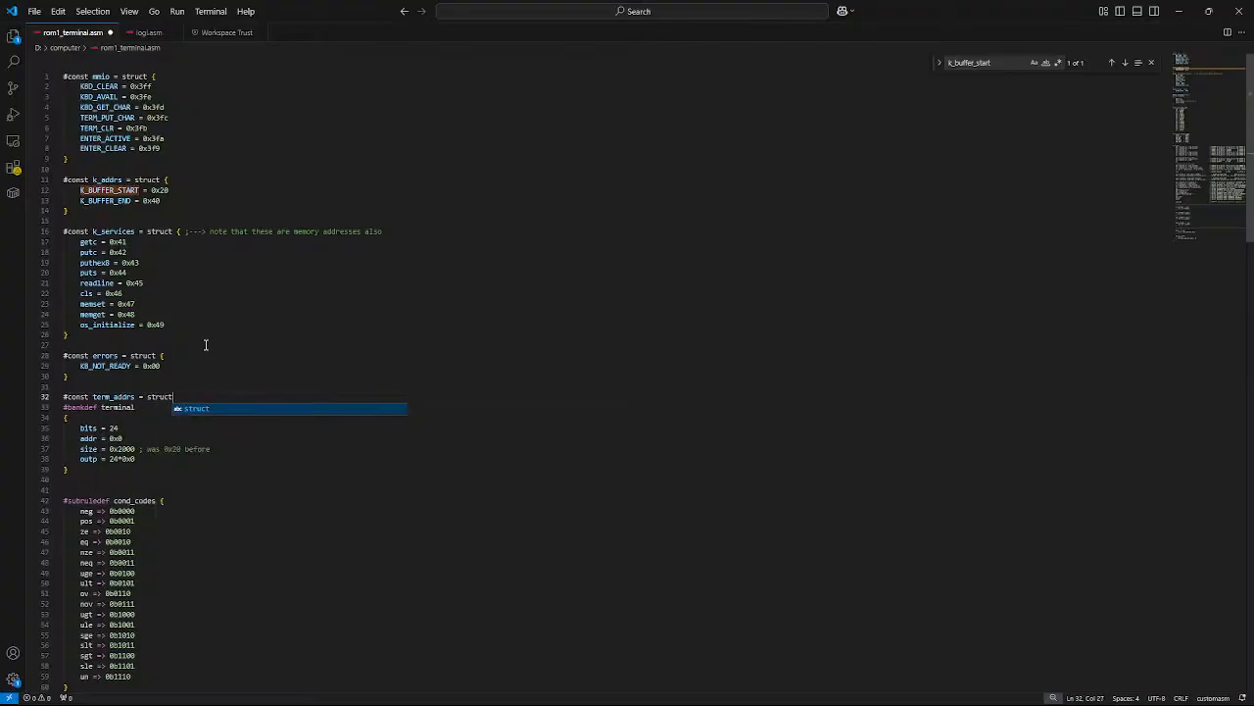
{"action": "key", "text": "Return"}
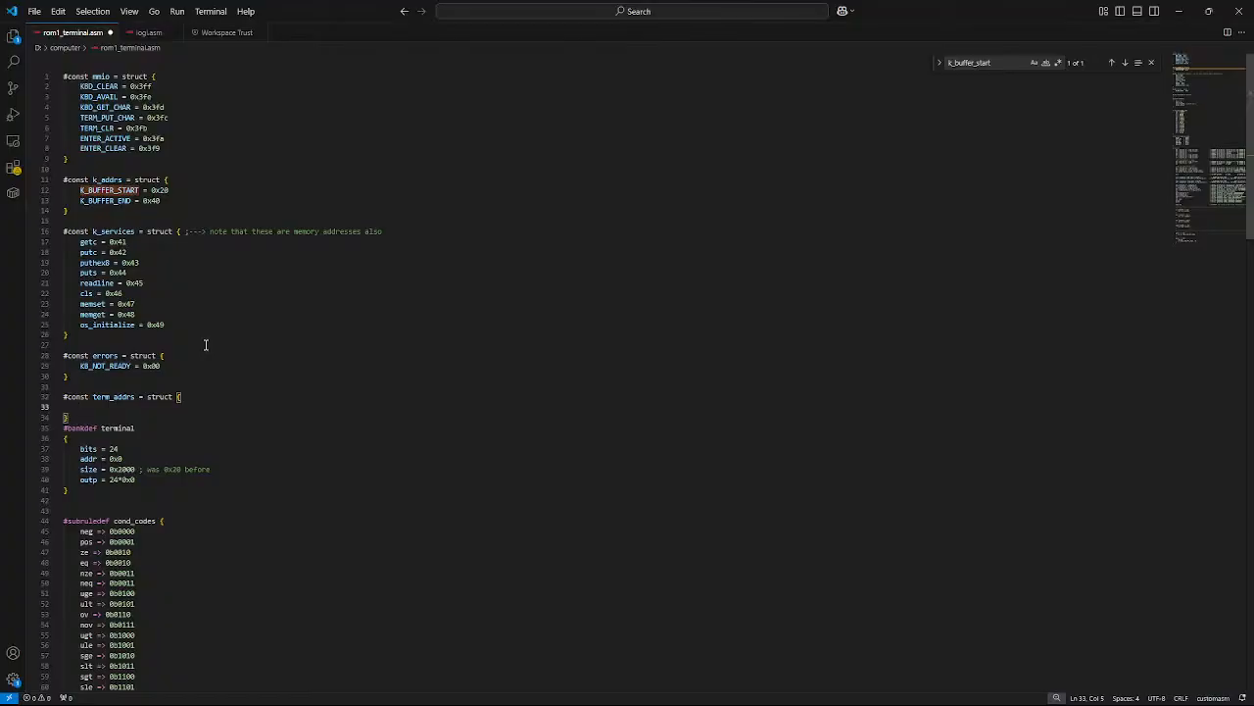
Step: Nest a "#const strings = struct {" block inside the term_addrs struct
{"action": "type", "text": "# c"}
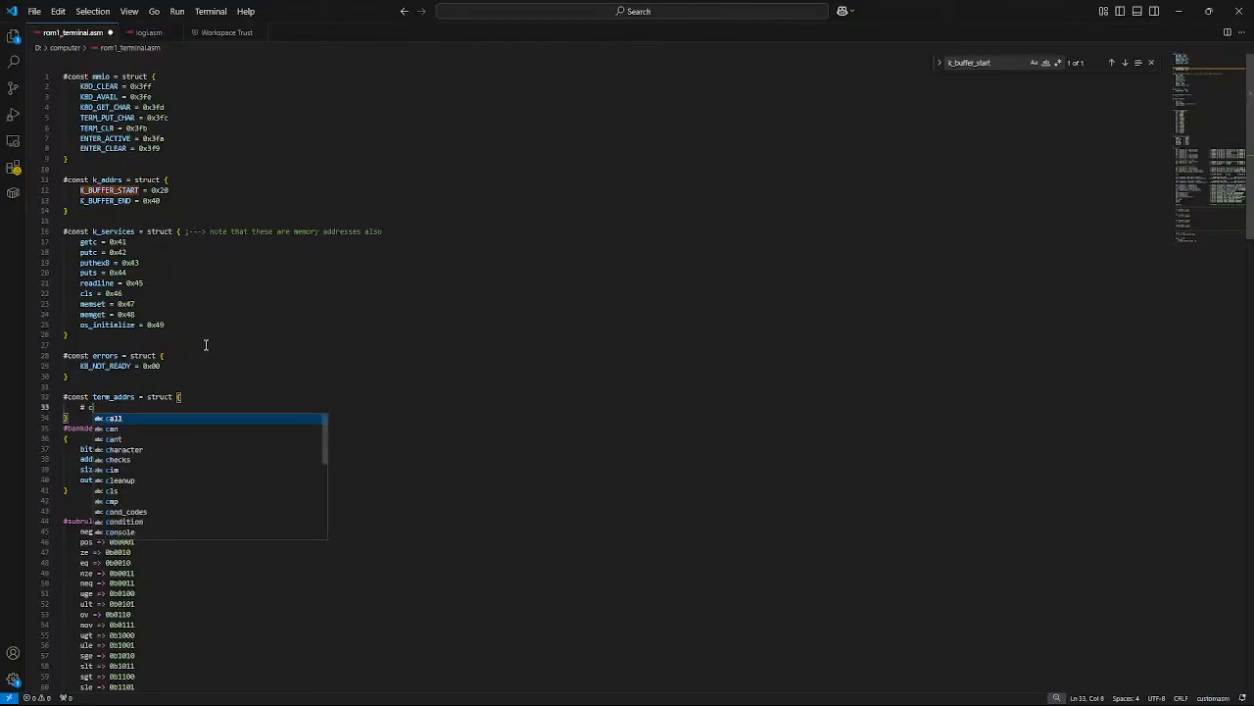
{"action": "key", "text": "Escape"}
{"action": "type", "text": "const "}
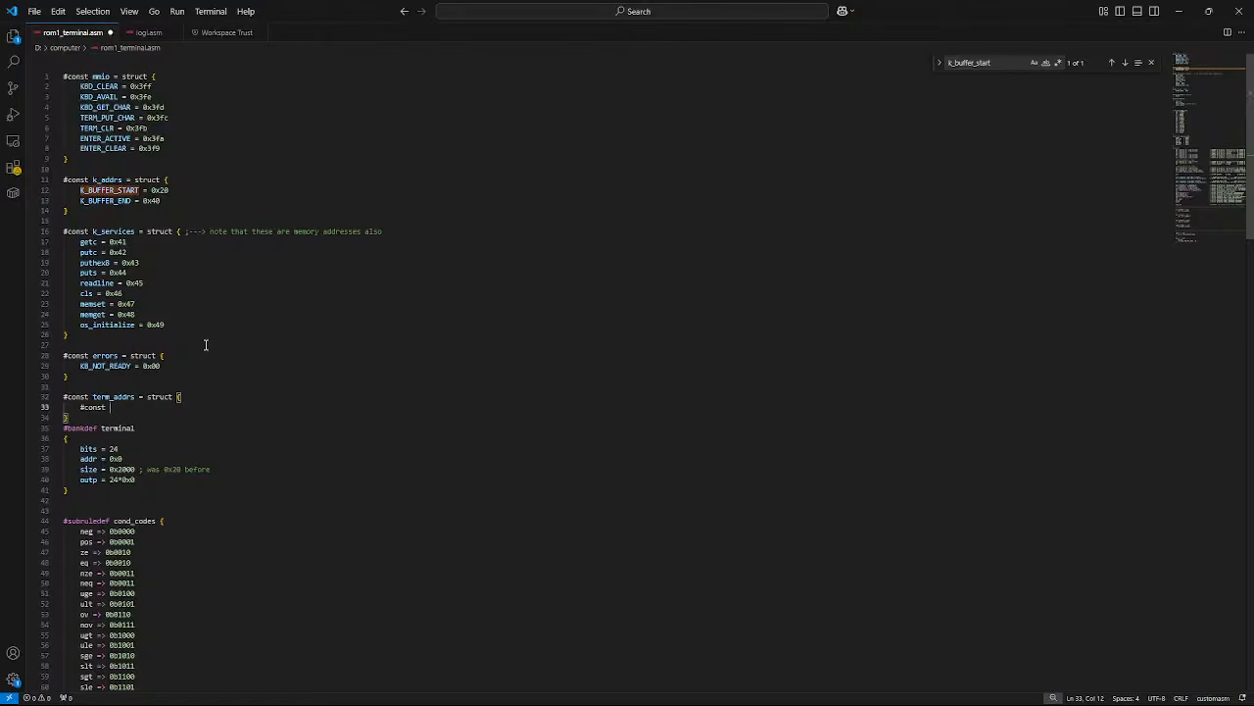
{"action": "type", "text": "strings = s"}
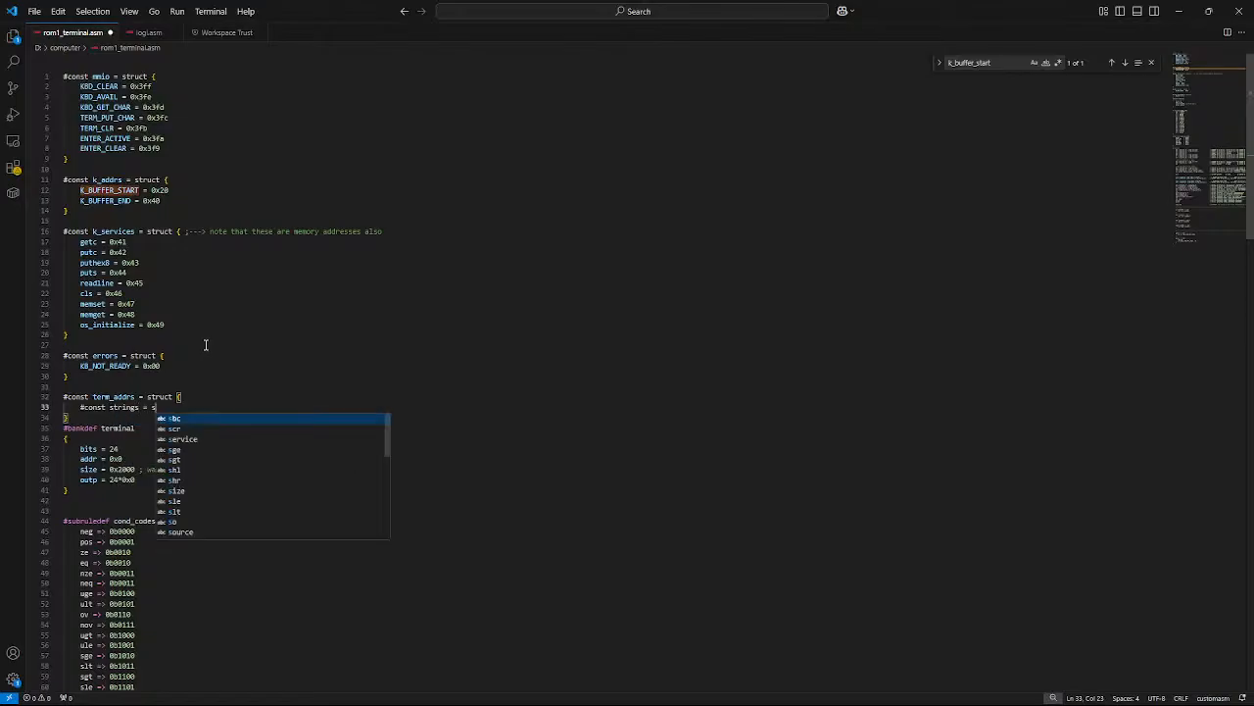
{"action": "type", "text": "truct {"}
{"action": "key", "text": "Return"}
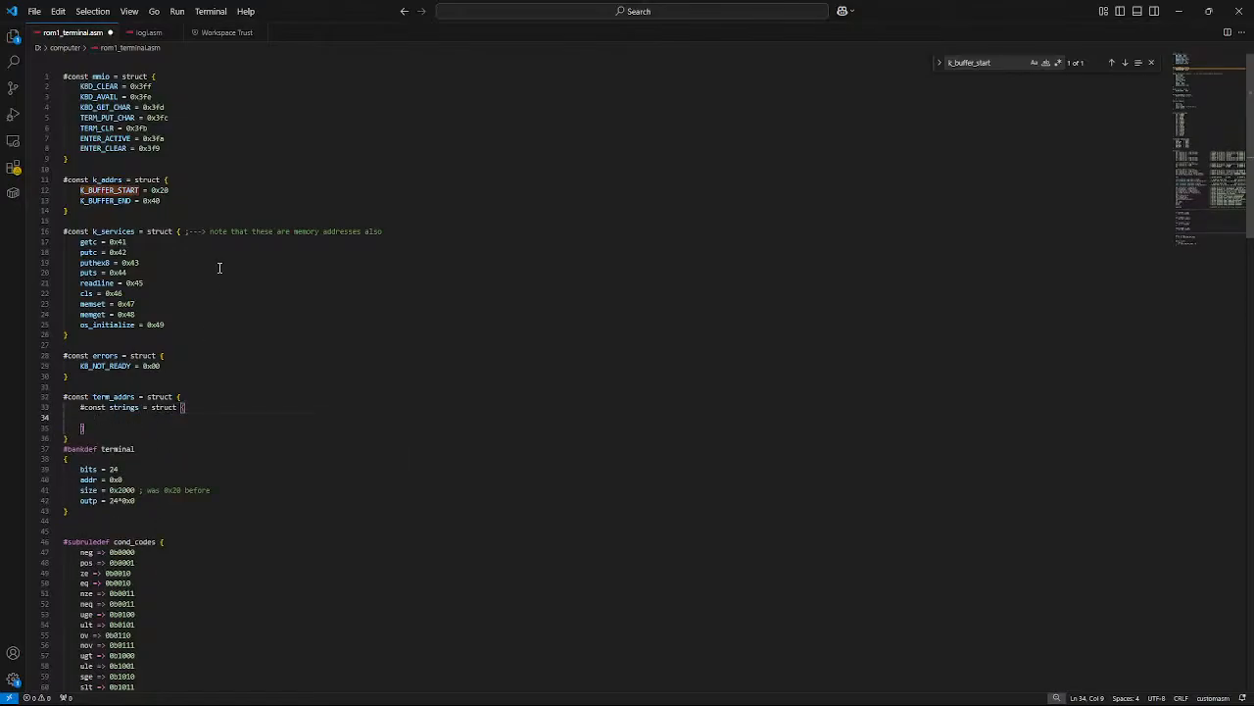
Step: Save the file and try to assemble rom1_terminal.asm into terminal.hex with customasm in PowerShell
{"action": "left_click", "coordinate": [321, 257]}
{"action": "left_click", "coordinate": [887, 698]}
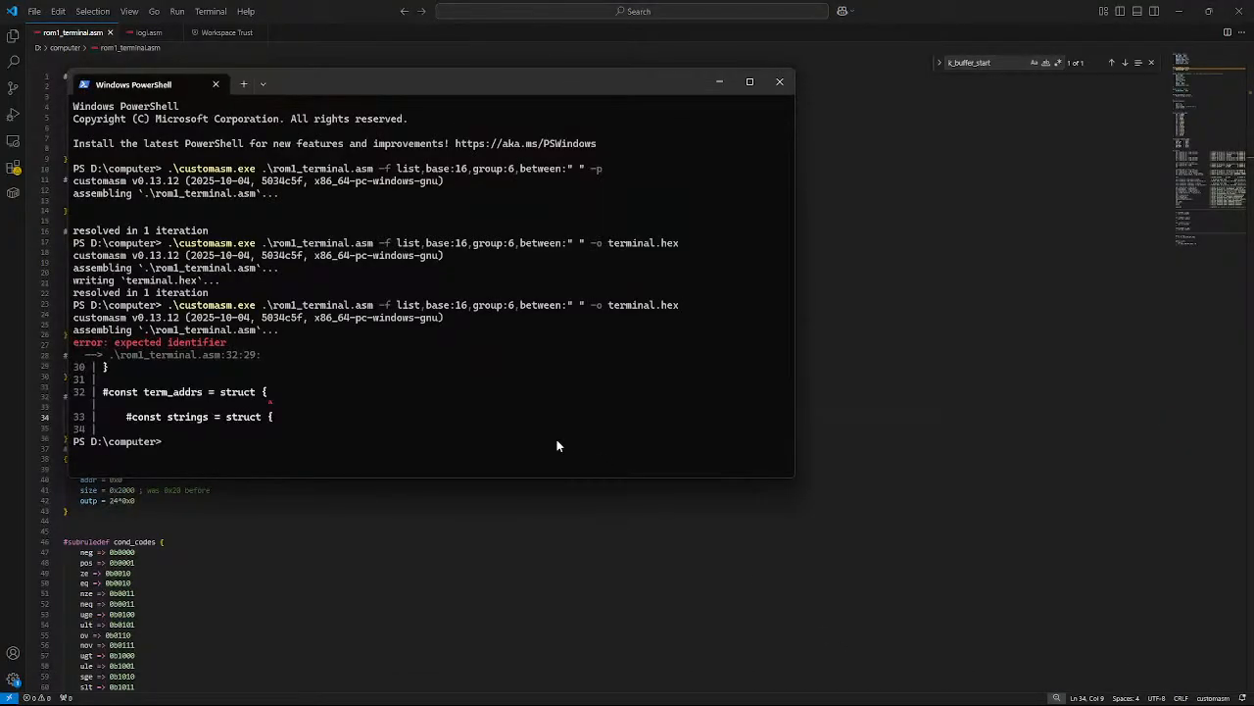
{"action": "left_click", "coordinate": [467, 517]}
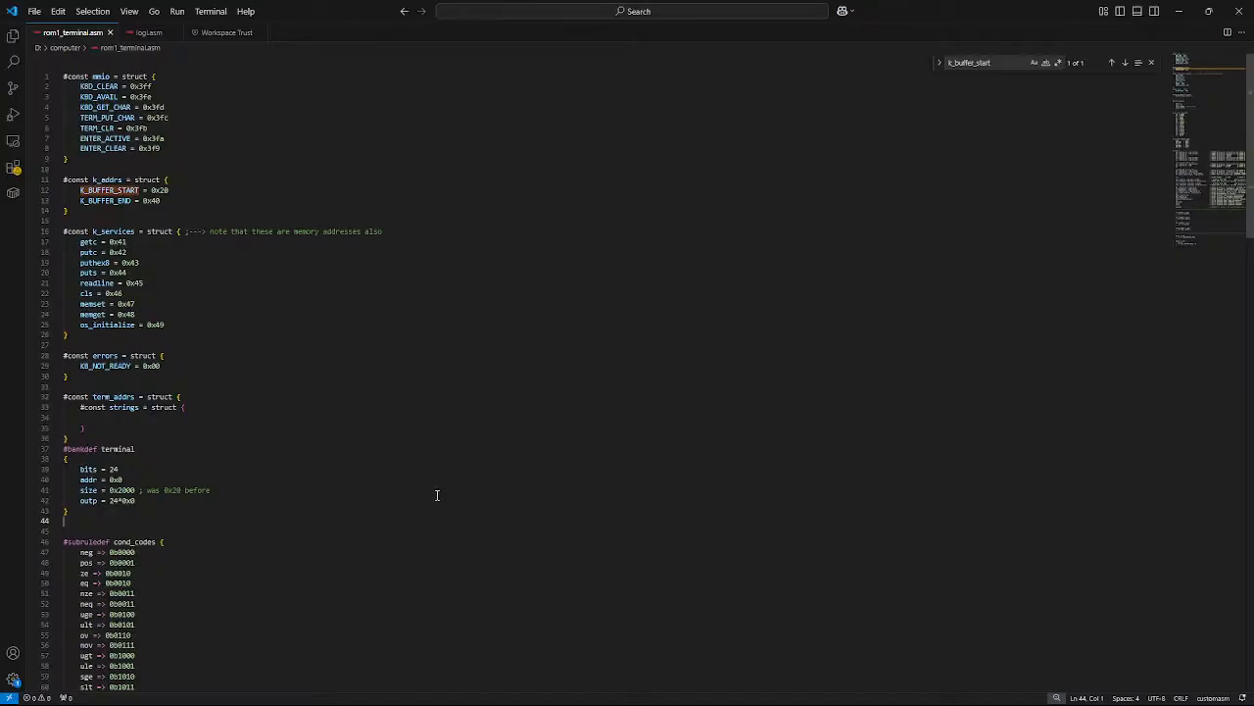
Step: Separate term_addrs from the bank definition with a blank line, remove "#const" from the nested strings struct, and save
{"action": "left_click", "coordinate": [88, 441]}
{"action": "key", "text": "Return"}
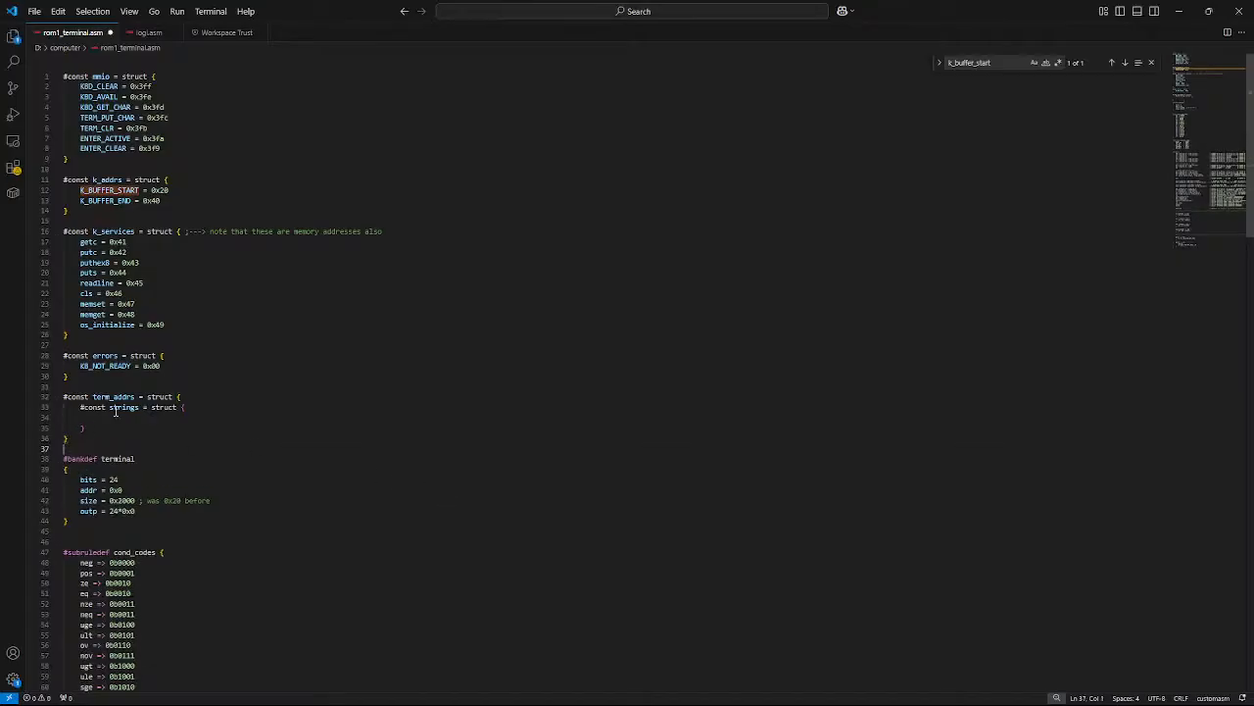
{"action": "left_click_drag", "start_coordinate": [112, 407], "coordinate": [80, 408]}
{"action": "key", "text": "BackSpace"}
{"action": "key", "text": "ctrl+s"}
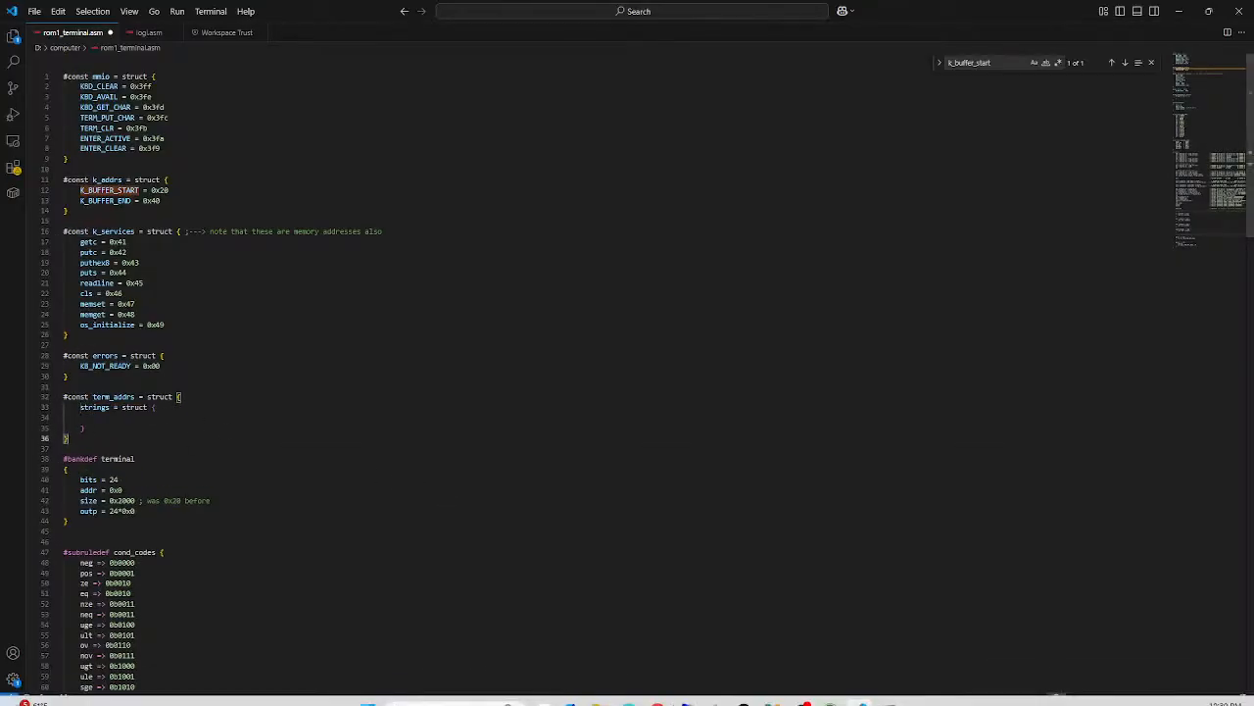
Step: Rerun the customasm command in PowerShell to assemble rom1_terminal.asm into terminal.hex, and return to the code
{"action": "left_click", "coordinate": [887, 690]}
{"action": "key", "text": "Up"}
{"action": "key", "text": "Return"}
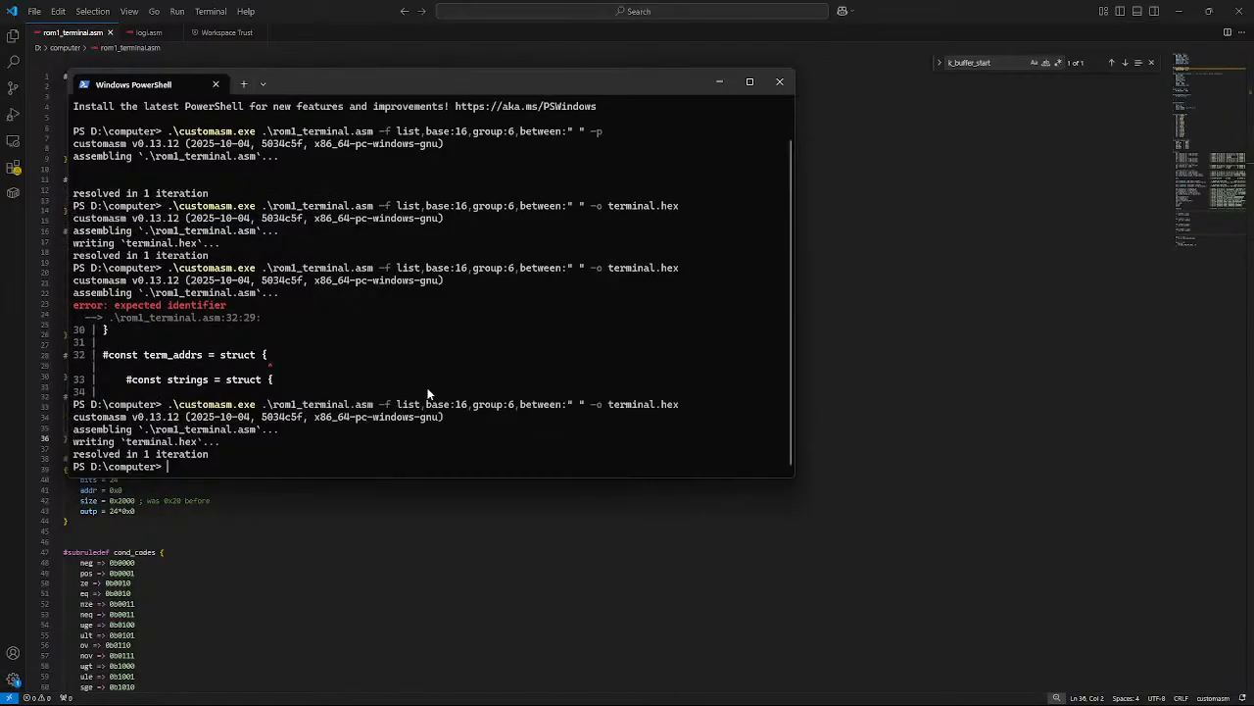
{"action": "left_click", "coordinate": [581, 567]}
Step: Rename the nested strings struct to string_pointers and save the file
{"action": "left_click", "coordinate": [173, 417]}
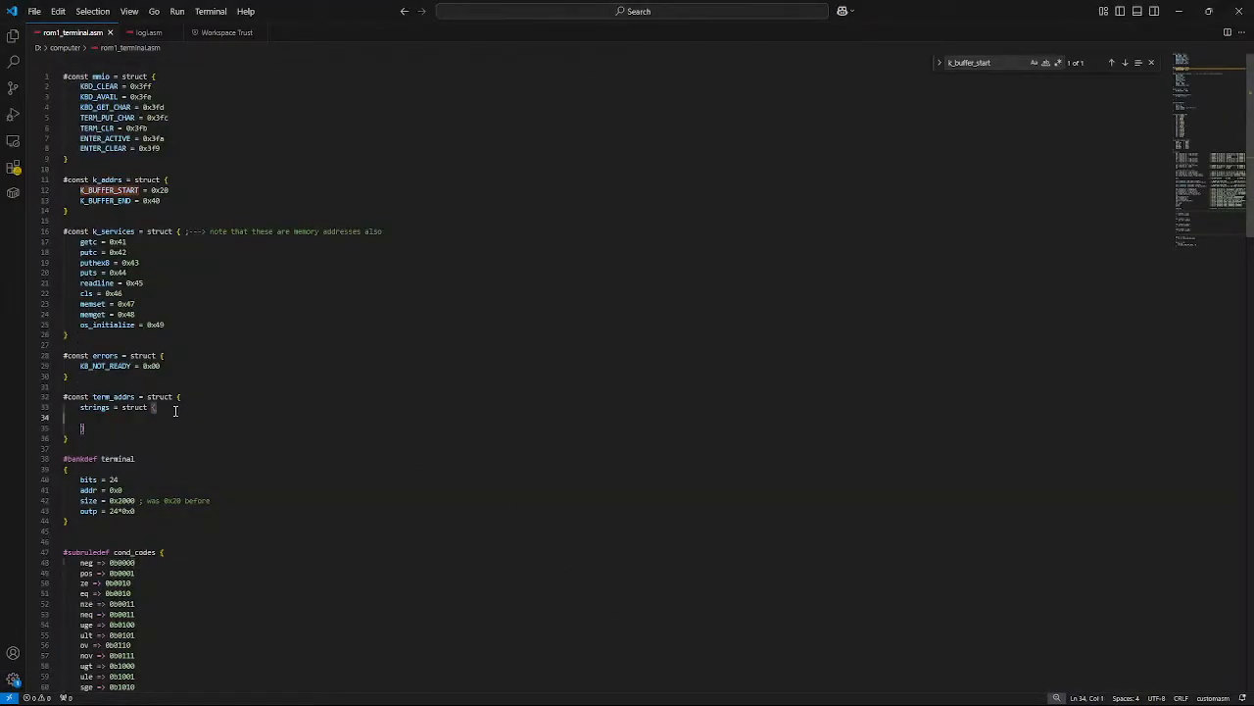
{"action": "key", "text": "Tab"}
{"action": "left_click", "coordinate": [108, 407]}
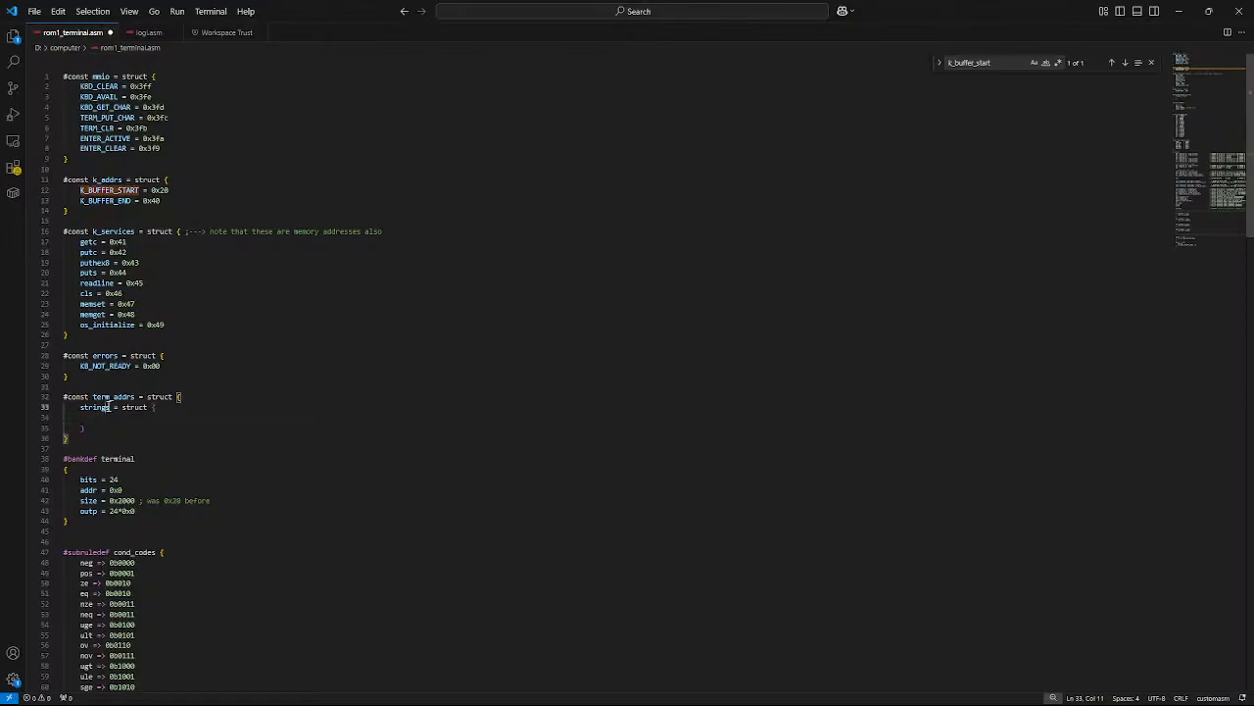
{"action": "key", "text": "BackSpace"}
{"action": "type", "text": "_pointers"}
{"action": "left_click", "coordinate": [337, 426]}
{"action": "key", "text": "ctrl+s"}
Step: Define "prompt = 0x100" inside the string_pointers struct and save the file
{"action": "scroll", "coordinate": [450, 423], "scroll_direction": "down", "scroll_amount": 6}
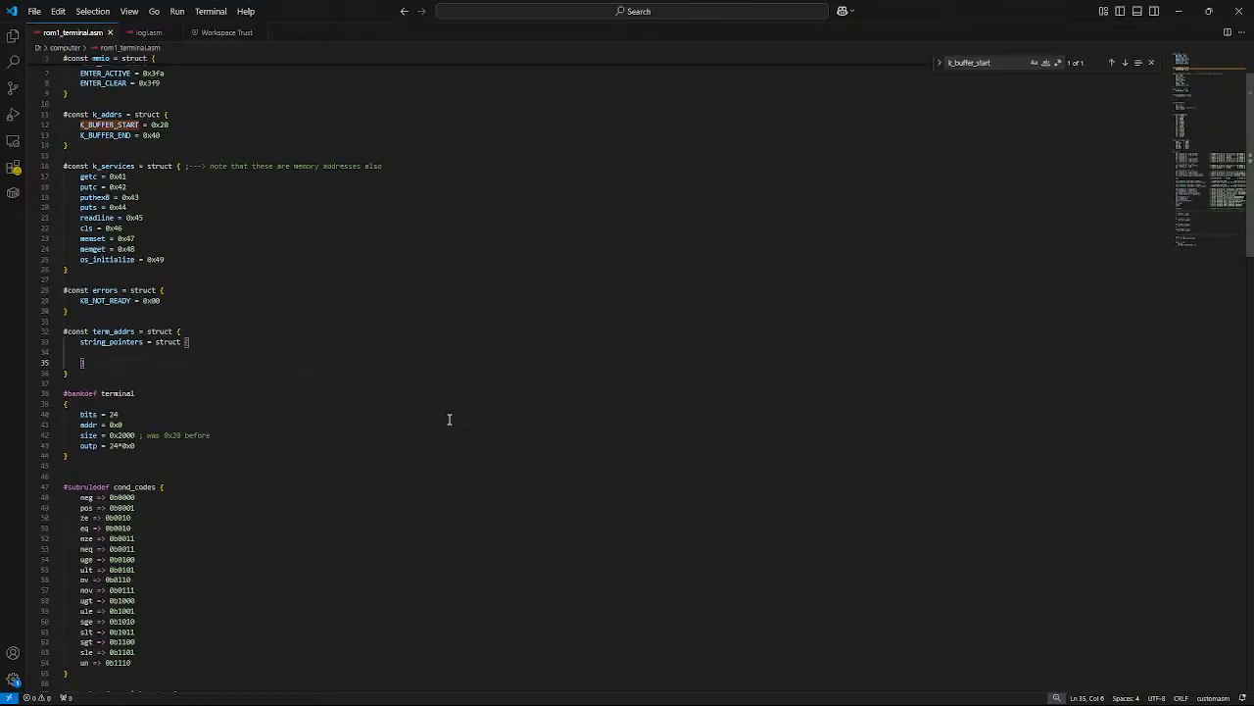
{"action": "scroll", "coordinate": [445, 423], "scroll_direction": "up", "scroll_amount": 6}
{"action": "left_click", "coordinate": [133, 419]}
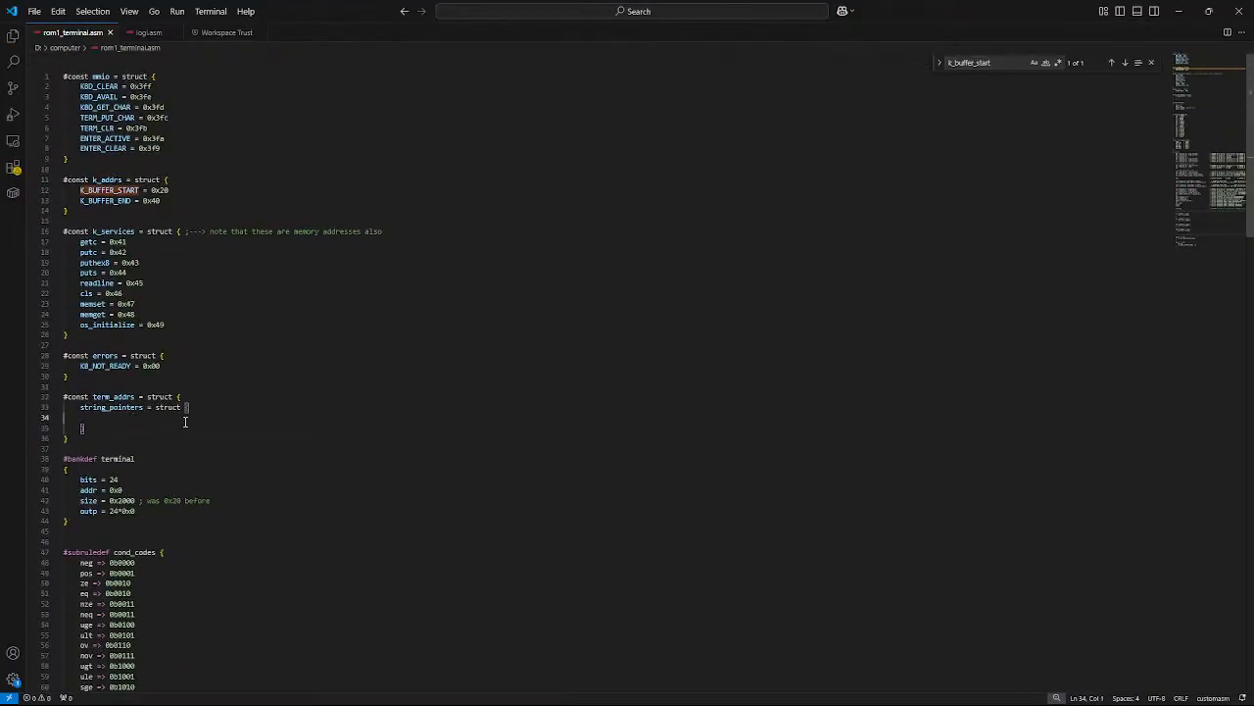
{"action": "key", "text": "Tab"}
{"action": "type", "text": "prompt = 0x100"}
{"action": "key", "text": "ctrl+s"}
Step: Check the ROM1 - Terminal address range in the Obsidian Logisim Computer note and return to rom1_terminal.asm
{"action": "left_click", "coordinate": [832, 694]}
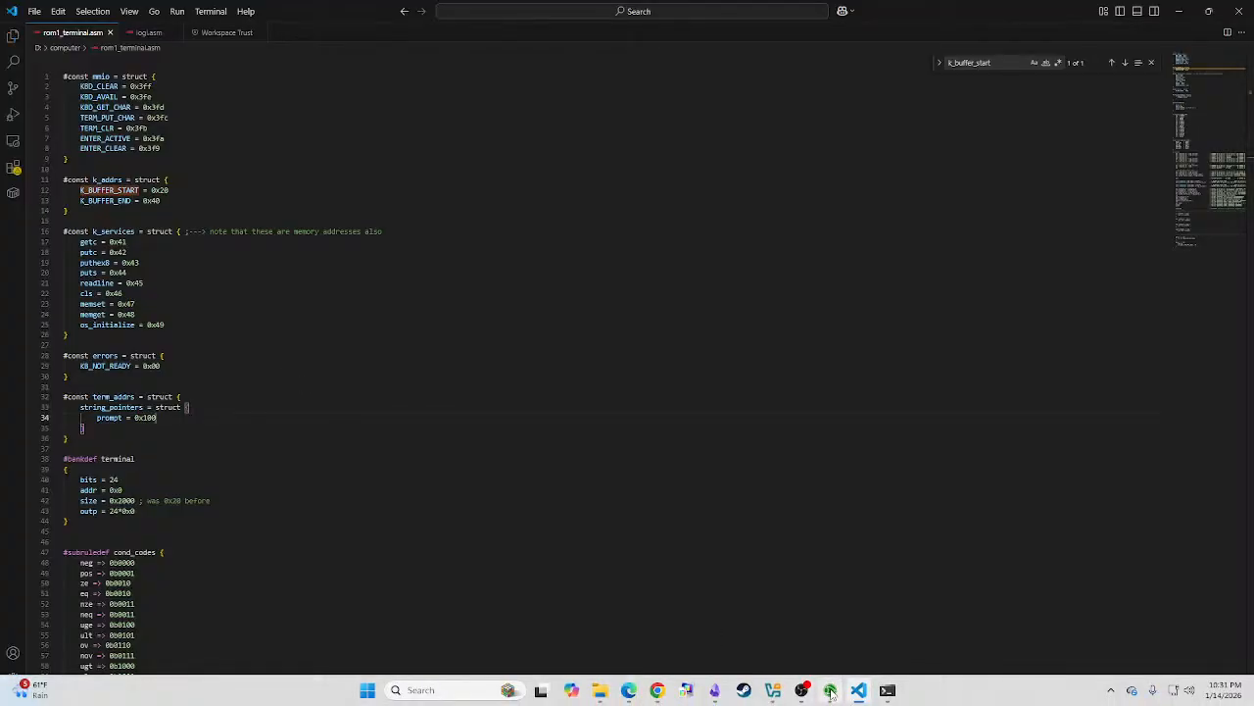
{"action": "left_click", "coordinate": [832, 694]}
{"action": "left_click", "coordinate": [716, 694]}
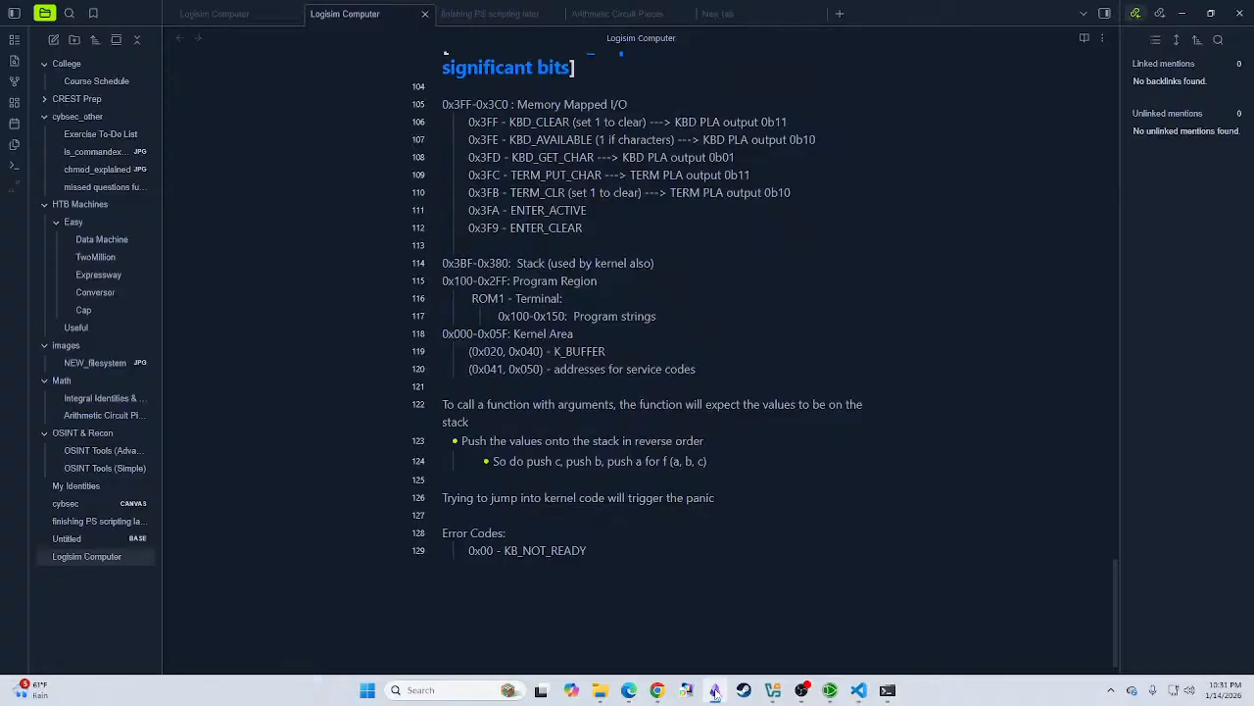
{"action": "left_click", "coordinate": [716, 694]}
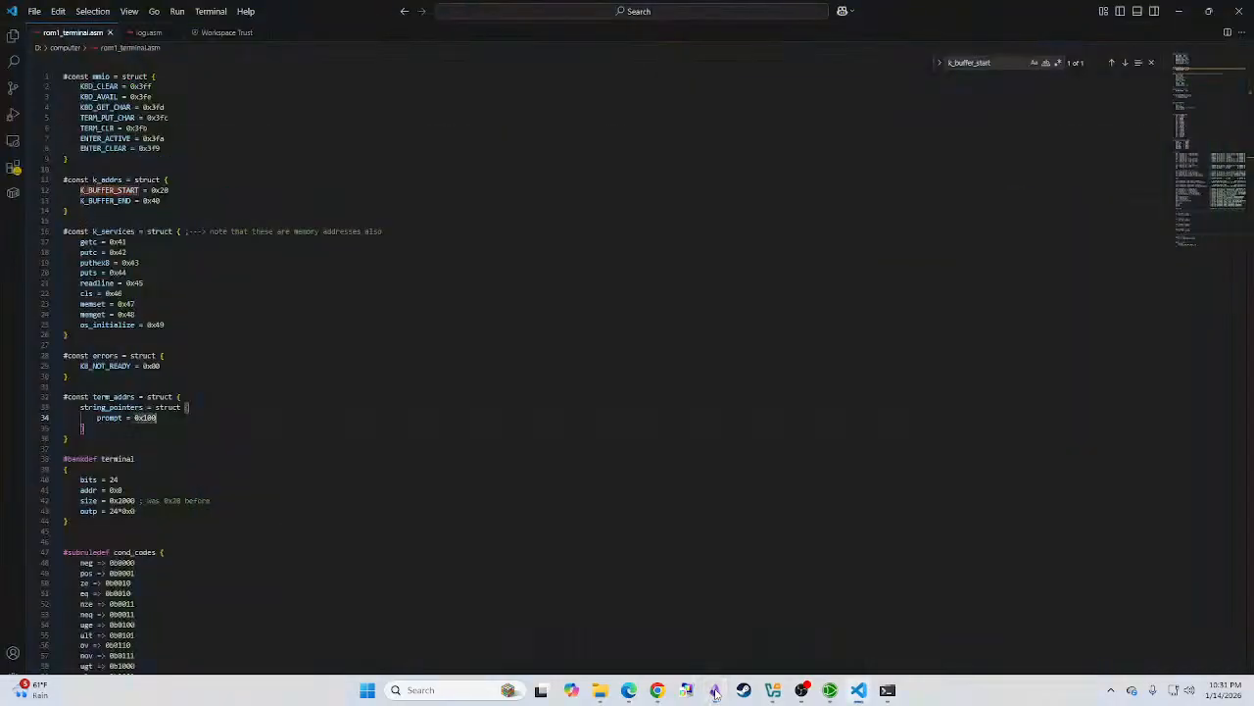
{"action": "left_click", "coordinate": [715, 694]}
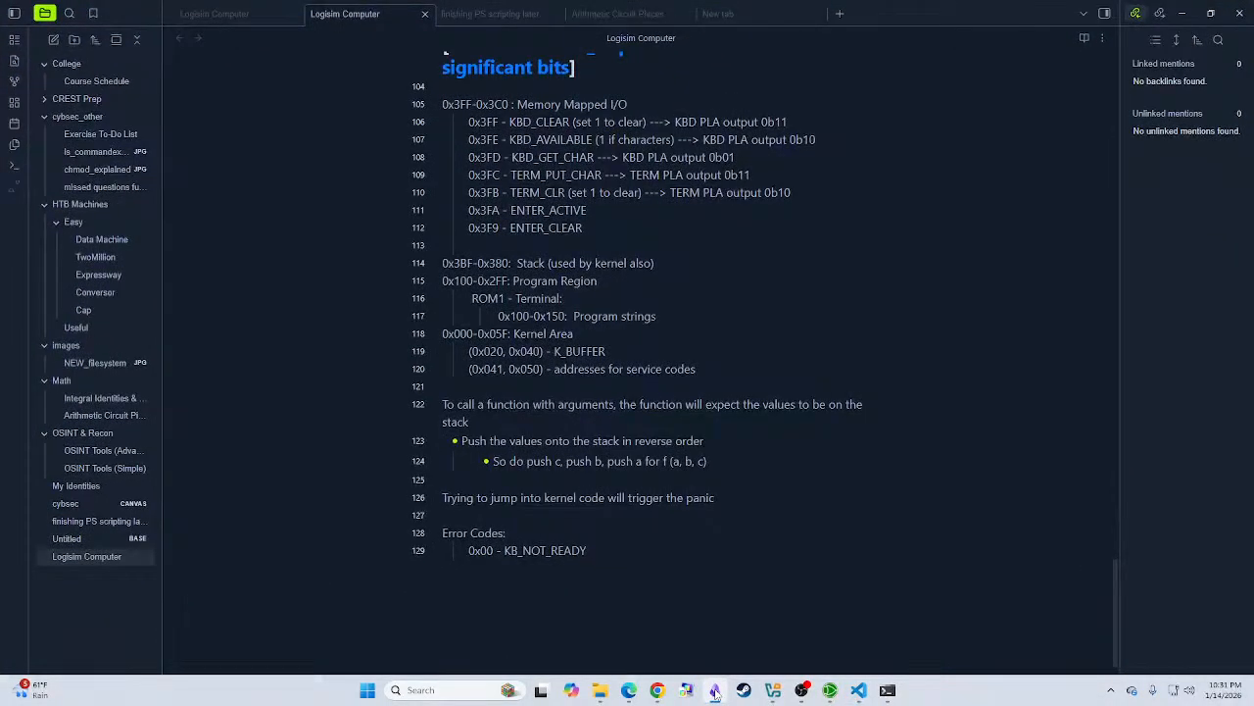
{"action": "left_click", "coordinate": [716, 694]}
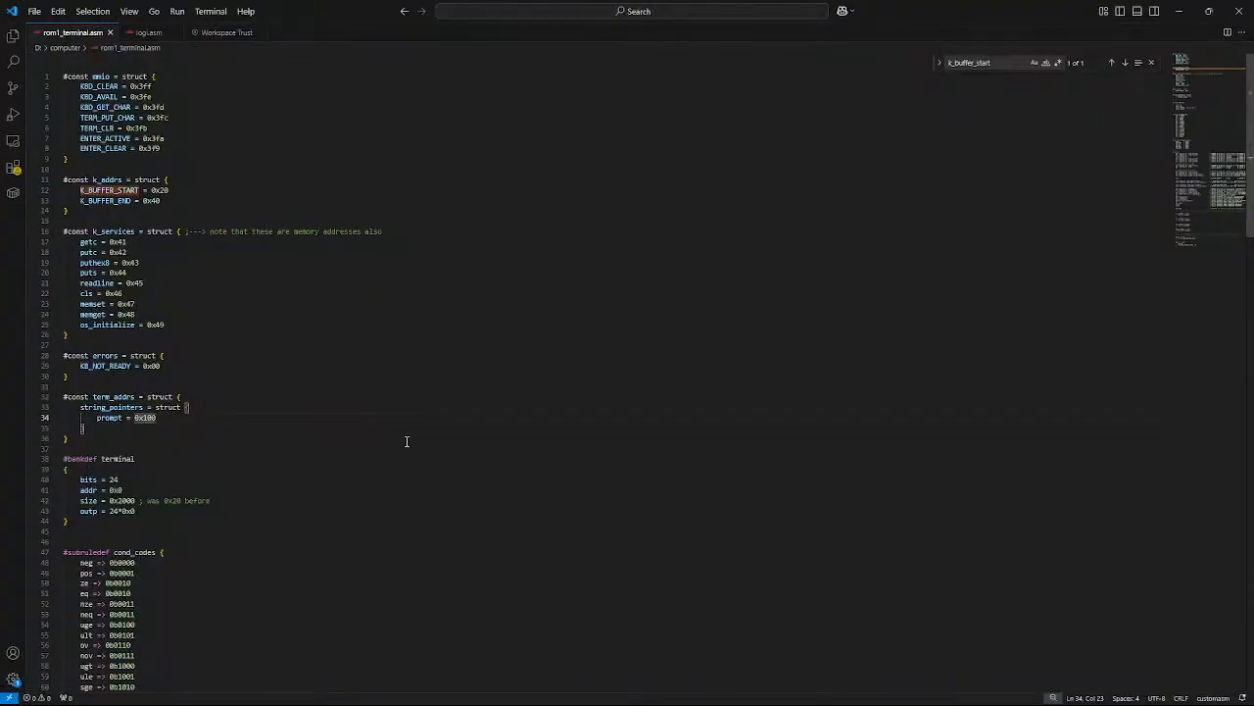
Step: Add a "terminal:" label below the closing brace of the instruction ruledef at the end of the file
{"action": "scroll", "coordinate": [468, 493], "scroll_direction": "down", "scroll_amount": 20}
{"action": "left_click", "coordinate": [163, 281]}
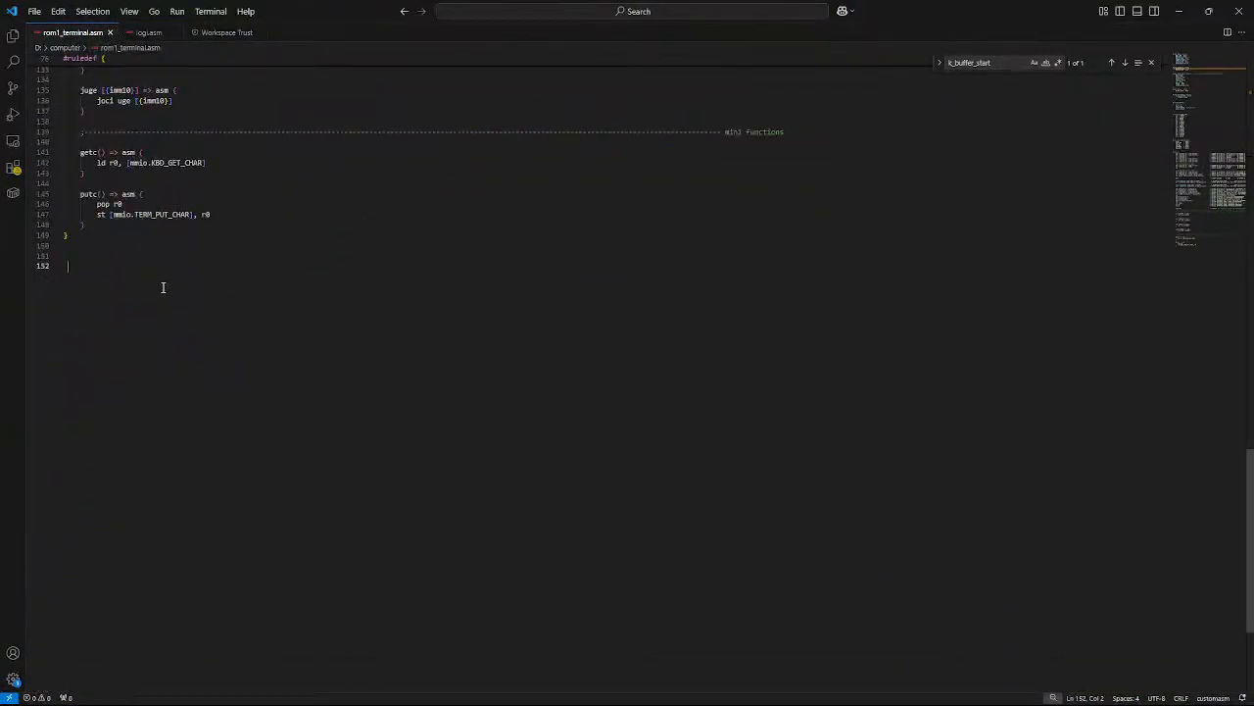
{"action": "left_click", "coordinate": [224, 253]}
{"action": "scroll", "coordinate": [252, 336], "scroll_direction": "down", "scroll_amount": 1}
{"action": "scroll", "coordinate": [275, 342], "scroll_direction": "up", "scroll_amount": 5}
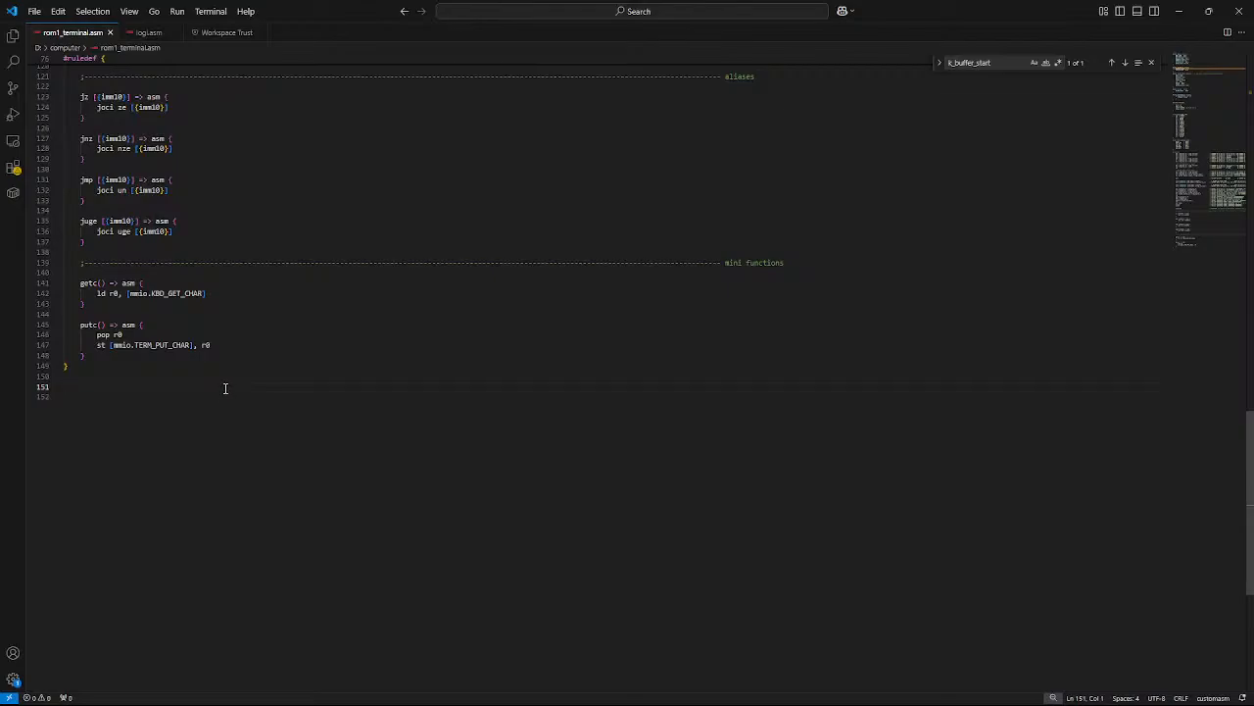
{"action": "type", "text": "t"}
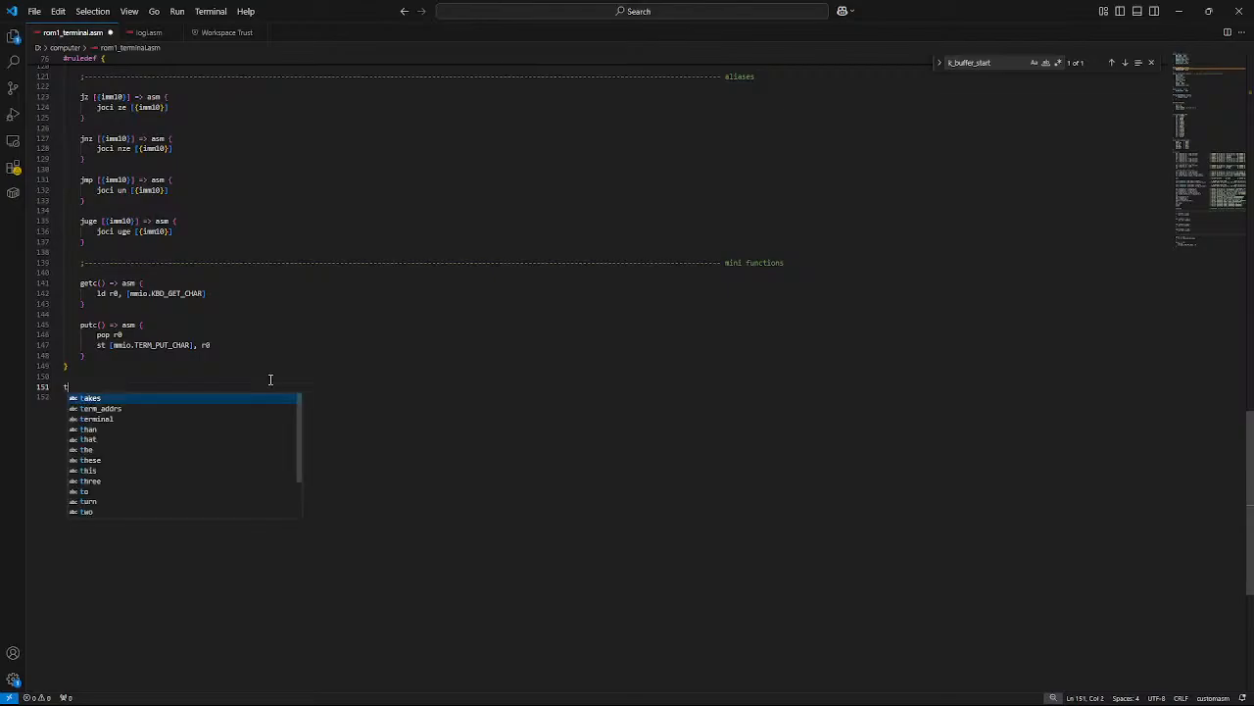
{"action": "type", "text": "erminal:"}
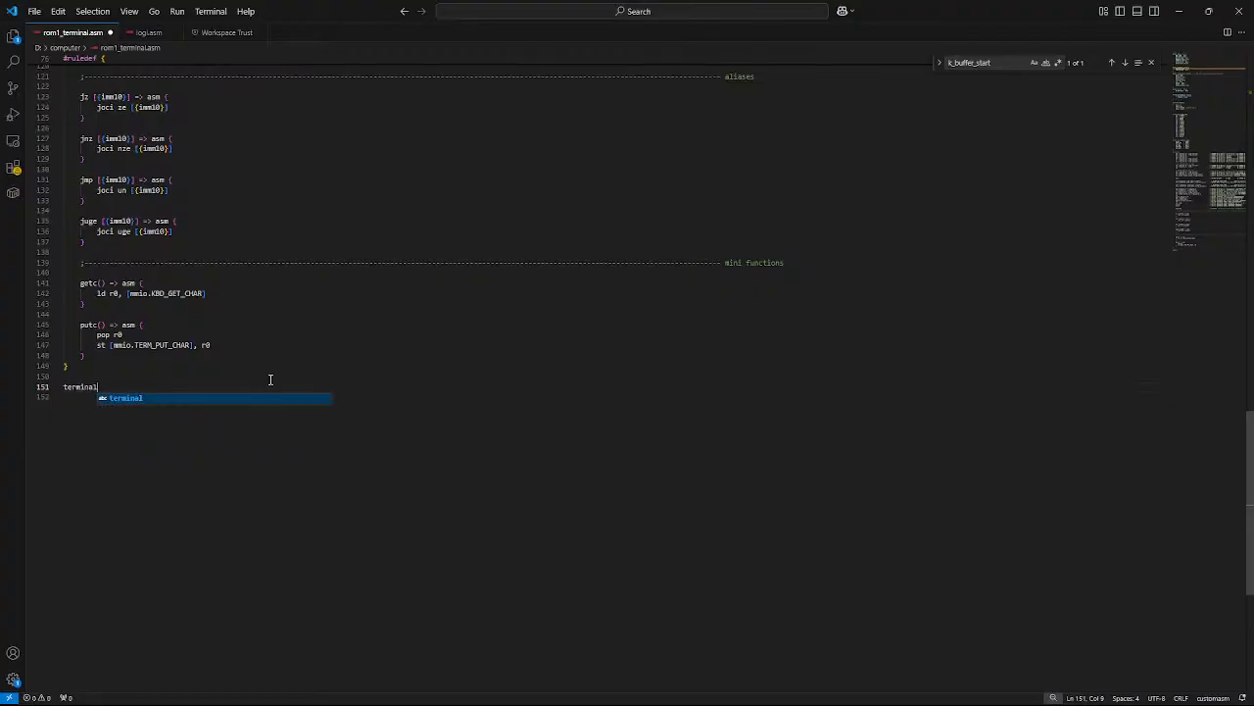
{"action": "key", "text": "Return"}
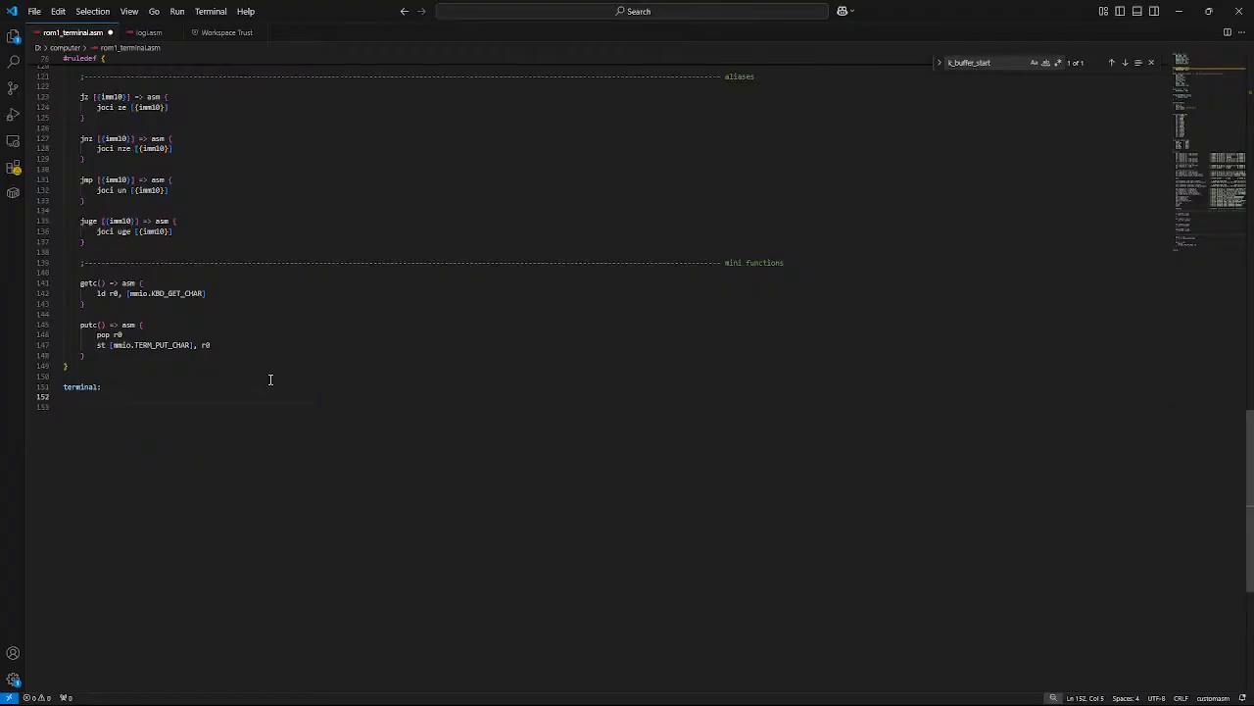
Step: Add a "load_strings:" label under terminal with a "; -------------- prompt" comment and the instruction ldi r1, "r" below it
{"action": "type", "text": "load_strings:"}
{"action": "key", "text": "Return"}
{"action": "type", "text": "."}
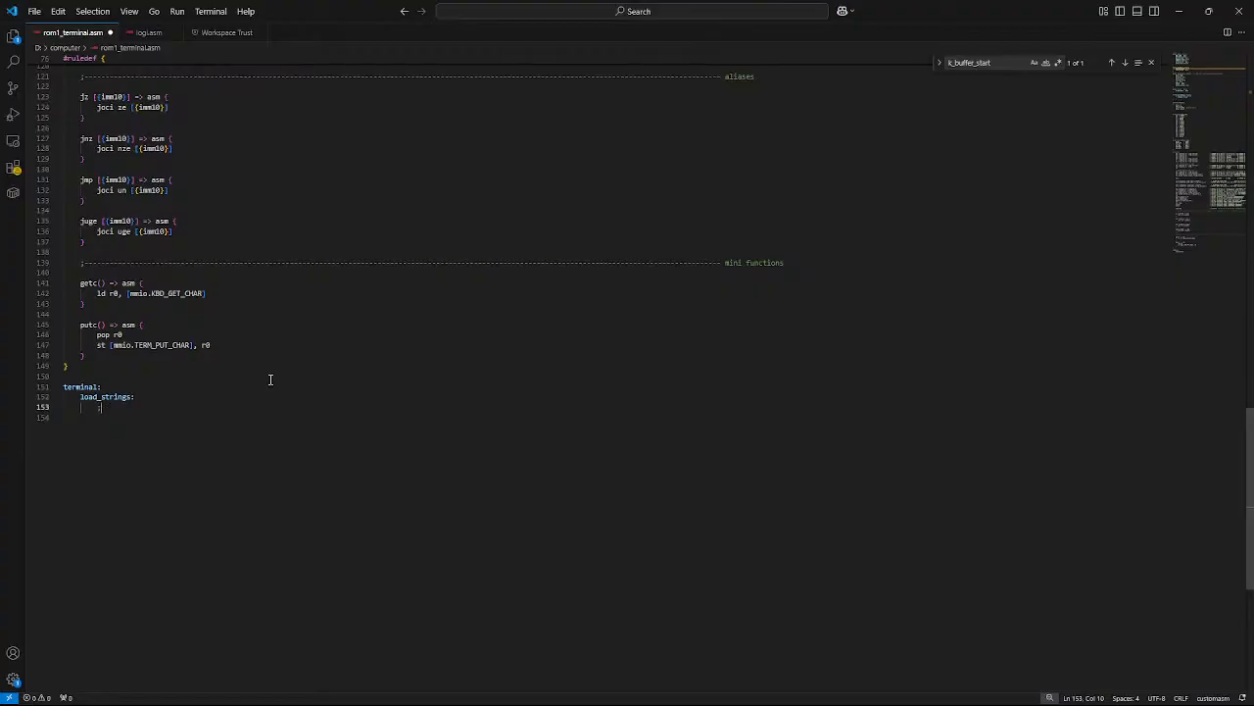
{"action": "type", "text": " -------------- prompt"}
{"action": "key", "text": "Return"}
{"action": "type", "text": "ldi r0, \"r\""}
{"action": "key", "text": "Return"}
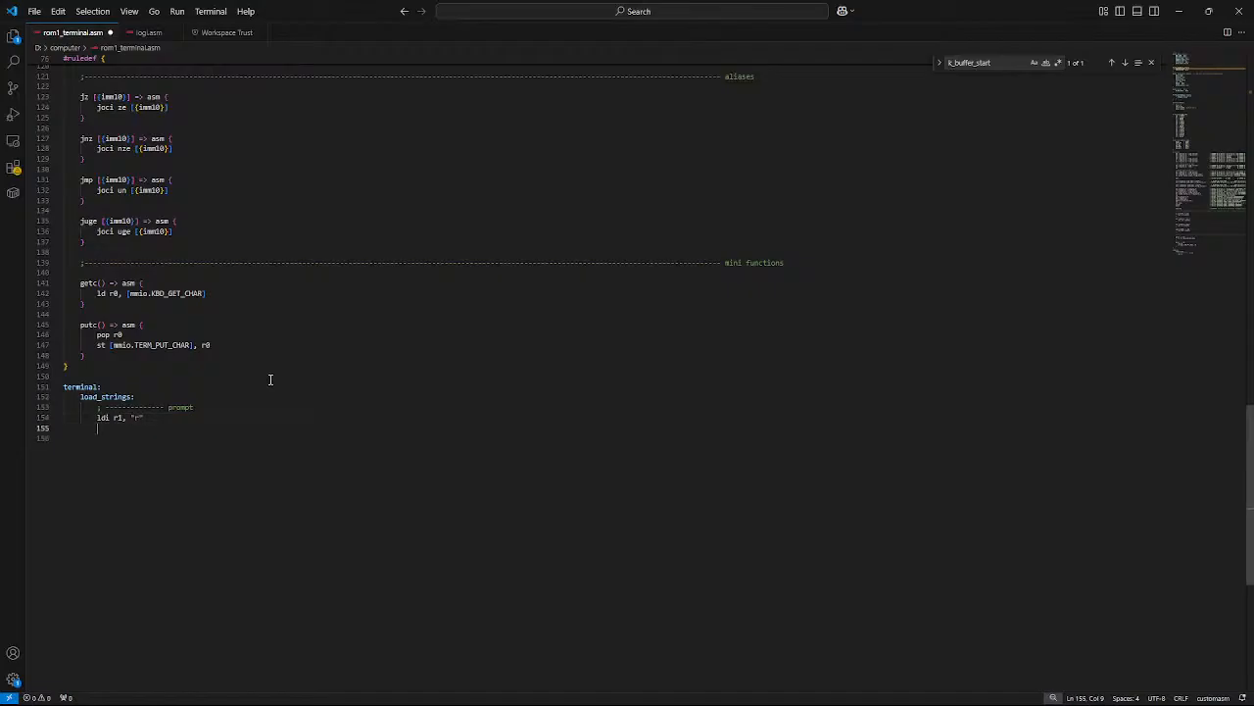
{"action": "type", "text": "psu"}
{"action": "key", "text": "BackSpace"}
{"action": "key", "text": "BackSpace"}
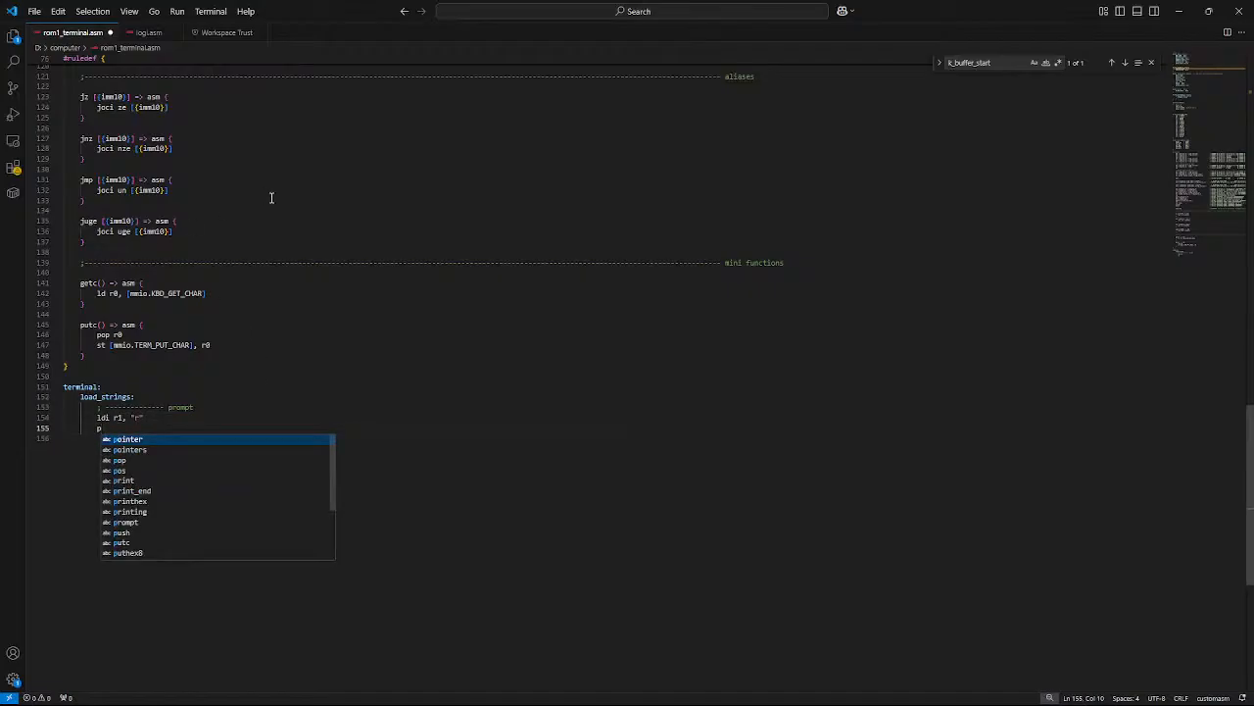
Step: Review the instruction definitions, boot code and kernel functions in logi.asm, and return to rom1_terminal.asm
{"action": "scroll", "coordinate": [294, 211], "scroll_direction": "up", "scroll_amount": 20}
{"action": "scroll", "coordinate": [308, 216], "scroll_direction": "down", "scroll_amount": 20}
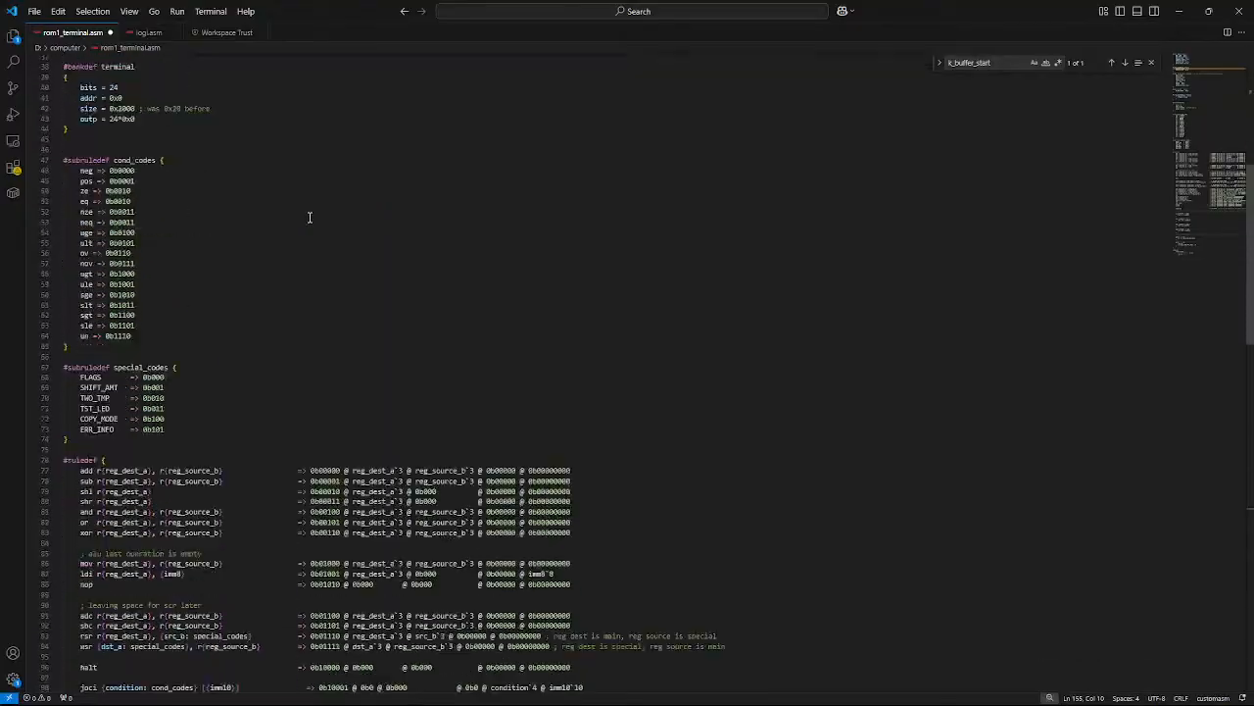
{"action": "key", "text": "Escape"}
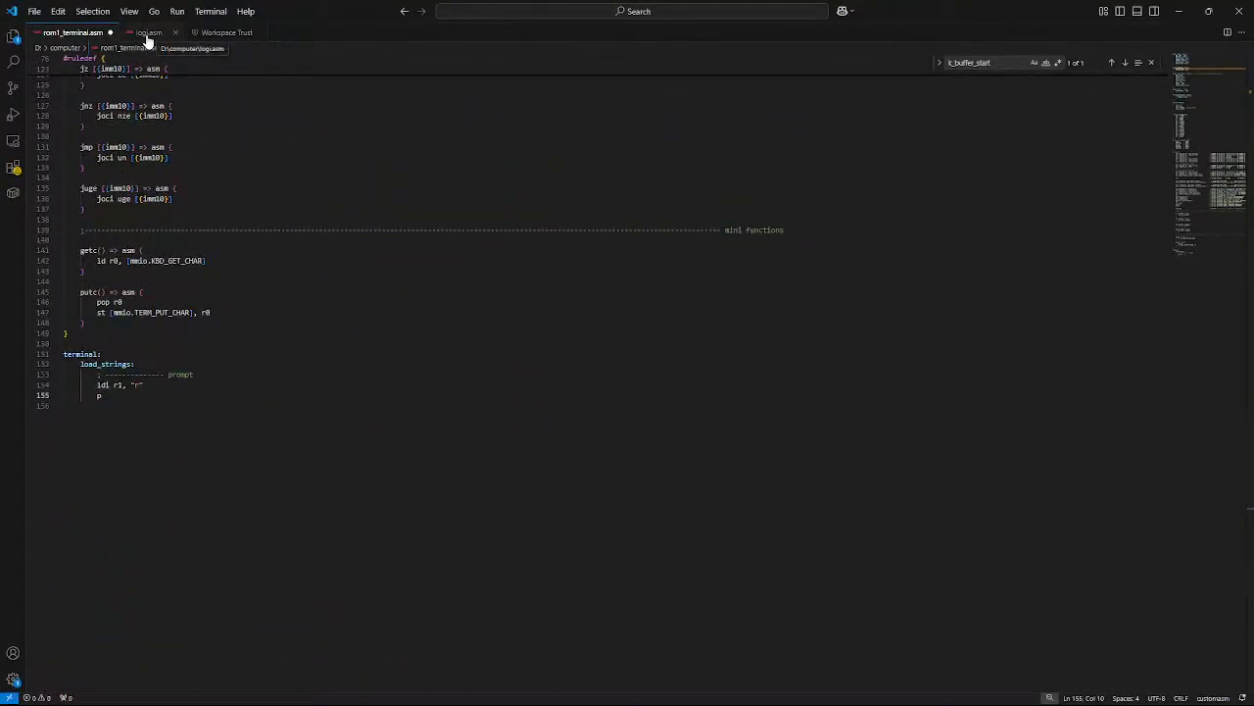
{"action": "left_click", "coordinate": [148, 33]}
{"action": "scroll", "coordinate": [238, 254], "scroll_direction": "up", "scroll_amount": 20}
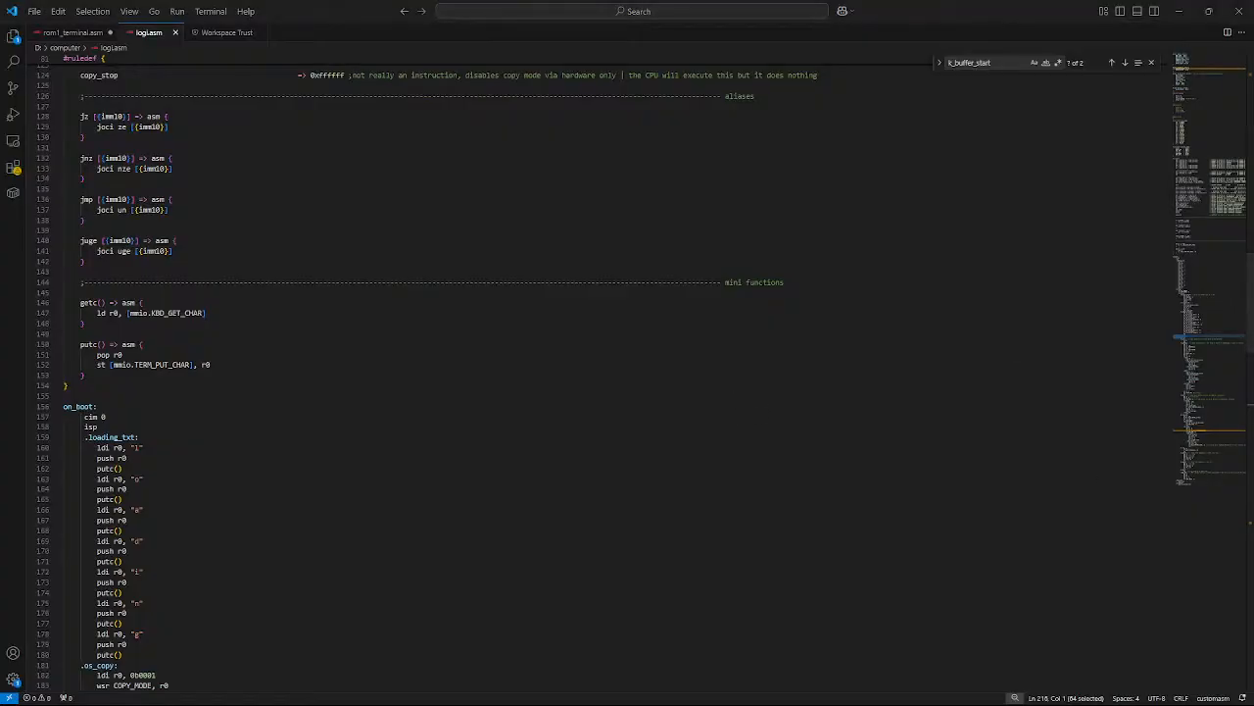
{"action": "scroll", "coordinate": [300, 415], "scroll_direction": "down", "scroll_amount": 18}
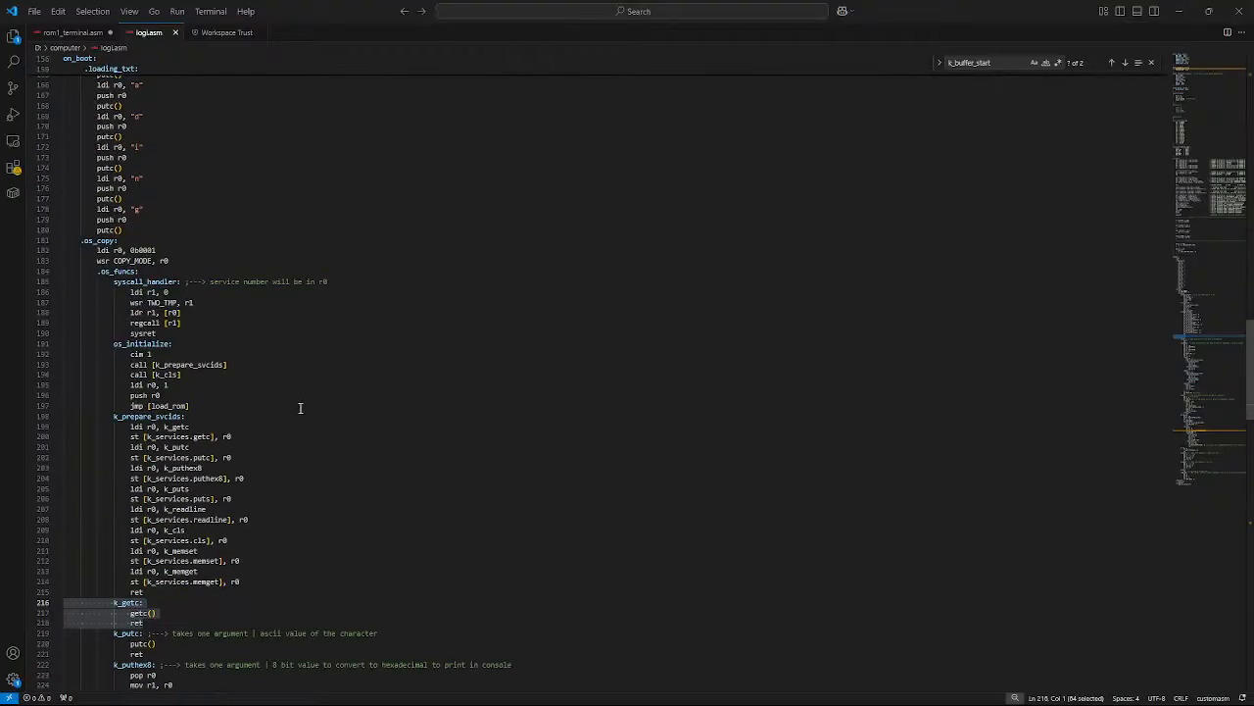
{"action": "scroll", "coordinate": [302, 407], "scroll_direction": "down", "scroll_amount": 4}
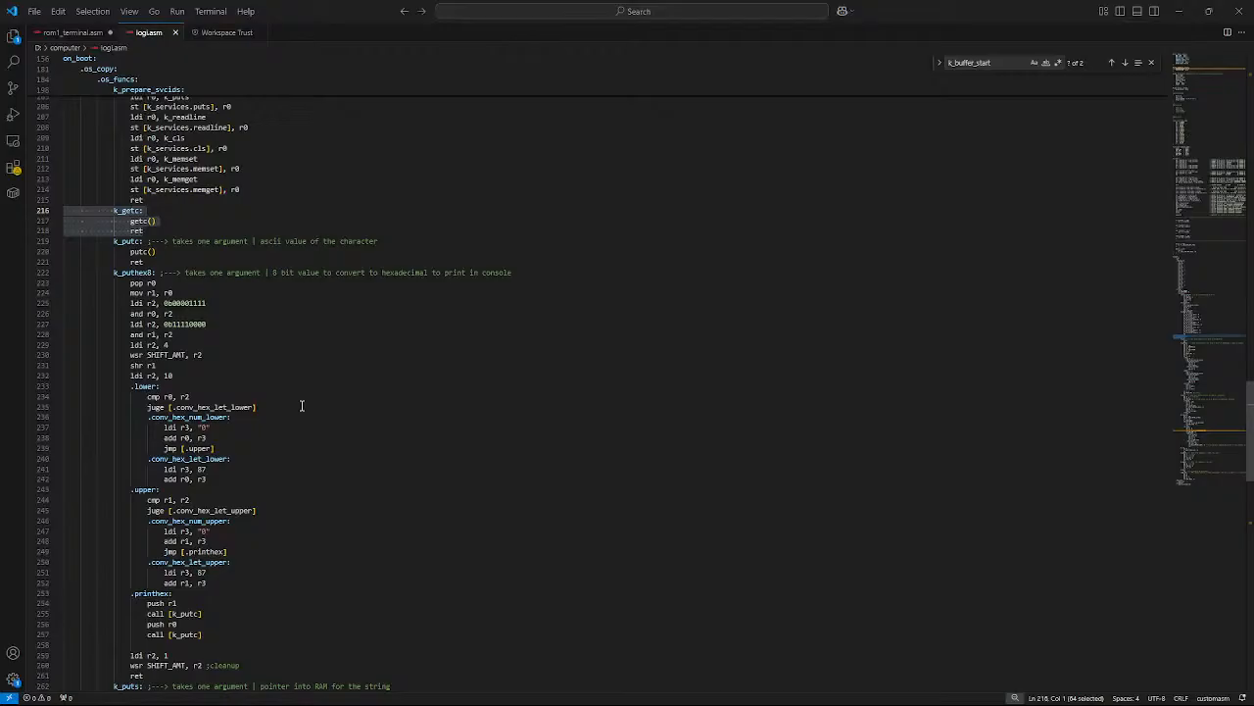
{"action": "scroll", "coordinate": [304, 402], "scroll_direction": "up", "scroll_amount": 20}
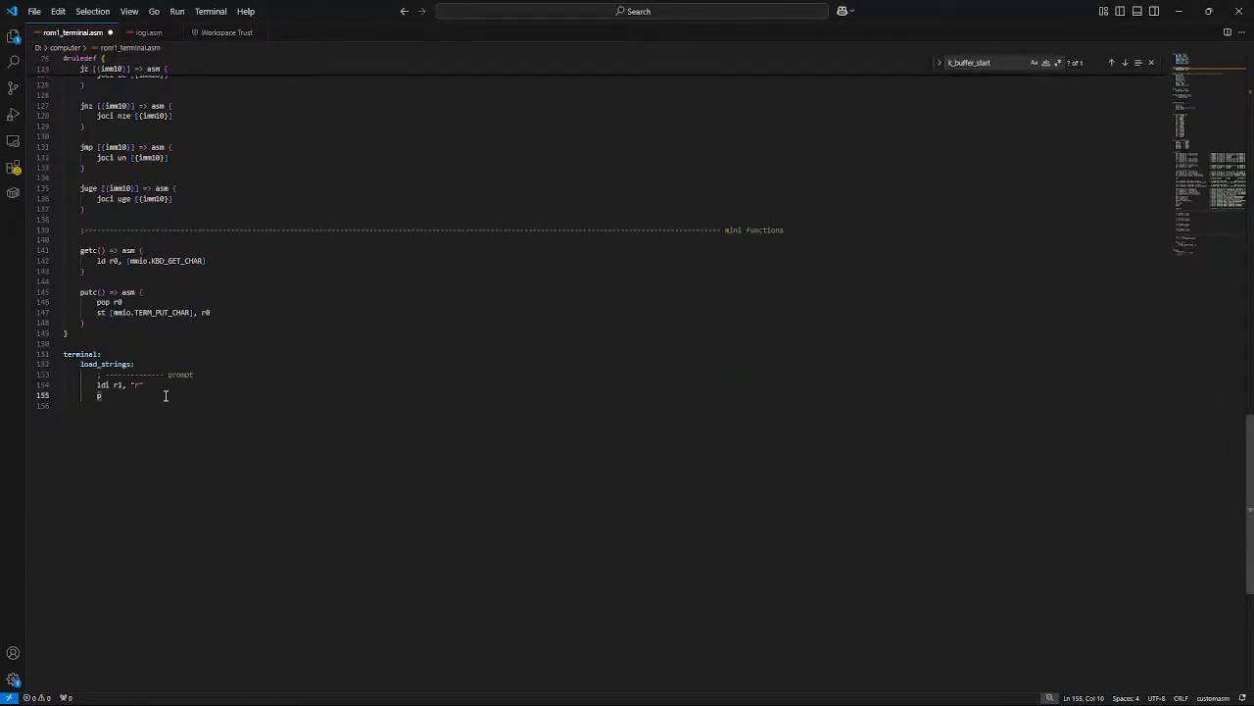
Step: Complete the "push r1" instruction and start the line "ldi r0, k_services.mem" below it
{"action": "type", "text": "ush r1"}
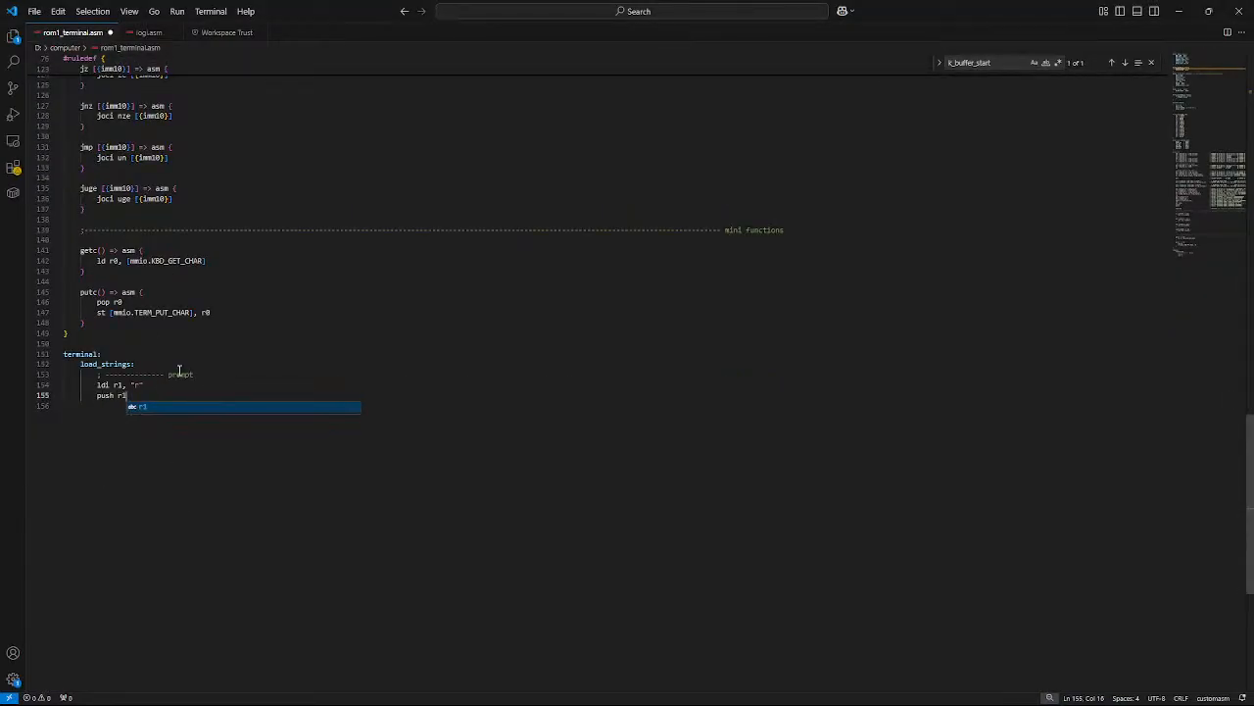
{"action": "key", "text": "Return"}
{"action": "type", "text": "ldi r"}
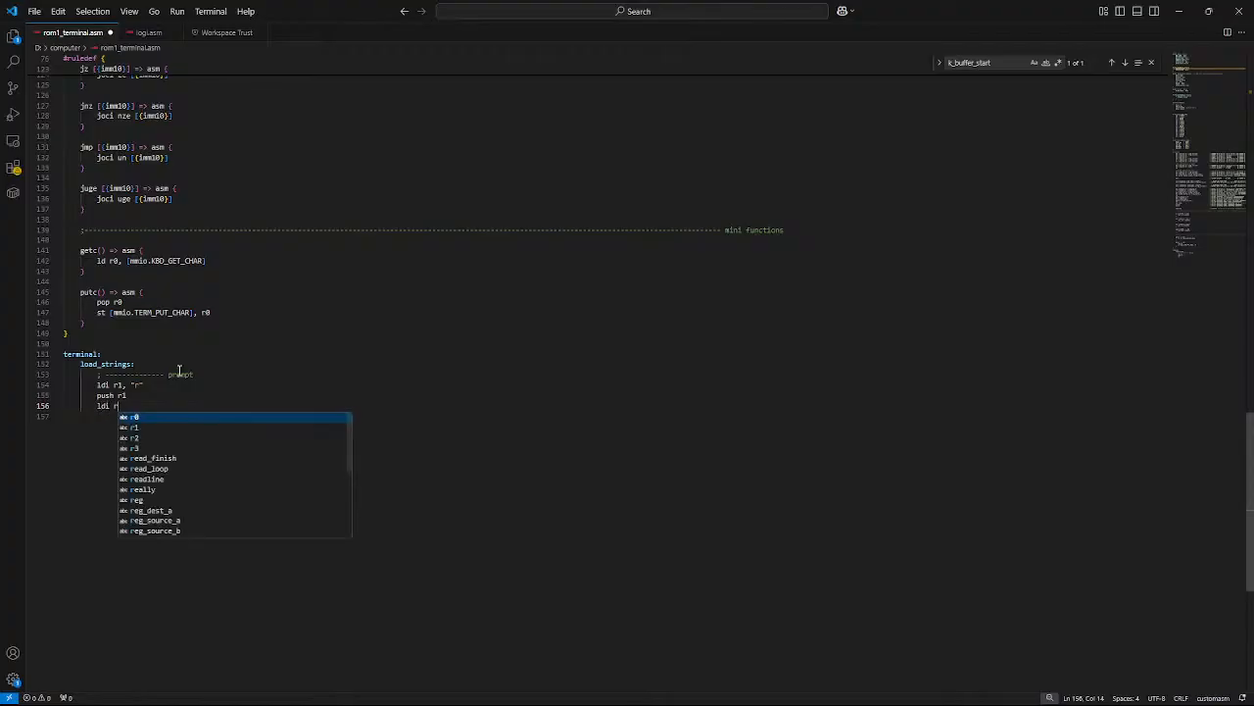
{"action": "type", "text": "0, k_services.s"}
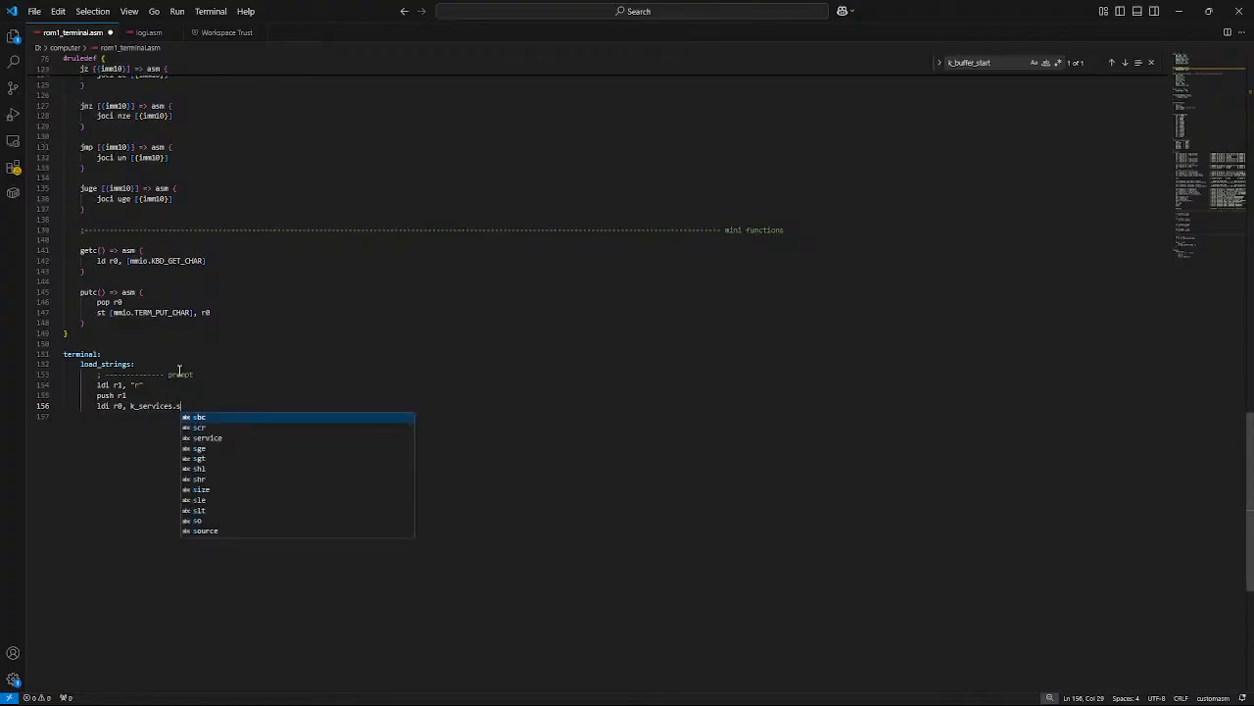
{"action": "key", "text": "Escape"}
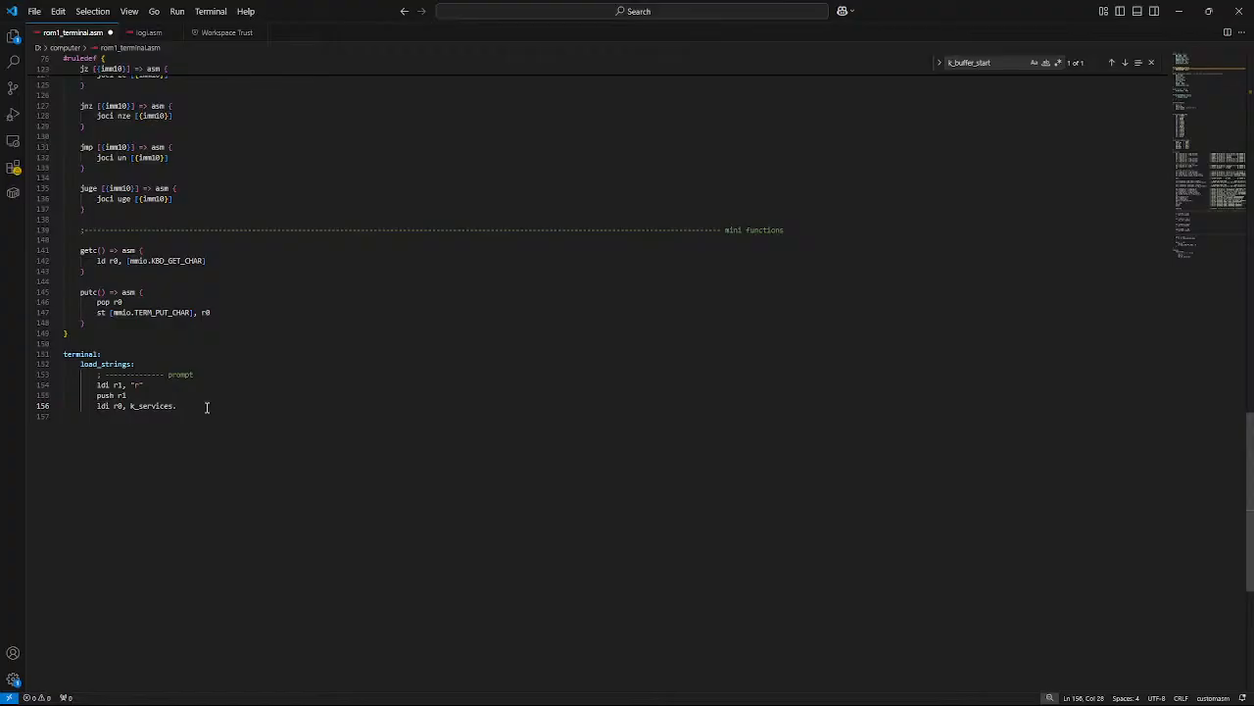
{"action": "type", "text": "mem"}
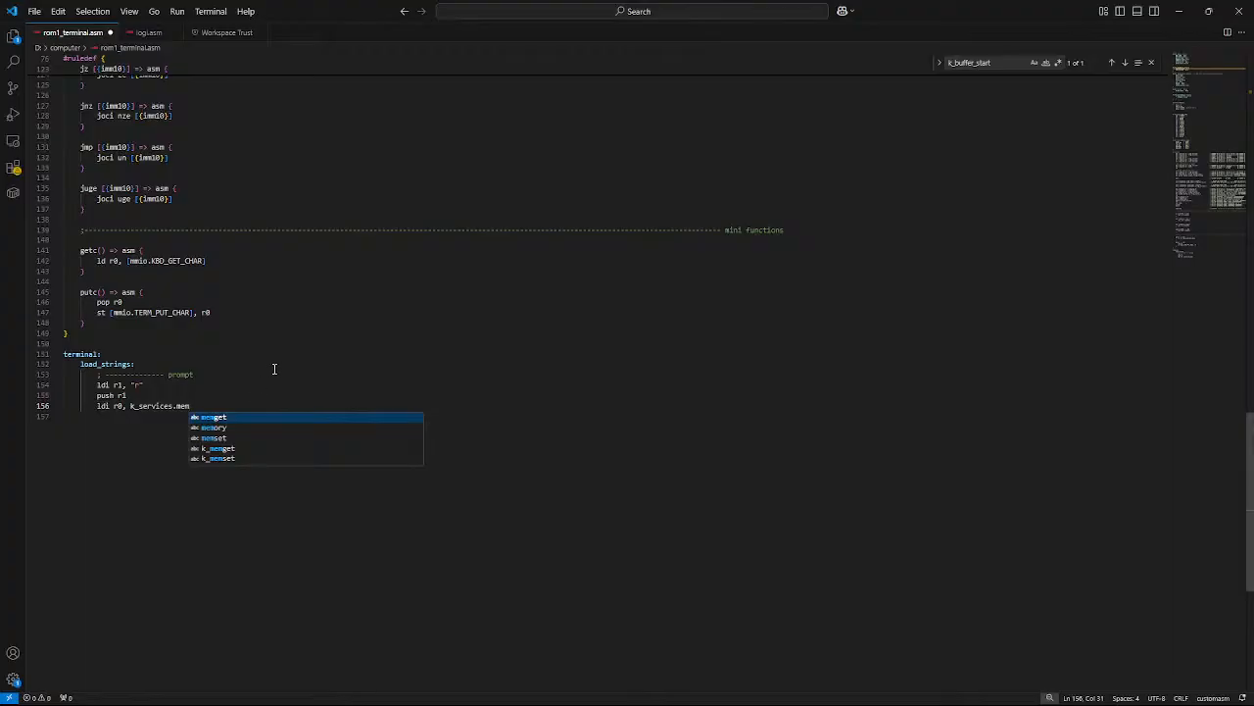
Step: Examine the arguments of k_memset and k_memget in logi.asm and return to rom1_terminal.asm
{"action": "left_click", "coordinate": [148, 35]}
{"action": "scroll", "coordinate": [252, 196], "scroll_direction": "down", "scroll_amount": 15}
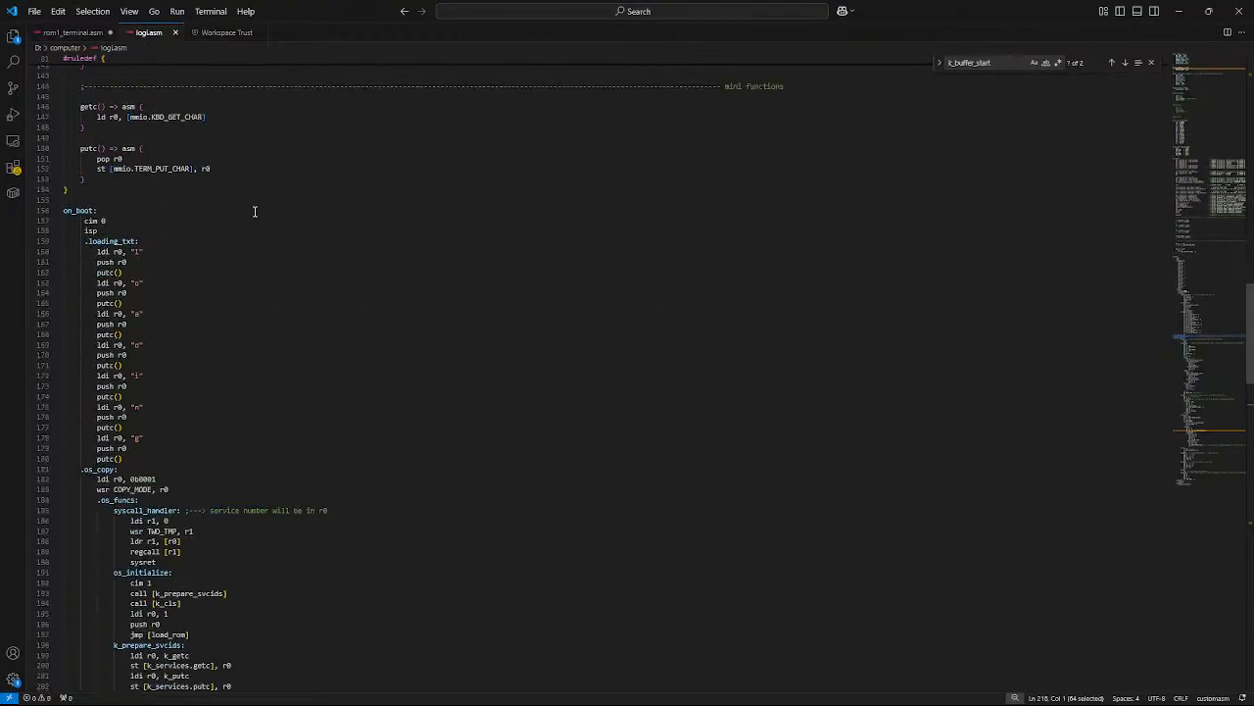
{"action": "scroll", "coordinate": [255, 212], "scroll_direction": "down", "scroll_amount": 10}
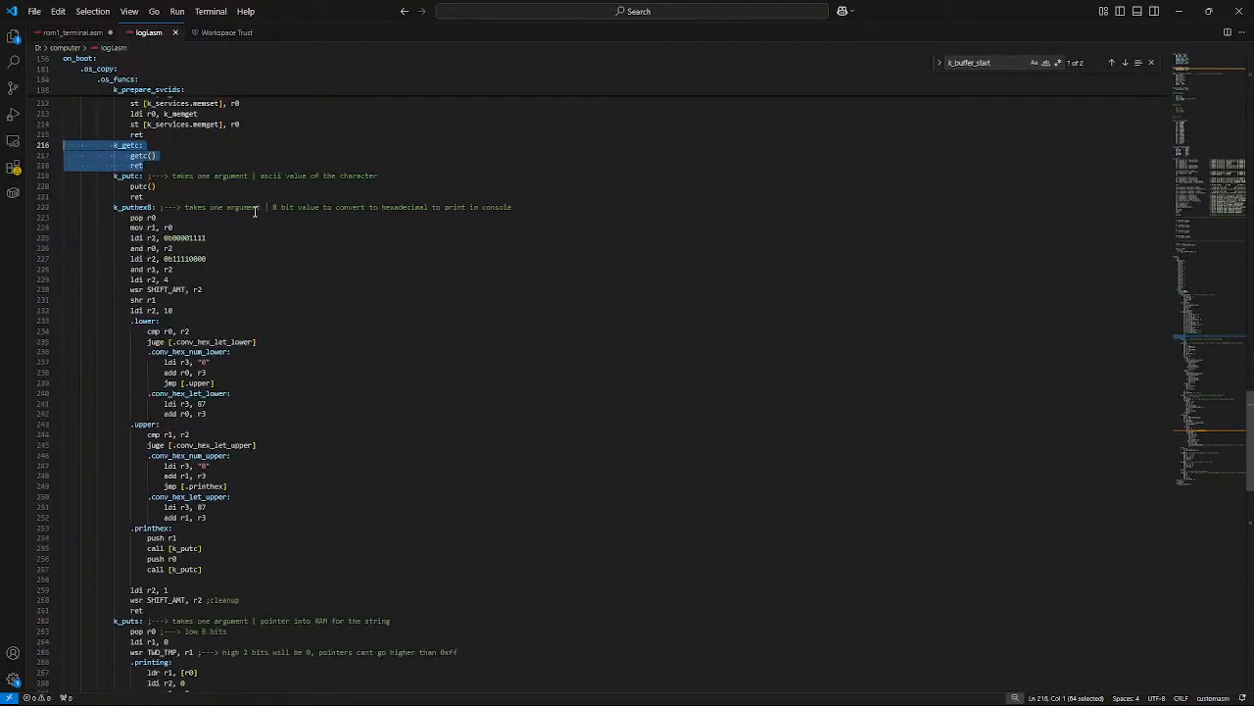
{"action": "scroll", "coordinate": [255, 212], "scroll_direction": "down", "scroll_amount": 6}
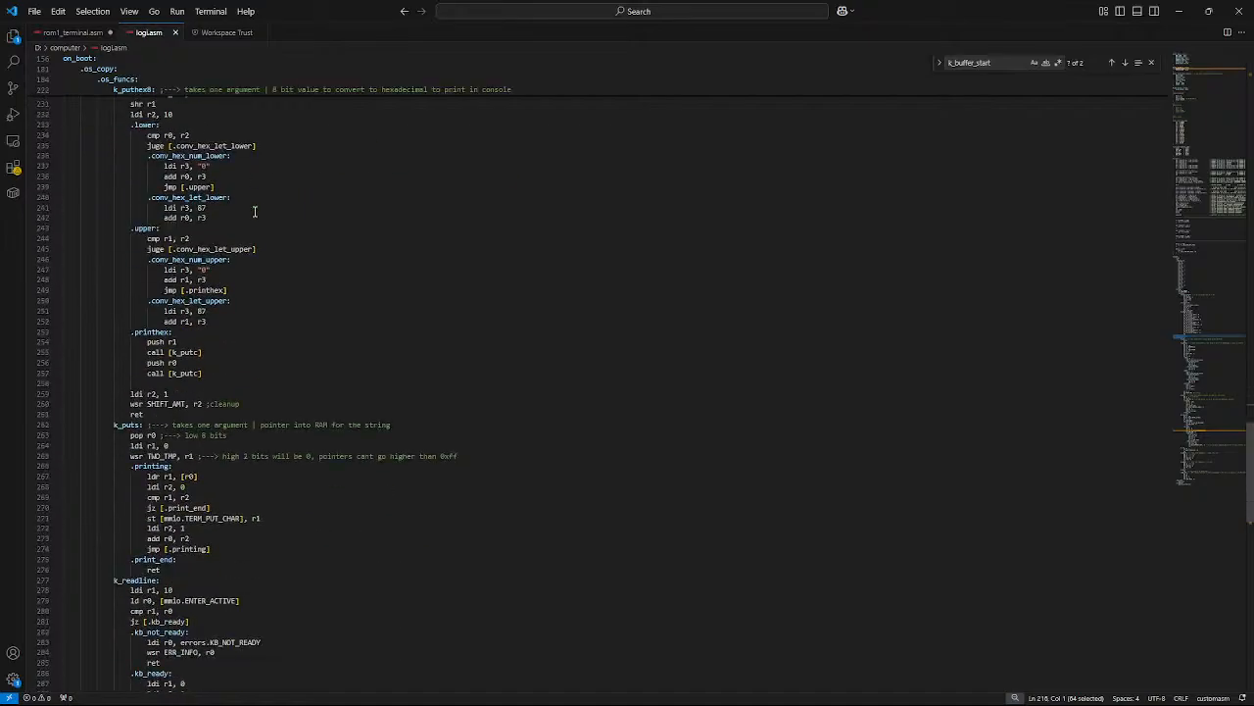
{"action": "scroll", "coordinate": [254, 211], "scroll_direction": "up", "scroll_amount": 5}
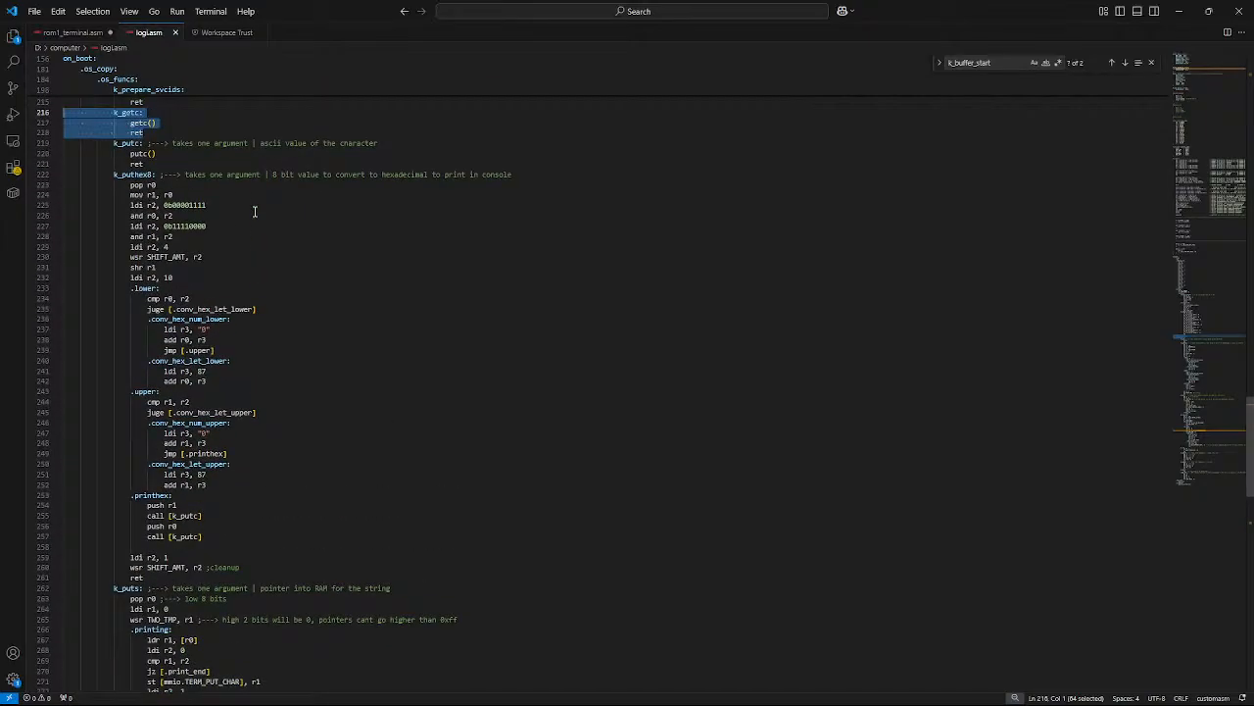
{"action": "scroll", "coordinate": [255, 212], "scroll_direction": "down", "scroll_amount": 15}
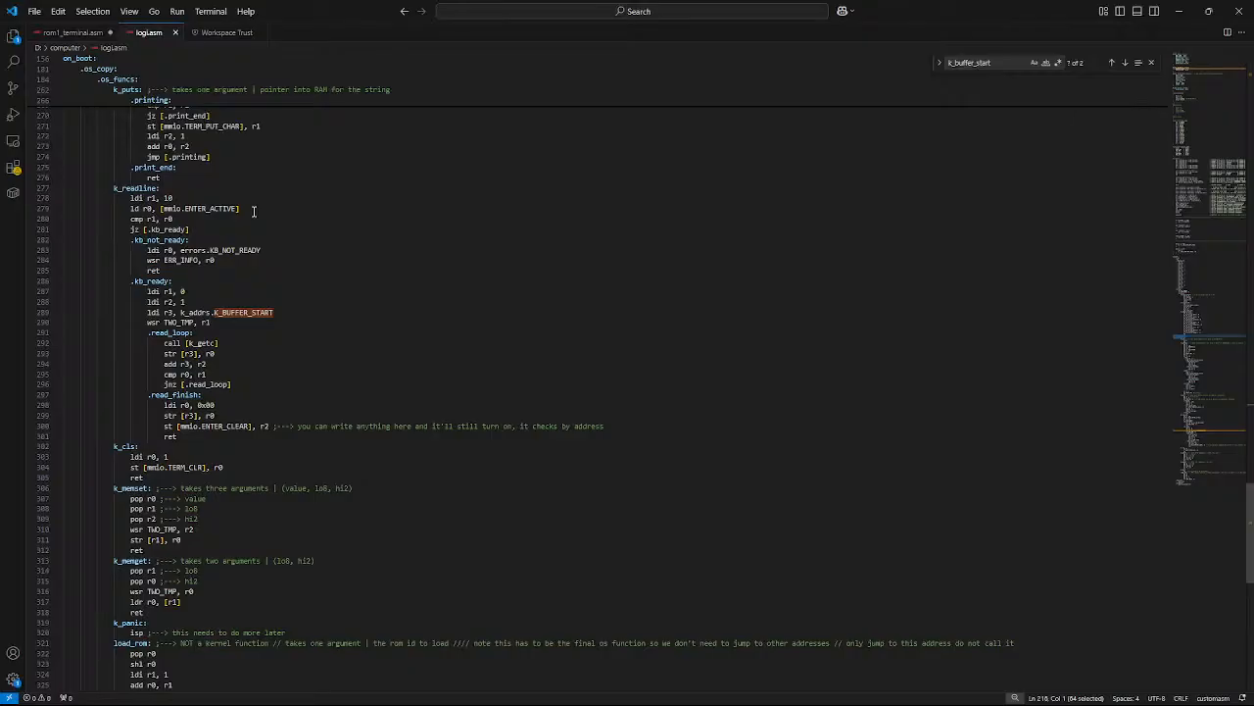
{"action": "right_click", "coordinate": [59, 35]}
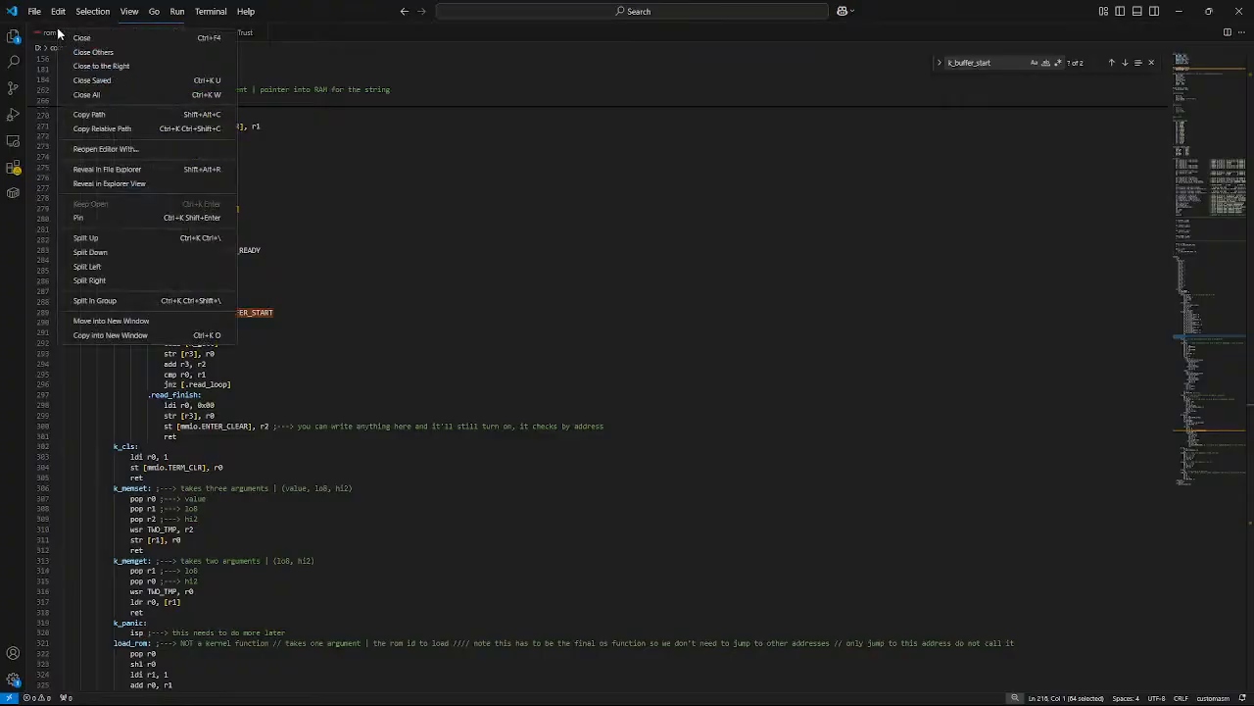
{"action": "key", "text": "Escape"}
{"action": "left_click", "coordinate": [69, 32]}
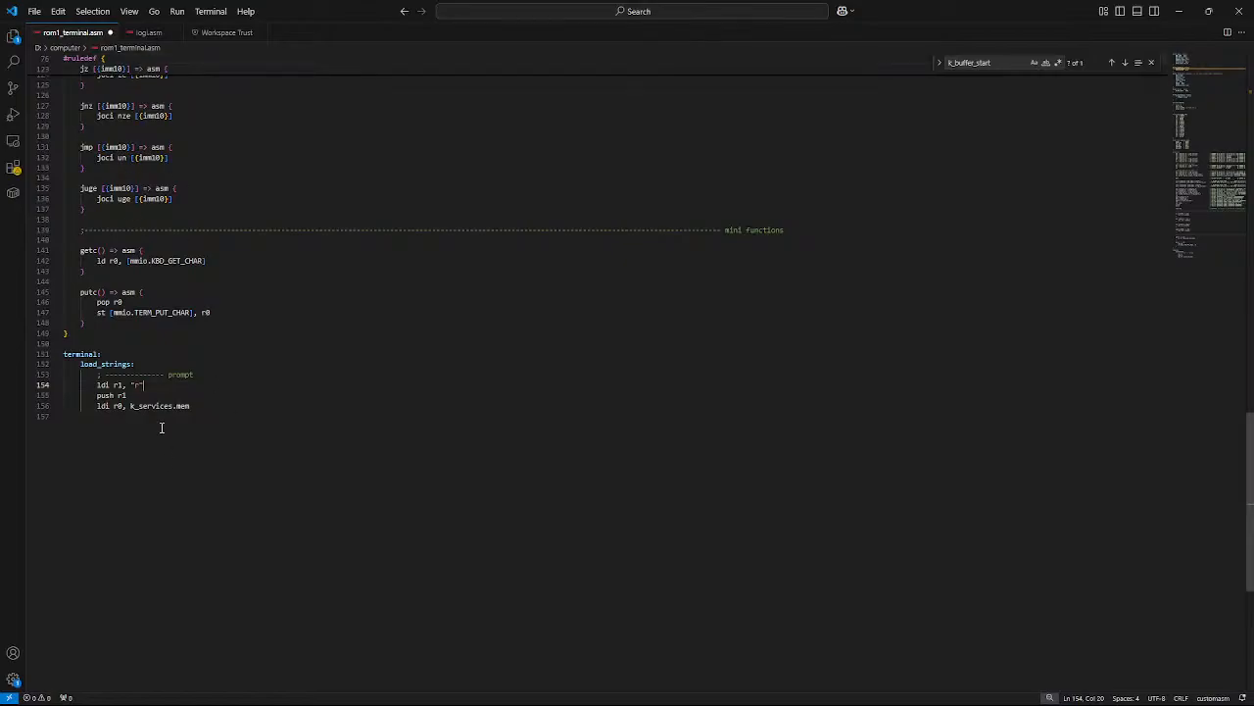
{"action": "left_click", "coordinate": [147, 32]}
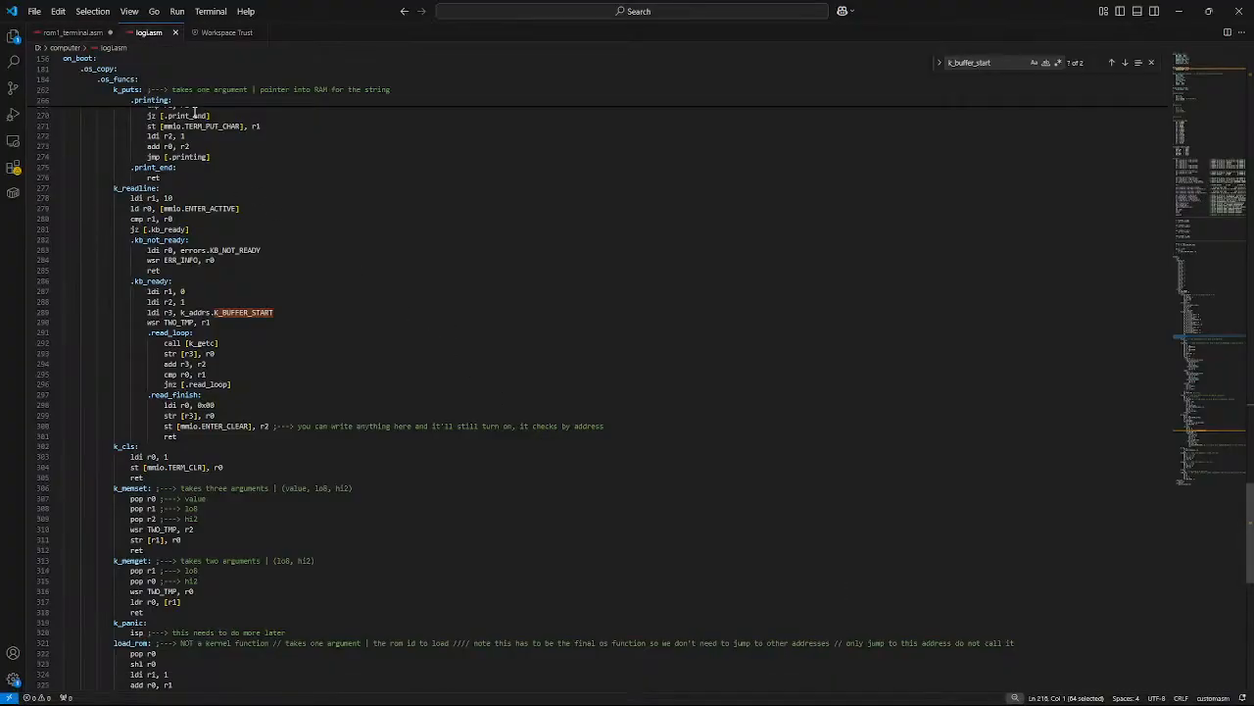
{"action": "left_click", "coordinate": [73, 32]}
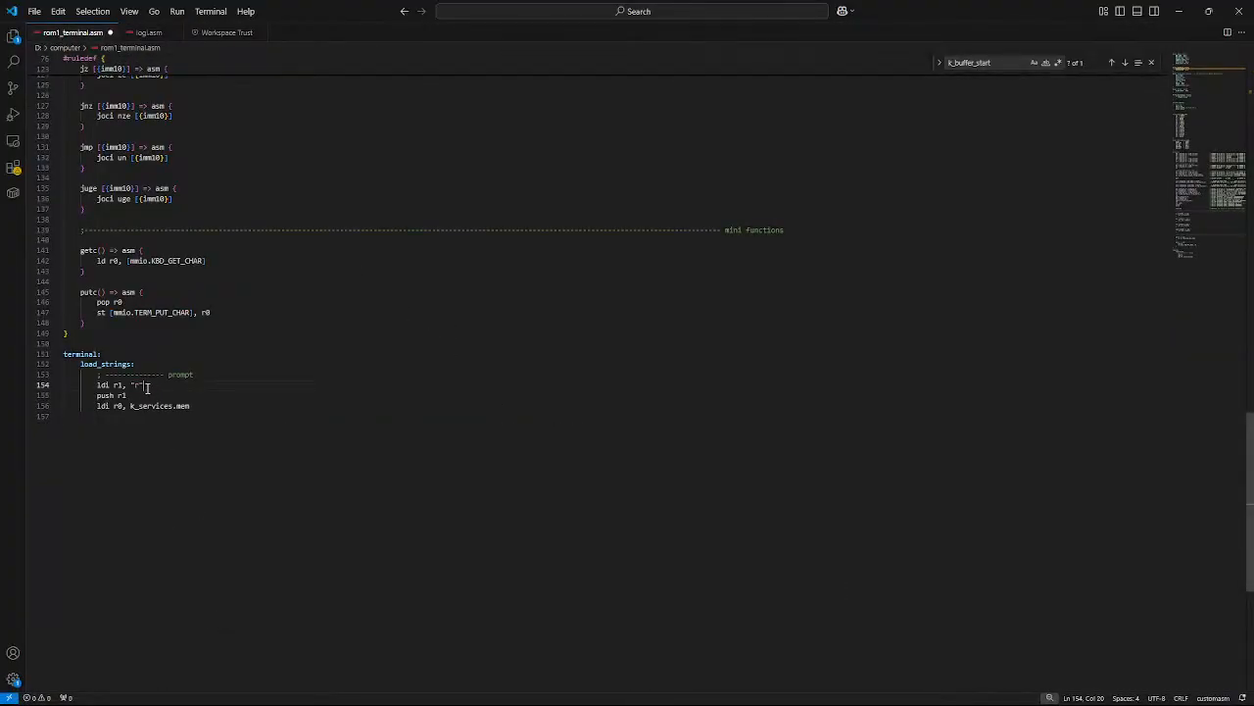
Step: Replace "r" in the first ldi line with 0 and the comment ";----> hi2", and start another "ldi r1," line below push r1
{"action": "key", "text": "BackSpace"}
{"action": "key", "text": "BackSpace"}
{"action": "key", "text": "BackSpace"}
{"action": "key", "text": "BackSpace"}
{"action": "type", "text": "0 ;----> hi2"}
{"action": "left_click", "coordinate": [172, 395]}
{"action": "key", "text": "Return"}
{"action": "type", "text": "ldi r1, "}
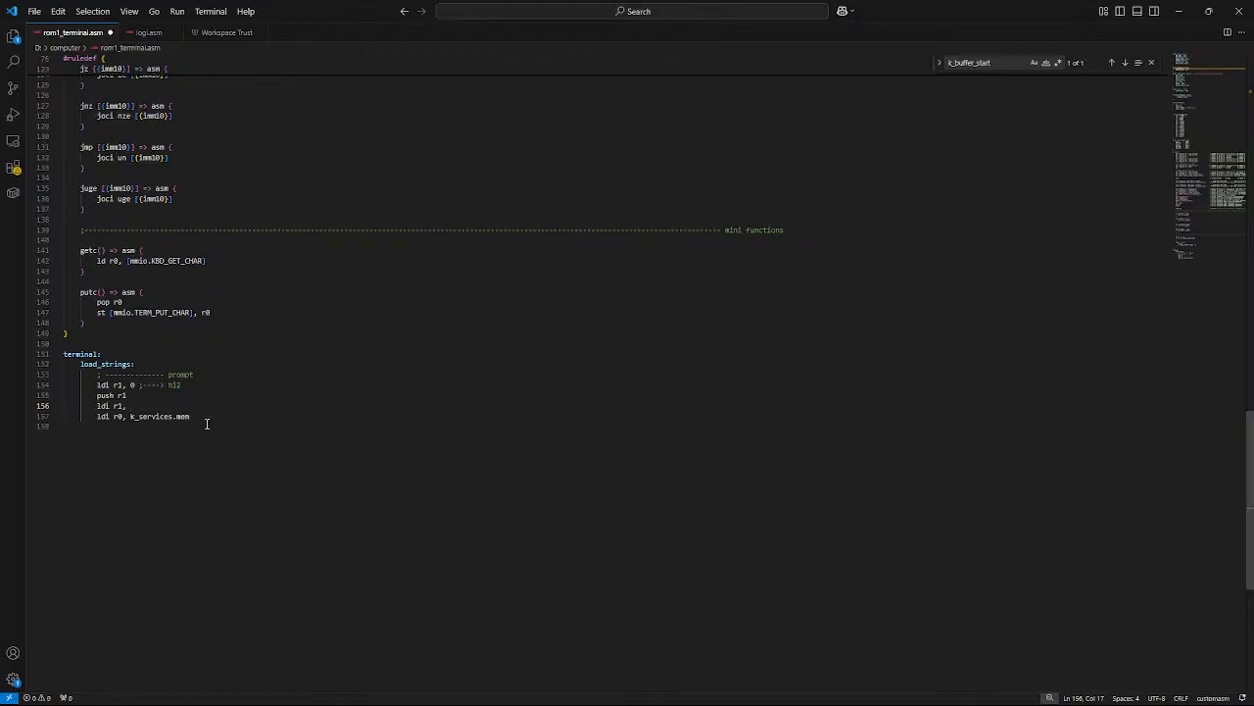
{"action": "type", "text": "lo"}
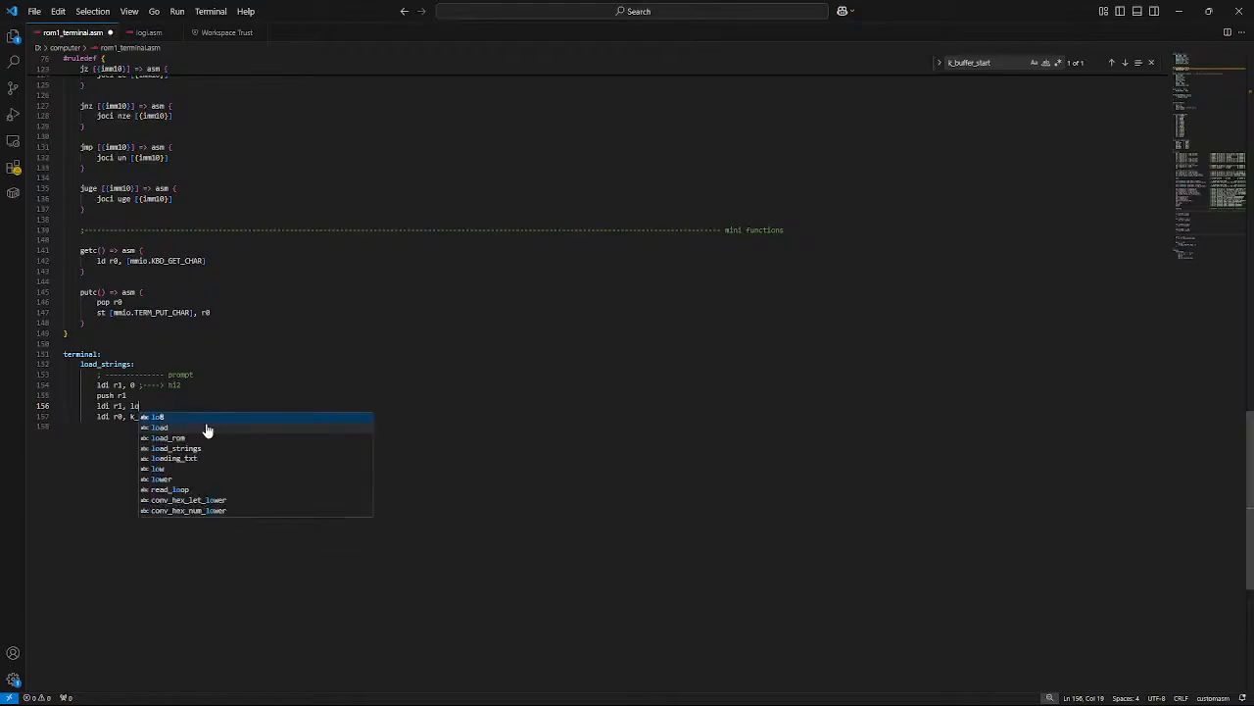
{"action": "key", "text": "BackSpace"}
{"action": "key", "text": "BackSpace"}
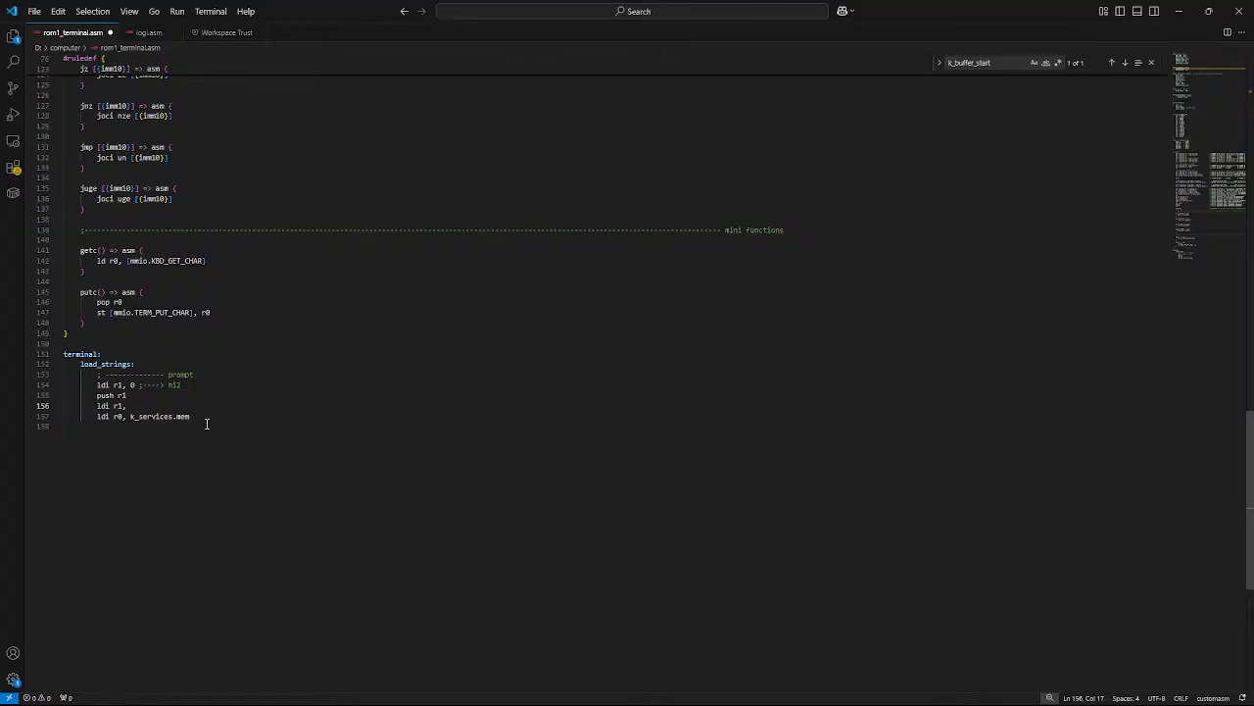
{"action": "left_click", "coordinate": [206, 424]}
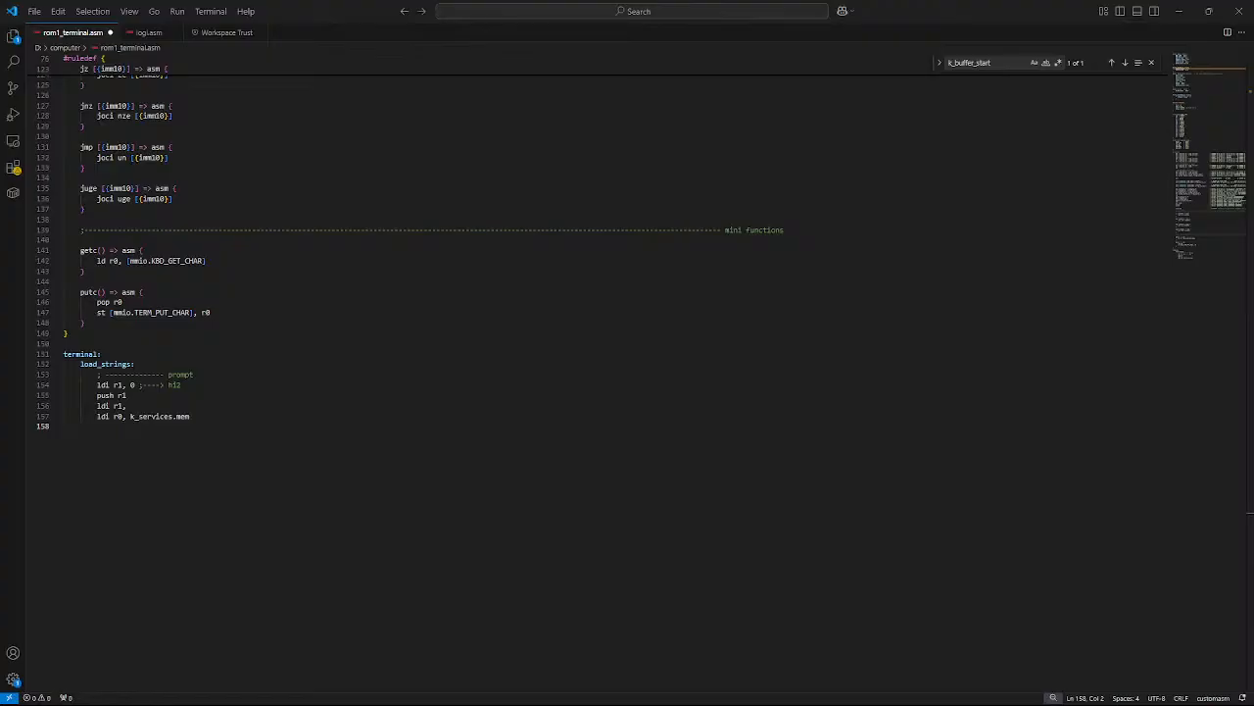
Step: Change the hi2 value in the first ldi line to 0b10
{"action": "left_click", "coordinate": [132, 385]}
{"action": "key", "text": "Delete"}
{"action": "key", "text": "BackSpace"}
{"action": "key", "text": "BackSpace"}
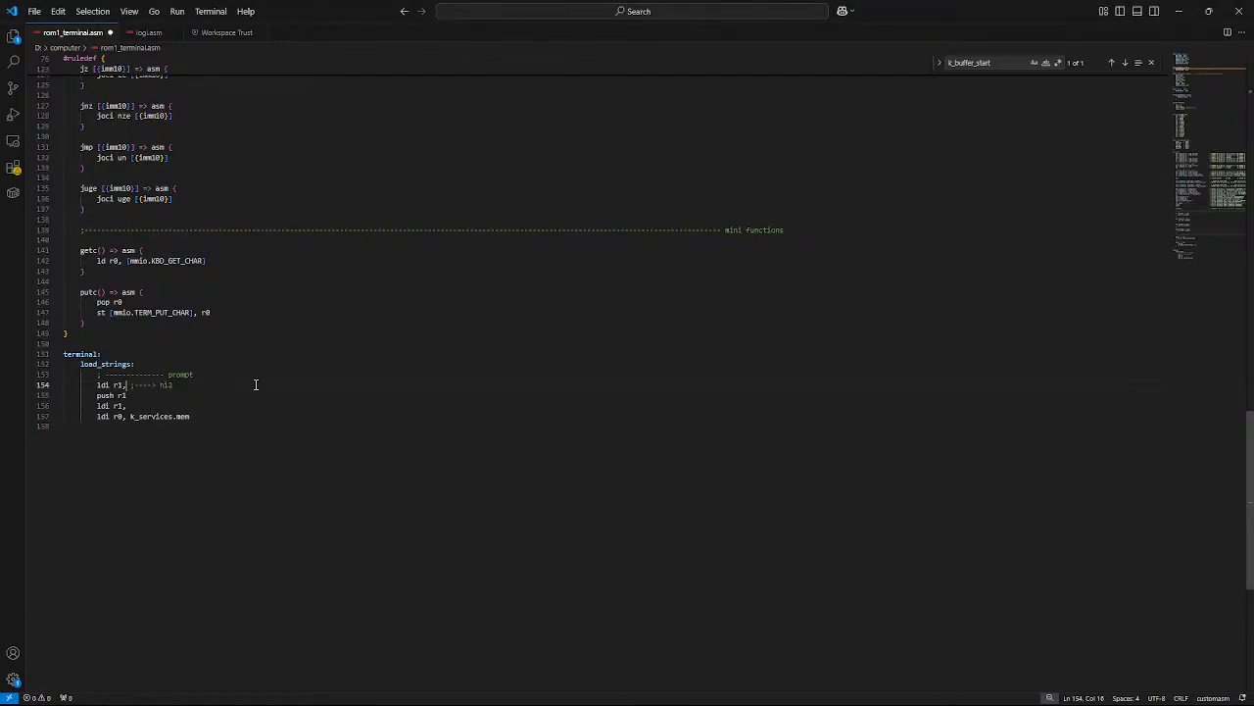
{"action": "type", "text": ", 0b10"}
{"action": "left_click", "coordinate": [181, 395]}
Step: Complete the second ldi line with 0x00 and the comment ";----> lo8", and add "push r1" below it
{"action": "left_click", "coordinate": [165, 407]}
{"action": "type", "text": "0b00000000"}
{"action": "key", "text": "BackSpace"}
{"action": "key", "text": "BackSpace"}
{"action": "key", "text": "BackSpace"}
{"action": "key", "text": "BackSpace"}
{"action": "key", "text": "BackSpace"}
{"action": "key", "text": "BackSpace"}
{"action": "key", "text": "BackSpace"}
{"action": "key", "text": "BackSpace"}
{"action": "key", "text": "BackSpace"}
{"action": "type", "text": "x00 ;----> lb0"}
{"action": "key", "text": "Return"}
{"action": "type", "text": "push r1"}
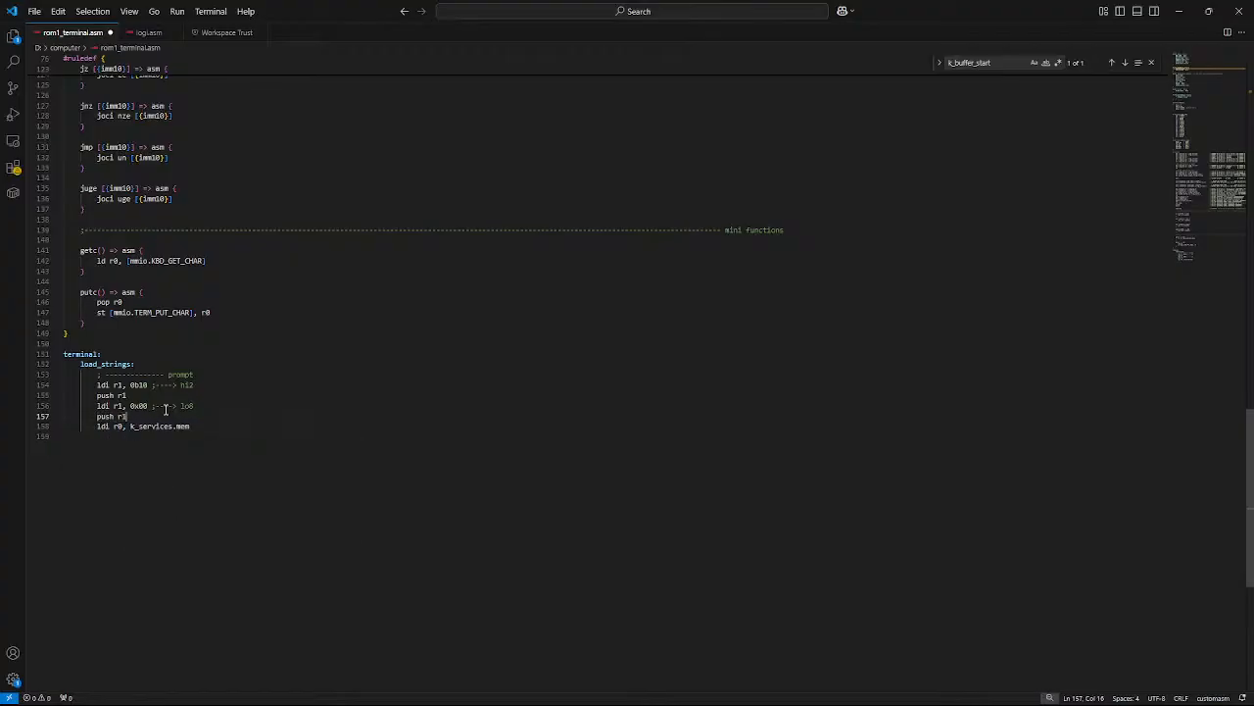
Step: Add the instruction ldi r1, "t" below the second push r1
{"action": "key", "text": "Return"}
{"action": "type", "text": "ldi r1, "}
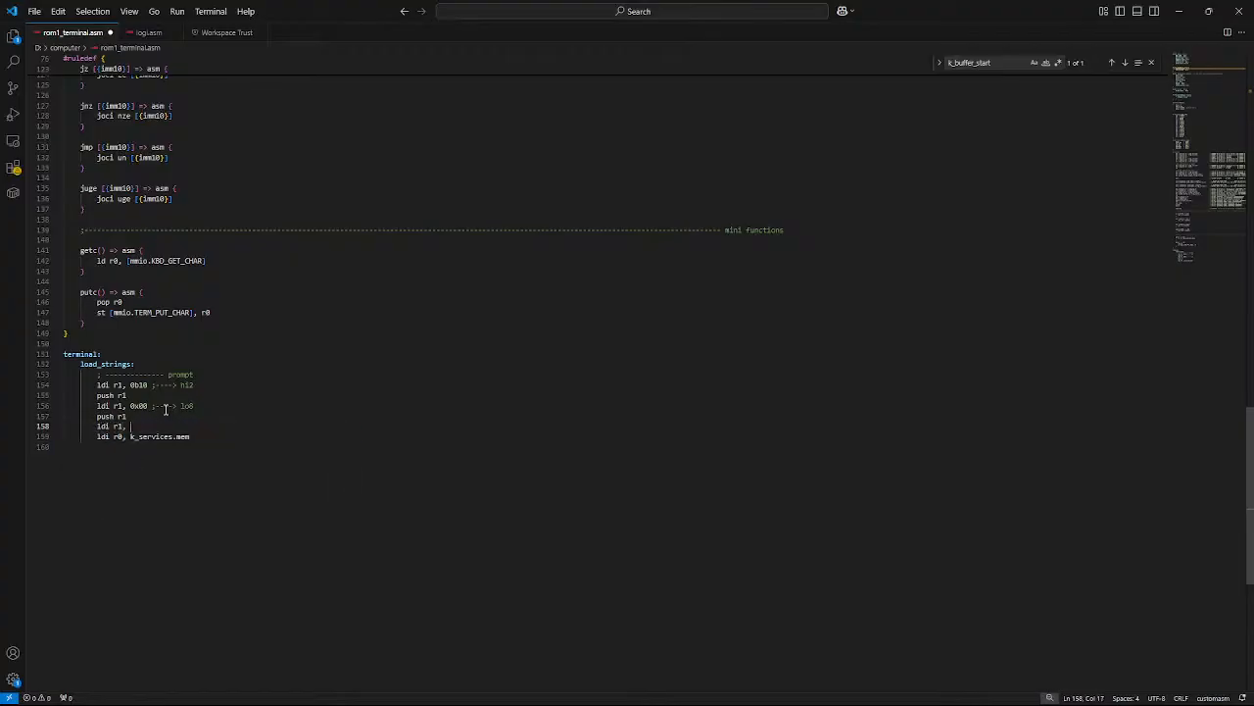
{"action": "type", "text": "\"]"}
{"action": "key", "text": "BackSpace"}
{"action": "type", "text": "t"}
Step: Complete the service line as "ldi r0, k_services.memget", add "syscall" below it and save the file
{"action": "left_click", "coordinate": [210, 438]}
{"action": "type", "text": "get"}
{"action": "key", "text": "End"}
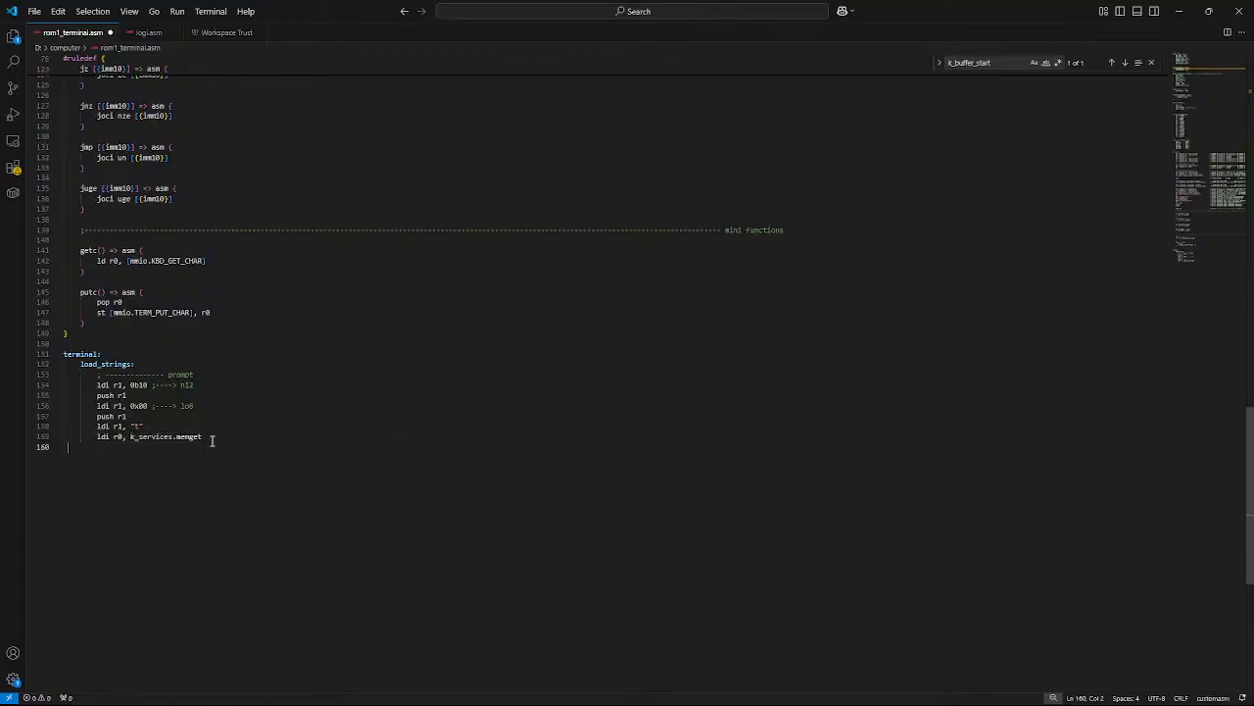
{"action": "key", "text": "Return"}
{"action": "type", "text": "syscall"}
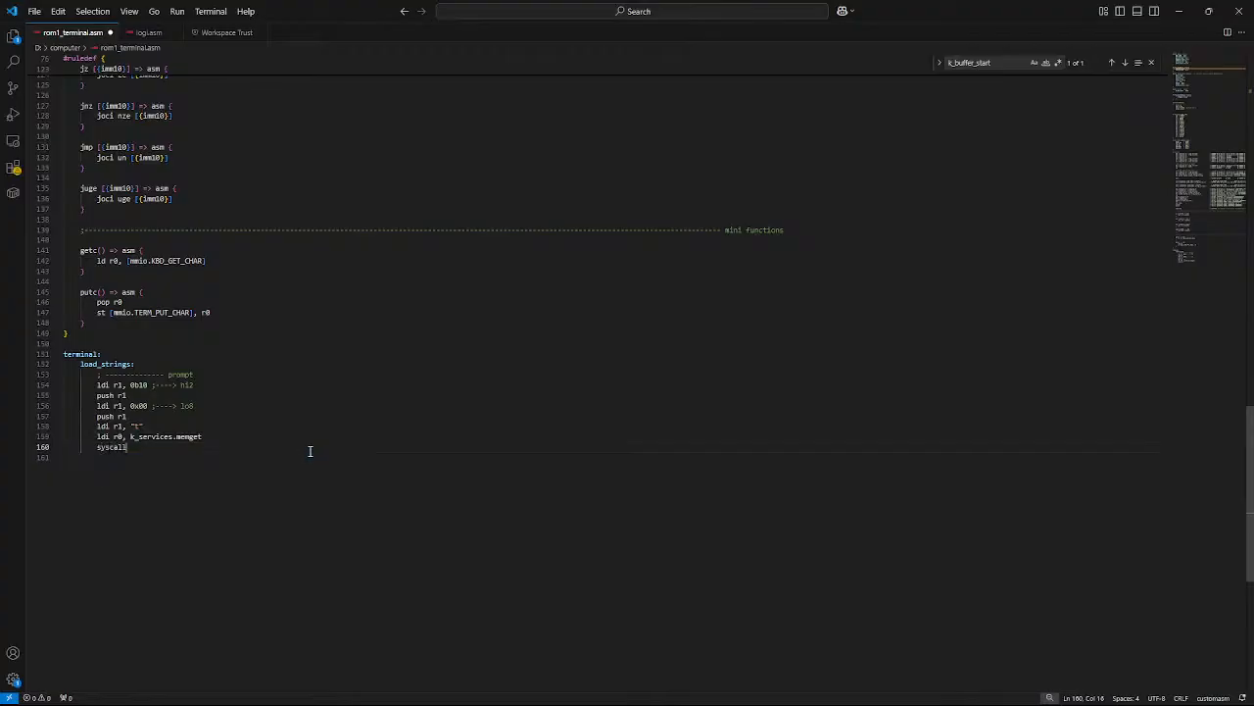
{"action": "key", "text": "Down"}
{"action": "key", "text": "ctrl+s"}
Step: Add an ".end_copy:" label below the syscall, separated by a blank line, with the instruction "copy_stop" under it
{"action": "key", "text": "Tab"}
{"action": "key", "text": "Return"}
{"action": "type", "text": ".end_copy"}
{"action": "key", "text": "Return"}
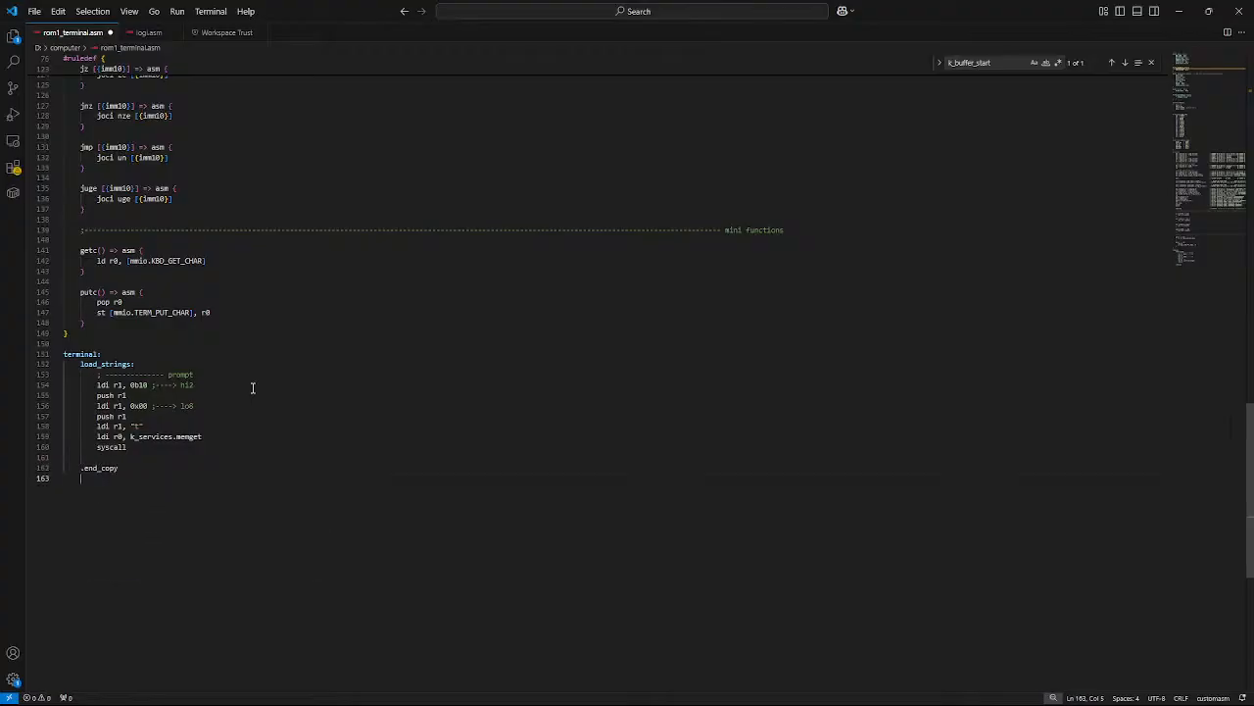
{"action": "key", "text": "BackSpace"}
{"action": "key", "text": "BackSpace"}
{"action": "type", "text": ":"}
{"action": "key", "text": "Return"}
{"action": "type", "text": "copy_stop"}
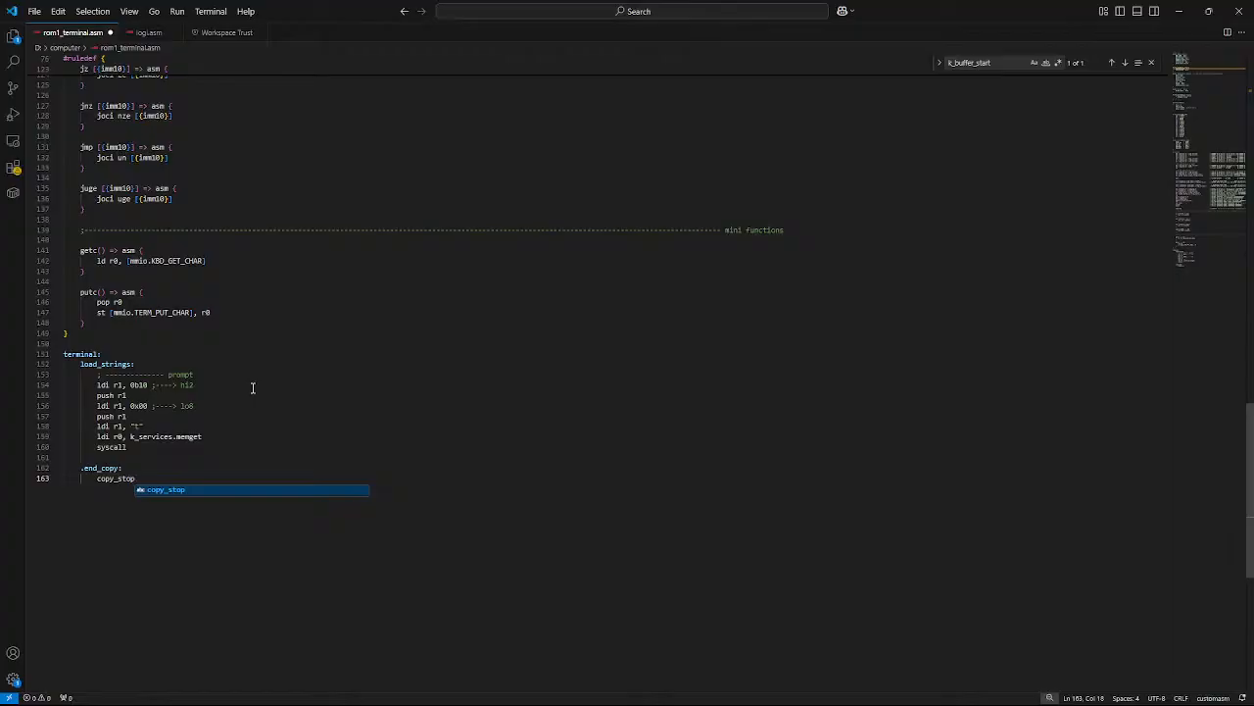
{"action": "key", "text": "Return"}
{"action": "key", "text": "Return"}
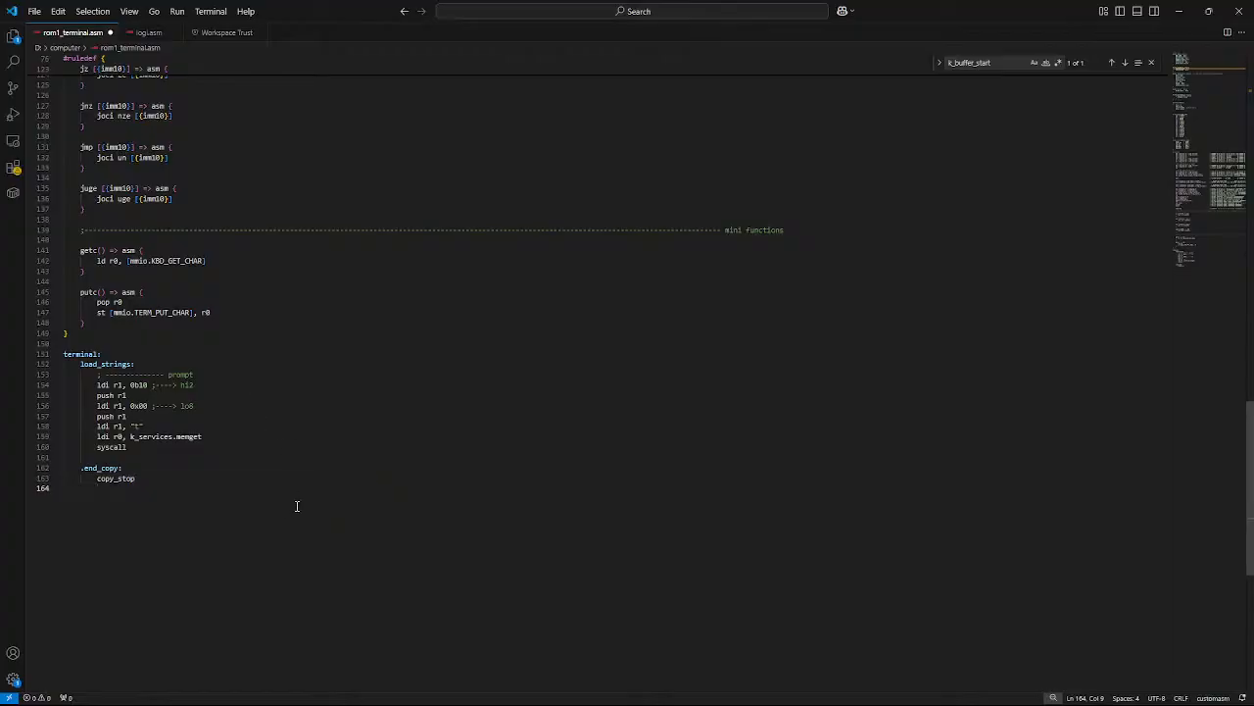
Step: Turn the load_strings label into the local label ".load_strings:" and add an empty line below copy_stop
{"action": "left_click", "coordinate": [242, 479]}
{"action": "left_click_drag", "start_coordinate": [80, 364], "coordinate": [135, 363]}
{"action": "type", "text": "."}
{"action": "left_click", "coordinate": [236, 477]}
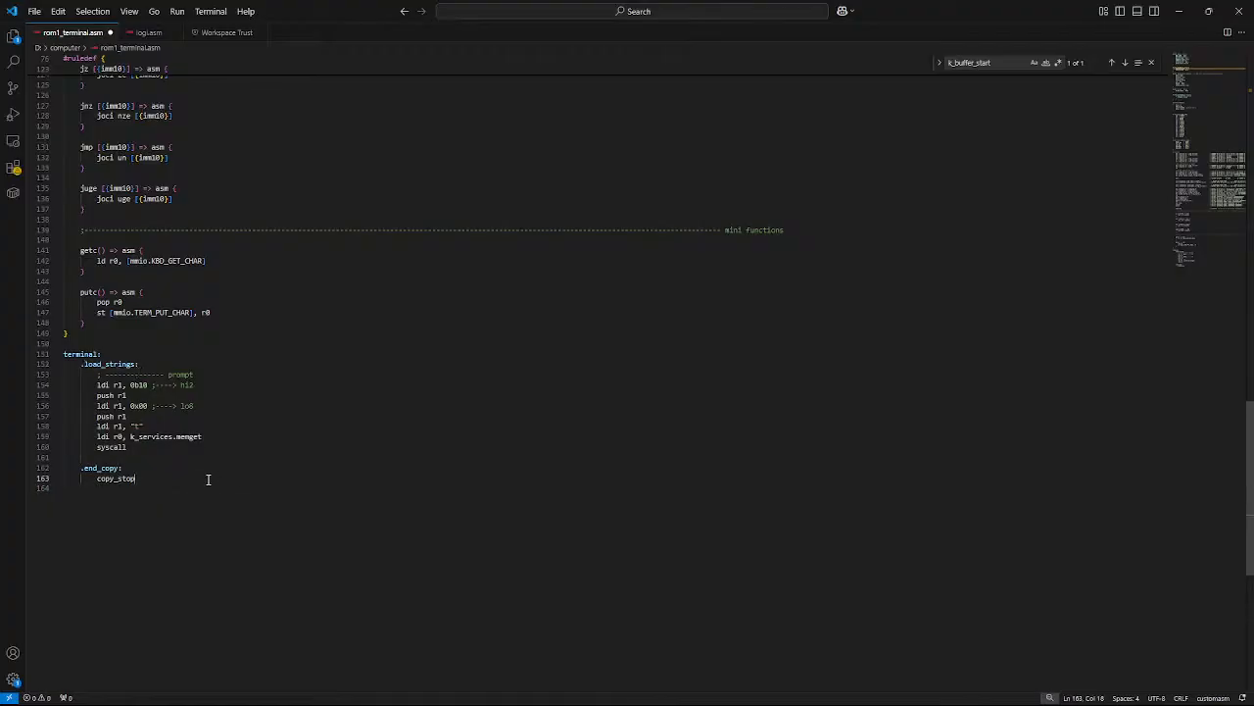
{"action": "left_click", "coordinate": [165, 509]}
{"action": "left_click", "coordinate": [156, 481]}
{"action": "key", "text": "Return"}
Step: Restore the code editor to a floating window and place it over the Logisim circuit
{"action": "left_click_drag", "start_coordinate": [1088, 8], "coordinate": [1049, 114]}
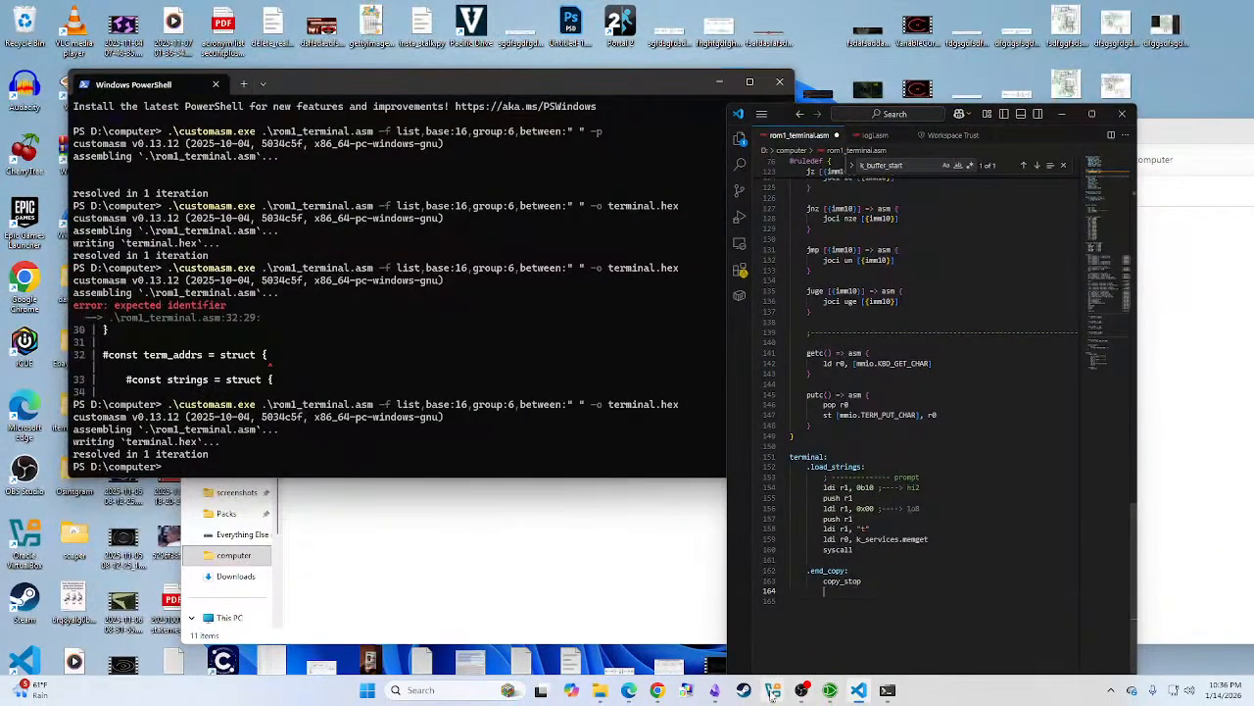
{"action": "left_click", "coordinate": [830, 690]}
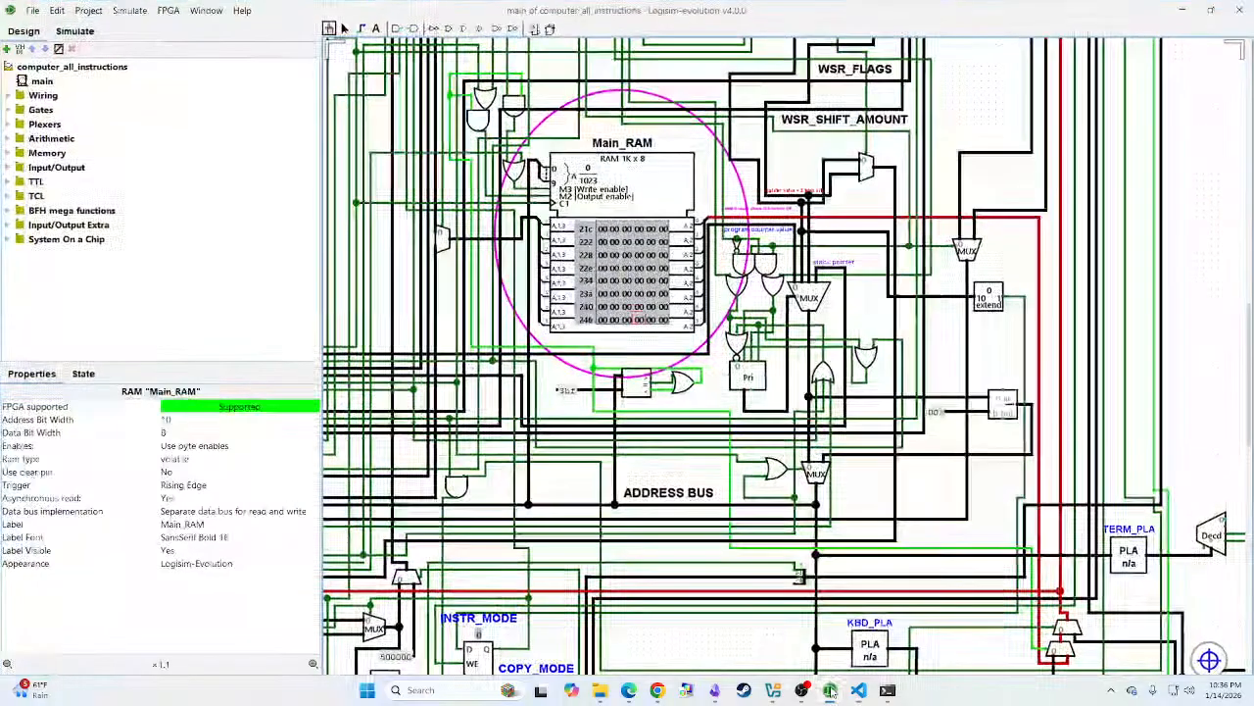
{"action": "left_click", "coordinate": [859, 692]}
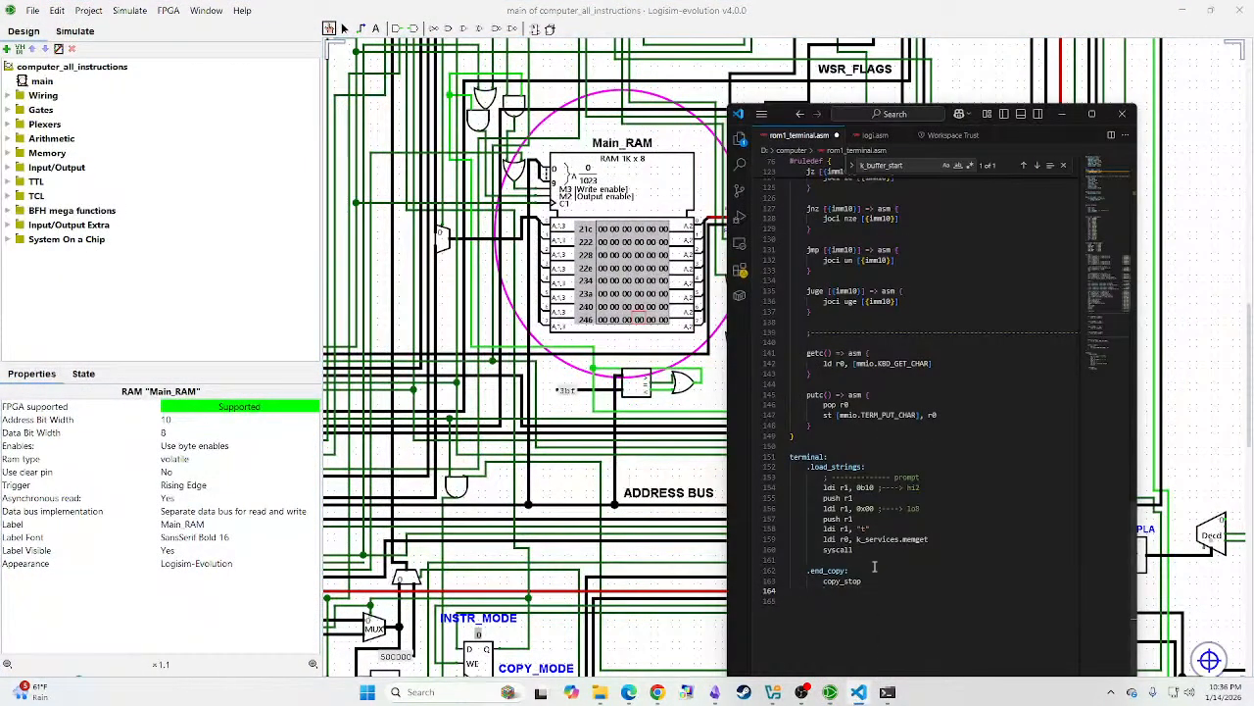
{"action": "left_click_drag", "start_coordinate": [787, 114], "coordinate": [687, 55]}
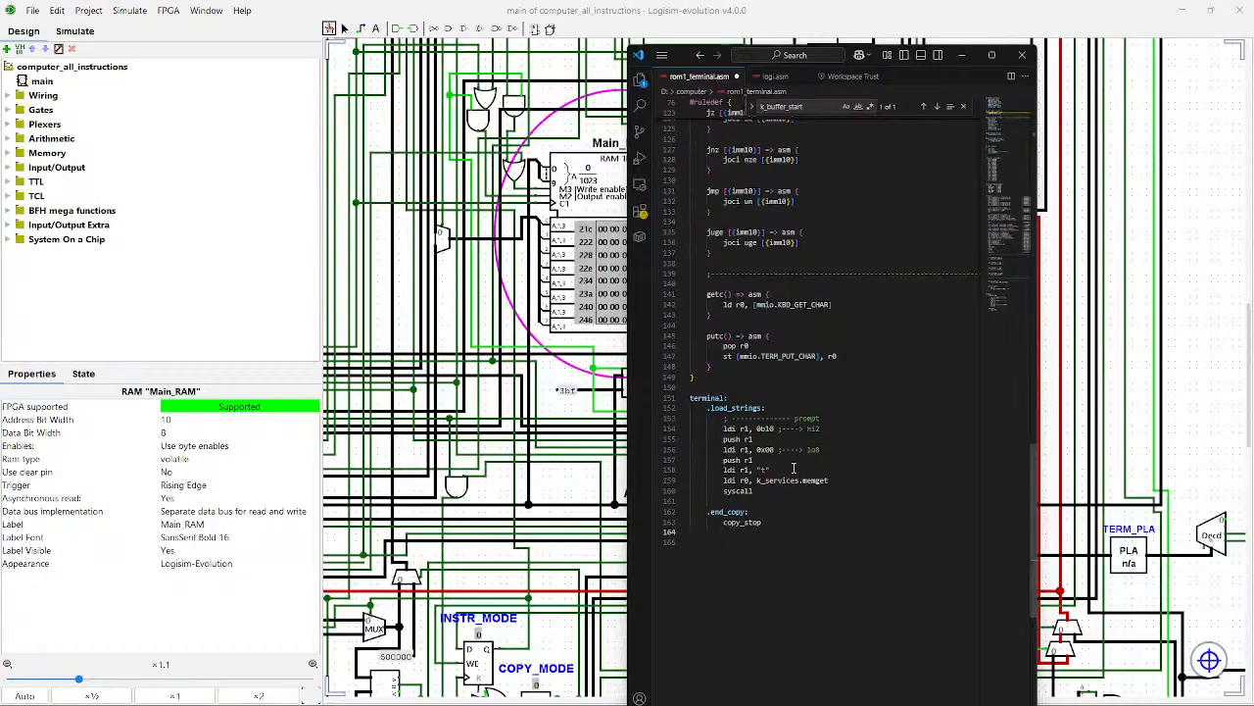
Step: Add the instruction "push r1" below ldi r1, "t" and save the file
{"action": "left_click", "coordinate": [785, 468]}
{"action": "key", "text": "Return"}
{"action": "type", "text": "pis"}
{"action": "key", "text": "BackSpace"}
{"action": "key", "text": "BackSpace"}
{"action": "type", "text": "ush r1"}
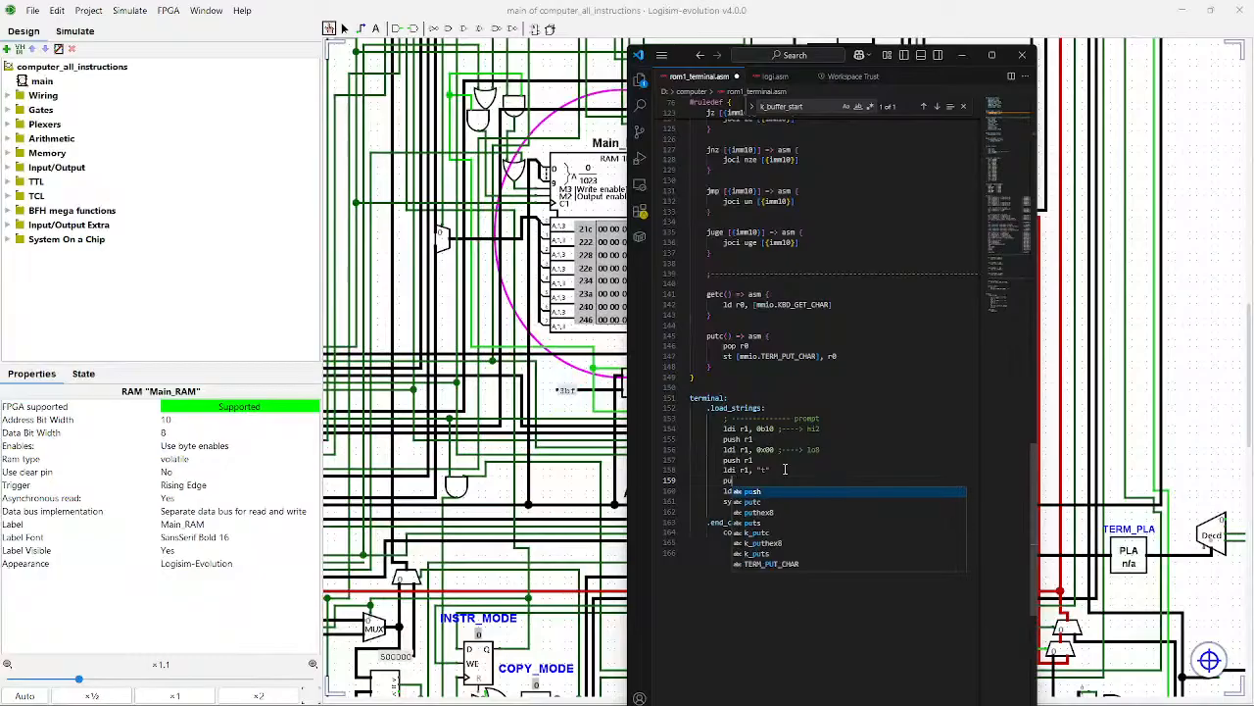
{"action": "left_click", "coordinate": [912, 460]}
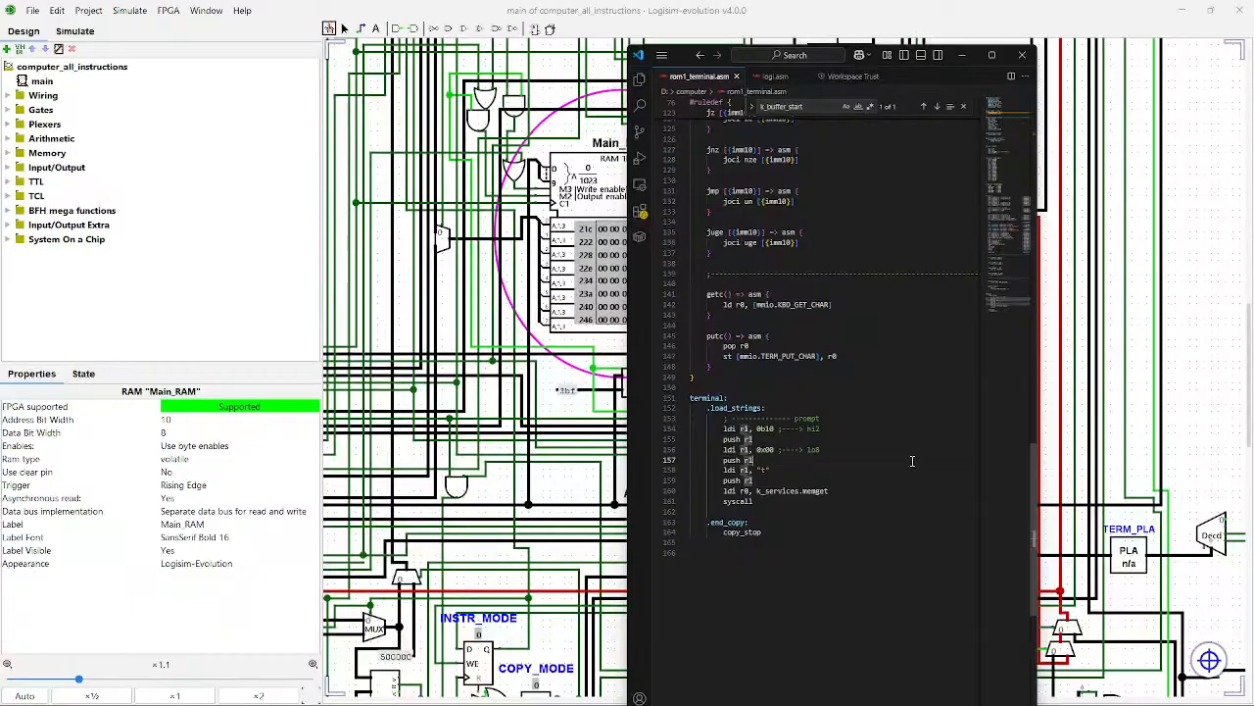
Step: Examine the computer circuit in Logisim, from the call-return registers to the RAM, ROM and terminal display areas
{"action": "scroll", "coordinate": [434, 392], "scroll_direction": "down", "scroll_amount": 2}
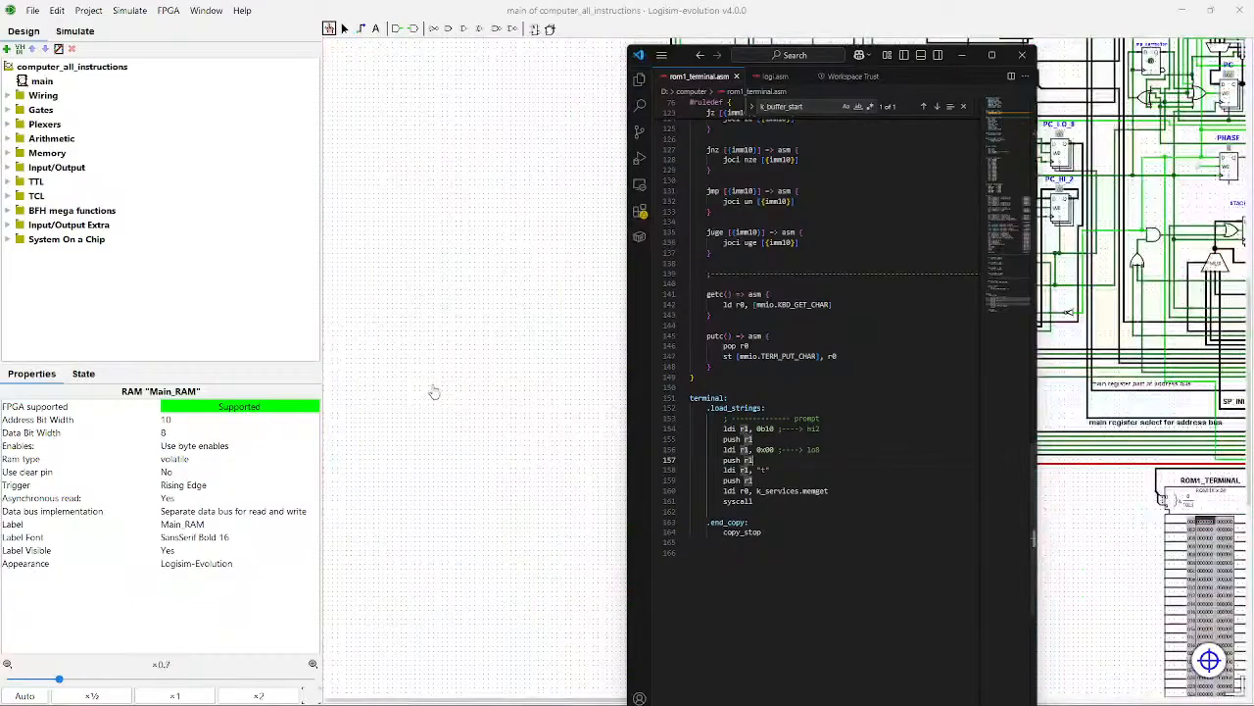
{"action": "left_click", "coordinate": [509, 376]}
{"action": "left_click_drag", "start_coordinate": [509, 376], "coordinate": [326, 516]}
{"action": "left_click_drag", "start_coordinate": [627, 510], "coordinate": [549, 537]}
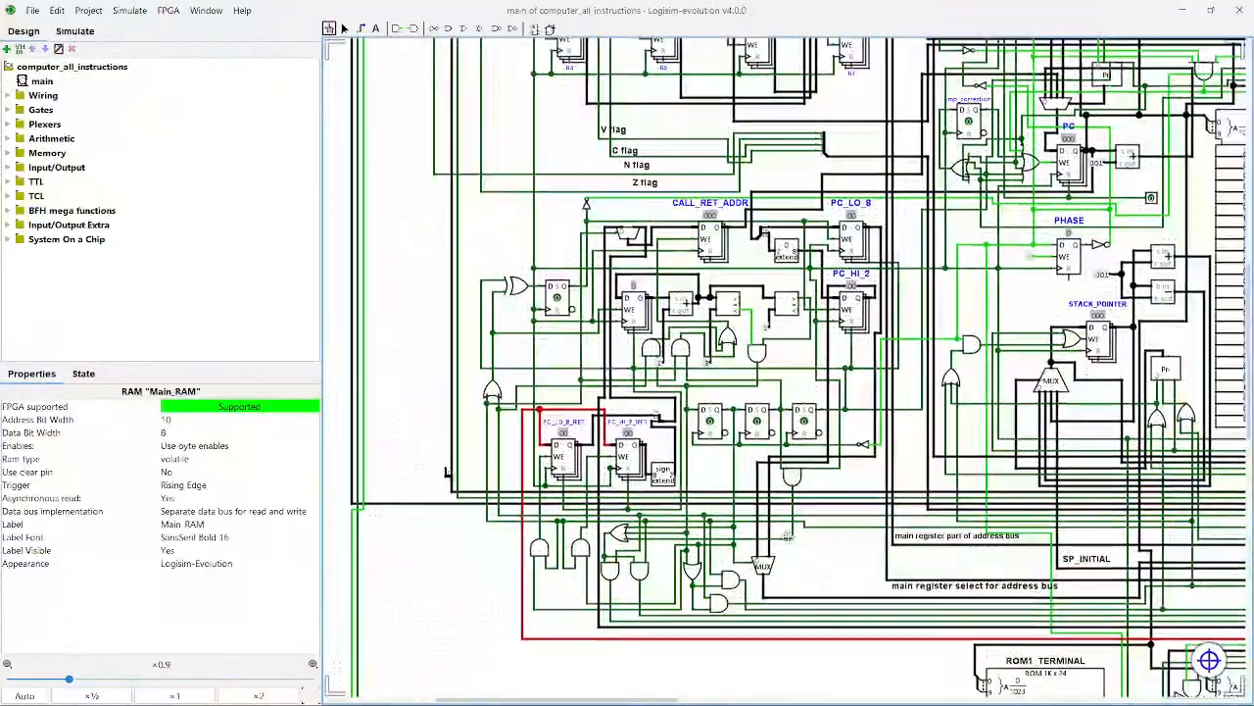
{"action": "scroll", "coordinate": [715, 543], "scroll_direction": "down", "scroll_amount": 2}
{"action": "left_click_drag", "start_coordinate": [715, 543], "coordinate": [527, 679]}
{"action": "scroll", "coordinate": [882, 529], "scroll_direction": "down", "scroll_amount": 2}
{"action": "left_click_drag", "start_coordinate": [955, 470], "coordinate": [811, 663]}
{"action": "left_click_drag", "start_coordinate": [1000, 307], "coordinate": [1124, 492]}
{"action": "scroll", "coordinate": [1072, 498], "scroll_direction": "down", "scroll_amount": 2}
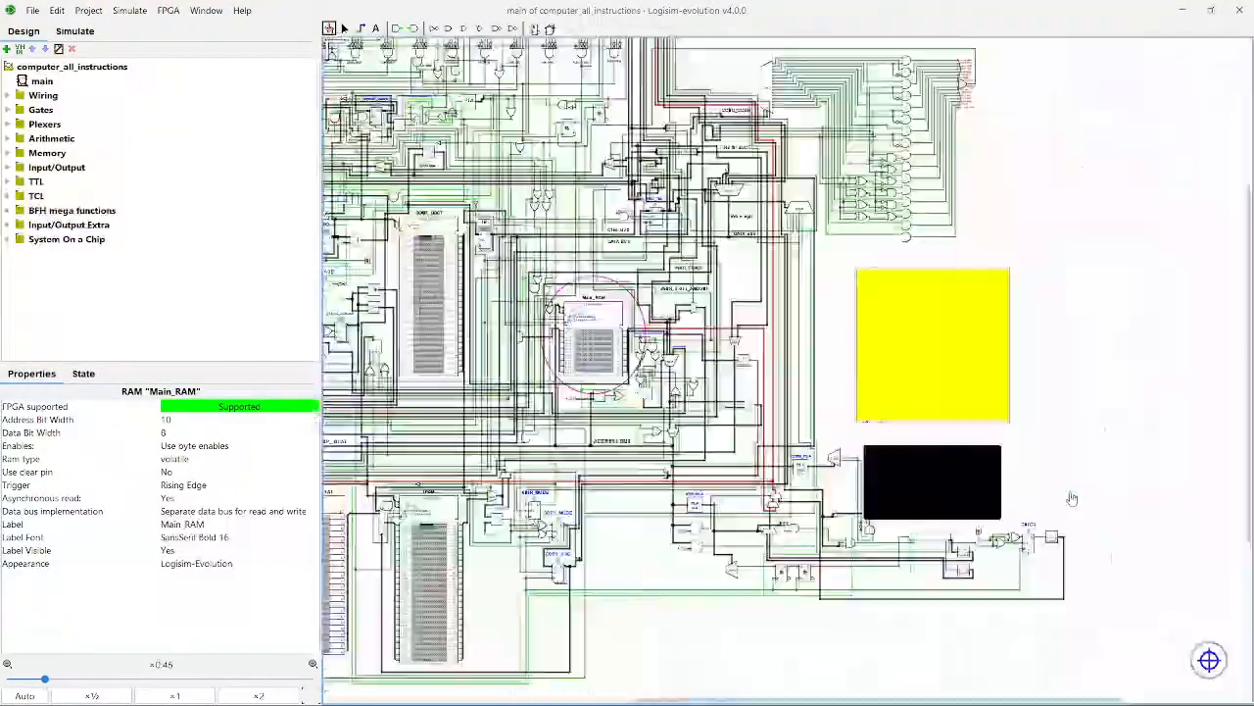
{"action": "left_click_drag", "start_coordinate": [849, 319], "coordinate": [1196, 520]}
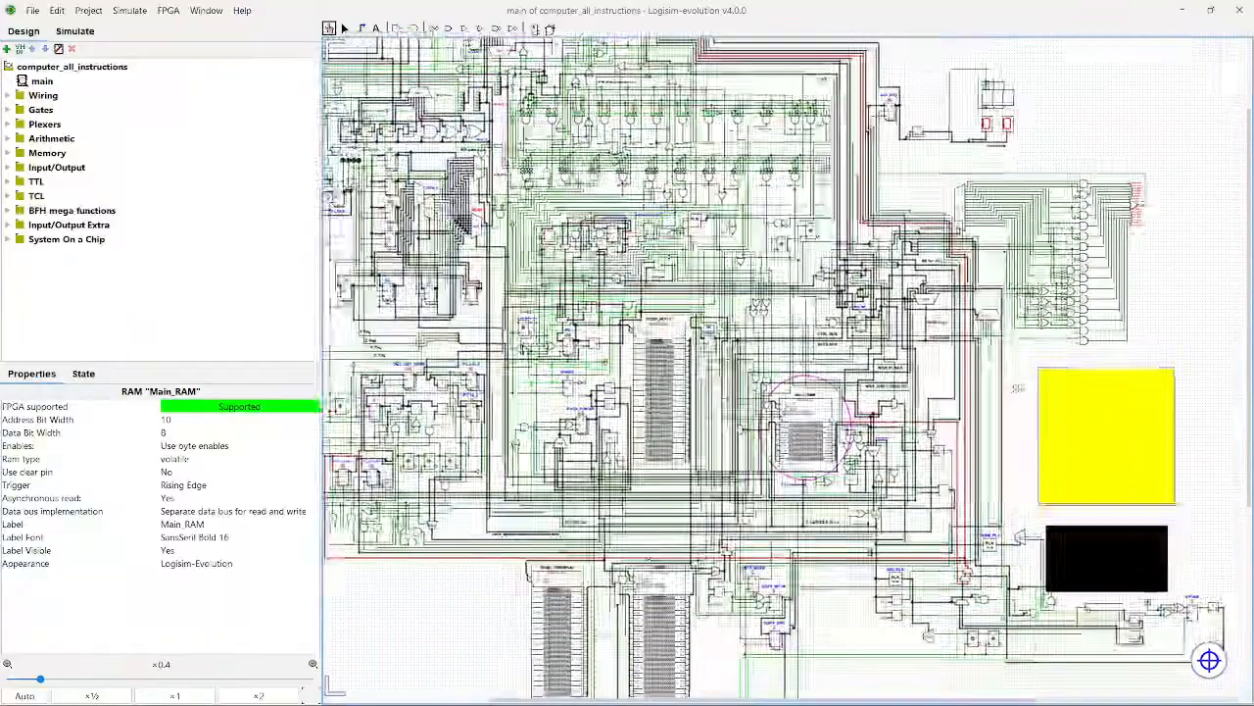
Step: Switch to the code editor and review the instruction definitions in rom1_terminal.asm and the k_puts and k_puthex8 routines in logi.asm
{"action": "left_click", "coordinate": [859, 690]}
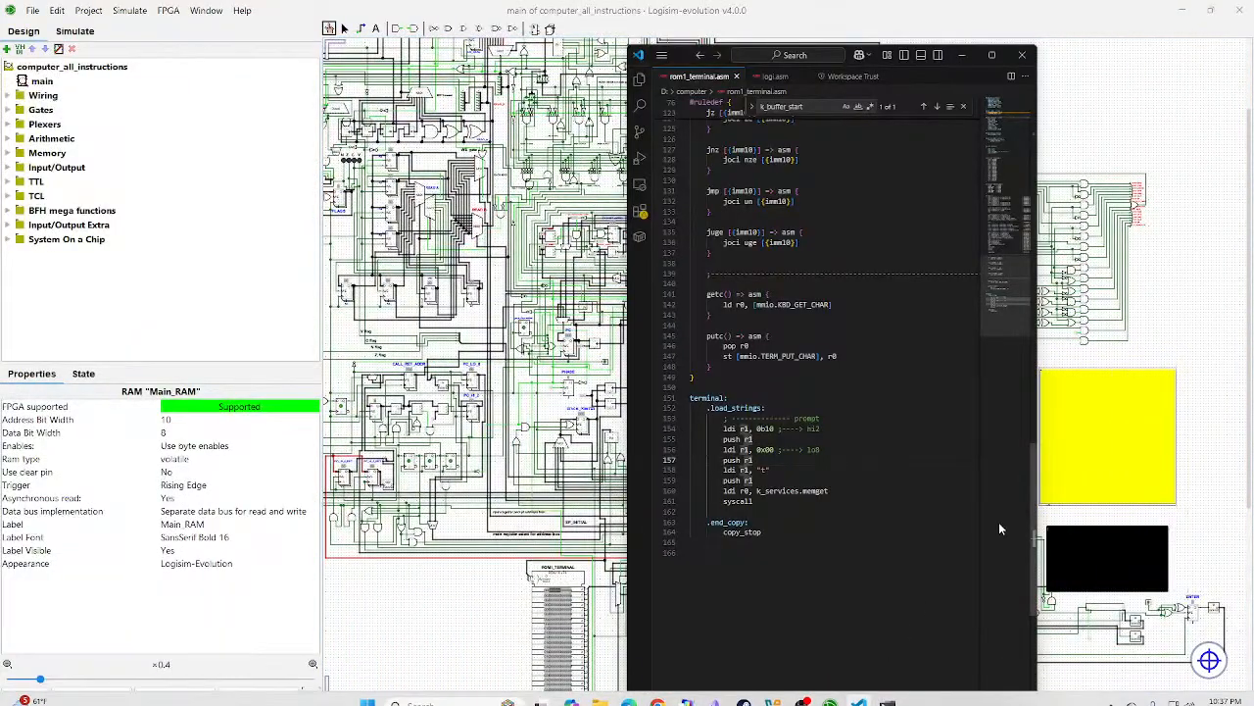
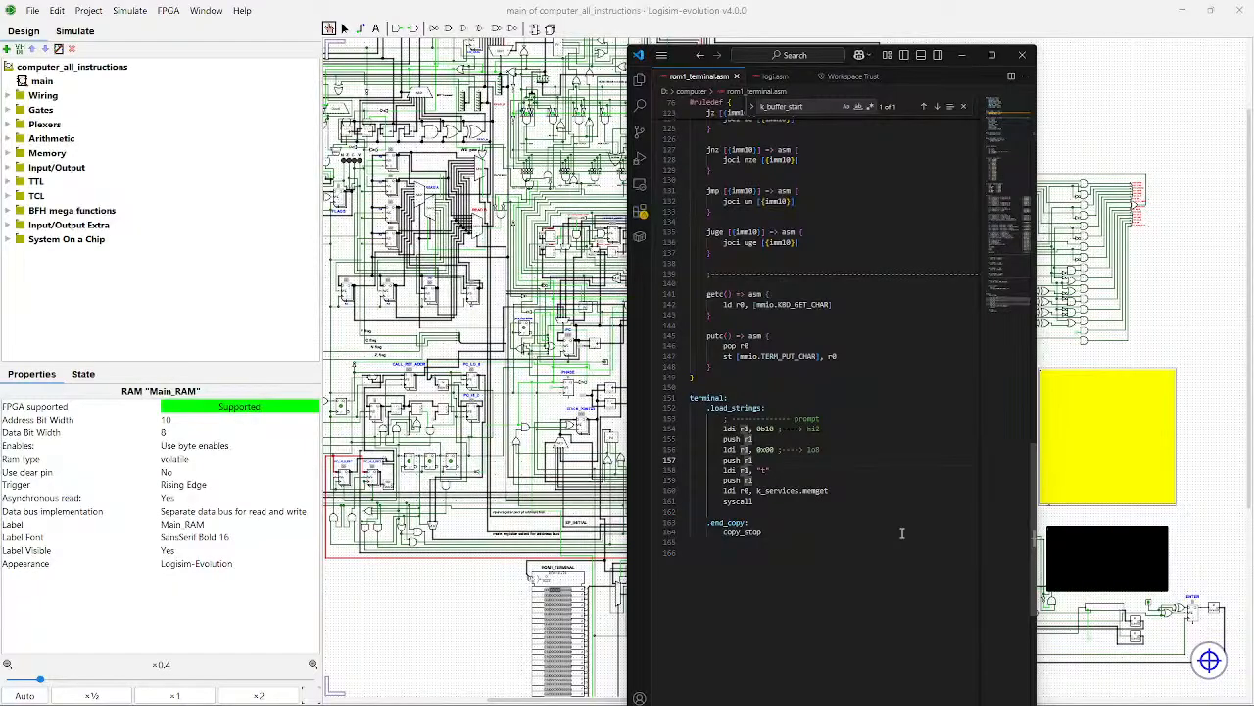
{"action": "scroll", "coordinate": [901, 533], "scroll_direction": "up", "scroll_amount": 15}
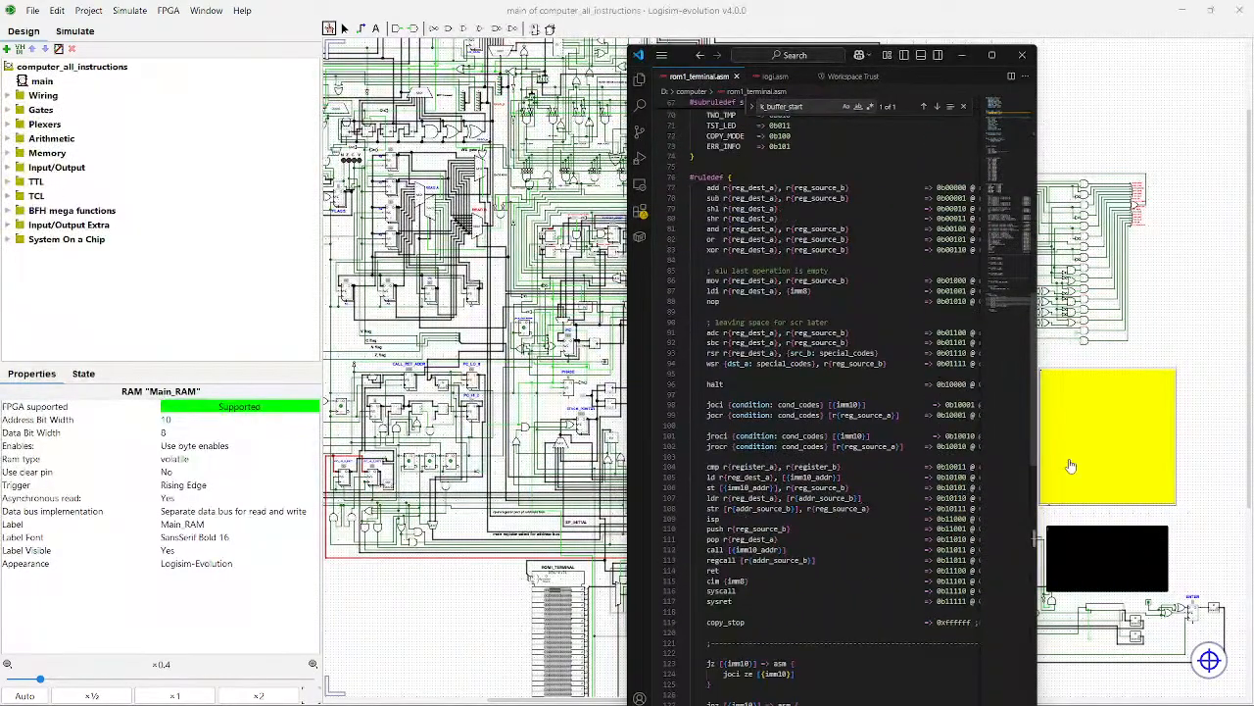
{"action": "left_click", "coordinate": [774, 76]}
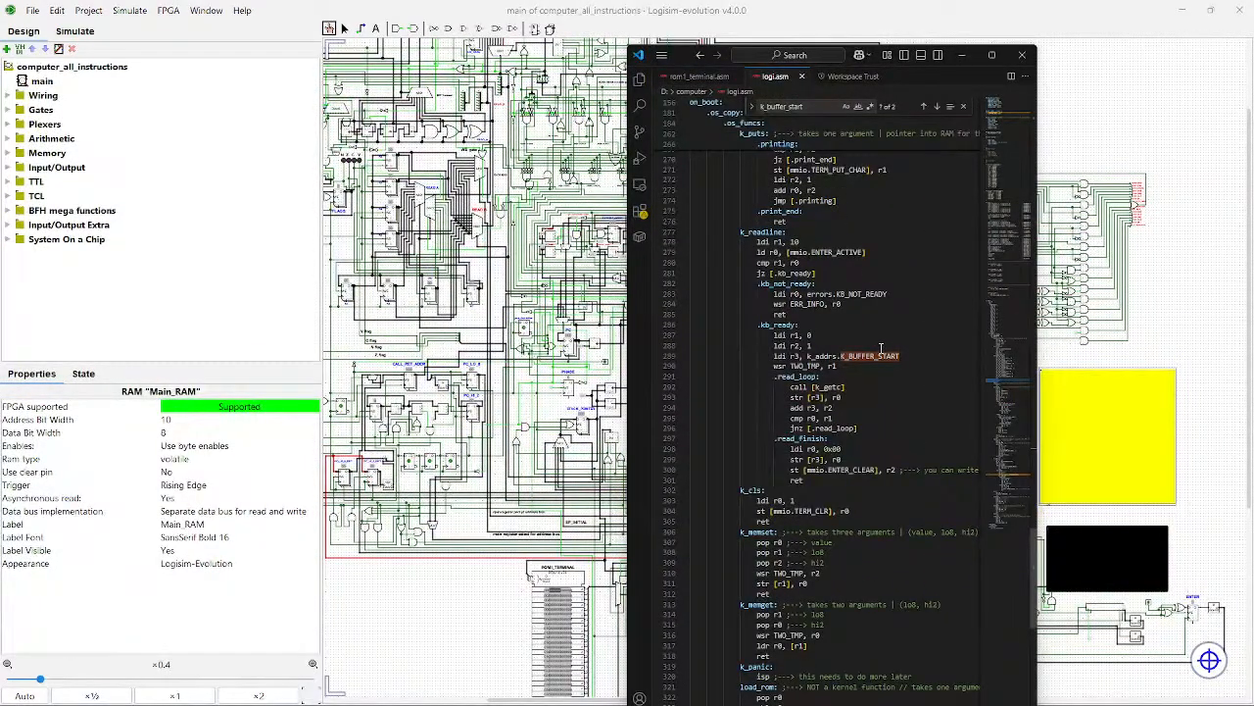
{"action": "scroll", "coordinate": [881, 348], "scroll_direction": "up", "scroll_amount": 3}
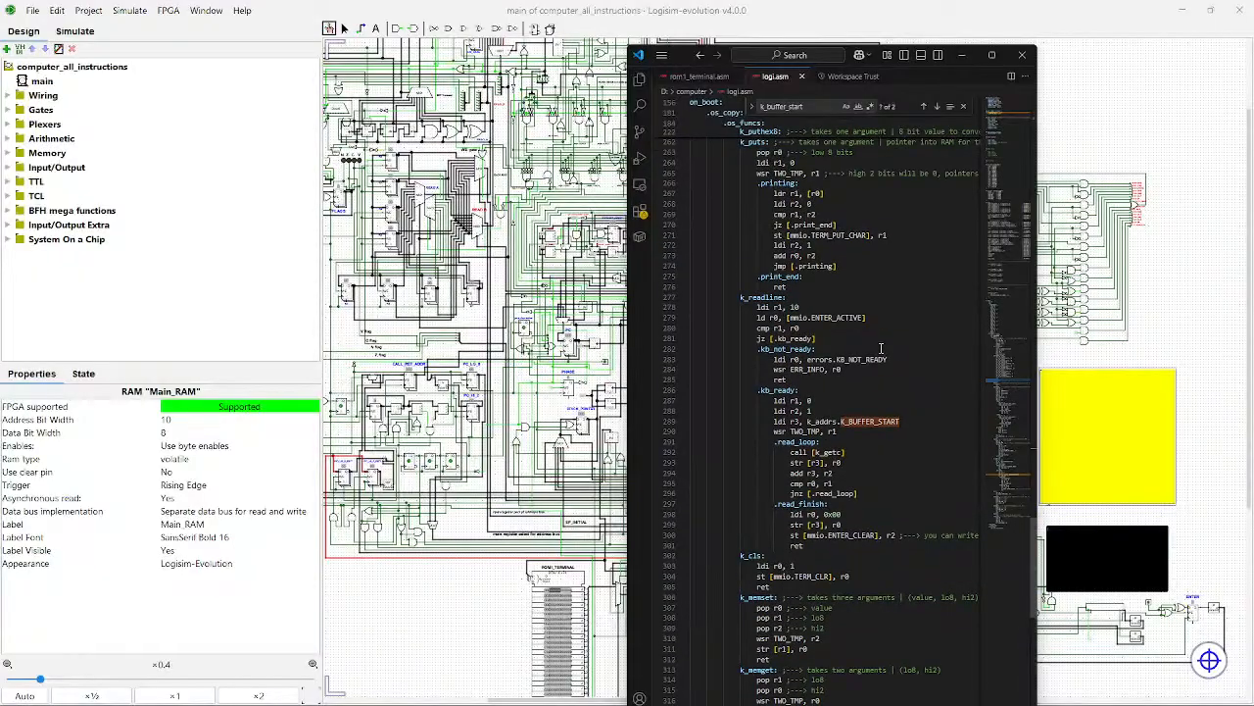
{"action": "scroll", "coordinate": [881, 348], "scroll_direction": "up", "scroll_amount": 7}
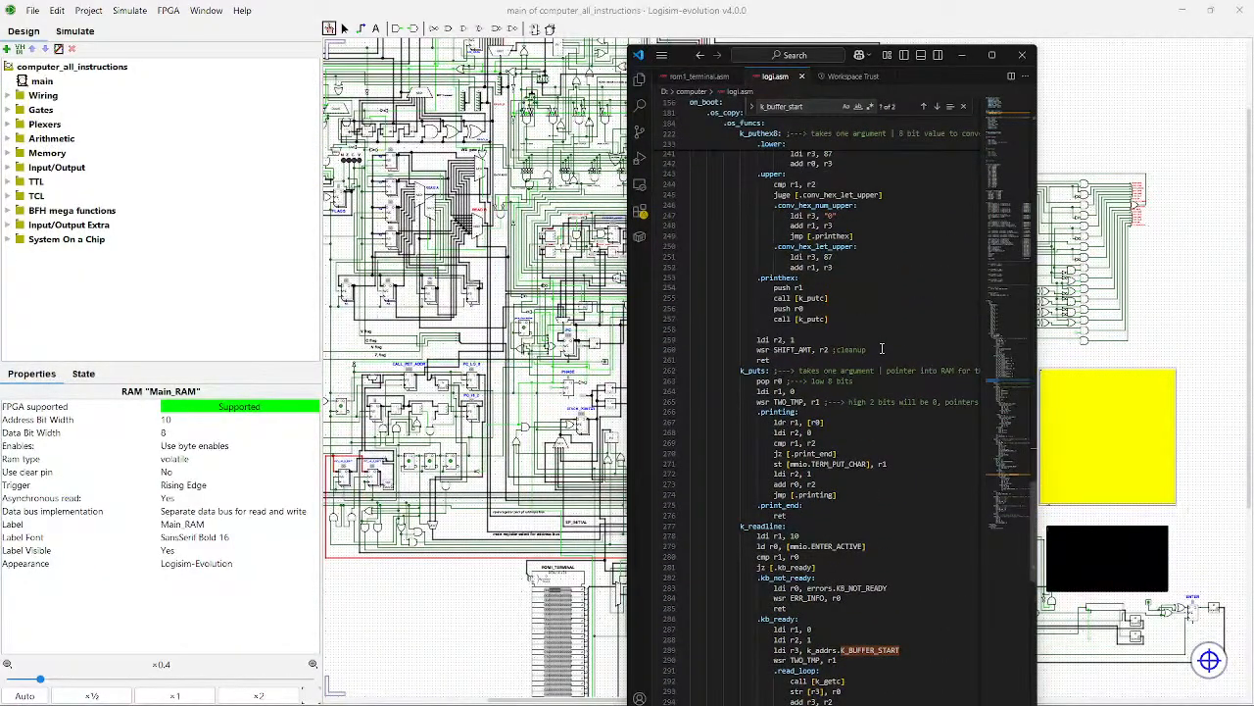
{"action": "scroll", "coordinate": [880, 348], "scroll_direction": "up", "scroll_amount": 3}
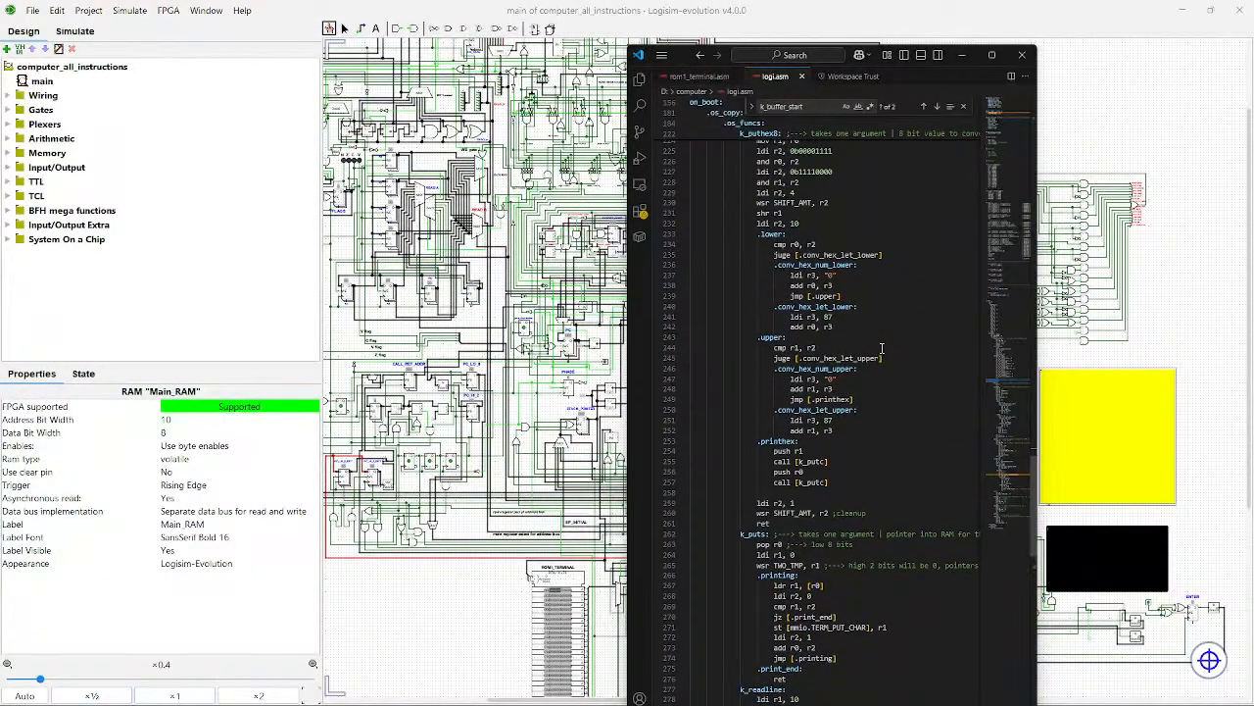
{"action": "scroll", "coordinate": [881, 348], "scroll_direction": "down", "scroll_amount": 3}
{"action": "scroll", "coordinate": [881, 348], "scroll_direction": "down", "scroll_amount": 3}
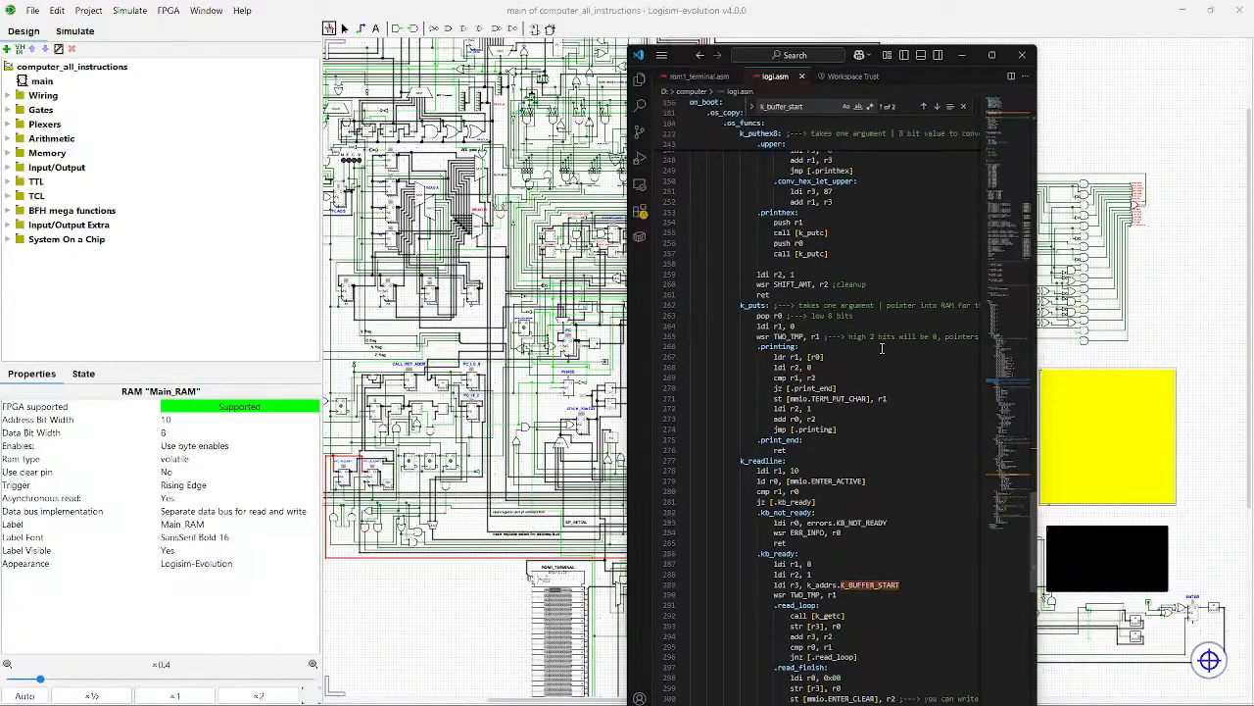
Step: Compare the .load_strings code in rom1_terminal.asm with the k_memget routine near the end of logi.asm
{"action": "left_click", "coordinate": [692, 78]}
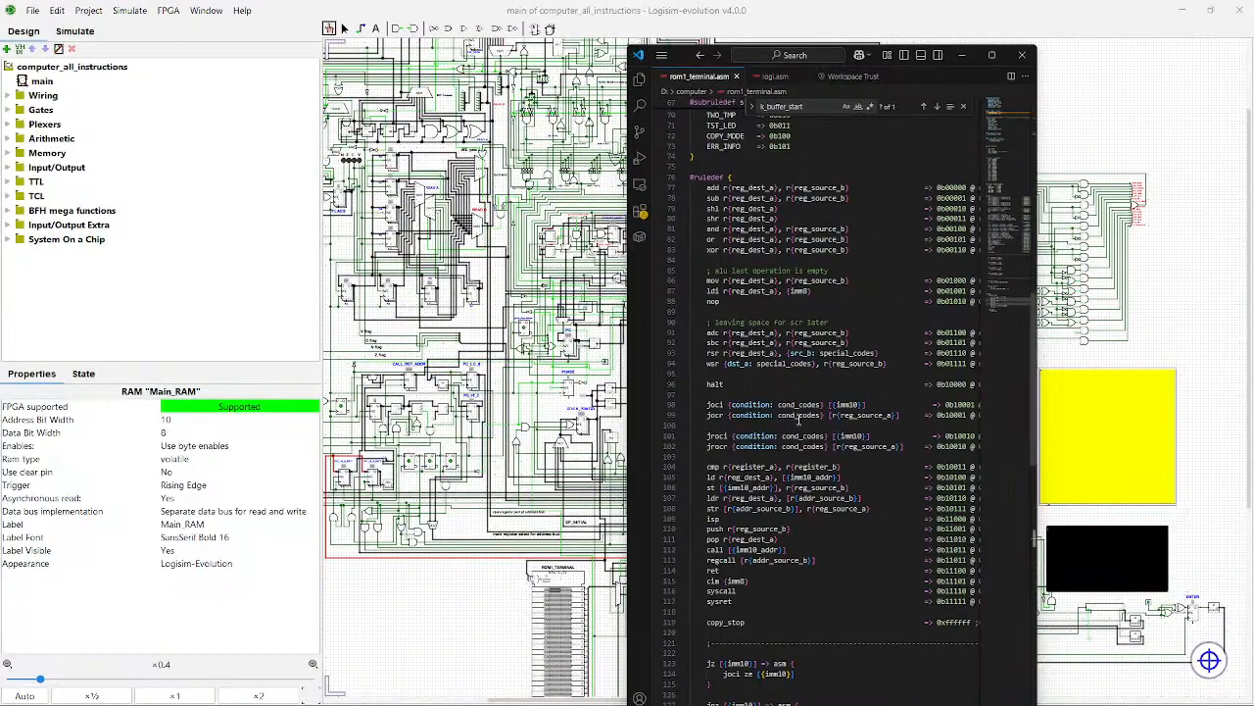
{"action": "scroll", "coordinate": [803, 413], "scroll_direction": "down", "scroll_amount": 12}
{"action": "scroll", "coordinate": [803, 414], "scroll_direction": "down", "scroll_amount": 8}
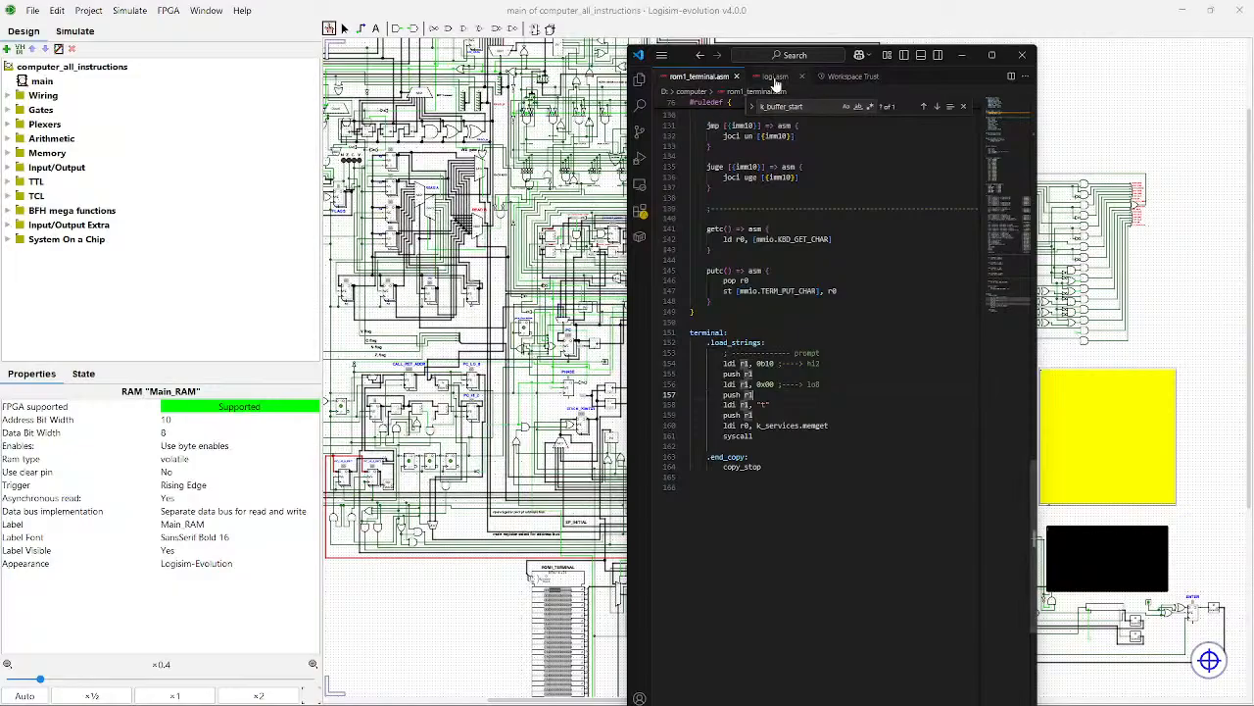
{"action": "left_click", "coordinate": [774, 76]}
{"action": "scroll", "coordinate": [813, 361], "scroll_direction": "down", "scroll_amount": 15}
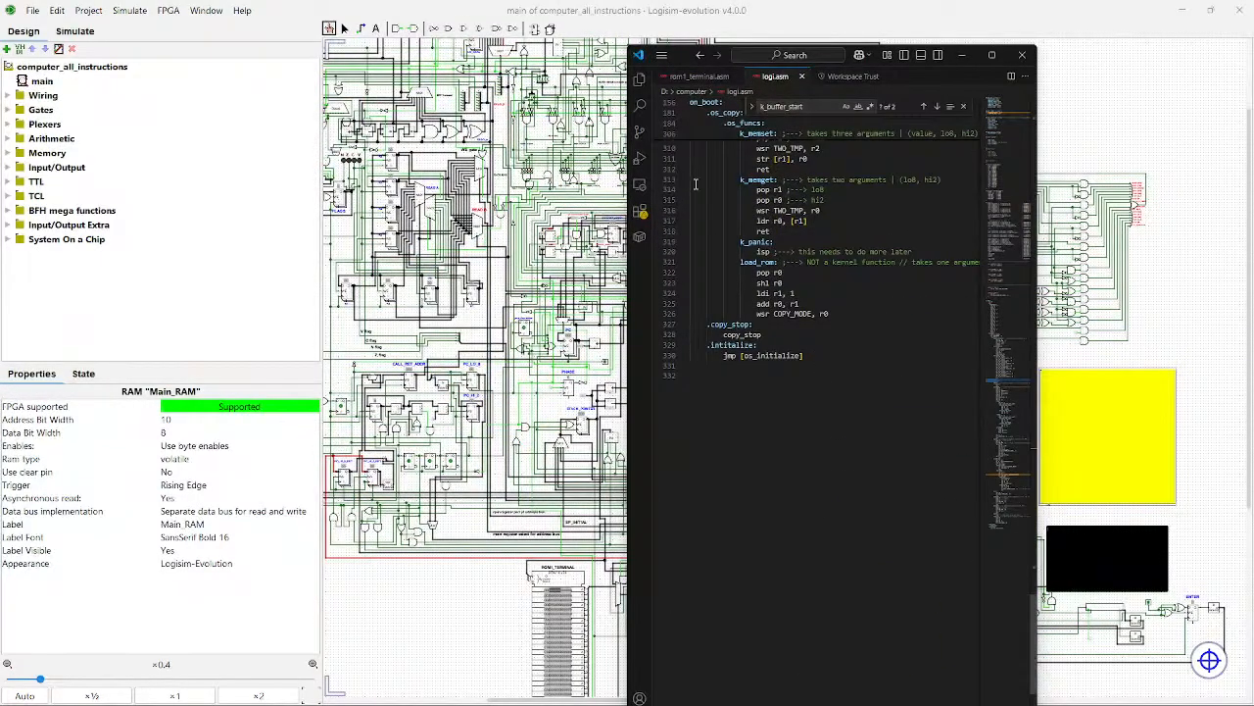
{"action": "left_click", "coordinate": [683, 84]}
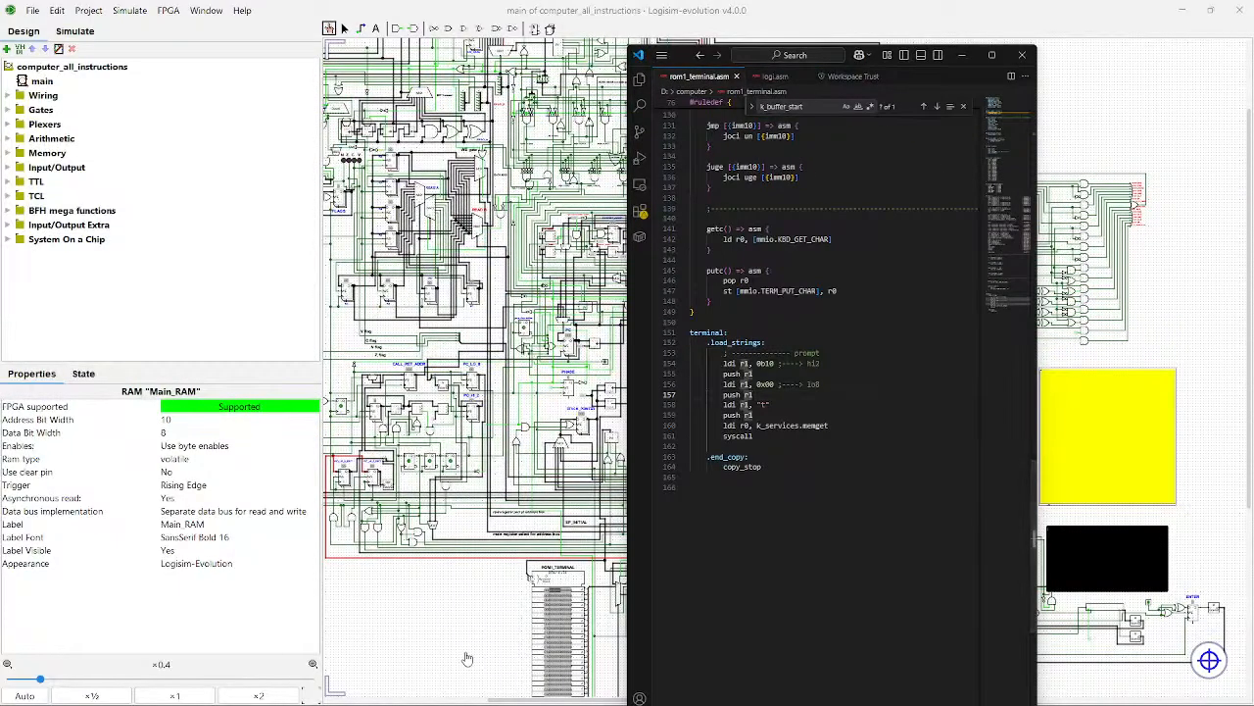
Step: Switch to Logisim and examine the ROM1_TERMINAL and IRAM blocks up close
{"action": "left_click_drag", "start_coordinate": [517, 651], "coordinate": [471, 391]}
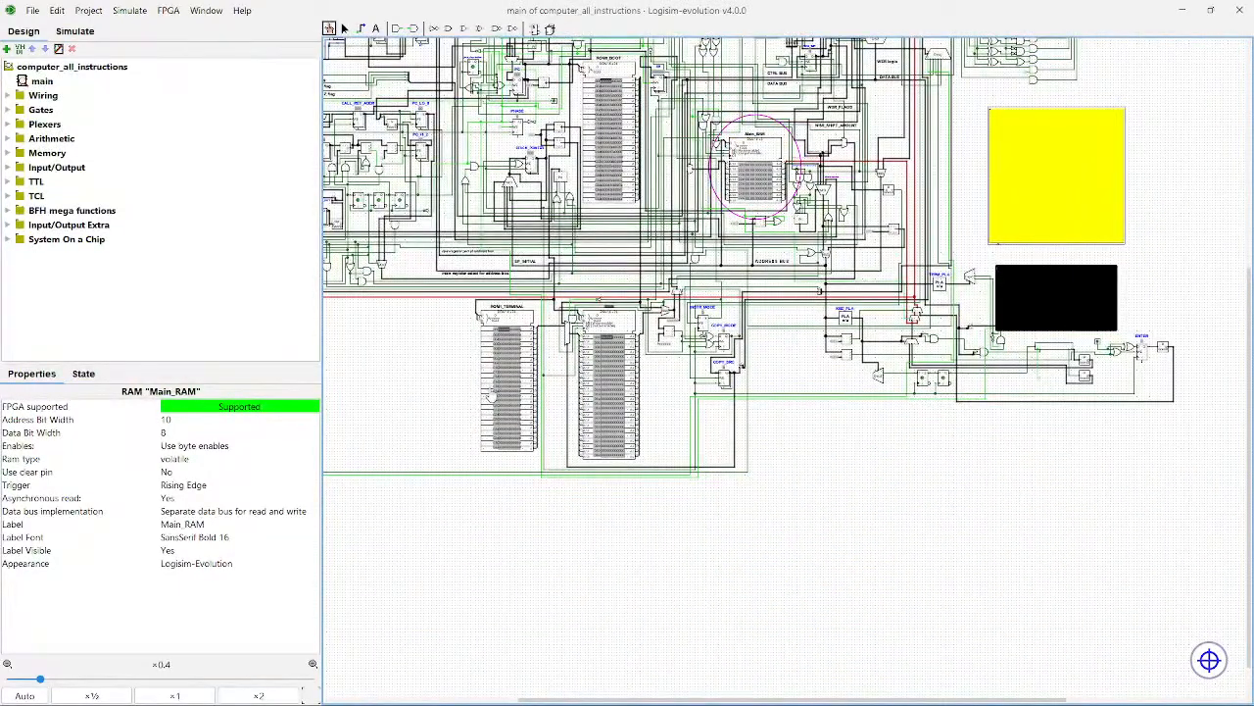
{"action": "scroll", "coordinate": [517, 392], "scroll_direction": "up", "scroll_amount": 5}
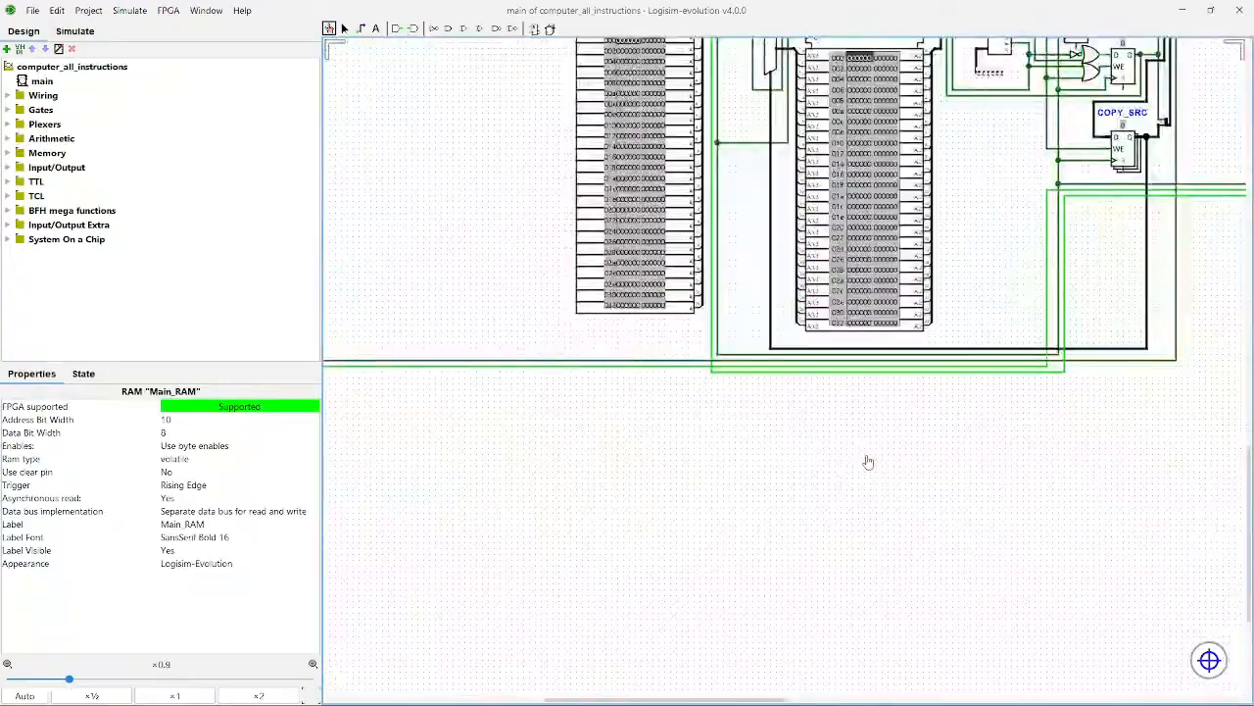
{"action": "scroll", "coordinate": [750, 441], "scroll_direction": "up", "scroll_amount": 3}
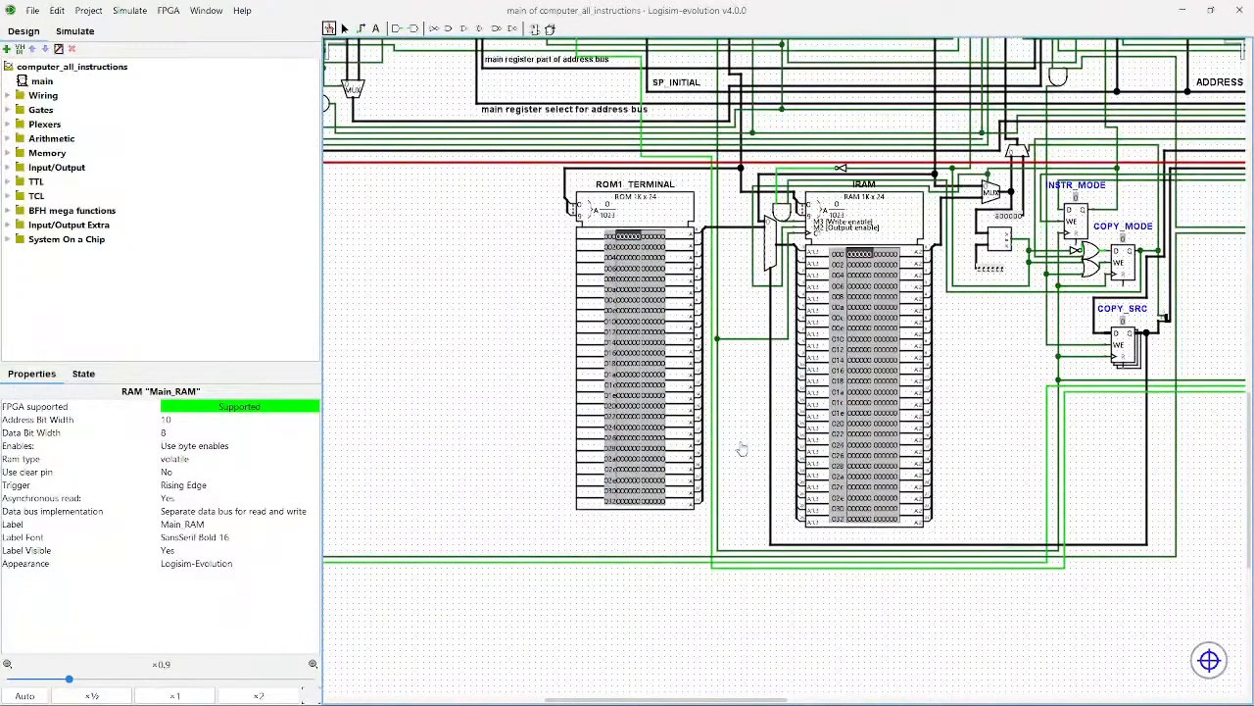
{"action": "mouse_move", "coordinate": [947, 698]}
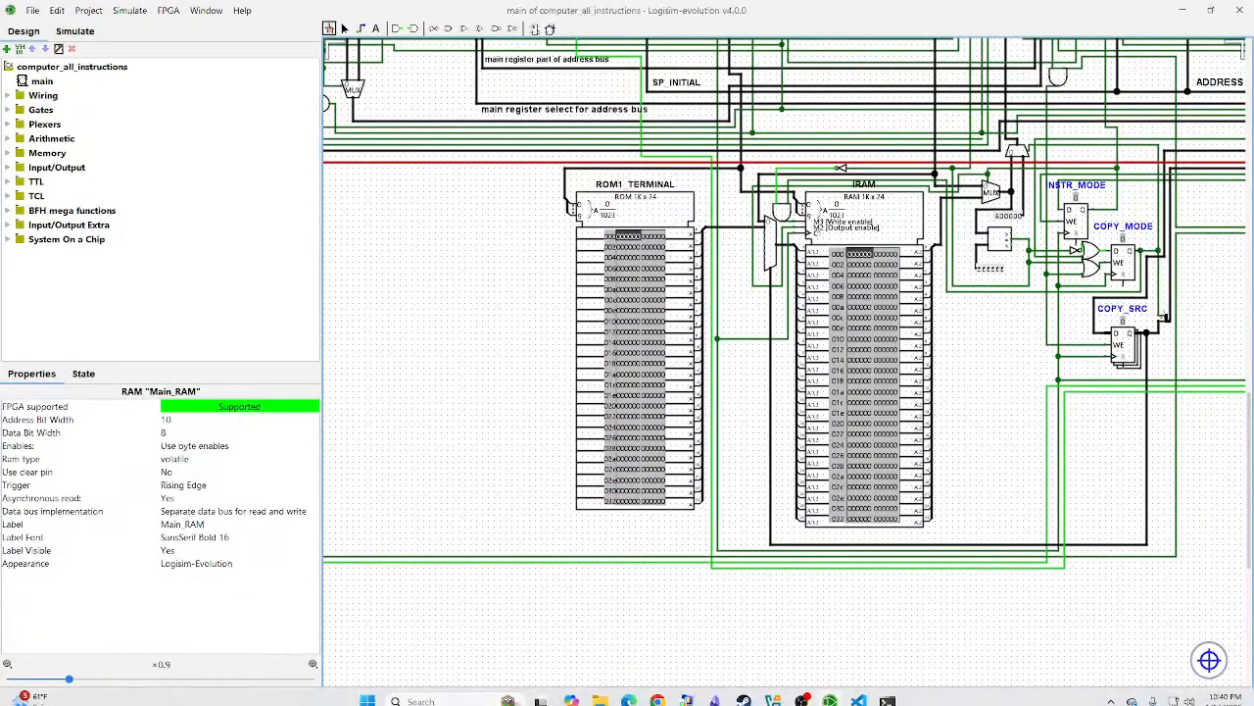
{"action": "left_click", "coordinate": [888, 690]}
{"action": "left_click", "coordinate": [858, 690]}
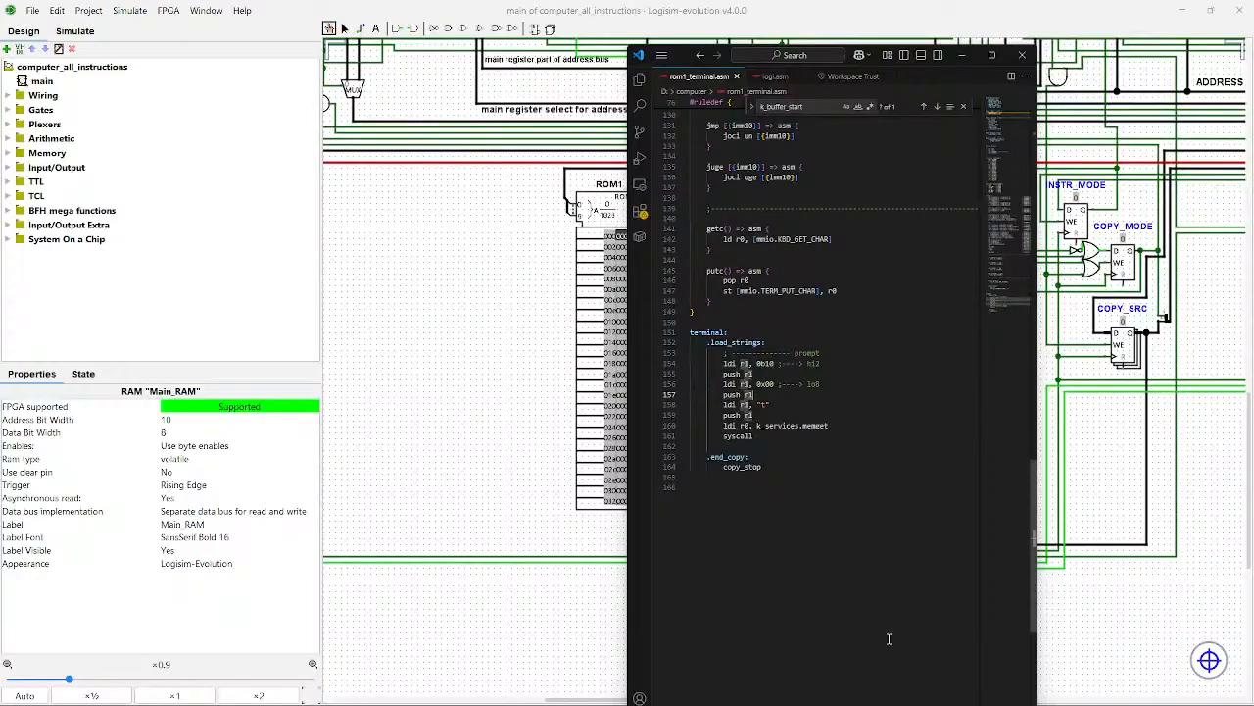
{"action": "left_click", "coordinate": [505, 494]}
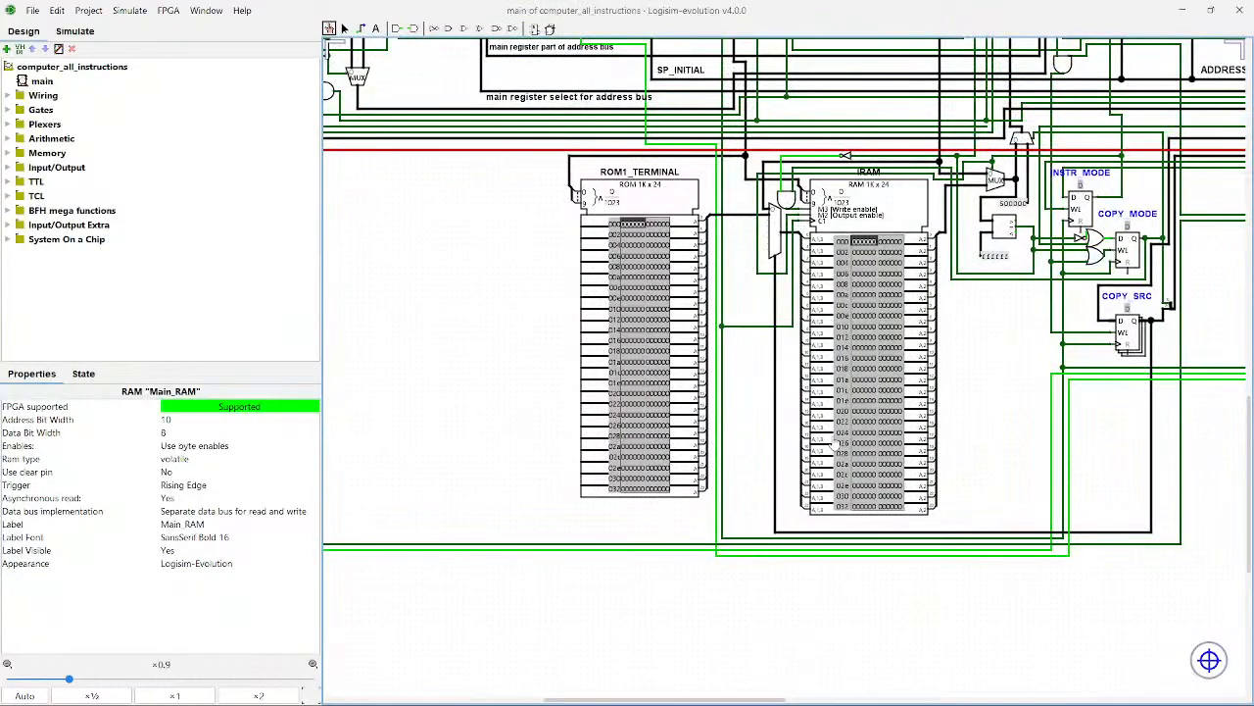
Step: Run the simulation briefly with Auto-Tick, stop it, and inspect the IRAM contents around address 07a
{"action": "left_click", "coordinate": [130, 10]}
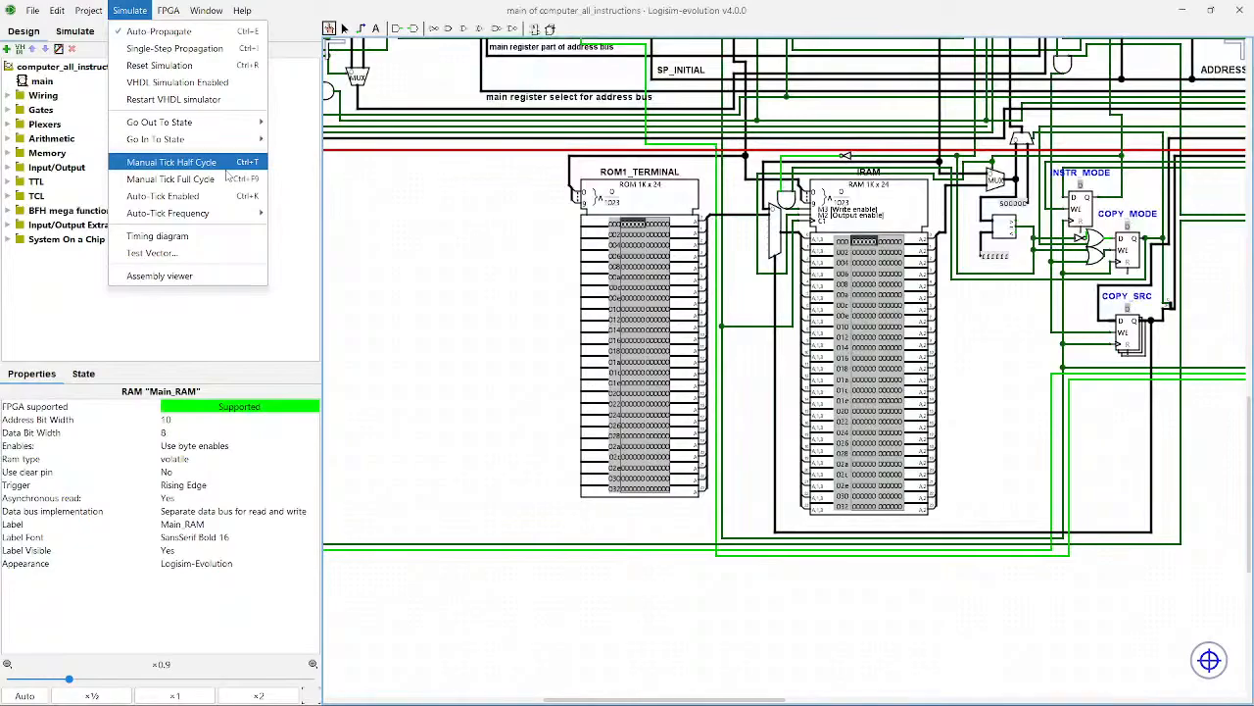
{"action": "mouse_move", "coordinate": [227, 213]}
{"action": "left_click", "coordinate": [299, 382]}
{"action": "left_click", "coordinate": [129, 9]}
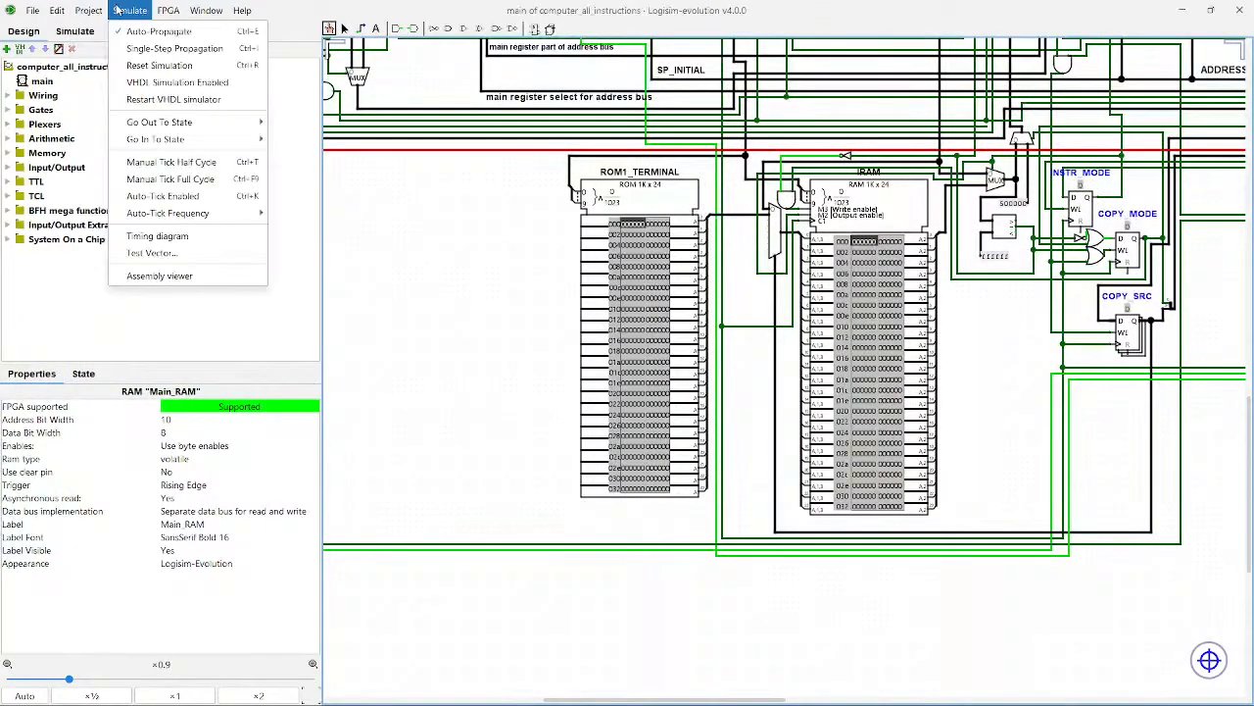
{"action": "left_click", "coordinate": [196, 196]}
{"action": "left_click", "coordinate": [129, 10]}
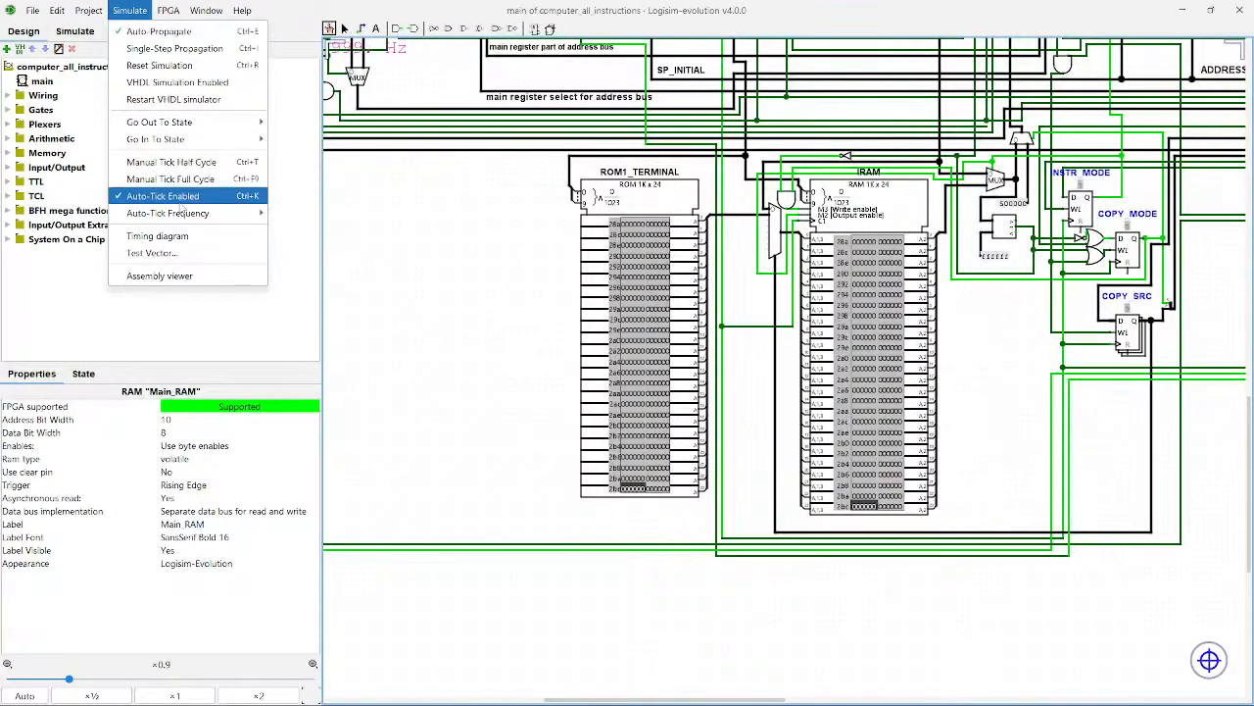
{"action": "left_click", "coordinate": [196, 194]}
{"action": "left_click", "coordinate": [831, 396]}
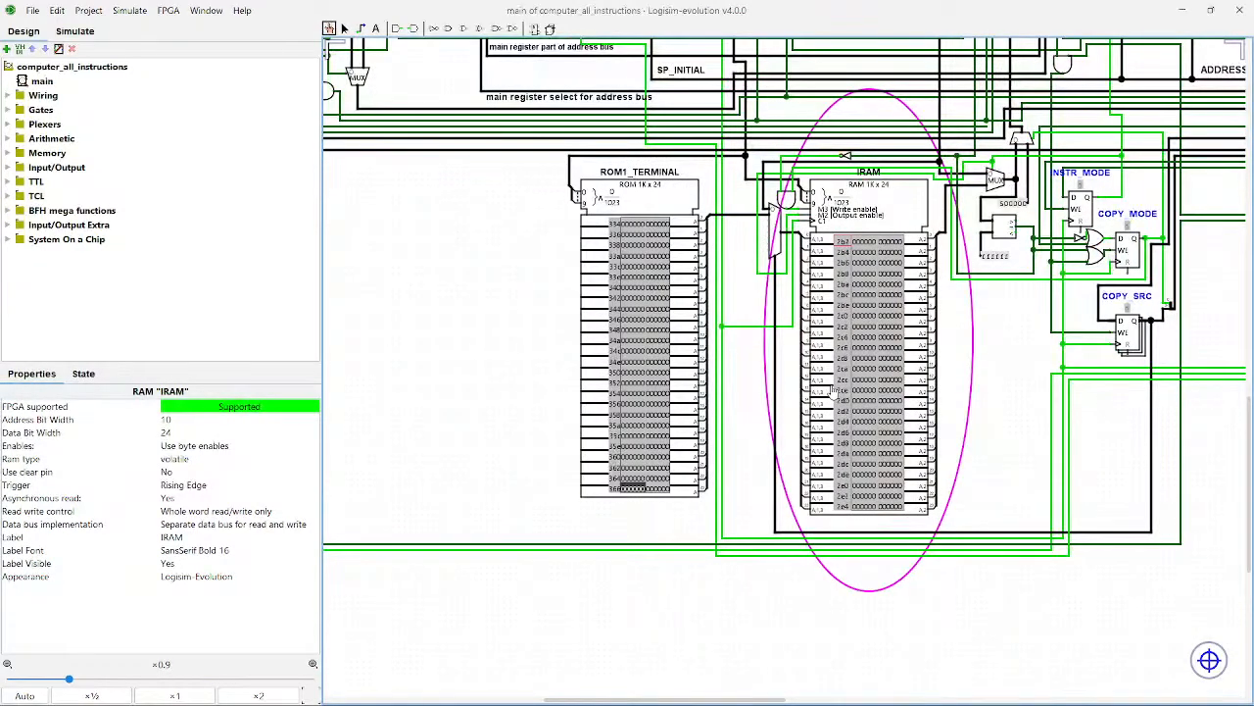
{"action": "scroll", "coordinate": [832, 396], "scroll_direction": "up", "scroll_amount": 5}
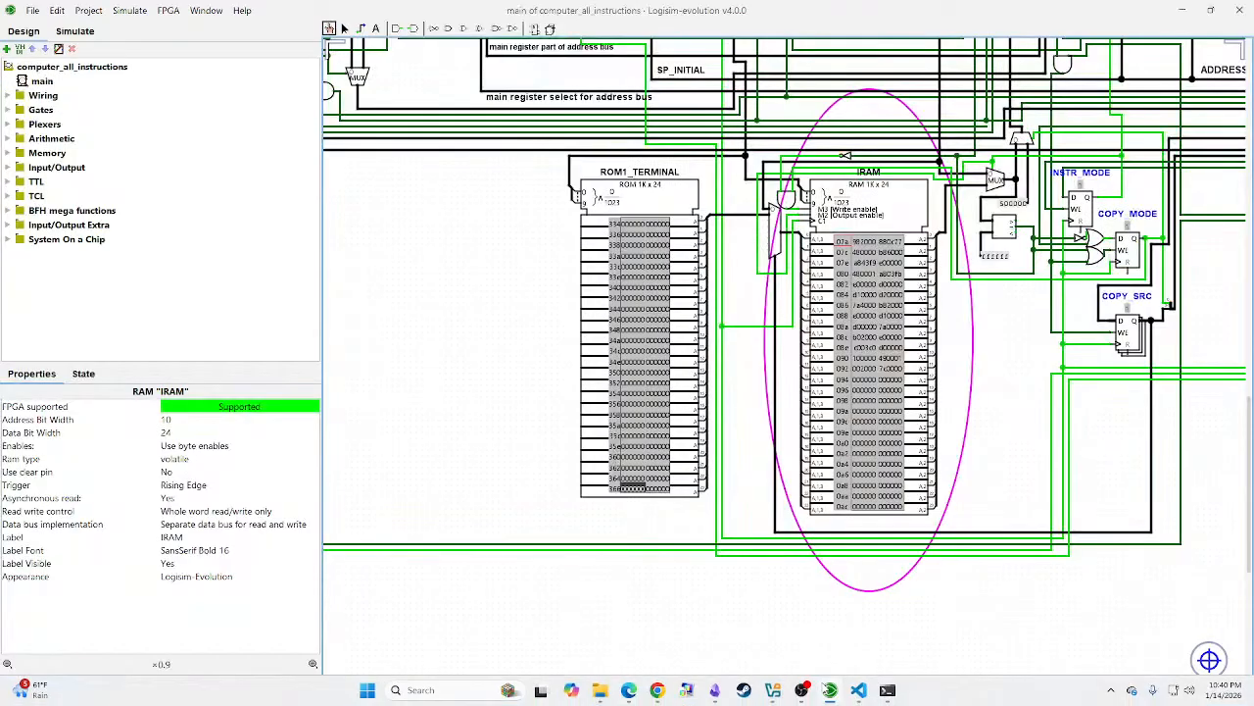
Step: Switch to PowerShell and assemble logi.asm with customasm, printing the annotated listing to read the addresses up to .copy_stop
{"action": "left_click", "coordinate": [888, 692]}
{"action": "scroll", "coordinate": [568, 392], "scroll_direction": "up", "scroll_amount": 1}
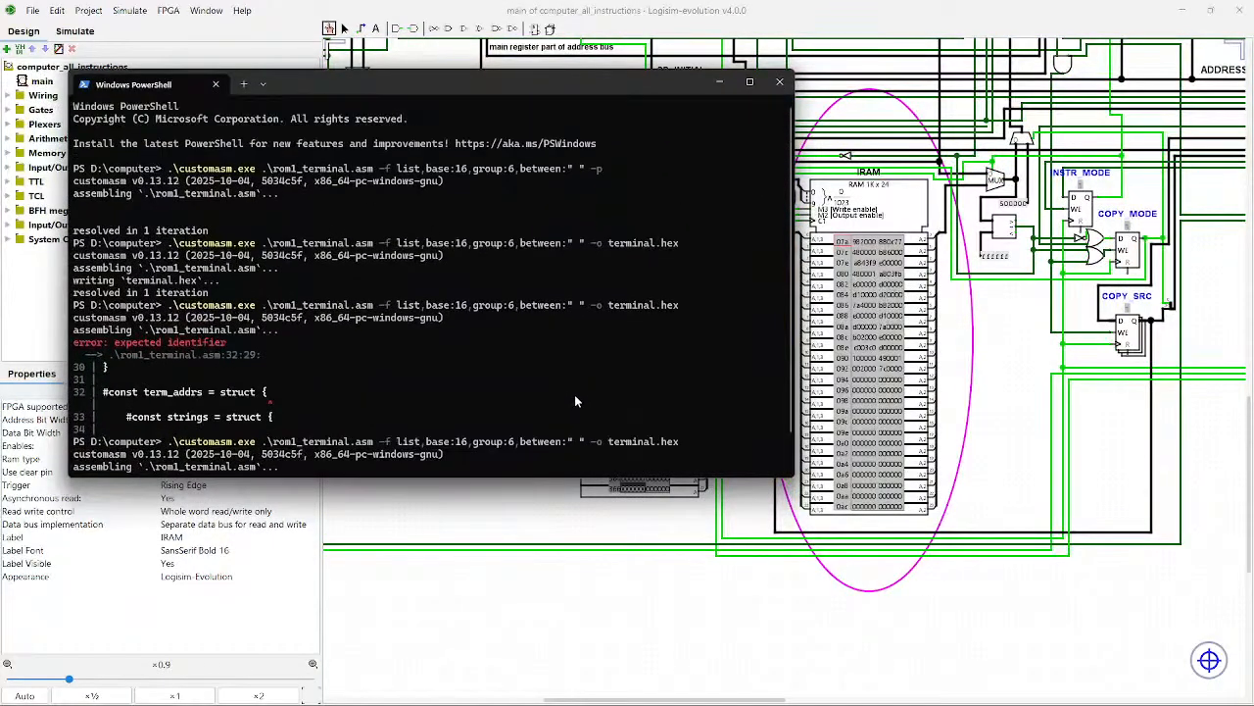
{"action": "scroll", "coordinate": [577, 406], "scroll_direction": "down", "scroll_amount": 1}
{"action": "key", "text": "Up"}
{"action": "key", "text": "Up"}
{"action": "key", "text": "Up"}
{"action": "key", "text": "Up"}
{"action": "key", "text": "Up"}
{"action": "key", "text": "Up"}
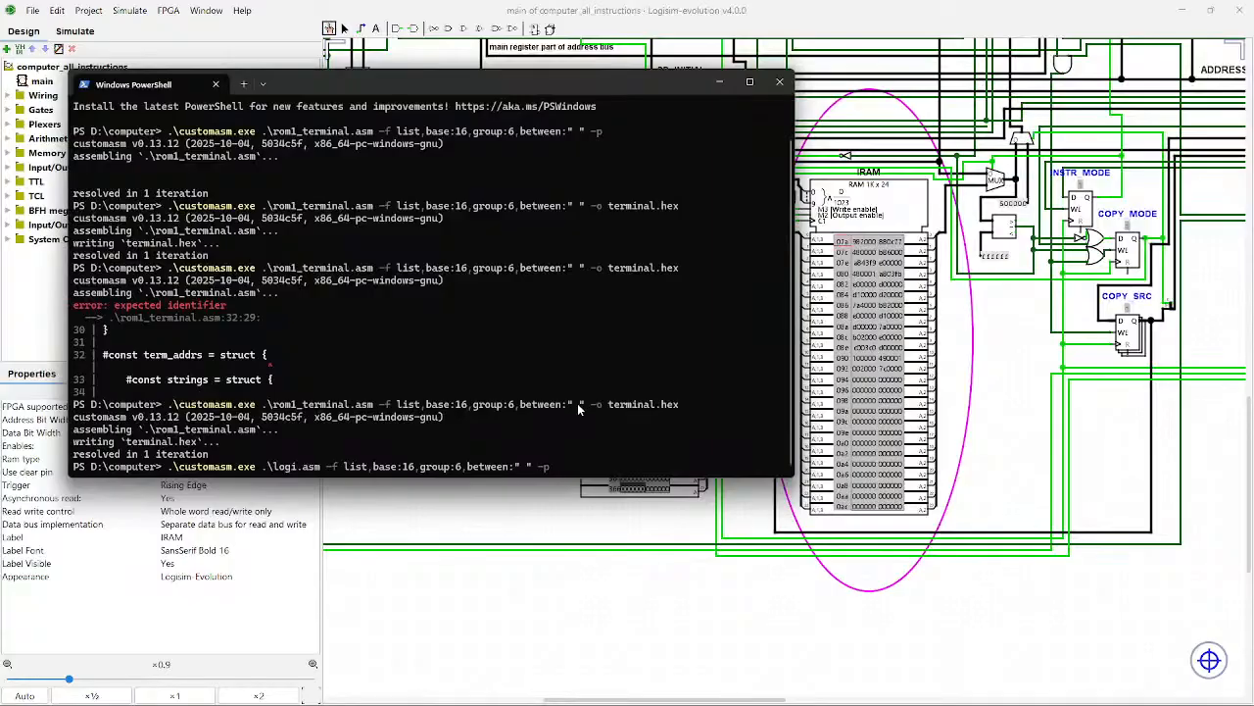
{"action": "key", "text": "Up"}
{"action": "key", "text": "Up"}
{"action": "key", "text": "Up"}
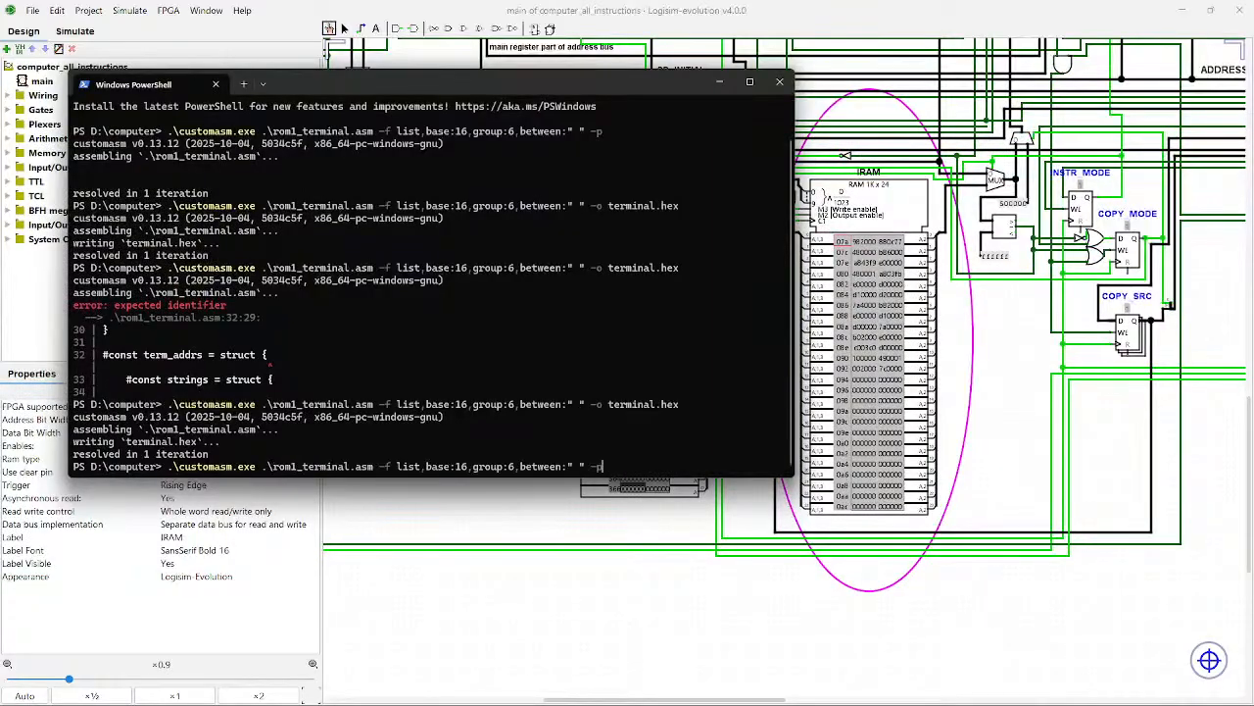
{"action": "key", "text": "Down"}
{"action": "key", "text": "Return"}
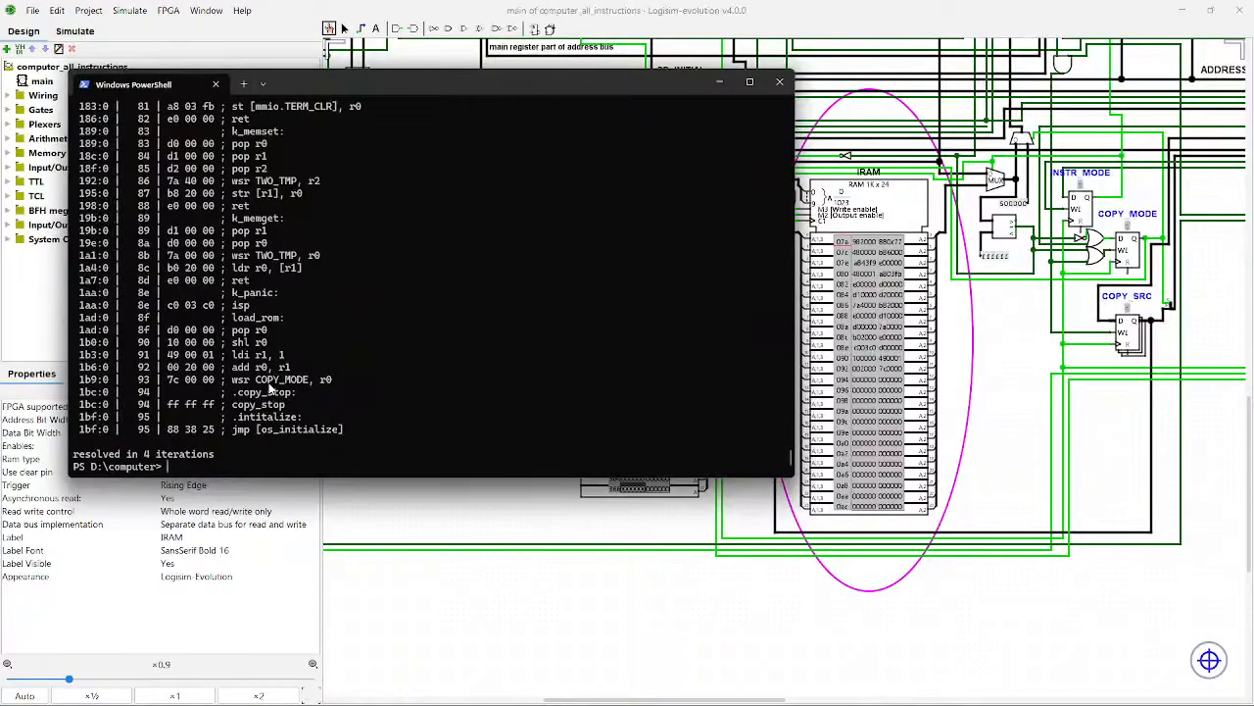
{"action": "left_click", "coordinate": [500, 526]}
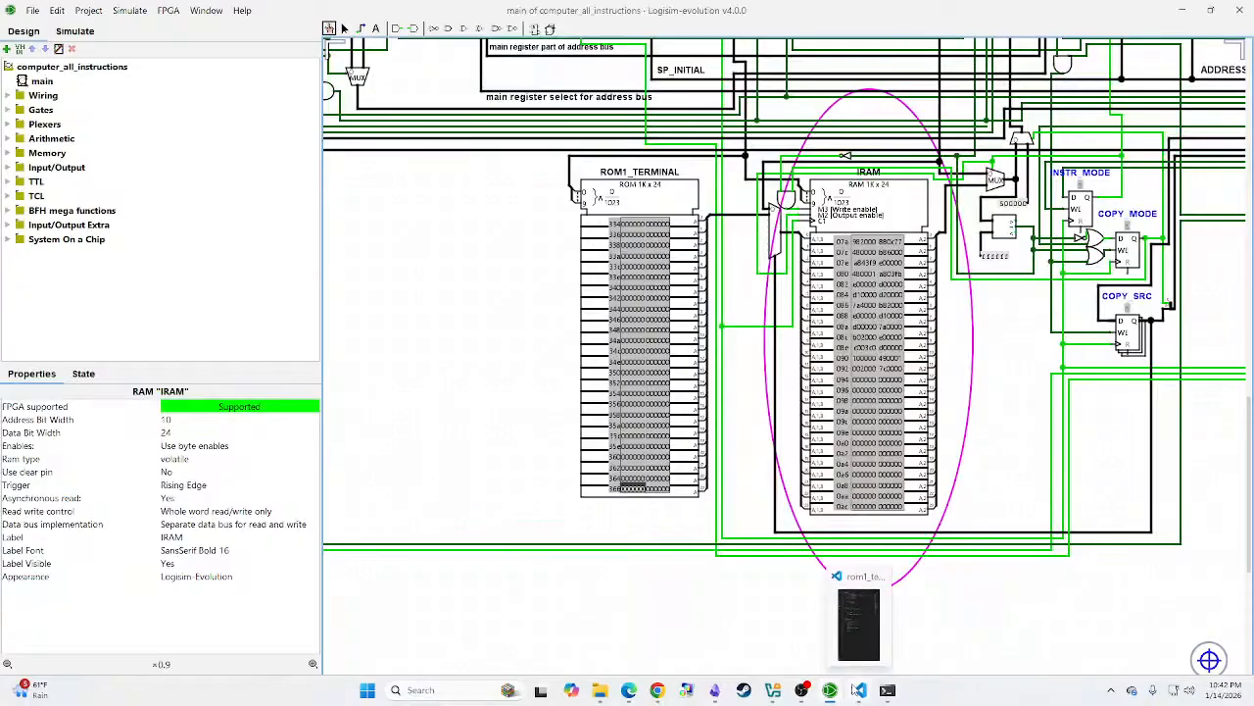
Step: In rom1_terminal.asm, set the terminal bank's addr to 0x94, save the file, and go to the terminal code
{"action": "left_click", "coordinate": [856, 690]}
{"action": "scroll", "coordinate": [840, 316], "scroll_direction": "up", "scroll_amount": 15}
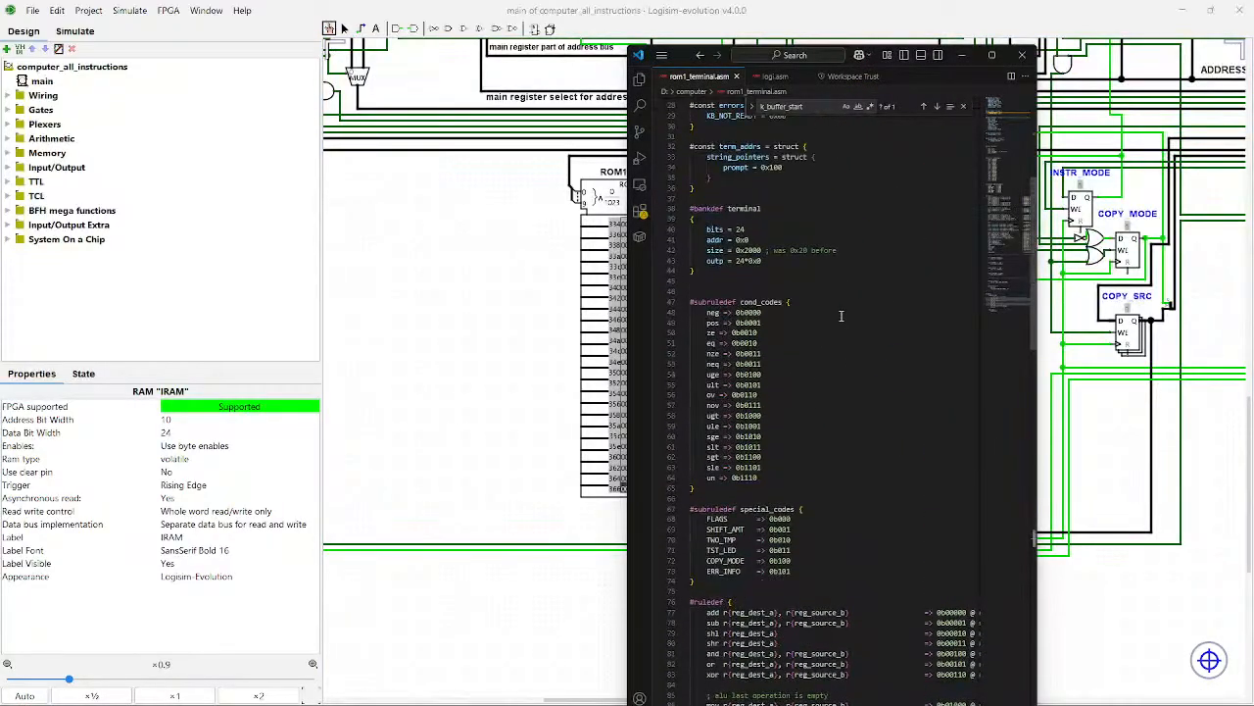
{"action": "left_click", "coordinate": [764, 232]}
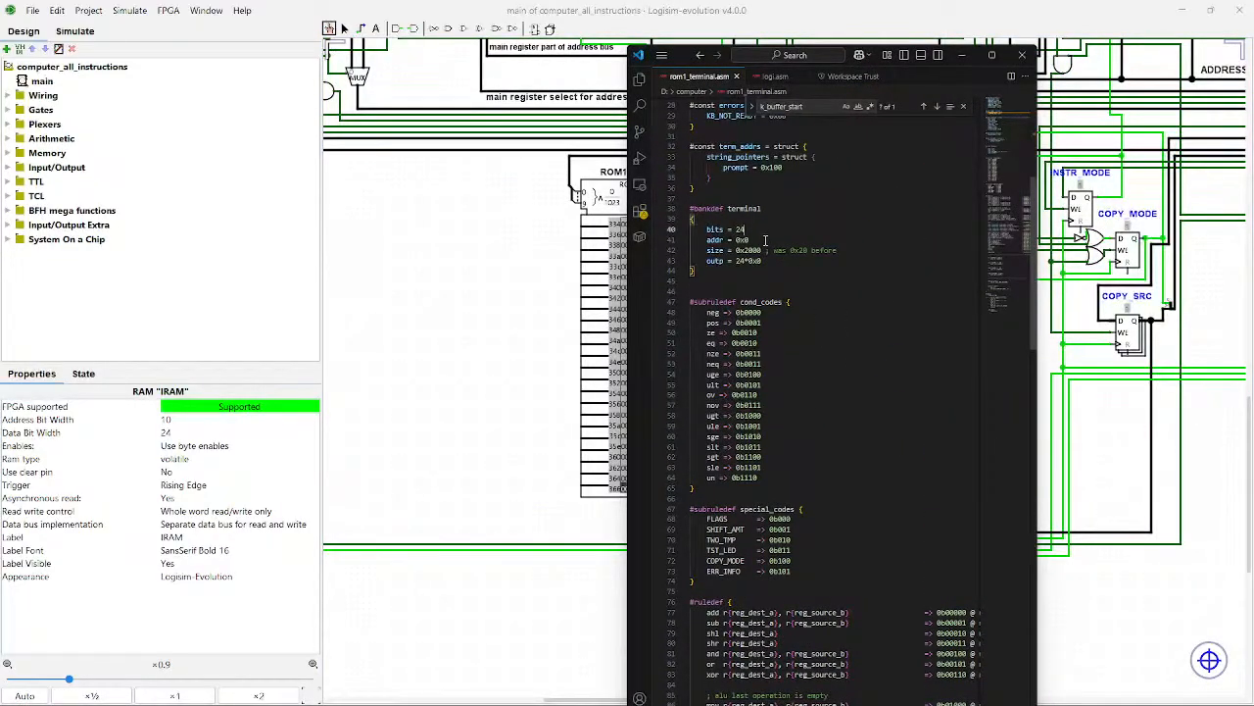
{"action": "left_click", "coordinate": [766, 240]}
{"action": "type", "text": "94"}
{"action": "key", "text": "ctrl+s"}
{"action": "scroll", "coordinate": [934, 356], "scroll_direction": "down", "scroll_amount": 20}
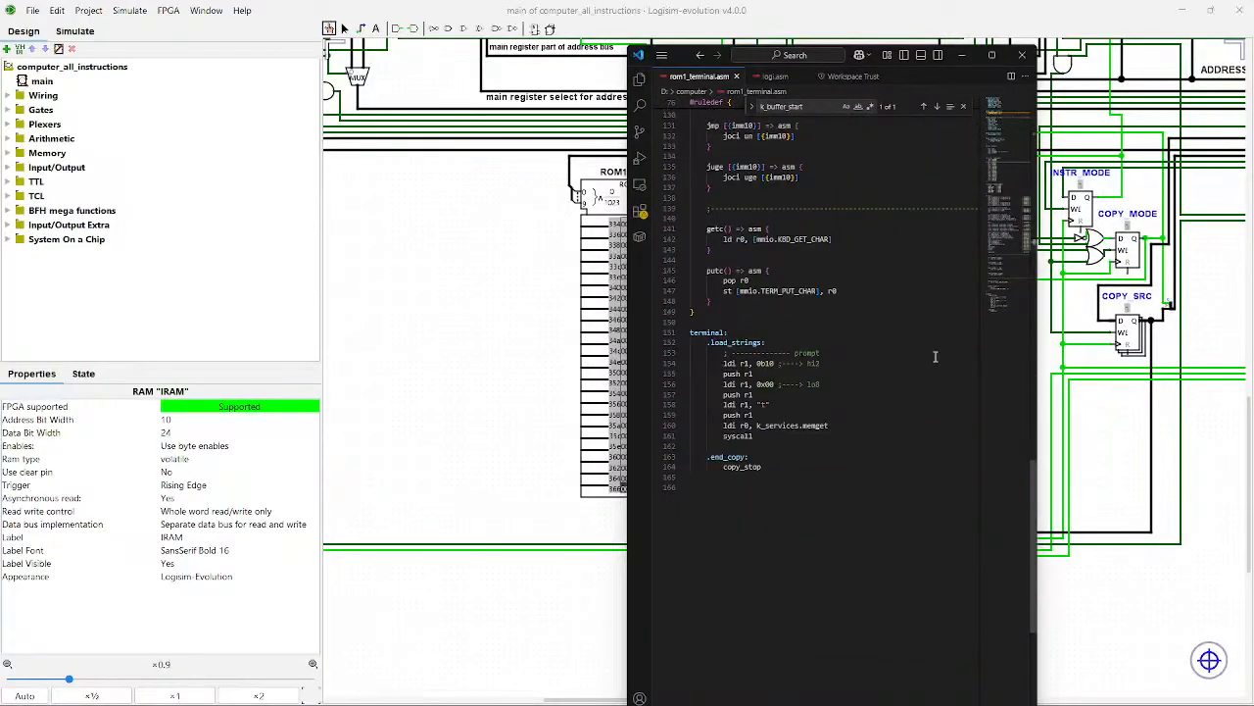
{"action": "scroll", "coordinate": [935, 356], "scroll_direction": "down", "scroll_amount": 3}
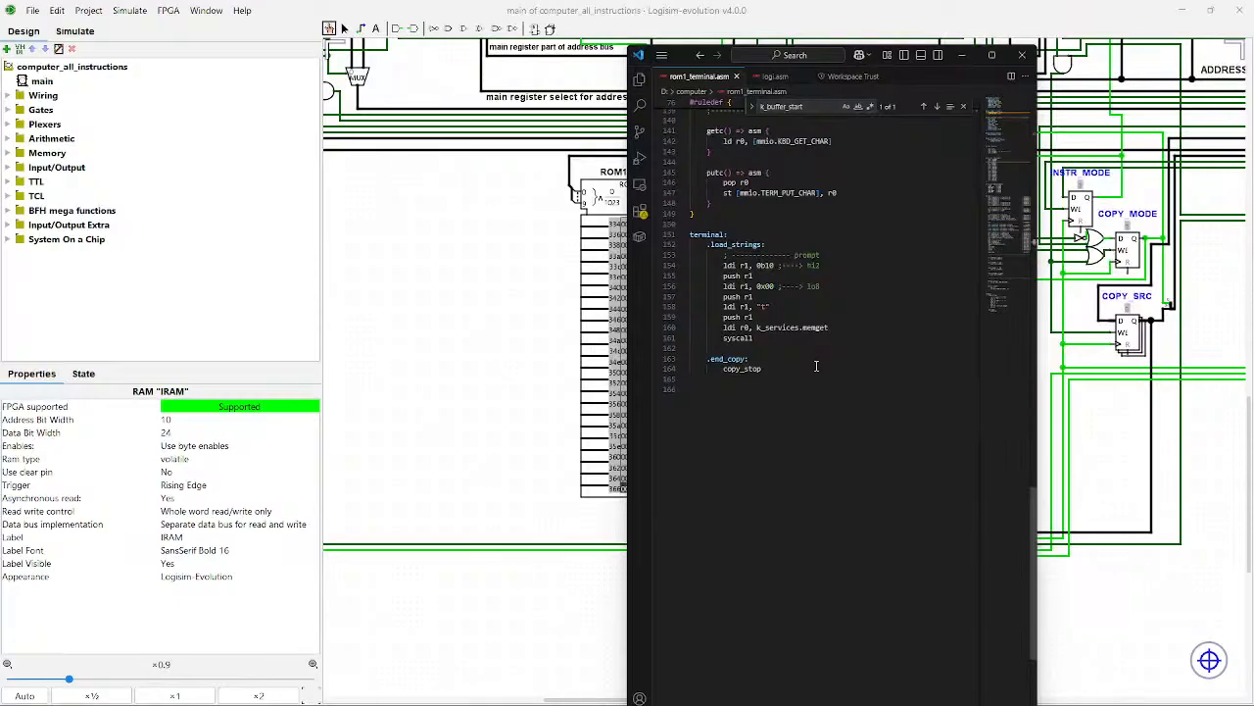
{"action": "left_click", "coordinate": [816, 366]}
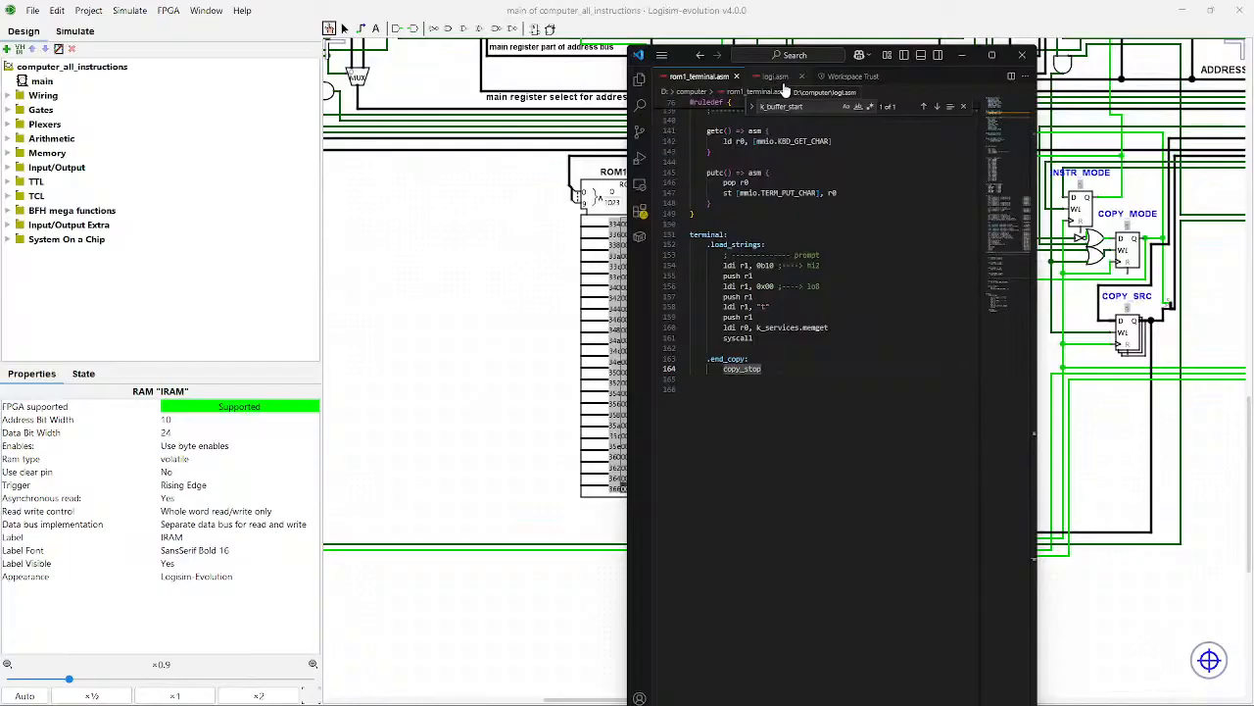
Step: Assemble rom1_terminal.asm in PowerShell with list,base:16,group:6,between:" " format, printing the output with -p instead of writing terminal.hex
{"action": "left_click", "coordinate": [887, 690]}
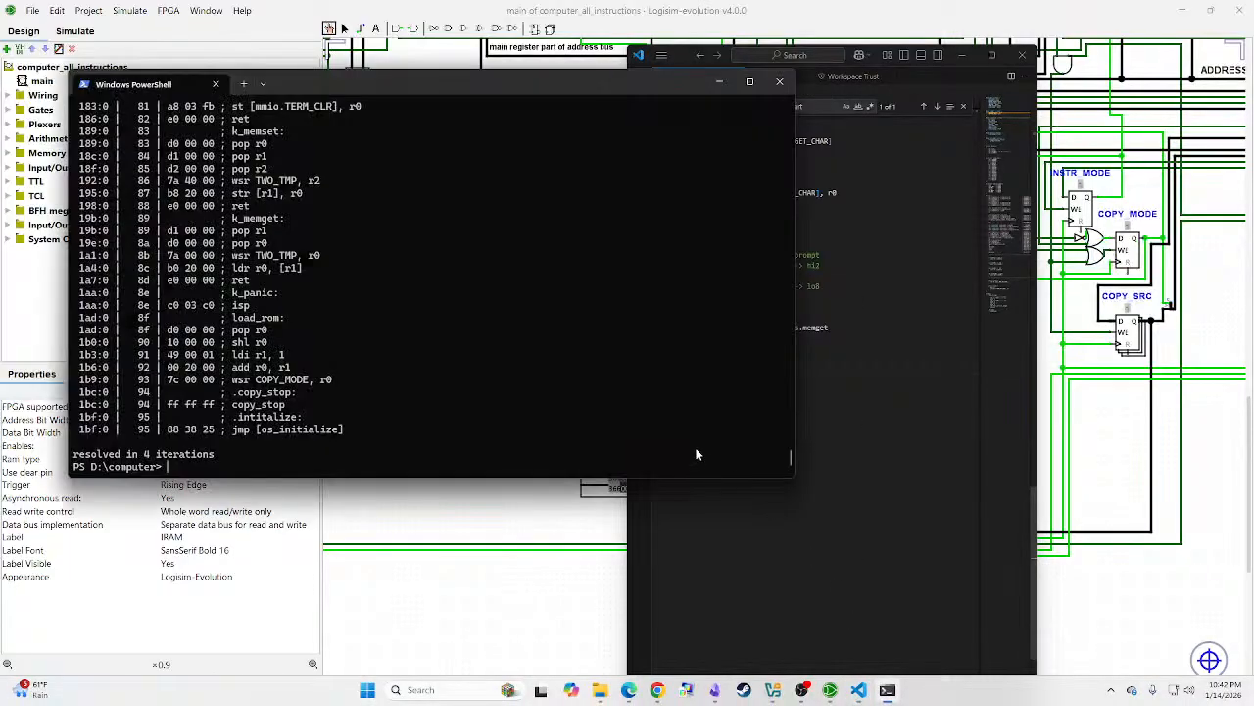
{"action": "key", "text": "Up"}
{"action": "key", "text": "Up"}
{"action": "key", "text": "Up"}
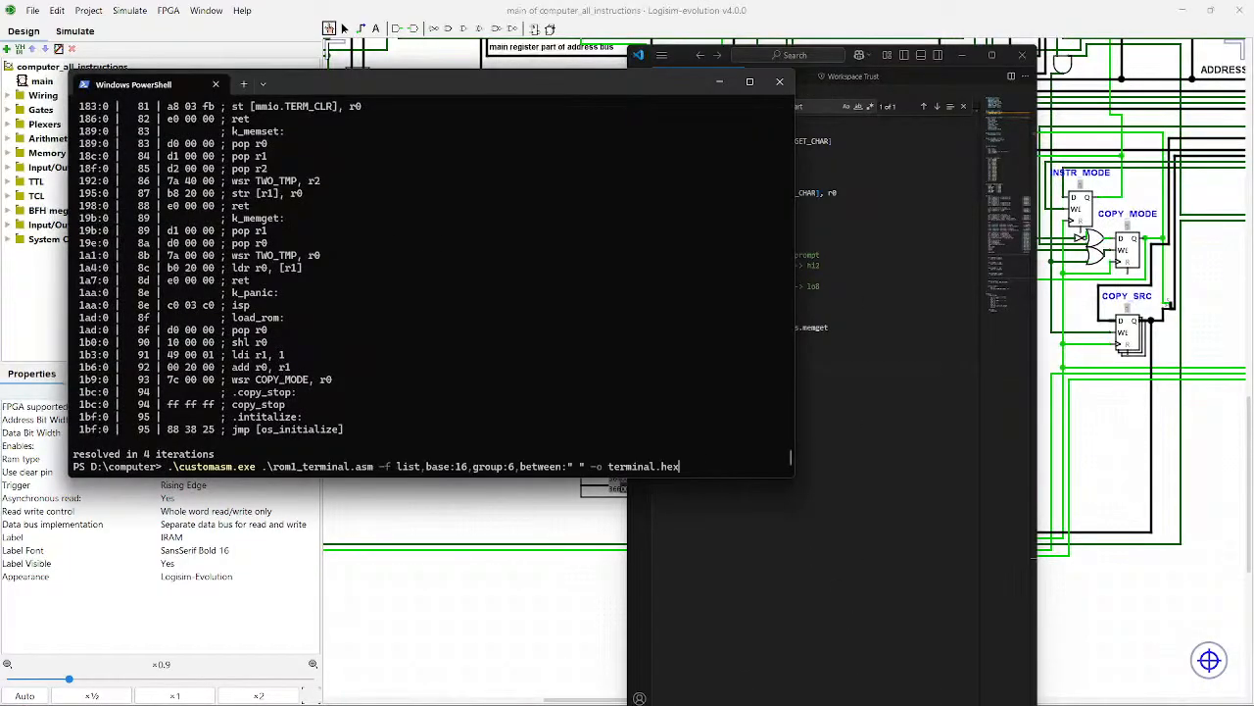
{"action": "key", "text": "BackSpace"}
{"action": "key", "text": "BackSpace"}
{"action": "key", "text": "BackSpace"}
{"action": "key", "text": "BackSpace"}
{"action": "key", "text": "BackSpace"}
{"action": "key", "text": "BackSpace"}
{"action": "key", "text": "BackSpace"}
{"action": "key", "text": "BackSpace"}
{"action": "key", "text": "BackSpace"}
{"action": "key", "text": "BackSpace"}
{"action": "key", "text": "BackSpace"}
{"action": "key", "text": "BackSpace"}
{"action": "key", "text": "BackSpace"}
{"action": "key", "text": "BackSpace"}
{"action": "type", "text": "p"}
{"action": "key", "text": "Return"}
Step: Reassemble rom1_terminal.asm without the list format options to print its annotated address listing
{"action": "key", "text": "Up"}
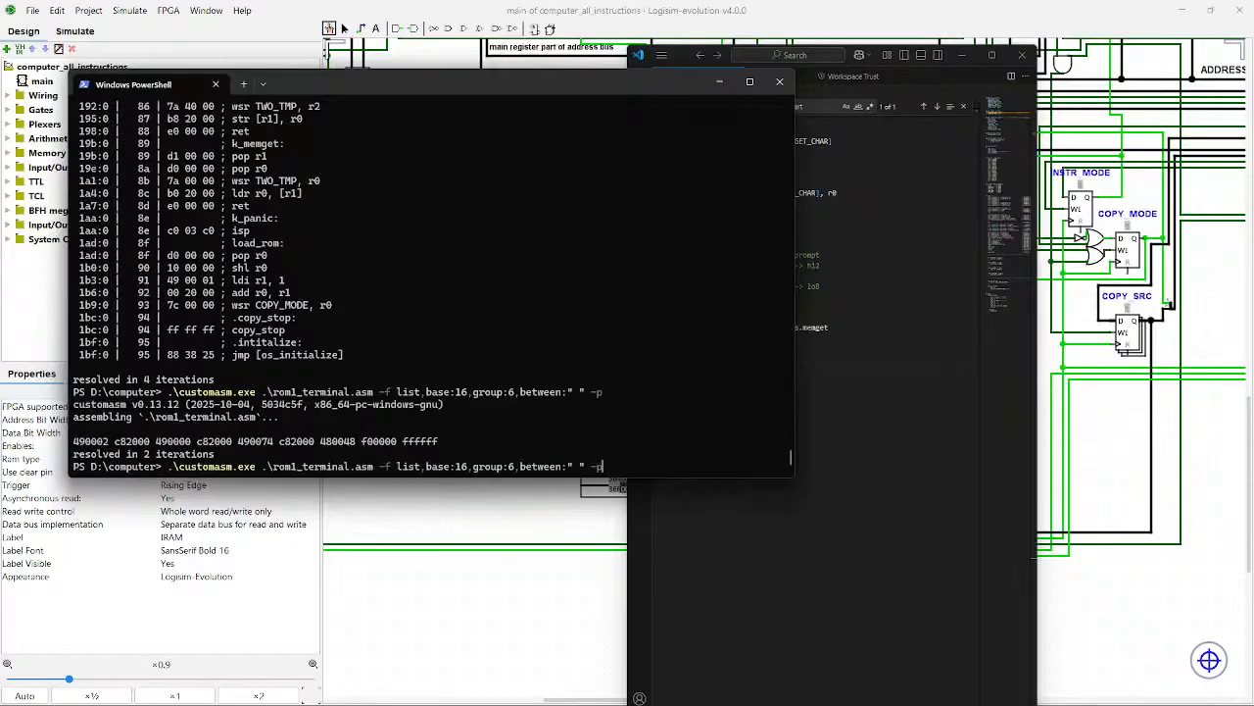
{"action": "key", "text": "Left"}
{"action": "key", "text": "BackSpace"}
{"action": "key", "text": "BackSpace"}
{"action": "key", "text": "BackSpace"}
{"action": "key", "text": "BackSpace"}
{"action": "key", "text": "BackSpace"}
{"action": "key", "text": "BackSpace"}
{"action": "key", "text": "BackSpace"}
{"action": "key", "text": "BackSpace"}
{"action": "key", "text": "BackSpace"}
{"action": "key", "text": "BackSpace"}
{"action": "key", "text": "BackSpace"}
{"action": "key", "text": "BackSpace"}
{"action": "key", "text": "BackSpace"}
{"action": "key", "text": "BackSpace"}
{"action": "key", "text": "BackSpace"}
{"action": "key", "text": "BackSpace"}
{"action": "key", "text": "BackSpace"}
{"action": "key", "text": "BackSpace"}
{"action": "key", "text": "BackSpace"}
{"action": "key", "text": "BackSpace"}
{"action": "key", "text": "BackSpace"}
{"action": "key", "text": "BackSpace"}
{"action": "key", "text": "BackSpace"}
{"action": "key", "text": "BackSpace"}
{"action": "key", "text": "BackSpace"}
{"action": "key", "text": "BackSpace"}
{"action": "key", "text": "BackSpace"}
{"action": "key", "text": "BackSpace"}
{"action": "key", "text": "BackSpace"}
{"action": "key", "text": "BackSpace"}
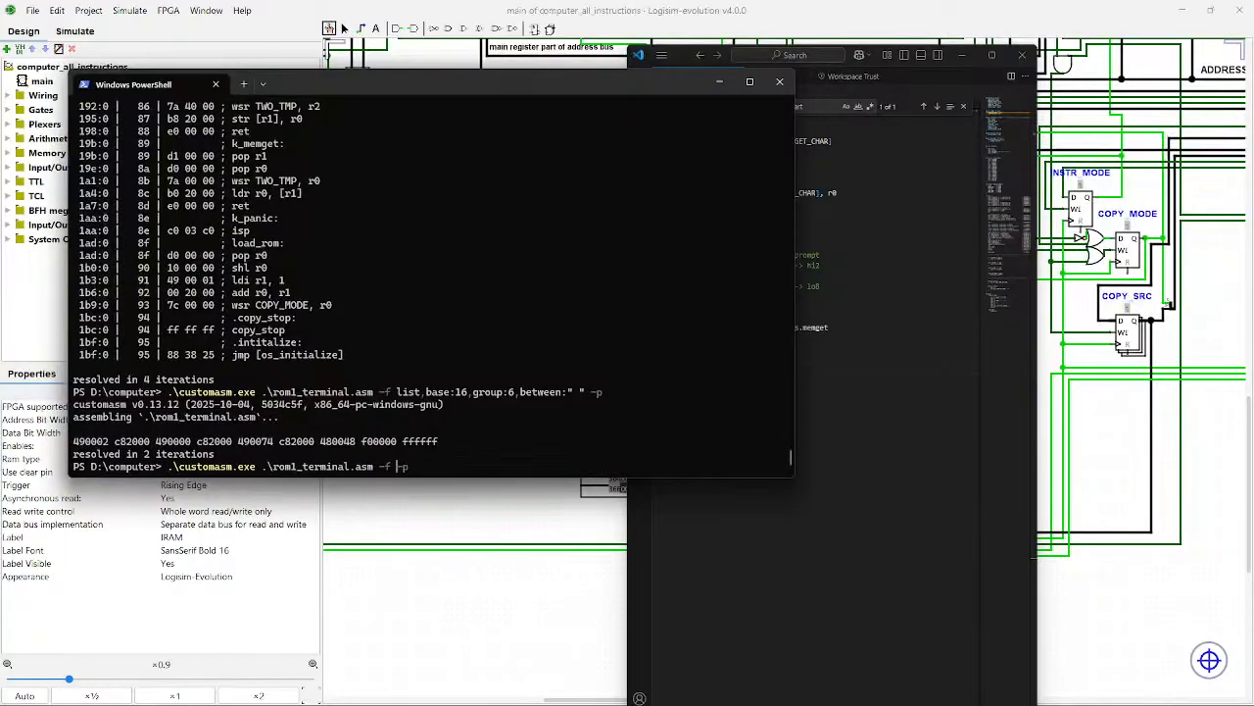
{"action": "key", "text": "Return"}
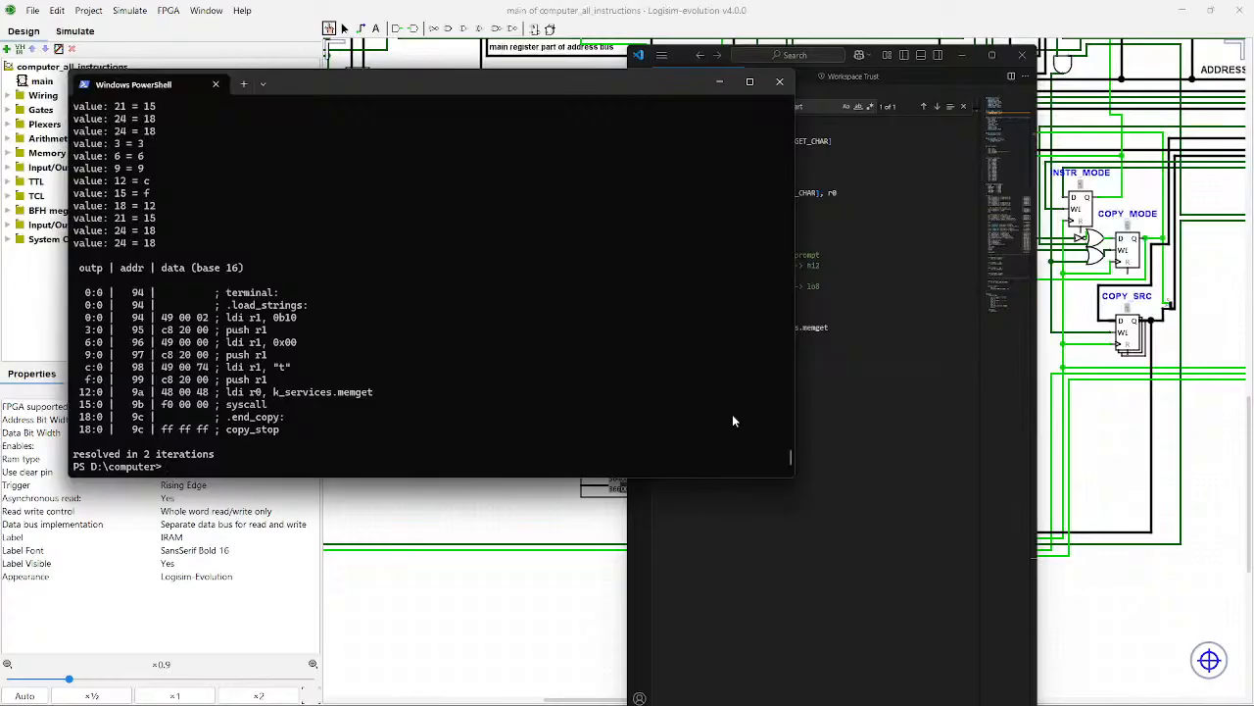
{"action": "key", "text": "ctrl+v"}
{"action": "left_click", "coordinate": [575, 340]}
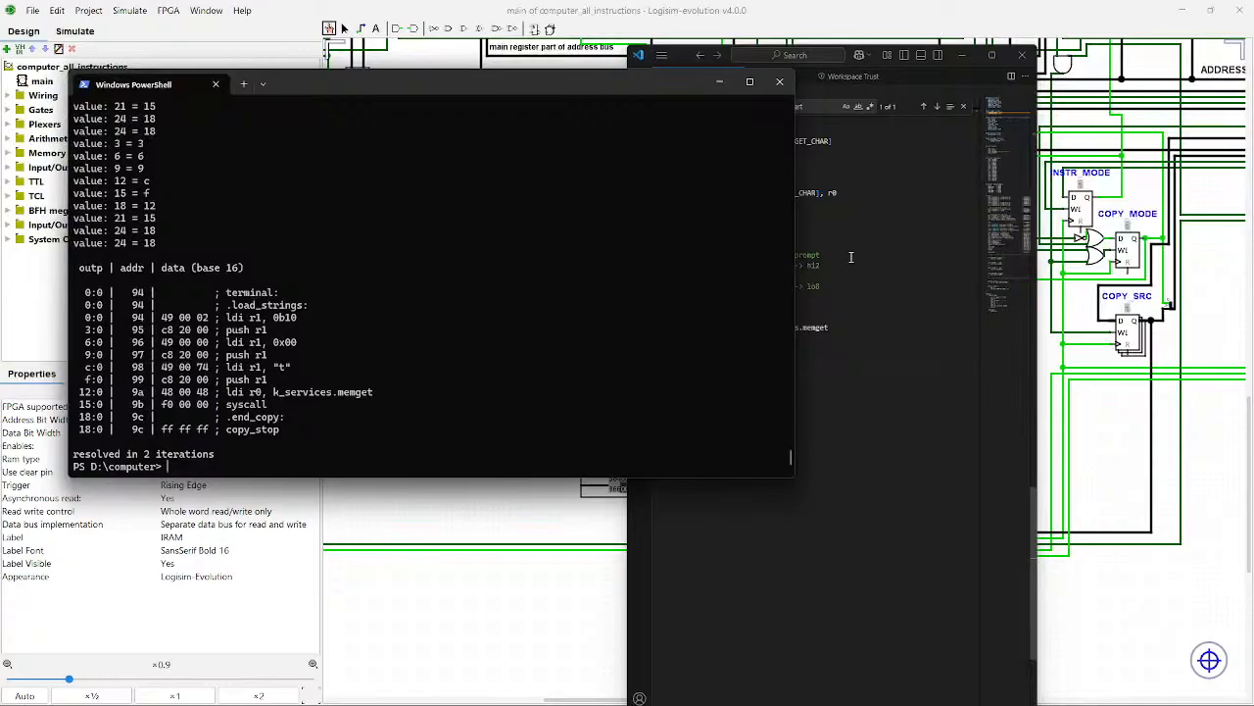
Step: Switch to the code editor and review the k_memset, k_memget and load_rom routines at the end of logi.asm
{"action": "left_click", "coordinate": [851, 257]}
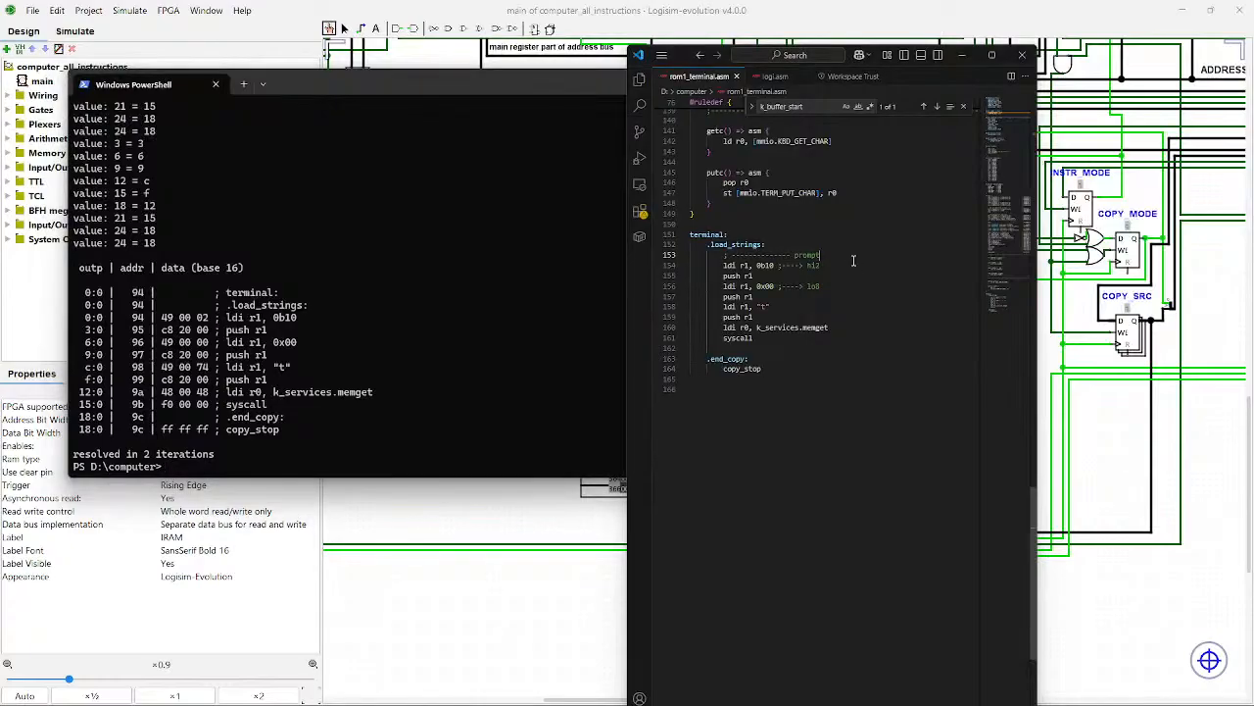
{"action": "left_click", "coordinate": [766, 77]}
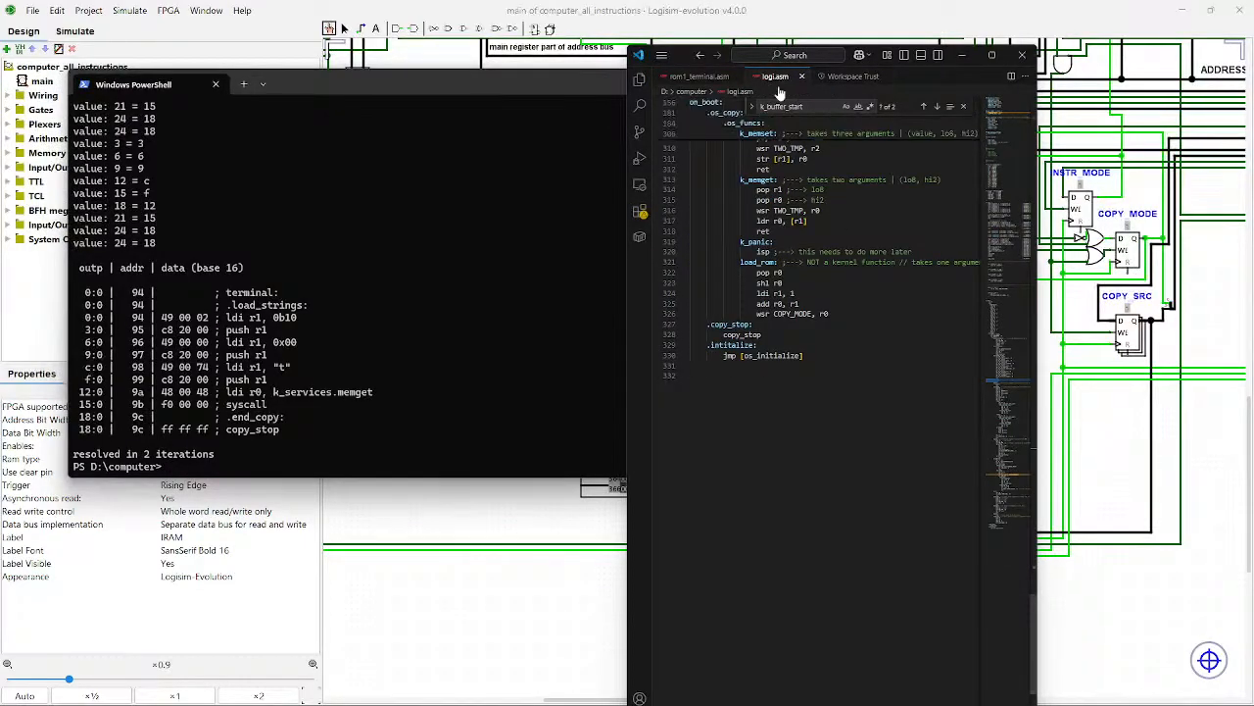
{"action": "scroll", "coordinate": [860, 368], "scroll_direction": "up", "scroll_amount": 3}
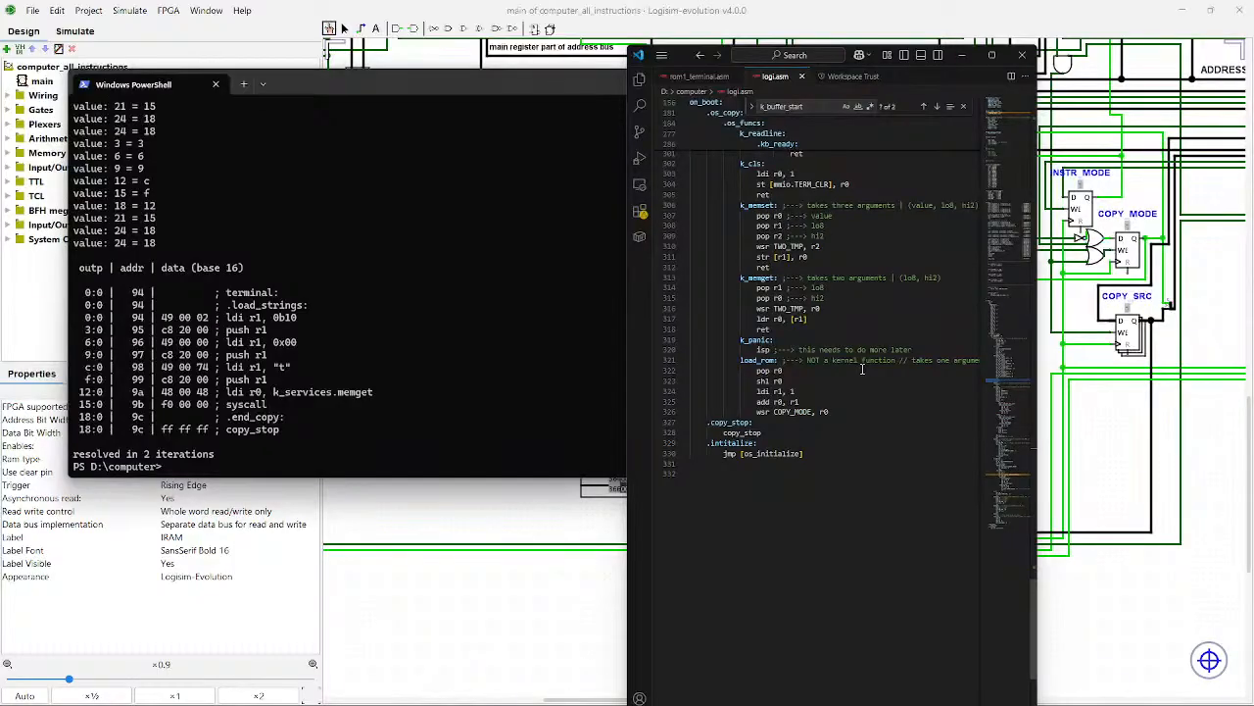
{"action": "scroll", "coordinate": [862, 368], "scroll_direction": "up", "scroll_amount": 1}
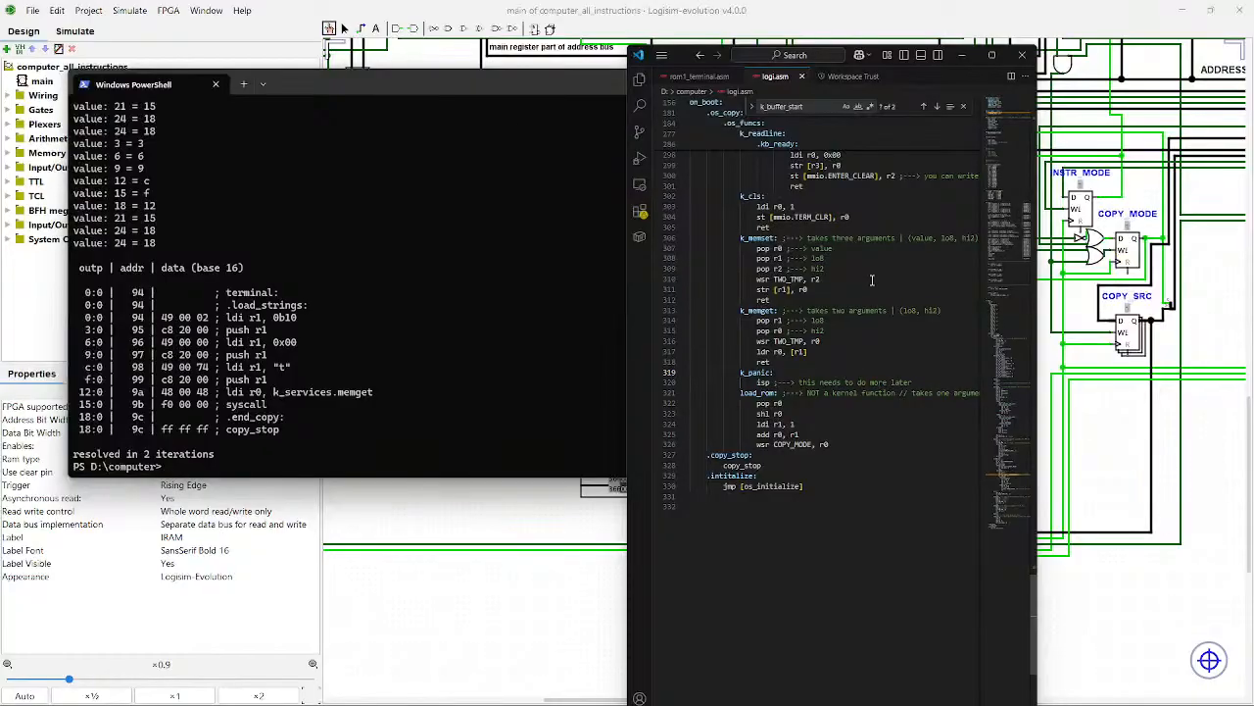
Step: Return to Logisim and inspect the IRAM contents from address 07a beside the ROM1_TERMINAL block
{"action": "left_click", "coordinate": [519, 545]}
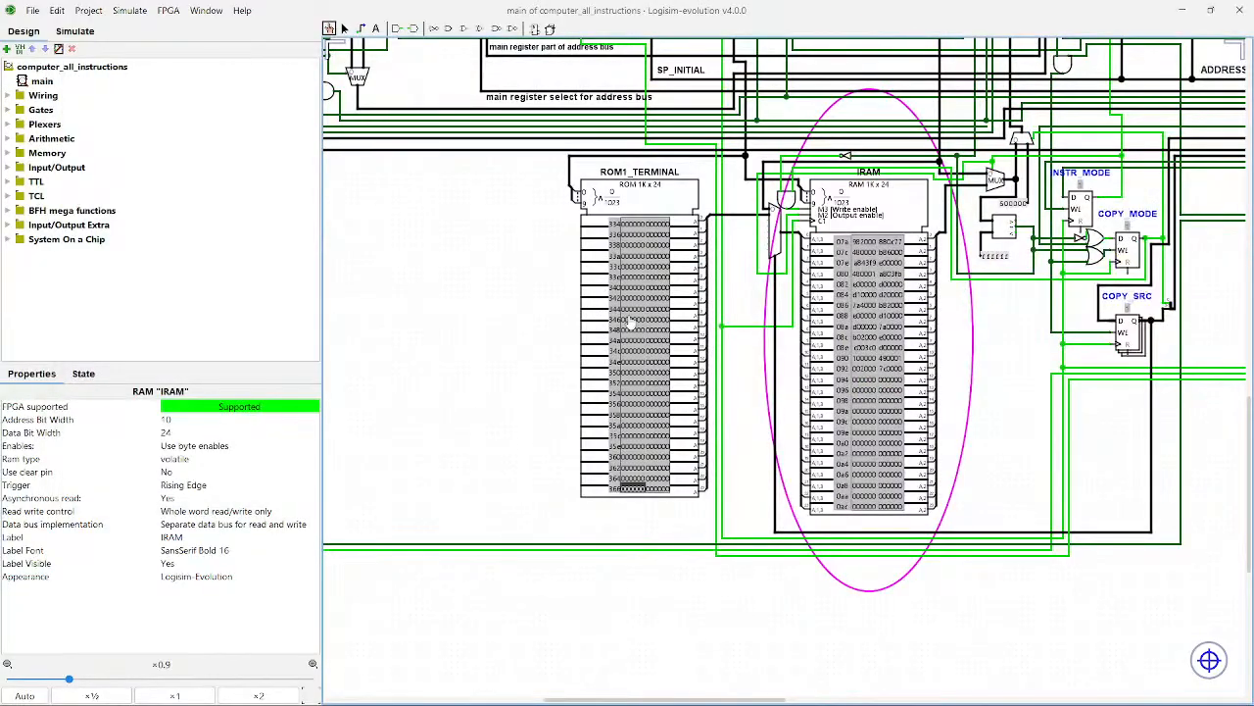
{"action": "scroll", "coordinate": [645, 328], "scroll_direction": "up", "scroll_amount": 2}
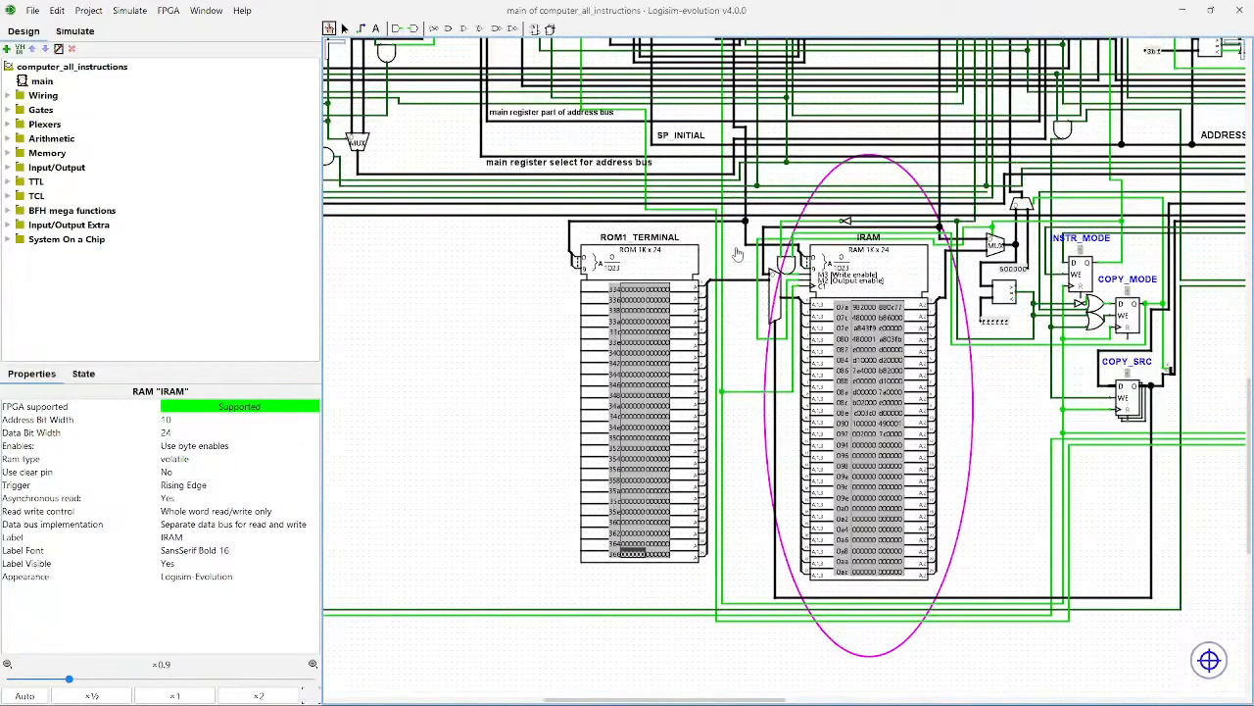
{"action": "left_click", "coordinate": [129, 10]}
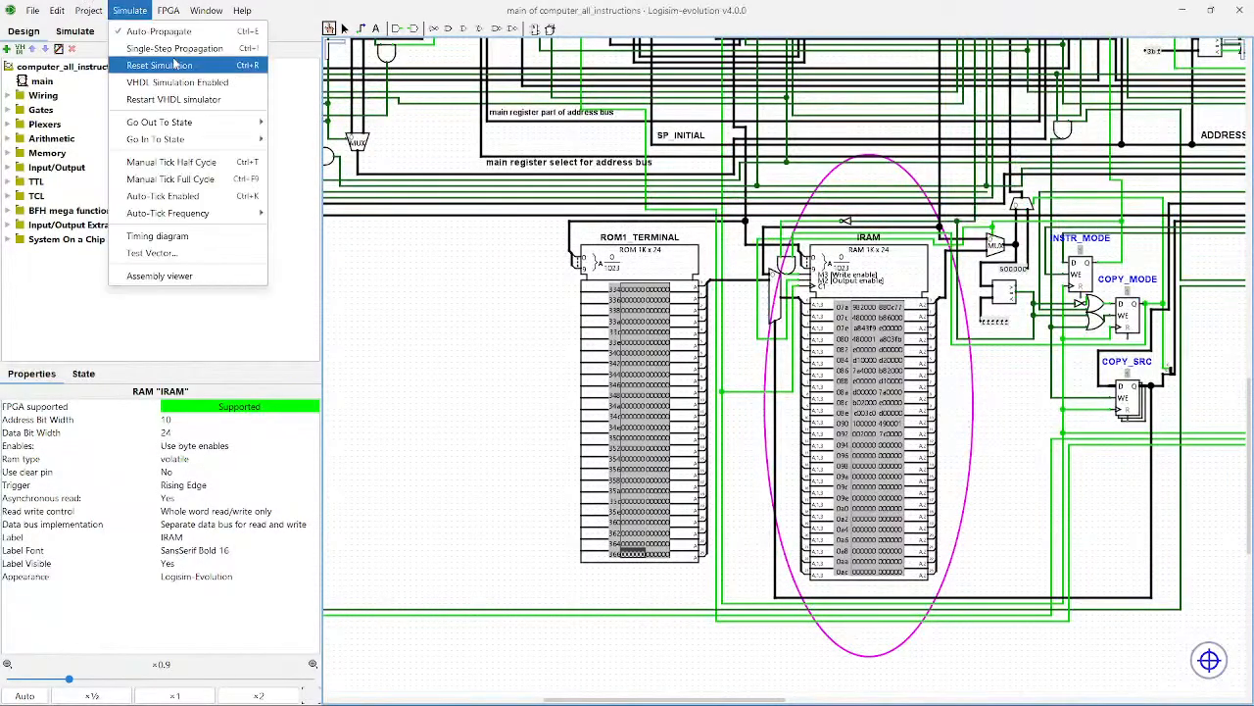
{"action": "left_click", "coordinate": [994, 490]}
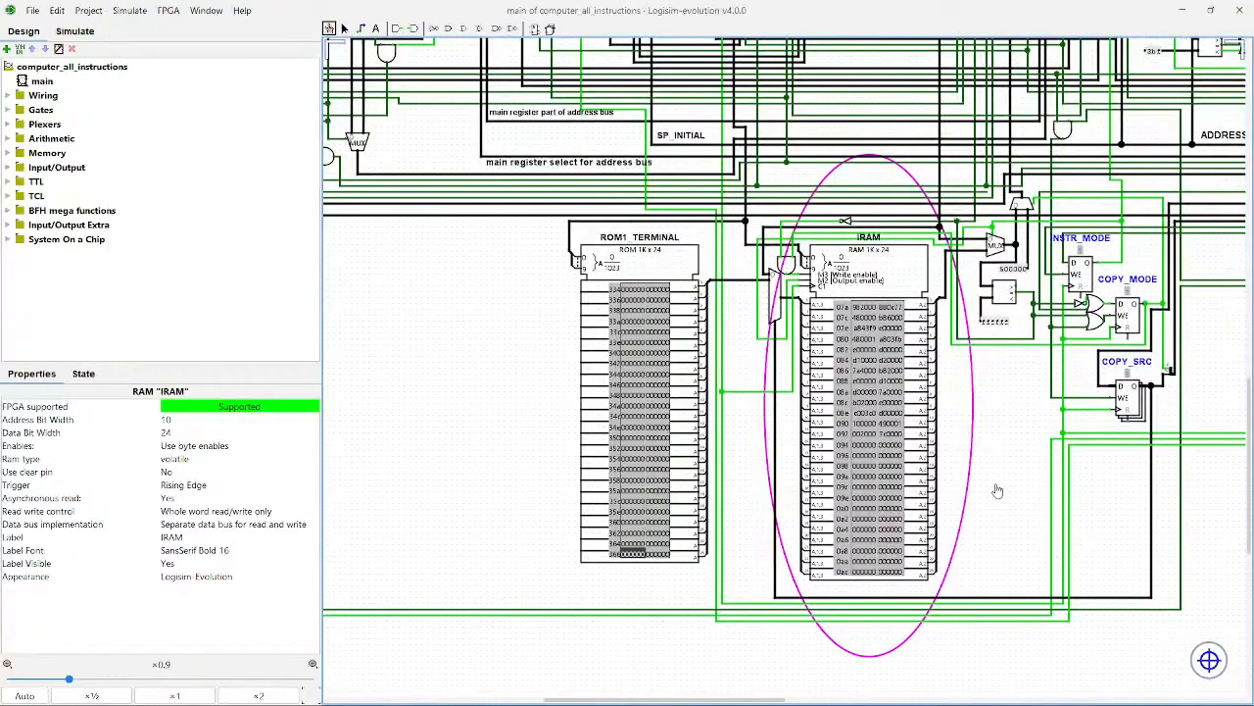
{"action": "scroll", "coordinate": [922, 457], "scroll_direction": "down", "scroll_amount": 1}
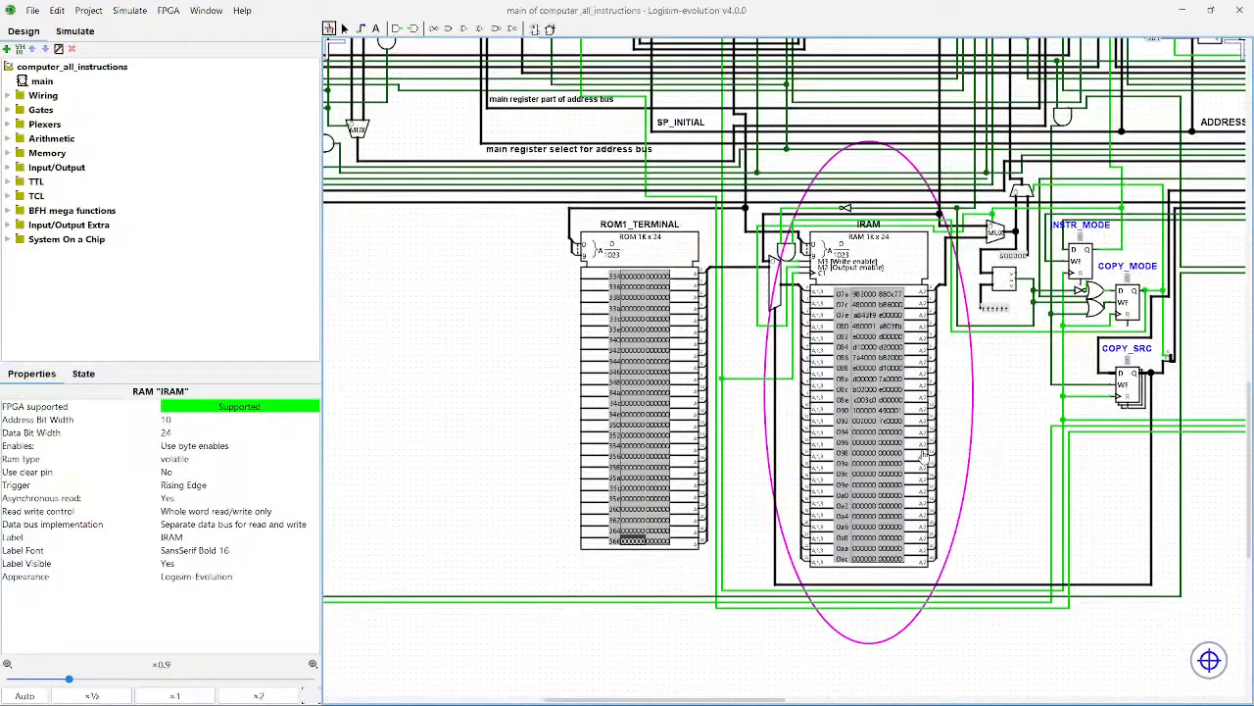
{"action": "scroll", "coordinate": [922, 456], "scroll_direction": "up", "scroll_amount": 6}
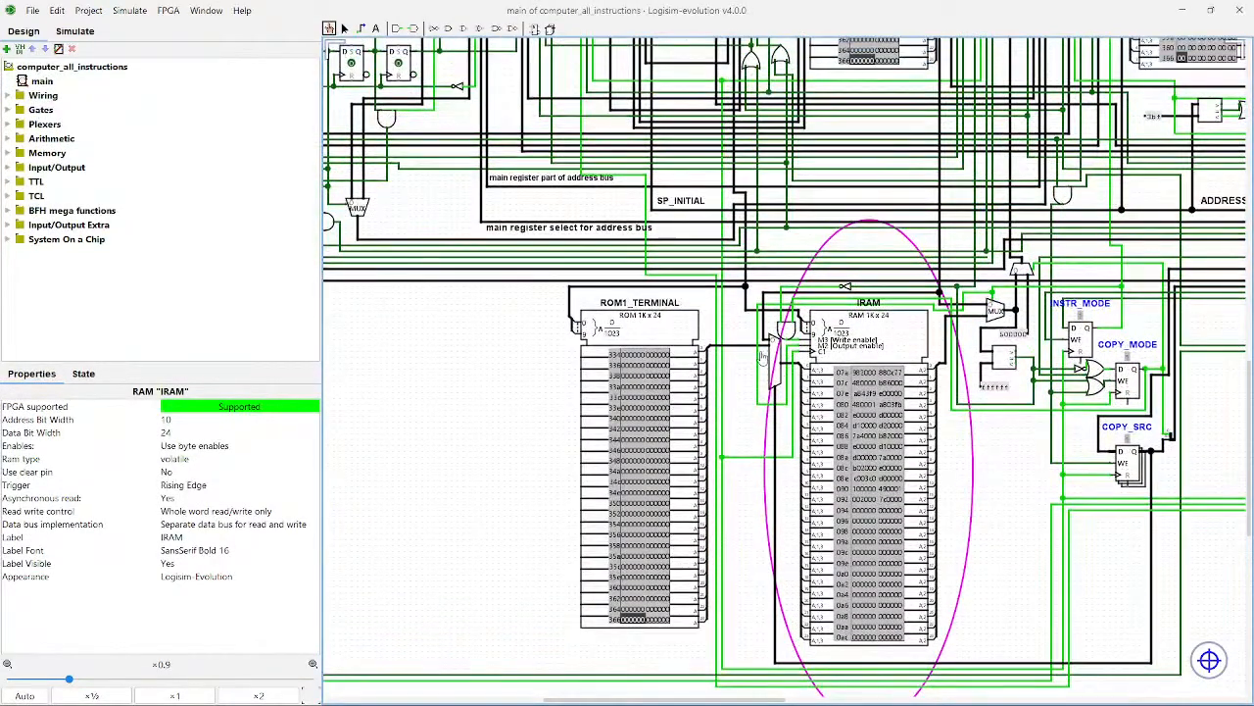
Step: Probe the values on the wires feeding the multiplexer above the PC register
{"action": "scroll", "coordinate": [764, 358], "scroll_direction": "up", "scroll_amount": 10}
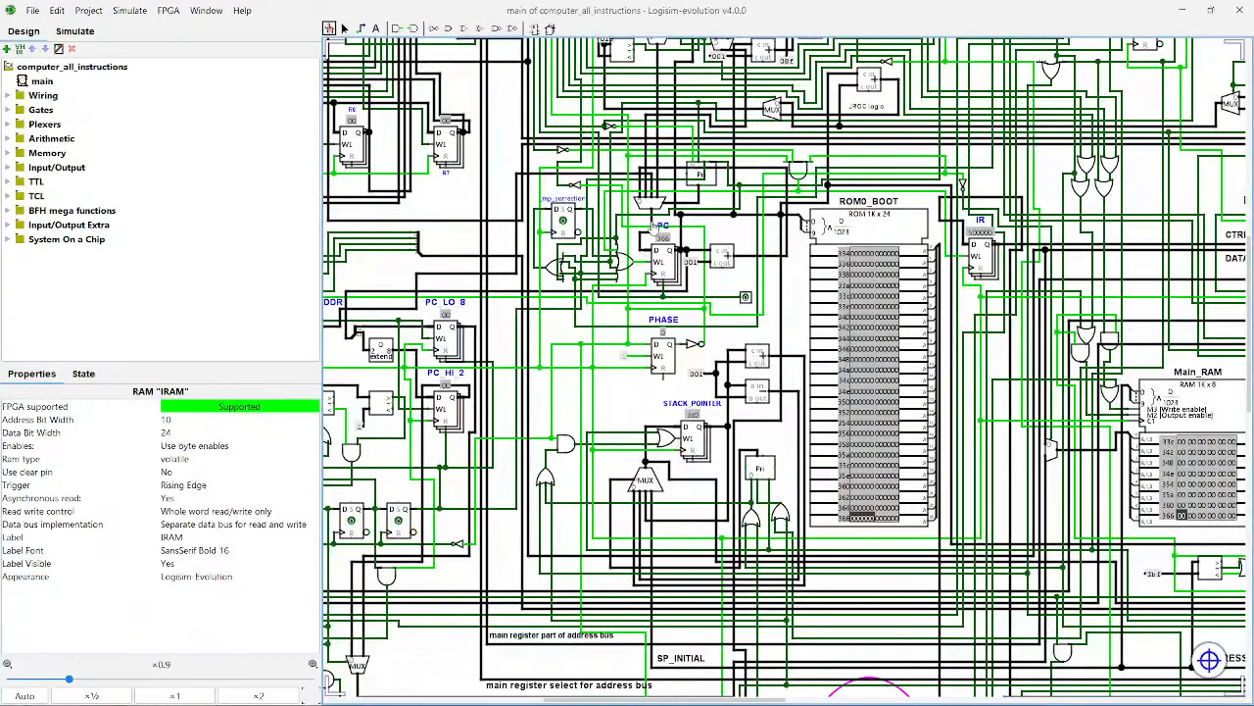
{"action": "left_click", "coordinate": [652, 223]}
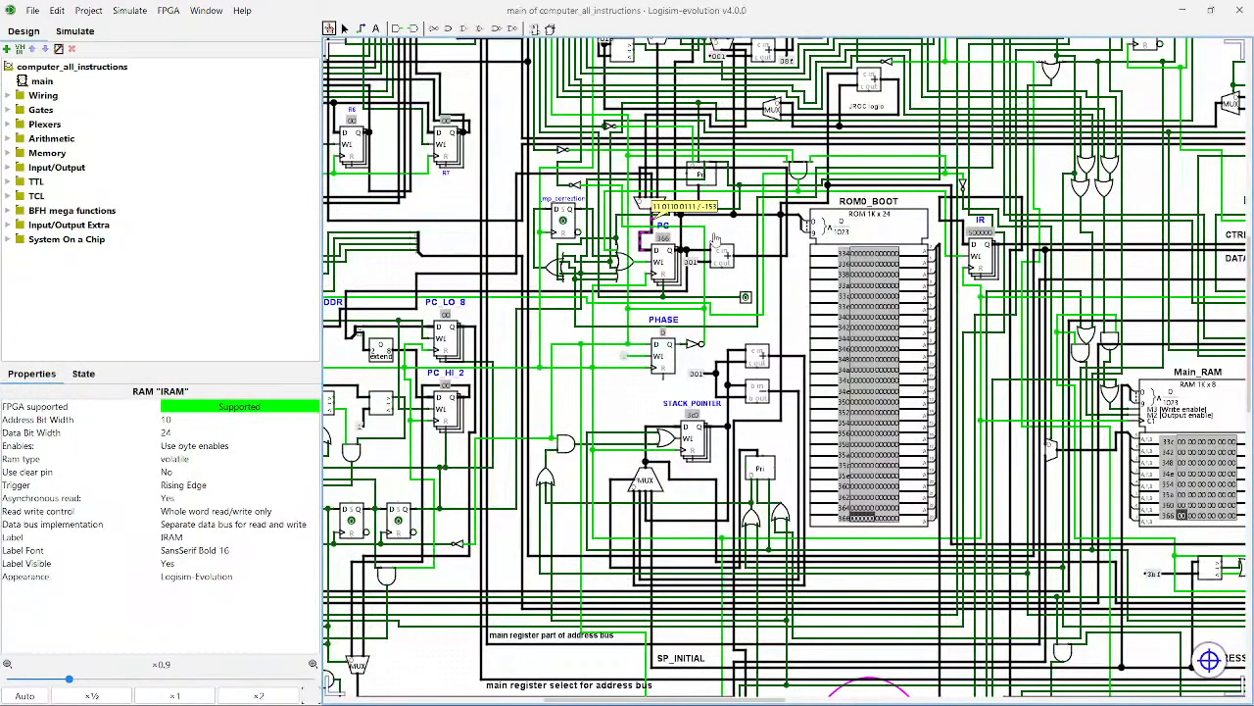
{"action": "scroll", "coordinate": [714, 240], "scroll_direction": "up", "scroll_amount": 2}
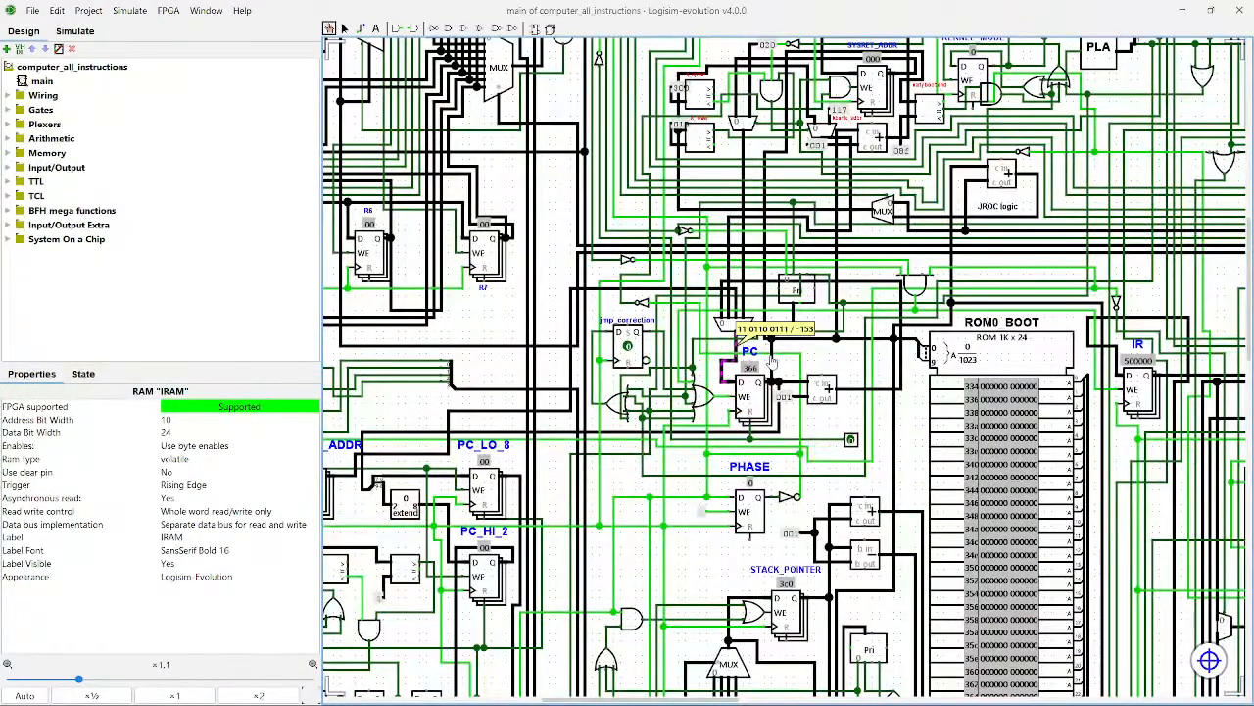
{"action": "scroll", "coordinate": [772, 363], "scroll_direction": "up", "scroll_amount": 4}
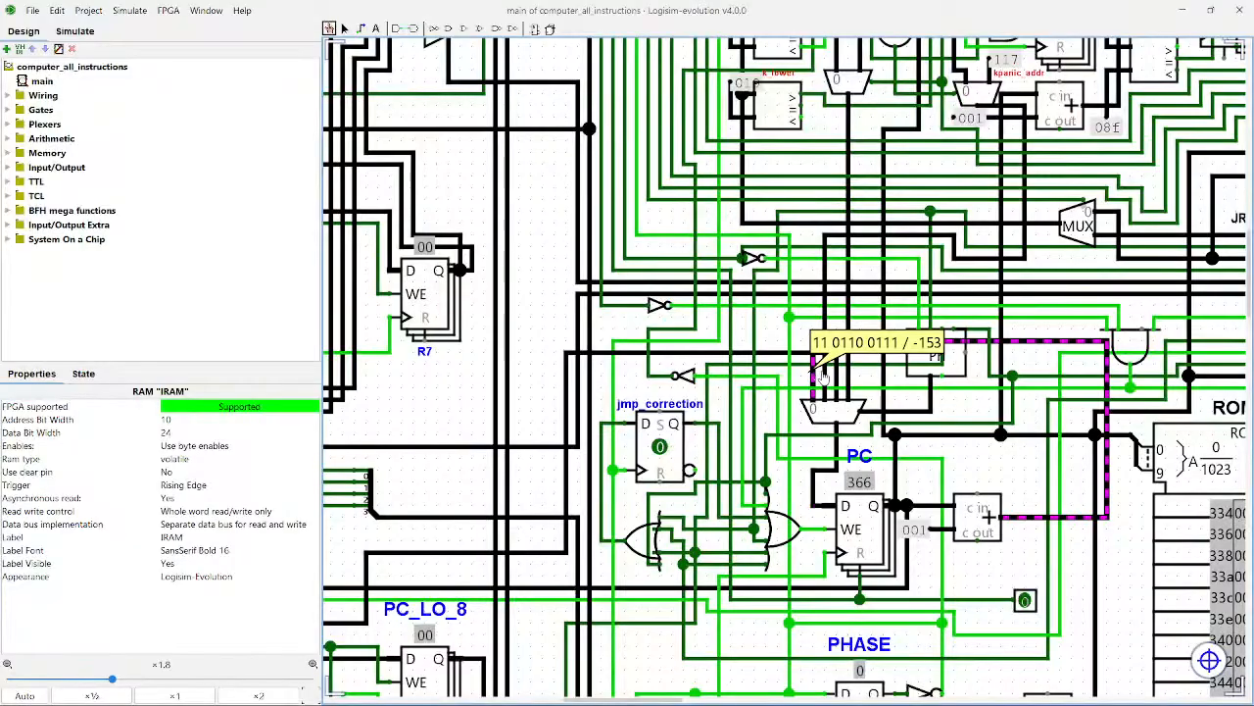
{"action": "left_click", "coordinate": [823, 377]}
{"action": "scroll", "coordinate": [838, 373], "scroll_direction": "up", "scroll_amount": 2}
{"action": "scroll", "coordinate": [848, 367], "scroll_direction": "down", "scroll_amount": 2}
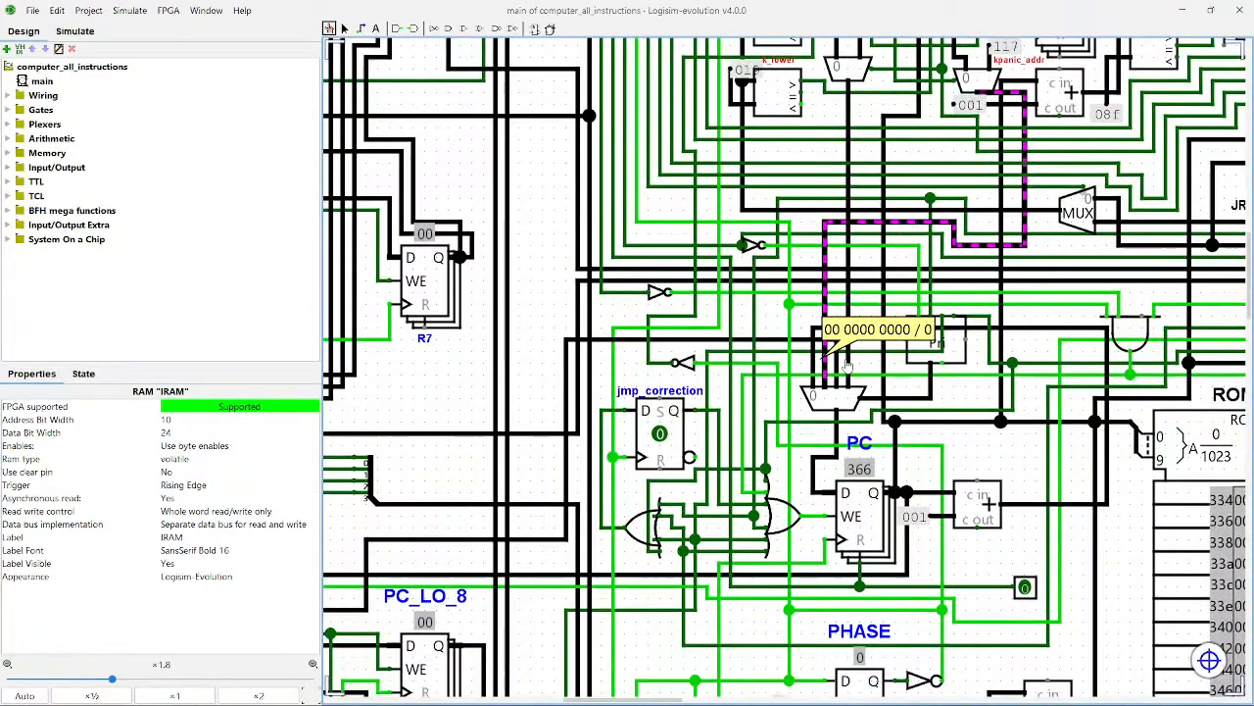
{"action": "left_click", "coordinate": [838, 361]}
{"action": "left_click", "coordinate": [849, 360]}
{"action": "left_click", "coordinate": [870, 375]}
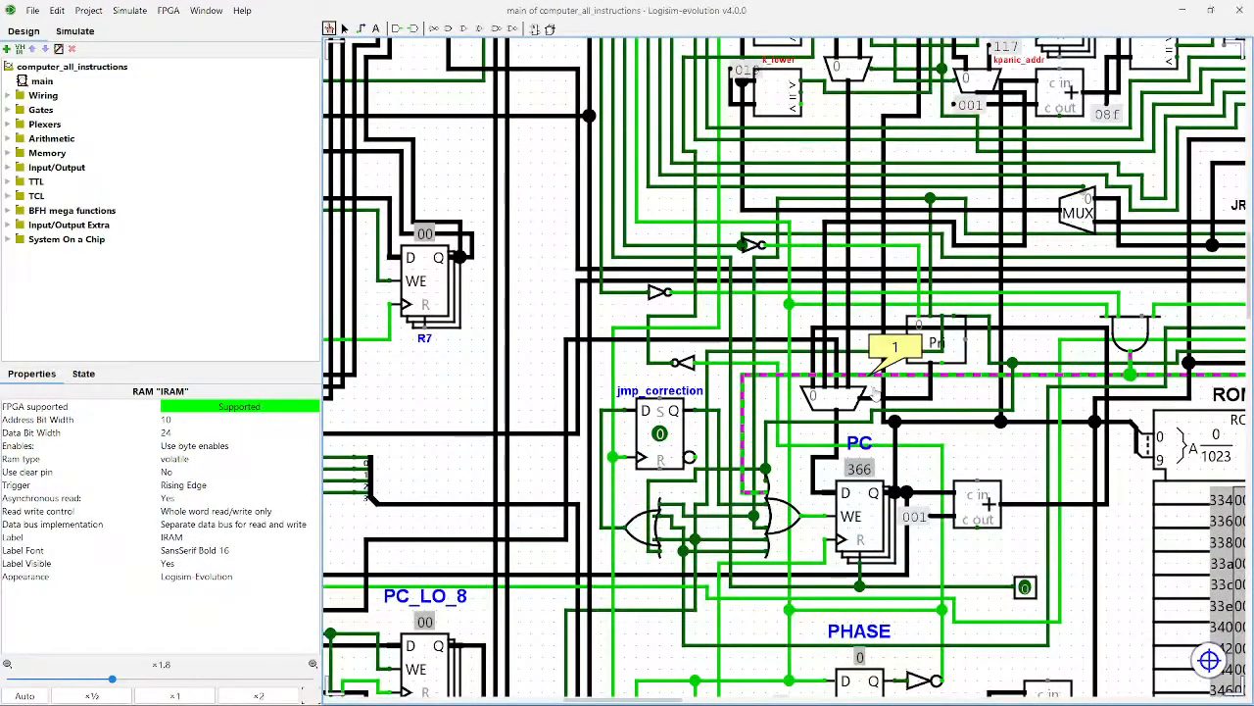
{"action": "left_click", "coordinate": [981, 440]}
Step: Look over the Main_RAM, COPY_MODE and COPY_SRC circuitry and return to the ROM1_TERMINAL and IRAM blocks
{"action": "scroll", "coordinate": [981, 440], "scroll_direction": "down", "scroll_amount": 5}
{"action": "scroll", "coordinate": [801, 449], "scroll_direction": "down", "scroll_amount": 3}
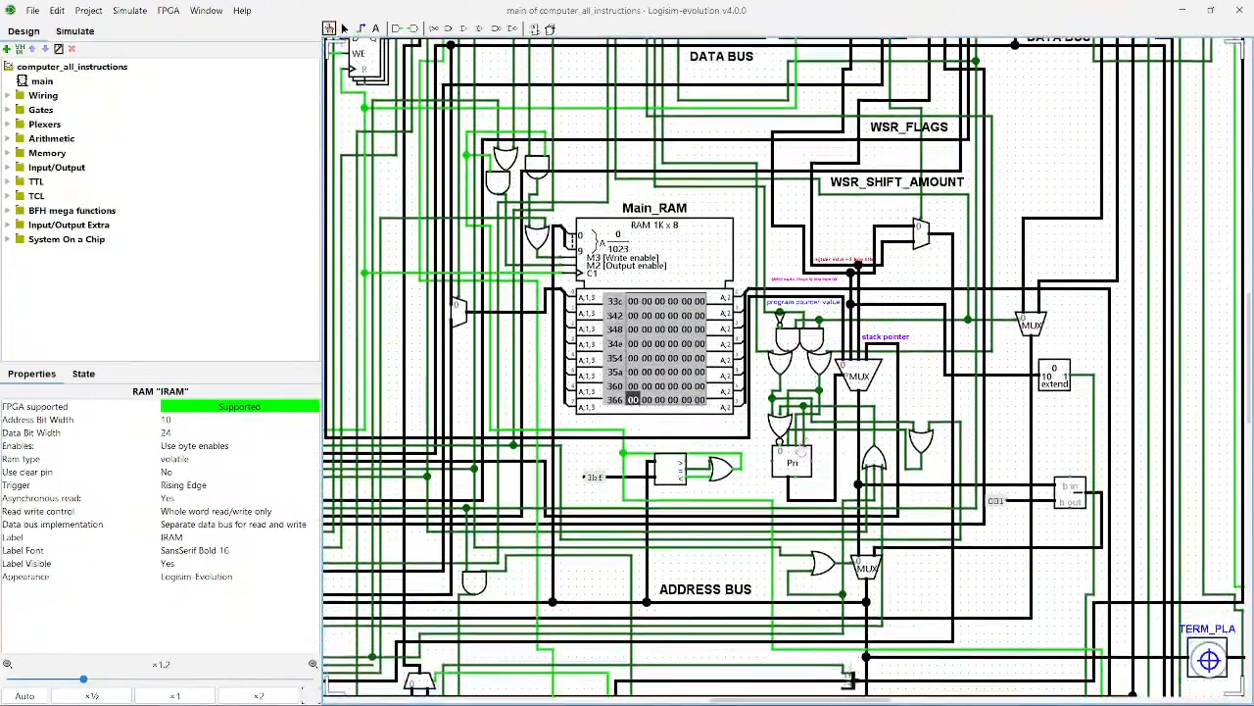
{"action": "scroll", "coordinate": [802, 451], "scroll_direction": "down", "scroll_amount": 8}
{"action": "scroll", "coordinate": [950, 486], "scroll_direction": "left", "scroll_amount": 5}
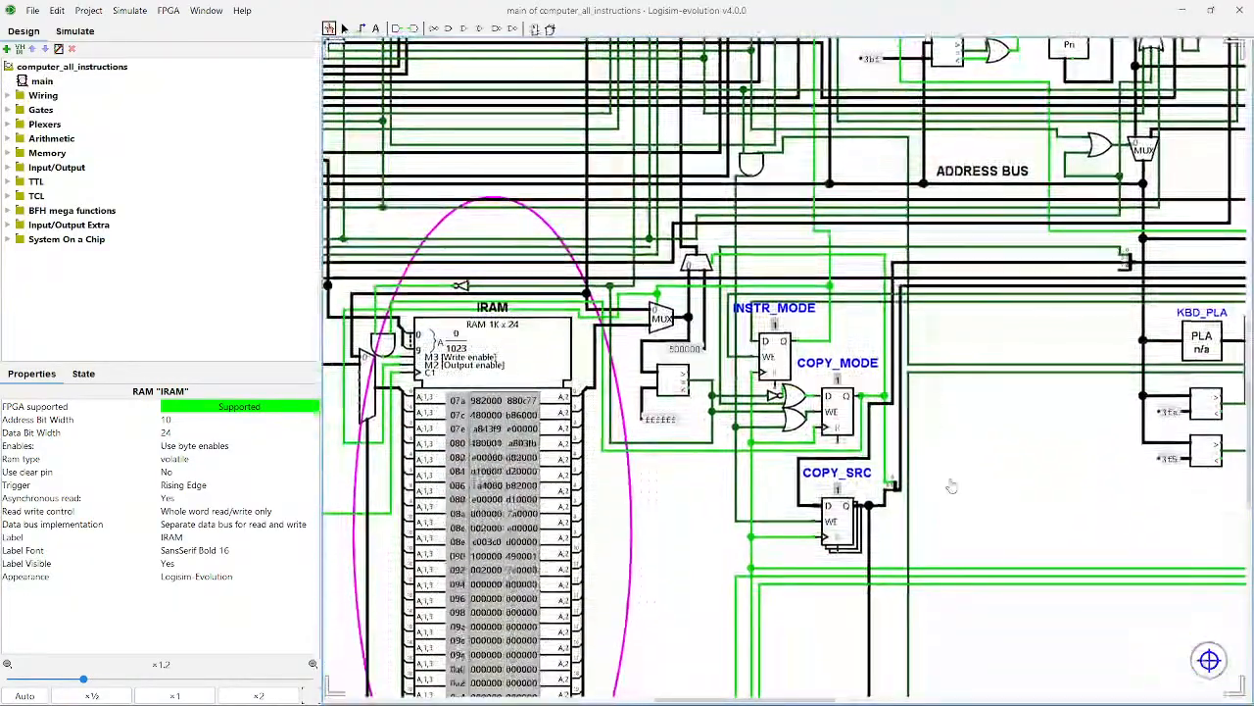
{"action": "scroll", "coordinate": [950, 486], "scroll_direction": "left", "scroll_amount": 8}
{"action": "scroll", "coordinate": [882, 471], "scroll_direction": "down", "scroll_amount": 2}
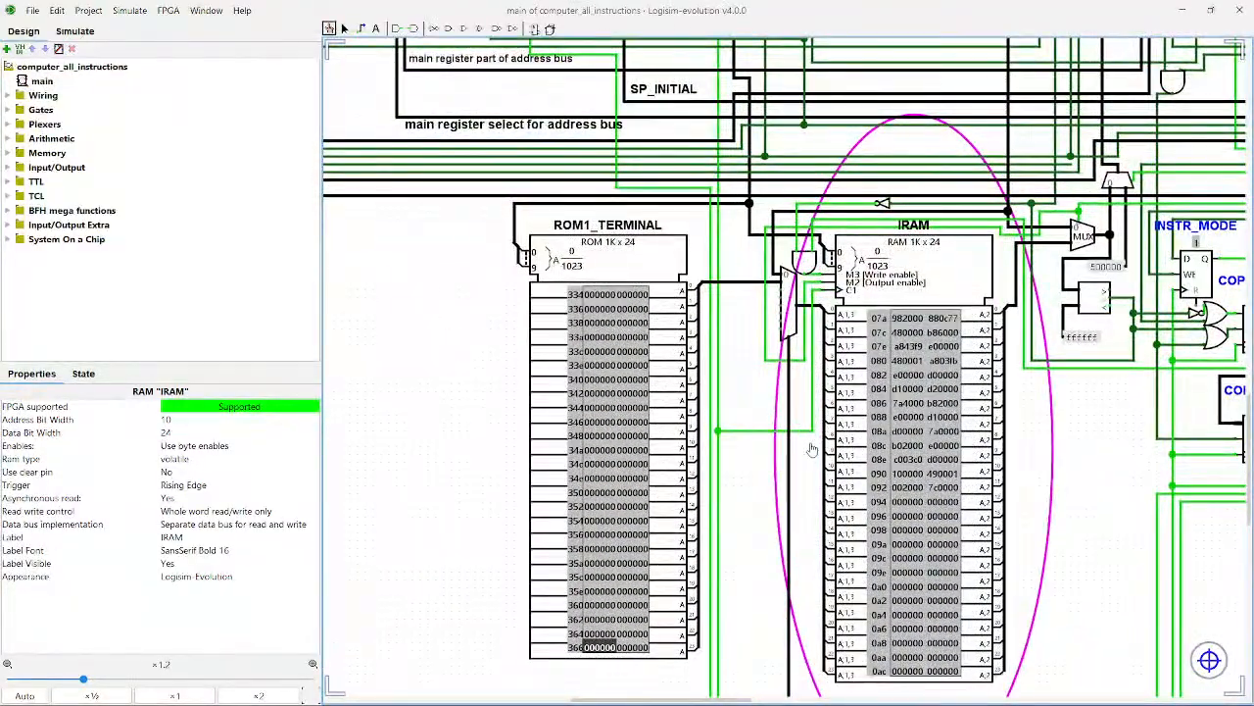
Step: Examine the wiring between ROM1_TERMINAL and IRAM and the IRAM words back to address 06c
{"action": "scroll", "coordinate": [812, 449], "scroll_direction": "up", "scroll_amount": 3}
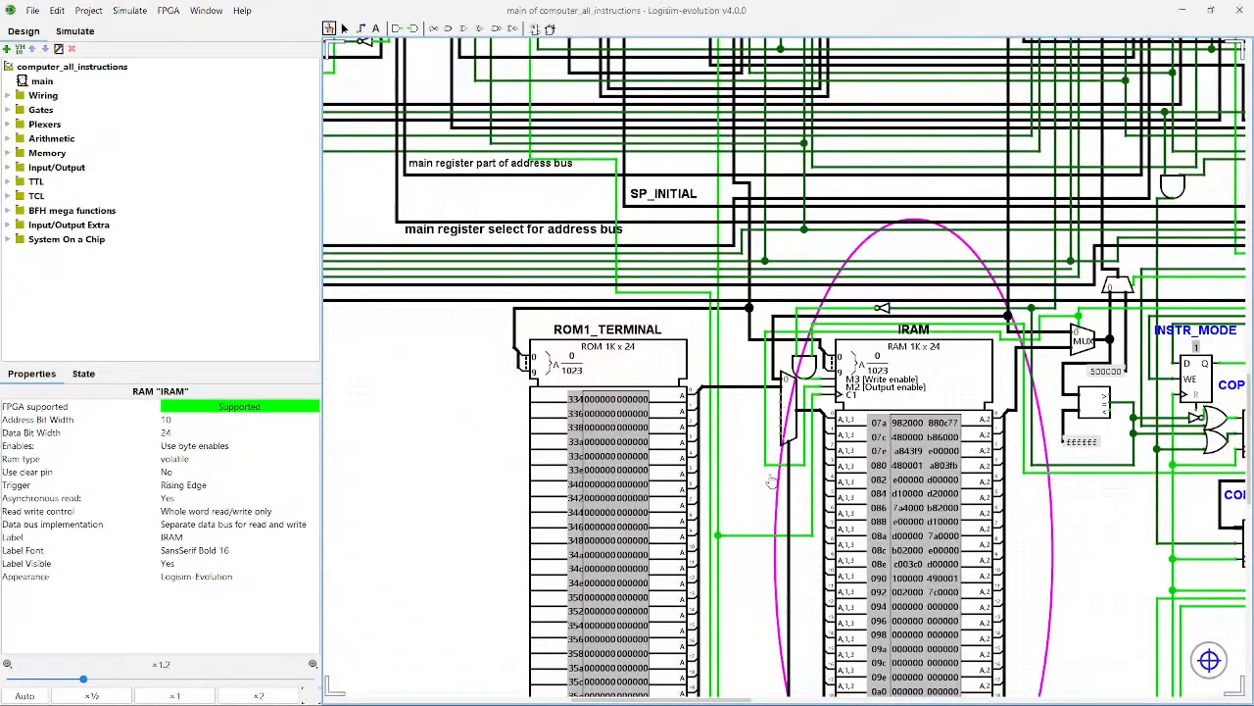
{"action": "left_click_drag", "start_coordinate": [1093, 526], "coordinate": [775, 431]}
{"action": "left_click_drag", "start_coordinate": [544, 440], "coordinate": [813, 448]}
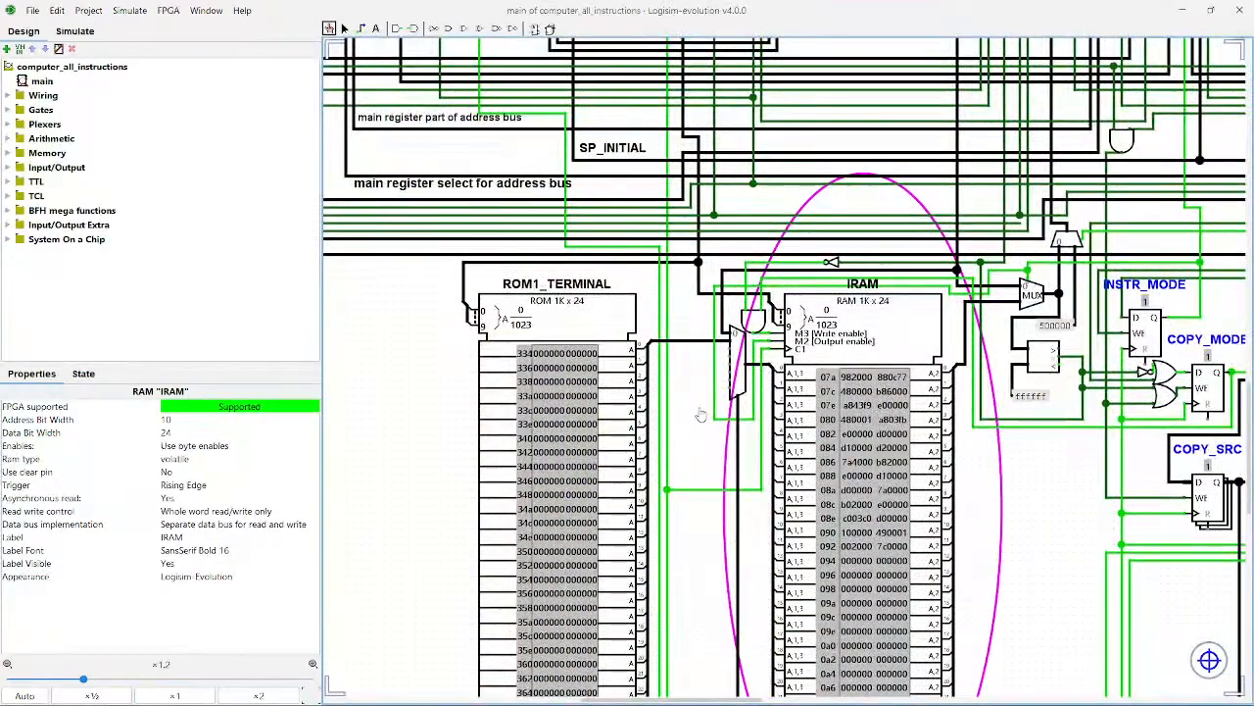
{"action": "scroll", "coordinate": [814, 449], "scroll_direction": "down", "scroll_amount": 3}
{"action": "scroll", "coordinate": [632, 462], "scroll_direction": "down", "scroll_amount": 2}
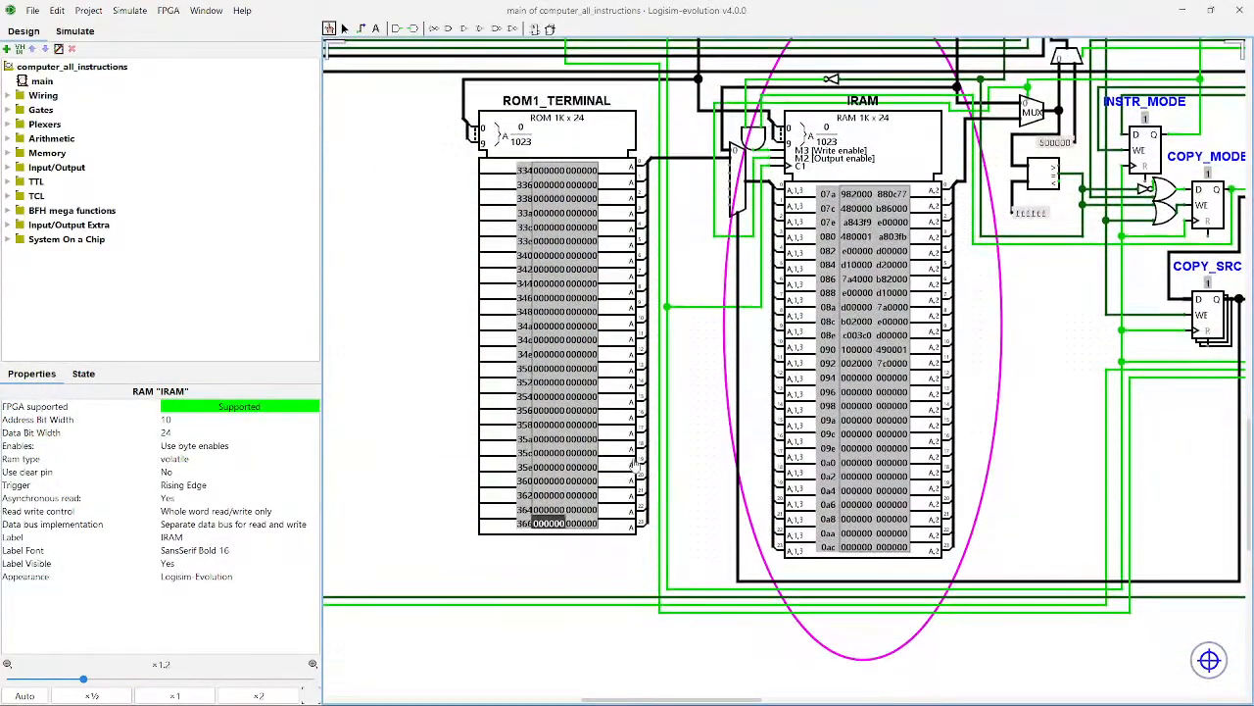
{"action": "scroll", "coordinate": [1002, 457], "scroll_direction": "up", "scroll_amount": 1}
{"action": "scroll", "coordinate": [828, 392], "scroll_direction": "up", "scroll_amount": 3}
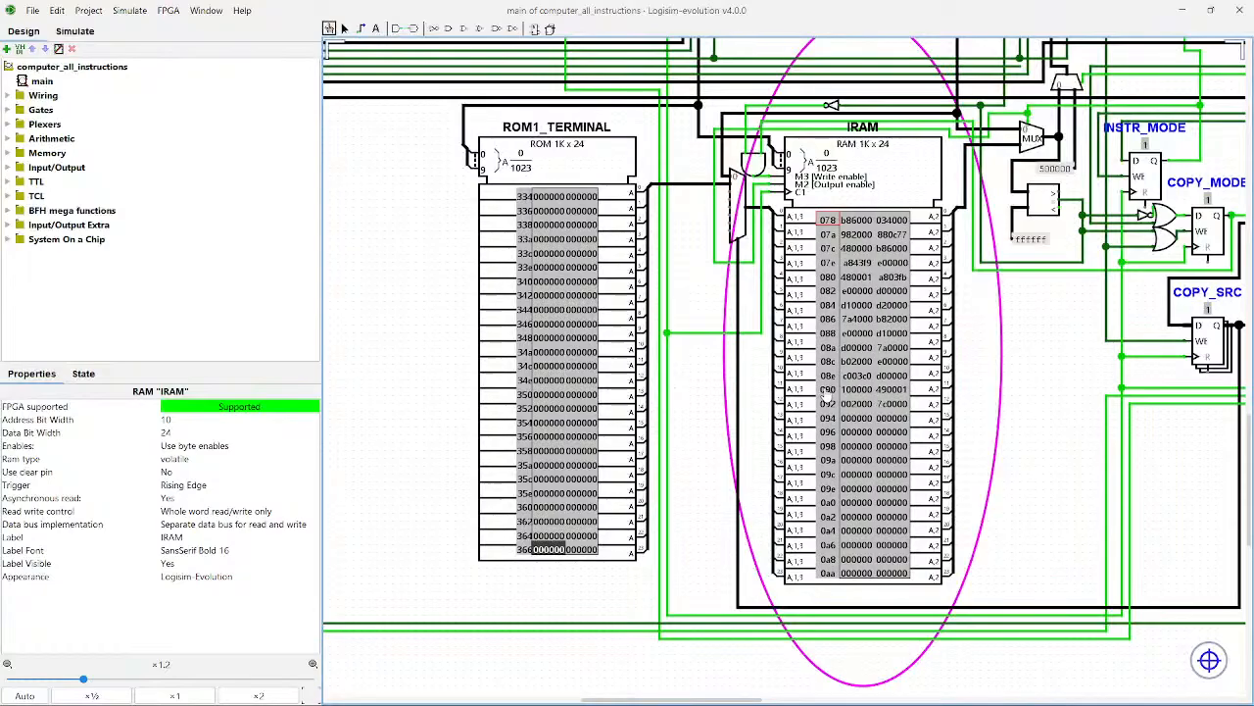
{"action": "scroll", "coordinate": [828, 392], "scroll_direction": "up", "scroll_amount": 1}
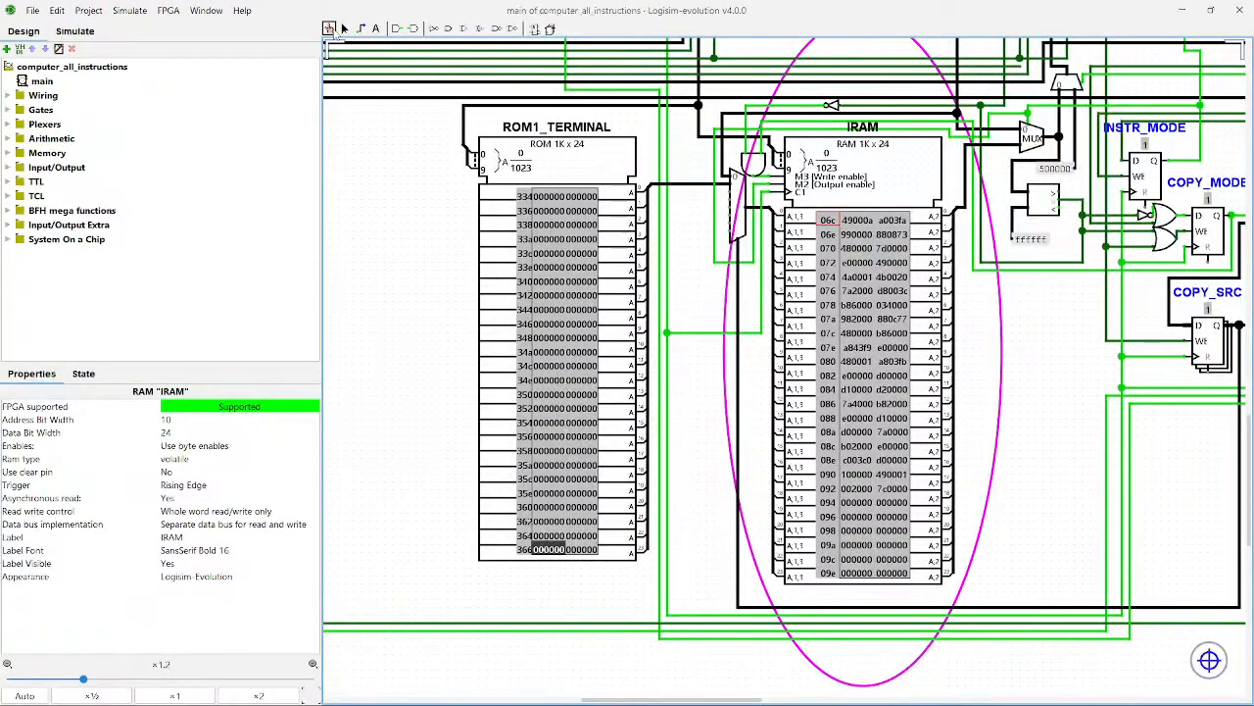
{"action": "left_click", "coordinate": [343, 28]}
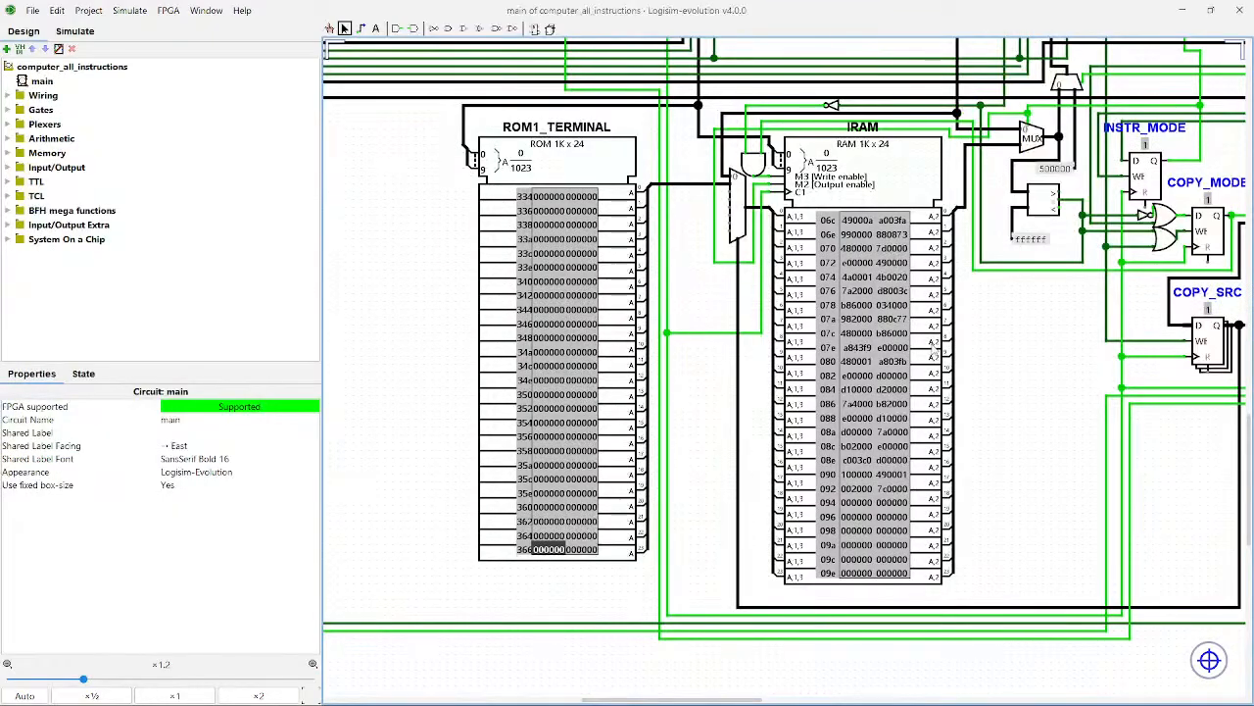
{"action": "scroll", "coordinate": [931, 349], "scroll_direction": "down", "scroll_amount": 1}
{"action": "scroll", "coordinate": [931, 347], "scroll_direction": "up", "scroll_amount": 1}
{"action": "scroll", "coordinate": [877, 333], "scroll_direction": "up", "scroll_amount": 1}
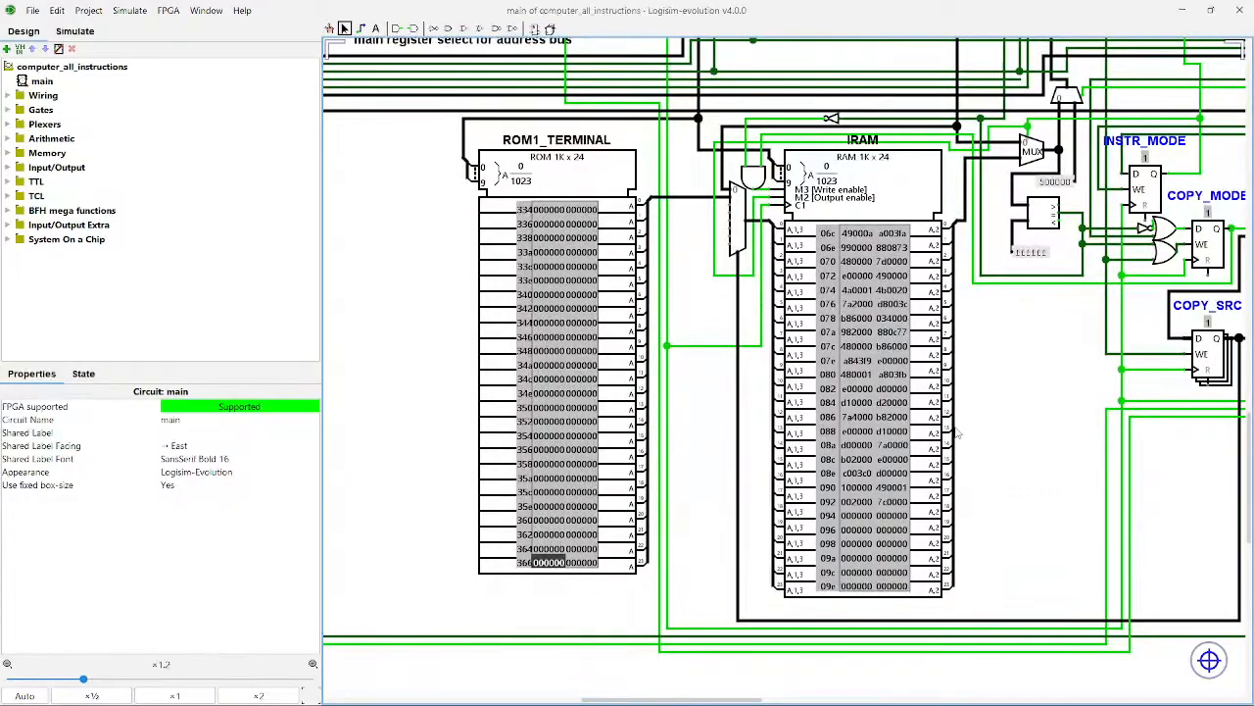
Step: Enable automatic clock ticking and examine the black terminal display while the program runs
{"action": "scroll", "coordinate": [959, 431], "scroll_direction": "down", "scroll_amount": 10}
{"action": "scroll", "coordinate": [848, 384], "scroll_direction": "up", "scroll_amount": 5}
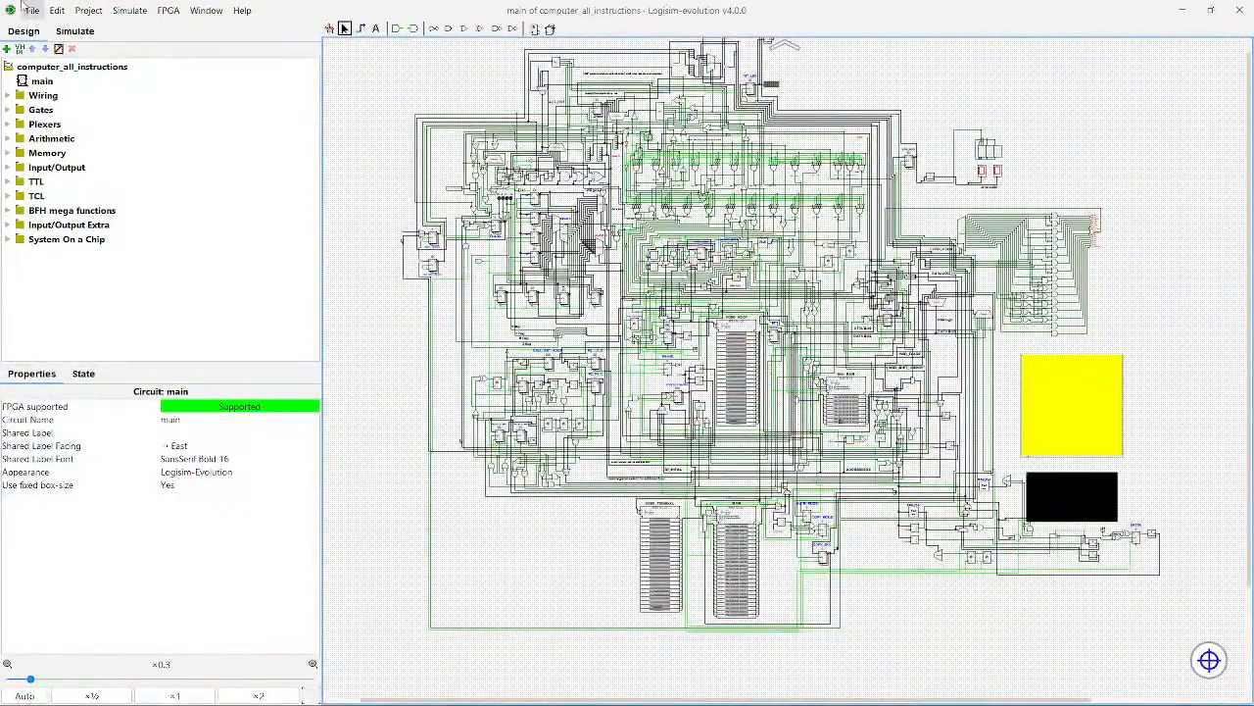
{"action": "left_click", "coordinate": [130, 10]}
{"action": "left_click", "coordinate": [163, 195]}
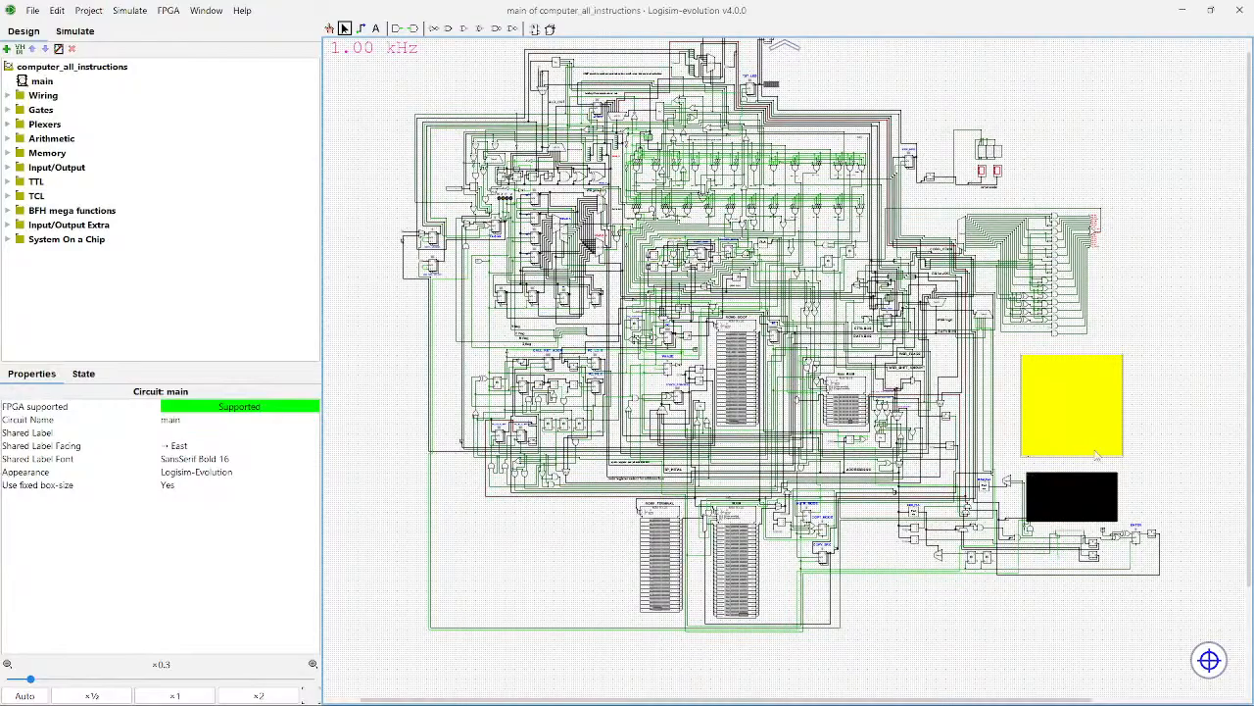
{"action": "scroll", "coordinate": [1127, 451], "scroll_direction": "up", "scroll_amount": 2}
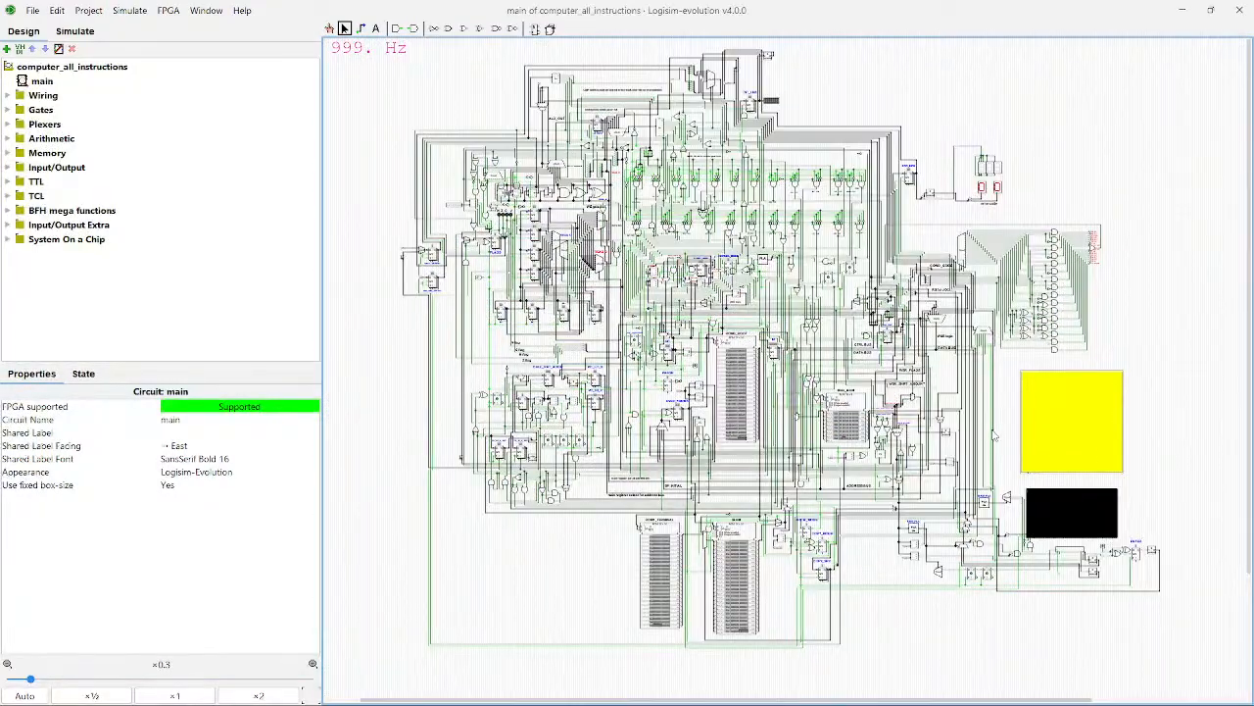
{"action": "scroll", "coordinate": [1072, 513], "scroll_direction": "up", "scroll_amount": 8}
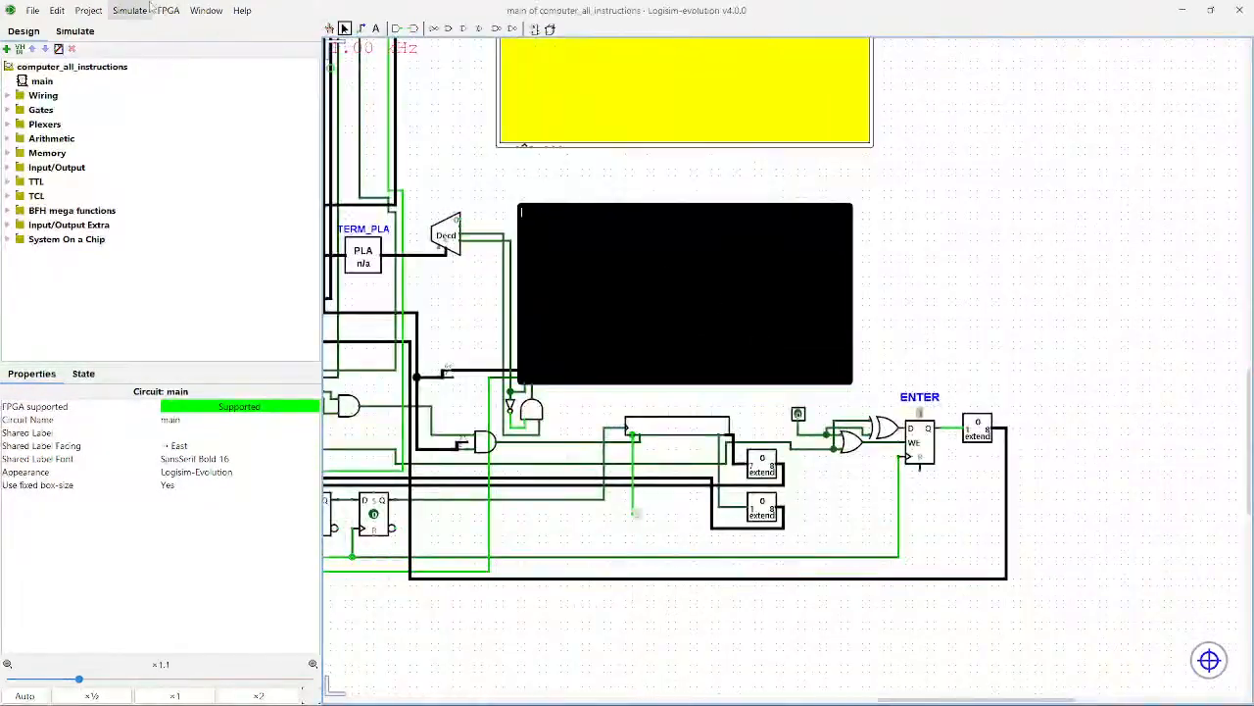
Step: Reset the running simulation and check the available auto-tick frequencies without choosing another one
{"action": "left_click", "coordinate": [130, 11]}
{"action": "left_click", "coordinate": [147, 54]}
{"action": "left_click", "coordinate": [130, 11]}
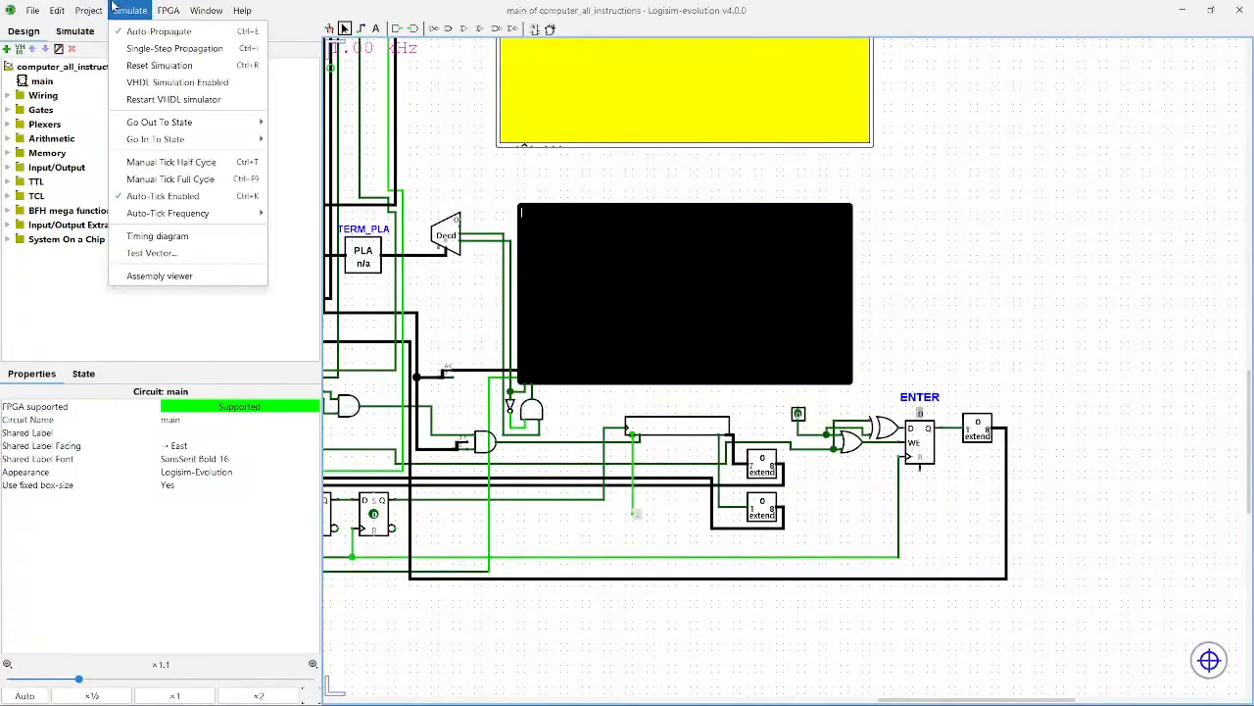
{"action": "left_click", "coordinate": [171, 65]}
{"action": "scroll", "coordinate": [768, 338], "scroll_direction": "down", "scroll_amount": 5}
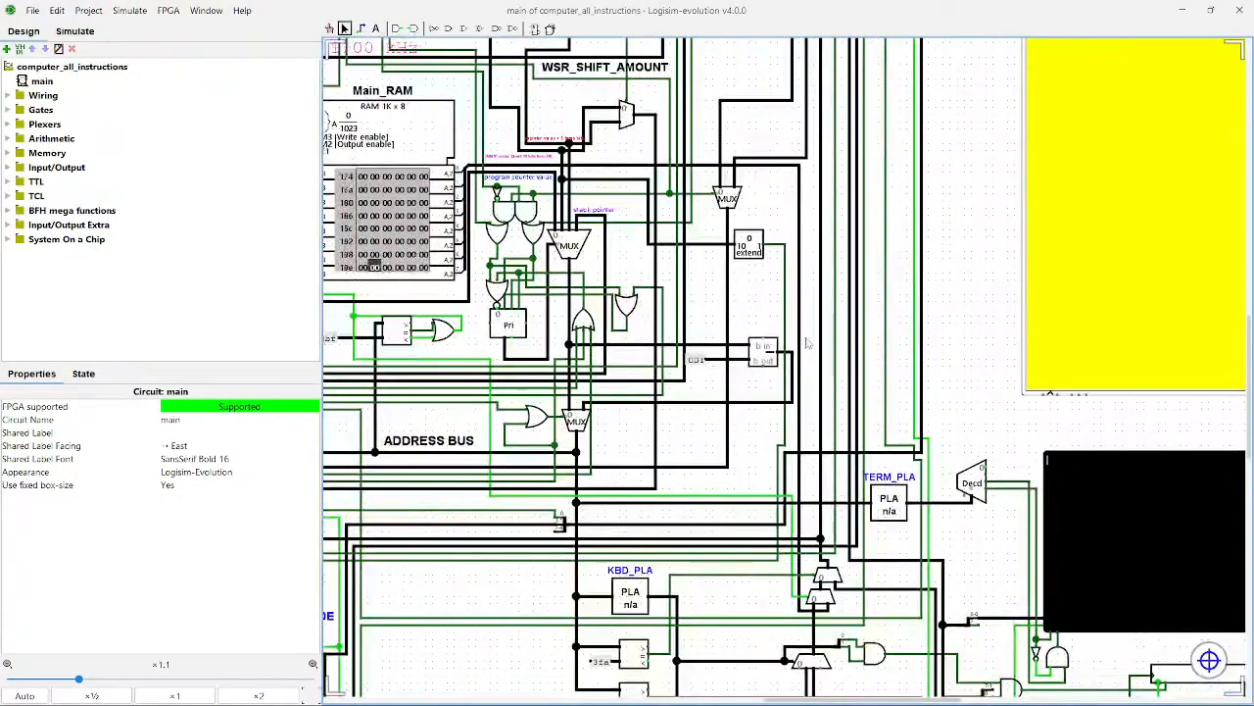
{"action": "scroll", "coordinate": [769, 337], "scroll_direction": "left", "scroll_amount": 5}
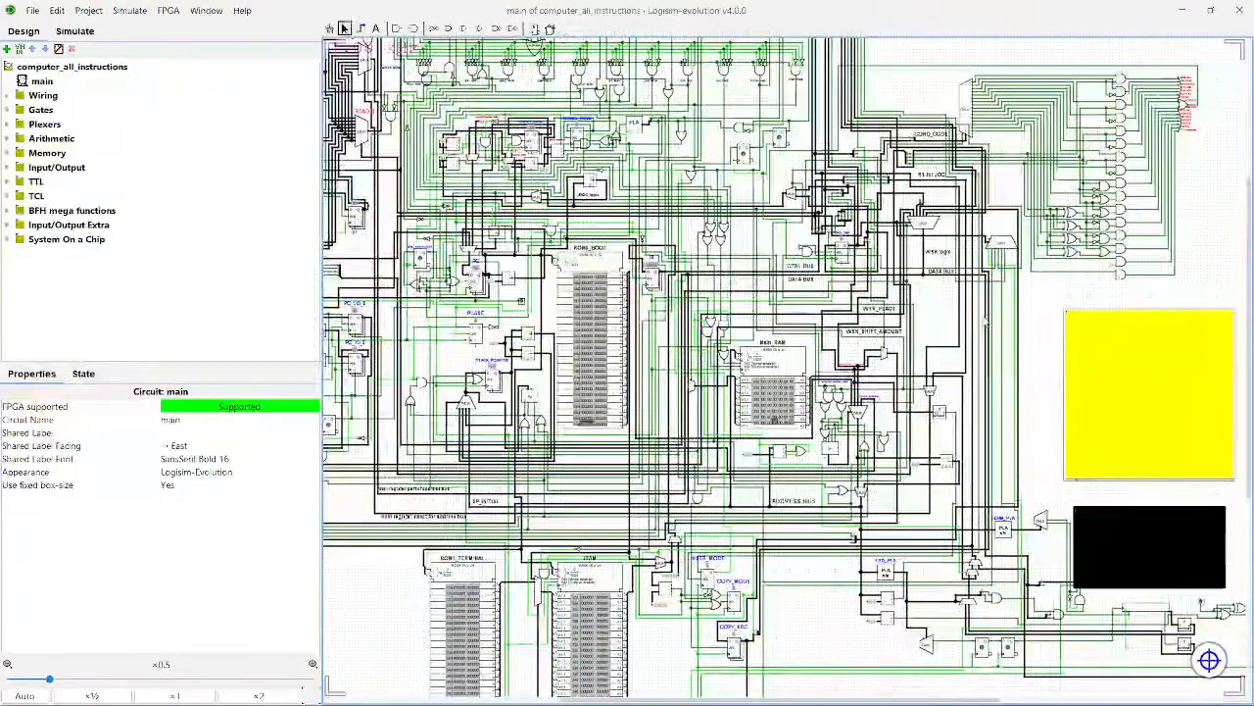
{"action": "left_click", "coordinate": [130, 10]}
{"action": "mouse_move", "coordinate": [196, 213]}
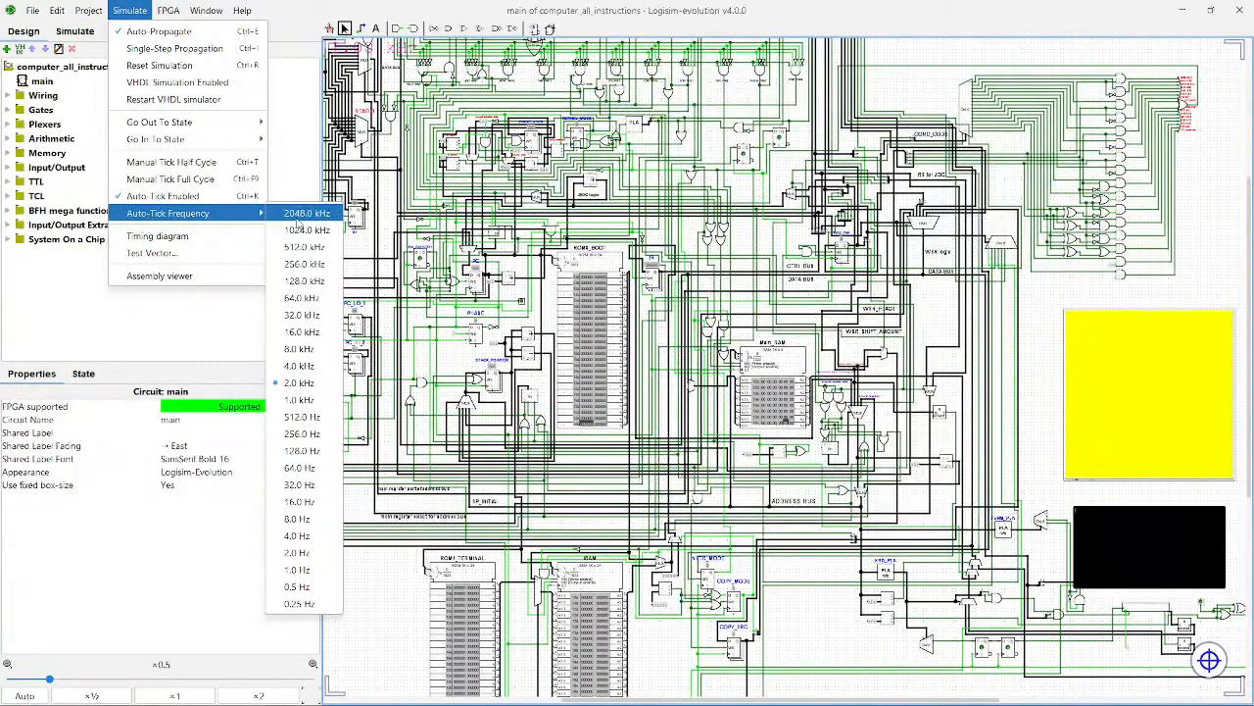
{"action": "left_click", "coordinate": [760, 289]}
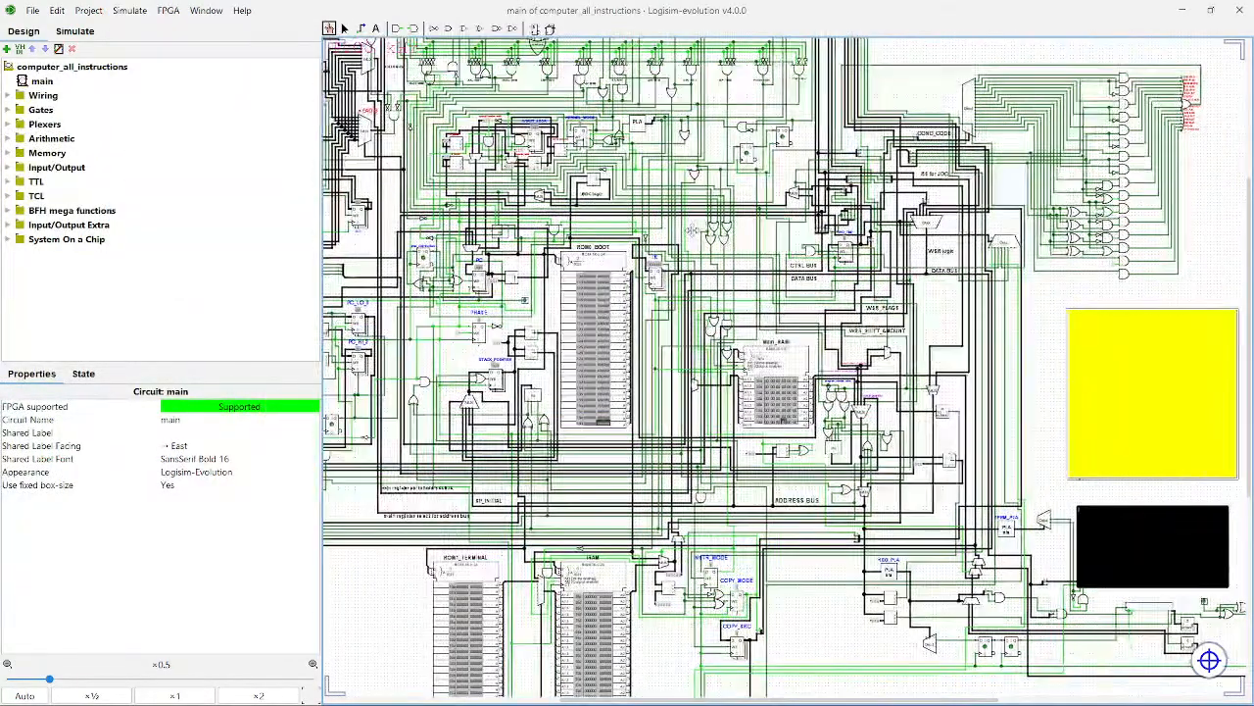
Step: Watch the PC, PHASE and STACK_POINTER registers beside ROM0_BOOT and reset the simulation
{"action": "scroll", "coordinate": [695, 239], "scroll_direction": "up", "scroll_amount": 3}
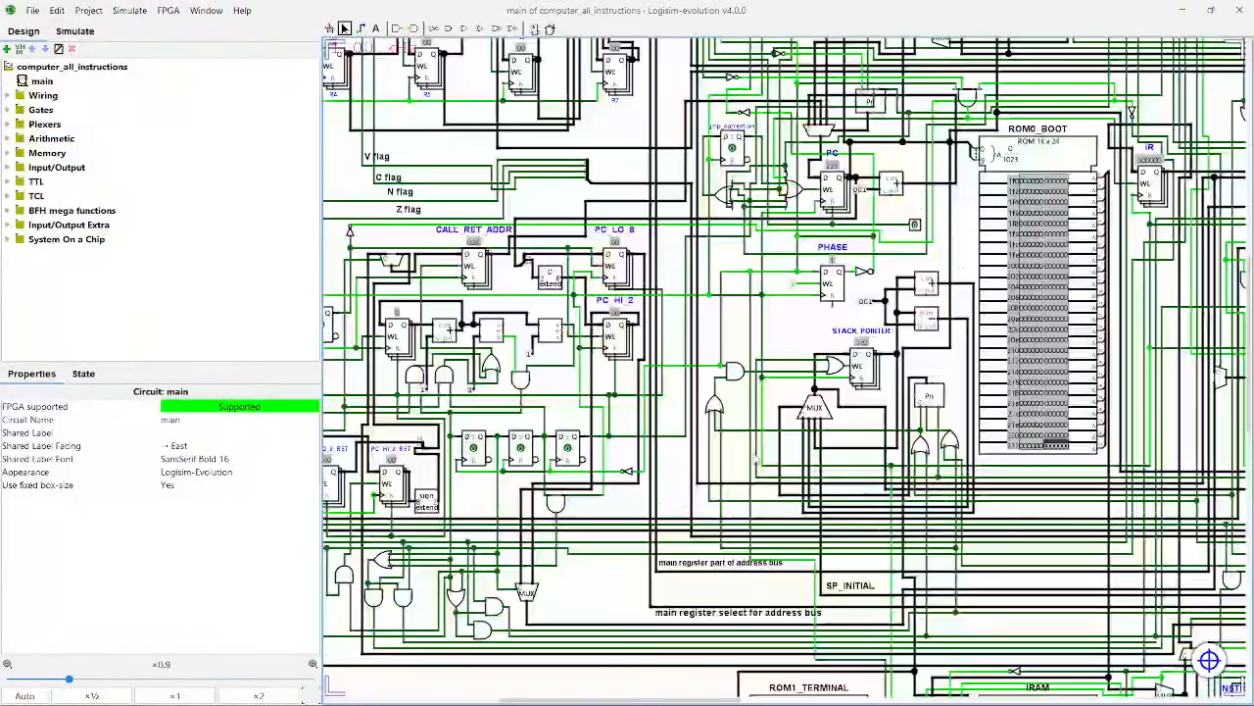
{"action": "middle_click", "coordinate": [615, 341]}
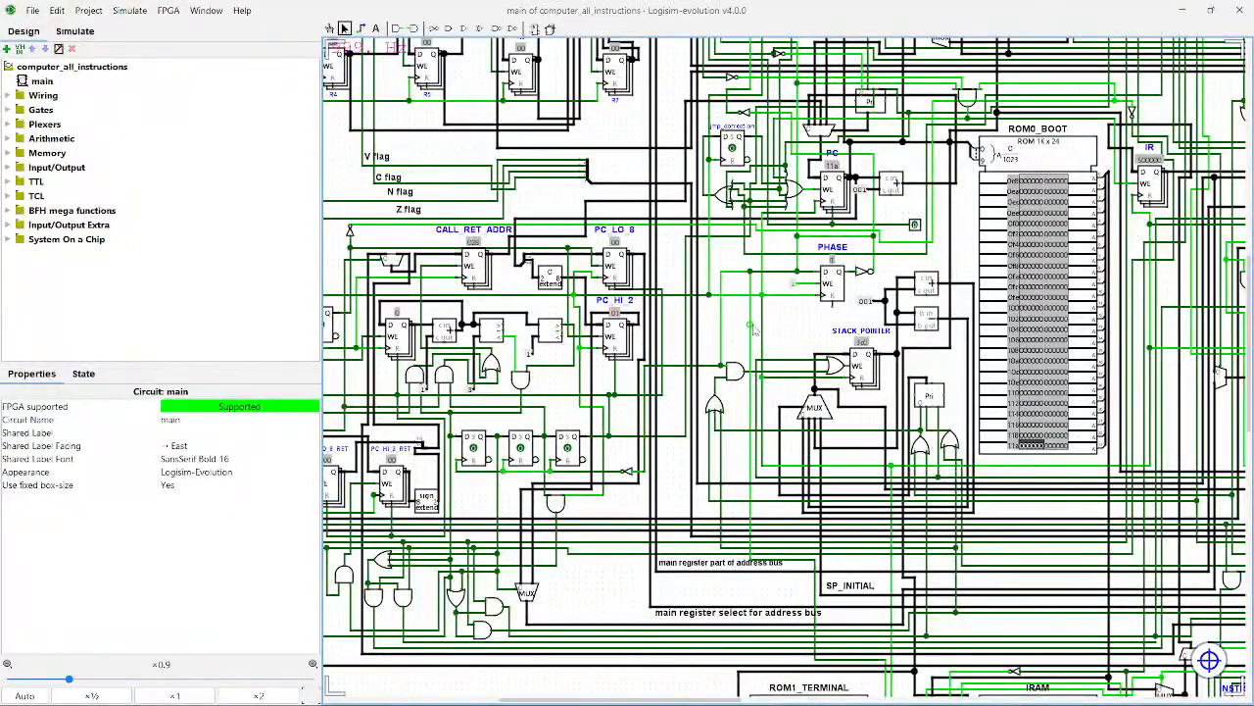
{"action": "left_click_drag", "start_coordinate": [792, 324], "coordinate": [770, 331]}
{"action": "left_click", "coordinate": [163, 65]}
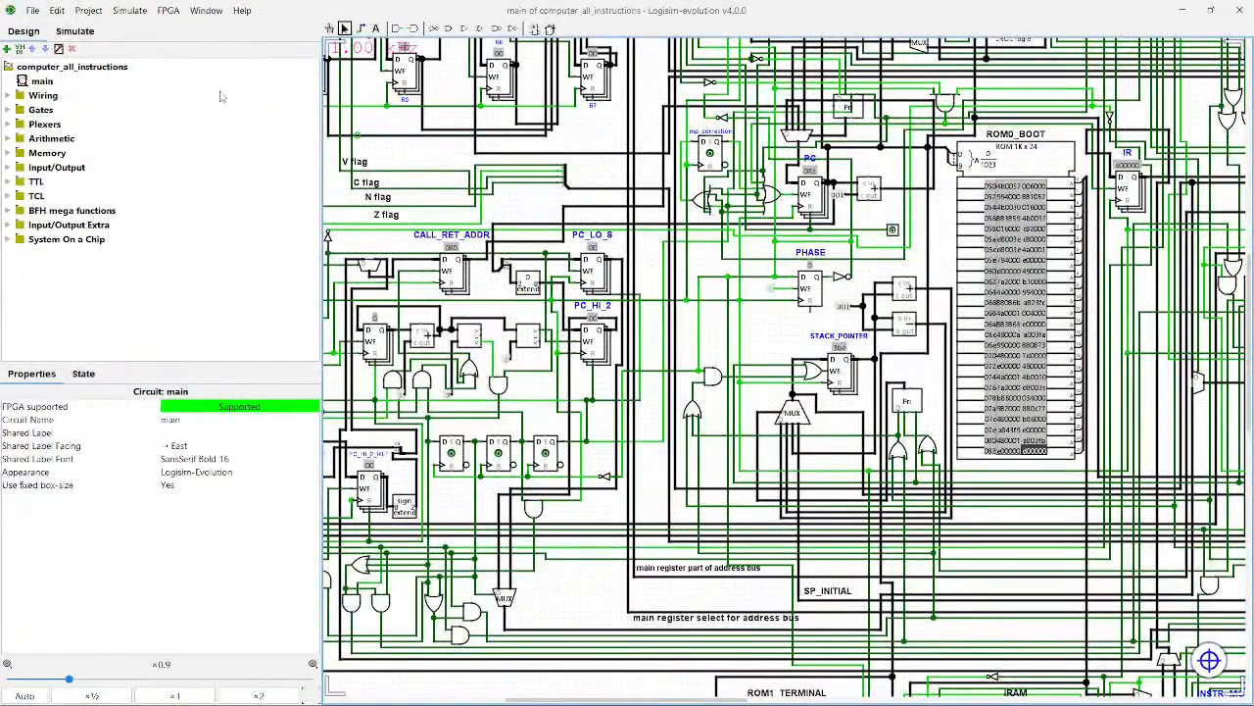
Step: Watch the ROM1_TERMINAL and IRAM blocks during the run, and stop and reset the simulation
{"action": "left_click_drag", "start_coordinate": [774, 343], "coordinate": [504, 245]}
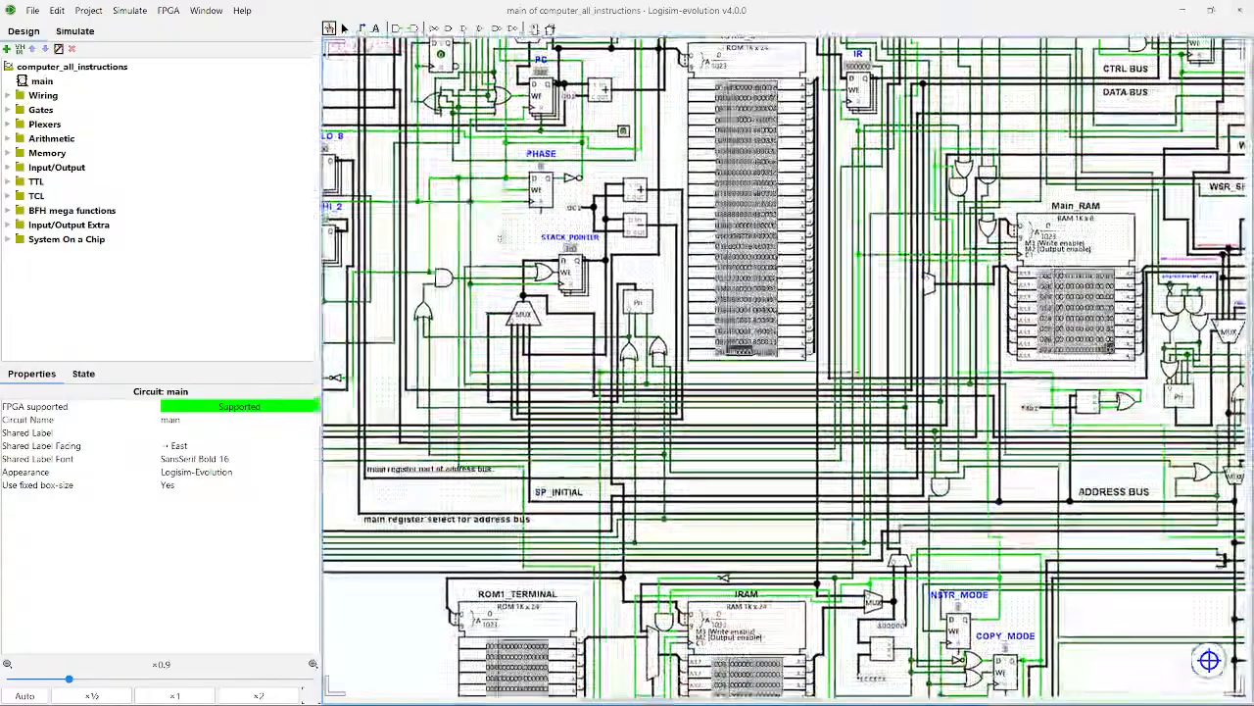
{"action": "left_click_drag", "start_coordinate": [684, 540], "coordinate": [684, 487]}
{"action": "scroll", "coordinate": [684, 487], "scroll_direction": "down", "scroll_amount": 5}
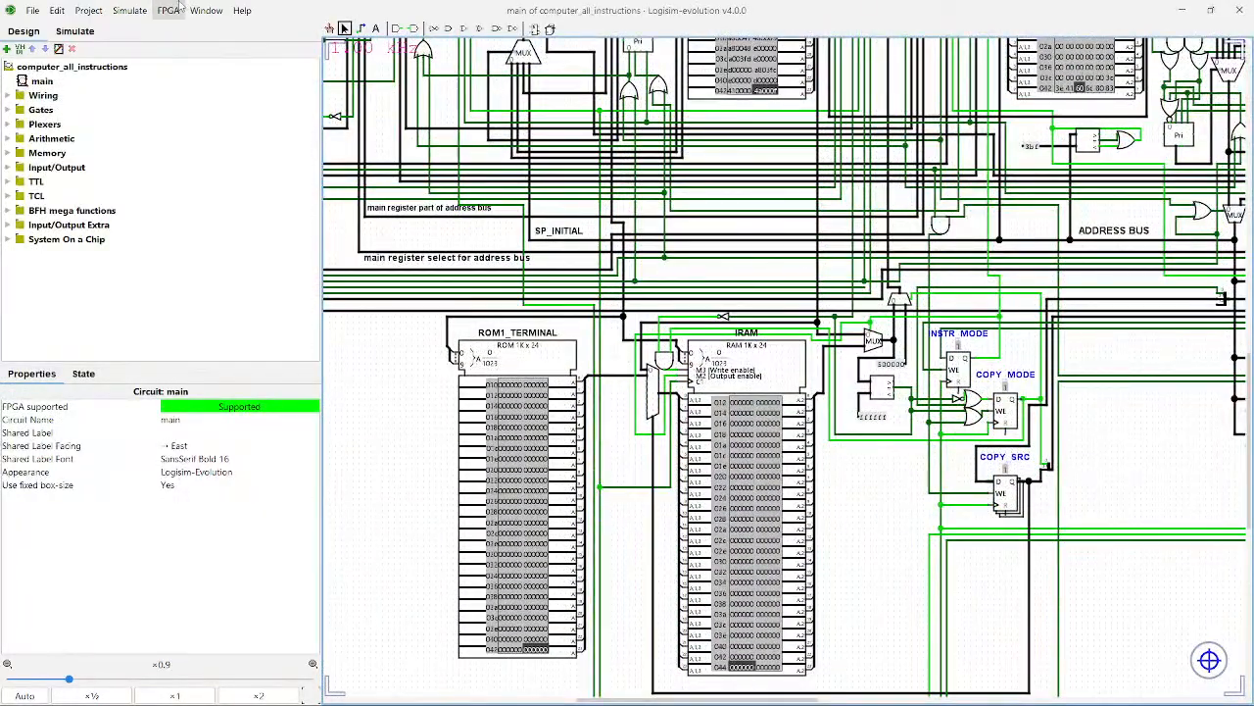
{"action": "left_click", "coordinate": [130, 10]}
{"action": "left_click", "coordinate": [143, 66]}
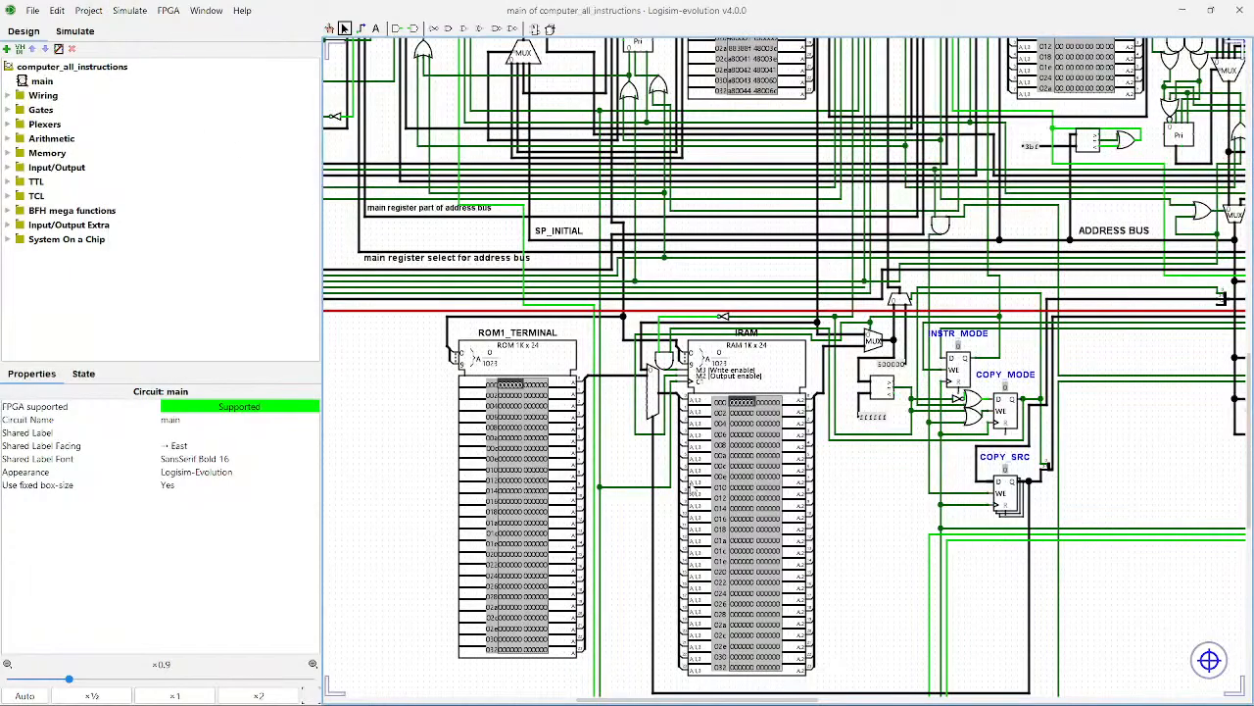
Step: Switch to the code editor and compare the copy_stop endings of logi.asm and rom1_terminal.asm
{"action": "left_click", "coordinate": [858, 690]}
{"action": "left_click", "coordinate": [858, 690]}
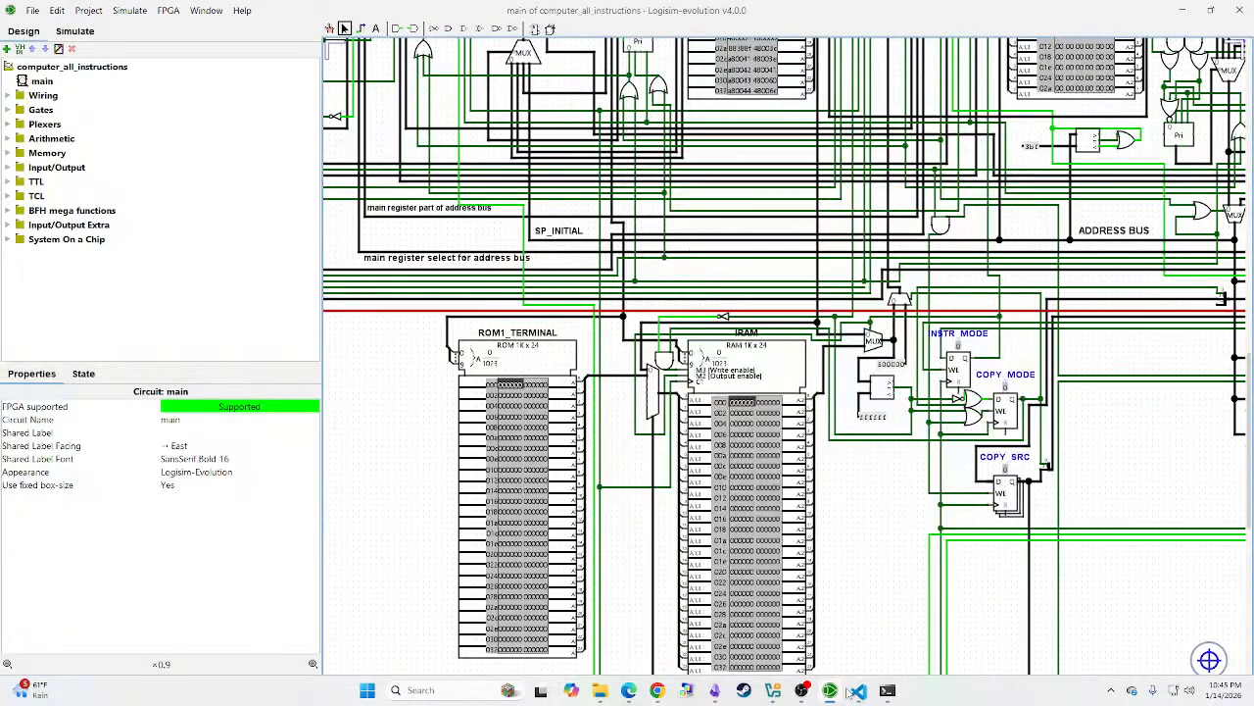
{"action": "scroll", "coordinate": [741, 608], "scroll_direction": "down", "scroll_amount": 2}
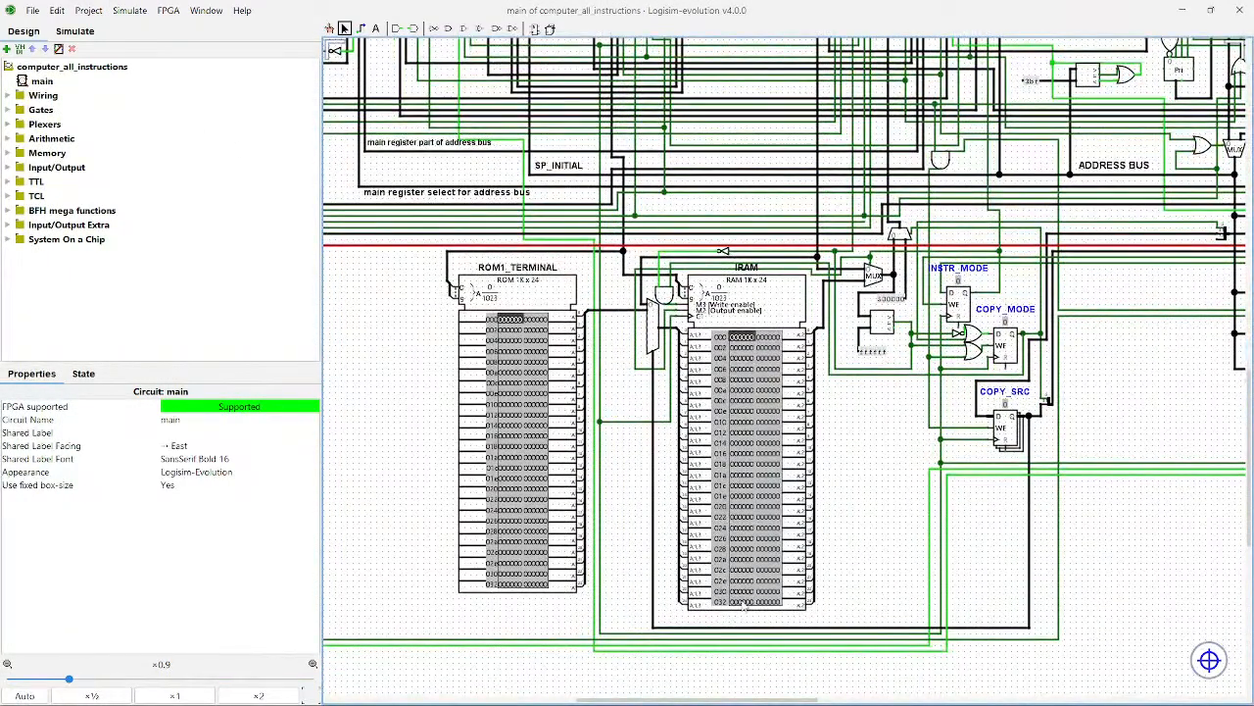
{"action": "left_click", "coordinate": [859, 690]}
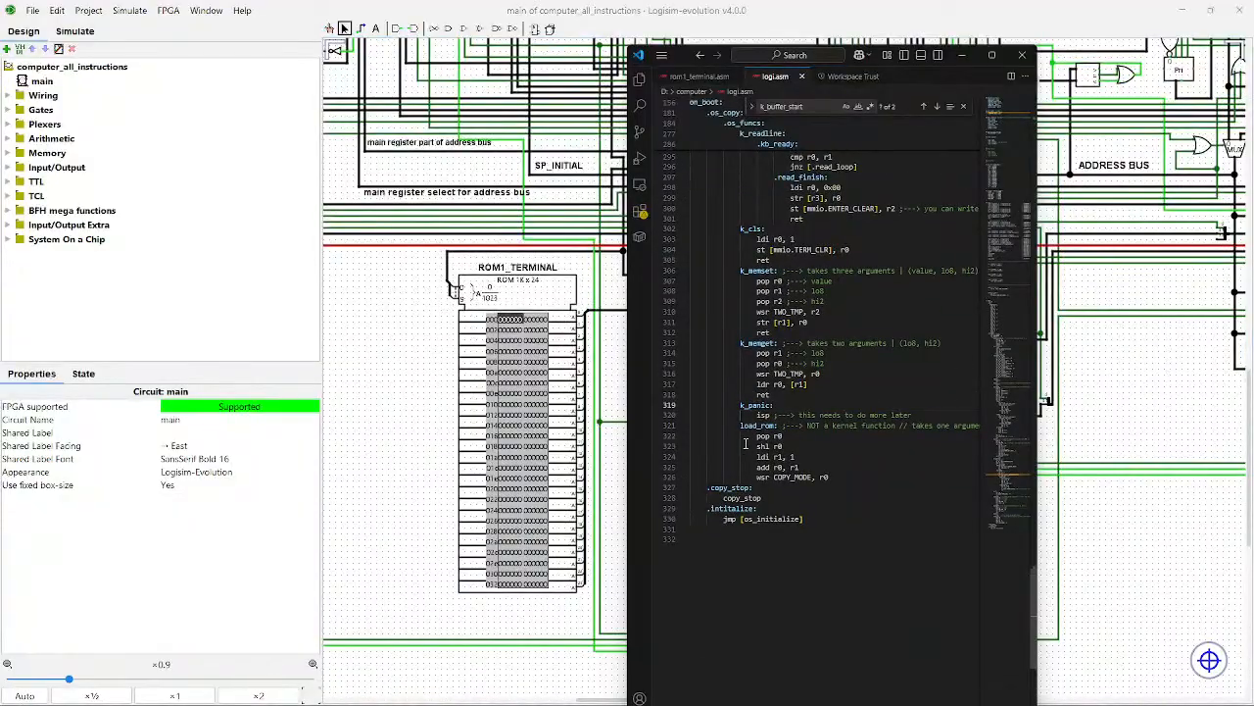
{"action": "scroll", "coordinate": [745, 440], "scroll_direction": "up", "scroll_amount": 5}
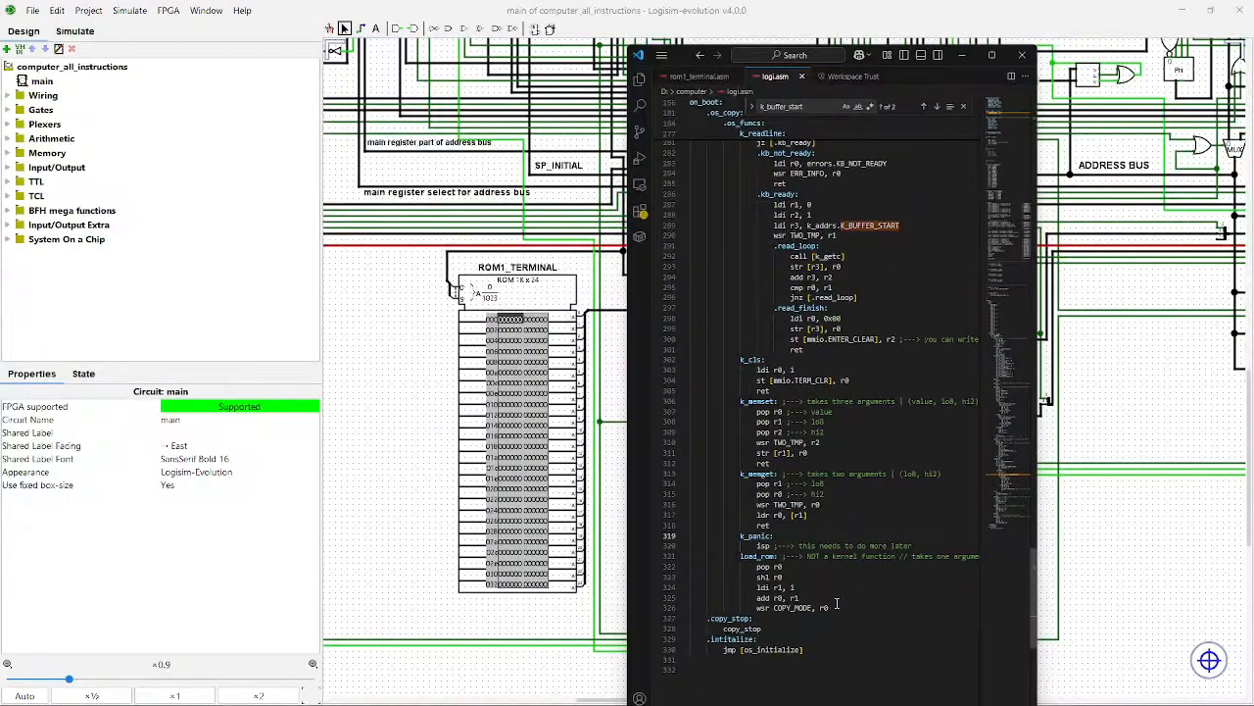
{"action": "left_click", "coordinate": [764, 627]}
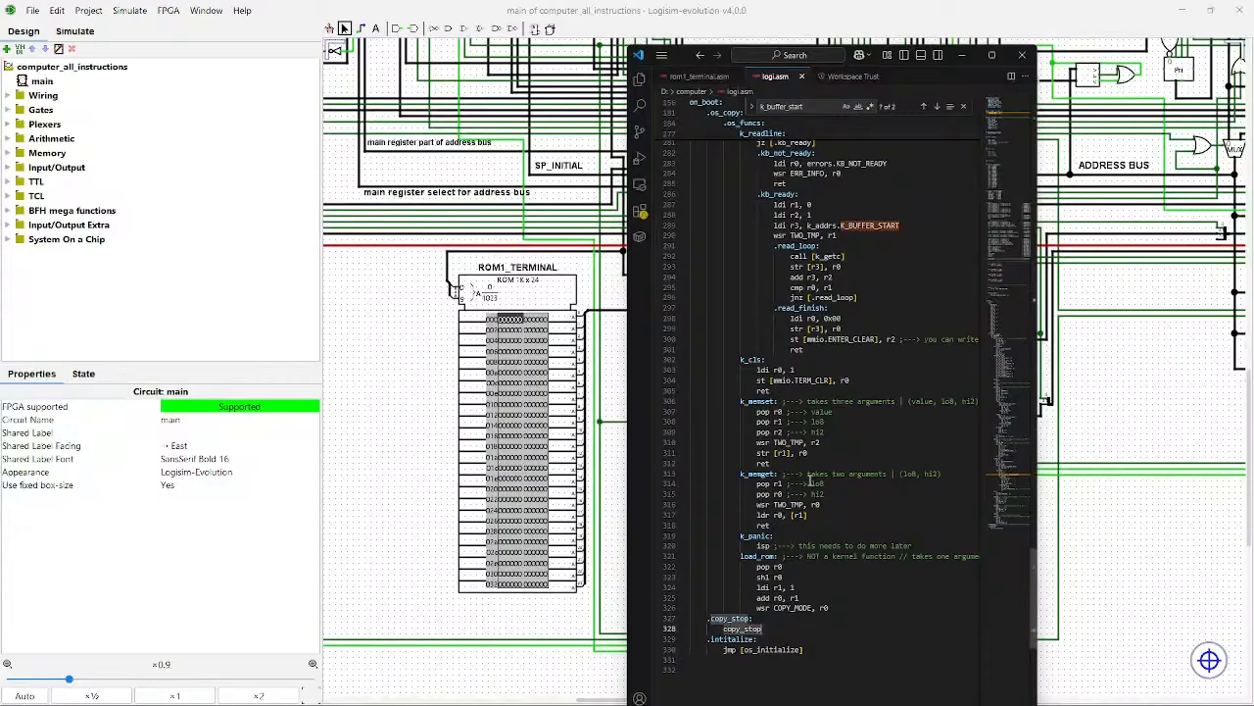
{"action": "left_click", "coordinate": [697, 75]}
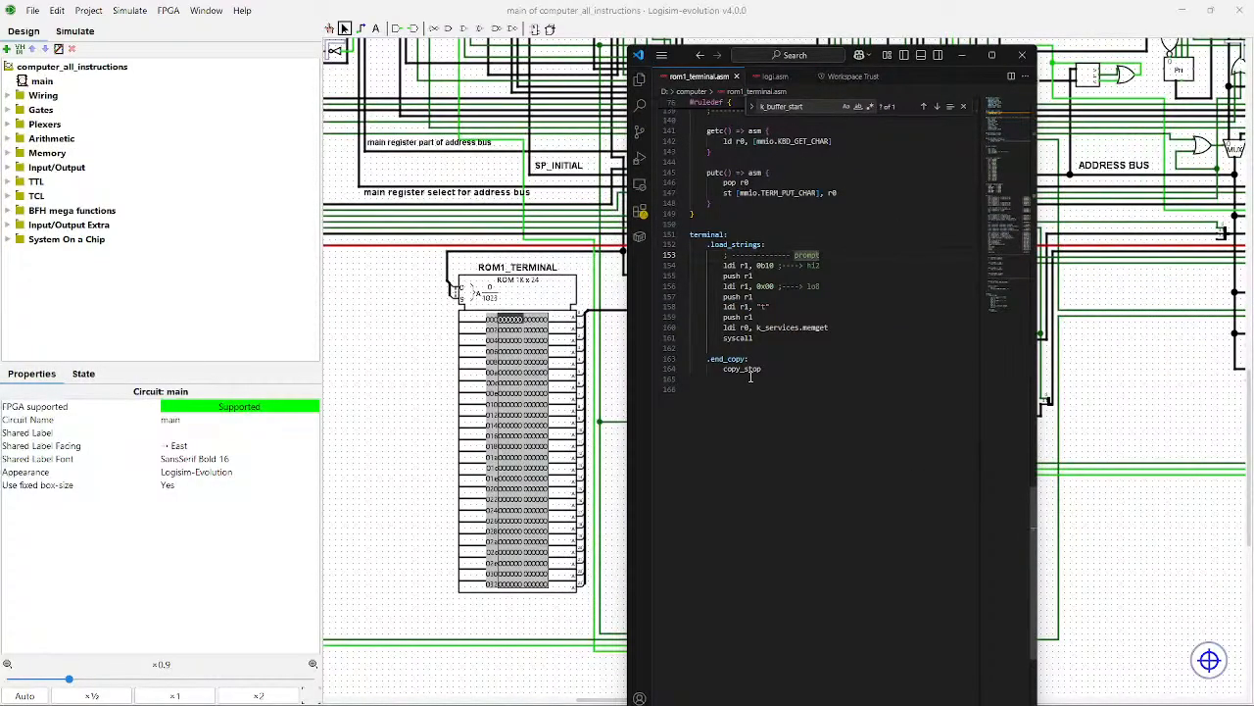
{"action": "scroll", "coordinate": [751, 375], "scroll_direction": "up", "scroll_amount": 2}
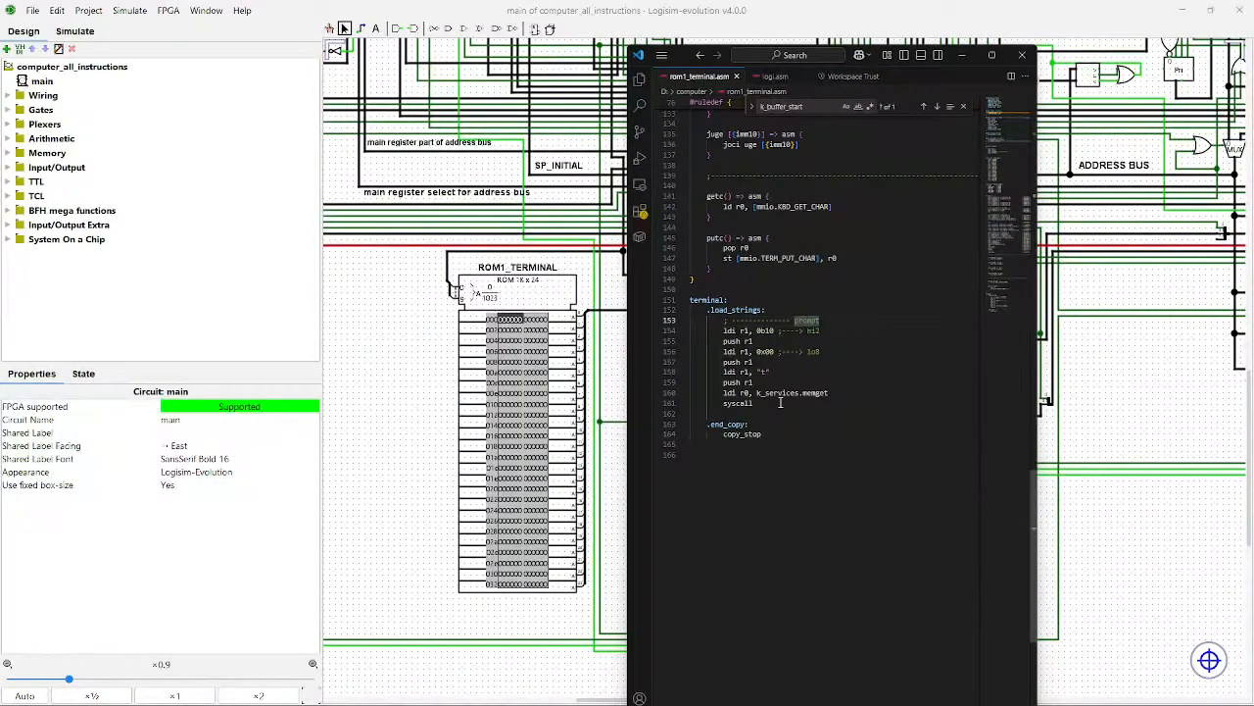
{"action": "left_click", "coordinate": [812, 448]}
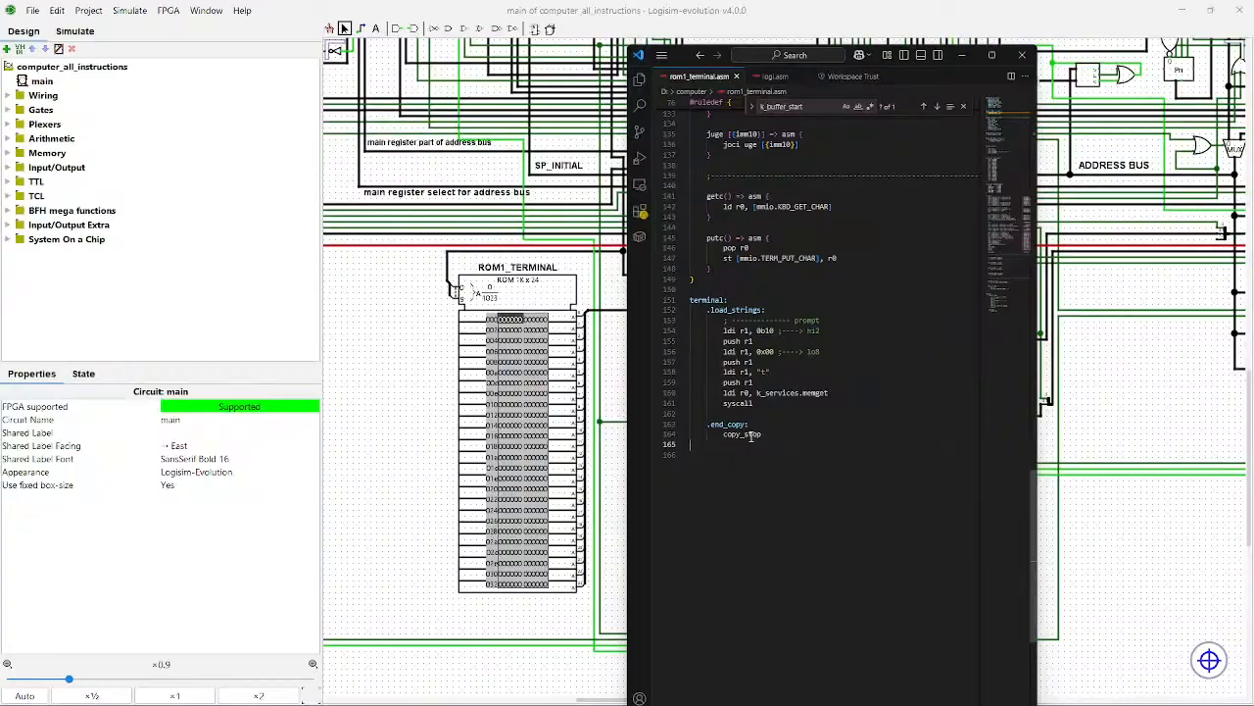
Step: Return to Logisim and restart automatic clock ticking with the memories and displays in view
{"action": "left_click", "coordinate": [406, 348]}
{"action": "scroll", "coordinate": [407, 348], "scroll_direction": "up", "scroll_amount": 6}
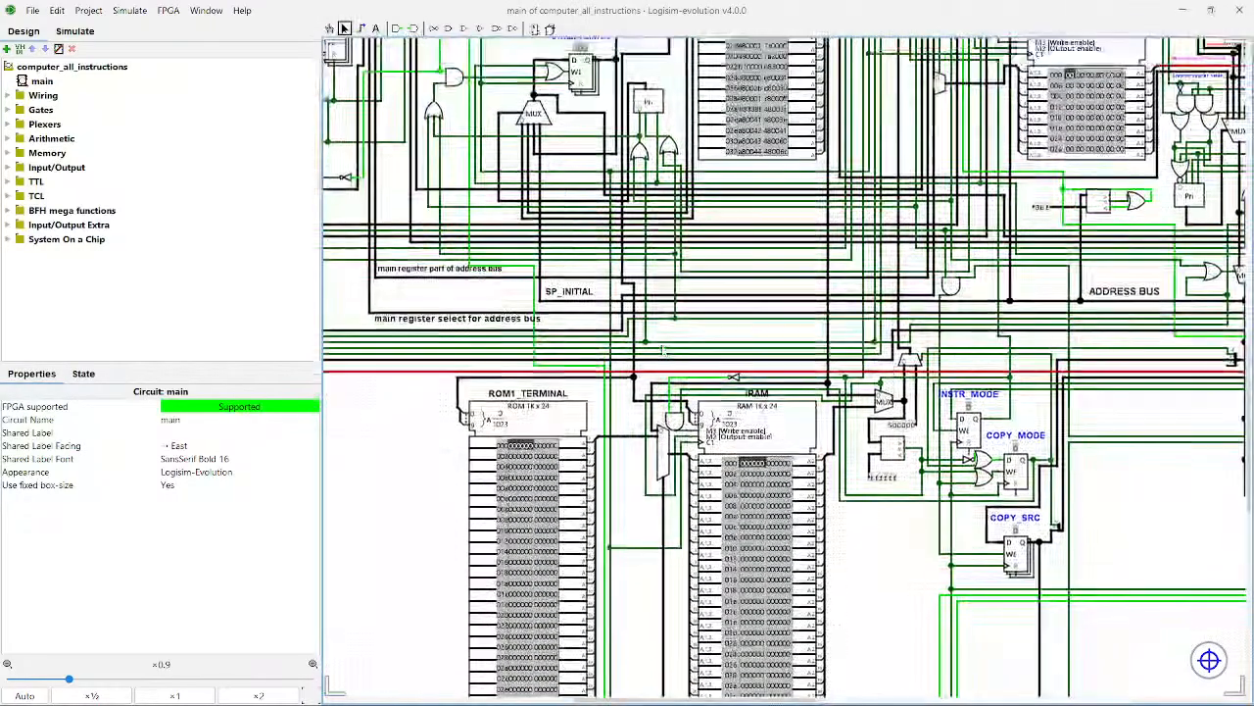
{"action": "scroll", "coordinate": [407, 348], "scroll_direction": "down", "scroll_amount": 4}
{"action": "scroll", "coordinate": [860, 478], "scroll_direction": "down", "scroll_amount": 2}
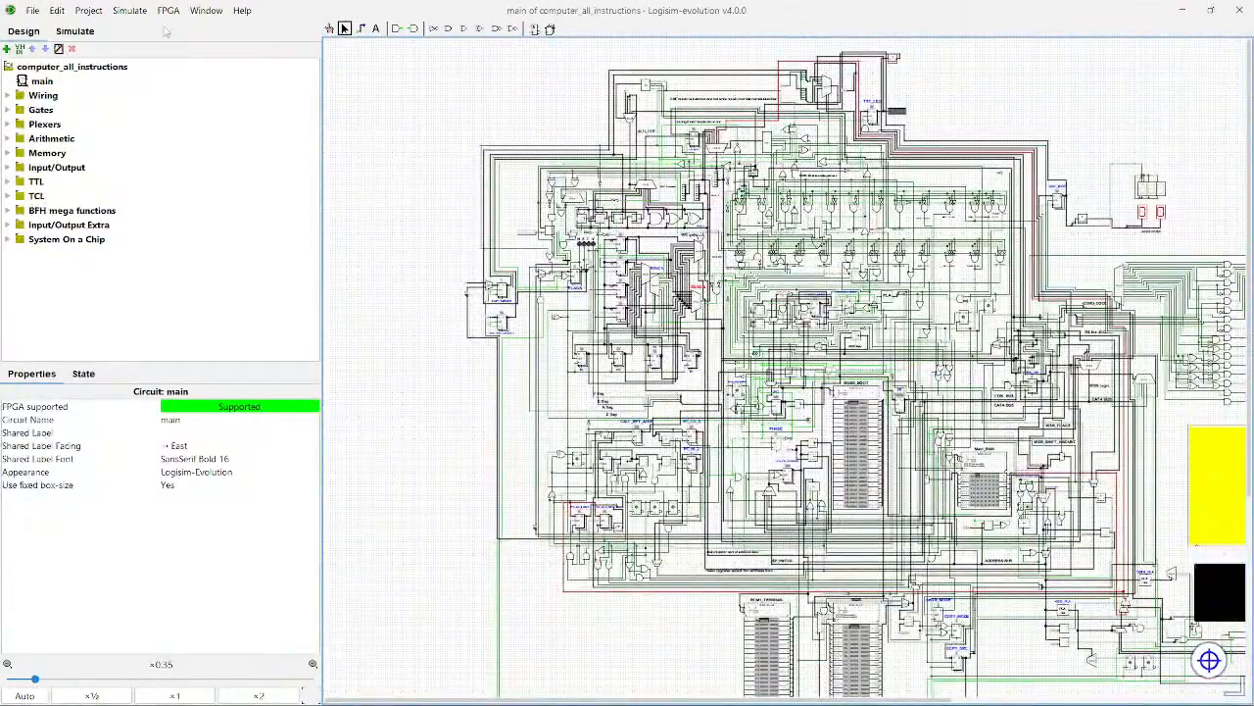
{"action": "left_click", "coordinate": [130, 10]}
{"action": "left_click", "coordinate": [186, 196]}
{"action": "left_click_drag", "start_coordinate": [686, 294], "coordinate": [398, 235]}
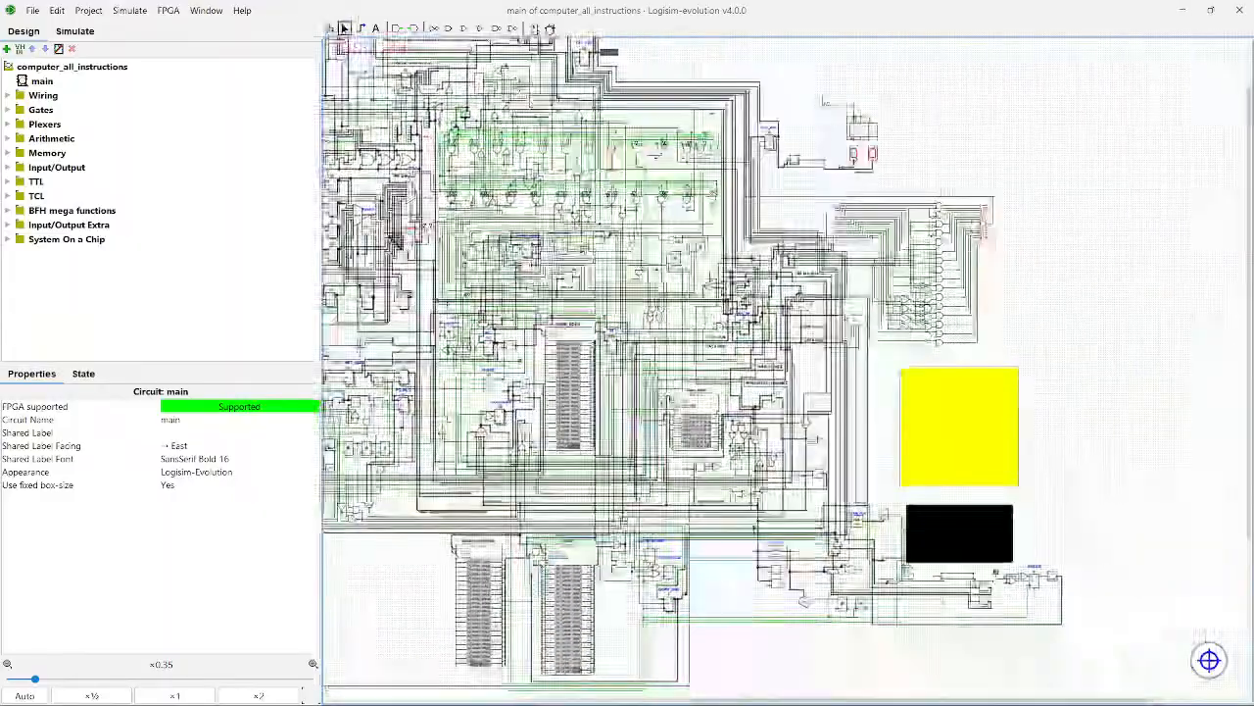
Step: Set the auto-tick frequency to 64 Hz and reset the simulation
{"action": "left_click", "coordinate": [129, 10]}
{"action": "mouse_move", "coordinate": [196, 212]}
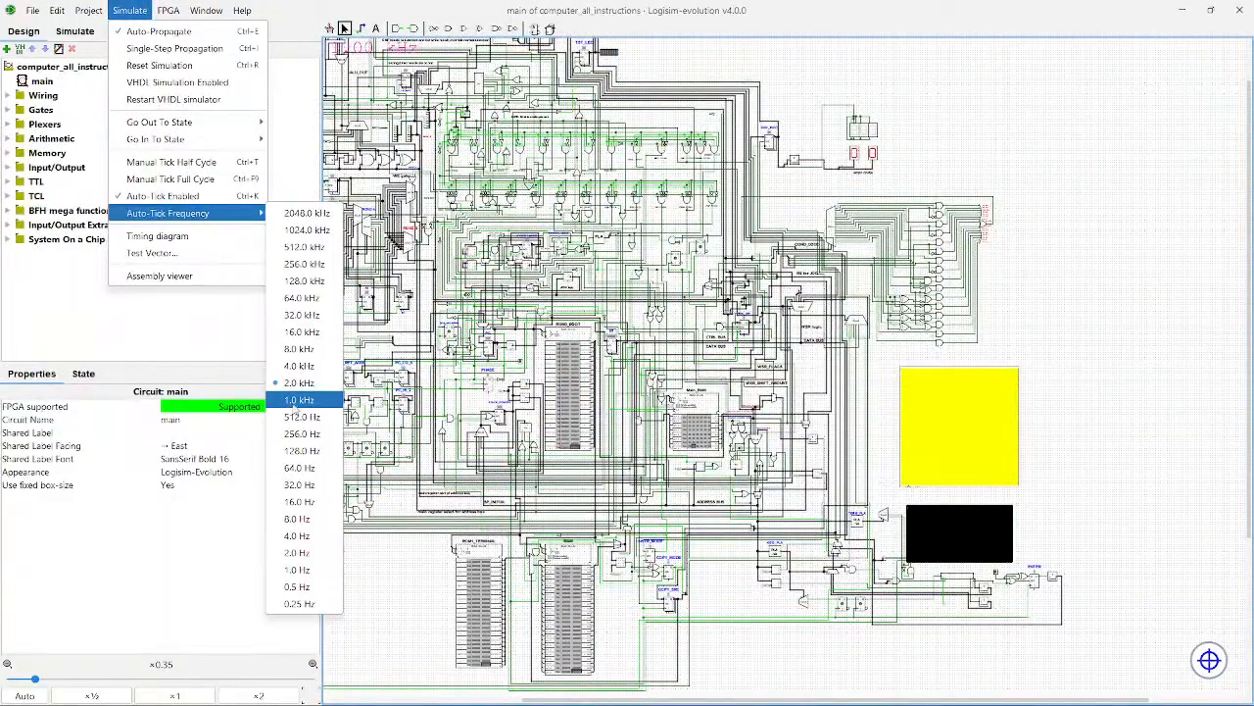
{"action": "left_click", "coordinate": [306, 467]}
{"action": "left_click", "coordinate": [130, 9]}
{"action": "left_click", "coordinate": [173, 68]}
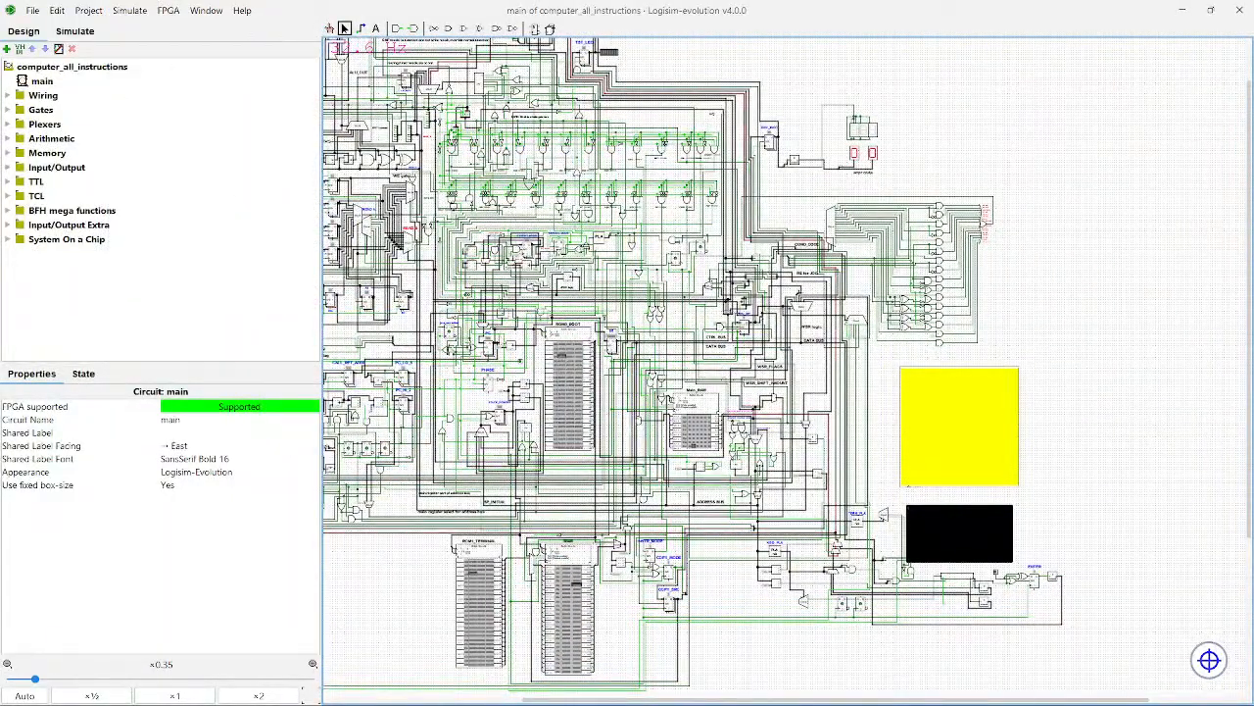
Step: Examine ROM0_BOOT, IR and Main_RAM while the clock ticks, and probe the instruction register's output wire and its clock wire
{"action": "scroll", "coordinate": [546, 366], "scroll_direction": "up", "scroll_amount": 1}
{"action": "scroll", "coordinate": [546, 365], "scroll_direction": "up", "scroll_amount": 5}
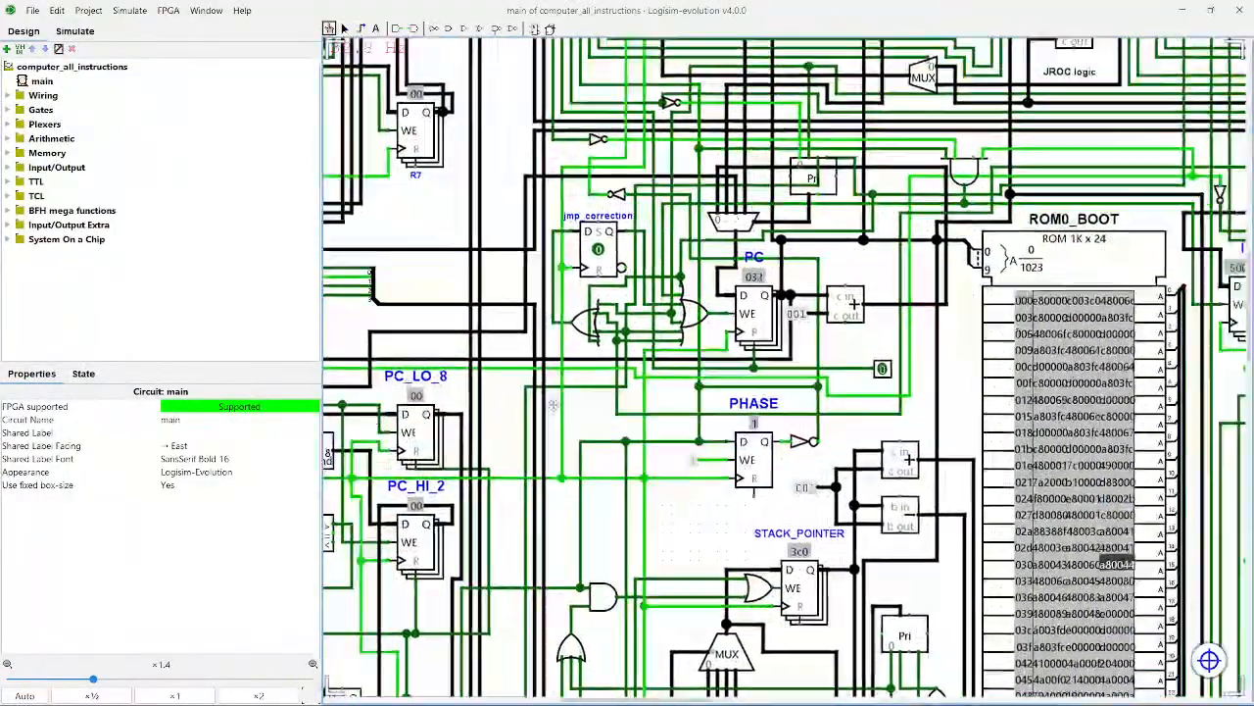
{"action": "left_click_drag", "start_coordinate": [954, 360], "coordinate": [624, 487]}
{"action": "left_click", "coordinate": [345, 29]}
{"action": "scroll", "coordinate": [745, 573], "scroll_direction": "down", "scroll_amount": 5}
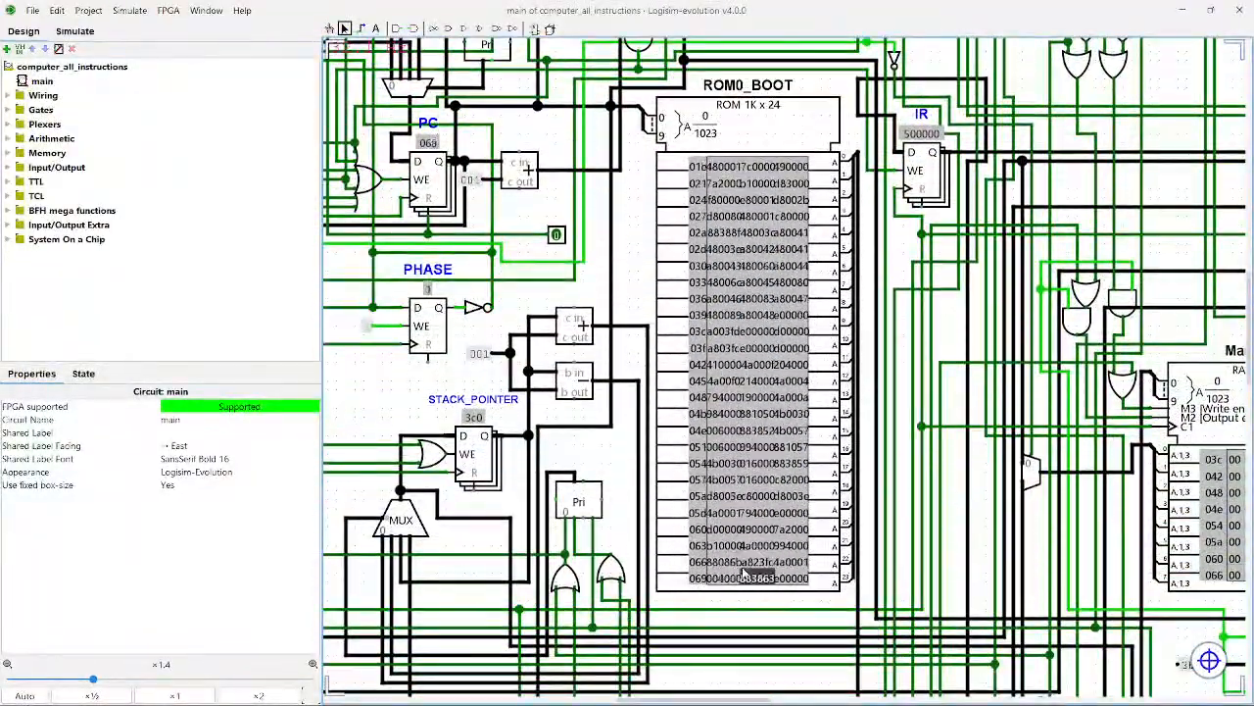
{"action": "left_click_drag", "start_coordinate": [618, 232], "coordinate": [480, 270]}
{"action": "left_click", "coordinate": [329, 29]}
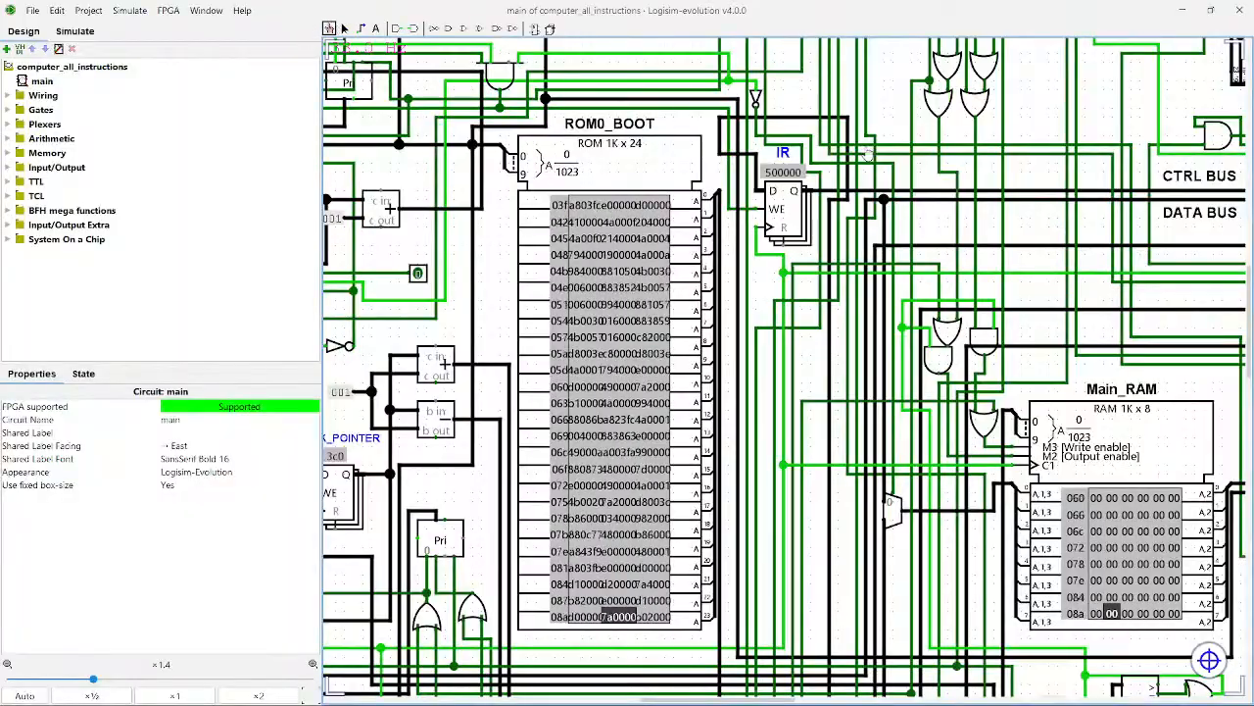
{"action": "left_click", "coordinate": [932, 194]}
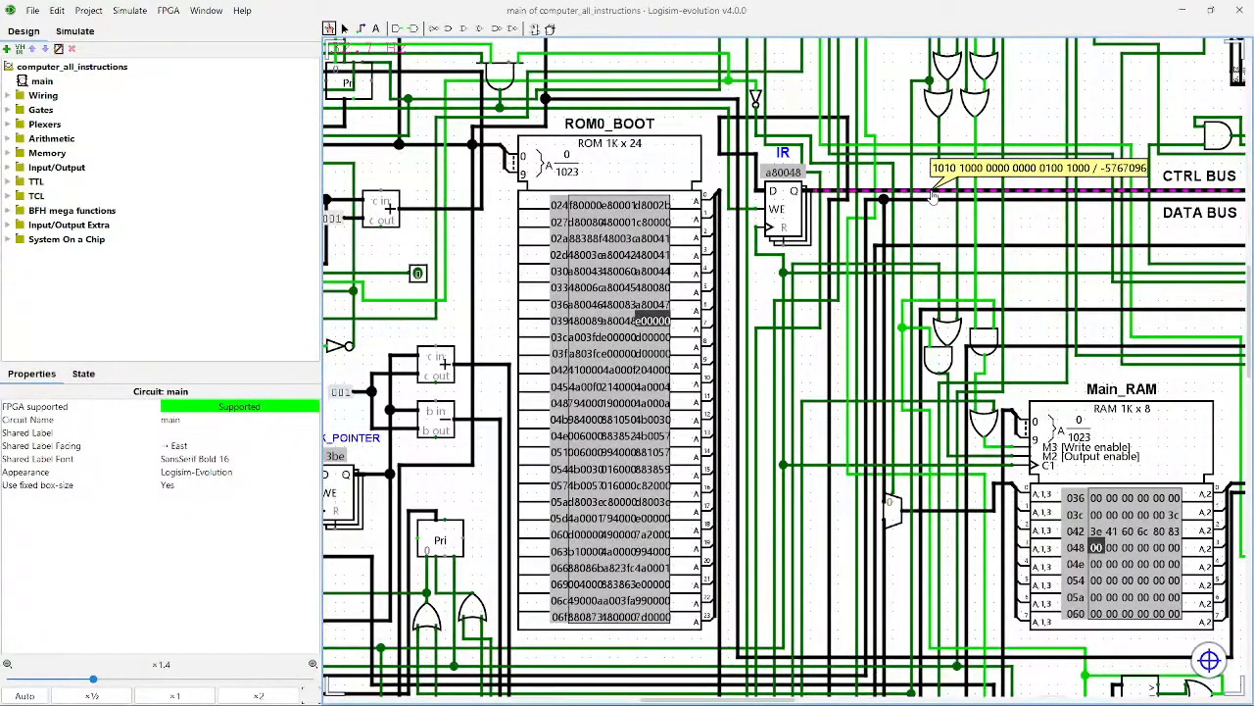
{"action": "left_click", "coordinate": [1019, 271]}
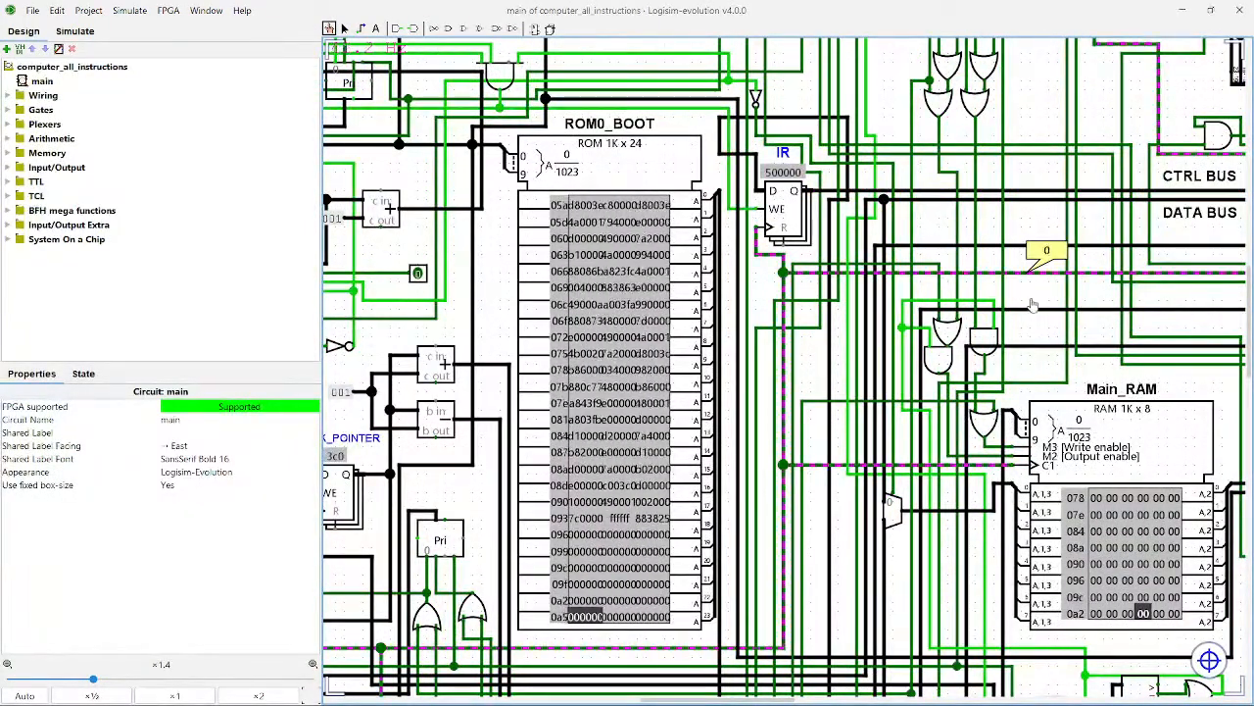
Step: Look over the stack pointer, display, instruction decoder, flags and register areas of the running circuit
{"action": "left_click_drag", "start_coordinate": [1032, 306], "coordinate": [729, 78]}
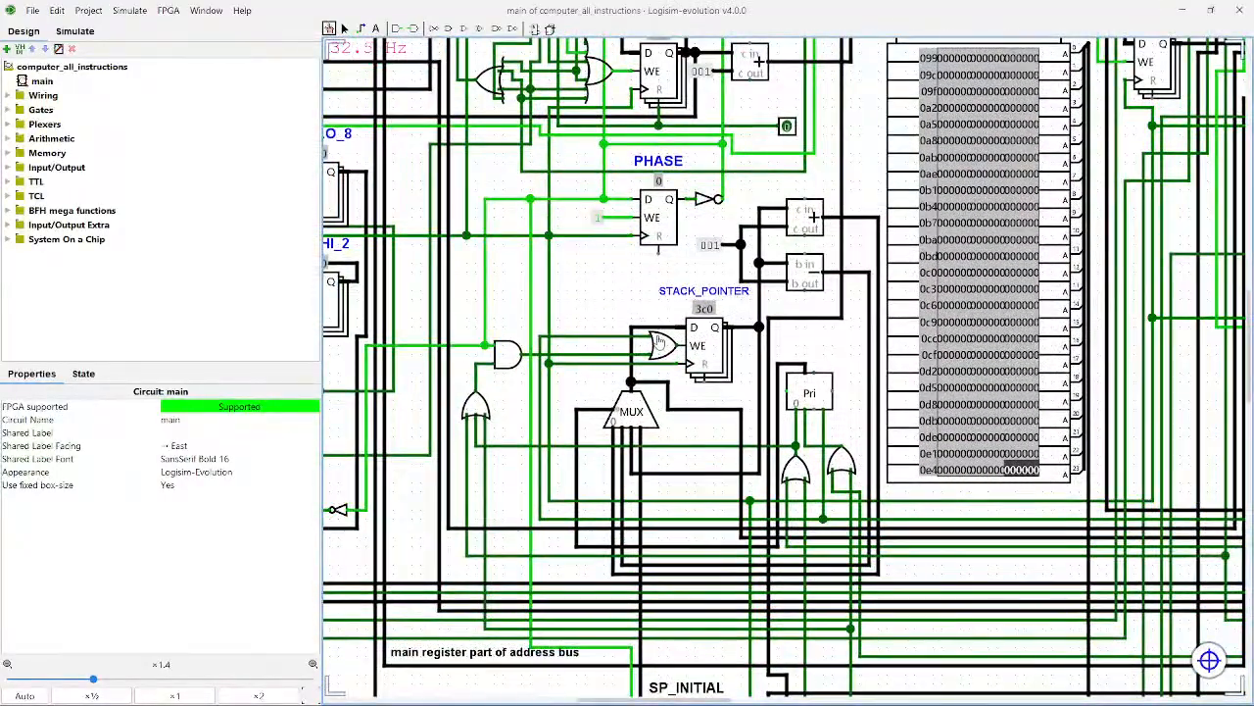
{"action": "left_click_drag", "start_coordinate": [860, 373], "coordinate": [509, 199]}
{"action": "left_click_drag", "start_coordinate": [840, 270], "coordinate": [344, 376]}
{"action": "left_click_drag", "start_coordinate": [982, 392], "coordinate": [446, 397]}
{"action": "left_click_drag", "start_coordinate": [902, 387], "coordinate": [516, 344]}
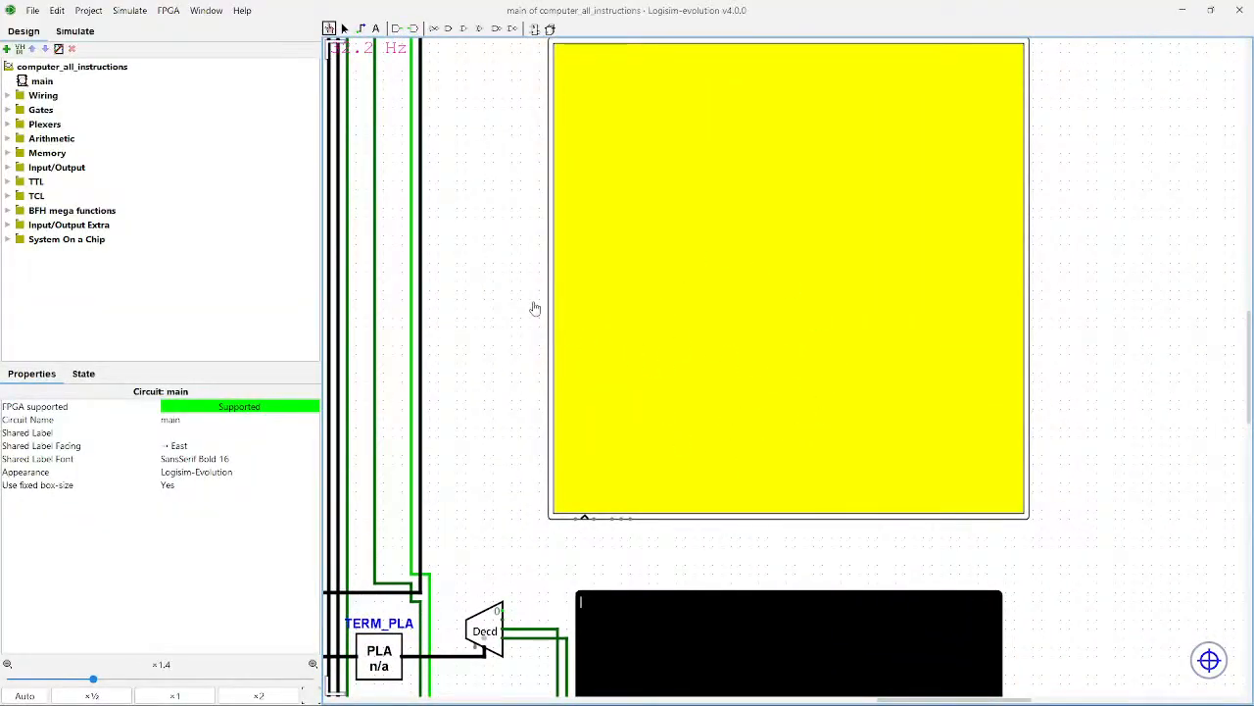
{"action": "scroll", "coordinate": [535, 307], "scroll_direction": "down", "scroll_amount": 6}
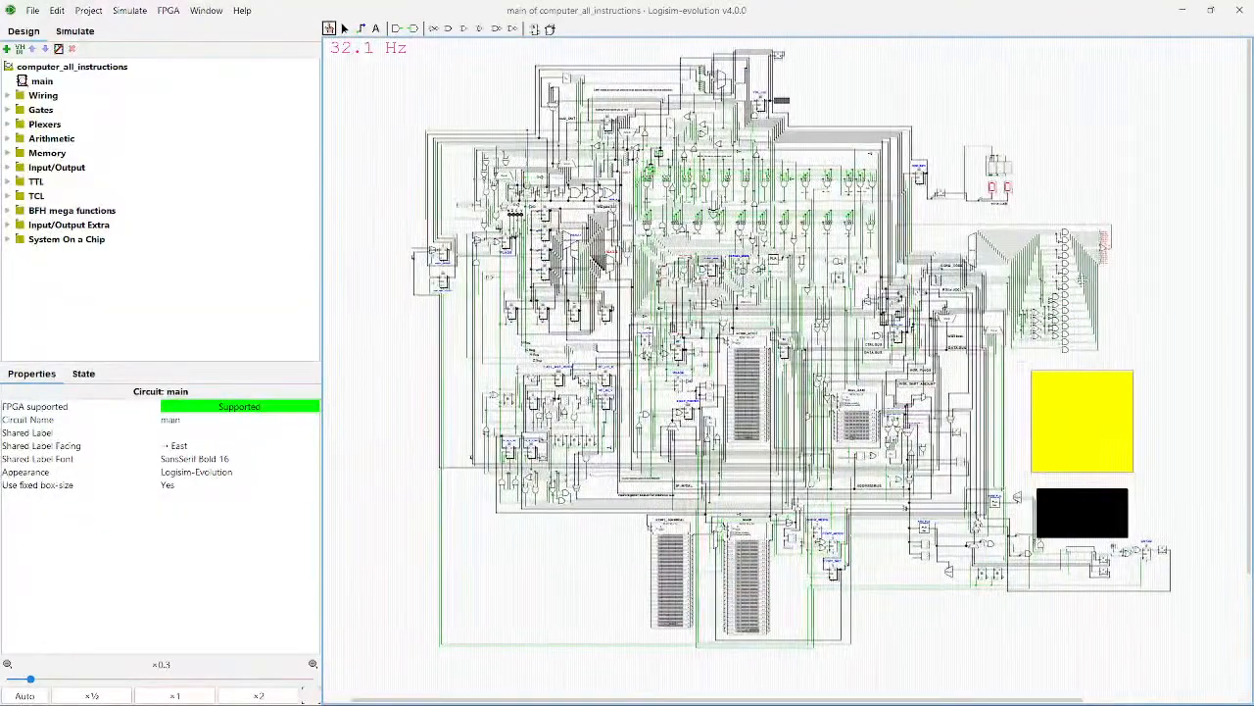
{"action": "scroll", "coordinate": [800, 164], "scroll_direction": "up", "scroll_amount": 6}
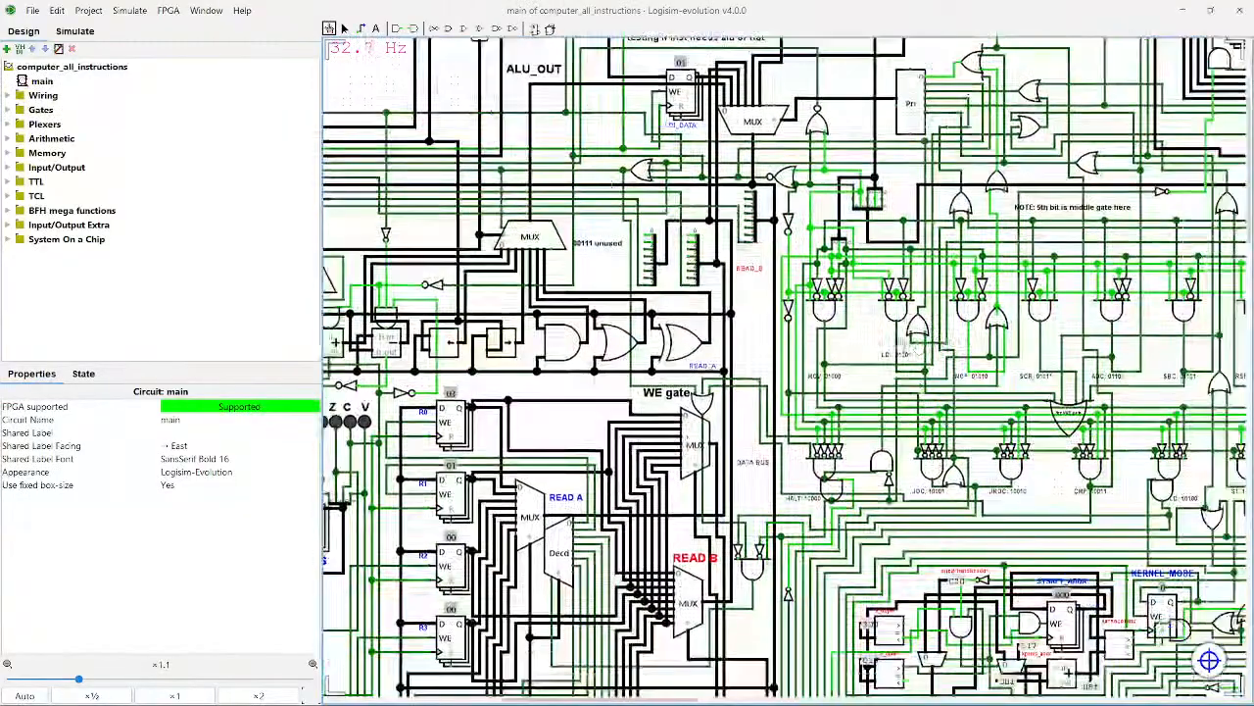
{"action": "left_click_drag", "start_coordinate": [918, 345], "coordinate": [614, 311]}
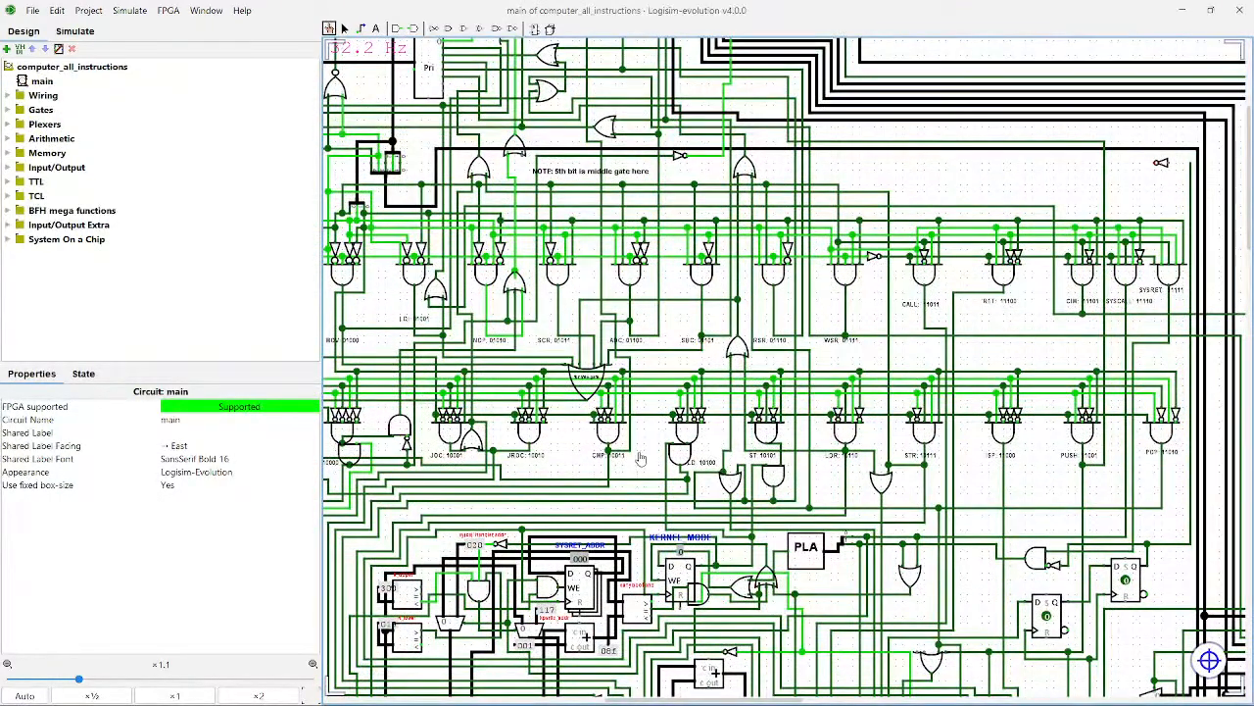
{"action": "left_click_drag", "start_coordinate": [641, 459], "coordinate": [1025, 419]}
{"action": "left_click_drag", "start_coordinate": [543, 438], "coordinate": [783, 404]}
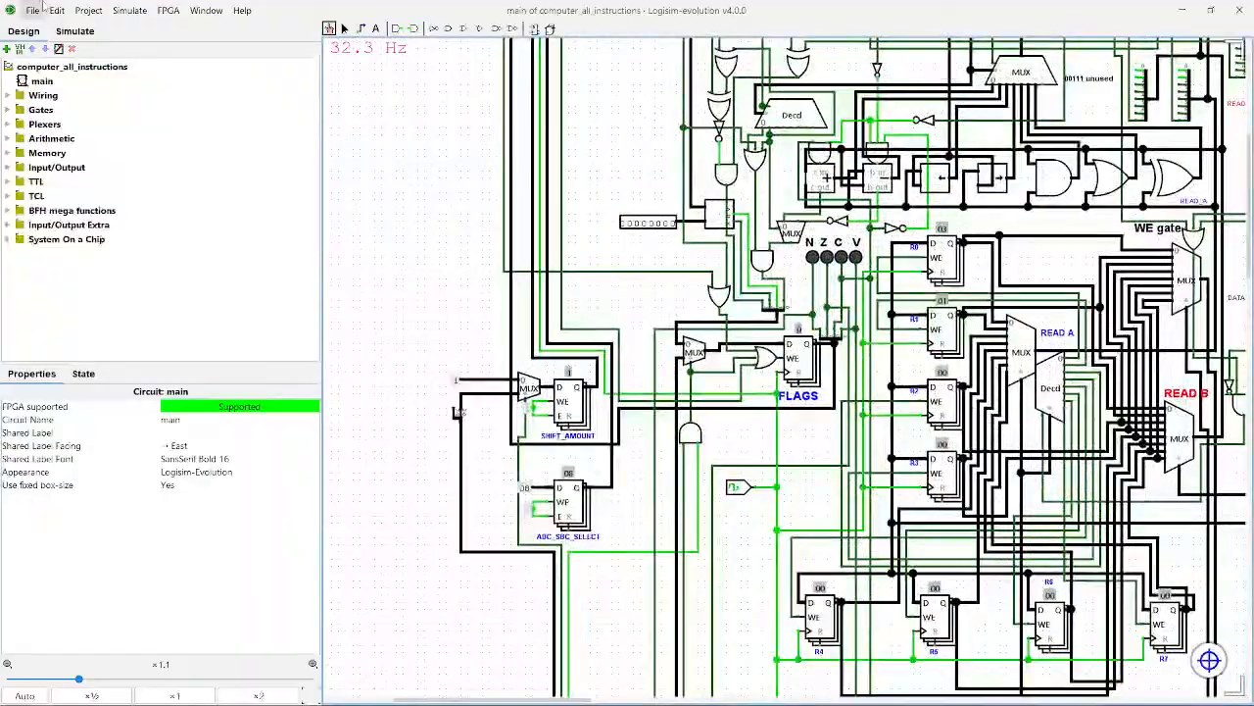
Step: Reset the simulation, follow the rerun from the registers through to ROM1_TERMINAL and IRAM, and reset it again
{"action": "left_click", "coordinate": [147, 9]}
{"action": "left_click", "coordinate": [160, 66]}
{"action": "left_click_drag", "start_coordinate": [1176, 540], "coordinate": [1029, 428]}
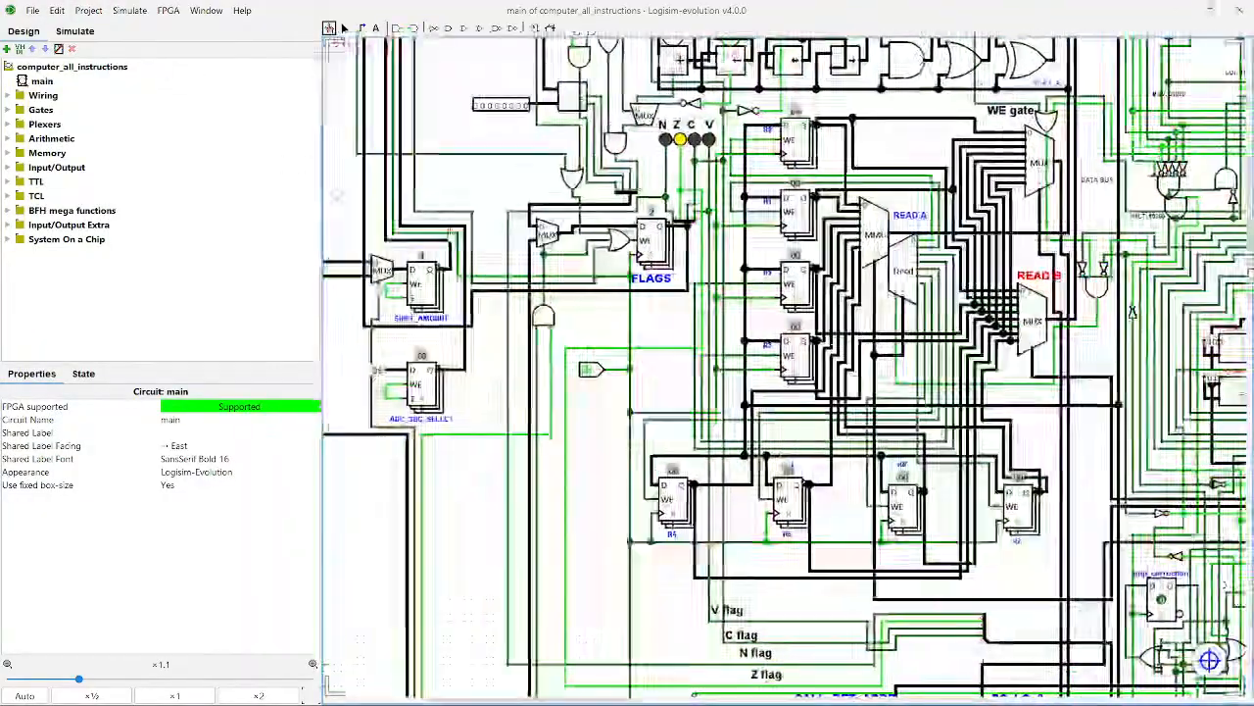
{"action": "left_click_drag", "start_coordinate": [1206, 598], "coordinate": [669, 196]}
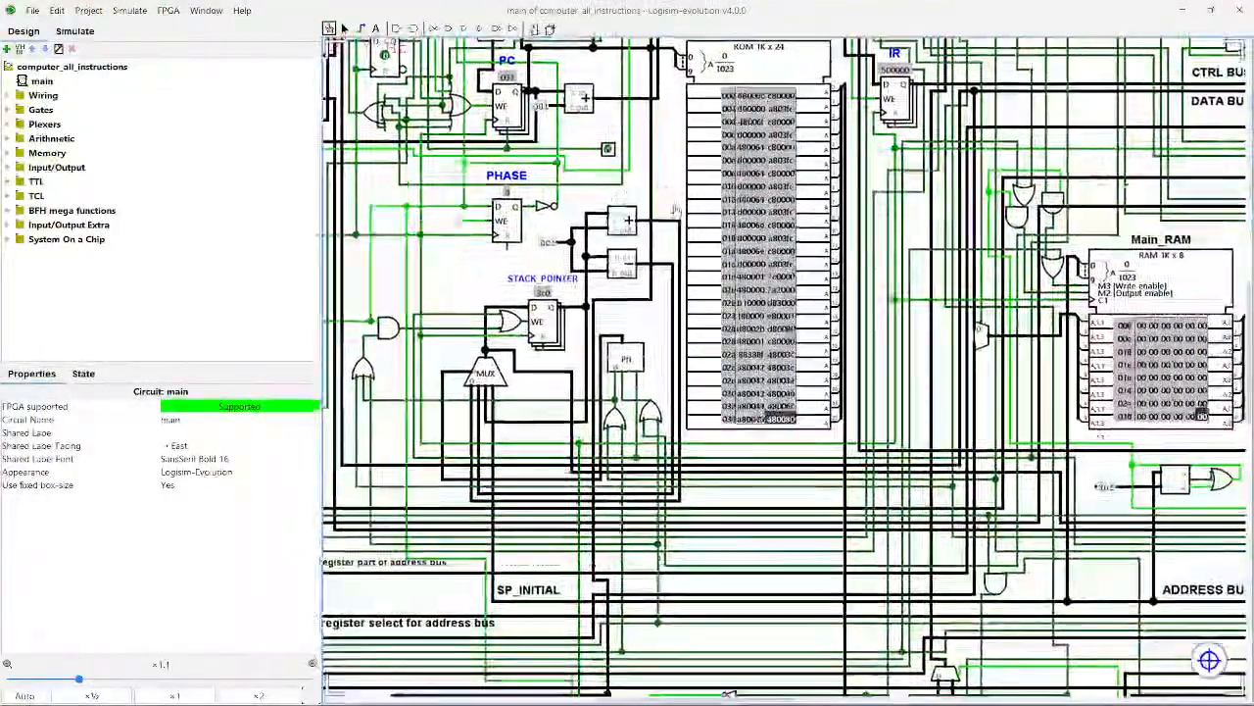
{"action": "left_click_drag", "start_coordinate": [1018, 375], "coordinate": [602, 221]}
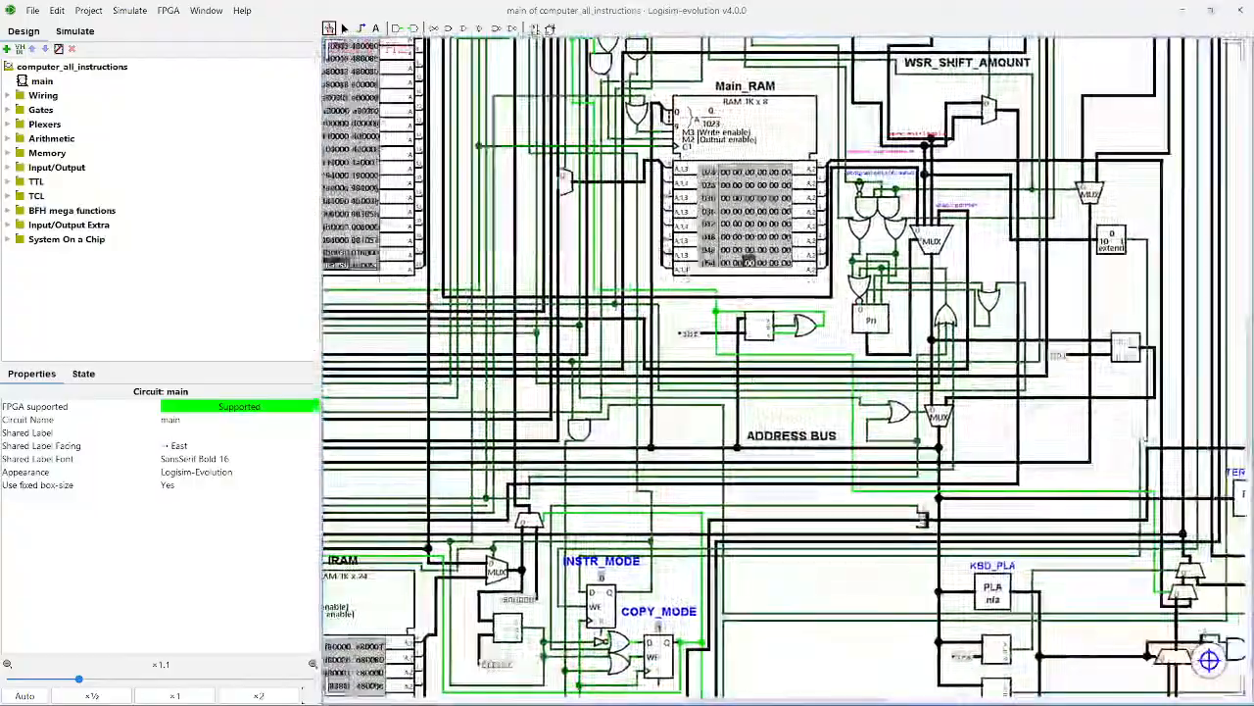
{"action": "left_click_drag", "start_coordinate": [1108, 428], "coordinate": [725, 188]}
{"action": "left_click_drag", "start_coordinate": [939, 324], "coordinate": [1229, 358]}
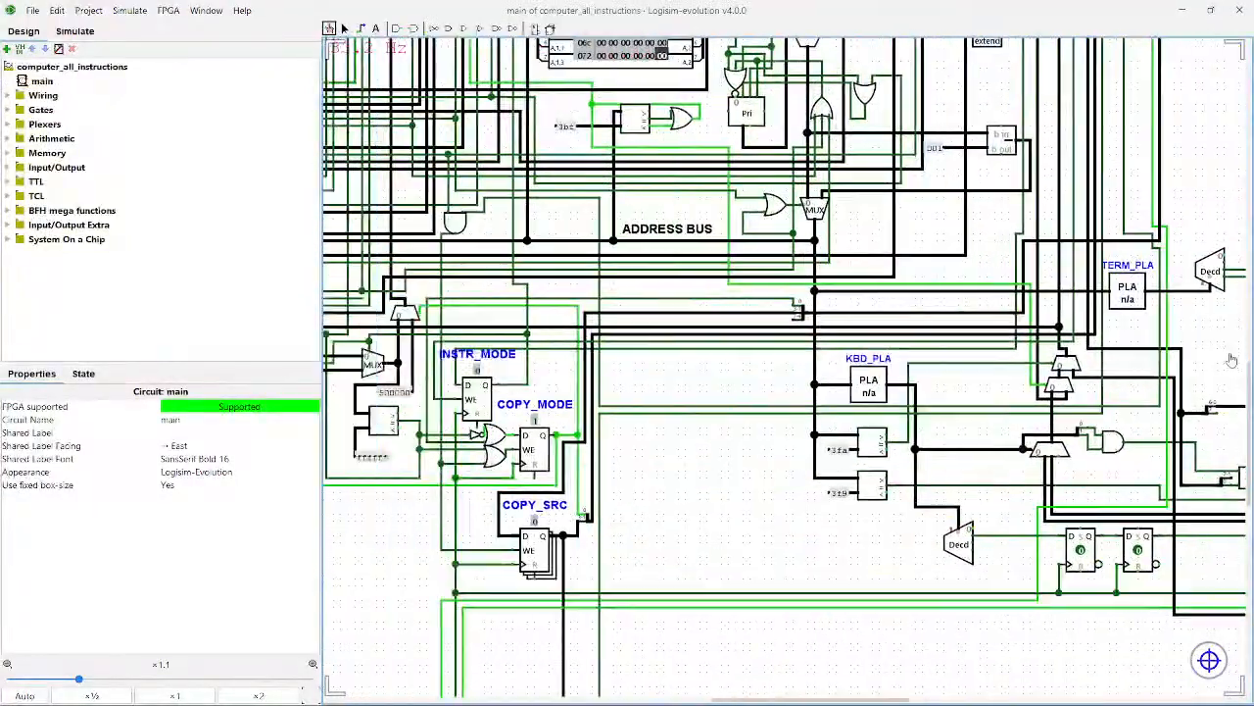
{"action": "left_click_drag", "start_coordinate": [776, 450], "coordinate": [1202, 398]}
{"action": "left_click", "coordinate": [627, 453]}
{"action": "left_click_drag", "start_coordinate": [846, 483], "coordinate": [1048, 310]}
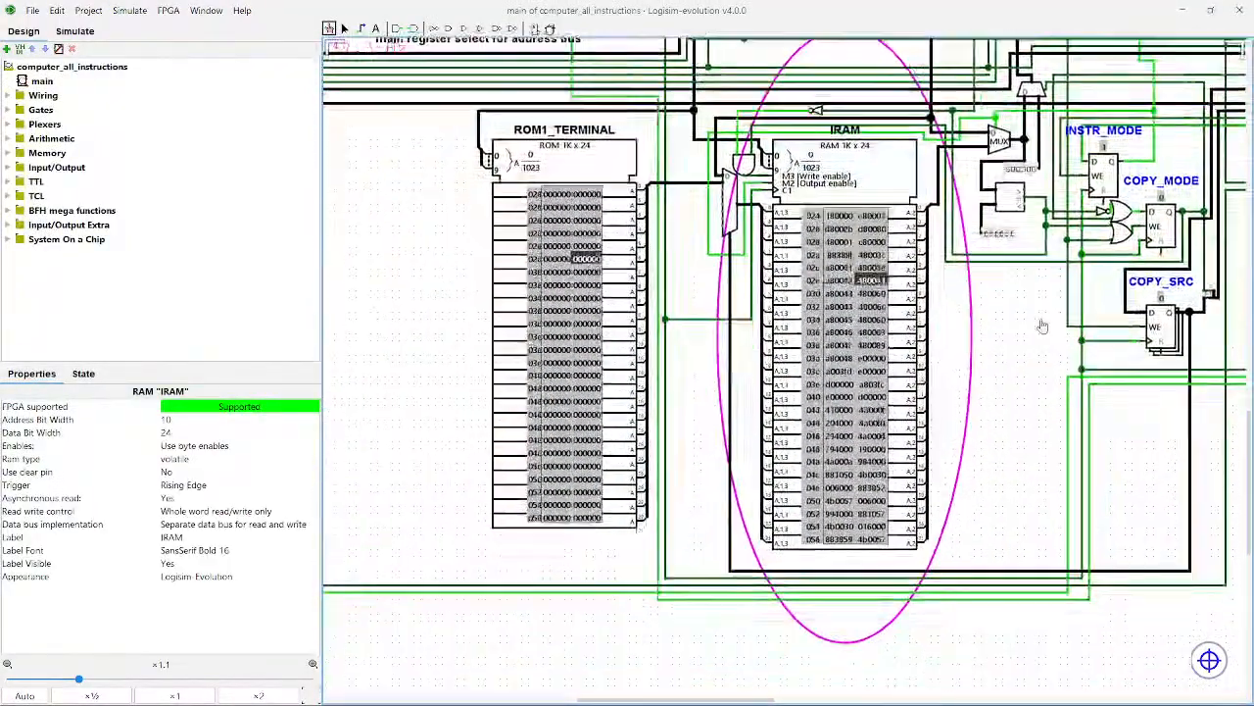
{"action": "left_click", "coordinate": [129, 10]}
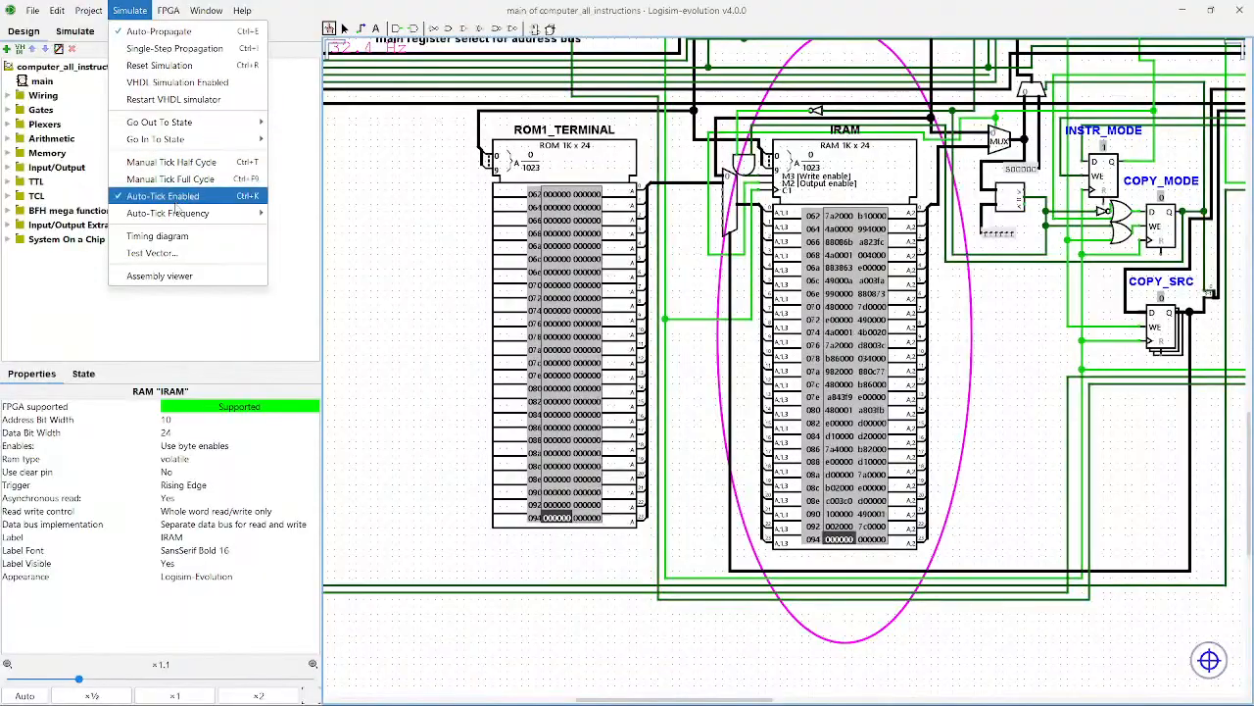
{"action": "left_click", "coordinate": [159, 65]}
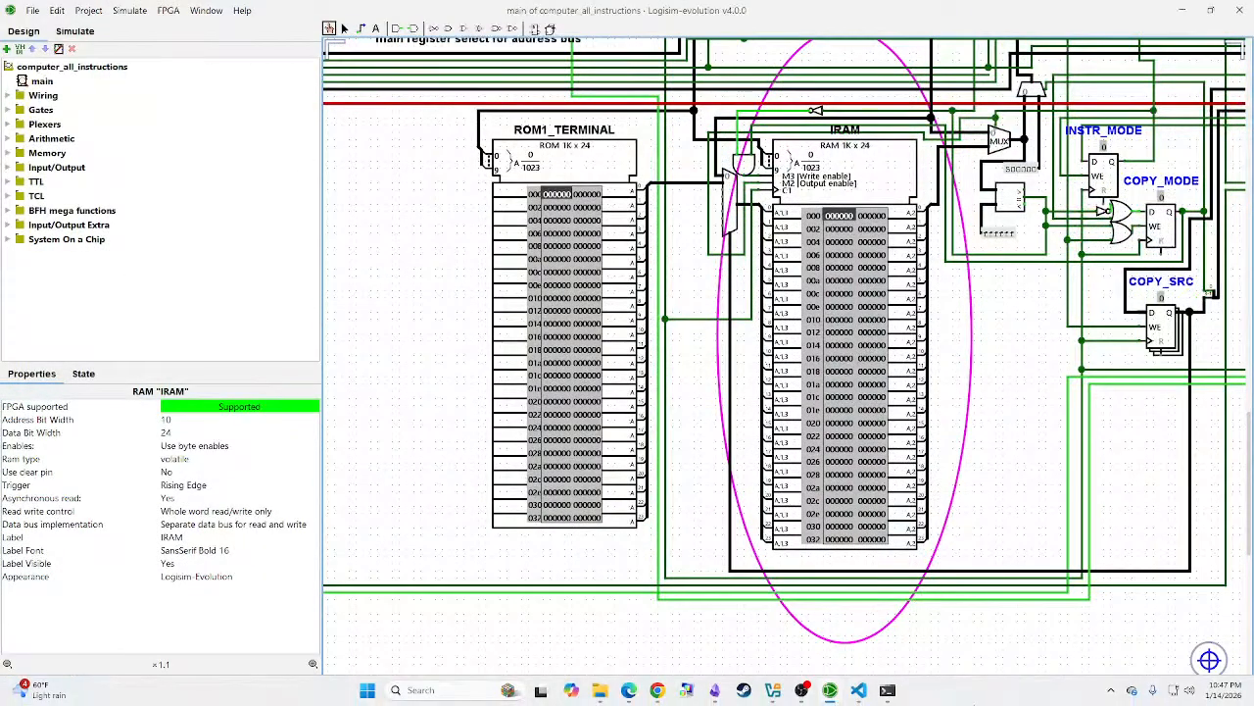
Step: Glance at rom1_terminal.asm in the code editor, and examine the copy-mode registers, Main_RAM and address bus in Logisim
{"action": "left_click", "coordinate": [859, 691]}
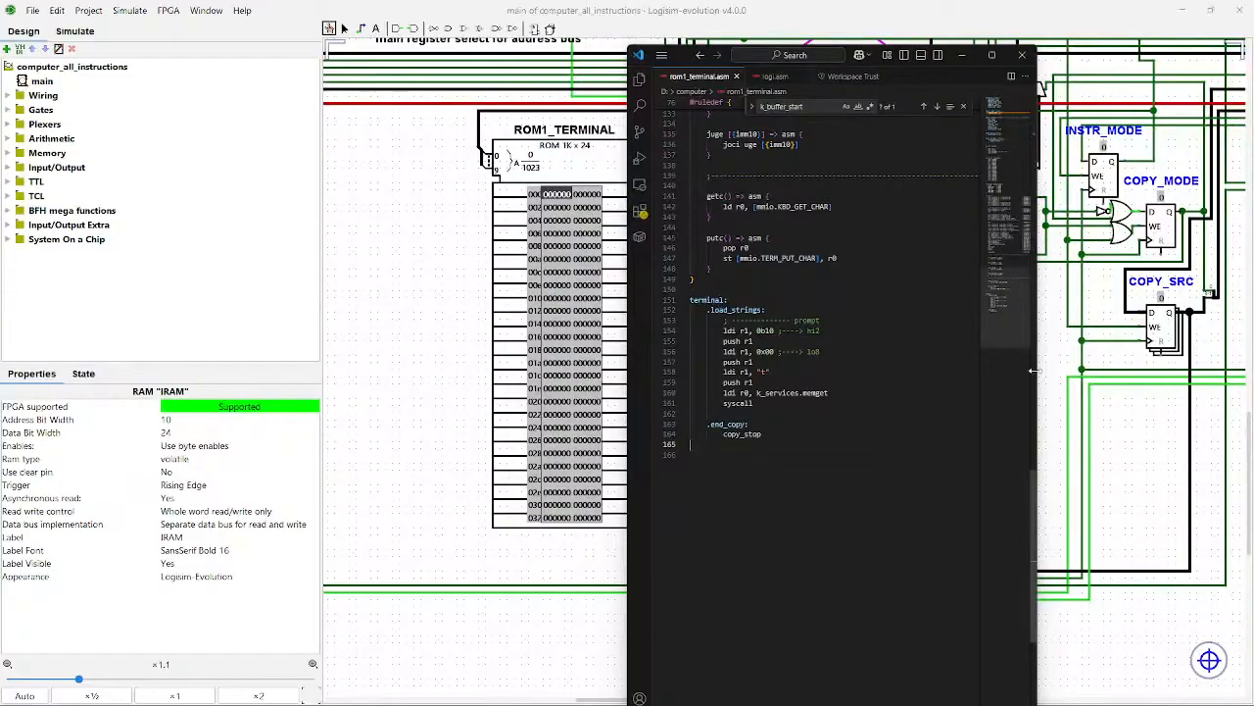
{"action": "left_click_drag", "start_coordinate": [1049, 357], "coordinate": [613, 382]}
{"action": "left_click_drag", "start_coordinate": [938, 335], "coordinate": [797, 546]}
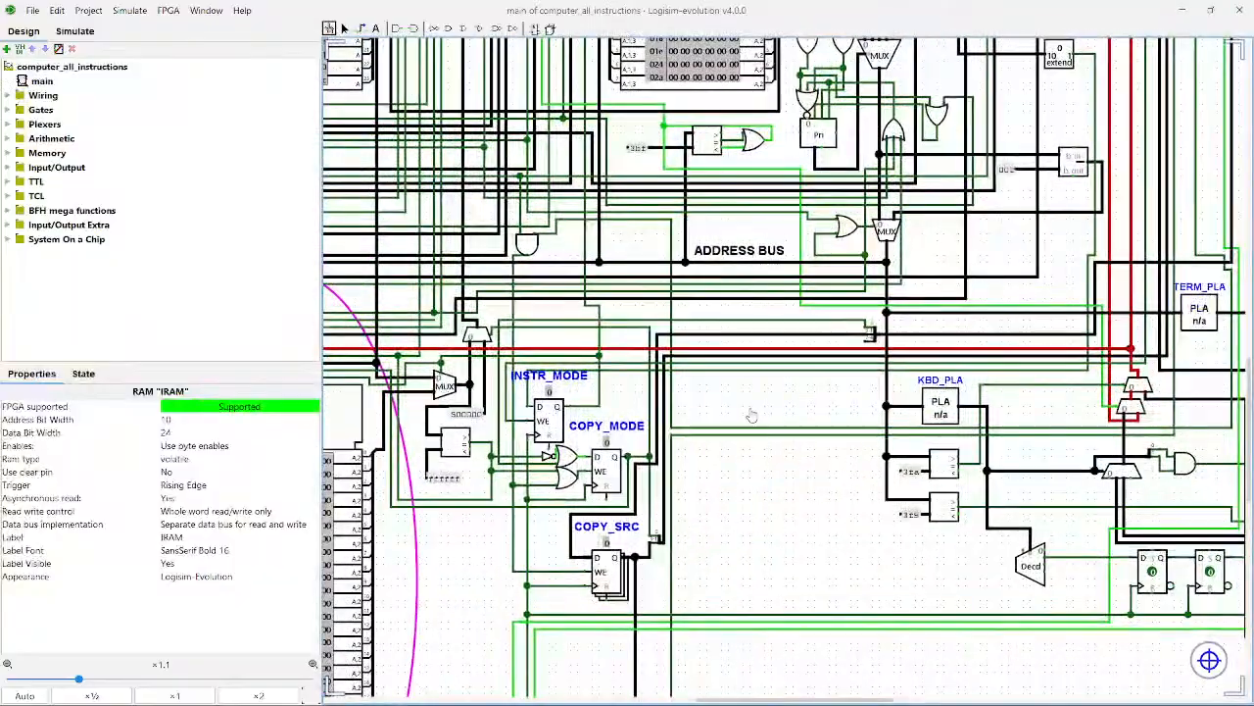
{"action": "left_click_drag", "start_coordinate": [824, 386], "coordinate": [1064, 464]}
{"action": "left_click_drag", "start_coordinate": [978, 197], "coordinate": [940, 351]}
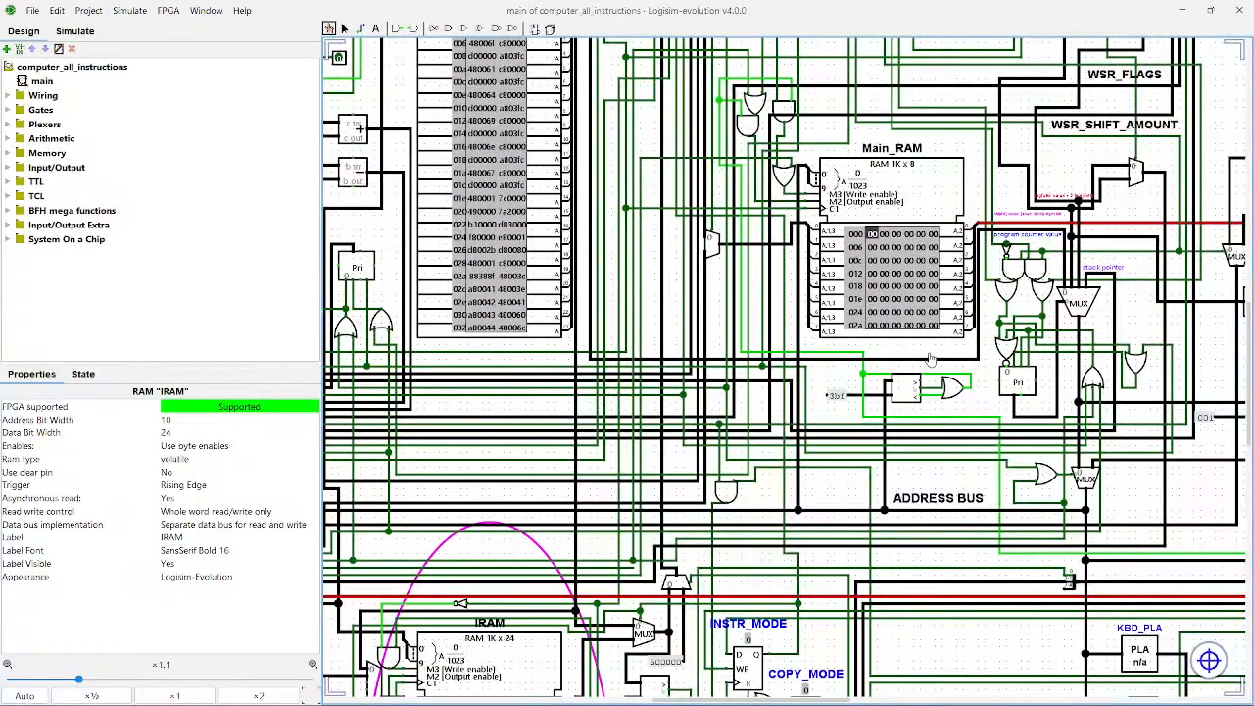
{"action": "scroll", "coordinate": [931, 359], "scroll_direction": "down", "scroll_amount": 5}
{"action": "left_click_drag", "start_coordinate": [911, 511], "coordinate": [943, 618]}
Step: Switch to the code editor and review the load_rom, copy_stop and initialize sections at the end of logi.asm
{"action": "left_click", "coordinate": [858, 690]}
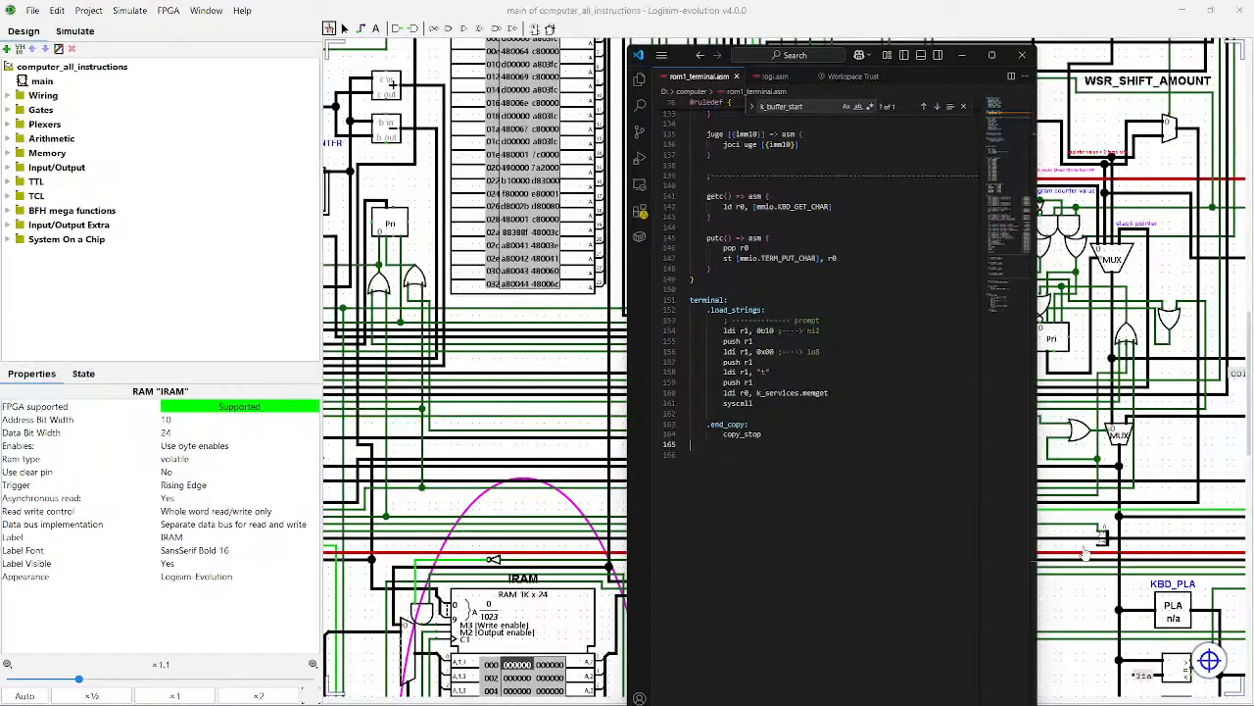
{"action": "left_click", "coordinate": [782, 77]}
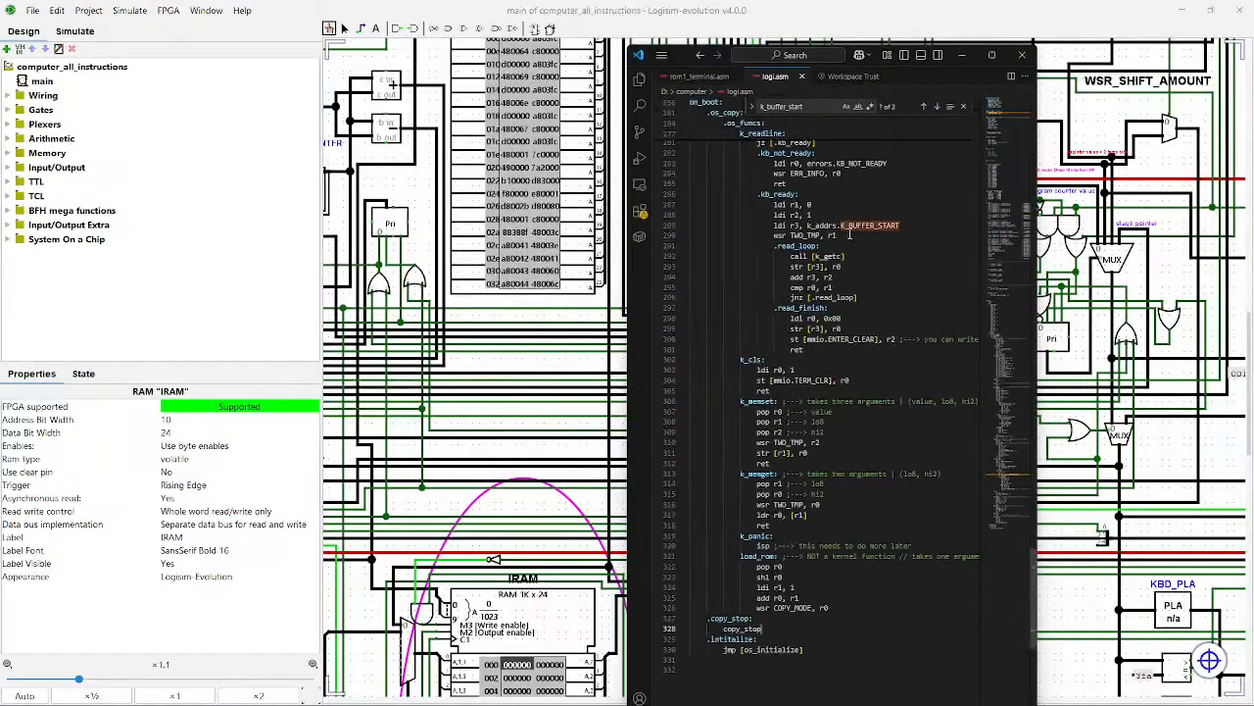
{"action": "scroll", "coordinate": [873, 419], "scroll_direction": "down", "scroll_amount": 6}
{"action": "scroll", "coordinate": [873, 418], "scroll_direction": "down", "scroll_amount": 2}
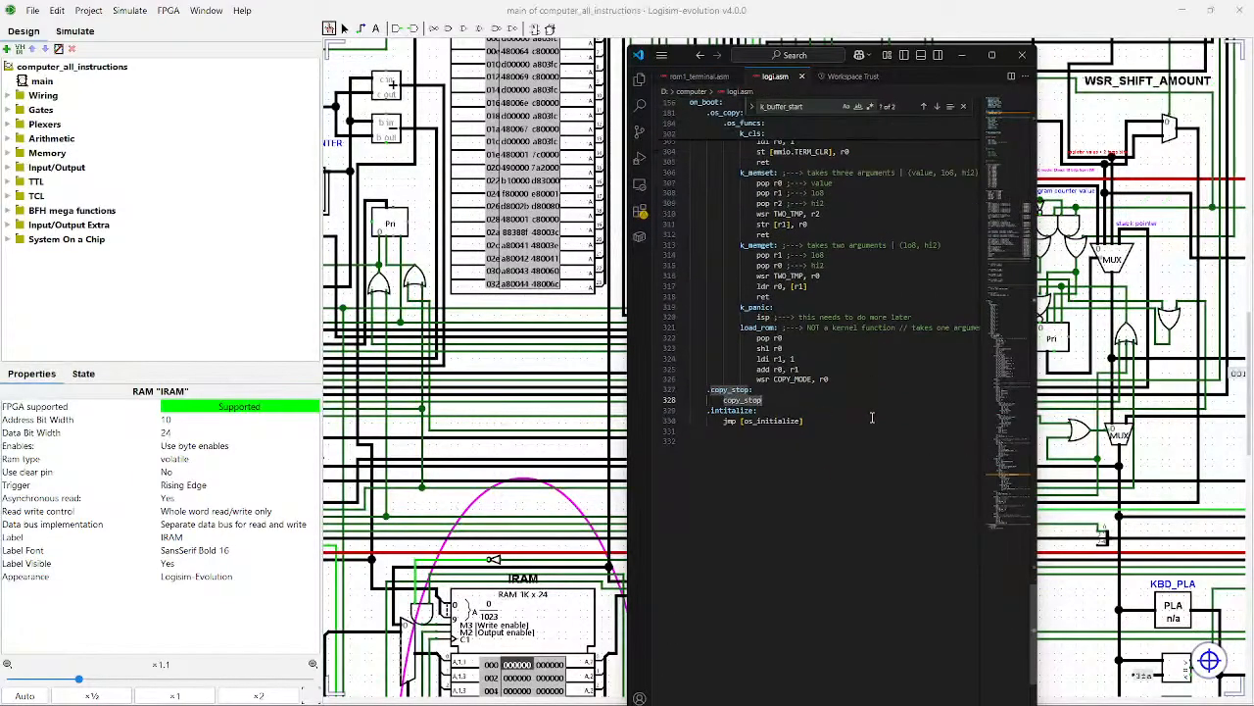
{"action": "scroll", "coordinate": [870, 418], "scroll_direction": "up", "scroll_amount": 3}
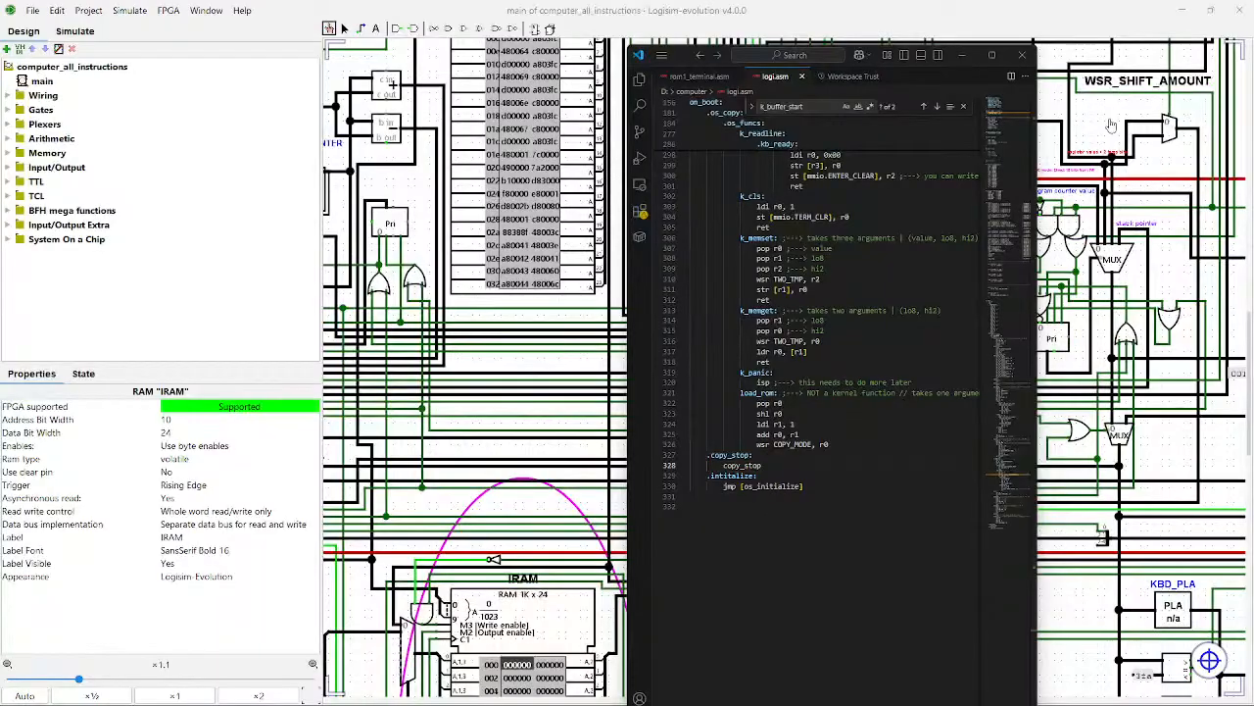
Step: Return to Logisim and inspect the Main_RAM and program counter areas and the instruction words stored in ROM0_BOOT
{"action": "left_click_drag", "start_coordinate": [1103, 128], "coordinate": [1127, 329]}
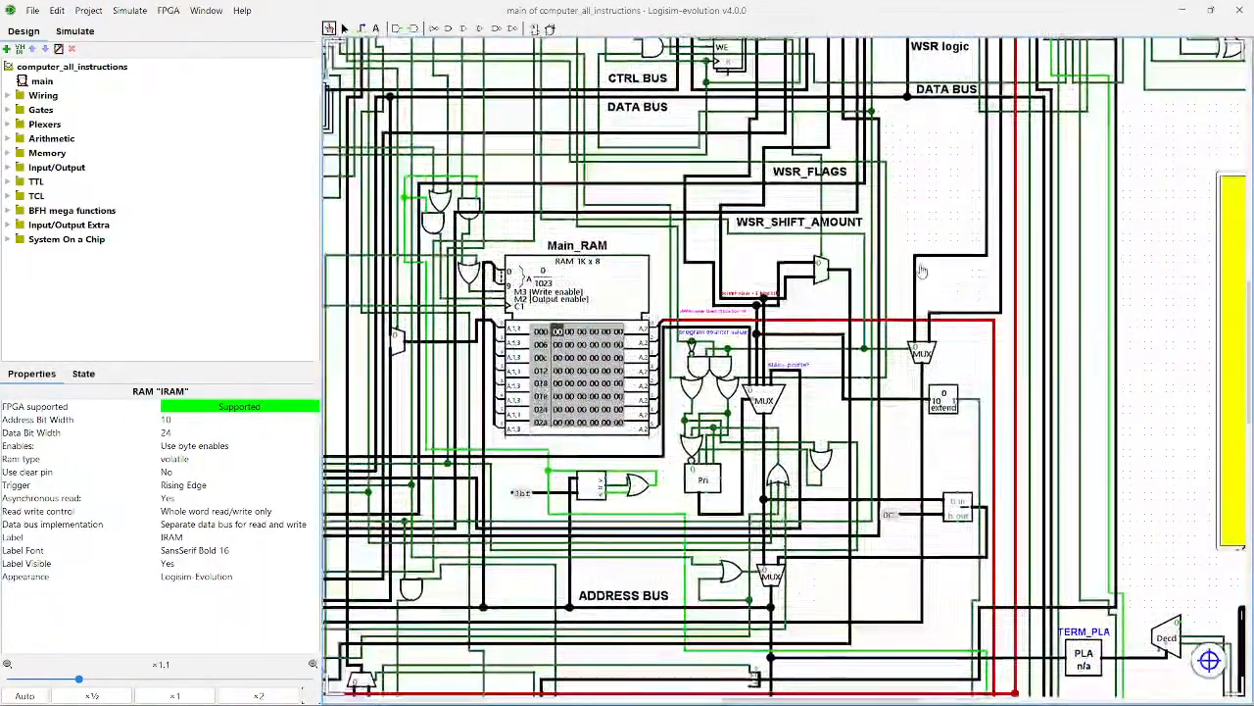
{"action": "left_click_drag", "start_coordinate": [819, 315], "coordinate": [1057, 351]}
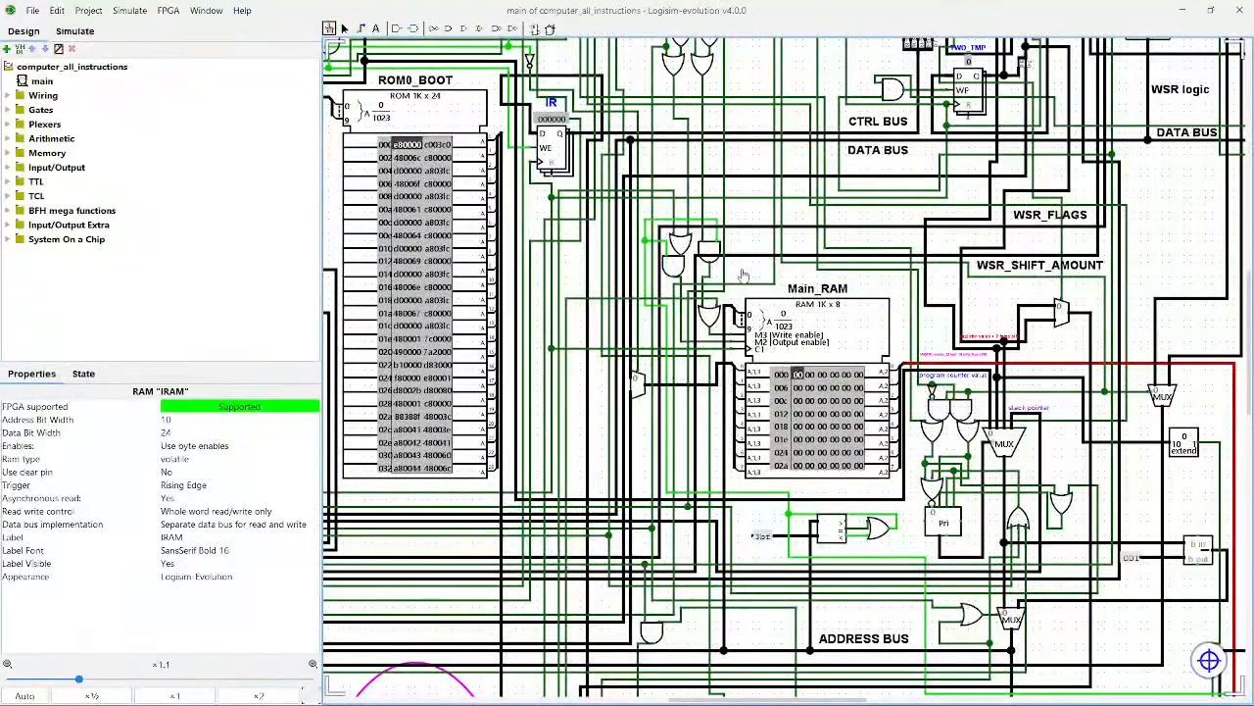
{"action": "left_click_drag", "start_coordinate": [329, 233], "coordinate": [735, 167]}
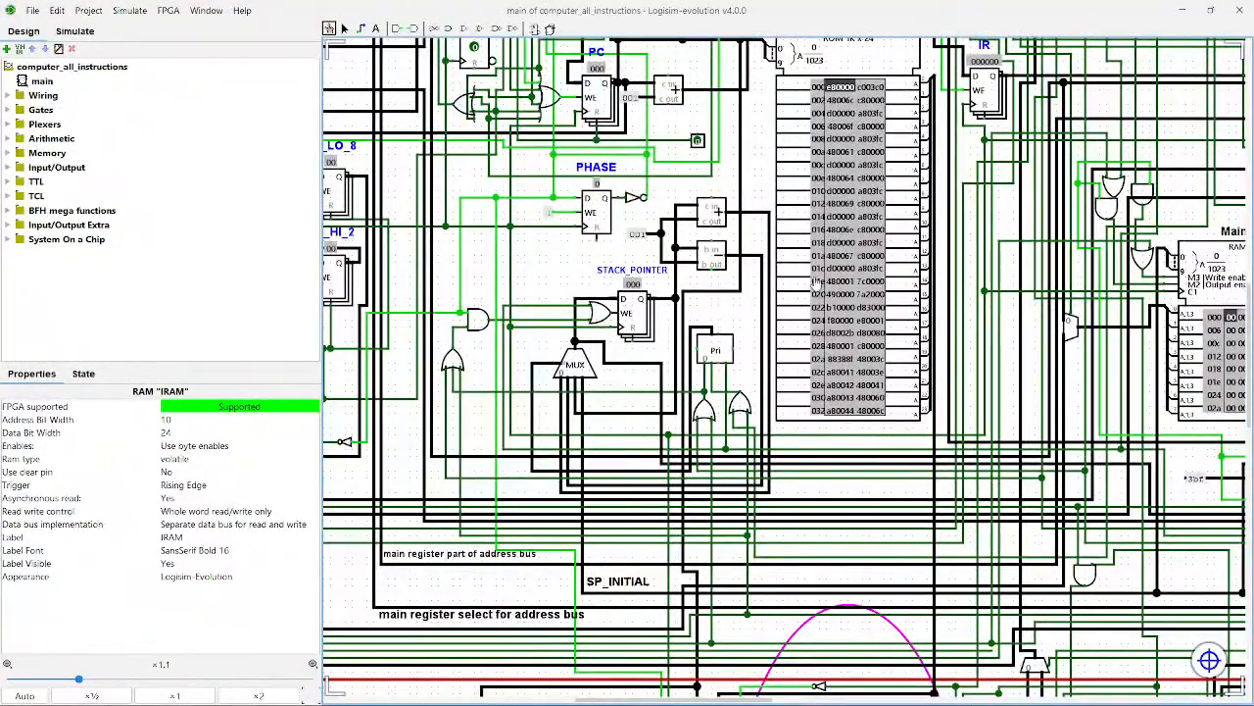
{"action": "scroll", "coordinate": [784, 341], "scroll_direction": "down", "scroll_amount": 1}
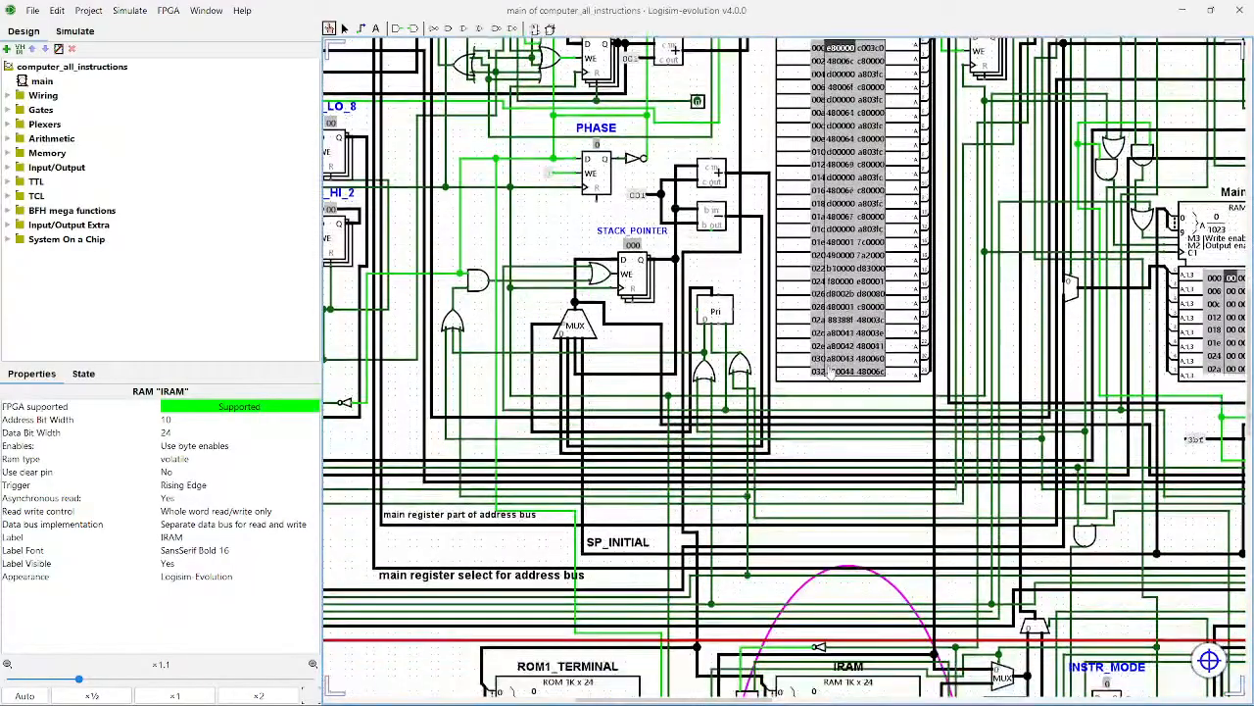
{"action": "scroll", "coordinate": [879, 310], "scroll_direction": "up", "scroll_amount": 3}
{"action": "left_click", "coordinate": [879, 309]}
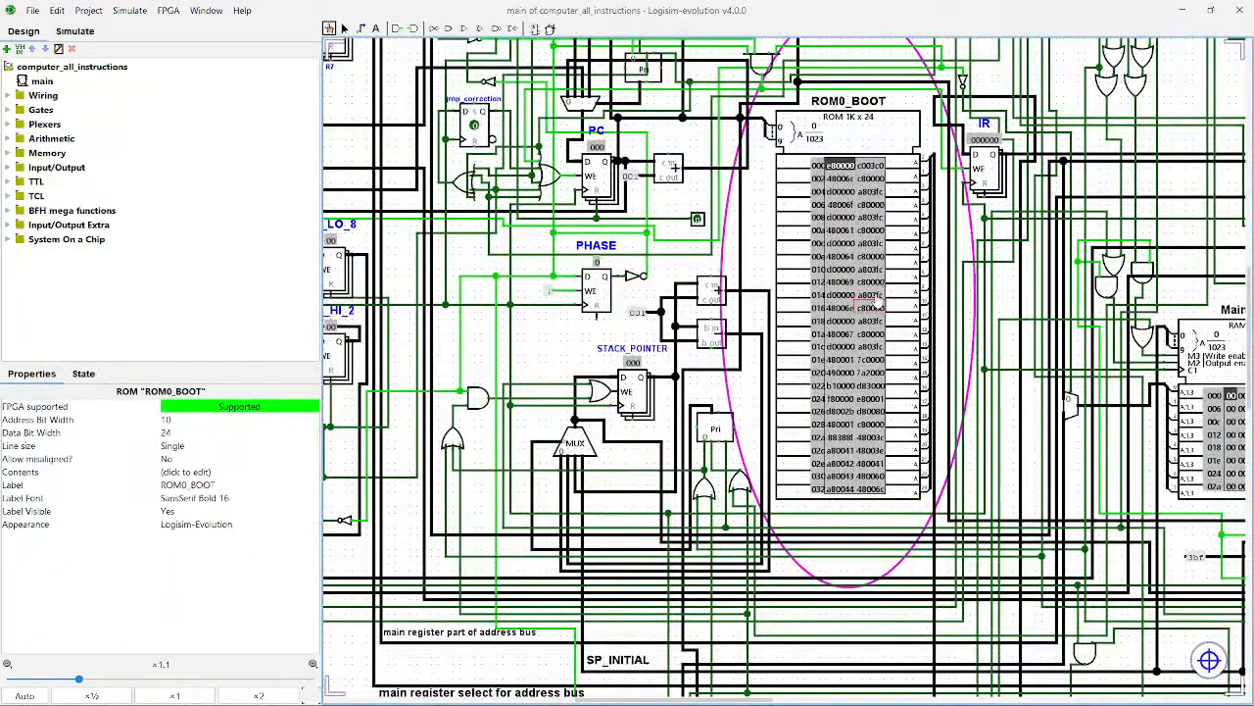
{"action": "scroll", "coordinate": [871, 306], "scroll_direction": "down", "scroll_amount": 20}
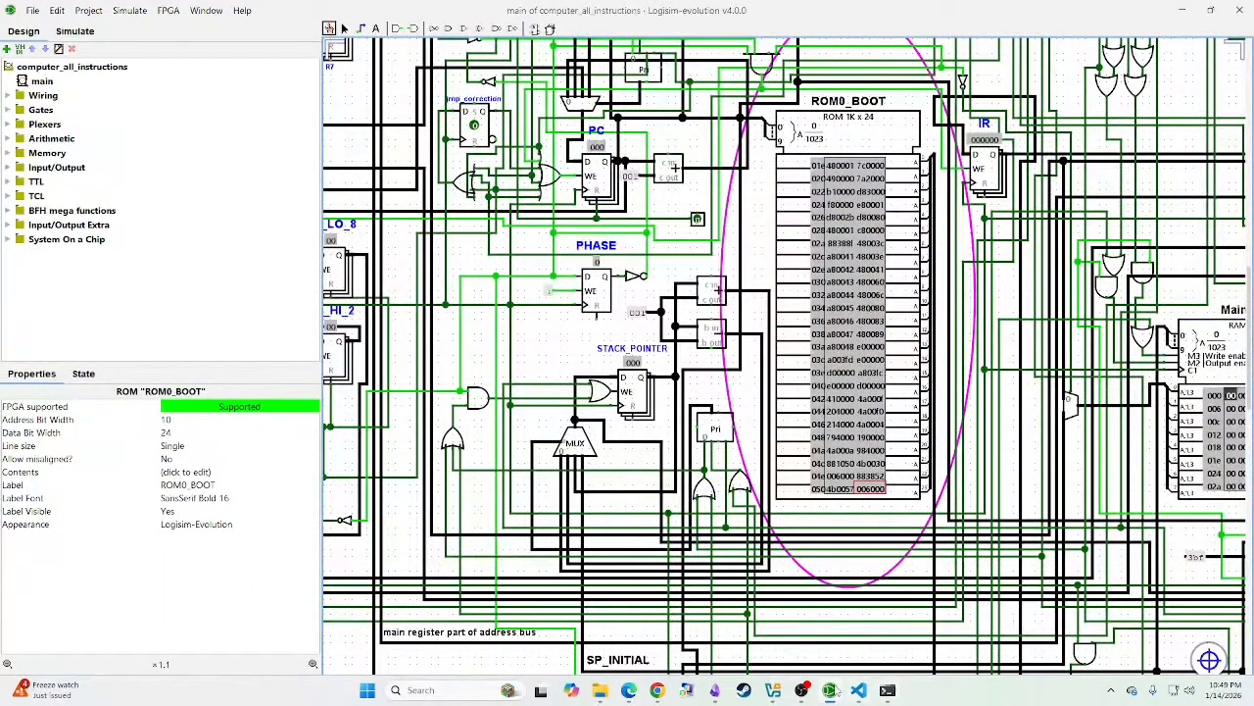
Step: Switch to the code editor and examine the on_boot loading_txt code in logi.asm, highlighting its first load and push instructions
{"action": "left_click", "coordinate": [858, 695]}
{"action": "scroll", "coordinate": [792, 385], "scroll_direction": "up", "scroll_amount": 17}
{"action": "scroll", "coordinate": [792, 385], "scroll_direction": "up", "scroll_amount": 20}
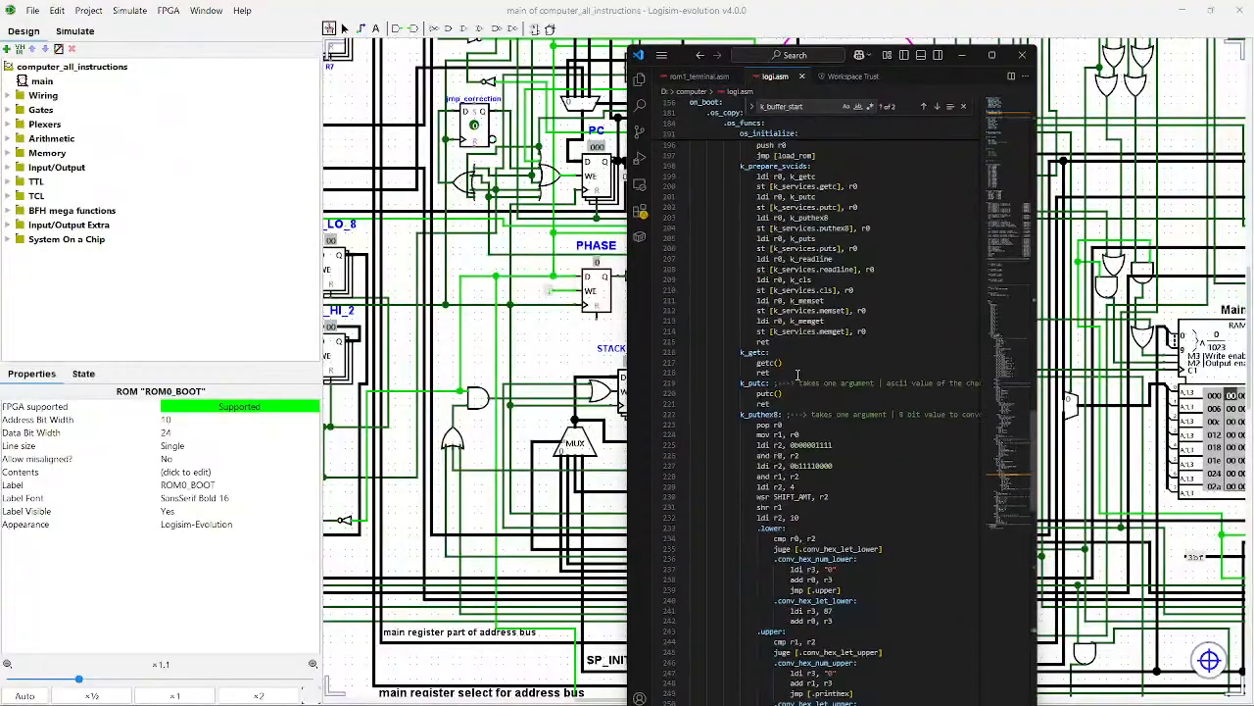
{"action": "left_click_drag", "start_coordinate": [723, 330], "coordinate": [778, 356]}
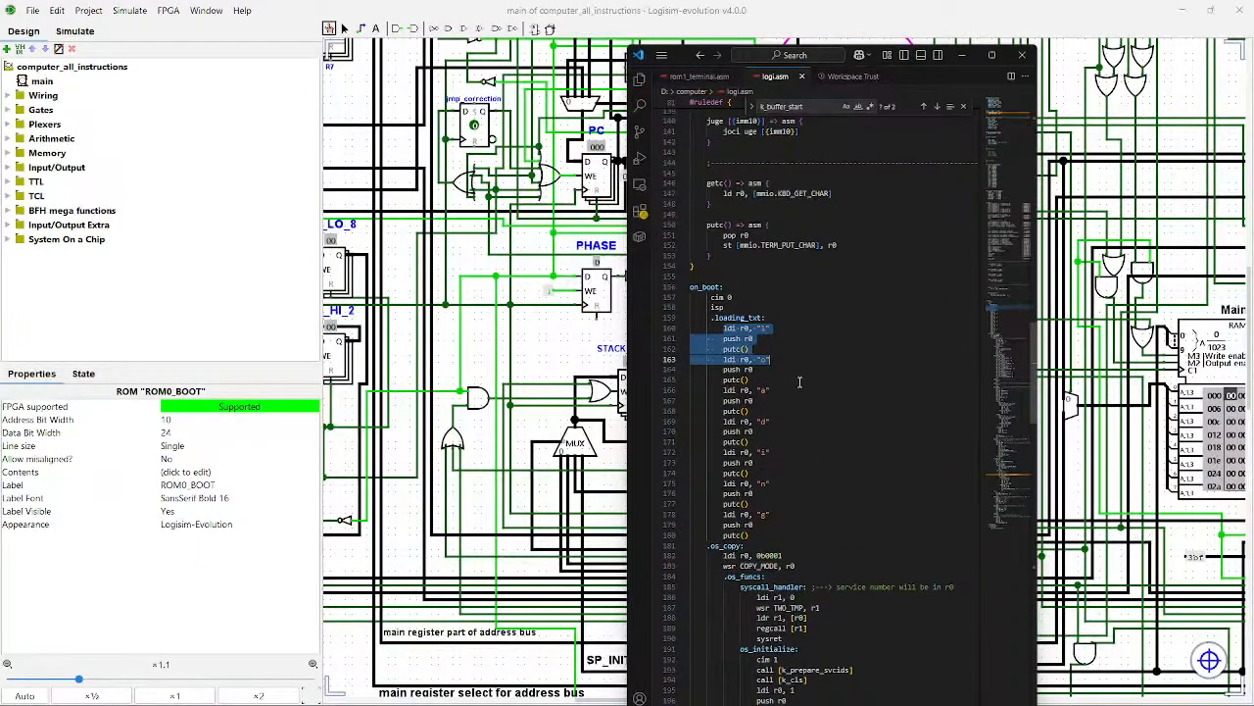
{"action": "left_click", "coordinate": [763, 535]}
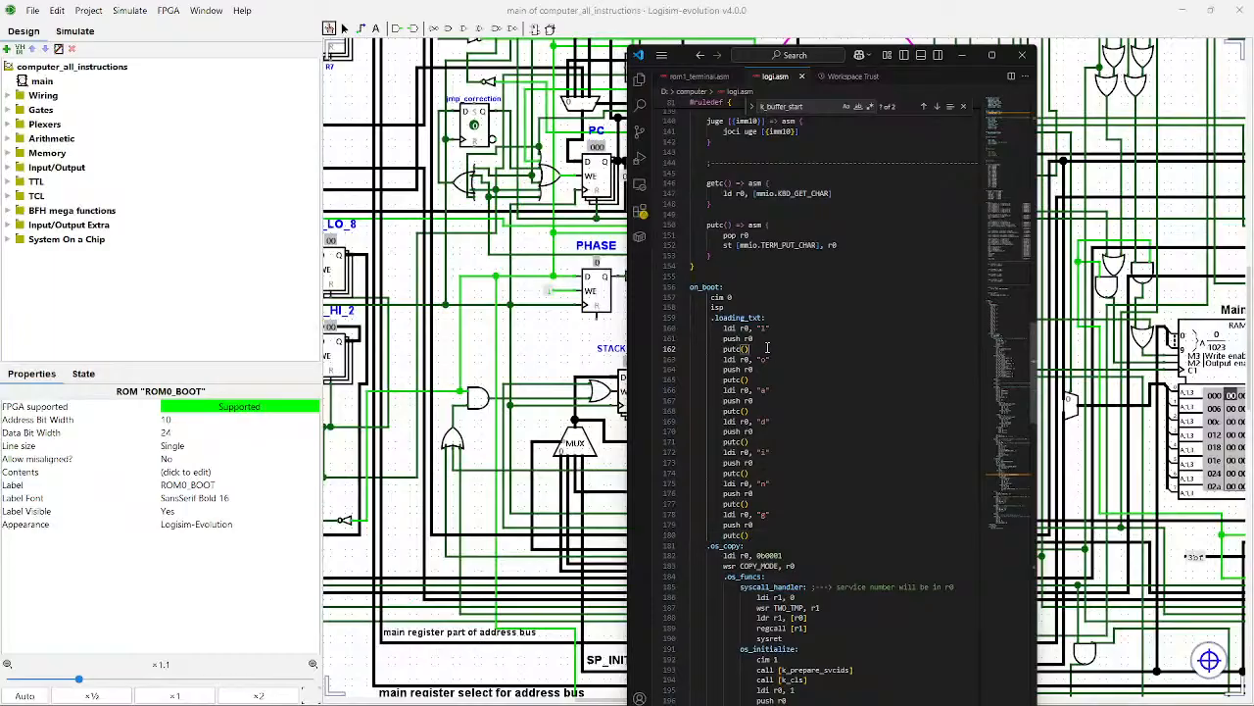
{"action": "left_click_drag", "start_coordinate": [768, 337], "coordinate": [692, 330]}
{"action": "scroll", "coordinate": [798, 407], "scroll_direction": "up", "scroll_amount": 7}
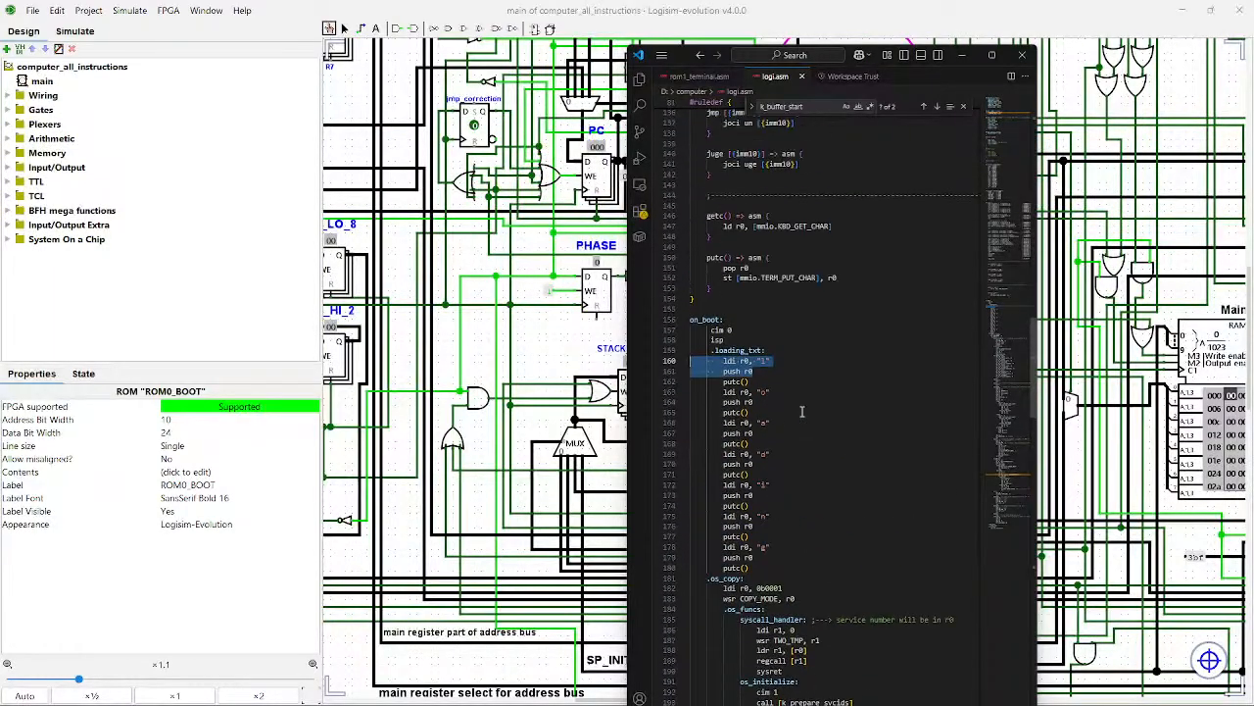
Step: Skim logi.asm from on_boot to its end, and highlight the character-printing instructions under loading_txt
{"action": "scroll", "coordinate": [797, 407], "scroll_direction": "down", "scroll_amount": 20}
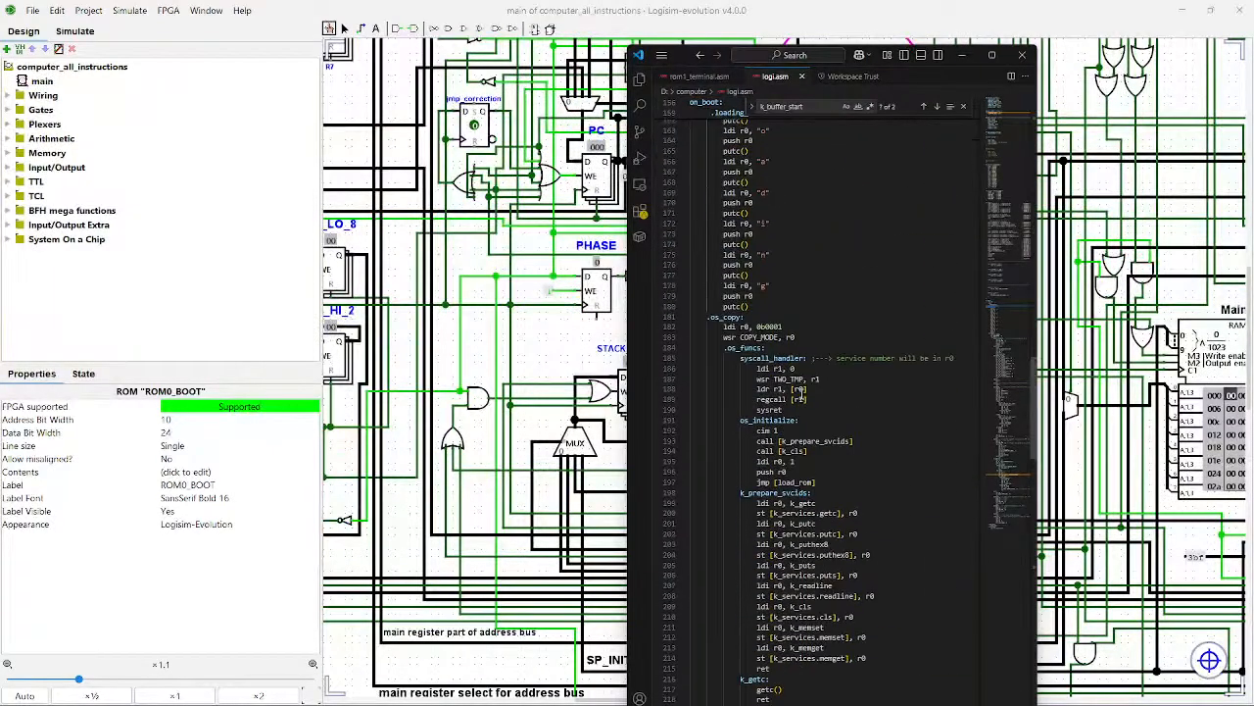
{"action": "scroll", "coordinate": [800, 392], "scroll_direction": "down", "scroll_amount": 20}
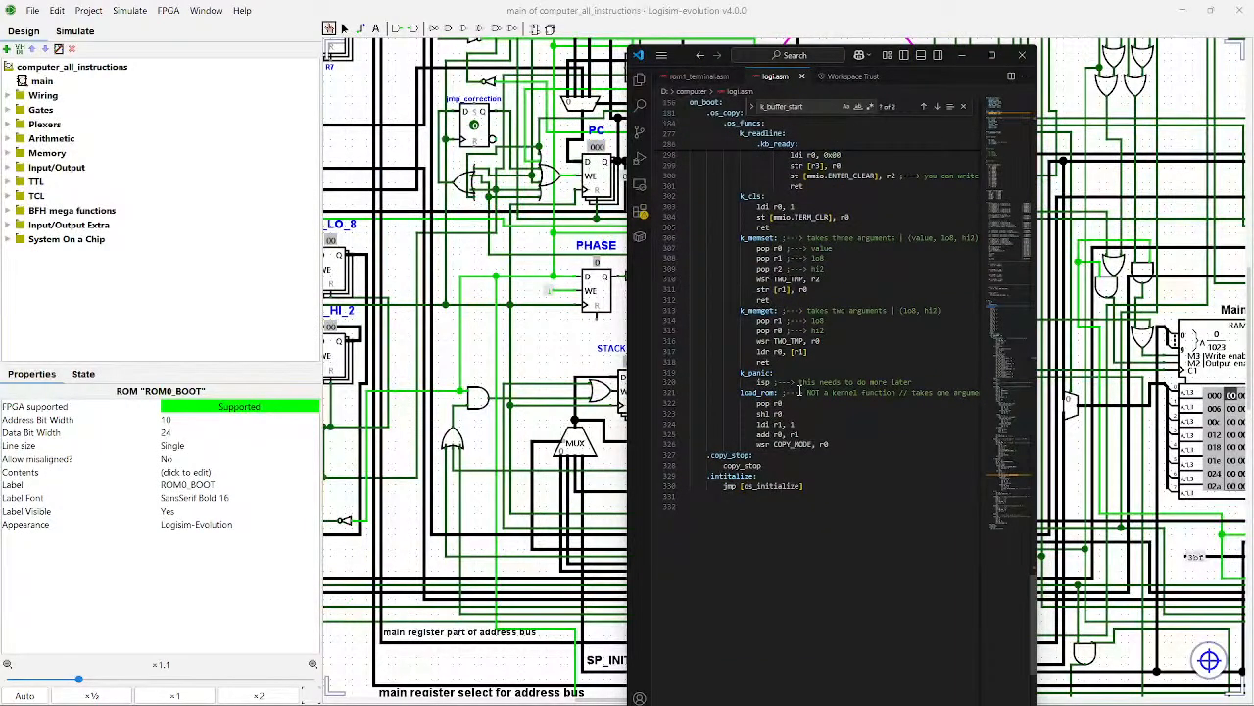
{"action": "scroll", "coordinate": [799, 388], "scroll_direction": "up", "scroll_amount": 20}
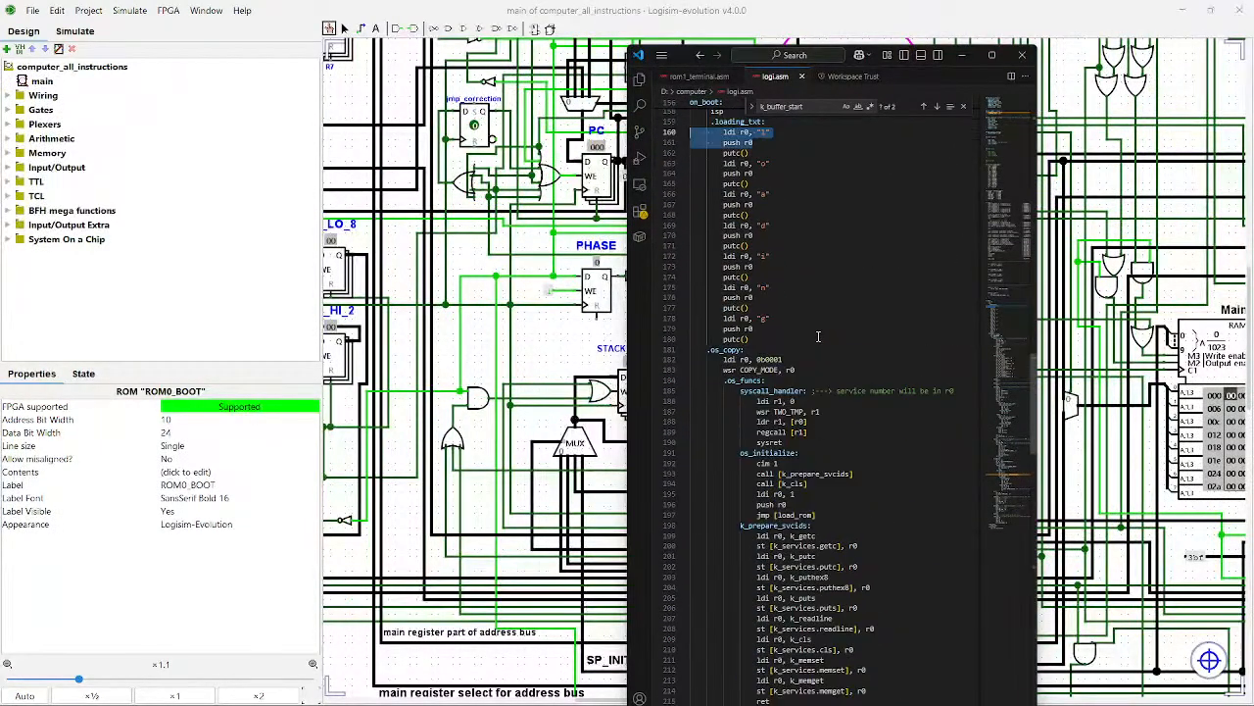
{"action": "scroll", "coordinate": [813, 338], "scroll_direction": "down", "scroll_amount": 6}
{"action": "left_click", "coordinate": [798, 345]}
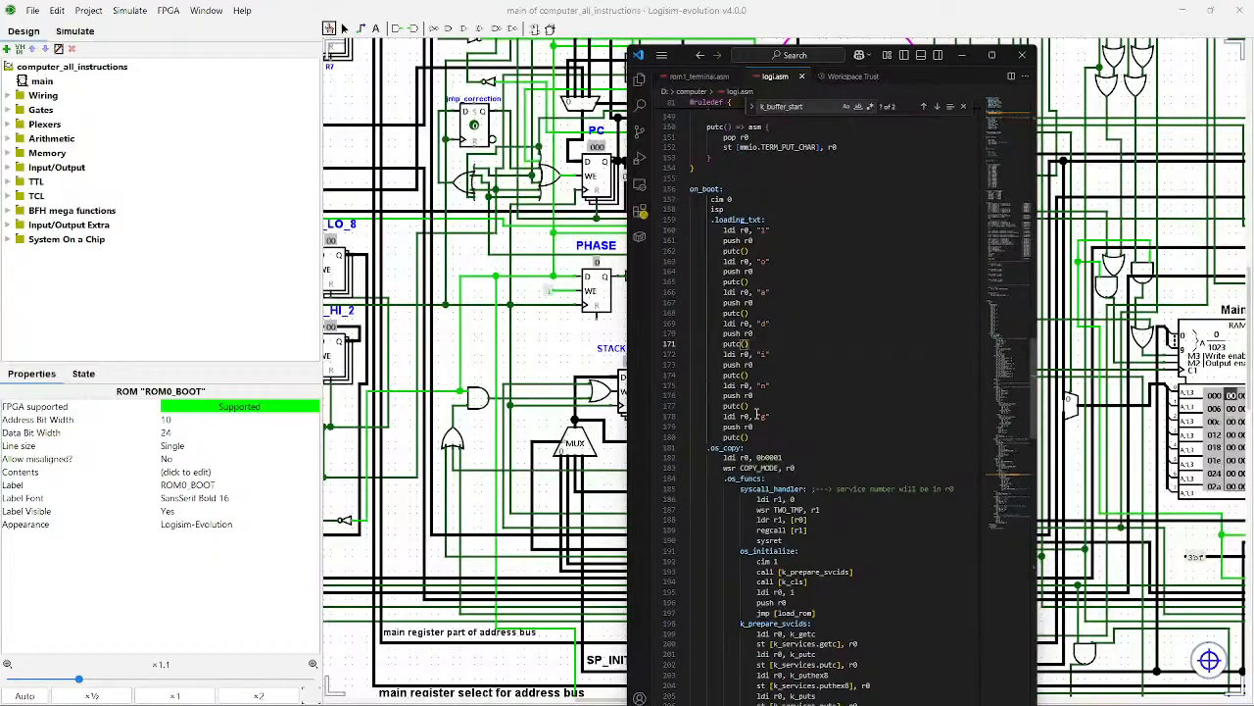
{"action": "left_click_drag", "start_coordinate": [750, 437], "coordinate": [723, 229]}
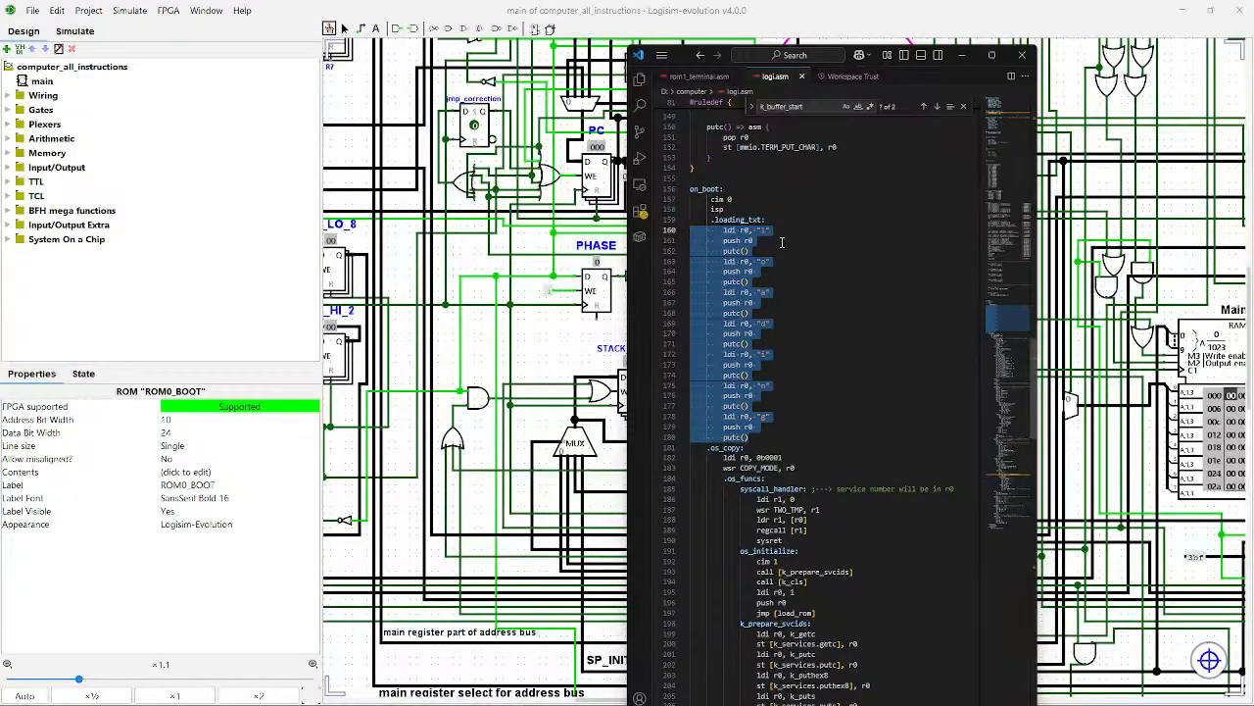
Step: Review the kernel functions in logi.asm, glancing at the terminal code in rom1_terminal.asm in between
{"action": "scroll", "coordinate": [793, 443], "scroll_direction": "down", "scroll_amount": 20}
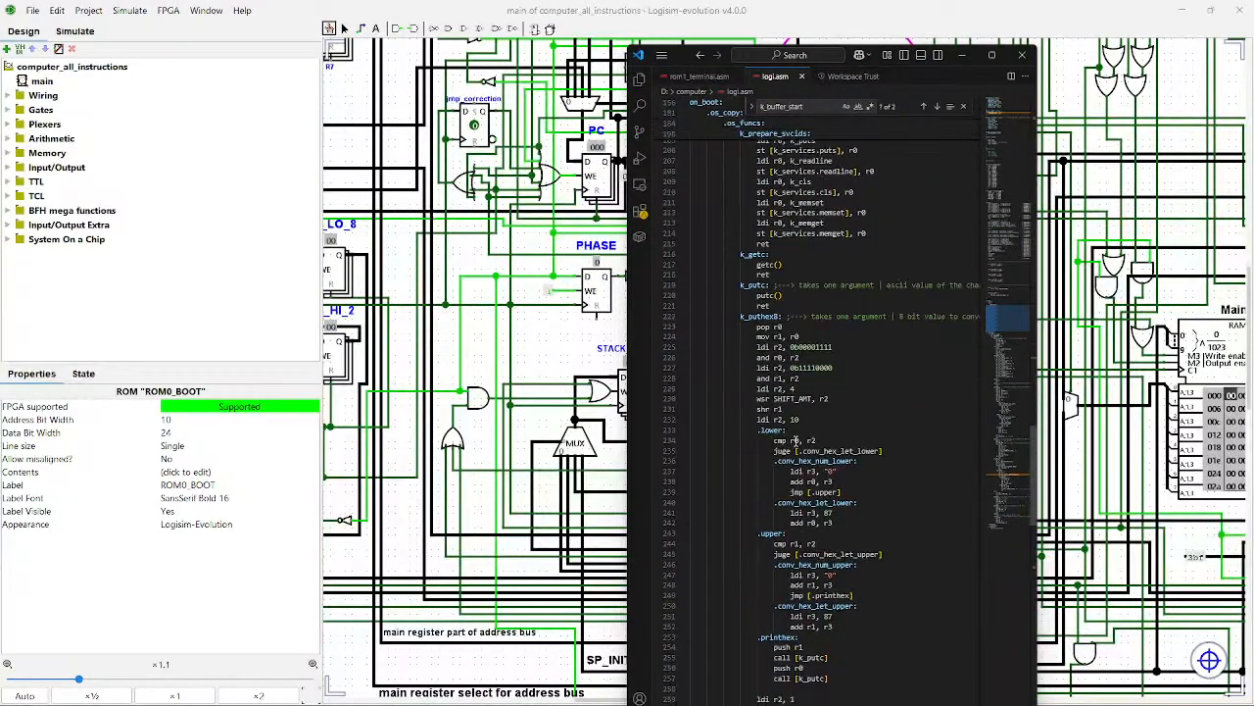
{"action": "scroll", "coordinate": [793, 434], "scroll_direction": "down", "scroll_amount": 8}
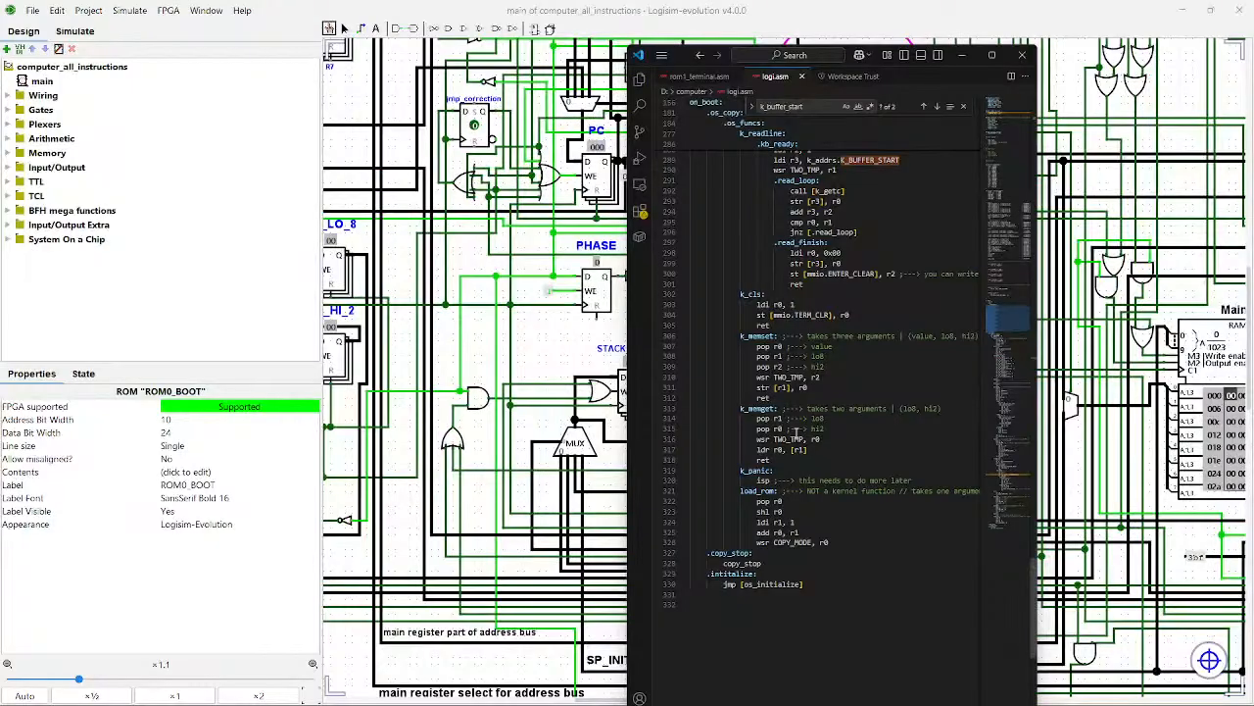
{"action": "scroll", "coordinate": [796, 433], "scroll_direction": "down", "scroll_amount": 5}
{"action": "left_click", "coordinate": [695, 78]}
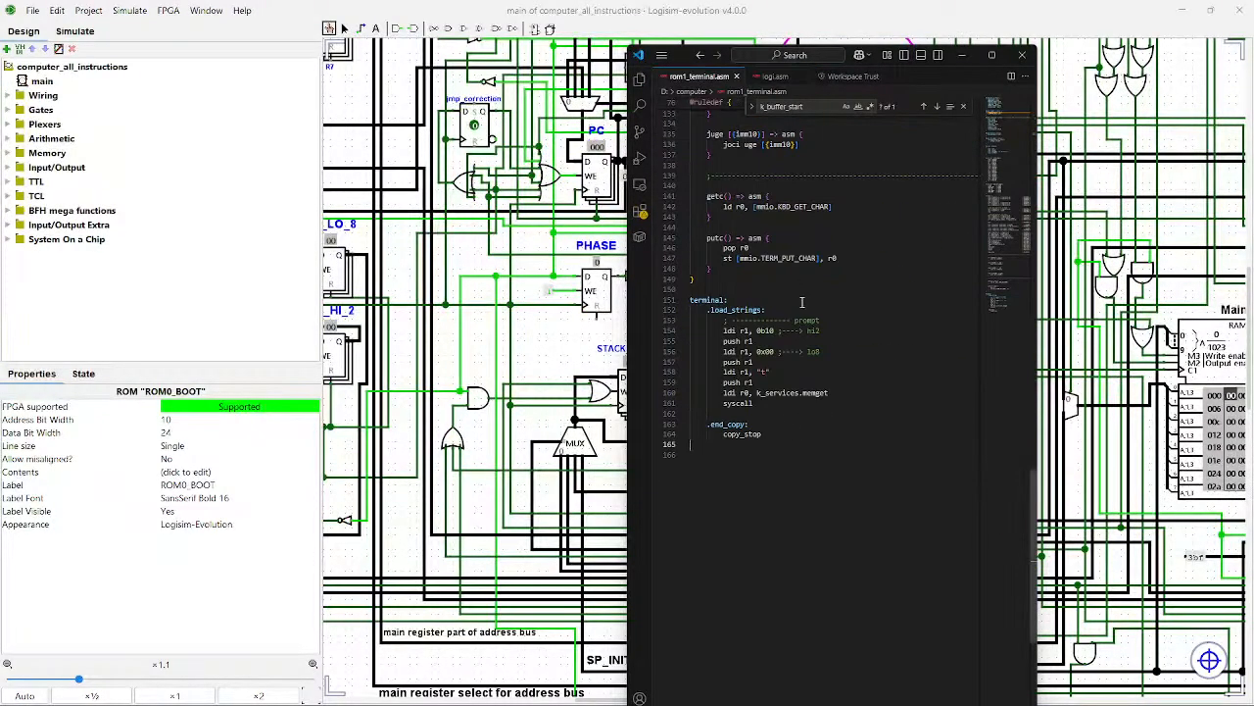
{"action": "scroll", "coordinate": [802, 302], "scroll_direction": "up", "scroll_amount": 1}
{"action": "left_click", "coordinate": [772, 77]}
{"action": "scroll", "coordinate": [820, 302], "scroll_direction": "up", "scroll_amount": 10}
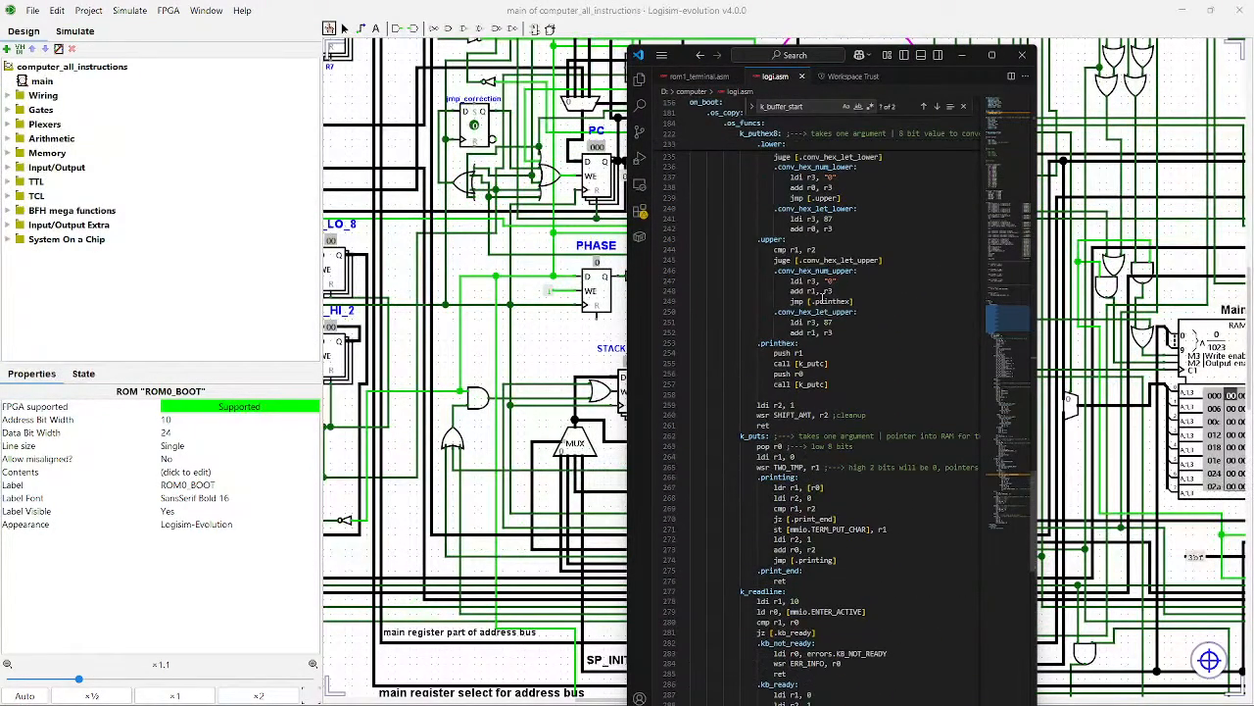
{"action": "scroll", "coordinate": [826, 292], "scroll_direction": "up", "scroll_amount": 12}
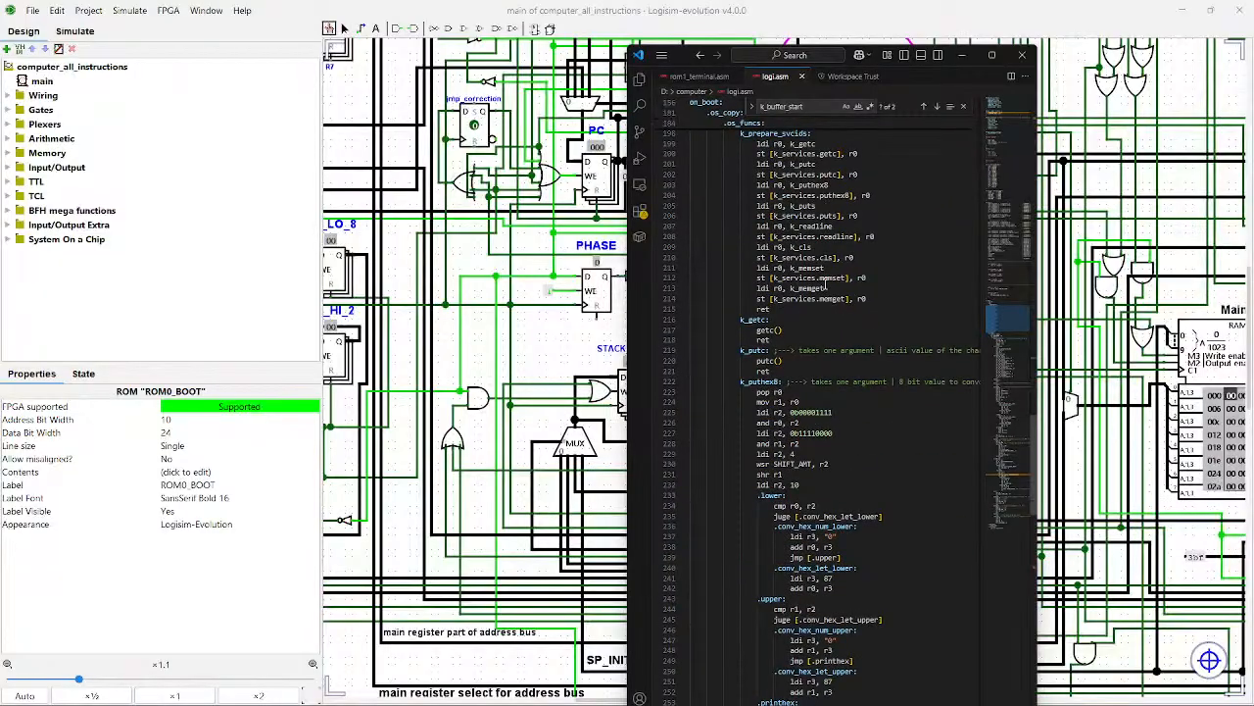
{"action": "scroll", "coordinate": [827, 284], "scroll_direction": "down", "scroll_amount": 5}
Step: Maximize the code editor window and examine the bit-mask instructions at the start of k_puthex8 in logi.asm
{"action": "left_click", "coordinate": [991, 55]}
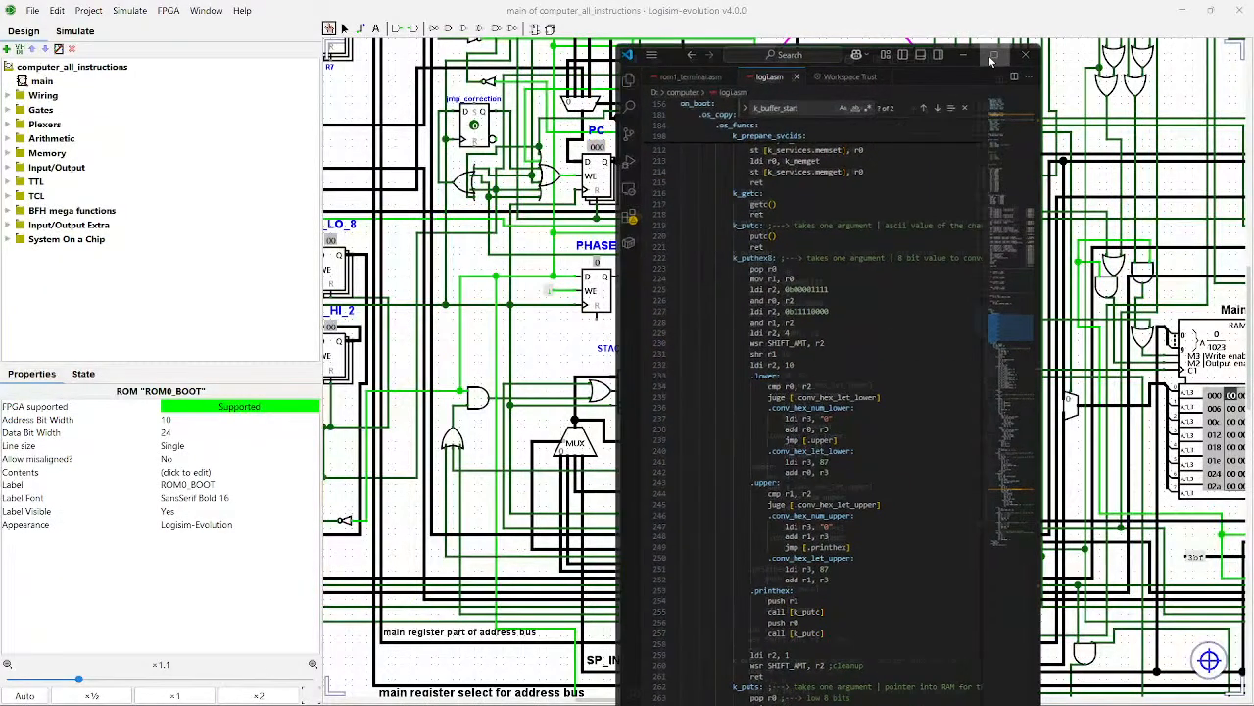
{"action": "left_click_drag", "start_coordinate": [113, 207], "coordinate": [260, 362]}
{"action": "left_click", "coordinate": [229, 316]}
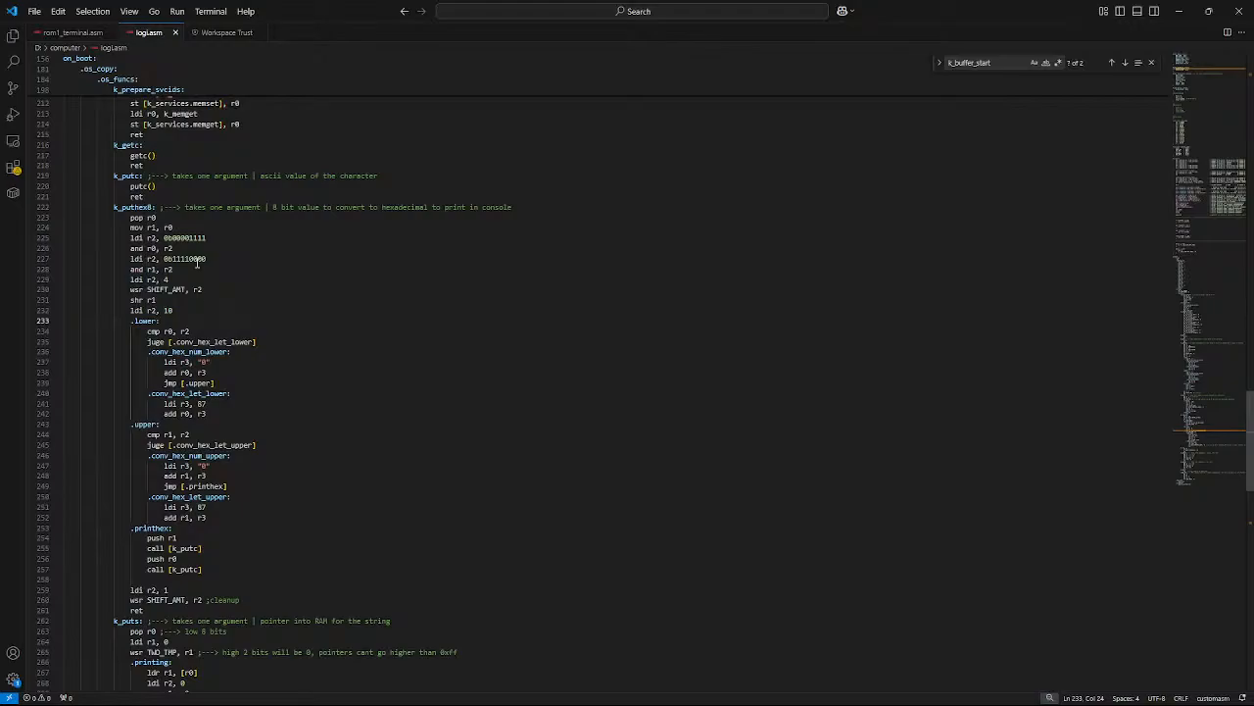
{"action": "left_click_drag", "start_coordinate": [207, 259], "coordinate": [53, 252]}
{"action": "left_click", "coordinate": [179, 260]}
{"action": "left_click", "coordinate": [241, 270]}
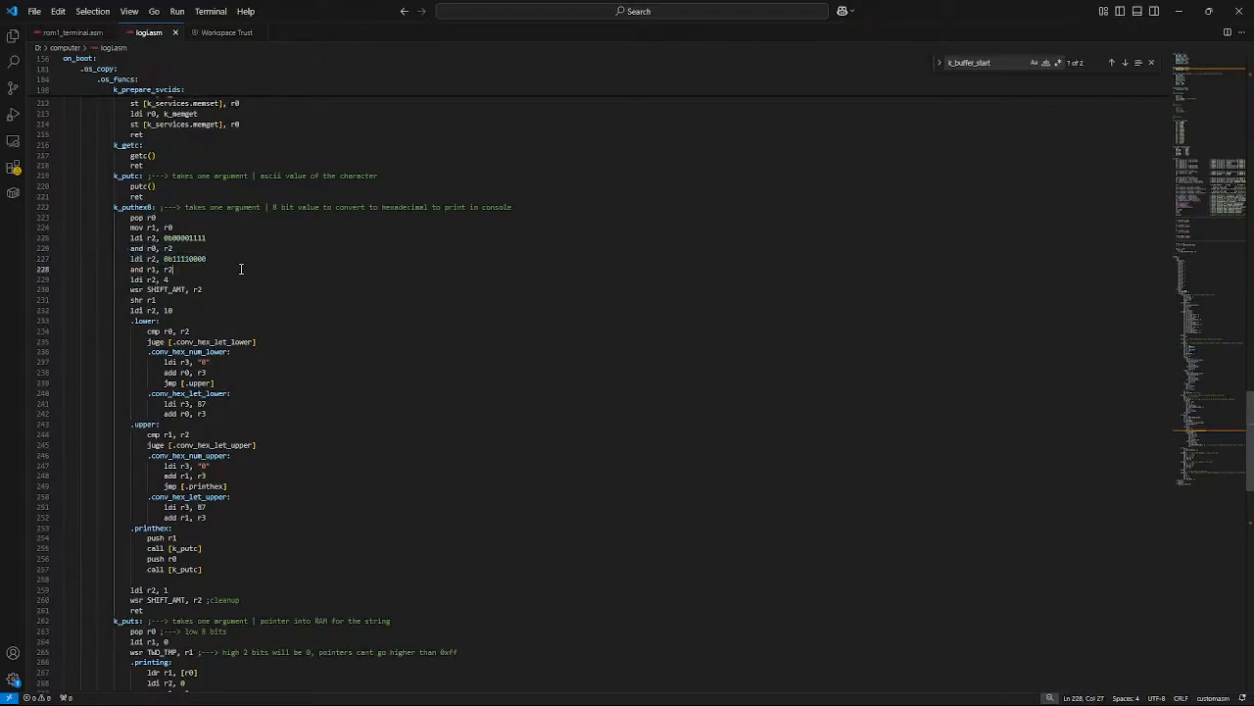
Step: Look over the kernel functions from k_readline to load_rom in logi.asm, and bring up rom1_terminal.asm
{"action": "scroll", "coordinate": [242, 270], "scroll_direction": "down", "scroll_amount": 20}
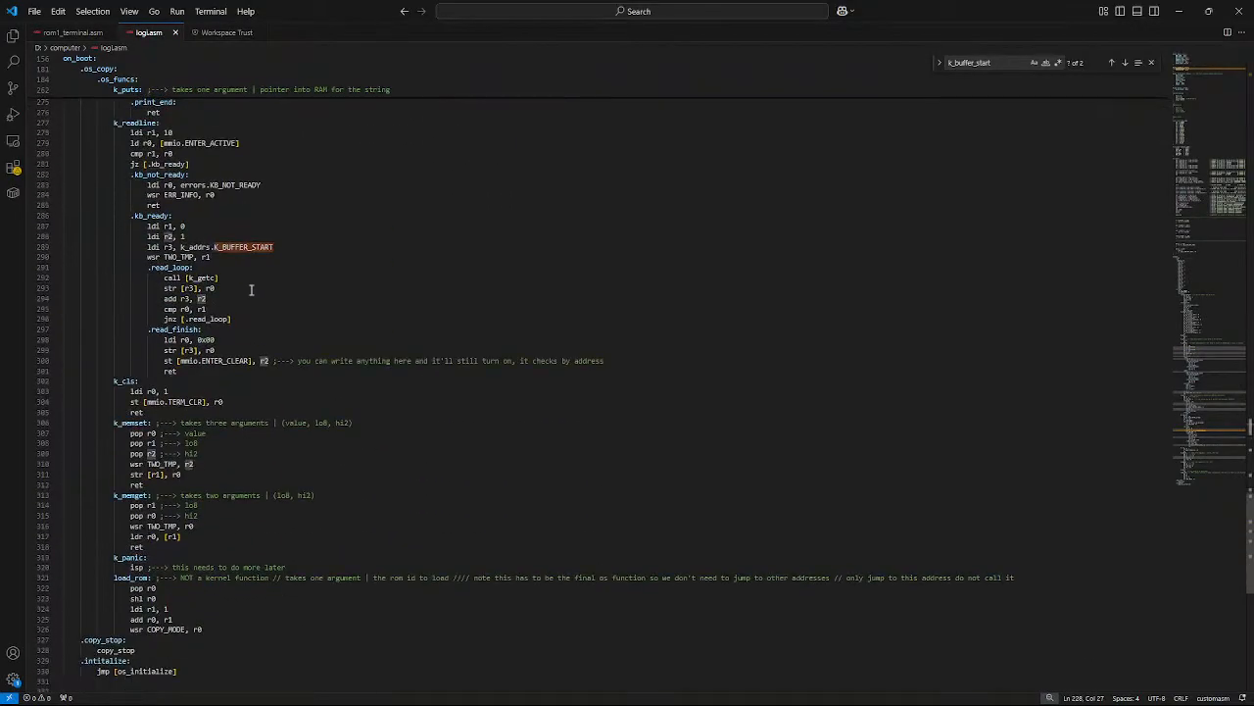
{"action": "scroll", "coordinate": [251, 290], "scroll_direction": "down", "scroll_amount": 8}
{"action": "left_click", "coordinate": [72, 32]}
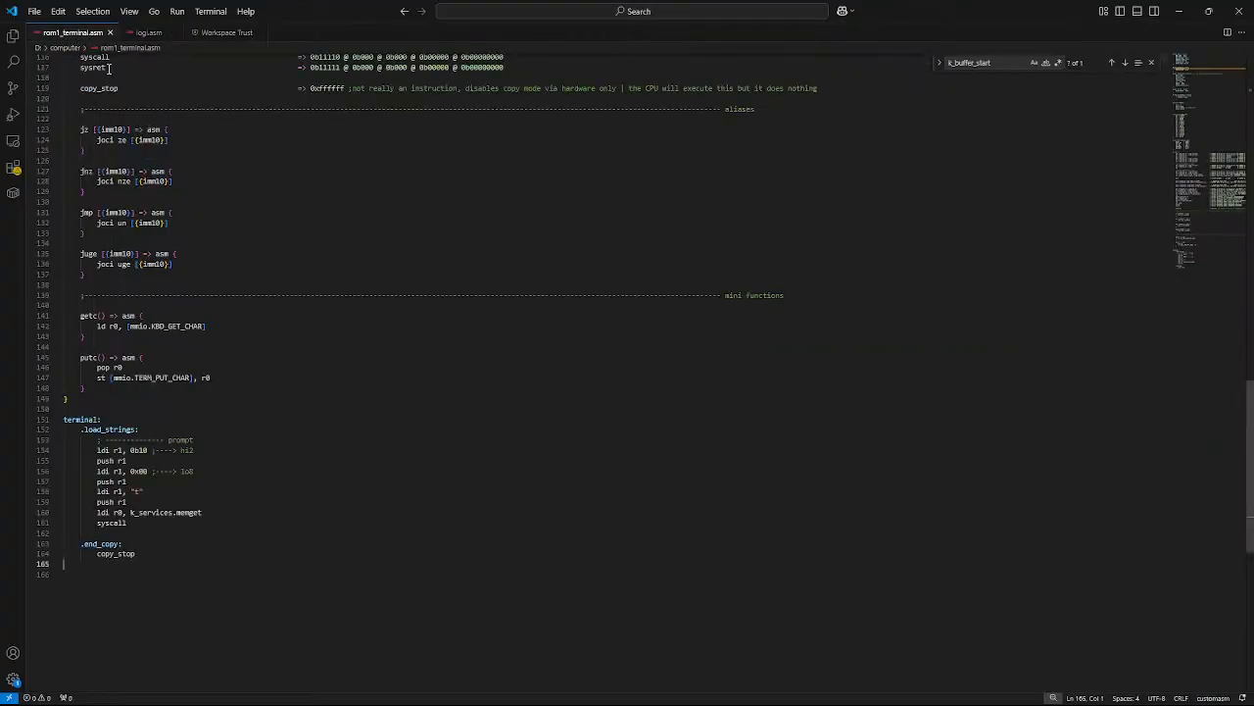
Step: Review the end of rom1_terminal.asm and locate the ROM1_TERMINAL and IRAM memories in the Logisim-evolution circuit
{"action": "scroll", "coordinate": [230, 335], "scroll_direction": "down", "scroll_amount": 10}
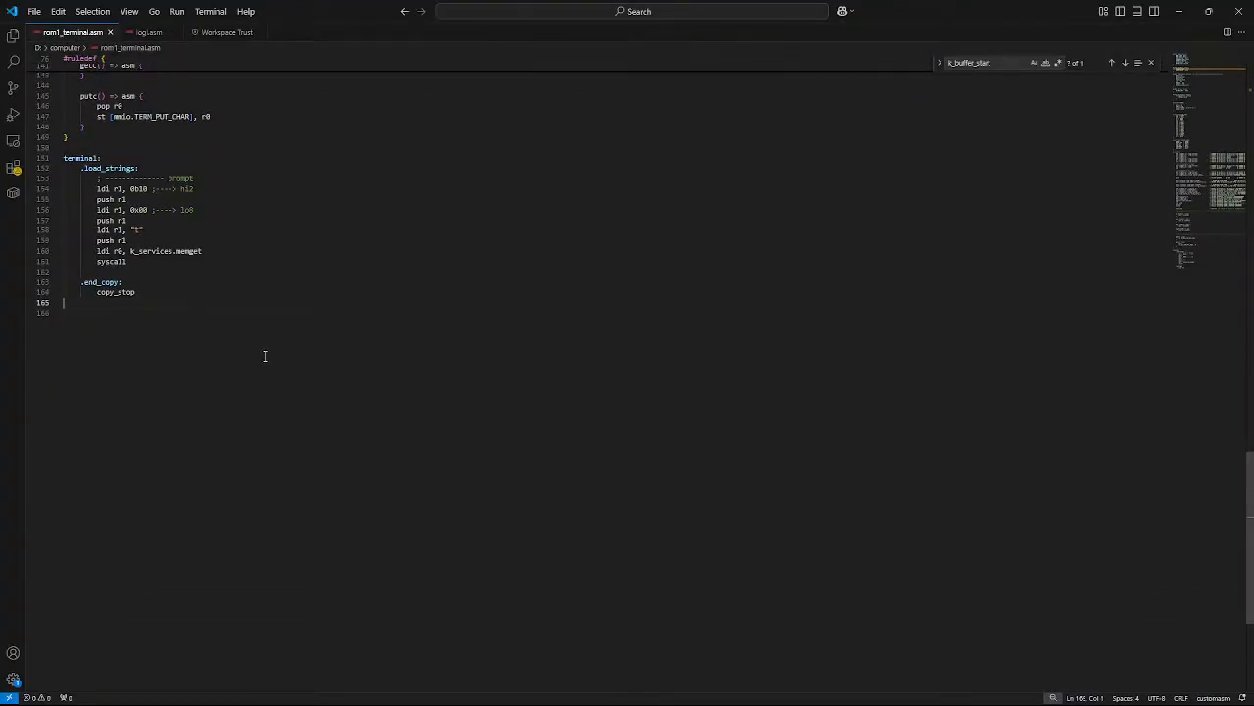
{"action": "left_click", "coordinate": [1208, 10]}
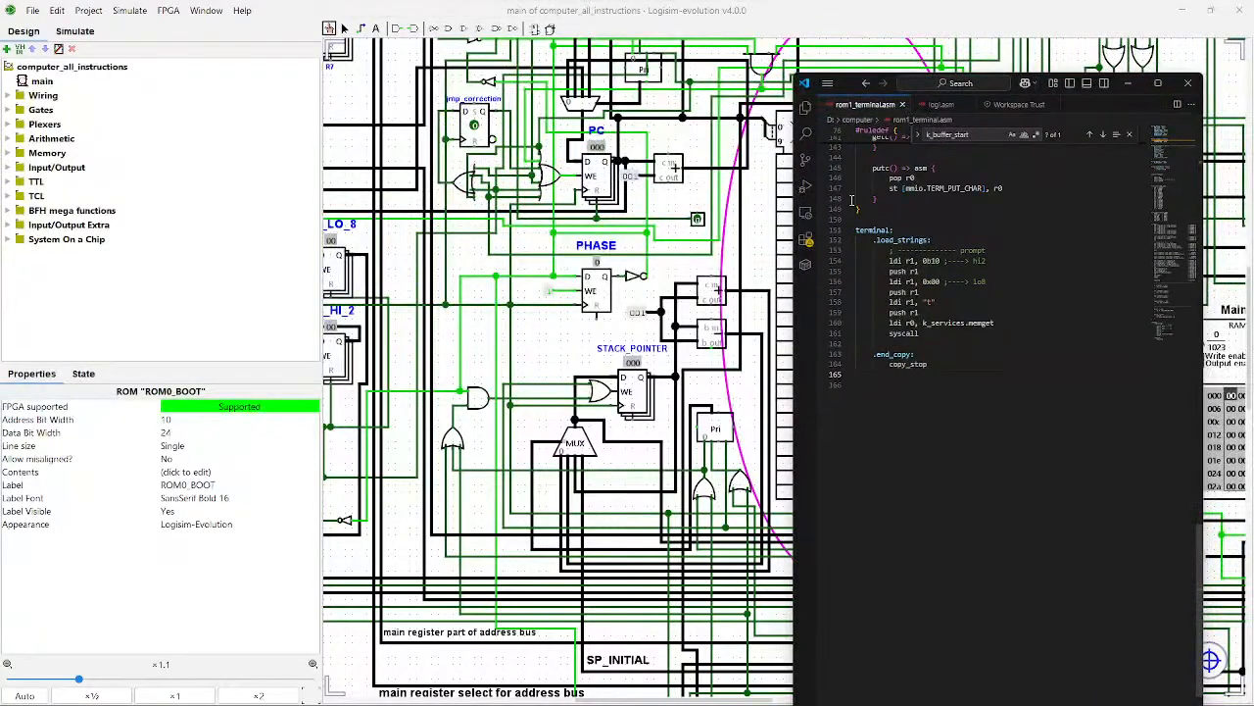
{"action": "left_click_drag", "start_coordinate": [600, 345], "coordinate": [718, 371]}
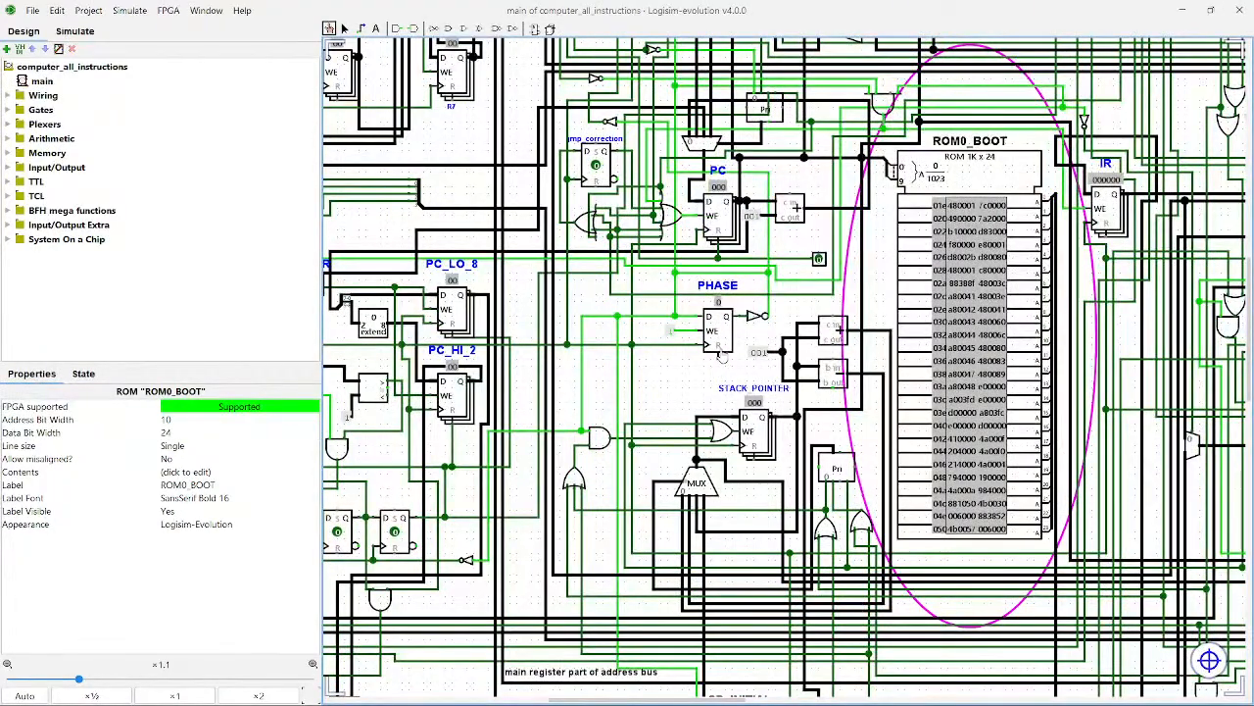
{"action": "scroll", "coordinate": [718, 360], "scroll_direction": "down", "scroll_amount": 8}
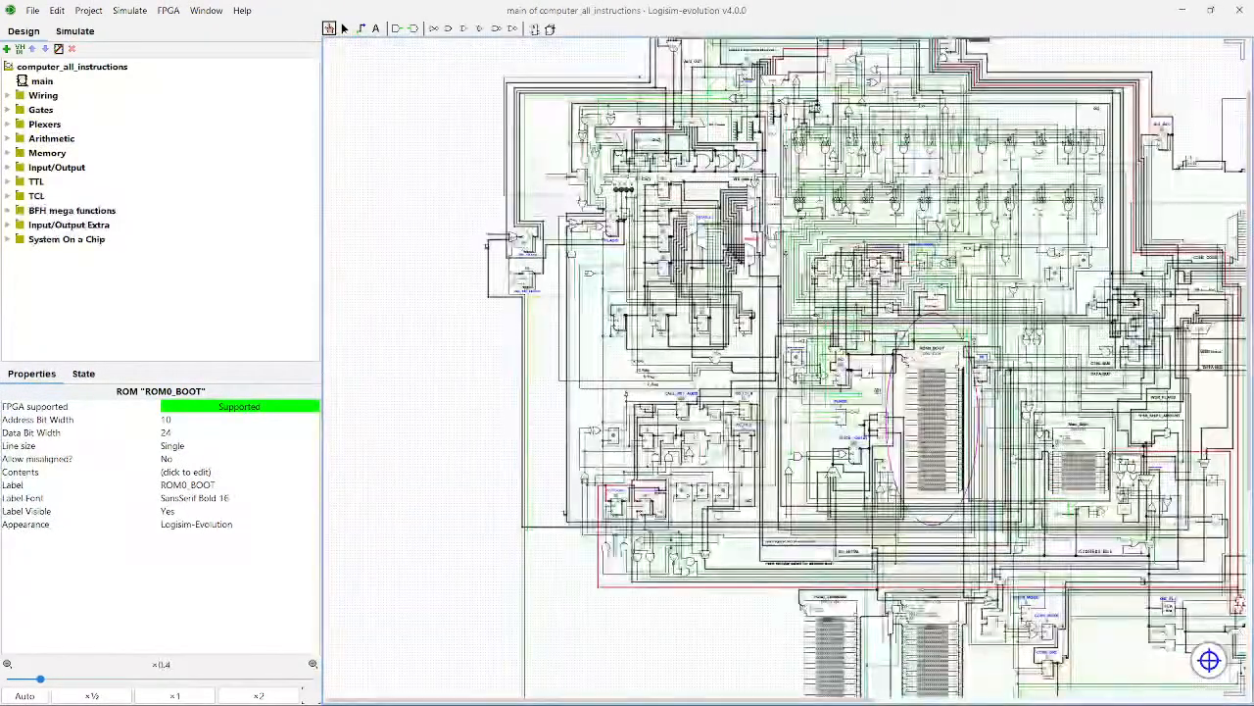
{"action": "left_click_drag", "start_coordinate": [1096, 290], "coordinate": [1027, 316]}
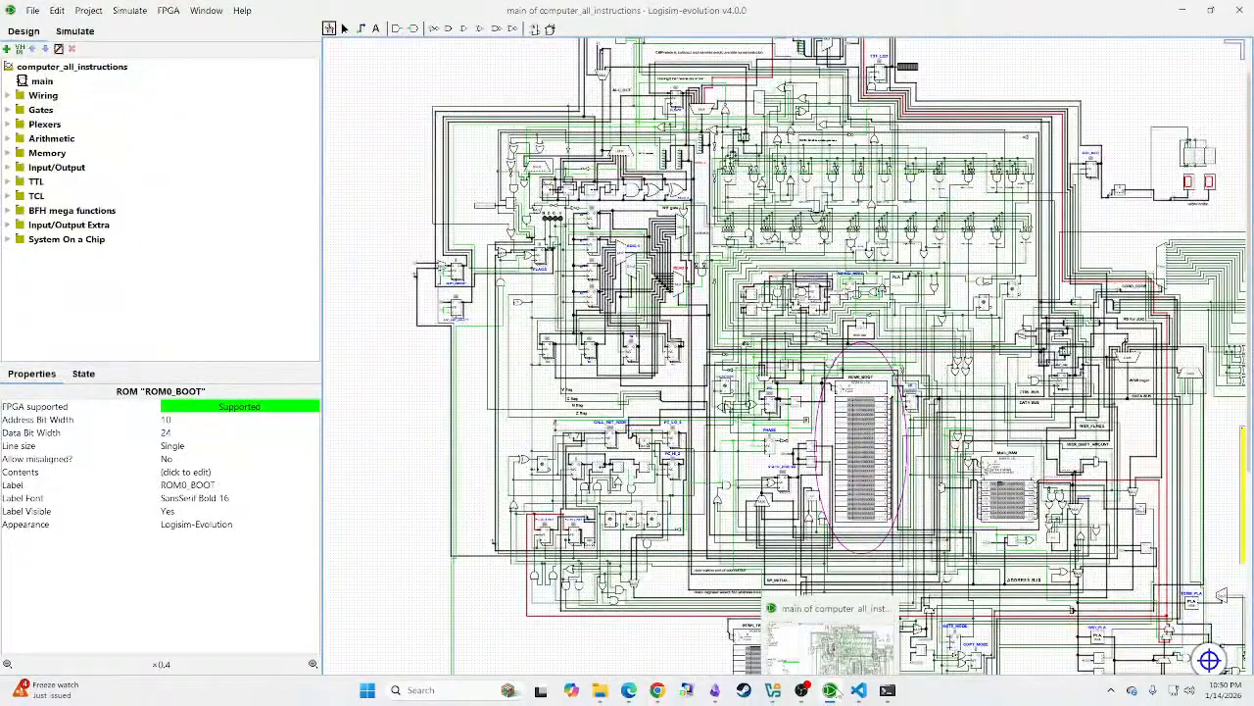
{"action": "left_click", "coordinate": [859, 690]}
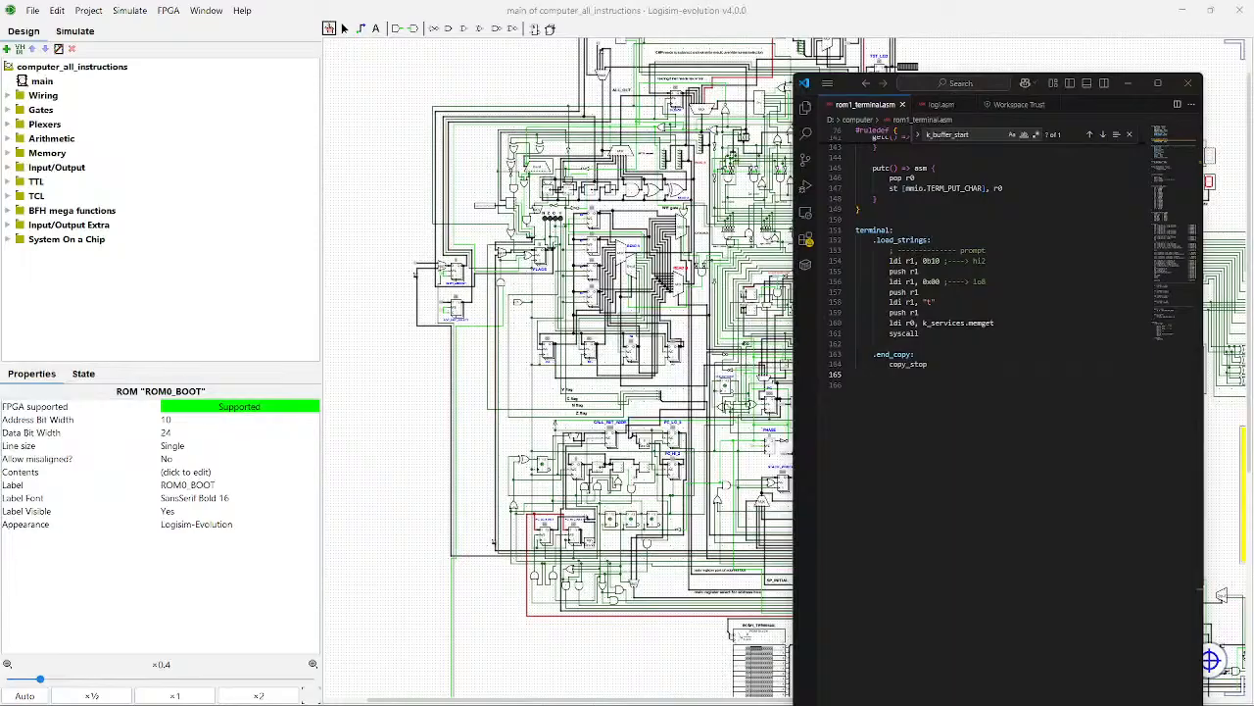
{"action": "left_click", "coordinate": [863, 402]}
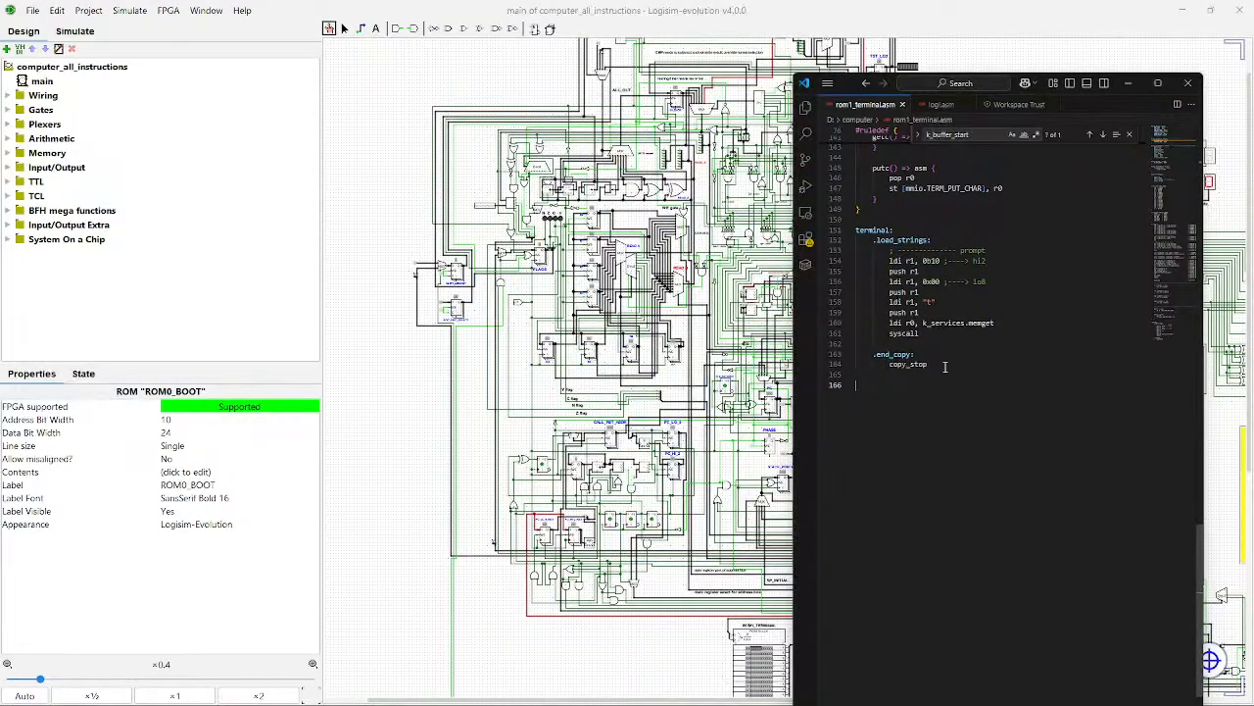
{"action": "scroll", "coordinate": [945, 366], "scroll_direction": "down", "scroll_amount": 1}
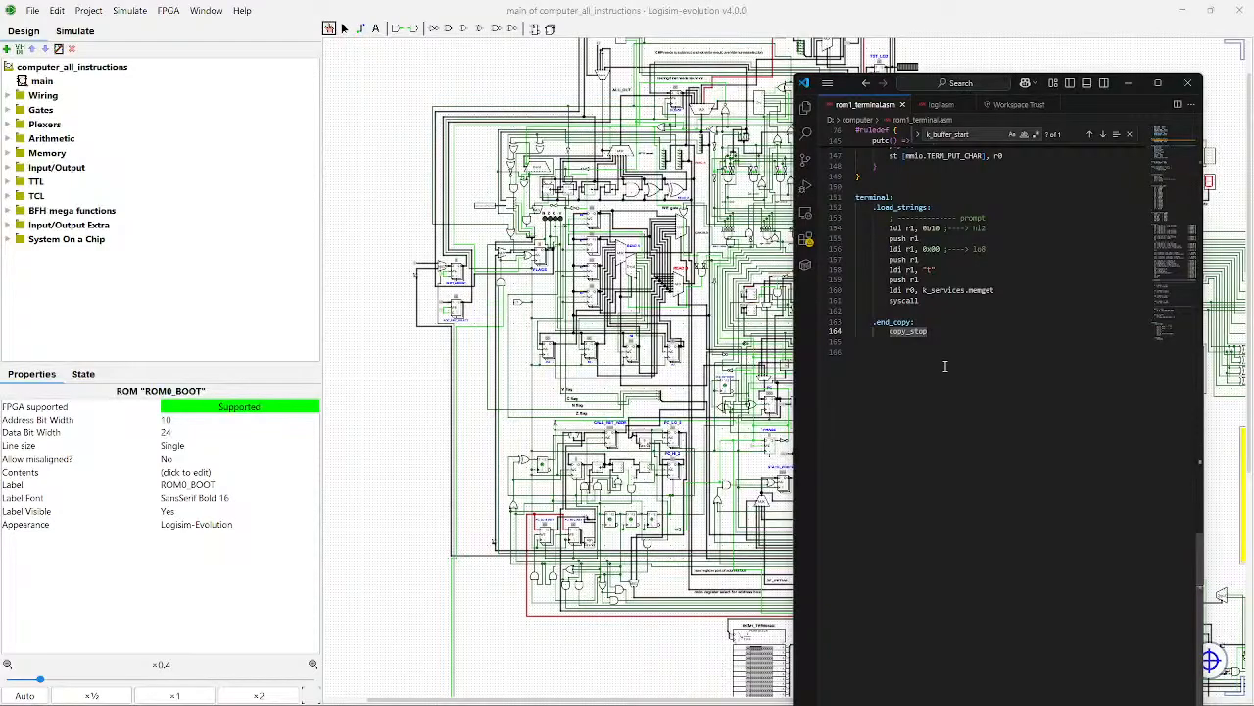
{"action": "left_click_drag", "start_coordinate": [676, 576], "coordinate": [628, 387]}
{"action": "scroll", "coordinate": [686, 412], "scroll_direction": "up", "scroll_amount": 7}
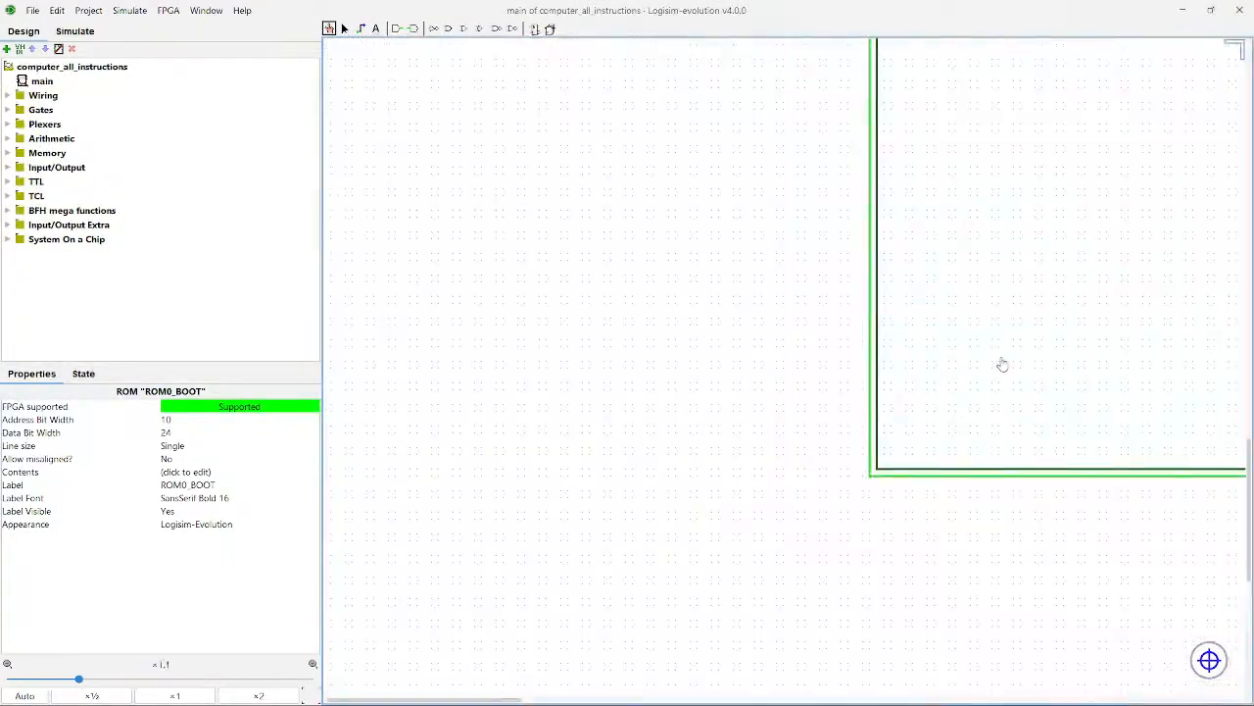
{"action": "left_click_drag", "start_coordinate": [1003, 364], "coordinate": [416, 402]}
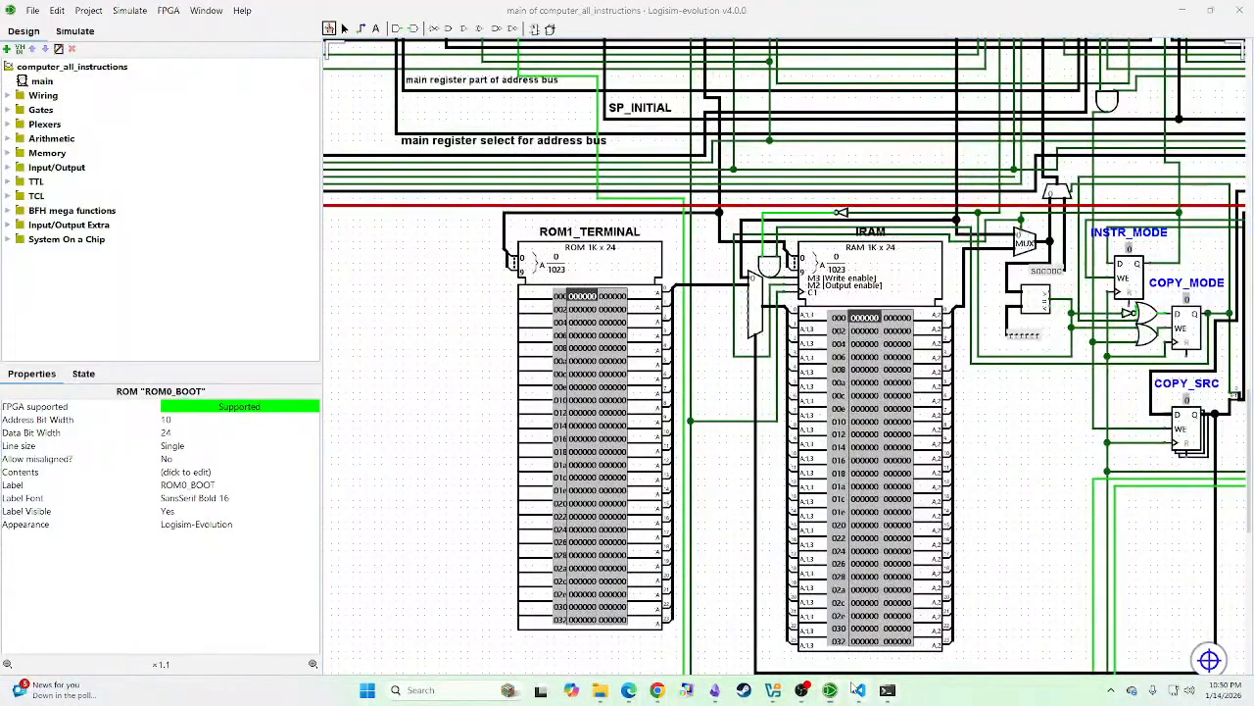
Step: Switch to VS Code and review the prompt-loading instructions under .load_strings in rom1_terminal.asm
{"action": "left_click", "coordinate": [859, 690]}
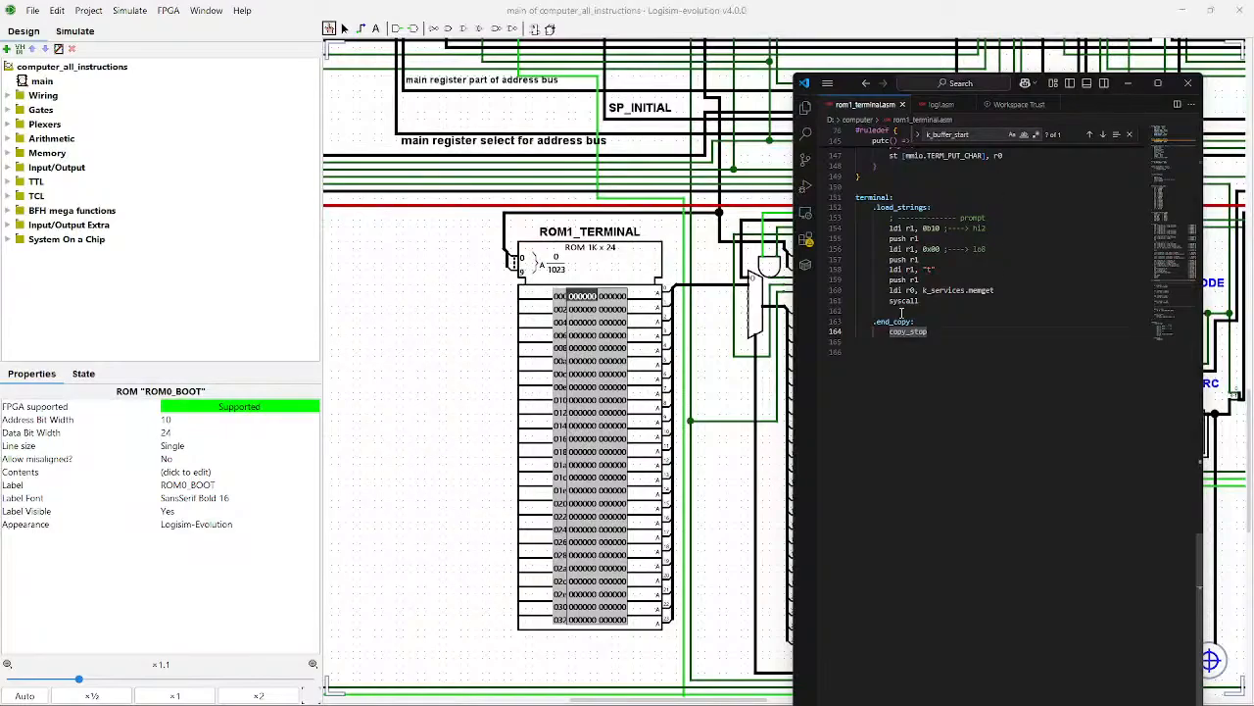
{"action": "left_click_drag", "start_coordinate": [921, 304], "coordinate": [856, 218]}
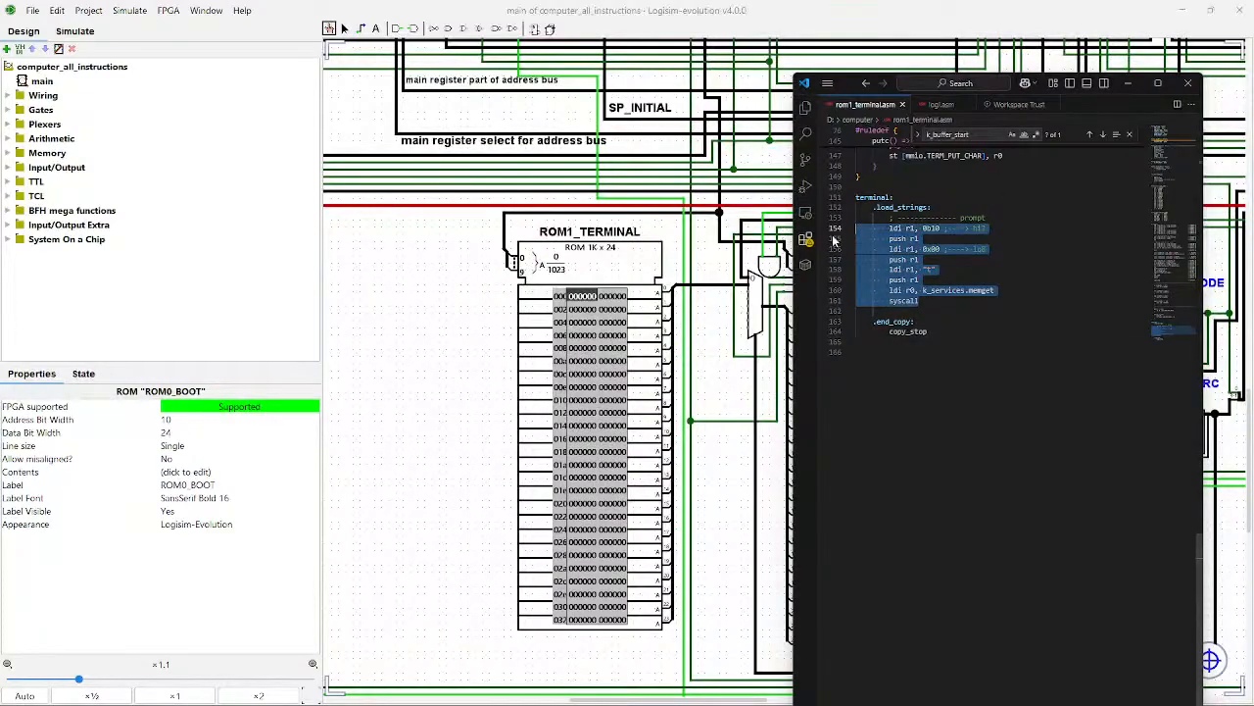
{"action": "left_click", "coordinate": [999, 270]}
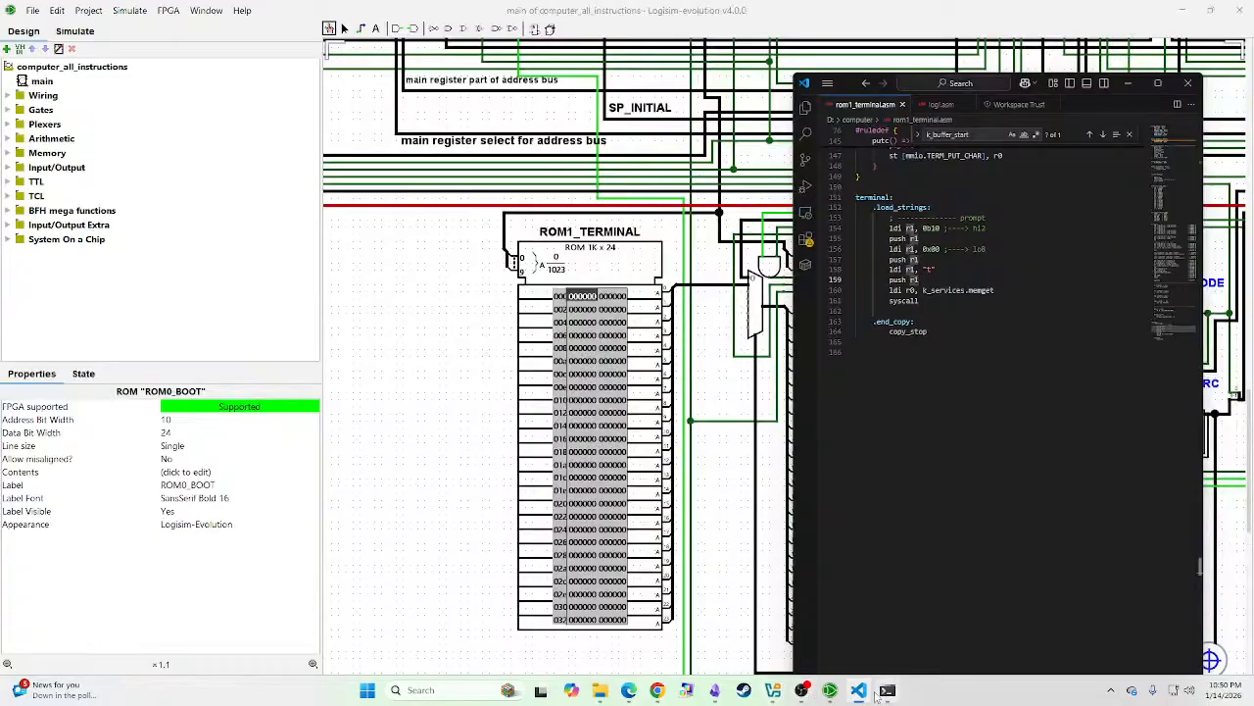
Step: In Windows PowerShell, assemble rom1_terminal.asm with customasm, printing a base-16 list in groups of 6 separated by spaces
{"action": "left_click", "coordinate": [886, 690]}
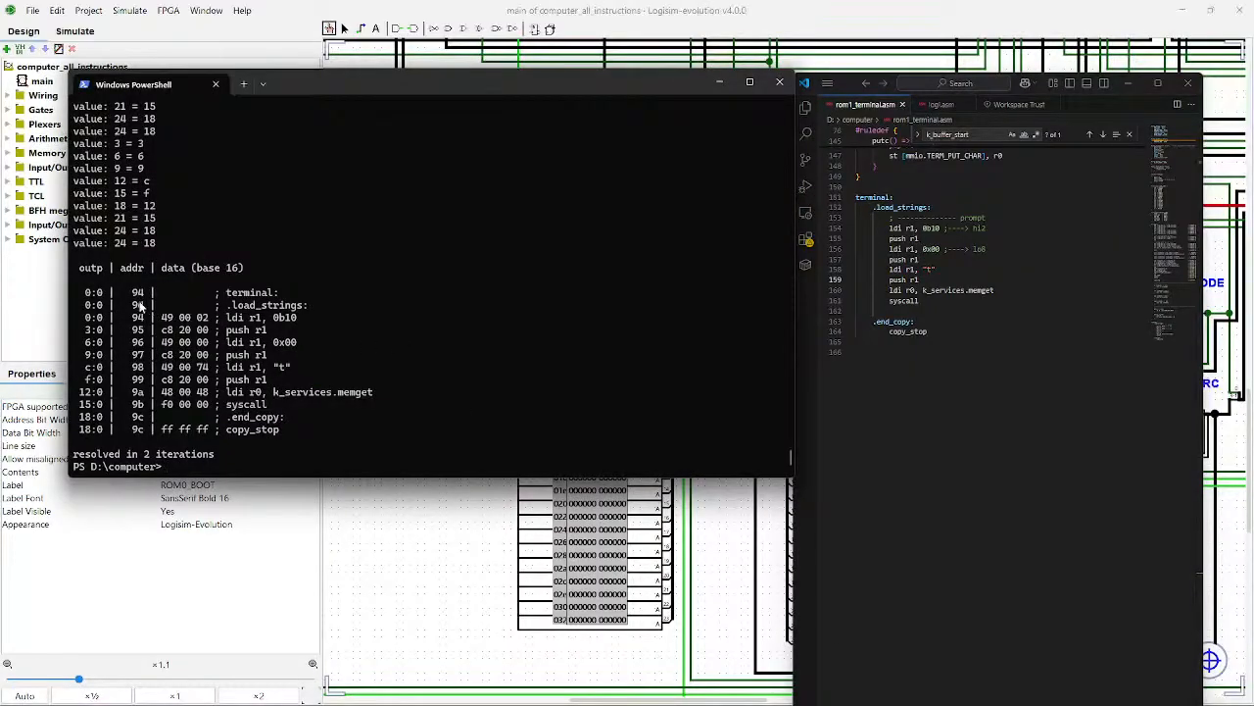
{"action": "type", "text": ".\\customasm.exe .\\rom1_terminal.asm -f list,base:16,group:6,between:\" \" -p"}
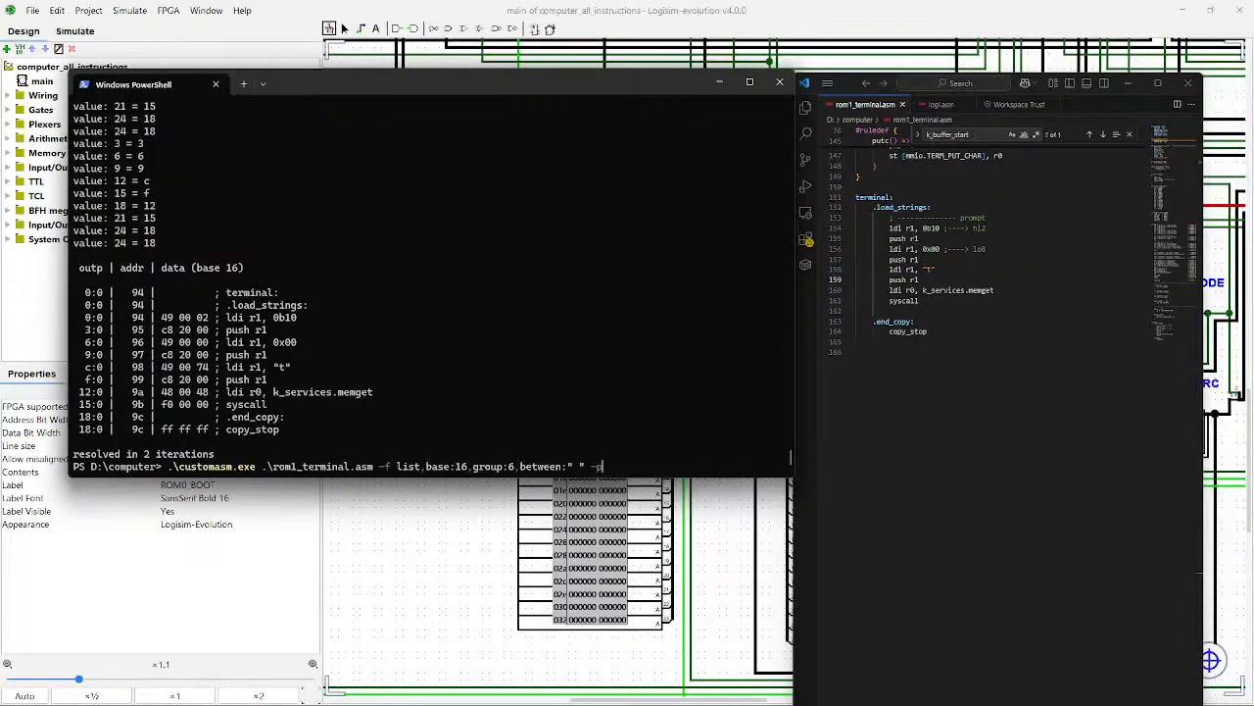
{"action": "key", "text": "Return"}
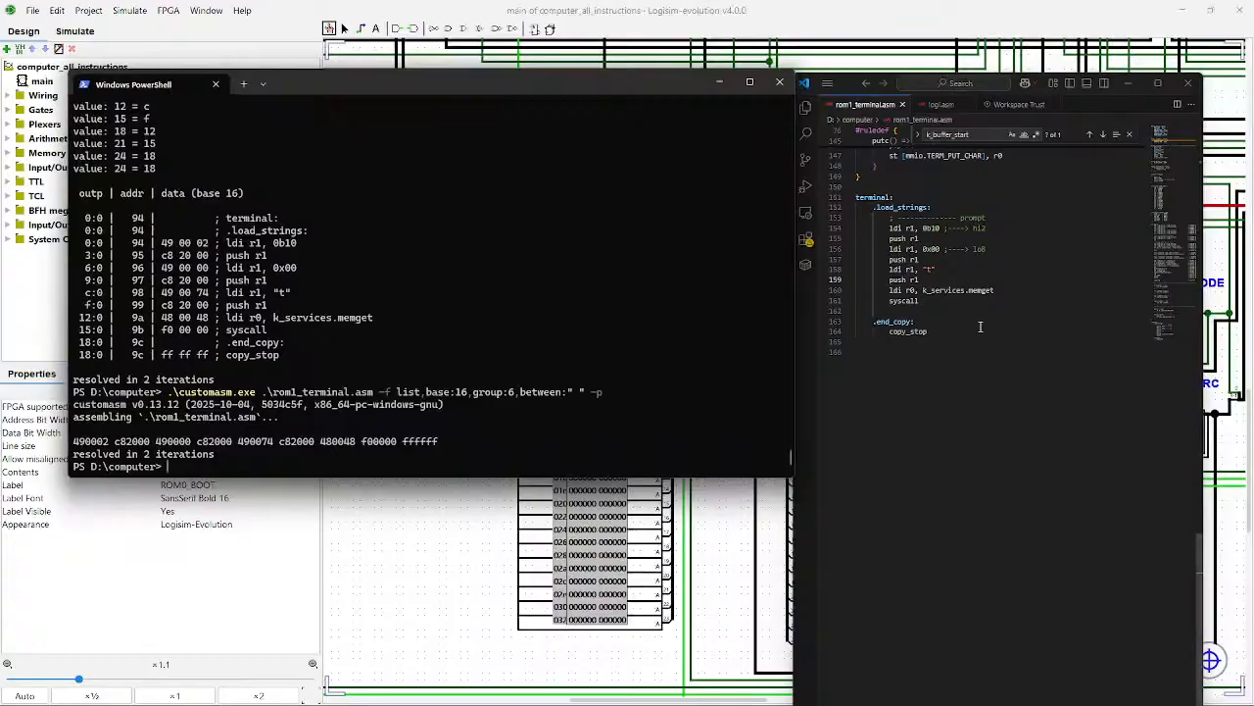
Step: Set outp in the terminal bank definition of rom1_terminal.asm to 24*0x094 and reassemble the file with the same customasm command
{"action": "scroll", "coordinate": [1017, 297], "scroll_direction": "up", "scroll_amount": 20}
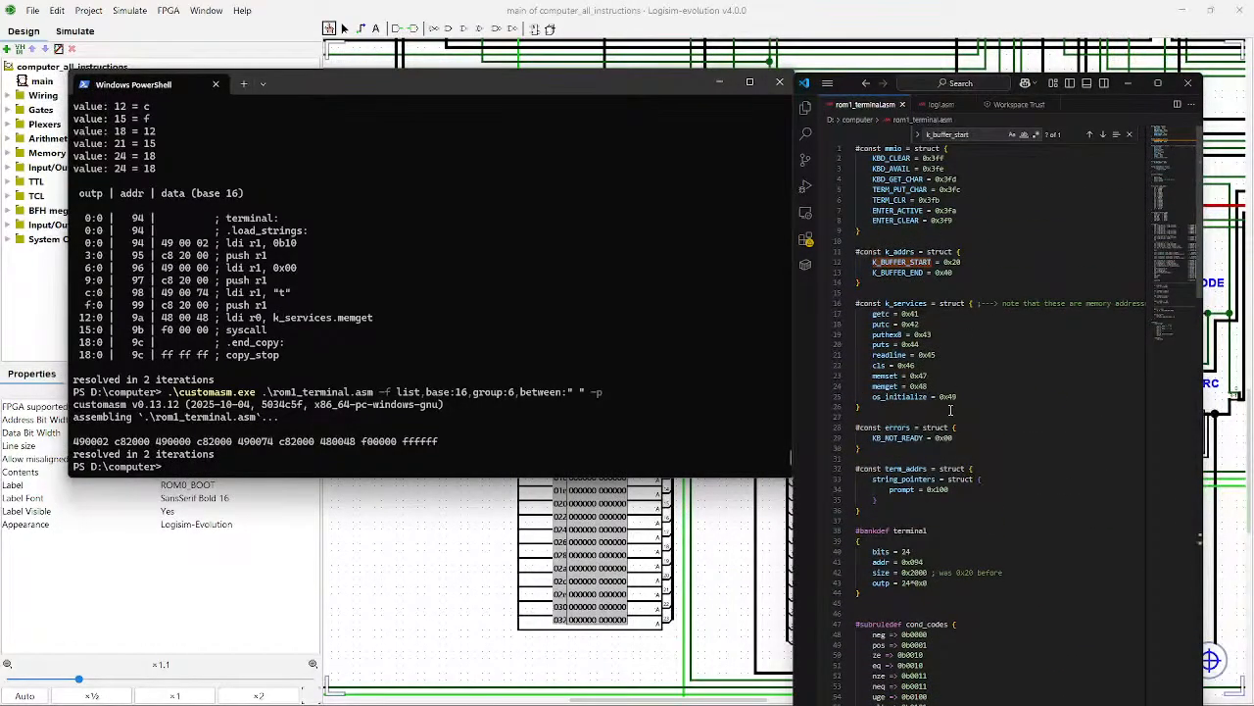
{"action": "left_click", "coordinate": [943, 586]}
{"action": "left_click", "coordinate": [338, 365]}
{"action": "key", "text": "Up"}
{"action": "key", "text": "Return"}
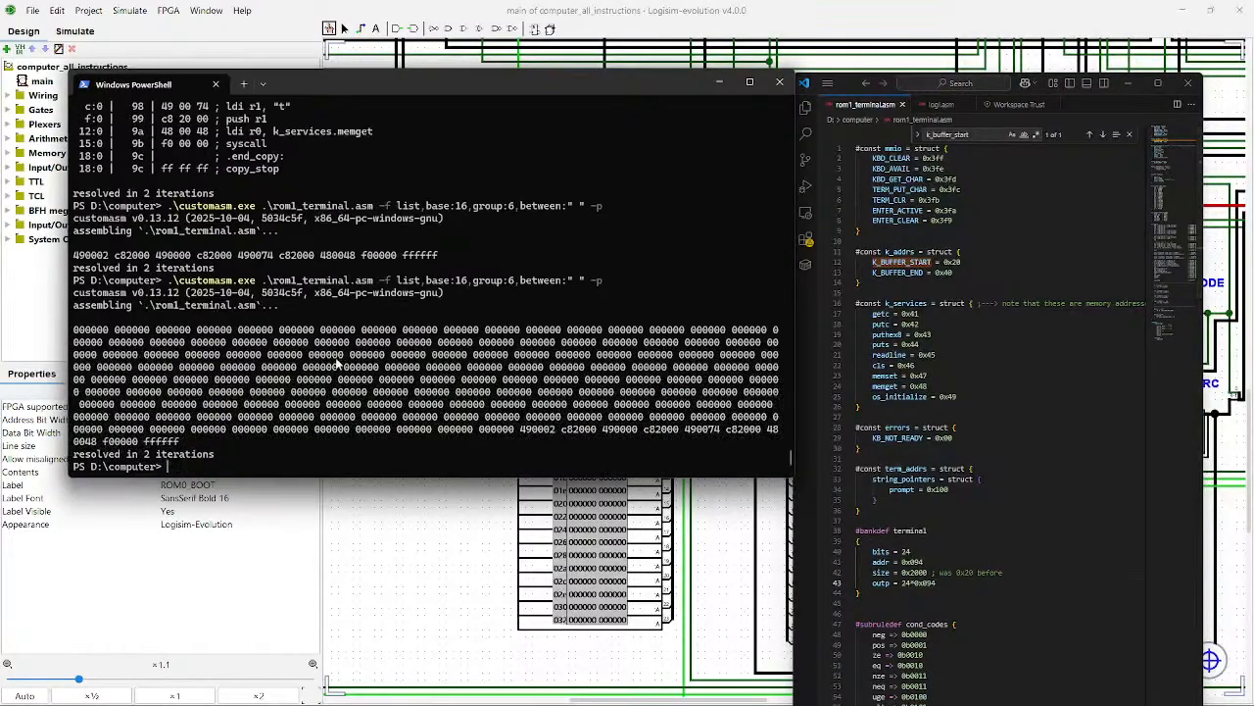
Step: Replace the contents of ROM1_TERMINAL in Logisim-evolution with the hex words copied from the latest customasm output
{"action": "left_click_drag", "start_coordinate": [73, 330], "coordinate": [174, 443]}
{"action": "key", "text": "ctrl+c"}
{"action": "right_click", "coordinate": [600, 548]}
{"action": "left_click", "coordinate": [647, 609]}
{"action": "right_click", "coordinate": [628, 429]}
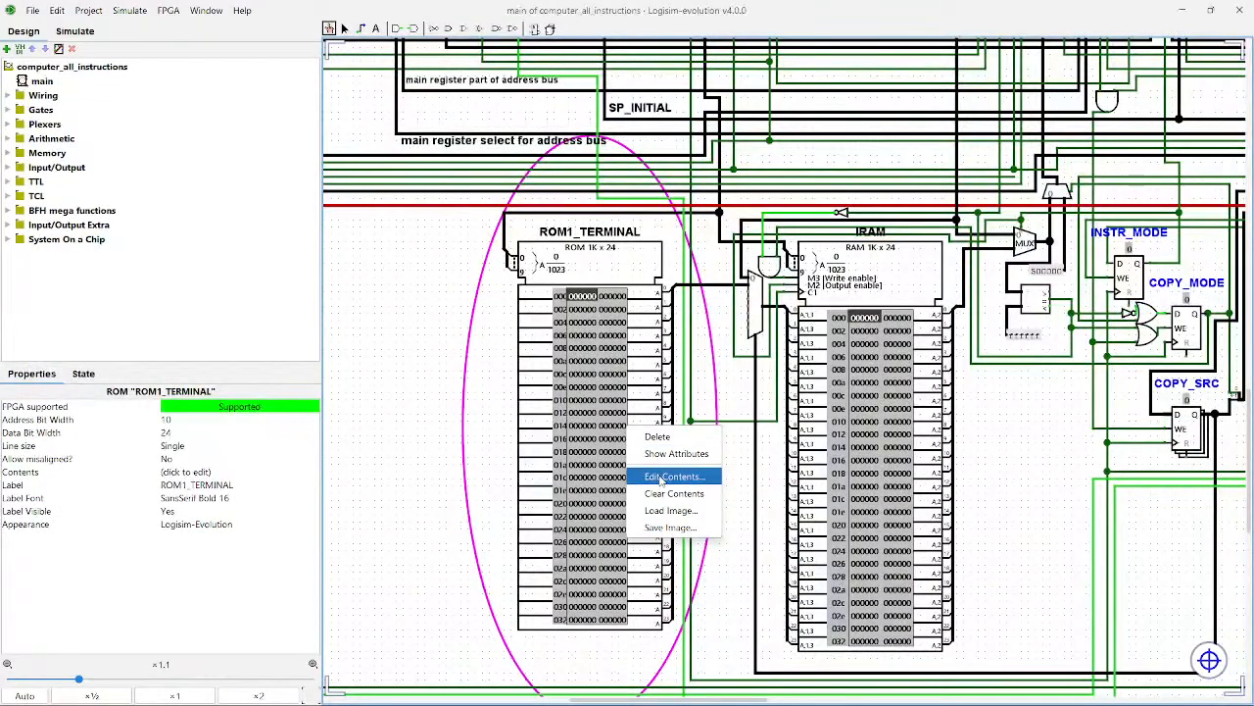
{"action": "left_click", "coordinate": [649, 473]}
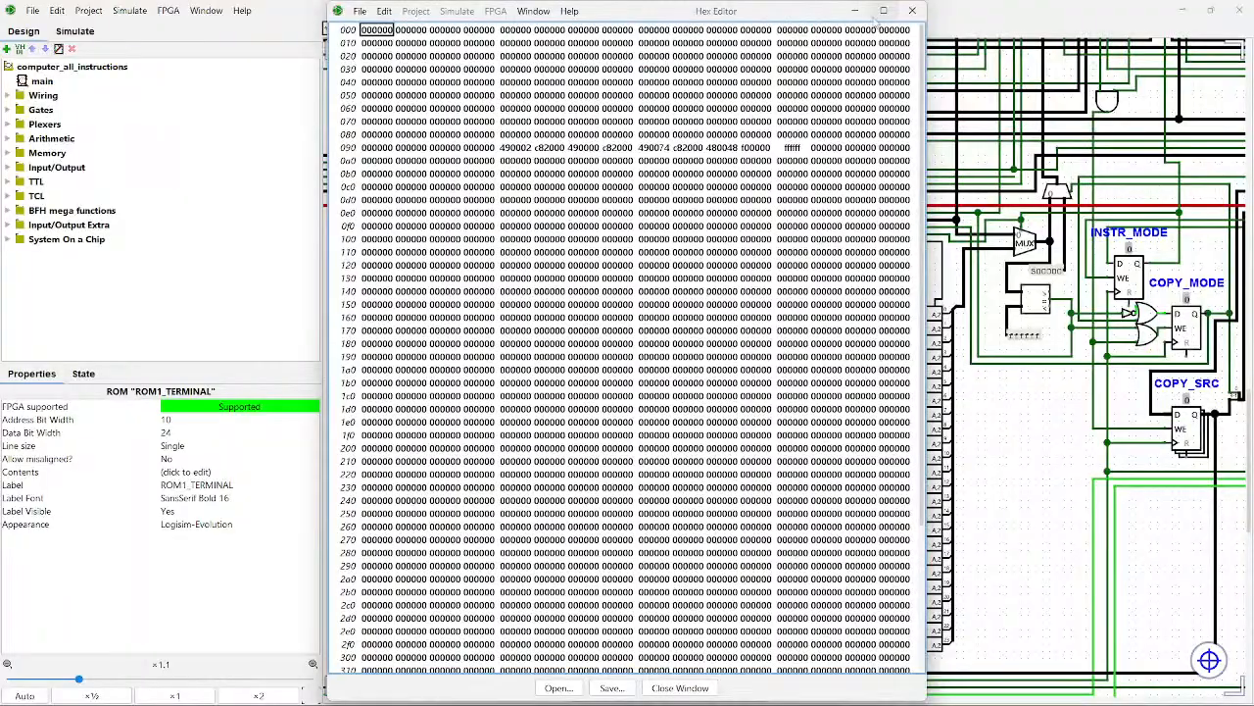
{"action": "left_click", "coordinate": [916, 11]}
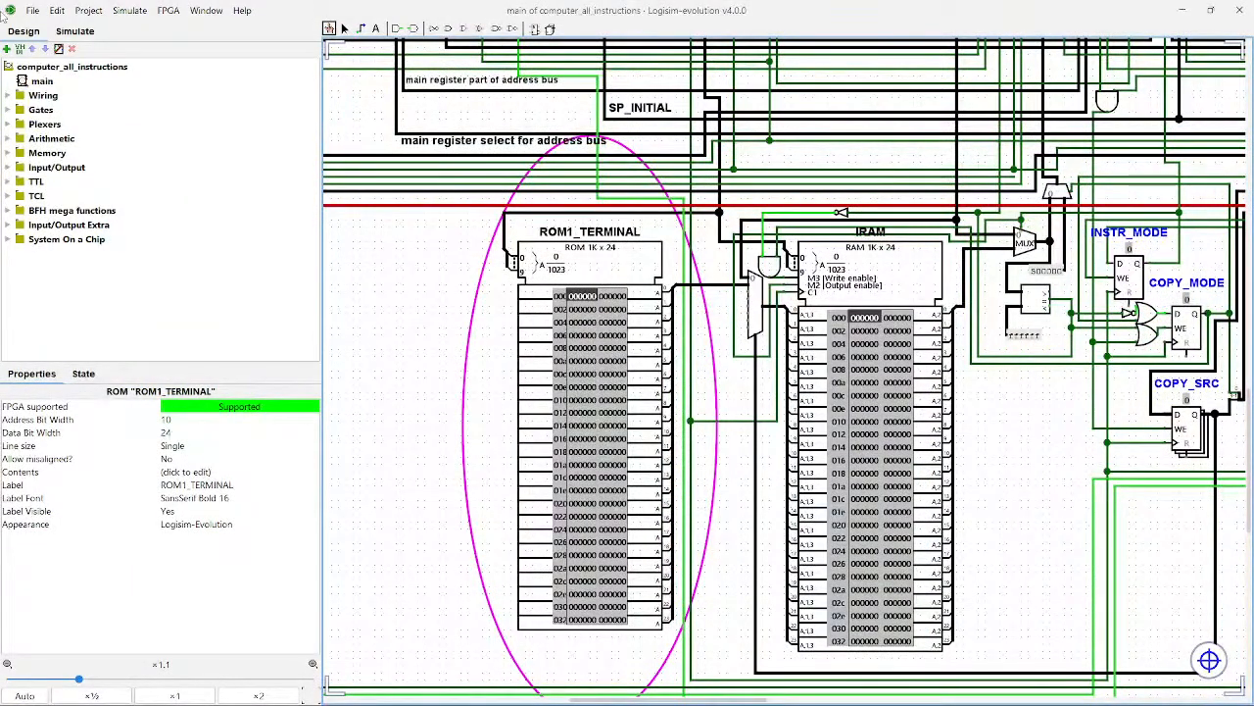
Step: Enable auto-tick to run the simulation and watch ROM1_TERMINAL being copied into IRAM
{"action": "left_click", "coordinate": [129, 10]}
{"action": "left_click", "coordinate": [162, 196]}
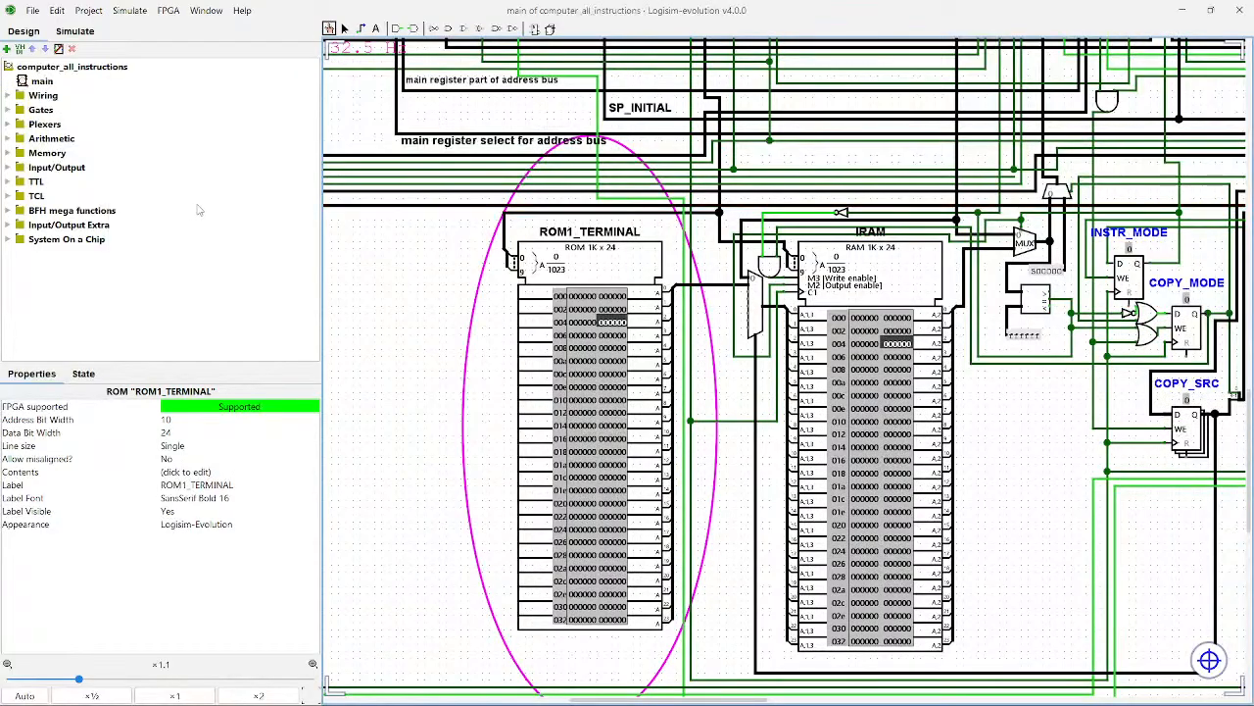
{"action": "left_click_drag", "start_coordinate": [1042, 516], "coordinate": [884, 341]}
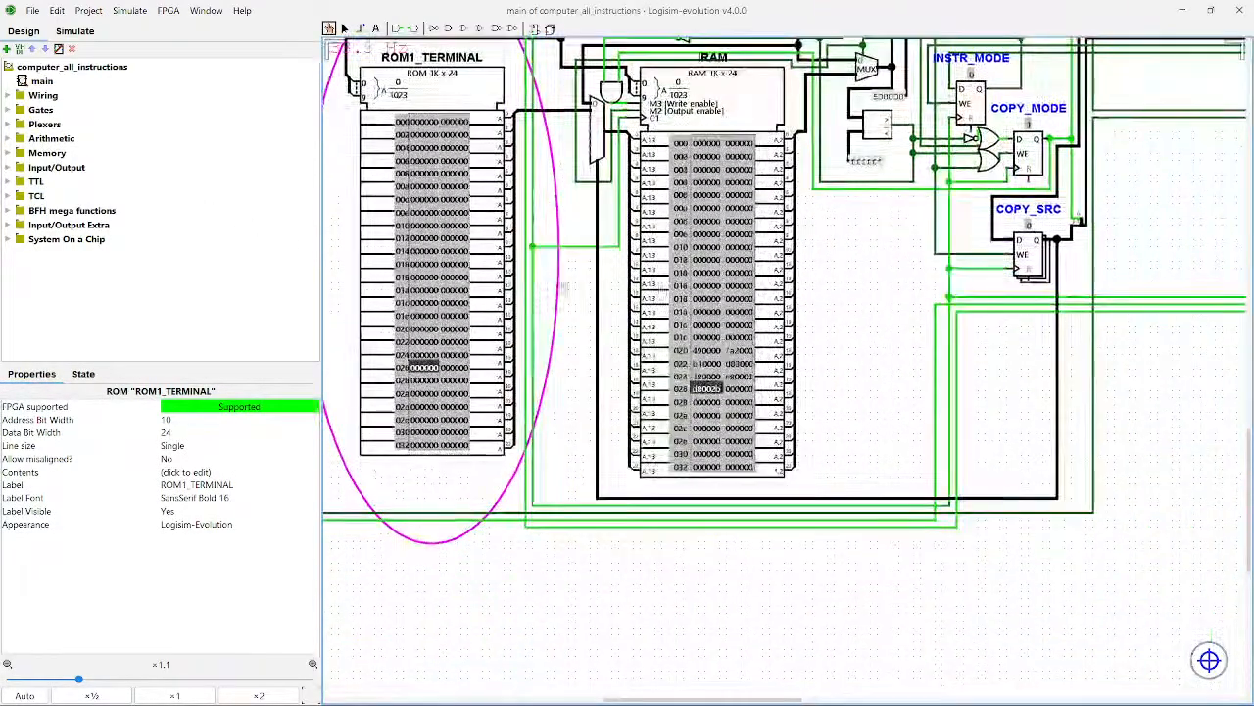
Step: Try running the simulation at an auto-tick frequency of 1.0 kHz, and return it to 256.0 Hz
{"action": "left_click", "coordinate": [129, 9]}
{"action": "mouse_move", "coordinate": [235, 213]}
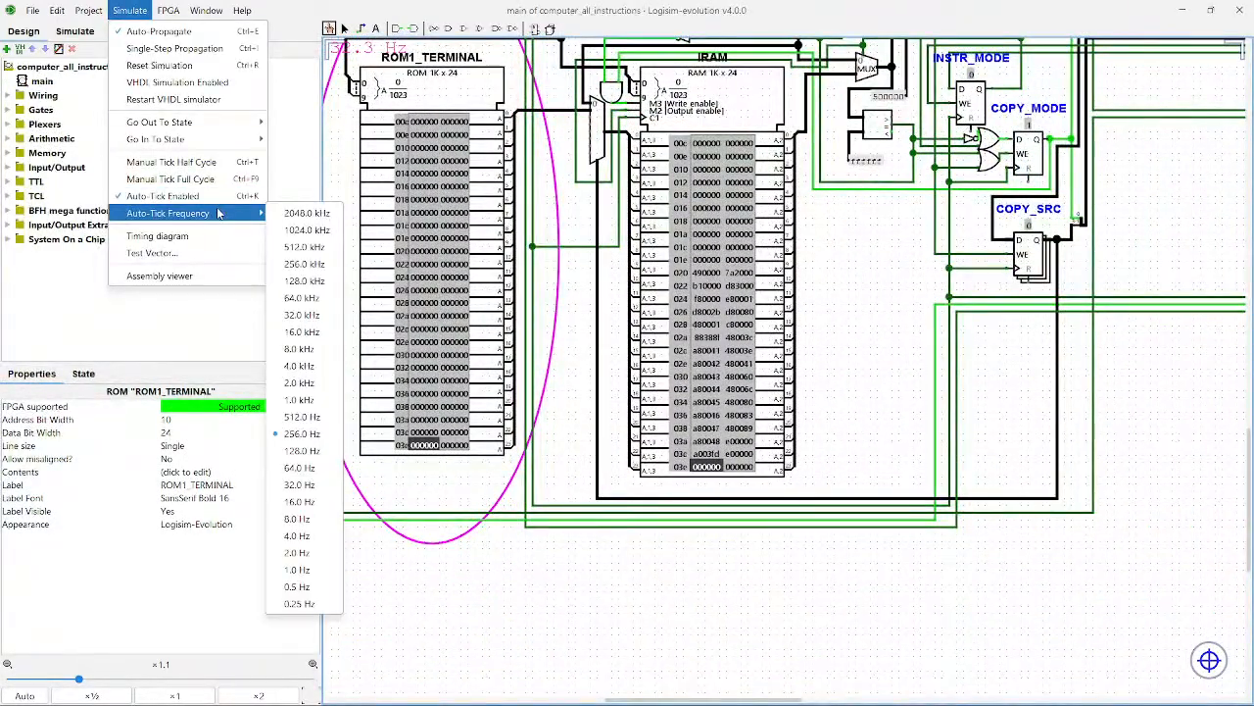
{"action": "left_click", "coordinate": [312, 405]}
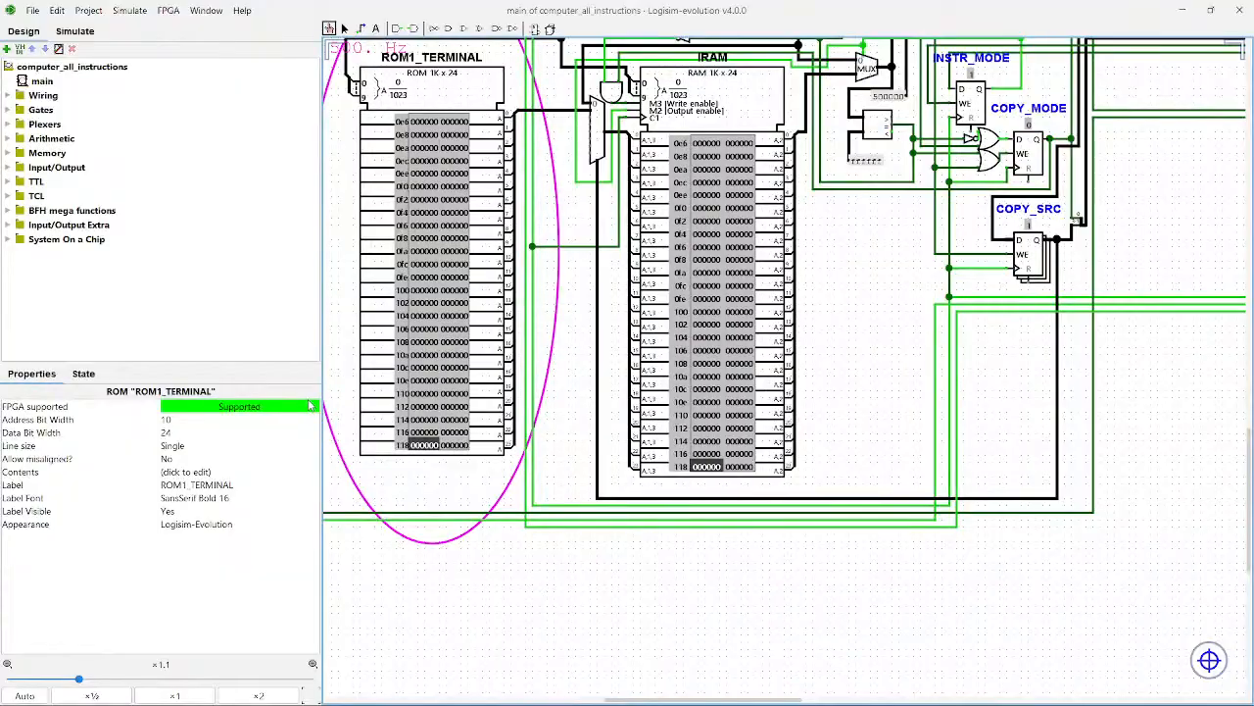
{"action": "left_click", "coordinate": [129, 10]}
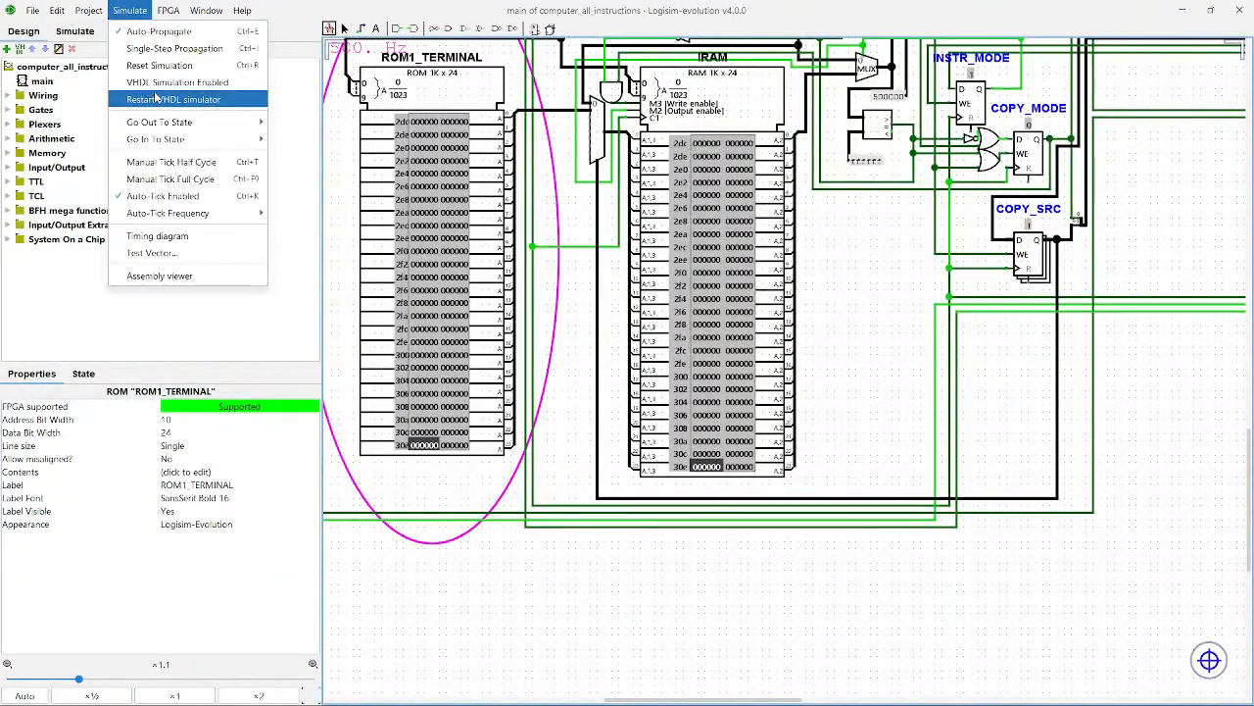
{"action": "mouse_move", "coordinate": [196, 220]}
{"action": "left_click", "coordinate": [324, 433]}
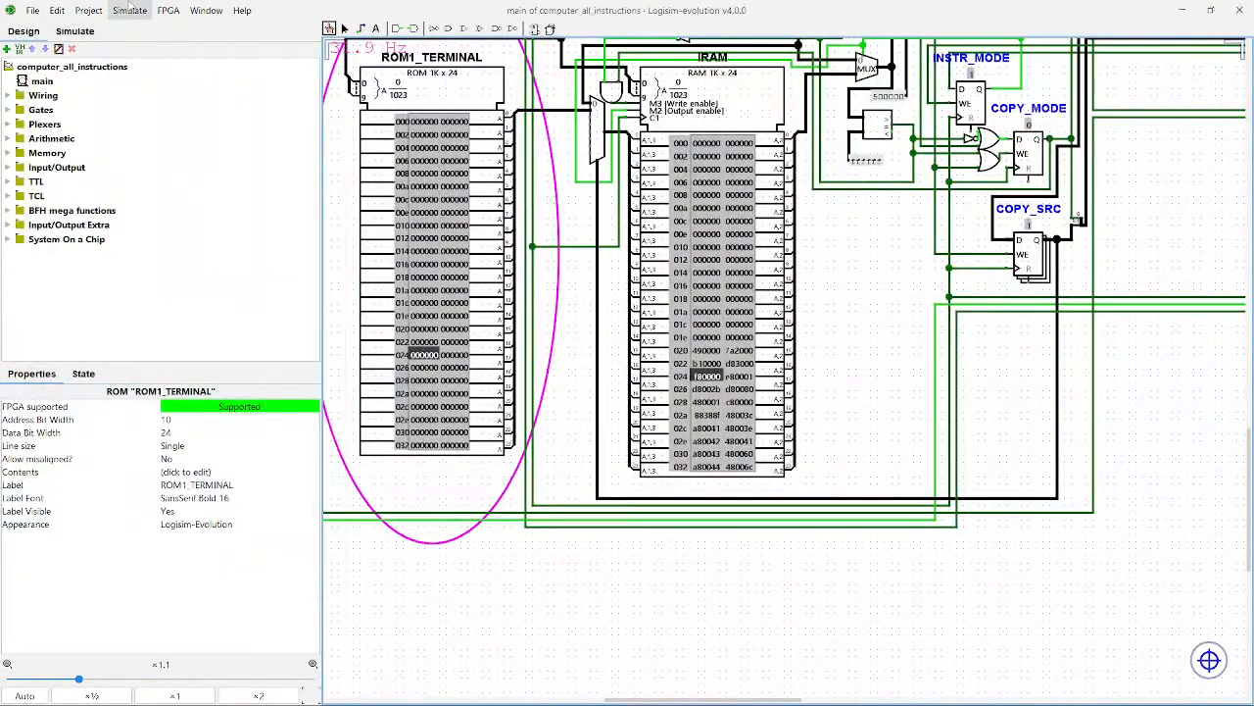
Step: Reset the simulation and raise the auto-tick frequency to 1.0 kHz
{"action": "left_click", "coordinate": [145, 10]}
{"action": "left_click", "coordinate": [157, 66]}
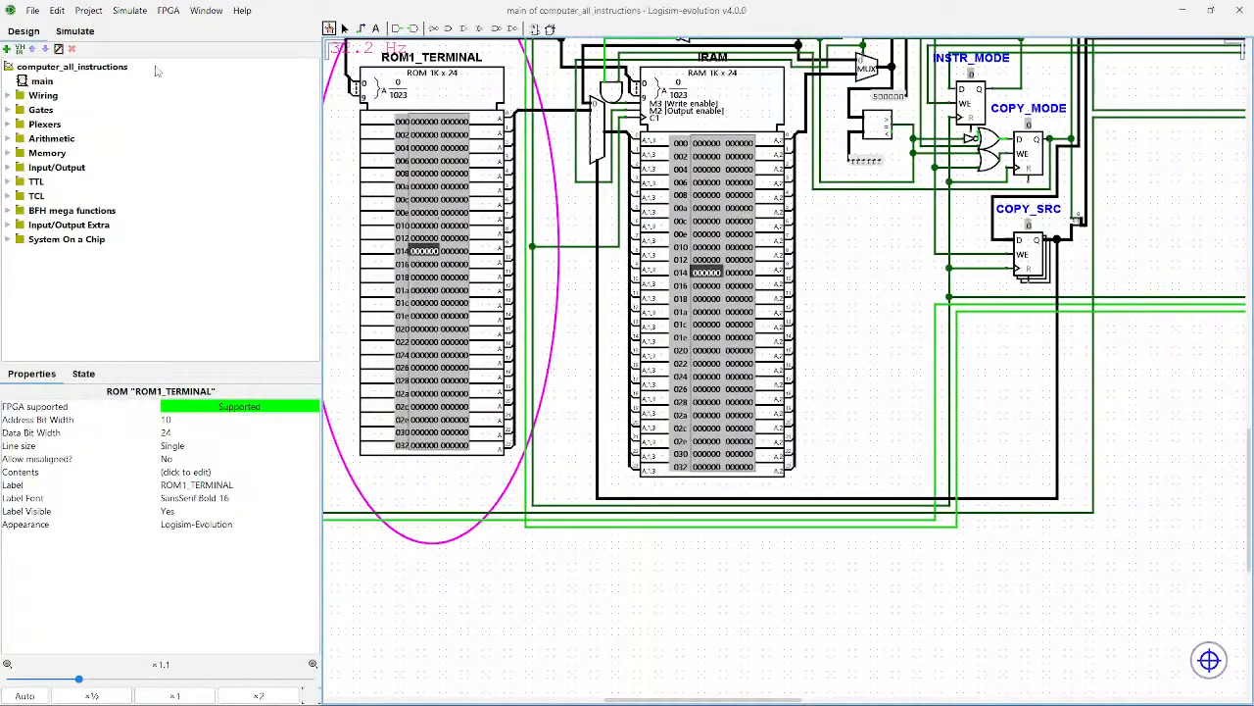
{"action": "left_click", "coordinate": [119, 9]}
{"action": "mouse_move", "coordinate": [225, 213]}
{"action": "left_click", "coordinate": [292, 412]}
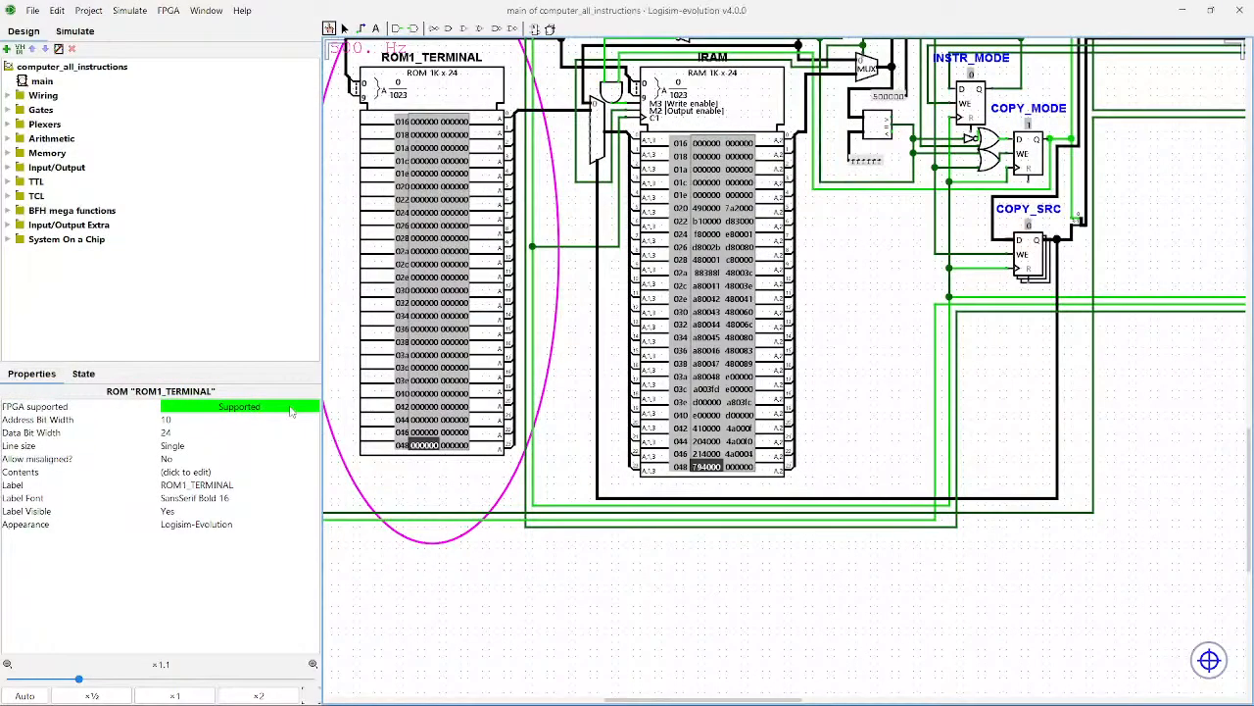
Step: Set the auto-tick frequency back to 256.0 Hz and reset the simulation to repeat the copy
{"action": "left_click", "coordinate": [129, 10]}
{"action": "left_click", "coordinate": [294, 420]}
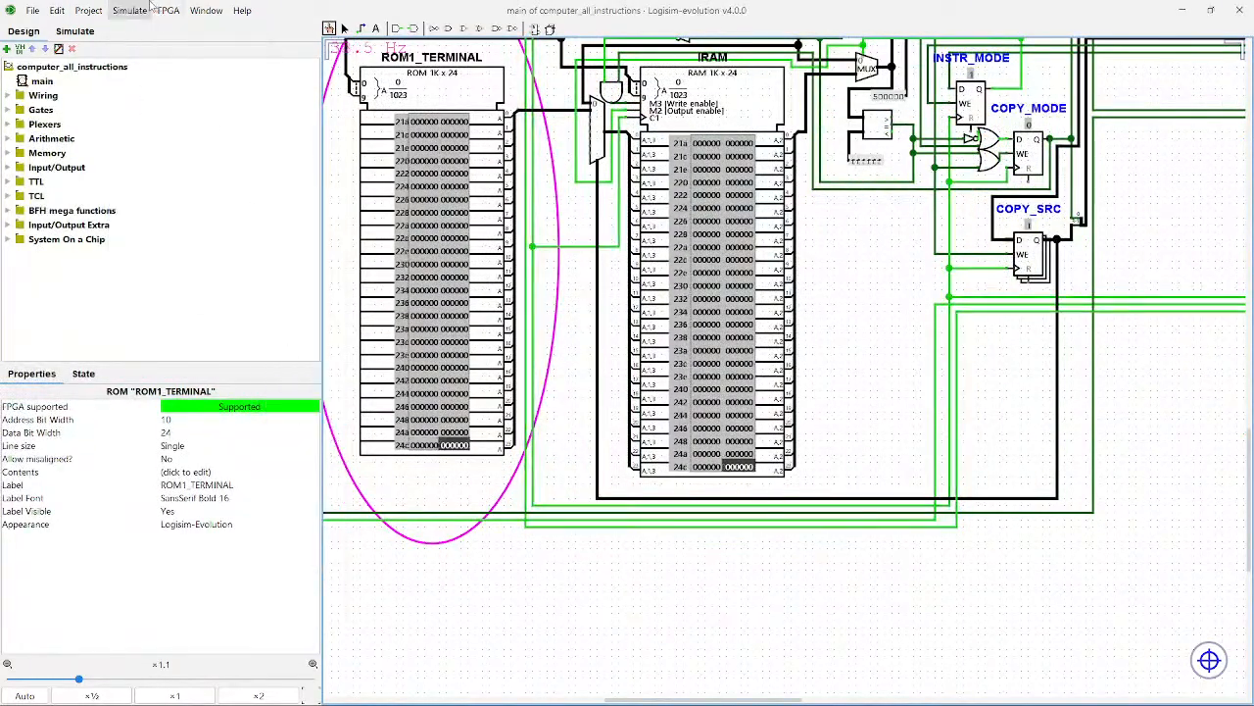
{"action": "left_click", "coordinate": [129, 10]}
{"action": "left_click", "coordinate": [155, 71]}
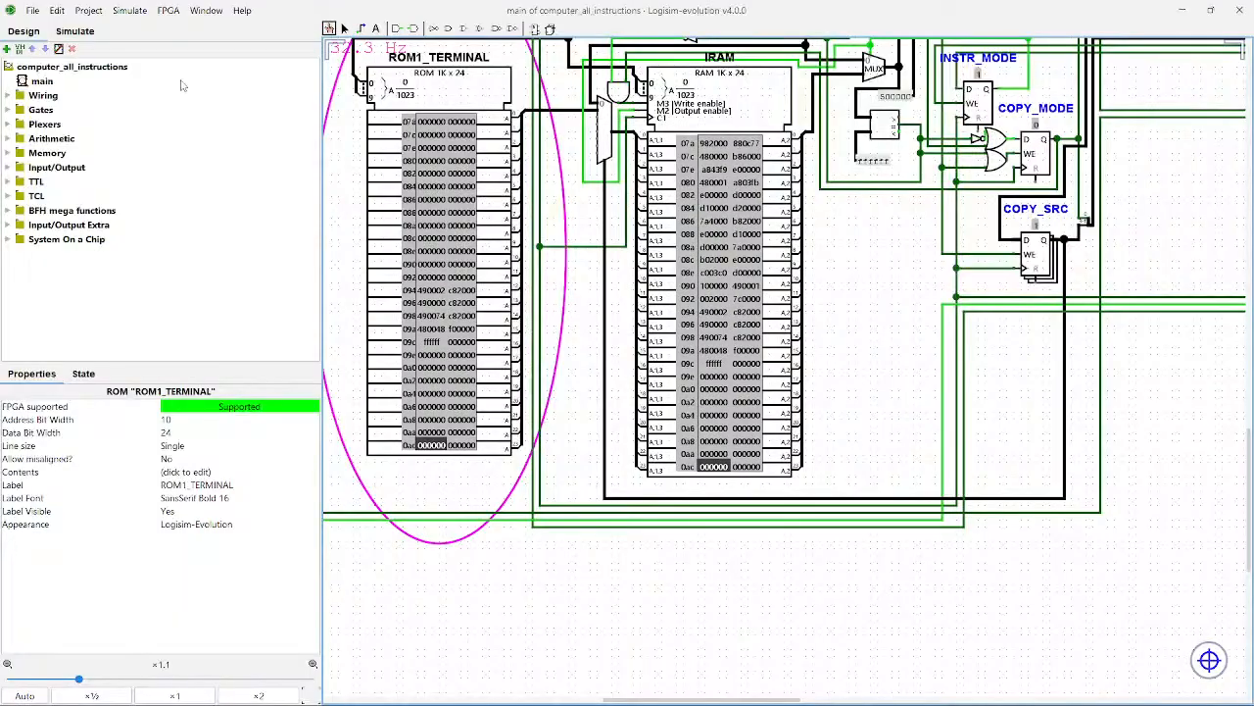
Step: Disable auto-tick and compare the IRAM and ROM1_TERMINAL contents around address 094
{"action": "left_click", "coordinate": [129, 10]}
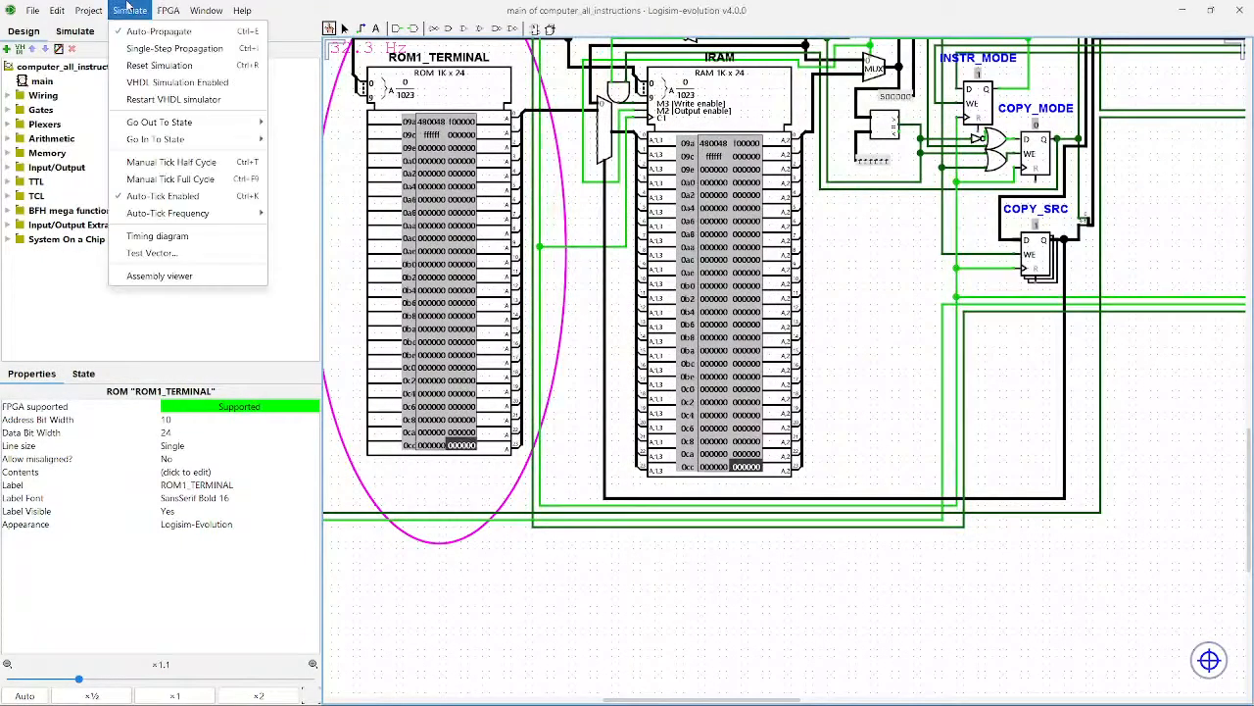
{"action": "left_click", "coordinate": [230, 201]}
{"action": "scroll", "coordinate": [452, 273], "scroll_direction": "up", "scroll_amount": 2}
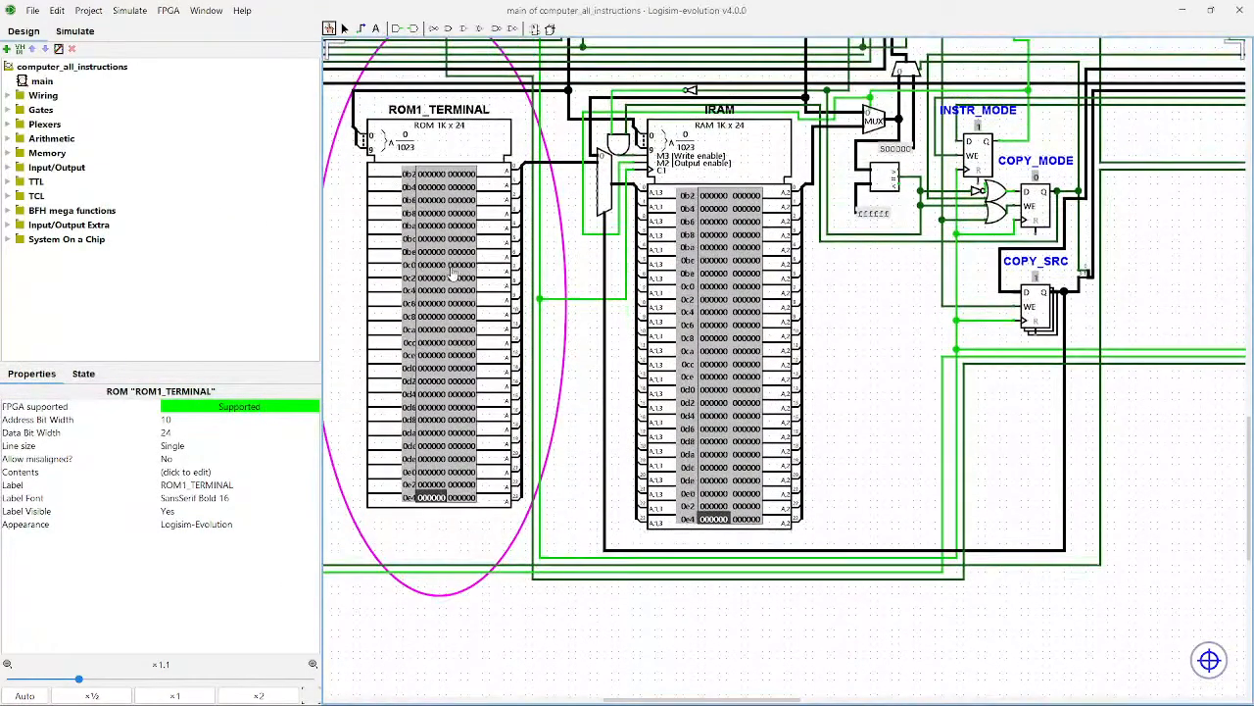
{"action": "left_click", "coordinate": [690, 312]}
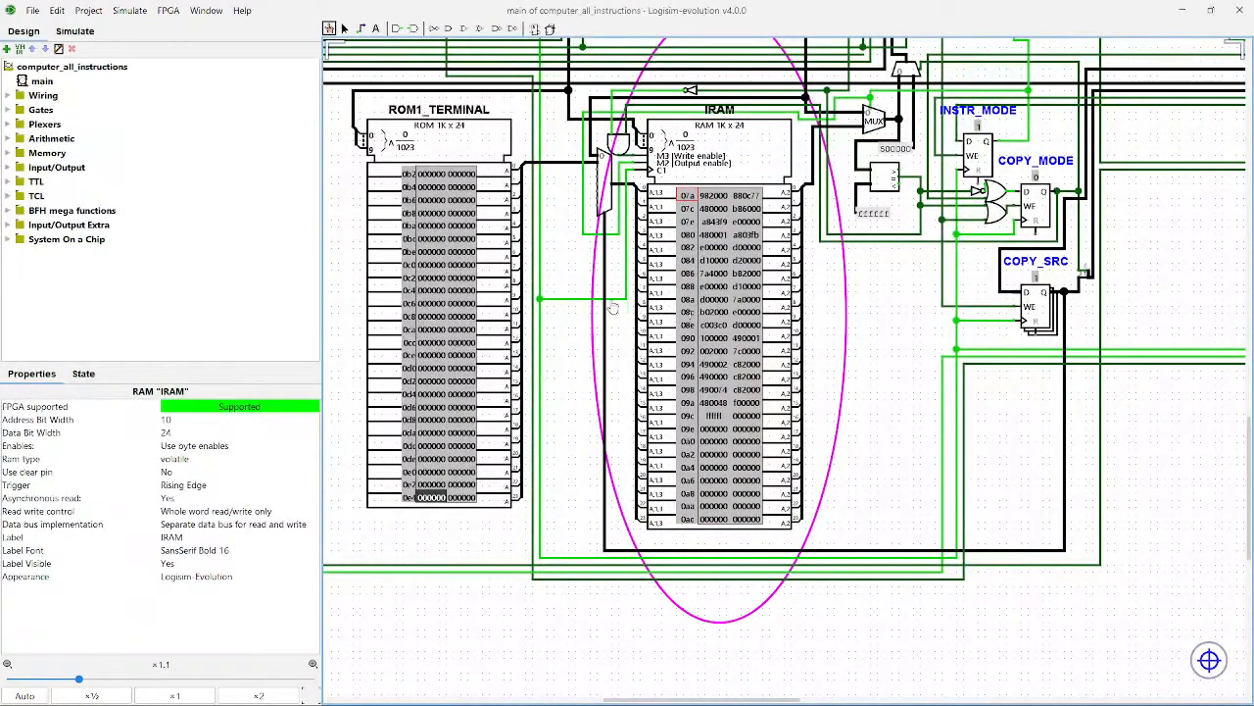
{"action": "left_click", "coordinate": [411, 306]}
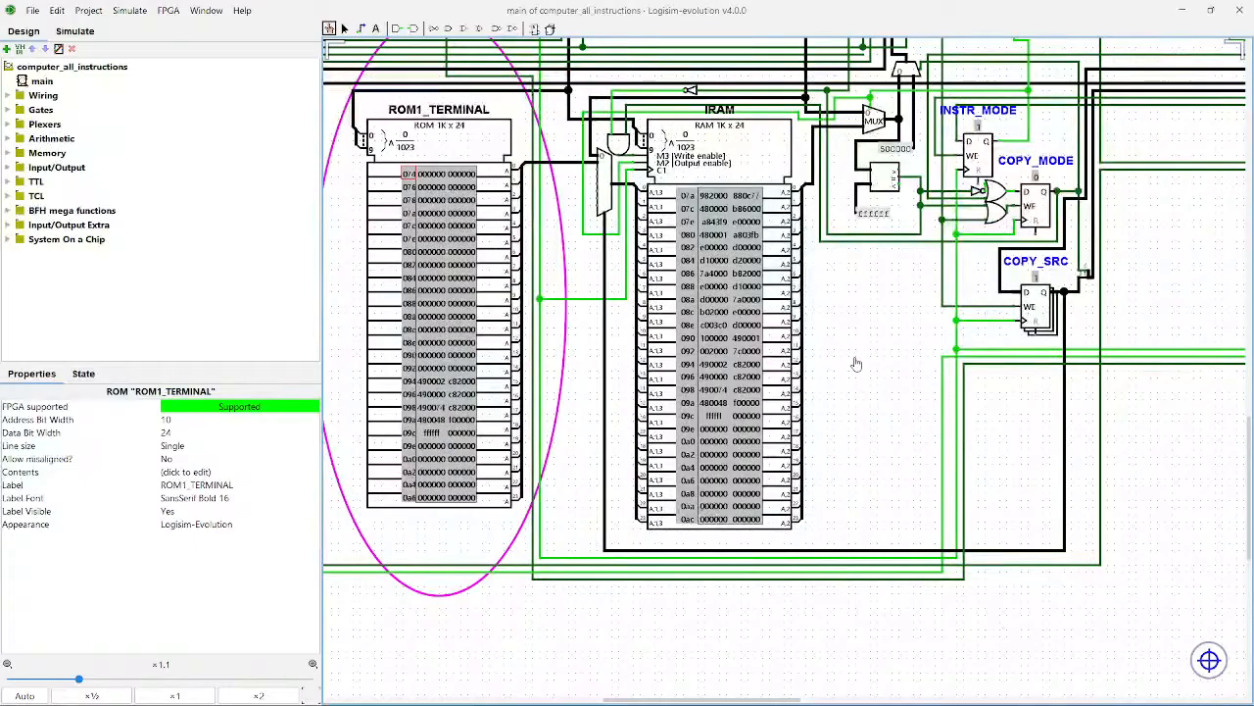
Step: Examine the ROM0_BOOT, PC and IR area and compare it with the ROM1_TERMINAL and IRAM blocks
{"action": "left_click", "coordinate": [344, 28]}
{"action": "scroll", "coordinate": [841, 400], "scroll_direction": "up", "scroll_amount": 3}
{"action": "scroll", "coordinate": [841, 400], "scroll_direction": "up", "scroll_amount": 7}
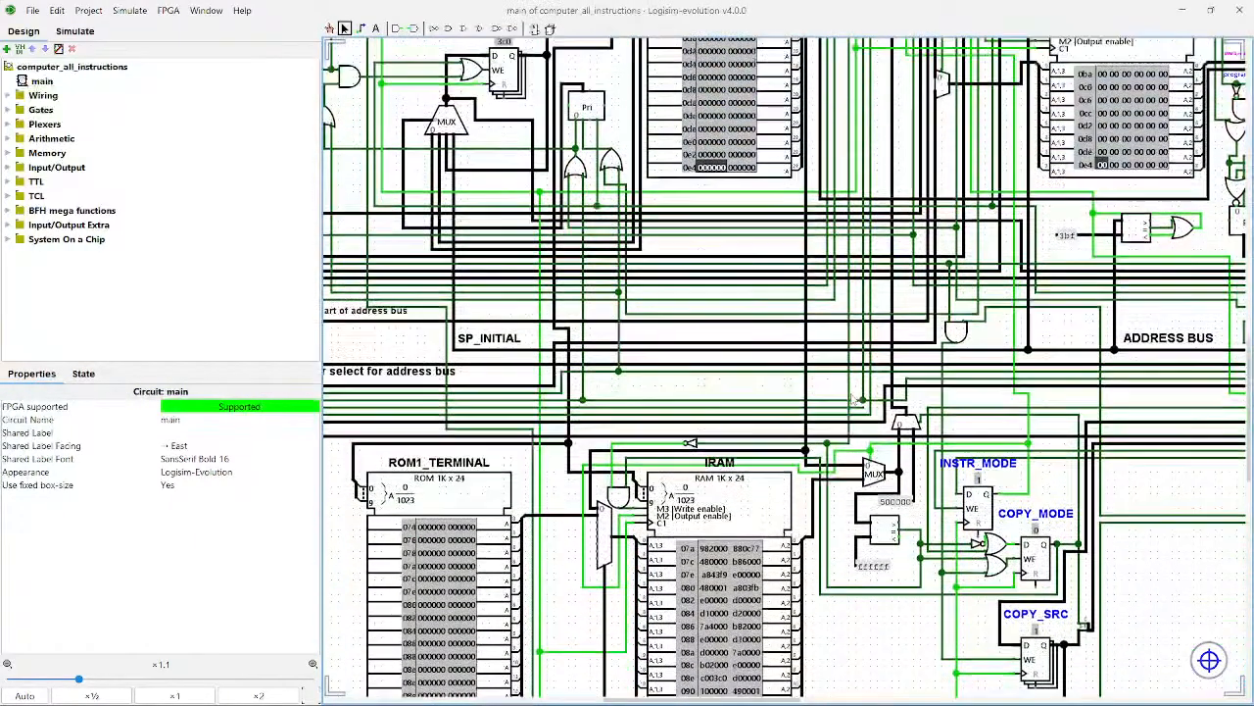
{"action": "scroll", "coordinate": [849, 398], "scroll_direction": "up", "scroll_amount": 3}
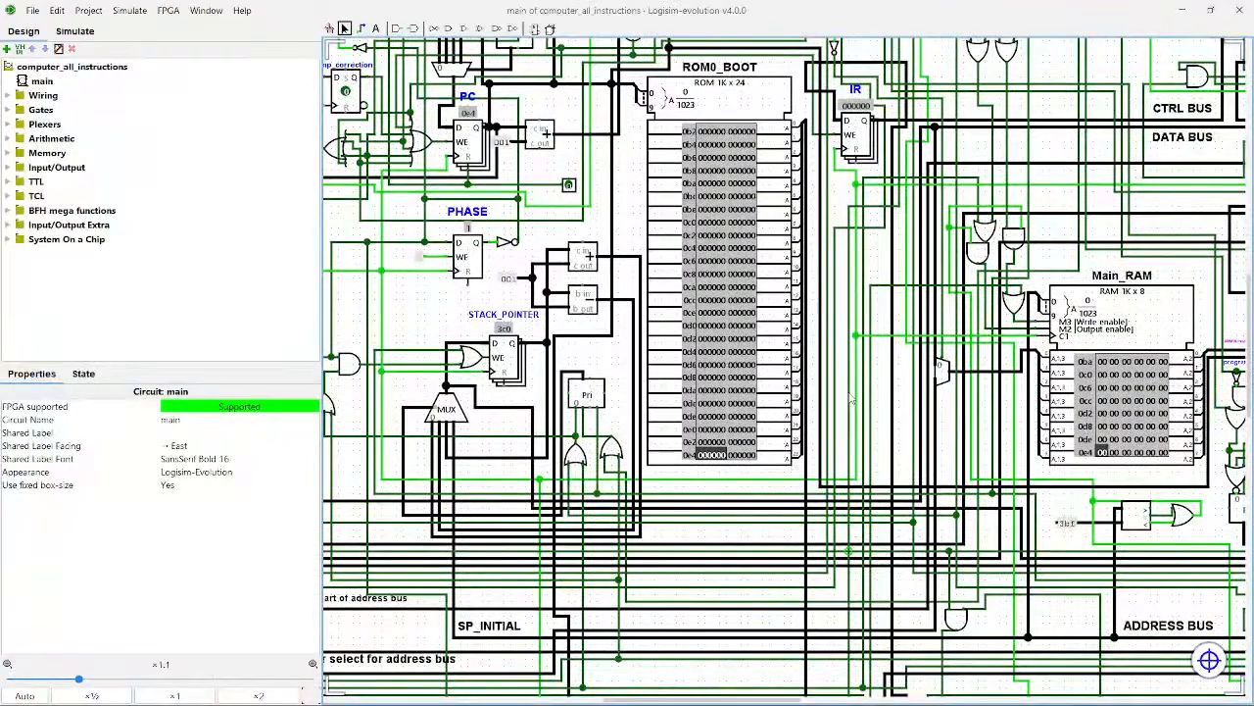
{"action": "scroll", "coordinate": [851, 398], "scroll_direction": "up", "scroll_amount": 1}
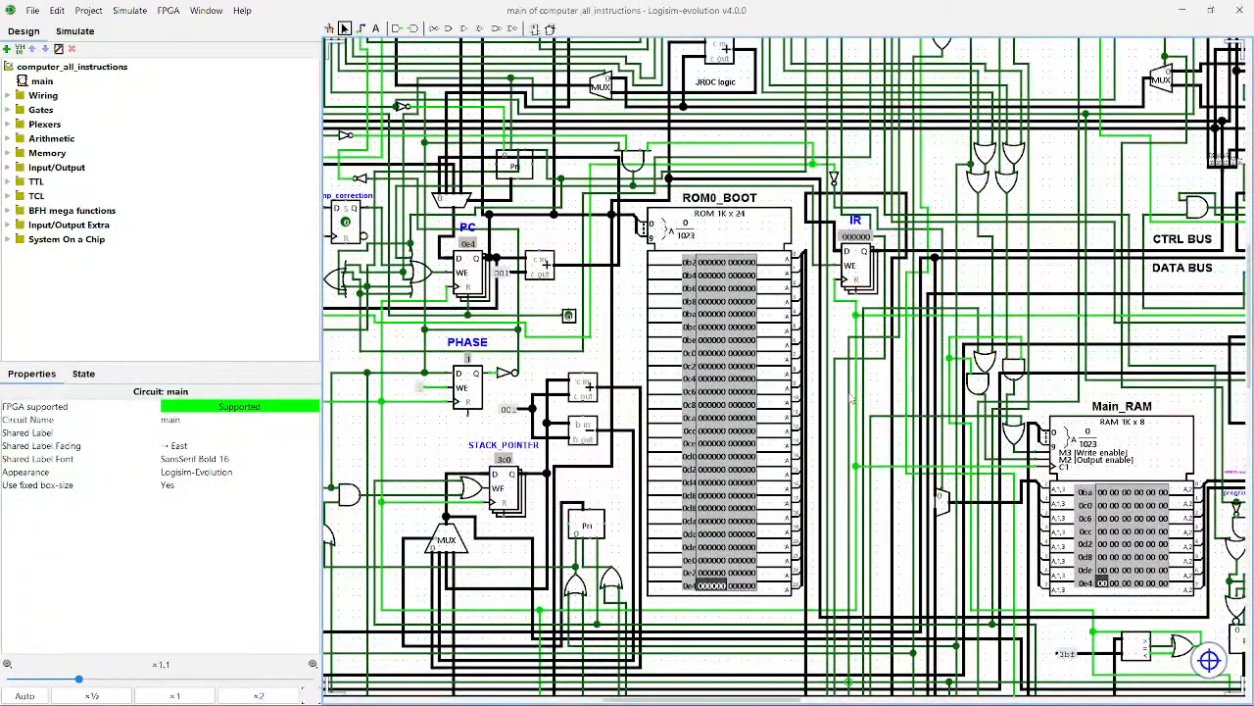
{"action": "scroll", "coordinate": [849, 397], "scroll_direction": "down", "scroll_amount": 3}
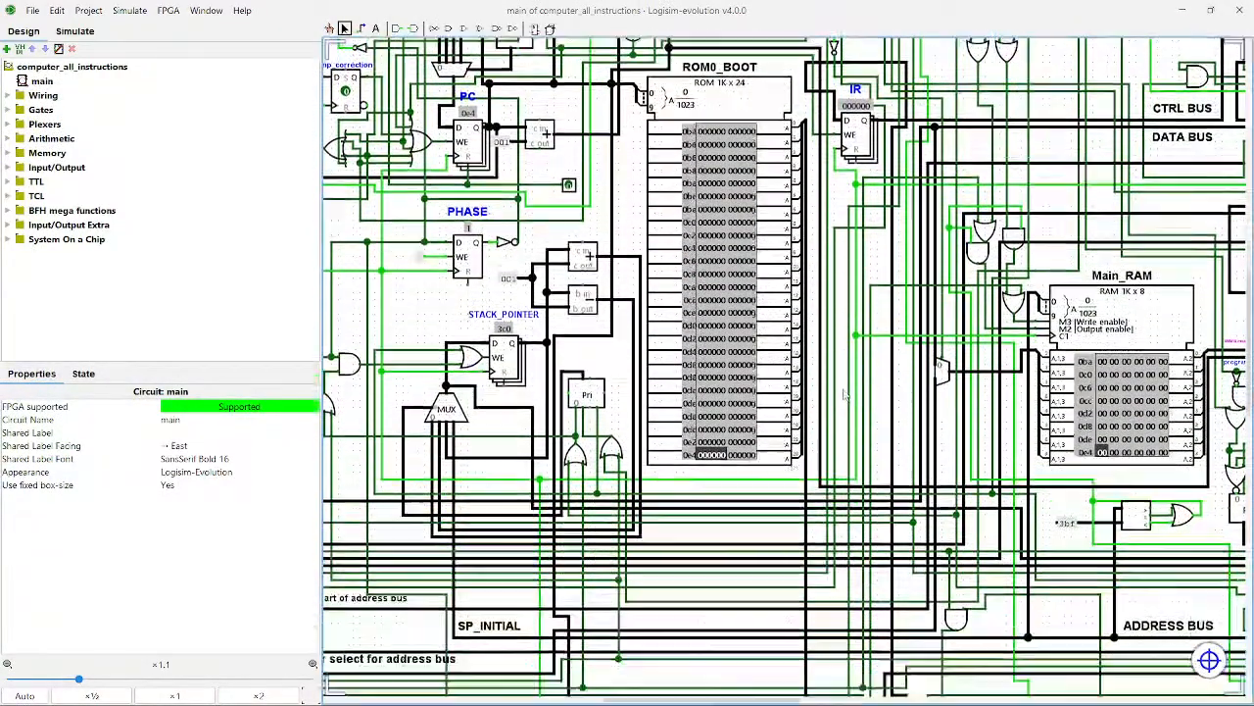
{"action": "scroll", "coordinate": [841, 390], "scroll_direction": "down", "scroll_amount": 8}
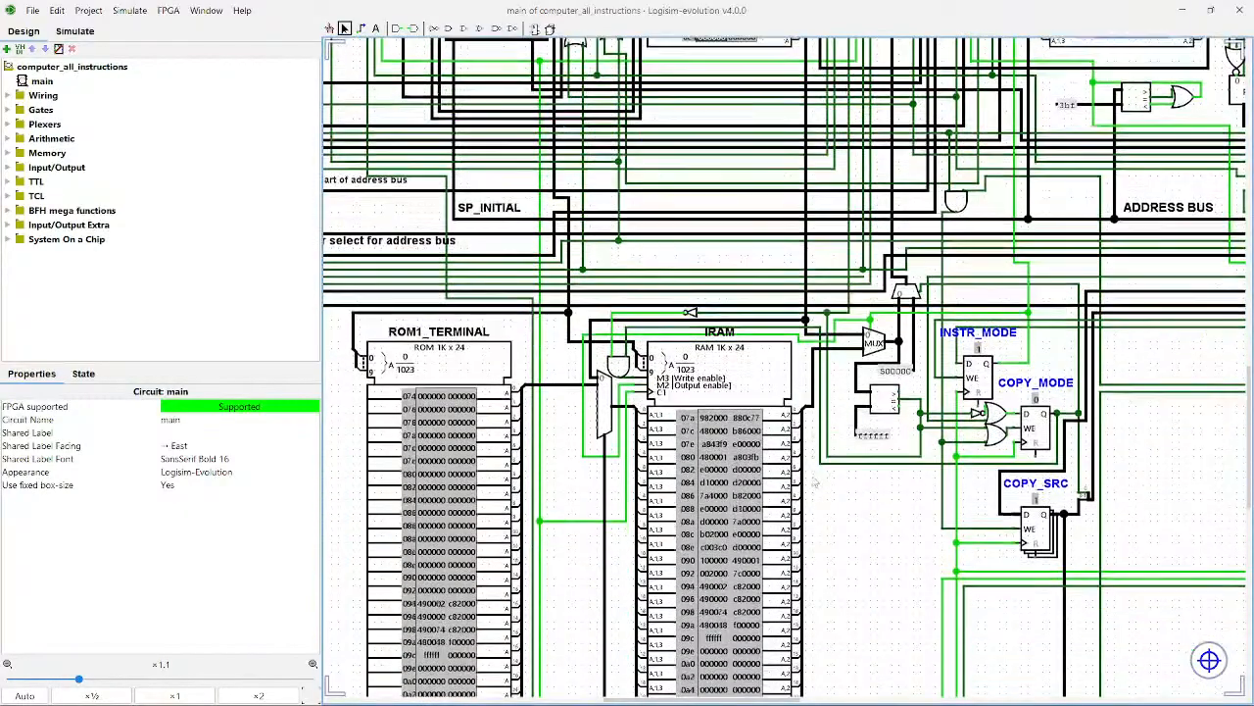
{"action": "scroll", "coordinate": [815, 482], "scroll_direction": "down", "scroll_amount": 7}
{"action": "mouse_move", "coordinate": [821, 693]}
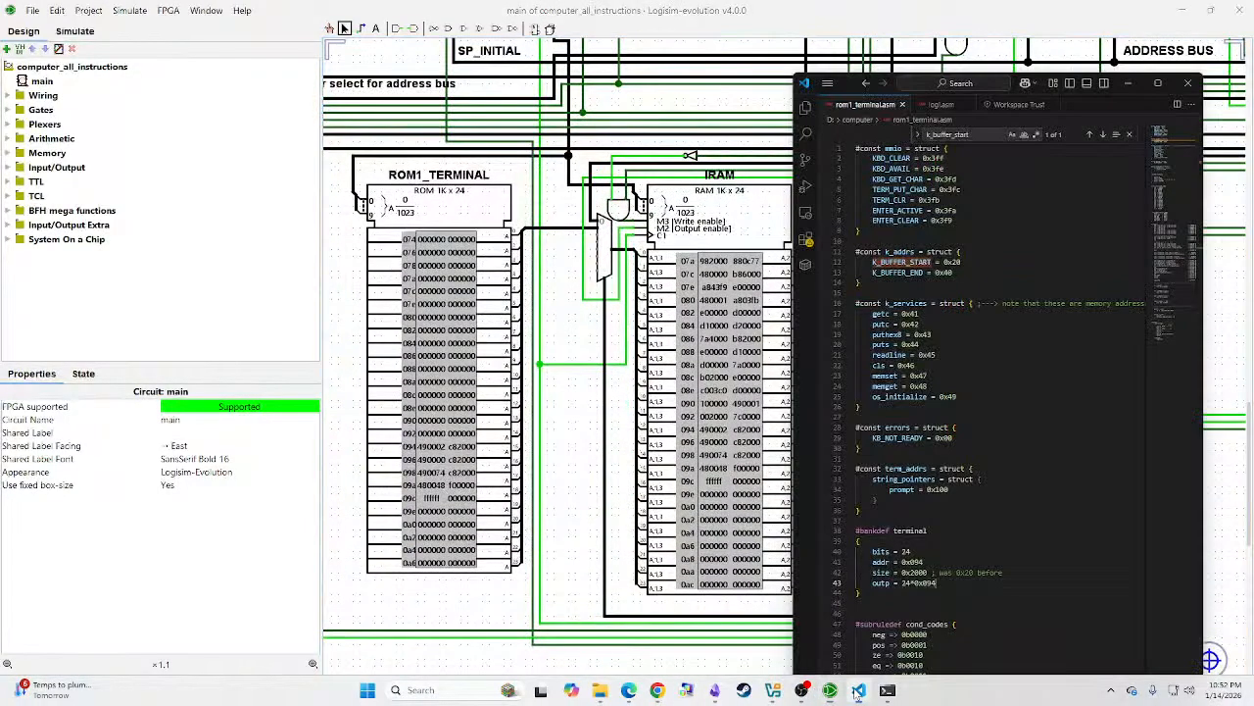
{"action": "left_click", "coordinate": [574, 418]}
Step: Examine the circuit around the call-return registers, the stack pointer and the INSTR_MODE, COPY_MODE and COPY_SRC registers
{"action": "scroll", "coordinate": [561, 456], "scroll_direction": "up", "scroll_amount": 15}
{"action": "scroll", "coordinate": [560, 455], "scroll_direction": "left", "scroll_amount": 20}
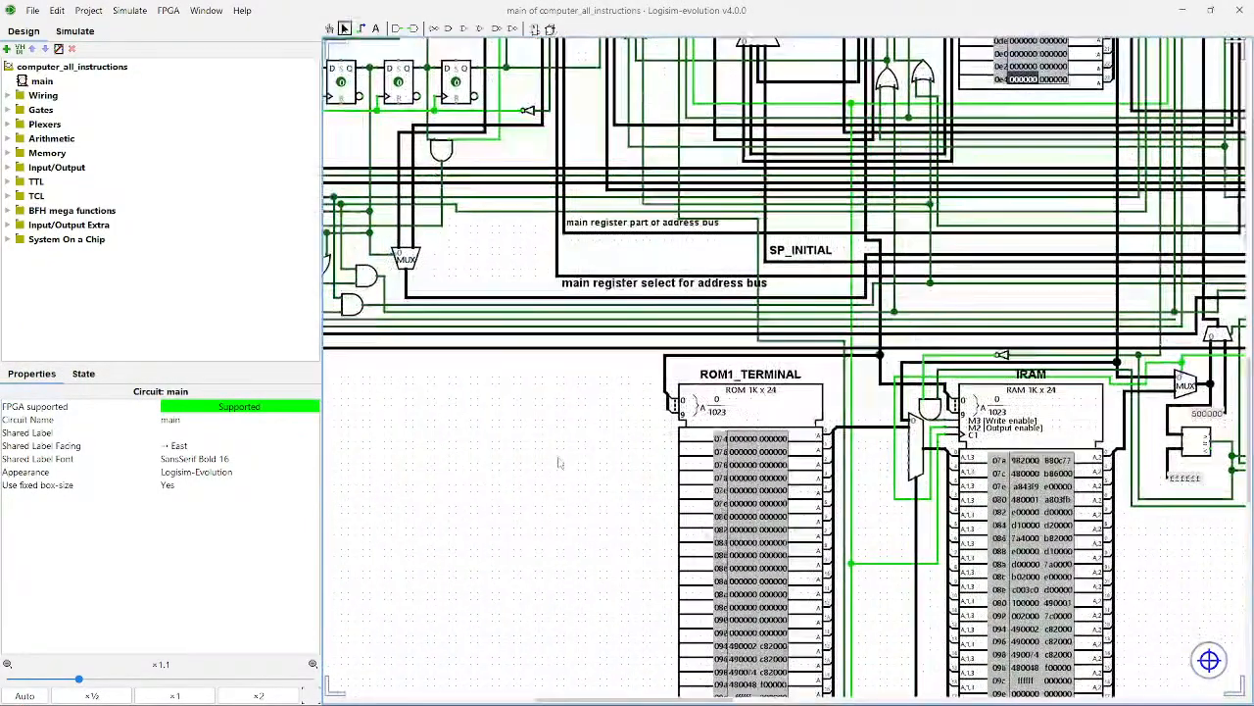
{"action": "scroll", "coordinate": [772, 417], "scroll_direction": "up", "scroll_amount": 3}
{"action": "scroll", "coordinate": [784, 367], "scroll_direction": "up", "scroll_amount": 5}
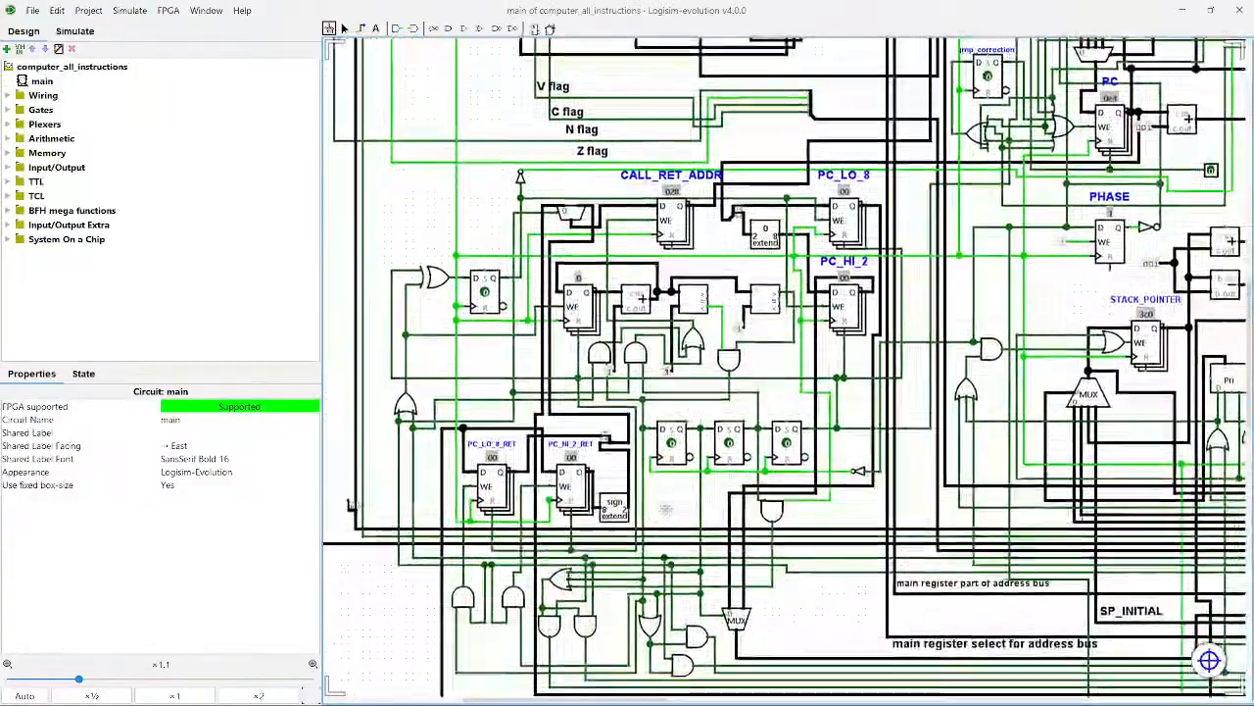
{"action": "scroll", "coordinate": [784, 367], "scroll_direction": "right", "scroll_amount": 4}
{"action": "scroll", "coordinate": [813, 382], "scroll_direction": "up", "scroll_amount": 3}
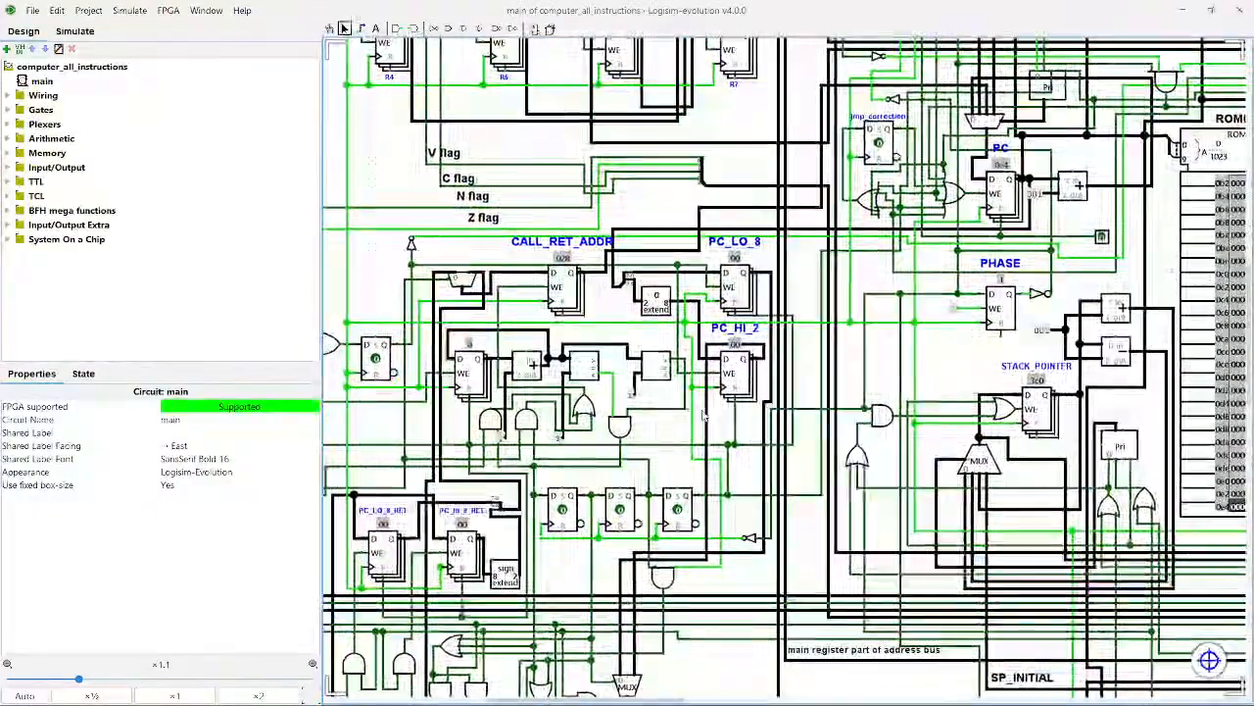
{"action": "left_click_drag", "start_coordinate": [853, 382], "coordinate": [1019, 296]}
{"action": "left_click_drag", "start_coordinate": [771, 574], "coordinate": [302, 346]}
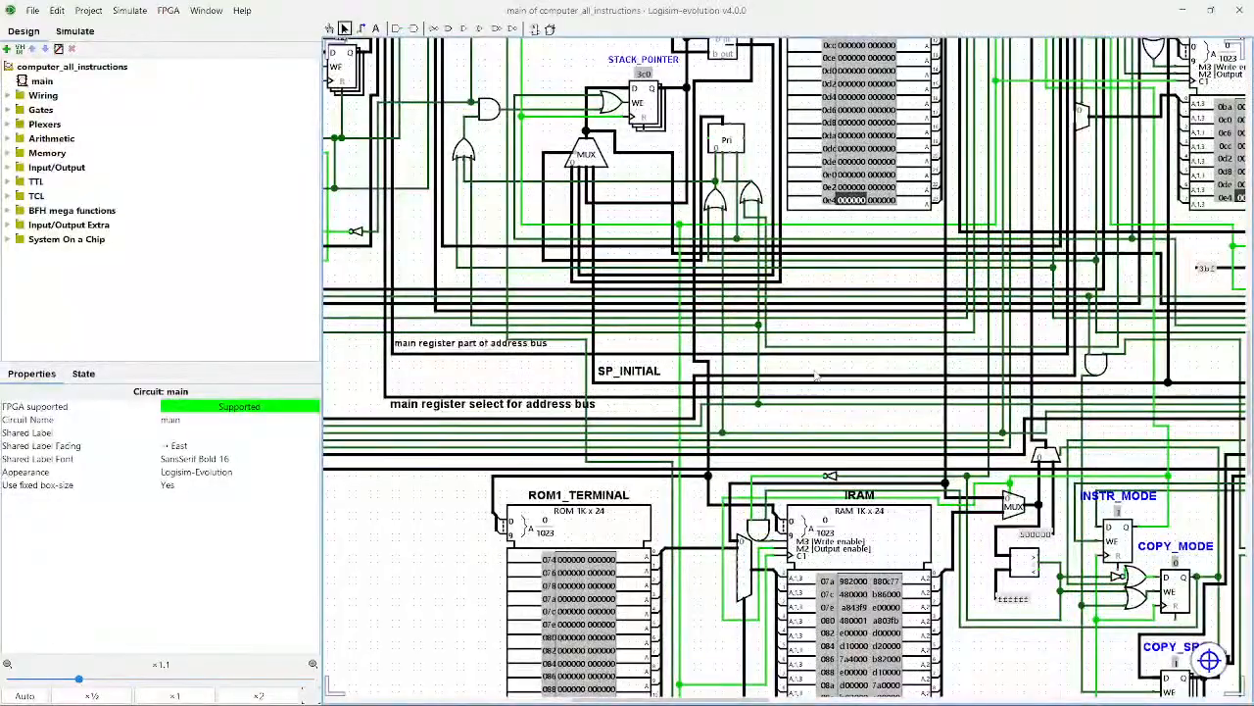
{"action": "left_click_drag", "start_coordinate": [997, 366], "coordinate": [478, 440]}
{"action": "left_click_drag", "start_coordinate": [712, 434], "coordinate": [861, 243]}
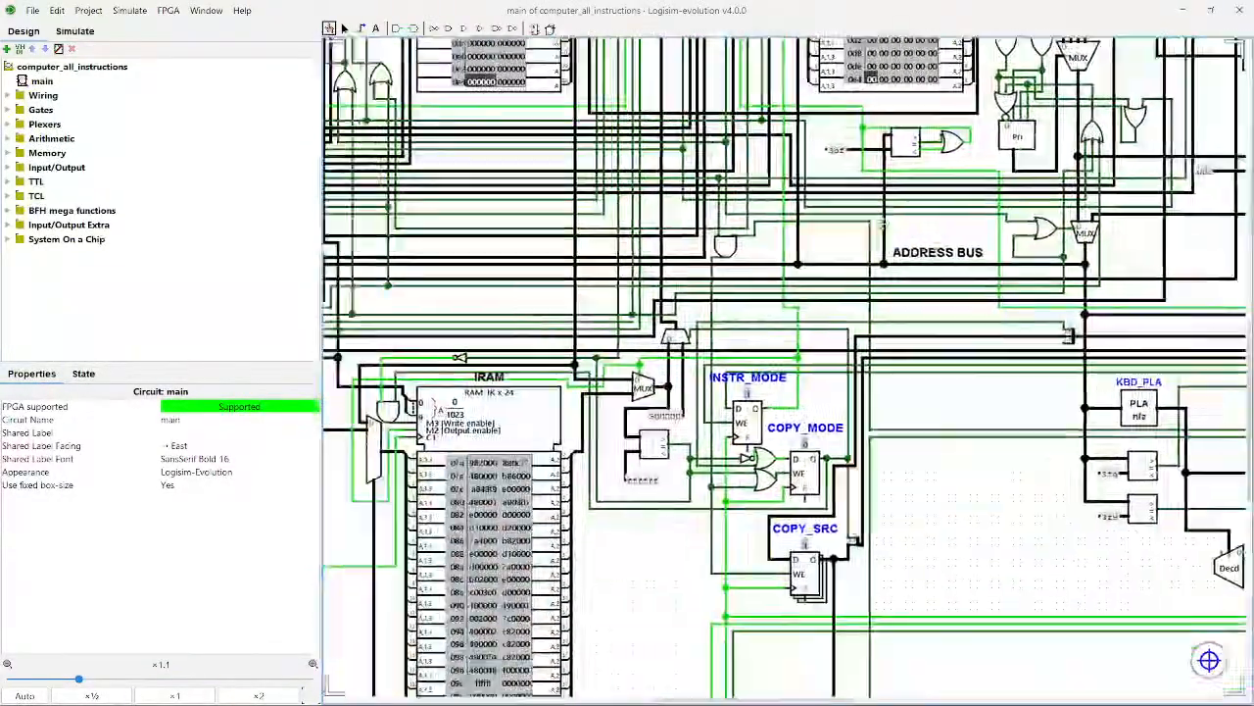
{"action": "left_click_drag", "start_coordinate": [636, 565], "coordinate": [921, 369]}
Step: Switch to Visual Studio Code and review the load_rom routine at the end of logi.asm
{"action": "left_click", "coordinate": [859, 689]}
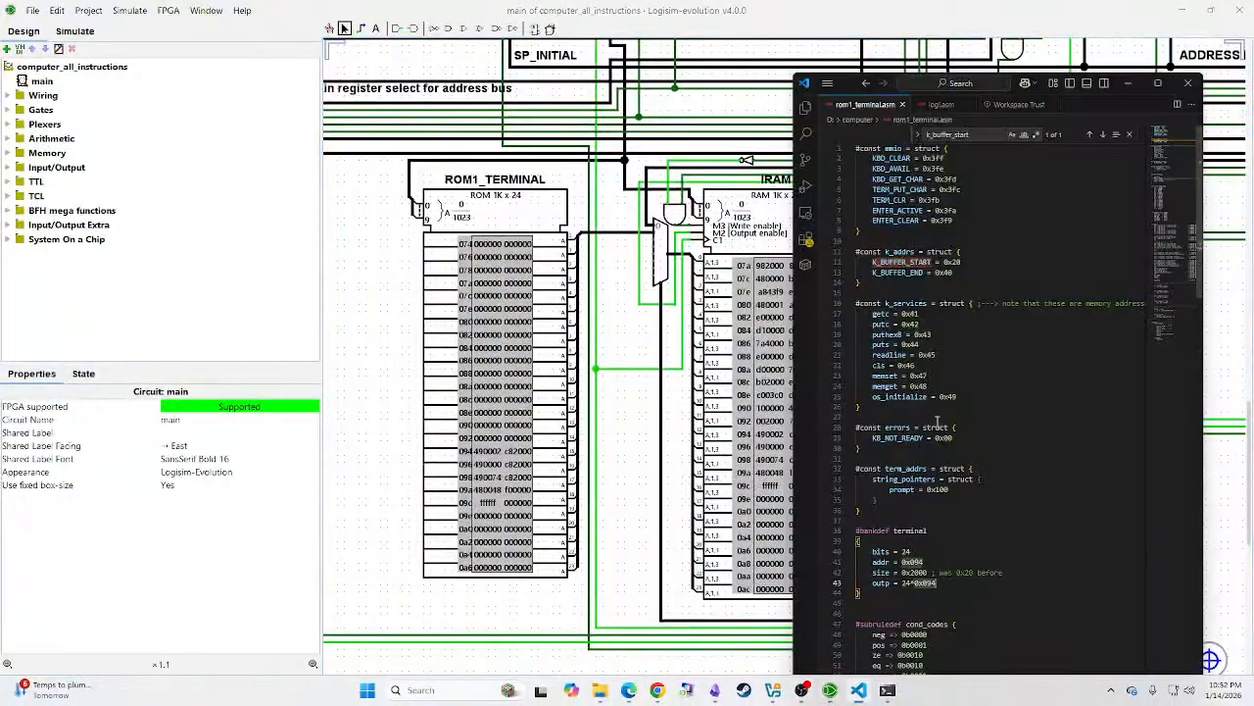
{"action": "left_click", "coordinate": [944, 88]}
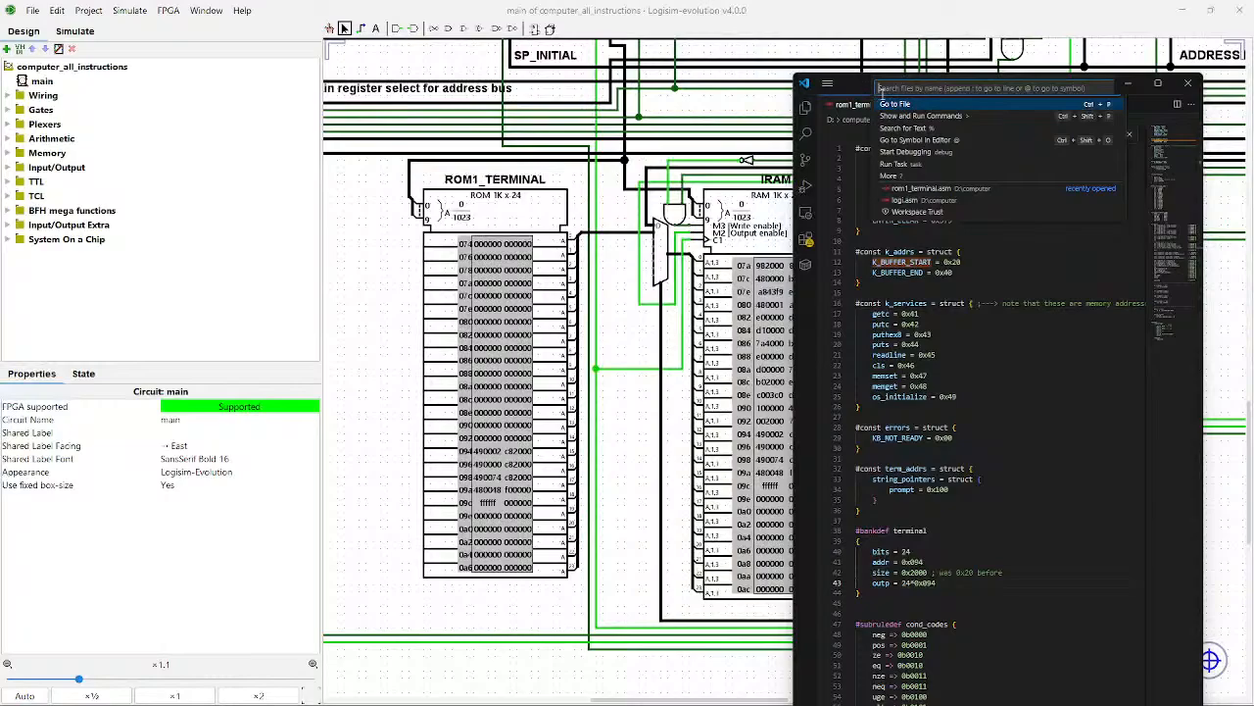
{"action": "left_click", "coordinate": [1049, 389]}
{"action": "left_click", "coordinate": [941, 106]}
{"action": "scroll", "coordinate": [995, 300], "scroll_direction": "down", "scroll_amount": 2}
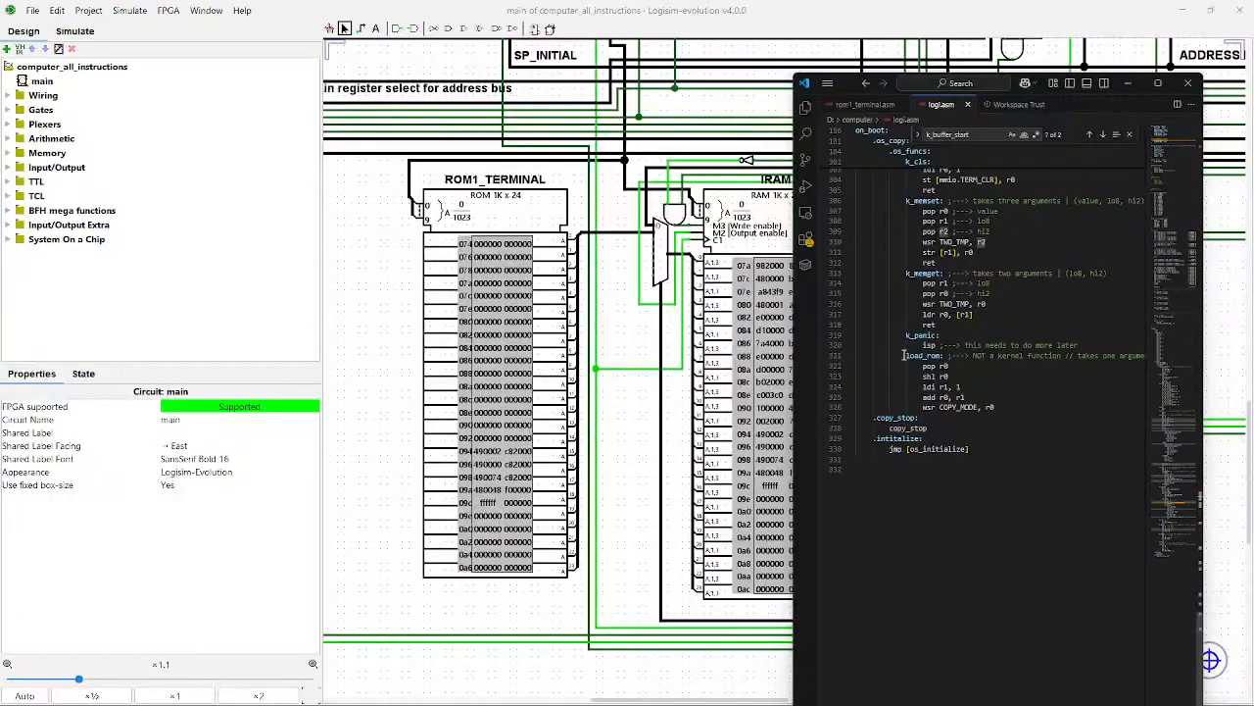
Step: Look over the whole circuit in Logisim-evolution, and review the terminal routine in rom1_terminal.asm in Visual Studio Code
{"action": "left_click", "coordinate": [619, 366]}
{"action": "scroll", "coordinate": [621, 358], "scroll_direction": "down", "scroll_amount": 8}
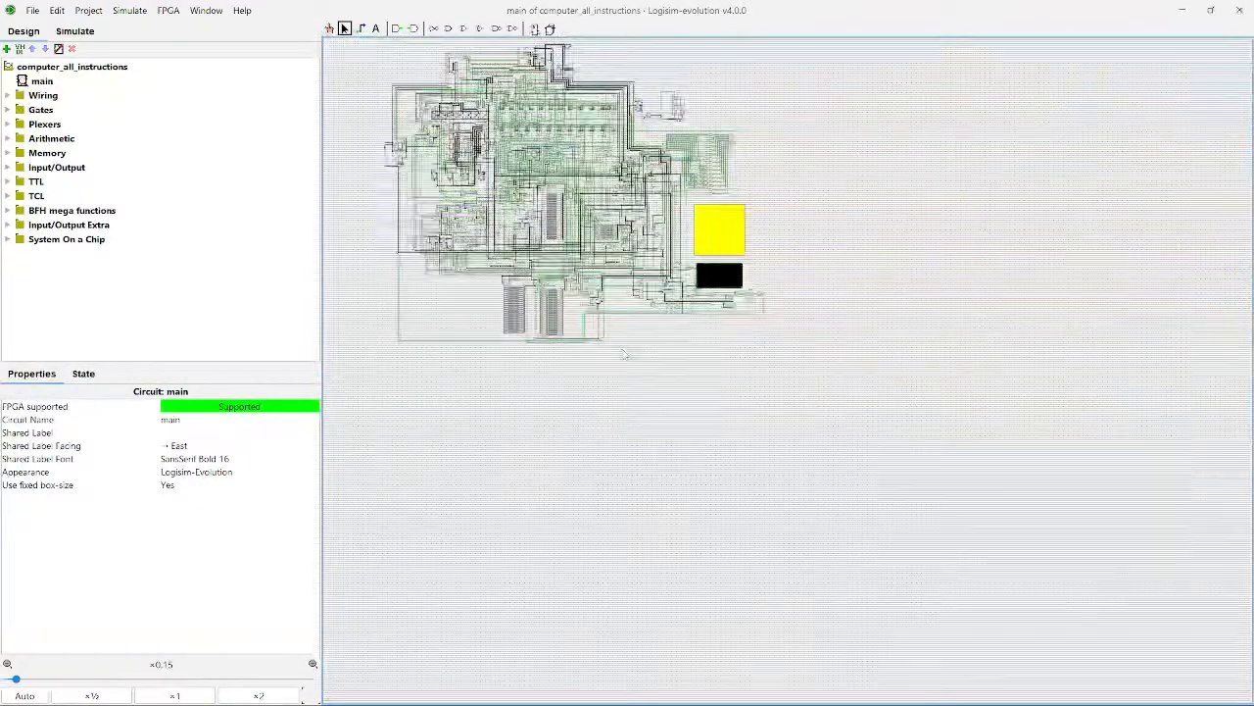
{"action": "scroll", "coordinate": [624, 355], "scroll_direction": "up", "scroll_amount": 5}
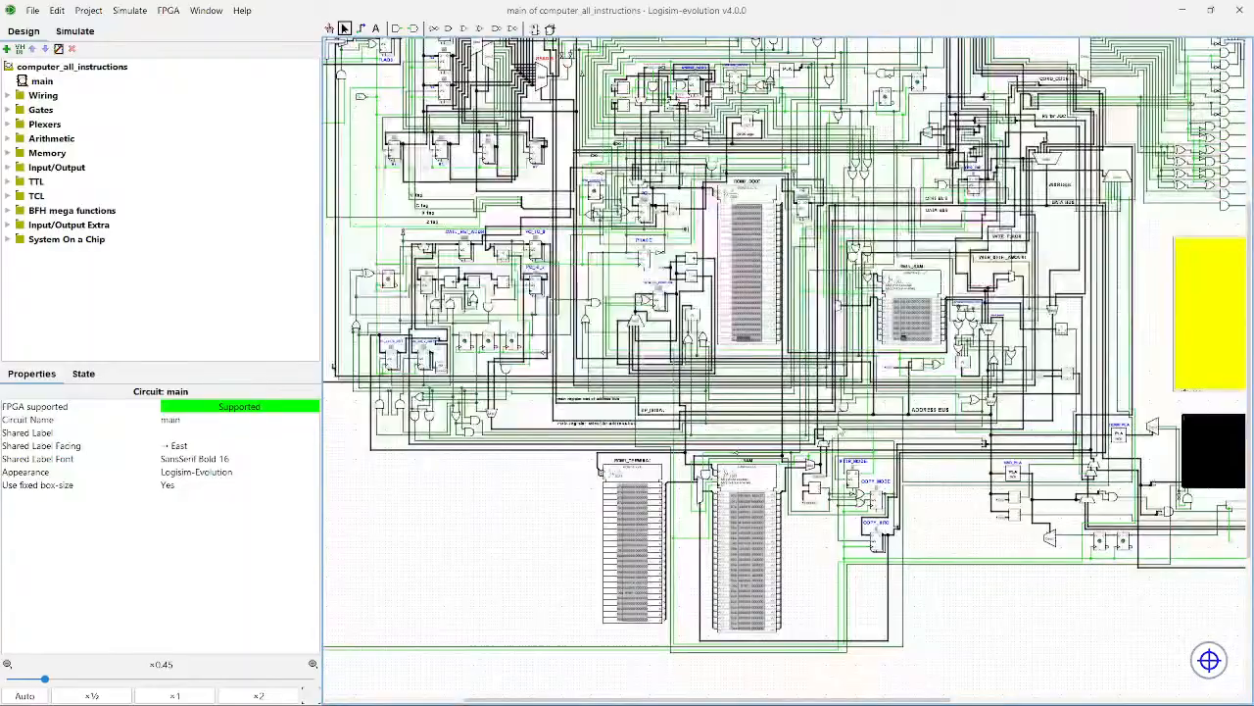
{"action": "scroll", "coordinate": [840, 431], "scroll_direction": "up", "scroll_amount": 3}
{"action": "left_click", "coordinate": [863, 691]}
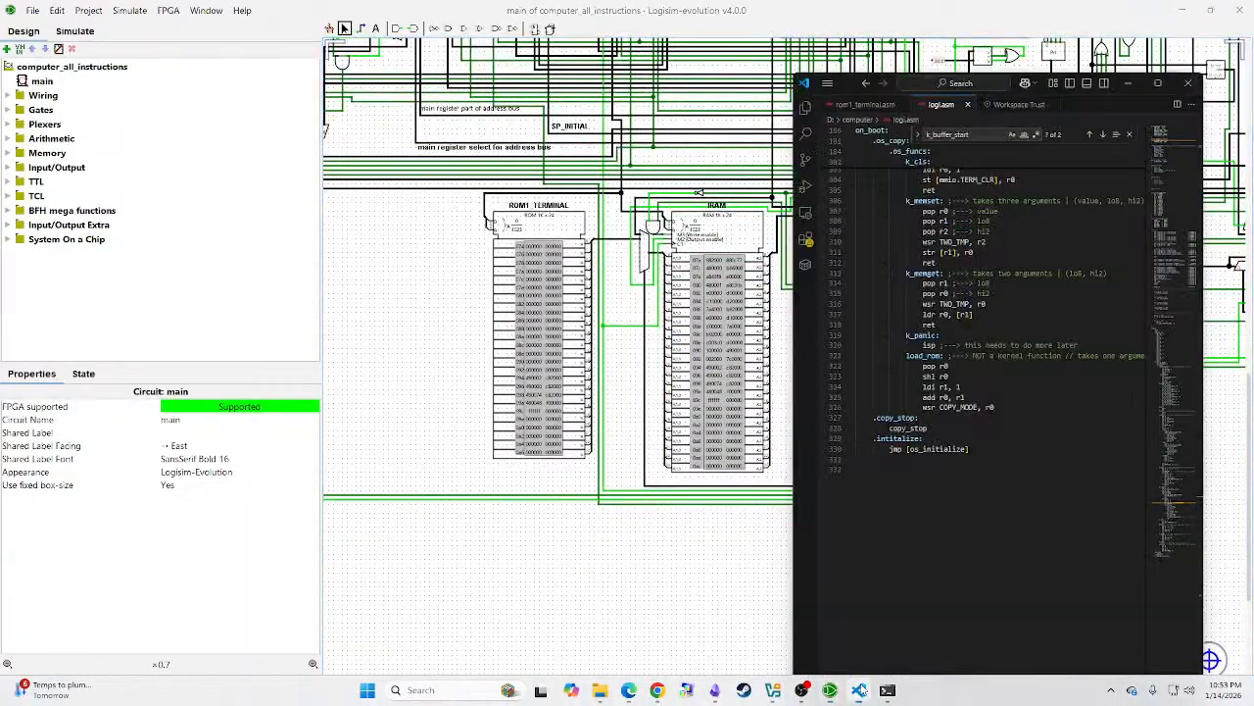
{"action": "left_click", "coordinate": [866, 105]}
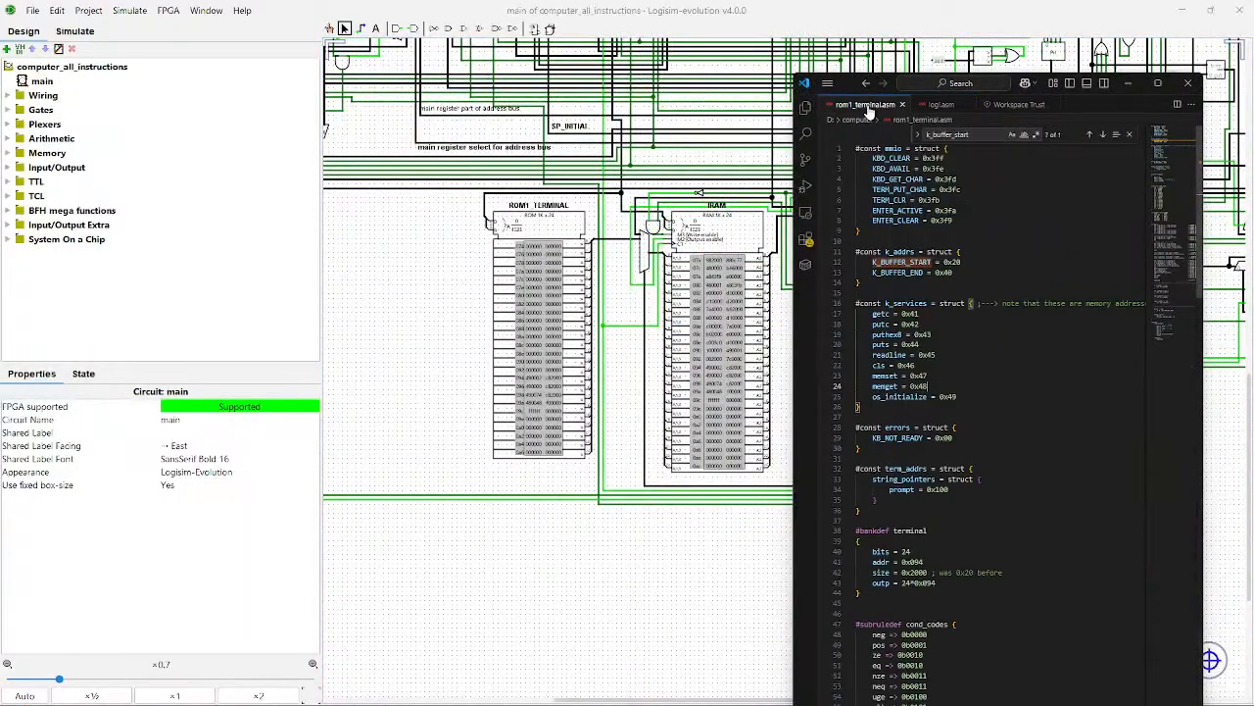
{"action": "scroll", "coordinate": [1008, 325], "scroll_direction": "down", "scroll_amount": 20}
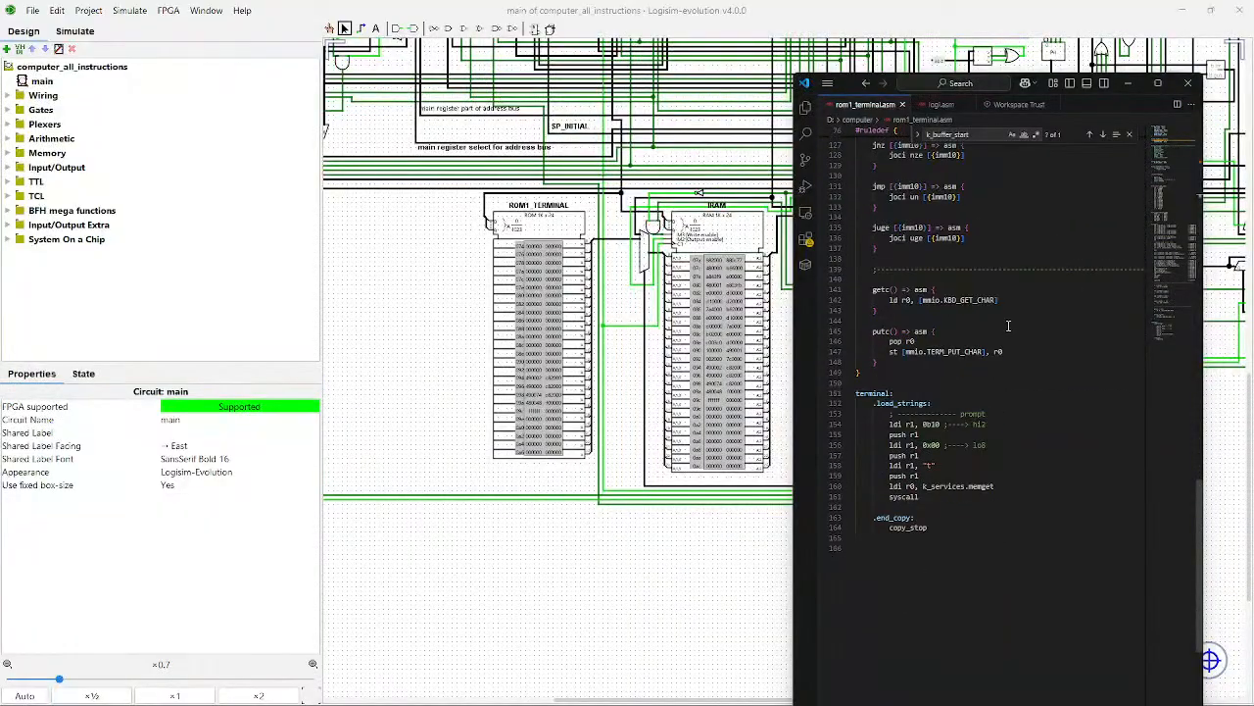
{"action": "scroll", "coordinate": [1009, 326], "scroll_direction": "down", "scroll_amount": 6}
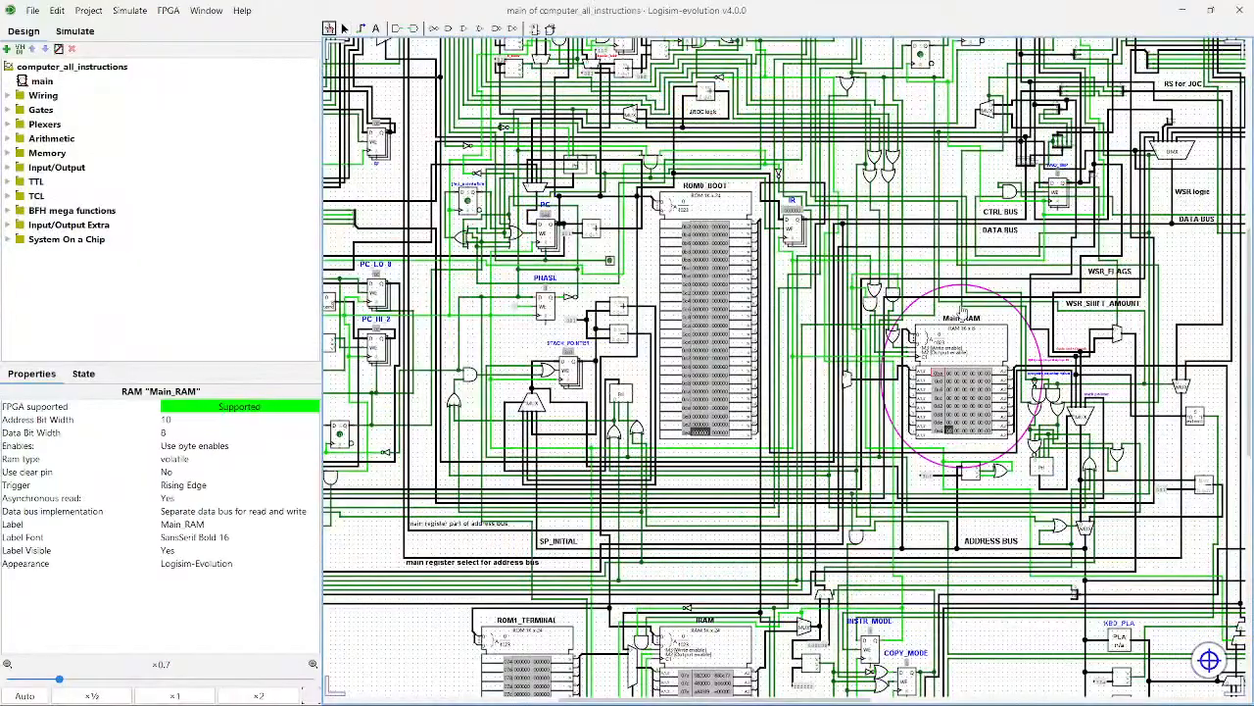
Step: In Logisim-evolution, inspect the logic below PC_LO_8_RET and PC_HI_2_RET and probe the middle input wire of its OR gate
{"action": "left_click", "coordinate": [966, 311]}
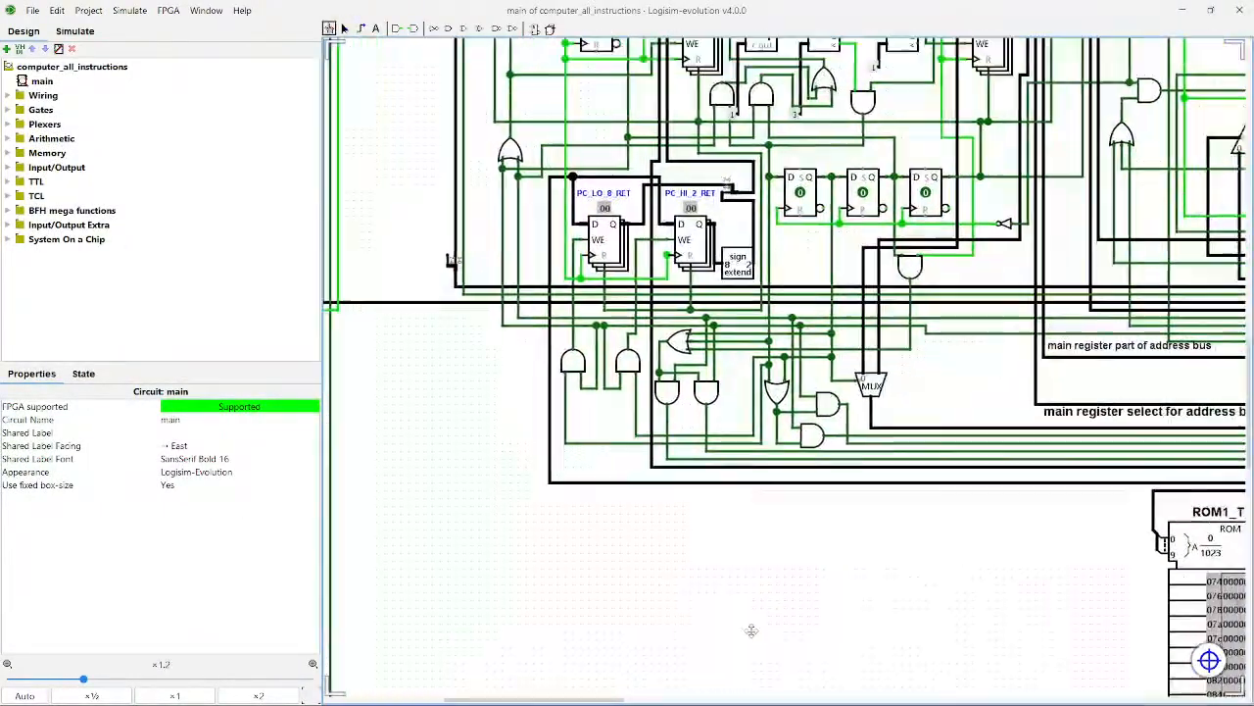
{"action": "left_click_drag", "start_coordinate": [751, 631], "coordinate": [744, 629]}
{"action": "scroll", "coordinate": [820, 402], "scroll_direction": "up", "scroll_amount": 7}
{"action": "left_click_drag", "start_coordinate": [1024, 271], "coordinate": [836, 363]}
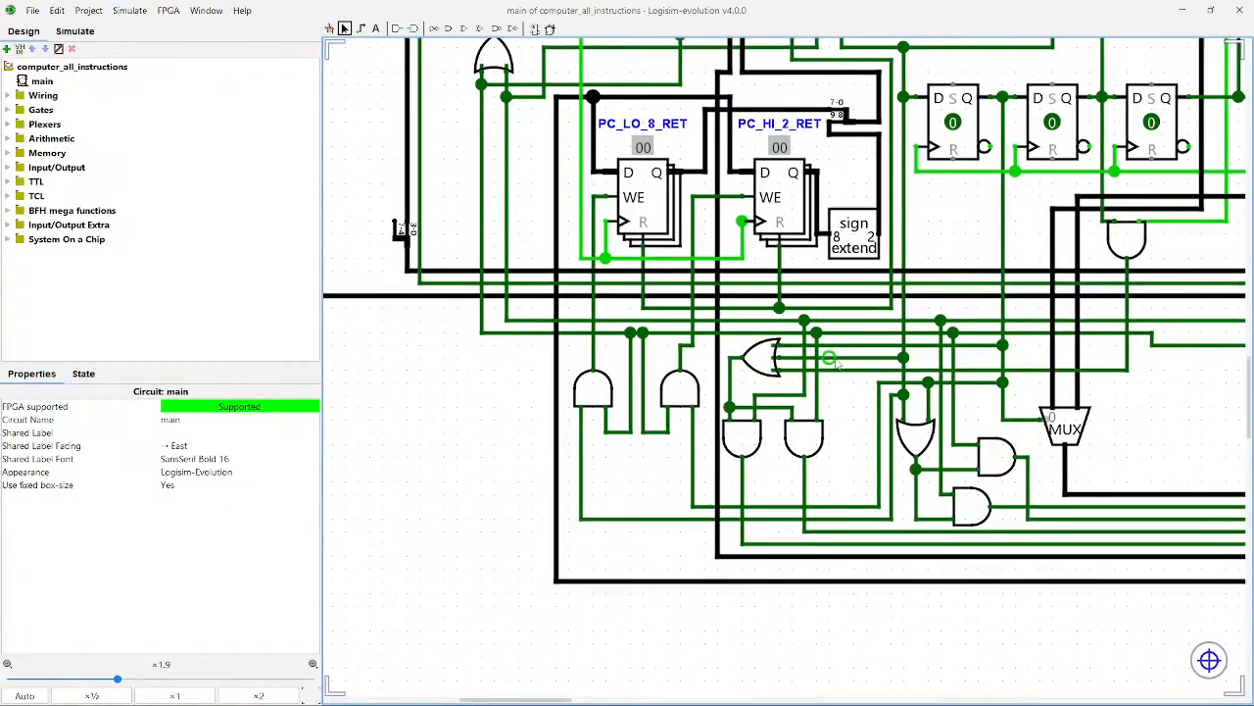
{"action": "left_click", "coordinate": [850, 345]}
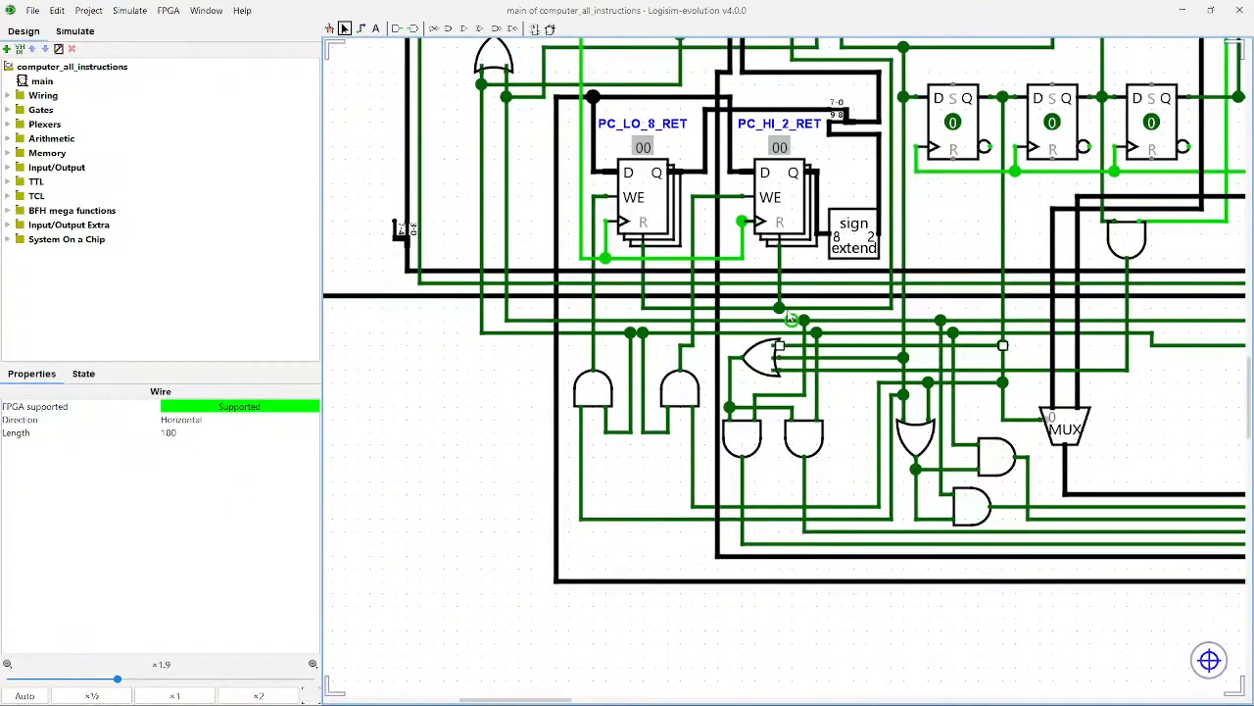
{"action": "left_click", "coordinate": [860, 359]}
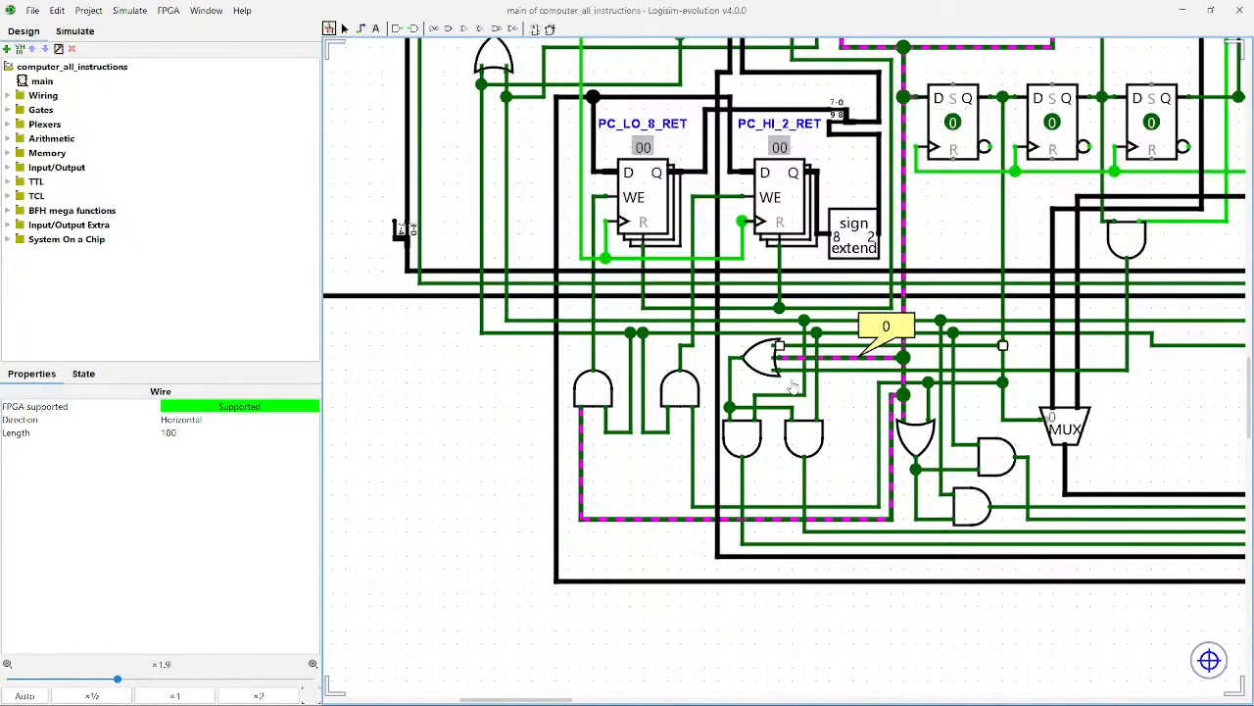
{"action": "scroll", "coordinate": [788, 382], "scroll_direction": "right", "scroll_amount": 3}
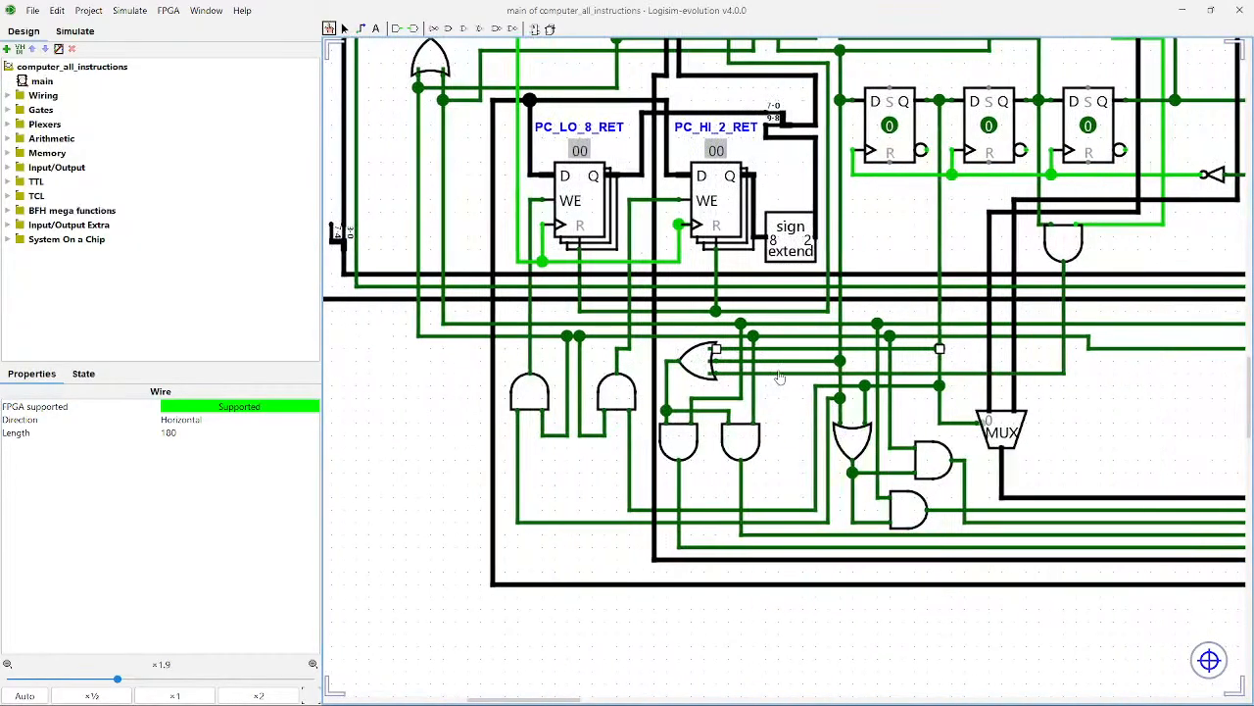
{"action": "scroll", "coordinate": [784, 373], "scroll_direction": "up", "scroll_amount": 3}
{"action": "scroll", "coordinate": [763, 460], "scroll_direction": "up", "scroll_amount": 5}
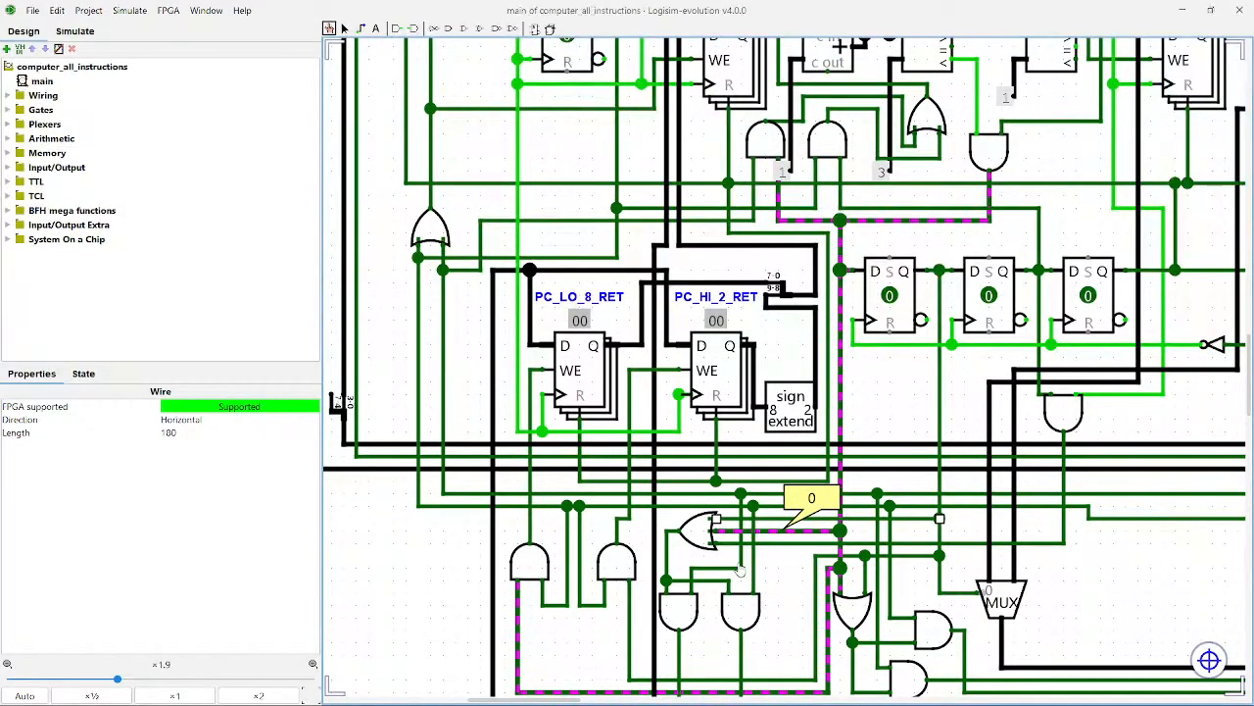
{"action": "left_click", "coordinate": [344, 29]}
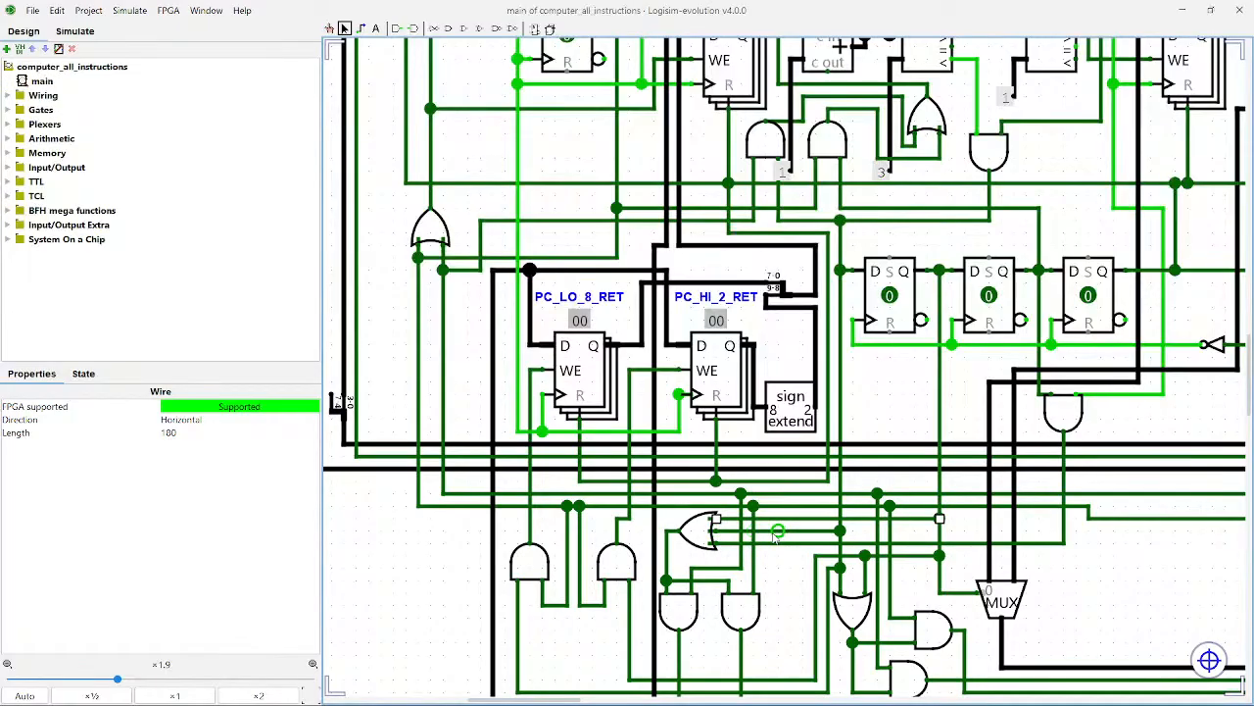
Step: Examine the IRAM and CALL_RET_ADDR areas and probe the vertical bus running between PC_HI_2 and PHASE
{"action": "scroll", "coordinate": [848, 482], "scroll_direction": "down", "scroll_amount": 8}
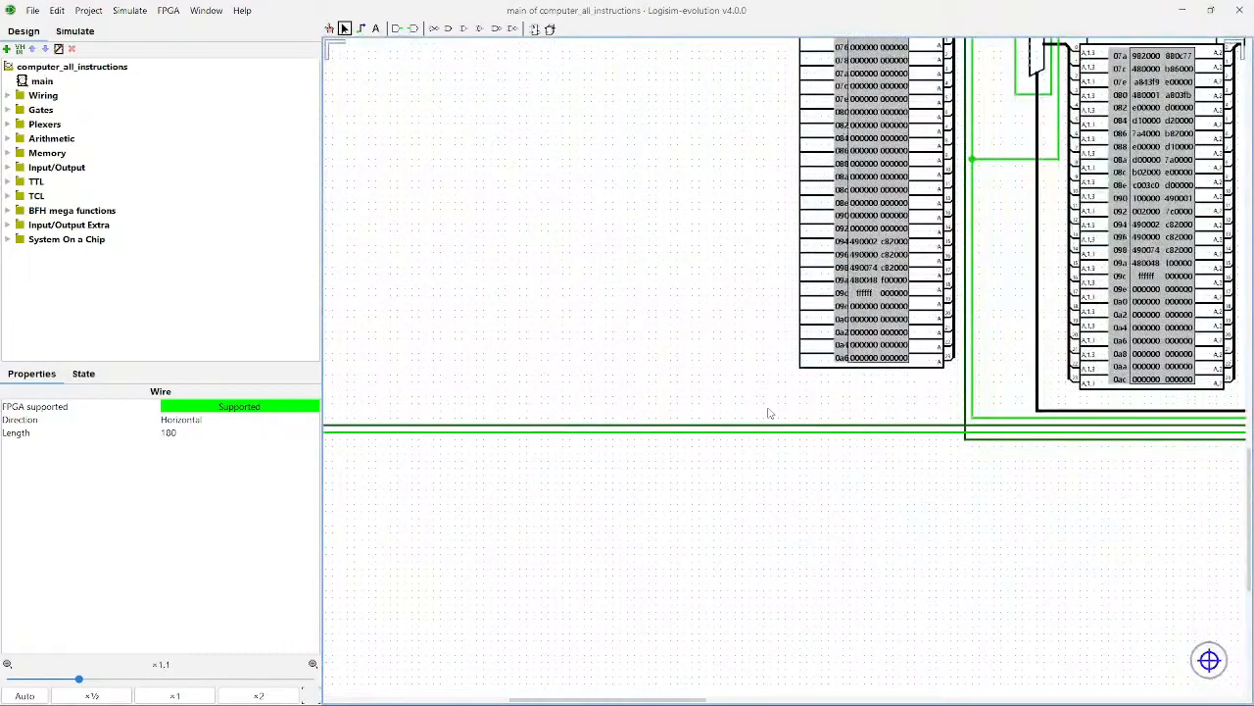
{"action": "scroll", "coordinate": [725, 363], "scroll_direction": "up", "scroll_amount": 4}
{"action": "left_click_drag", "start_coordinate": [899, 162], "coordinate": [650, 484]}
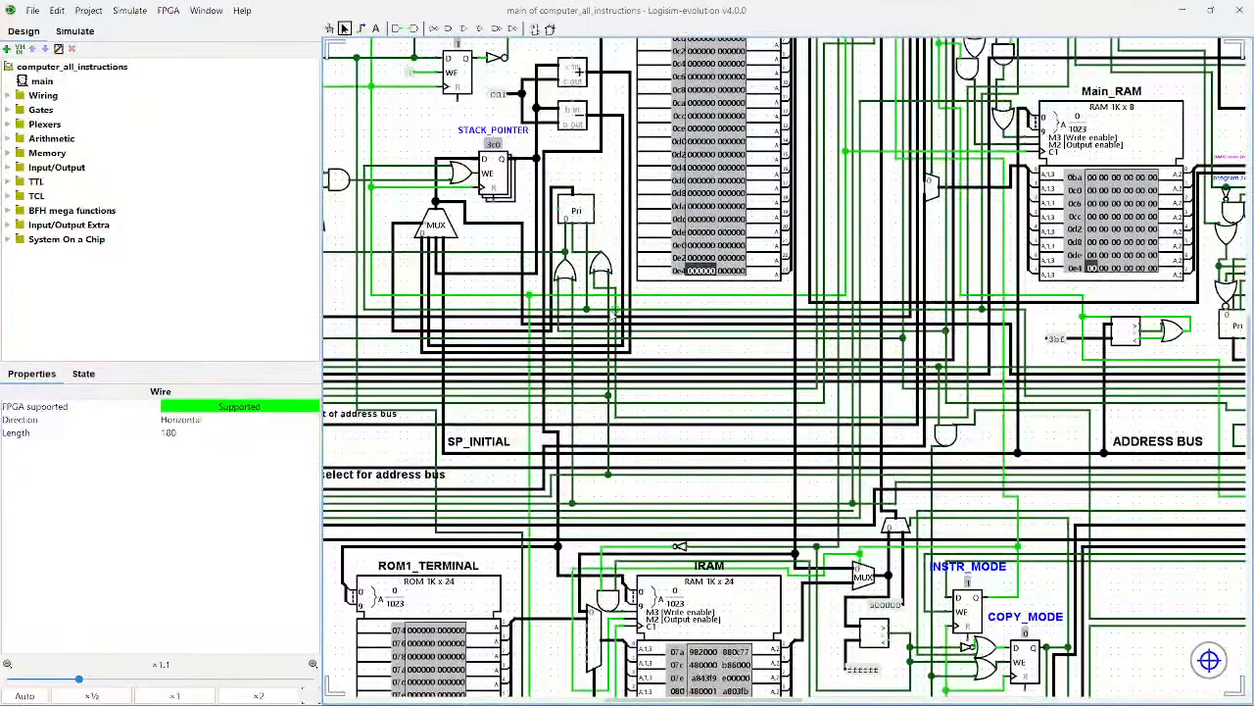
{"action": "left_click_drag", "start_coordinate": [491, 284], "coordinate": [1198, 406]}
{"action": "scroll", "coordinate": [1185, 421], "scroll_direction": "up", "scroll_amount": 7}
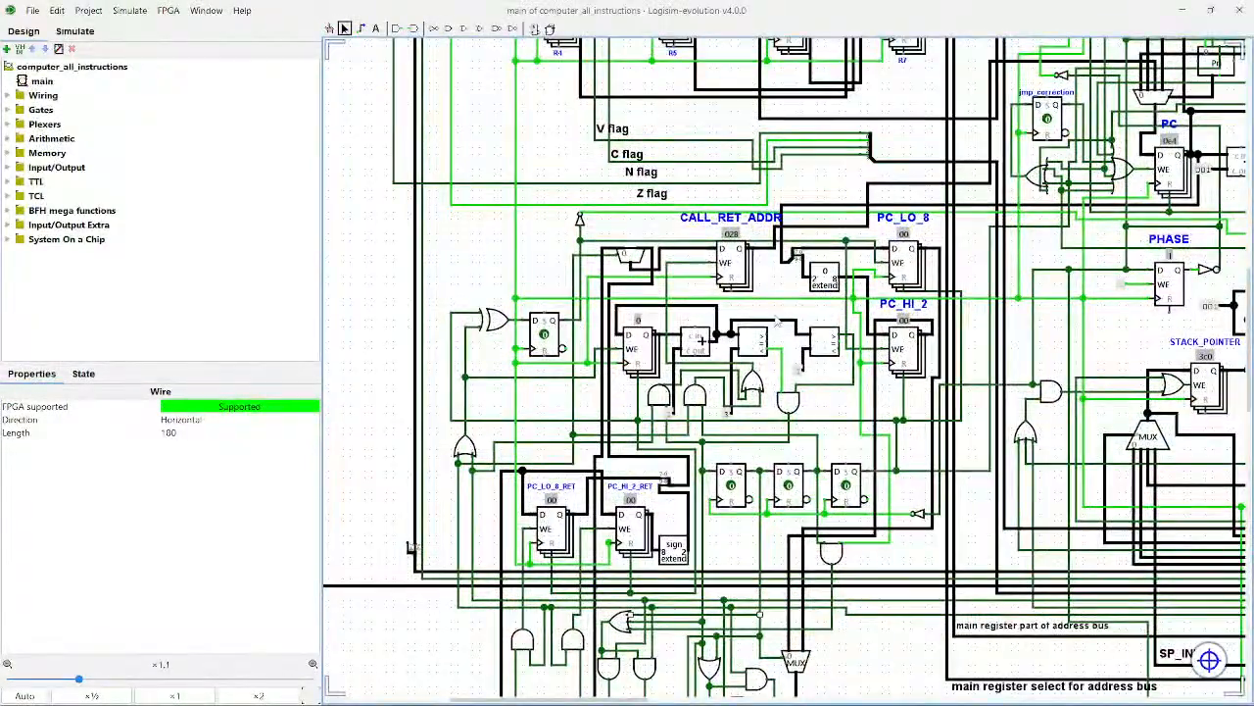
{"action": "left_click", "coordinate": [330, 27]}
{"action": "left_click", "coordinate": [1006, 326]}
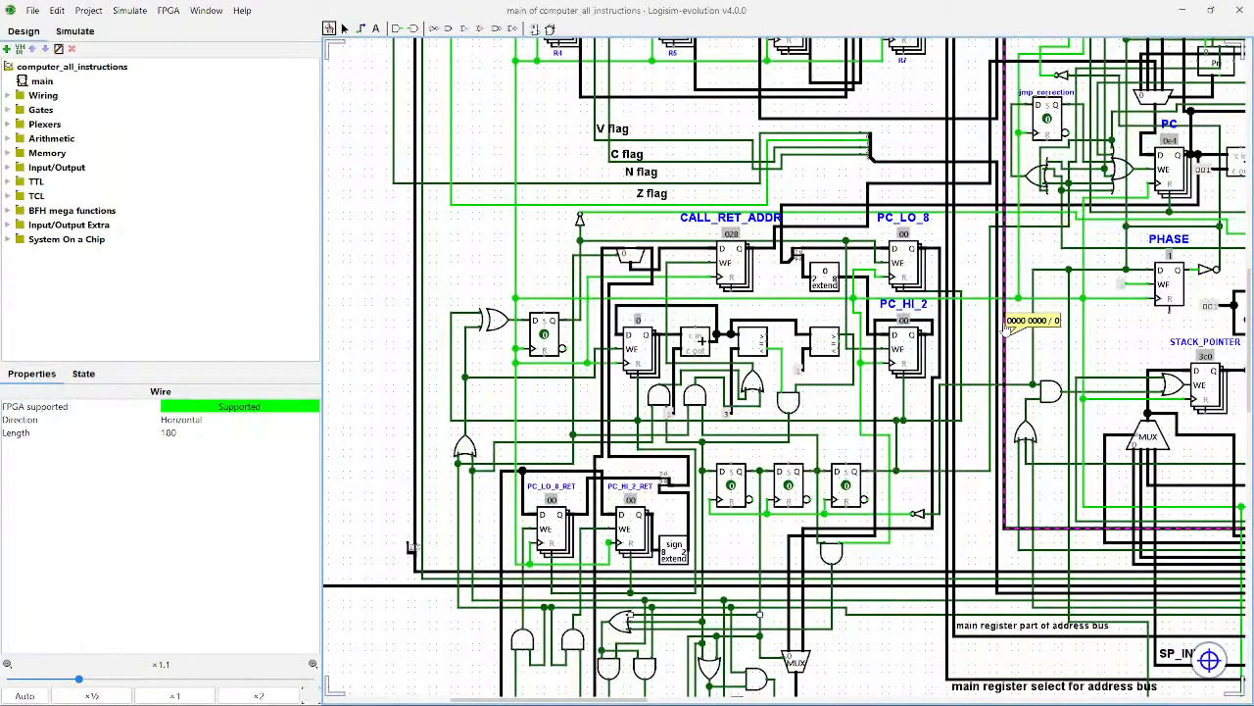
Step: Probe the vertical wire between ROM0_BOOT and Main_RAM, and inspect Main_RAM and its surrounding logic
{"action": "left_click_drag", "start_coordinate": [664, 498], "coordinate": [660, 475]}
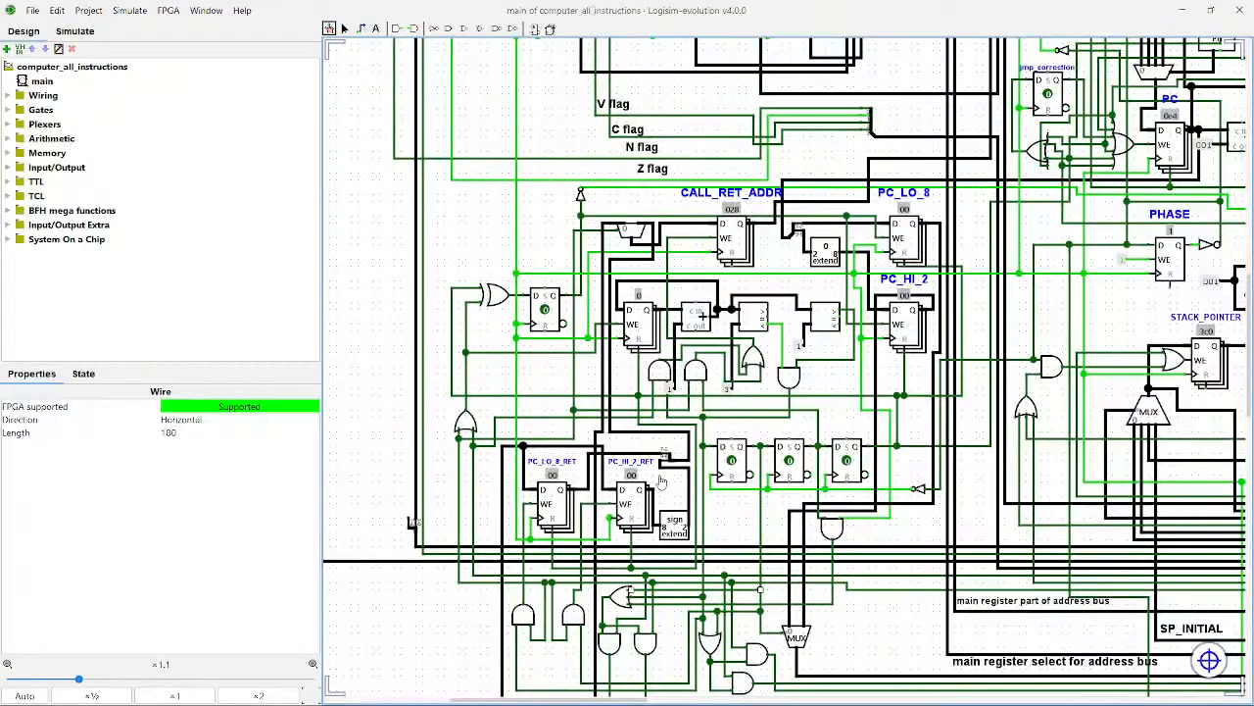
{"action": "left_click_drag", "start_coordinate": [1233, 359], "coordinate": [687, 364]}
{"action": "left_click", "coordinate": [991, 375]}
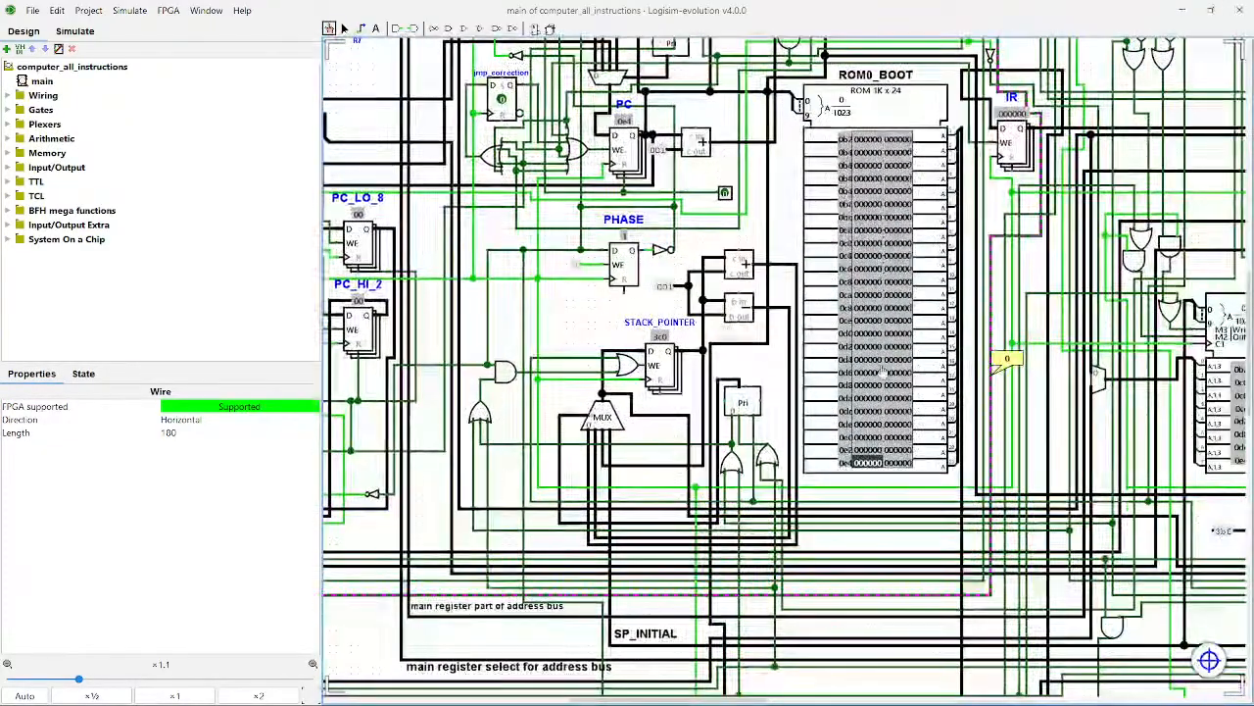
{"action": "left_click_drag", "start_coordinate": [1072, 415], "coordinate": [741, 376]}
{"action": "left_click", "coordinate": [929, 417]}
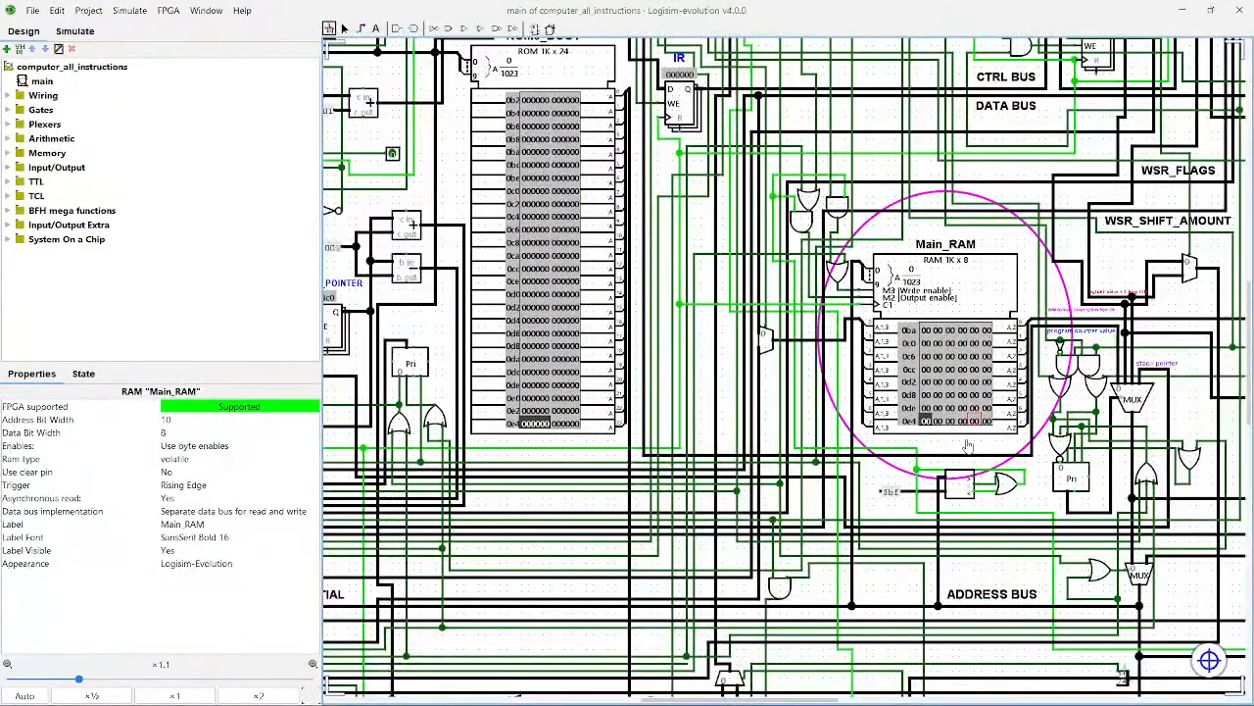
{"action": "left_click_drag", "start_coordinate": [966, 440], "coordinate": [905, 377]}
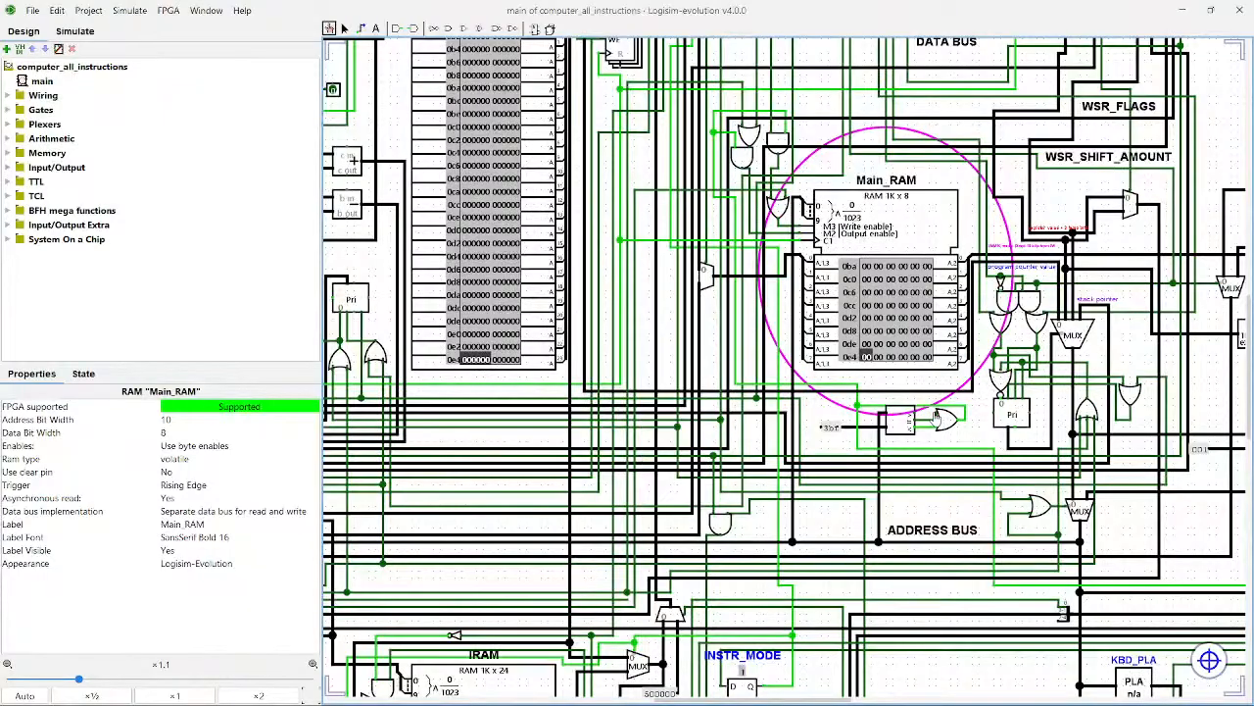
{"action": "left_click", "coordinate": [130, 10]}
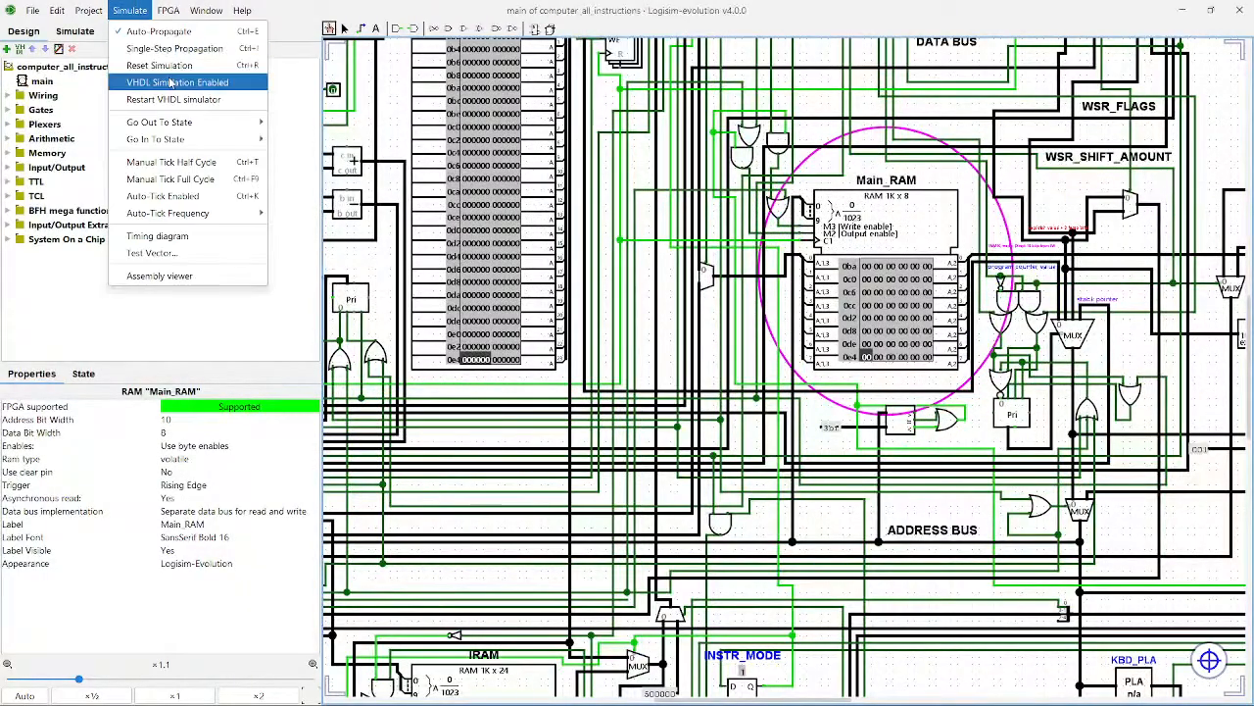
{"action": "left_click", "coordinate": [172, 82]}
{"action": "key", "text": "Escape"}
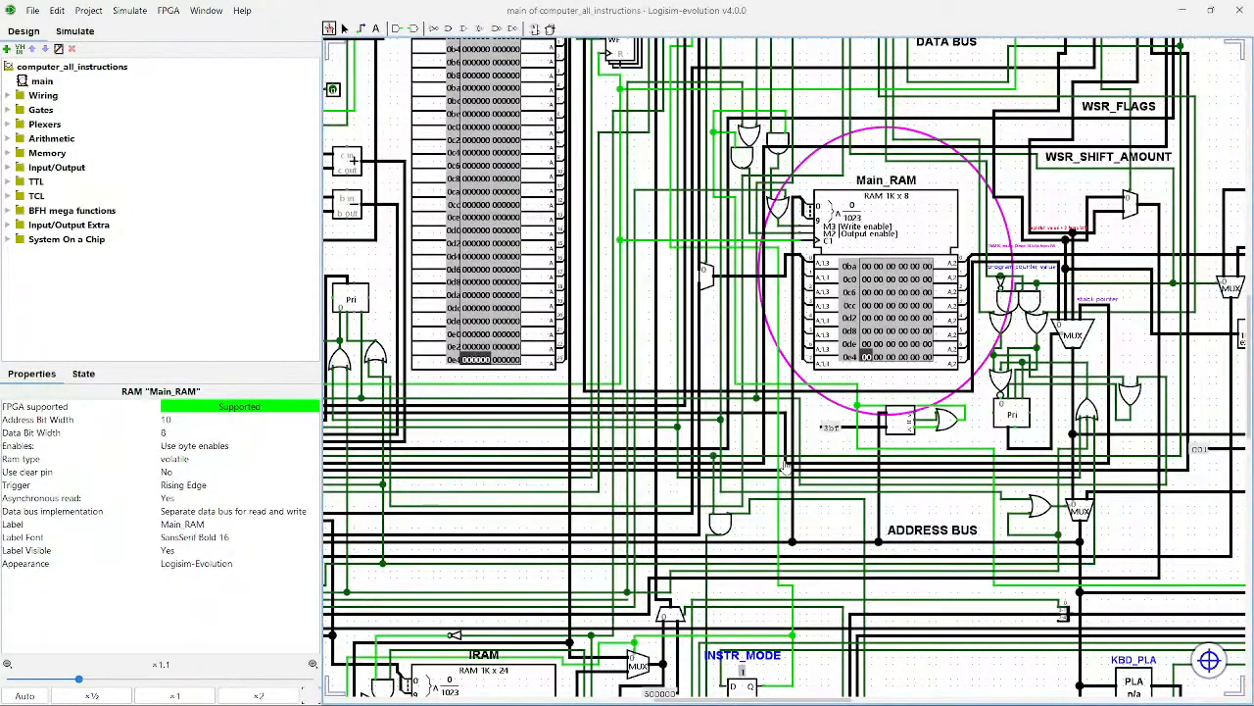
Step: Look over the ROM1_TERMINAL and IRAM contents, and switch to rom1_terminal.asm in Visual Studio Code
{"action": "scroll", "coordinate": [936, 449], "scroll_direction": "down", "scroll_amount": 3}
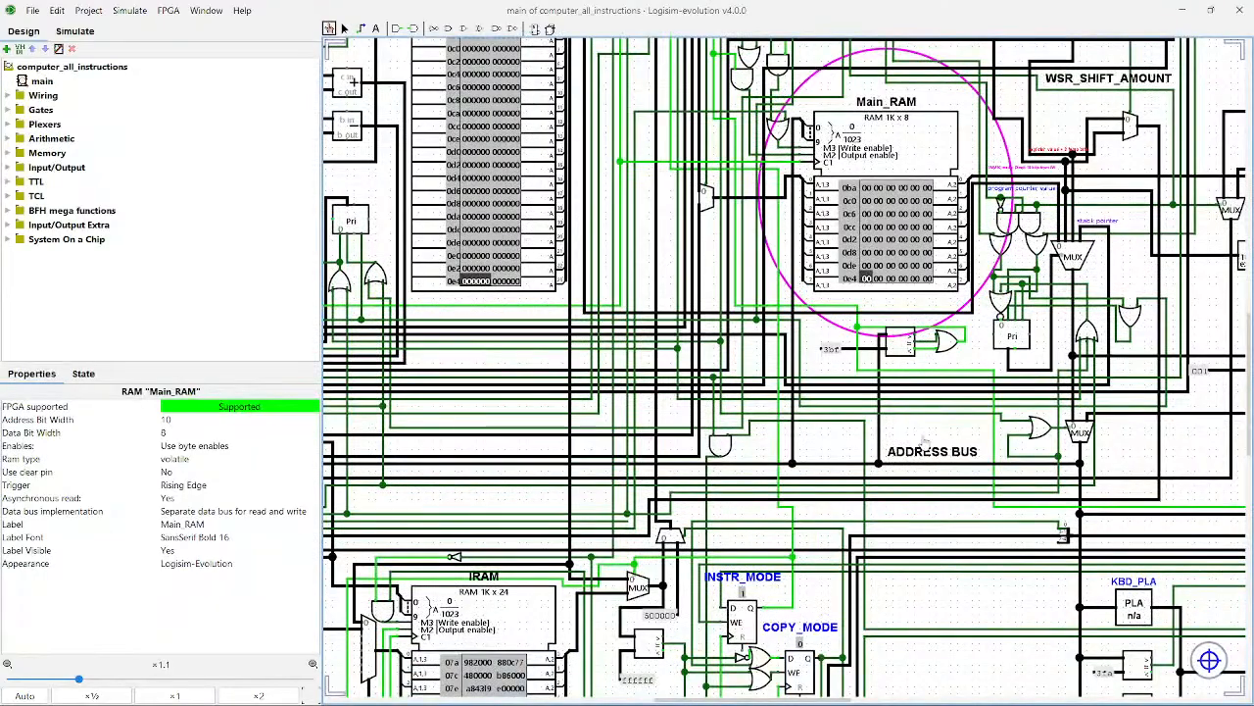
{"action": "scroll", "coordinate": [916, 575], "scroll_direction": "down", "scroll_amount": 10}
{"action": "scroll", "coordinate": [1083, 346], "scroll_direction": "left", "scroll_amount": 5}
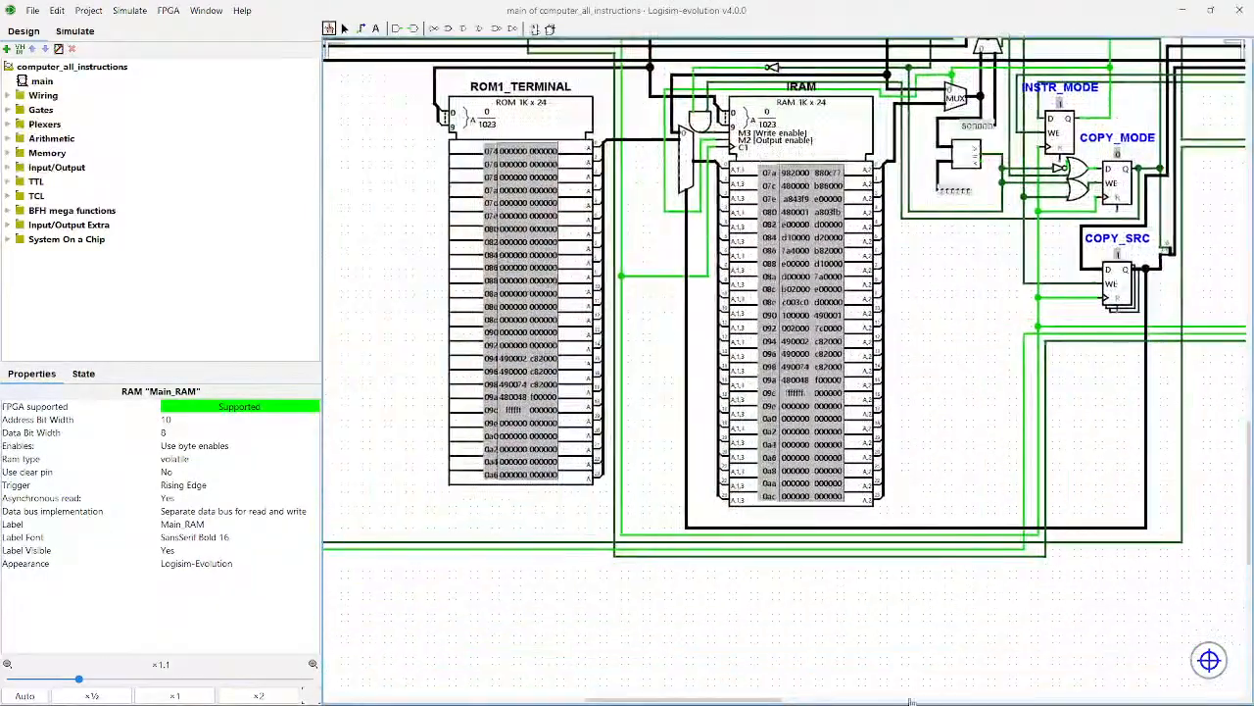
{"action": "left_click", "coordinate": [859, 691]}
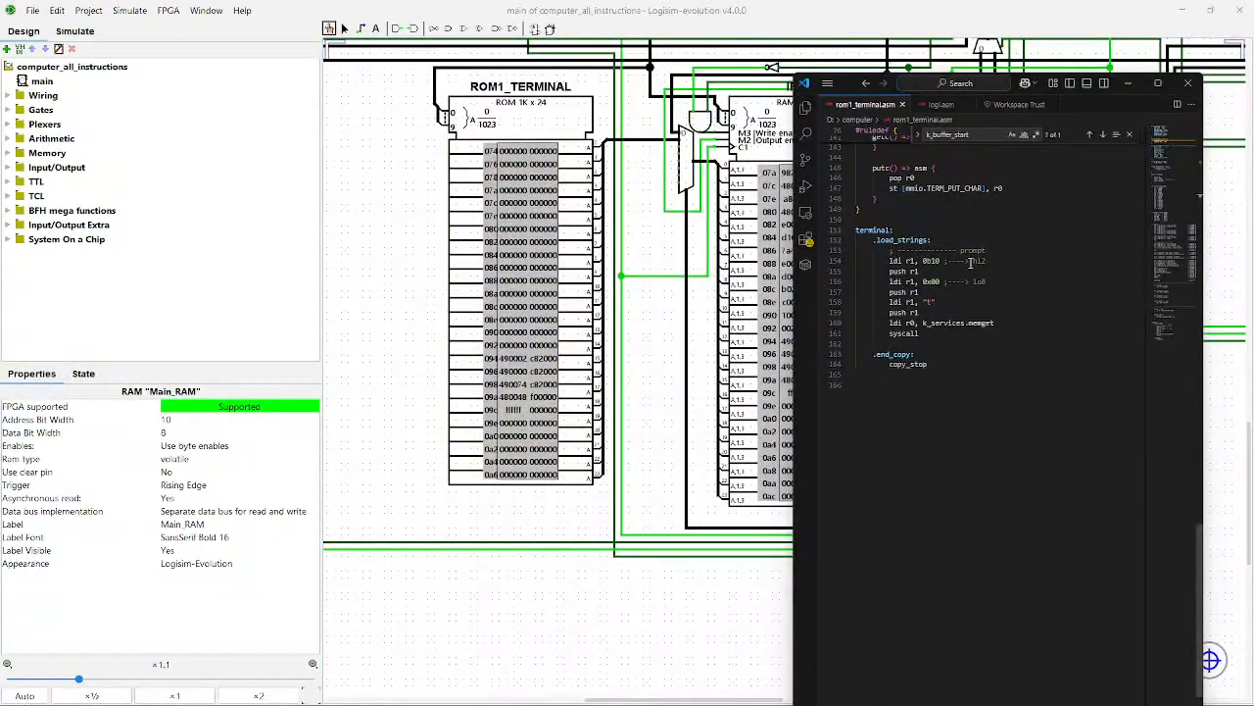
Step: Try to duplicate the eight instructions of the prompt block (lines 154 to 161) directly below it and align the first copied line
{"action": "left_click", "coordinate": [959, 346]}
{"action": "left_click", "coordinate": [967, 335]}
{"action": "left_click_drag", "start_coordinate": [937, 336], "coordinate": [671, 262]}
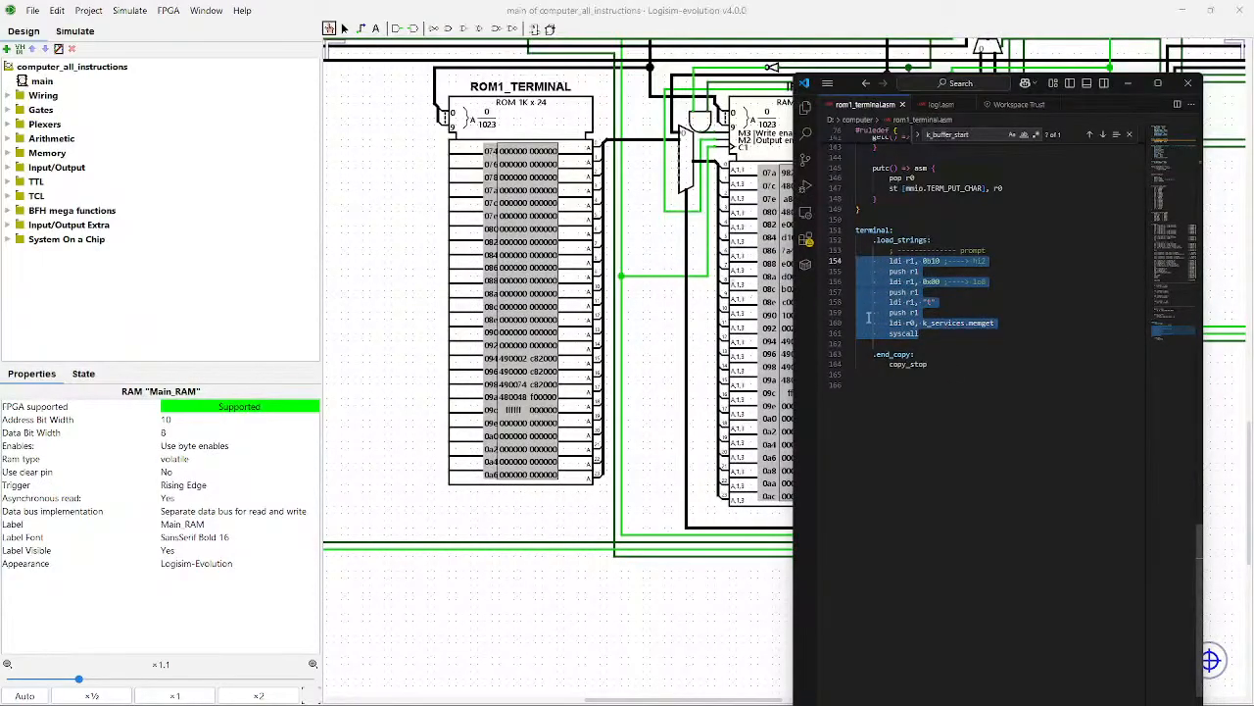
{"action": "key", "text": "ctrl+c"}
{"action": "left_click", "coordinate": [927, 338]}
{"action": "key", "text": "Return"}
{"action": "key", "text": "ctrl+v"}
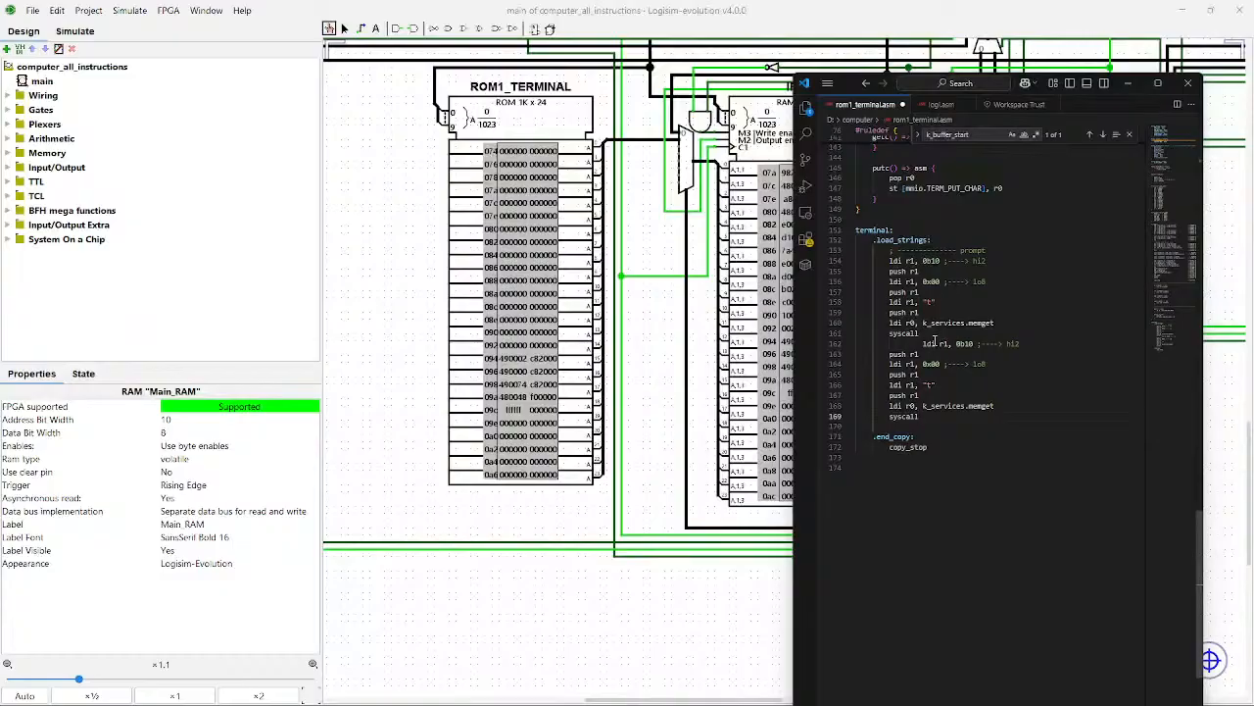
{"action": "left_click", "coordinate": [924, 346]}
{"action": "key", "text": "BackSpace"}
{"action": "key", "text": "BackSpace"}
{"action": "left_click", "coordinate": [931, 385]}
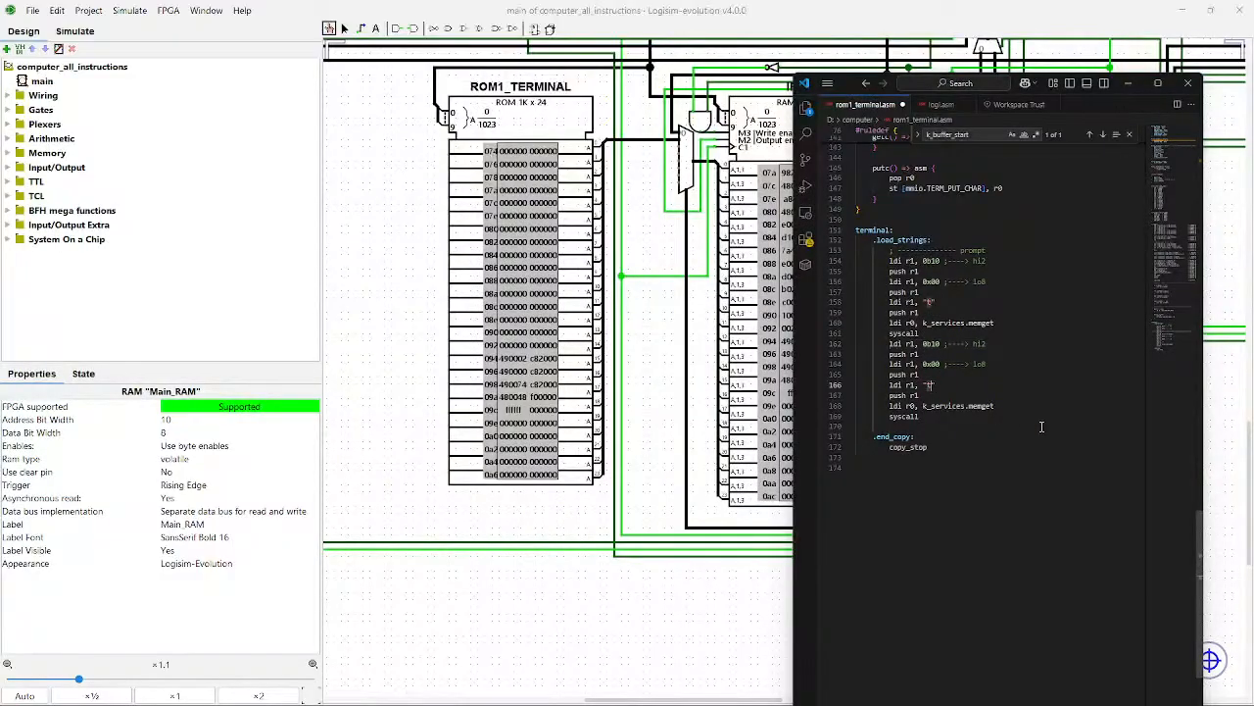
Step: Undo the duplication of the prompt instructions
{"action": "key", "text": "ctrl+z"}
{"action": "key", "text": "ctrl+z"}
{"action": "key", "text": "ctrl+z"}
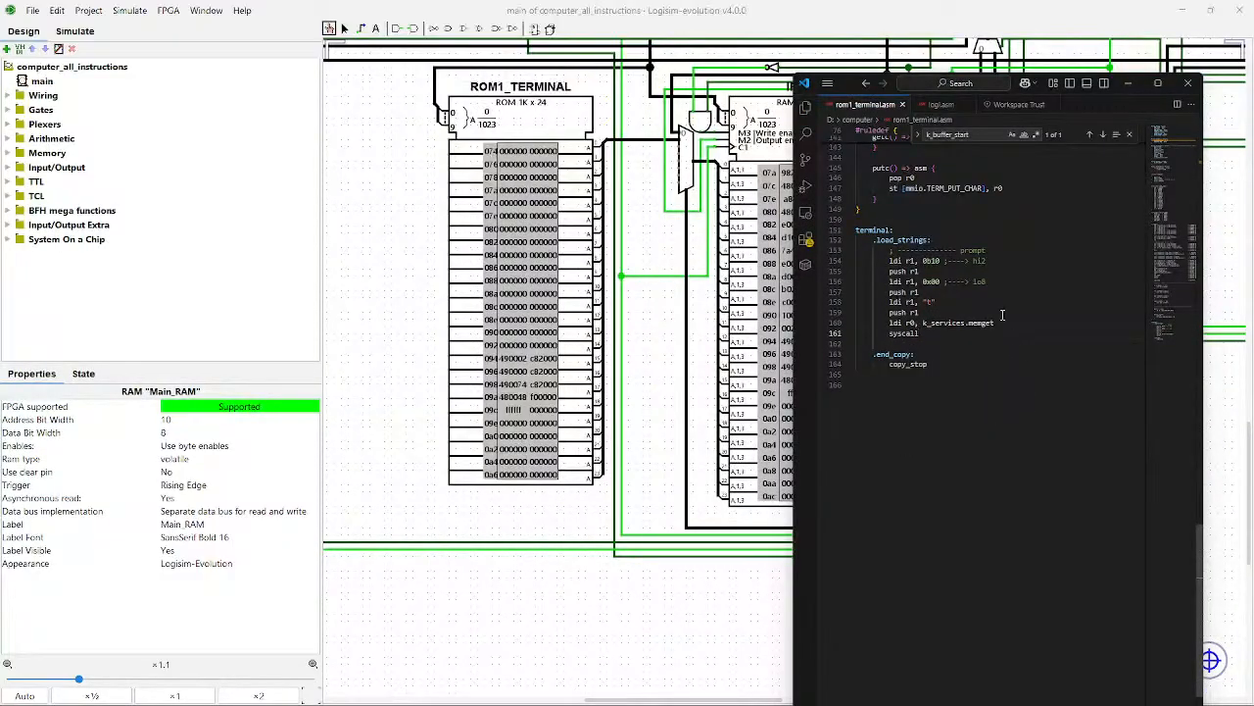
Step: Change the character loaded into r1 on line 158 of the prompt block to ">"
{"action": "left_click", "coordinate": [932, 303]}
{"action": "type", "text": "\""}
{"action": "scroll", "coordinate": [941, 356], "scroll_direction": "up", "scroll_amount": 1}
{"action": "left_click", "coordinate": [966, 383]}
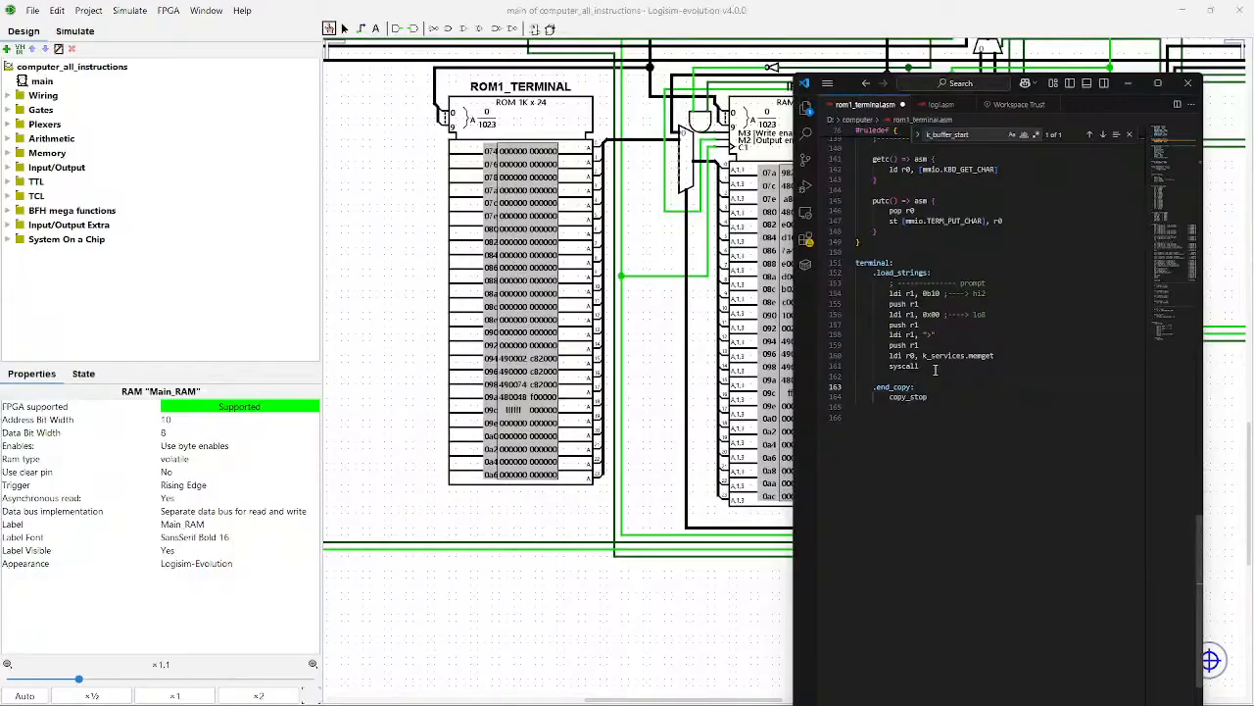
Step: Duplicate the eight prompt instructions, from the 0b10 load to the syscall, directly below and align the first copied line
{"action": "left_click_drag", "start_coordinate": [951, 365], "coordinate": [683, 290]}
{"action": "left_click_drag", "start_coordinate": [943, 369], "coordinate": [757, 296]}
{"action": "left_click", "coordinate": [965, 376]}
{"action": "key", "text": "ctrl+v"}
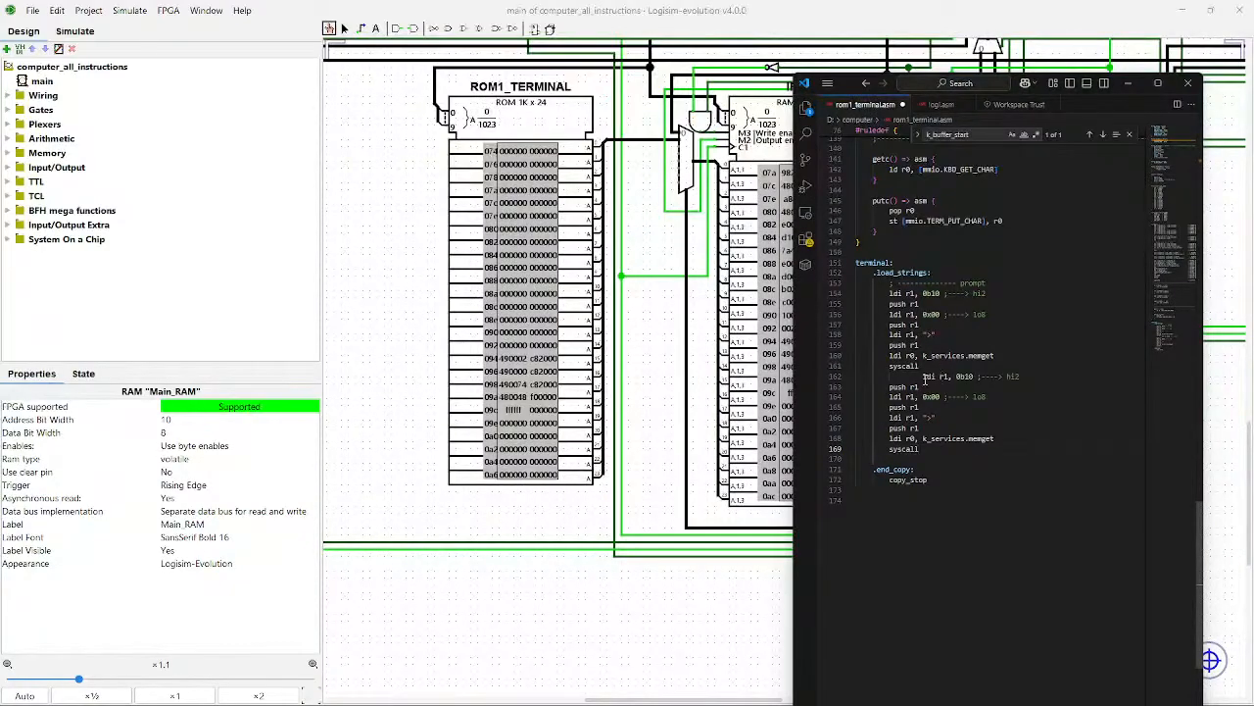
{"action": "left_click", "coordinate": [924, 378]}
{"action": "key", "text": "BackSpace"}
{"action": "key", "text": "BackSpace"}
{"action": "left_click", "coordinate": [933, 420]}
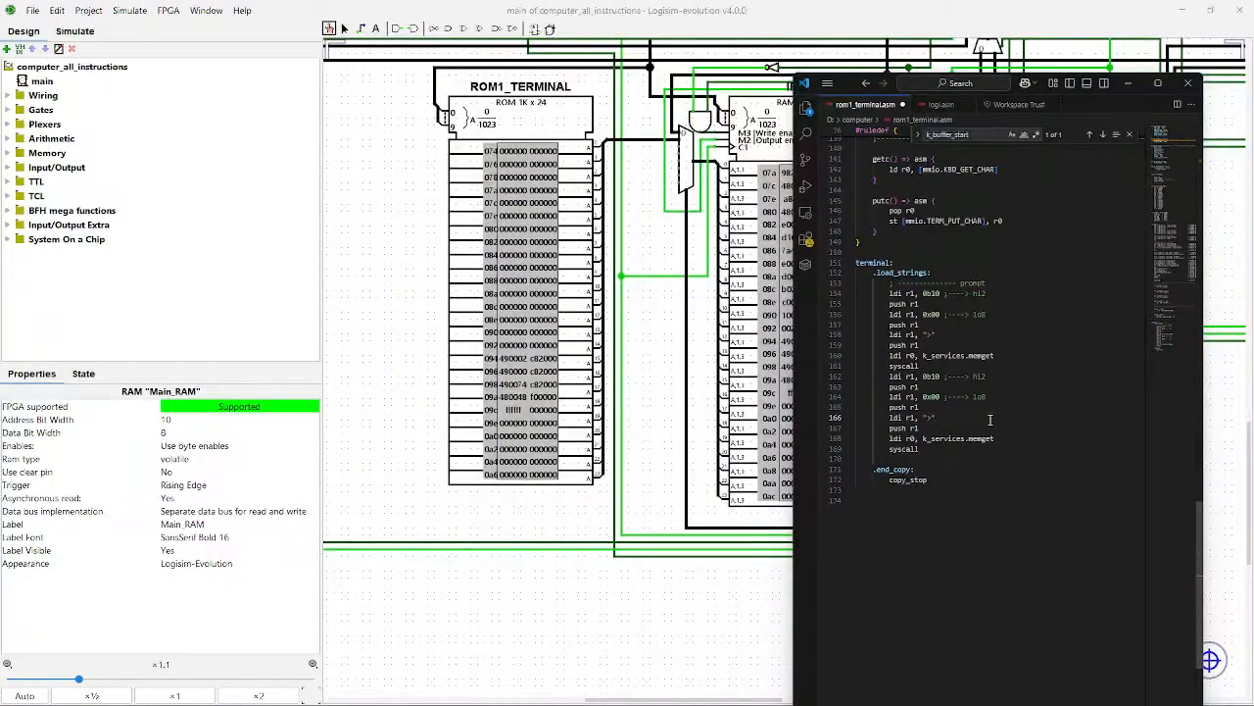
Step: In the copied block, set the character value loaded into r1 to 0 and the lo8 address to 0x01
{"action": "key", "text": "BackSpace"}
{"action": "type", "text": "\\0"}
{"action": "key", "text": "BackSpace"}
{"action": "key", "text": "BackSpace"}
{"action": "key", "text": "BackSpace"}
{"action": "left_click", "coordinate": [940, 396]}
{"action": "type", "text": "1"}
{"action": "key", "text": "Up"}
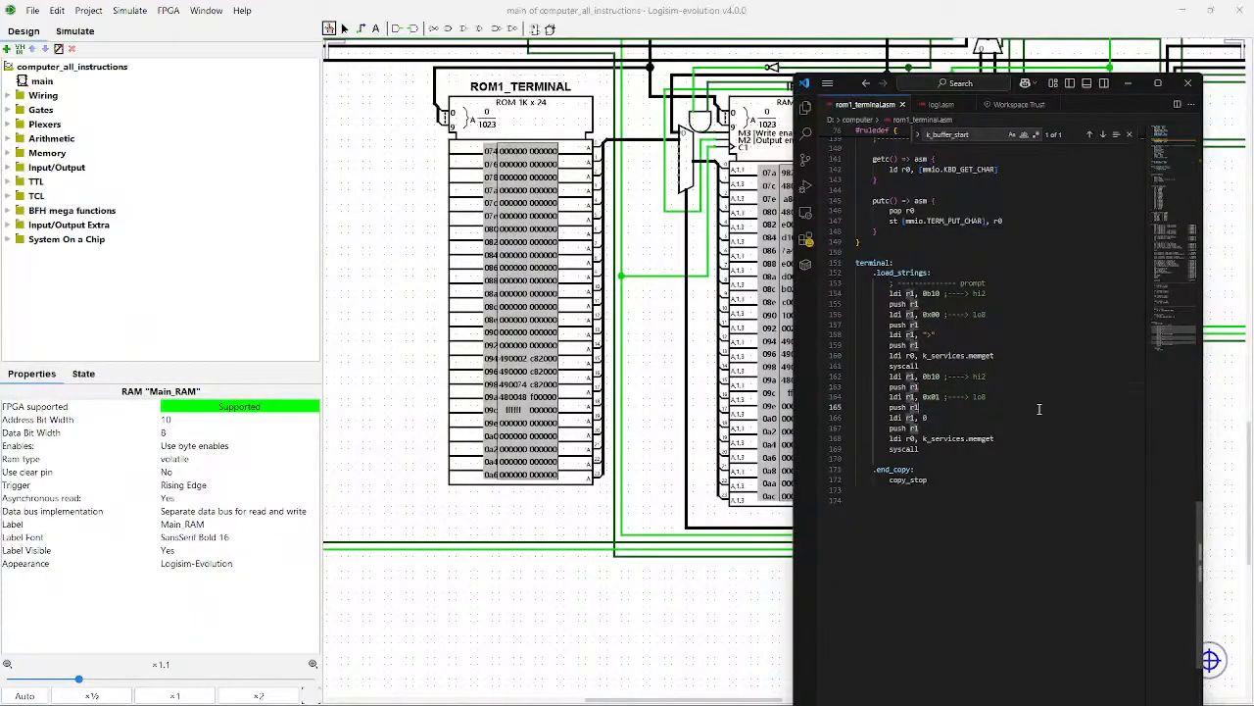
Step: Close the prompt section with a dashed comment line, change its heading comment to <prompt>, and save the file
{"action": "key", "text": "ctrl+End"}
{"action": "double_click", "coordinate": [979, 396]}
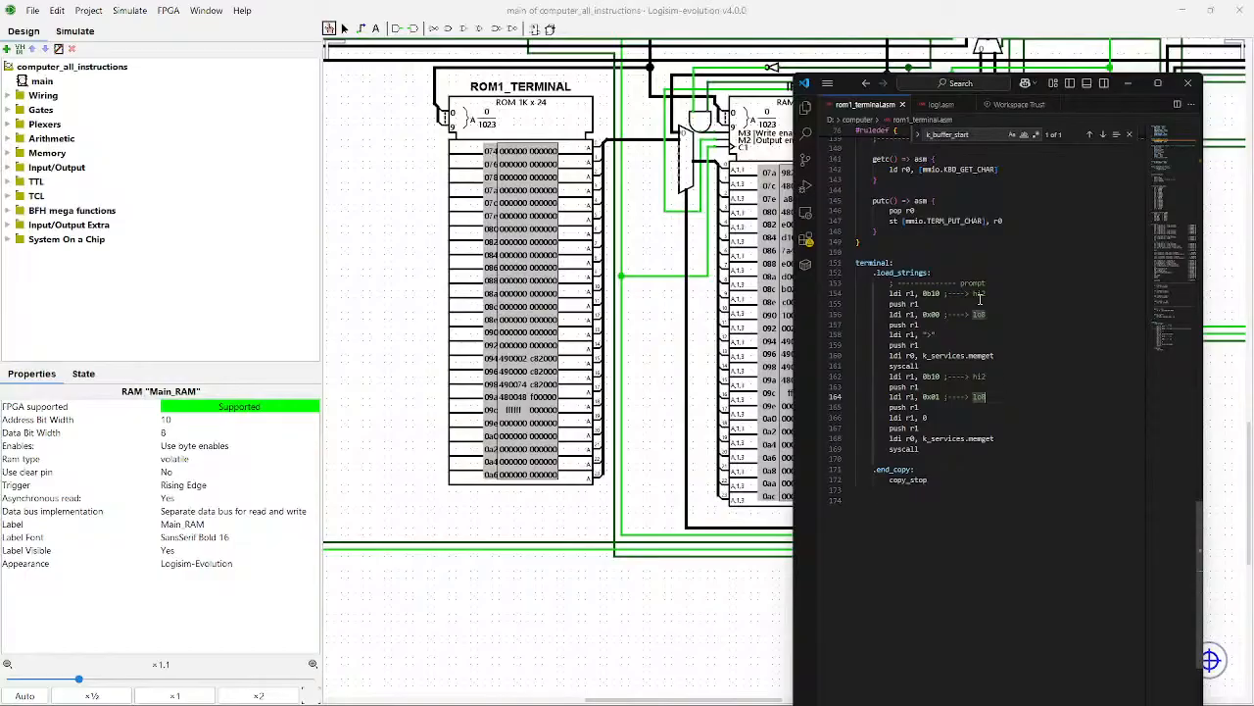
{"action": "left_click", "coordinate": [970, 452]}
{"action": "type", "text": "."}
{"action": "type", "text": "--"}
{"action": "left_click", "coordinate": [958, 284]}
{"action": "type", "text": "--"}
{"action": "key", "text": "BackSpace"}
{"action": "key", "text": "BackSpace"}
{"action": "type", "text": "<"}
{"action": "left_click", "coordinate": [1029, 284]}
{"action": "type", "text": ">"}
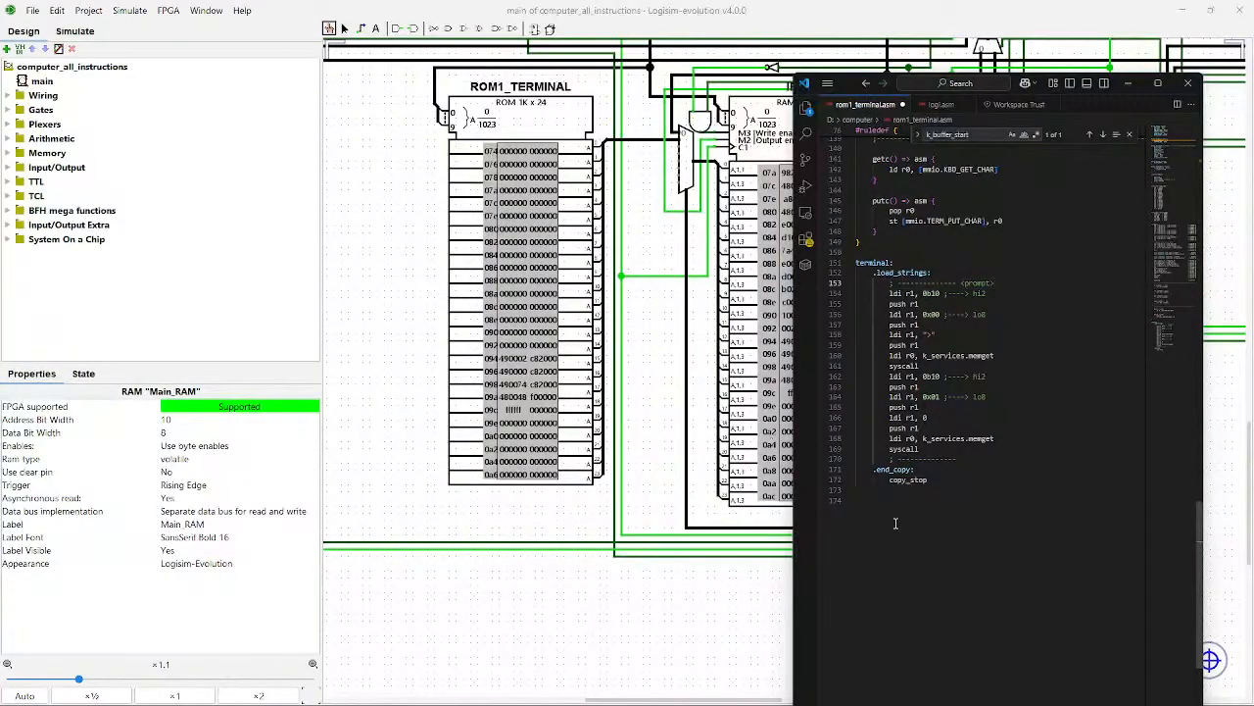
{"action": "left_click", "coordinate": [980, 461]}
{"action": "key", "text": "ctrl+s"}
Step: Replace the 0 loaded into r1 in the second prompt block with the character "\0"
{"action": "left_click", "coordinate": [957, 420]}
{"action": "key", "text": "BackSpace"}
{"action": "type", "text": "\"\\0"}
Step: In logi.asm, delete the block between the initial bankdef and the cond_codes subruledef, and save the file
{"action": "left_click", "coordinate": [939, 107]}
{"action": "scroll", "coordinate": [1048, 245], "scroll_direction": "up", "scroll_amount": 6}
{"action": "scroll", "coordinate": [1099, 319], "scroll_direction": "up", "scroll_amount": 7}
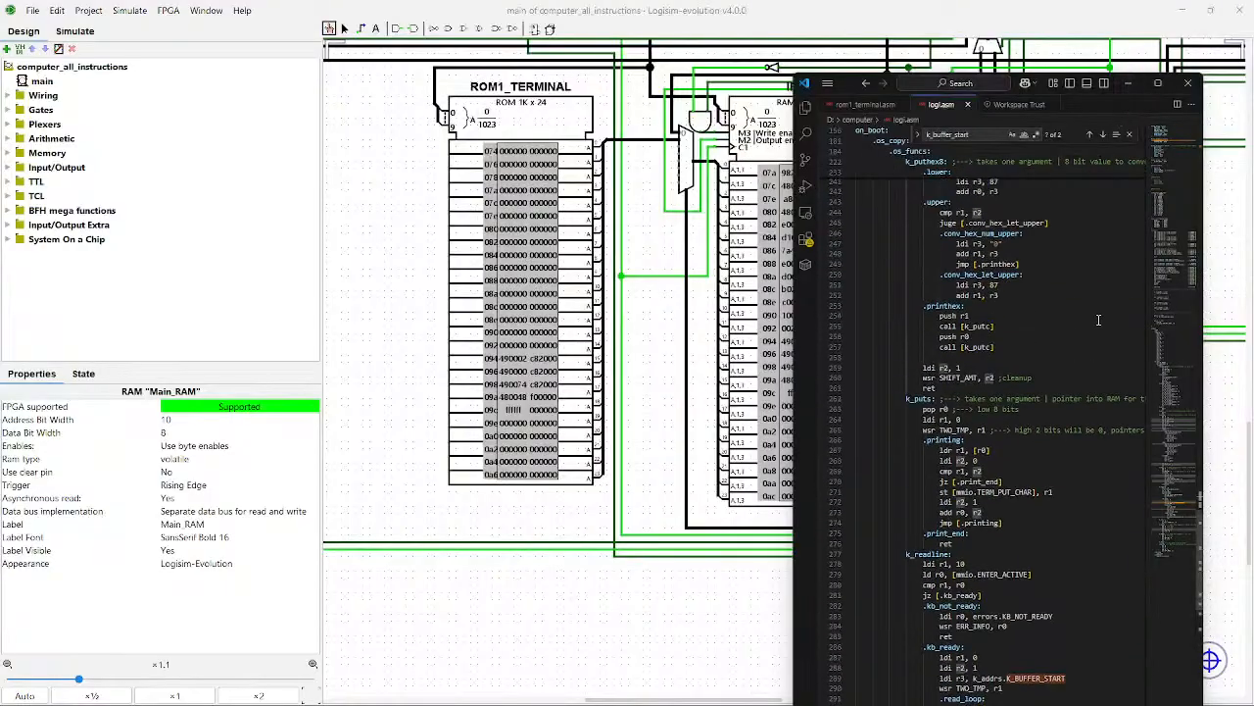
{"action": "scroll", "coordinate": [1088, 333], "scroll_direction": "up", "scroll_amount": 20}
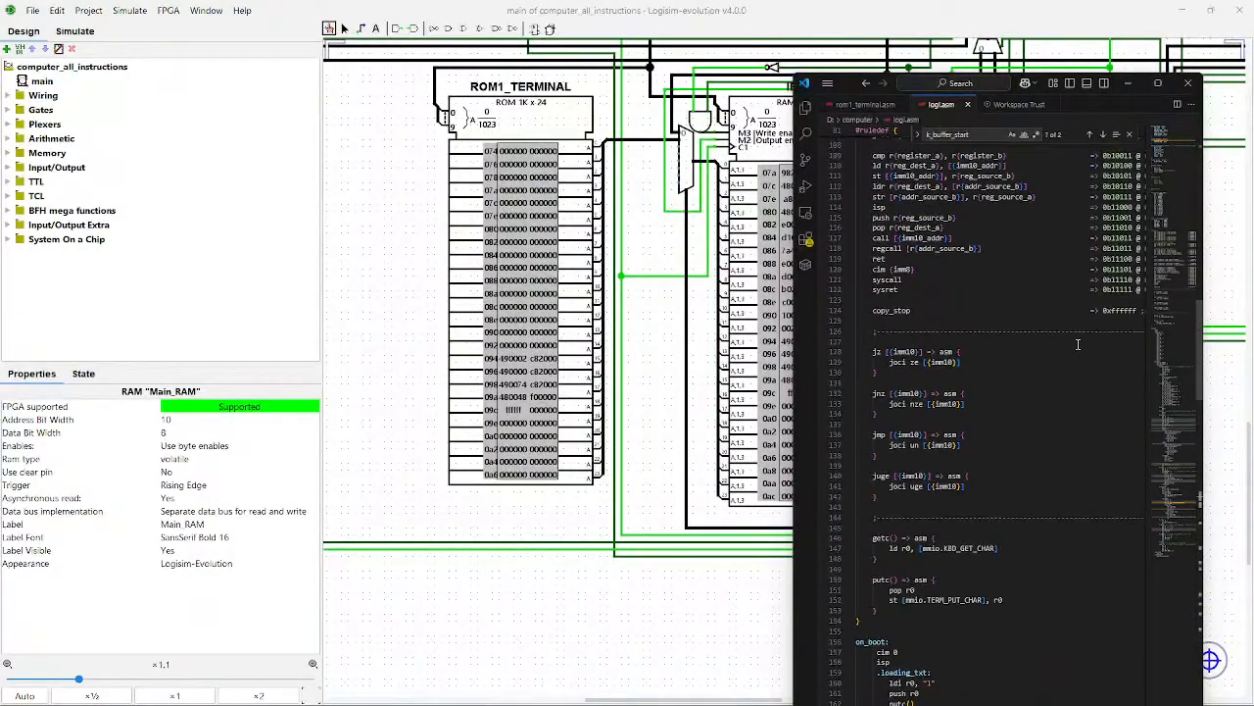
{"action": "scroll", "coordinate": [1078, 343], "scroll_direction": "up", "scroll_amount": 20}
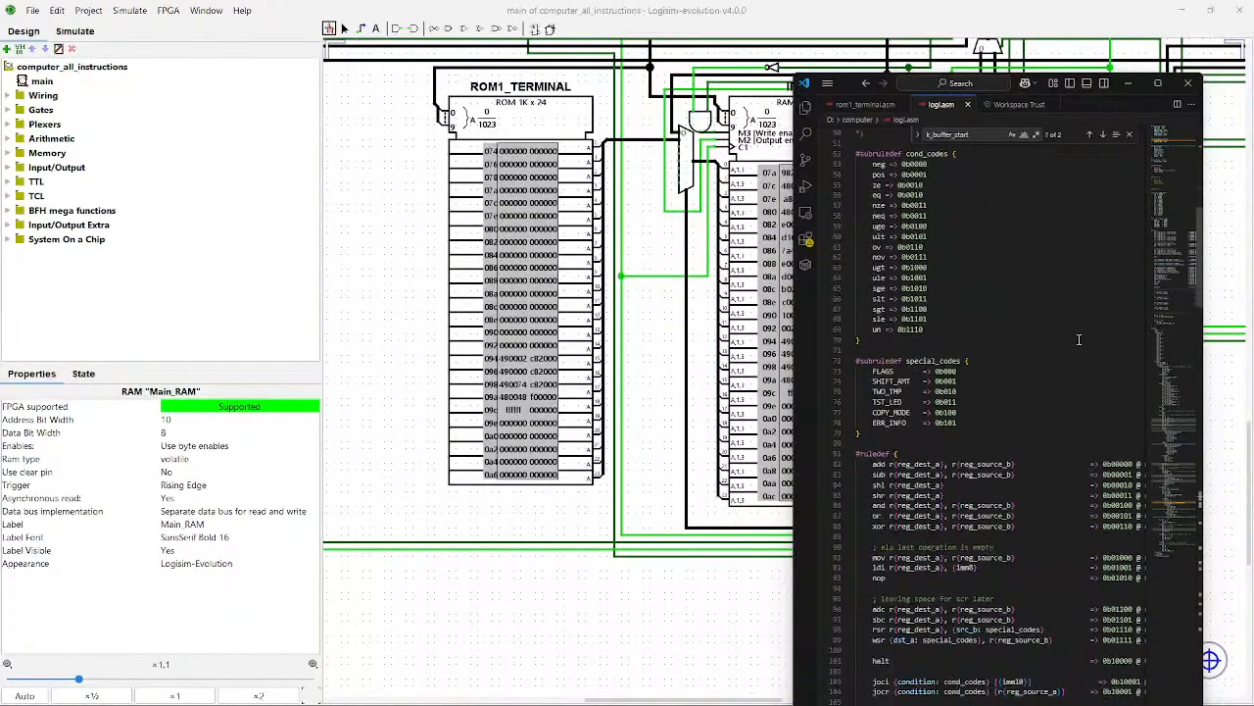
{"action": "scroll", "coordinate": [1078, 340], "scroll_direction": "up", "scroll_amount": 12}
{"action": "left_click_drag", "start_coordinate": [890, 529], "coordinate": [858, 405]}
{"action": "key", "text": "BackSpace"}
{"action": "left_click", "coordinate": [936, 399]}
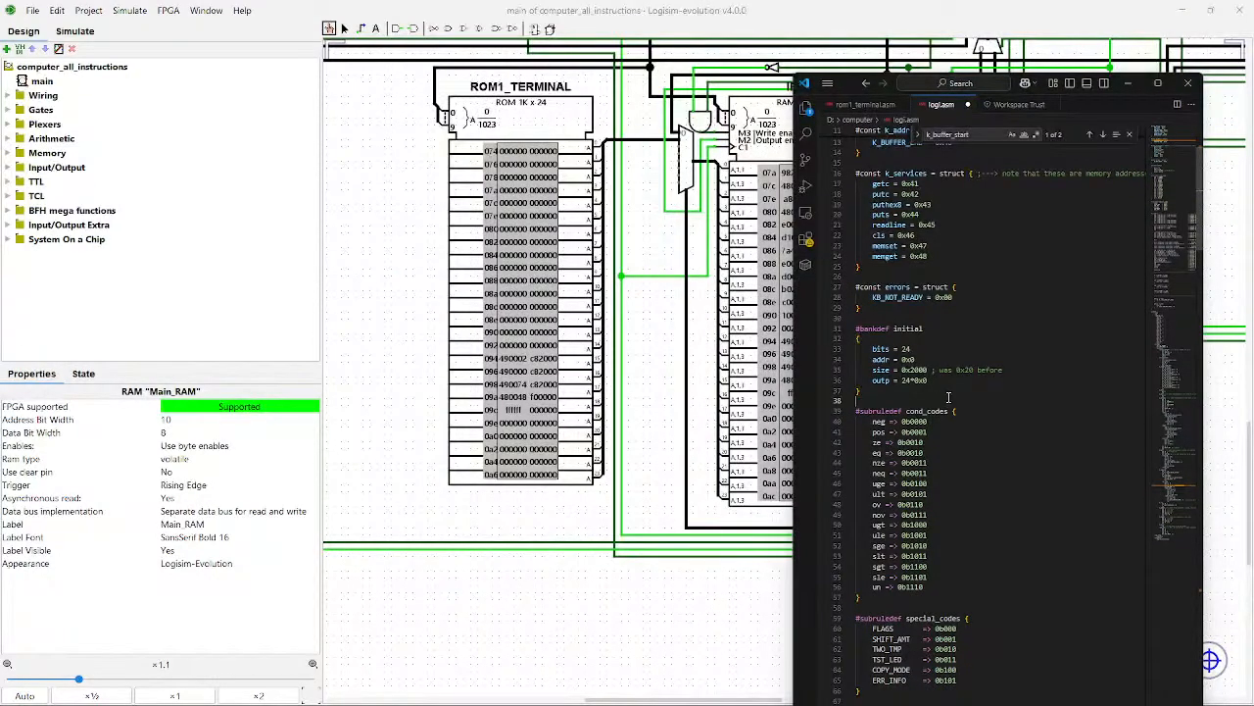
{"action": "key", "text": "ctrl+s"}
Step: Review the constants at the start of logi.asm and the instruction encodings in its ruledef in a maximized window
{"action": "scroll", "coordinate": [1012, 399], "scroll_direction": "up", "scroll_amount": 4}
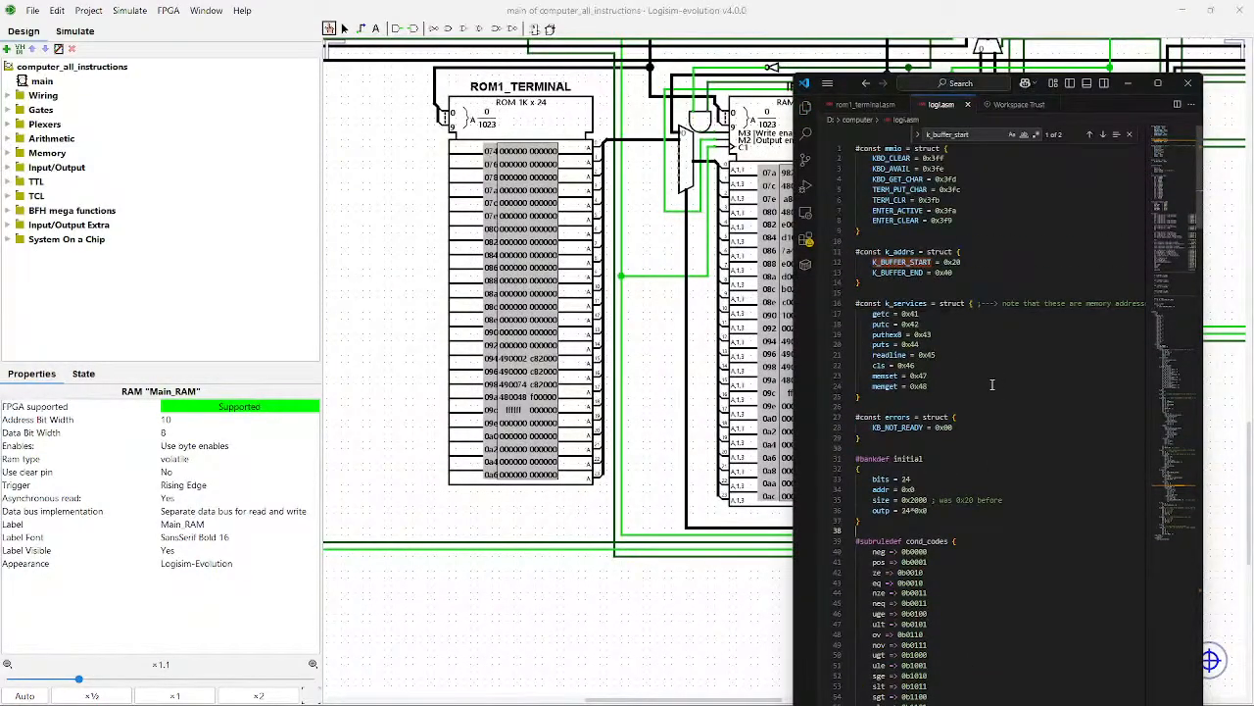
{"action": "scroll", "coordinate": [1006, 388], "scroll_direction": "down", "scroll_amount": 18}
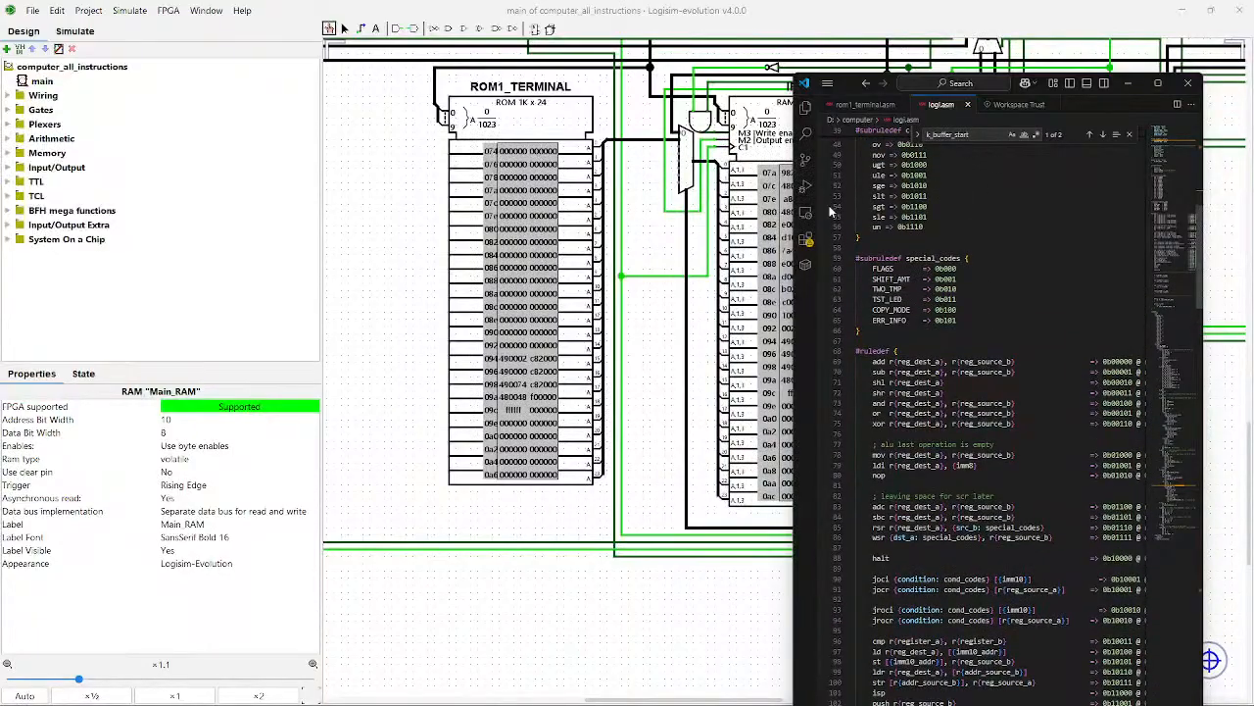
{"action": "left_click", "coordinate": [1158, 82]}
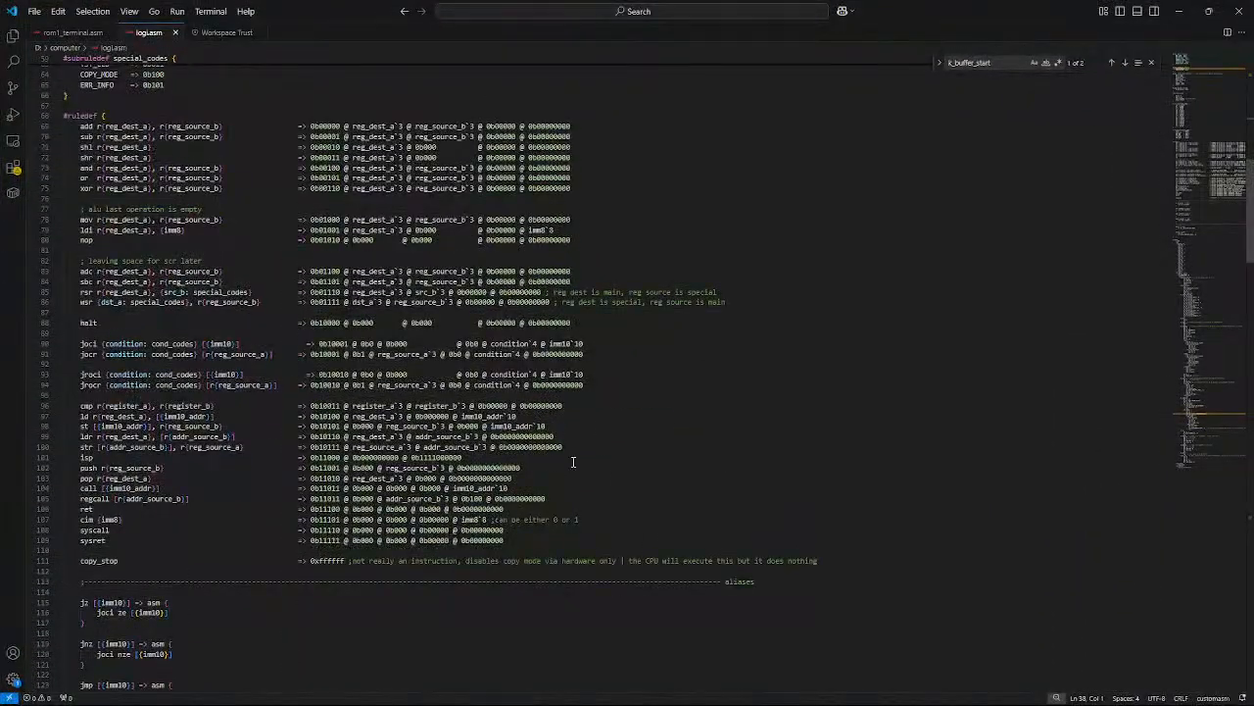
{"action": "left_click_drag", "start_coordinate": [572, 449], "coordinate": [40, 128]}
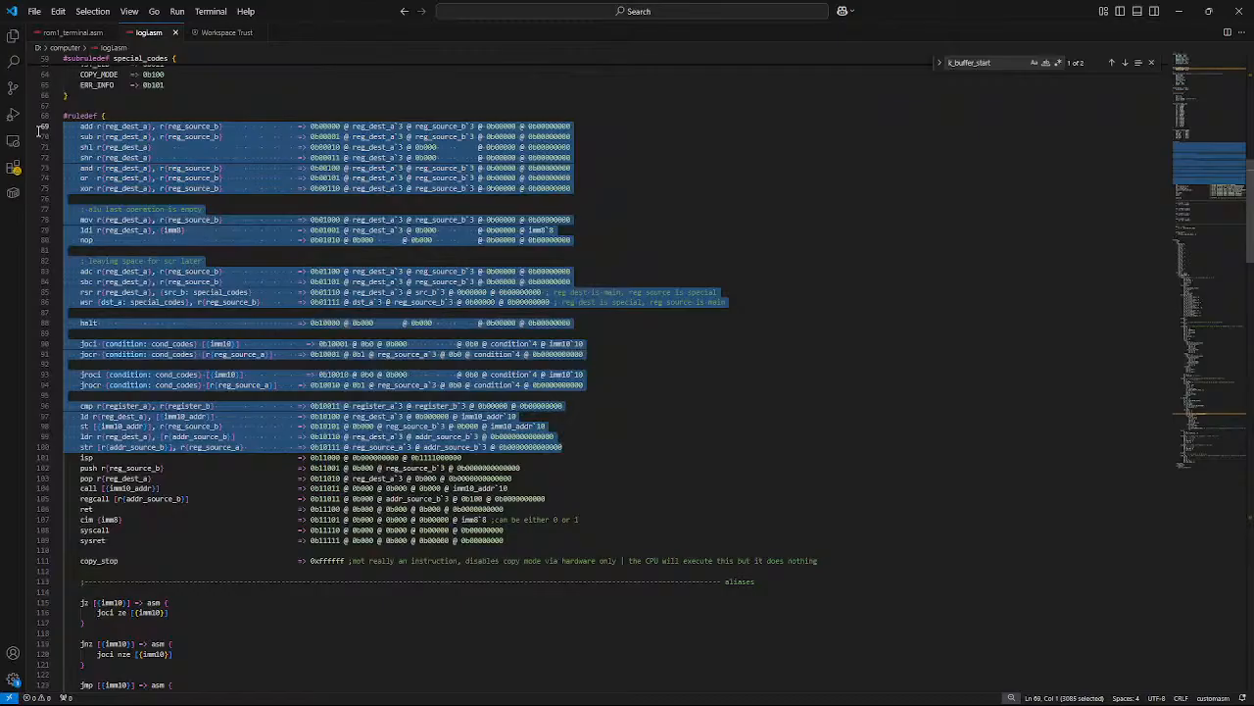
{"action": "left_click", "coordinate": [470, 253]}
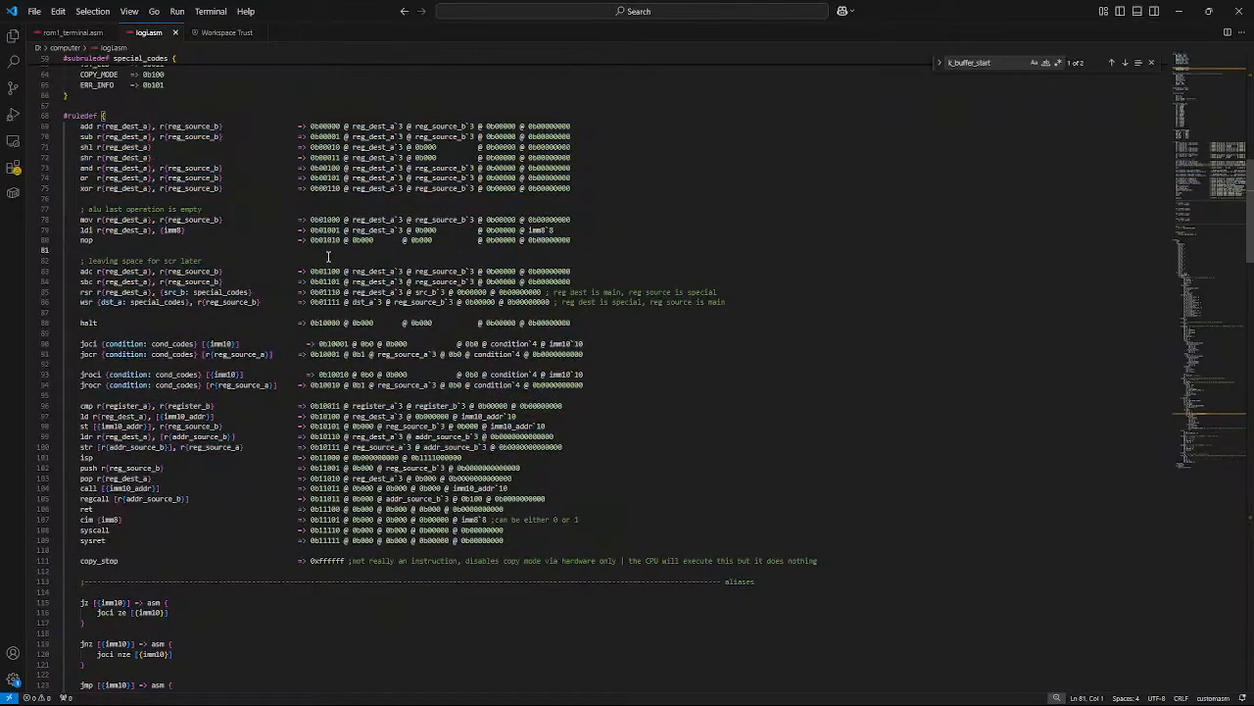
{"action": "left_click", "coordinate": [571, 281]}
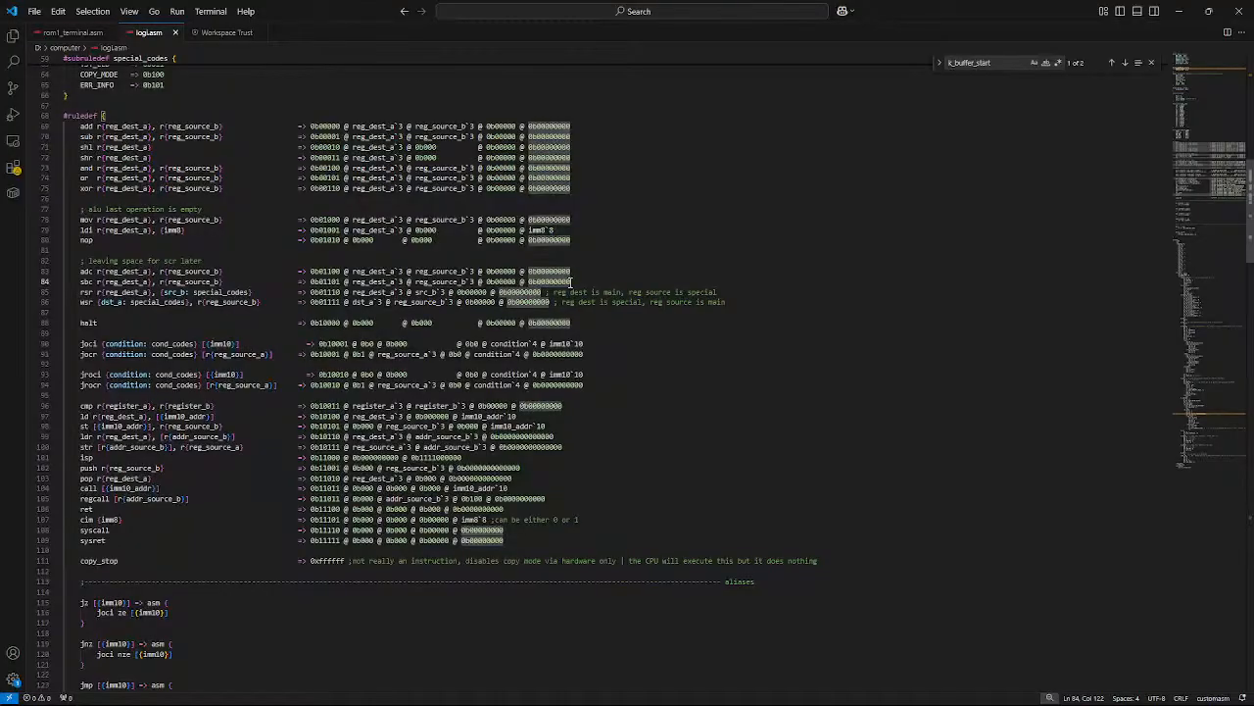
{"action": "left_click", "coordinate": [635, 250]}
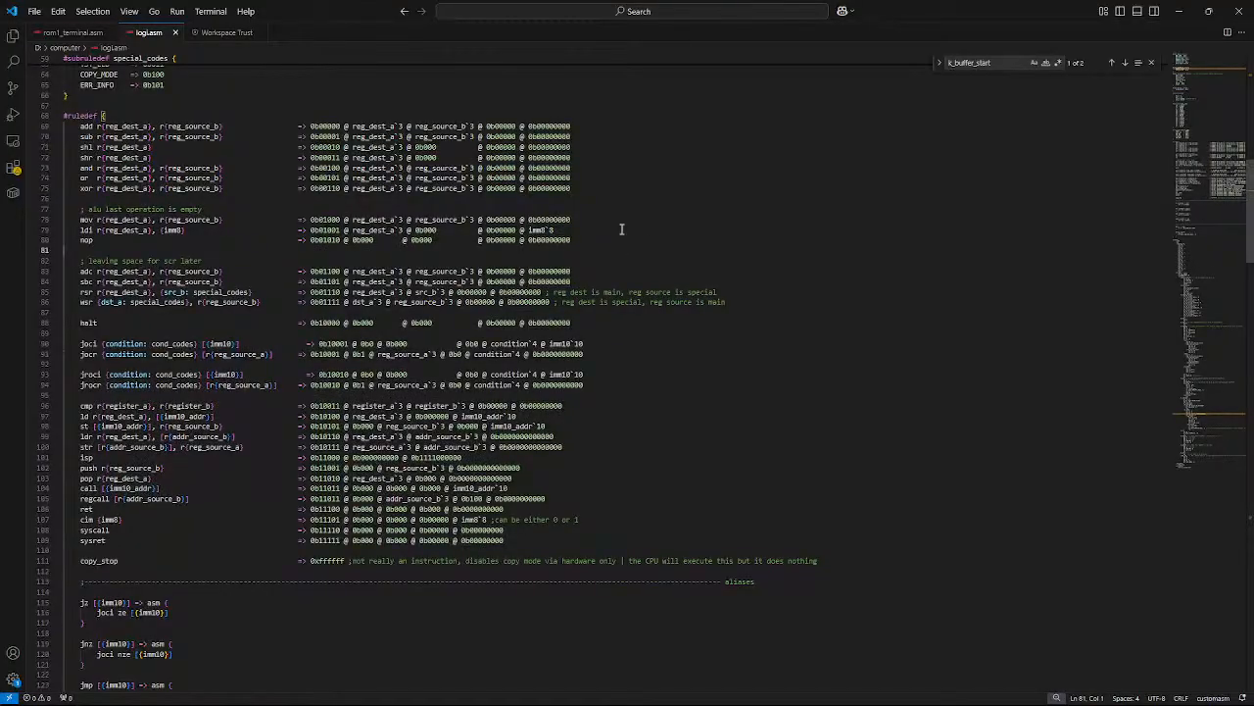
{"action": "double_click", "coordinate": [563, 169]}
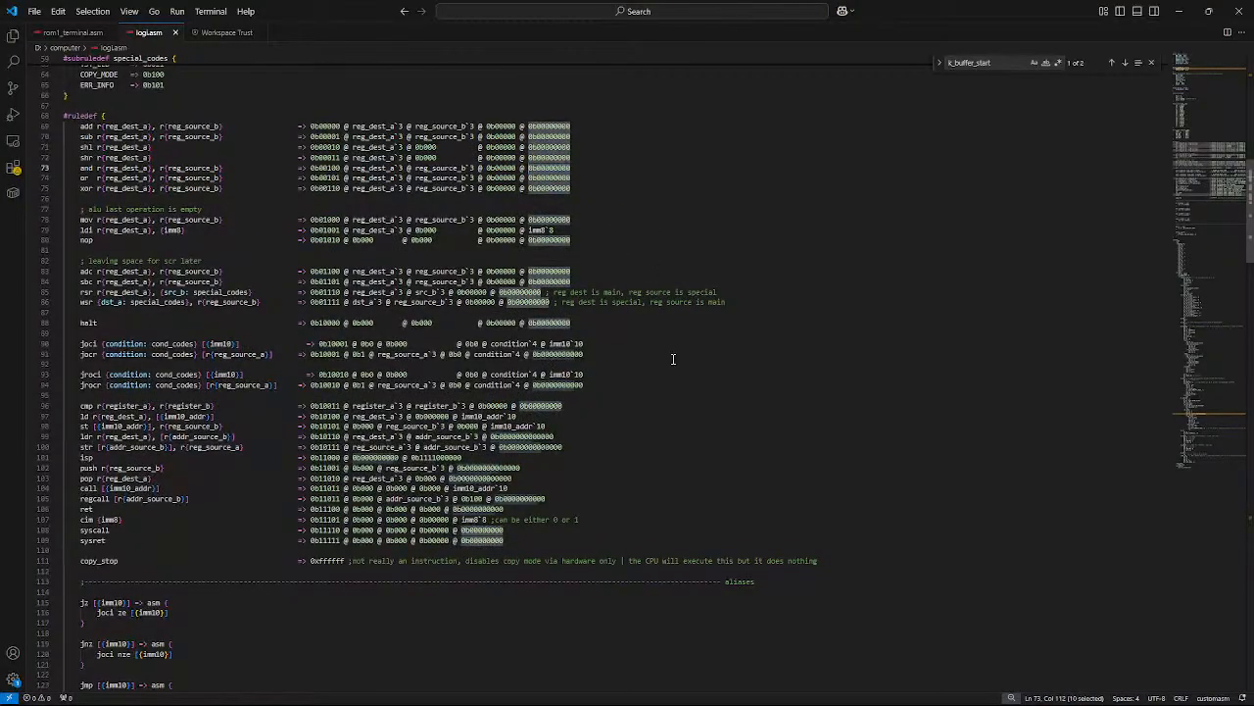
{"action": "left_click", "coordinate": [673, 315]}
{"action": "scroll", "coordinate": [678, 339], "scroll_direction": "down", "scroll_amount": 20}
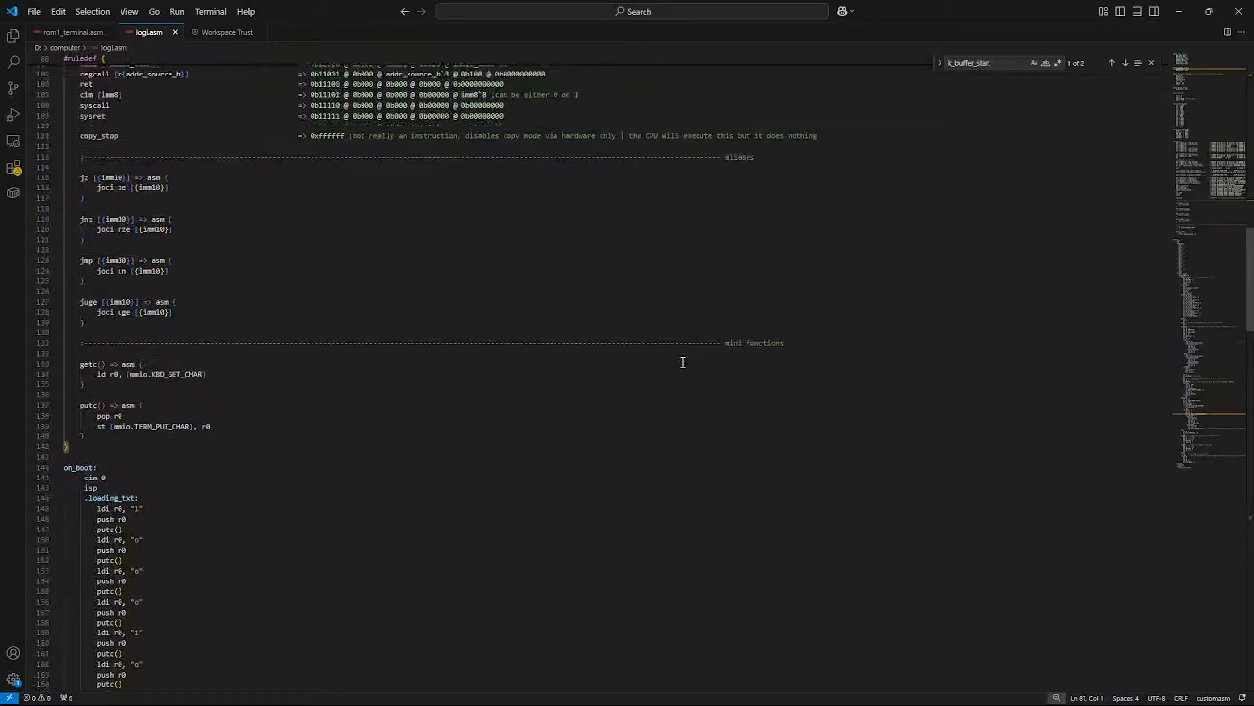
Step: Examine the cond_codes and special_codes definitions, the instruction rules, and the aliases and mini functions in logi.asm
{"action": "scroll", "coordinate": [680, 358], "scroll_direction": "up", "scroll_amount": 20}
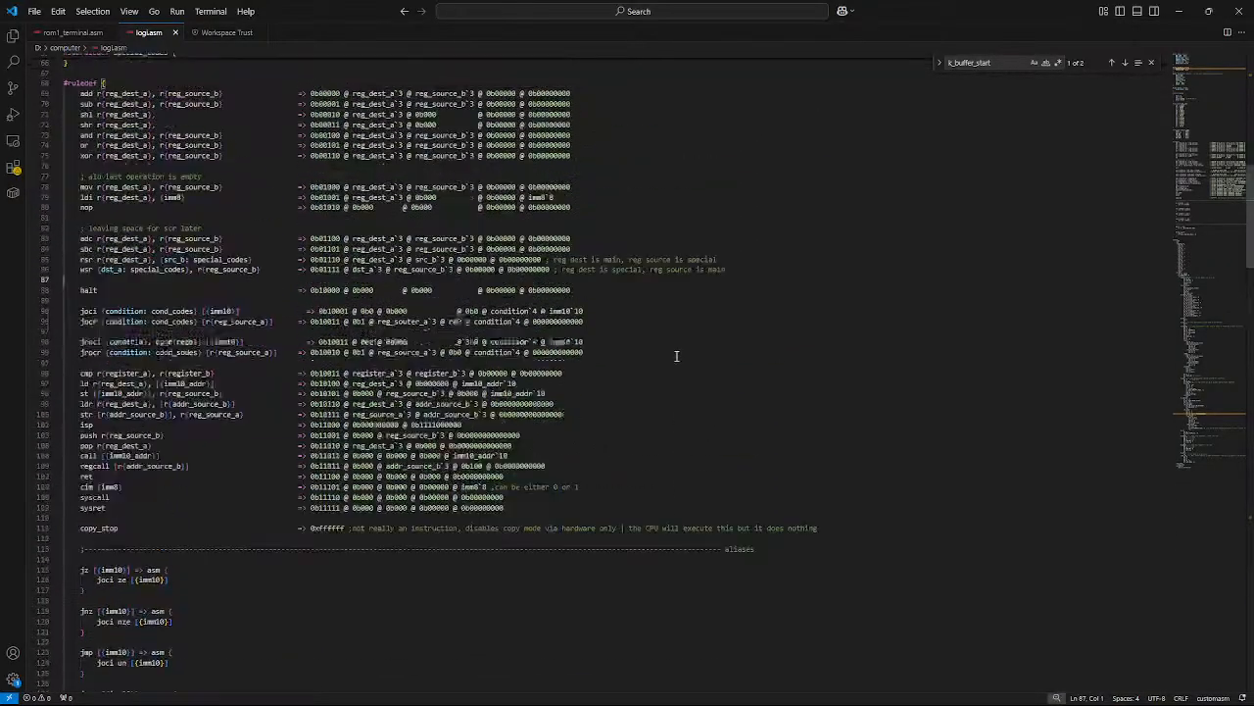
{"action": "scroll", "coordinate": [676, 353], "scroll_direction": "up", "scroll_amount": 6}
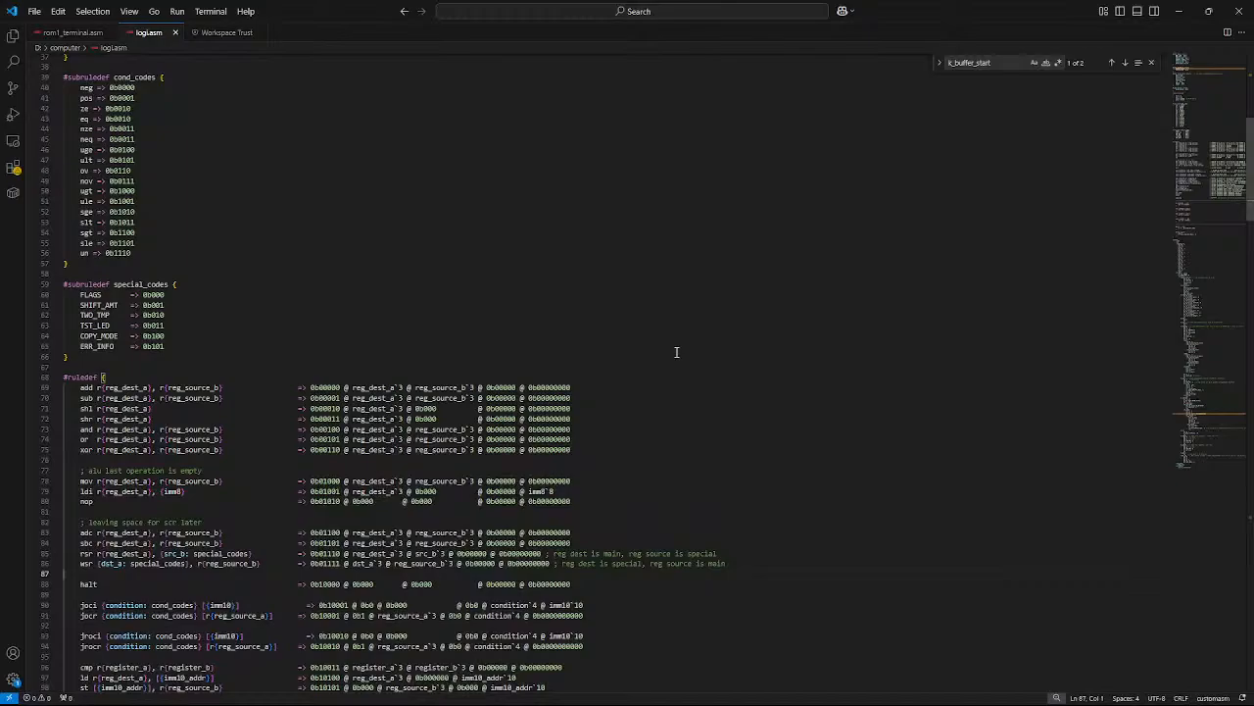
{"action": "scroll", "coordinate": [676, 352], "scroll_direction": "down", "scroll_amount": 20}
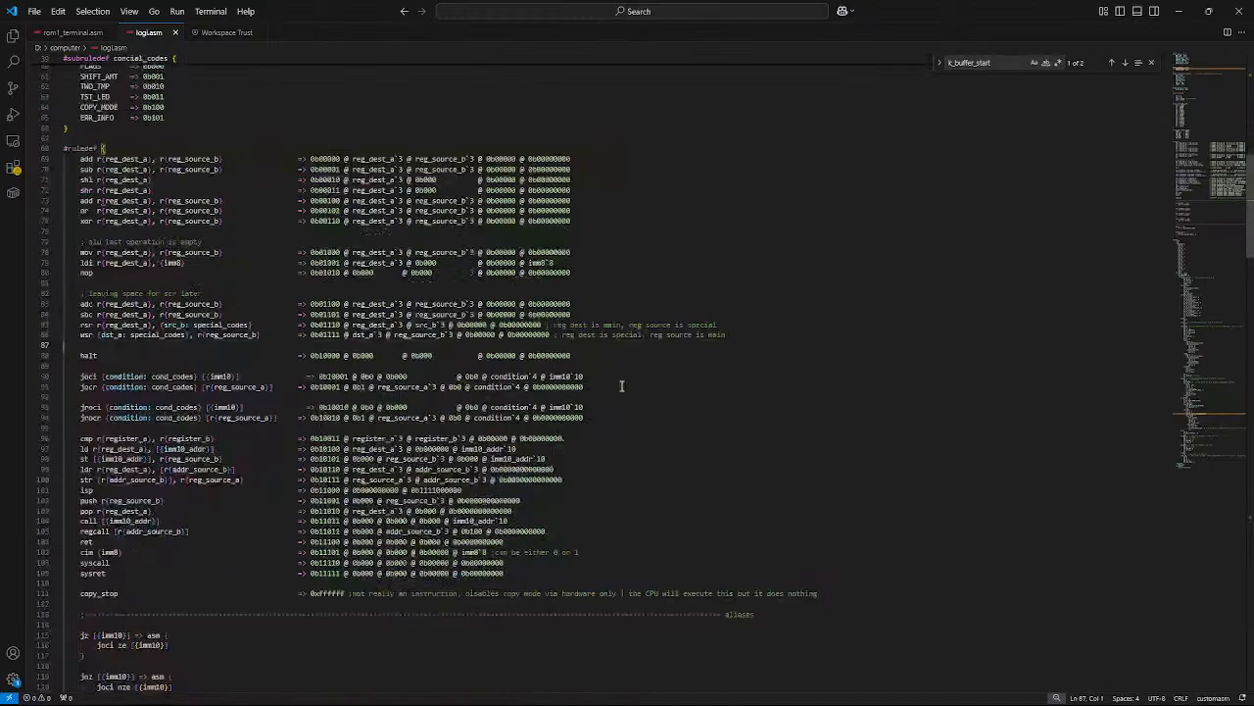
{"action": "scroll", "coordinate": [182, 405], "scroll_direction": "up", "scroll_amount": 8}
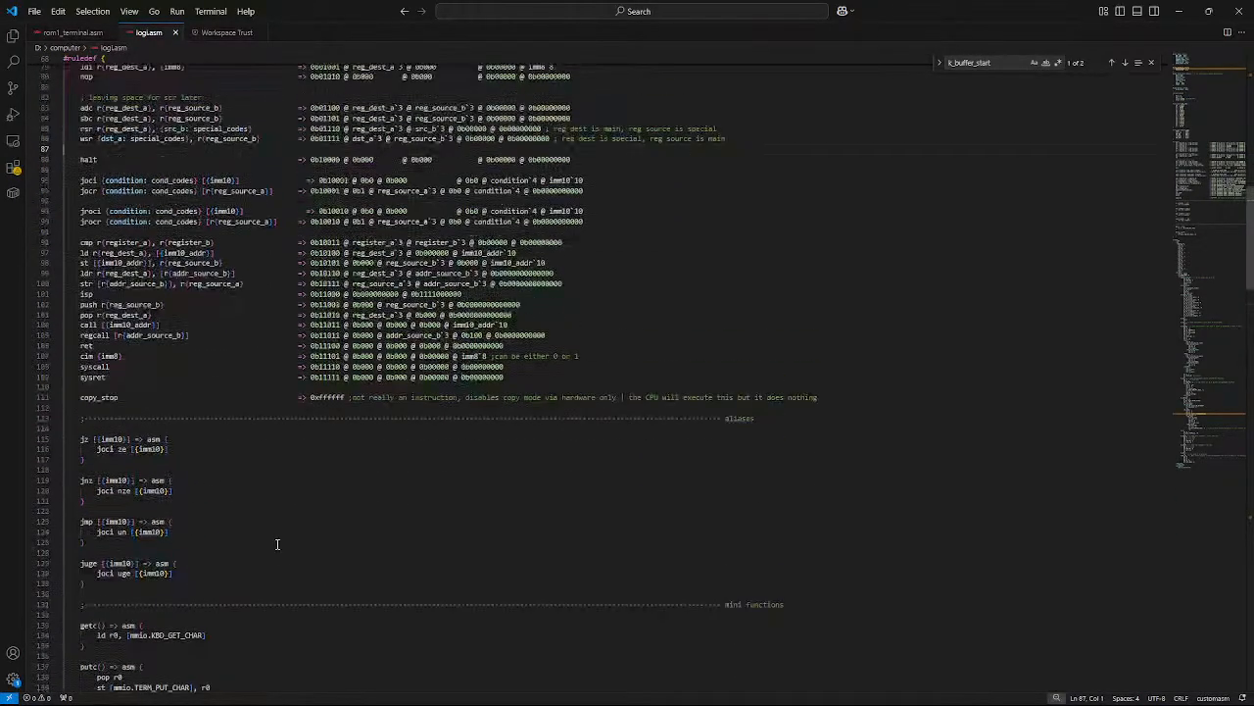
{"action": "left_click_drag", "start_coordinate": [204, 635], "coordinate": [78, 131]}
{"action": "left_click", "coordinate": [288, 242]}
{"action": "scroll", "coordinate": [288, 242], "scroll_direction": "up", "scroll_amount": 5}
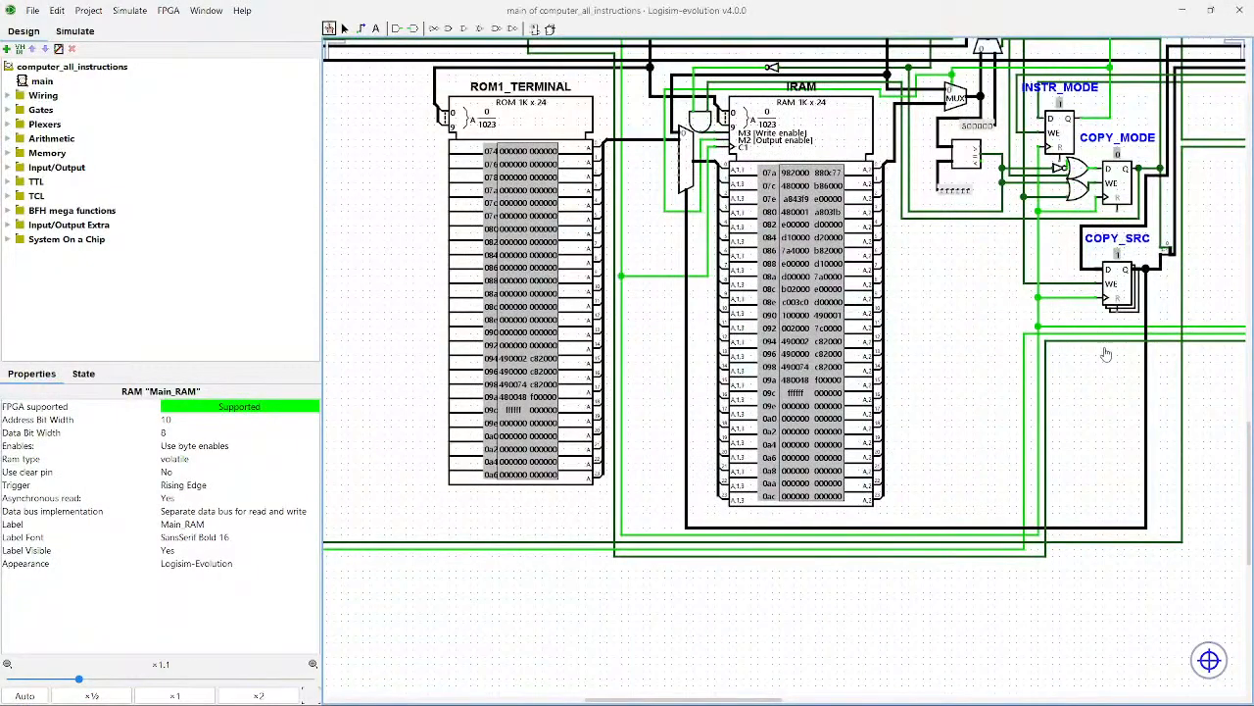
Step: Switch to Logisim-evolution and inspect the gate logic below PC_LO_8_RET and PC_HI_2_RET
{"action": "left_click_drag", "start_coordinate": [966, 338], "coordinate": [1086, 486]}
{"action": "left_click_drag", "start_coordinate": [757, 359], "coordinate": [1047, 512]}
{"action": "left_click_drag", "start_coordinate": [721, 475], "coordinate": [988, 522]}
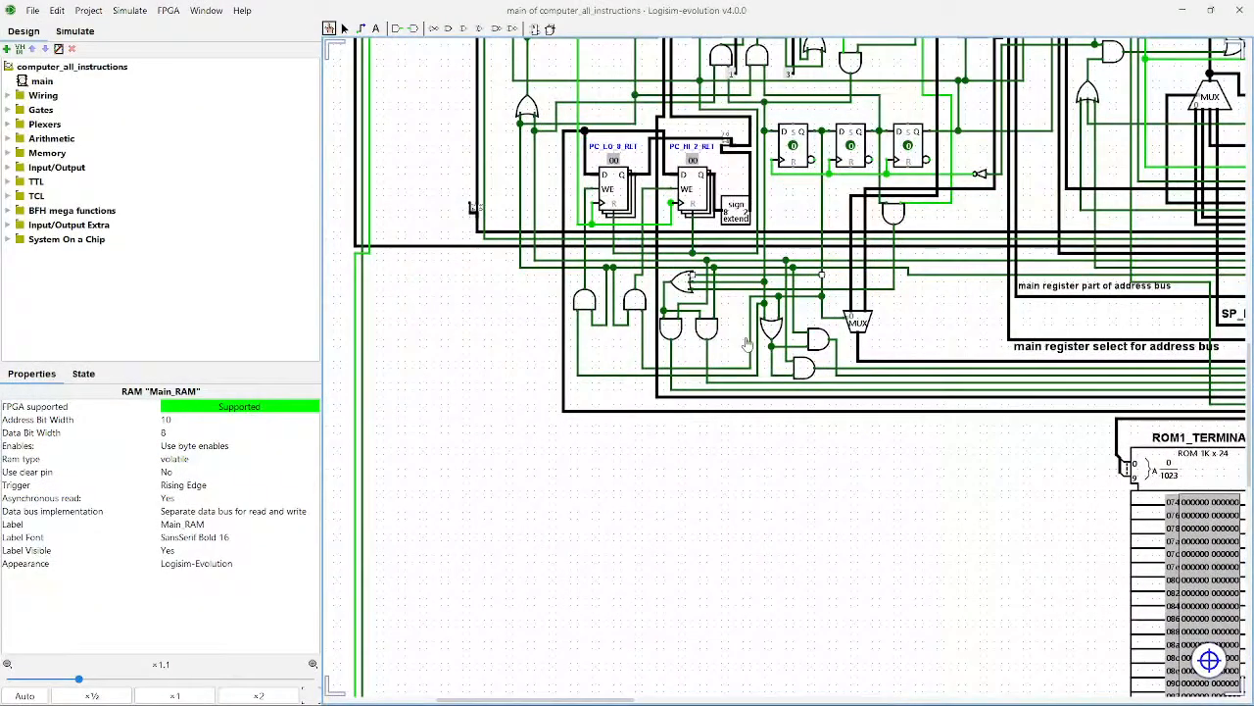
{"action": "scroll", "coordinate": [747, 343], "scroll_direction": "up", "scroll_amount": 6}
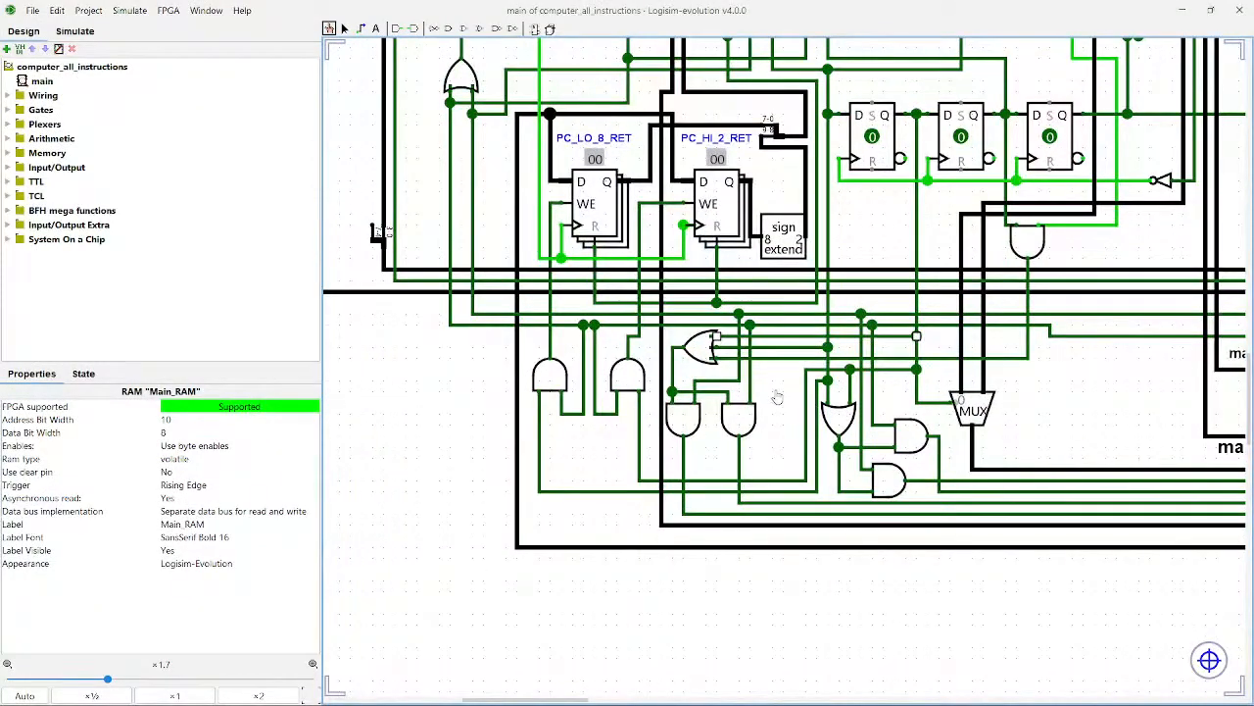
Step: Browse the component library through its Gates, Plexers, Arithmetic, Memory and Input/Output categories
{"action": "left_click_drag", "start_coordinate": [776, 397], "coordinate": [884, 482]}
{"action": "left_click", "coordinate": [10, 109]}
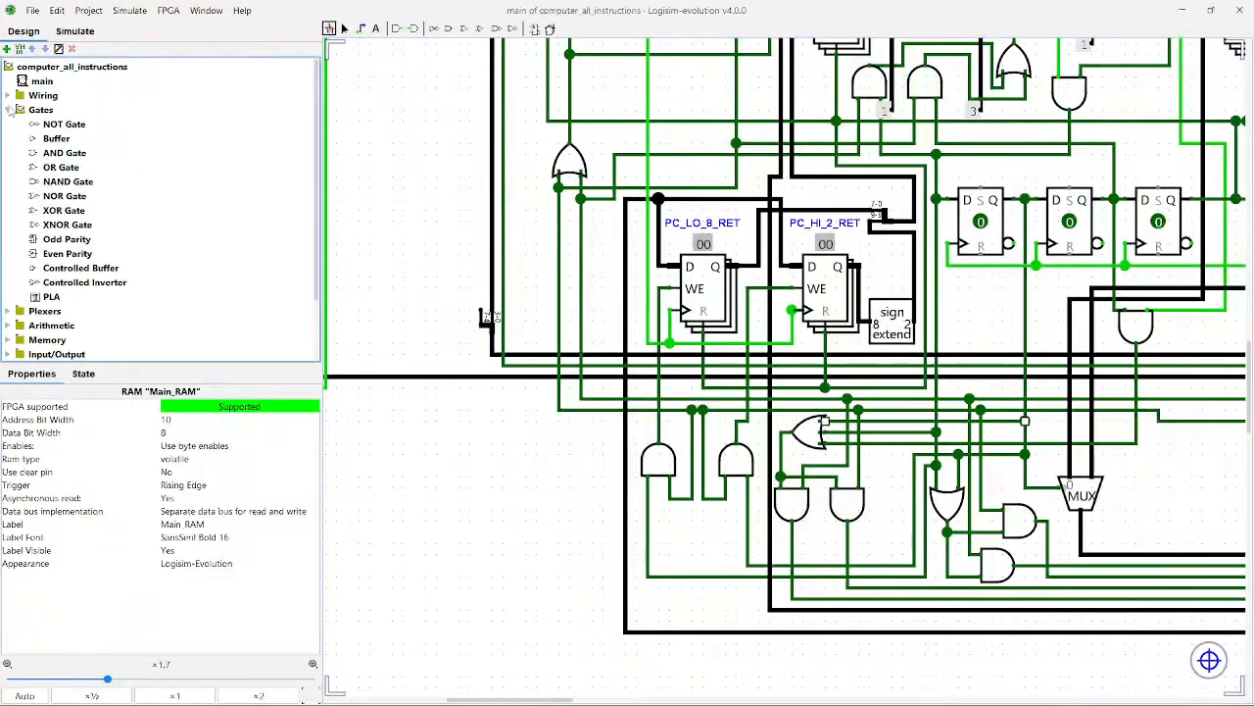
{"action": "scroll", "coordinate": [34, 196], "scroll_direction": "down", "scroll_amount": 3}
{"action": "left_click_drag", "start_coordinate": [395, 225], "coordinate": [495, 267]}
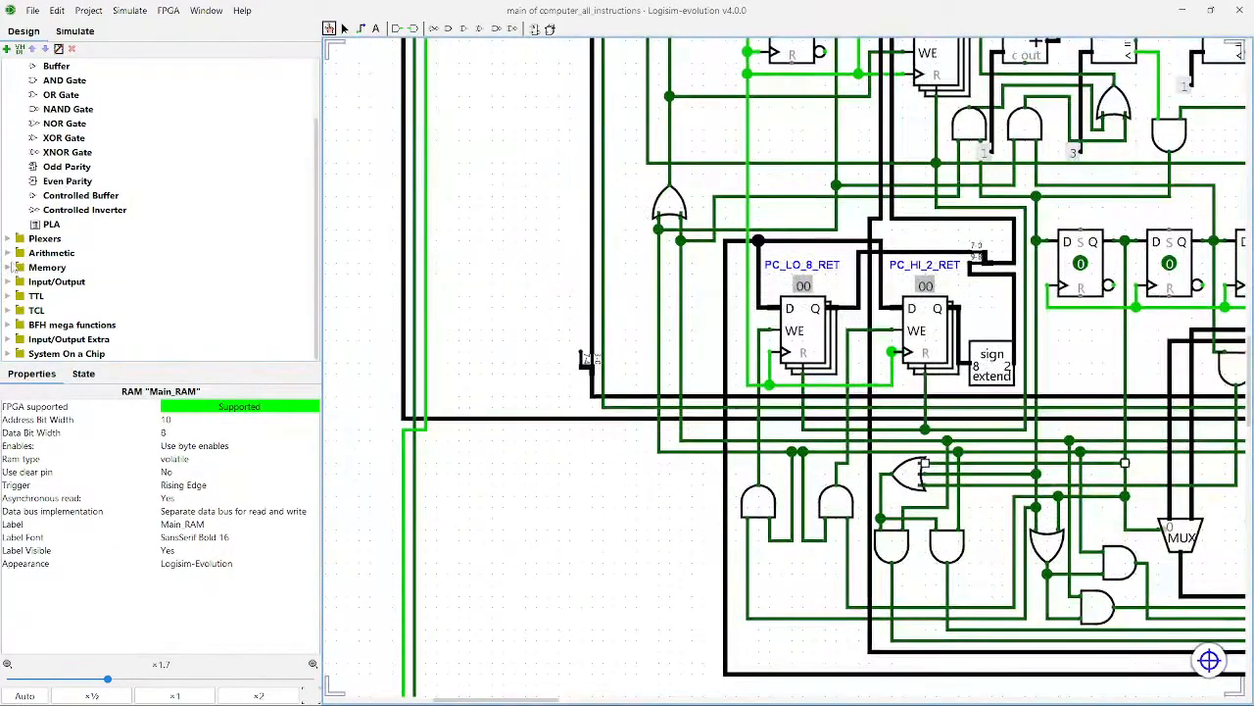
{"action": "left_click", "coordinate": [6, 239]}
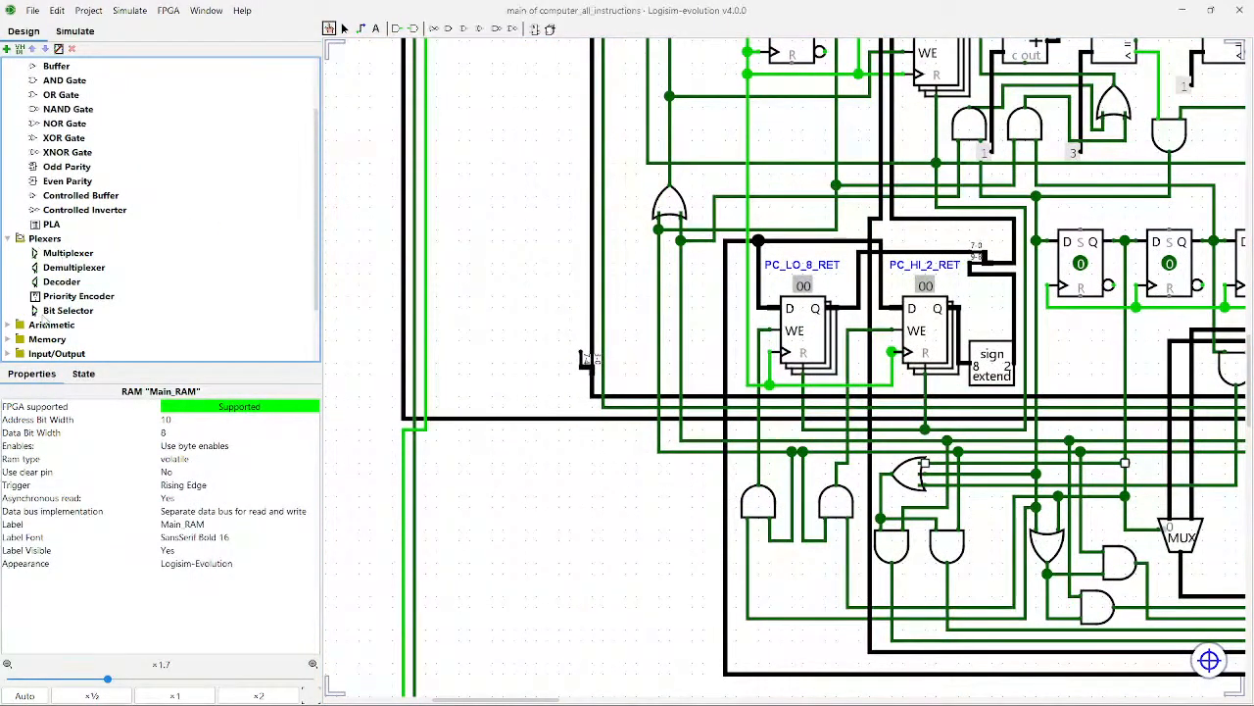
{"action": "left_click", "coordinate": [6, 325]}
{"action": "scroll", "coordinate": [148, 240], "scroll_direction": "up", "scroll_amount": 10}
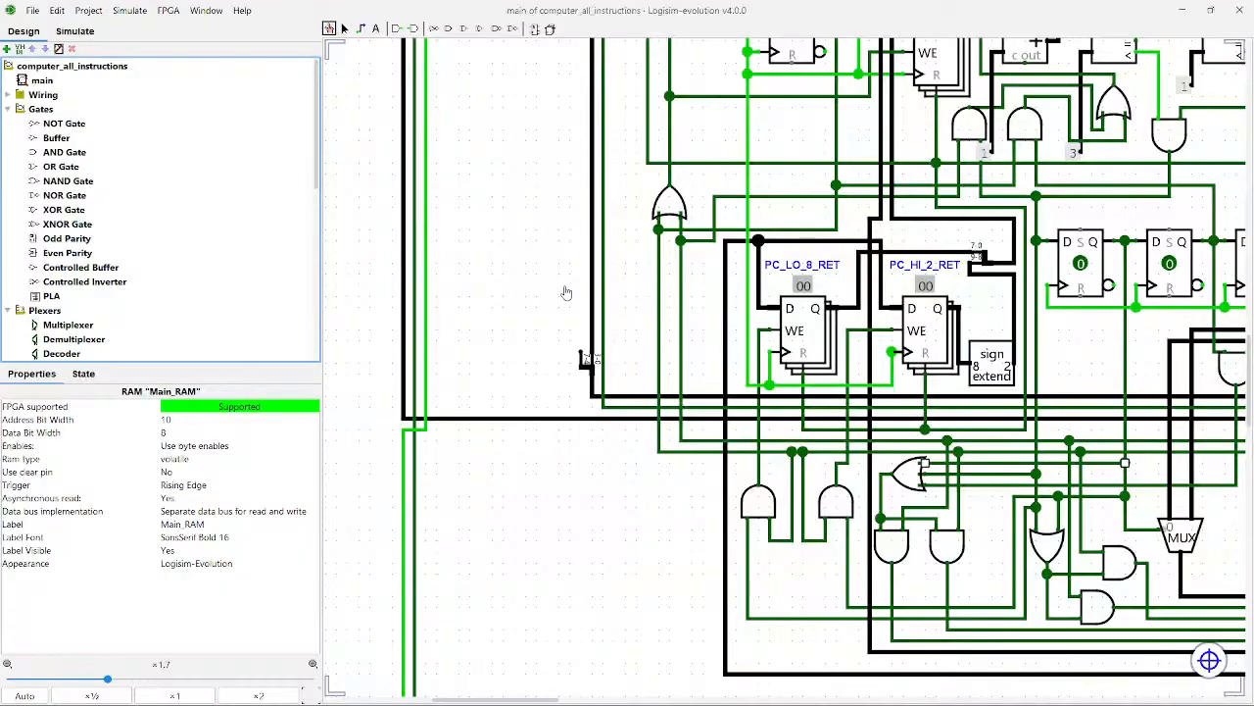
{"action": "left_click_drag", "start_coordinate": [627, 298], "coordinate": [411, 243]}
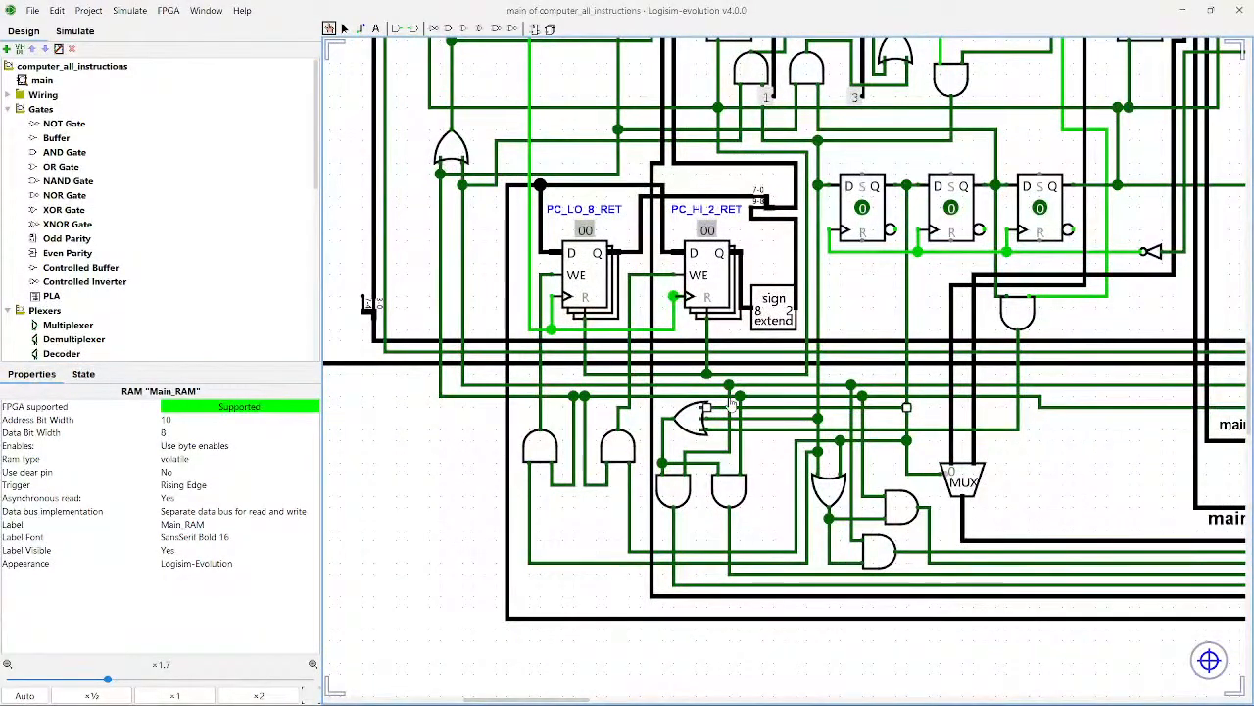
{"action": "left_click_drag", "start_coordinate": [1025, 468], "coordinate": [717, 452]}
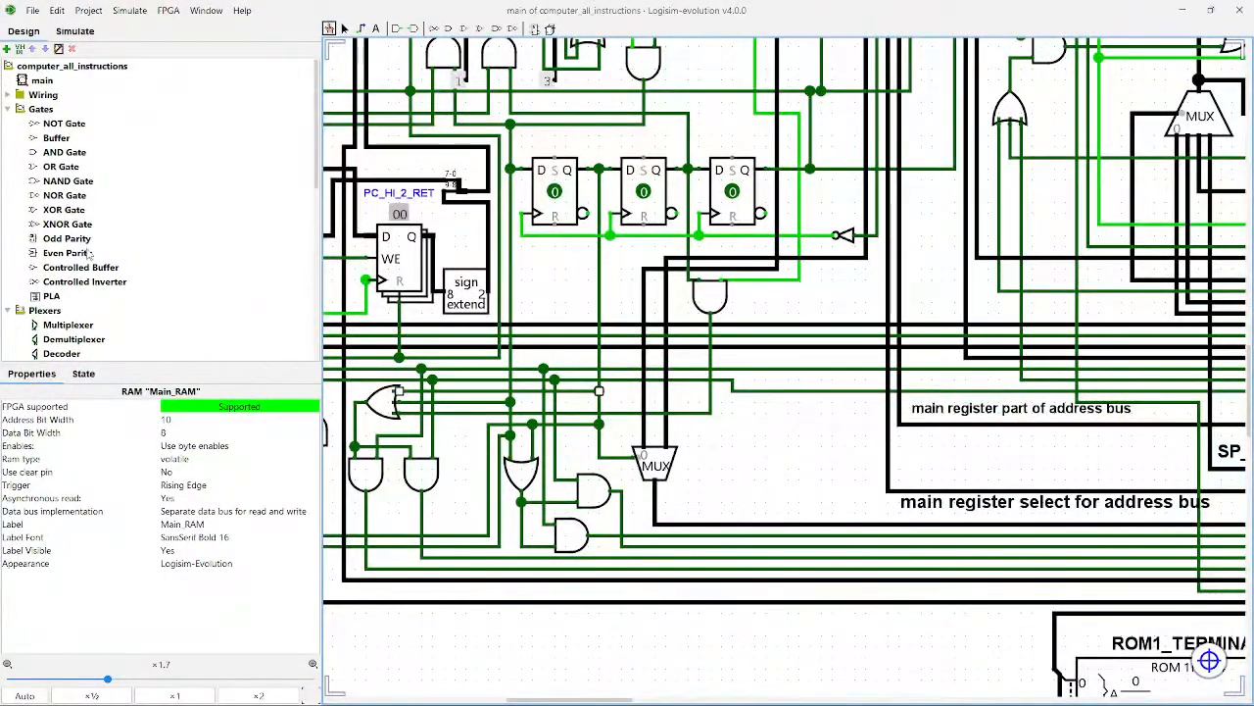
{"action": "scroll", "coordinate": [9, 241], "scroll_direction": "down", "scroll_amount": 4}
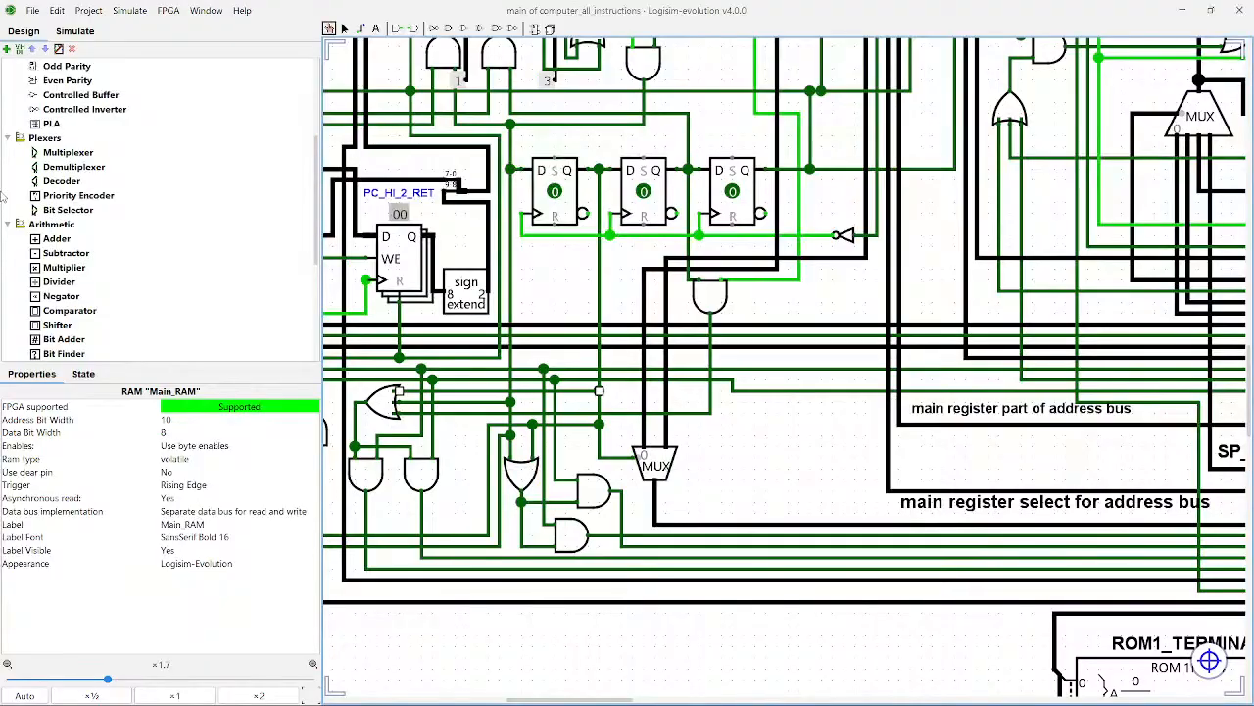
{"action": "scroll", "coordinate": [6, 235], "scroll_direction": "down", "scroll_amount": 6}
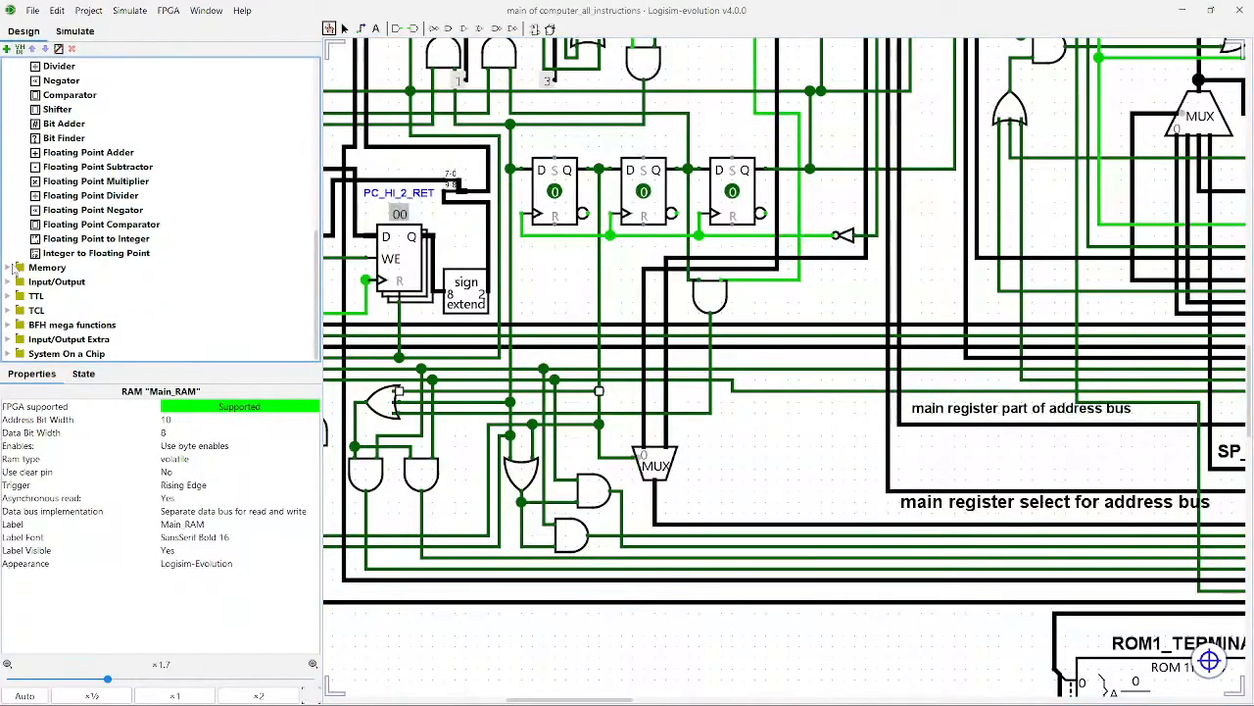
{"action": "scroll", "coordinate": [8, 274], "scroll_direction": "down", "scroll_amount": 2}
{"action": "left_click", "coordinate": [69, 223]}
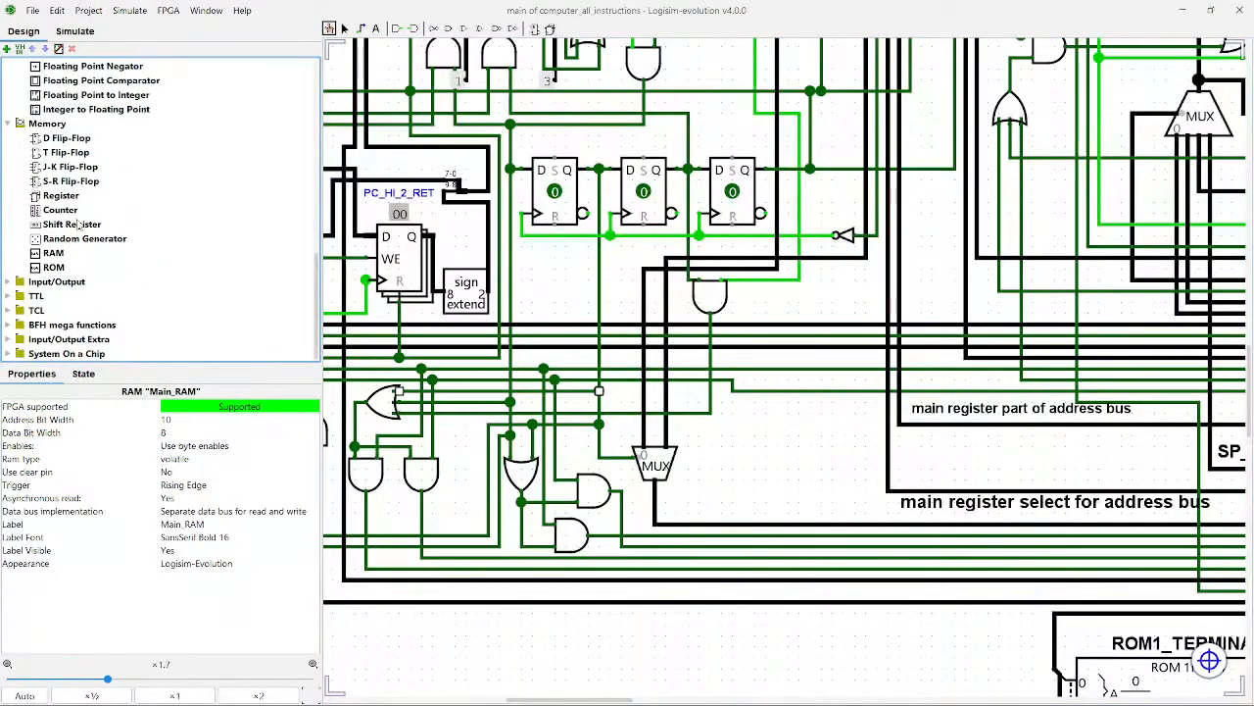
{"action": "left_click", "coordinate": [10, 281]}
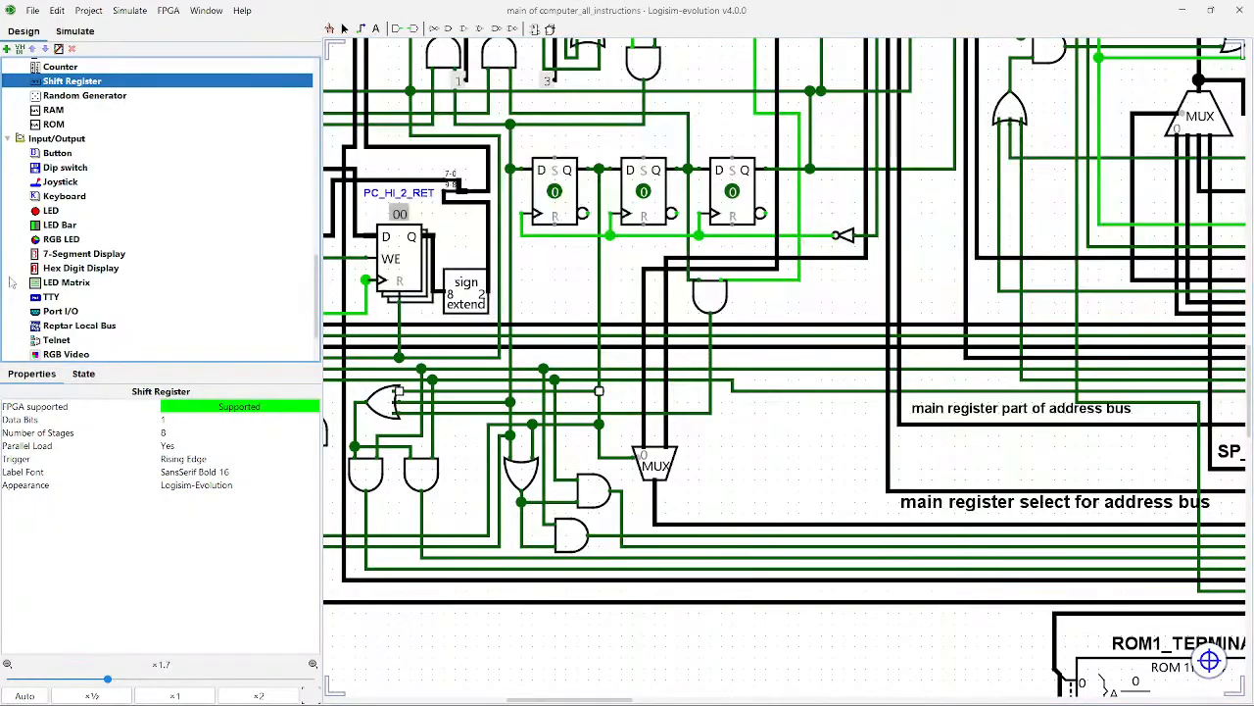
{"action": "scroll", "coordinate": [97, 282], "scroll_direction": "down", "scroll_amount": 2}
Step: Place a Telnet component in the empty area beside the MUX below the flip-flops, and undo the placement
{"action": "left_click", "coordinate": [49, 268]}
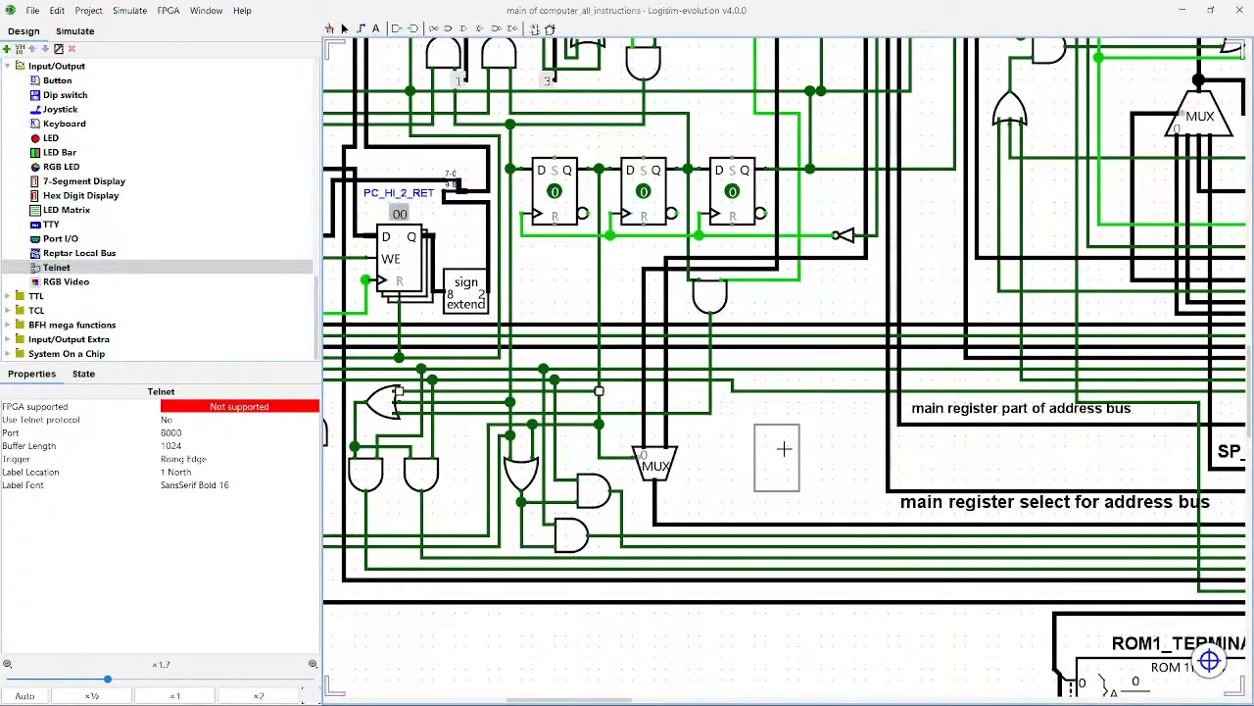
{"action": "left_click", "coordinate": [754, 457]}
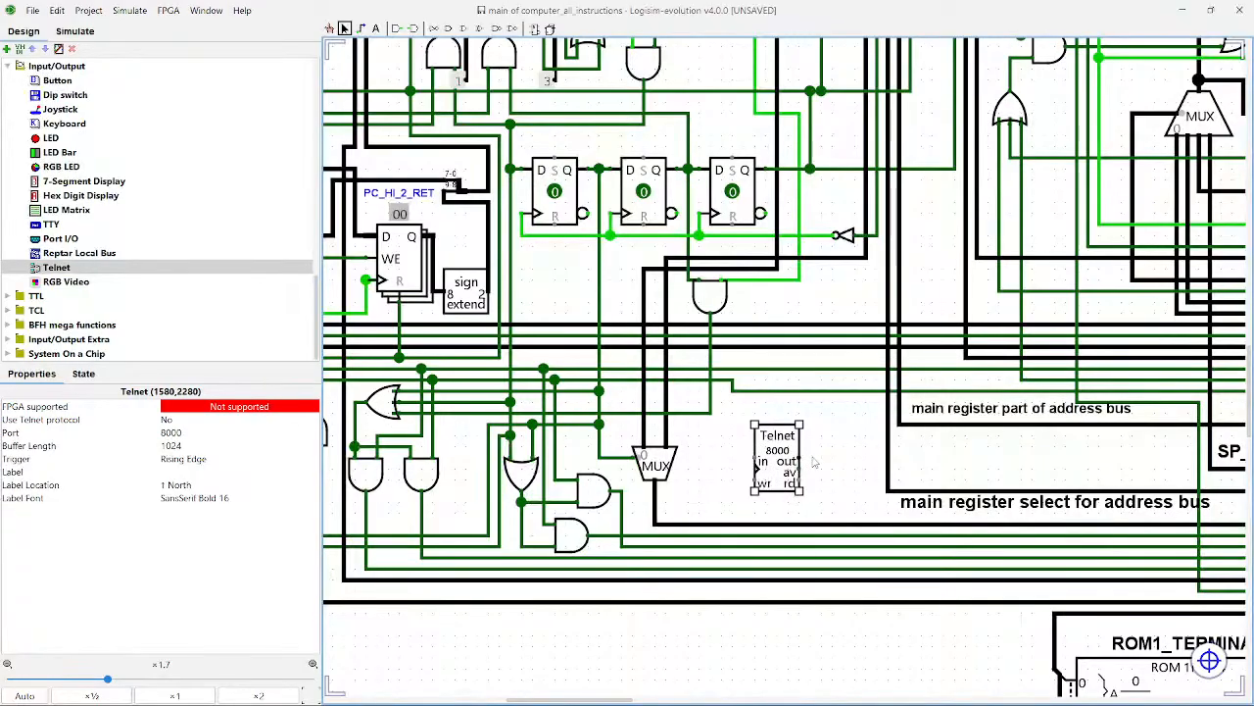
{"action": "key", "text": "ctrl+z"}
Step: View the whole main circuit, including the ROM blocks and the yellow and black display screens
{"action": "scroll", "coordinate": [836, 435], "scroll_direction": "down", "scroll_amount": 3}
{"action": "scroll", "coordinate": [836, 435], "scroll_direction": "down", "scroll_amount": 5}
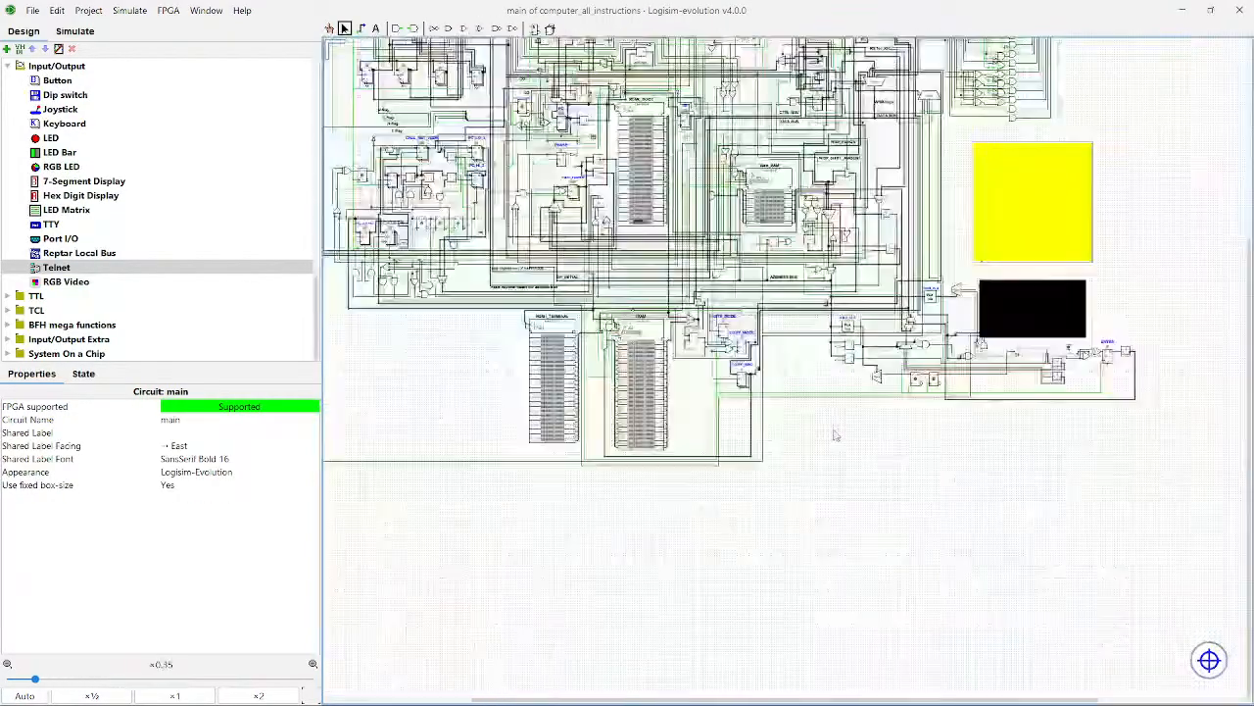
{"action": "scroll", "coordinate": [803, 527], "scroll_direction": "up", "scroll_amount": 1}
{"action": "scroll", "coordinate": [802, 527], "scroll_direction": "down", "scroll_amount": 2}
{"action": "scroll", "coordinate": [1044, 334], "scroll_direction": "up", "scroll_amount": 2}
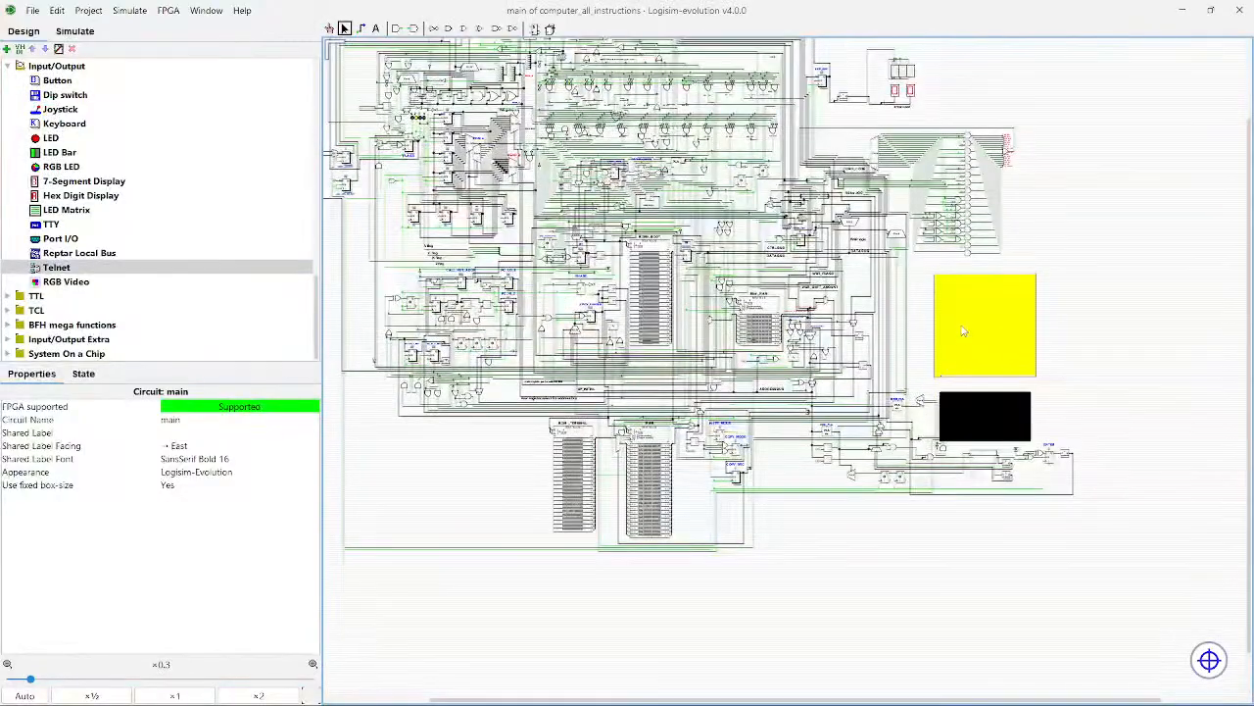
{"action": "left_click_drag", "start_coordinate": [1034, 292], "coordinate": [1114, 338]}
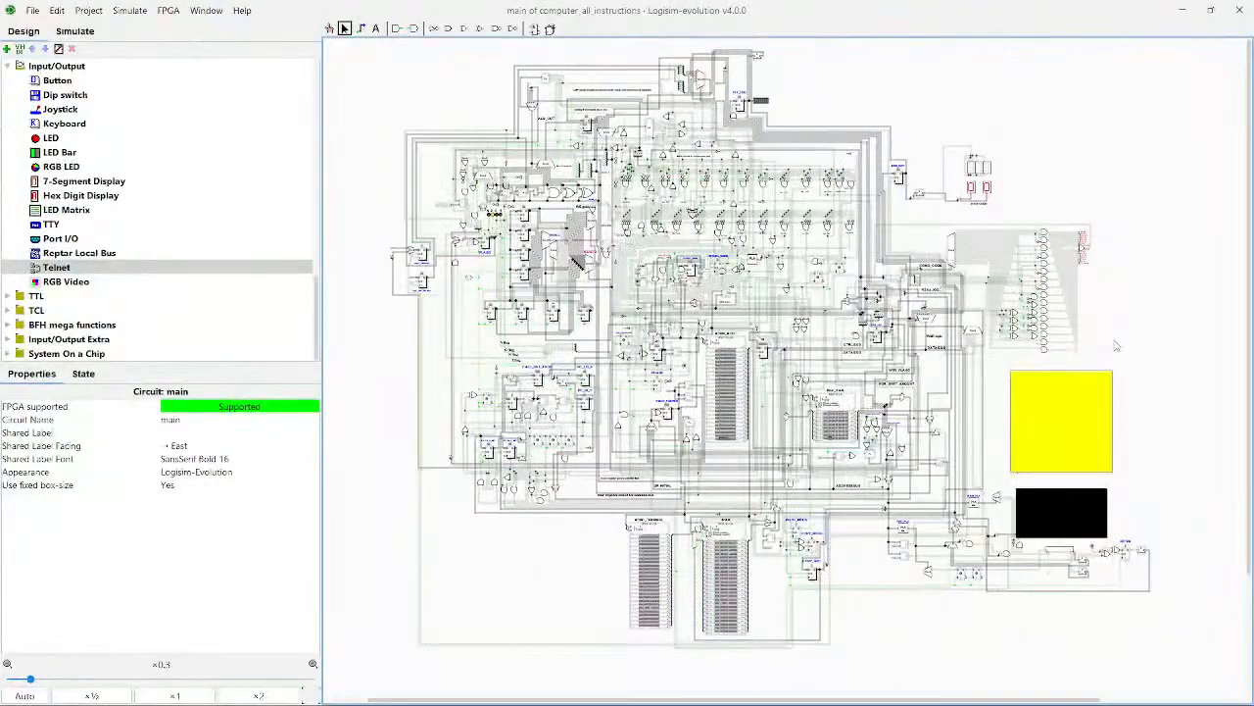
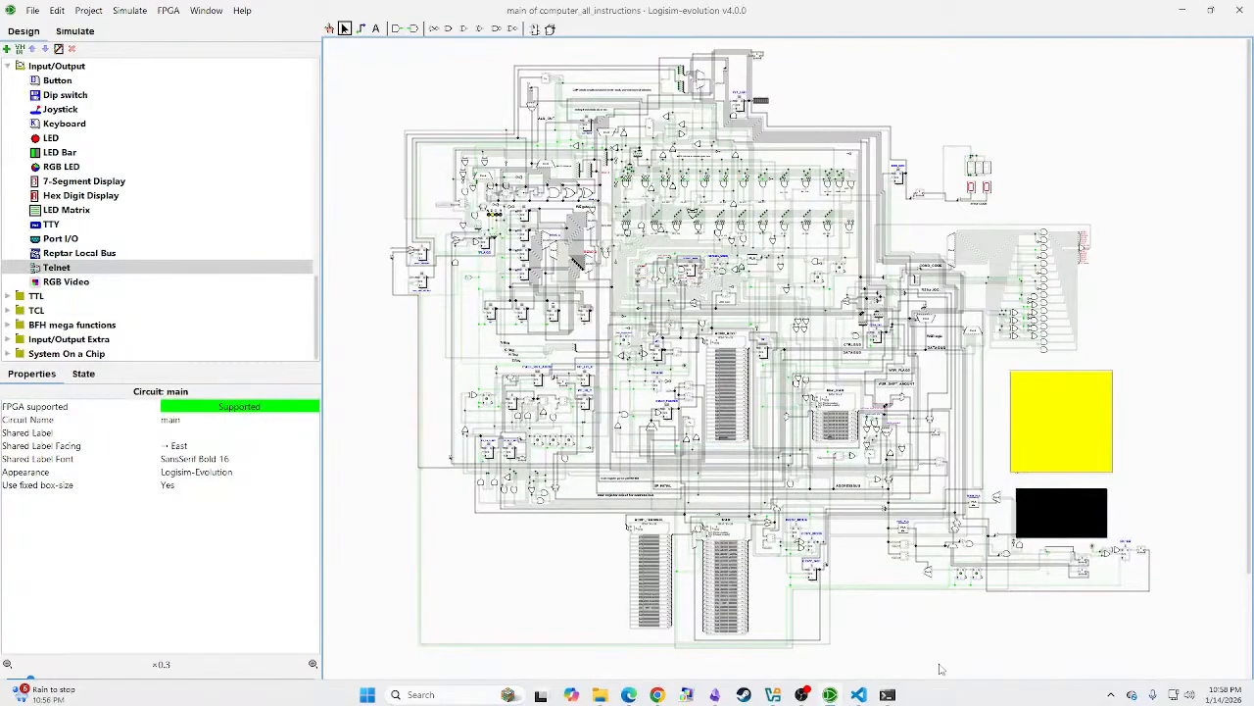
{"action": "left_click", "coordinate": [887, 690]}
{"action": "left_click", "coordinate": [887, 690]}
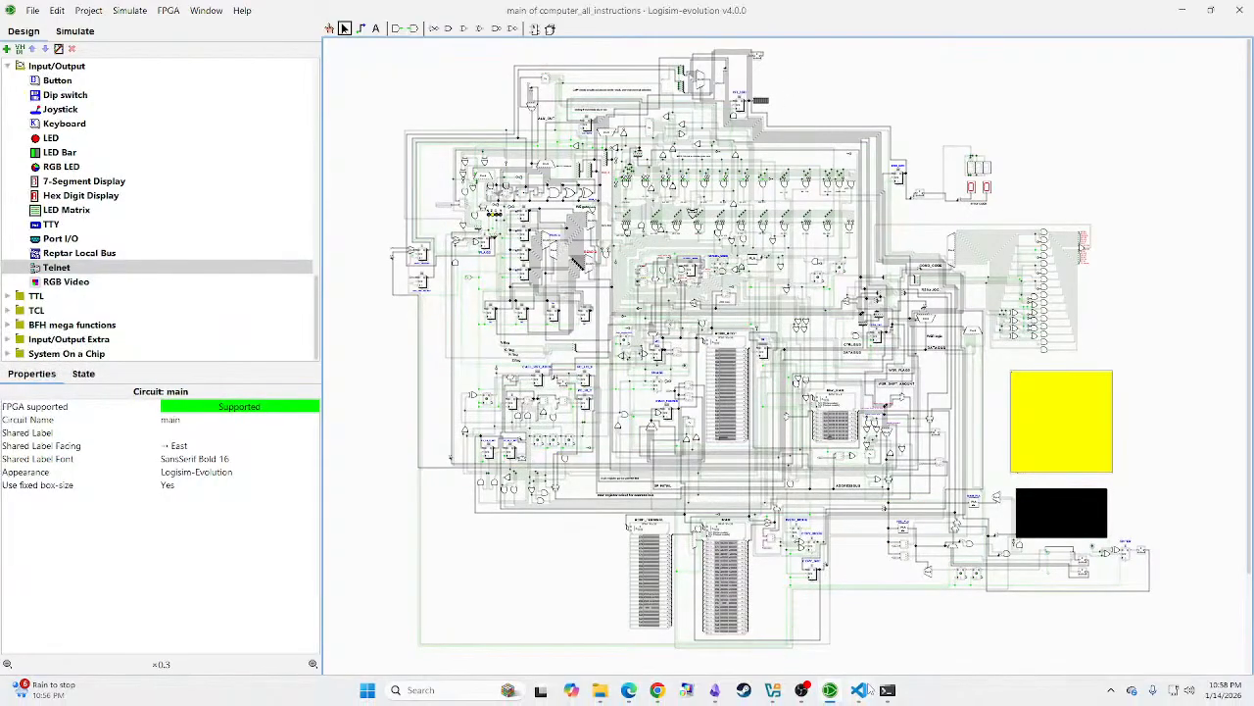
Step: Switch to VS Code and review the OS functions in logi.asm, from syscall_handler to k_readline, and the definitions above them
{"action": "left_click", "coordinate": [867, 689]}
{"action": "scroll", "coordinate": [582, 440], "scroll_direction": "down", "scroll_amount": 20}
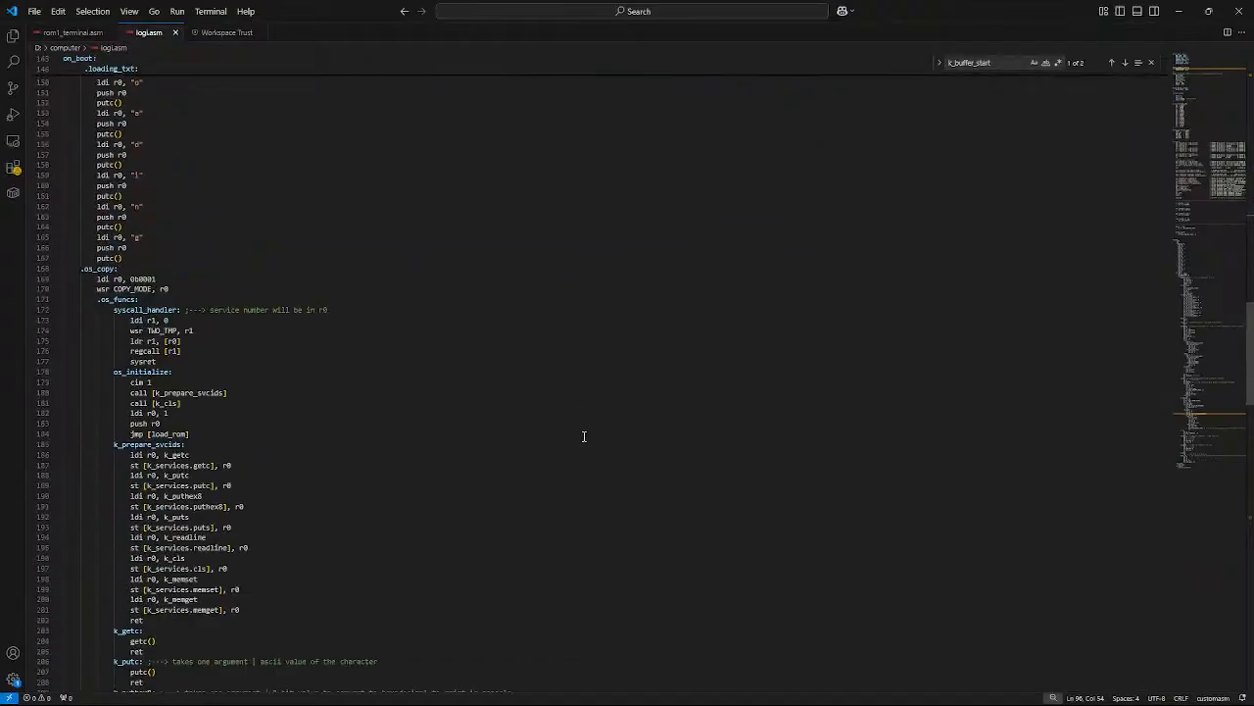
{"action": "scroll", "coordinate": [583, 436], "scroll_direction": "down", "scroll_amount": 20}
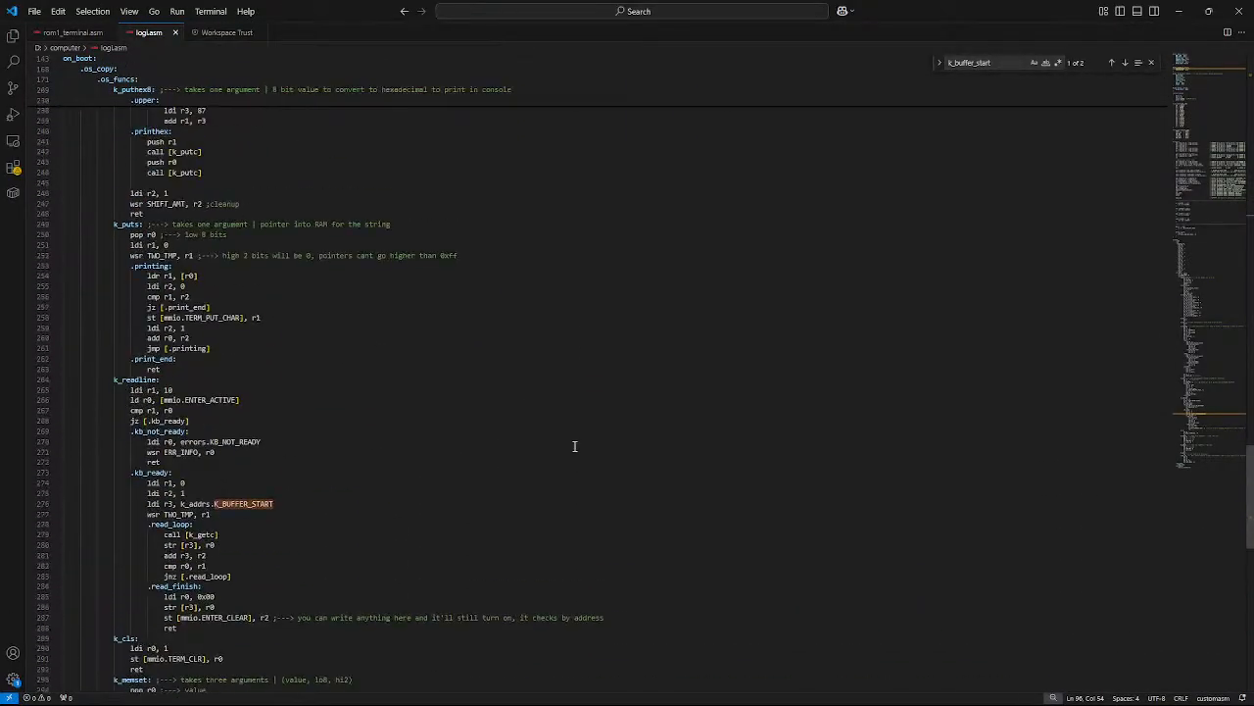
{"action": "scroll", "coordinate": [575, 446], "scroll_direction": "up", "scroll_amount": 20}
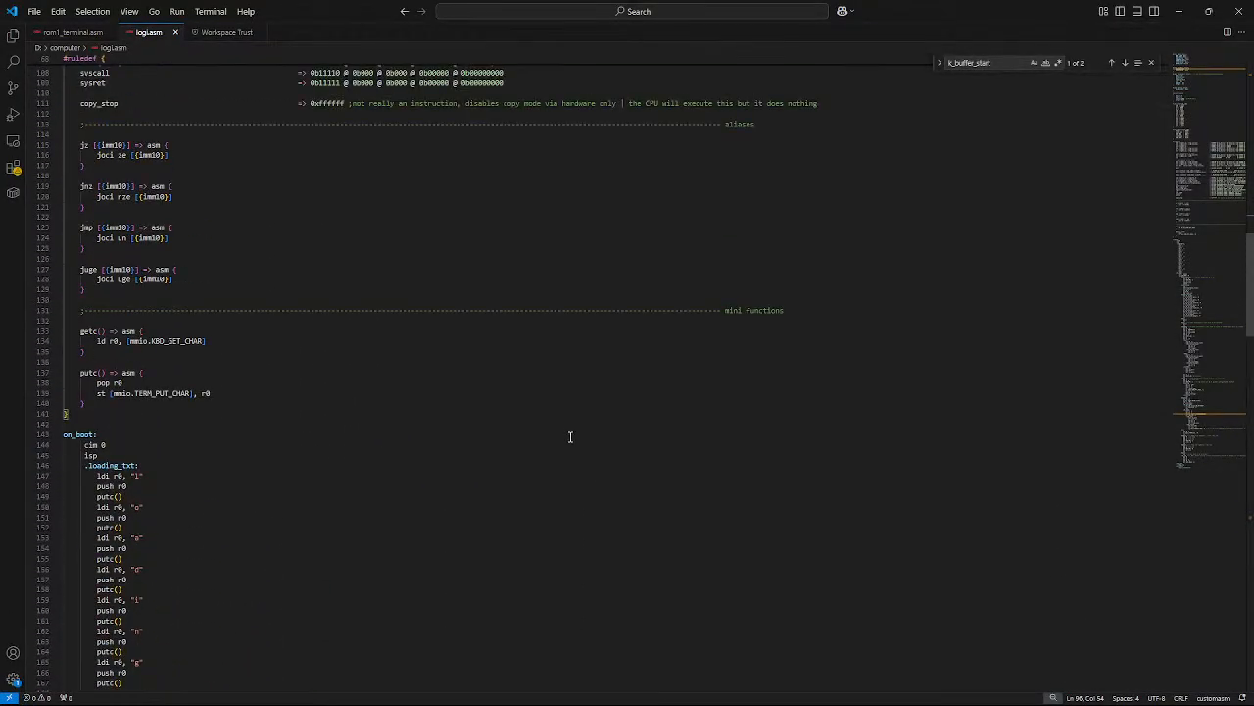
{"action": "scroll", "coordinate": [570, 436], "scroll_direction": "up", "scroll_amount": 20}
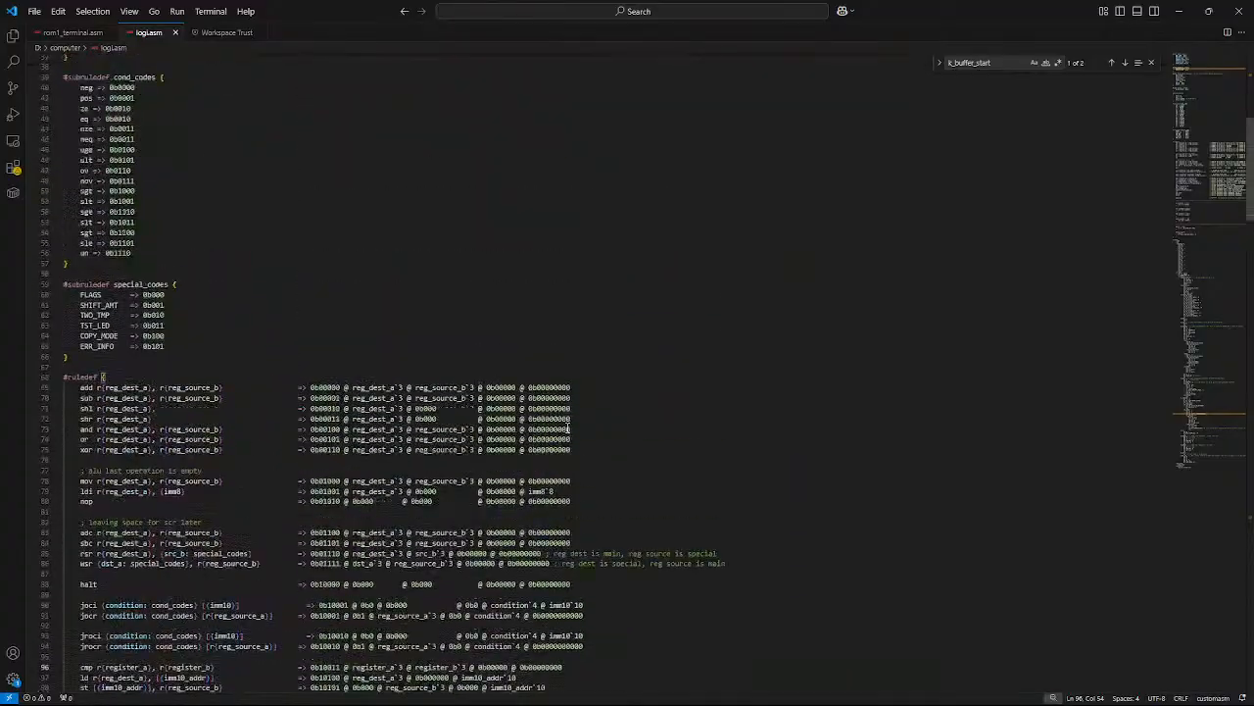
{"action": "scroll", "coordinate": [569, 429], "scroll_direction": "up", "scroll_amount": 12}
Step: Examine the instruction rules, aliases and mini functions in logi.asm, along with the on_boot loading text and os_copy code
{"action": "scroll", "coordinate": [567, 425], "scroll_direction": "down", "scroll_amount": 20}
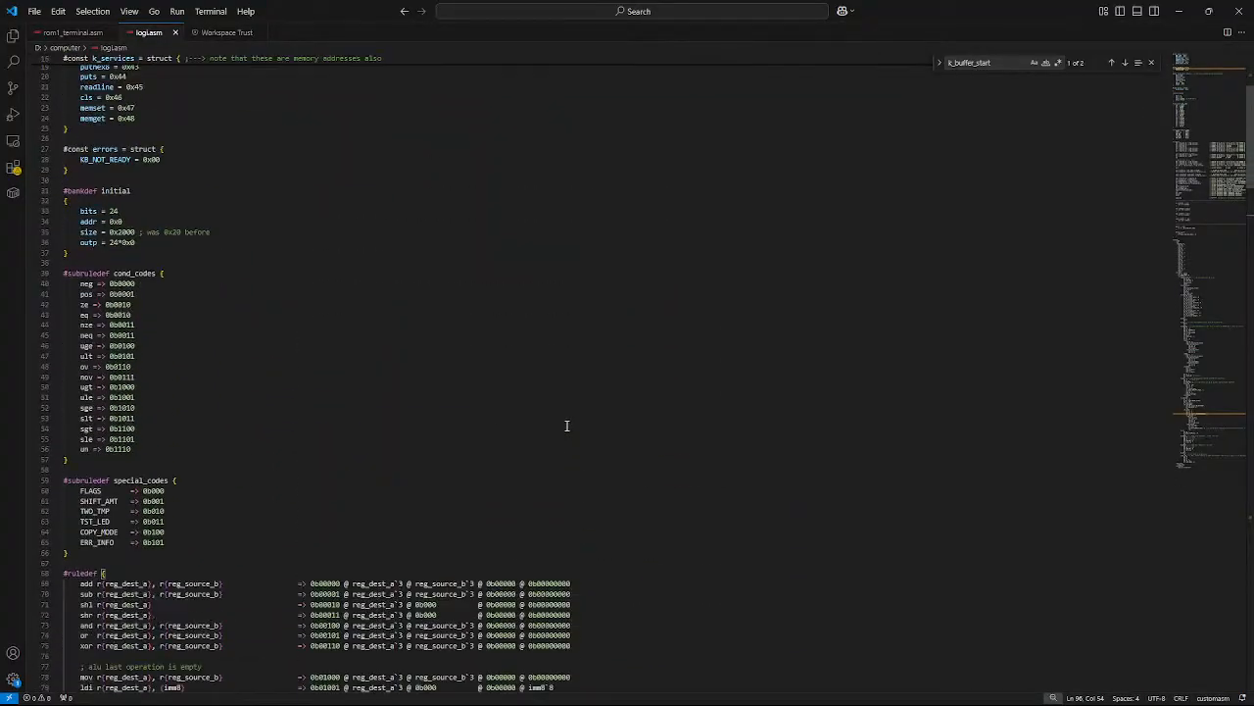
{"action": "scroll", "coordinate": [566, 425], "scroll_direction": "down", "scroll_amount": 4}
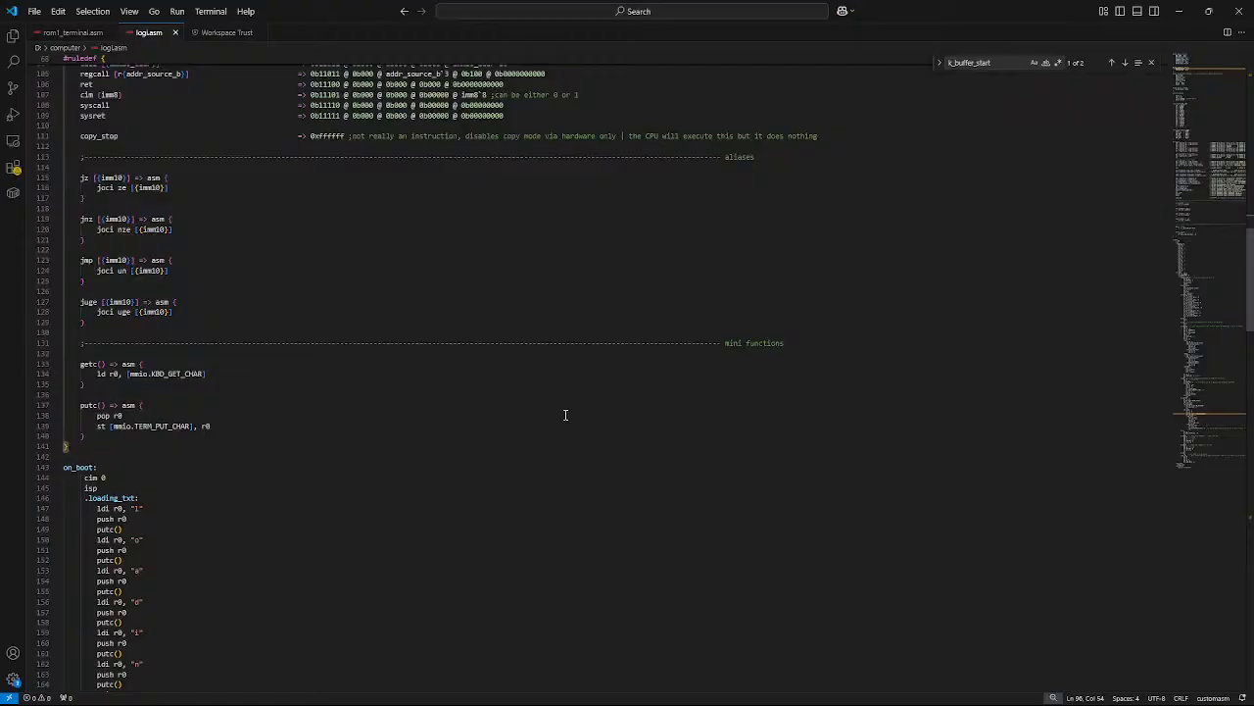
{"action": "scroll", "coordinate": [530, 333], "scroll_direction": "down", "scroll_amount": 11}
{"action": "scroll", "coordinate": [411, 314], "scroll_direction": "up", "scroll_amount": 5}
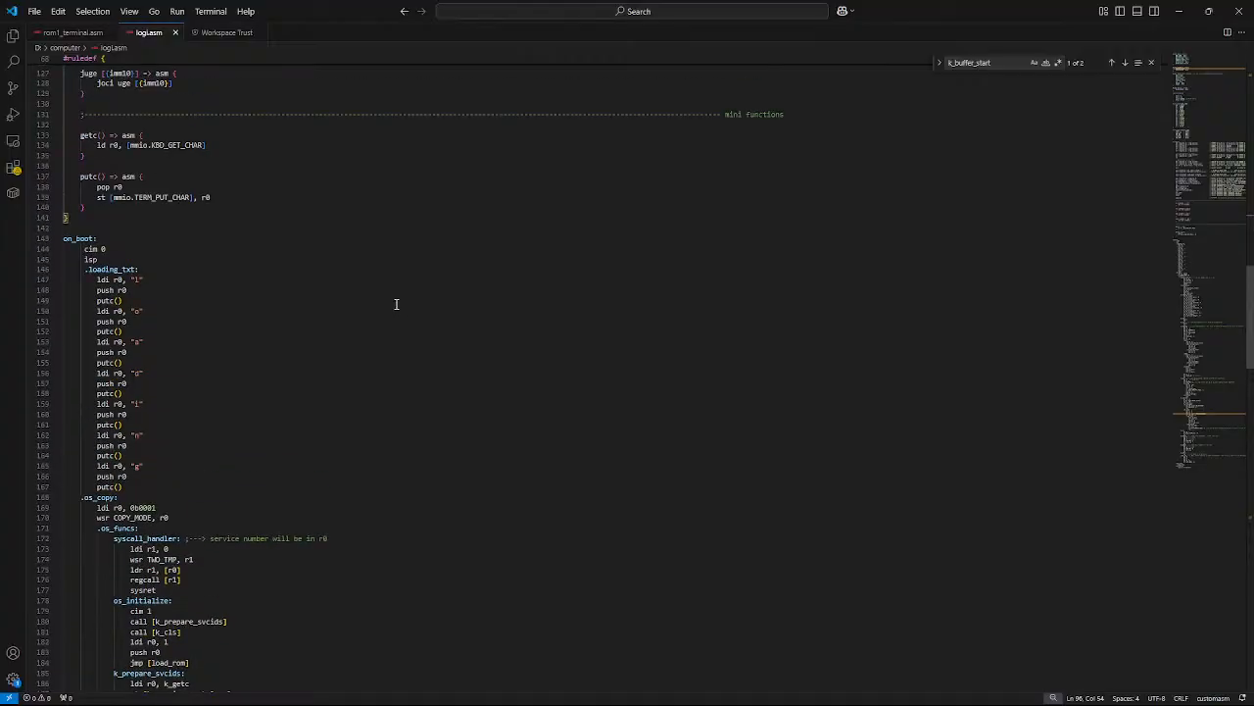
{"action": "scroll", "coordinate": [362, 318], "scroll_direction": "up", "scroll_amount": 4}
{"action": "scroll", "coordinate": [291, 367], "scroll_direction": "down", "scroll_amount": 12}
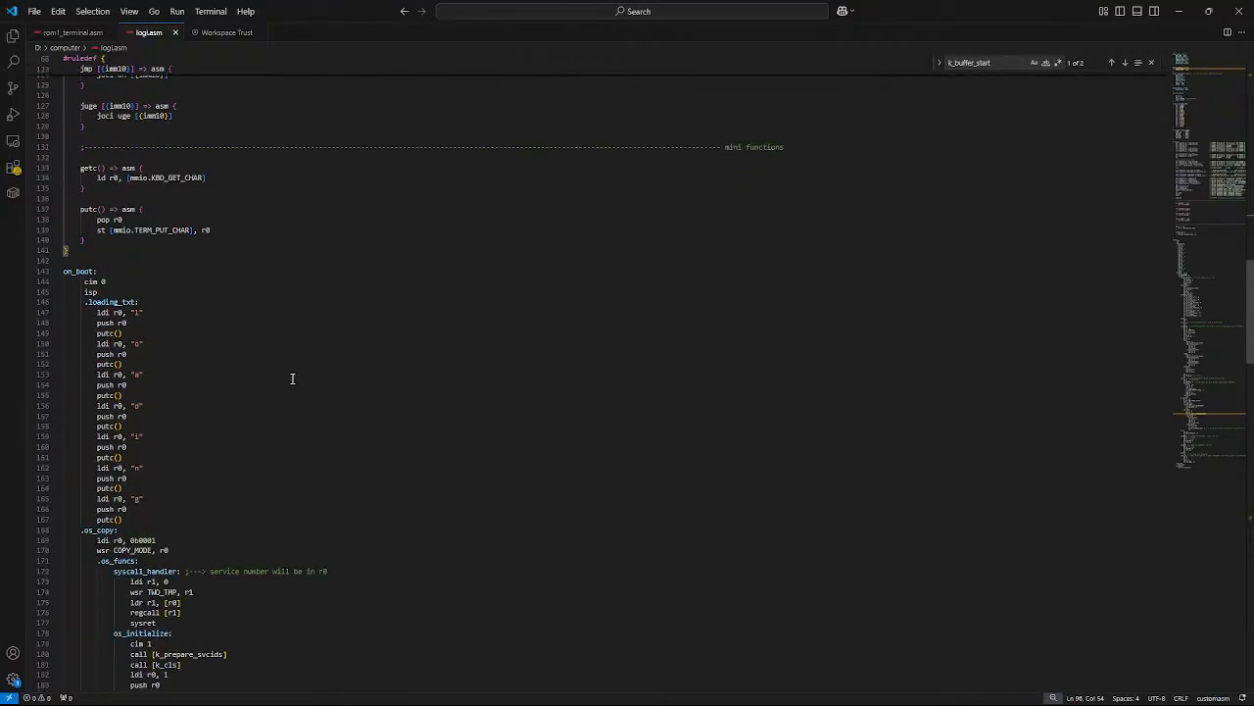
{"action": "scroll", "coordinate": [294, 376], "scroll_direction": "down", "scroll_amount": 6}
{"action": "scroll", "coordinate": [295, 372], "scroll_direction": "up", "scroll_amount": 20}
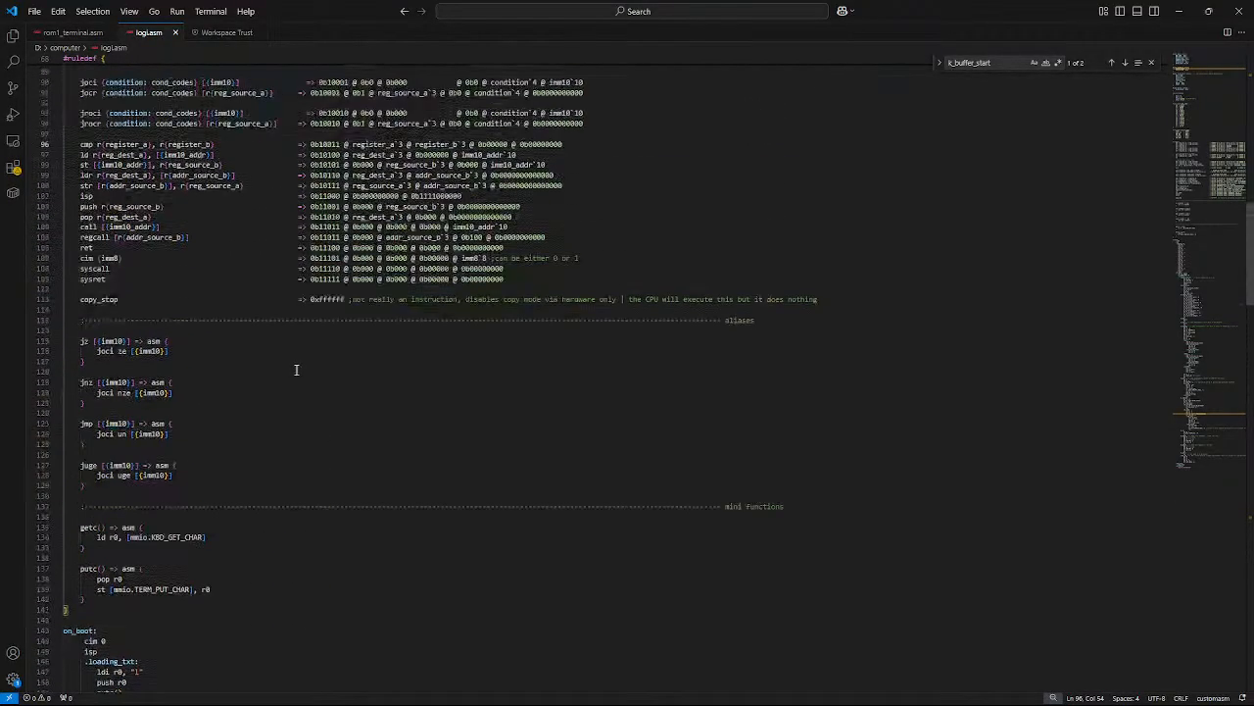
{"action": "scroll", "coordinate": [297, 369], "scroll_direction": "up", "scroll_amount": 10}
{"action": "scroll", "coordinate": [274, 368], "scroll_direction": "down", "scroll_amount": 20}
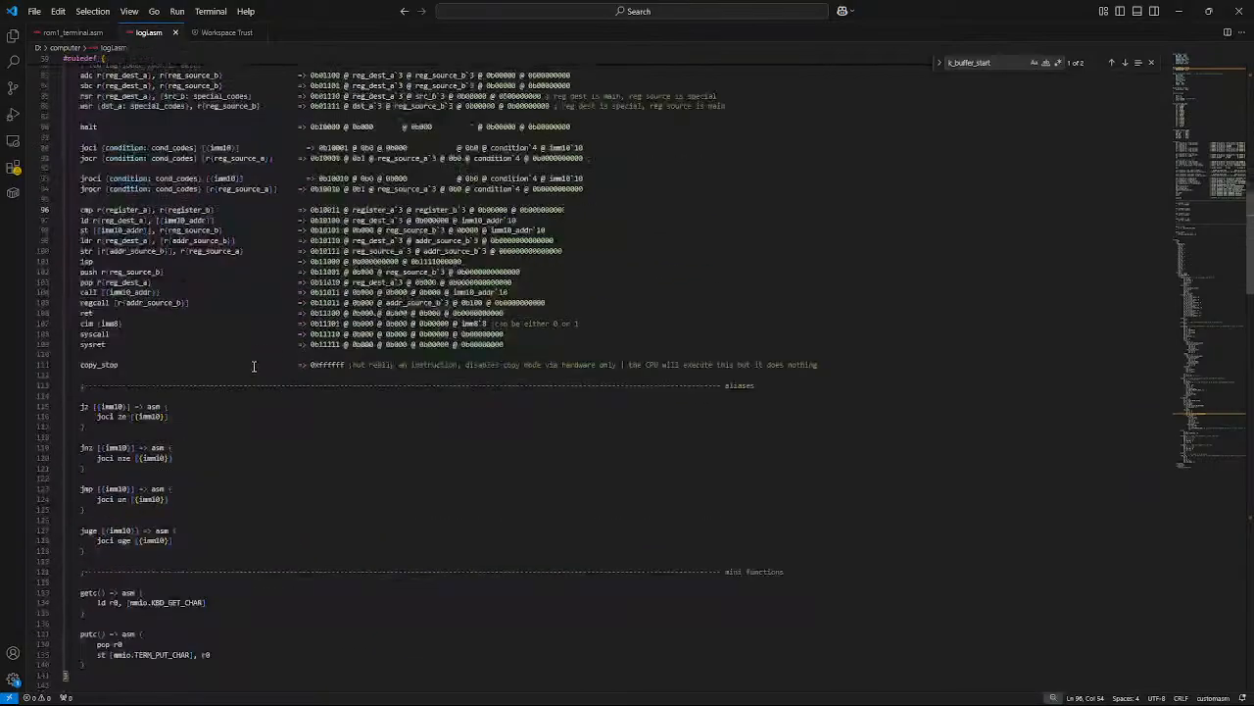
{"action": "scroll", "coordinate": [256, 367], "scroll_direction": "down", "scroll_amount": 20}
{"action": "scroll", "coordinate": [245, 371], "scroll_direction": "up", "scroll_amount": 15}
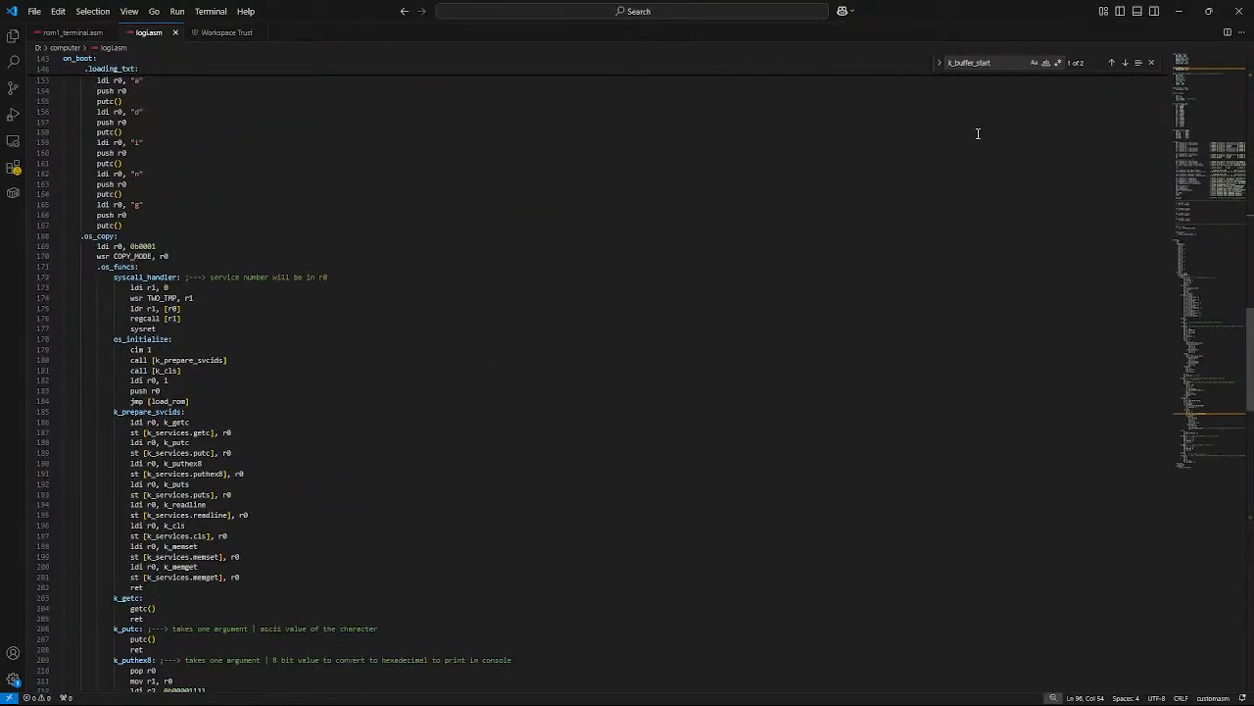
Step: Return to Logisim-evolution and inspect the k_upper constant in the address-check logic near SYSRET_ADDR
{"action": "left_click", "coordinate": [1179, 10]}
{"action": "scroll", "coordinate": [679, 292], "scroll_direction": "up", "scroll_amount": 3}
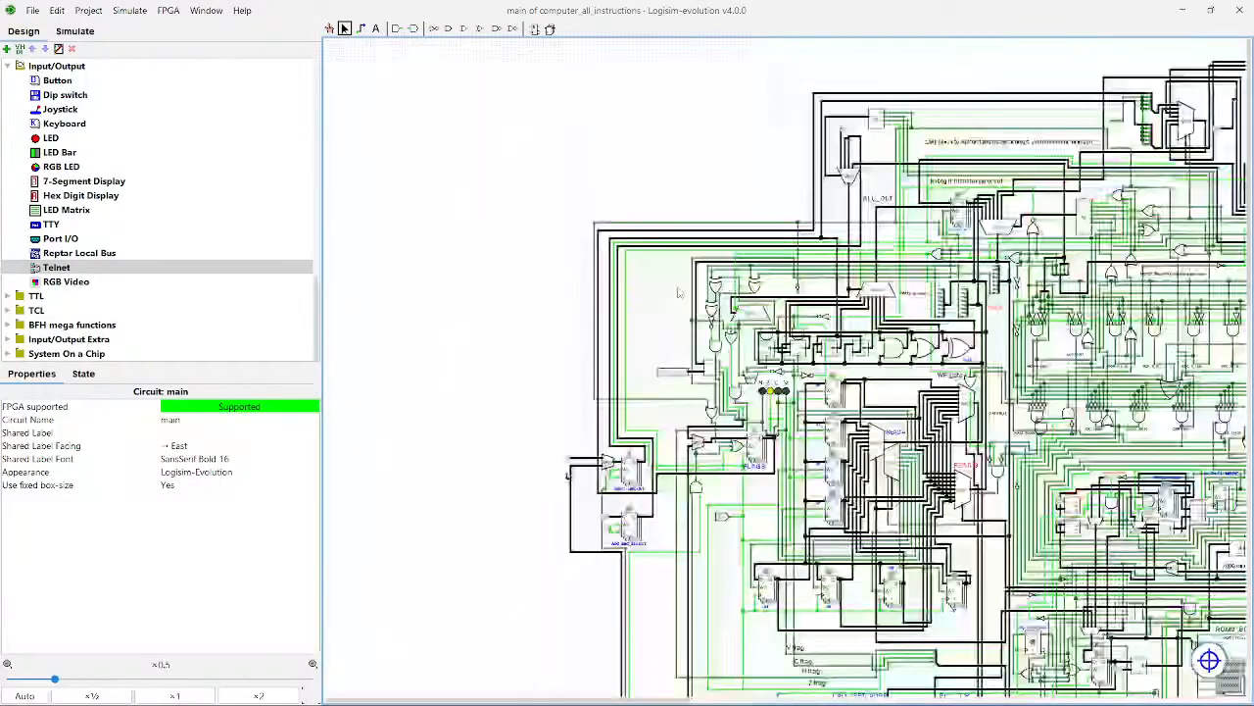
{"action": "scroll", "coordinate": [679, 292], "scroll_direction": "up", "scroll_amount": 6}
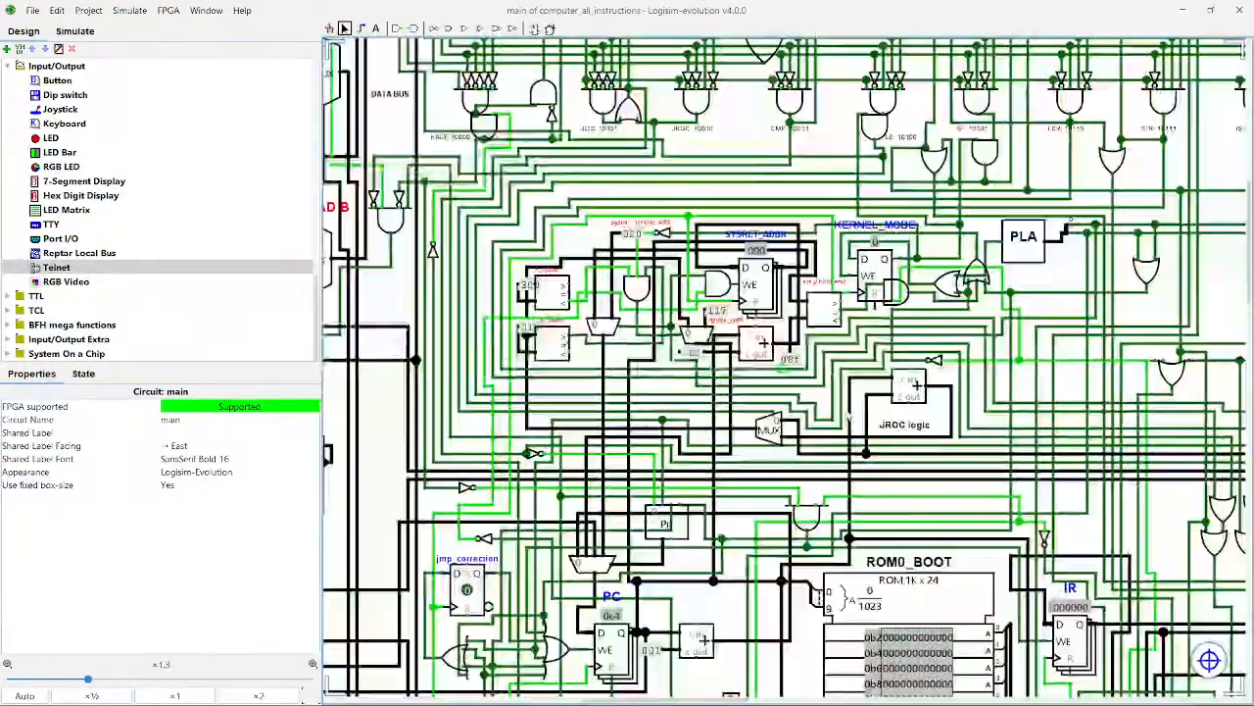
{"action": "scroll", "coordinate": [911, 438], "scroll_direction": "up", "scroll_amount": 3}
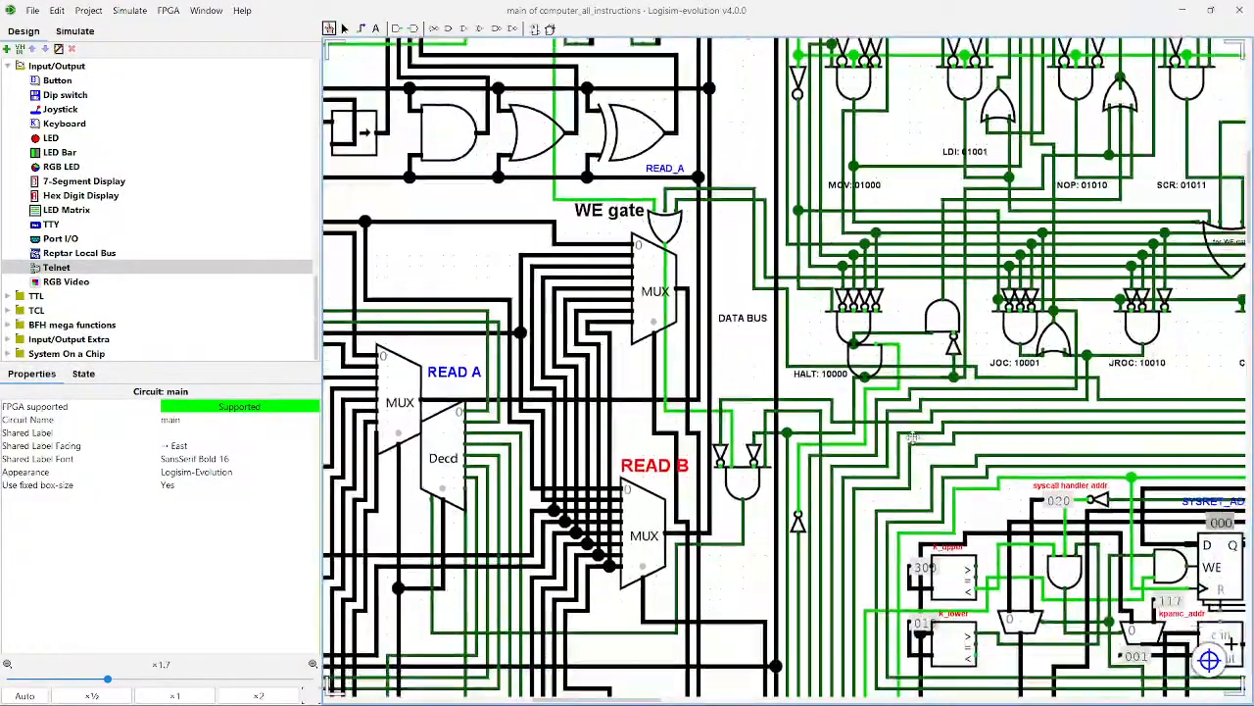
{"action": "left_click_drag", "start_coordinate": [912, 439], "coordinate": [658, 204]}
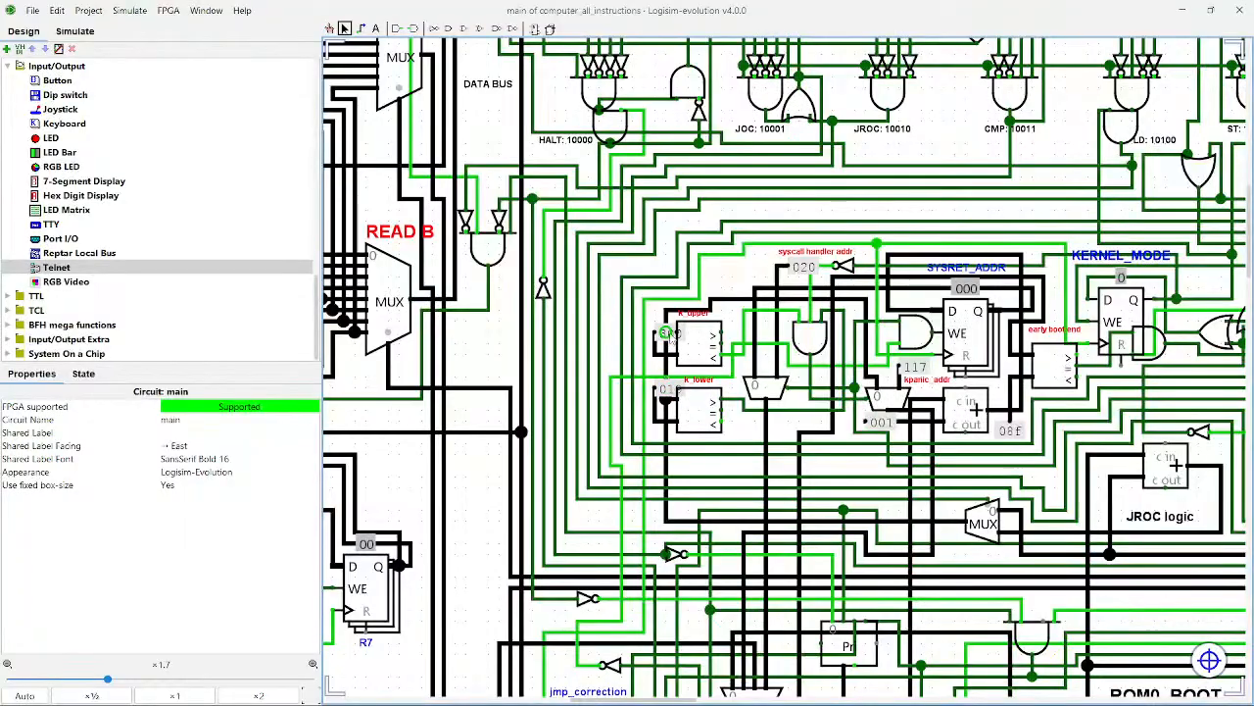
{"action": "left_click", "coordinate": [659, 335]}
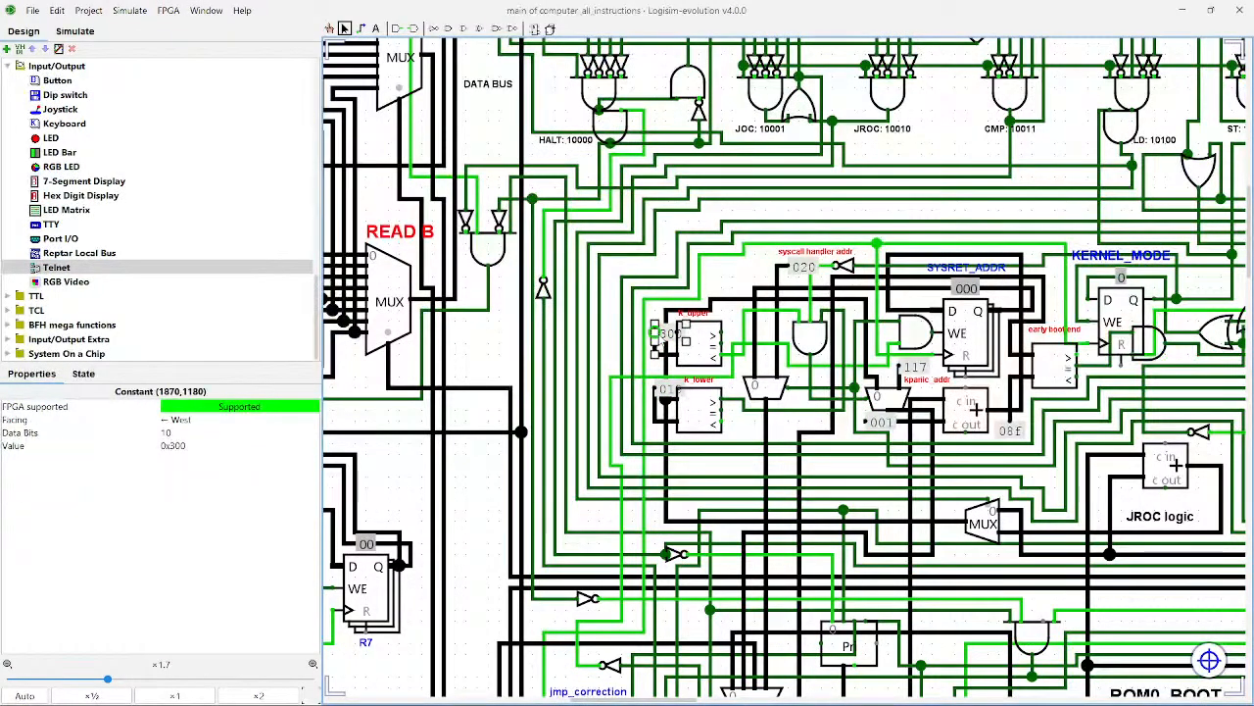
Step: Inspect the syscall handler addr constant and its label up close, above the k_upper comparator
{"action": "left_click_drag", "start_coordinate": [884, 388], "coordinate": [747, 336]}
{"action": "left_click", "coordinate": [660, 208]}
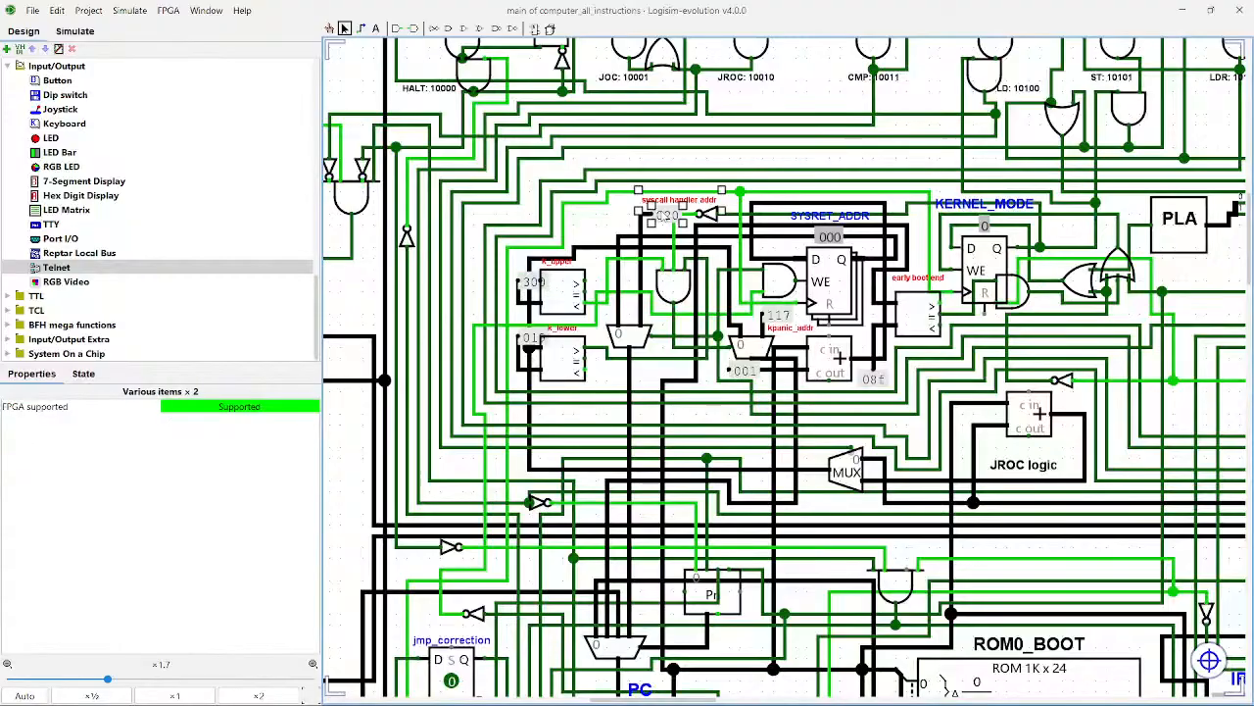
{"action": "scroll", "coordinate": [718, 306], "scroll_direction": "up", "scroll_amount": 2}
{"action": "left_click_drag", "start_coordinate": [717, 306], "coordinate": [803, 397]}
{"action": "scroll", "coordinate": [753, 319], "scroll_direction": "up", "scroll_amount": 10}
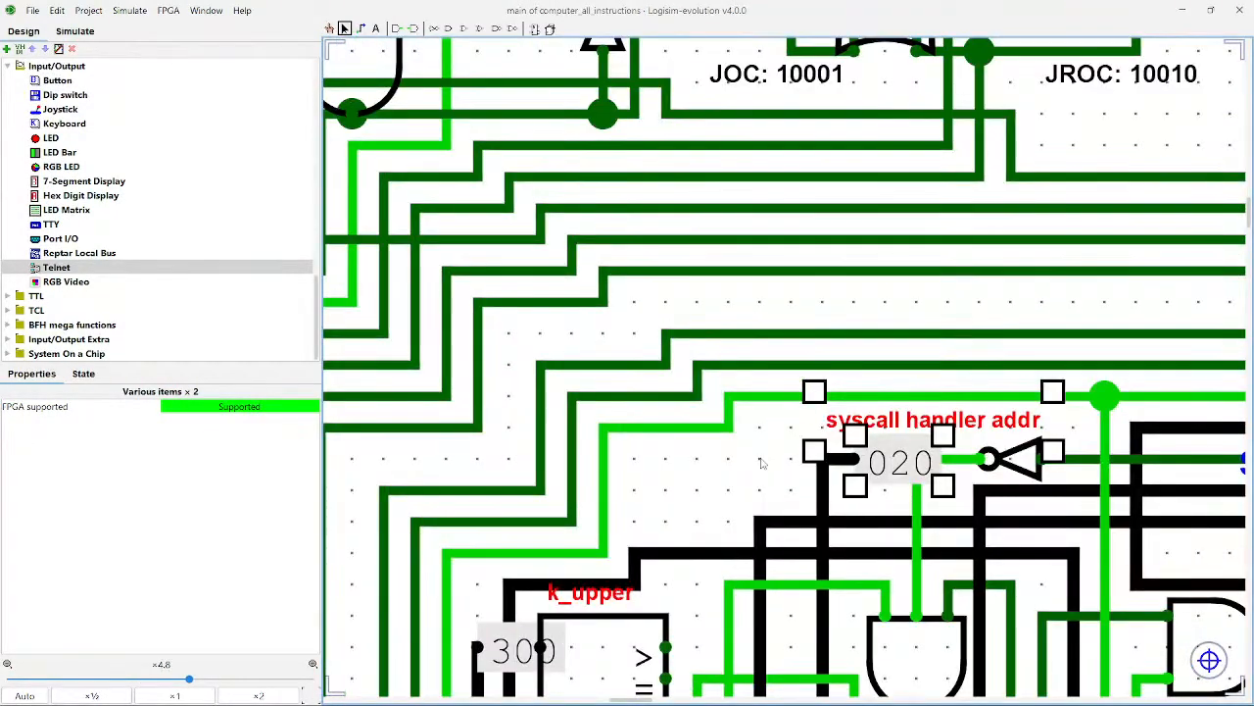
Step: Inspect the address logic between the syscall handler addr constant, the k_upper and k_lower comparators, and the kpanic_addr constant
{"action": "left_click_drag", "start_coordinate": [764, 459], "coordinate": [495, 297]}
{"action": "left_click", "coordinate": [512, 296]}
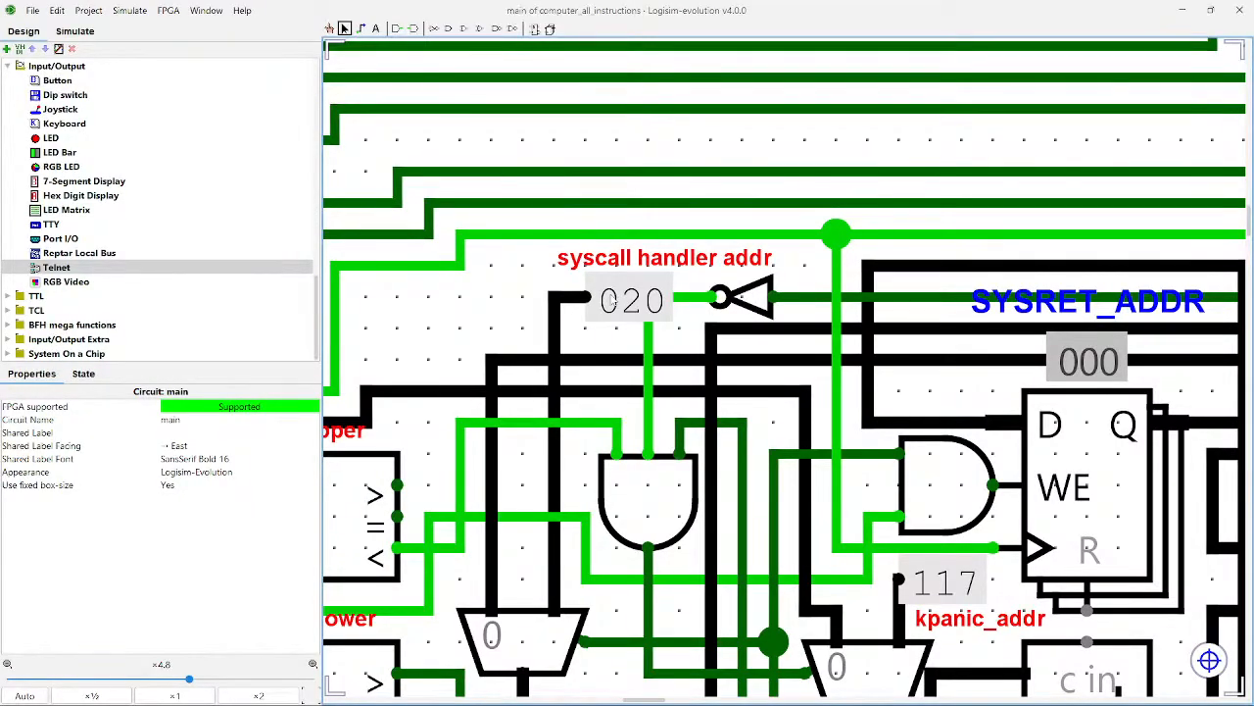
{"action": "scroll", "coordinate": [606, 306], "scroll_direction": "down", "scroll_amount": 1}
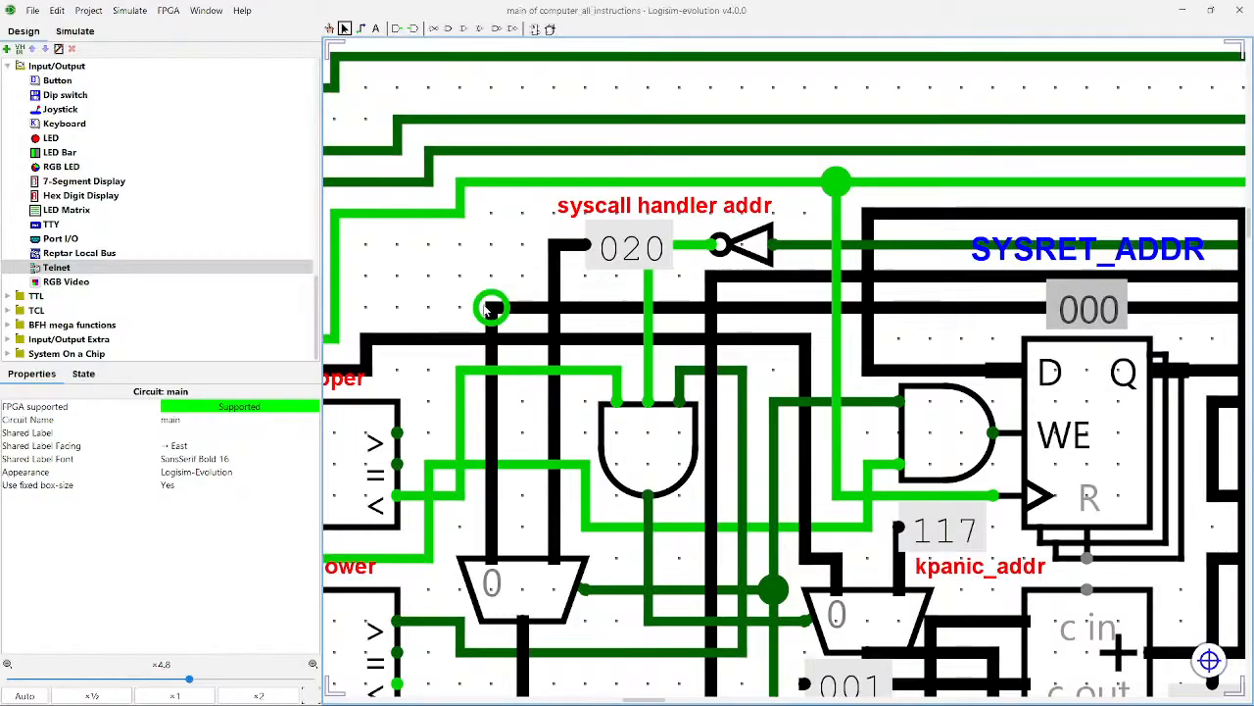
{"action": "left_click_drag", "start_coordinate": [457, 296], "coordinate": [577, 288]}
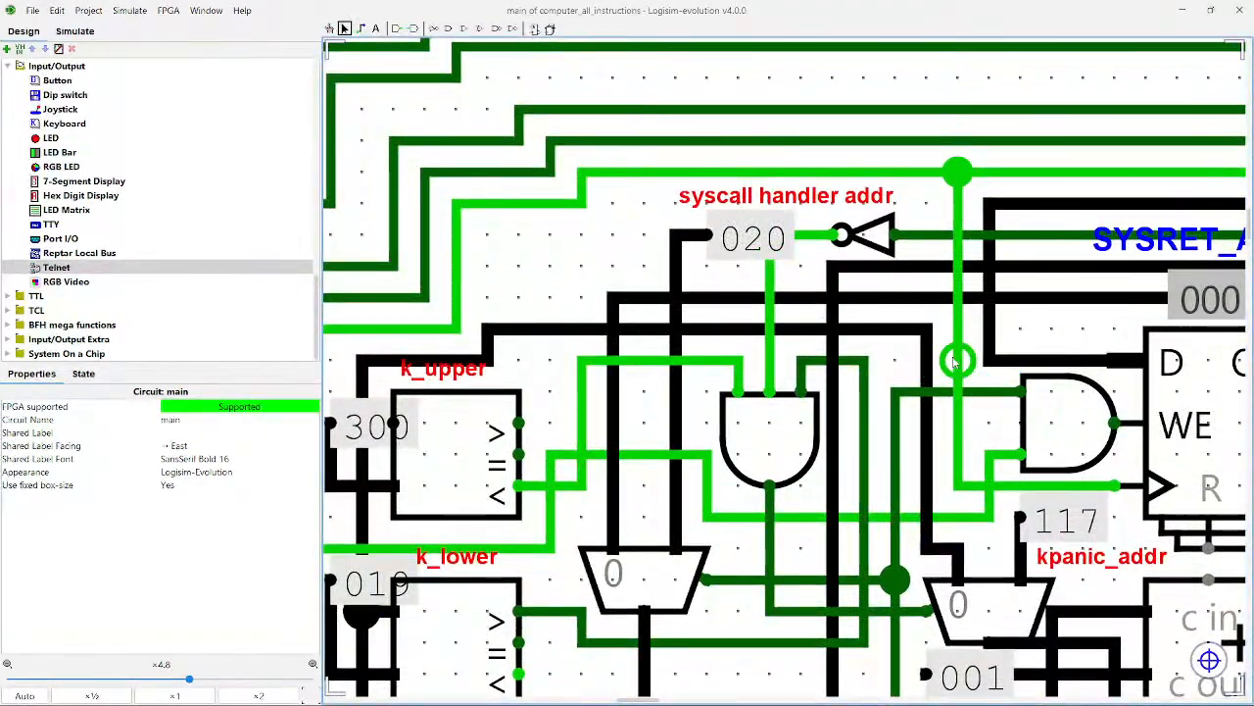
{"action": "left_click_drag", "start_coordinate": [1060, 432], "coordinate": [819, 270]}
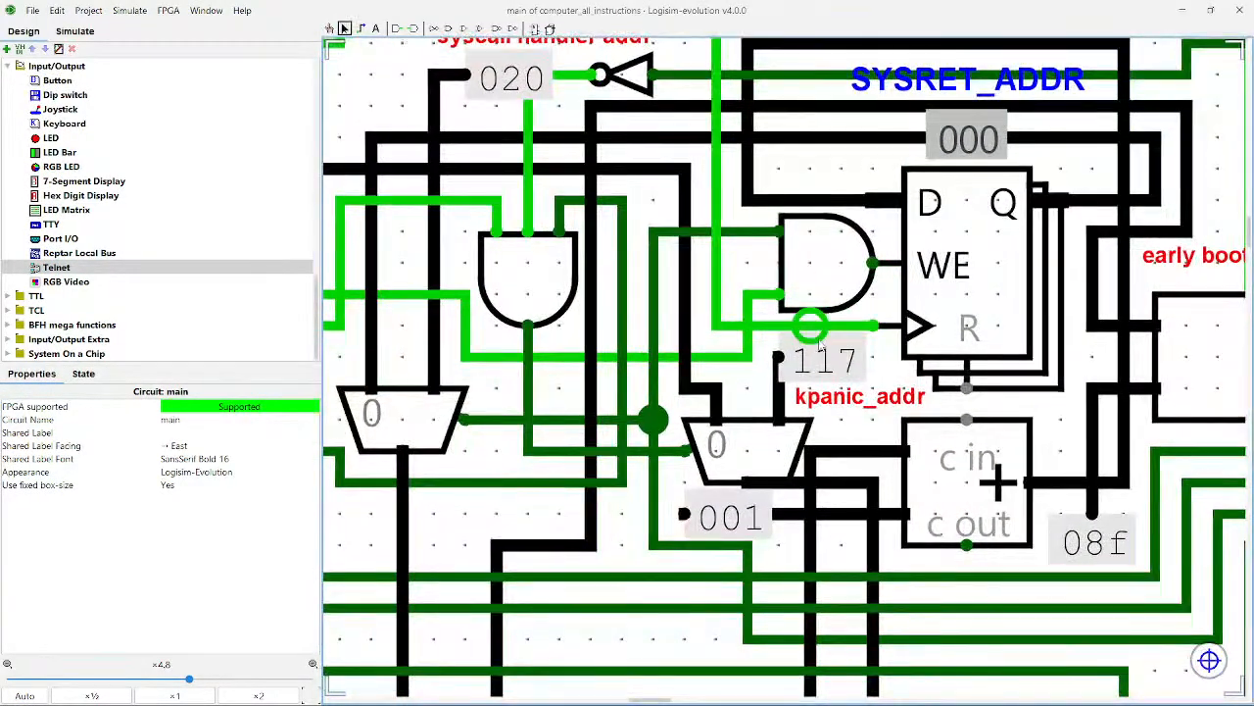
Step: Switch to Windows PowerShell and look up the address of the kernel panic routine in the assembled listing
{"action": "mouse_move", "coordinate": [811, 701]}
{"action": "left_click", "coordinate": [860, 692]}
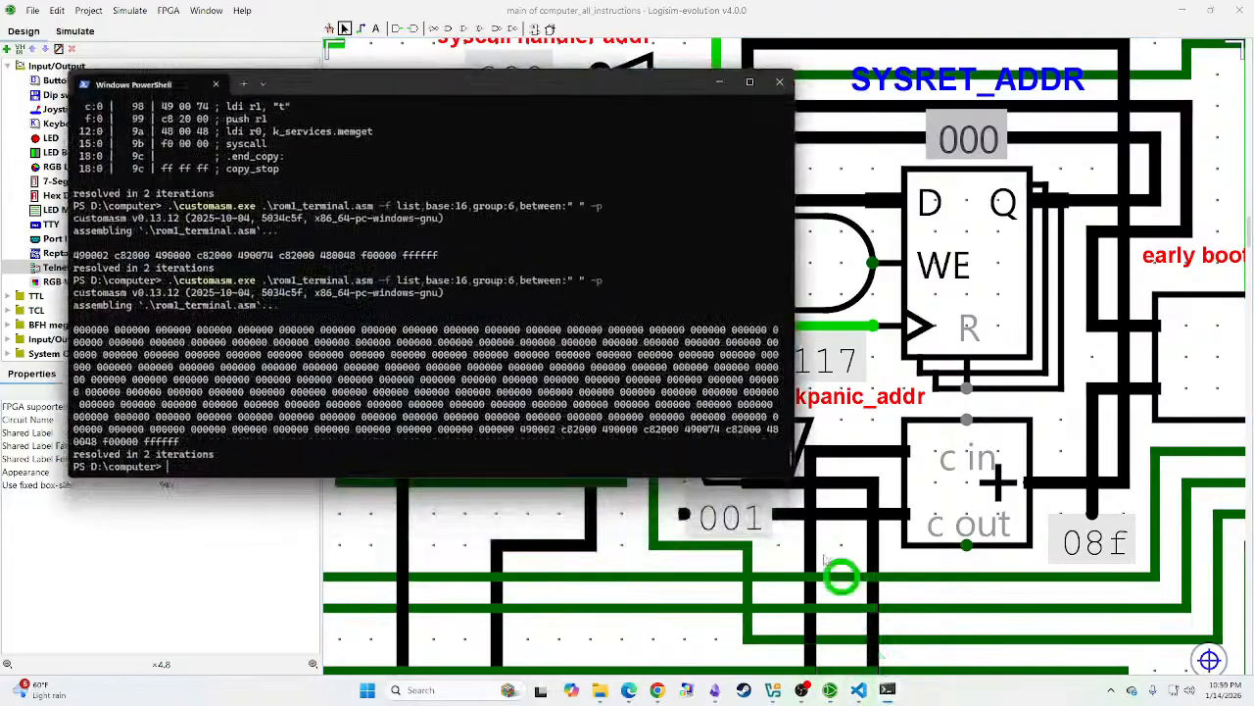
{"action": "scroll", "coordinate": [585, 343], "scroll_direction": "up", "scroll_amount": 1}
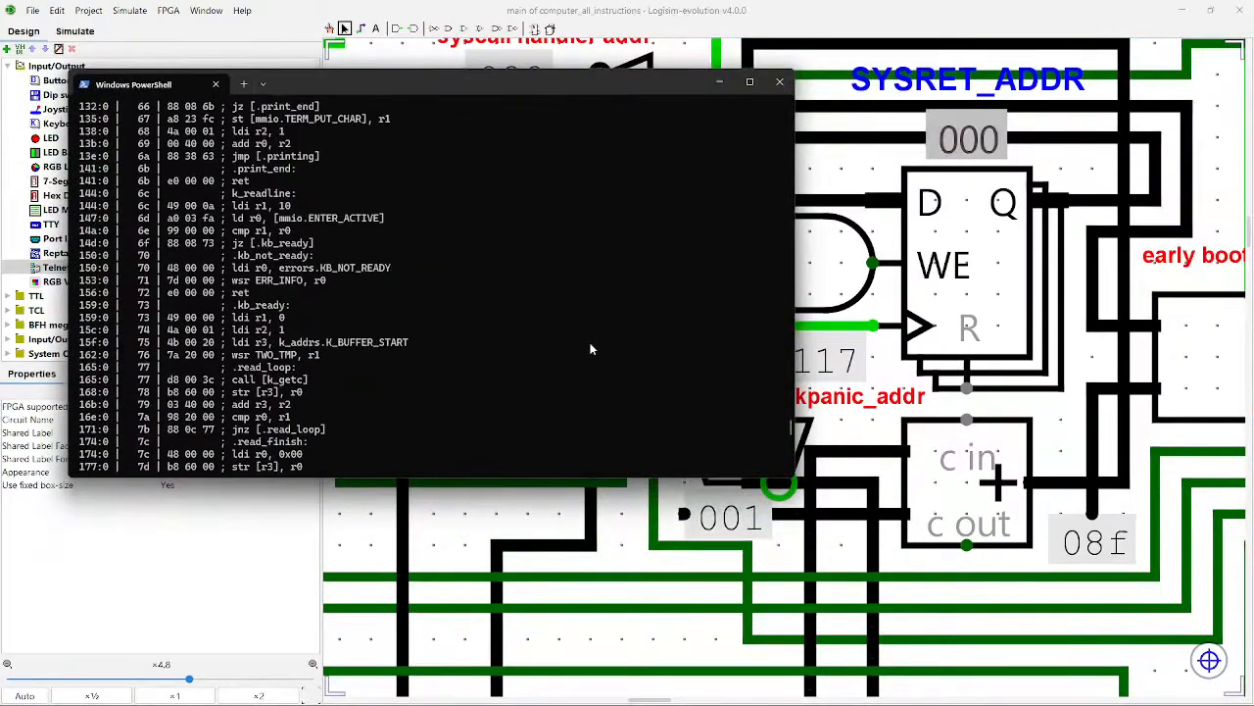
{"action": "scroll", "coordinate": [585, 343], "scroll_direction": "down", "scroll_amount": 10}
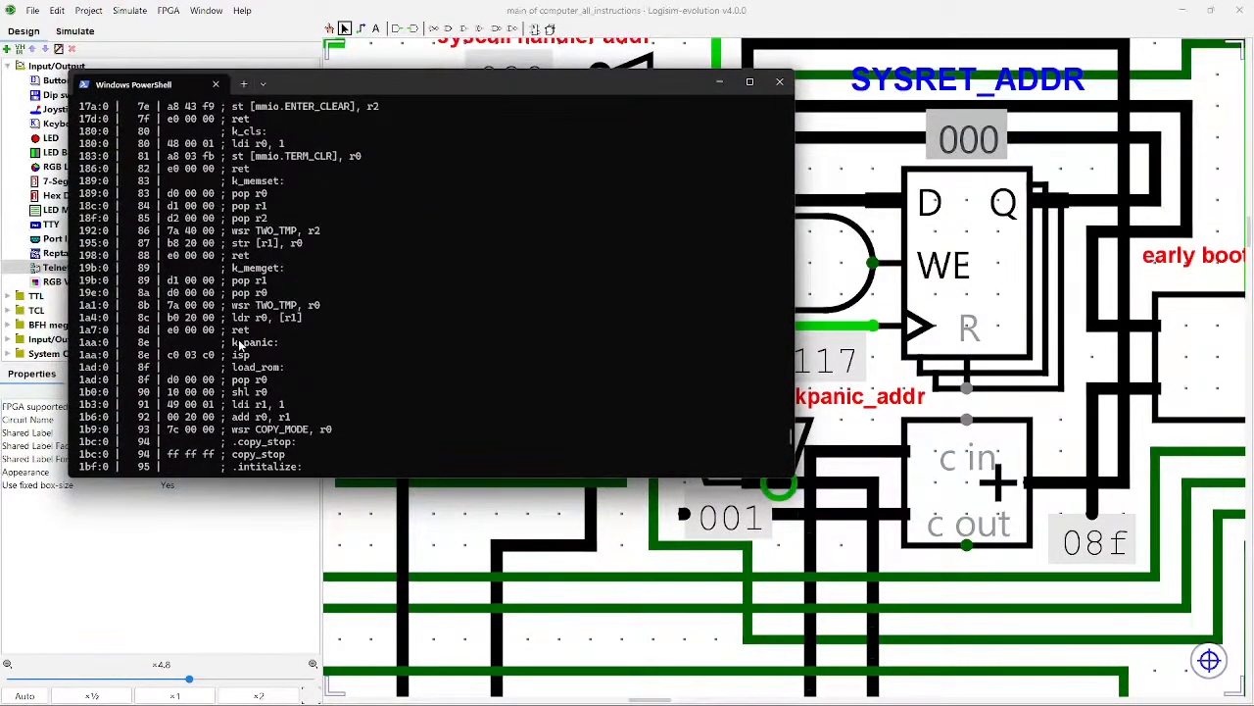
Step: Return to Logisim-evolution and set the value of the kpanic_addr constant to 0x8e
{"action": "left_click", "coordinate": [468, 523]}
{"action": "left_click", "coordinate": [826, 367]}
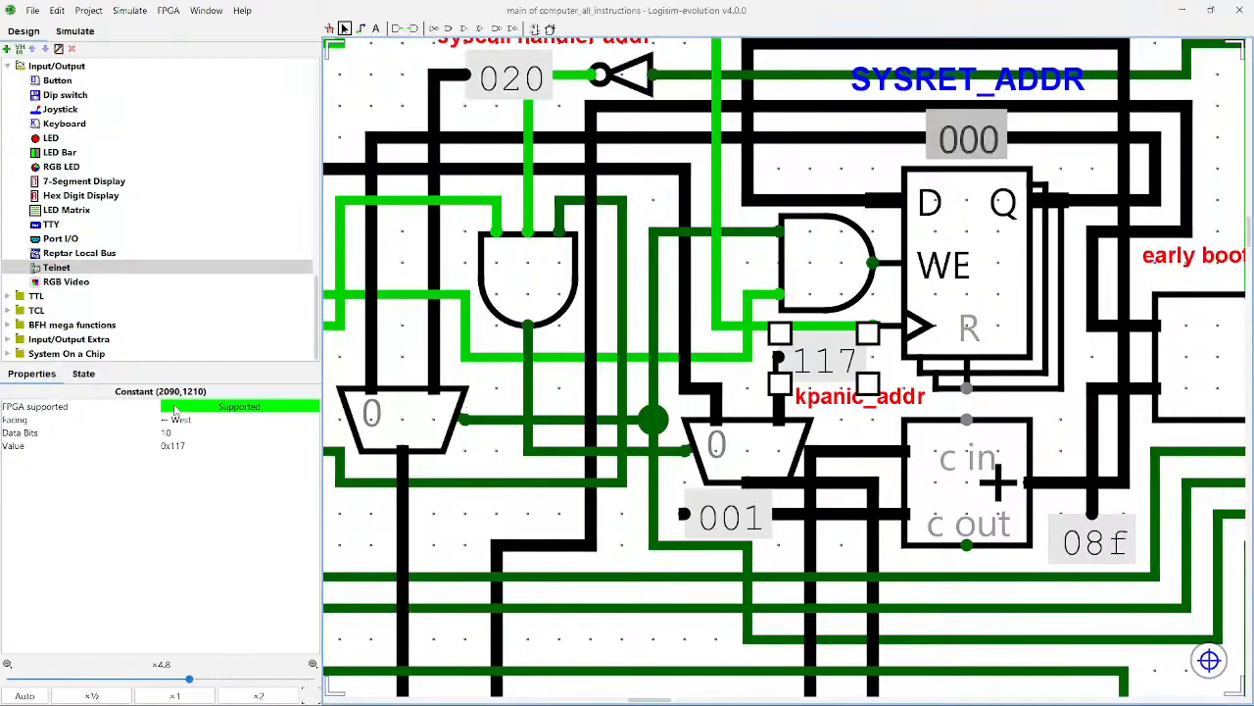
{"action": "left_click", "coordinate": [204, 445]}
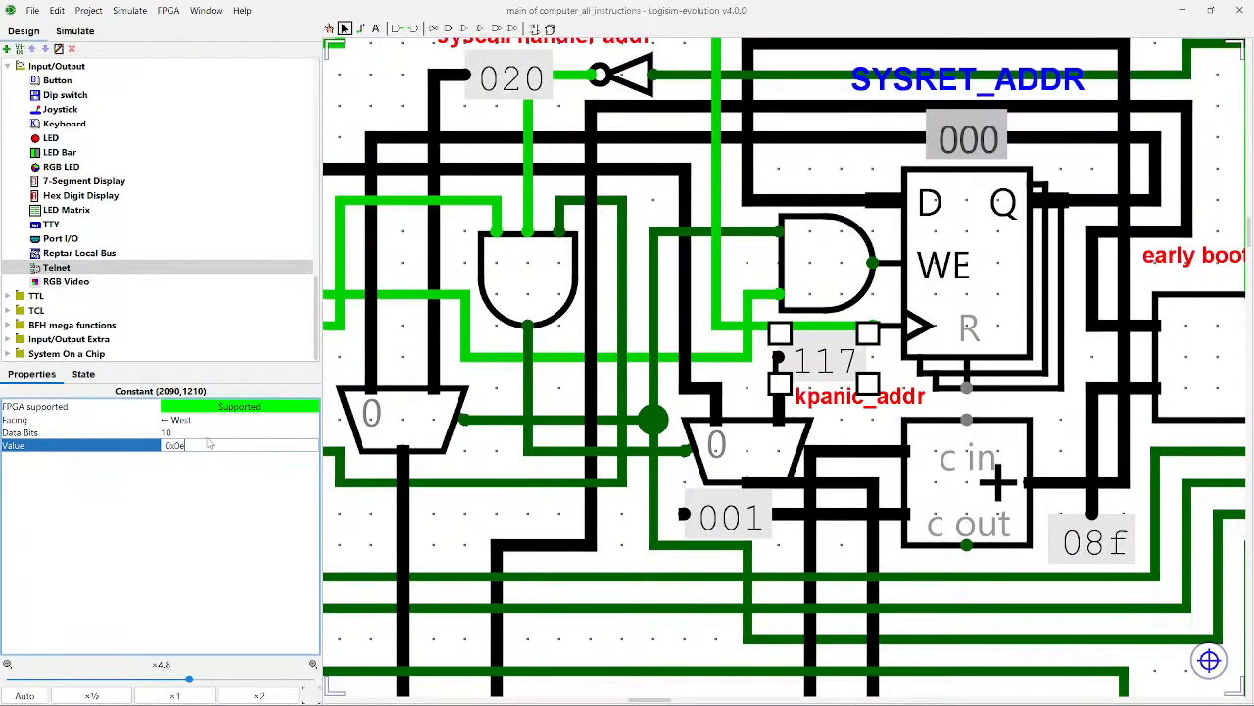
{"action": "type", "text": "0x8e"}
{"action": "key", "text": "Return"}
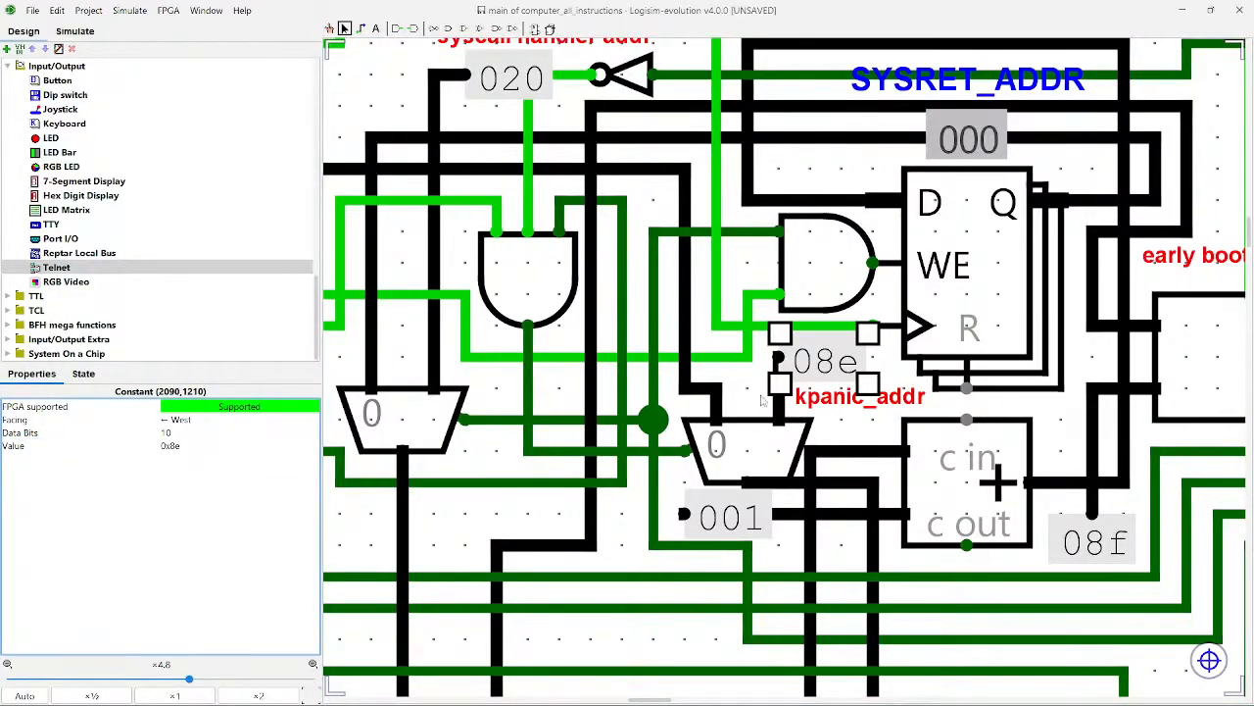
Step: Glance at the OS code in VS Code, then inspect the early boot end comparator beside SYSRET_ADDR in Logisim-evolution
{"action": "left_click", "coordinate": [858, 692]}
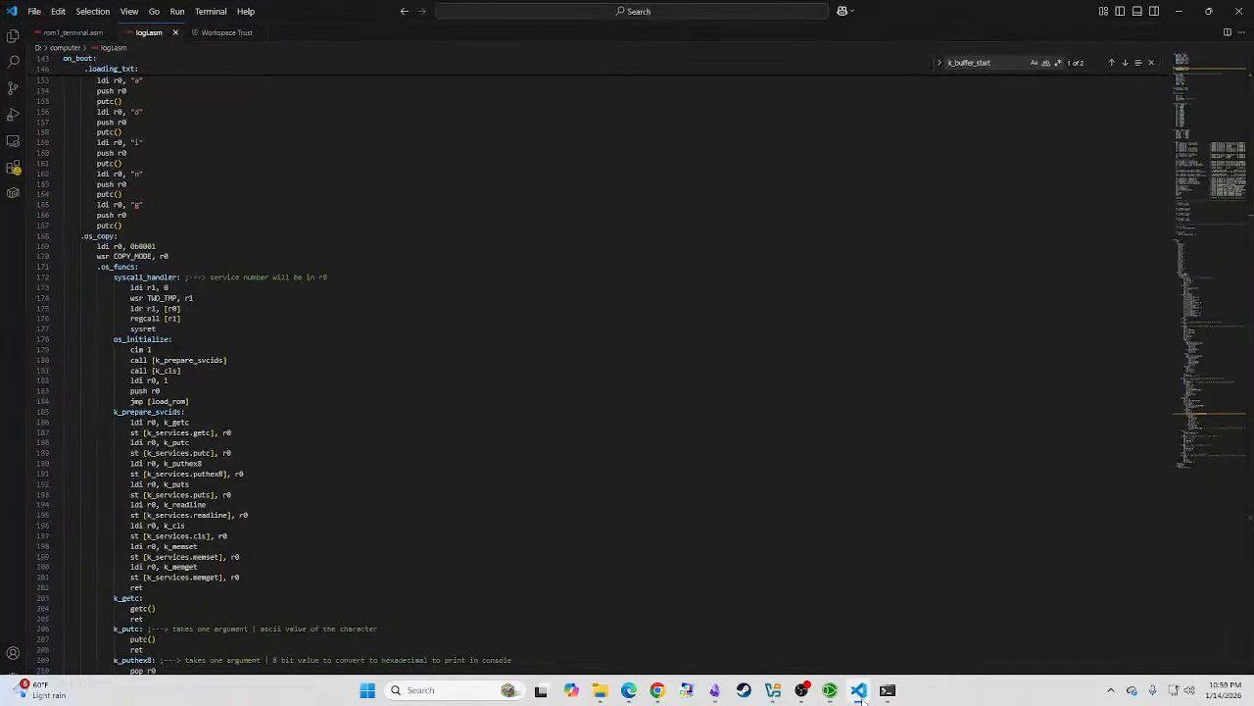
{"action": "left_click", "coordinate": [858, 692]}
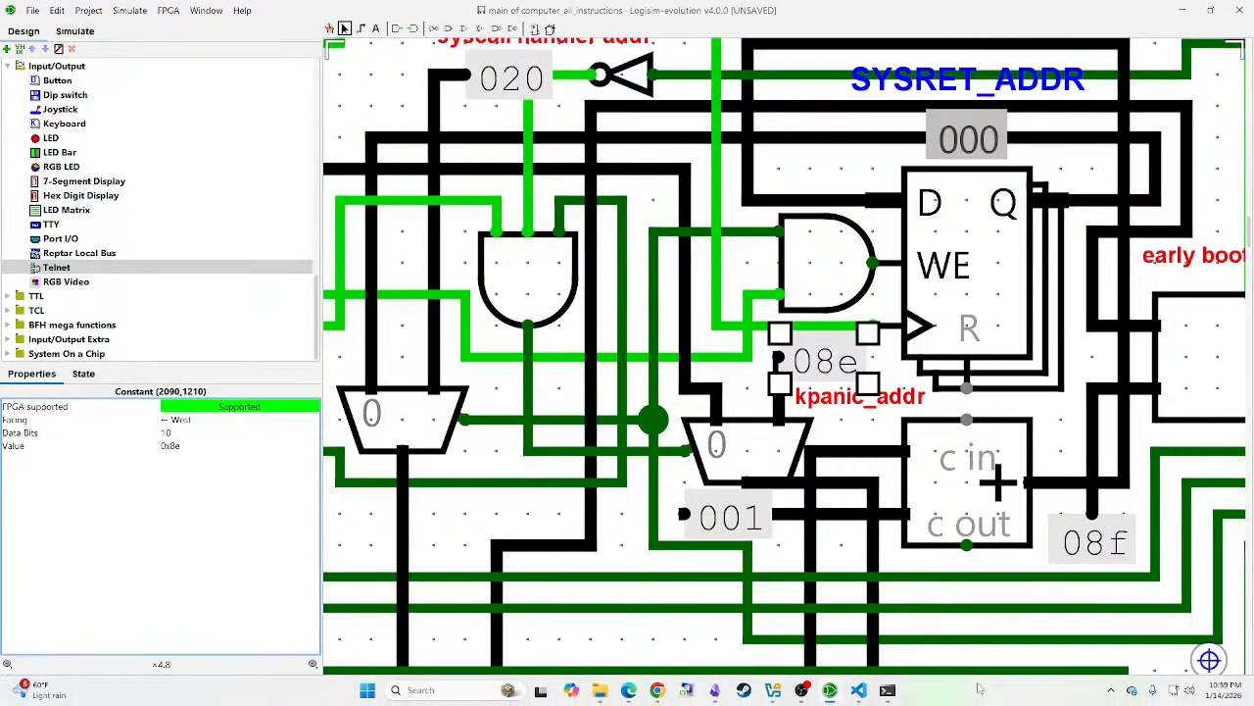
{"action": "mouse_move", "coordinate": [900, 678]}
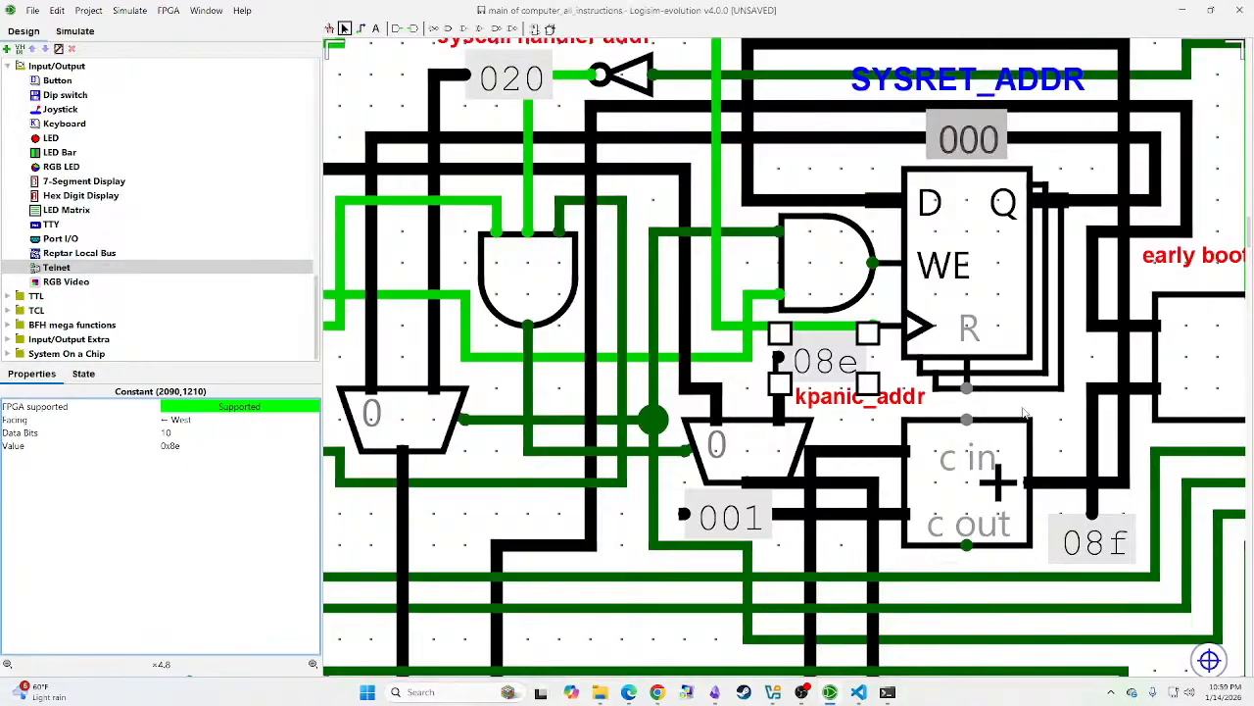
{"action": "scroll", "coordinate": [882, 412], "scroll_direction": "right", "scroll_amount": 5}
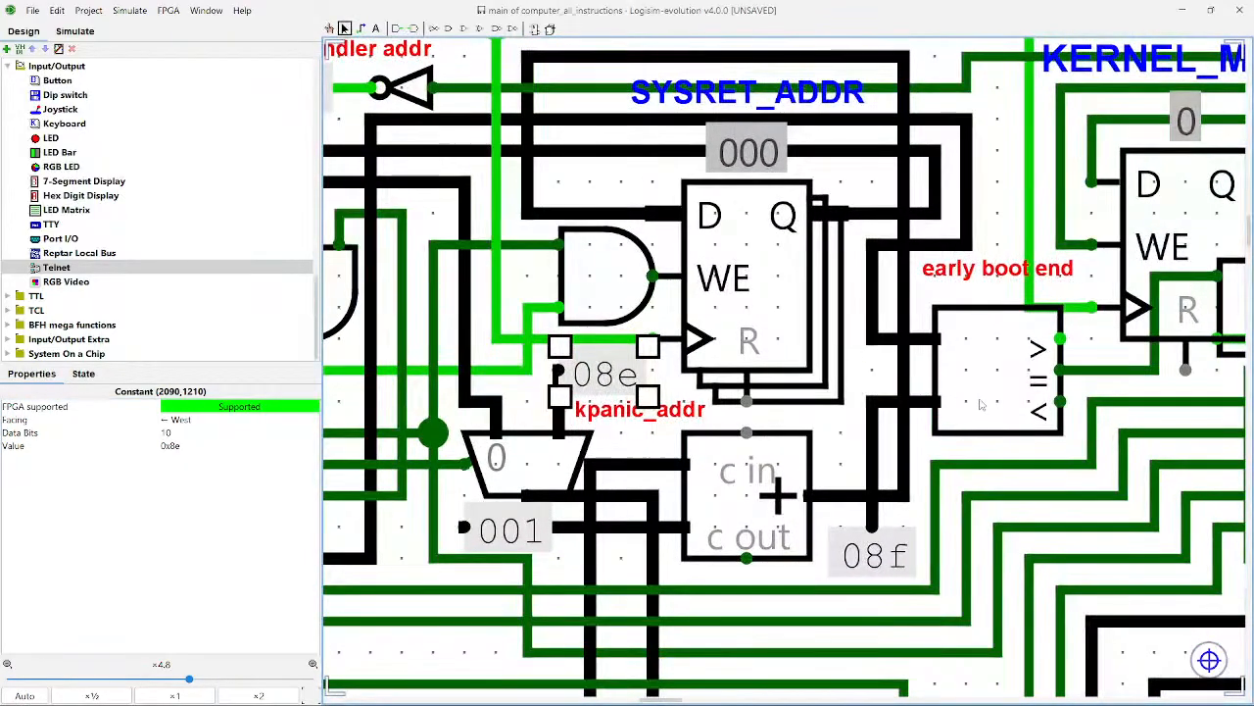
{"action": "scroll", "coordinate": [941, 392], "scroll_direction": "up", "scroll_amount": 3}
{"action": "scroll", "coordinate": [990, 349], "scroll_direction": "right", "scroll_amount": 1}
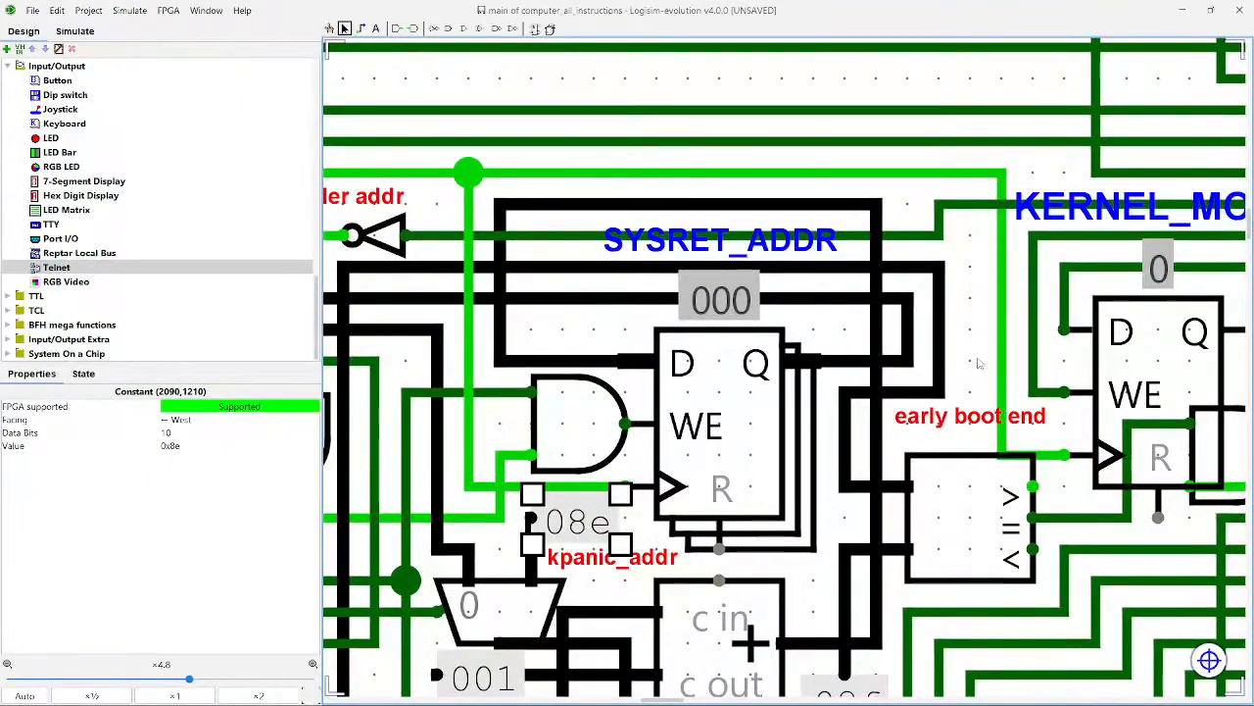
Step: Switch to VS Code and review the instruction rules in logi.asm, starting with the ALU operations from add to xor
{"action": "left_click", "coordinate": [859, 690]}
{"action": "scroll", "coordinate": [465, 386], "scroll_direction": "up", "scroll_amount": 20}
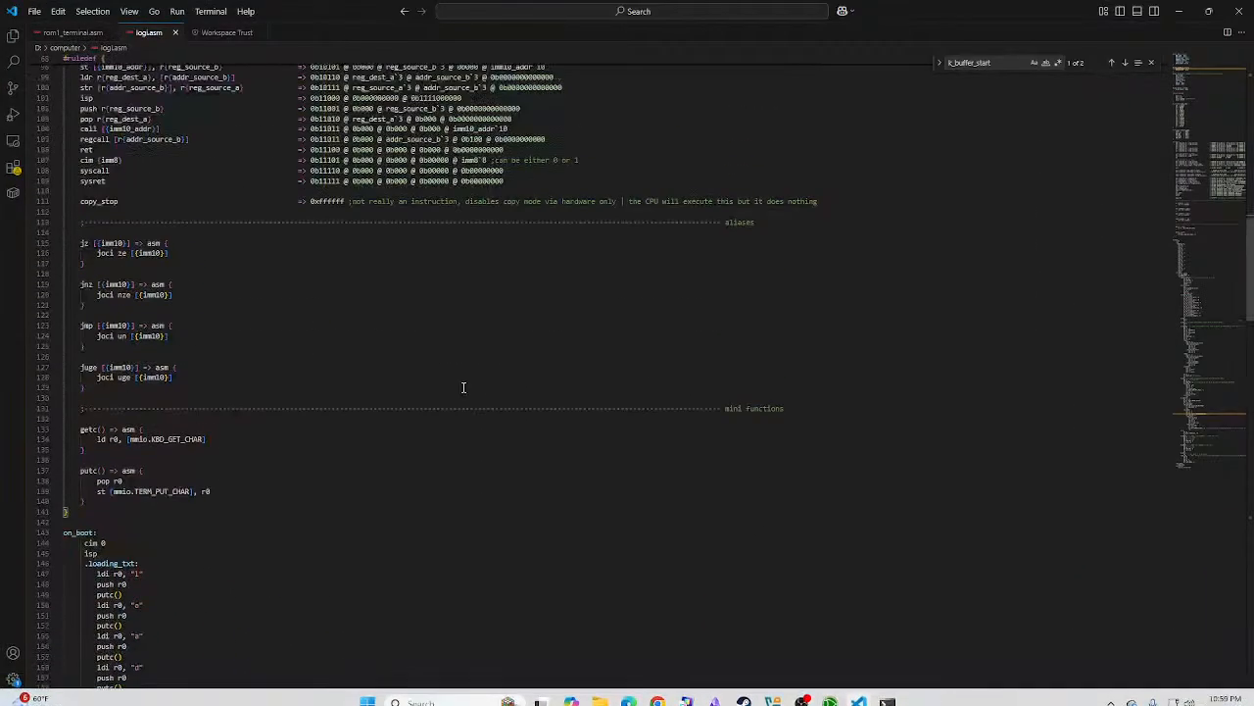
{"action": "left_click_drag", "start_coordinate": [81, 288], "coordinate": [195, 289]}
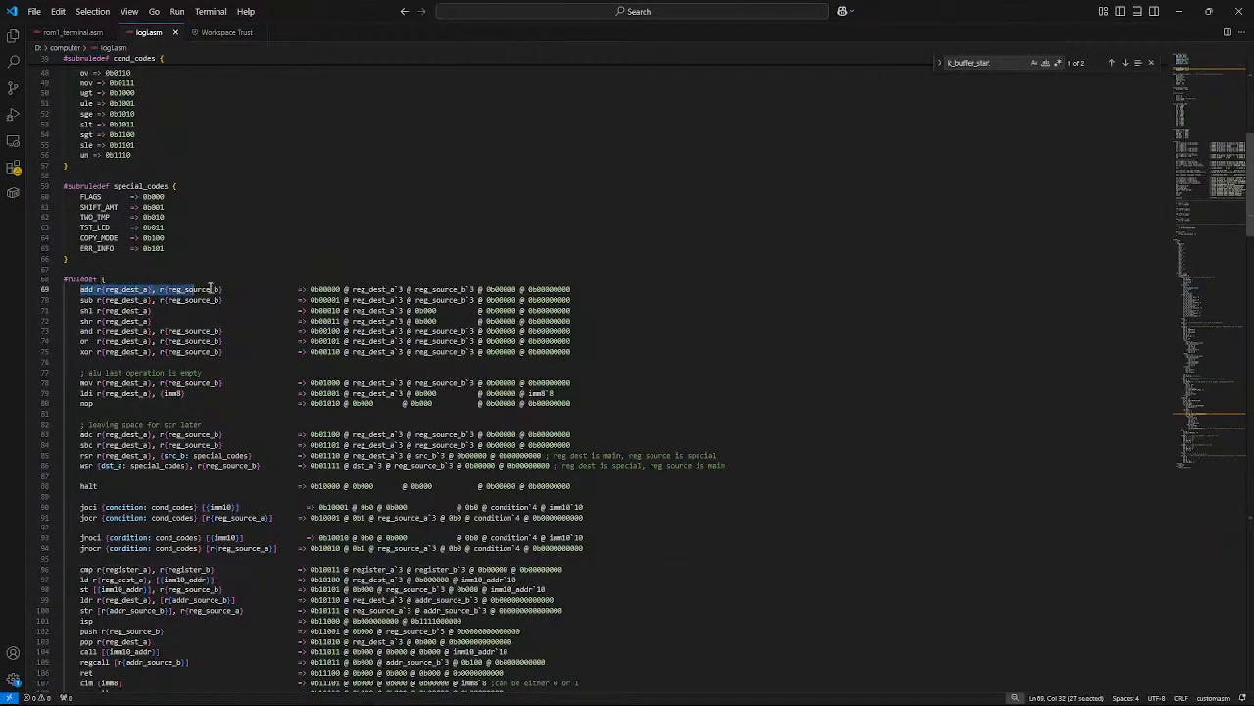
{"action": "scroll", "coordinate": [201, 286], "scroll_direction": "down", "scroll_amount": 3}
{"action": "left_click", "coordinate": [101, 272]}
{"action": "scroll", "coordinate": [163, 350], "scroll_direction": "down", "scroll_amount": 4}
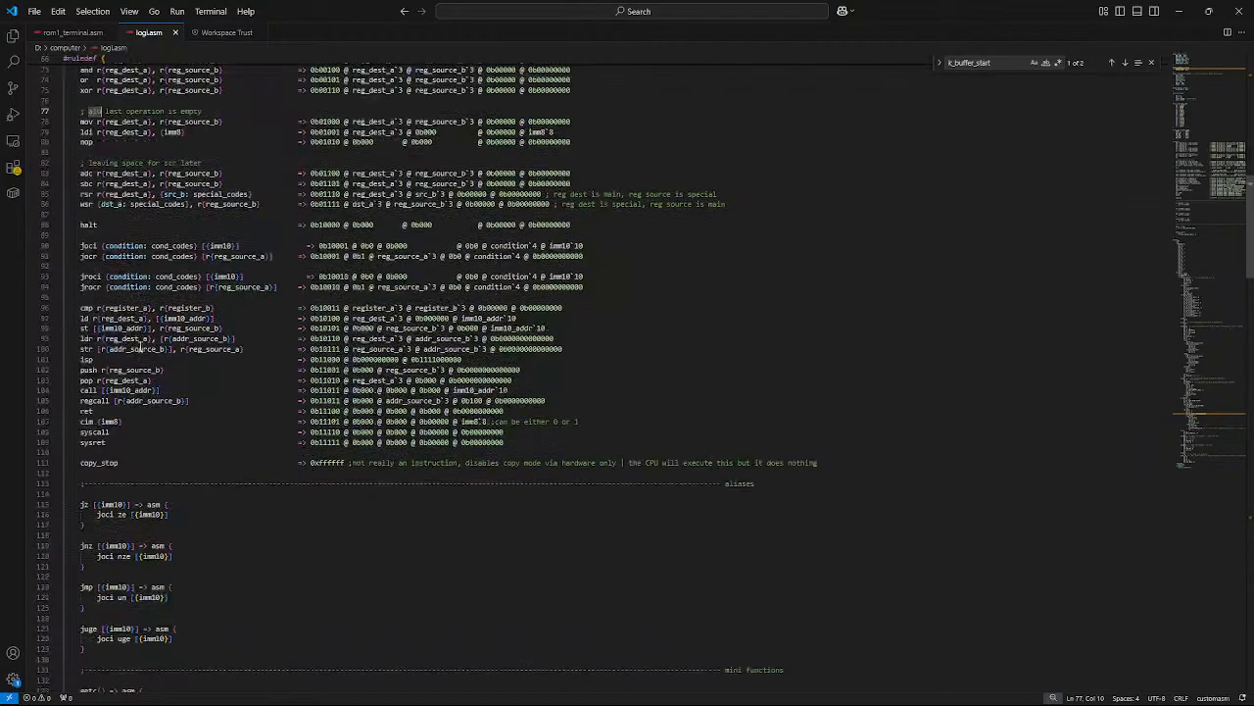
{"action": "scroll", "coordinate": [164, 350], "scroll_direction": "up", "scroll_amount": 2}
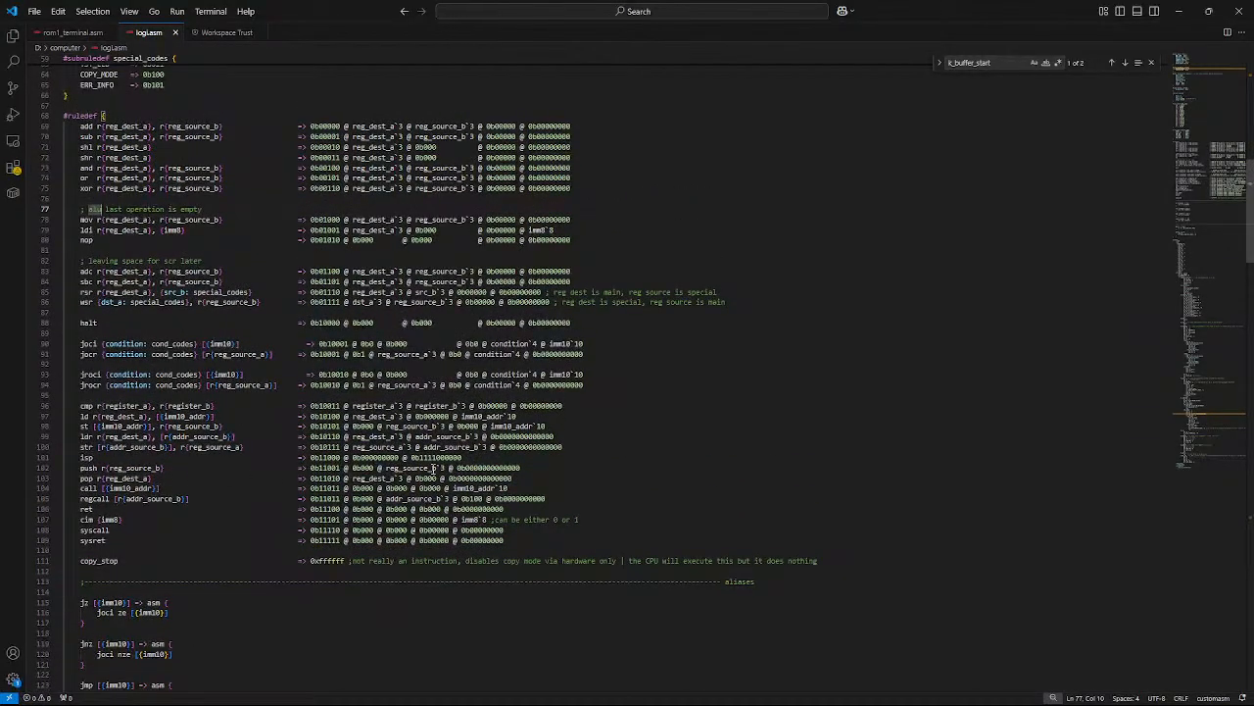
Step: Examine the encodings of the isp, cim and jroci instructions in the ruledef block of logi.asm
{"action": "left_click_drag", "start_coordinate": [470, 458], "coordinate": [80, 457]}
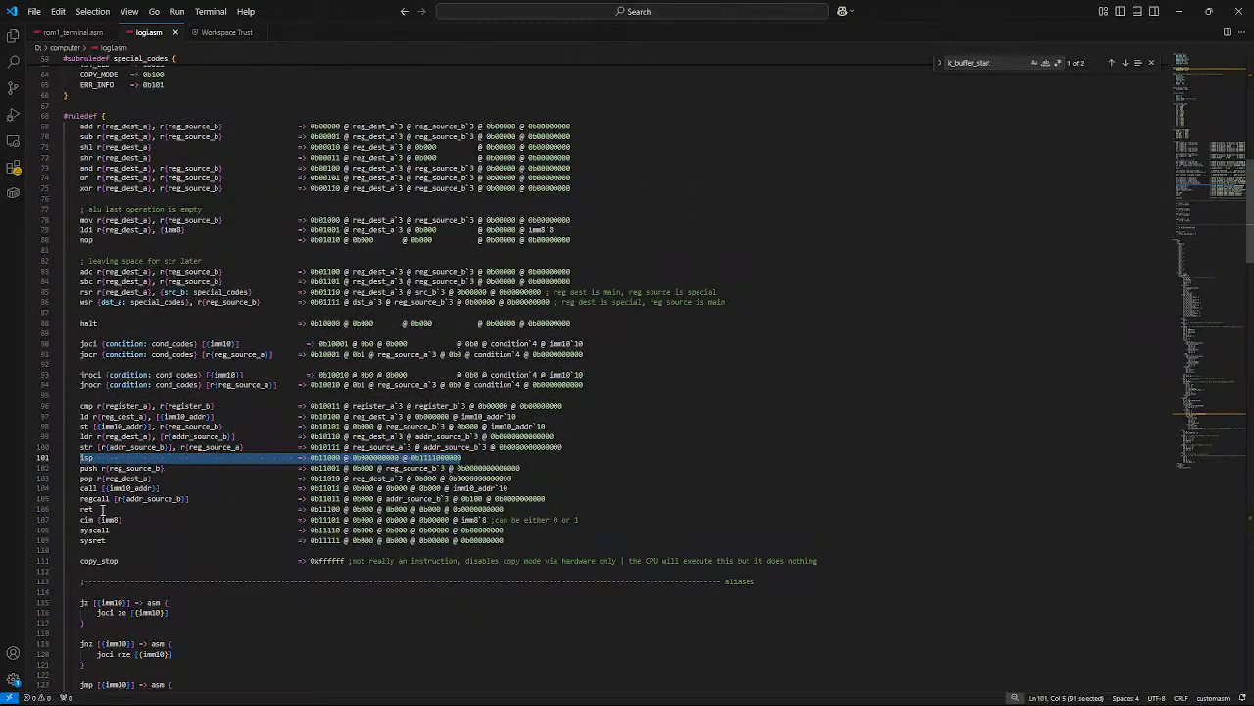
{"action": "left_click_drag", "start_coordinate": [80, 520], "coordinate": [580, 520]}
{"action": "left_click", "coordinate": [105, 561]}
{"action": "left_click", "coordinate": [104, 448]}
{"action": "left_click", "coordinate": [72, 405]}
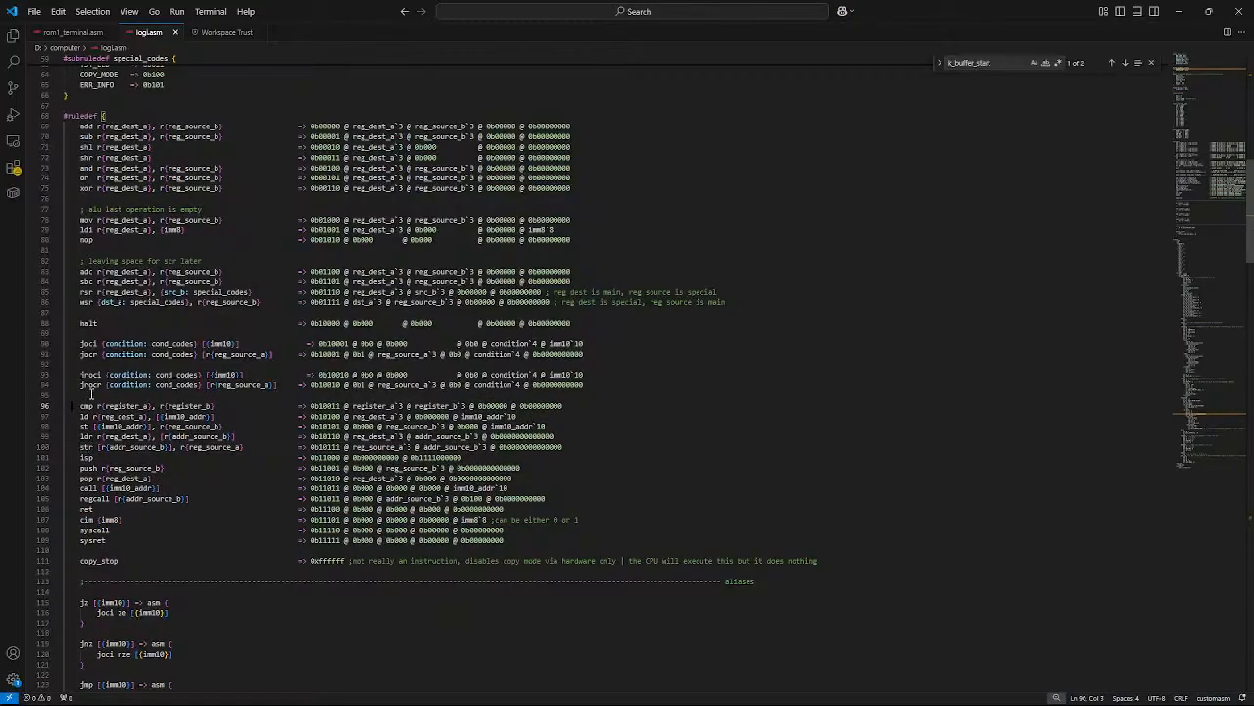
{"action": "left_click_drag", "start_coordinate": [81, 374], "coordinate": [579, 373]}
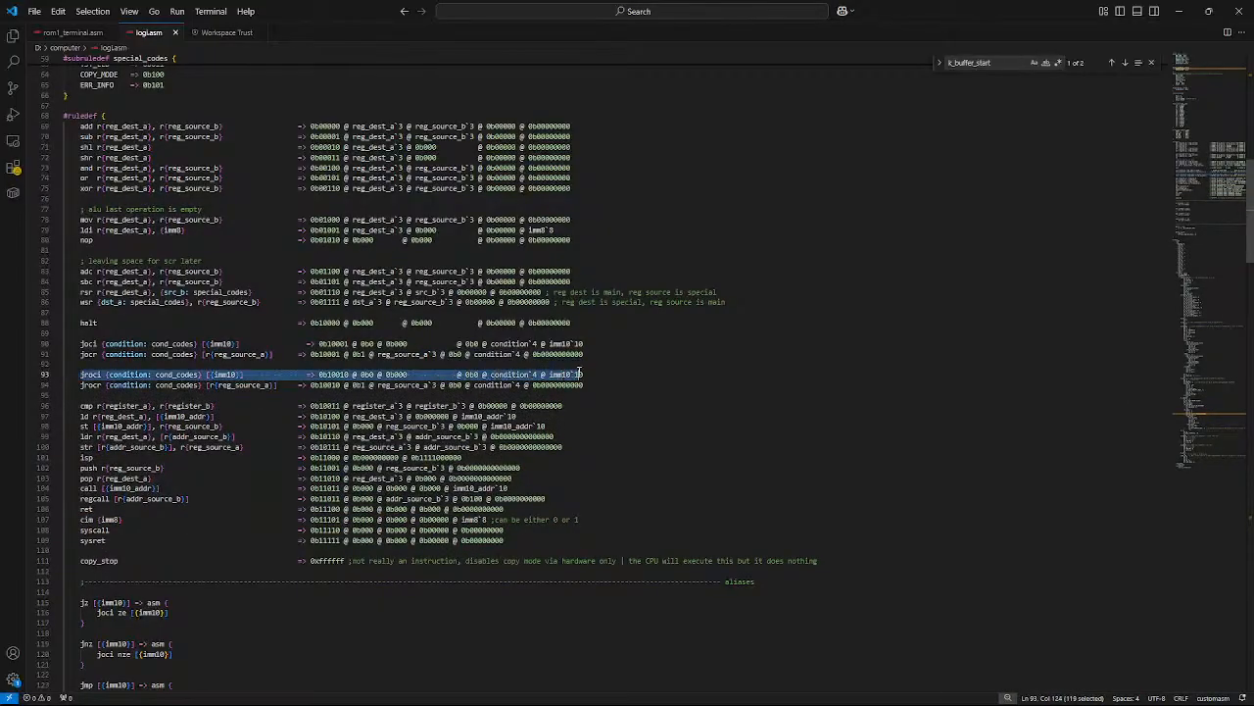
Step: Review the mini functions, the on_boot and os_copy code, and the OS functions through k_readline in logi.asm
{"action": "scroll", "coordinate": [327, 486], "scroll_direction": "down", "scroll_amount": 10}
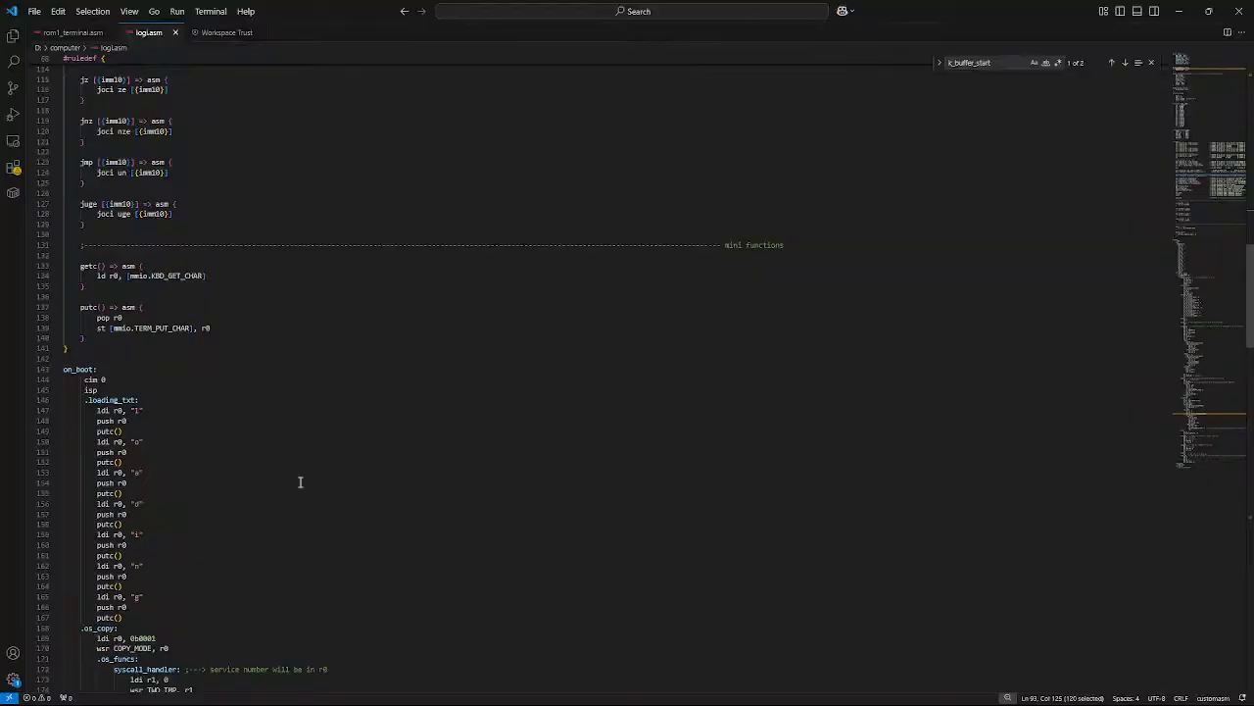
{"action": "left_click_drag", "start_coordinate": [196, 347], "coordinate": [77, 229]}
{"action": "left_click", "coordinate": [230, 379]}
{"action": "scroll", "coordinate": [181, 409], "scroll_direction": "down", "scroll_amount": 5}
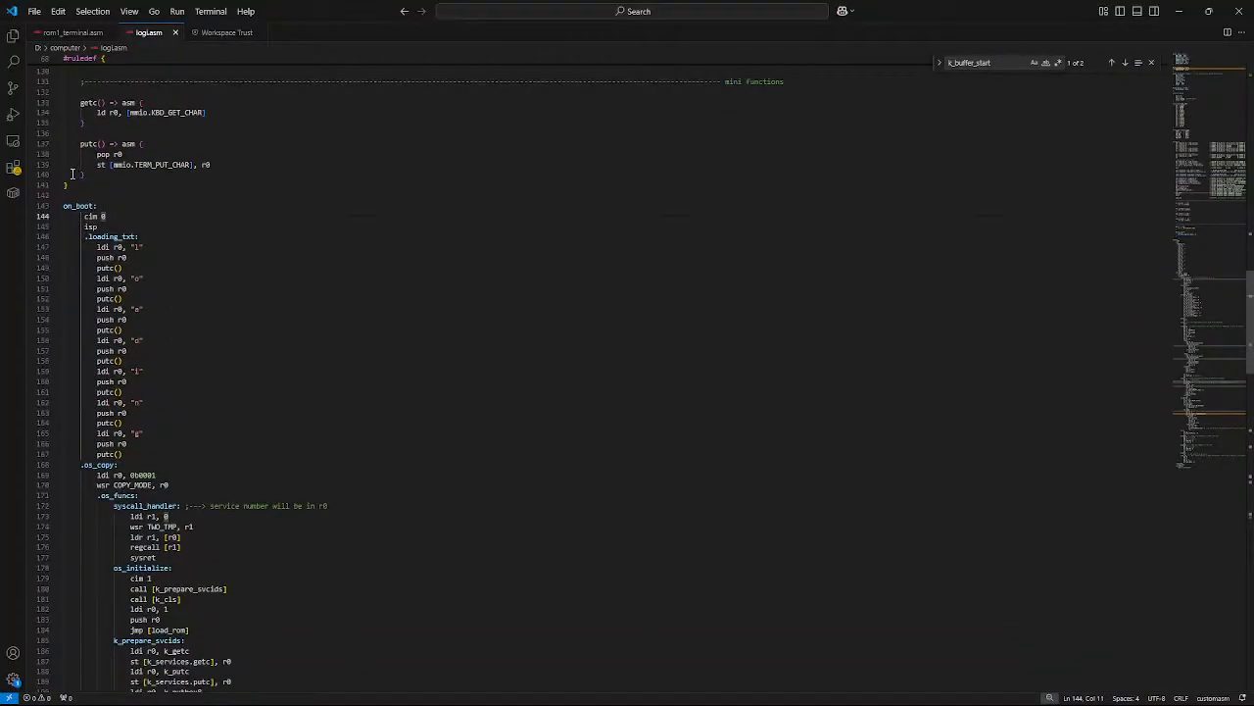
{"action": "scroll", "coordinate": [177, 357], "scroll_direction": "down", "scroll_amount": 10}
{"action": "scroll", "coordinate": [165, 367], "scroll_direction": "up", "scroll_amount": 7}
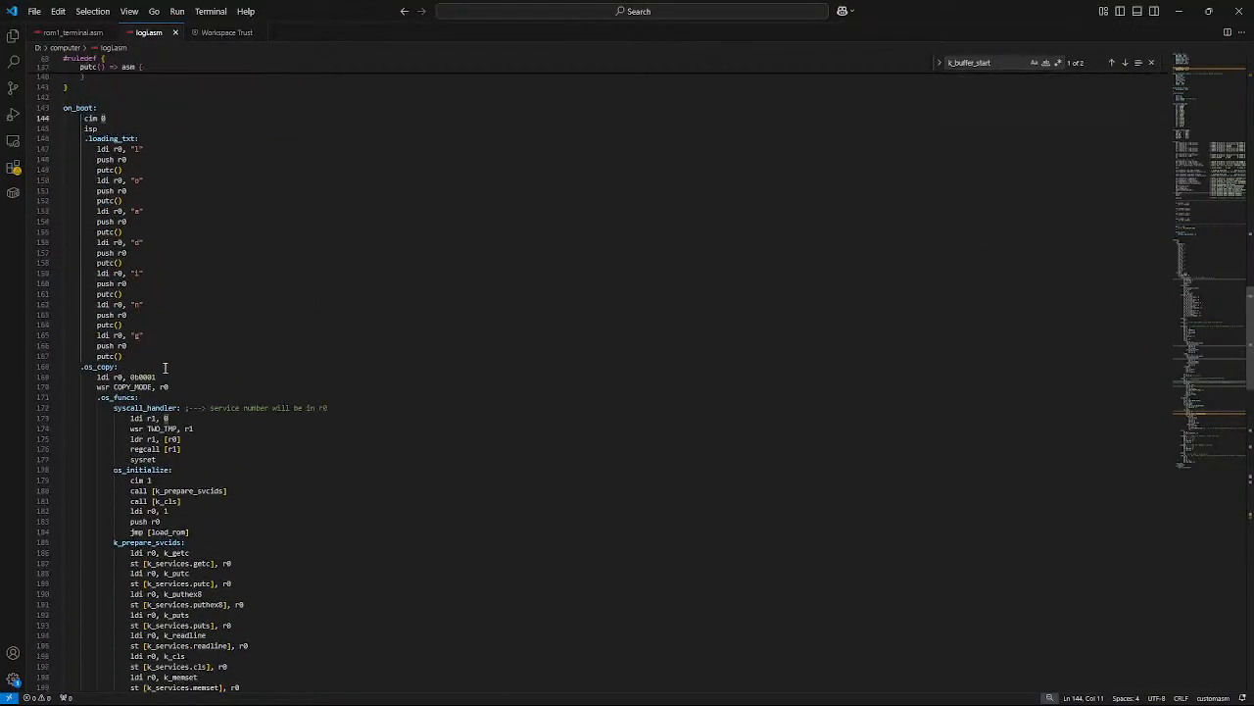
{"action": "scroll", "coordinate": [165, 367], "scroll_direction": "down", "scroll_amount": 8}
{"action": "scroll", "coordinate": [206, 471], "scroll_direction": "down", "scroll_amount": 18}
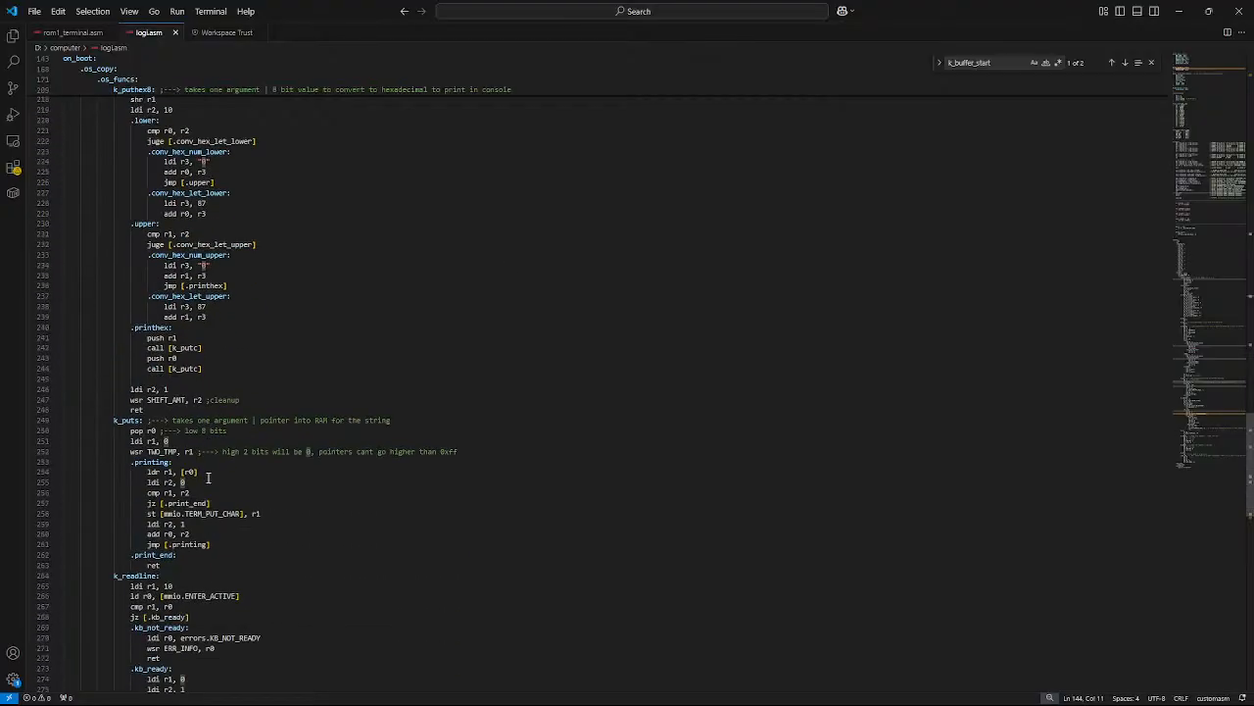
{"action": "scroll", "coordinate": [215, 446], "scroll_direction": "up", "scroll_amount": 20}
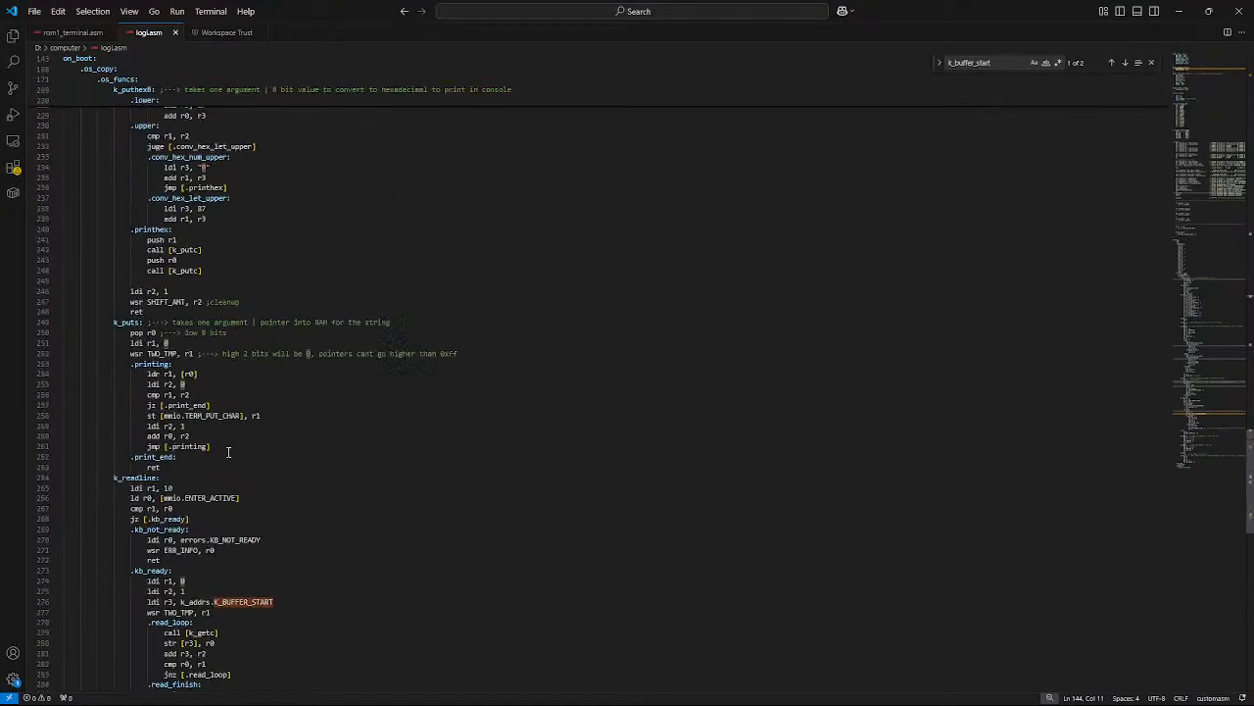
{"action": "scroll", "coordinate": [237, 426], "scroll_direction": "up", "scroll_amount": 9}
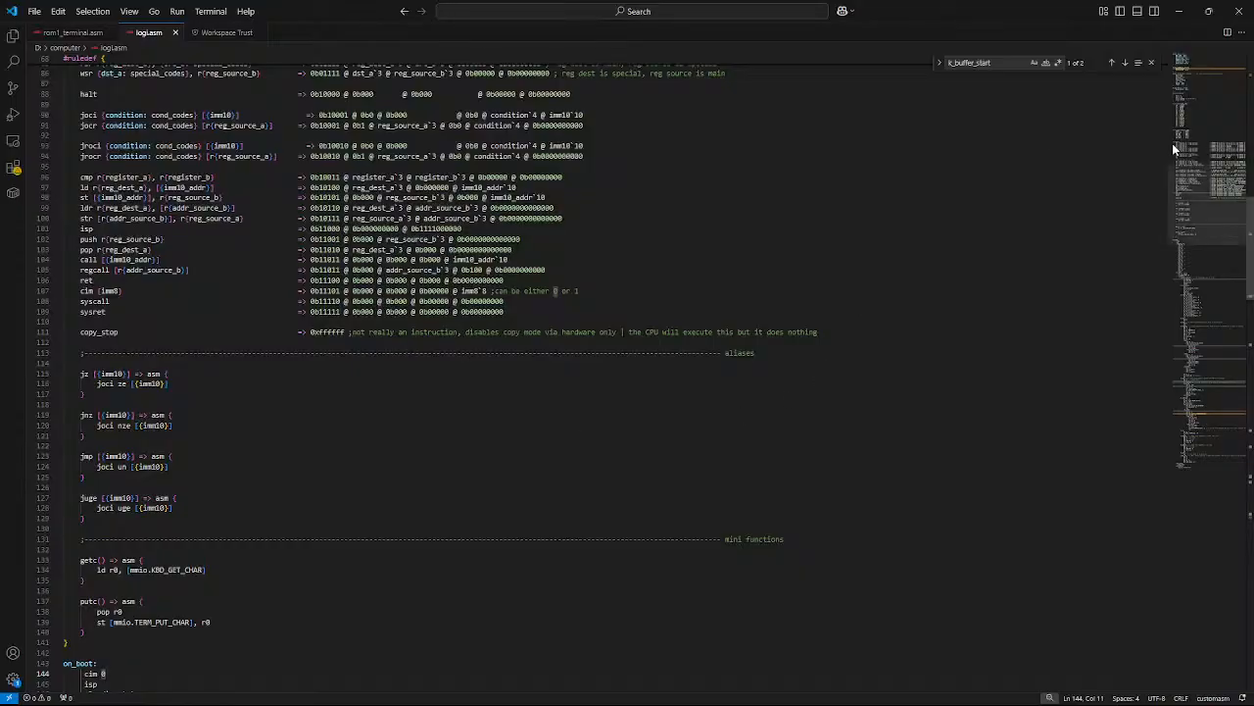
Step: Return to Logisim-evolution and survey the PLA area, the ERR_INFO register with its error code displays, and the overall circuit layout
{"action": "left_click", "coordinate": [1194, 8]}
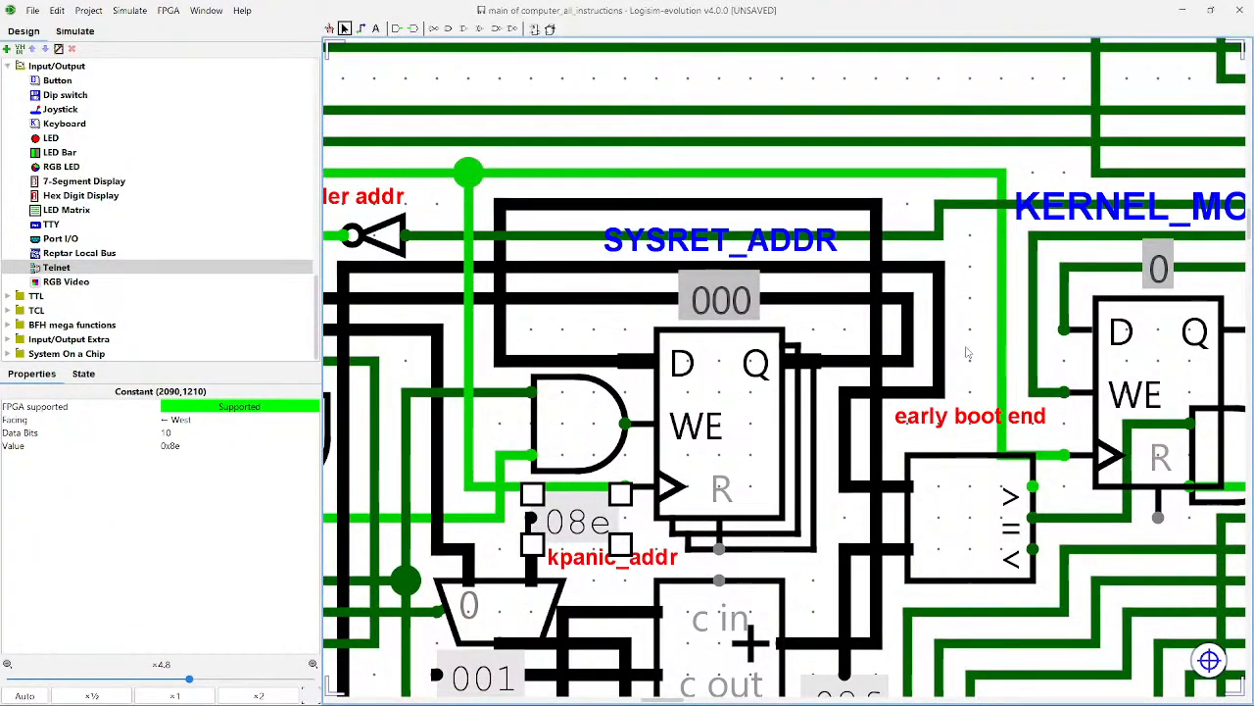
{"action": "scroll", "coordinate": [970, 360], "scroll_direction": "down", "scroll_amount": 14}
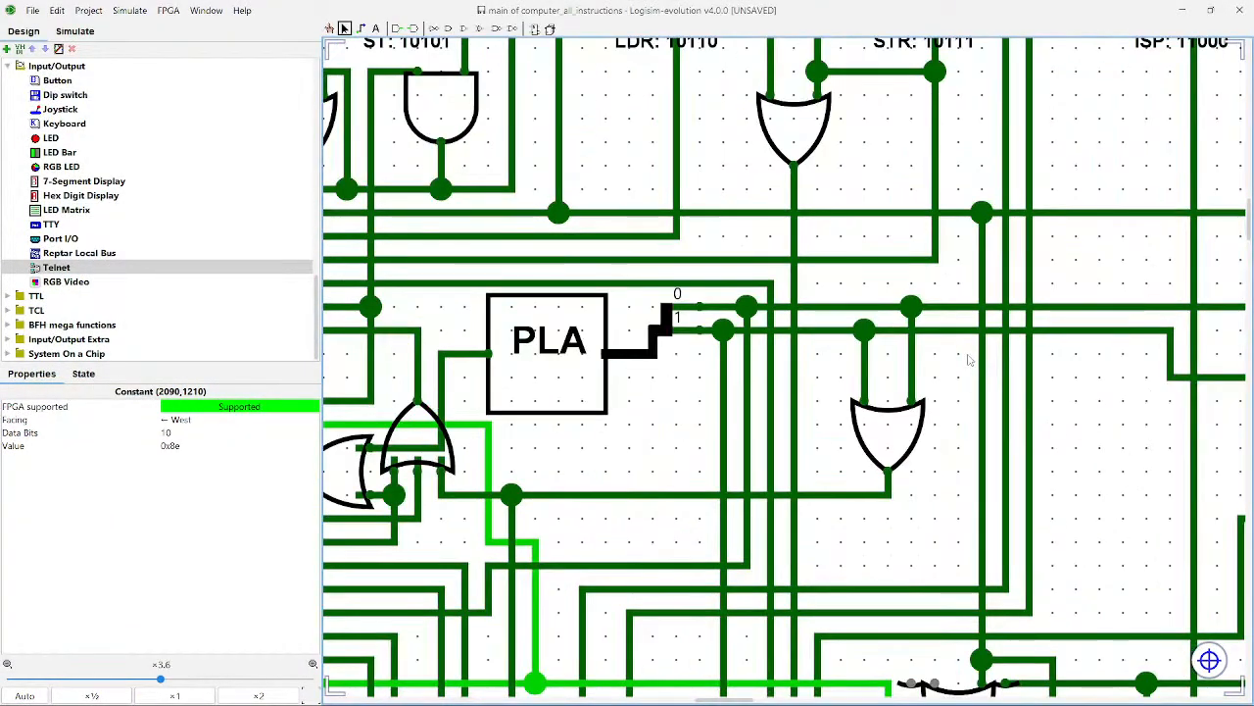
{"action": "scroll", "coordinate": [947, 351], "scroll_direction": "down", "scroll_amount": 8}
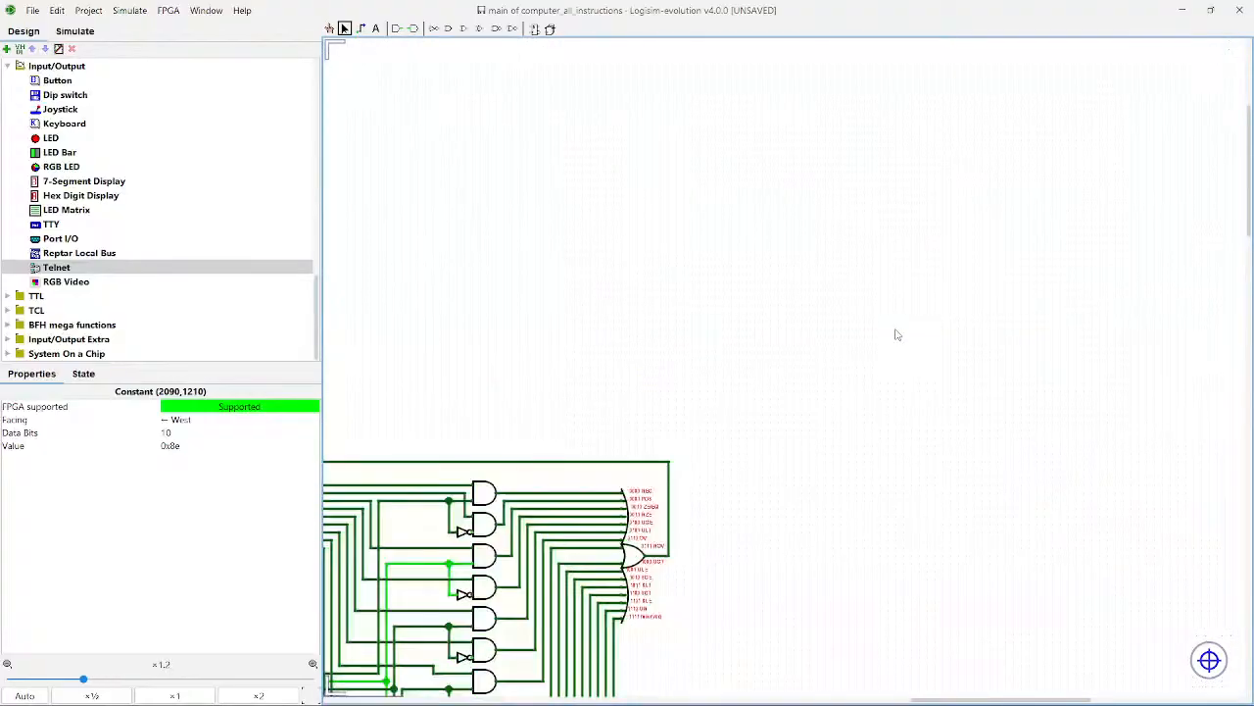
{"action": "scroll", "coordinate": [755, 260], "scroll_direction": "up", "scroll_amount": 3}
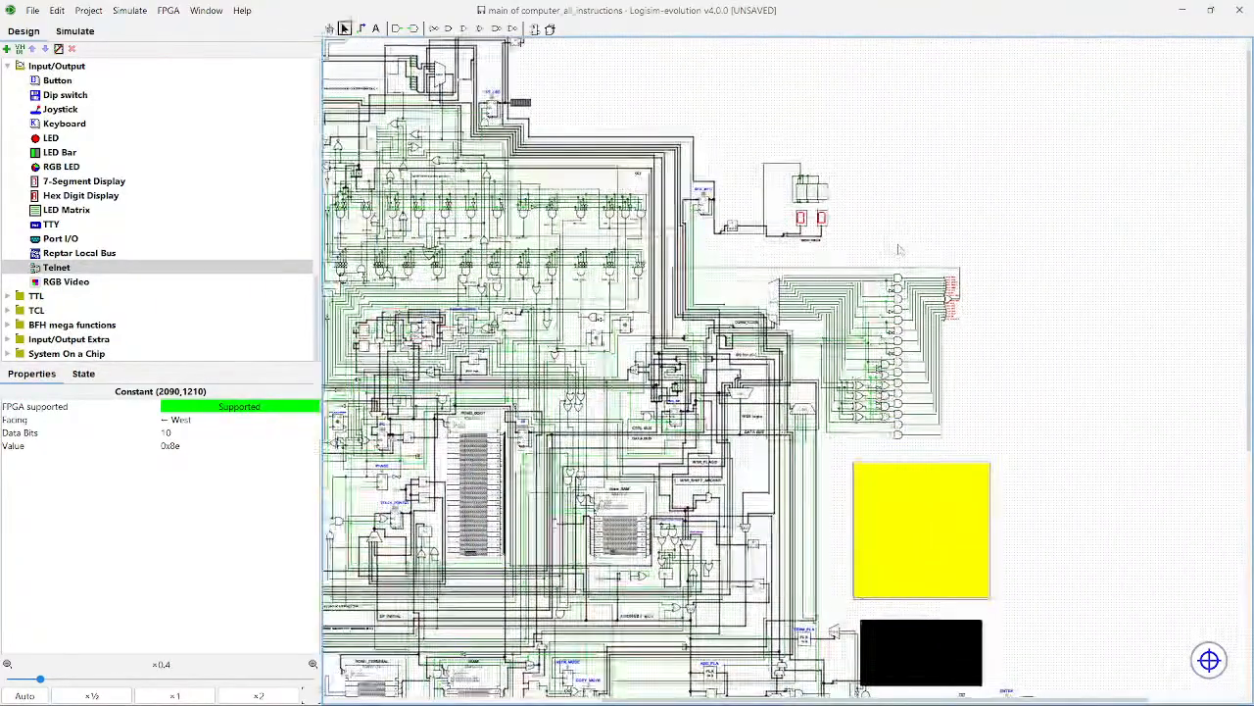
{"action": "scroll", "coordinate": [667, 350], "scroll_direction": "up", "scroll_amount": 3}
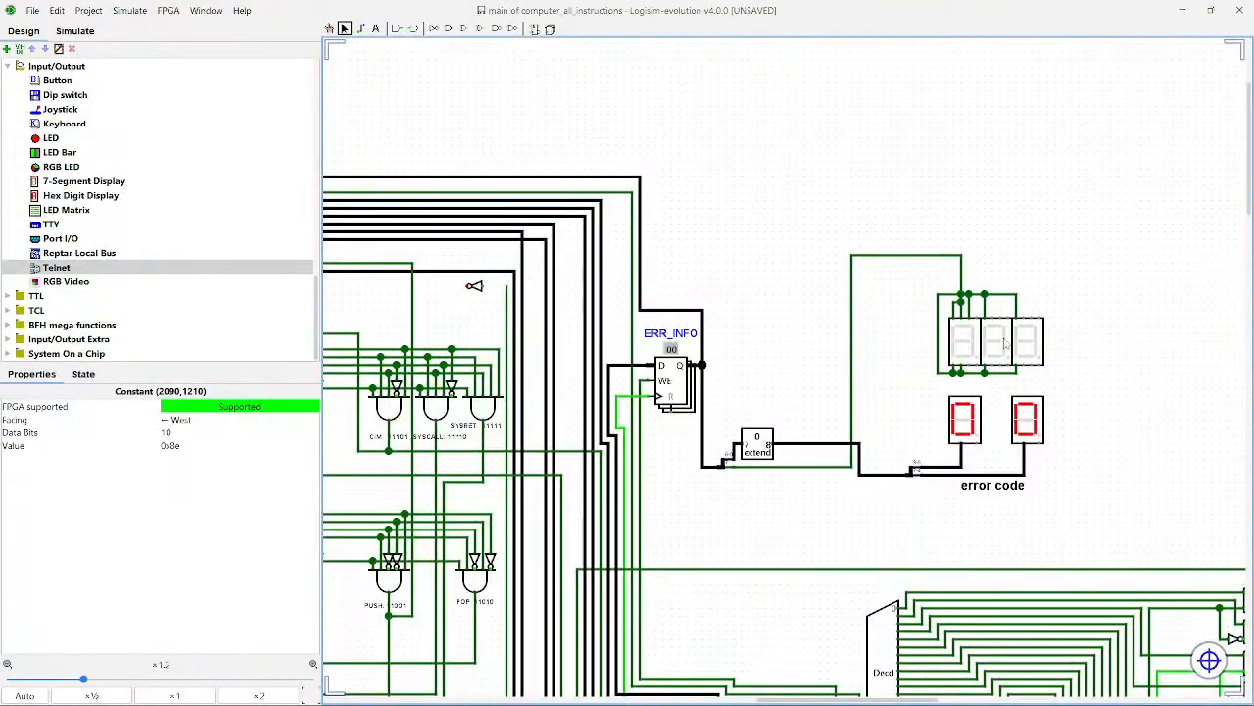
{"action": "scroll", "coordinate": [852, 236], "scroll_direction": "down", "scroll_amount": 8}
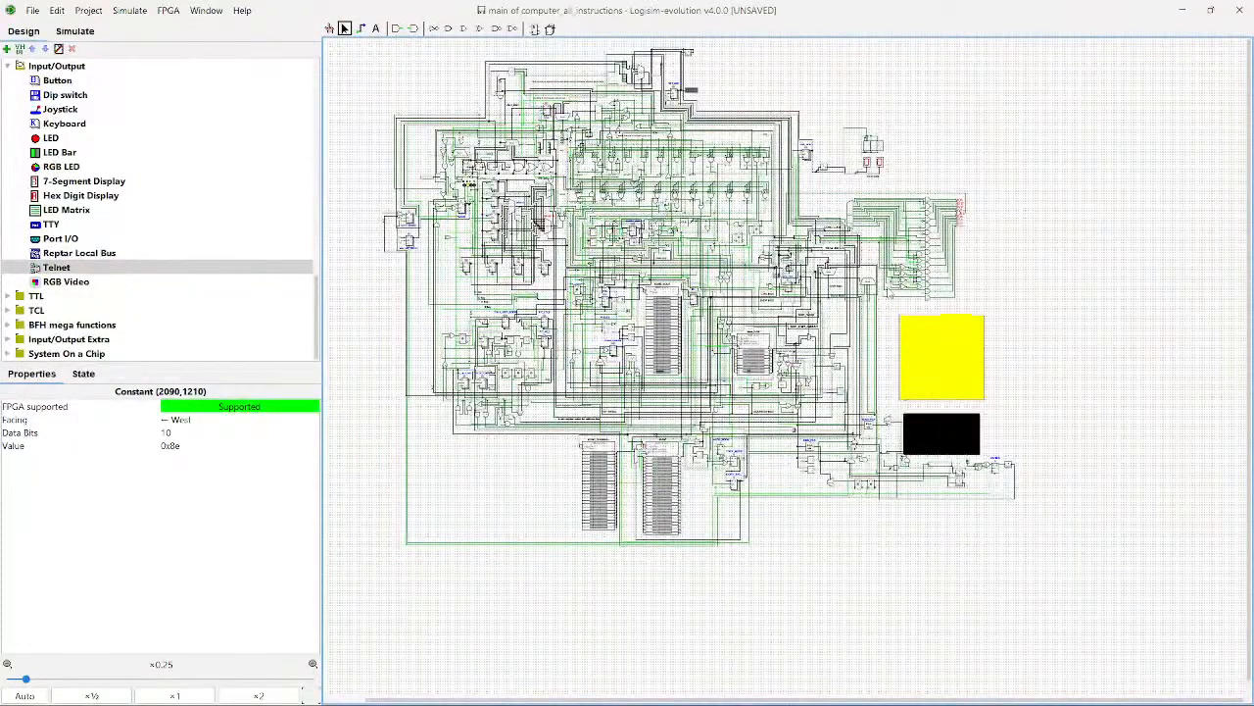
{"action": "scroll", "coordinate": [890, 294], "scroll_direction": "up", "scroll_amount": 2}
{"action": "scroll", "coordinate": [890, 292], "scroll_direction": "down", "scroll_amount": 1}
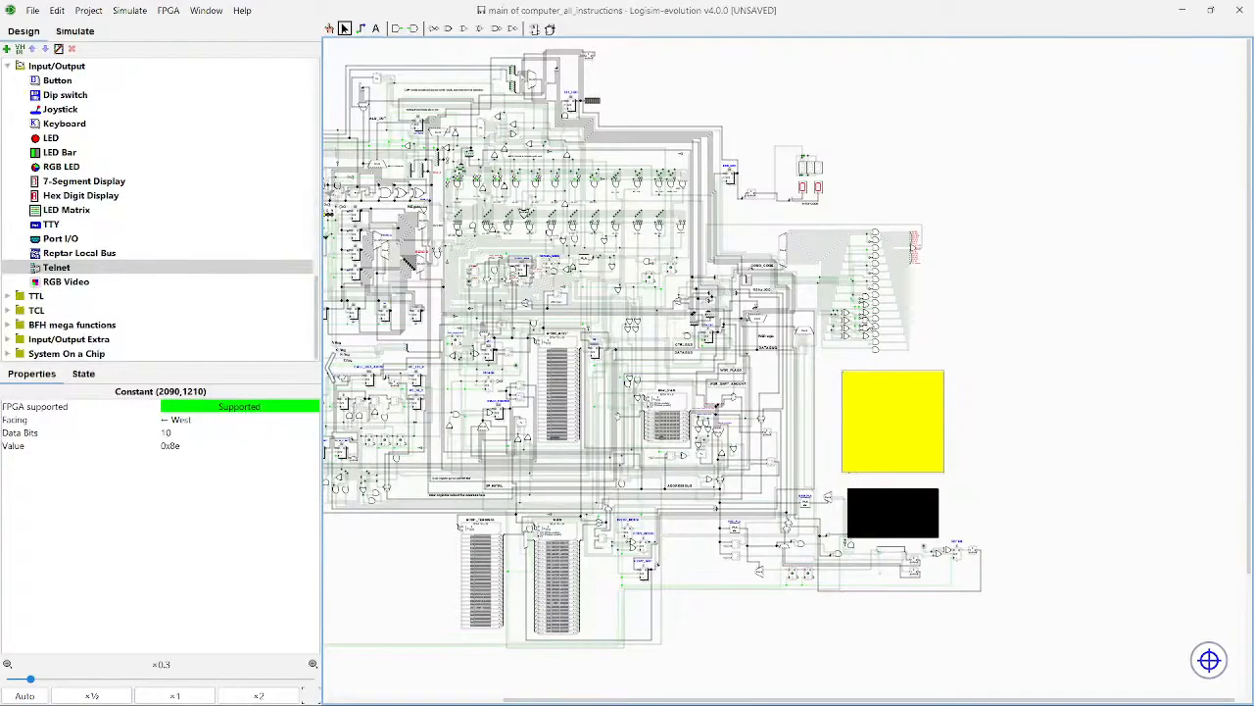
Step: Delete the 8-bit input pin feeding the comparator above the FLAGS register
{"action": "left_click_drag", "start_coordinate": [835, 354], "coordinate": [1009, 353]}
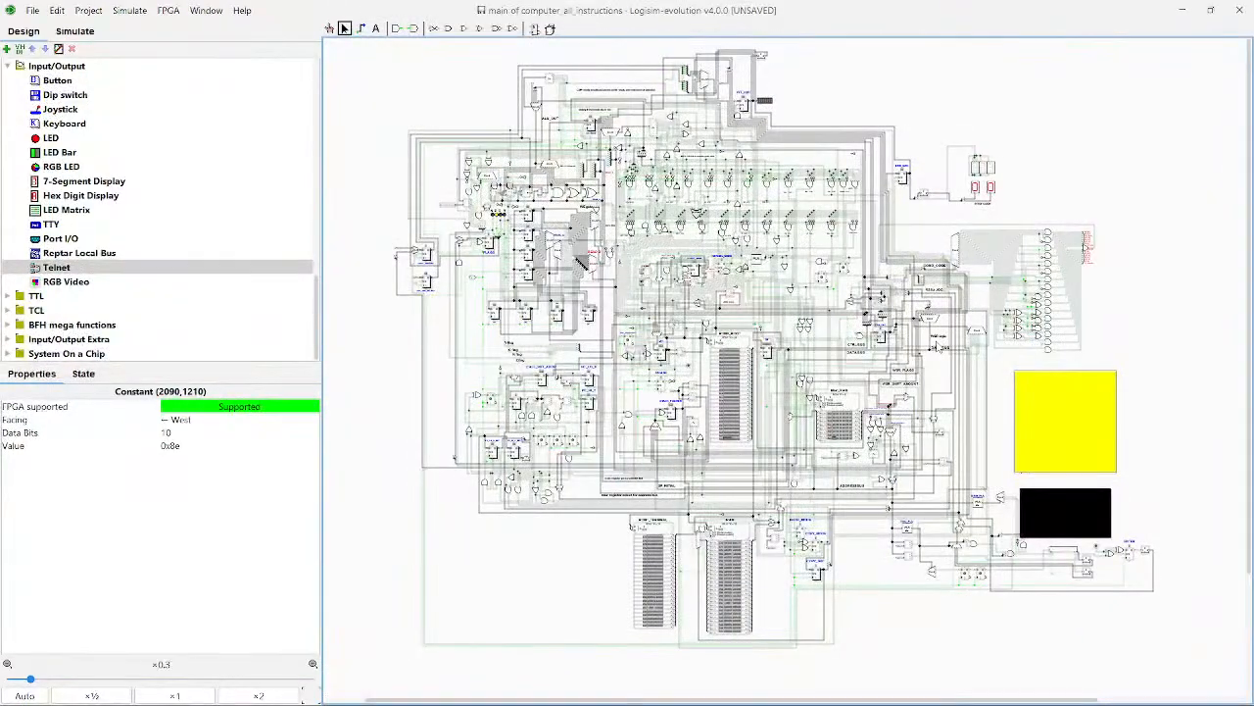
{"action": "scroll", "coordinate": [612, 301], "scroll_direction": "up", "scroll_amount": 6}
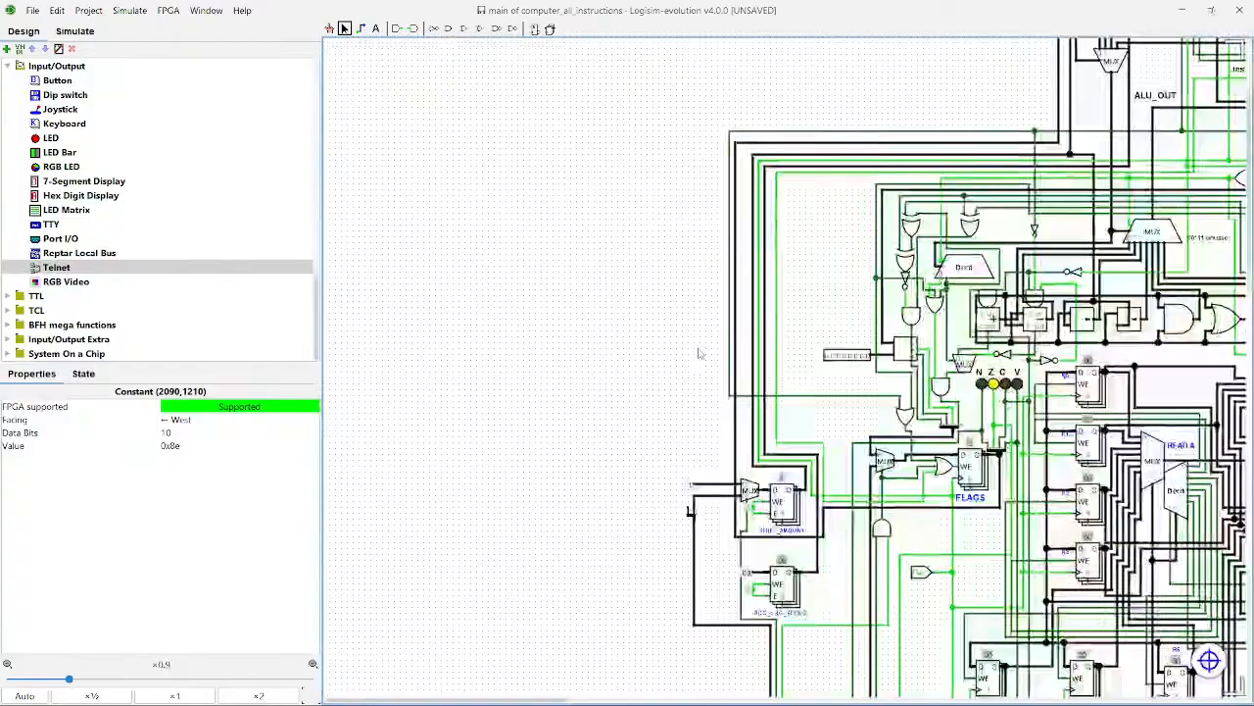
{"action": "left_click_drag", "start_coordinate": [1105, 388], "coordinate": [830, 321]}
{"action": "scroll", "coordinate": [583, 294], "scroll_direction": "up", "scroll_amount": 2}
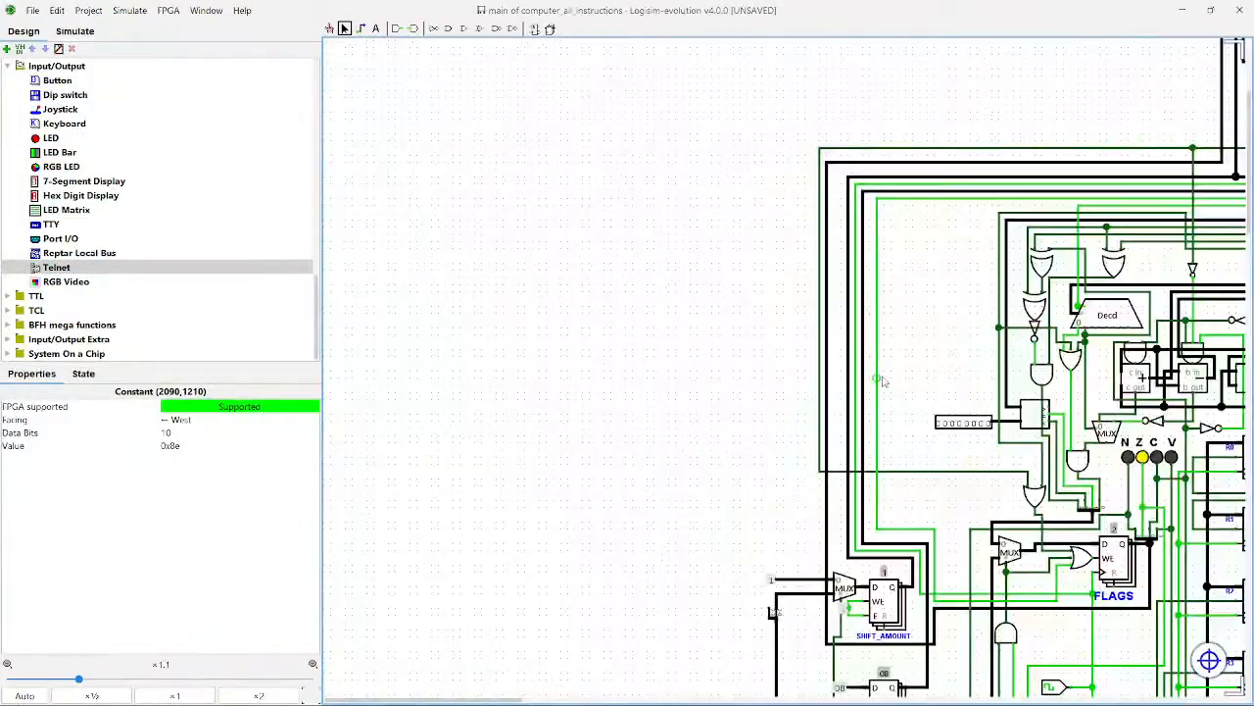
{"action": "scroll", "coordinate": [961, 422], "scroll_direction": "up", "scroll_amount": 5}
{"action": "scroll", "coordinate": [756, 384], "scroll_direction": "up", "scroll_amount": 1}
{"action": "left_click", "coordinate": [456, 316]}
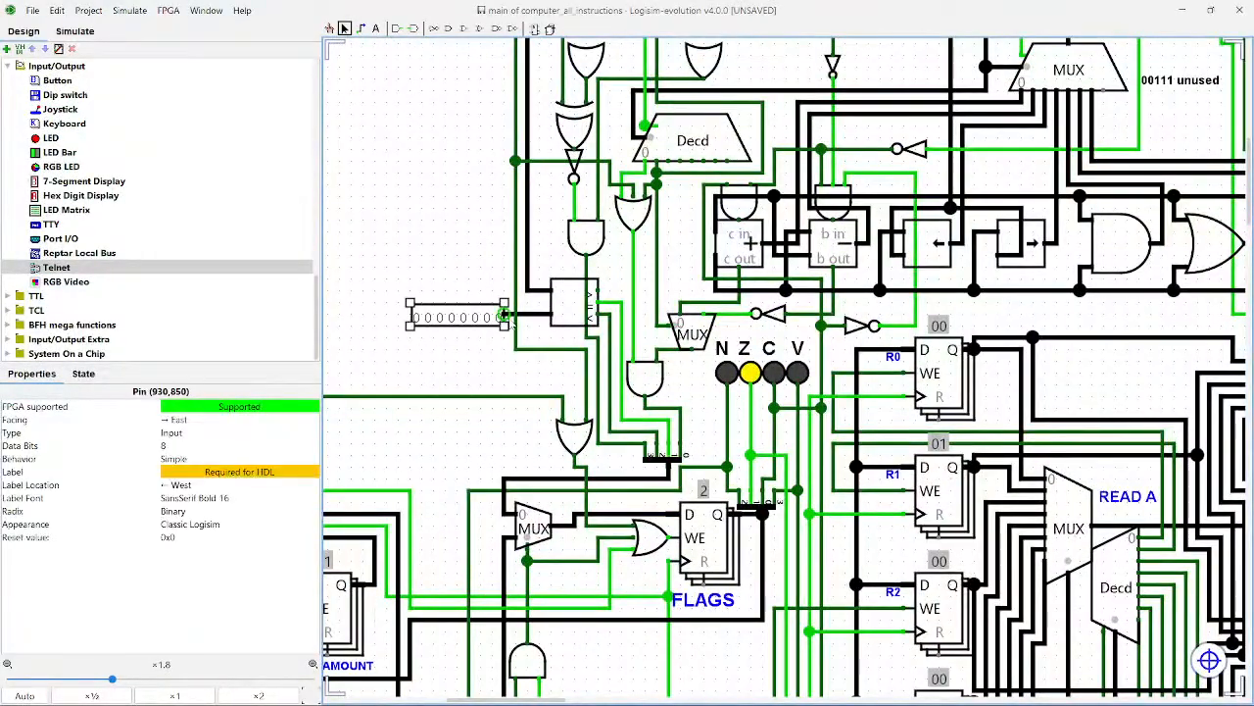
{"action": "scroll", "coordinate": [110, 227], "scroll_direction": "up", "scroll_amount": 4}
{"action": "scroll", "coordinate": [110, 227], "scroll_direction": "up", "scroll_amount": 6}
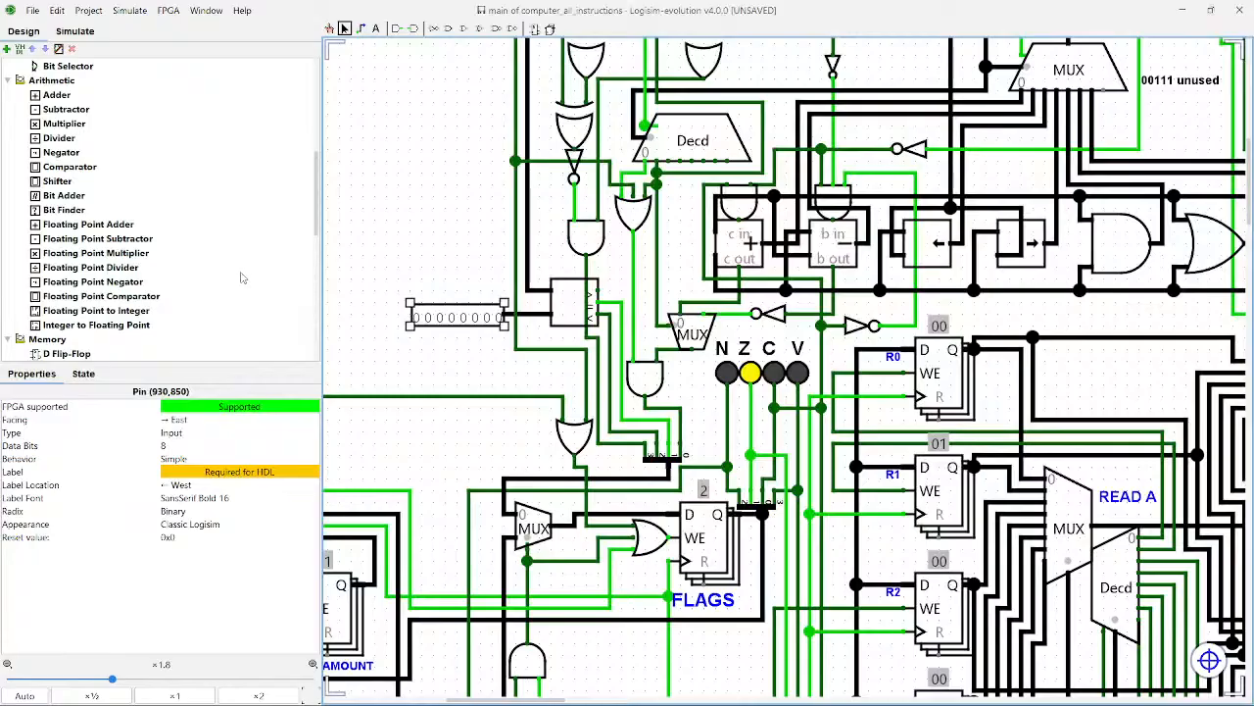
{"action": "scroll", "coordinate": [242, 278], "scroll_direction": "up", "scroll_amount": 7}
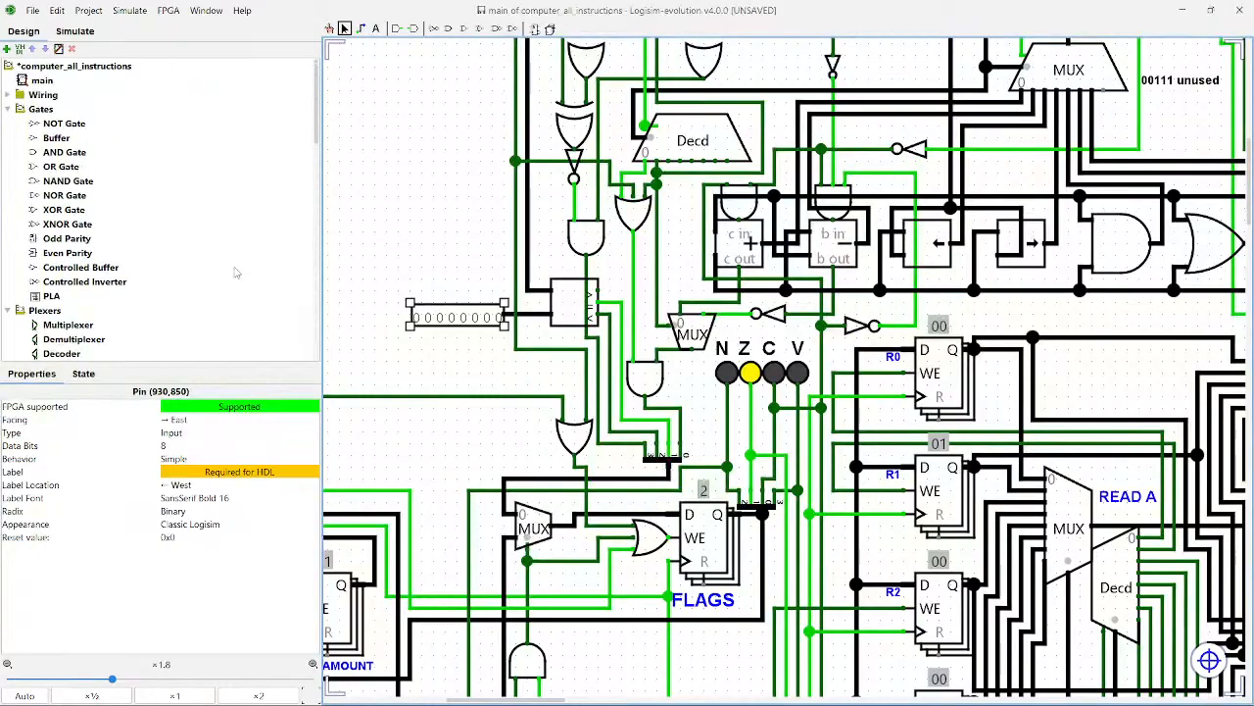
{"action": "left_click", "coordinate": [7, 95]}
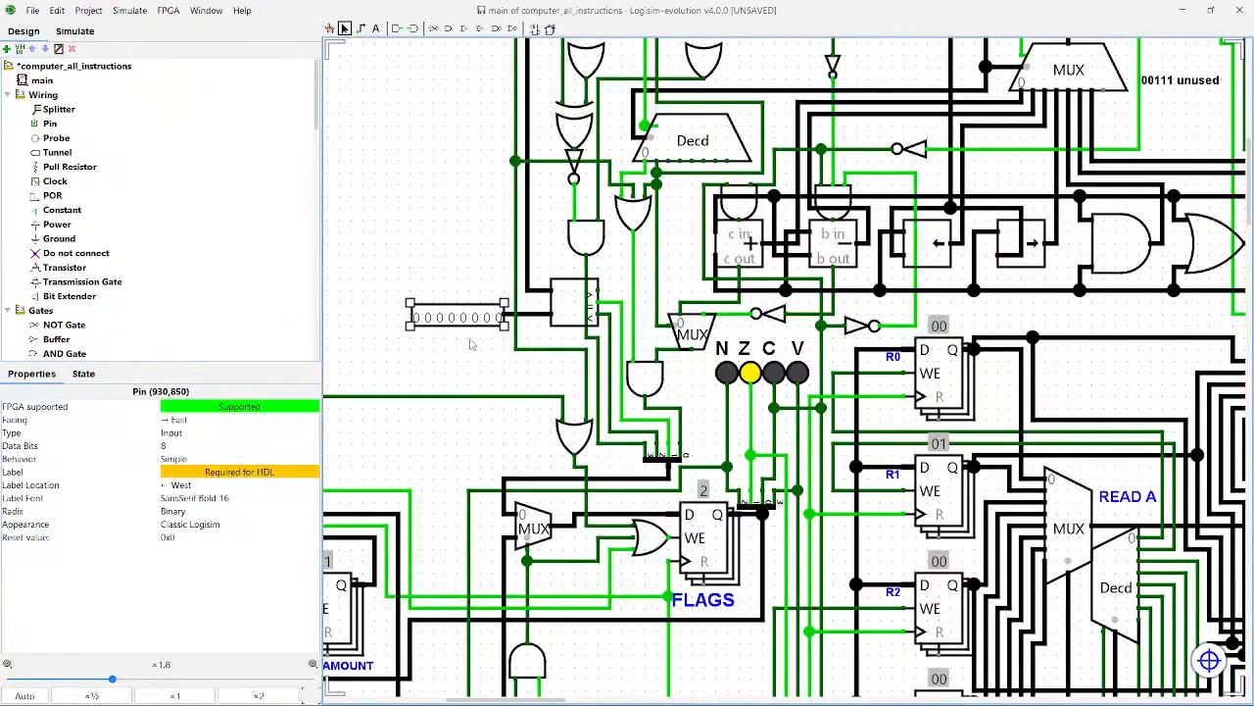
{"action": "key", "text": "Delete"}
Step: Place a Constant in line with the comparator's open input wire and set its facing to East
{"action": "left_click", "coordinate": [62, 209]}
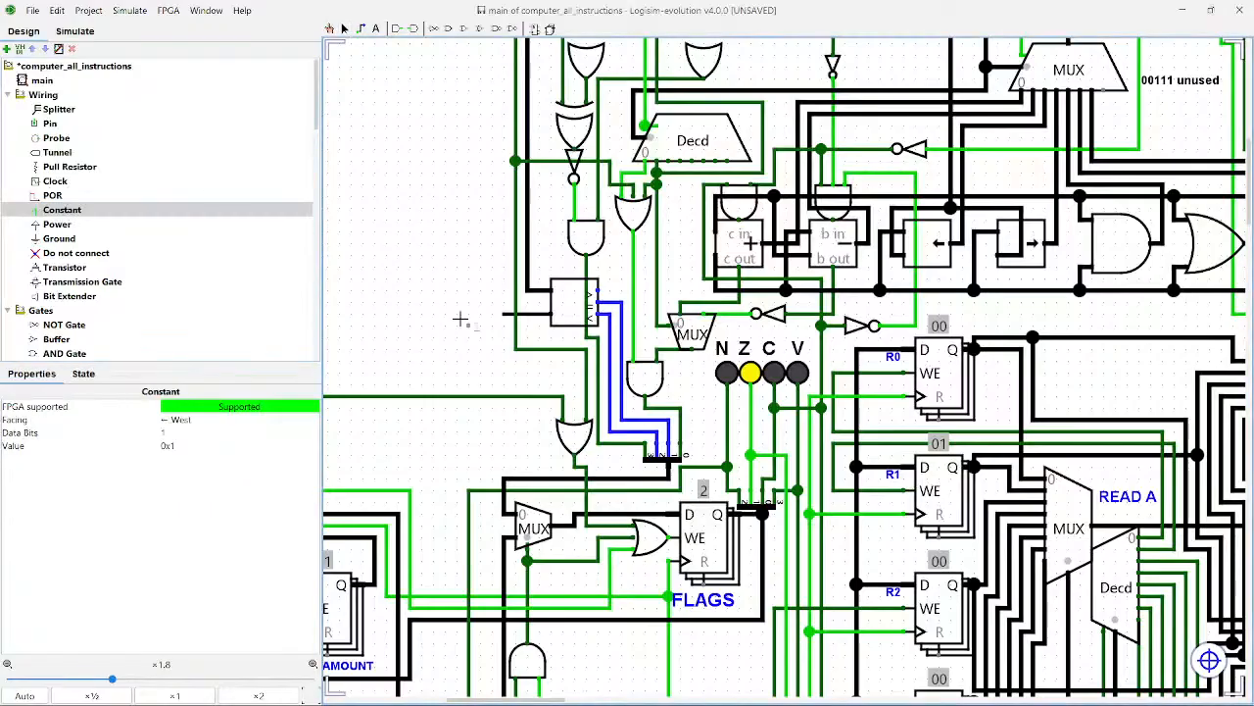
{"action": "left_click", "coordinate": [462, 314]}
{"action": "left_click", "coordinate": [180, 419]}
{"action": "left_click", "coordinate": [186, 463]}
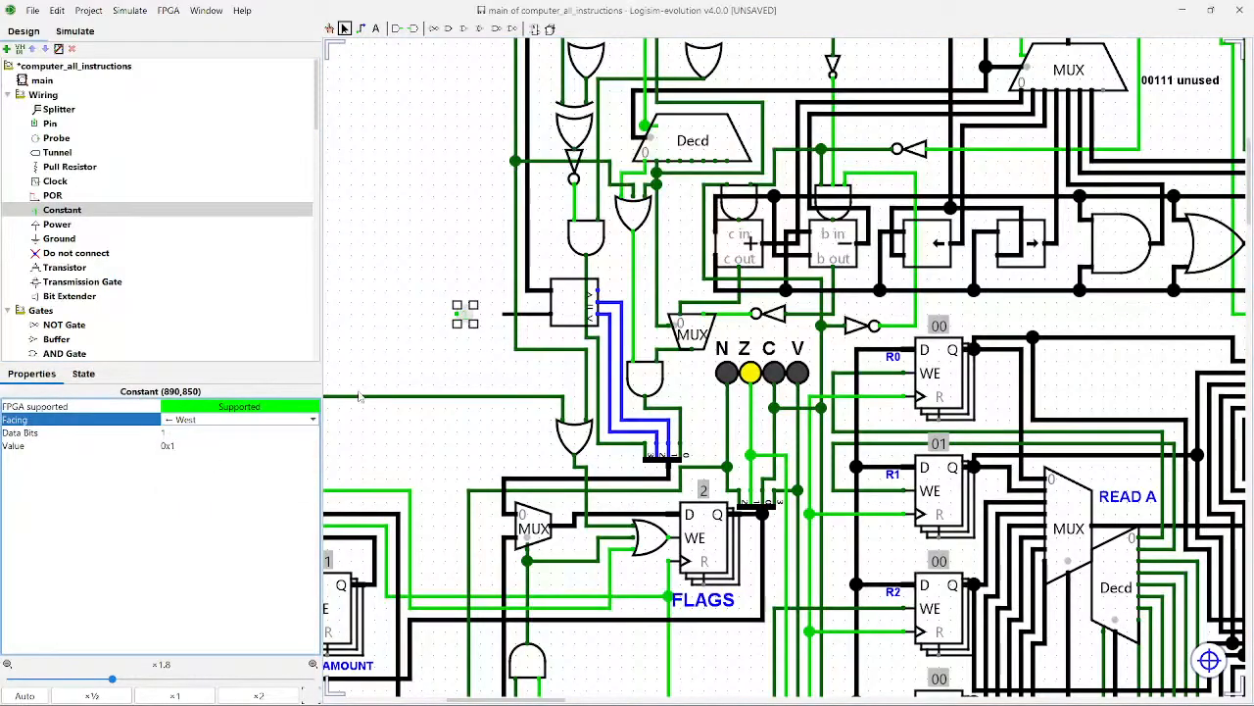
Step: Set the new constant's data bits to 8 and its value to 0x00
{"action": "left_click", "coordinate": [292, 432]}
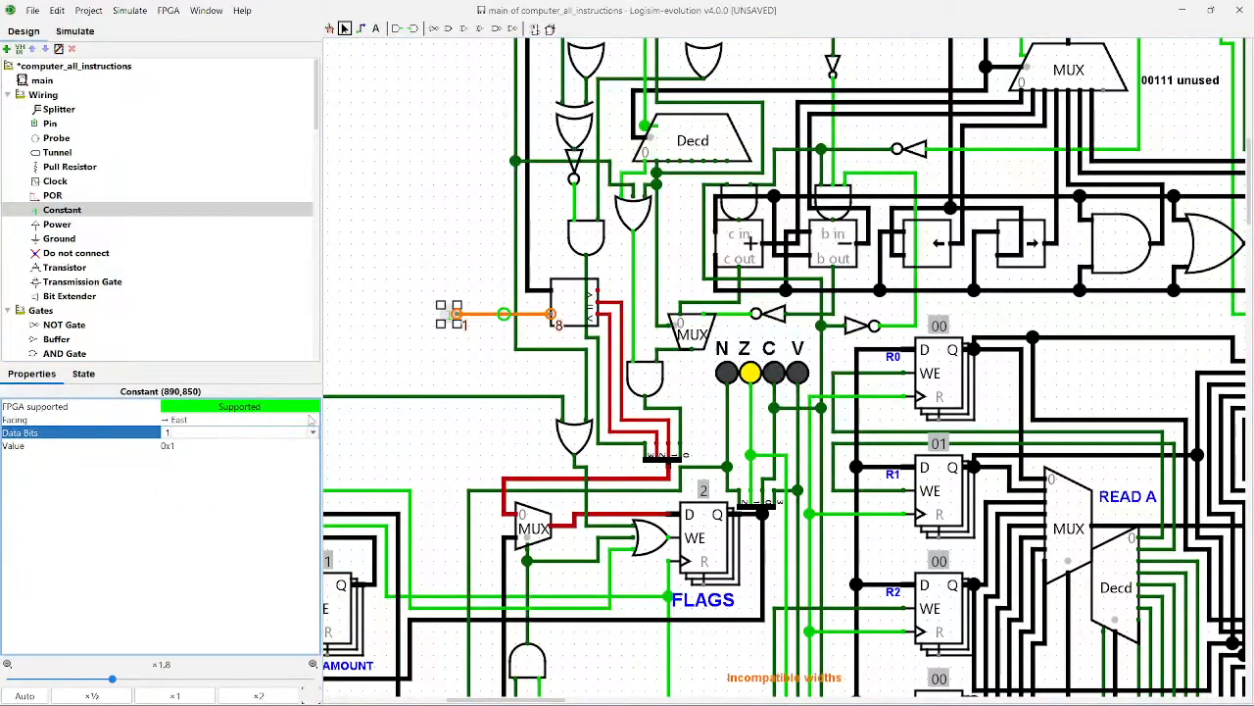
{"action": "type", "text": "8\\"}
{"action": "key", "text": "Return"}
{"action": "left_click", "coordinate": [761, 372]}
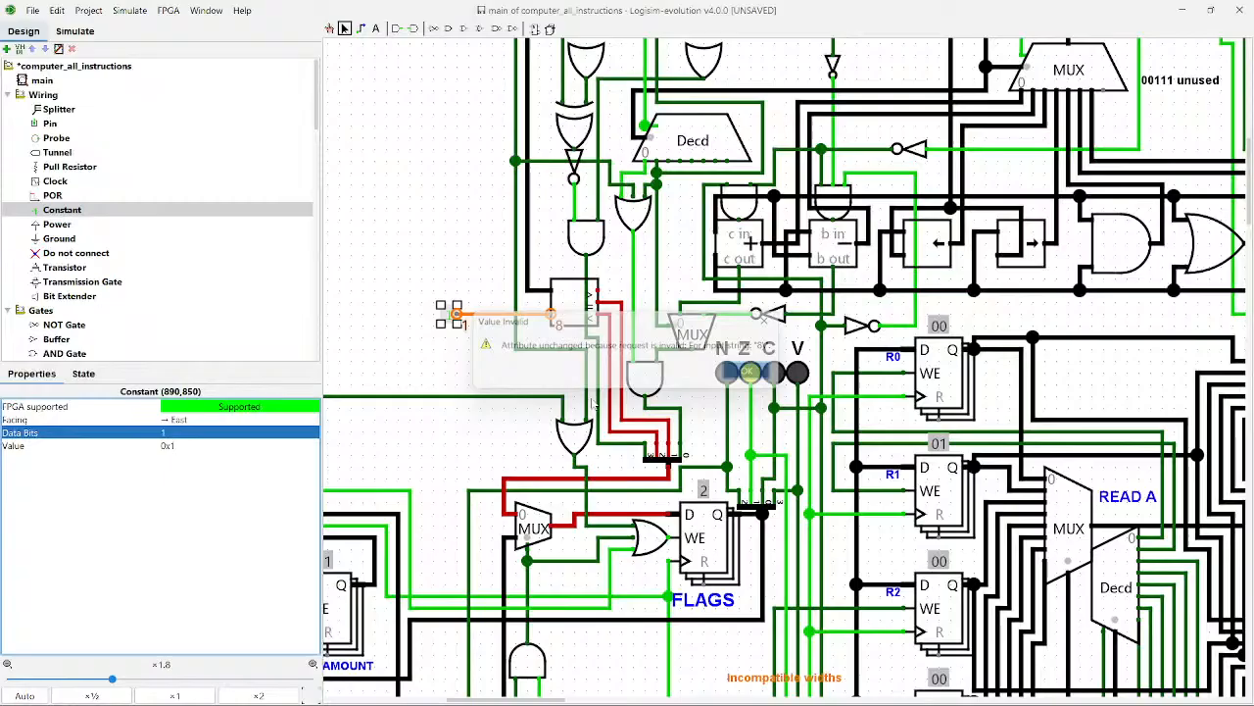
{"action": "left_click", "coordinate": [191, 422]}
{"action": "left_click", "coordinate": [166, 422]}
{"action": "left_click", "coordinate": [168, 431]}
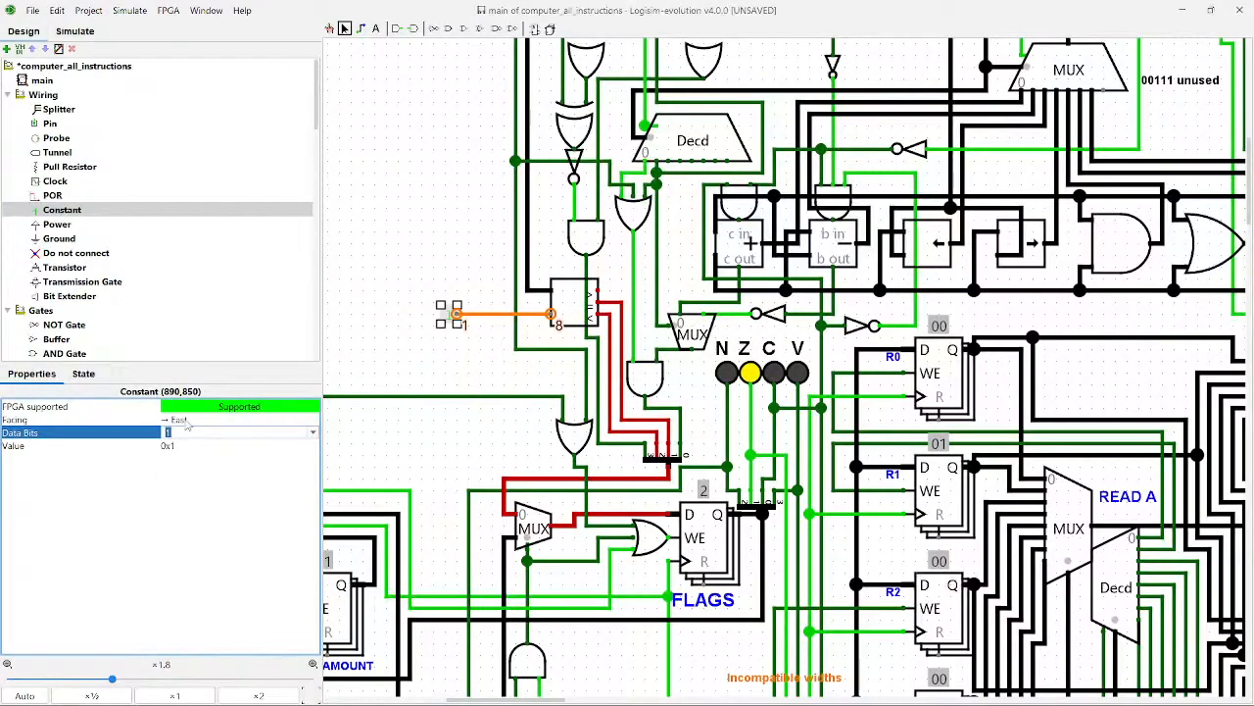
{"action": "left_click", "coordinate": [234, 446]}
{"action": "type", "text": "0xff"}
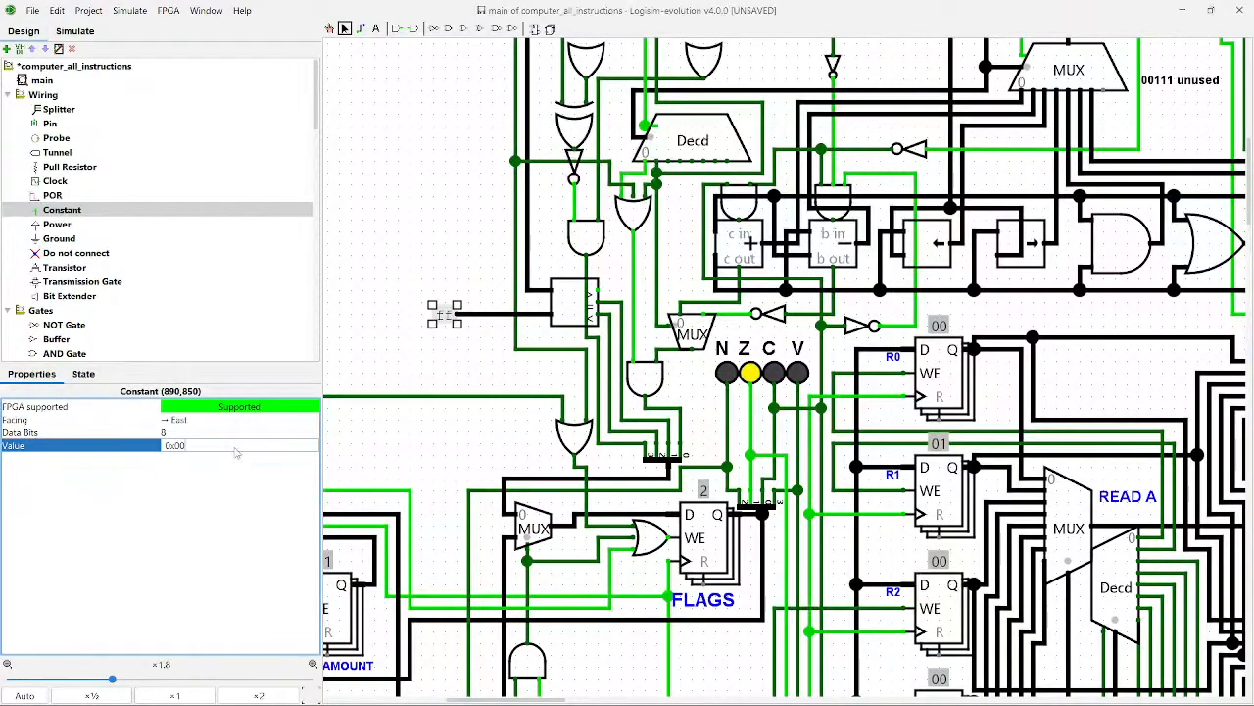
{"action": "key", "text": "Return"}
{"action": "left_click", "coordinate": [562, 395]}
{"action": "scroll", "coordinate": [776, 380], "scroll_direction": "right", "scroll_amount": 3}
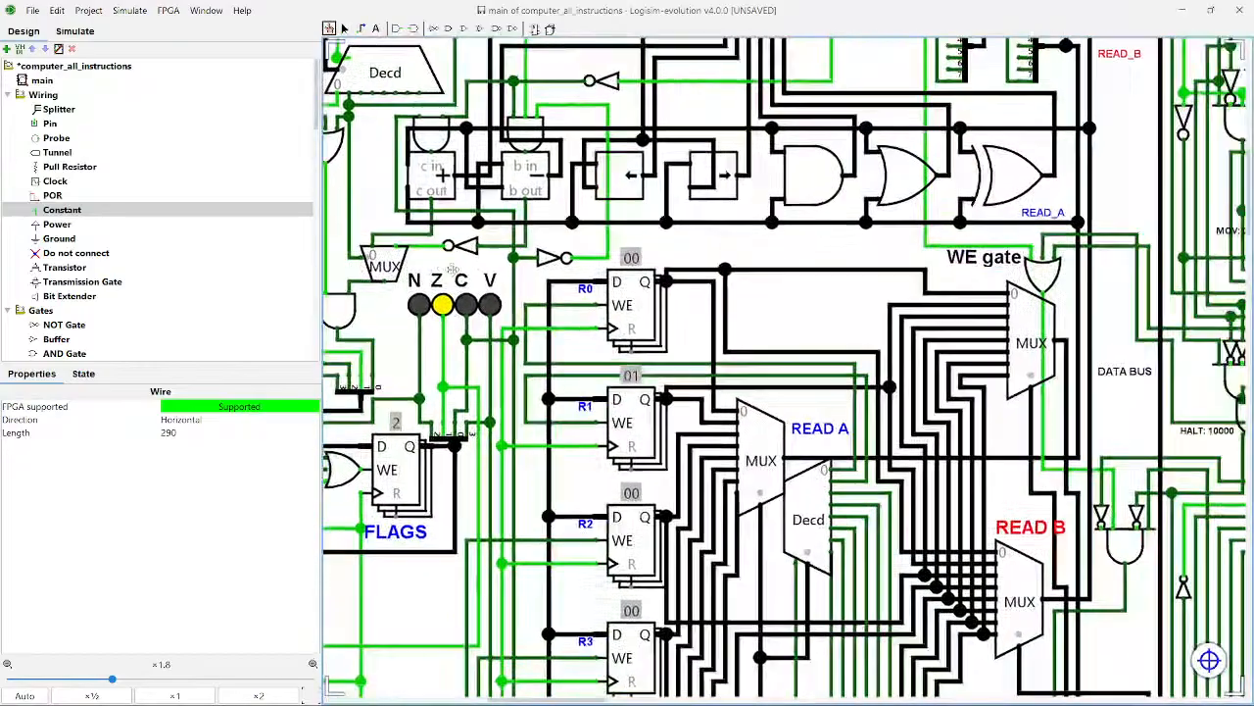
{"action": "scroll", "coordinate": [792, 324], "scroll_direction": "down", "scroll_amount": 9}
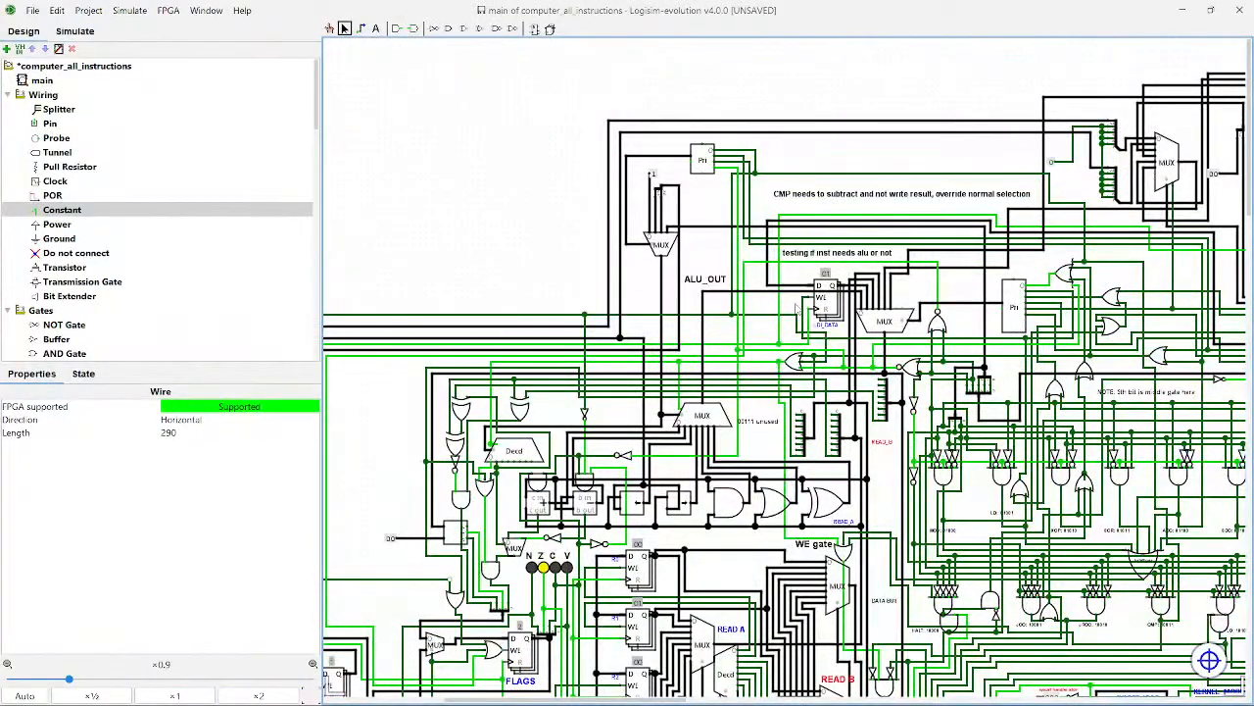
{"action": "left_click", "coordinate": [168, 10]}
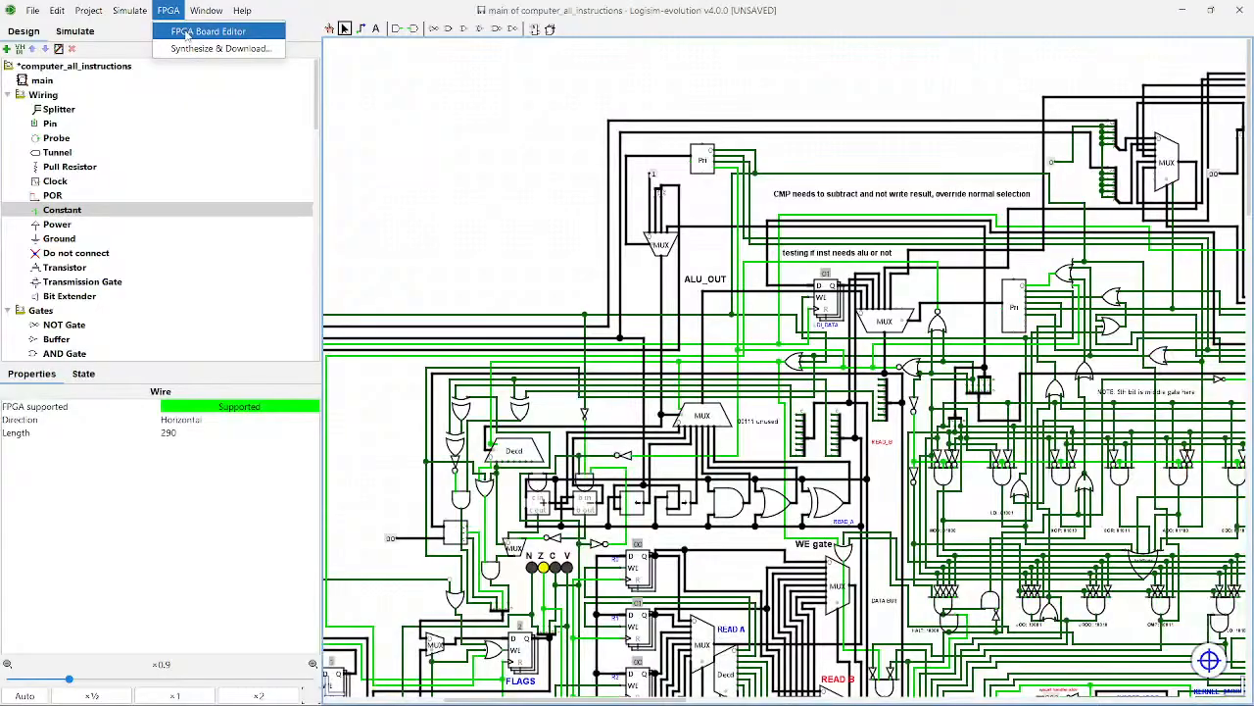
{"action": "left_click", "coordinate": [186, 32]}
{"action": "left_click", "coordinate": [1101, 364]}
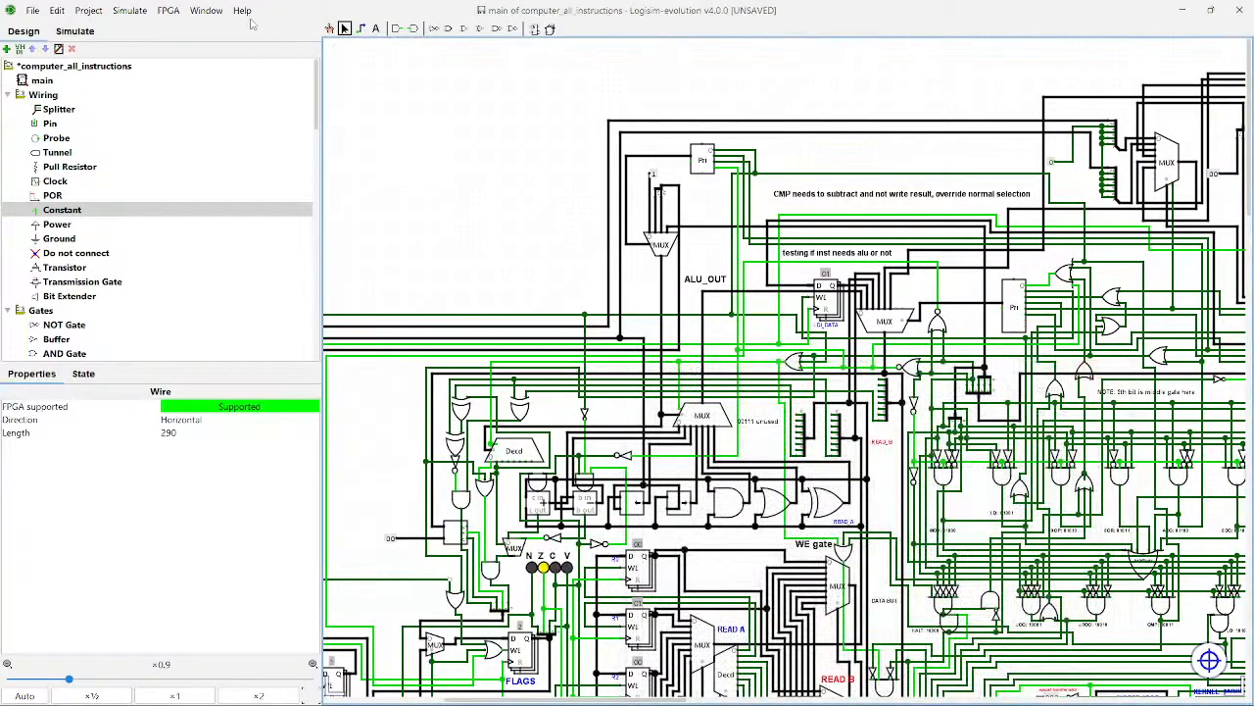
Step: Open the FPGA Synthesize & Download dialog and choose the 512.0 kHz clock frequency
{"action": "left_click", "coordinate": [168, 10]}
{"action": "left_click", "coordinate": [181, 49]}
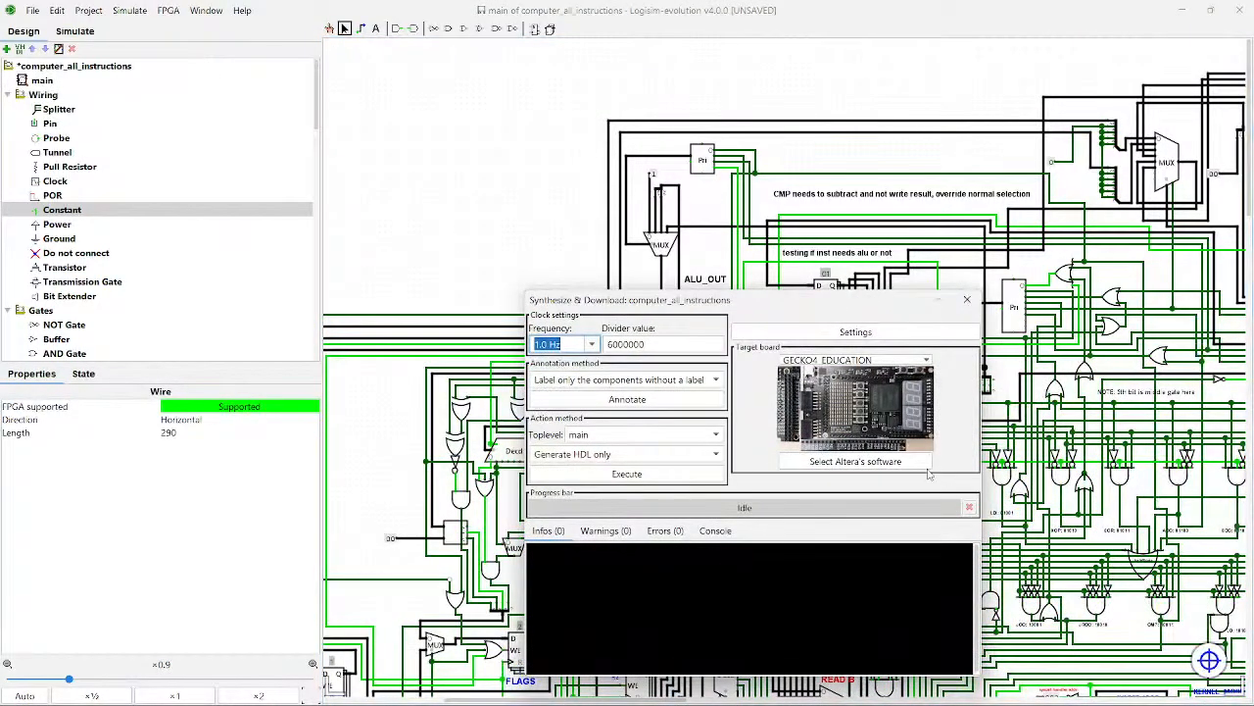
{"action": "left_click", "coordinate": [591, 344]}
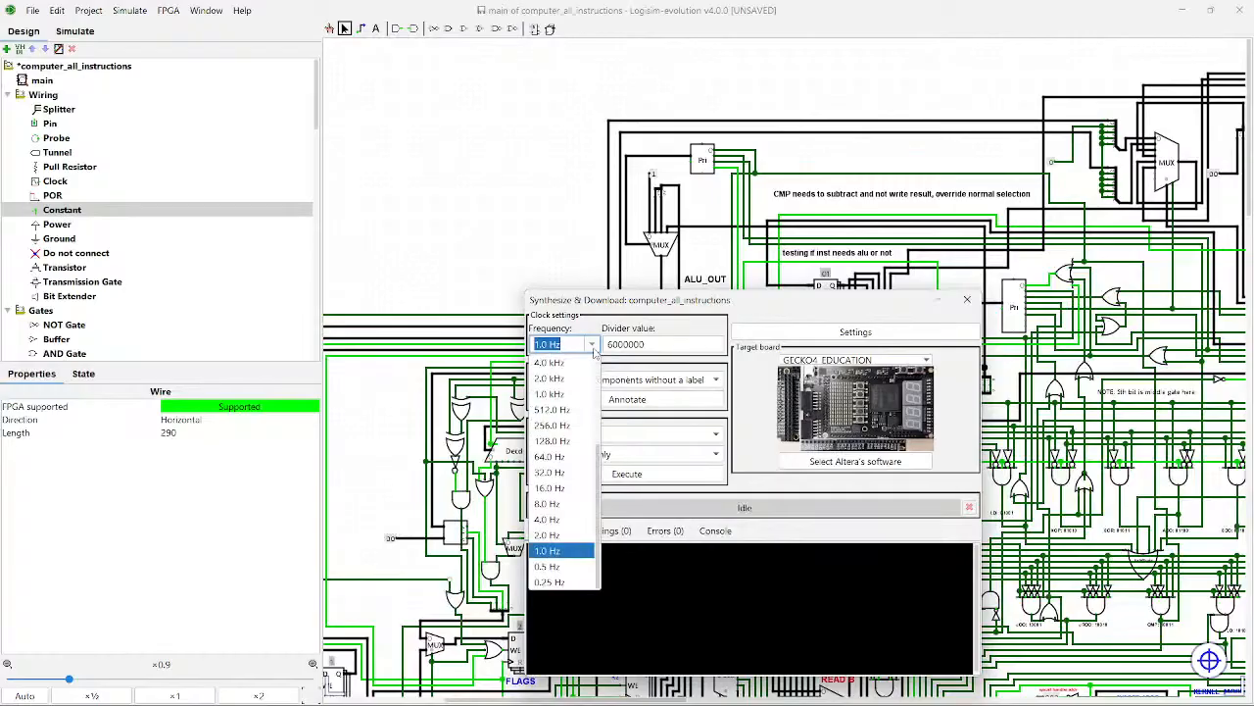
{"action": "scroll", "coordinate": [585, 387], "scroll_direction": "up", "scroll_amount": 3}
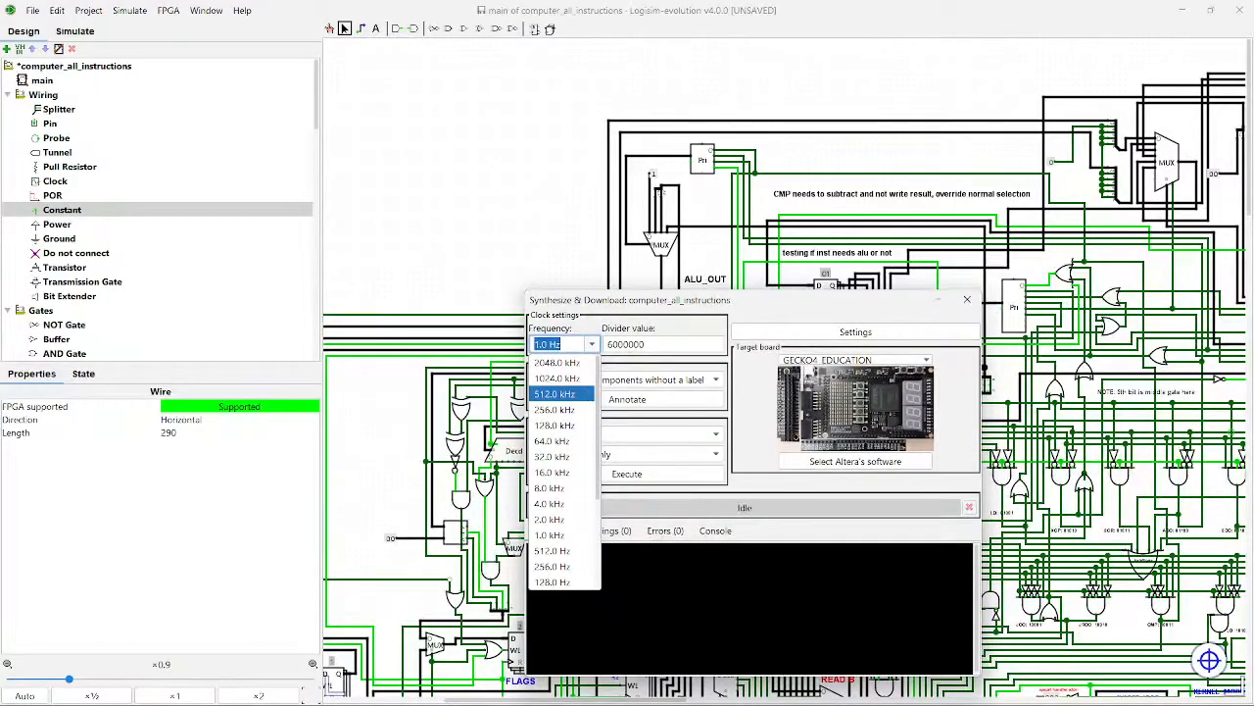
{"action": "key", "text": "alt+Tab"}
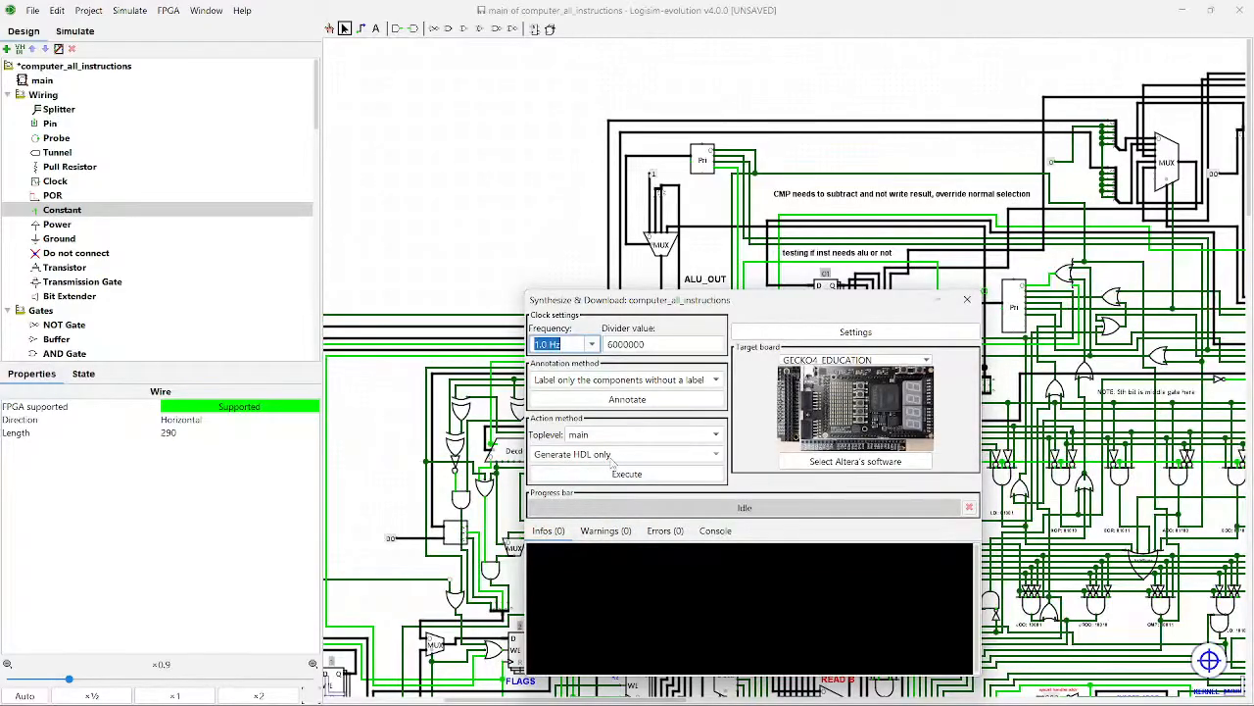
{"action": "left_click", "coordinate": [592, 345]}
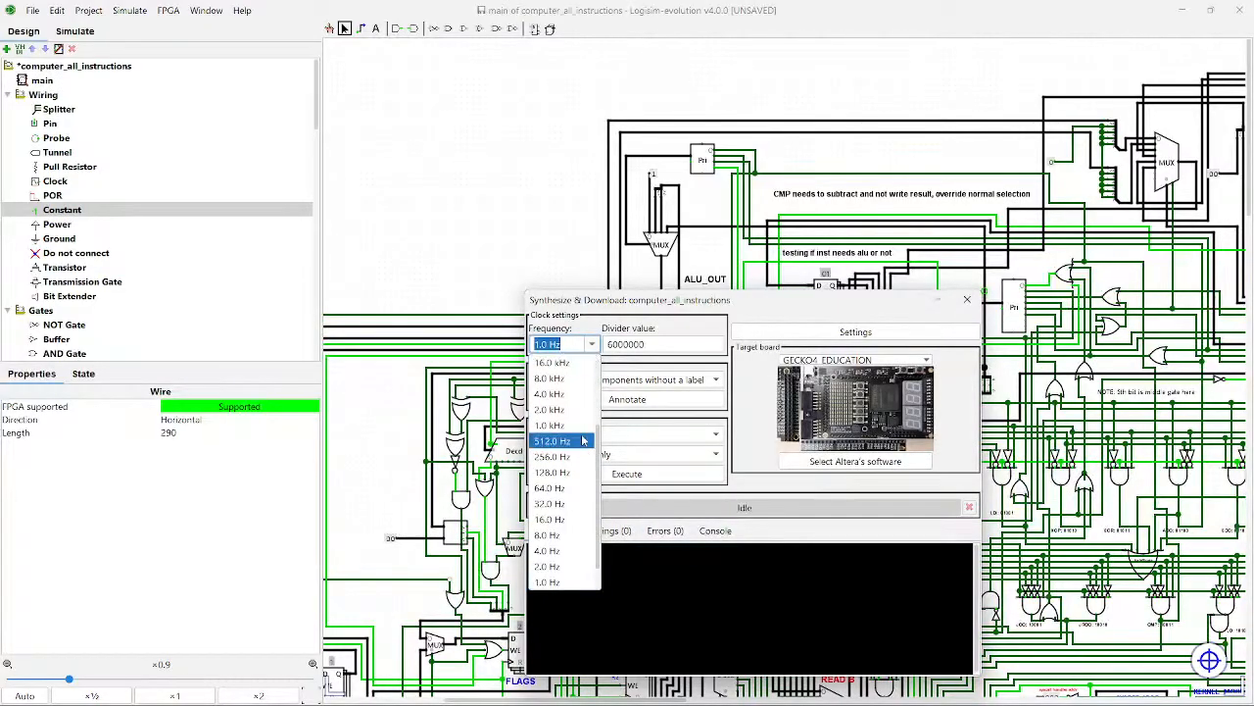
{"action": "scroll", "coordinate": [582, 440], "scroll_direction": "up", "scroll_amount": 3}
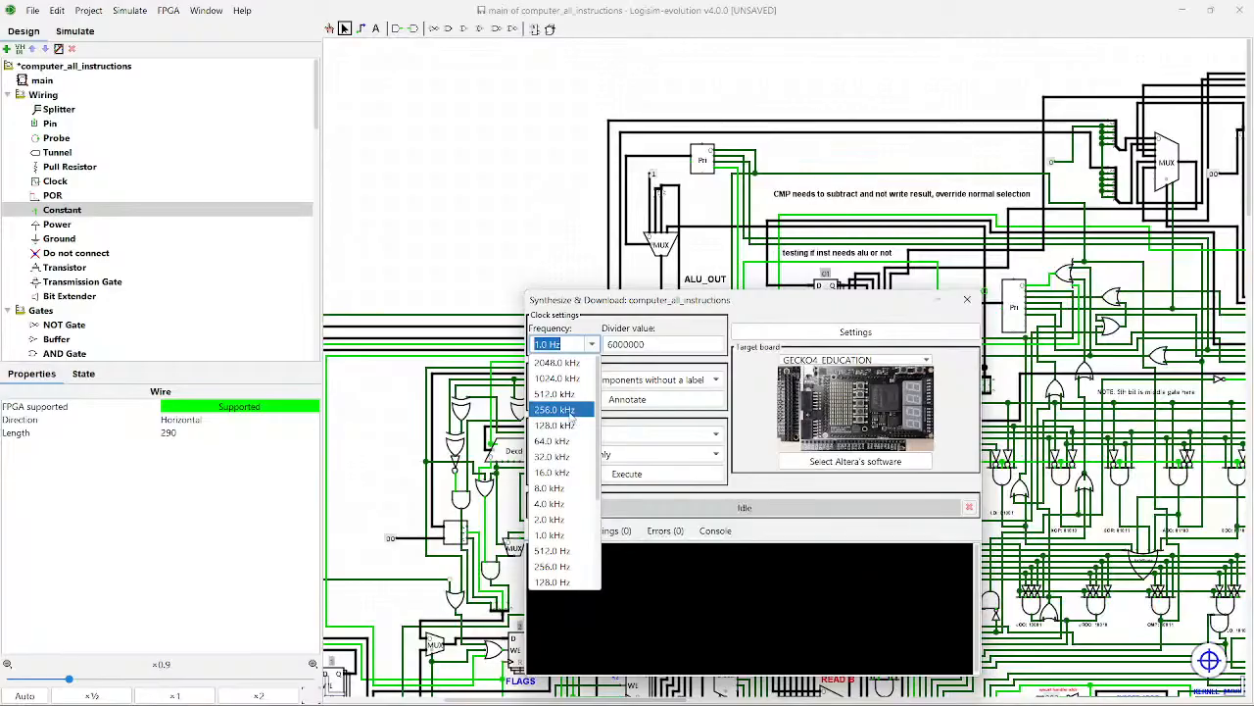
{"action": "left_click", "coordinate": [568, 394]}
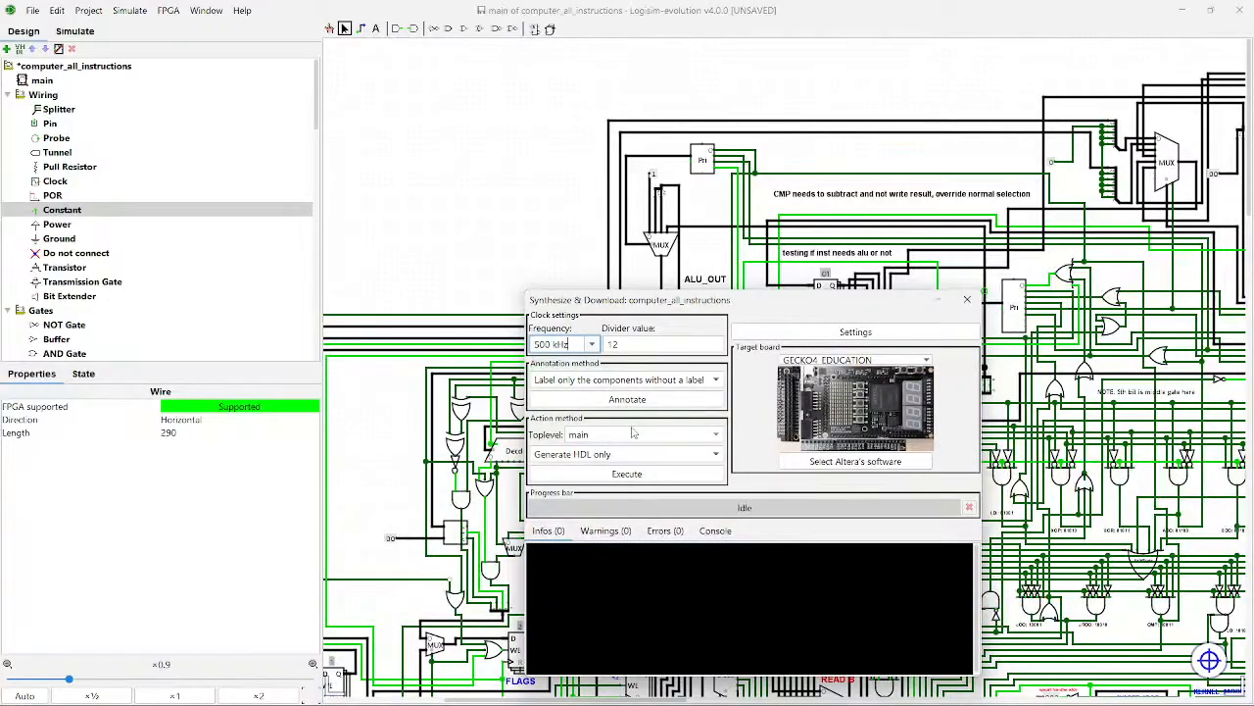
Step: Try to generate HDL only for the main circuit, check the reported errors, warnings and console output, and close the dialog
{"action": "left_click", "coordinate": [635, 477]}
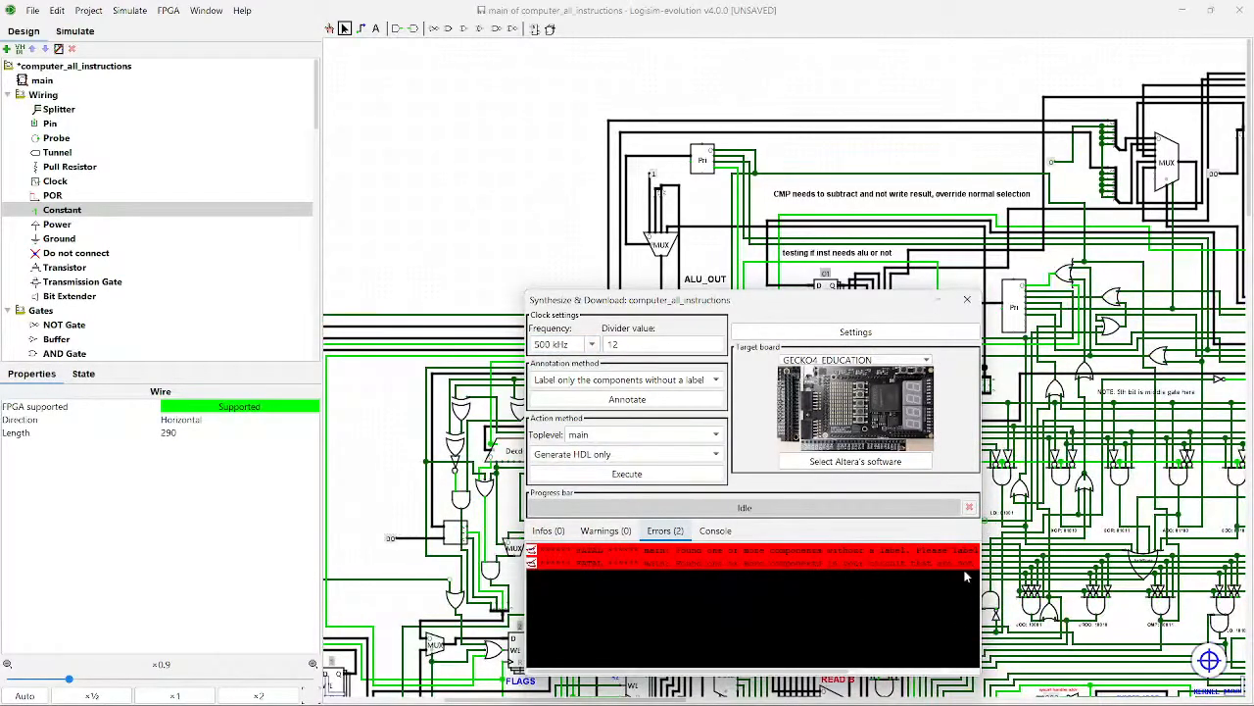
{"action": "left_click_drag", "start_coordinate": [808, 671], "coordinate": [937, 657]}
{"action": "left_click", "coordinate": [605, 530]}
{"action": "left_click", "coordinate": [664, 530]}
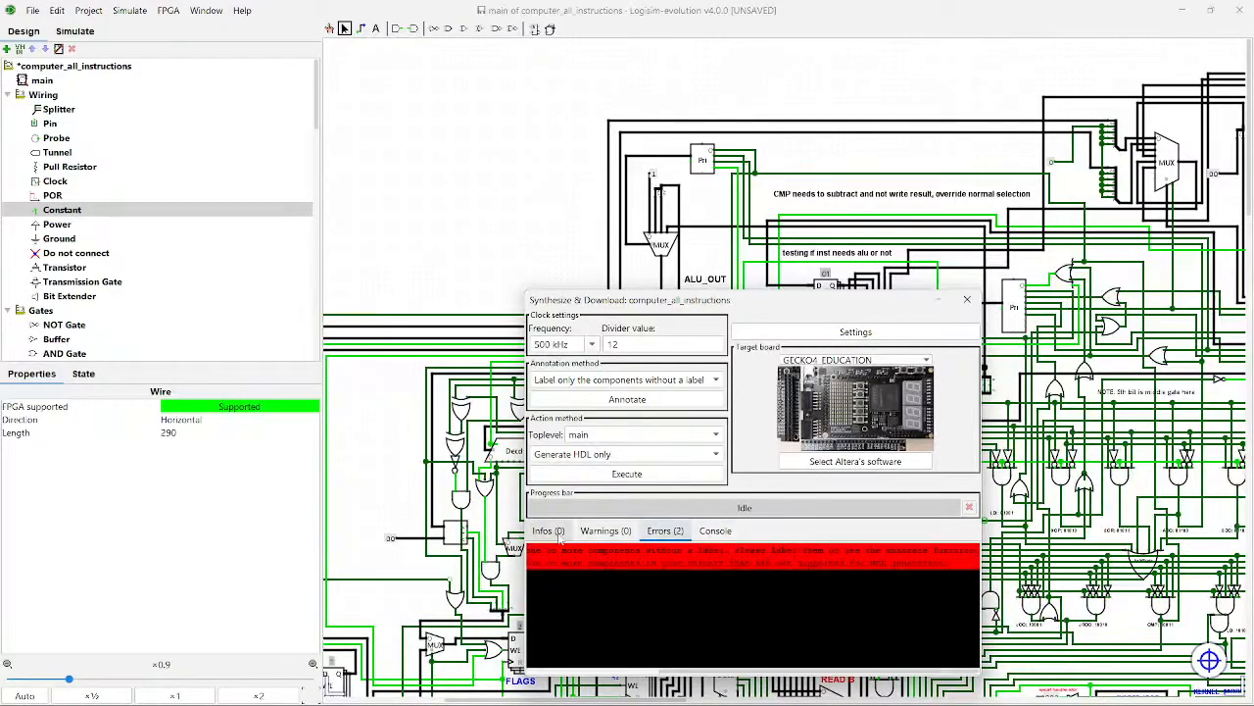
{"action": "left_click", "coordinate": [605, 530]}
{"action": "left_click", "coordinate": [715, 530]}
{"action": "left_click", "coordinate": [665, 530]}
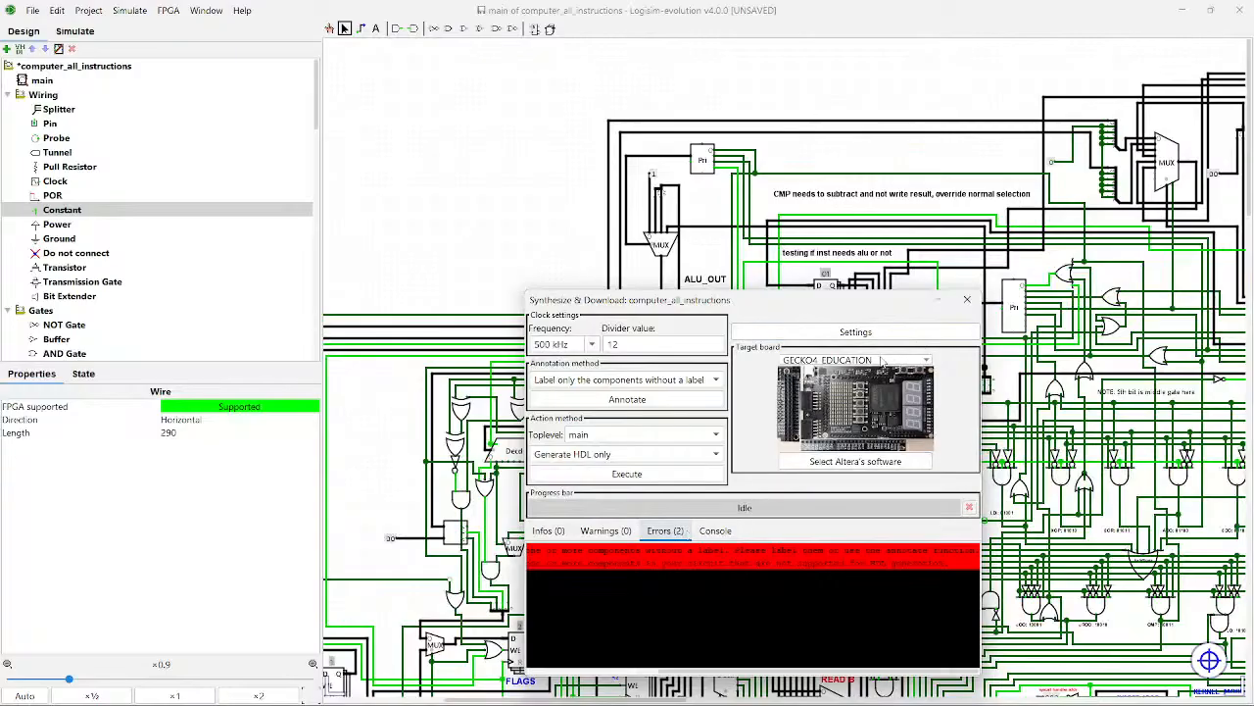
{"action": "left_click", "coordinate": [966, 299]}
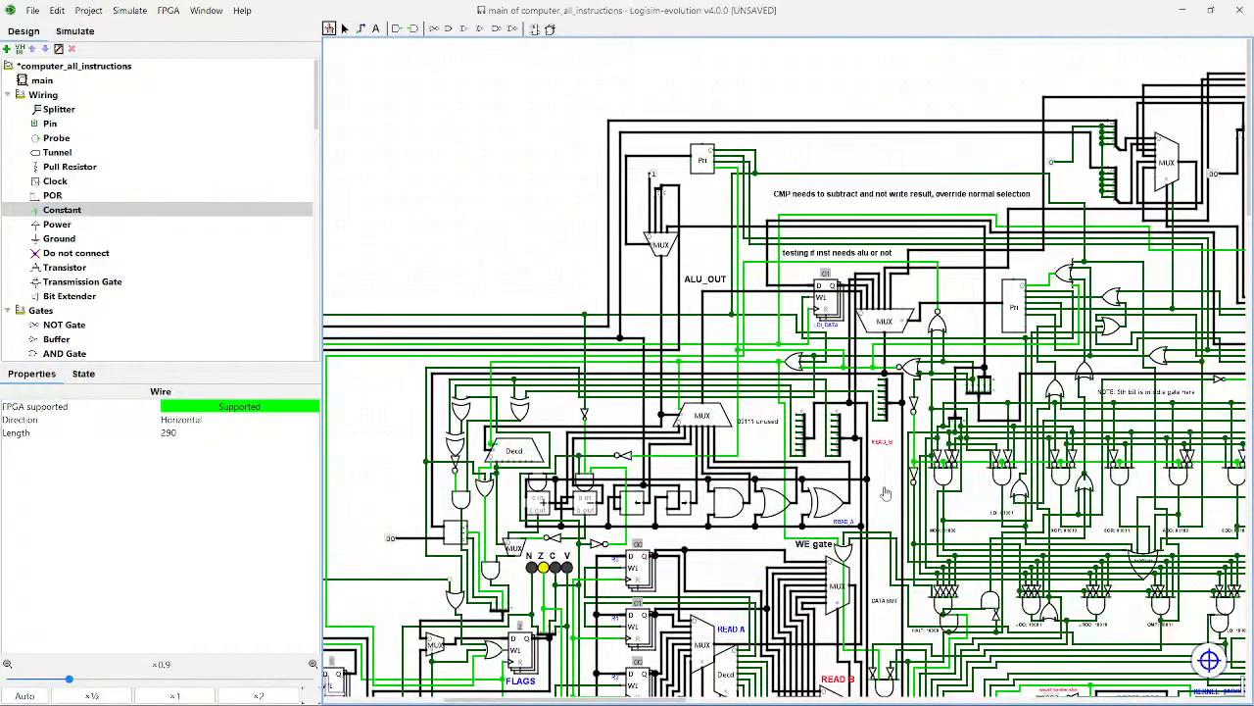
Step: Survey the circuit from the instruction decoders and KERNEL_MODE logic past ROM0_BOOT to ROM1_TERMINAL and IRAM
{"action": "scroll", "coordinate": [890, 492], "scroll_direction": "right", "scroll_amount": 4}
{"action": "scroll", "coordinate": [889, 493], "scroll_direction": "down", "scroll_amount": 4}
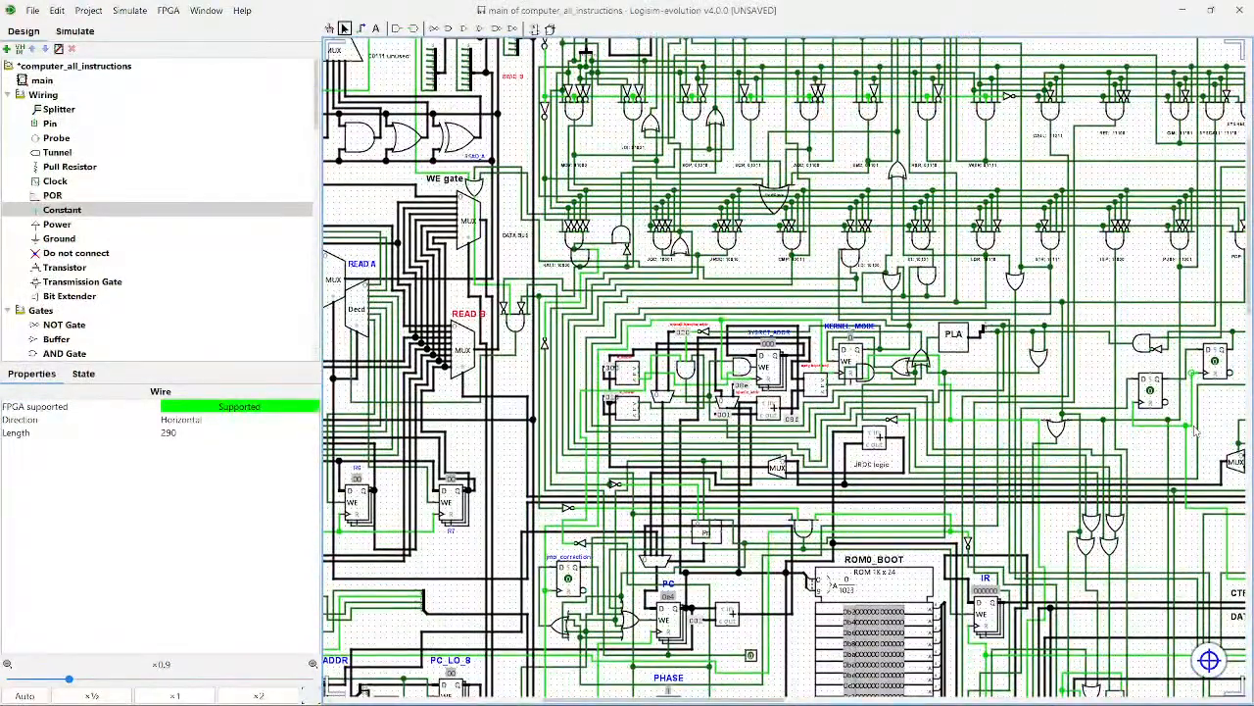
{"action": "scroll", "coordinate": [1195, 430], "scroll_direction": "down", "scroll_amount": 3}
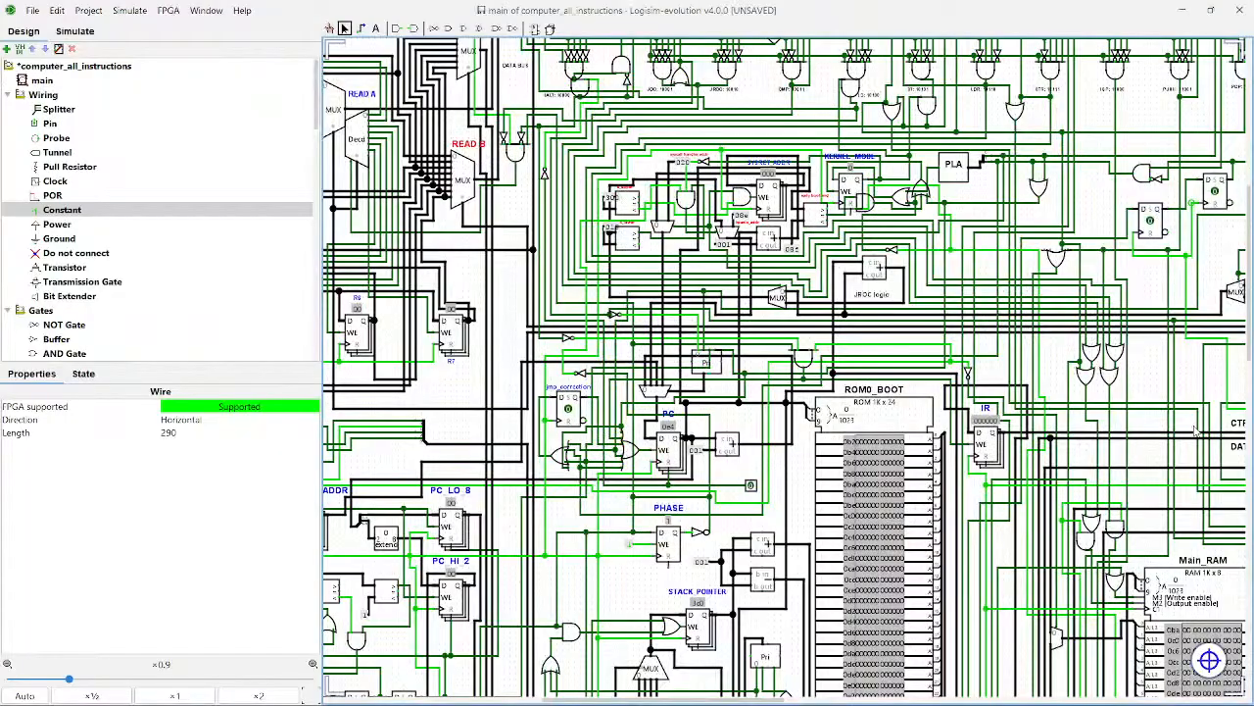
{"action": "scroll", "coordinate": [1195, 430], "scroll_direction": "down", "scroll_amount": 3}
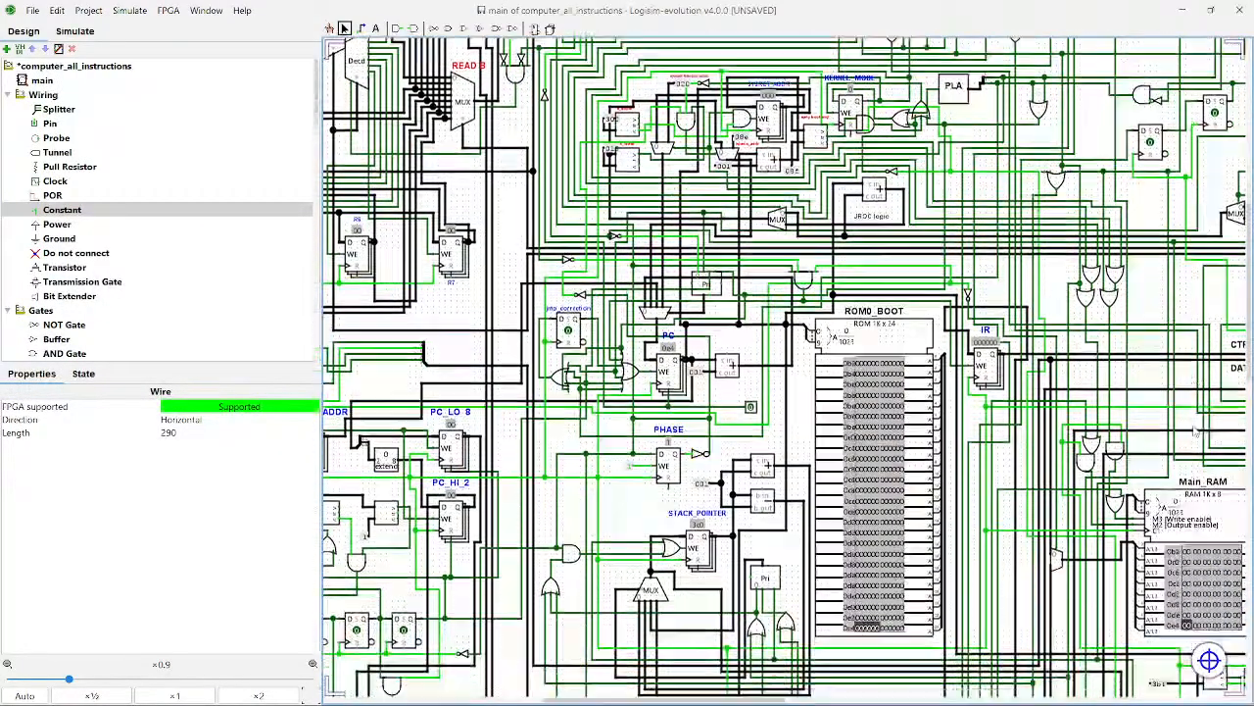
{"action": "scroll", "coordinate": [1022, 444], "scroll_direction": "down", "scroll_amount": 11}
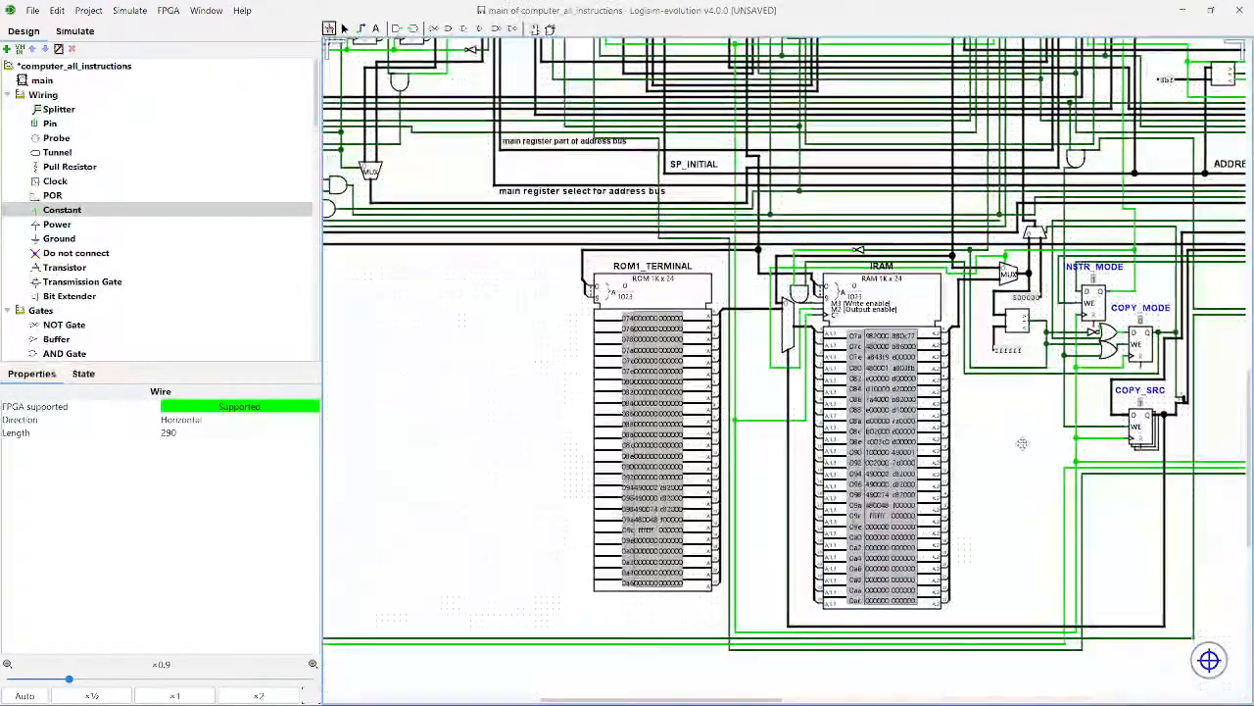
{"action": "scroll", "coordinate": [1022, 444], "scroll_direction": "down", "scroll_amount": 2}
Step: Switch to VS Code and review the prompt string block under .load_strings in rom1_terminal.asm, ending at its closing comment
{"action": "left_click", "coordinate": [860, 692]}
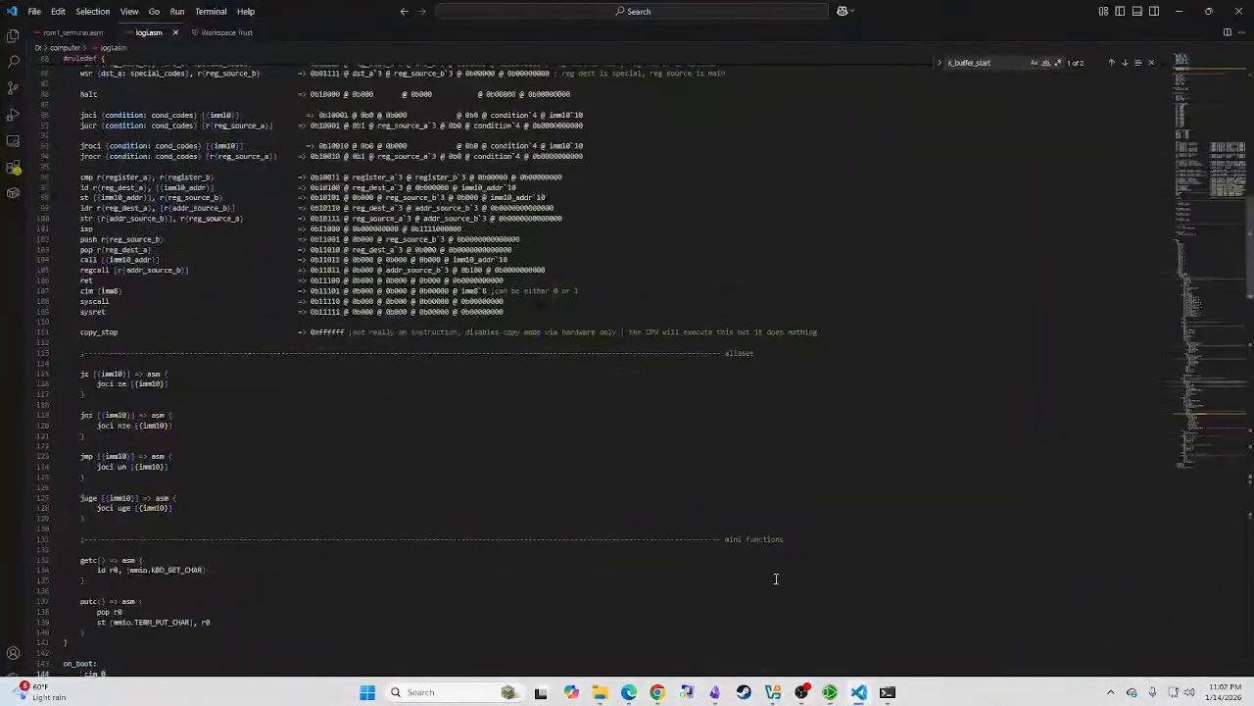
{"action": "left_click", "coordinate": [53, 33]}
{"action": "scroll", "coordinate": [290, 224], "scroll_direction": "down", "scroll_amount": 2}
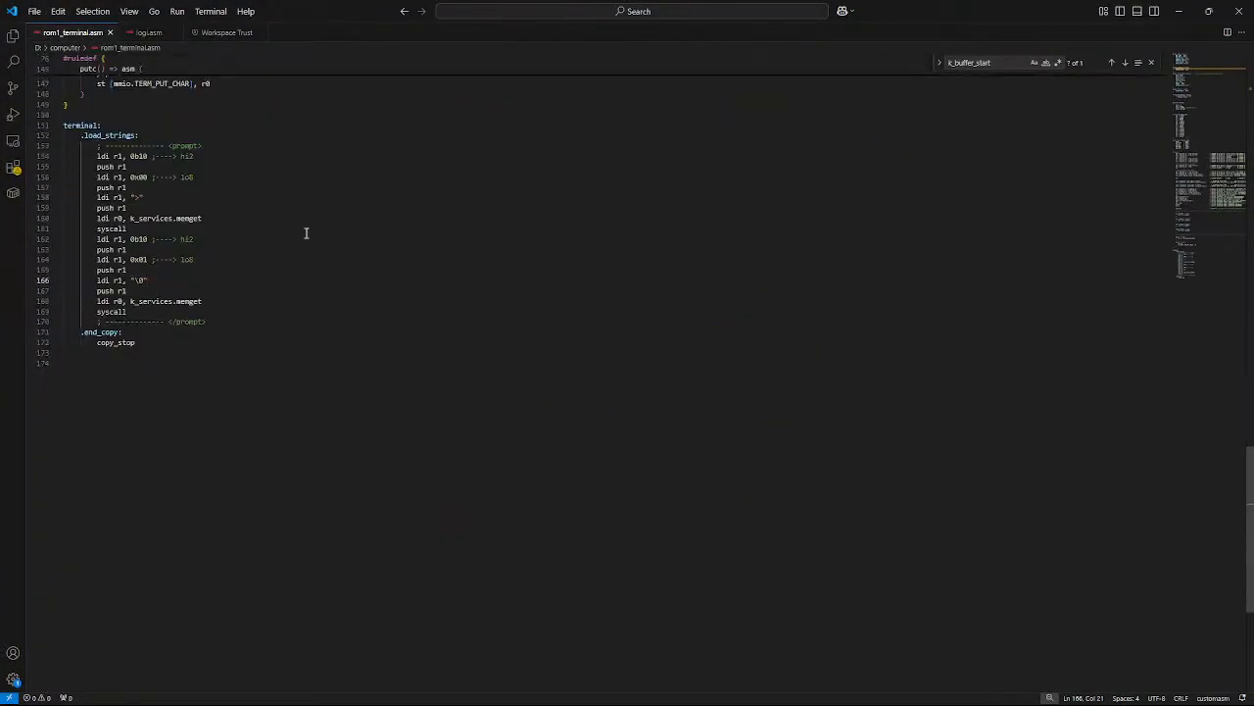
{"action": "scroll", "coordinate": [300, 245], "scroll_direction": "up", "scroll_amount": 1}
{"action": "left_click", "coordinate": [244, 353]}
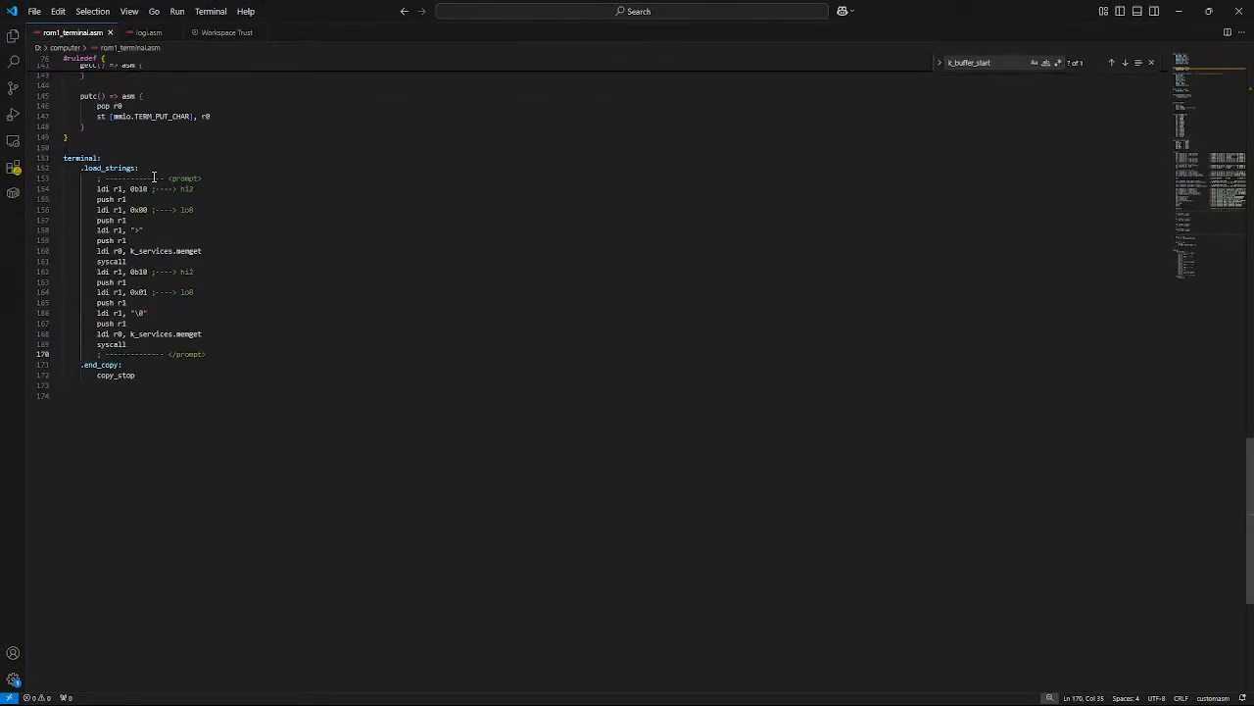
Step: Set off the prompt string block in rom1_terminal.asm with a blank line after .load_strings and another before .end_copy
{"action": "key", "text": "Return"}
{"action": "left_click", "coordinate": [155, 171]}
{"action": "key", "text": "Return"}
{"action": "left_click", "coordinate": [397, 330]}
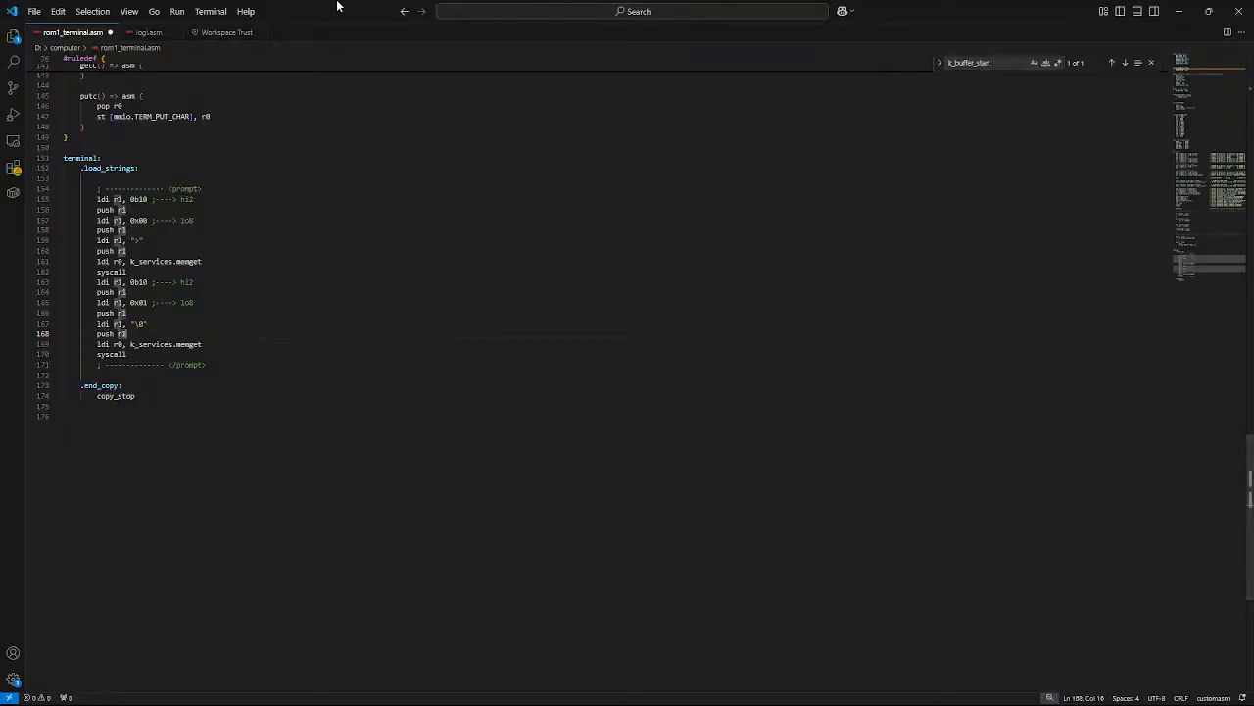
Step: Restore the VS Code window to a smaller size over the circuit and move the cursor to the .end_copy line
{"action": "left_click_drag", "start_coordinate": [336, 6], "coordinate": [731, 106]}
{"action": "left_click", "coordinate": [849, 471]}
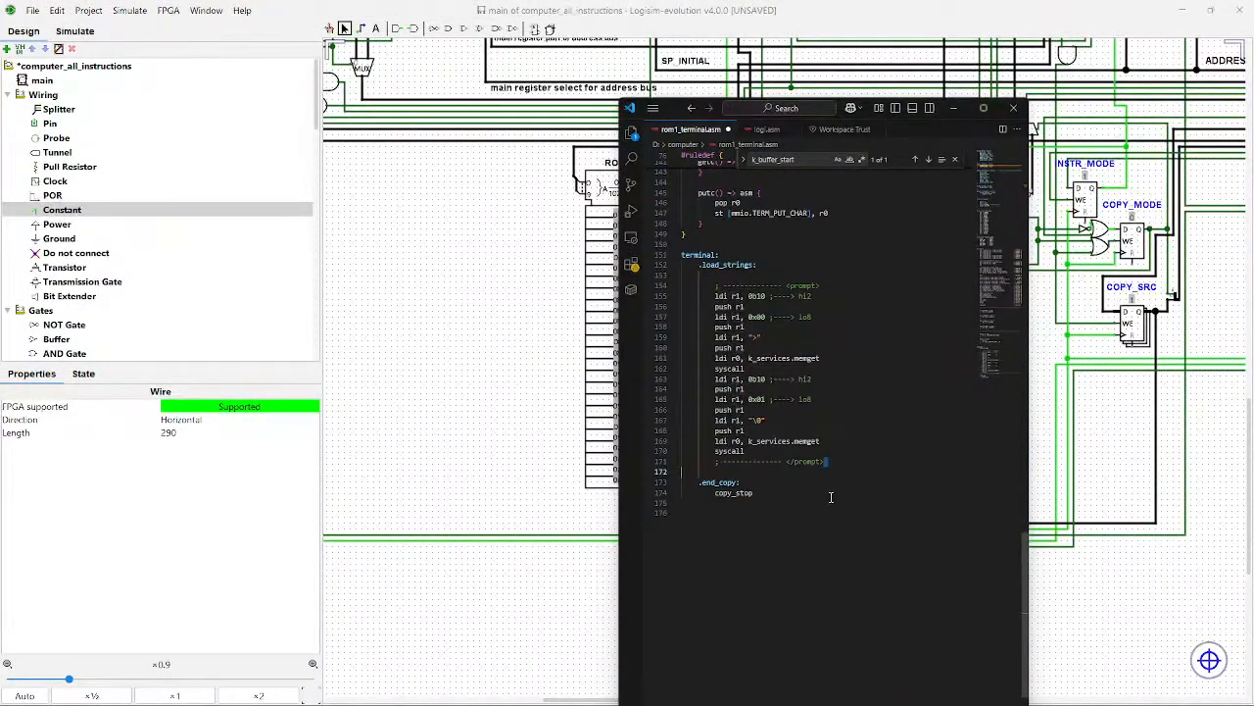
{"action": "left_click", "coordinate": [828, 503]}
{"action": "scroll", "coordinate": [1055, 503], "scroll_direction": "up", "scroll_amount": 4}
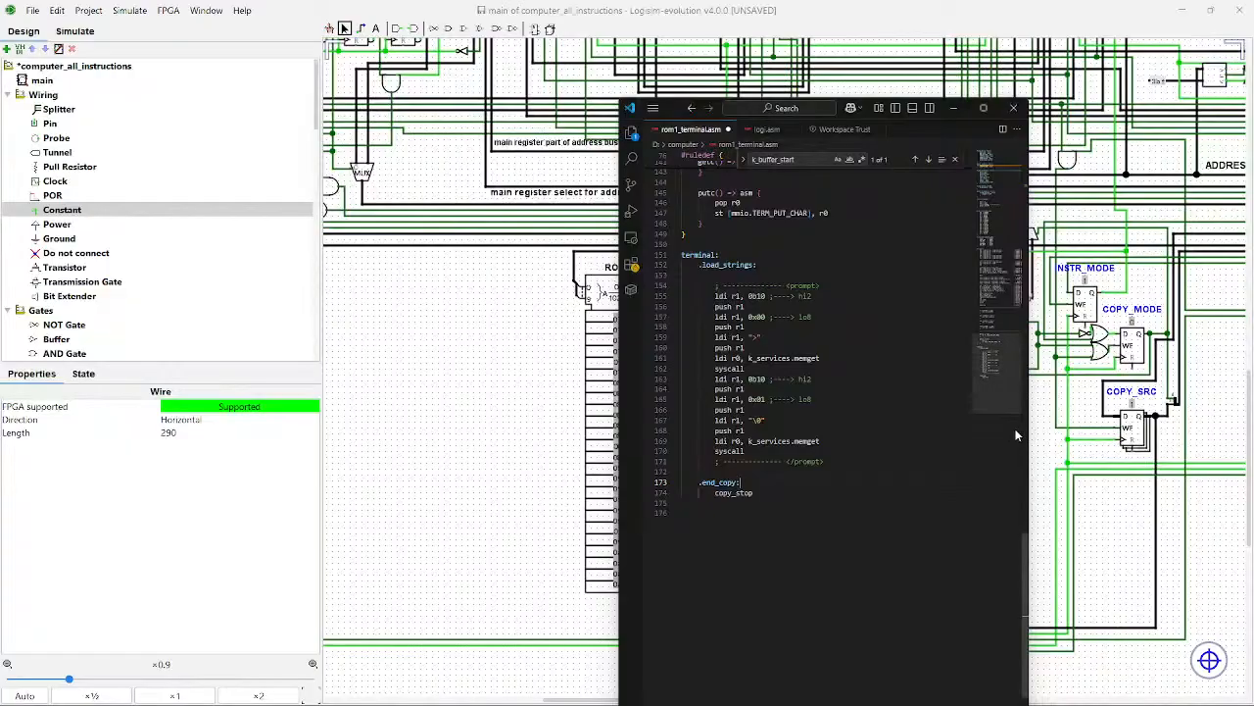
Step: Return to the Logisim circuit and probe the output of the comparator between IRAM and COPY_MODE
{"action": "left_click", "coordinate": [469, 508]}
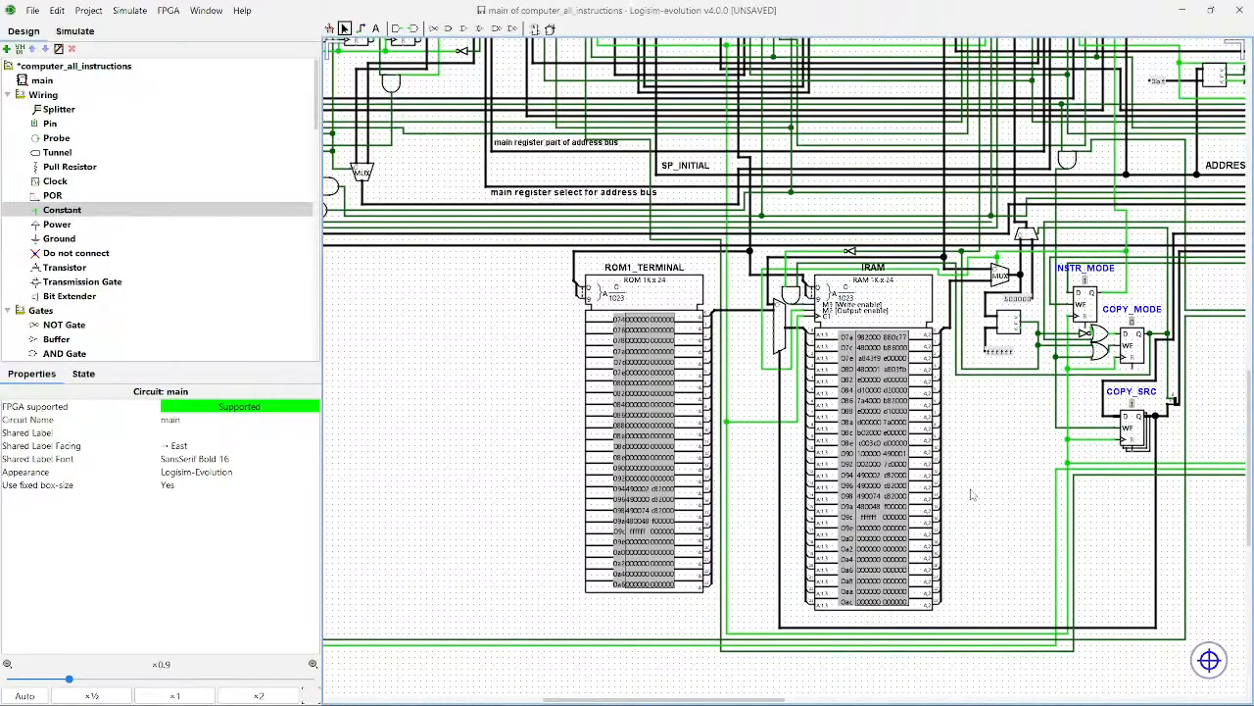
{"action": "left_click_drag", "start_coordinate": [971, 494], "coordinate": [736, 516]}
{"action": "scroll", "coordinate": [774, 431], "scroll_direction": "up", "scroll_amount": 1}
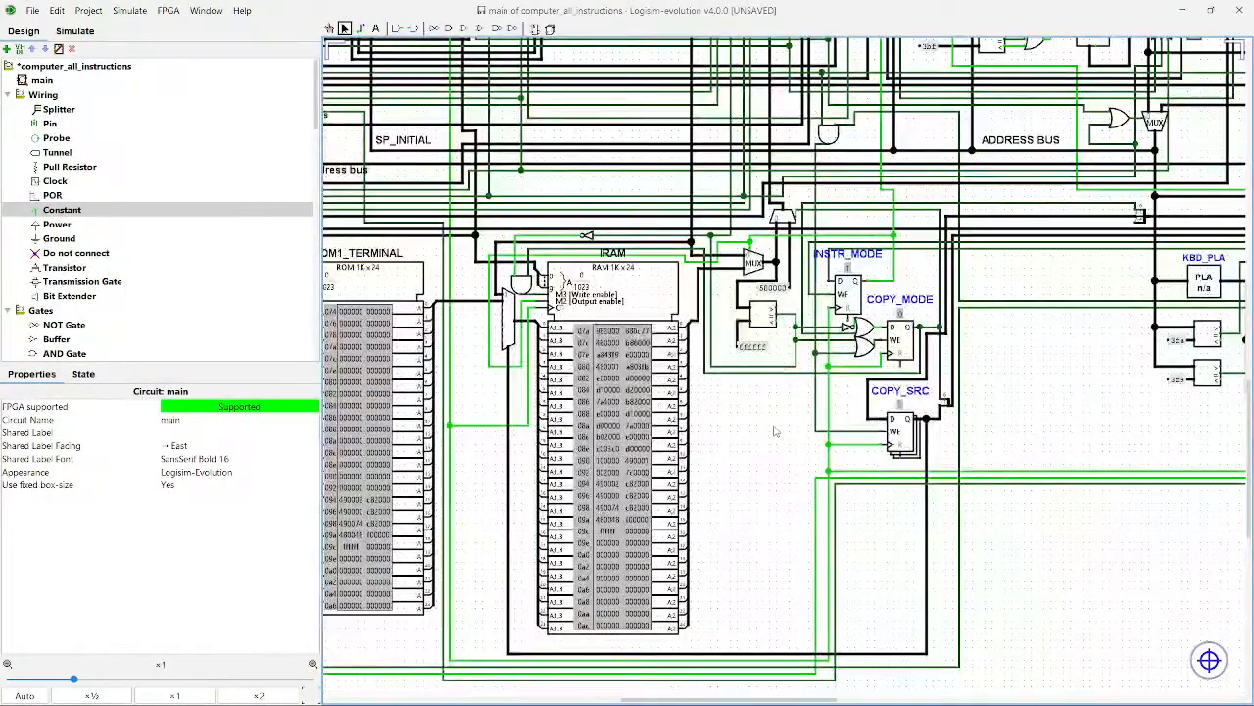
{"action": "scroll", "coordinate": [774, 431], "scroll_direction": "up", "scroll_amount": 3}
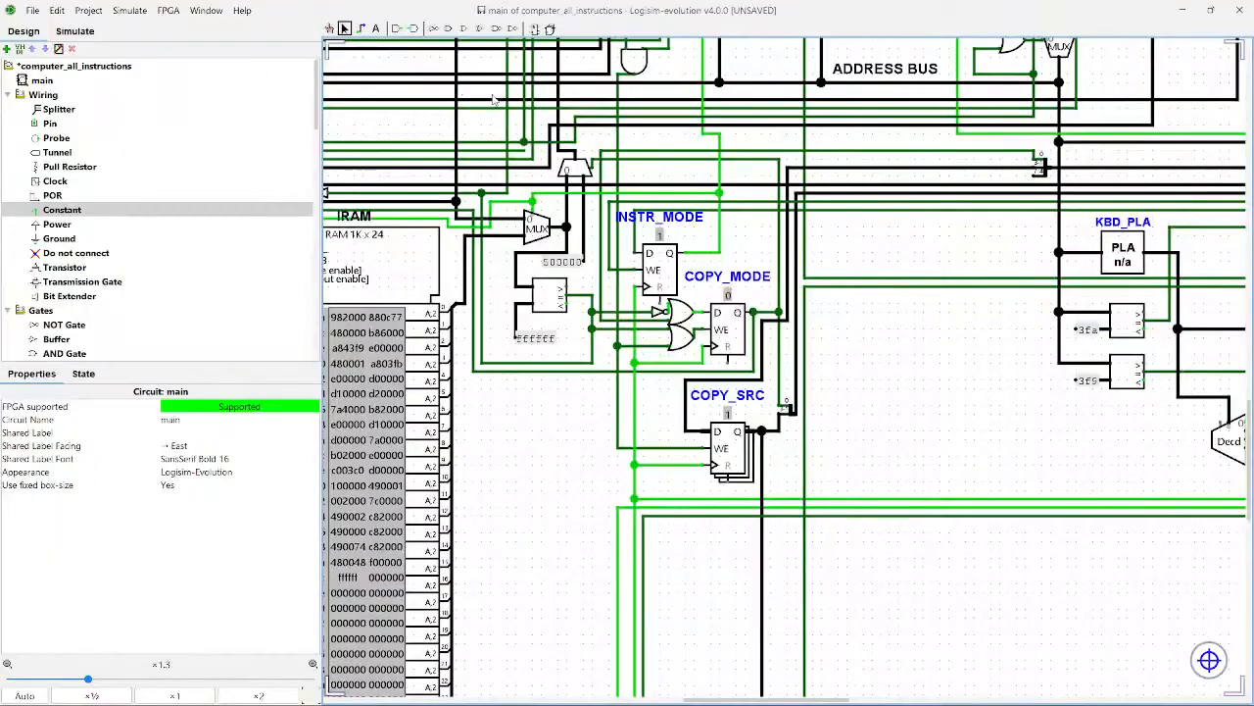
{"action": "left_click", "coordinate": [331, 28]}
{"action": "left_click", "coordinate": [577, 295]}
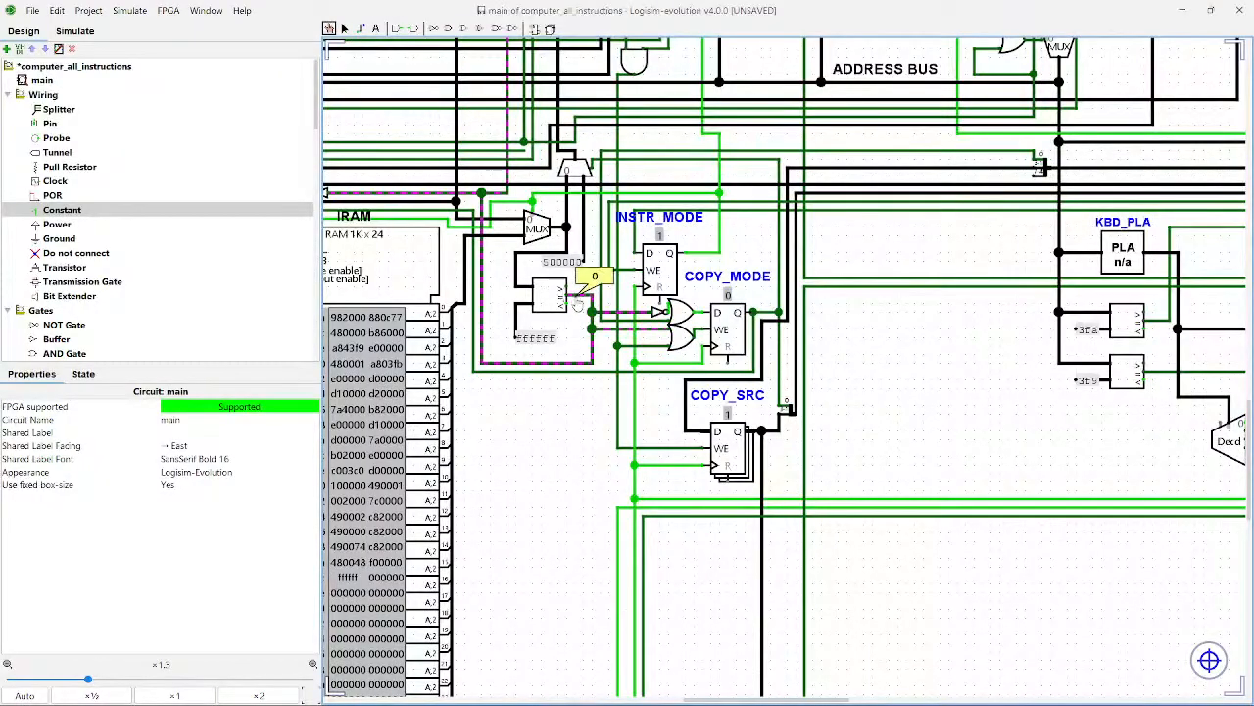
{"action": "left_click_drag", "start_coordinate": [564, 429], "coordinate": [913, 390]}
{"action": "left_click_drag", "start_coordinate": [818, 394], "coordinate": [931, 412]}
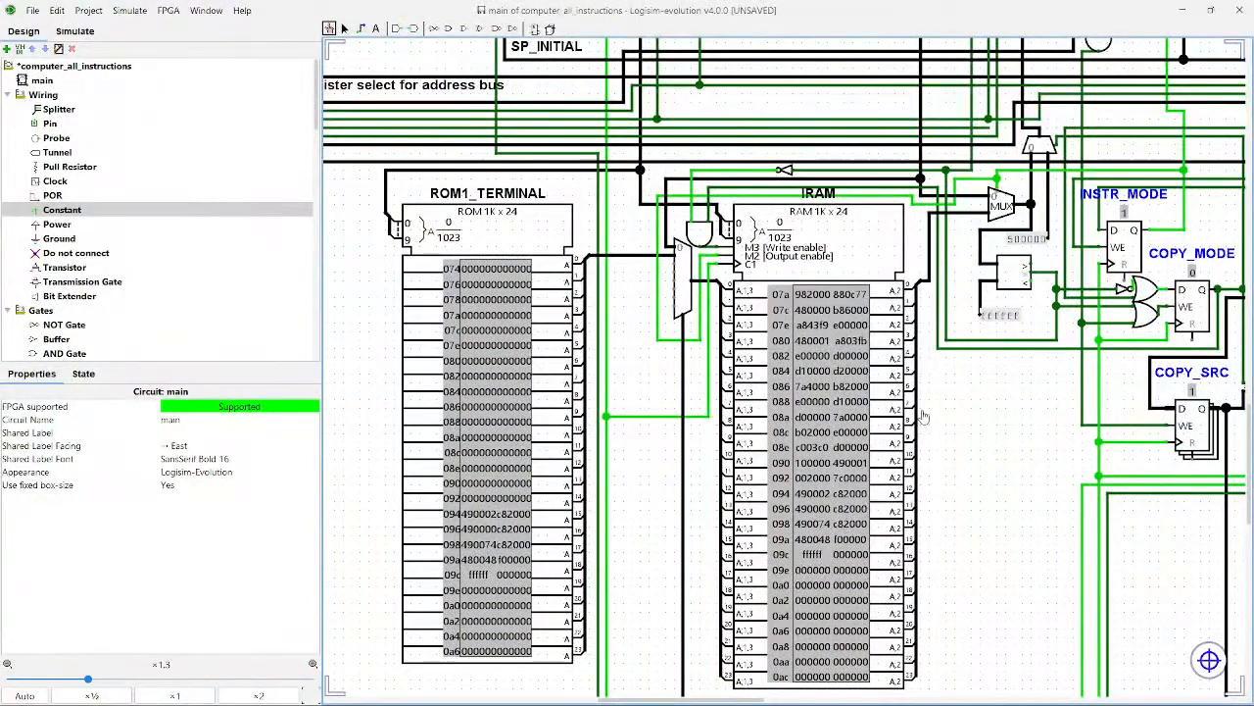
Step: Compare the copy_stop ending of rom1_terminal.asm in VS Code with the ROM1_TERMINAL and IRAM contents in the circuit
{"action": "left_click", "coordinate": [859, 691]}
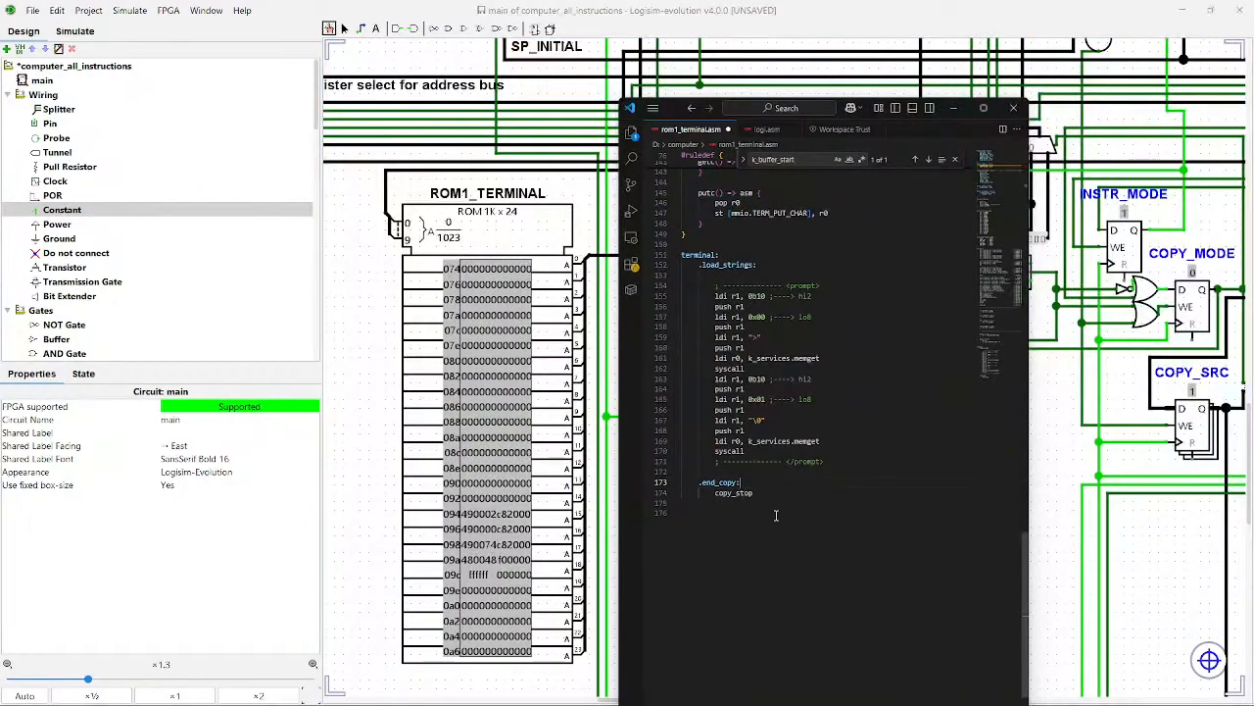
{"action": "left_click_drag", "start_coordinate": [1076, 515], "coordinate": [1197, 463]}
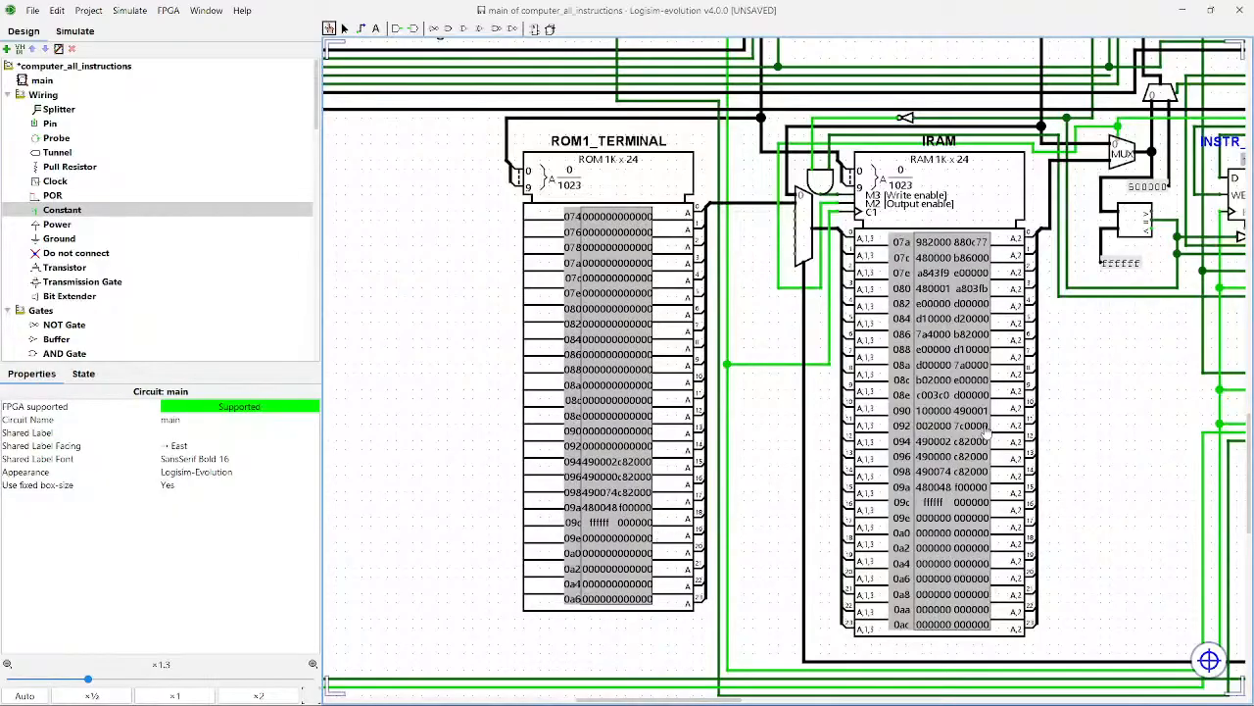
{"action": "left_click", "coordinate": [858, 690]}
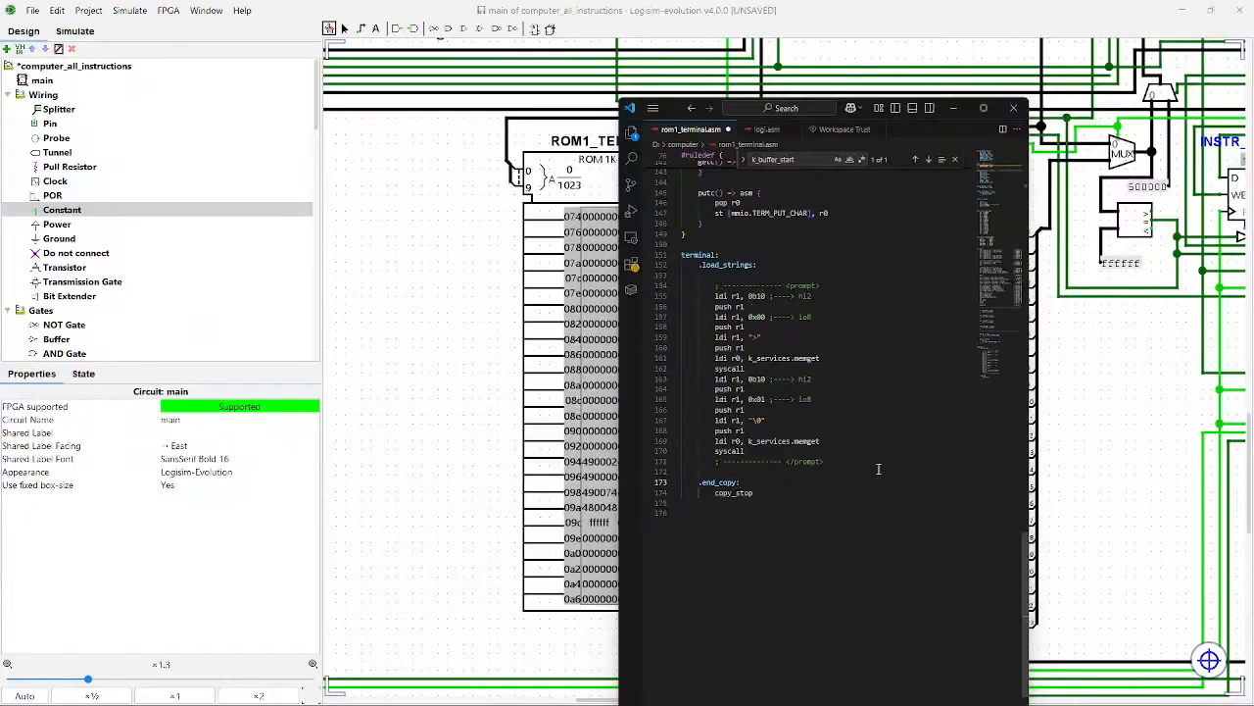
{"action": "left_click", "coordinate": [1079, 476]}
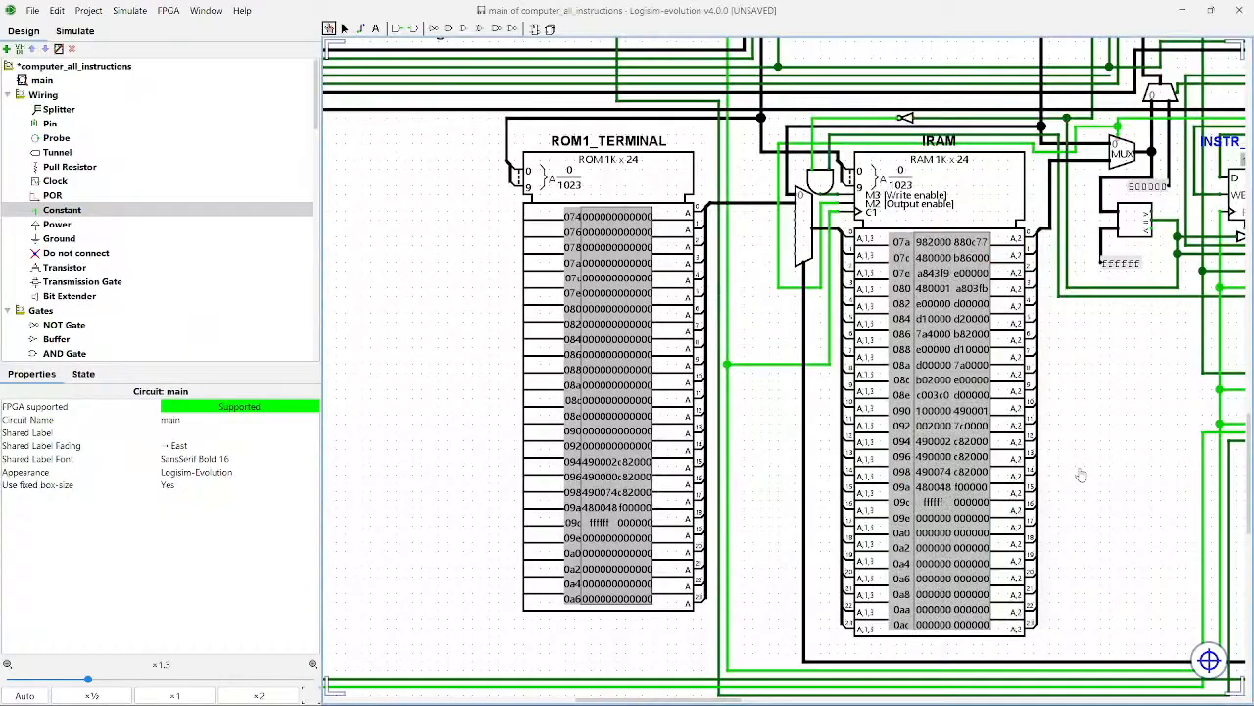
{"action": "left_click_drag", "start_coordinate": [1082, 468], "coordinate": [821, 574]}
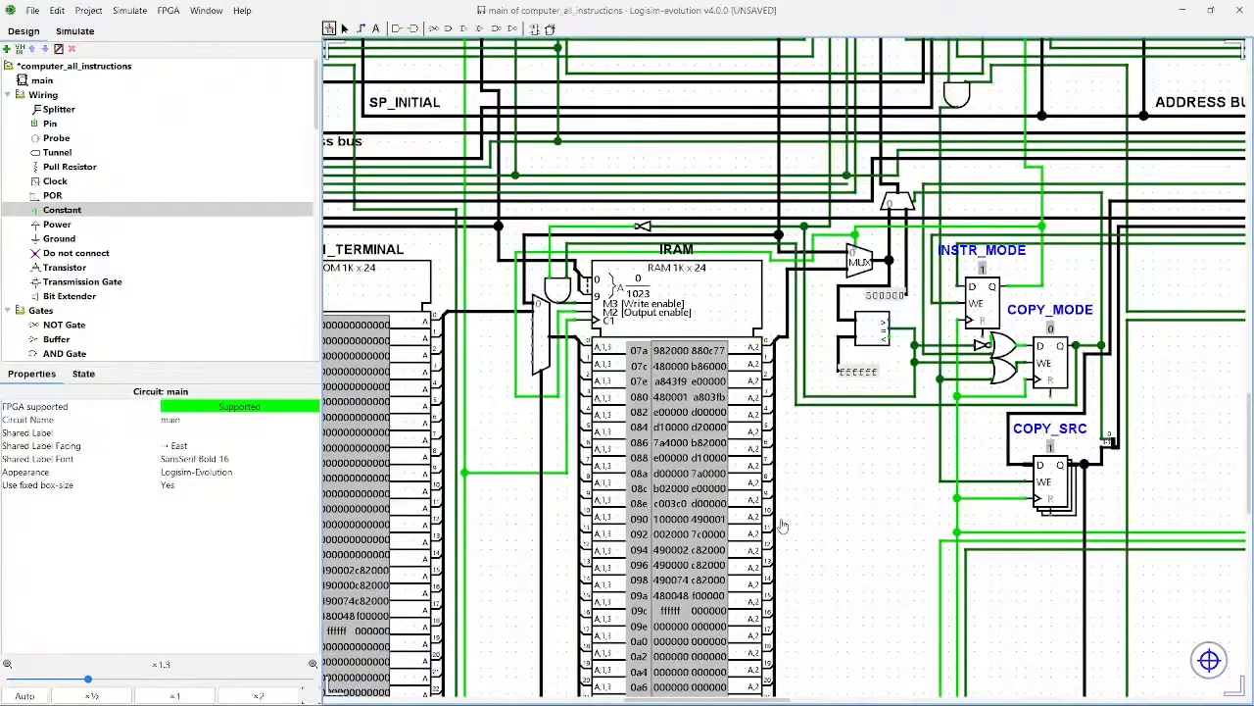
{"action": "left_click", "coordinate": [858, 690]}
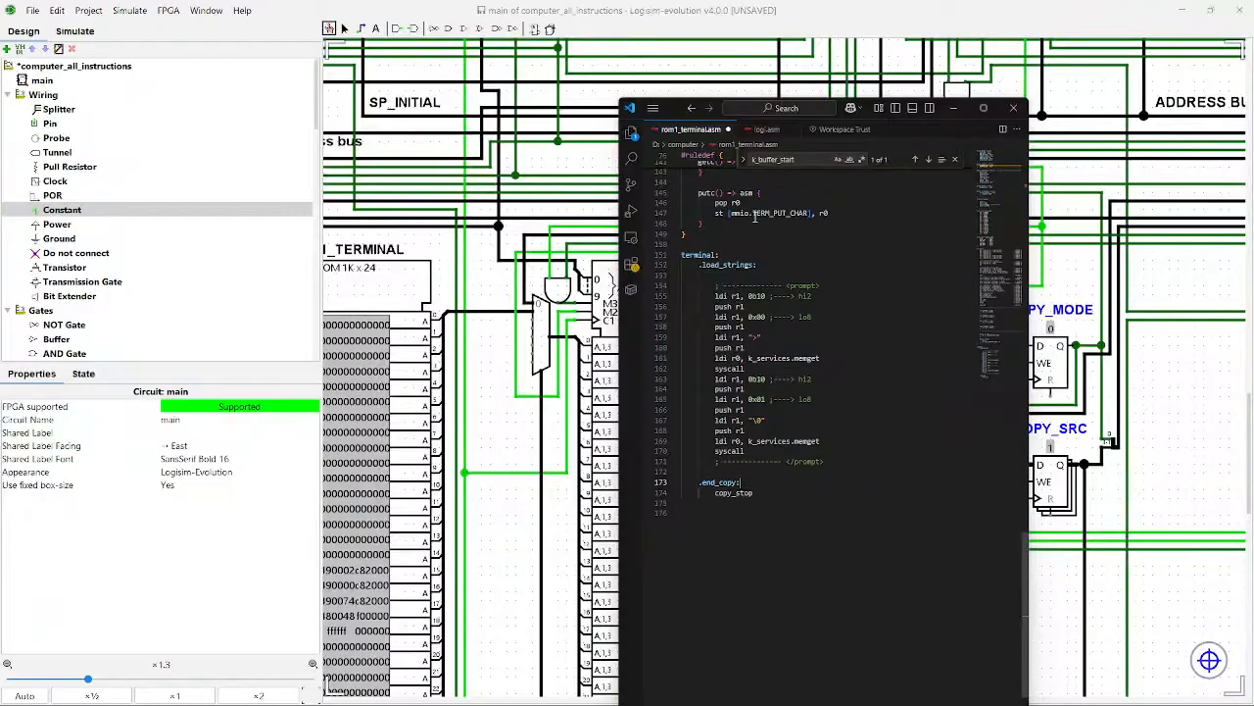
Step: Return to the circuit and examine ROM0_BOOT, ROM1_TERMINAL and IRAM together with the PC and PHASE registers
{"action": "left_click", "coordinate": [557, 221]}
{"action": "scroll", "coordinate": [558, 222], "scroll_direction": "up", "scroll_amount": 10}
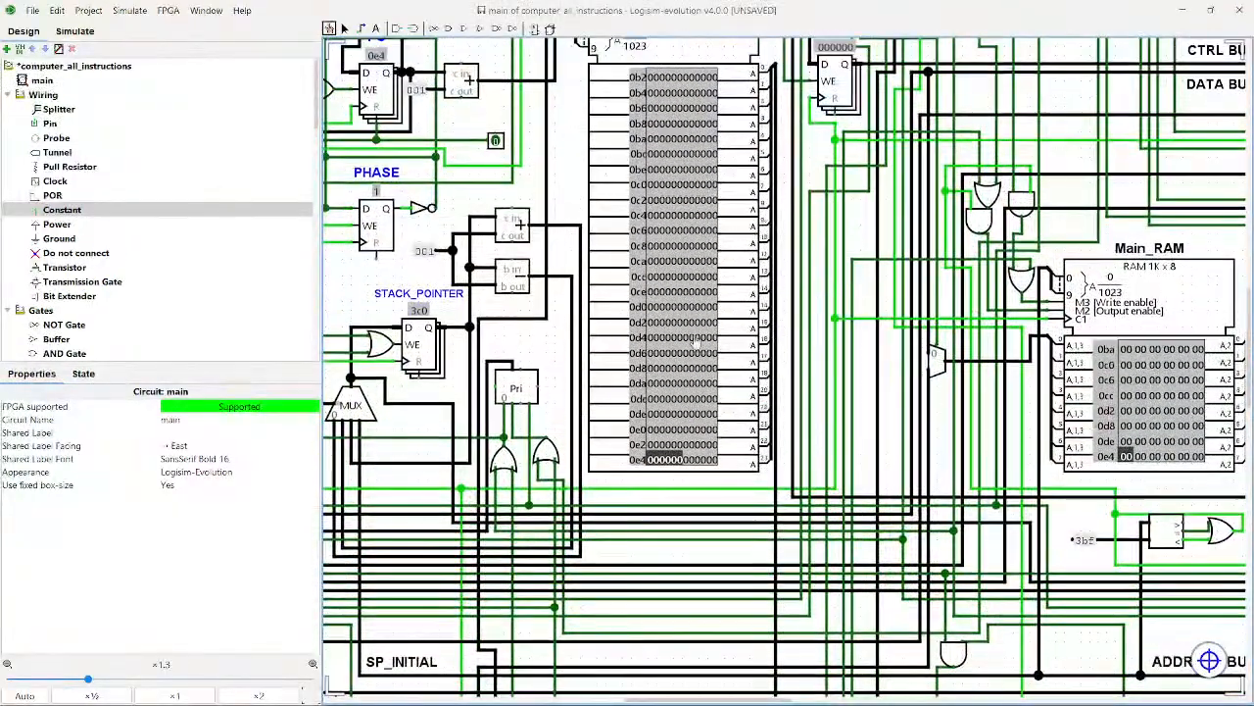
{"action": "left_click", "coordinate": [699, 334]}
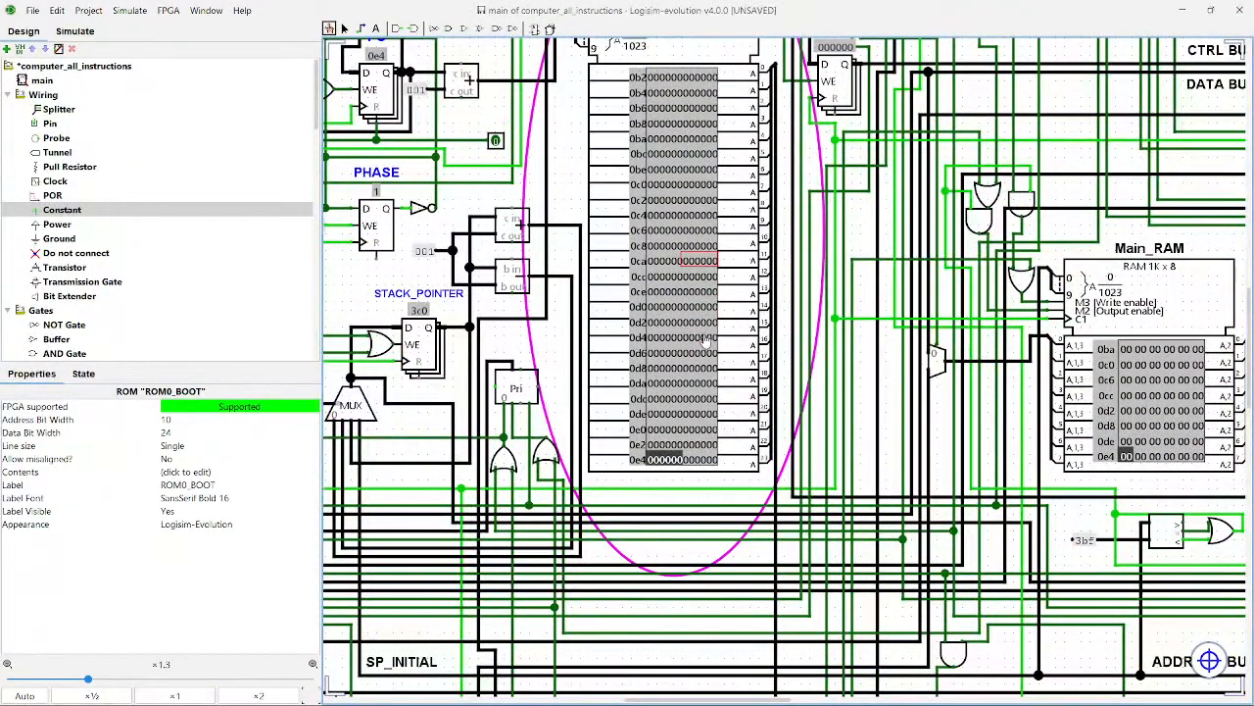
{"action": "scroll", "coordinate": [725, 490], "scroll_direction": "down", "scroll_amount": 5}
{"action": "scroll", "coordinate": [754, 487], "scroll_direction": "down", "scroll_amount": 7}
{"action": "scroll", "coordinate": [754, 487], "scroll_direction": "left", "scroll_amount": 2}
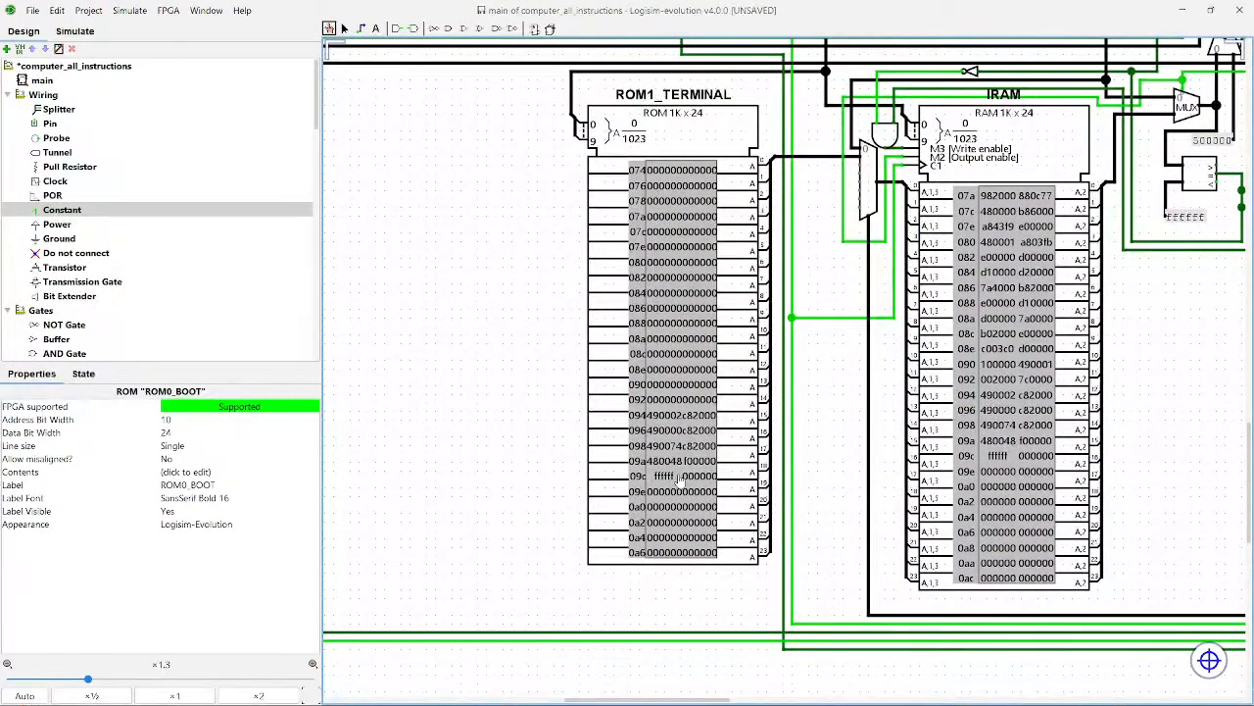
{"action": "scroll", "coordinate": [929, 518], "scroll_direction": "right", "scroll_amount": 4}
{"action": "scroll", "coordinate": [930, 519], "scroll_direction": "up", "scroll_amount": 1}
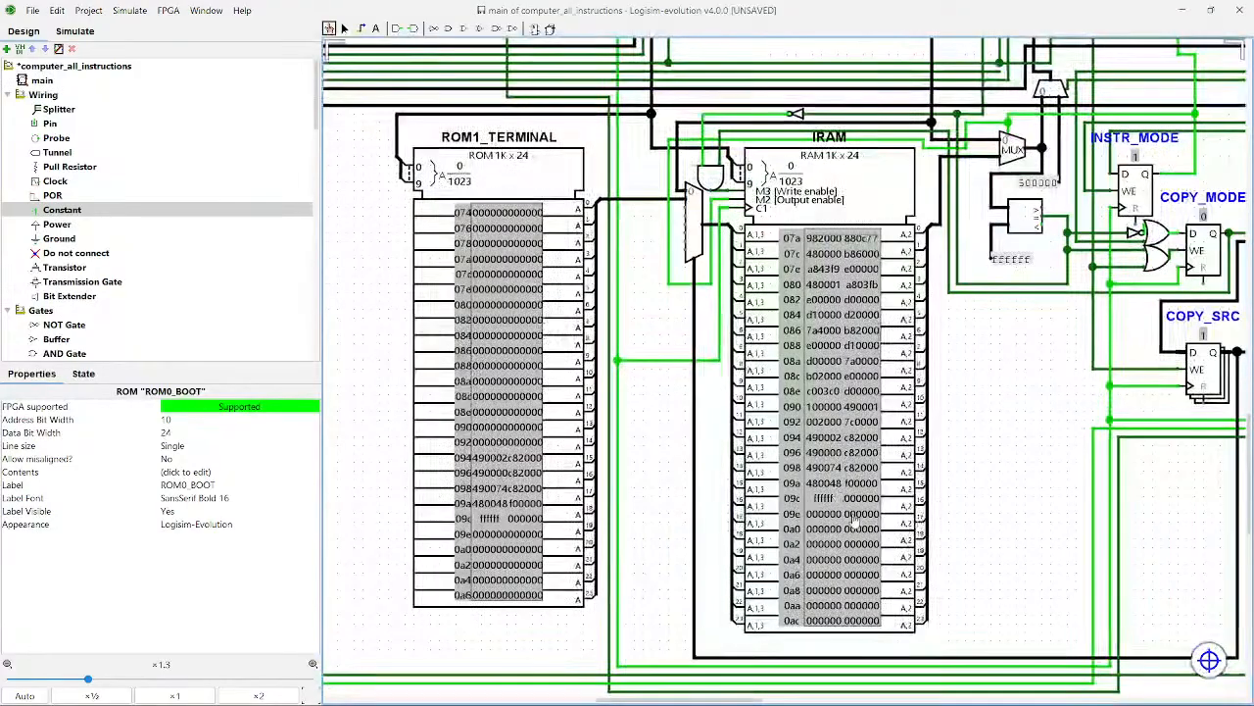
{"action": "scroll", "coordinate": [890, 390], "scroll_direction": "up", "scroll_amount": 7}
{"action": "scroll", "coordinate": [891, 390], "scroll_direction": "up", "scroll_amount": 6}
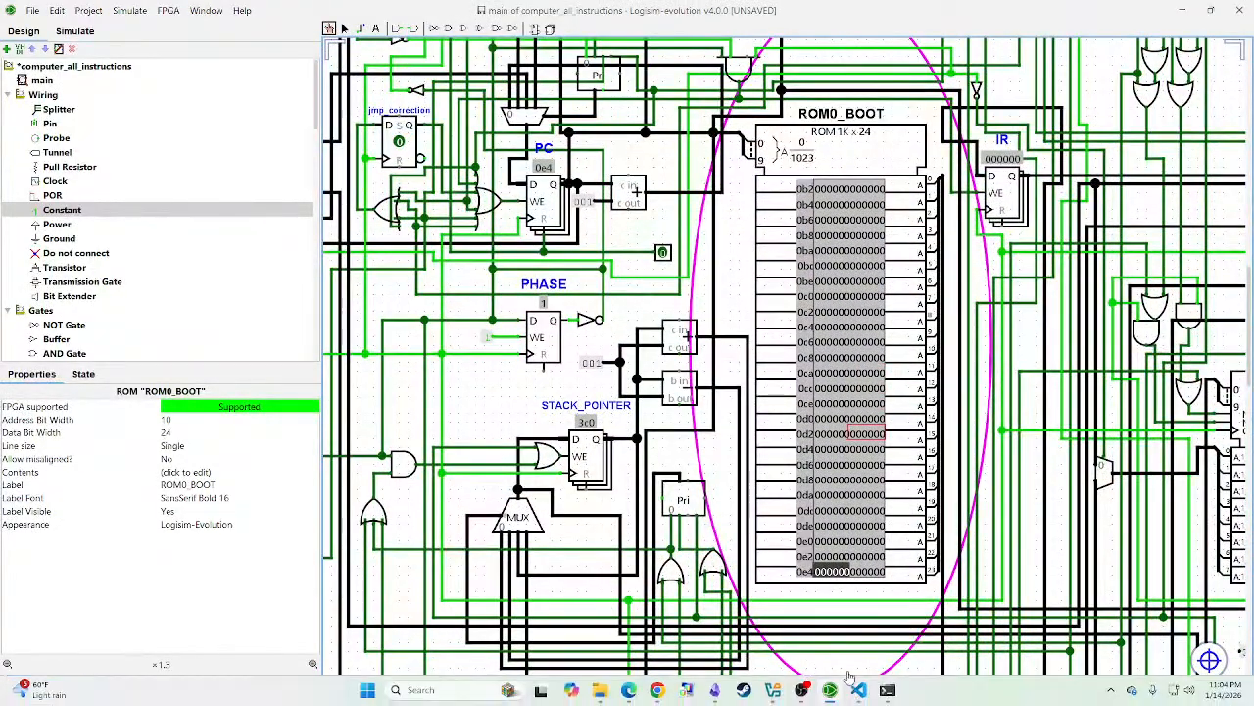
Step: Switch to VS Code and review the kernel functions in logi.asm from .os_copy down to the jump to os_initialize
{"action": "left_click", "coordinate": [859, 690]}
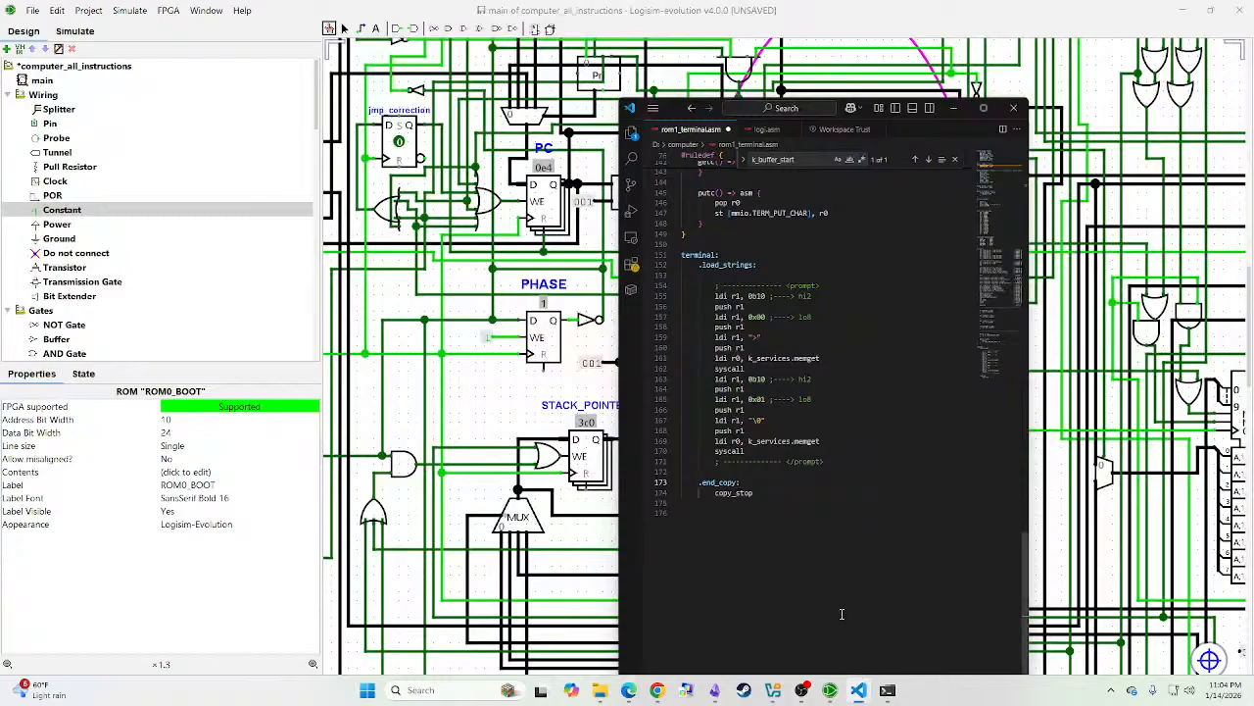
{"action": "left_click", "coordinate": [766, 129]}
{"action": "scroll", "coordinate": [778, 483], "scroll_direction": "down", "scroll_amount": 20}
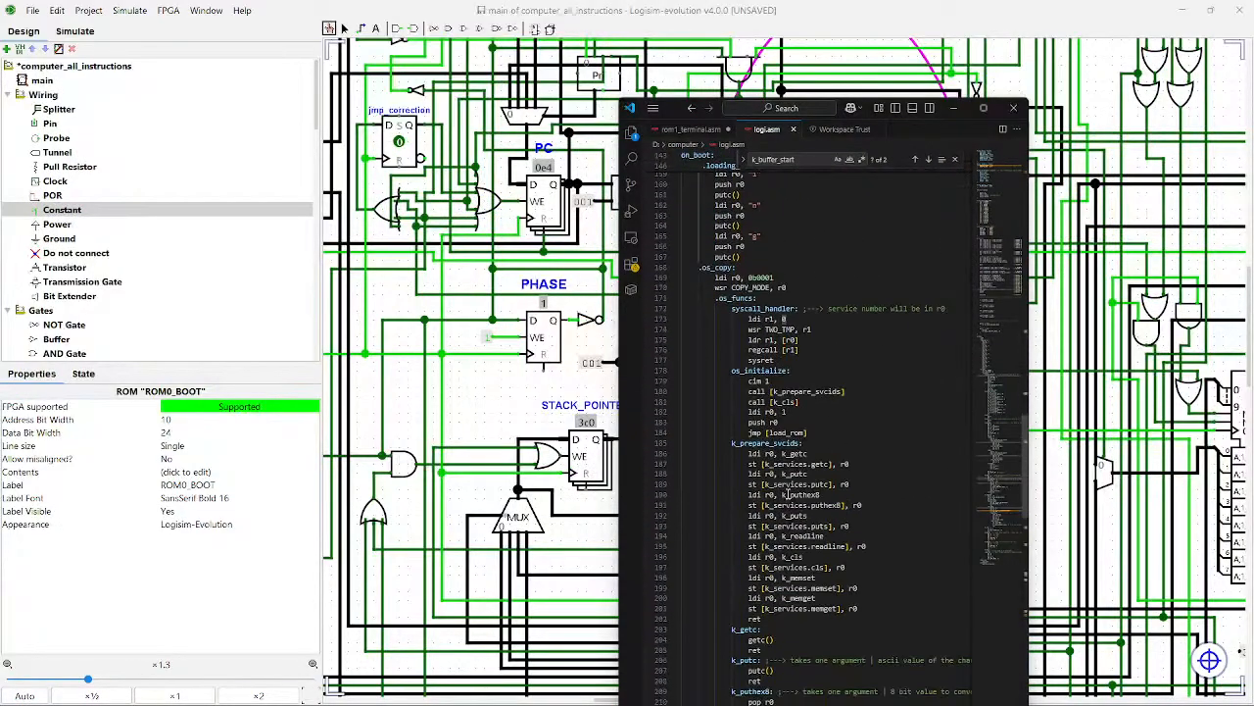
{"action": "scroll", "coordinate": [799, 490], "scroll_direction": "down", "scroll_amount": 5}
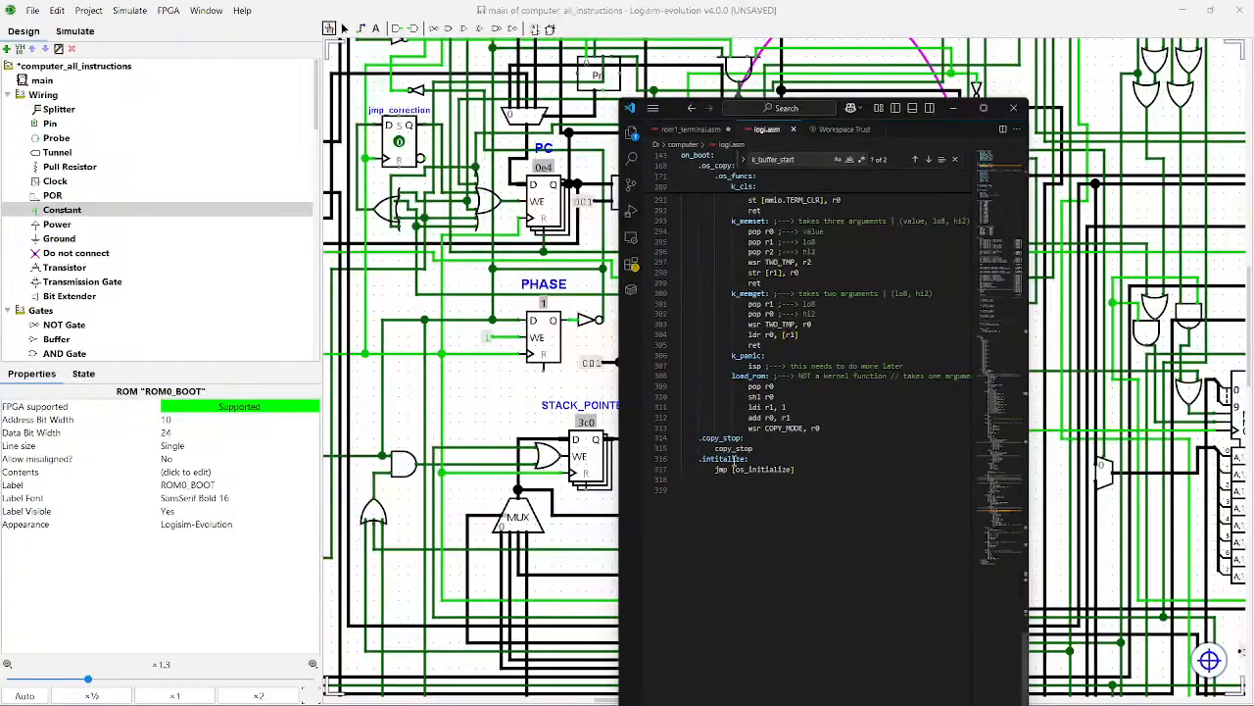
Step: Switch back to the circuit and follow the wiring from ROM0_BOOT down to ROM1_TERMINAL and IRAM
{"action": "left_click_drag", "start_coordinate": [557, 383], "coordinate": [396, 391]}
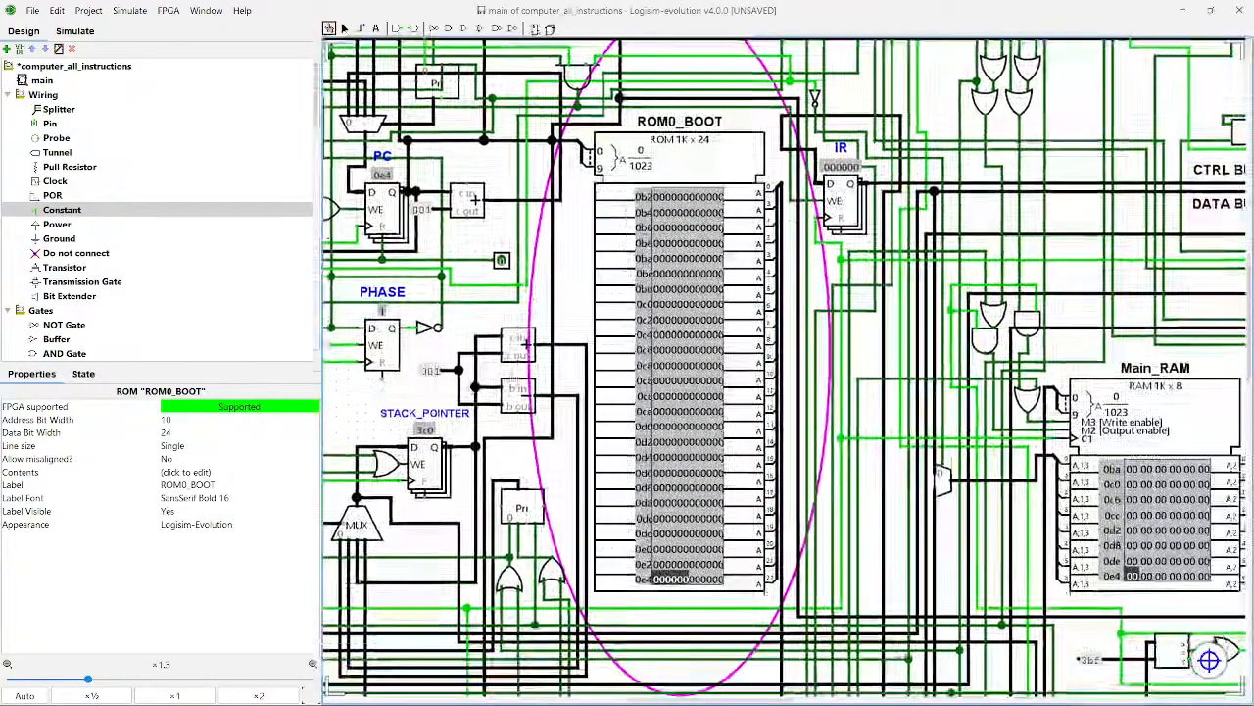
{"action": "scroll", "coordinate": [784, 266], "scroll_direction": "up", "scroll_amount": 1}
{"action": "scroll", "coordinate": [784, 266], "scroll_direction": "down", "scroll_amount": 8}
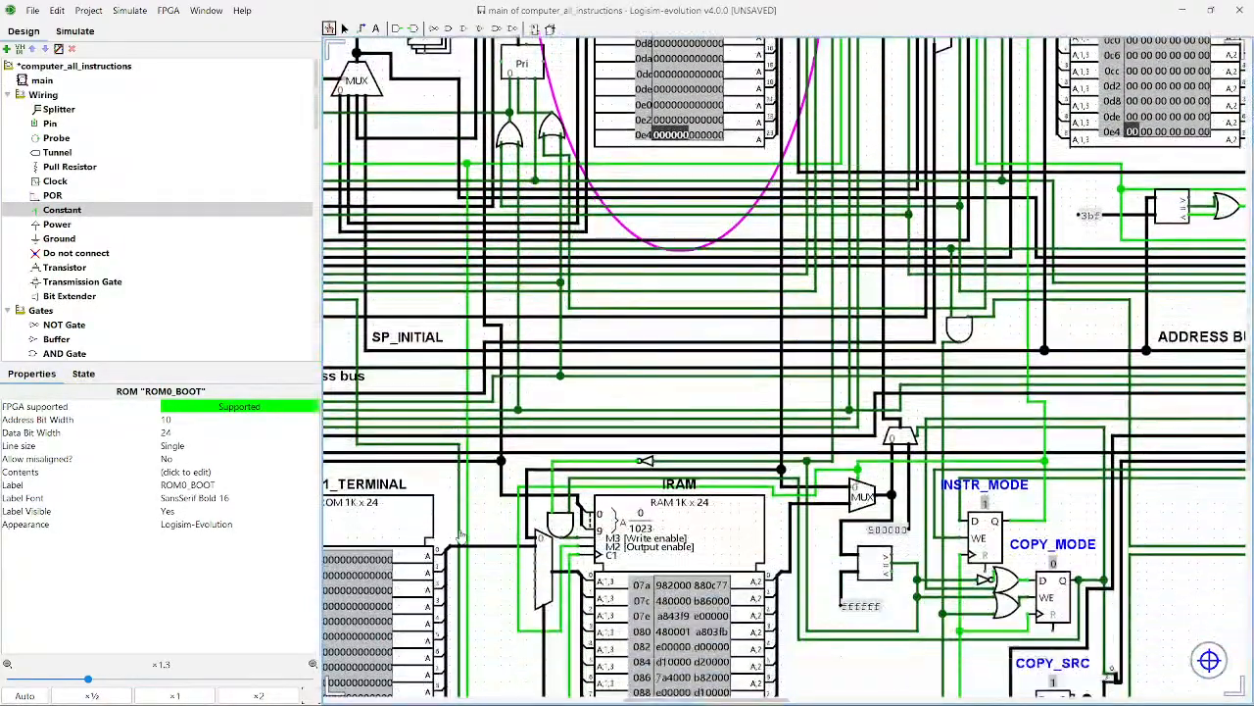
{"action": "left_click_drag", "start_coordinate": [461, 536], "coordinate": [704, 412]}
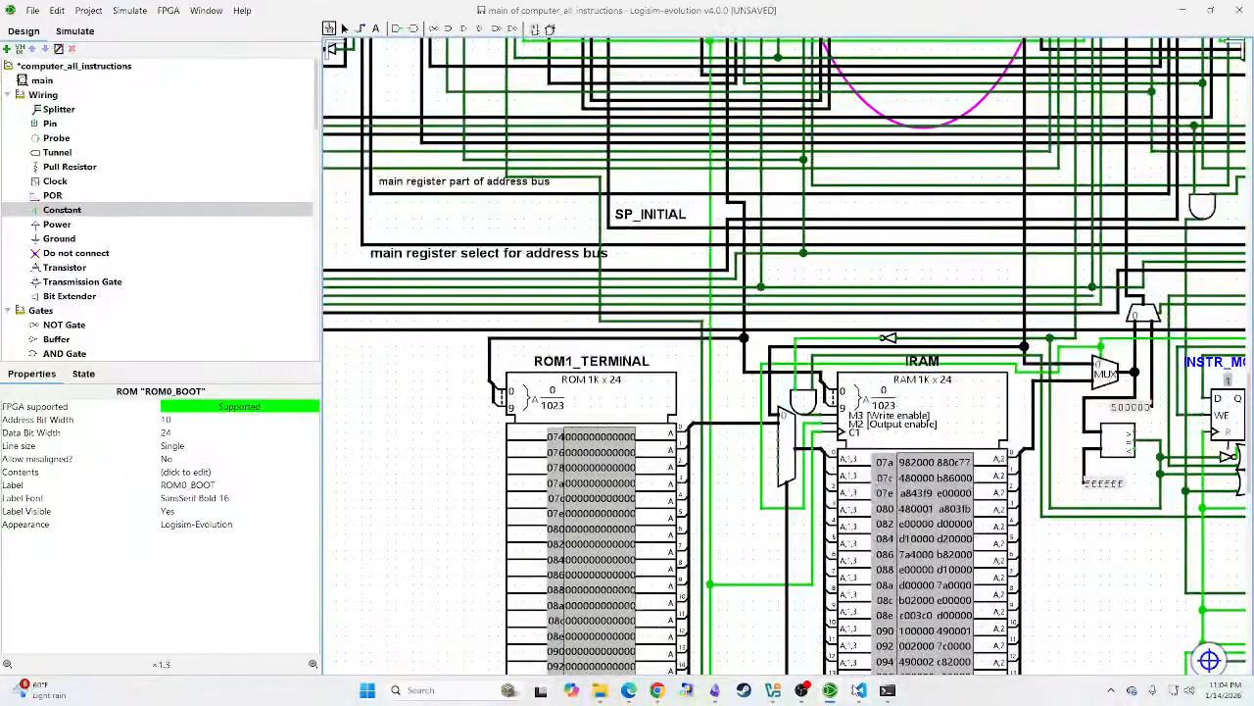
Step: Switch to VS Code and examine the load_rom routine in logi.asm, ending at its wsr COPY_MODE, r0 line
{"action": "left_click", "coordinate": [859, 689]}
{"action": "scroll", "coordinate": [954, 434], "scroll_direction": "up", "scroll_amount": 5}
{"action": "scroll", "coordinate": [941, 434], "scroll_direction": "down", "scroll_amount": 6}
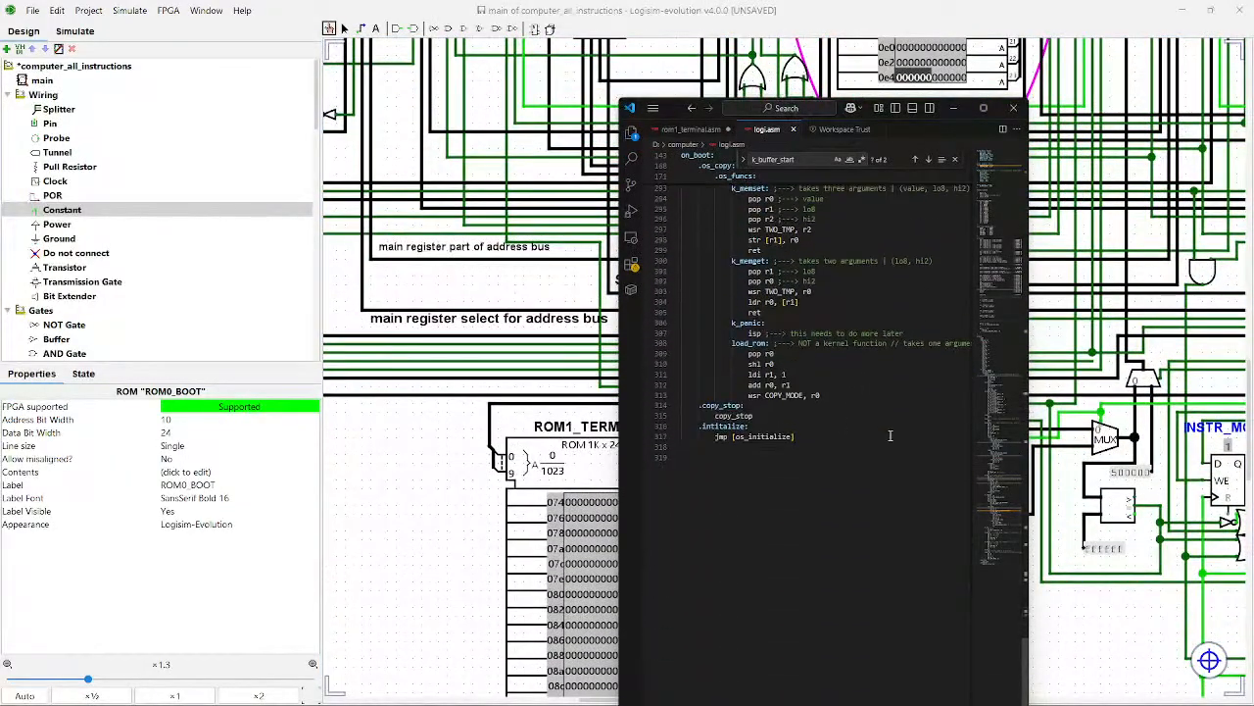
{"action": "left_click", "coordinate": [845, 397]}
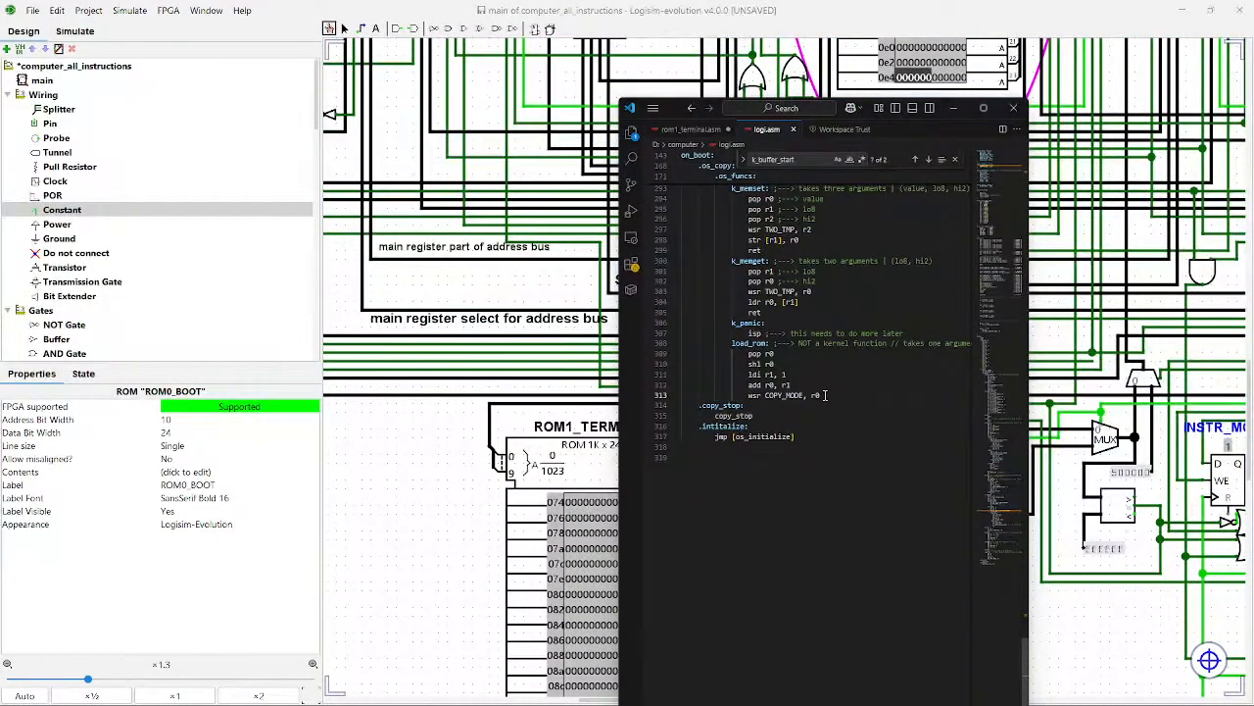
Step: Return to the circuit, inspect COPY_MODE and COPY_SRC, and probe the ROM1_TERMINAL output wire feeding the IRAM multiplexer
{"action": "left_click_drag", "start_coordinate": [1094, 643], "coordinate": [809, 458]}
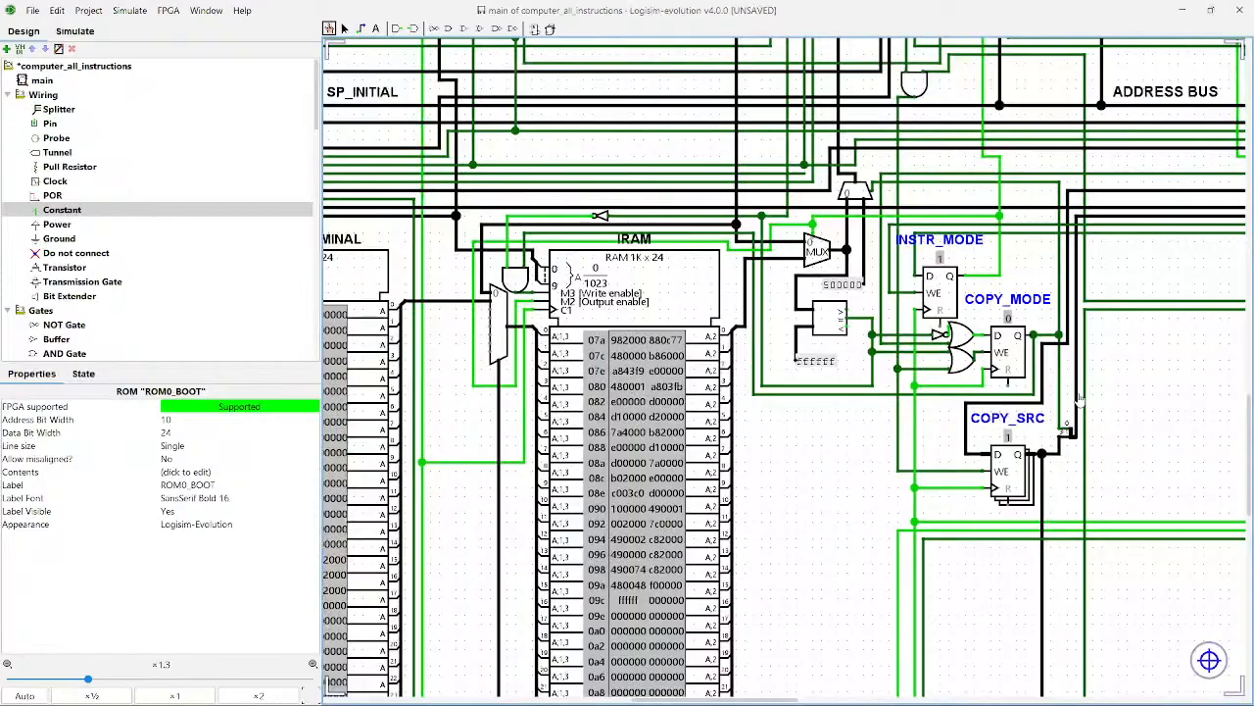
{"action": "left_click_drag", "start_coordinate": [783, 449], "coordinate": [1026, 356]}
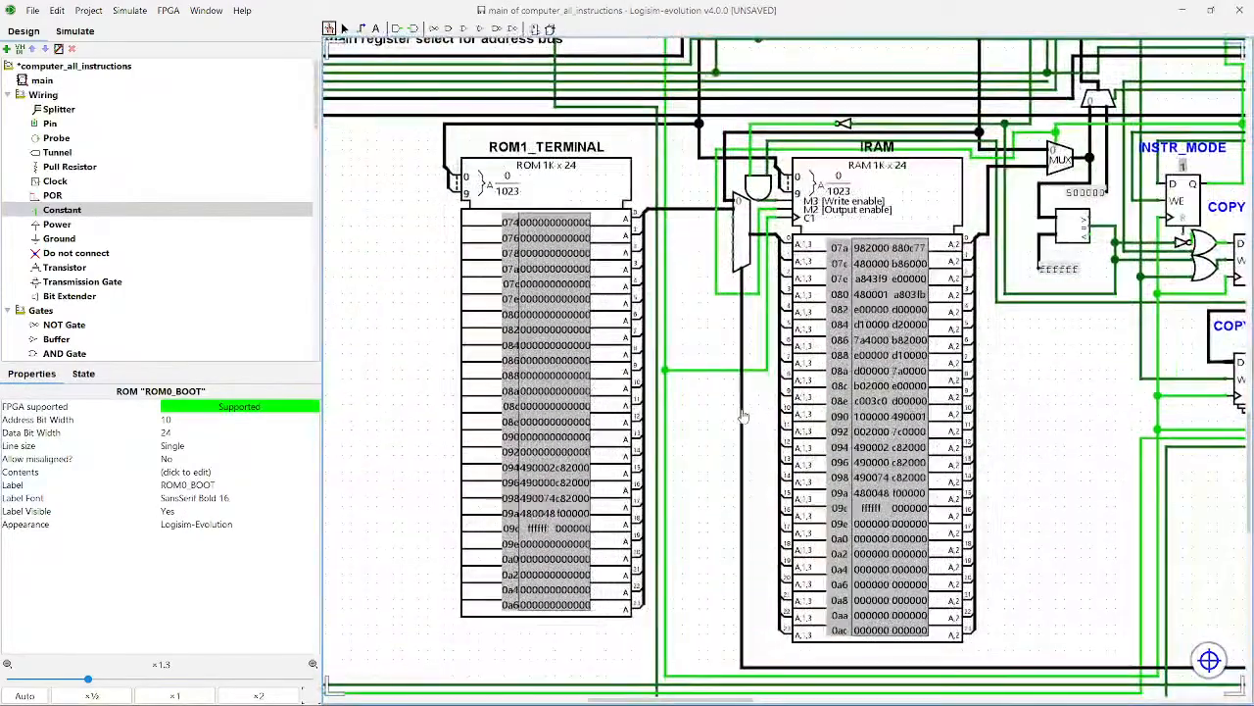
{"action": "left_click", "coordinate": [722, 215]}
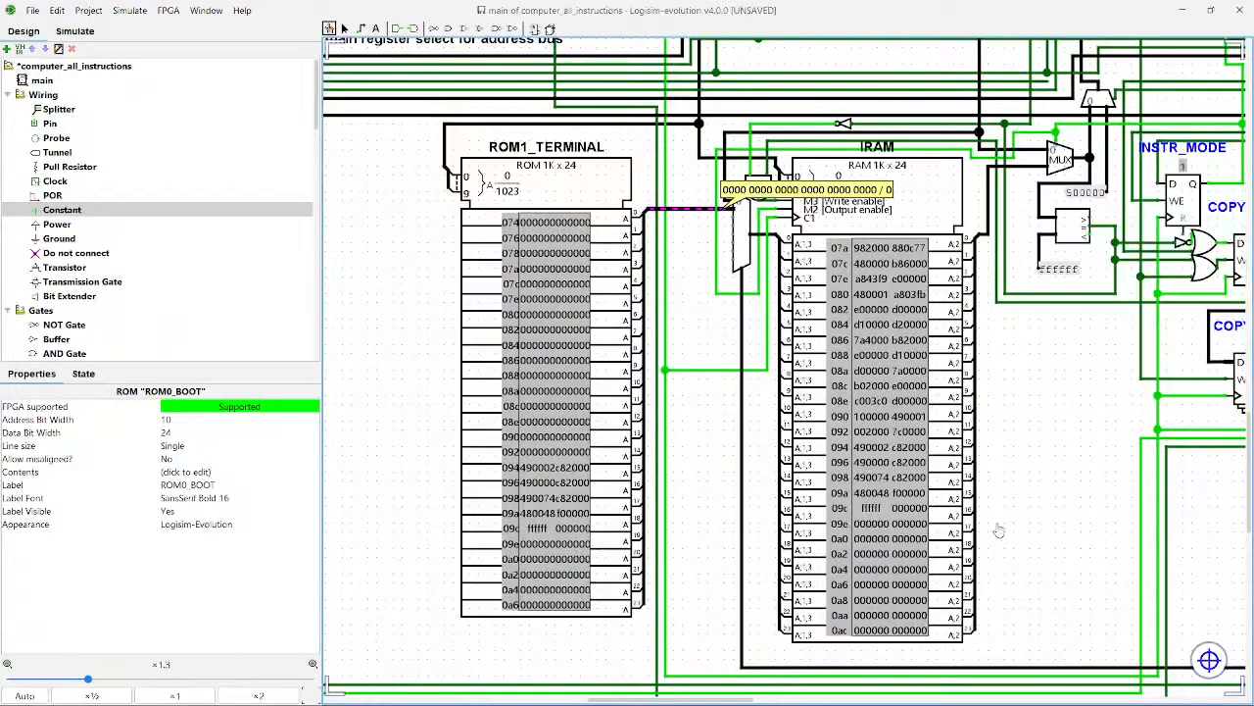
Step: Delete the leftover vertical wire beside the SYSRET and POP instruction decoders, near the unconnected NOT gate
{"action": "left_click_drag", "start_coordinate": [1066, 311], "coordinate": [758, 555]}
{"action": "left_click_drag", "start_coordinate": [1068, 284], "coordinate": [686, 568]}
{"action": "scroll", "coordinate": [881, 339], "scroll_direction": "up", "scroll_amount": 8}
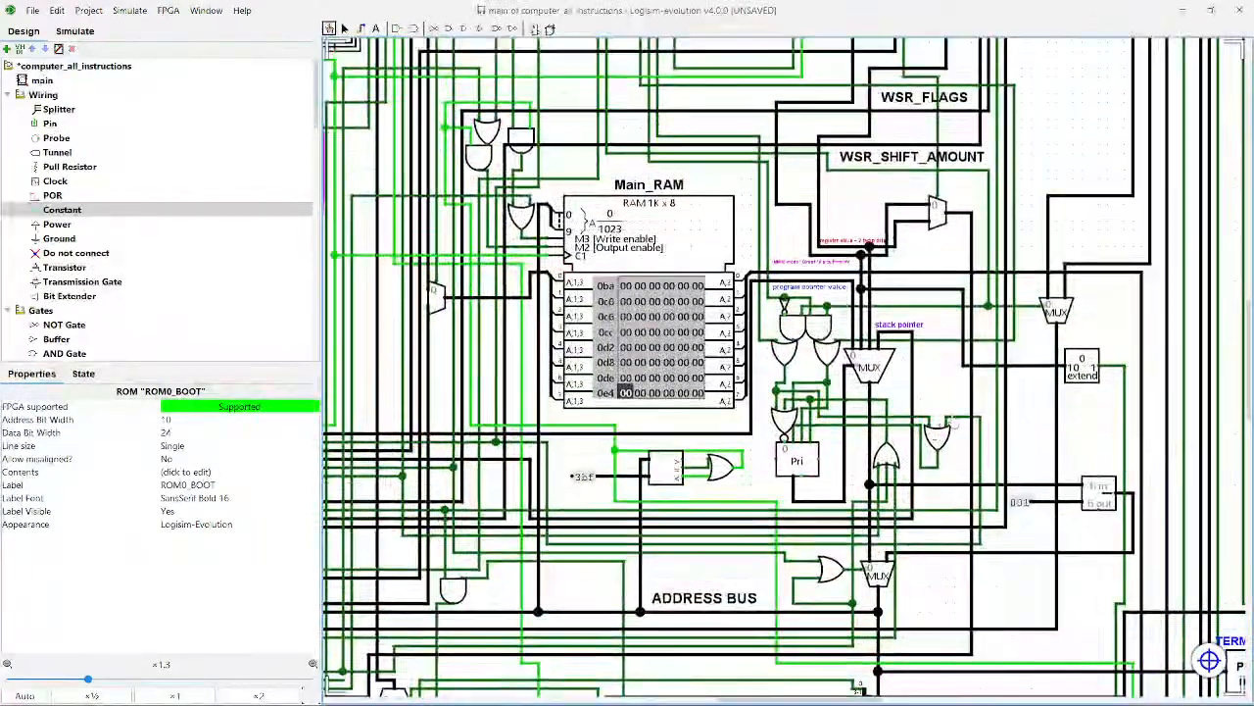
{"action": "scroll", "coordinate": [882, 340], "scroll_direction": "up", "scroll_amount": 10}
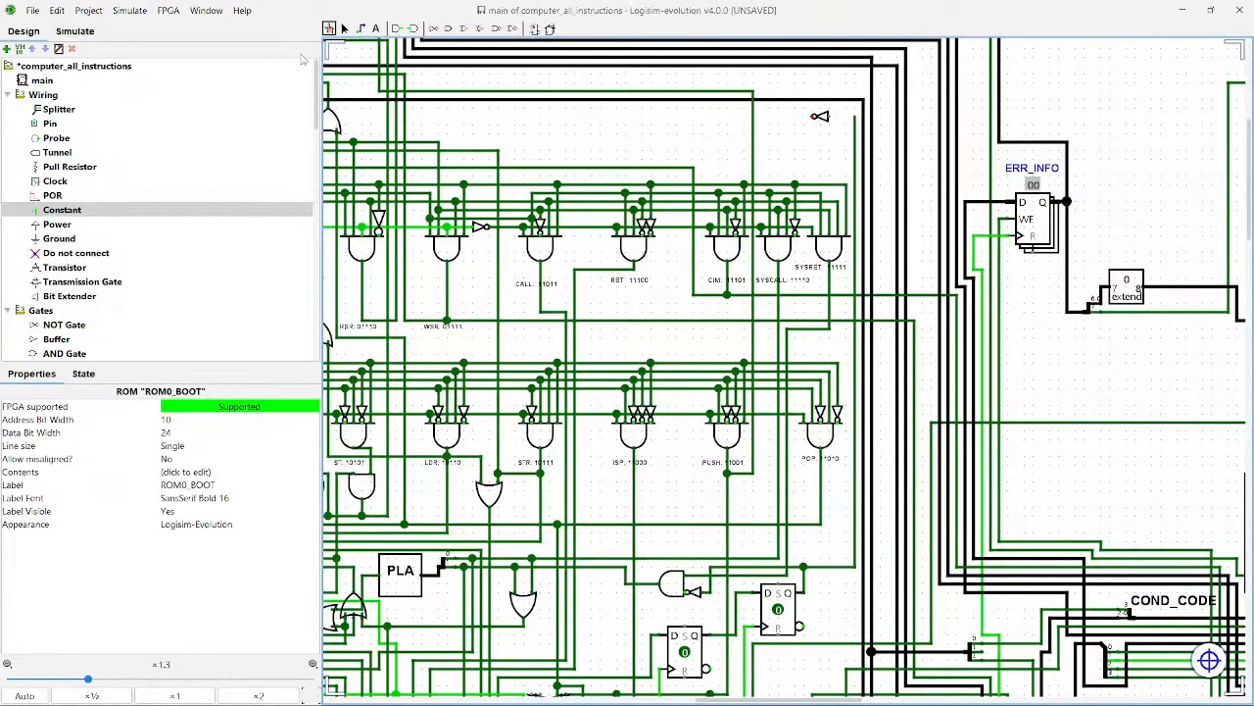
{"action": "left_click", "coordinate": [345, 29]}
{"action": "left_click", "coordinate": [822, 116]}
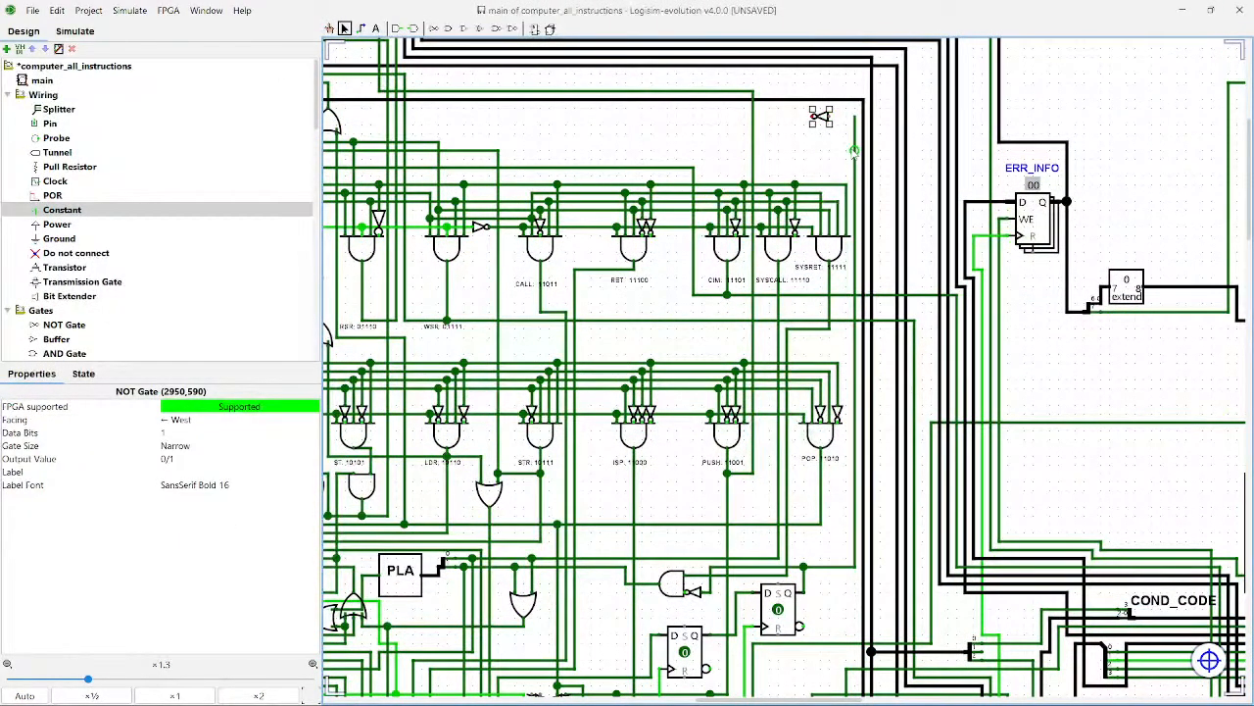
{"action": "left_click", "coordinate": [854, 160]}
{"action": "scroll", "coordinate": [854, 196], "scroll_direction": "down", "scroll_amount": 3}
{"action": "key", "text": "Delete"}
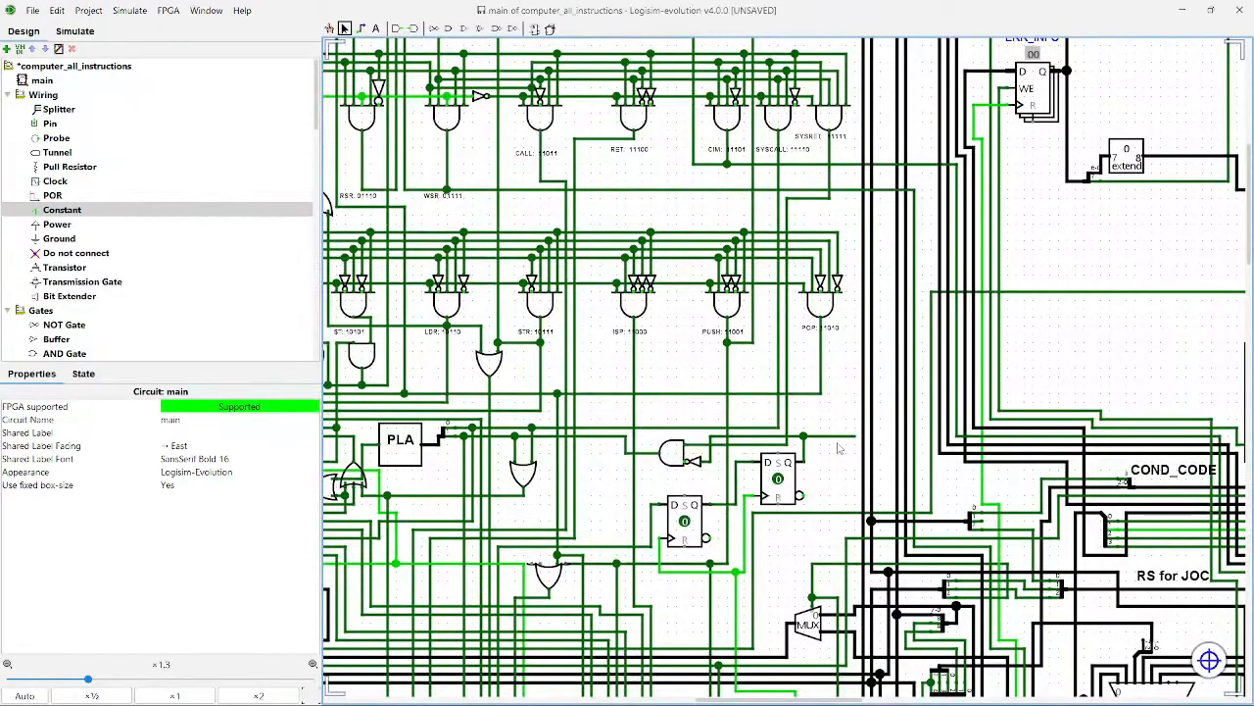
Step: Delete the dangling horizontal wire stub above the flip-flop beneath the POP decoder
{"action": "left_click", "coordinate": [853, 437]}
{"action": "key", "text": "Delete"}
{"action": "scroll", "coordinate": [842, 447], "scroll_direction": "left", "scroll_amount": 3}
{"action": "scroll", "coordinate": [842, 446], "scroll_direction": "down", "scroll_amount": 2}
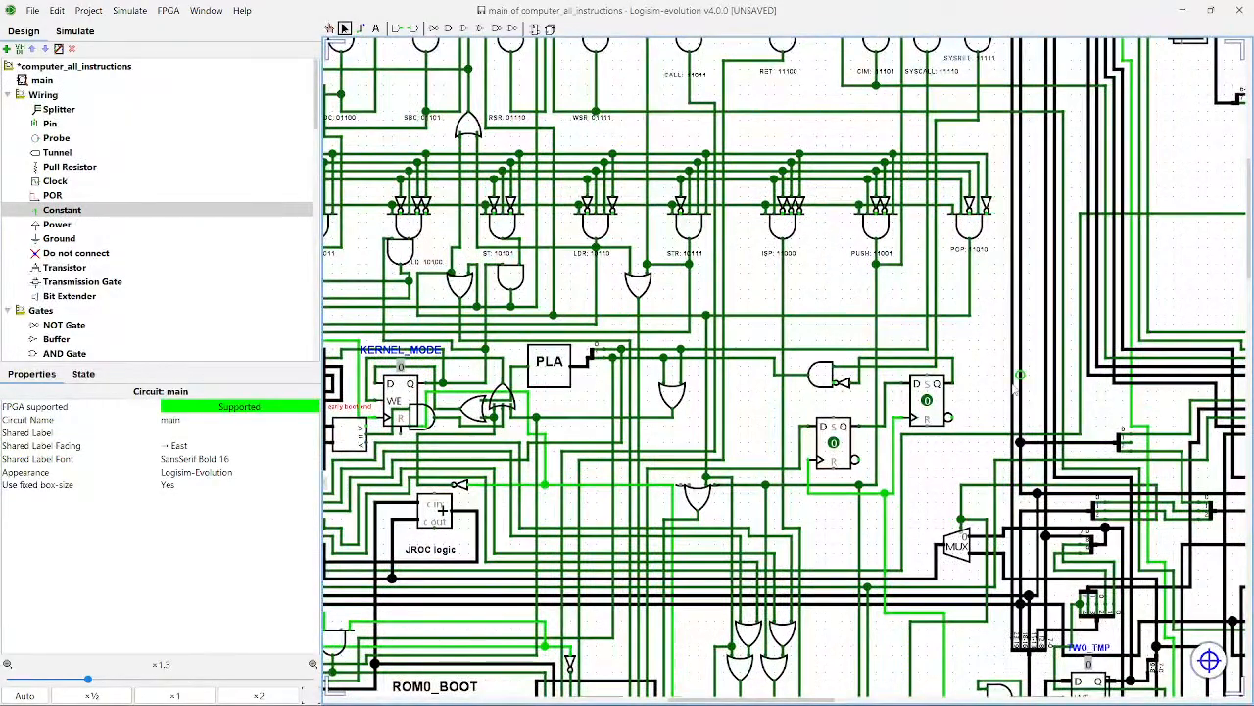
Step: Examine the instruction decoder rows and inspect the output wire of the SCR 01011 decoder
{"action": "scroll", "coordinate": [1019, 343], "scroll_direction": "down", "scroll_amount": 3}
{"action": "scroll", "coordinate": [1019, 343], "scroll_direction": "left", "scroll_amount": 2}
{"action": "scroll", "coordinate": [1019, 343], "scroll_direction": "up", "scroll_amount": 5}
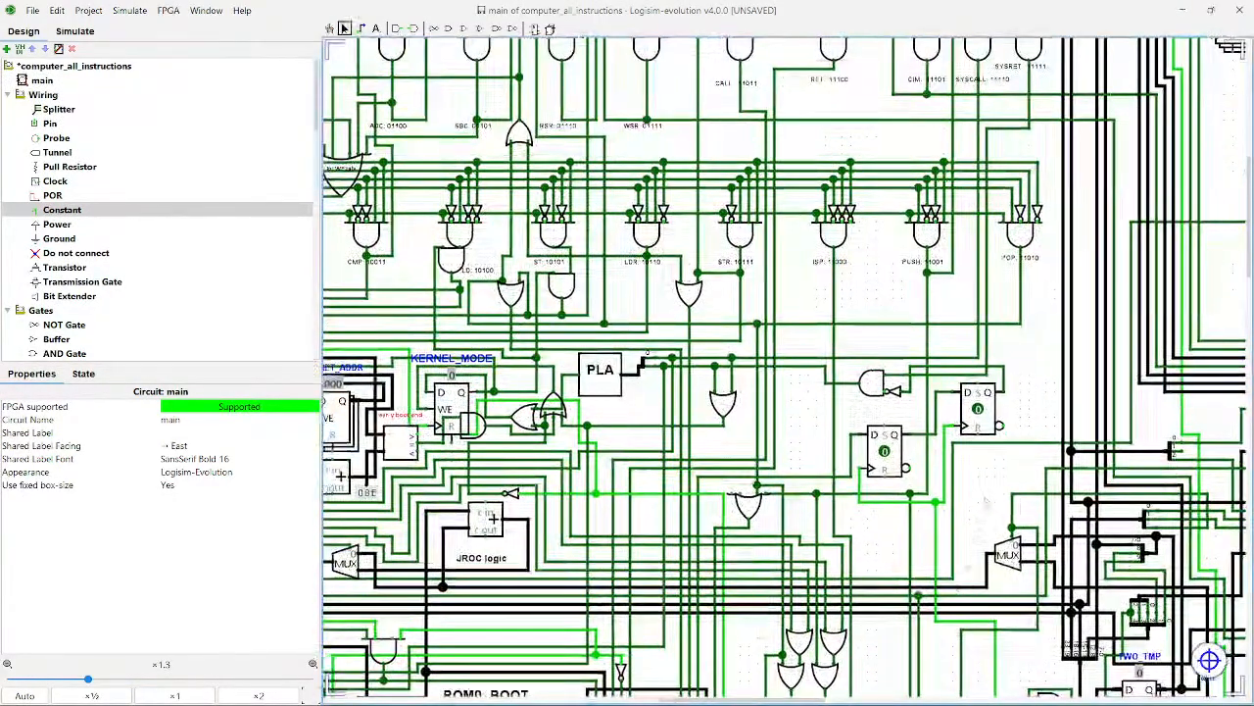
{"action": "scroll", "coordinate": [1036, 542], "scroll_direction": "left", "scroll_amount": 3}
{"action": "scroll", "coordinate": [1037, 542], "scroll_direction": "up", "scroll_amount": 2}
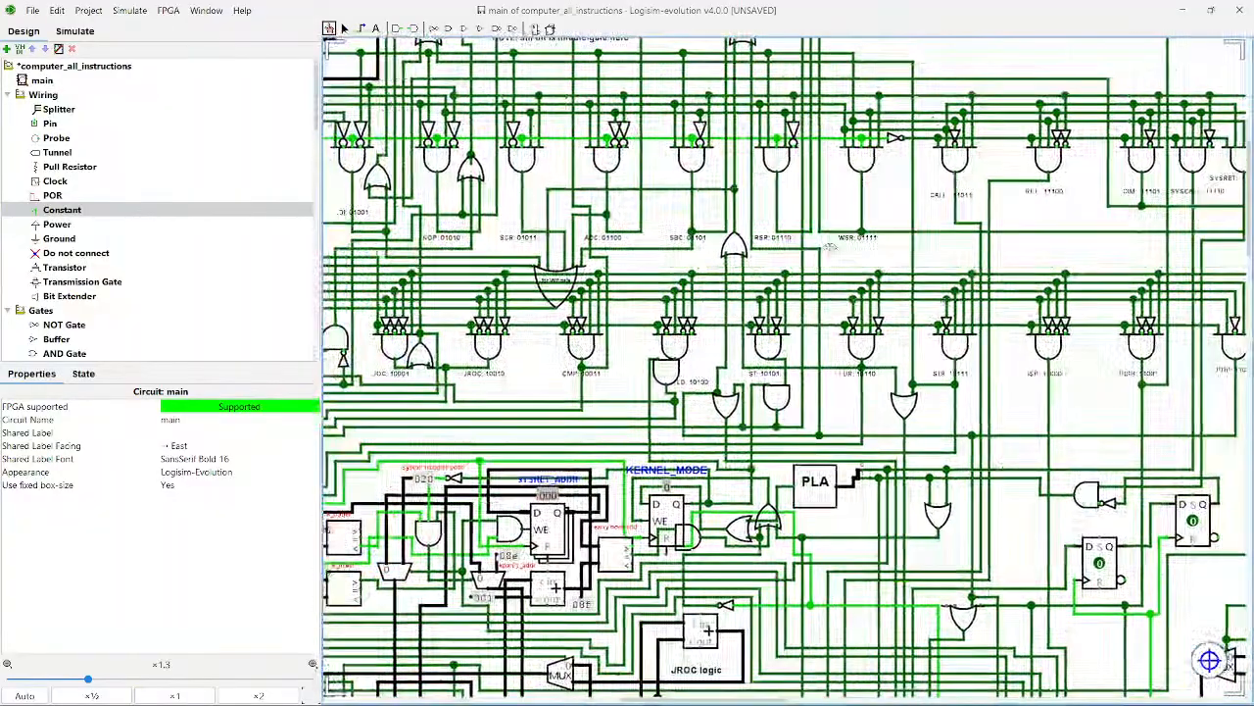
{"action": "left_click_drag", "start_coordinate": [830, 247], "coordinate": [1080, 259]}
{"action": "left_click", "coordinate": [773, 235]}
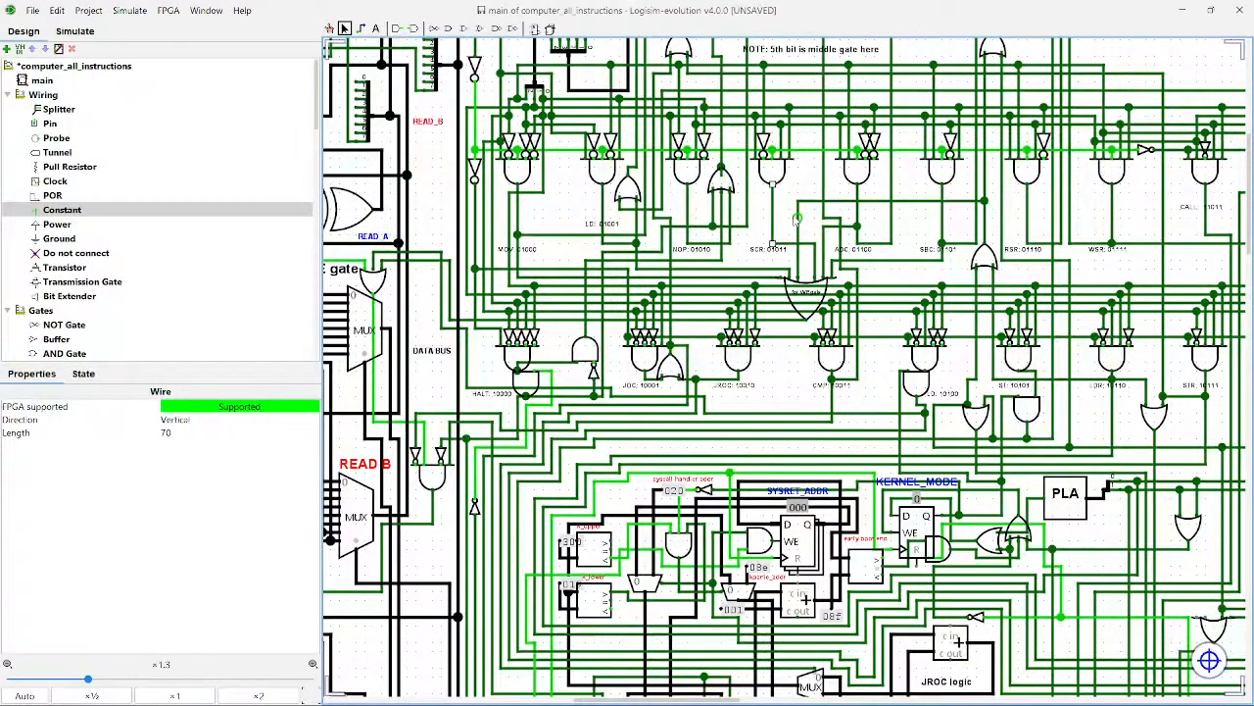
{"action": "left_click_drag", "start_coordinate": [790, 215], "coordinate": [782, 316]}
{"action": "scroll", "coordinate": [782, 317], "scroll_direction": "up", "scroll_amount": 3}
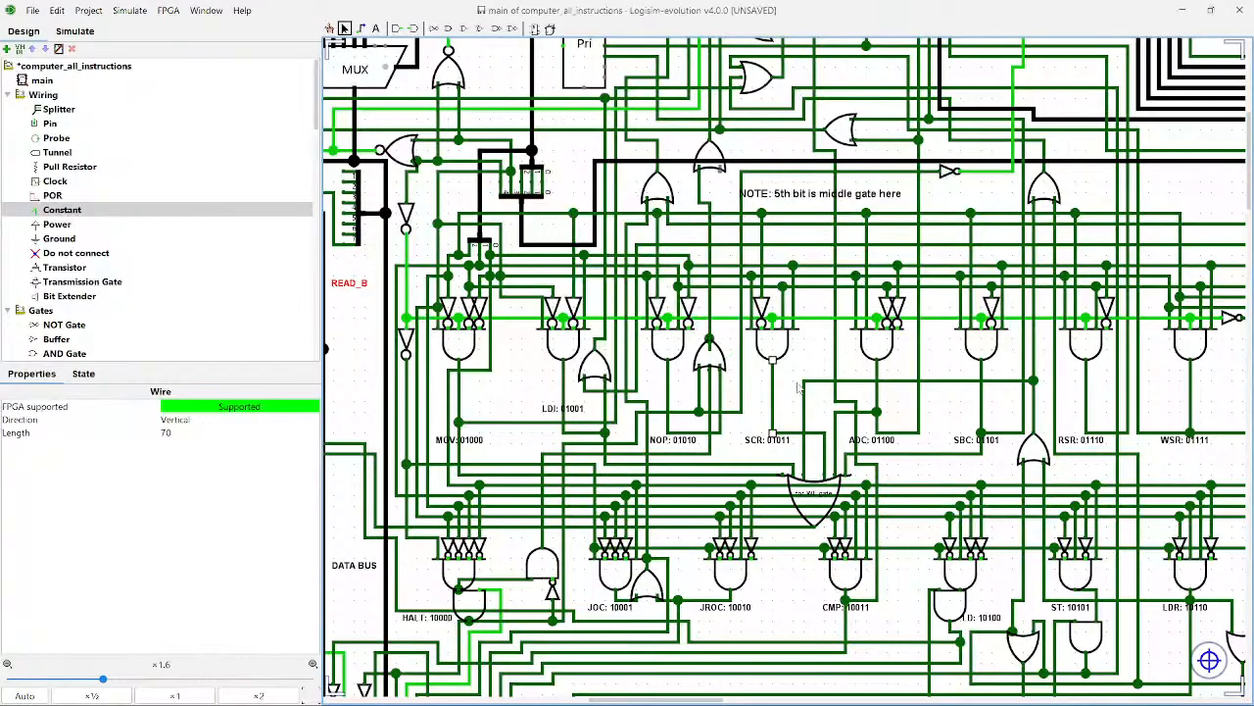
Step: Inspect the IRAM copy circuitry and the area around the PC register and ROM0_BOOT
{"action": "scroll", "coordinate": [799, 388], "scroll_direction": "down", "scroll_amount": 6}
{"action": "scroll", "coordinate": [632, 419], "scroll_direction": "up", "scroll_amount": 4}
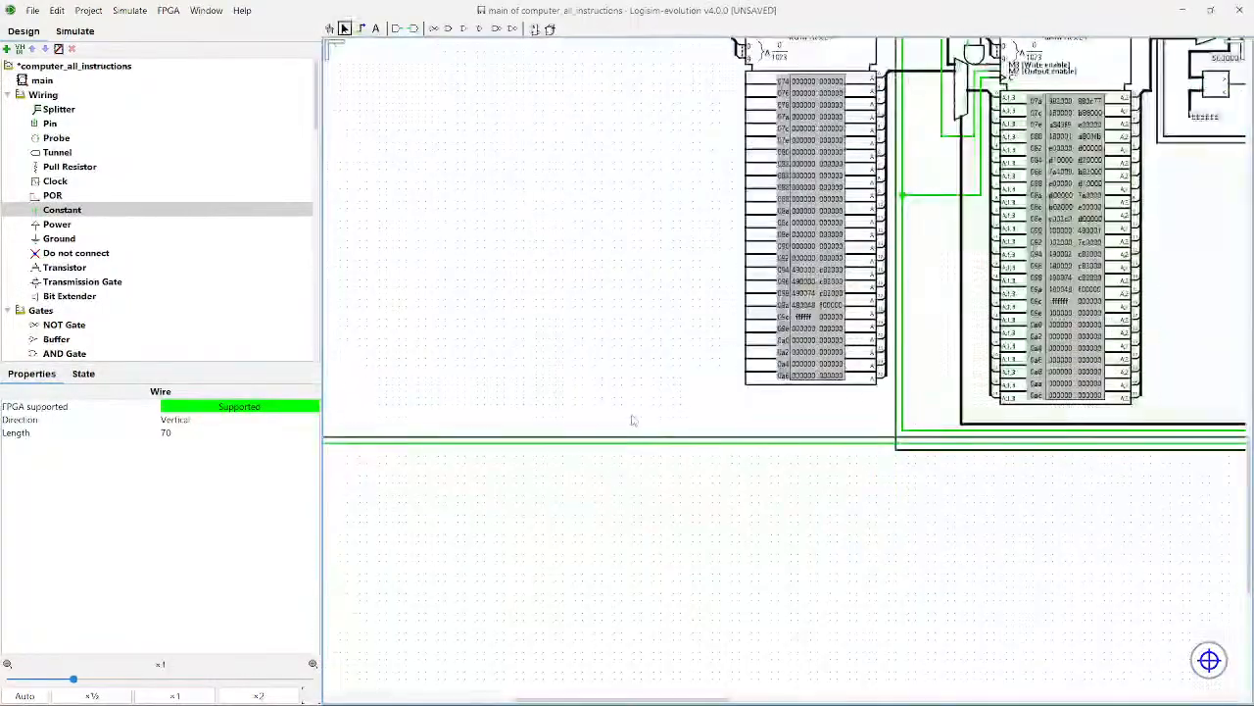
{"action": "left_click_drag", "start_coordinate": [947, 330], "coordinate": [603, 599]}
{"action": "left_click_drag", "start_coordinate": [840, 496], "coordinate": [672, 538]}
{"action": "left_click_drag", "start_coordinate": [683, 635], "coordinate": [732, 513]}
{"action": "scroll", "coordinate": [732, 513], "scroll_direction": "up", "scroll_amount": 1}
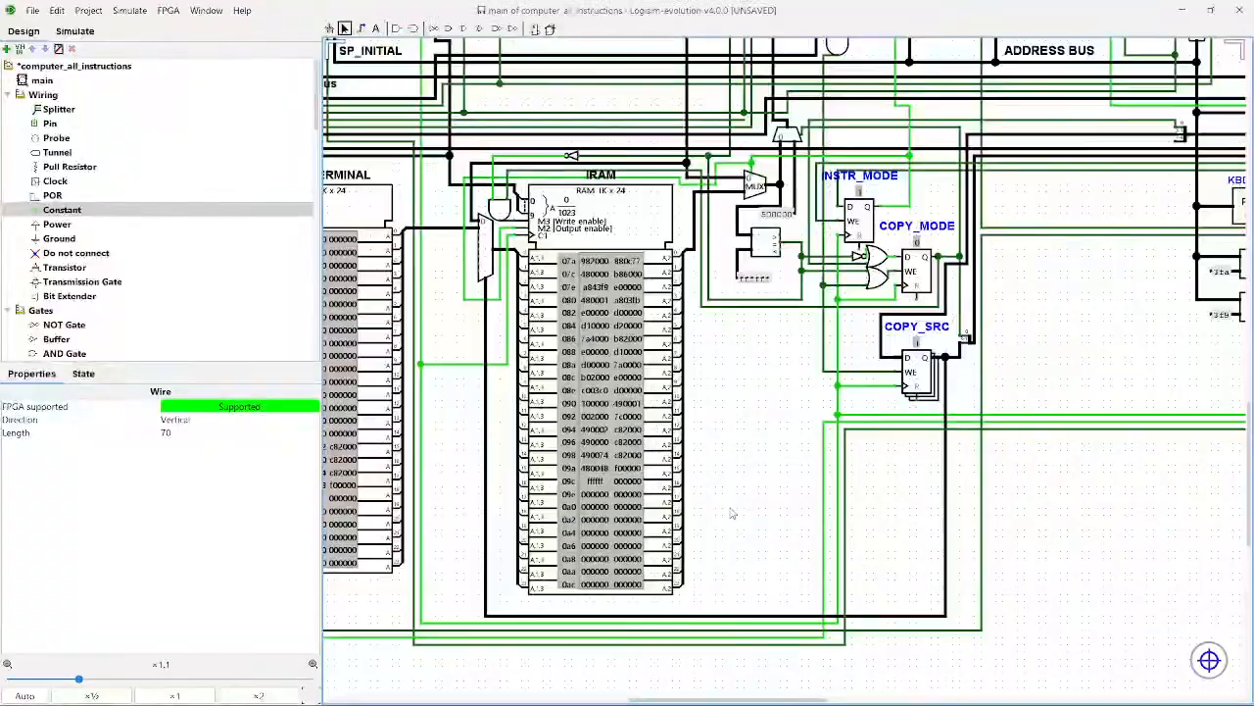
{"action": "left_click_drag", "start_coordinate": [632, 147], "coordinate": [713, 690]}
{"action": "left_click_drag", "start_coordinate": [573, 275], "coordinate": [508, 669]}
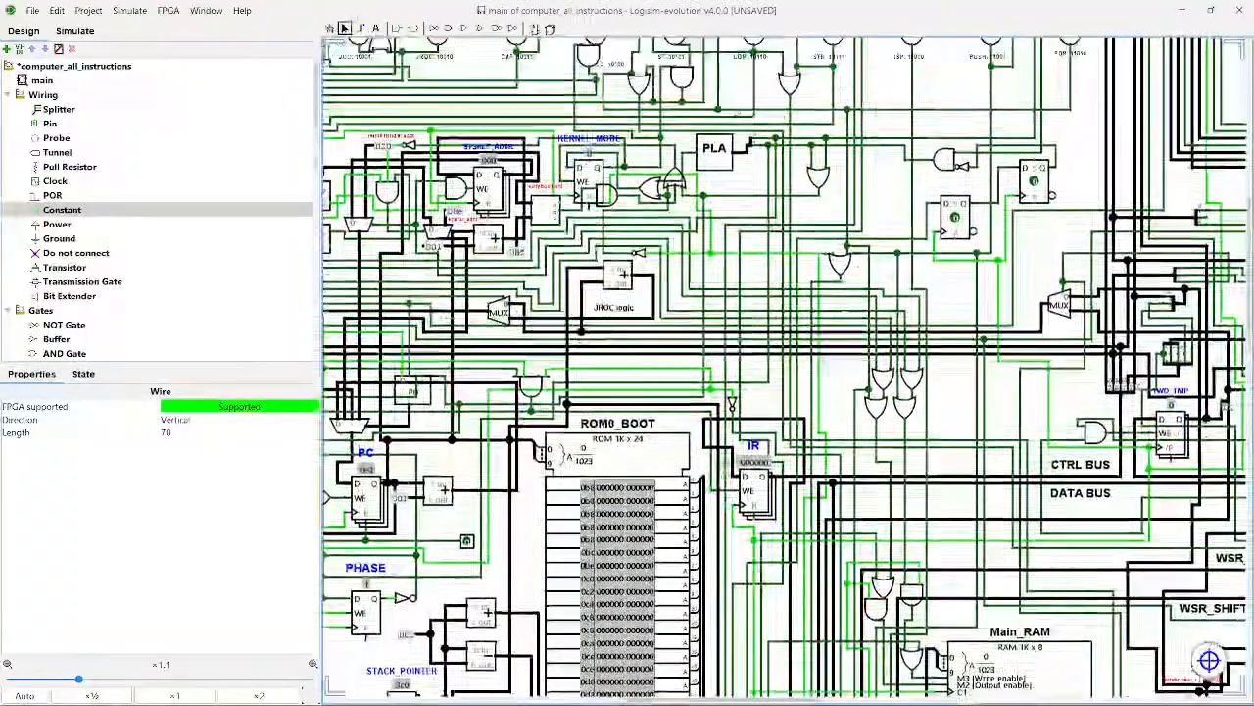
{"action": "left_click_drag", "start_coordinate": [417, 468], "coordinate": [840, 380]}
{"action": "scroll", "coordinate": [825, 366], "scroll_direction": "up", "scroll_amount": 1}
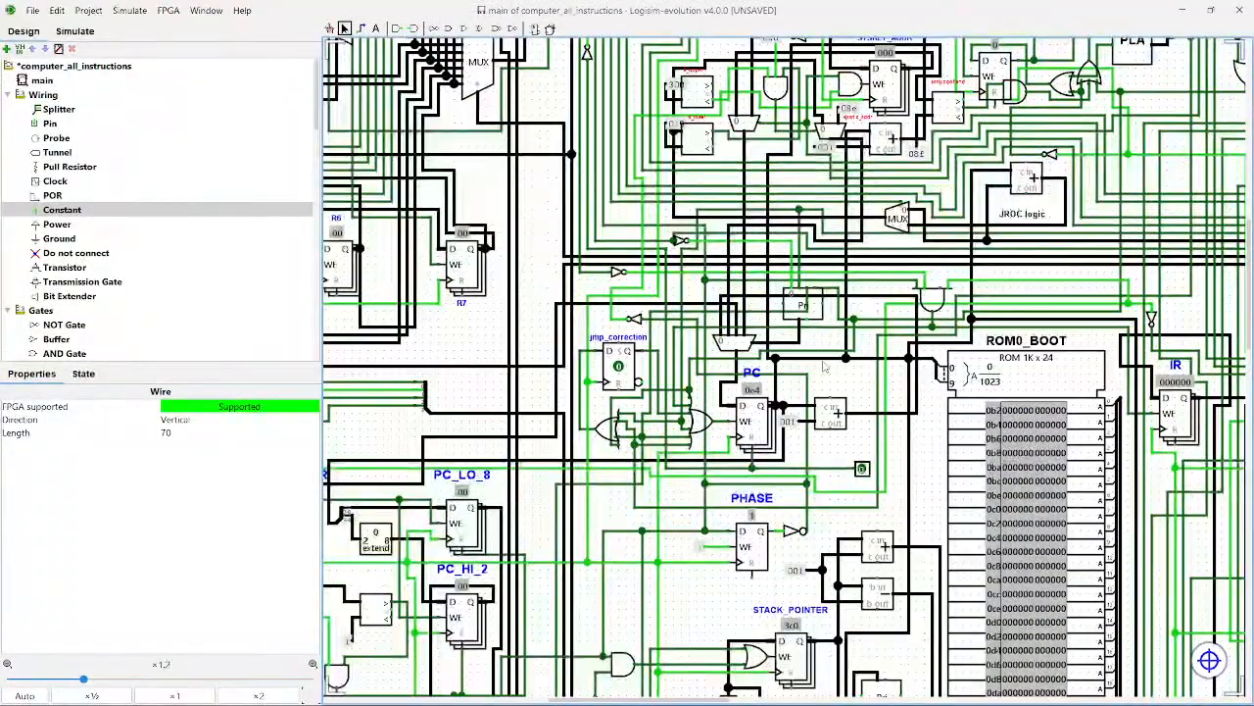
Step: Probe the first three input wires of the multiplexer feeding the PC register
{"action": "scroll", "coordinate": [825, 367], "scroll_direction": "up", "scroll_amount": 10}
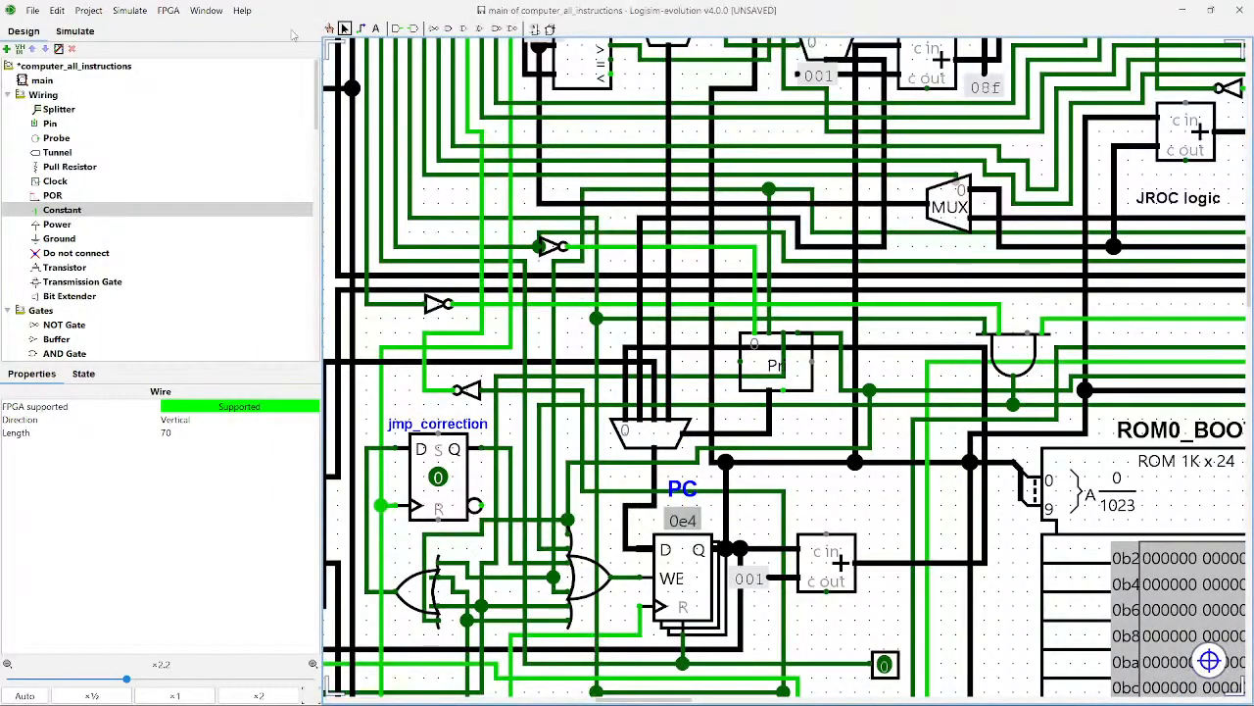
{"action": "left_click", "coordinate": [329, 27]}
{"action": "left_click", "coordinate": [630, 349]}
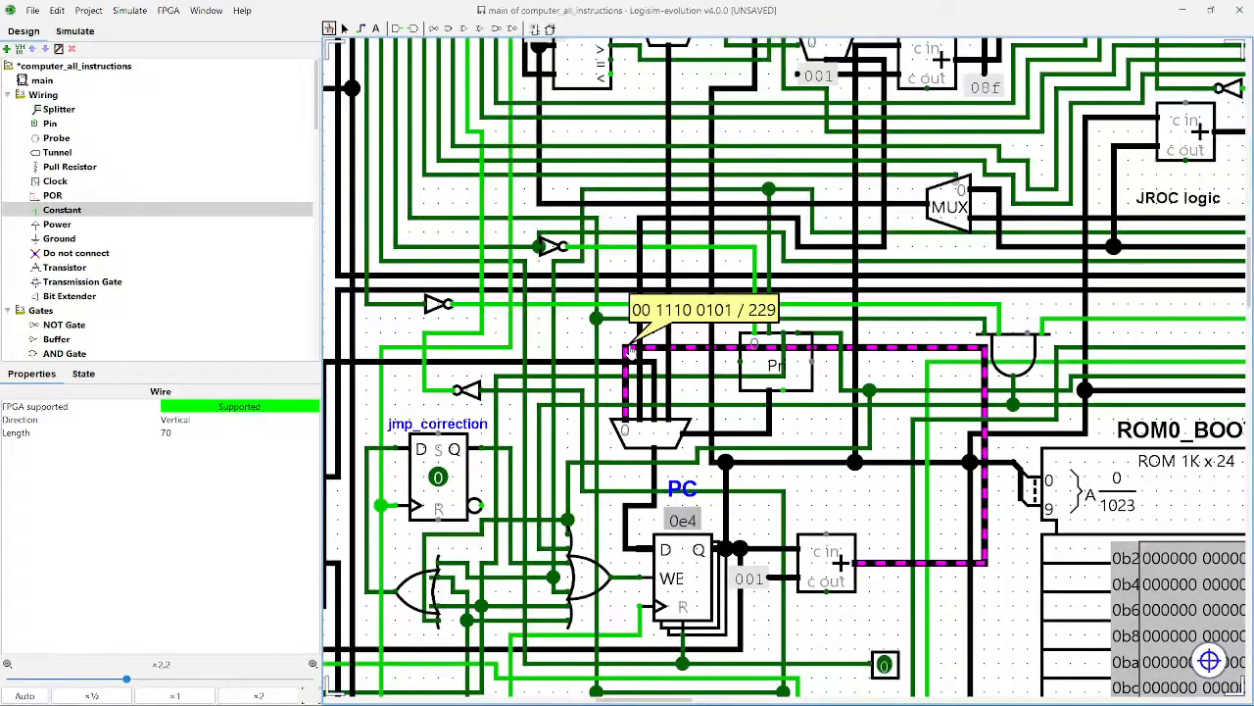
{"action": "left_click", "coordinate": [642, 390]}
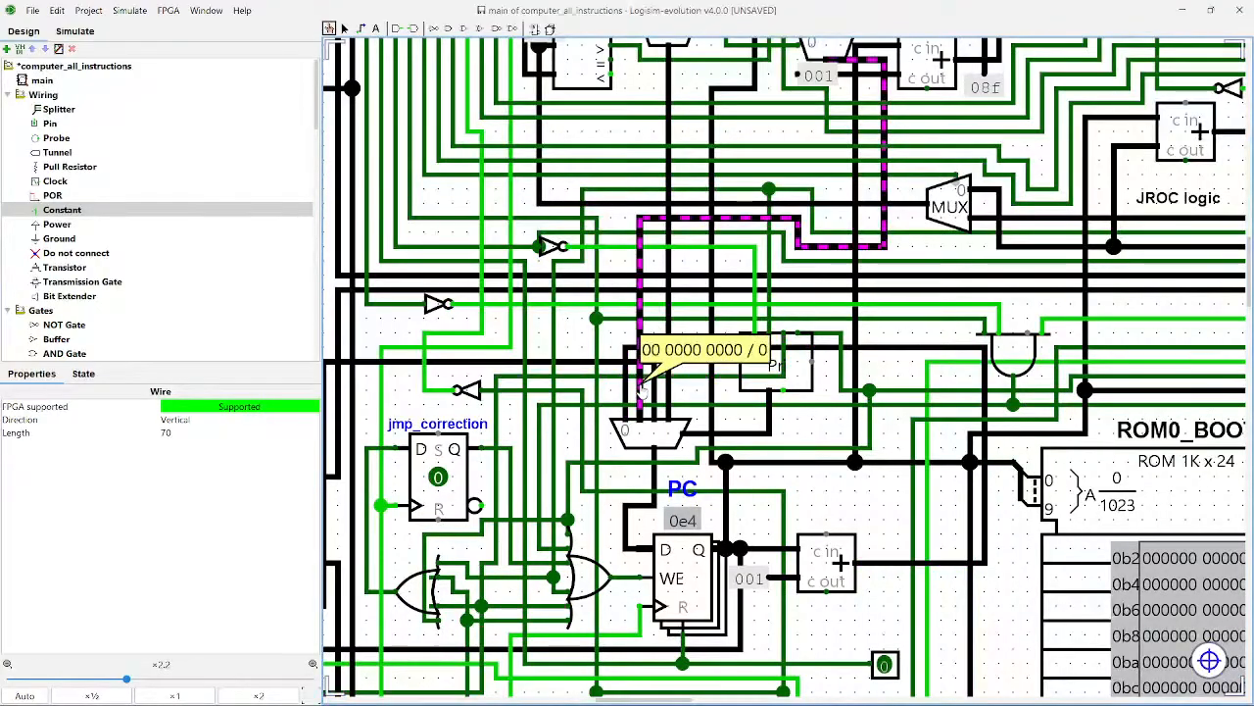
{"action": "scroll", "coordinate": [641, 390], "scroll_direction": "up", "scroll_amount": 6}
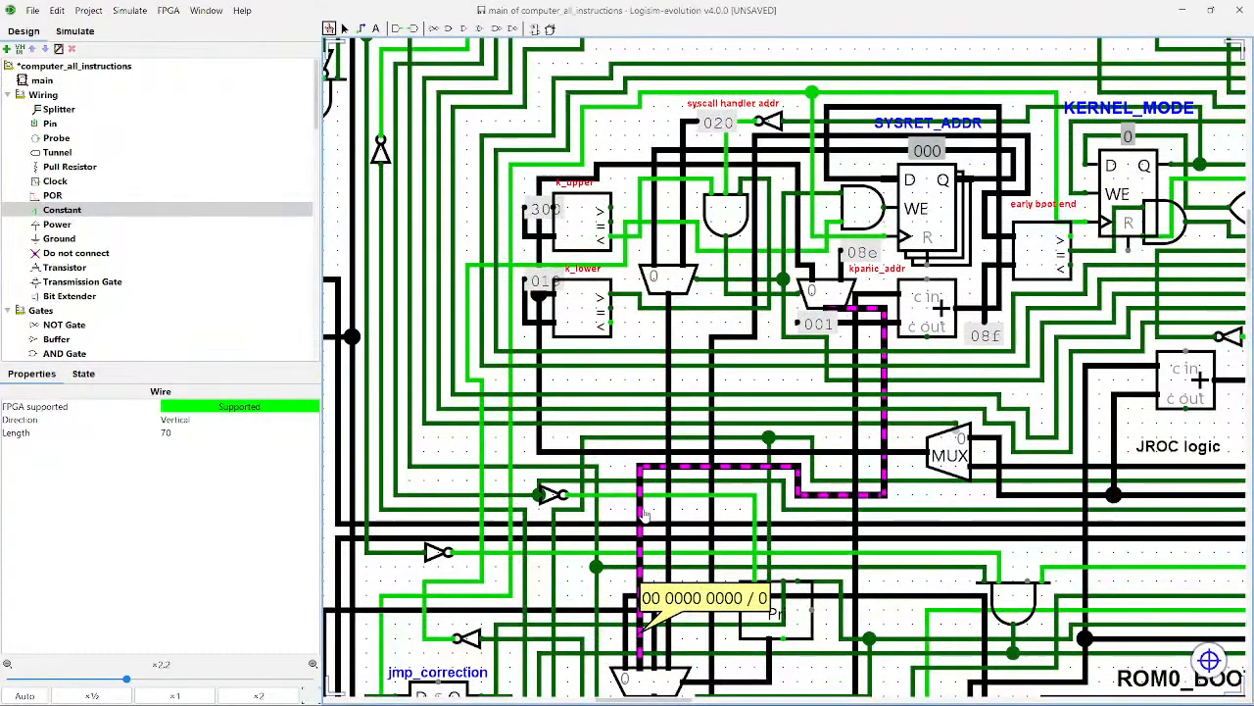
{"action": "scroll", "coordinate": [644, 515], "scroll_direction": "down", "scroll_amount": 2}
{"action": "left_click", "coordinate": [654, 525]}
Step: Trace the multiplexer's third input wire back to the CALL_RET_ADDR register and probe the wire on that register's data input
{"action": "scroll", "coordinate": [655, 529], "scroll_direction": "down", "scroll_amount": 5}
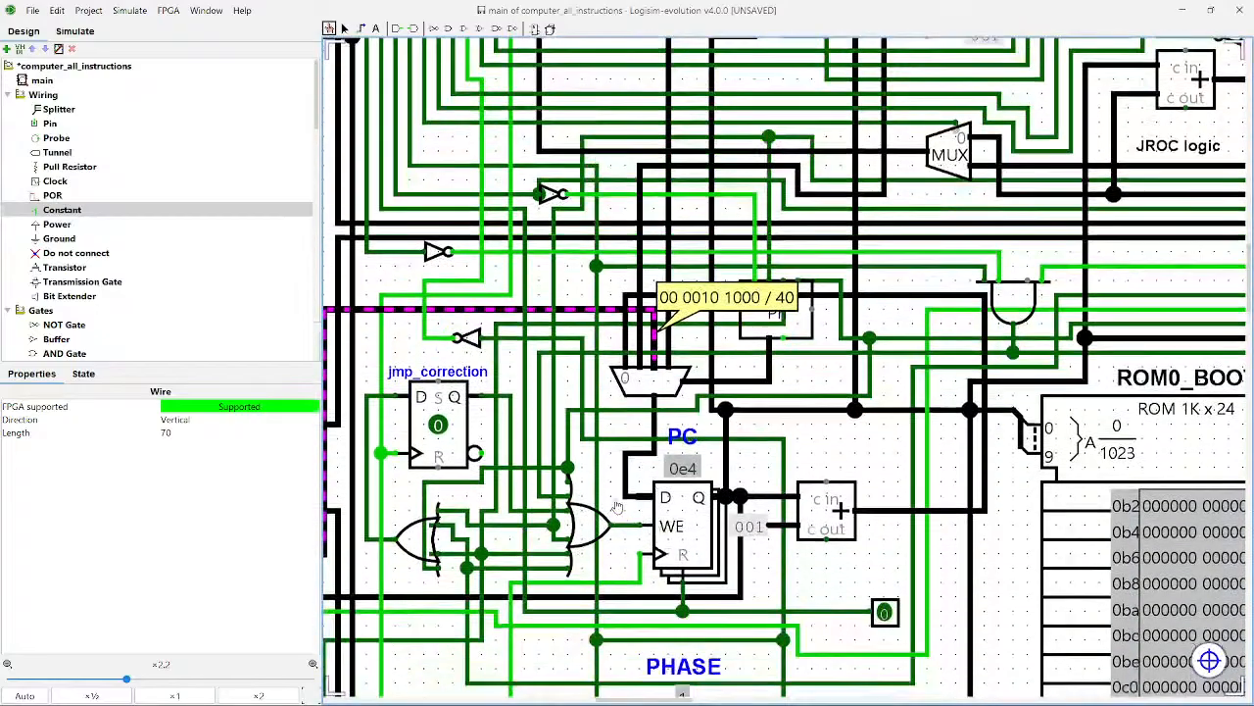
{"action": "scroll", "coordinate": [401, 359], "scroll_direction": "left", "scroll_amount": 7}
{"action": "scroll", "coordinate": [401, 359], "scroll_direction": "down", "scroll_amount": 3}
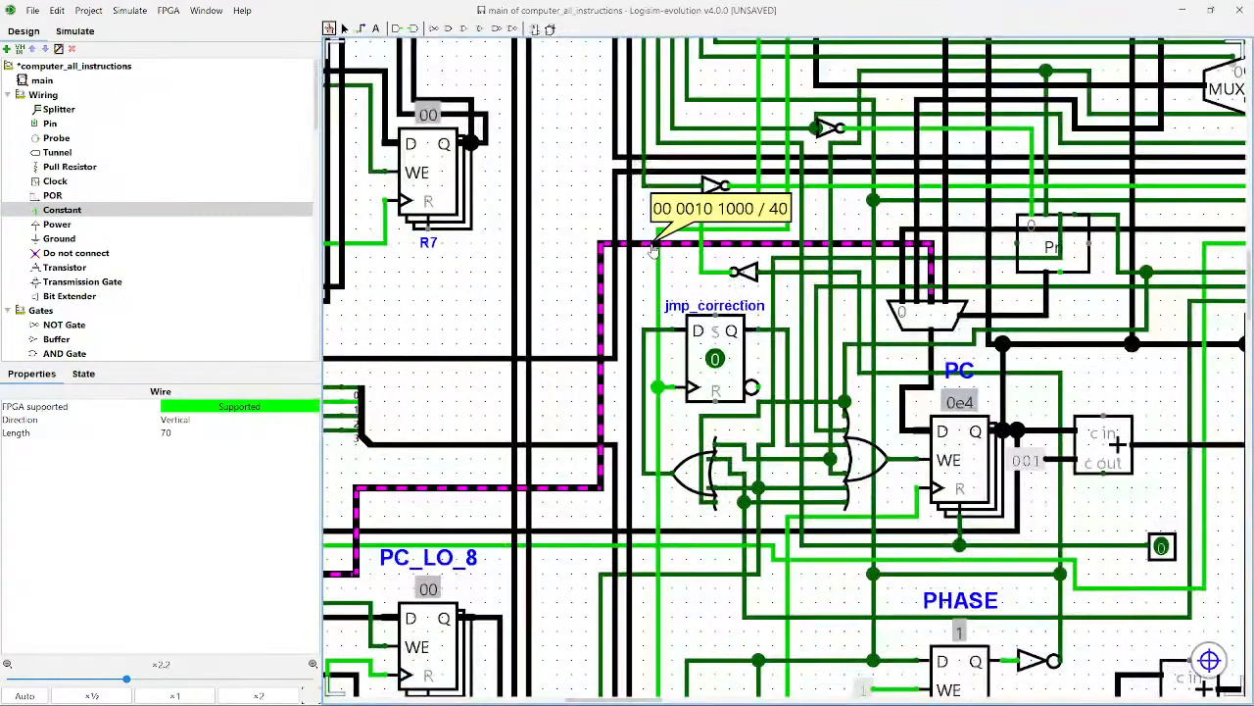
{"action": "scroll", "coordinate": [578, 466], "scroll_direction": "down", "scroll_amount": 3}
{"action": "scroll", "coordinate": [563, 431], "scroll_direction": "left", "scroll_amount": 7}
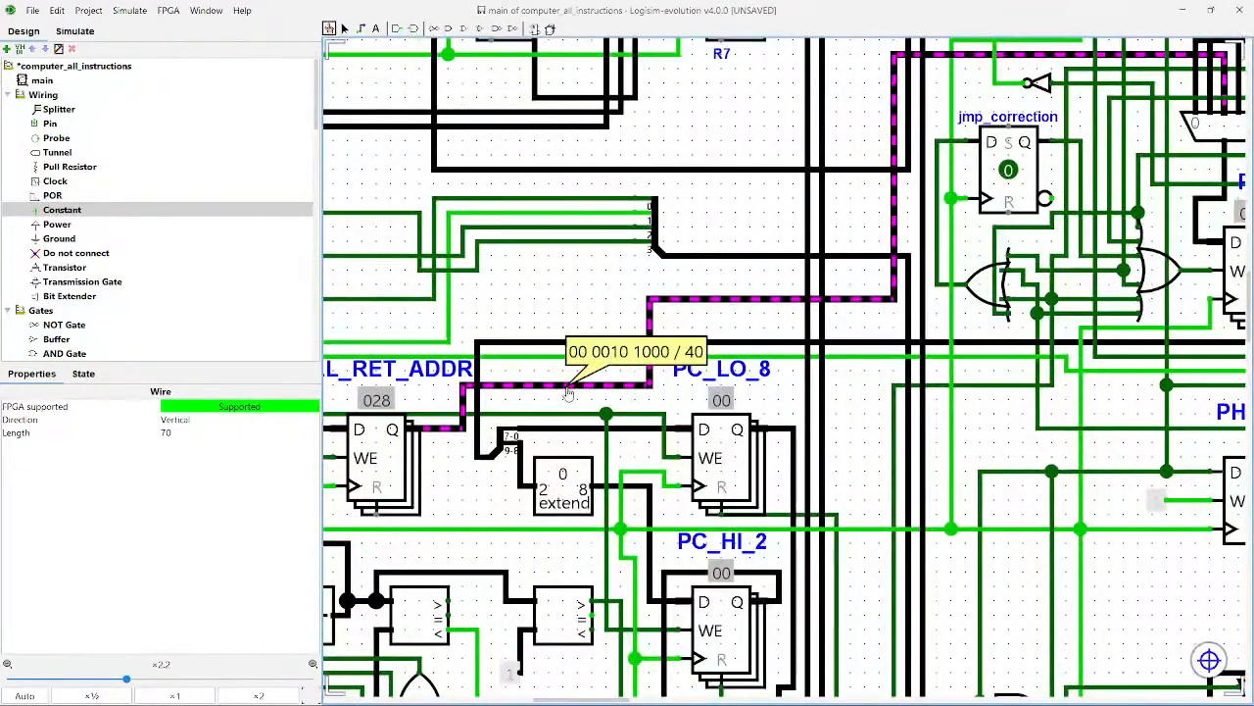
{"action": "scroll", "coordinate": [608, 392], "scroll_direction": "down", "scroll_amount": 1}
{"action": "scroll", "coordinate": [608, 392], "scroll_direction": "left", "scroll_amount": 5}
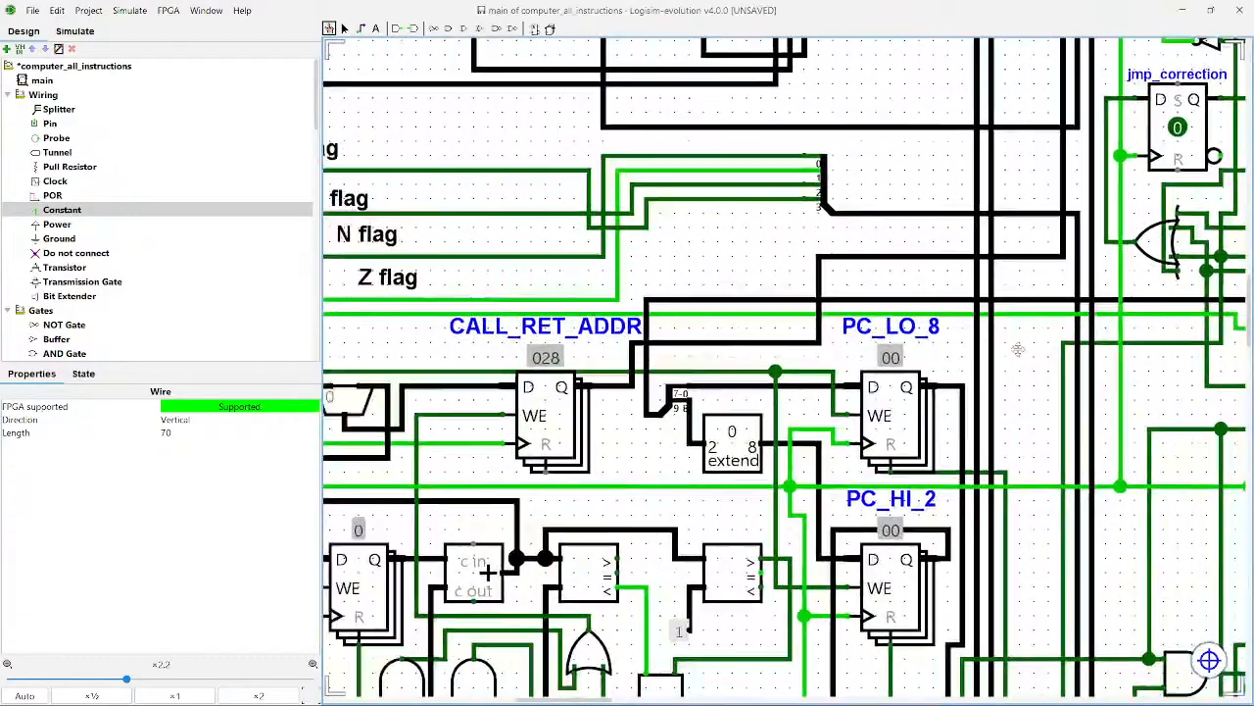
{"action": "scroll", "coordinate": [652, 355], "scroll_direction": "left", "scroll_amount": 5}
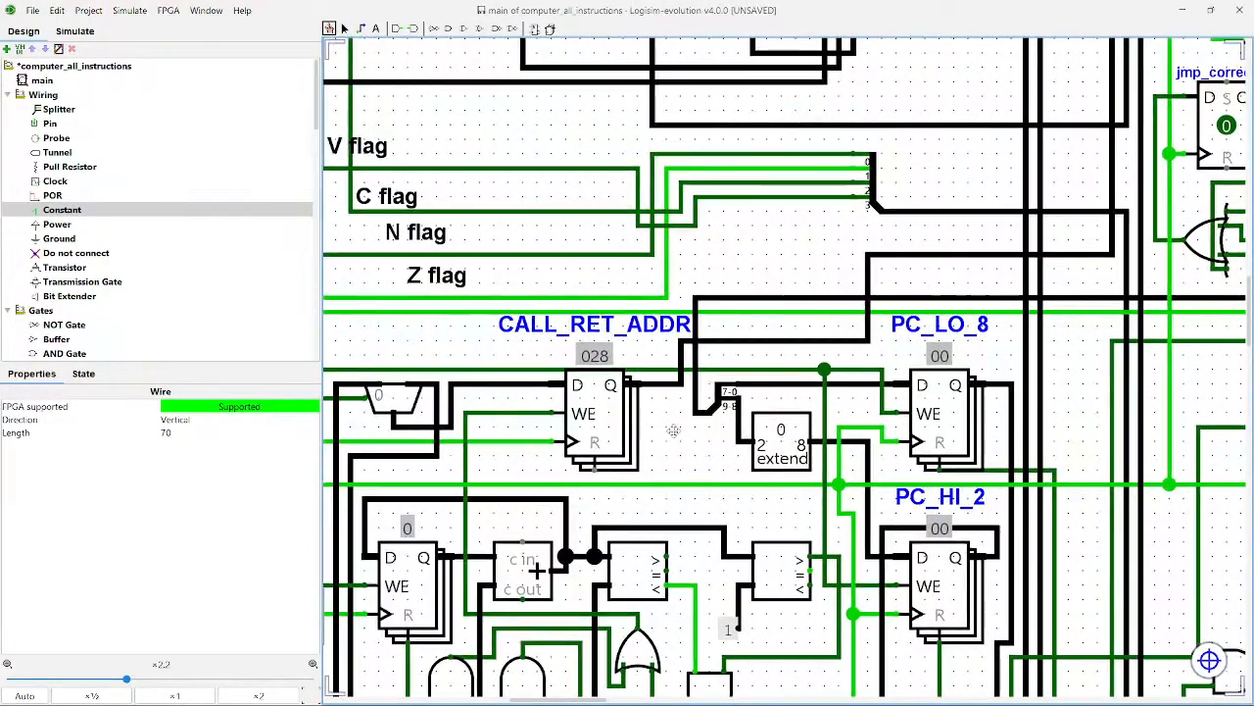
{"action": "scroll", "coordinate": [637, 361], "scroll_direction": "down", "scroll_amount": 1}
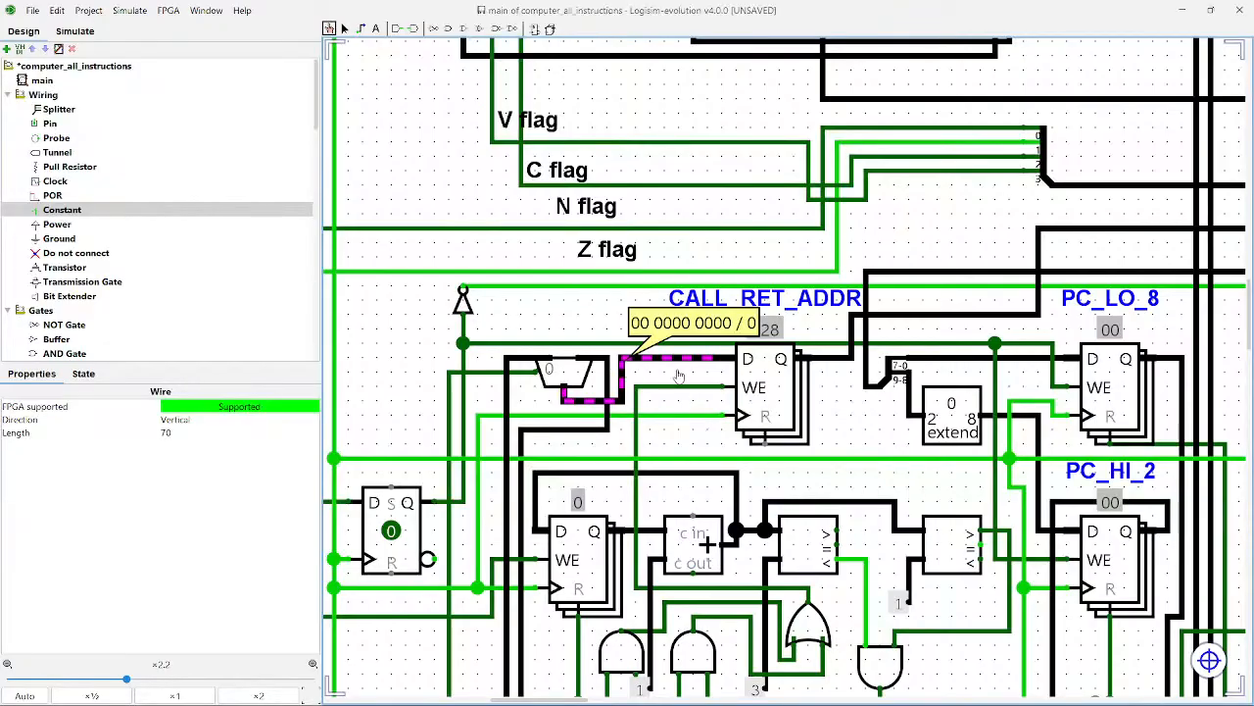
{"action": "scroll", "coordinate": [846, 414], "scroll_direction": "down", "scroll_amount": 14}
{"action": "scroll", "coordinate": [847, 414], "scroll_direction": "right", "scroll_amount": 20}
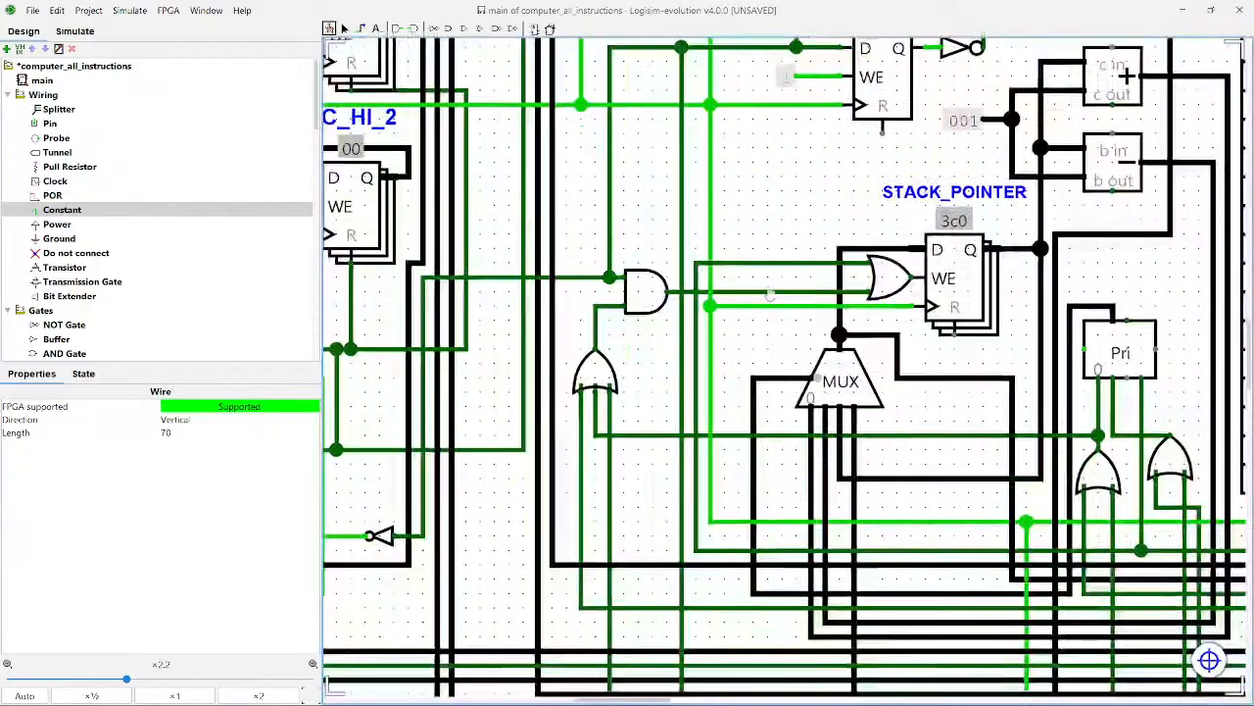
{"action": "scroll", "coordinate": [931, 434], "scroll_direction": "down", "scroll_amount": 12}
{"action": "scroll", "coordinate": [931, 435], "scroll_direction": "right", "scroll_amount": 5}
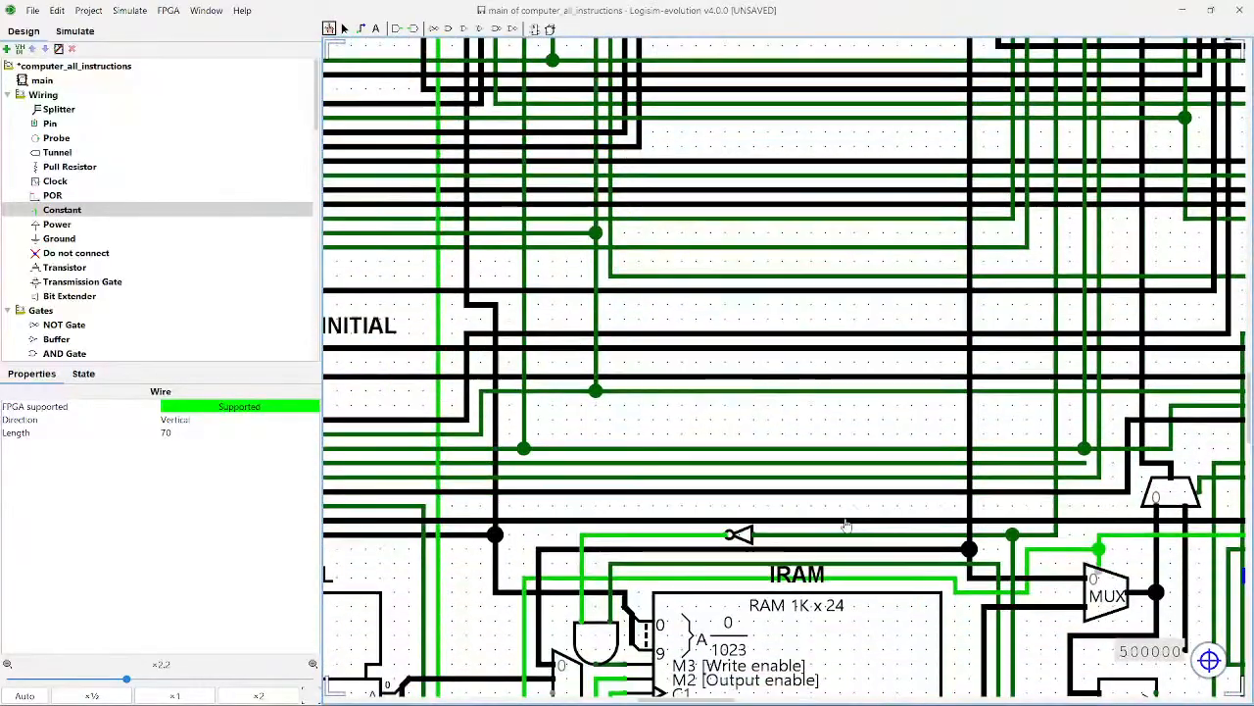
{"action": "scroll", "coordinate": [979, 570], "scroll_direction": "down", "scroll_amount": 9}
{"action": "scroll", "coordinate": [979, 569], "scroll_direction": "right", "scroll_amount": 9}
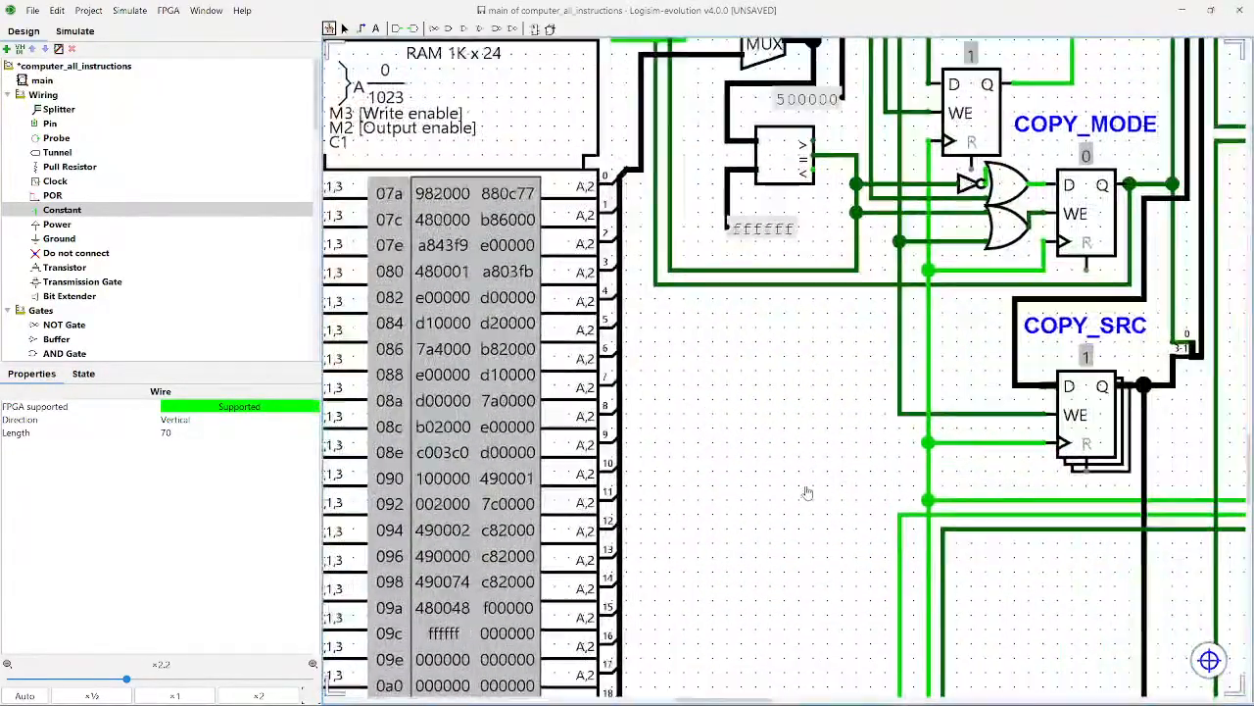
{"action": "left_click", "coordinate": [514, 29]}
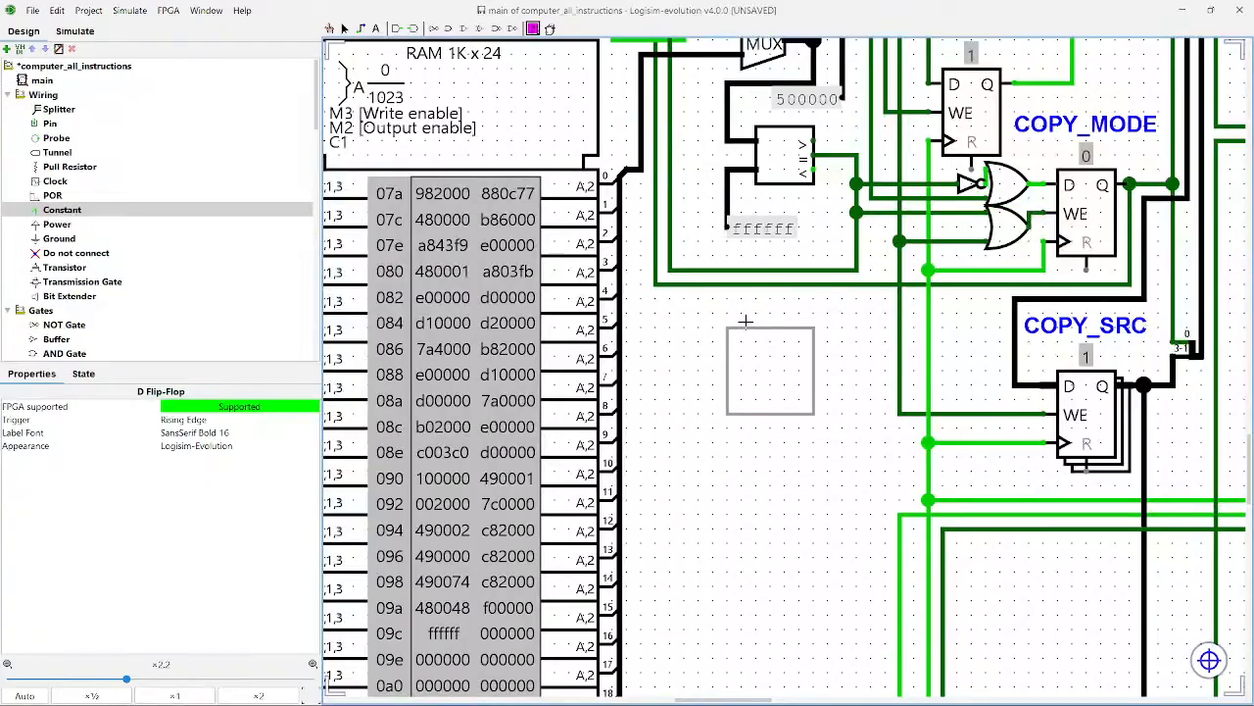
{"action": "left_click", "coordinate": [804, 416]}
{"action": "key", "text": "Delete"}
Step: Place a new register in the empty space between the IRAM and COPY_SRC, below the ffffff comparator
{"action": "left_click", "coordinate": [548, 29]}
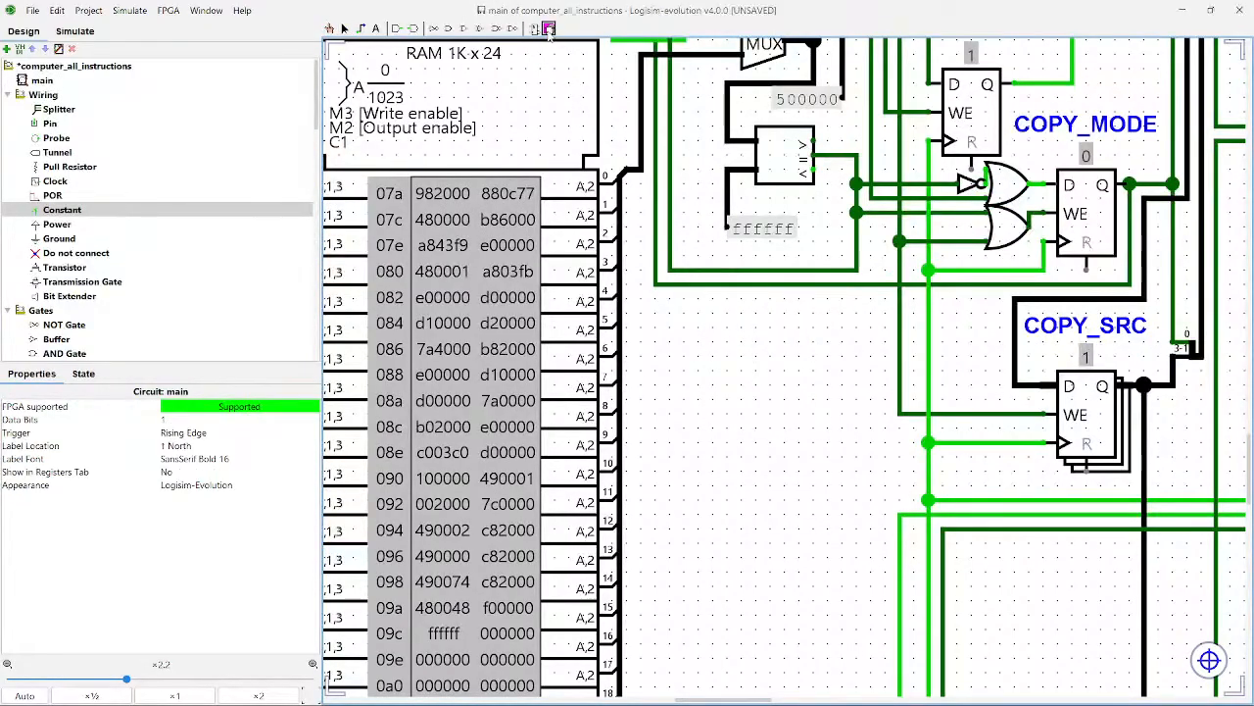
{"action": "scroll", "coordinate": [642, 364], "scroll_direction": "left", "scroll_amount": 12}
{"action": "scroll", "coordinate": [642, 365], "scroll_direction": "up", "scroll_amount": 1}
{"action": "scroll", "coordinate": [641, 364], "scroll_direction": "left", "scroll_amount": 13}
{"action": "scroll", "coordinate": [642, 364], "scroll_direction": "up", "scroll_amount": 4}
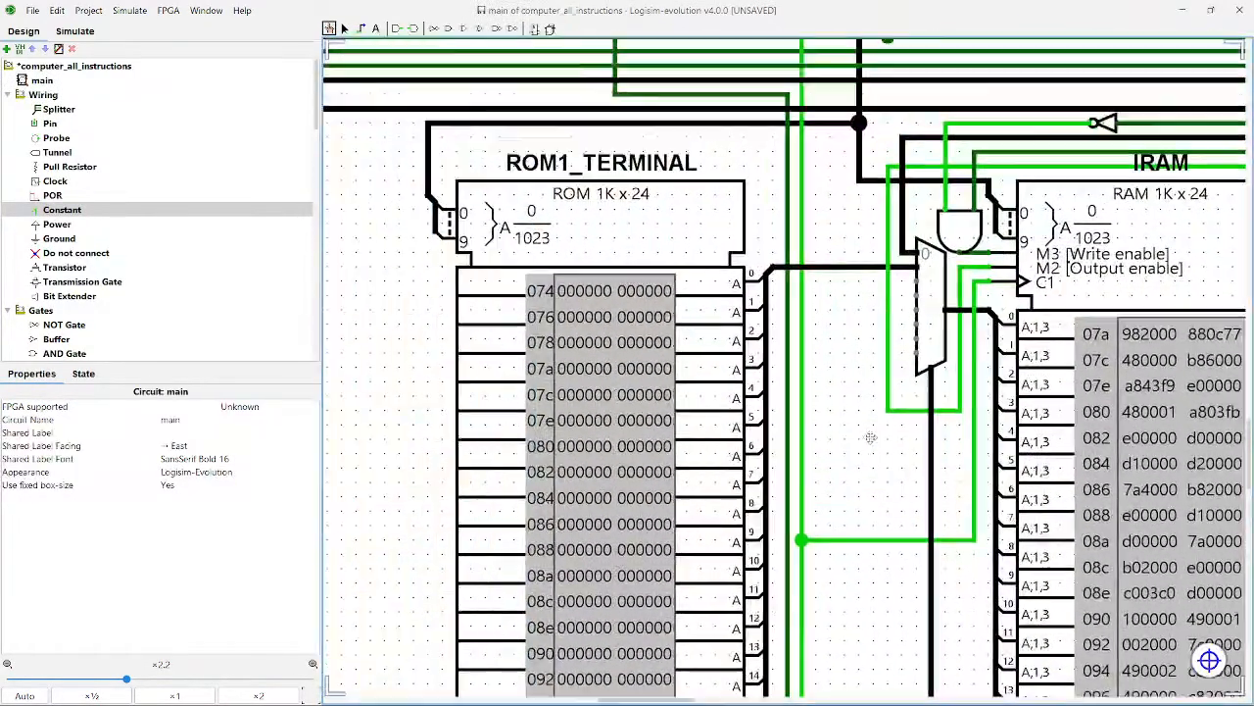
{"action": "scroll", "coordinate": [588, 343], "scroll_direction": "down", "scroll_amount": 1}
{"action": "left_click_drag", "start_coordinate": [863, 370], "coordinate": [400, 271]}
{"action": "left_click_drag", "start_coordinate": [709, 316], "coordinate": [411, 292]}
{"action": "mouse_move", "coordinate": [906, 376]}
{"action": "left_mouse_down"}
{"action": "mouse_move", "coordinate": [900, 390]}
{"action": "mouse_move", "coordinate": [779, 377]}
{"action": "left_mouse_up"}
{"action": "left_click_drag", "start_coordinate": [882, 351], "coordinate": [637, 359]}
{"action": "left_click_drag", "start_coordinate": [864, 376], "coordinate": [516, 380]}
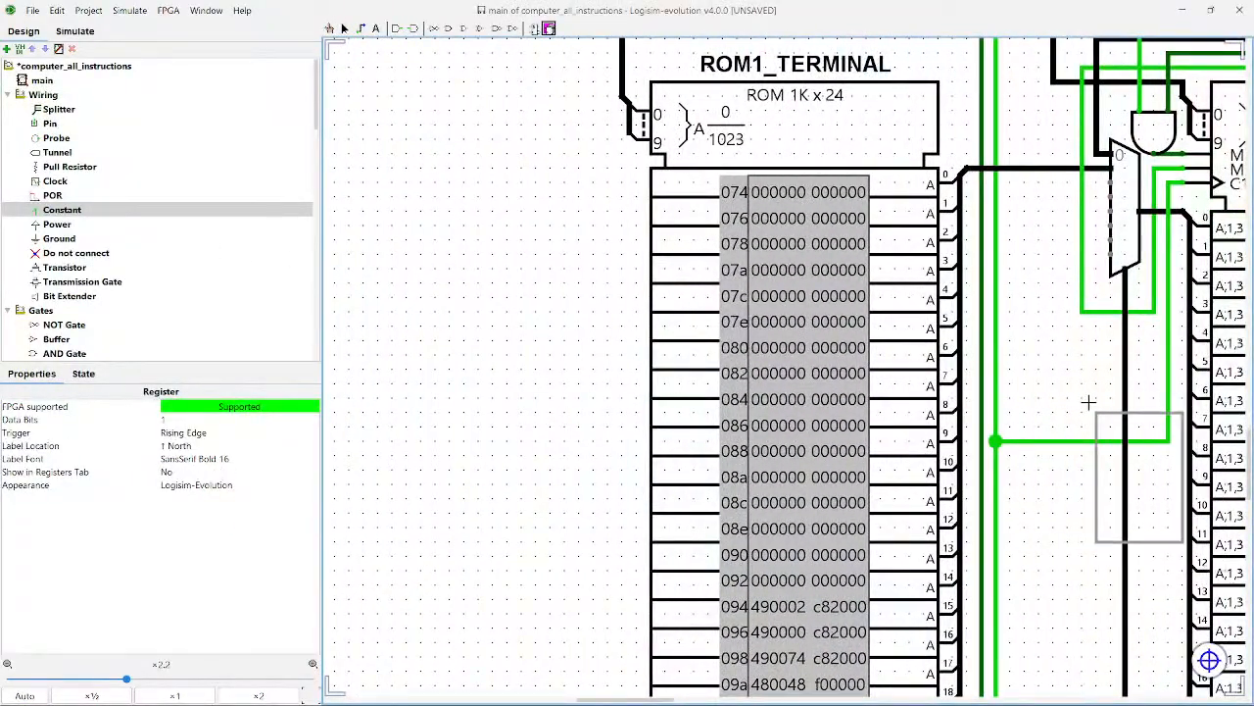
{"action": "left_click_drag", "start_coordinate": [1087, 401], "coordinate": [723, 319]}
{"action": "middle_click", "coordinate": [1139, 364]}
{"action": "left_click_drag", "start_coordinate": [1178, 370], "coordinate": [771, 358]}
{"action": "left_click_drag", "start_coordinate": [873, 283], "coordinate": [794, 362]}
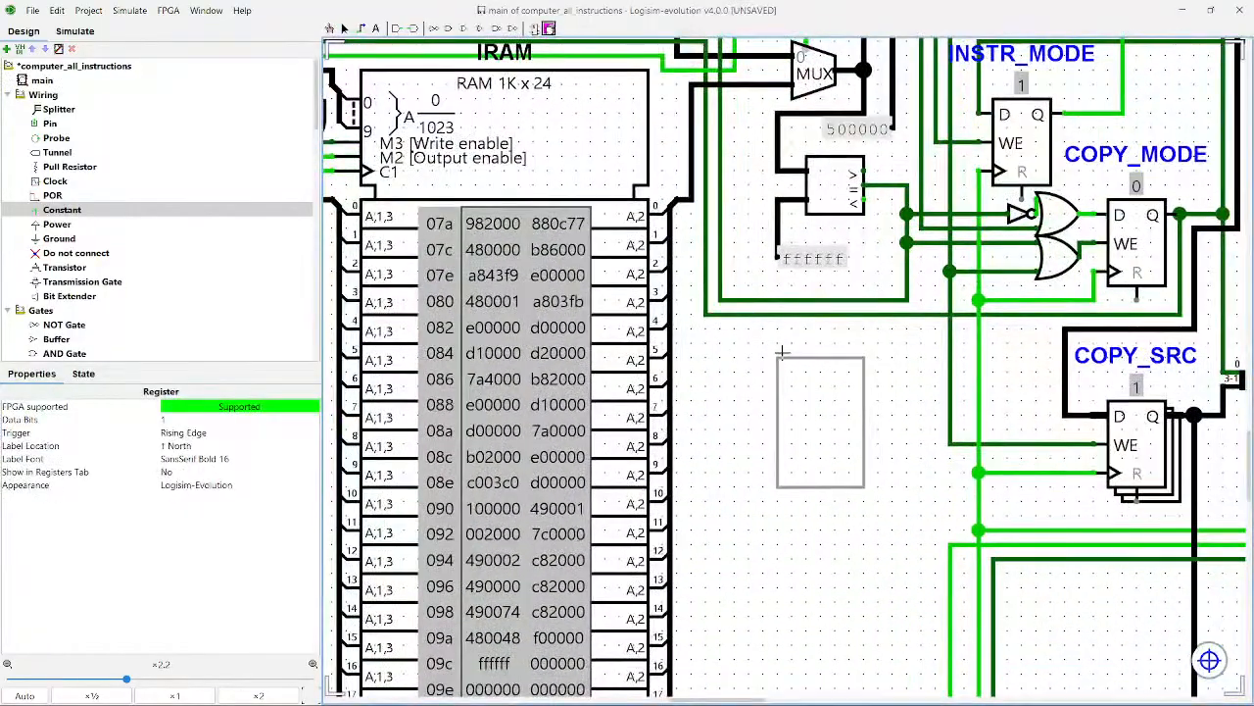
{"action": "left_click", "coordinate": [772, 353]}
Step: Set the new register's data bits to 10 and label it PGRM_START_ADDR
{"action": "left_click", "coordinate": [228, 419]}
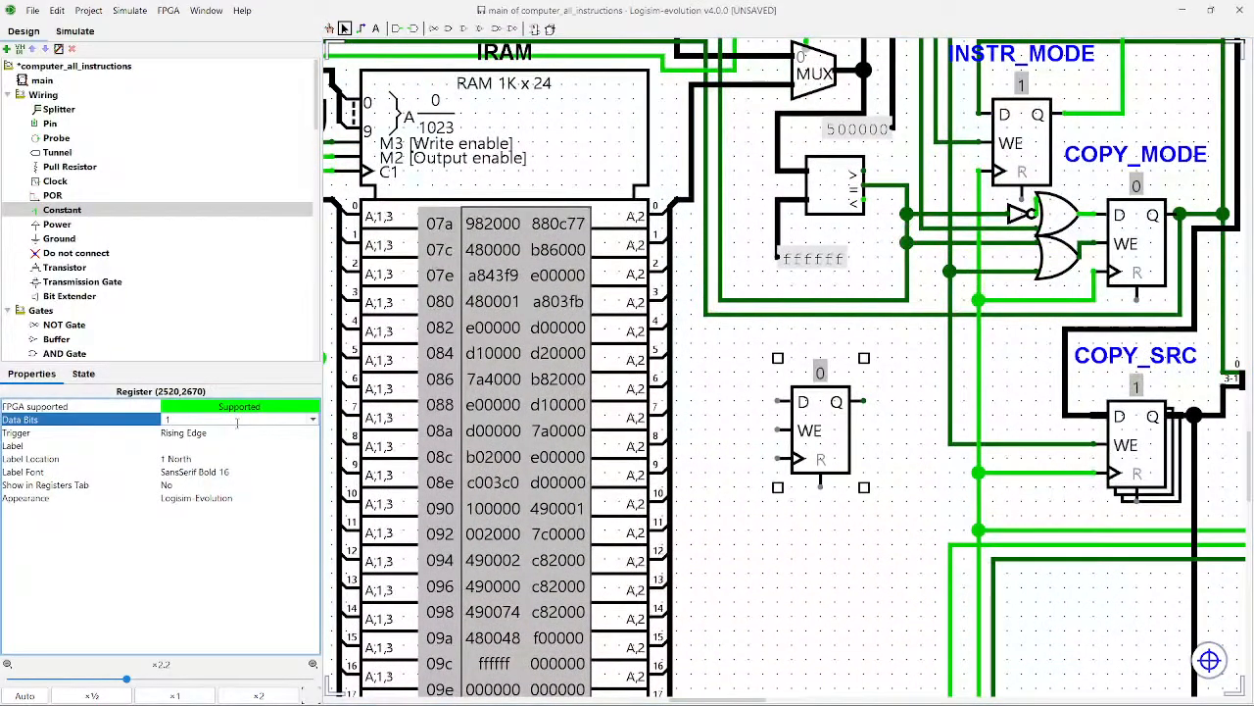
{"action": "type", "text": "10"}
{"action": "left_click", "coordinate": [181, 448]}
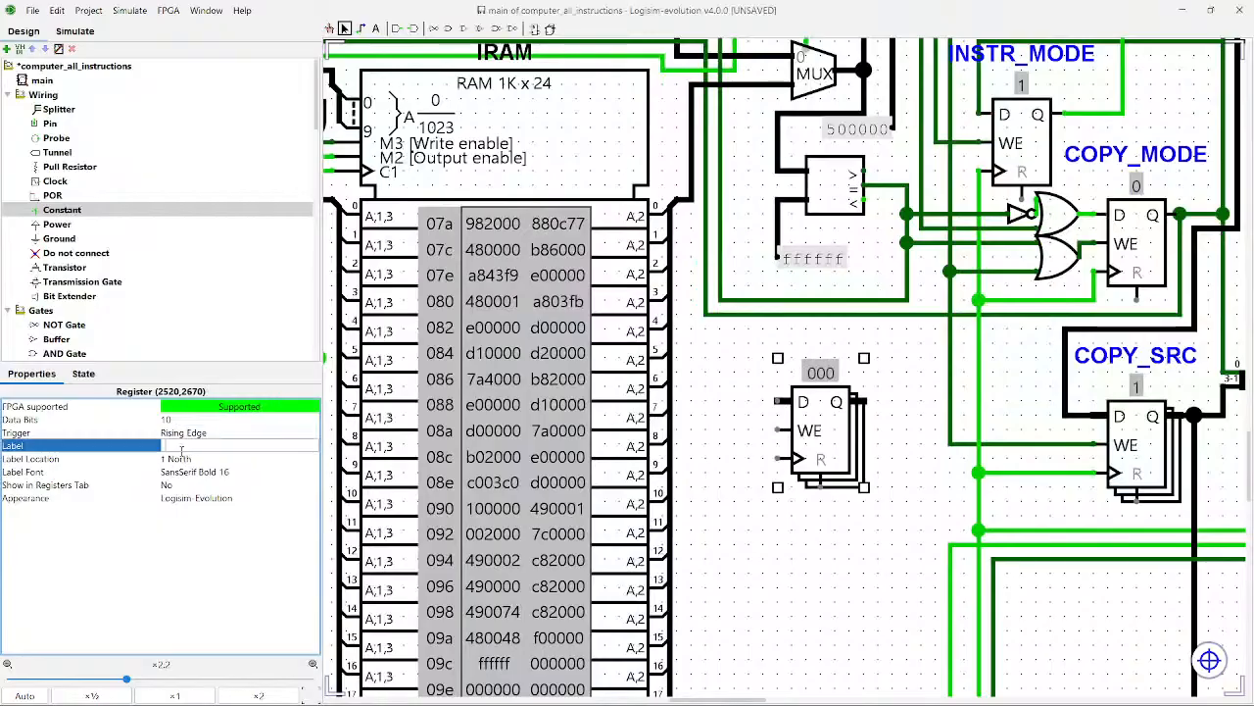
{"action": "type", "text": "PGRM_S"}
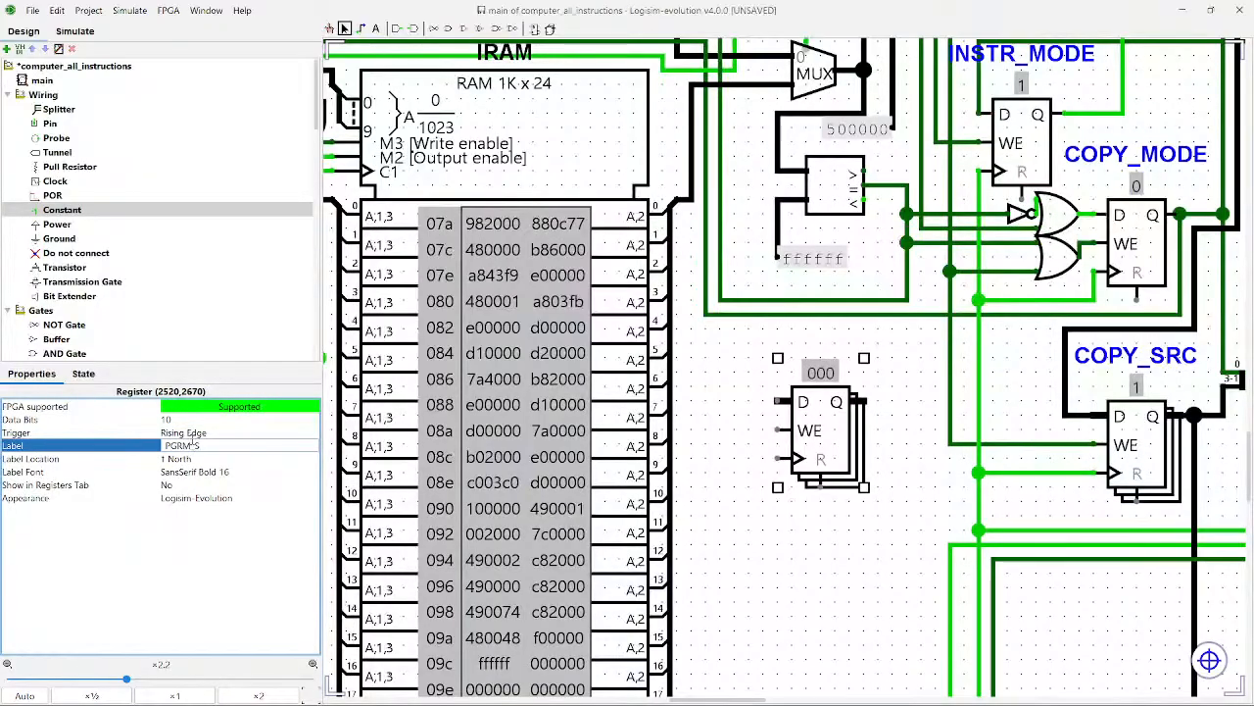
{"action": "double_click", "coordinate": [193, 444]}
{"action": "type", "text": "START"}
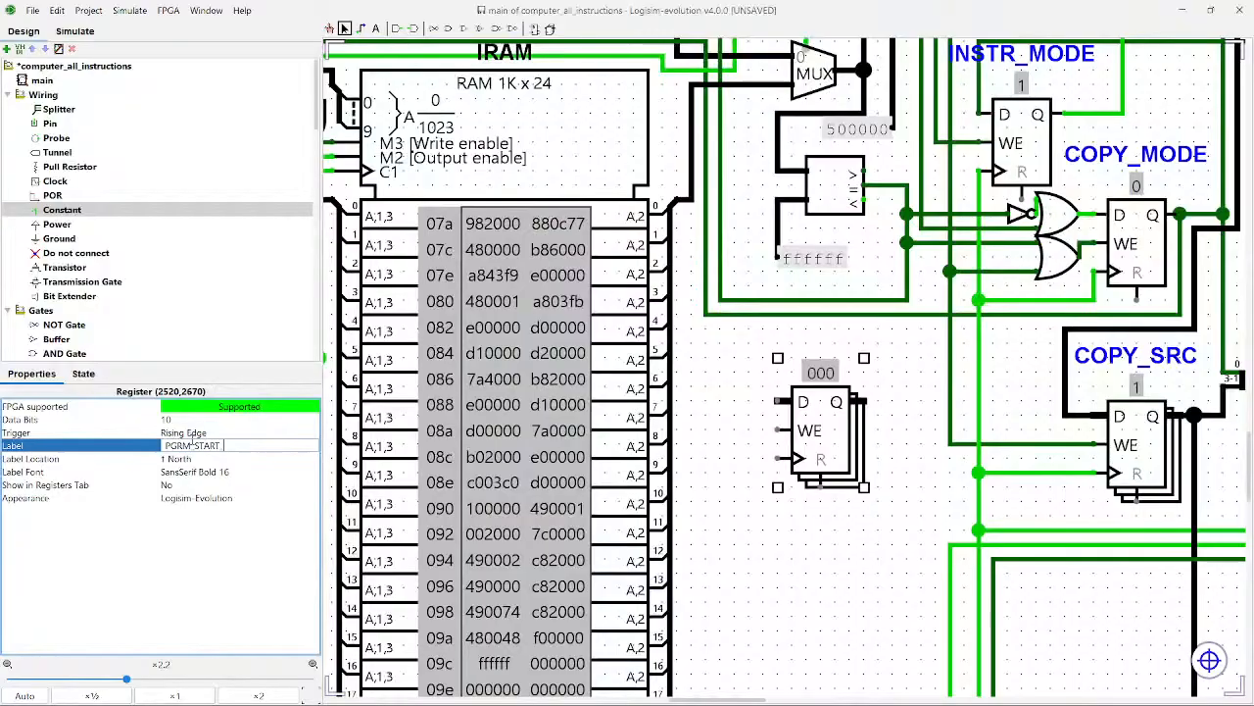
{"action": "type", "text": "_ADDR"}
{"action": "key", "text": "Return"}
{"action": "left_click", "coordinate": [826, 561]}
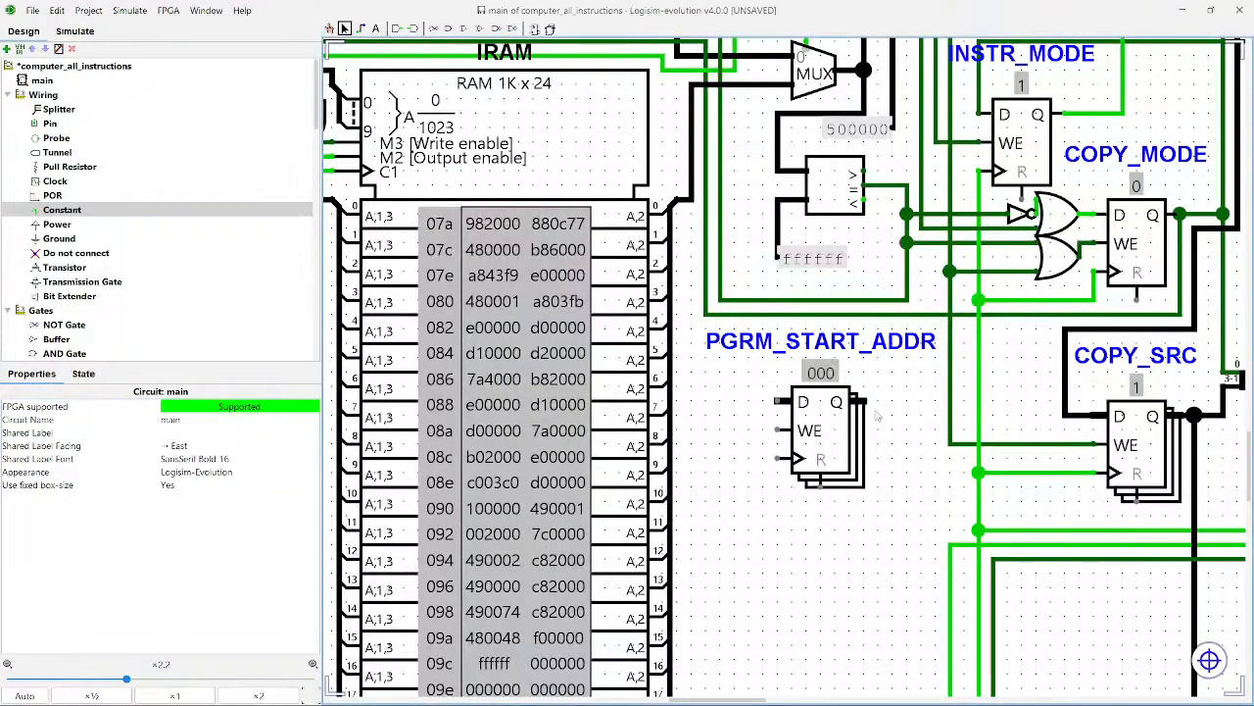
Step: Wire the PGRM_START_ADDR register's output down past the IRAM and run it below the lowest bus lines beneath ROM1_TERMINAL
{"action": "mouse_move", "coordinate": [864, 401]}
{"action": "left_mouse_down"}
{"action": "mouse_move", "coordinate": [878, 443]}
{"action": "mouse_move", "coordinate": [879, 574]}
{"action": "mouse_move", "coordinate": [882, 425]}
{"action": "left_mouse_up"}
{"action": "scroll", "coordinate": [758, 375], "scroll_direction": "down", "scroll_amount": 3}
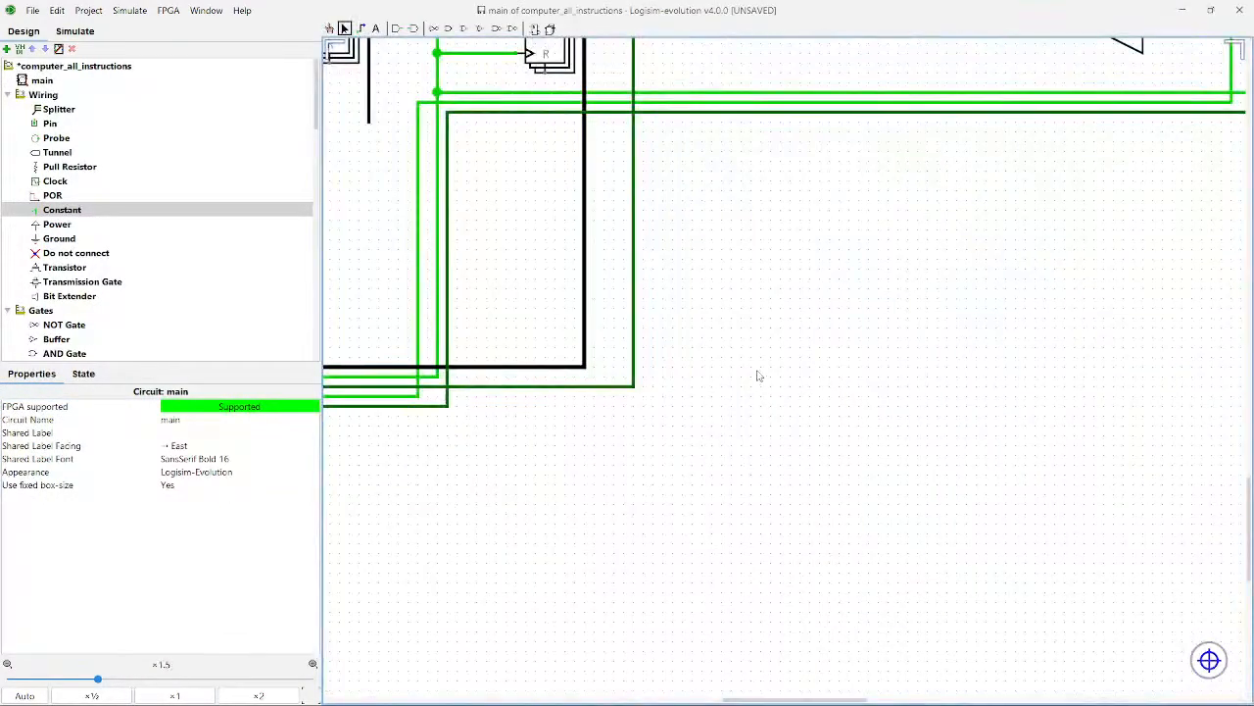
{"action": "left_click", "coordinate": [689, 374]}
{"action": "key", "text": "Delete"}
{"action": "mouse_move", "coordinate": [689, 316]}
{"action": "left_mouse_down"}
{"action": "mouse_move", "coordinate": [722, 341]}
{"action": "mouse_move", "coordinate": [728, 612]}
{"action": "left_mouse_up"}
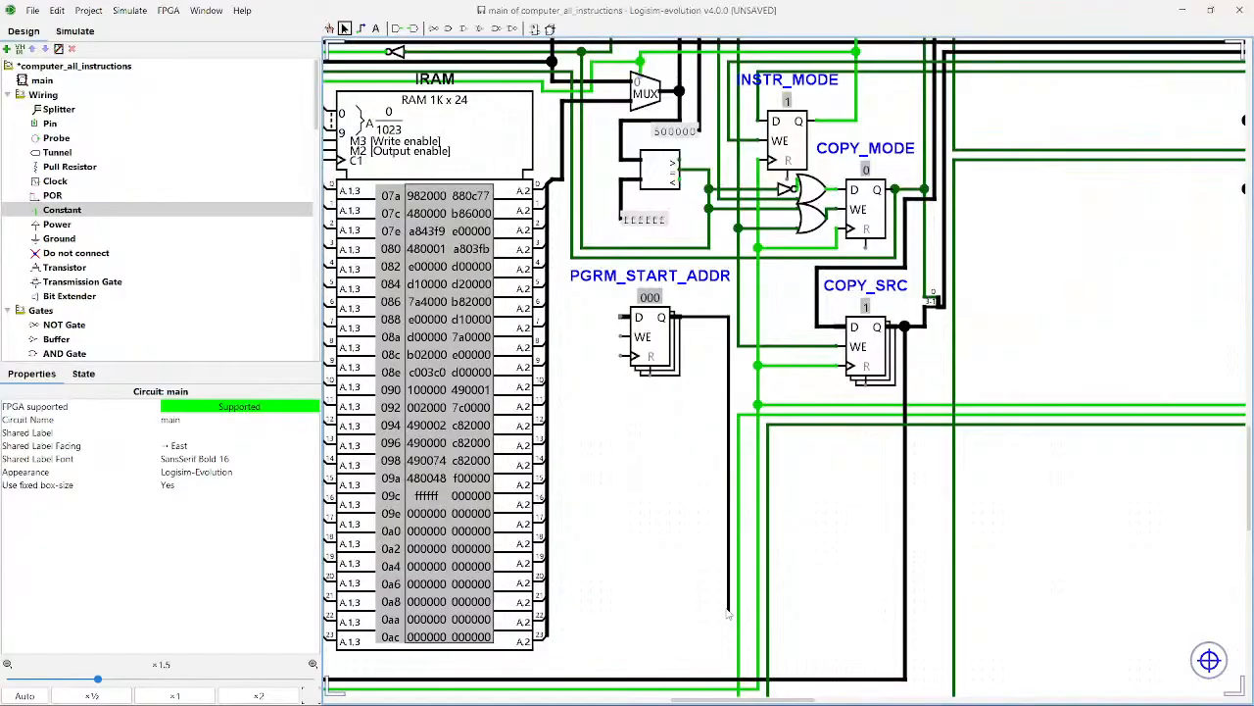
{"action": "mouse_move", "coordinate": [728, 691]}
{"action": "left_mouse_down"}
{"action": "mouse_move", "coordinate": [729, 676]}
{"action": "mouse_move", "coordinate": [1229, 501]}
{"action": "left_mouse_up"}
{"action": "left_click_drag", "start_coordinate": [786, 545], "coordinate": [1225, 529]}
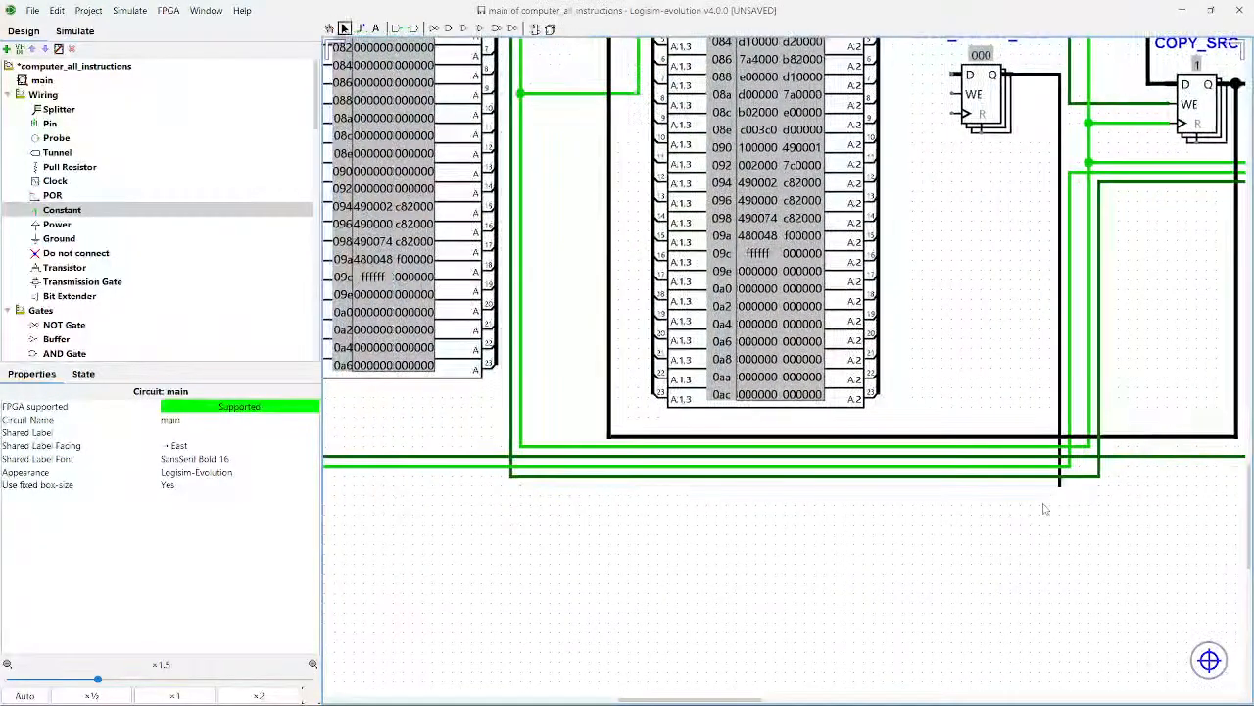
{"action": "left_click_drag", "start_coordinate": [1060, 486], "coordinate": [993, 528]}
{"action": "left_click_drag", "start_coordinate": [992, 527], "coordinate": [1031, 587]}
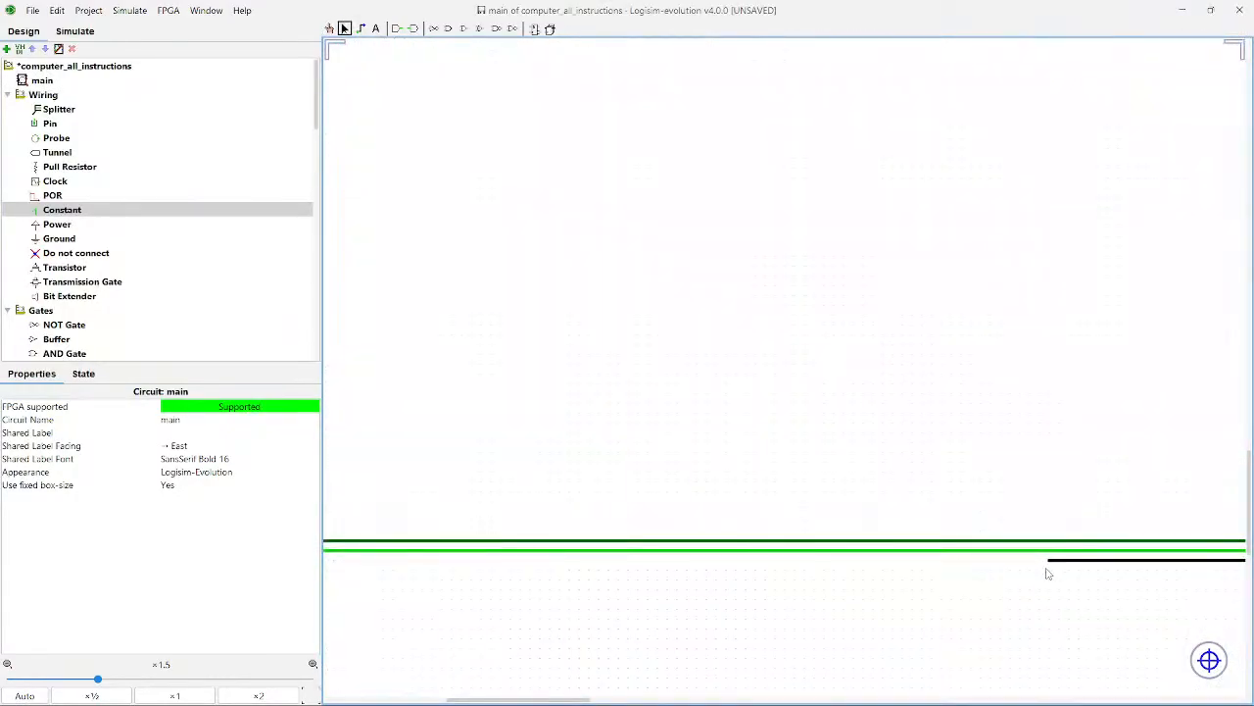
Step: Probe the wire feeding the priority encoder beside the PC multiplexer and trace it to the PC_LO_8 and PC_HI_2 logic
{"action": "scroll", "coordinate": [892, 458], "scroll_direction": "down", "scroll_amount": 2}
{"action": "scroll", "coordinate": [905, 445], "scroll_direction": "down", "scroll_amount": 3}
{"action": "left_click_drag", "start_coordinate": [604, 166], "coordinate": [927, 674]}
{"action": "left_click_drag", "start_coordinate": [919, 438], "coordinate": [839, 568]}
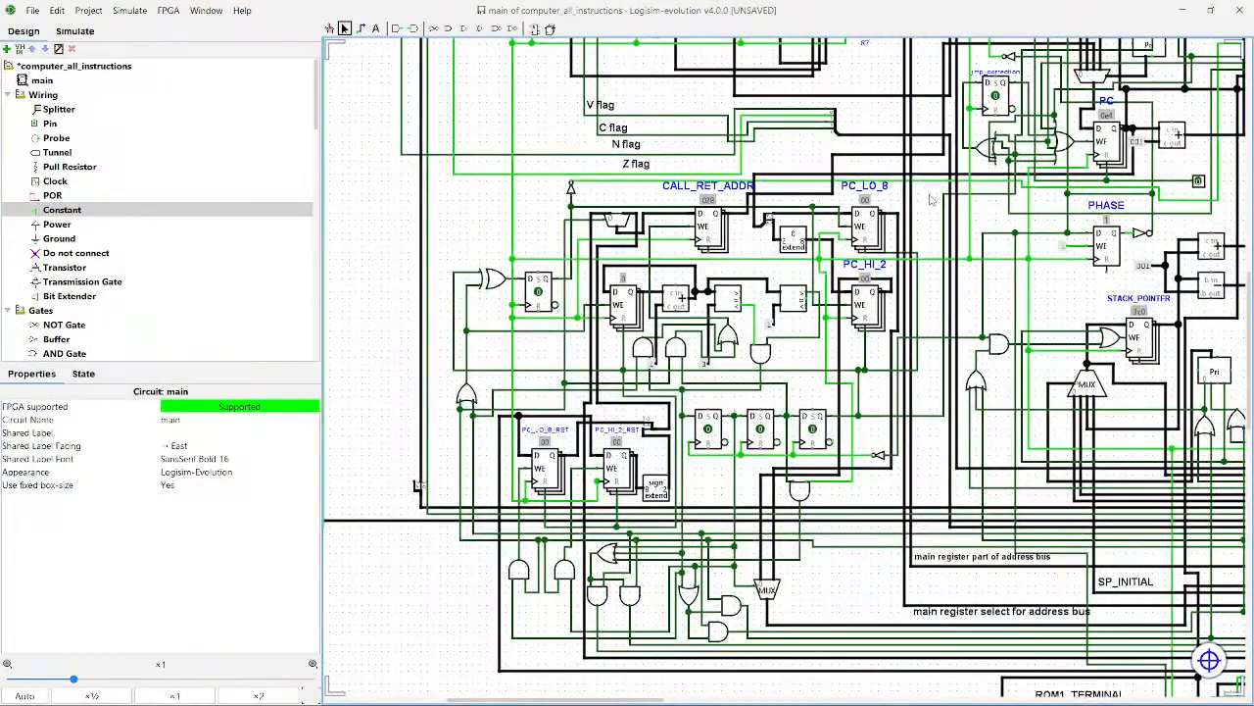
{"action": "left_click_drag", "start_coordinate": [994, 218], "coordinate": [839, 311]}
{"action": "left_click", "coordinate": [344, 28]}
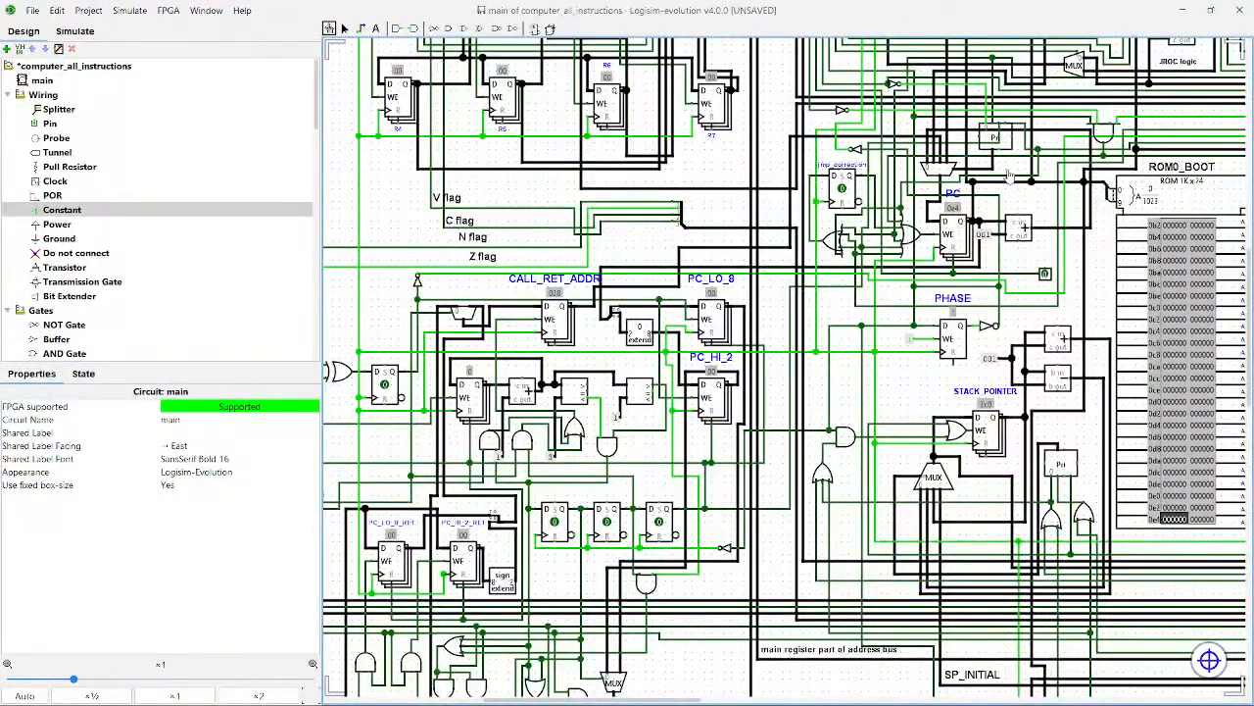
{"action": "left_click", "coordinate": [960, 145]}
{"action": "scroll", "coordinate": [832, 393], "scroll_direction": "down", "scroll_amount": 5}
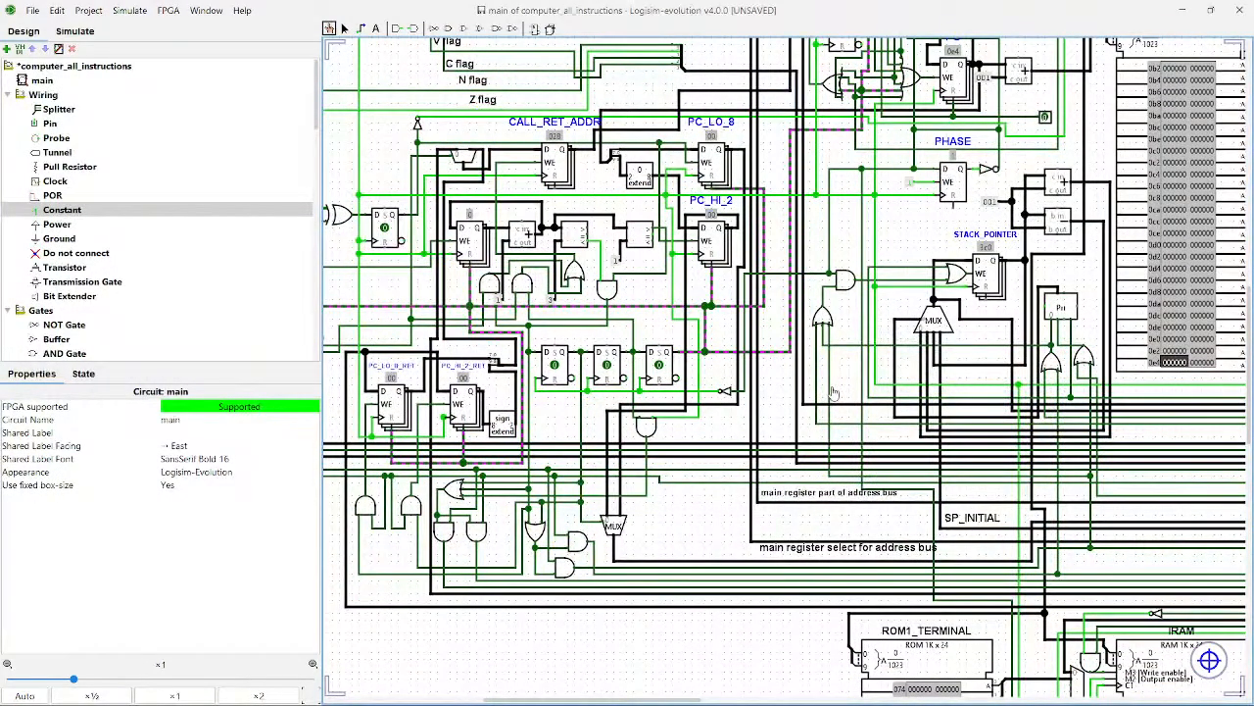
{"action": "scroll", "coordinate": [832, 393], "scroll_direction": "up", "scroll_amount": 5}
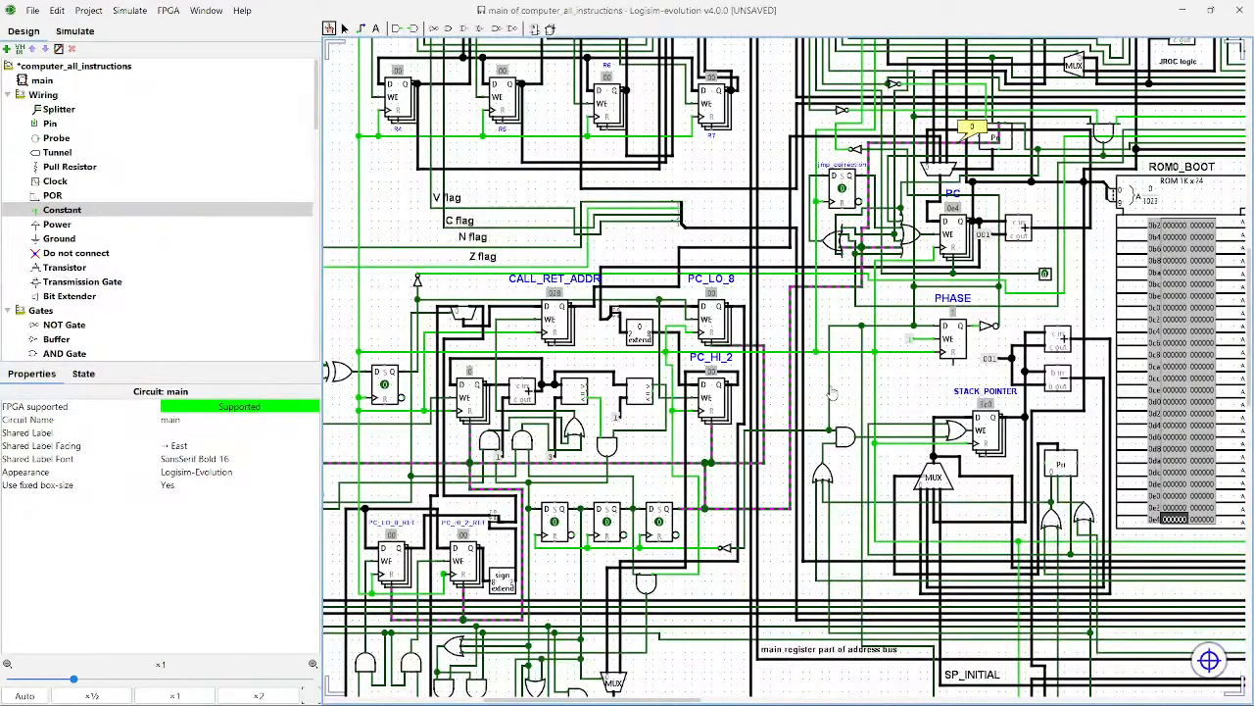
Step: Probe the output wire of the ffffff comparator and the output wire of the PGRM_START_ADDR register
{"action": "scroll", "coordinate": [832, 393], "scroll_direction": "down", "scroll_amount": 3}
{"action": "scroll", "coordinate": [832, 393], "scroll_direction": "down", "scroll_amount": 15}
{"action": "scroll", "coordinate": [832, 393], "scroll_direction": "right", "scroll_amount": 15}
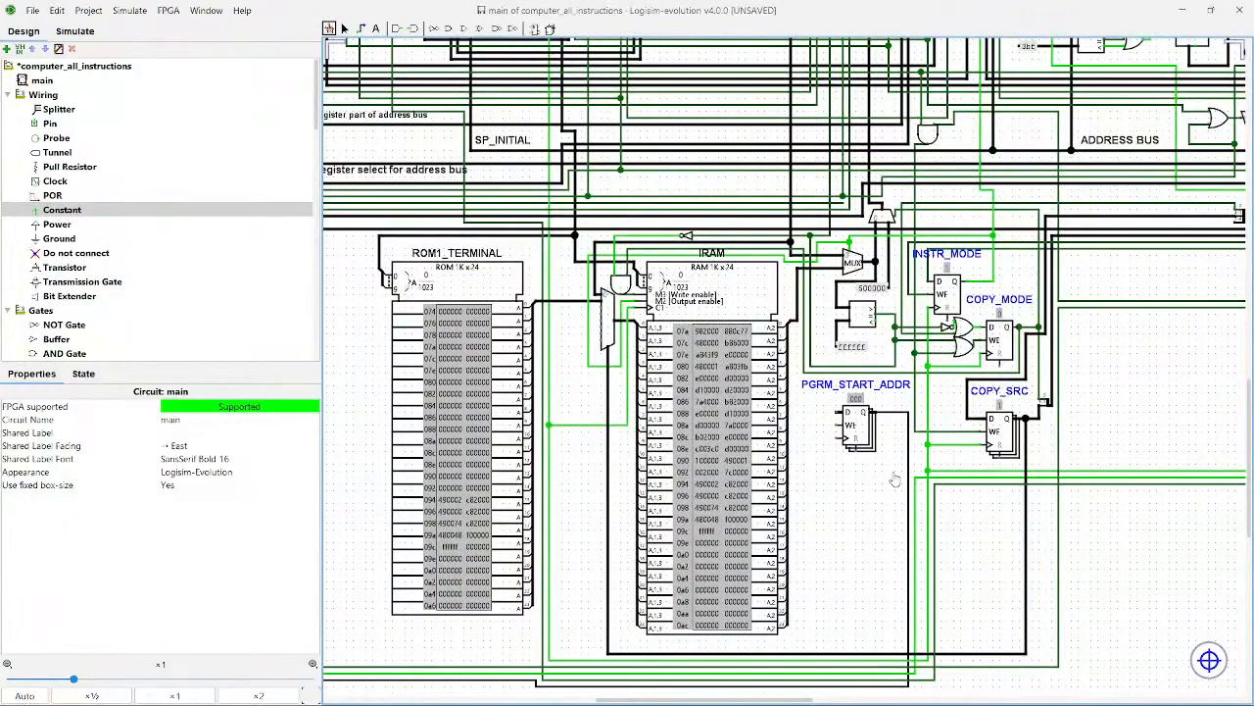
{"action": "left_click", "coordinate": [894, 369]}
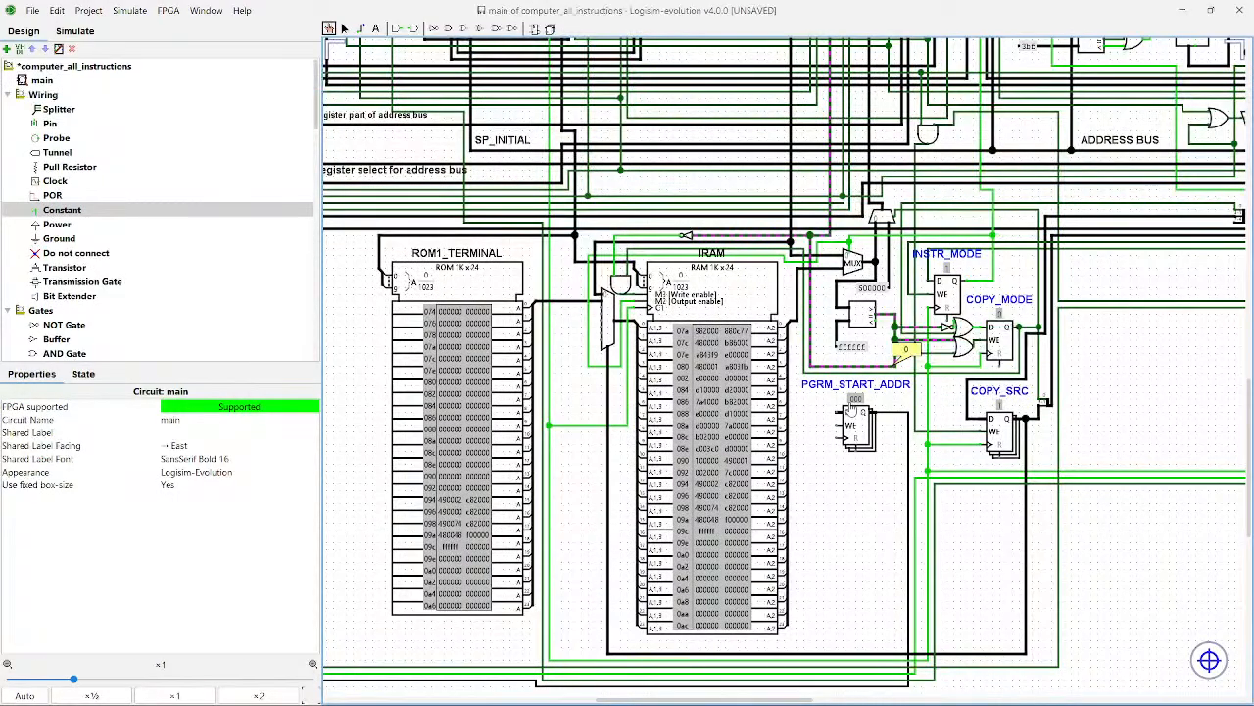
{"action": "left_click_drag", "start_coordinate": [856, 487], "coordinate": [1014, 435]}
{"action": "left_click", "coordinate": [1072, 385]}
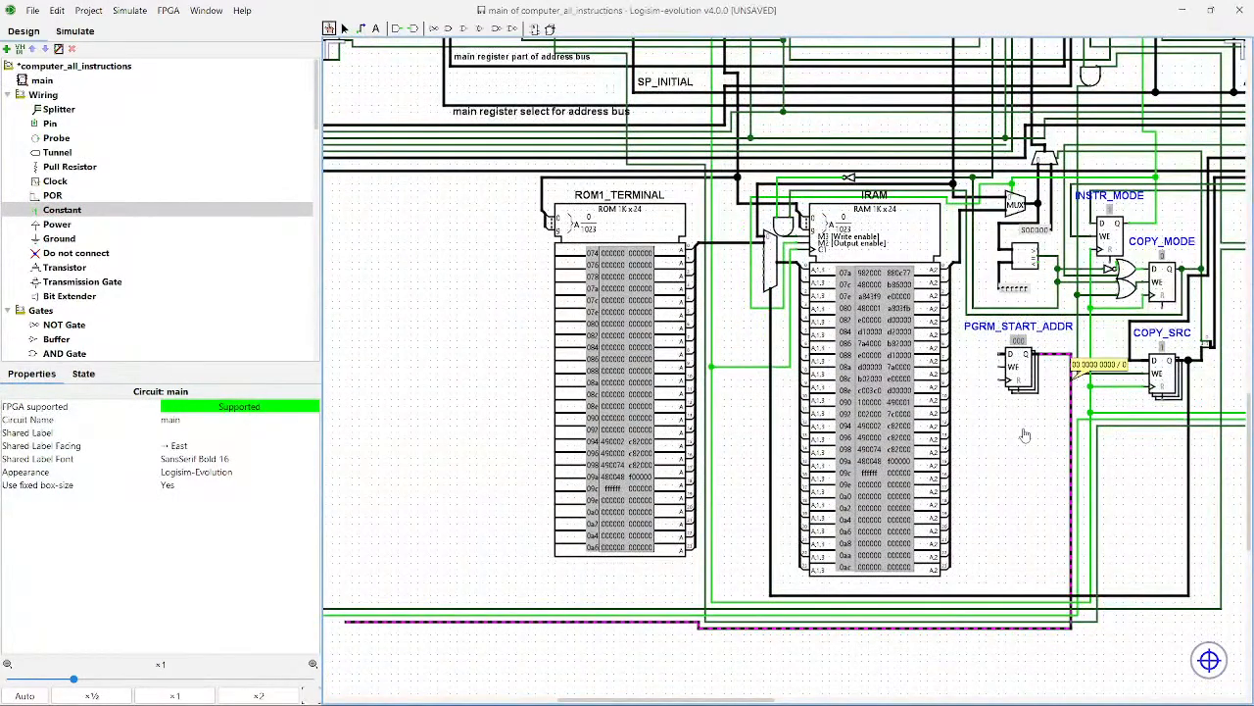
{"action": "left_click_drag", "start_coordinate": [551, 653], "coordinate": [543, 537]}
{"action": "left_click", "coordinate": [797, 581]}
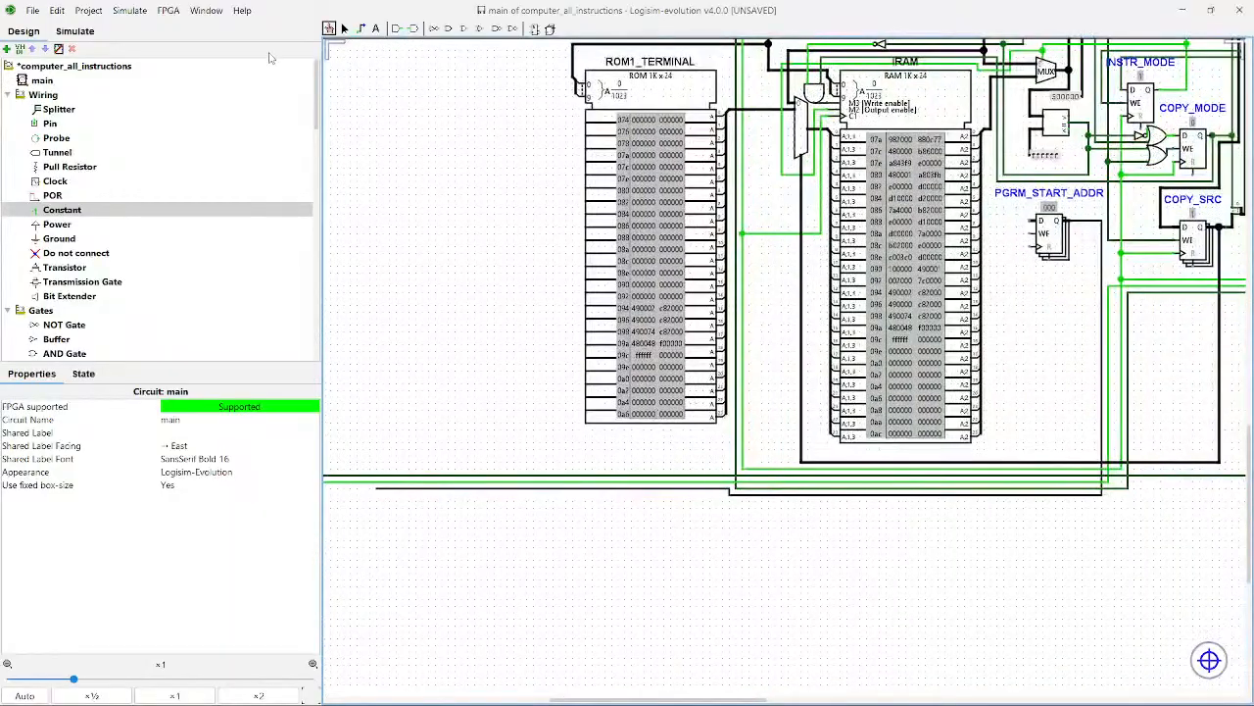
Step: Wire the PGRM_START_ADDR register's clock input to the clock line below COPY_SRC and probe the connection
{"action": "left_click", "coordinate": [345, 28]}
{"action": "left_click", "coordinate": [687, 495]}
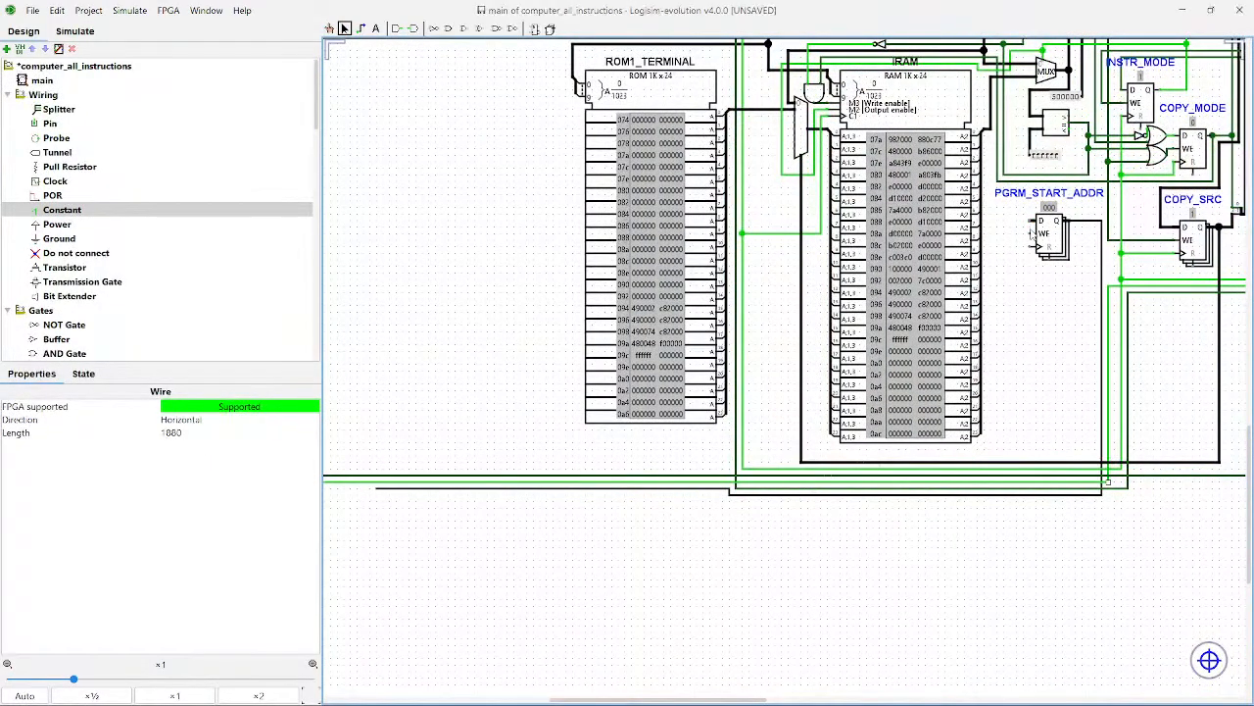
{"action": "left_click_drag", "start_coordinate": [1032, 234], "coordinate": [875, 300]}
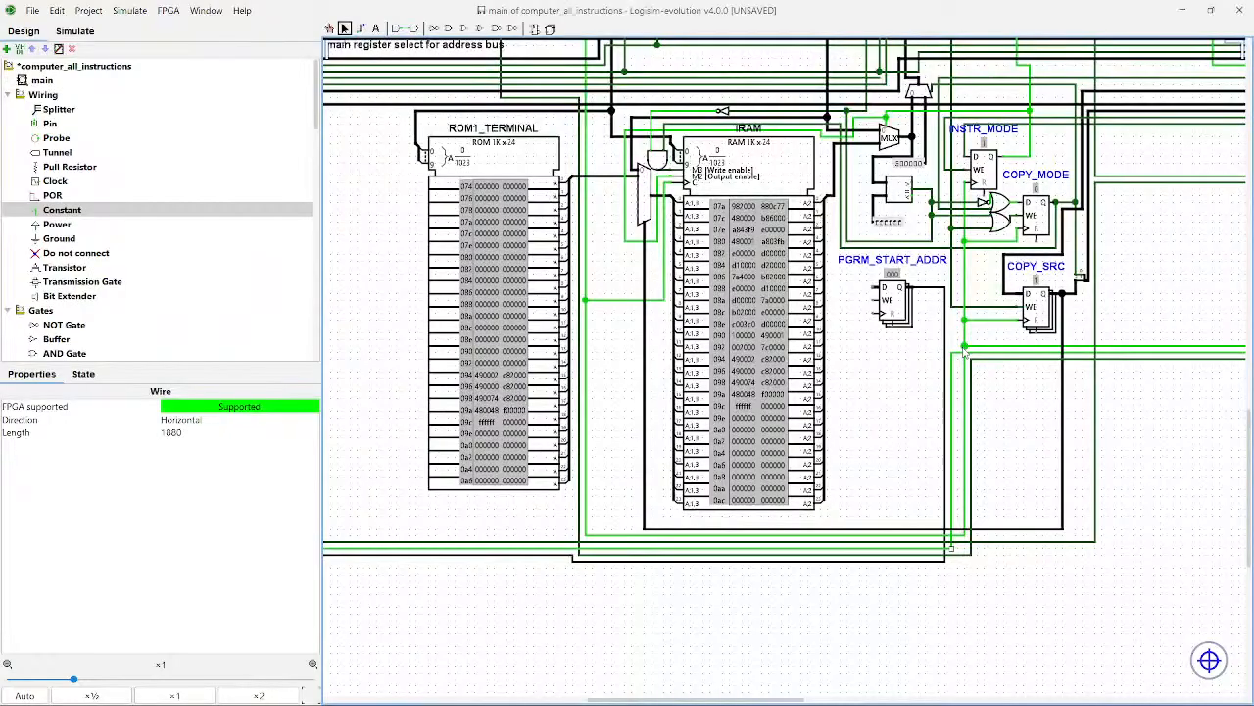
{"action": "left_click", "coordinate": [1014, 409]}
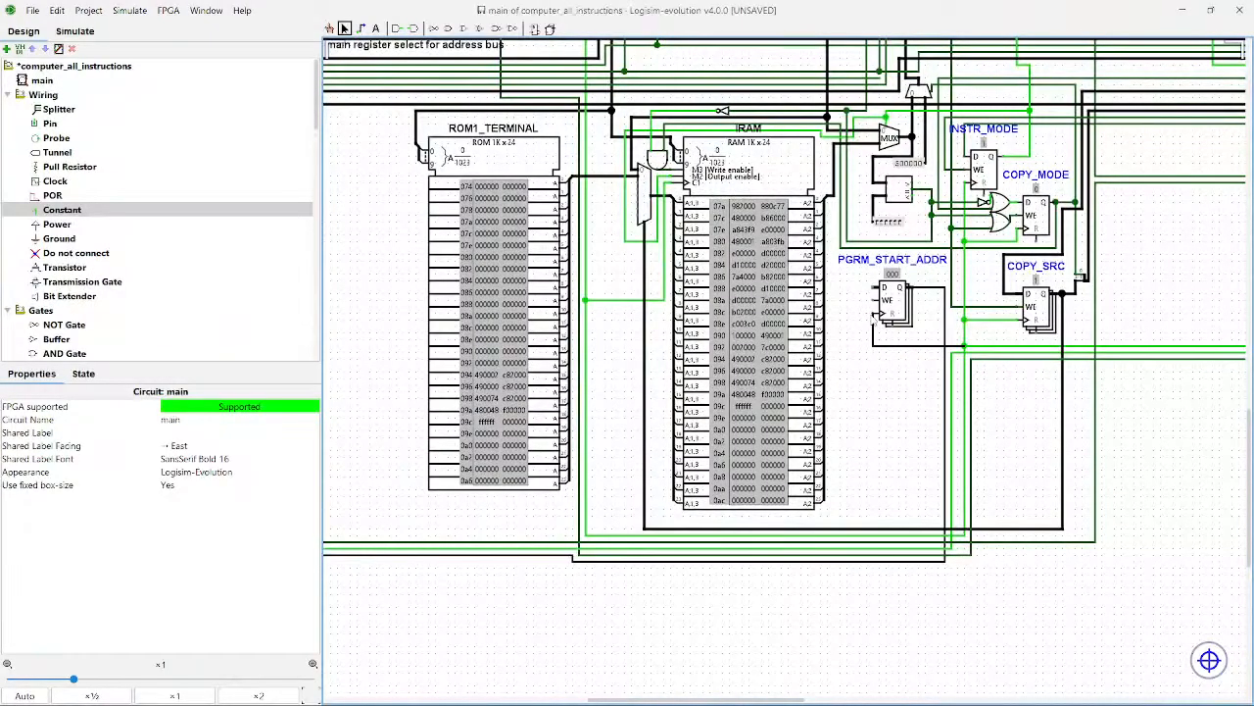
{"action": "key", "text": "ctrl+1"}
{"action": "left_click", "coordinate": [895, 347]}
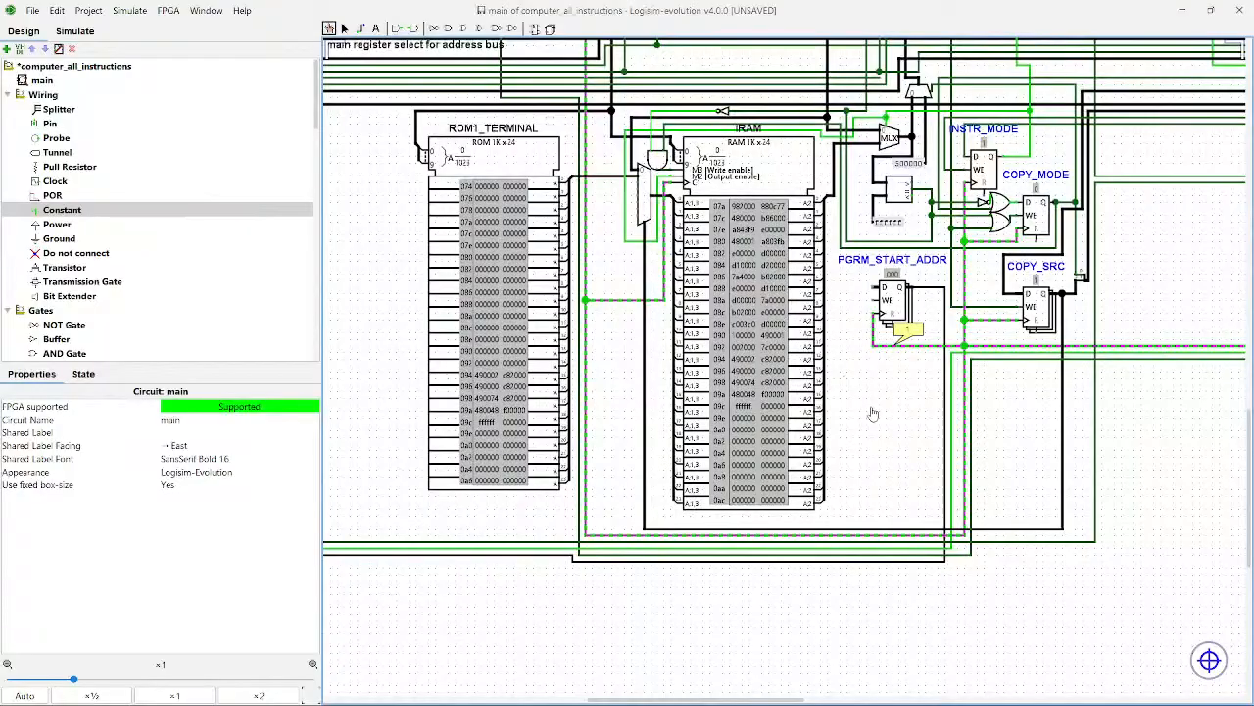
Step: Extend the PGRM_START_ADDR output wire further and up to just beneath the wiring around the PC_LO_8_RET logic
{"action": "scroll", "coordinate": [872, 413], "scroll_direction": "left", "scroll_amount": 10}
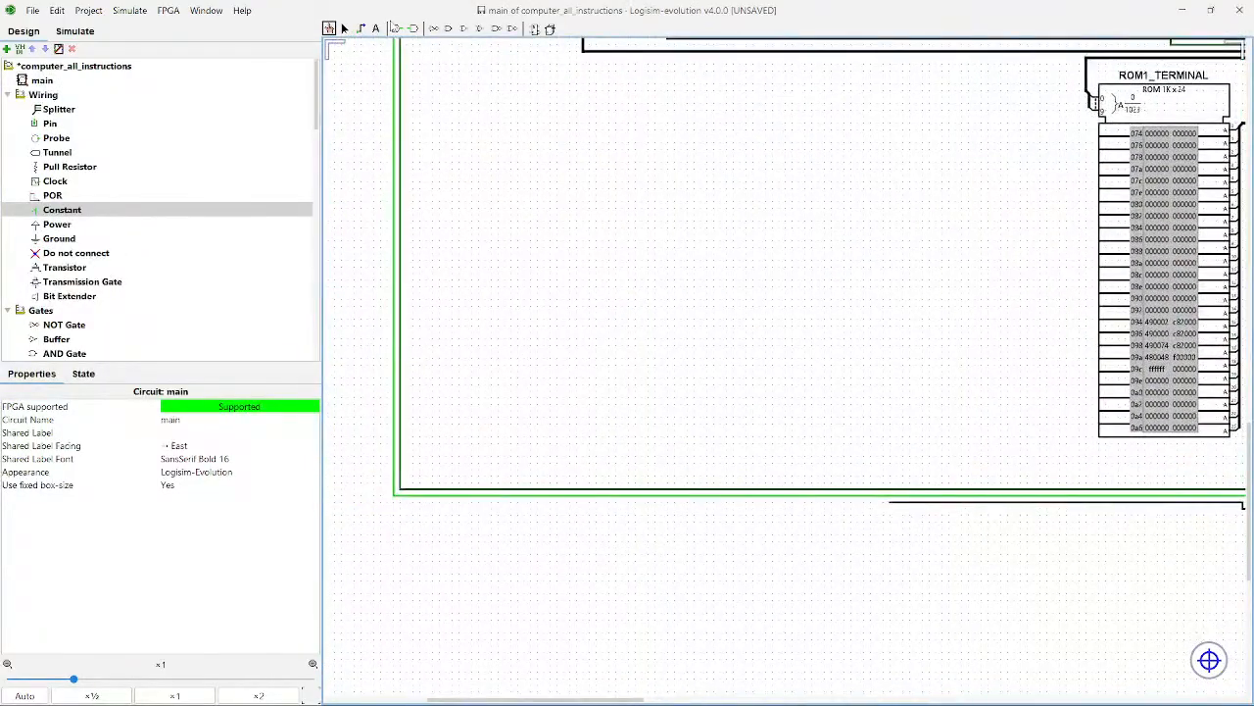
{"action": "left_click_drag", "start_coordinate": [851, 507], "coordinate": [698, 500]}
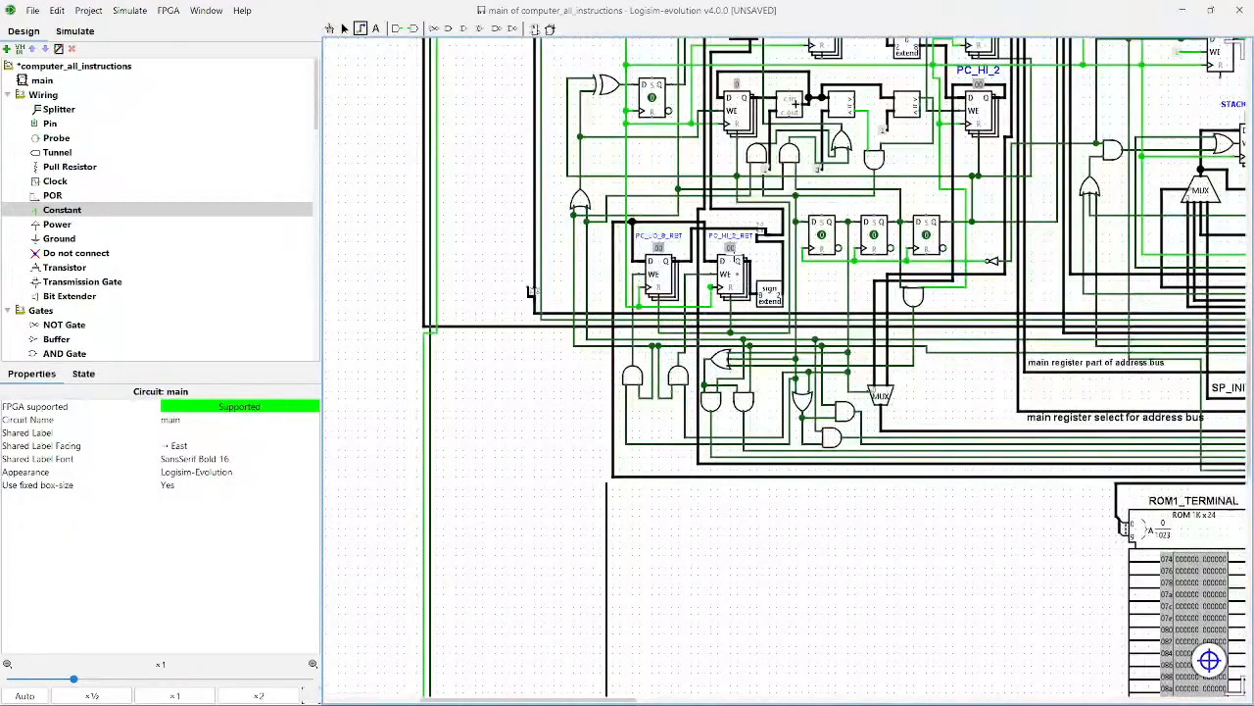
{"action": "scroll", "coordinate": [657, 524], "scroll_direction": "up", "scroll_amount": 3}
{"action": "scroll", "coordinate": [558, 71], "scroll_direction": "up", "scroll_amount": 4}
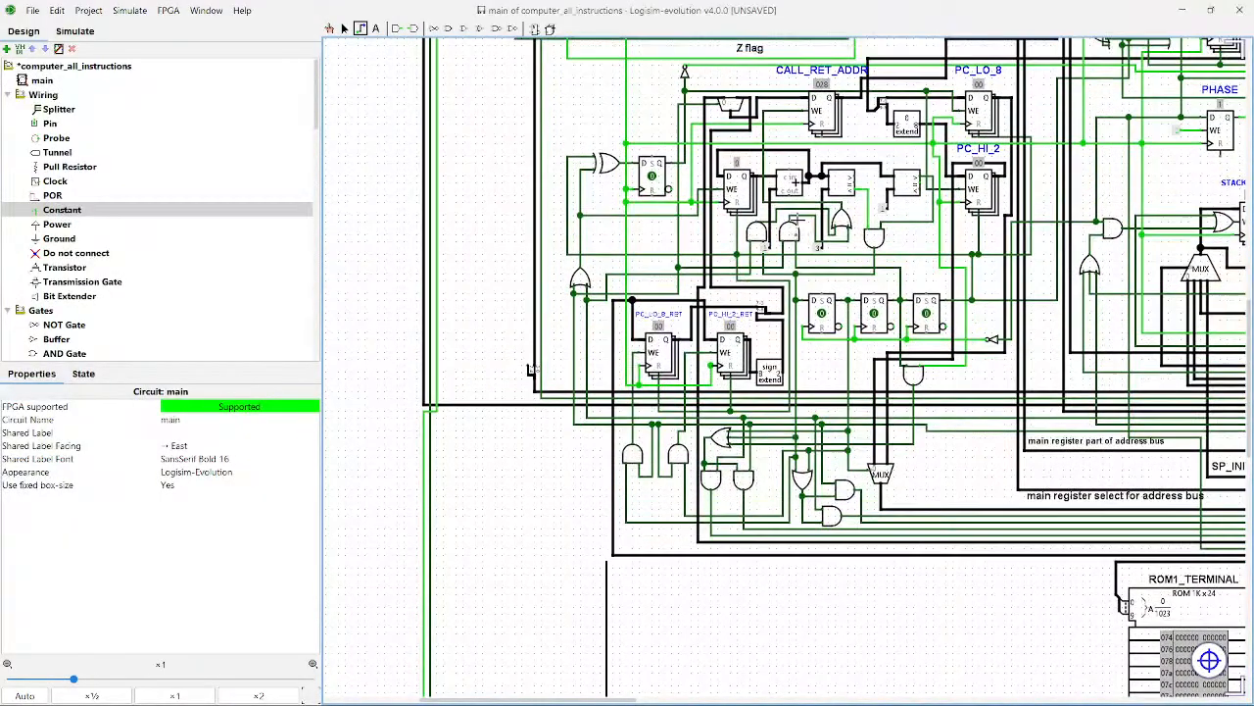
Step: Probe the select wire and the data input wire of the small multiplexer feeding the CALL_RET_ADDR register
{"action": "scroll", "coordinate": [764, 214], "scroll_direction": "up", "scroll_amount": 5, "text": "ctrl"}
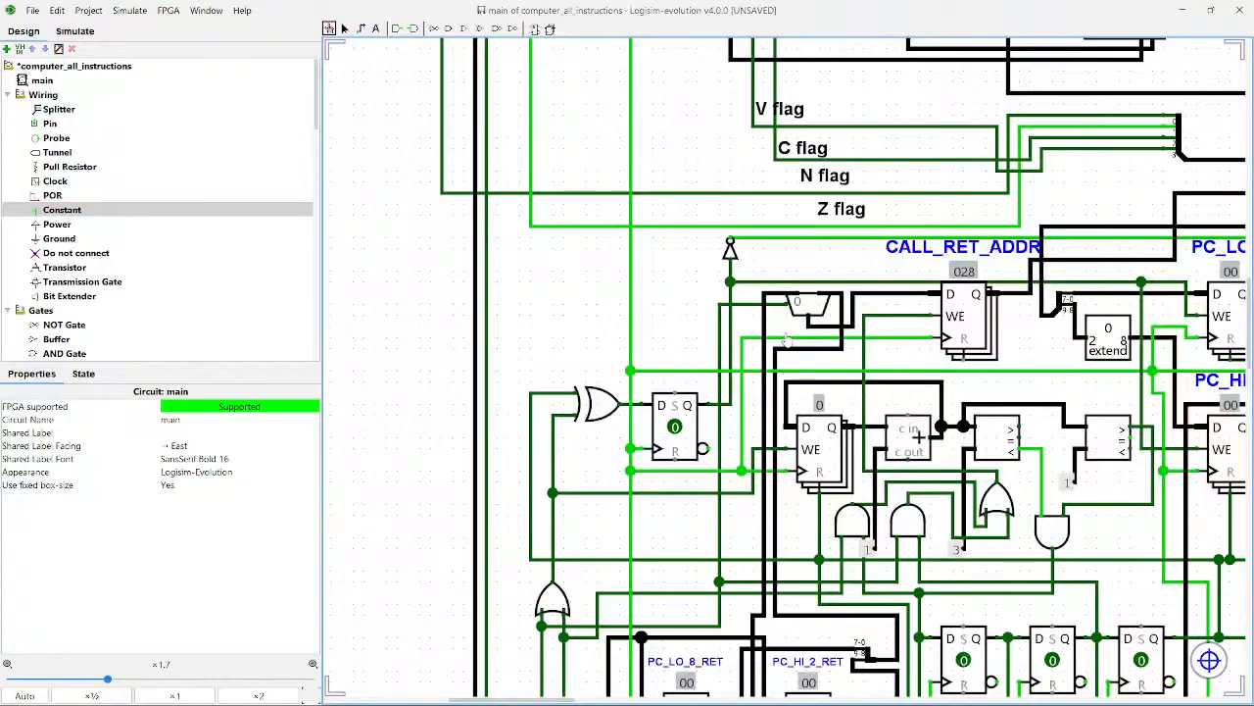
{"action": "left_click", "coordinate": [742, 308]}
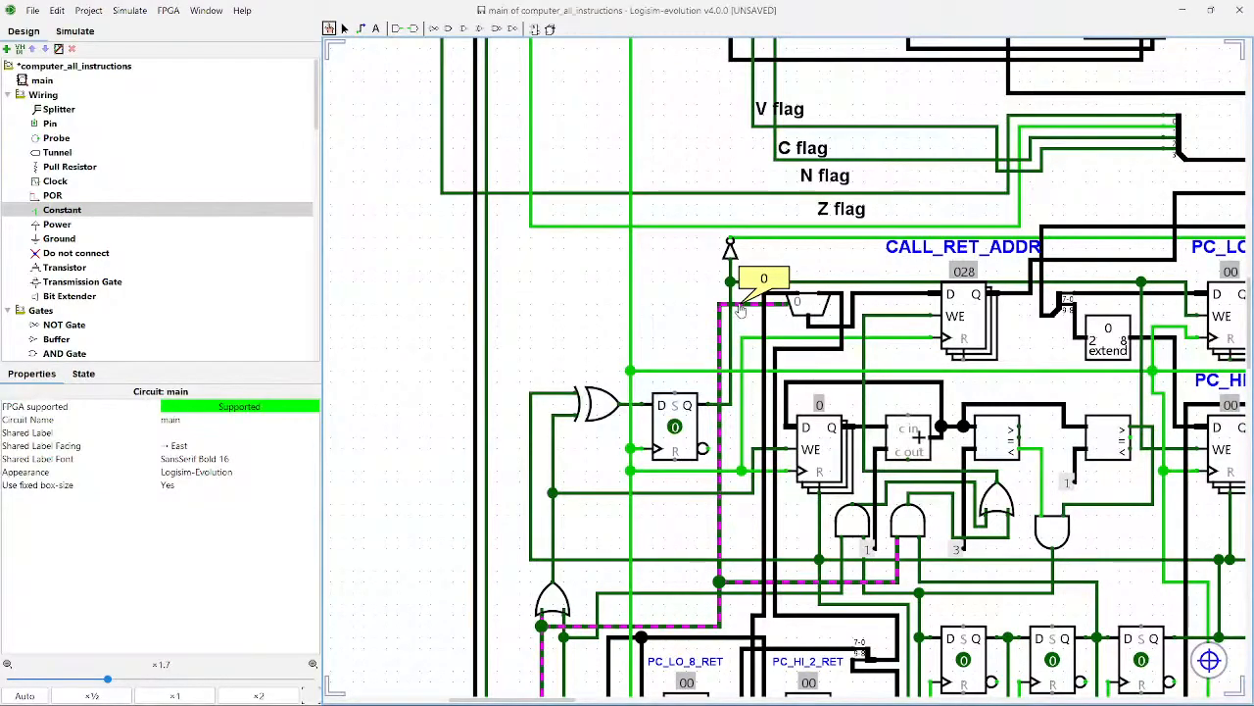
{"action": "scroll", "coordinate": [742, 308], "scroll_direction": "down", "scroll_amount": 8}
{"action": "scroll", "coordinate": [745, 323], "scroll_direction": "up", "scroll_amount": 3}
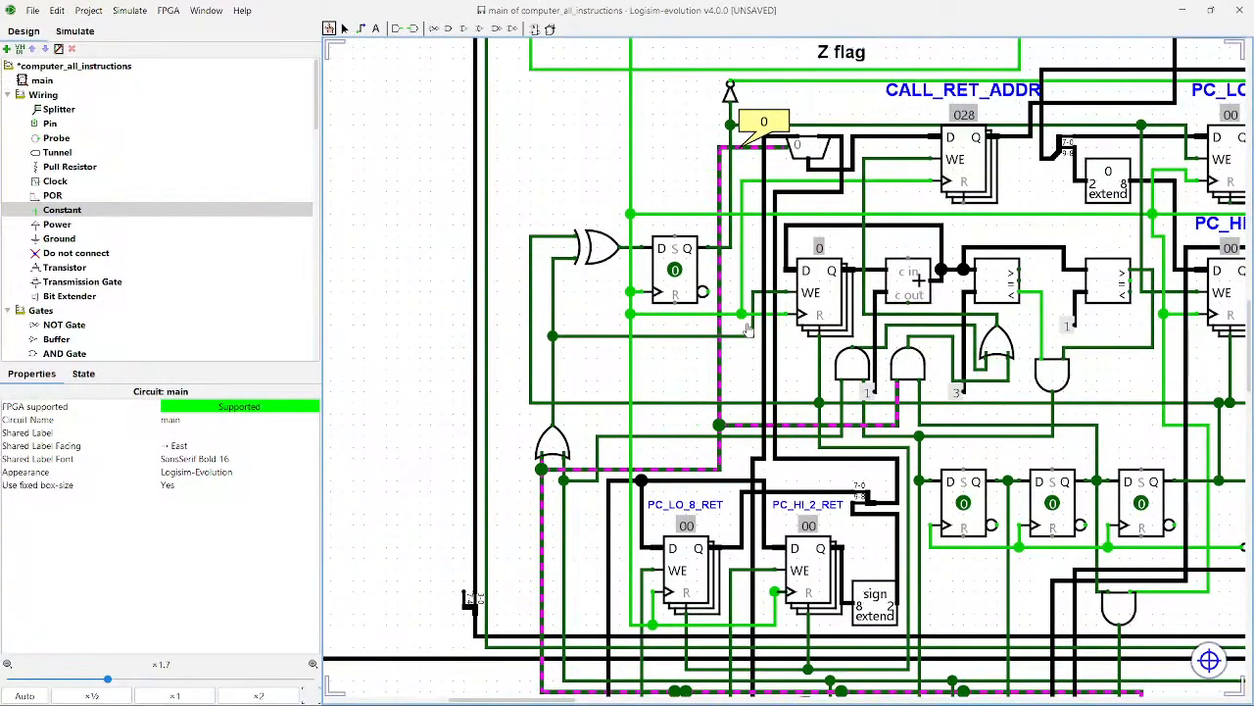
{"action": "left_click", "coordinate": [763, 172]}
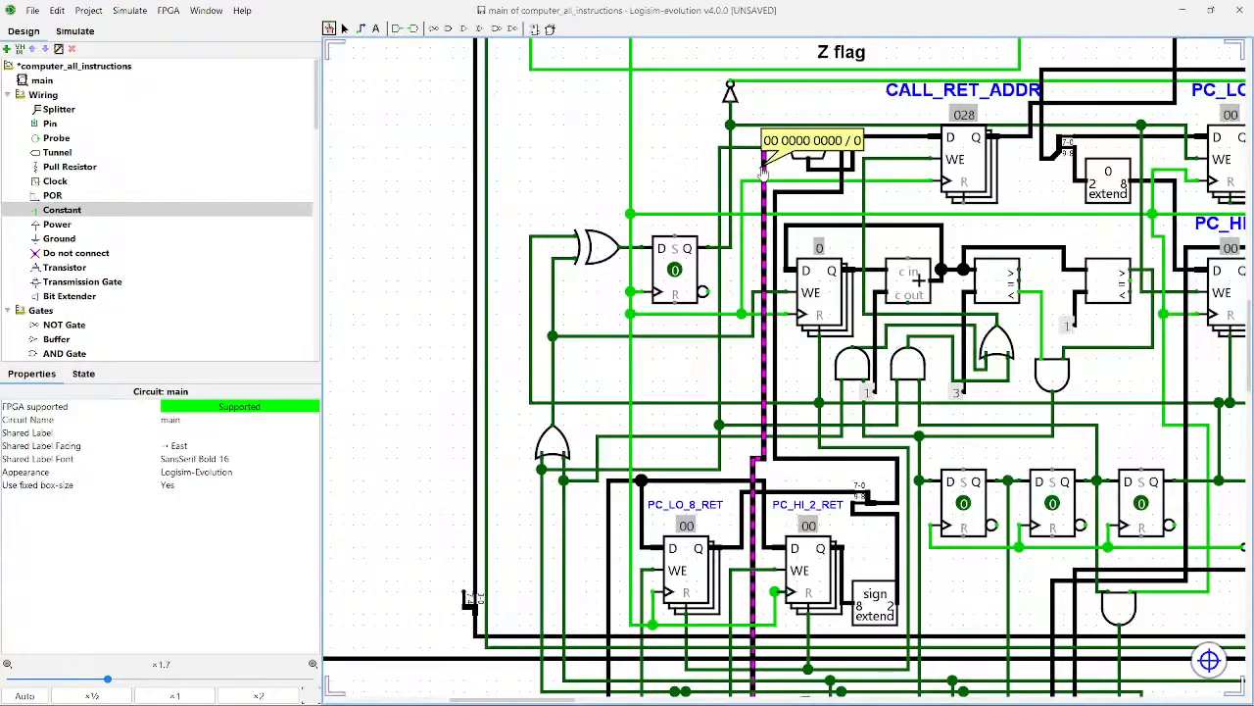
{"action": "left_click", "coordinate": [824, 153]}
Step: Probe the CALL_RET_ADDR register's output wire and inspect the free end of the PGRM_START_ADDR output wire
{"action": "scroll", "coordinate": [812, 144], "scroll_direction": "up", "scroll_amount": 3}
{"action": "scroll", "coordinate": [813, 145], "scroll_direction": "right", "scroll_amount": 4}
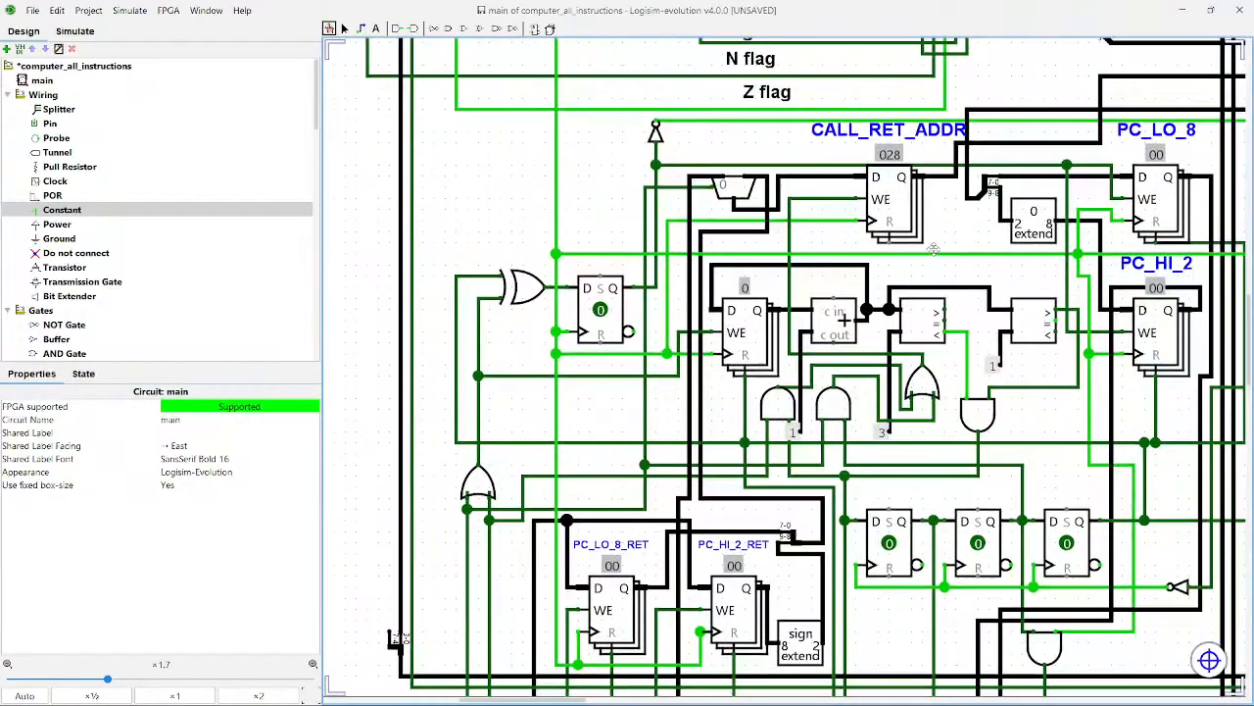
{"action": "left_click", "coordinate": [915, 196]}
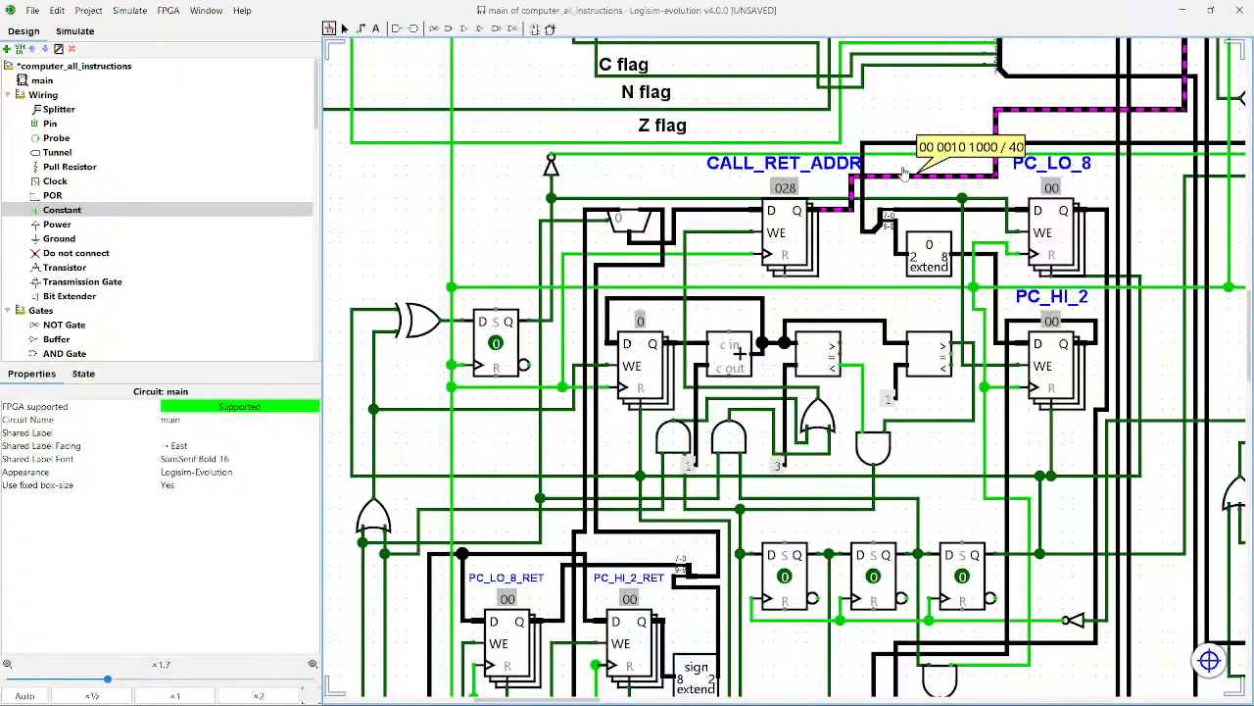
{"action": "left_click", "coordinate": [911, 171]}
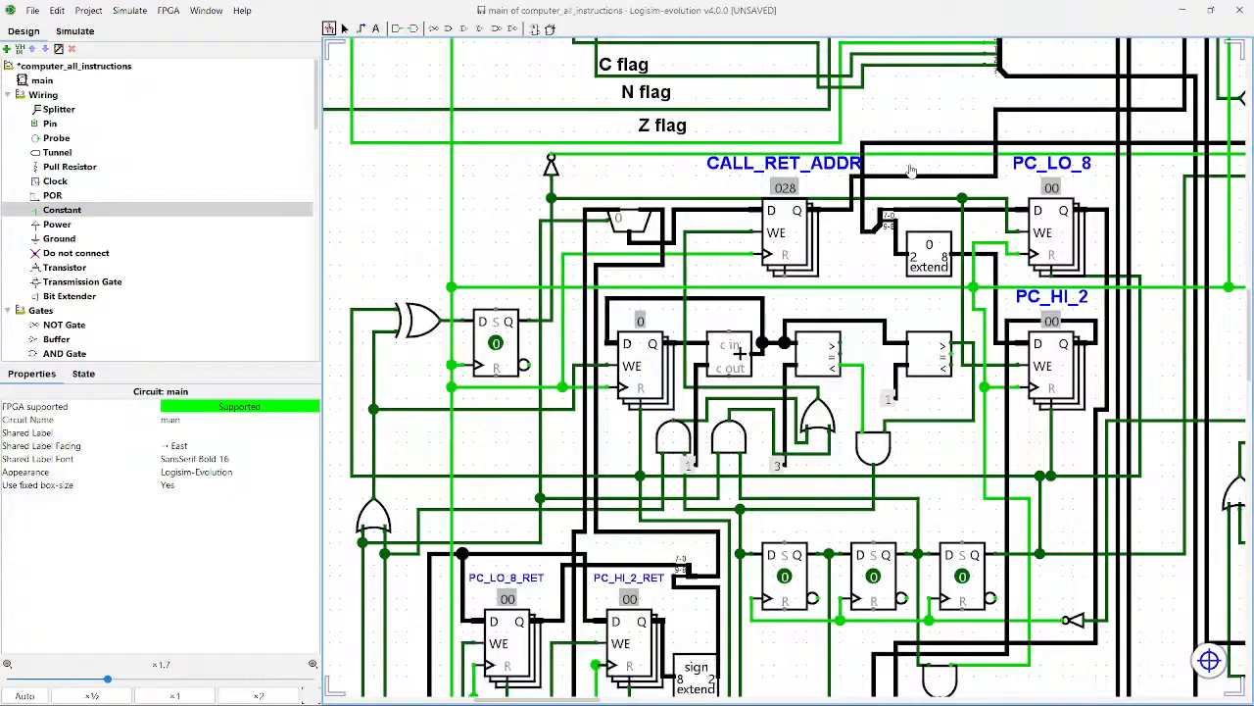
{"action": "scroll", "coordinate": [911, 170], "scroll_direction": "left", "scroll_amount": 3}
{"action": "scroll", "coordinate": [911, 171], "scroll_direction": "down", "scroll_amount": 6}
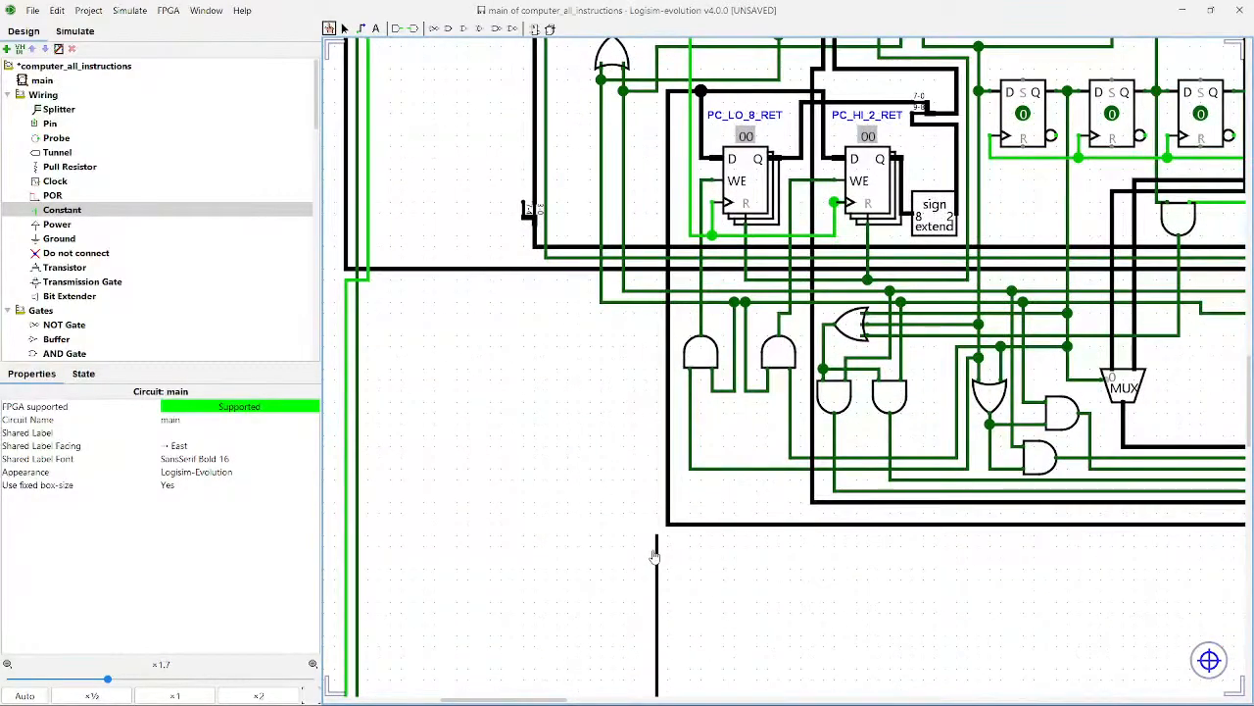
{"action": "left_click", "coordinate": [658, 553]}
{"action": "scroll", "coordinate": [890, 372], "scroll_direction": "up", "scroll_amount": 6}
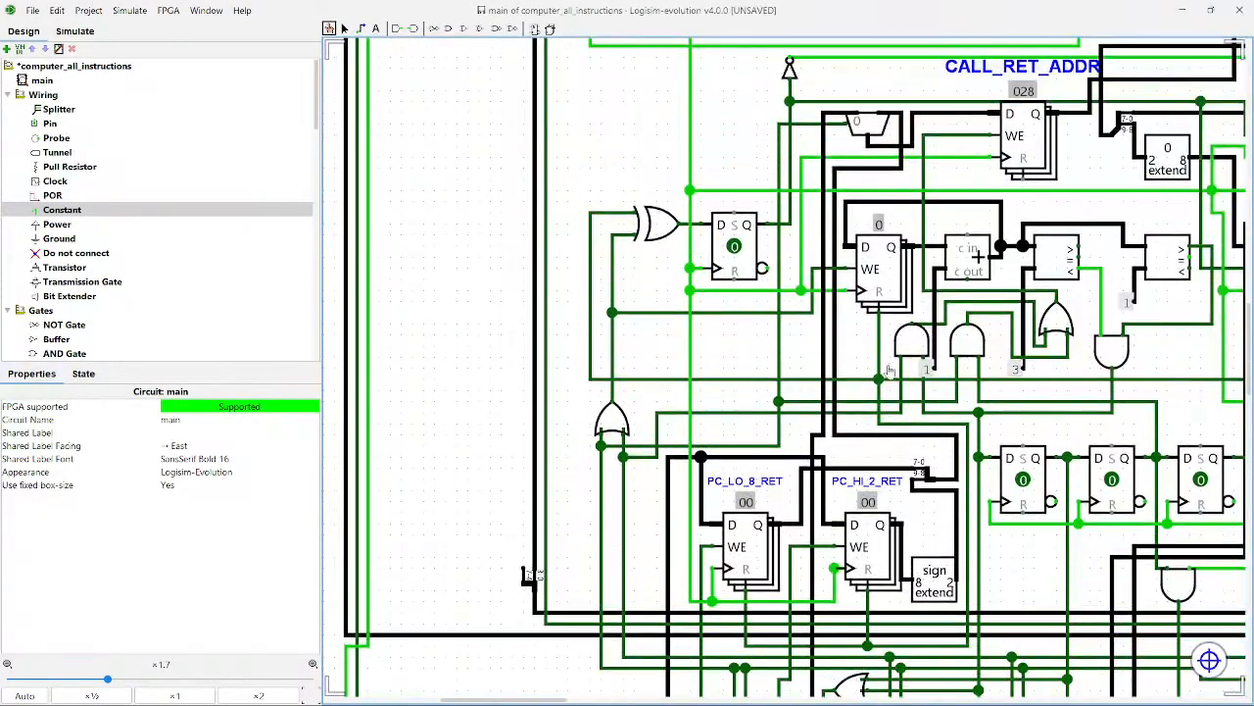
Step: Trace the CALL_RET_ADDR register's output wire up to the multiplexer feeding the PC register
{"action": "scroll", "coordinate": [803, 389], "scroll_direction": "down", "scroll_amount": 4}
{"action": "left_click", "coordinate": [360, 27]}
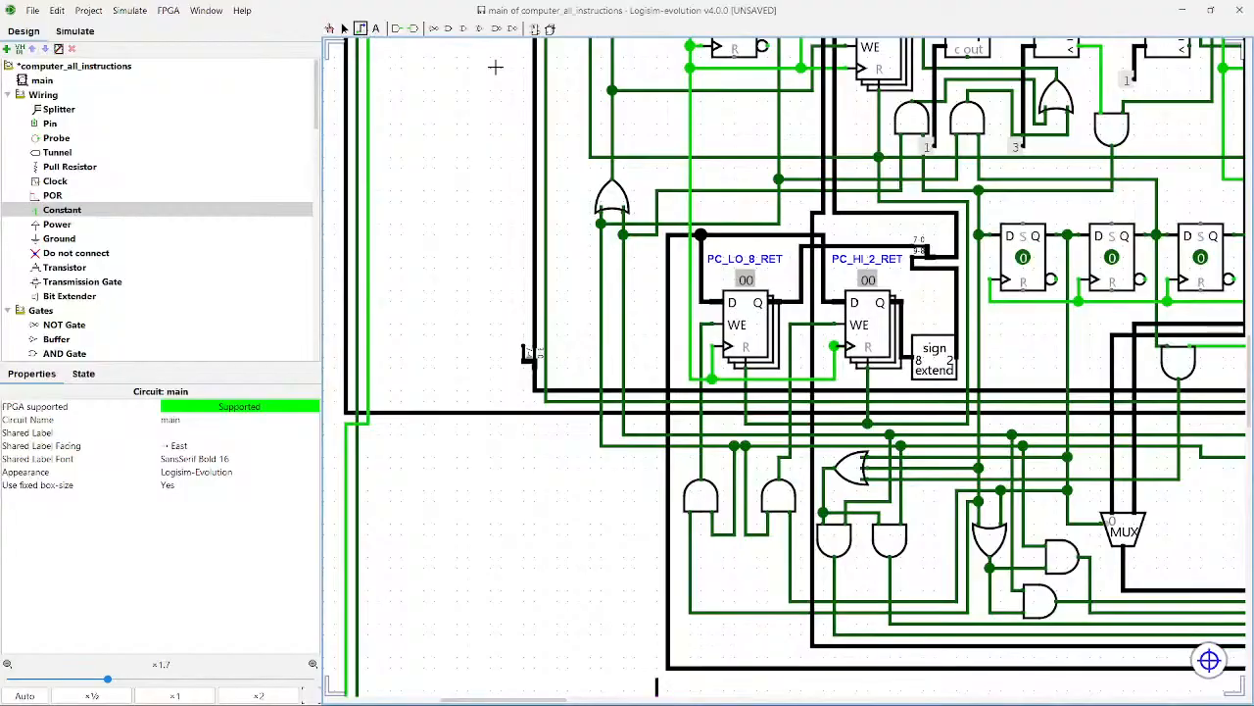
{"action": "key", "text": "ctrl+1"}
{"action": "left_click_drag", "start_coordinate": [1119, 206], "coordinate": [707, 583]}
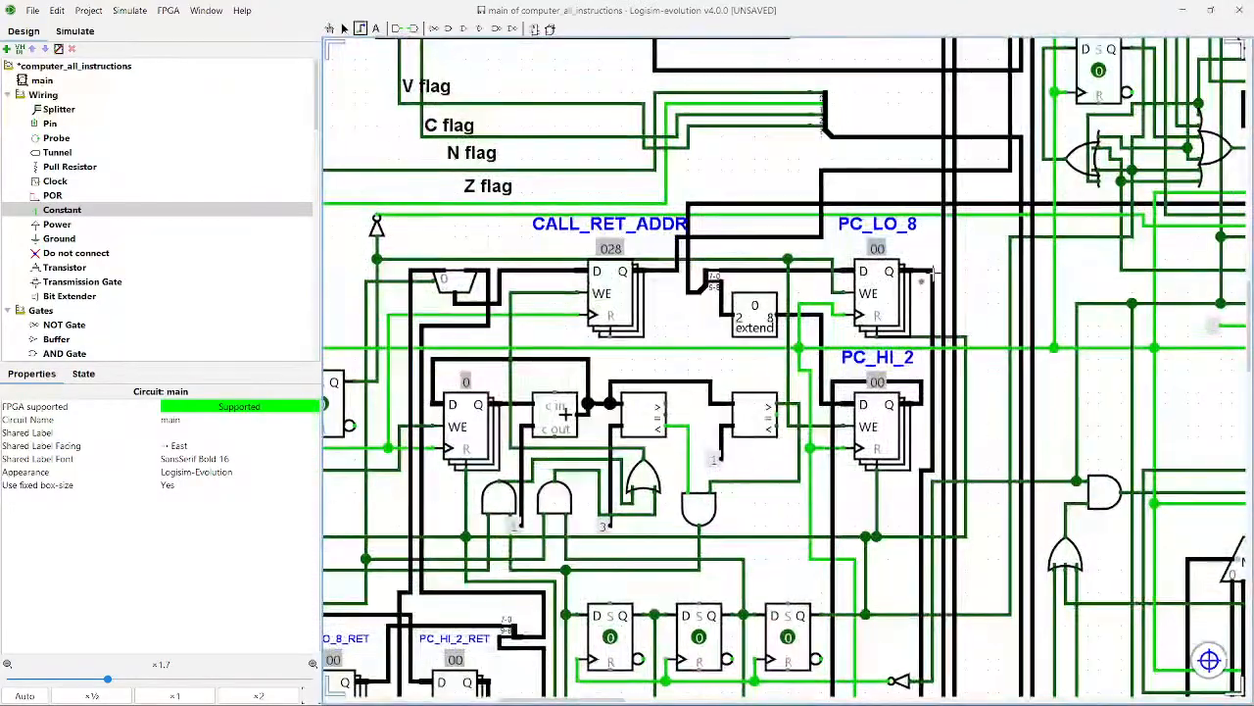
{"action": "left_click_drag", "start_coordinate": [975, 246], "coordinate": [926, 305]}
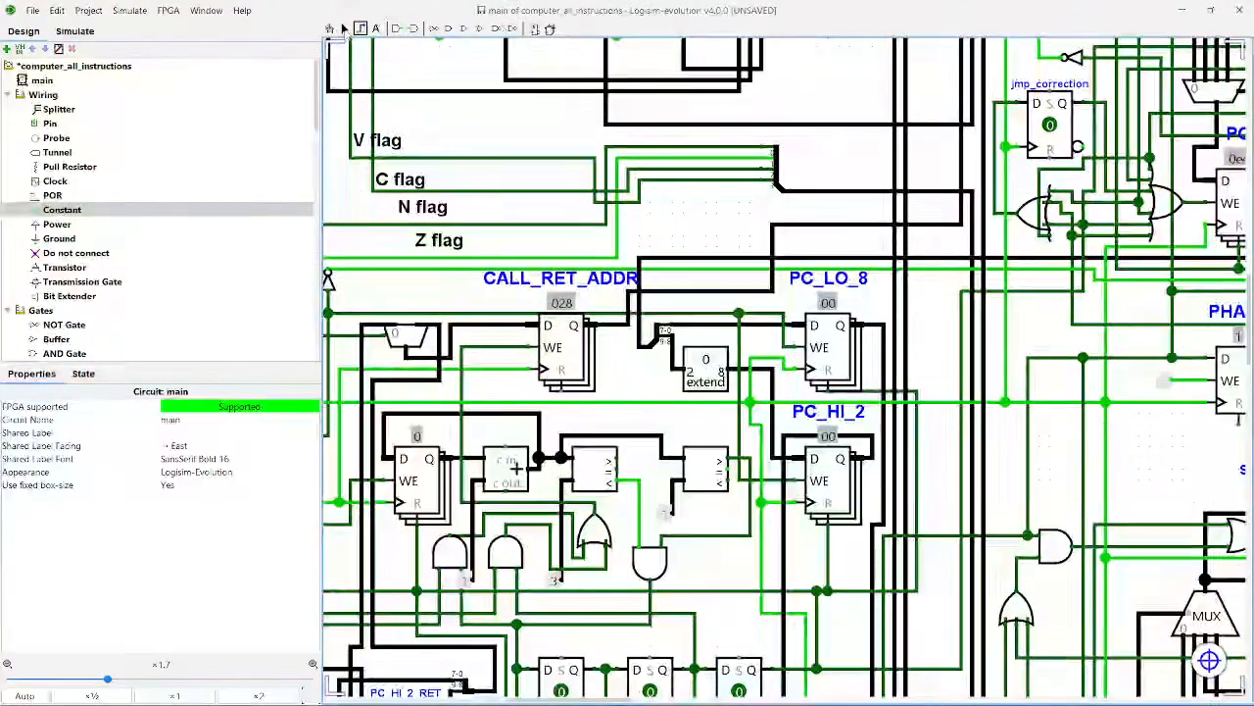
{"action": "left_click", "coordinate": [700, 294]}
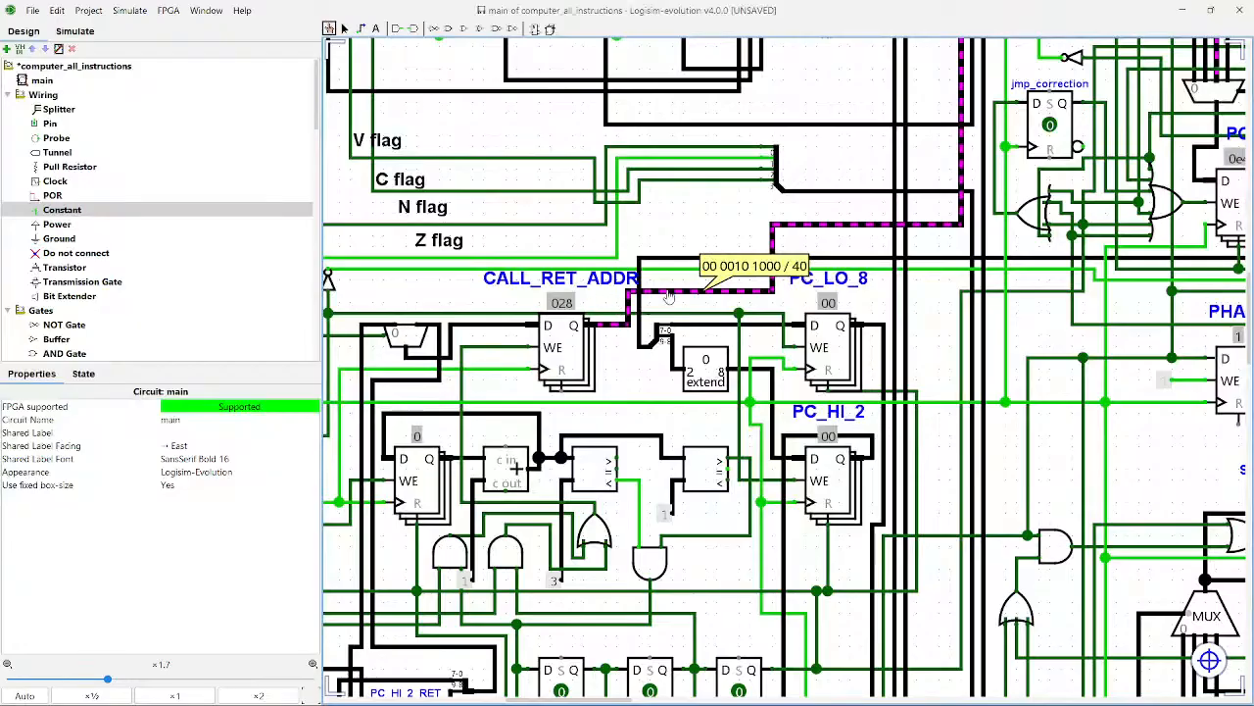
{"action": "left_click_drag", "start_coordinate": [926, 282], "coordinate": [848, 436]}
{"action": "left_click", "coordinate": [753, 382]}
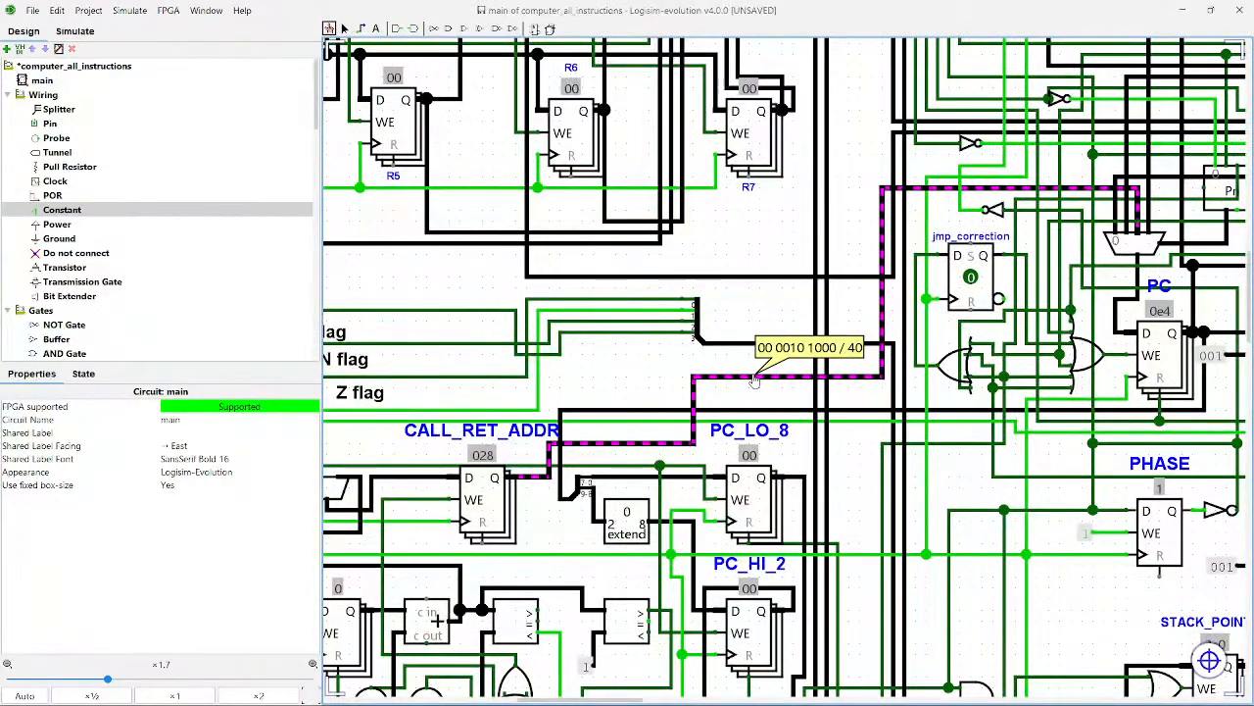
Step: Extend the PGRM_START_ADDR output wire up around the PC_LO_8_RET logic and across to just before the CALL_RET_ADDR register
{"action": "left_click_drag", "start_coordinate": [647, 480], "coordinate": [994, 54]}
{"action": "left_click_drag", "start_coordinate": [402, 627], "coordinate": [793, 278]}
{"action": "scroll", "coordinate": [562, 226], "scroll_direction": "up", "scroll_amount": 4}
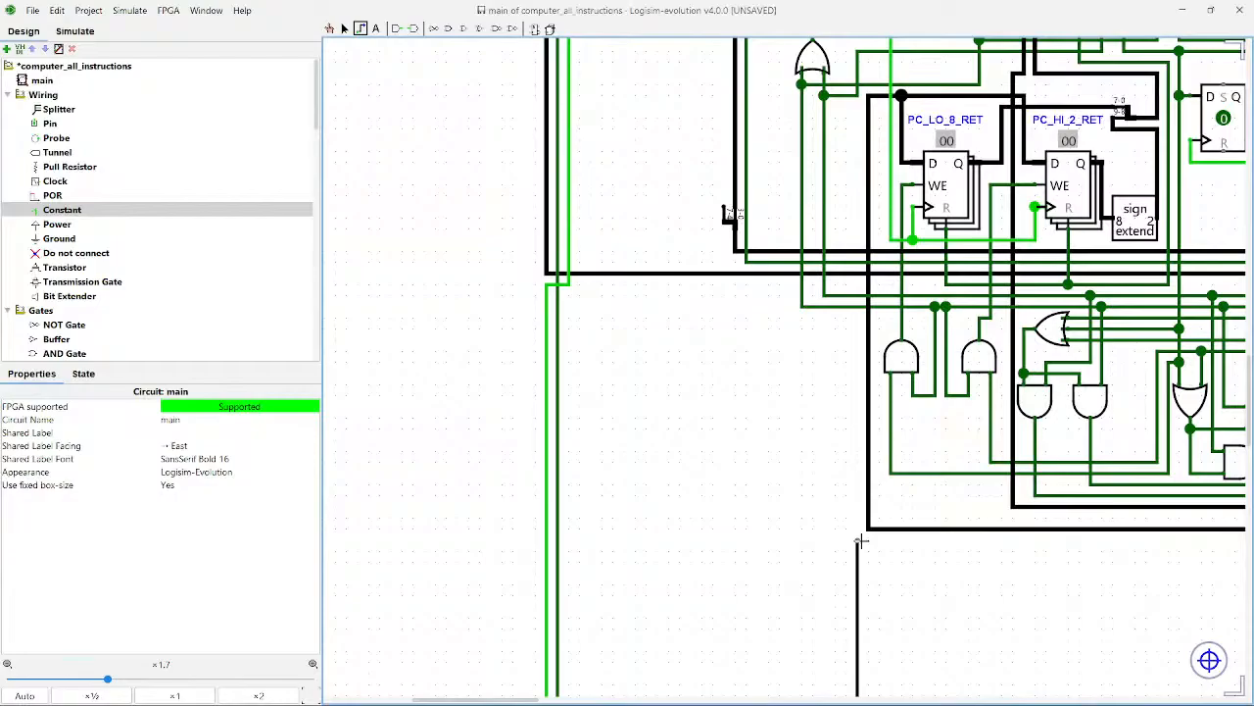
{"action": "mouse_move", "coordinate": [869, 335]}
{"action": "left_mouse_down"}
{"action": "mouse_move", "coordinate": [860, 370]}
{"action": "mouse_move", "coordinate": [857, 313]}
{"action": "left_mouse_up"}
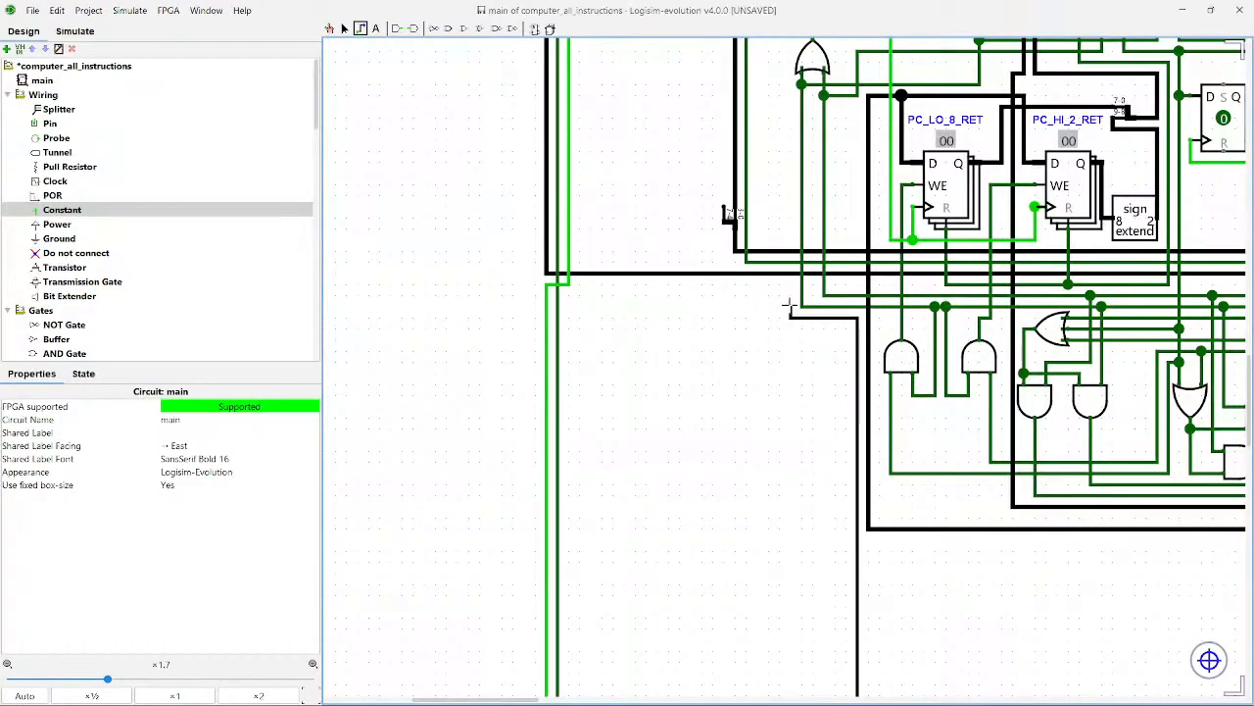
{"action": "mouse_move", "coordinate": [714, 249]}
{"action": "left_mouse_down"}
{"action": "mouse_move", "coordinate": [699, 159]}
{"action": "mouse_move", "coordinate": [713, 77]}
{"action": "mouse_move", "coordinate": [671, 546]}
{"action": "mouse_move", "coordinate": [755, 123]}
{"action": "mouse_move", "coordinate": [844, 147]}
{"action": "mouse_move", "coordinate": [867, 184]}
{"action": "mouse_move", "coordinate": [909, 199]}
{"action": "mouse_move", "coordinate": [1041, 210]}
{"action": "left_mouse_up"}
{"action": "left_click_drag", "start_coordinate": [1080, 205], "coordinate": [661, 271]}
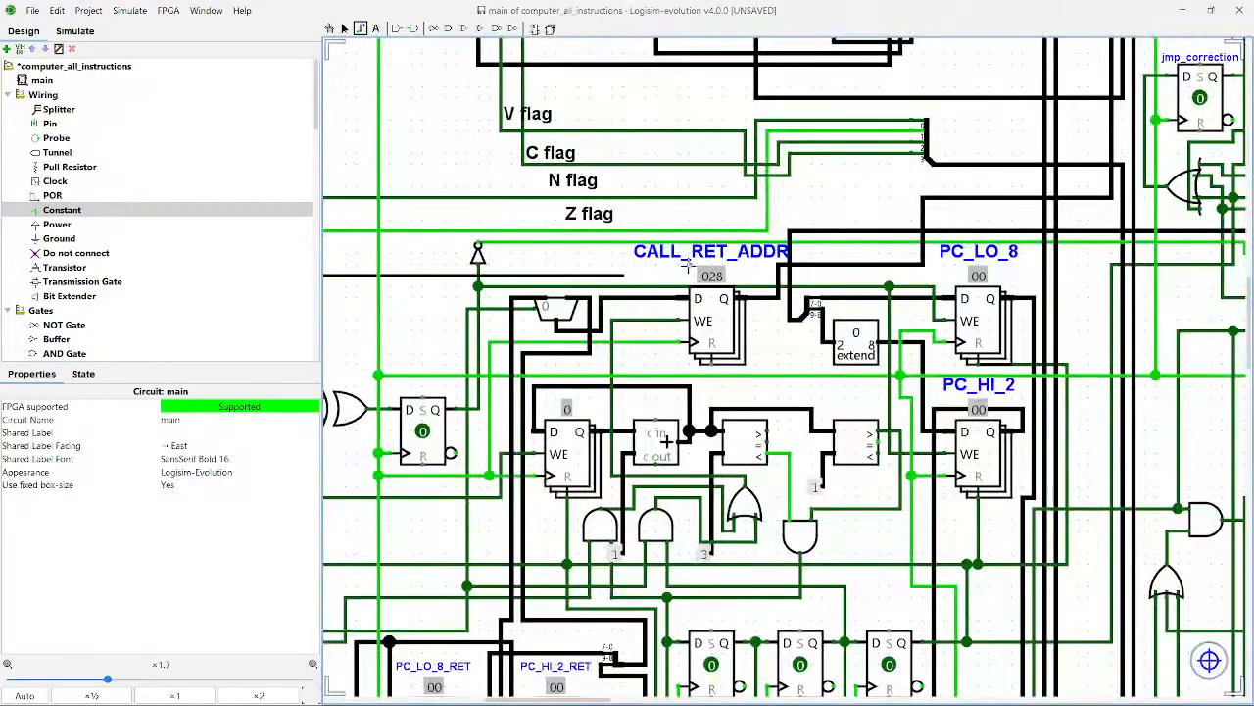
{"action": "left_click_drag", "start_coordinate": [323, 37], "coordinate": [326, 37]}
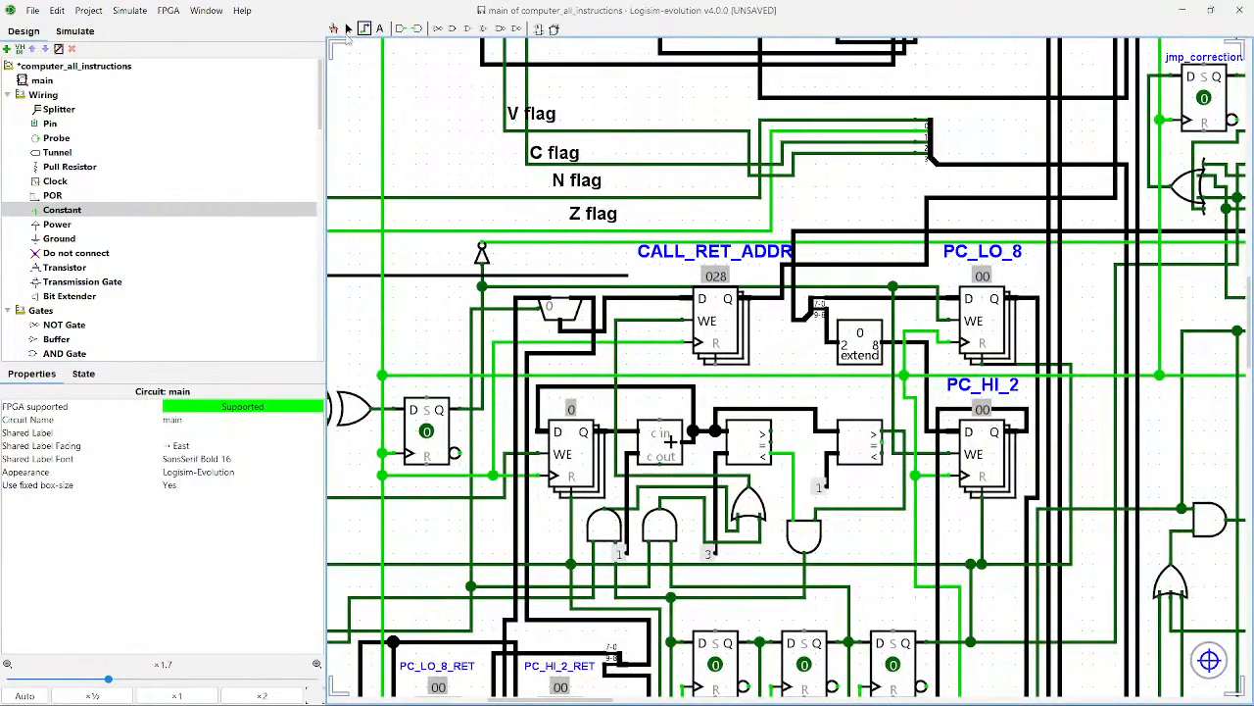
{"action": "mouse_move", "coordinate": [888, 254]}
{"action": "left_mouse_down"}
{"action": "mouse_move", "coordinate": [838, 252]}
{"action": "mouse_move", "coordinate": [904, 265]}
{"action": "mouse_move", "coordinate": [929, 294]}
{"action": "left_mouse_up"}
{"action": "right_click", "coordinate": [864, 260]}
Step: Probe the CALL_RET_ADDR output wire and cut a gap in it just above the PC_LO_8 register
{"action": "left_click", "coordinate": [333, 28]}
{"action": "left_click", "coordinate": [831, 273]}
{"action": "scroll", "coordinate": [1061, 270], "scroll_direction": "up", "scroll_amount": 3}
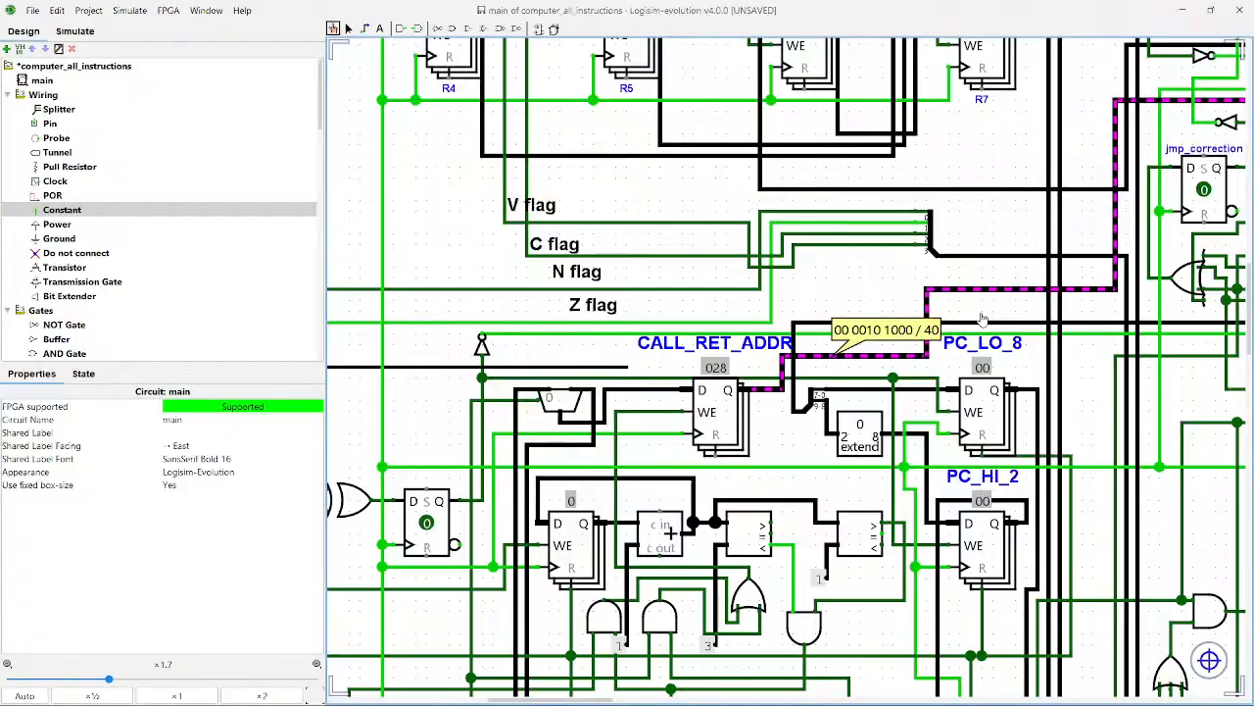
{"action": "left_click_drag", "start_coordinate": [982, 315], "coordinate": [951, 303]}
{"action": "left_click", "coordinate": [879, 301]}
{"action": "left_click", "coordinate": [350, 31]}
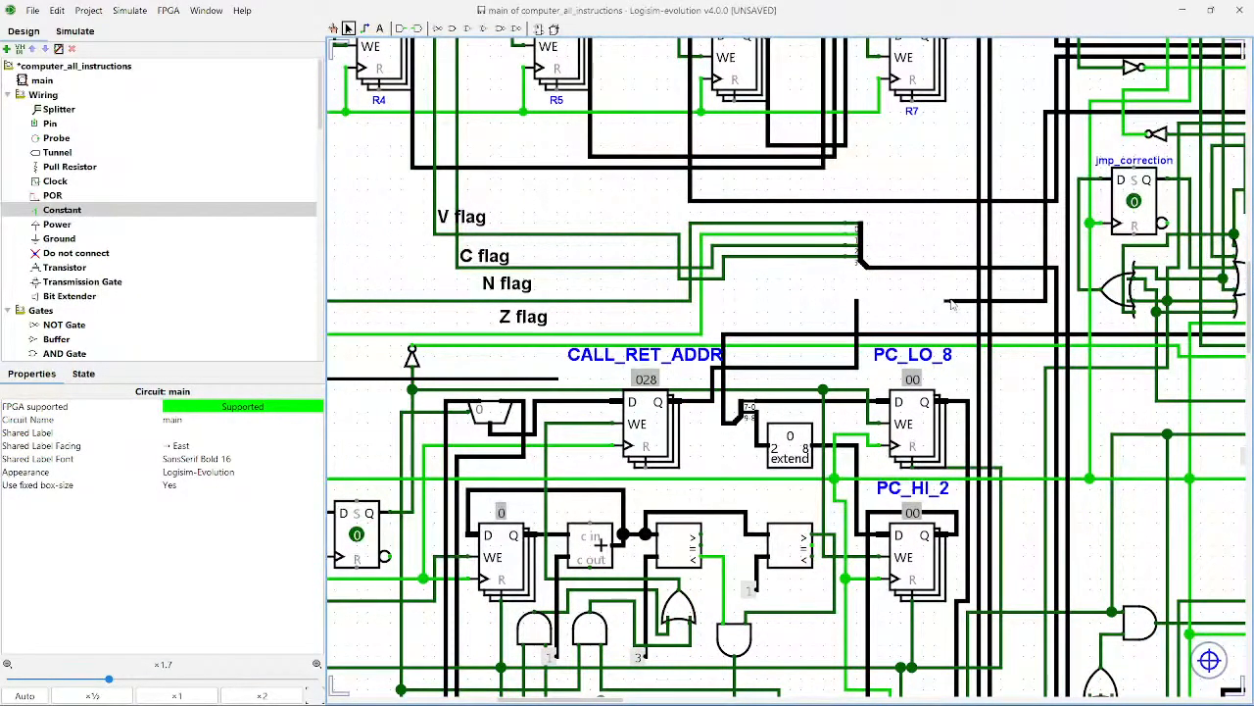
{"action": "left_click_drag", "start_coordinate": [858, 302], "coordinate": [858, 324]}
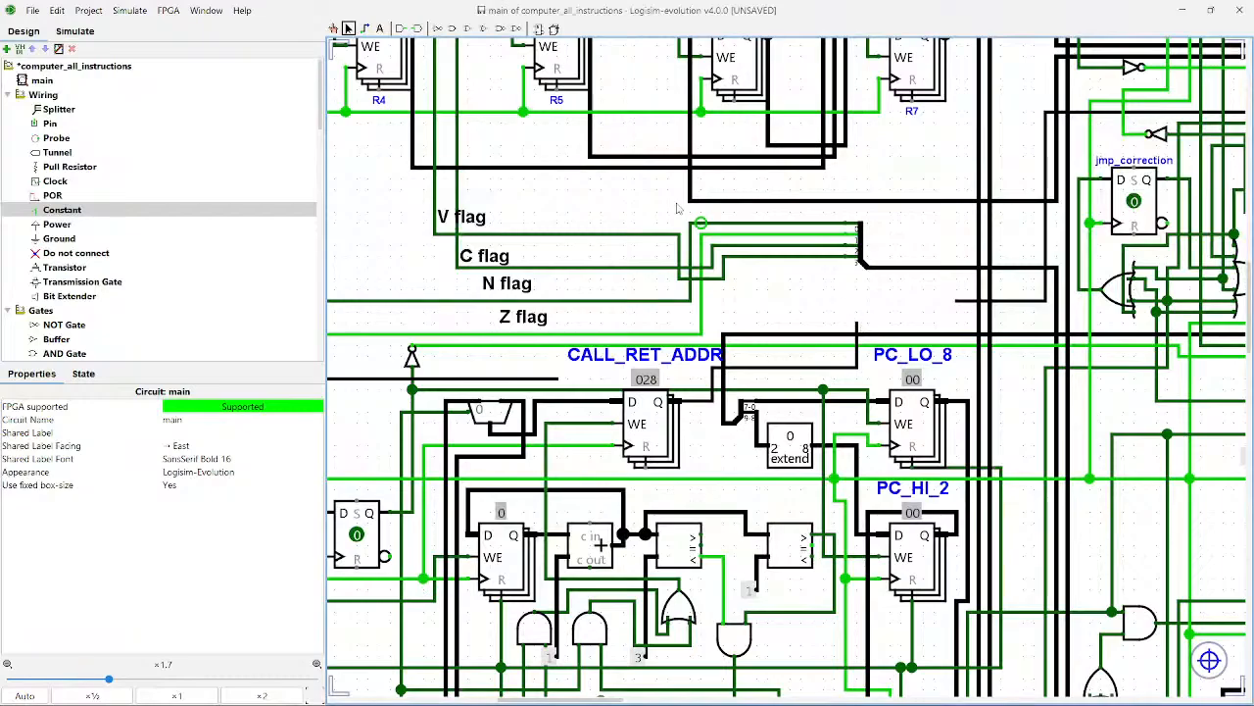
Step: Place an east-facing multiplexer in the gap, with its output on the PC-bound wire and CALL_RET_ADDR's output wired to input 0
{"action": "scroll", "coordinate": [82, 218], "scroll_direction": "down", "scroll_amount": 9}
{"action": "left_click", "coordinate": [67, 139]}
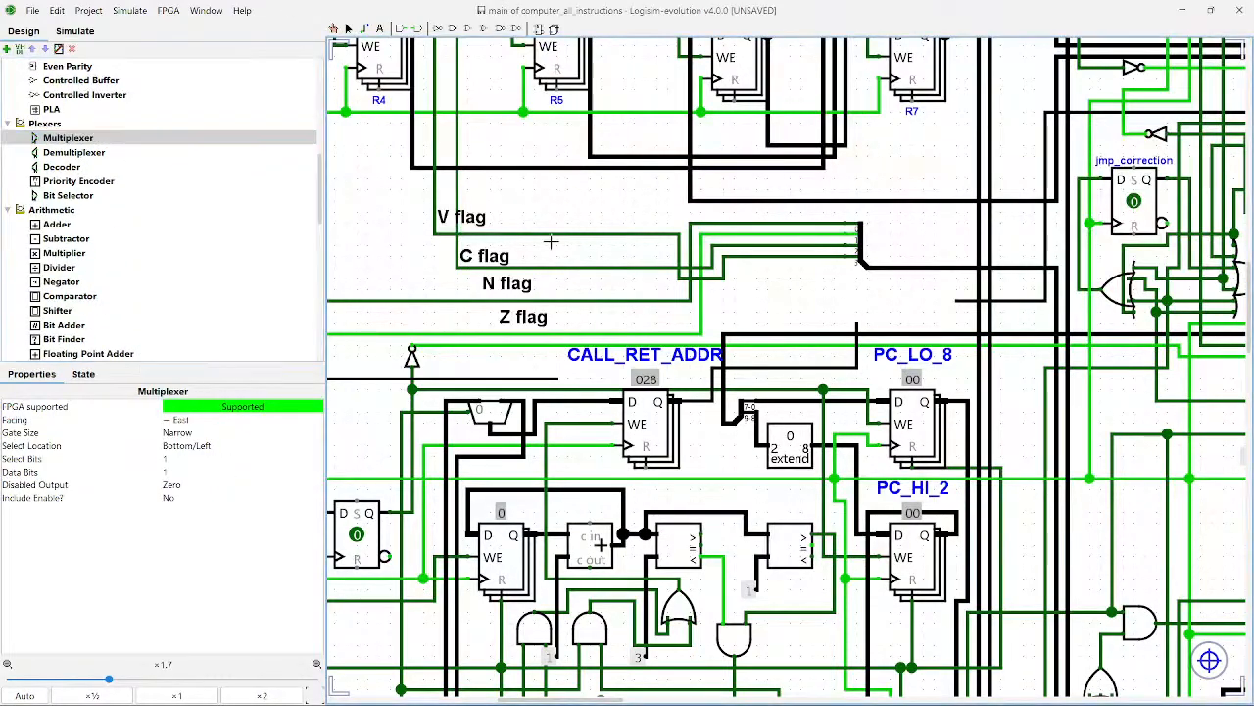
{"action": "left_click", "coordinate": [901, 300]}
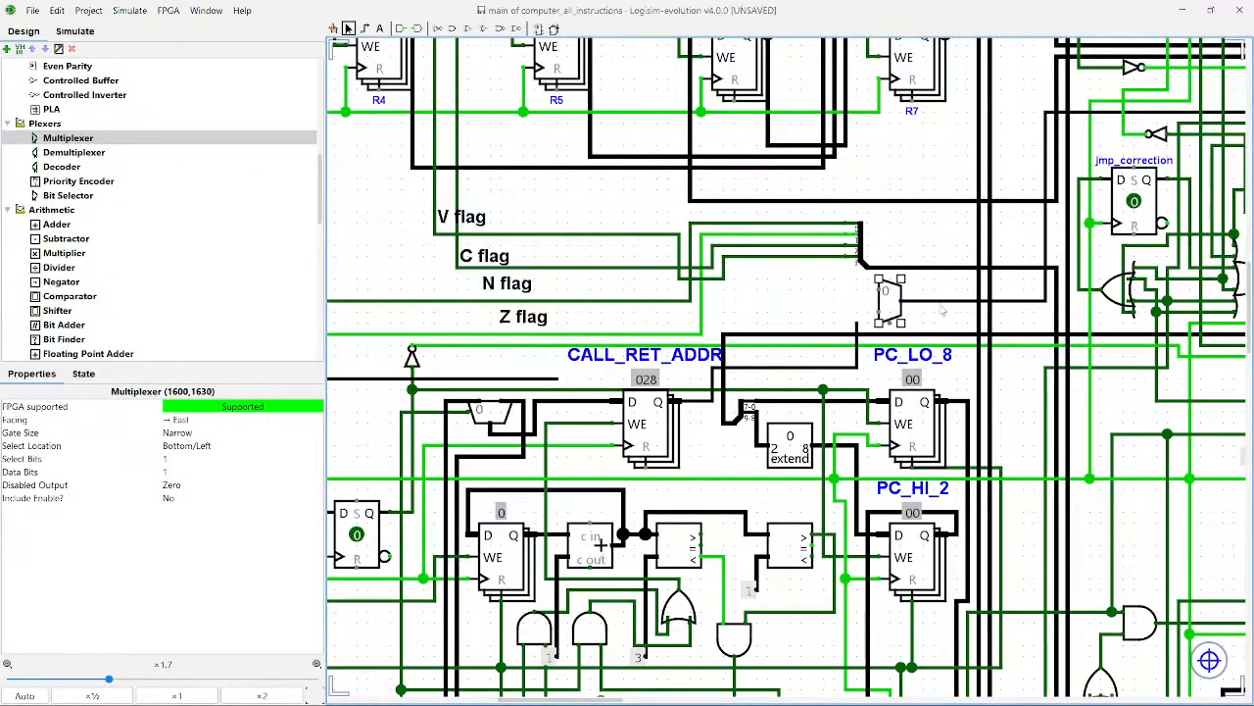
{"action": "left_click_drag", "start_coordinate": [875, 291], "coordinate": [725, 365]}
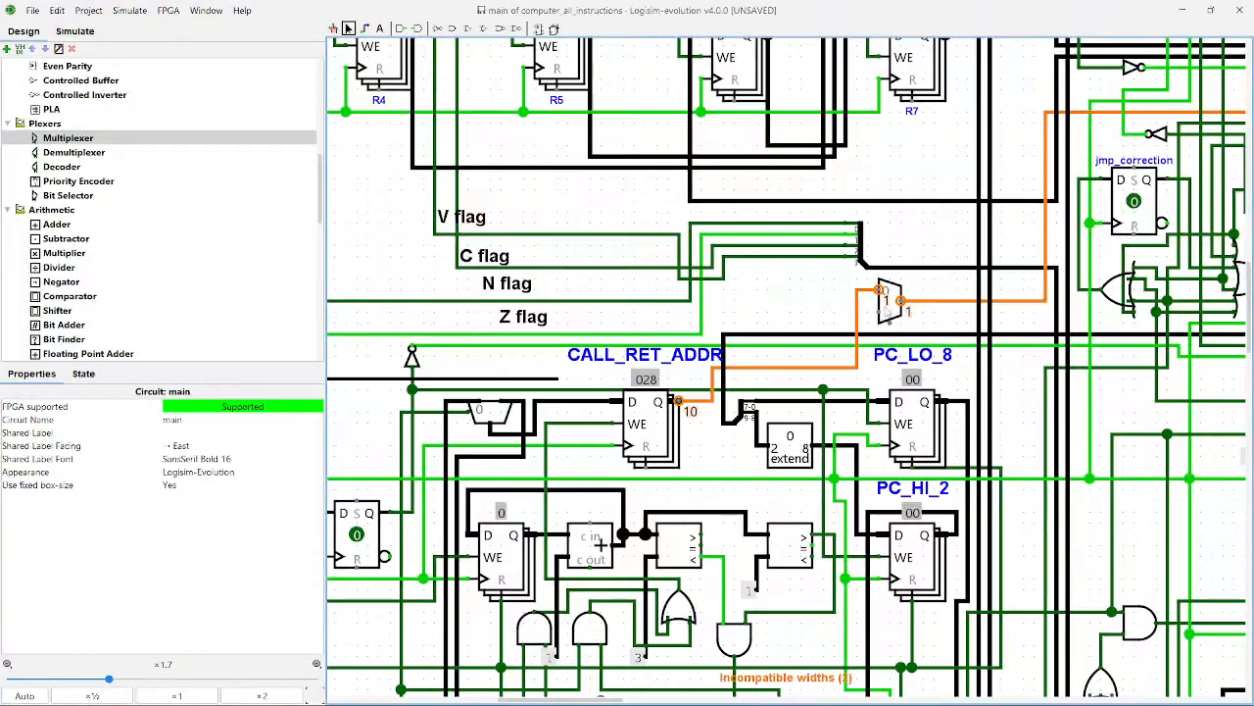
{"action": "left_click", "coordinate": [184, 470]}
{"action": "left_click", "coordinate": [214, 458]}
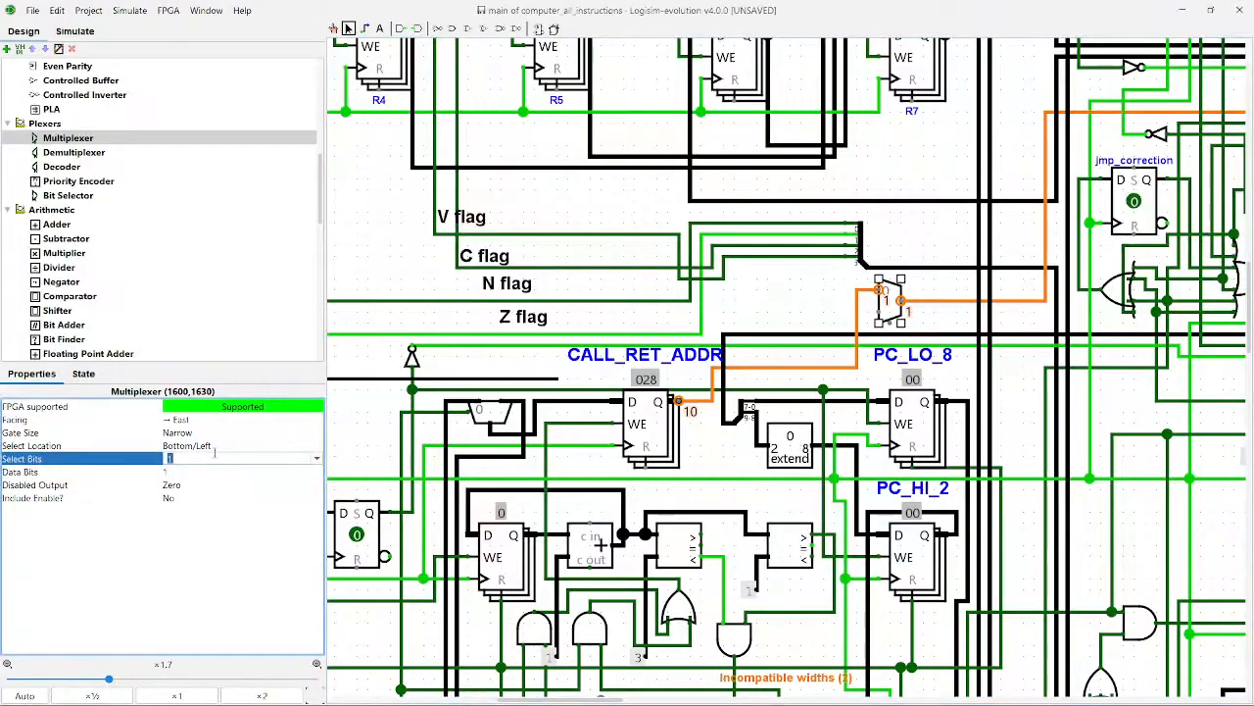
{"action": "type", "text": "10"}
{"action": "key", "text": "Return"}
{"action": "key", "text": "Return"}
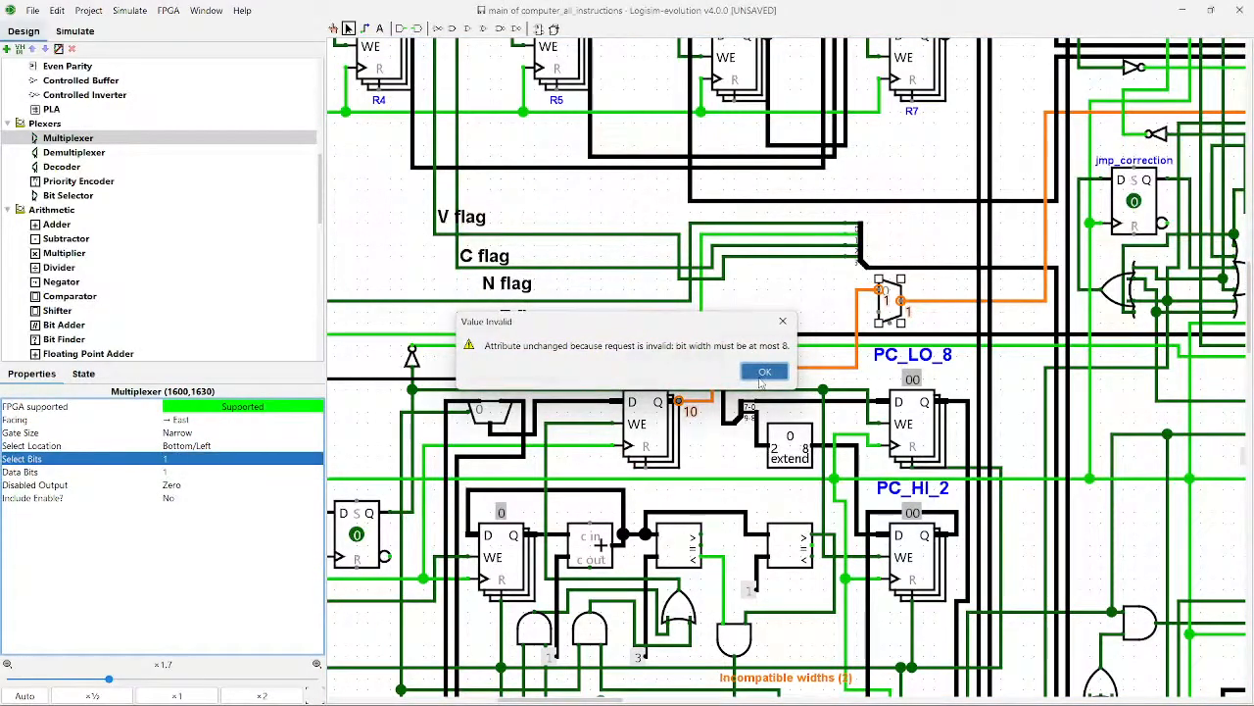
{"action": "left_click", "coordinate": [212, 457]}
{"action": "type", "text": "0"}
{"action": "key", "text": "Return"}
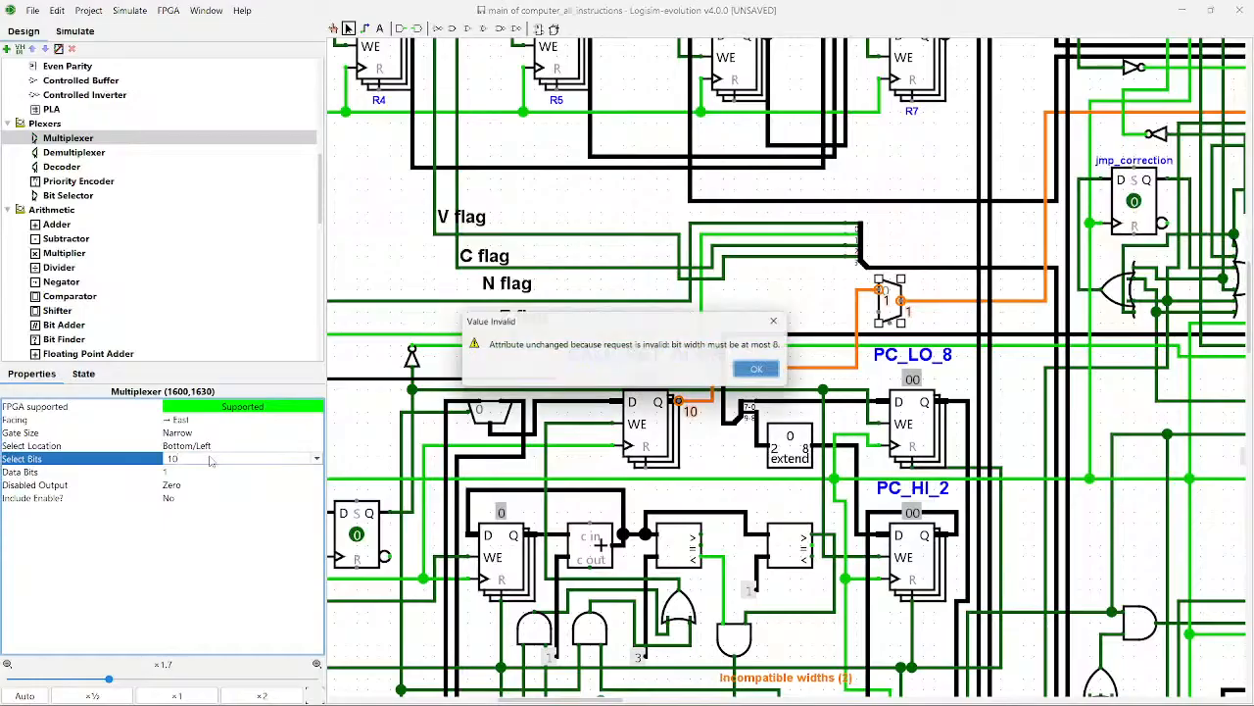
{"action": "left_click", "coordinate": [764, 376]}
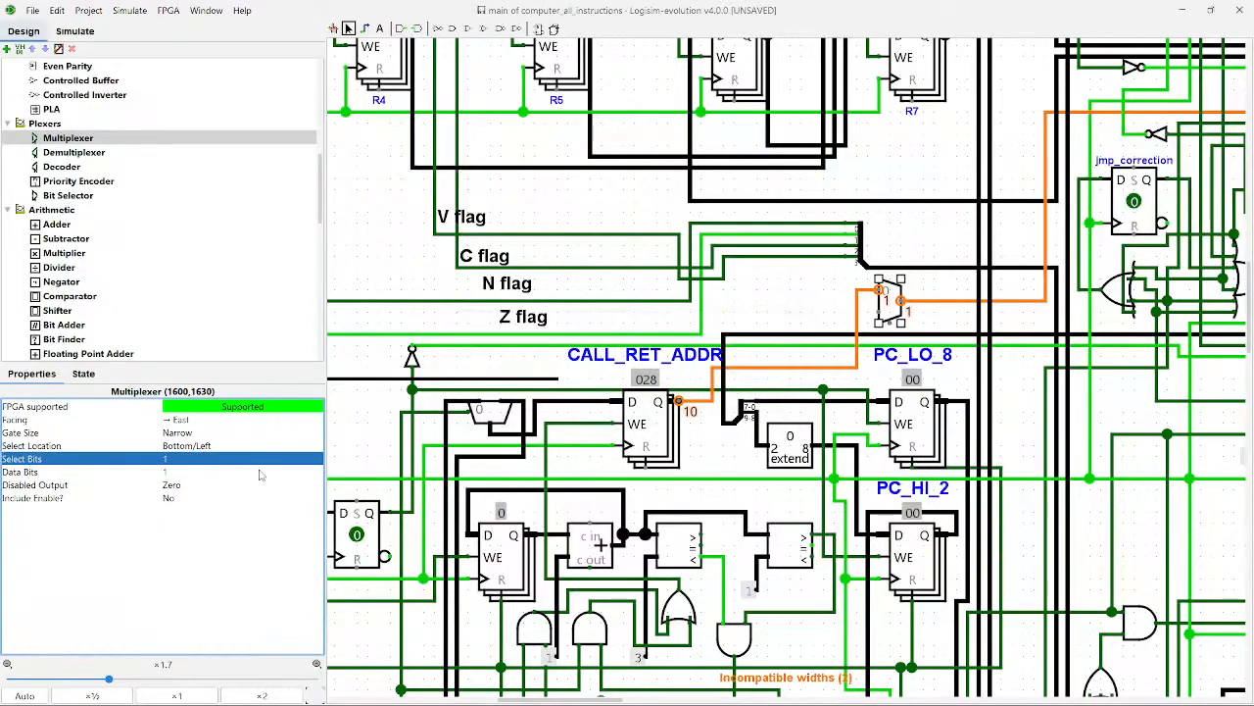
Step: Set the new multiplexer's data bits to 10 and connect the PGRM_START_ADDR output wire to its second input
{"action": "left_click", "coordinate": [263, 474]}
{"action": "type", "text": "0"}
{"action": "key", "text": "Return"}
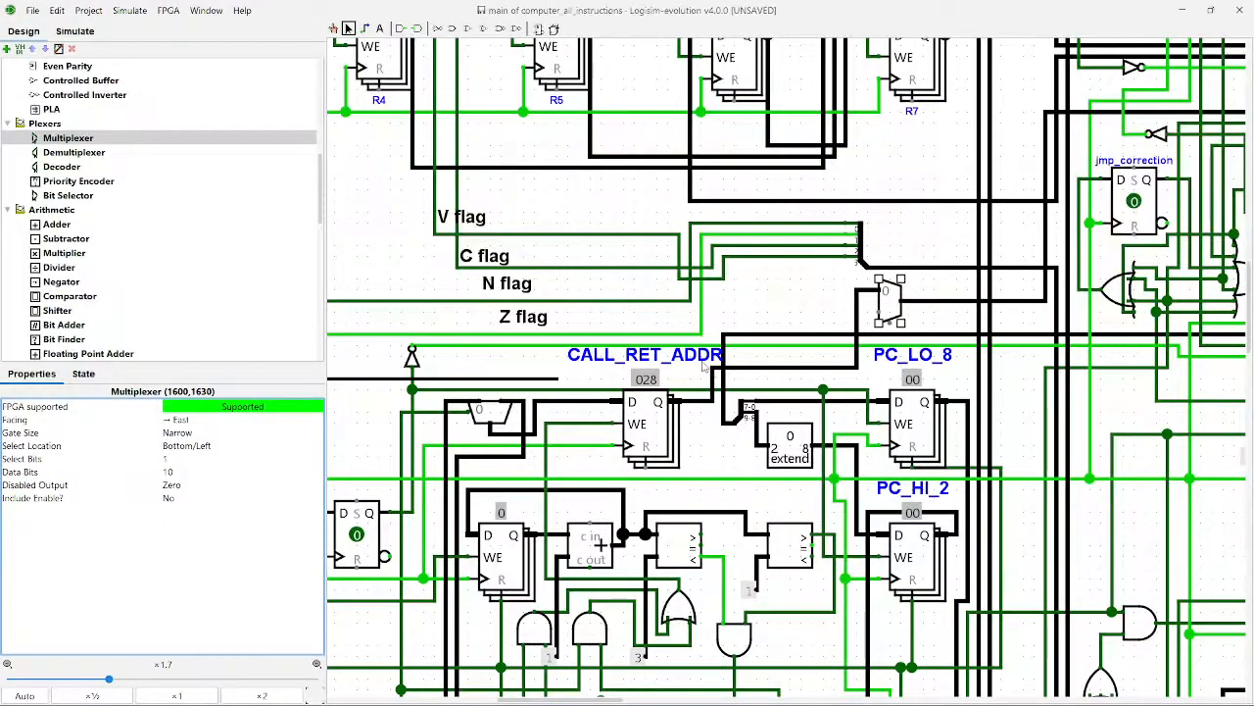
{"action": "left_click_drag", "start_coordinate": [558, 379], "coordinate": [878, 314]}
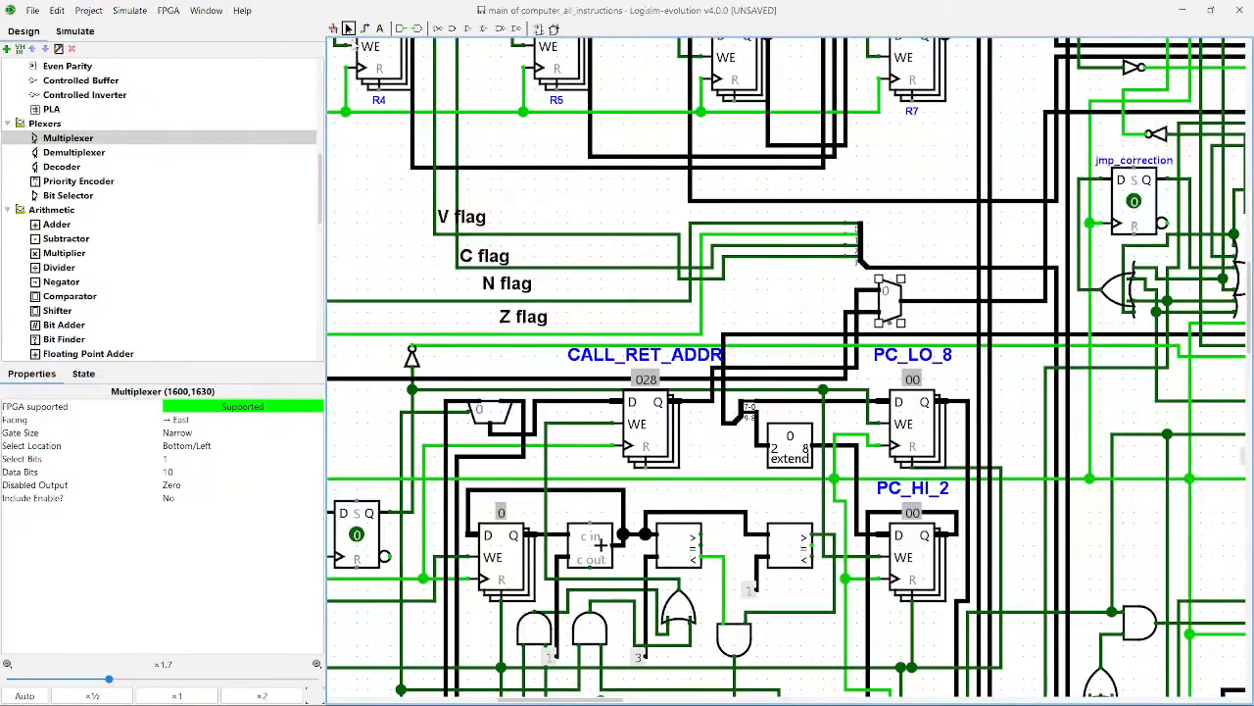
Step: Probe the two input wires of the new multiplexer above PC_LO_8
{"action": "left_click", "coordinate": [333, 30]}
{"action": "left_click", "coordinate": [863, 297]}
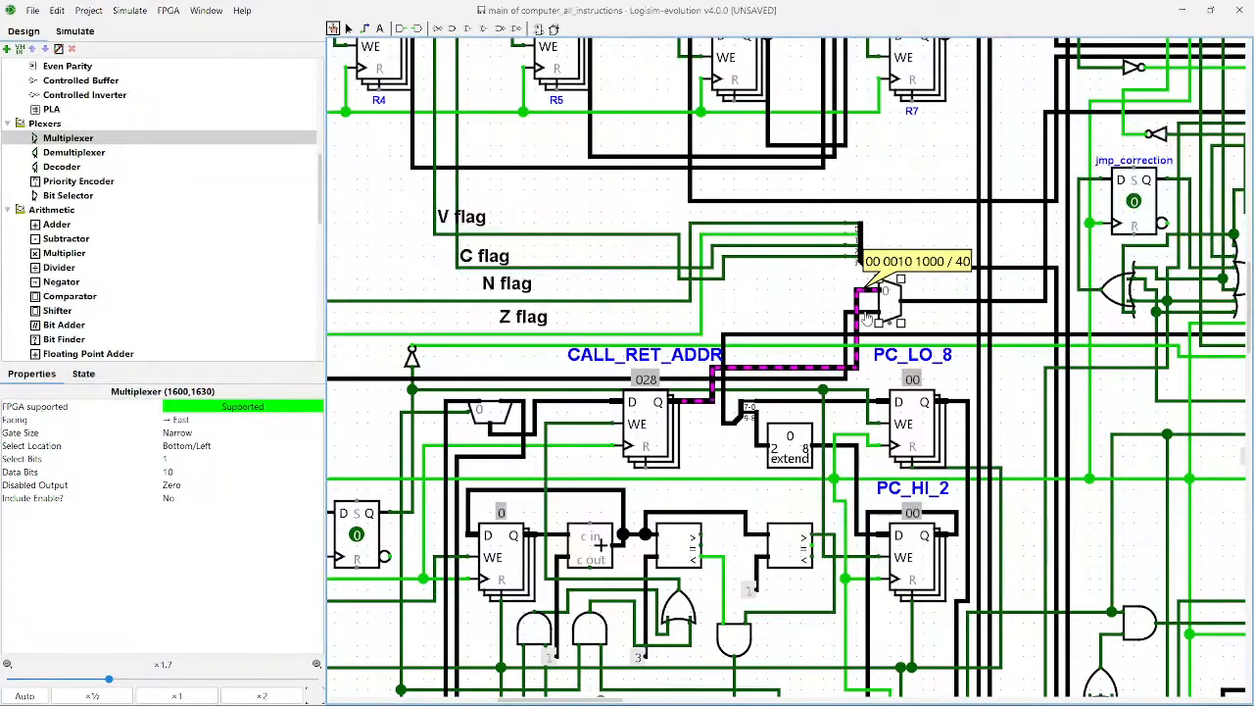
{"action": "left_click", "coordinate": [866, 314]}
{"action": "left_click", "coordinate": [864, 293]}
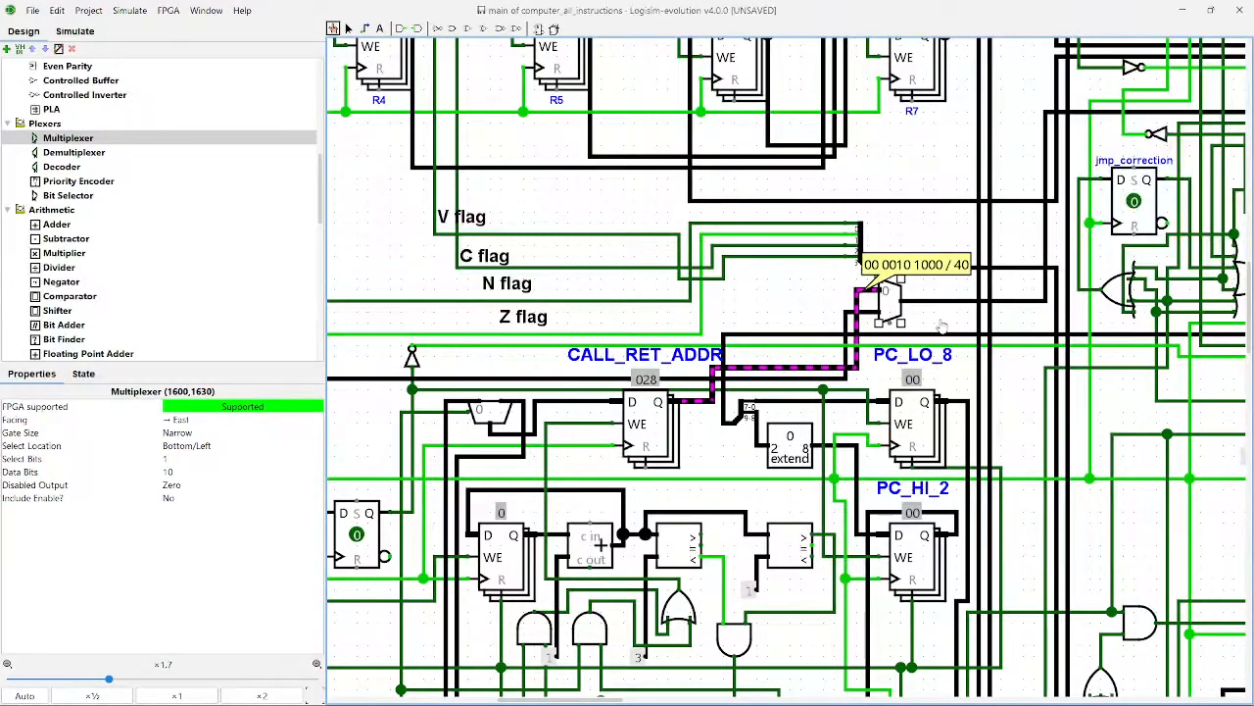
Step: Trace the signal from the comparator logic beside COPY_MODE up to the two flip-flops beyond the PLA and probe their outputs
{"action": "scroll", "coordinate": [942, 324], "scroll_direction": "down", "scroll_amount": 15}
{"action": "scroll", "coordinate": [942, 324], "scroll_direction": "right", "scroll_amount": 5}
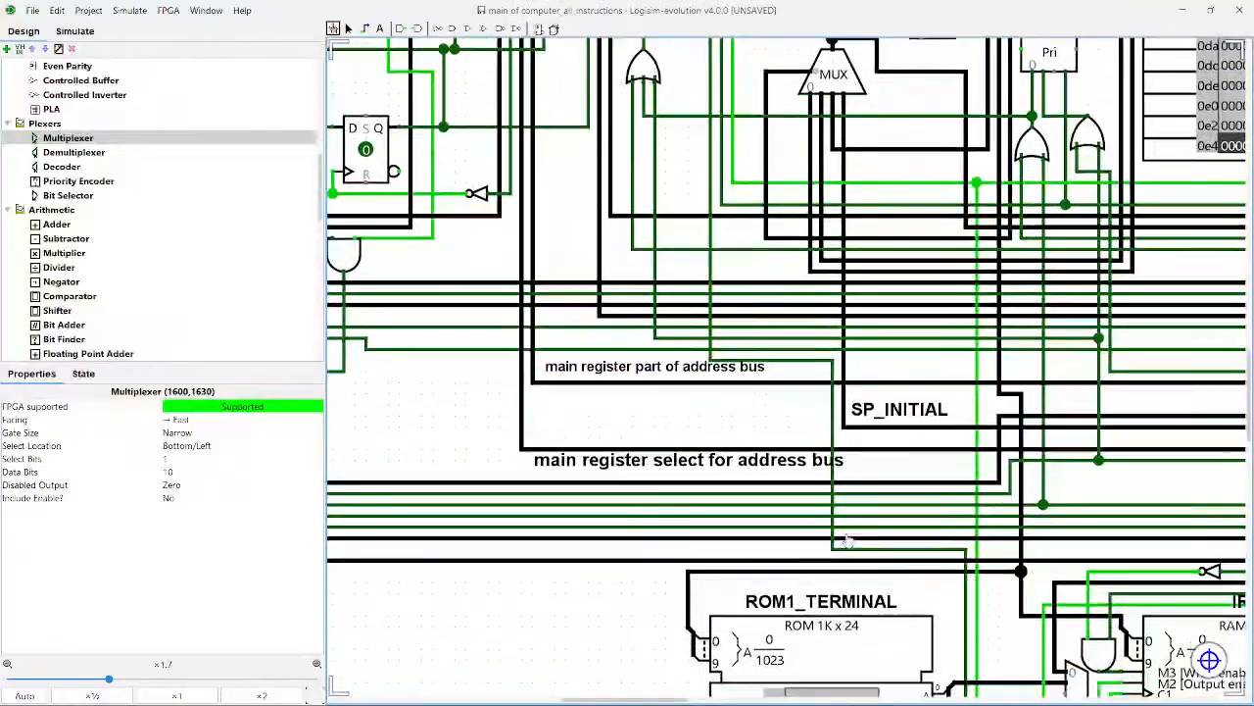
{"action": "left_click_drag", "start_coordinate": [613, 609], "coordinate": [545, 691]}
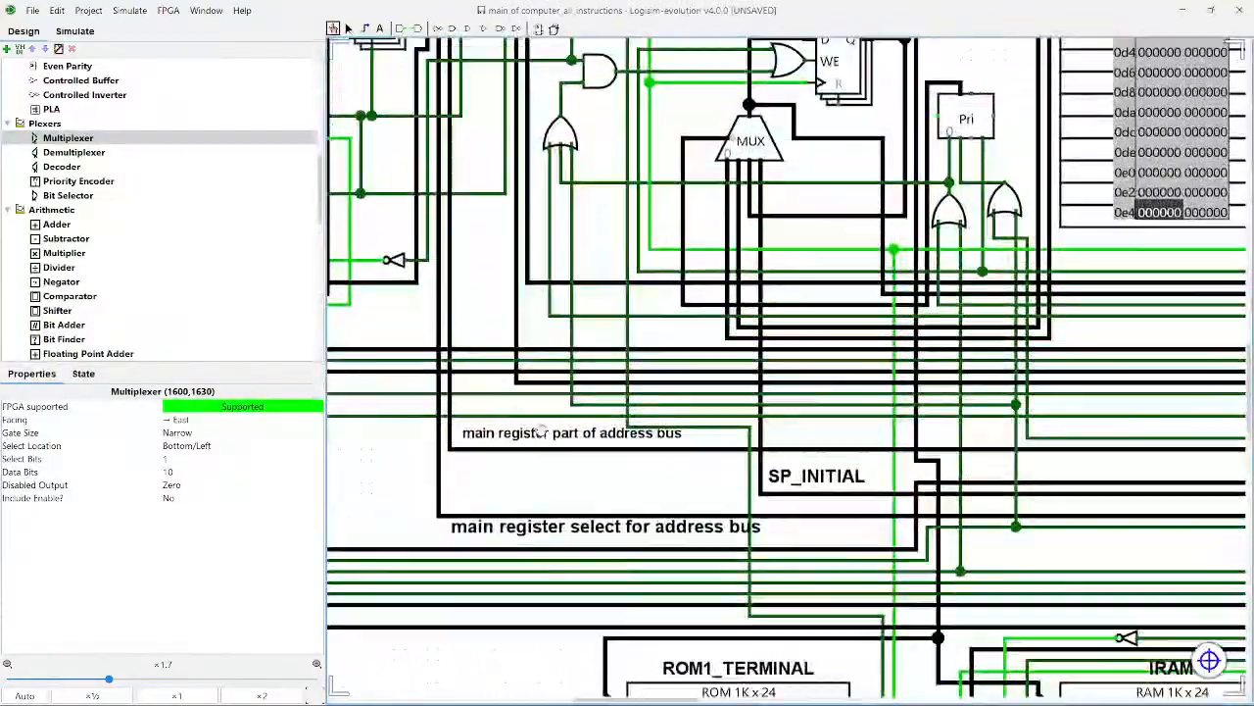
{"action": "left_click_drag", "start_coordinate": [522, 253], "coordinate": [458, 493]}
{"action": "left_click_drag", "start_coordinate": [1113, 602], "coordinate": [869, 474]}
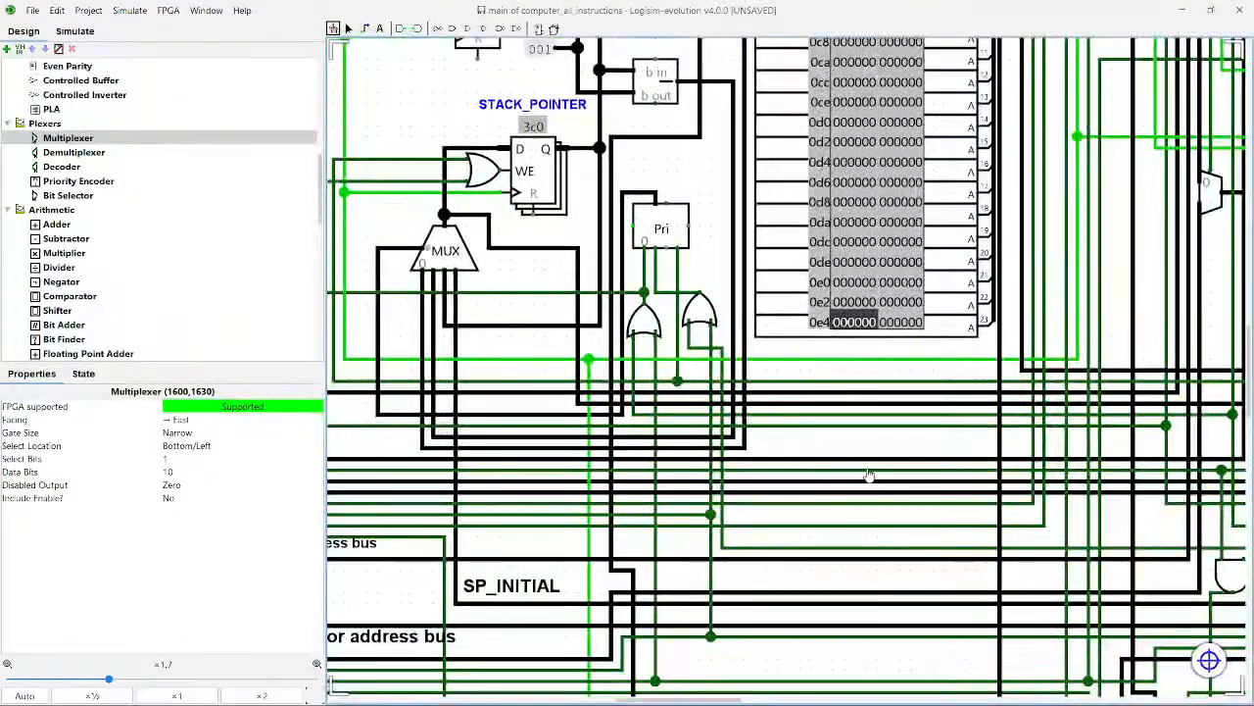
{"action": "scroll", "coordinate": [870, 474], "scroll_direction": "down", "scroll_amount": 7}
{"action": "left_click_drag", "start_coordinate": [652, 336], "coordinate": [935, 493]}
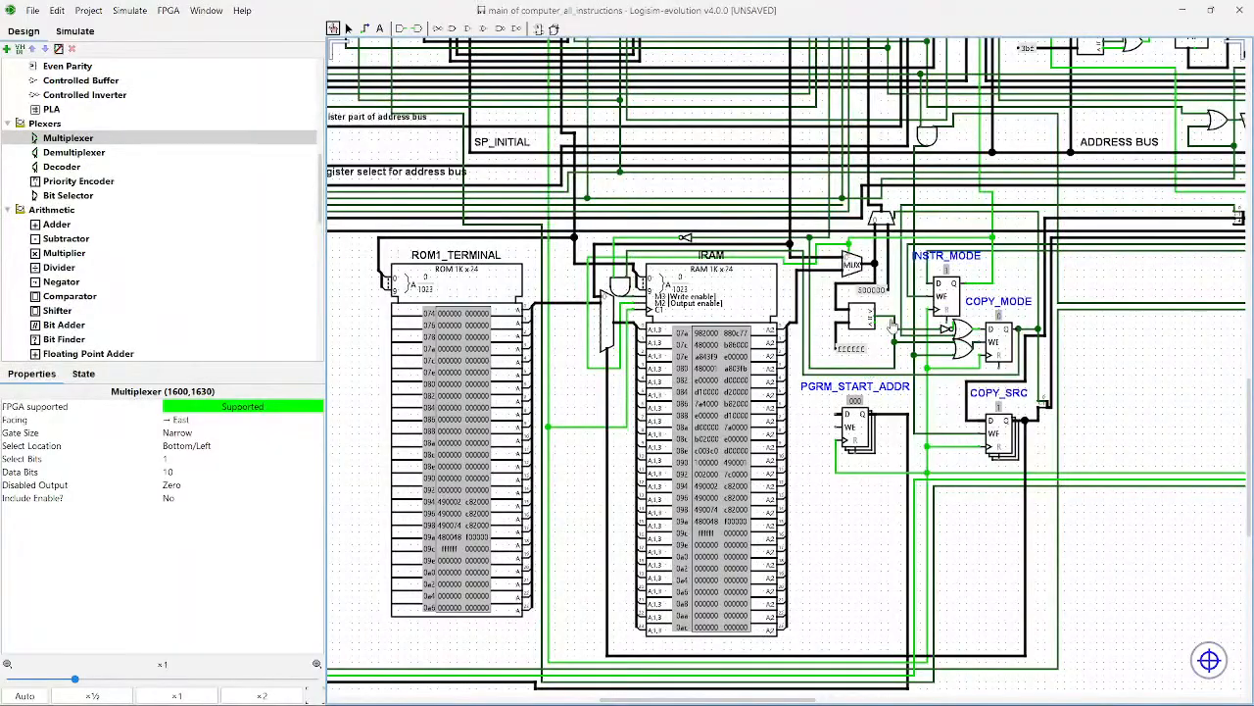
{"action": "scroll", "coordinate": [892, 323], "scroll_direction": "up", "scroll_amount": 10}
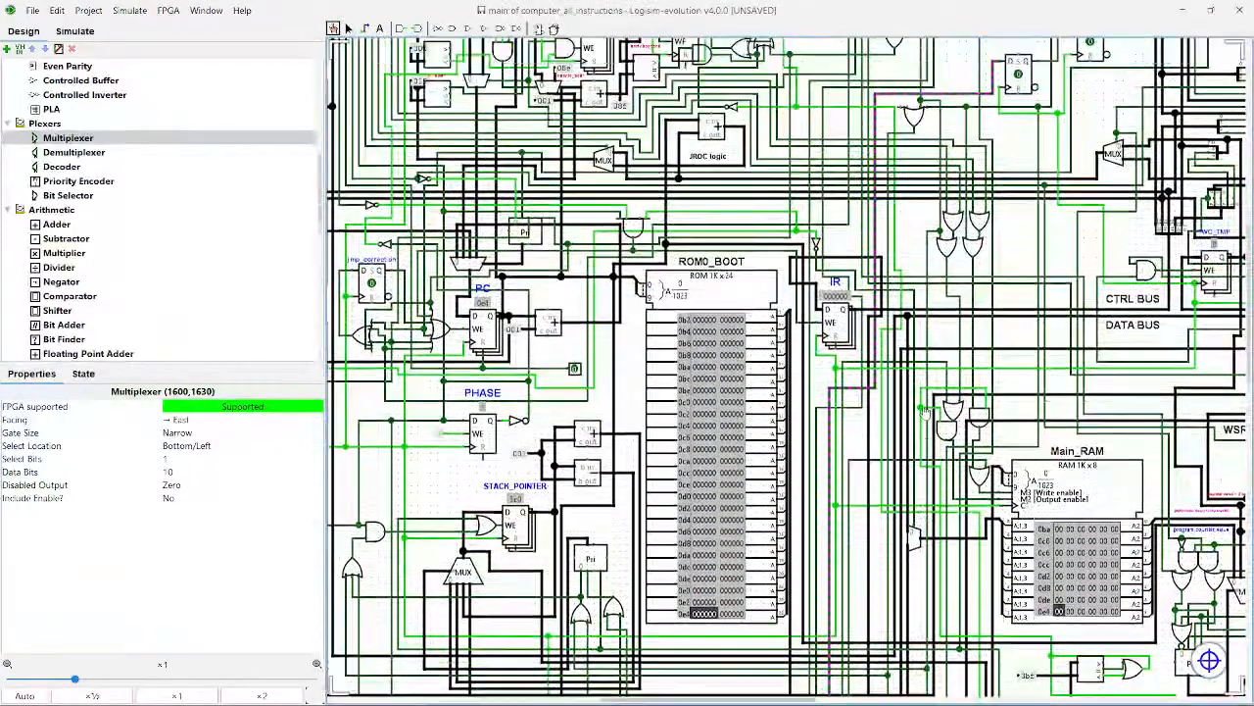
{"action": "scroll", "coordinate": [925, 412], "scroll_direction": "up", "scroll_amount": 4}
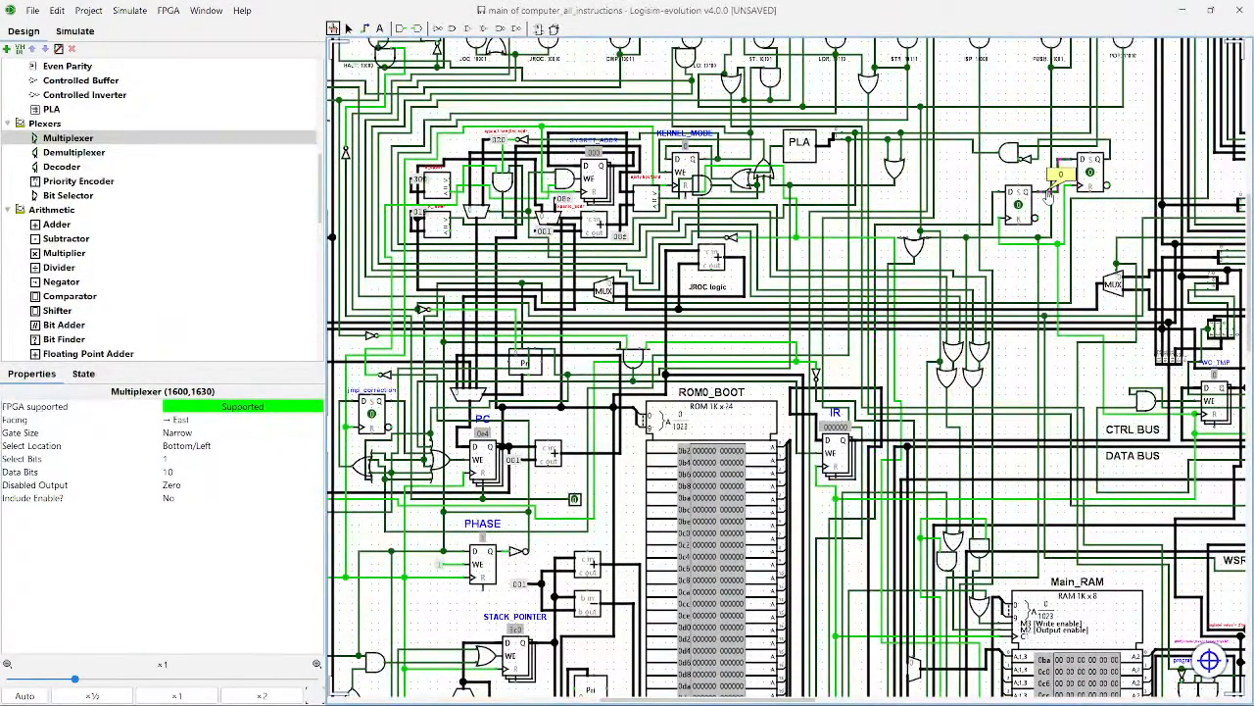
{"action": "left_click_drag", "start_coordinate": [1139, 176], "coordinate": [955, 172]}
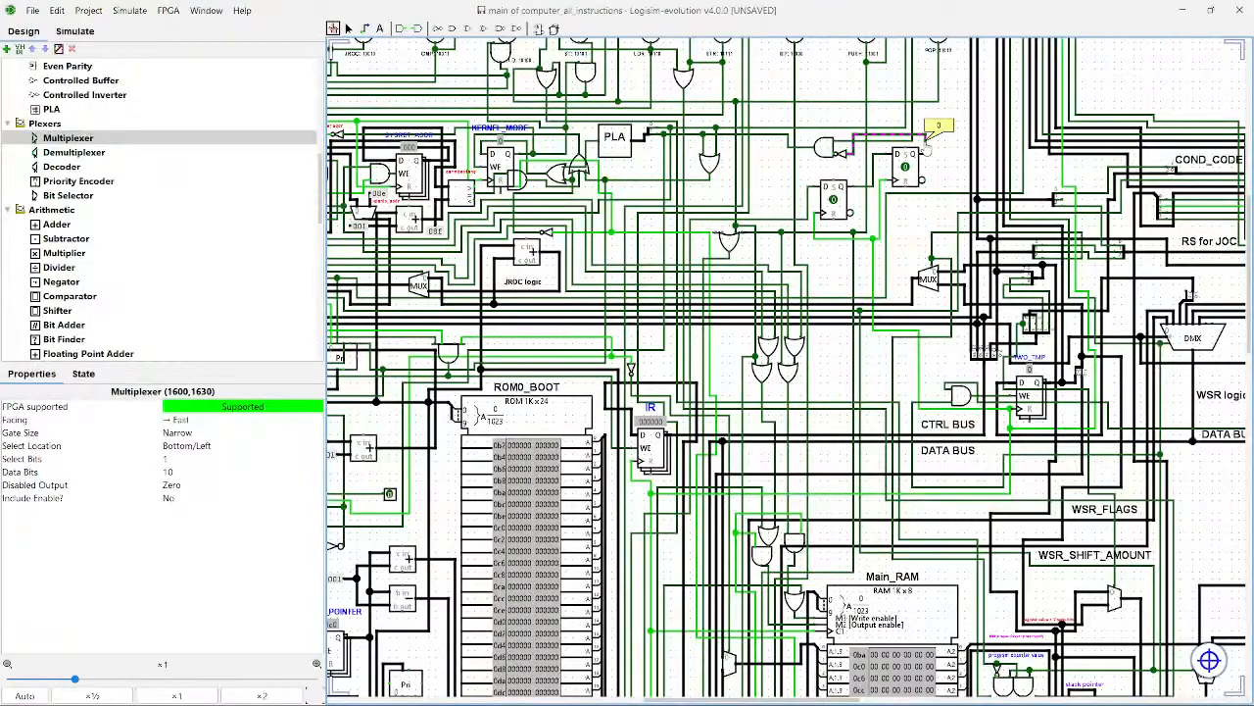
Step: Draw a wire from the output of the upper flip-flop beyond the PLA down past Main_RAM to below the ADDRESS BUS label
{"action": "left_click", "coordinate": [365, 29]}
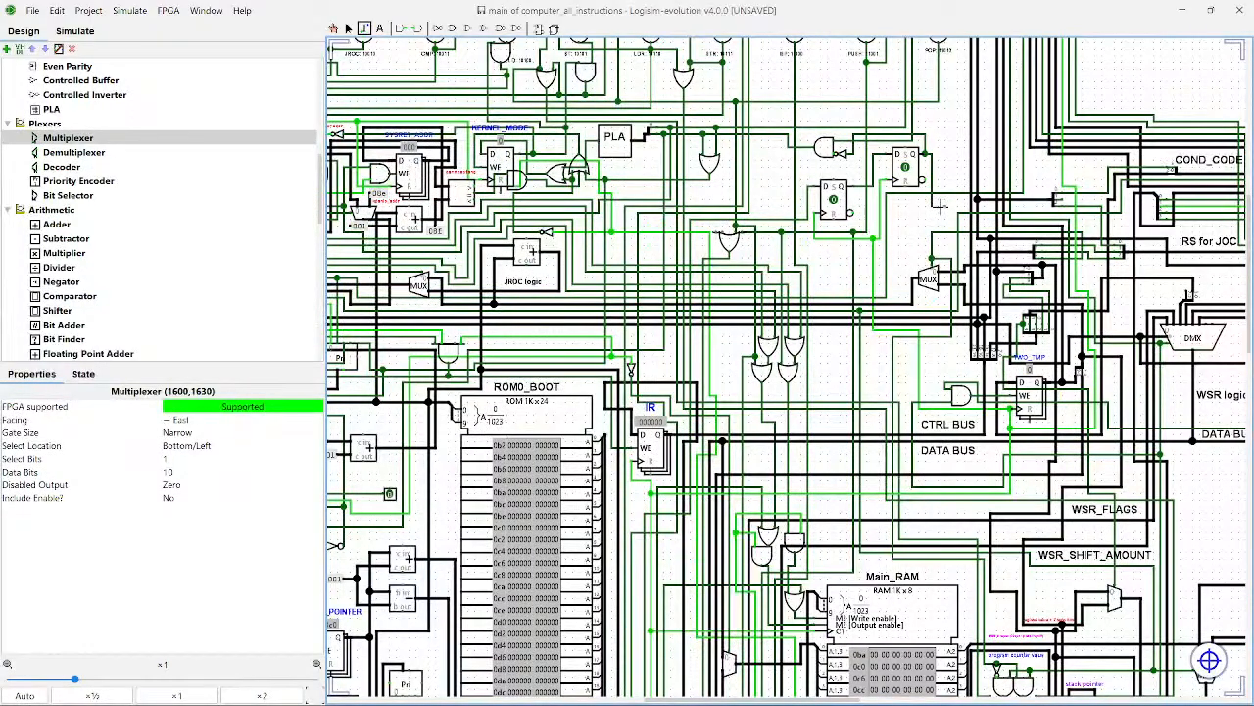
{"action": "left_click_drag", "start_coordinate": [939, 205], "coordinate": [920, 126]}
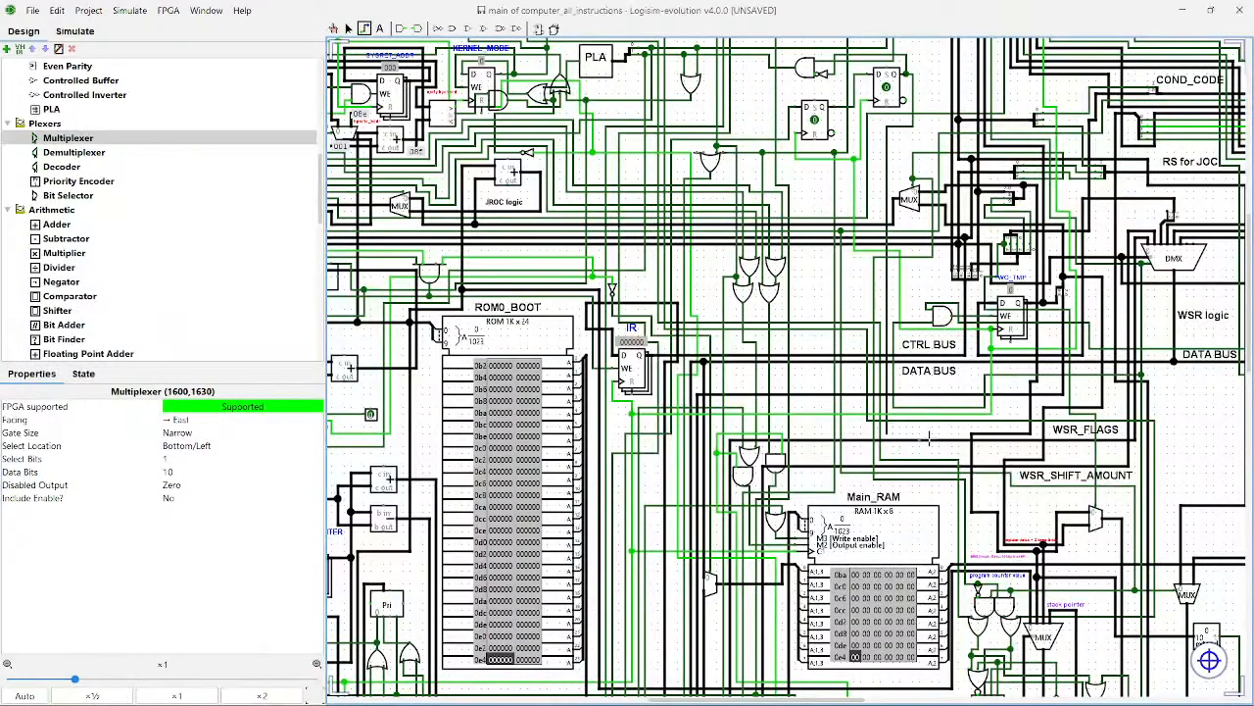
{"action": "left_click_drag", "start_coordinate": [886, 431], "coordinate": [890, 252]}
{"action": "key", "text": "ctrl+3"}
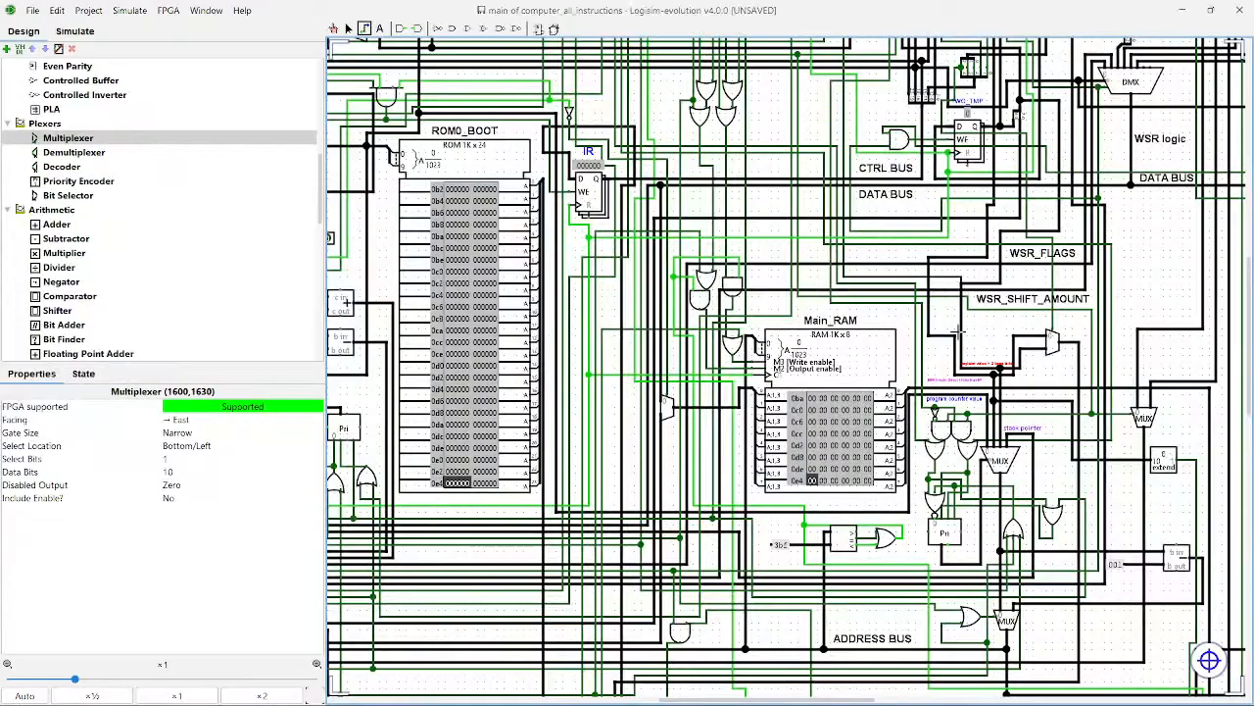
{"action": "scroll", "coordinate": [902, 294], "scroll_direction": "down", "scroll_amount": 2}
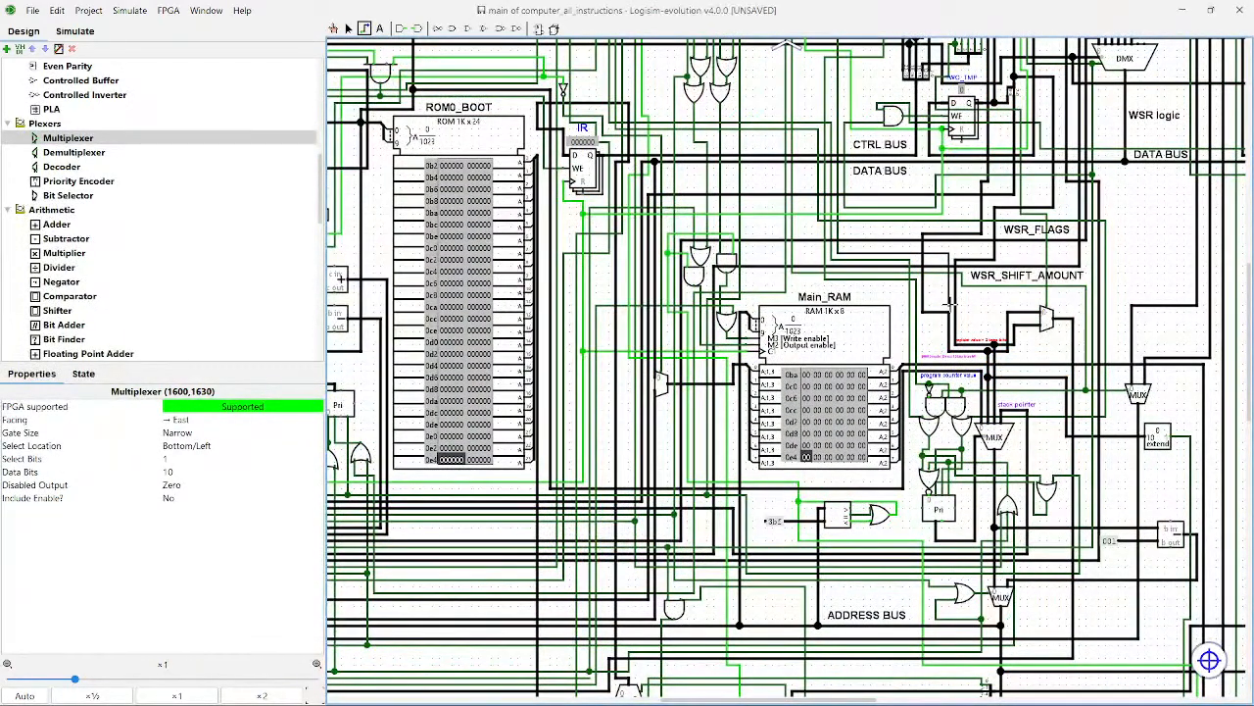
{"action": "scroll", "coordinate": [951, 303], "scroll_direction": "down", "scroll_amount": 5}
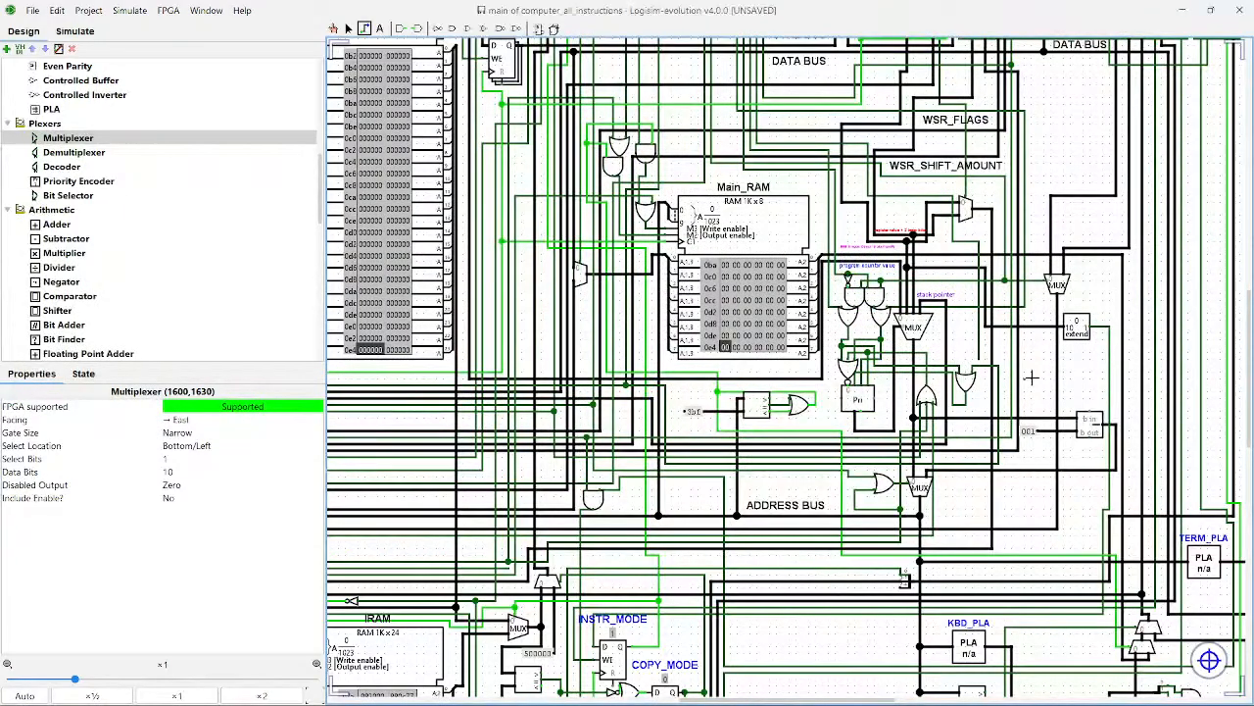
{"action": "scroll", "coordinate": [1071, 377], "scroll_direction": "down", "scroll_amount": 5}
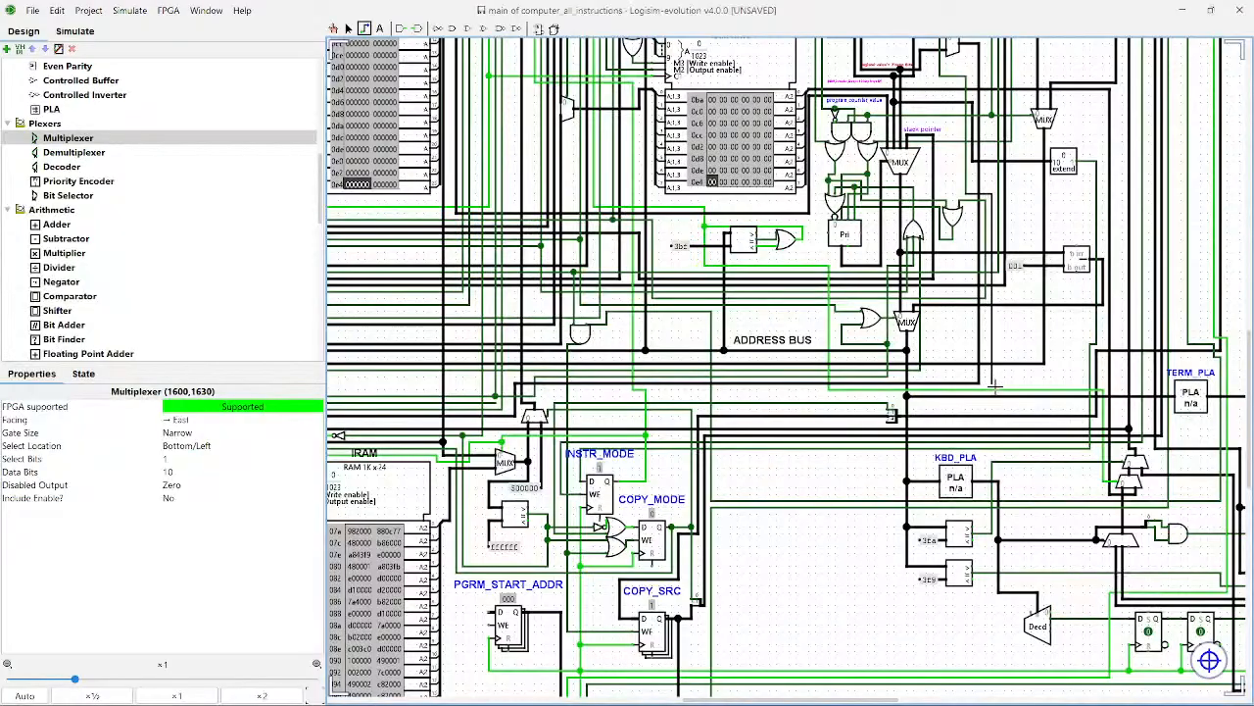
Step: Continue the flip-flop's output wire down past KBD_PLA, then back beneath COPY_SRC to the existing wires below the IRAM
{"action": "scroll", "coordinate": [995, 380], "scroll_direction": "down", "scroll_amount": 1}
{"action": "left_click_drag", "start_coordinate": [1032, 373], "coordinate": [1123, 266]}
{"action": "key", "text": "ctrl+3"}
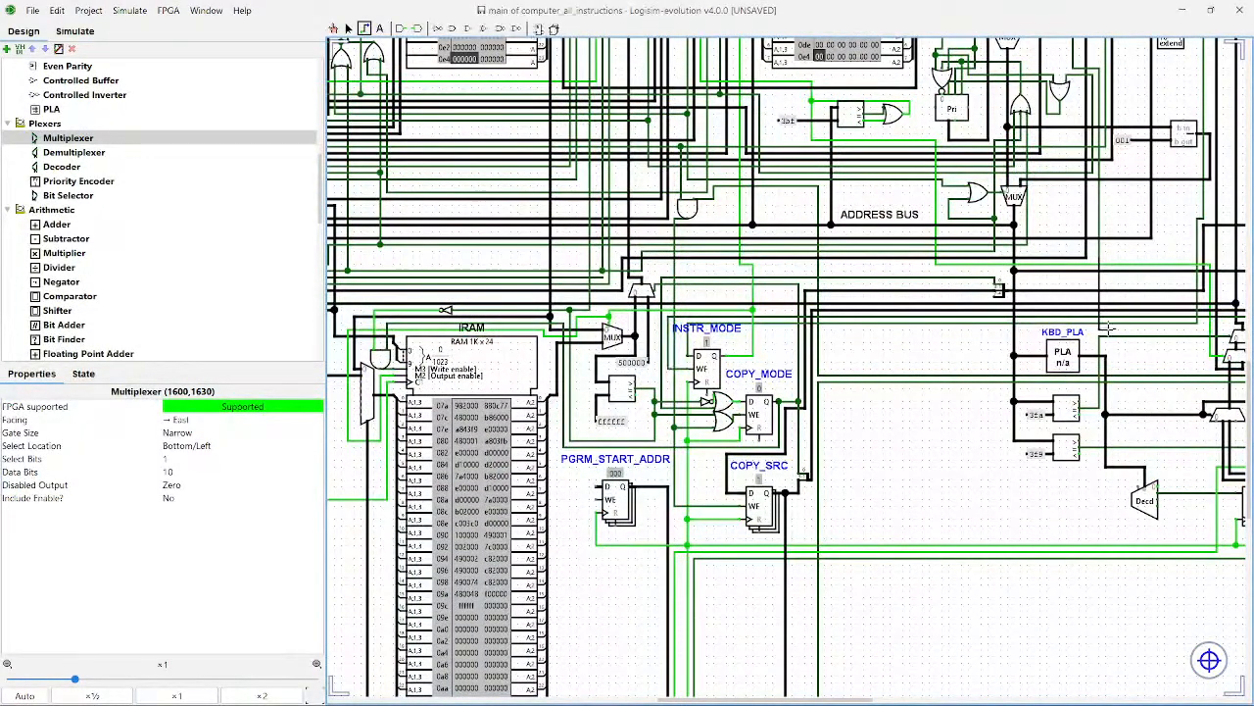
{"action": "mouse_move", "coordinate": [1124, 331]}
{"action": "left_mouse_down"}
{"action": "mouse_move", "coordinate": [1165, 330]}
{"action": "mouse_move", "coordinate": [1046, 230]}
{"action": "mouse_move", "coordinate": [1043, 207]}
{"action": "mouse_move", "coordinate": [1046, 405]}
{"action": "mouse_move", "coordinate": [1056, 204]}
{"action": "mouse_move", "coordinate": [1061, 460]}
{"action": "mouse_move", "coordinate": [930, 442]}
{"action": "mouse_move", "coordinate": [711, 445]}
{"action": "left_mouse_up"}
{"action": "key", "text": "ctrl+1"}
{"action": "key", "text": "ctrl+3"}
{"action": "left_click_drag", "start_coordinate": [713, 443], "coordinate": [960, 503]}
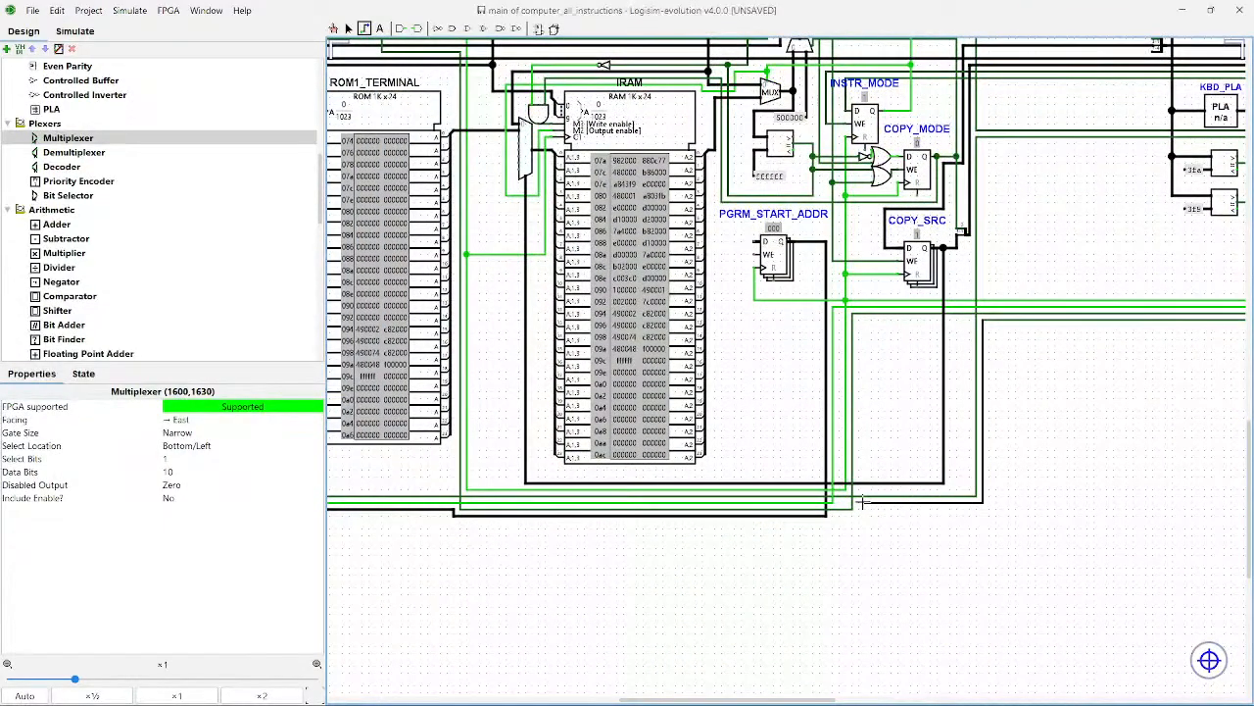
{"action": "left_click_drag", "start_coordinate": [862, 503], "coordinate": [859, 503]}
Step: Route the flip-flop's output wire beneath the IRAM and ROM1_TERMINAL and up beside the PGRM_START_ADDR wire to below the PC_LO_8_RET logic
{"action": "left_click_drag", "start_coordinate": [924, 571], "coordinate": [1098, 478]}
{"action": "left_click_drag", "start_coordinate": [1033, 409], "coordinate": [701, 396]}
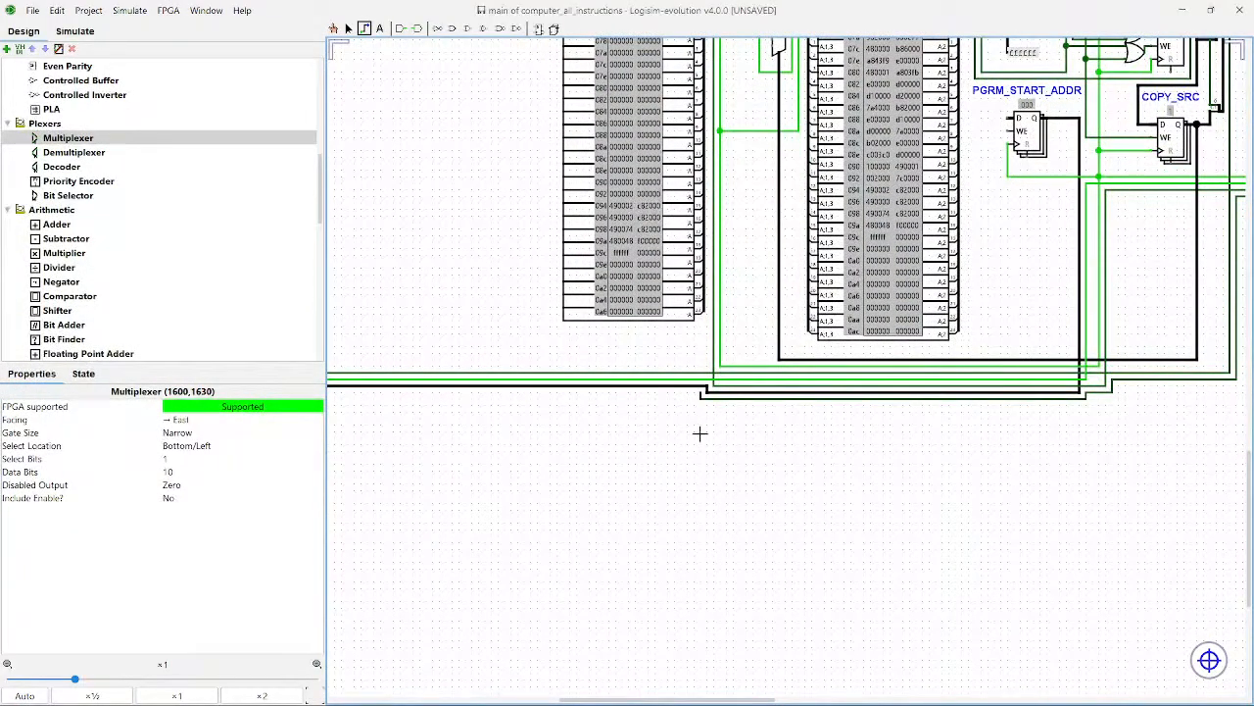
{"action": "scroll", "coordinate": [700, 432], "scroll_direction": "left", "scroll_amount": 5}
{"action": "mouse_move", "coordinate": [1093, 396]}
{"action": "left_mouse_down"}
{"action": "mouse_move", "coordinate": [481, 414]}
{"action": "mouse_move", "coordinate": [426, 397]}
{"action": "mouse_move", "coordinate": [684, 521]}
{"action": "mouse_move", "coordinate": [700, 348]}
{"action": "mouse_move", "coordinate": [694, 114]}
{"action": "left_mouse_up"}
{"action": "left_click_drag", "start_coordinate": [782, 172], "coordinate": [847, 616]}
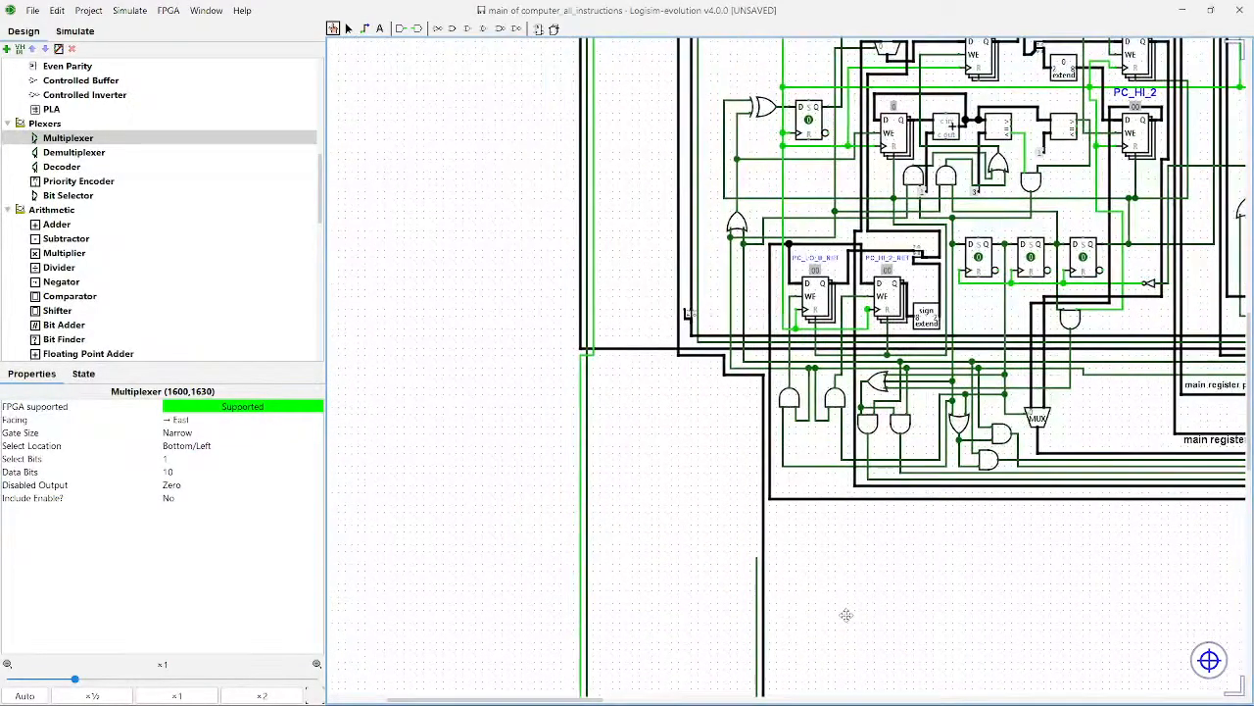
{"action": "mouse_move", "coordinate": [757, 554]}
{"action": "left_mouse_down"}
{"action": "mouse_move", "coordinate": [757, 392]}
{"action": "mouse_move", "coordinate": [719, 377]}
{"action": "left_mouse_up"}
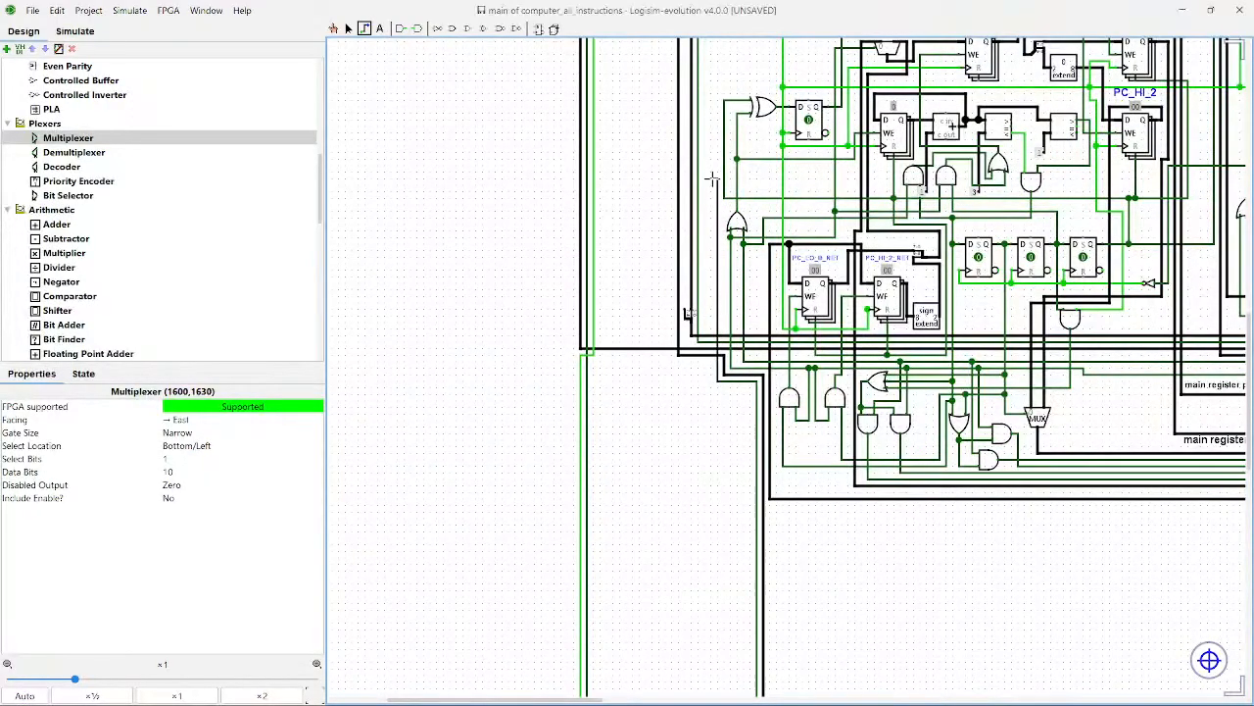
{"action": "scroll", "coordinate": [730, 245], "scroll_direction": "up", "scroll_amount": 3}
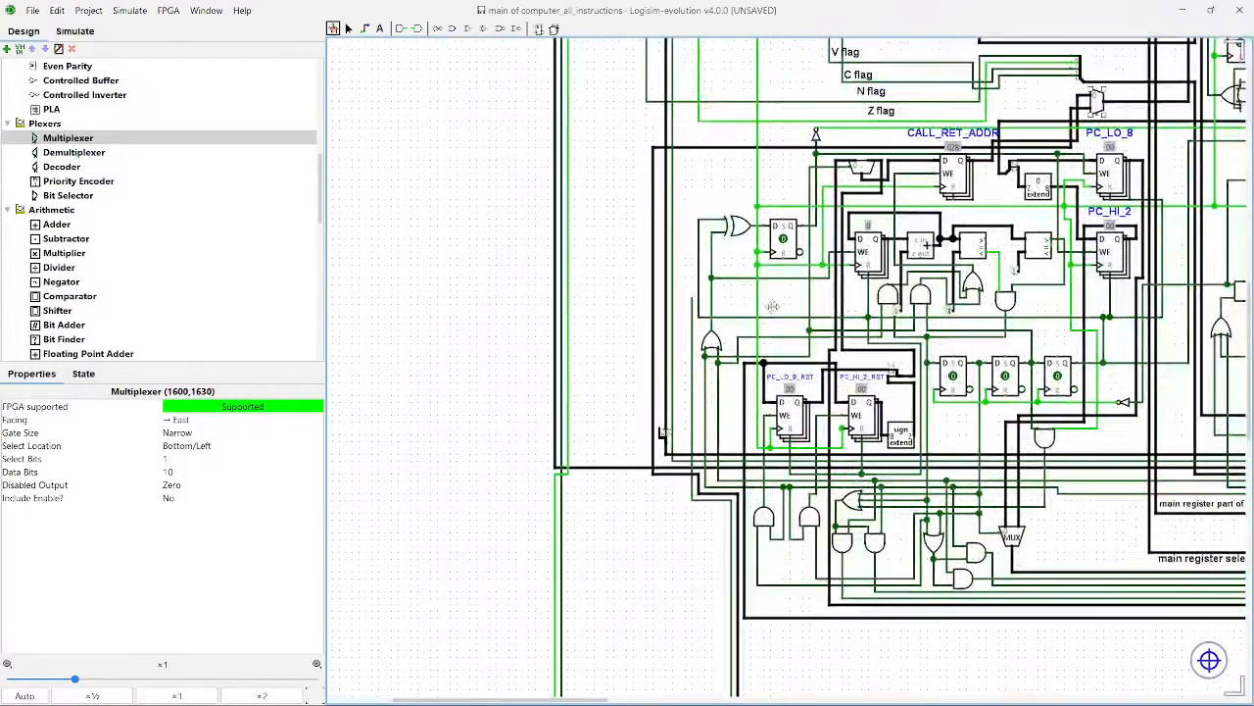
{"action": "scroll", "coordinate": [745, 323], "scroll_direction": "right", "scroll_amount": 2}
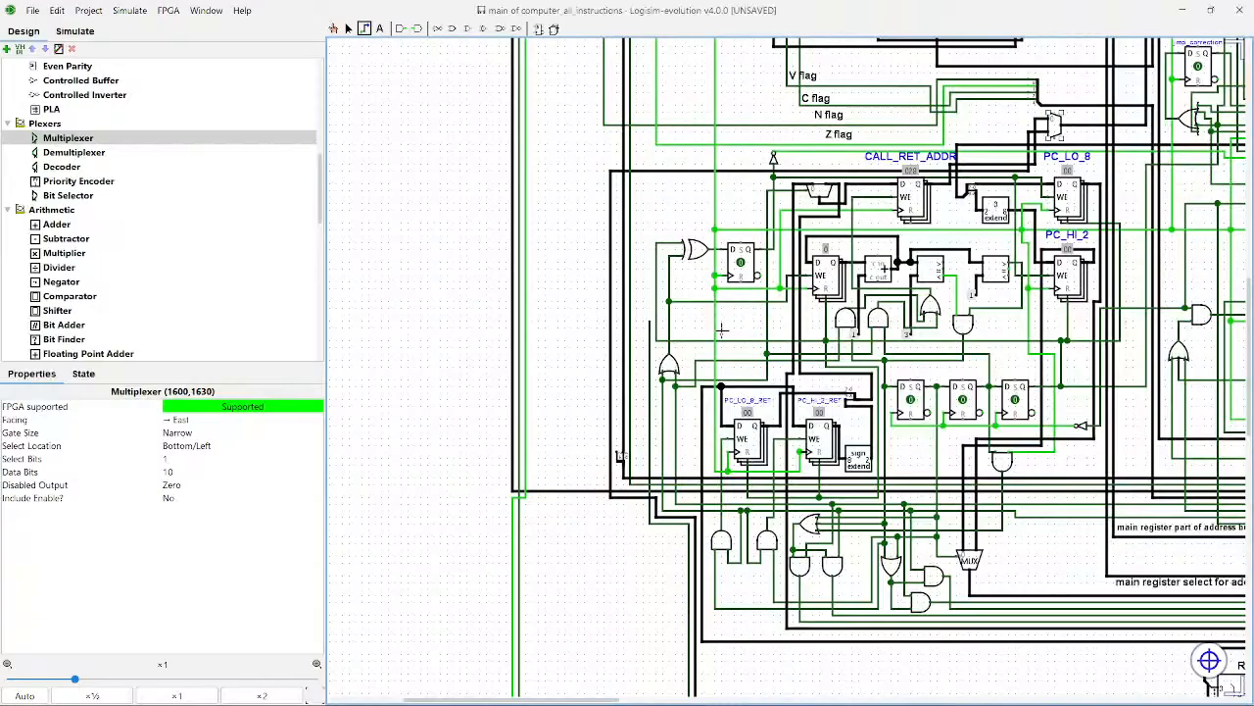
{"action": "scroll", "coordinate": [687, 324], "scroll_direction": "right", "scroll_amount": 2}
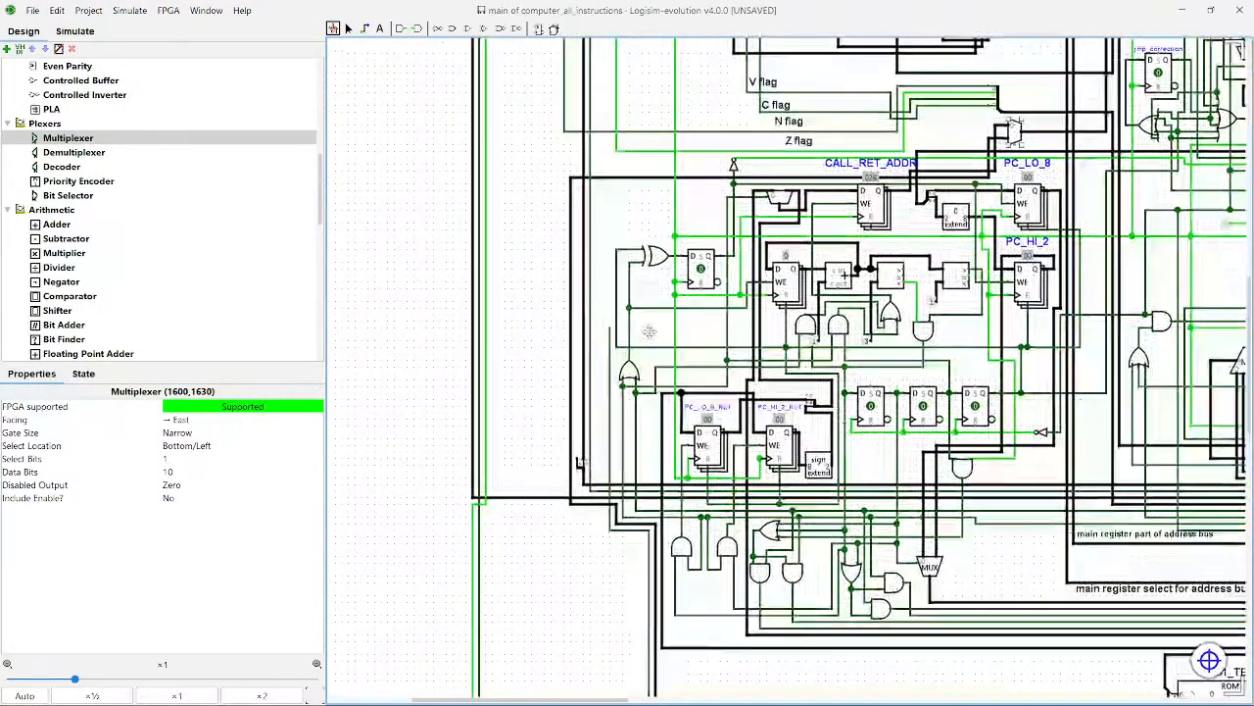
{"action": "scroll", "coordinate": [632, 331], "scroll_direction": "right", "scroll_amount": 3}
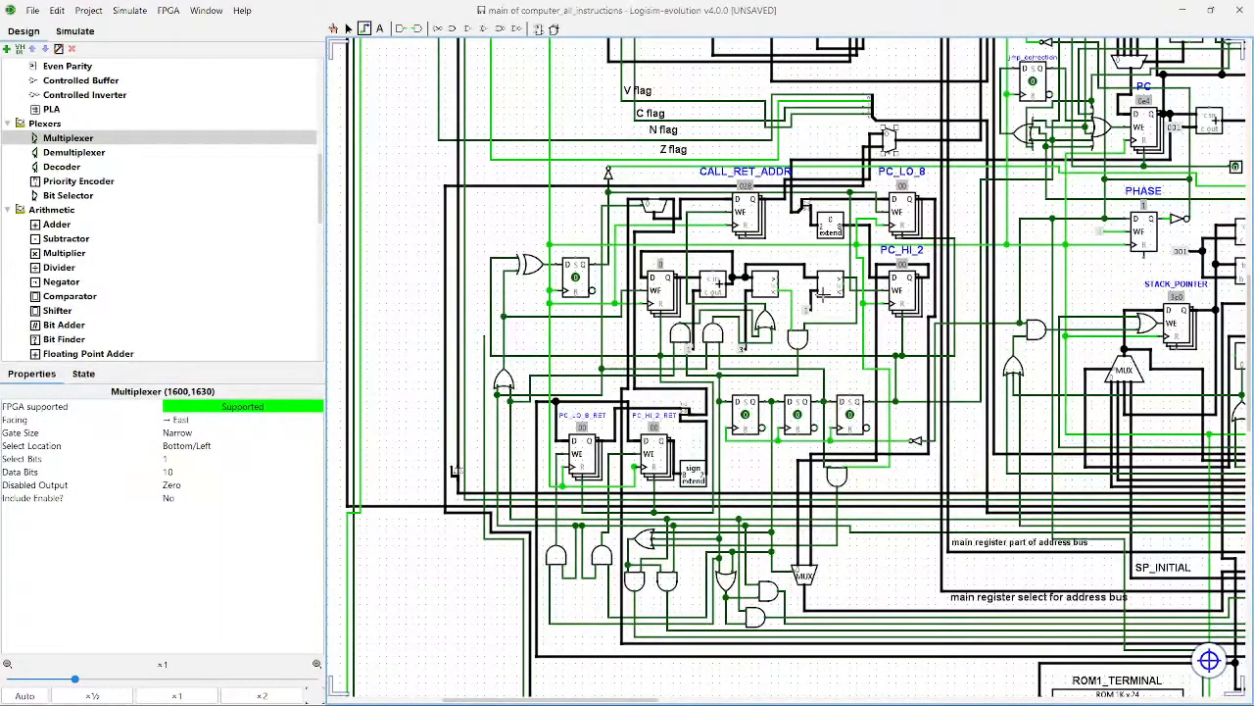
{"action": "mouse_move", "coordinate": [485, 338]}
{"action": "left_mouse_down"}
{"action": "mouse_move", "coordinate": [486, 211]}
{"action": "mouse_move", "coordinate": [504, 181]}
{"action": "mouse_move", "coordinate": [717, 179]}
{"action": "mouse_move", "coordinate": [593, 172]}
{"action": "mouse_move", "coordinate": [591, 159]}
{"action": "mouse_move", "coordinate": [484, 171]}
{"action": "mouse_move", "coordinate": [486, 157]}
{"action": "left_mouse_up"}
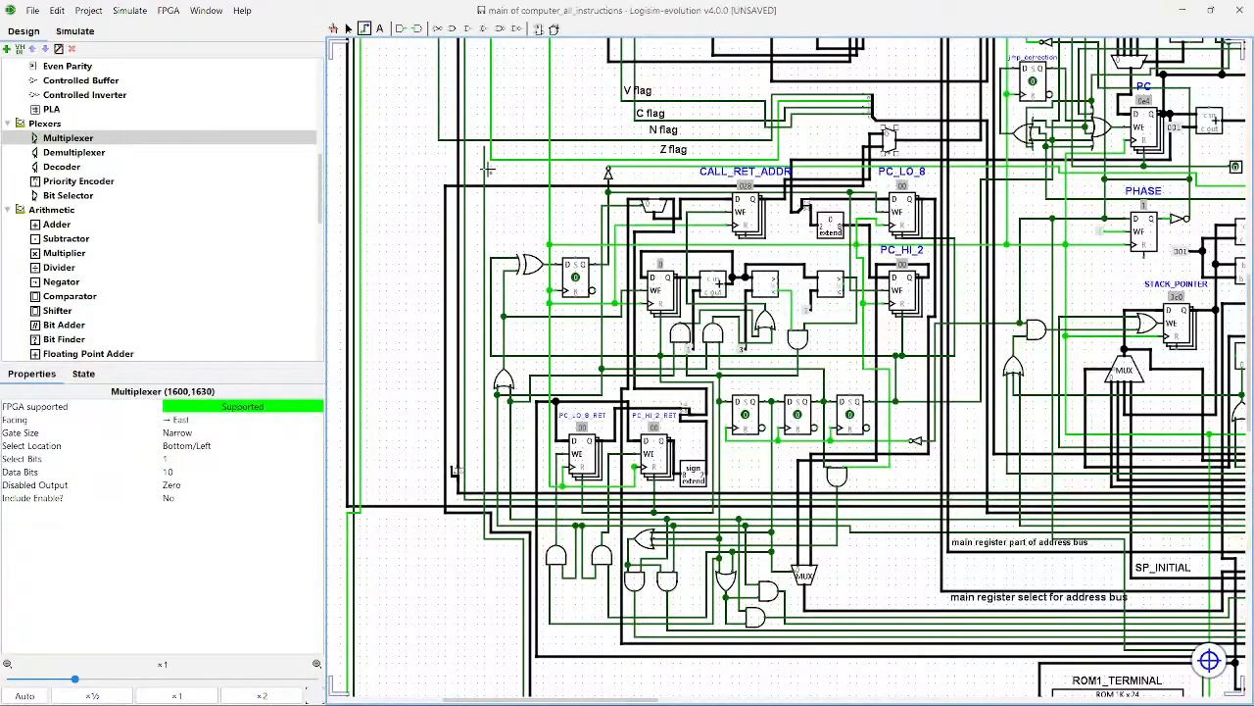
{"action": "left_click", "coordinate": [348, 27]}
{"action": "left_click", "coordinate": [484, 186]}
{"action": "left_click", "coordinate": [502, 232]}
{"action": "left_click", "coordinate": [486, 236]}
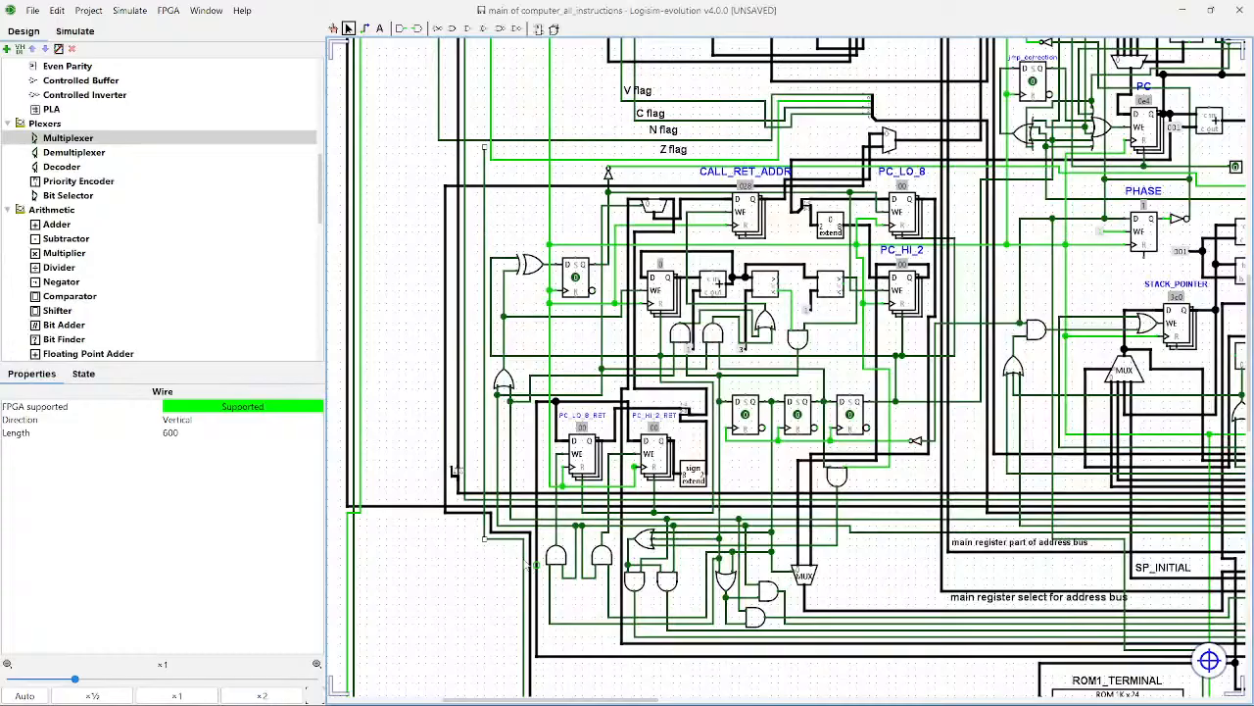
{"action": "key", "text": "Delete"}
{"action": "left_click", "coordinate": [501, 540]}
{"action": "key", "text": "Delete"}
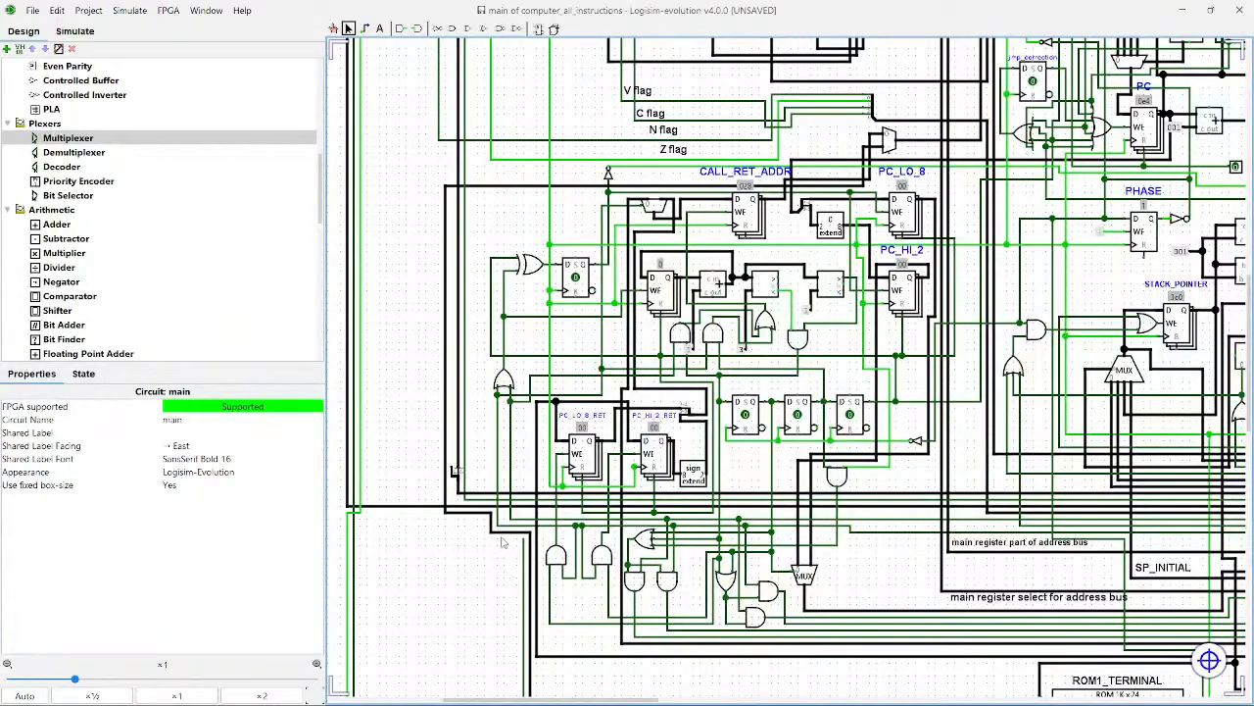
Step: Route the flip-flop's wire beneath the PC logic and up past PC_LO_8 to the new multiplexer's select input, and probe the multiplexer's inputs
{"action": "scroll", "coordinate": [520, 469], "scroll_direction": "down", "scroll_amount": 4}
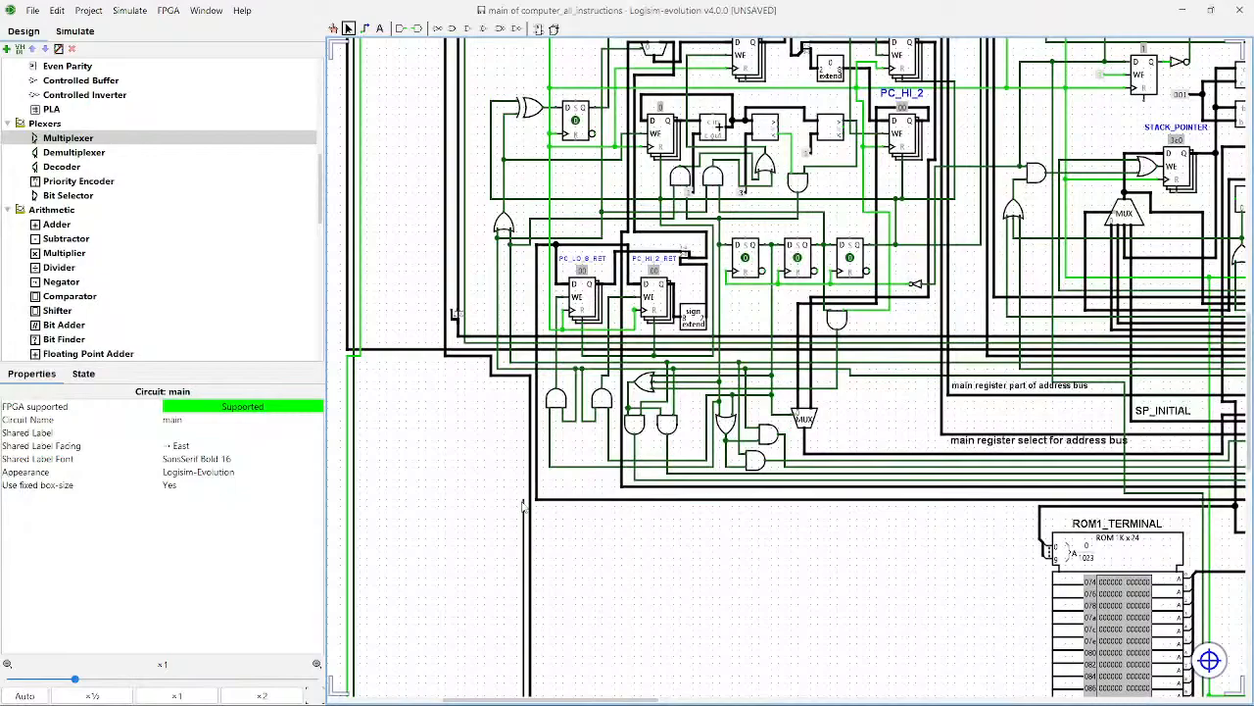
{"action": "left_click_drag", "start_coordinate": [523, 505], "coordinate": [941, 312]}
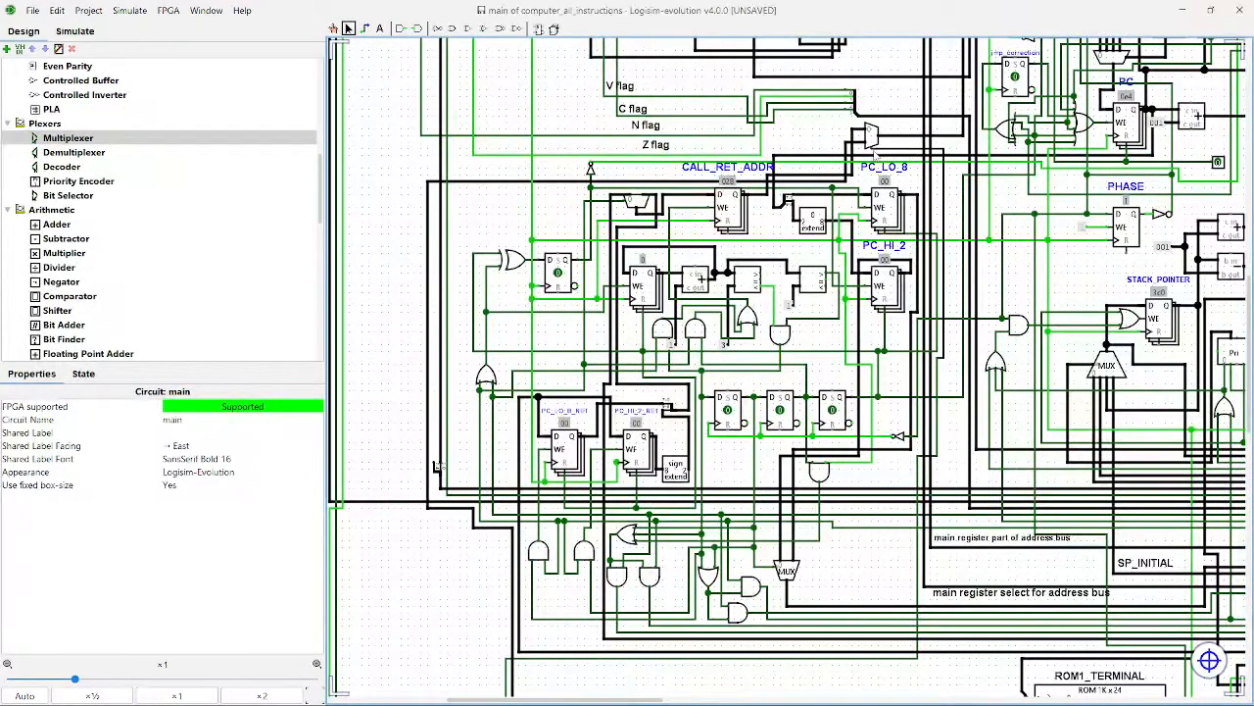
{"action": "left_click_drag", "start_coordinate": [874, 151], "coordinate": [872, 149]}
{"action": "left_click", "coordinate": [334, 28]}
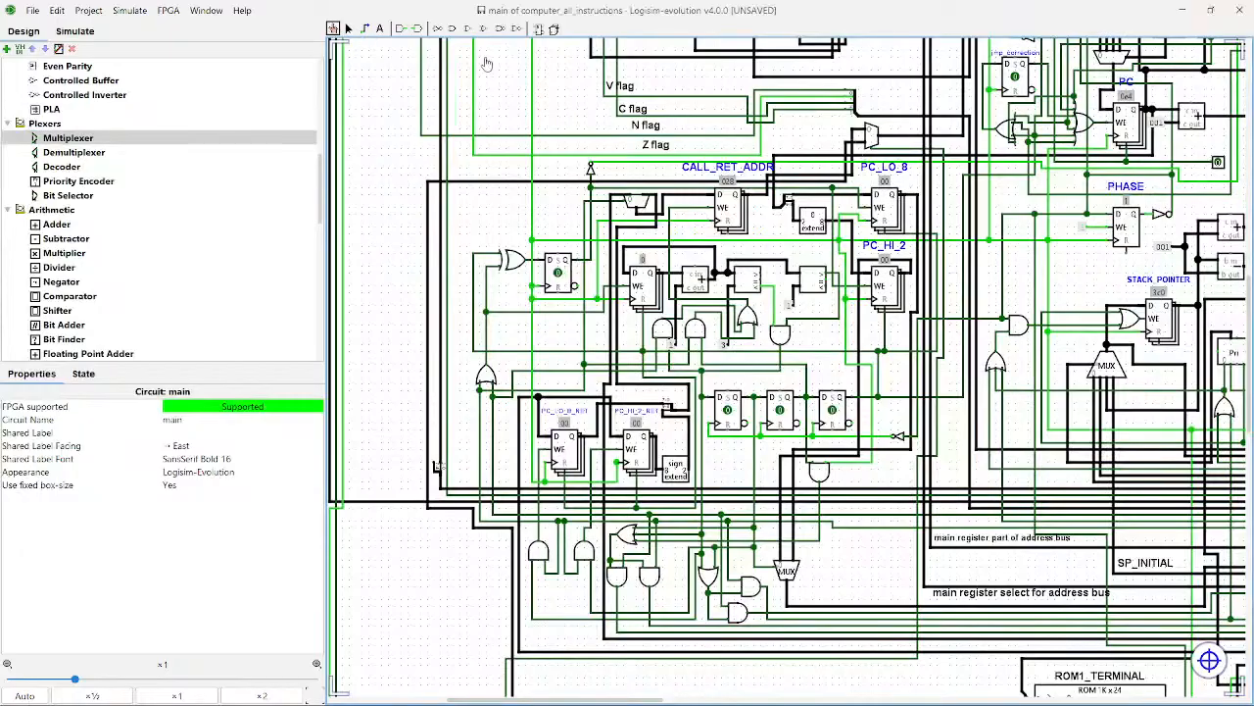
{"action": "left_click", "coordinate": [862, 143]}
{"action": "left_click", "coordinate": [863, 129]}
Step: Examine the unconnected inputs of the PGRM_START_ADDR register and probe the bus running above INSTR_MODE
{"action": "scroll", "coordinate": [863, 131], "scroll_direction": "down", "scroll_amount": 4}
{"action": "left_click_drag", "start_coordinate": [829, 588], "coordinate": [707, 402]}
{"action": "left_click_drag", "start_coordinate": [928, 456], "coordinate": [787, 405]}
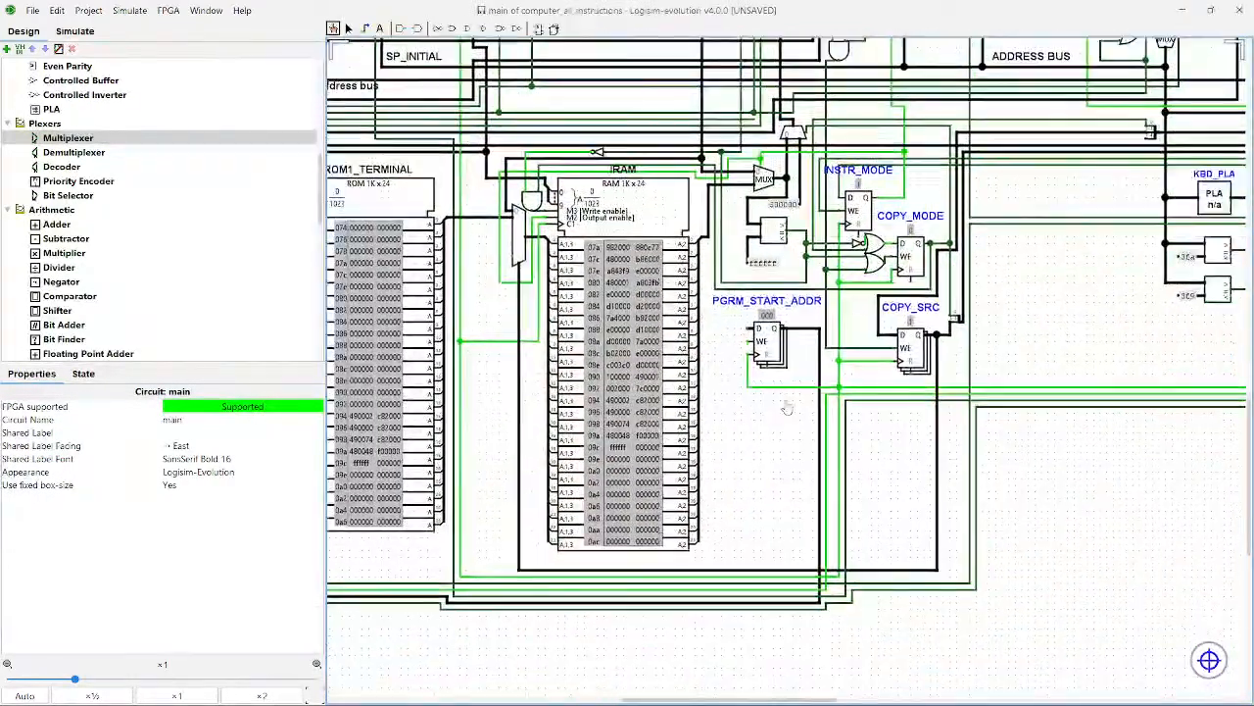
{"action": "scroll", "coordinate": [790, 467], "scroll_direction": "up", "scroll_amount": 2}
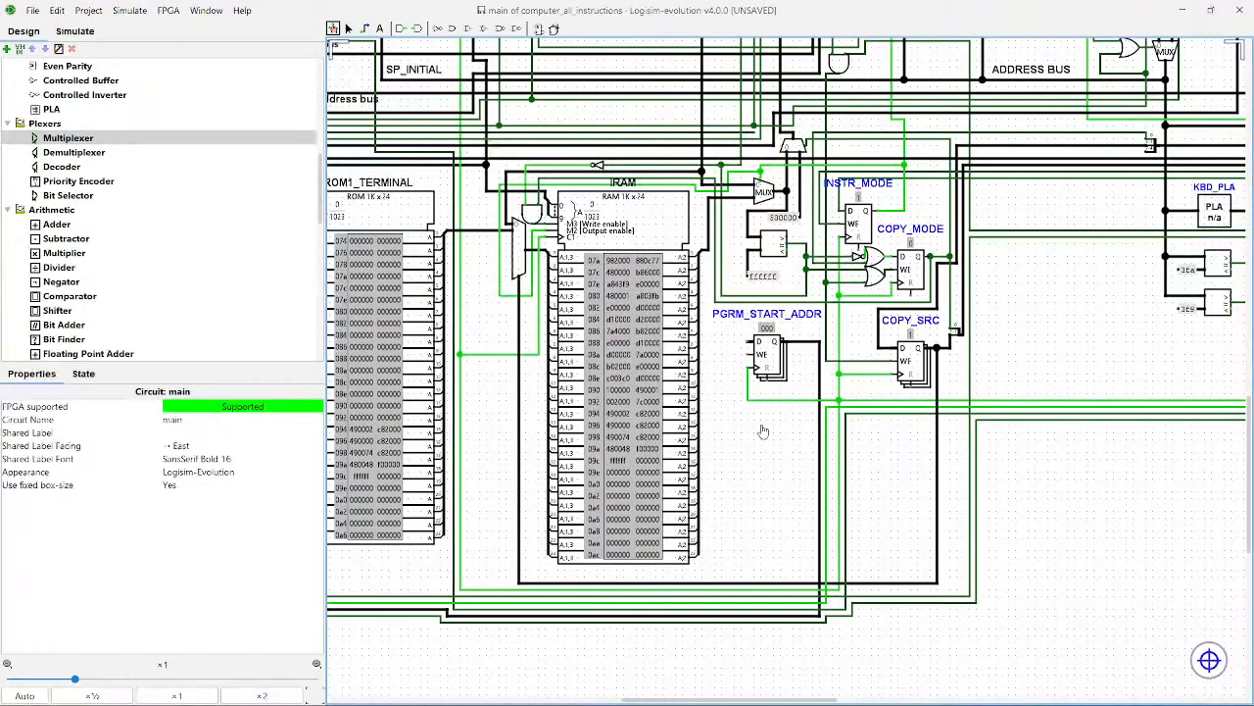
{"action": "scroll", "coordinate": [774, 377], "scroll_direction": "up", "scroll_amount": 3}
{"action": "scroll", "coordinate": [784, 368], "scroll_direction": "up", "scroll_amount": 2}
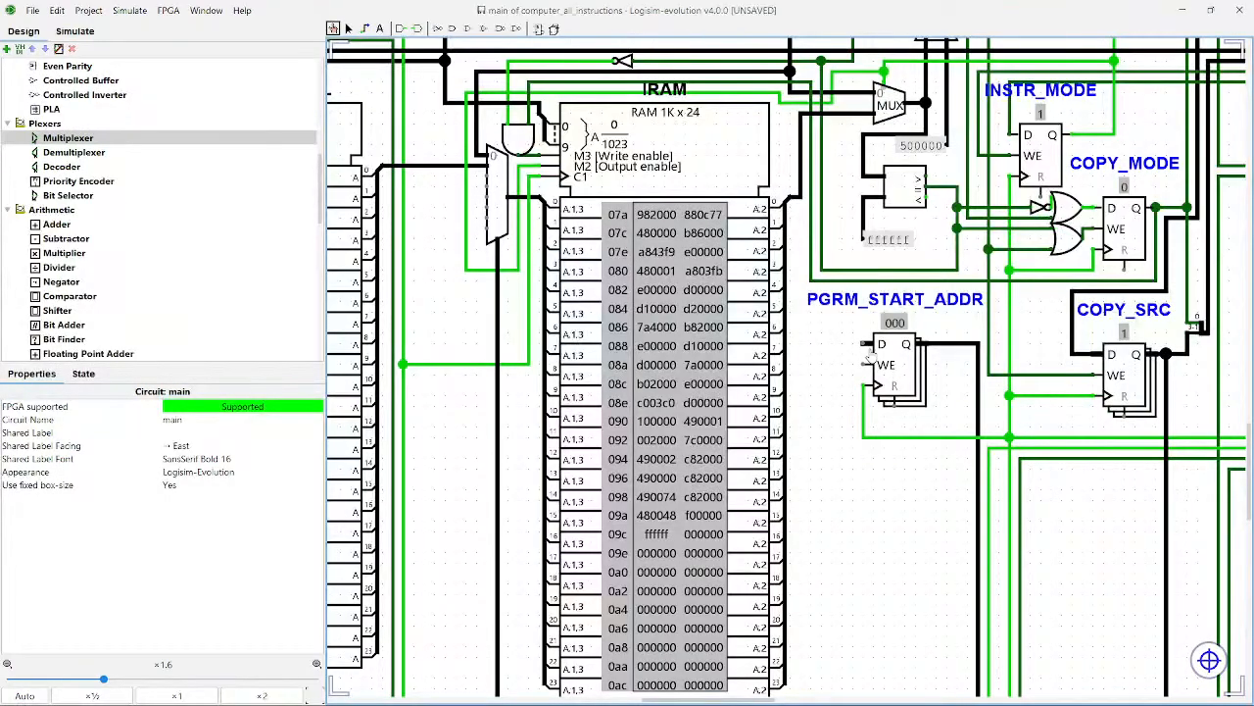
{"action": "scroll", "coordinate": [891, 400], "scroll_direction": "up", "scroll_amount": 3}
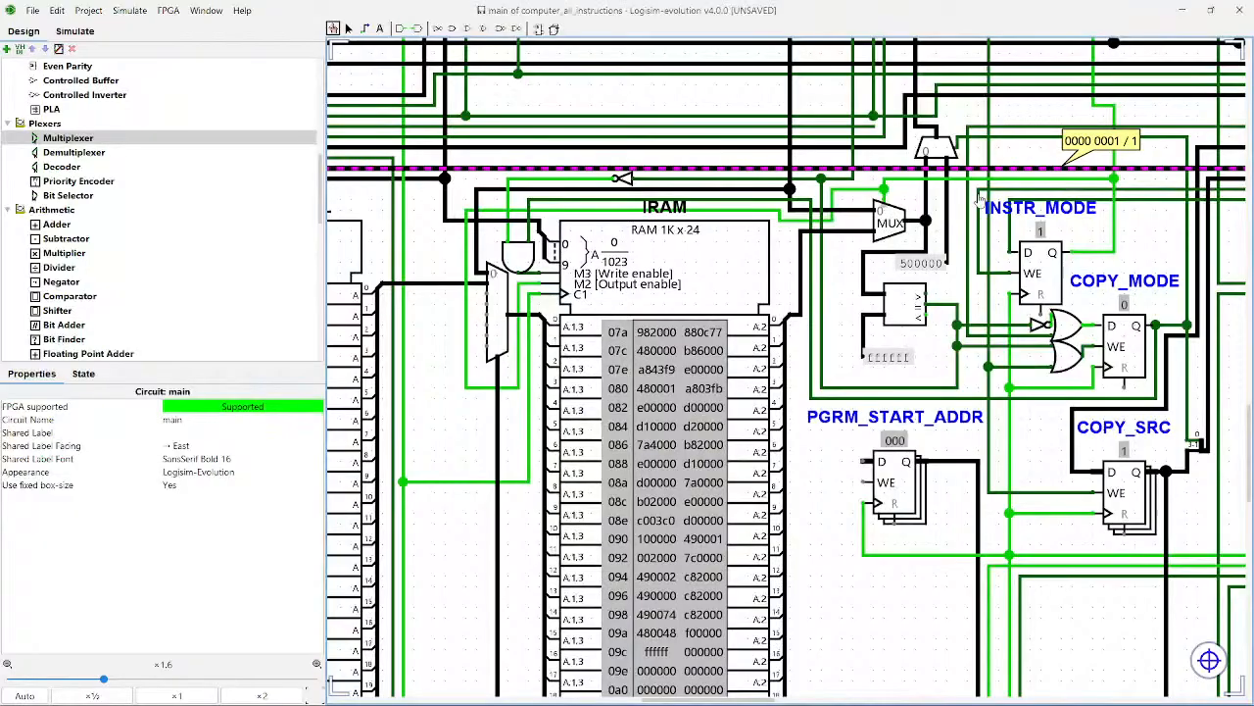
Step: Find the instruction decoder gates and highlight the output wire of the SCR: 01011 gate
{"action": "scroll", "coordinate": [778, 554], "scroll_direction": "up", "scroll_amount": 15}
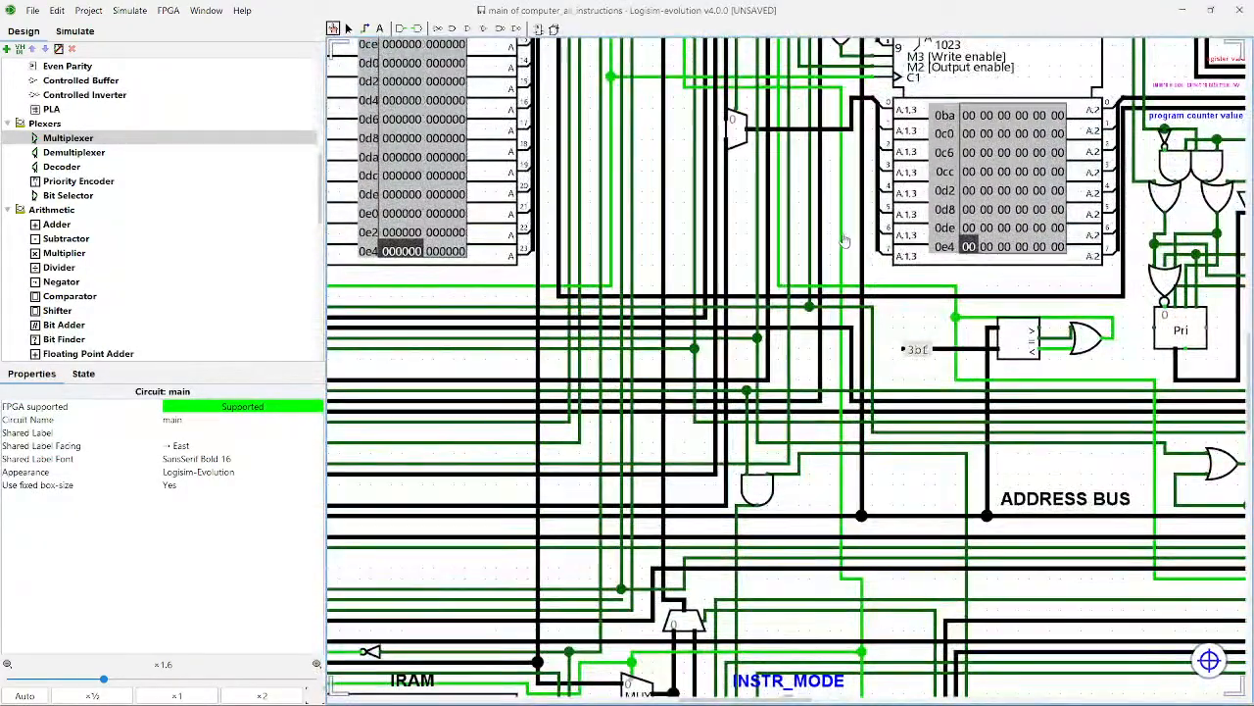
{"action": "scroll", "coordinate": [792, 474], "scroll_direction": "up", "scroll_amount": 15}
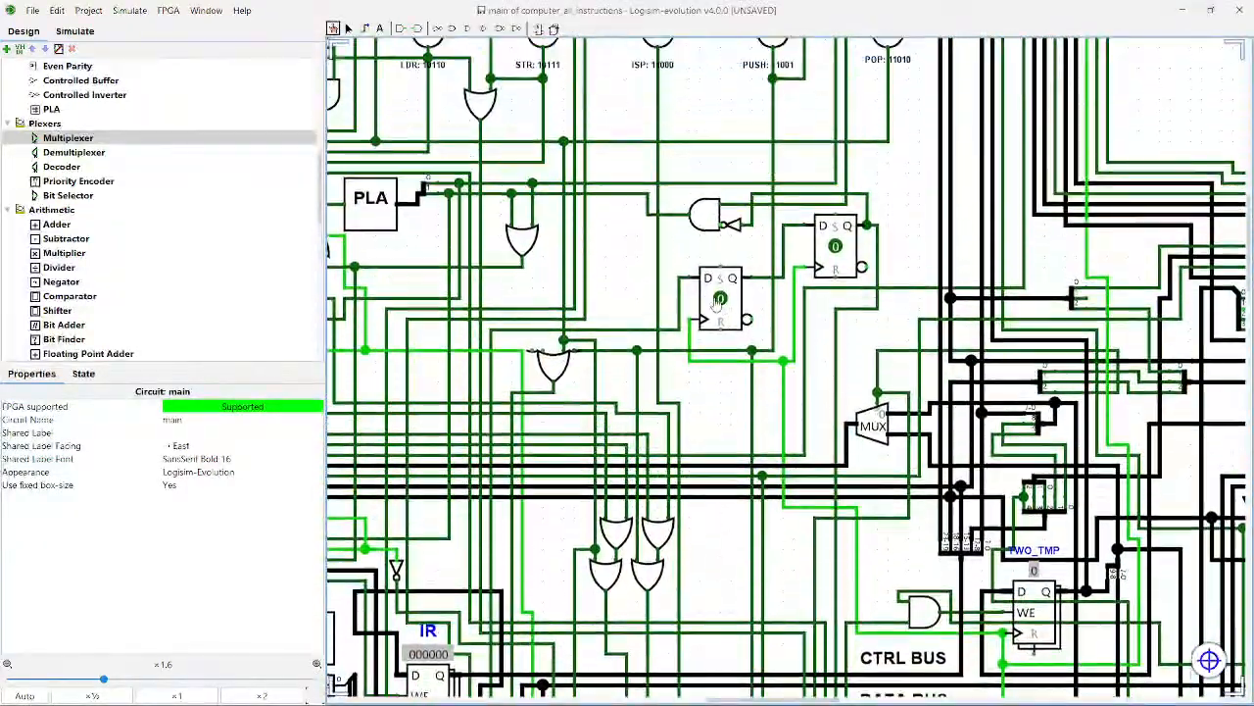
{"action": "scroll", "coordinate": [785, 548], "scroll_direction": "left", "scroll_amount": 10}
{"action": "scroll", "coordinate": [785, 549], "scroll_direction": "up", "scroll_amount": 2}
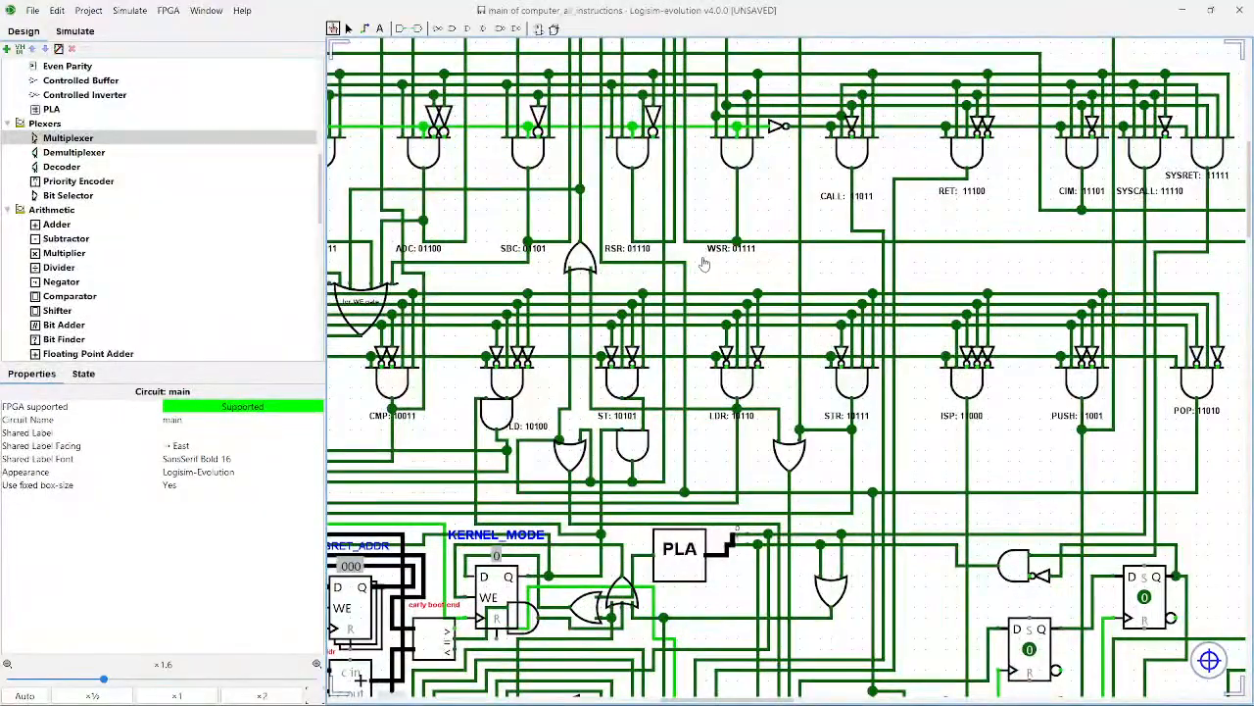
{"action": "scroll", "coordinate": [929, 260], "scroll_direction": "left", "scroll_amount": 5}
{"action": "scroll", "coordinate": [733, 290], "scroll_direction": "up", "scroll_amount": 3}
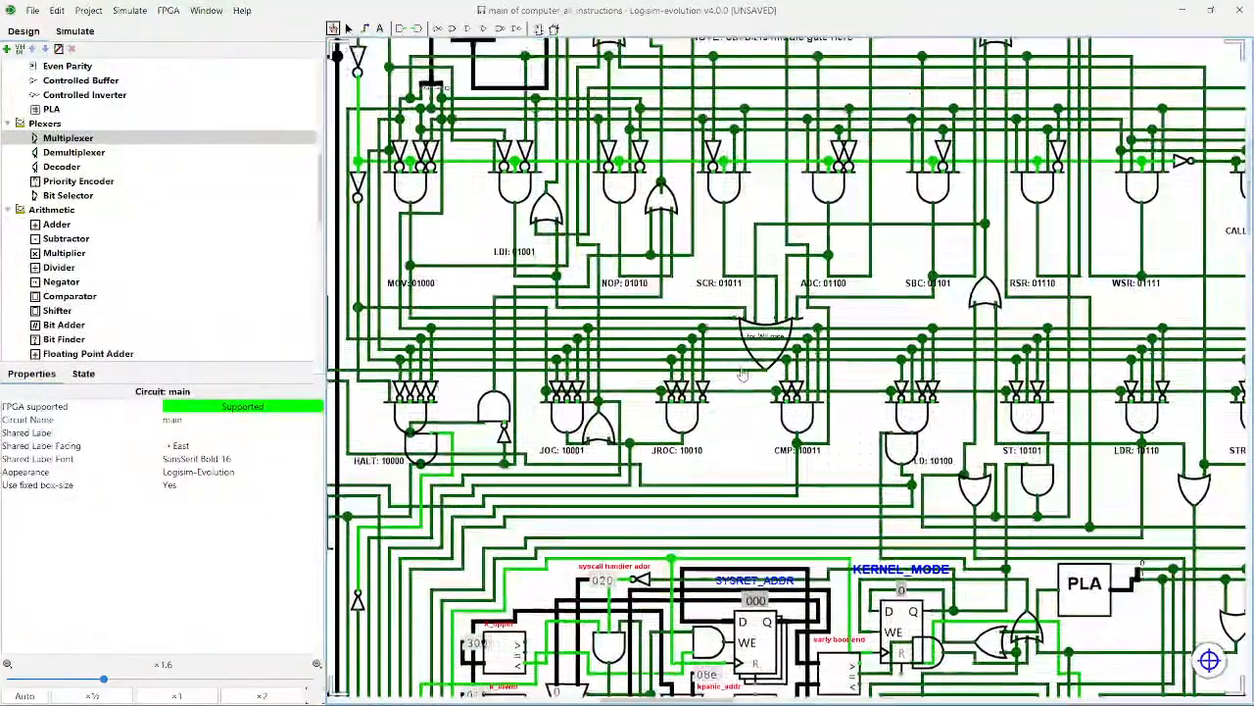
{"action": "left_click", "coordinate": [736, 282]}
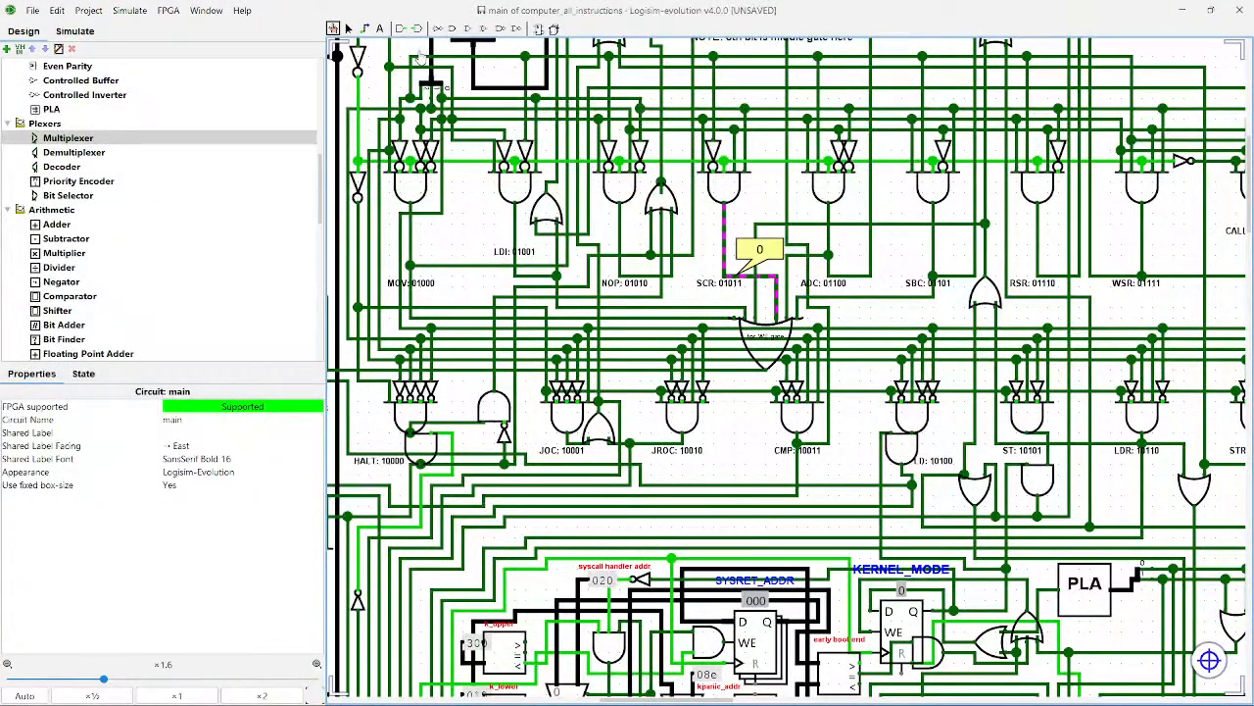
Step: Try renaming the SCR: 01011 instruction label as WPSA: 01011, then undo the rename
{"action": "left_click", "coordinate": [347, 29]}
{"action": "left_click", "coordinate": [719, 282]}
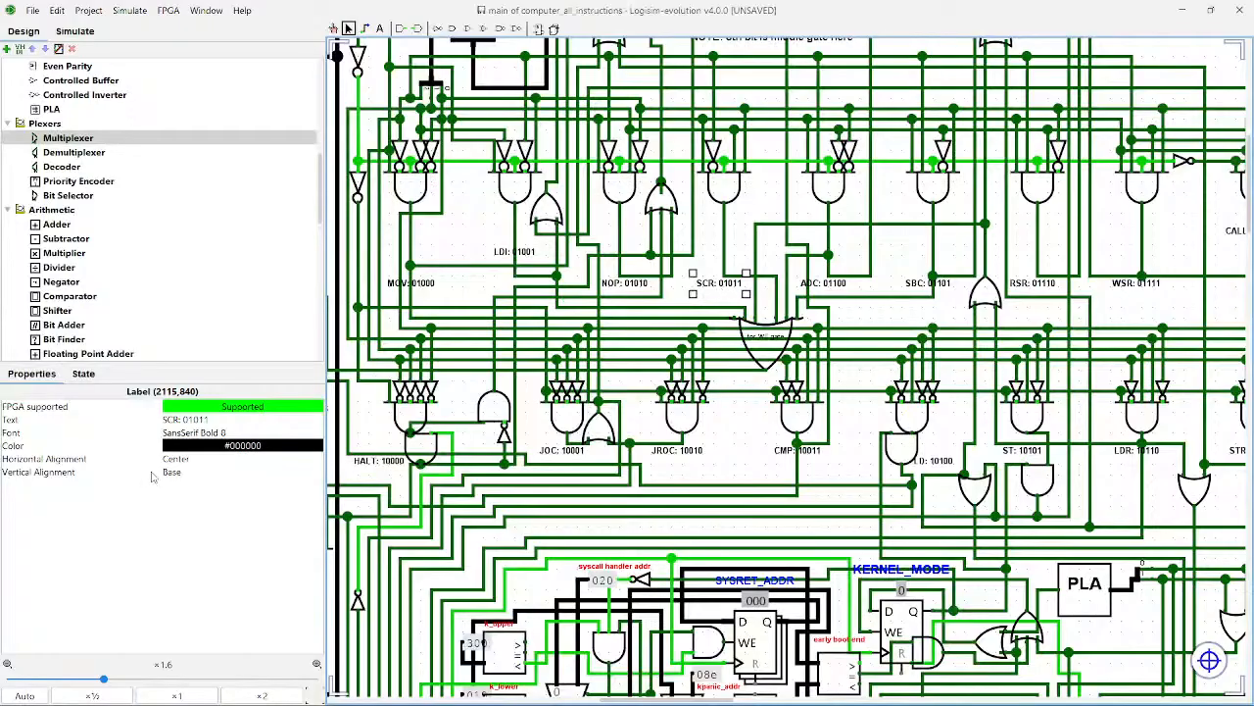
{"action": "left_click", "coordinate": [170, 420]}
{"action": "double_click", "coordinate": [177, 419]}
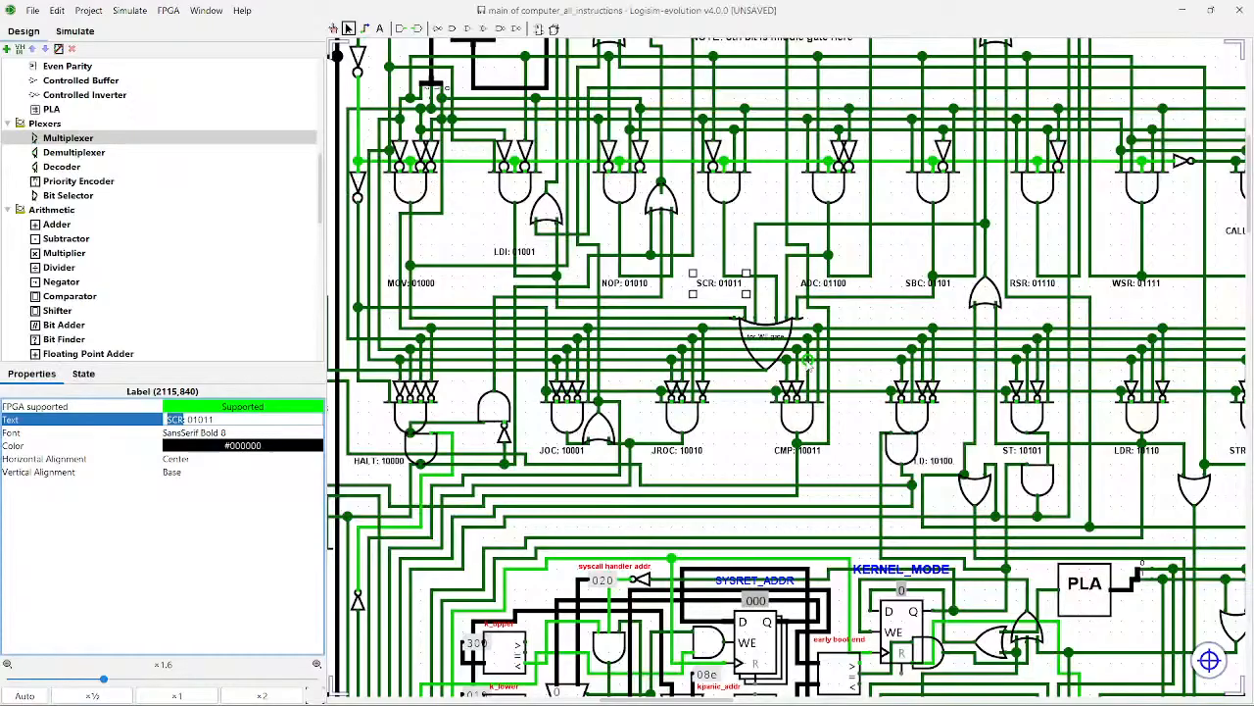
{"action": "type", "text": "WP"}
{"action": "type", "text": "SR"}
{"action": "key", "text": "Return"}
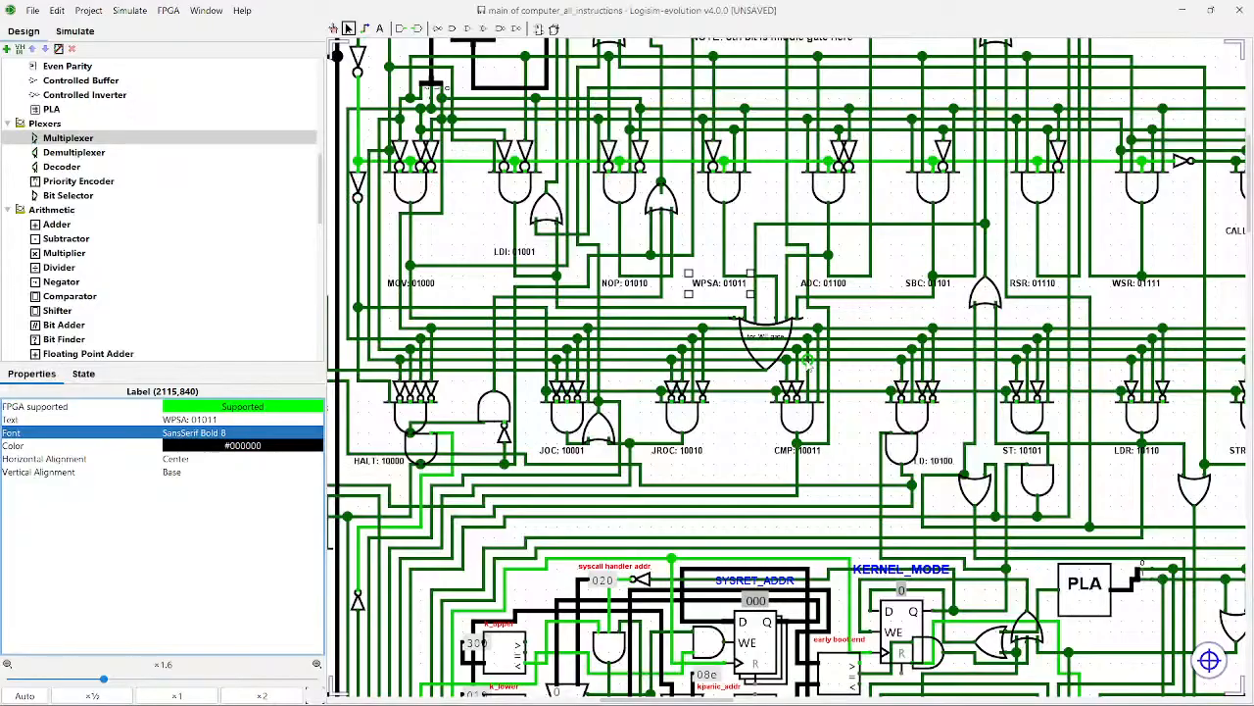
{"action": "key", "text": "ctrl+z"}
Step: Highlight the WSR: 01111 gate's output wire to see where it runs across the decoder
{"action": "left_click_drag", "start_coordinate": [743, 420], "coordinate": [519, 422]}
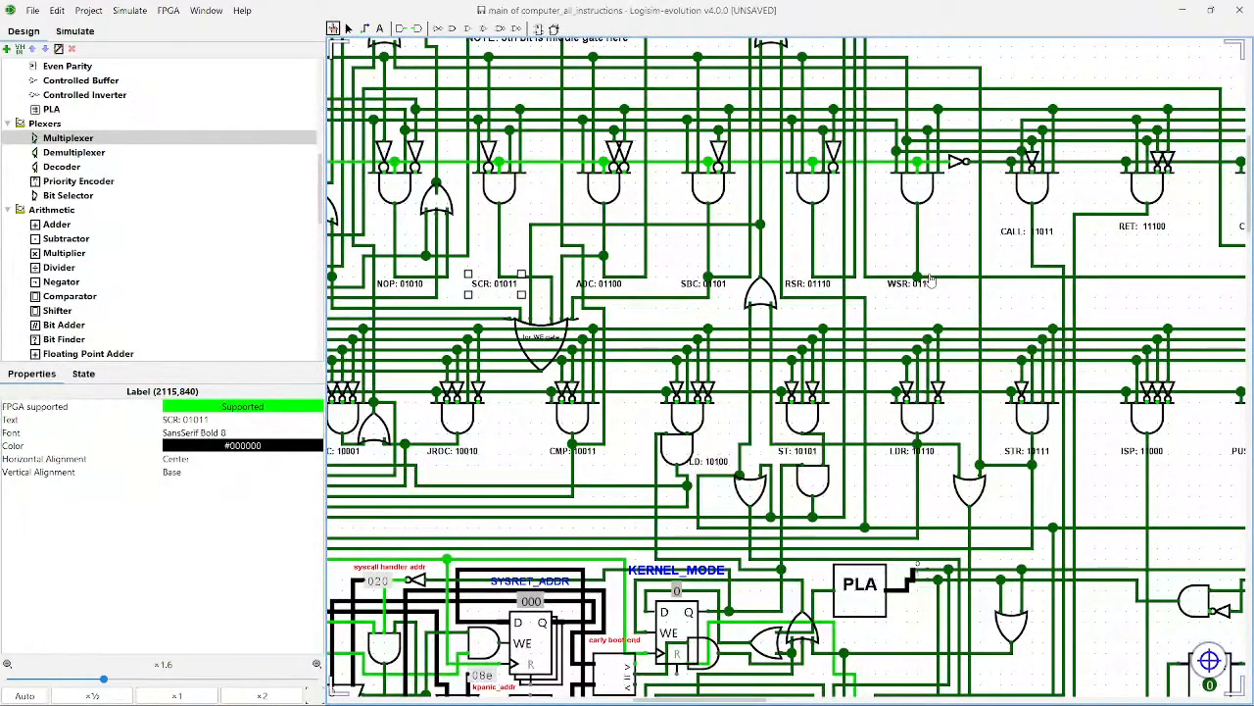
{"action": "left_click", "coordinate": [950, 278]}
{"action": "left_click_drag", "start_coordinate": [1087, 308], "coordinate": [767, 320]}
{"action": "left_click", "coordinate": [859, 284]}
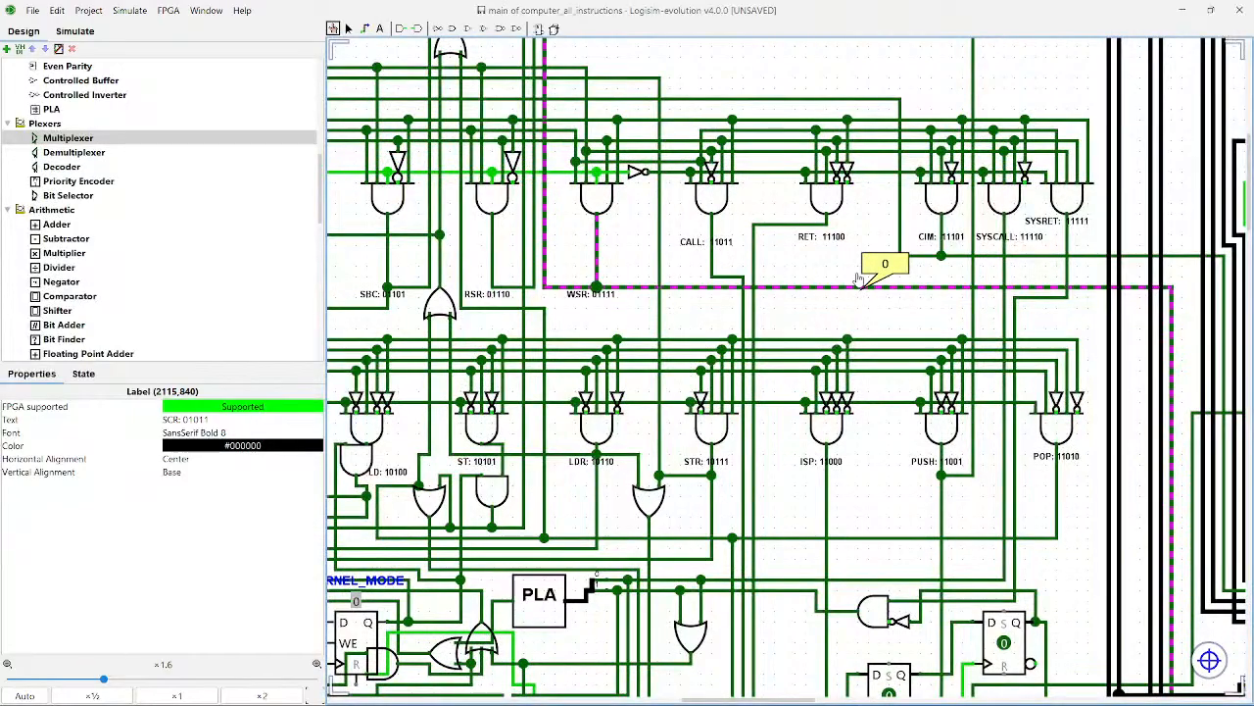
Step: Highlight the lower data input wire of the MUX beside TST_LED and trace it to the ERR_INFO register
{"action": "scroll", "coordinate": [857, 279], "scroll_direction": "down", "scroll_amount": 1}
{"action": "left_click_drag", "start_coordinate": [701, 184], "coordinate": [752, 197]}
{"action": "scroll", "coordinate": [567, 237], "scroll_direction": "up", "scroll_amount": 1}
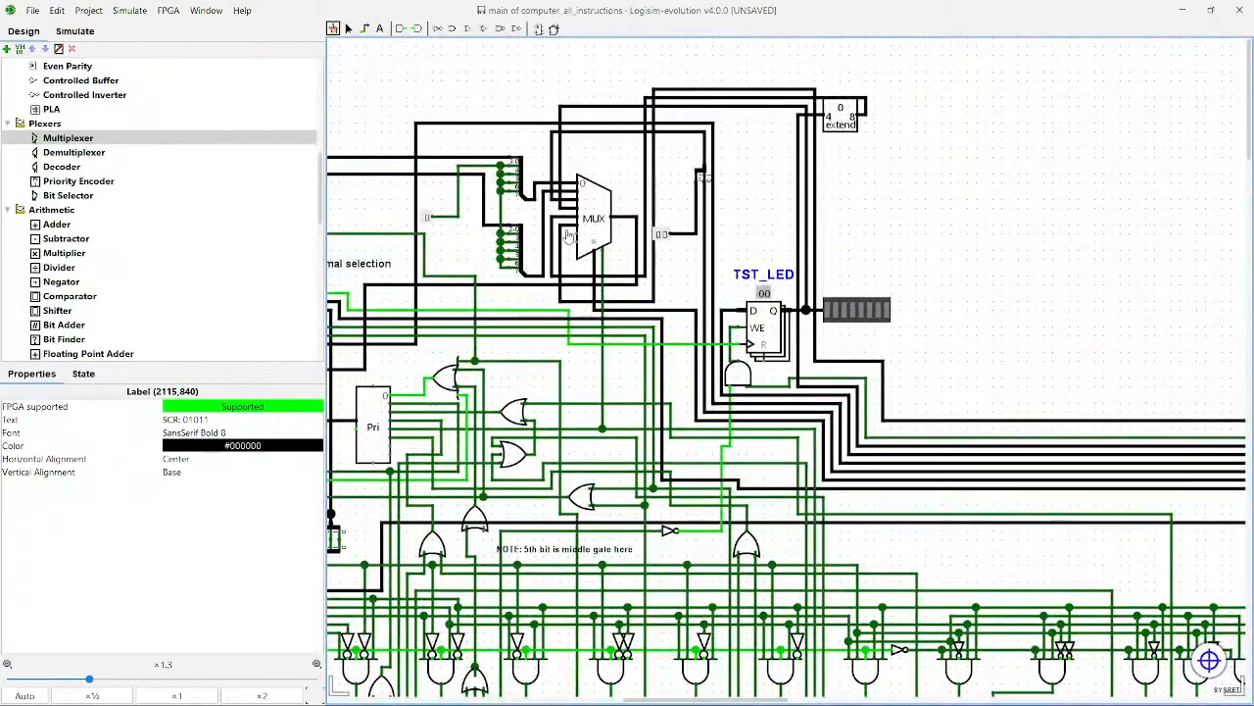
{"action": "left_click", "coordinate": [571, 231]}
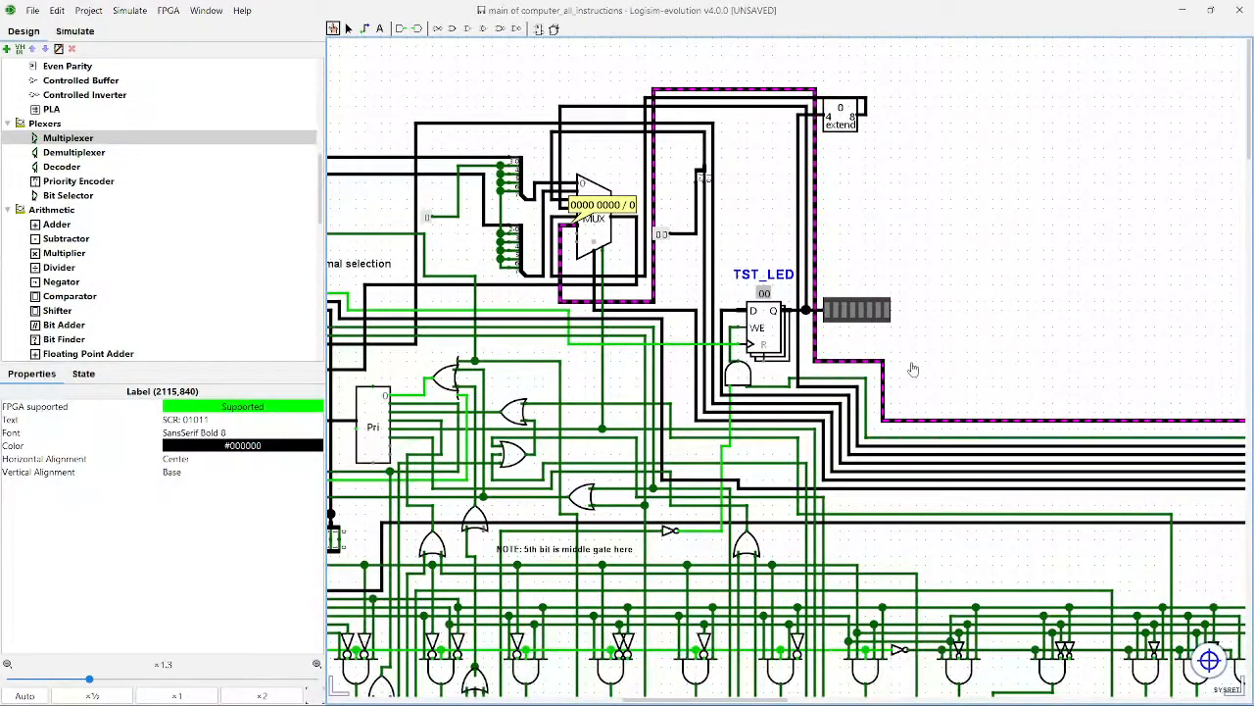
{"action": "scroll", "coordinate": [989, 399], "scroll_direction": "down", "scroll_amount": 5}
{"action": "scroll", "coordinate": [1003, 386], "scroll_direction": "up", "scroll_amount": 3}
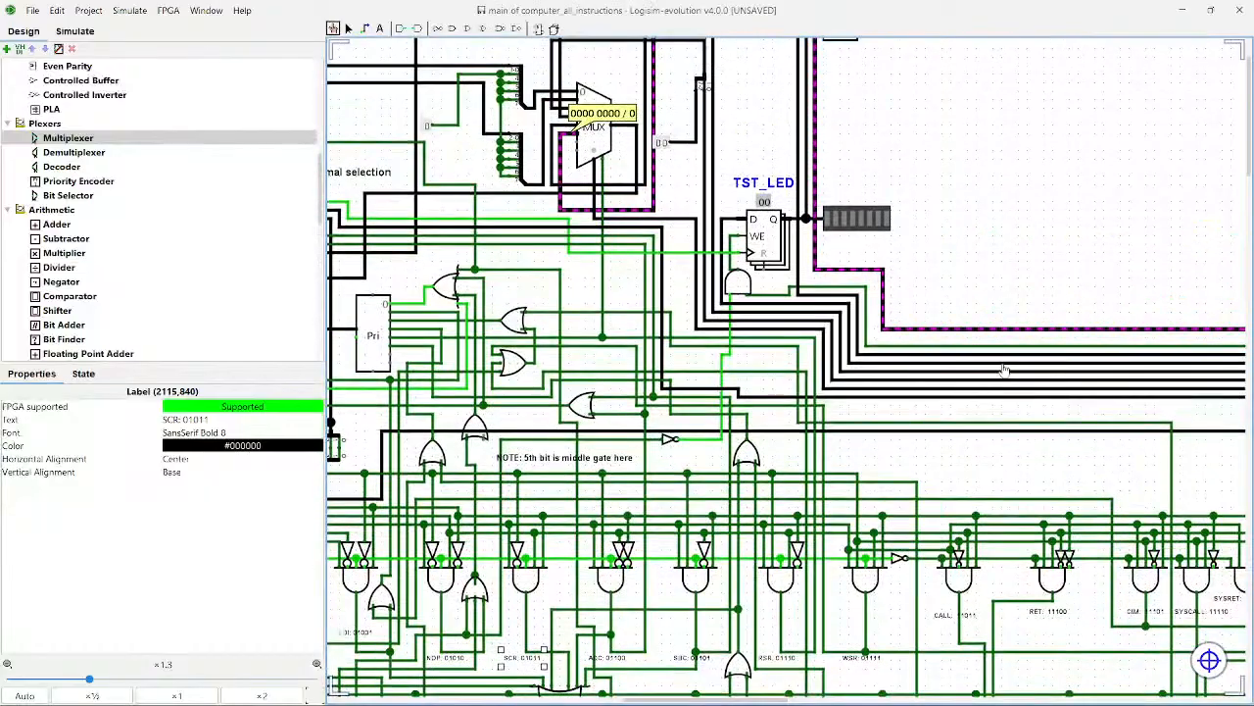
{"action": "scroll", "coordinate": [1007, 370], "scroll_direction": "down", "scroll_amount": 4}
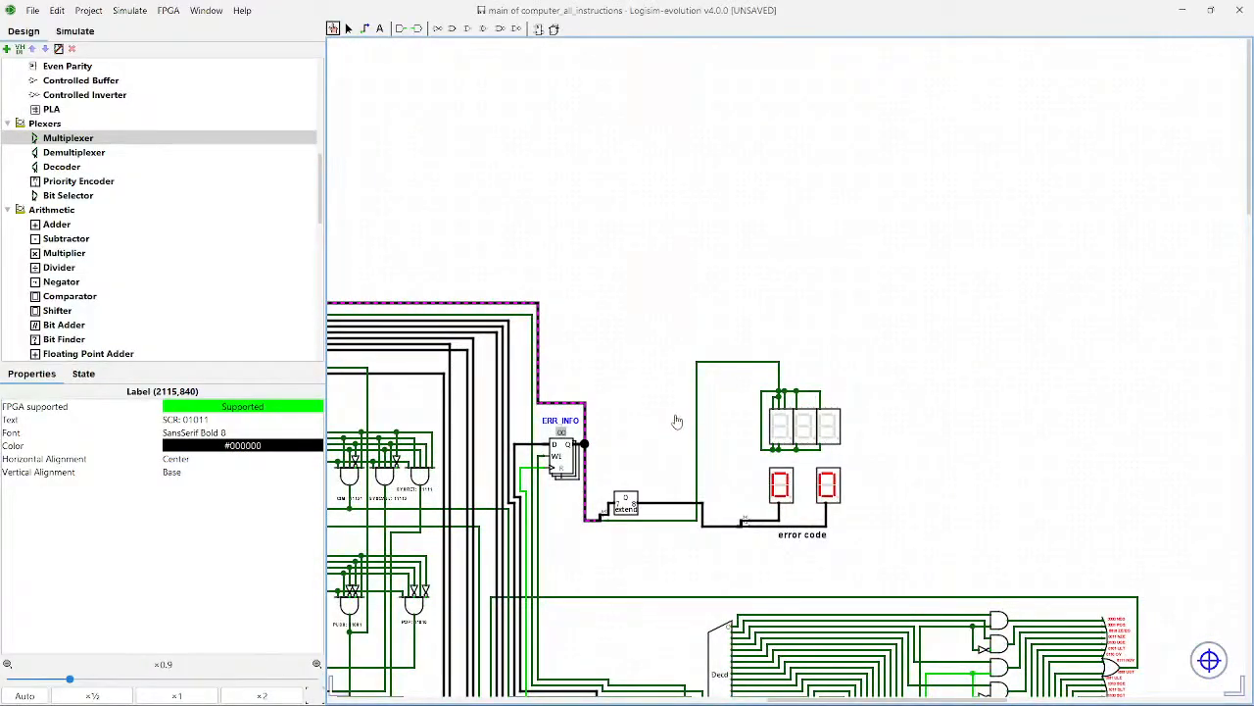
Step: Go to the WSR logic demultiplexer and highlight the wire on its last connected output
{"action": "scroll", "coordinate": [608, 400], "scroll_direction": "left", "scroll_amount": 4}
{"action": "scroll", "coordinate": [607, 399], "scroll_direction": "down", "scroll_amount": 7}
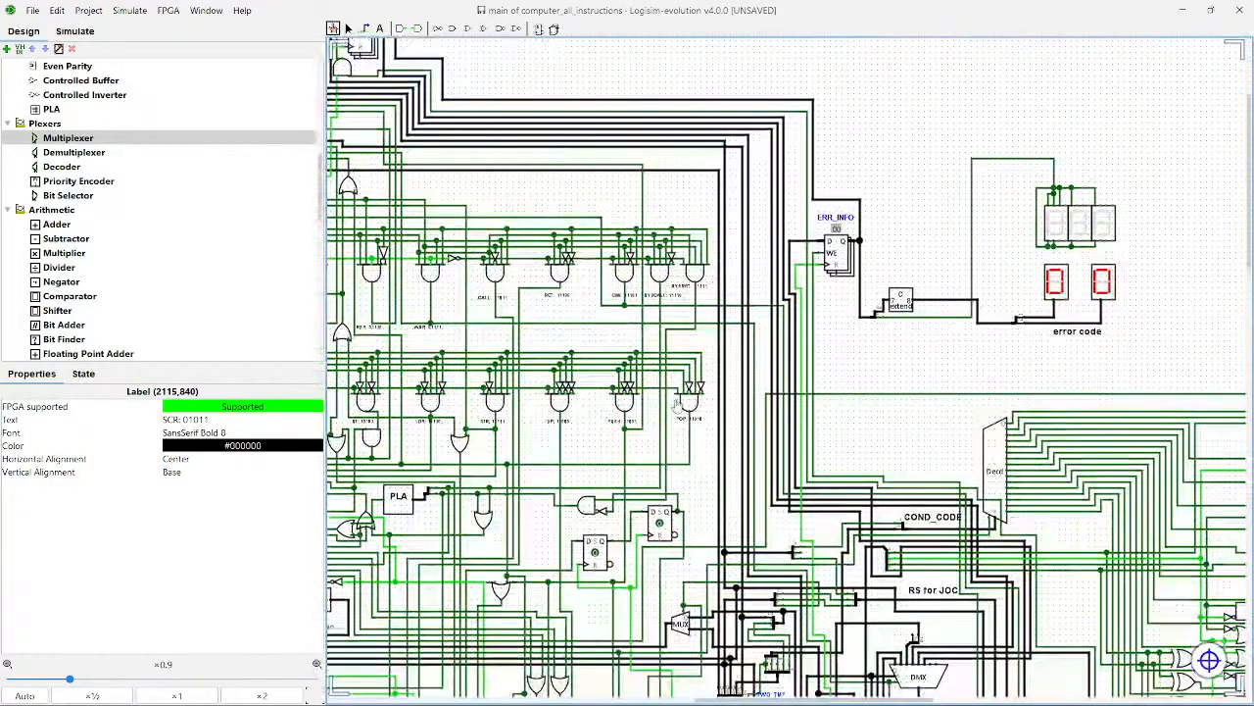
{"action": "scroll", "coordinate": [916, 442], "scroll_direction": "down", "scroll_amount": 3}
{"action": "scroll", "coordinate": [916, 442], "scroll_direction": "right", "scroll_amount": 3}
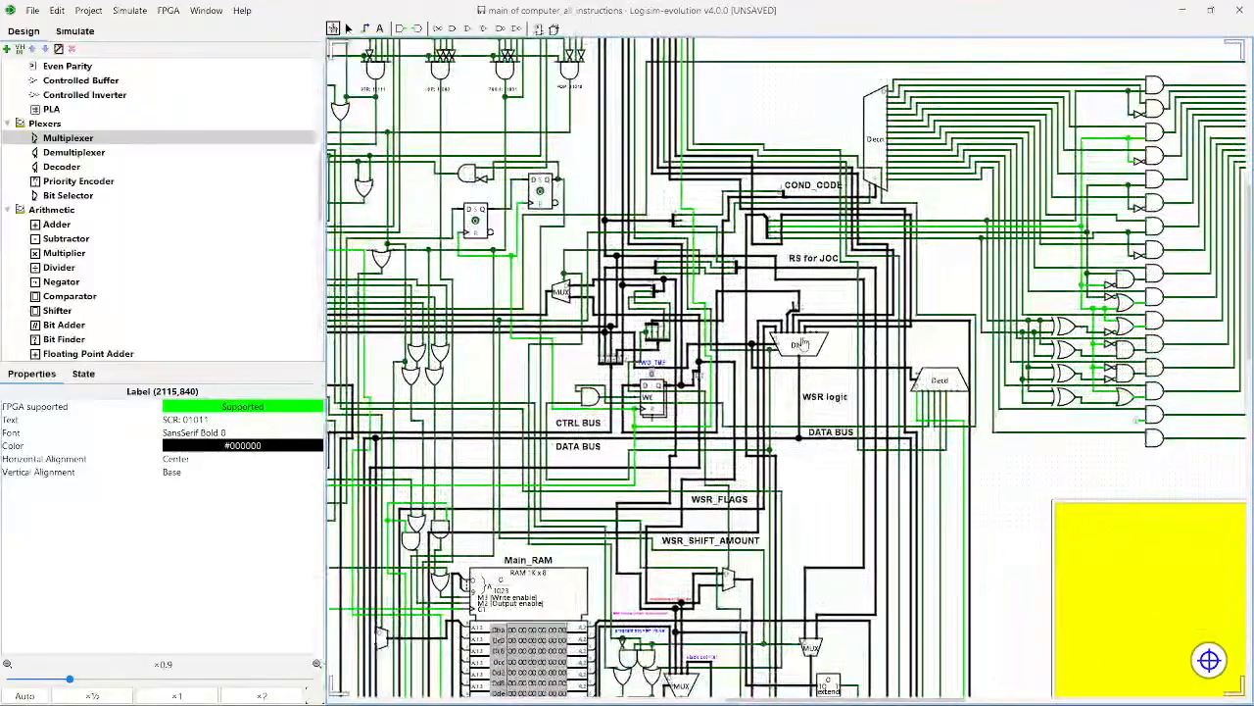
{"action": "scroll", "coordinate": [850, 373], "scroll_direction": "up", "scroll_amount": 8}
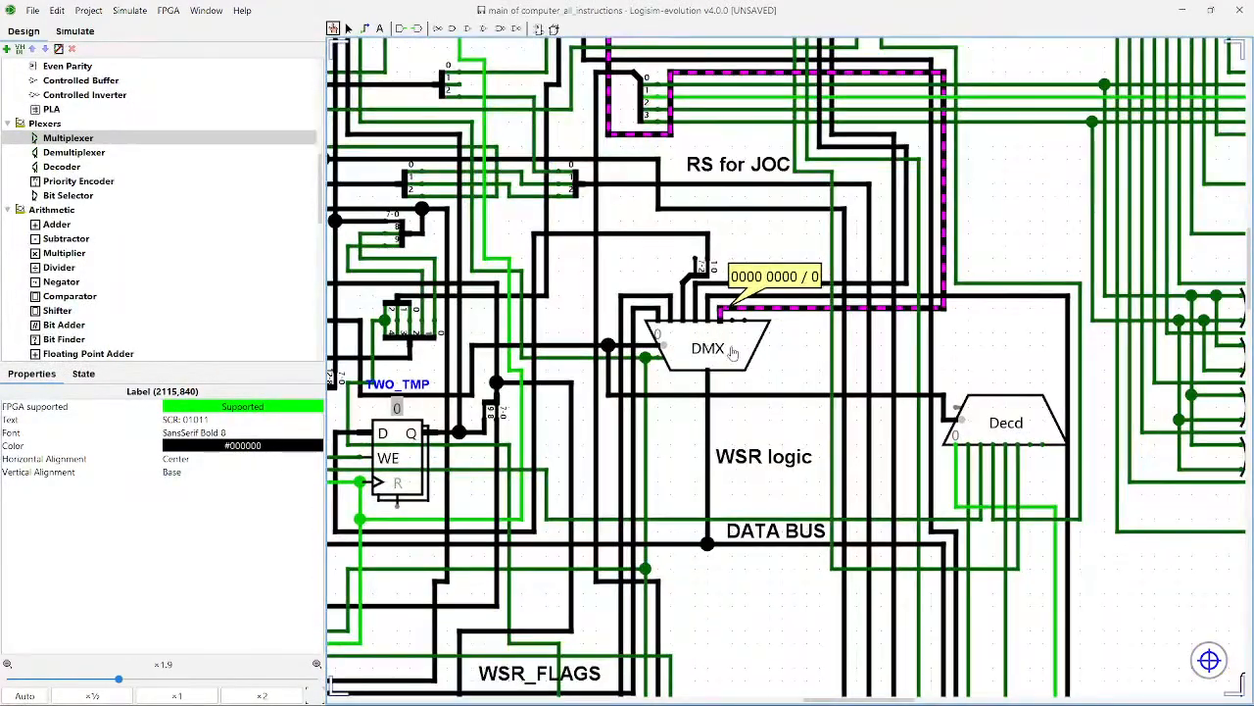
Step: Draw a wire from the WSR logic DMX's first free output, past the Decd decoder and down beside it
{"action": "left_click", "coordinate": [365, 28]}
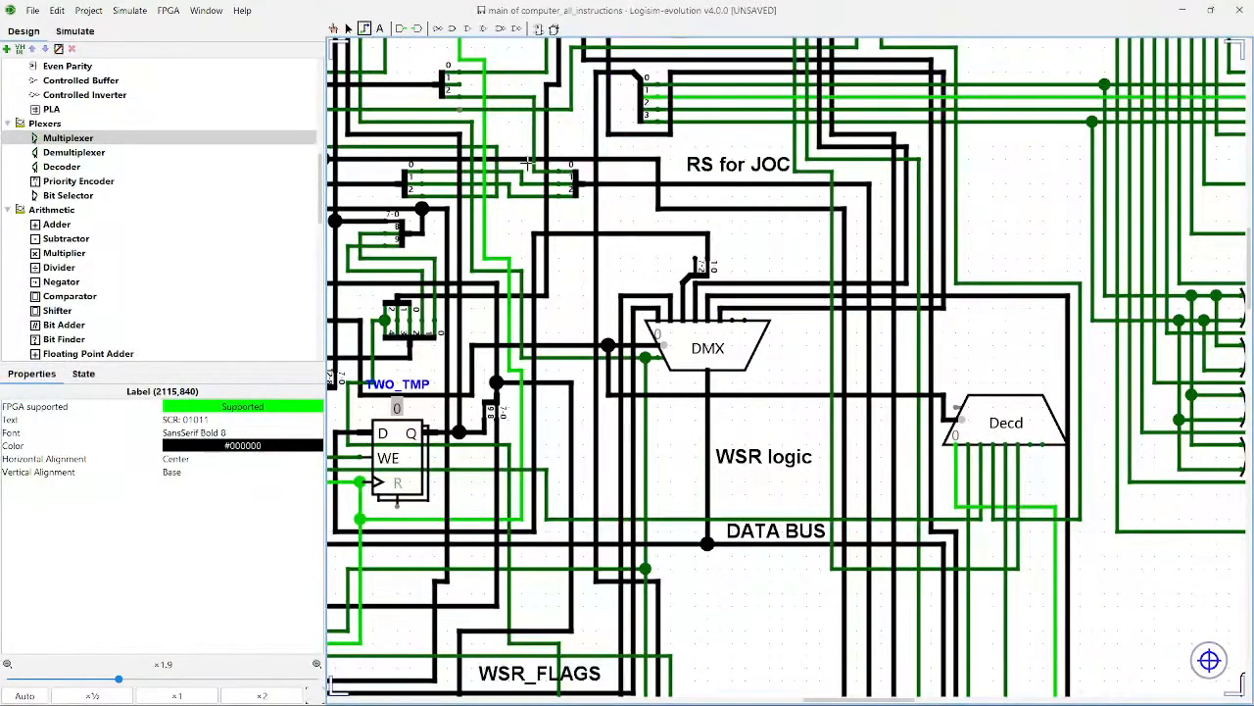
{"action": "left_click_drag", "start_coordinate": [733, 319], "coordinate": [1091, 385]}
{"action": "left_click_drag", "start_coordinate": [1098, 429], "coordinate": [927, 282]}
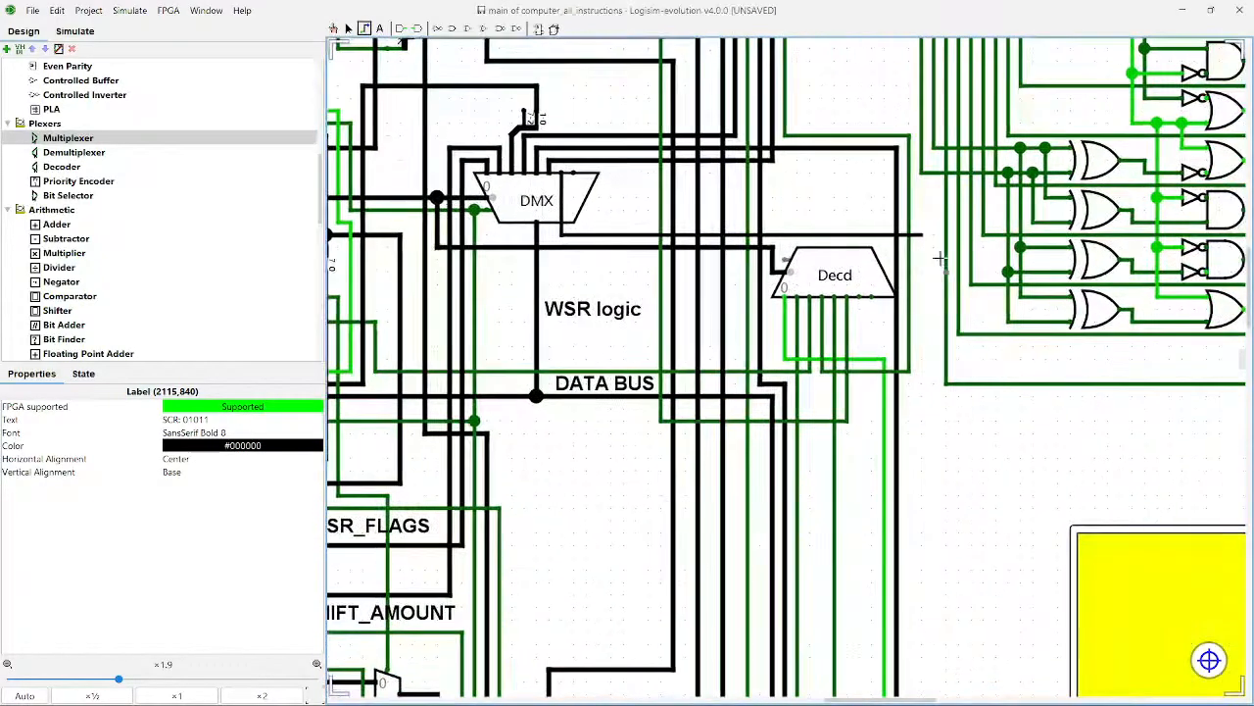
{"action": "left_click_drag", "start_coordinate": [922, 235], "coordinate": [909, 384]}
{"action": "left_click_drag", "start_coordinate": [949, 466], "coordinate": [955, 282]}
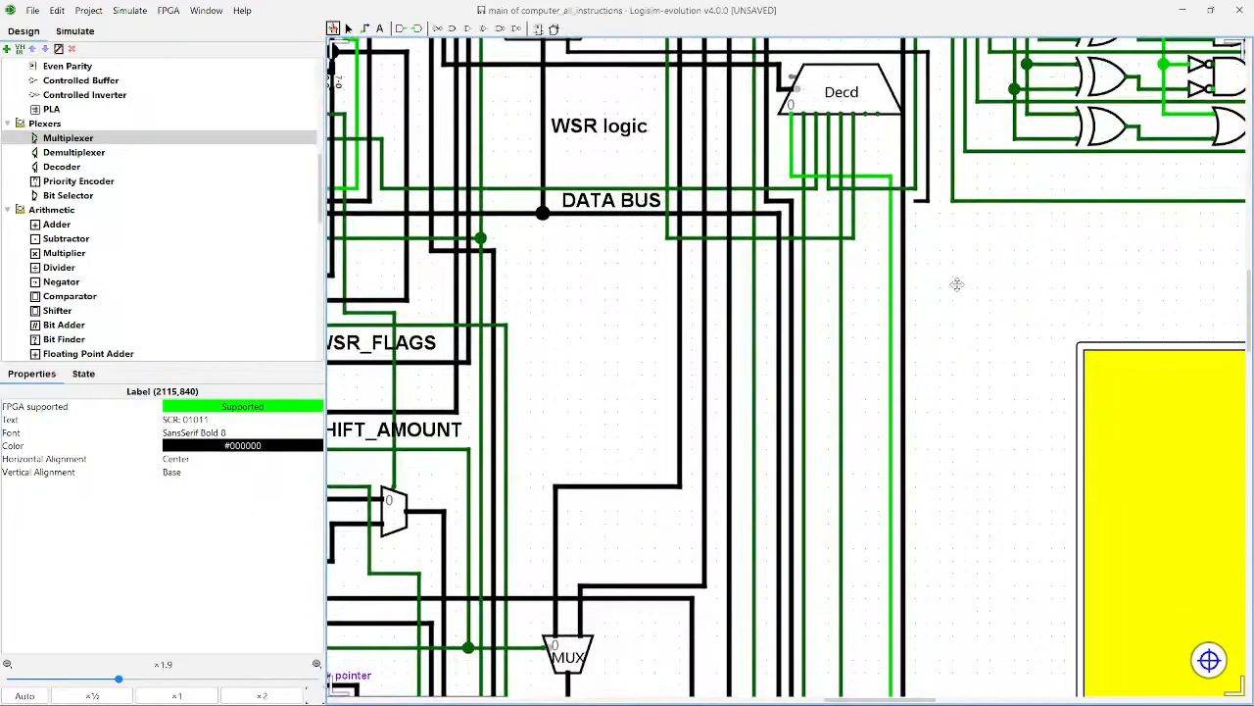
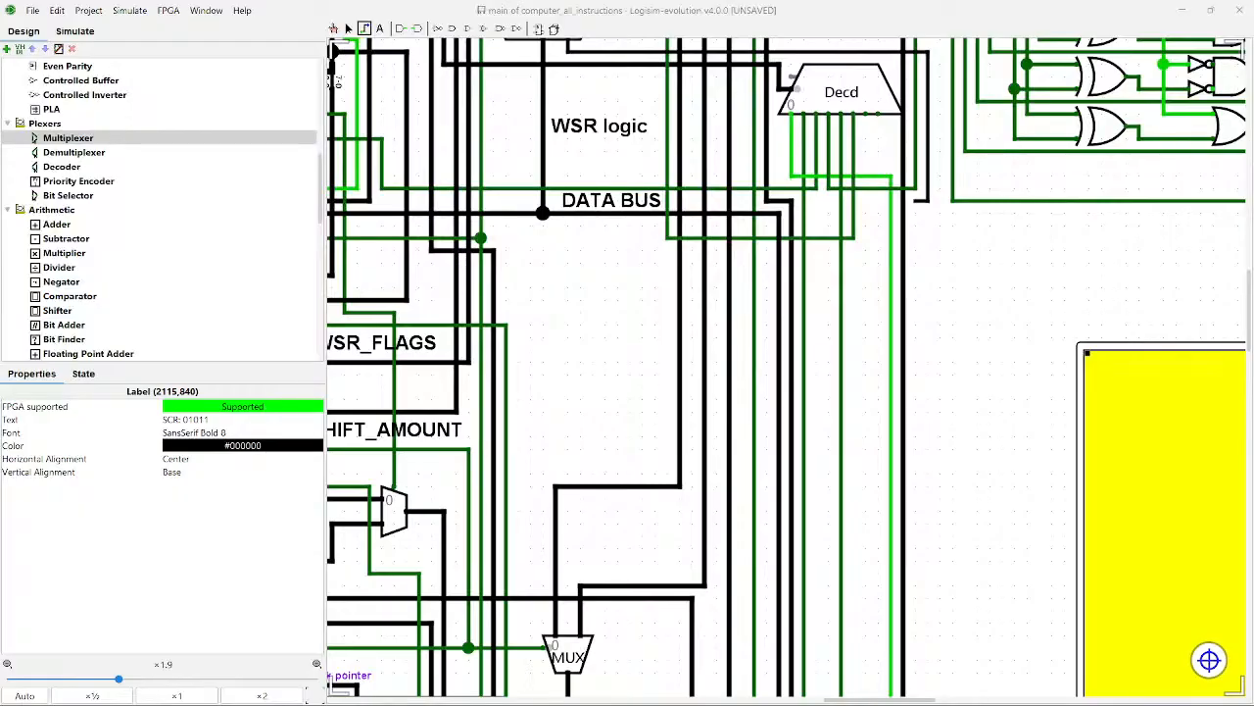
Step: Switch to the browser, view the Logisim-to-FPGA board mapping and board editor images, and return to the circuit
{"action": "key", "text": "alt+Tab"}
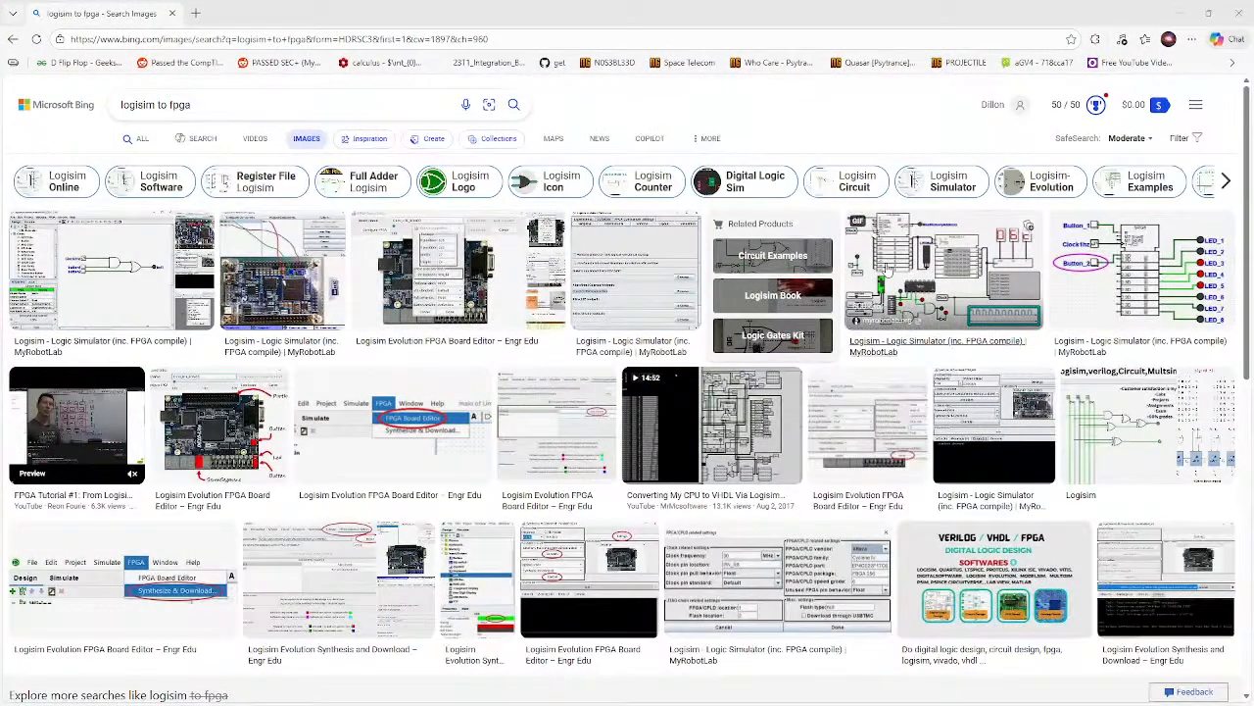
{"action": "left_click", "coordinate": [152, 273]}
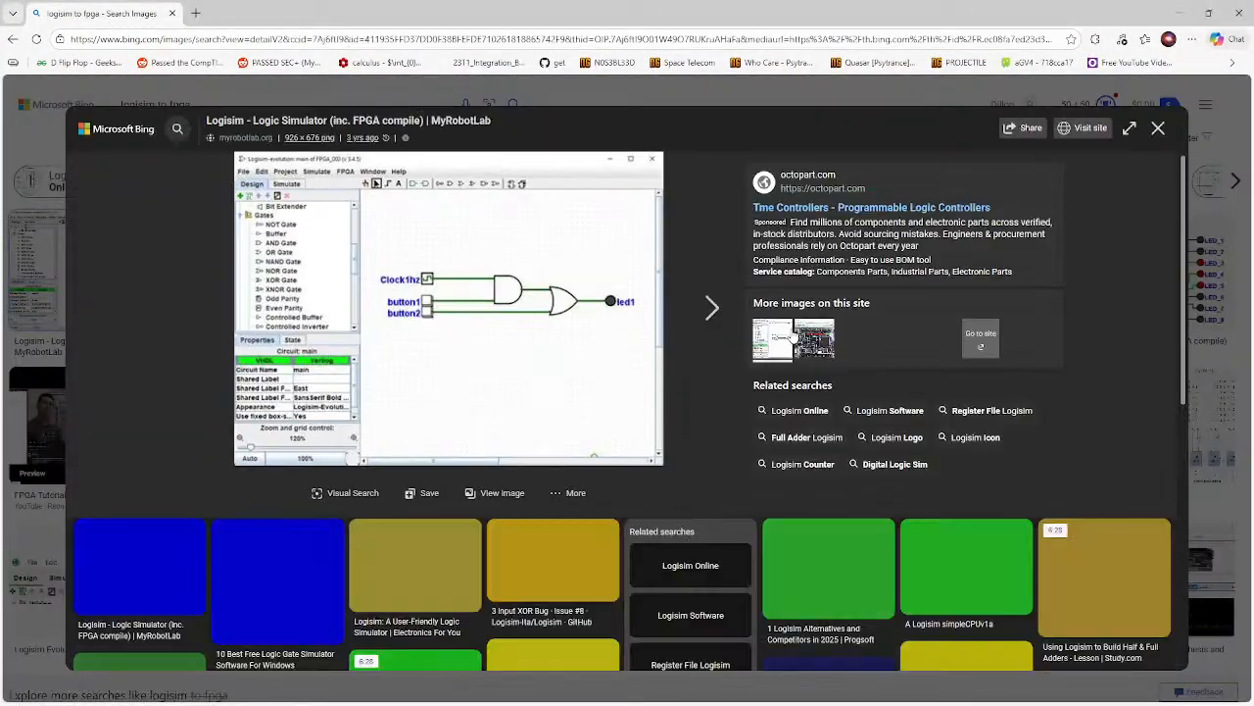
{"action": "left_click", "coordinate": [65, 262]}
{"action": "left_click", "coordinate": [288, 253]}
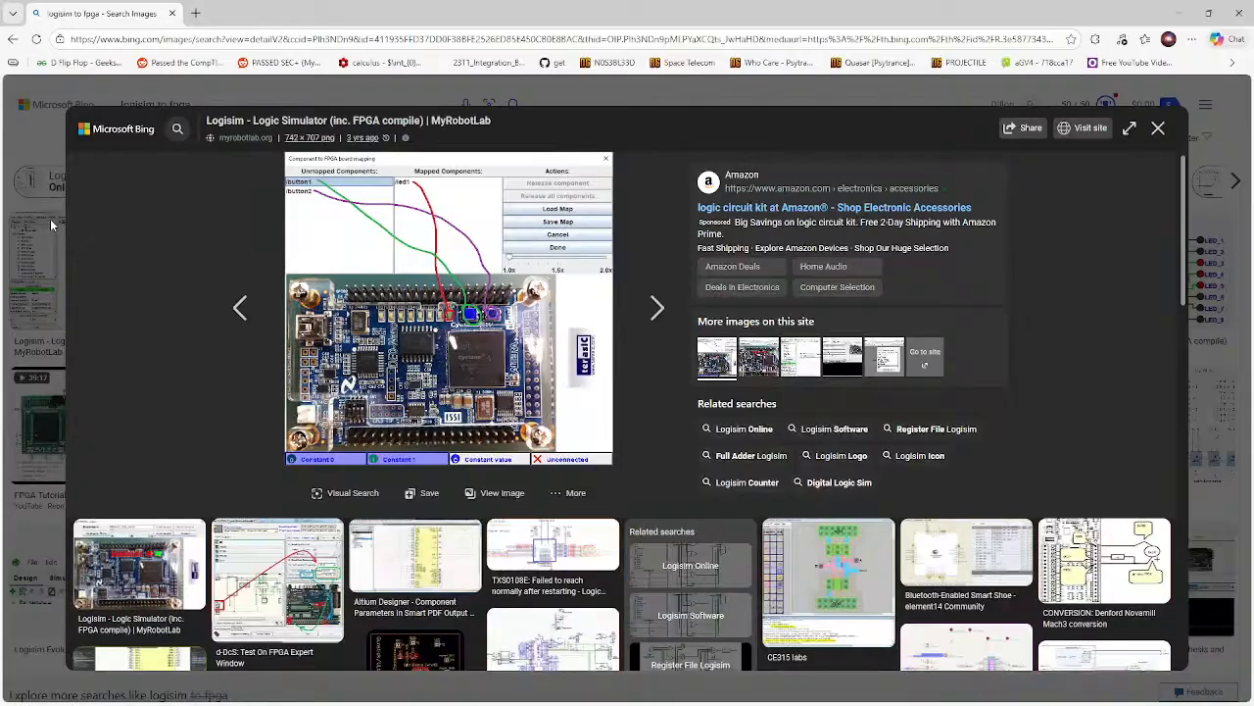
{"action": "key", "text": "Escape"}
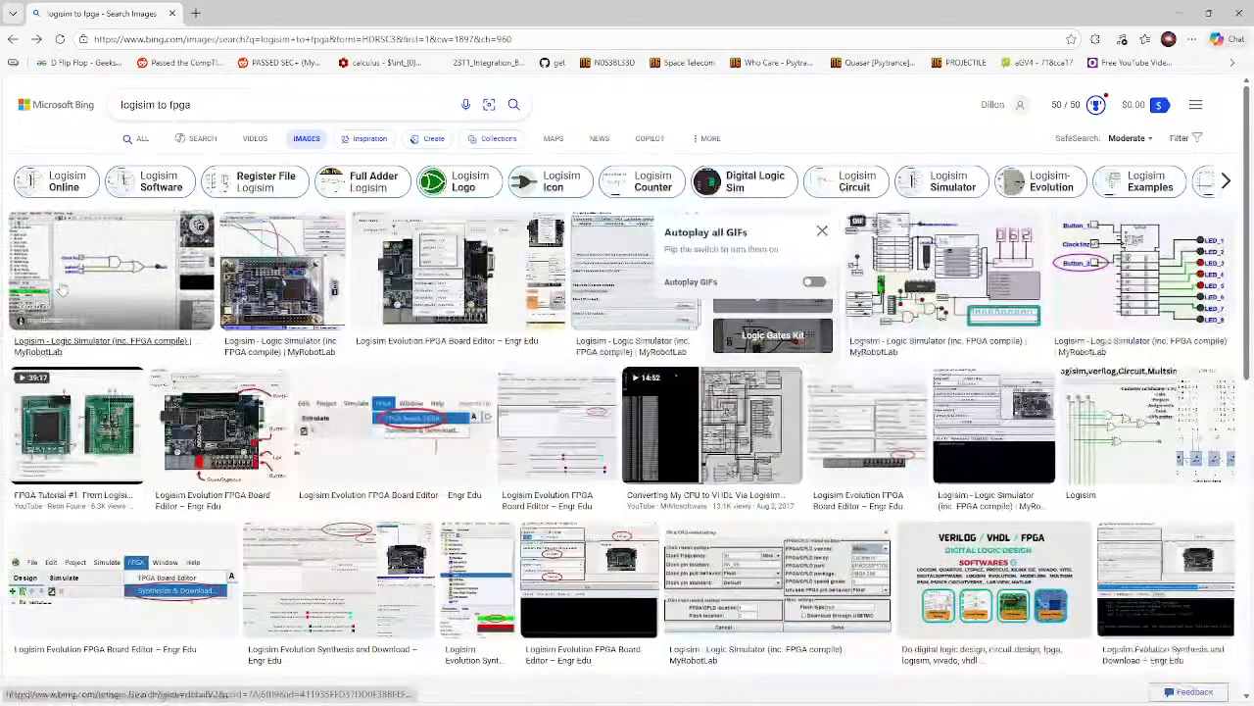
{"action": "left_click", "coordinate": [462, 302]}
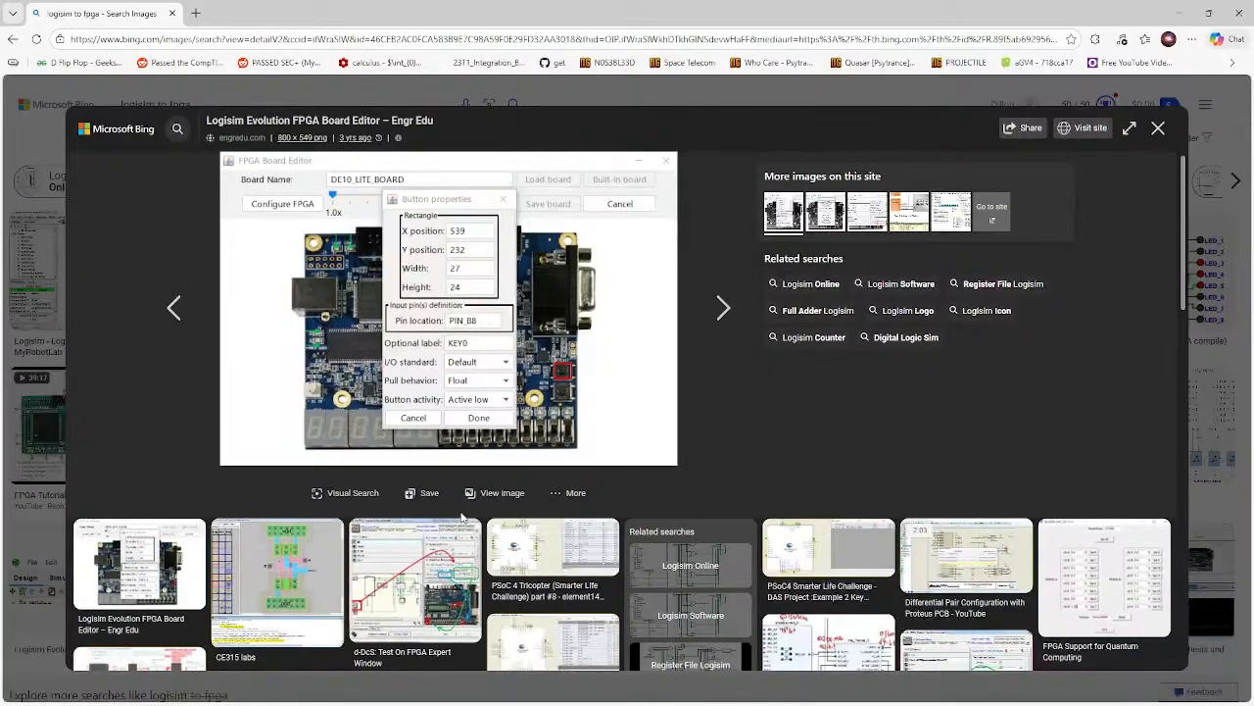
{"action": "left_click", "coordinate": [28, 339]}
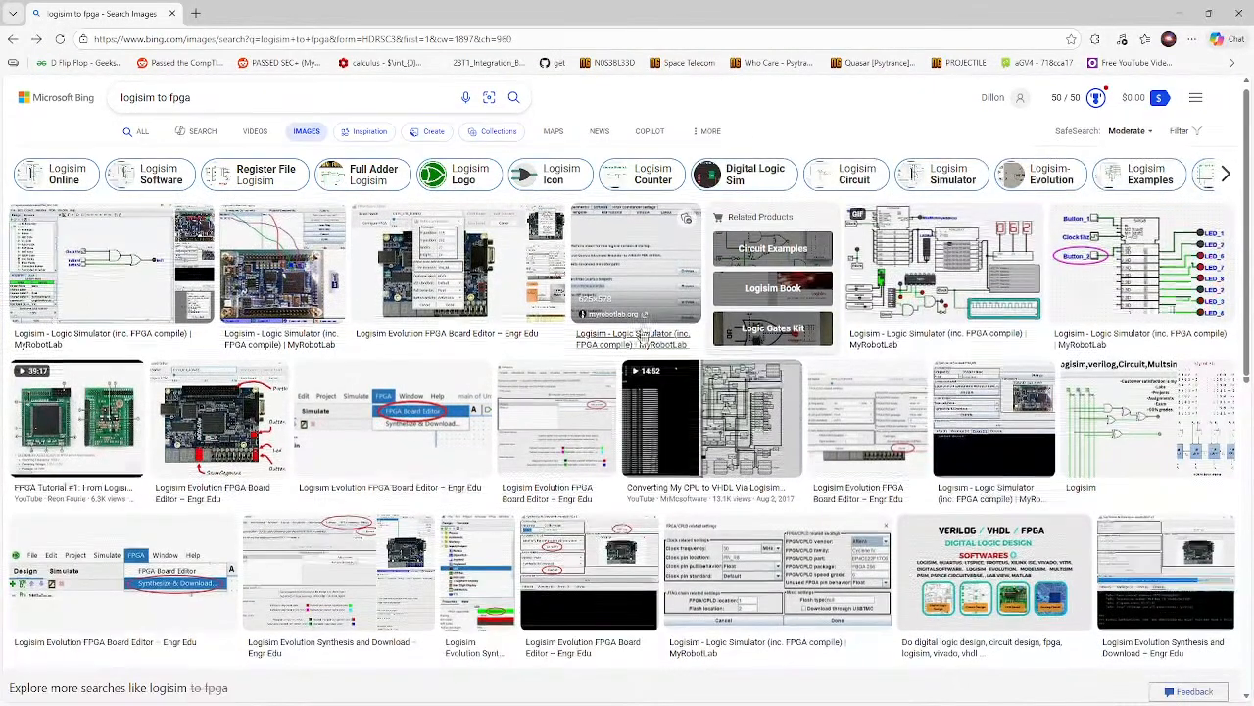
{"action": "scroll", "coordinate": [643, 336], "scroll_direction": "down", "scroll_amount": 3}
{"action": "left_click", "coordinate": [1239, 13]}
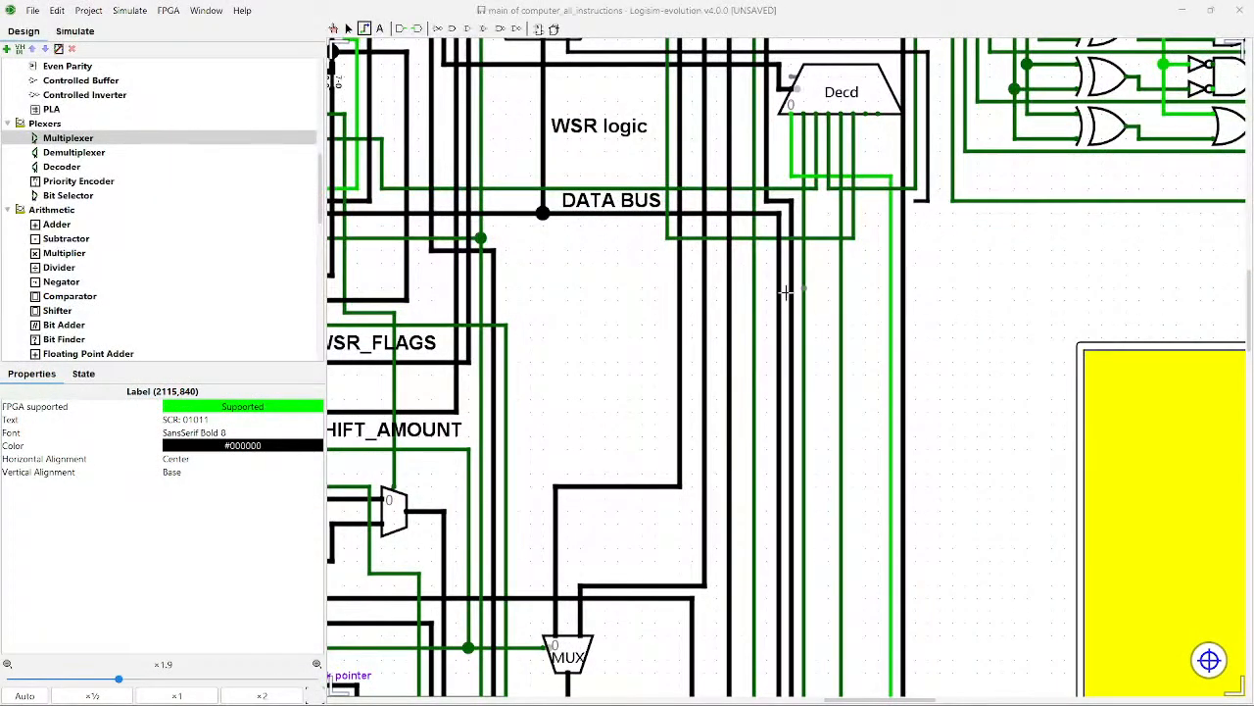
Step: Highlight the newly drawn DMX output wire and the DATA BUS wire feeding the demultiplexer to check both
{"action": "left_click_drag", "start_coordinate": [627, 312], "coordinate": [705, 398]}
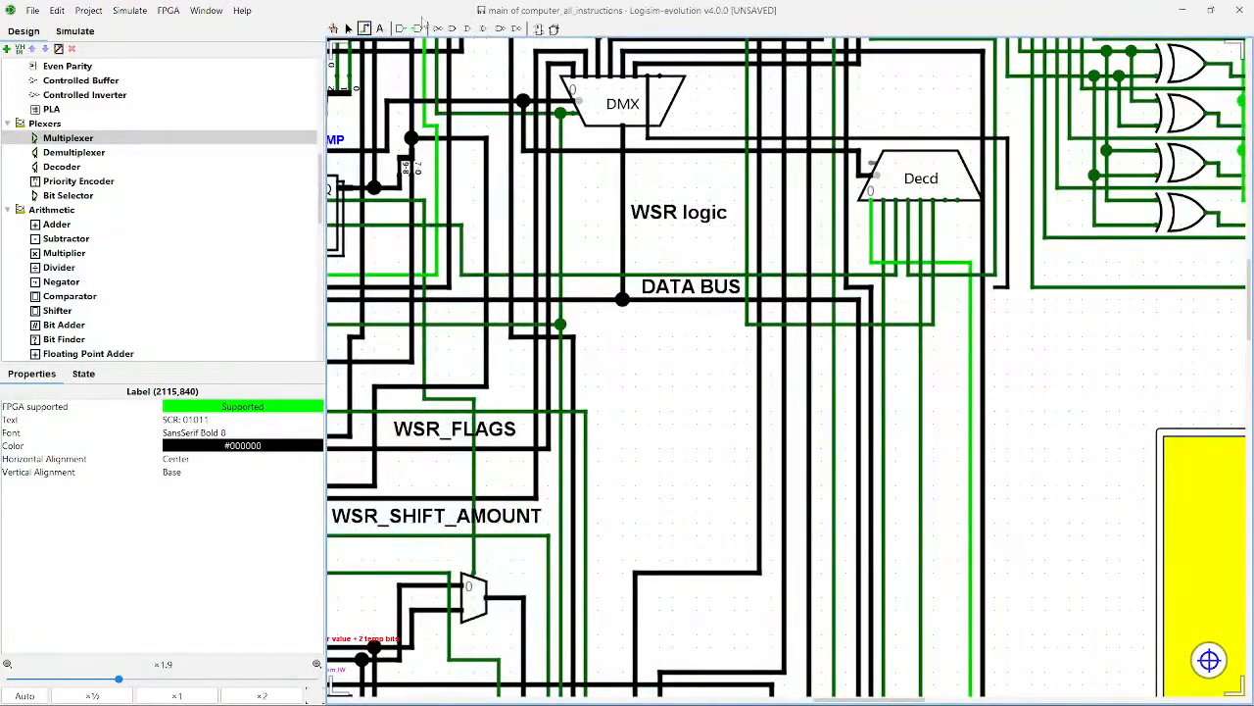
{"action": "left_click", "coordinate": [333, 28]}
{"action": "left_click", "coordinate": [695, 144]}
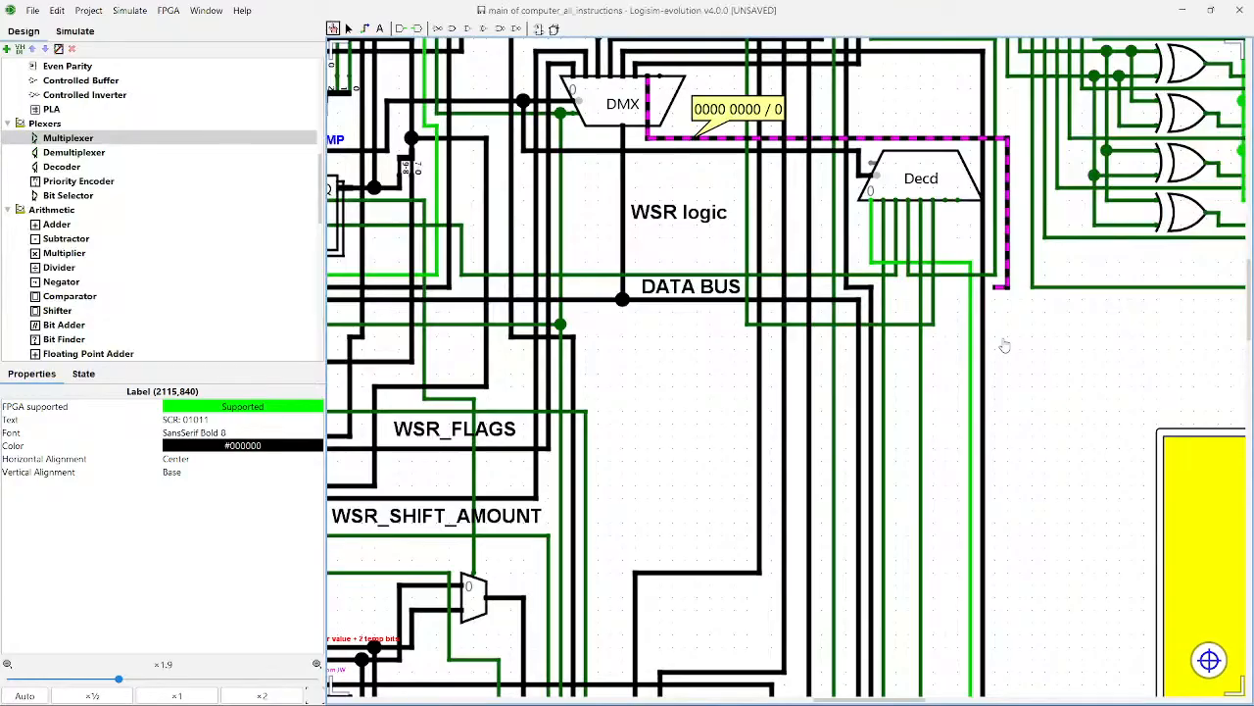
{"action": "left_click", "coordinate": [662, 307]}
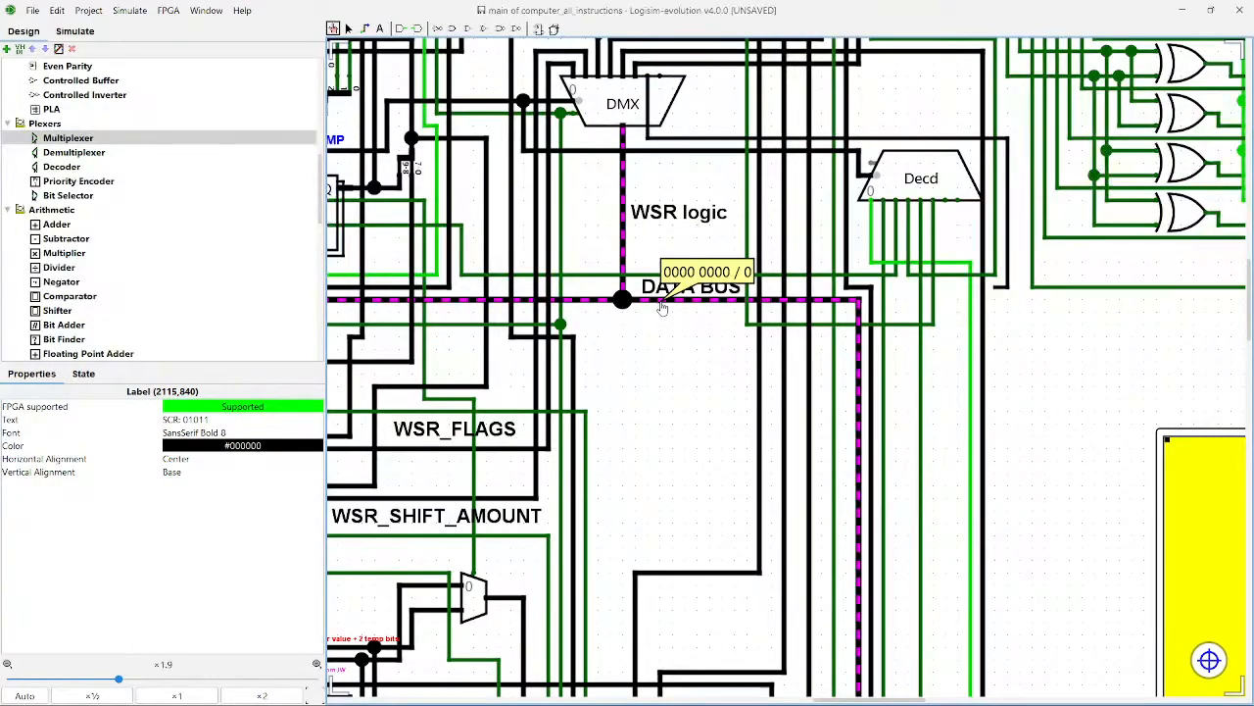
{"action": "left_click_drag", "start_coordinate": [635, 362], "coordinate": [716, 434]}
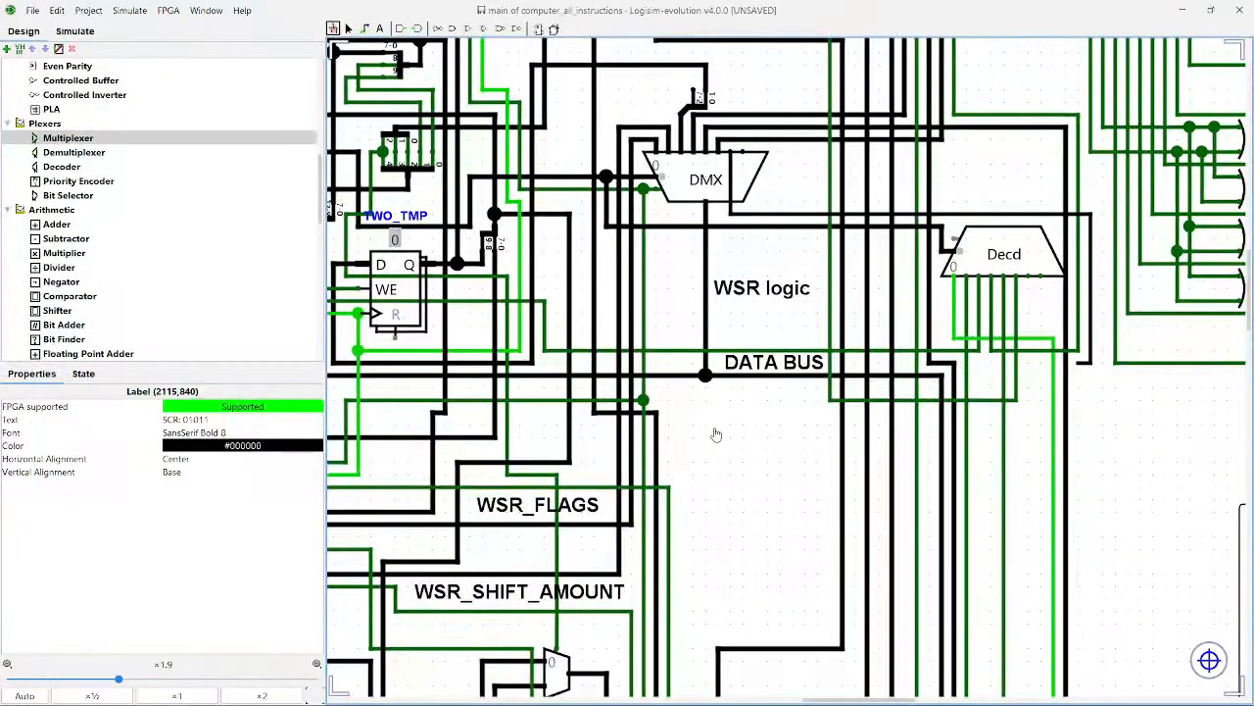
Step: Compare the DMX's neighbouring output wire, the new output wire and the DATA BUS by highlighting each one
{"action": "left_click", "coordinate": [737, 142]}
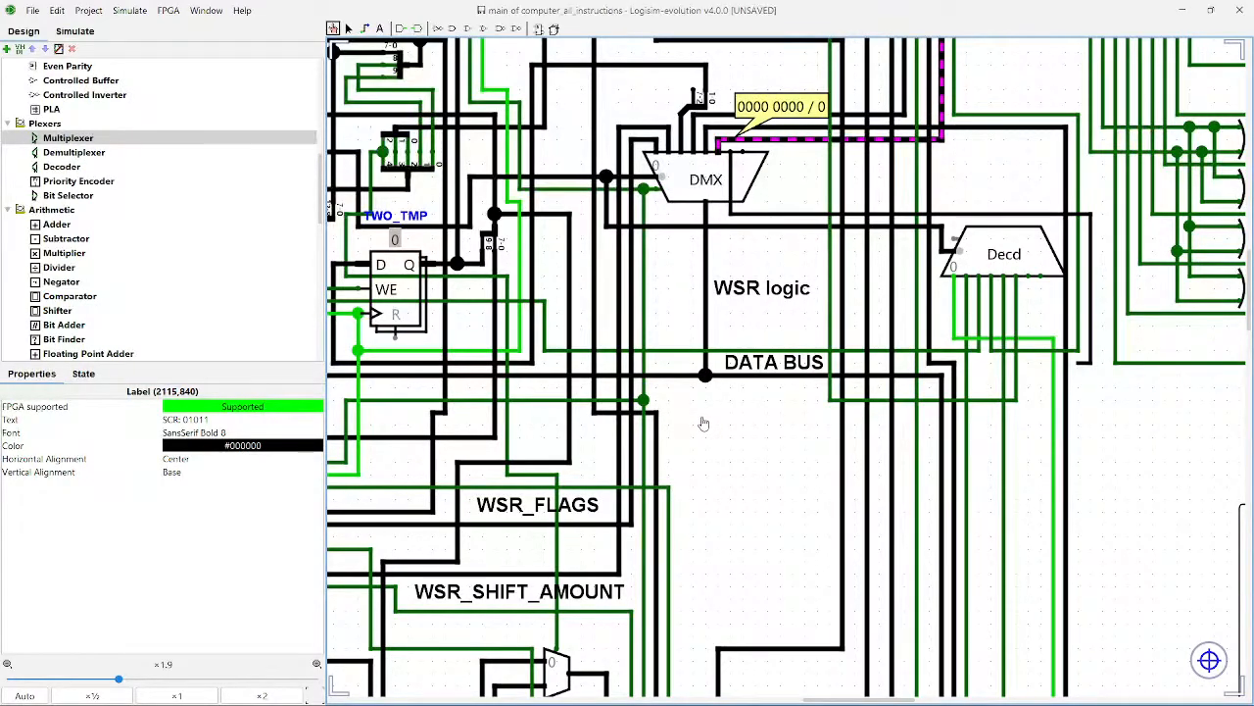
{"action": "scroll", "coordinate": [704, 423], "scroll_direction": "up", "scroll_amount": 1}
{"action": "left_click", "coordinate": [787, 231]}
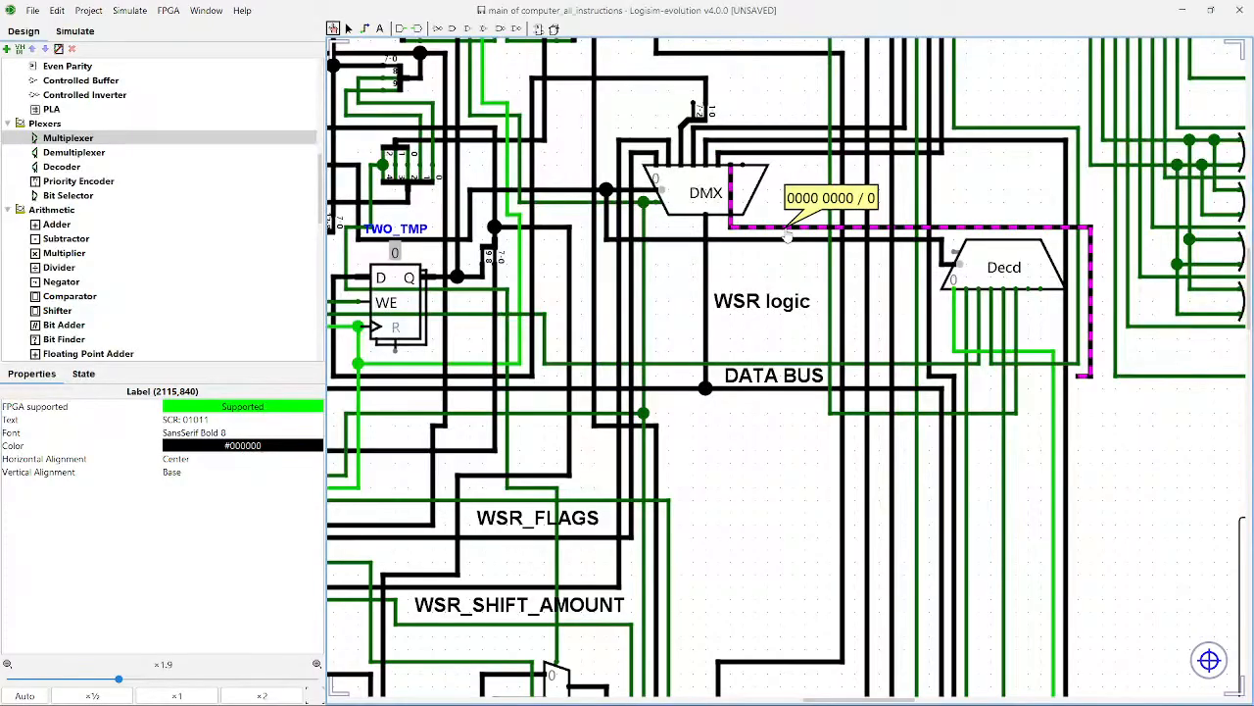
{"action": "left_click", "coordinate": [727, 389]}
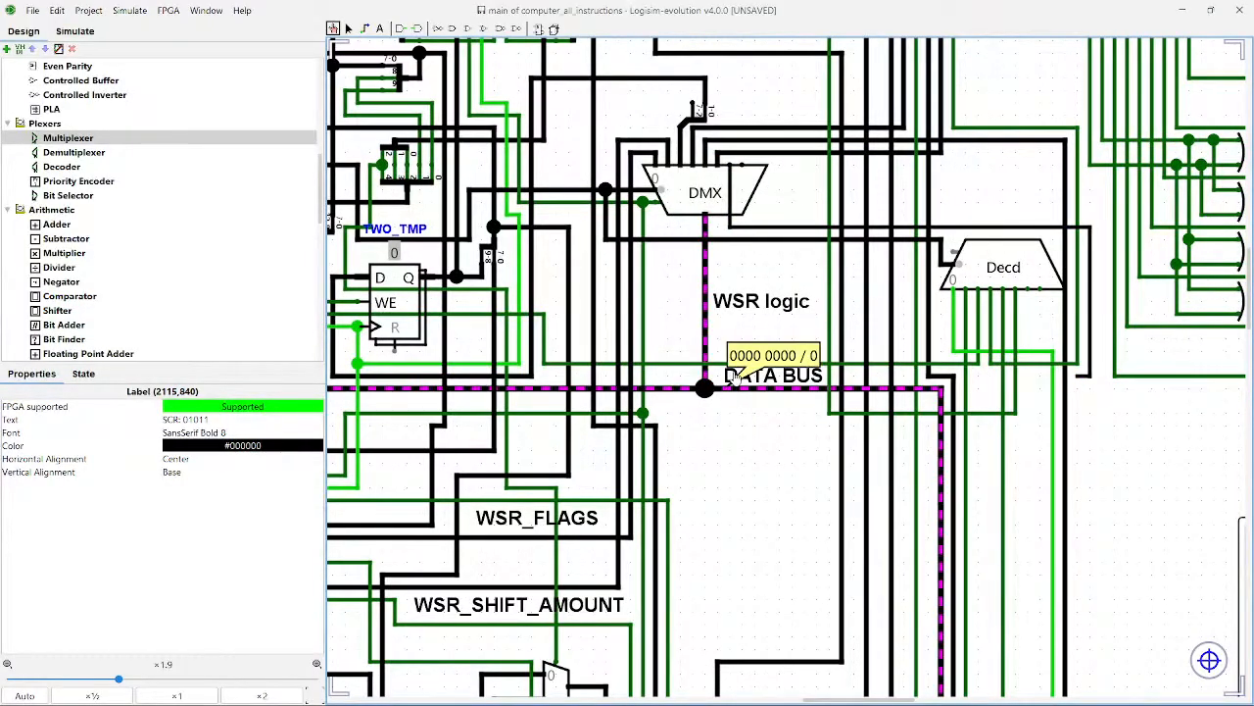
Step: Highlight the new DMX output wire running past the Decd decoder
{"action": "scroll", "coordinate": [733, 378], "scroll_direction": "down", "scroll_amount": 3}
{"action": "scroll", "coordinate": [740, 363], "scroll_direction": "up", "scroll_amount": 3}
{"action": "left_click", "coordinate": [802, 216]}
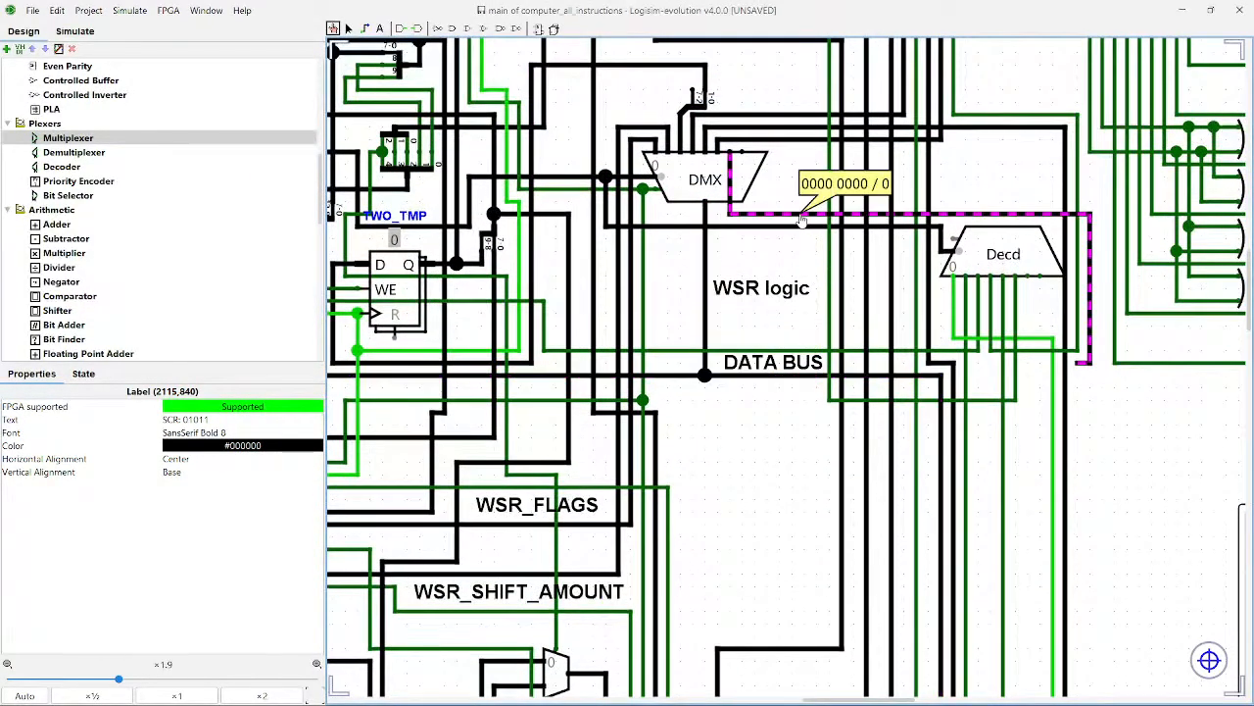
Step: Extend the new DMX output wire from its end beside the Decd decoder straight down alongside the other vertical lines
{"action": "left_click_drag", "start_coordinate": [1175, 514], "coordinate": [941, 314]}
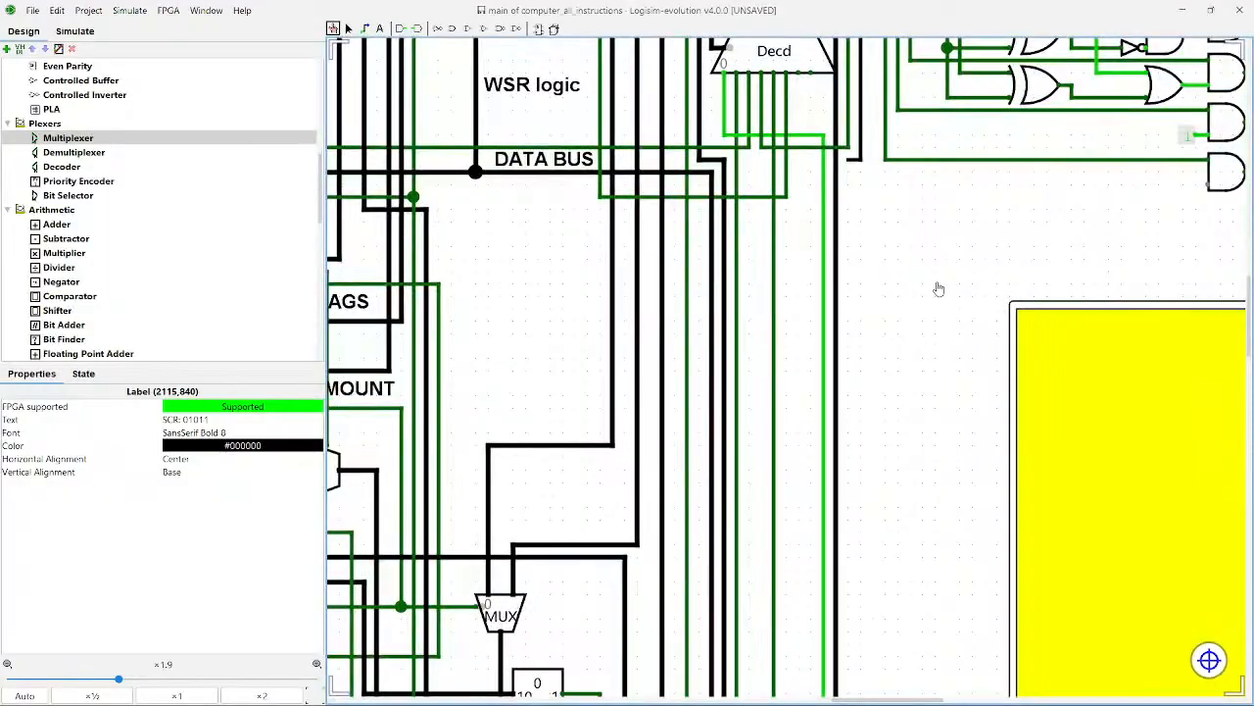
{"action": "left_click", "coordinate": [367, 29]}
{"action": "scroll", "coordinate": [919, 372], "scroll_direction": "down", "scroll_amount": 5}
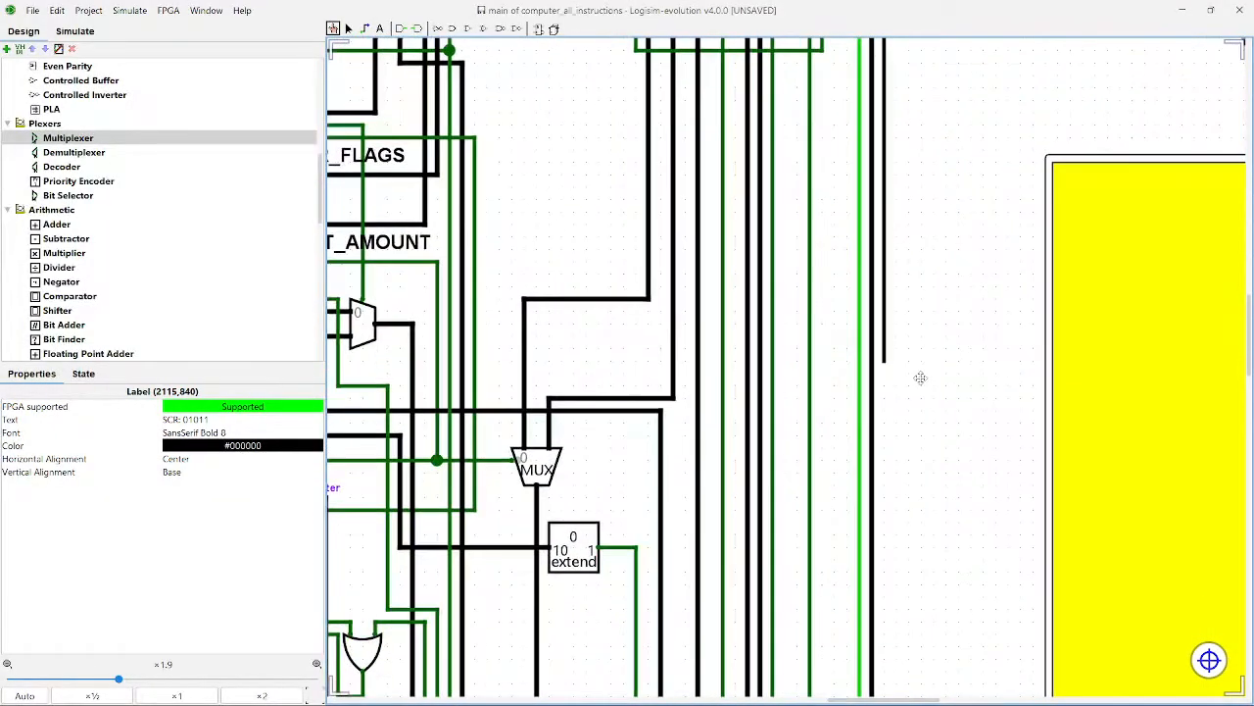
{"action": "scroll", "coordinate": [914, 331], "scroll_direction": "down", "scroll_amount": 2}
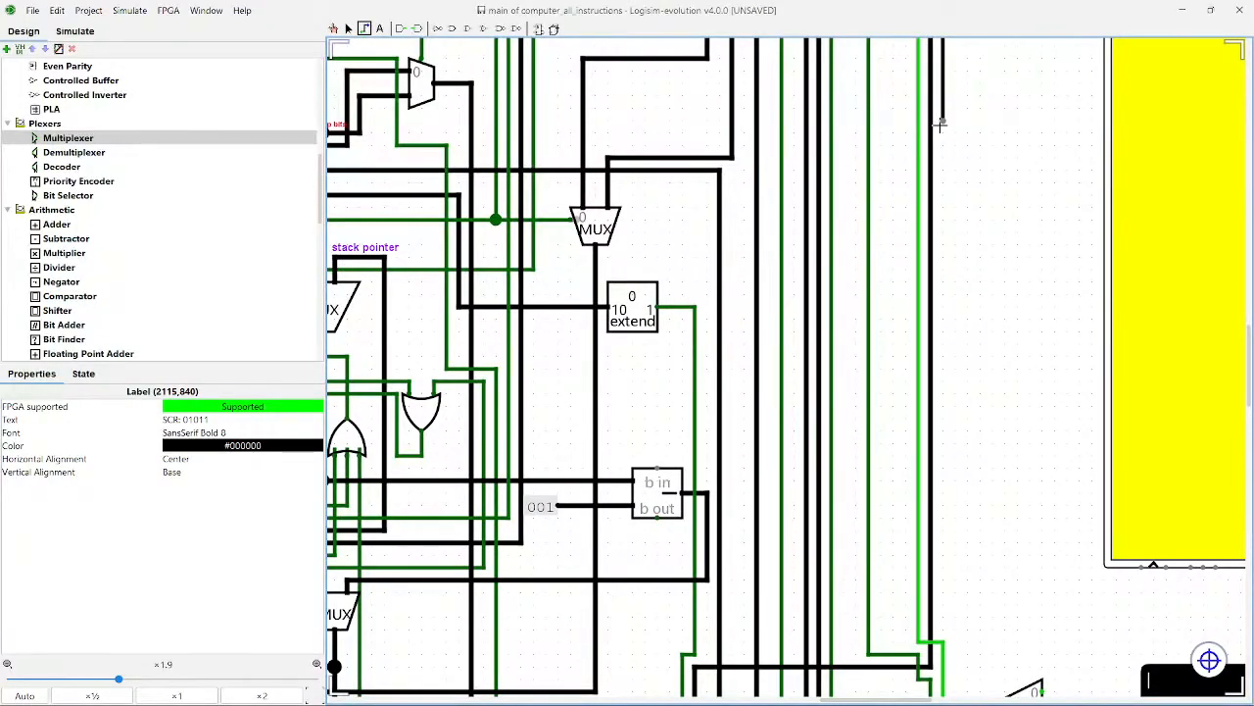
{"action": "left_click_drag", "start_coordinate": [944, 123], "coordinate": [854, 586]}
{"action": "left_click_drag", "start_coordinate": [894, 62], "coordinate": [878, 527]}
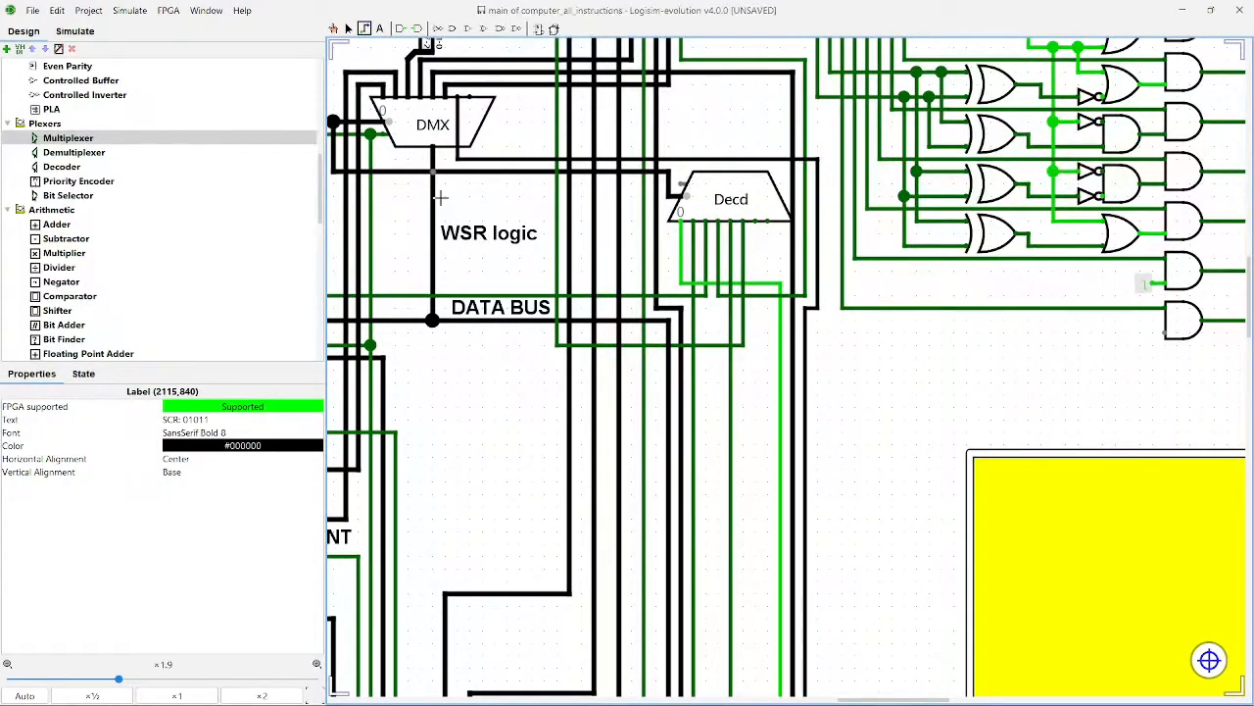
Step: Highlight the combined wire beside the TWO_TMP register and follow it to the multiplexers near the program counter value
{"action": "left_click_drag", "start_coordinate": [487, 209], "coordinate": [678, 3]}
{"action": "left_click_drag", "start_coordinate": [571, 198], "coordinate": [883, 388]}
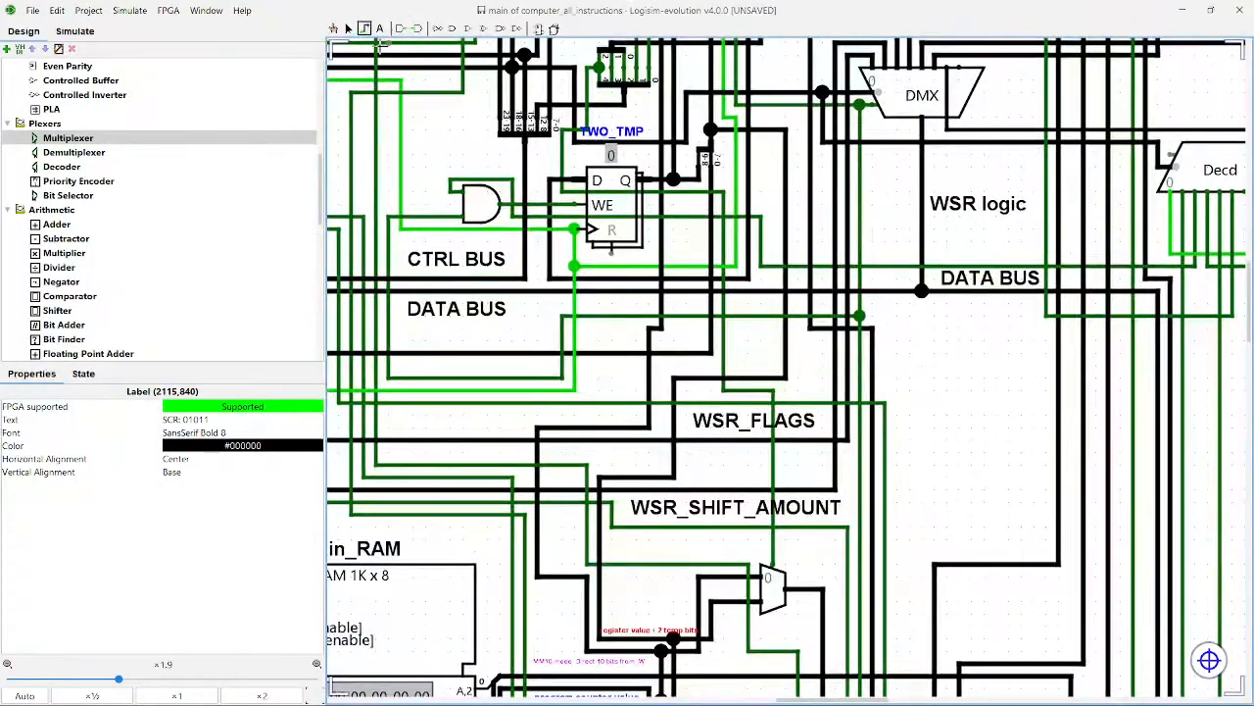
{"action": "left_click", "coordinate": [345, 35]}
{"action": "left_click", "coordinate": [334, 28]}
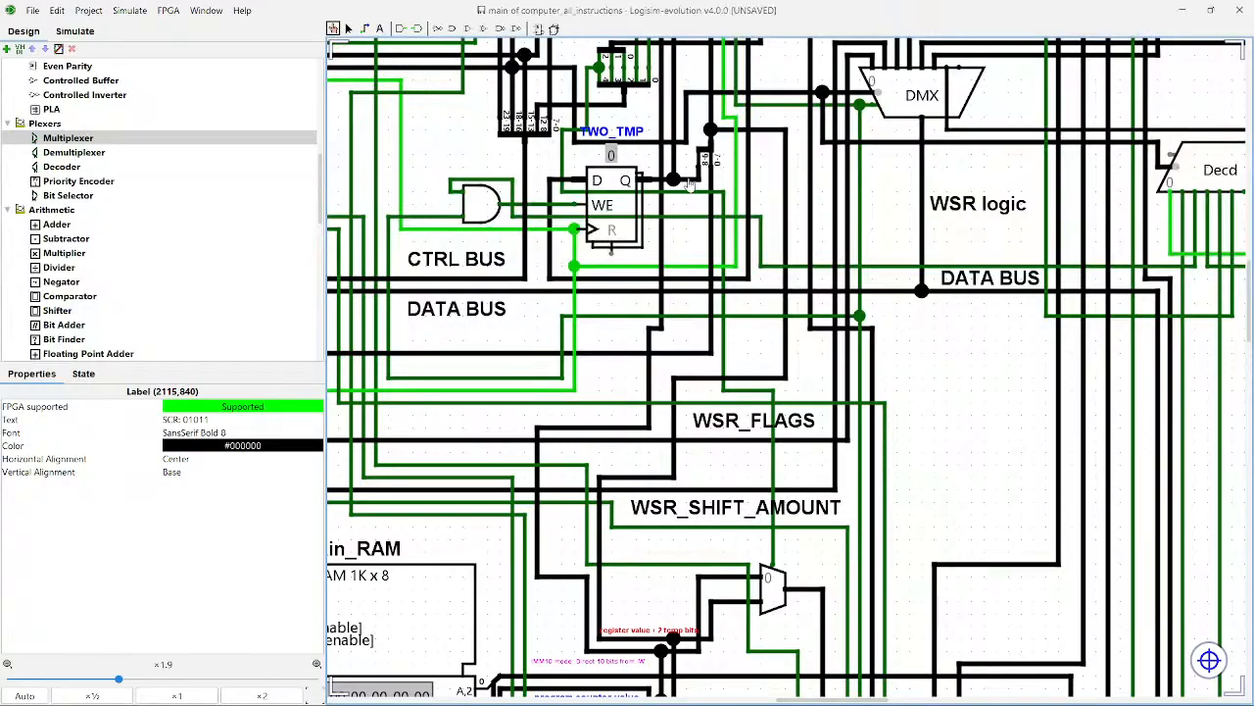
{"action": "left_click", "coordinate": [692, 187]}
{"action": "scroll", "coordinate": [692, 187], "scroll_direction": "up", "scroll_amount": 1}
{"action": "left_click", "coordinate": [712, 147]}
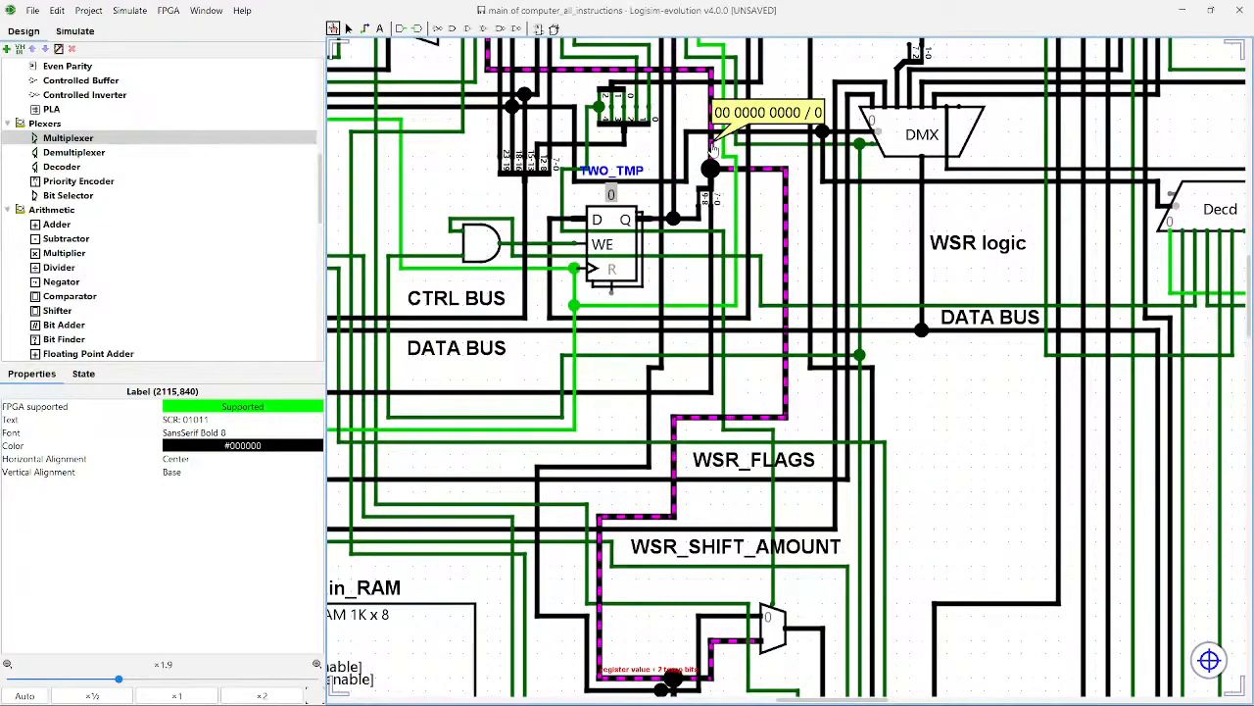
{"action": "right_click", "coordinate": [711, 144]}
{"action": "left_click", "coordinate": [711, 141]}
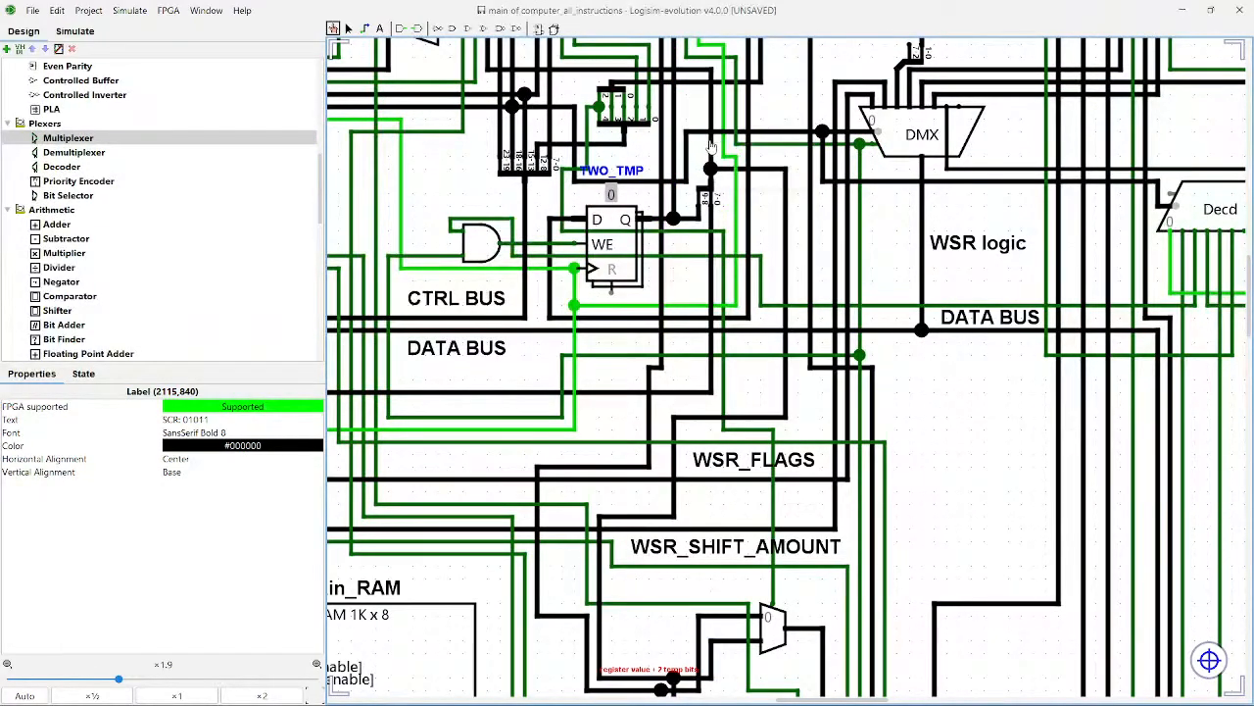
{"action": "left_click", "coordinate": [710, 141]}
{"action": "scroll", "coordinate": [827, 318], "scroll_direction": "down", "scroll_amount": 4}
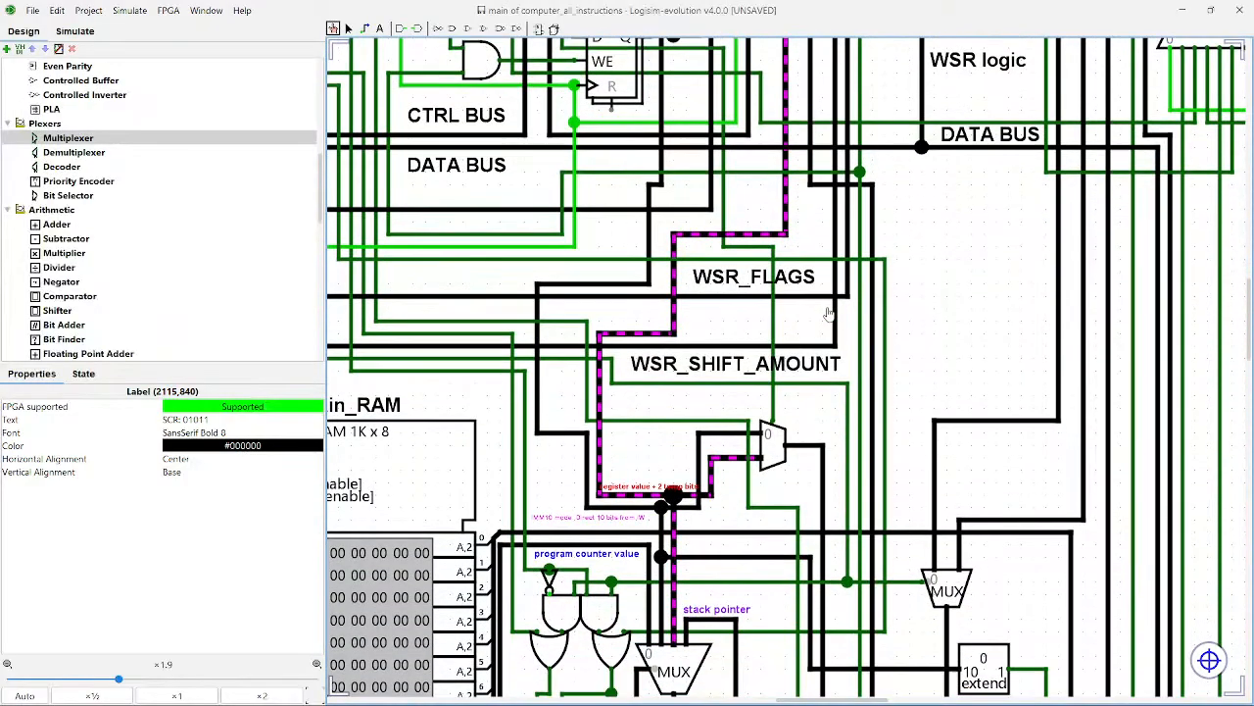
{"action": "scroll", "coordinate": [800, 449], "scroll_direction": "up", "scroll_amount": 2}
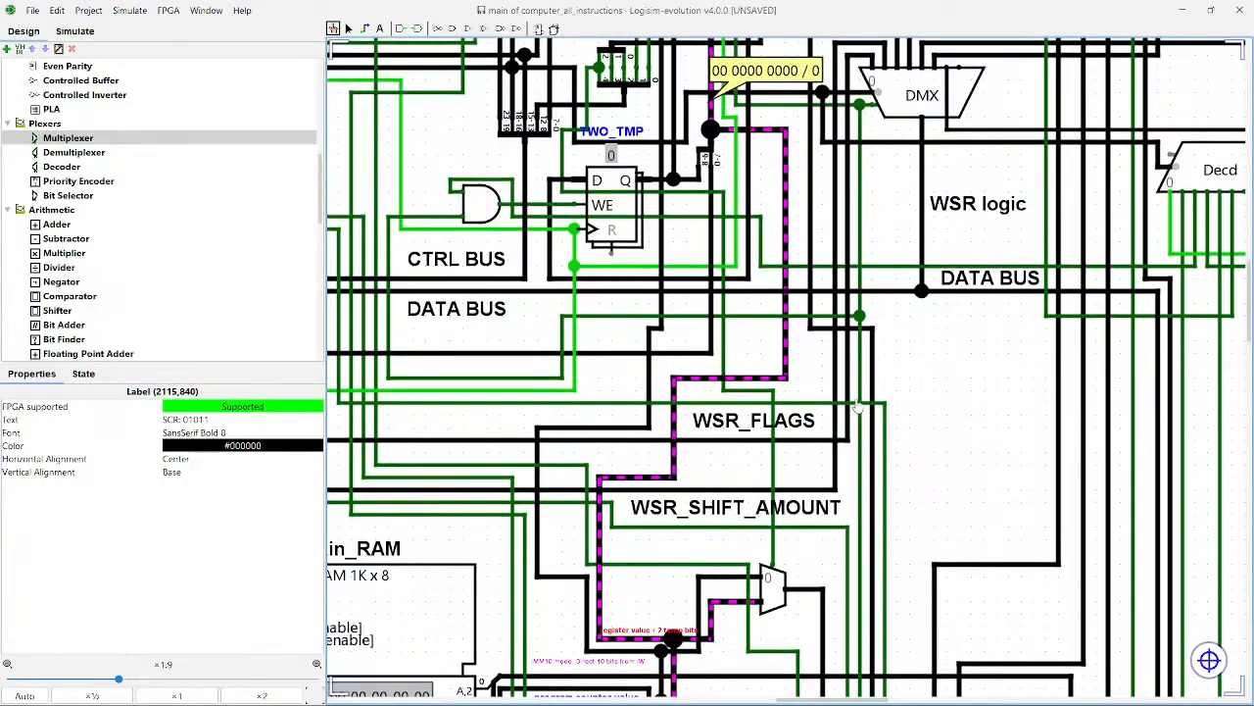
Step: Highlight the extended DMX output wire and check its route from the demultiplexer down past the decoder
{"action": "scroll", "coordinate": [735, 372], "scroll_direction": "right", "scroll_amount": 6}
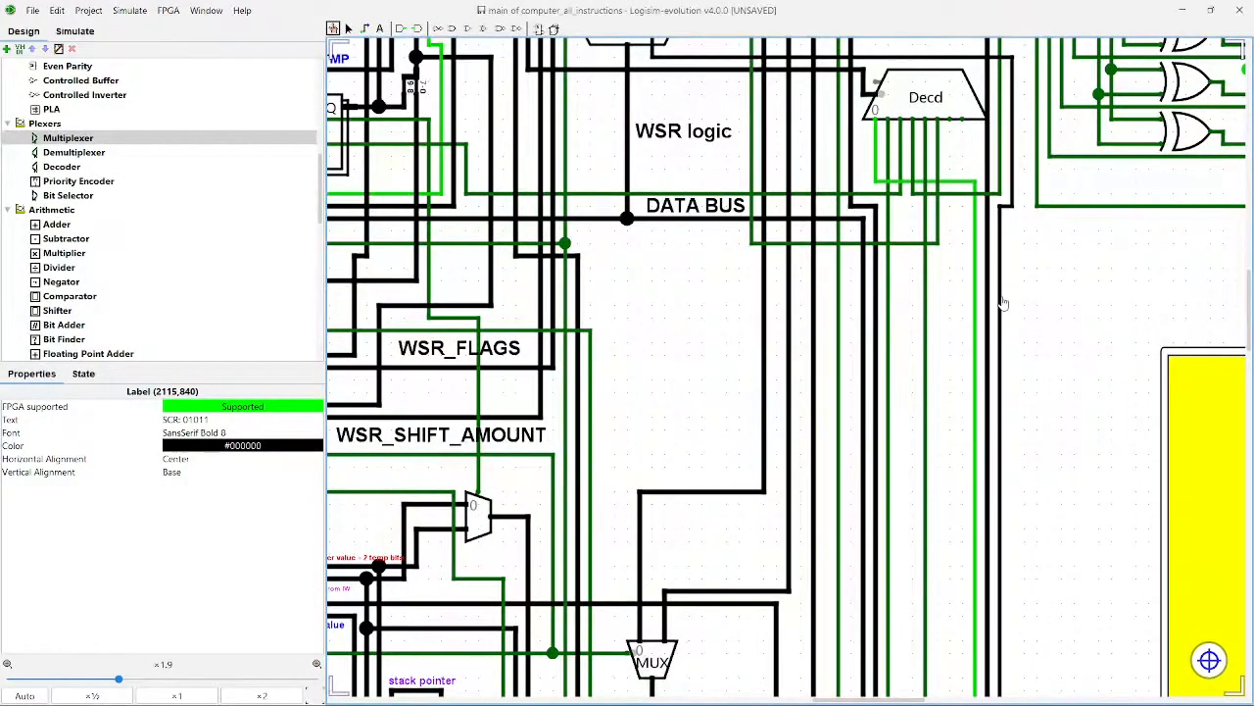
{"action": "left_click", "coordinate": [1002, 304]}
{"action": "scroll", "coordinate": [1005, 343], "scroll_direction": "up", "scroll_amount": 3}
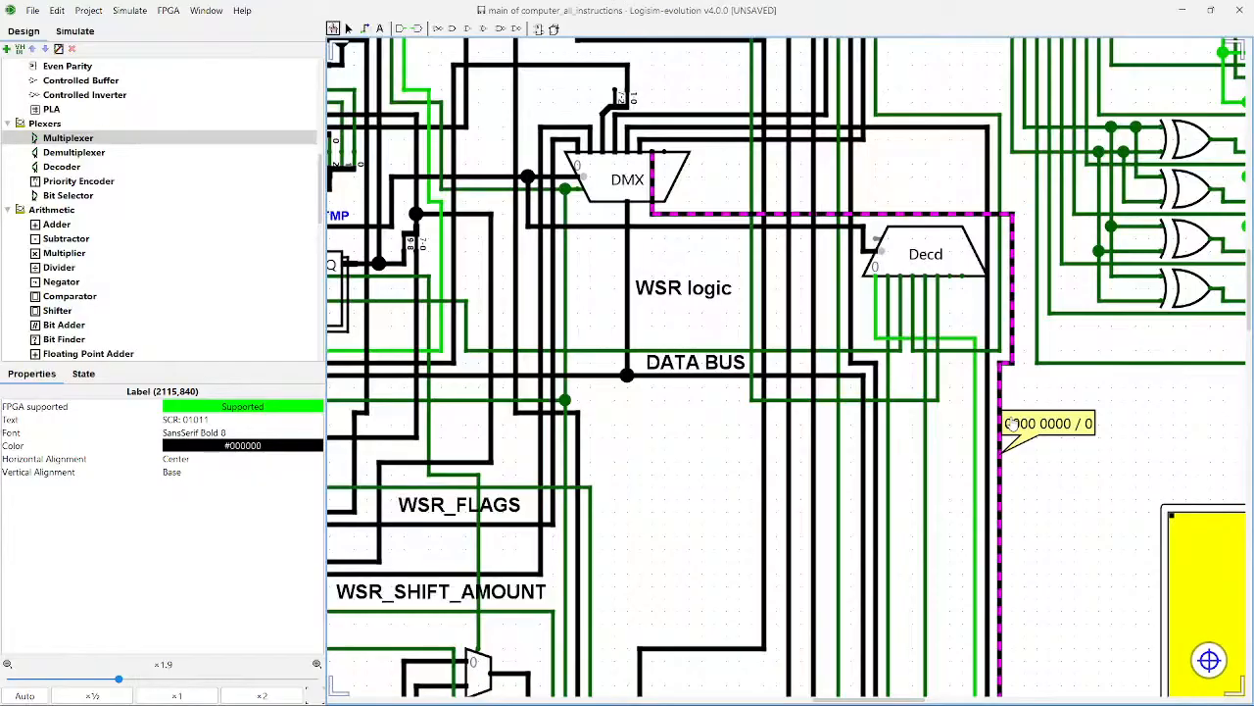
{"action": "scroll", "coordinate": [1011, 424], "scroll_direction": "down", "scroll_amount": 4}
Step: Switch to the Obsidian notes and start a new special register code line, "110 -", below ERR_INFO
{"action": "mouse_move", "coordinate": [840, 691]}
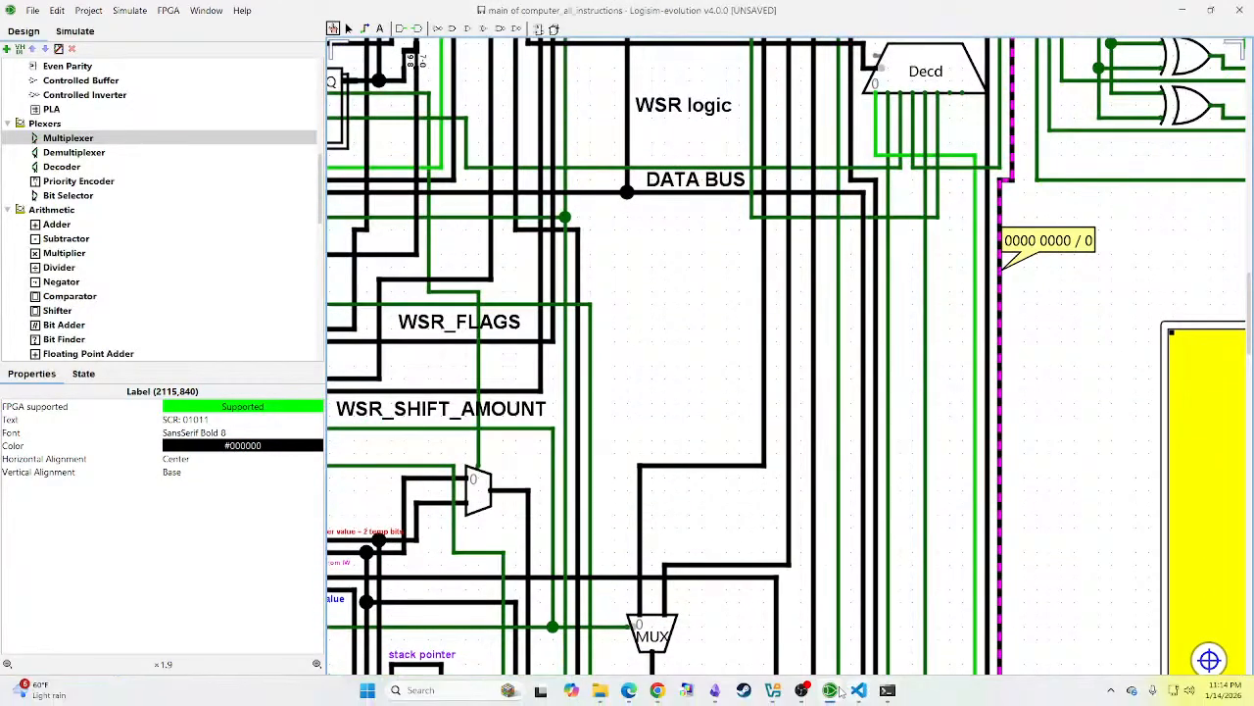
{"action": "left_click", "coordinate": [714, 690]}
{"action": "scroll", "coordinate": [585, 352], "scroll_direction": "up", "scroll_amount": 10}
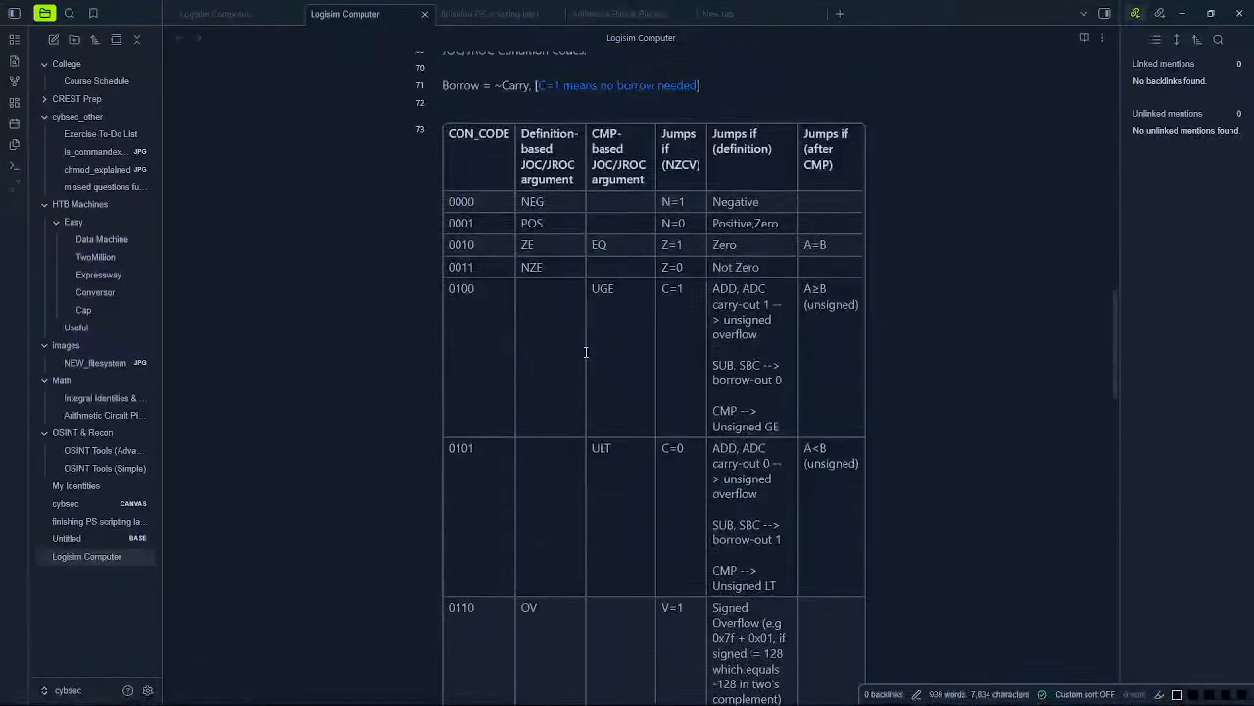
{"action": "scroll", "coordinate": [585, 351], "scroll_direction": "up", "scroll_amount": 8}
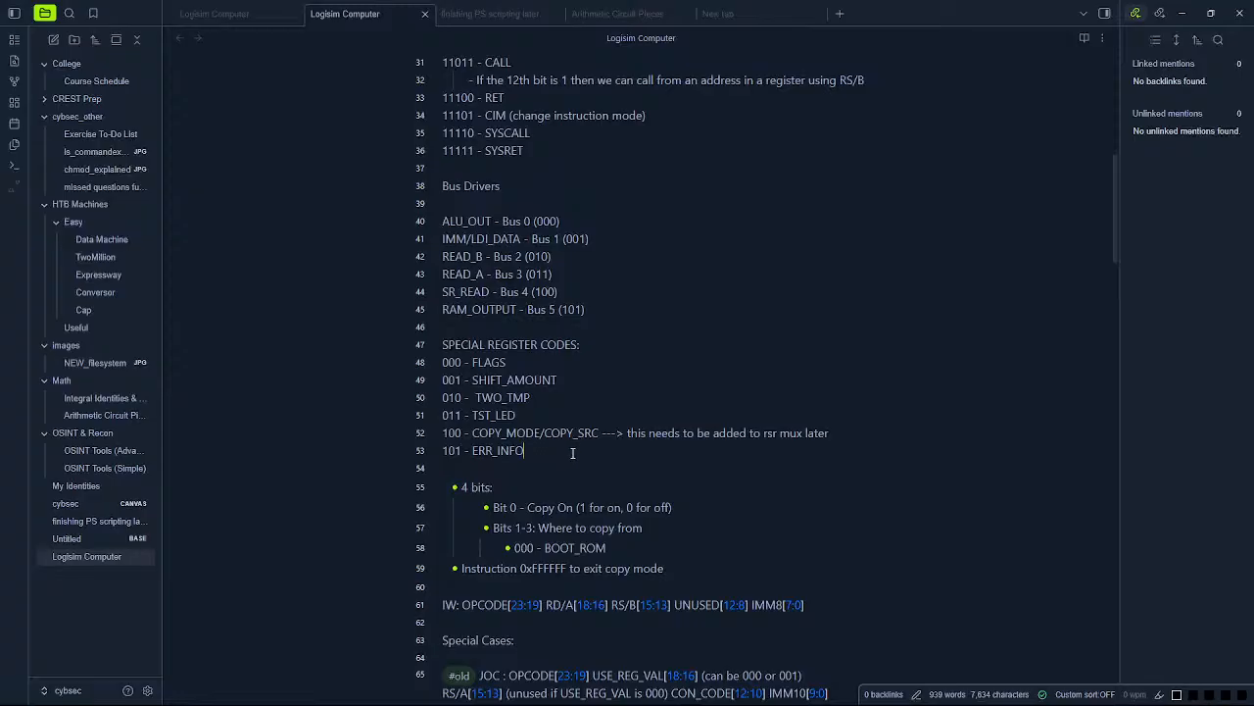
{"action": "key", "text": "Return"}
{"action": "type", "text": "110 -"}
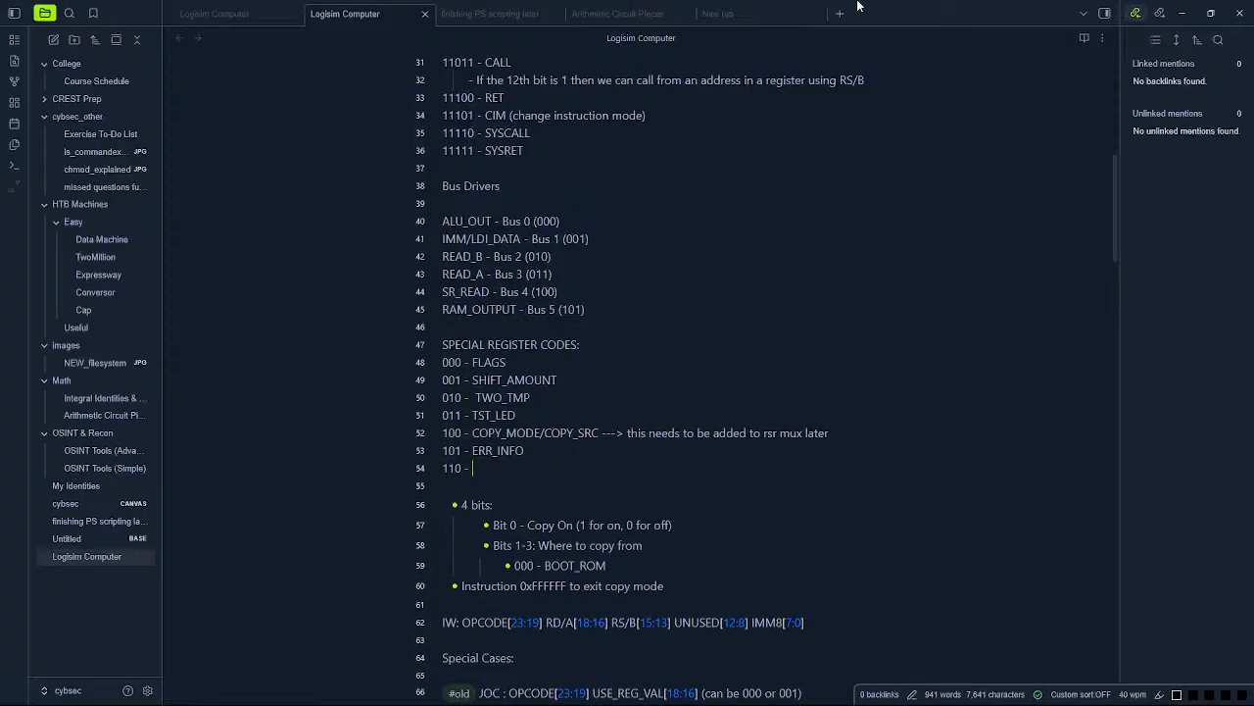
Step: Return to the Logisim-evolution circuit and look up the name of the program start address register near COPY_SRC
{"action": "left_click_drag", "start_coordinate": [976, 5], "coordinate": [1253, 53]}
{"action": "left_click_drag", "start_coordinate": [683, 403], "coordinate": [1008, 321]}
{"action": "scroll", "coordinate": [799, 397], "scroll_direction": "down", "scroll_amount": 5}
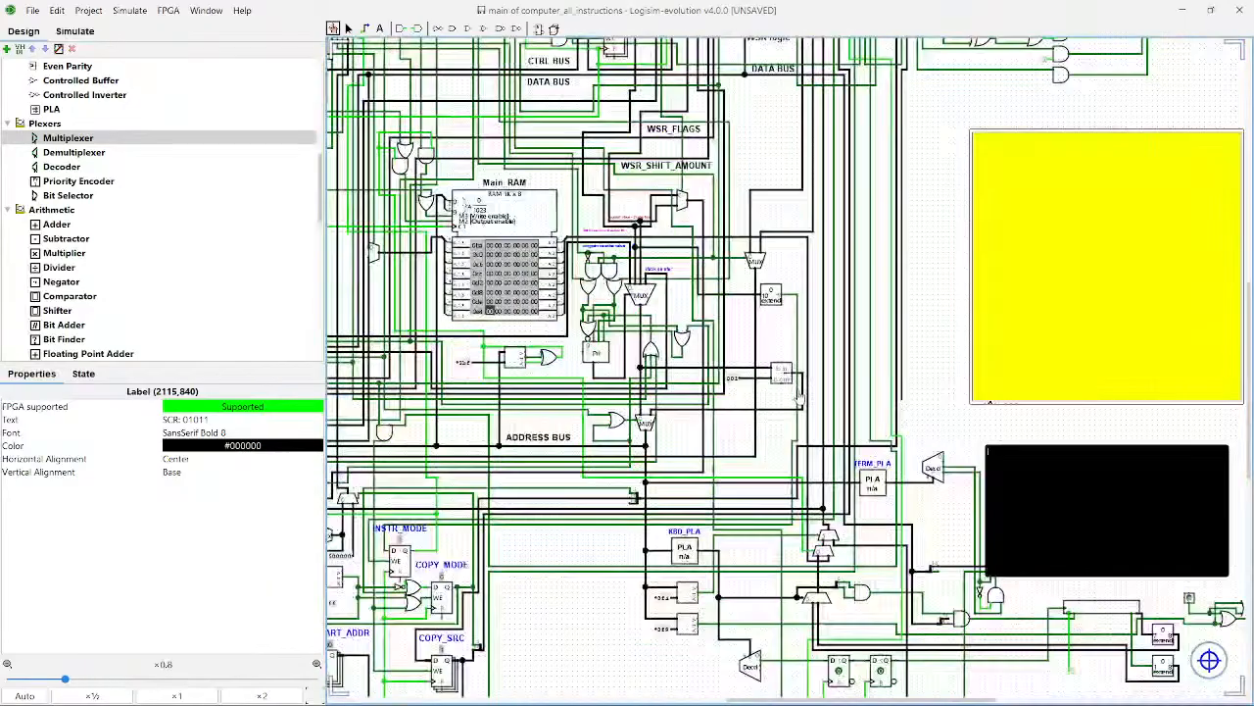
{"action": "scroll", "coordinate": [799, 397], "scroll_direction": "down", "scroll_amount": 5}
{"action": "scroll", "coordinate": [536, 445], "scroll_direction": "up", "scroll_amount": 1}
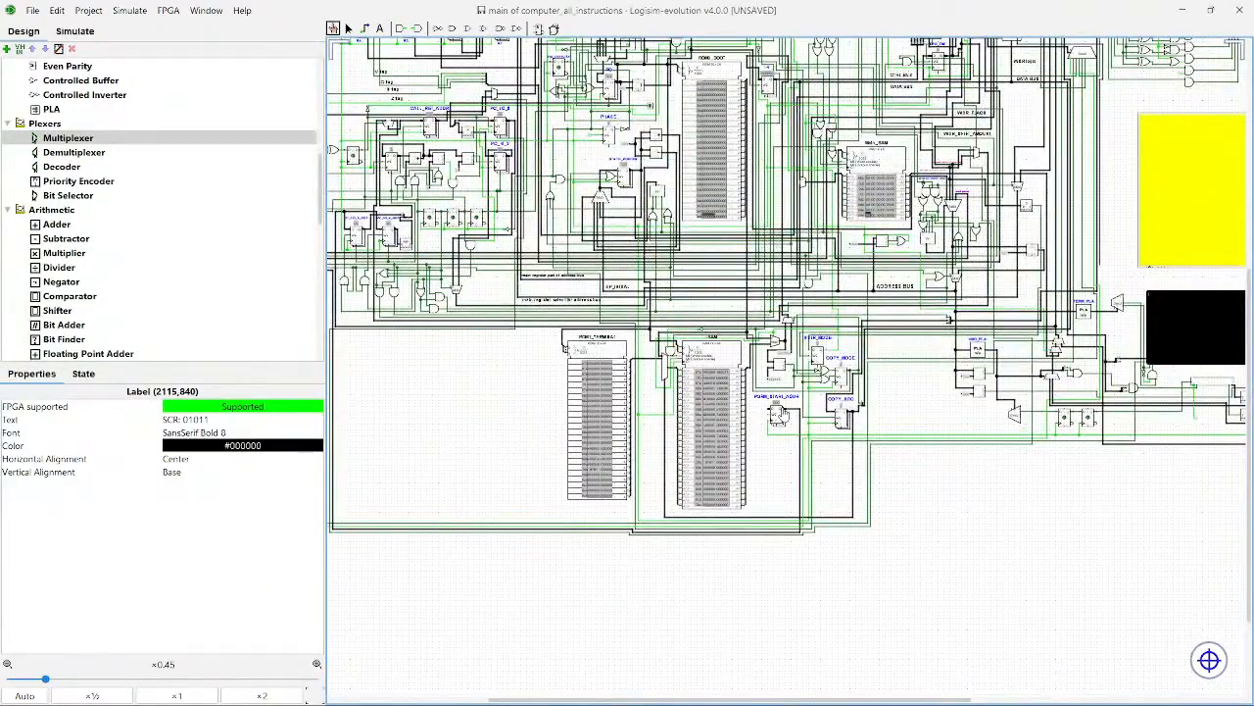
Step: Switch to the Obsidian notes and complete the line as "110 - PGRM_START_ADDR ---> TWO_TMP bits must be set properly"
{"action": "left_click_drag", "start_coordinate": [1253, 59], "coordinate": [580, 2]}
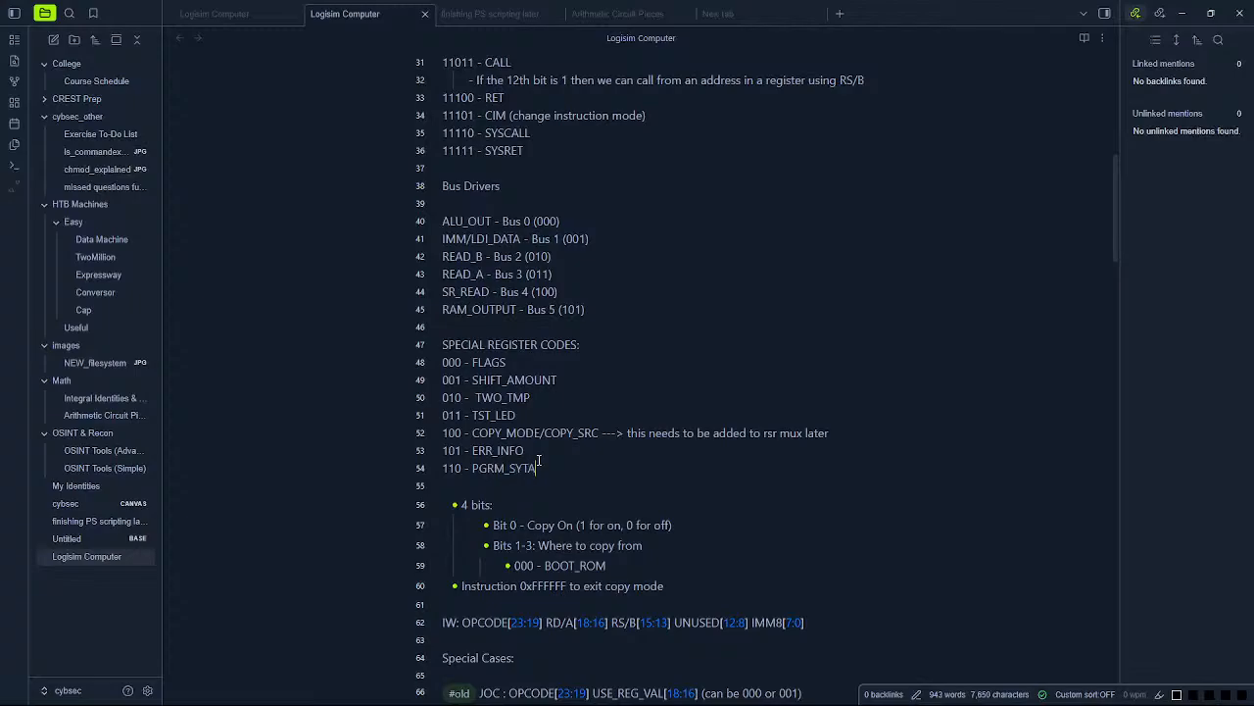
{"action": "type", "text": "T_ADDR -0--"}
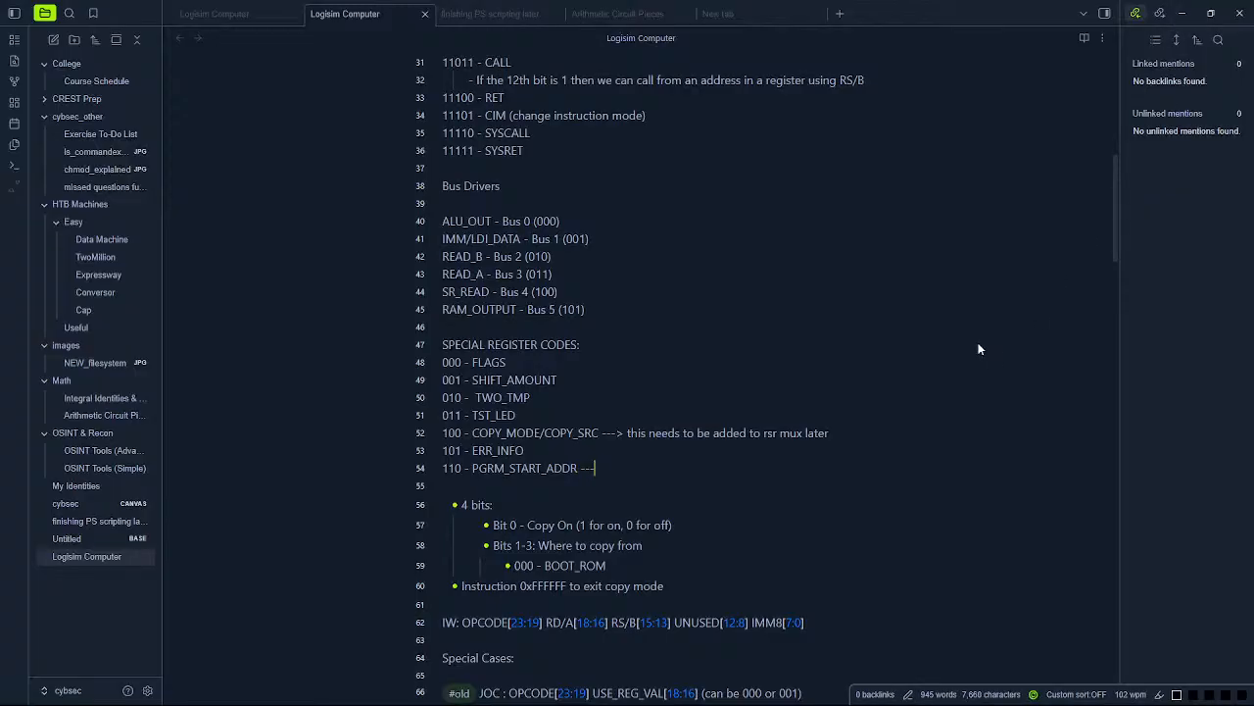
{"action": "type", "text": " TWO_TM"}
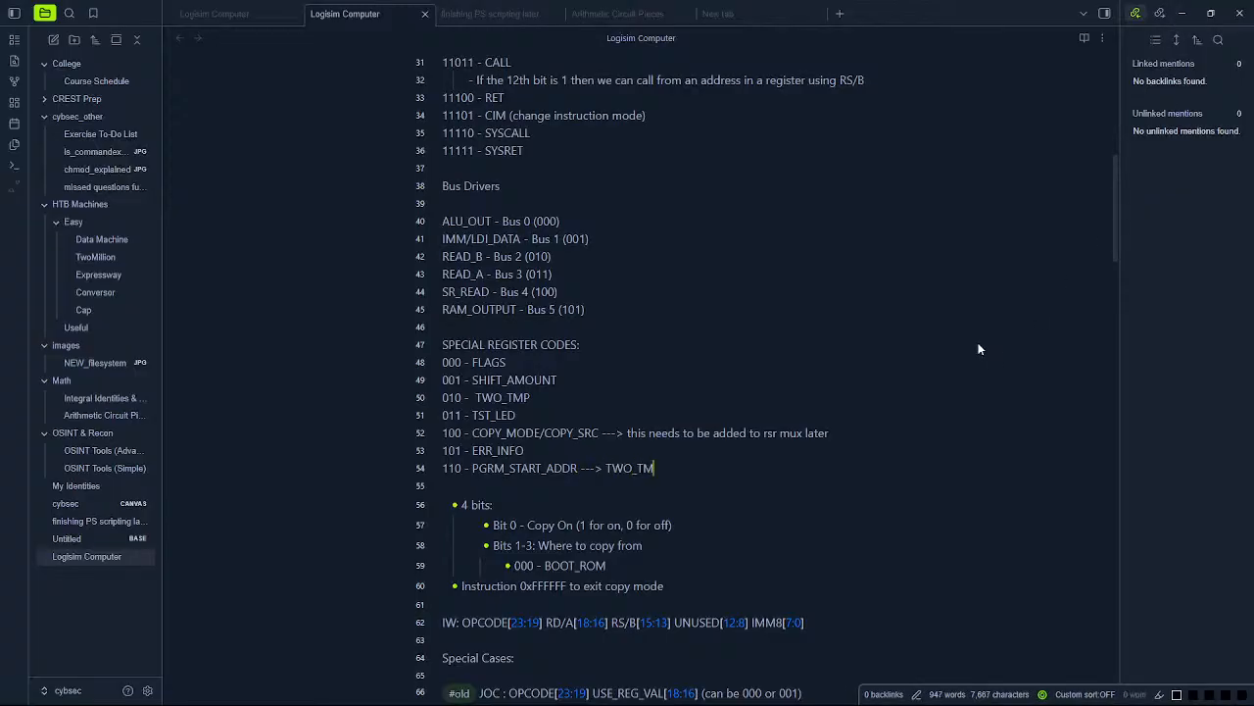
{"action": "type", "text": "P bits must be"}
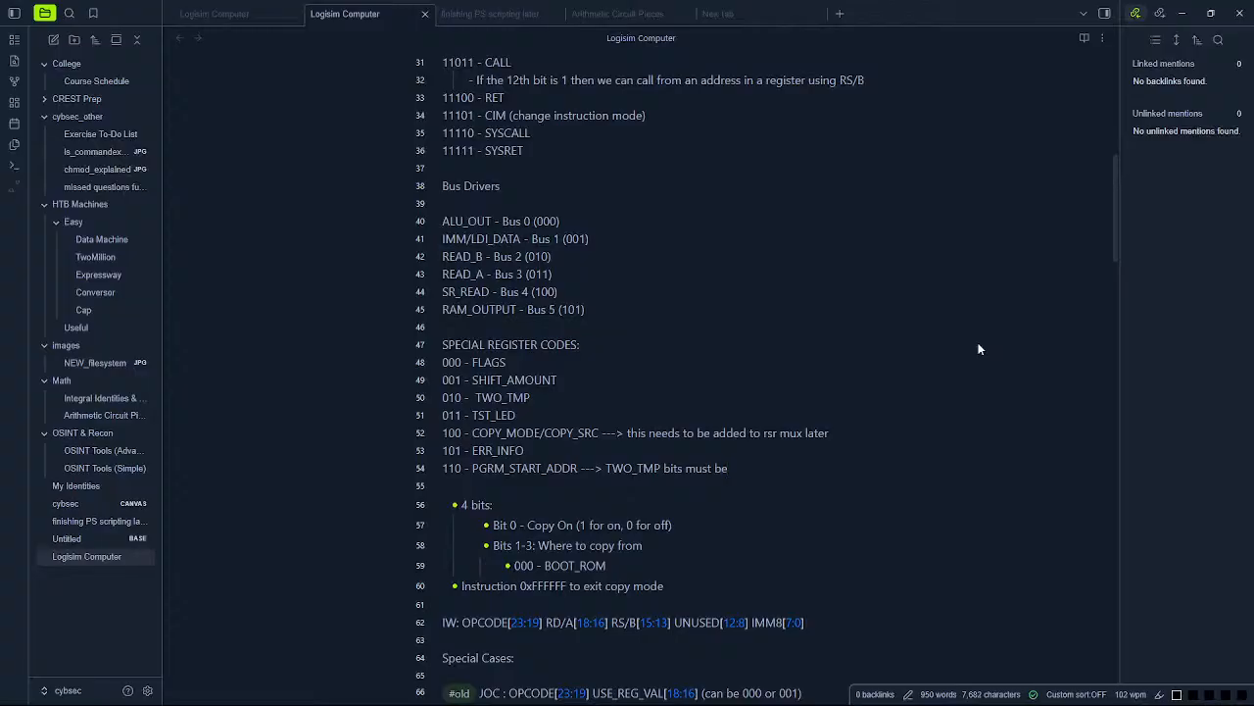
{"action": "type", "text": " set properly"}
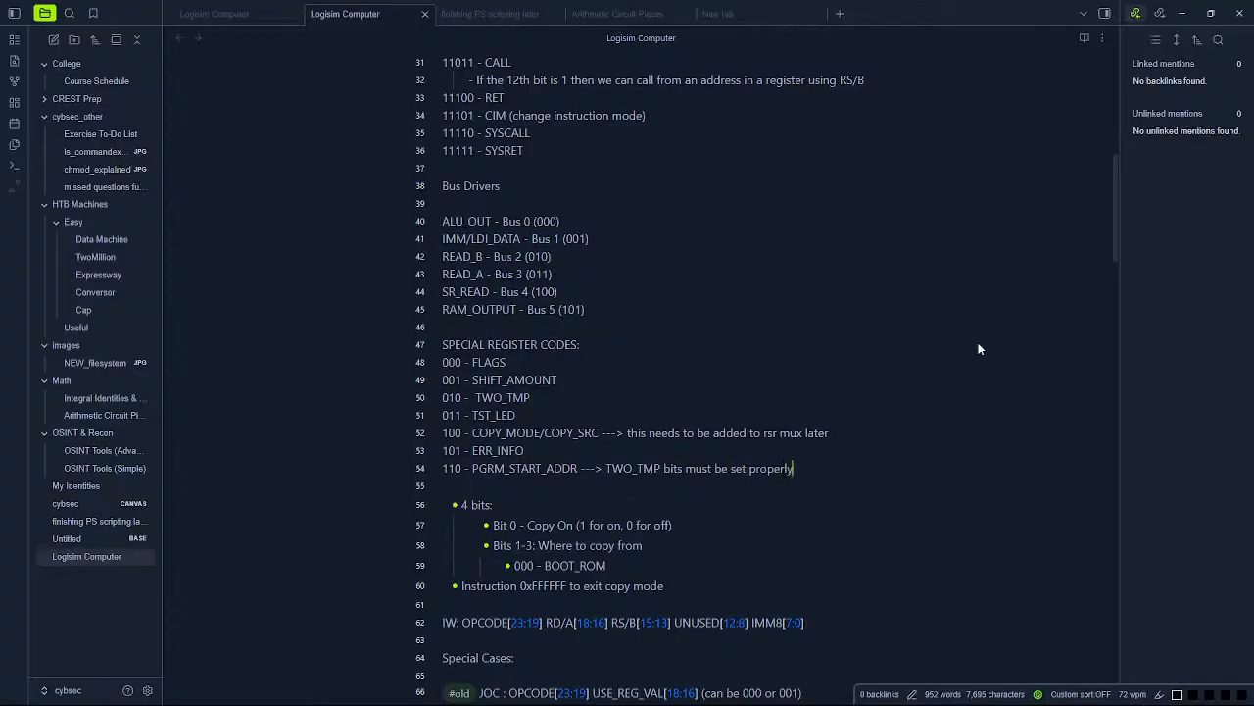
Step: Back in Logisim-evolution, delete the lower run of the new DMX output wire and shift its remaining vertical end outward and slightly lower
{"action": "left_click", "coordinate": [1183, 13]}
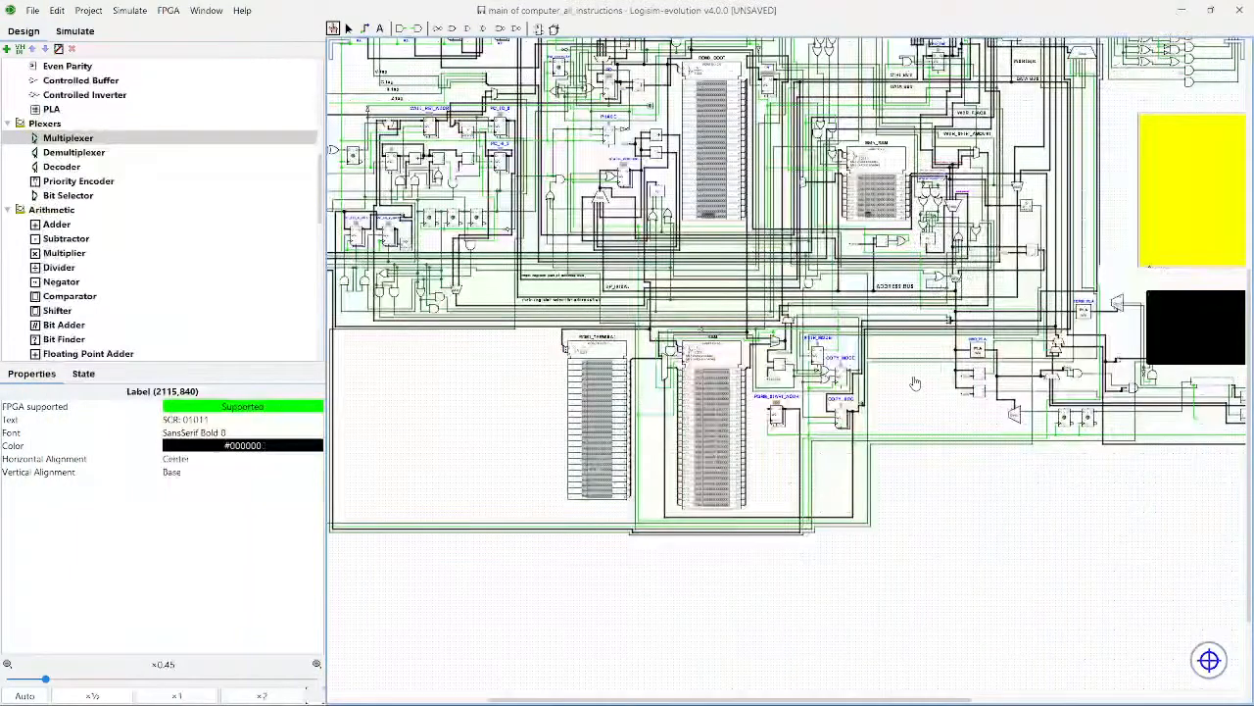
{"action": "scroll", "coordinate": [809, 219], "scroll_direction": "up", "scroll_amount": 1}
{"action": "scroll", "coordinate": [610, 319], "scroll_direction": "up", "scroll_amount": 8}
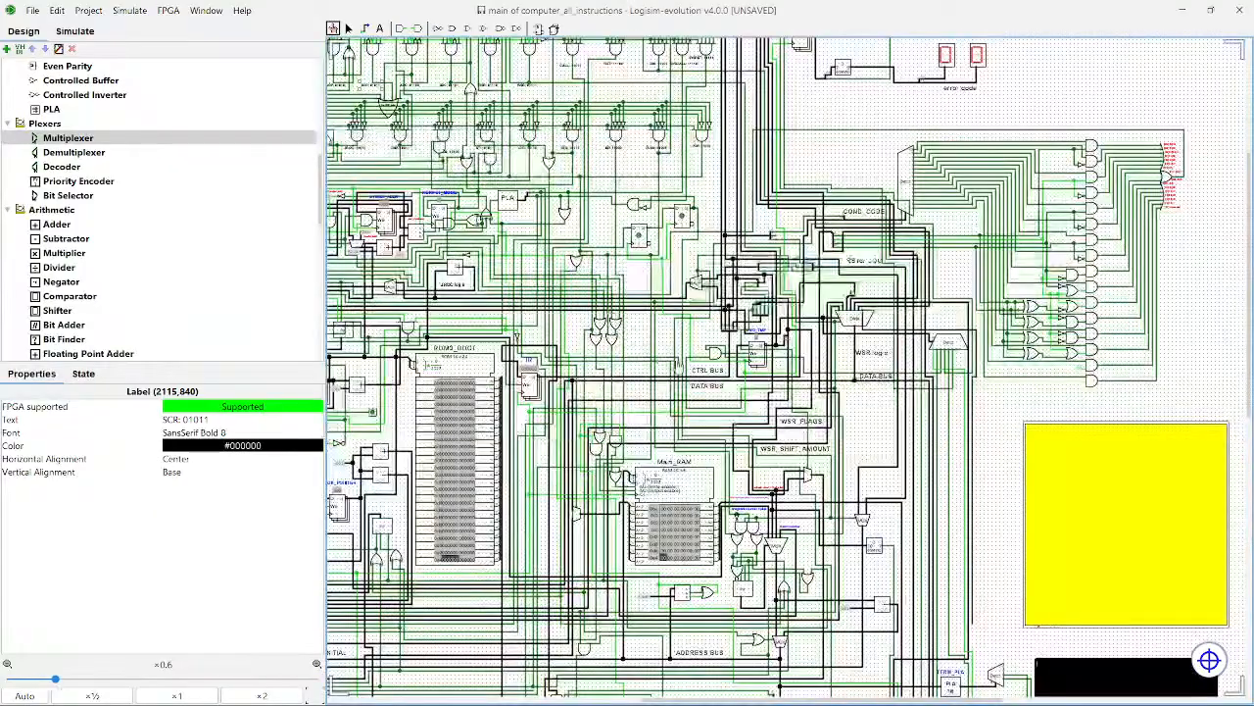
{"action": "scroll", "coordinate": [929, 283], "scroll_direction": "up", "scroll_amount": 5}
{"action": "scroll", "coordinate": [929, 283], "scroll_direction": "left", "scroll_amount": 5}
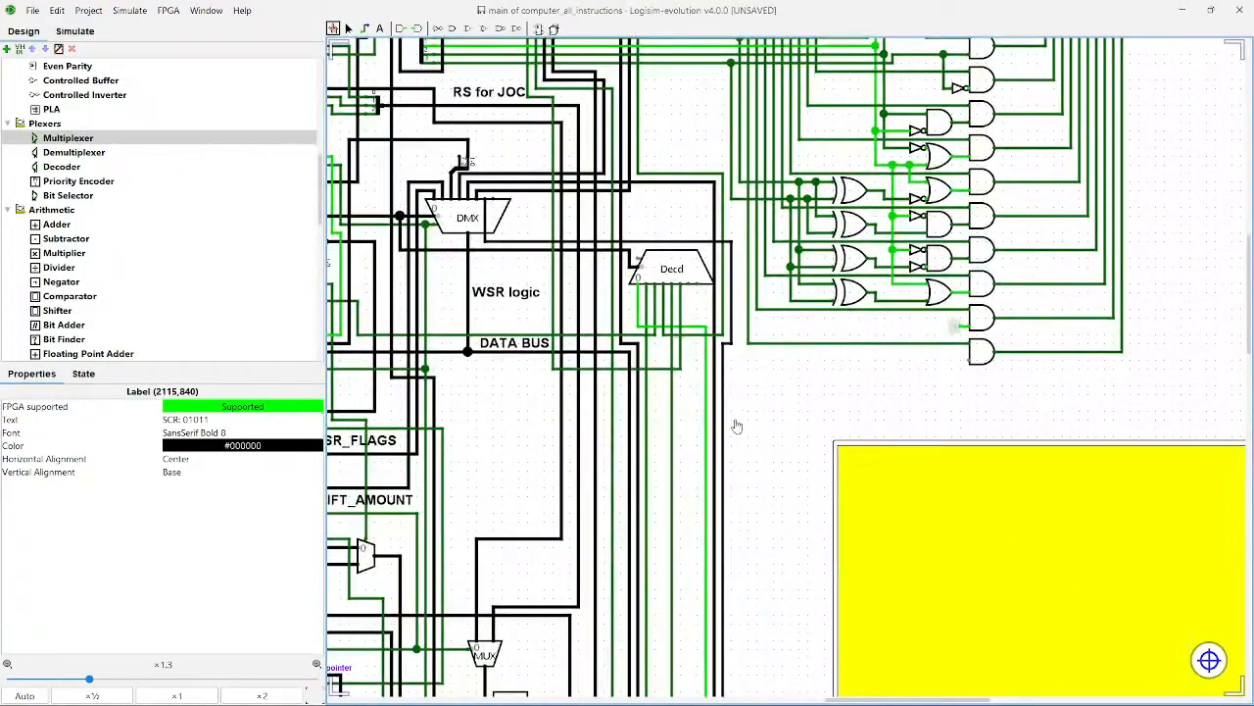
{"action": "key", "text": "ctrl+2"}
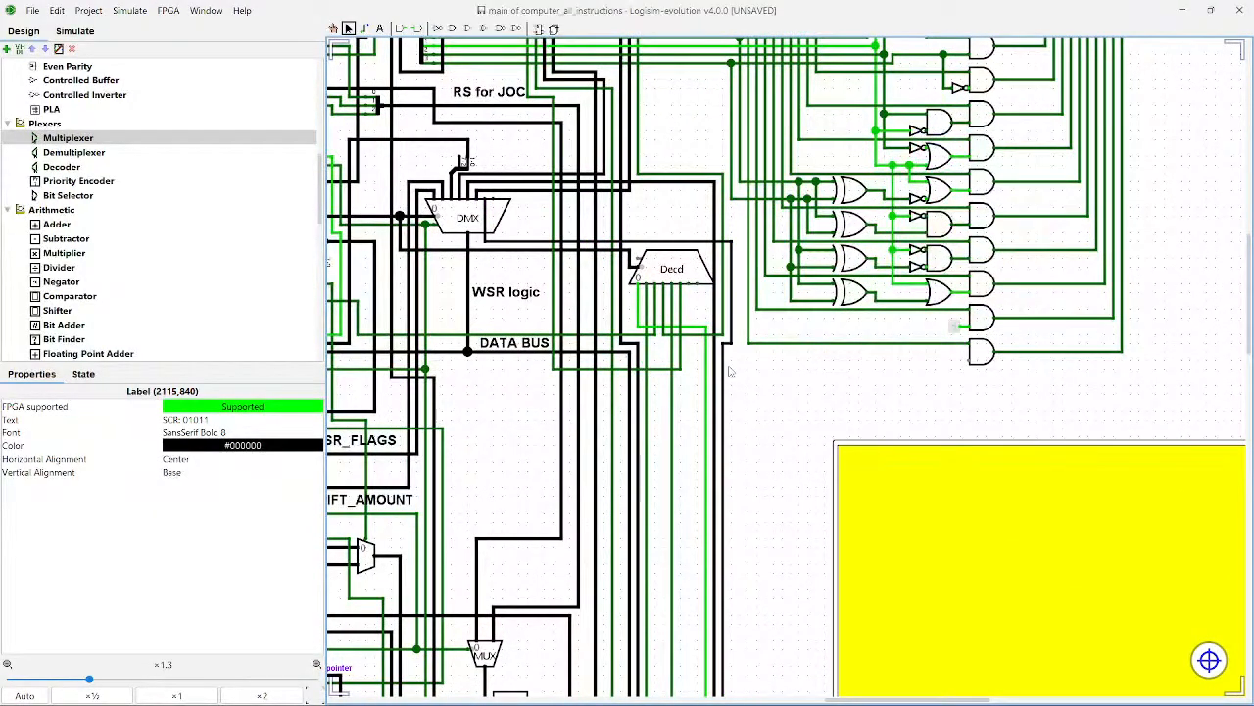
{"action": "left_click", "coordinate": [731, 368]}
{"action": "key", "text": "Delete"}
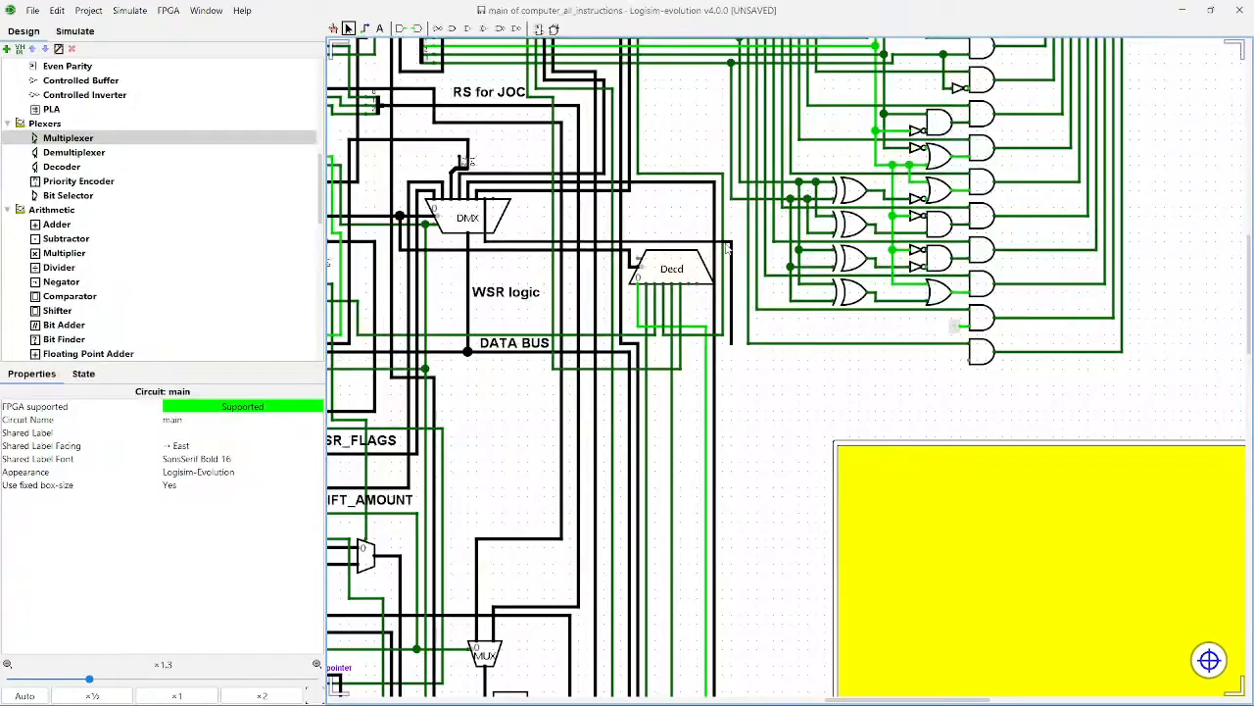
{"action": "left_click_drag", "start_coordinate": [731, 247], "coordinate": [742, 382]}
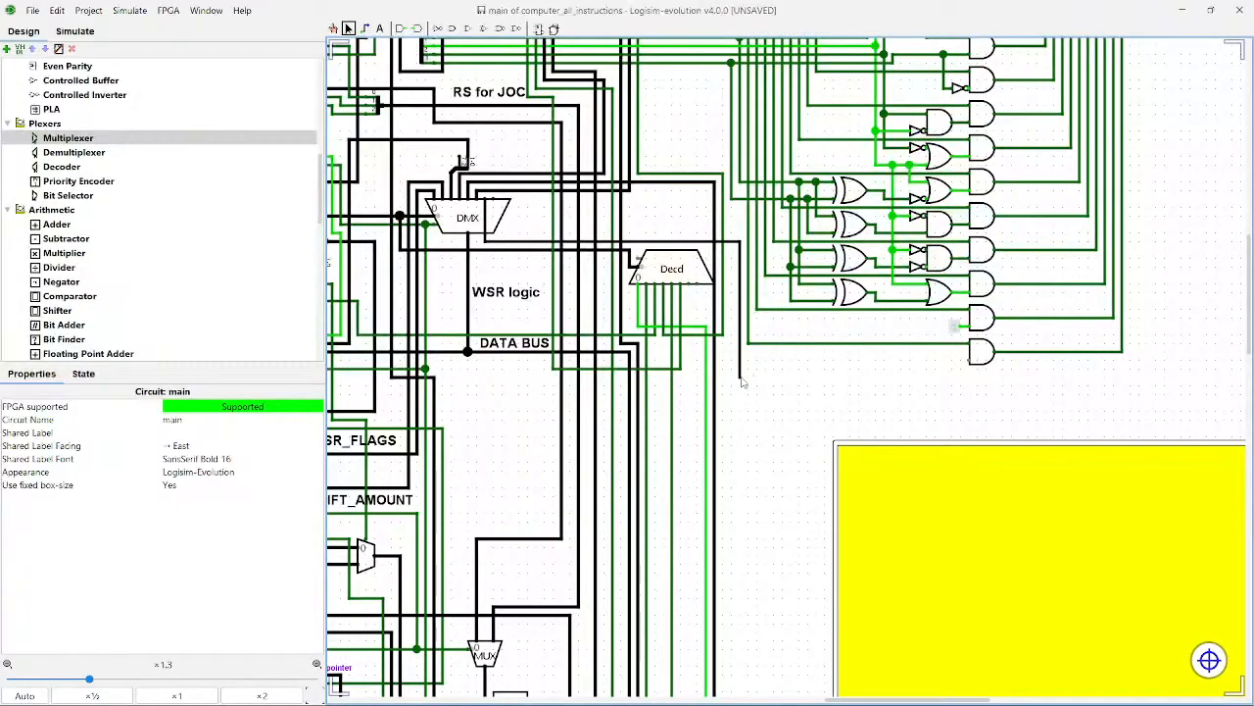
Step: Place a splitter facing North at the lower end of the new DMX output wire
{"action": "scroll", "coordinate": [66, 123], "scroll_direction": "up", "scroll_amount": 8}
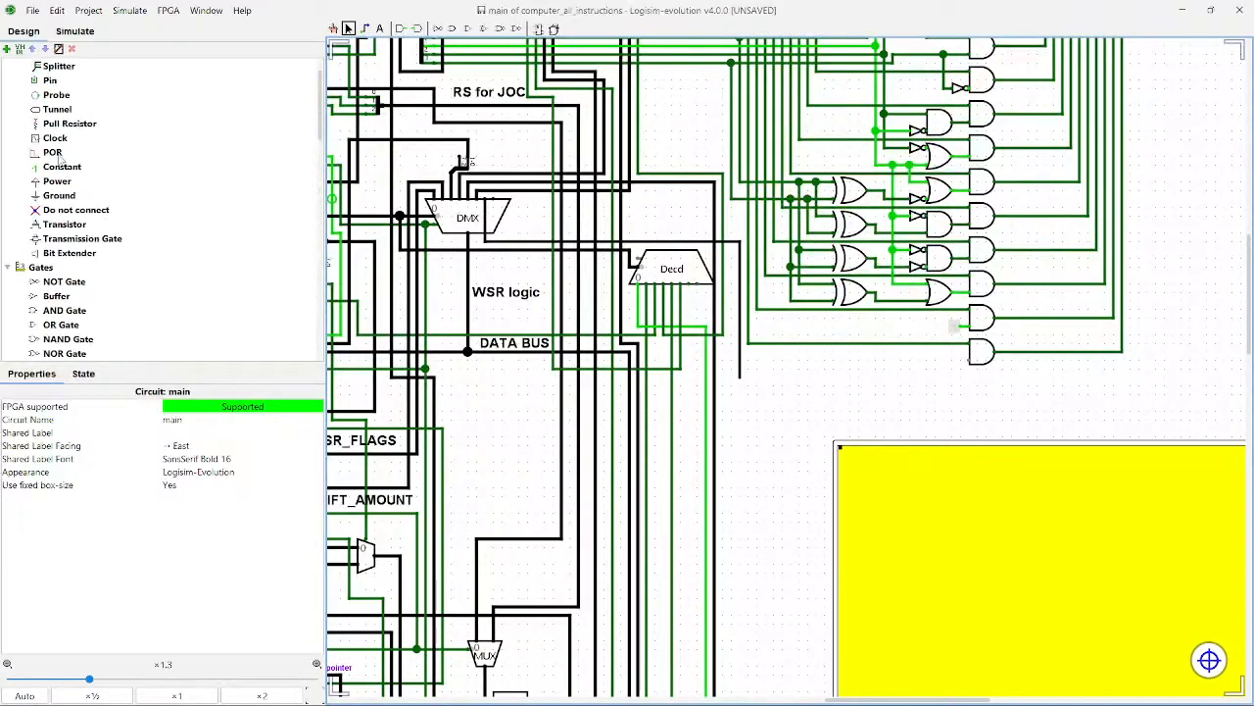
{"action": "left_click", "coordinate": [59, 109]}
{"action": "left_click", "coordinate": [196, 420]}
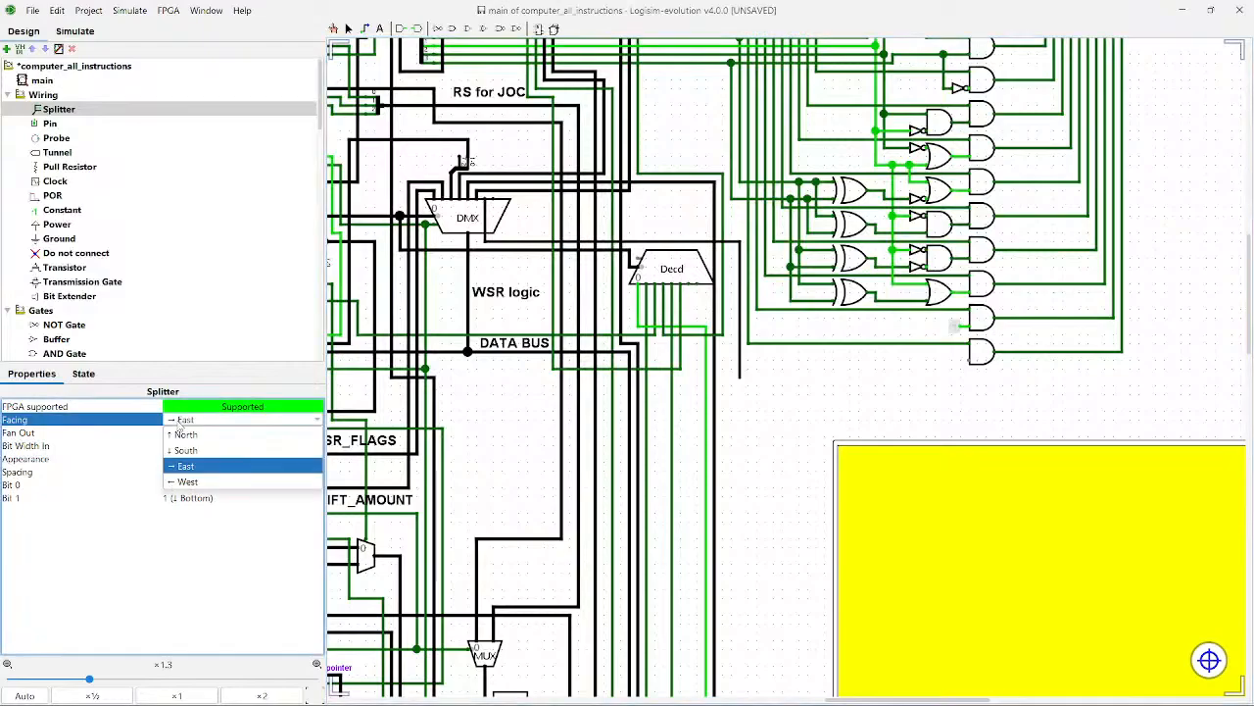
{"action": "left_click", "coordinate": [182, 466]}
{"action": "left_click", "coordinate": [196, 419]}
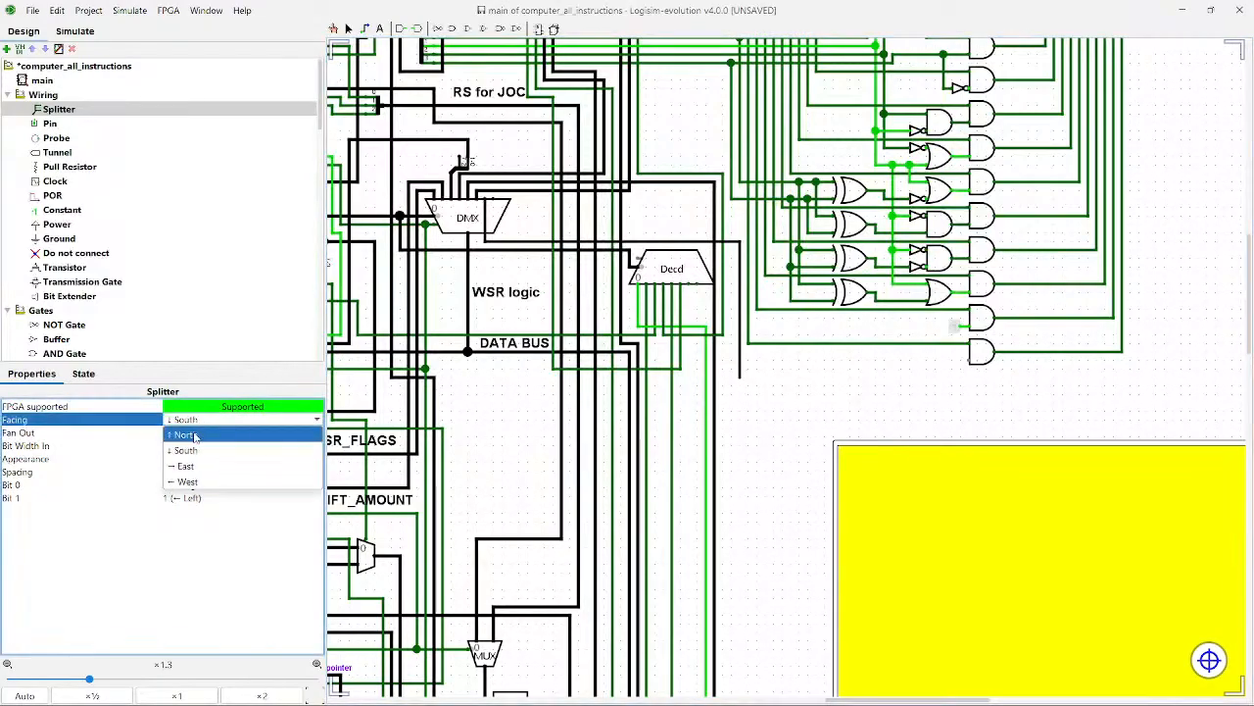
{"action": "left_click", "coordinate": [188, 436]}
{"action": "left_click", "coordinate": [738, 383]}
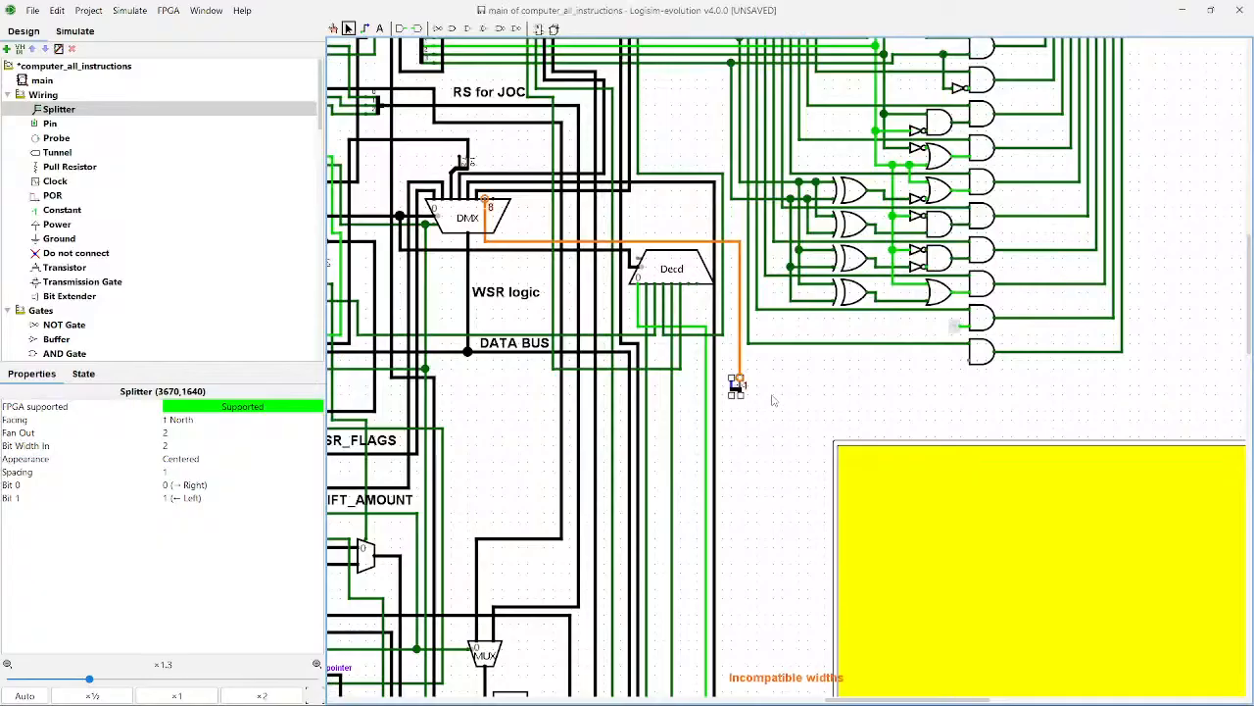
Step: Set the new splitter's input width to 10 bits and assign bits 5, 6 and 7 to its 0 (Right) branch
{"action": "left_click", "coordinate": [774, 404]}
{"action": "left_click", "coordinate": [737, 385]}
{"action": "left_click", "coordinate": [202, 432]}
{"action": "left_click", "coordinate": [195, 444]}
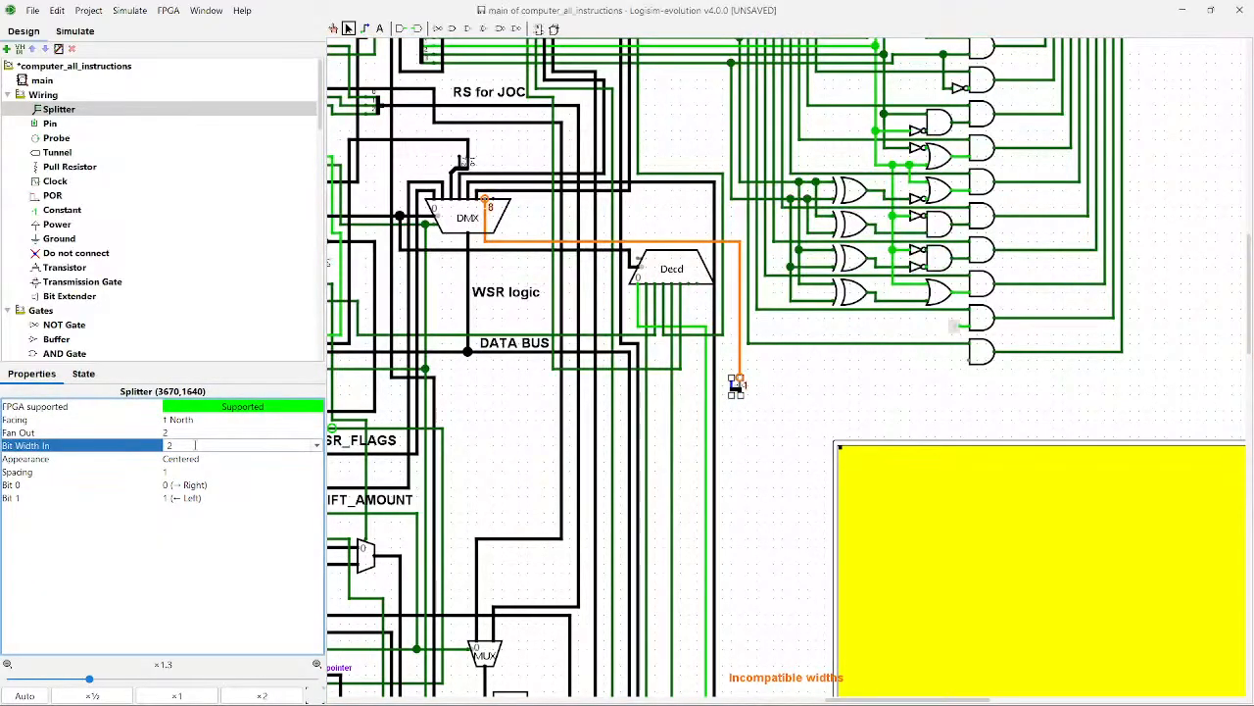
{"action": "key", "text": "Return"}
{"action": "left_click", "coordinate": [168, 553]}
{"action": "left_click", "coordinate": [175, 580]}
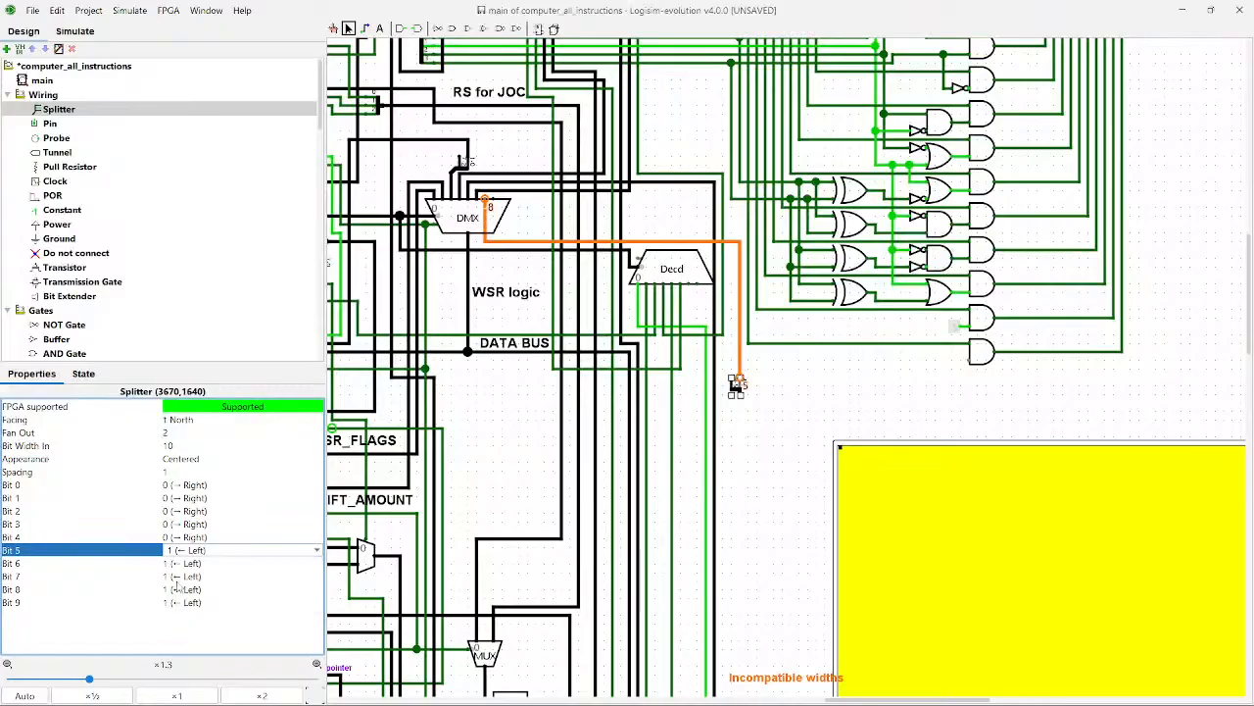
{"action": "left_click", "coordinate": [183, 565]}
{"action": "left_click", "coordinate": [187, 589]}
{"action": "left_click", "coordinate": [191, 577]}
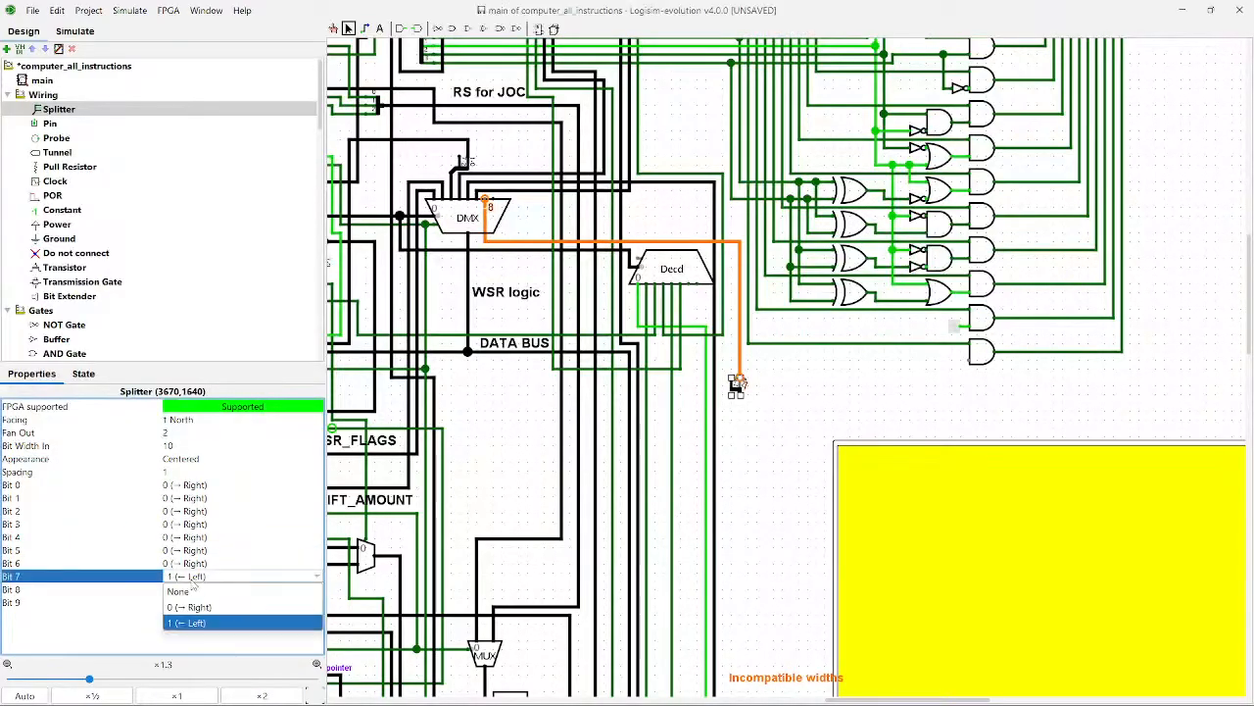
{"action": "left_click", "coordinate": [197, 610]}
{"action": "left_click", "coordinate": [687, 448]}
Step: Wire the TWO_TMP register's output across to the free upper-bits branch of the new splitter
{"action": "left_click_drag", "start_coordinate": [485, 425], "coordinate": [789, 451]}
{"action": "left_click", "coordinate": [610, 302]}
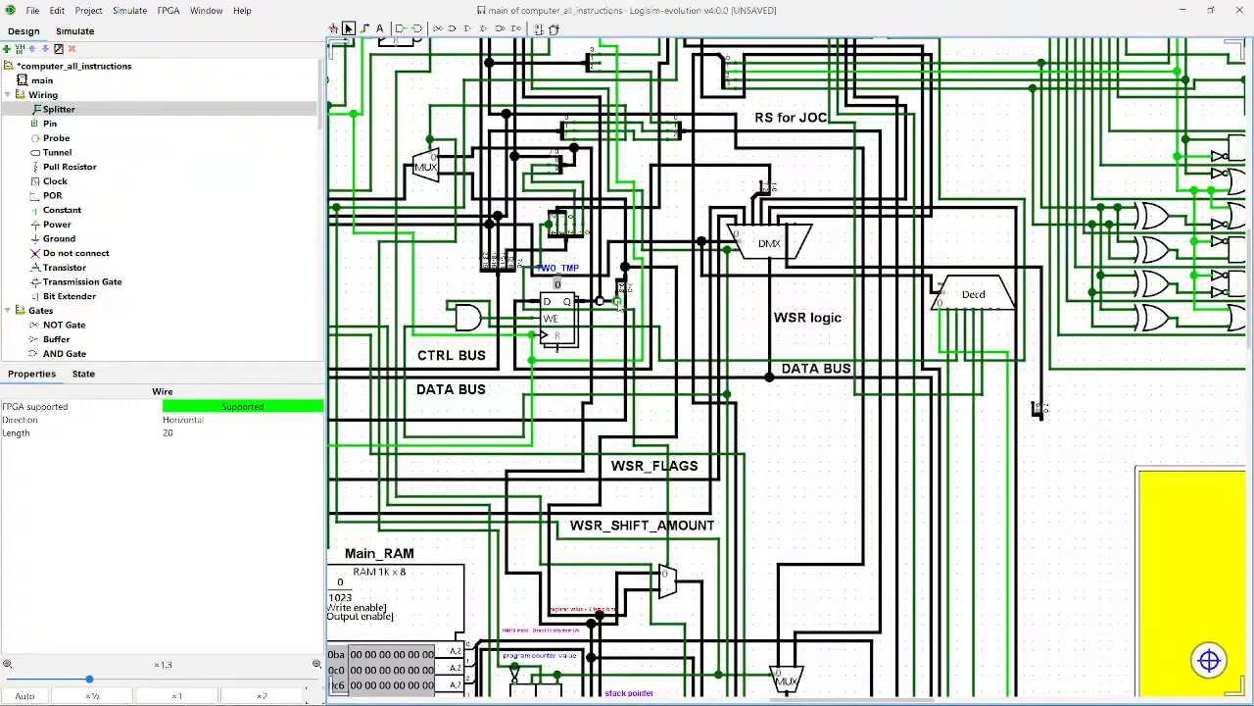
{"action": "left_click_drag", "start_coordinate": [617, 303], "coordinate": [908, 329]}
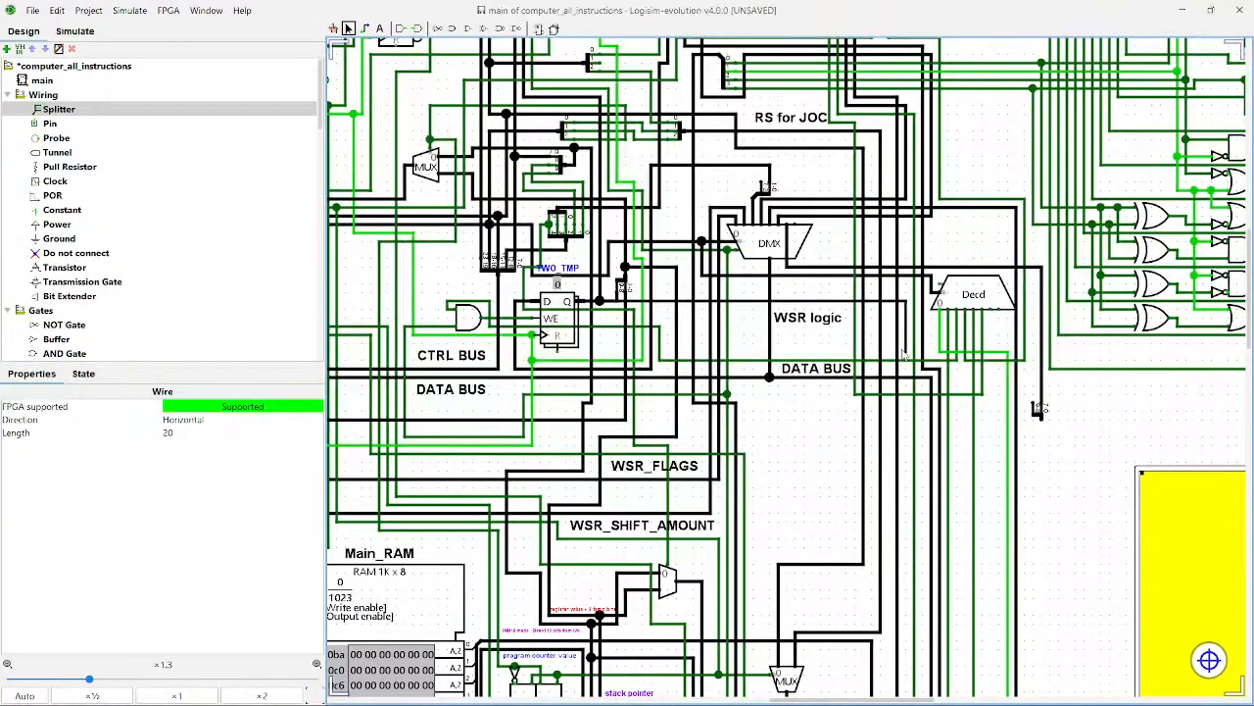
{"action": "left_click_drag", "start_coordinate": [907, 402], "coordinate": [1039, 402]}
Step: Route the splitter's combined output down through the circuit to the D input of the PGRM_START_ADDR register
{"action": "mouse_move", "coordinate": [1049, 451]}
{"action": "left_mouse_down"}
{"action": "mouse_move", "coordinate": [921, 310]}
{"action": "mouse_move", "coordinate": [915, 600]}
{"action": "left_mouse_up"}
{"action": "mouse_move", "coordinate": [936, 592]}
{"action": "left_mouse_down"}
{"action": "mouse_move", "coordinate": [950, 245]}
{"action": "mouse_move", "coordinate": [929, 510]}
{"action": "mouse_move", "coordinate": [929, 368]}
{"action": "mouse_move", "coordinate": [929, 558]}
{"action": "mouse_move", "coordinate": [858, 279]}
{"action": "mouse_move", "coordinate": [857, 310]}
{"action": "mouse_move", "coordinate": [889, 325]}
{"action": "mouse_move", "coordinate": [908, 357]}
{"action": "mouse_move", "coordinate": [887, 330]}
{"action": "mouse_move", "coordinate": [902, 315]}
{"action": "mouse_move", "coordinate": [894, 325]}
{"action": "mouse_move", "coordinate": [926, 325]}
{"action": "mouse_move", "coordinate": [774, 315]}
{"action": "mouse_move", "coordinate": [825, 316]}
{"action": "left_mouse_up"}
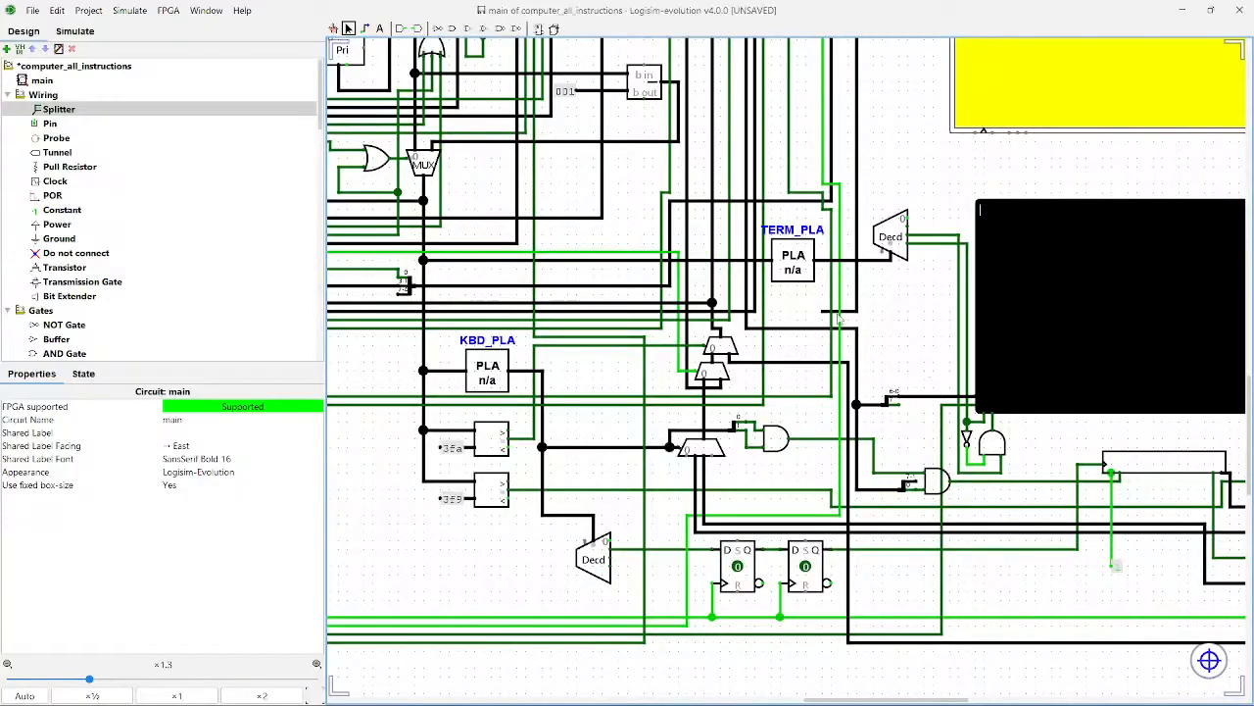
{"action": "left_click_drag", "start_coordinate": [921, 345], "coordinate": [989, 241]}
{"action": "left_click_drag", "start_coordinate": [890, 208], "coordinate": [704, 508]}
{"action": "left_click_drag", "start_coordinate": [726, 555], "coordinate": [1115, 510]}
{"action": "left_click_drag", "start_coordinate": [1091, 460], "coordinate": [429, 464]}
{"action": "left_click_drag", "start_coordinate": [390, 538], "coordinate": [691, 546]}
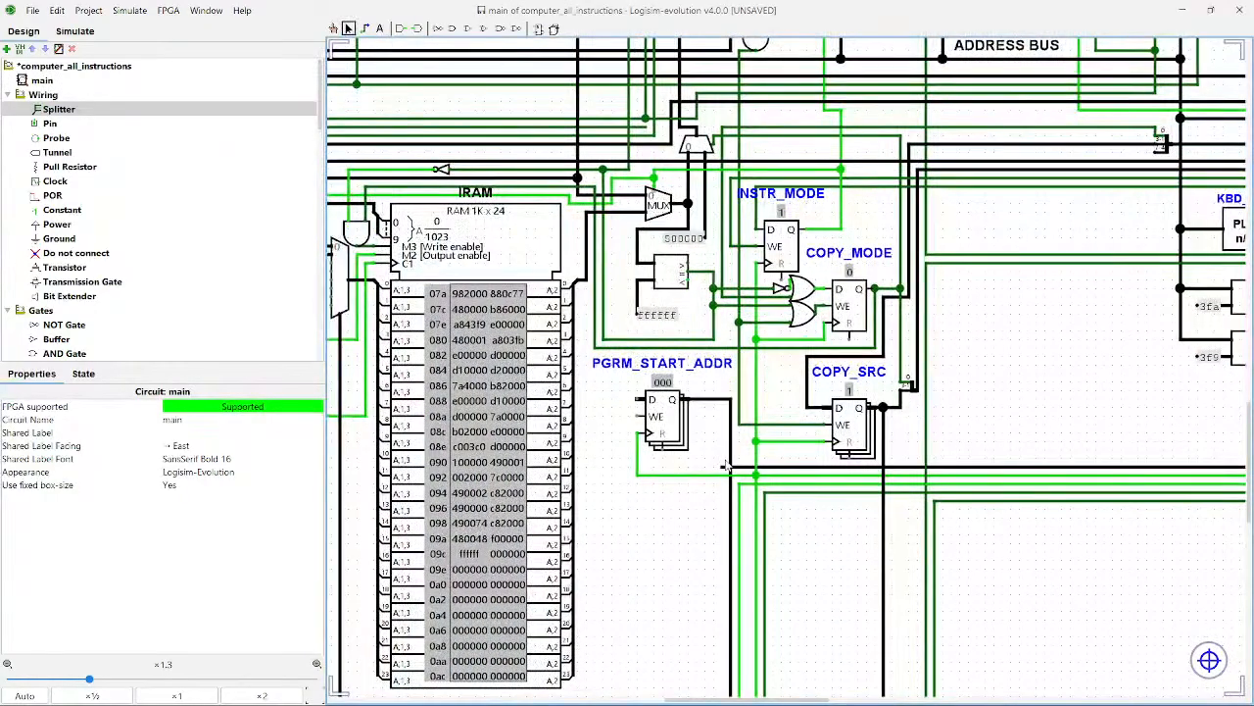
{"action": "left_click_drag", "start_coordinate": [722, 466], "coordinate": [594, 400]}
{"action": "left_click_drag", "start_coordinate": [594, 400], "coordinate": [635, 400]}
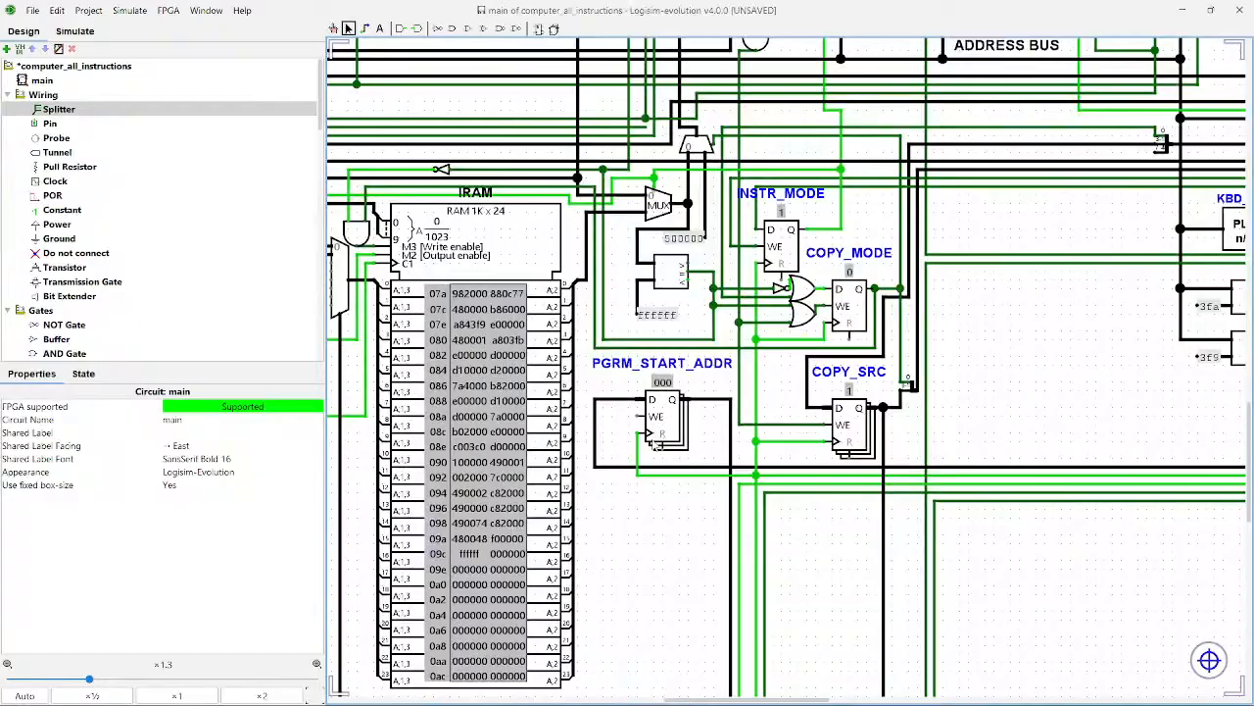
Step: Route the WSR decoder's output for code 110 down to the write enable input of PGRM_START_ADDR
{"action": "left_click_drag", "start_coordinate": [1115, 275], "coordinate": [802, 500]}
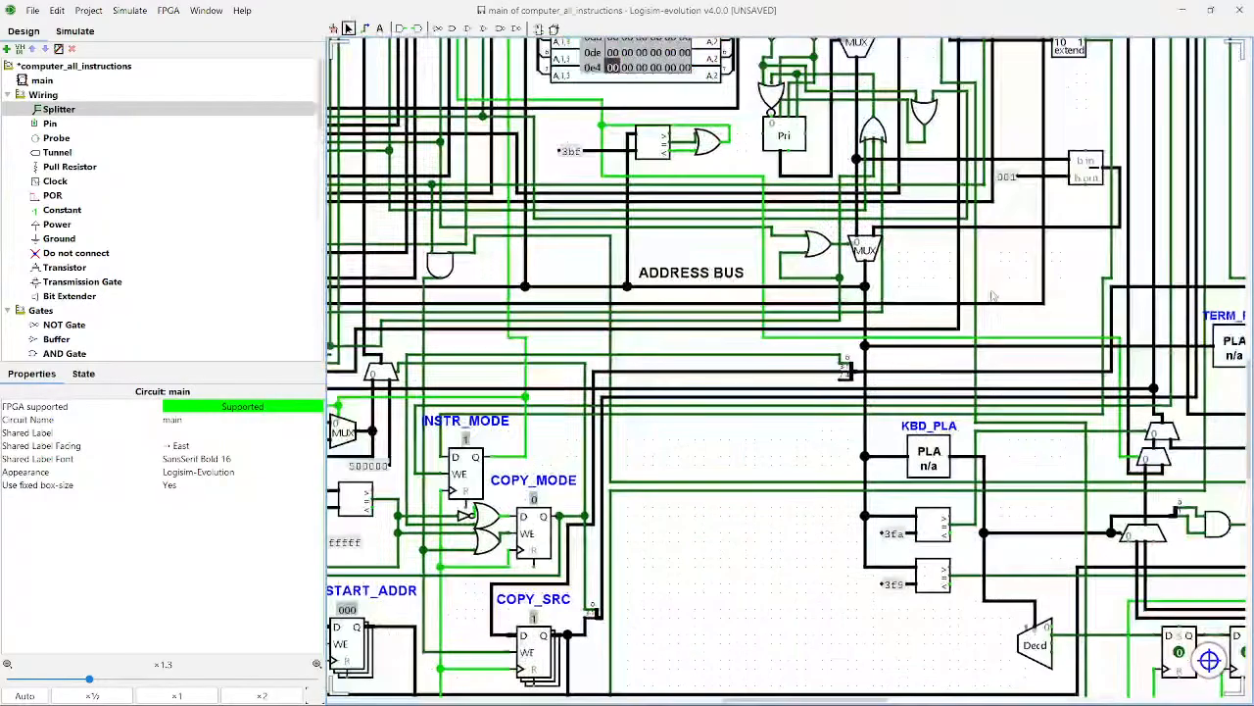
{"action": "left_click_drag", "start_coordinate": [1029, 260], "coordinate": [756, 461]}
{"action": "left_click_drag", "start_coordinate": [822, 142], "coordinate": [847, 309]}
{"action": "left_click_drag", "start_coordinate": [821, 167], "coordinate": [660, 447]}
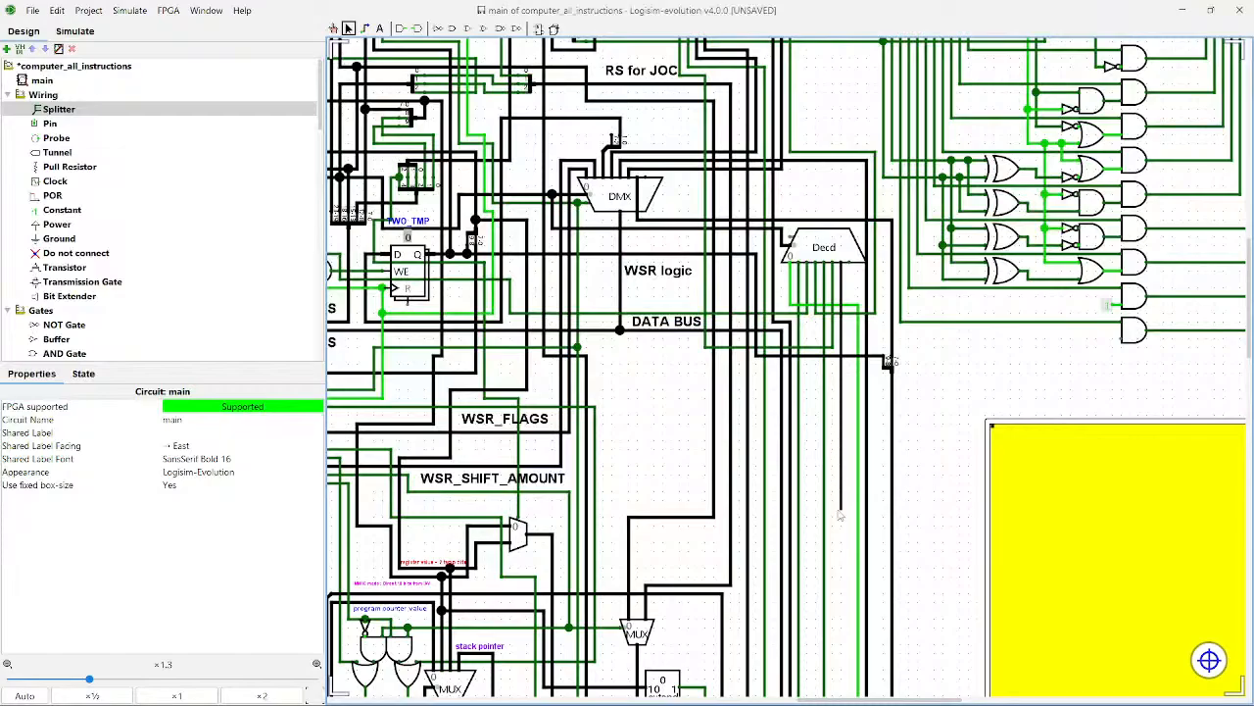
{"action": "mouse_move", "coordinate": [844, 549]}
{"action": "left_mouse_down"}
{"action": "mouse_move", "coordinate": [904, 188]}
{"action": "mouse_move", "coordinate": [900, 573]}
{"action": "mouse_move", "coordinate": [944, 594]}
{"action": "left_mouse_up"}
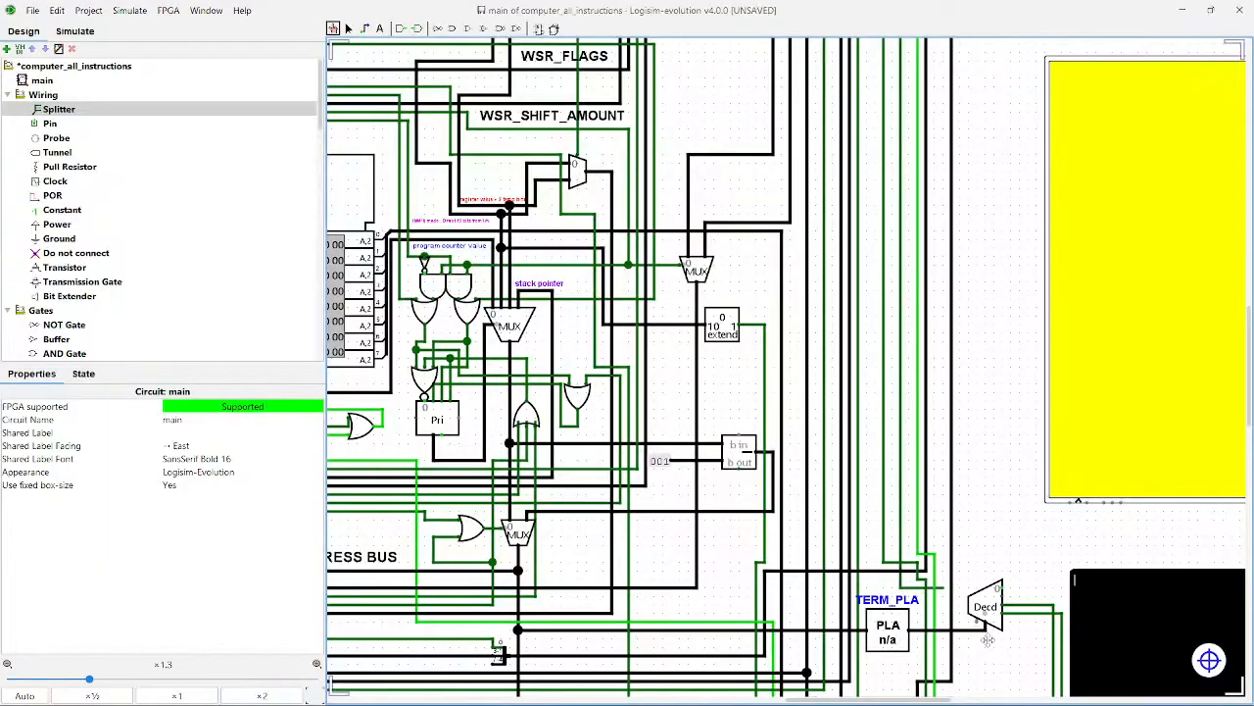
{"action": "left_click_drag", "start_coordinate": [982, 633], "coordinate": [908, 290]}
{"action": "mouse_move", "coordinate": [869, 247]}
{"action": "left_mouse_down"}
{"action": "mouse_move", "coordinate": [878, 335]}
{"action": "mouse_move", "coordinate": [802, 338]}
{"action": "mouse_move", "coordinate": [839, 339]}
{"action": "mouse_move", "coordinate": [837, 534]}
{"action": "left_mouse_up"}
{"action": "mouse_move", "coordinate": [837, 534]}
{"action": "left_mouse_down"}
{"action": "mouse_move", "coordinate": [652, 547]}
{"action": "mouse_move", "coordinate": [649, 626]}
{"action": "mouse_move", "coordinate": [987, 507]}
{"action": "mouse_move", "coordinate": [642, 528]}
{"action": "mouse_move", "coordinate": [574, 520]}
{"action": "mouse_move", "coordinate": [558, 439]}
{"action": "left_mouse_up"}
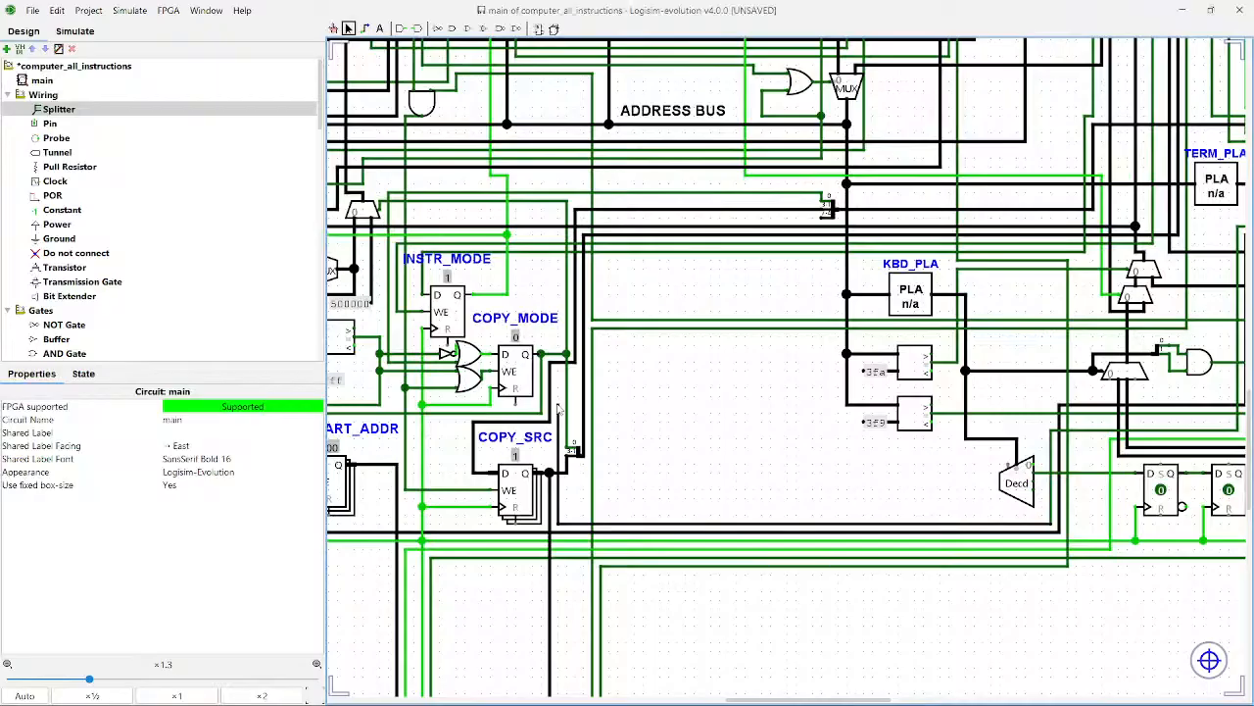
{"action": "left_click_drag", "start_coordinate": [557, 395], "coordinate": [570, 291]}
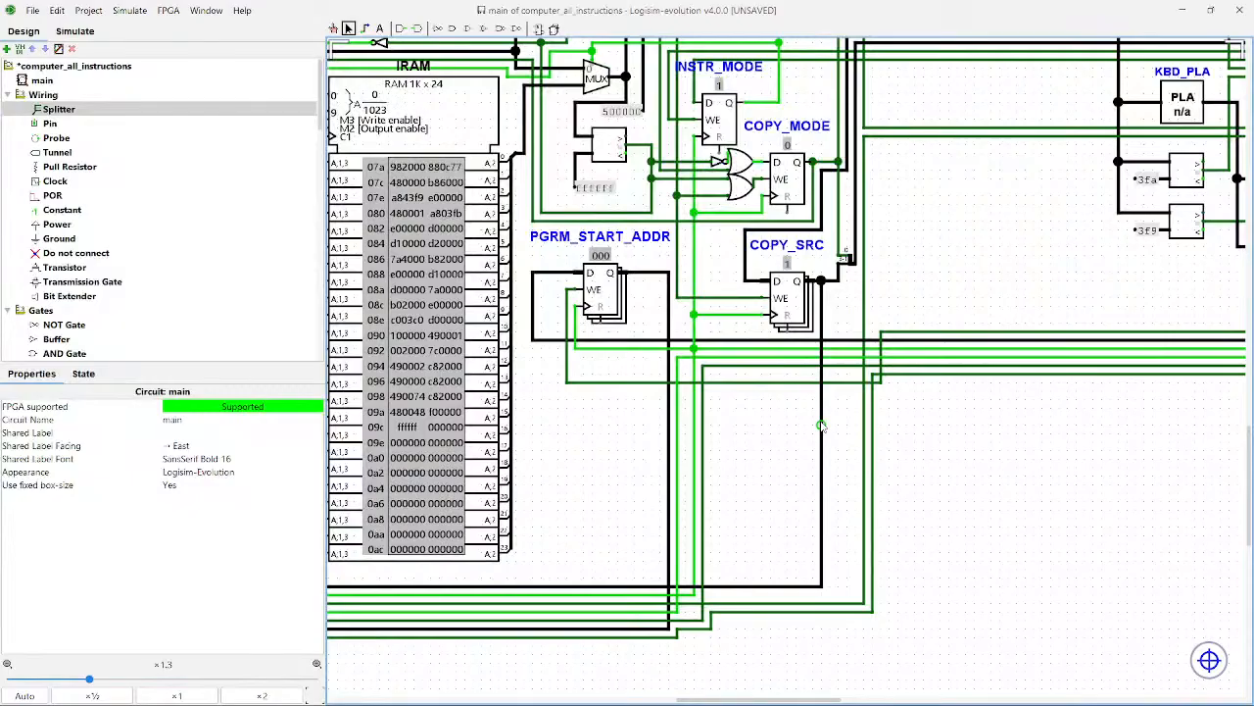
Step: Inspect the value and path of the PGRM_START_ADDR register's output wire
{"action": "scroll", "coordinate": [789, 424], "scroll_direction": "left", "scroll_amount": 5}
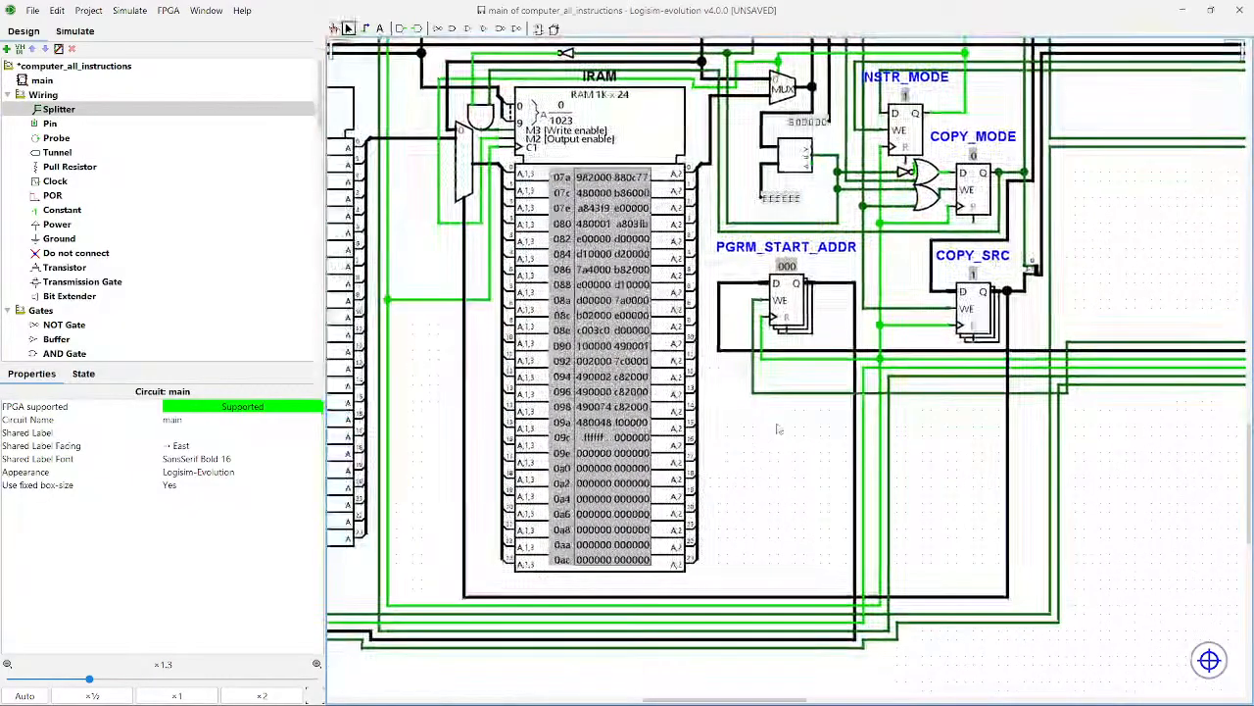
{"action": "scroll", "coordinate": [753, 448], "scroll_direction": "left", "scroll_amount": 3}
{"action": "scroll", "coordinate": [752, 448], "scroll_direction": "up", "scroll_amount": 2}
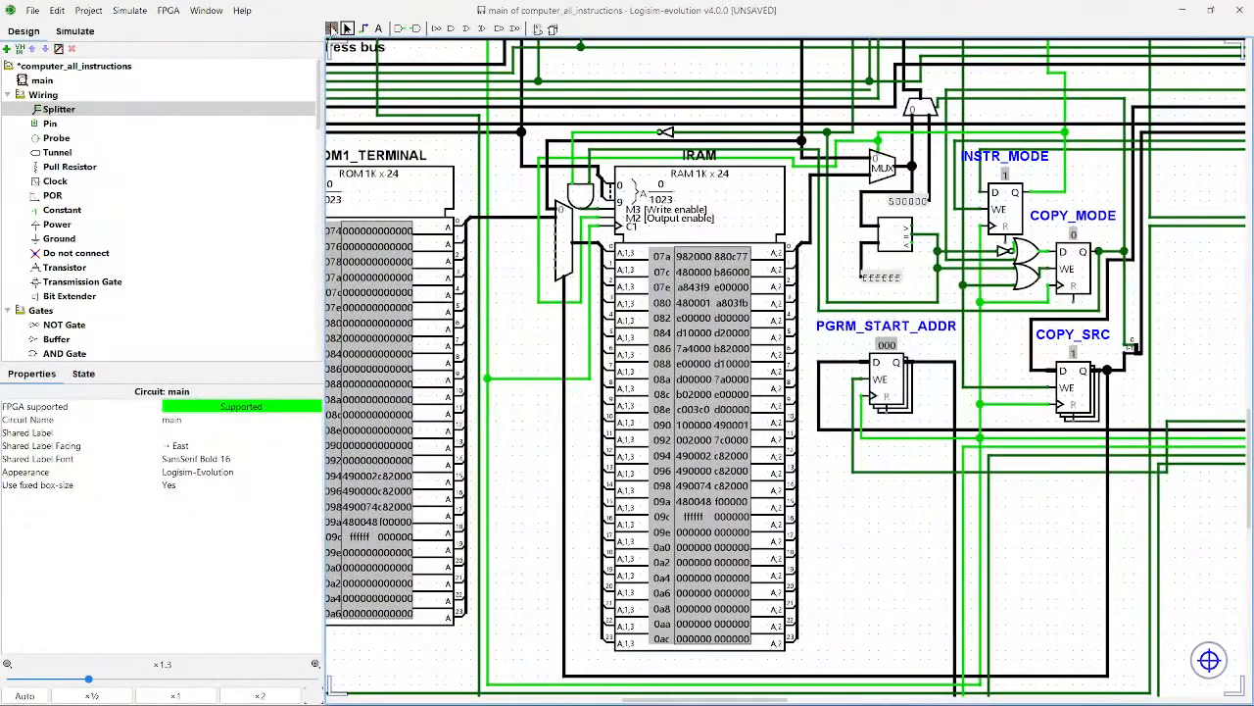
{"action": "left_click", "coordinate": [939, 369]}
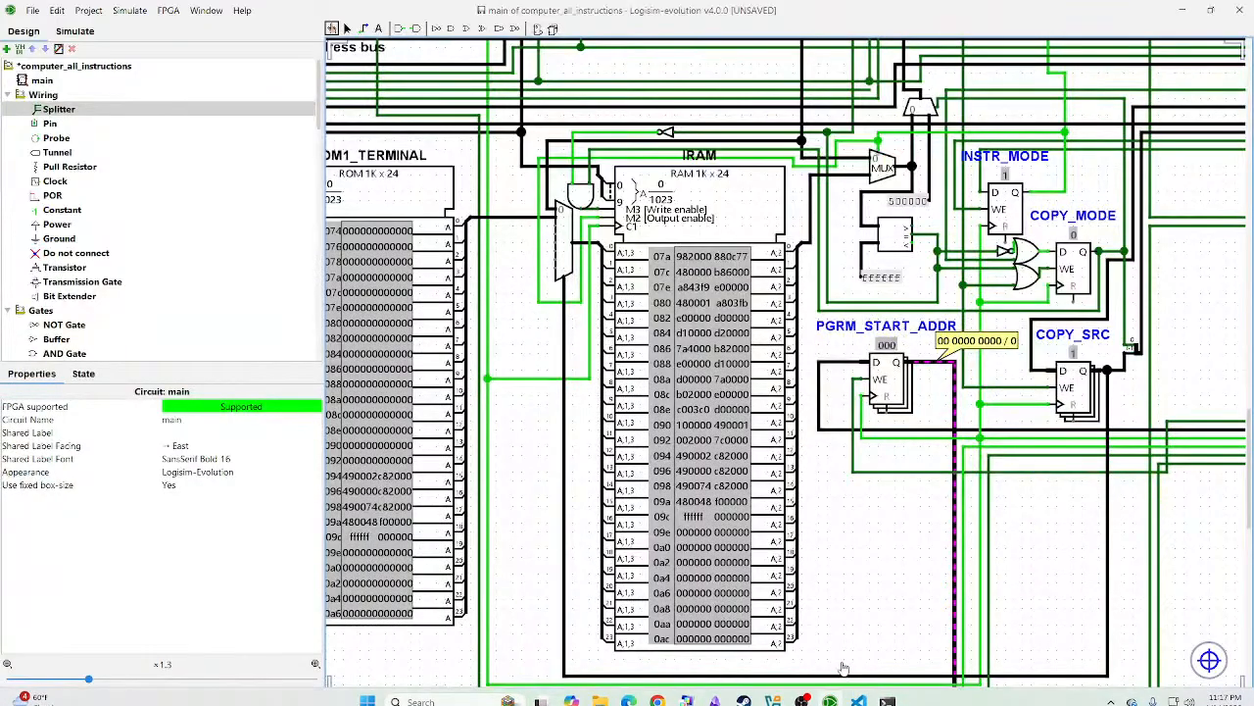
Step: Check the assembler output in the terminal and logi.asm in VS Code, and return to the Logisim-evolution circuit
{"action": "left_click", "coordinate": [885, 693]}
{"action": "left_click", "coordinate": [886, 692]}
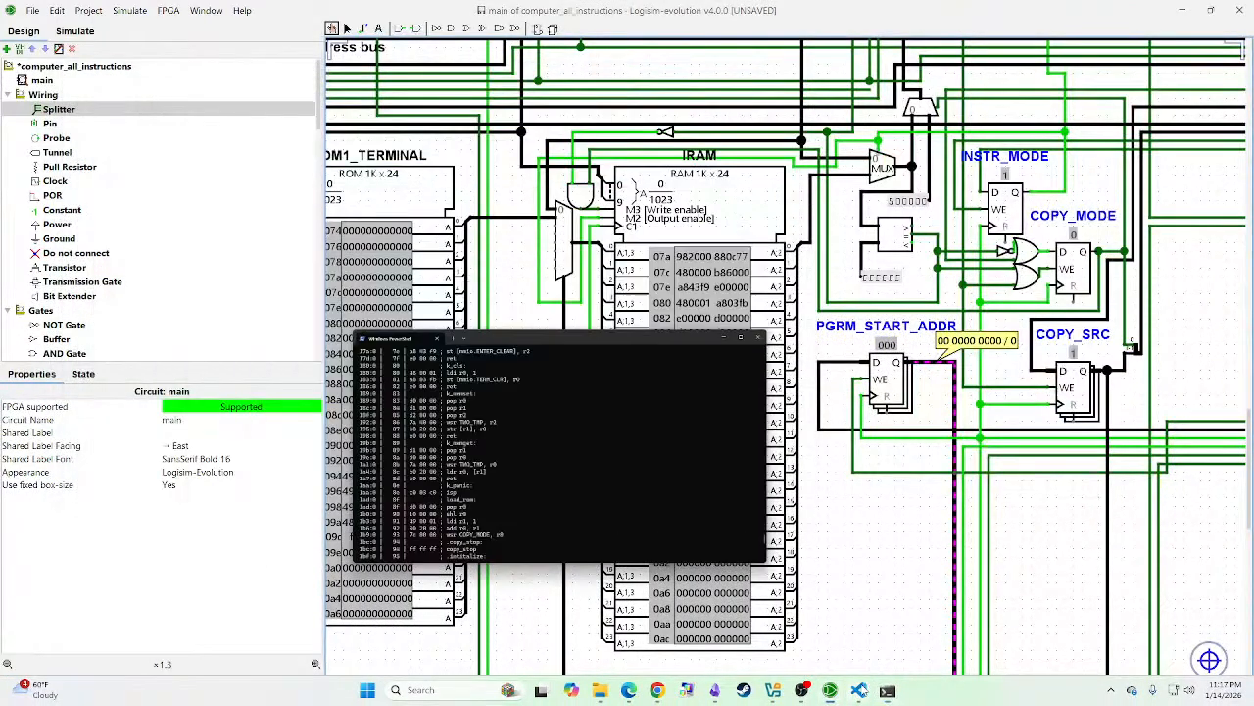
{"action": "left_click", "coordinate": [862, 692]}
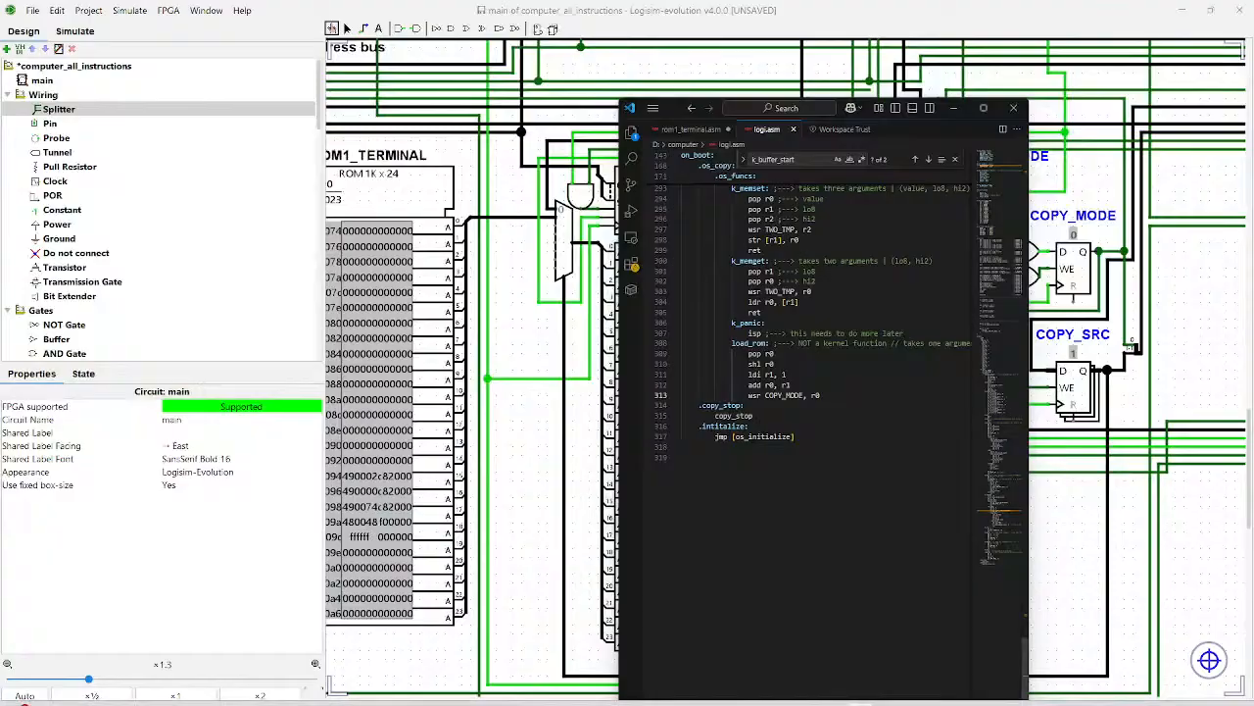
{"action": "left_click", "coordinate": [857, 690]}
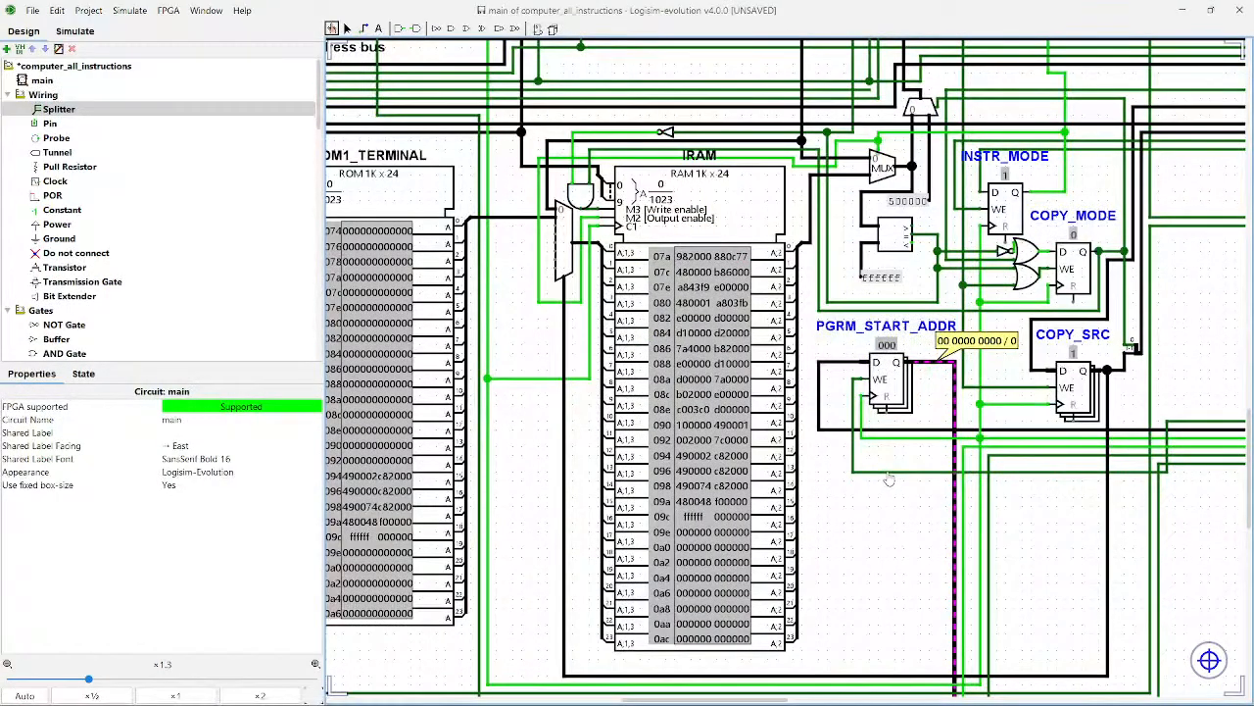
Step: Trace the INSTR_MODE output wire and both data input wires of the multiplexer beside IRAM, checking their values
{"action": "scroll", "coordinate": [887, 471], "scroll_direction": "up", "scroll_amount": 3}
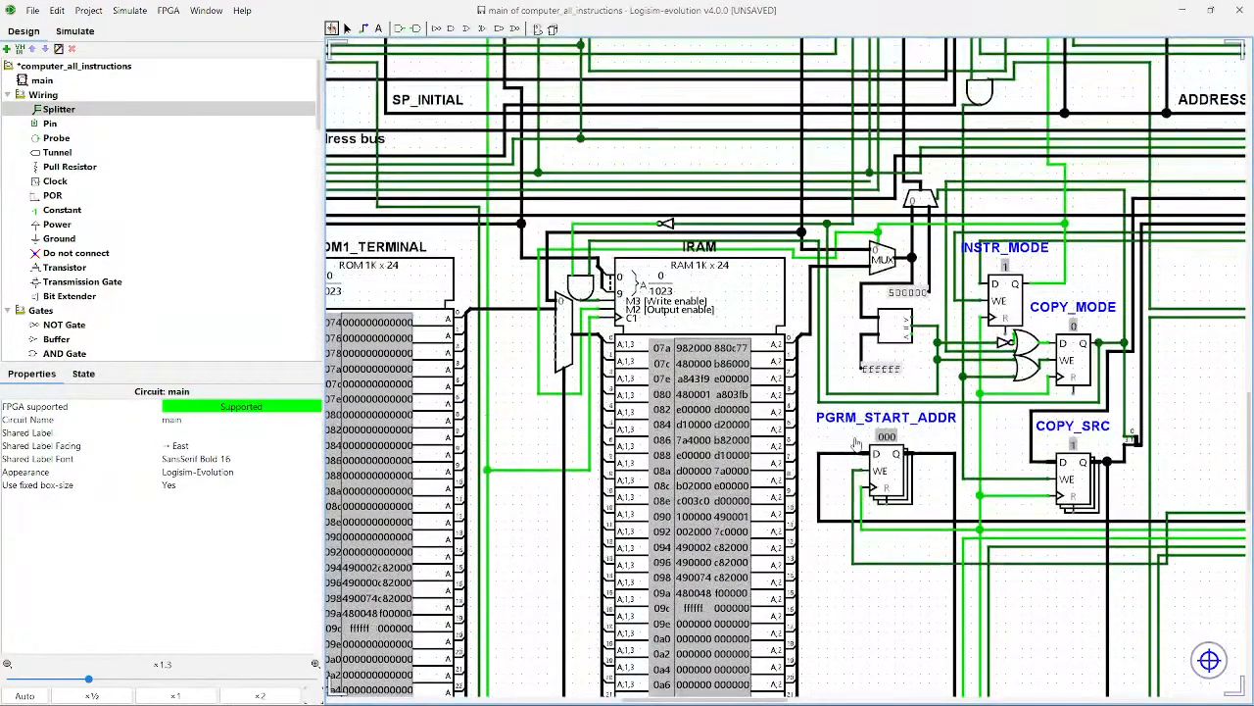
{"action": "left_click", "coordinate": [1064, 277]}
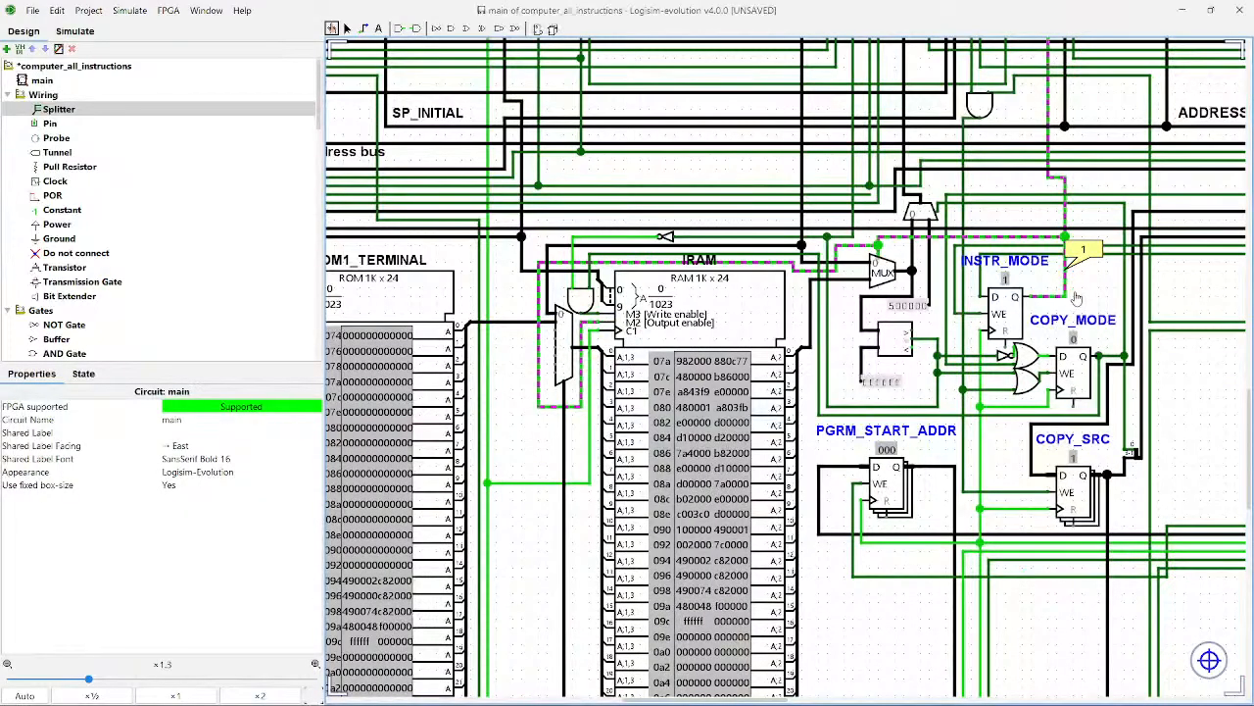
{"action": "scroll", "coordinate": [1076, 297], "scroll_direction": "down", "scroll_amount": 1}
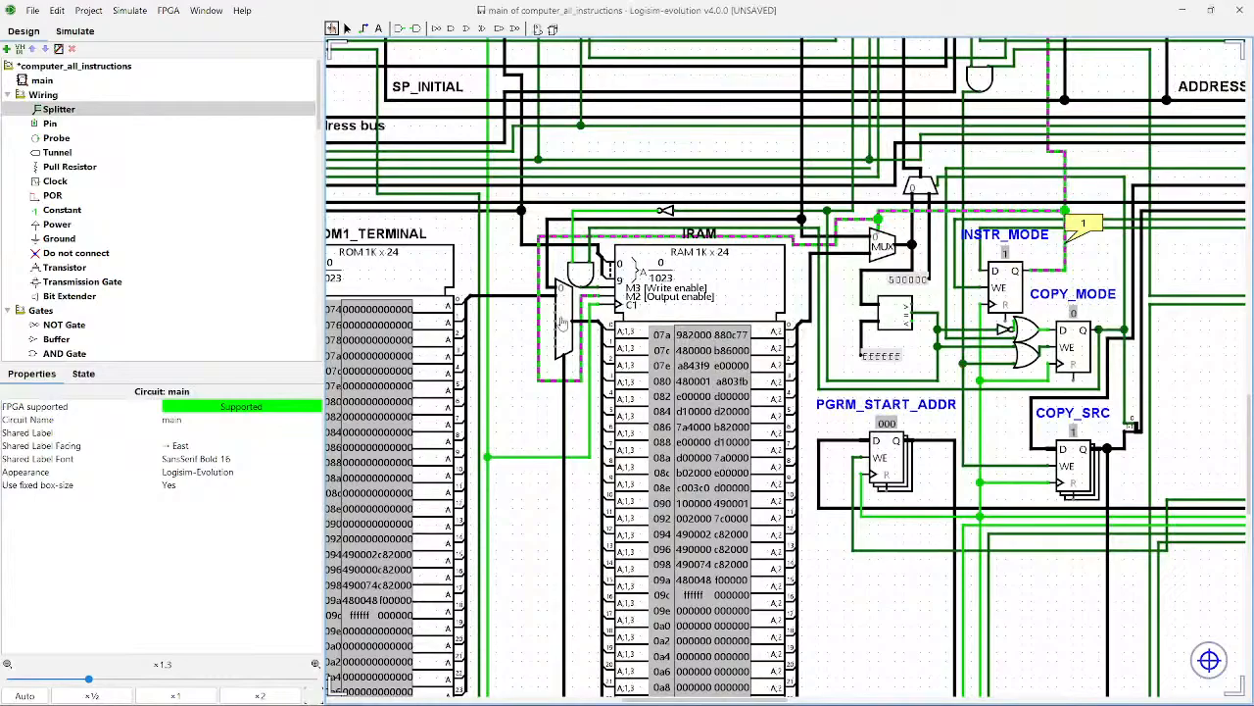
{"action": "left_click", "coordinate": [515, 298]}
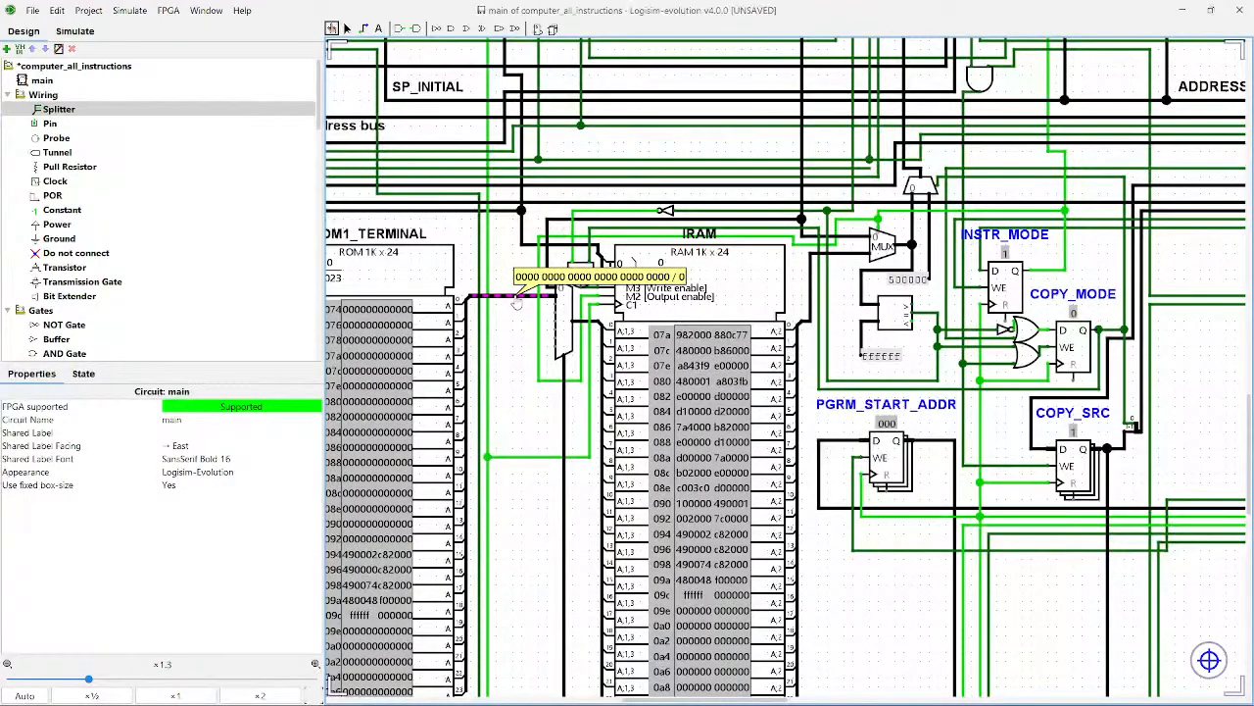
{"action": "left_click", "coordinate": [549, 257]}
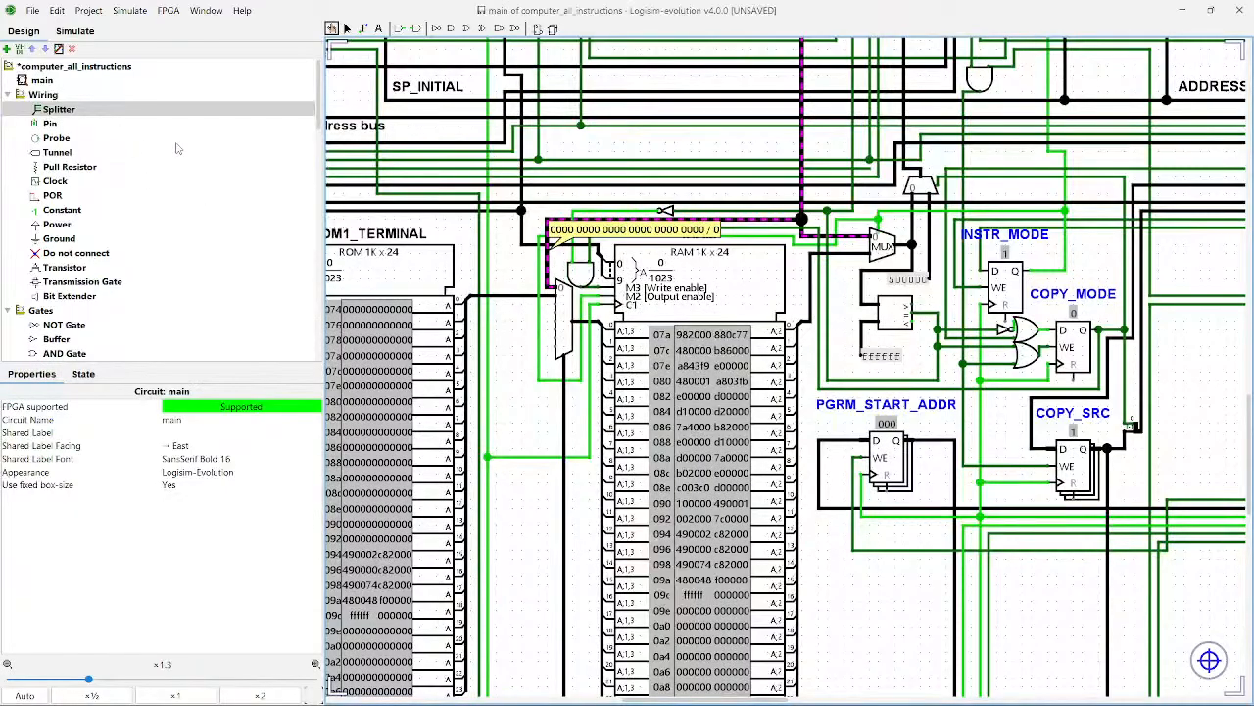
Step: Extend the wire feeding the IRAM multiplexer's input 0 past ROM1_TERMINAL and place an unsigned Comparator near its end
{"action": "left_click", "coordinate": [347, 30]}
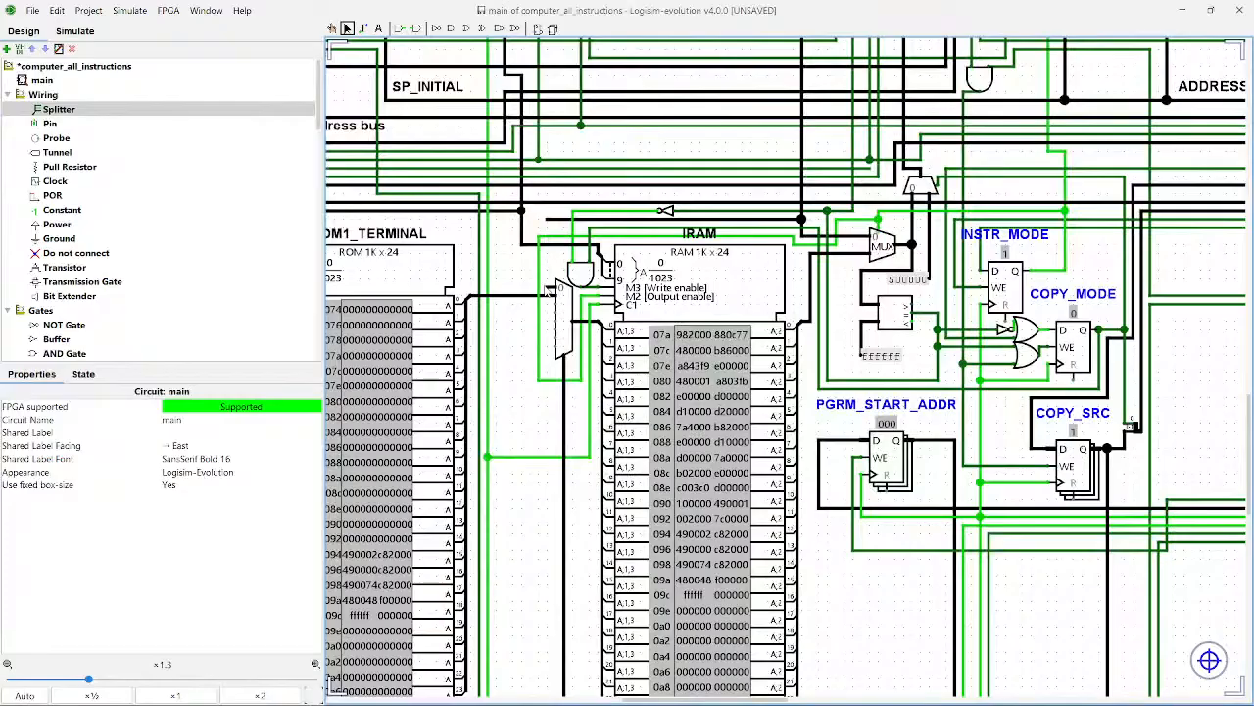
{"action": "mouse_move", "coordinate": [547, 287]}
{"action": "left_mouse_down"}
{"action": "mouse_move", "coordinate": [546, 219]}
{"action": "mouse_move", "coordinate": [823, 203]}
{"action": "mouse_move", "coordinate": [526, 206]}
{"action": "mouse_move", "coordinate": [542, 202]}
{"action": "left_mouse_up"}
{"action": "scroll", "coordinate": [85, 195], "scroll_direction": "down", "scroll_amount": 8}
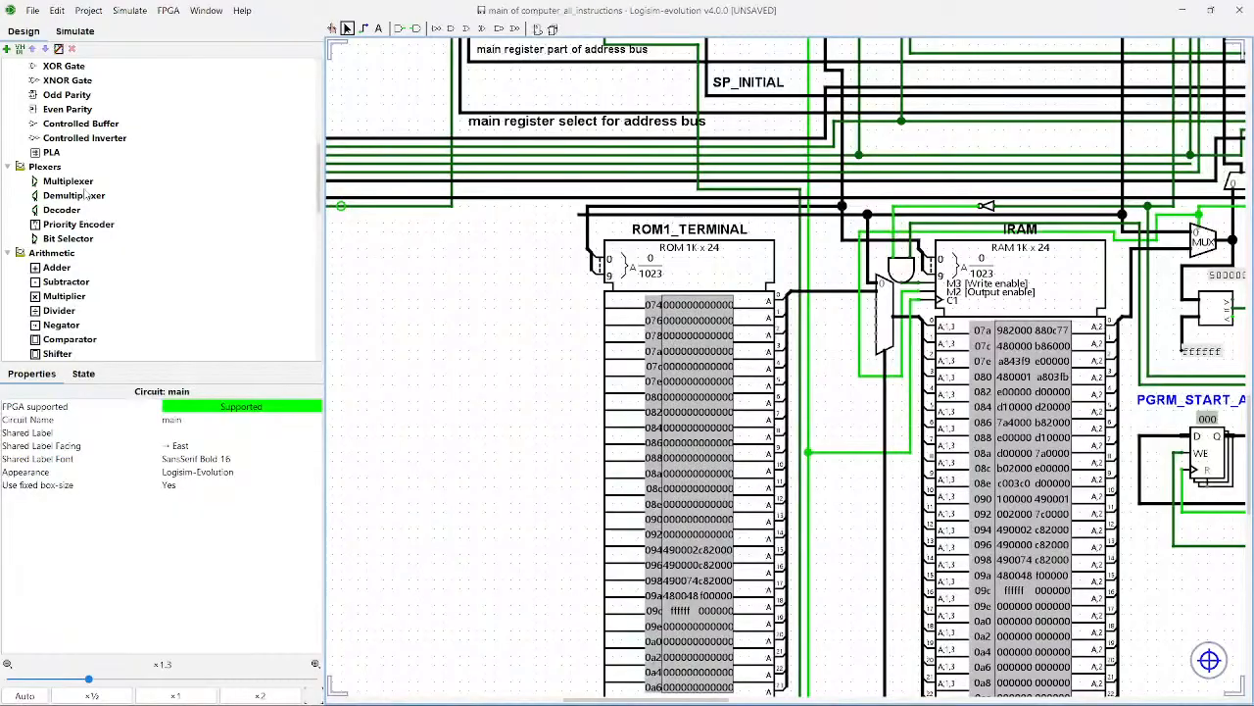
{"action": "scroll", "coordinate": [85, 195], "scroll_direction": "down", "scroll_amount": 2}
{"action": "left_click", "coordinate": [69, 253]}
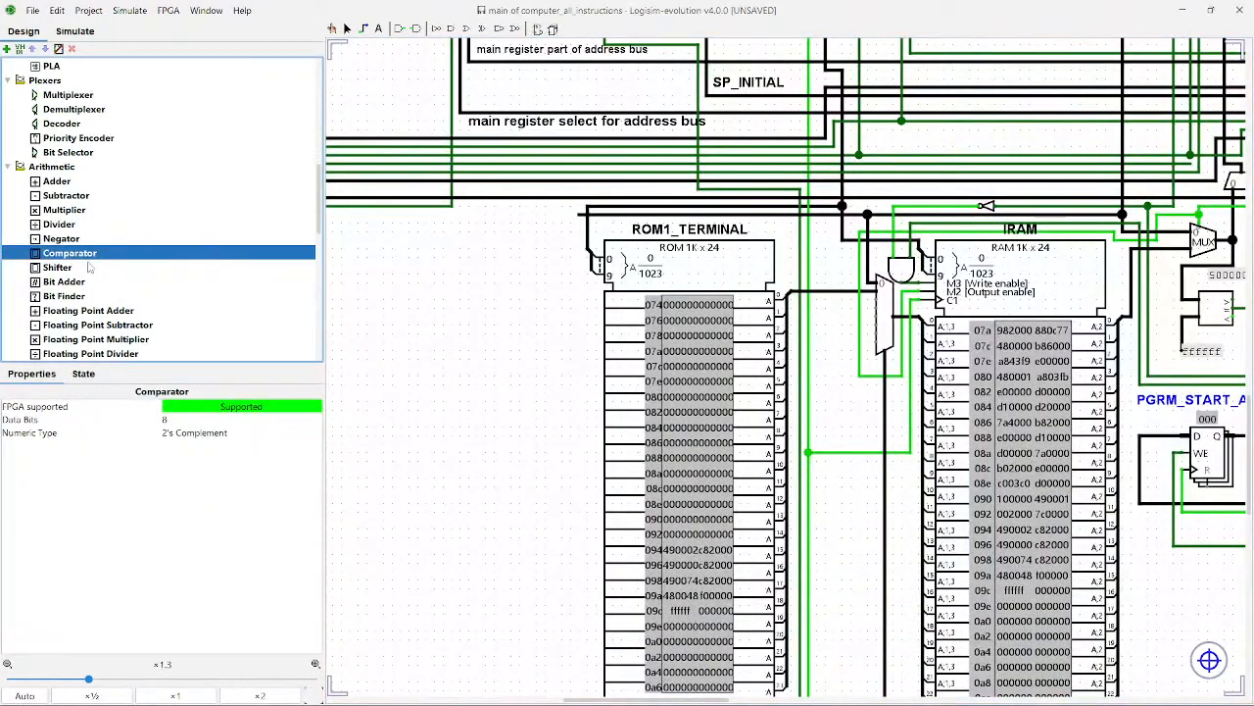
{"action": "left_click", "coordinate": [545, 240]}
{"action": "left_click", "coordinate": [196, 433]}
{"action": "left_click", "coordinate": [196, 463]}
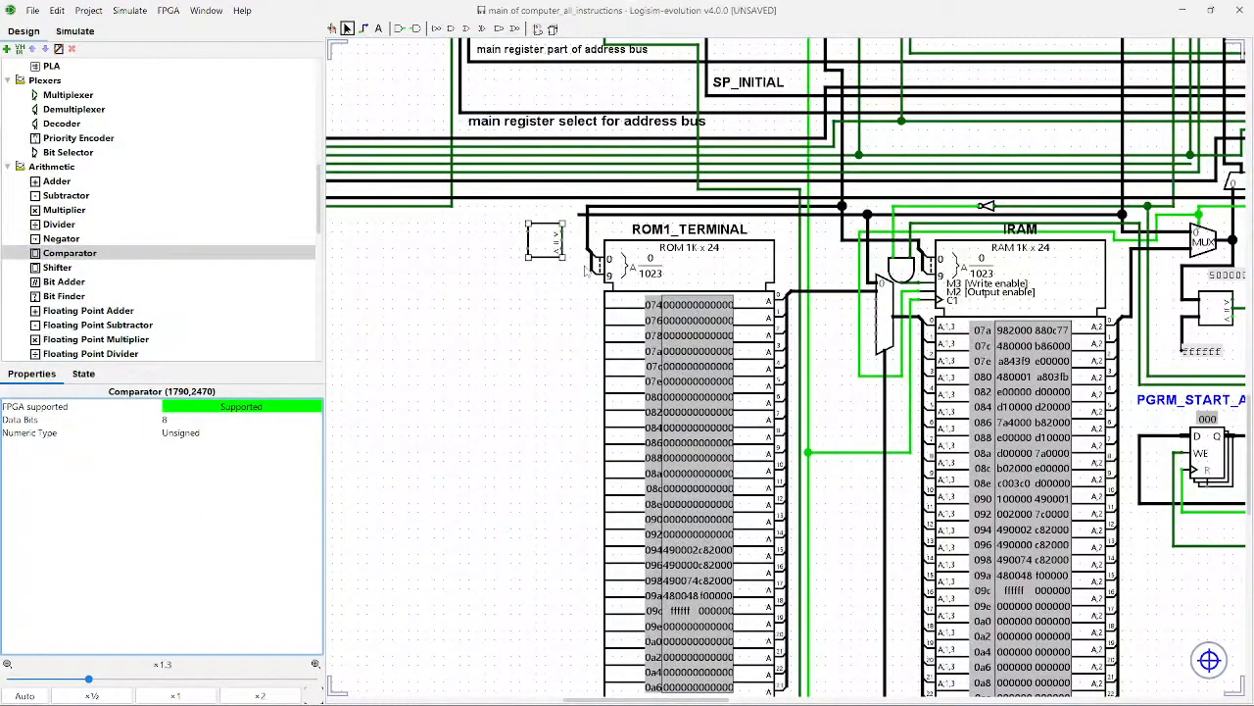
{"action": "left_click_drag", "start_coordinate": [544, 240], "coordinate": [554, 257]}
Step: Connect the extended wire to the comparator's upper input and run a wire down from its equal output
{"action": "left_click", "coordinate": [579, 213]}
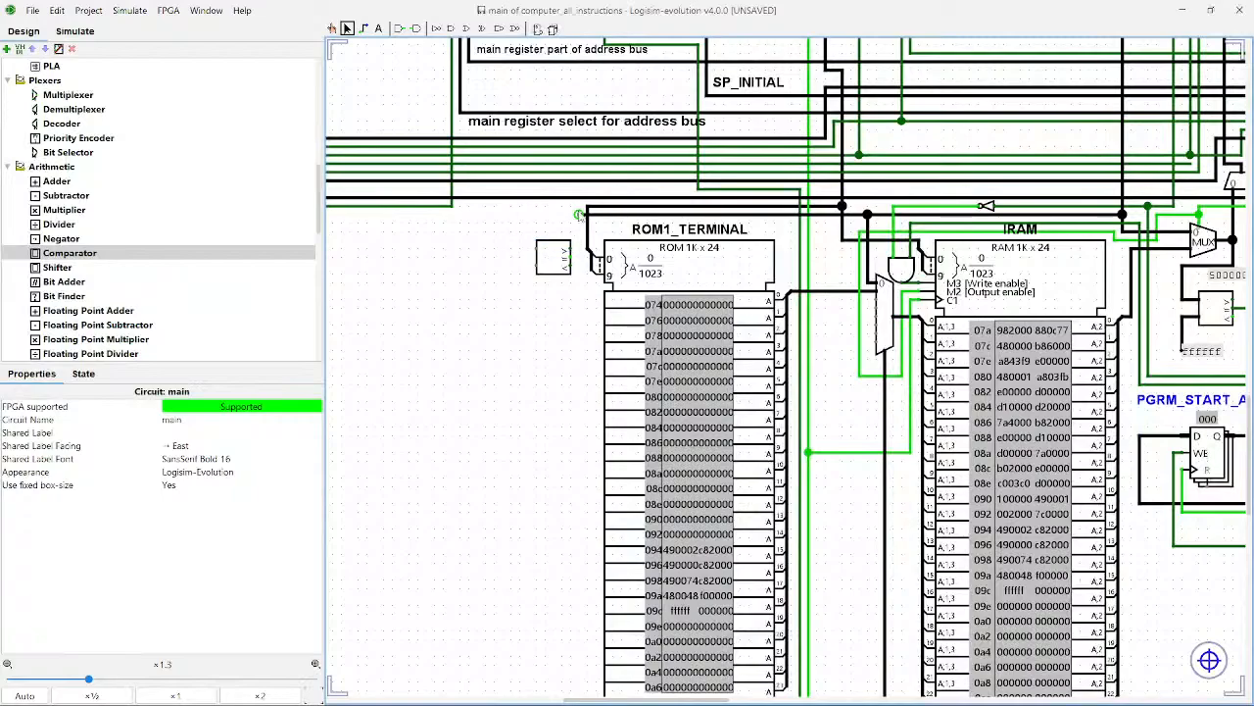
{"action": "left_click_drag", "start_coordinate": [578, 214], "coordinate": [579, 333]}
{"action": "left_click", "coordinate": [549, 257]}
{"action": "left_click", "coordinate": [550, 343]}
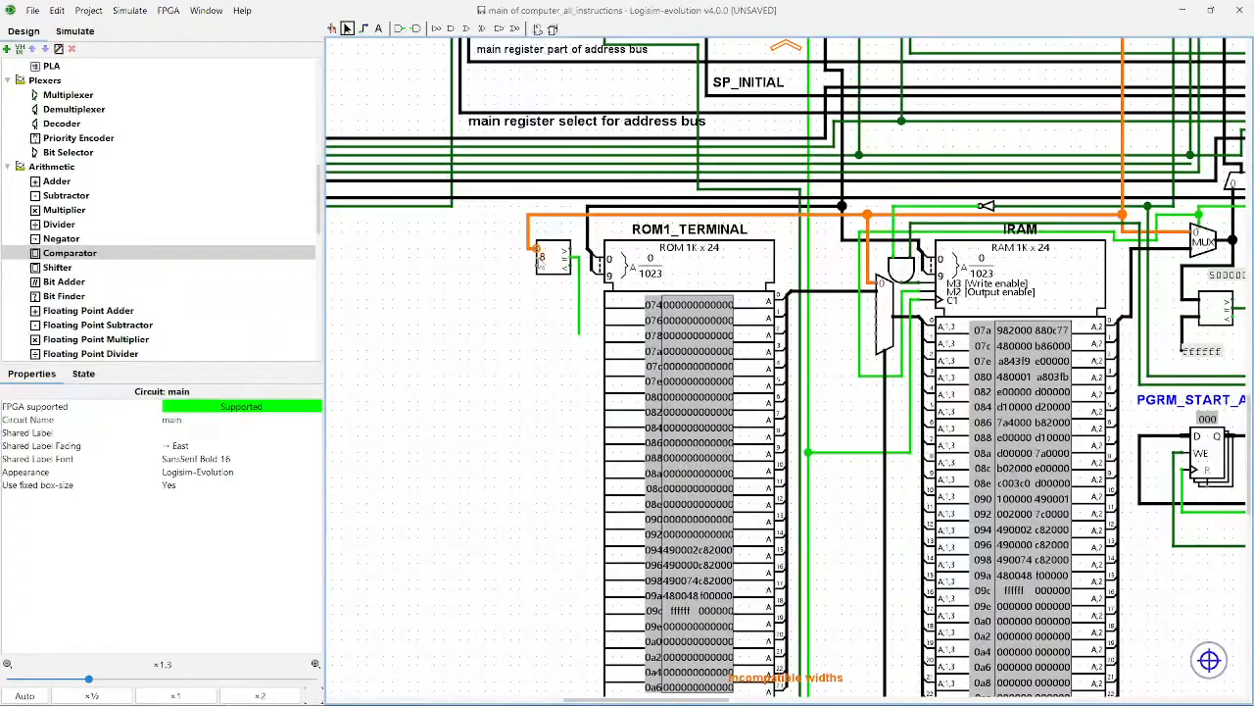
Step: Shift the comparator slightly closer to ROM1_TERMINAL and upward, and delete the stray wire segment below it
{"action": "mouse_move", "coordinate": [551, 260]}
{"action": "left_mouse_down"}
{"action": "mouse_move", "coordinate": [557, 239]}
{"action": "mouse_move", "coordinate": [563, 292]}
{"action": "left_mouse_up"}
{"action": "left_click", "coordinate": [560, 295]}
{"action": "left_click", "coordinate": [578, 291]}
{"action": "key", "text": "Delete"}
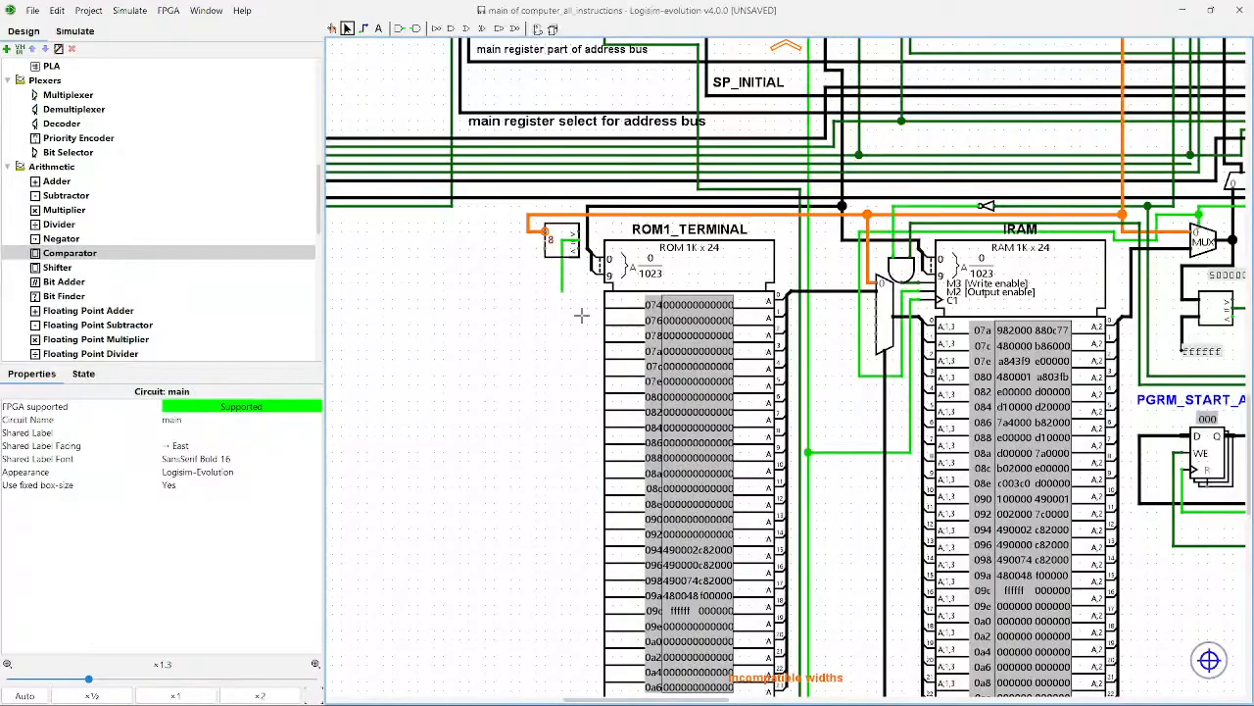
Step: Try a data width of 10 bits on the comparator
{"action": "left_click", "coordinate": [563, 241]}
{"action": "left_click", "coordinate": [249, 418]}
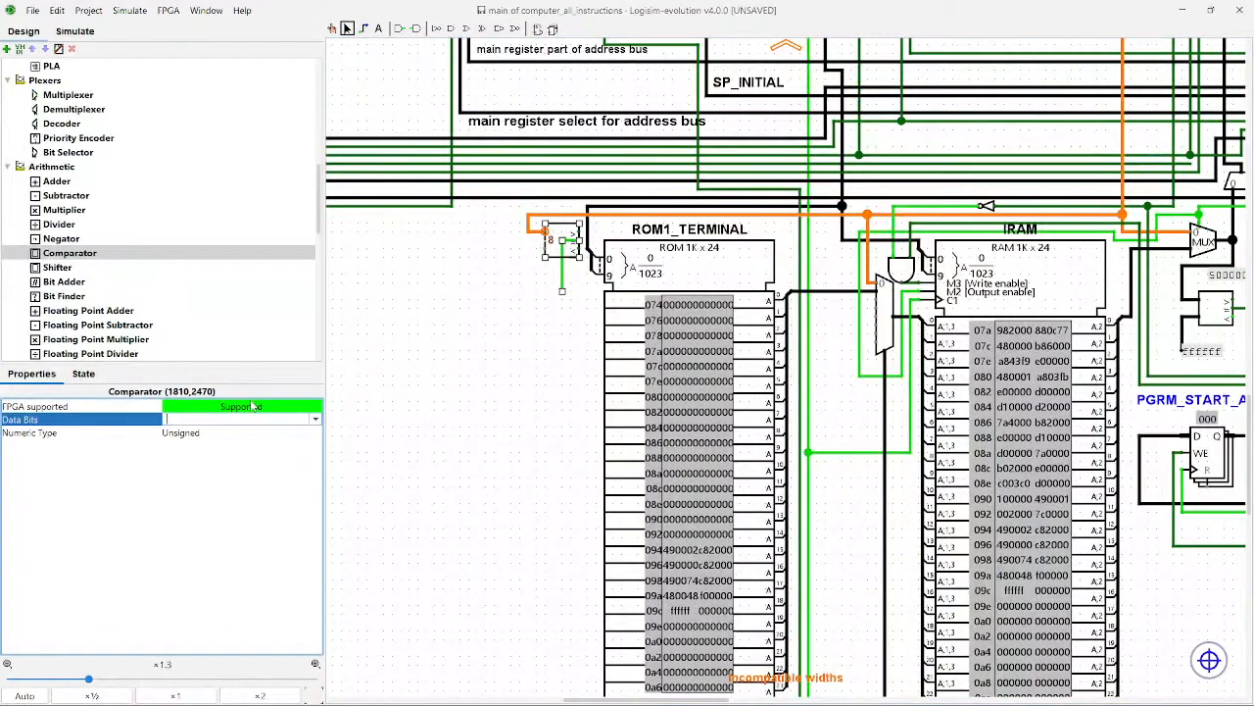
{"action": "left_click", "coordinate": [568, 315]}
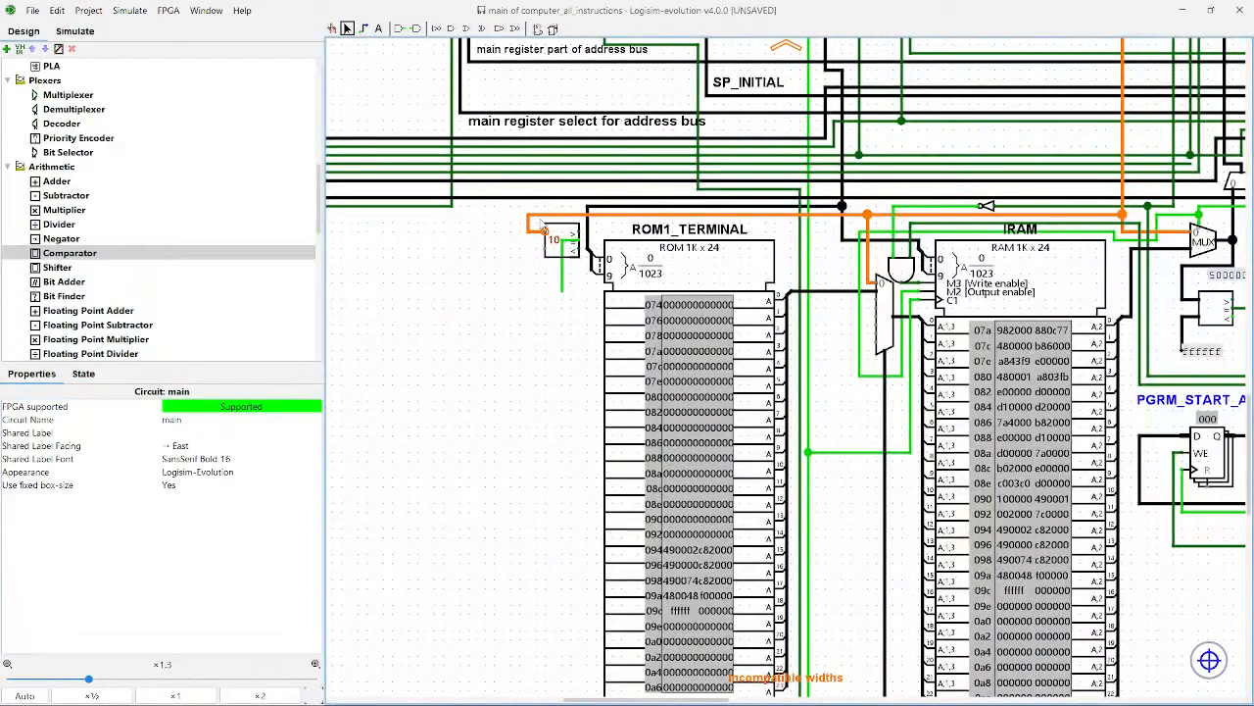
Step: Set the data width of the comparator near ROM1_TERMINAL to 24 bits
{"action": "left_click", "coordinate": [547, 236]}
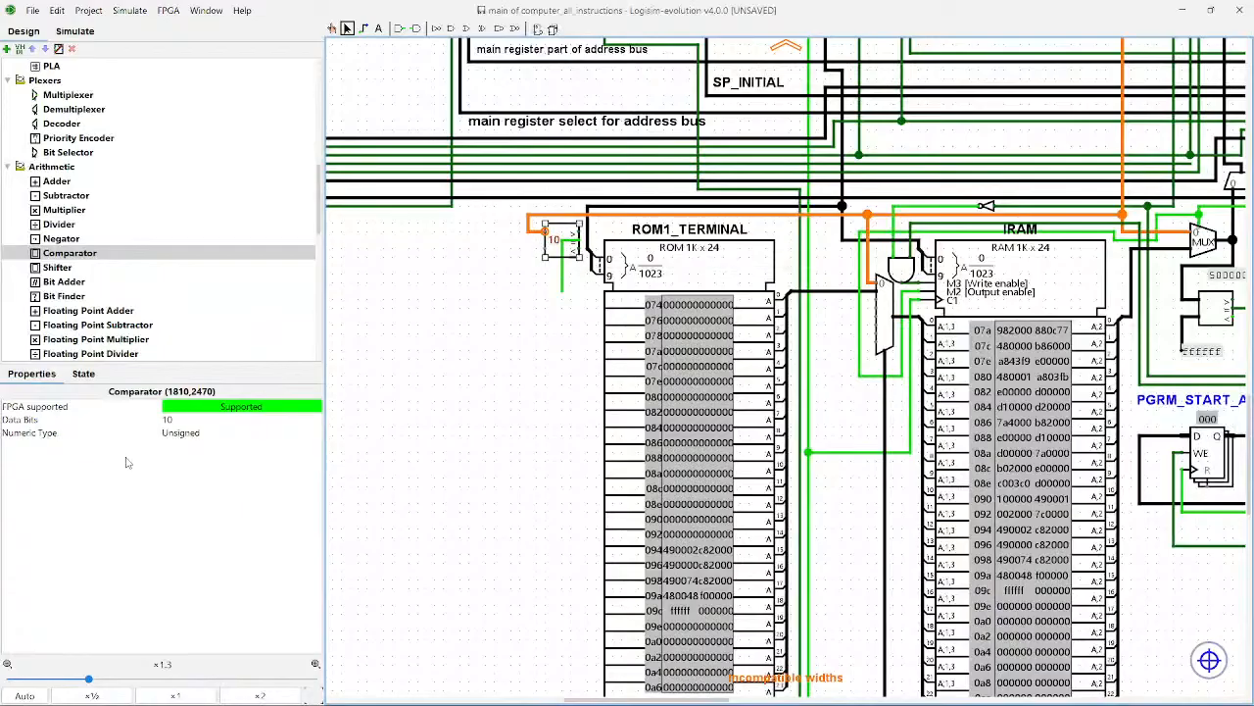
{"action": "left_click", "coordinate": [191, 432]}
{"action": "left_click", "coordinate": [207, 420]}
{"action": "left_click", "coordinate": [214, 420]}
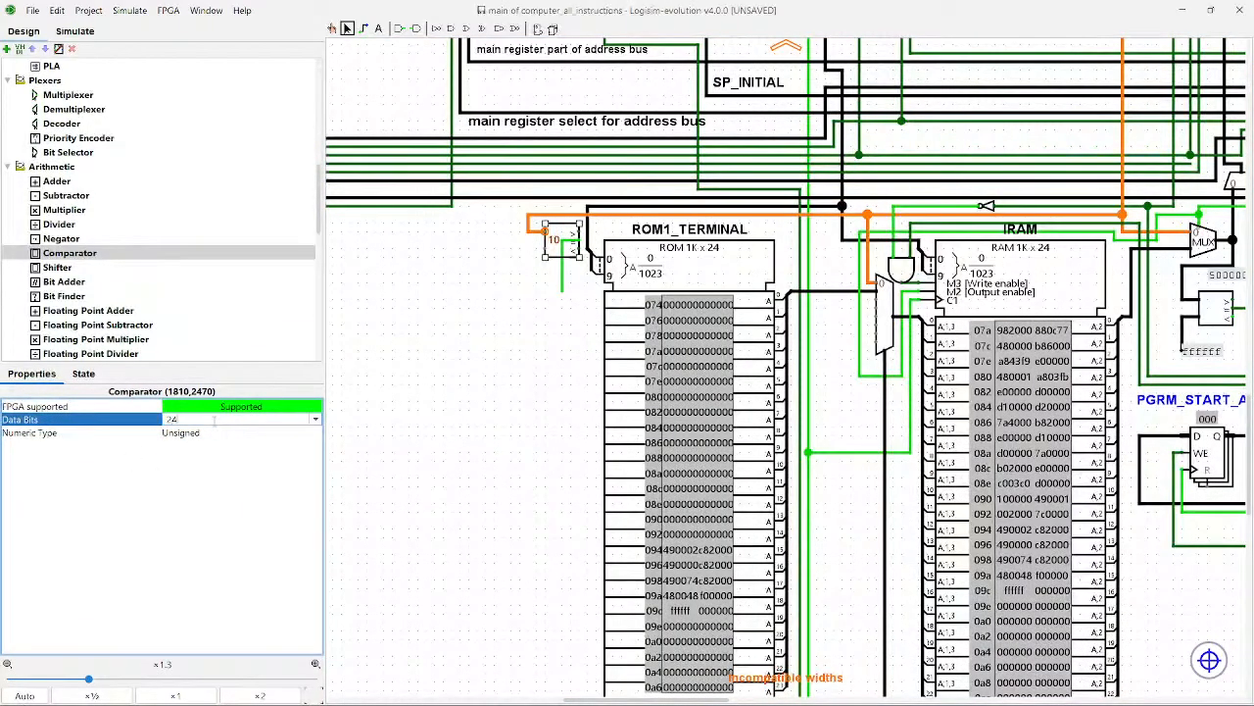
{"action": "key", "text": "Return"}
{"action": "left_click", "coordinate": [559, 315]}
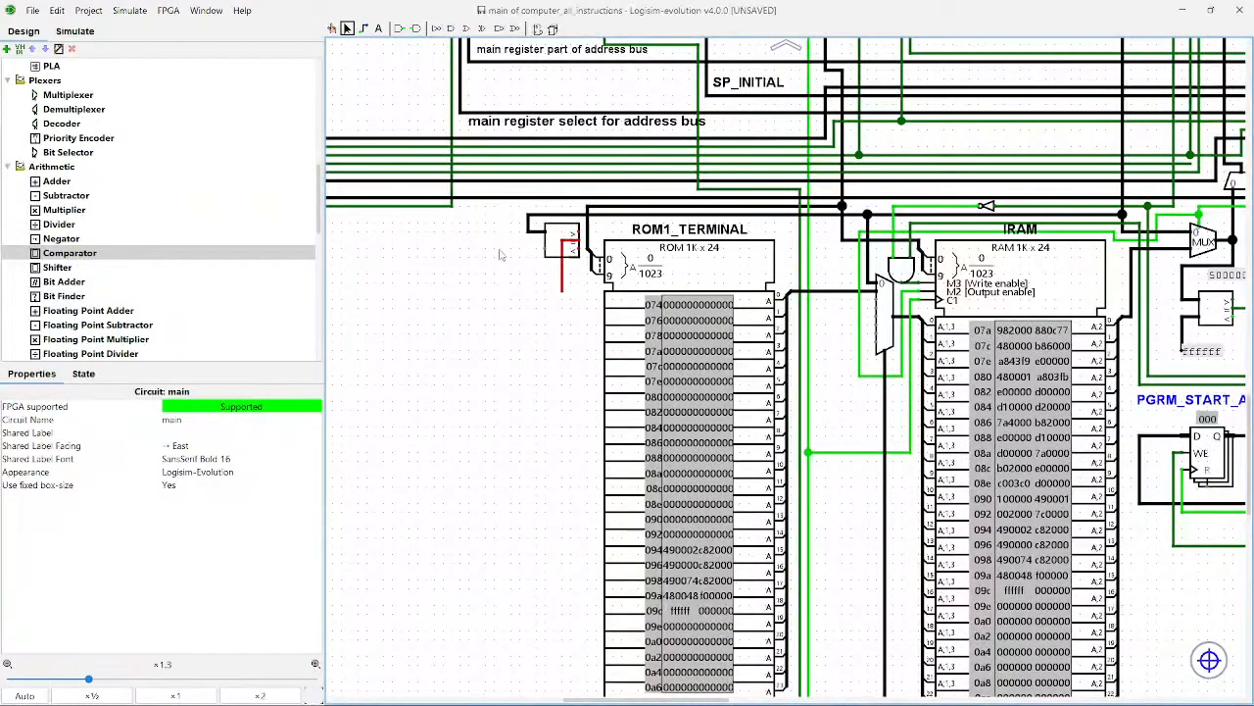
Step: Place a Constant beside the comparator, wire it to the comparator's lower input and set its facing to East
{"action": "scroll", "coordinate": [98, 196], "scroll_direction": "up", "scroll_amount": 10}
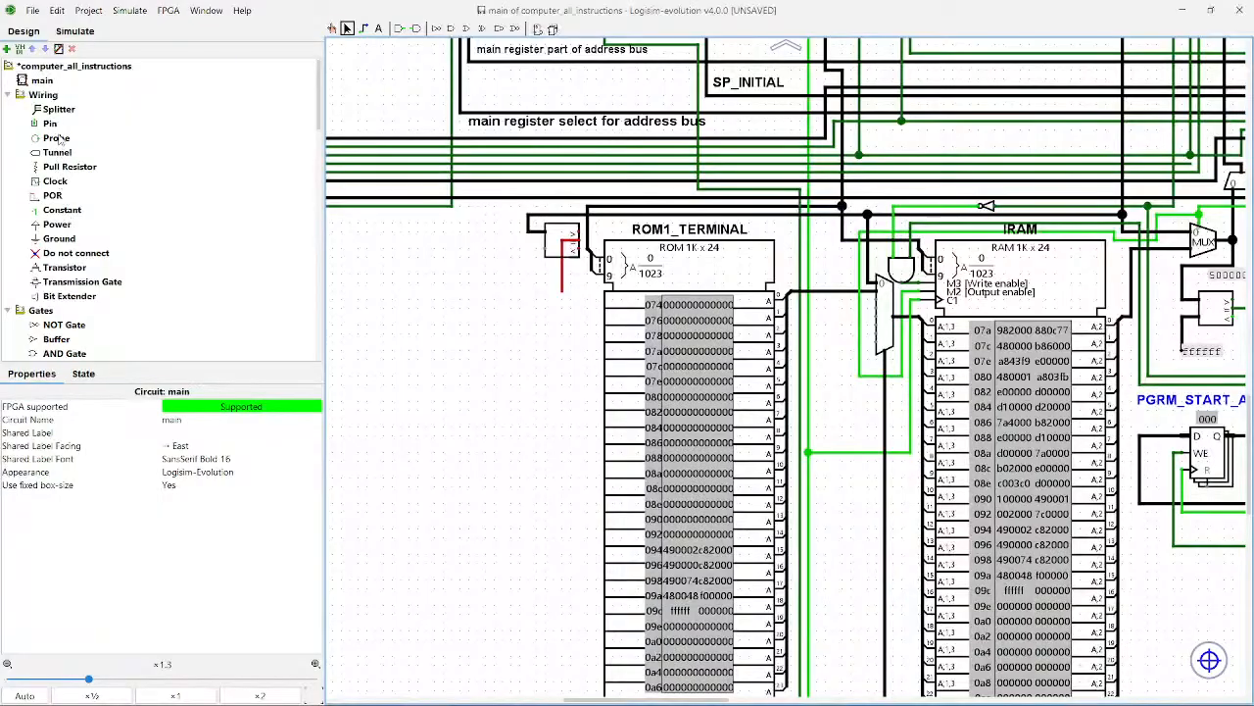
{"action": "left_click", "coordinate": [65, 210]}
{"action": "left_click", "coordinate": [510, 248]}
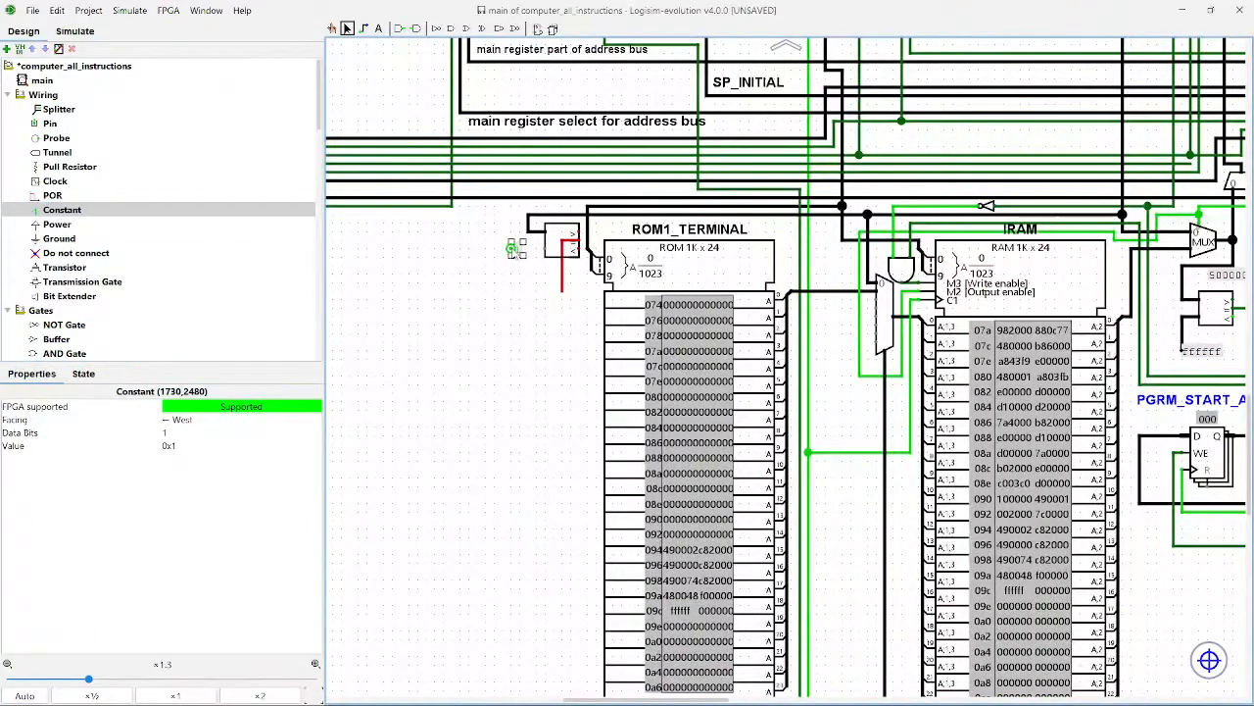
{"action": "left_click_drag", "start_coordinate": [510, 249], "coordinate": [545, 249]}
{"action": "left_click", "coordinate": [196, 420]}
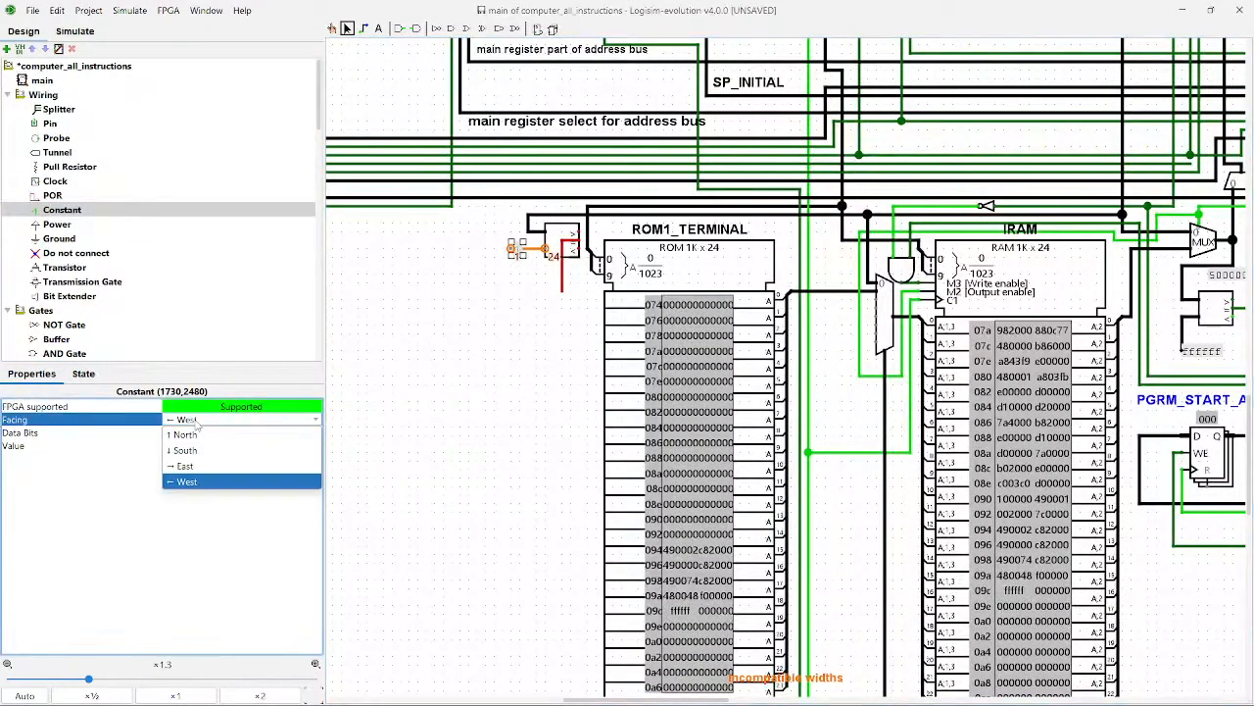
{"action": "left_click", "coordinate": [186, 466]}
Step: Set the constant's data bits to 24 and its value to 0x0
{"action": "left_click", "coordinate": [179, 434]}
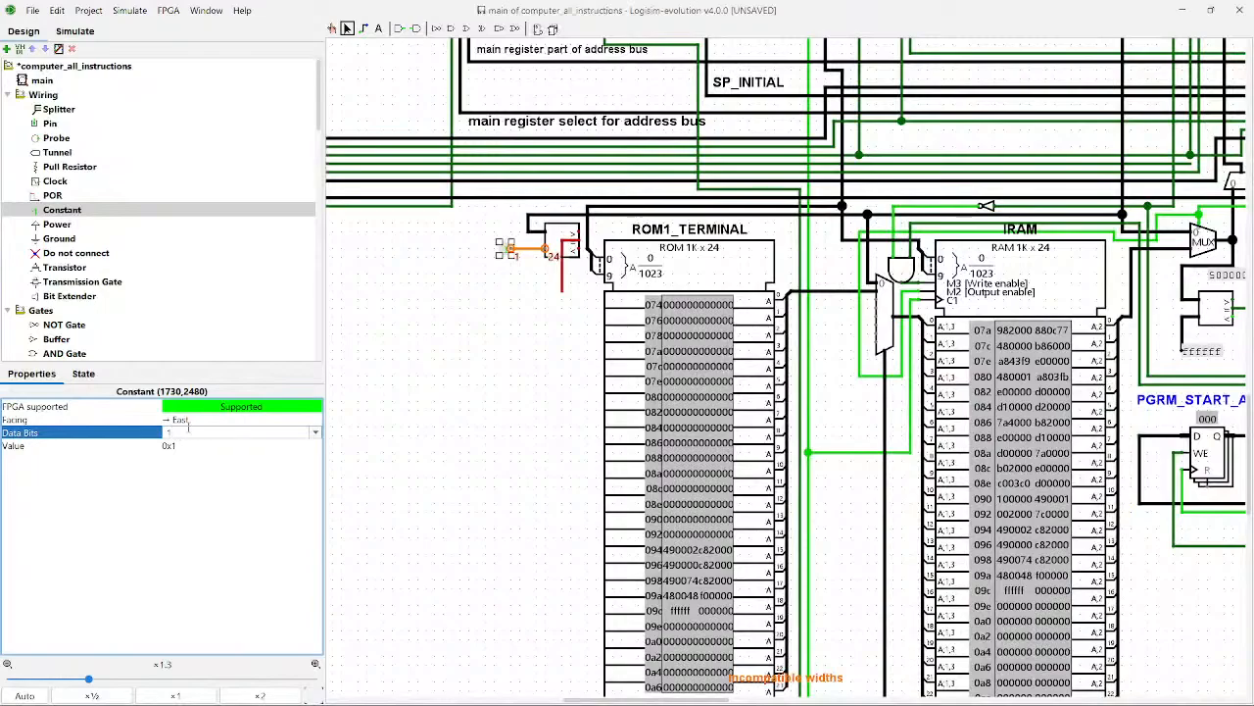
{"action": "key", "text": "Return"}
{"action": "left_click", "coordinate": [227, 446]}
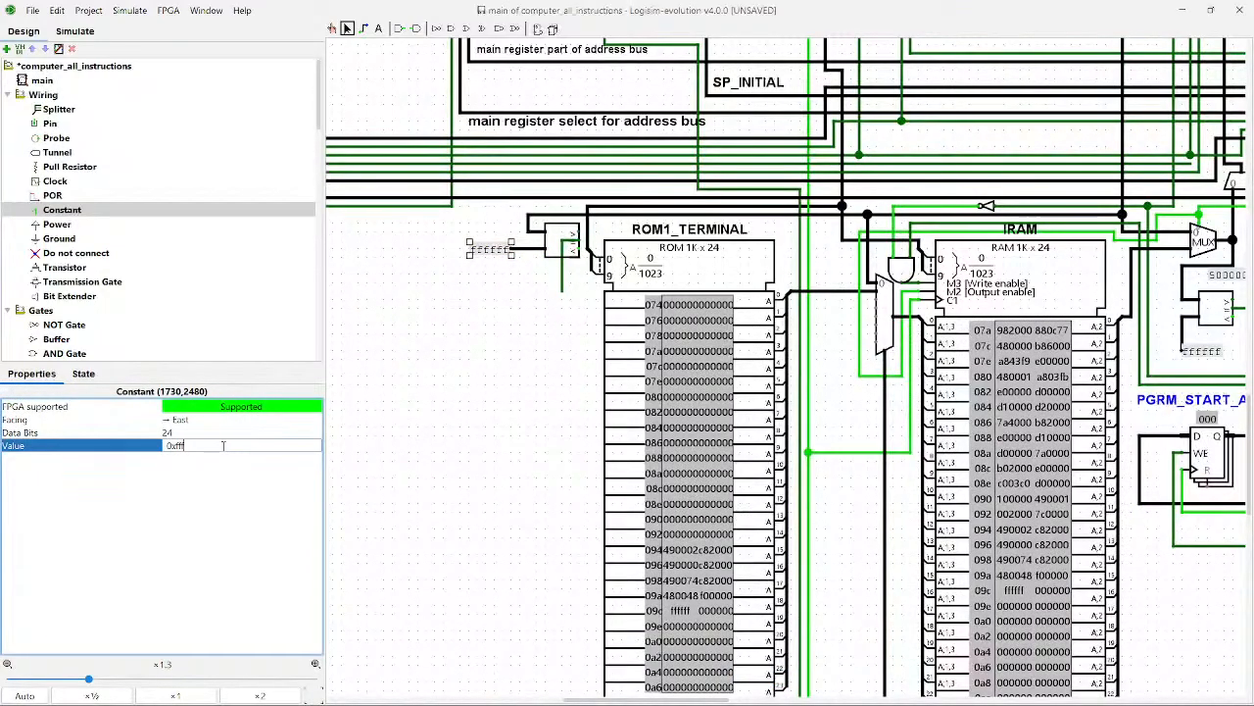
{"action": "type", "text": "000000"}
{"action": "key", "text": "Return"}
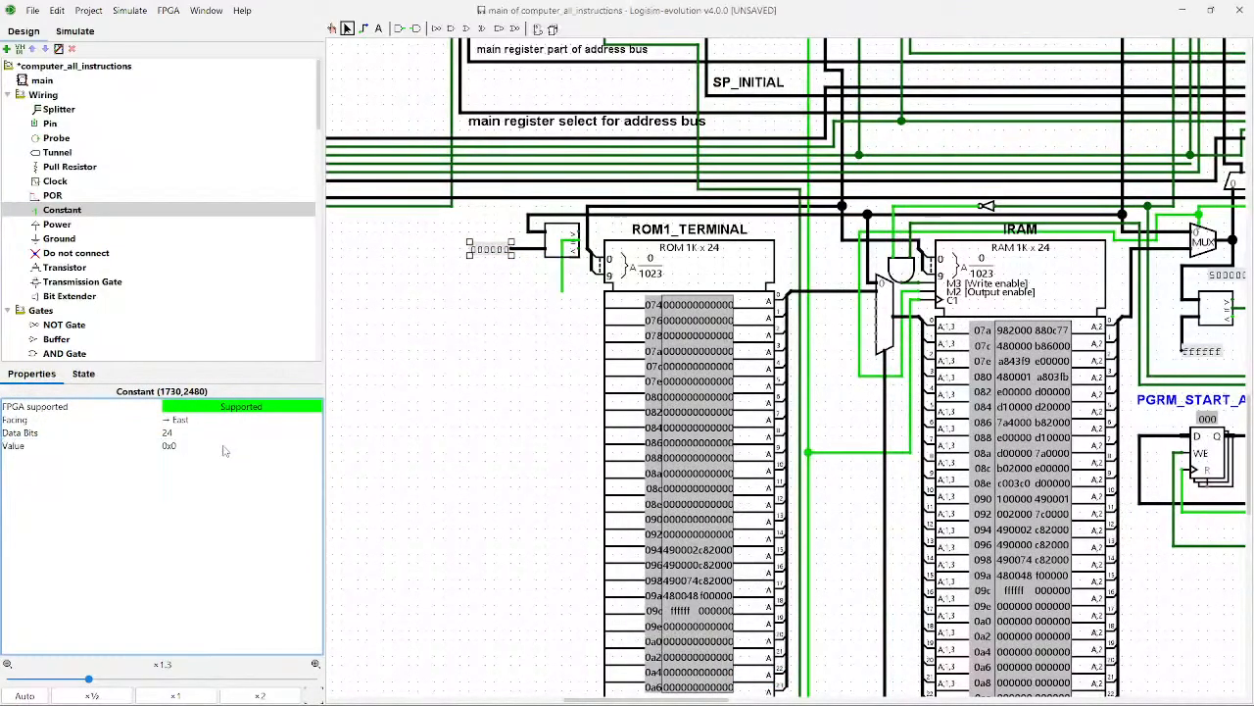
{"action": "left_click", "coordinate": [486, 397]}
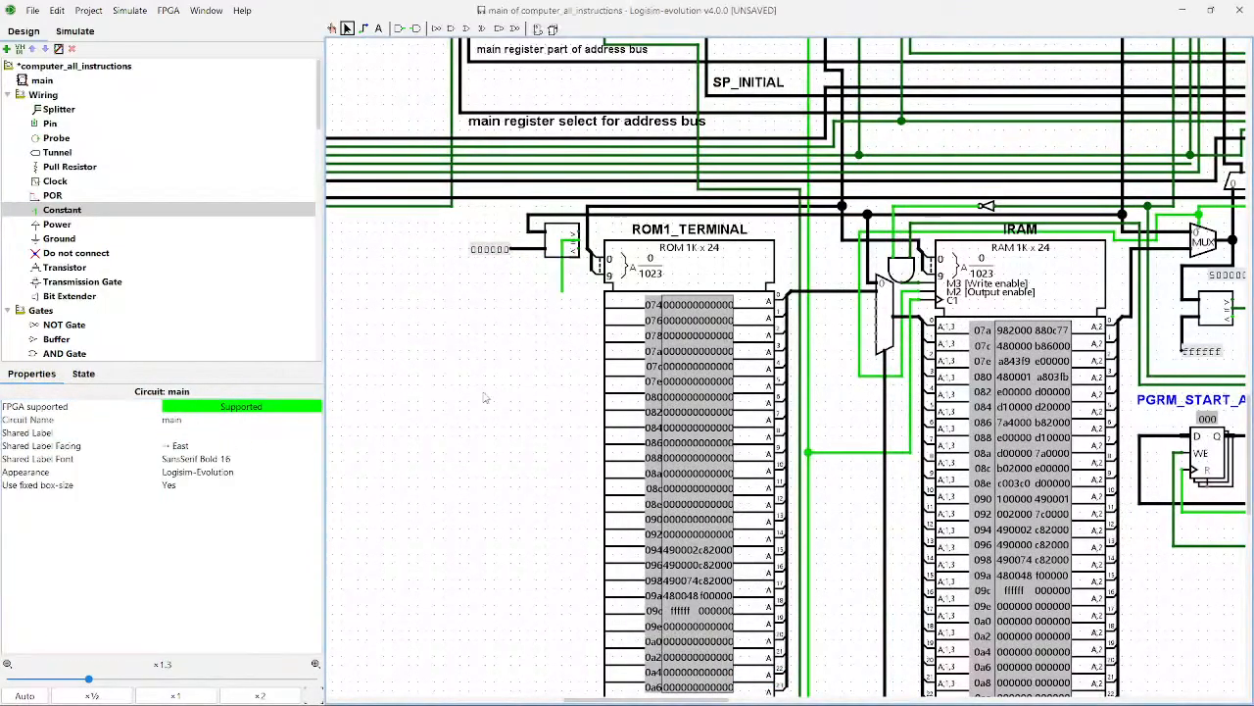
Step: Shorten the wire from the comparator's equal output and place a south-facing NOT gate at its end
{"action": "left_click", "coordinate": [562, 284]}
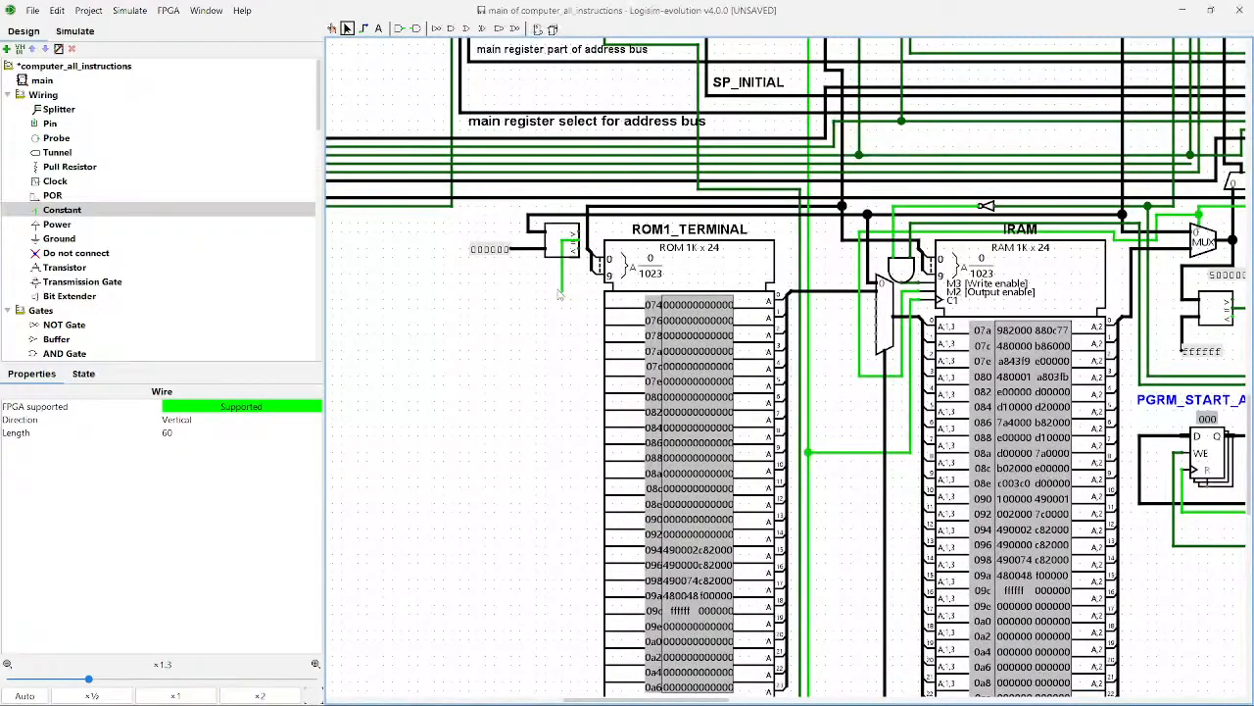
{"action": "left_click_drag", "start_coordinate": [561, 292], "coordinate": [562, 274]}
{"action": "left_click", "coordinate": [437, 28]}
{"action": "left_click", "coordinate": [196, 419]}
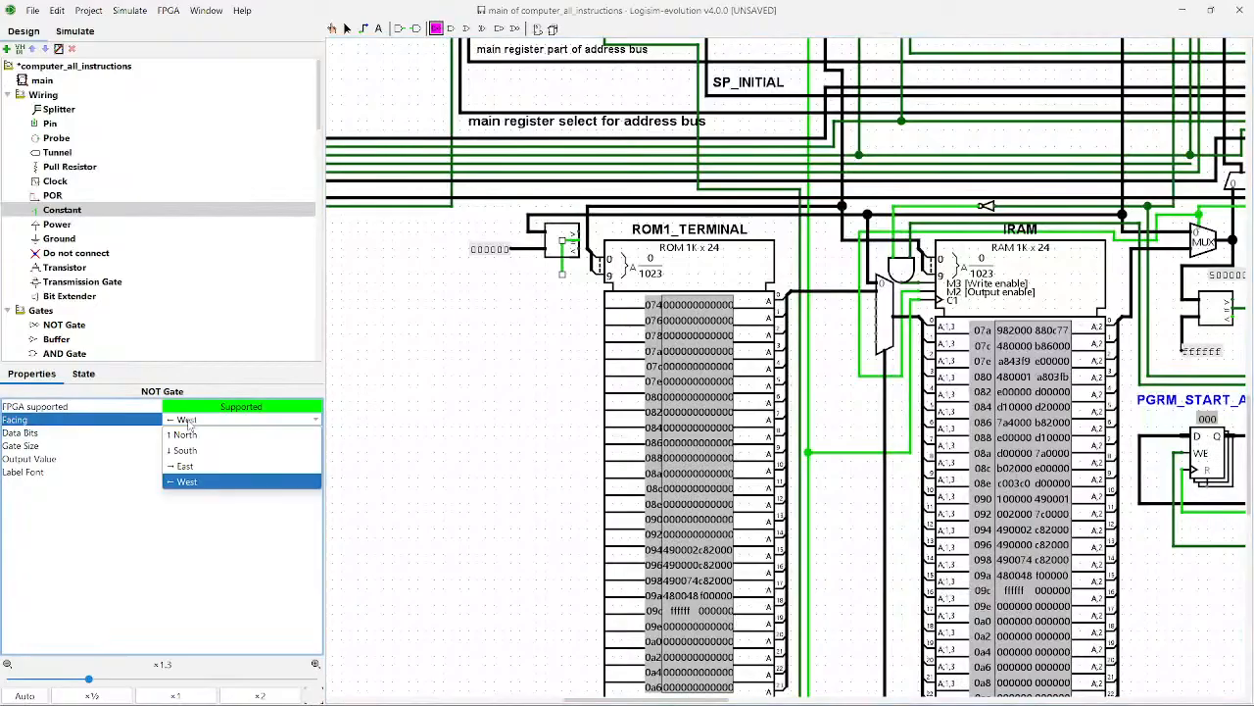
{"action": "left_click", "coordinate": [196, 450]}
{"action": "left_click", "coordinate": [562, 290]}
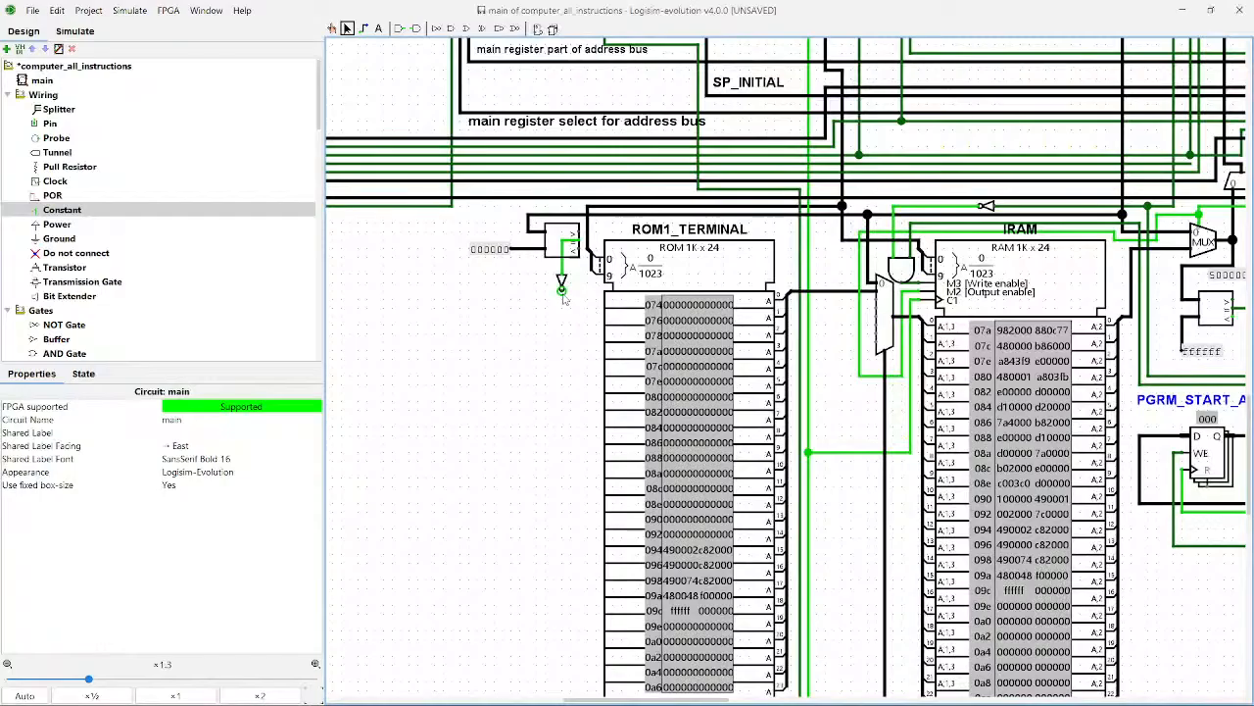
Step: Try to run a wire straight down from the NOT gate's output
{"action": "left_click_drag", "start_coordinate": [564, 298], "coordinate": [564, 361]}
{"action": "scroll", "coordinate": [567, 351], "scroll_direction": "down", "scroll_amount": 2}
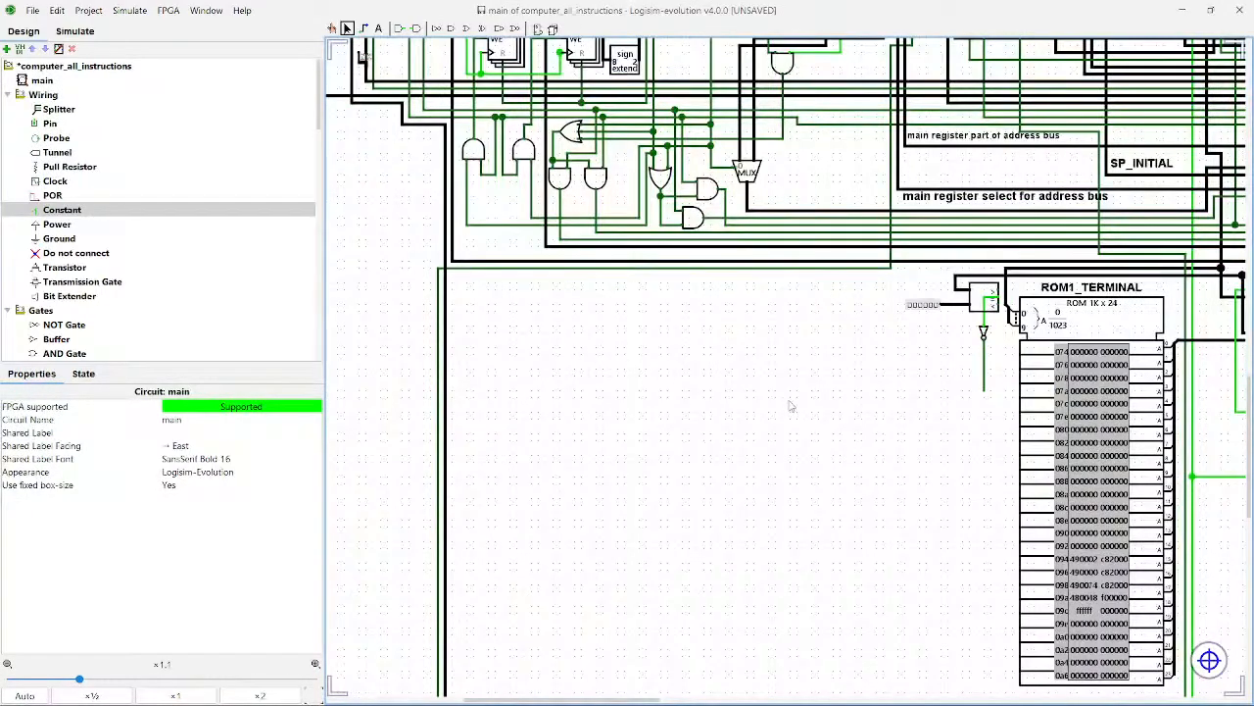
{"action": "left_click_drag", "start_coordinate": [953, 377], "coordinate": [913, 461]}
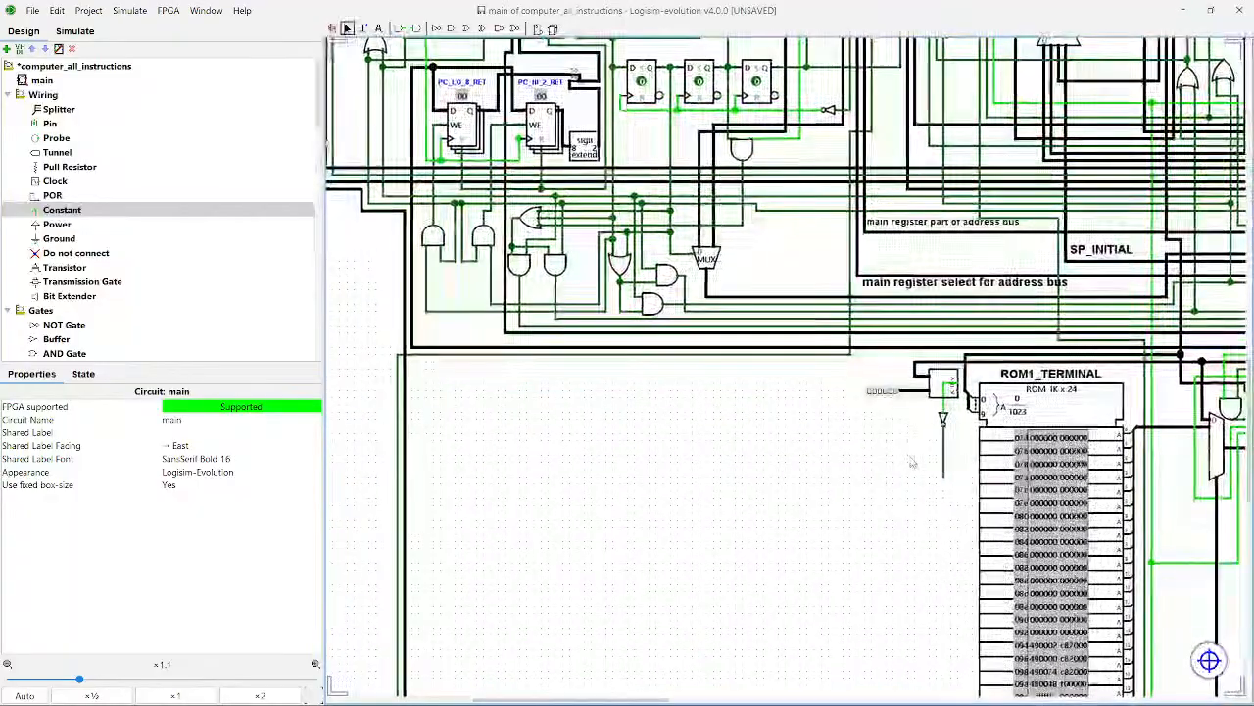
{"action": "scroll", "coordinate": [903, 448], "scroll_direction": "up", "scroll_amount": 5}
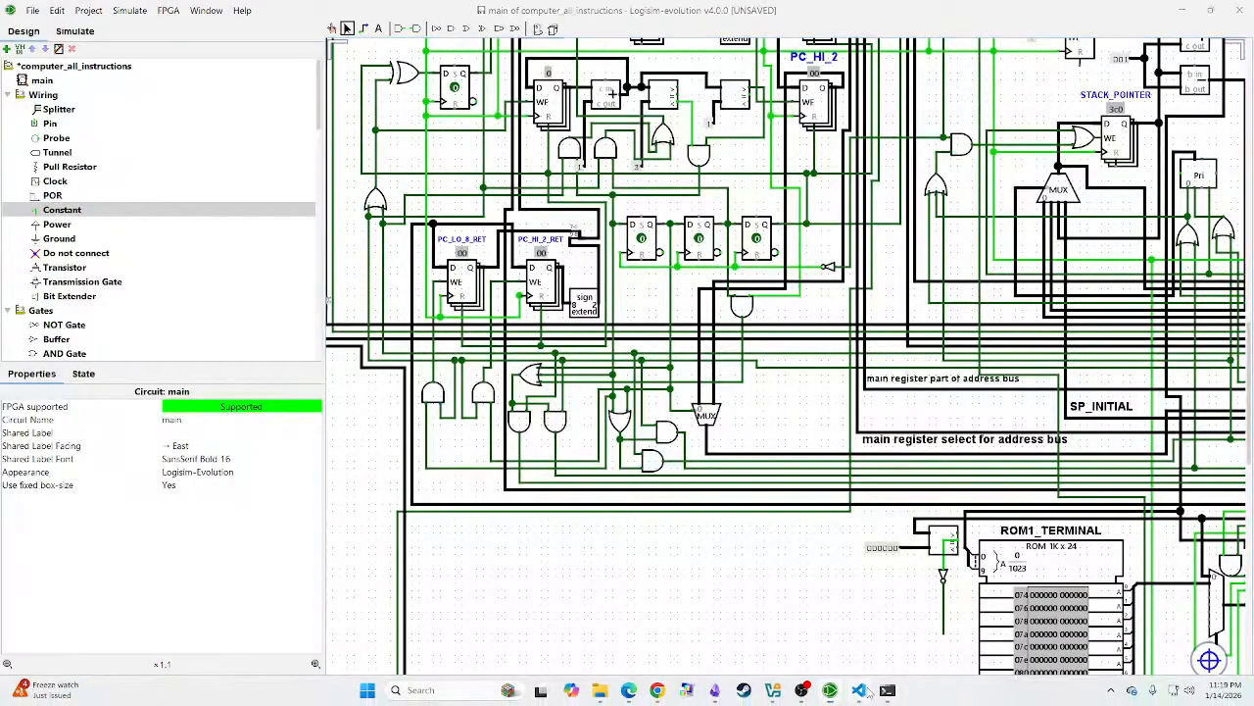
{"action": "left_click", "coordinate": [859, 690]}
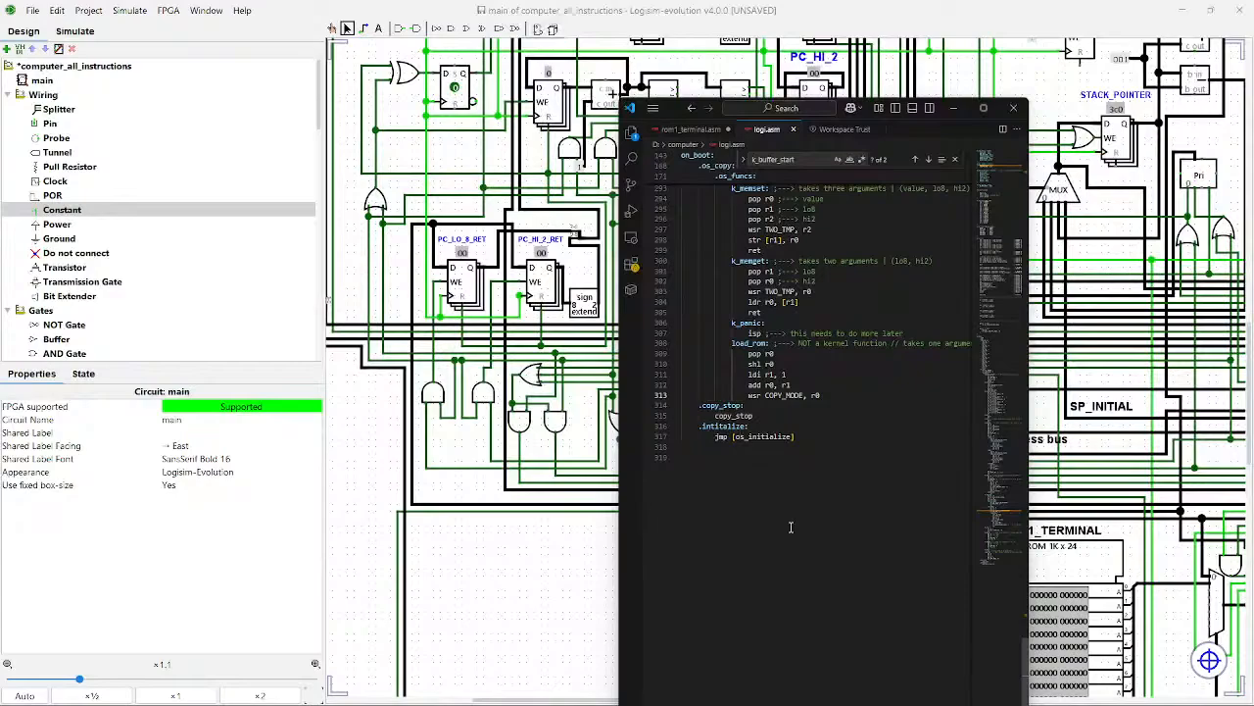
{"action": "left_click", "coordinate": [566, 597]}
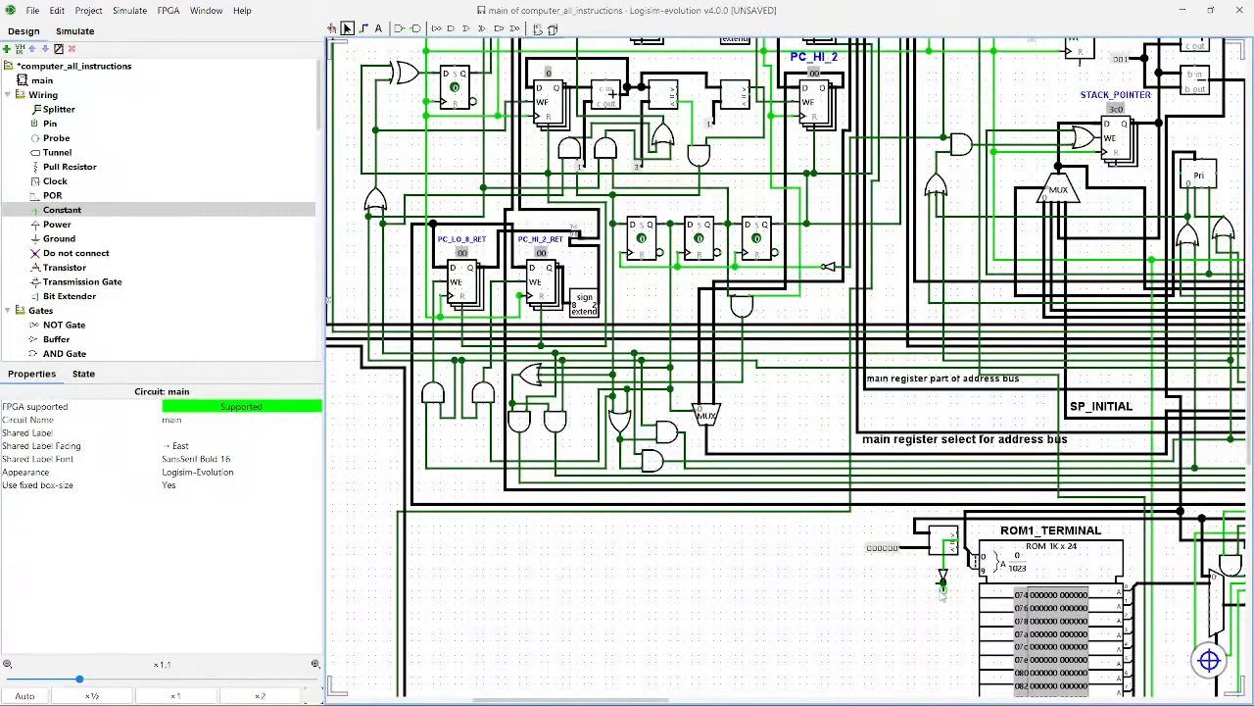
Step: Delete the stray wire stubs below the NOT gate, keeping the gate itself
{"action": "left_click", "coordinate": [942, 591]}
{"action": "key", "text": "Delete"}
{"action": "left_click", "coordinate": [942, 582]}
{"action": "key", "text": "Delete"}
{"action": "key", "text": "ctrl+z"}
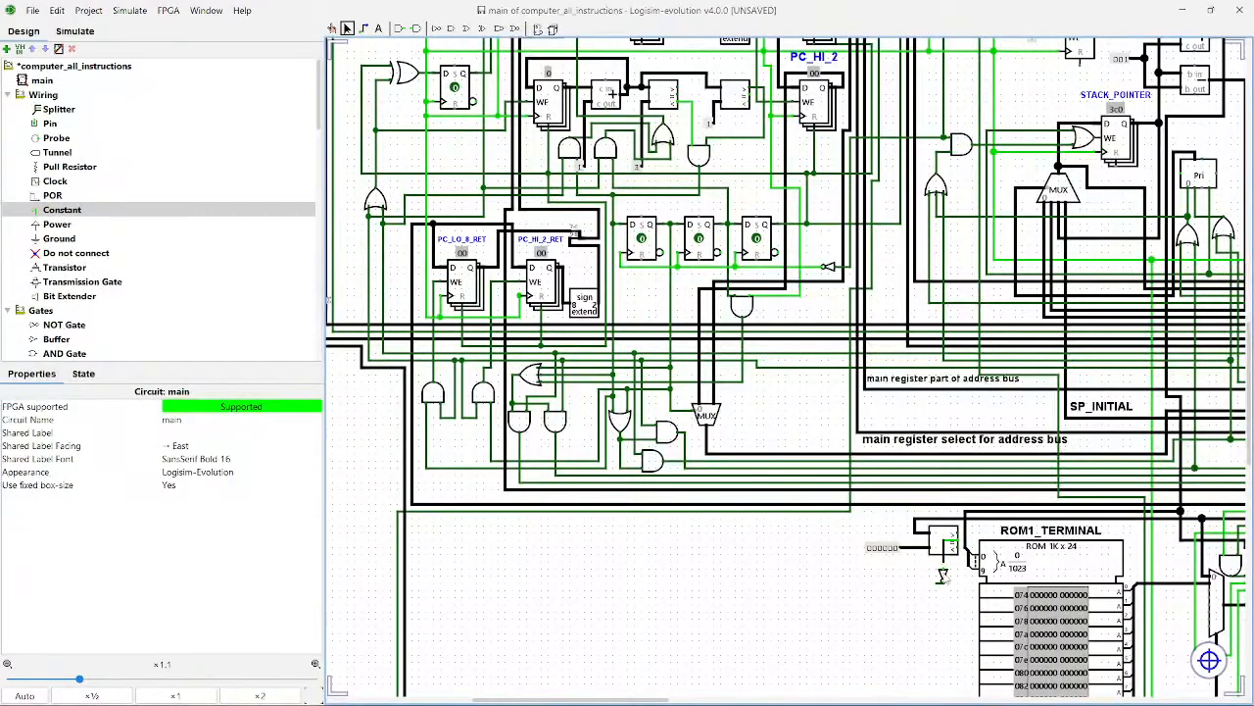
{"action": "left_click", "coordinate": [943, 572]}
{"action": "left_click", "coordinate": [947, 590]}
{"action": "left_click", "coordinate": [942, 586]}
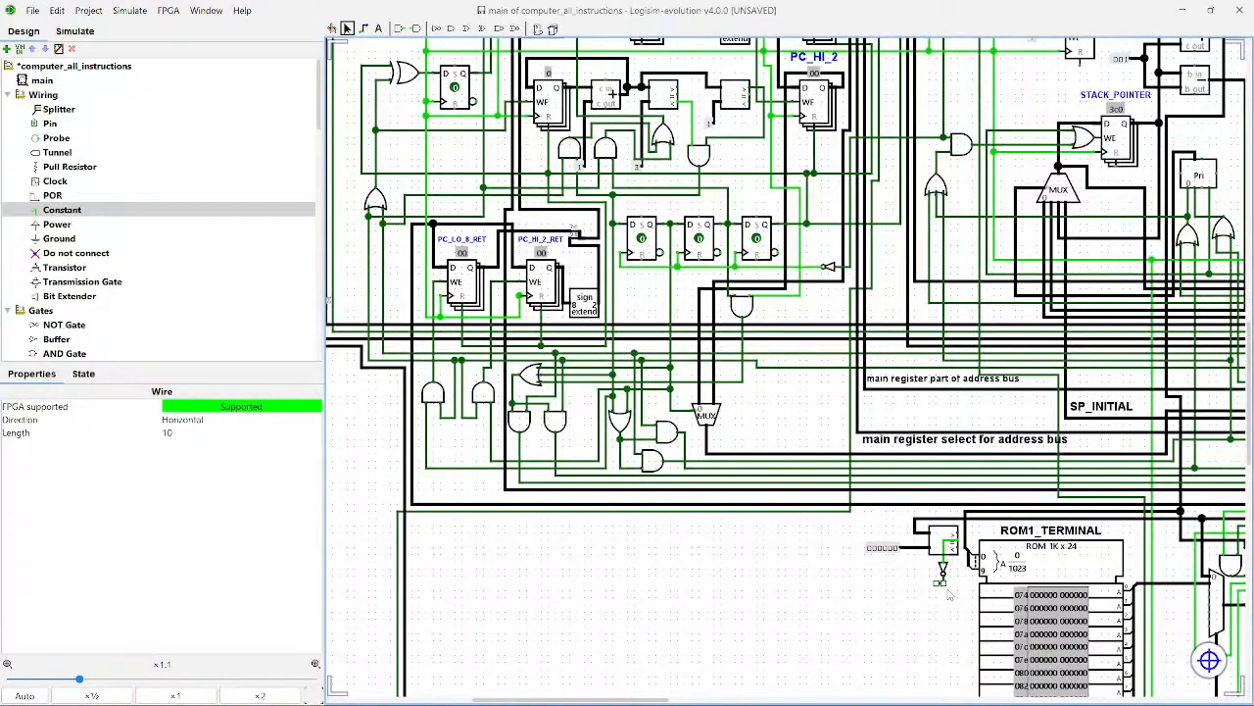
{"action": "key", "text": "Delete"}
Step: Route a wire from the NOT gate's output around the comparator and up toward the area beneath PC_HI_2
{"action": "mouse_move", "coordinate": [944, 583]}
{"action": "left_mouse_down"}
{"action": "mouse_move", "coordinate": [973, 583]}
{"action": "mouse_move", "coordinate": [955, 513]}
{"action": "mouse_move", "coordinate": [978, 528]}
{"action": "left_mouse_up"}
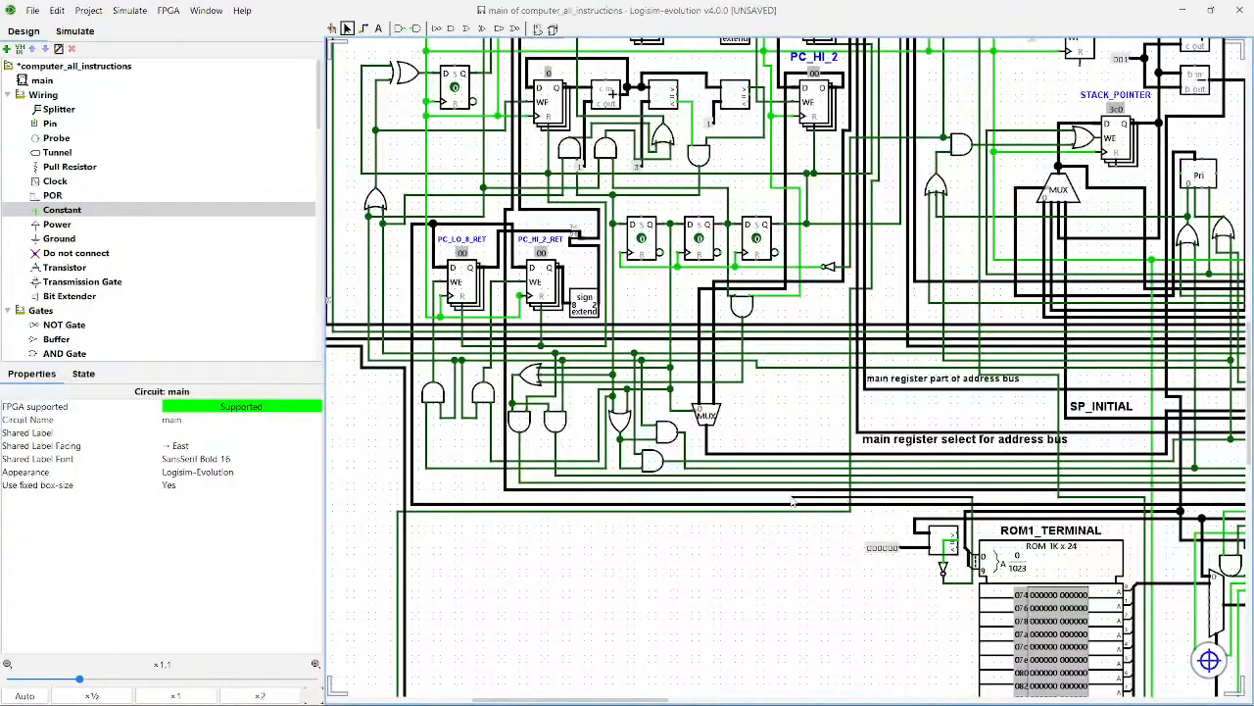
{"action": "left_click_drag", "start_coordinate": [511, 500], "coordinate": [844, 296]}
{"action": "scroll", "coordinate": [882, 335], "scroll_direction": "up", "scroll_amount": 4}
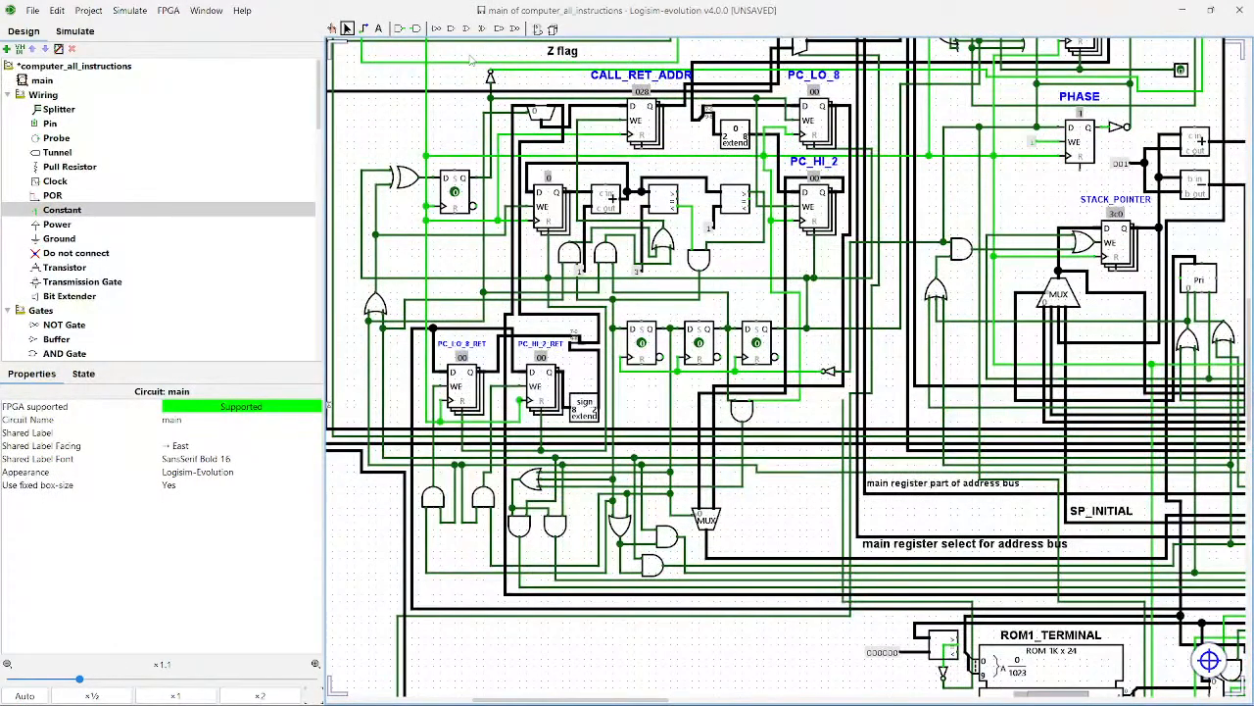
Step: Trace the one-bit wire running down from the multiplexer beside the Z flag label and open a gap in it below PC_HI_2
{"action": "left_click", "coordinate": [333, 28]}
{"action": "left_click", "coordinate": [872, 367]}
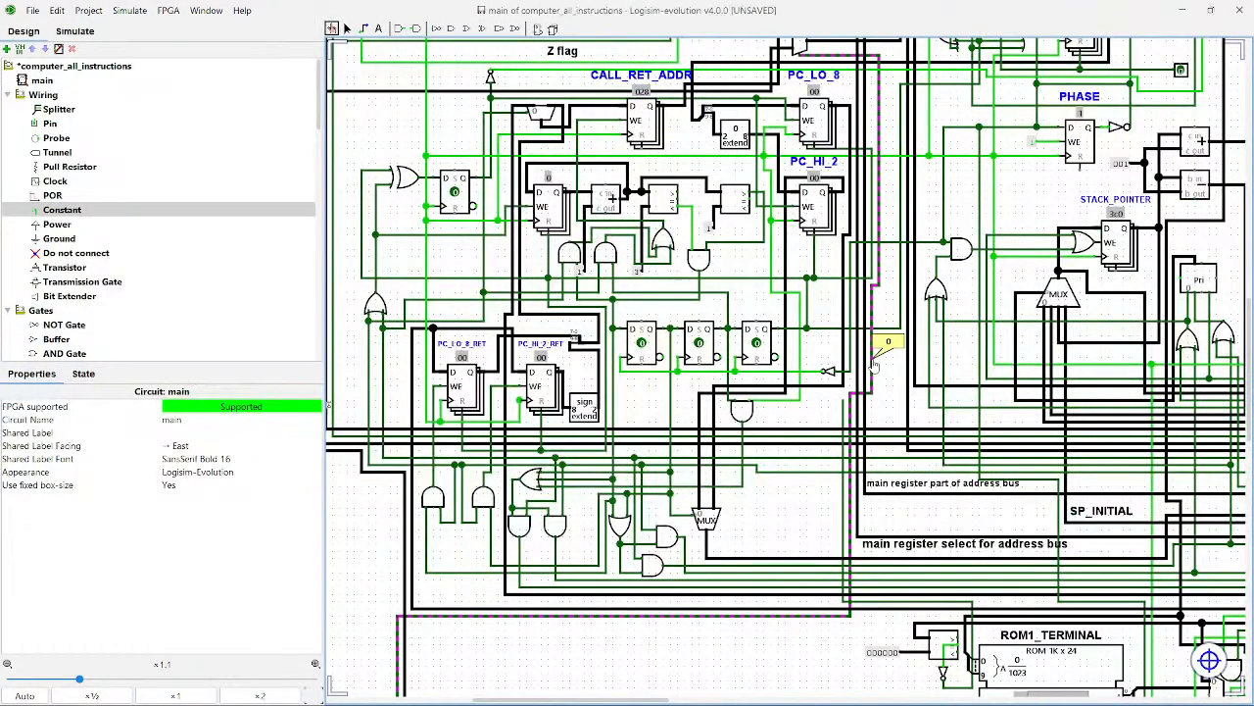
{"action": "scroll", "coordinate": [875, 366], "scroll_direction": "up", "scroll_amount": 2}
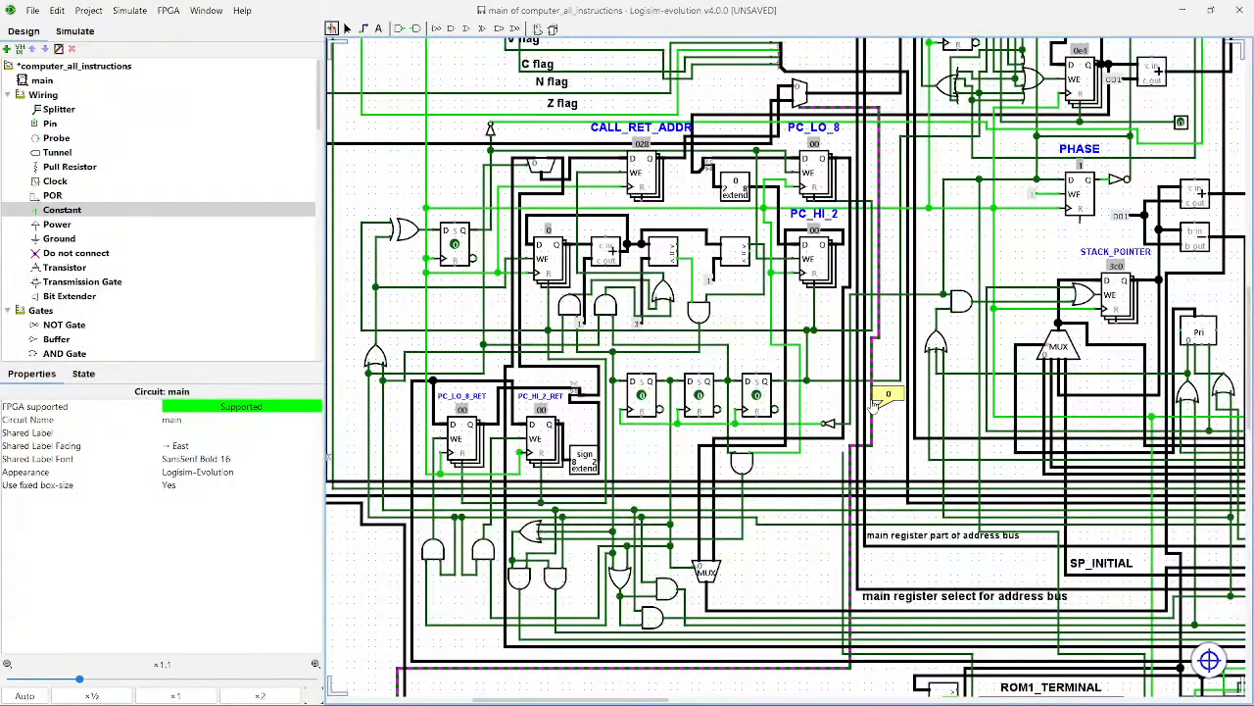
{"action": "left_click", "coordinate": [347, 28]}
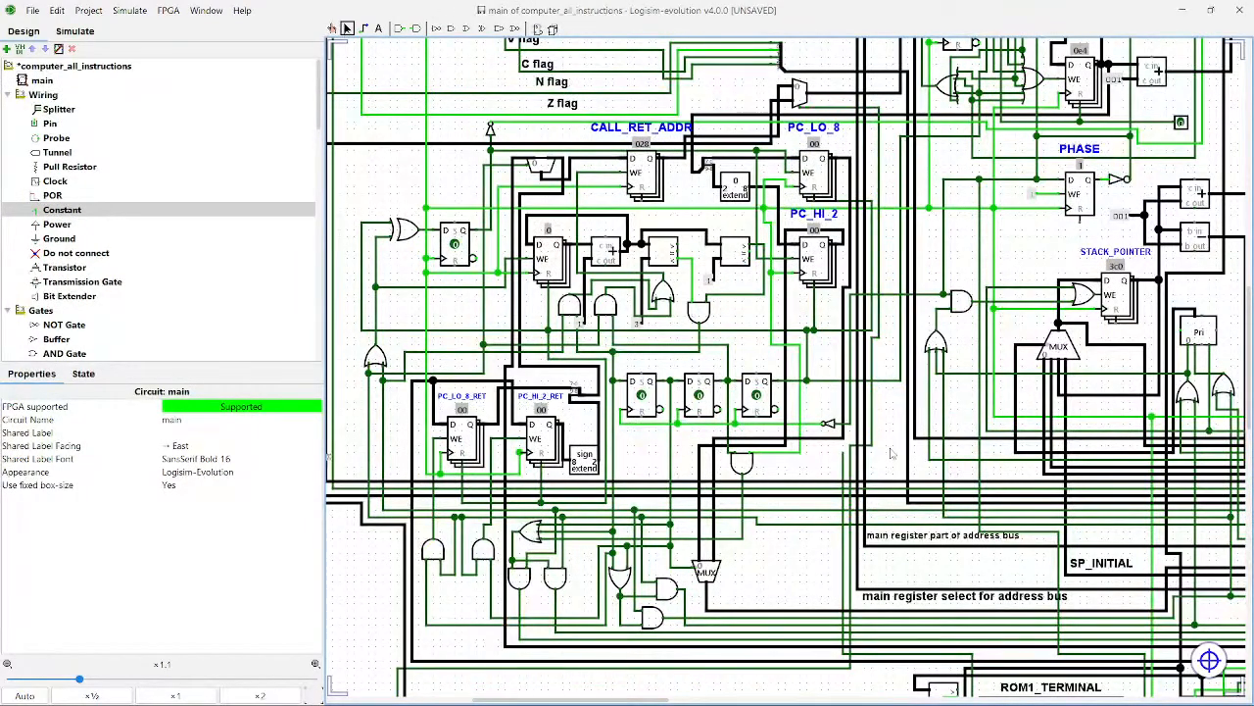
{"action": "left_click", "coordinate": [873, 441]}
{"action": "left_click_drag", "start_coordinate": [873, 444], "coordinate": [871, 418]}
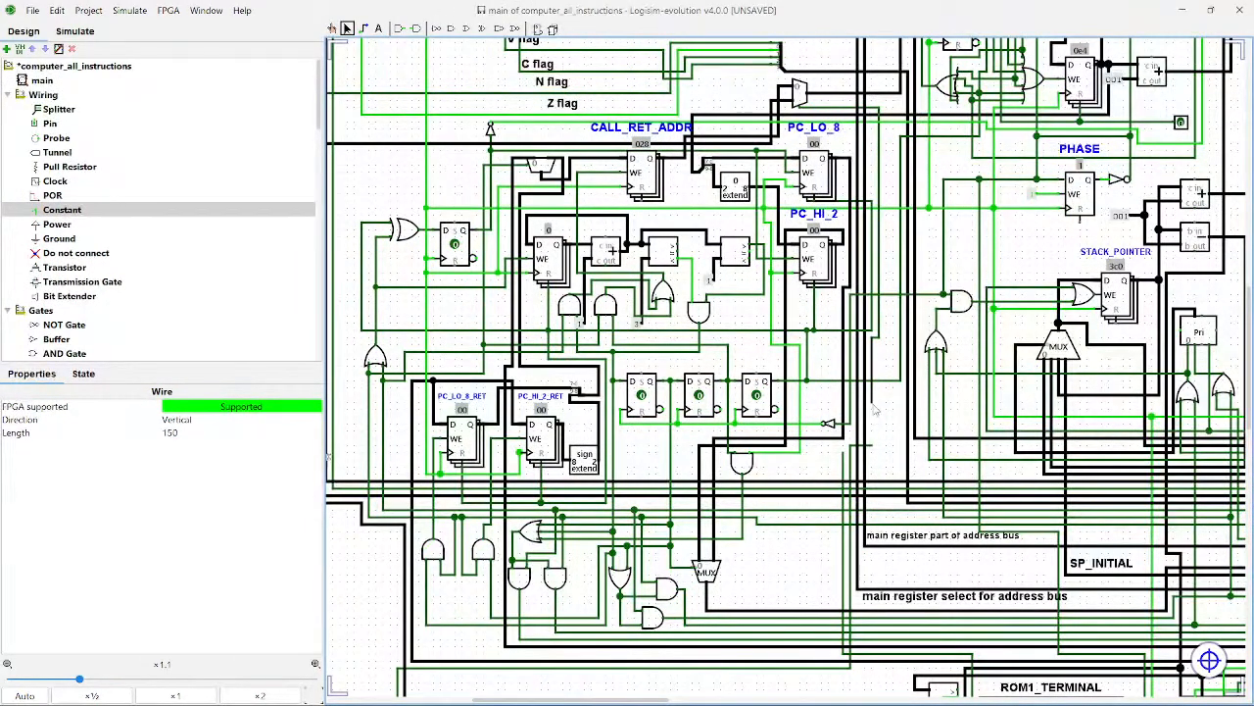
Step: Place a north-facing AND gate in the gap, joining its output to the upper wire and its inputs to the lower wire and NOT gate wire
{"action": "left_click", "coordinate": [451, 28]}
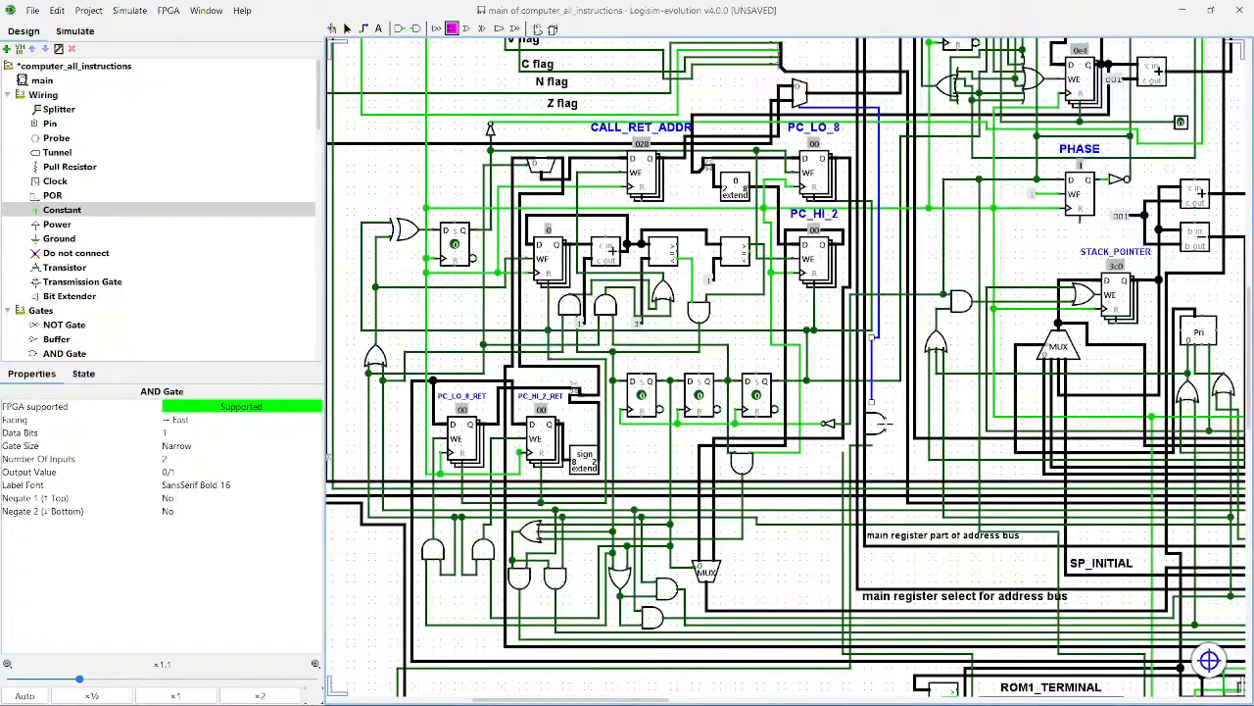
{"action": "left_click", "coordinate": [206, 420]}
{"action": "left_click", "coordinate": [201, 446]}
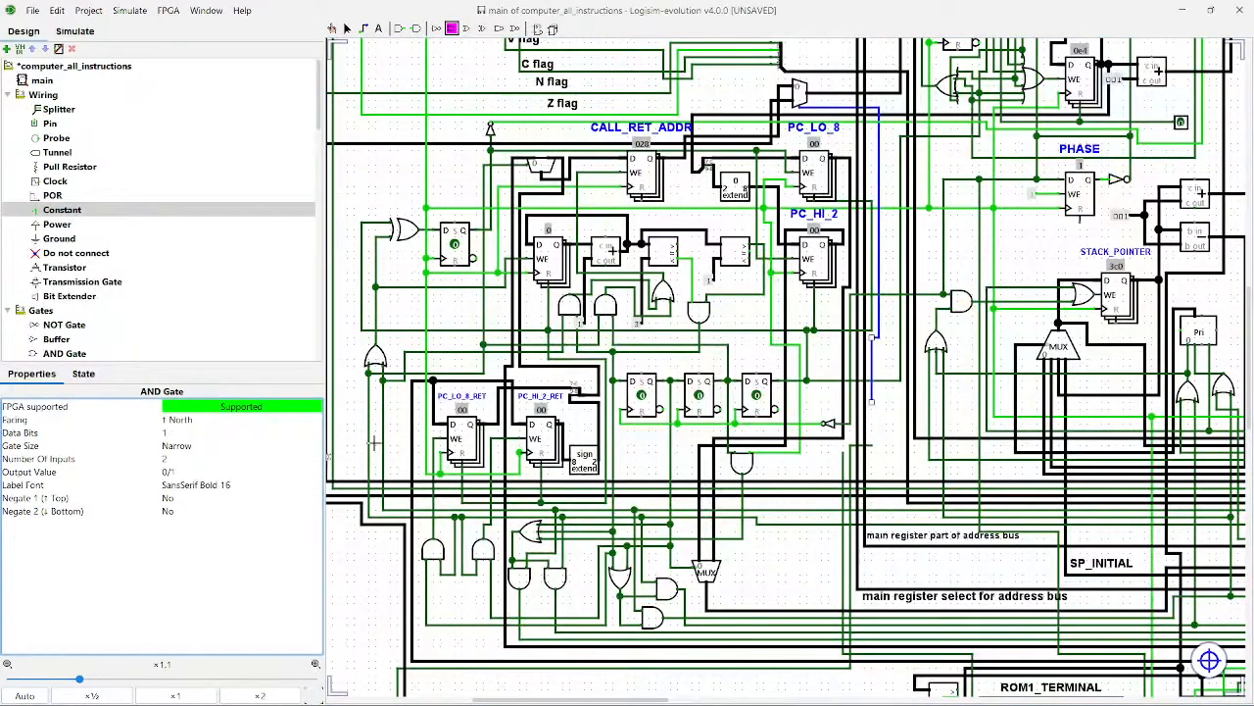
{"action": "left_click", "coordinate": [878, 422]}
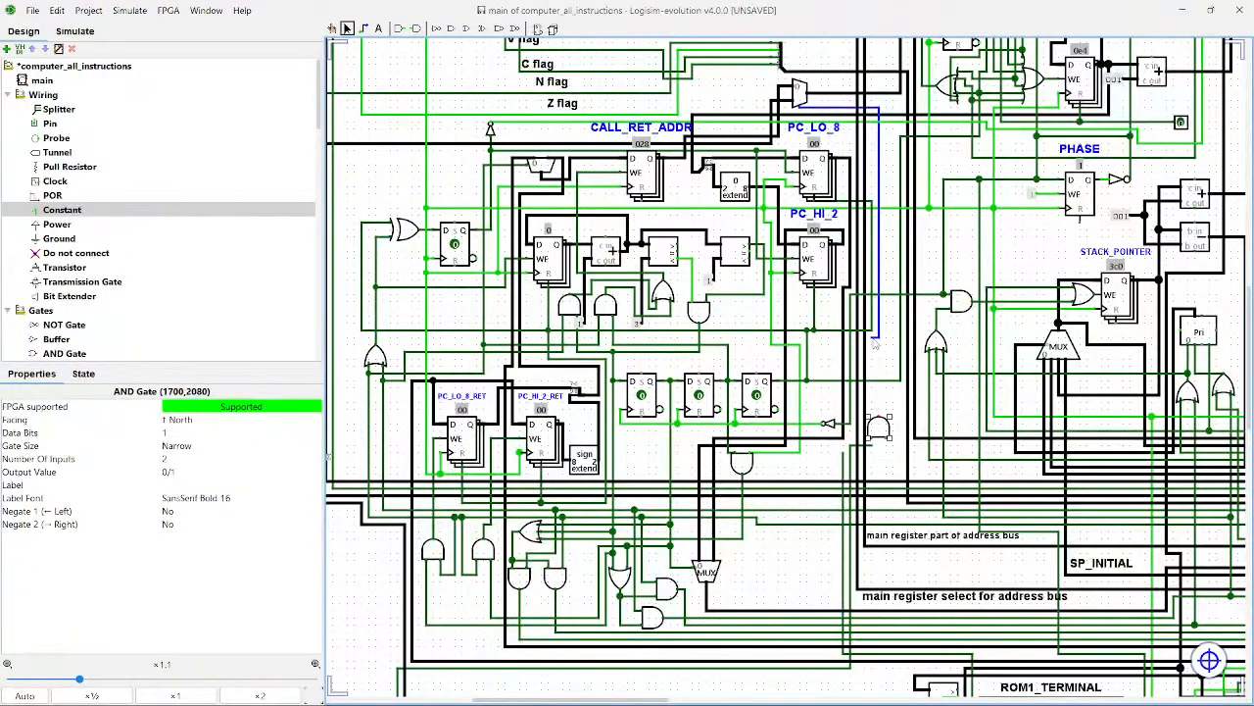
{"action": "left_click_drag", "start_coordinate": [876, 338], "coordinate": [873, 438]}
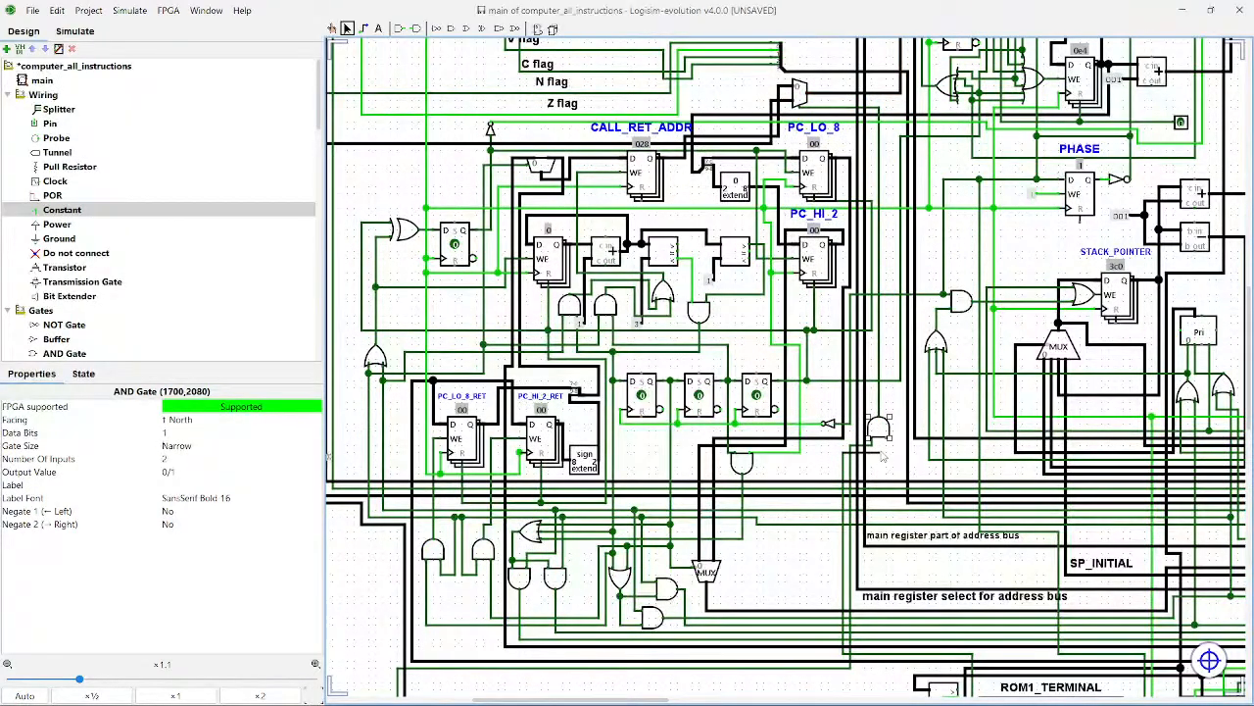
{"action": "left_click", "coordinate": [893, 469]}
Step: Reset the simulation and enable auto-tick
{"action": "left_click", "coordinate": [138, 11]}
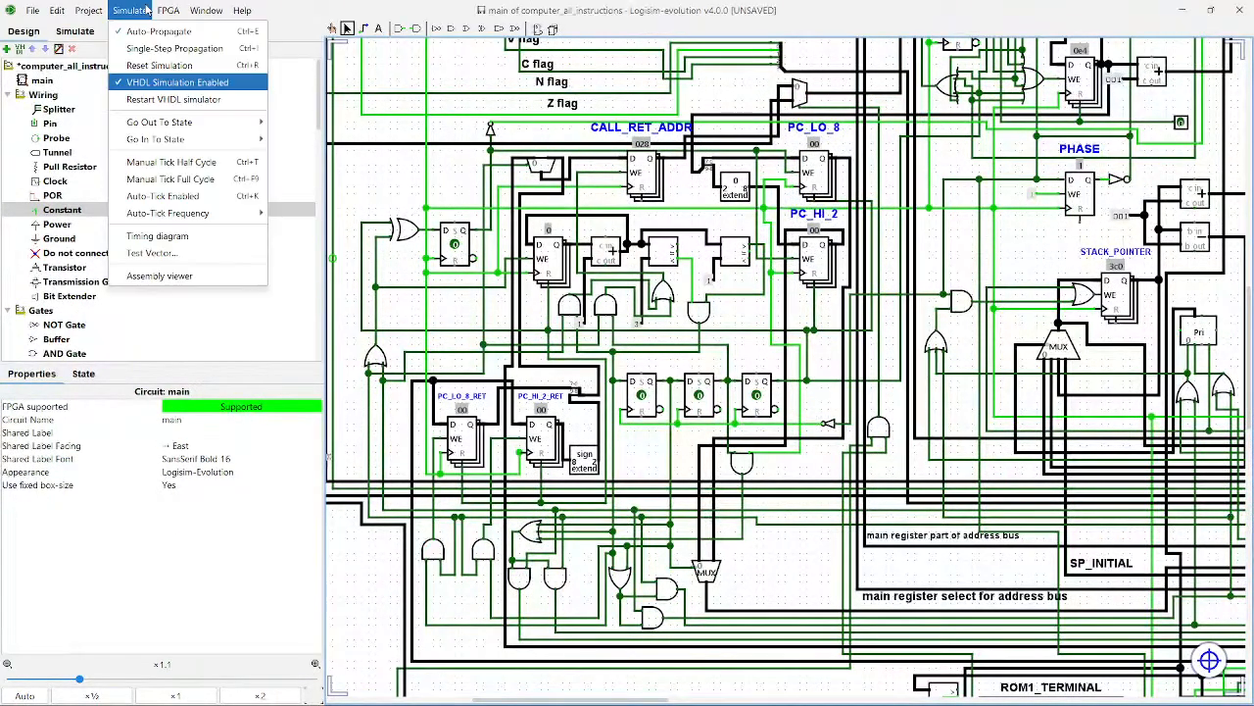
{"action": "left_click", "coordinate": [149, 64]}
{"action": "left_click", "coordinate": [133, 10]}
{"action": "left_click", "coordinate": [183, 197]}
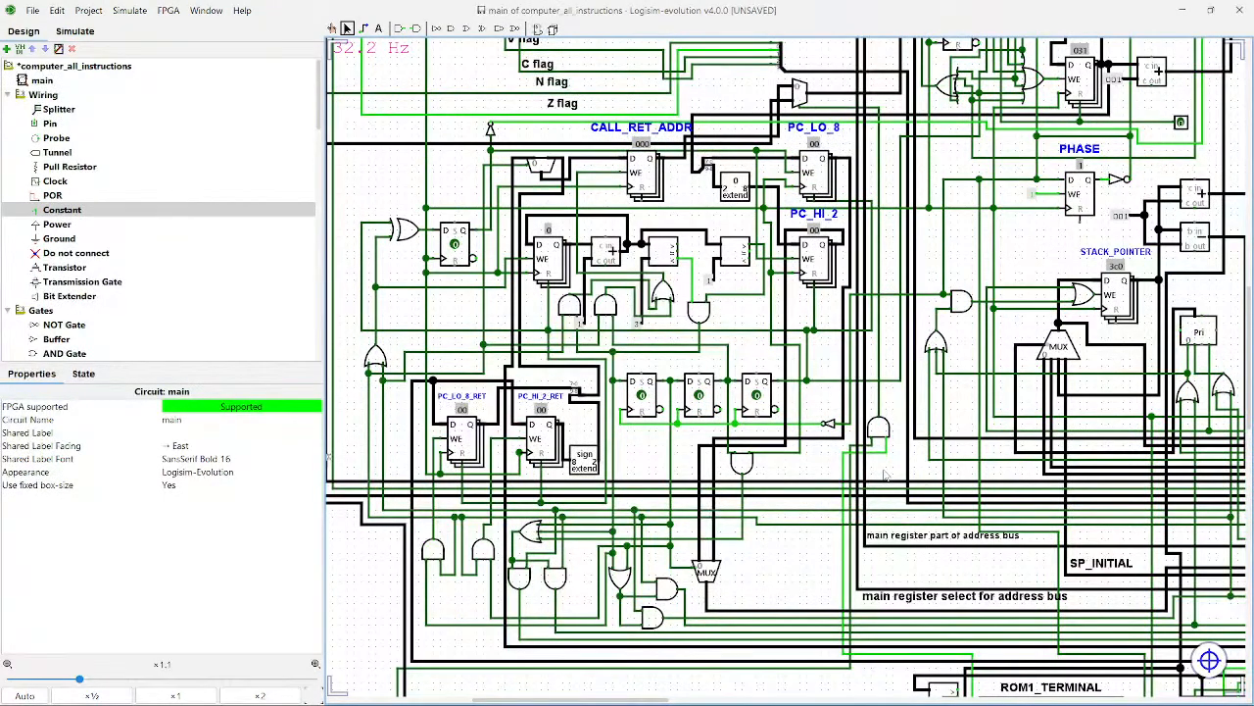
Step: Examine the new comparator and AND gate signals and the ROM1_TERMINAL and IRAM contents during the run, and disable auto-tick
{"action": "scroll", "coordinate": [884, 475], "scroll_direction": "down", "scroll_amount": 4}
{"action": "scroll", "coordinate": [884, 475], "scroll_direction": "right", "scroll_amount": 5}
{"action": "scroll", "coordinate": [833, 520], "scroll_direction": "down", "scroll_amount": 1}
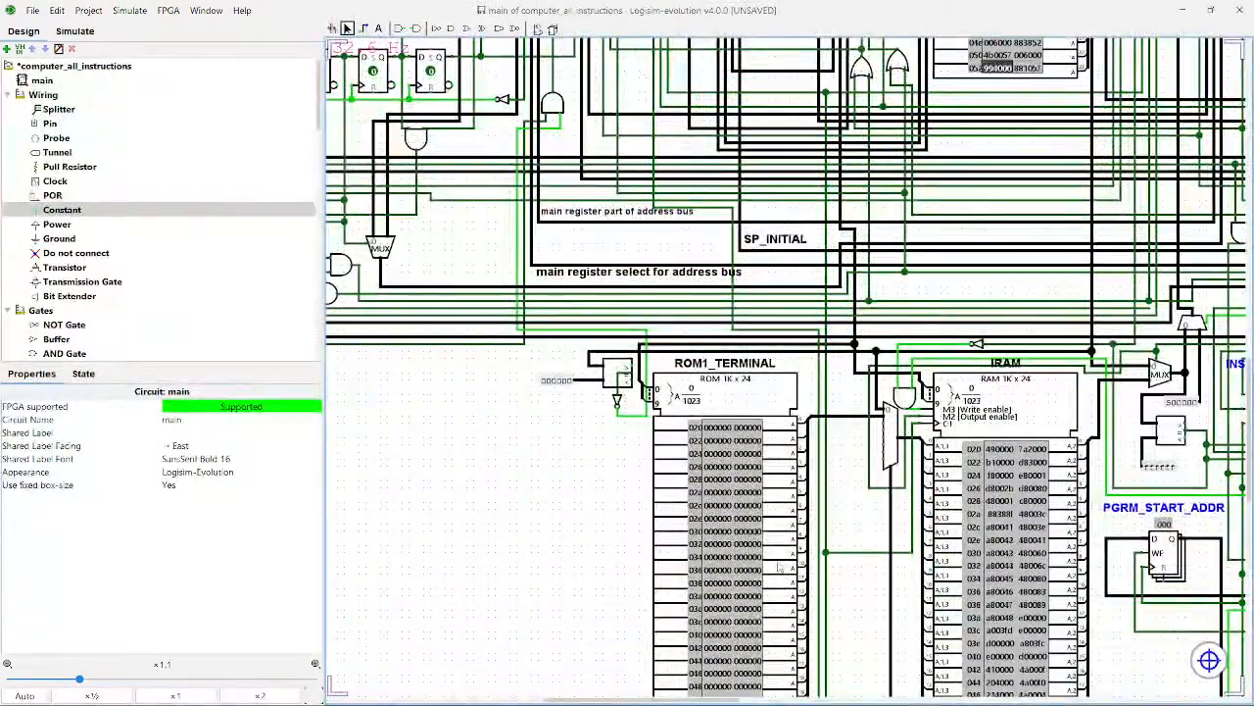
{"action": "scroll", "coordinate": [780, 566], "scroll_direction": "down", "scroll_amount": 1}
{"action": "scroll", "coordinate": [579, 537], "scroll_direction": "up", "scroll_amount": 4}
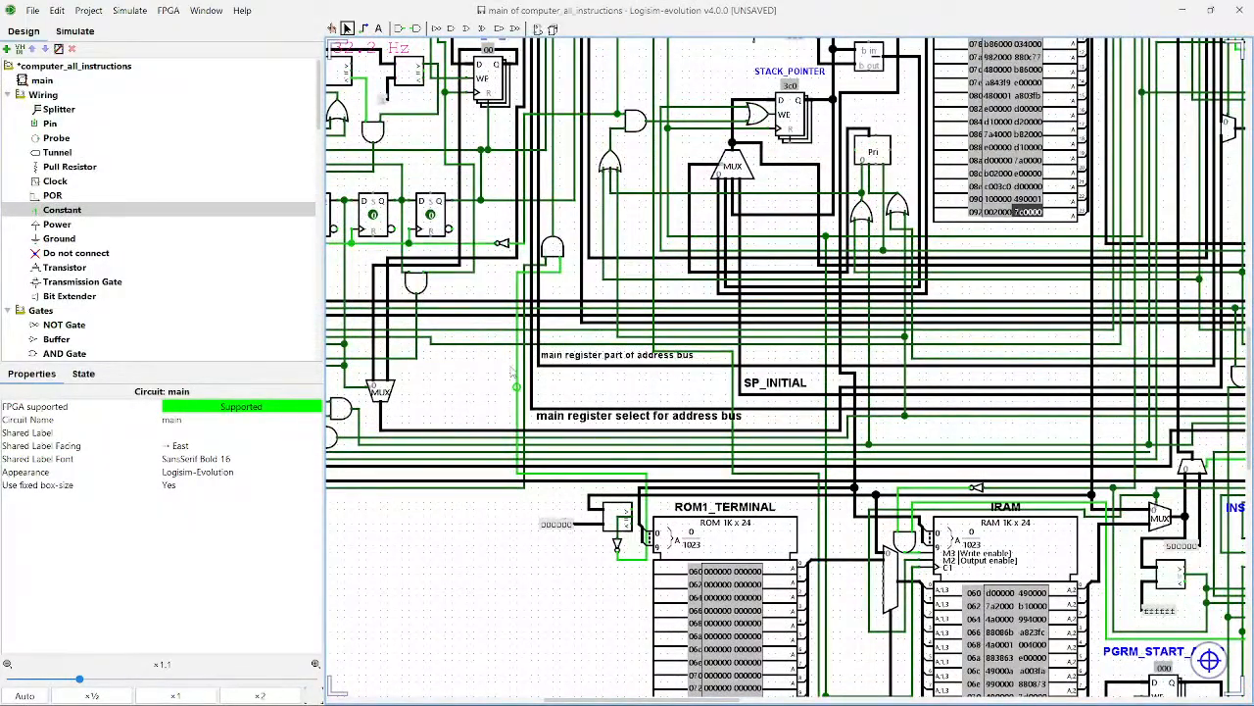
{"action": "left_click", "coordinate": [129, 9]}
{"action": "left_click", "coordinate": [180, 199]}
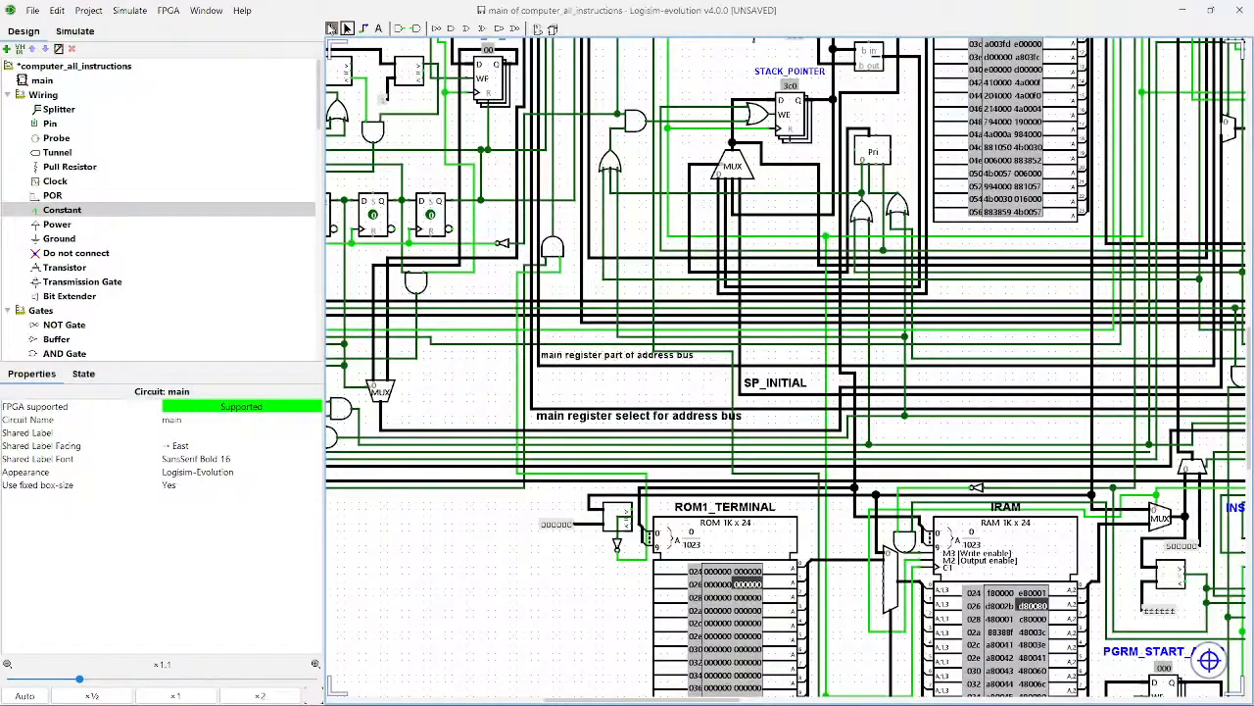
Step: Check the value on the wire feeding the comparator beside ROM1_TERMINAL, and delete that instruction wire from the comparator's upper input
{"action": "left_click", "coordinate": [332, 28]}
{"action": "left_click", "coordinate": [602, 502]}
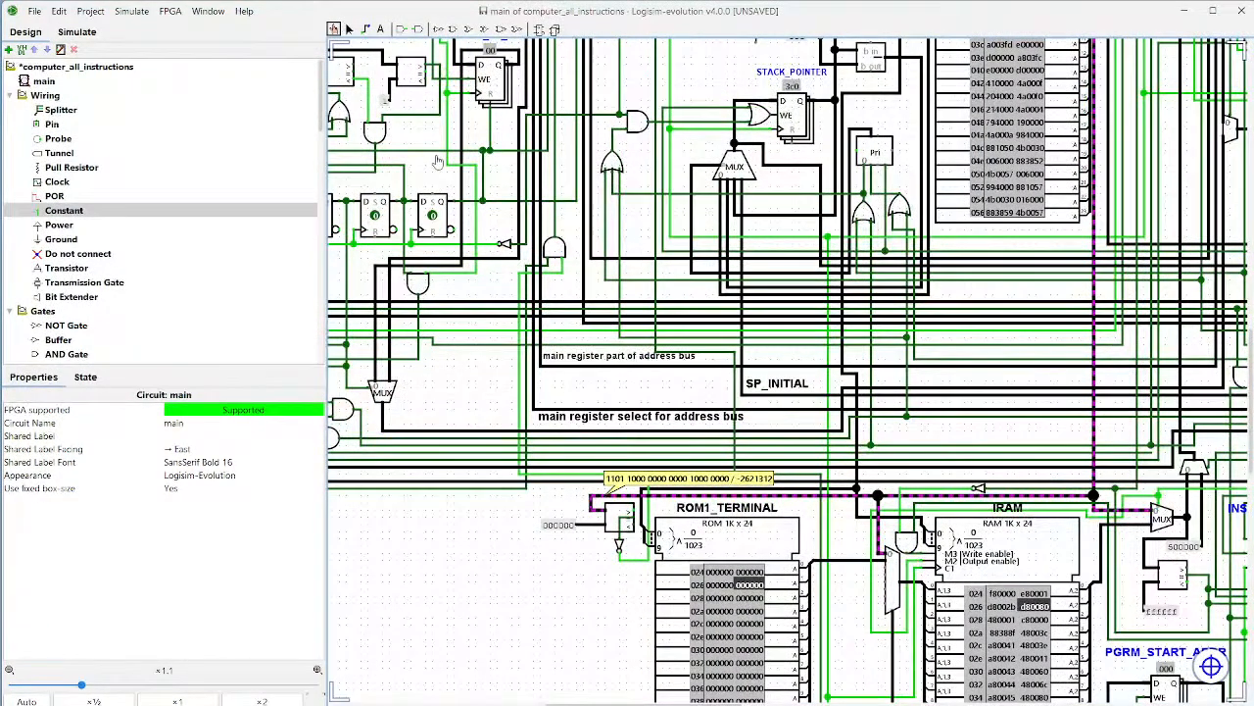
{"action": "left_click", "coordinate": [349, 28]}
{"action": "left_click", "coordinate": [591, 502]}
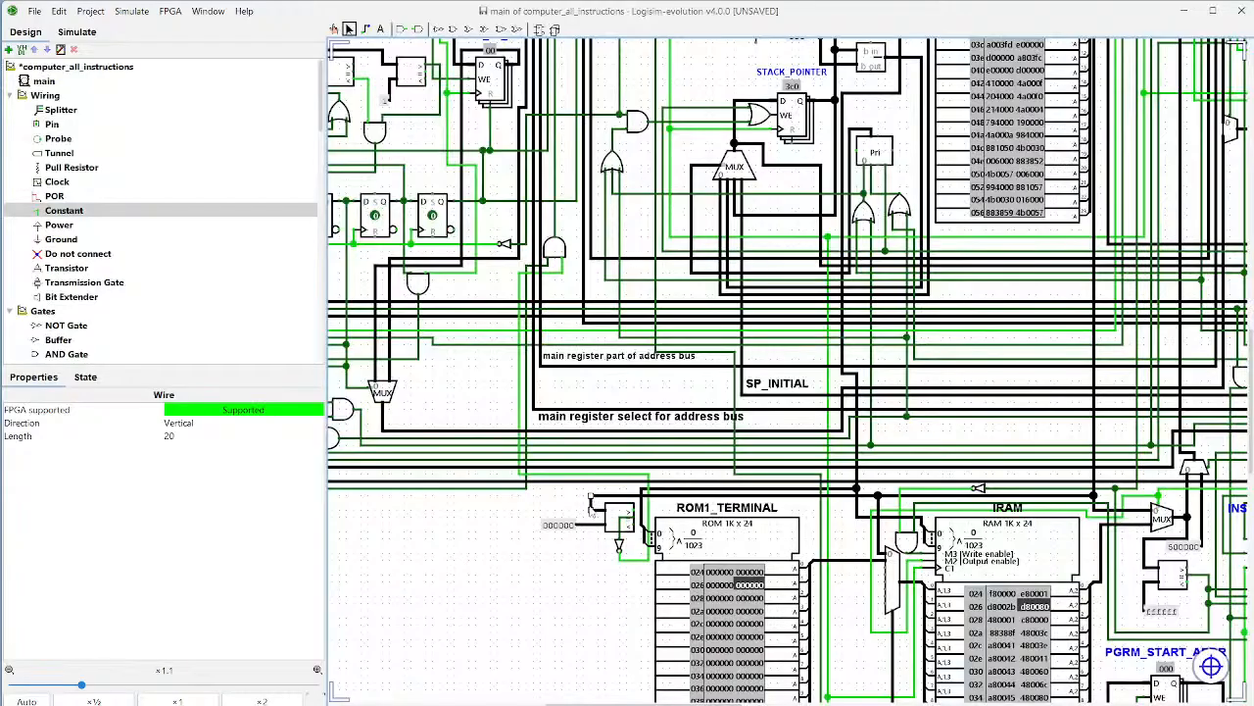
{"action": "key", "text": "Delete"}
{"action": "left_click", "coordinate": [600, 508]}
{"action": "left_click", "coordinate": [605, 496]}
{"action": "key", "text": "Delete"}
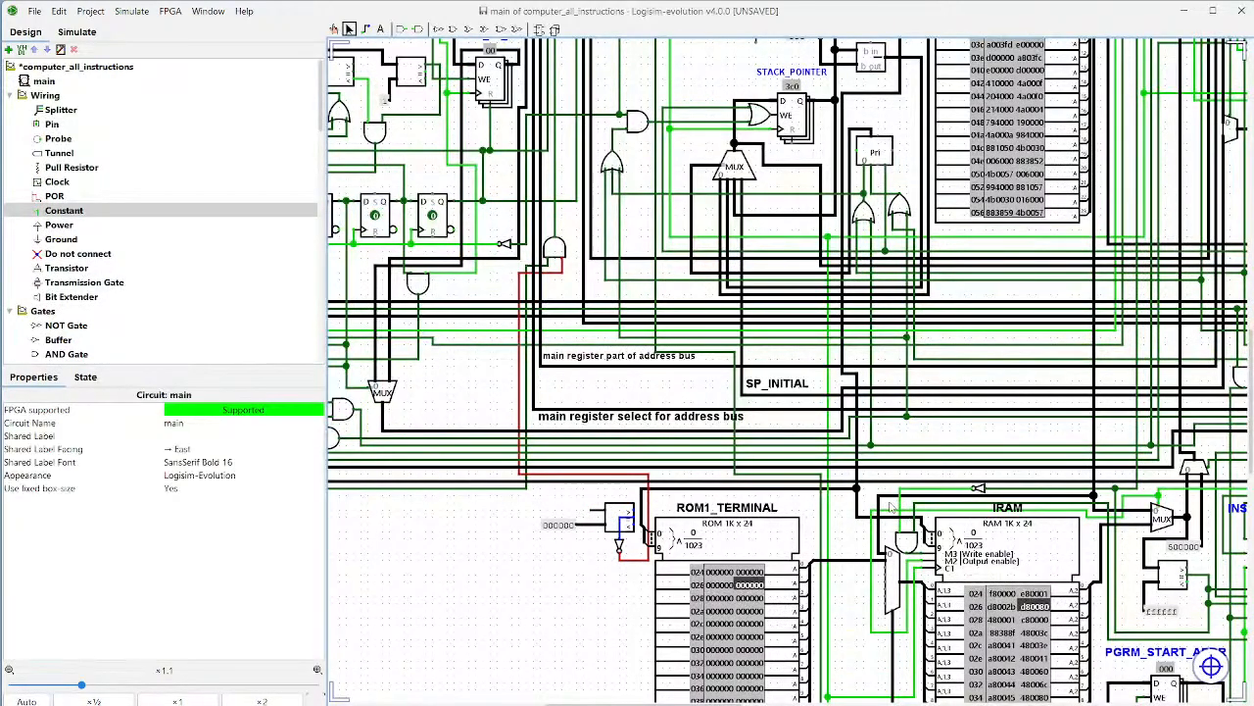
Step: Wire the select line of the multiplexer between ROM1_TERMINAL and IRAM to the comparator's upper input, routing it below ROM1_TERMINAL
{"action": "scroll", "coordinate": [887, 504], "scroll_direction": "down", "scroll_amount": 1}
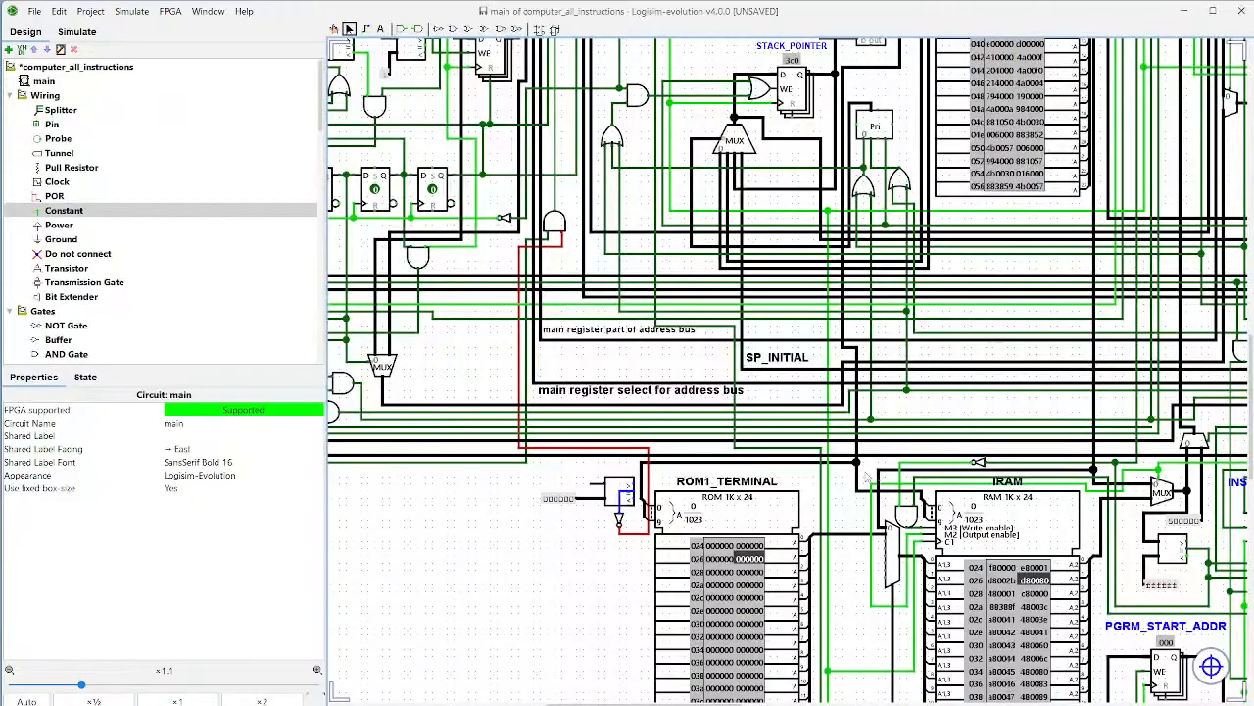
{"action": "scroll", "coordinate": [847, 505], "scroll_direction": "down", "scroll_amount": 5}
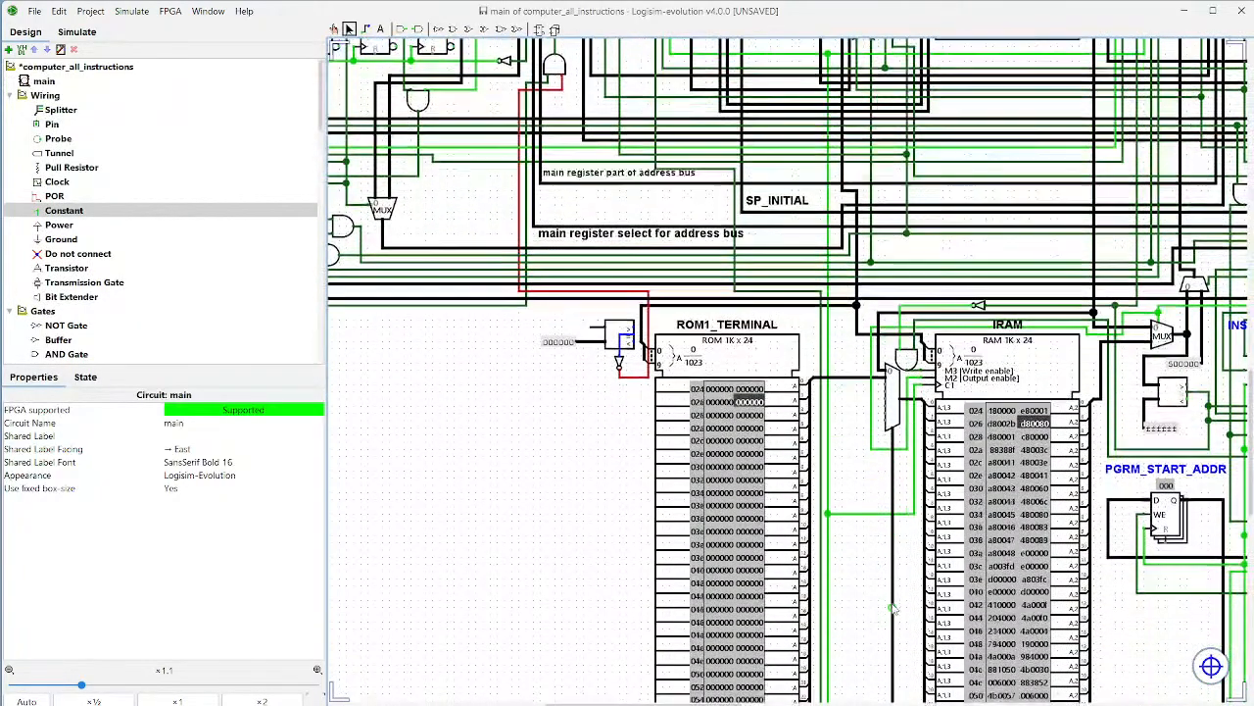
{"action": "scroll", "coordinate": [894, 461], "scroll_direction": "down", "scroll_amount": 4}
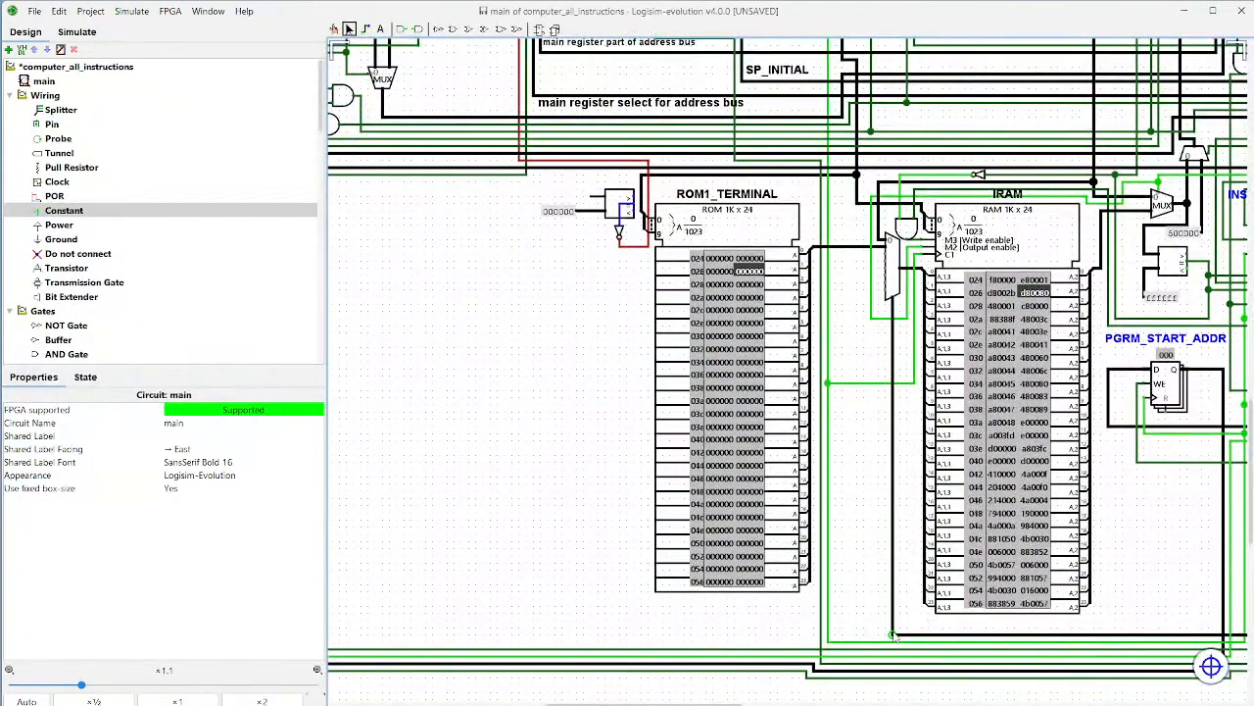
{"action": "mouse_move", "coordinate": [617, 562]}
{"action": "left_mouse_down"}
{"action": "mouse_move", "coordinate": [655, 519]}
{"action": "mouse_move", "coordinate": [649, 263]}
{"action": "mouse_move", "coordinate": [594, 253]}
{"action": "mouse_move", "coordinate": [597, 214]}
{"action": "left_mouse_up"}
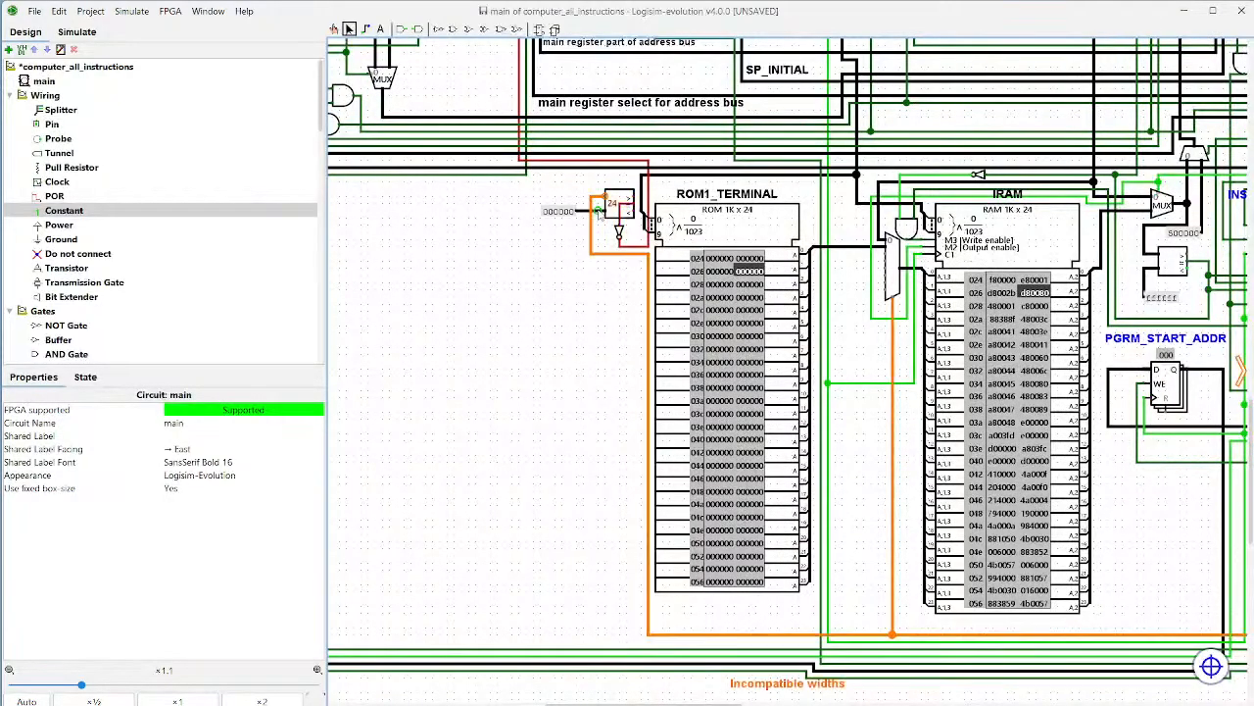
Step: Check the multiplexer's select wire and set the data bits of the comparator beside ROM1_TERMINAL to 3
{"action": "left_click", "coordinate": [619, 203]}
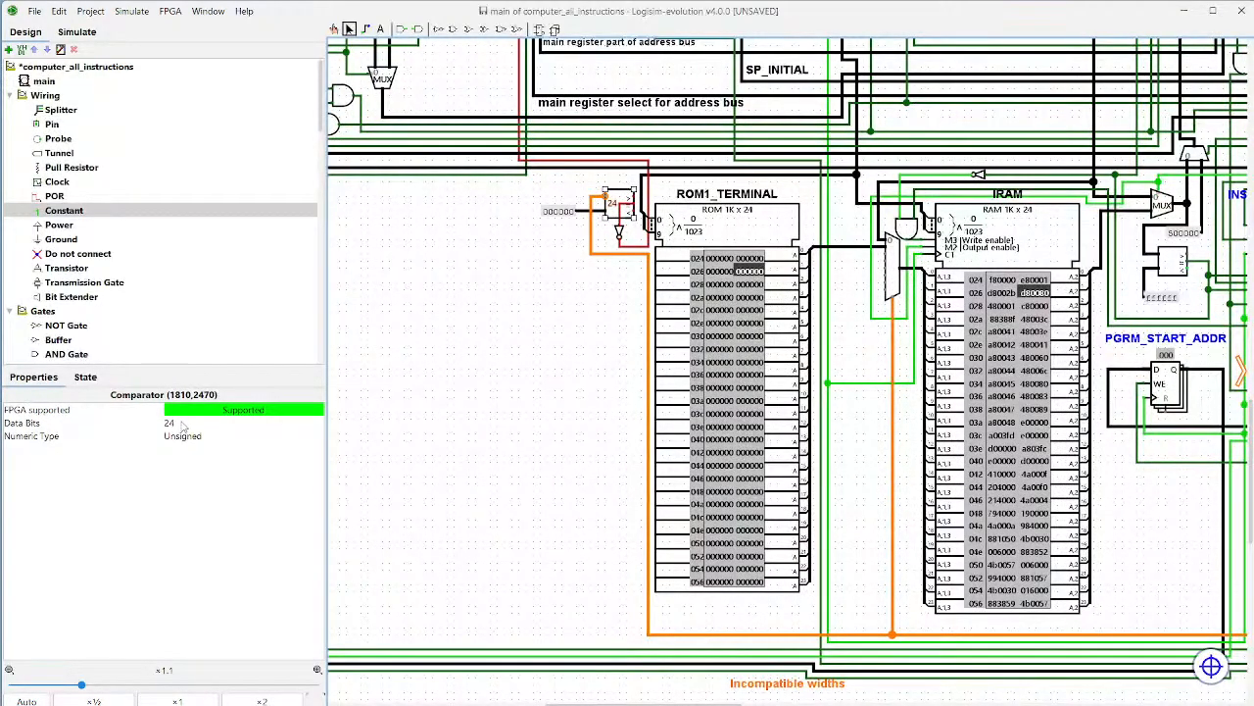
{"action": "left_click", "coordinate": [335, 30]}
{"action": "left_click", "coordinate": [891, 343]}
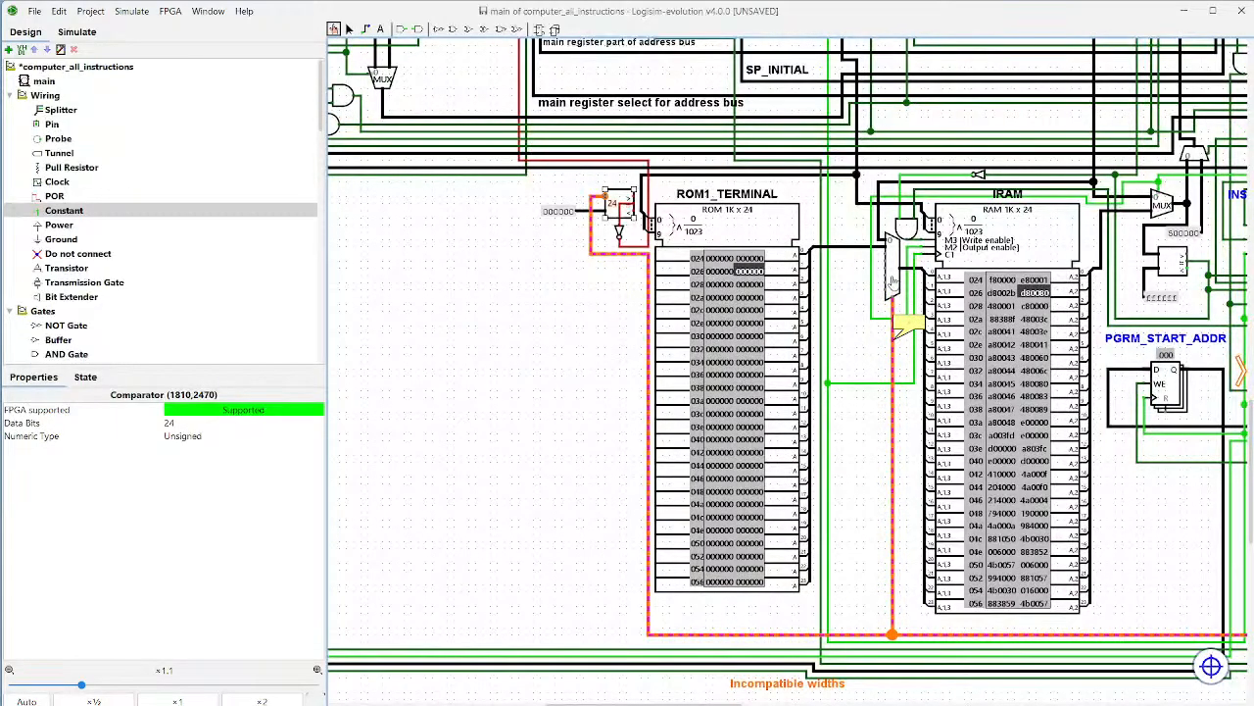
{"action": "left_click", "coordinate": [348, 29]}
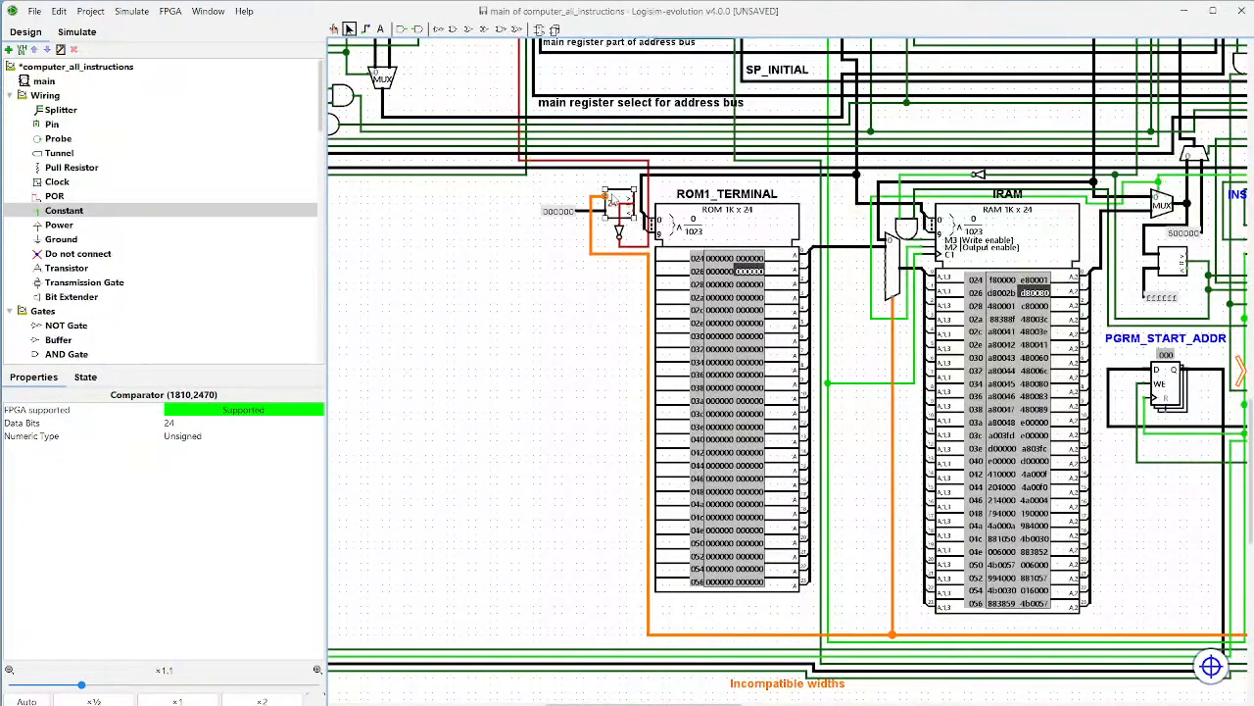
{"action": "left_click", "coordinate": [177, 425]}
{"action": "key", "text": "BackSpace"}
{"action": "key", "text": "BackSpace"}
{"action": "type", "text": "3"}
{"action": "key", "text": "Return"}
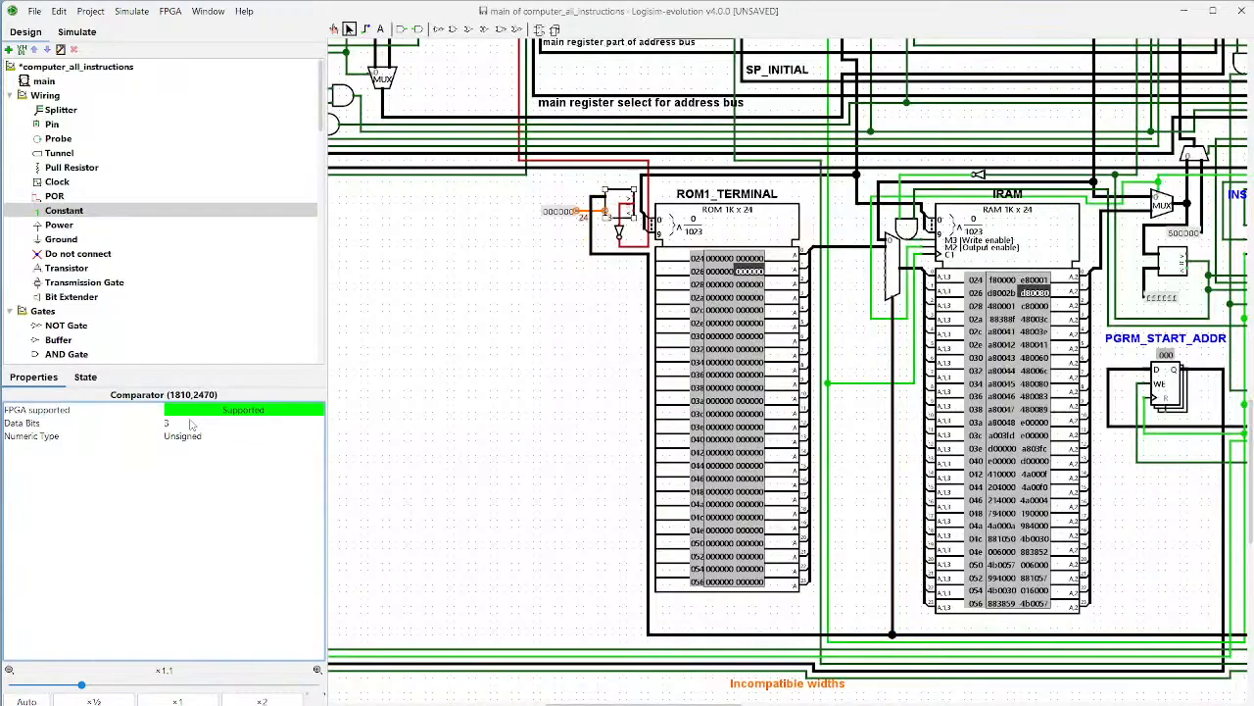
Step: Set the data bits of the constant feeding the comparator's lower input to 3
{"action": "left_click", "coordinate": [550, 338]}
{"action": "left_click", "coordinate": [559, 211]}
{"action": "left_click", "coordinate": [210, 434]}
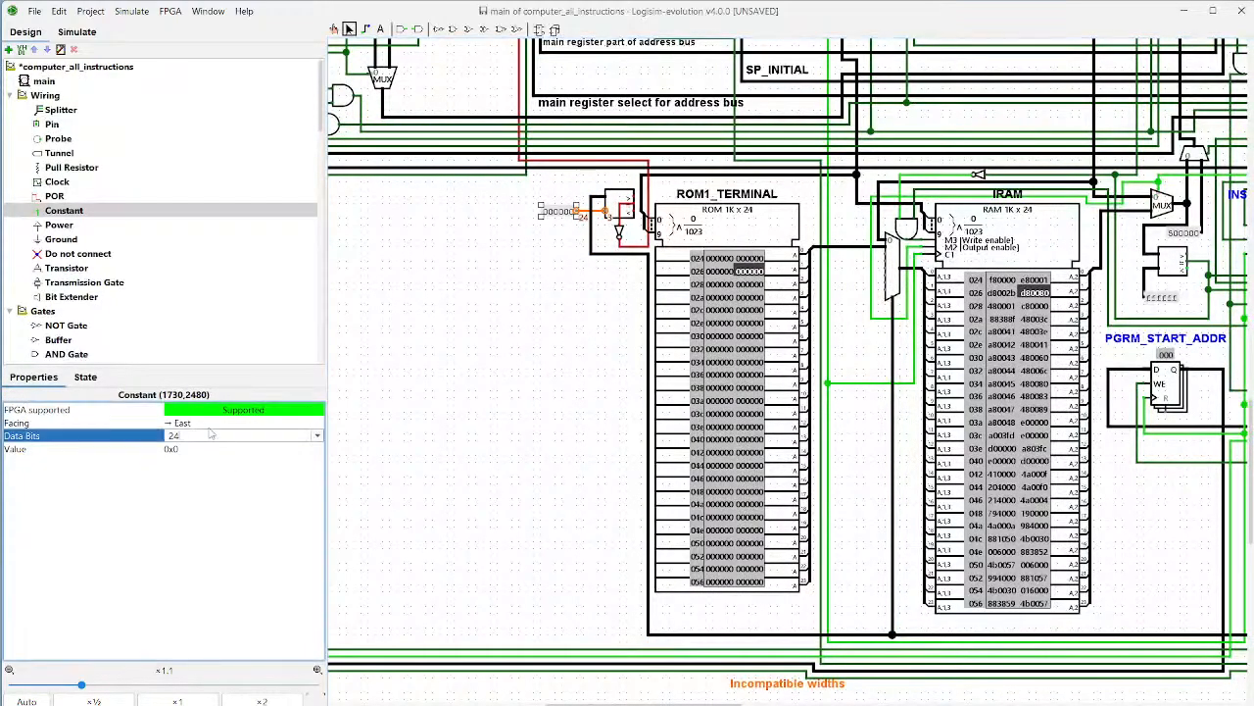
{"action": "type", "text": "3"}
{"action": "key", "text": "Return"}
{"action": "left_click", "coordinate": [526, 404]}
Step: Reset the simulation and enable auto-tick
{"action": "scroll", "coordinate": [571, 370], "scroll_direction": "up", "scroll_amount": 3}
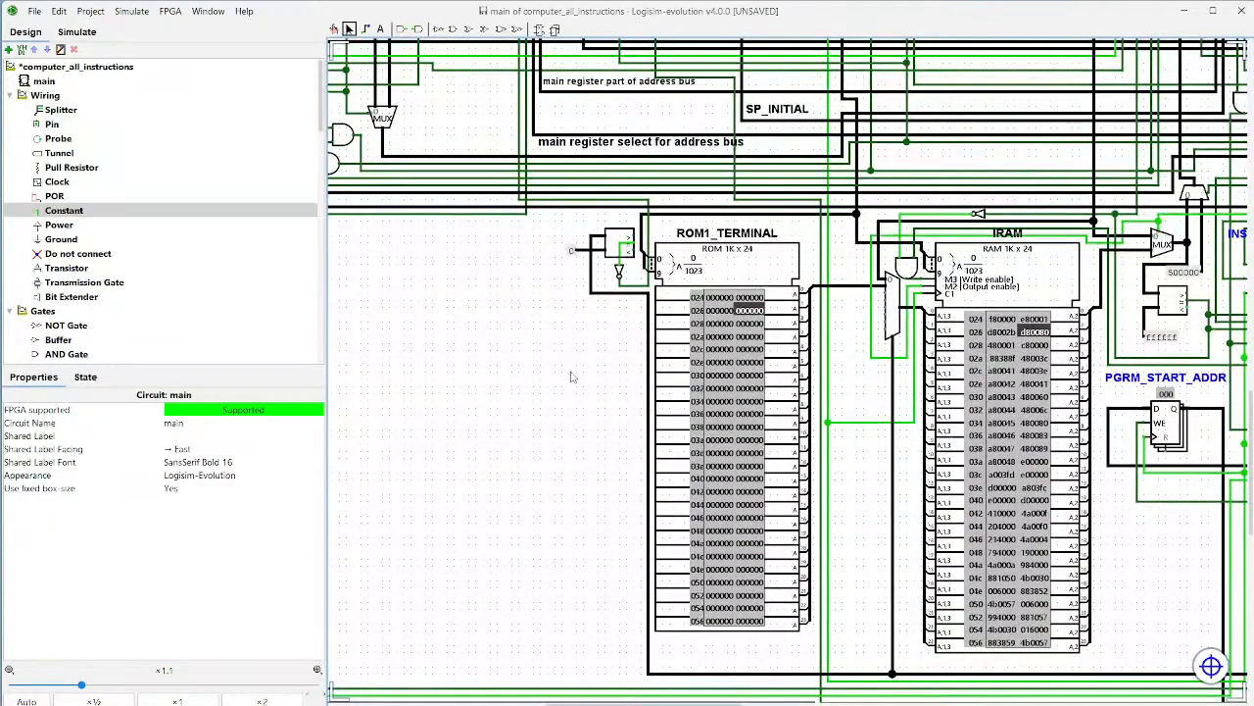
{"action": "scroll", "coordinate": [581, 379], "scroll_direction": "up", "scroll_amount": 5}
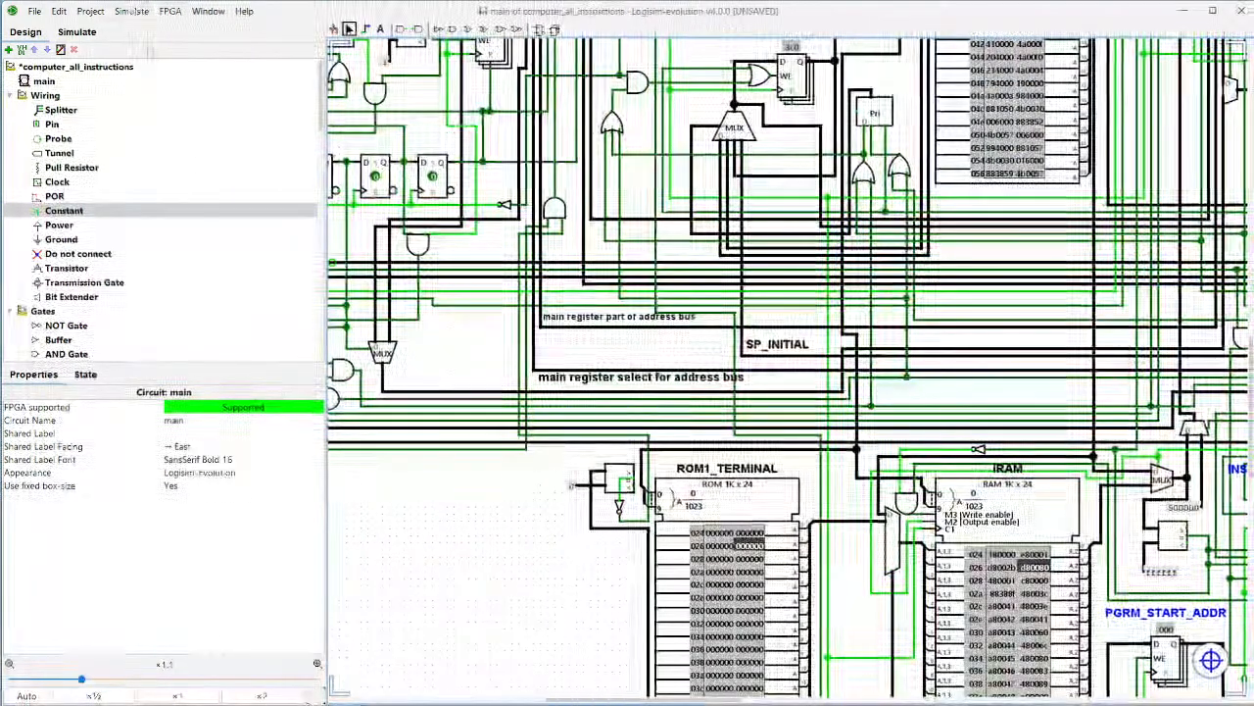
{"action": "left_click", "coordinate": [132, 11]}
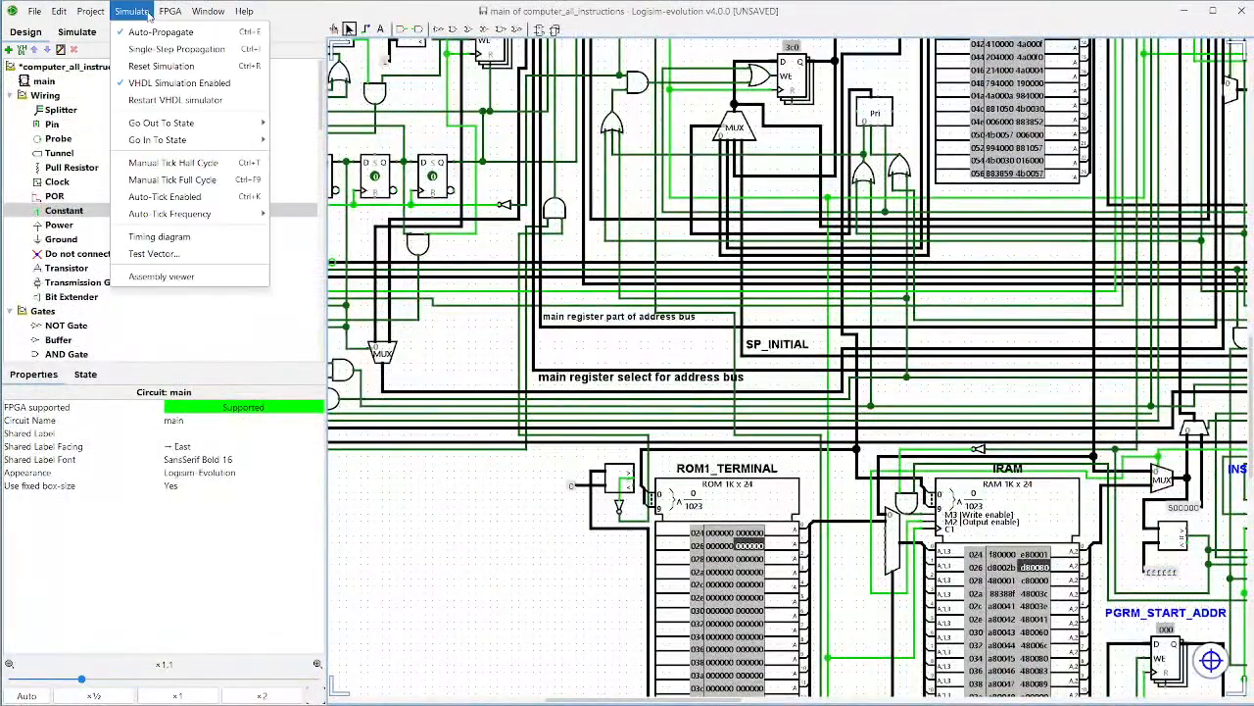
{"action": "left_click", "coordinate": [167, 81]}
{"action": "left_click", "coordinate": [793, 454]}
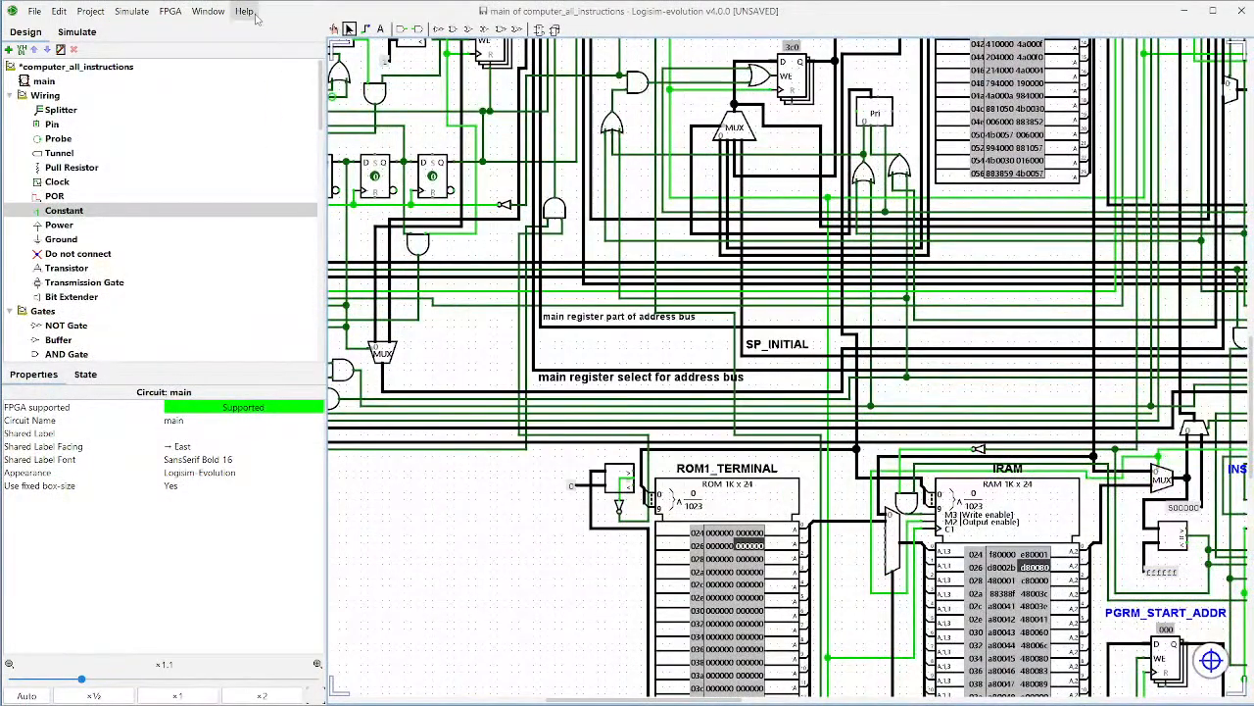
{"action": "left_click", "coordinate": [131, 11]}
{"action": "left_click", "coordinate": [162, 66]}
{"action": "left_click", "coordinate": [134, 12]}
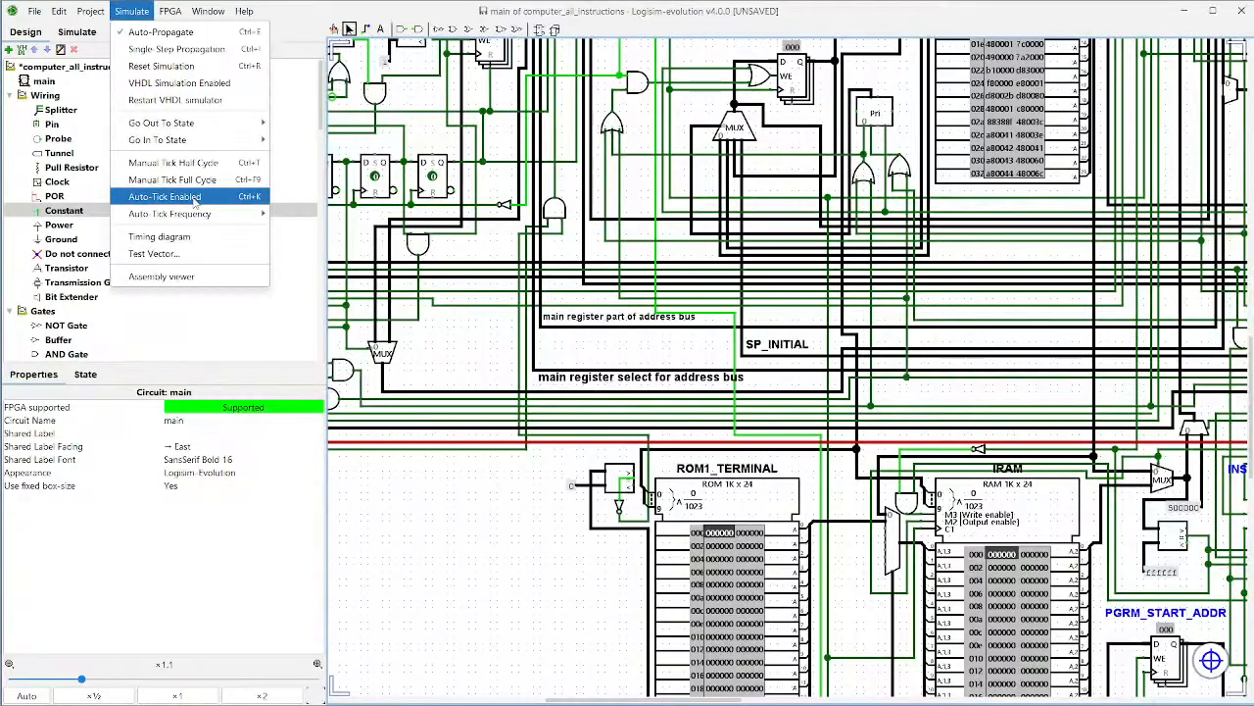
{"action": "left_click", "coordinate": [193, 199]}
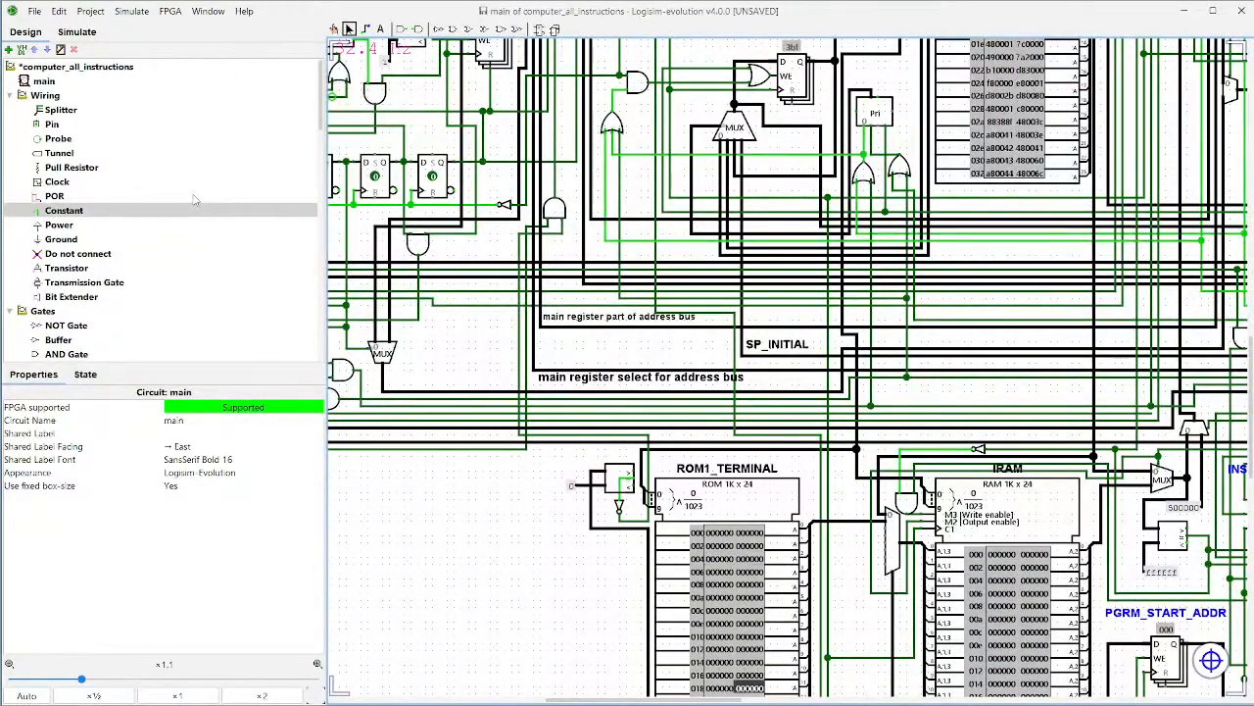
Step: Examine the ROM1_TERMINAL, IRAM and COPY_MODE signals during the run, and disable auto-tick
{"action": "scroll", "coordinate": [889, 561], "scroll_direction": "down", "scroll_amount": 2}
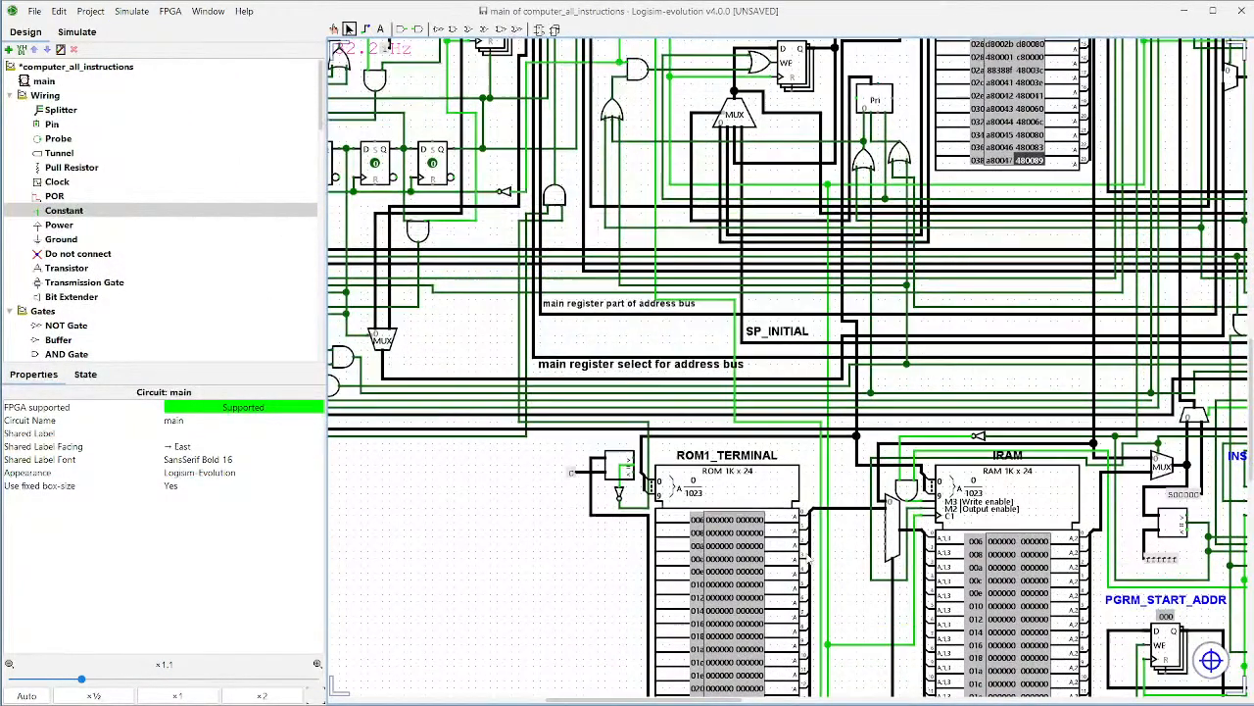
{"action": "scroll", "coordinate": [889, 561], "scroll_direction": "down", "scroll_amount": 5}
{"action": "scroll", "coordinate": [889, 562], "scroll_direction": "right", "scroll_amount": 10}
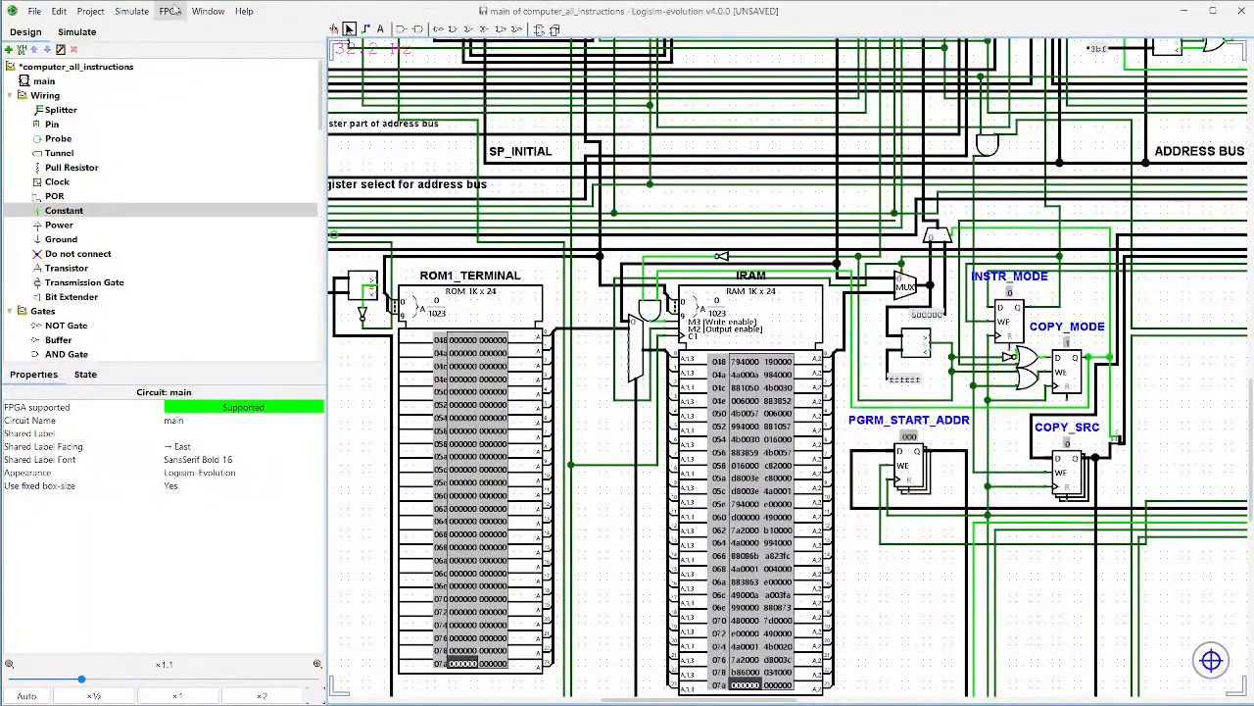
{"action": "left_click", "coordinate": [132, 11]}
{"action": "key", "text": "Escape"}
Step: Switch to VS Code and add an .init_addr: label with a wsr instruction above .end_copy in rom1_terminal.asm
{"action": "left_click", "coordinate": [859, 701]}
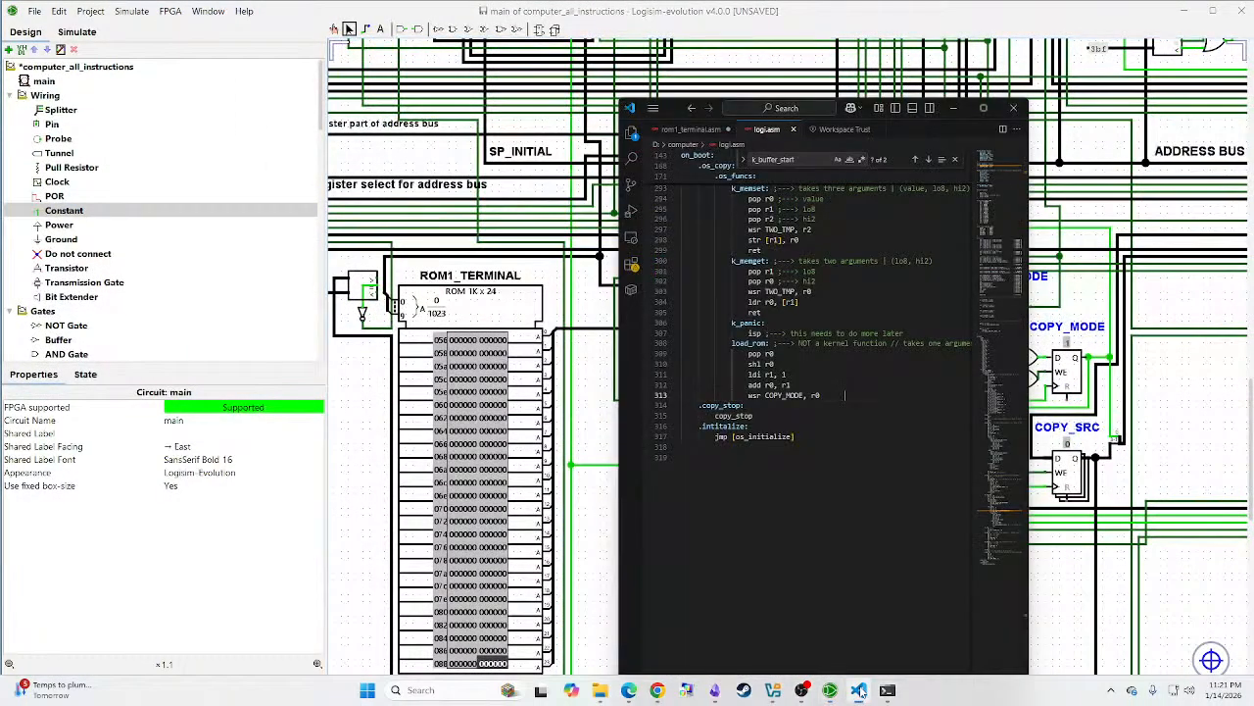
{"action": "left_click", "coordinate": [690, 129]}
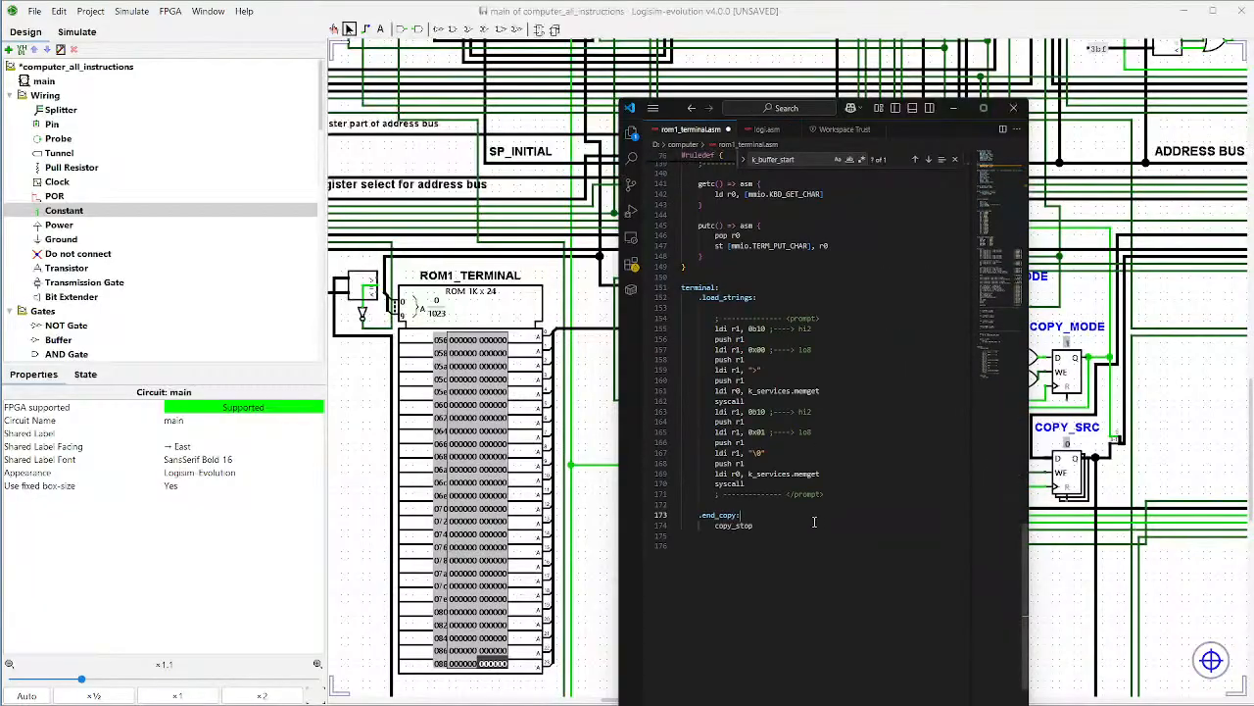
{"action": "left_click", "coordinate": [795, 527]}
{"action": "left_click", "coordinate": [795, 509]}
{"action": "key", "text": "Return"}
{"action": "type", "text": "co"}
{"action": "key", "text": "BackSpace"}
{"action": "key", "text": "BackSpace"}
{"action": "type", "text": "."}
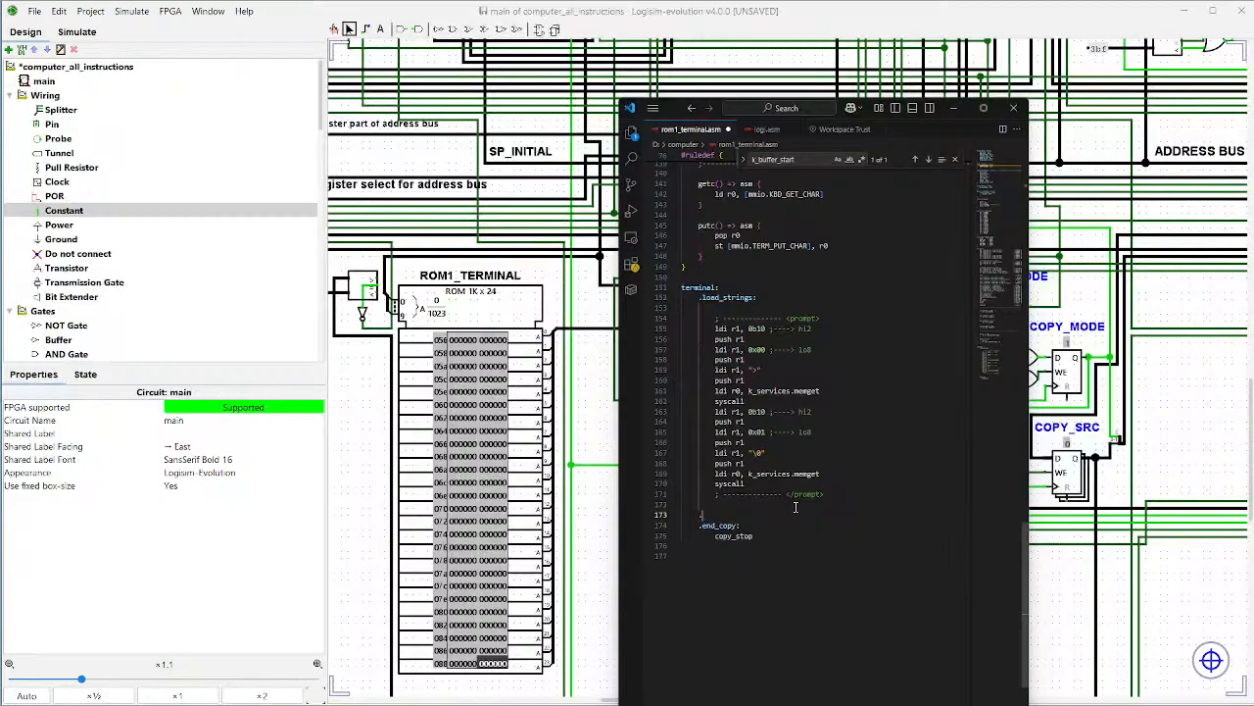
{"action": "type", "text": "init"}
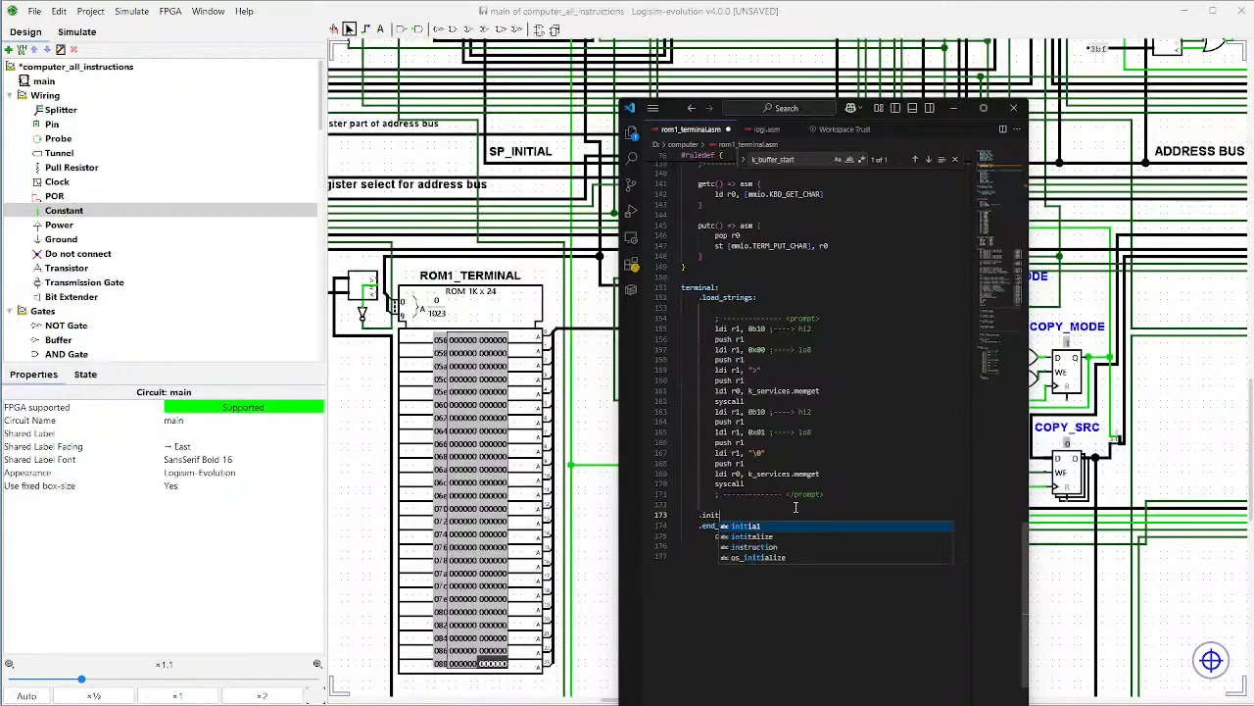
{"action": "type", "text": "_addr:"}
{"action": "key", "text": "Return"}
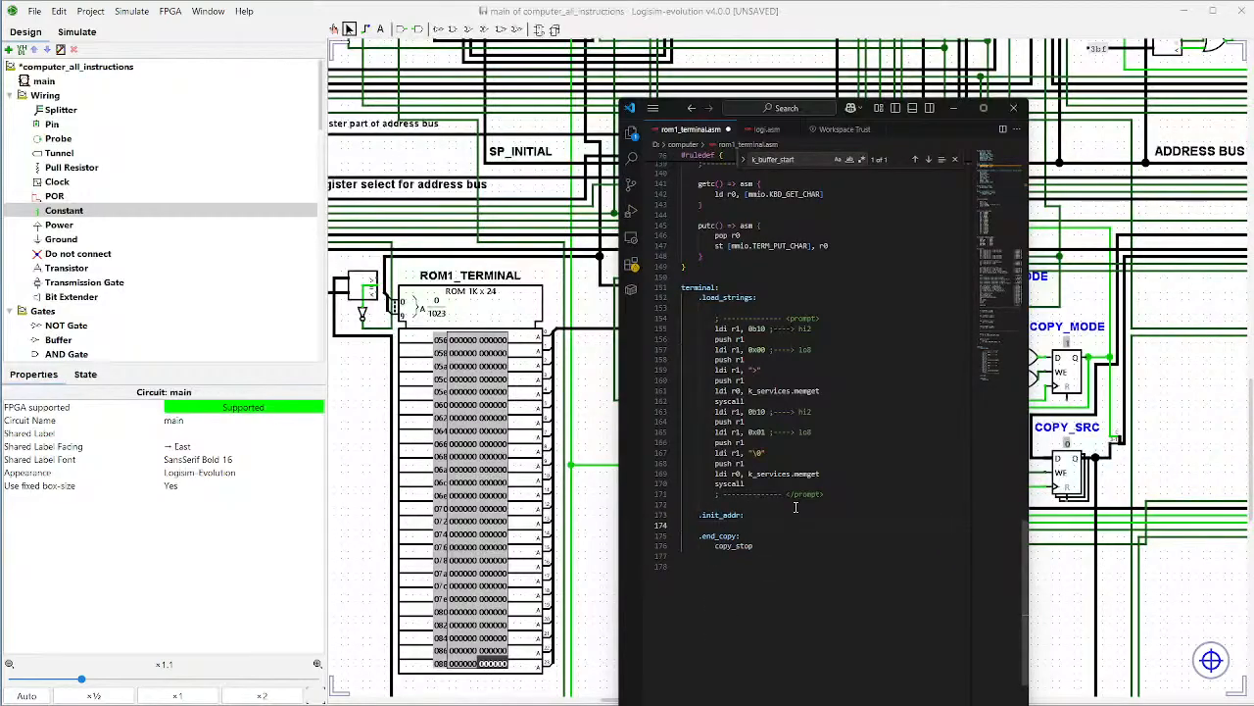
{"action": "type", "text": "wsr"}
Step: Add PGRM_START_ADDR => 0b110 after ERR_INFO in the special_codes subrule, copying the register name from the Obsidian note Logisim Computer
{"action": "scroll", "coordinate": [789, 502], "scroll_direction": "up", "scroll_amount": 20}
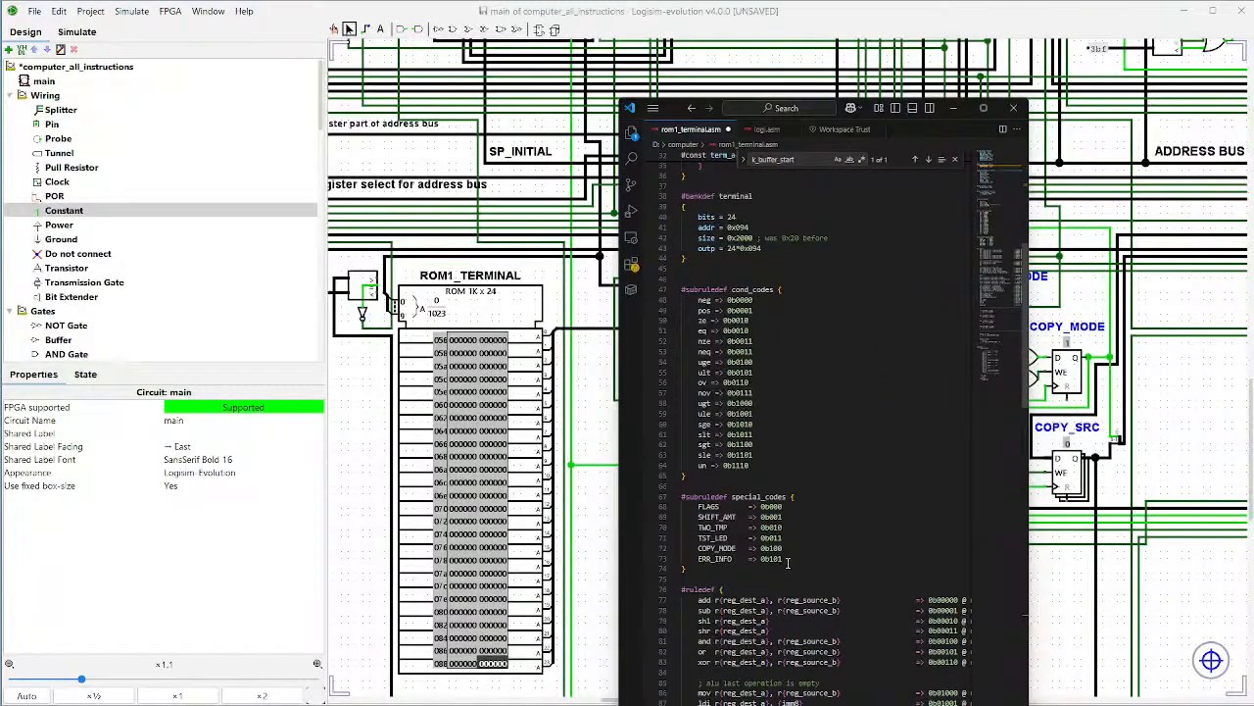
{"action": "left_click", "coordinate": [787, 561]}
{"action": "key", "text": "Return"}
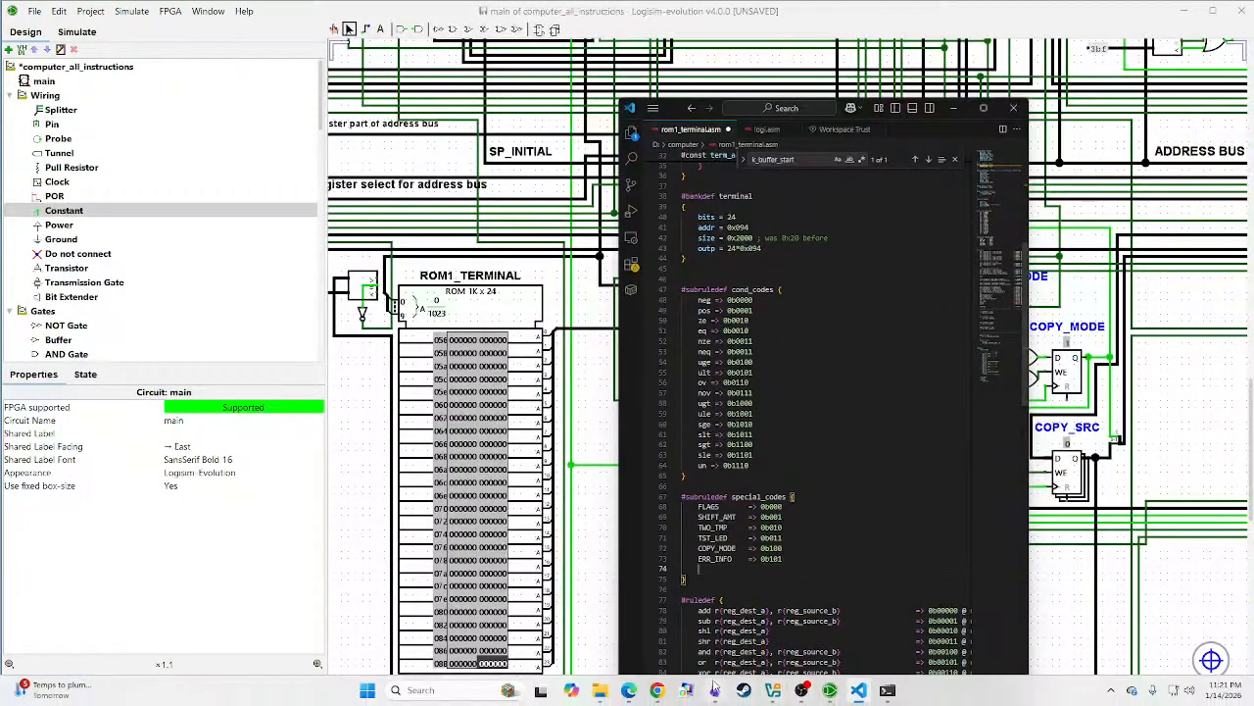
{"action": "left_click", "coordinate": [715, 689]}
{"action": "left_click_drag", "start_coordinate": [578, 468], "coordinate": [449, 468]}
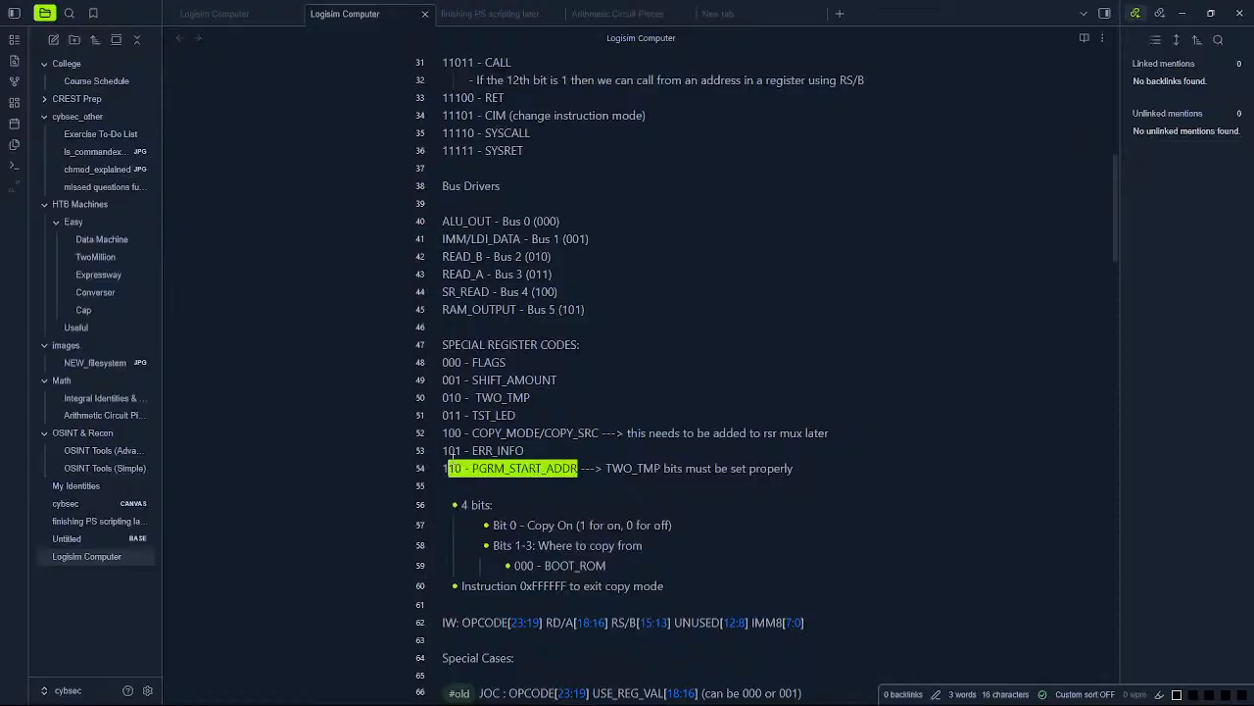
{"action": "key", "text": "ctrl+c"}
{"action": "left_click", "coordinate": [1183, 12]}
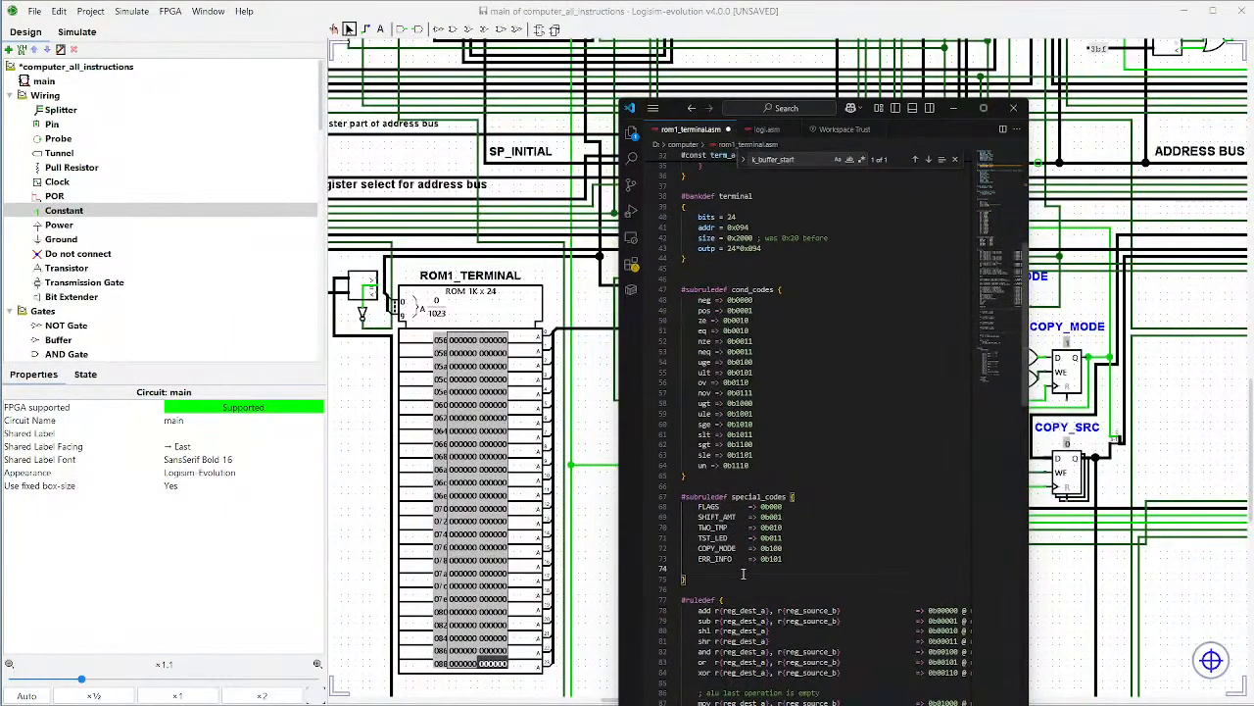
{"action": "key", "text": "ctrl+v"}
{"action": "left_click_drag", "start_coordinate": [723, 570], "coordinate": [703, 569]}
{"action": "key", "text": "BackSpace"}
{"action": "type", "text": "="}
Step: Align the => arrows of all special_codes entries from FLAGS to PGRM_START_ADDR in one column
{"action": "left_click_drag", "start_coordinate": [791, 559], "coordinate": [750, 508]}
{"action": "left_click", "coordinate": [749, 507]}
{"action": "key", "text": "Tab"}
{"action": "key", "text": "Tab"}
{"action": "left_click", "coordinate": [750, 517]}
{"action": "key", "text": "Tab"}
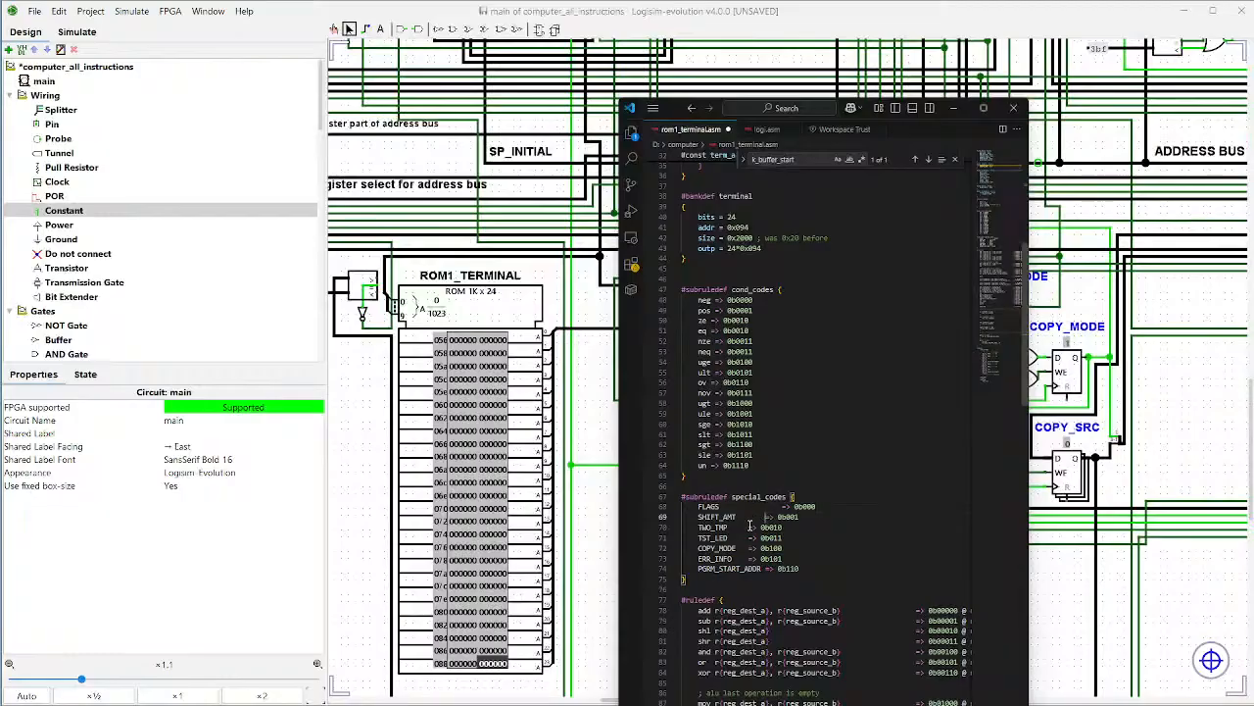
{"action": "left_click", "coordinate": [750, 527]}
{"action": "key", "text": "Tab"}
{"action": "left_click", "coordinate": [749, 538]}
{"action": "key", "text": "Tab"}
{"action": "left_click", "coordinate": [749, 548]}
{"action": "key", "text": "Tab"}
{"action": "left_click", "coordinate": [751, 559]}
{"action": "key", "text": "Tab"}
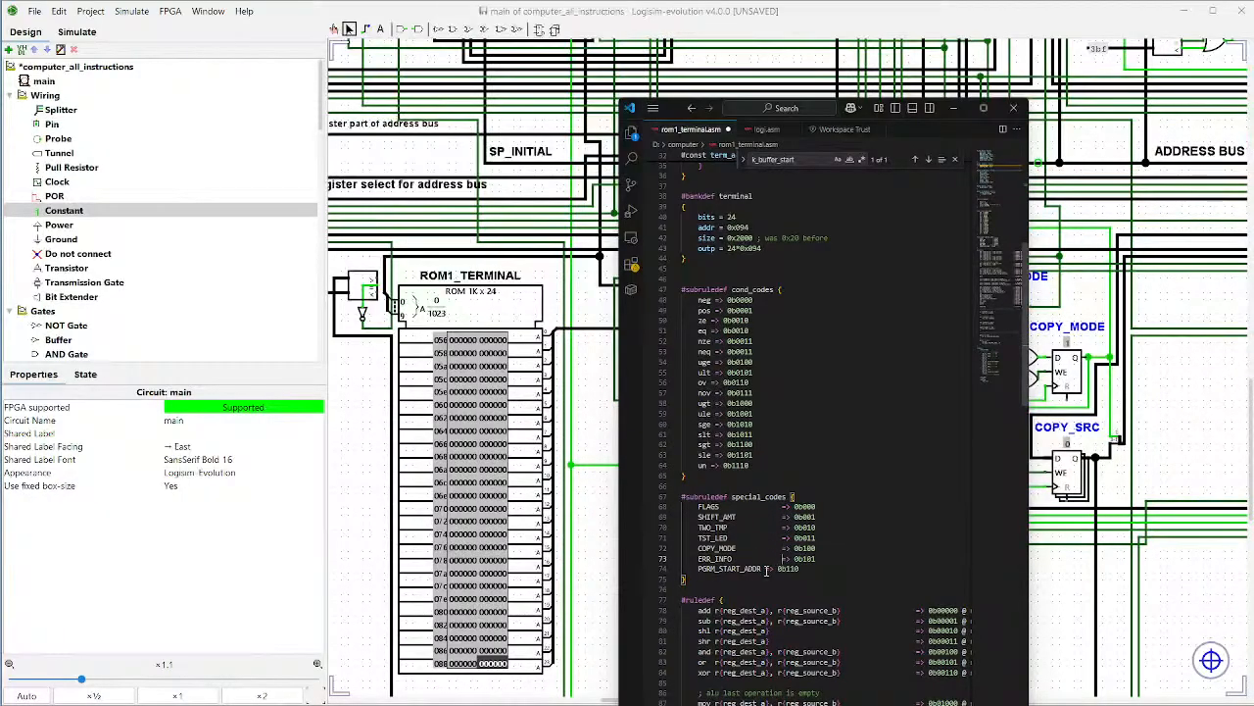
{"action": "left_click", "coordinate": [766, 569]}
{"action": "key", "text": "Tab"}
Step: Save rom1_terminal.asm and assemble it in PowerShell with customasm, using the list format with base 16 and group 6
{"action": "scroll", "coordinate": [847, 524], "scroll_direction": "down", "scroll_amount": 4}
{"action": "scroll", "coordinate": [848, 524], "scroll_direction": "down", "scroll_amount": 20}
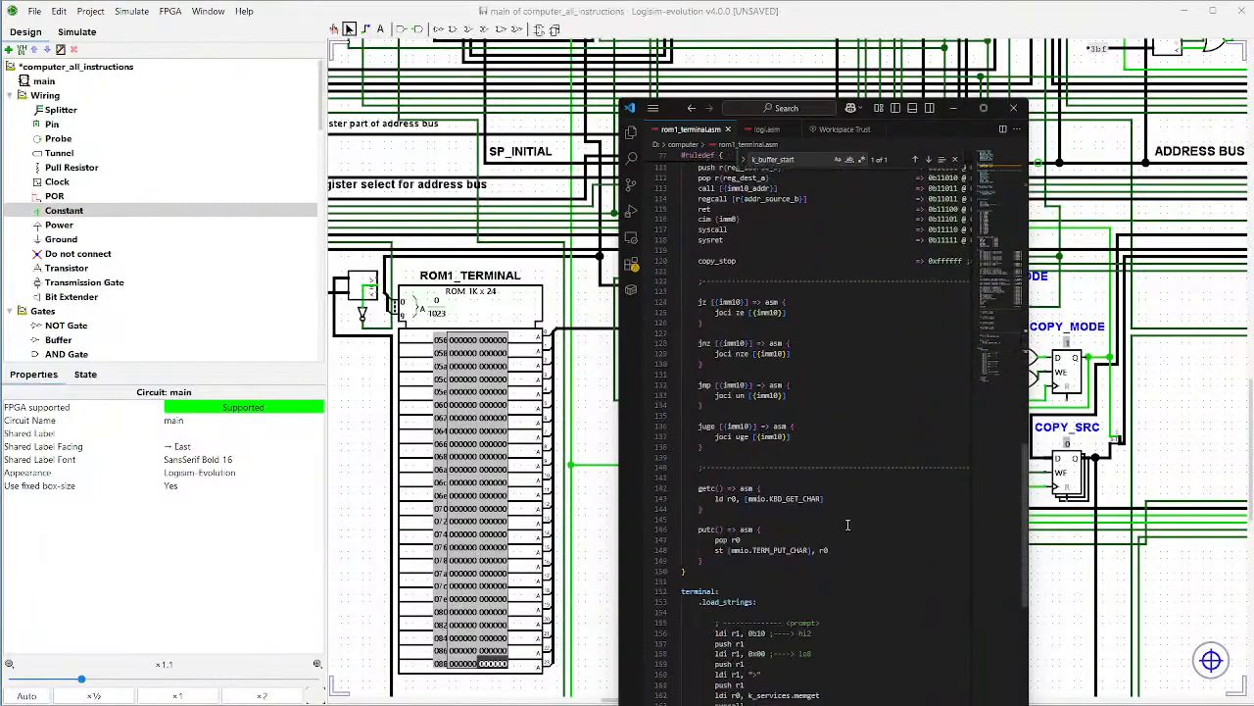
{"action": "scroll", "coordinate": [848, 524], "scroll_direction": "down", "scroll_amount": 10}
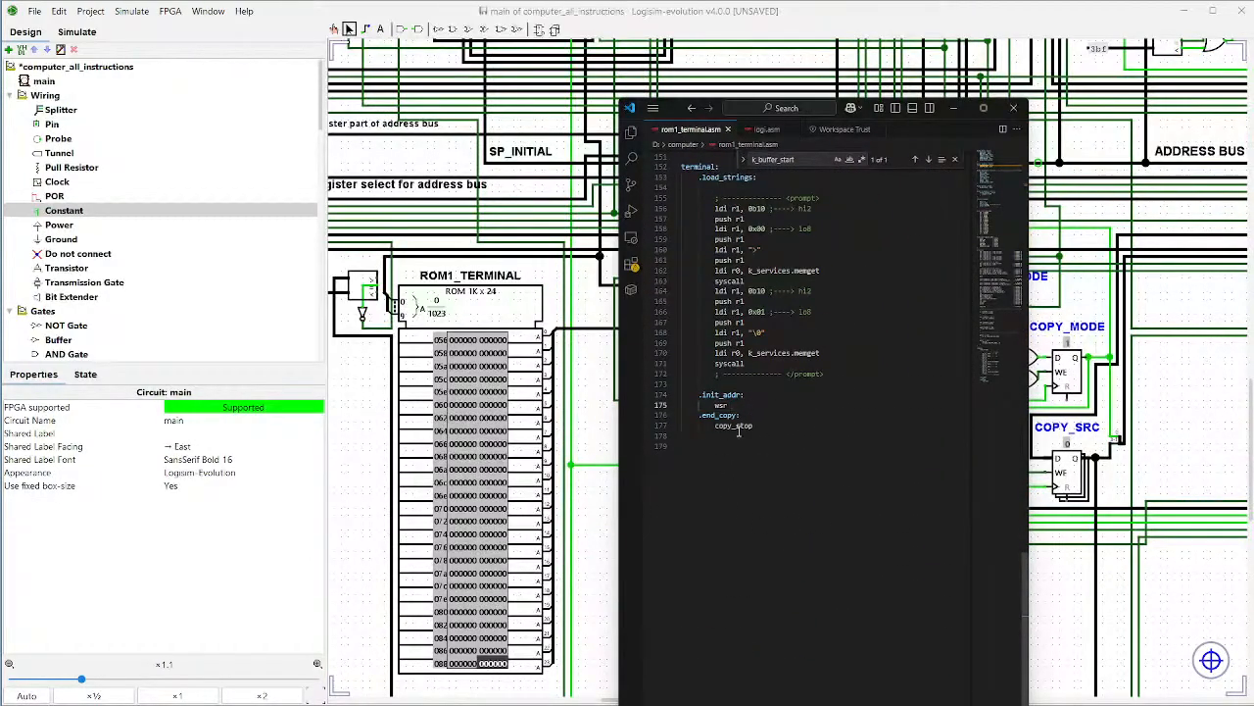
{"action": "scroll", "coordinate": [739, 434], "scroll_direction": "up", "scroll_amount": 1}
{"action": "left_click", "coordinate": [887, 690]}
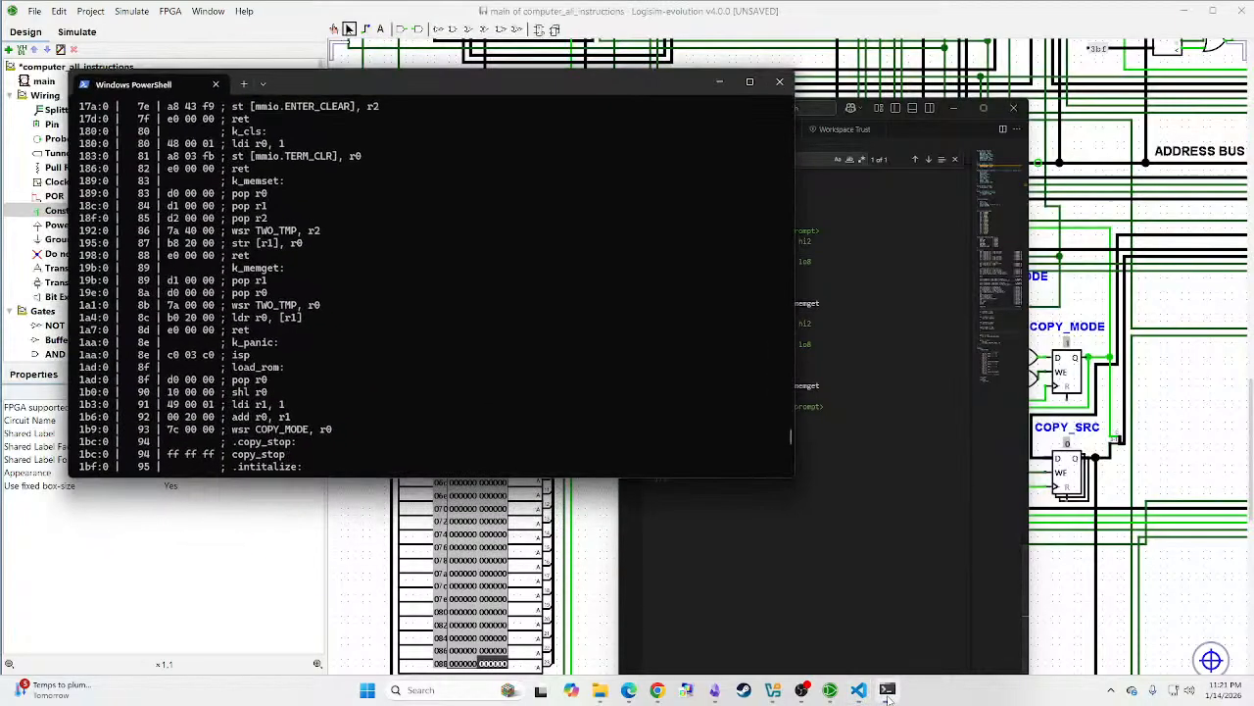
{"action": "key", "text": "Up"}
{"action": "key", "text": "Up"}
{"action": "key", "text": "Return"}
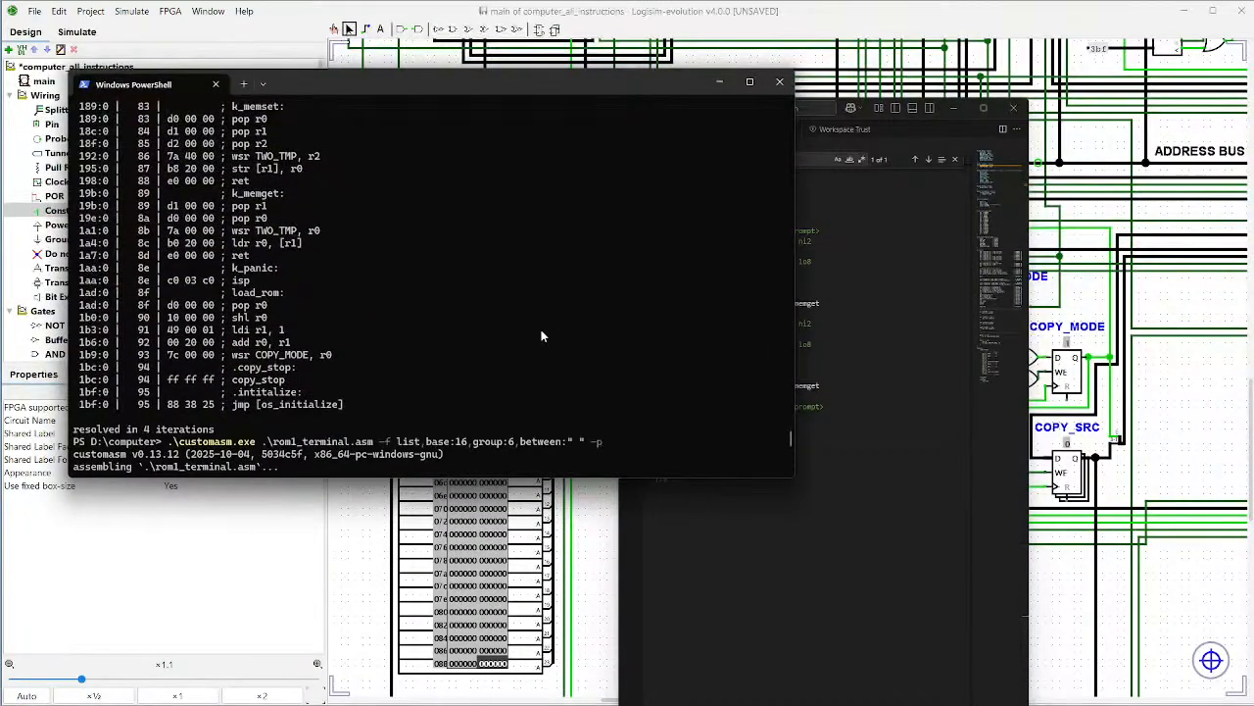
Step: In VS Code, replace the unfinished wsr line under .init_addr with ldi r0, 0 followed by wsr TWO_TMP, r0
{"action": "left_click", "coordinate": [810, 436]}
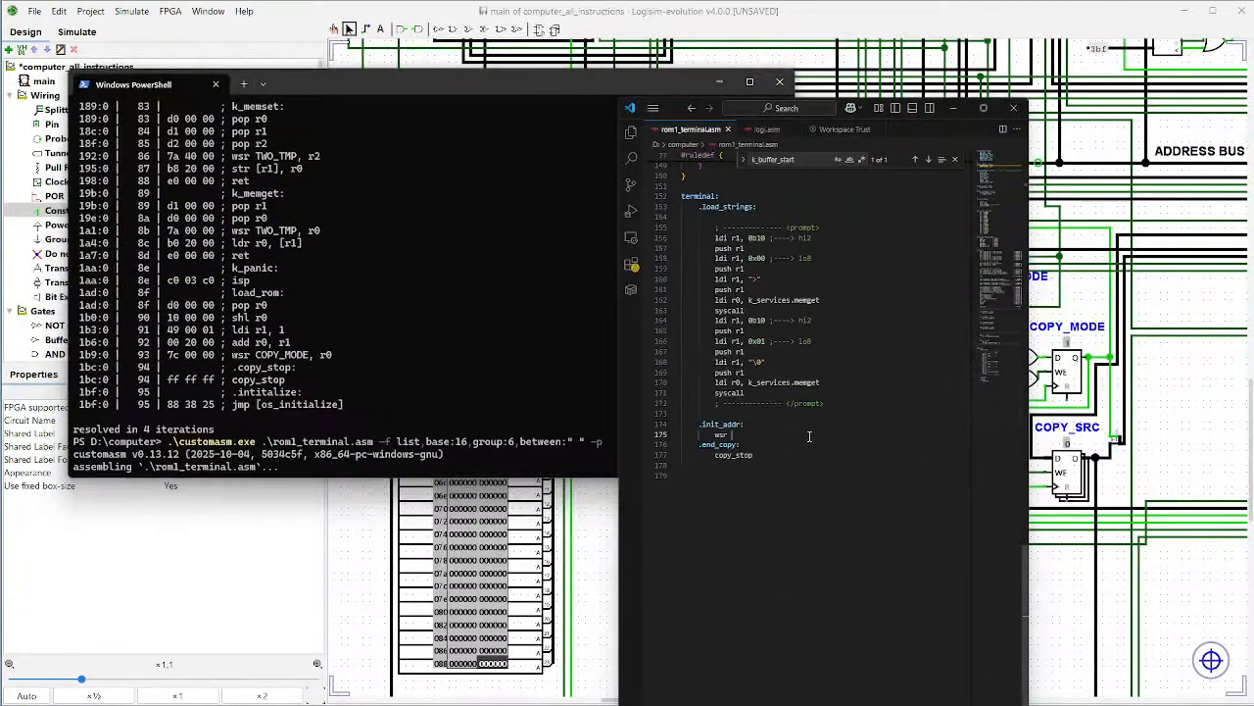
{"action": "key", "text": "BackSpace"}
{"action": "key", "text": "BackSpace"}
{"action": "key", "text": "BackSpace"}
{"action": "type", "text": "ldi r0"}
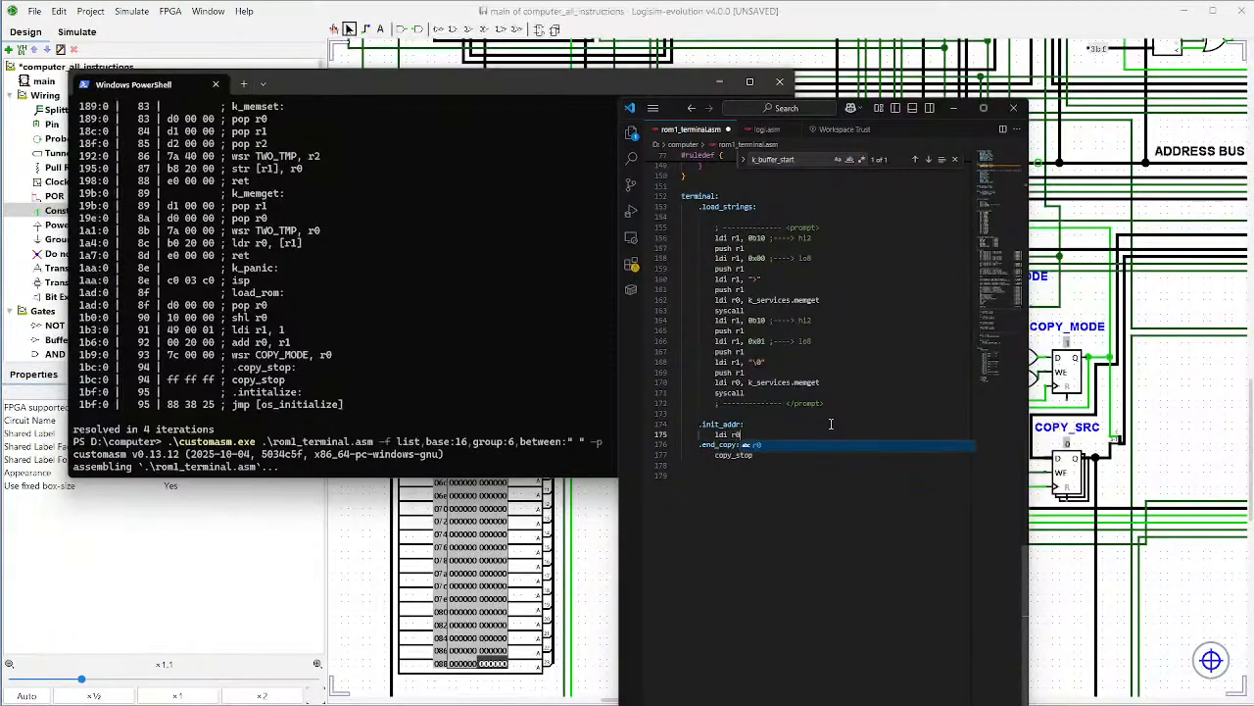
{"action": "type", "text": ", 0"}
{"action": "key", "text": "Return"}
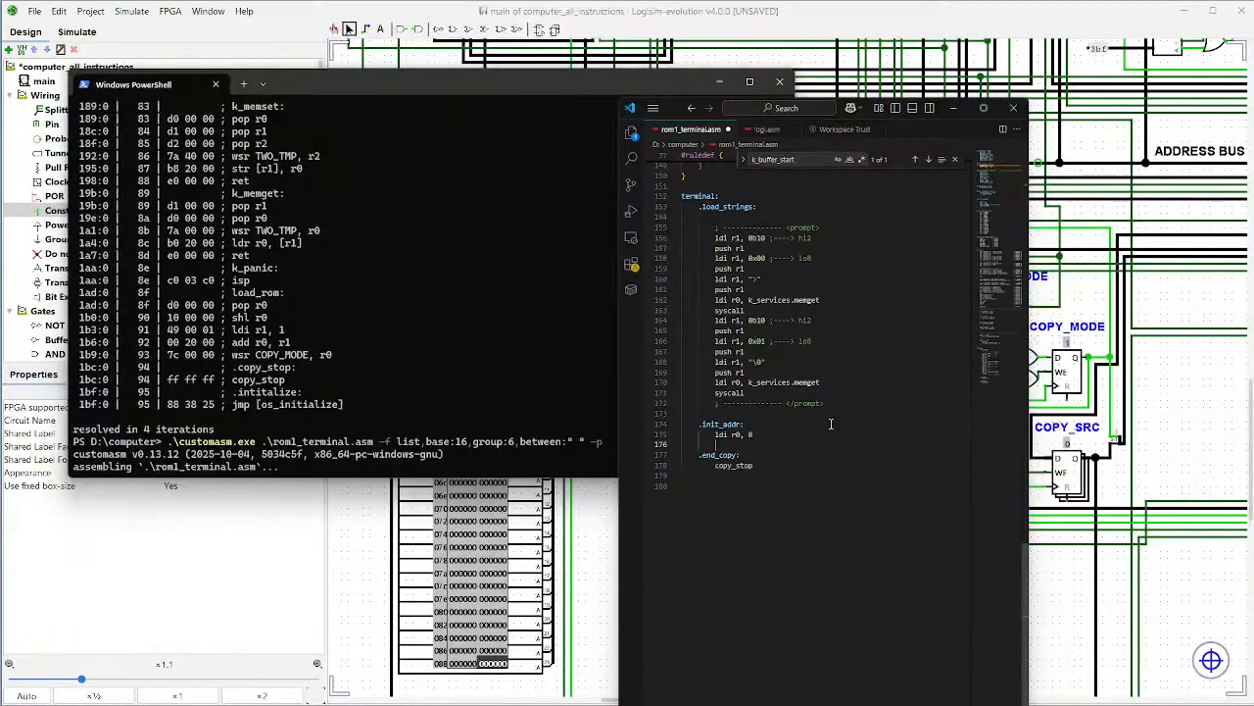
{"action": "type", "text": "wsr TWO_TMP, r0"}
{"action": "key", "text": "Return"}
Step: Complete .init_addr with ldi r0, .load_strings and wsr PGRM_START_ADDR, r0, and save rom1_terminal.asm
{"action": "type", "text": "ldi r0,"}
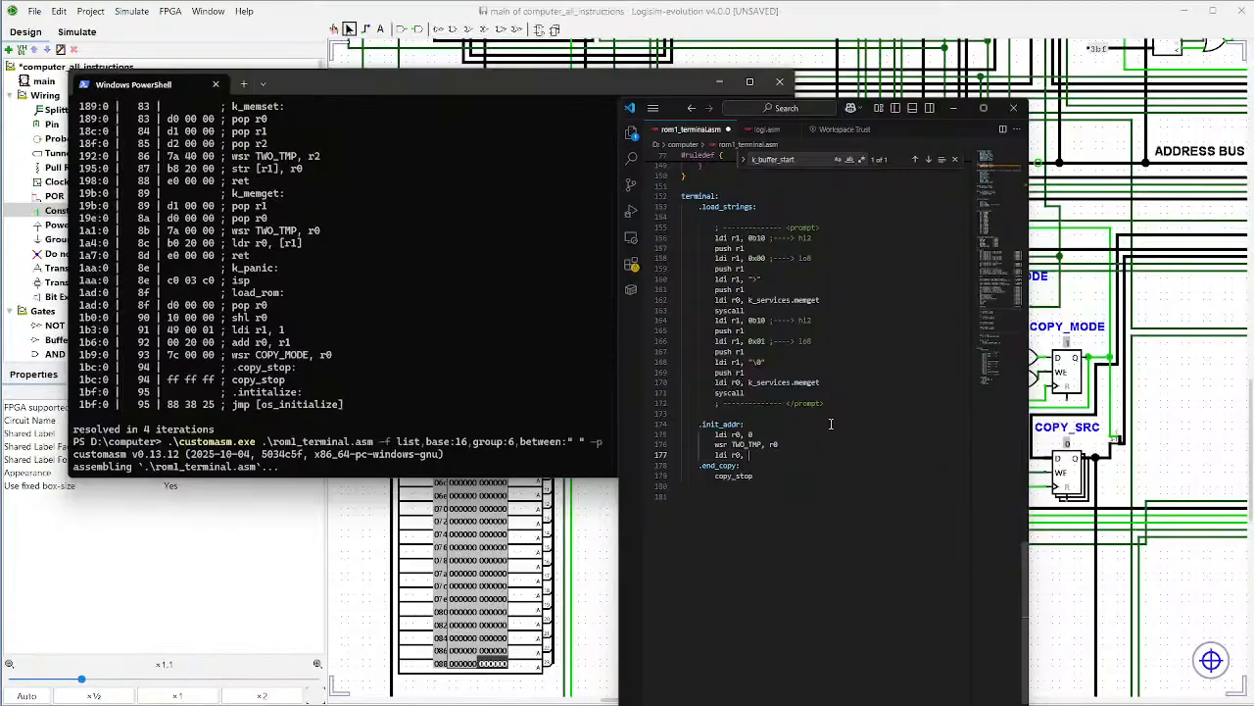
{"action": "scroll", "coordinate": [813, 426], "scroll_direction": "up", "scroll_amount": 1}
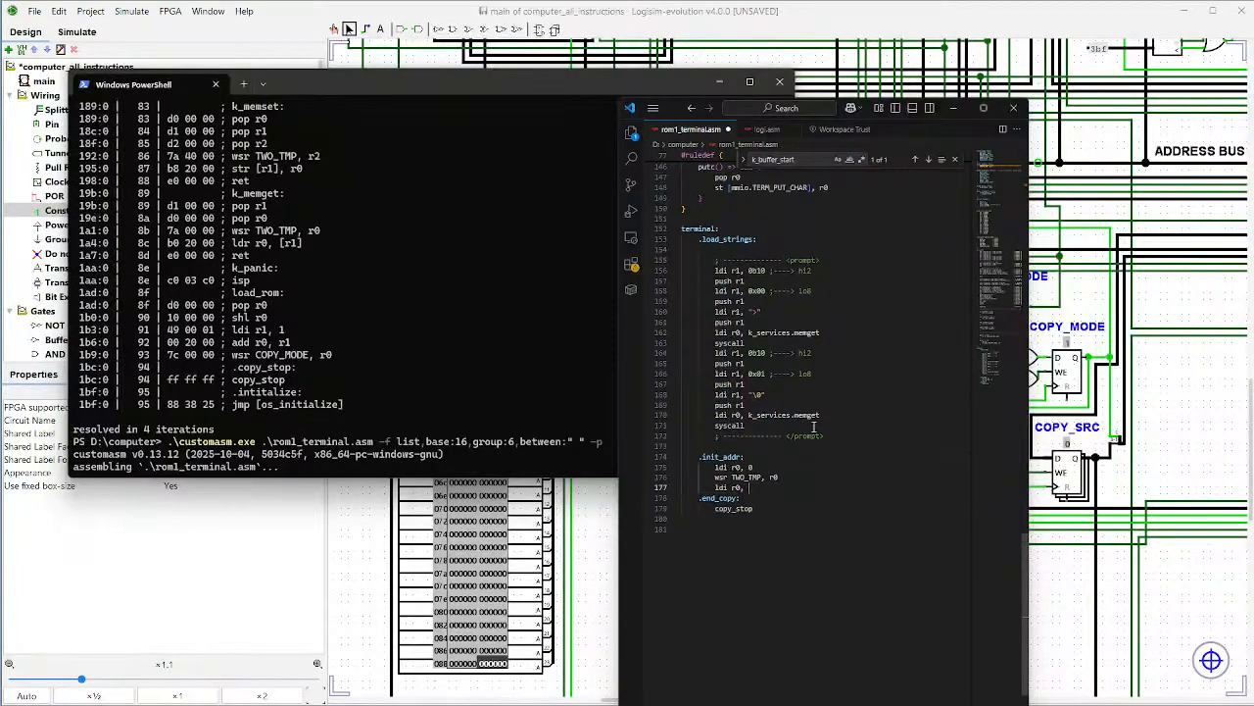
{"action": "type", "text": ".load_strings"}
{"action": "type", "text": "wsr P"}
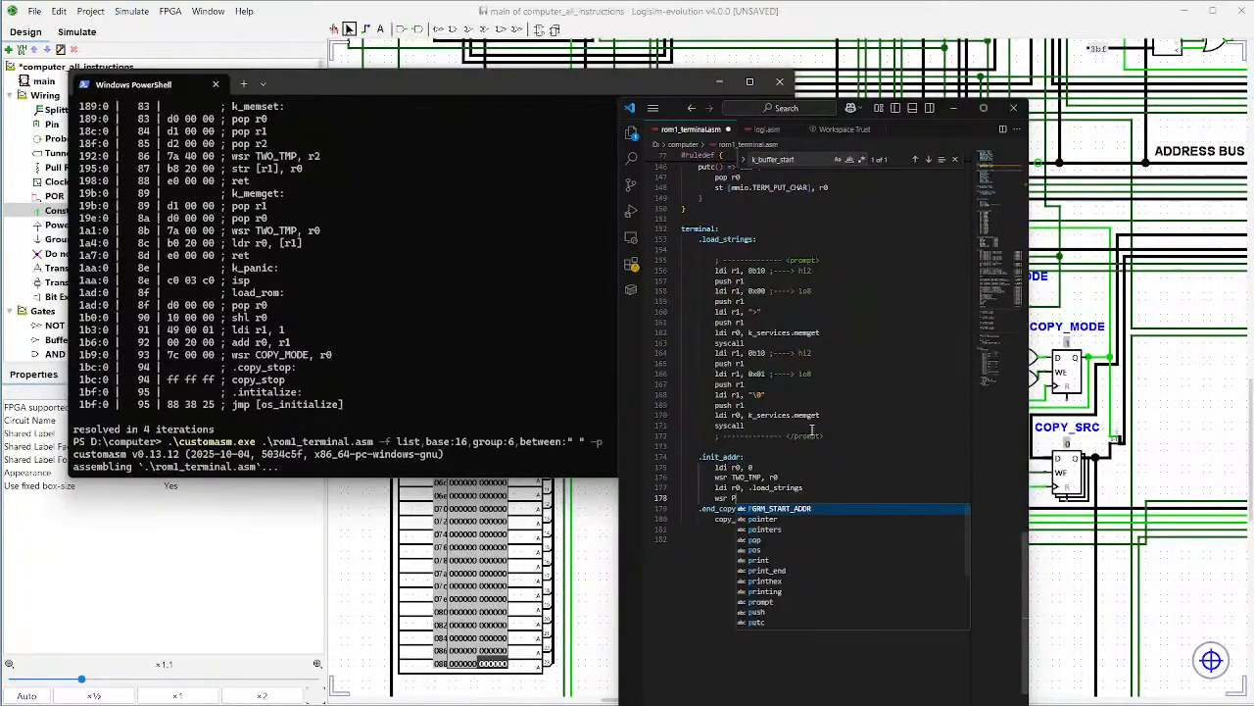
{"action": "key", "text": "BackSpace"}
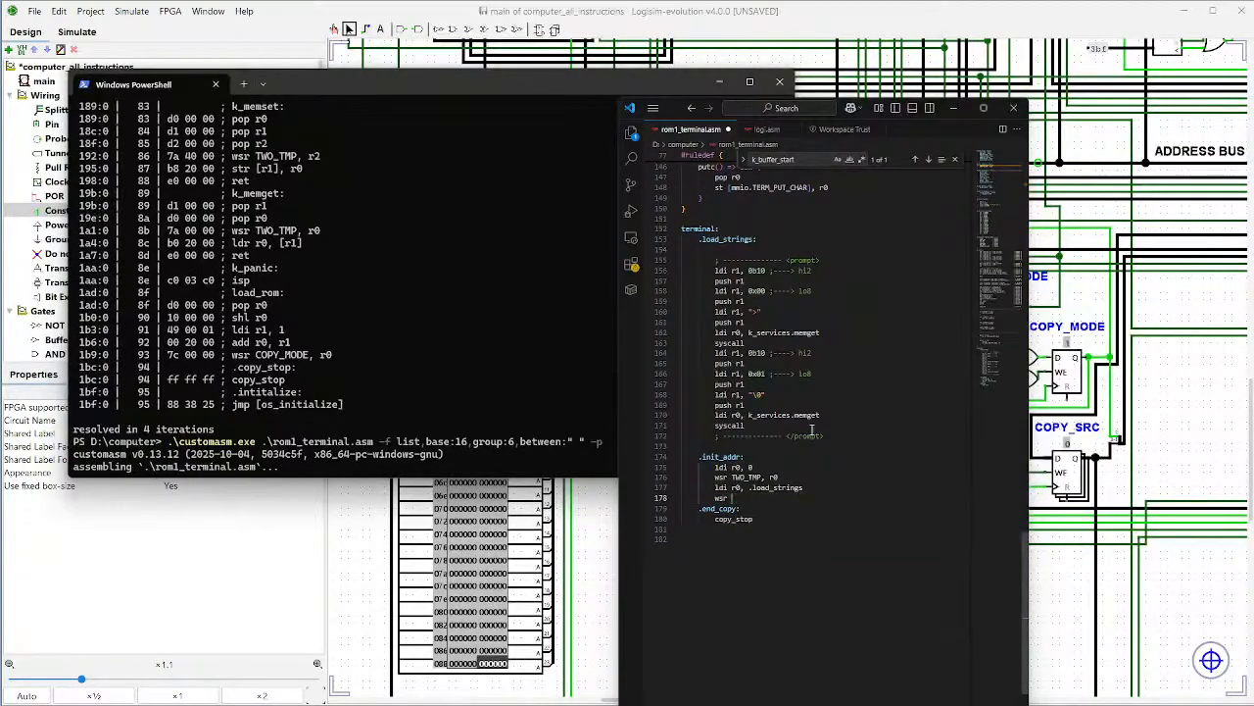
{"action": "type", "text": "PR"}
{"action": "type", "text": "GRM_START_ADDR"}
{"action": "type", "text": ", r0"}
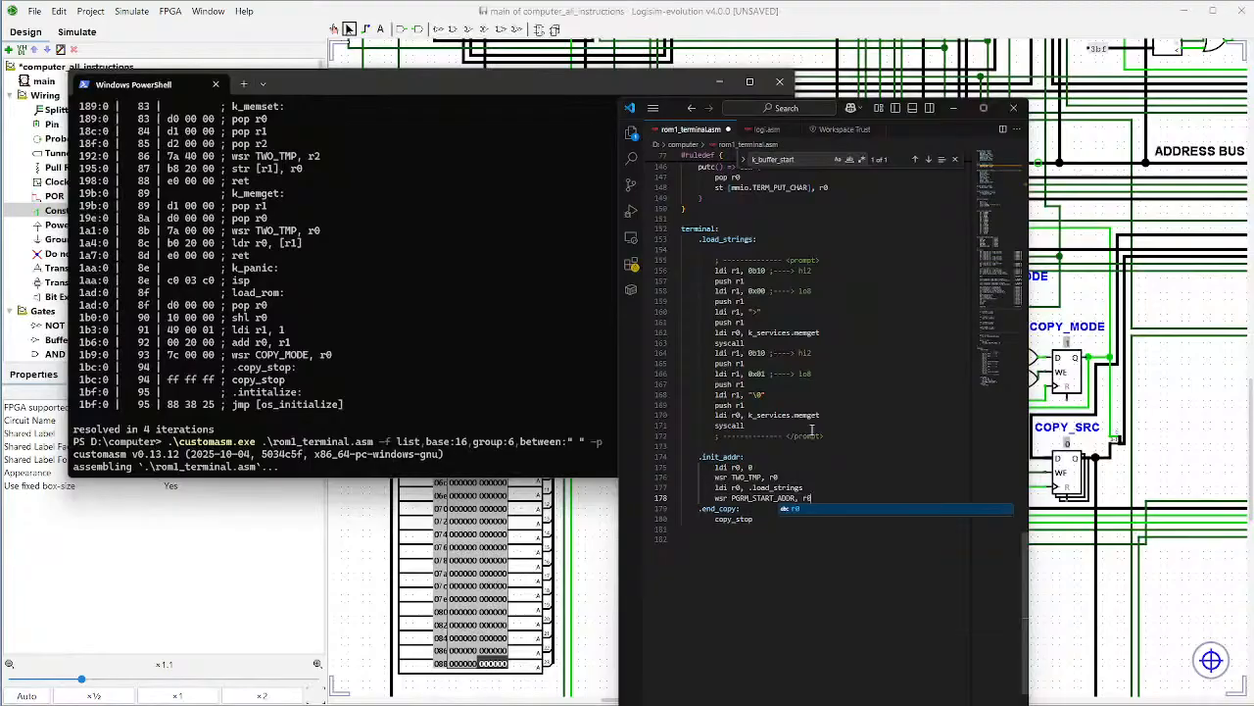
{"action": "key", "text": "ctrl+s"}
{"action": "left_click", "coordinate": [868, 456]}
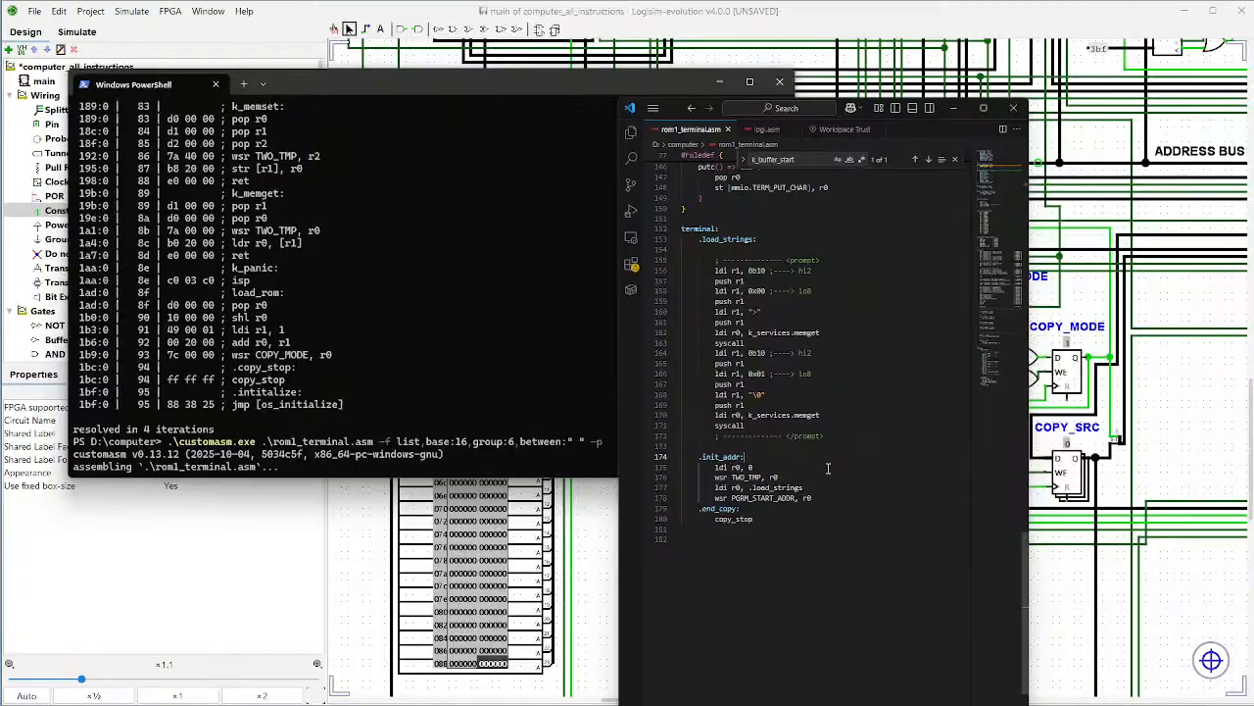
{"action": "scroll", "coordinate": [828, 468], "scroll_direction": "down", "scroll_amount": 4}
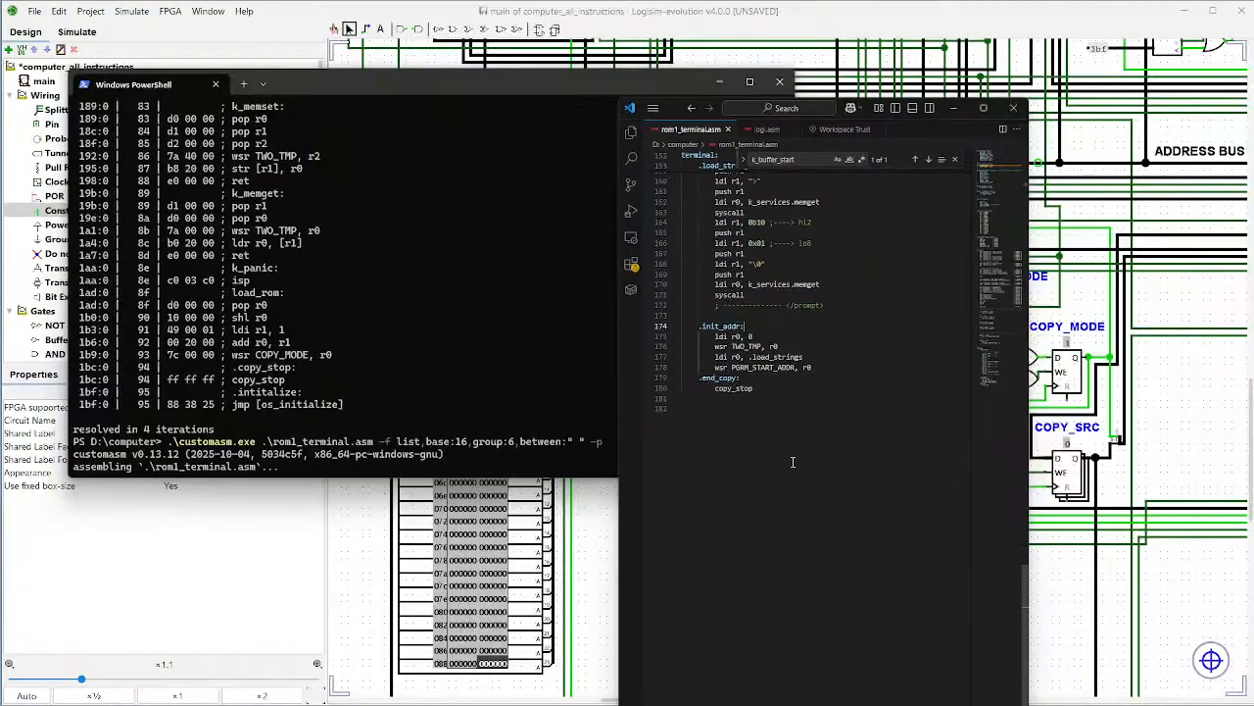
Step: Switch to PowerShell and assemble rom1_terminal.asm with customasm, printing the annotated address and data listing
{"action": "left_click", "coordinate": [451, 335]}
{"action": "key", "text": "Up"}
{"action": "key", "text": "Up"}
{"action": "key", "text": "Up"}
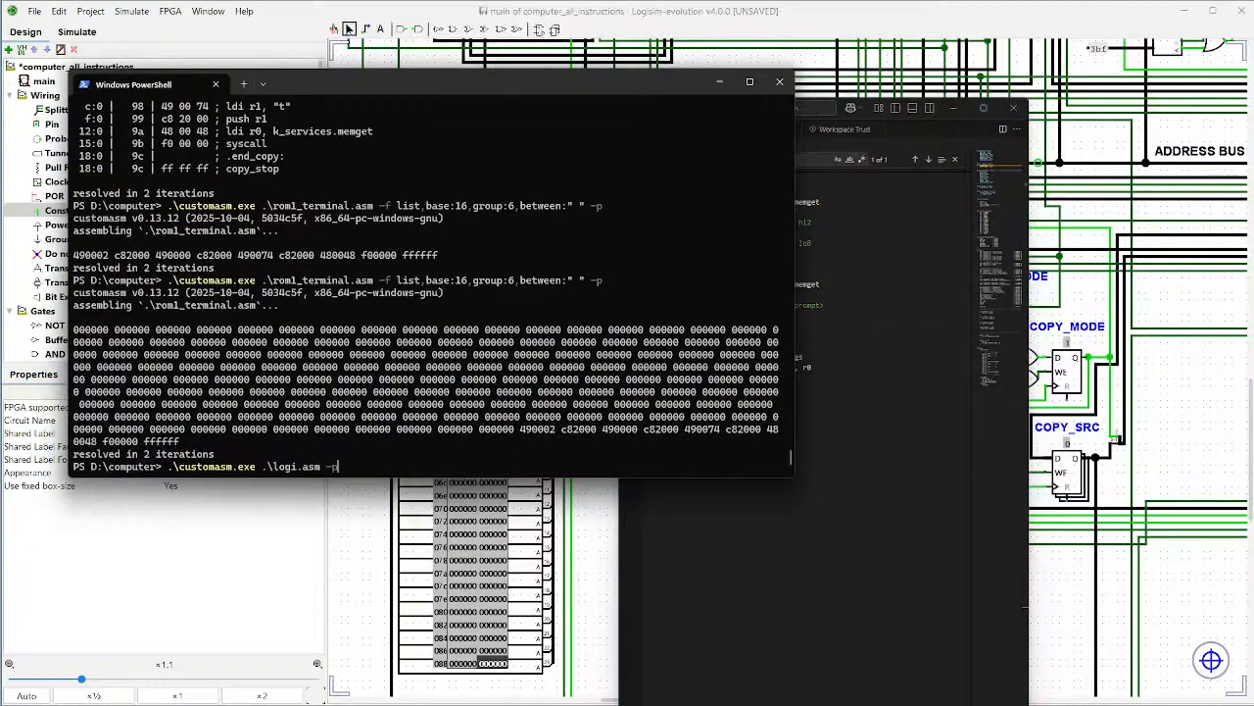
{"action": "key", "text": "Up"}
{"action": "key", "text": "Return"}
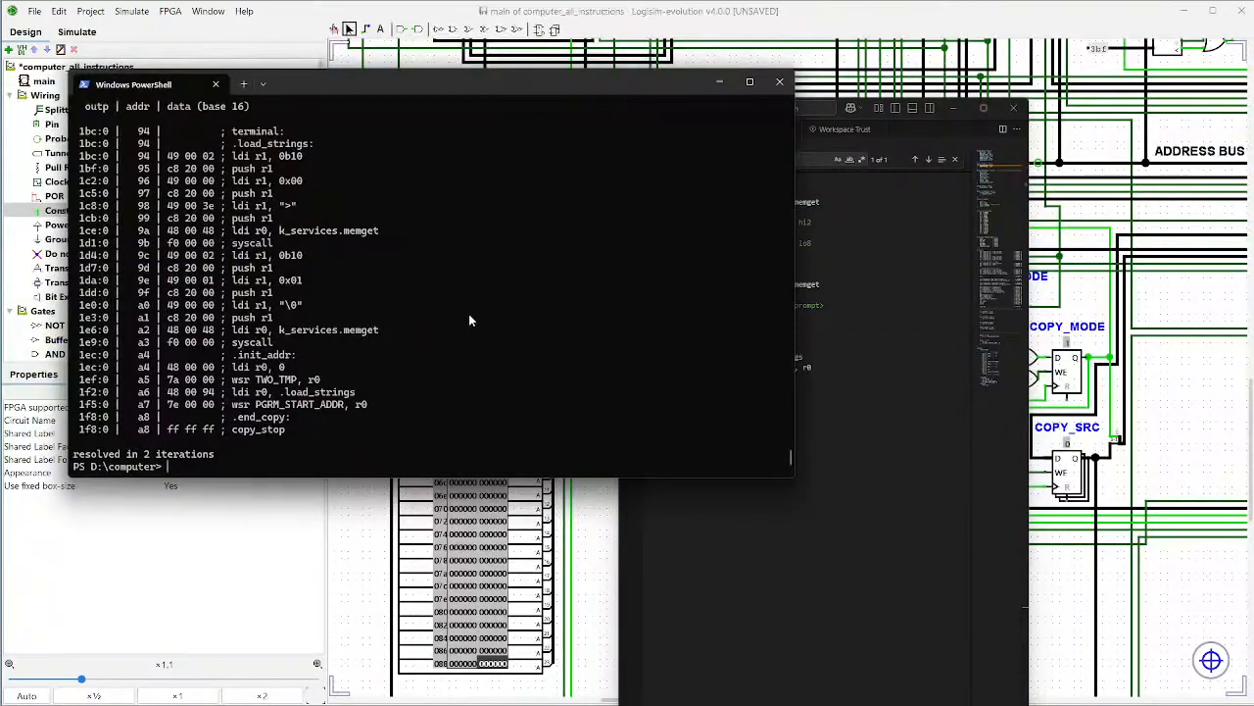
Step: In VS Code, insert a .test: label above .init_addr in rom1_terminal.asm, containing the instruction ldi r0, 0b00000001
{"action": "left_click", "coordinate": [889, 413]}
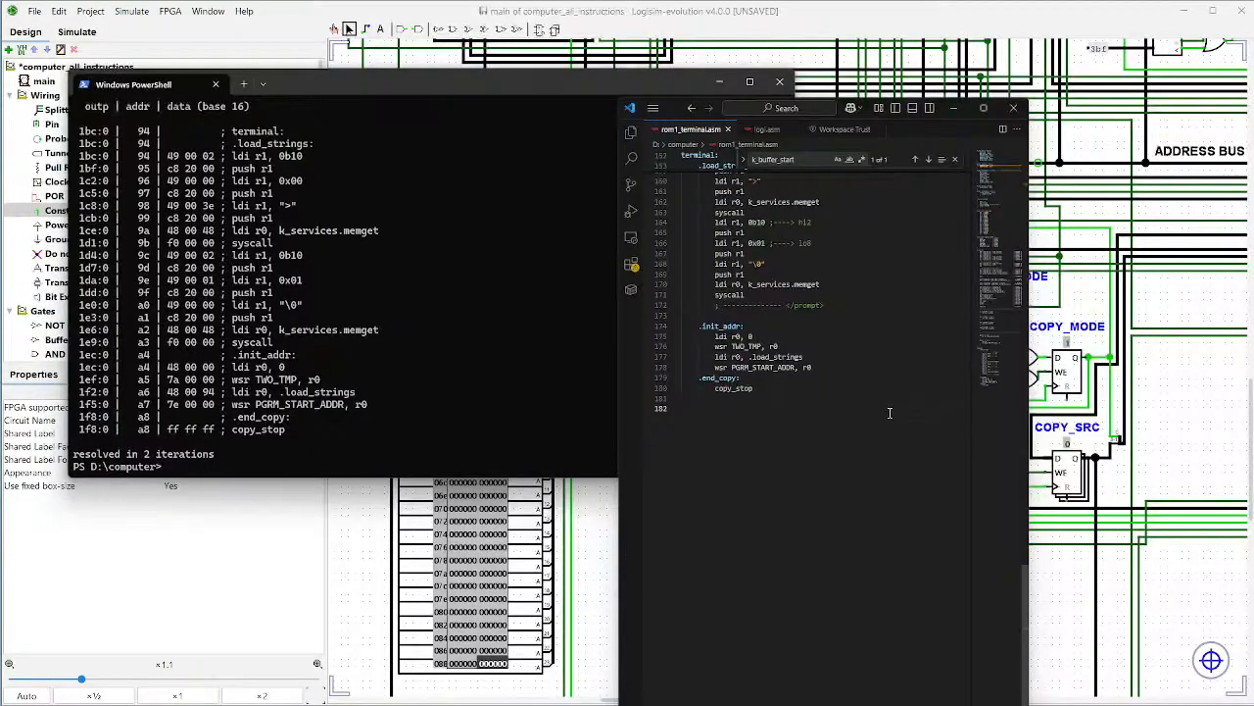
{"action": "scroll", "coordinate": [889, 412], "scroll_direction": "up", "scroll_amount": 4}
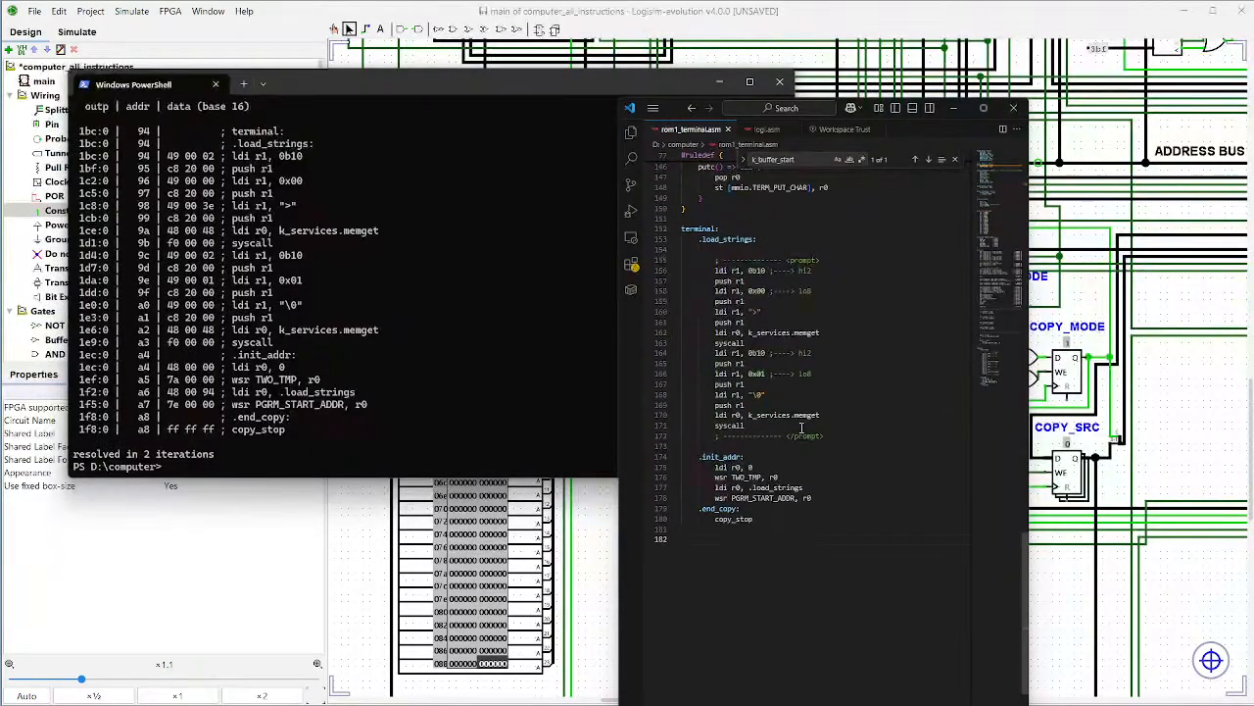
{"action": "left_click", "coordinate": [743, 446]}
{"action": "key", "text": "Return"}
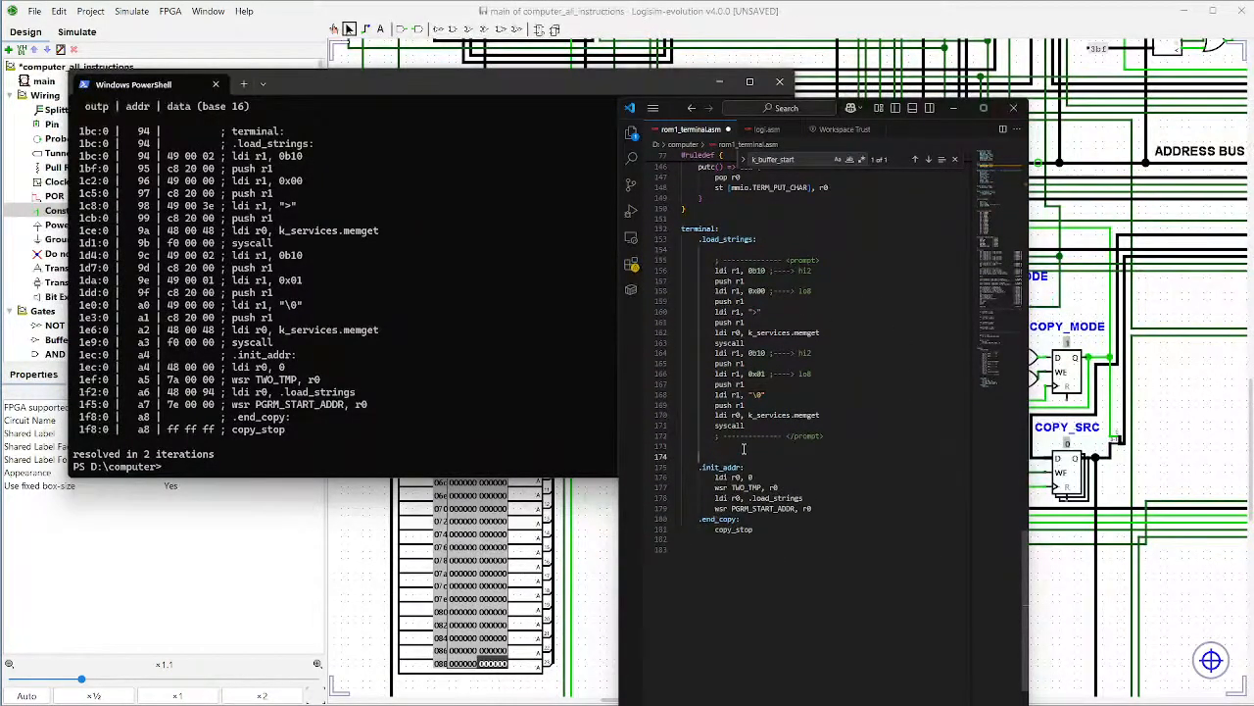
{"action": "type", "text": ".test:"}
{"action": "key", "text": "Return"}
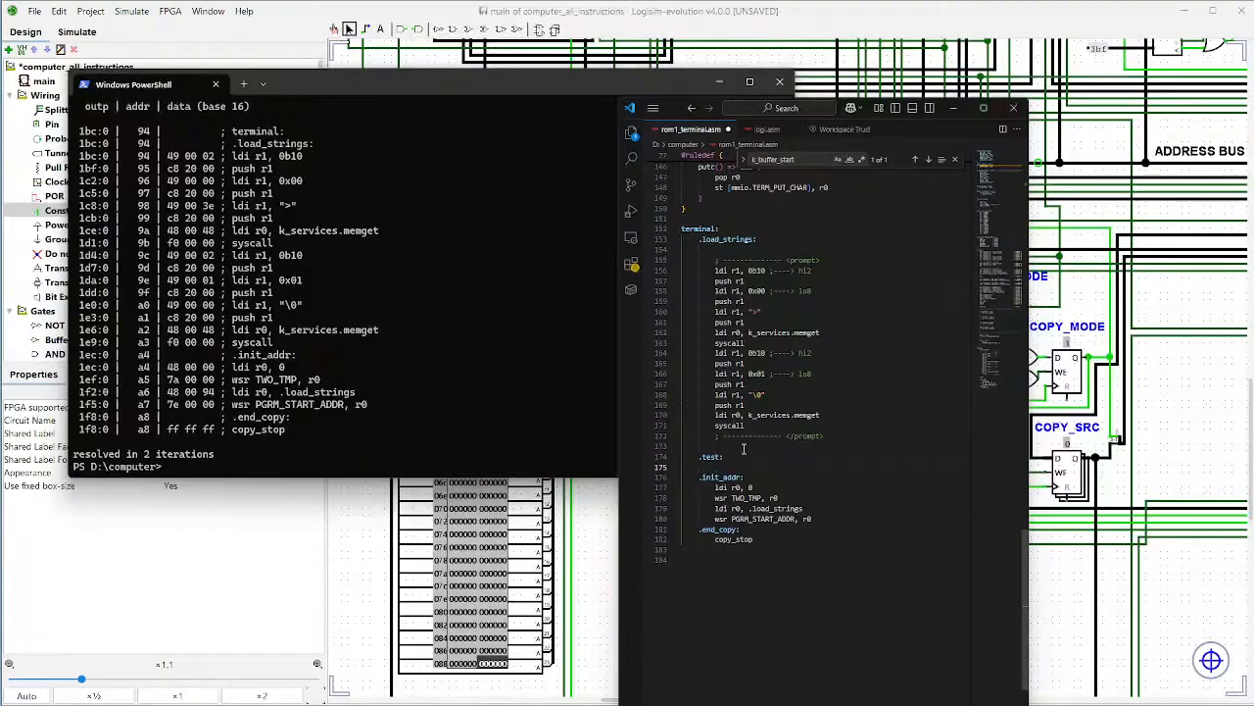
{"action": "type", "text": "ldi r0,"}
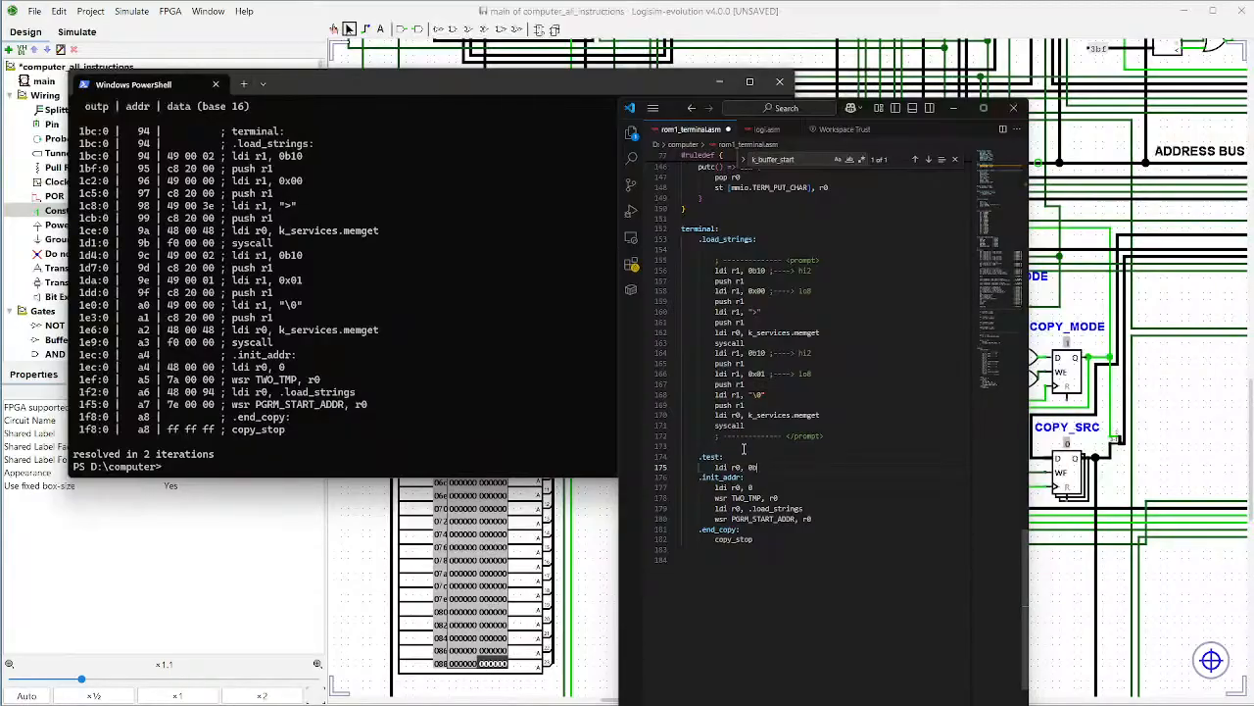
{"action": "type", "text": "0b00000001"}
{"action": "key", "text": "ctrl+s"}
{"action": "key", "text": "Return"}
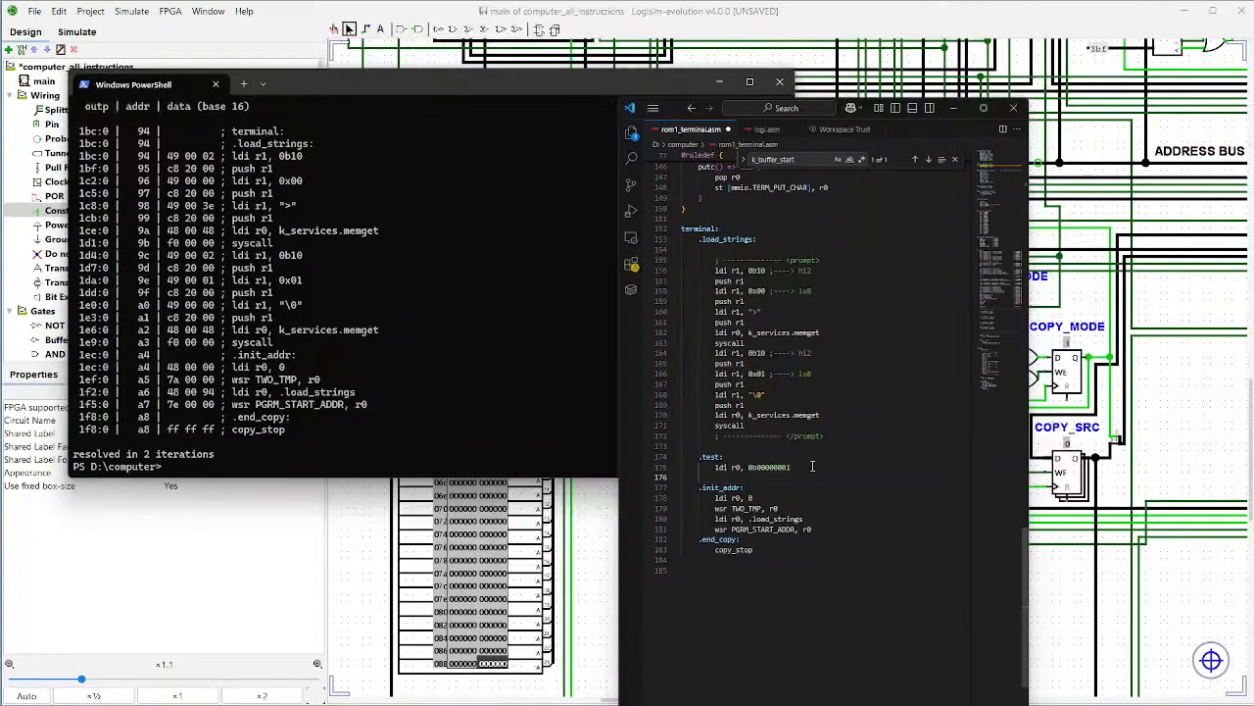
Step: Add wsr TST_LED, r0 as the second instruction under .test and save the file
{"action": "type", "text": "wsr TS"}
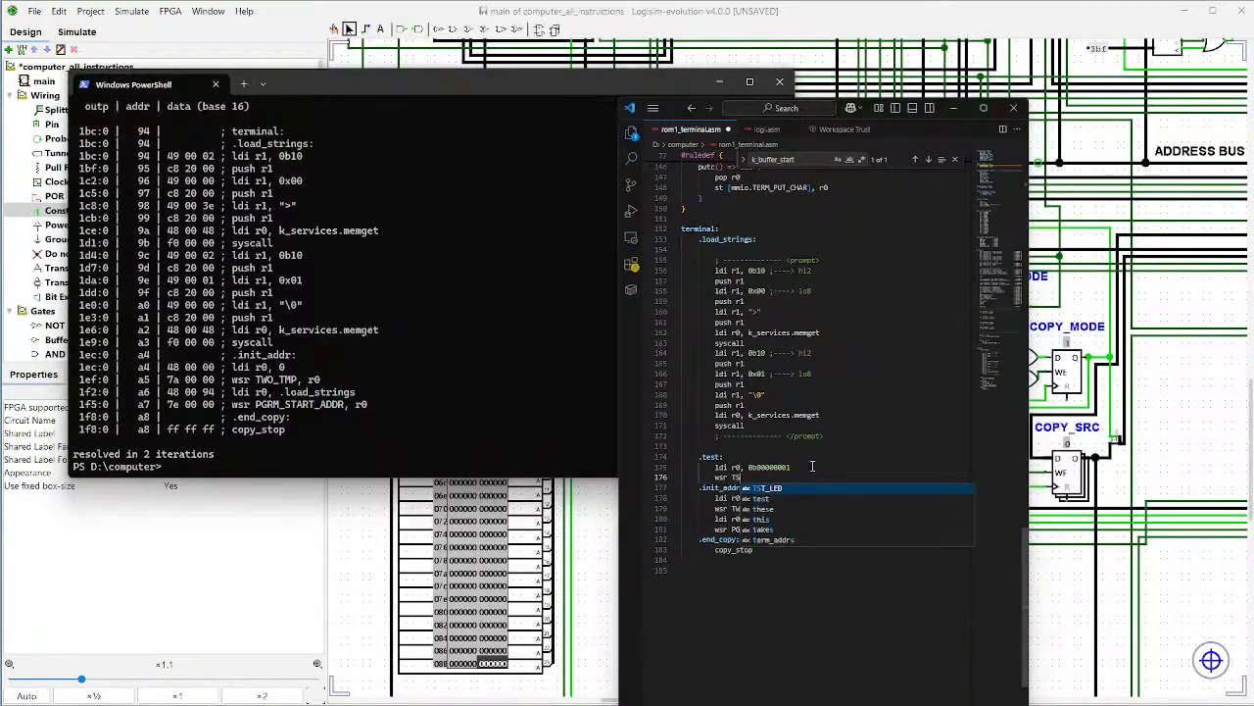
{"action": "key", "text": "Tab"}
{"action": "type", "text": ", r0"}
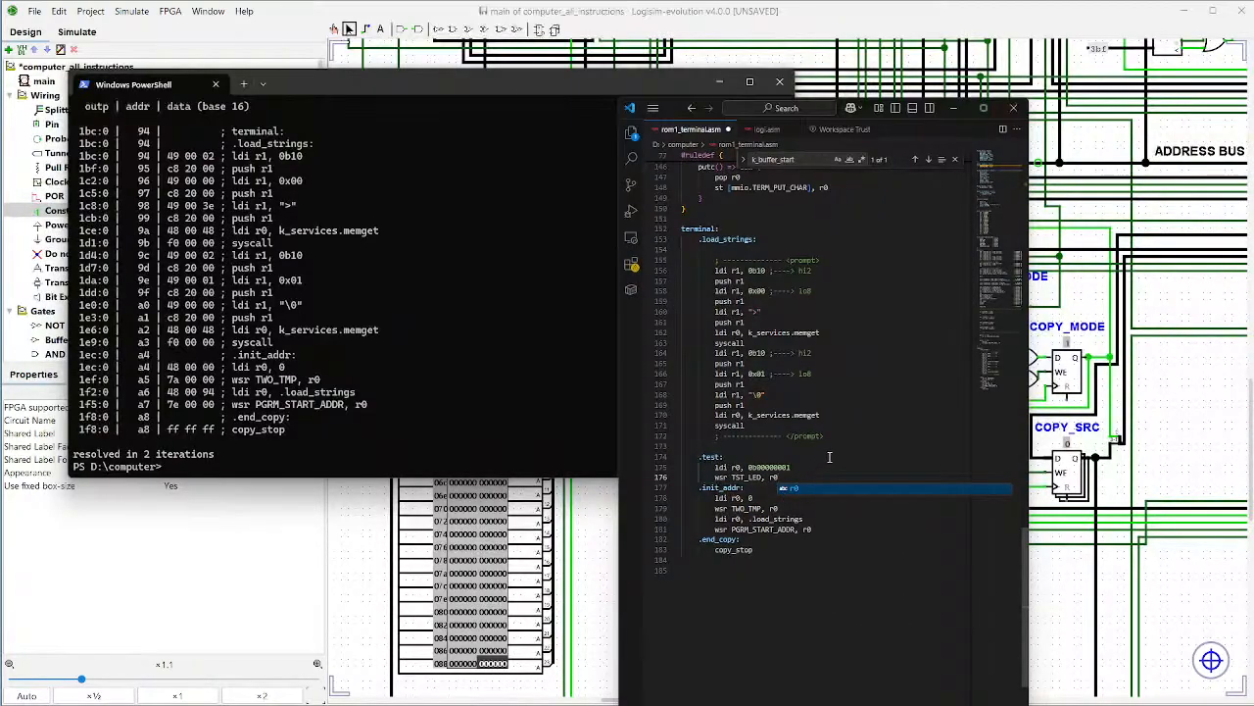
{"action": "key", "text": "ctrl+s"}
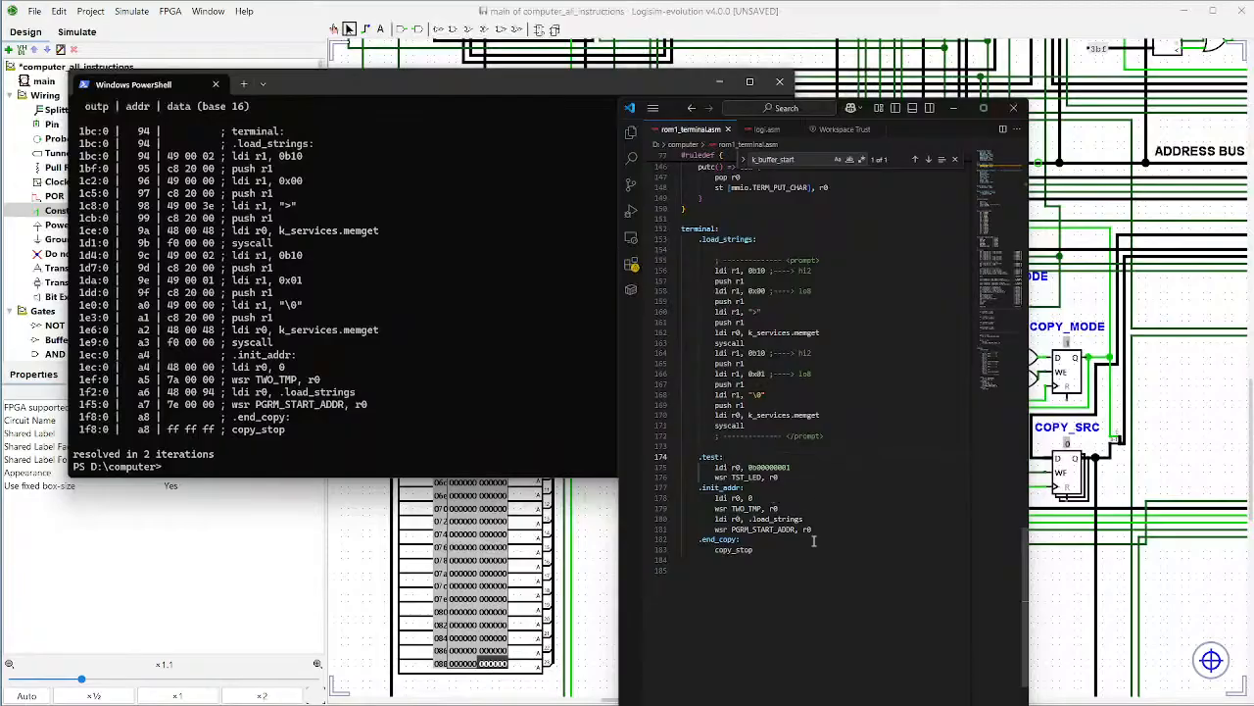
Step: Replace .load_strings with .test in the ldi r0 line of .init_addr and save rom1_terminal.asm
{"action": "double_click", "coordinate": [767, 520]}
{"action": "left_click", "coordinate": [844, 527]}
{"action": "left_click_drag", "start_coordinate": [818, 519], "coordinate": [751, 523]}
{"action": "left_click", "coordinate": [849, 527]}
{"action": "type", "text": ".test"}
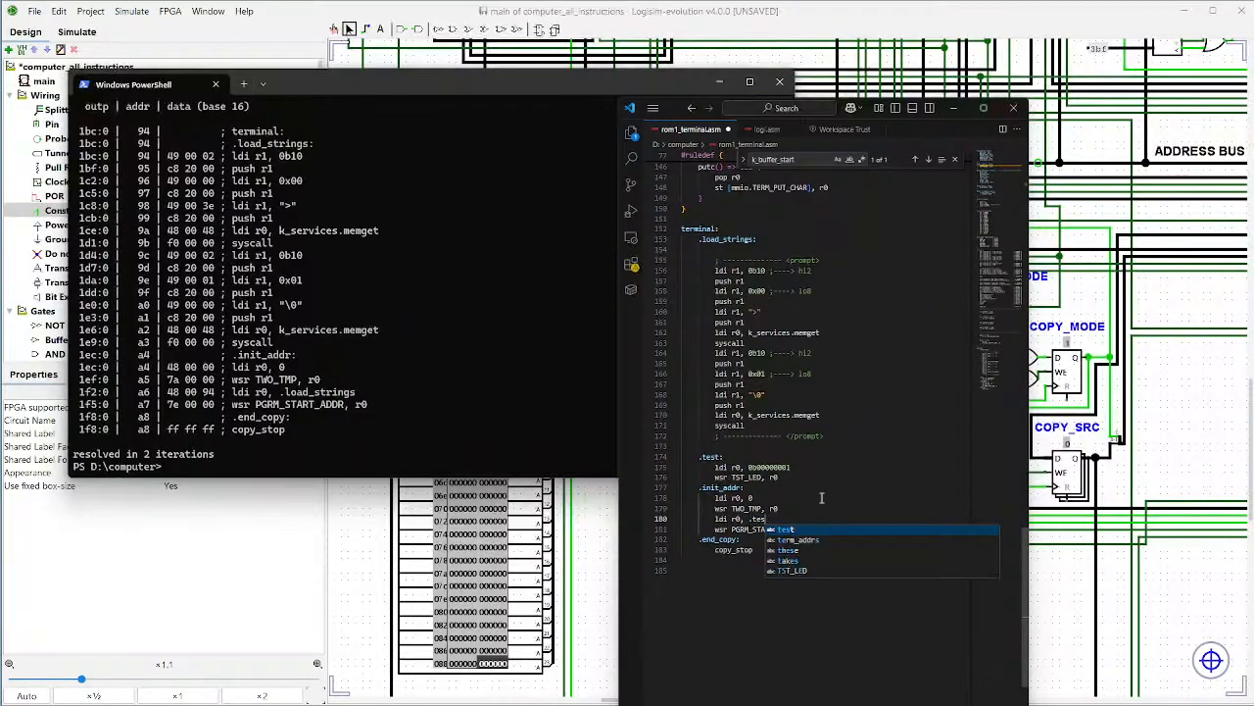
{"action": "left_click", "coordinate": [864, 505]}
{"action": "key", "text": "ctrl+d"}
{"action": "left_click", "coordinate": [866, 511]}
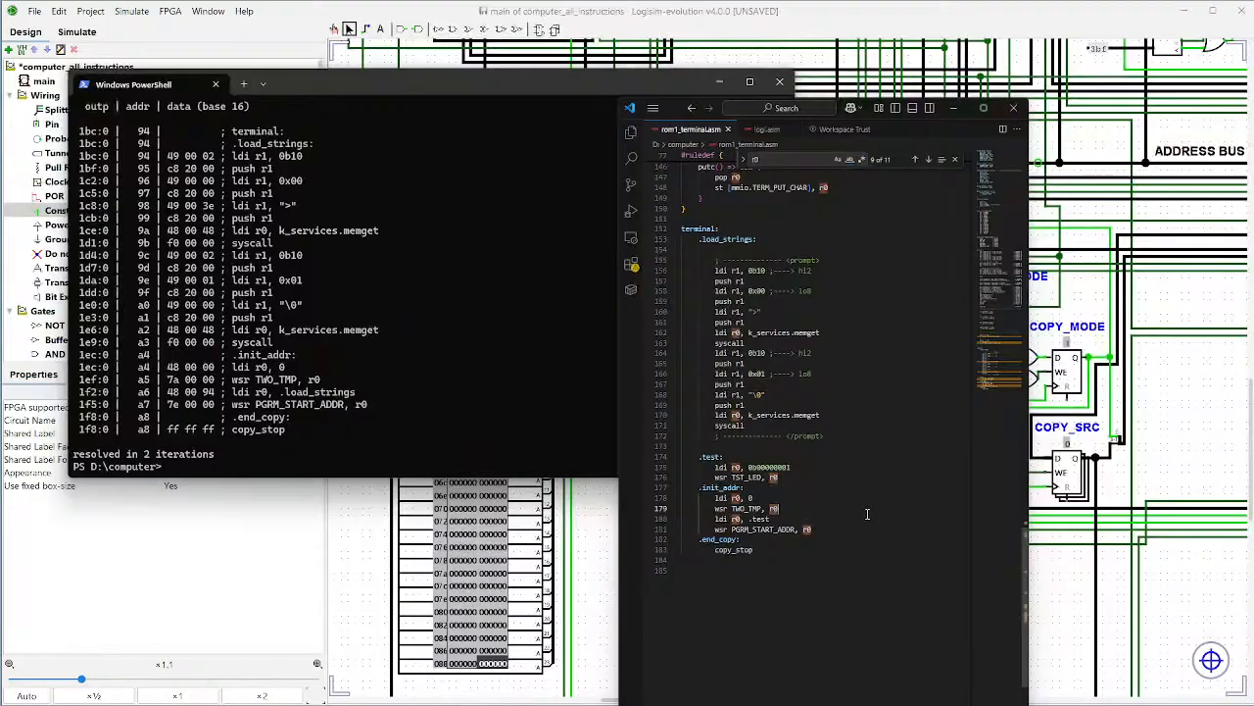
Step: Reassemble the edited rom1_terminal.asm in PowerShell, printing the annotated listing with the .test block
{"action": "left_click", "coordinate": [478, 333]}
{"action": "key", "text": "Up"}
{"action": "key", "text": "Return"}
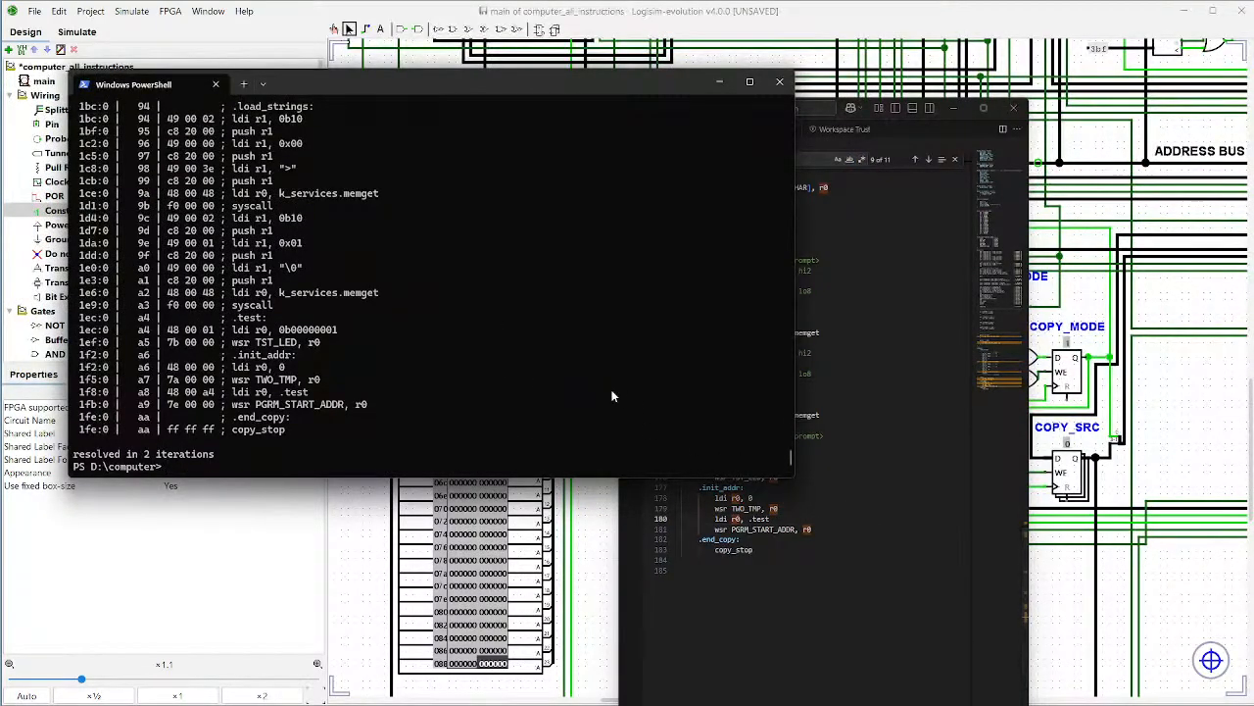
Step: Assemble rom1_terminal.asm in list format with base 16 and group 6, and copy all the hex words of the output
{"action": "key", "text": "Up"}
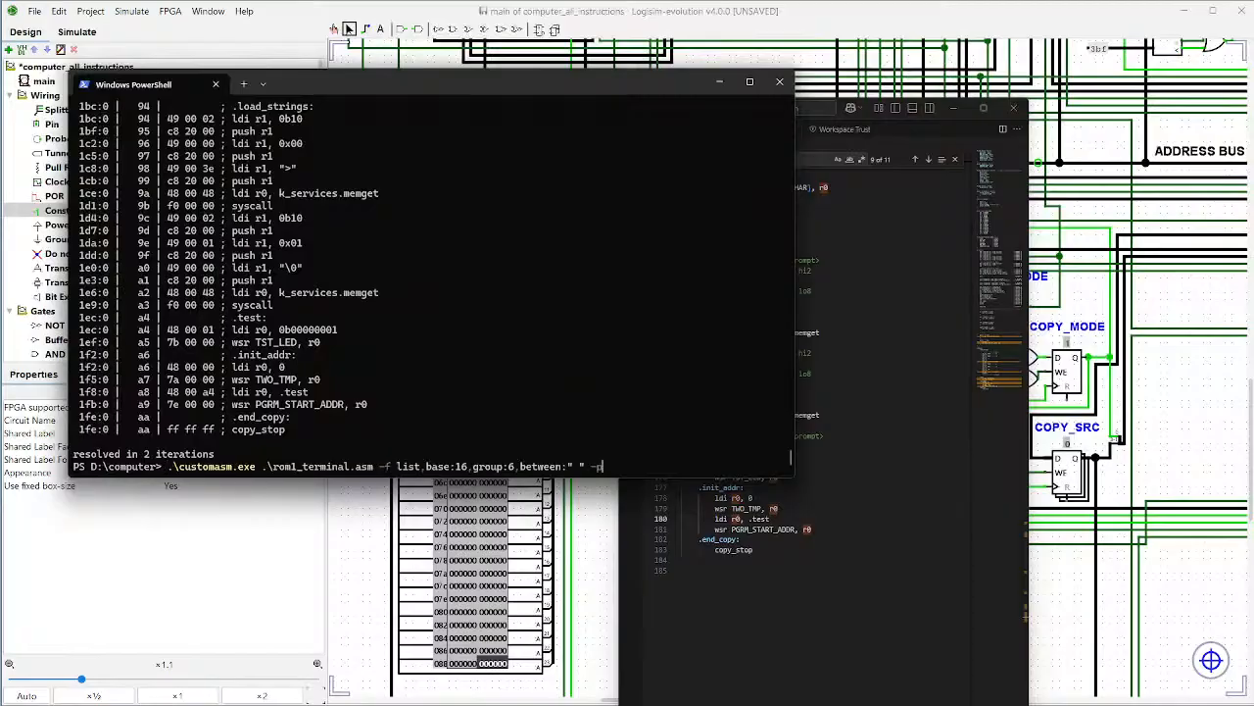
{"action": "key", "text": "Return"}
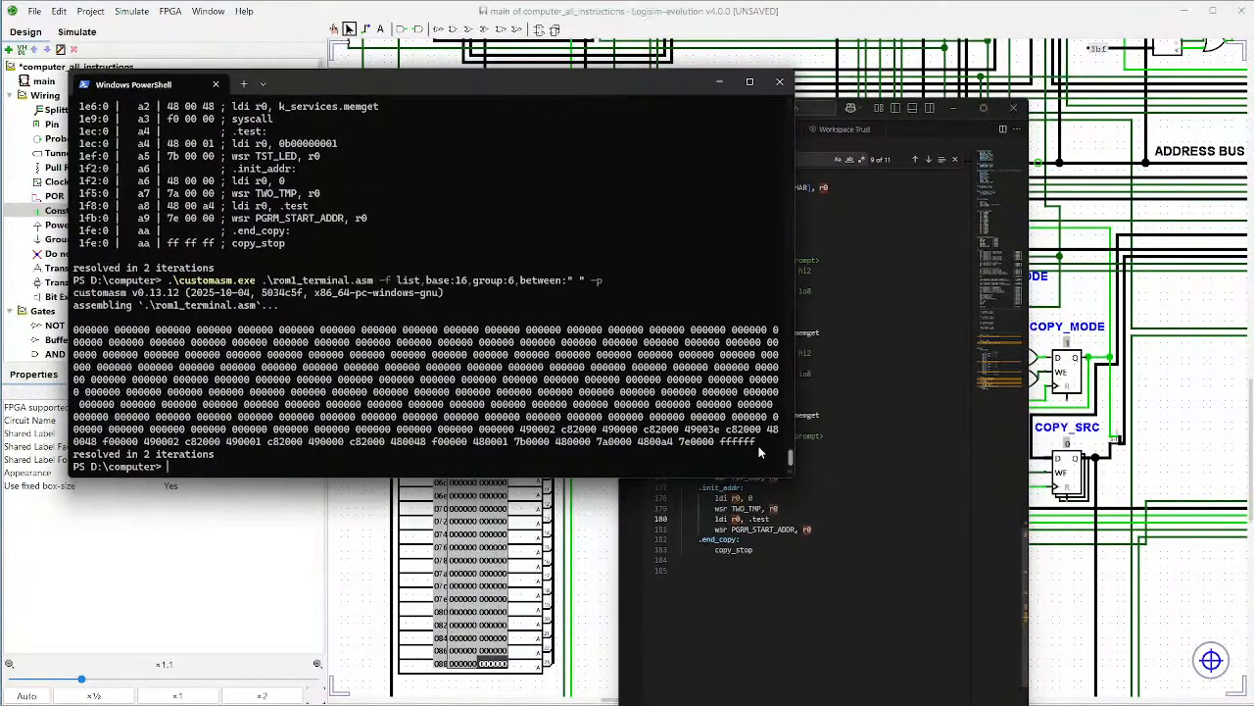
{"action": "left_click_drag", "start_coordinate": [754, 444], "coordinate": [71, 331]}
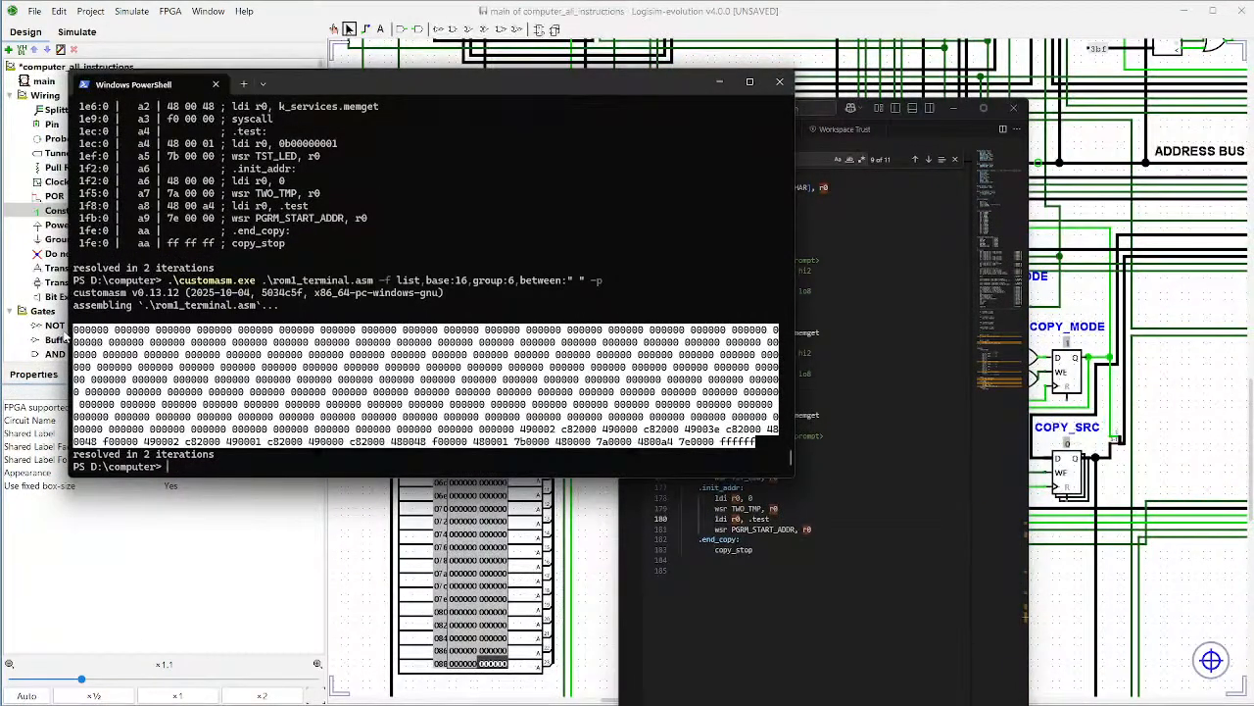
{"action": "key", "text": "ctrl+c"}
Step: Switch to Logisim-evolution, clear the ROM1_TERMINAL memory, and paste the copied hex words into its contents starting at address 000
{"action": "left_click", "coordinate": [467, 541]}
{"action": "right_click", "coordinate": [464, 541]}
{"action": "left_click", "coordinate": [512, 611]}
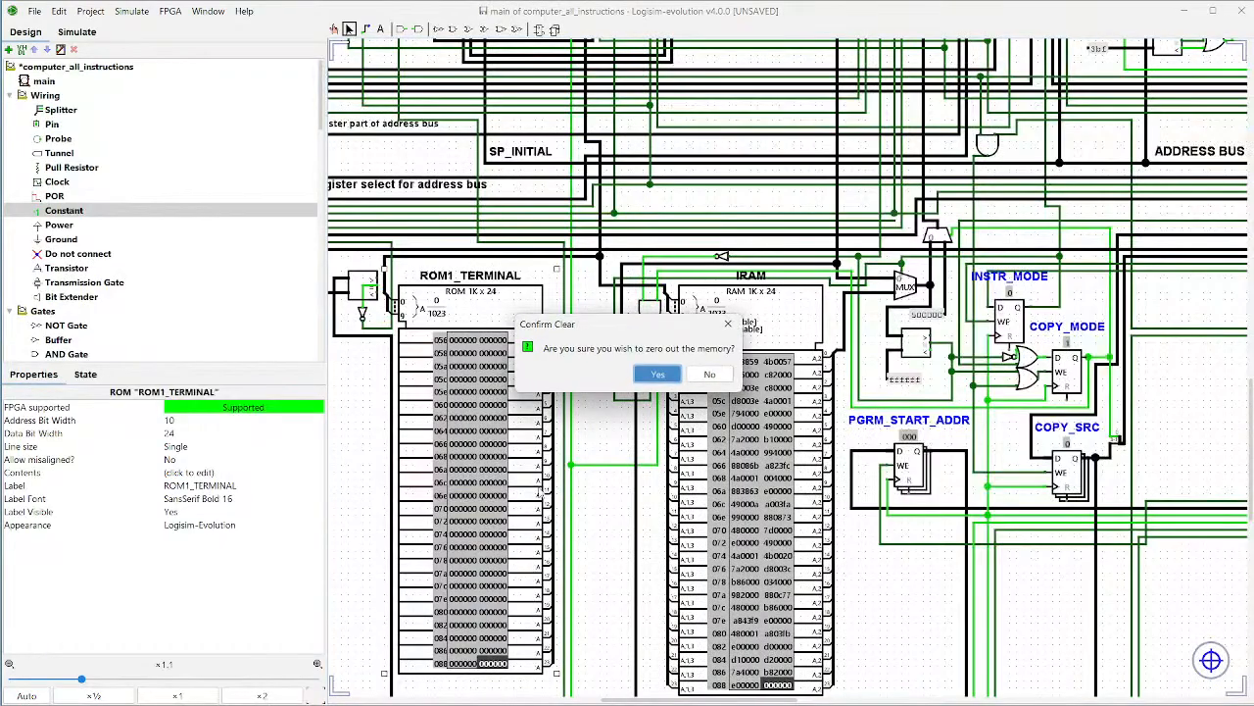
{"action": "left_click", "coordinate": [643, 377]}
{"action": "right_click", "coordinate": [485, 374]}
{"action": "left_click", "coordinate": [529, 459]}
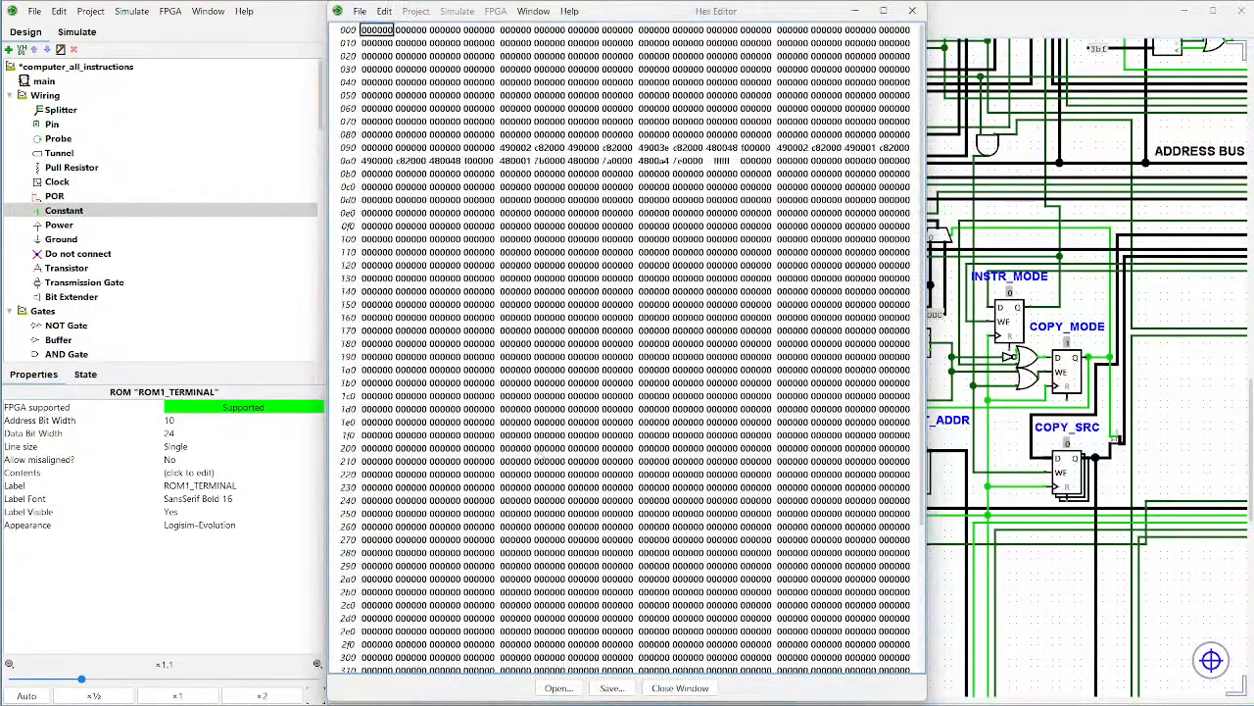
{"action": "left_click", "coordinate": [913, 11]}
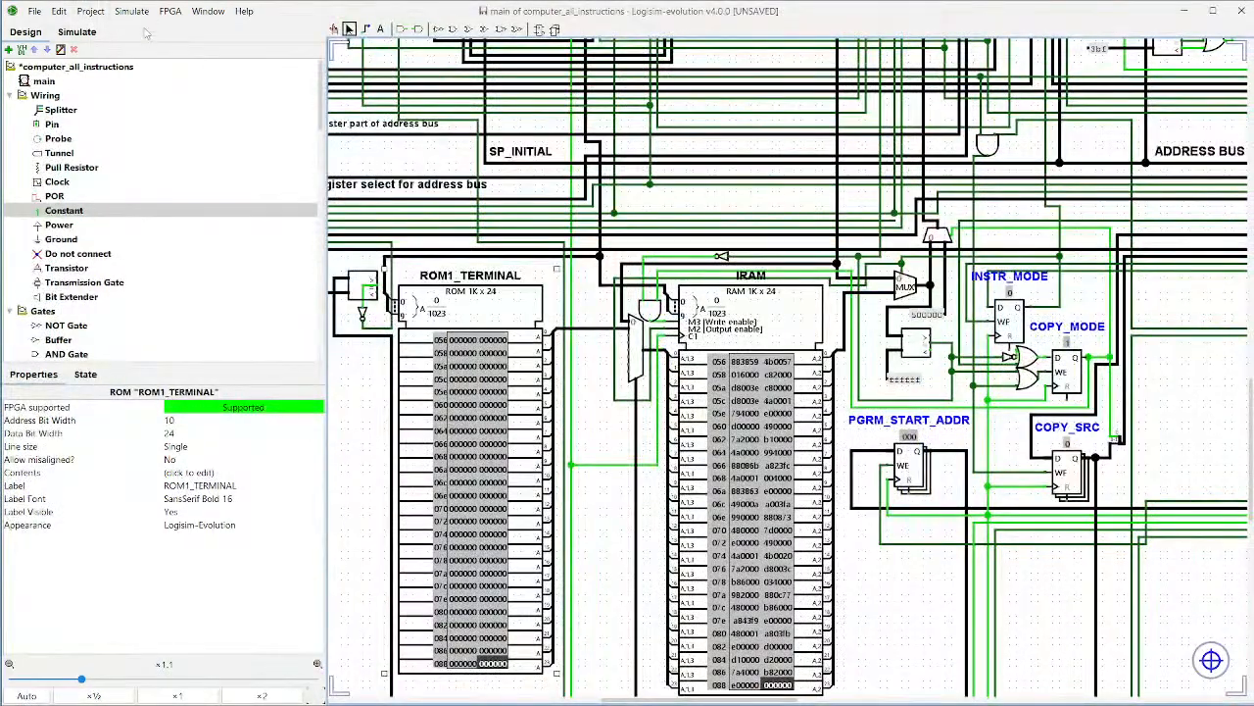
Step: Reset the simulation and enable auto-ticking of the clock
{"action": "left_click", "coordinate": [131, 11]}
{"action": "left_click", "coordinate": [144, 66]}
{"action": "left_click", "coordinate": [132, 11]}
{"action": "left_click", "coordinate": [155, 197]}
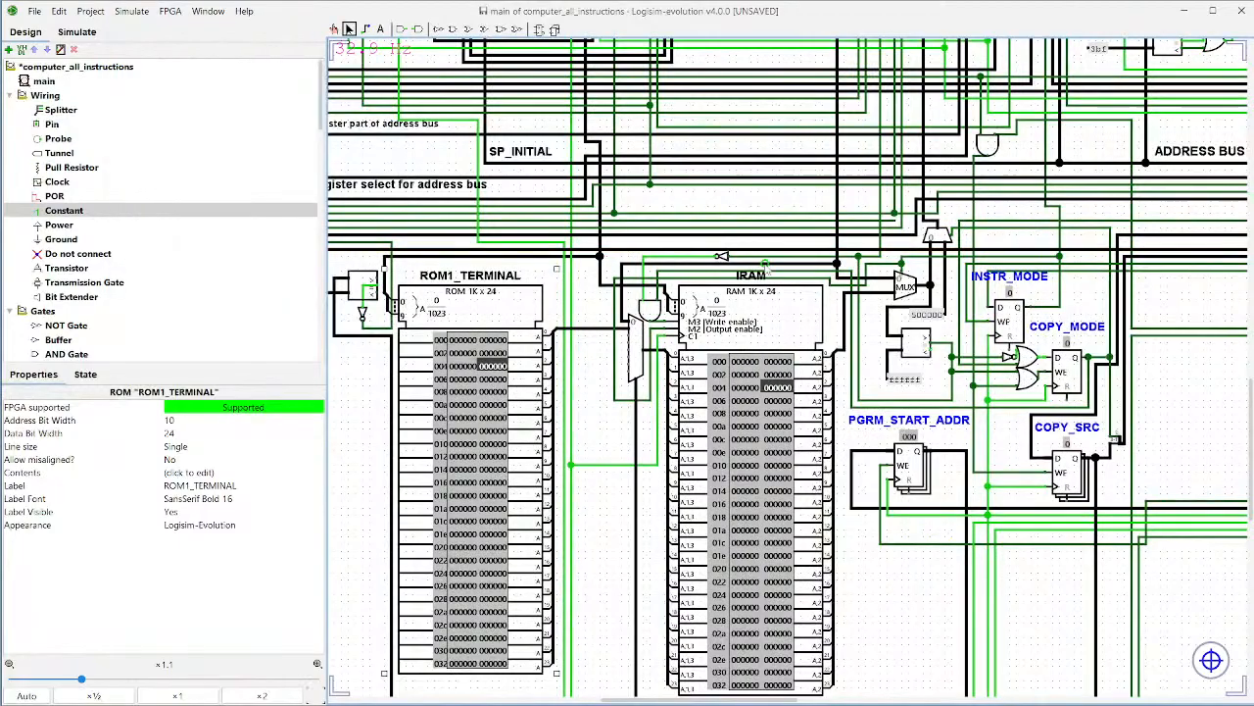
Step: Find the TST_LED register and its LED bar in the circuit, and set the auto-tick frequency to 1.0 kHz
{"action": "scroll", "coordinate": [678, 388], "scroll_direction": "down", "scroll_amount": 5}
{"action": "scroll", "coordinate": [678, 388], "scroll_direction": "down", "scroll_amount": 5}
{"action": "scroll", "coordinate": [877, 244], "scroll_direction": "up", "scroll_amount": 4}
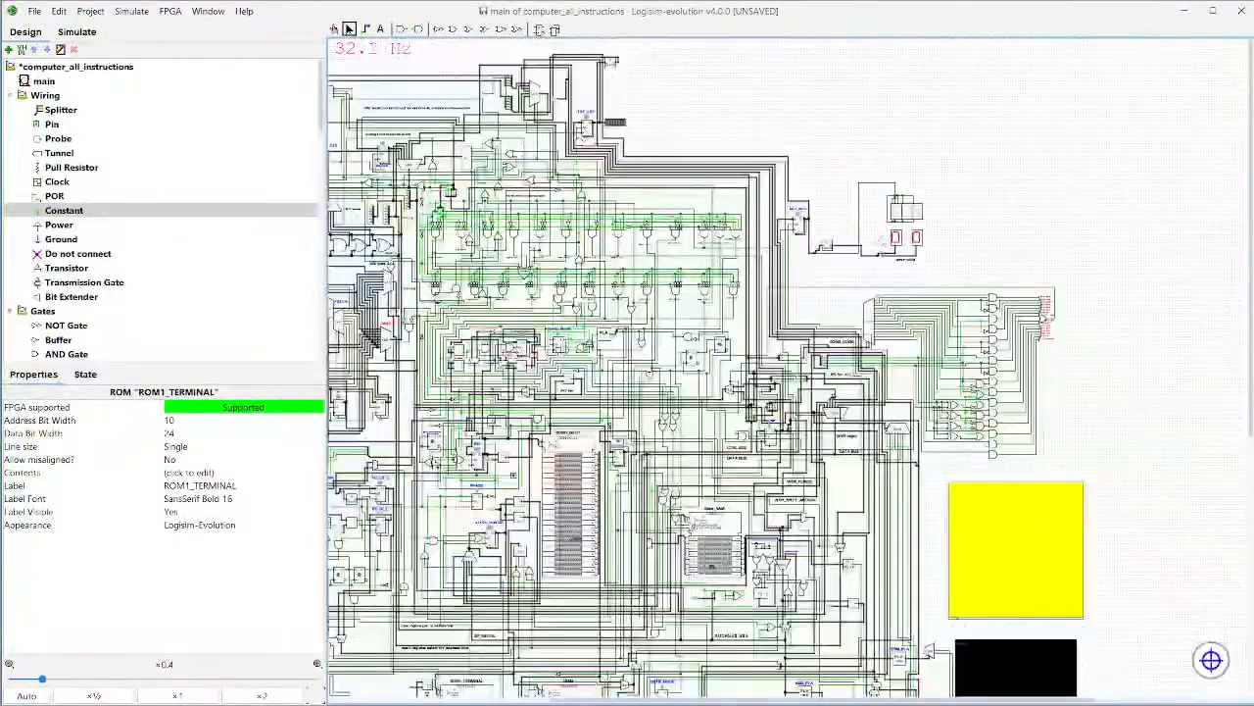
{"action": "scroll", "coordinate": [791, 208], "scroll_direction": "up", "scroll_amount": 3}
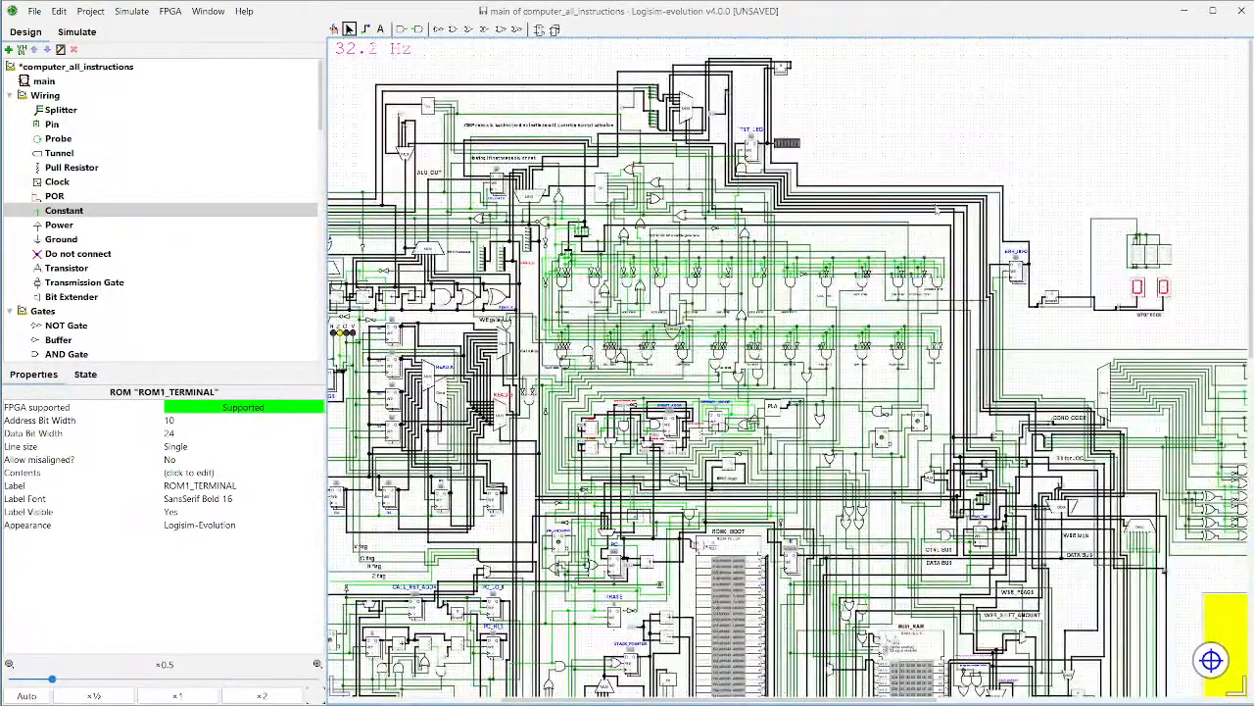
{"action": "scroll", "coordinate": [791, 208], "scroll_direction": "up", "scroll_amount": 4}
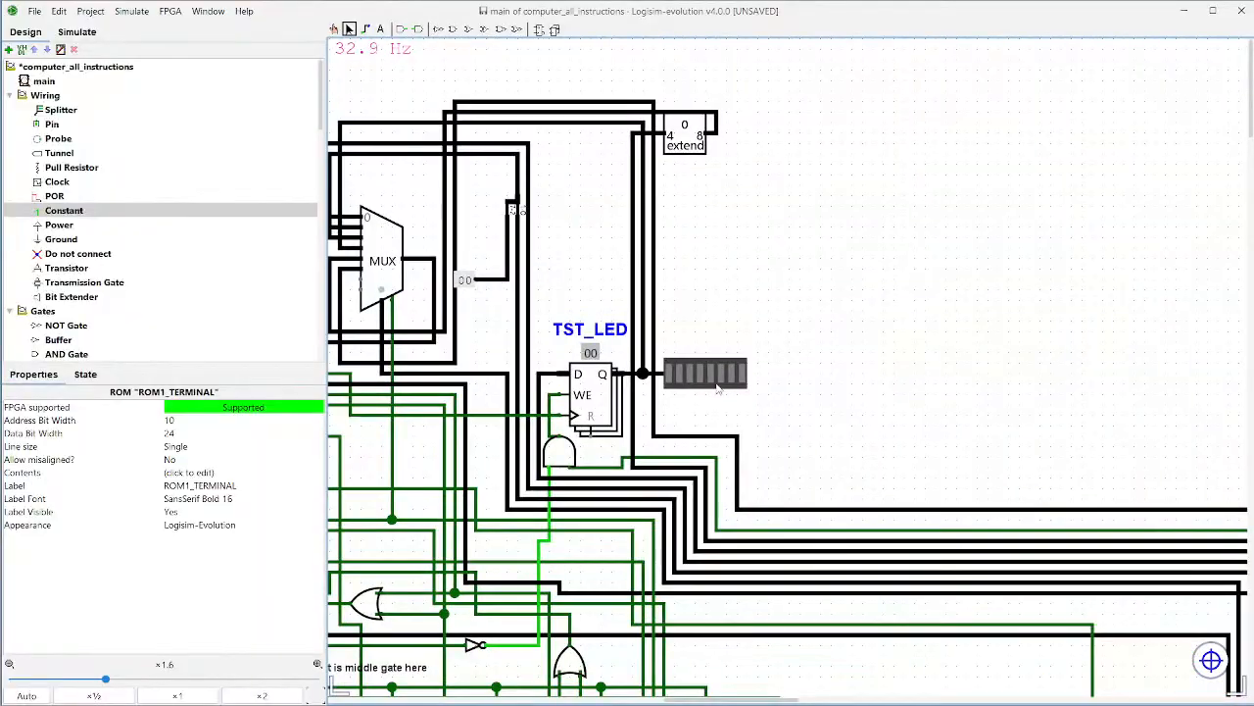
{"action": "left_click", "coordinate": [132, 11]}
{"action": "mouse_move", "coordinate": [235, 214]}
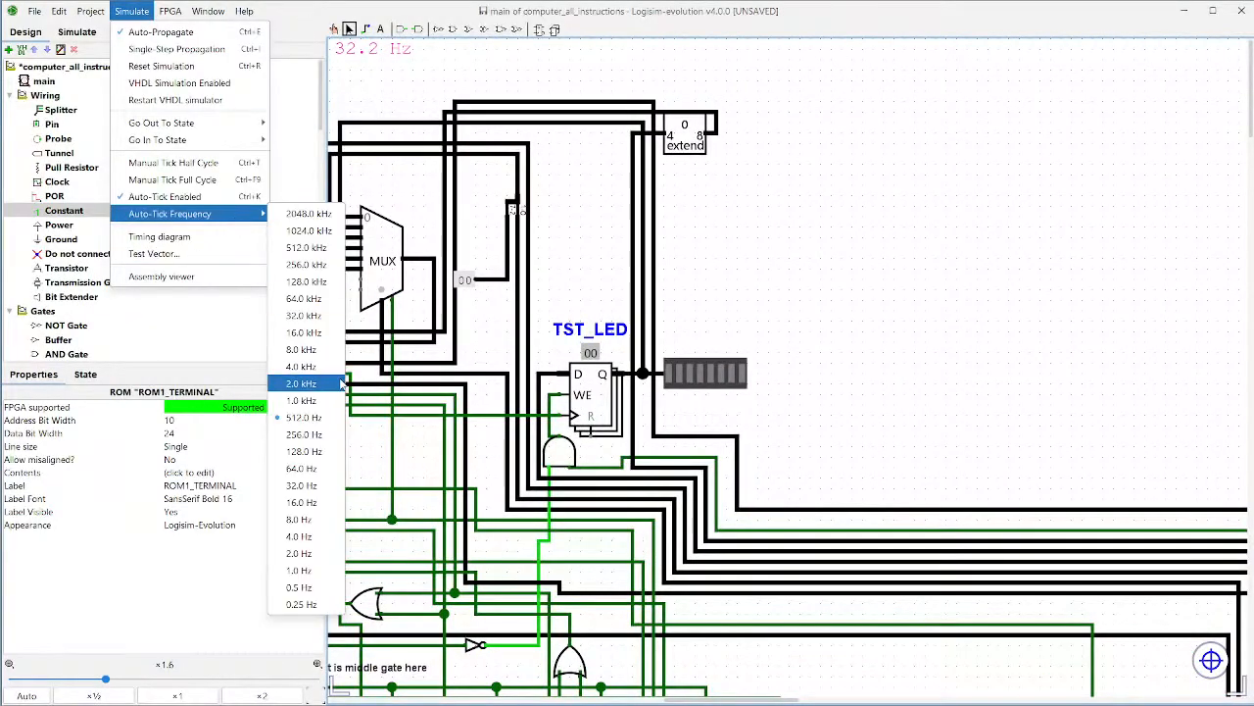
{"action": "left_click", "coordinate": [334, 399]}
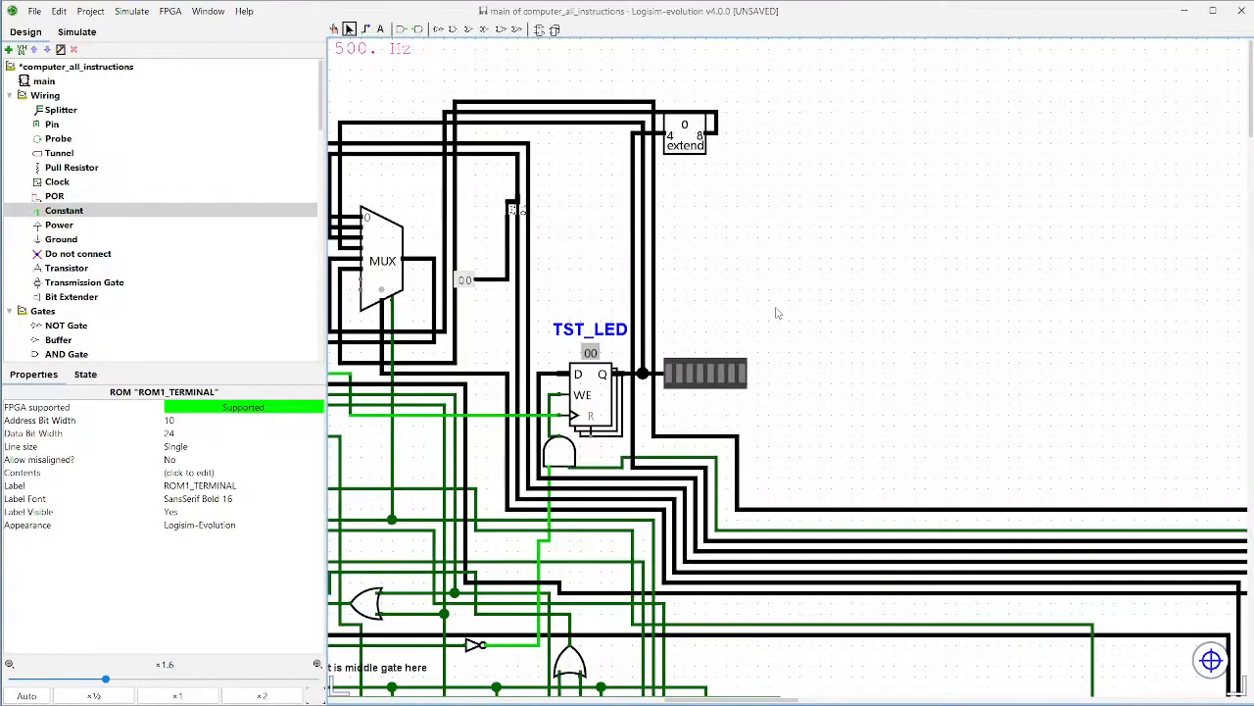
Step: Go to the ROM1_TERMINAL and IRAM memories and set the auto-tick frequency to 256 Hz
{"action": "scroll", "coordinate": [777, 313], "scroll_direction": "down", "scroll_amount": 10}
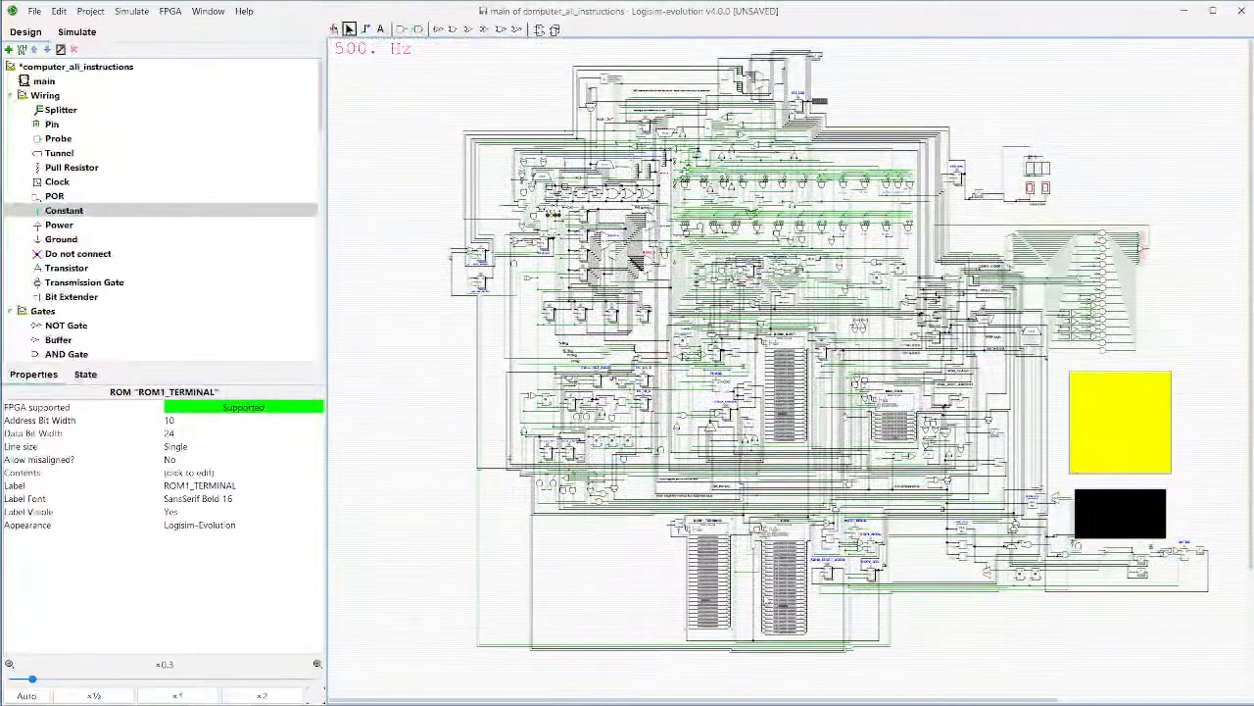
{"action": "scroll", "coordinate": [744, 579], "scroll_direction": "up", "scroll_amount": 5}
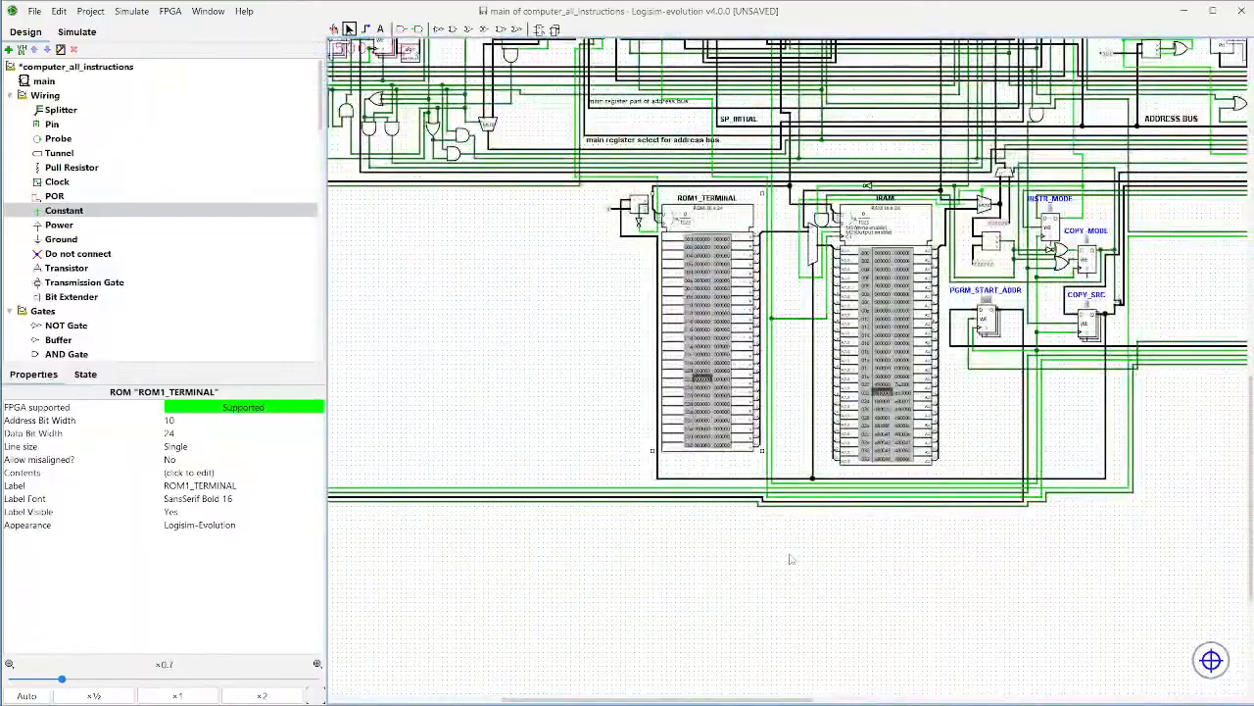
{"action": "left_click", "coordinate": [131, 11]}
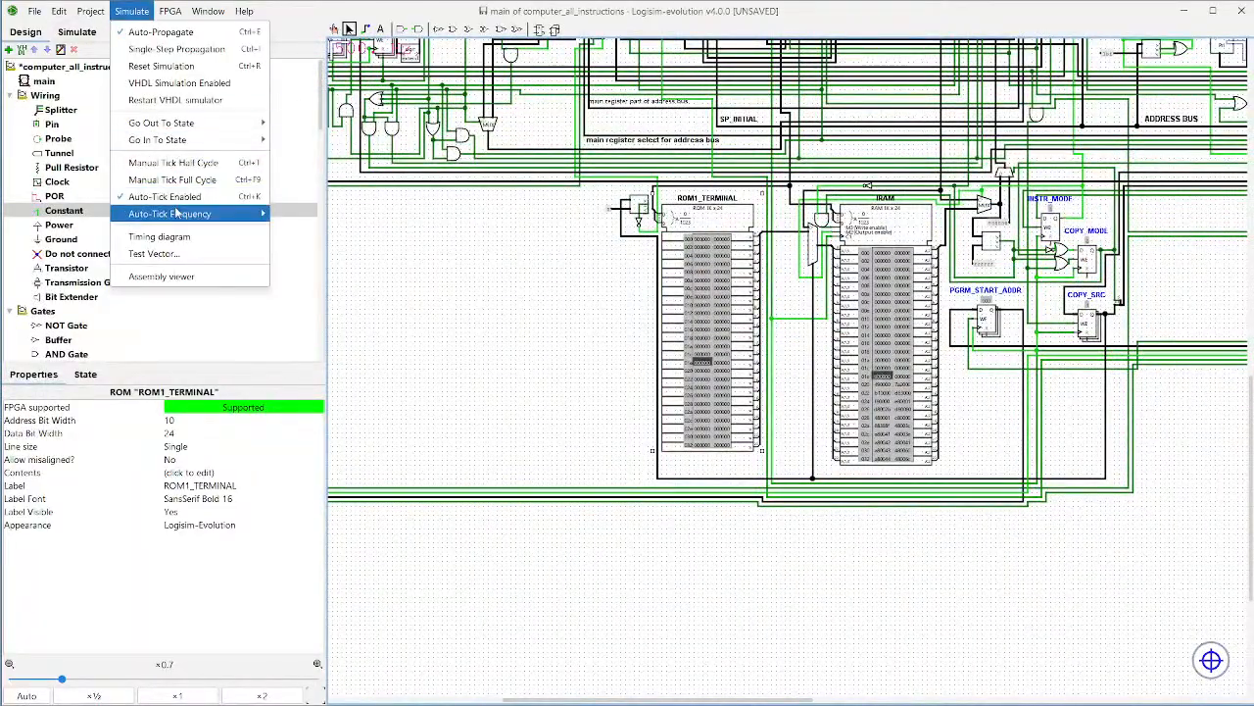
{"action": "mouse_move", "coordinate": [176, 213]}
{"action": "left_click", "coordinate": [304, 434]}
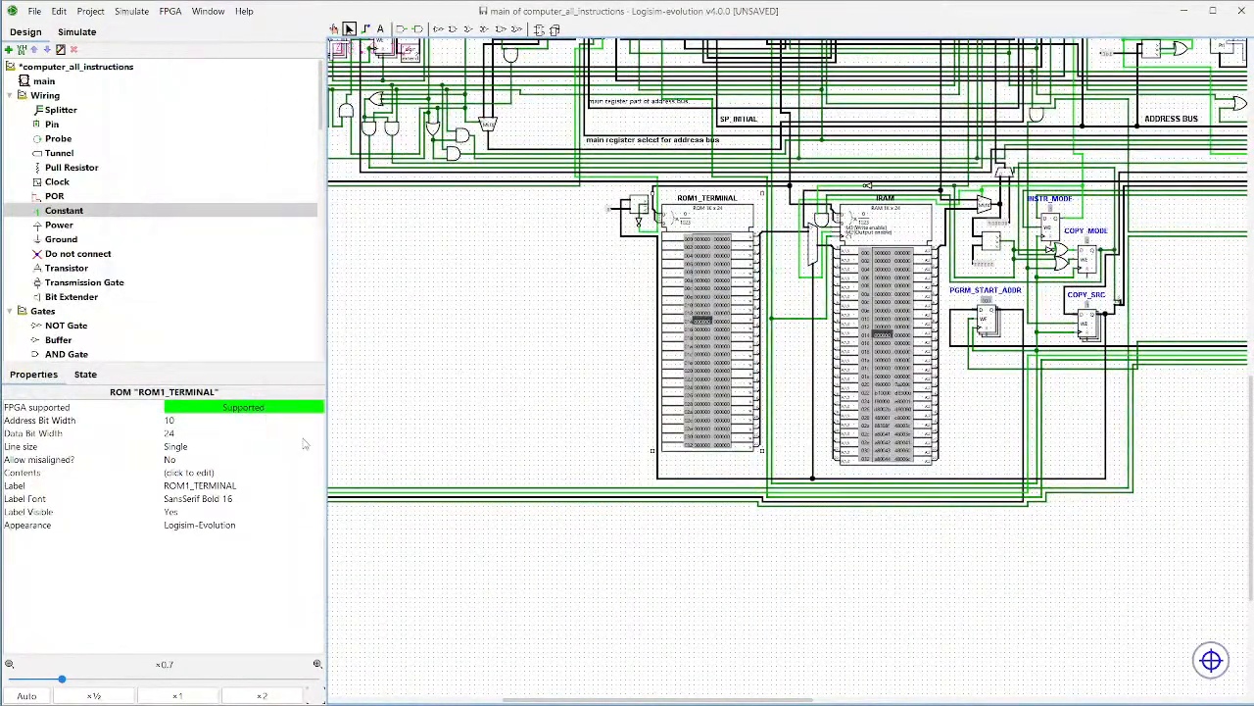
Step: Reset the simulation, let it copy the ROM contents into IRAM again, and disable auto-ticking
{"action": "scroll", "coordinate": [949, 425], "scroll_direction": "right", "scroll_amount": 5}
{"action": "left_click", "coordinate": [131, 11]}
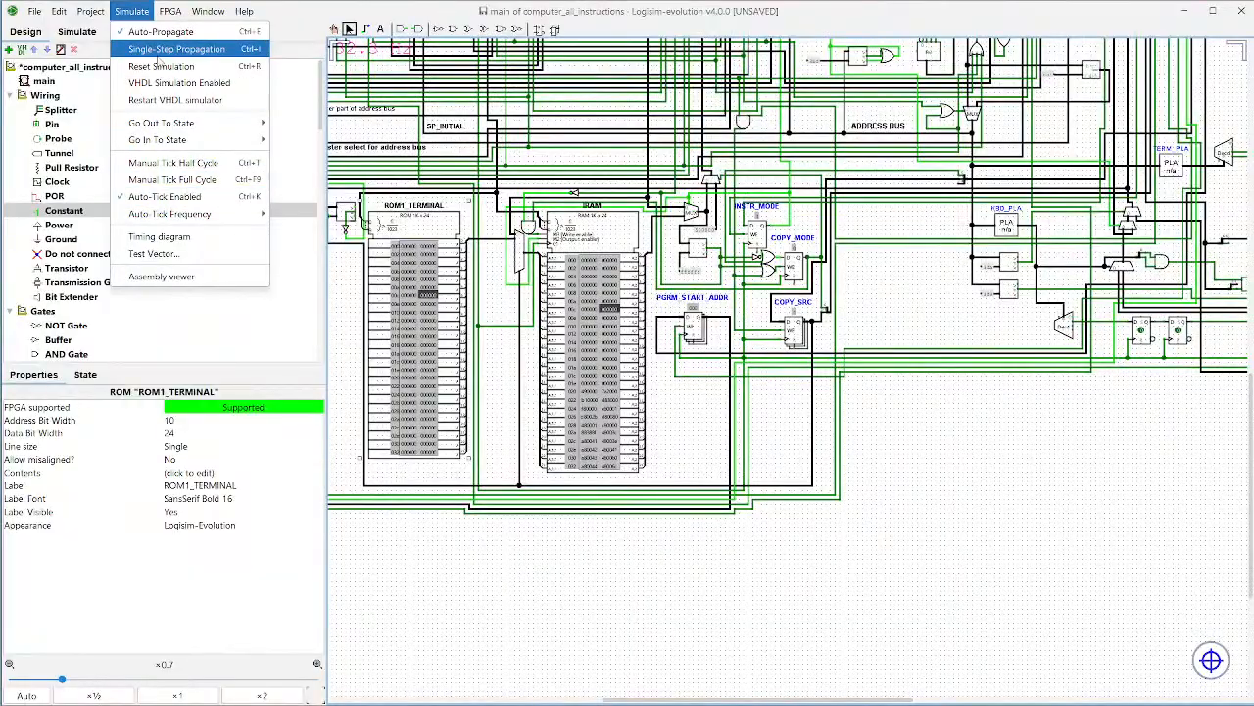
{"action": "left_click", "coordinate": [150, 66]}
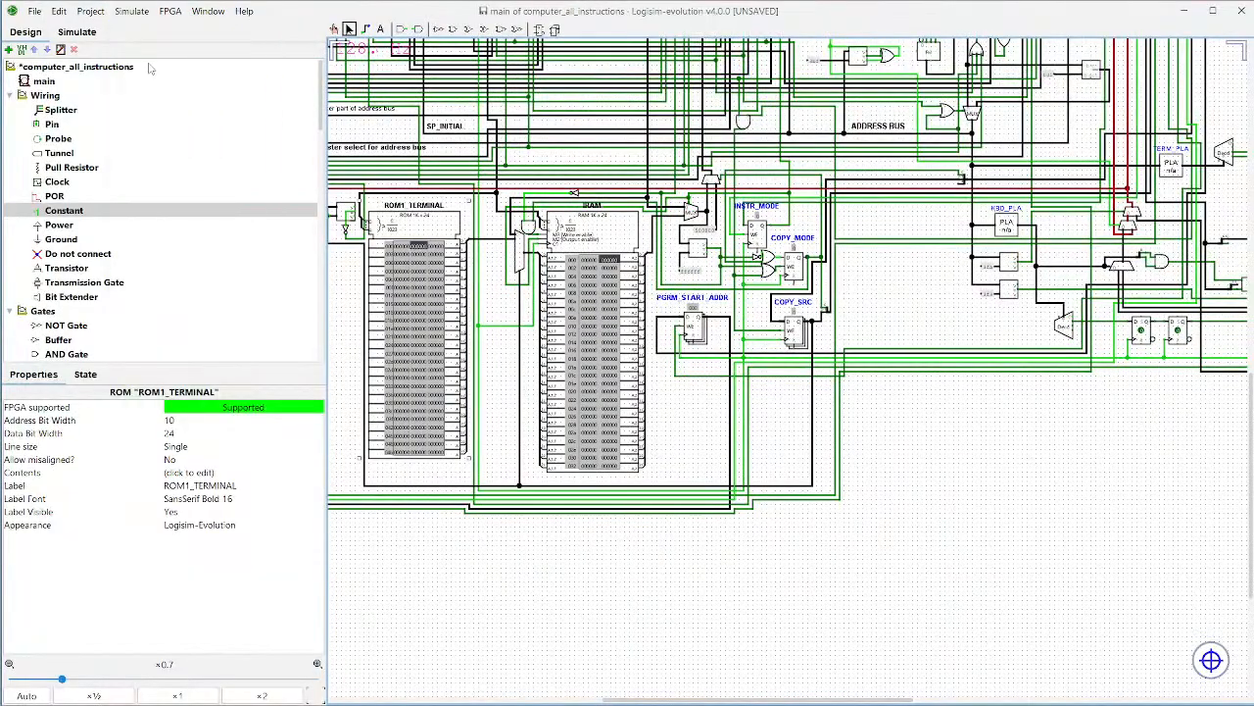
{"action": "left_click", "coordinate": [135, 10]}
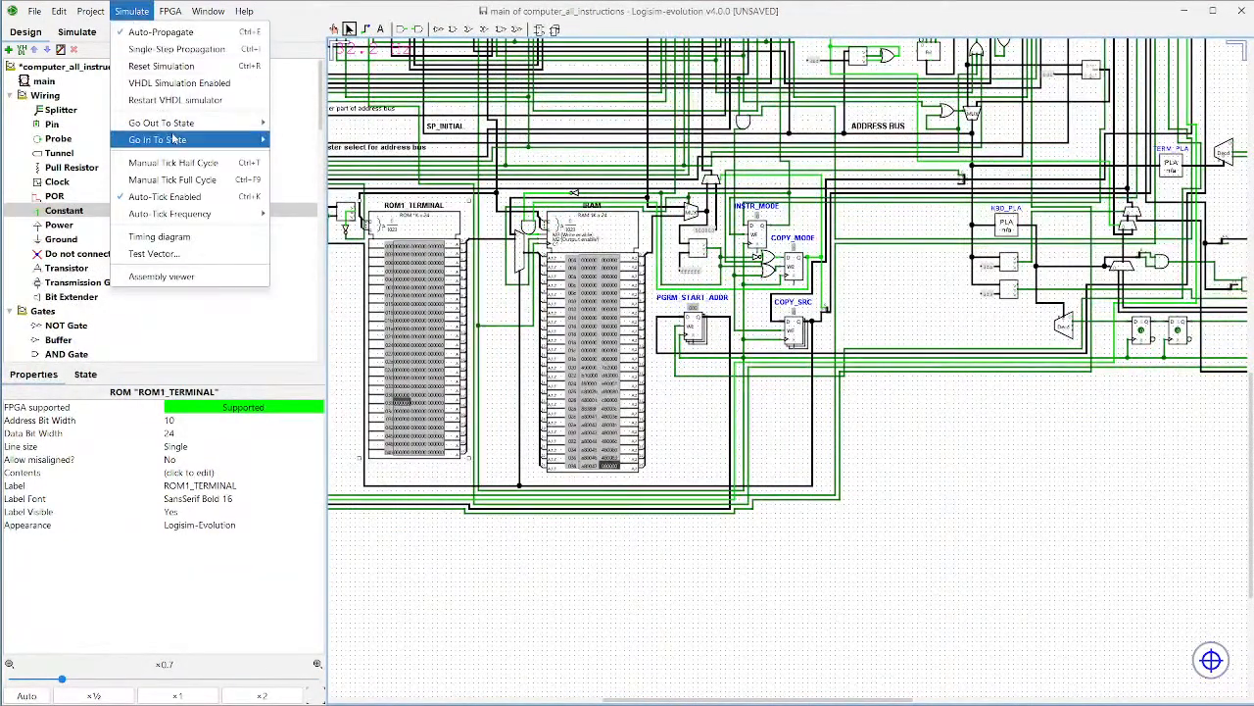
{"action": "left_click", "coordinate": [184, 198]}
Step: Switch to Visual Studio Code and review the .load_strings, .test and .init_addr code in rom1_terminal.asm
{"action": "left_click", "coordinate": [859, 689]}
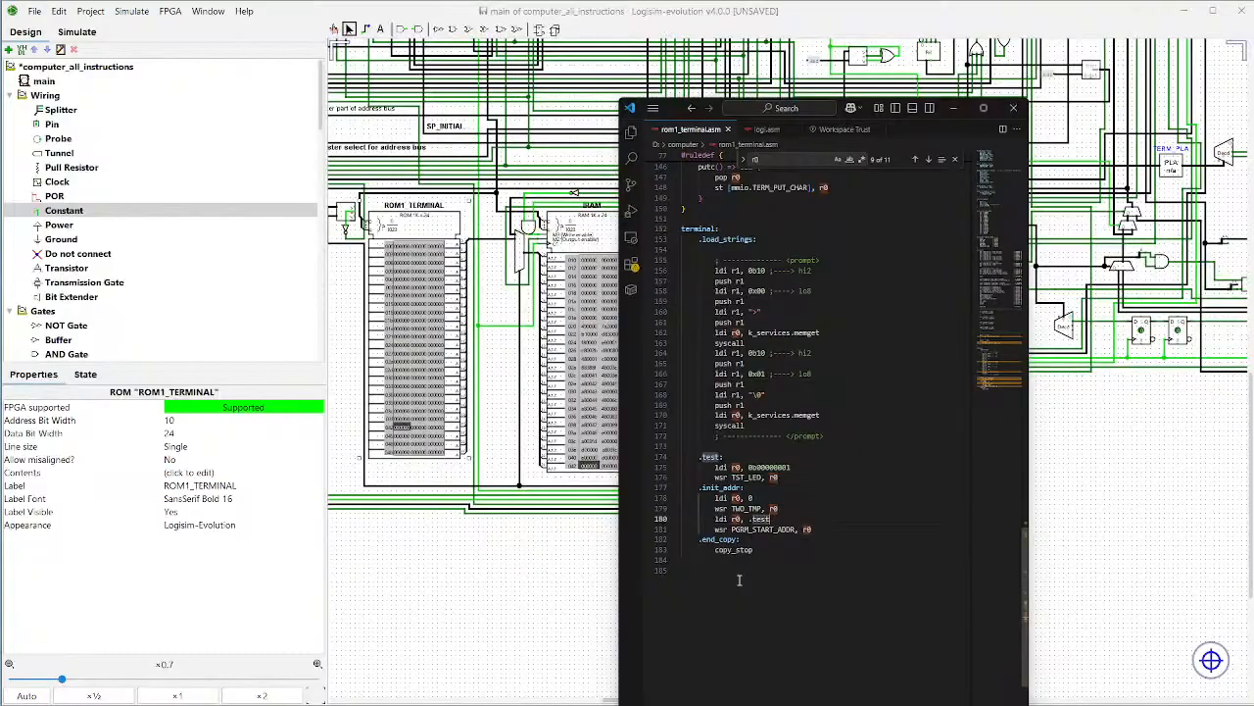
{"action": "left_click", "coordinate": [709, 565]}
{"action": "scroll", "coordinate": [737, 444], "scroll_direction": "up", "scroll_amount": 2}
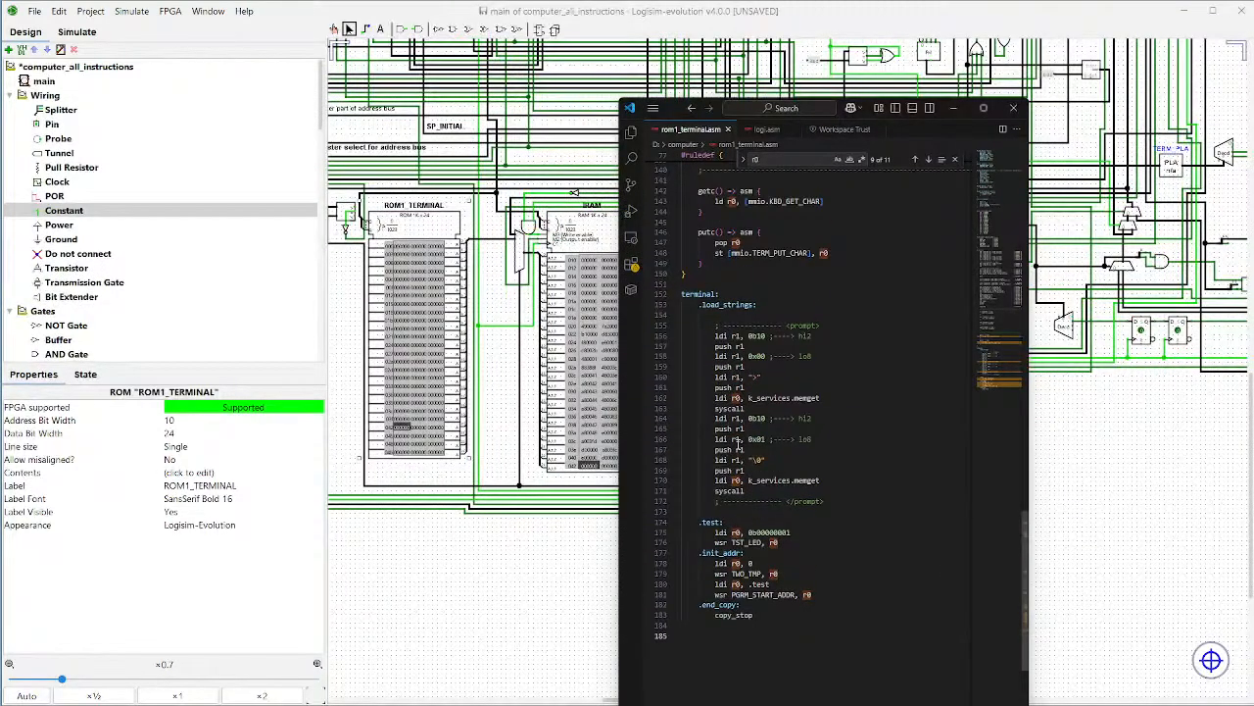
{"action": "scroll", "coordinate": [737, 444], "scroll_direction": "down", "scroll_amount": 1}
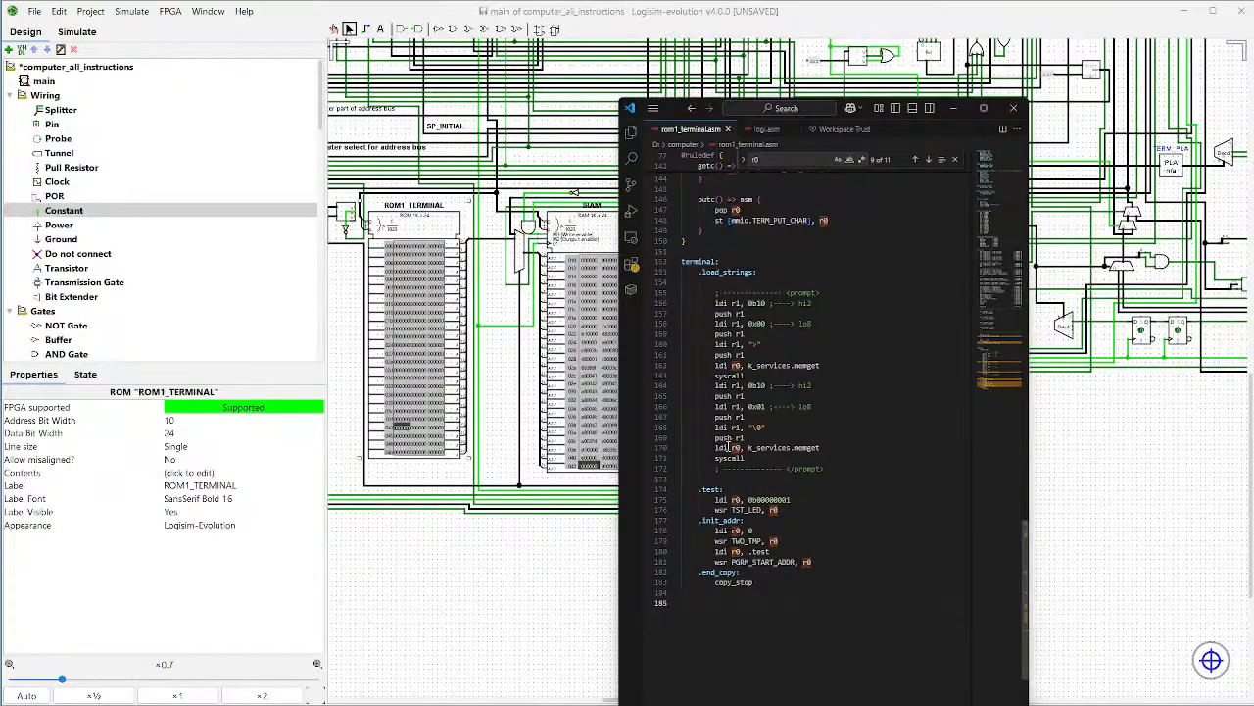
{"action": "right_click", "coordinate": [733, 448]}
Step: Open logi.asm, maximize the editor window, and go to the constant definitions at the start of the file
{"action": "left_click", "coordinate": [762, 133]}
{"action": "left_click", "coordinate": [763, 130]}
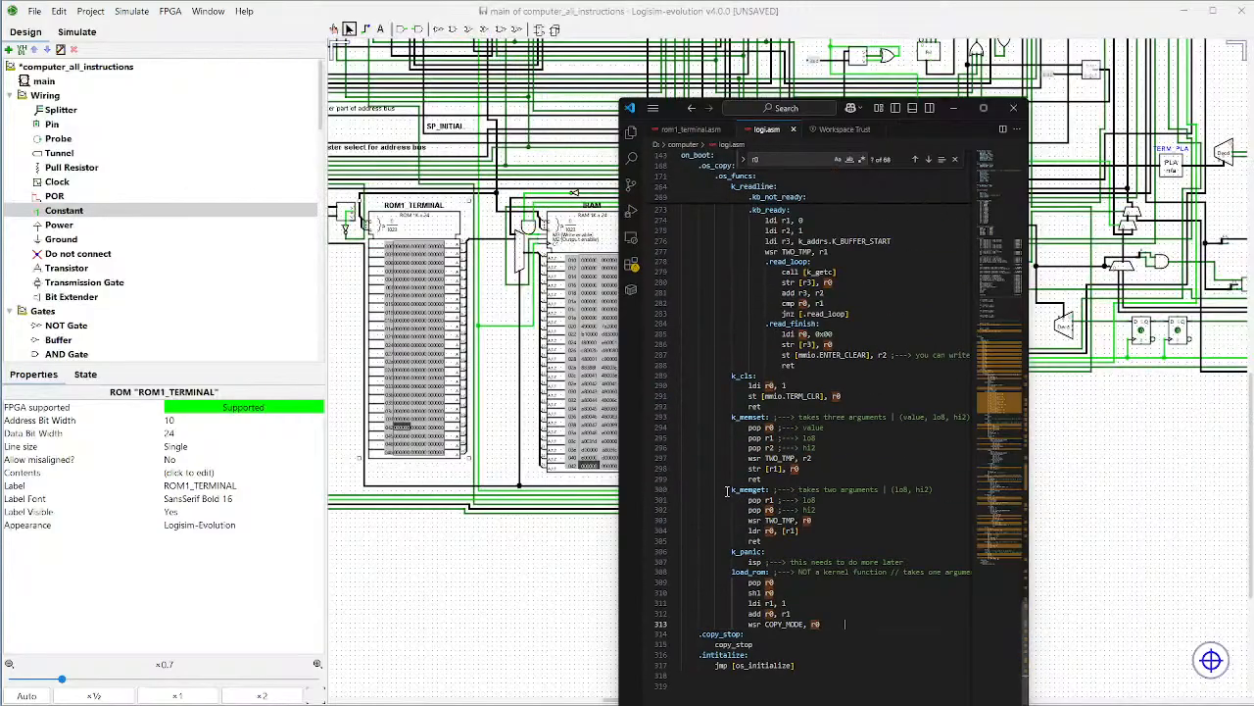
{"action": "left_click", "coordinate": [981, 108]}
{"action": "scroll", "coordinate": [756, 336], "scroll_direction": "up", "scroll_amount": 20}
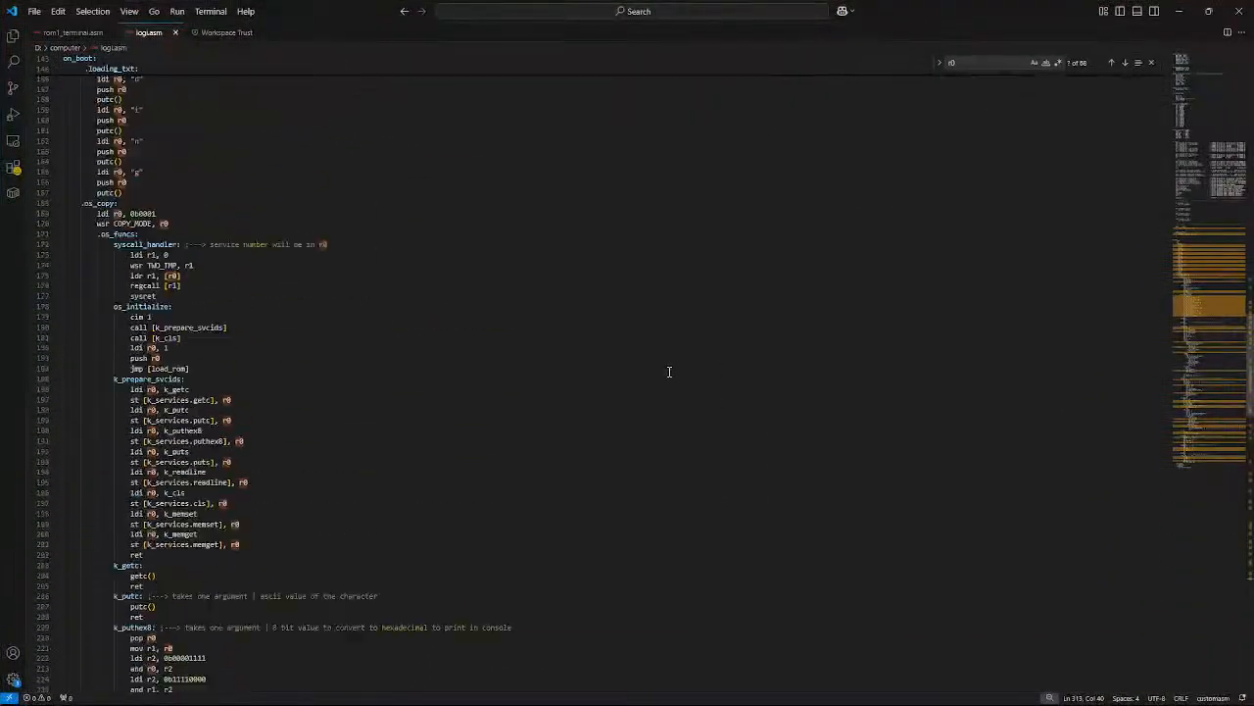
{"action": "scroll", "coordinate": [613, 386], "scroll_direction": "up", "scroll_amount": 20}
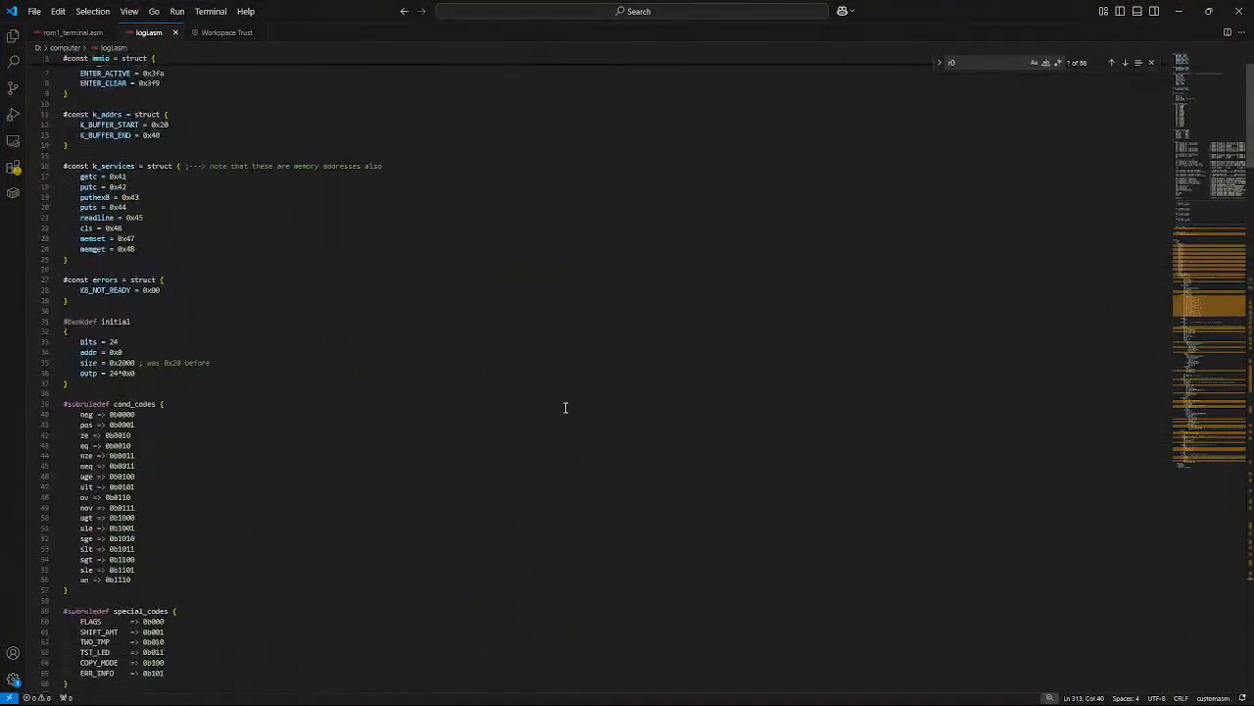
{"action": "scroll", "coordinate": [411, 402], "scroll_direction": "down", "scroll_amount": 2}
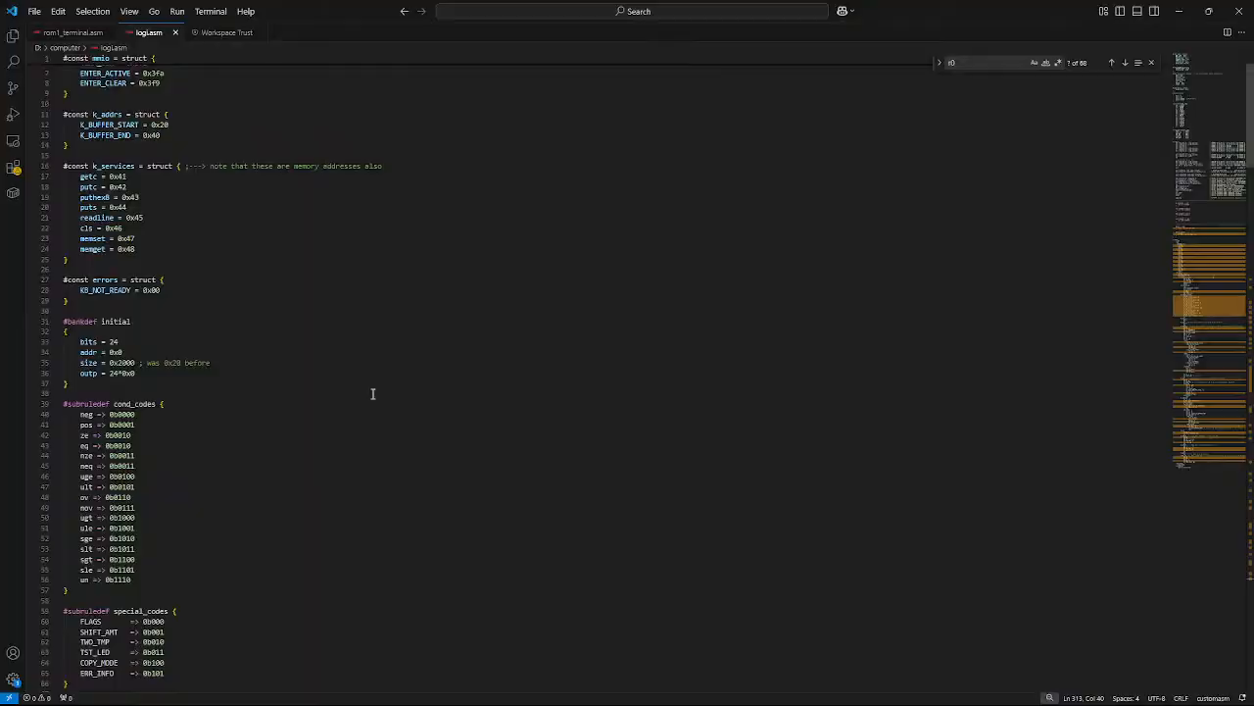
{"action": "scroll", "coordinate": [139, 362], "scroll_direction": "up", "scroll_amount": 2}
Step: Add a "#const pgrm_start_addrs {" block below the errors struct in logi.asm, with the entry "terminal = 0x"
{"action": "left_click", "coordinate": [117, 376]}
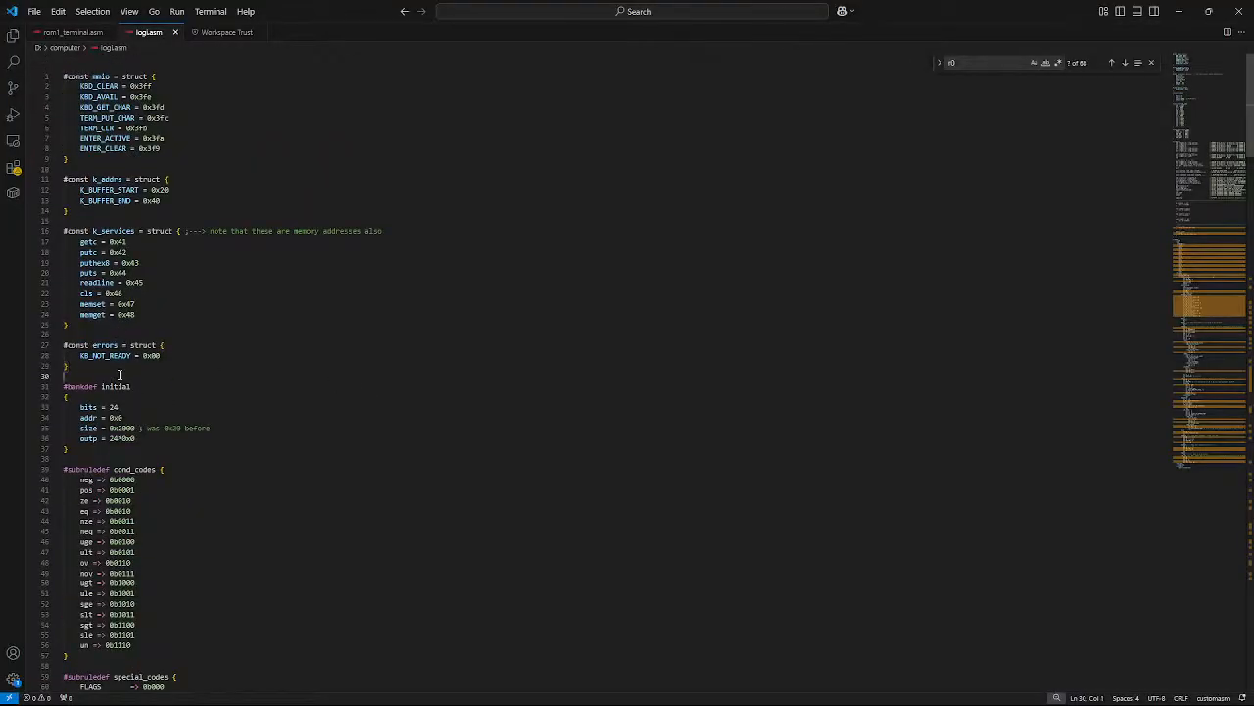
{"action": "key", "text": "Return"}
{"action": "key", "text": "BackSpace"}
{"action": "key", "text": "Return"}
{"action": "type", "text": "#const "}
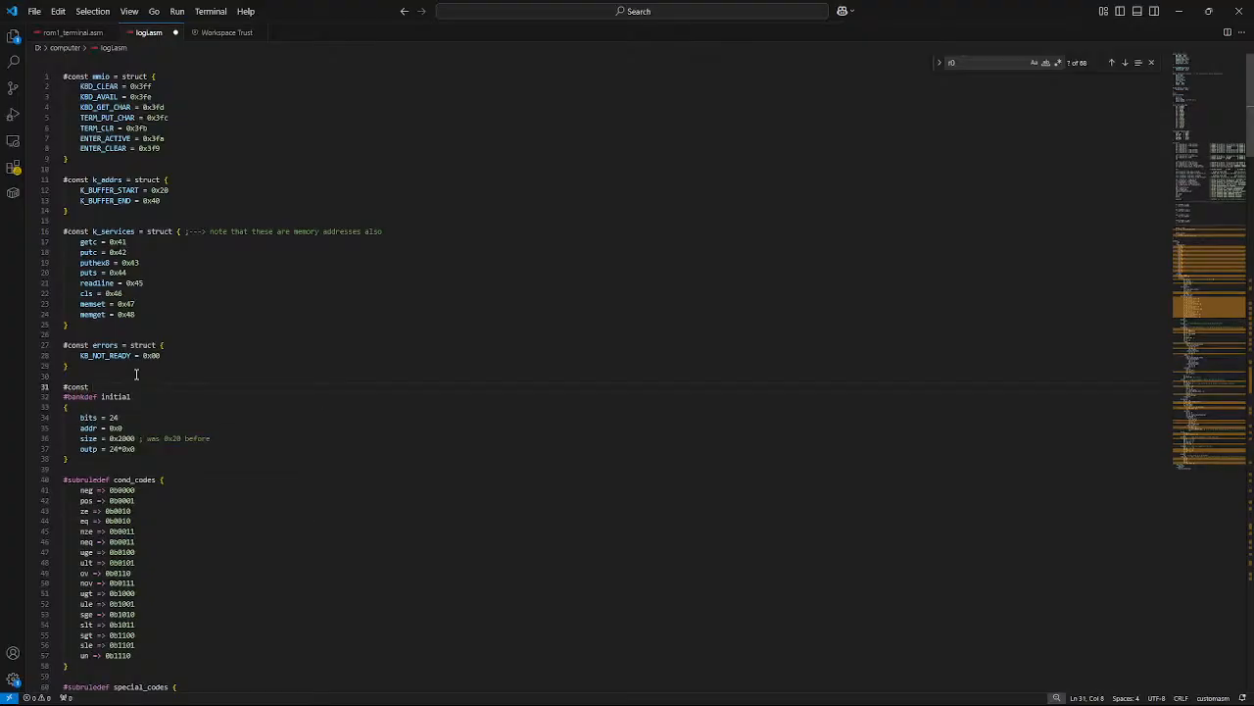
{"action": "type", "text": "pgrm_start"}
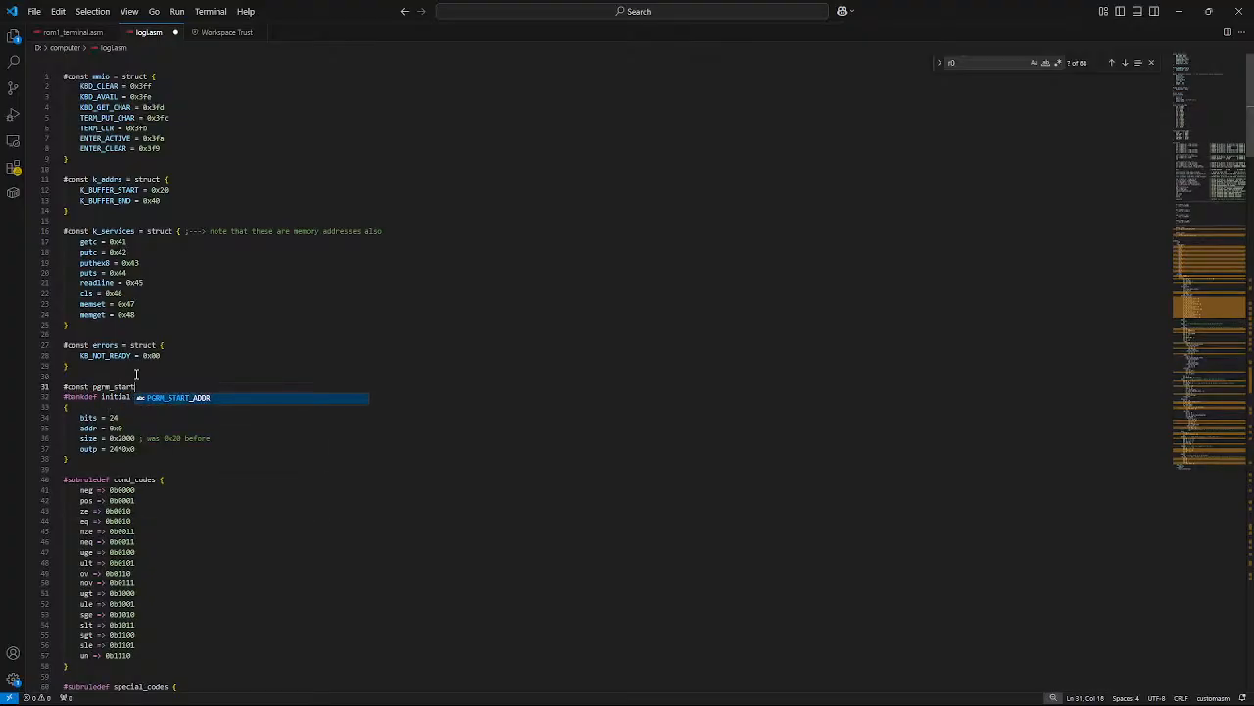
{"action": "type", "text": "a"}
{"action": "key", "text": "ctrl+minus"}
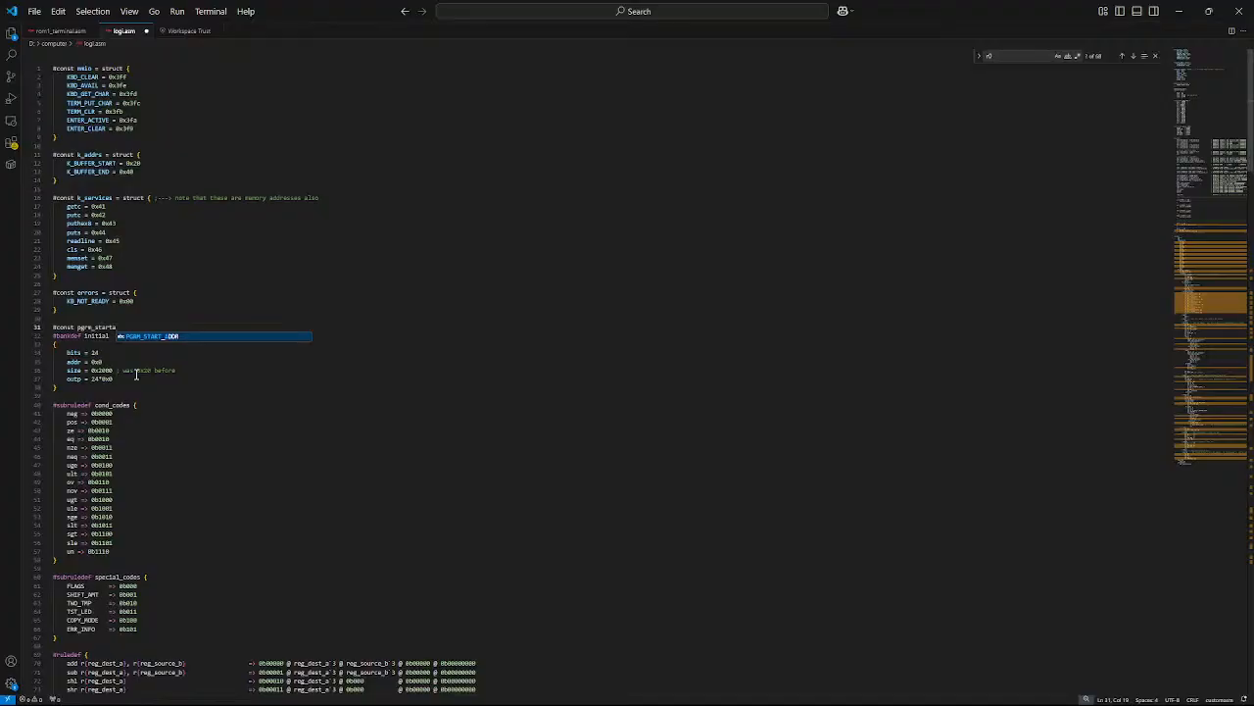
{"action": "key", "text": "ctrl+equal"}
{"action": "key", "text": "BackSpace"}
{"action": "type", "text": "_addrs {"}
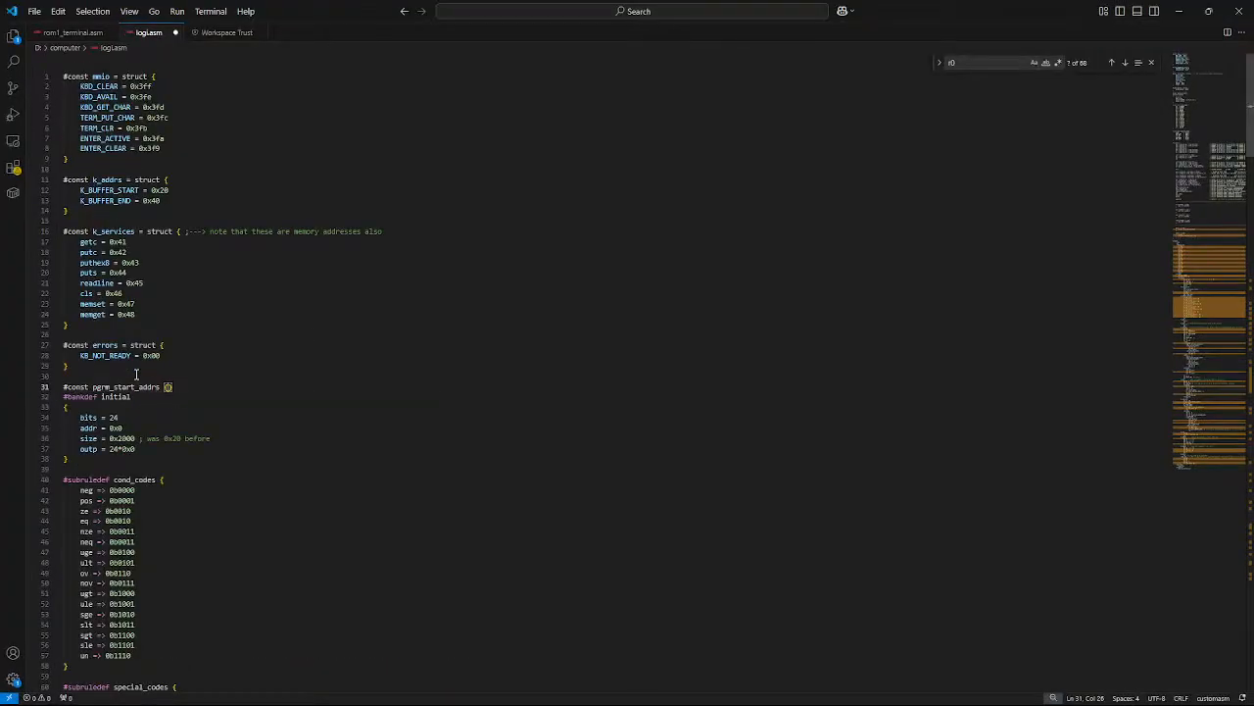
{"action": "key", "text": "Return"}
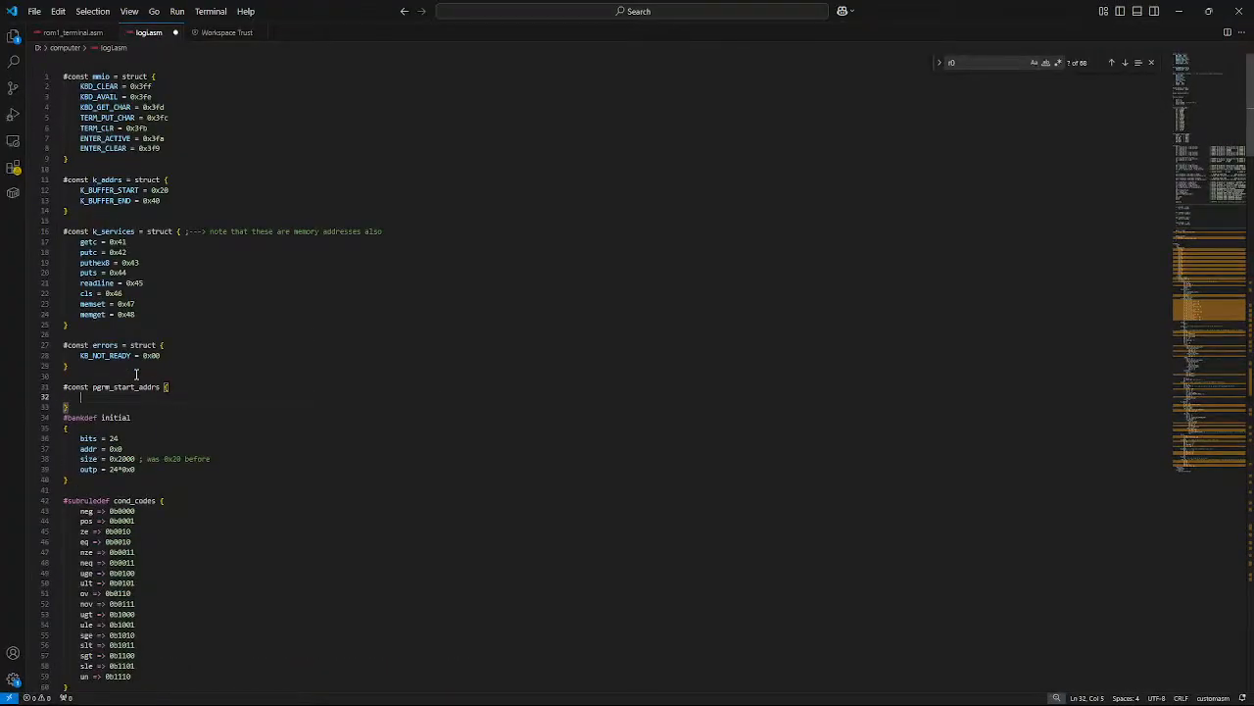
{"action": "type", "text": "terminal = 0x"}
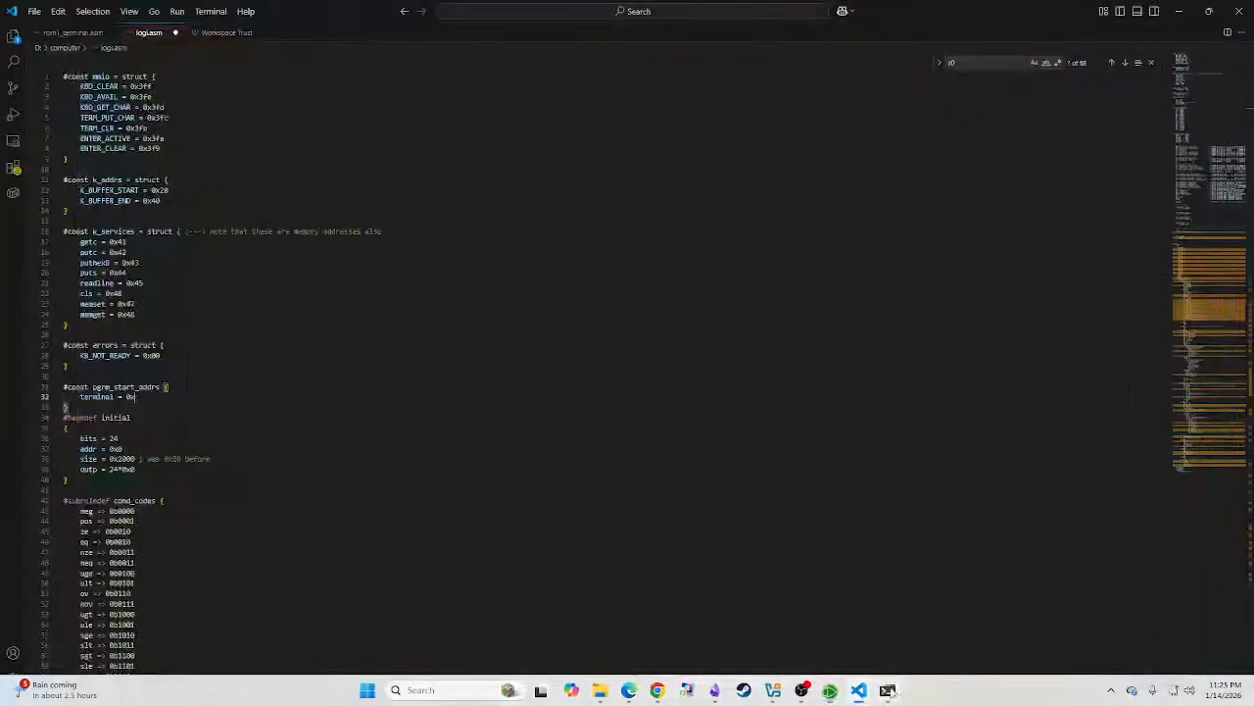
Step: Check the PowerShell listing, and in rom1_terminal.asm copy the whole .init_addr block and delete it from the code
{"action": "left_click", "coordinate": [887, 691]}
{"action": "scroll", "coordinate": [392, 392], "scroll_direction": "up", "scroll_amount": 5}
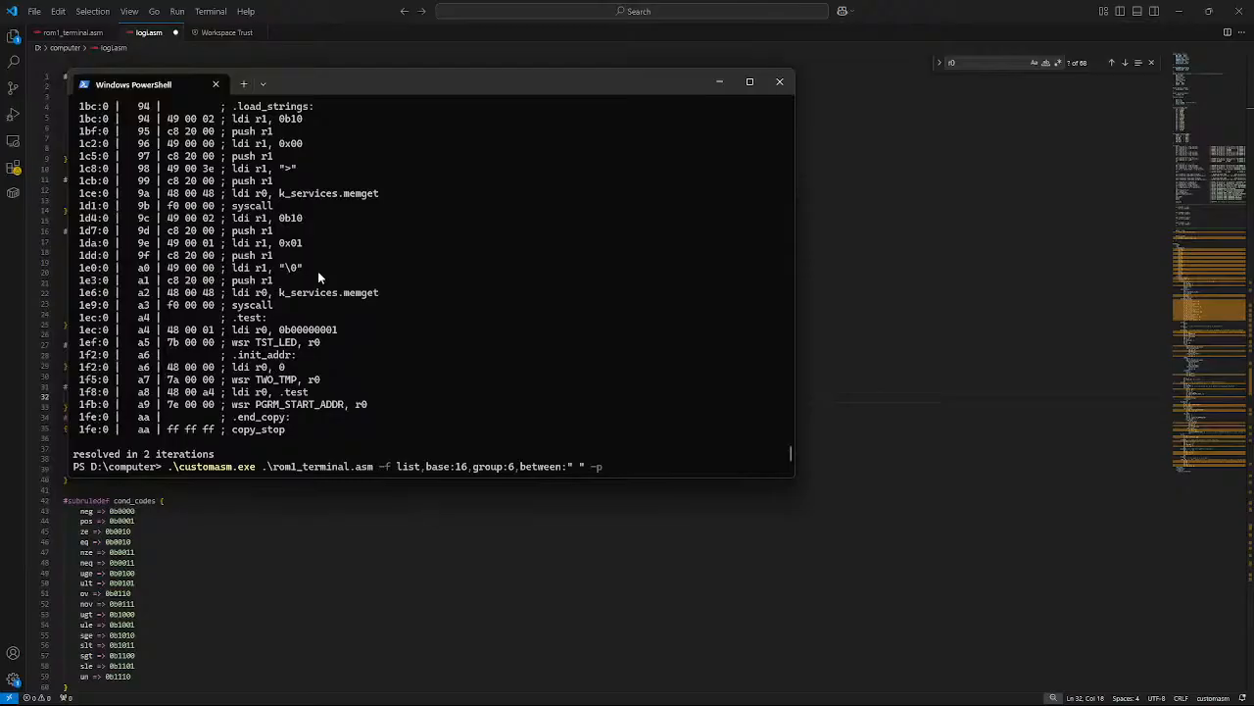
{"action": "left_click", "coordinate": [65, 38]}
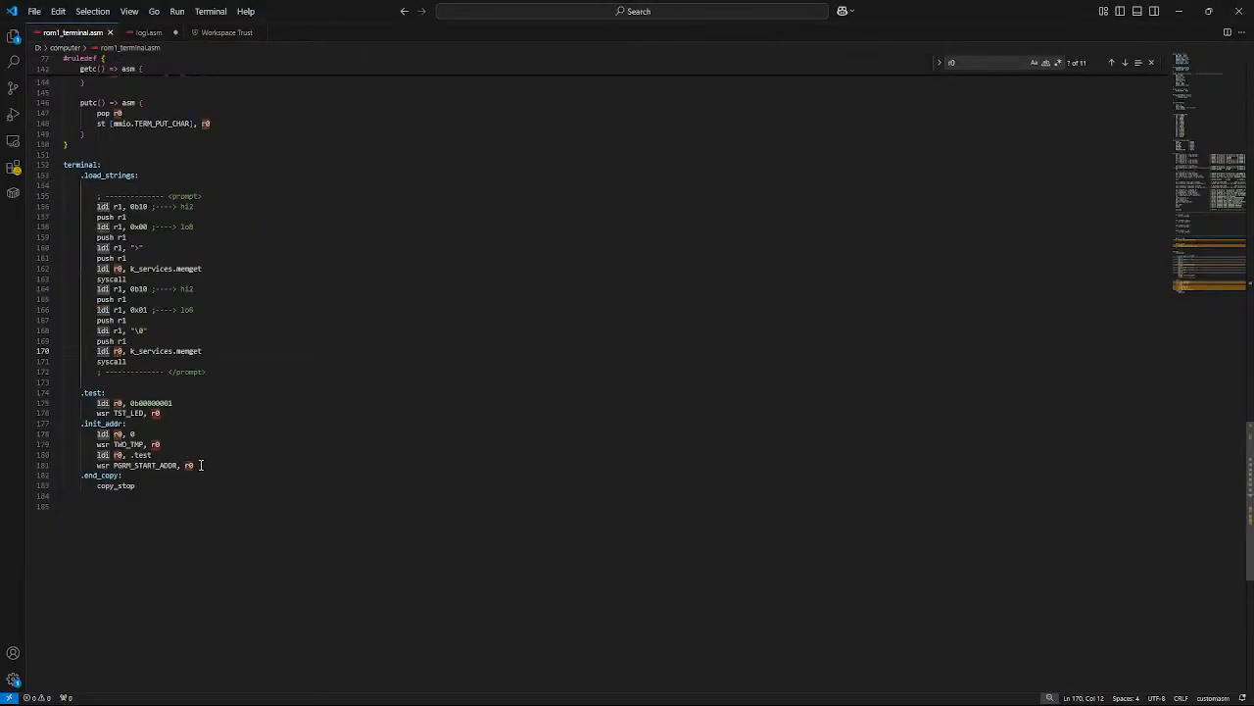
{"action": "left_click_drag", "start_coordinate": [201, 465], "coordinate": [2, 421]}
{"action": "key", "text": "ctrl+c"}
{"action": "key", "text": "BackSpace"}
{"action": "key", "text": "BackSpace"}
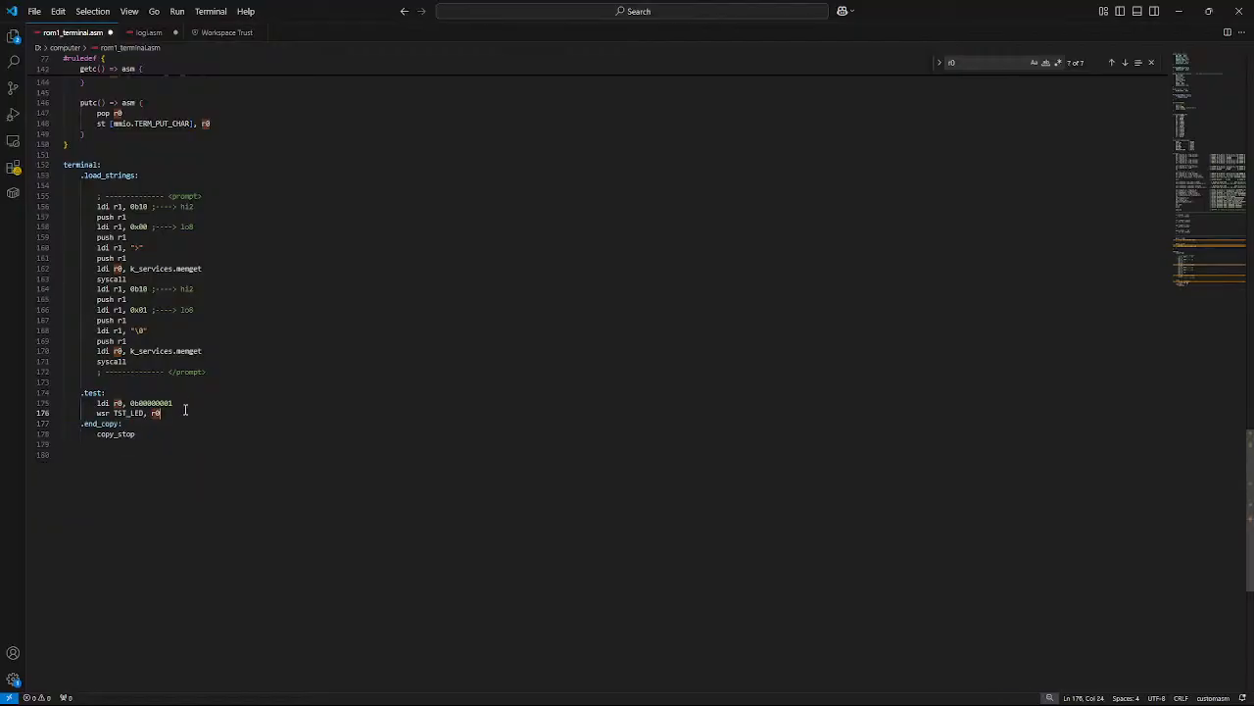
{"action": "left_click", "coordinate": [222, 441]}
Step: Reassemble rom1_terminal.asm in PowerShell to print the annotated listing, and read the address of .test
{"action": "key", "text": "alt+Tab"}
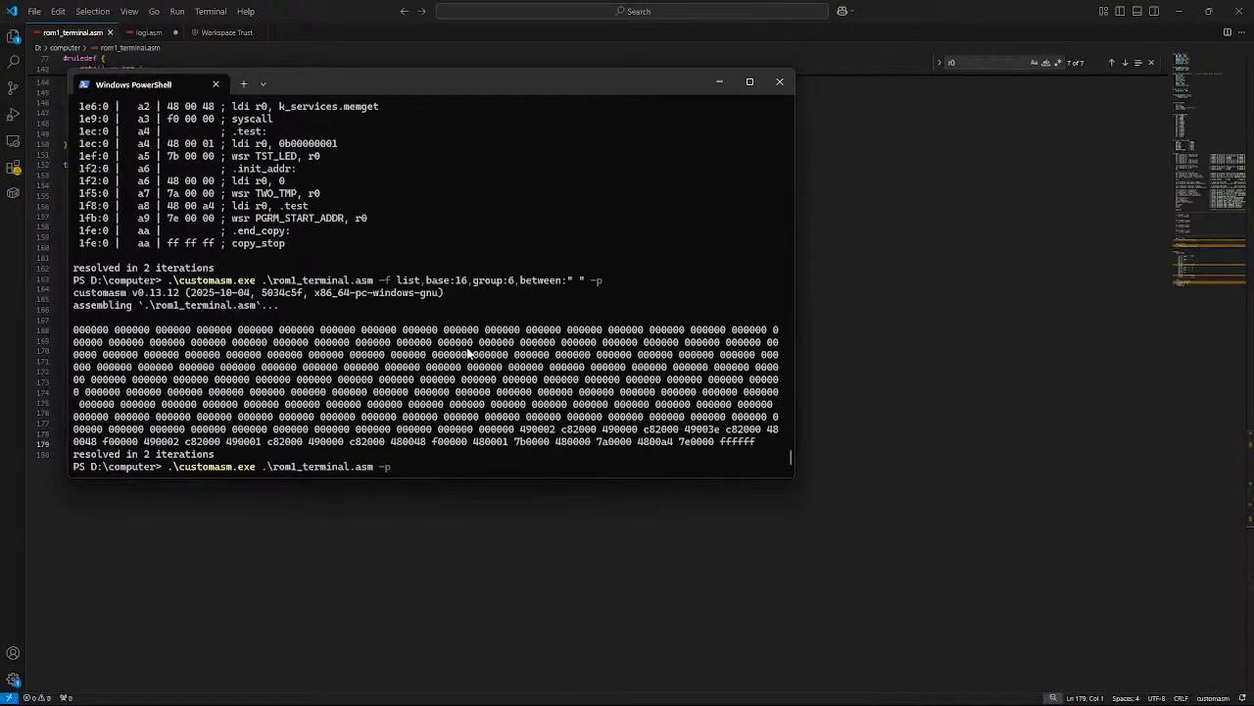
{"action": "key", "text": "Return"}
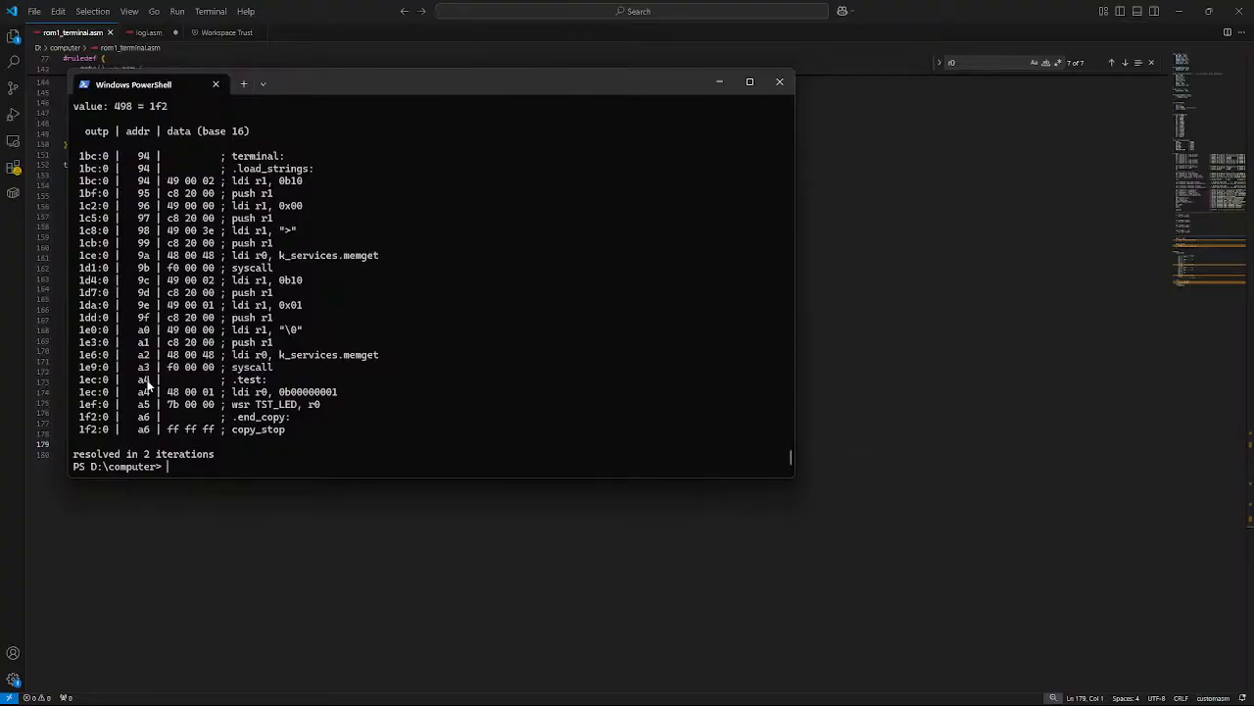
{"action": "key", "text": "alt+Tab"}
Step: Edit the terminal address in the pgrm_start_addrs block of logi.asm, save the file, and recheck the PowerShell listing
{"action": "left_click", "coordinate": [147, 39]}
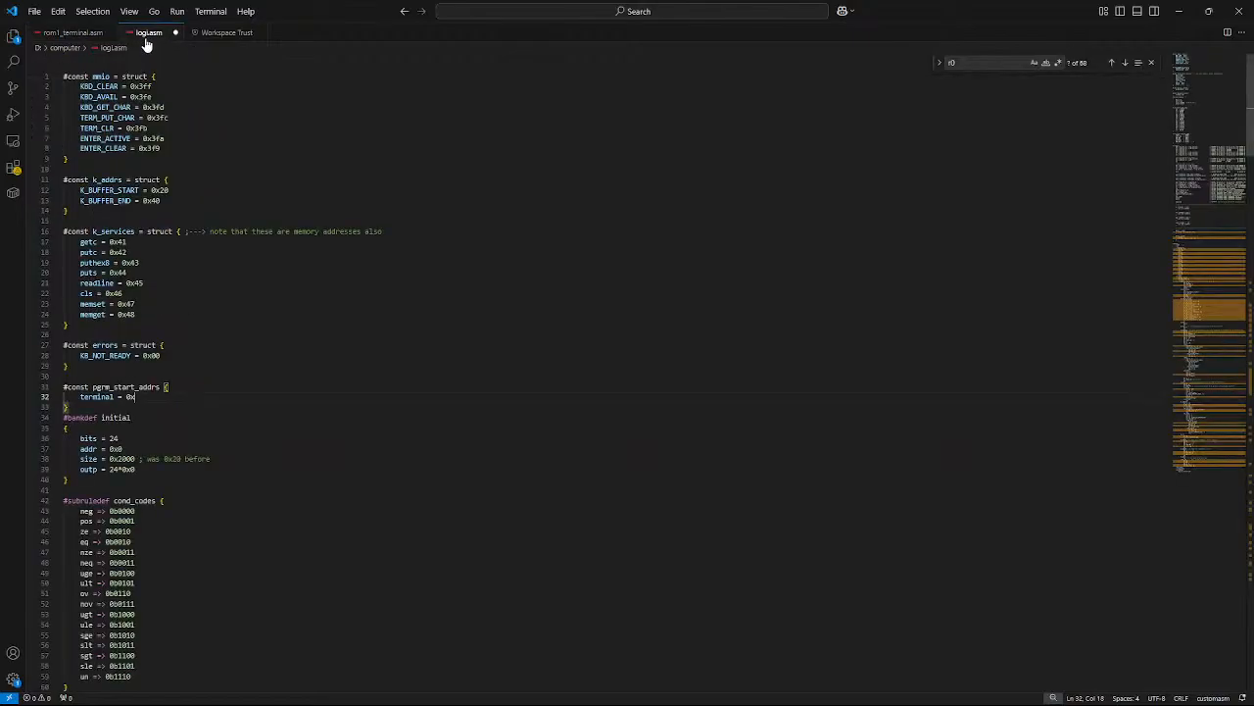
{"action": "type", "text": "0a"}
{"action": "key", "text": "BackSpace"}
{"action": "key", "text": "BackSpace"}
{"action": "left_click", "coordinate": [886, 690]}
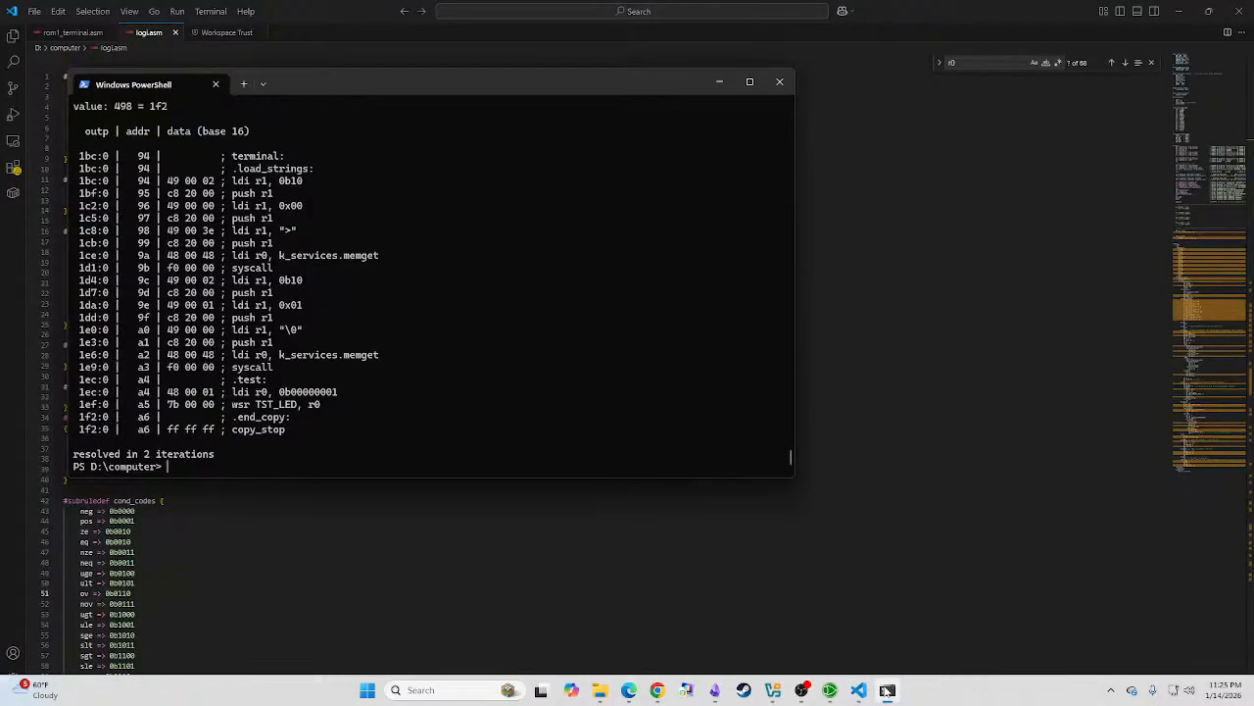
{"action": "left_click", "coordinate": [887, 690]}
Step: Paste the .init_addr block back above .end_copy in rom1_terminal.asm, and delete it again
{"action": "left_click", "coordinate": [61, 35]}
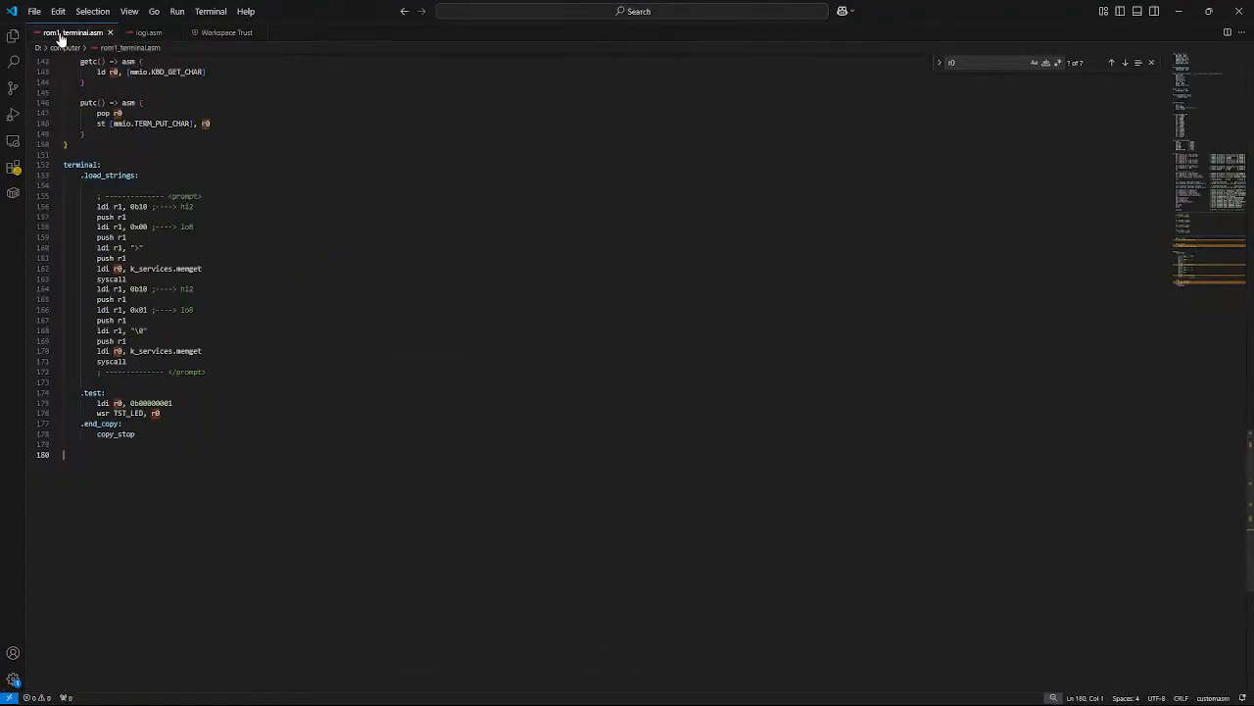
{"action": "key", "text": "Up"}
{"action": "key", "text": "Up"}
{"action": "key", "text": "Up"}
{"action": "key", "text": "ctrl+v"}
{"action": "left_click_drag", "start_coordinate": [196, 465], "coordinate": [1, 439]}
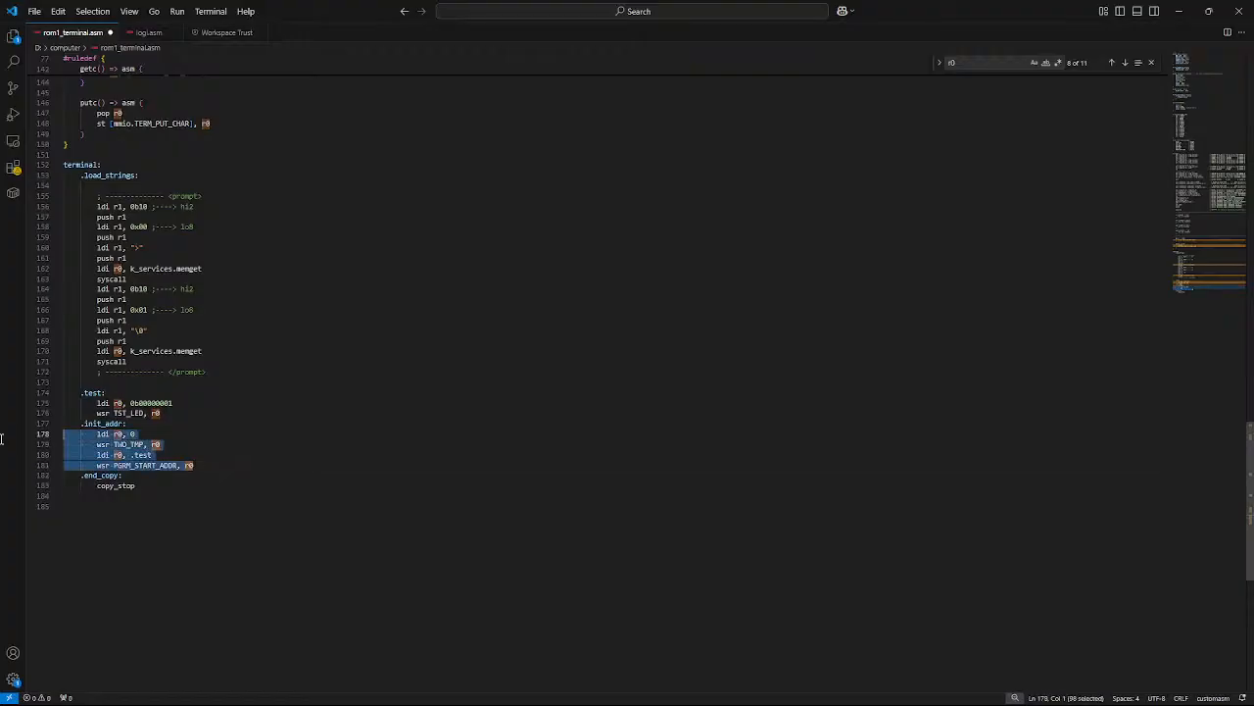
{"action": "left_click", "coordinate": [228, 453]}
{"action": "left_click_drag", "start_coordinate": [215, 465], "coordinate": [1, 439]}
{"action": "left_click", "coordinate": [222, 454]}
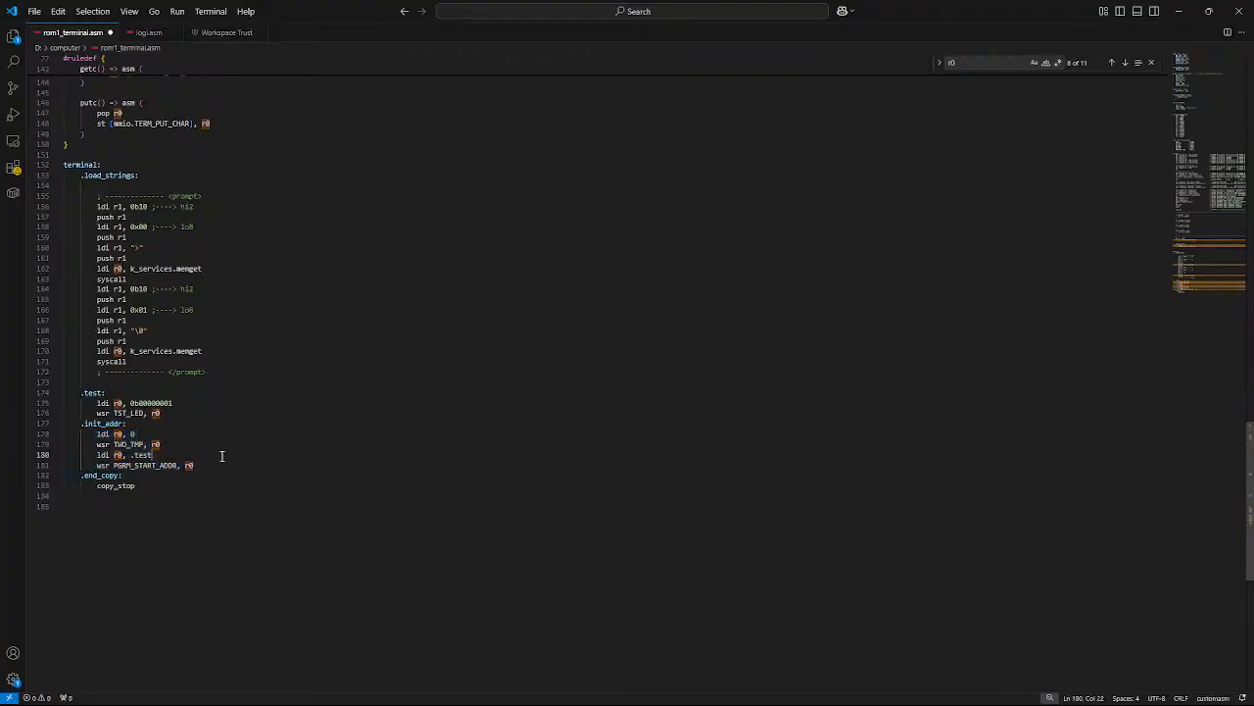
{"action": "left_click_drag", "start_coordinate": [215, 468], "coordinate": [1, 439]}
{"action": "left_click", "coordinate": [265, 455]}
{"action": "left_click_drag", "start_coordinate": [218, 469], "coordinate": [2, 424]}
{"action": "key", "text": "BackSpace"}
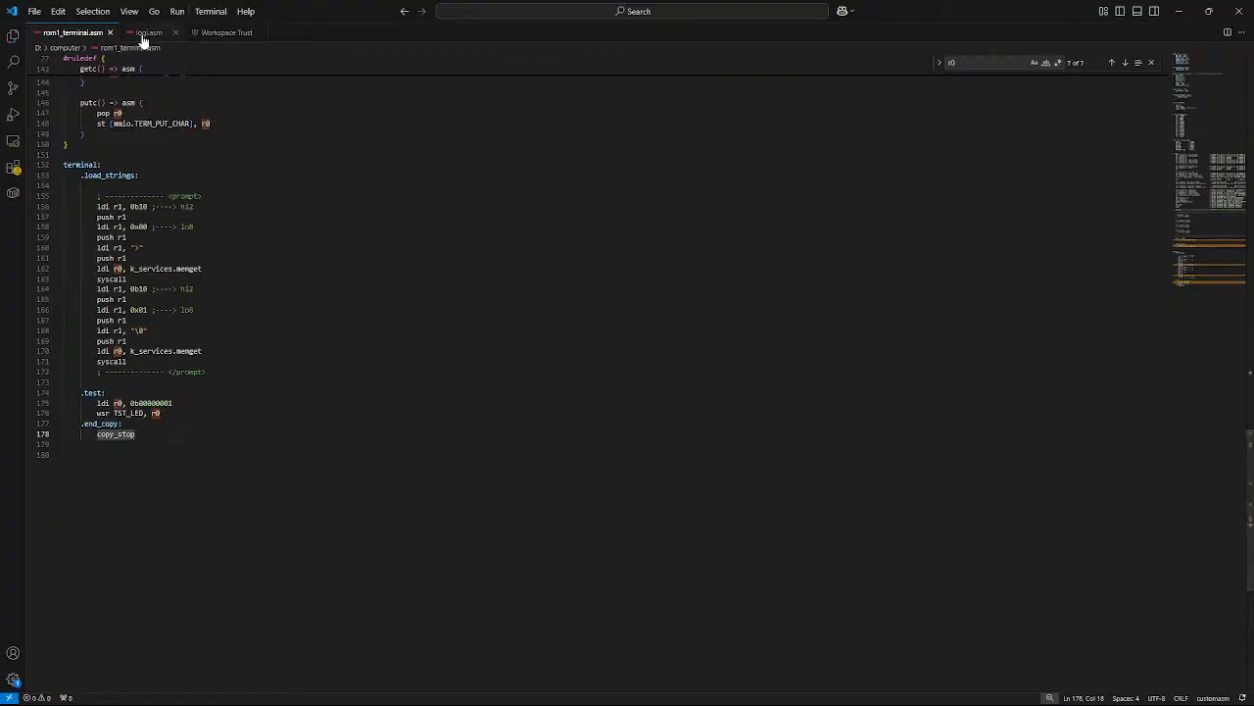
Step: Paste the .init_addr block into logi.asm directly below the load_rom label, ahead of its pop r0 instruction
{"action": "left_click", "coordinate": [145, 33]}
{"action": "scroll", "coordinate": [563, 353], "scroll_direction": "down", "scroll_amount": 20}
{"action": "scroll", "coordinate": [902, 363], "scroll_direction": "down", "scroll_amount": 7}
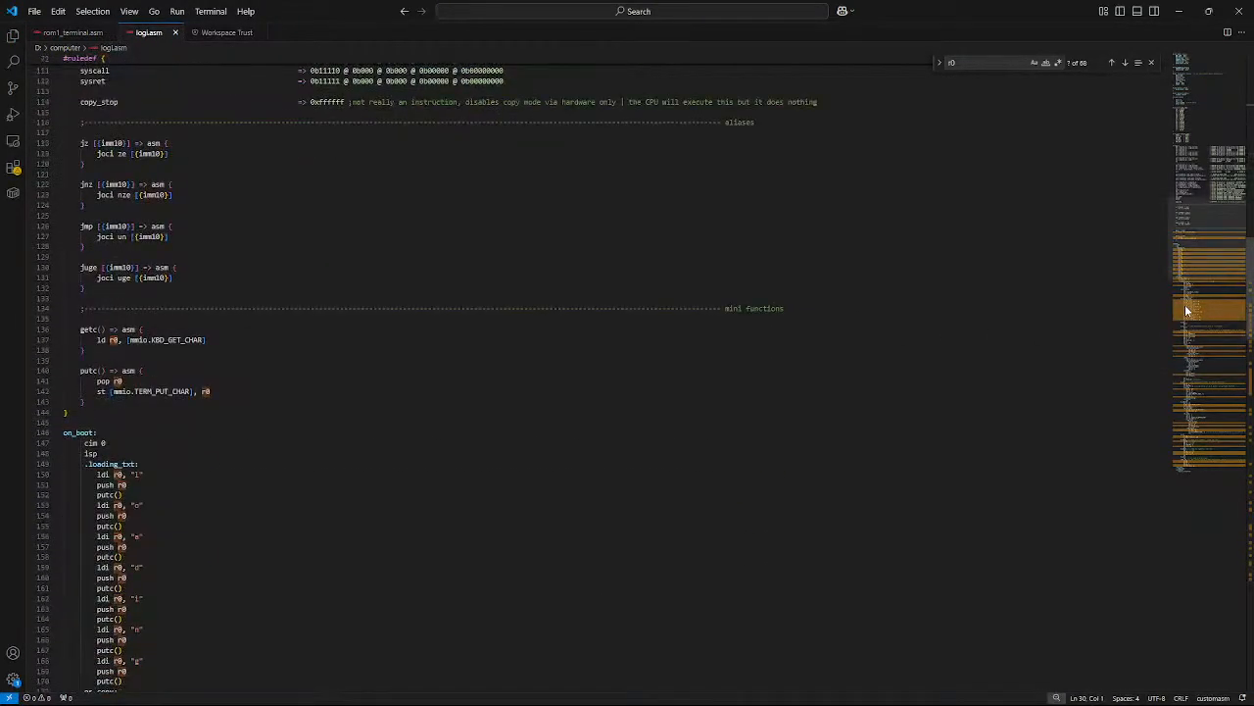
{"action": "scroll", "coordinate": [903, 366], "scroll_direction": "down", "scroll_amount": 20}
{"action": "scroll", "coordinate": [903, 368], "scroll_direction": "down", "scroll_amount": 20}
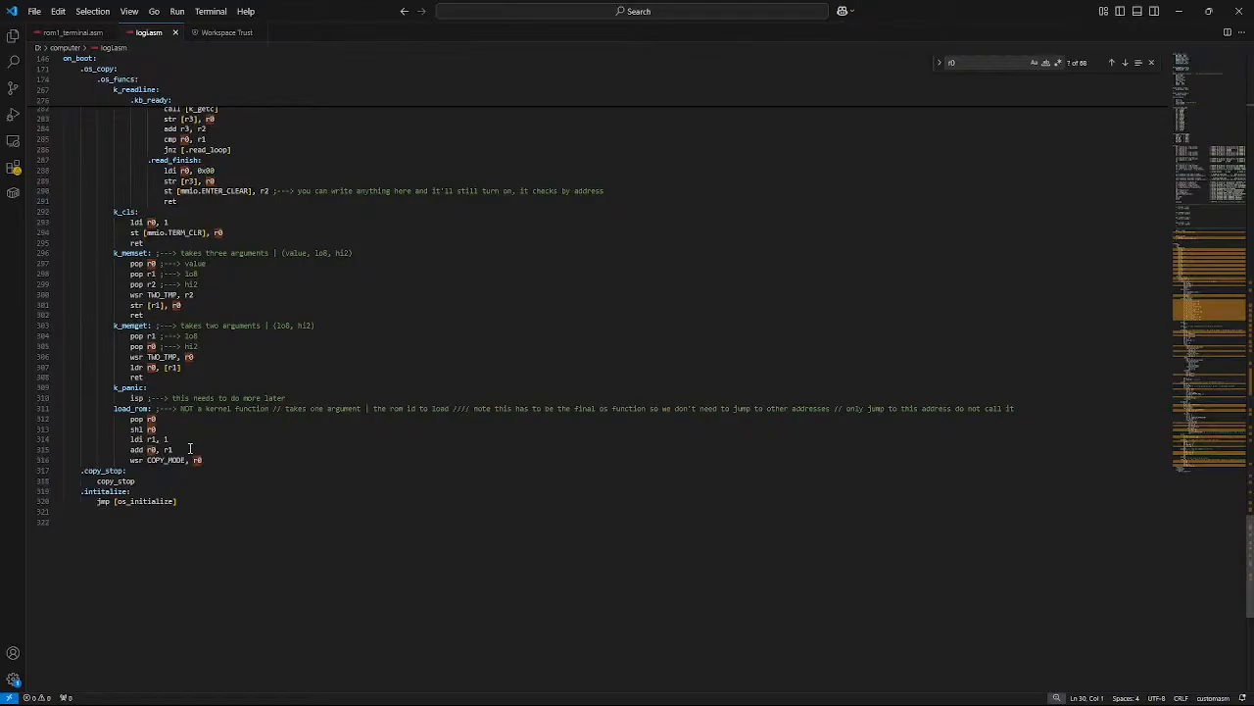
{"action": "double_click", "coordinate": [1027, 408]}
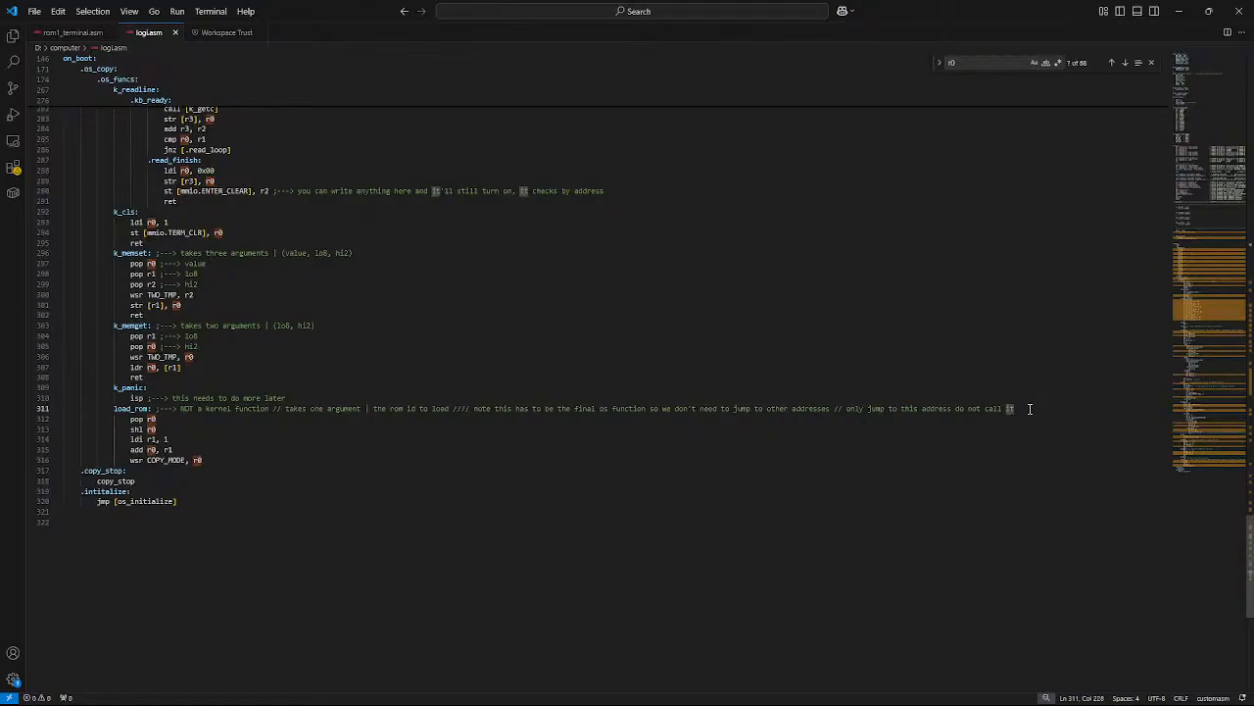
{"action": "key", "text": "Return"}
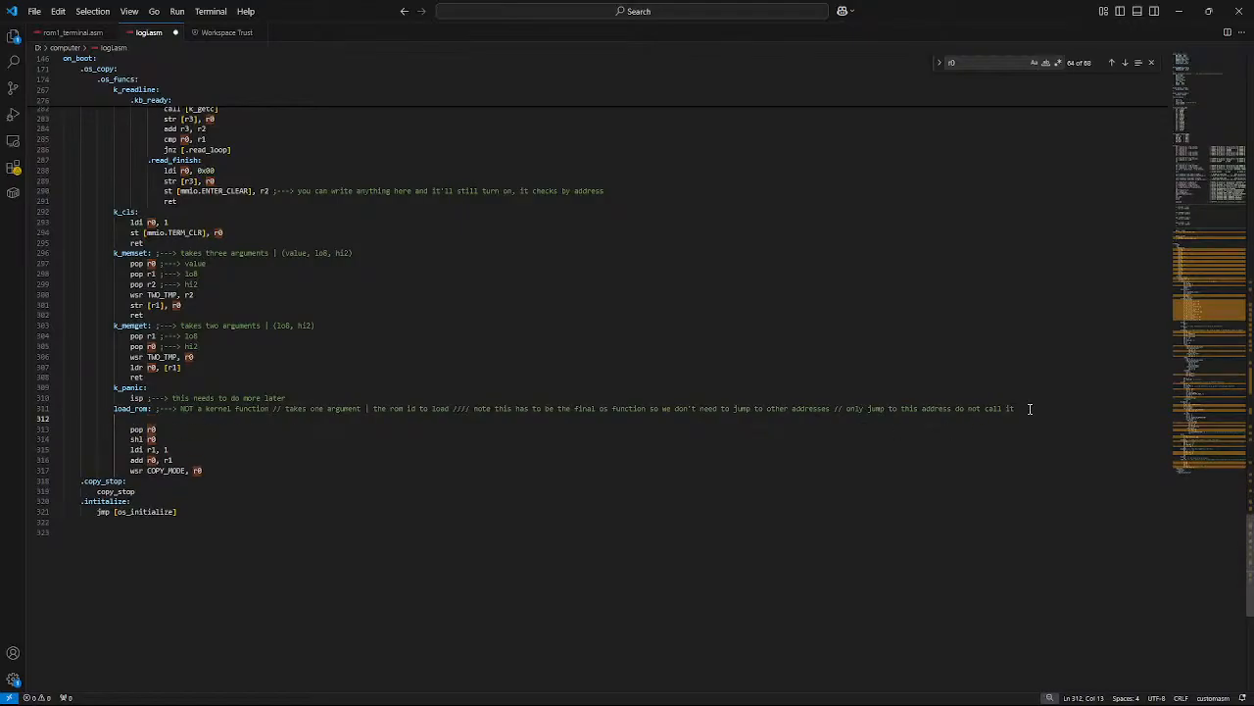
{"action": "key", "text": "ctrl+z"}
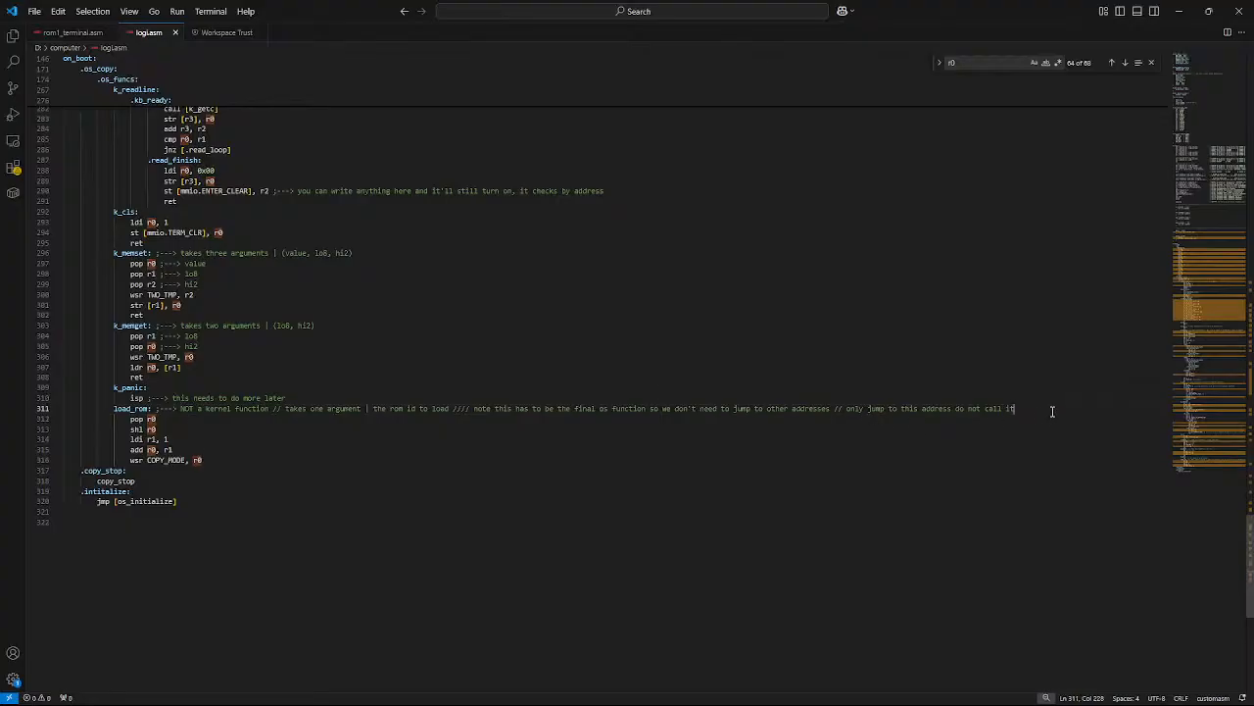
{"action": "key", "text": "ctrl+v"}
Step: Indent the four pasted instructions one level deeper than the .init_addr label under load_rom, and save logi.asm
{"action": "left_click_drag", "start_coordinate": [195, 460], "coordinate": [47, 429]}
{"action": "key", "text": "Tab"}
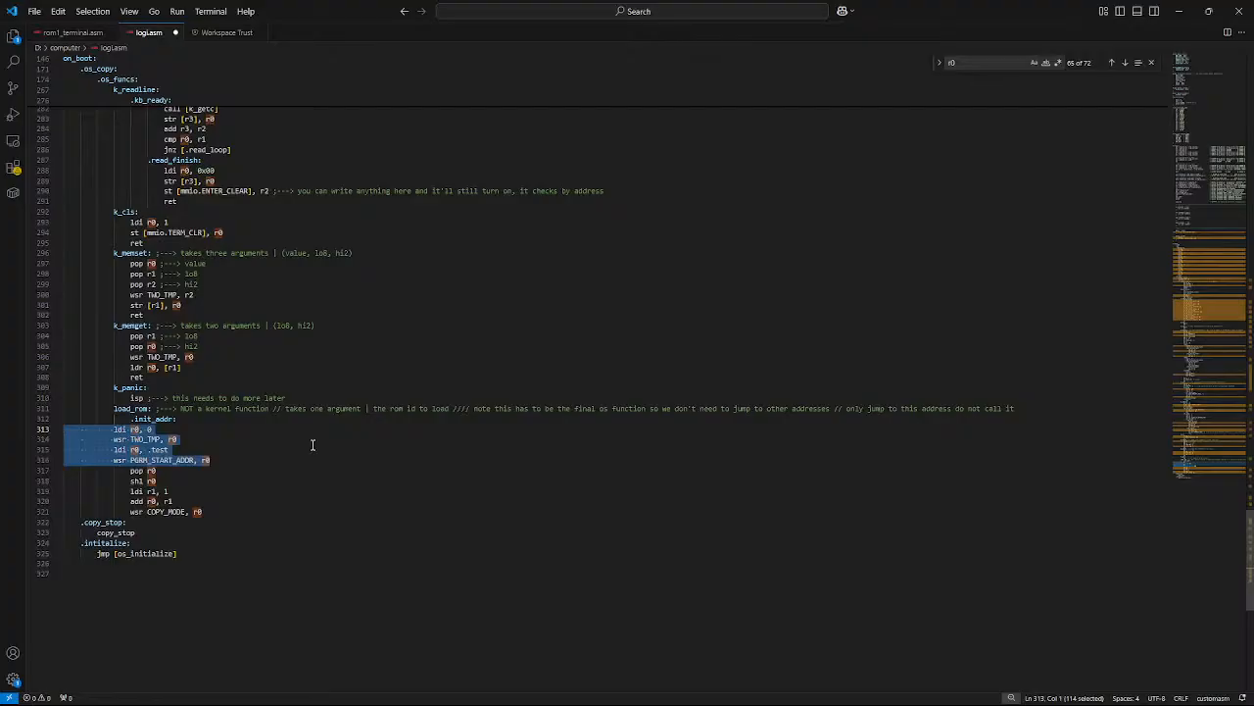
{"action": "key", "text": "ctrl+z"}
{"action": "left_click", "coordinate": [199, 451]}
{"action": "left_click_drag", "start_coordinate": [201, 459], "coordinate": [22, 445]}
{"action": "key", "text": "shift+Up"}
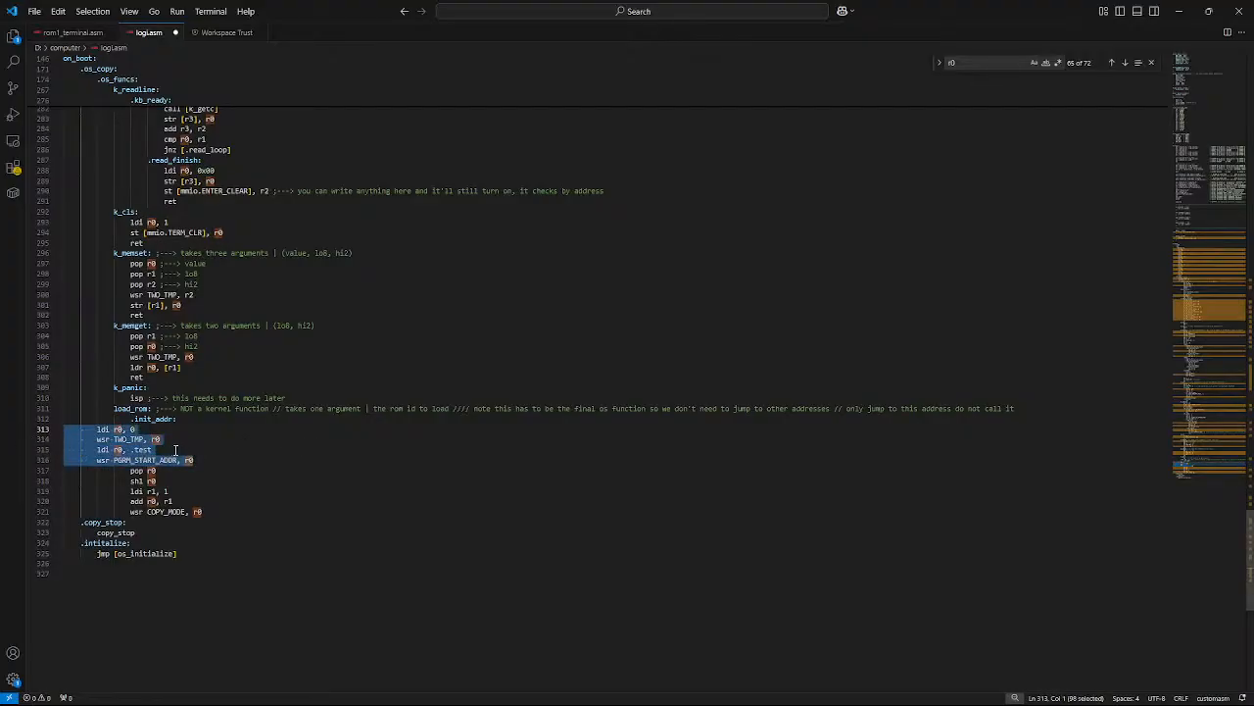
{"action": "key", "text": "Tab"}
{"action": "key", "text": "Tab"}
{"action": "key", "text": "Tab"}
{"action": "left_click", "coordinate": [294, 451]}
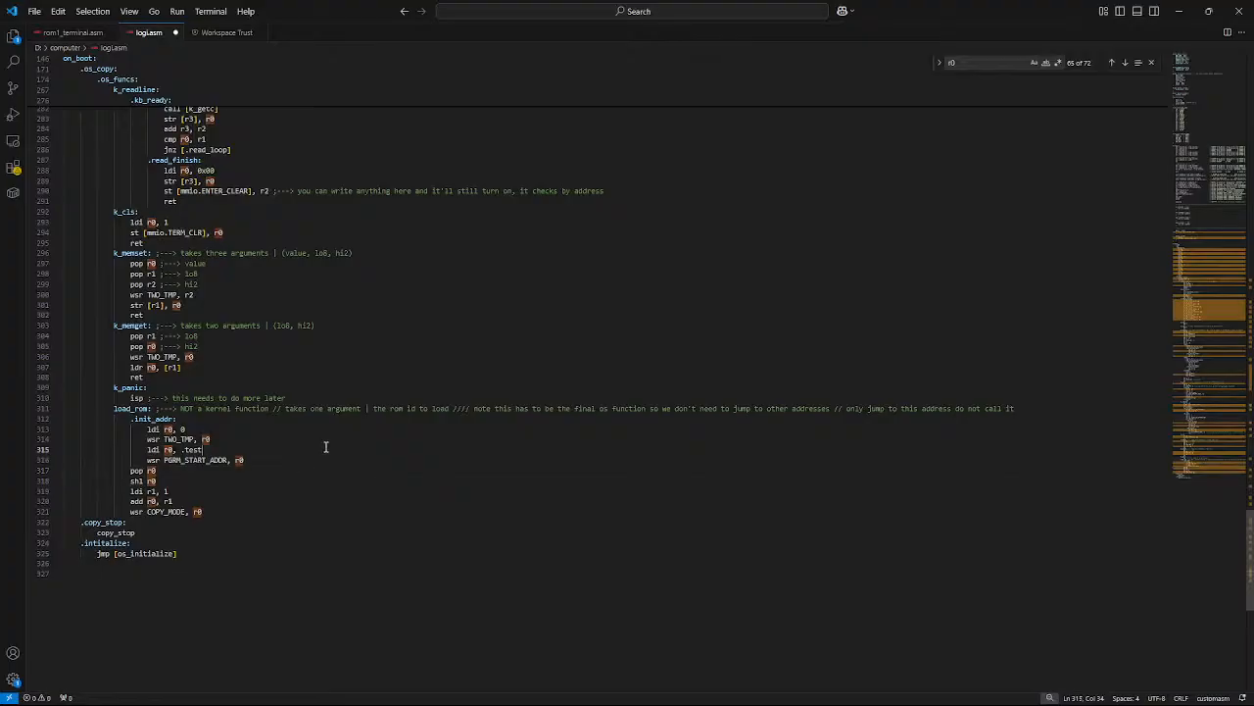
{"action": "key", "text": "ctrl+s"}
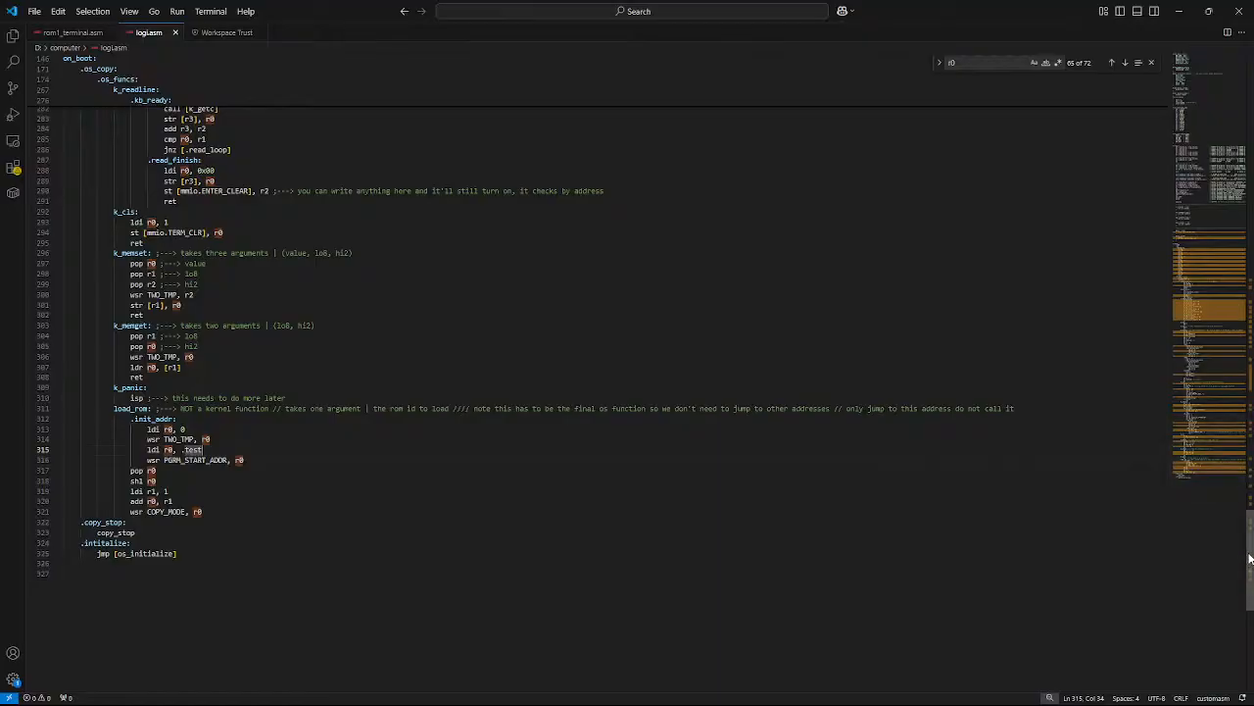
Step: Try replacing PGRM_START_ADDR in the wsr line of .init_addr with pgrm_start_addrs.terminal, and undo that edit
{"action": "scroll", "coordinate": [388, 289], "scroll_direction": "up", "scroll_amount": 20}
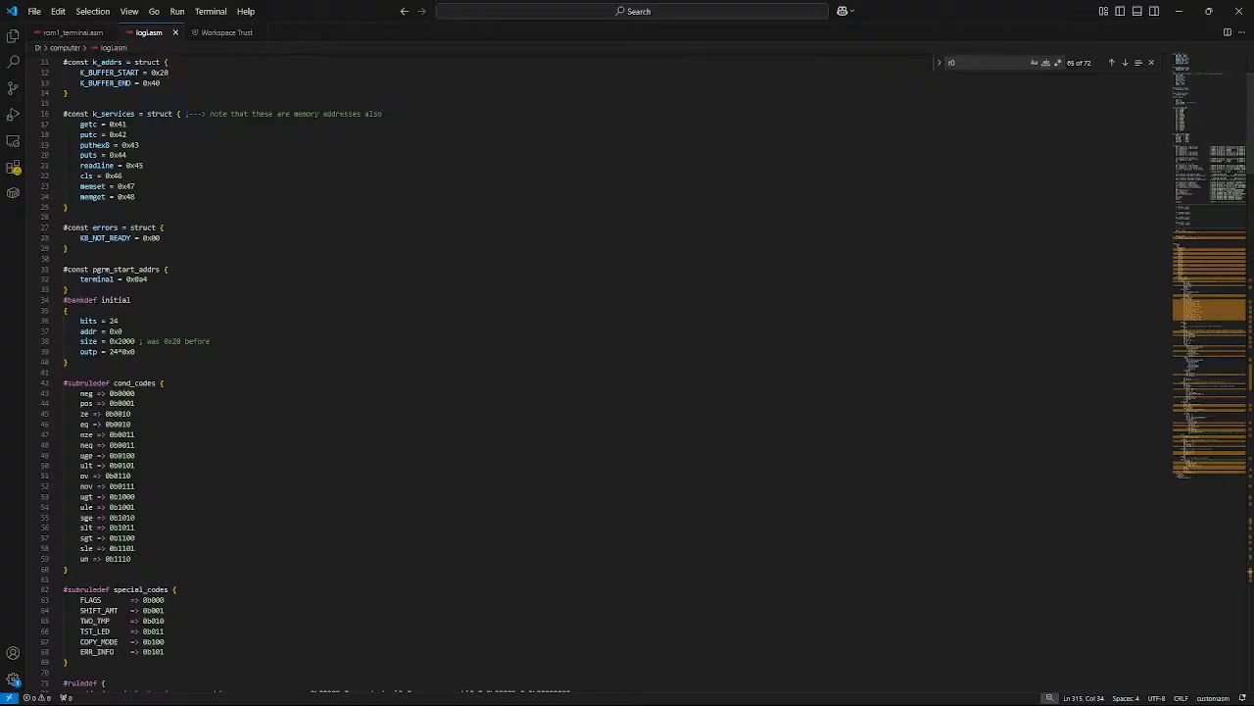
{"action": "left_click", "coordinate": [1230, 465]}
{"action": "left_click", "coordinate": [1215, 590]}
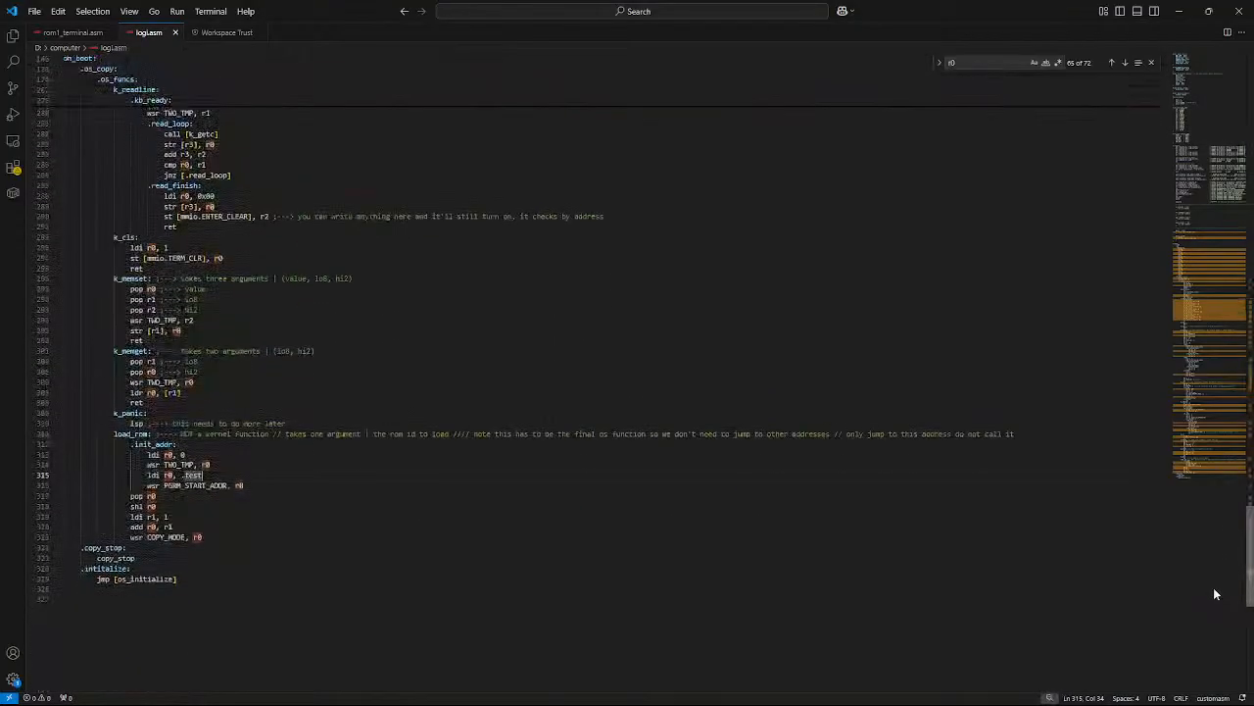
{"action": "double_click", "coordinate": [201, 477]}
{"action": "type", "text": "pgrm_start_addrs.te"}
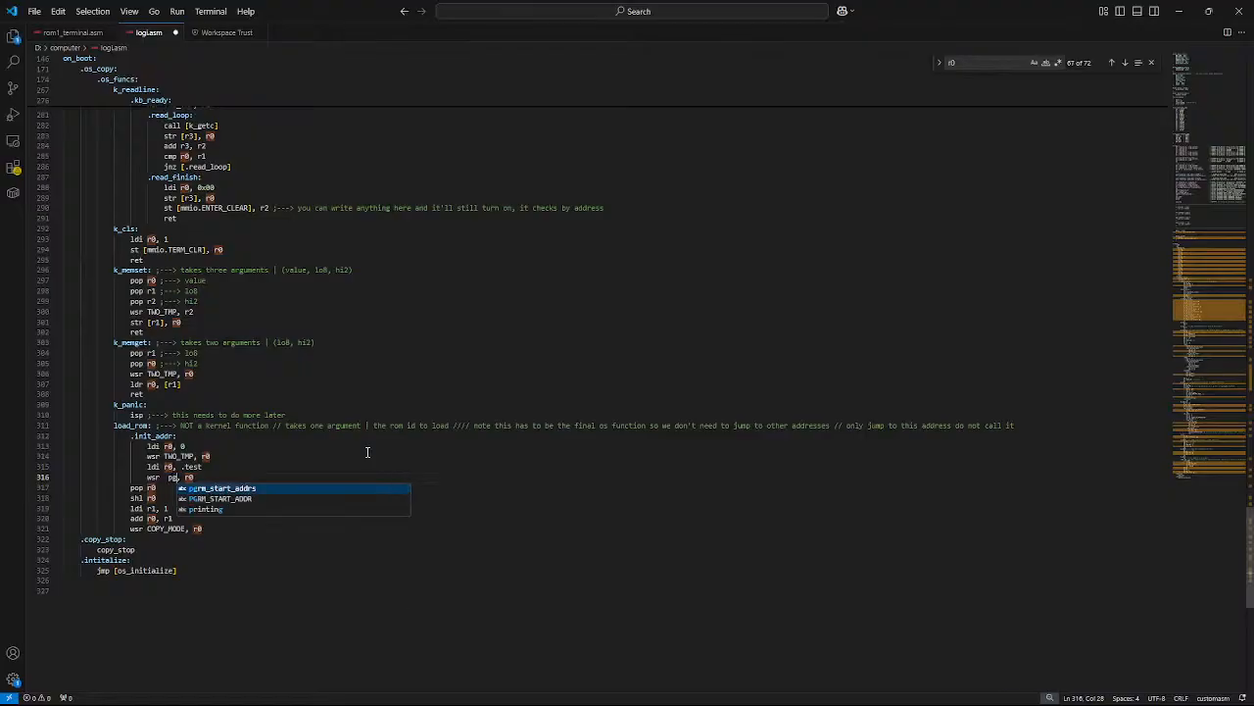
{"action": "type", "text": "rminal"}
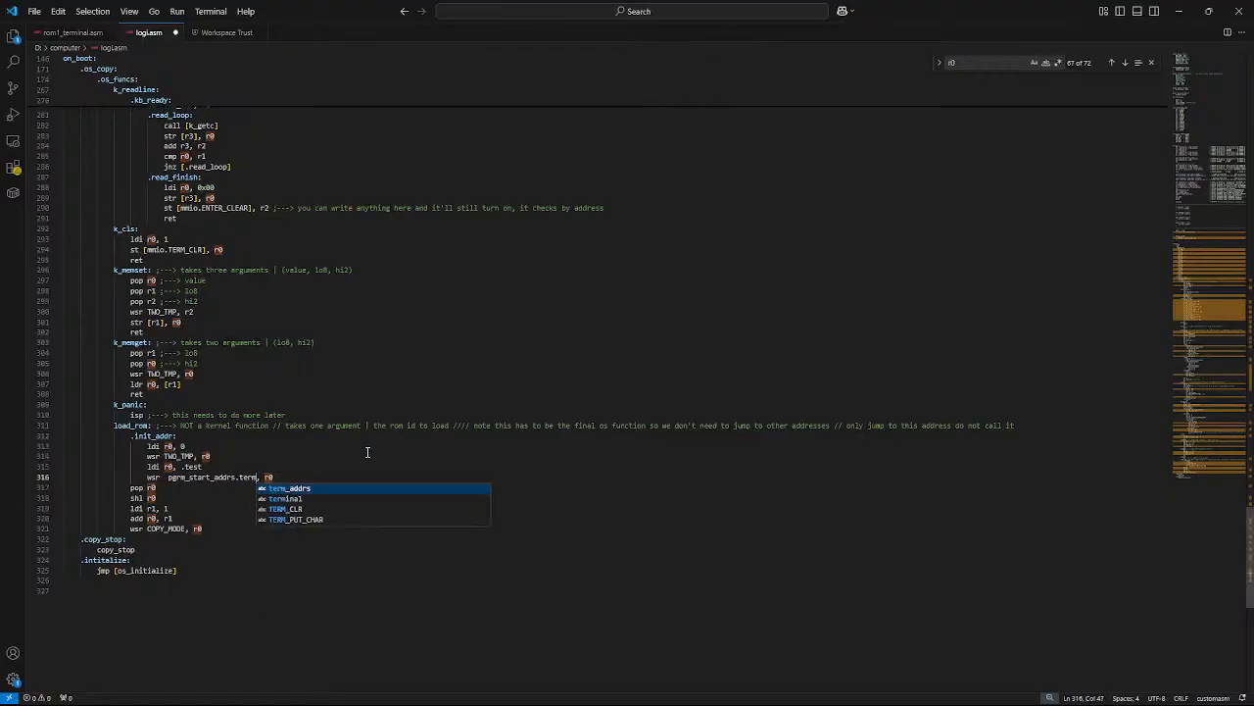
{"action": "left_click", "coordinate": [206, 516]}
{"action": "left_click", "coordinate": [167, 478]}
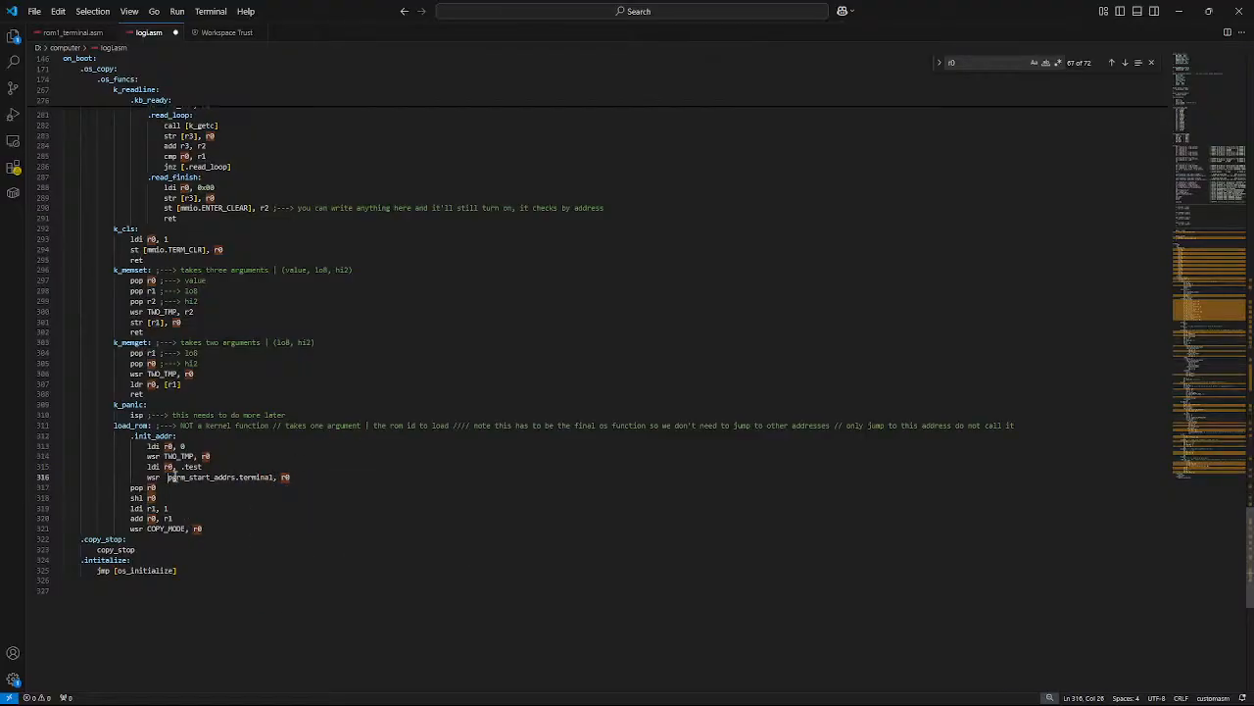
{"action": "key", "text": "BackSpace"}
{"action": "key", "text": "ctrl+z"}
{"action": "key", "text": "ctrl+z"}
{"action": "key", "text": "ctrl+z"}
{"action": "key", "text": "ctrl+z"}
Step: Replace .test with pgrm_start_addrs.terminal in the ldi r0 line of .init_addr, and save logi.asm
{"action": "left_click", "coordinate": [247, 501]}
{"action": "left_click_drag", "start_coordinate": [208, 467], "coordinate": [180, 468]}
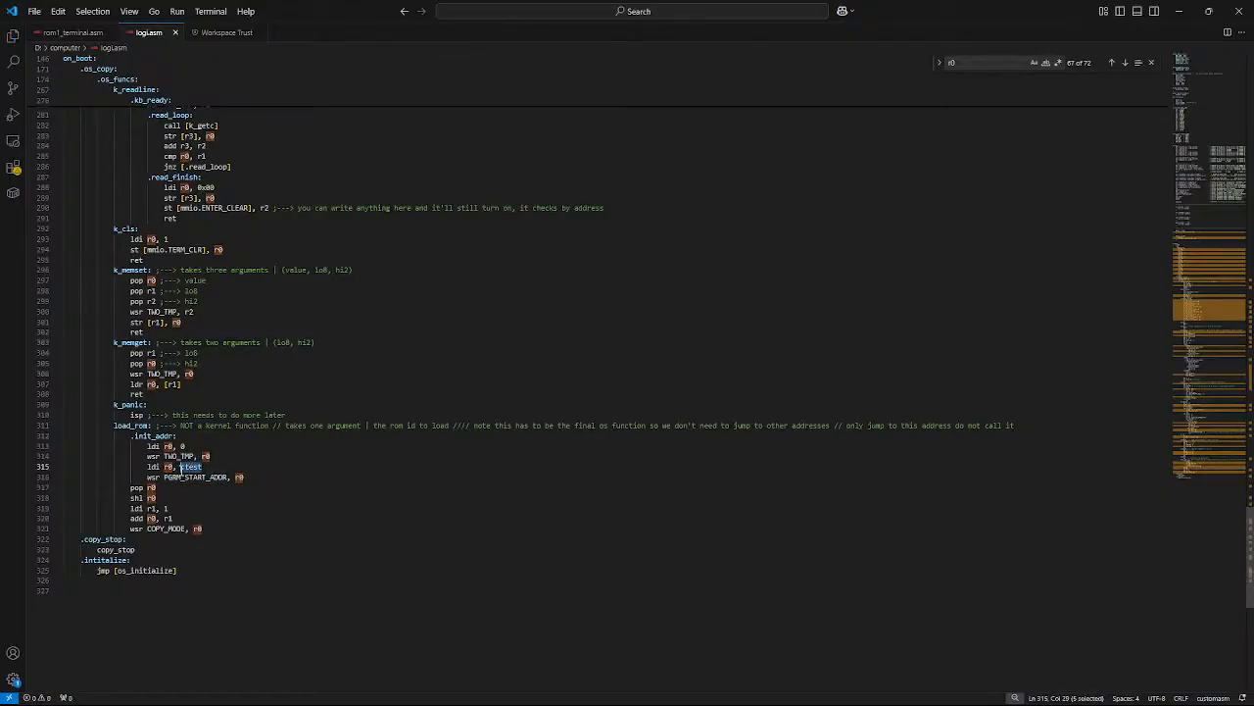
{"action": "type", "text": "p"}
{"action": "key", "text": "Tab"}
{"action": "type", "text": ".term"}
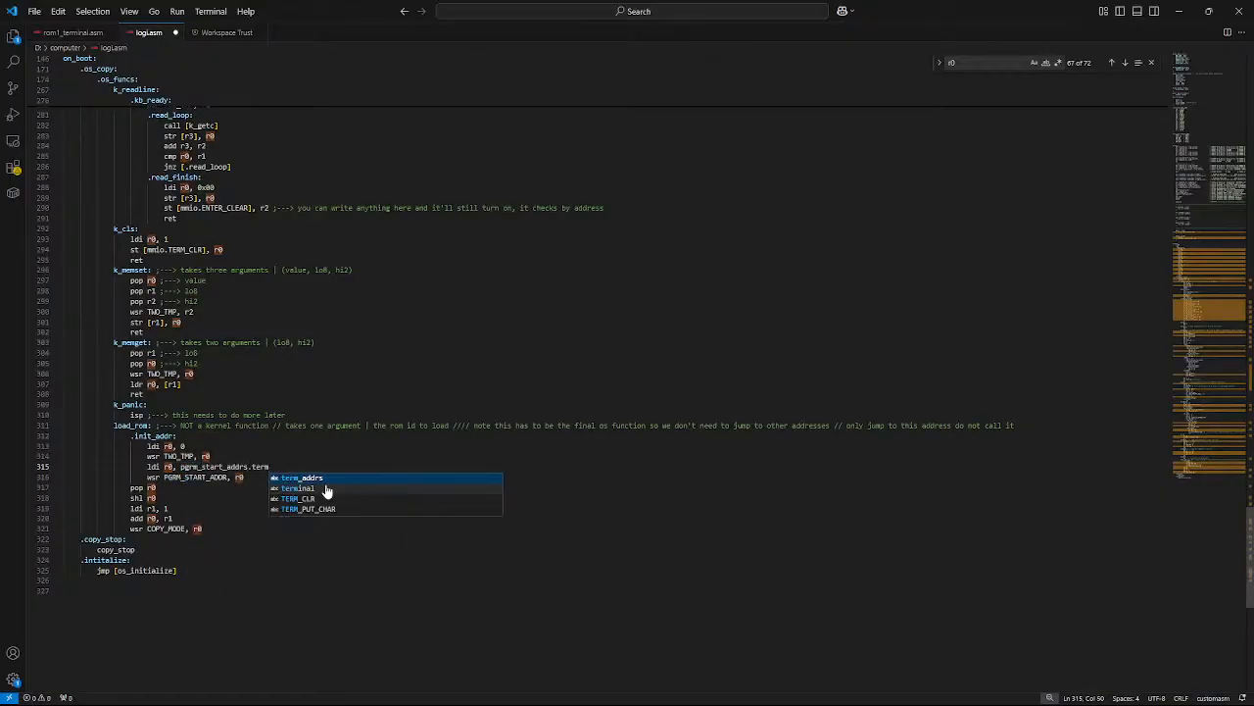
{"action": "left_click", "coordinate": [326, 488]}
{"action": "left_click", "coordinate": [328, 489]}
{"action": "key", "text": "ctrl+s"}
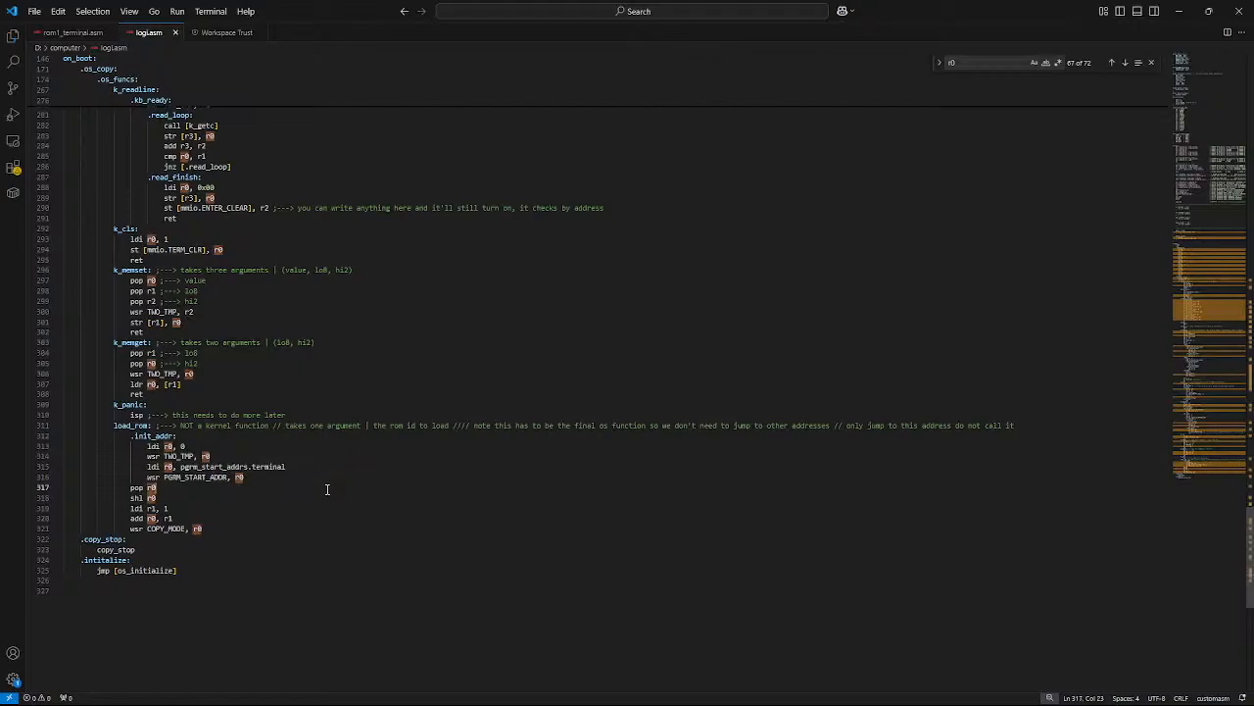
{"action": "left_click", "coordinate": [337, 476]}
Step: In PowerShell, rerun customasm on logi.asm with the base 16, group 6 list format, outputting to bootrom.hex
{"action": "key", "text": "alt+Tab"}
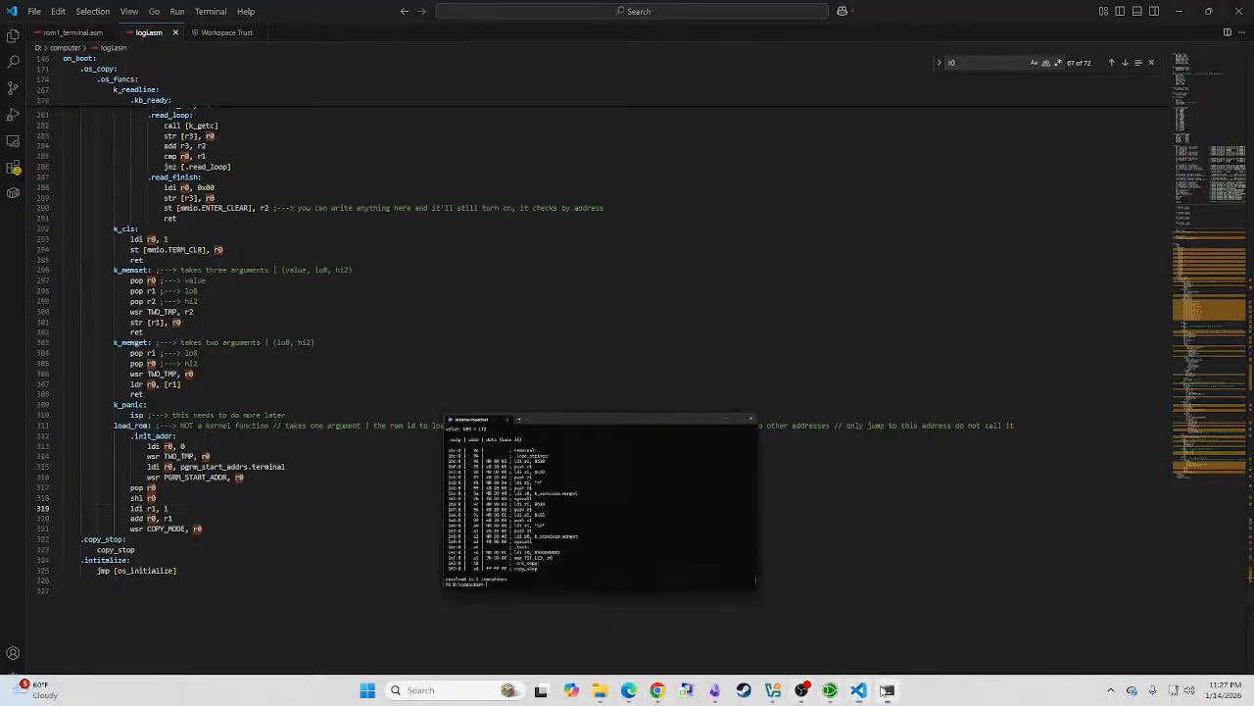
{"action": "key", "text": "Up"}
{"action": "key", "text": "Up"}
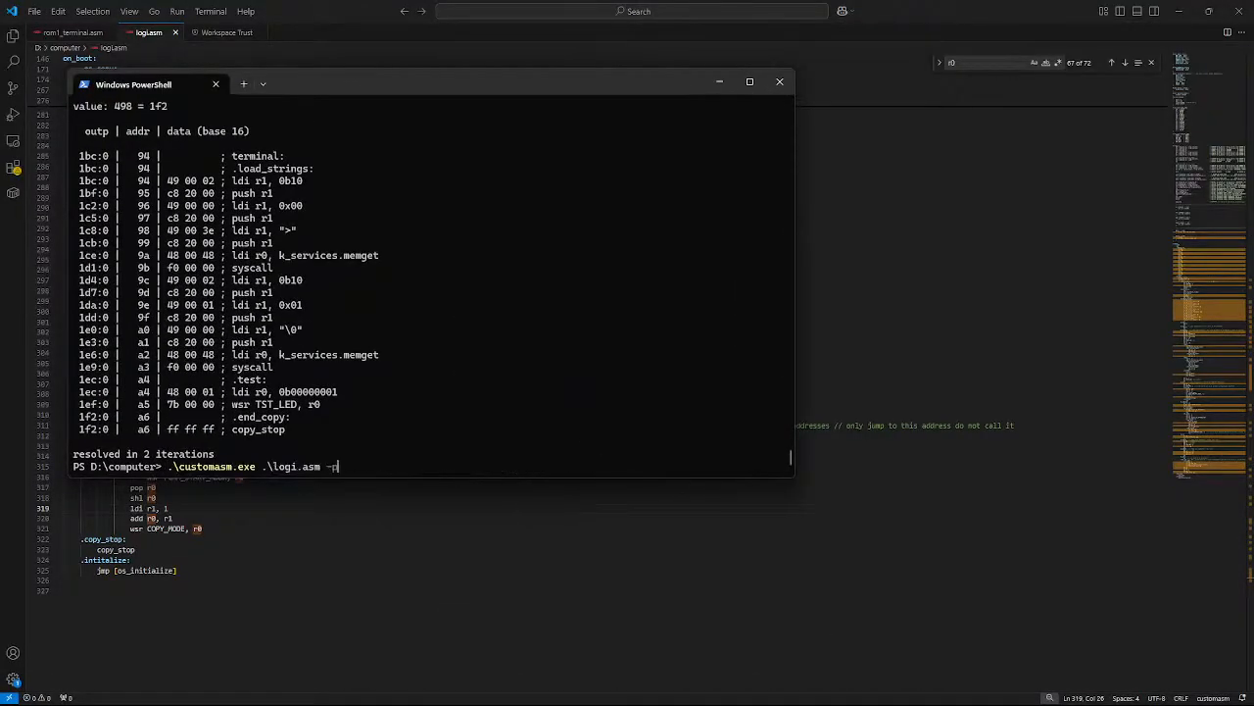
{"action": "key", "text": "Down"}
{"action": "key", "text": "Up"}
{"action": "key", "text": "Up"}
{"action": "key", "text": "Up"}
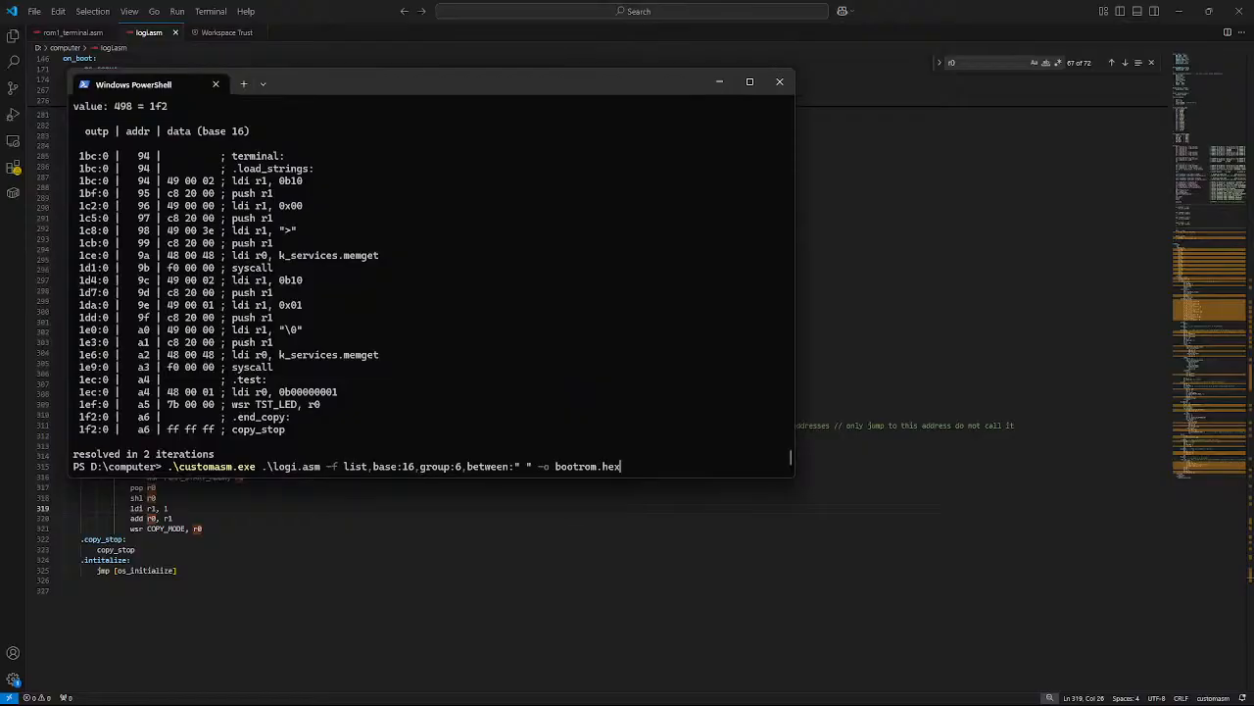
{"action": "key", "text": "Up"}
{"action": "key", "text": "Down"}
{"action": "key", "text": "Up"}
{"action": "key", "text": "Down"}
{"action": "key", "text": "Return"}
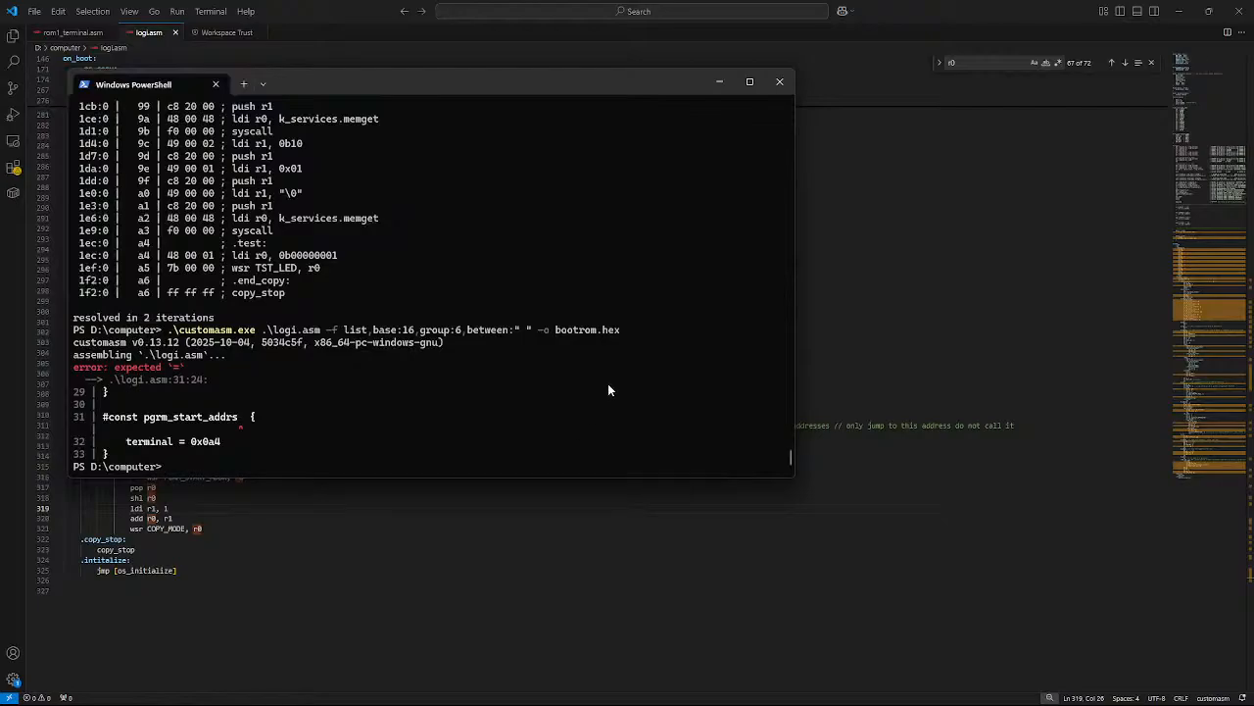
Step: Correct the pgrm_start_addrs declaration in logi.asm to "#const pgrm_start_addrs = struct {", and save the file
{"action": "left_click", "coordinate": [832, 373]}
{"action": "scroll", "coordinate": [1215, 228], "scroll_direction": "up", "scroll_amount": 20}
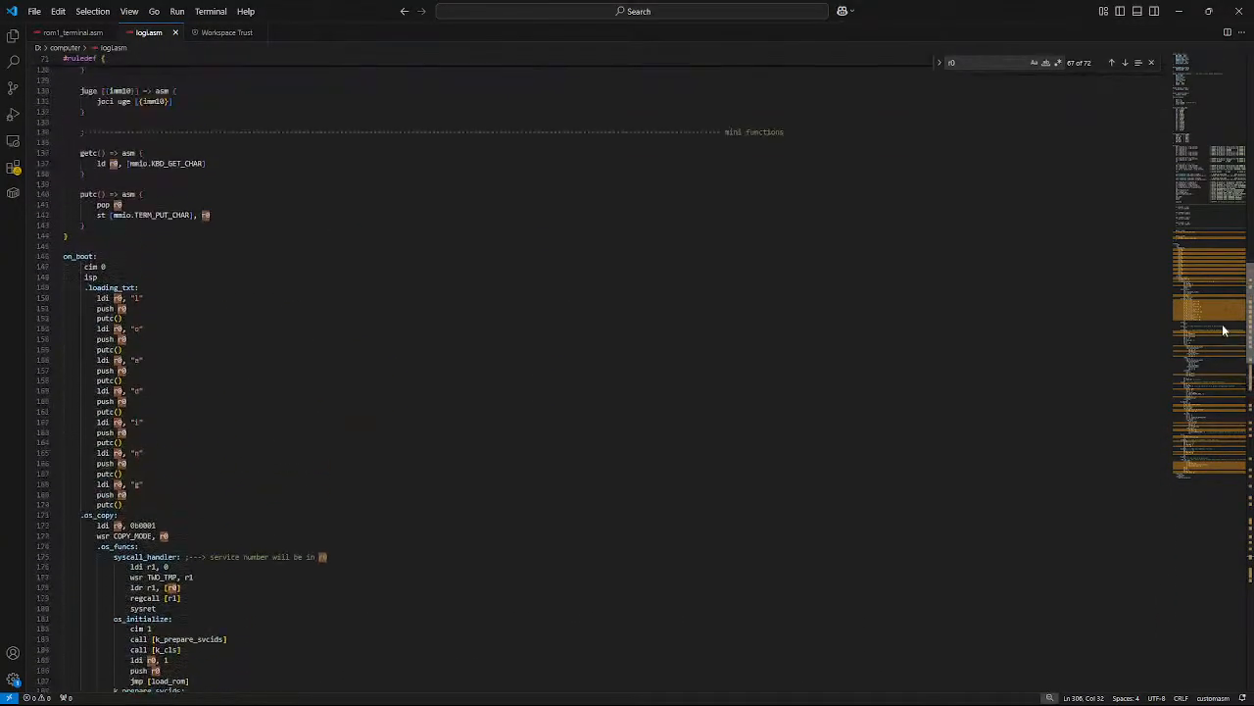
{"action": "scroll", "coordinate": [1215, 228], "scroll_direction": "up", "scroll_amount": 20}
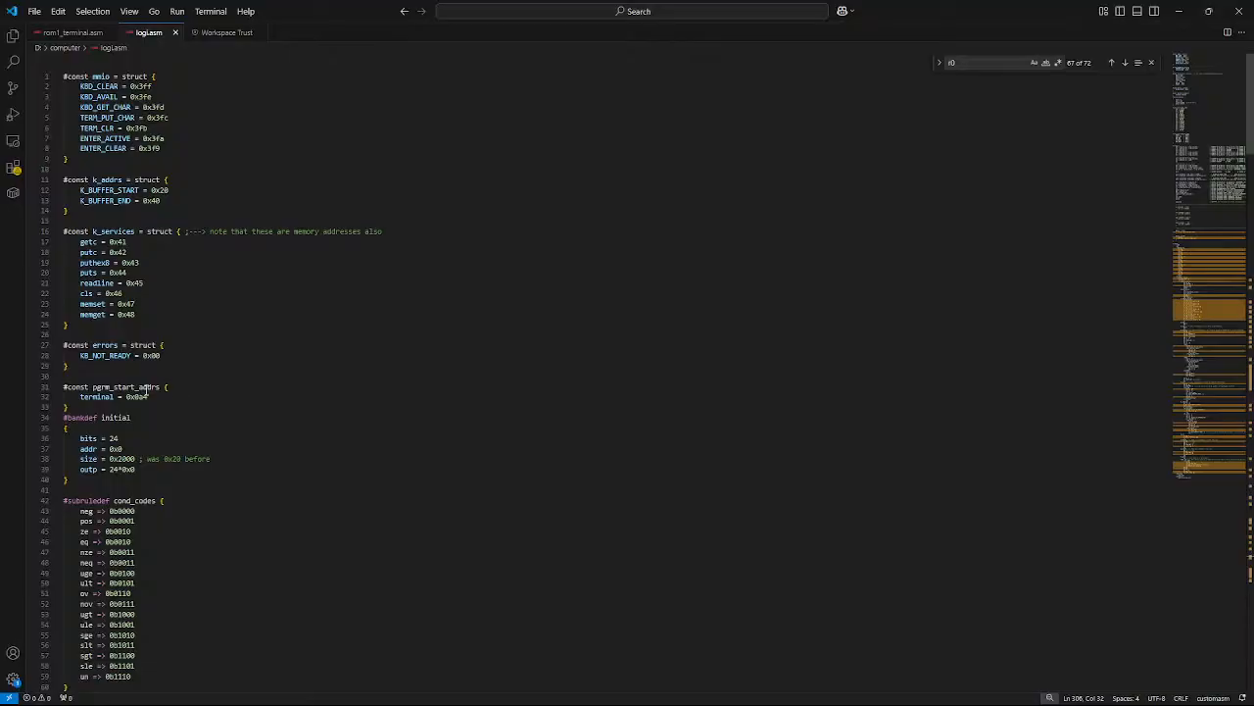
{"action": "left_click", "coordinate": [164, 387]}
{"action": "type", "text": "= s"}
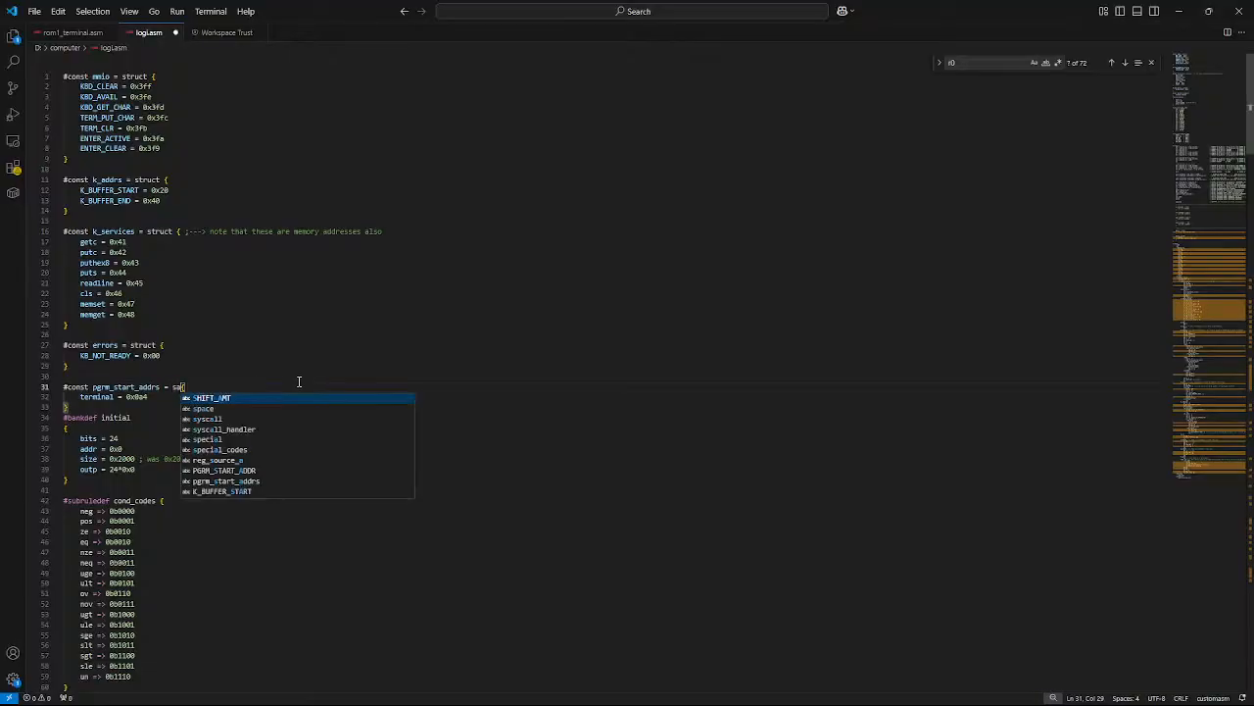
{"action": "type", "text": "truct"}
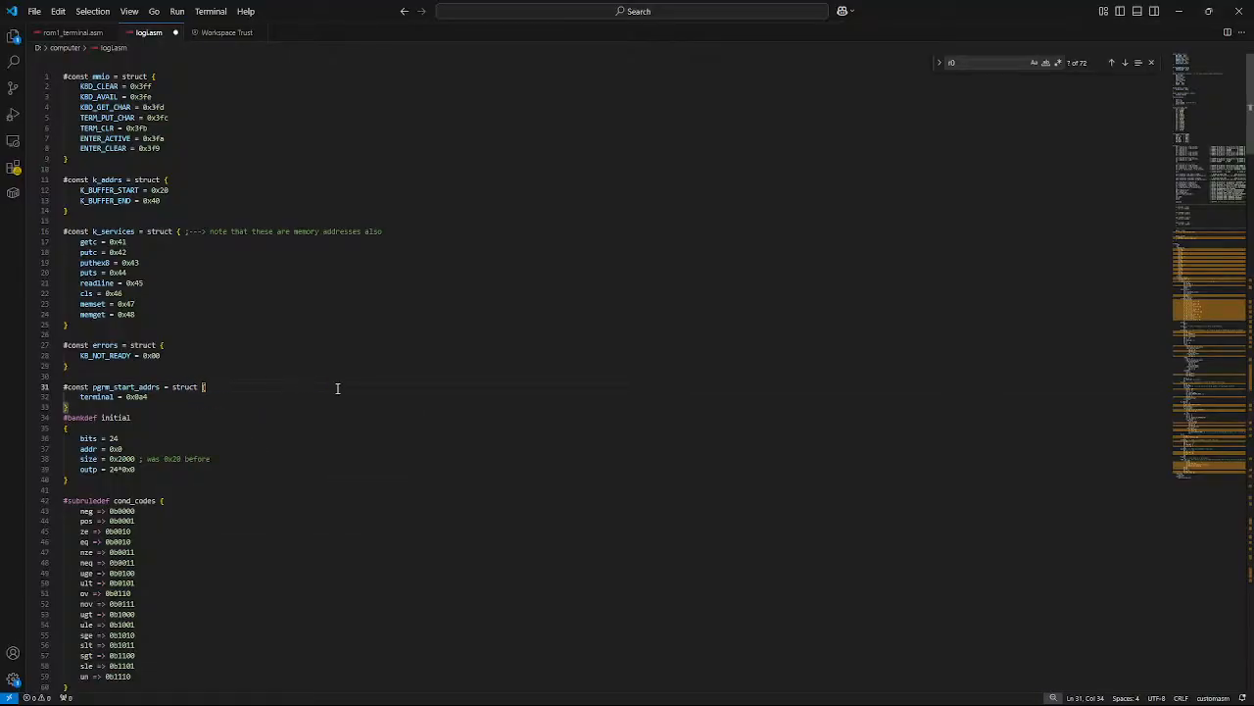
{"action": "left_click", "coordinate": [338, 388]}
{"action": "key", "text": "ctrl+s"}
Step: Reassemble the corrected logi.asm into bootrom.hex in PowerShell
{"action": "left_click", "coordinate": [891, 692]}
{"action": "key", "text": "Up"}
{"action": "key", "text": "Return"}
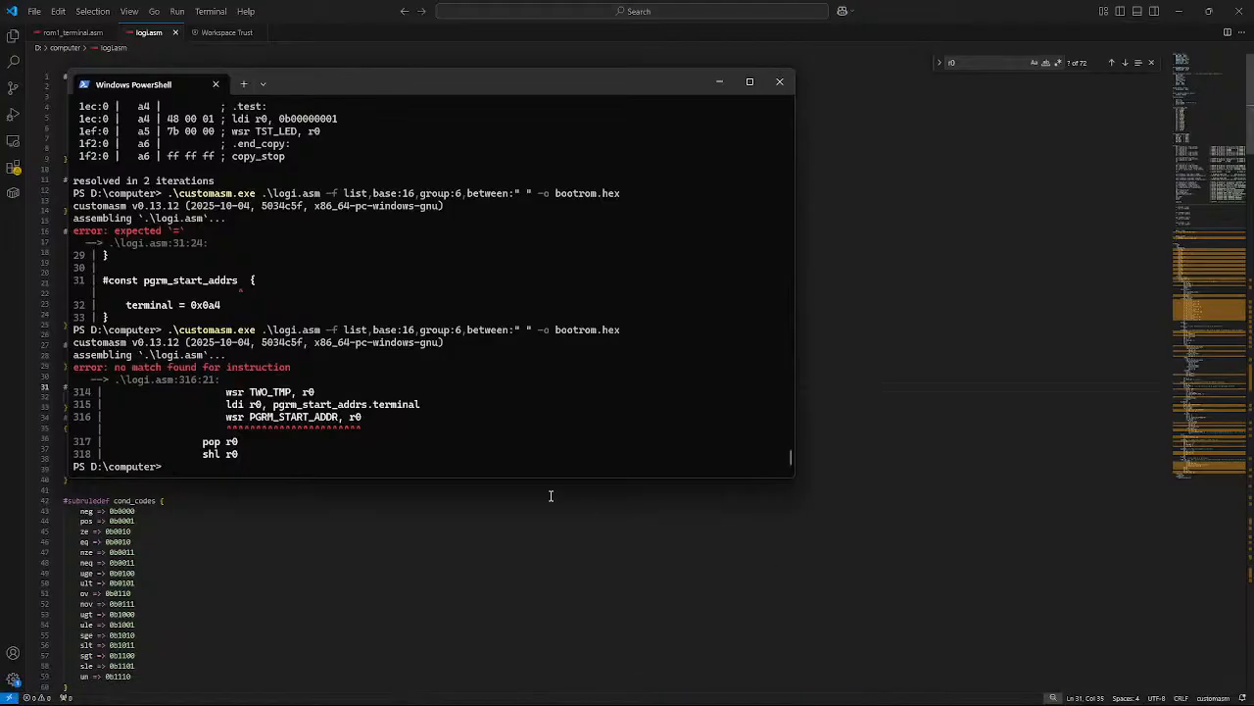
Step: Copy the PGRM_START_ADDR => 0b110 definition from the special_codes block of rom1_terminal.asm
{"action": "left_click", "coordinate": [555, 521]}
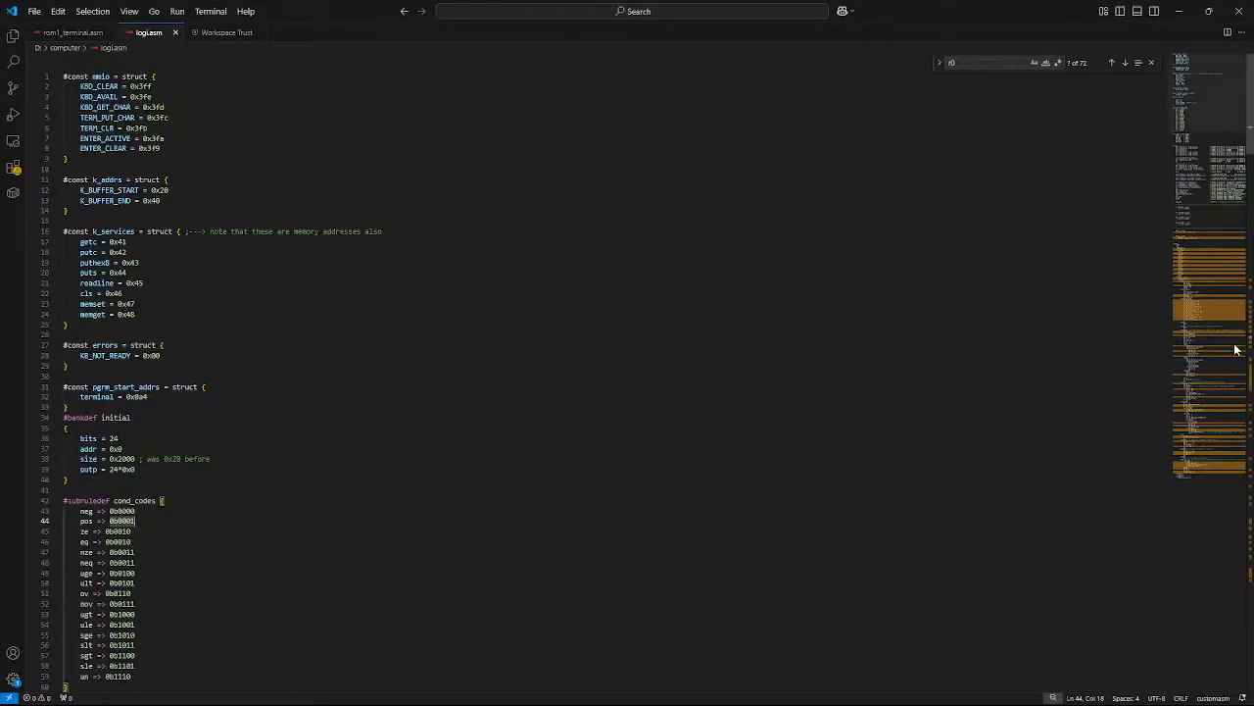
{"action": "key", "text": "ctrl+Tab"}
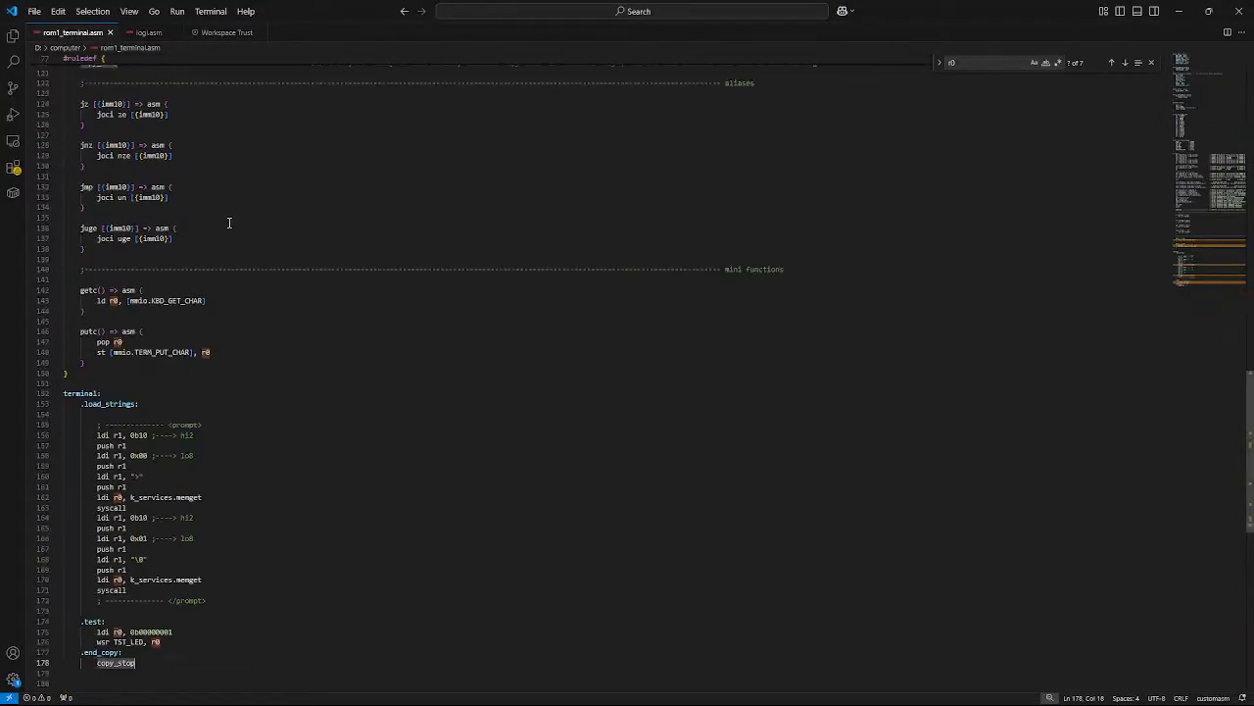
{"action": "scroll", "coordinate": [313, 235], "scroll_direction": "up", "scroll_amount": 10}
{"action": "scroll", "coordinate": [315, 242], "scroll_direction": "up", "scroll_amount": 5}
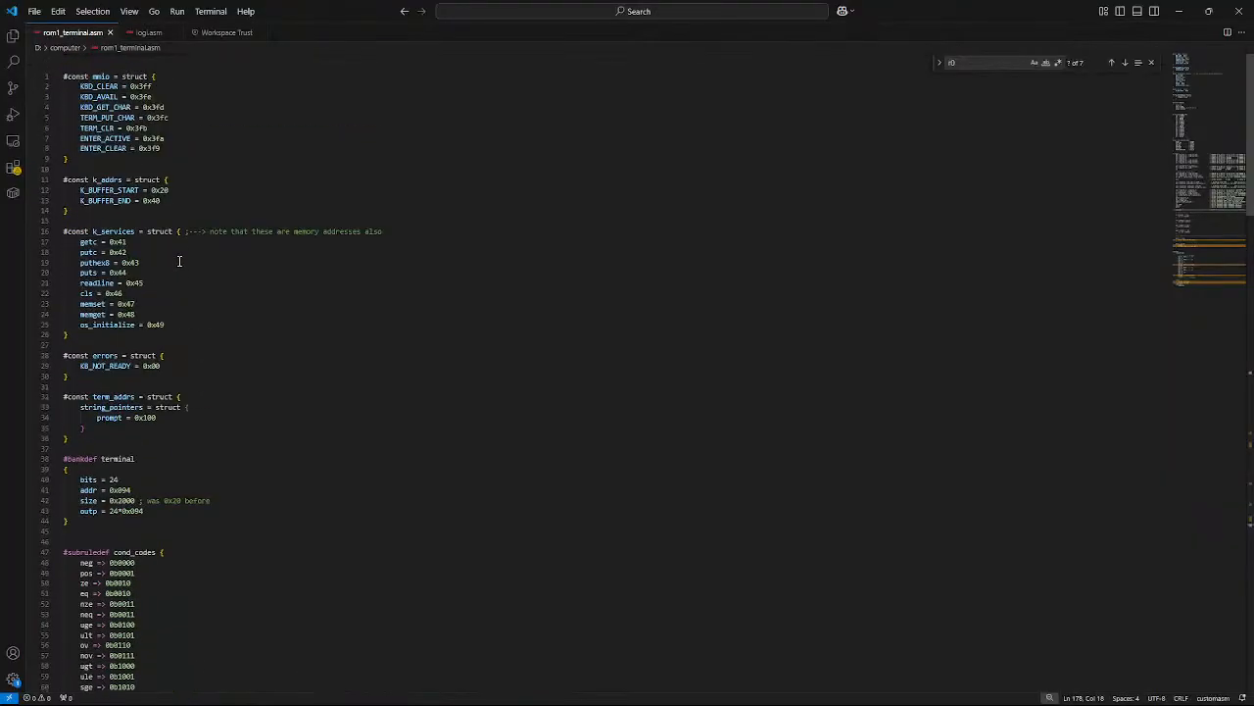
{"action": "scroll", "coordinate": [186, 264], "scroll_direction": "down", "scroll_amount": 5}
{"action": "left_click_drag", "start_coordinate": [202, 505], "coordinate": [2, 509]}
{"action": "key", "text": "ctrl+c"}
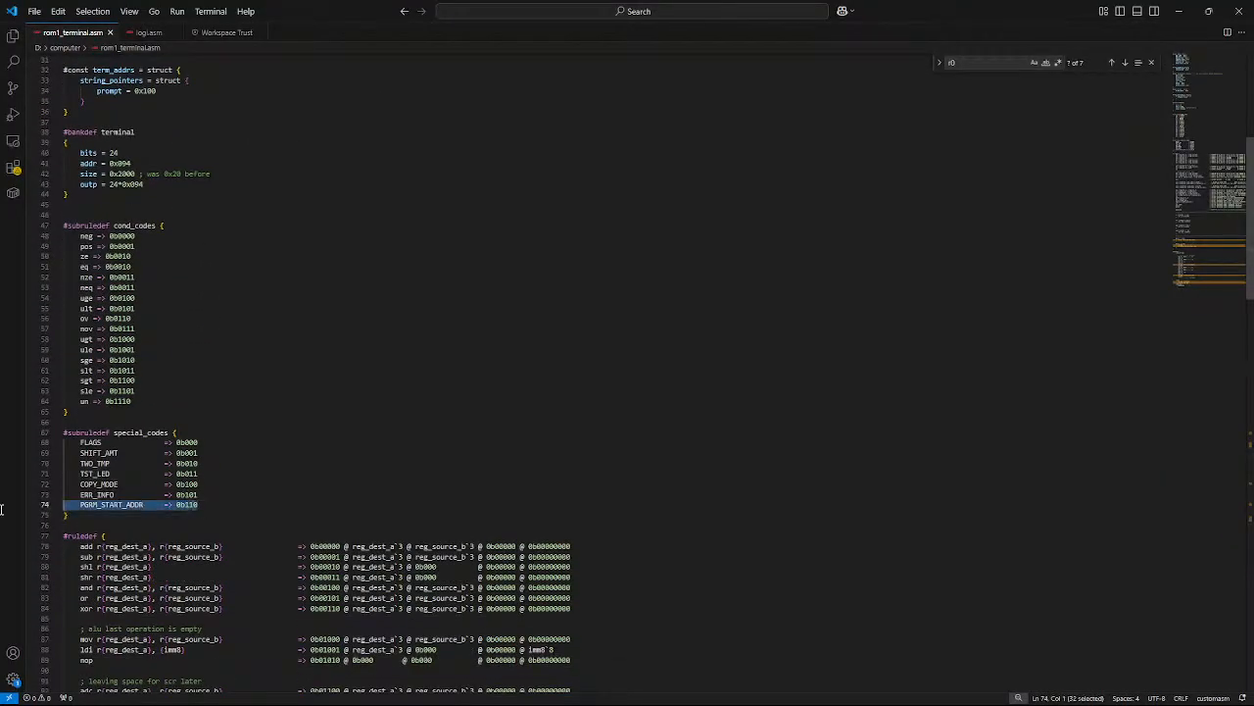
Step: Add the copied PGRM_START_ADDR line below ERR_INFO in logi.asm's special_codes block, align its indentation, and save the file
{"action": "left_click", "coordinate": [148, 32]}
{"action": "scroll", "coordinate": [178, 375], "scroll_direction": "down", "scroll_amount": 5}
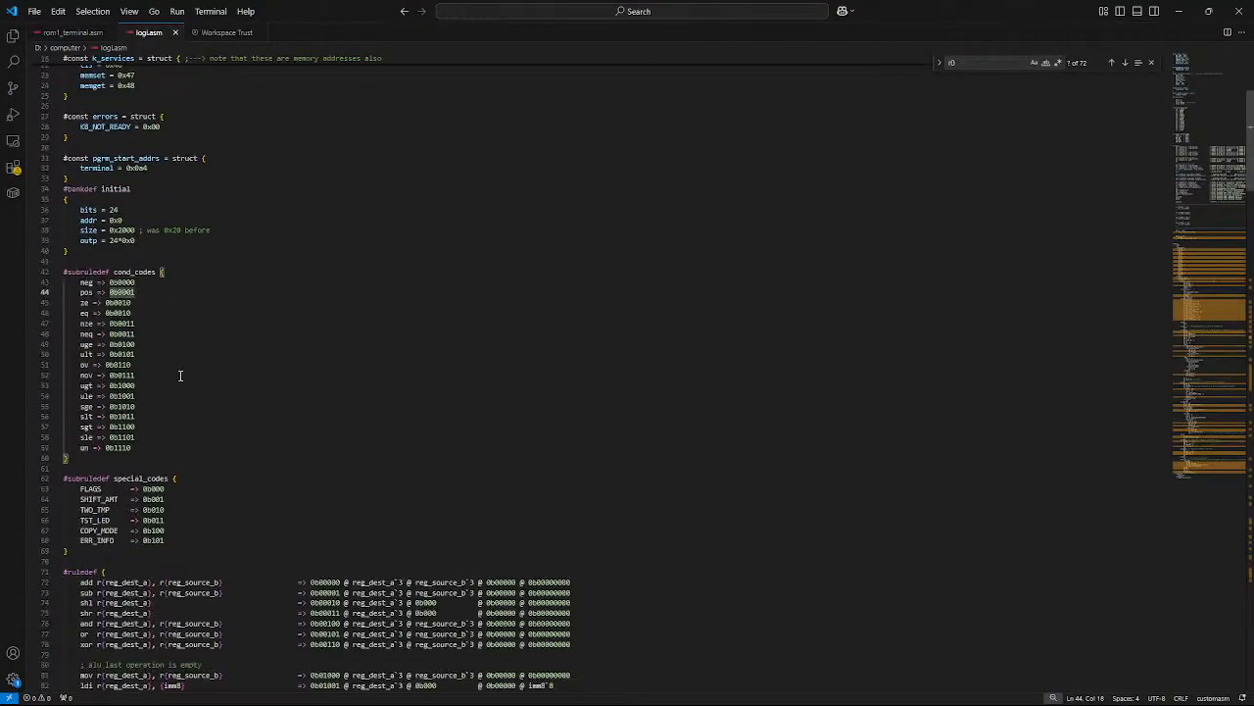
{"action": "scroll", "coordinate": [175, 453], "scroll_direction": "down", "scroll_amount": 4}
{"action": "left_click", "coordinate": [186, 344]}
{"action": "key", "text": "Return"}
{"action": "key", "text": "ctrl+v"}
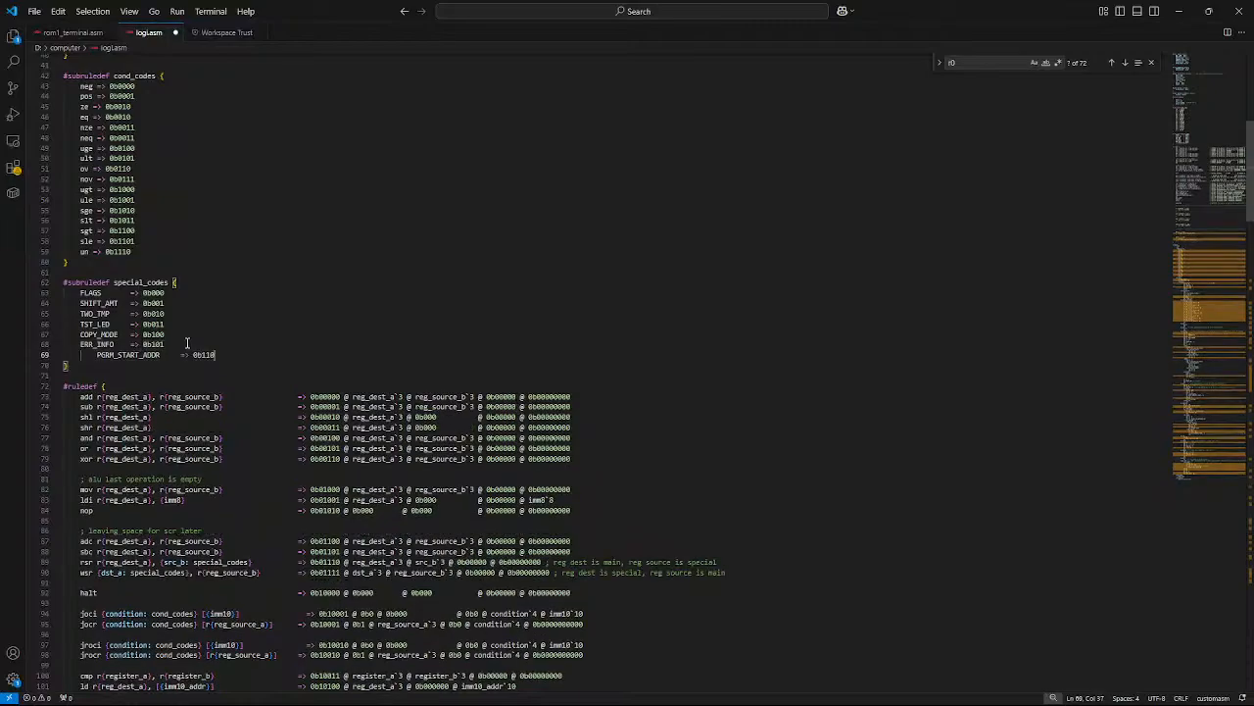
{"action": "key", "text": "shift+Tab"}
{"action": "key", "text": "ctrl+s"}
Step: Switch to PowerShell and assemble the updated logi.asm into bootrom.hex with the same list format
{"action": "left_click", "coordinate": [887, 691]}
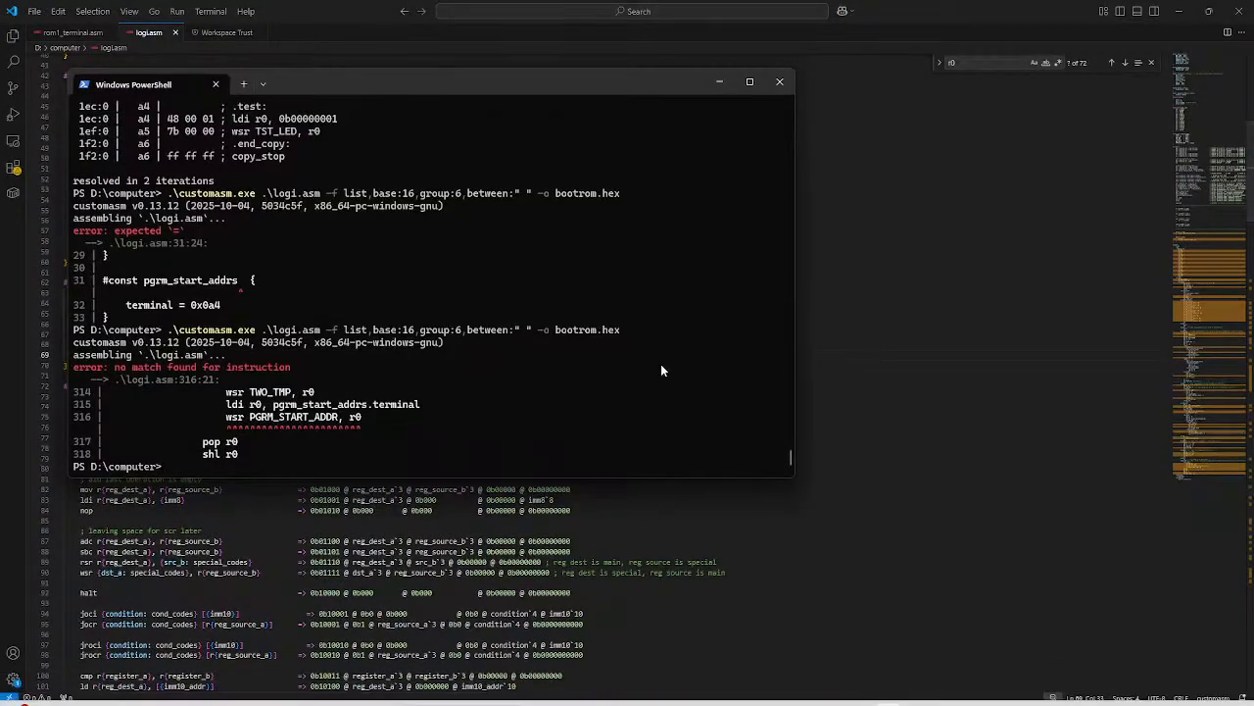
{"action": "key", "text": "Up"}
{"action": "key", "text": "Return"}
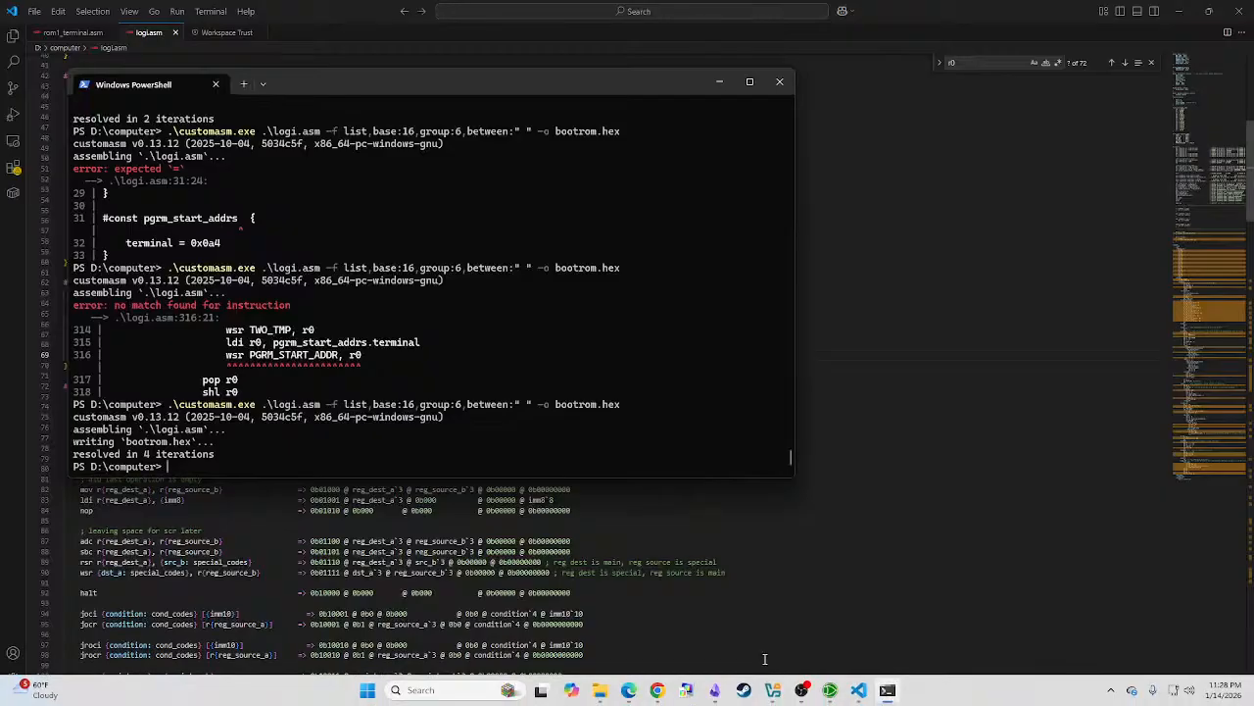
{"action": "key", "text": "Up"}
{"action": "key", "text": "Up"}
{"action": "key", "text": "Escape"}
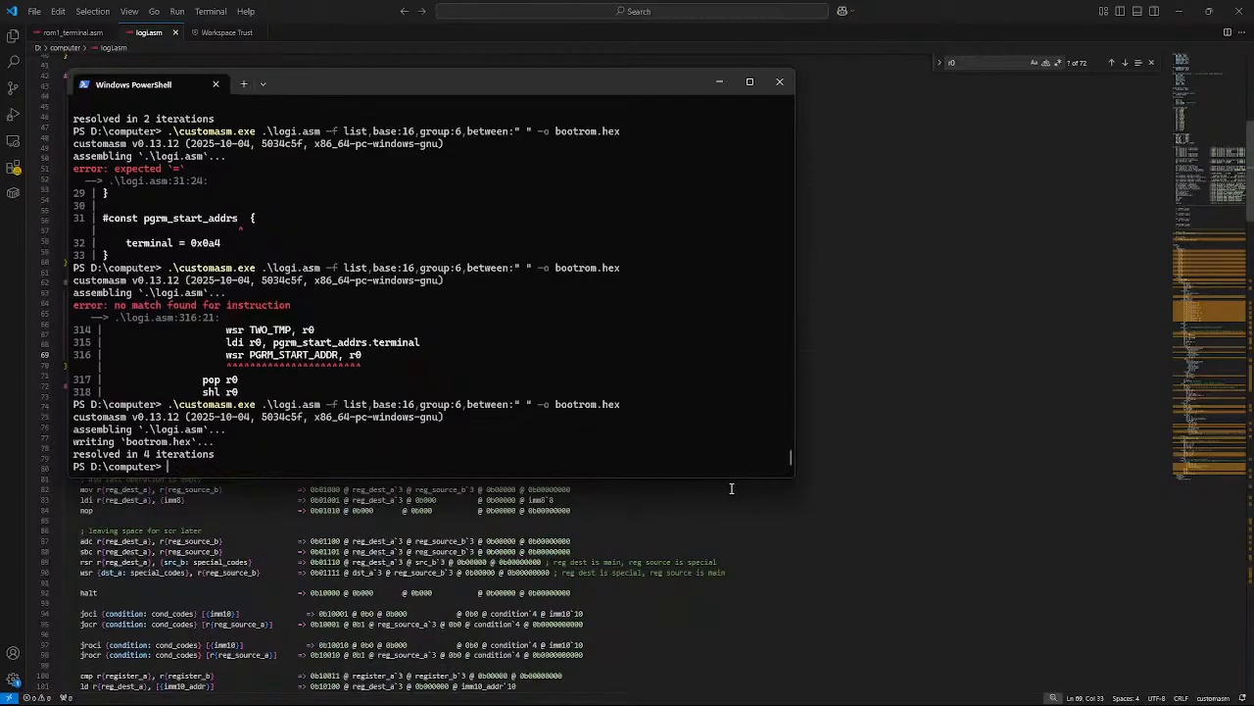
Step: Examine the instruction definitions in the #ruledef block of logi.asm, in particular the cim instruction
{"action": "left_click", "coordinate": [868, 690]}
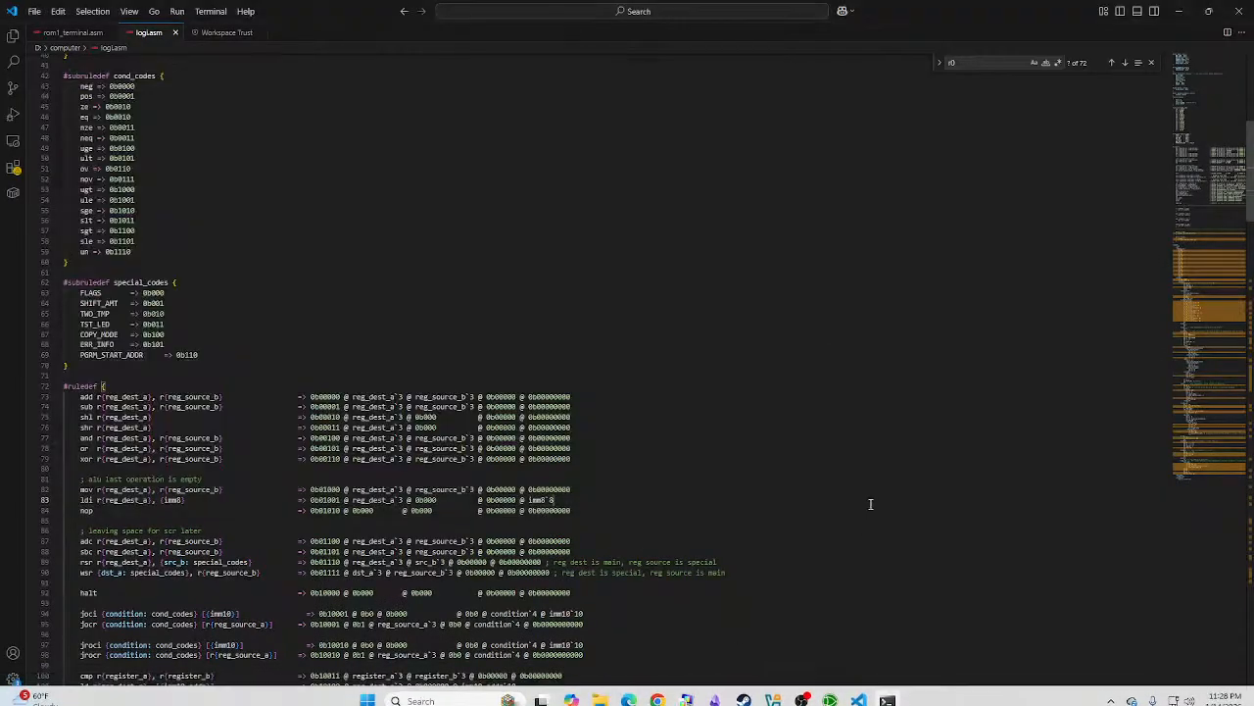
{"action": "left_click", "coordinate": [830, 692]}
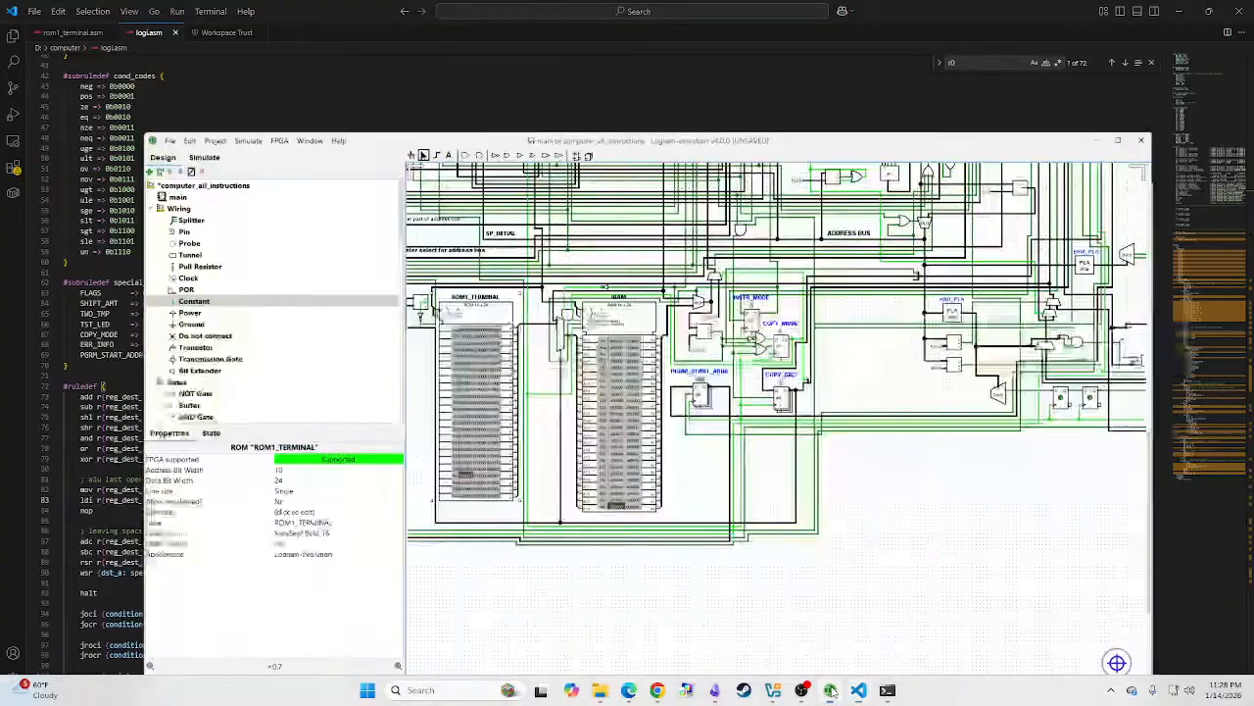
{"action": "left_click", "coordinate": [859, 690]}
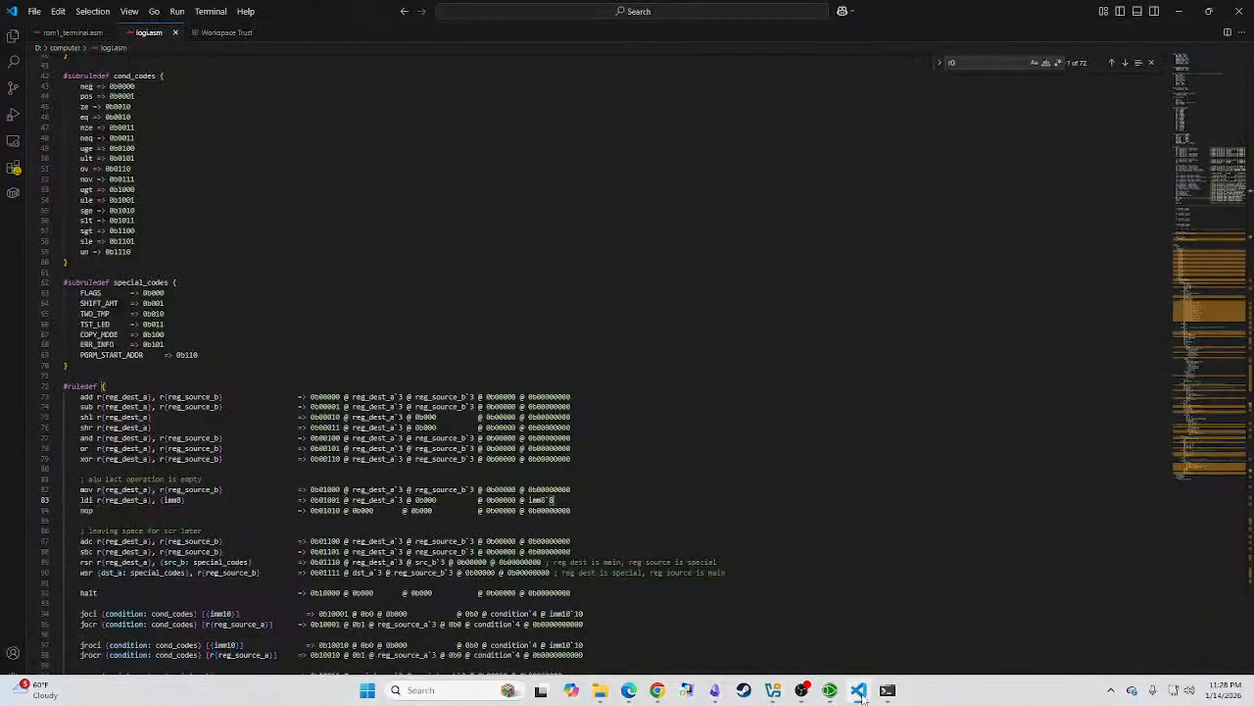
{"action": "scroll", "coordinate": [200, 255], "scroll_direction": "up", "scroll_amount": 3}
{"action": "scroll", "coordinate": [200, 253], "scroll_direction": "down", "scroll_amount": 10}
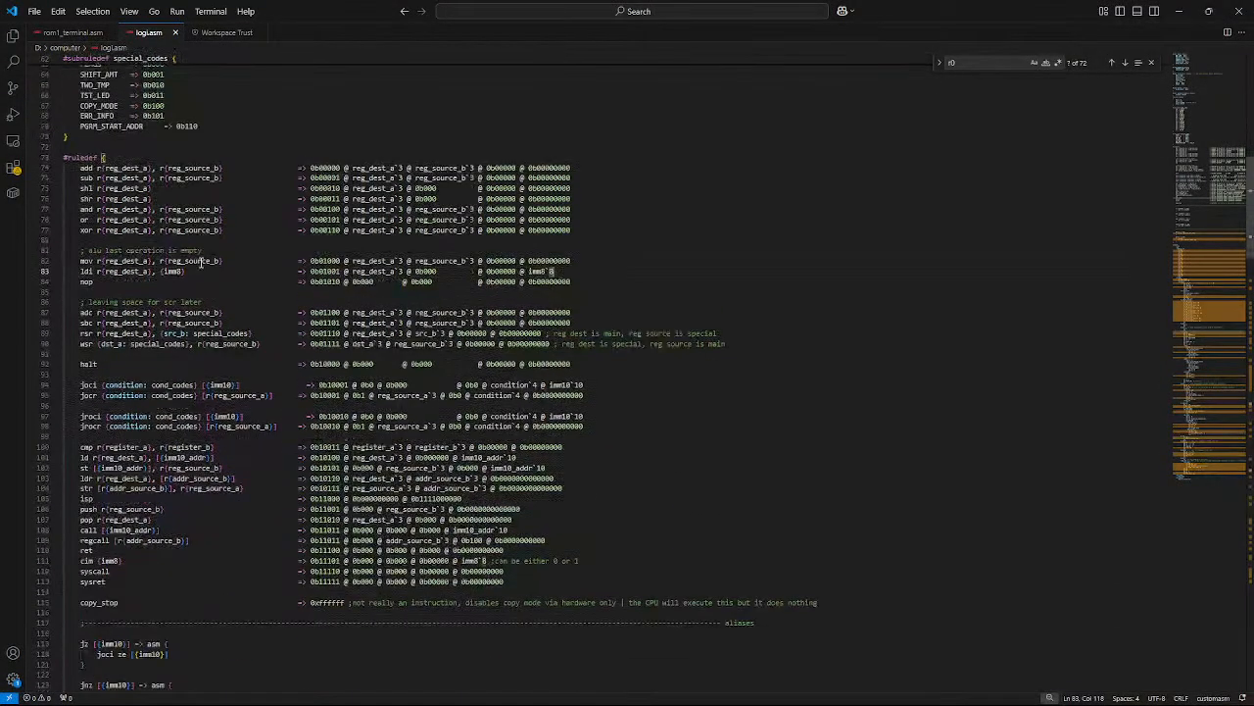
{"action": "left_click_drag", "start_coordinate": [820, 602], "coordinate": [47, 178]}
{"action": "left_click", "coordinate": [226, 311]}
{"action": "scroll", "coordinate": [225, 311], "scroll_direction": "down", "scroll_amount": 3}
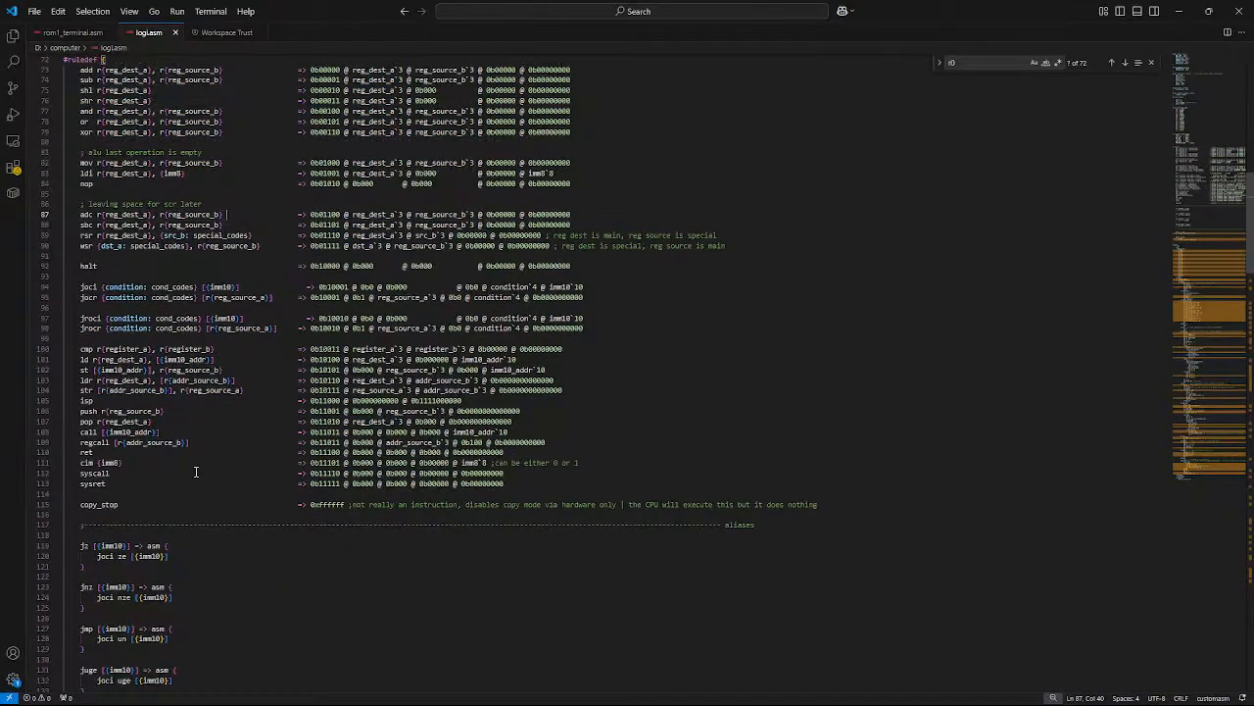
{"action": "left_click_drag", "start_coordinate": [79, 462], "coordinate": [582, 466]}
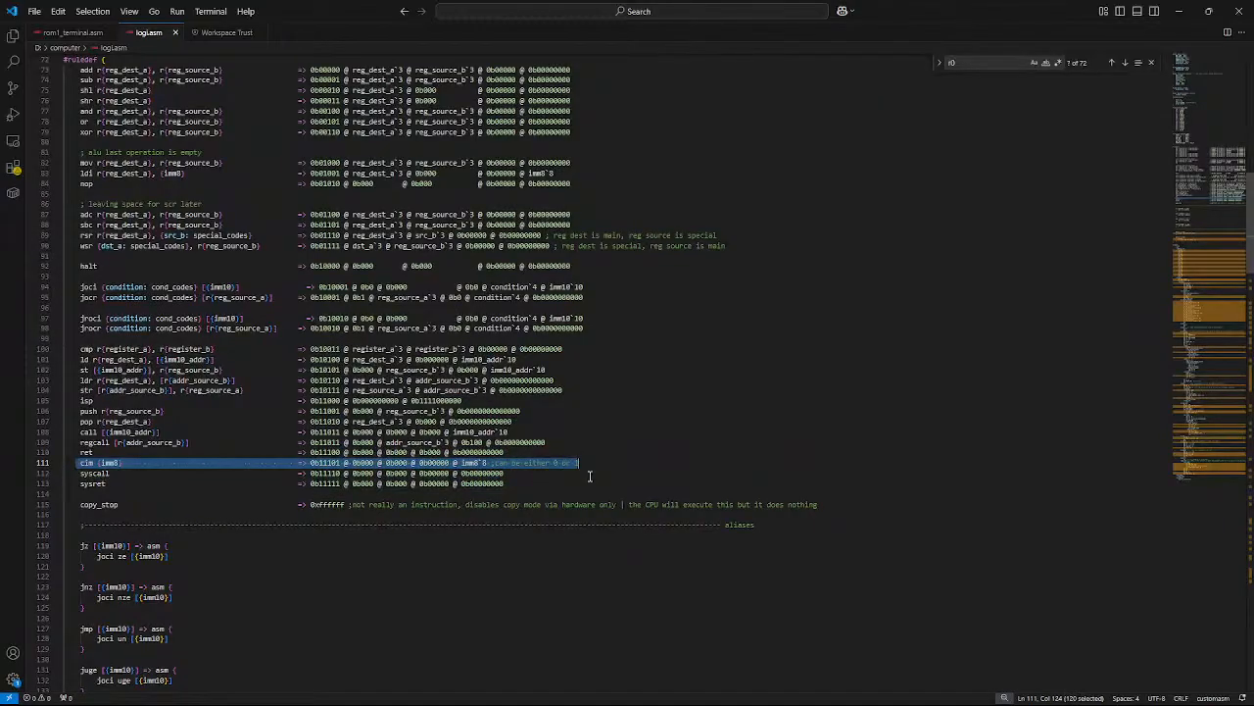
Step: Repeat the customasm build of logi.asm into bootrom.hex in PowerShell, and return to Logisim-evolution
{"action": "mouse_move", "coordinate": [627, 702]}
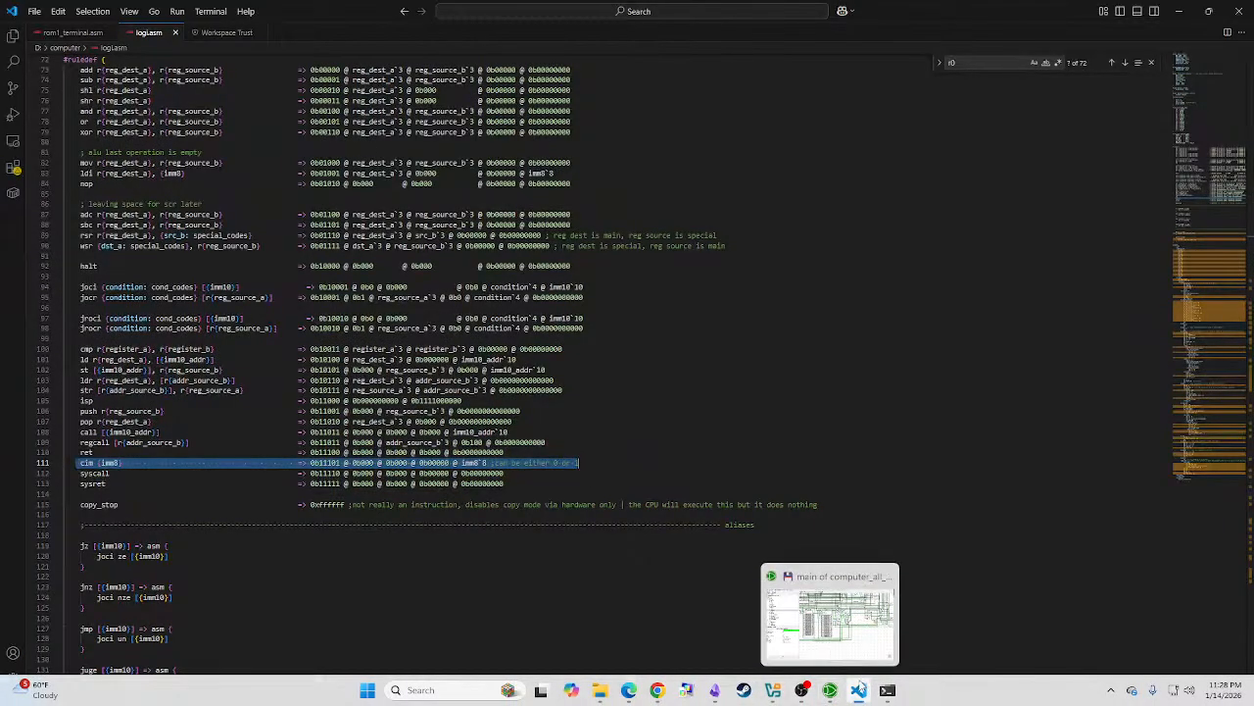
{"action": "left_click", "coordinate": [832, 698]}
{"action": "scroll", "coordinate": [675, 552], "scroll_direction": "up", "scroll_amount": 5}
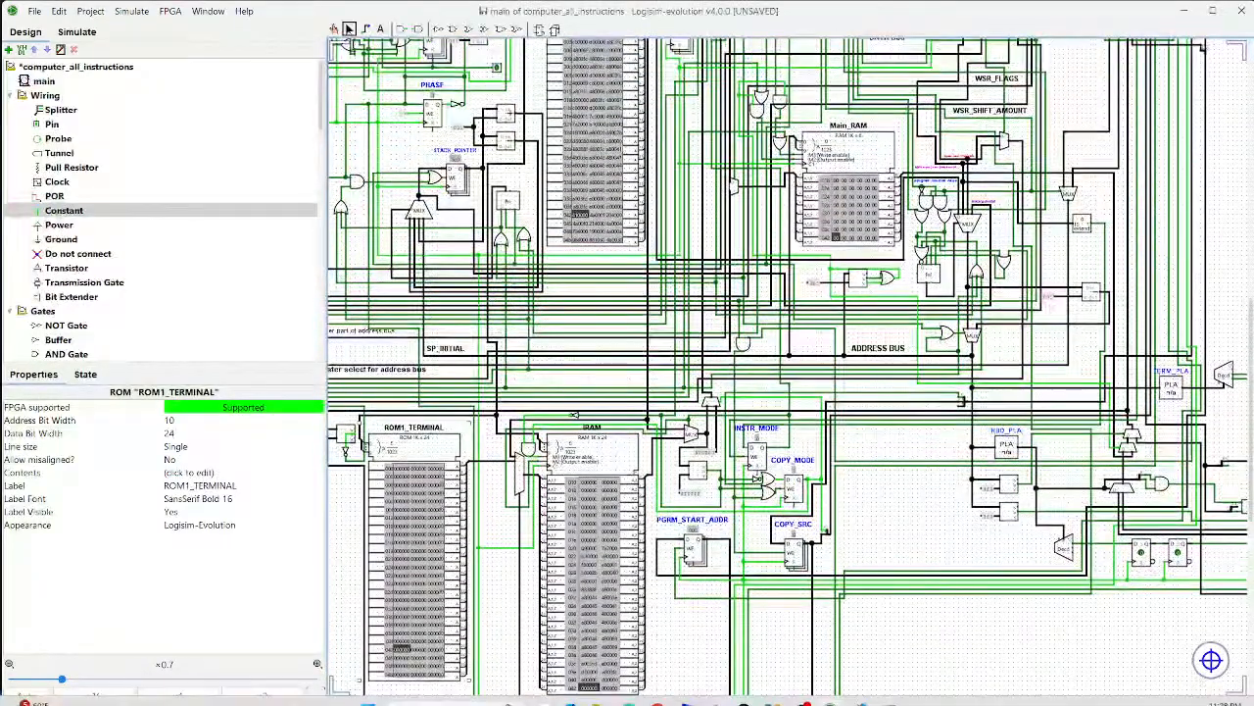
{"action": "left_click", "coordinate": [888, 690]}
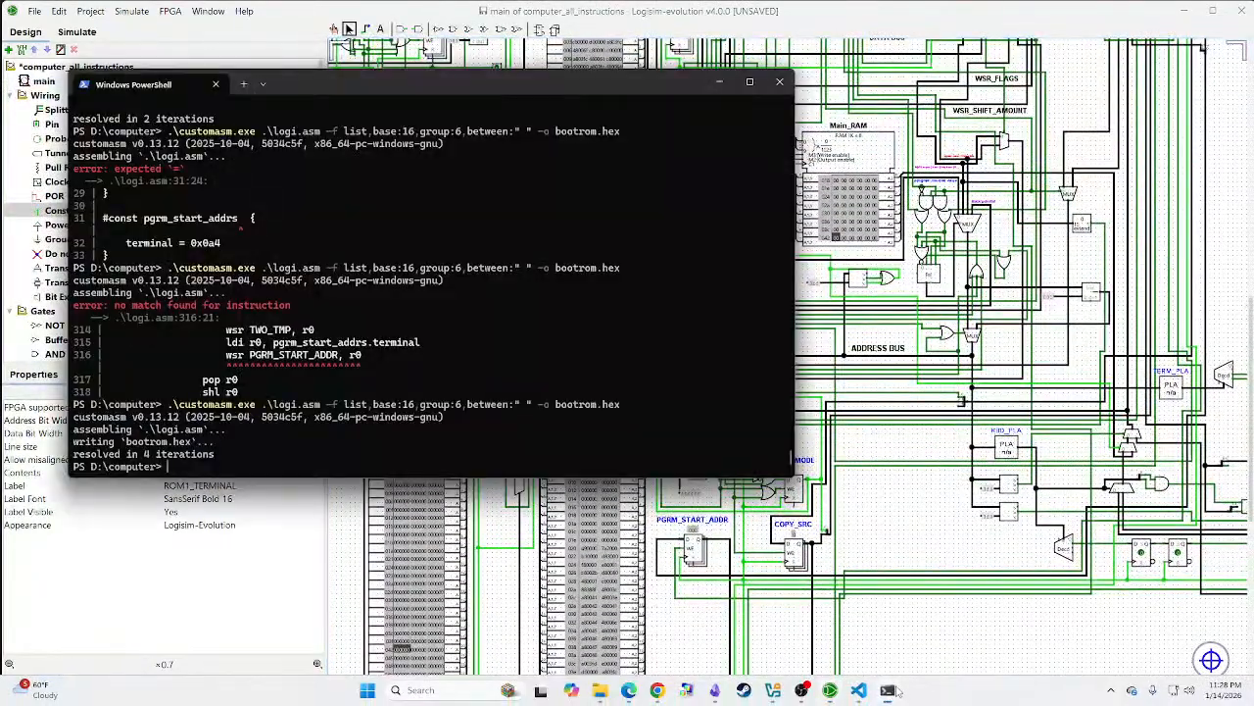
{"action": "key", "text": "Return"}
{"action": "left_click", "coordinate": [956, 652]}
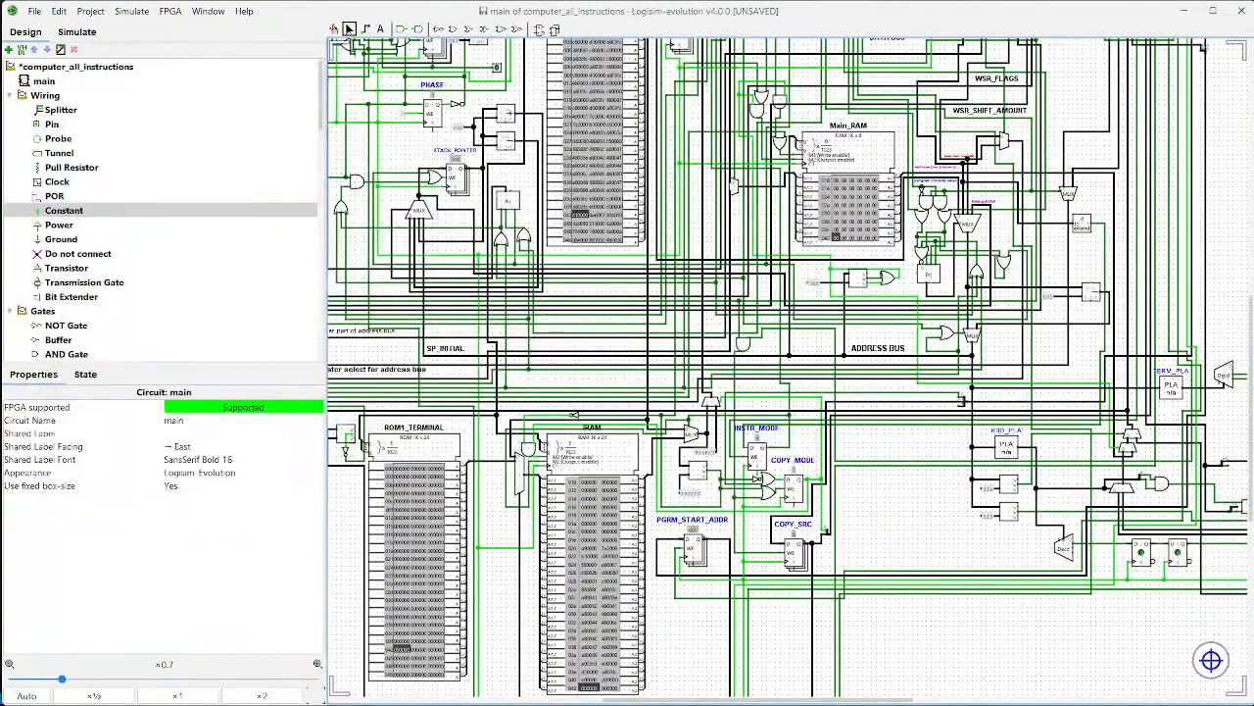
Step: Print the assembled listing of logi.asm with customasm's -p option in PowerShell and check its load_rom section against the circuit
{"action": "left_click", "coordinate": [888, 690]}
{"action": "type", "text": ".\\customasm.exe .\\logi.asm -p"}
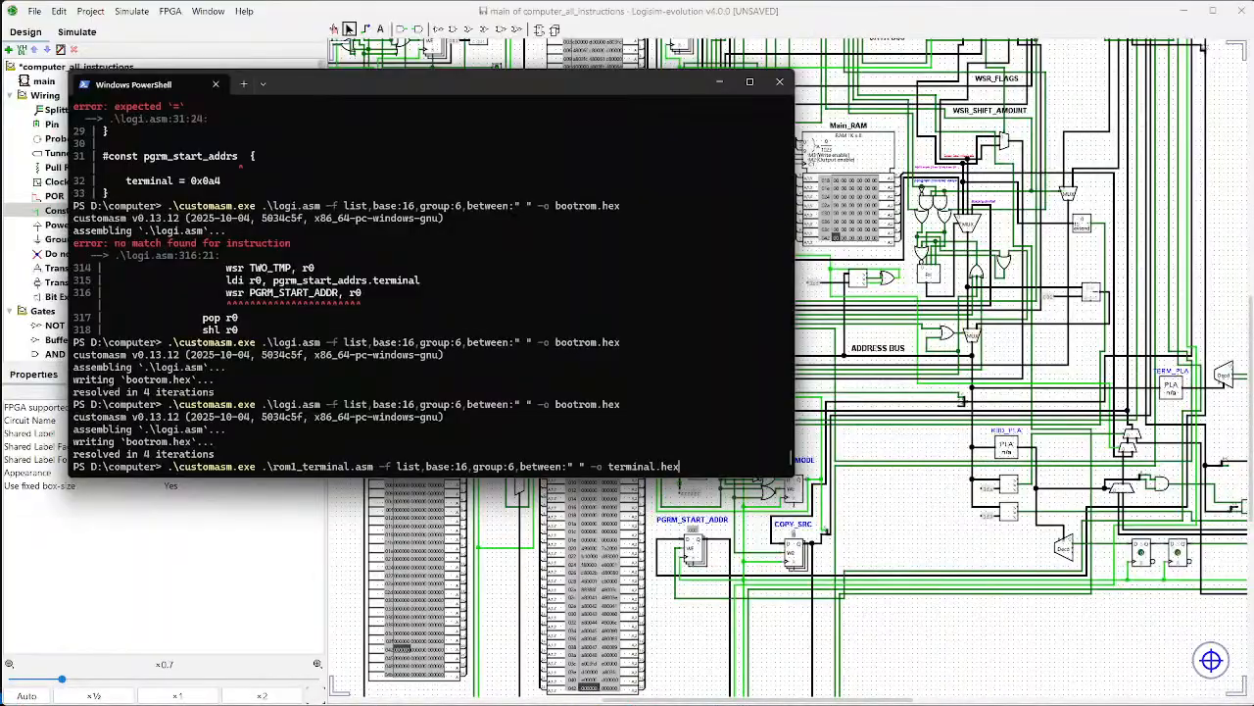
{"action": "key", "text": "Return"}
{"action": "scroll", "coordinate": [467, 319], "scroll_direction": "up", "scroll_amount": 3}
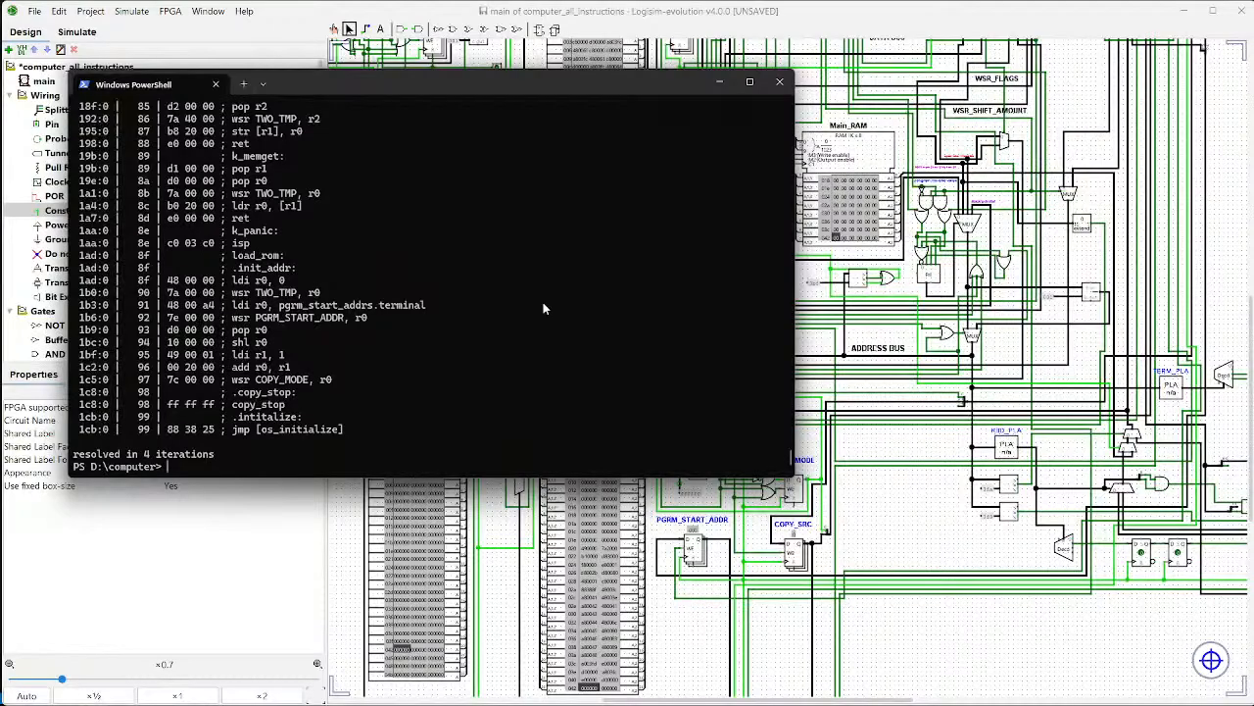
{"action": "left_click_drag", "start_coordinate": [908, 509], "coordinate": [683, 507]}
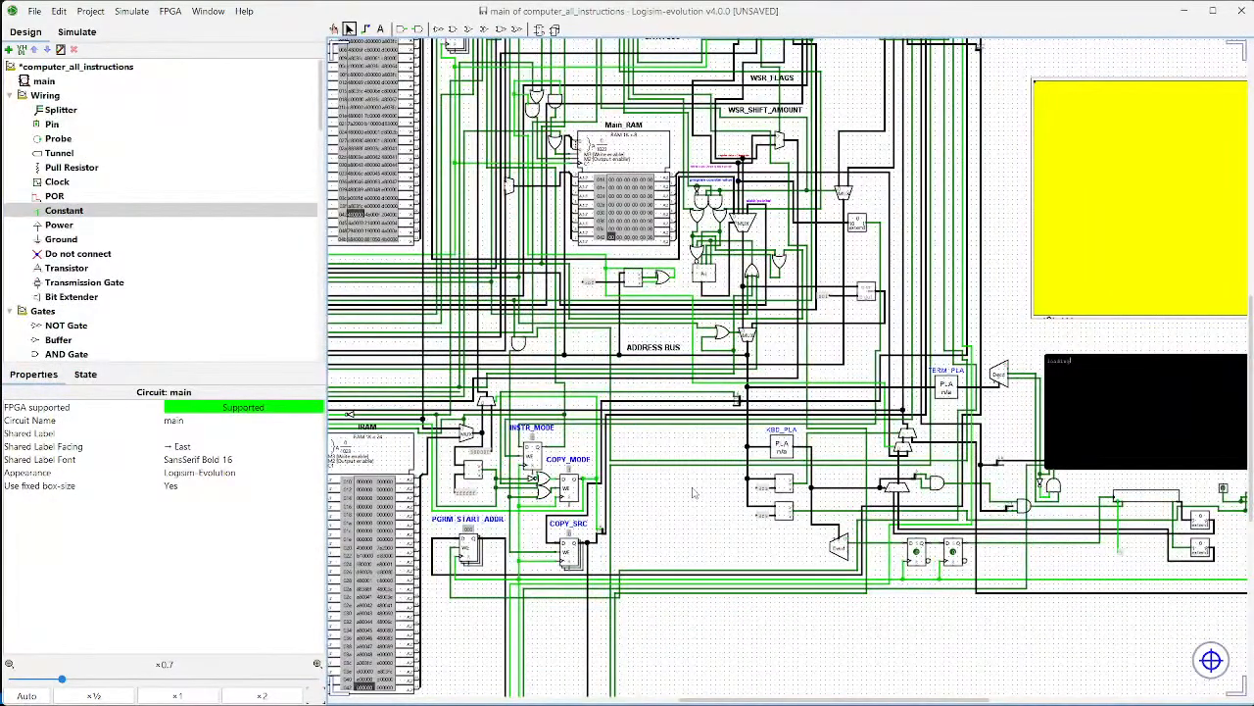
{"action": "left_click_drag", "start_coordinate": [692, 492], "coordinate": [928, 515]}
{"action": "scroll", "coordinate": [936, 514], "scroll_direction": "up", "scroll_amount": 2}
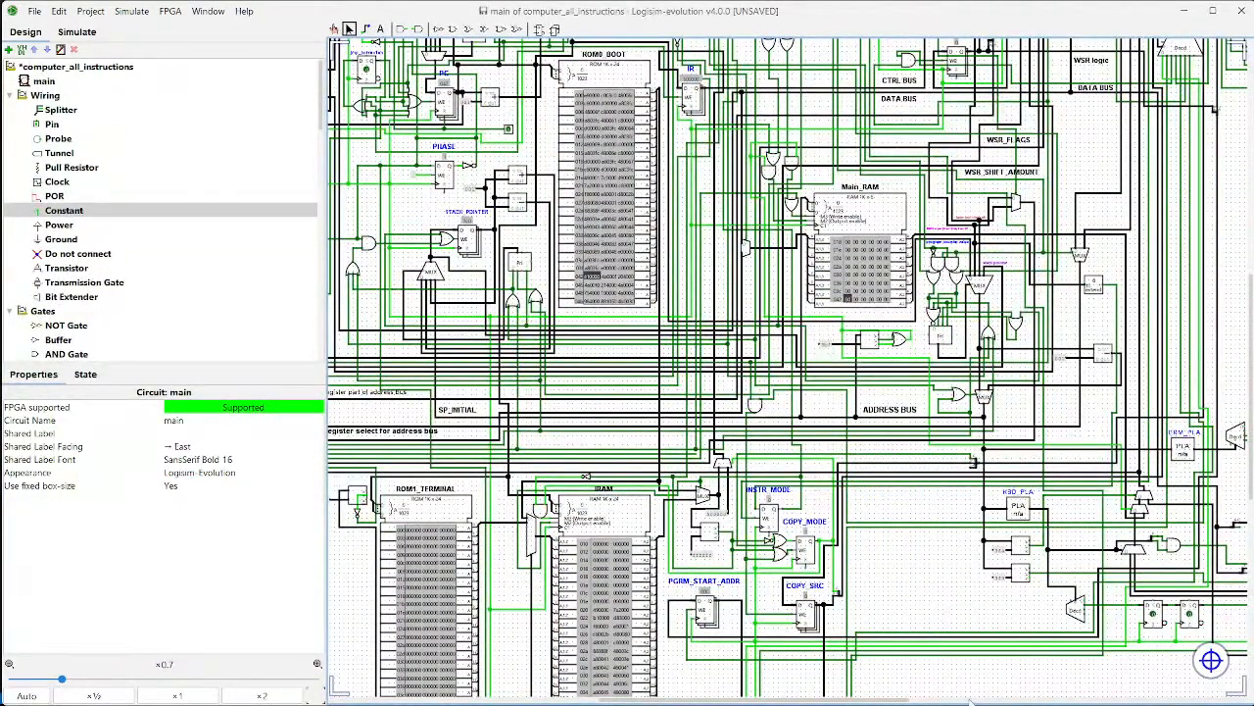
{"action": "left_click", "coordinate": [887, 690]}
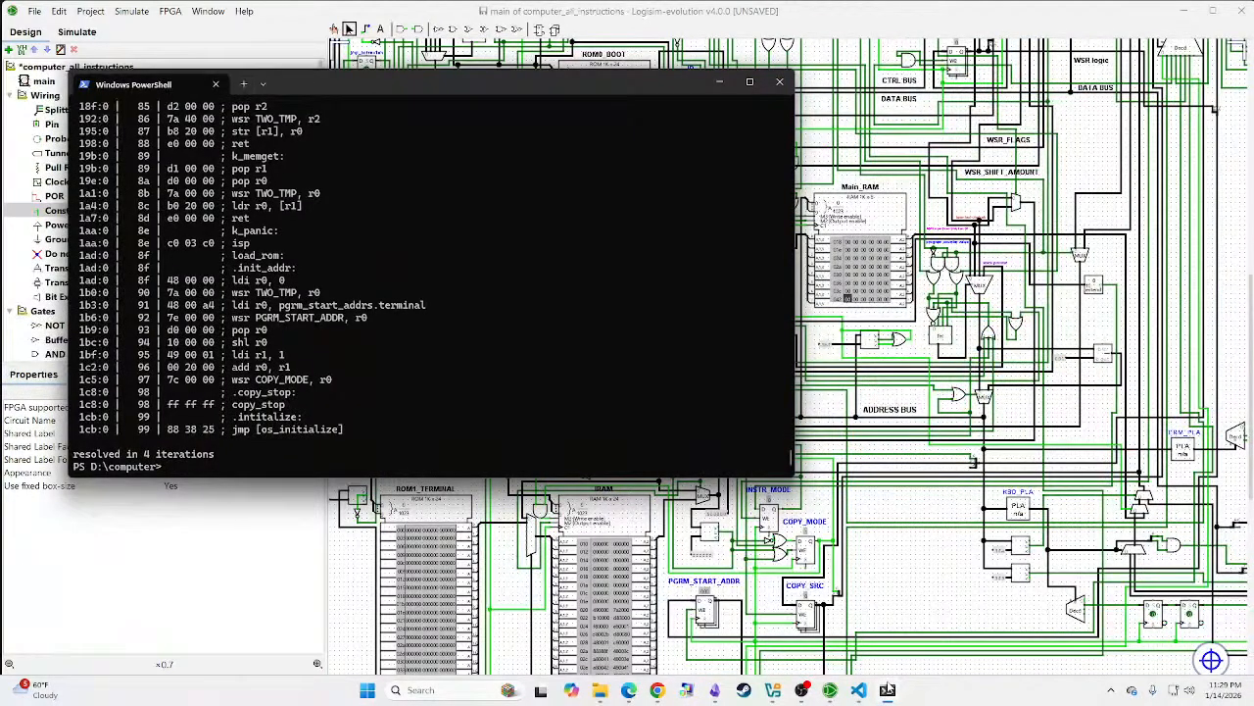
{"action": "left_click", "coordinate": [887, 690]}
Step: Clear the contents of the ROM0_BOOT memory in the main circuit
{"action": "scroll", "coordinate": [847, 441], "scroll_direction": "up", "scroll_amount": 5}
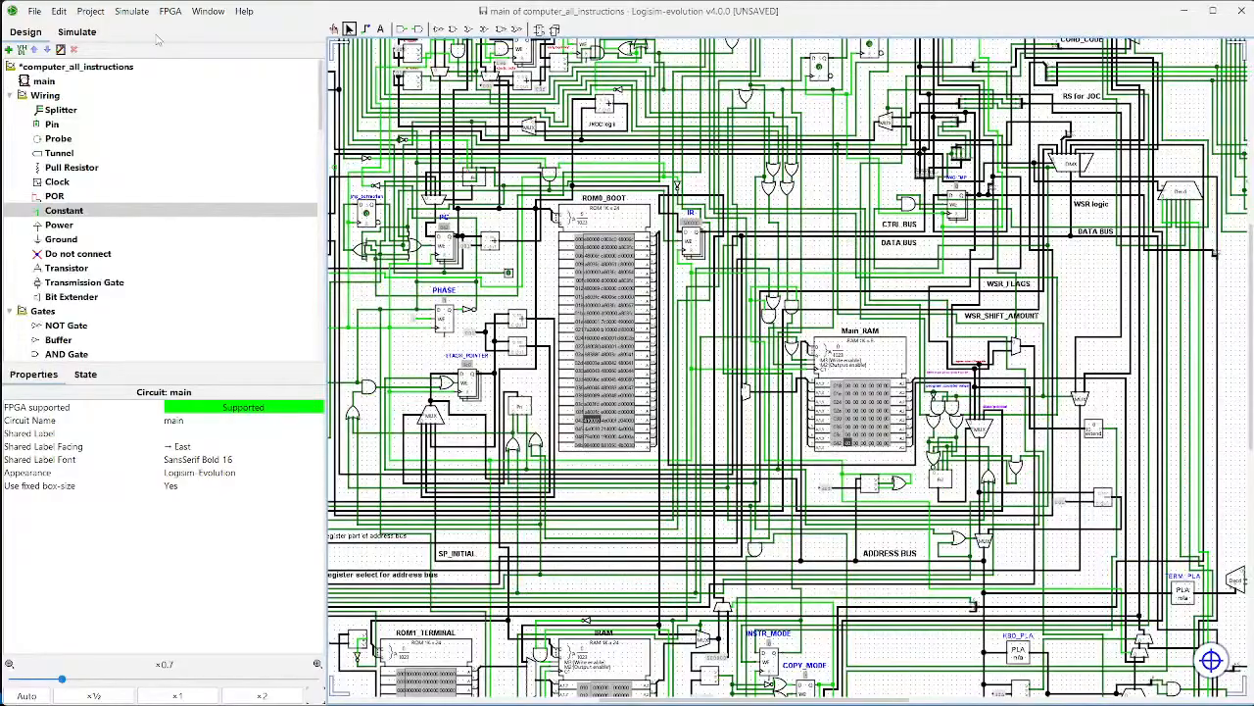
{"action": "right_click", "coordinate": [605, 306]}
{"action": "left_click", "coordinate": [653, 370]}
{"action": "left_click", "coordinate": [608, 406]}
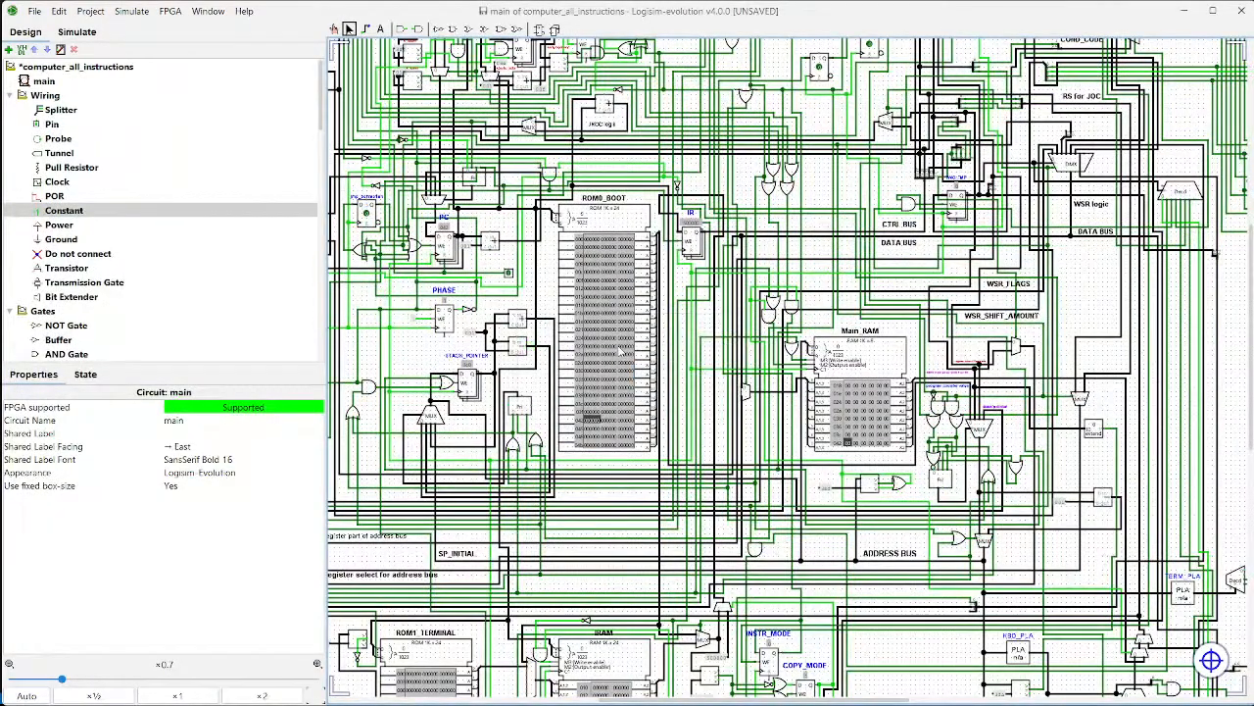
Step: Load the bootrom.hex memory image into ROM0_BOOT, decoding it as v3.0 hex
{"action": "right_click", "coordinate": [619, 350]}
{"action": "left_click", "coordinate": [660, 431]}
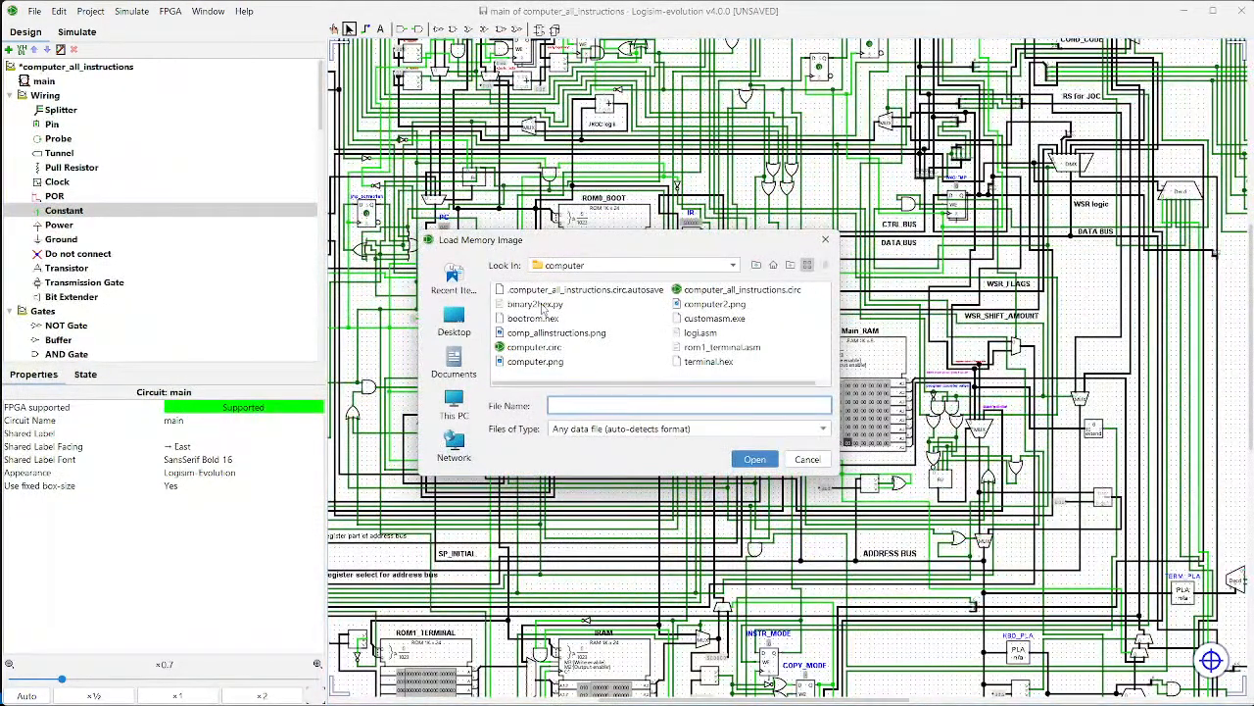
{"action": "double_click", "coordinate": [549, 319]}
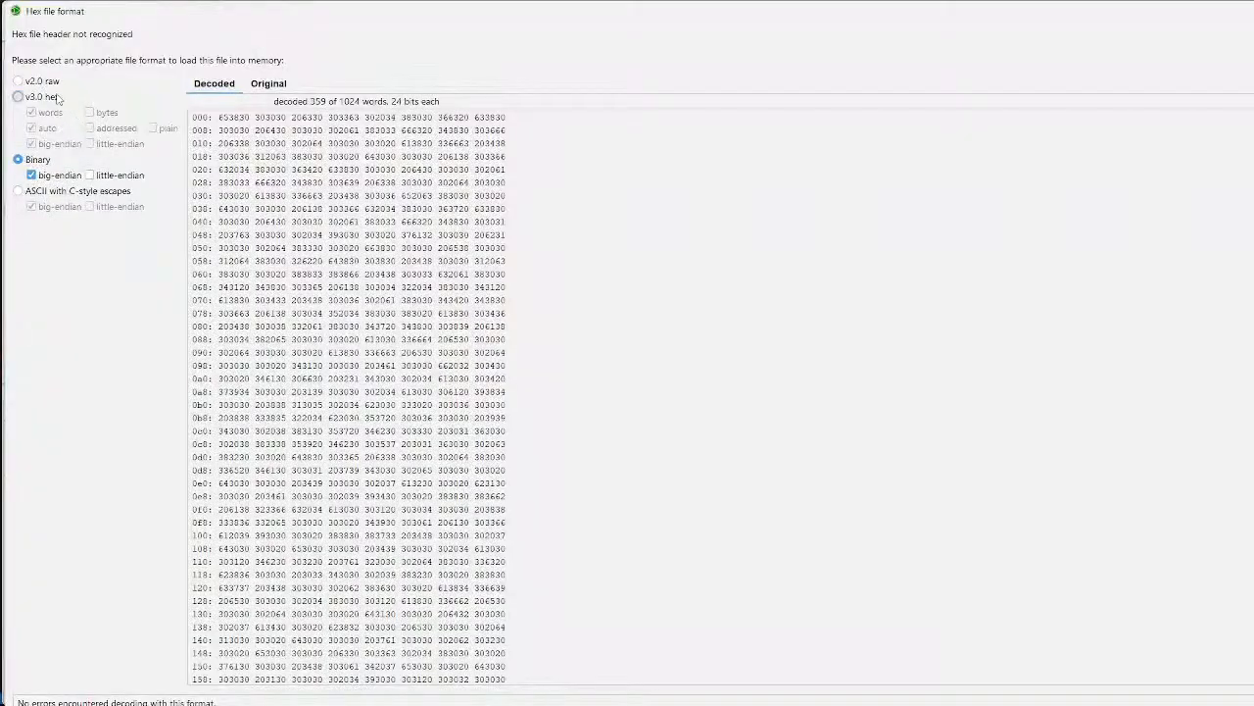
{"action": "left_click", "coordinate": [57, 97]}
{"action": "left_click_drag", "start_coordinate": [310, 4], "coordinate": [405, 625]}
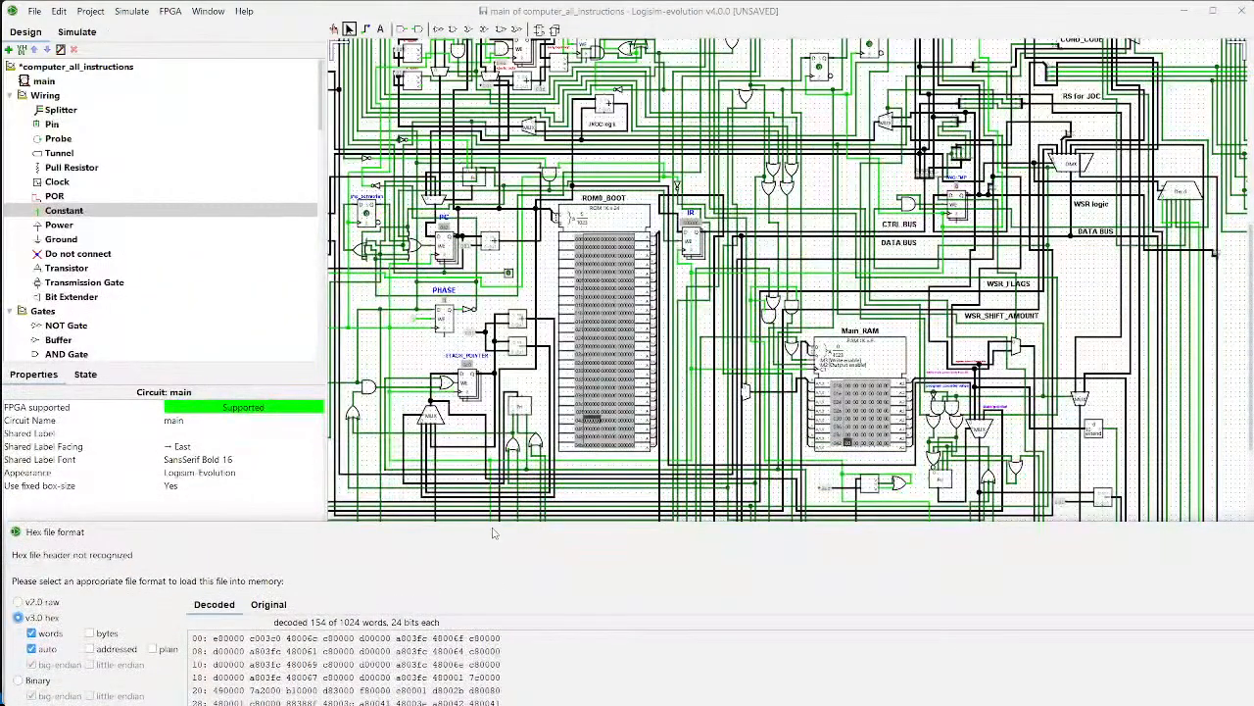
{"action": "left_click_drag", "start_coordinate": [495, 529], "coordinate": [535, 34]}
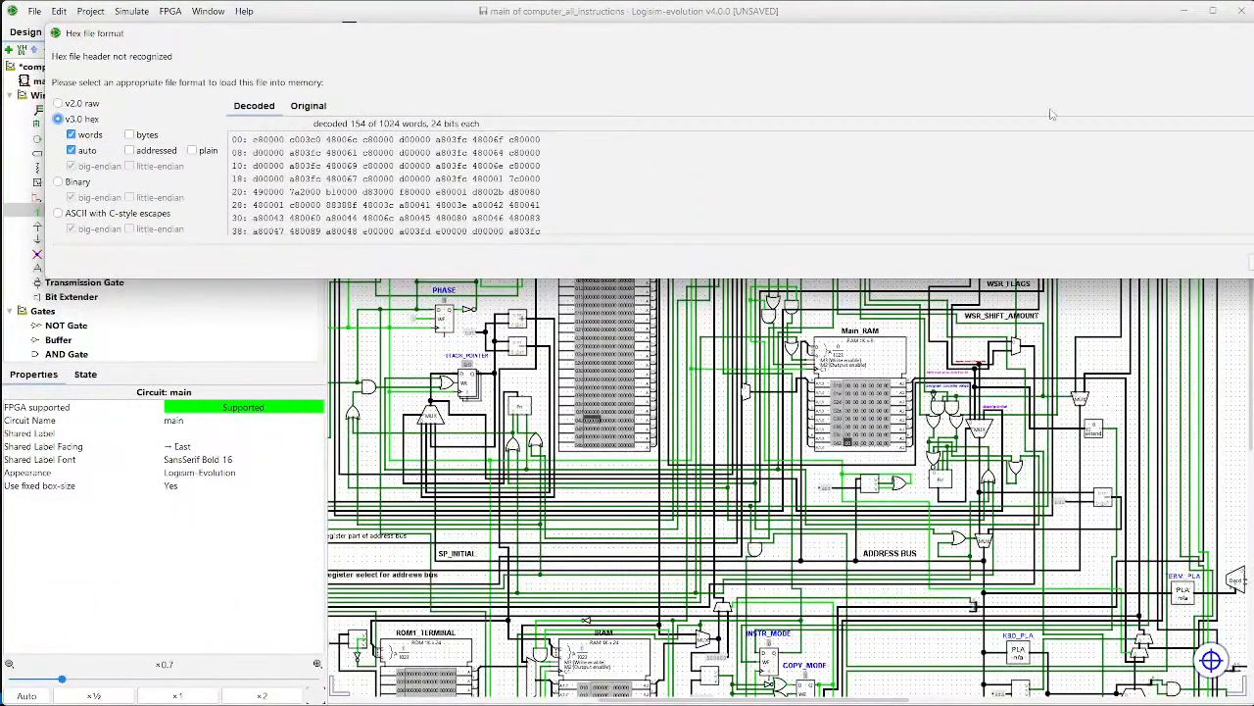
{"action": "left_click_drag", "start_coordinate": [979, 40], "coordinate": [1022, 159]}
{"action": "key", "text": "Return"}
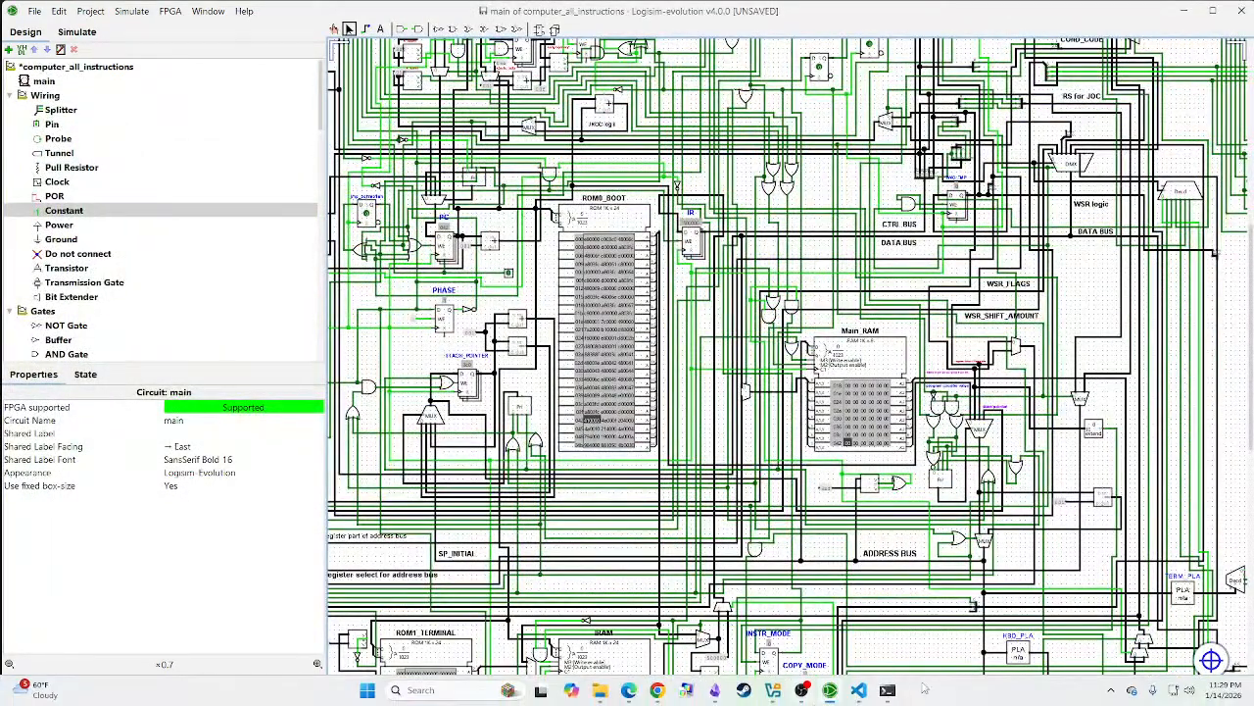
Step: Switch to VS Code and review logi.asm, comparing the on_boot routine with the ldi instruction rule and the special_codes definitions
{"action": "left_click", "coordinate": [859, 689]}
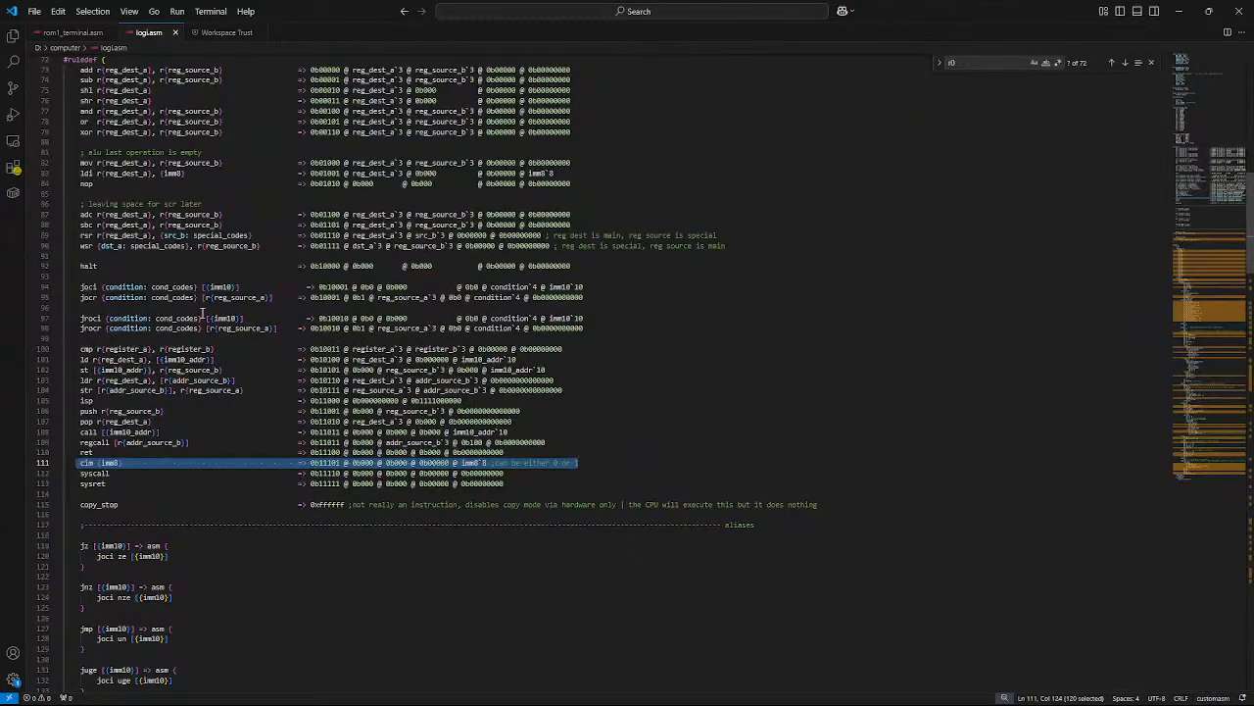
{"action": "scroll", "coordinate": [251, 419], "scroll_direction": "up", "scroll_amount": 9}
{"action": "scroll", "coordinate": [211, 319], "scroll_direction": "down", "scroll_amount": 17}
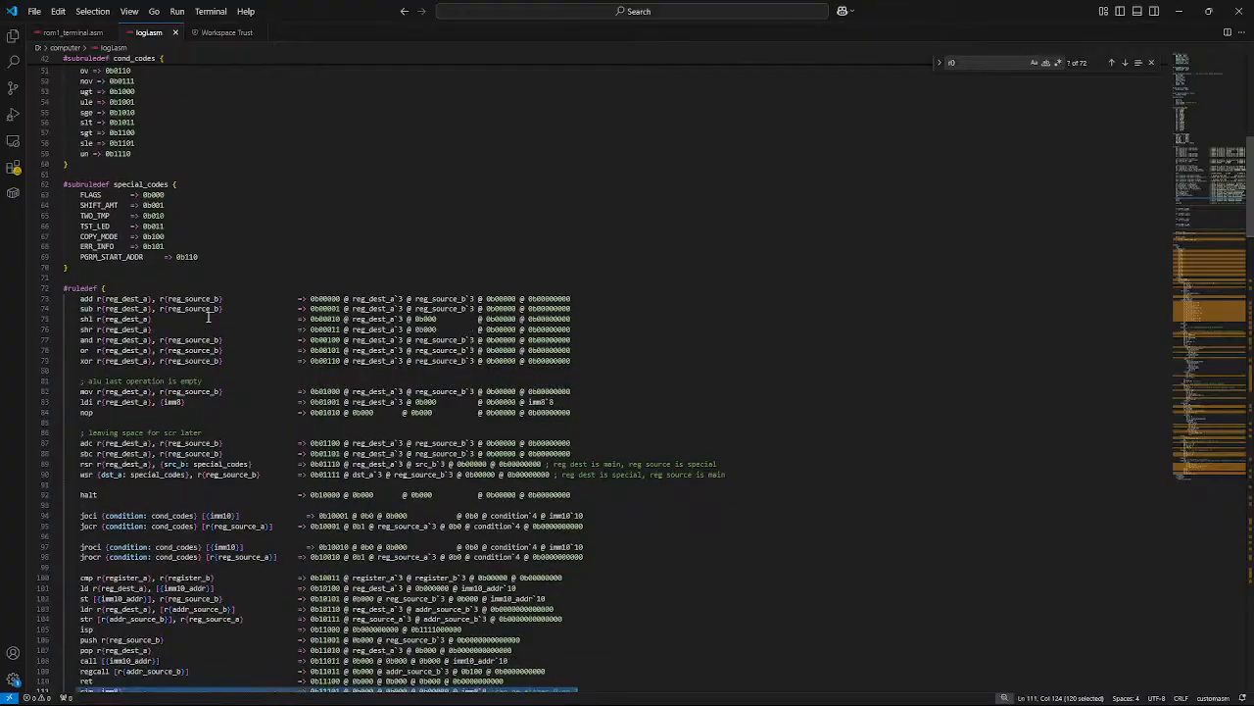
{"action": "scroll", "coordinate": [227, 323], "scroll_direction": "down", "scroll_amount": 17}
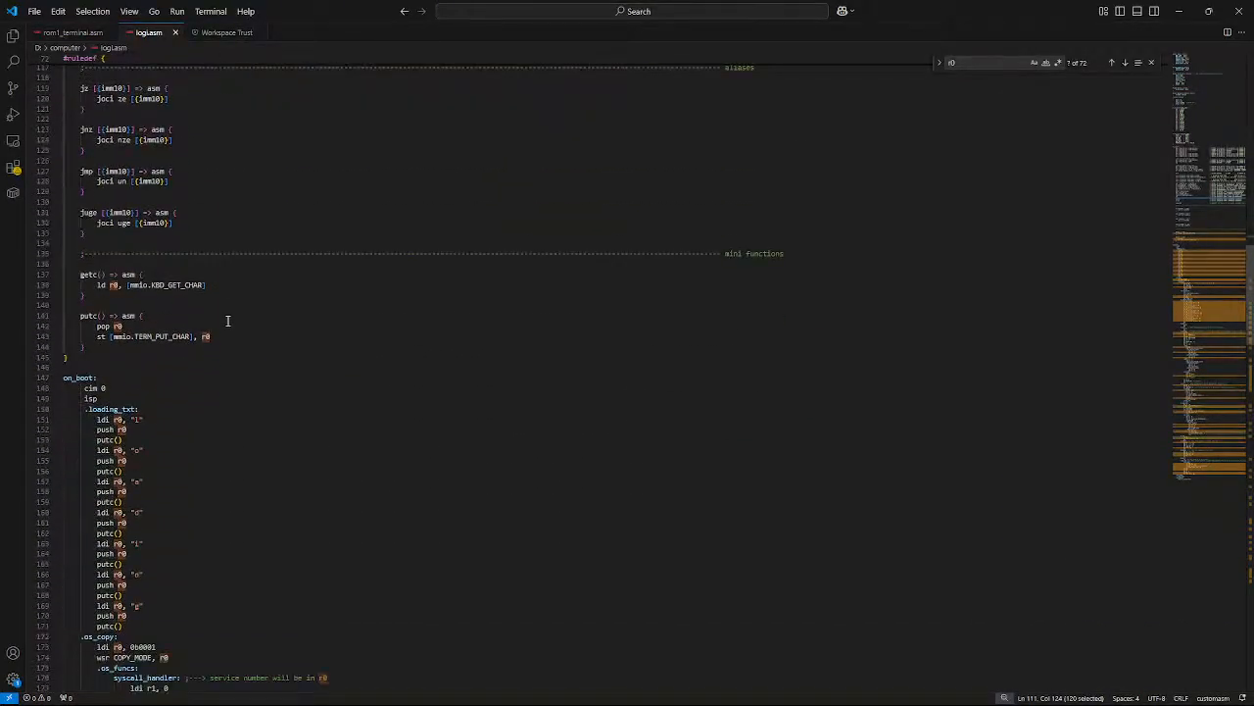
{"action": "scroll", "coordinate": [227, 331], "scroll_direction": "up", "scroll_amount": 7}
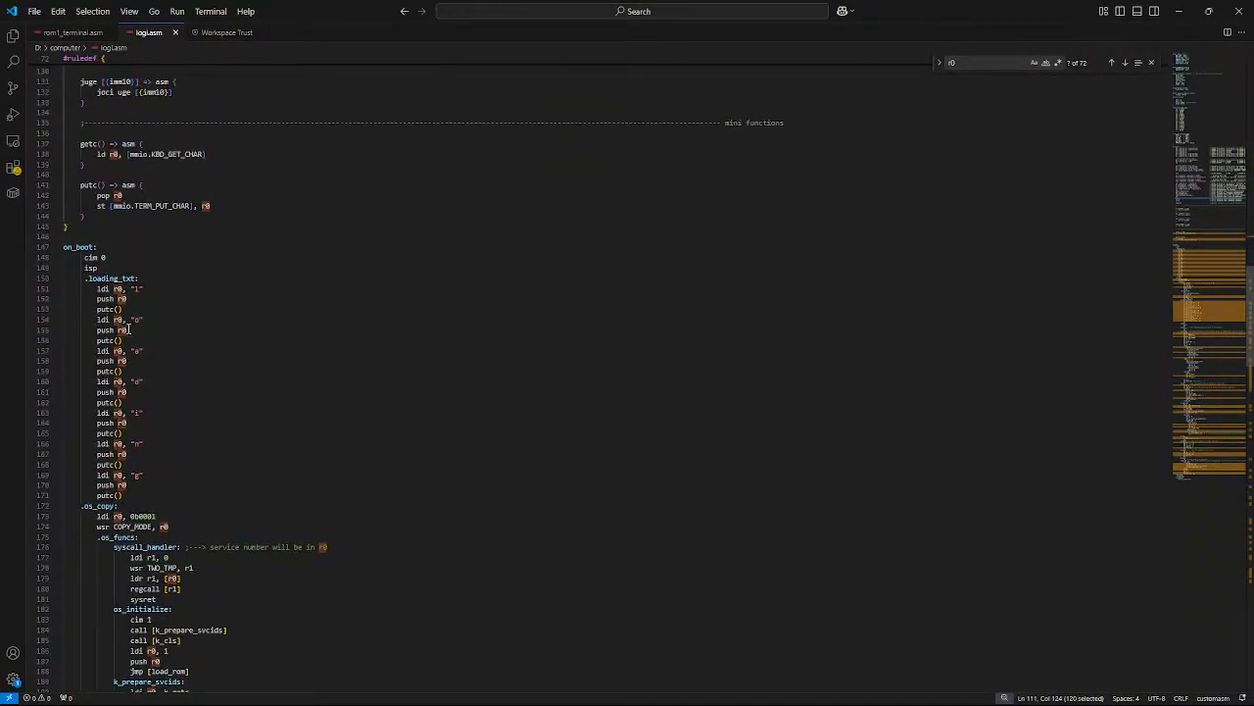
{"action": "left_click_drag", "start_coordinate": [109, 289], "coordinate": [97, 289]}
{"action": "scroll", "coordinate": [322, 381], "scroll_direction": "up", "scroll_amount": 20}
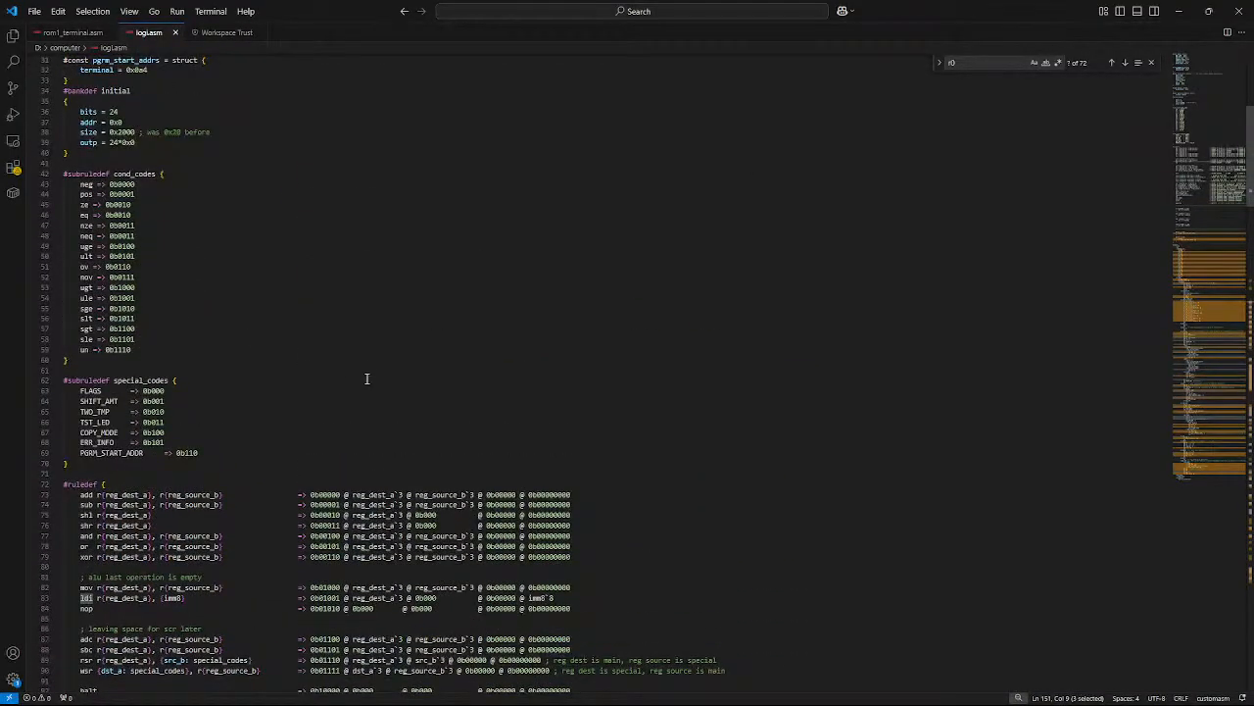
{"action": "left_click", "coordinate": [1213, 698]}
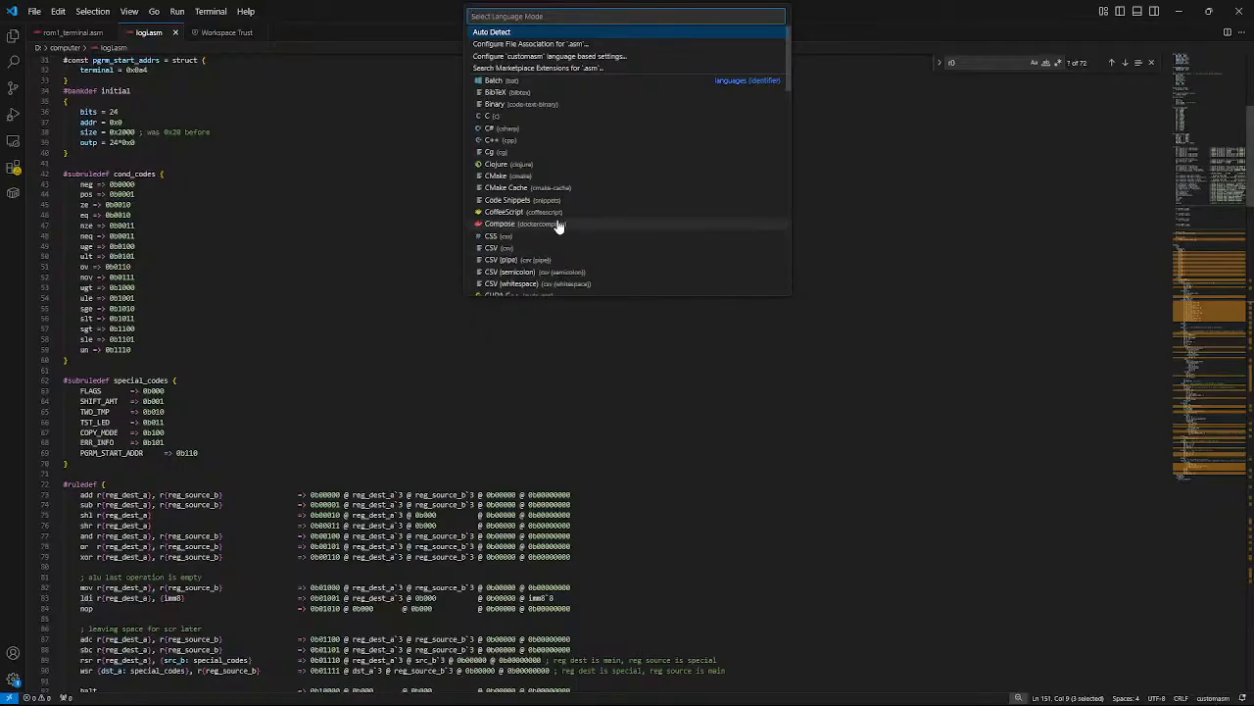
{"action": "scroll", "coordinate": [490, 123], "scroll_direction": "down", "scroll_amount": 3}
{"action": "scroll", "coordinate": [409, 138], "scroll_direction": "up", "scroll_amount": 6}
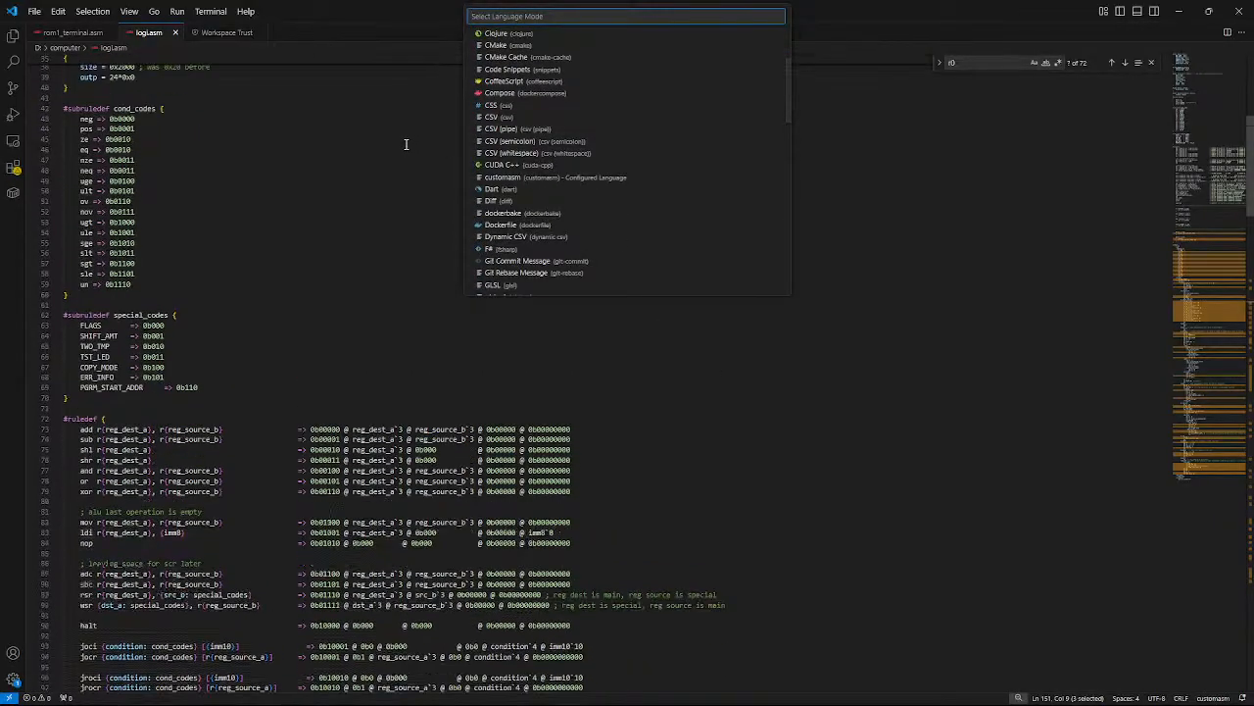
{"action": "scroll", "coordinate": [409, 138], "scroll_direction": "up", "scroll_amount": 2}
{"action": "left_click", "coordinate": [359, 162]}
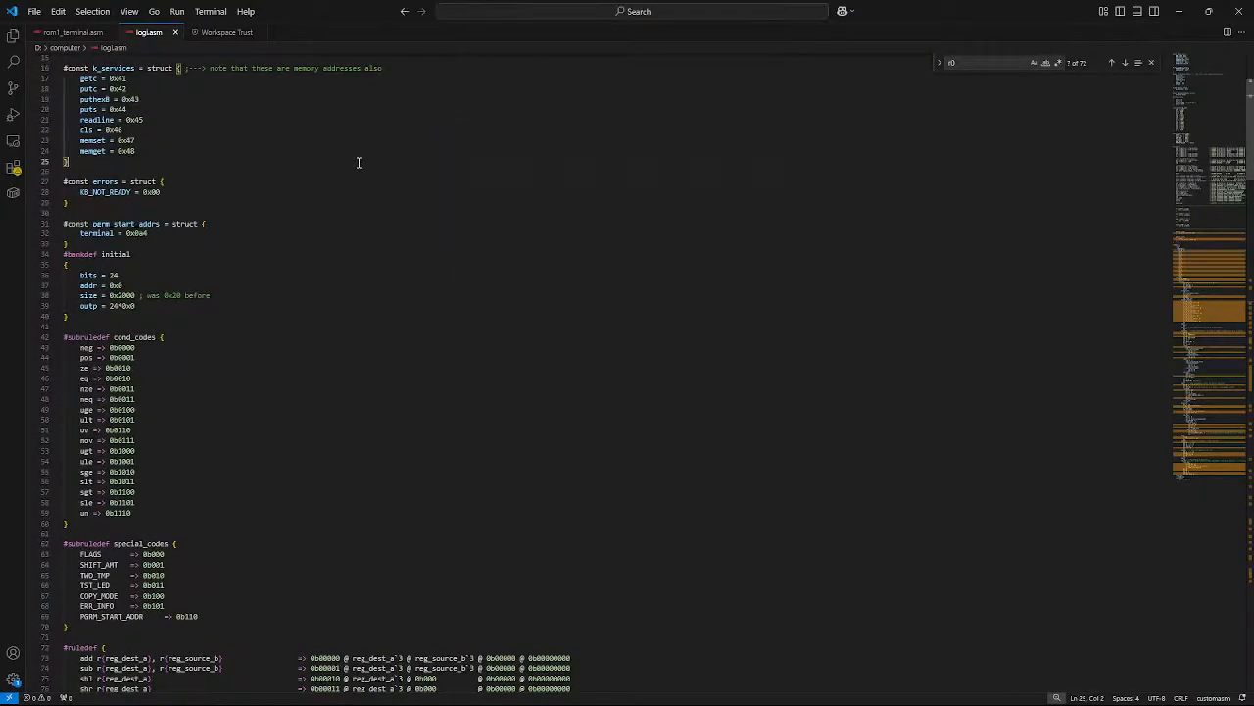
Step: Return to Logisim-evolution, reset the simulation, and enable automatic clock ticking
{"action": "left_click", "coordinate": [887, 691]}
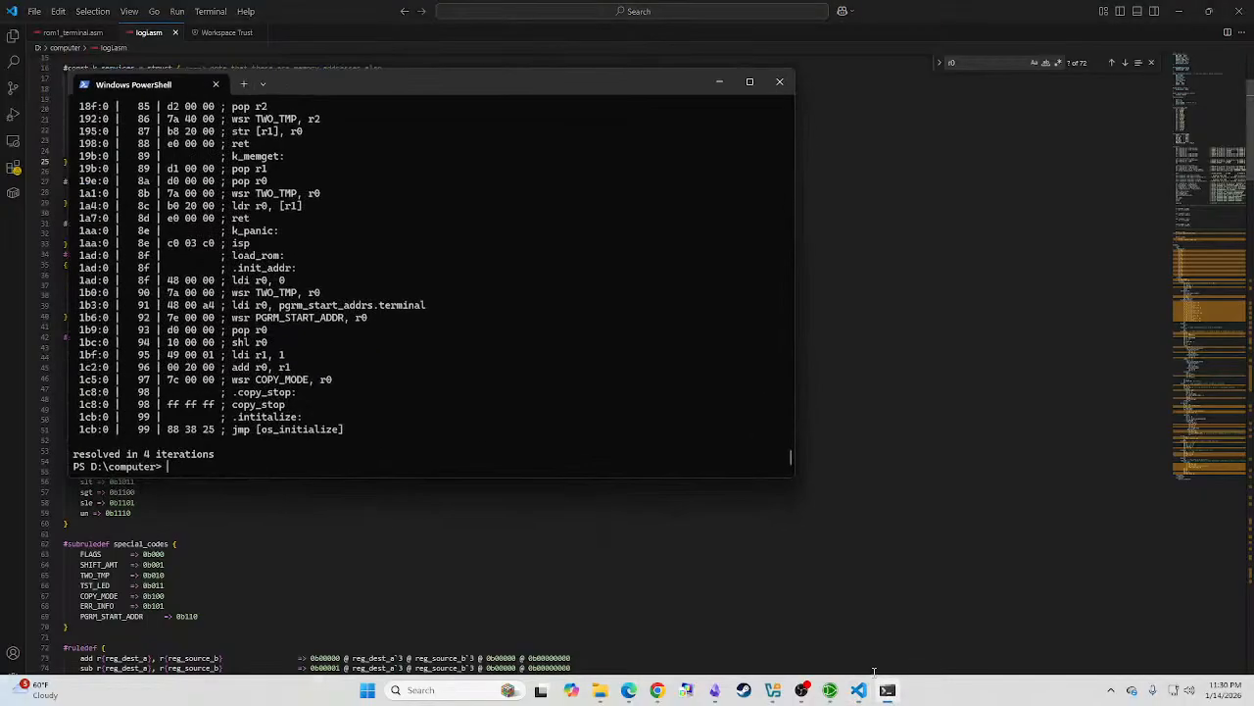
{"action": "left_click", "coordinate": [856, 692]}
{"action": "left_click", "coordinate": [829, 691]}
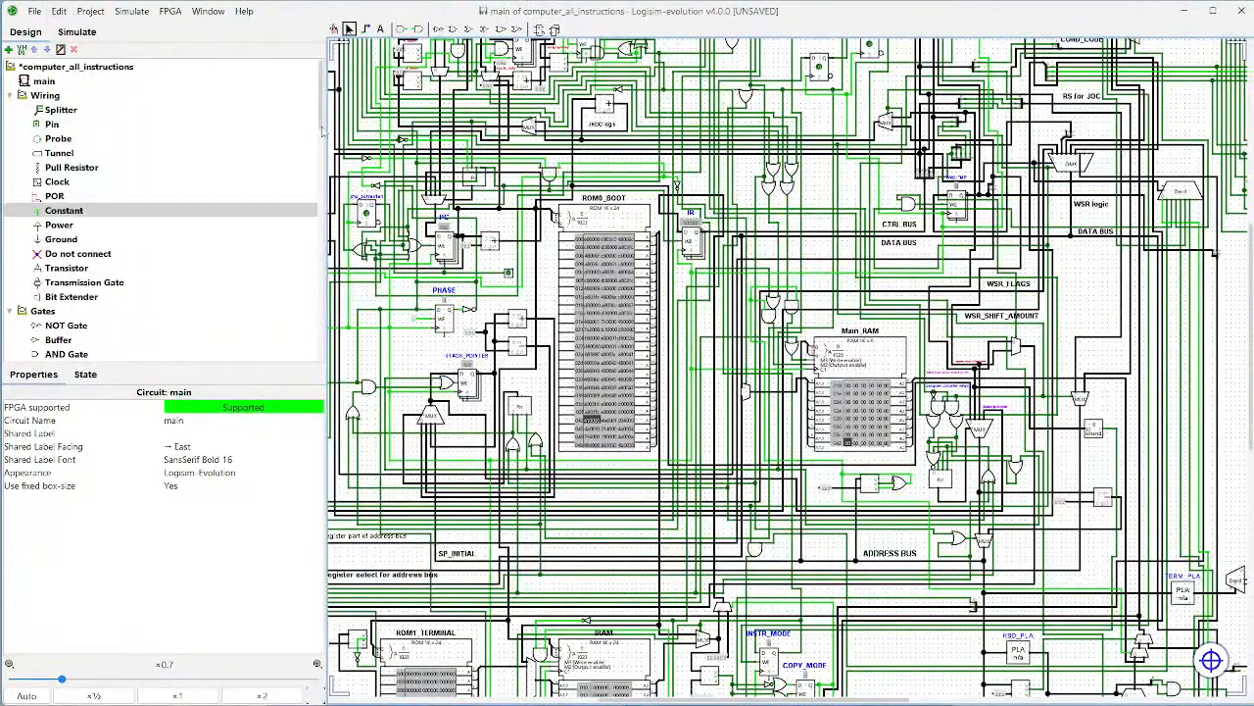
{"action": "left_click", "coordinate": [131, 14]}
{"action": "left_click", "coordinate": [147, 53]}
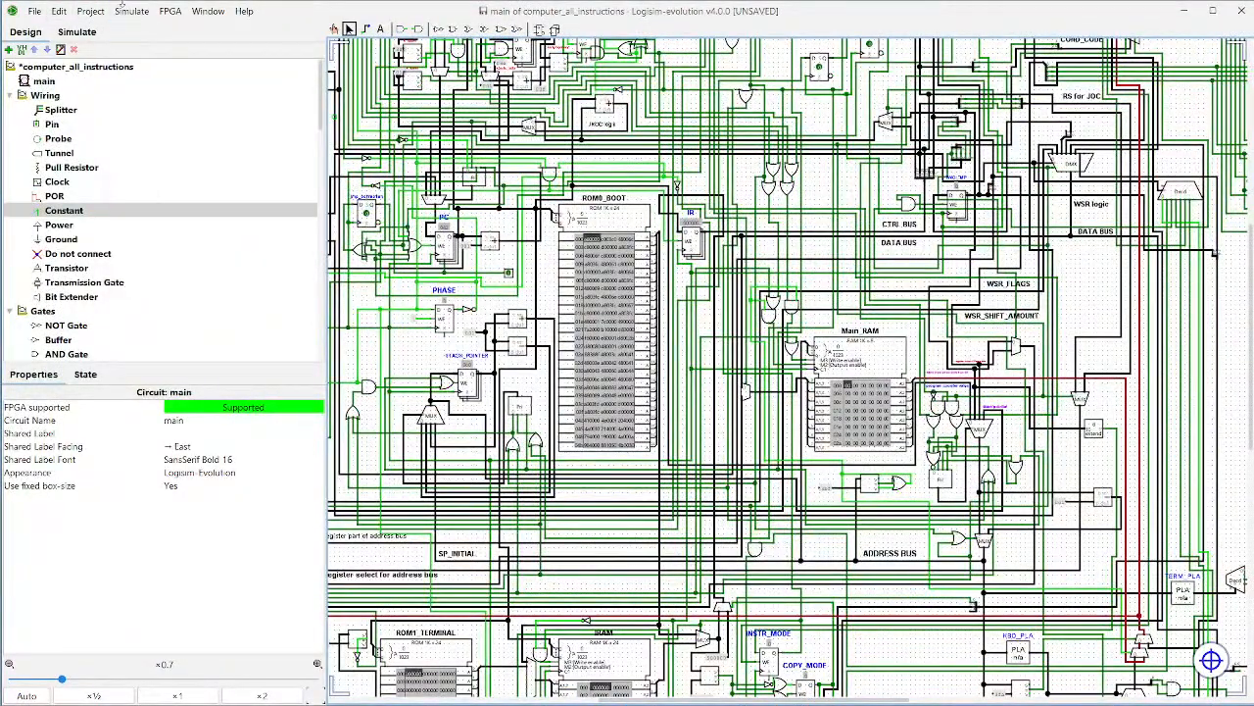
{"action": "left_click", "coordinate": [131, 11]}
{"action": "left_click", "coordinate": [165, 196]}
Step: Set the auto-tick frequency to 500 Hz and watch the program run from ROM0_BOOT, checking the TST_LED output
{"action": "left_click", "coordinate": [131, 11]}
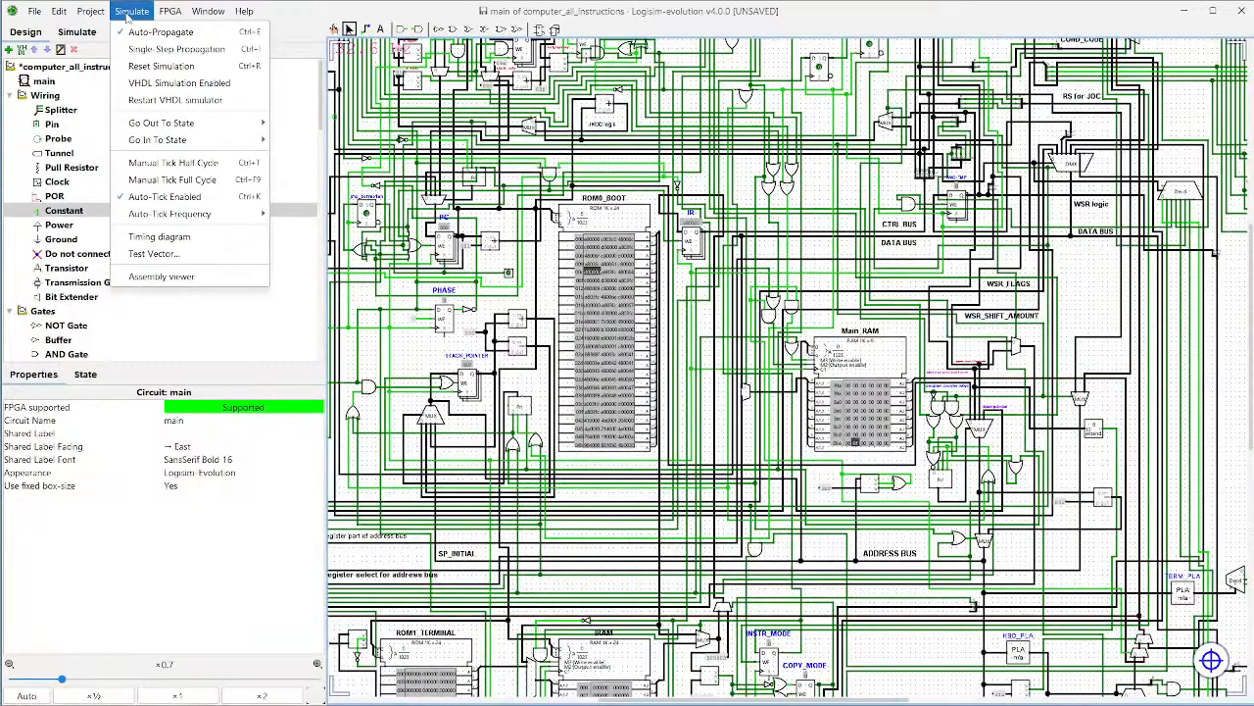
{"action": "mouse_move", "coordinate": [232, 214]}
{"action": "left_click", "coordinate": [319, 418]}
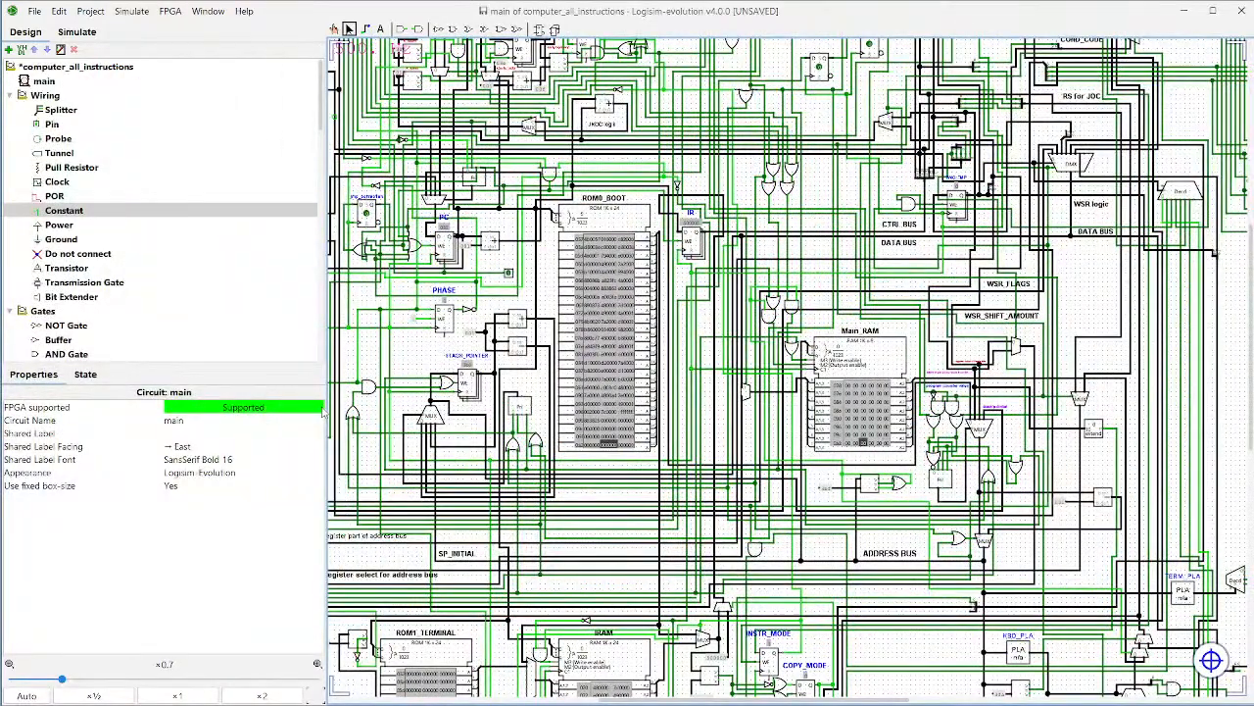
{"action": "scroll", "coordinate": [747, 435], "scroll_direction": "down", "scroll_amount": 3}
{"action": "scroll", "coordinate": [789, 368], "scroll_direction": "down", "scroll_amount": 2}
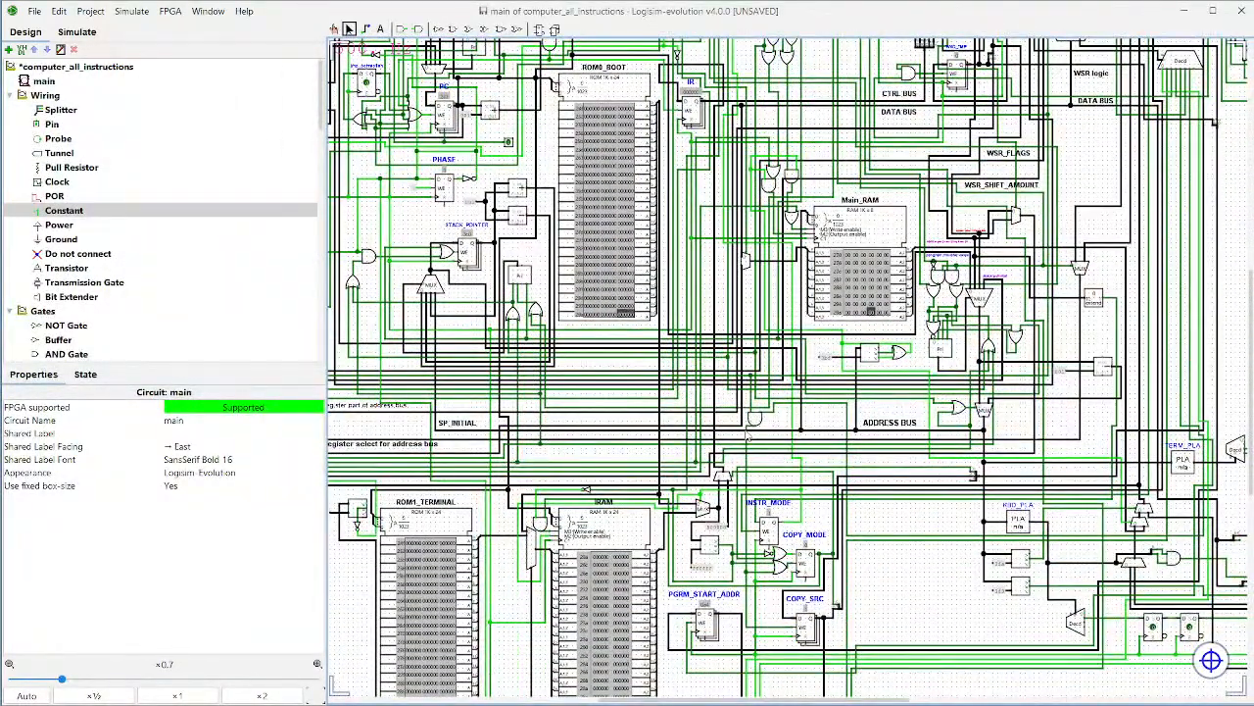
{"action": "scroll", "coordinate": [748, 432], "scroll_direction": "up", "scroll_amount": 7}
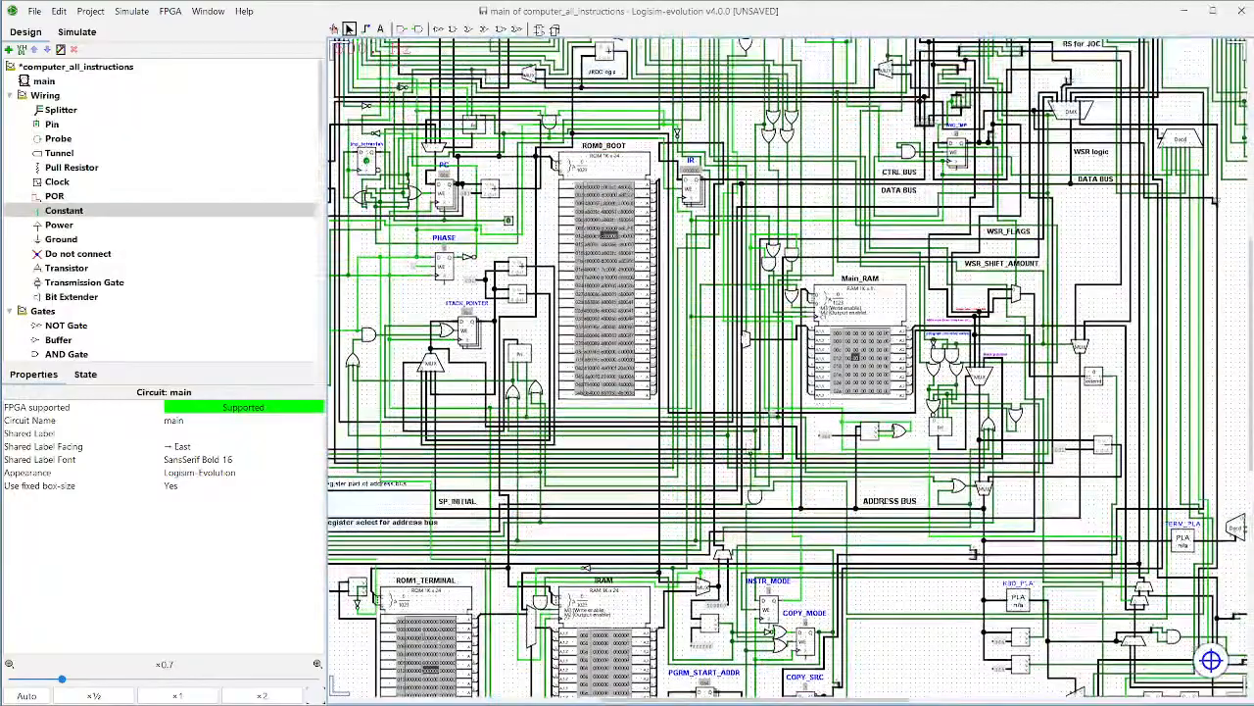
{"action": "scroll", "coordinate": [784, 368], "scroll_direction": "up", "scroll_amount": 12}
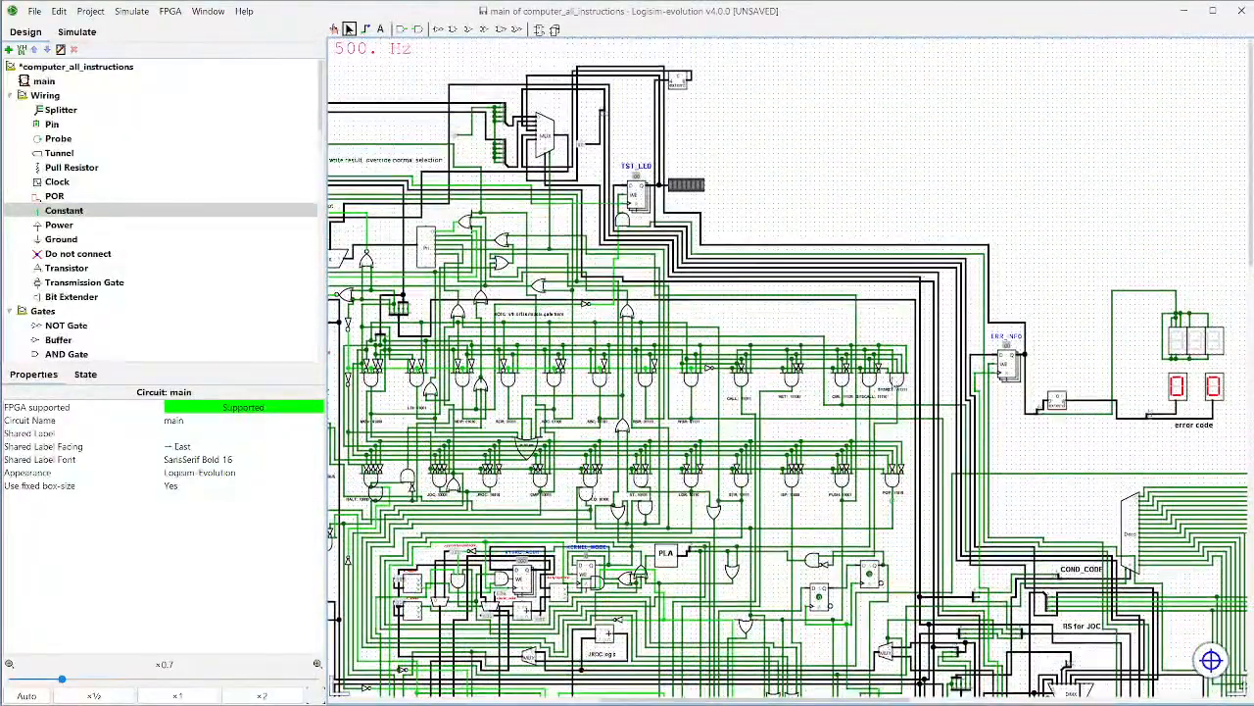
{"action": "scroll", "coordinate": [894, 379], "scroll_direction": "down", "scroll_amount": 5}
{"action": "scroll", "coordinate": [894, 380], "scroll_direction": "up", "scroll_amount": 4}
Step: Reset the simulation and follow the copying from ROM1_TERMINAL into IRAM
{"action": "left_click", "coordinate": [131, 12]}
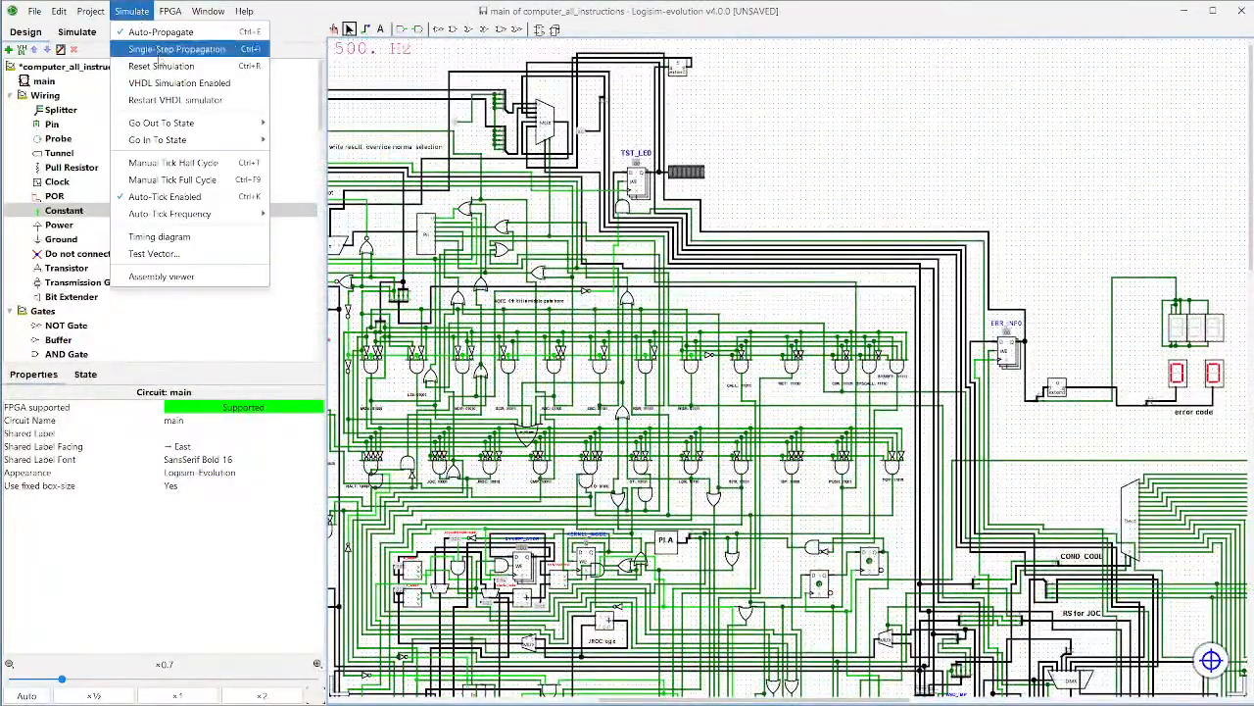
{"action": "left_click", "coordinate": [167, 66]}
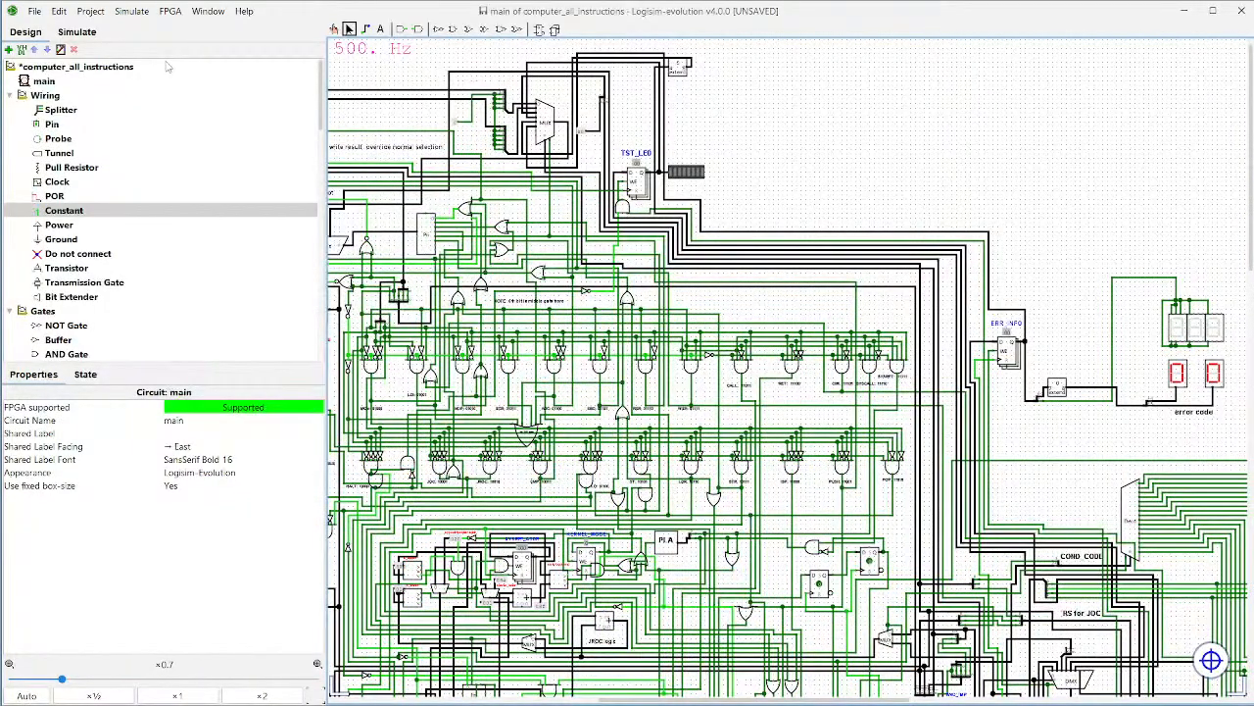
{"action": "scroll", "coordinate": [788, 368], "scroll_direction": "down", "scroll_amount": 20}
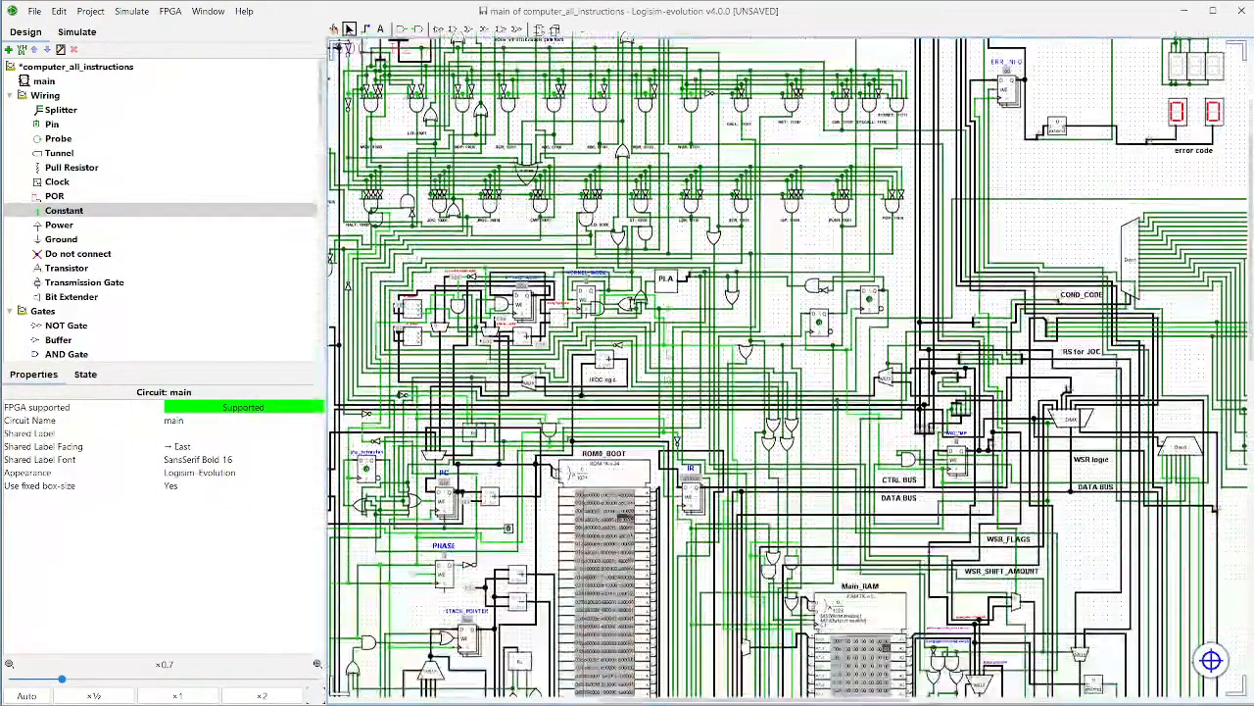
{"action": "scroll", "coordinate": [788, 368], "scroll_direction": "down", "scroll_amount": 20}
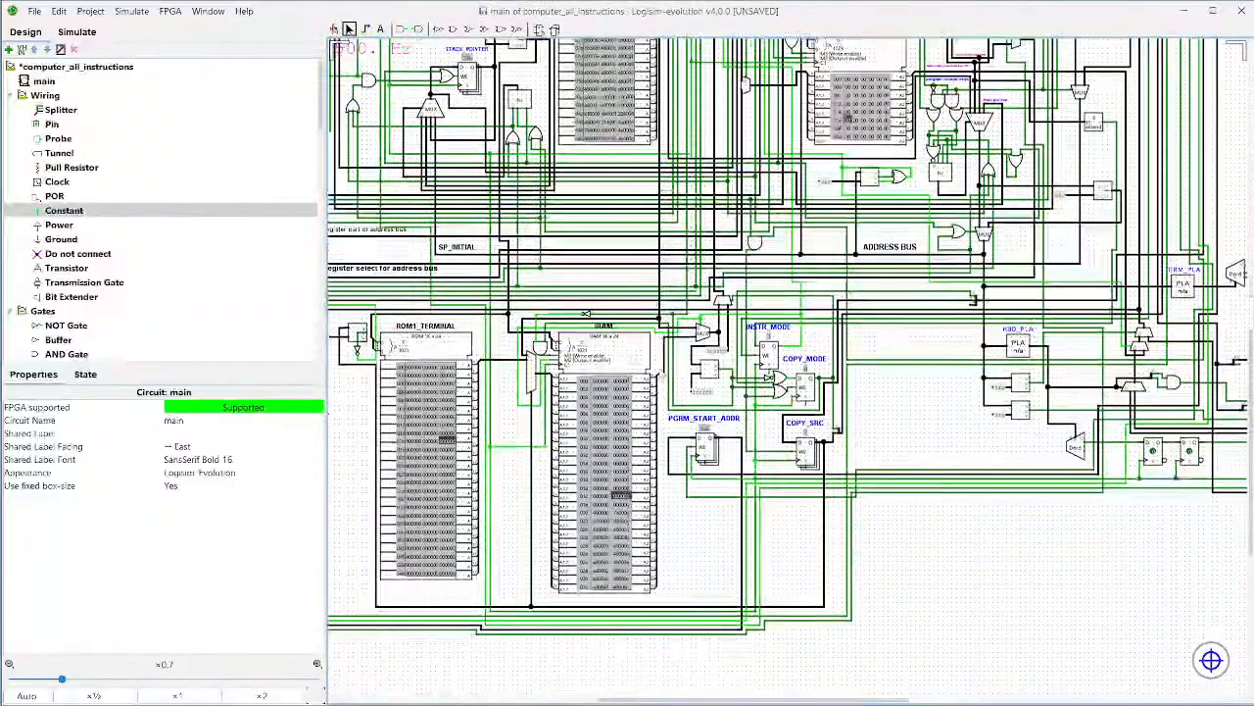
Step: Lower the auto-tick frequency to 32 Hz and reset the simulation
{"action": "left_click", "coordinate": [131, 11]}
{"action": "mouse_move", "coordinate": [245, 212]}
{"action": "left_click", "coordinate": [326, 434]}
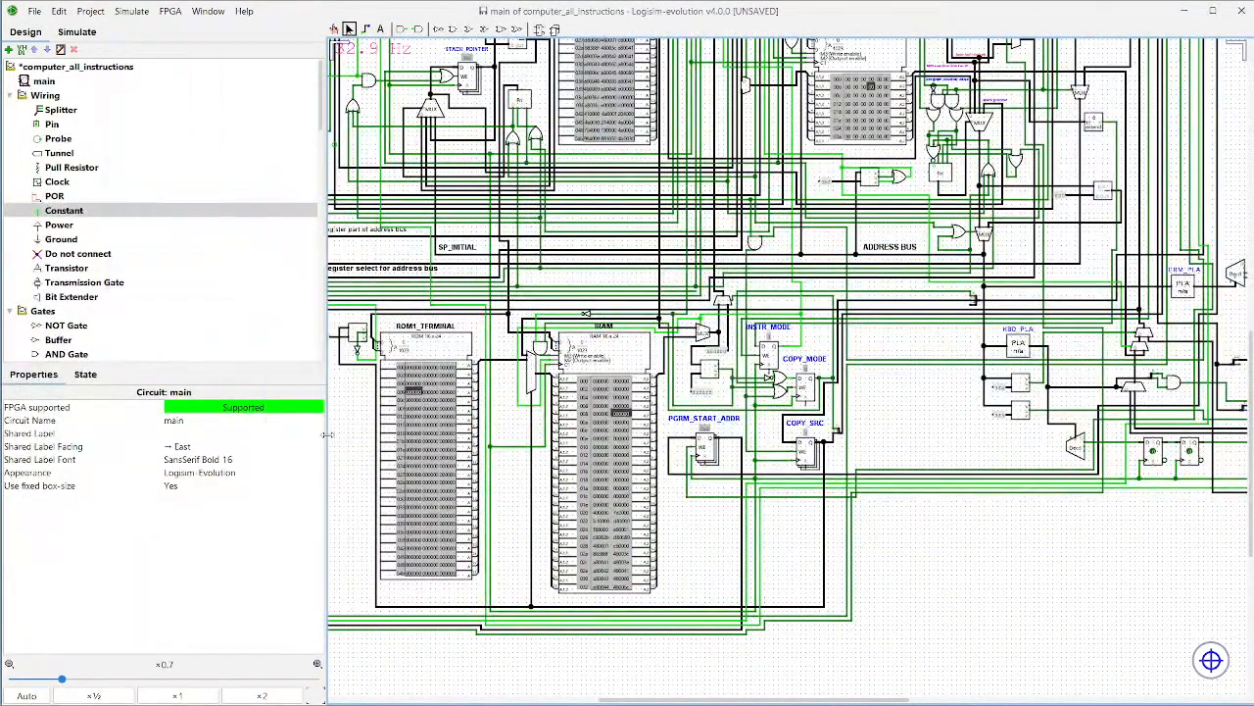
{"action": "left_click", "coordinate": [131, 11]}
{"action": "left_click", "coordinate": [164, 65]}
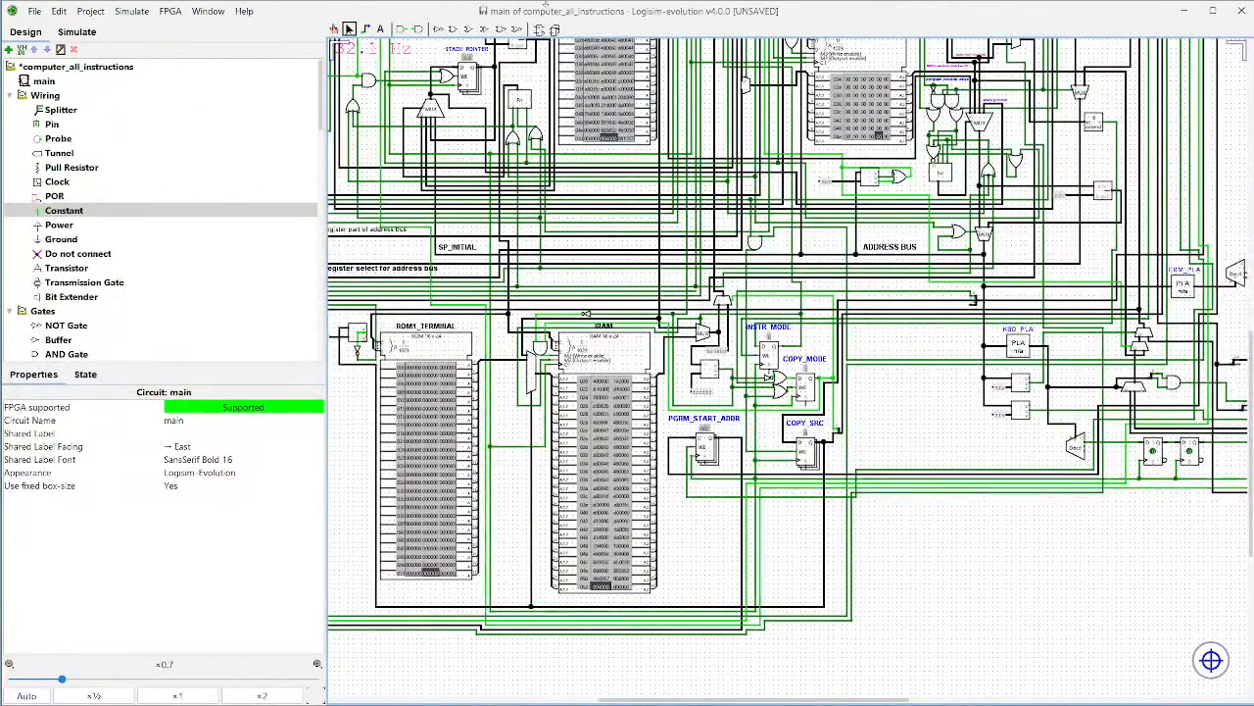
Step: Turn off automatic ticking and inspect the signal on the wires between the PC_LO_8 area and the PC register
{"action": "left_click", "coordinate": [137, 10]}
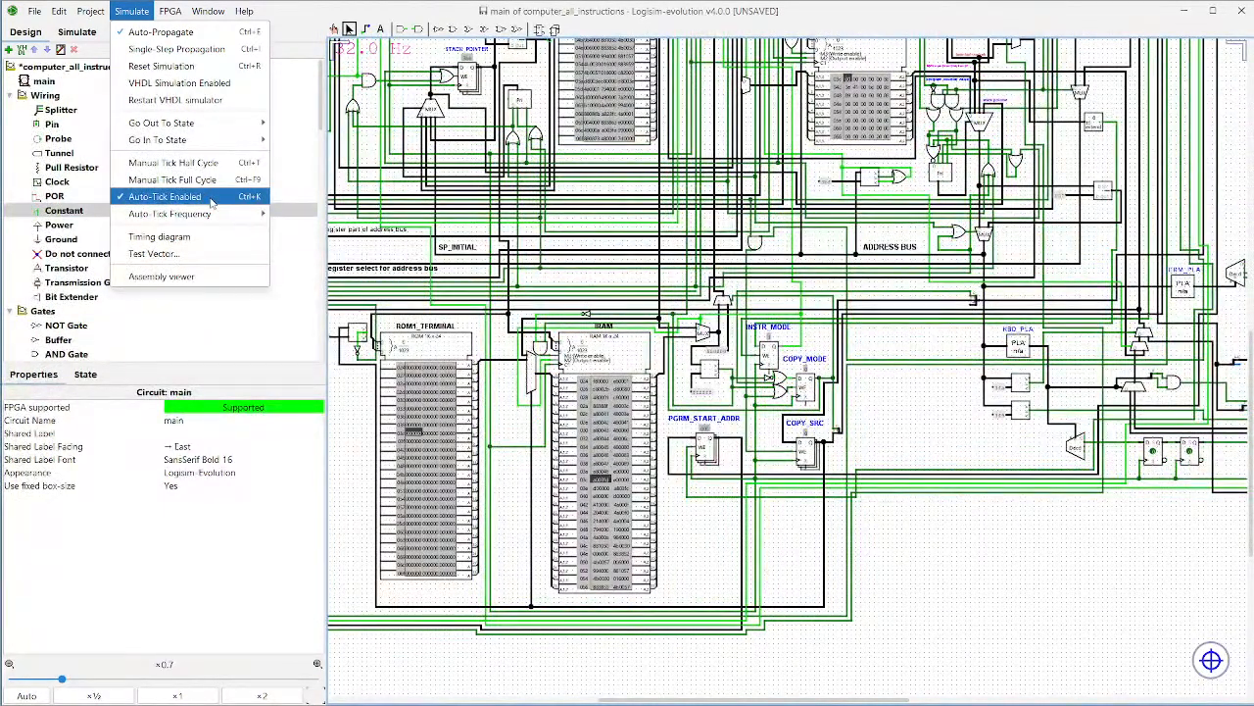
{"action": "left_click", "coordinate": [211, 199]}
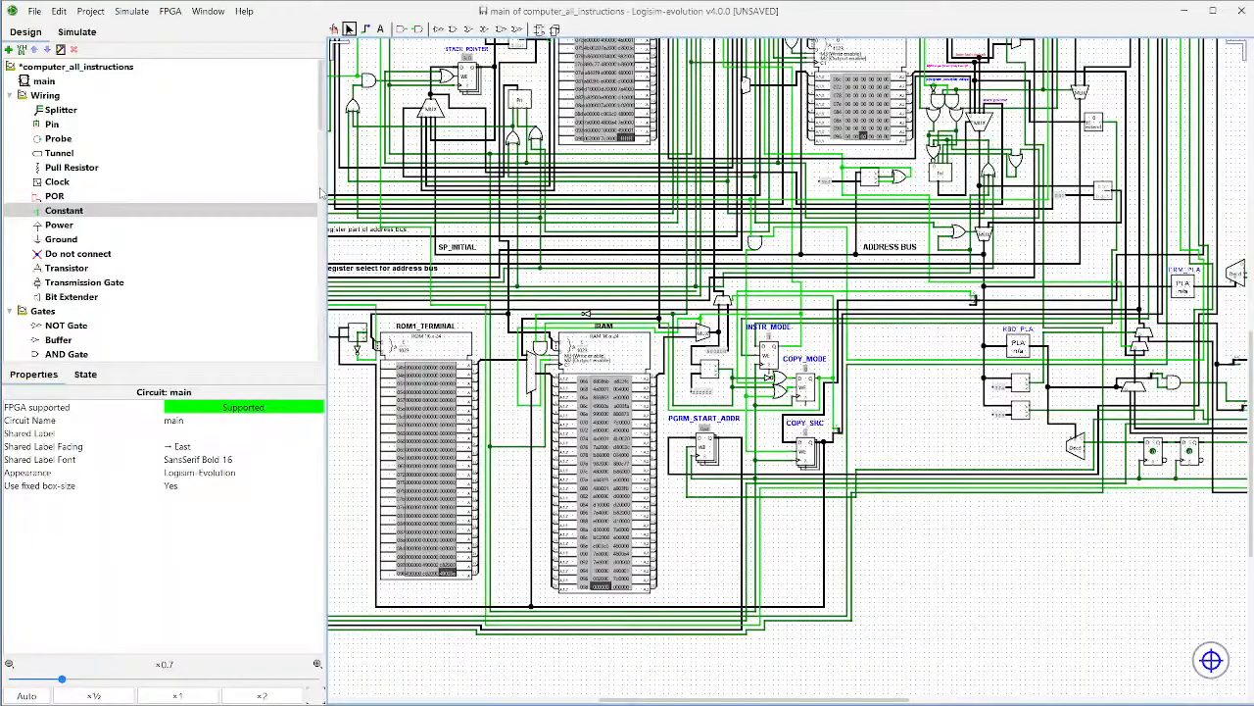
{"action": "left_click_drag", "start_coordinate": [456, 120], "coordinate": [774, 290]}
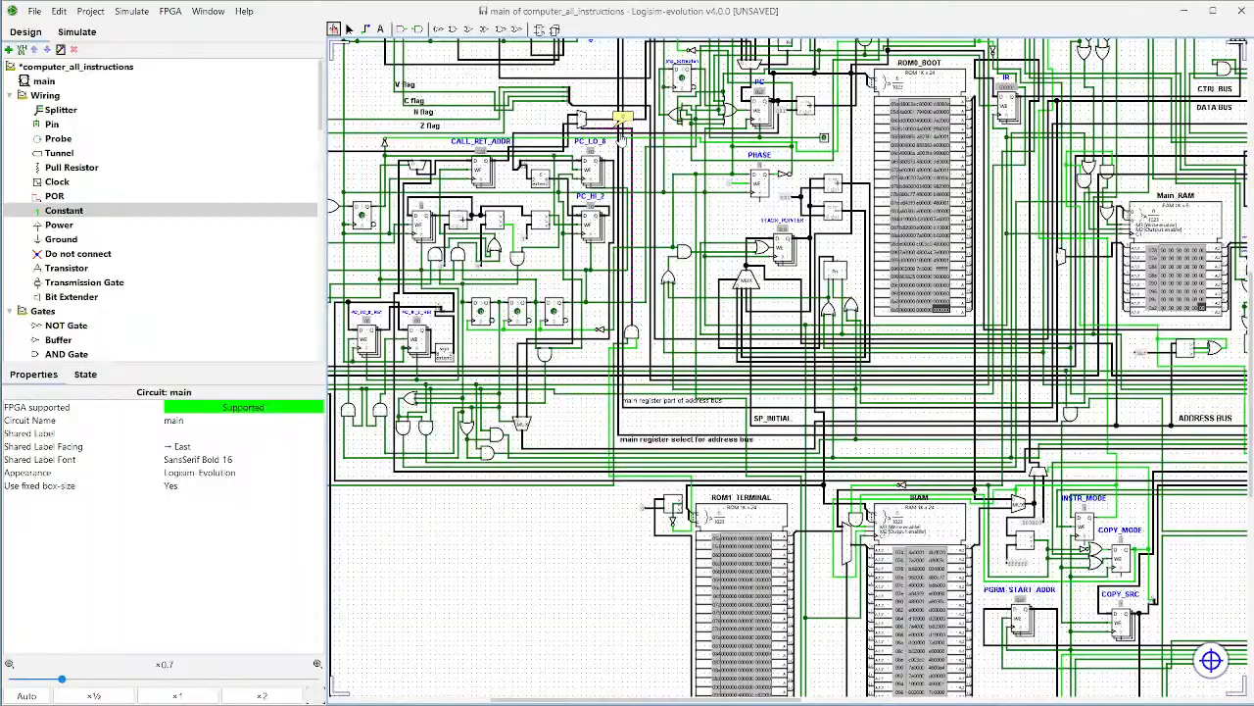
{"action": "scroll", "coordinate": [784, 367], "scroll_direction": "up", "scroll_amount": 3}
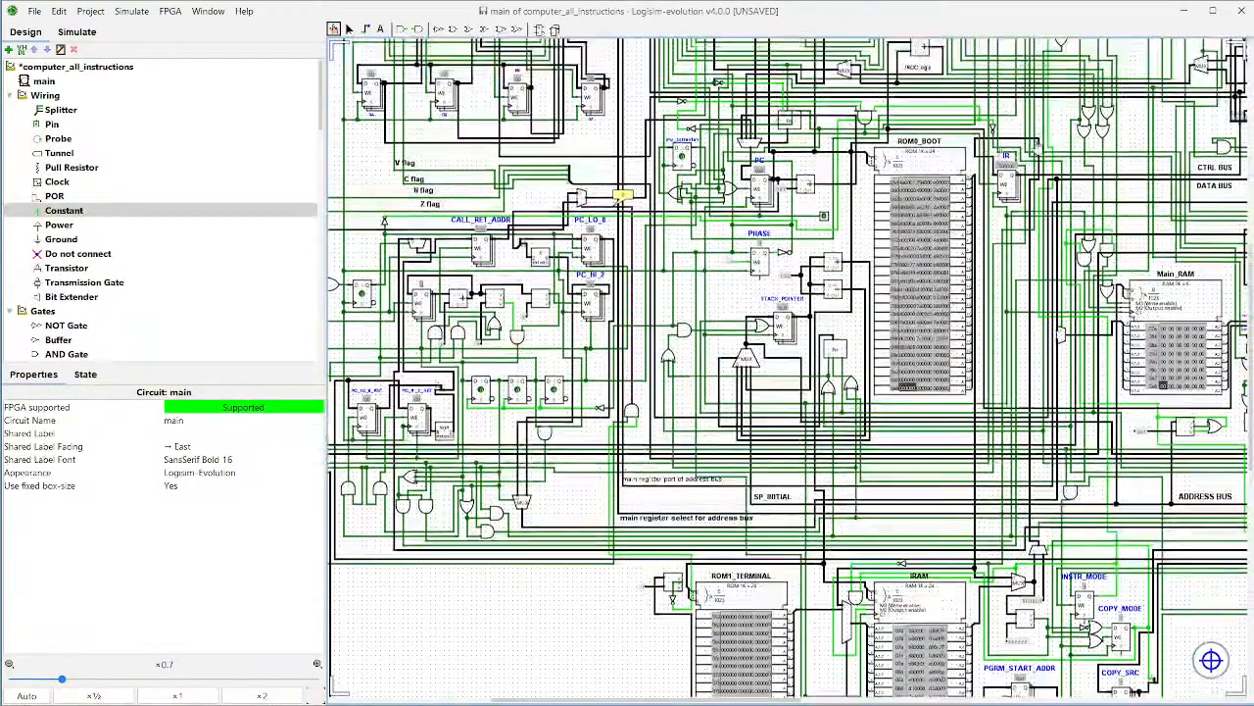
{"action": "left_click_drag", "start_coordinate": [1059, 120], "coordinate": [841, 421]}
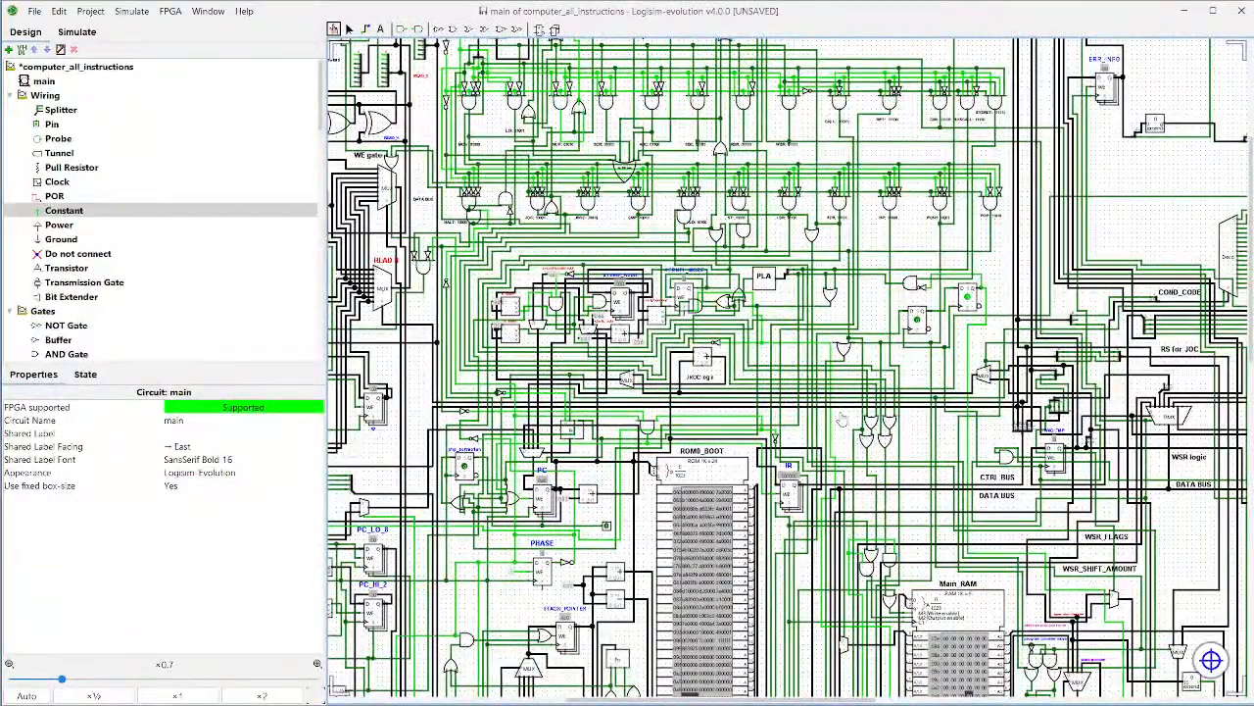
{"action": "left_click_drag", "start_coordinate": [831, 350], "coordinate": [1097, 162]}
{"action": "left_click_drag", "start_coordinate": [861, 368], "coordinate": [877, 326]}
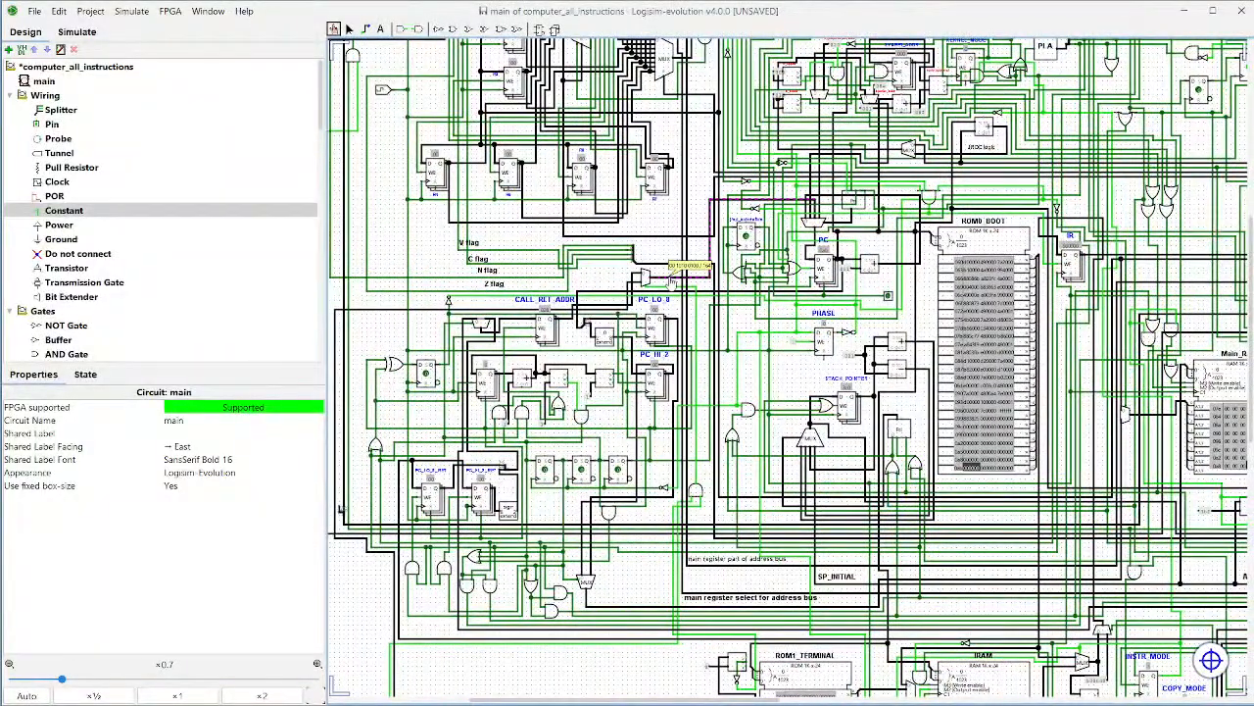
{"action": "scroll", "coordinate": [750, 342], "scroll_direction": "down", "scroll_amount": 2}
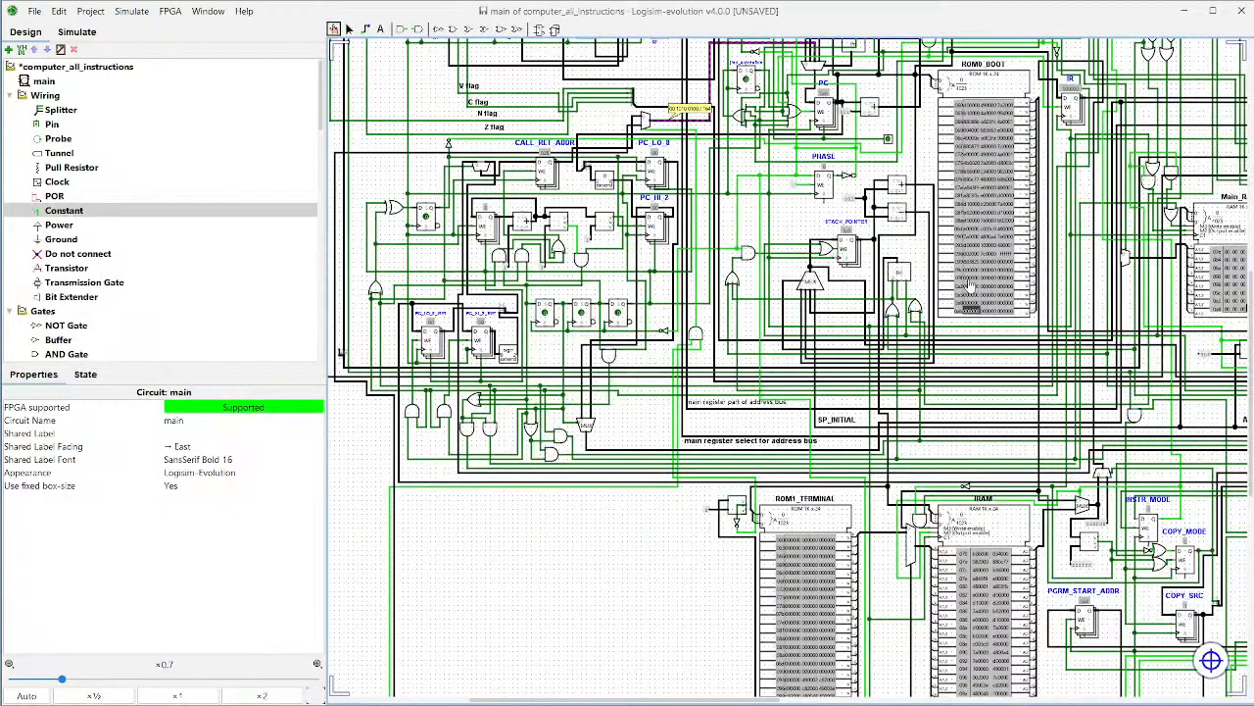
Step: Select the IRAM and examine its last copied instructions, around address 0a4
{"action": "scroll", "coordinate": [980, 566], "scroll_direction": "down", "scroll_amount": 2}
{"action": "left_click", "coordinate": [980, 565]}
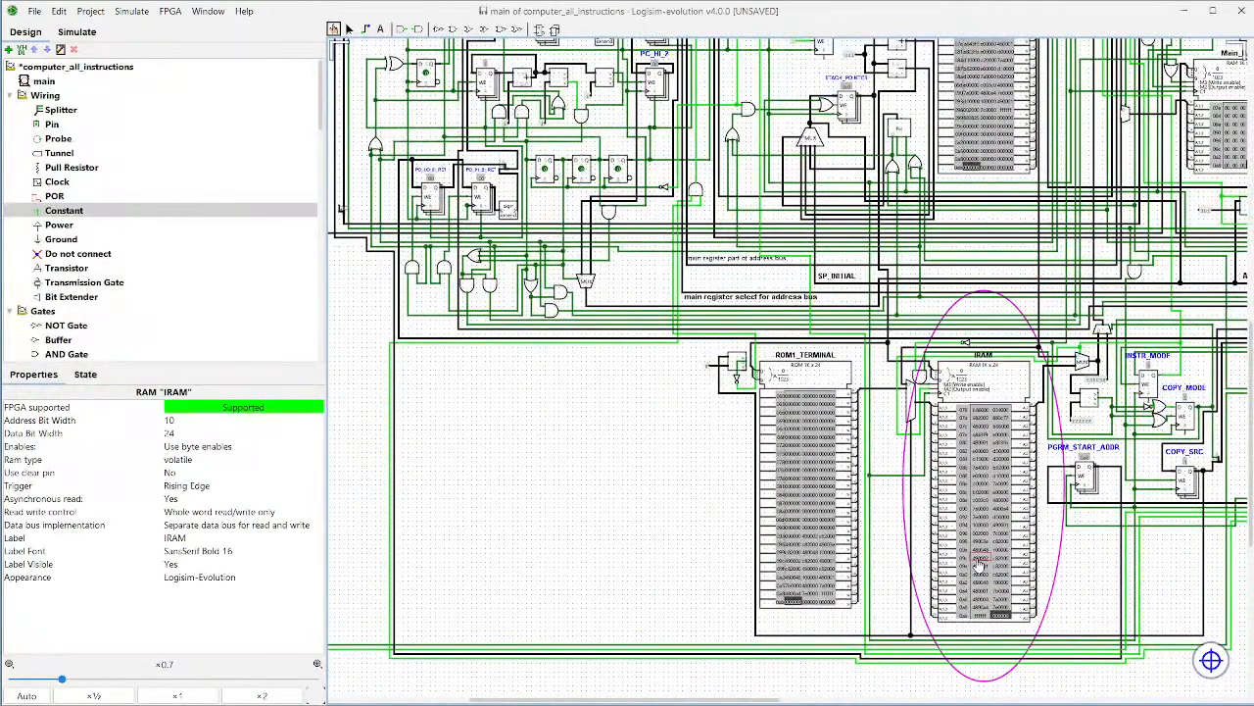
{"action": "scroll", "coordinate": [1114, 583], "scroll_direction": "up", "scroll_amount": 4}
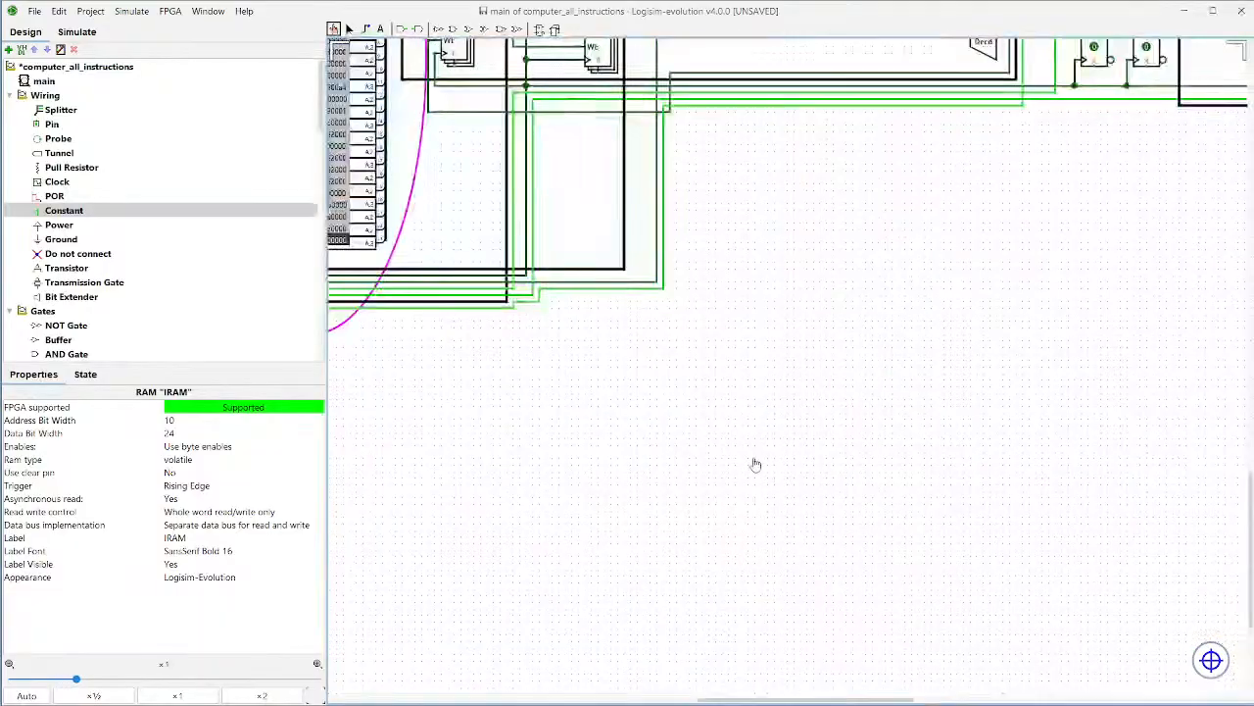
{"action": "left_click_drag", "start_coordinate": [676, 431], "coordinate": [781, 566]}
{"action": "scroll", "coordinate": [929, 279], "scroll_direction": "down", "scroll_amount": 1}
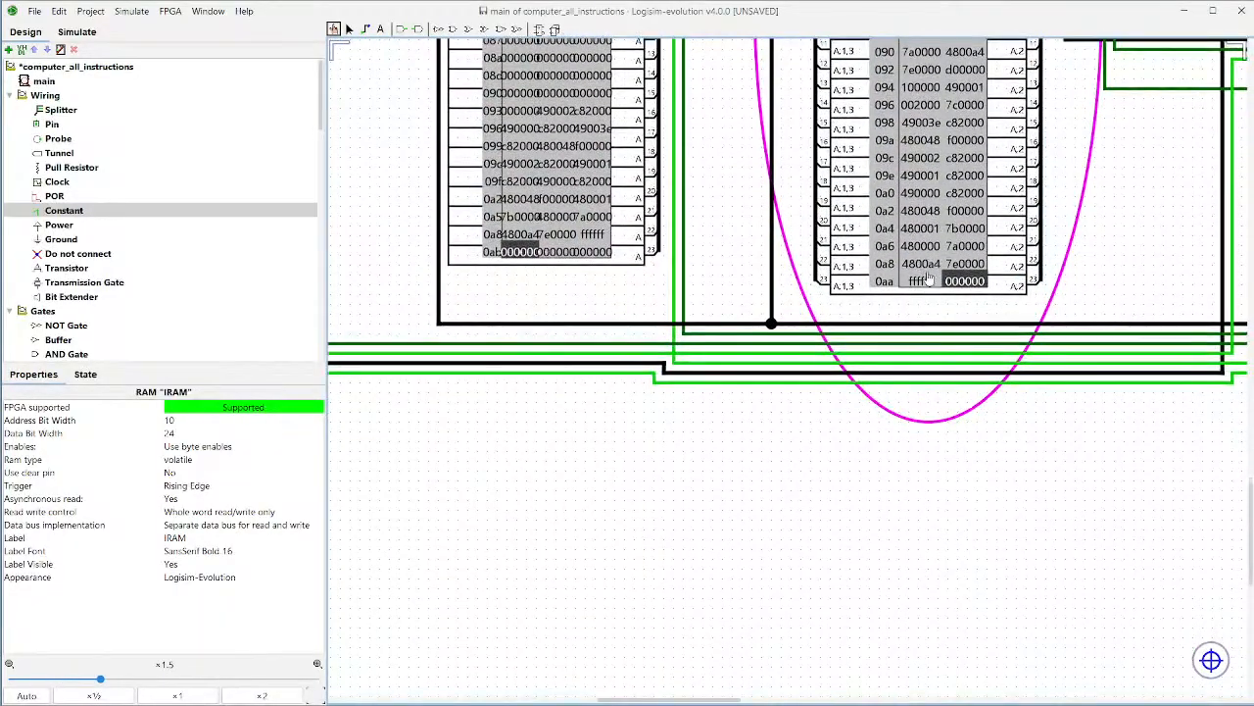
{"action": "scroll", "coordinate": [931, 248], "scroll_direction": "down", "scroll_amount": 2}
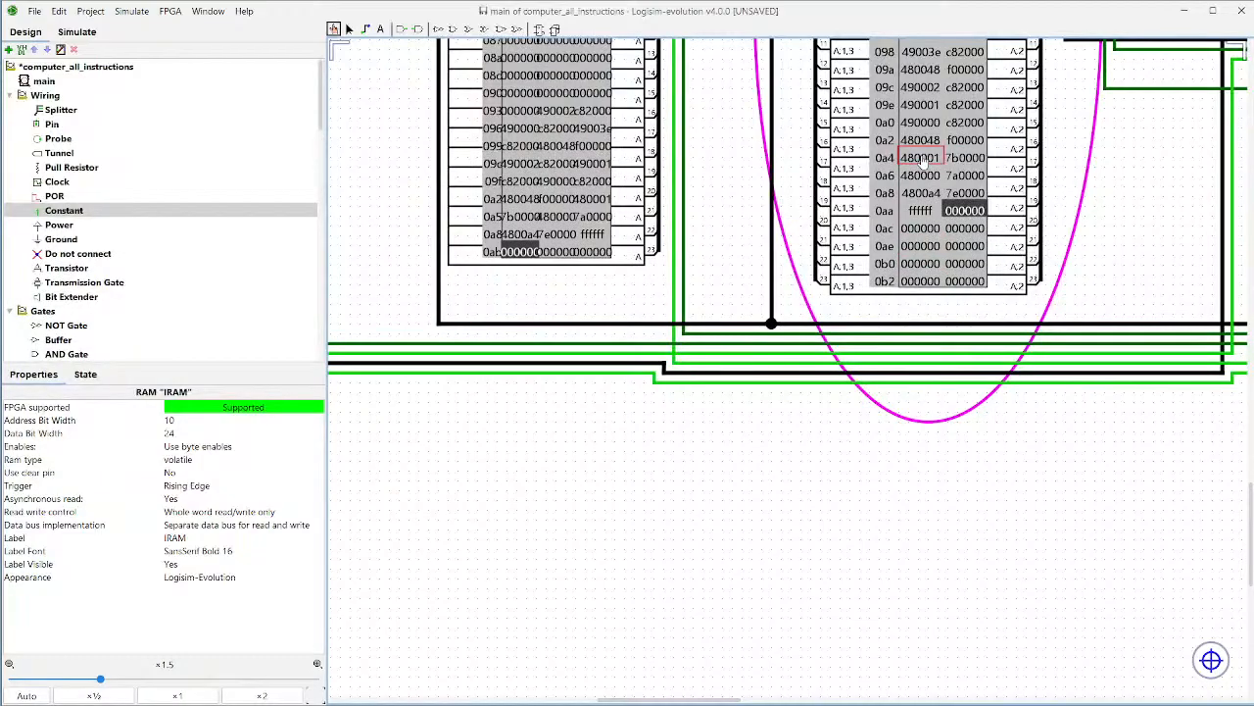
Step: Switch to Visual Studio Code and review the terminal routine in rom1_terminal.asm, down to its .test and .end_copy sections
{"action": "left_click", "coordinate": [860, 686]}
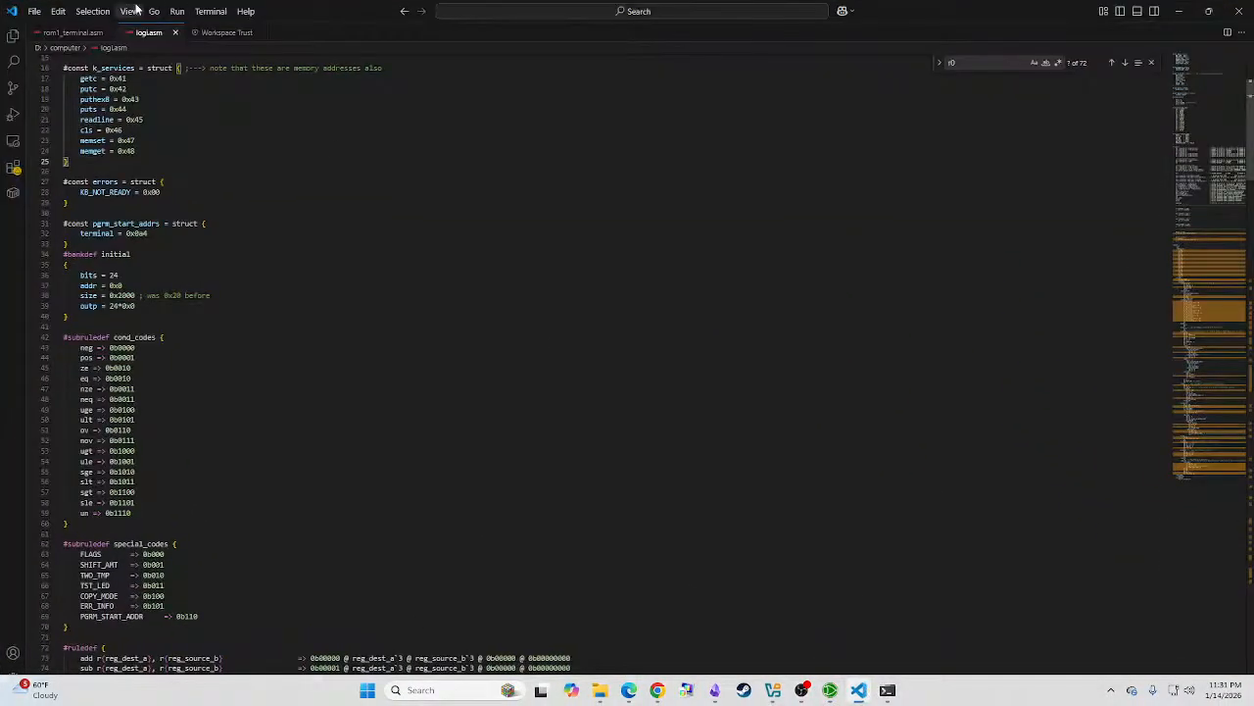
{"action": "scroll", "coordinate": [436, 216], "scroll_direction": "down", "scroll_amount": 20}
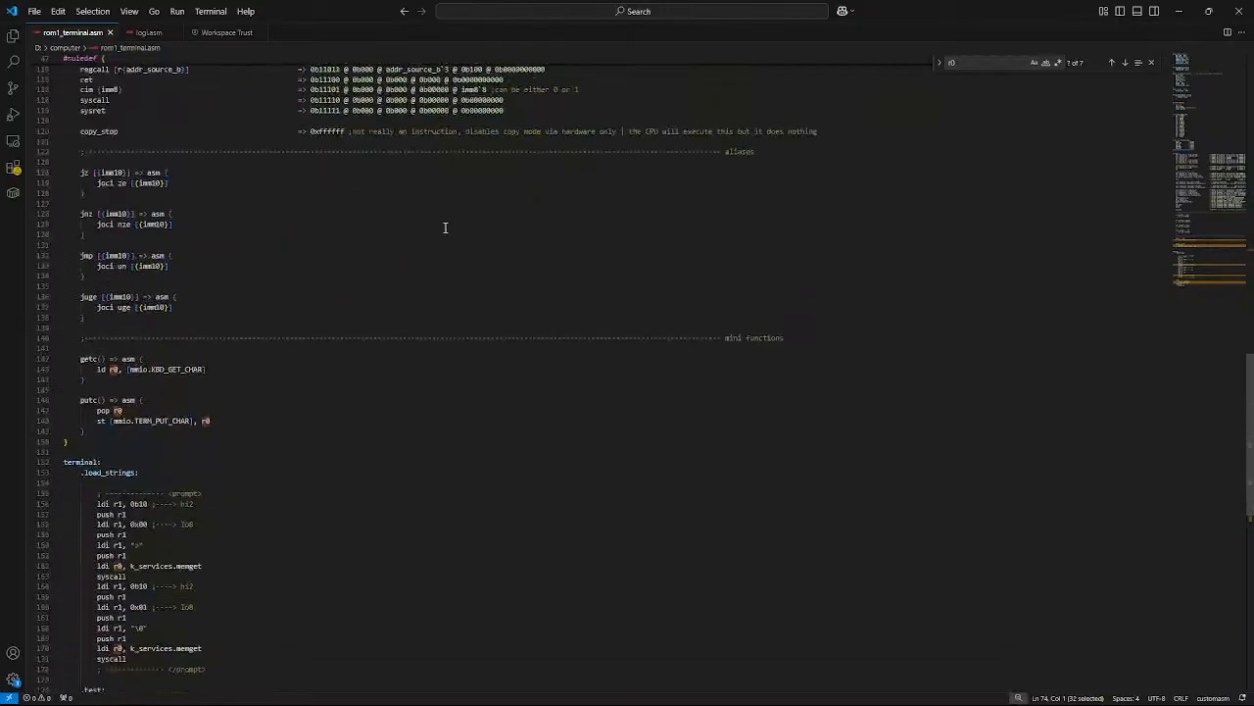
{"action": "scroll", "coordinate": [435, 216], "scroll_direction": "up", "scroll_amount": 4}
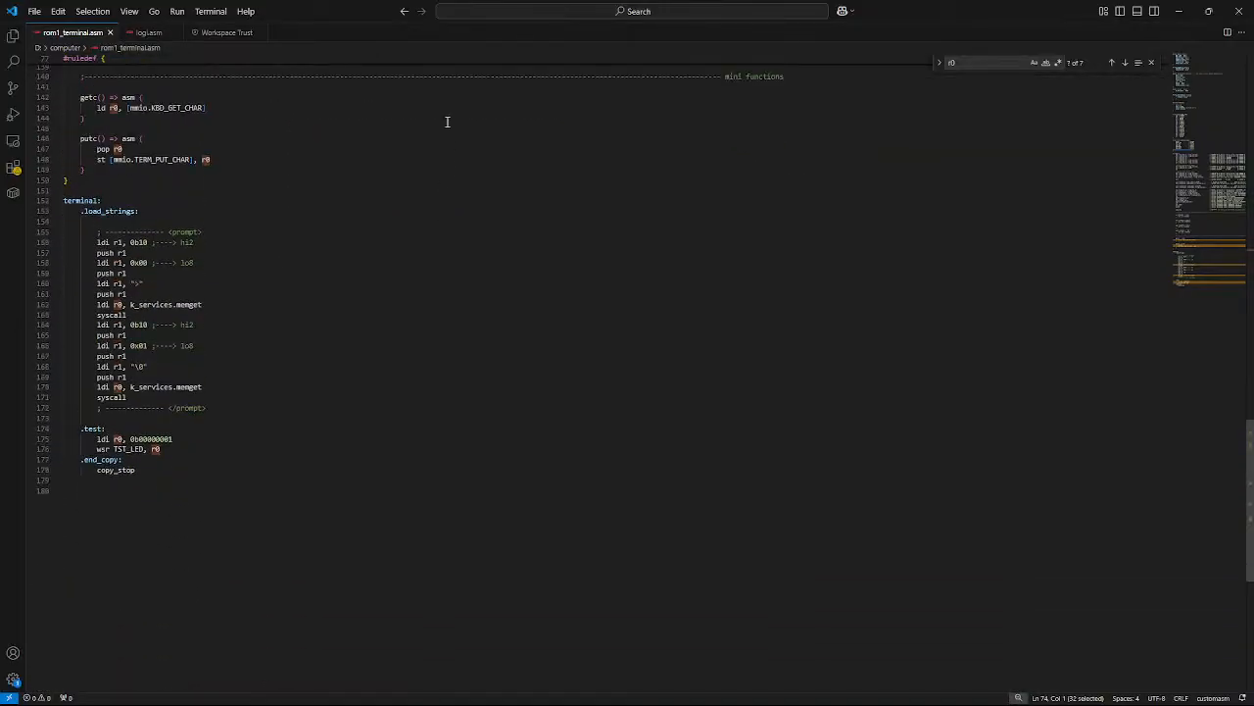
Step: Switch to PowerShell and rerun customasm on the ROM1 terminal program to print its assembled listing with addresses
{"action": "left_click", "coordinate": [889, 691]}
{"action": "key", "text": "Up"}
{"action": "key", "text": "Up"}
{"action": "key", "text": "Up"}
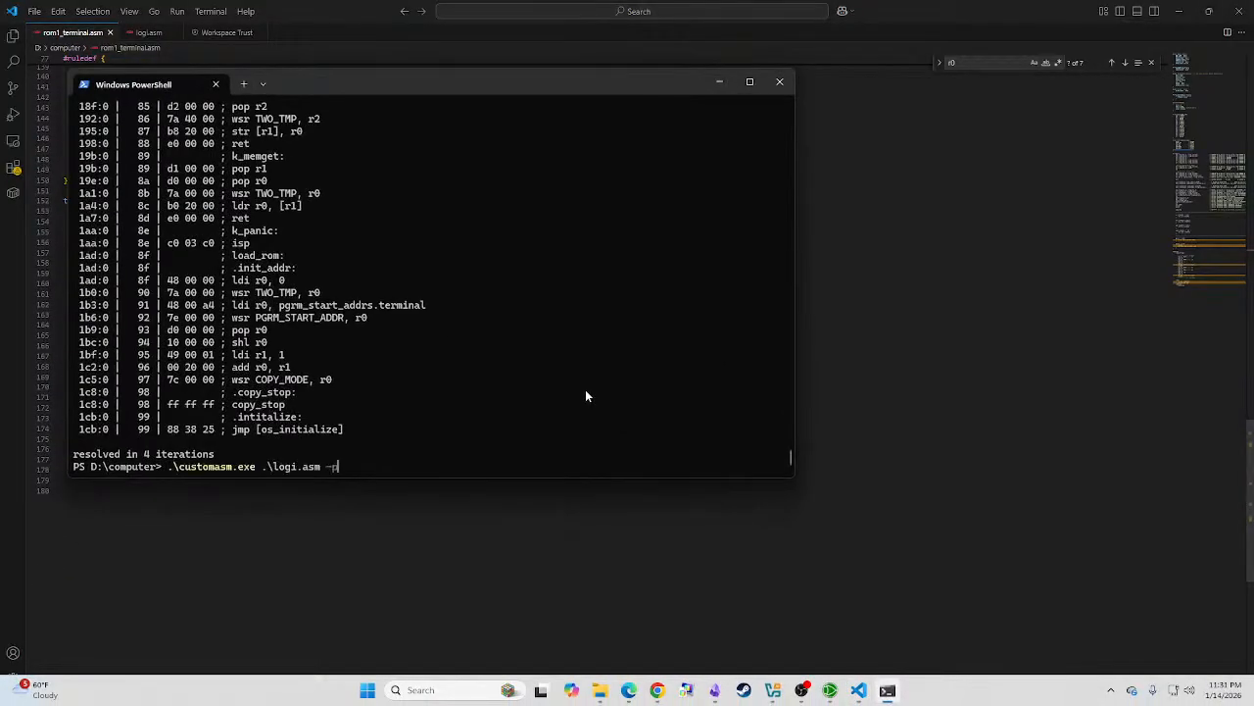
{"action": "key", "text": "Return"}
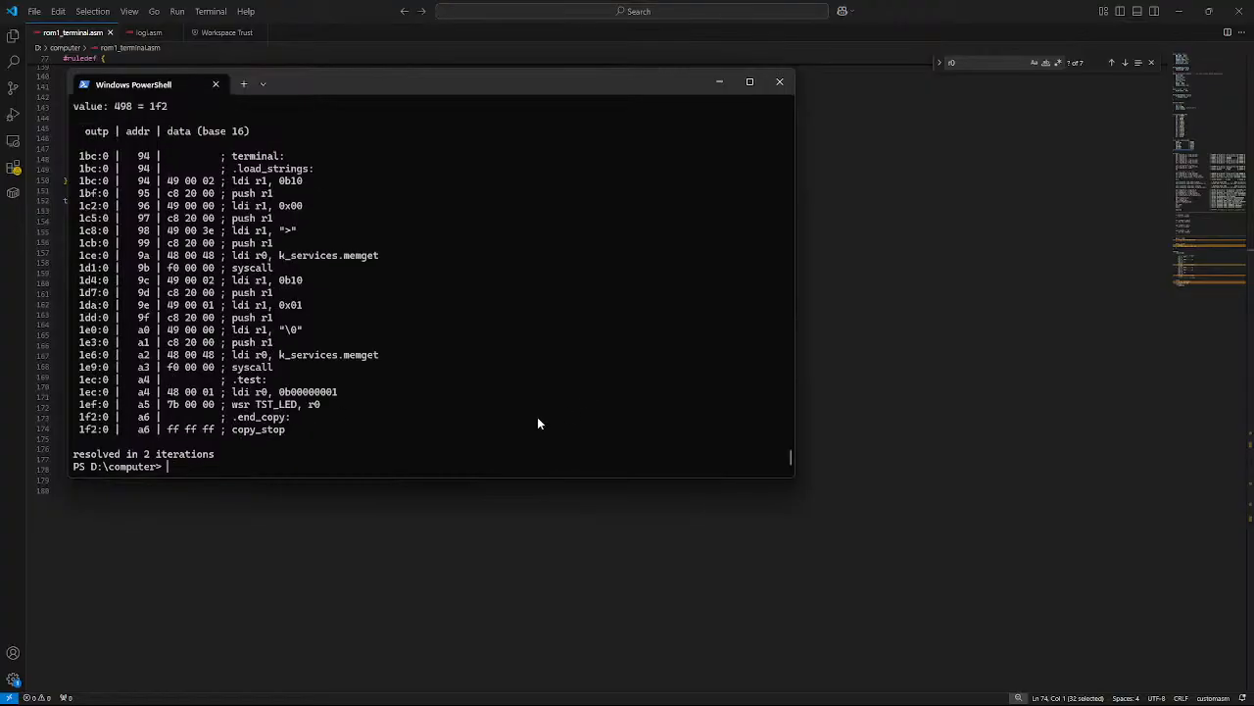
Step: Return to Logisim-evolution and inspect the value on the wire from the multiplexer above PC_LO_8 to the PC input multiplexer
{"action": "left_click", "coordinate": [1180, 11]}
{"action": "left_click", "coordinate": [1029, 550]}
{"action": "left_click_drag", "start_coordinate": [1096, 207], "coordinate": [1144, 654]}
{"action": "left_click_drag", "start_coordinate": [363, 233], "coordinate": [729, 535]}
{"action": "left_click_drag", "start_coordinate": [589, 298], "coordinate": [558, 625]}
{"action": "left_click_drag", "start_coordinate": [727, 143], "coordinate": [767, 434]}
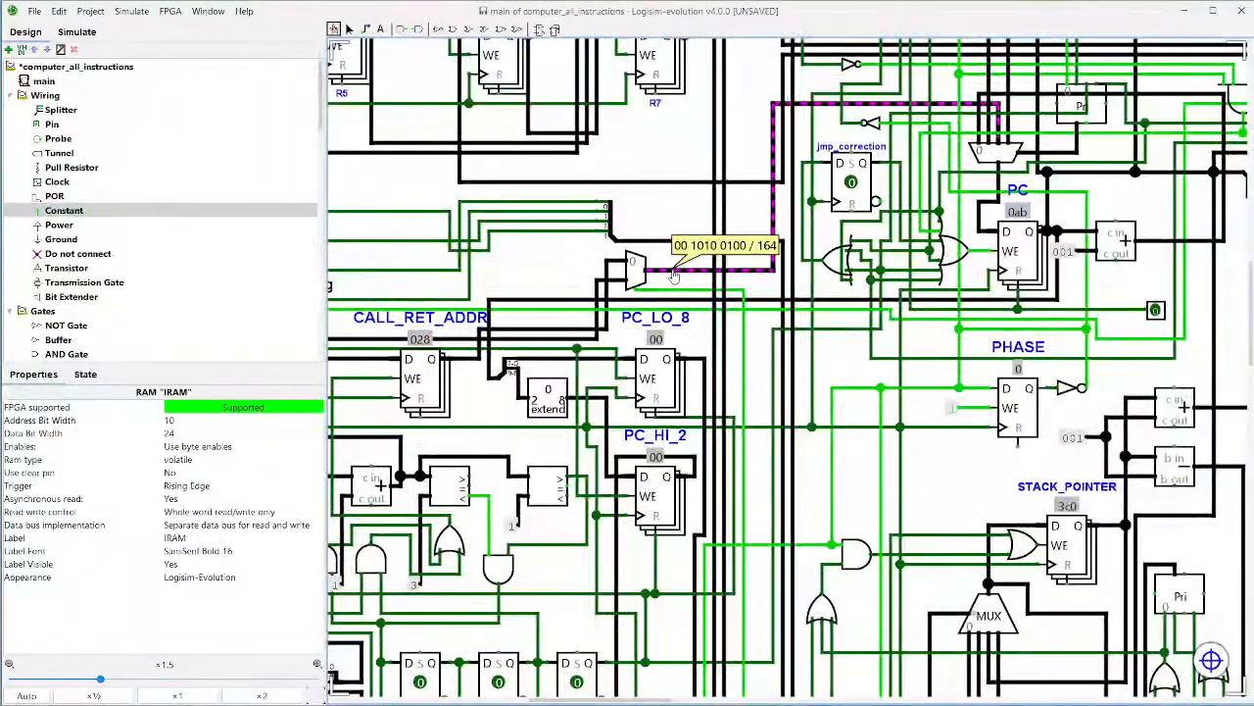
{"action": "scroll", "coordinate": [1081, 279], "scroll_direction": "up", "scroll_amount": 4}
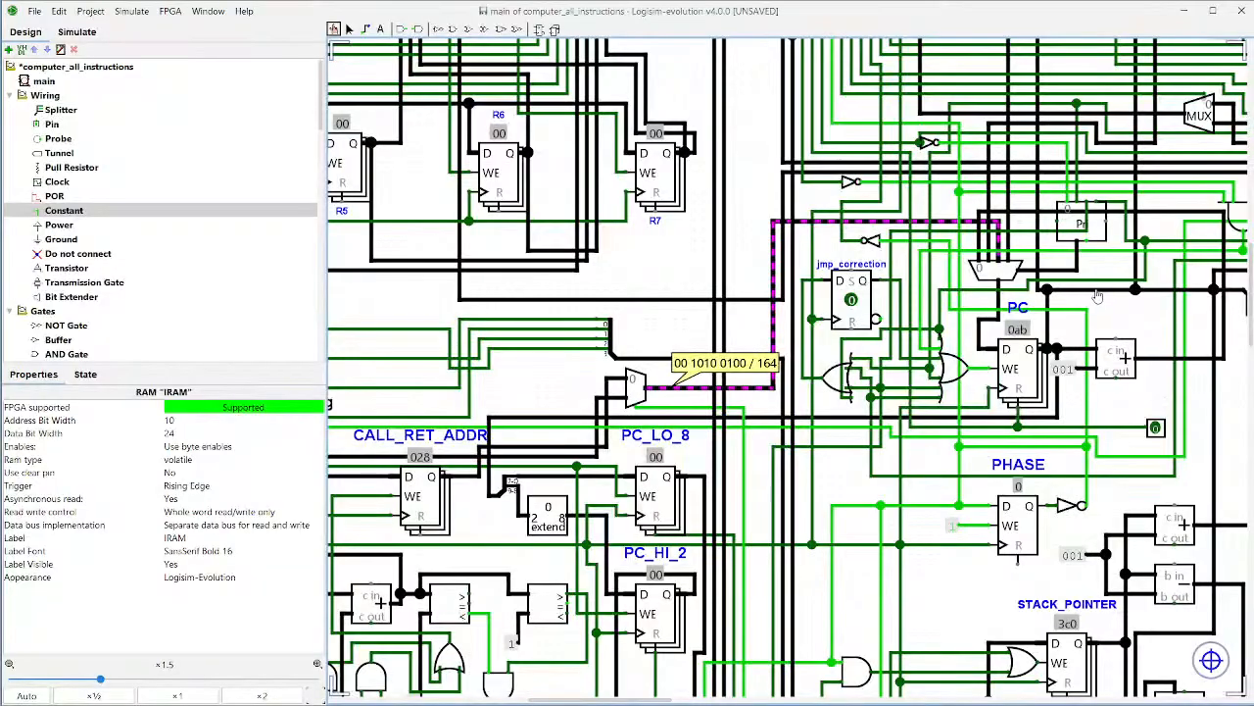
Step: Inspect the control signals feeding the PC's priority encoder and the select input of the multiplexer above PC_LO_8
{"action": "mouse_move", "coordinate": [1044, 235]}
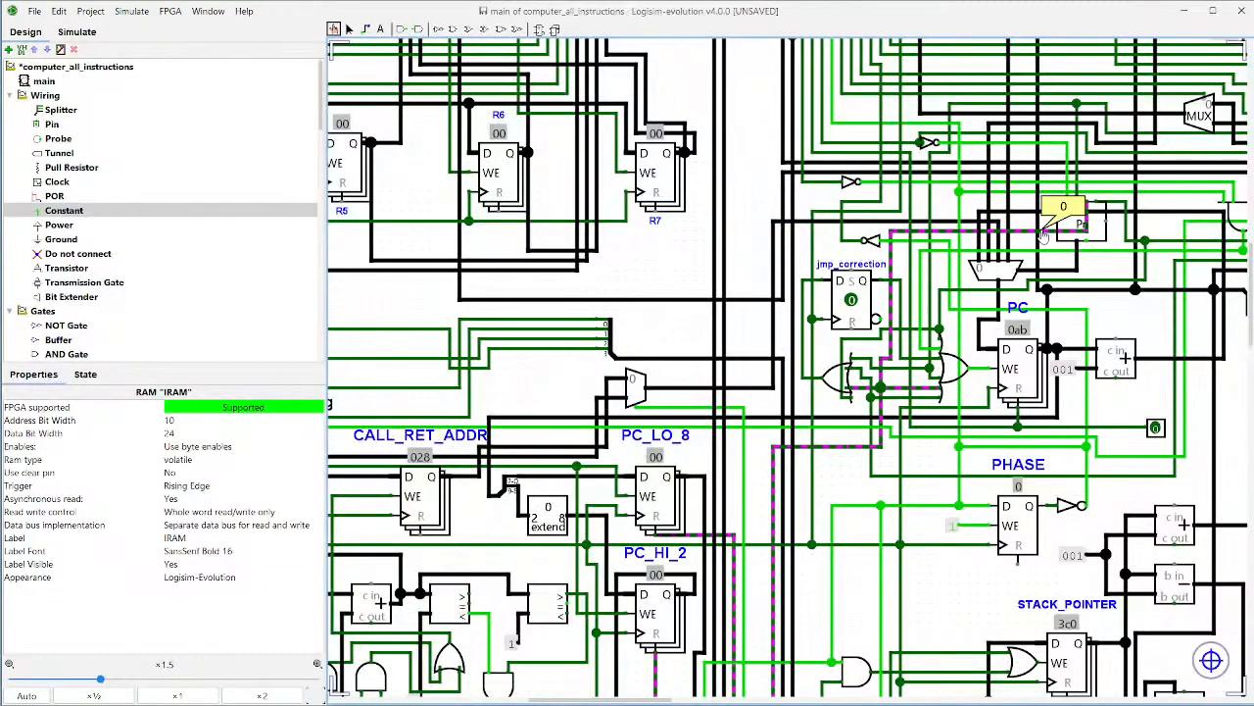
{"action": "scroll", "coordinate": [799, 480], "scroll_direction": "down", "scroll_amount": 2}
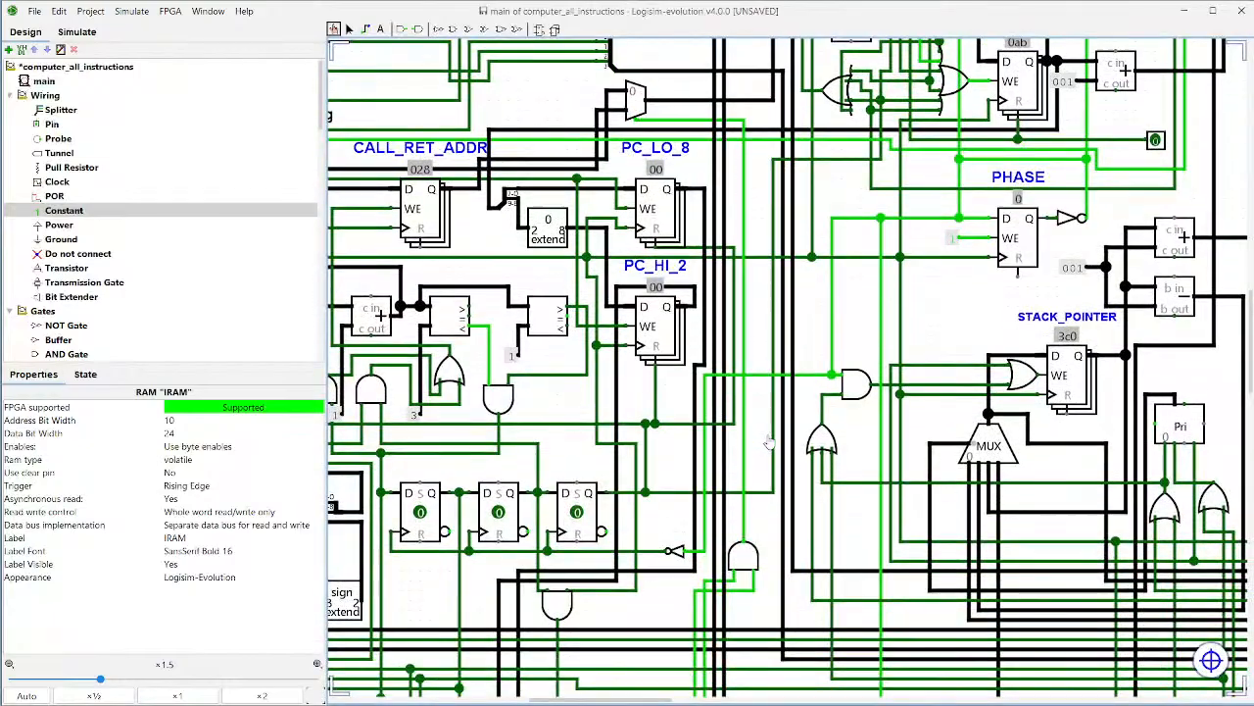
{"action": "left_click", "coordinate": [745, 322]}
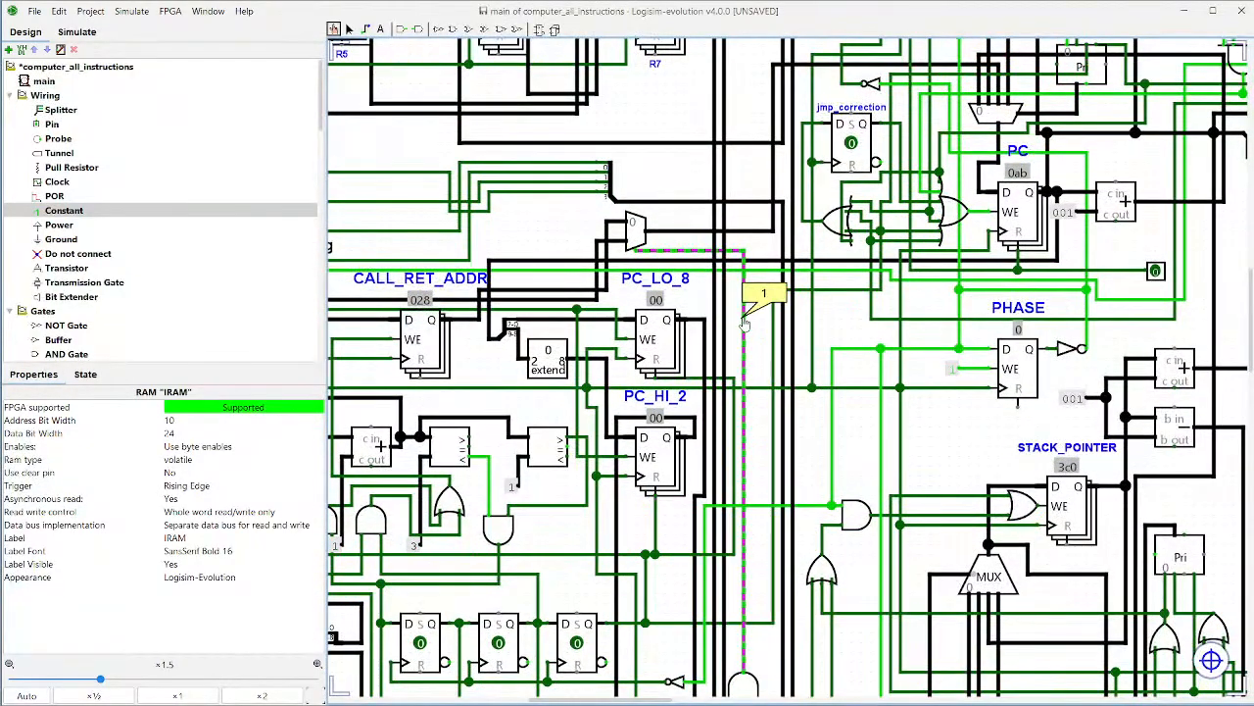
{"action": "left_click", "coordinate": [780, 320]}
{"action": "left_click", "coordinate": [775, 321]}
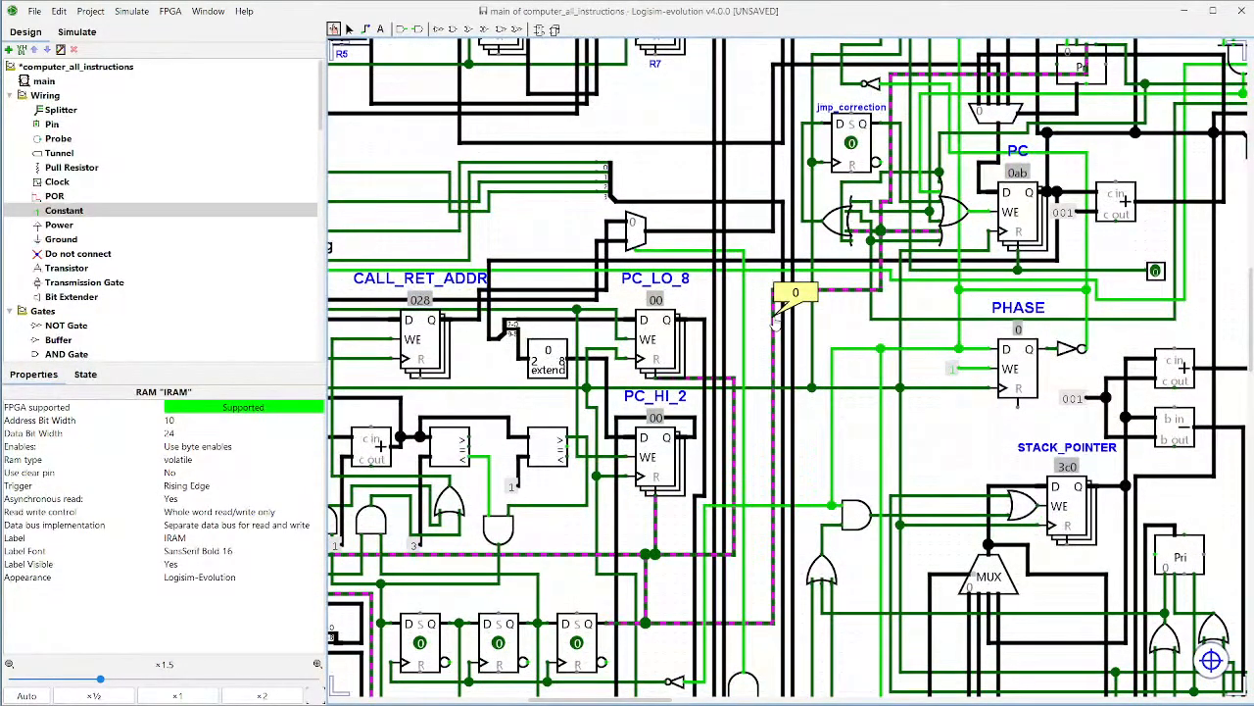
Step: Shorten the vertical control wire between PC_LO_8 and PHASE to a length of 250, detaching it from the PC control line
{"action": "left_click", "coordinate": [350, 29]}
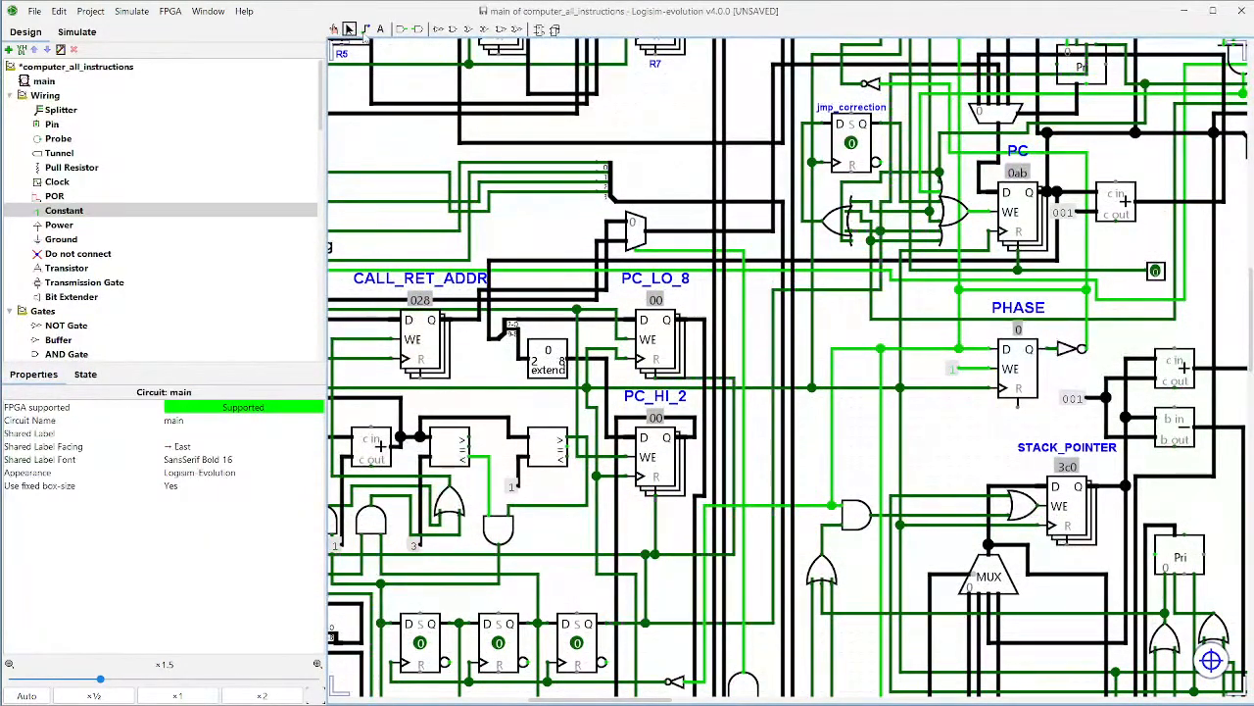
{"action": "left_click", "coordinate": [779, 313]}
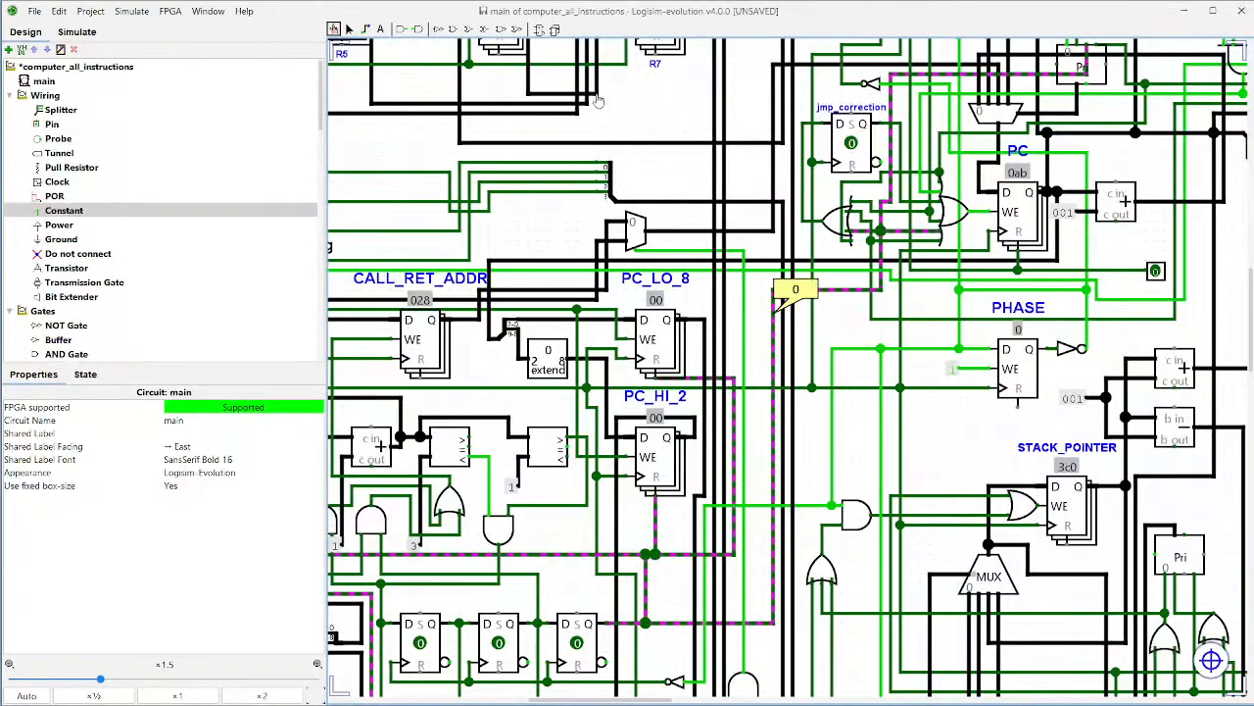
{"action": "left_click", "coordinate": [350, 29]}
{"action": "left_click", "coordinate": [774, 320]}
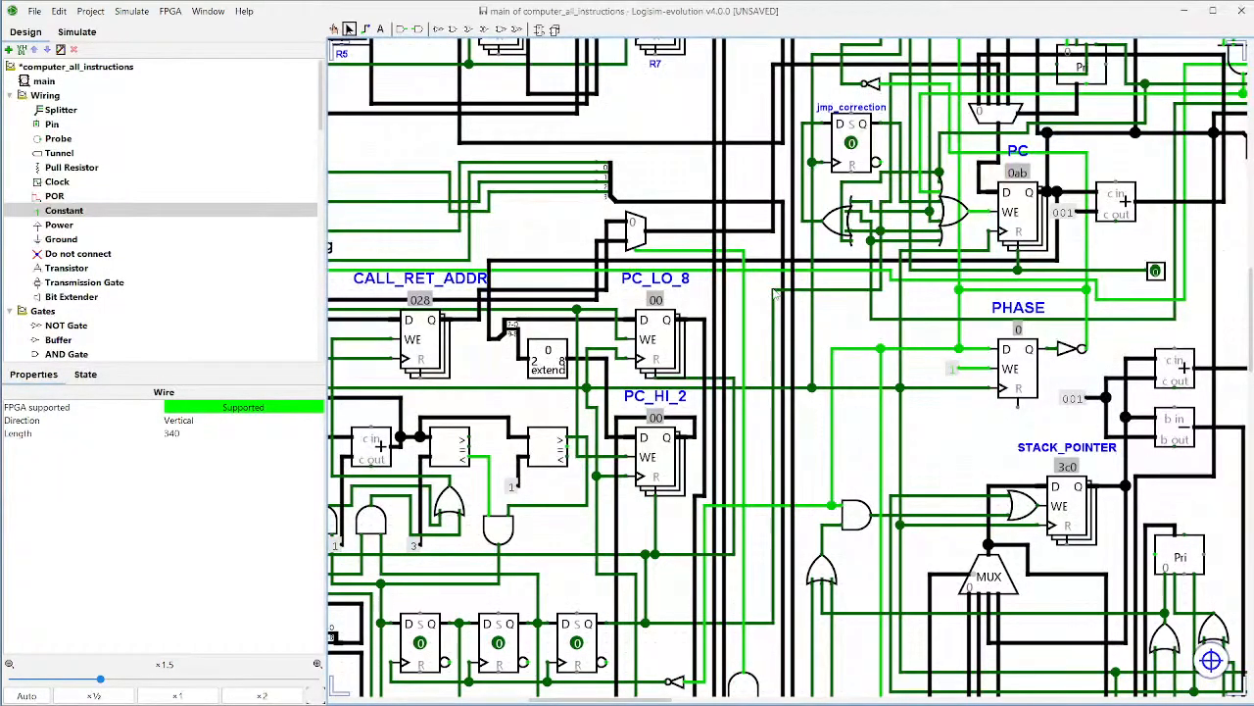
{"action": "left_click_drag", "start_coordinate": [772, 378], "coordinate": [773, 377]}
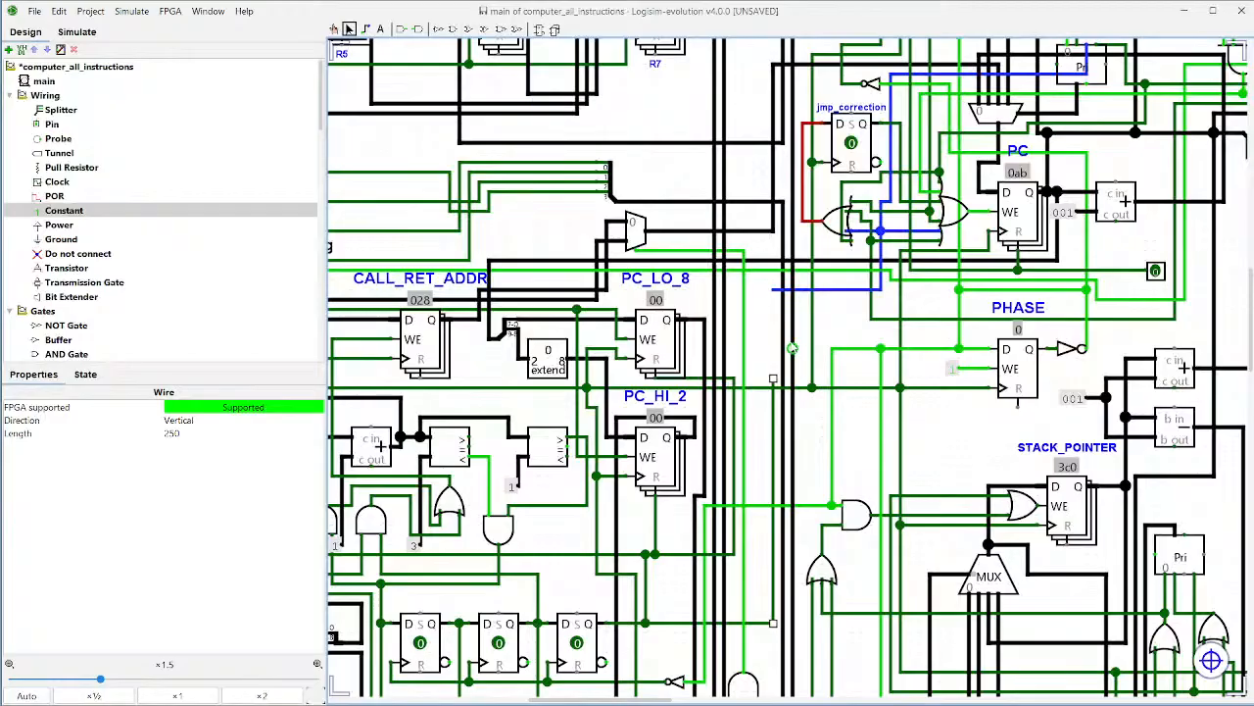
Step: Place a north-facing two-input OR gate that combines the shortened wire and the multiplexer select line, and wire its output to the PC control line
{"action": "left_click", "coordinate": [469, 28]}
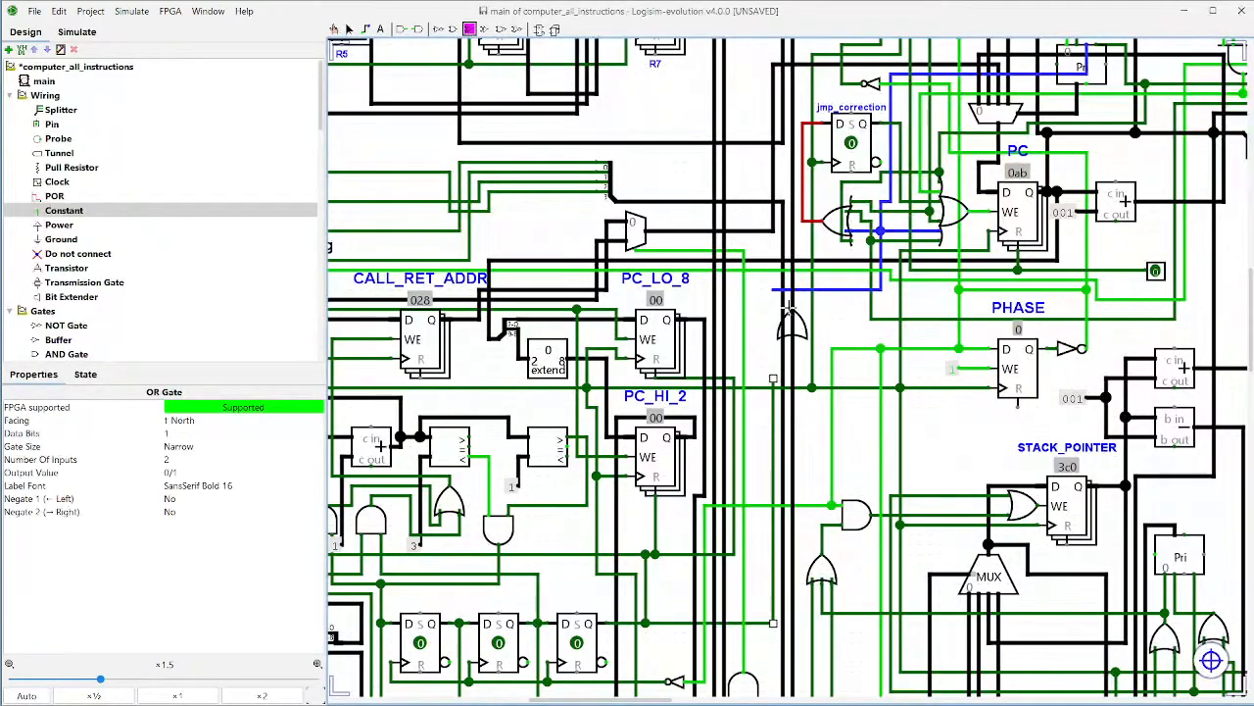
{"action": "left_click", "coordinate": [761, 305]}
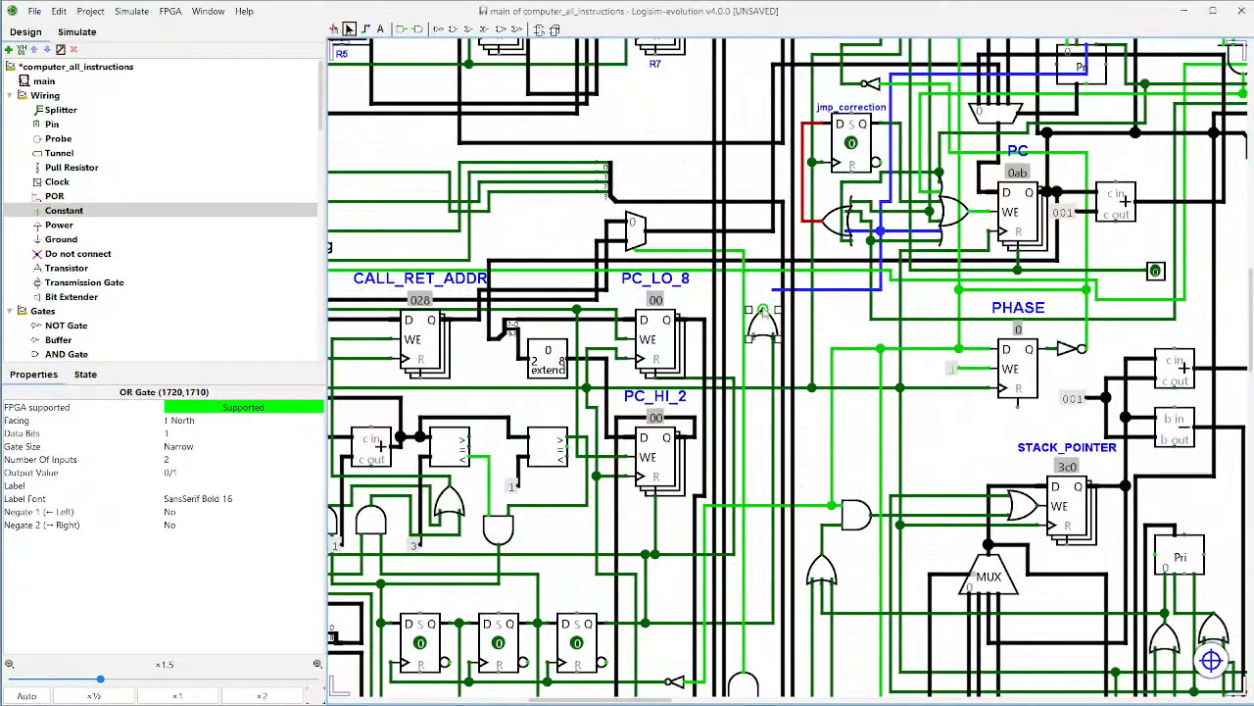
{"action": "left_click_drag", "start_coordinate": [773, 290], "coordinate": [773, 290]}
{"action": "left_click_drag", "start_coordinate": [753, 353], "coordinate": [745, 367]}
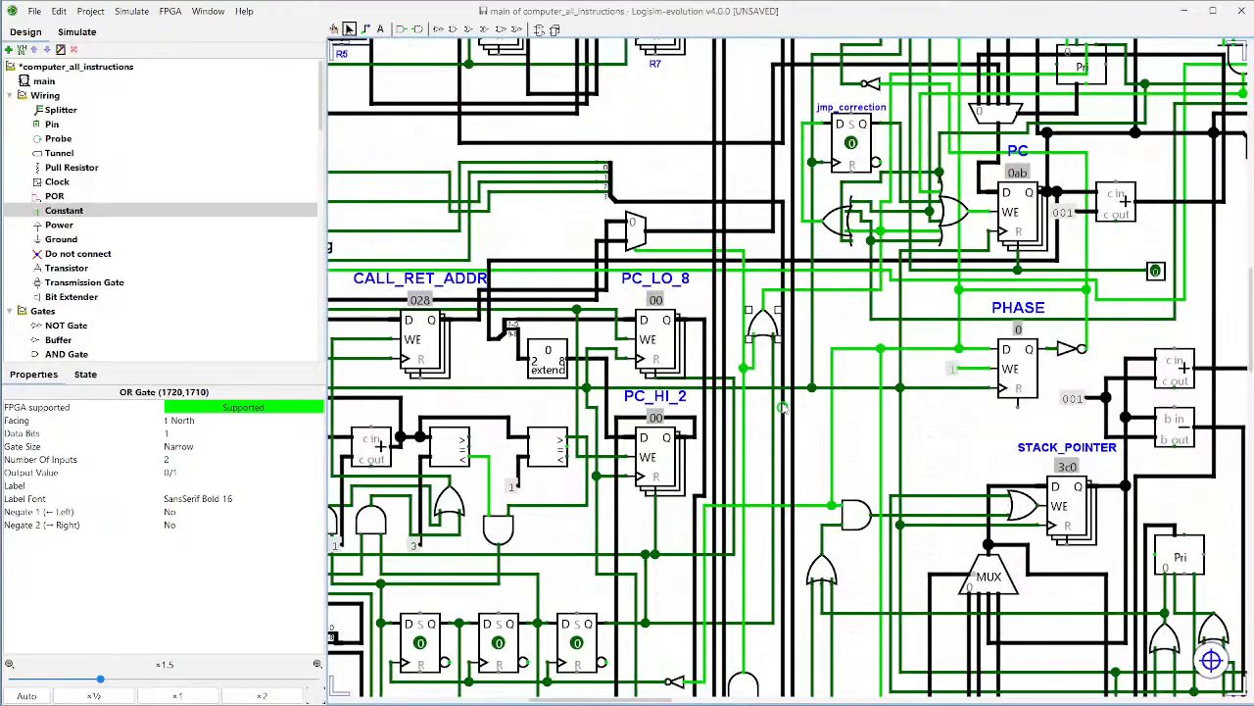
{"action": "left_click", "coordinate": [784, 379]}
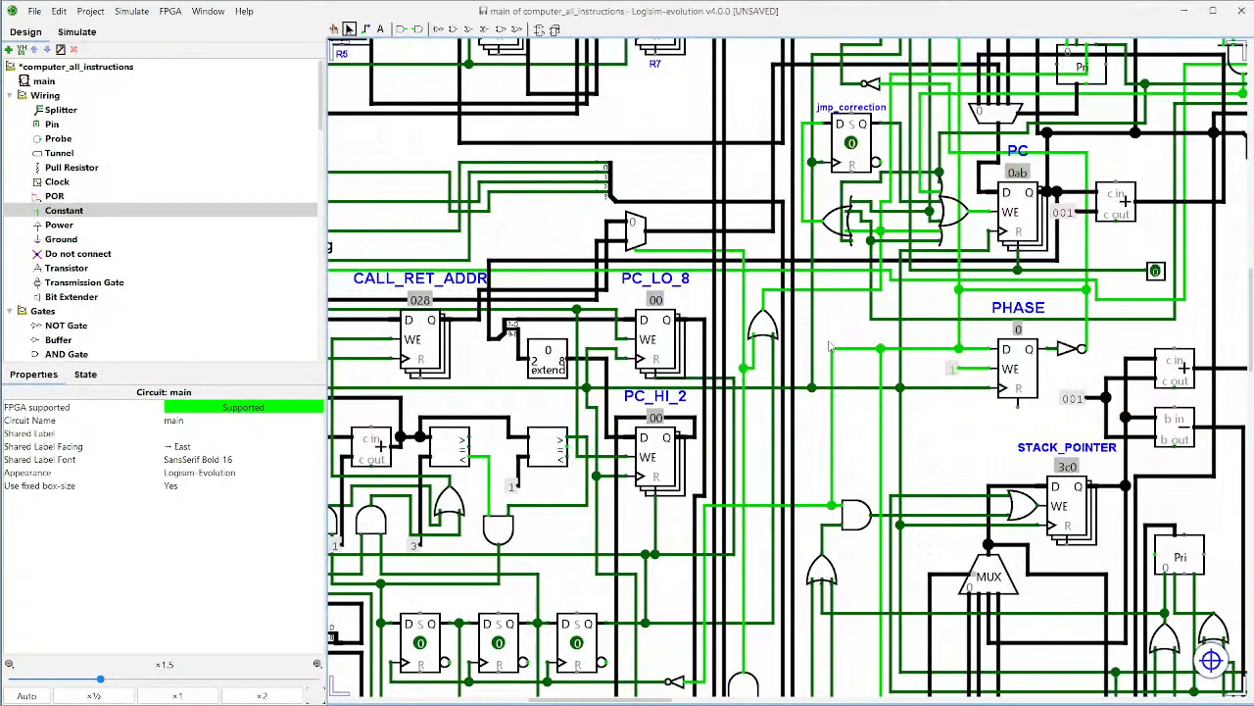
Step: Advance the clock and examine the PC register, the ROM0_BOOT position and the IRAM contents around address 0a4
{"action": "scroll", "coordinate": [830, 344], "scroll_direction": "right", "scroll_amount": 10}
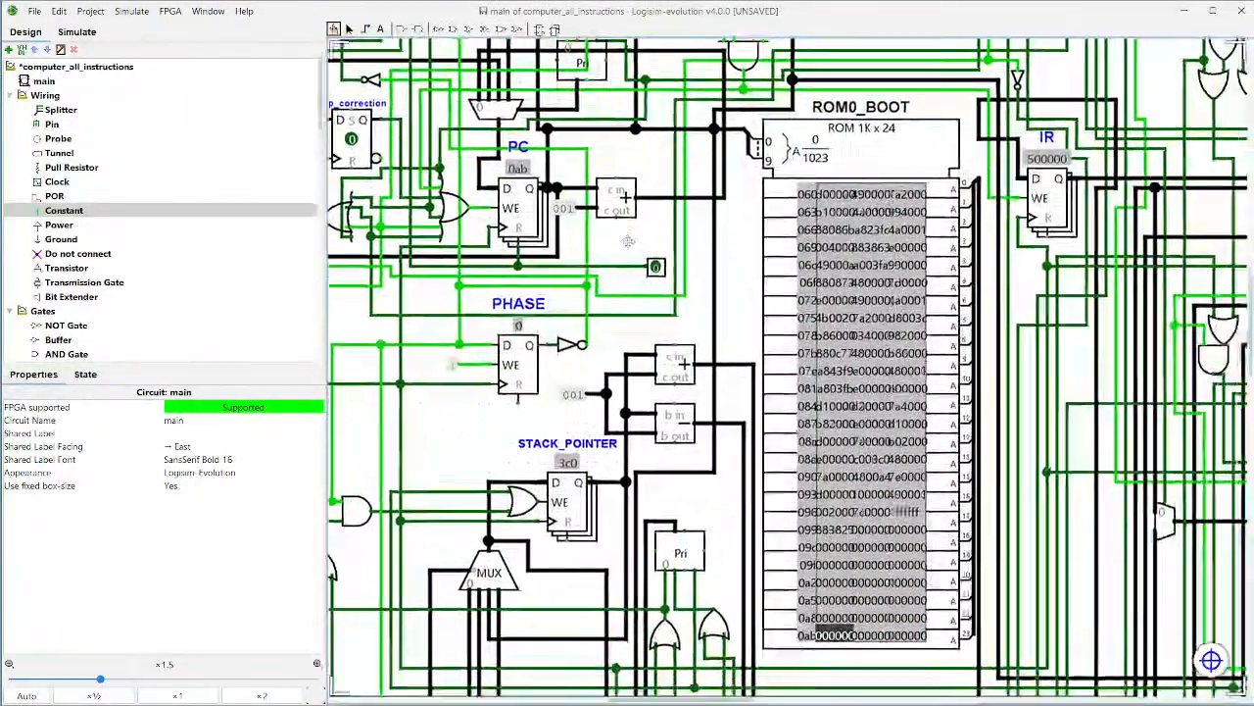
{"action": "scroll", "coordinate": [627, 241], "scroll_direction": "right", "scroll_amount": 3}
{"action": "scroll", "coordinate": [627, 241], "scroll_direction": "down", "scroll_amount": 5}
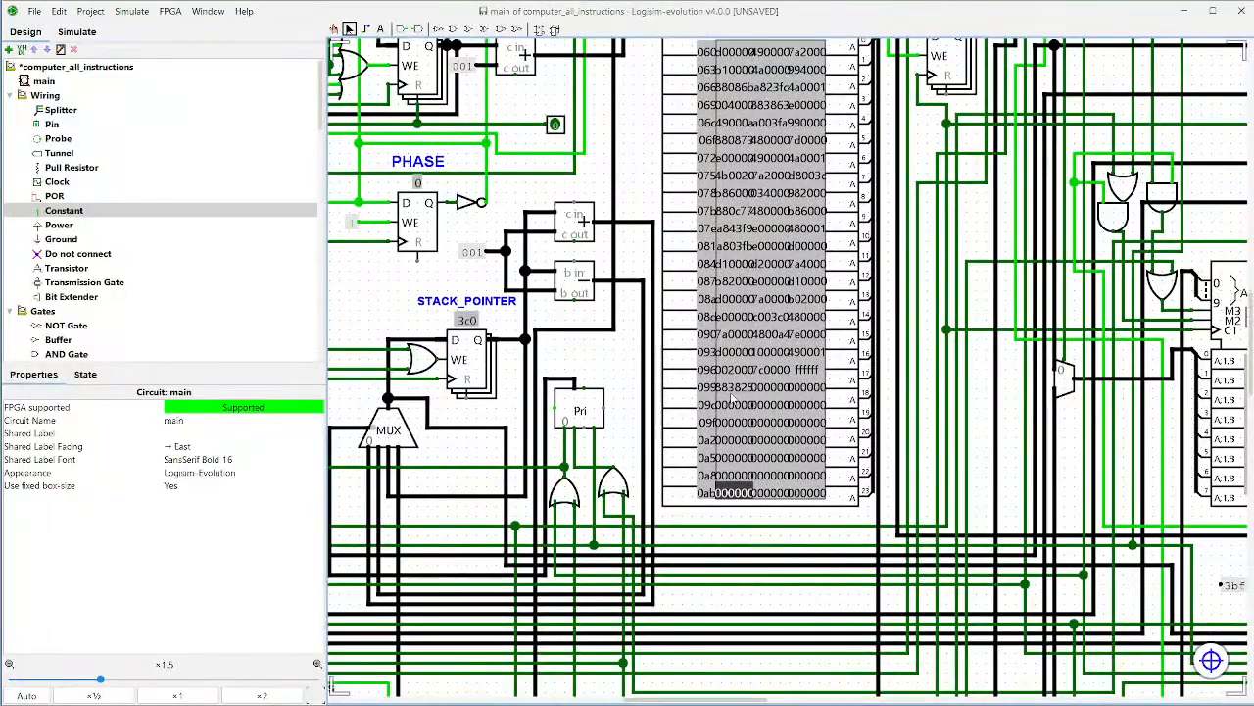
{"action": "scroll", "coordinate": [732, 400], "scroll_direction": "up", "scroll_amount": 2}
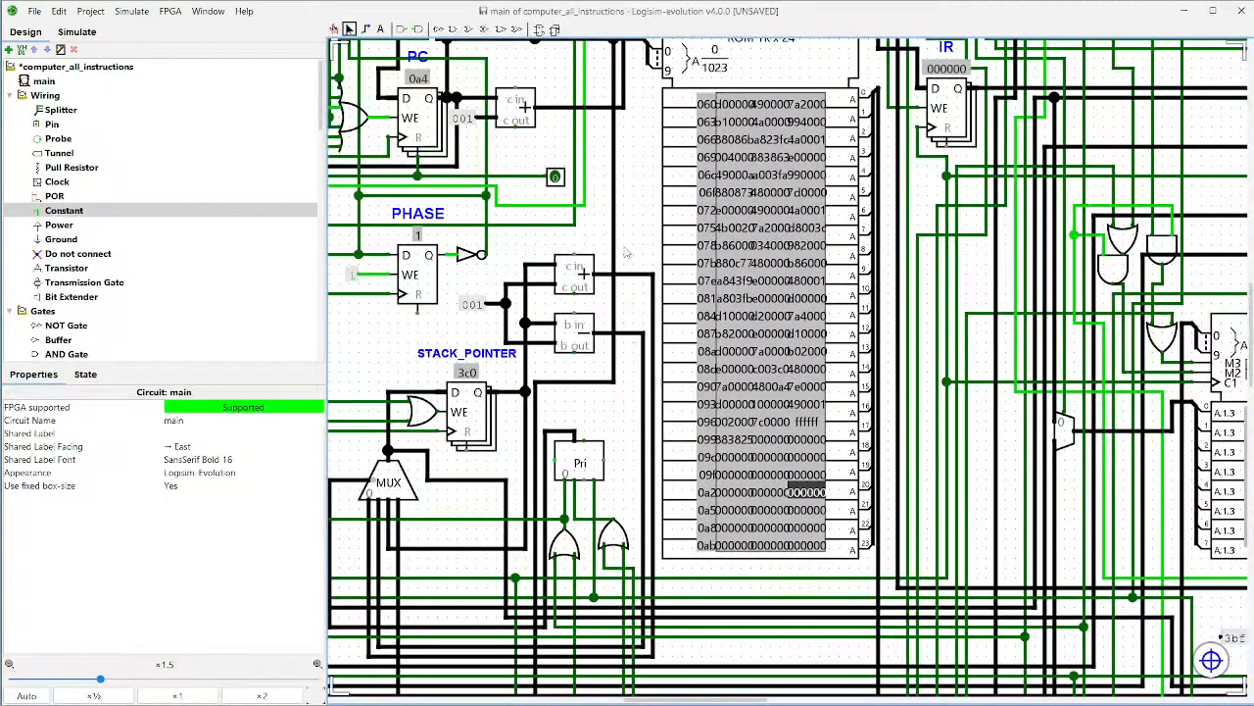
{"action": "scroll", "coordinate": [648, 174], "scroll_direction": "up", "scroll_amount": 3}
{"action": "scroll", "coordinate": [745, 275], "scroll_direction": "down", "scroll_amount": 15}
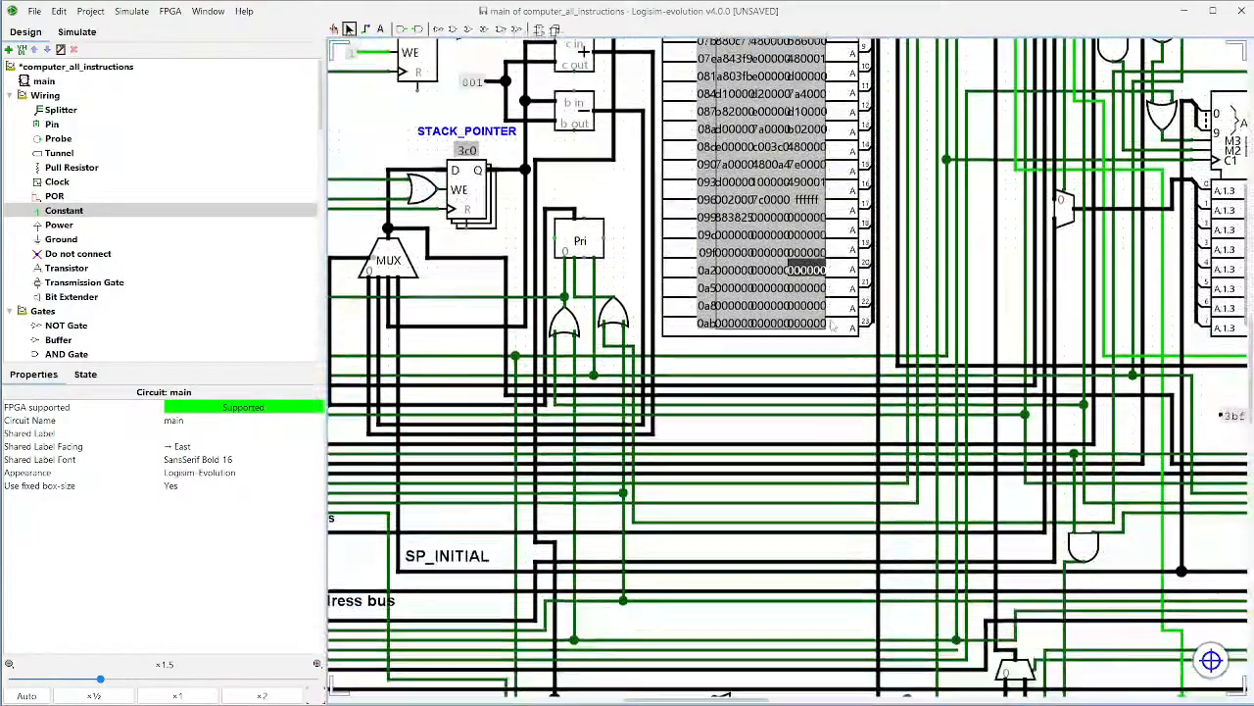
{"action": "scroll", "coordinate": [851, 370], "scroll_direction": "down", "scroll_amount": 10}
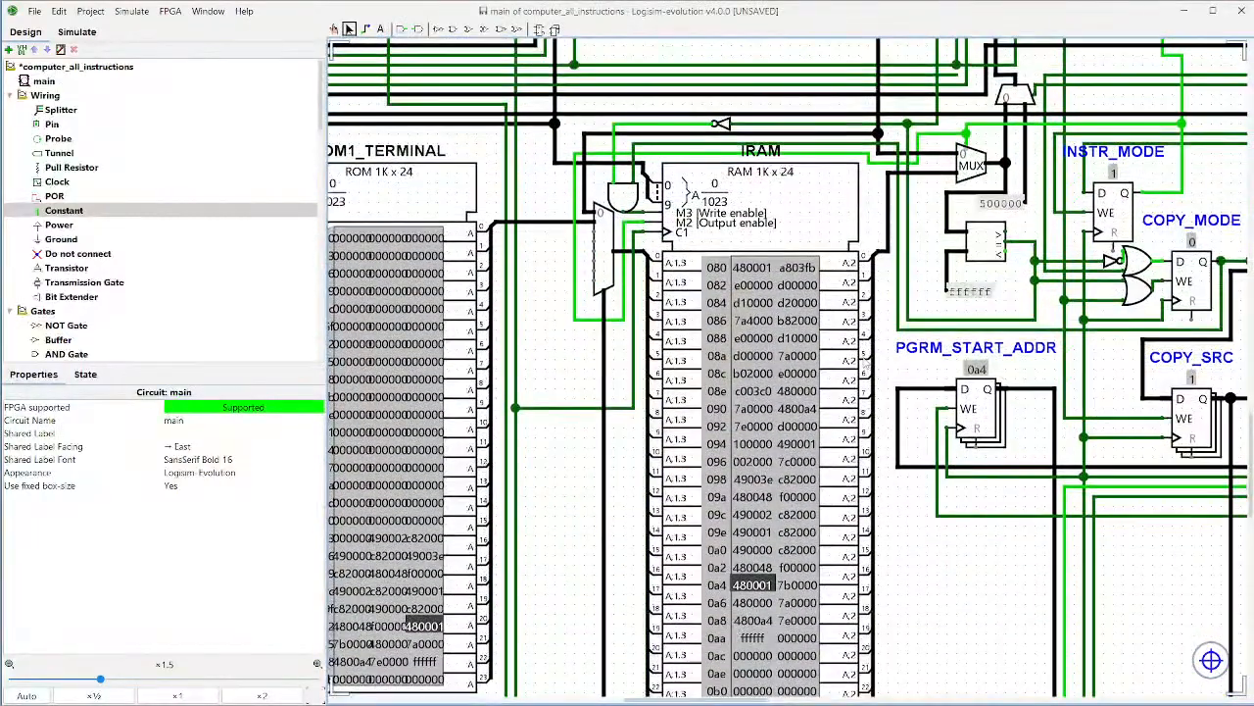
{"action": "scroll", "coordinate": [863, 359], "scroll_direction": "up", "scroll_amount": 1}
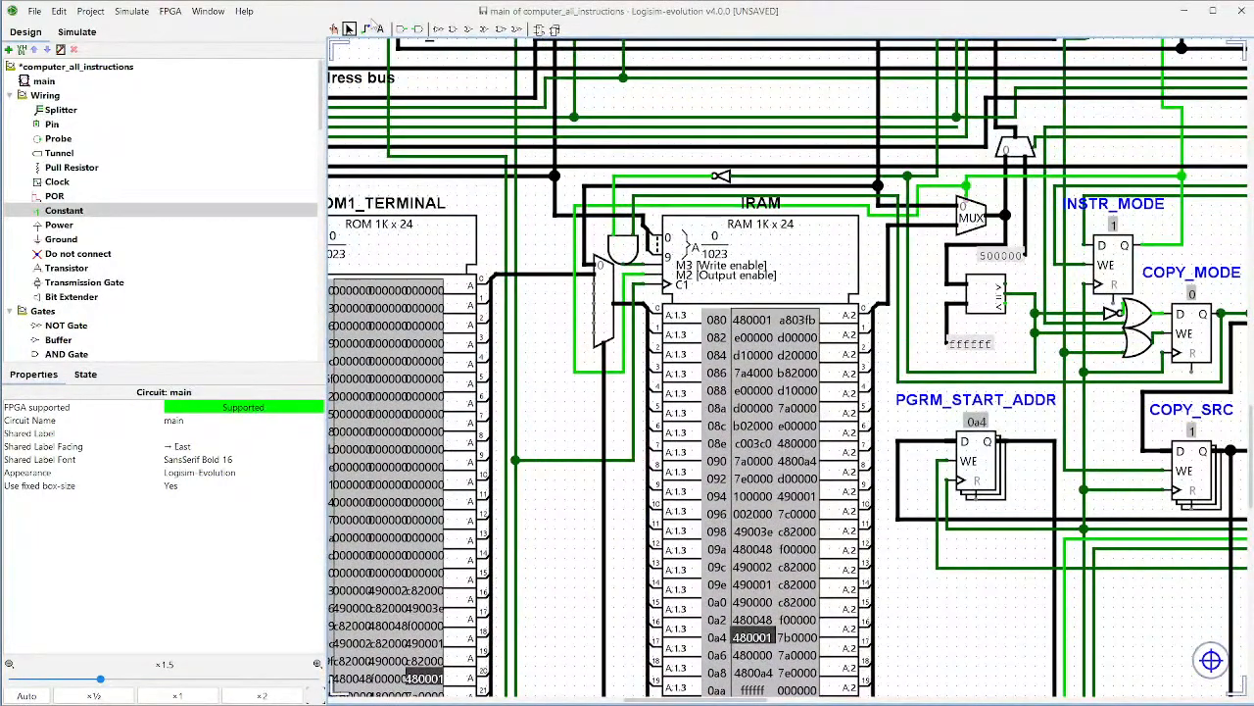
Step: Inspect the value on the IRAM data output wire leading to the instruction MUX
{"action": "left_click", "coordinate": [889, 273]}
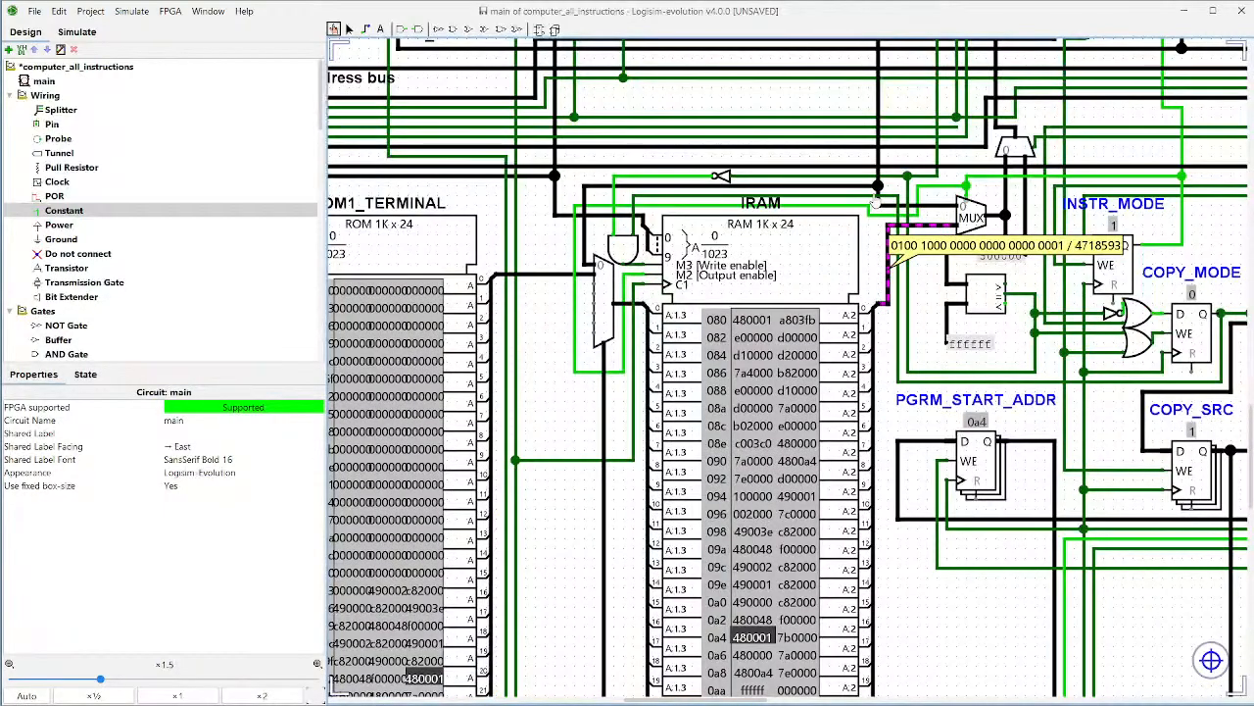
{"action": "left_click_drag", "start_coordinate": [600, 345], "coordinate": [512, 539]}
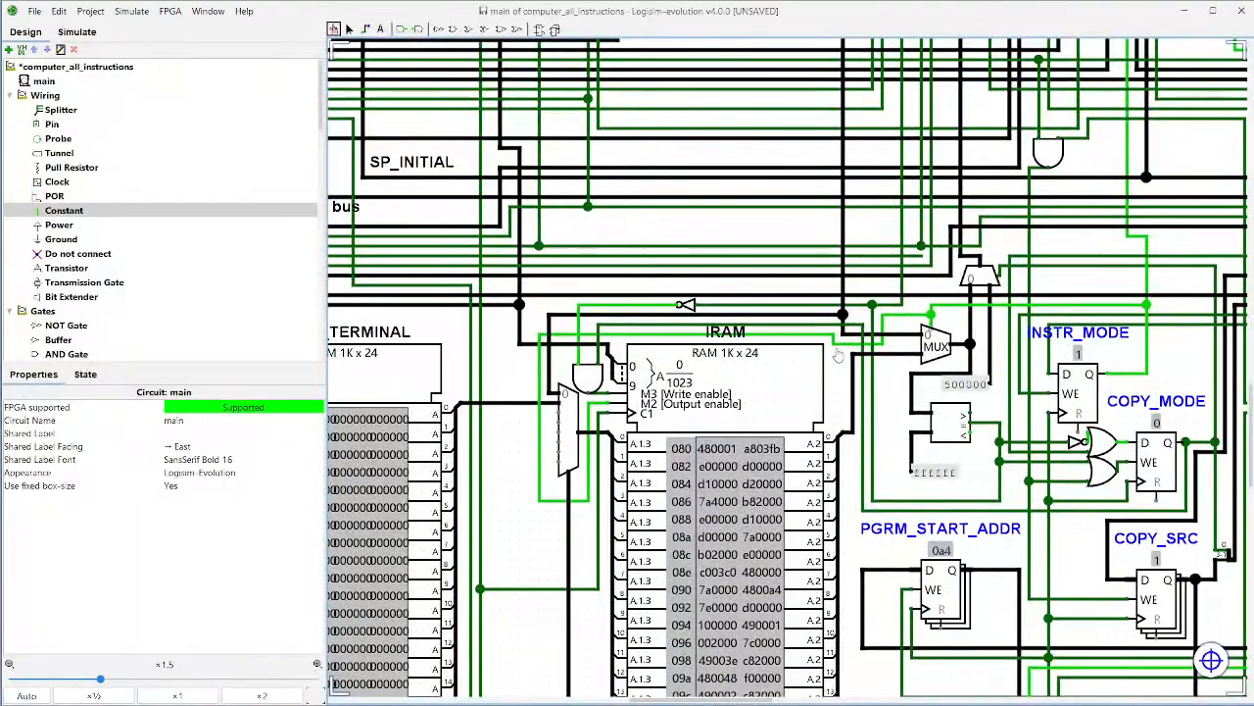
{"action": "left_click", "coordinate": [853, 359]}
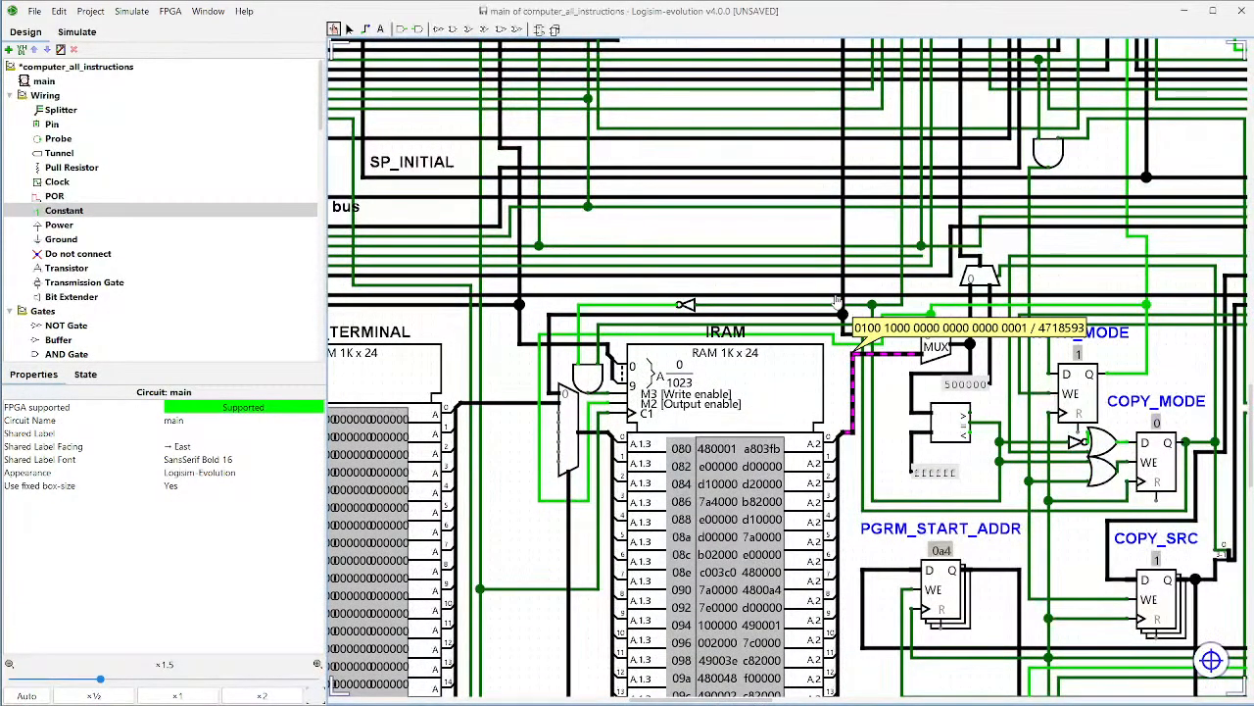
Step: Compare the value on the IRAM output wire with the value on the vertical bus above its multiplexers
{"action": "left_click", "coordinate": [963, 364]}
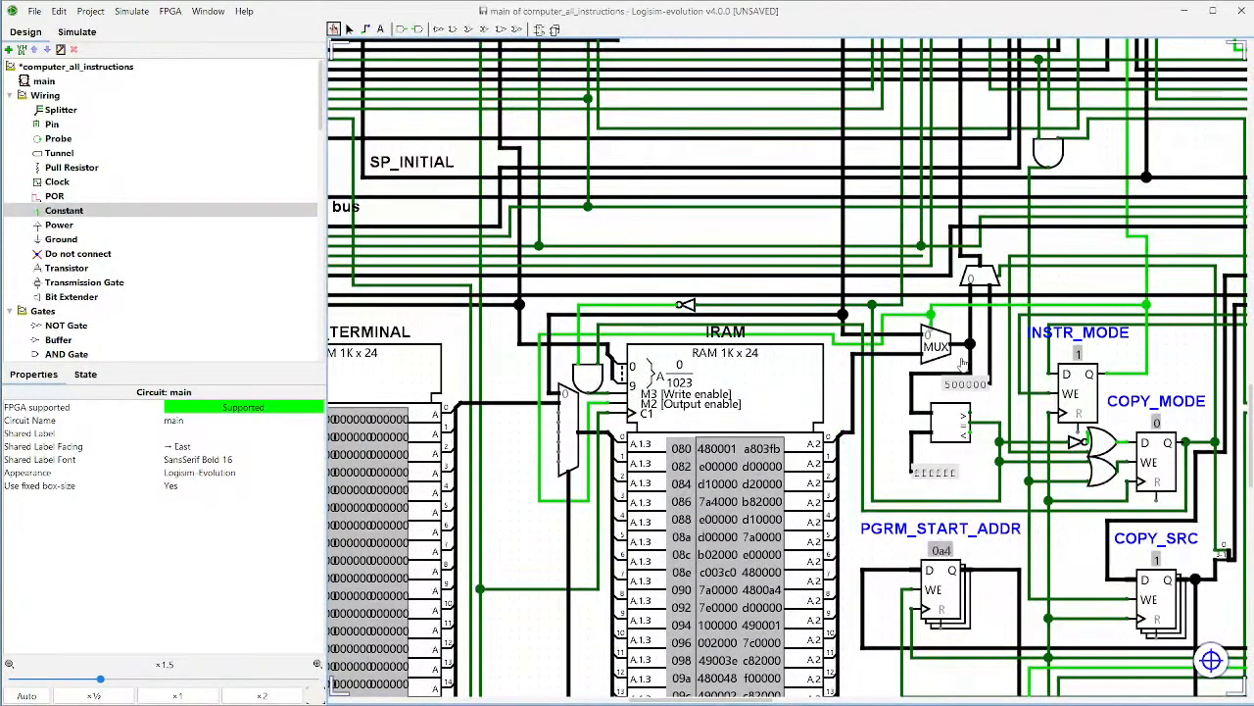
{"action": "scroll", "coordinate": [972, 326], "scroll_direction": "up", "scroll_amount": 2}
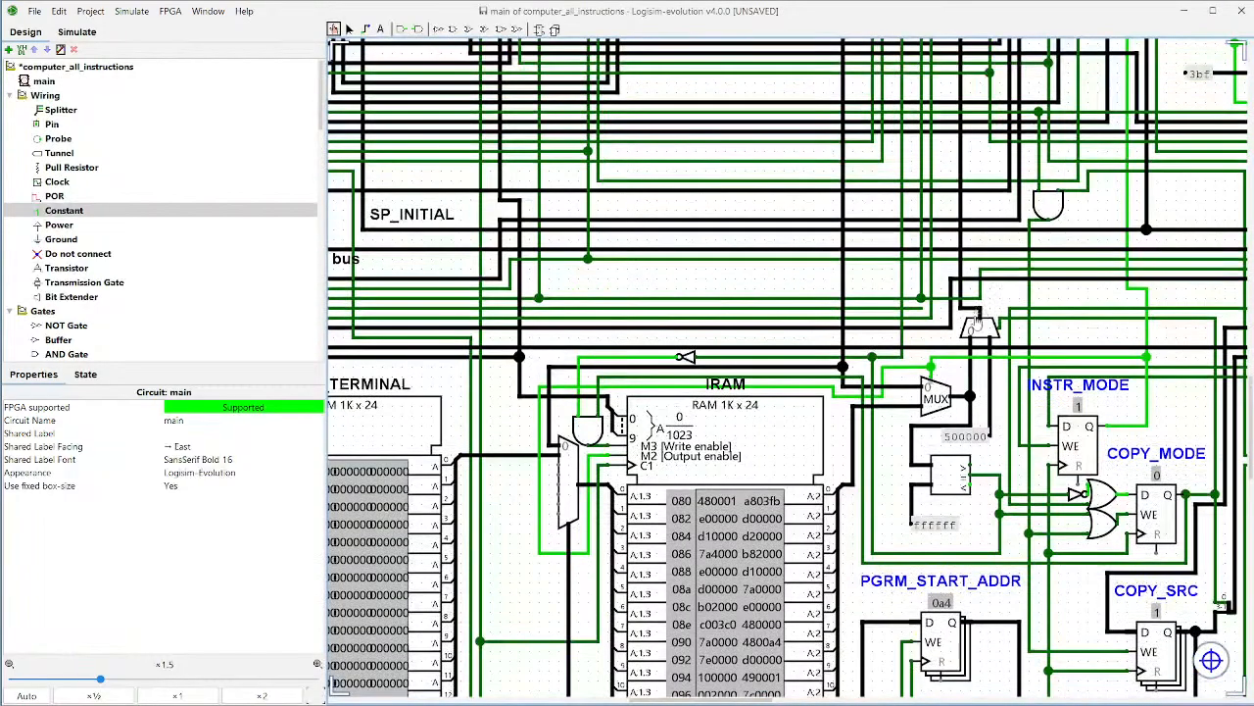
{"action": "left_click", "coordinate": [990, 387]}
{"action": "left_click", "coordinate": [899, 409]}
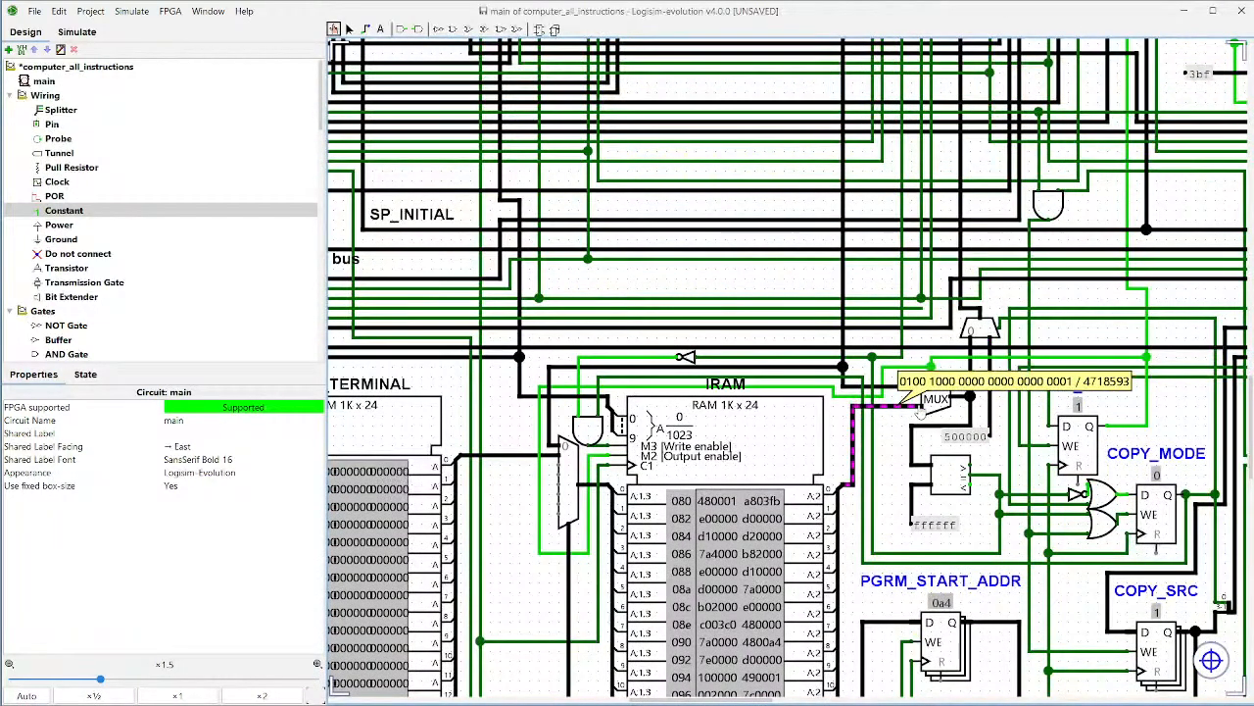
{"action": "left_click", "coordinate": [961, 270]}
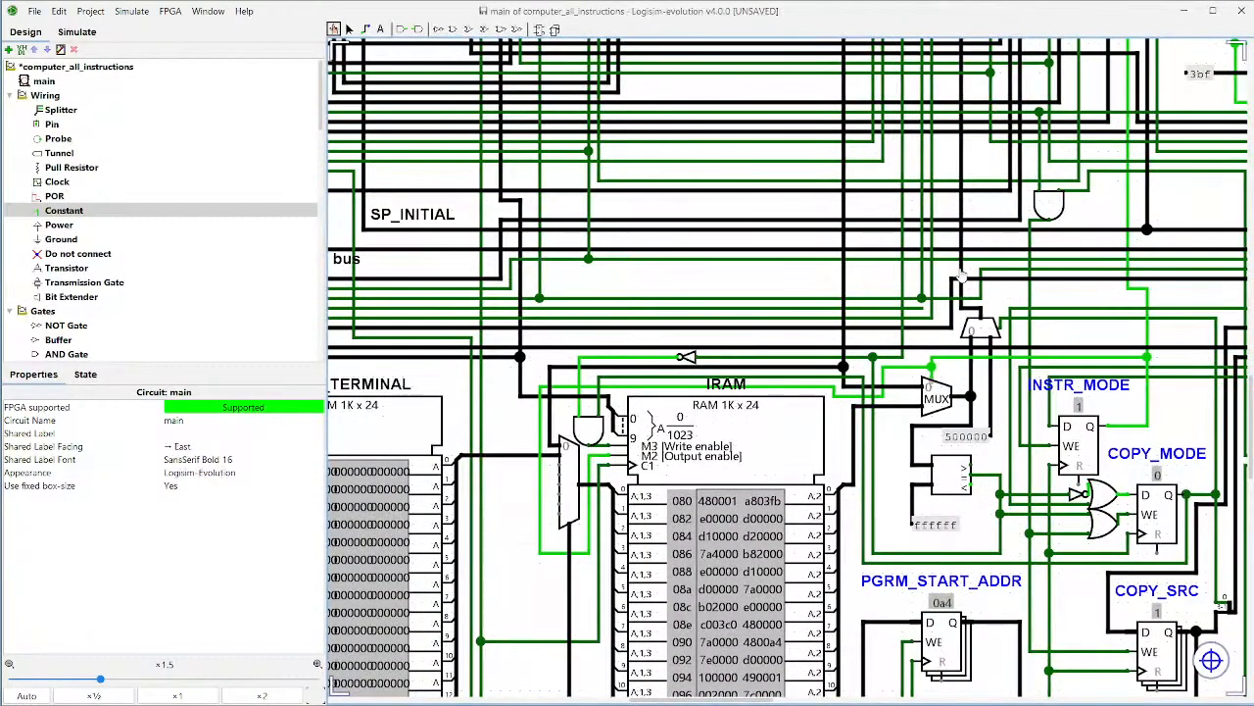
{"action": "left_click", "coordinate": [896, 412]}
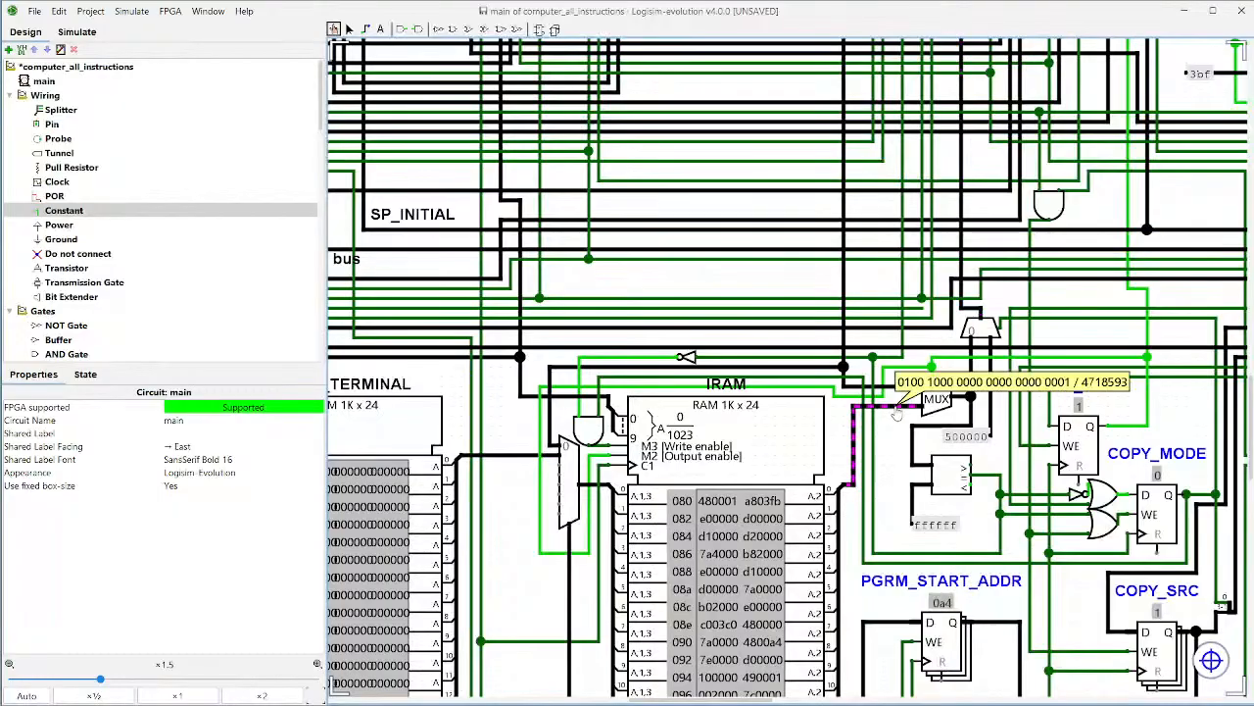
{"action": "left_click", "coordinate": [963, 272]}
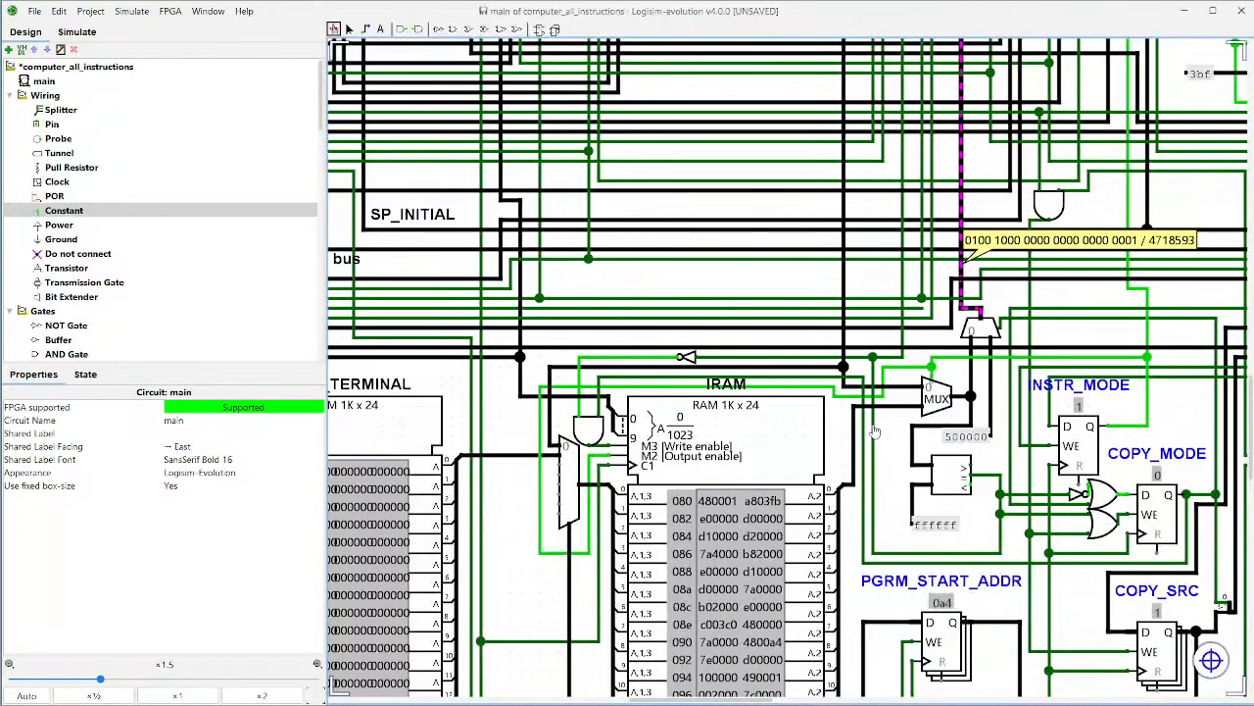
Step: Trace the instruction bus up to the IR register beside ROM0_BOOT and inspect the value on its input
{"action": "scroll", "coordinate": [833, 500], "scroll_direction": "down", "scroll_amount": 5}
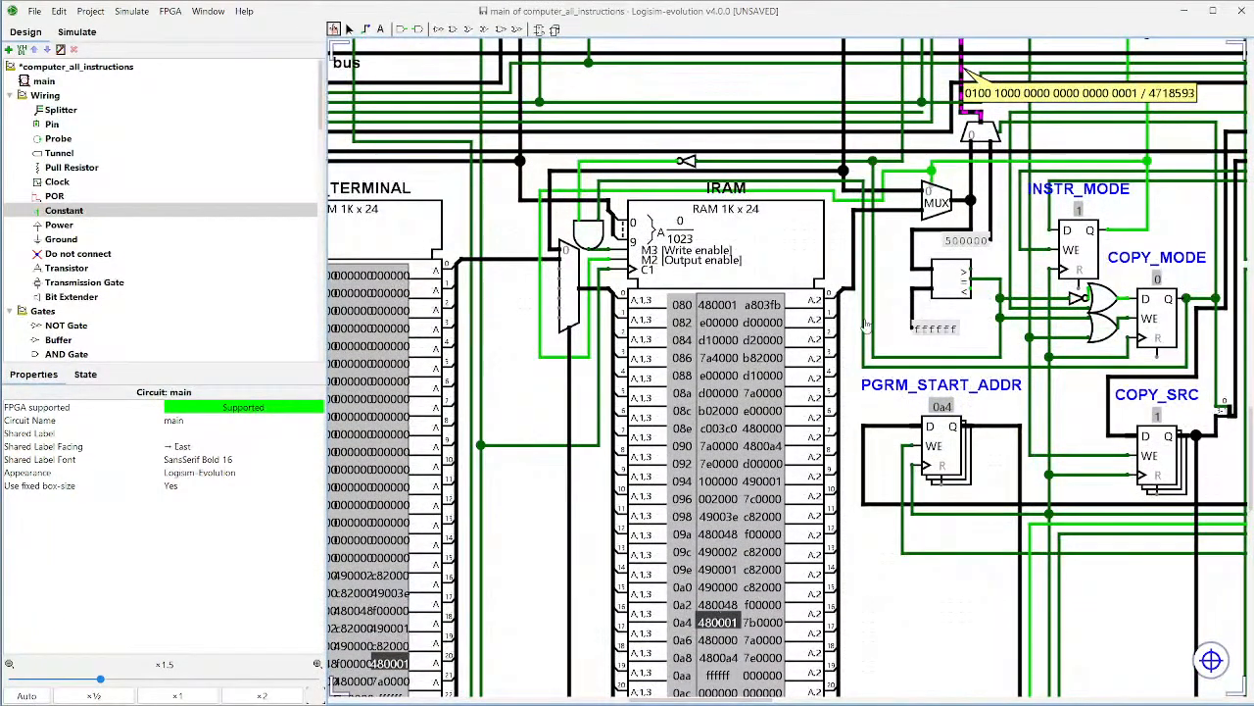
{"action": "scroll", "coordinate": [867, 326], "scroll_direction": "up", "scroll_amount": 15}
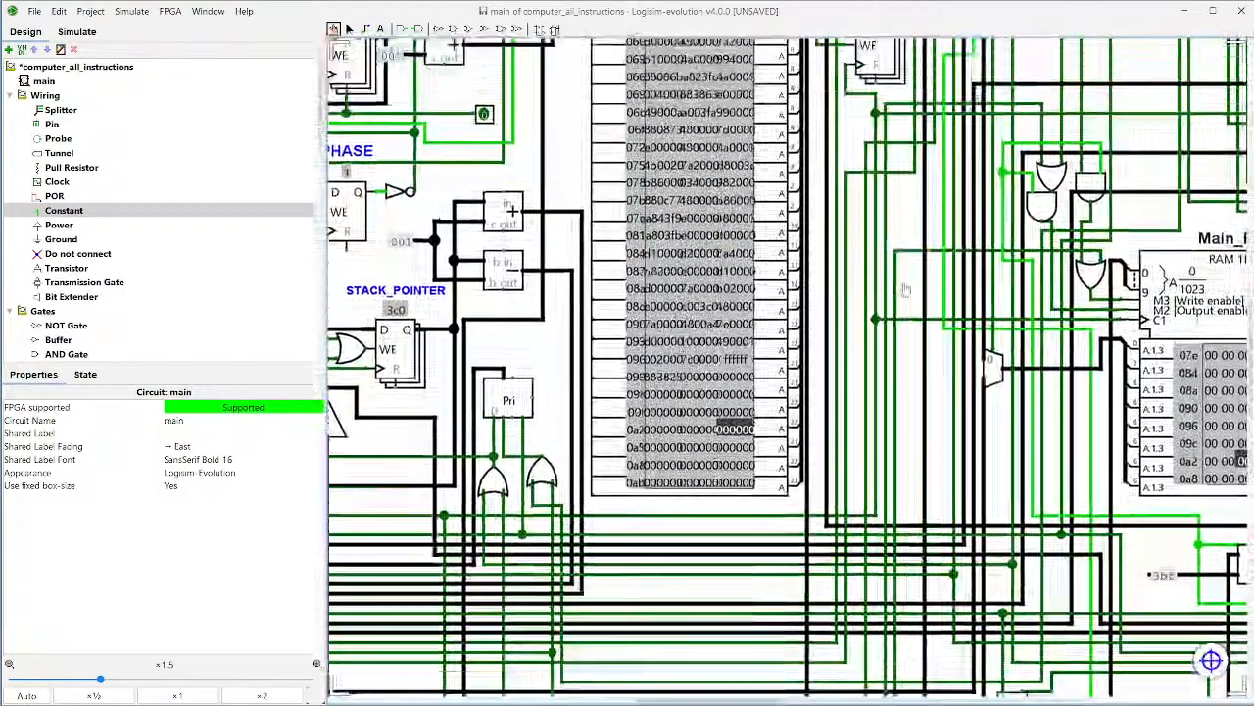
{"action": "scroll", "coordinate": [905, 289], "scroll_direction": "up", "scroll_amount": 4}
{"action": "left_click", "coordinate": [845, 228]}
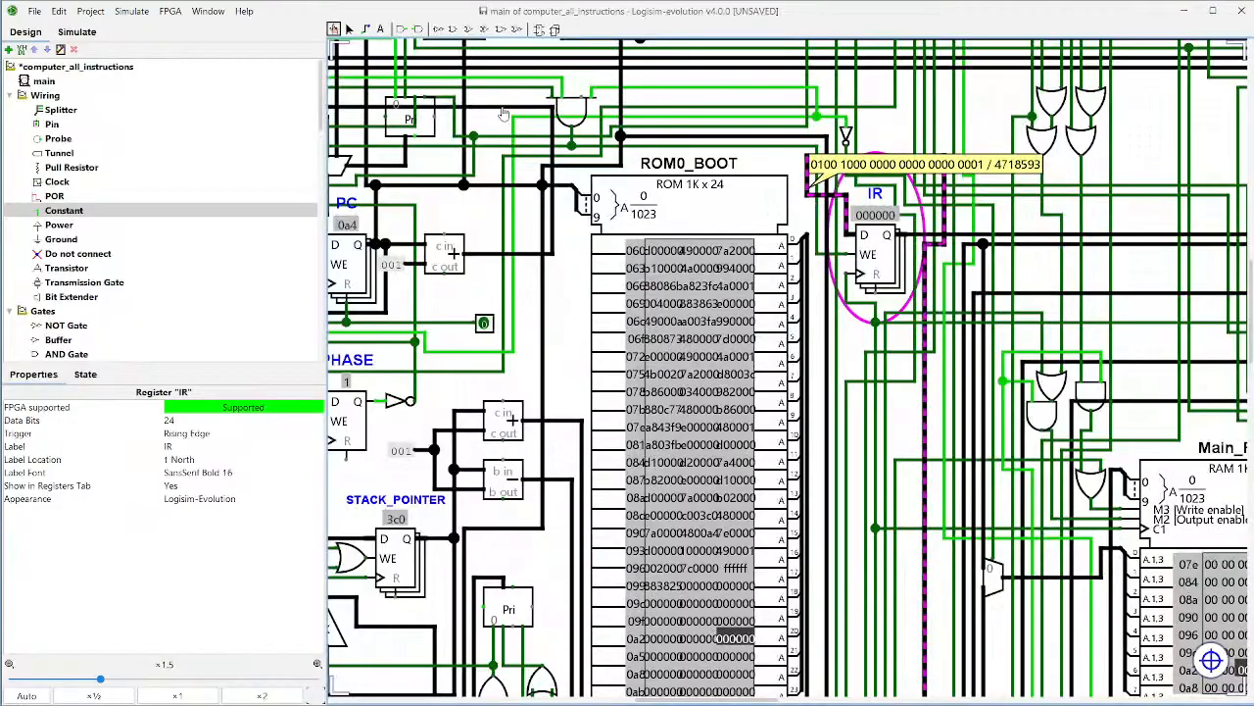
Step: Reset the simulation and enable automatic clock ticking
{"action": "left_click", "coordinate": [134, 10]}
{"action": "left_click", "coordinate": [161, 66]}
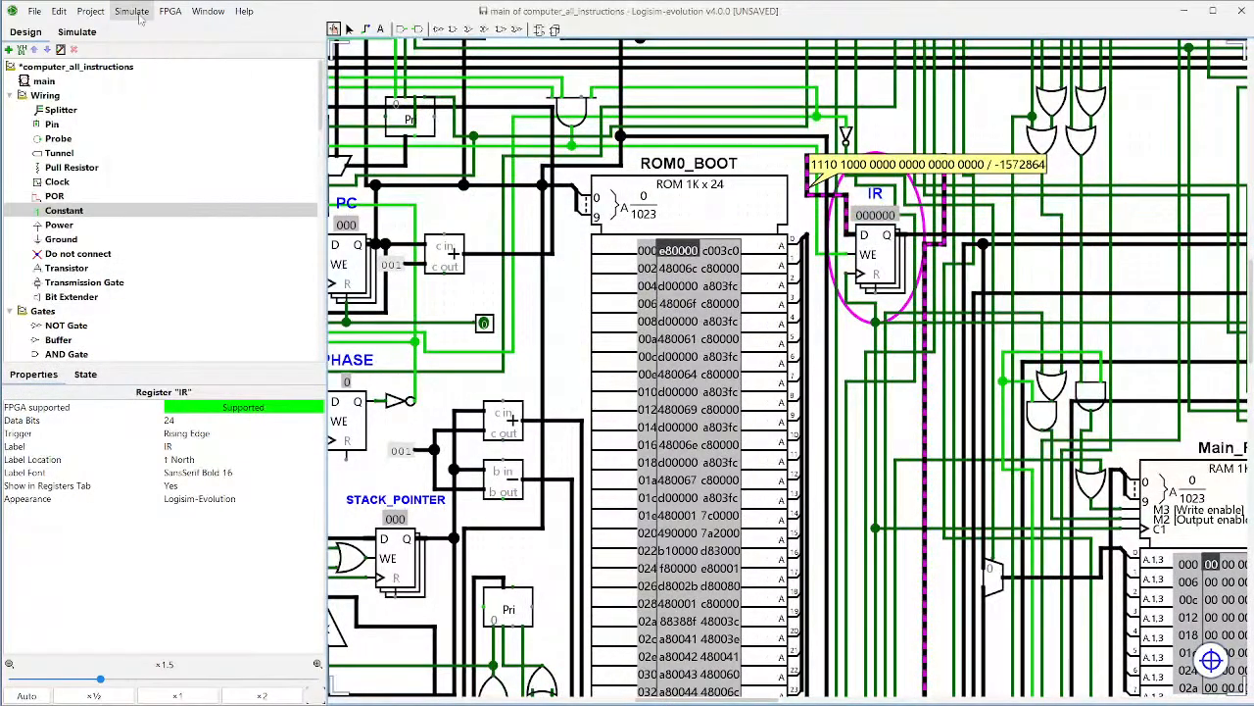
{"action": "left_click", "coordinate": [137, 12]}
{"action": "left_click", "coordinate": [165, 196]}
Step: Choose an automatic tick frequency for the running simulation
{"action": "scroll", "coordinate": [786, 211], "scroll_direction": "down", "scroll_amount": 5}
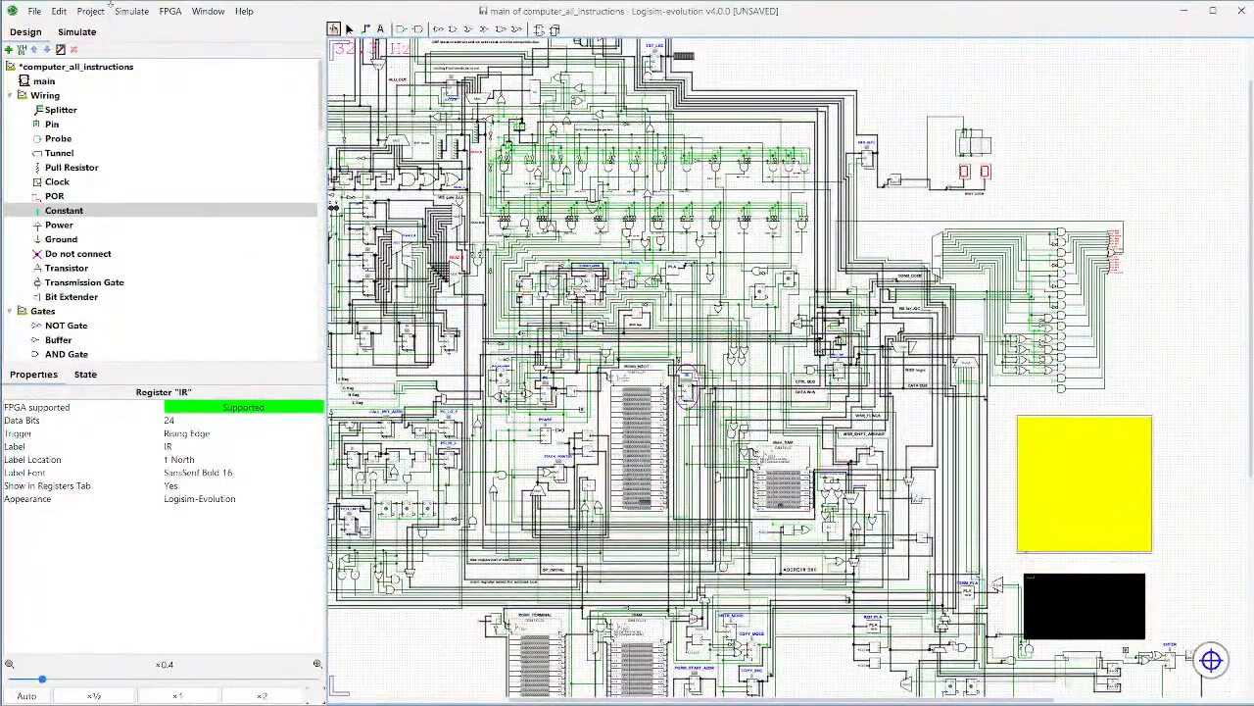
{"action": "left_click", "coordinate": [131, 10]}
{"action": "mouse_move", "coordinate": [250, 214]}
{"action": "left_click", "coordinate": [327, 416]}
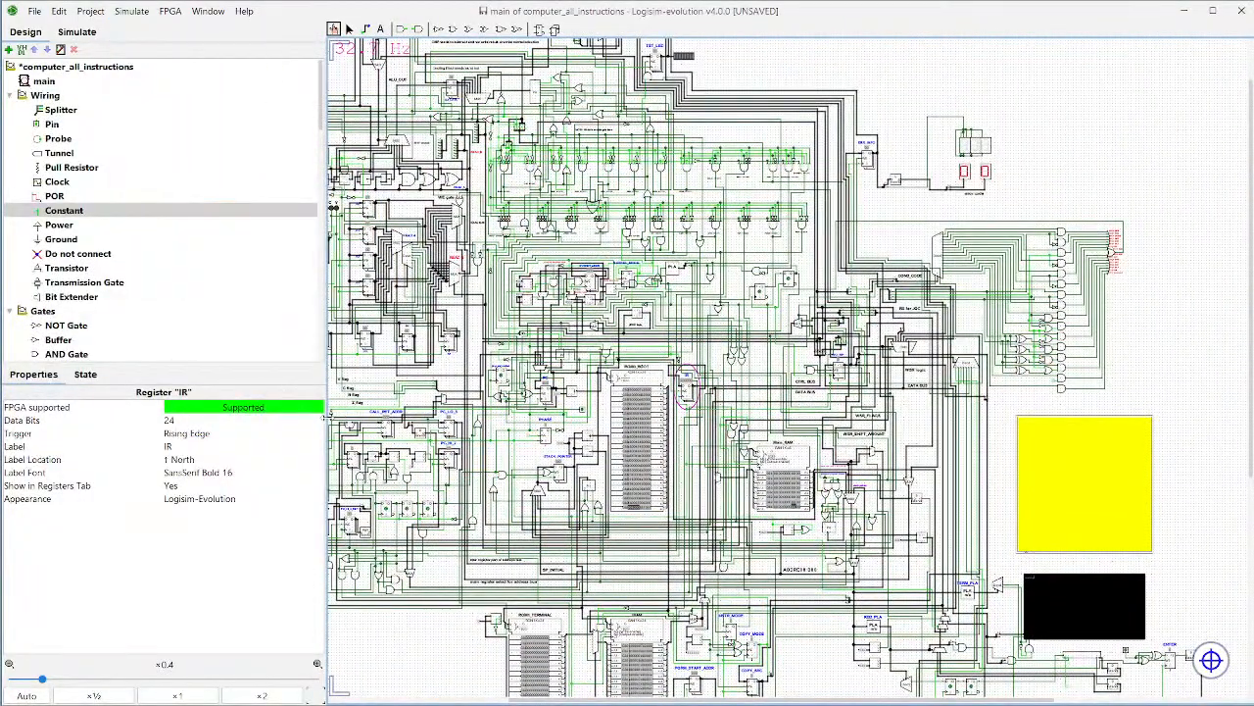
Step: Examine the TST_LED register and LED bar, and check them against the test code of rom1_terminal.asm in Visual Studio Code
{"action": "scroll", "coordinate": [759, 351], "scroll_direction": "up", "scroll_amount": 2}
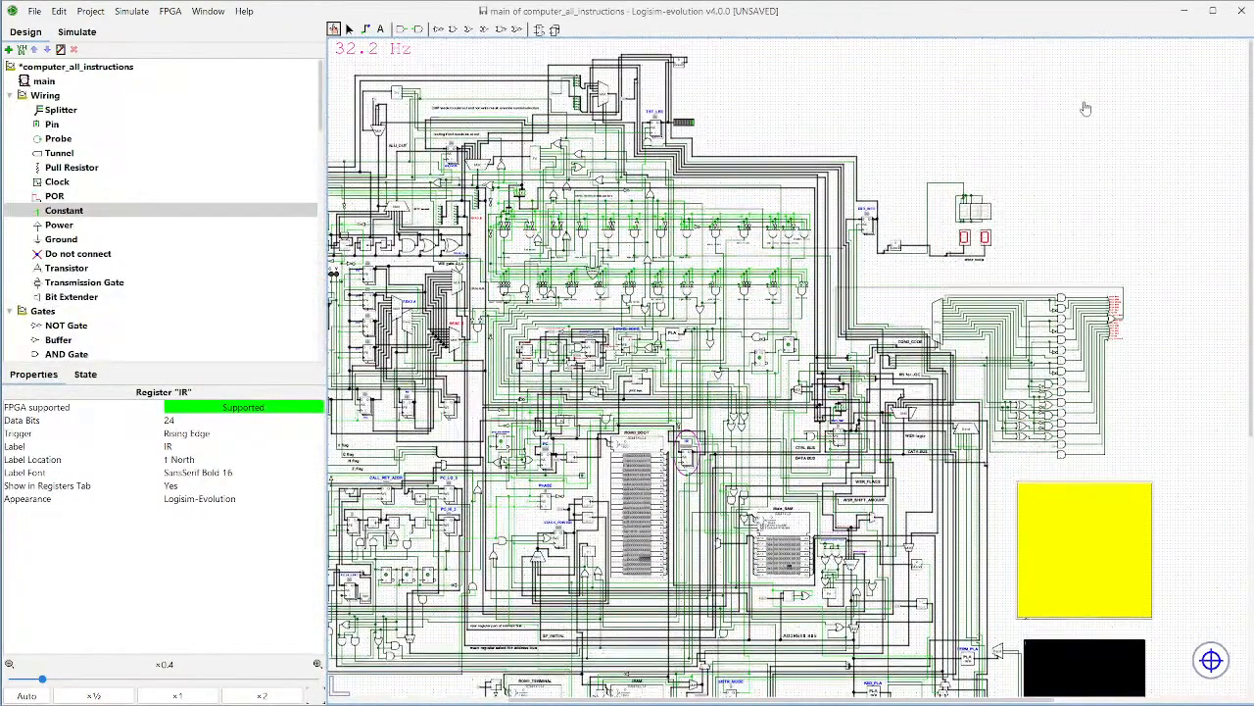
{"action": "scroll", "coordinate": [683, 123], "scroll_direction": "up", "scroll_amount": 8}
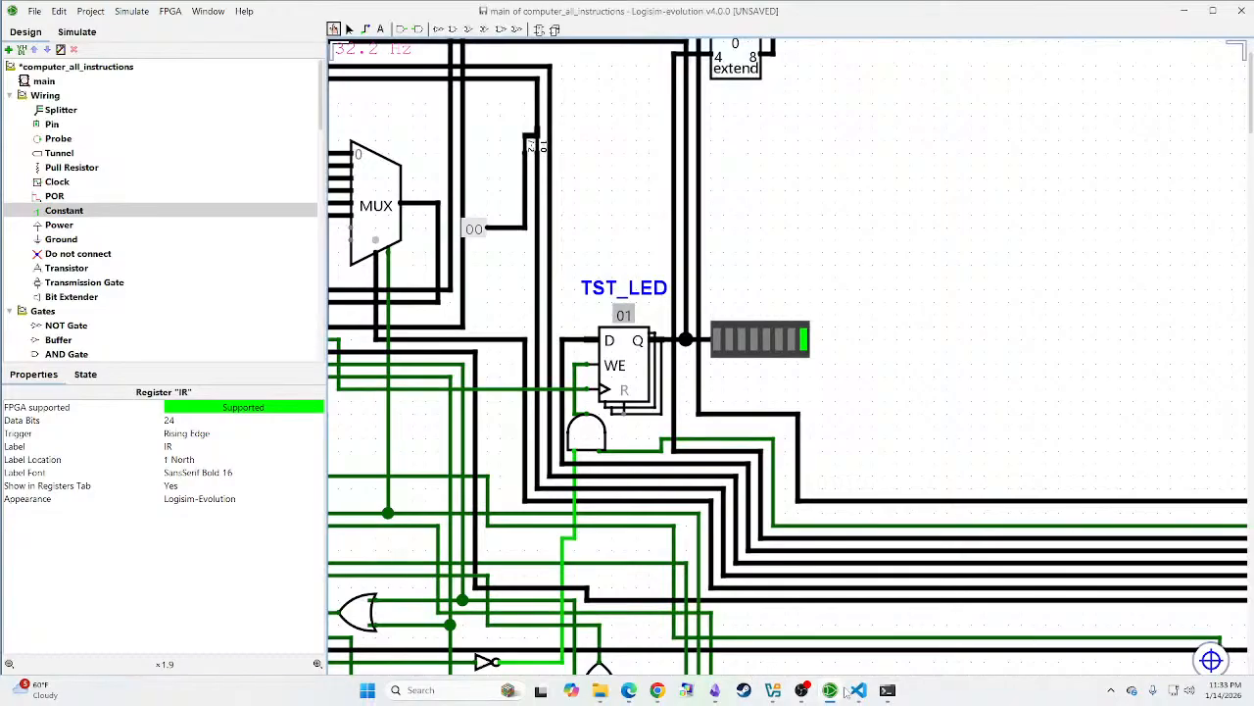
{"action": "left_click", "coordinate": [858, 692]}
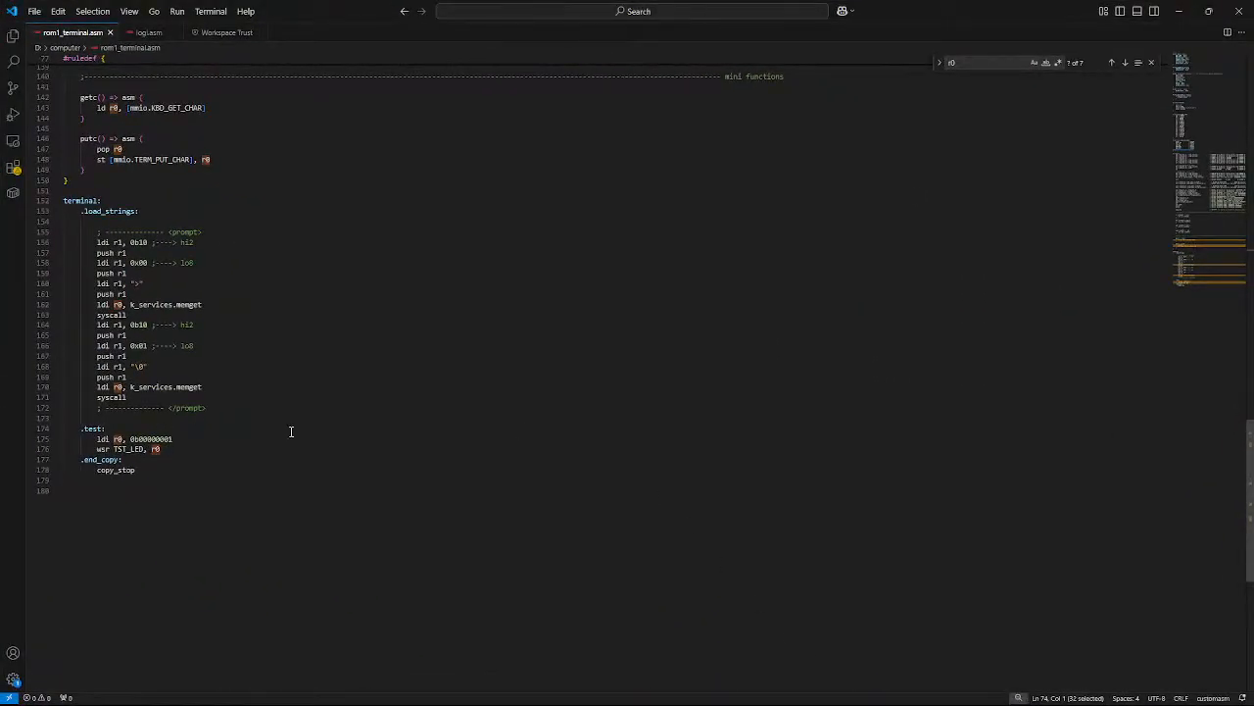
{"action": "left_click", "coordinate": [1179, 11]}
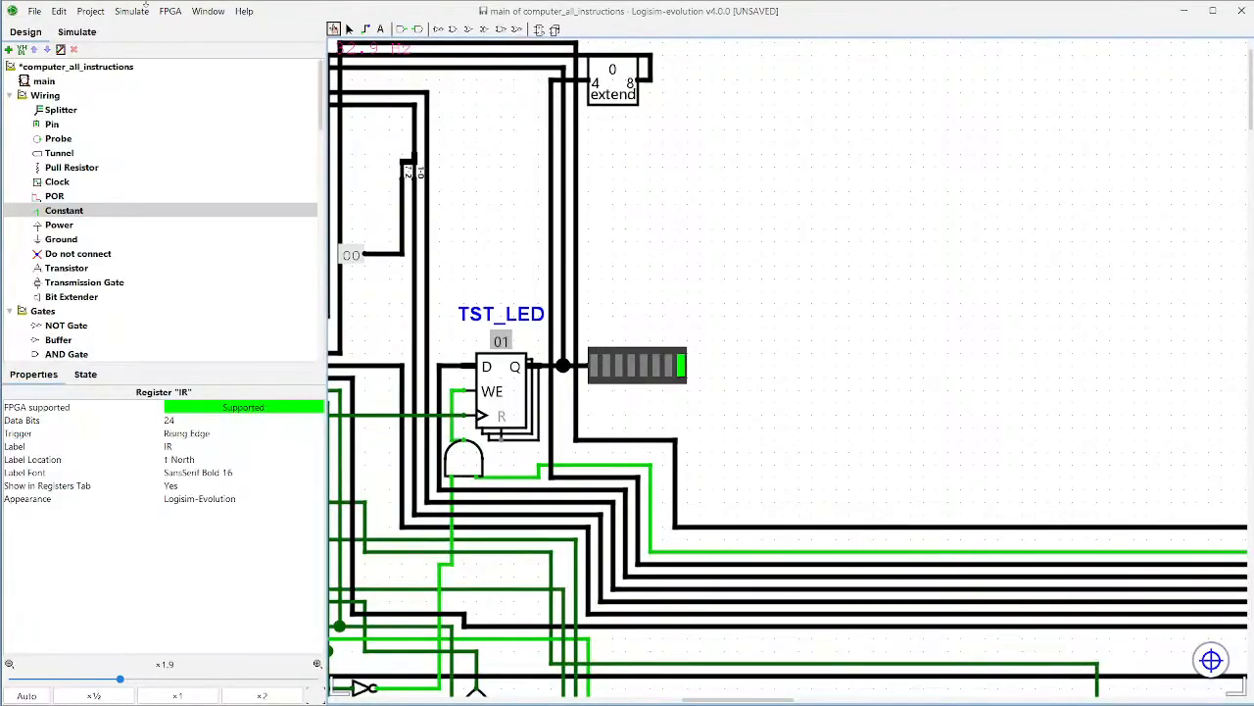
Step: Pause the automatic ticking, reset the simulation, and run it again with automatic ticking enabled
{"action": "left_click", "coordinate": [145, 8]}
{"action": "left_click", "coordinate": [193, 196]}
{"action": "left_click", "coordinate": [144, 14]}
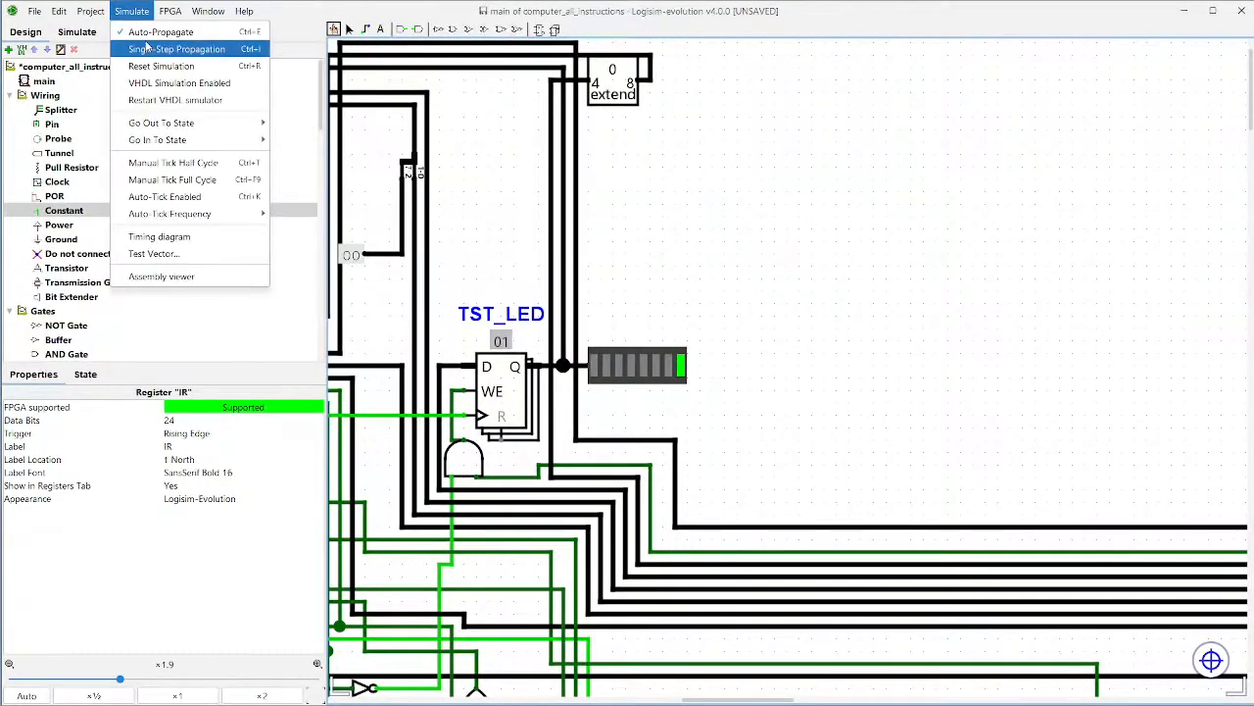
{"action": "left_click", "coordinate": [155, 67]}
{"action": "left_click", "coordinate": [131, 9]}
{"action": "left_click", "coordinate": [195, 196]}
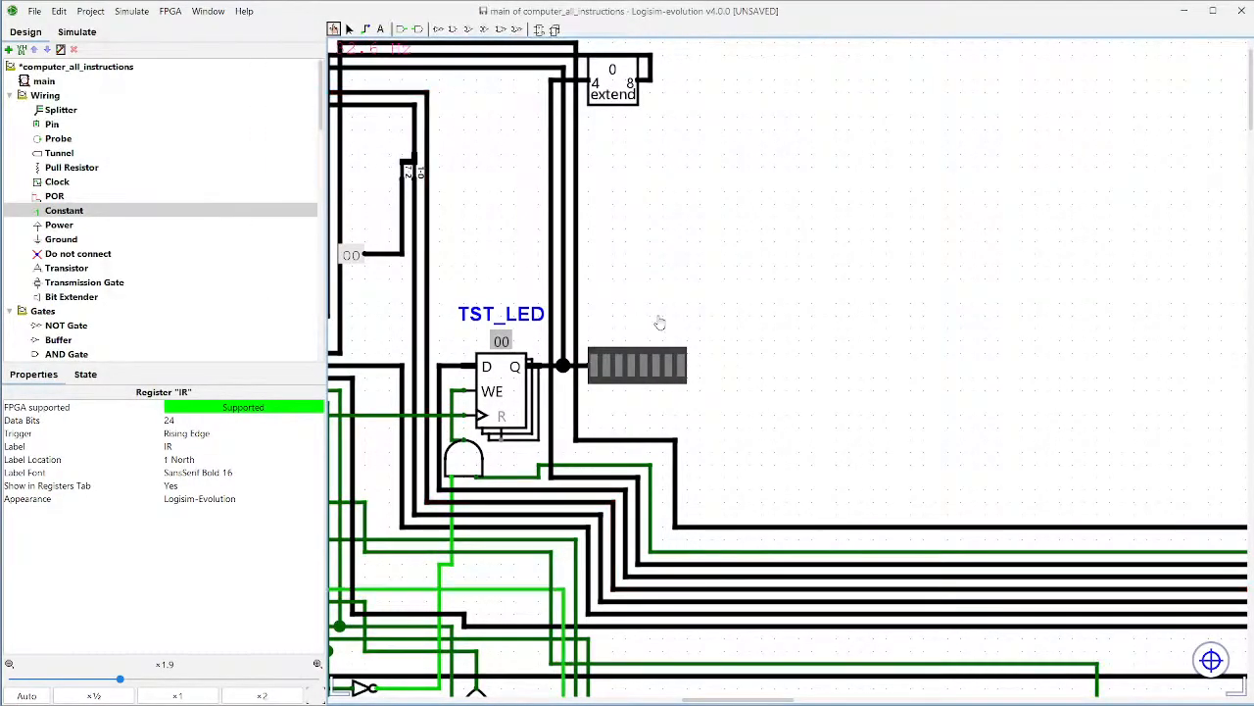
Step: Follow the run around ROM0_BOOT and Main_RAM and stop the automatic clock ticking
{"action": "scroll", "coordinate": [813, 341], "scroll_direction": "down", "scroll_amount": 5}
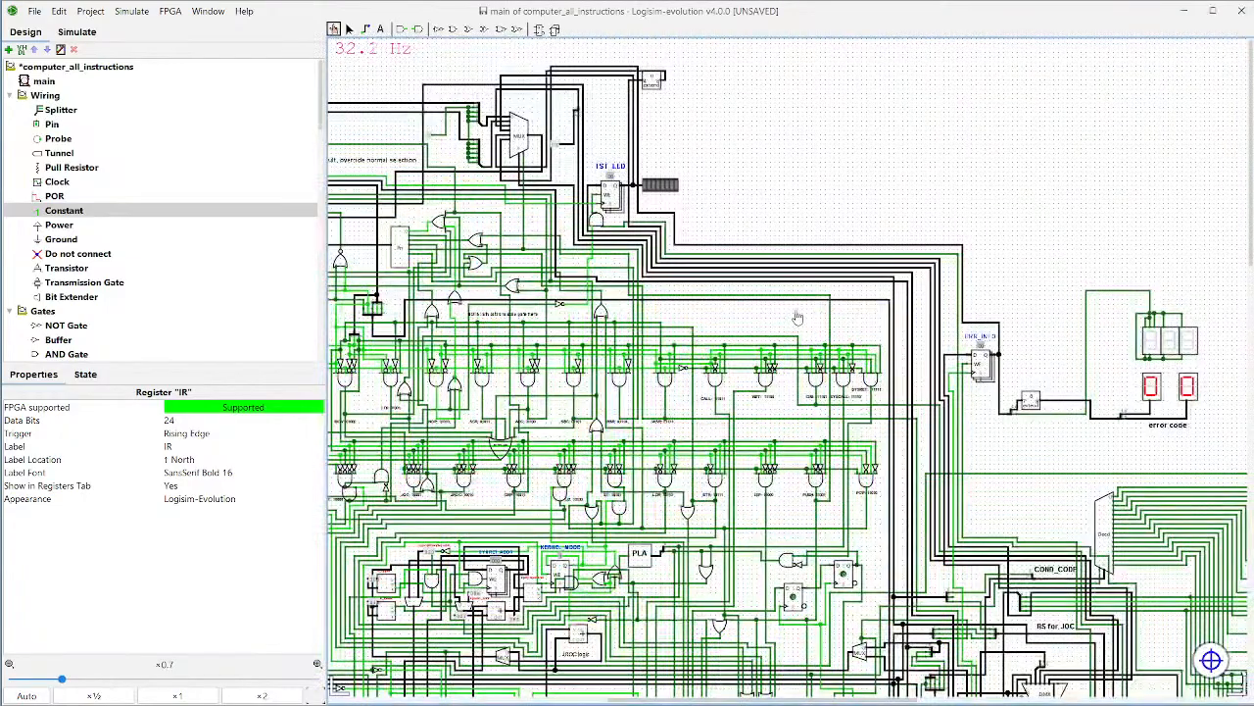
{"action": "scroll", "coordinate": [761, 294], "scroll_direction": "left", "scroll_amount": 2}
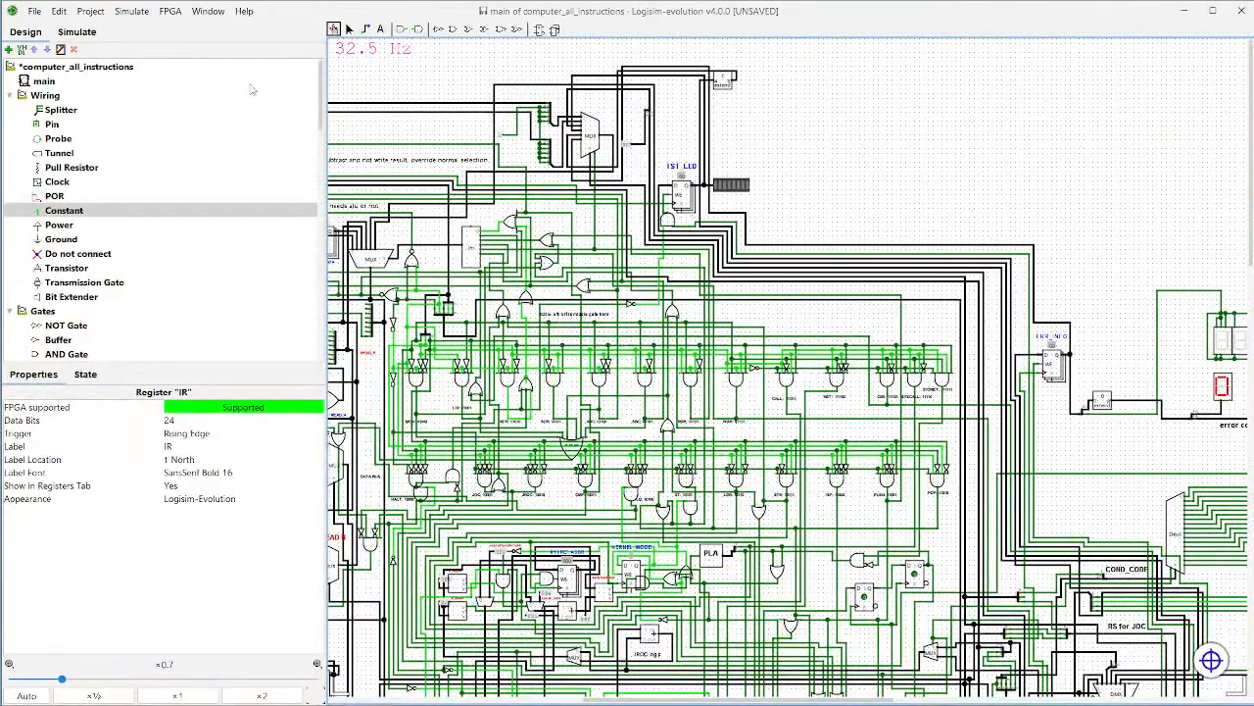
{"action": "left_click", "coordinate": [132, 10]}
{"action": "scroll", "coordinate": [760, 368], "scroll_direction": "down", "scroll_amount": 10}
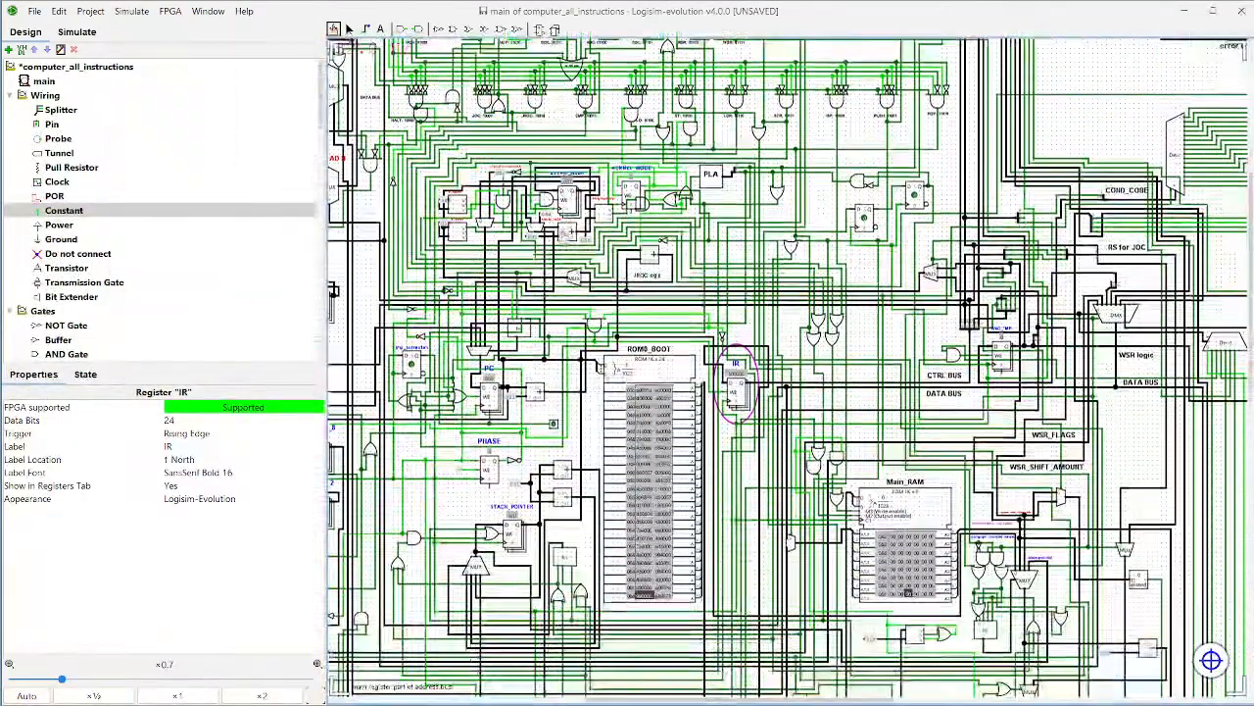
{"action": "scroll", "coordinate": [788, 369], "scroll_direction": "down", "scroll_amount": 1}
{"action": "left_click", "coordinate": [131, 11]}
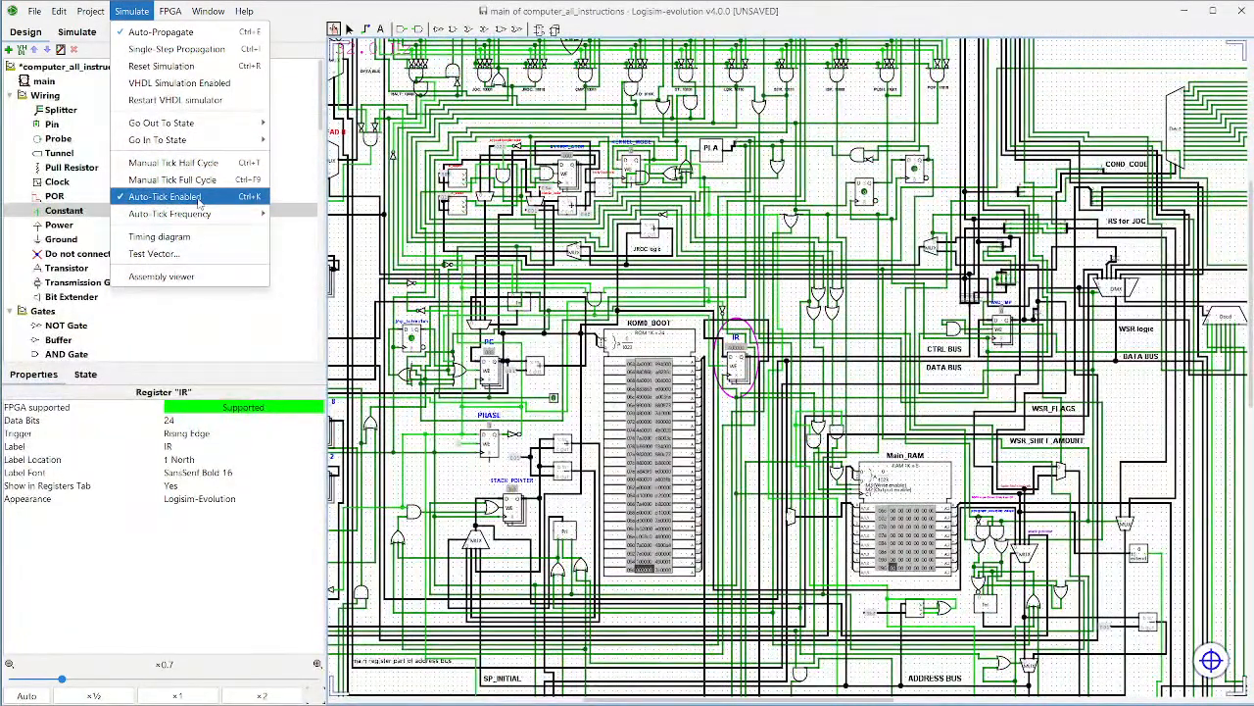
{"action": "left_click", "coordinate": [164, 196]}
Step: Examine the current addresses in ROM1_TERMINAL and IRAM together with the neighbouring copy-mode registers
{"action": "scroll", "coordinate": [857, 203], "scroll_direction": "up", "scroll_amount": 3}
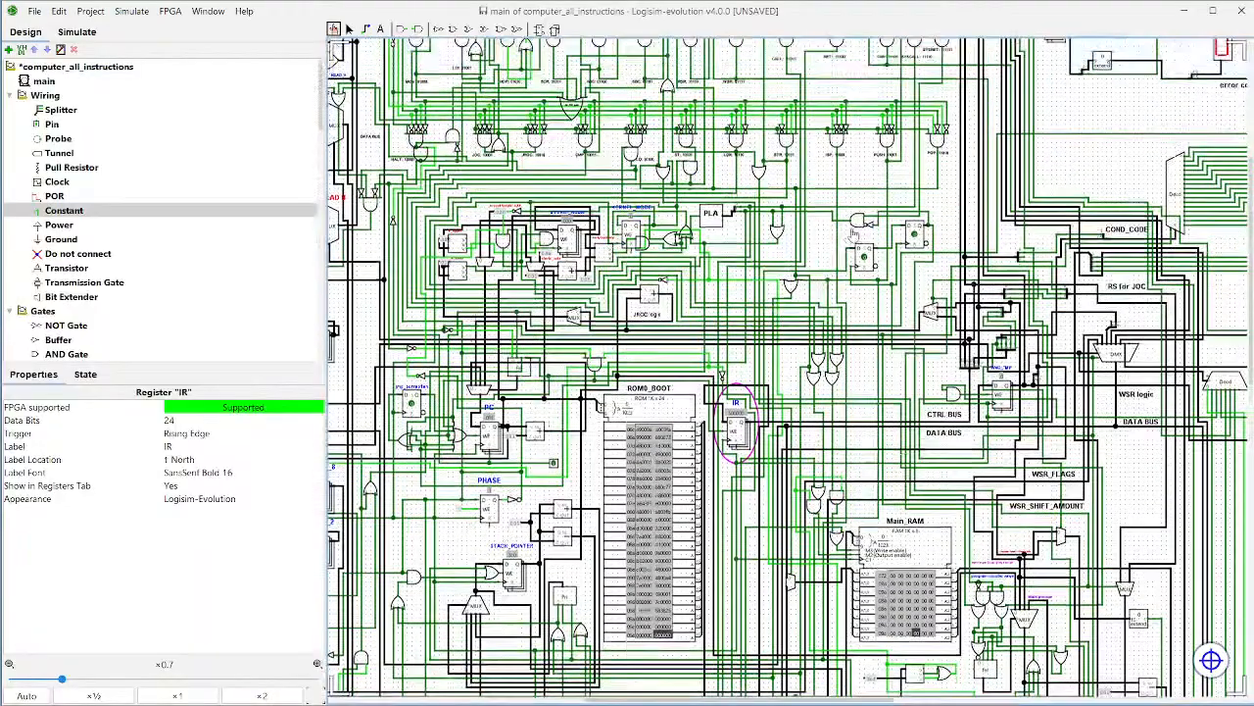
{"action": "scroll", "coordinate": [858, 203], "scroll_direction": "down", "scroll_amount": 15}
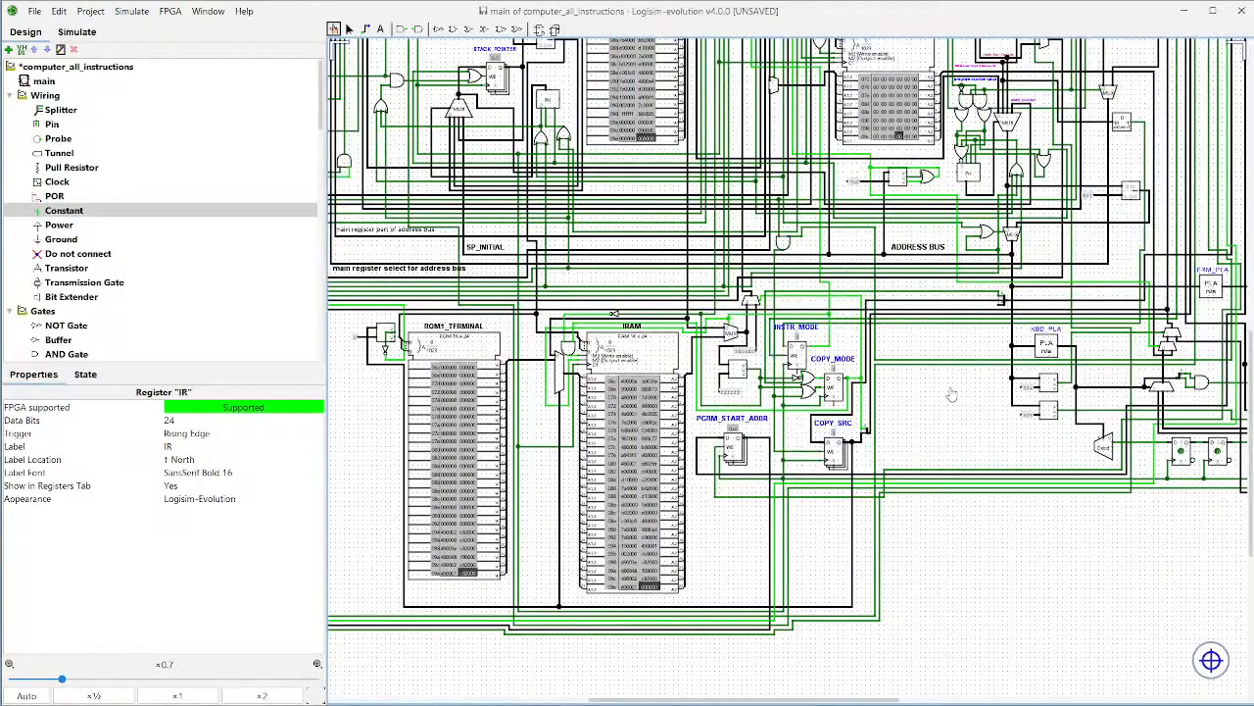
{"action": "left_click_drag", "start_coordinate": [698, 560], "coordinate": [773, 547]}
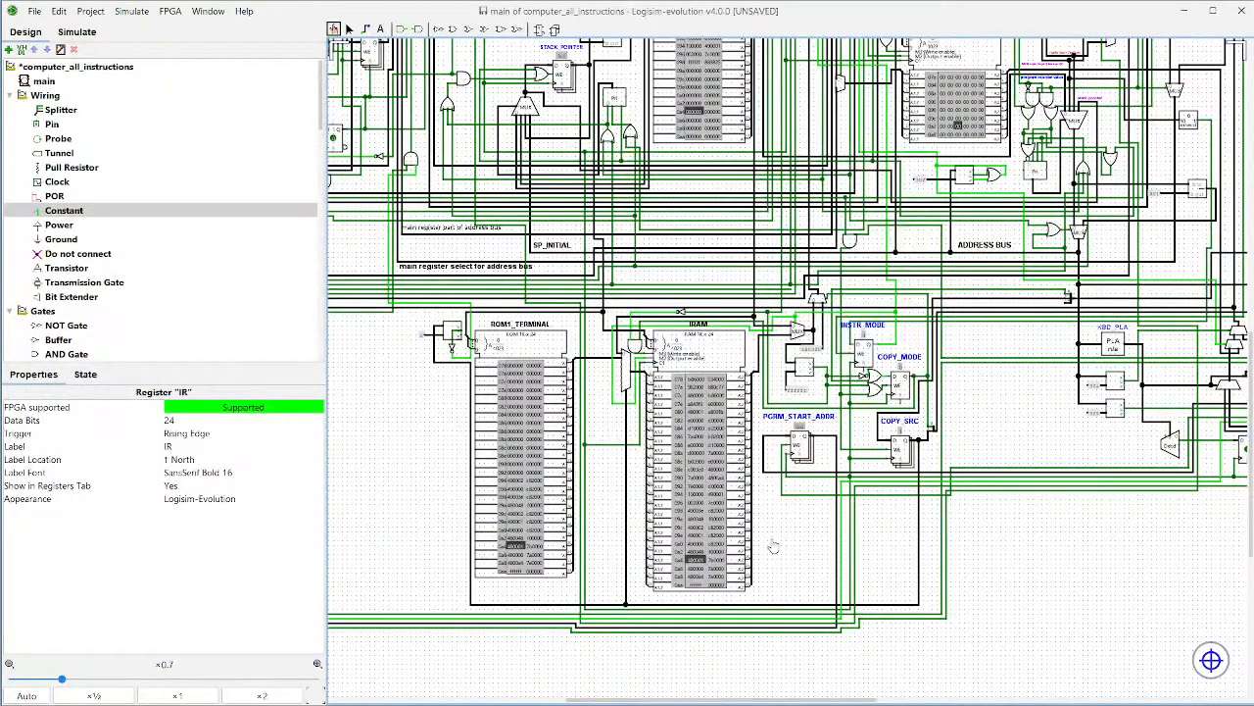
{"action": "left_click_drag", "start_coordinate": [699, 363], "coordinate": [643, 691]}
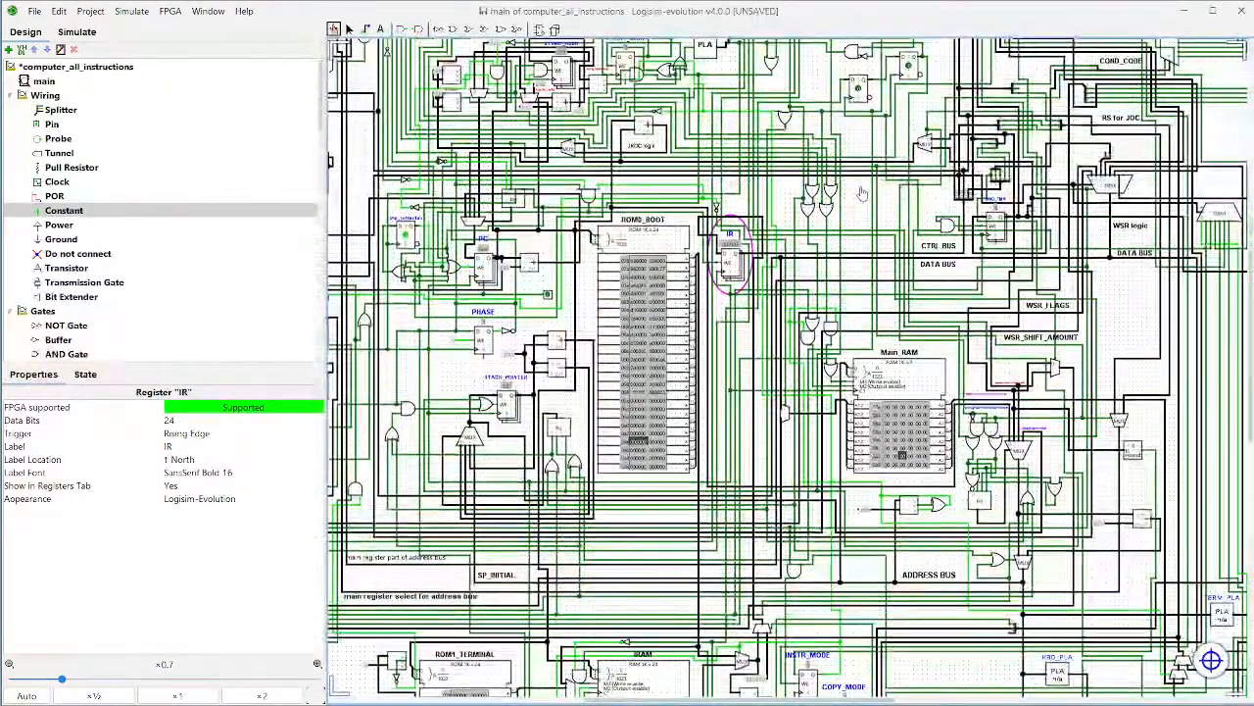
Step: Check the data wire feeding the TST_LED register and look over the general-purpose register bank
{"action": "left_click_drag", "start_coordinate": [862, 193], "coordinate": [775, 400]}
{"action": "left_click_drag", "start_coordinate": [974, 153], "coordinate": [962, 260]}
{"action": "left_click_drag", "start_coordinate": [951, 104], "coordinate": [954, 300]}
{"action": "left_click_drag", "start_coordinate": [774, 168], "coordinate": [871, 149]}
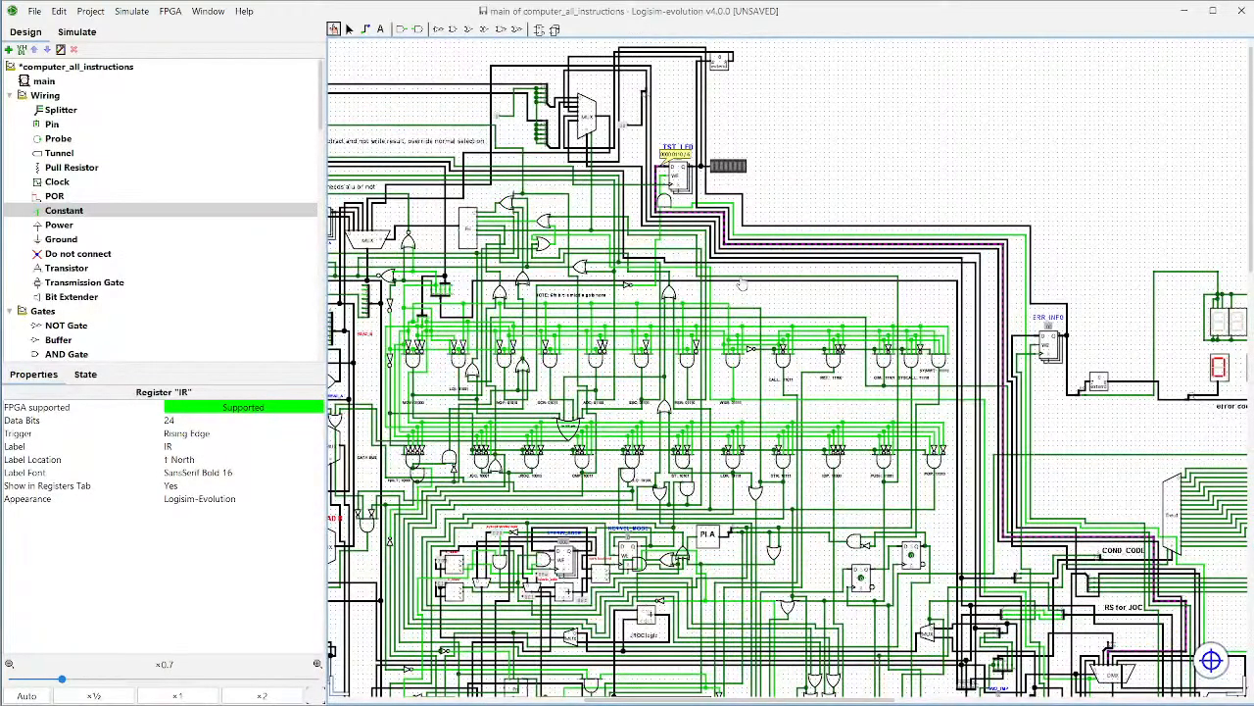
{"action": "left_click_drag", "start_coordinate": [737, 275], "coordinate": [948, 176]}
{"action": "left_click_drag", "start_coordinate": [565, 313], "coordinate": [779, 180]}
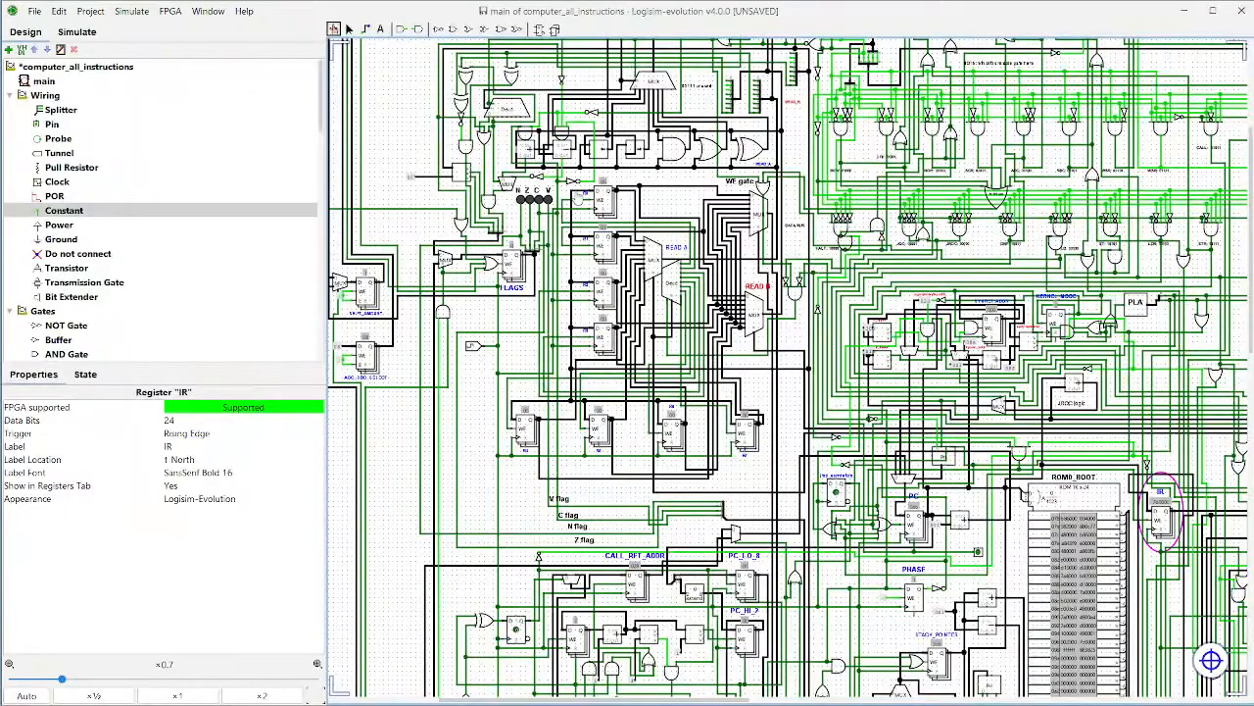
Step: Consult rom1_terminal.asm in Visual Studio Code and return to Logisim-evolution to review ROM0_BOOT, Main_RAM, ROM1_TERMINAL and IRAM
{"action": "left_click", "coordinate": [858, 690]}
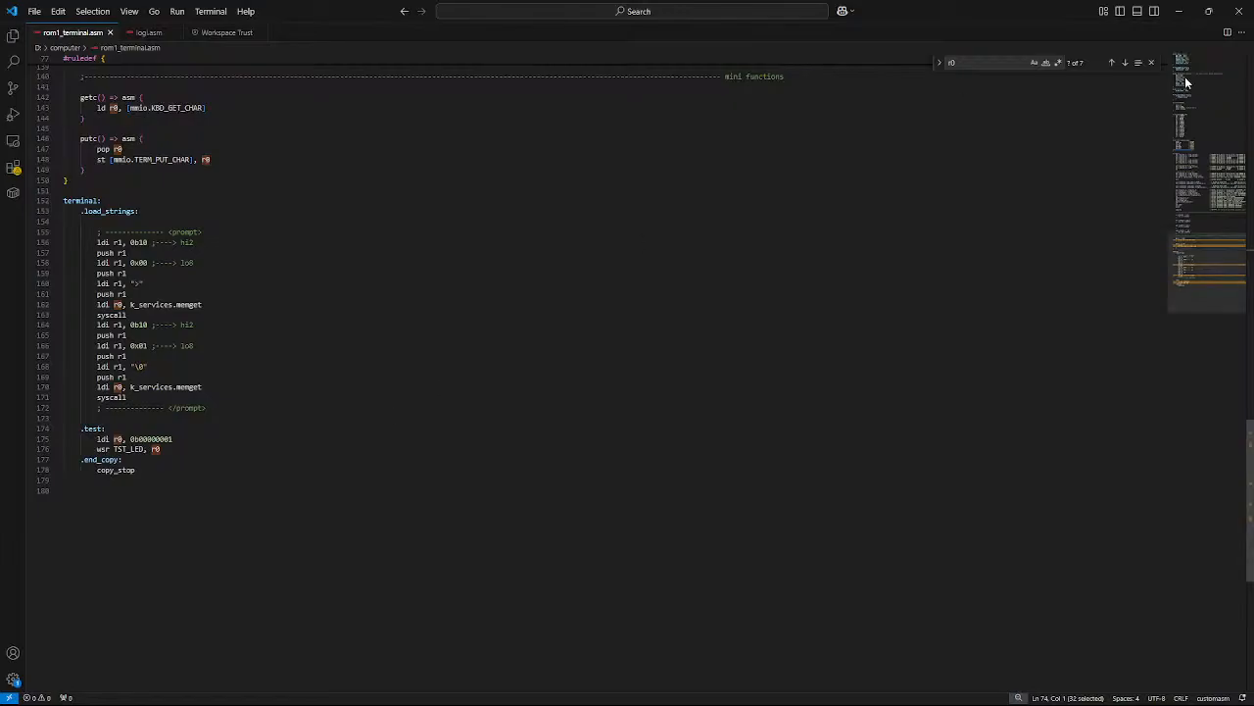
{"action": "key", "text": "alt+Tab"}
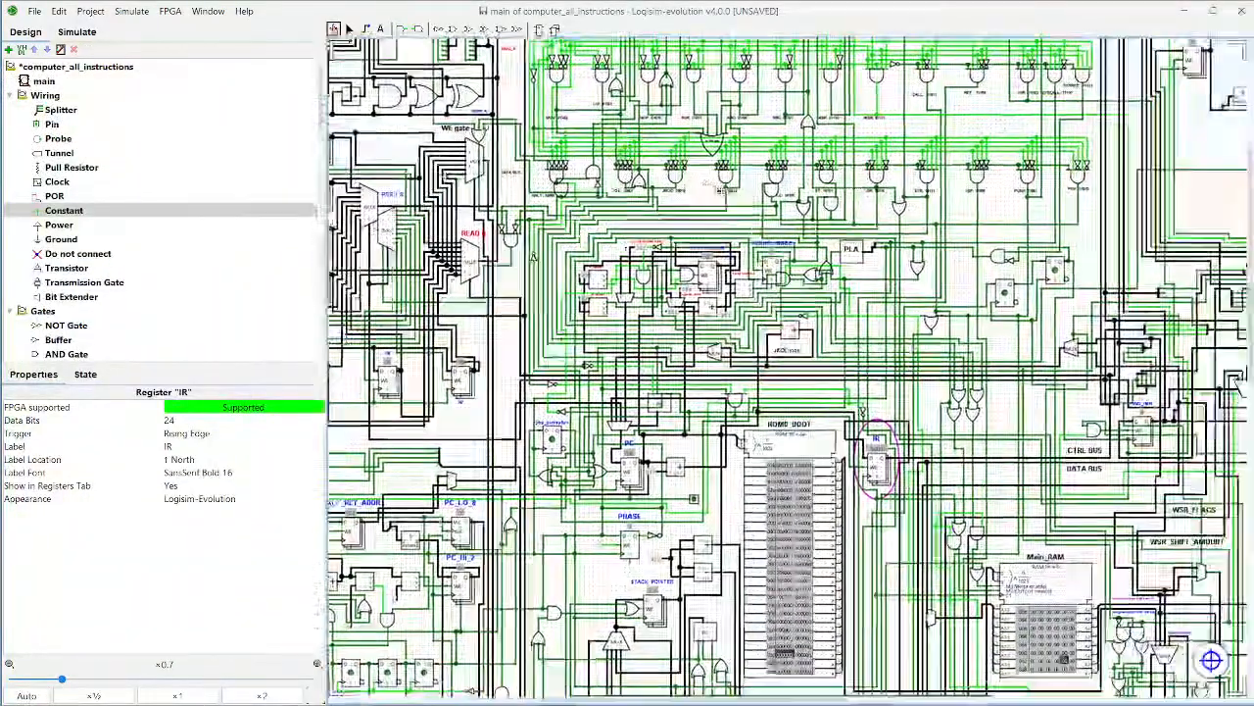
{"action": "left_click_drag", "start_coordinate": [720, 190], "coordinate": [666, 89]}
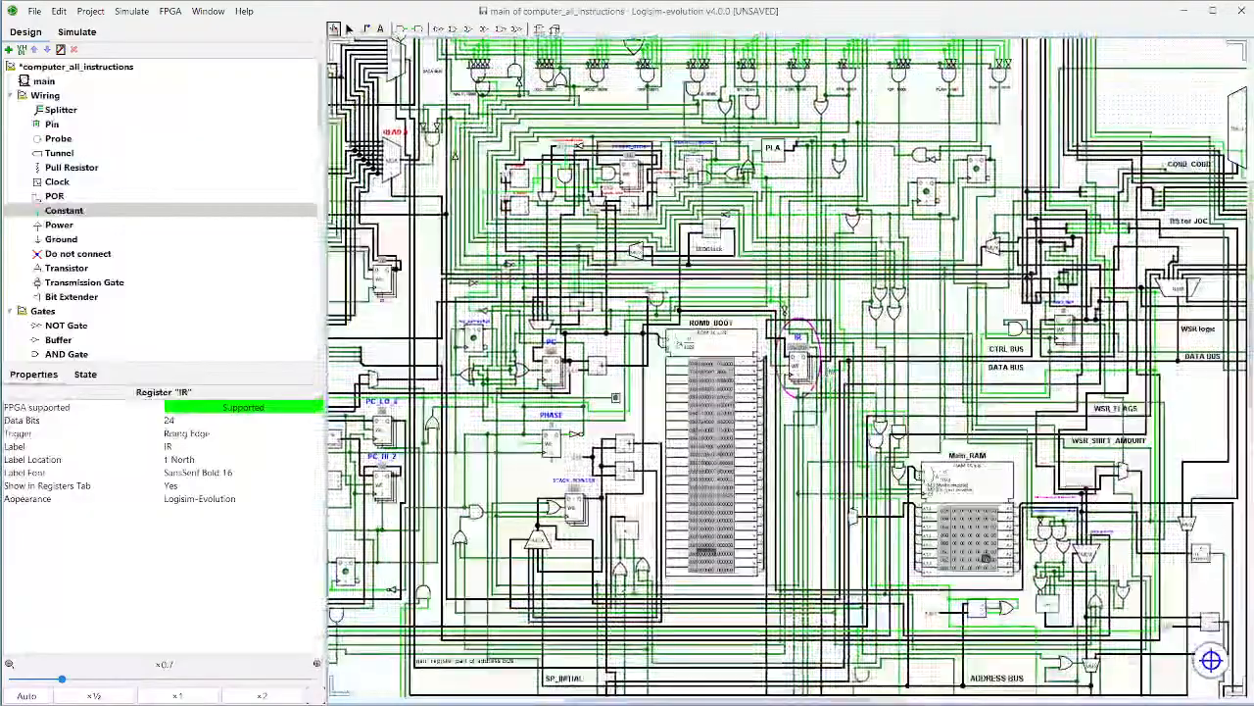
{"action": "left_click_drag", "start_coordinate": [832, 439], "coordinate": [832, 363]}
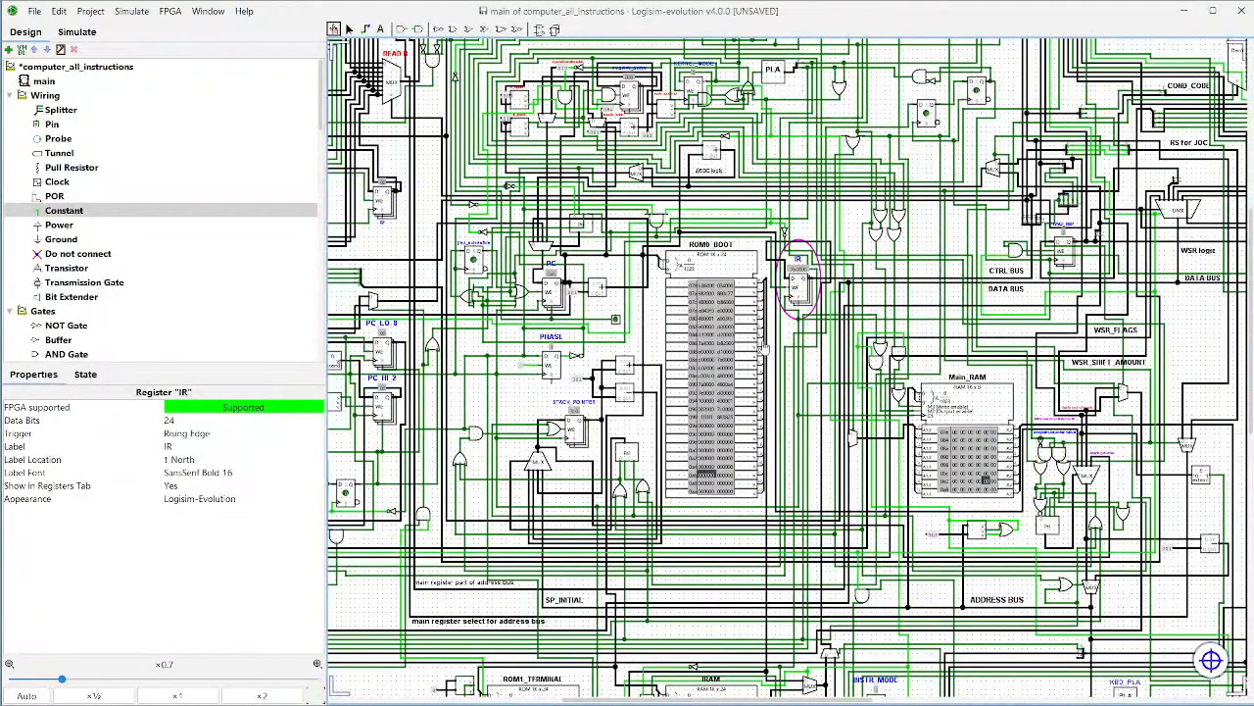
{"action": "scroll", "coordinate": [695, 333], "scroll_direction": "down", "scroll_amount": 5}
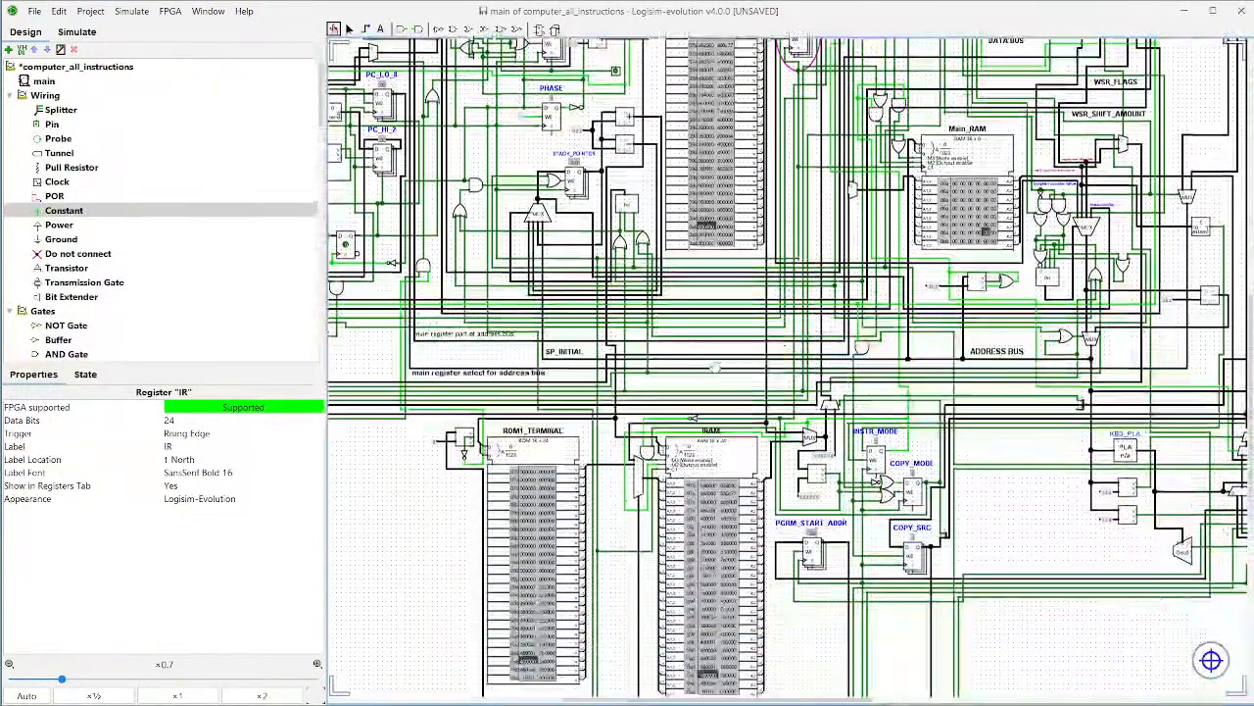
{"action": "scroll", "coordinate": [718, 358], "scroll_direction": "up", "scroll_amount": 4}
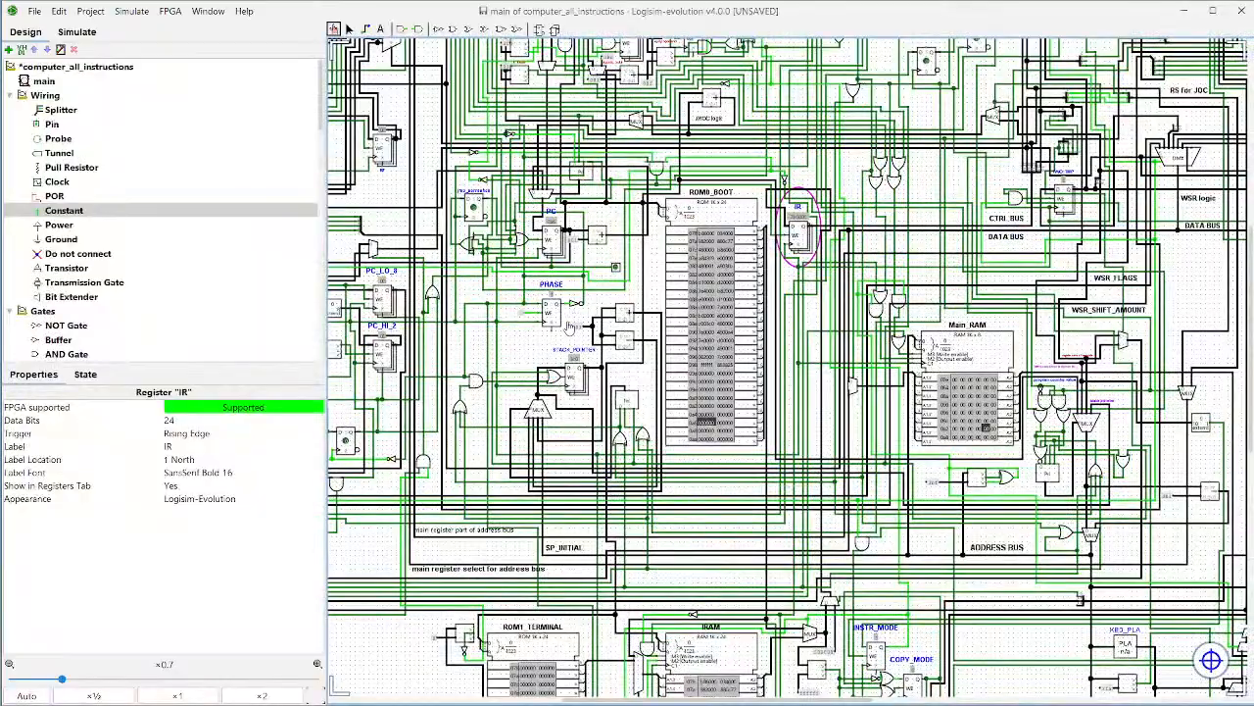
{"action": "scroll", "coordinate": [592, 315], "scroll_direction": "down", "scroll_amount": 4}
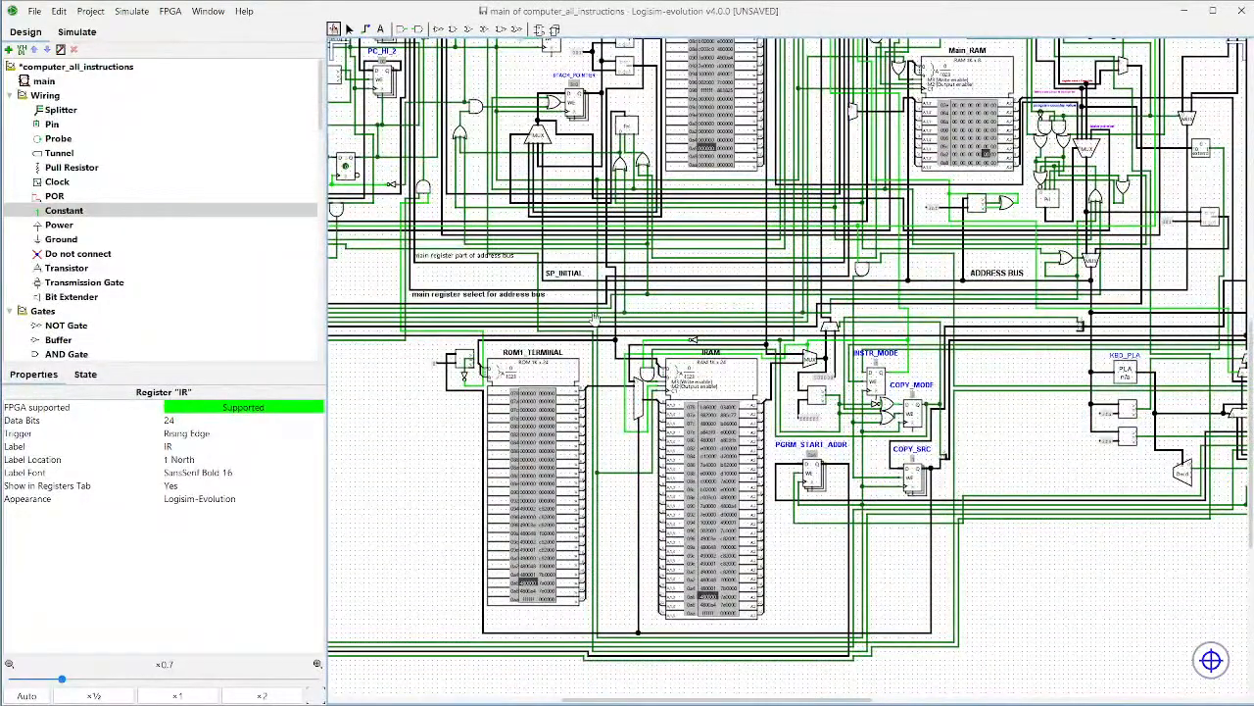
Step: Inspect the data wire feeding the TST_LED register and the neighbouring LED bar
{"action": "scroll", "coordinate": [784, 368], "scroll_direction": "up", "scroll_amount": 2}
{"action": "scroll", "coordinate": [804, 489], "scroll_direction": "up", "scroll_amount": 1}
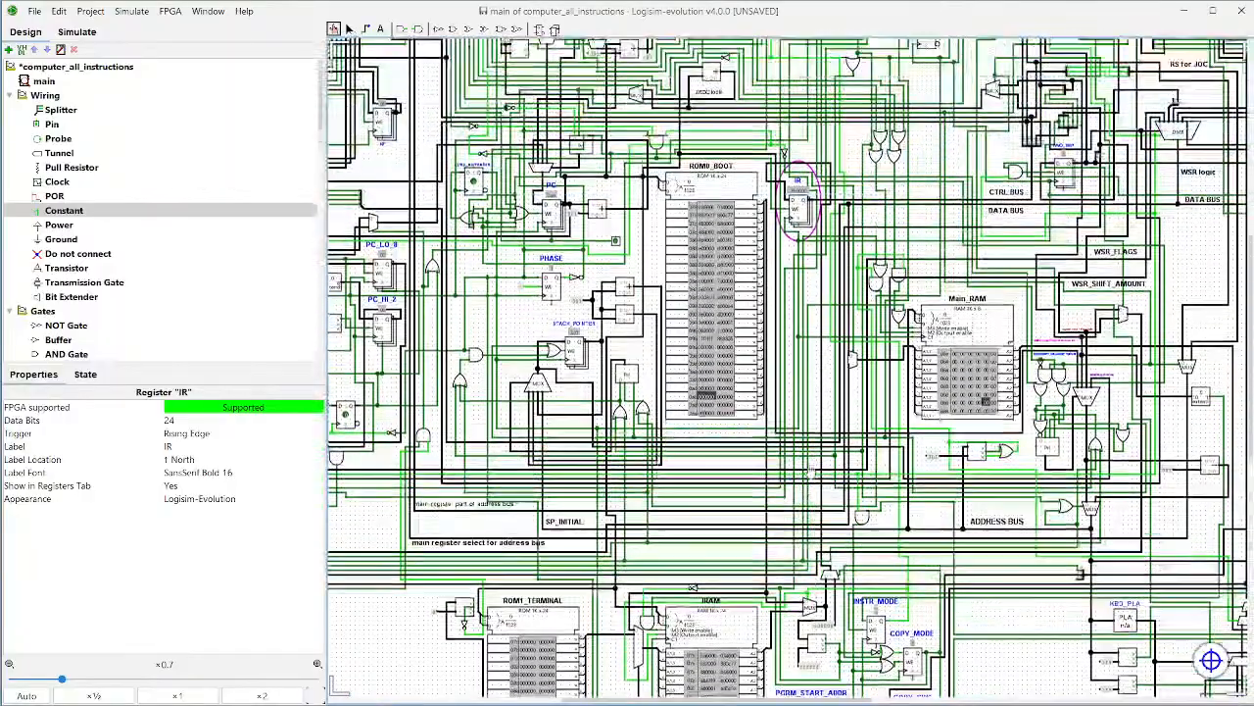
{"action": "scroll", "coordinate": [784, 367], "scroll_direction": "up", "scroll_amount": 4}
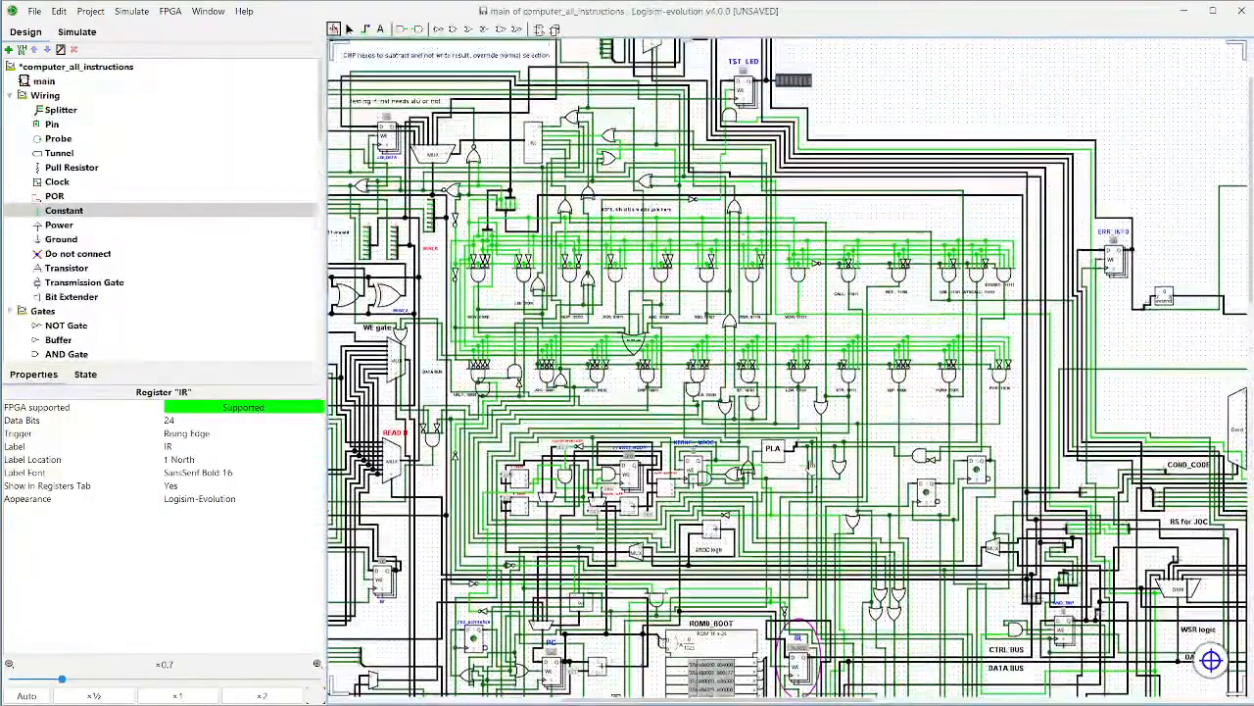
{"action": "scroll", "coordinate": [784, 367], "scroll_direction": "up", "scroll_amount": 3}
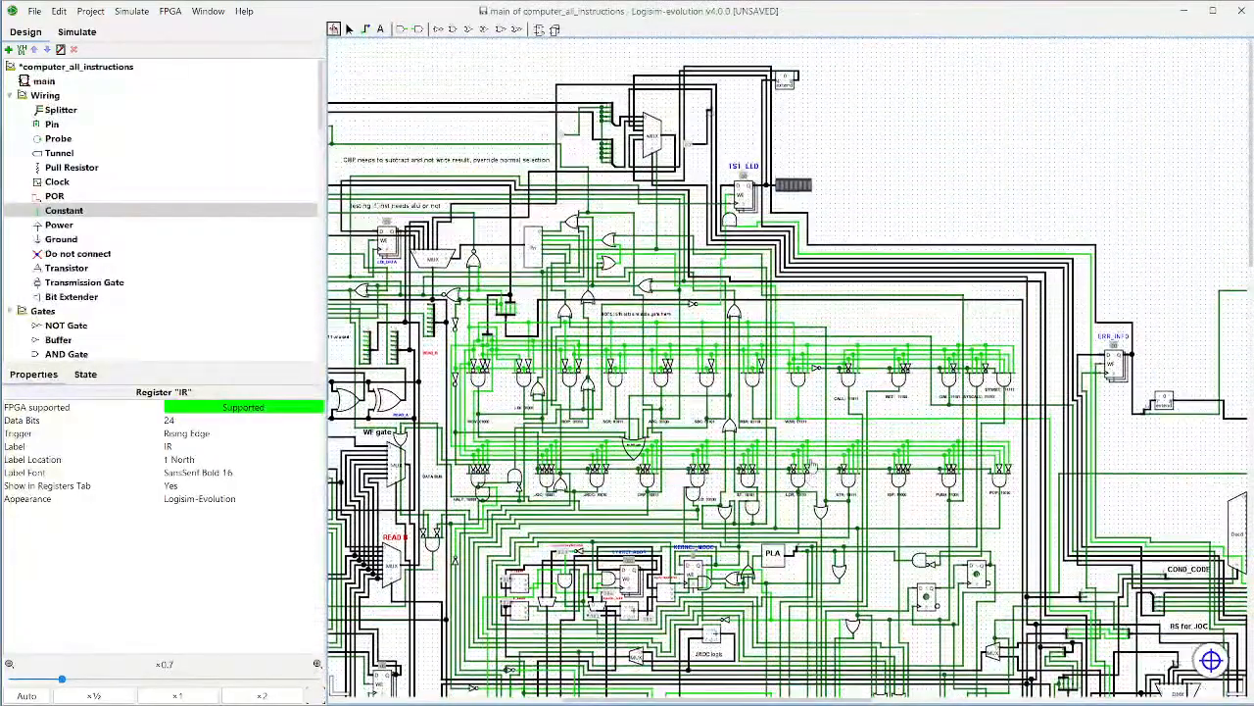
{"action": "left_click", "coordinate": [726, 184]}
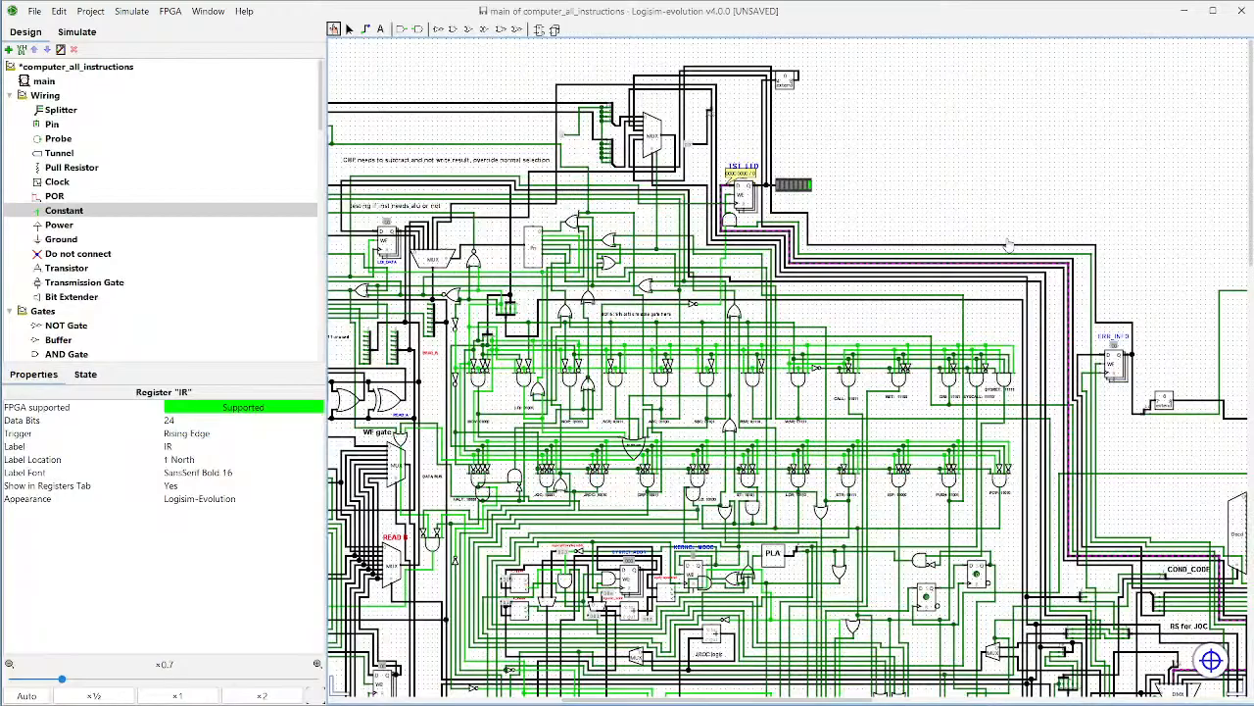
Step: Switch to Windows PowerShell and review the assembled listing of the terminal program
{"action": "left_click", "coordinate": [886, 690]}
{"action": "left_click", "coordinate": [859, 690]}
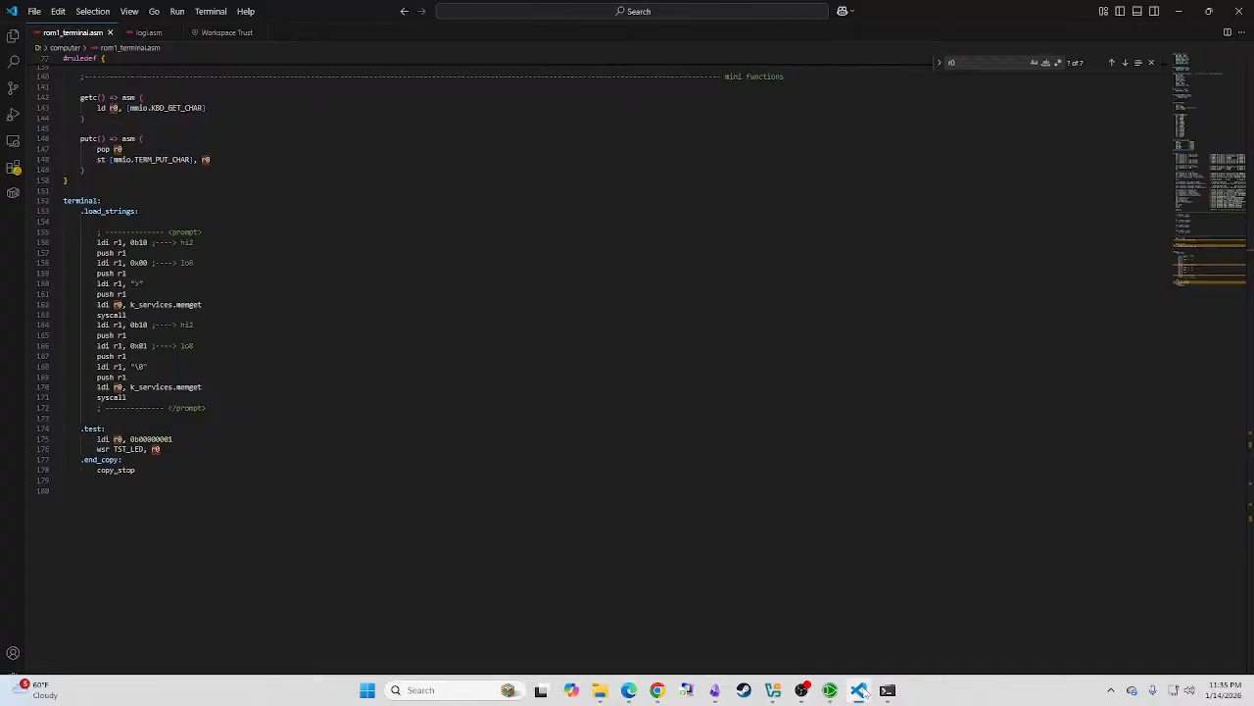
{"action": "left_click", "coordinate": [887, 690]}
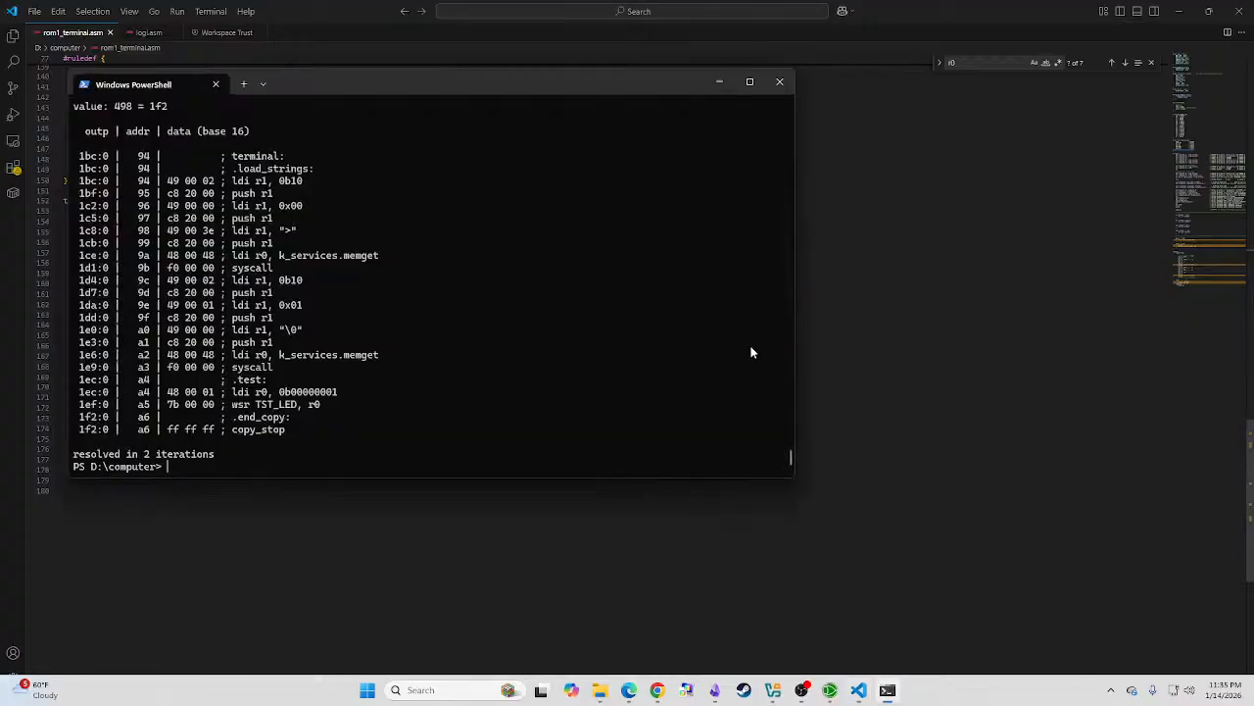
{"action": "key", "text": "Up"}
{"action": "key", "text": "Escape"}
{"action": "key", "text": "Up"}
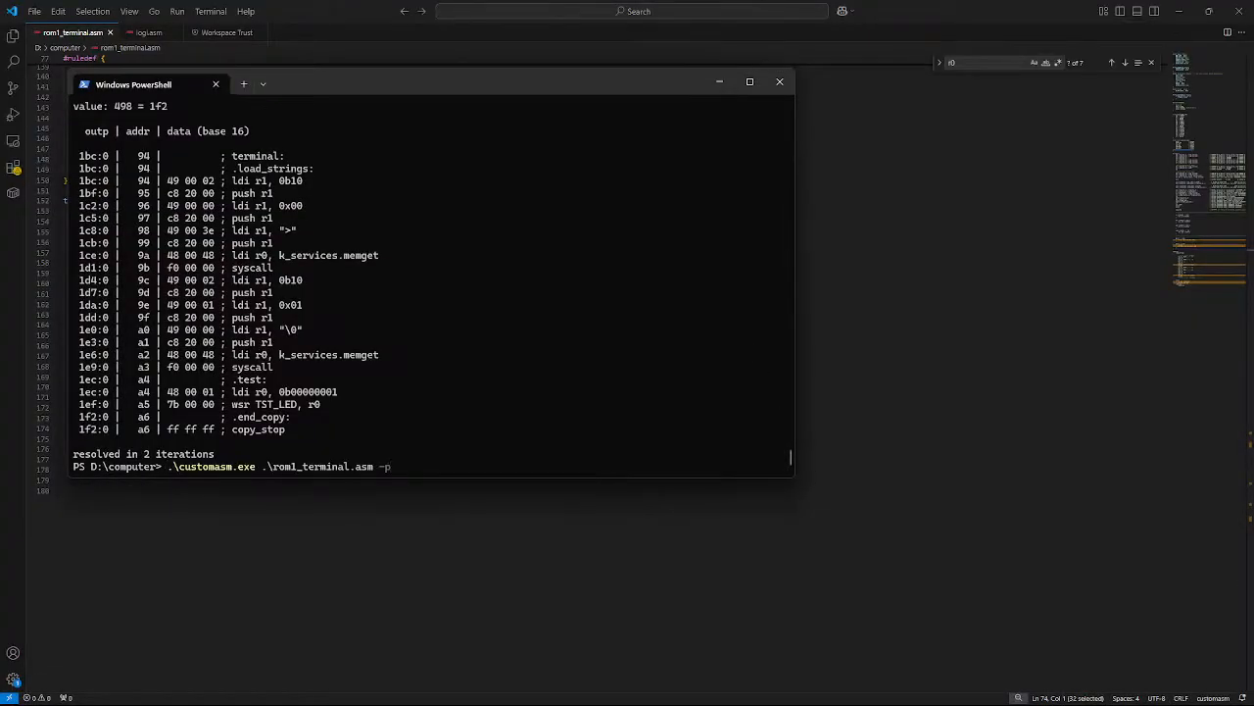
{"action": "key", "text": "Escape"}
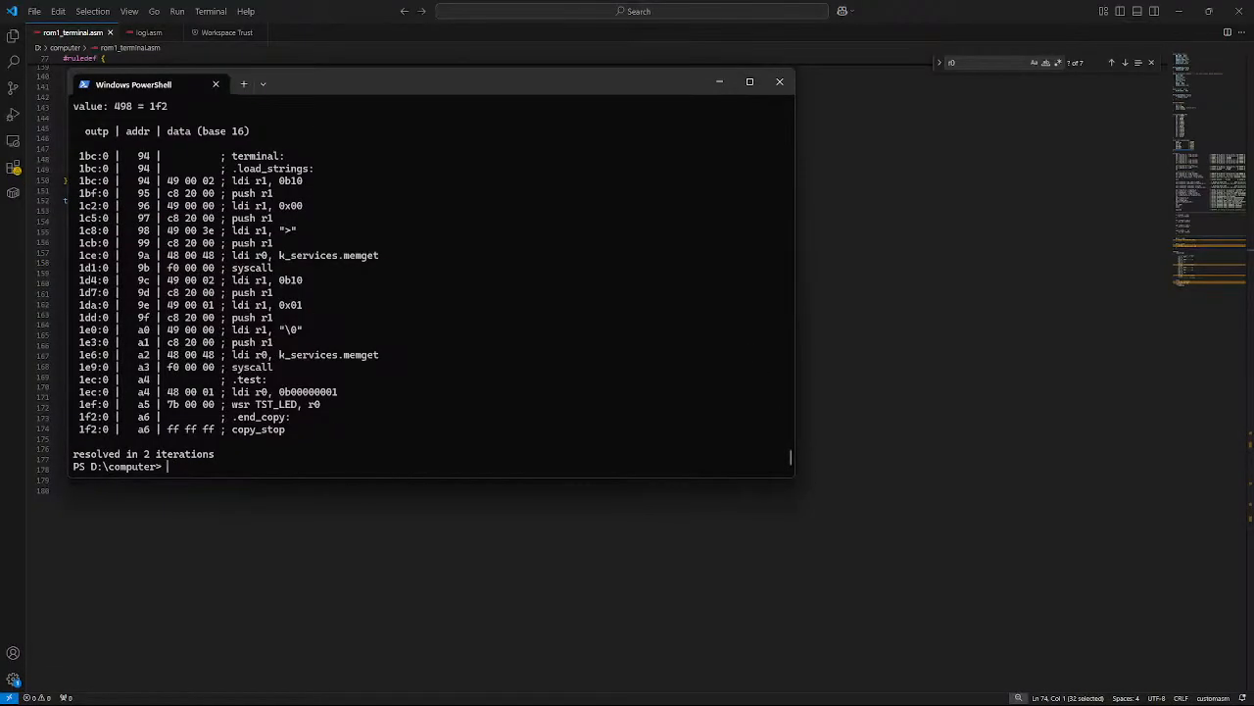
Step: Compare the load_rom routine at the end of logi.asm with the .test section of rom1_terminal.asm in Visual Studio Code
{"action": "left_click", "coordinate": [133, 37]}
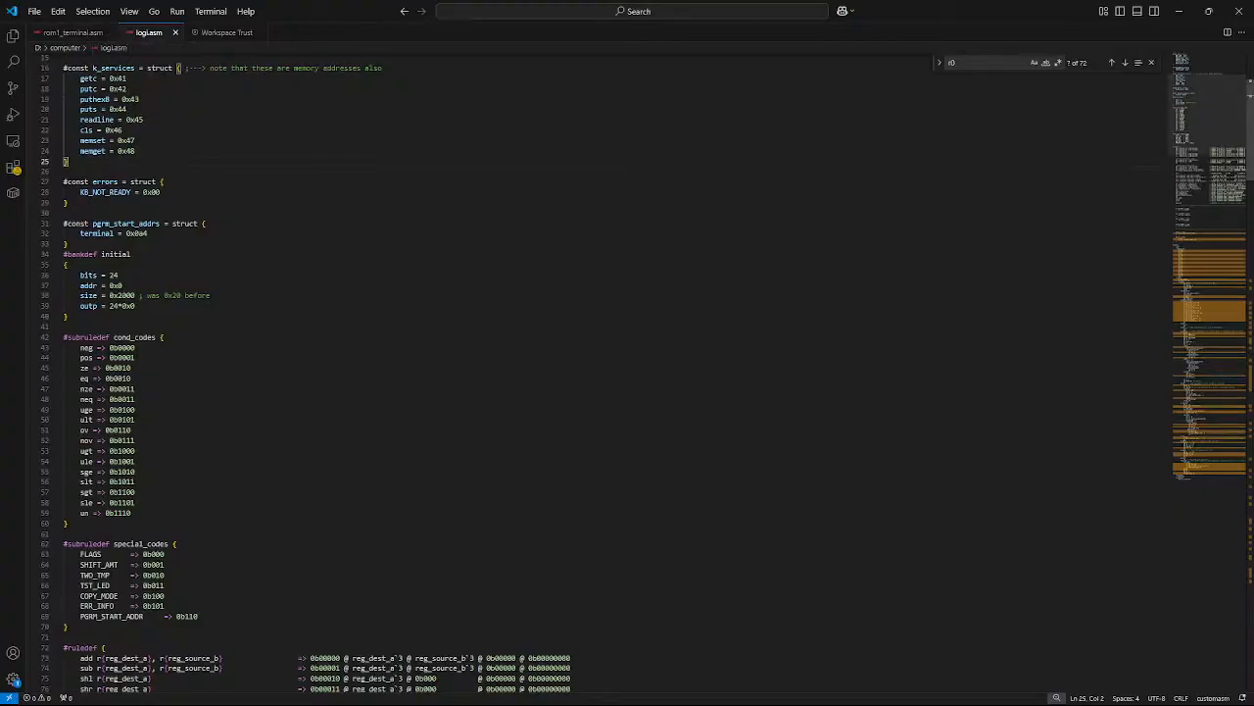
{"action": "left_click_drag", "start_coordinate": [1248, 228], "coordinate": [1196, 628]}
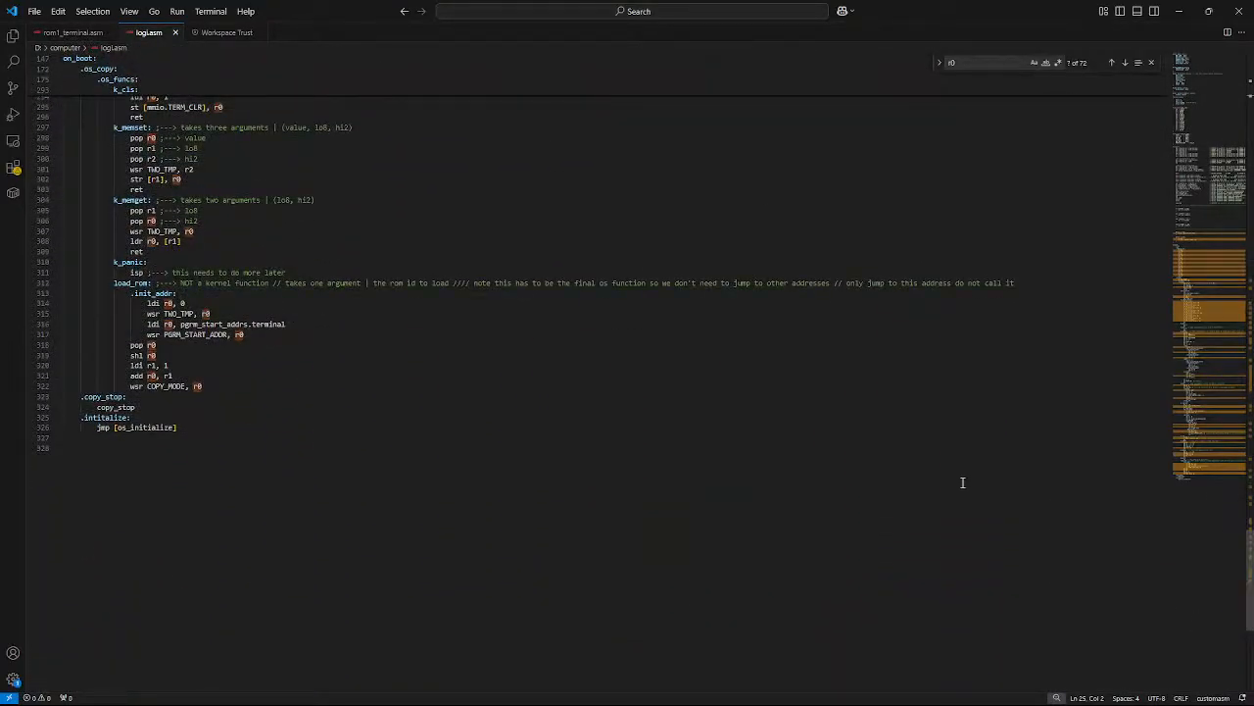
{"action": "left_click", "coordinate": [76, 32]}
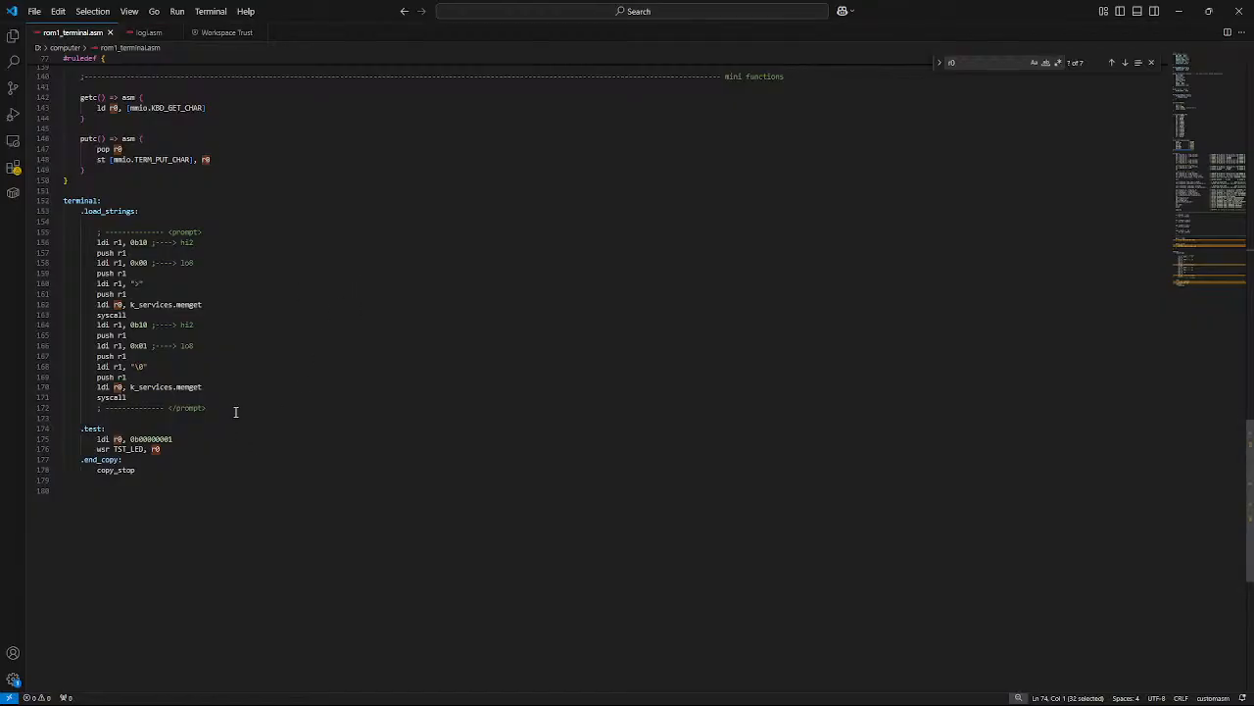
{"action": "left_click", "coordinate": [217, 449]}
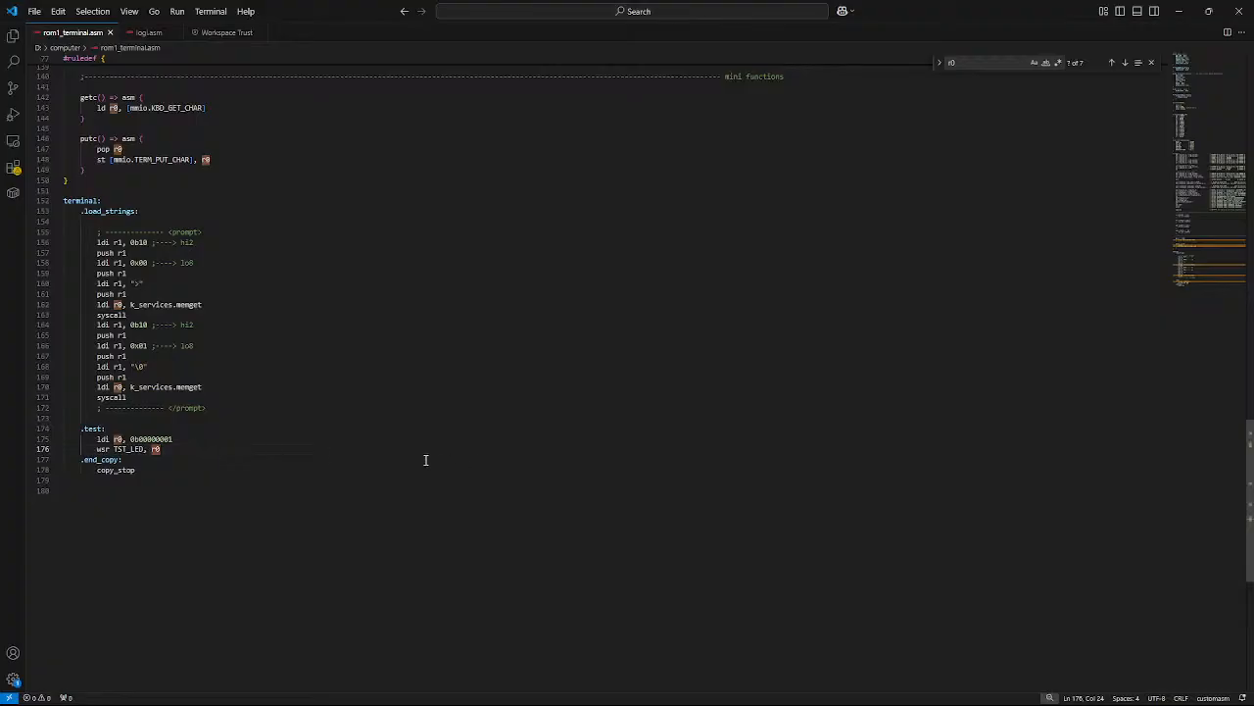
Step: Assemble rom1_terminal.asm in PowerShell with customasm options -f list,base:16,group:6,between:" " -p, and copy the printed hex words
{"action": "left_click", "coordinate": [887, 692]}
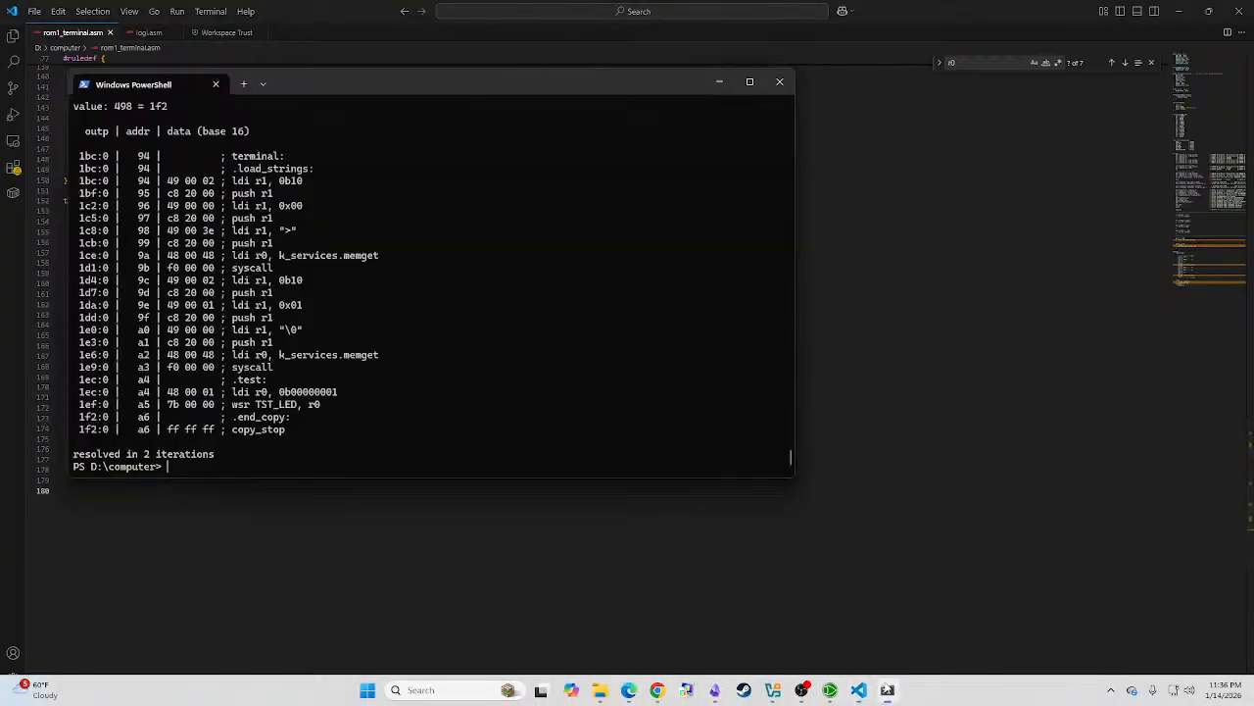
{"action": "key", "text": "Up"}
{"action": "key", "text": "Up"}
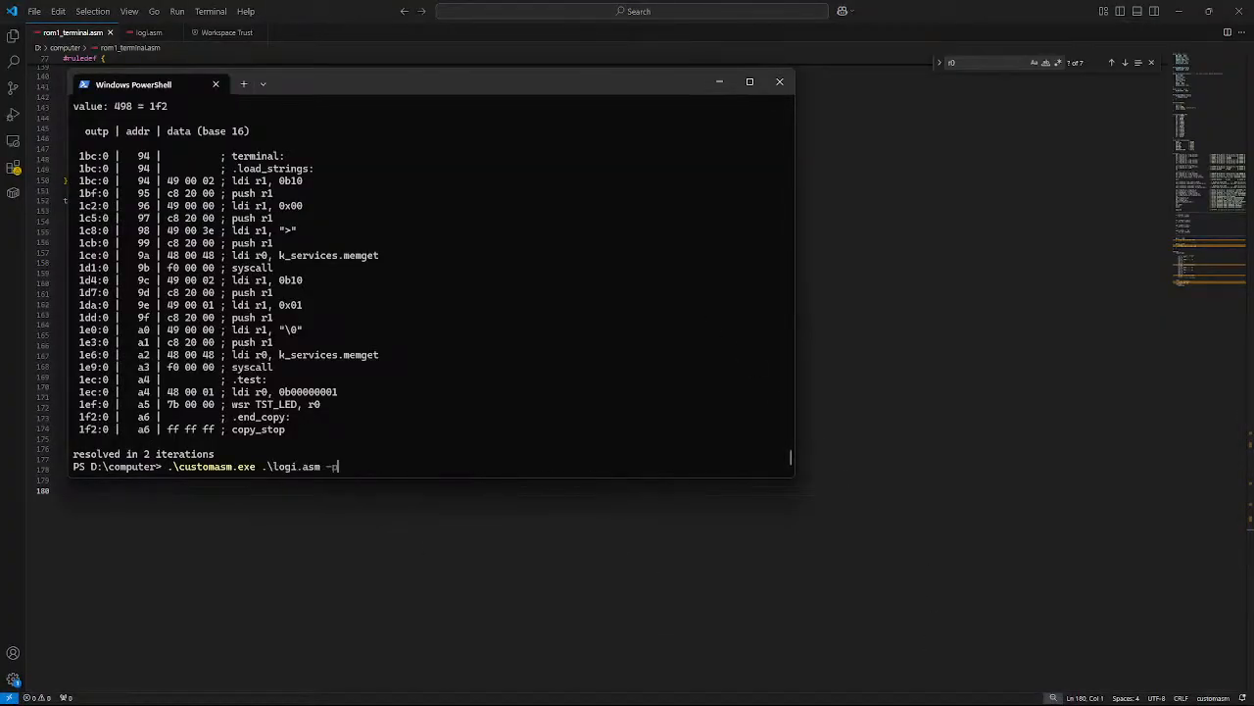
{"action": "key", "text": "Down"}
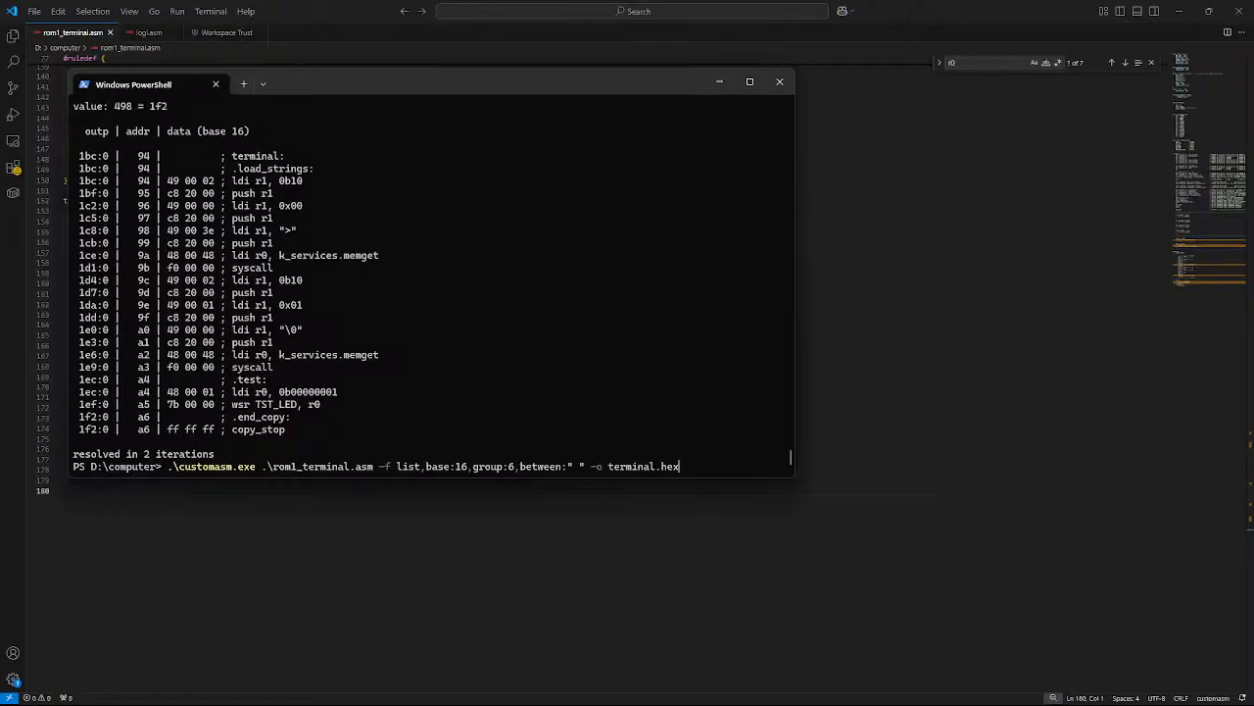
{"action": "key", "text": "Up"}
{"action": "key", "text": "Up"}
{"action": "key", "text": "Up"}
{"action": "key", "text": "Up"}
{"action": "key", "text": "Up"}
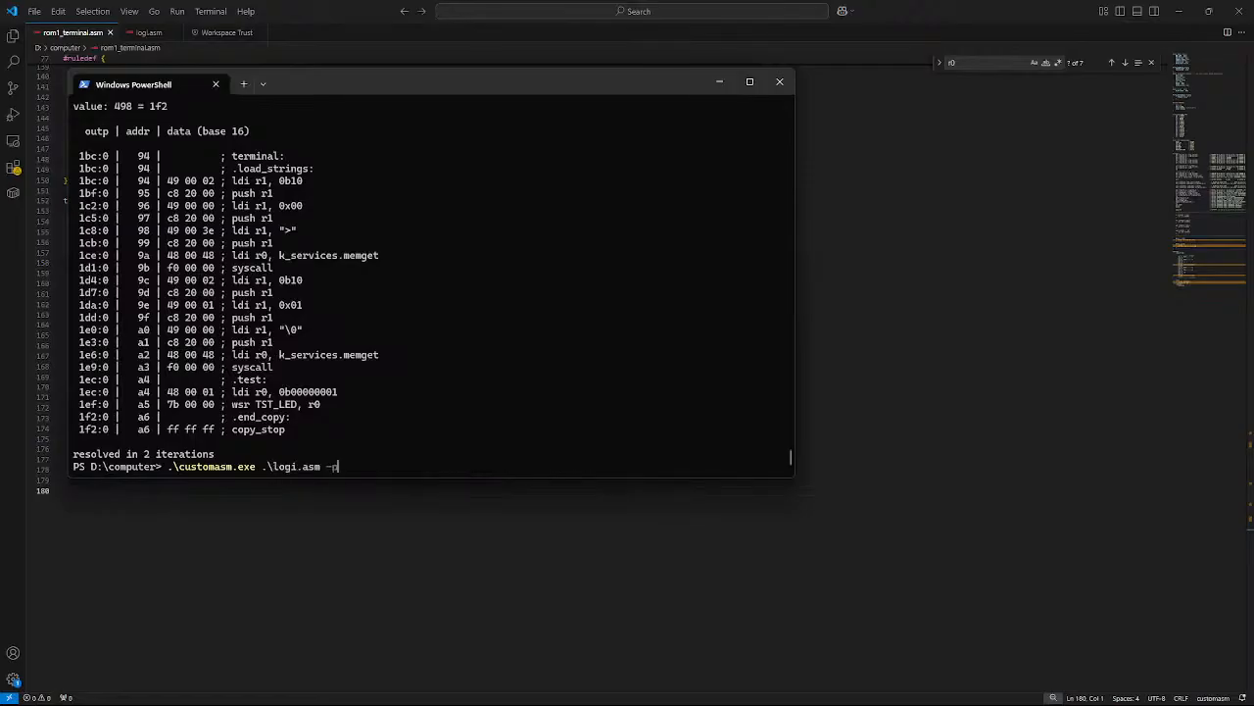
{"action": "key", "text": "Up"}
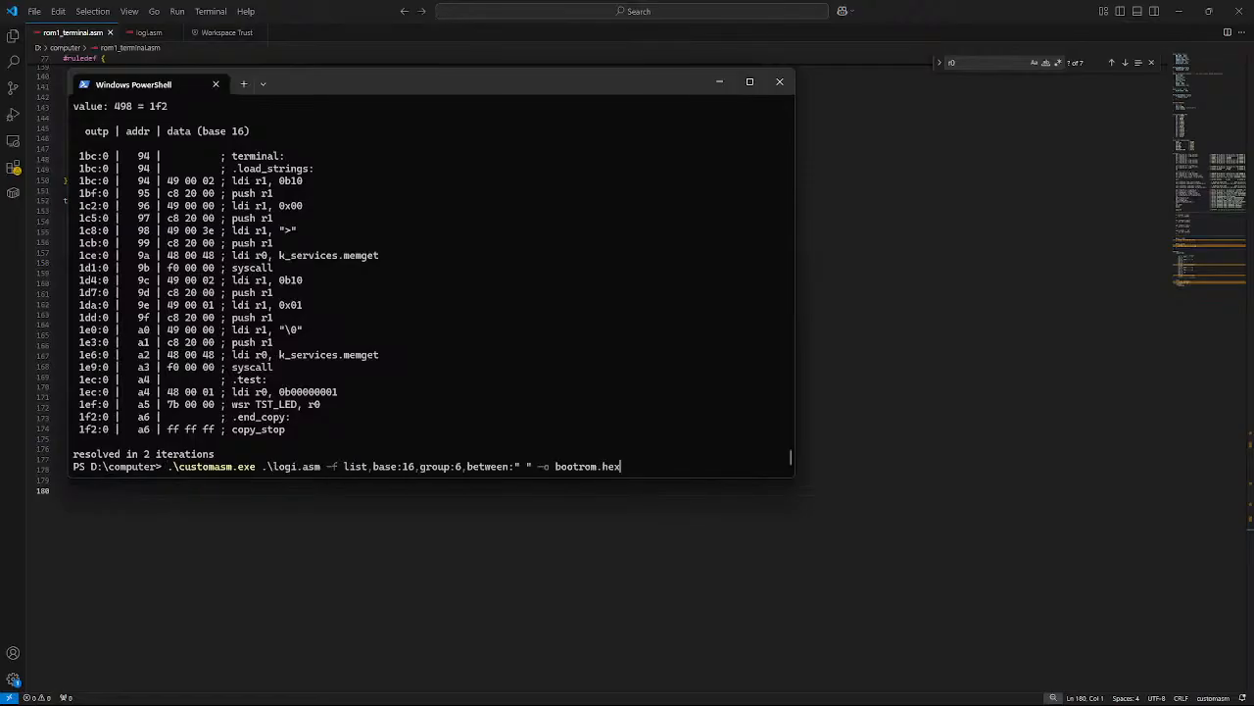
{"action": "key", "text": "Up"}
{"action": "key", "text": "Return"}
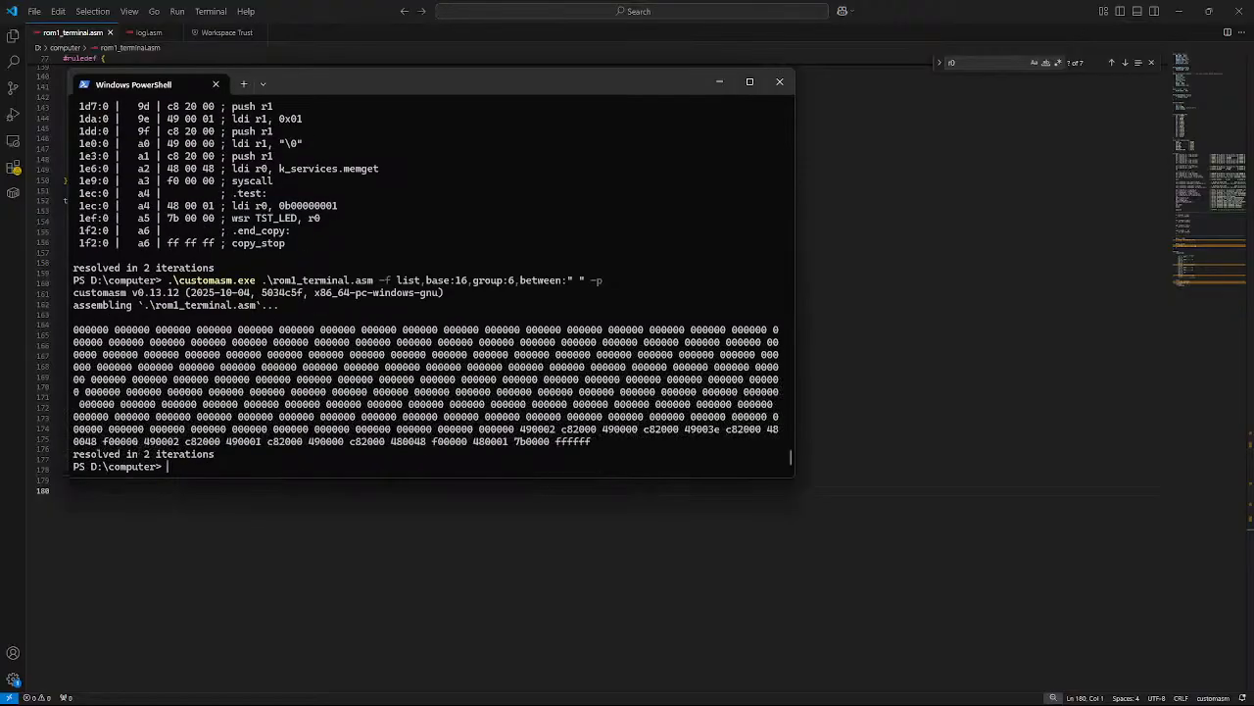
{"action": "left_click_drag", "start_coordinate": [587, 439], "coordinate": [2, 339]}
{"action": "key", "text": "ctrl+c"}
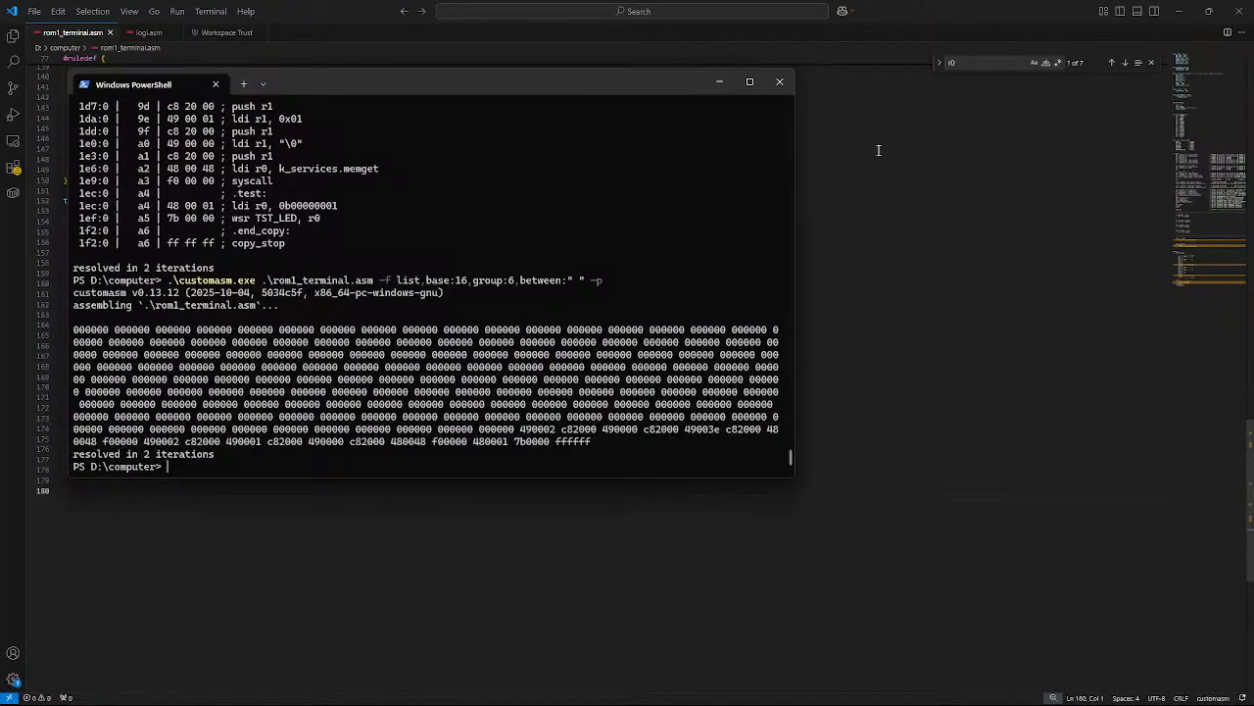
Step: Return to Logisim-evolution and clear the contents of the ROM1_TERMINAL memory
{"action": "left_click", "coordinate": [1184, 11]}
{"action": "left_click_drag", "start_coordinate": [377, 627], "coordinate": [657, 99]}
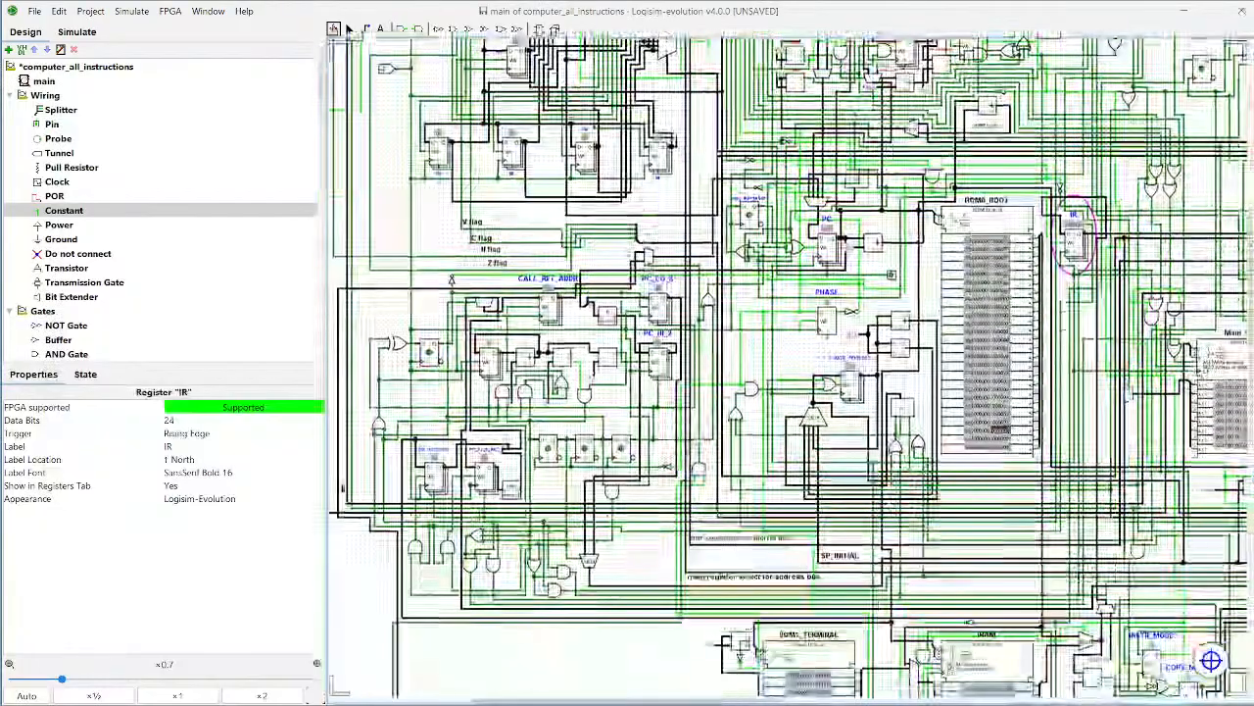
{"action": "left_click_drag", "start_coordinate": [633, 567], "coordinate": [412, 250]}
{"action": "right_click", "coordinate": [568, 493]}
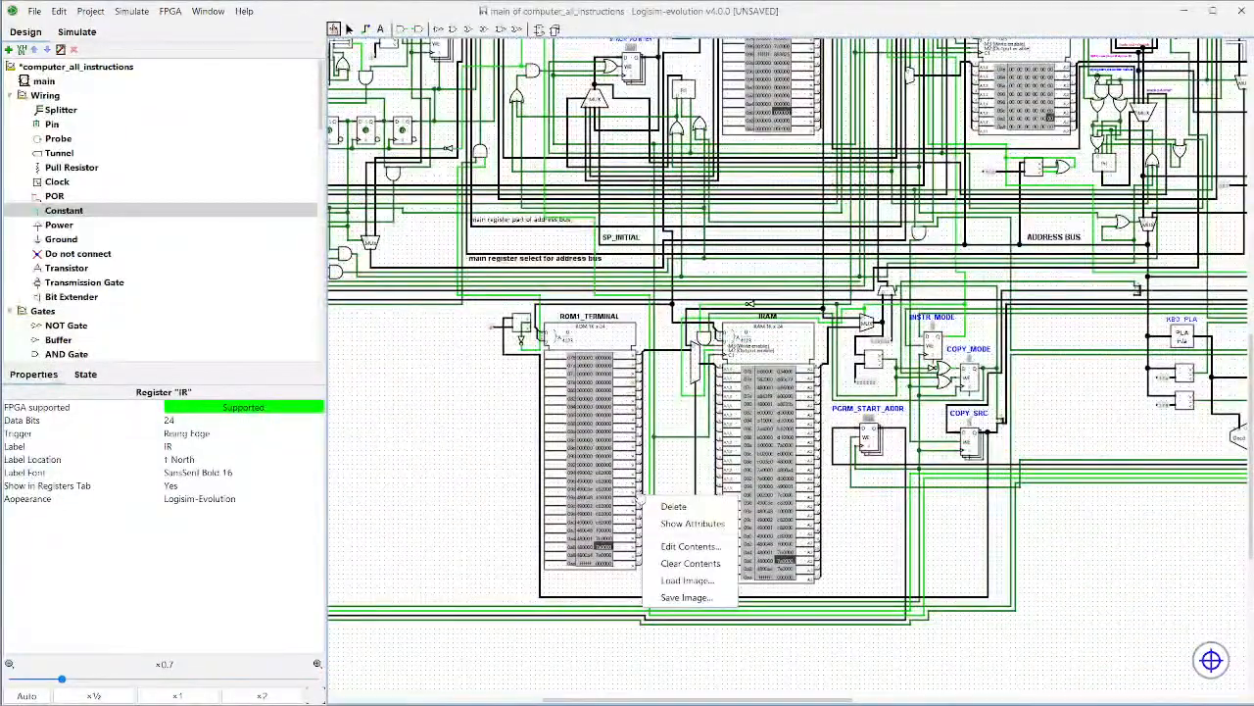
{"action": "left_click", "coordinate": [652, 567]}
{"action": "left_click", "coordinate": [657, 376]}
{"action": "right_click", "coordinate": [610, 421]}
{"action": "left_click", "coordinate": [656, 488]}
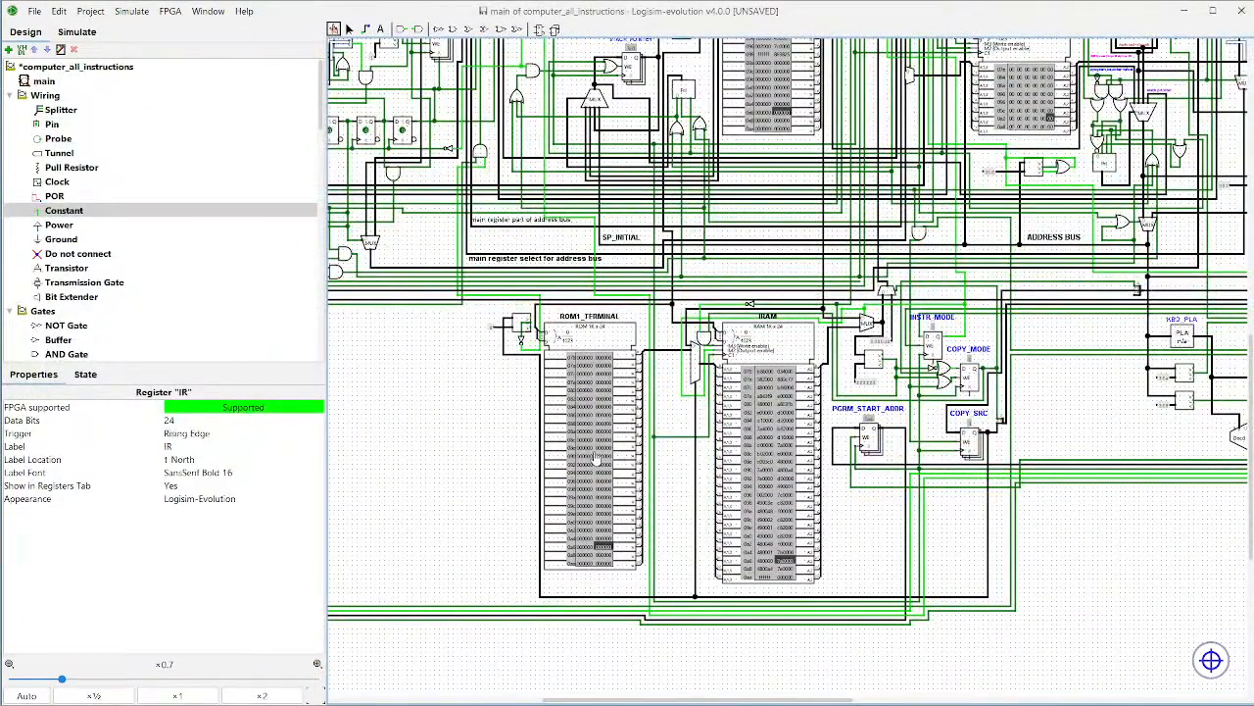
{"action": "right_click", "coordinate": [595, 451]}
{"action": "left_click", "coordinate": [636, 519]}
Step: Paste the copied hex words into ROM1_TERMINAL starting at address 000 and close its contents editor
{"action": "right_click", "coordinate": [621, 488]}
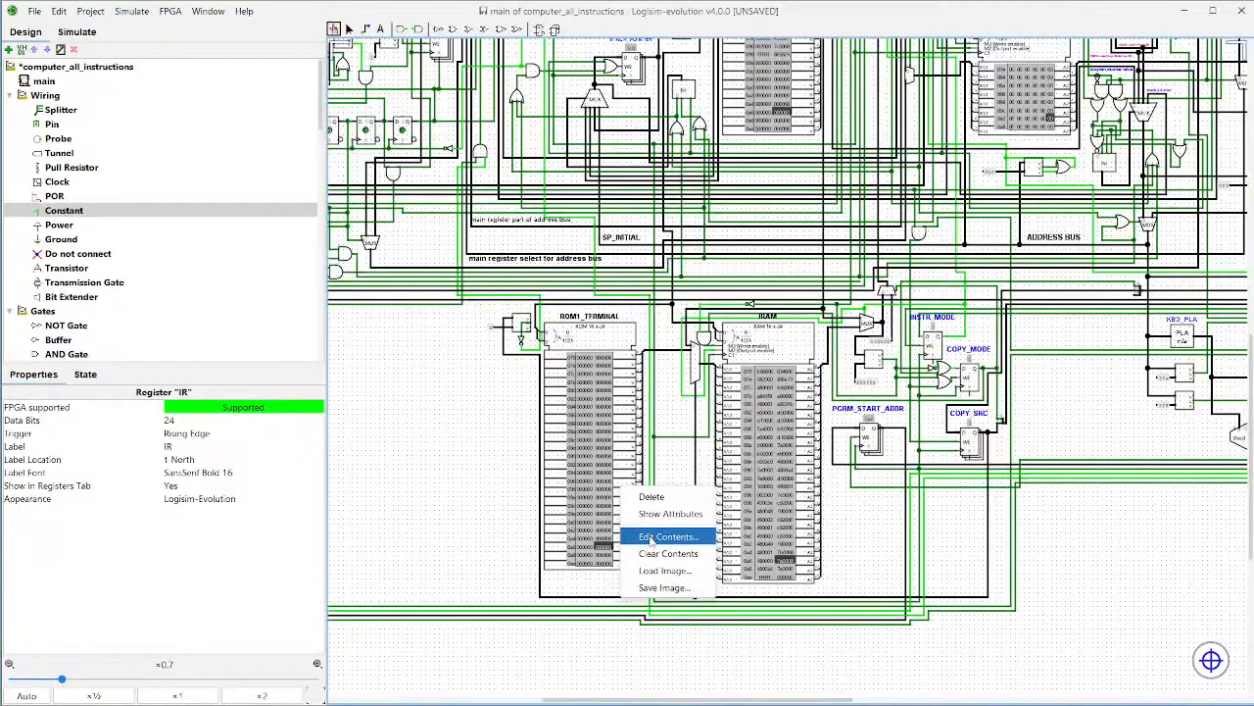
{"action": "left_click", "coordinate": [651, 538]}
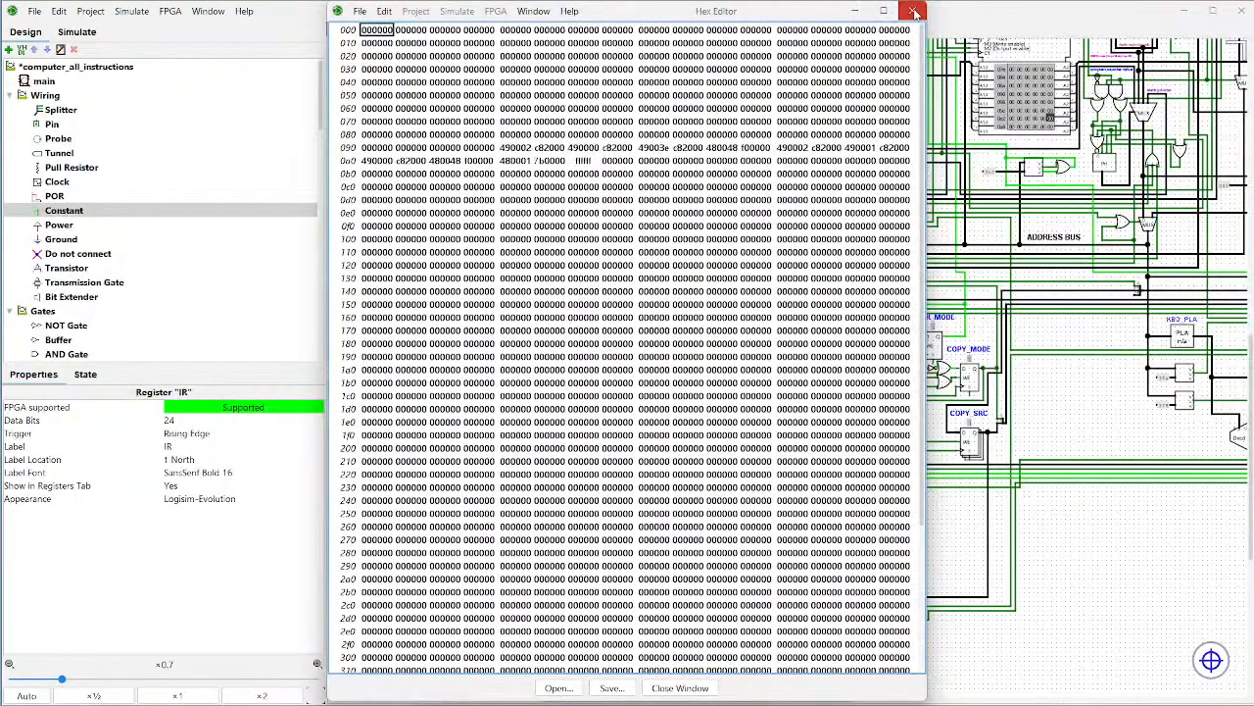
{"action": "left_click", "coordinate": [913, 12]}
Step: Run the reset simulation with automatic ticking, raise the tick frequency to 1.0 kHz, and stop the ticking
{"action": "left_click", "coordinate": [131, 11]}
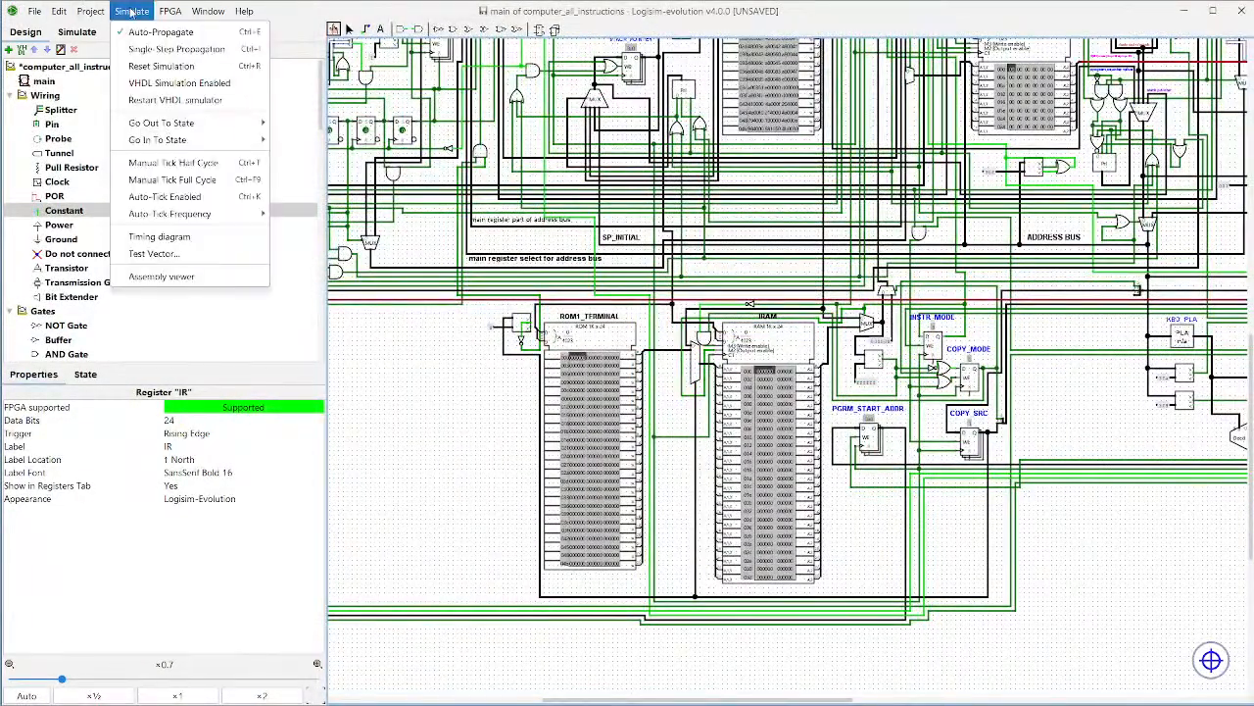
{"action": "left_click", "coordinate": [165, 196]}
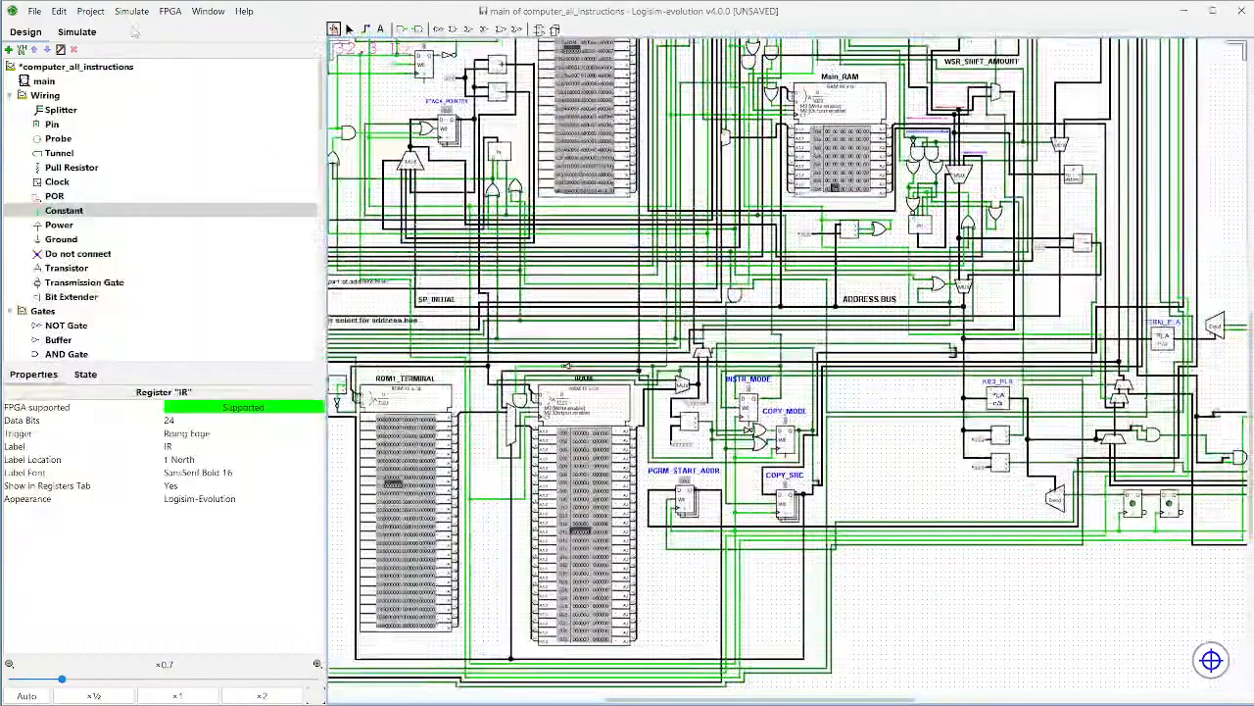
{"action": "left_click", "coordinate": [131, 10]}
{"action": "mouse_move", "coordinate": [231, 210]}
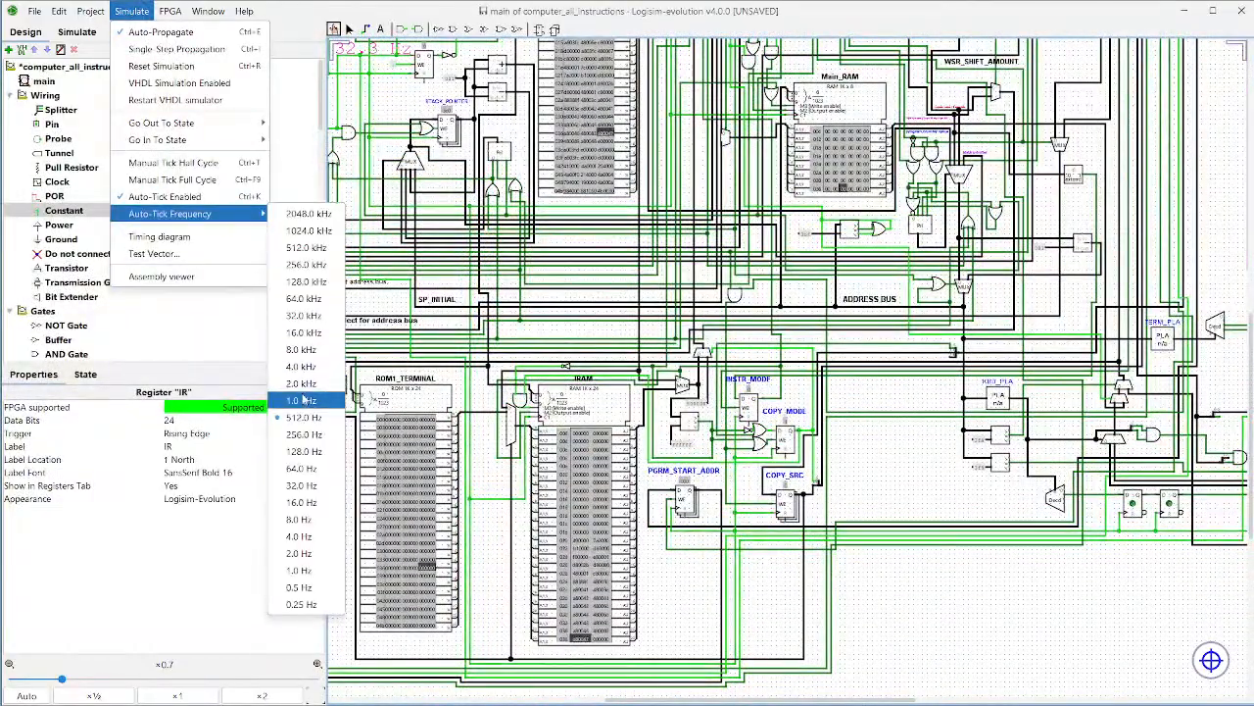
{"action": "left_click", "coordinate": [301, 401]}
{"action": "left_click", "coordinate": [131, 11]}
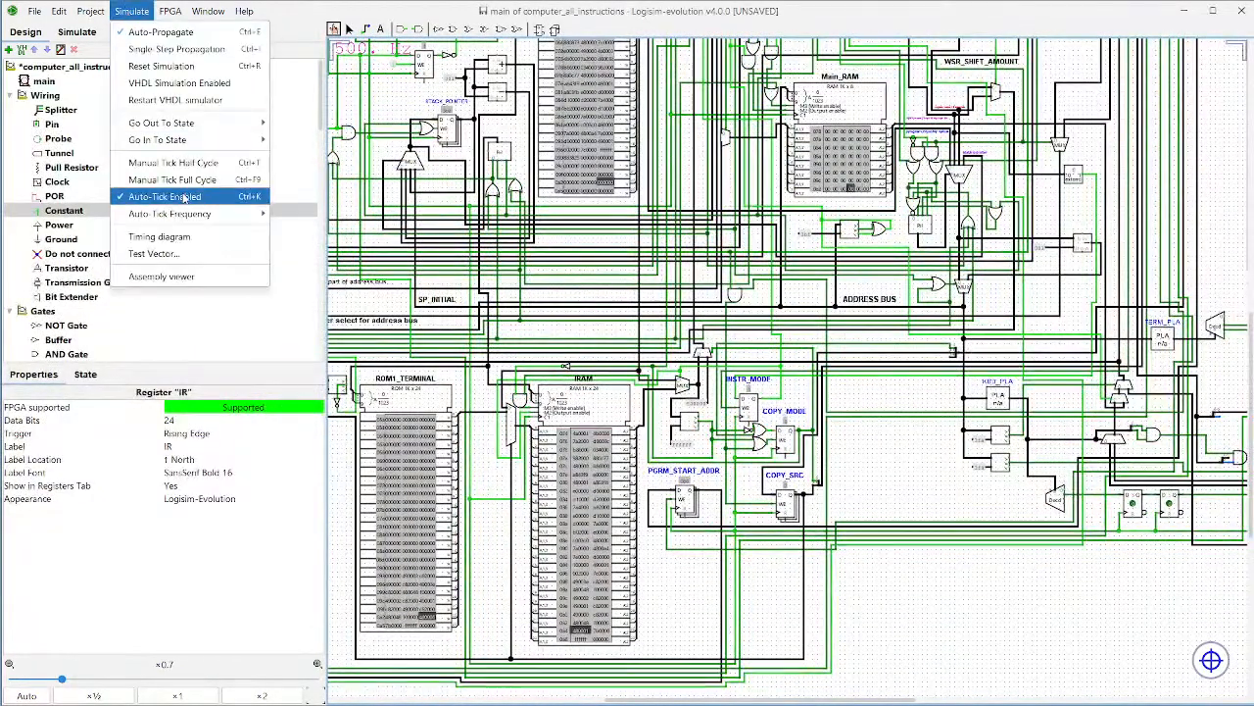
{"action": "left_click", "coordinate": [183, 197]}
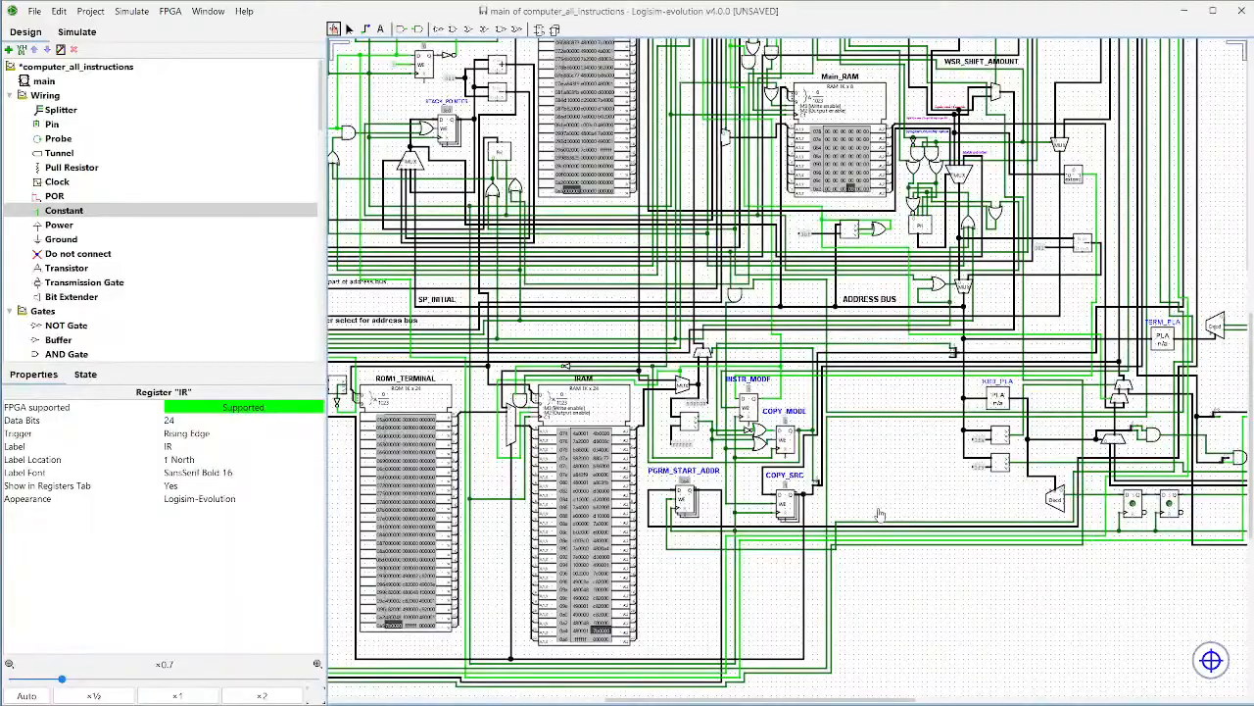
Step: Check the LED bar beside the TST_LED register and re-enable automatic clock ticking
{"action": "scroll", "coordinate": [879, 510], "scroll_direction": "up", "scroll_amount": 10}
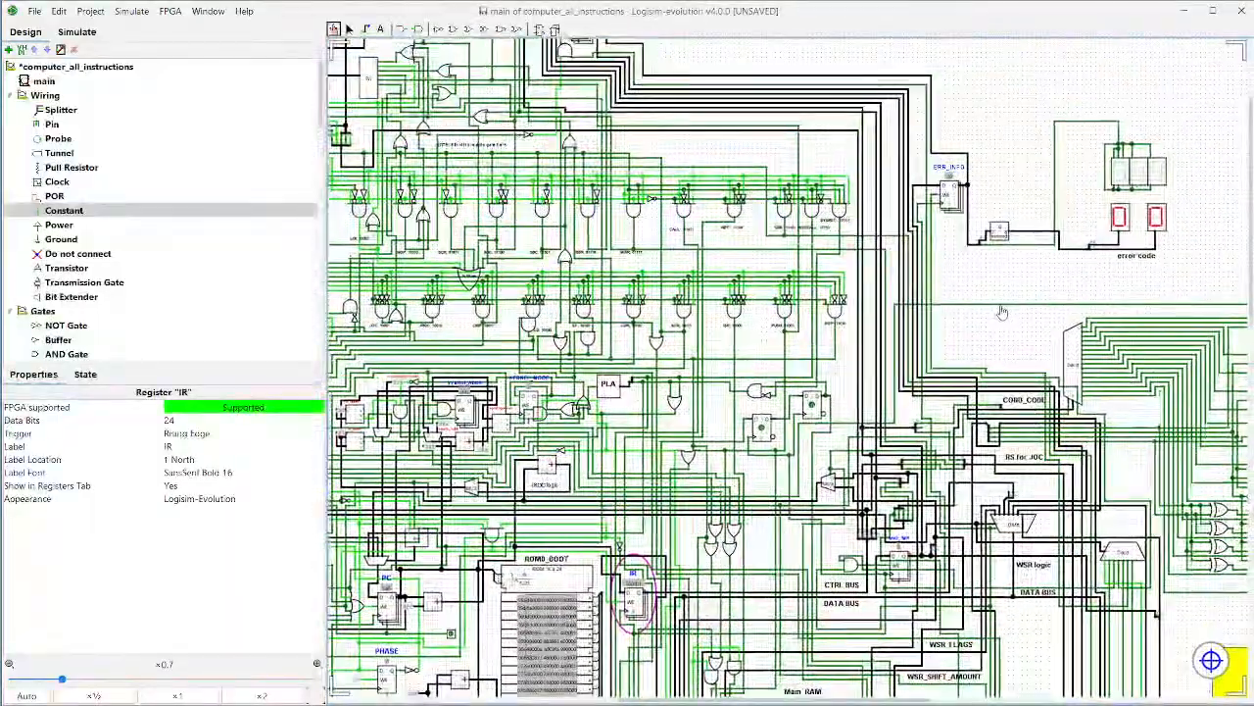
{"action": "left_click_drag", "start_coordinate": [1001, 309], "coordinate": [934, 359]}
{"action": "left_click_drag", "start_coordinate": [700, 192], "coordinate": [672, 155]}
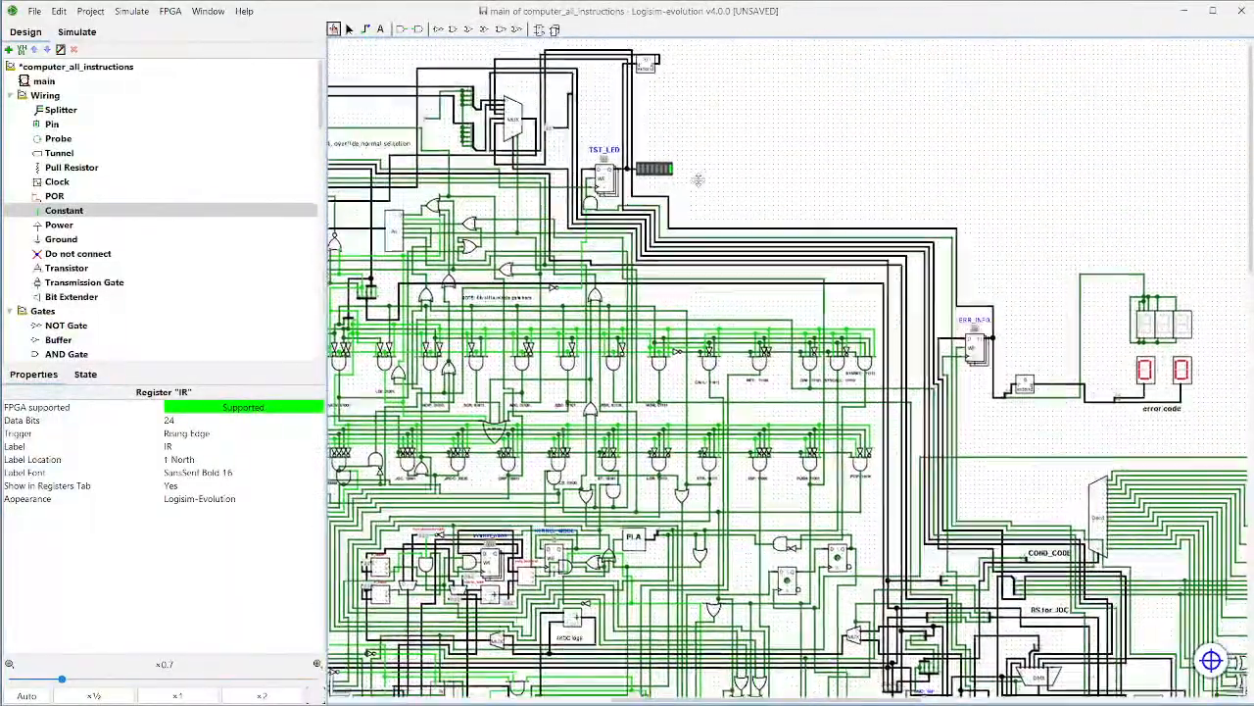
{"action": "left_click", "coordinate": [90, 10]}
{"action": "mouse_move", "coordinate": [131, 11]}
{"action": "left_click", "coordinate": [202, 197]}
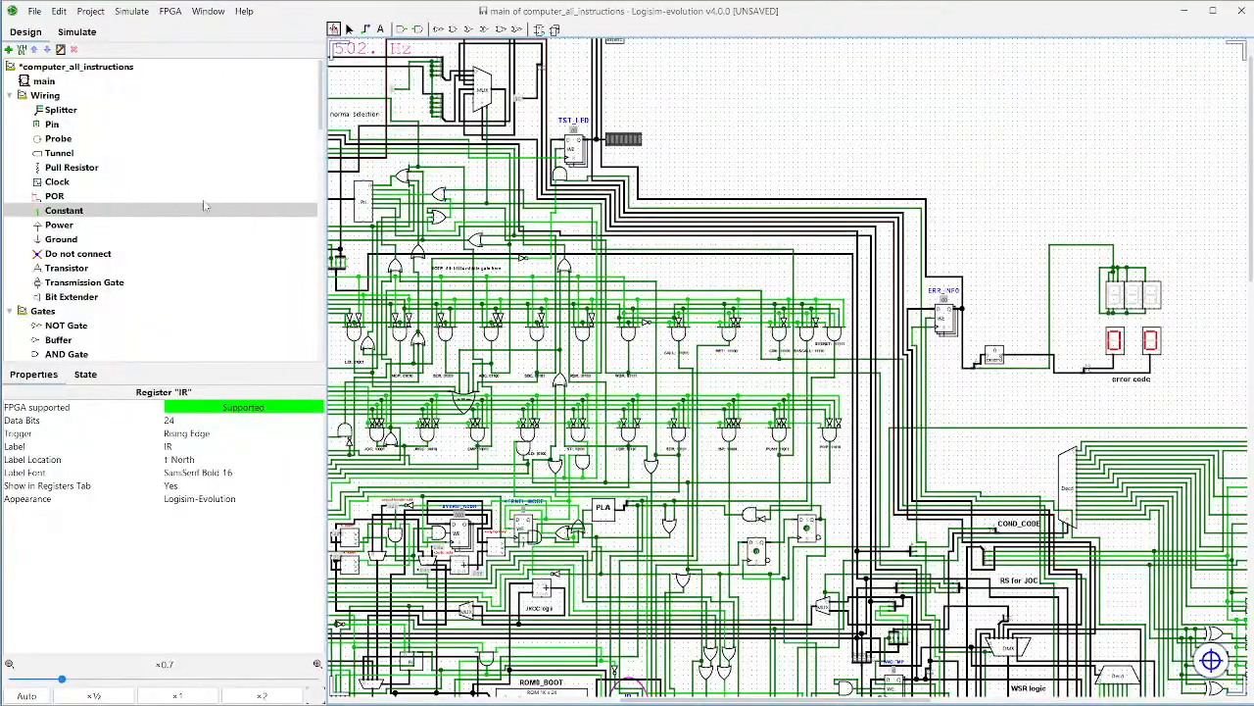
Step: Follow the run around the register bank, FLAGS and TST_LED, and reset the simulation
{"action": "left_click_drag", "start_coordinate": [726, 135], "coordinate": [960, 6]}
{"action": "left_click_drag", "start_coordinate": [686, 245], "coordinate": [1037, 223]}
{"action": "left_click_drag", "start_coordinate": [830, 334], "coordinate": [679, 331]}
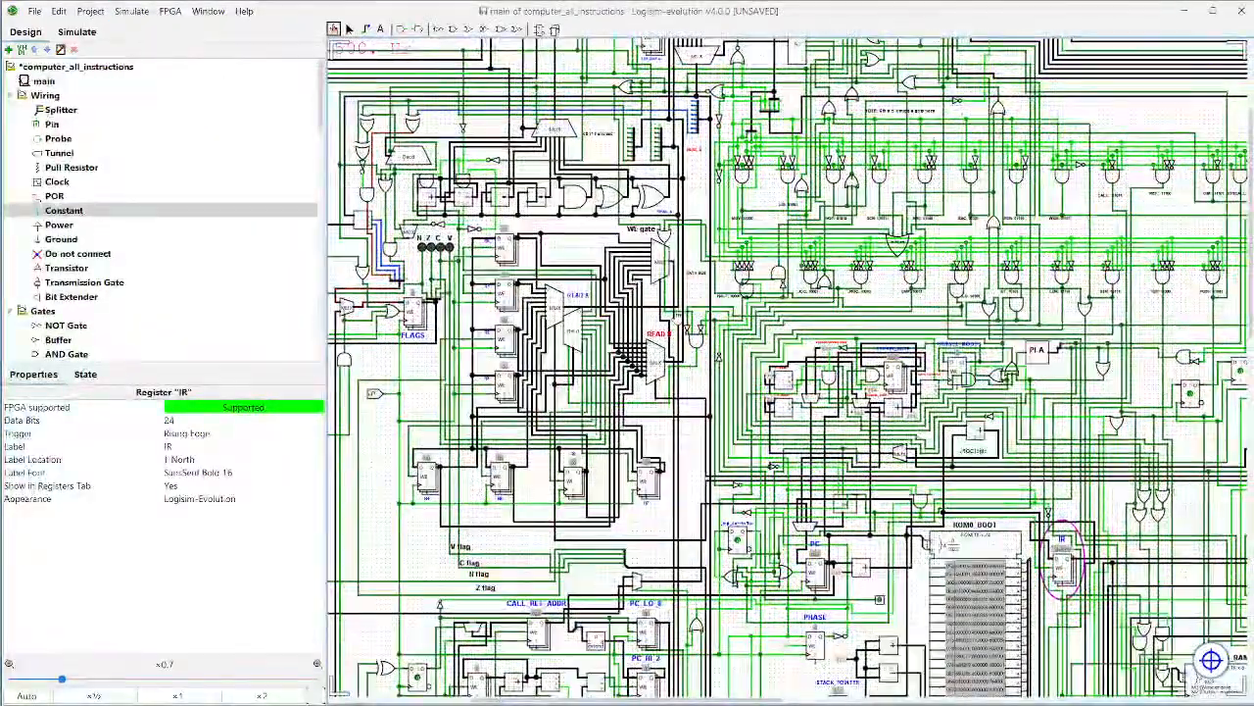
{"action": "scroll", "coordinate": [756, 354], "scroll_direction": "up", "scroll_amount": 3}
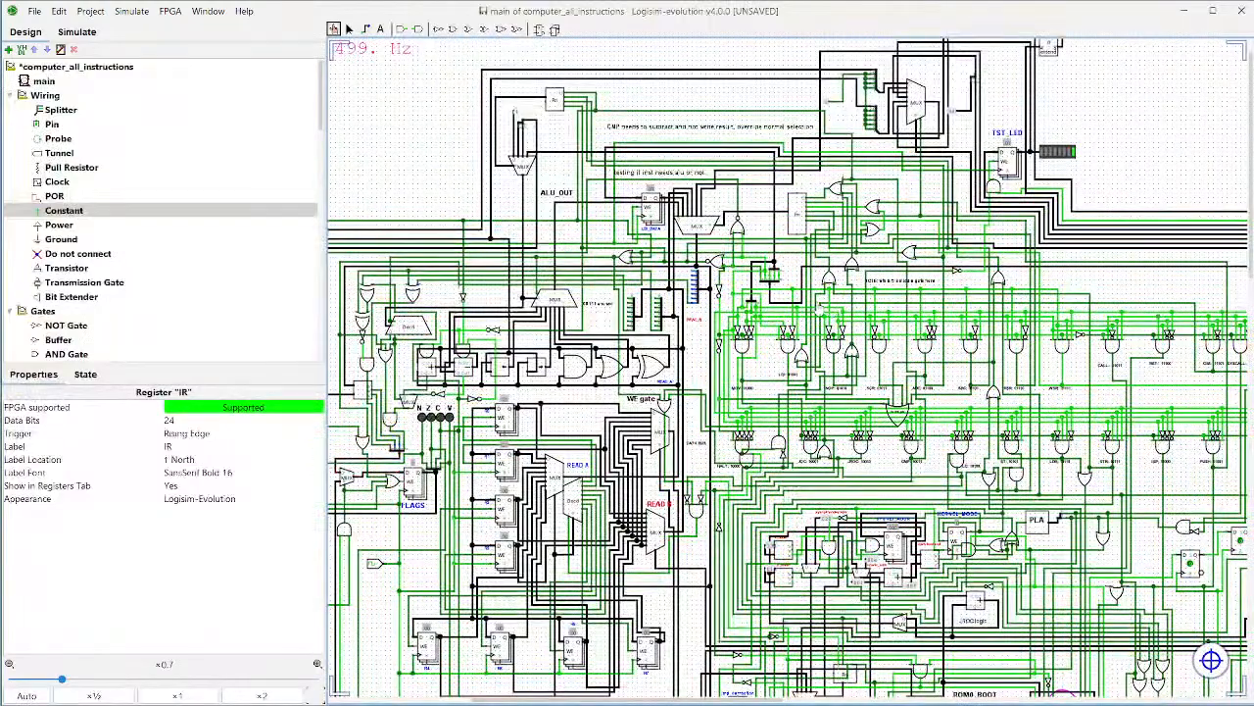
{"action": "left_click", "coordinate": [131, 11]}
{"action": "left_click", "coordinate": [180, 70]}
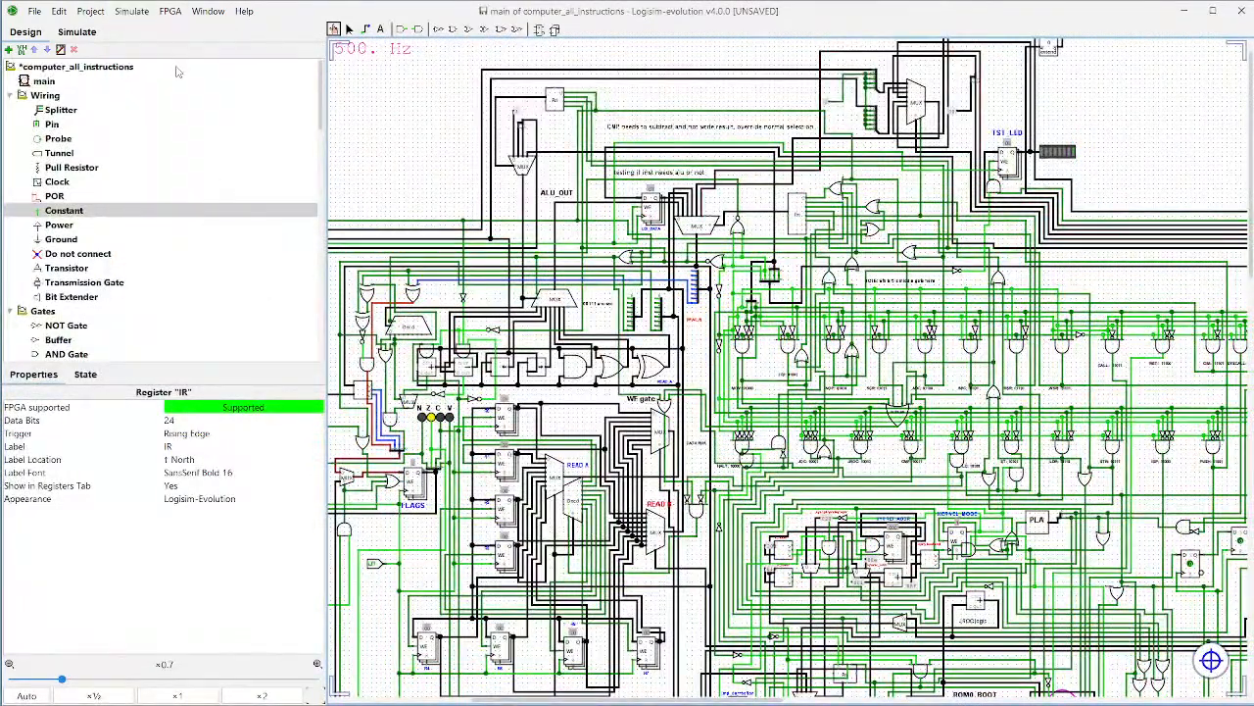
Step: Reset the running simulation and inspect the TST_LED register and its LED bar up close
{"action": "left_click", "coordinate": [131, 11]}
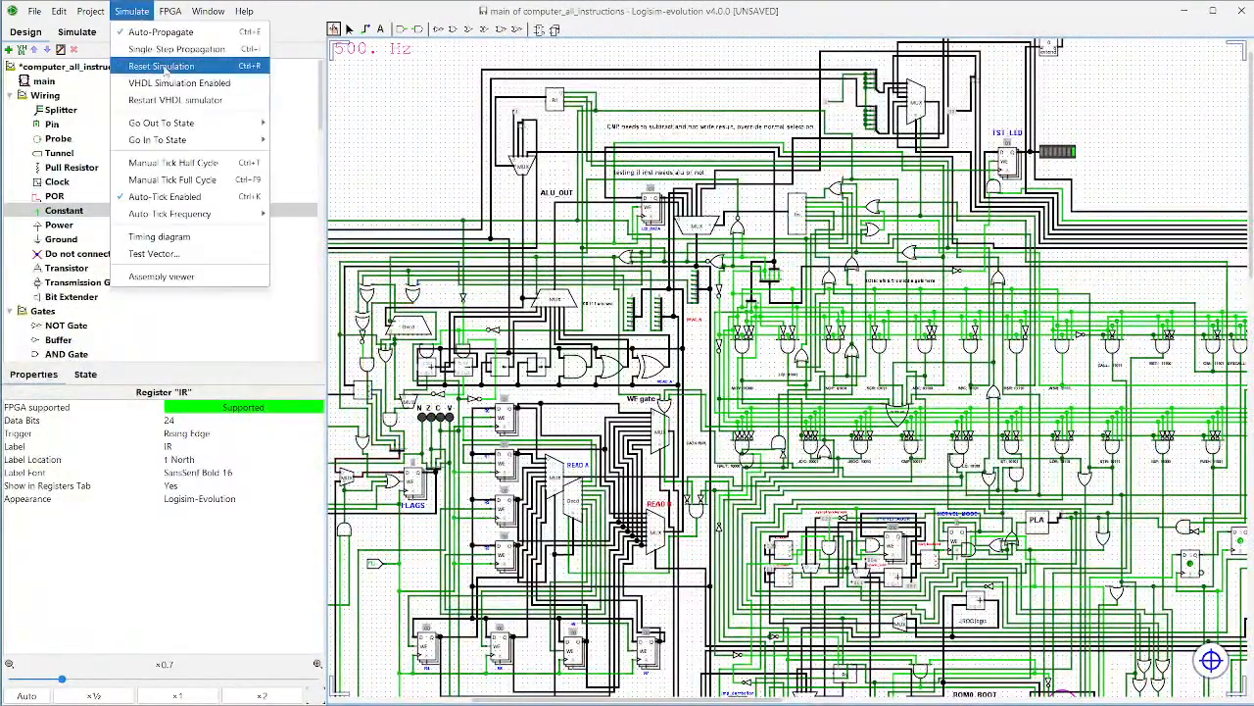
{"action": "left_click", "coordinate": [179, 67]}
{"action": "left_click_drag", "start_coordinate": [1081, 156], "coordinate": [822, 190]}
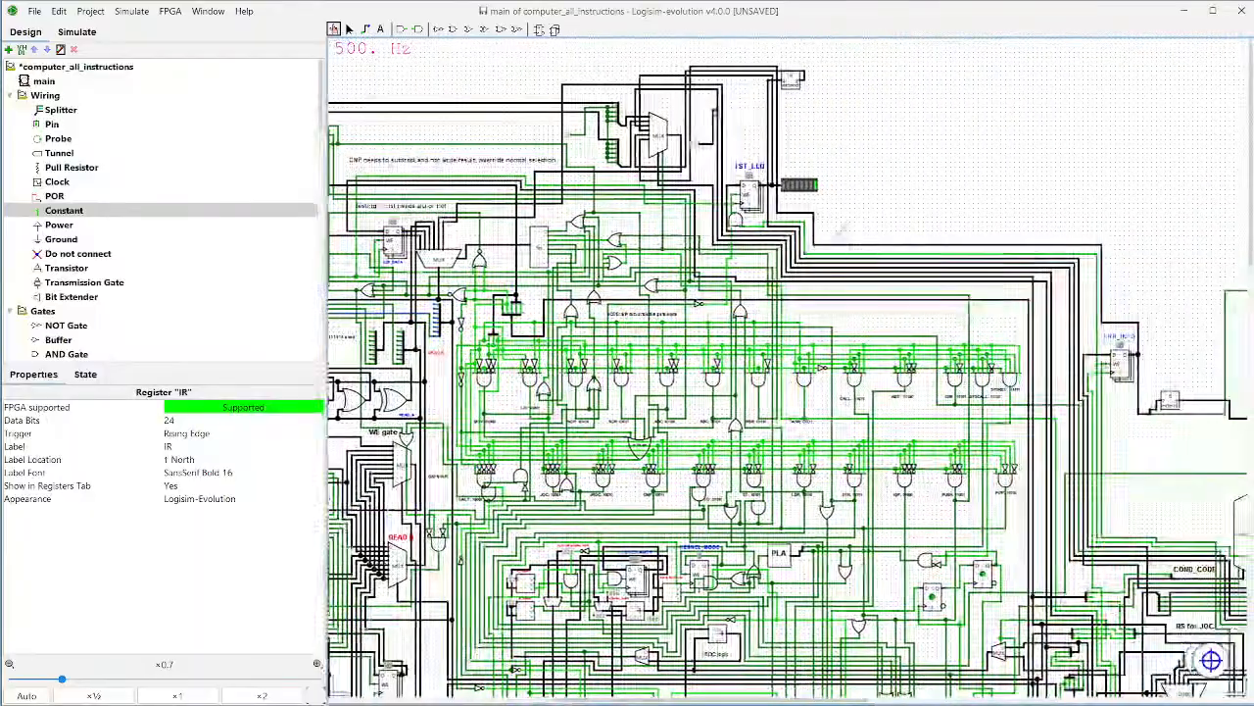
{"action": "scroll", "coordinate": [818, 227], "scroll_direction": "up", "scroll_amount": 13}
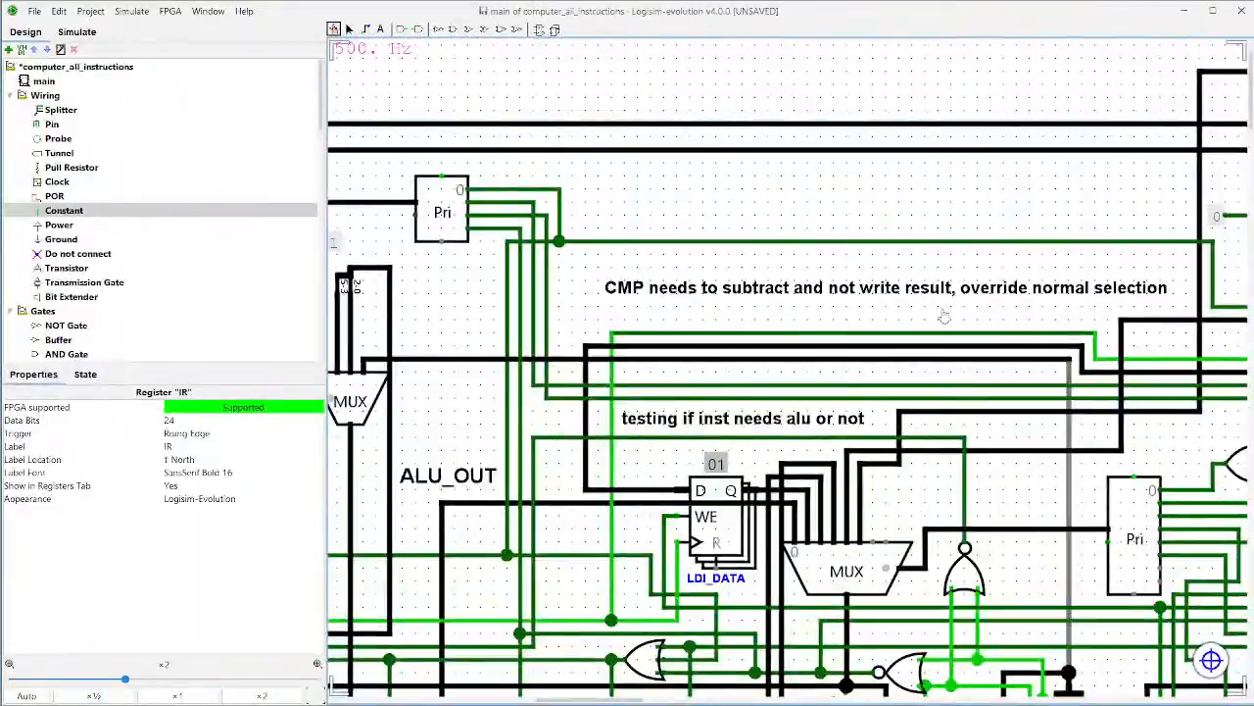
{"action": "left_click_drag", "start_coordinate": [940, 300], "coordinate": [472, 292]}
{"action": "left_click_drag", "start_coordinate": [1078, 270], "coordinate": [781, 283]}
{"action": "left_click_drag", "start_coordinate": [862, 268], "coordinate": [549, 235]}
{"action": "left_click_drag", "start_coordinate": [927, 361], "coordinate": [374, 327]}
{"action": "left_click_drag", "start_coordinate": [784, 226], "coordinate": [390, 214]}
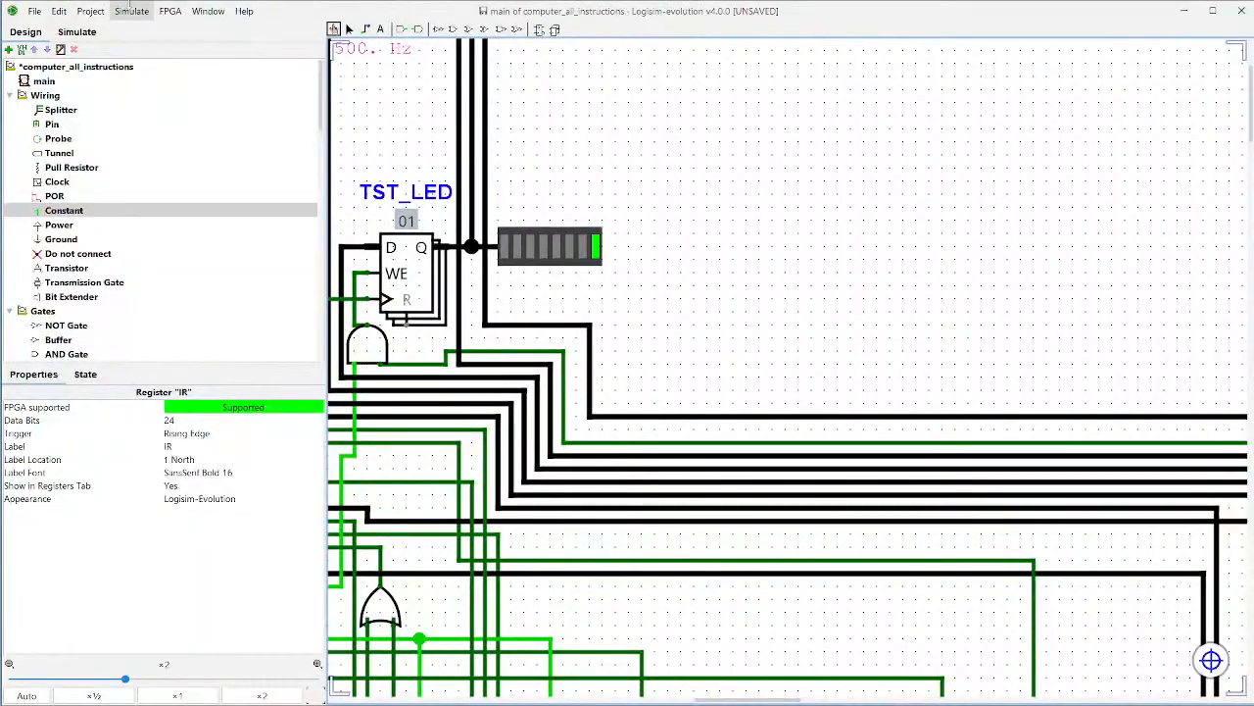
Step: Restart the simulation several times while watching the TST_LED register value and its LED bar
{"action": "left_click", "coordinate": [139, 11]}
{"action": "left_click", "coordinate": [159, 65]}
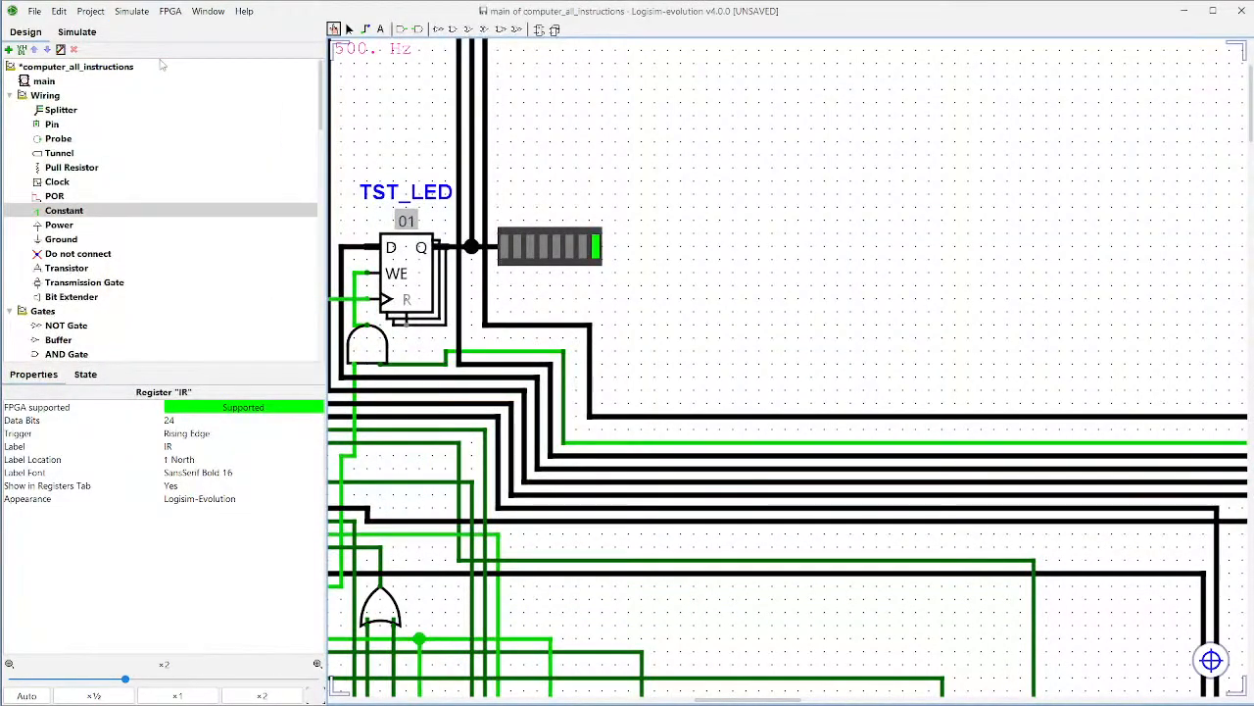
{"action": "left_click", "coordinate": [131, 11]}
{"action": "left_click", "coordinate": [163, 72]}
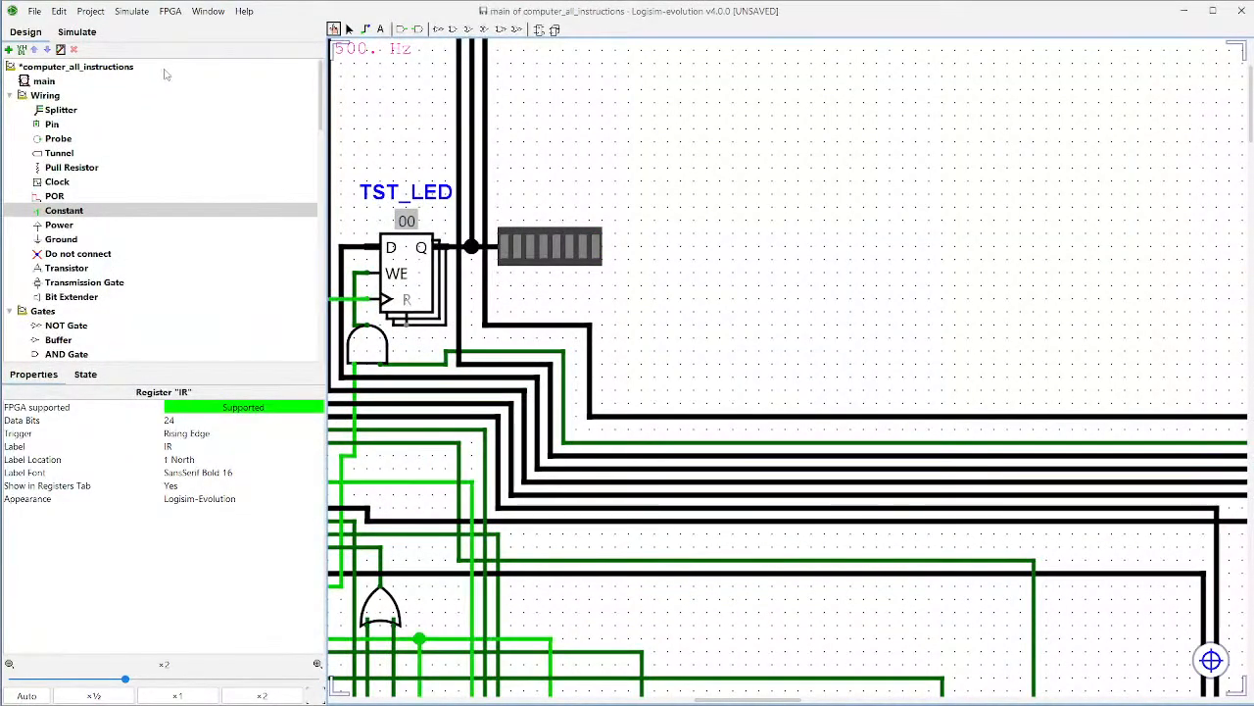
{"action": "left_click", "coordinate": [131, 10]}
{"action": "left_click", "coordinate": [154, 70]}
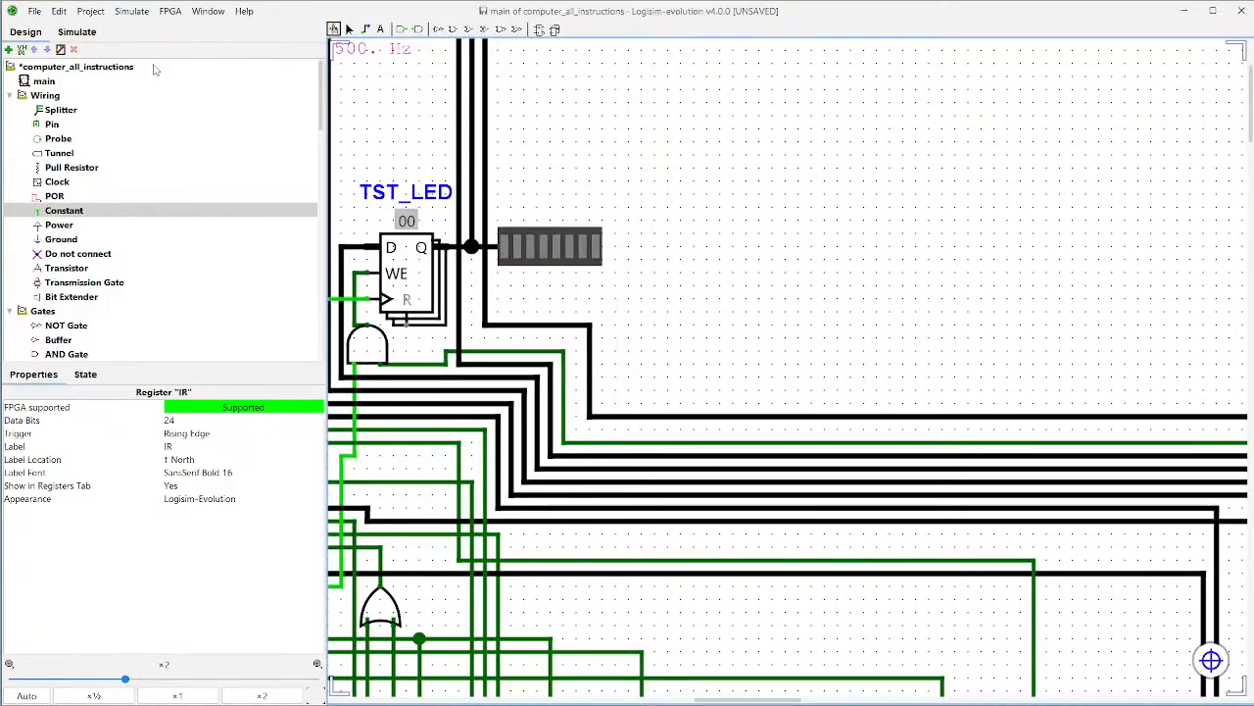
Step: Stop the automatic clock ticking and reset the simulation
{"action": "left_click", "coordinate": [131, 11]}
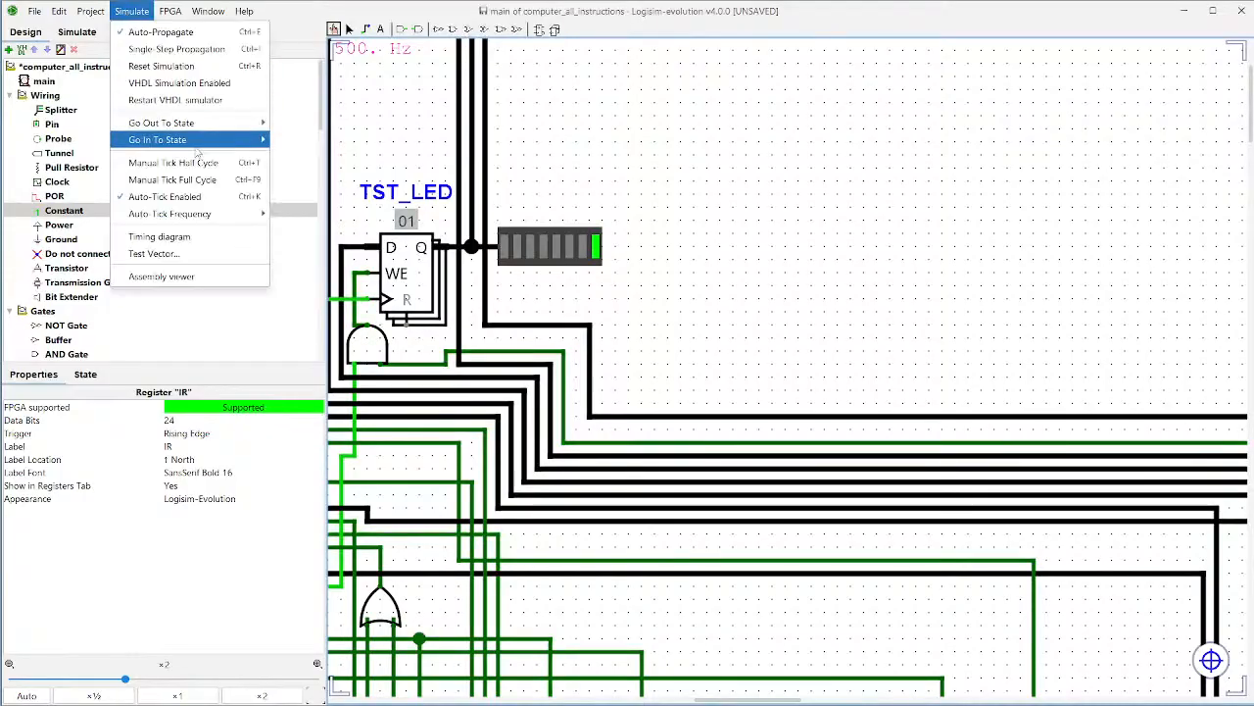
{"action": "left_click", "coordinate": [184, 205]}
{"action": "left_click", "coordinate": [131, 11]}
{"action": "left_click", "coordinate": [162, 66]}
Step: Lower the auto-tick frequency so the clock runs at about 32 Hz, and re-enable automatic ticking
{"action": "left_click", "coordinate": [131, 11]}
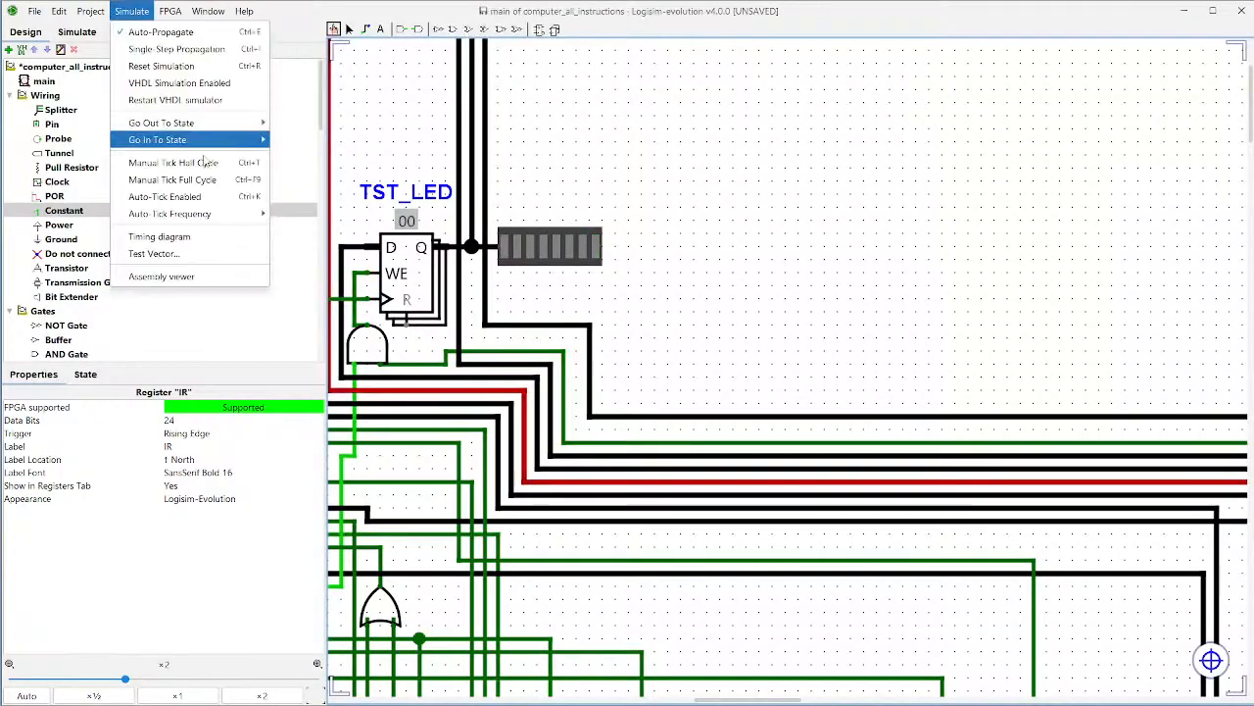
{"action": "mouse_move", "coordinate": [203, 214]}
{"action": "left_click", "coordinate": [299, 418]}
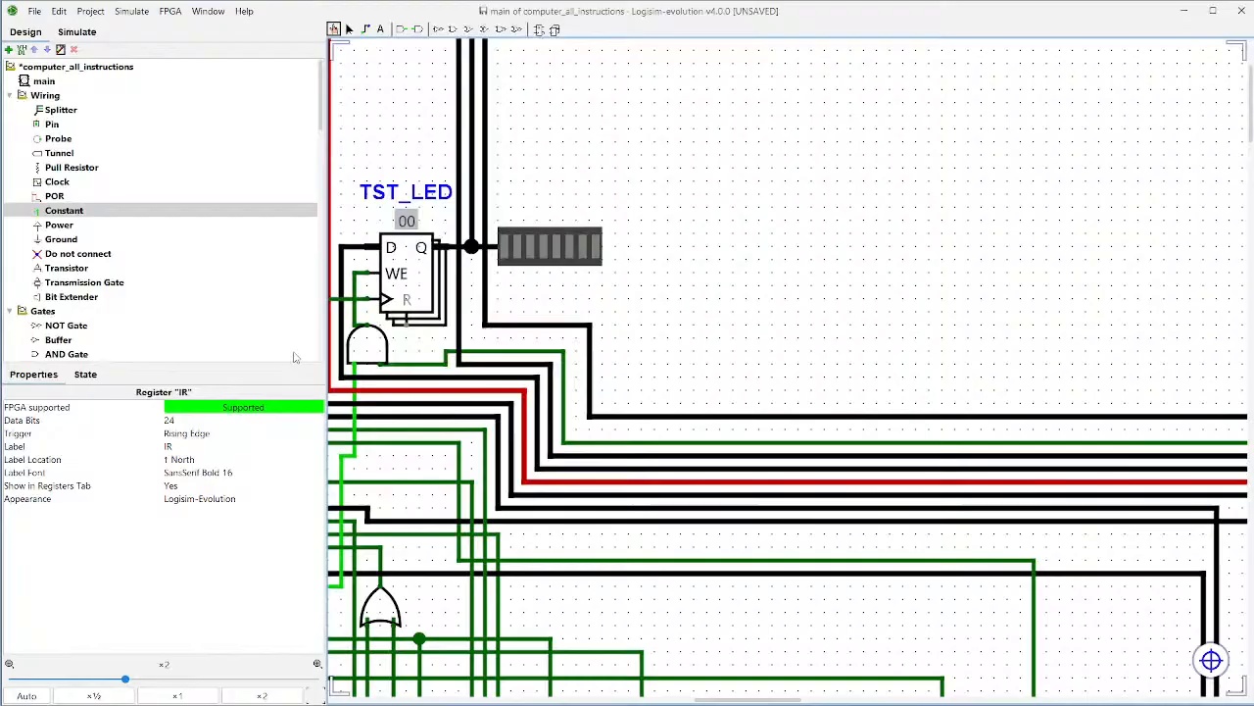
{"action": "left_click", "coordinate": [131, 11]}
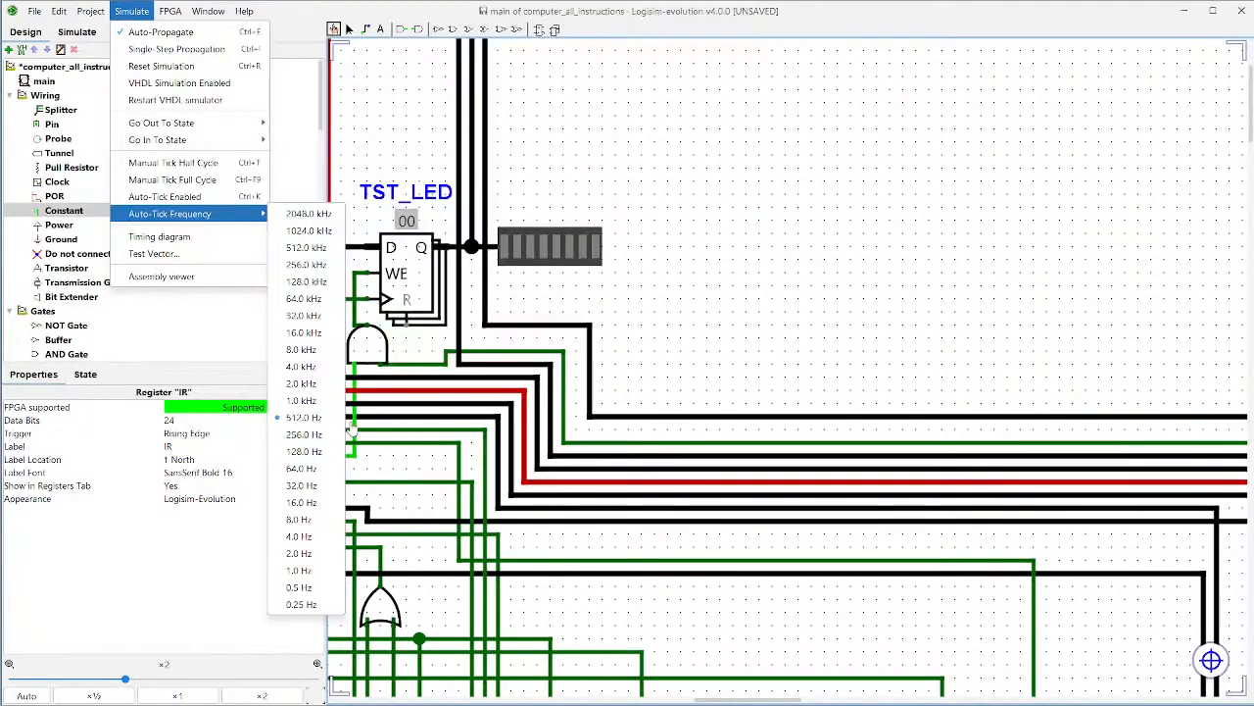
{"action": "left_click", "coordinate": [162, 65]}
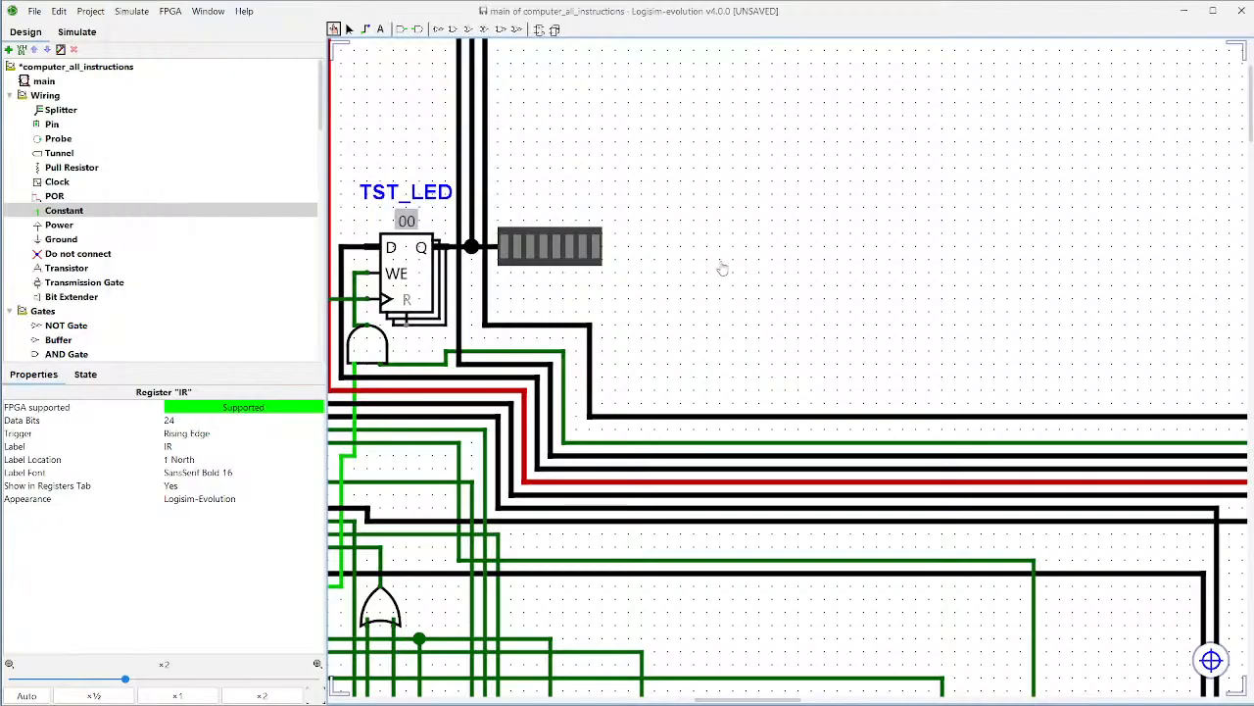
{"action": "left_click", "coordinate": [131, 12]}
{"action": "left_click", "coordinate": [188, 198]}
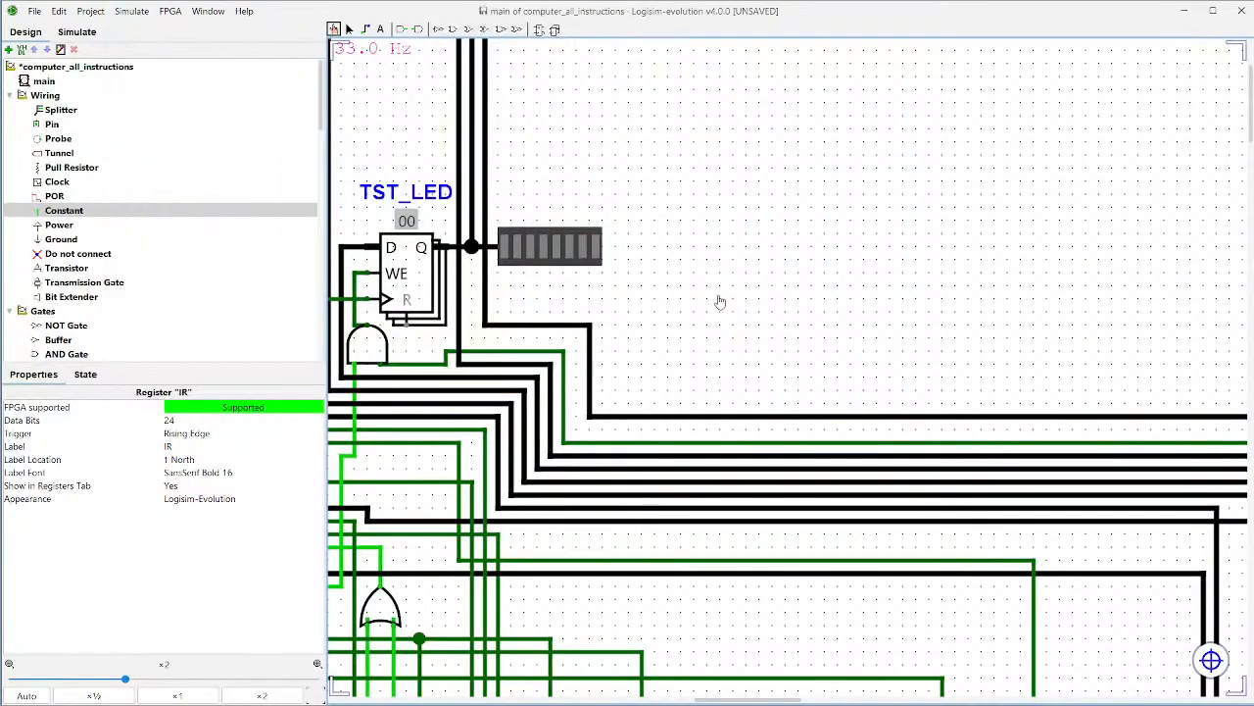
Step: Watch the slowed run across the whole circuit and highlight the TST_LED register
{"action": "scroll", "coordinate": [725, 298], "scroll_direction": "down", "scroll_amount": 4}
{"action": "scroll", "coordinate": [727, 297], "scroll_direction": "down", "scroll_amount": 6}
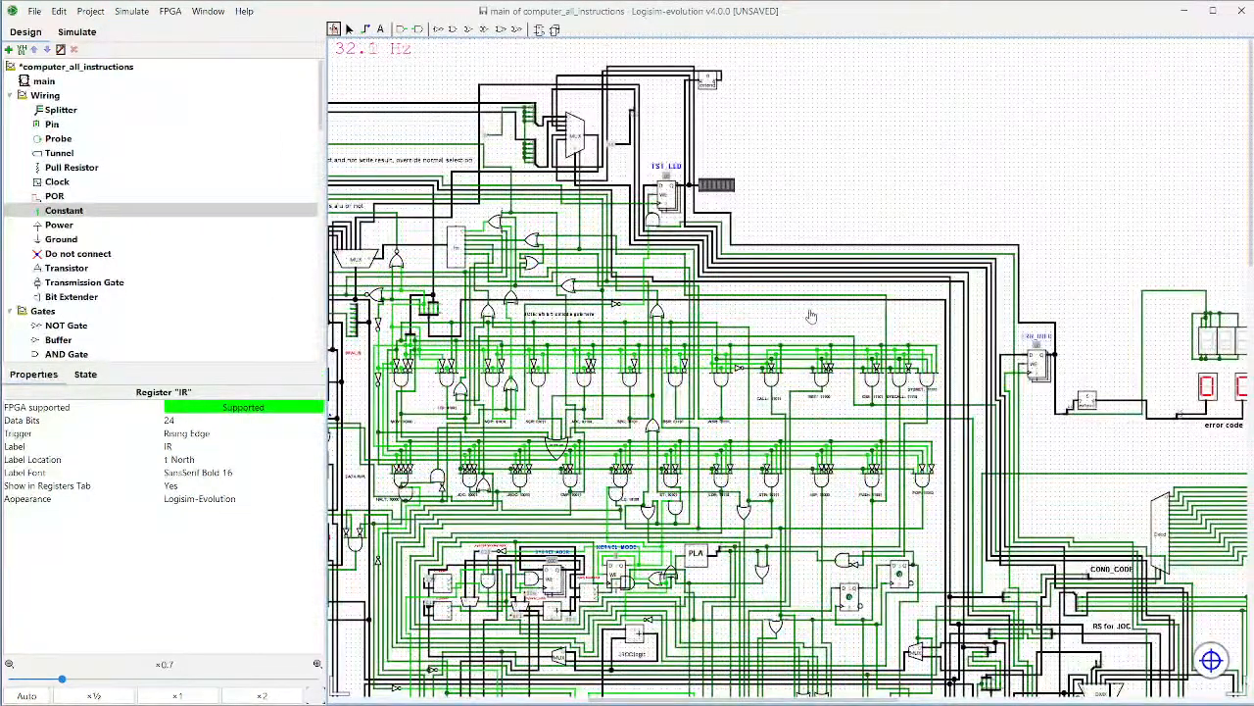
{"action": "scroll", "coordinate": [811, 318], "scroll_direction": "down", "scroll_amount": 1}
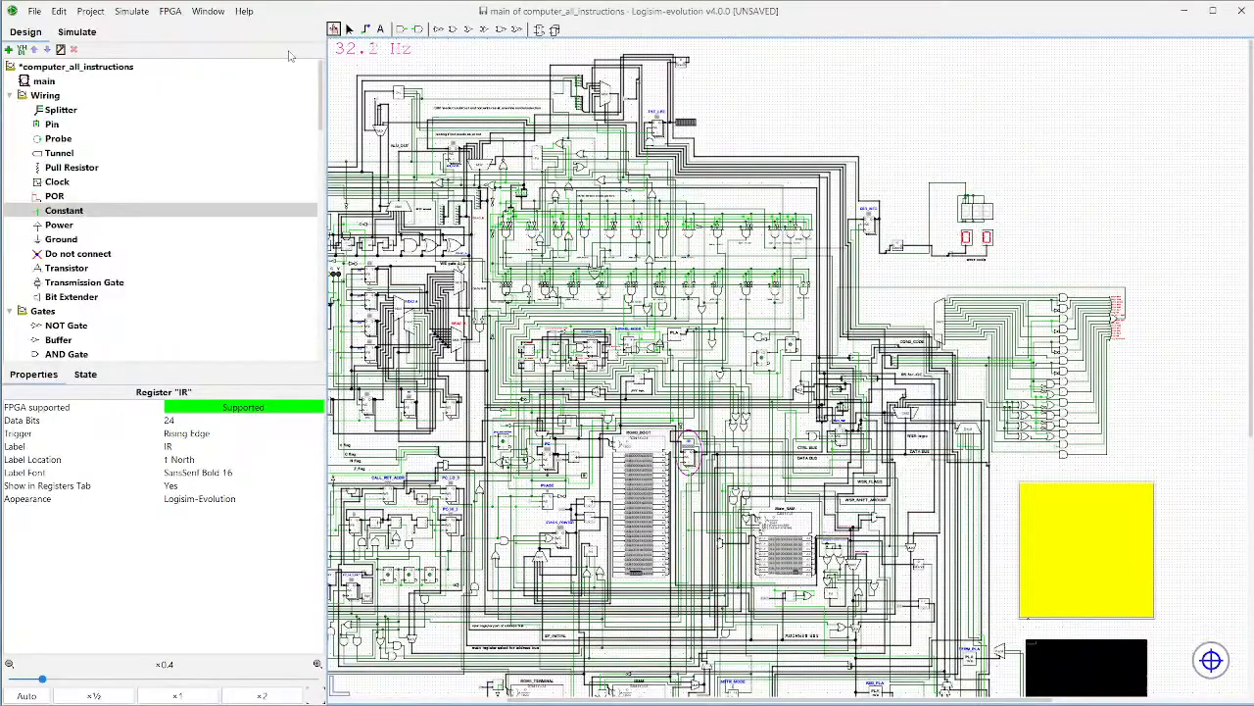
{"action": "left_click", "coordinate": [658, 131]}
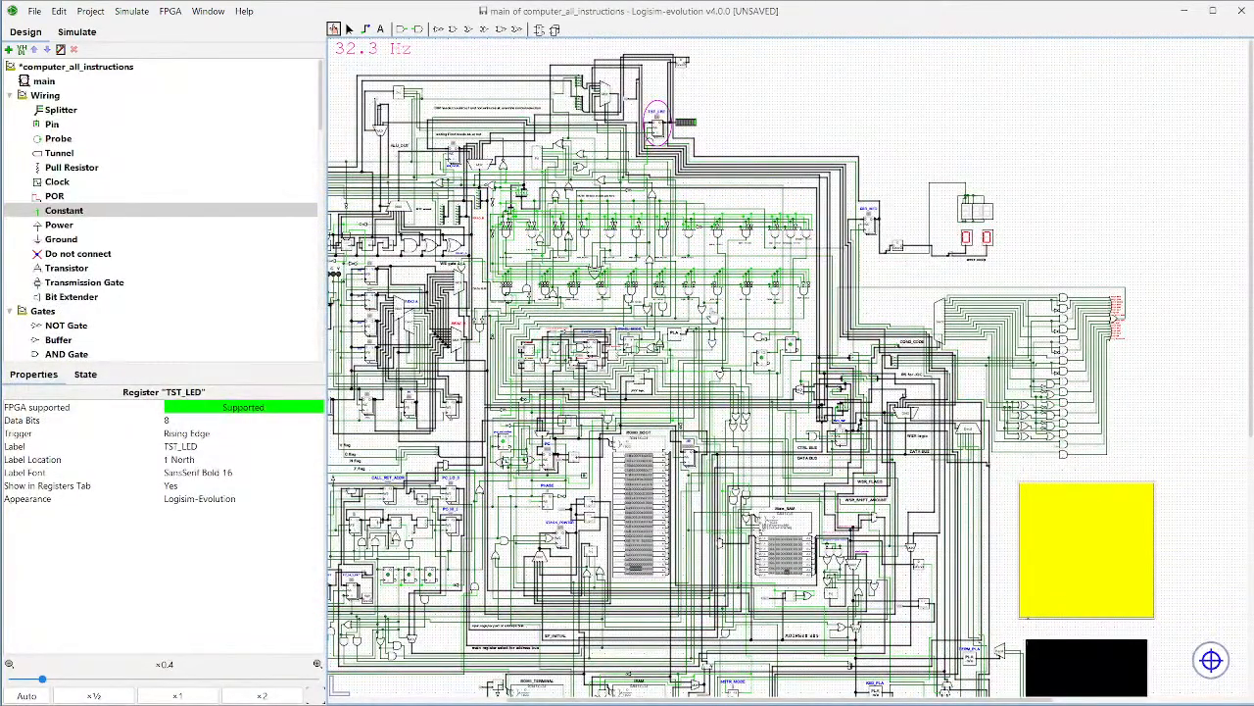
Step: Reset the simulation and check ERR_INFO, the error code display and the TST_LED register during the new run
{"action": "left_click", "coordinate": [134, 11]}
{"action": "left_click", "coordinate": [294, 104]}
{"action": "scroll", "coordinate": [971, 207], "scroll_direction": "up", "scroll_amount": 6}
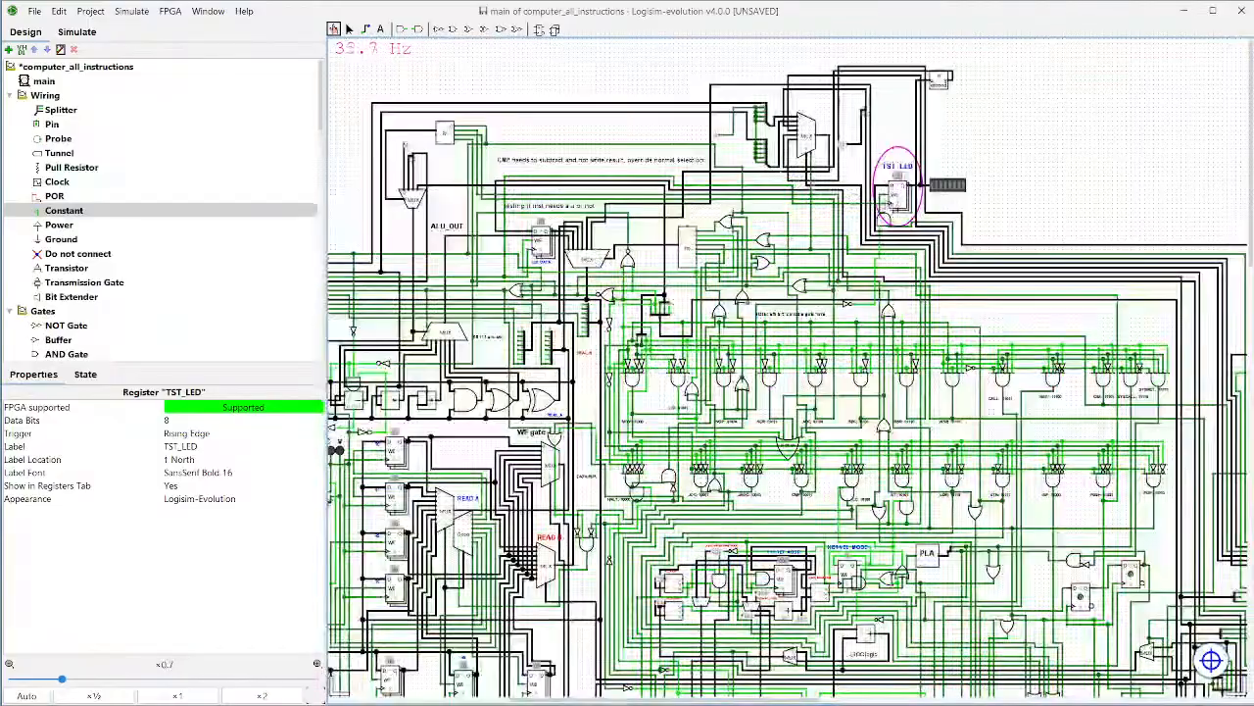
{"action": "scroll", "coordinate": [964, 231], "scroll_direction": "up", "scroll_amount": 1}
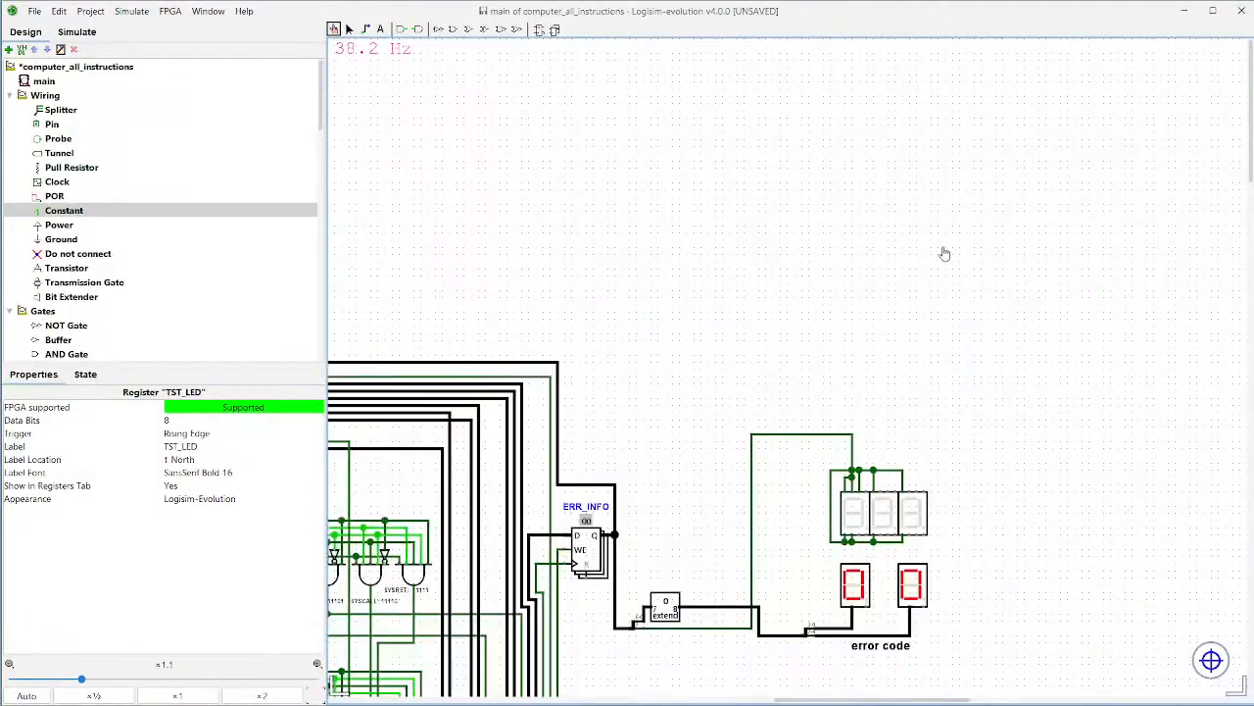
{"action": "scroll", "coordinate": [818, 325], "scroll_direction": "up", "scroll_amount": 1}
{"action": "left_click_drag", "start_coordinate": [646, 406], "coordinate": [1049, 392]}
{"action": "left_click_drag", "start_coordinate": [549, 314], "coordinate": [847, 306]}
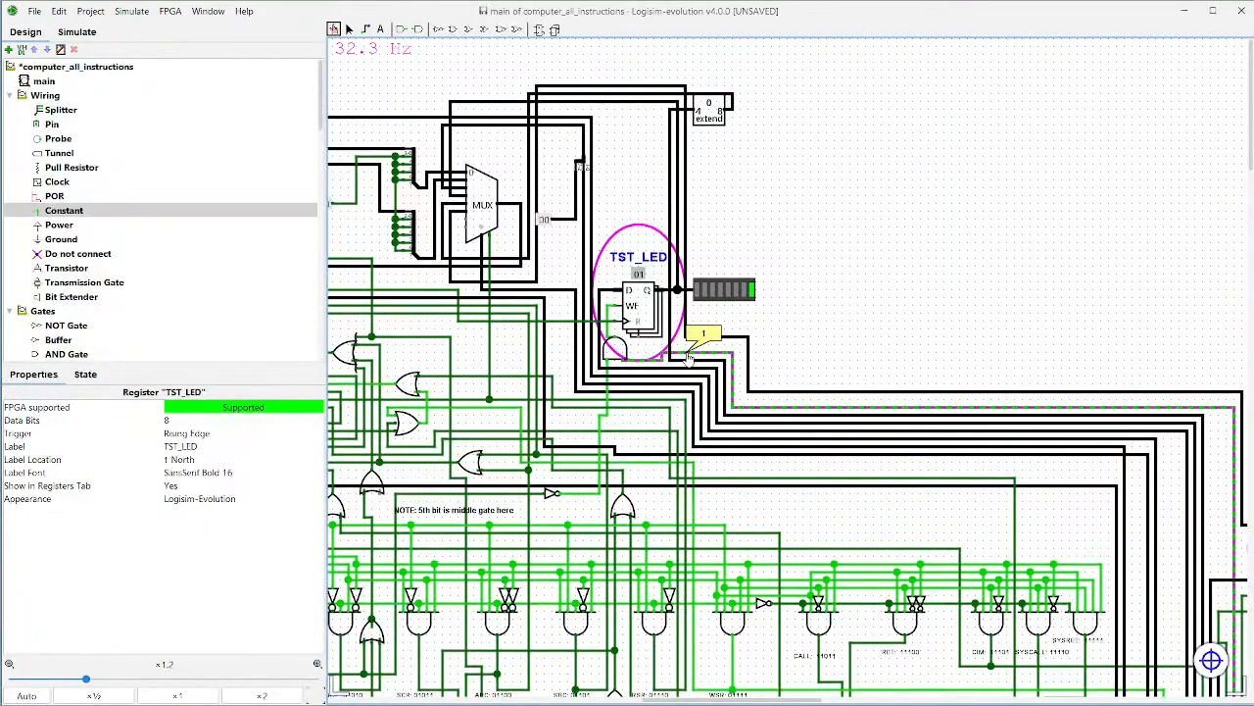
Step: Trace the TST_LED enable wire toward COND_CODE and examine ROM0_BOOT, Main_RAM, IRAM, ROM1_TERMINAL and the copy registers
{"action": "left_click_drag", "start_coordinate": [922, 340], "coordinate": [583, 72]}
{"action": "scroll", "coordinate": [690, 542], "scroll_direction": "down", "scroll_amount": 5}
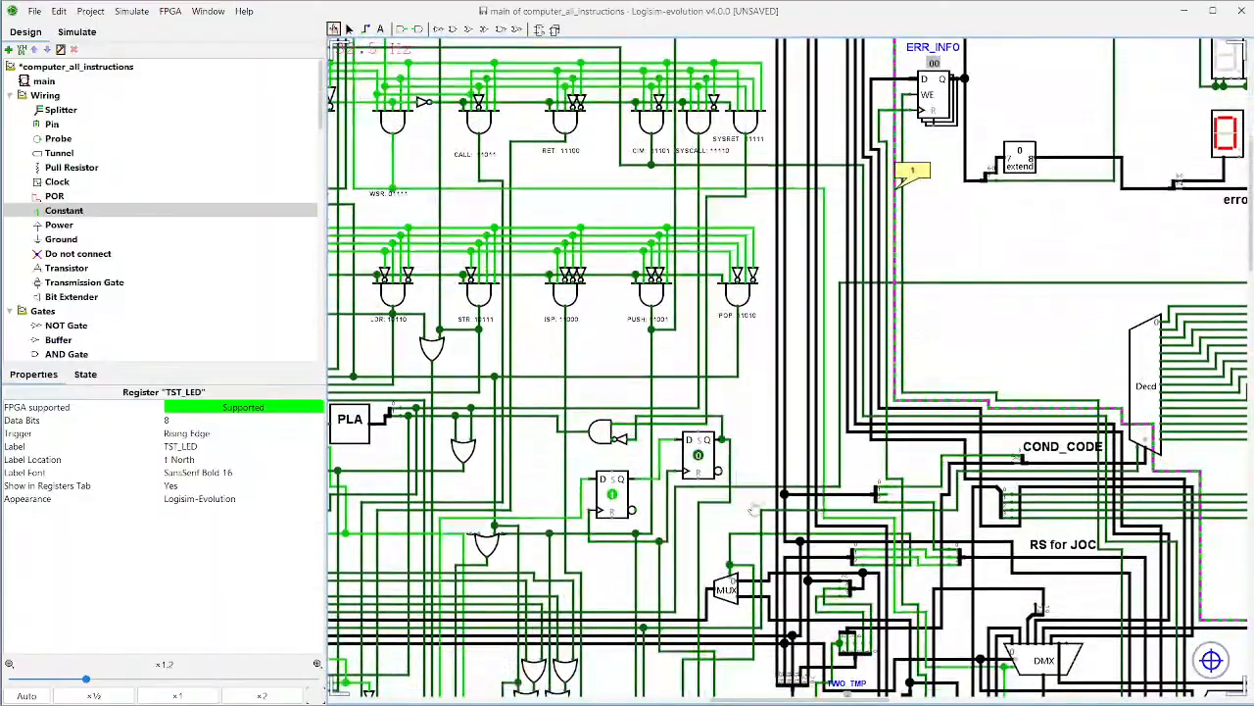
{"action": "scroll", "coordinate": [690, 542], "scroll_direction": "down", "scroll_amount": 13}
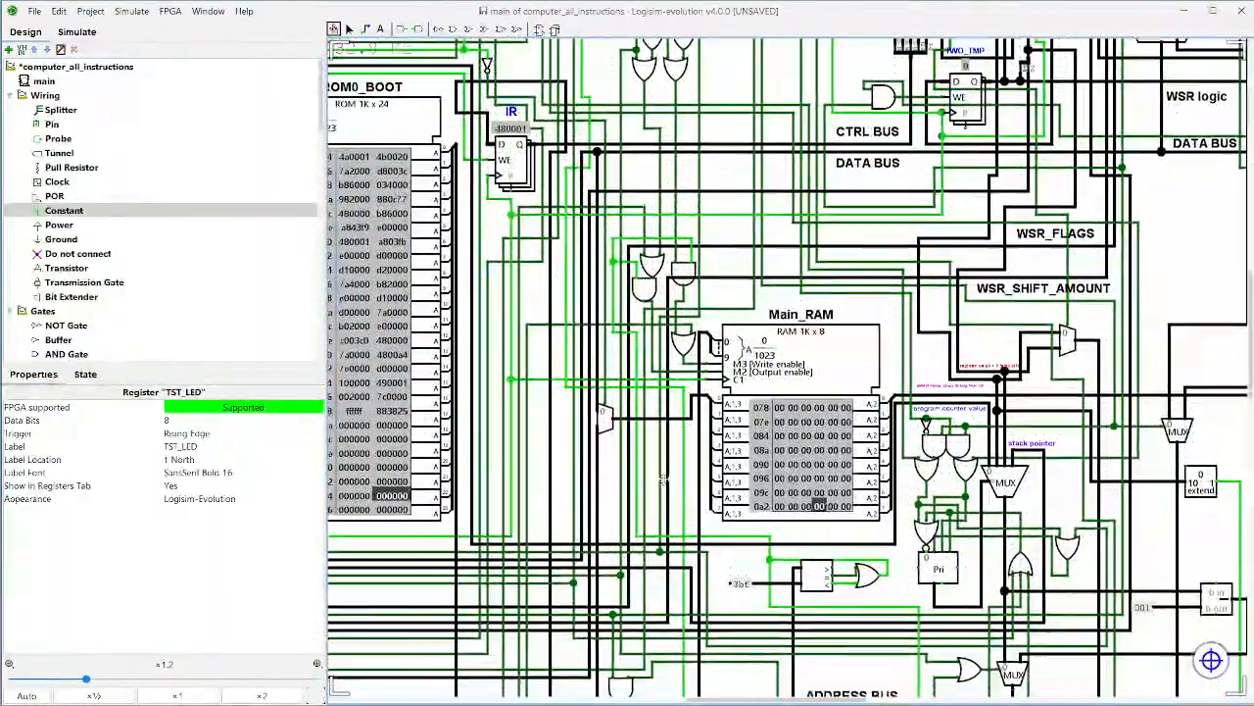
{"action": "left_click_drag", "start_coordinate": [663, 480], "coordinate": [933, 643]}
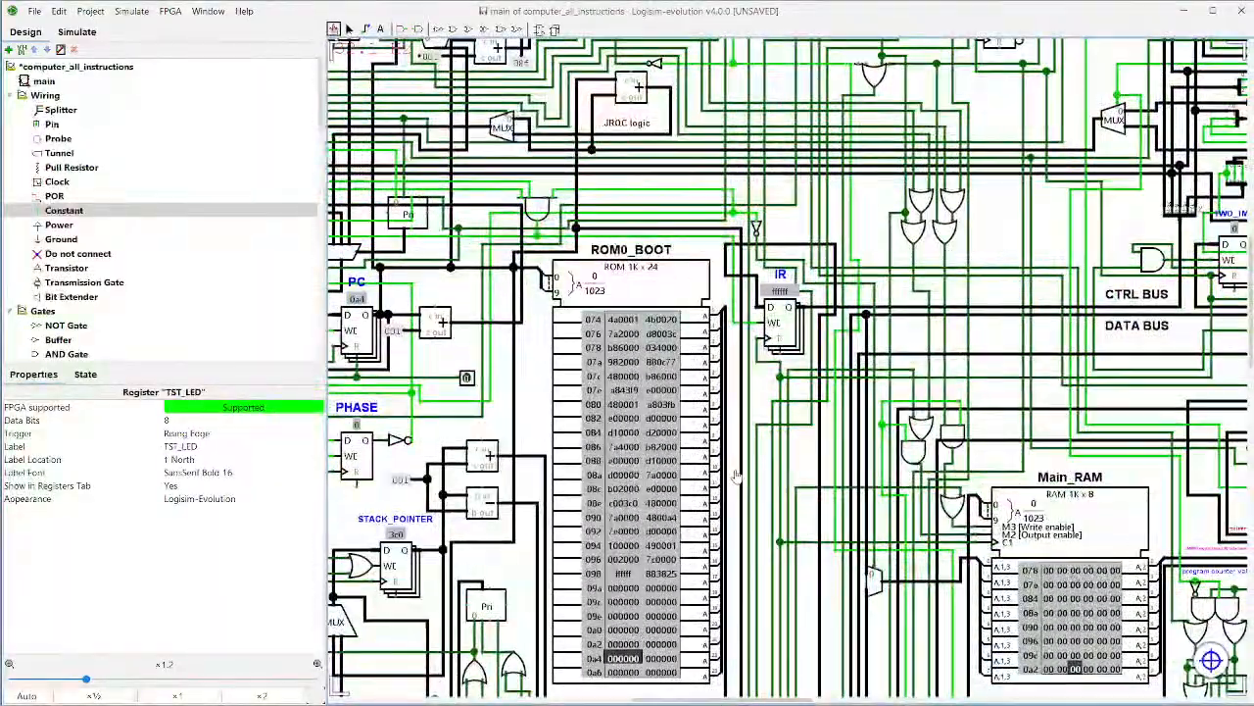
{"action": "scroll", "coordinate": [736, 477], "scroll_direction": "down", "scroll_amount": 13}
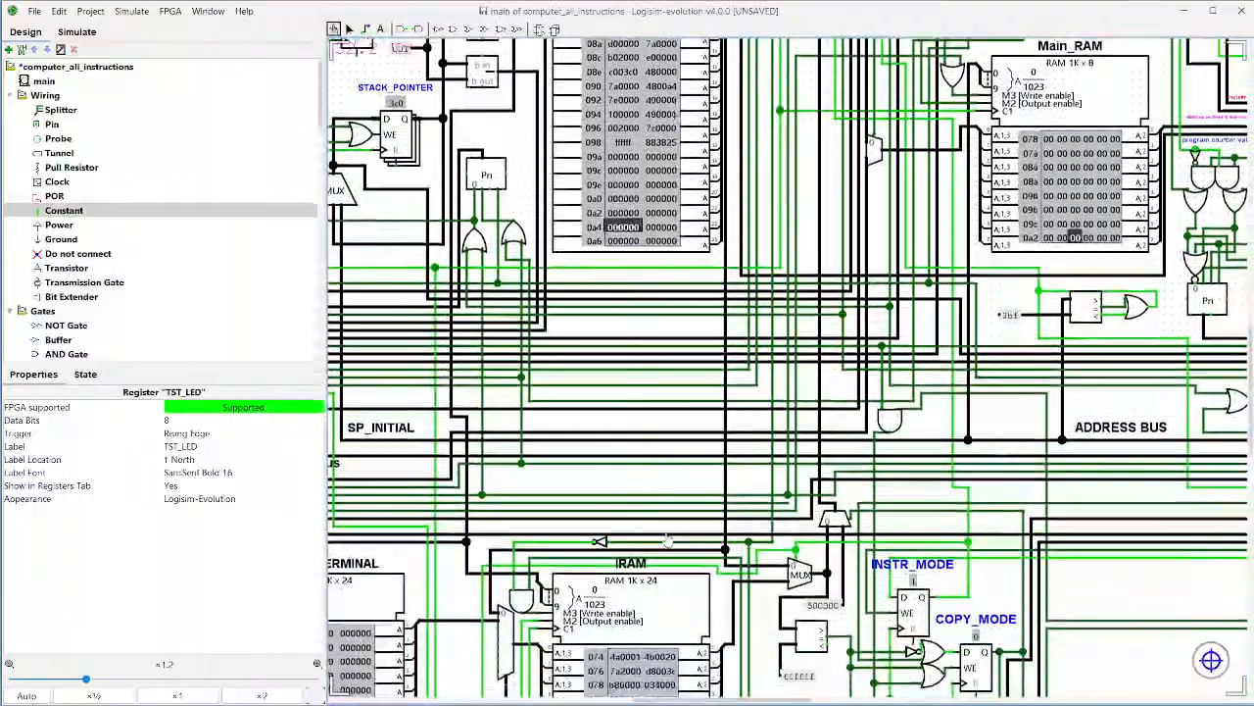
{"action": "scroll", "coordinate": [673, 527], "scroll_direction": "down", "scroll_amount": 4}
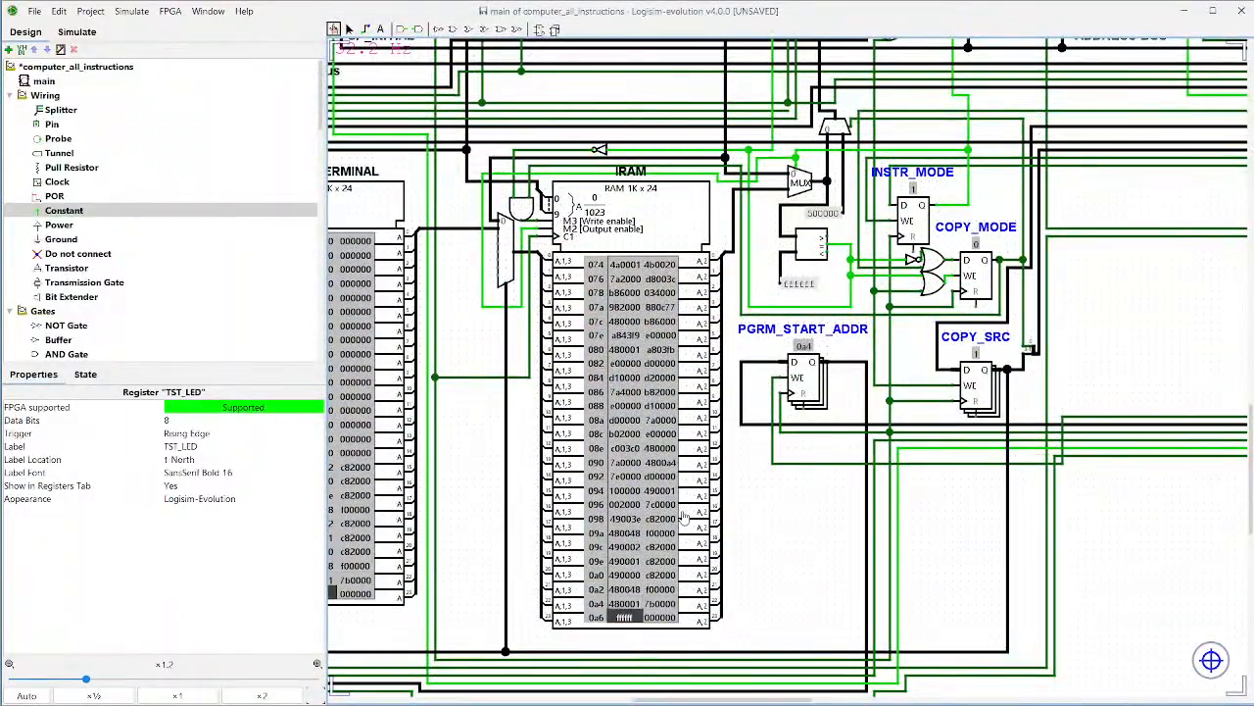
{"action": "left_click_drag", "start_coordinate": [774, 594], "coordinate": [994, 530]}
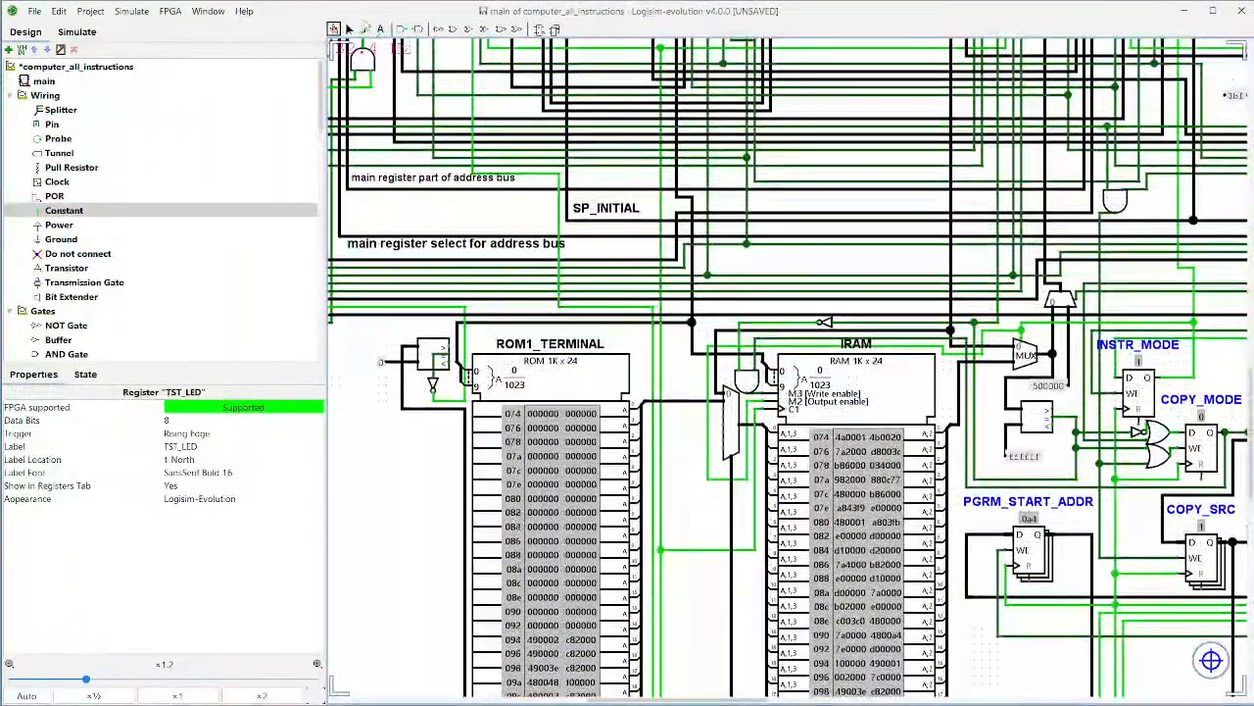
Step: Reset the simulation and follow the boot run from ROM1_TERMINAL and IRAM past PC and IR to TST_LED
{"action": "left_click", "coordinate": [132, 11]}
{"action": "left_click", "coordinate": [179, 71]}
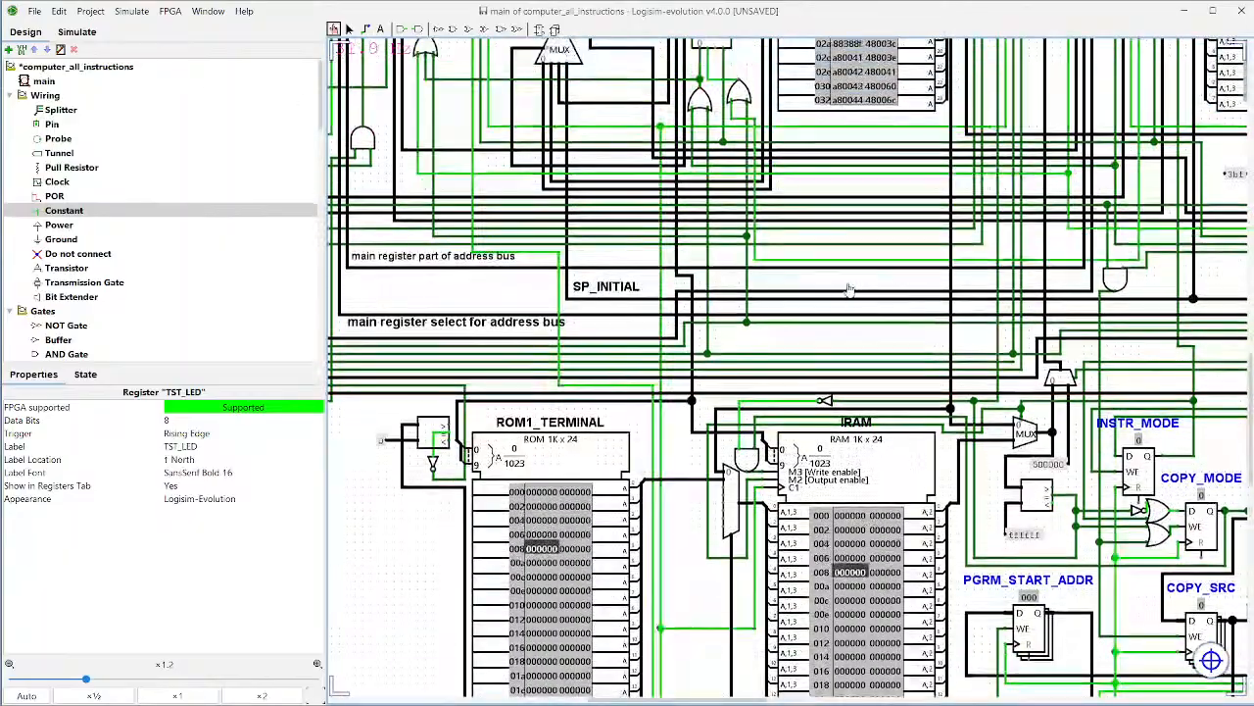
{"action": "scroll", "coordinate": [728, 492], "scroll_direction": "up", "scroll_amount": 3}
{"action": "scroll", "coordinate": [888, 151], "scroll_direction": "up", "scroll_amount": 8}
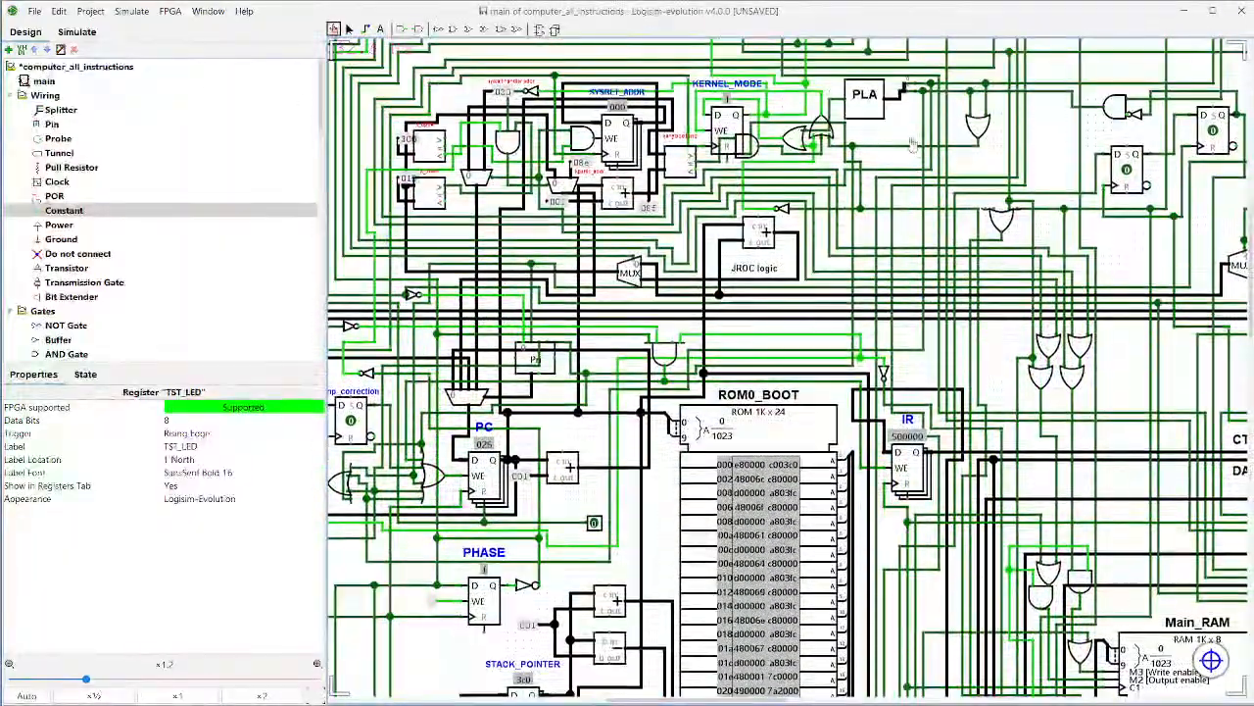
{"action": "left_click_drag", "start_coordinate": [935, 122], "coordinate": [775, 500]}
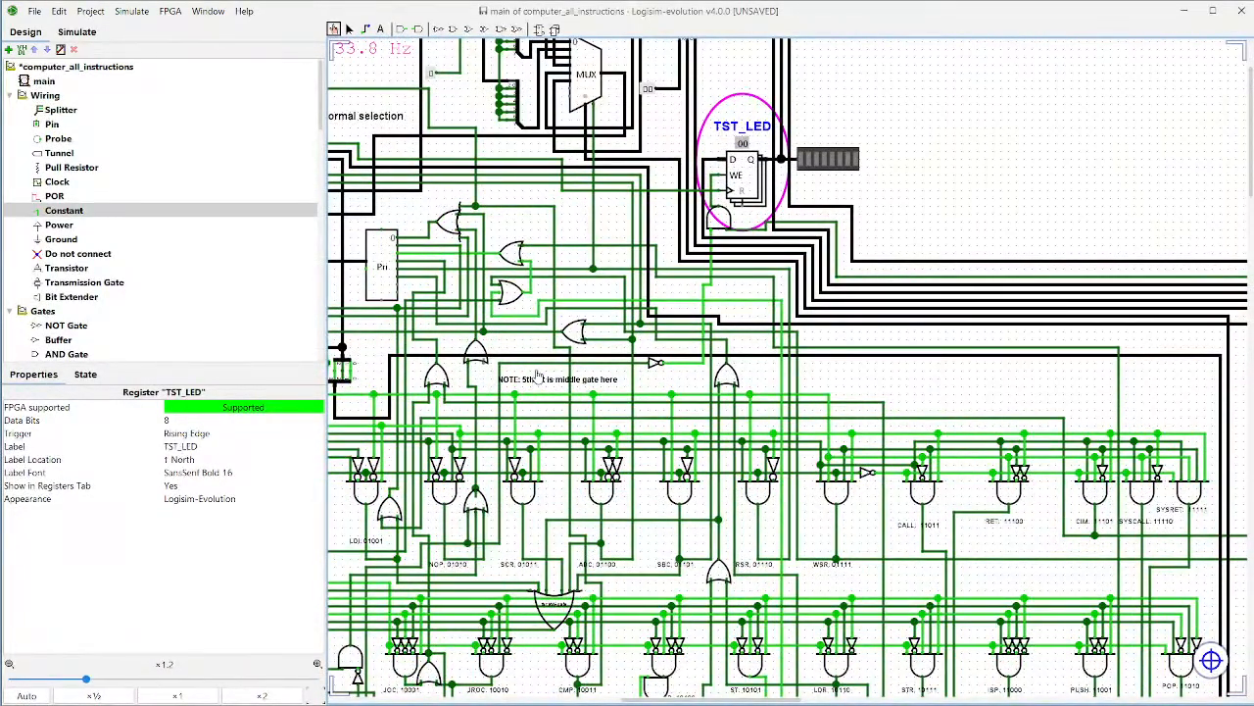
Step: Trace the inverted signal feeding the gate below TST_LED back through the instruction decoder gates
{"action": "scroll", "coordinate": [538, 434], "scroll_direction": "down", "scroll_amount": 5}
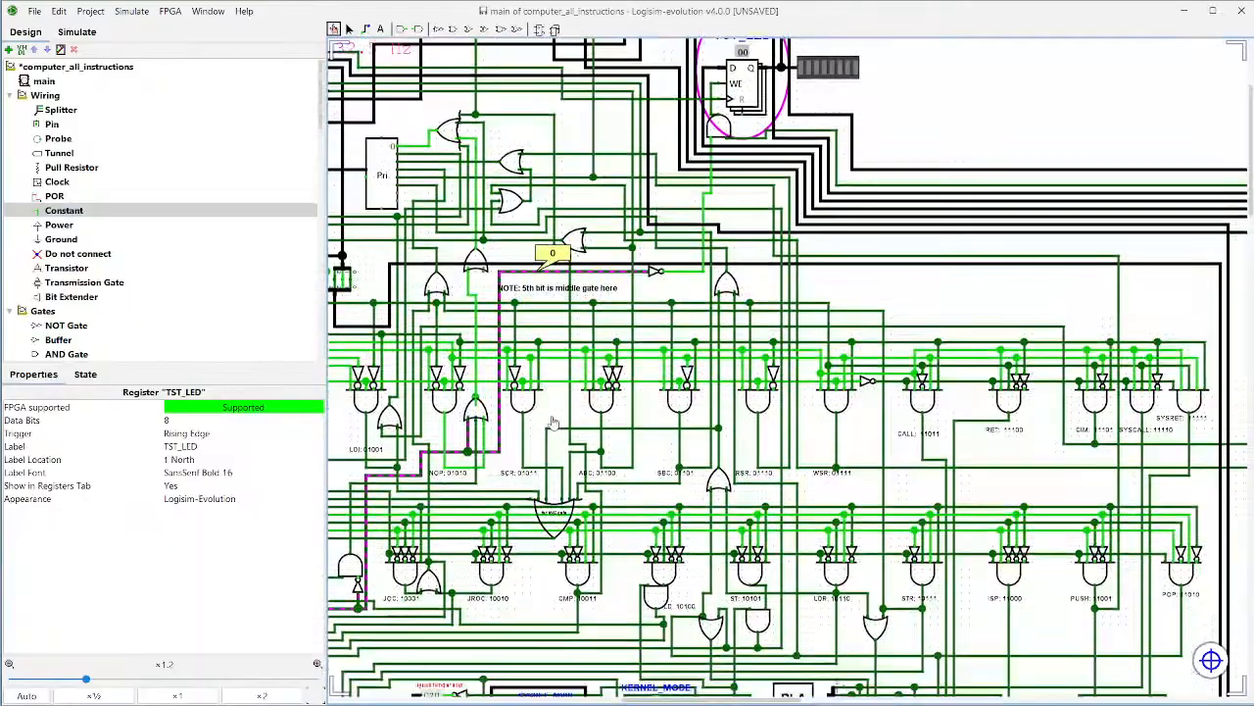
{"action": "scroll", "coordinate": [467, 419], "scroll_direction": "left", "scroll_amount": 4}
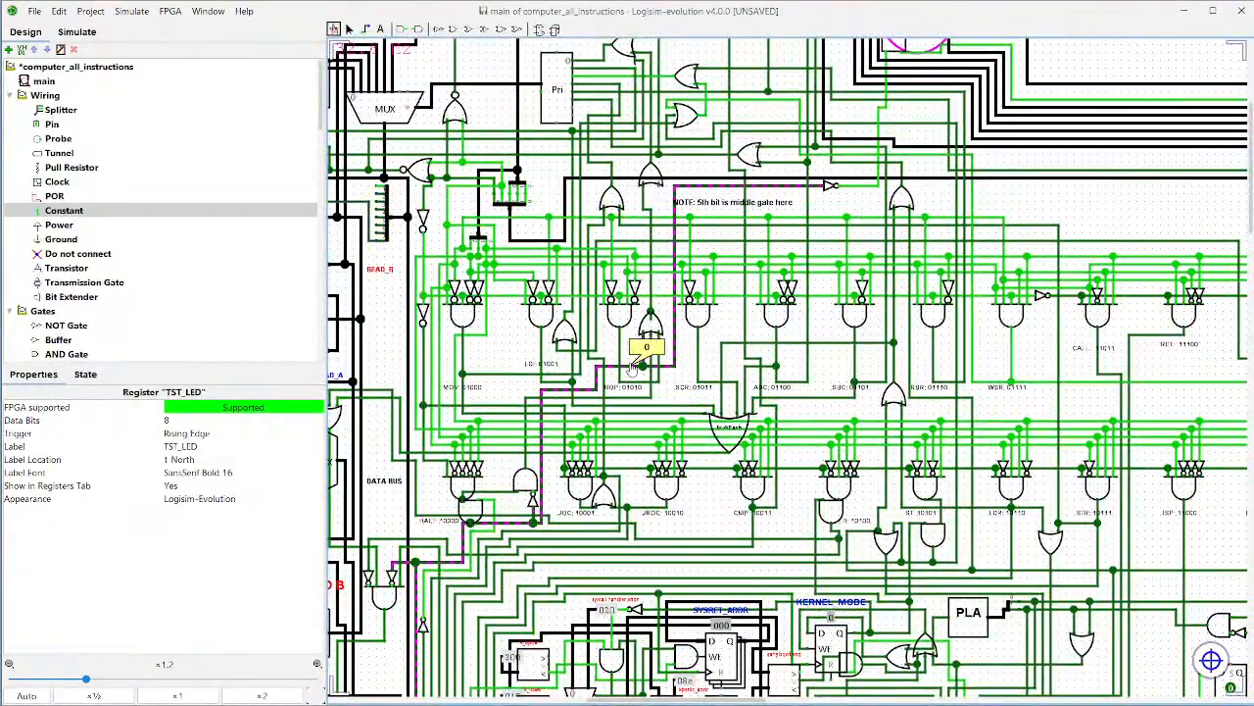
{"action": "scroll", "coordinate": [632, 368], "scroll_direction": "up", "scroll_amount": 1}
{"action": "scroll", "coordinate": [632, 369], "scroll_direction": "up", "scroll_amount": 4}
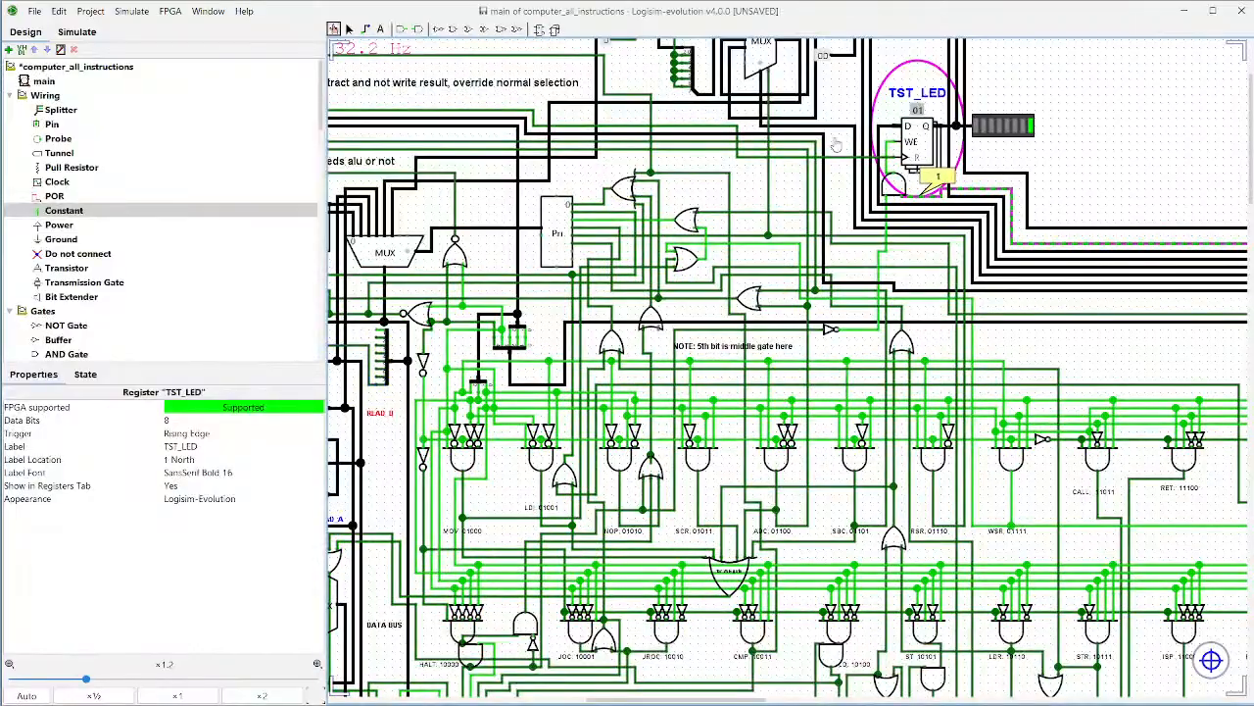
Step: Reset the simulation and stop automatic clock ticking with the TST_LED wiring in view
{"action": "left_click_drag", "start_coordinate": [1075, 180], "coordinate": [750, 128]}
{"action": "left_click", "coordinate": [133, 13]}
{"action": "left_click", "coordinate": [177, 68]}
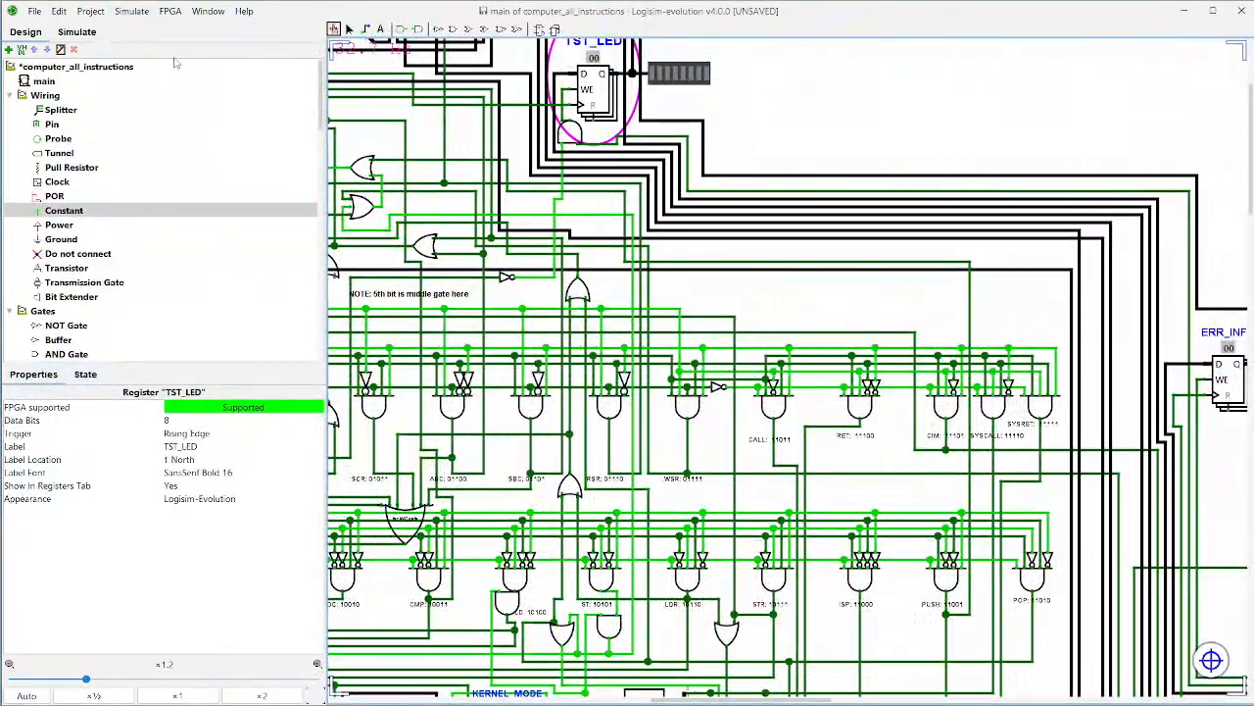
{"action": "left_click", "coordinate": [132, 11]}
{"action": "left_click", "coordinate": [194, 201]}
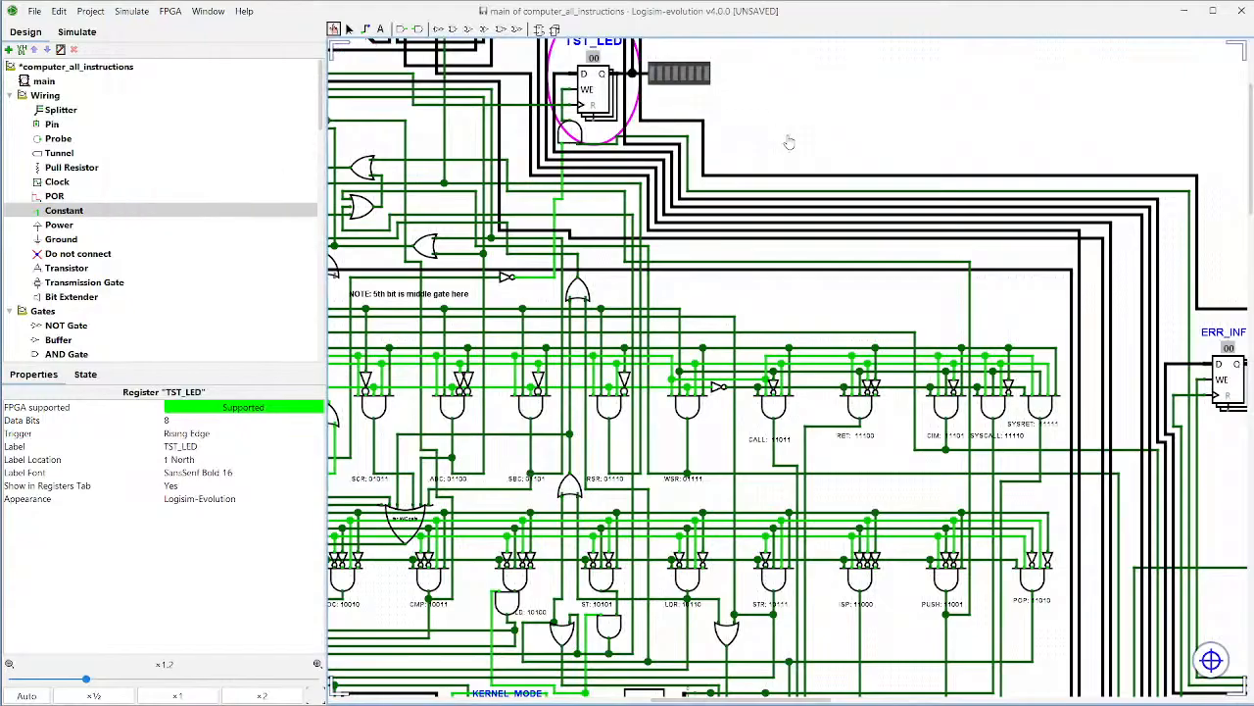
Step: Trace the TST_LED enable wire past ERR_INFO and COND_CODE to the decoder beside the WSR logic
{"action": "left_click_drag", "start_coordinate": [1238, 269], "coordinate": [842, 54]}
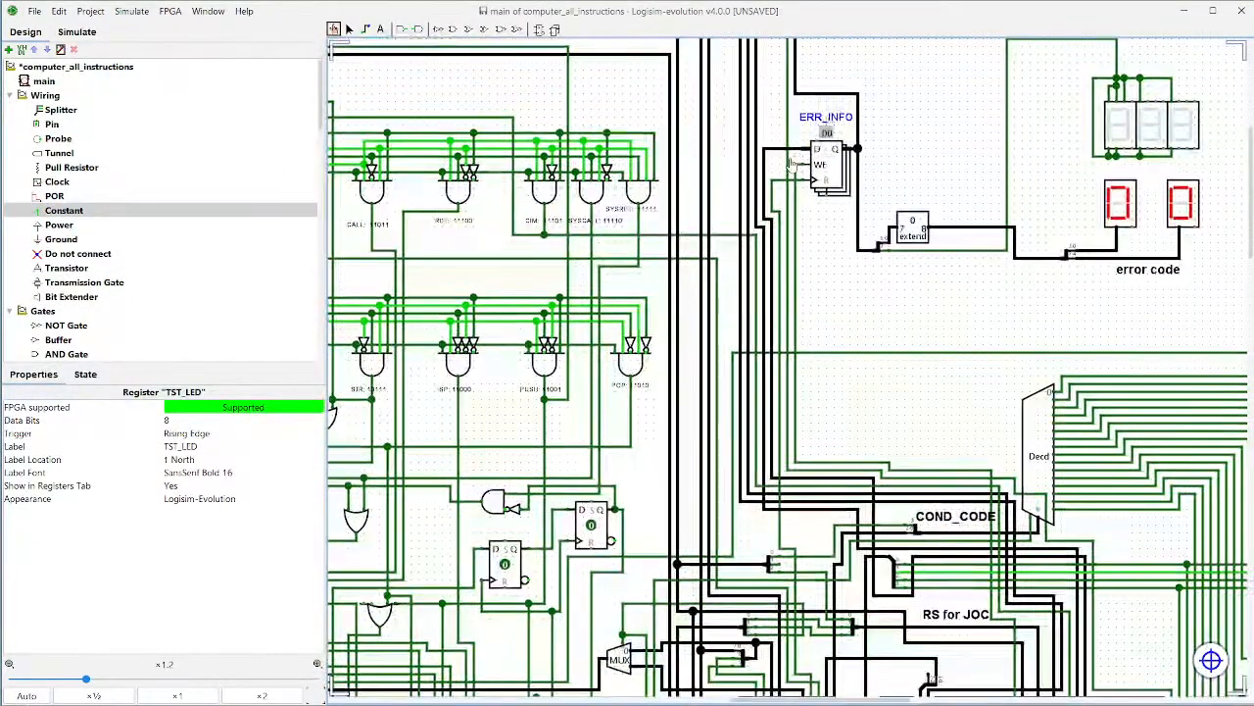
{"action": "scroll", "coordinate": [829, 275], "scroll_direction": "down", "scroll_amount": 5}
{"action": "scroll", "coordinate": [998, 316], "scroll_direction": "down", "scroll_amount": 1}
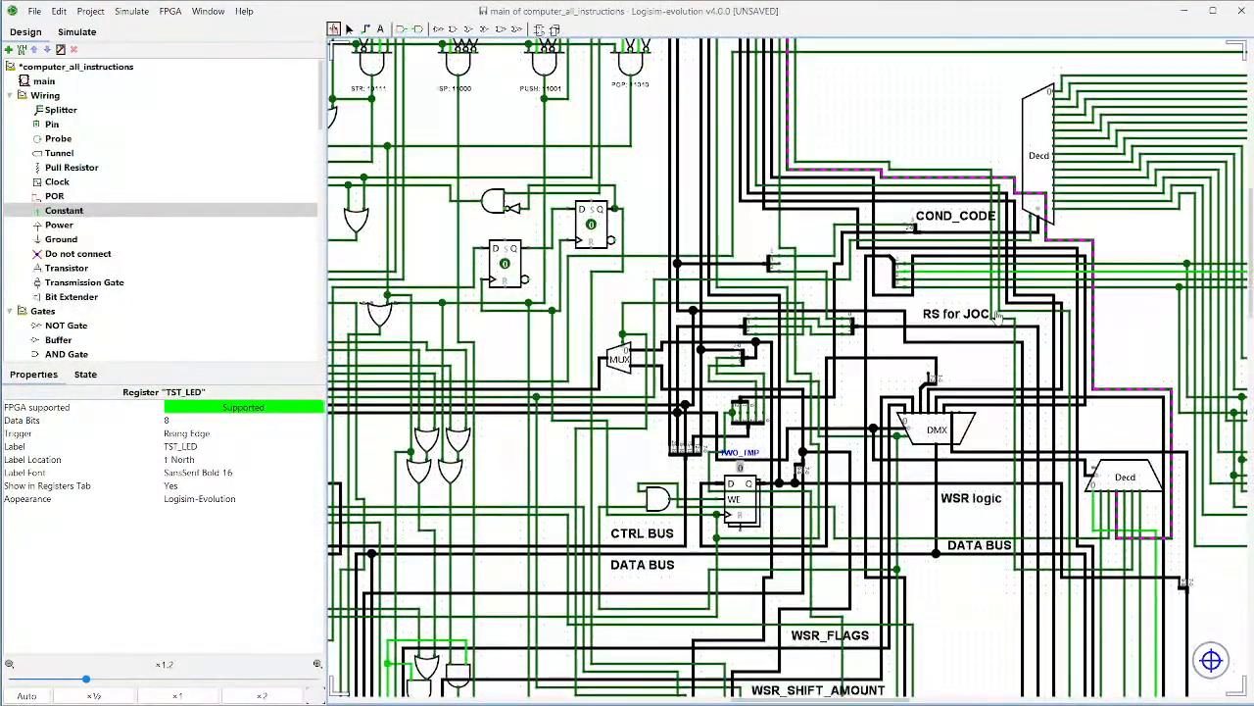
Step: Finish tracing the enable wire around the WSR logic, return to TST_LED and enable automatic clock ticking
{"action": "scroll", "coordinate": [1015, 336], "scroll_direction": "down", "scroll_amount": 1}
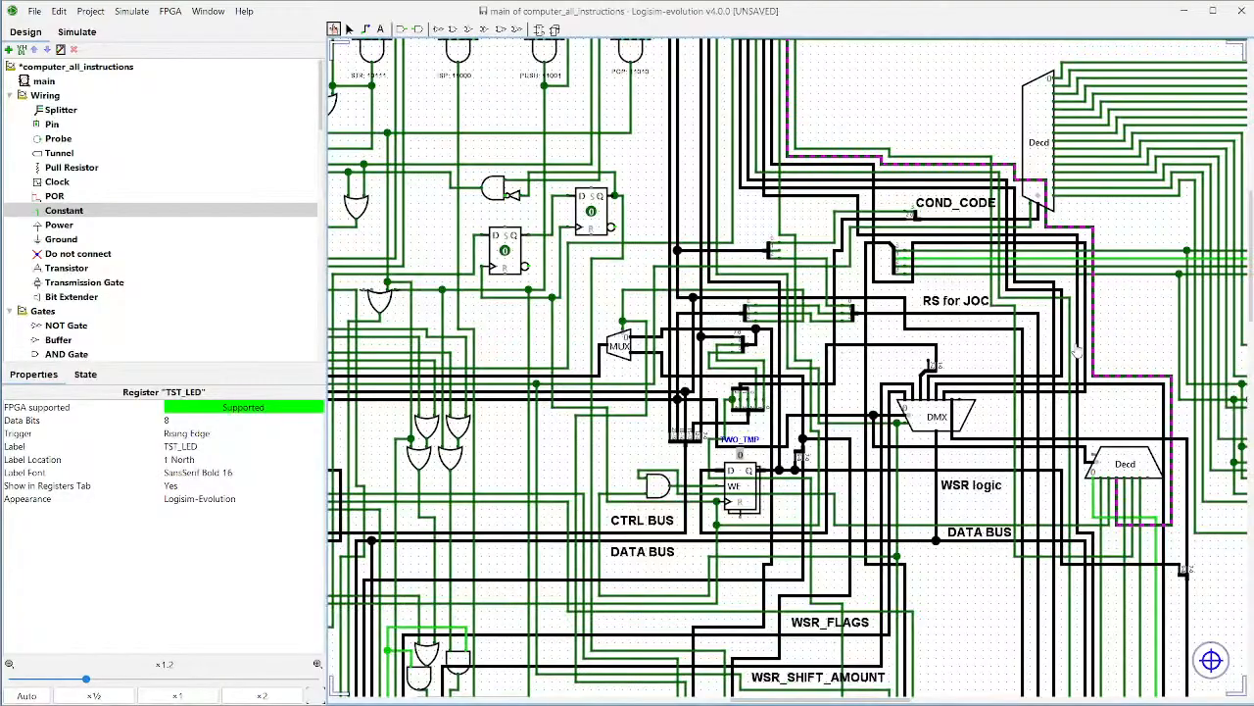
{"action": "scroll", "coordinate": [1076, 353], "scroll_direction": "up", "scroll_amount": 5}
{"action": "left_click_drag", "start_coordinate": [731, 158], "coordinate": [1016, 314]}
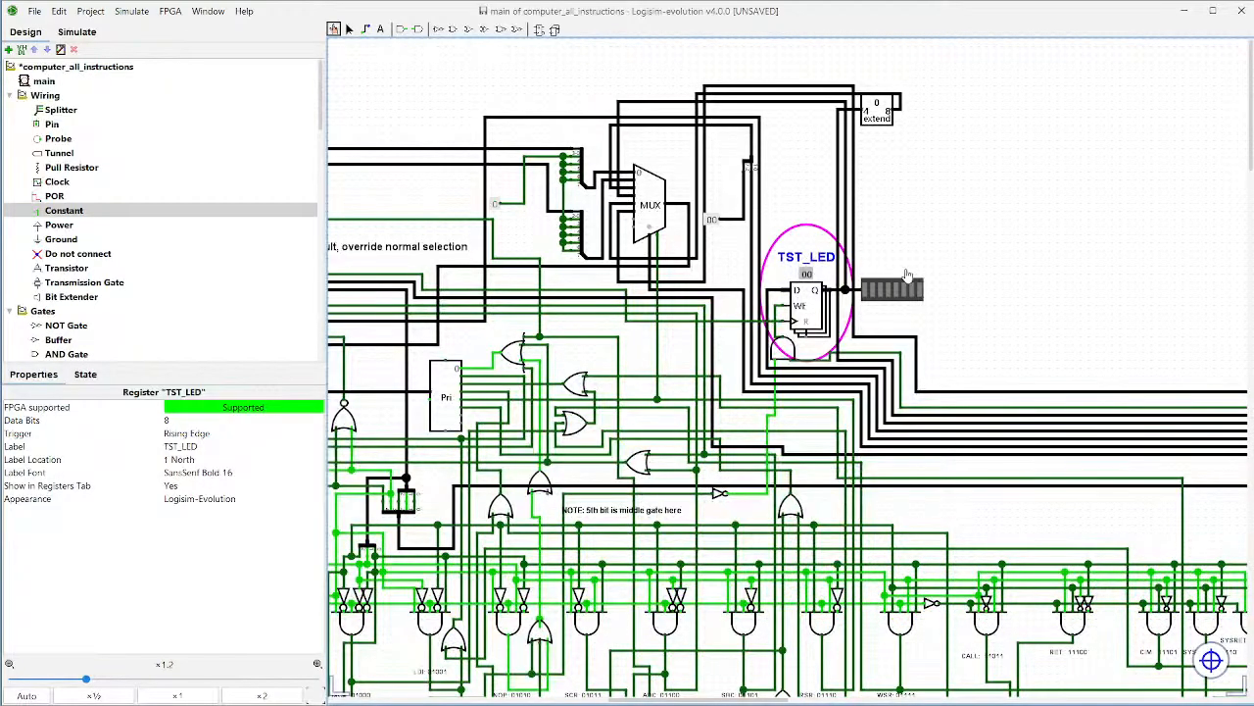
{"action": "left_click", "coordinate": [132, 10]}
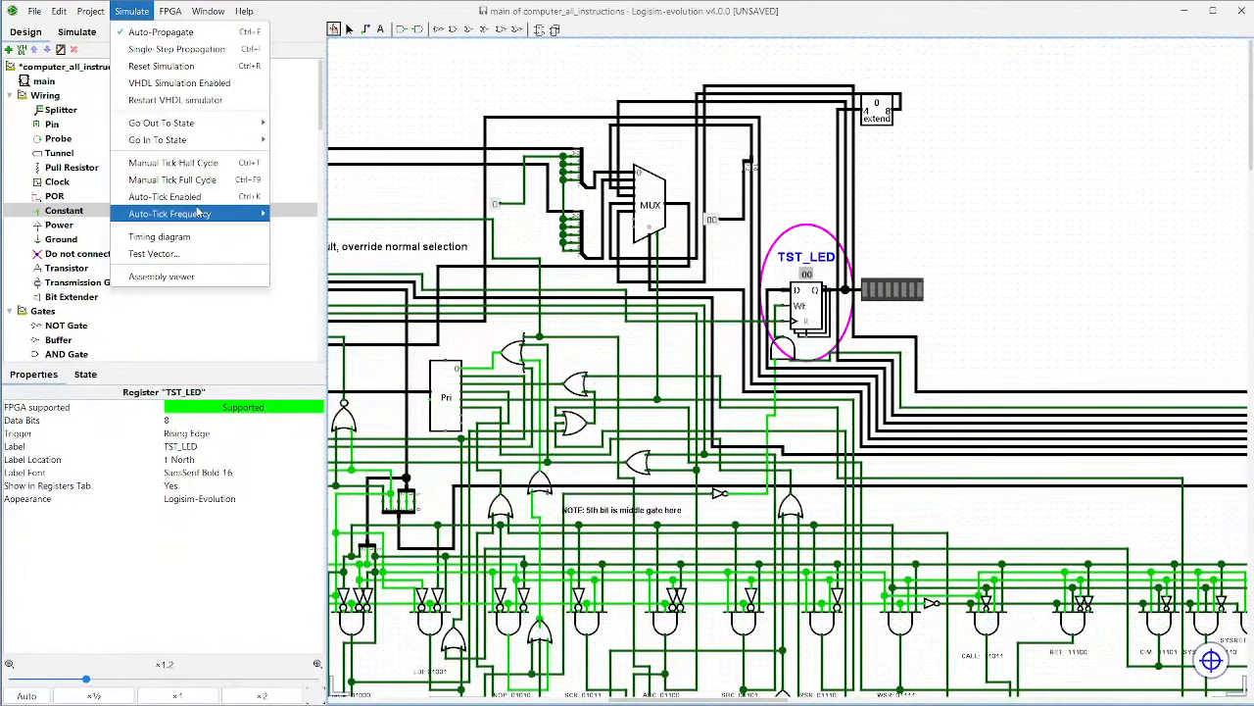
{"action": "left_click", "coordinate": [202, 197]}
{"action": "left_click", "coordinate": [170, 11]}
{"action": "left_click", "coordinate": [991, 246]}
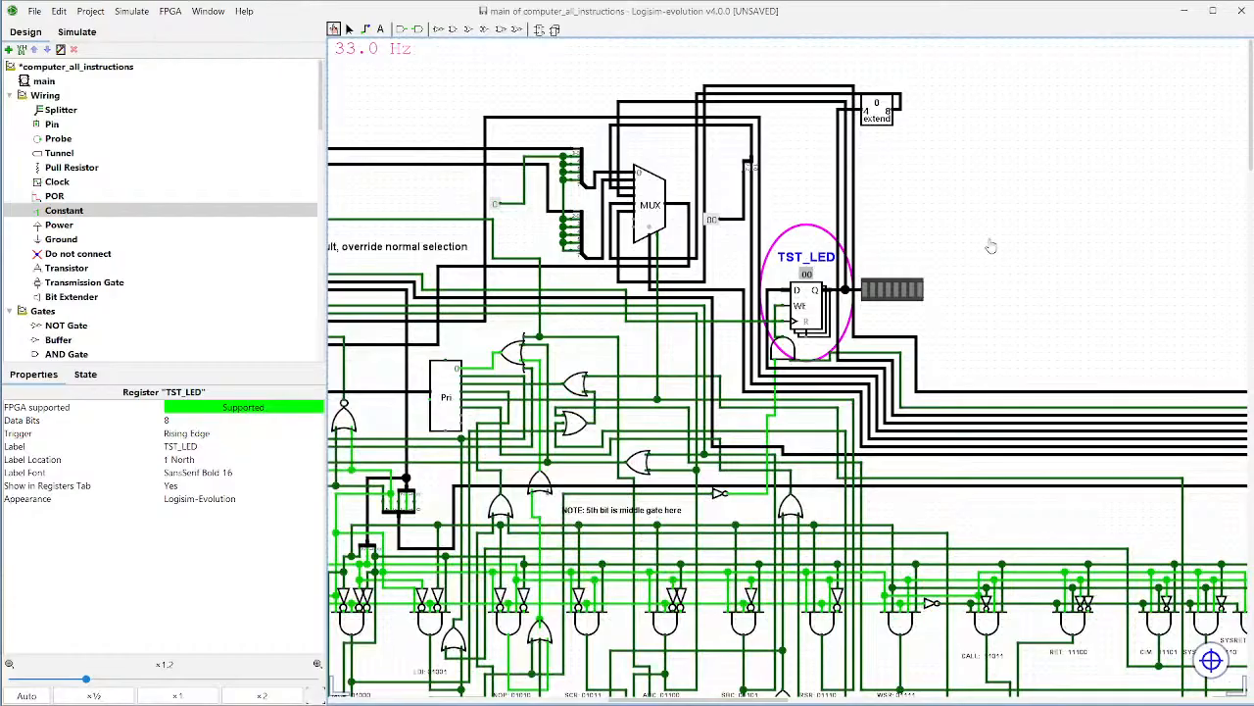
Step: Stop automatic clock ticking with the whole circuit in view, toggling it once more to advance the boot run
{"action": "scroll", "coordinate": [963, 236], "scroll_direction": "down", "scroll_amount": 10}
{"action": "scroll", "coordinate": [880, 265], "scroll_direction": "up", "scroll_amount": 5}
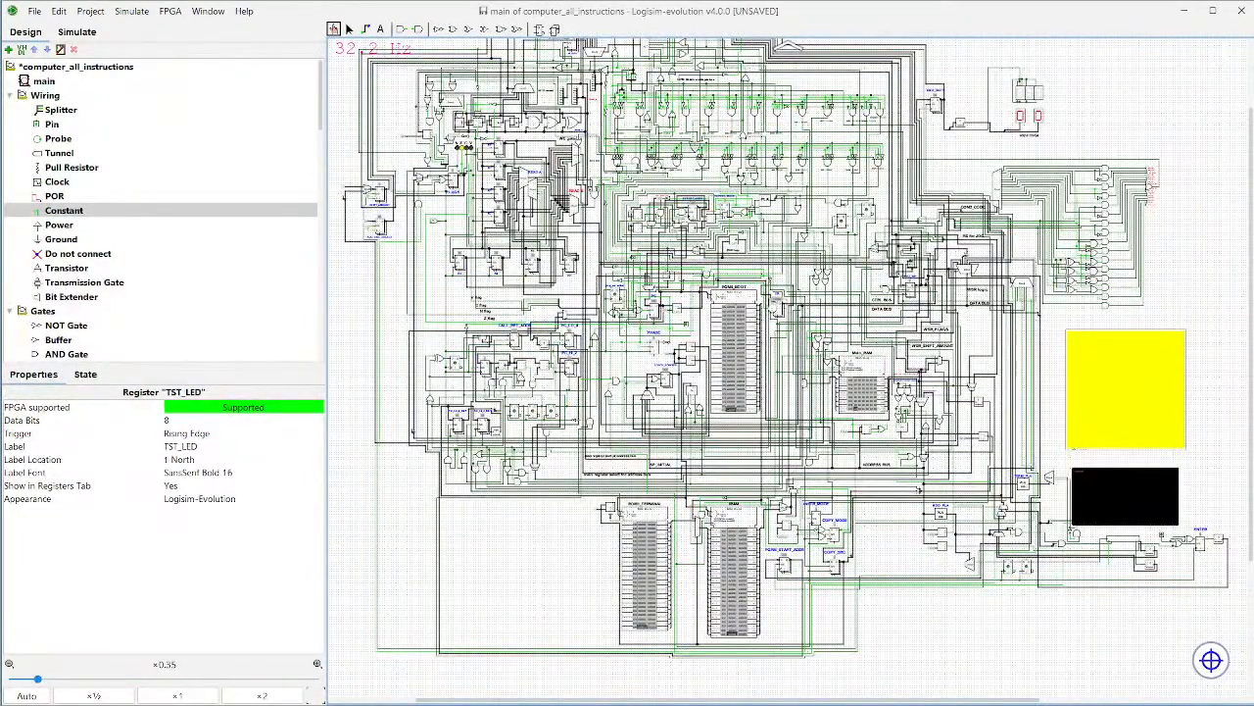
{"action": "left_click", "coordinate": [134, 11]}
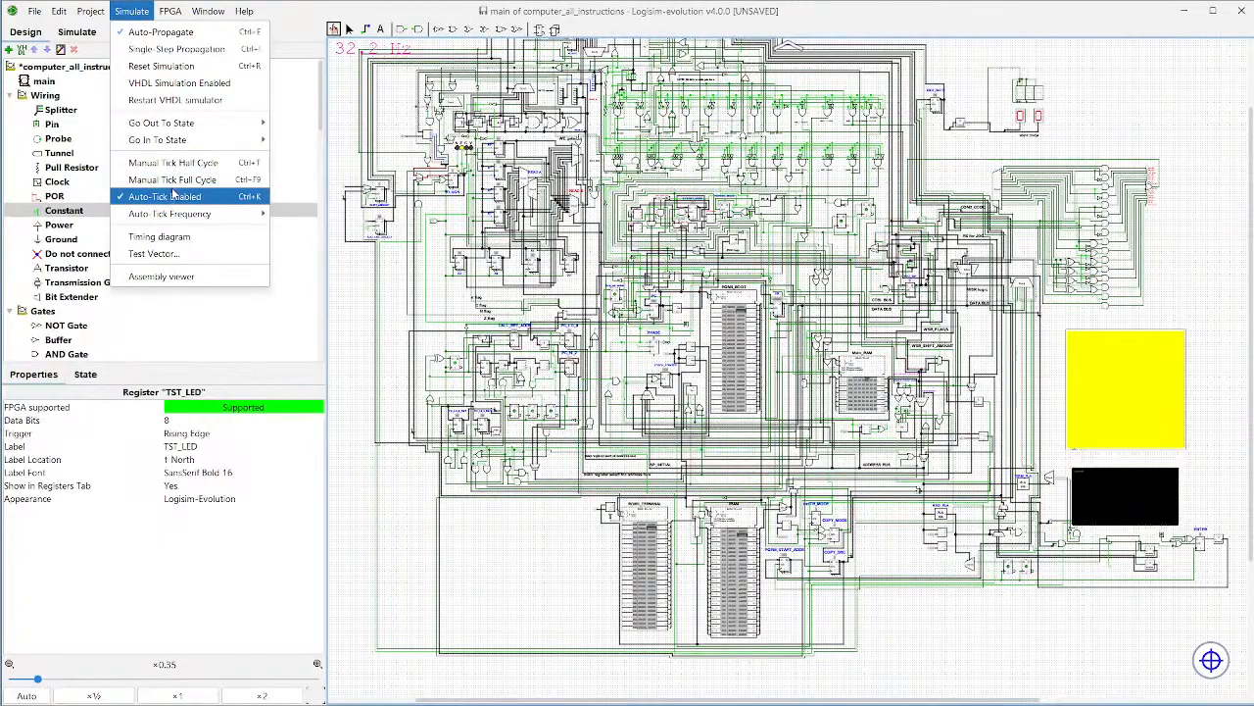
{"action": "left_click", "coordinate": [172, 196]}
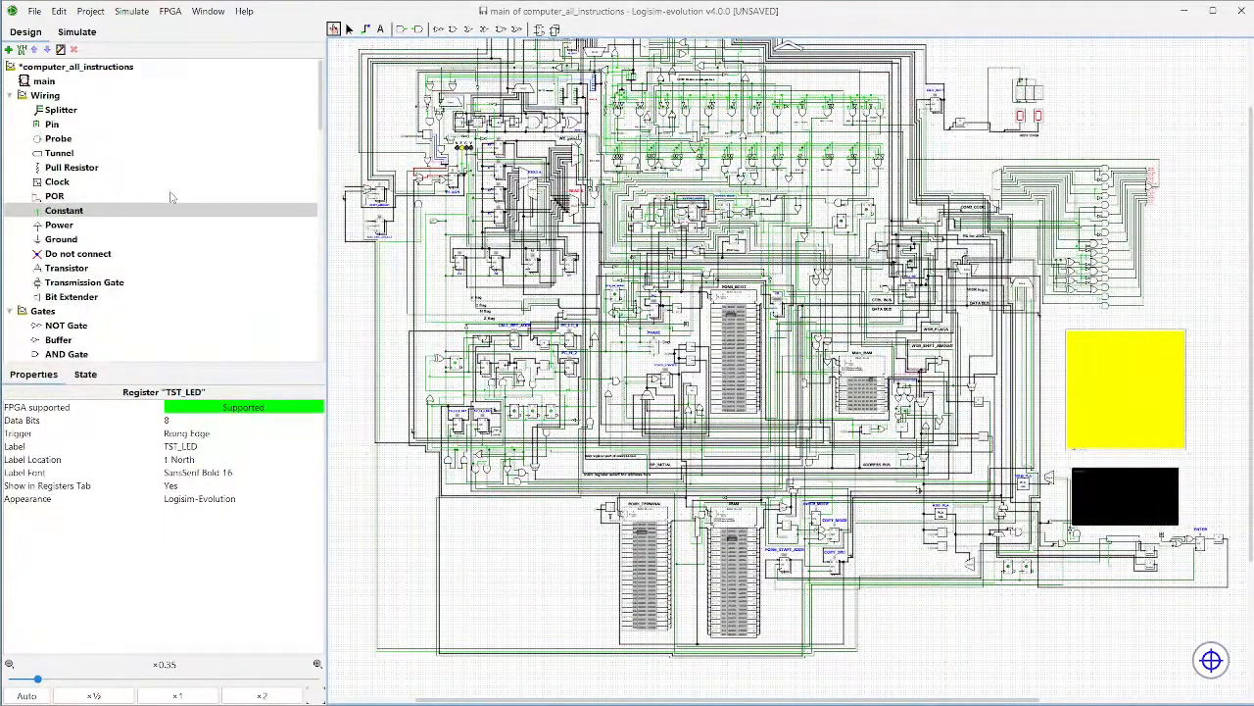
{"action": "left_click", "coordinate": [134, 11]}
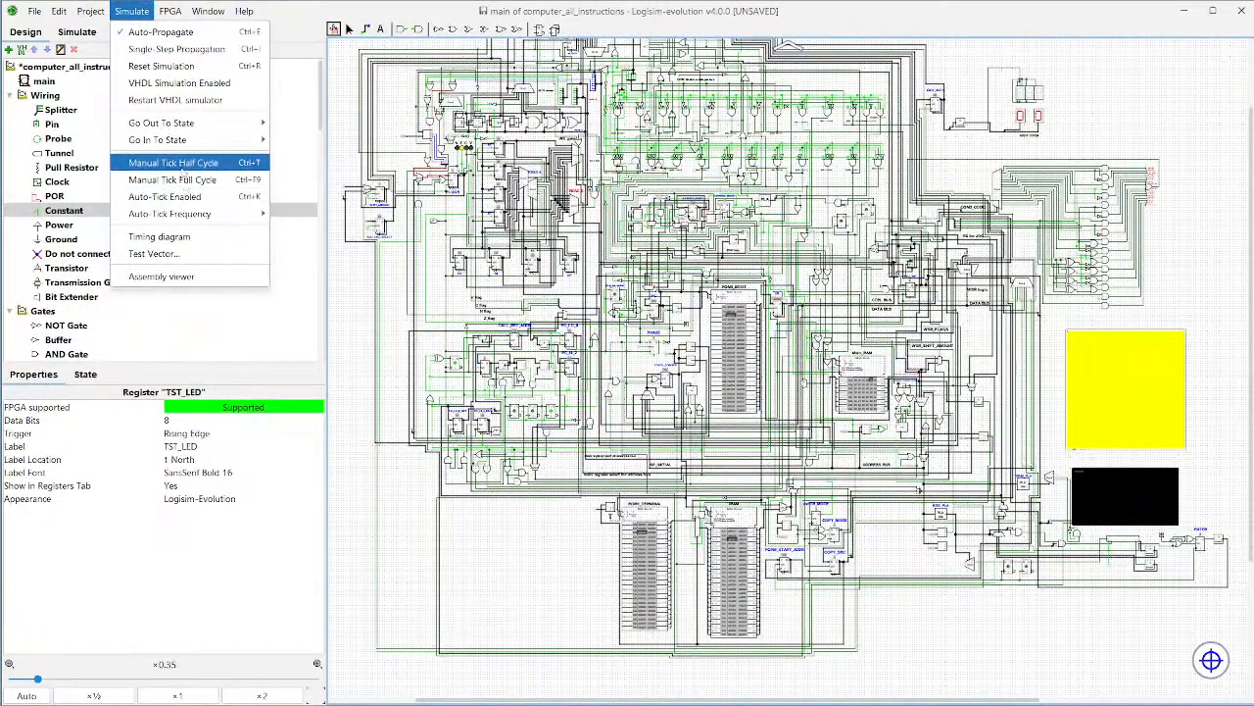
{"action": "left_click", "coordinate": [172, 195]}
{"action": "left_click", "coordinate": [121, 11]}
{"action": "left_click", "coordinate": [176, 196]}
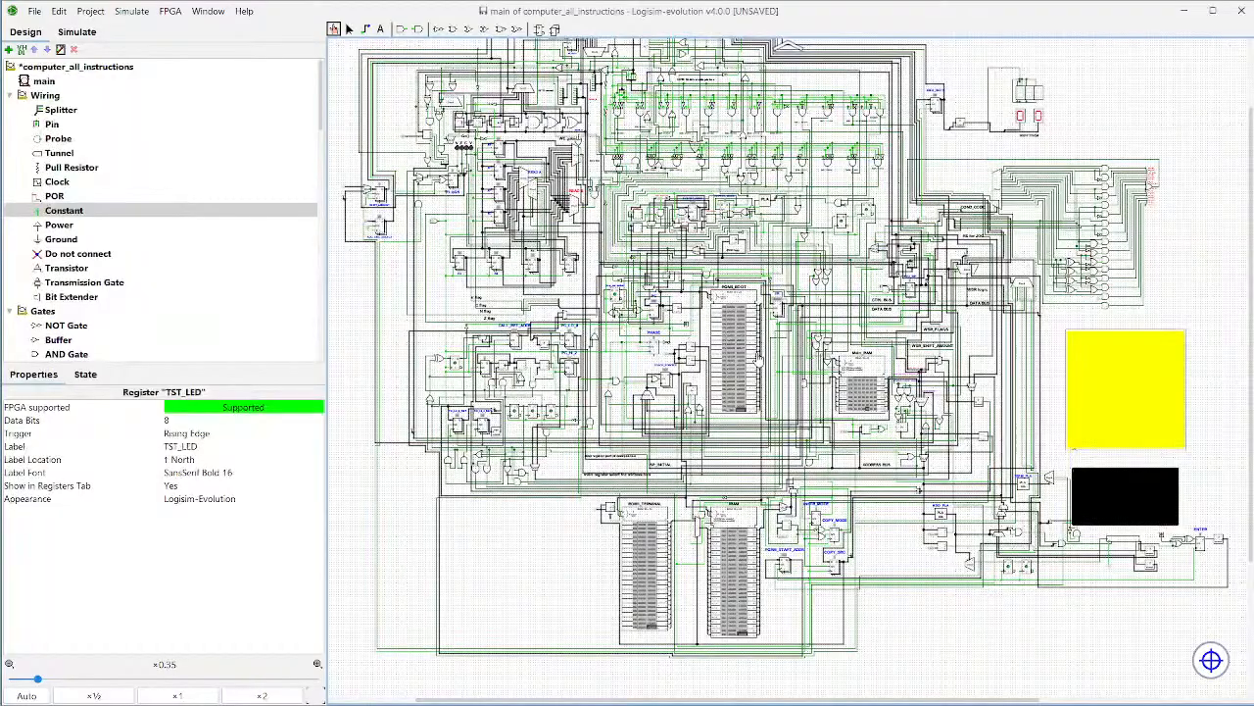
Step: Examine the active addresses in ROM1_TERMINAL and IRAM, and follow the buses past Main_RAM up to ERR_INFO
{"action": "scroll", "coordinate": [761, 520], "scroll_direction": "up", "scroll_amount": 5}
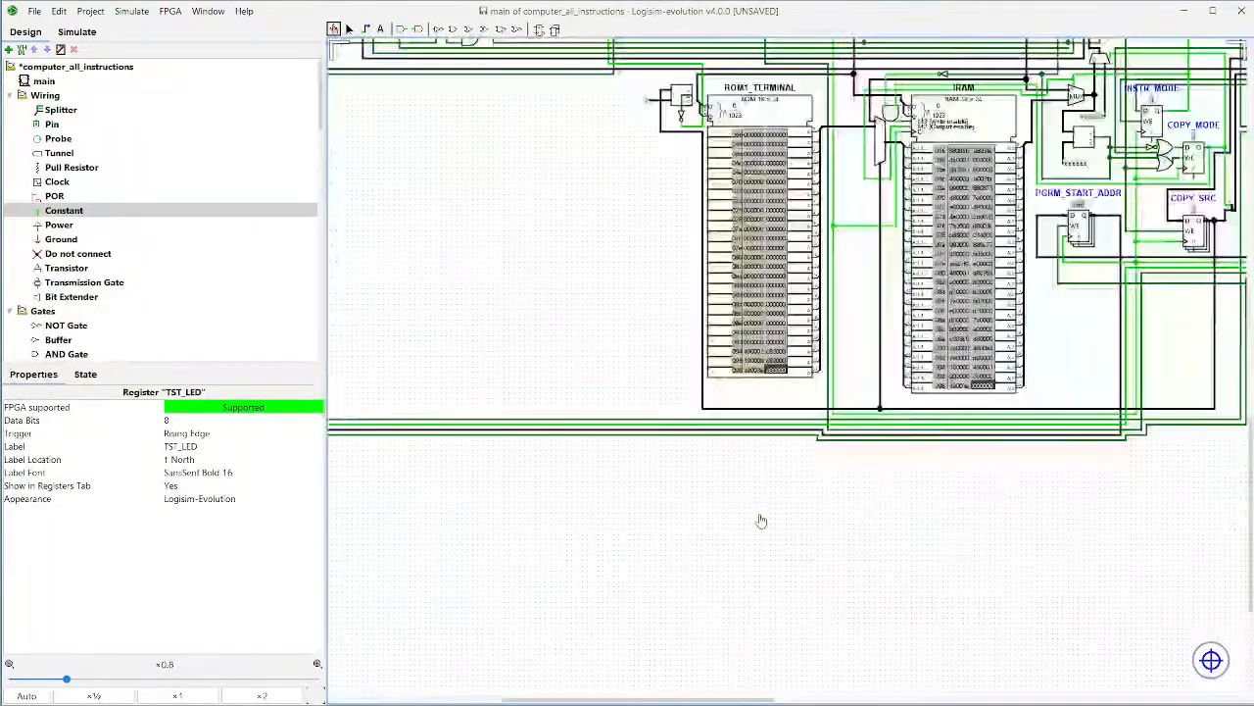
{"action": "scroll", "coordinate": [760, 521], "scroll_direction": "up", "scroll_amount": 3}
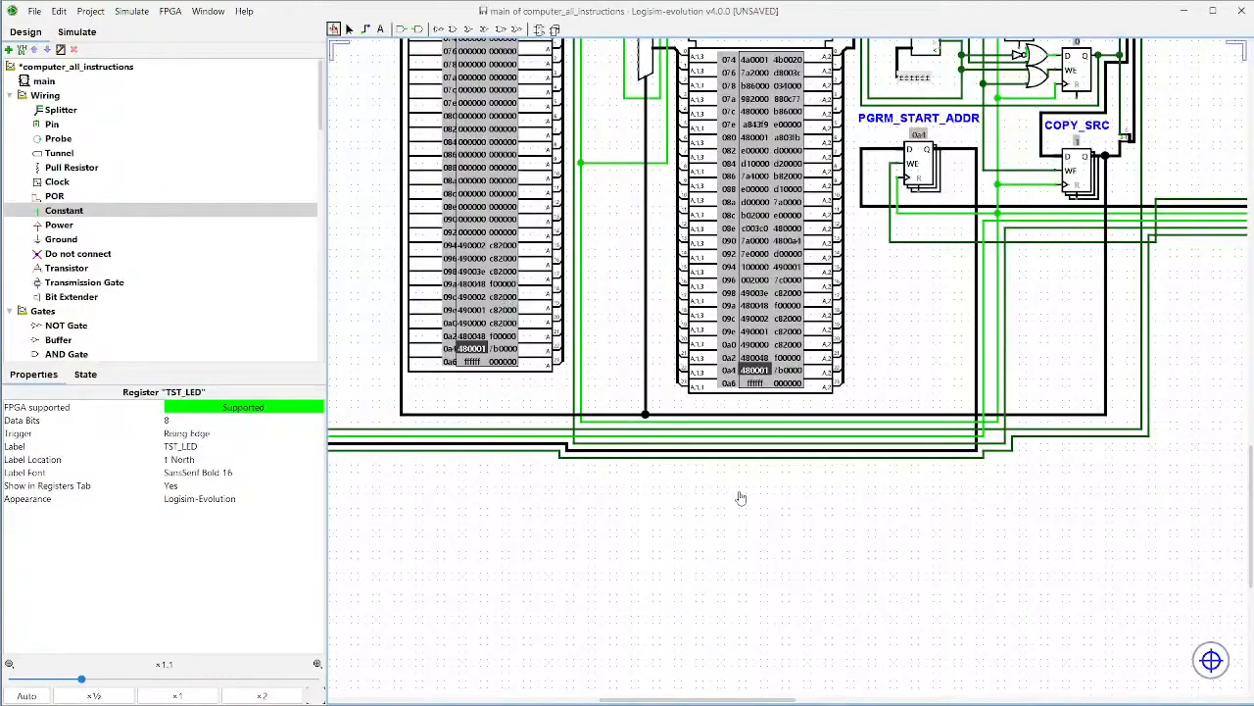
{"action": "left_click_drag", "start_coordinate": [860, 324], "coordinate": [725, 608]}
{"action": "left_click_drag", "start_coordinate": [912, 196], "coordinate": [732, 613]}
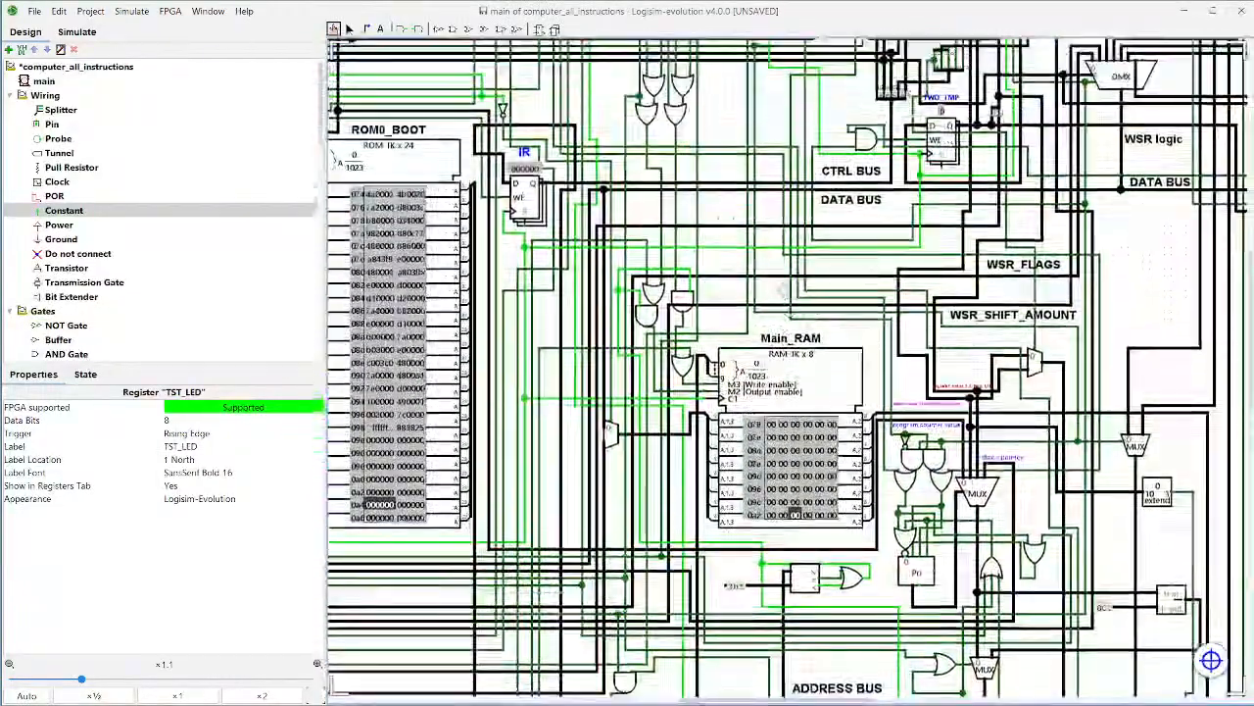
{"action": "left_click_drag", "start_coordinate": [820, 126], "coordinate": [645, 521]}
{"action": "mouse_move", "coordinate": [833, 231]}
{"action": "left_mouse_down"}
{"action": "mouse_move", "coordinate": [777, 393]}
{"action": "mouse_move", "coordinate": [780, 473]}
{"action": "left_mouse_up"}
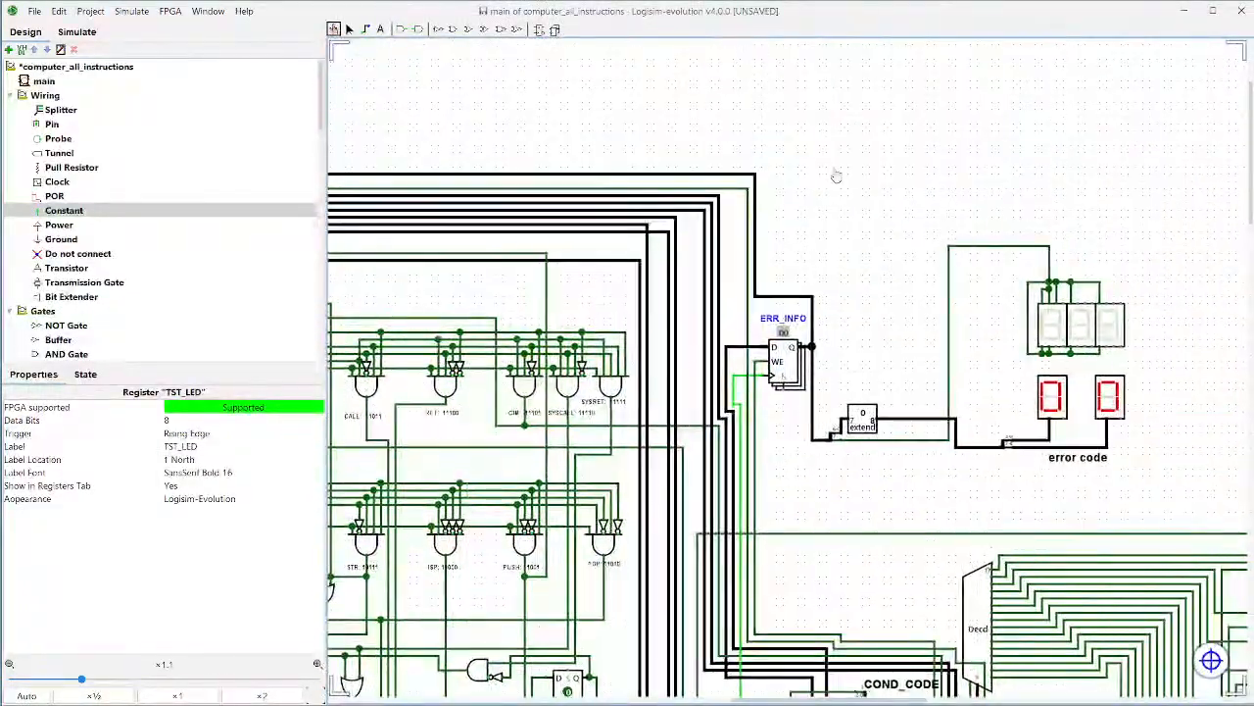
Step: Check the .test section of rom1_terminal.asm in VS Code and return to TST_LED in Logisim-evolution
{"action": "left_click", "coordinate": [859, 693]}
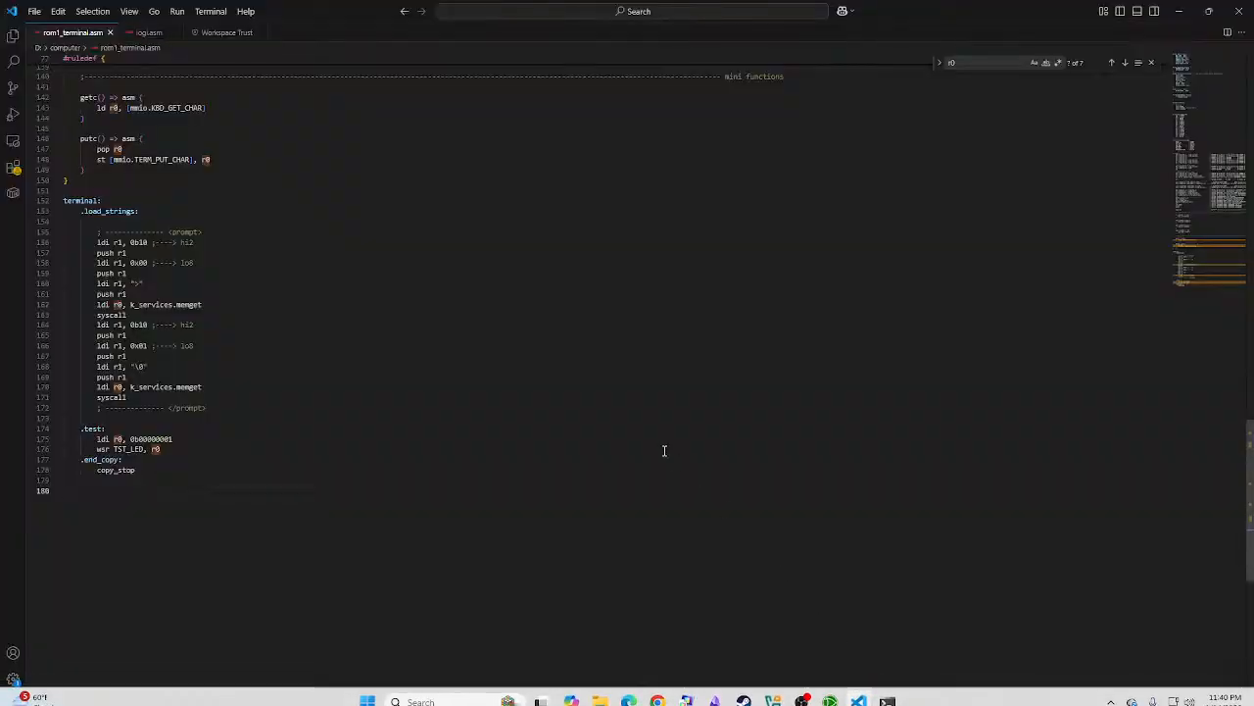
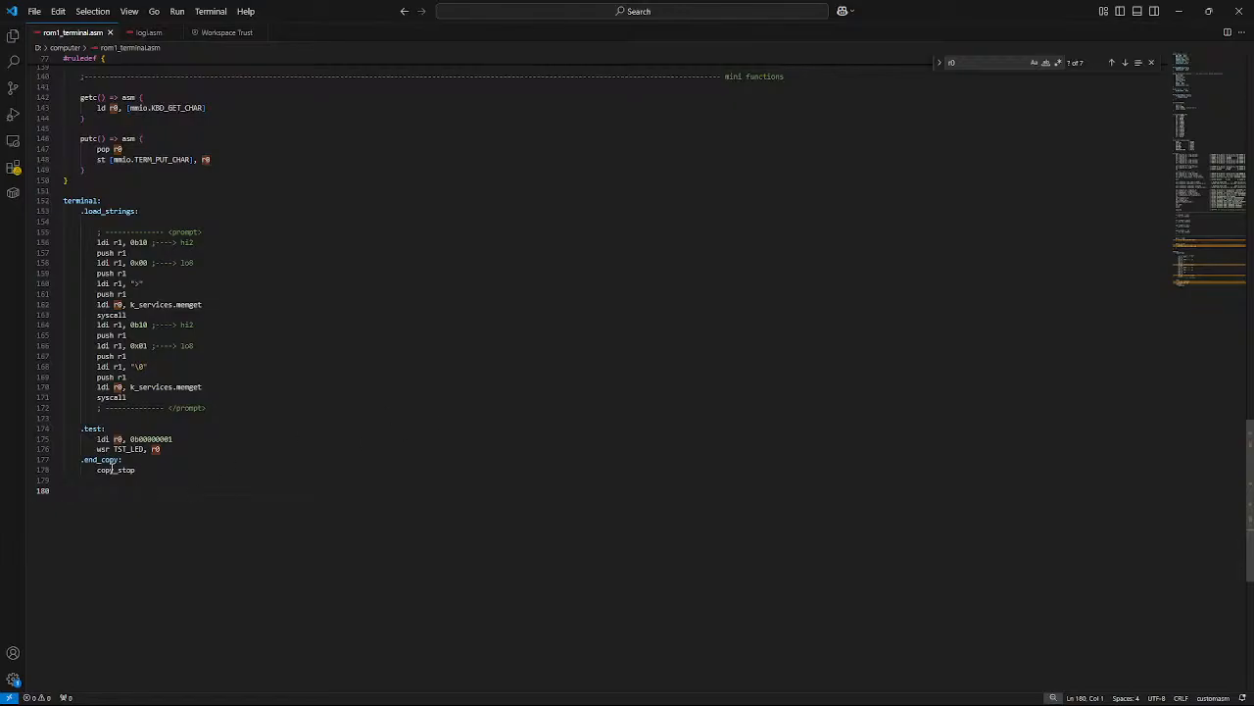
{"action": "left_click", "coordinate": [1179, 11]}
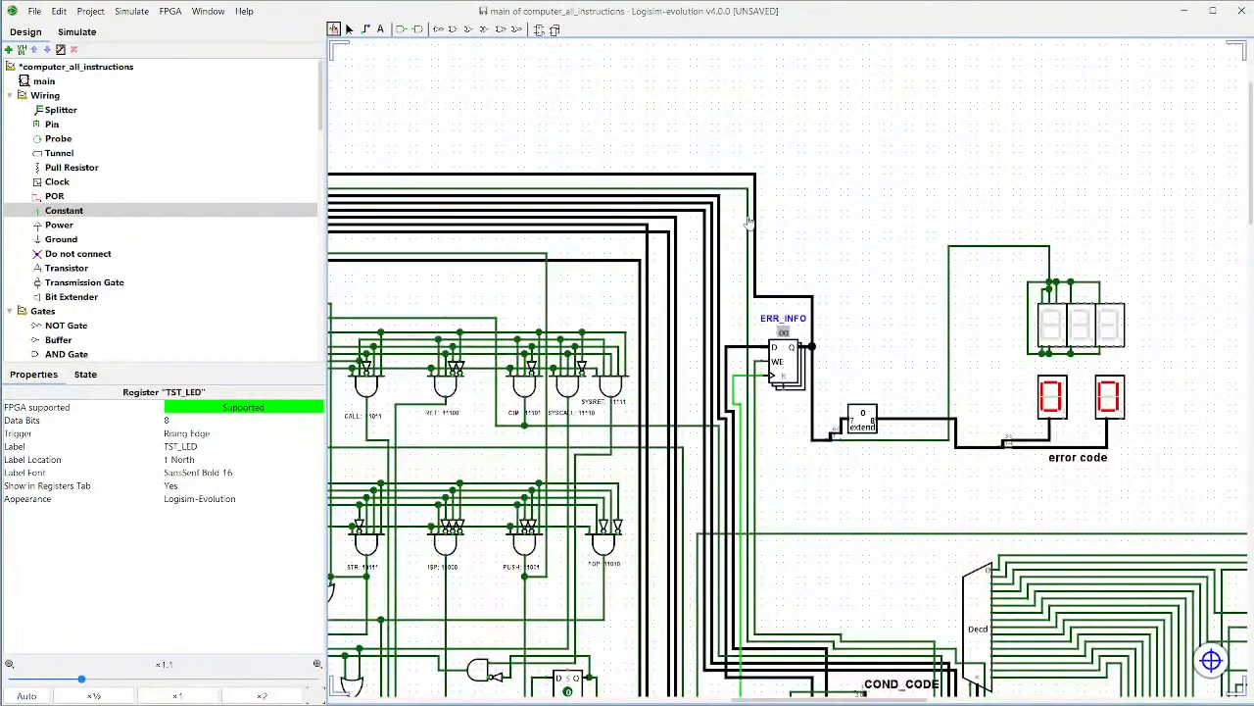
{"action": "scroll", "coordinate": [767, 283], "scroll_direction": "down", "scroll_amount": 3}
{"action": "left_click_drag", "start_coordinate": [835, 147], "coordinate": [899, 277]}
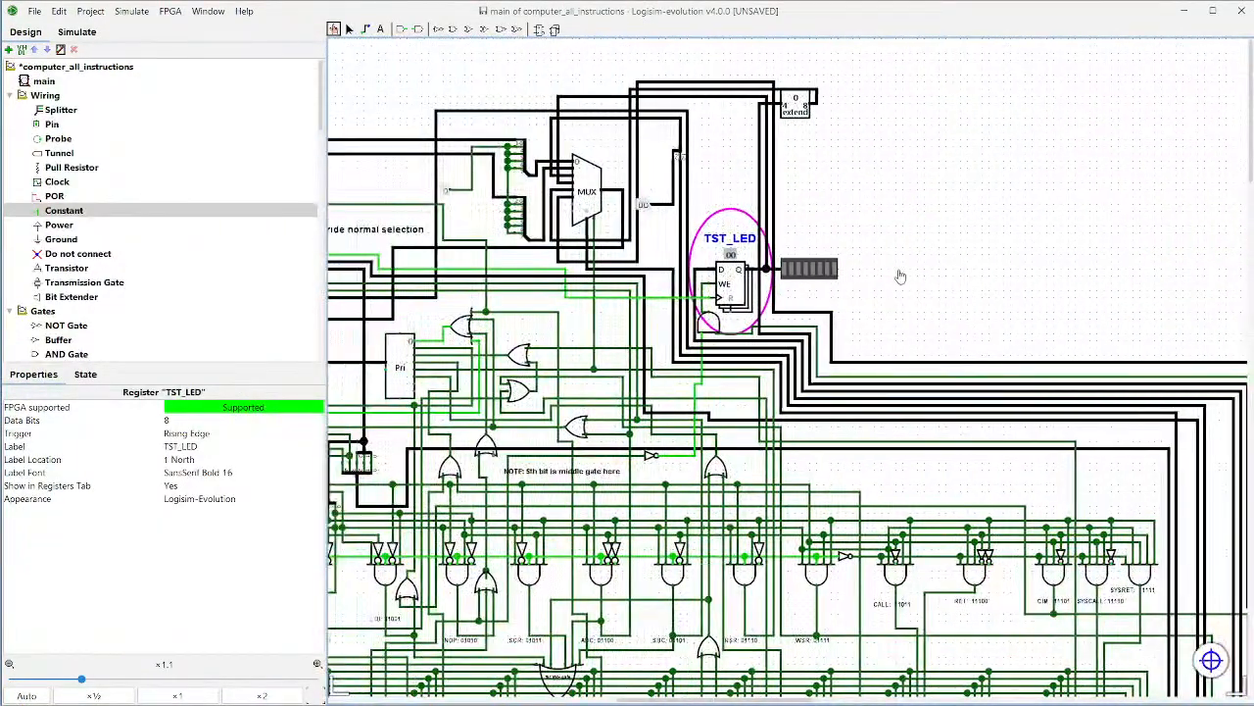
Step: Probe the data input wire of TST_LED and trace it back to the data input of register R0
{"action": "left_click", "coordinate": [696, 274]}
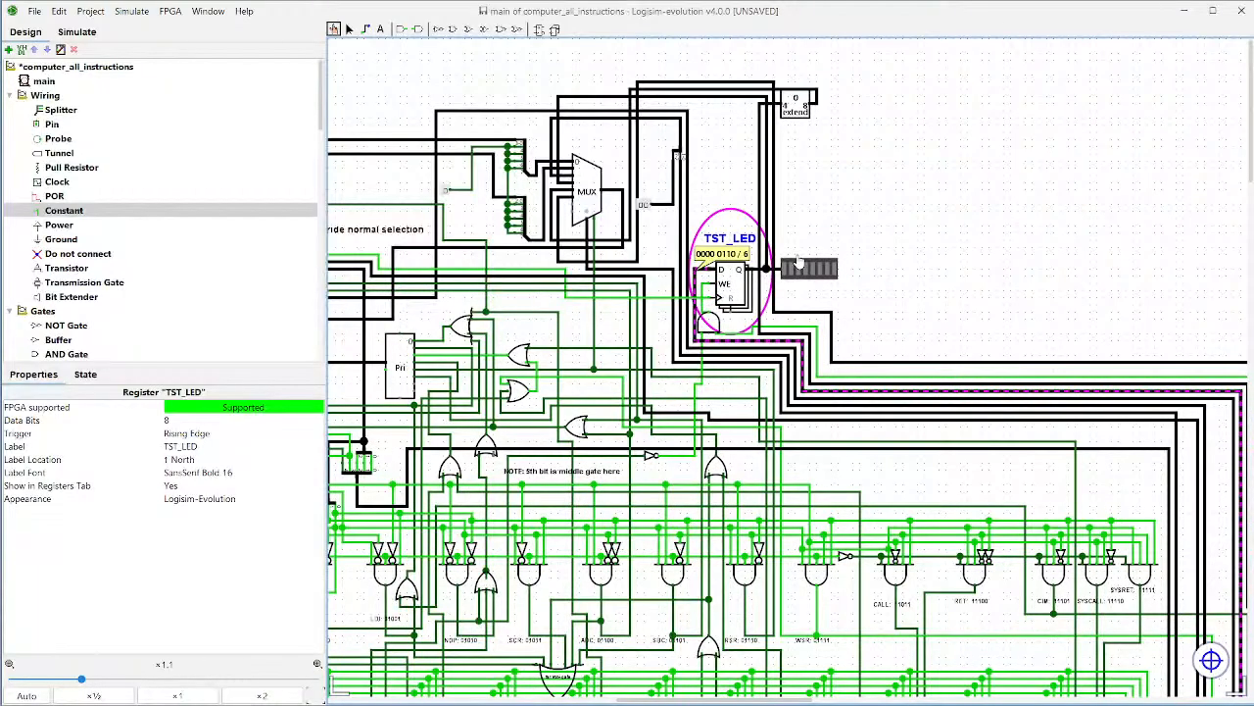
{"action": "scroll", "coordinate": [850, 343], "scroll_direction": "down", "scroll_amount": 3}
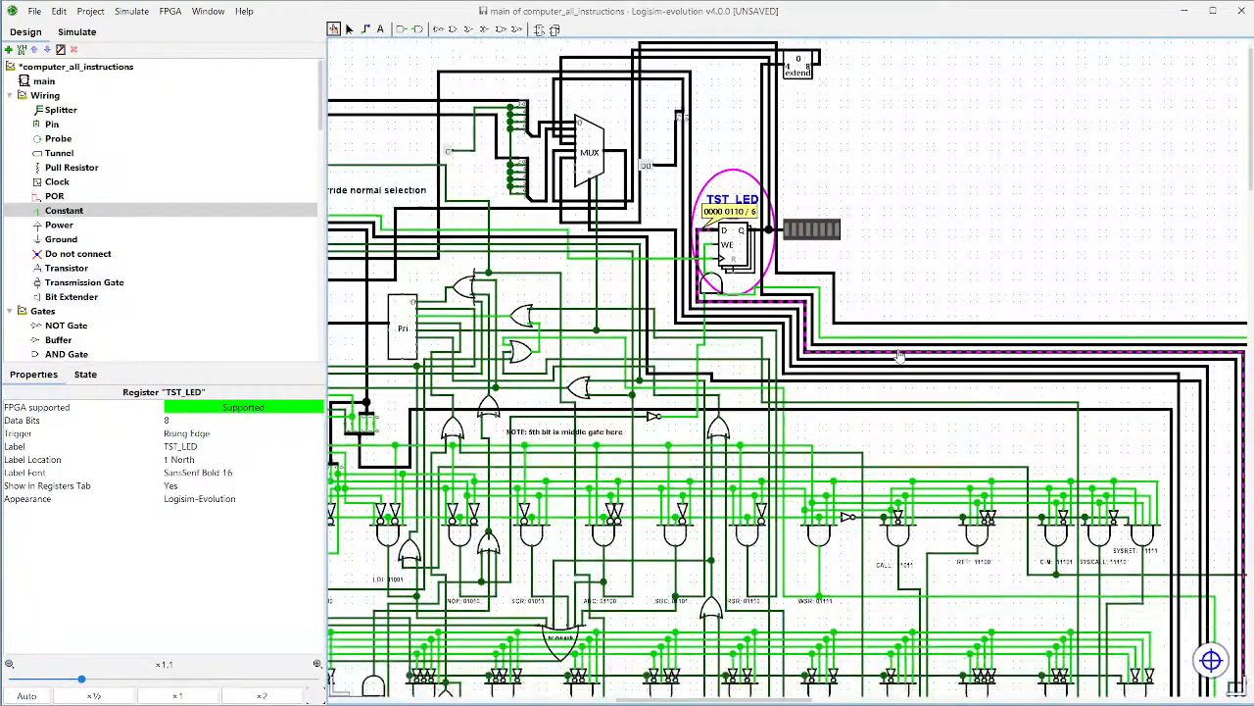
{"action": "left_click_drag", "start_coordinate": [840, 314], "coordinate": [1238, 217]}
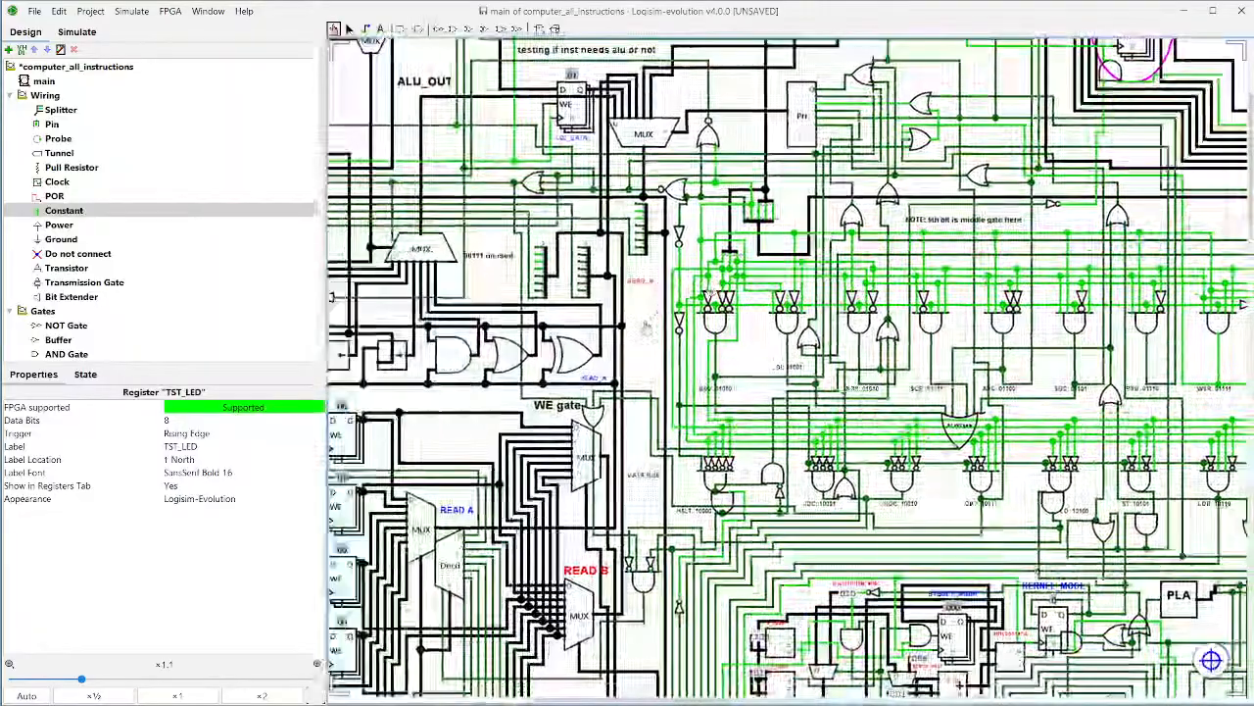
{"action": "left_click_drag", "start_coordinate": [647, 328], "coordinate": [1020, 288]}
{"action": "left_click", "coordinate": [683, 385]}
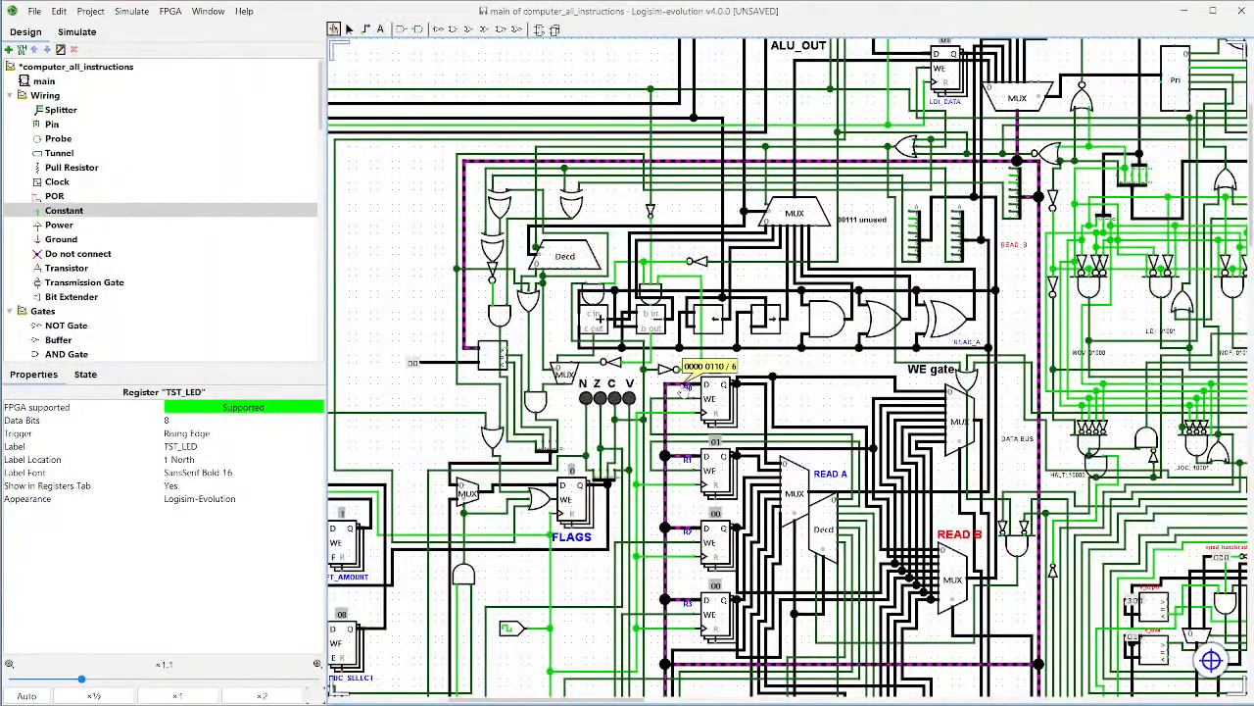
Step: Examine registers R0 to R7 against the terminal source code and probe the wire feeding R0's data input
{"action": "left_click_drag", "start_coordinate": [754, 410], "coordinate": [633, 274]}
{"action": "scroll", "coordinate": [633, 273], "scroll_direction": "down", "scroll_amount": 2}
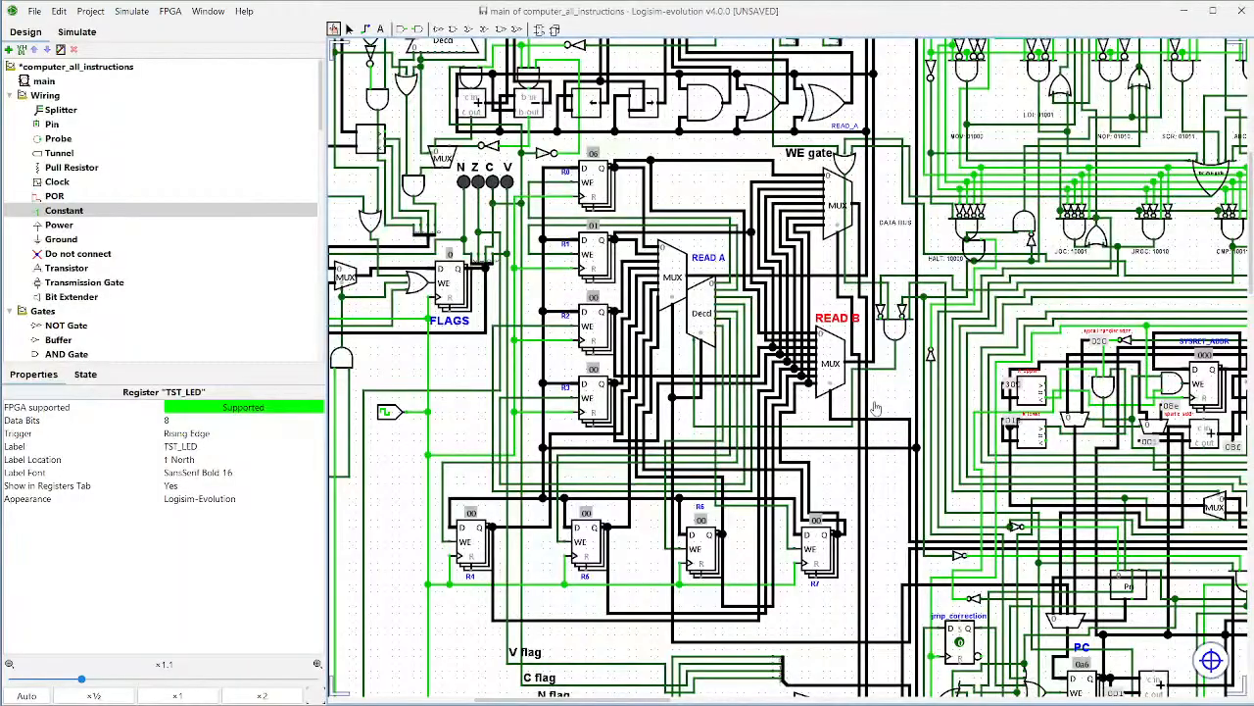
{"action": "left_click_drag", "start_coordinate": [883, 400], "coordinate": [854, 407]}
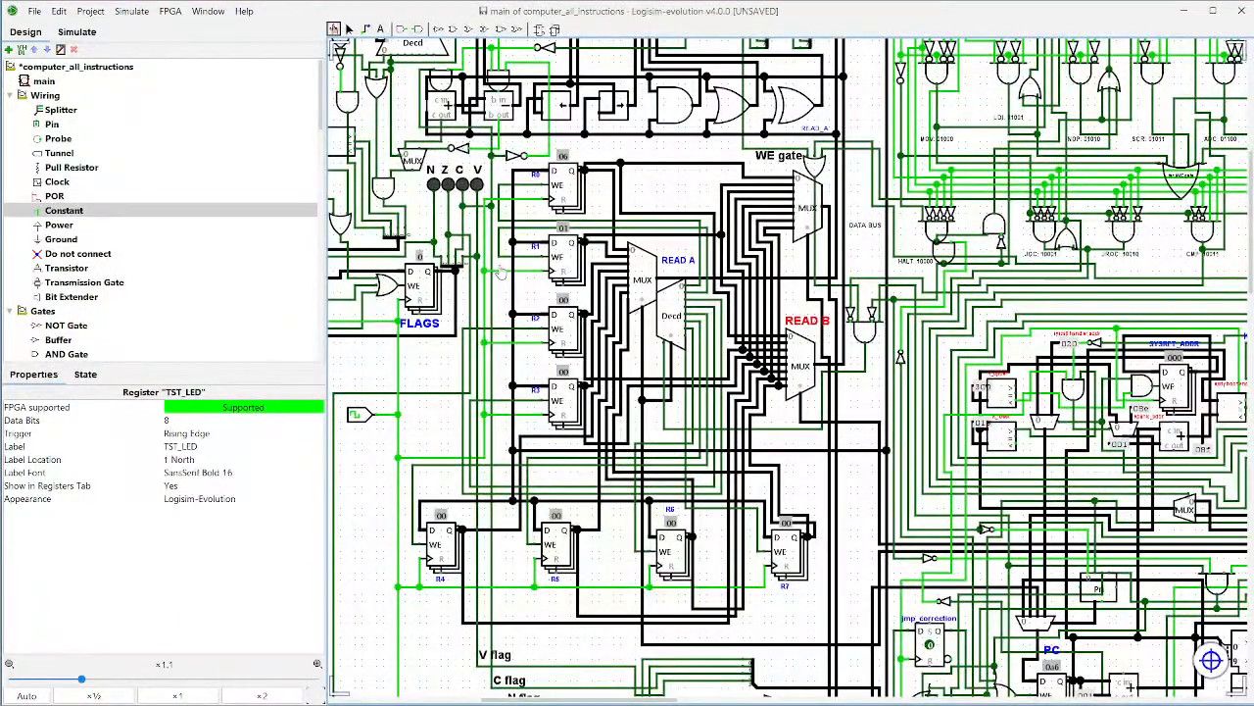
{"action": "left_click", "coordinate": [859, 688]}
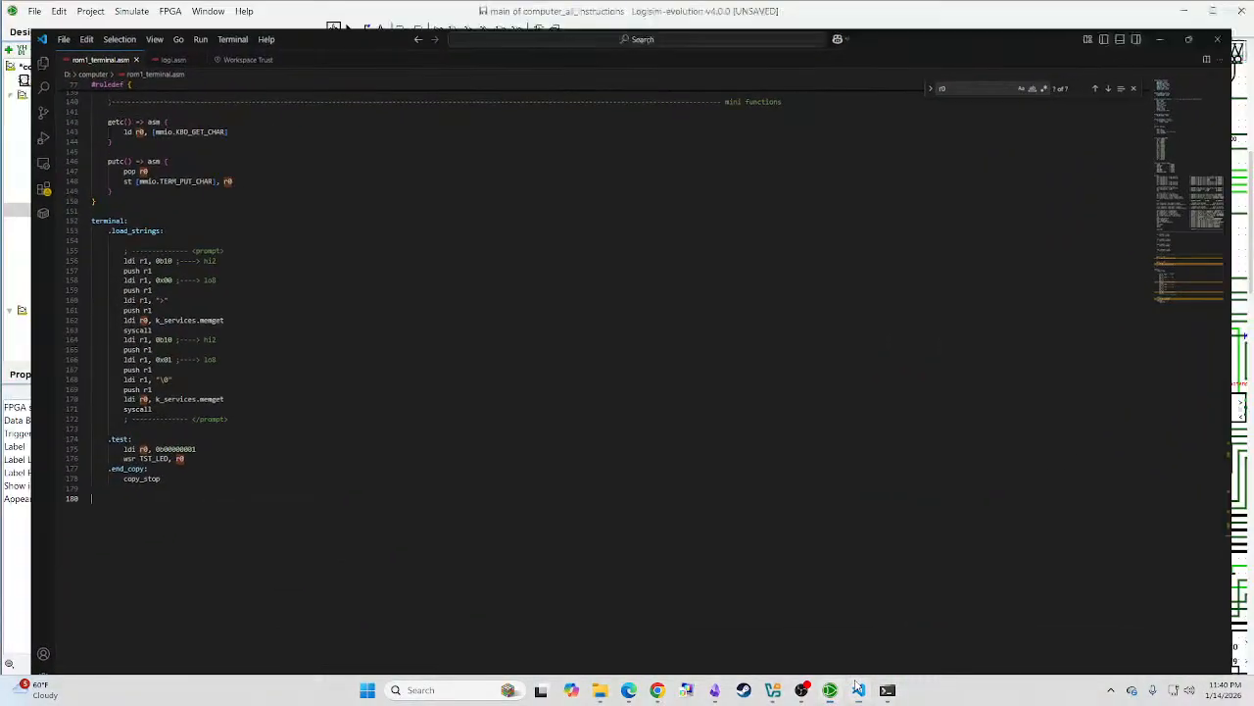
{"action": "left_click", "coordinate": [858, 688]}
{"action": "left_click", "coordinate": [514, 174]}
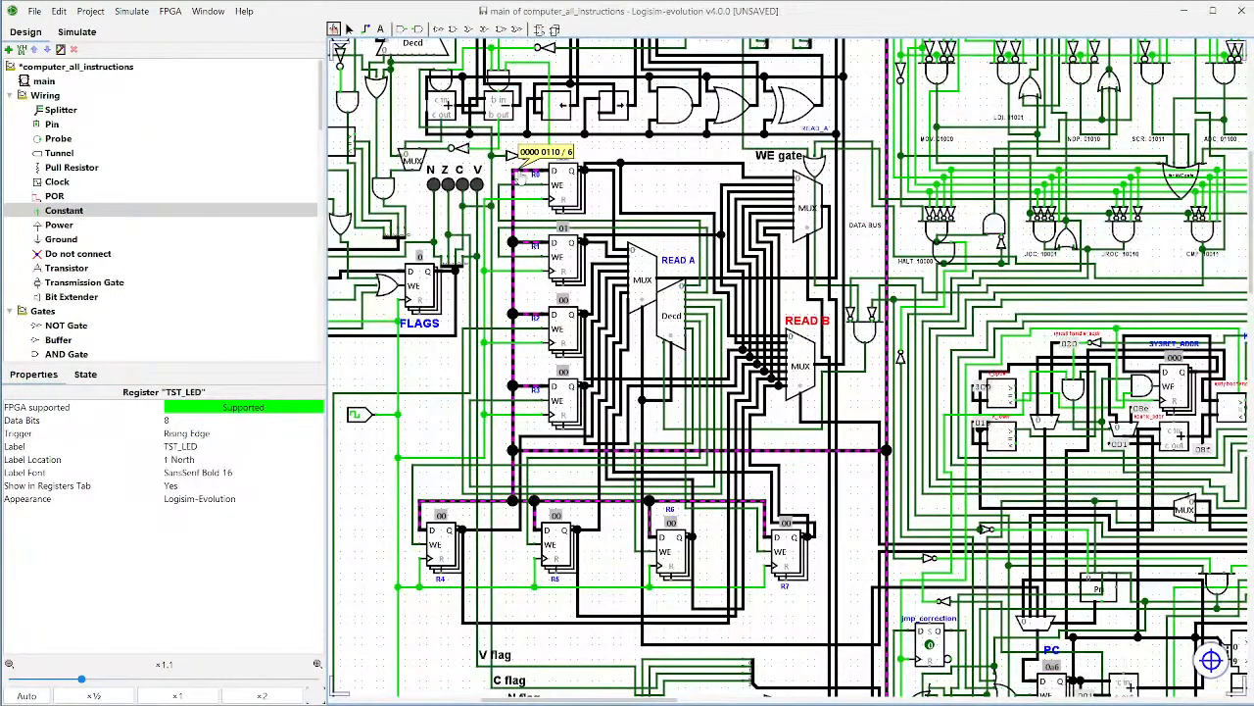
Step: Follow the WSR instruction from TST_LED past ERR_INFO and IR to register R0, and check TST_LED again
{"action": "left_click_drag", "start_coordinate": [866, 262], "coordinate": [529, 462]}
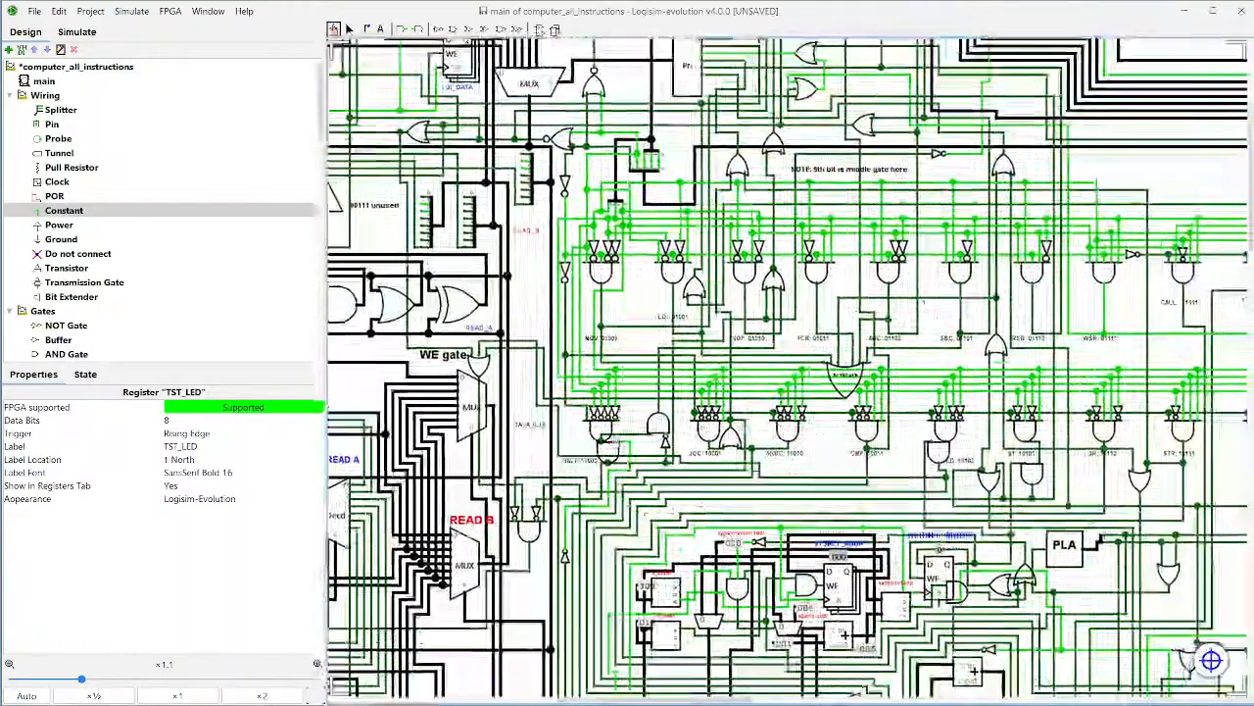
{"action": "left_click_drag", "start_coordinate": [926, 307], "coordinate": [647, 528]}
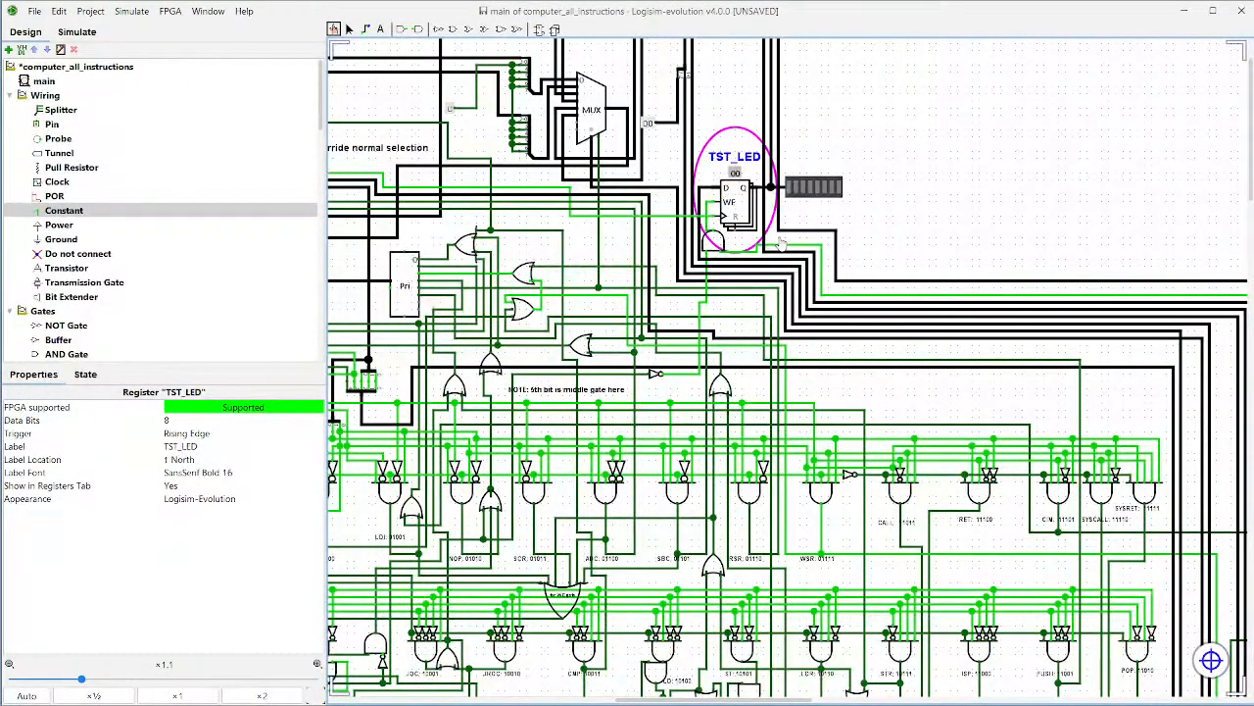
{"action": "left_click_drag", "start_coordinate": [980, 406], "coordinate": [667, 240]}
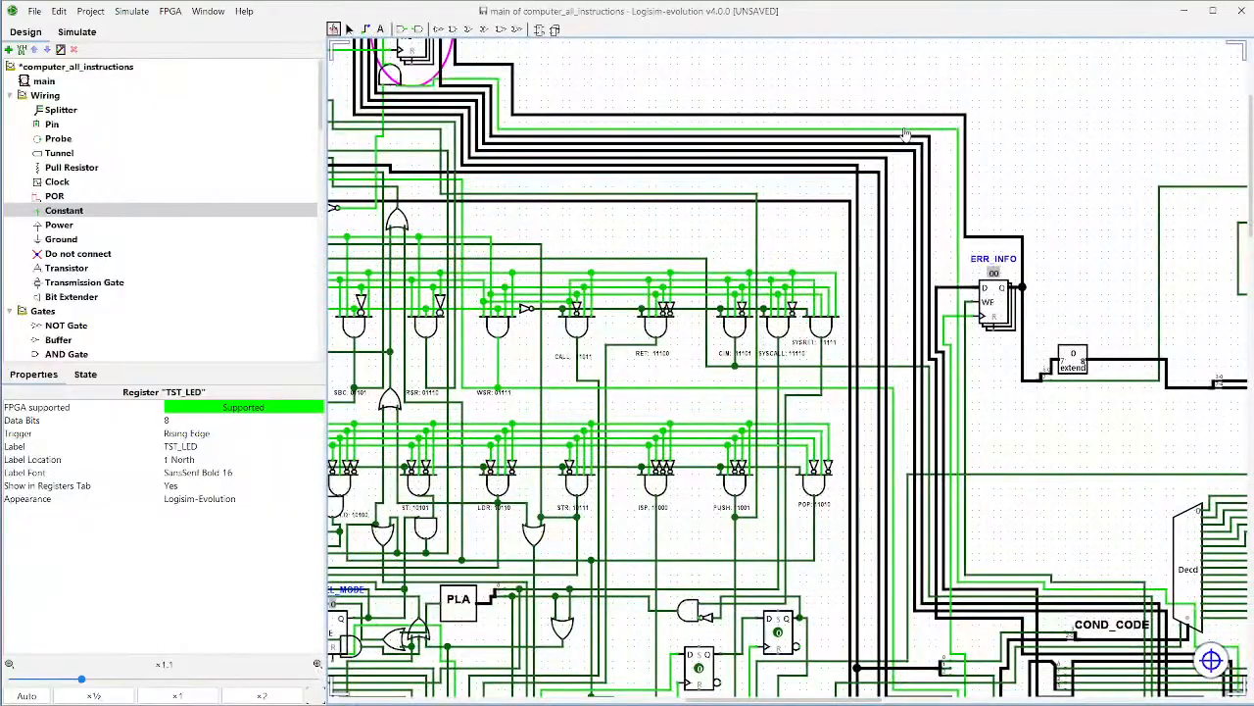
{"action": "scroll", "coordinate": [735, 317], "scroll_direction": "down", "scroll_amount": 5}
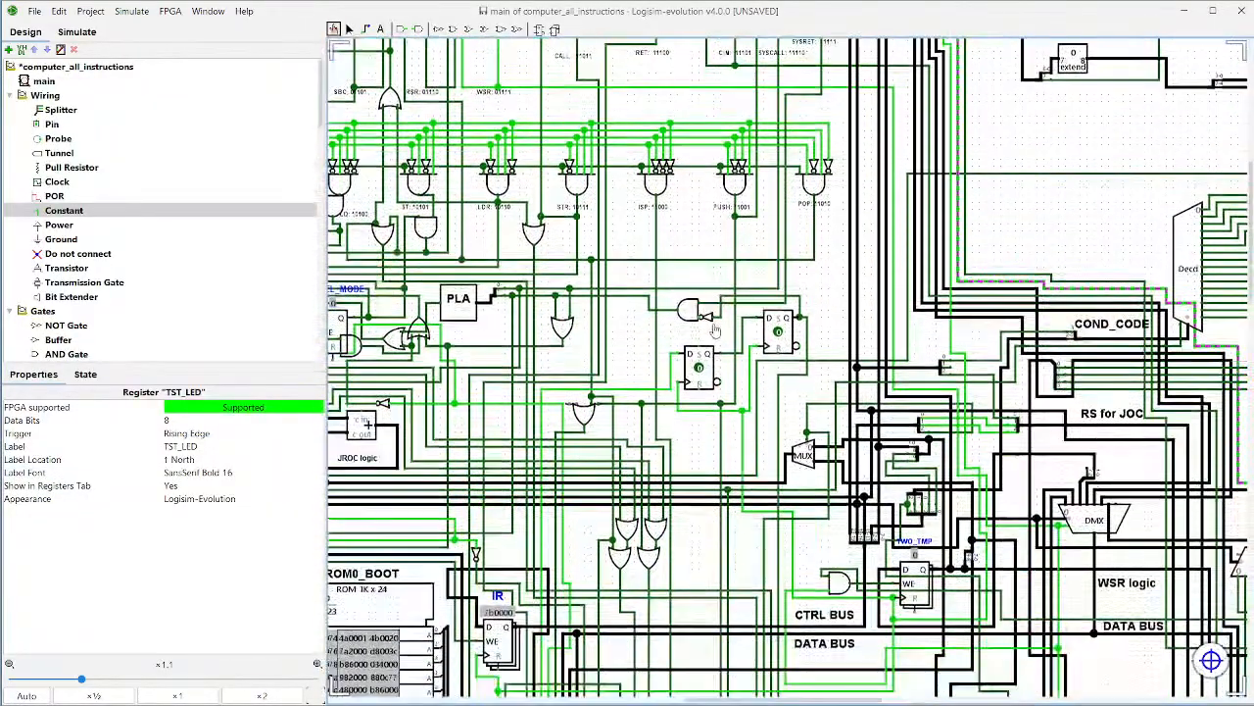
{"action": "left_click_drag", "start_coordinate": [647, 351], "coordinate": [1087, 412]}
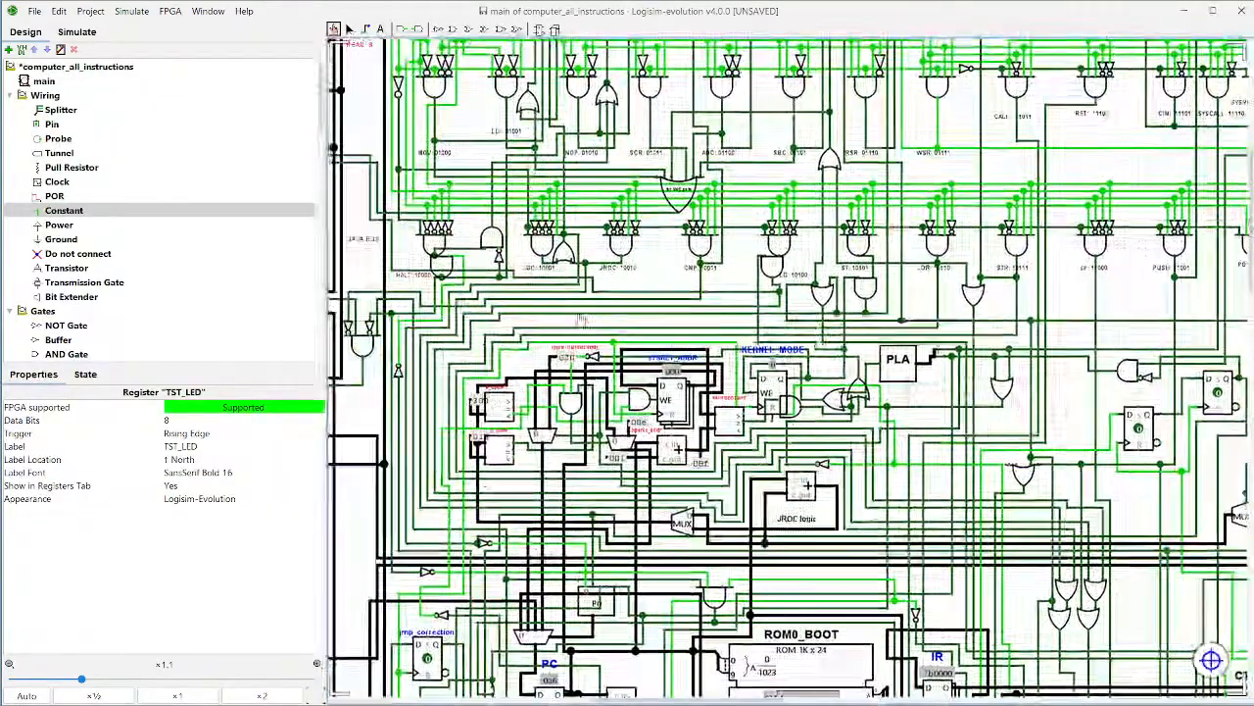
{"action": "left_click_drag", "start_coordinate": [600, 324], "coordinate": [1041, 397]}
{"action": "left_click_drag", "start_coordinate": [627, 405], "coordinate": [698, 422]}
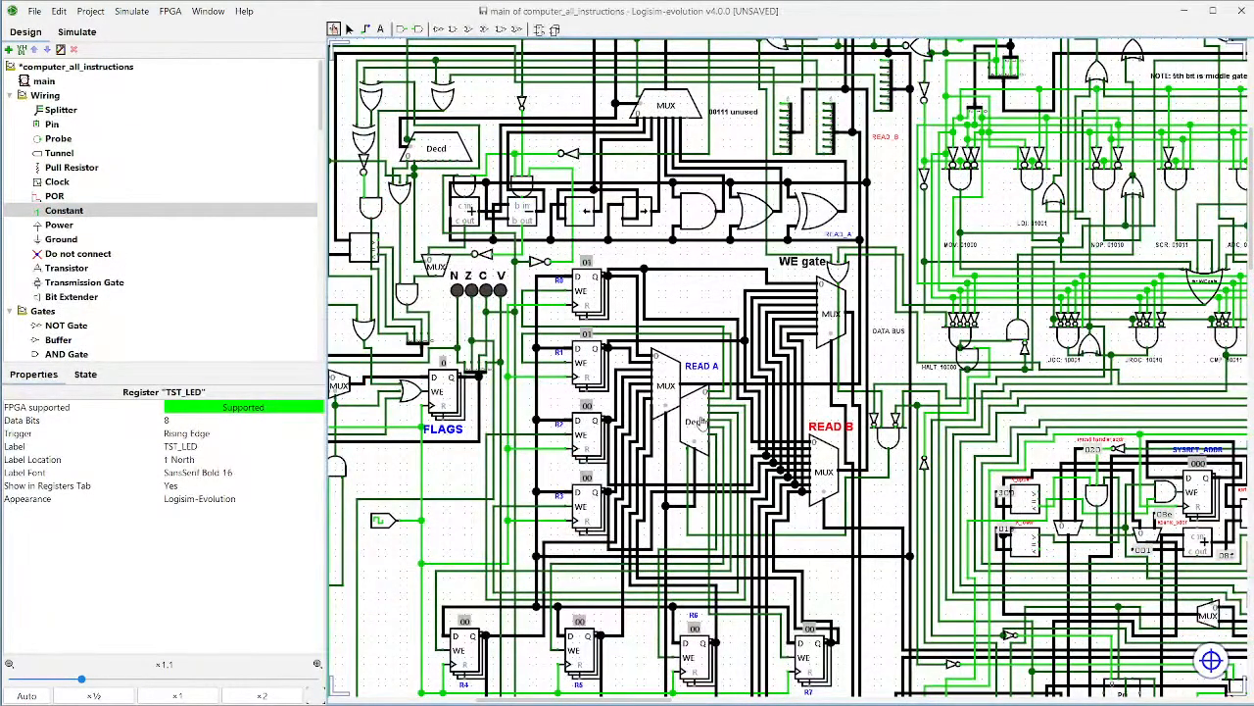
{"action": "left_click_drag", "start_coordinate": [1017, 220], "coordinate": [432, 555]}
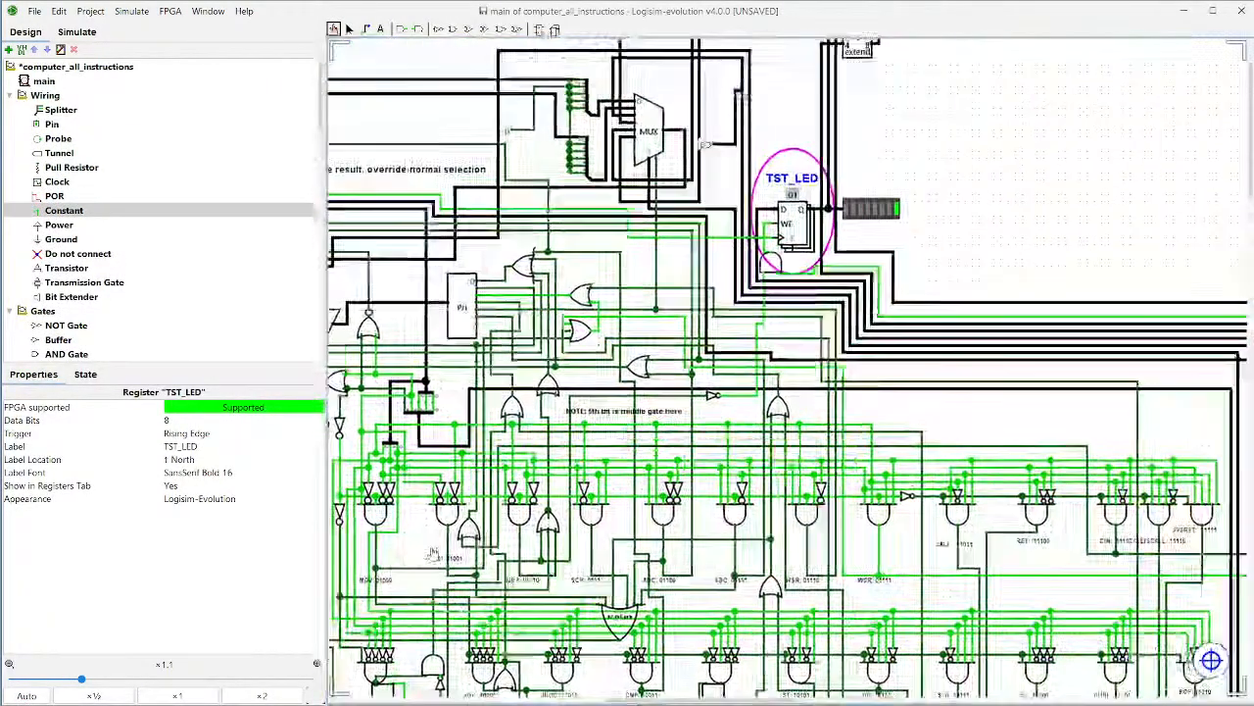
Step: Switch to Windows PowerShell and rerun the earlier assembler command to list the terminal program's machine code
{"action": "left_click", "coordinate": [858, 689]}
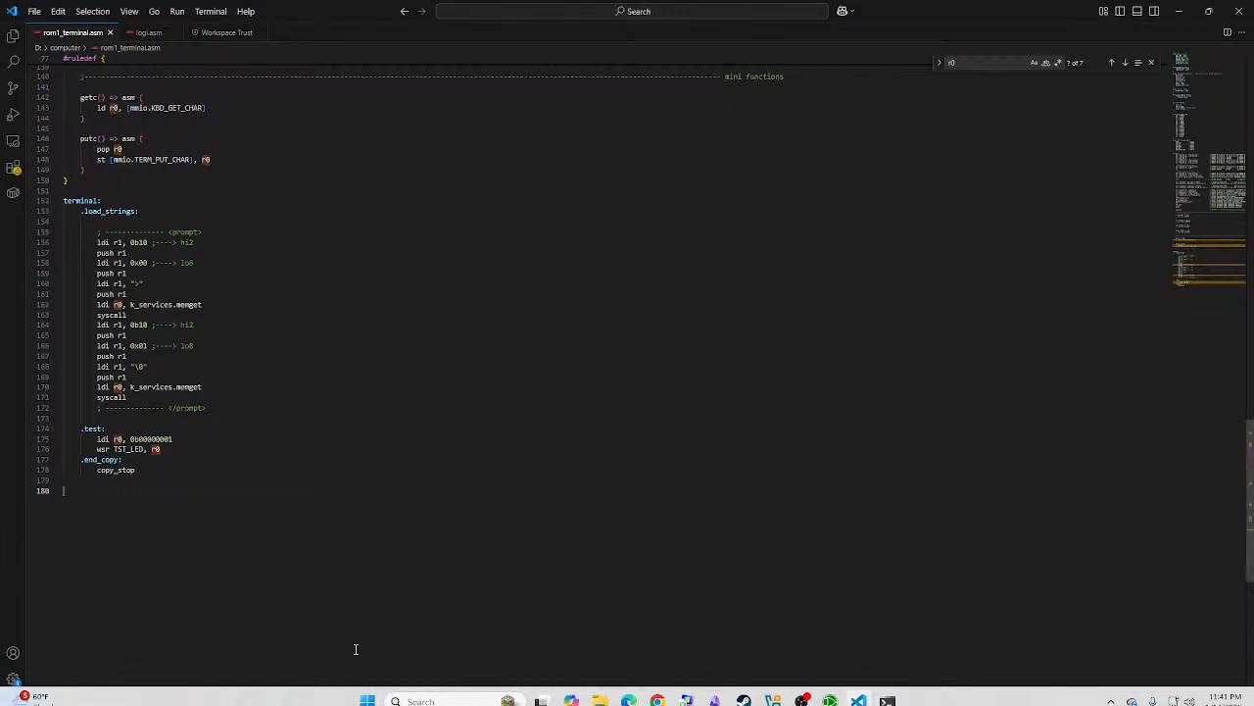
{"action": "left_click", "coordinate": [887, 689]}
{"action": "key", "text": "Up"}
{"action": "key", "text": "Up"}
{"action": "key", "text": "Return"}
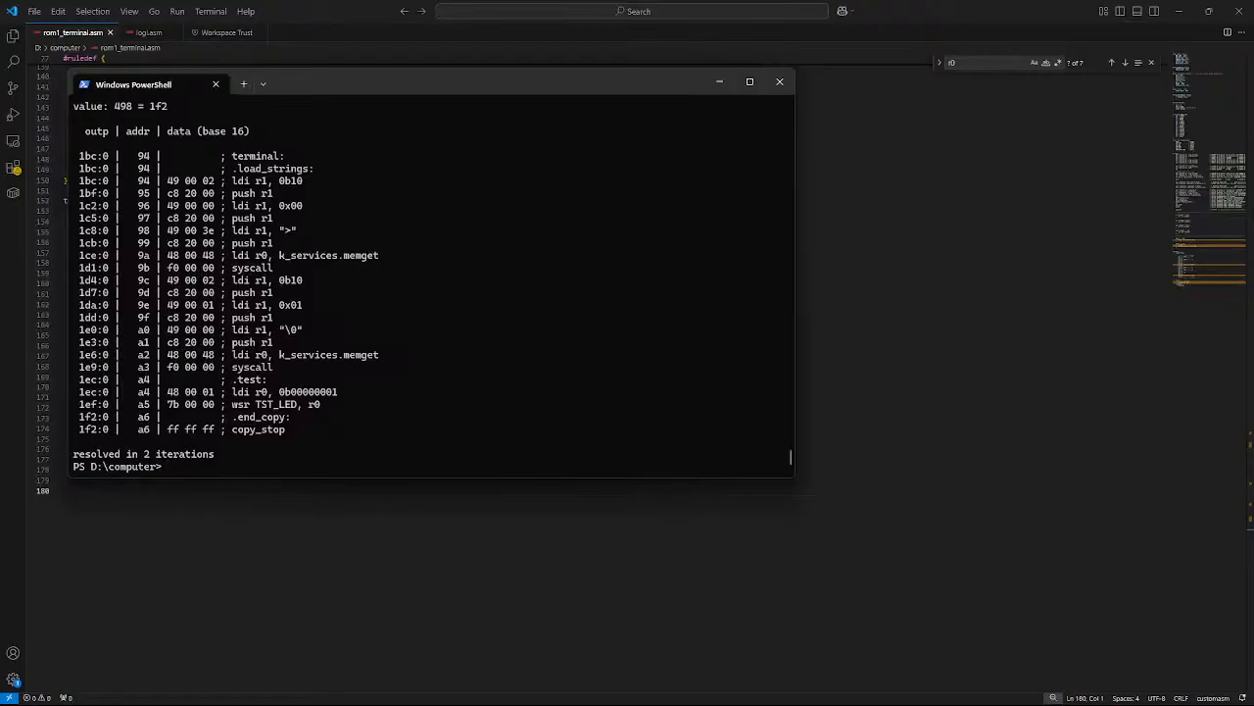
Step: Switch to logi.asm in Visual Studio Code and review its special register codes and the load_rom and copy_stop code
{"action": "left_click", "coordinate": [138, 49]}
{"action": "left_click", "coordinate": [149, 33]}
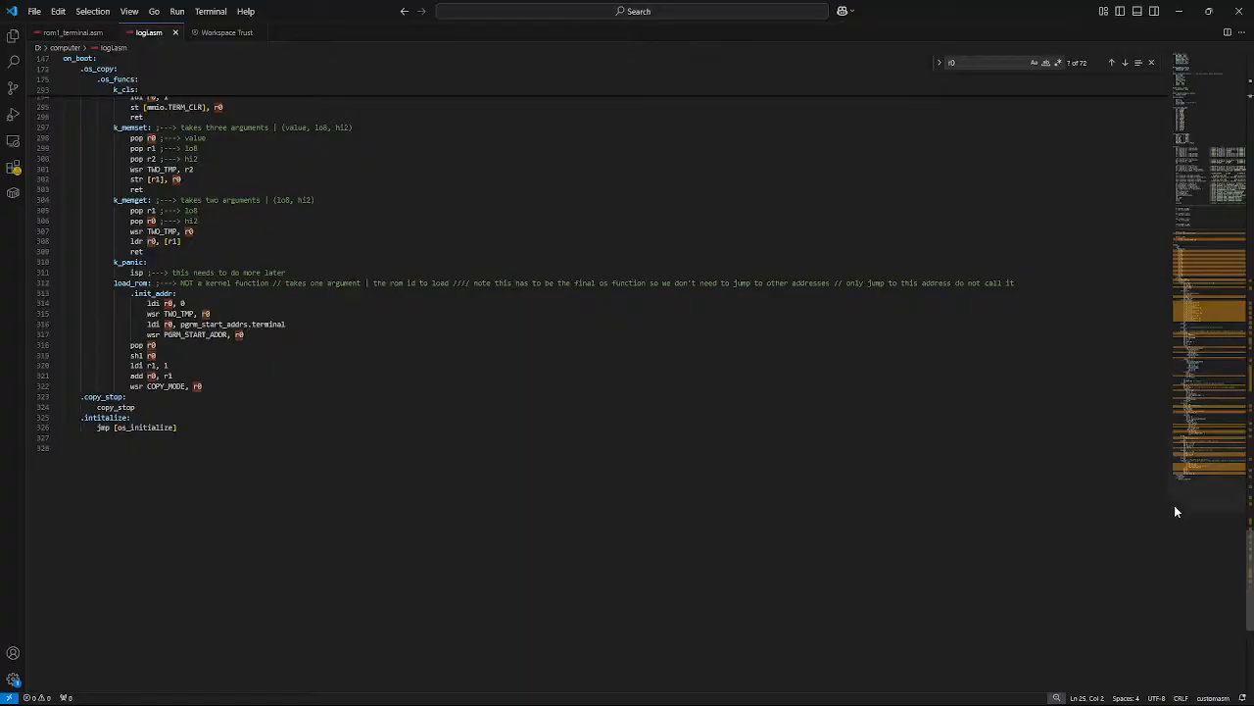
{"action": "left_click_drag", "start_coordinate": [1174, 504], "coordinate": [1181, 157]}
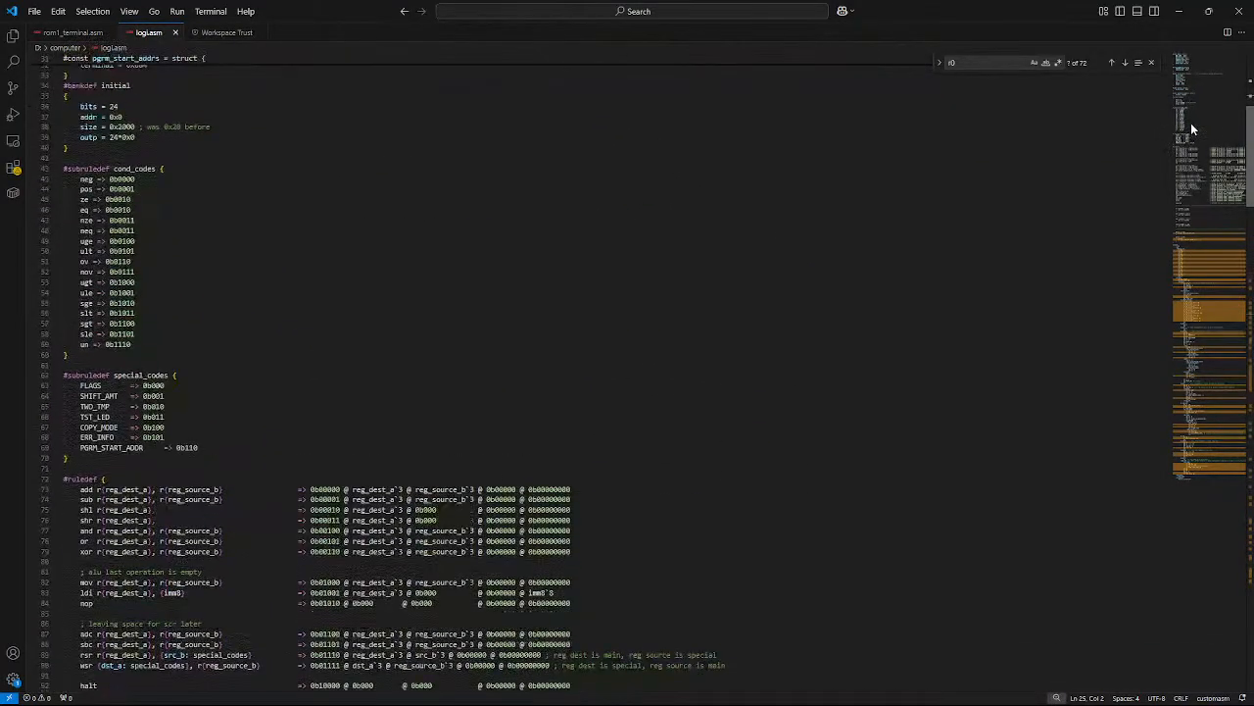
{"action": "left_click_drag", "start_coordinate": [1191, 123], "coordinate": [1248, 547]}
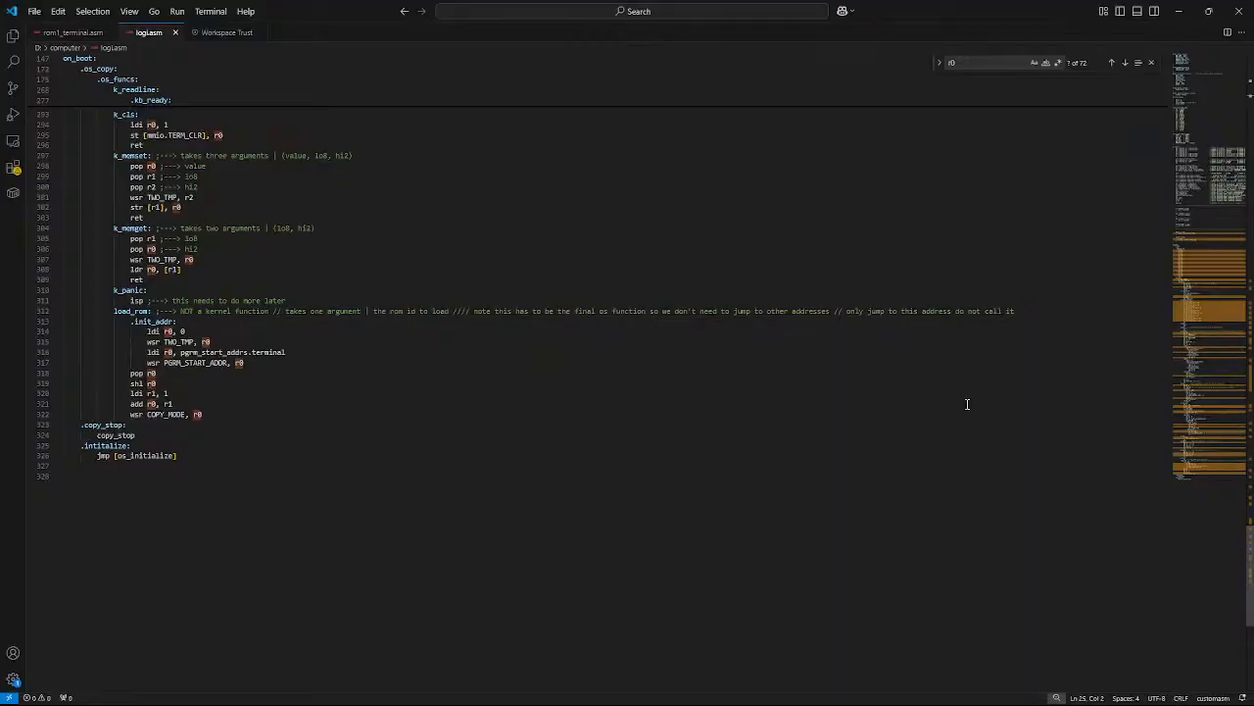
{"action": "left_click", "coordinate": [781, 409]}
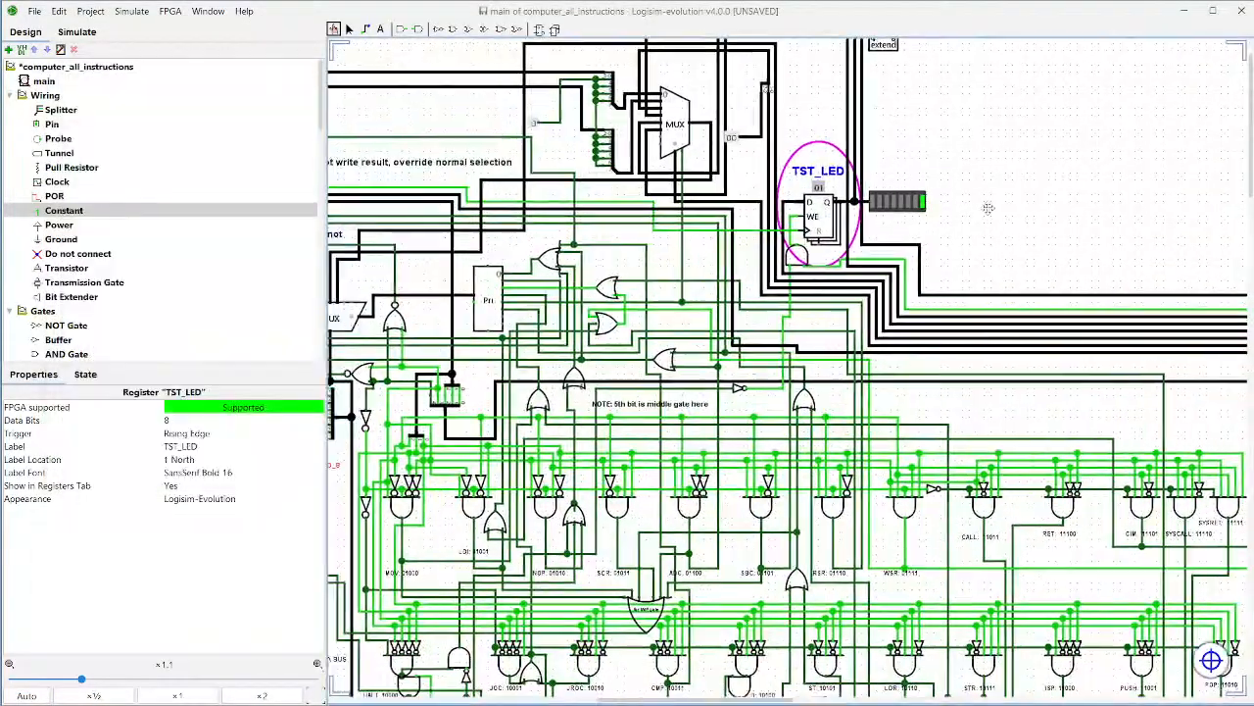
Step: Return to Logisim-evolution, inspect registers R0 to R7, and rerun the computer with automatic clock ticking
{"action": "scroll", "coordinate": [756, 269], "scroll_direction": "up", "scroll_amount": 3}
{"action": "scroll", "coordinate": [757, 269], "scroll_direction": "up", "scroll_amount": 2}
{"action": "left_click_drag", "start_coordinate": [757, 270], "coordinate": [925, 162]}
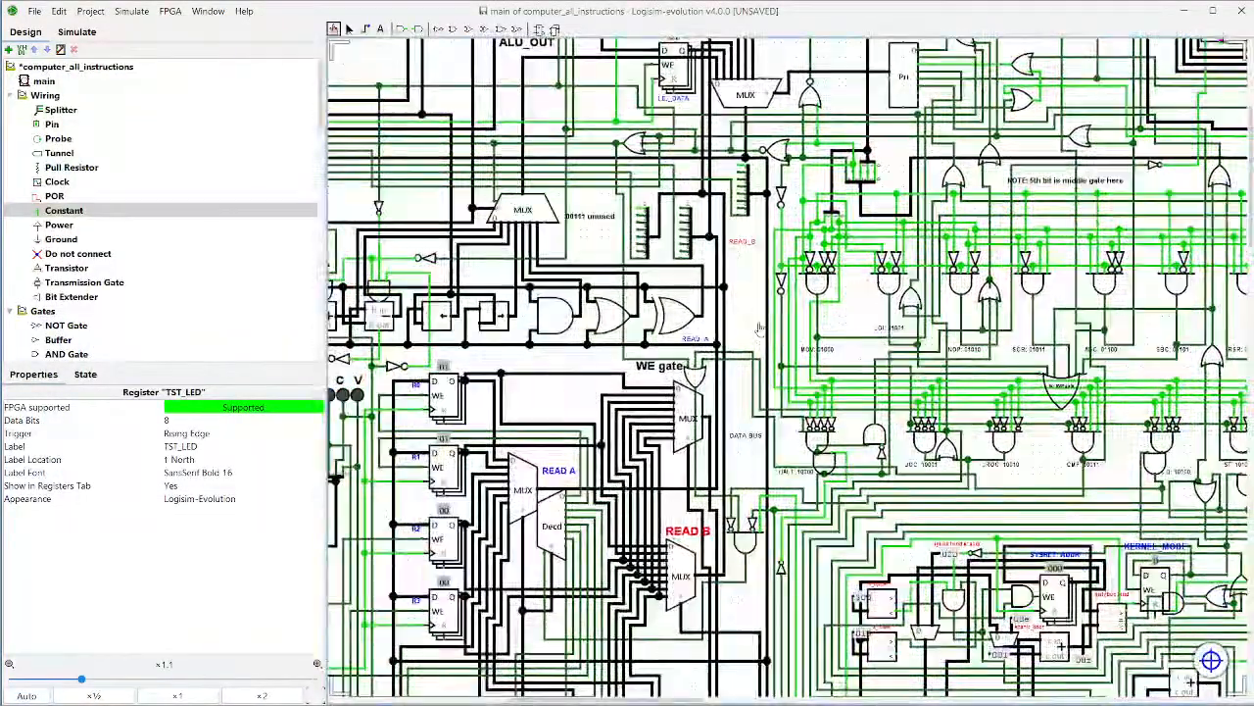
{"action": "left_click_drag", "start_coordinate": [752, 321], "coordinate": [918, 184]}
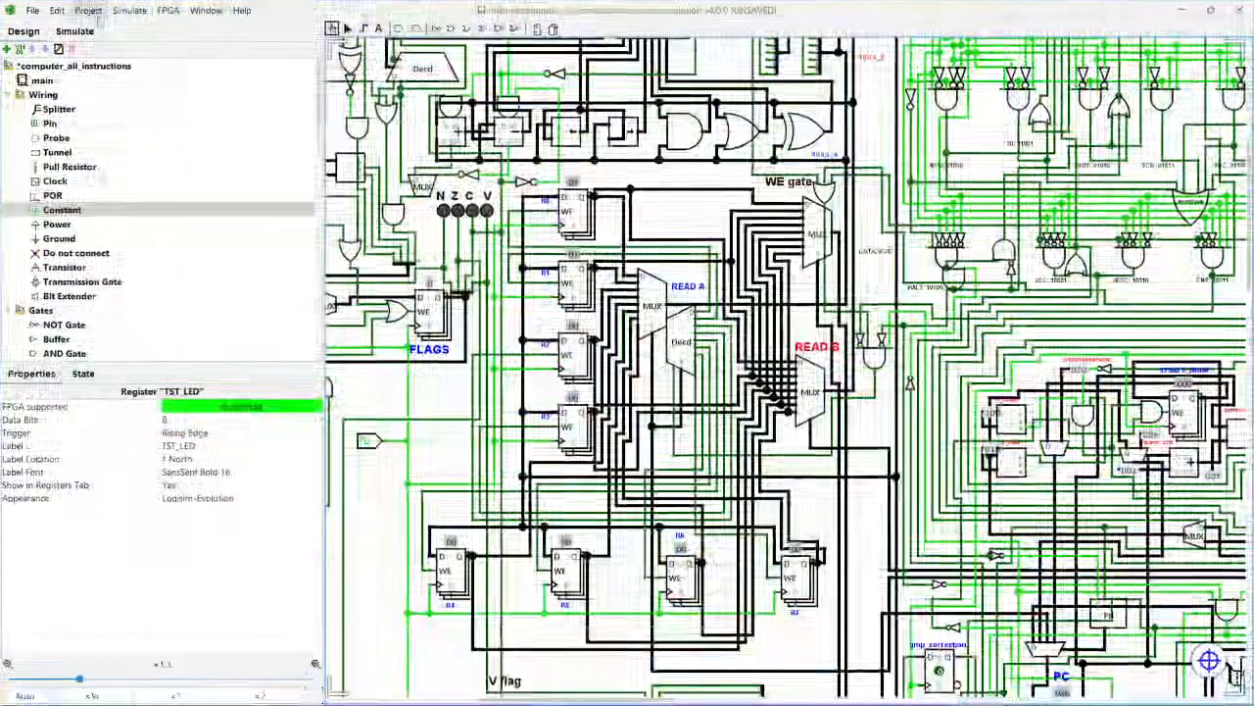
{"action": "left_click", "coordinate": [130, 10]}
{"action": "left_click", "coordinate": [181, 180]}
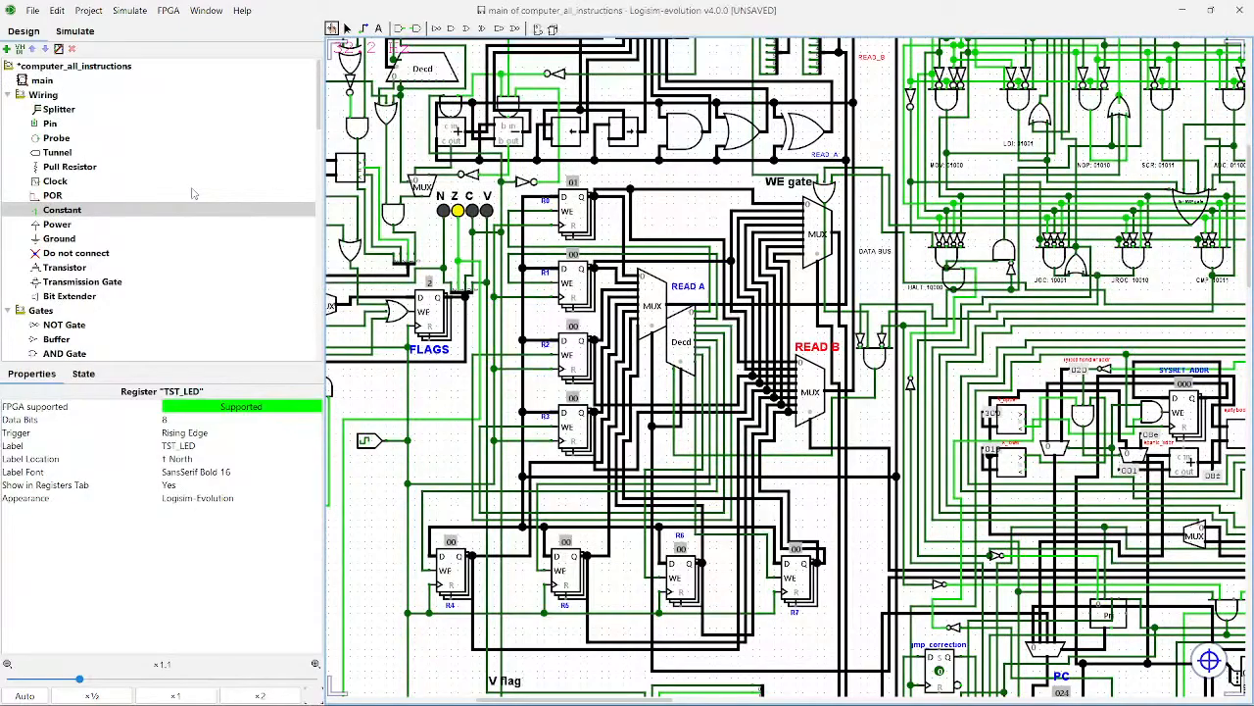
Step: Stop the automatic ticking near the end of the program copy and follow the last terminal instructions from ROM1_TERMINAL into IRAM
{"action": "scroll", "coordinate": [860, 445], "scroll_direction": "down", "scroll_amount": 3}
{"action": "left_click_drag", "start_coordinate": [859, 445], "coordinate": [347, 73]}
{"action": "left_click", "coordinate": [130, 10]}
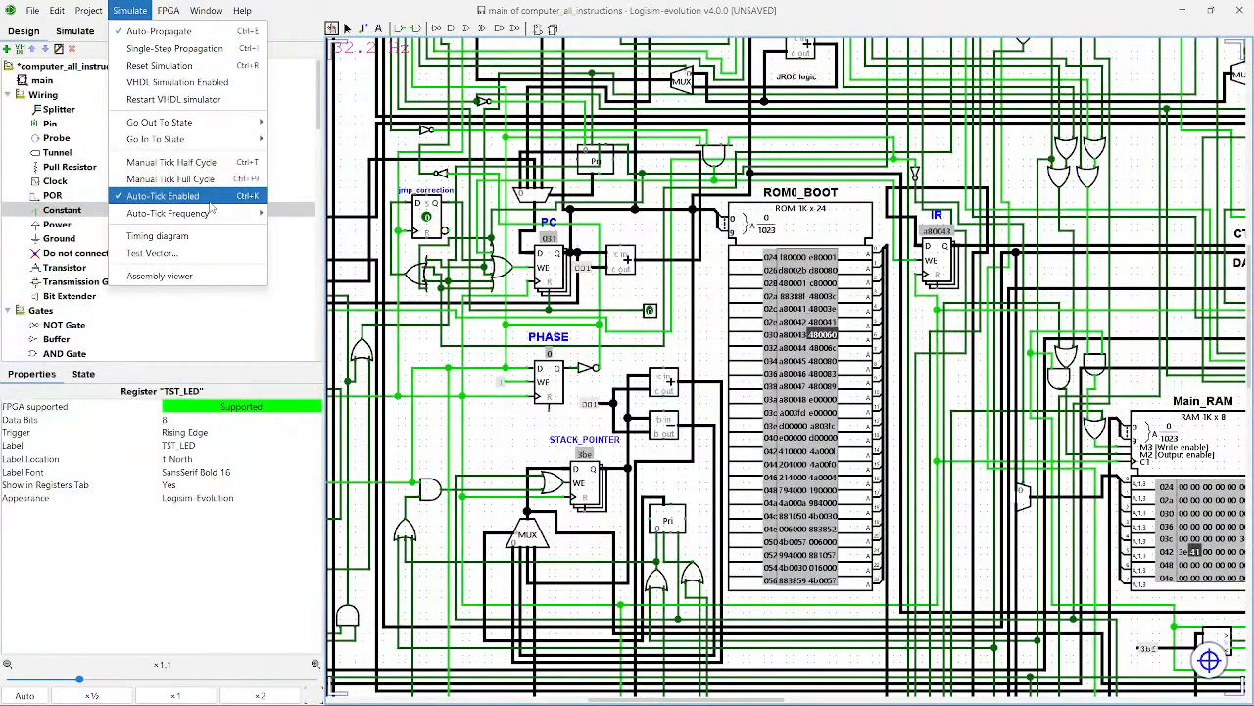
{"action": "left_click", "coordinate": [209, 205]}
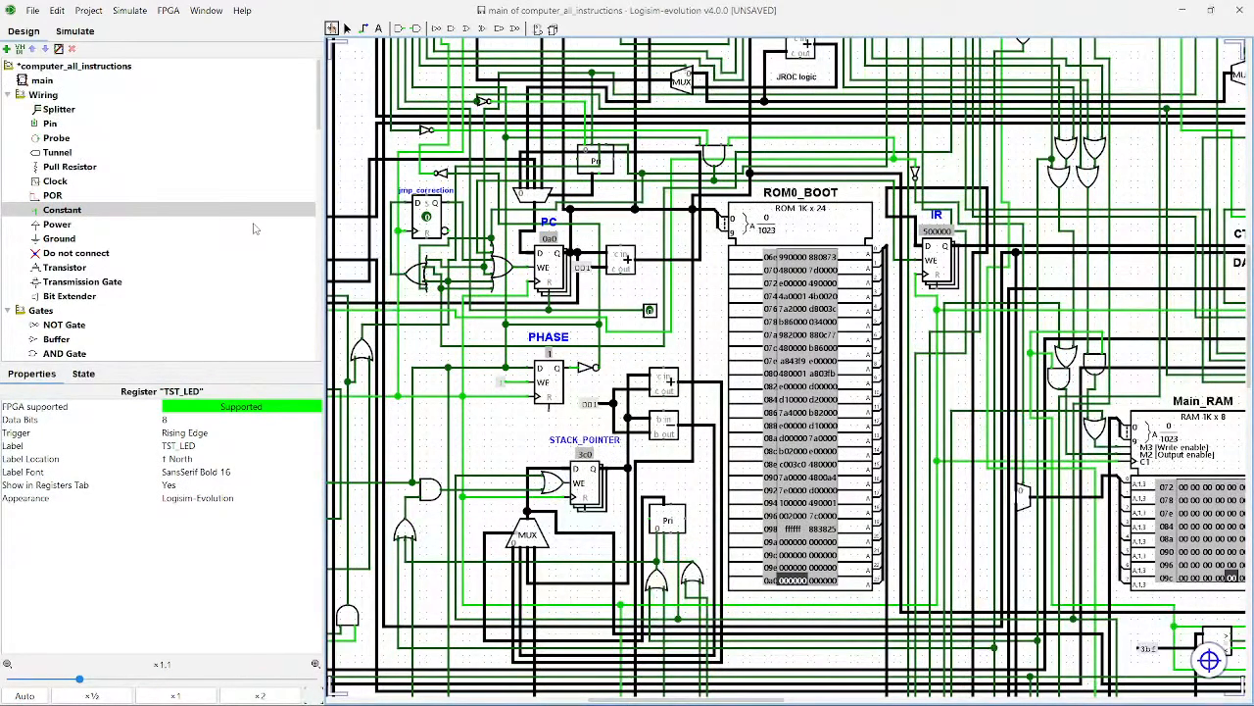
{"action": "scroll", "coordinate": [836, 578], "scroll_direction": "down", "scroll_amount": 10}
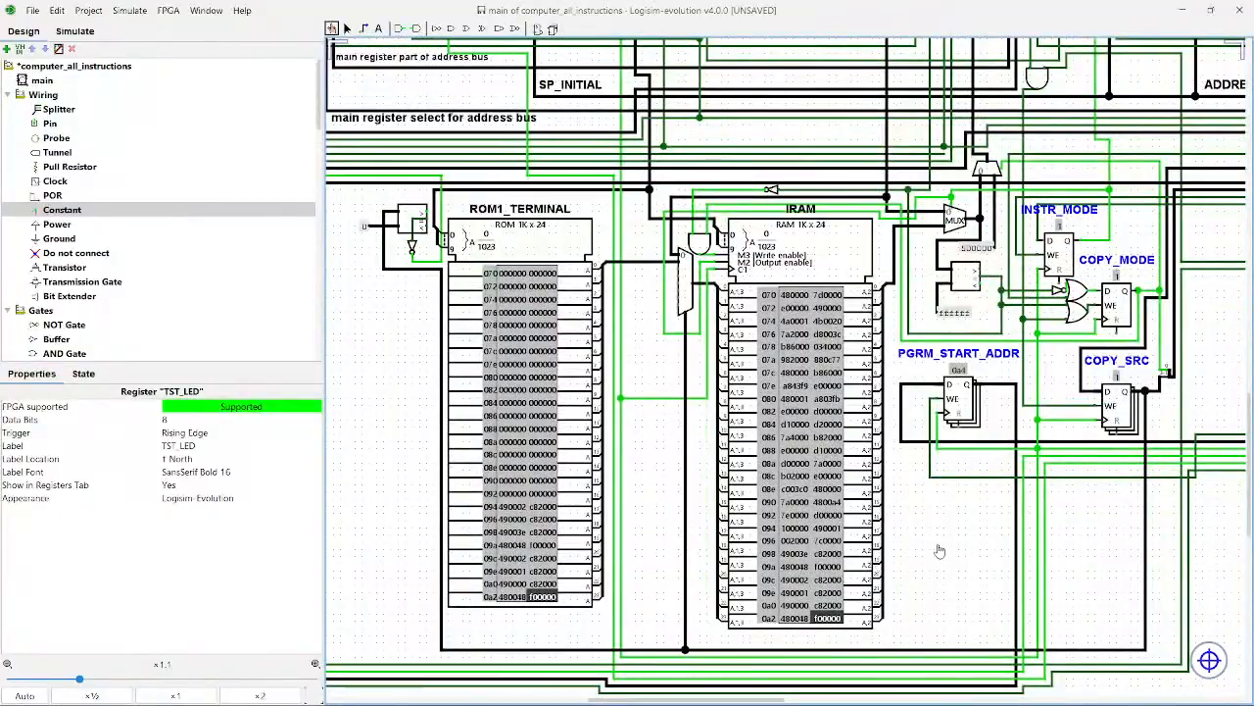
{"action": "scroll", "coordinate": [980, 475], "scroll_direction": "down", "scroll_amount": 2}
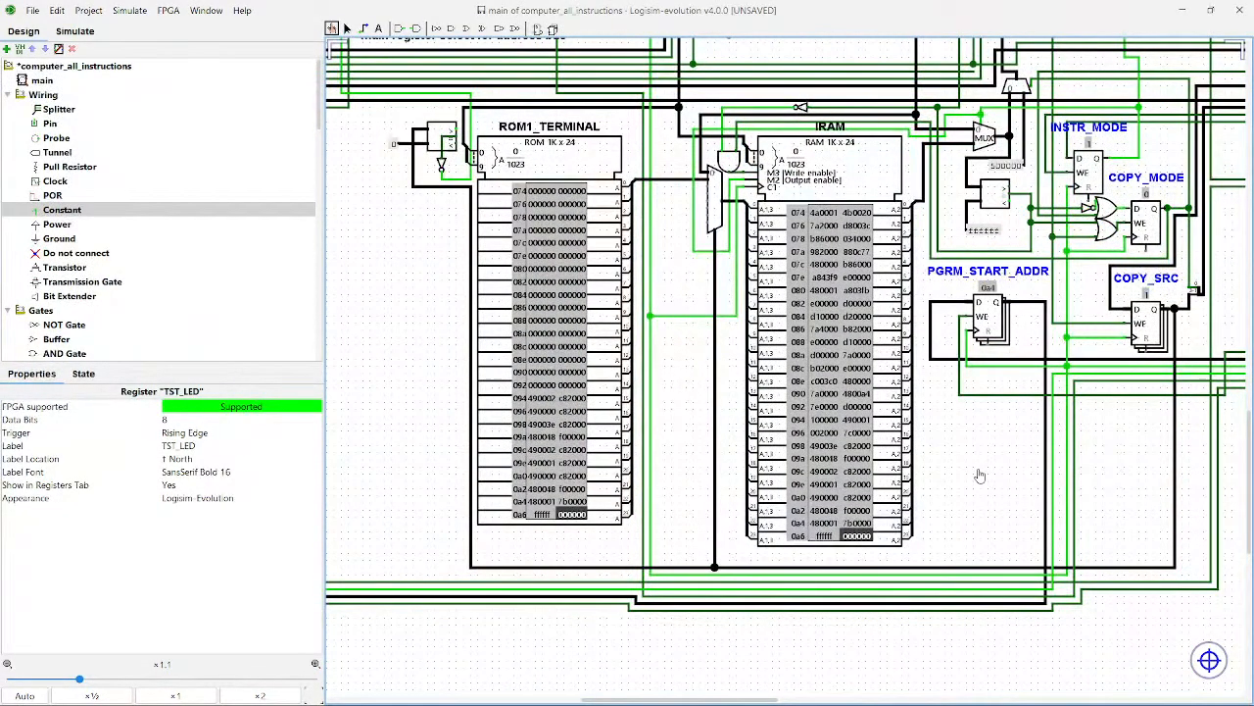
Step: Compare the IRAM contents with ROM1_TERMINAL from address 094 to 0a6, including the copy control registers
{"action": "left_click_drag", "start_coordinate": [452, 359], "coordinate": [1225, 502]}
{"action": "left_click_drag", "start_coordinate": [588, 404], "coordinate": [450, 342]}
{"action": "left_click_drag", "start_coordinate": [990, 378], "coordinate": [642, 378]}
{"action": "left_click_drag", "start_coordinate": [408, 353], "coordinate": [359, 340]}
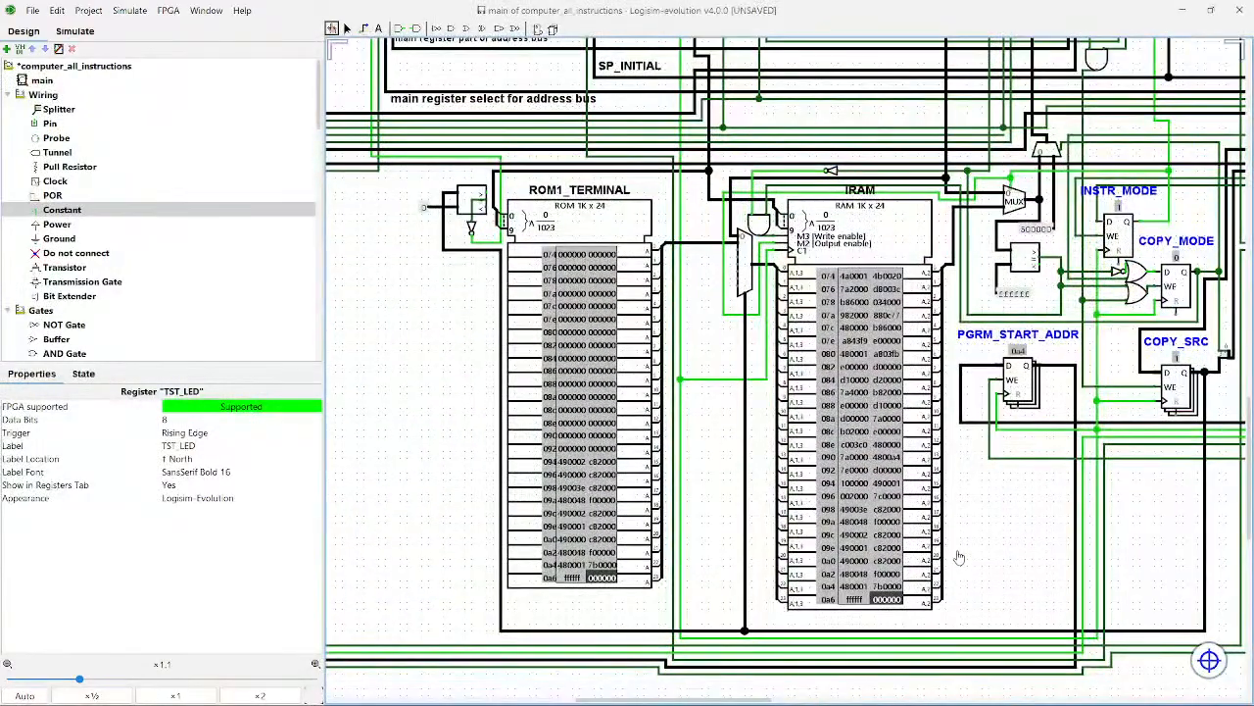
{"action": "scroll", "coordinate": [869, 527], "scroll_direction": "down", "scroll_amount": 1}
{"action": "left_click", "coordinate": [870, 527]}
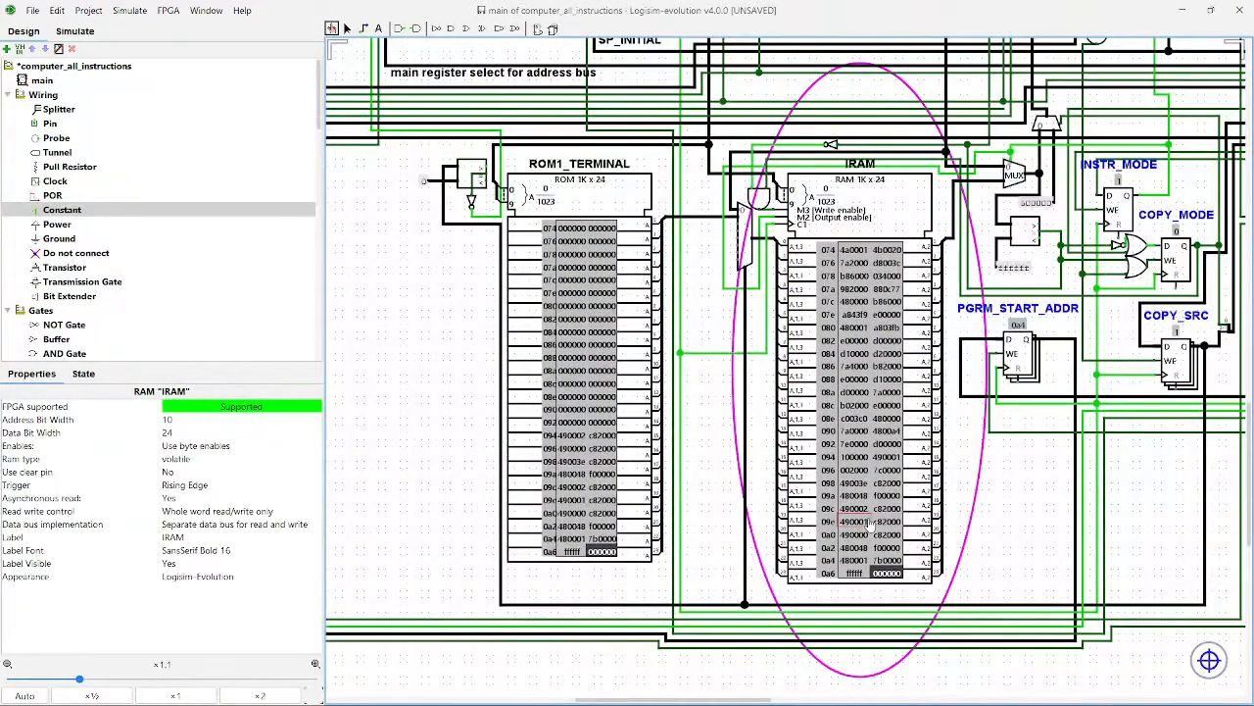
Step: Switch to Visual Studio Code and check the test instructions at the end of rom1_terminal.asm
{"action": "left_click", "coordinate": [857, 690]}
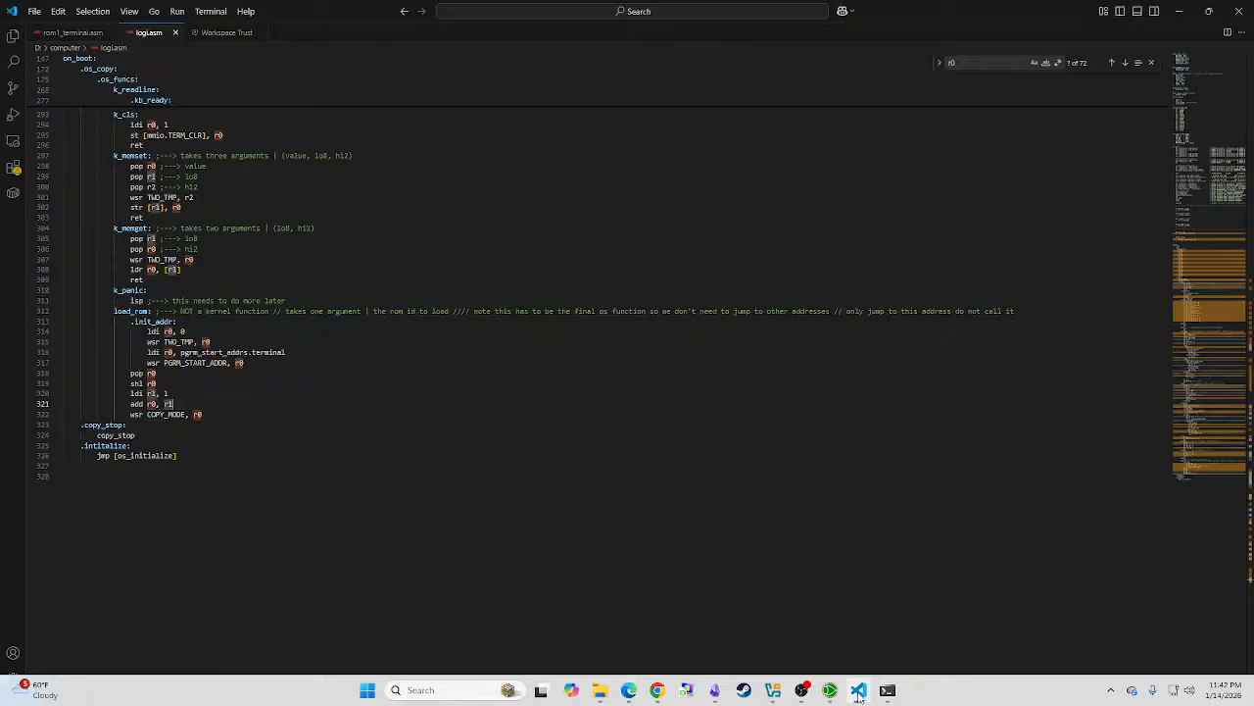
{"action": "left_click", "coordinate": [84, 32]}
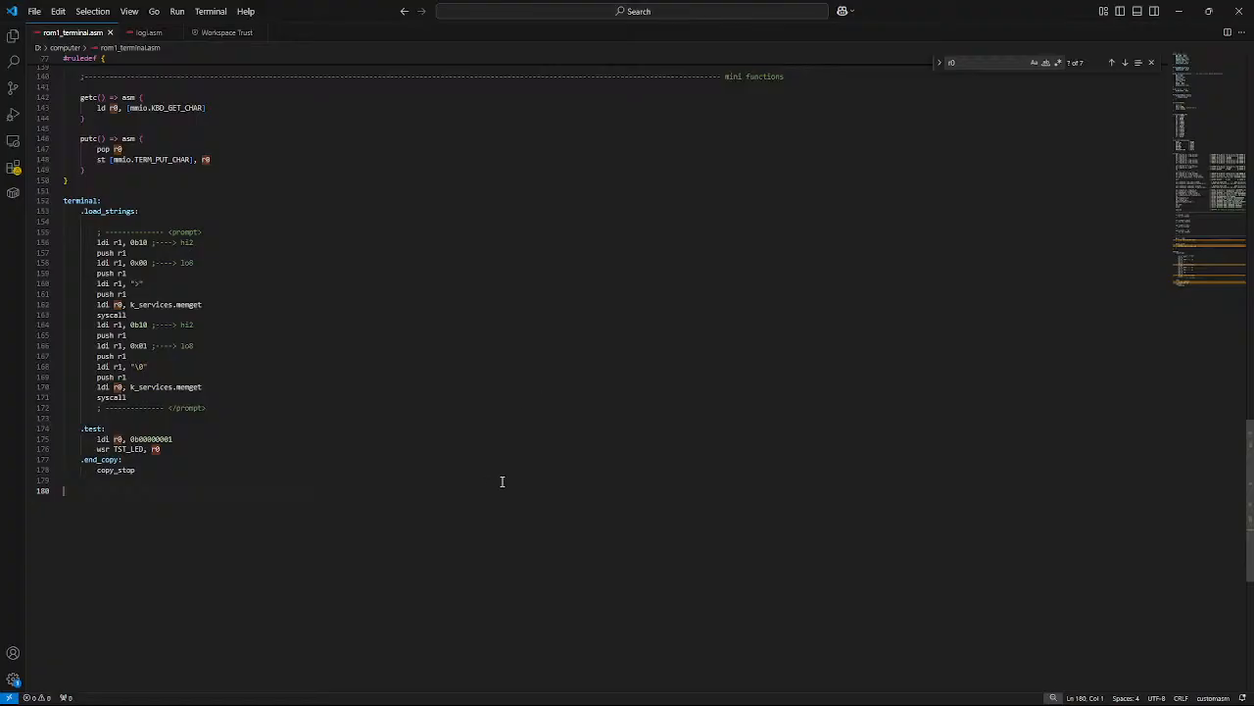
{"action": "left_click", "coordinate": [1180, 10]}
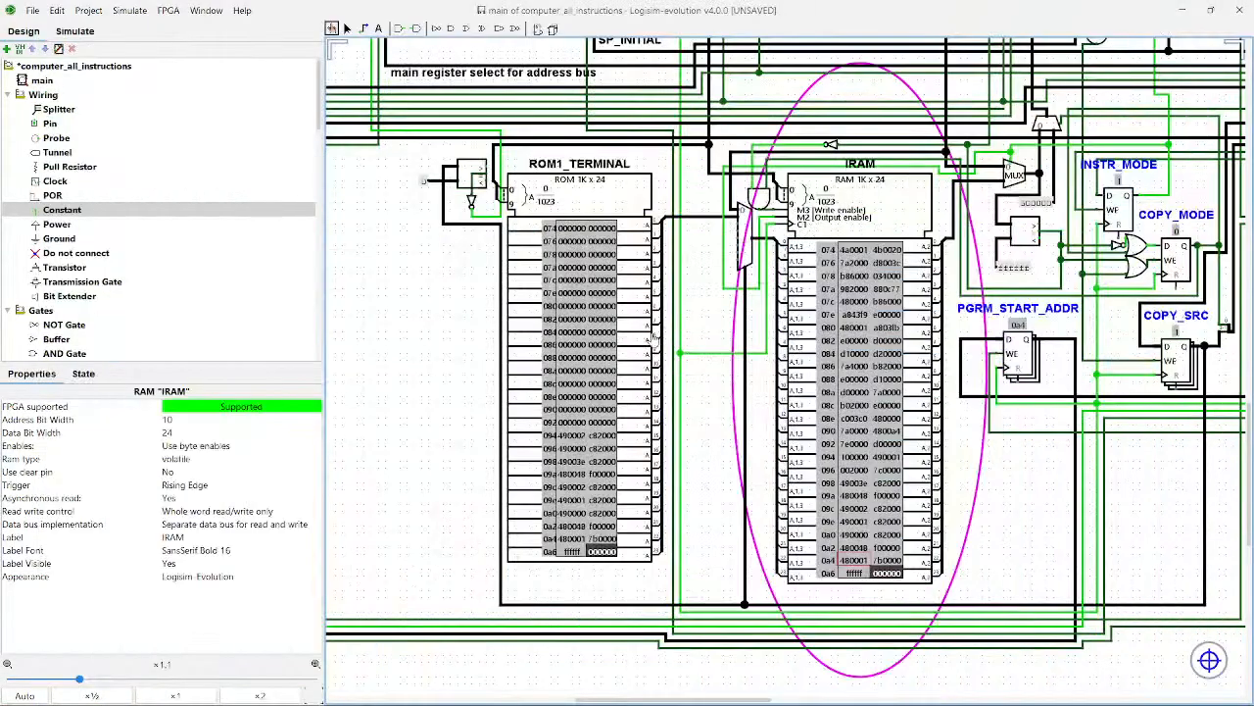
Step: Back in Logisim-evolution, probe the data input wire of IR while advancing the clock through the terminal's test instructions
{"action": "scroll", "coordinate": [406, 327], "scroll_direction": "up", "scroll_amount": 2}
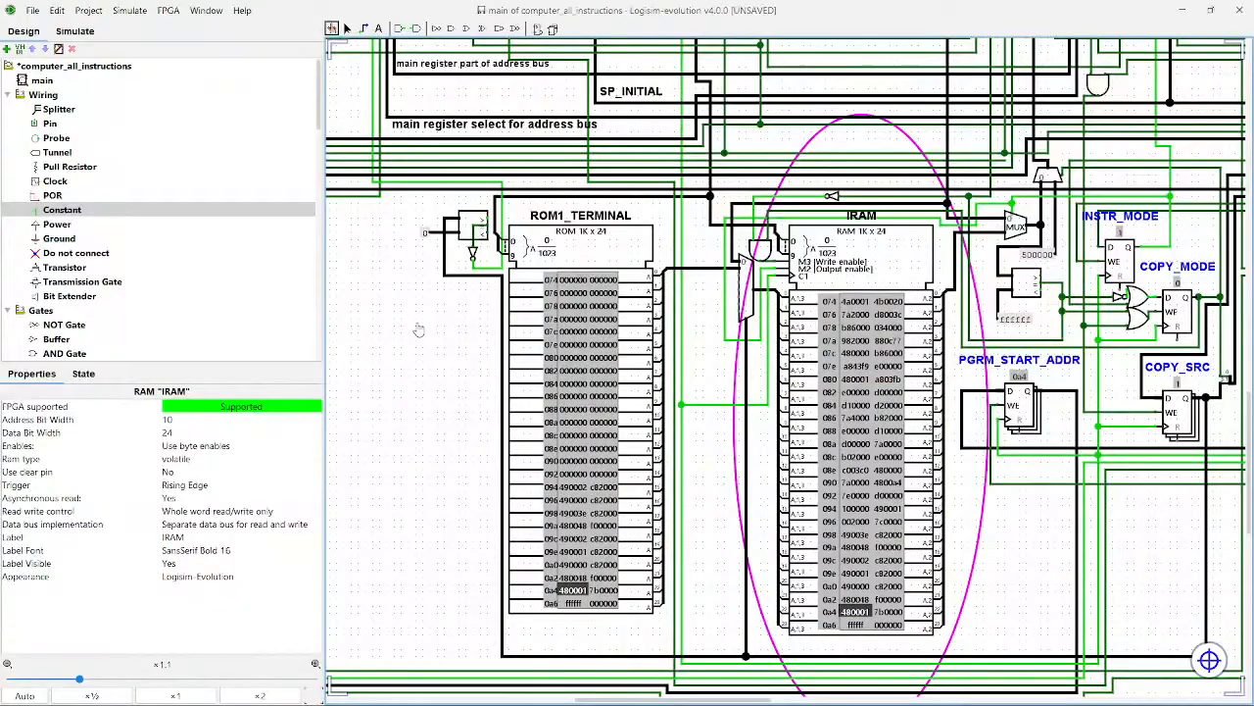
{"action": "scroll", "coordinate": [424, 475], "scroll_direction": "up", "scroll_amount": 20}
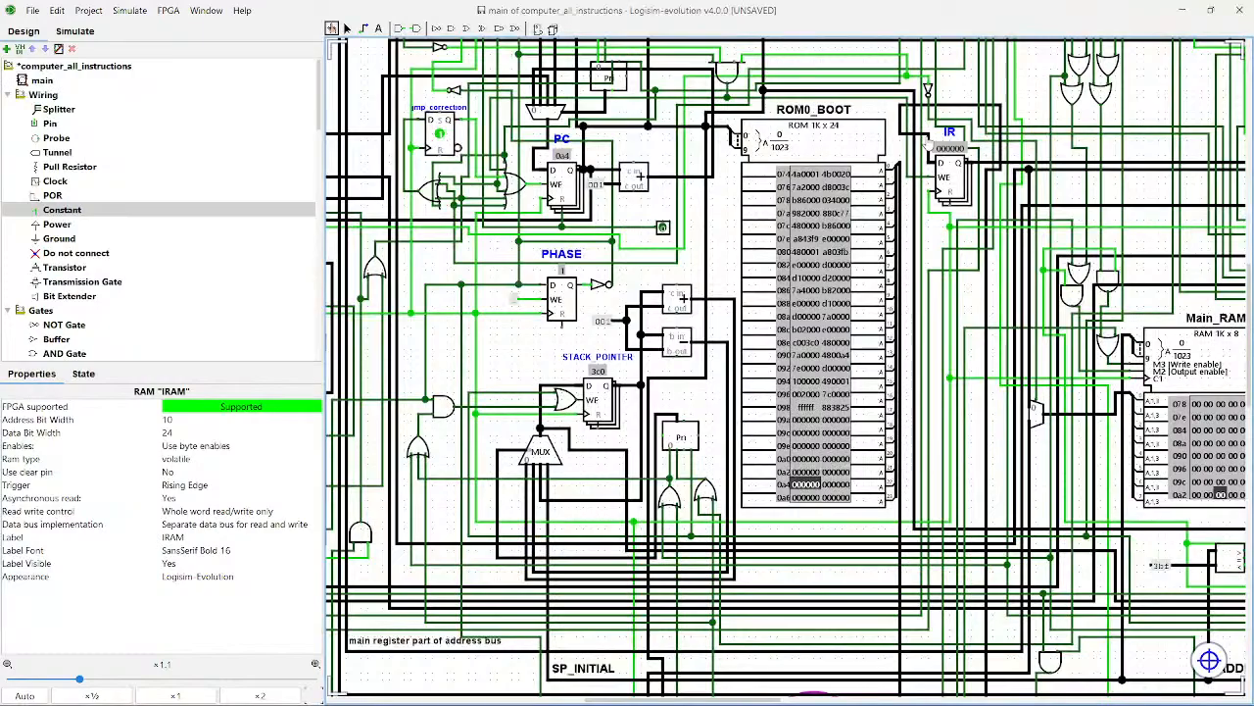
{"action": "left_click", "coordinate": [902, 133]}
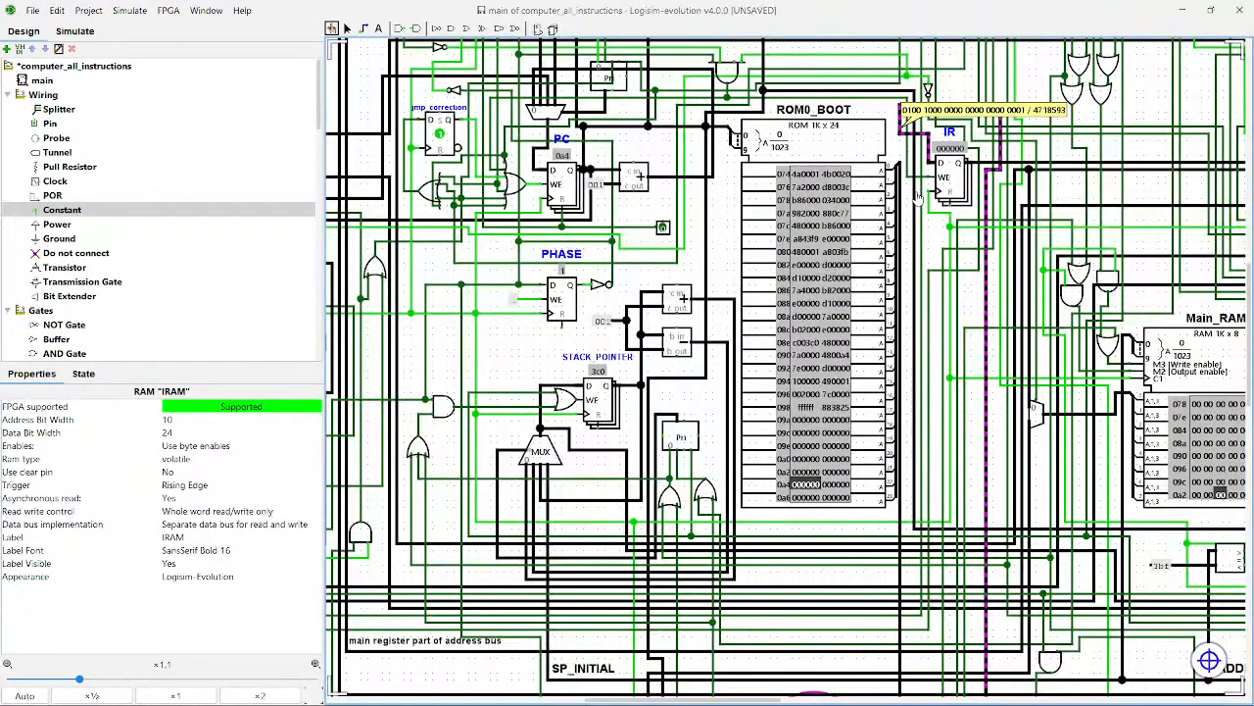
{"action": "scroll", "coordinate": [919, 208], "scroll_direction": "down", "scroll_amount": 1}
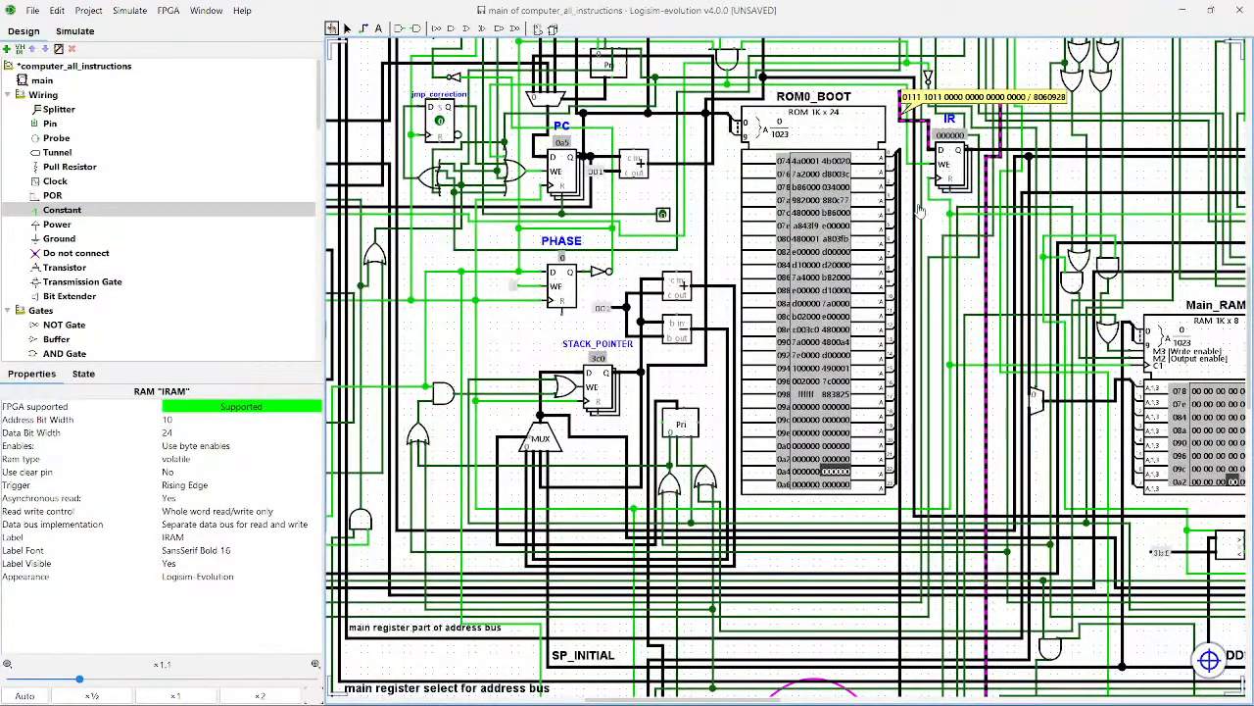
{"action": "scroll", "coordinate": [918, 208], "scroll_direction": "down", "scroll_amount": 3}
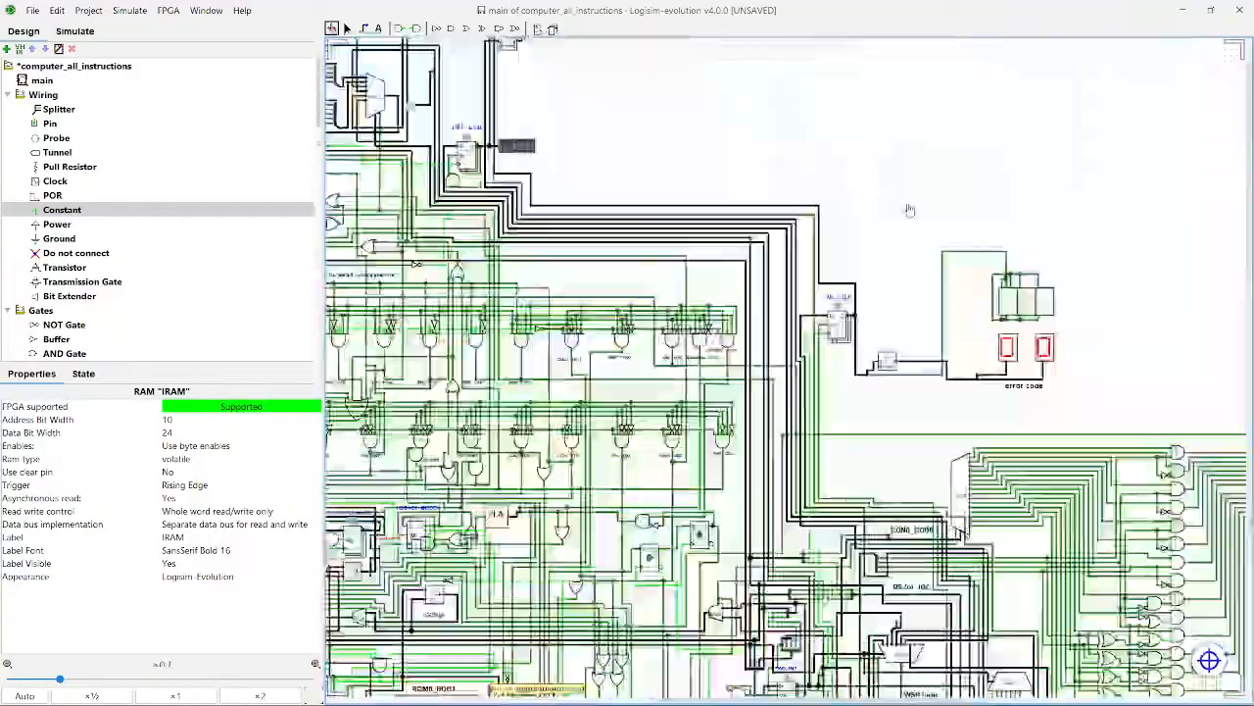
Step: Check TST_LED and IR, and probe the instruction wires back to IRAM's data output
{"action": "left_click_drag", "start_coordinate": [530, 164], "coordinate": [863, 65]}
{"action": "scroll", "coordinate": [718, 351], "scroll_direction": "up", "scroll_amount": 3}
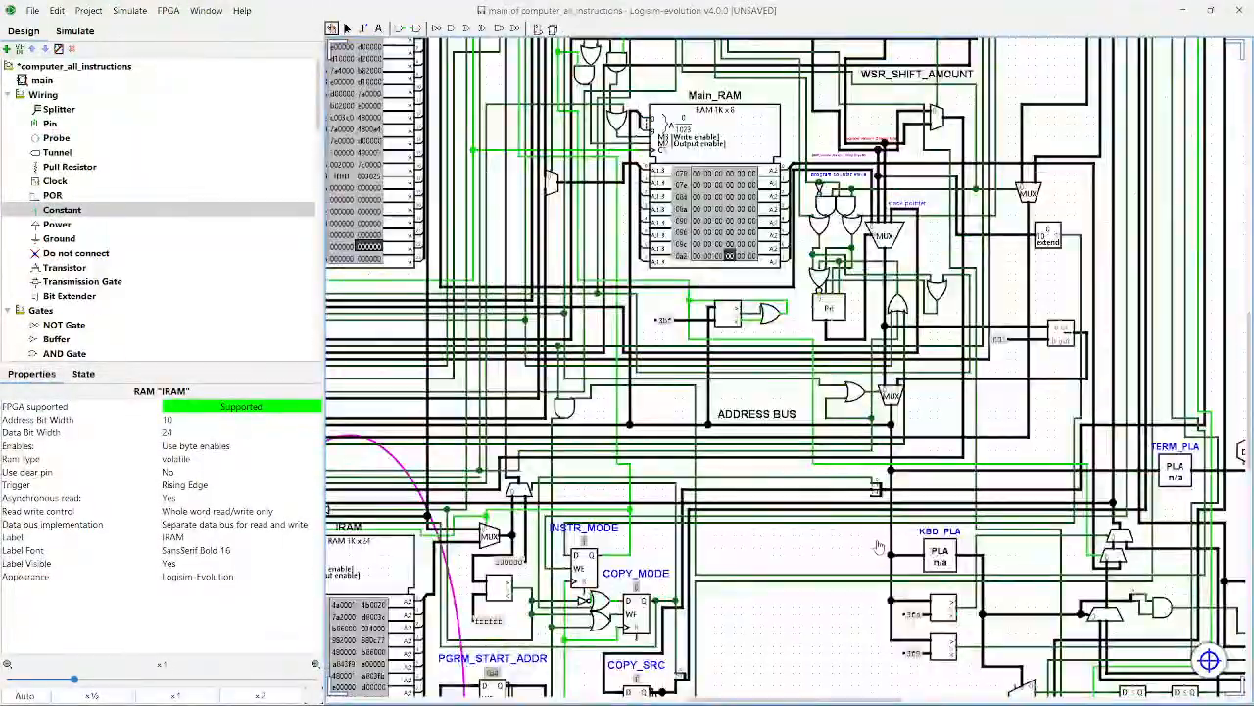
{"action": "left_click_drag", "start_coordinate": [719, 351], "coordinate": [881, 587]}
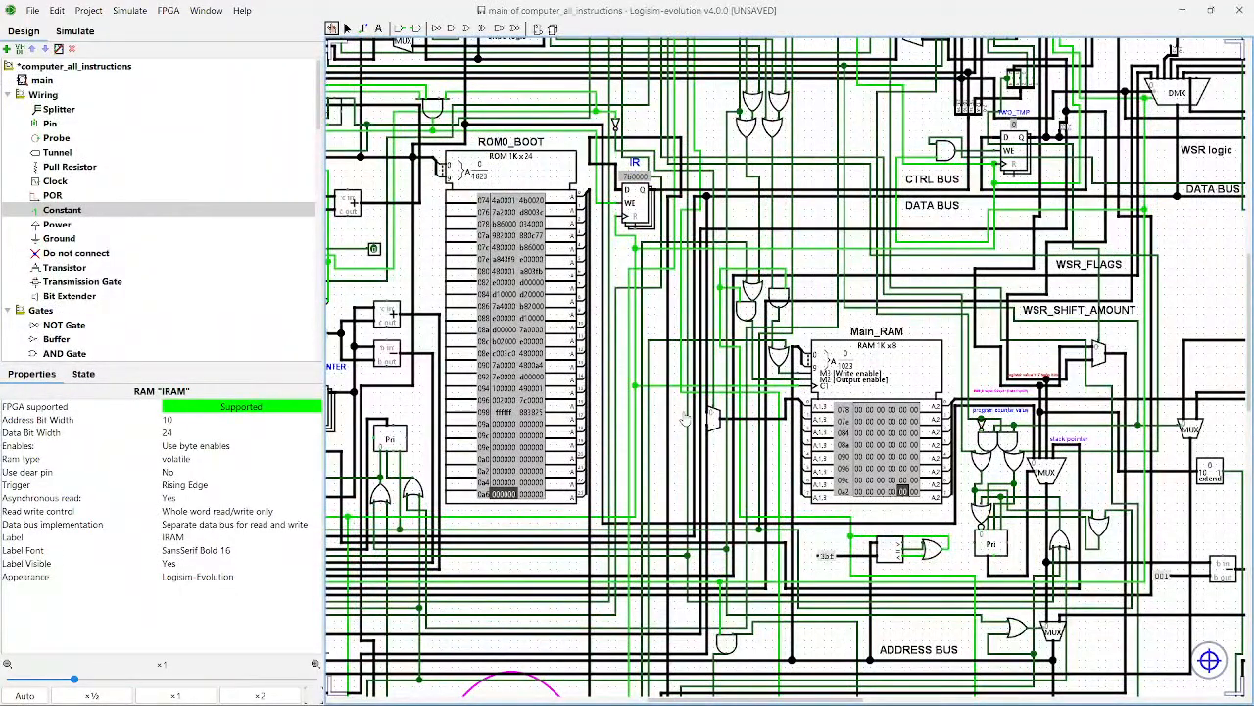
{"action": "scroll", "coordinate": [686, 416], "scroll_direction": "down", "scroll_amount": 5}
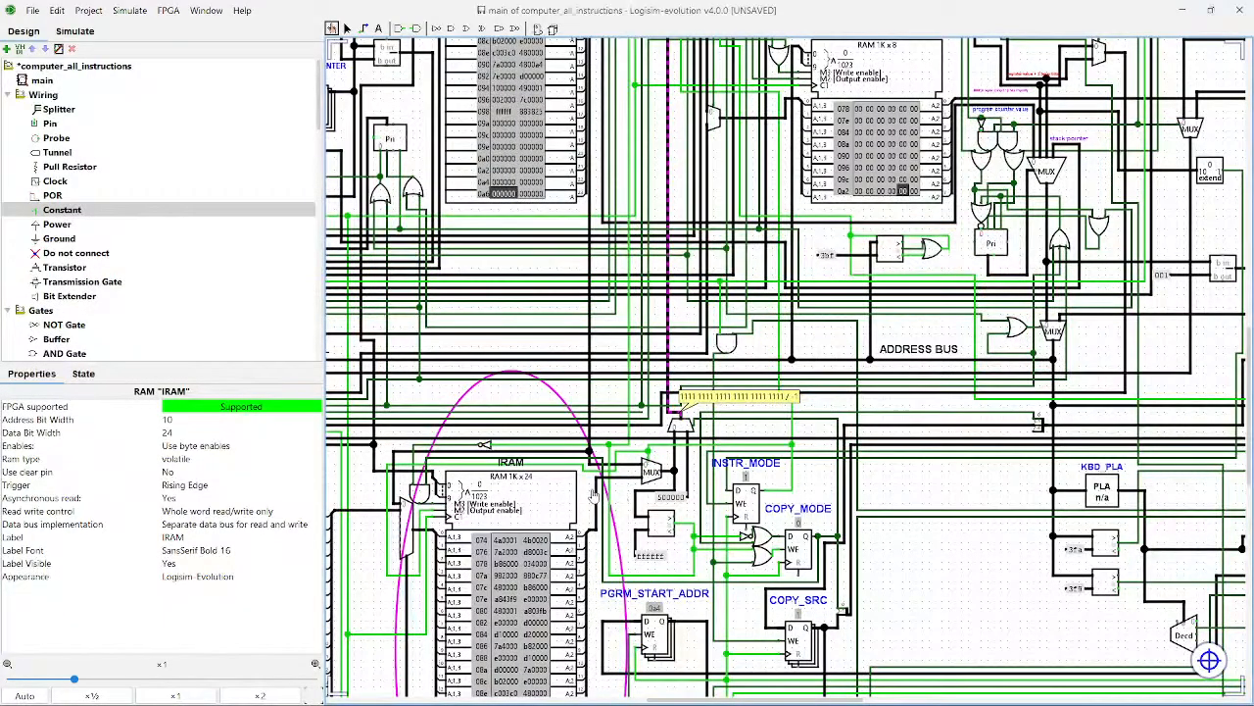
{"action": "scroll", "coordinate": [593, 495], "scroll_direction": "down", "scroll_amount": 3}
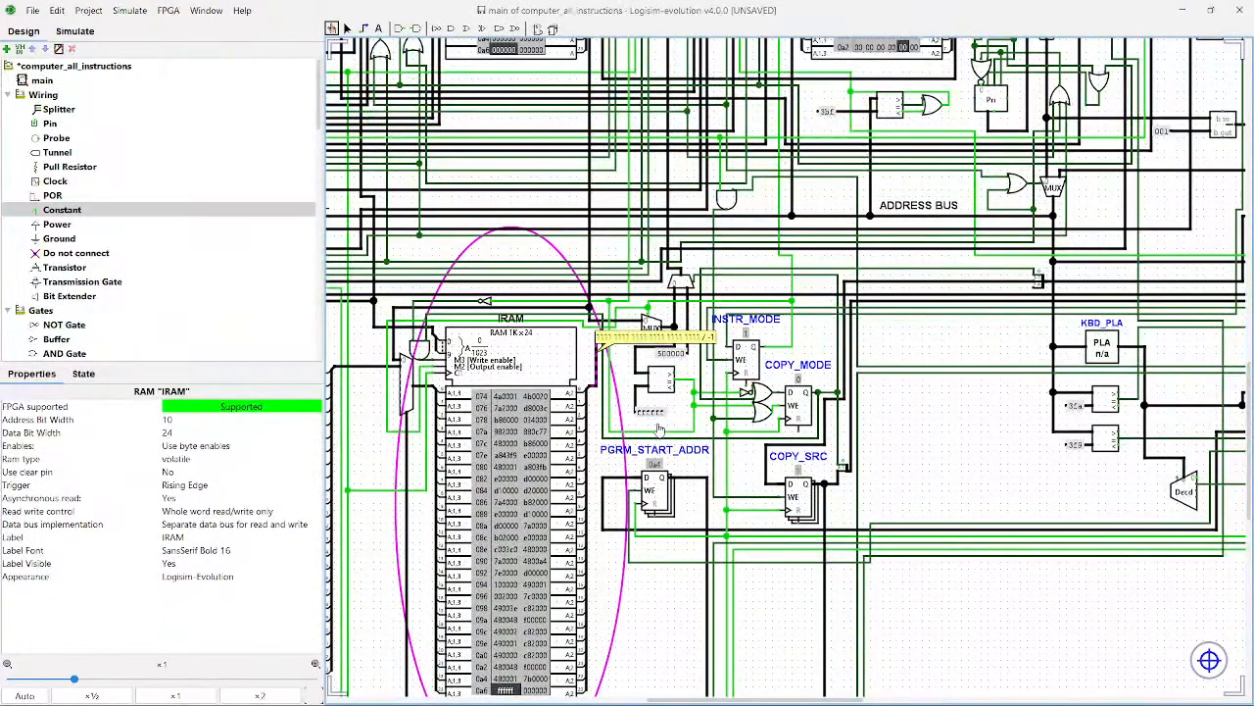
Step: Reset the simulation, run it with automatic ticking while IRAM fills, and stop the ticking as the copied code executes
{"action": "left_click", "coordinate": [129, 10]}
{"action": "left_click", "coordinate": [158, 64]}
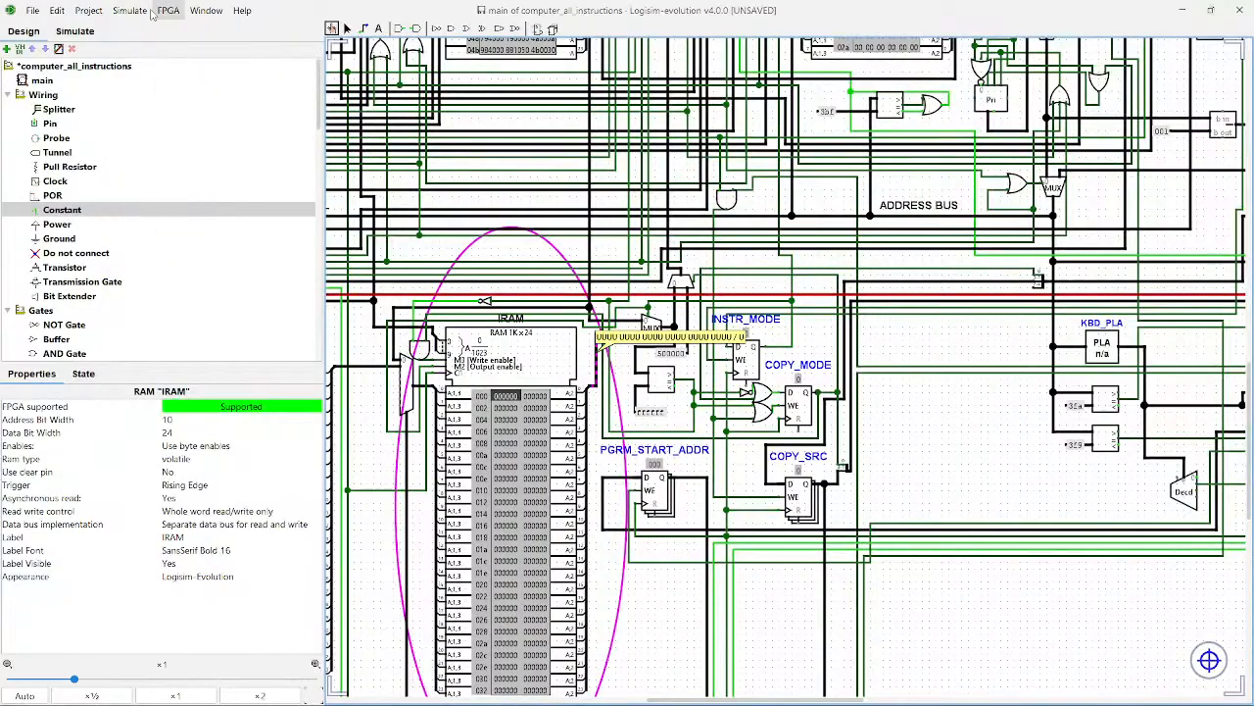
{"action": "left_click", "coordinate": [129, 10]}
{"action": "left_click", "coordinate": [186, 201]}
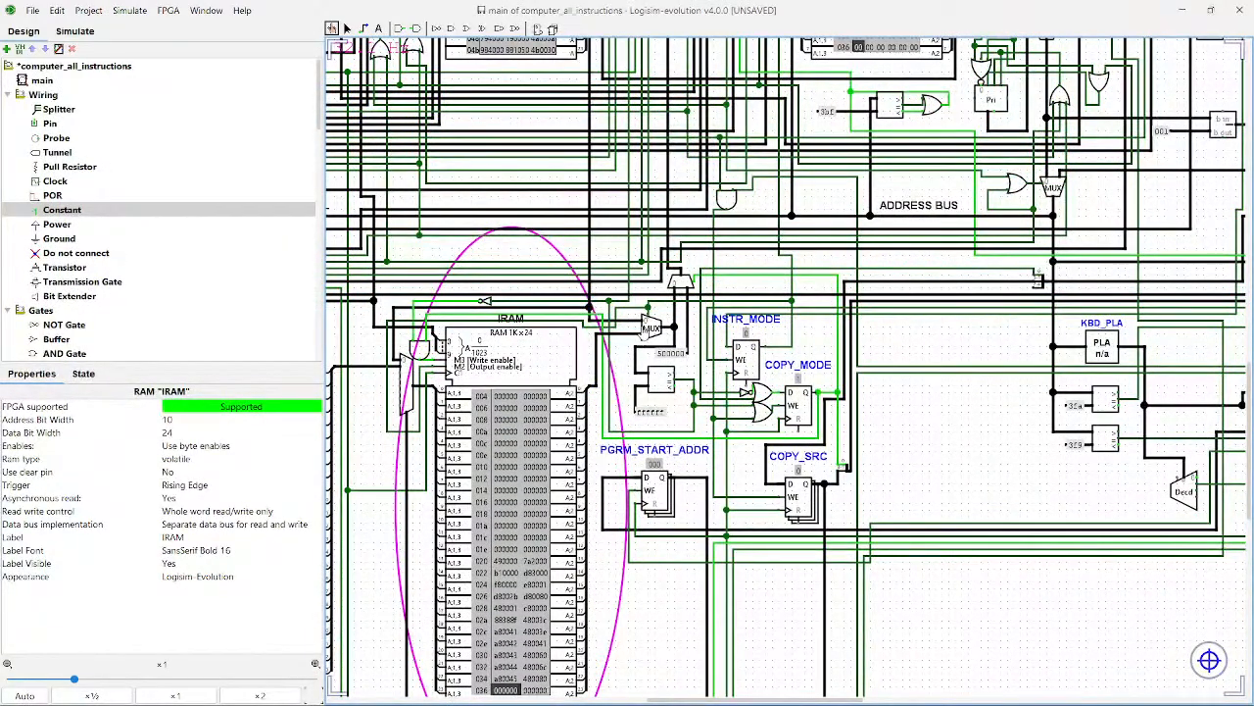
{"action": "left_click", "coordinate": [132, 10]}
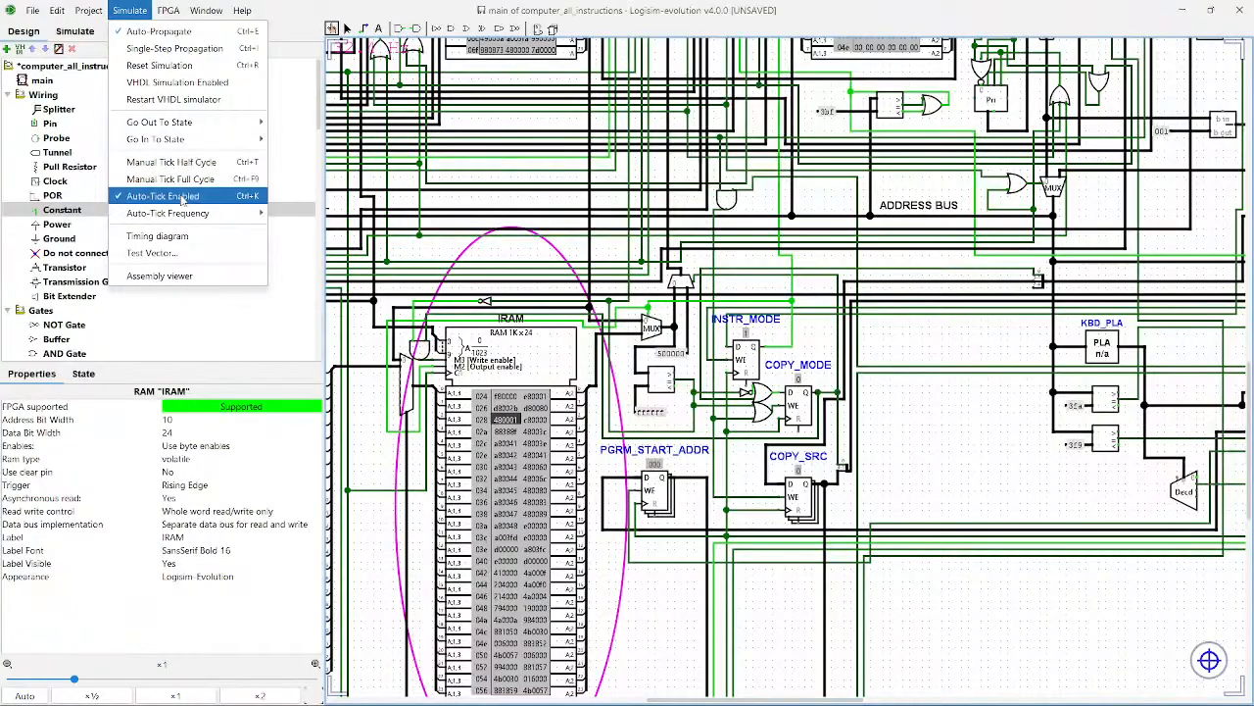
{"action": "left_click", "coordinate": [181, 197]}
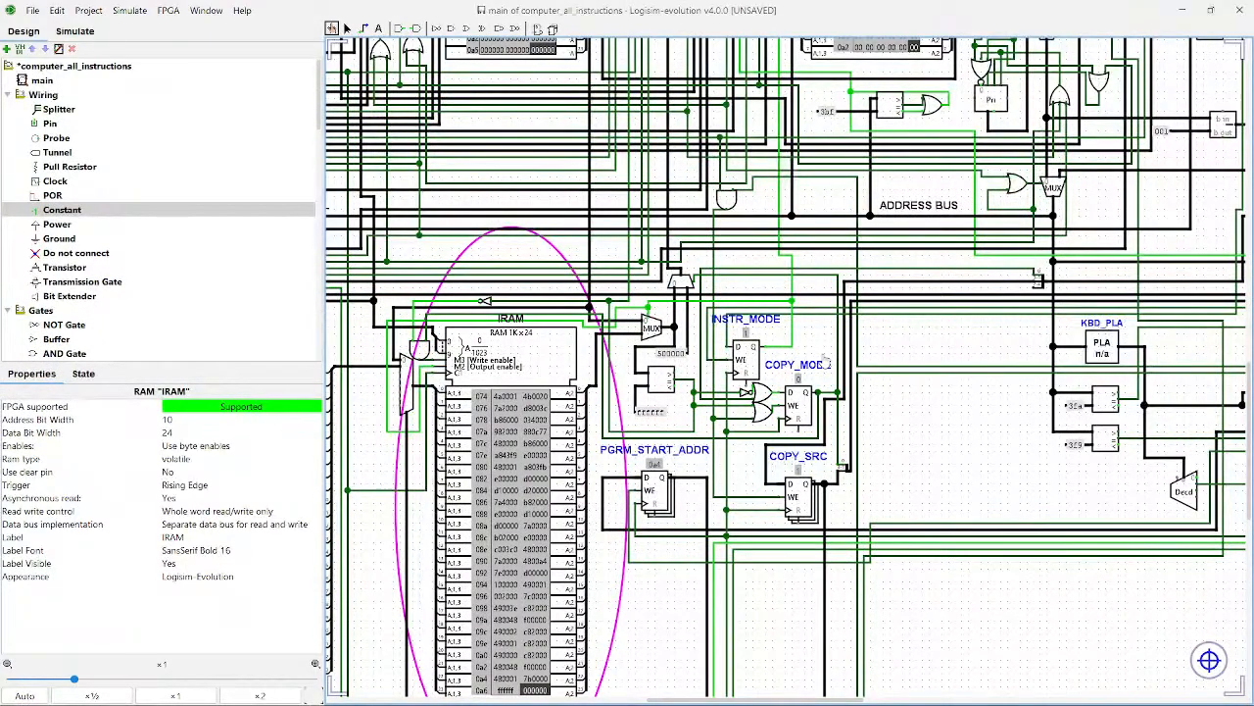
Step: Probe the instruction path from the multiplexers above PGRM_START_ADDR back to IRAM's data output and compare it with IRAM's contents
{"action": "scroll", "coordinate": [641, 269], "scroll_direction": "up", "scroll_amount": 10}
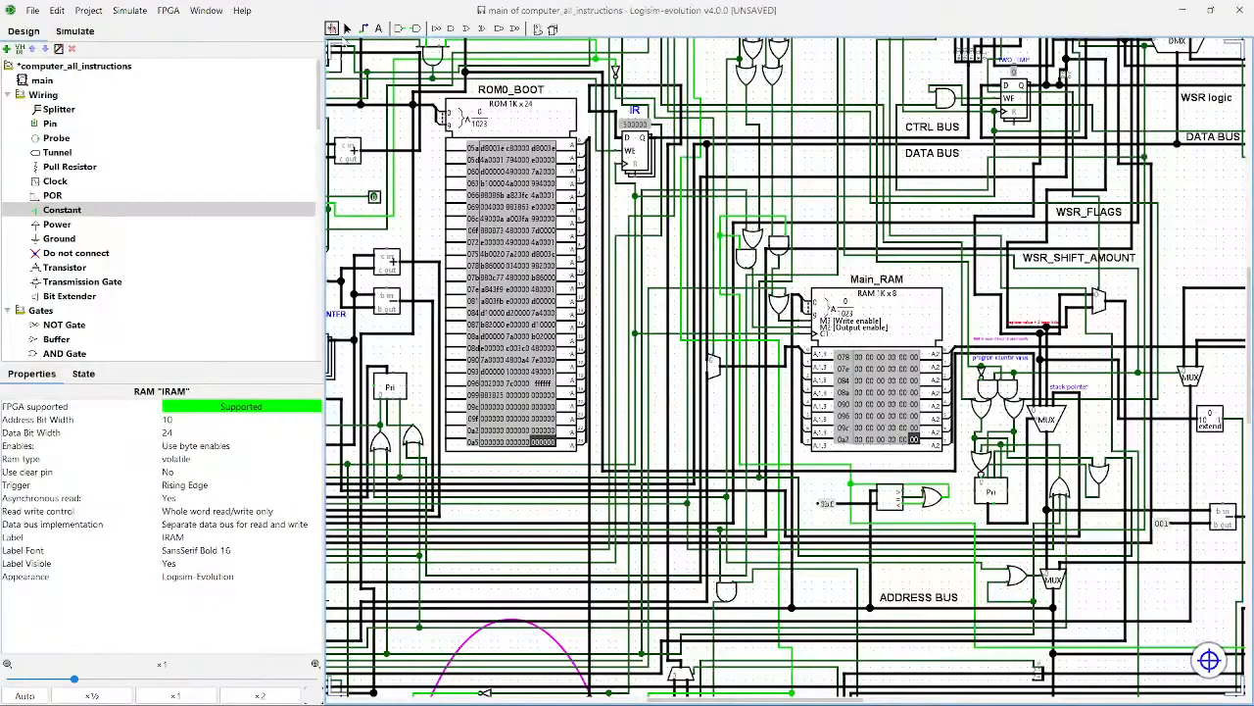
{"action": "scroll", "coordinate": [674, 397], "scroll_direction": "down", "scroll_amount": 7}
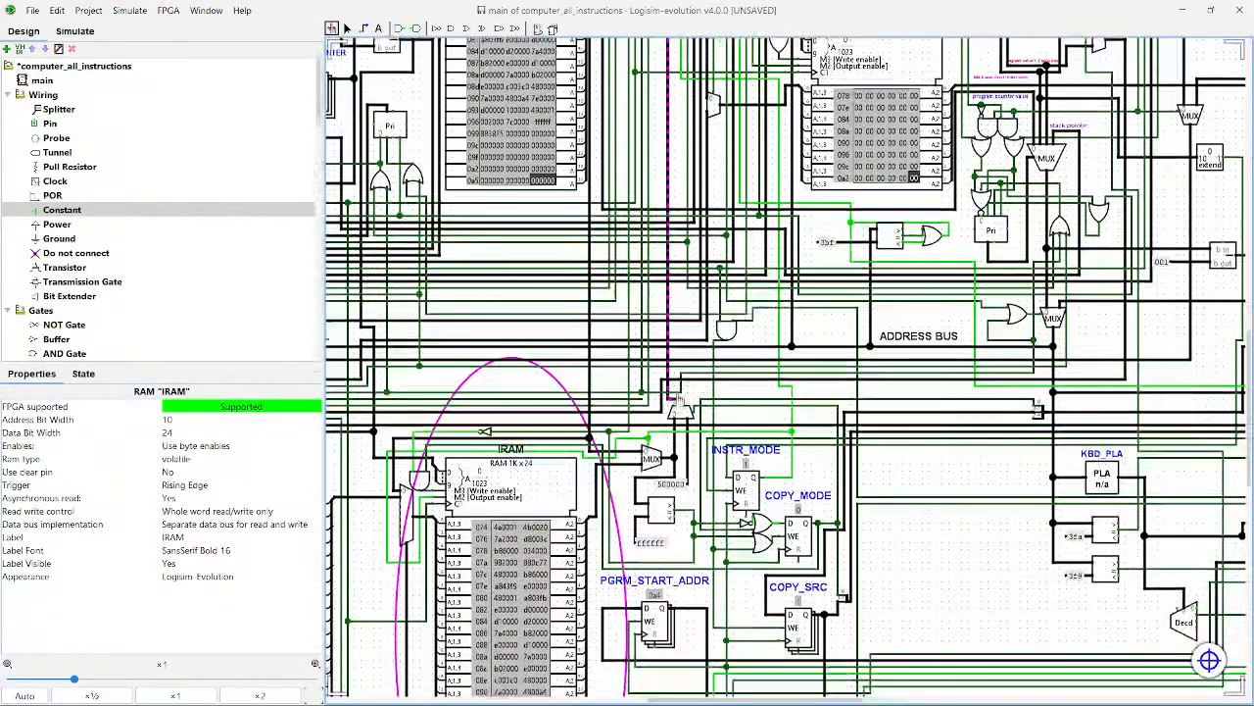
{"action": "left_click", "coordinate": [689, 464]}
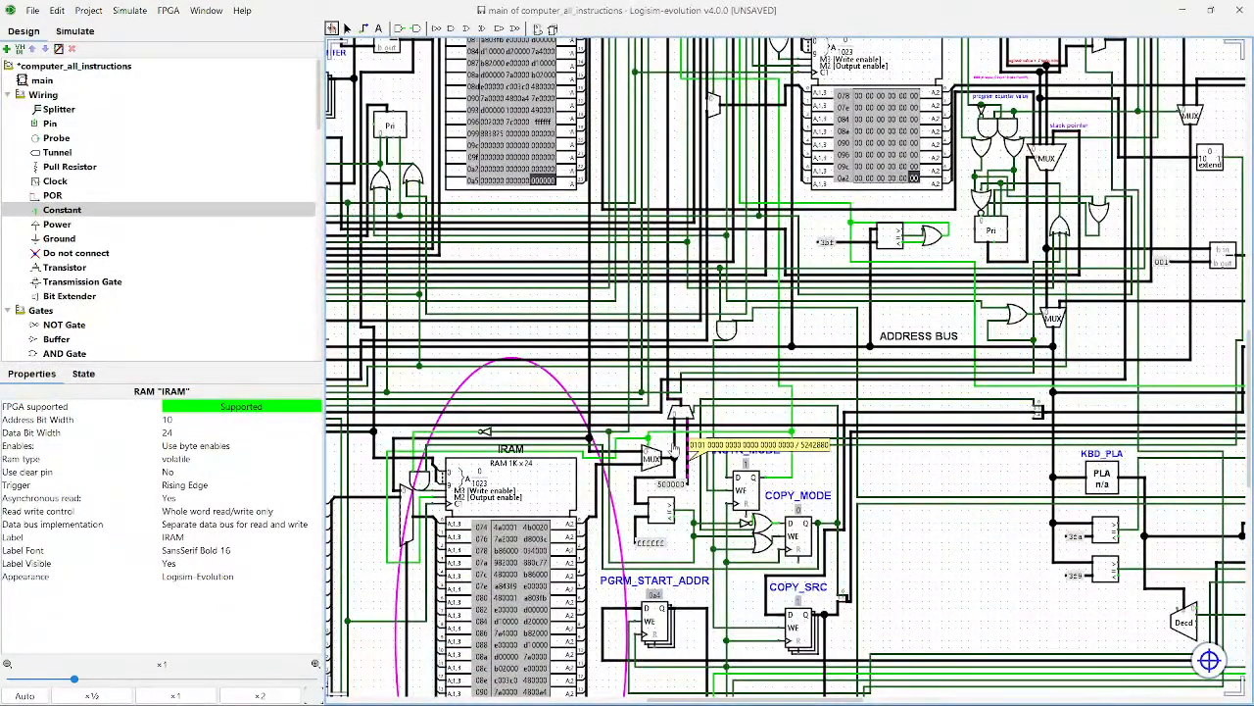
{"action": "left_click", "coordinate": [674, 446]}
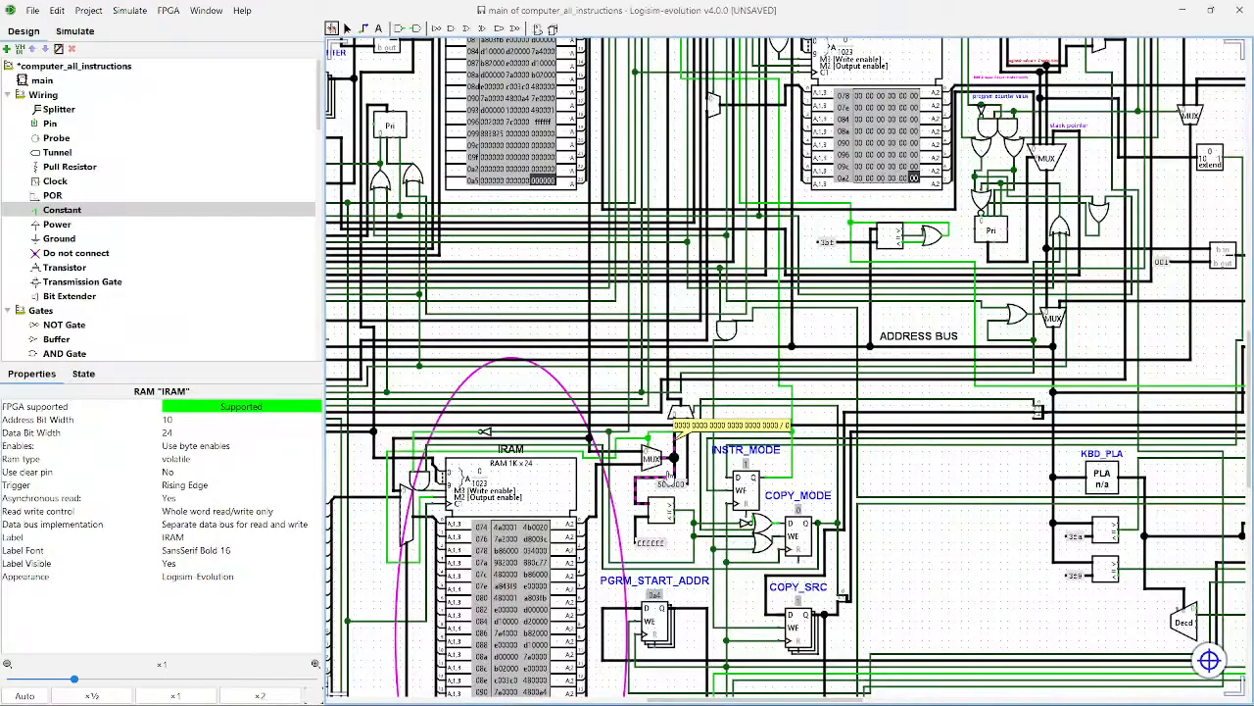
{"action": "left_click", "coordinate": [613, 471]}
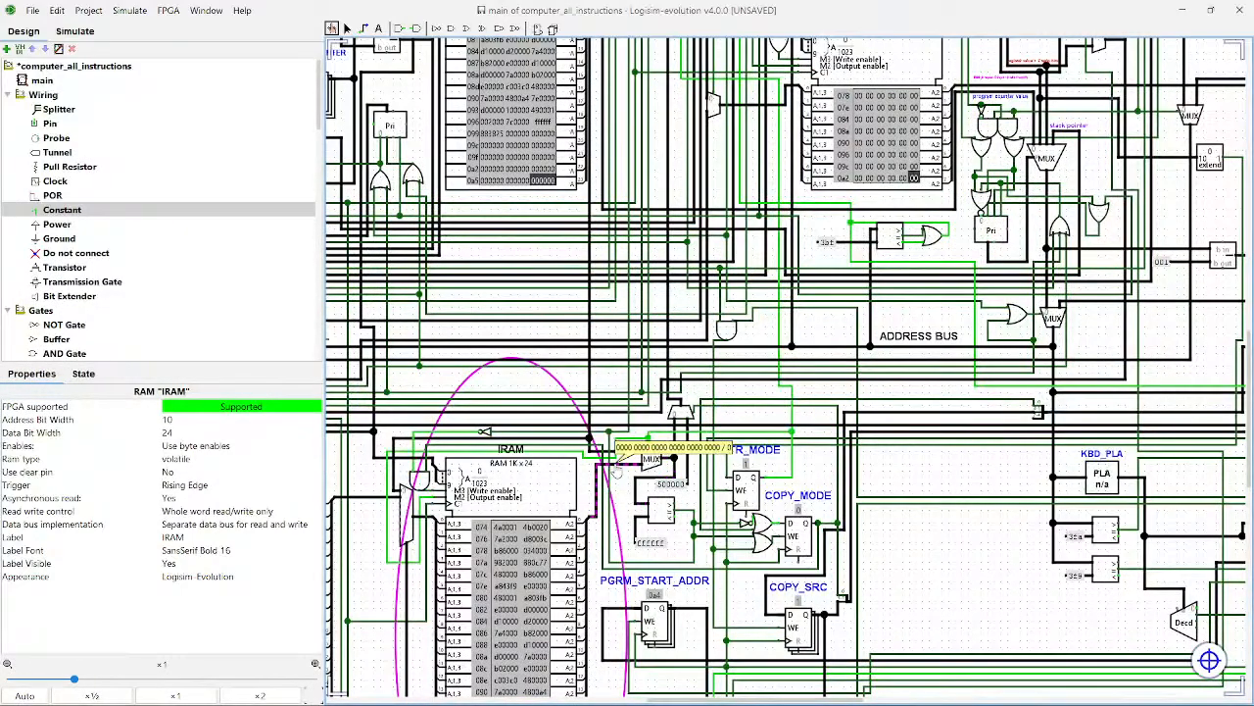
{"action": "scroll", "coordinate": [627, 470], "scroll_direction": "down", "scroll_amount": 4}
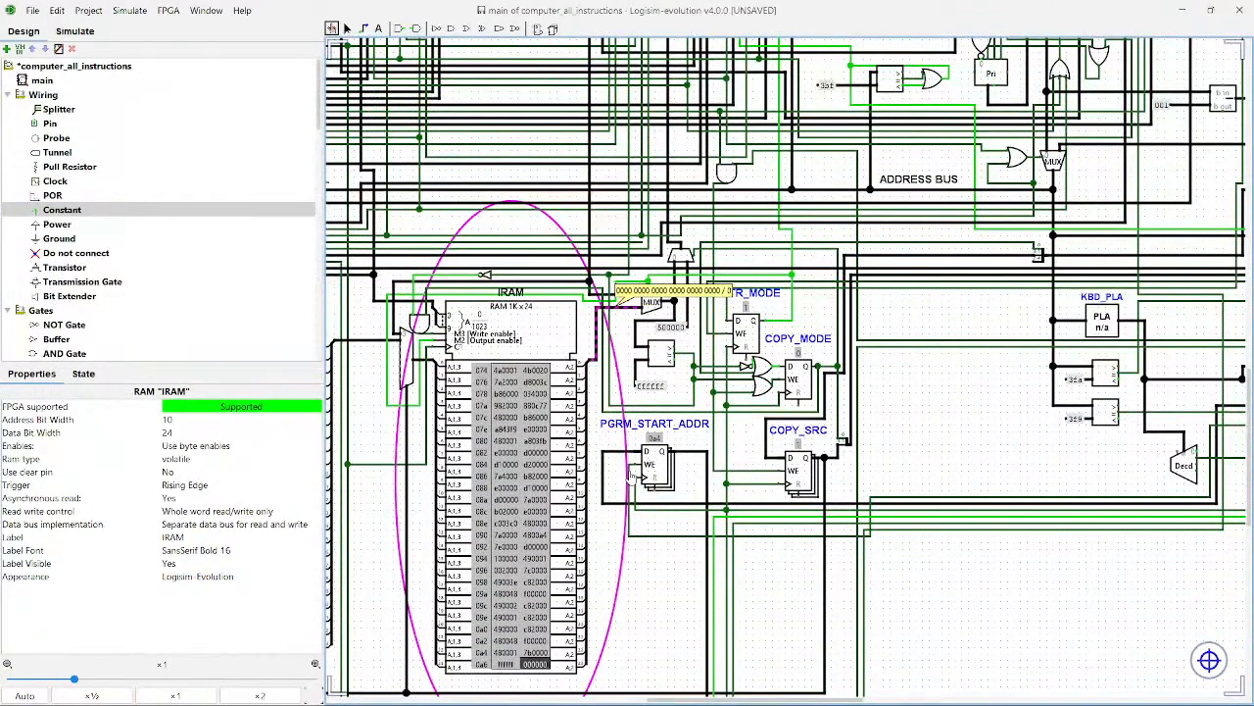
Step: Inspect IRAM and trace the address wires of IRAM and ROM1_TERMINAL back up to PC
{"action": "scroll", "coordinate": [633, 475], "scroll_direction": "down", "scroll_amount": 2}
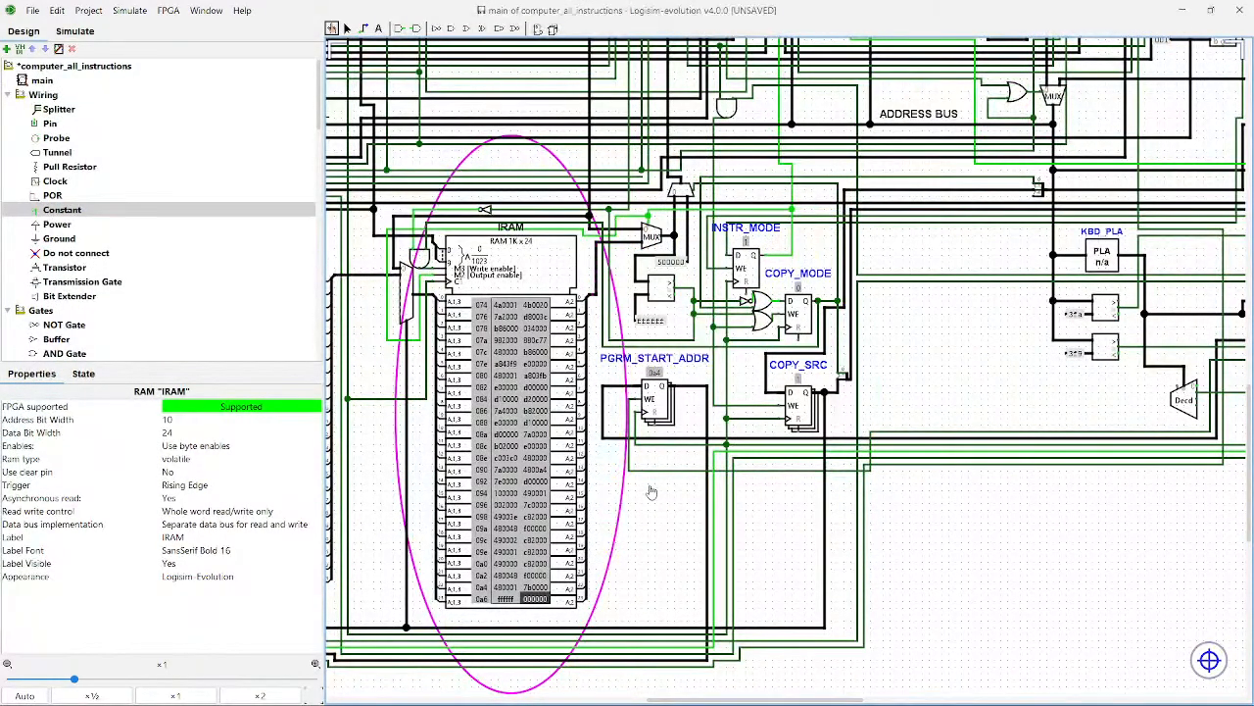
{"action": "scroll", "coordinate": [652, 490], "scroll_direction": "left", "scroll_amount": 5}
{"action": "scroll", "coordinate": [652, 490], "scroll_direction": "up", "scroll_amount": 1}
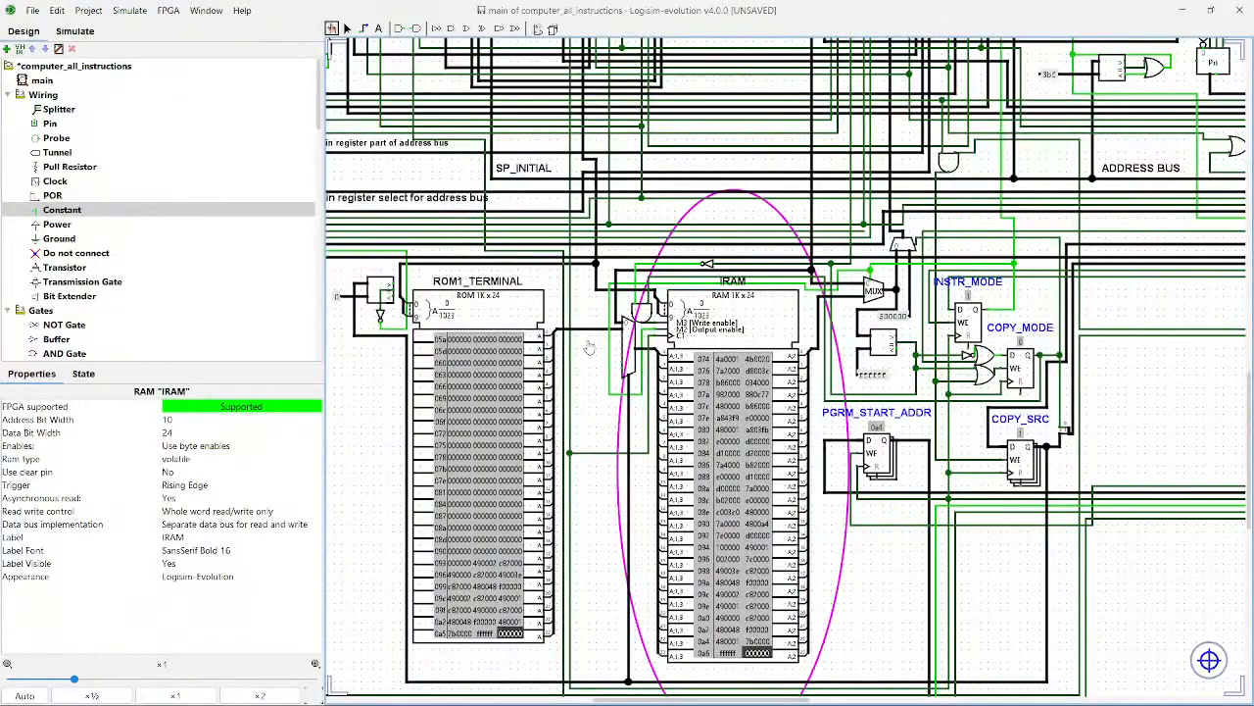
{"action": "scroll", "coordinate": [588, 343], "scroll_direction": "up", "scroll_amount": 10}
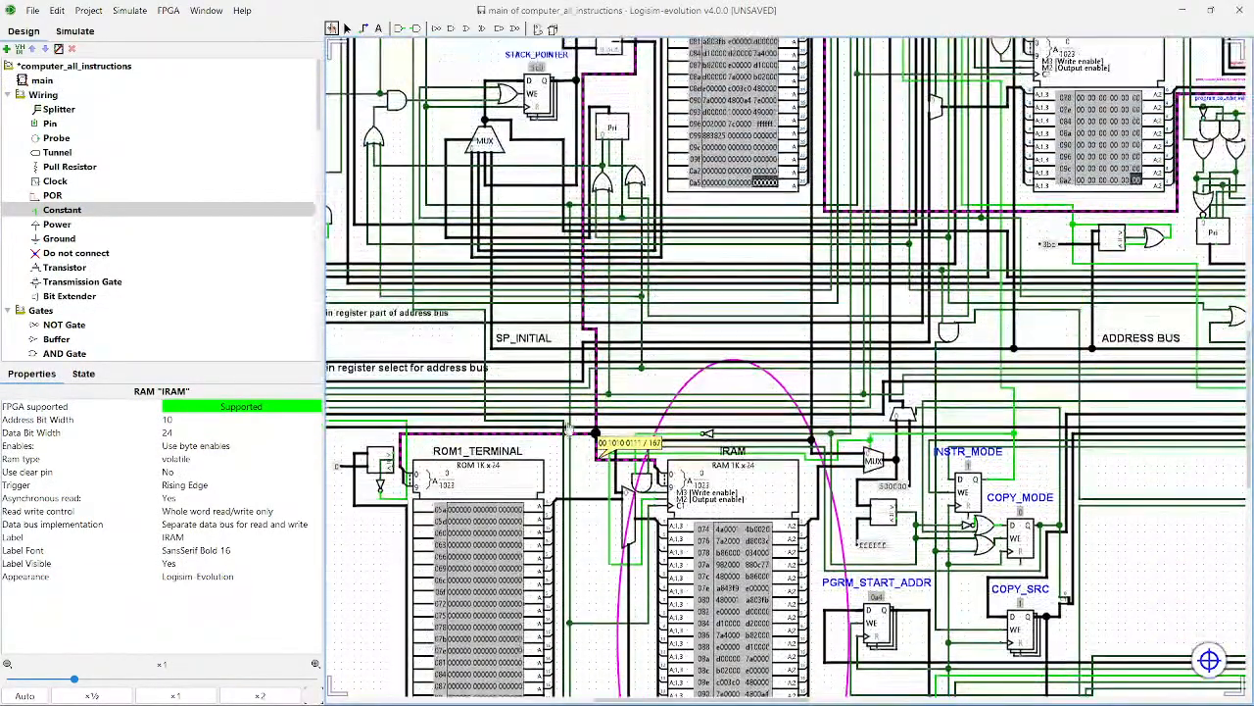
{"action": "scroll", "coordinate": [566, 407], "scroll_direction": "up", "scroll_amount": 8}
{"action": "scroll", "coordinate": [565, 406], "scroll_direction": "left", "scroll_amount": 4}
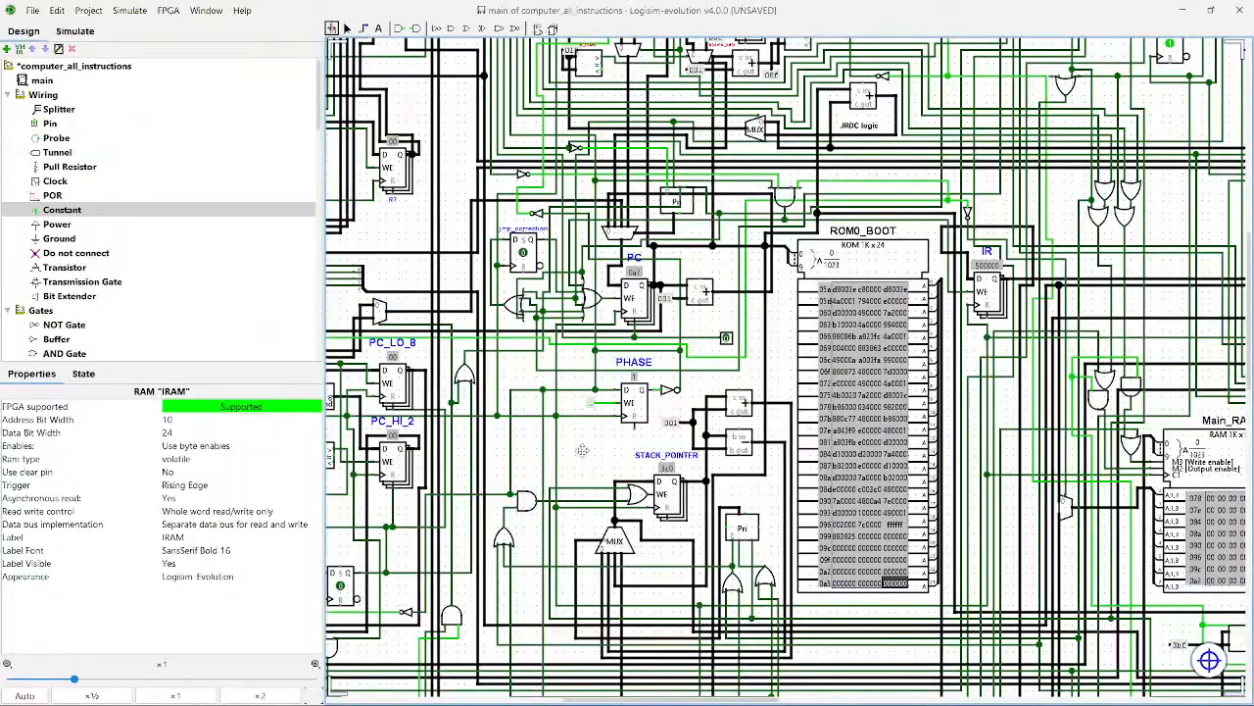
Step: Advance the clock while watching PC, PHASE and IR, following the wiring between ROM0_BOOT and ROM1_TERMINAL
{"action": "left_click_drag", "start_coordinate": [582, 451], "coordinate": [408, 230]}
{"action": "left_click_drag", "start_coordinate": [652, 633], "coordinate": [653, 501]}
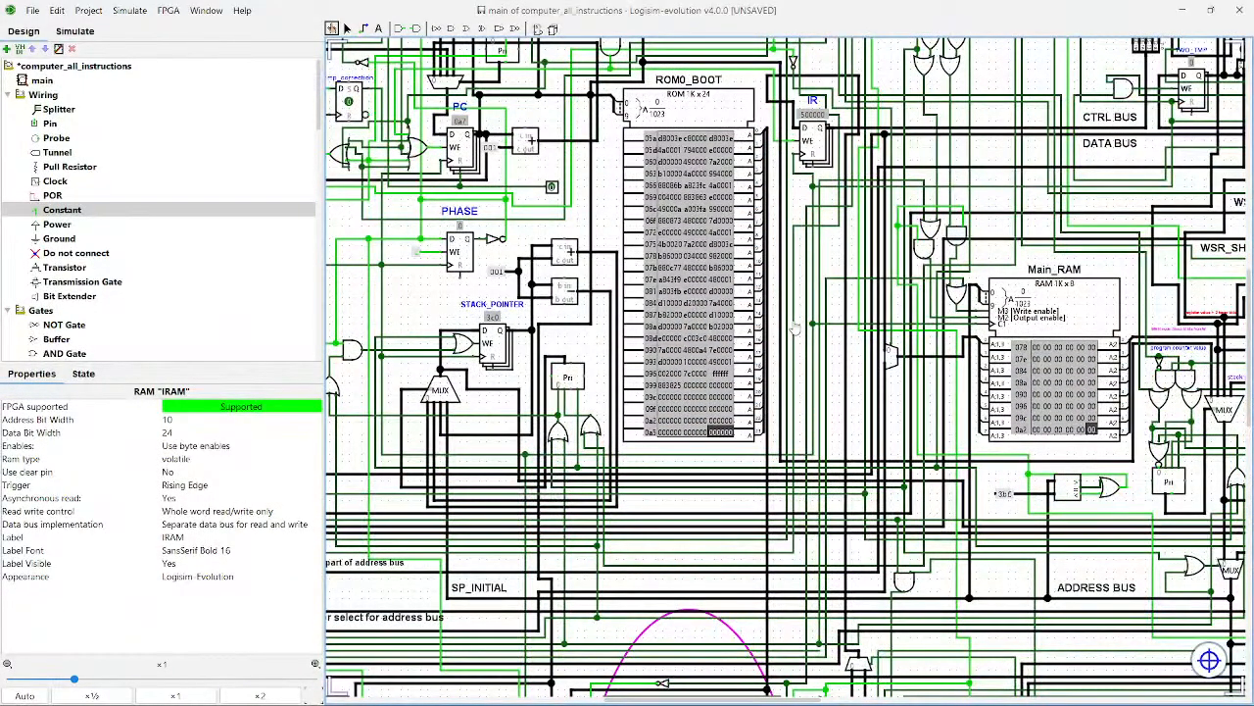
{"action": "scroll", "coordinate": [802, 409], "scroll_direction": "down", "scroll_amount": 3}
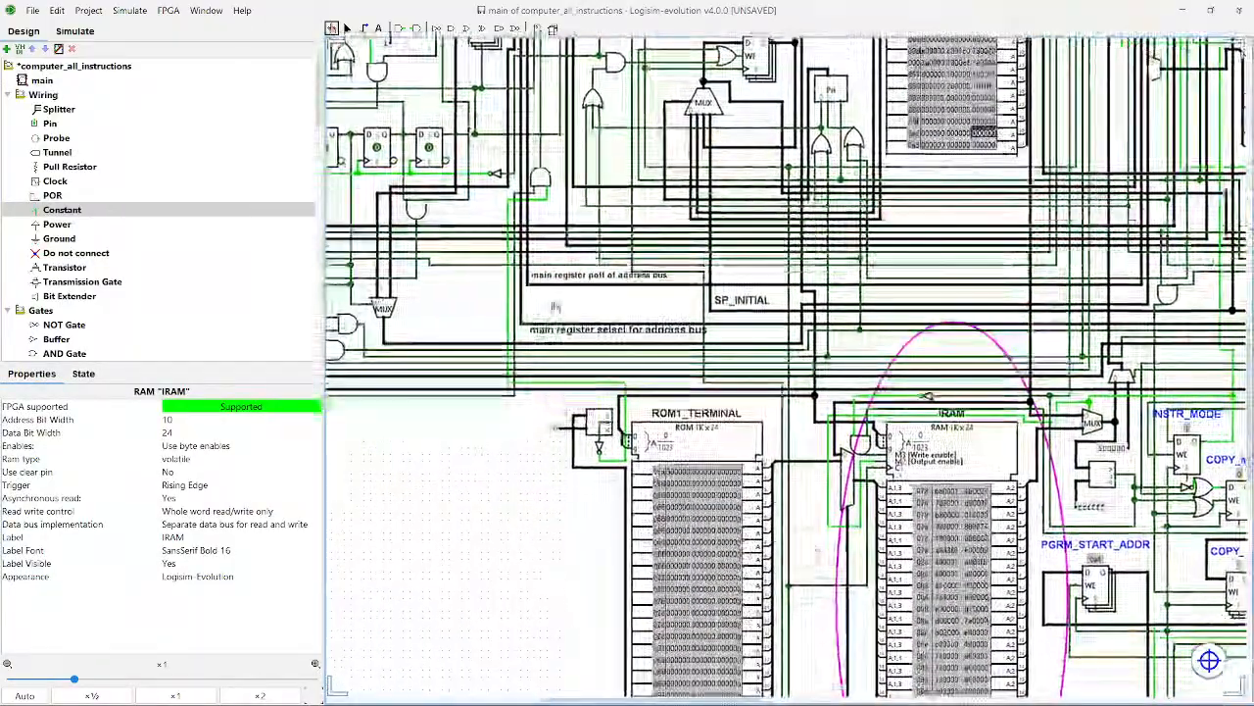
{"action": "left_click_drag", "start_coordinate": [555, 307], "coordinate": [814, 446]}
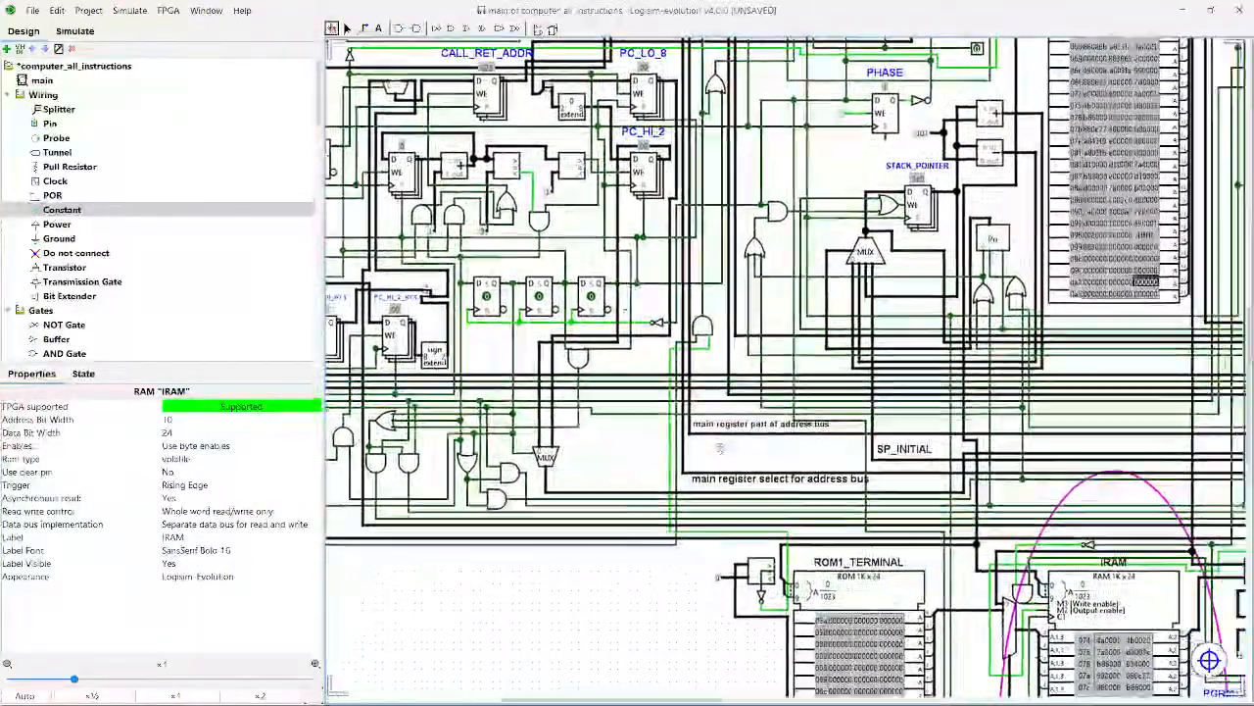
{"action": "left_click_drag", "start_coordinate": [721, 447], "coordinate": [644, 439]}
{"action": "left_click_drag", "start_coordinate": [762, 155], "coordinate": [666, 232]}
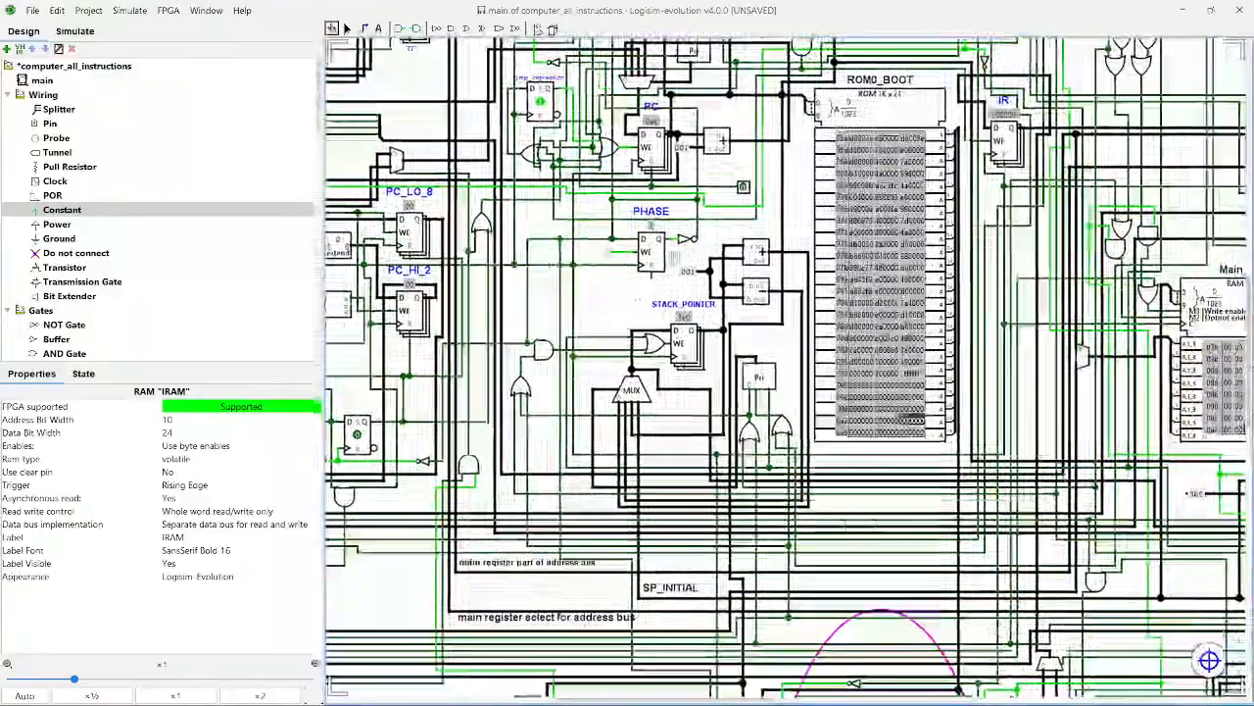
{"action": "left_click", "coordinate": [784, 196]}
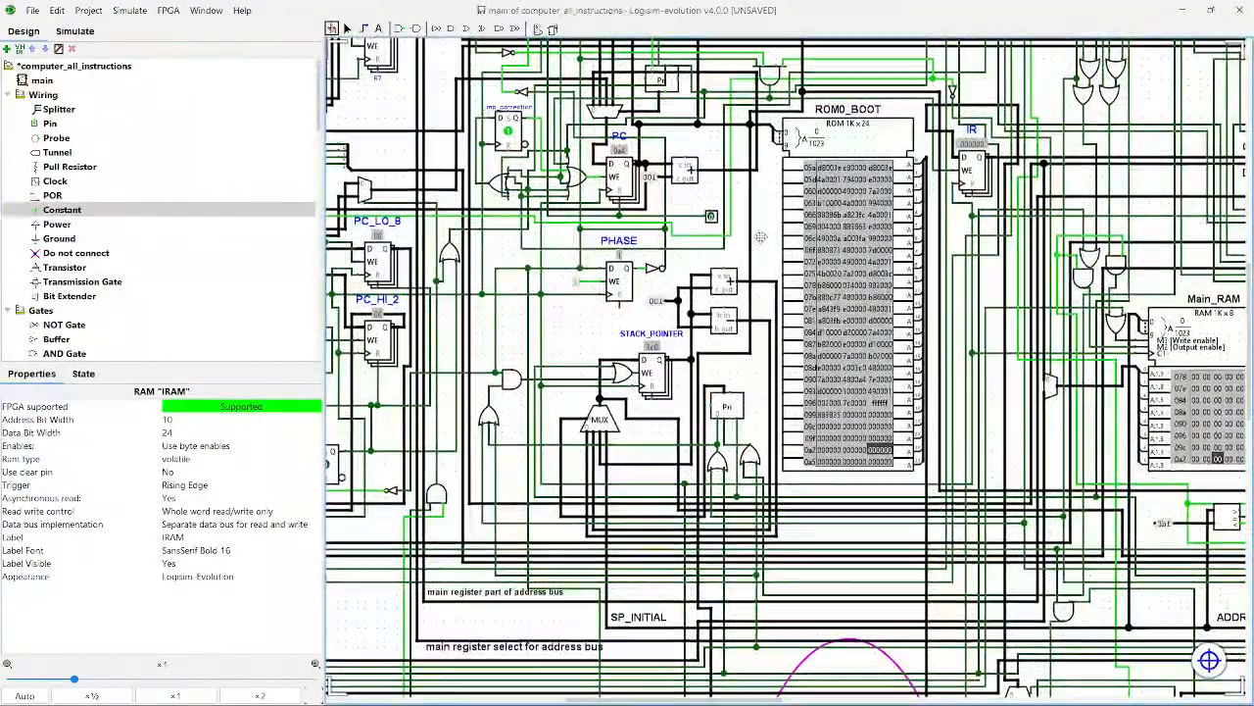
Step: Examine the two flip-flops between the PLA and the COND_CODE logic, including their output wiring
{"action": "left_click_drag", "start_coordinate": [761, 237], "coordinate": [637, 310]}
{"action": "left_click_drag", "start_coordinate": [916, 163], "coordinate": [637, 379]}
{"action": "left_click_drag", "start_coordinate": [883, 177], "coordinate": [822, 399]}
{"action": "scroll", "coordinate": [821, 399], "scroll_direction": "down", "scroll_amount": 2}
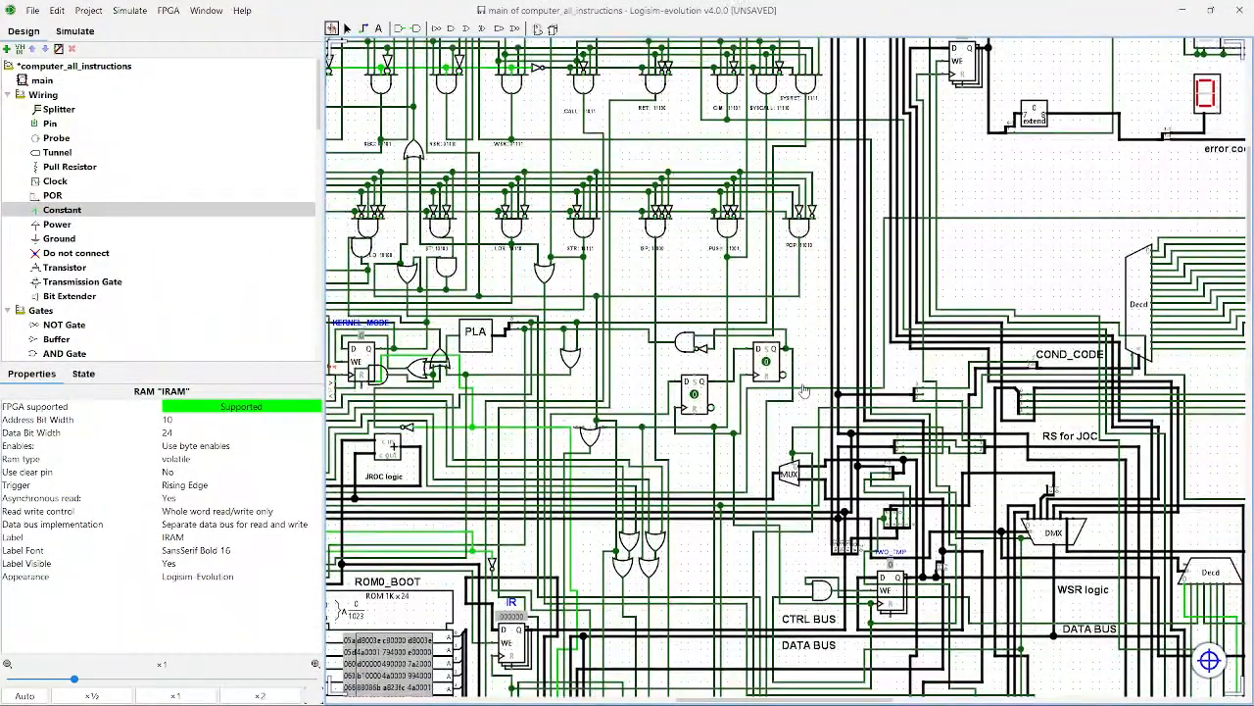
{"action": "scroll", "coordinate": [802, 386], "scroll_direction": "down", "scroll_amount": 3}
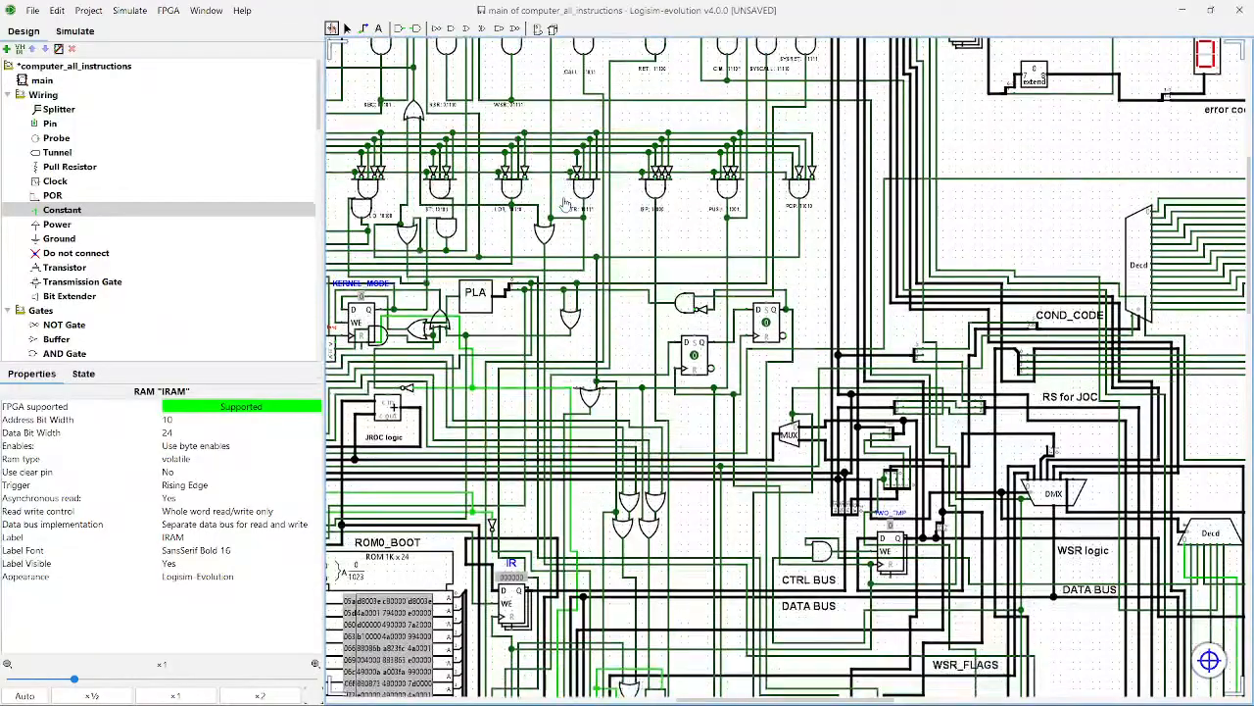
Step: Remove the wire on the Q output of the upper flip-flop between the PLA and COND_CODE, including its leftover stub
{"action": "left_click", "coordinate": [347, 28]}
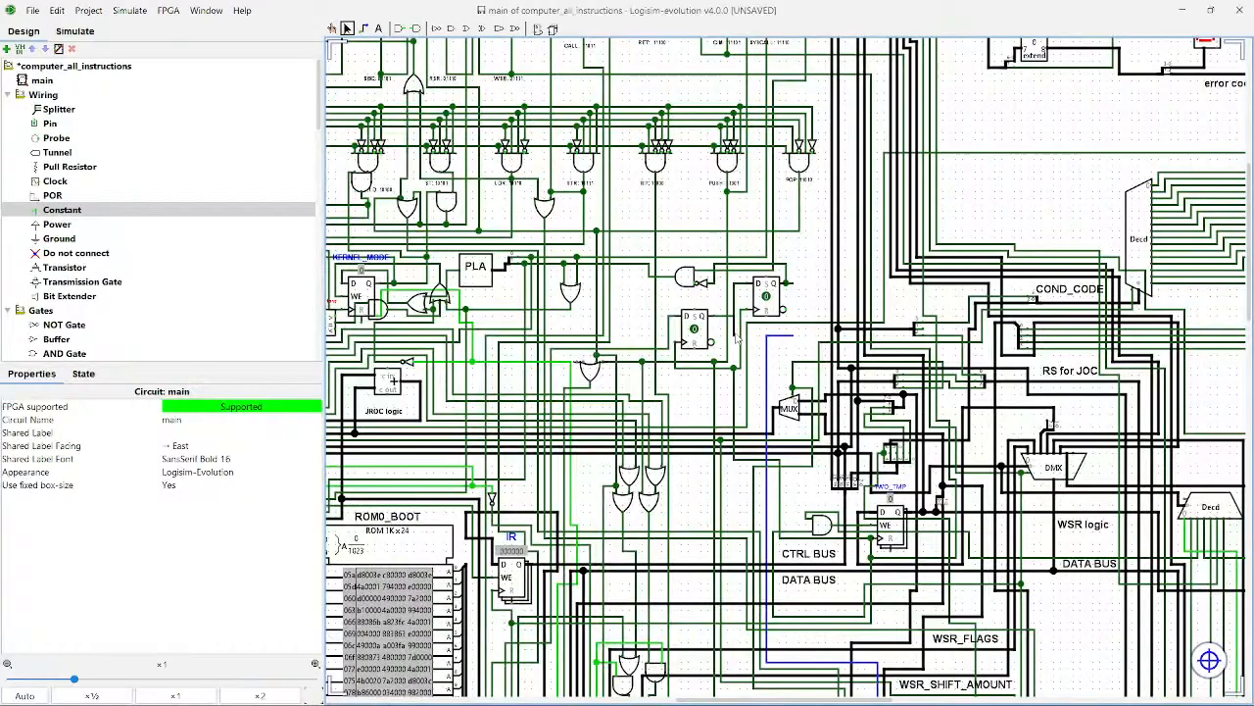
{"action": "left_click_drag", "start_coordinate": [766, 338], "coordinate": [767, 336]}
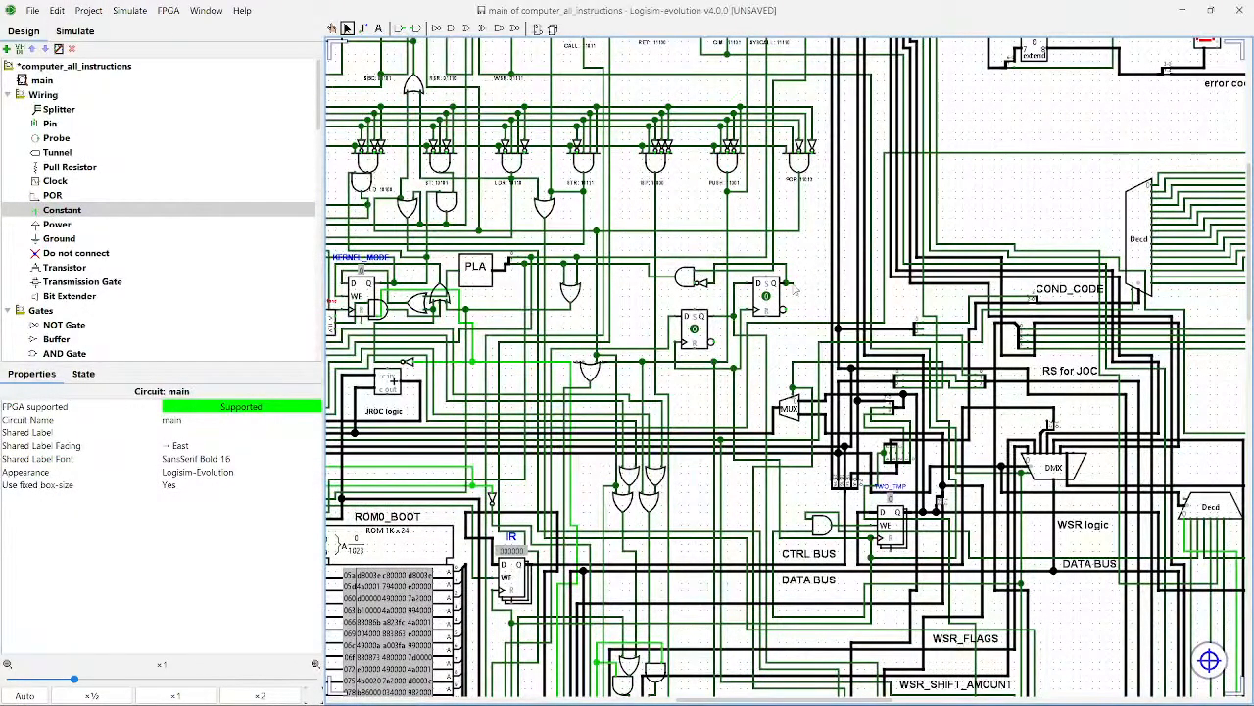
{"action": "left_click_drag", "start_coordinate": [793, 284], "coordinate": [785, 283]}
Step: Reset the simulation, run the modified circuit with automatic ticking until IRAM is filled, and stop the ticking
{"action": "left_click", "coordinate": [129, 11]}
{"action": "left_click", "coordinate": [170, 67]}
{"action": "left_click", "coordinate": [131, 11]}
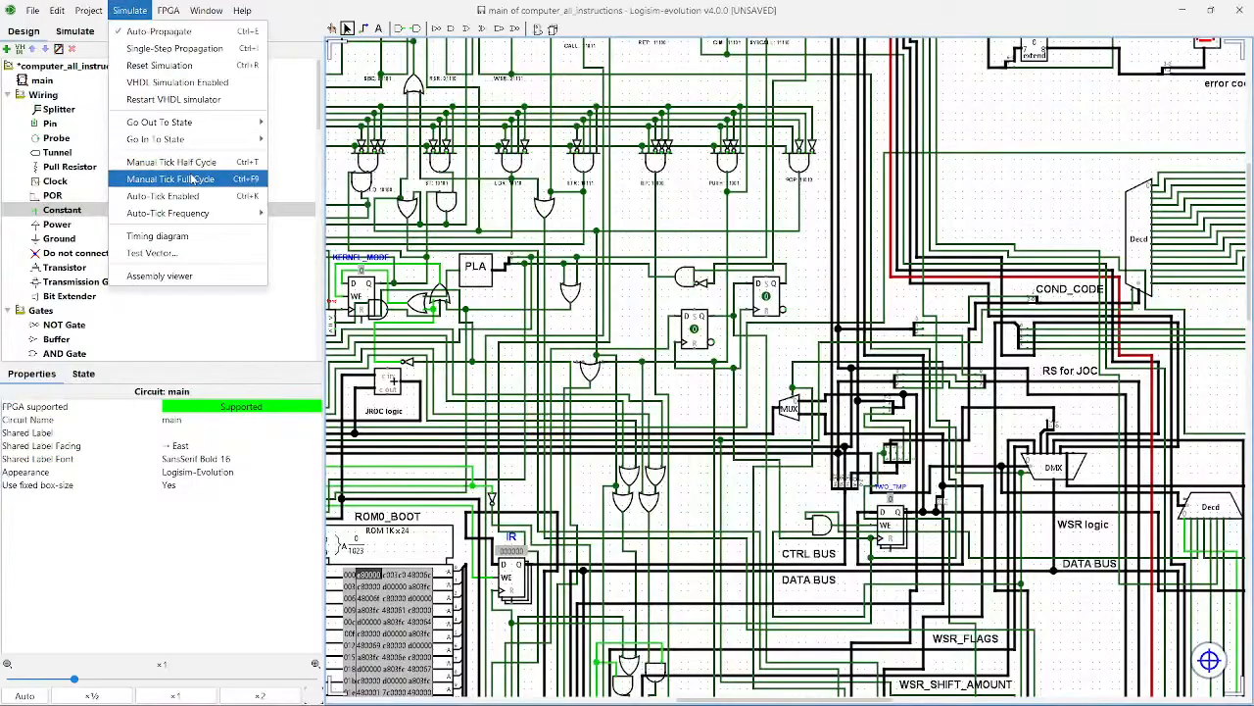
{"action": "left_click", "coordinate": [193, 178]}
{"action": "scroll", "coordinate": [585, 345], "scroll_direction": "down", "scroll_amount": 8}
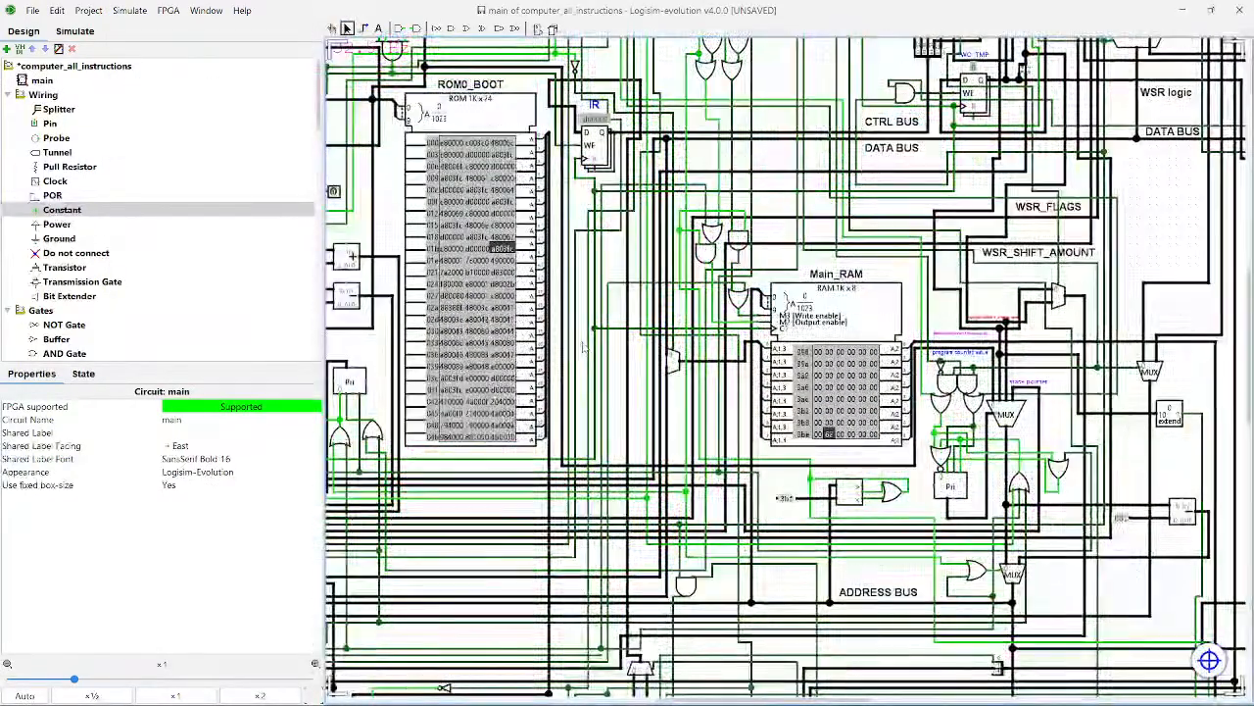
{"action": "scroll", "coordinate": [585, 345], "scroll_direction": "down", "scroll_amount": 3}
{"action": "scroll", "coordinate": [585, 345], "scroll_direction": "left", "scroll_amount": 2}
{"action": "left_click", "coordinate": [129, 11]}
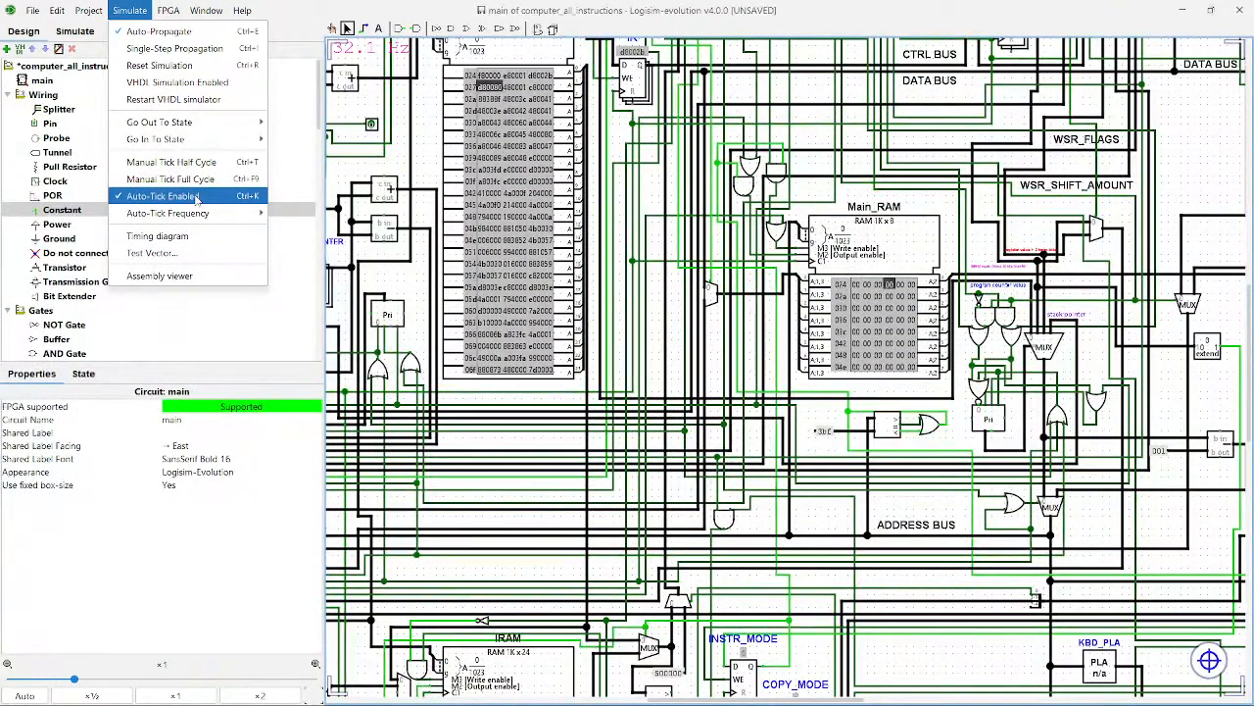
{"action": "left_click", "coordinate": [196, 199]}
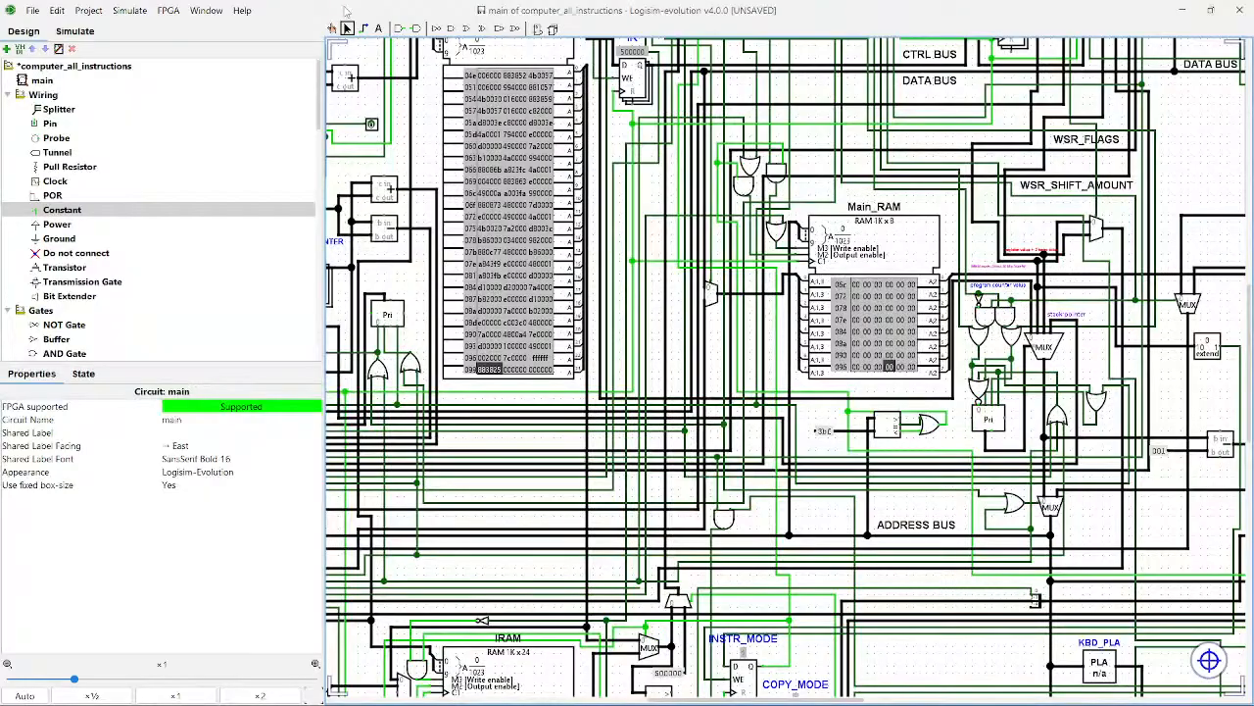
Step: Advance the clock and compare the word selected in IRAM with PGRM_START_ADDR and INSTR_MODE
{"action": "scroll", "coordinate": [529, 235], "scroll_direction": "down", "scroll_amount": 8}
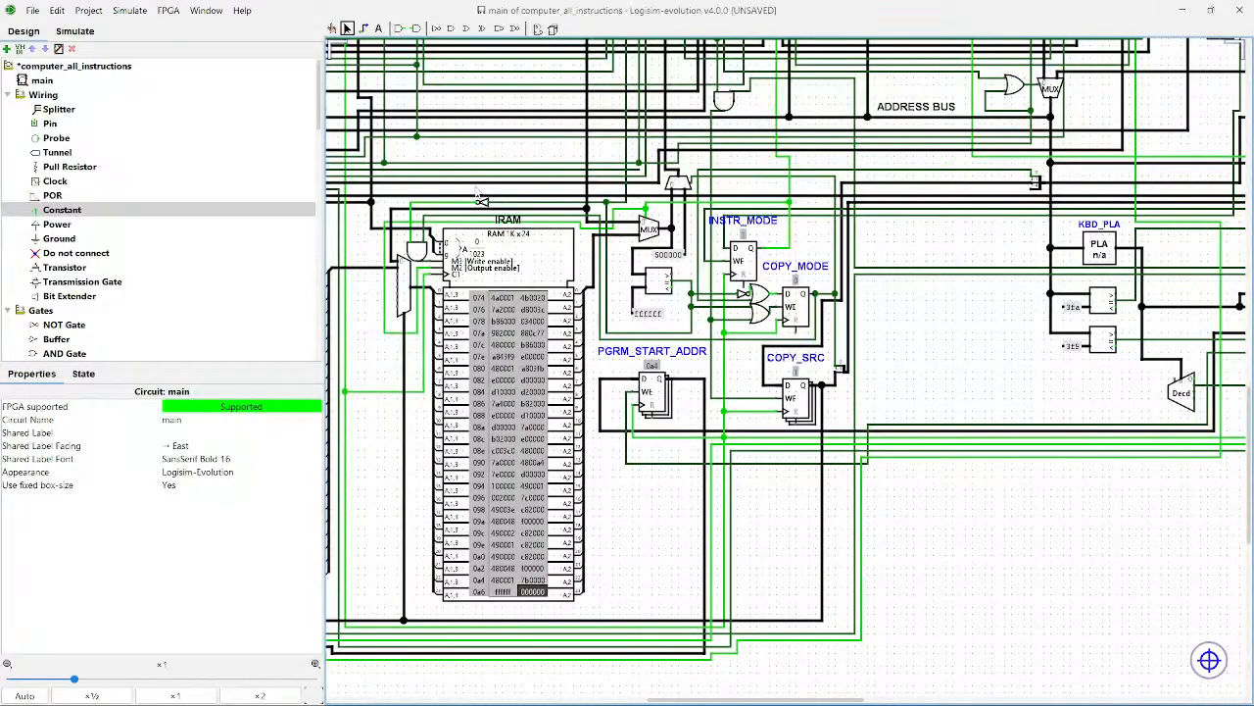
{"action": "left_click_drag", "start_coordinate": [493, 186], "coordinate": [389, 593]}
{"action": "scroll", "coordinate": [530, 527], "scroll_direction": "up", "scroll_amount": 4}
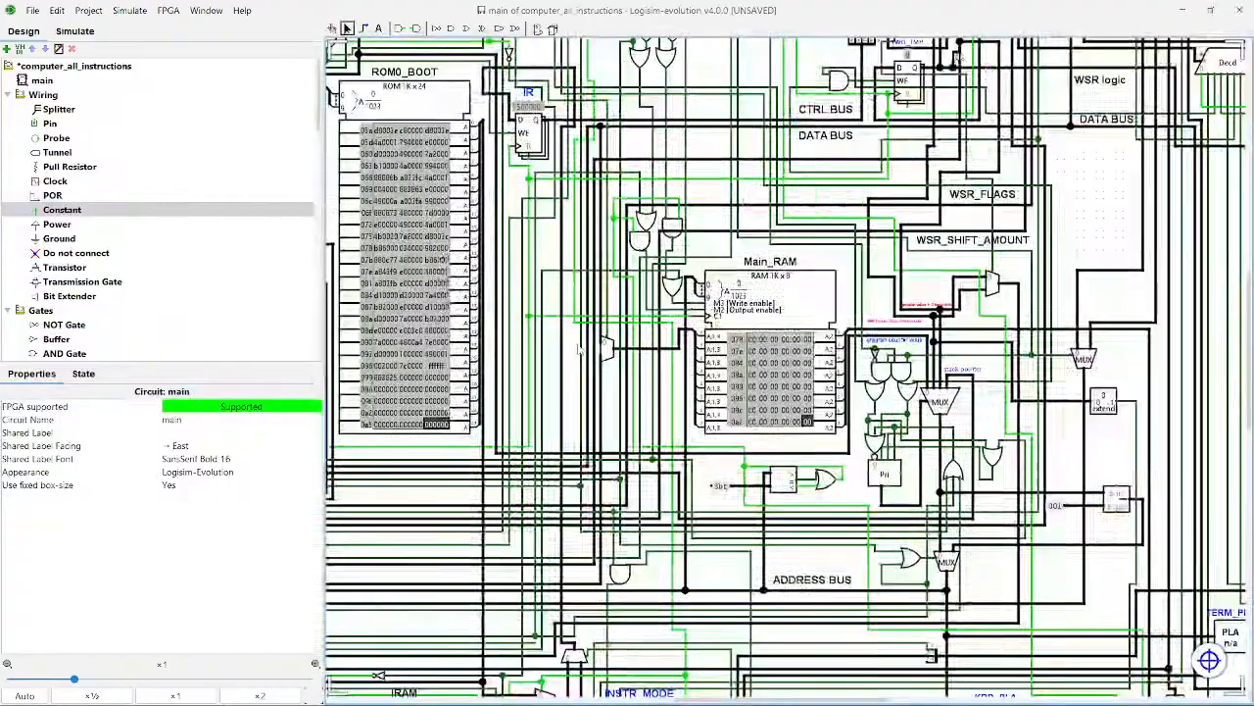
{"action": "scroll", "coordinate": [531, 527], "scroll_direction": "down", "scroll_amount": 8}
{"action": "scroll", "coordinate": [758, 599], "scroll_direction": "down", "scroll_amount": 5}
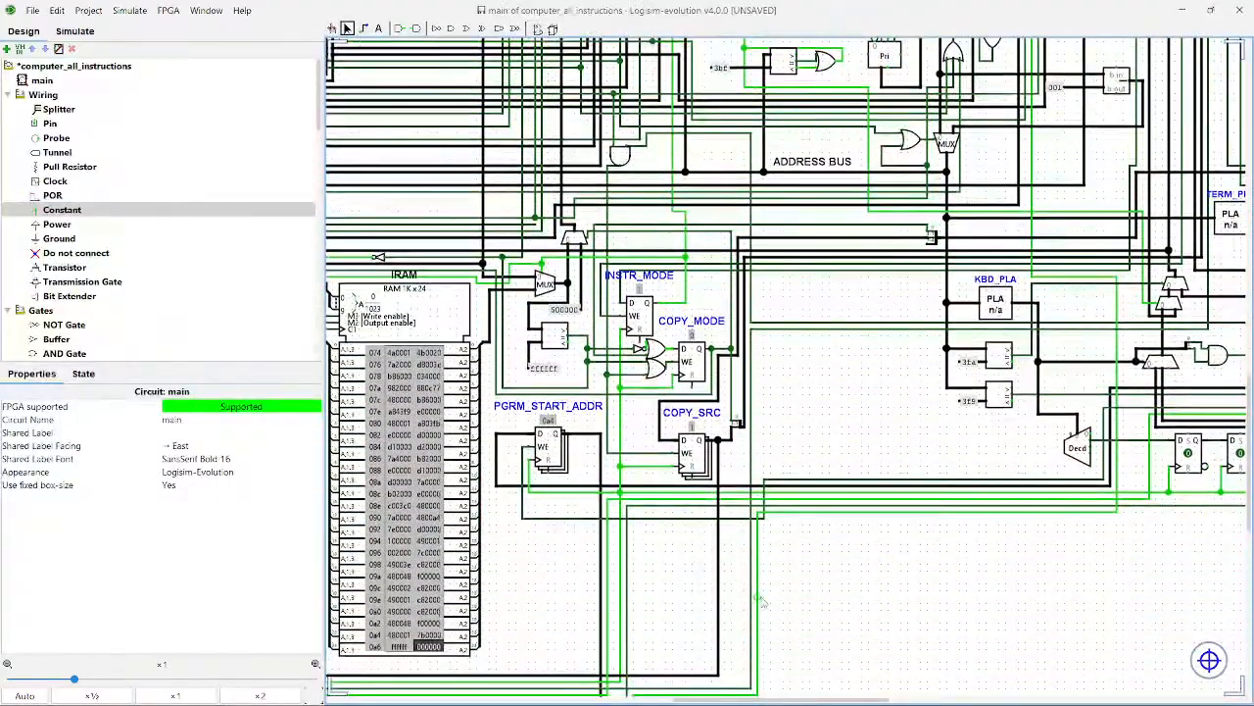
{"action": "left_click_drag", "start_coordinate": [758, 599], "coordinate": [1019, 398]}
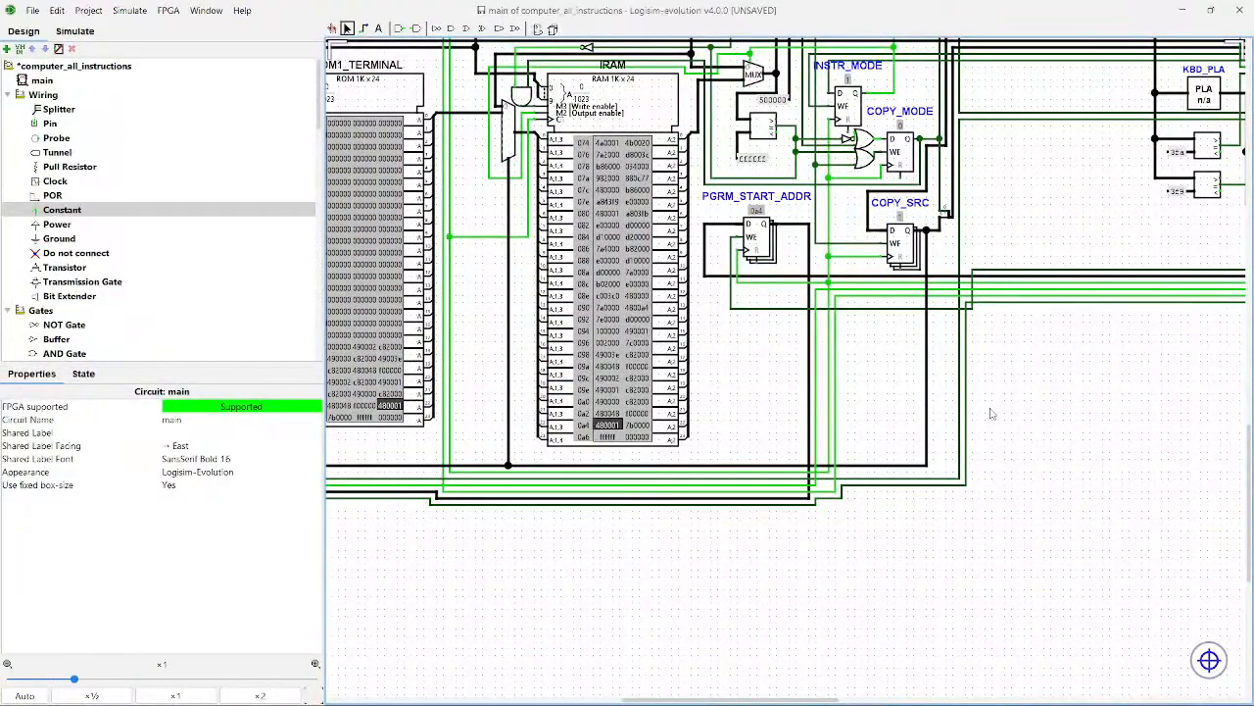
Step: Check IR and PC beside ROM0_BOOT while stepping the clock through the copied test instructions
{"action": "scroll", "coordinate": [990, 413], "scroll_direction": "up", "scroll_amount": 10}
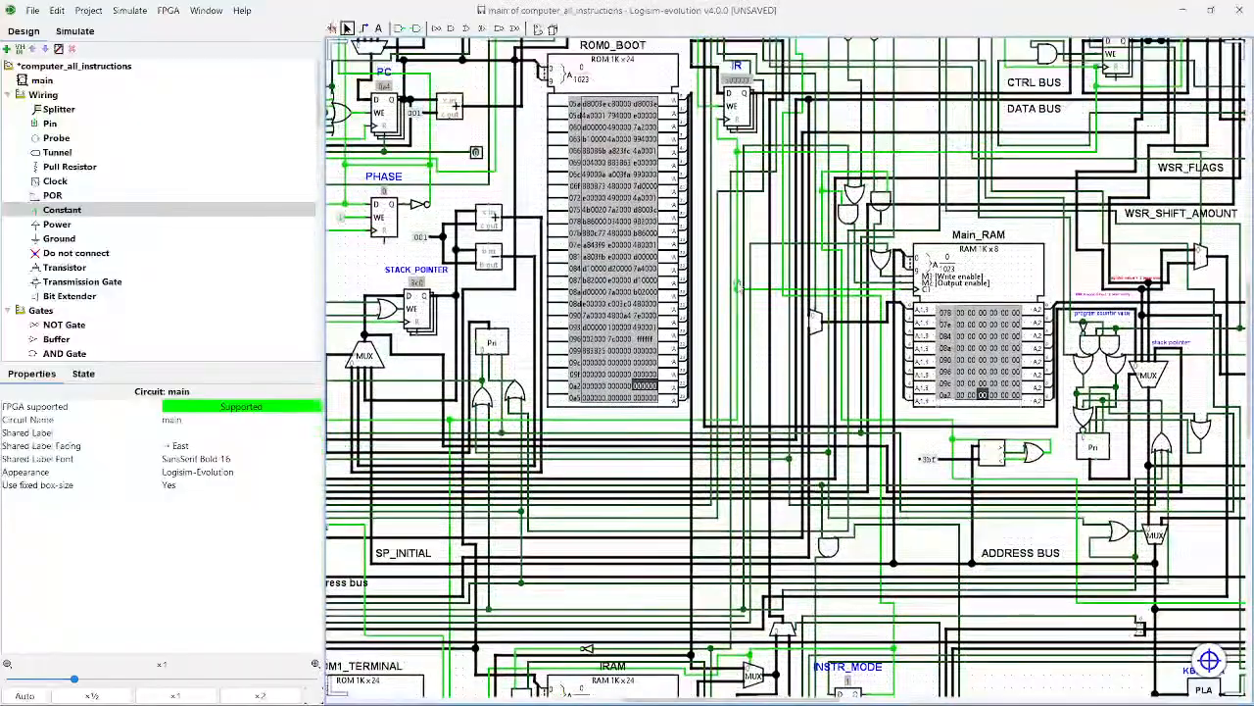
{"action": "scroll", "coordinate": [739, 286], "scroll_direction": "up", "scroll_amount": 2}
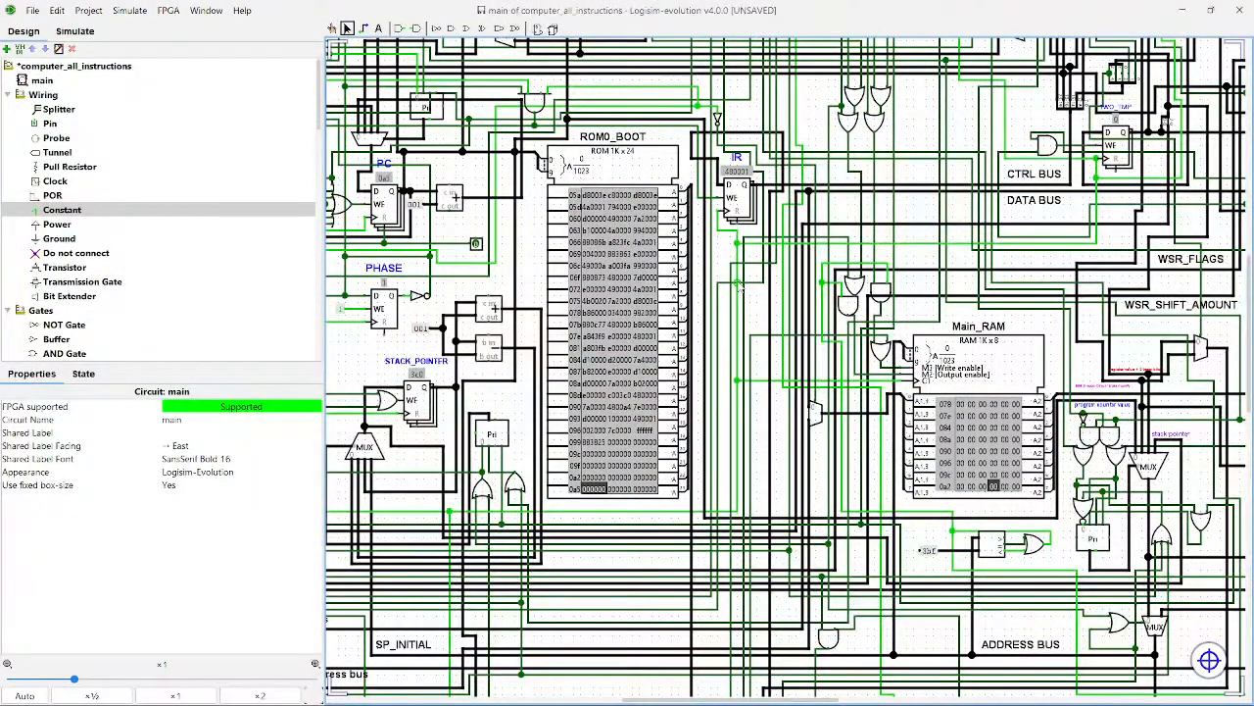
{"action": "scroll", "coordinate": [737, 286], "scroll_direction": "down", "scroll_amount": 10}
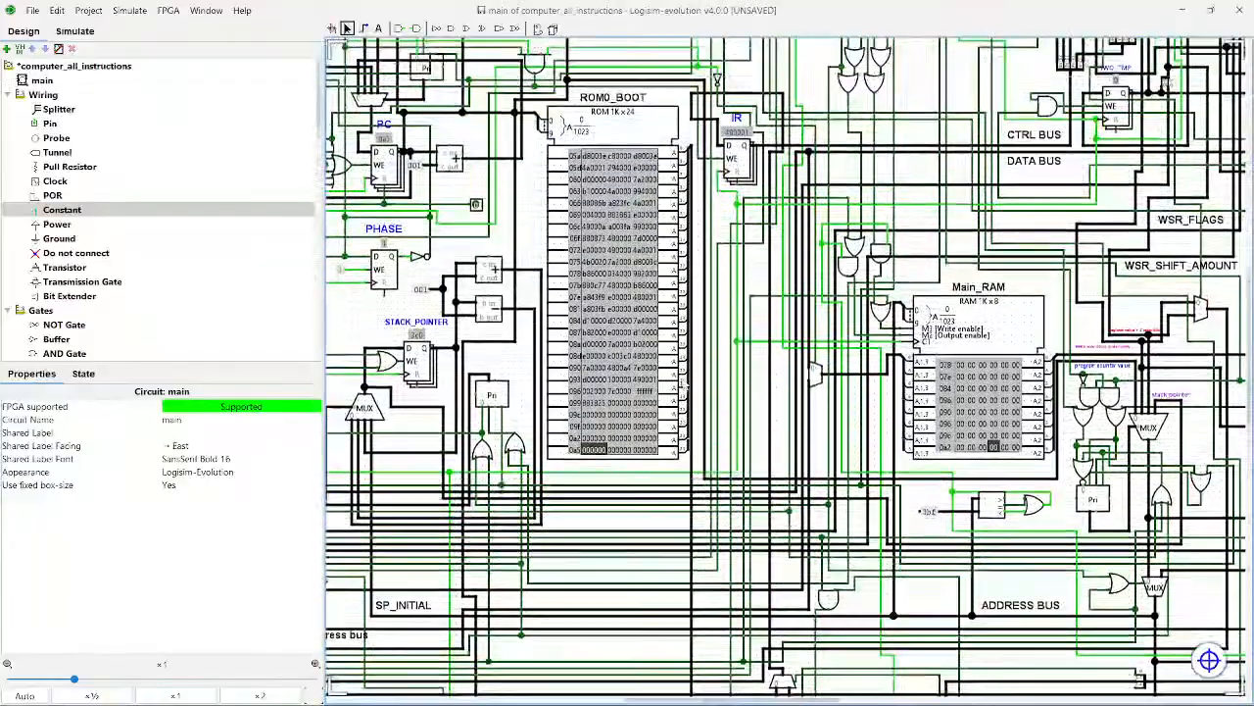
{"action": "scroll", "coordinate": [731, 279], "scroll_direction": "up", "scroll_amount": 1}
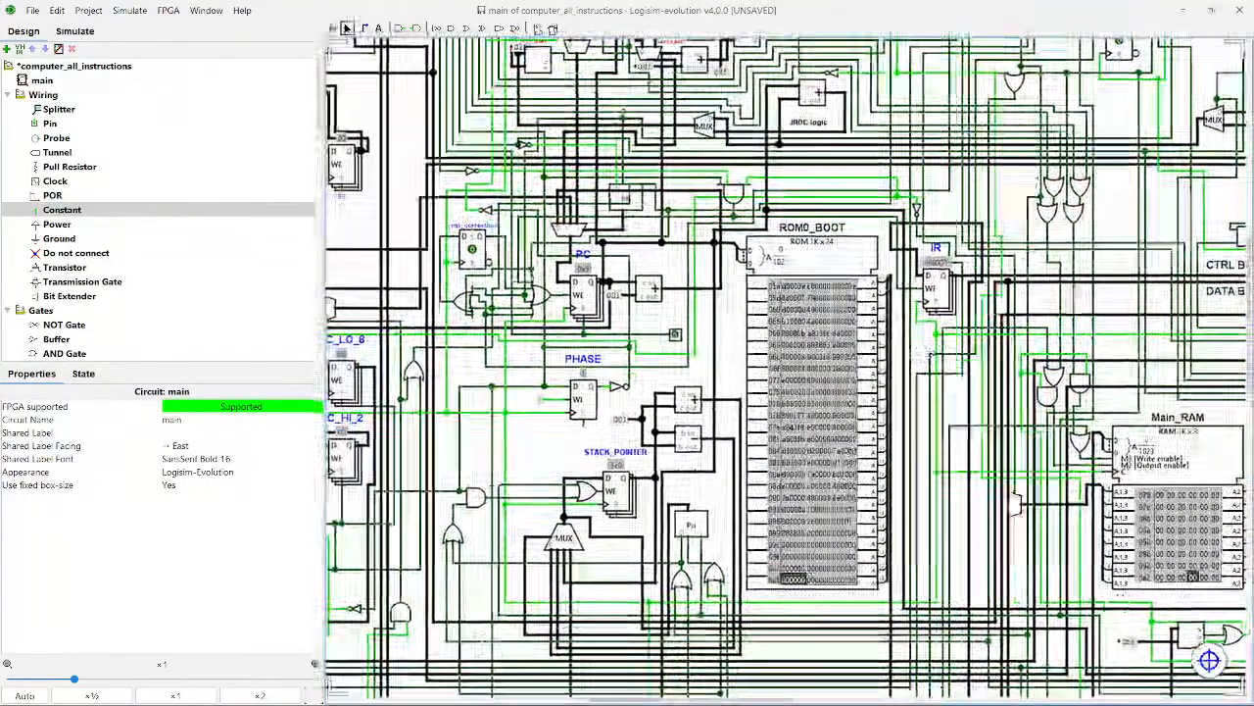
Step: Follow the decoder logic up to TST_LED and check whether its LED bar lights
{"action": "scroll", "coordinate": [721, 542], "scroll_direction": "up", "scroll_amount": 7}
{"action": "scroll", "coordinate": [720, 542], "scroll_direction": "left", "scroll_amount": 7}
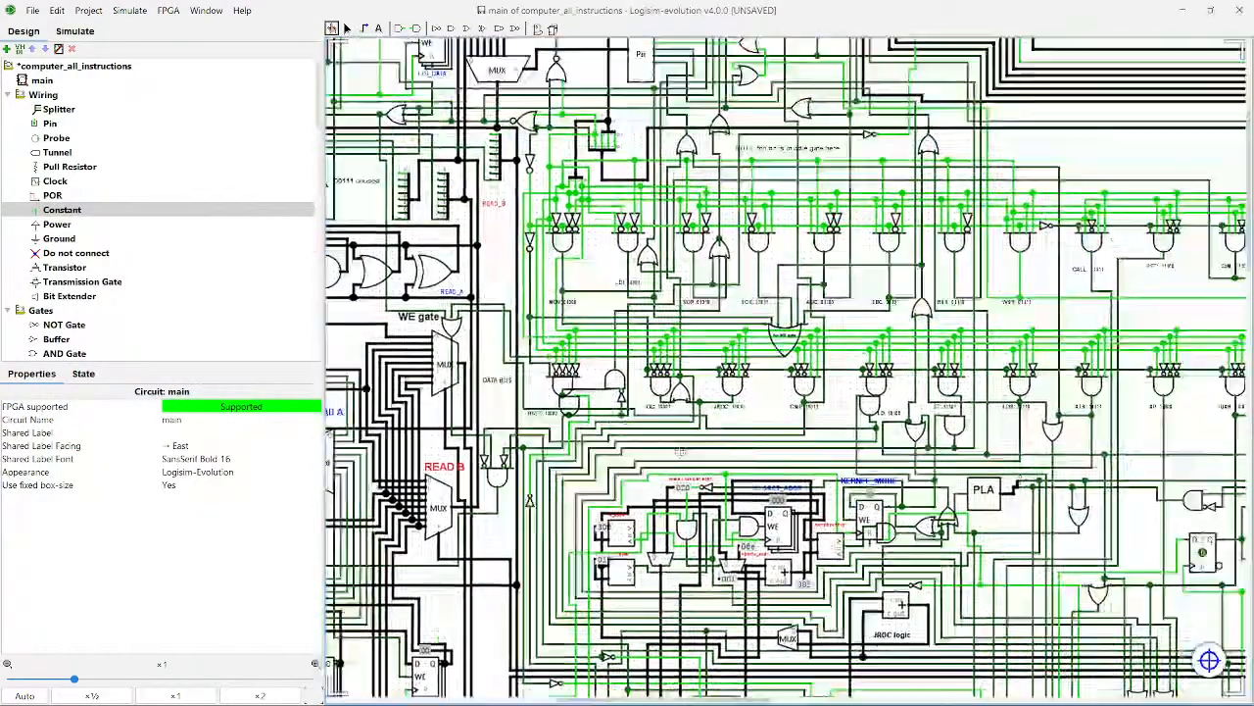
{"action": "scroll", "coordinate": [697, 199], "scroll_direction": "up", "scroll_amount": 6}
{"action": "scroll", "coordinate": [697, 199], "scroll_direction": "left", "scroll_amount": 13}
{"action": "scroll", "coordinate": [909, 106], "scroll_direction": "right", "scroll_amount": 5}
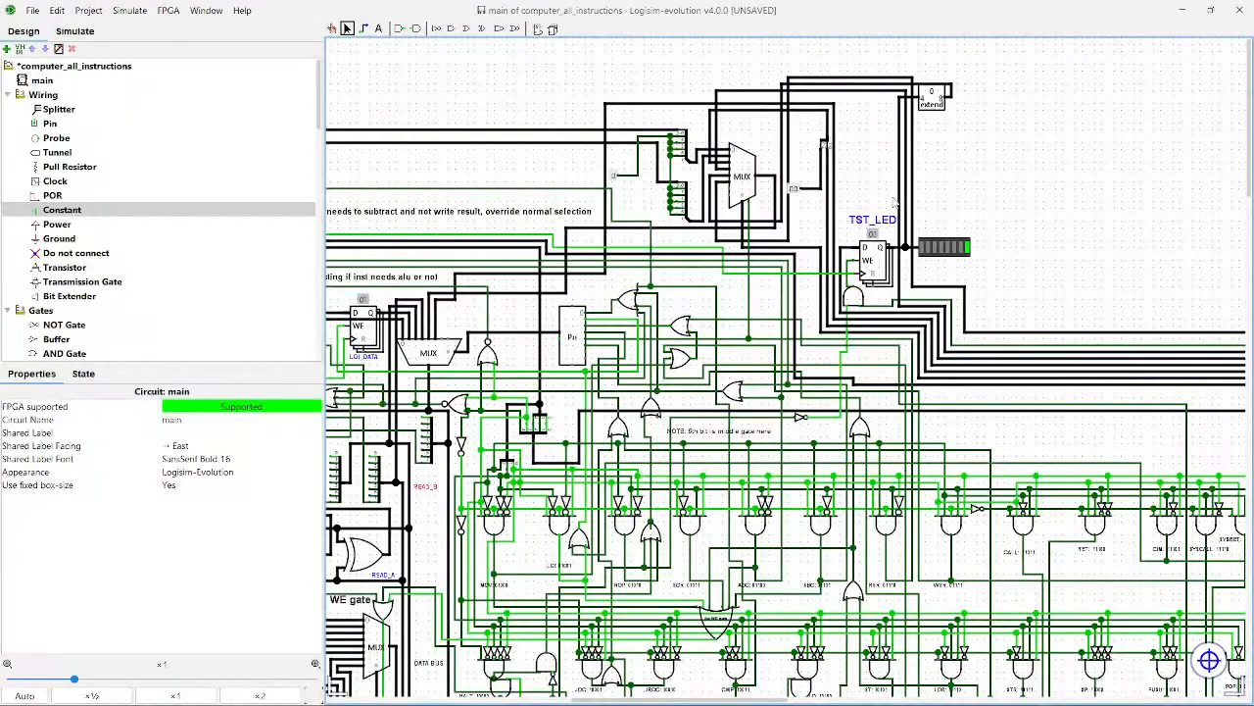
Step: Save the computer_all_instructions circuit and view the whole computer layout
{"action": "key", "text": "ctrl+s"}
{"action": "scroll", "coordinate": [903, 285], "scroll_direction": "down", "scroll_amount": 3}
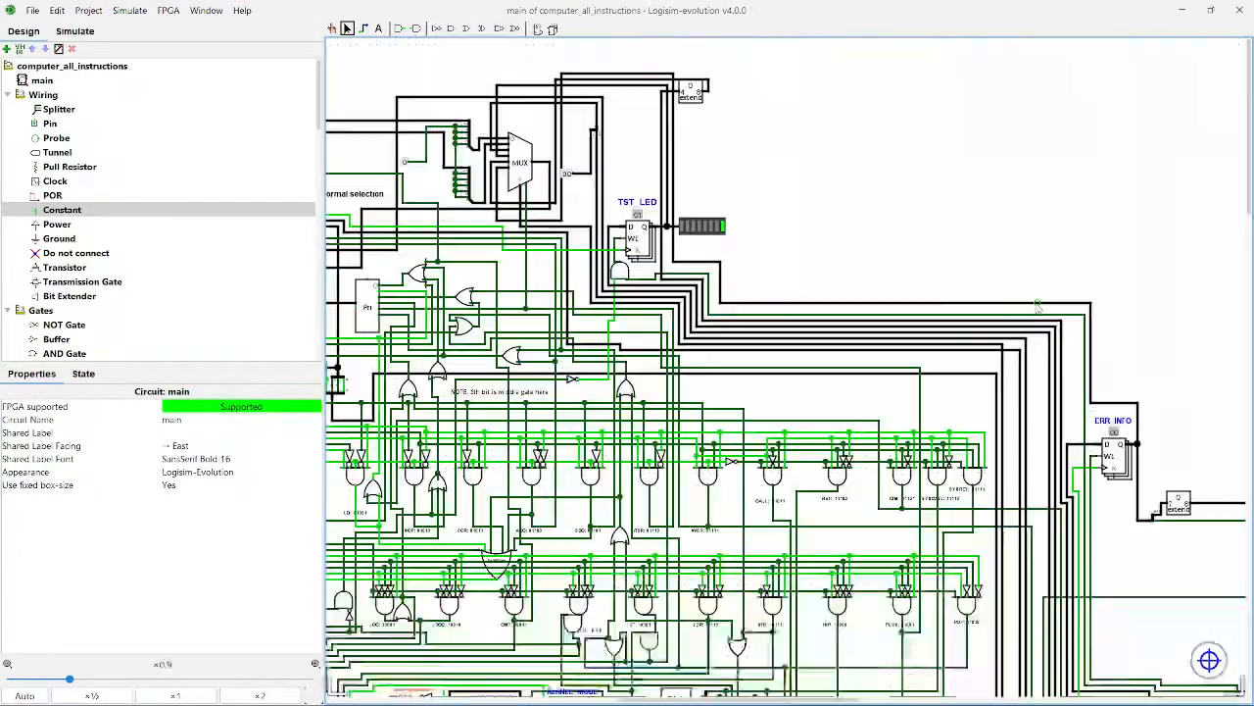
{"action": "scroll", "coordinate": [904, 284], "scroll_direction": "left", "scroll_amount": 10}
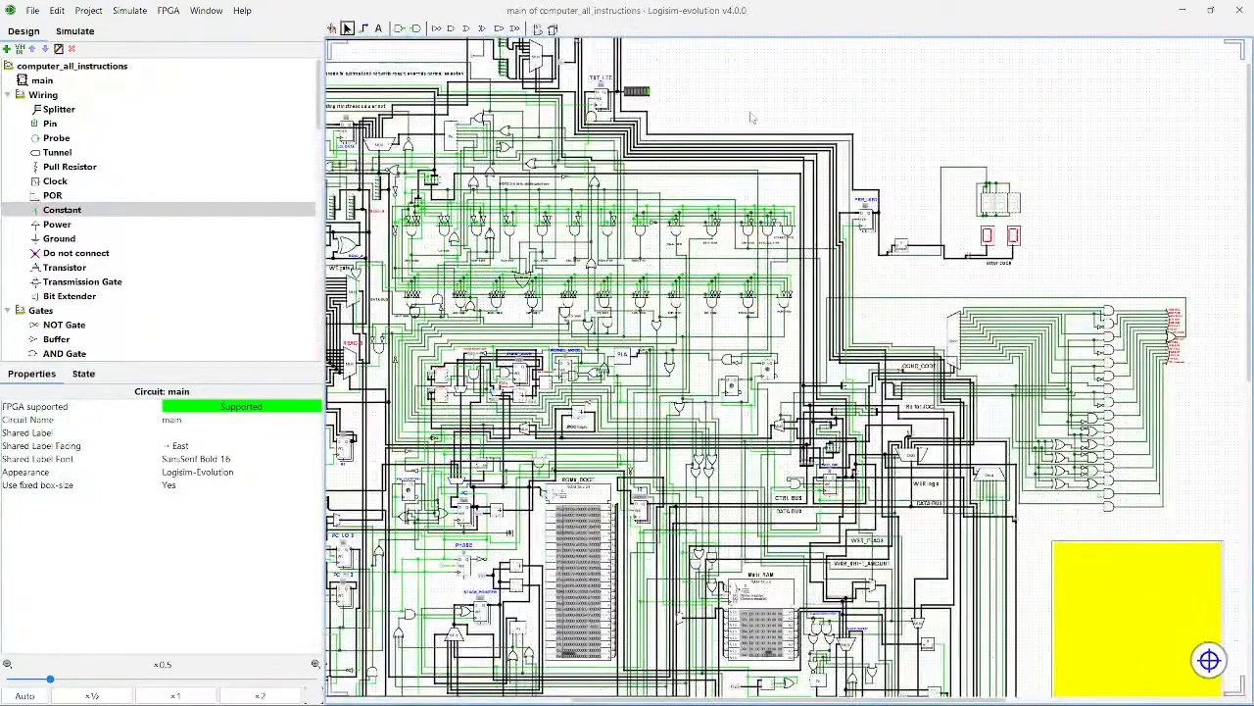
{"action": "scroll", "coordinate": [829, 99], "scroll_direction": "down", "scroll_amount": 3}
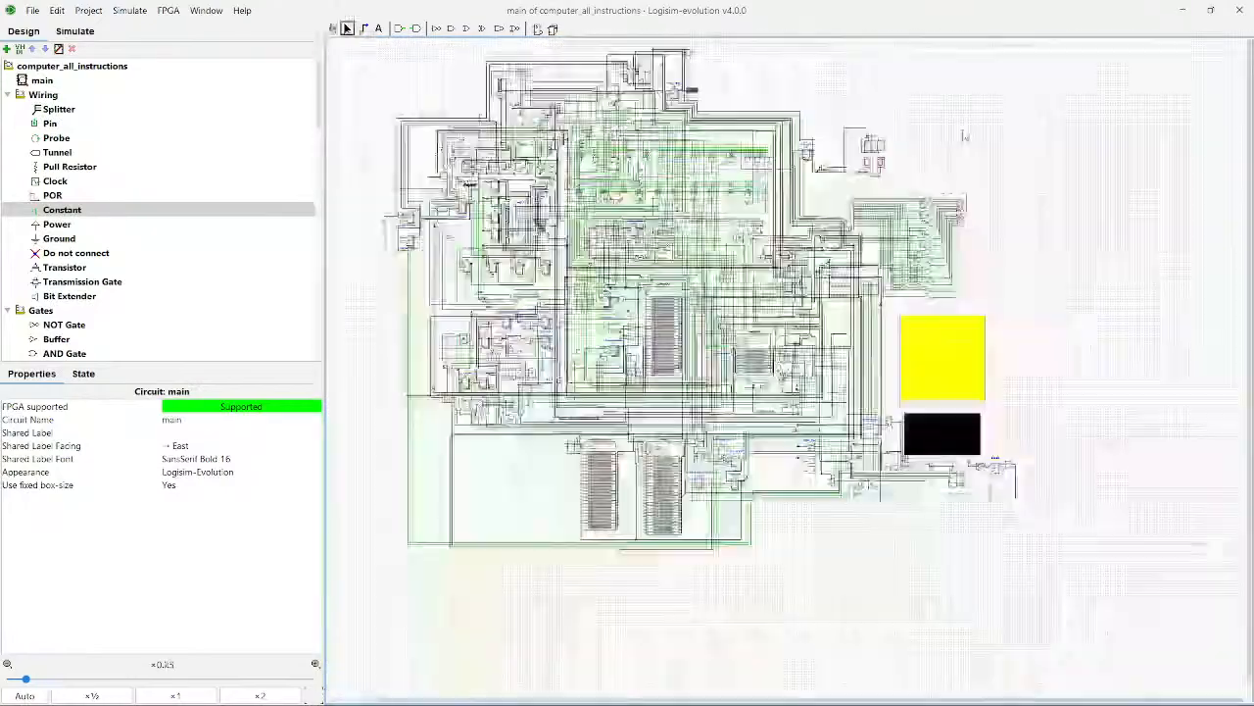
Step: Switch to Visual Studio Code and review the terminal code in rom1_terminal.asm and the OS functions in logi.asm
{"action": "left_click", "coordinate": [863, 692]}
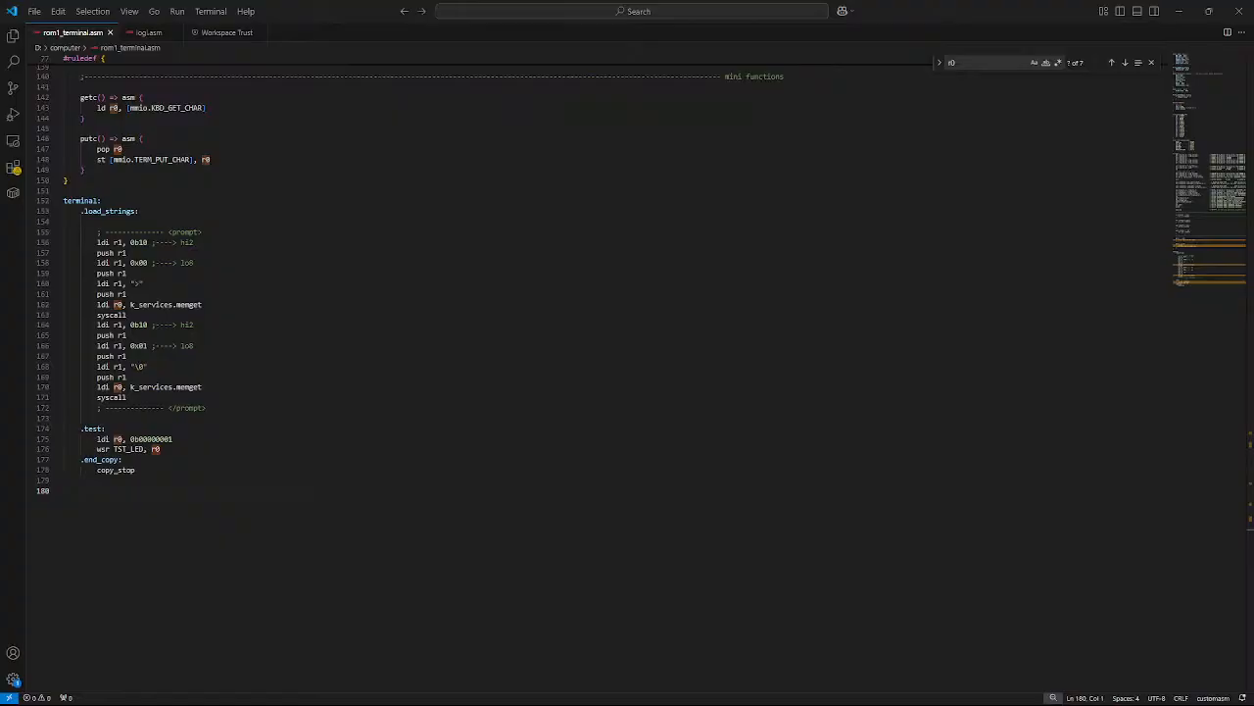
{"action": "scroll", "coordinate": [311, 414], "scroll_direction": "up", "scroll_amount": 2}
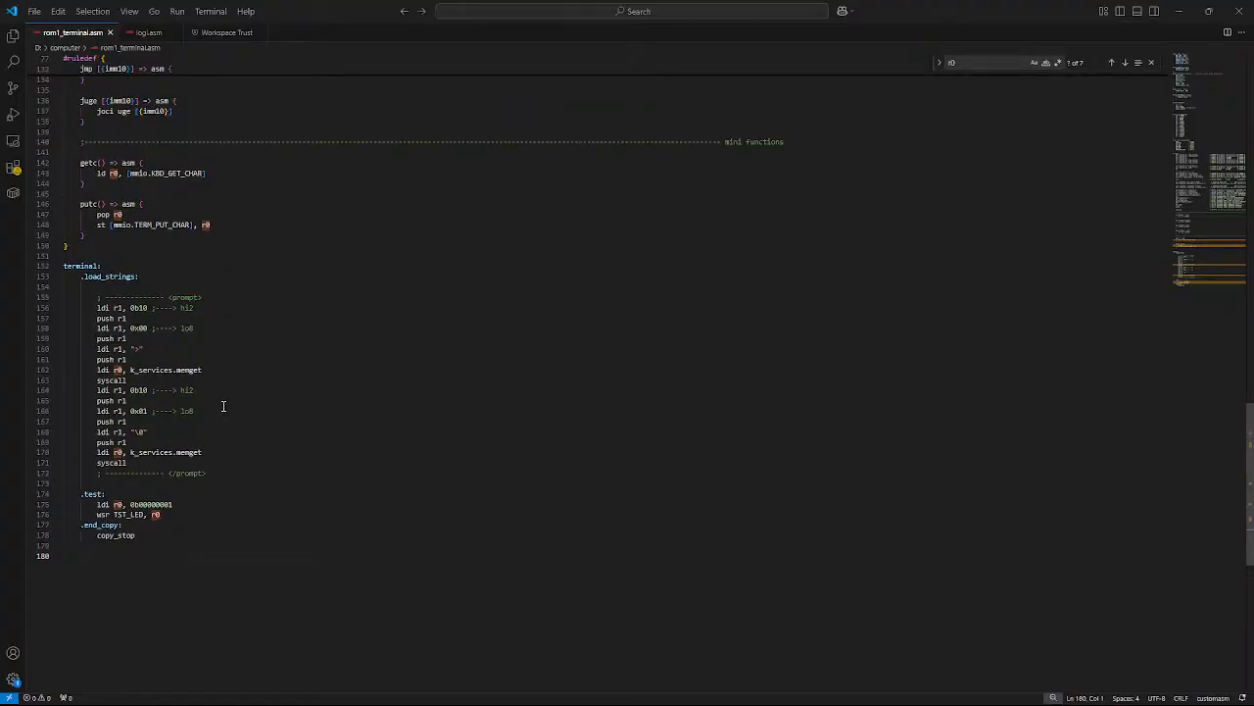
{"action": "left_click", "coordinate": [147, 32]}
{"action": "scroll", "coordinate": [474, 510], "scroll_direction": "up", "scroll_amount": 20}
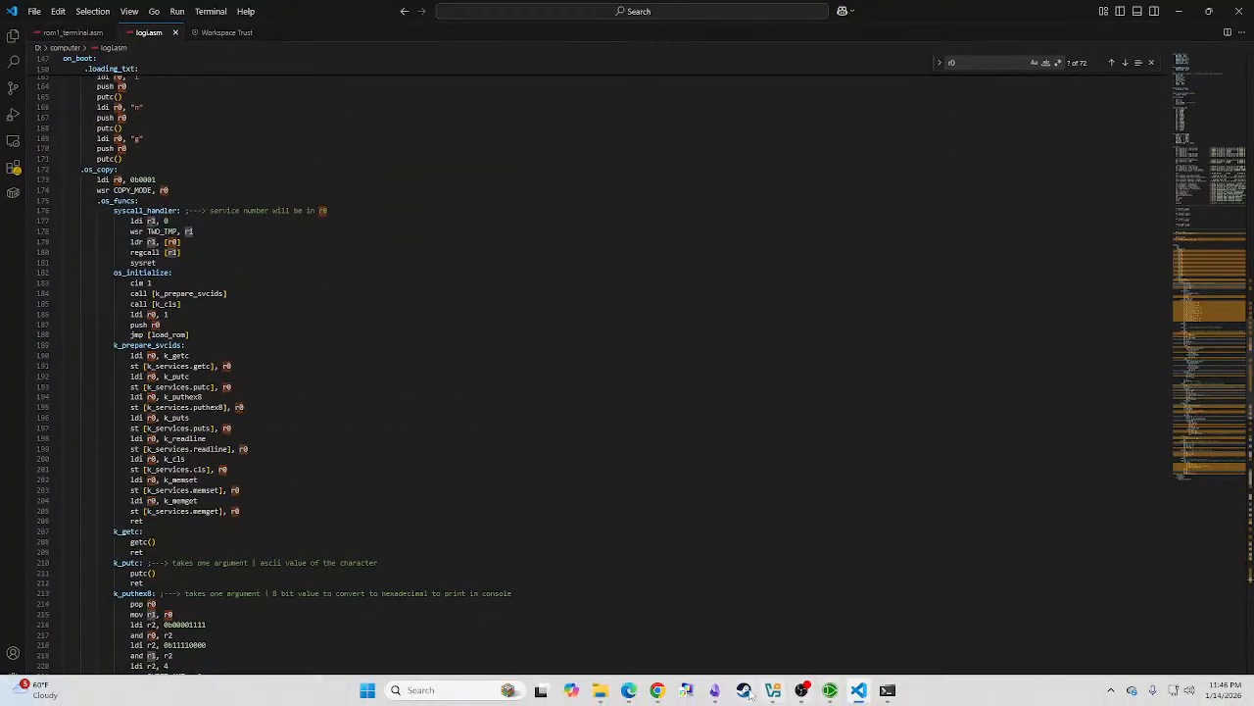
Step: Switch to Obsidian and review the Logisim Computer note from the special register codes to the memory map and error codes
{"action": "left_click", "coordinate": [716, 701]}
{"action": "scroll", "coordinate": [588, 495], "scroll_direction": "up", "scroll_amount": 3}
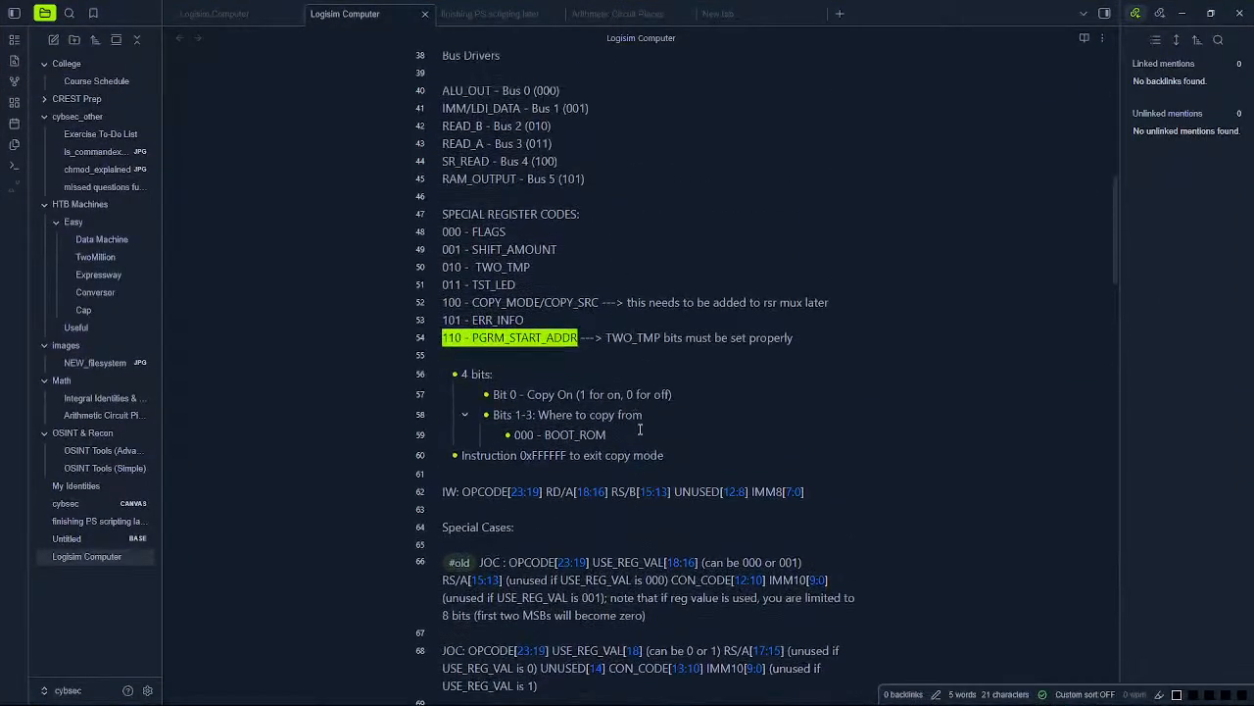
{"action": "scroll", "coordinate": [625, 431], "scroll_direction": "down", "scroll_amount": 12}
{"action": "scroll", "coordinate": [625, 431], "scroll_direction": "down", "scroll_amount": 10}
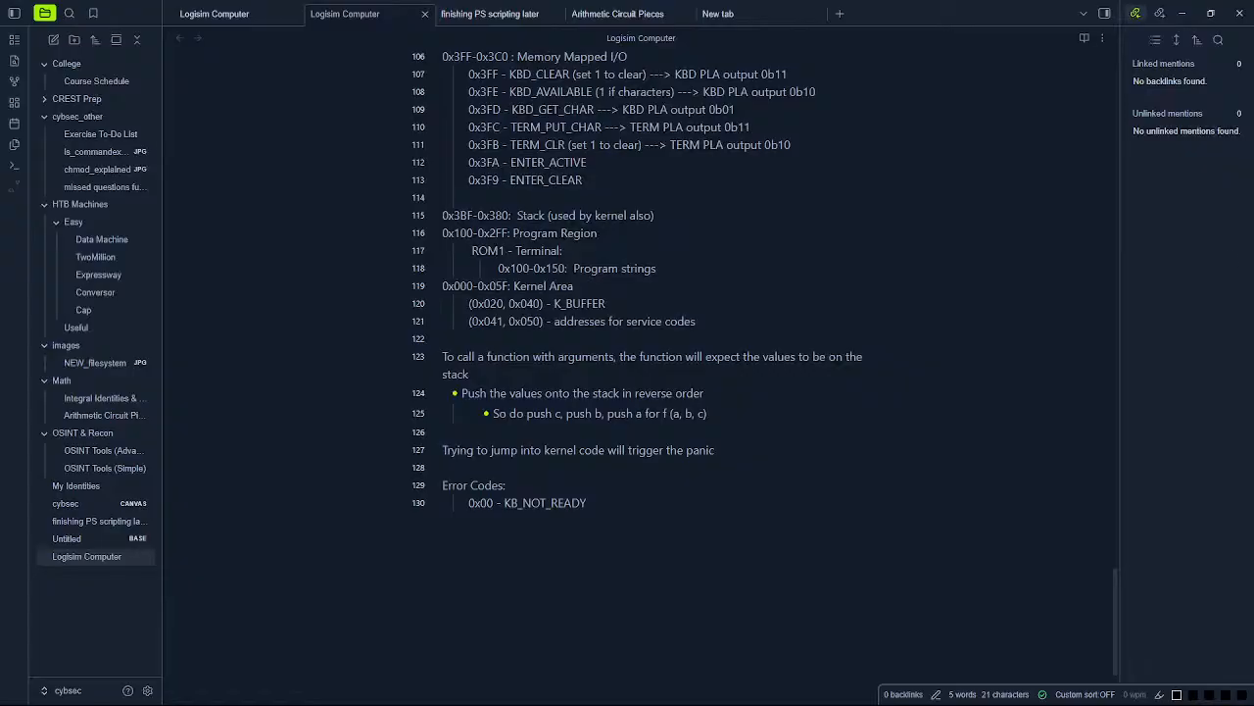
Step: Add the line "(0x051, 0x05F) - addresses for program starts" below the service codes entry in the note's Kernel Area
{"action": "left_click", "coordinate": [723, 323]}
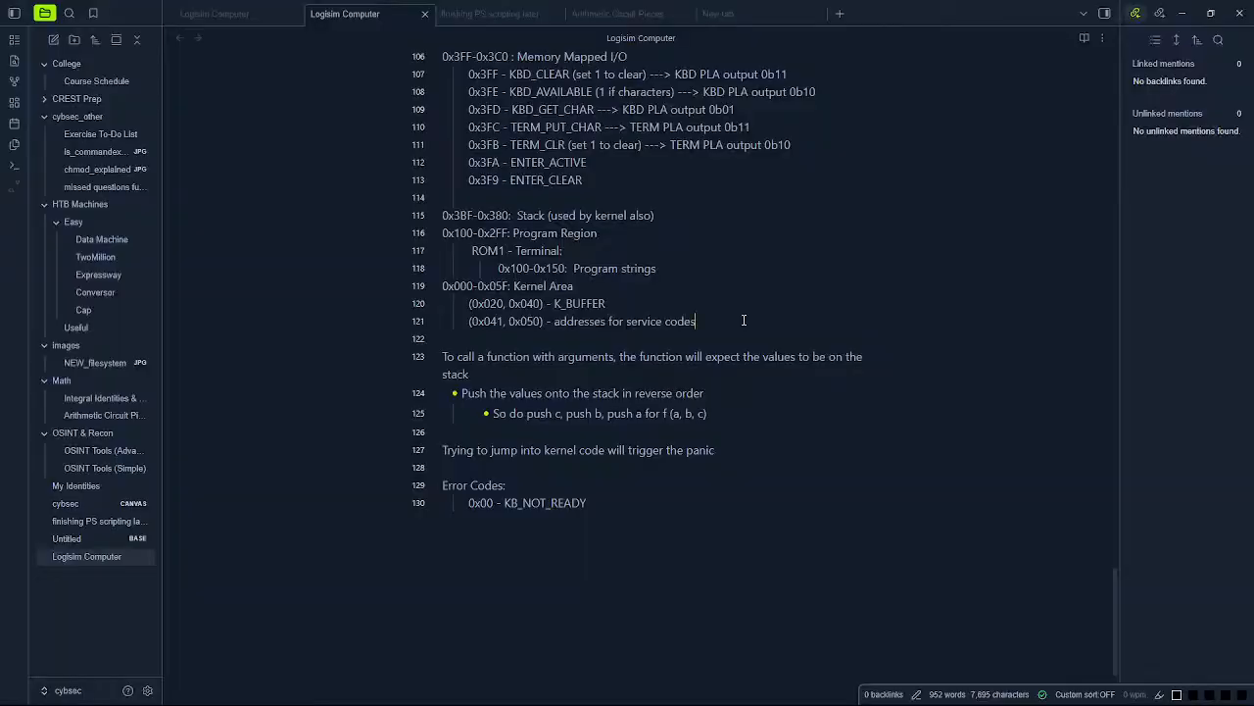
{"action": "key", "text": "Return"}
{"action": "type", "text": "(0x"}
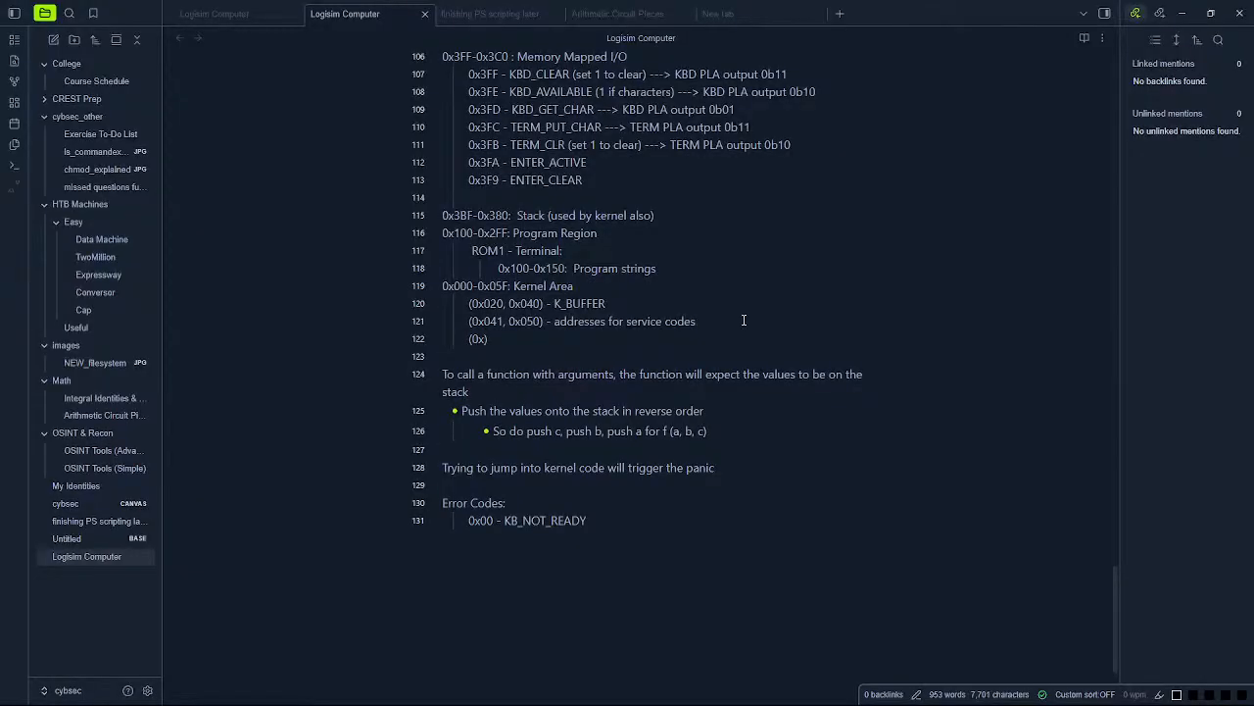
{"action": "type", "text": "051-"}
{"action": "key", "text": "BackSpace"}
{"action": "type", "text": ", 0x"}
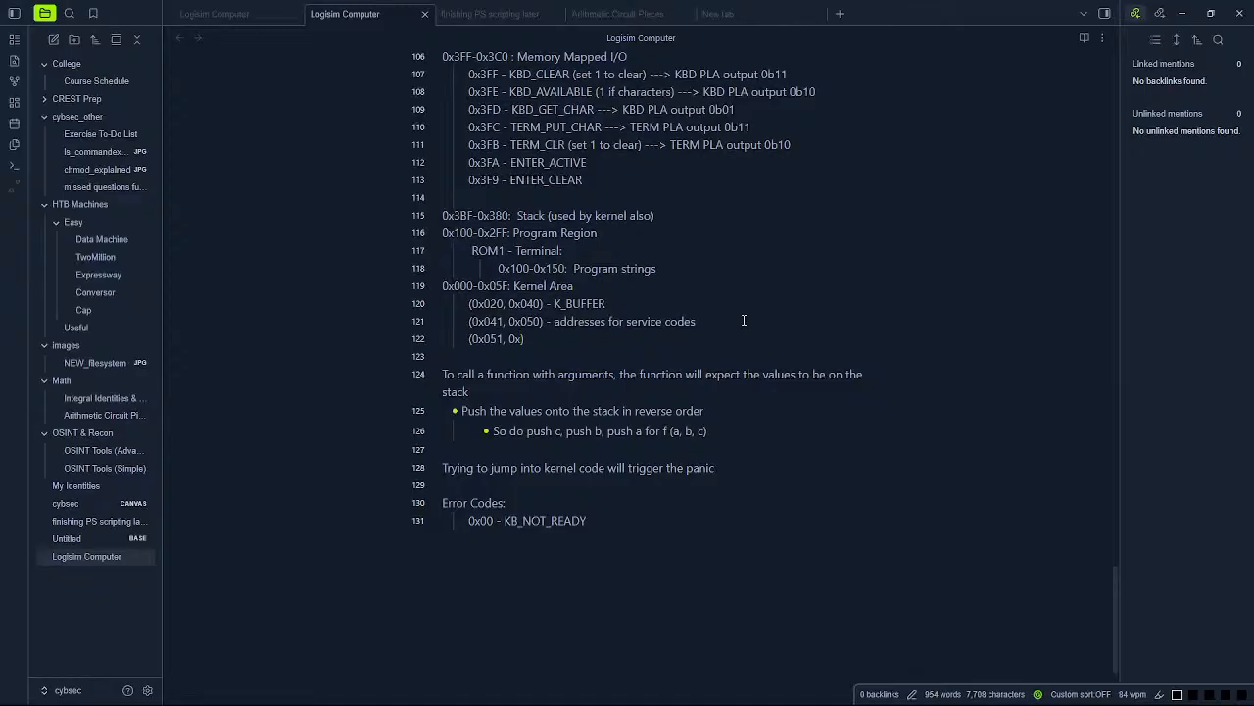
{"action": "type", "text": "05"}
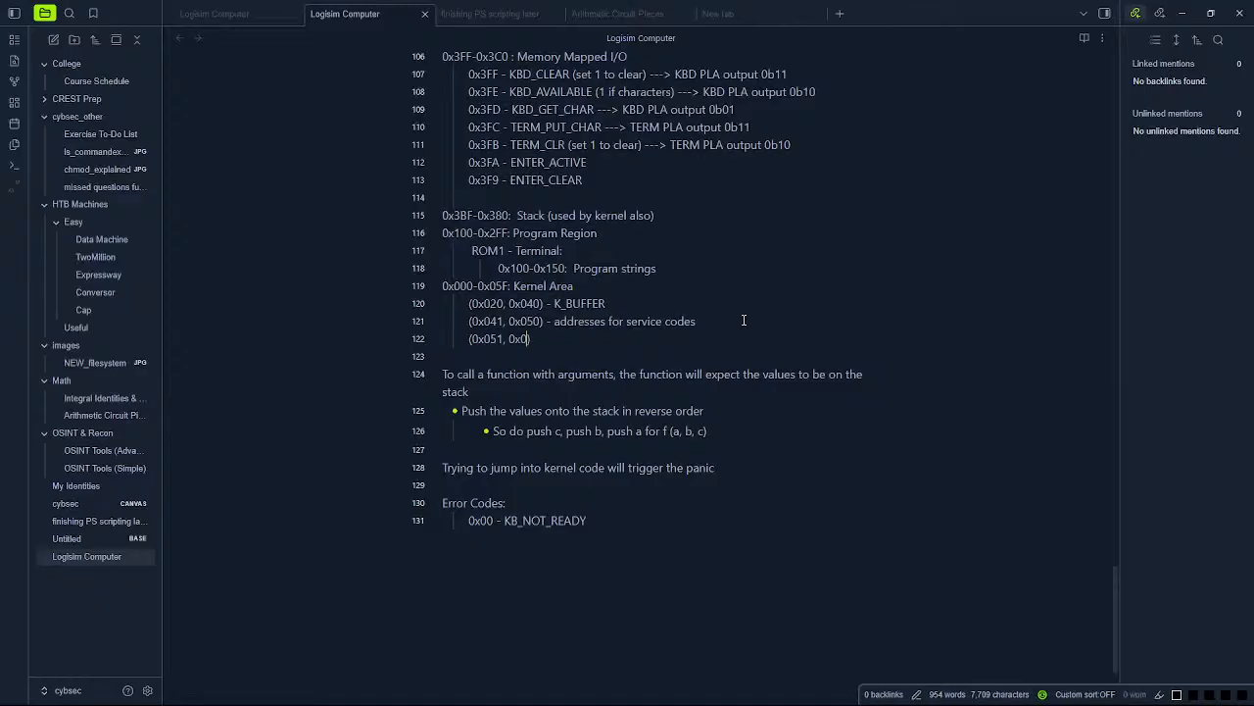
{"action": "type", "text": "F) - addr"}
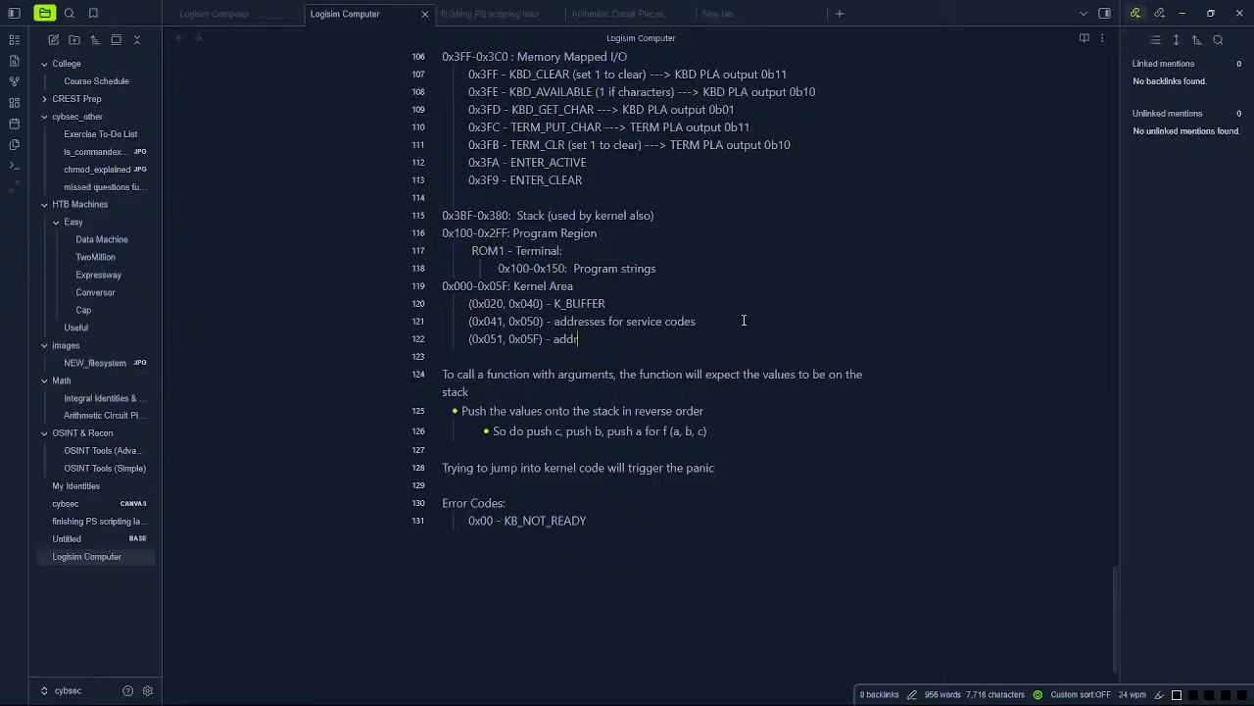
{"action": "type", "text": "esses for pgor"}
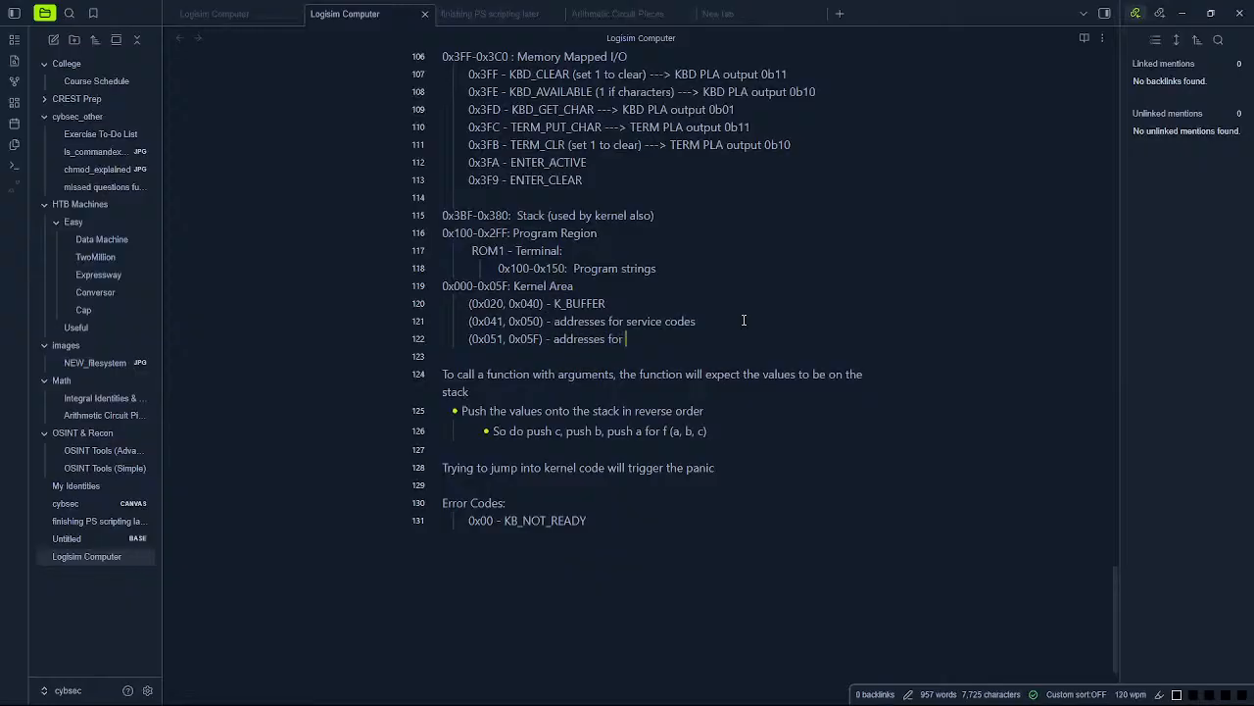
{"action": "key", "text": "BackSpace"}
{"action": "key", "text": "BackSpace"}
{"action": "key", "text": "BackSpace"}
{"action": "type", "text": "rogram st"}
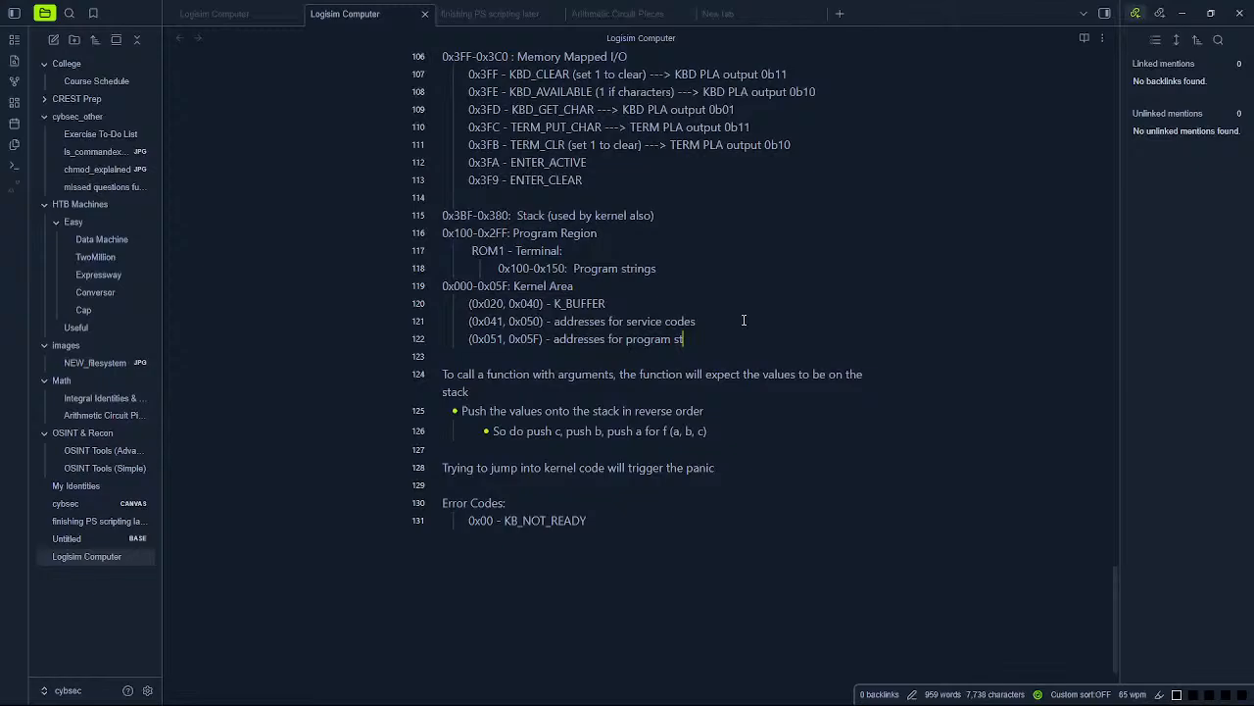
{"action": "type", "text": "art"}
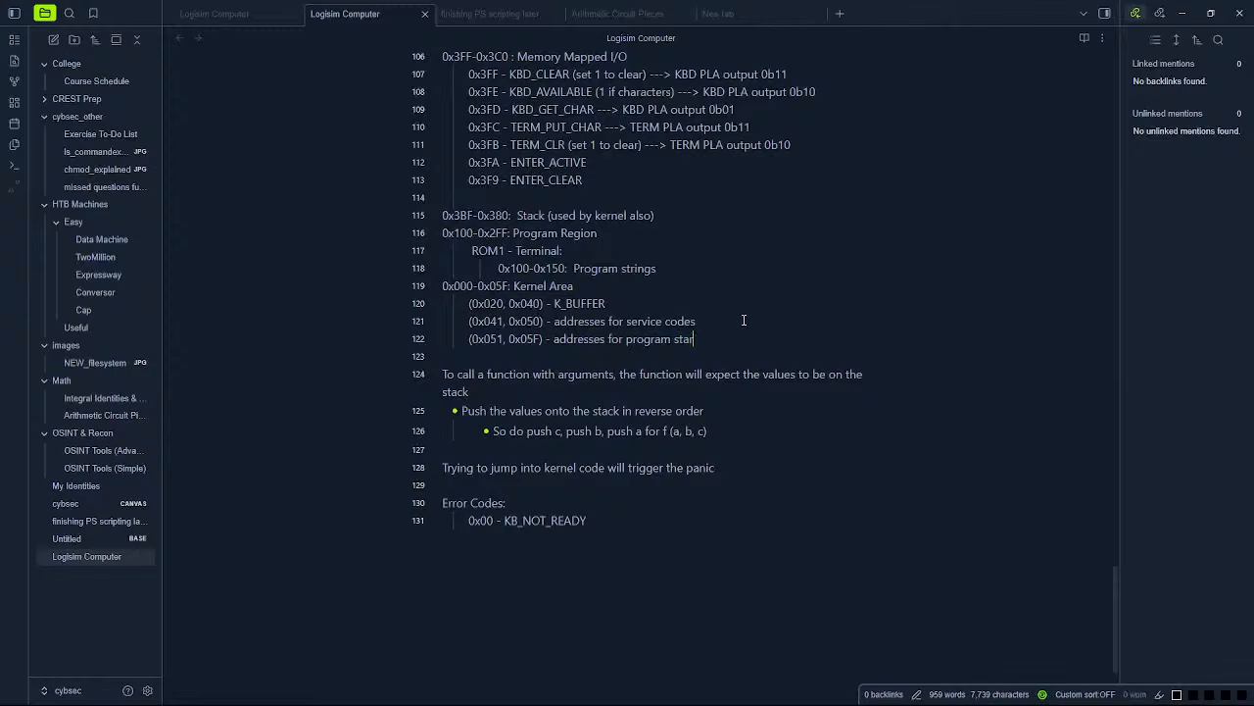
{"action": "type", "text": "s"}
{"action": "key", "text": "Up"}
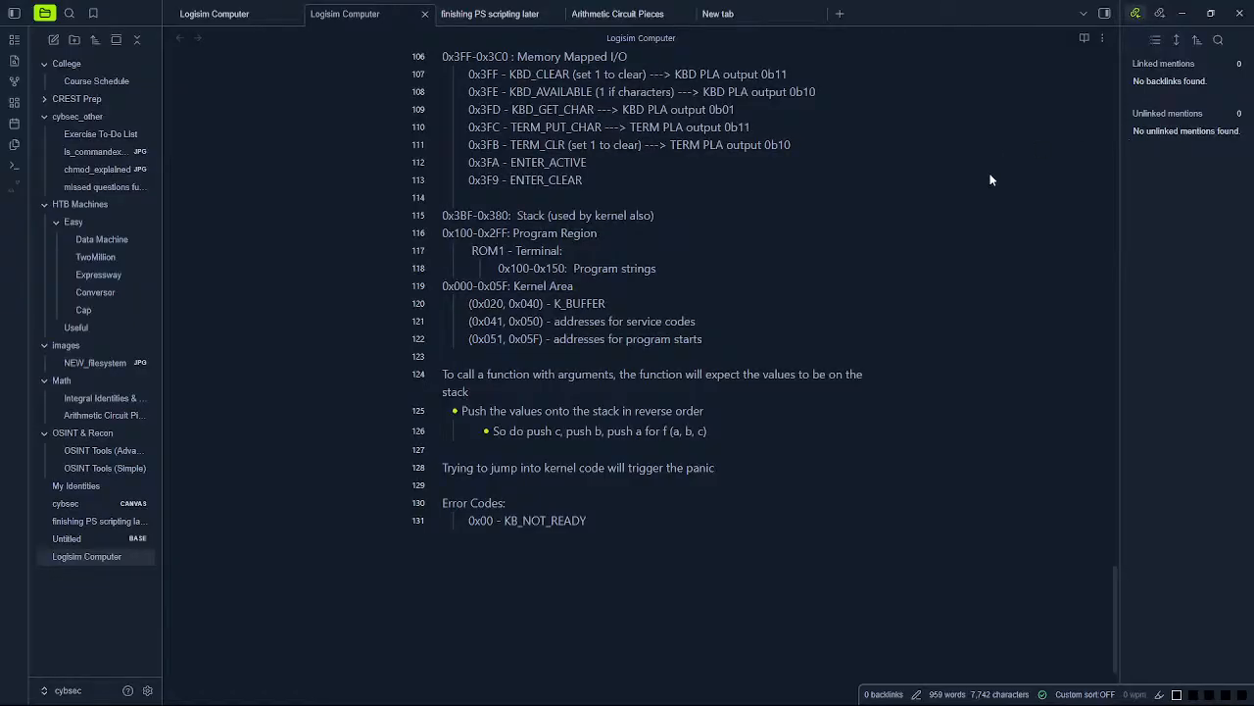
Step: Switch to Visual Studio Code and look through the OS functions in logi.asm from syscall_handler to load_rom
{"action": "left_click_drag", "start_coordinate": [905, 3], "coordinate": [1253, 312]}
{"action": "scroll", "coordinate": [818, 418], "scroll_direction": "down", "scroll_amount": 9}
{"action": "scroll", "coordinate": [300, 353], "scroll_direction": "up", "scroll_amount": 10}
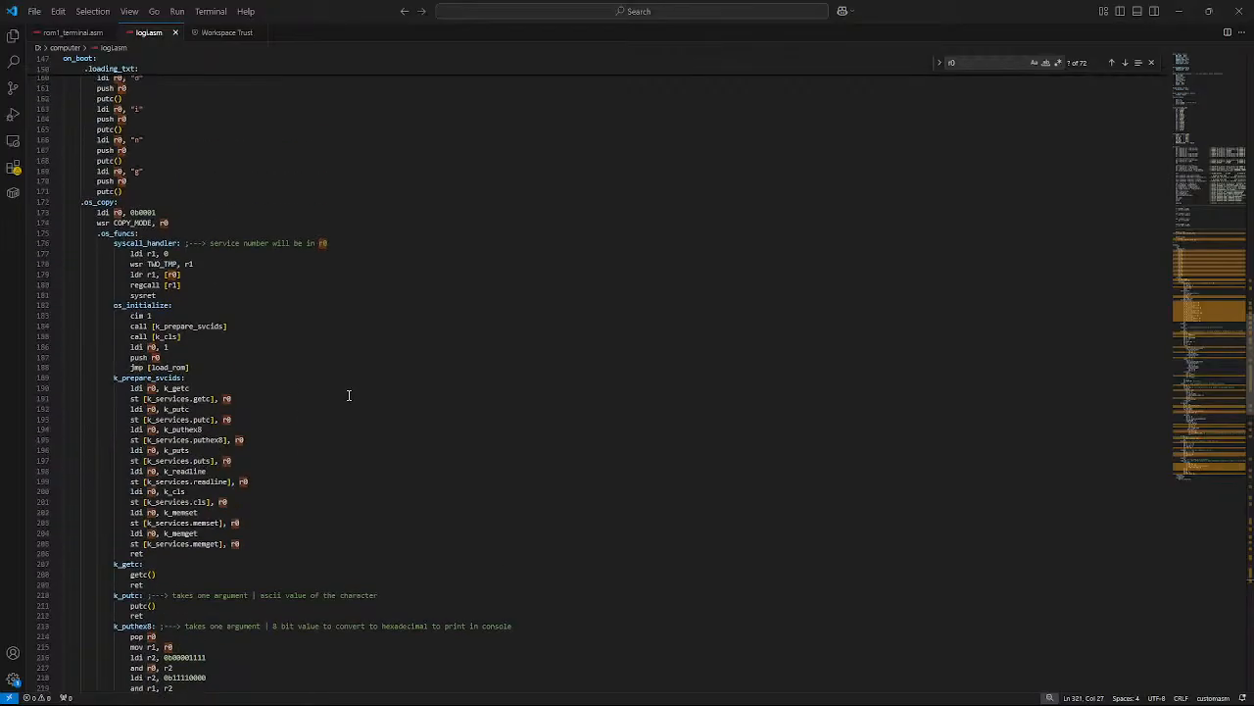
{"action": "scroll", "coordinate": [288, 423], "scroll_direction": "down", "scroll_amount": 3}
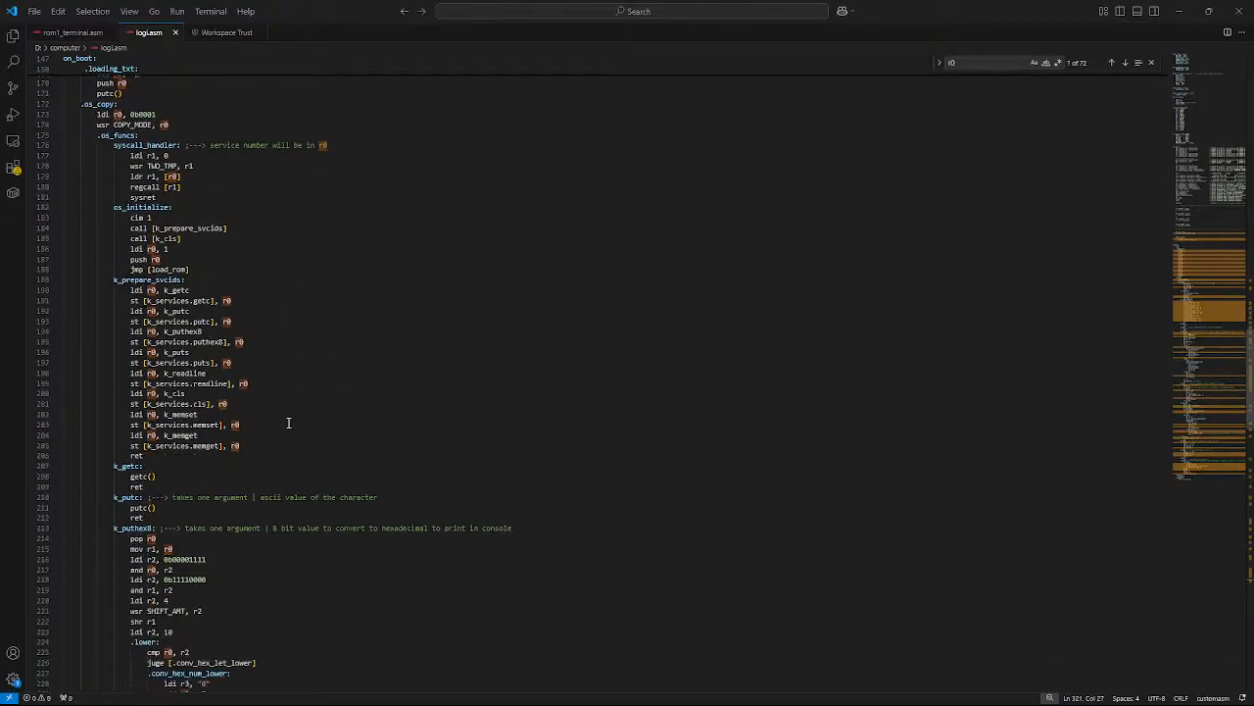
{"action": "left_click", "coordinate": [280, 445]}
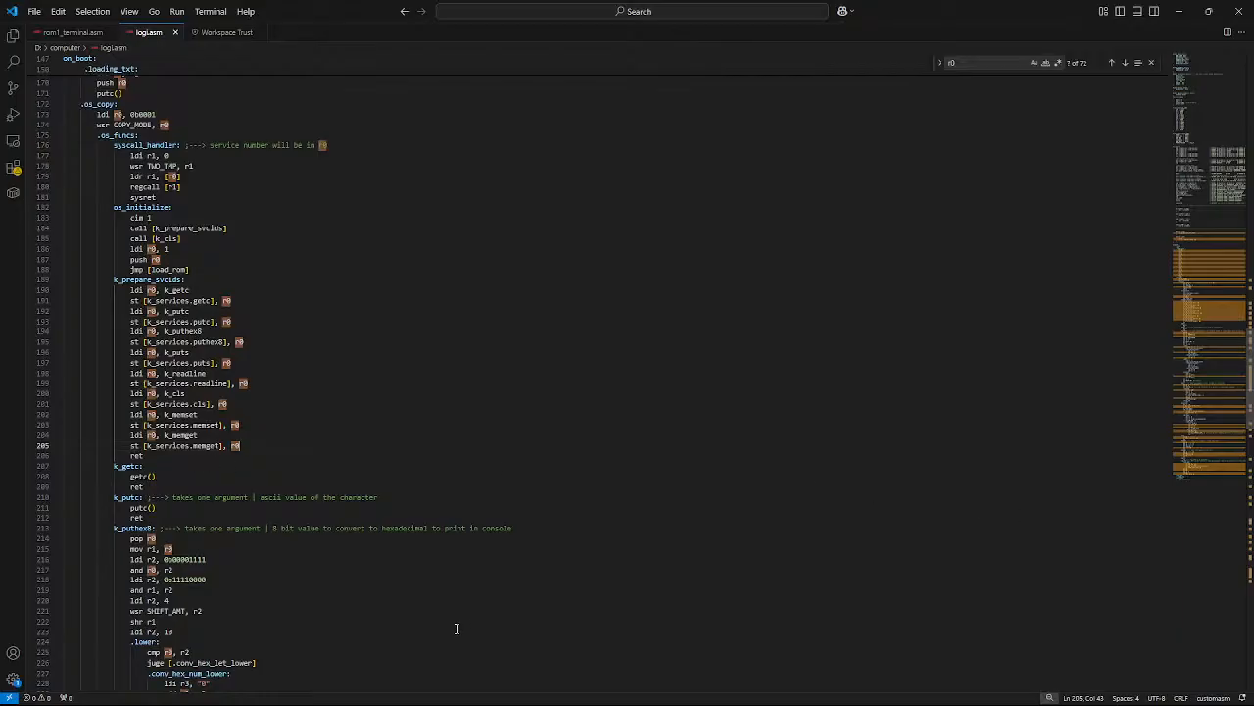
{"action": "scroll", "coordinate": [461, 623], "scroll_direction": "down", "scroll_amount": 20}
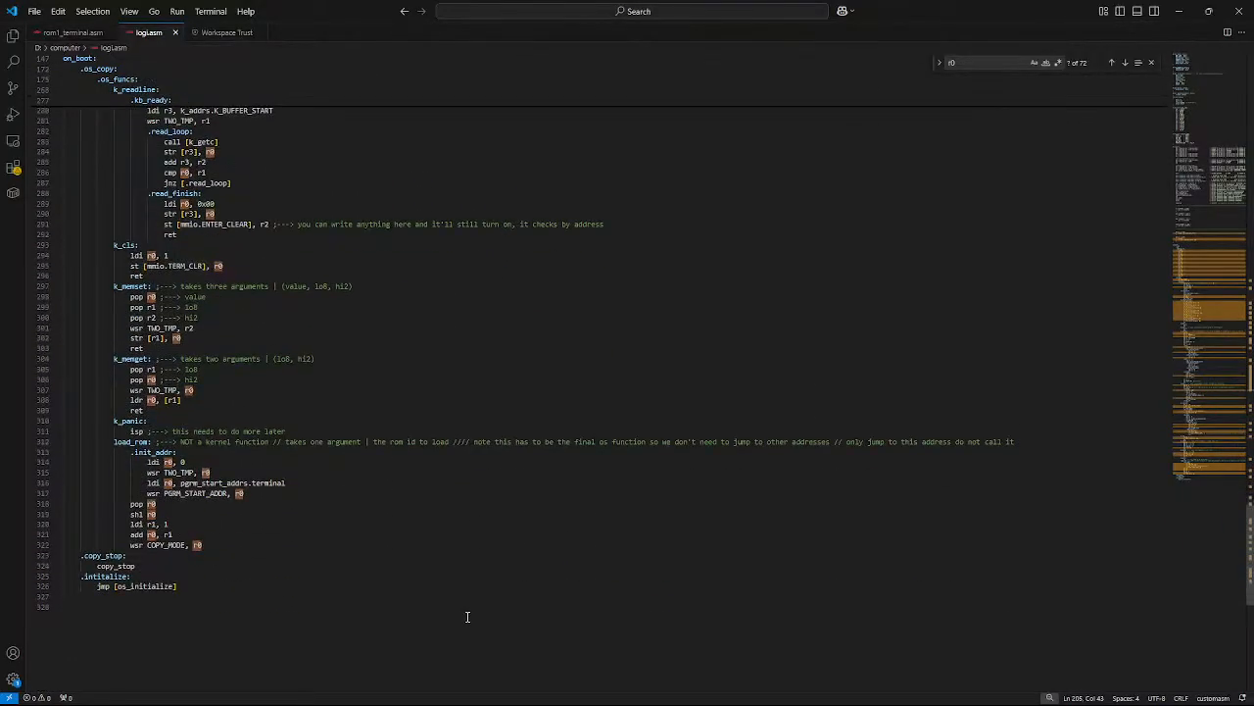
{"action": "scroll", "coordinate": [461, 609], "scroll_direction": "up", "scroll_amount": 15}
{"action": "scroll", "coordinate": [457, 604], "scroll_direction": "up", "scroll_amount": 18}
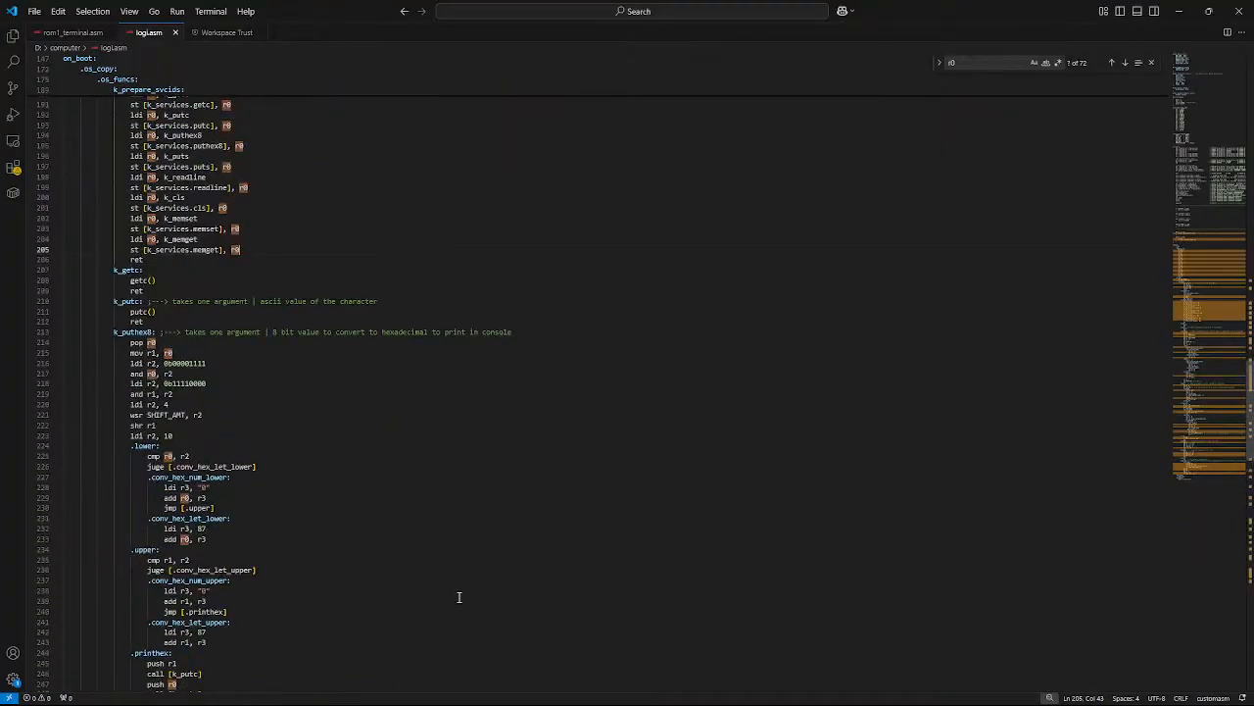
Step: Add an empty k_prepare_pgrm_start_ids: function label in logi.asm between k_prepare_svcids and k_getc
{"action": "left_click", "coordinate": [237, 522]}
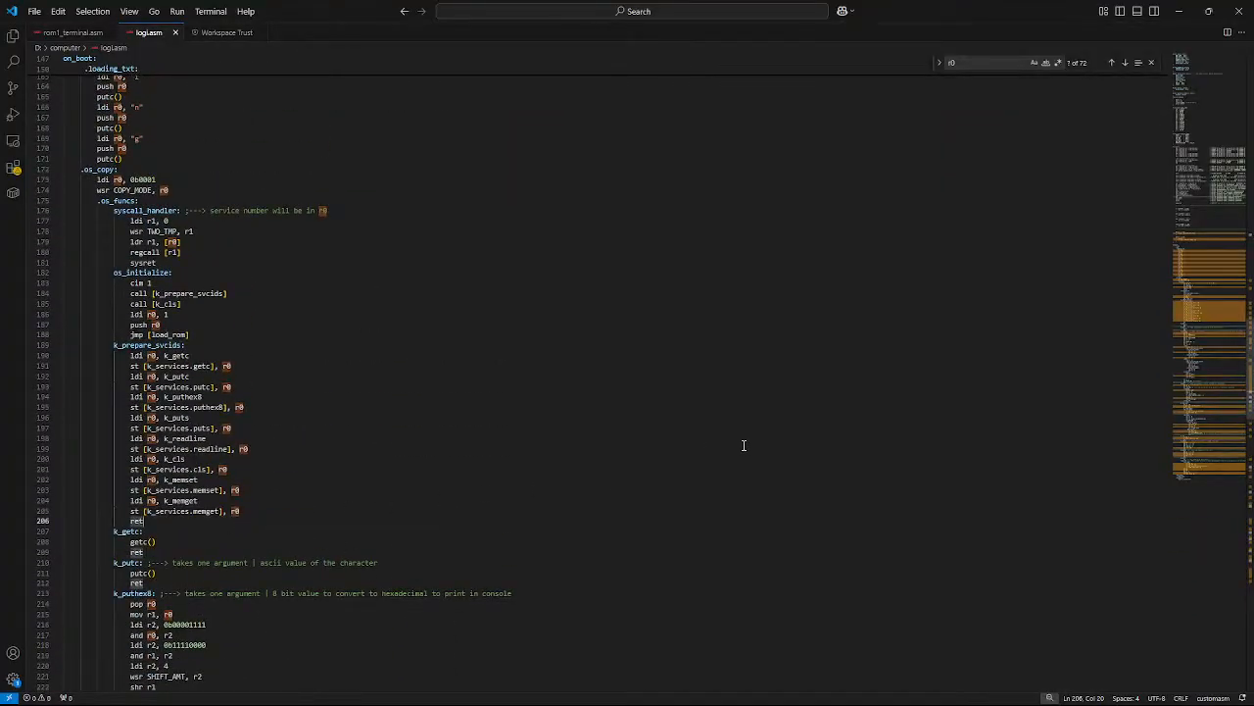
{"action": "key", "text": "Return"}
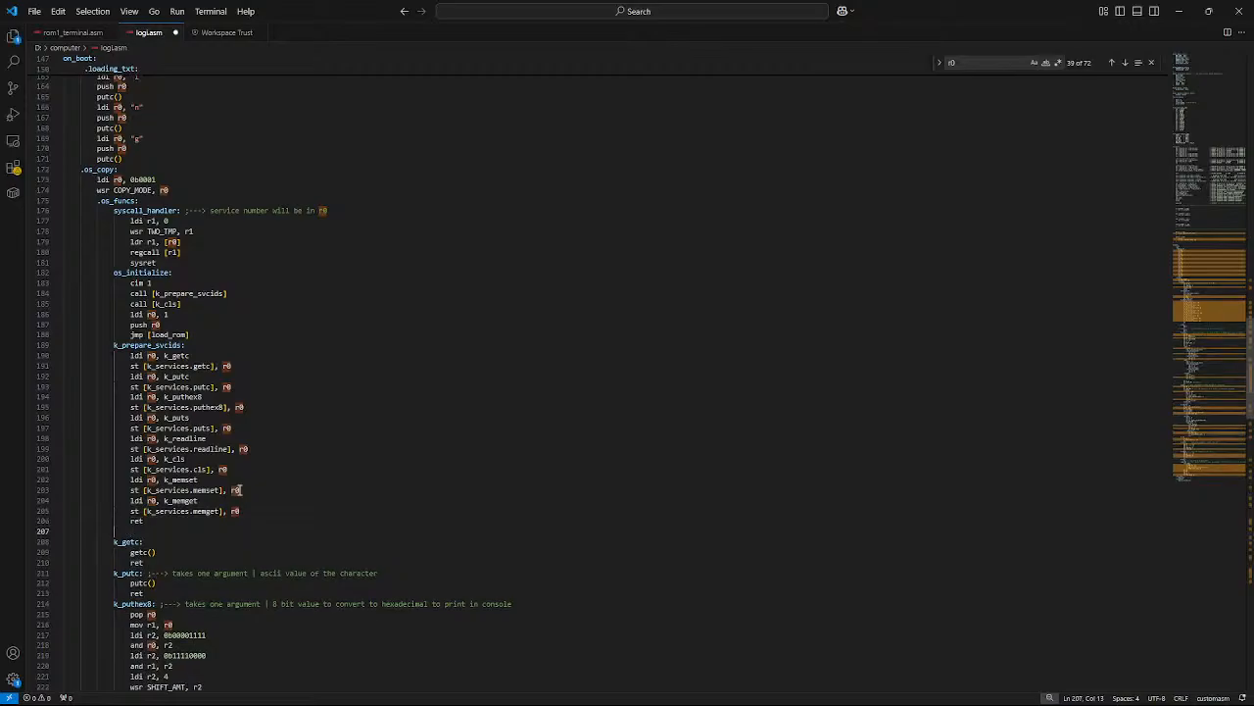
{"action": "key", "text": "BackSpace"}
{"action": "type", "text": "k_prep"}
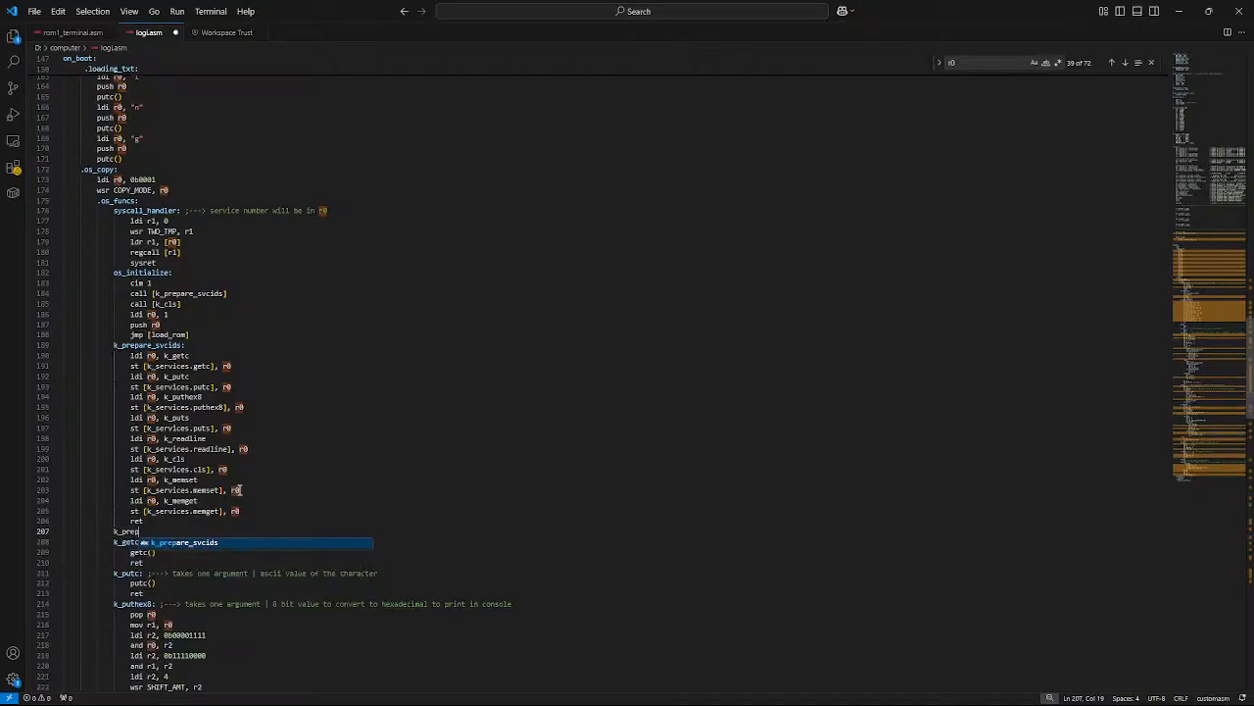
{"action": "type", "text": "are_"}
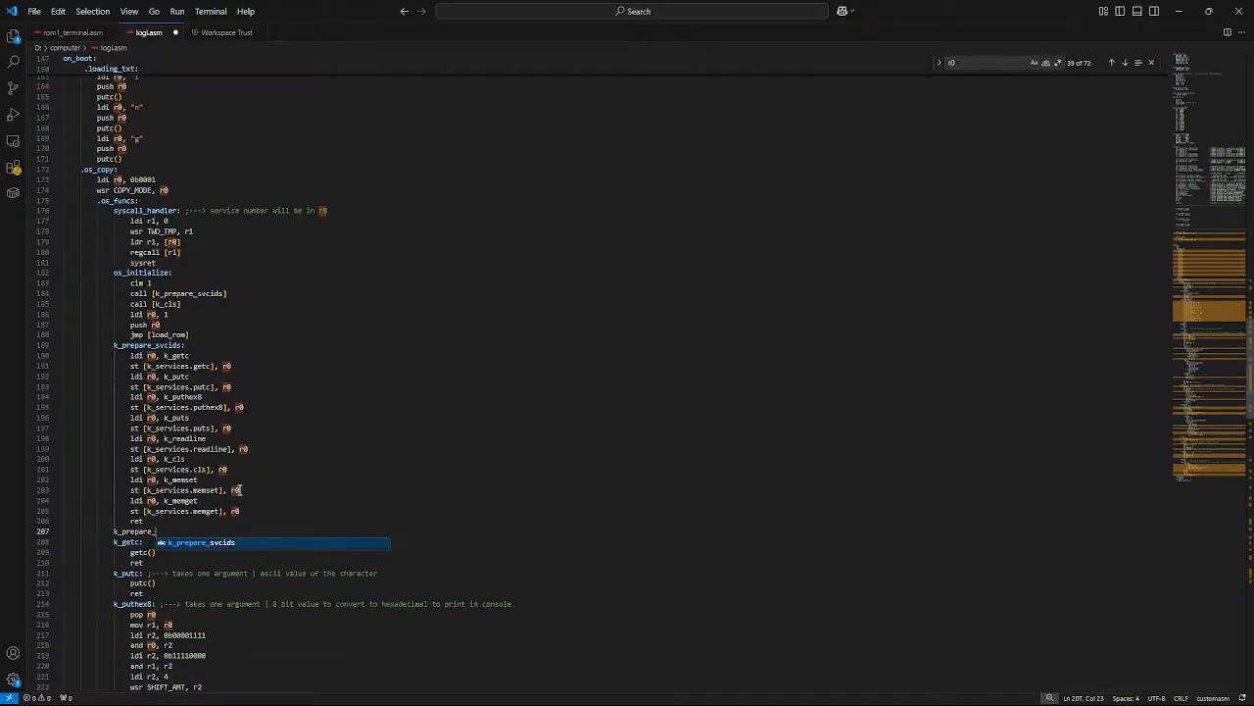
{"action": "type", "text": "pgrm_"}
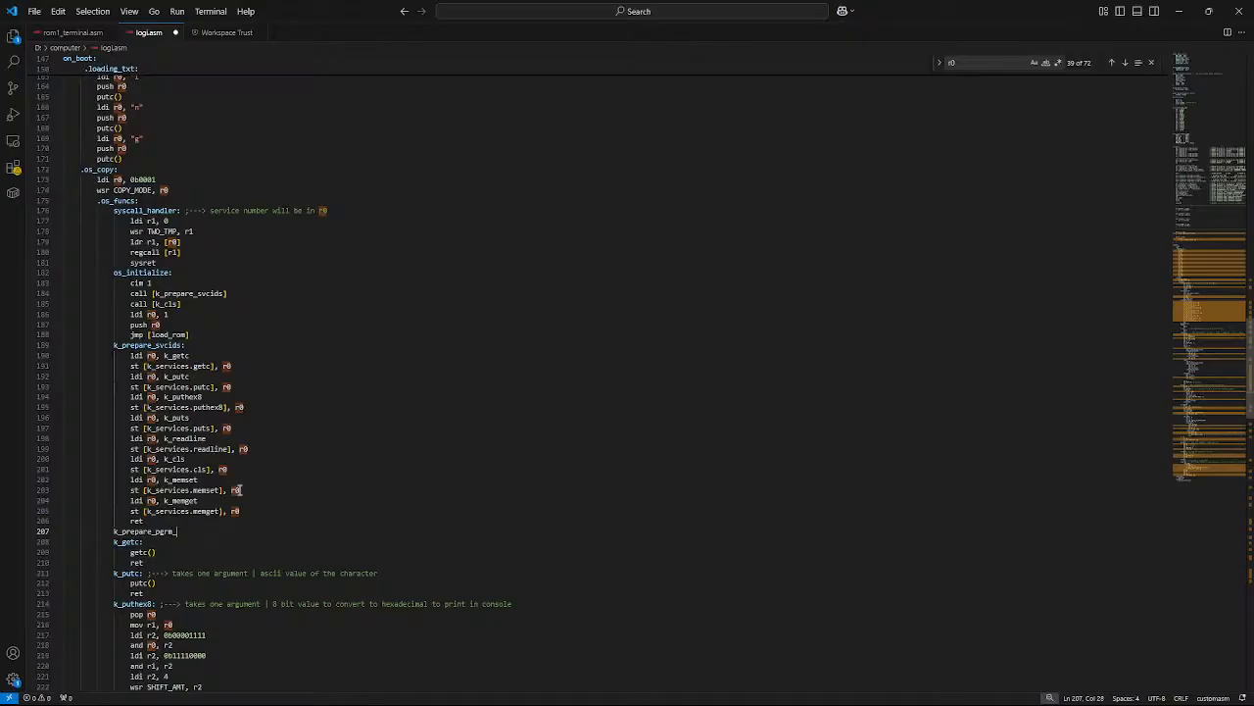
{"action": "type", "text": "start:ids:"}
{"action": "key", "text": "Return"}
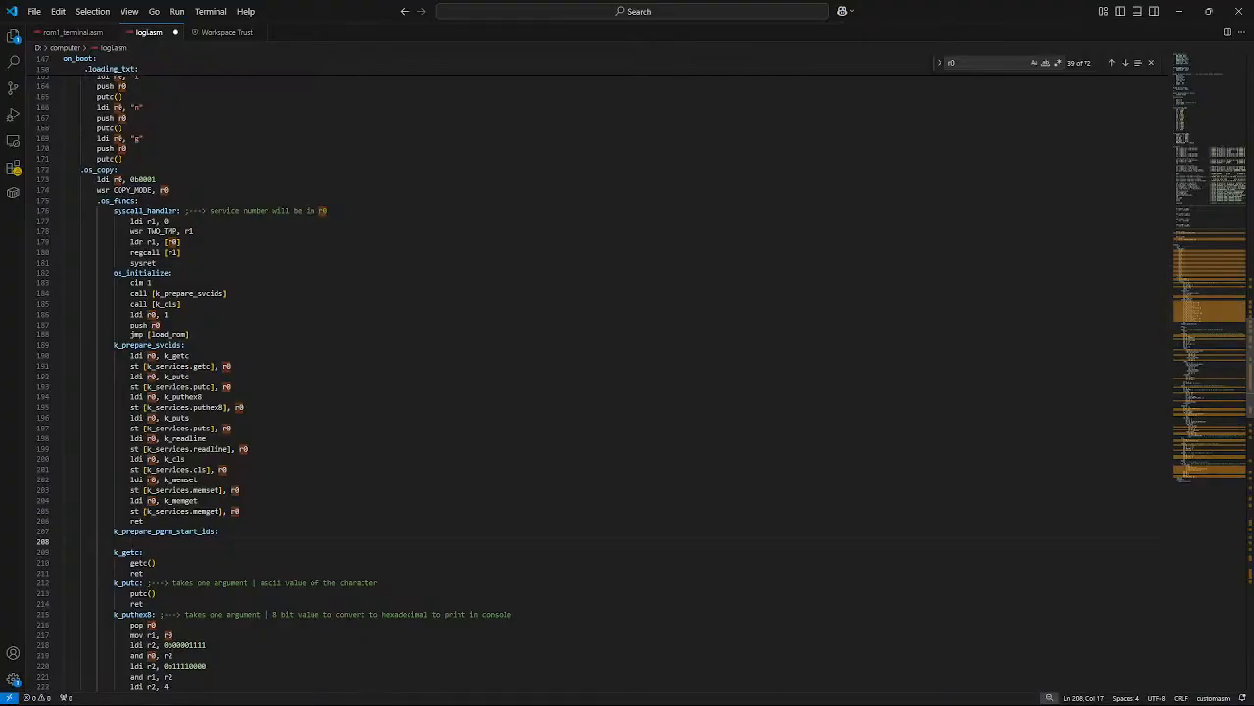
Step: Review the constants, special codes, instruction rules and boot code in logi.asm, and save the file
{"action": "left_click_drag", "start_coordinate": [1233, 199], "coordinate": [1220, 109]}
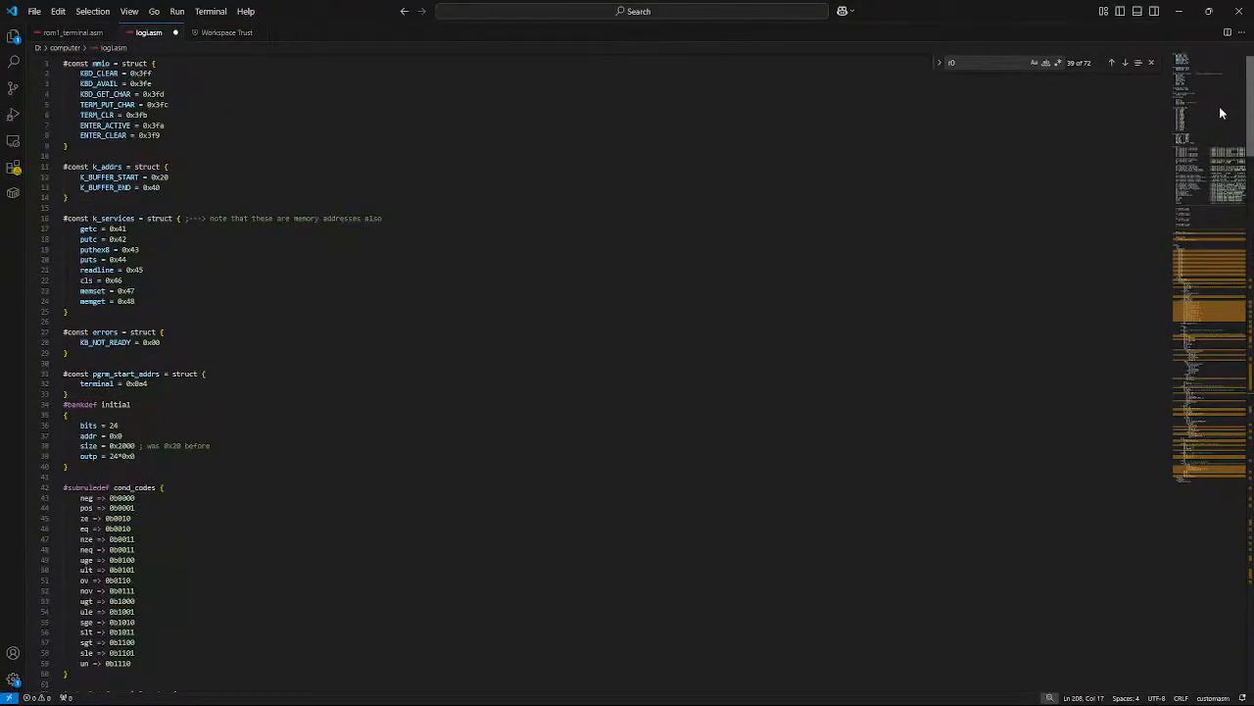
{"action": "mouse_move", "coordinate": [830, 690]}
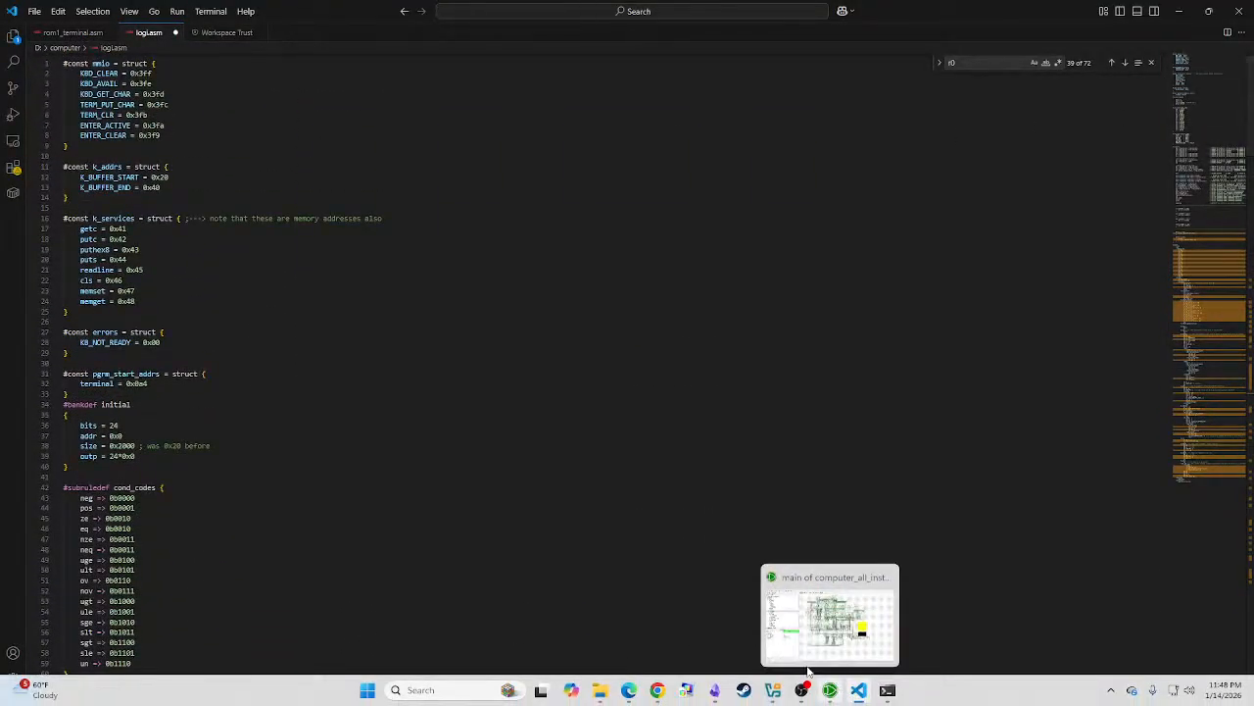
{"action": "scroll", "coordinate": [503, 506], "scroll_direction": "down", "scroll_amount": 20}
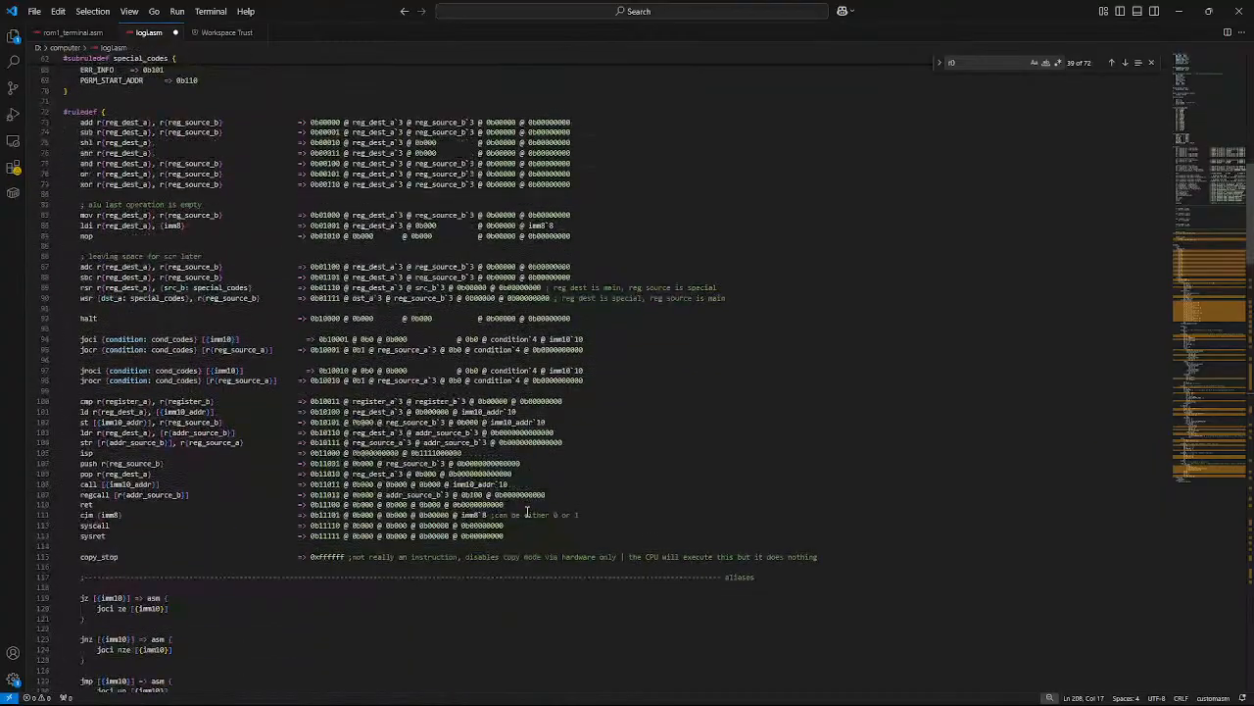
{"action": "scroll", "coordinate": [527, 510], "scroll_direction": "down", "scroll_amount": 20}
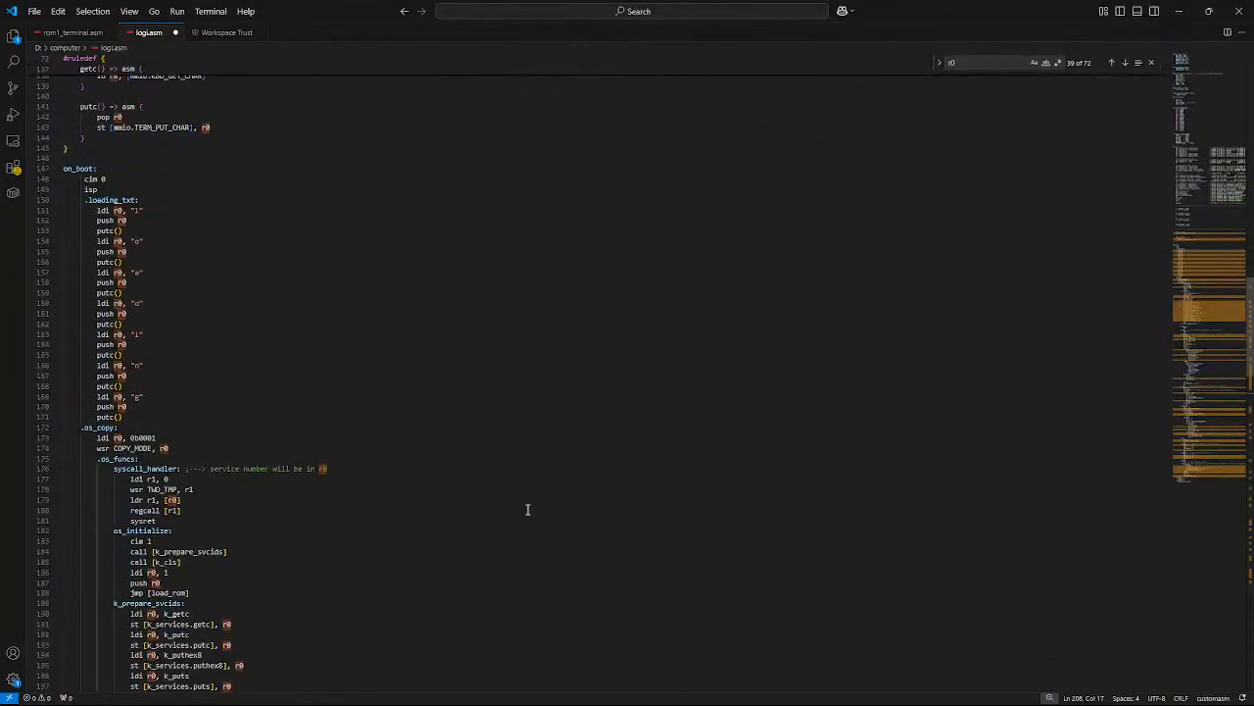
{"action": "scroll", "coordinate": [527, 509], "scroll_direction": "down", "scroll_amount": 8}
{"action": "scroll", "coordinate": [527, 508], "scroll_direction": "up", "scroll_amount": 20}
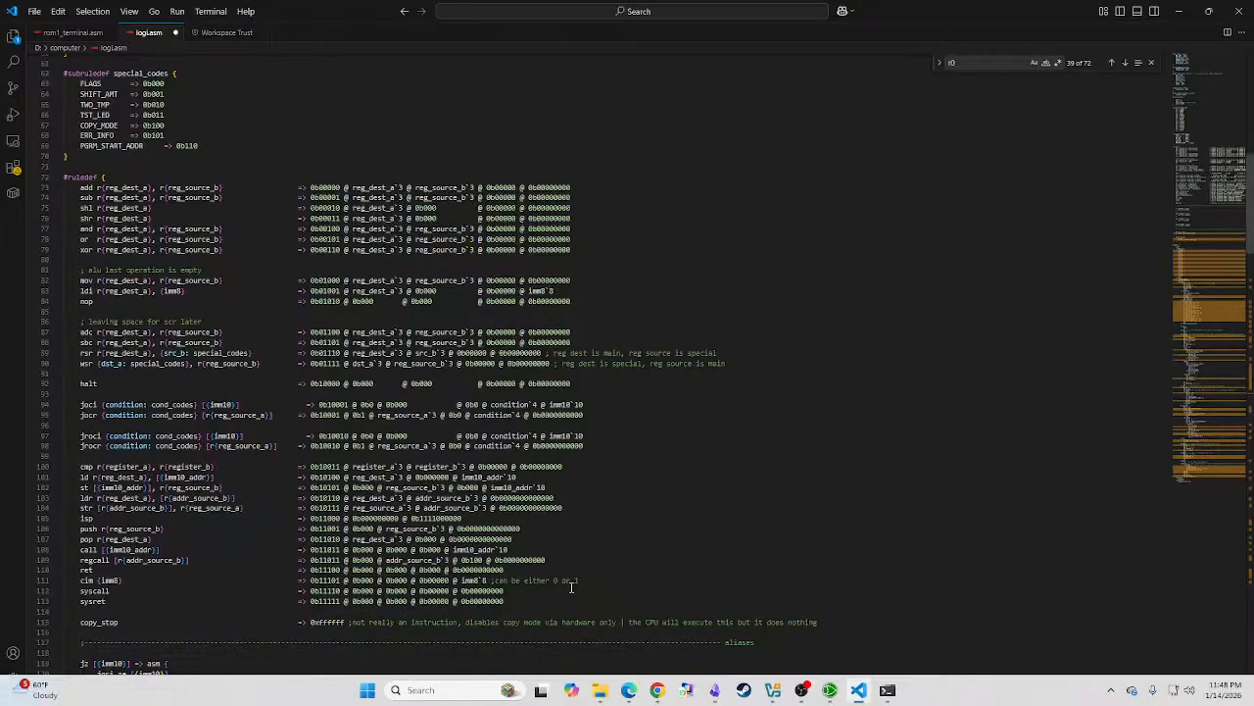
{"action": "scroll", "coordinate": [520, 494], "scroll_direction": "up", "scroll_amount": 2}
{"action": "scroll", "coordinate": [520, 494], "scroll_direction": "up", "scroll_amount": 5}
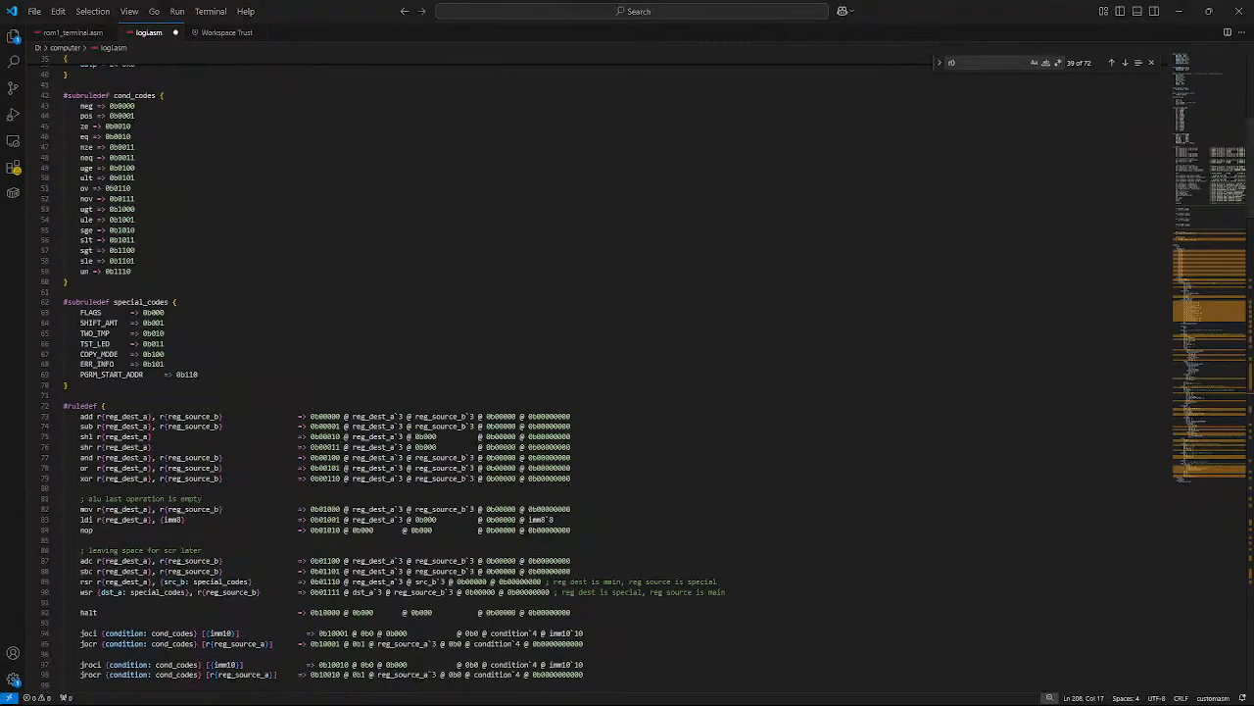
{"action": "scroll", "coordinate": [189, 359], "scroll_direction": "up", "scroll_amount": 7}
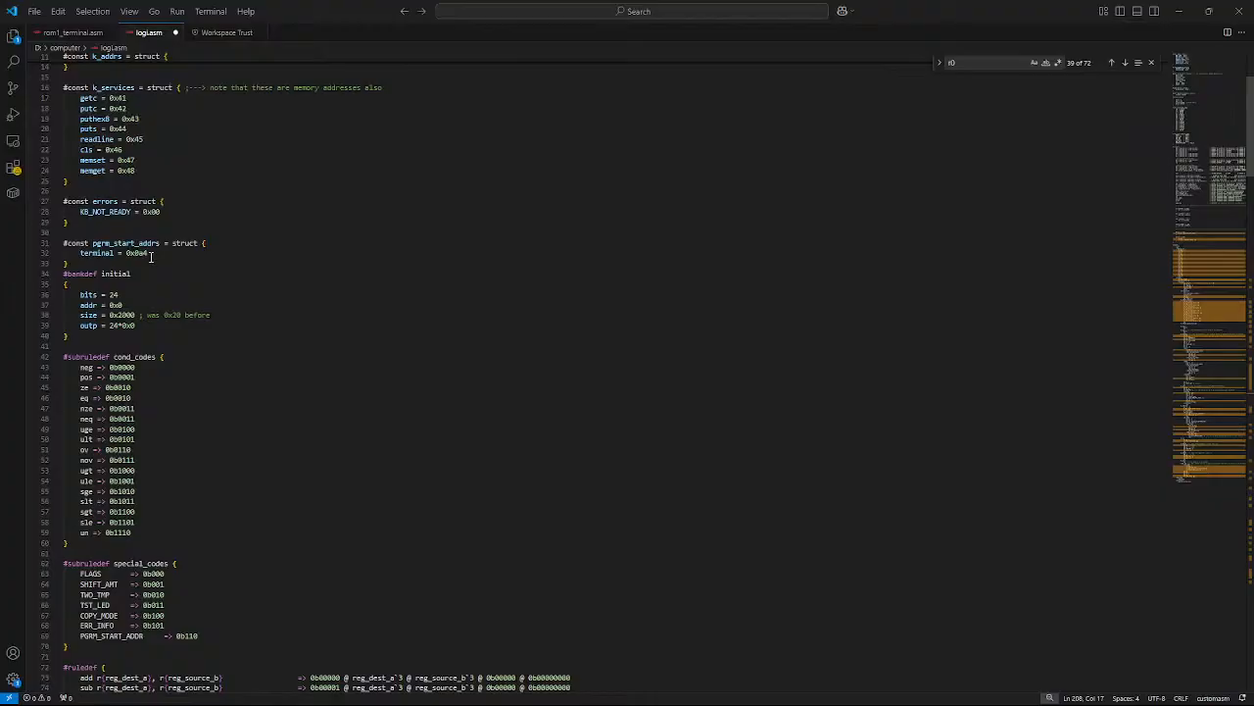
{"action": "scroll", "coordinate": [395, 538], "scroll_direction": "down", "scroll_amount": 9}
{"action": "scroll", "coordinate": [395, 538], "scroll_direction": "down", "scroll_amount": 14}
{"action": "left_click", "coordinate": [423, 465]}
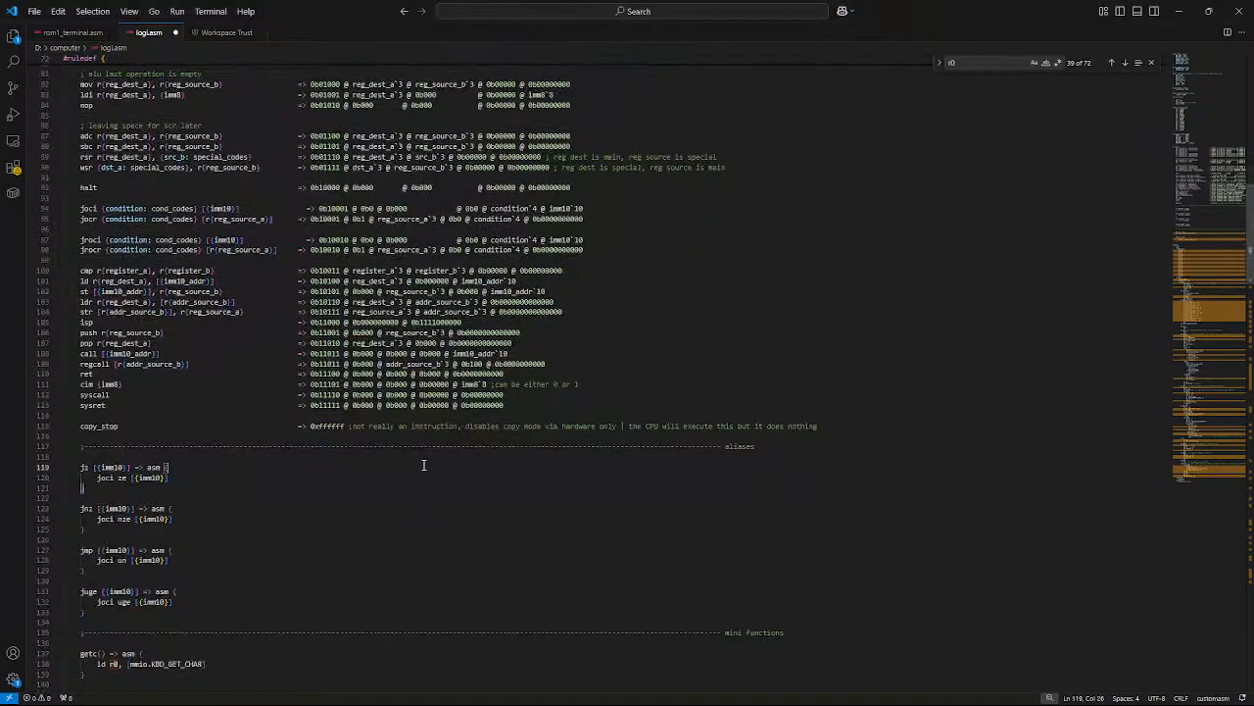
{"action": "key", "text": "ctrl+s"}
Step: Replace the terminal entry's value in the pgrm_start_addrs constant with a nested struct block
{"action": "scroll", "coordinate": [424, 464], "scroll_direction": "up", "scroll_amount": 20}
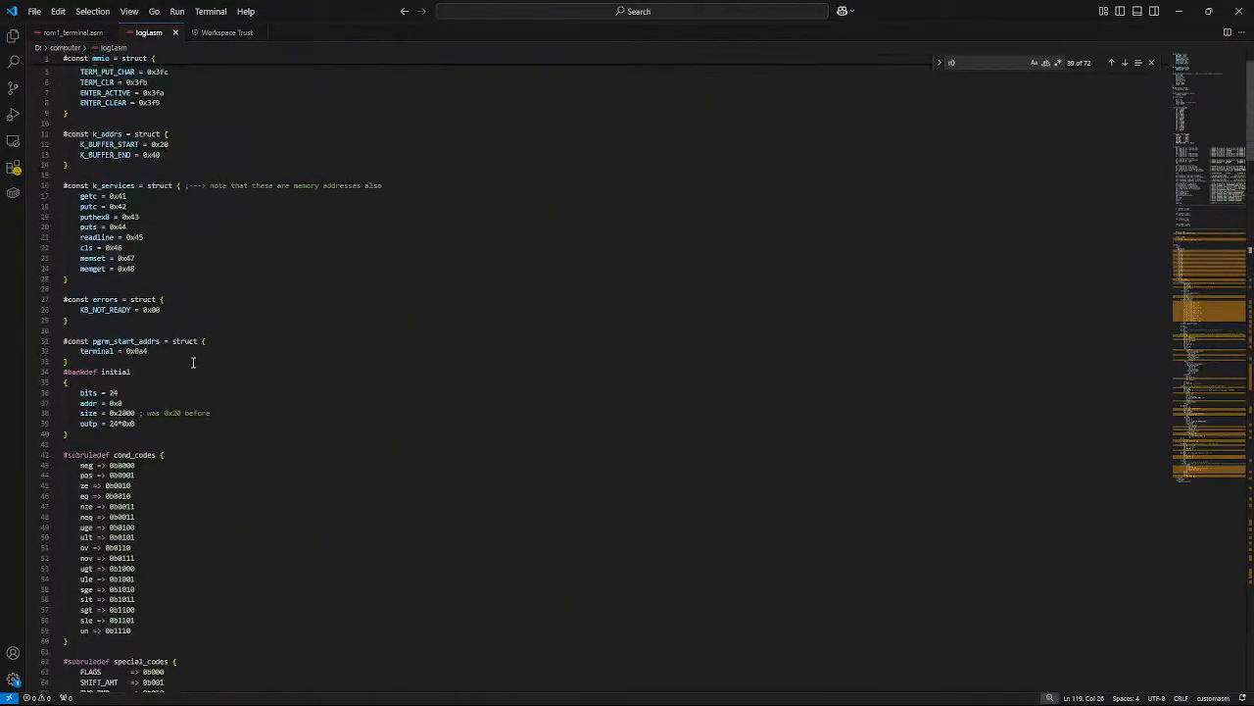
{"action": "left_click", "coordinate": [159, 363]}
{"action": "left_click_drag", "start_coordinate": [160, 354], "coordinate": [127, 353]}
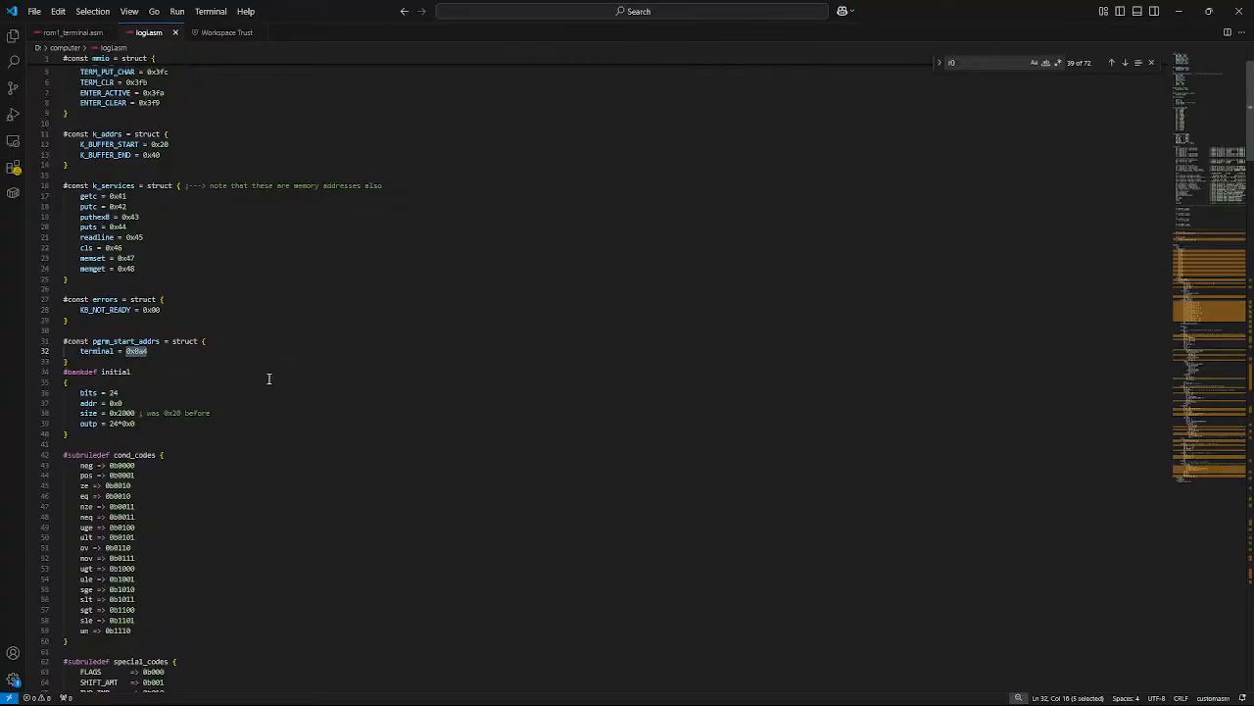
{"action": "type", "text": "STRUCT"}
{"action": "key", "text": "BackSpace"}
{"action": "key", "text": "BackSpace"}
{"action": "type", "text": "struct {"}
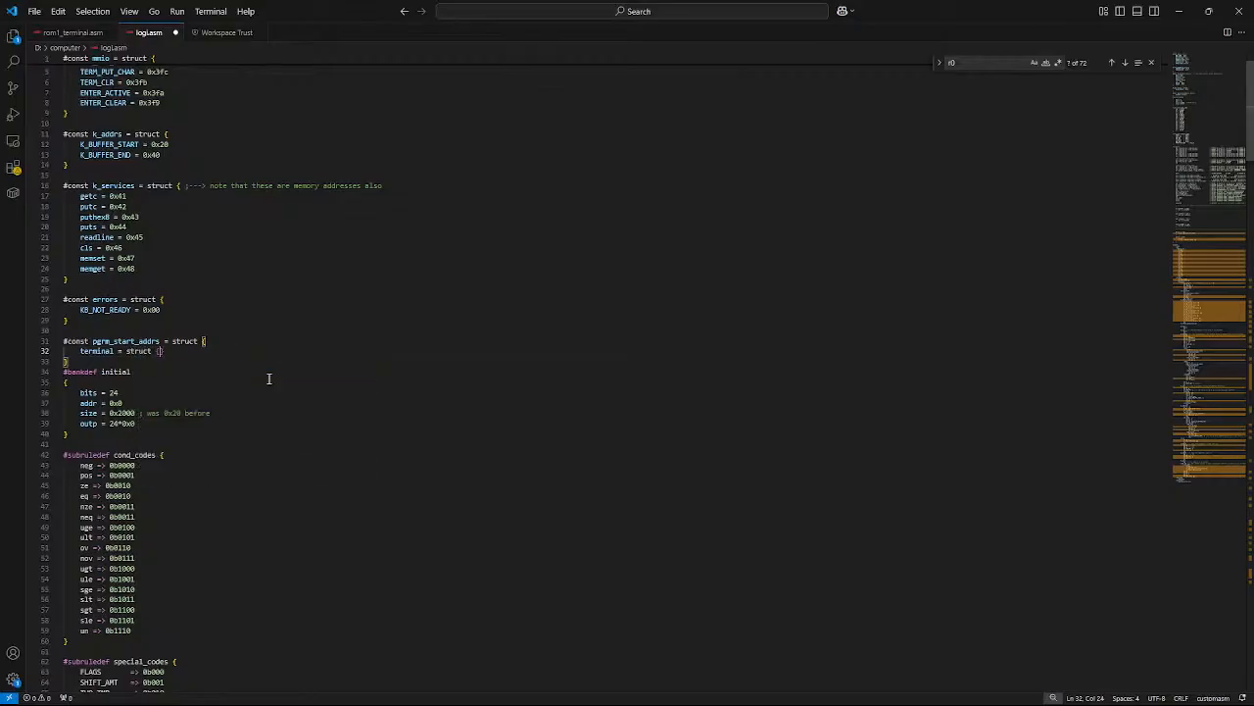
{"action": "key", "text": "Return"}
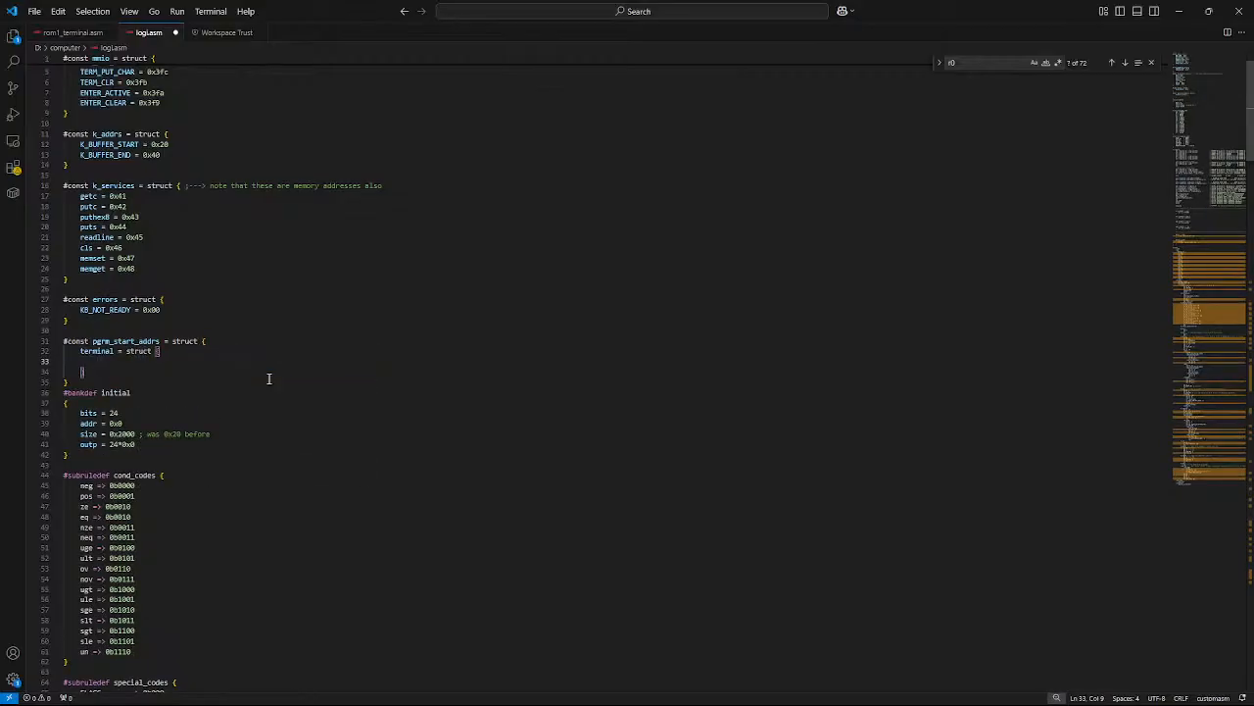
Step: Define literal = 0x0af and table_addr = 0x051 inside the terminal struct
{"action": "type", "text": "liter"}
{"action": "type", "text": "al = 0x0ef"}
{"action": "key", "text": "Return"}
{"action": "type", "text": "add"}
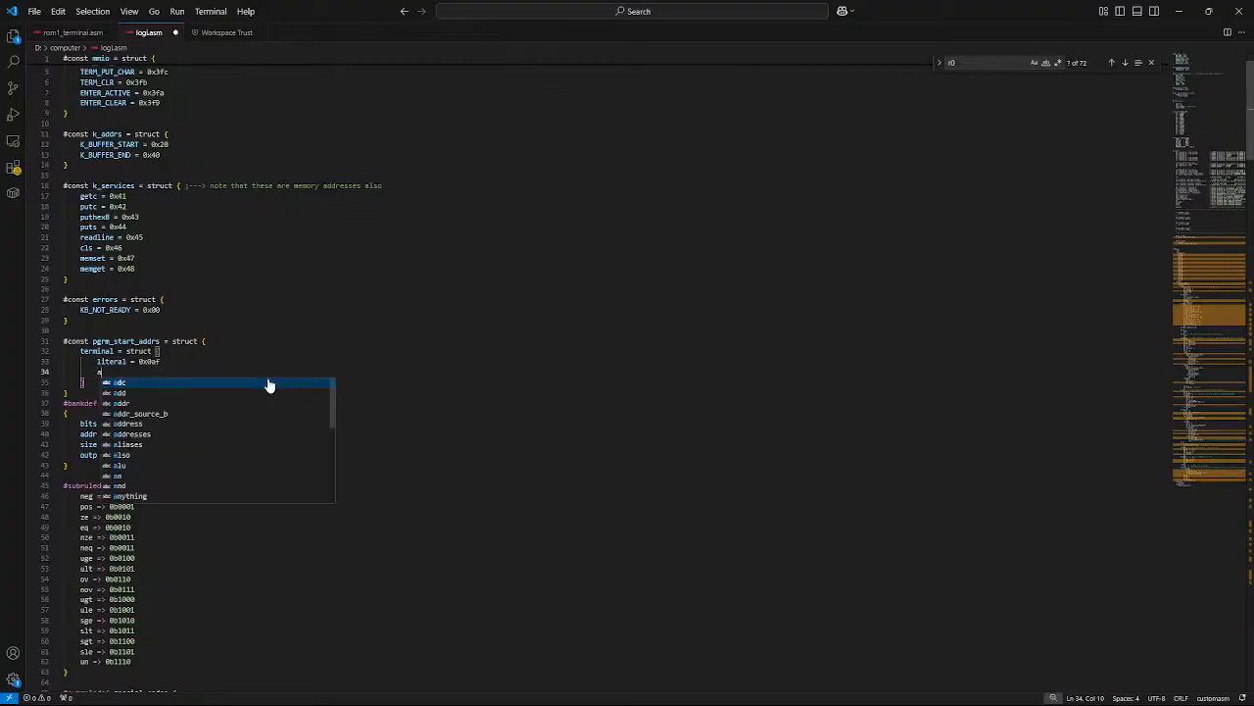
{"action": "key", "text": "BackSpace"}
{"action": "key", "text": "BackSpace"}
{"action": "key", "text": "BackSpace"}
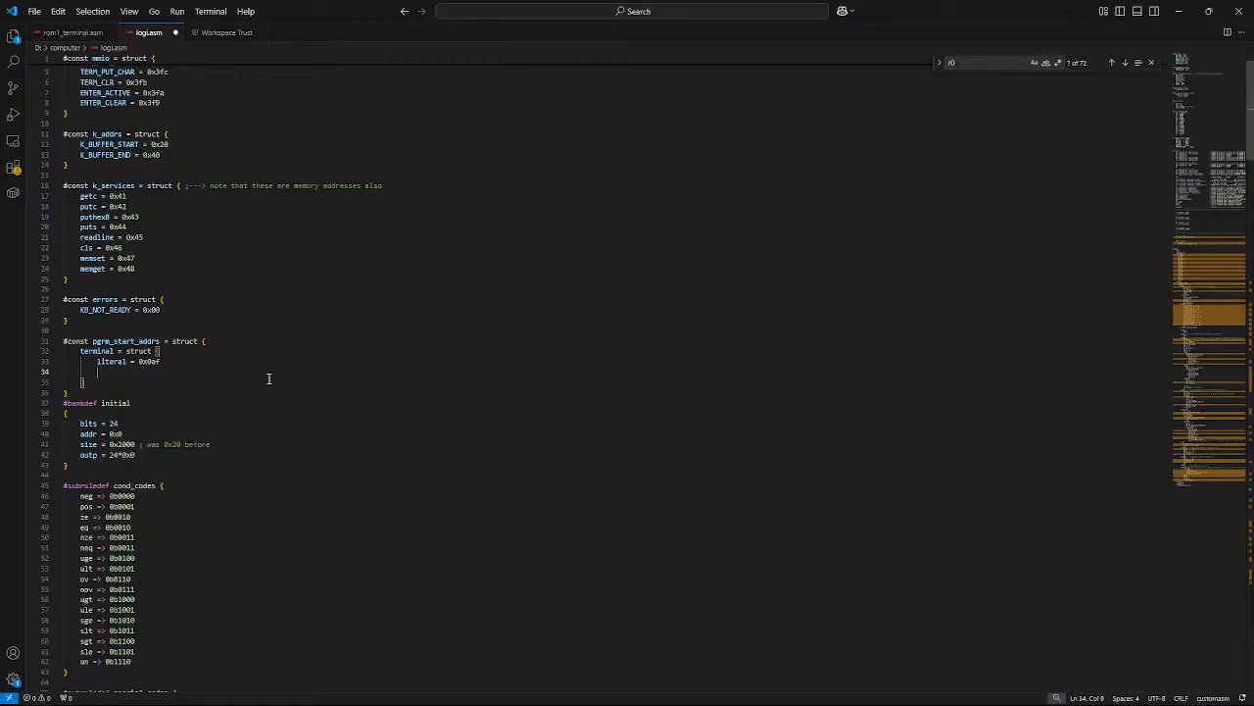
{"action": "type", "text": "table_addr = 0x051"}
Step: Check the assembler output in PowerShell and the main circuit in Logisim-evolution, then return to logi.asm
{"action": "left_click", "coordinate": [830, 690]}
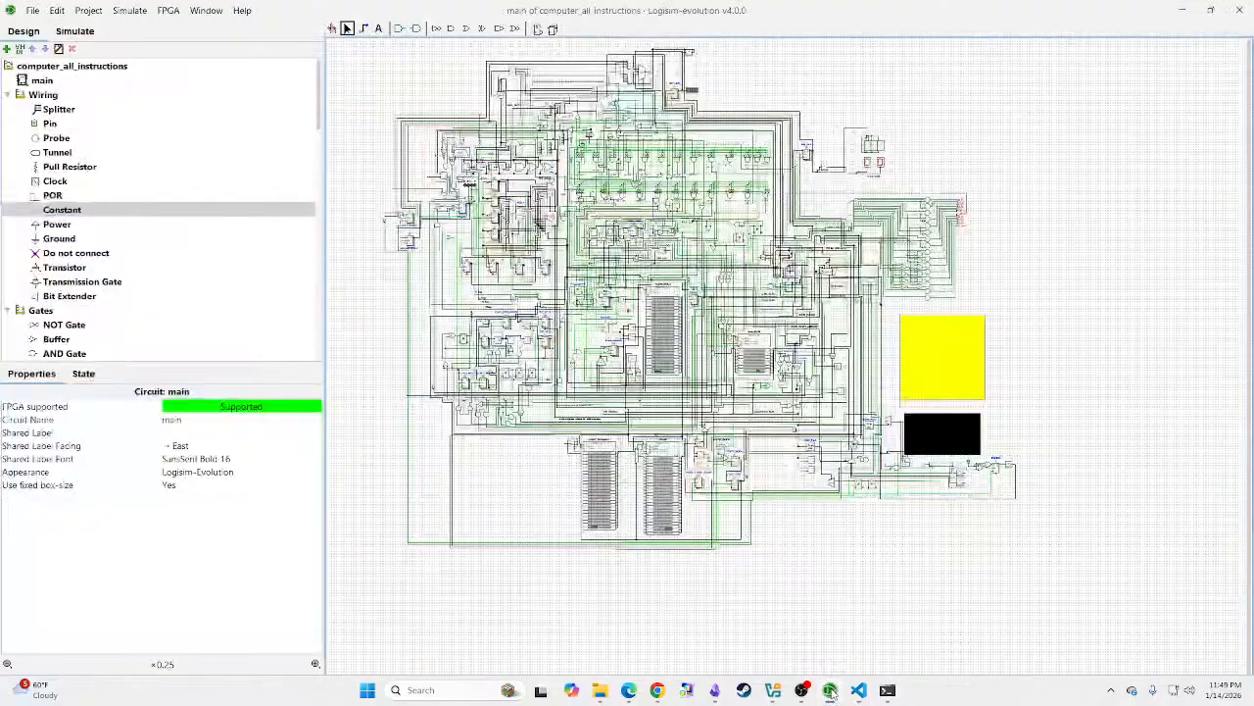
{"action": "left_click", "coordinate": [830, 690]}
{"action": "left_click", "coordinate": [887, 690]}
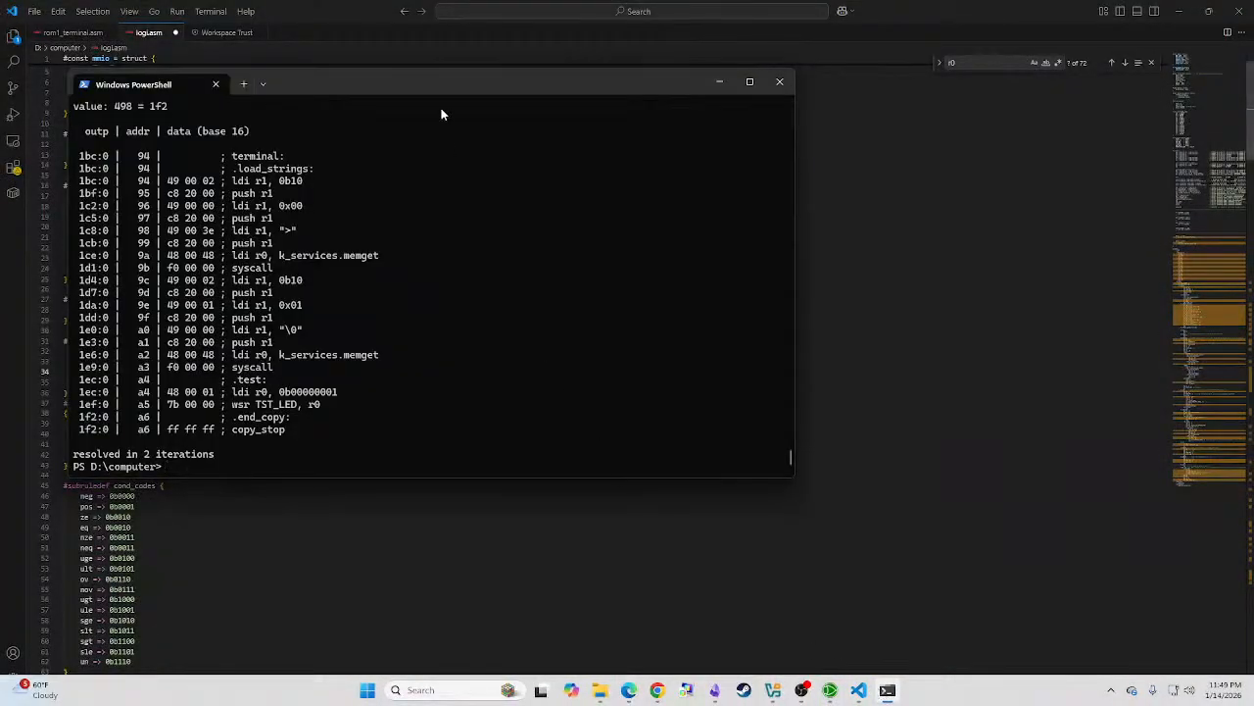
{"action": "left_click", "coordinate": [720, 81]}
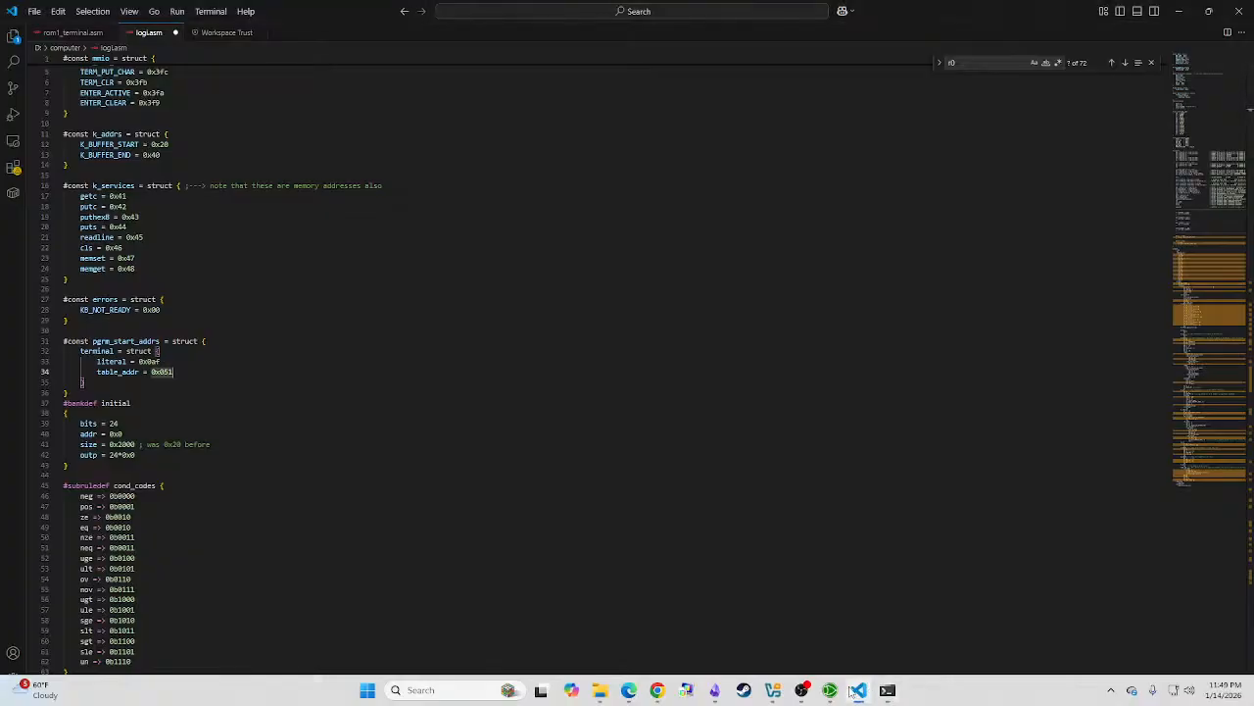
{"action": "left_click", "coordinate": [830, 690]}
{"action": "left_click_drag", "start_coordinate": [779, 7], "coordinate": [1003, 137]}
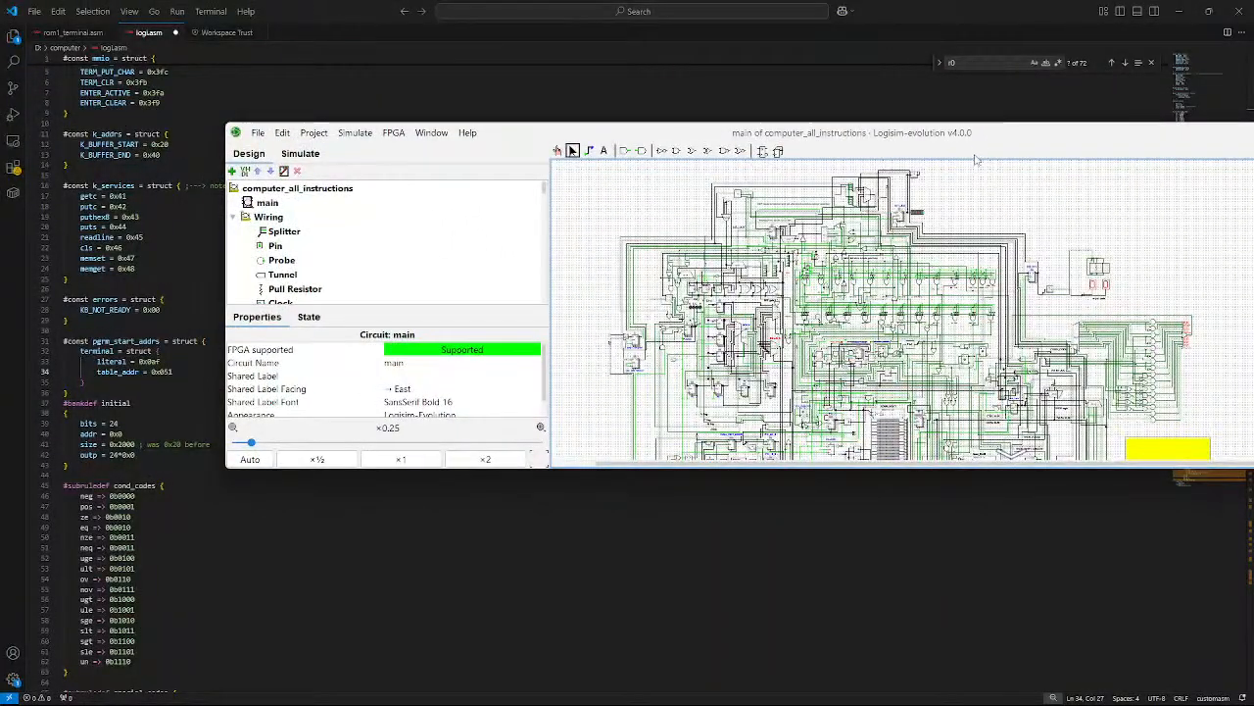
{"action": "left_click", "coordinate": [163, 334]}
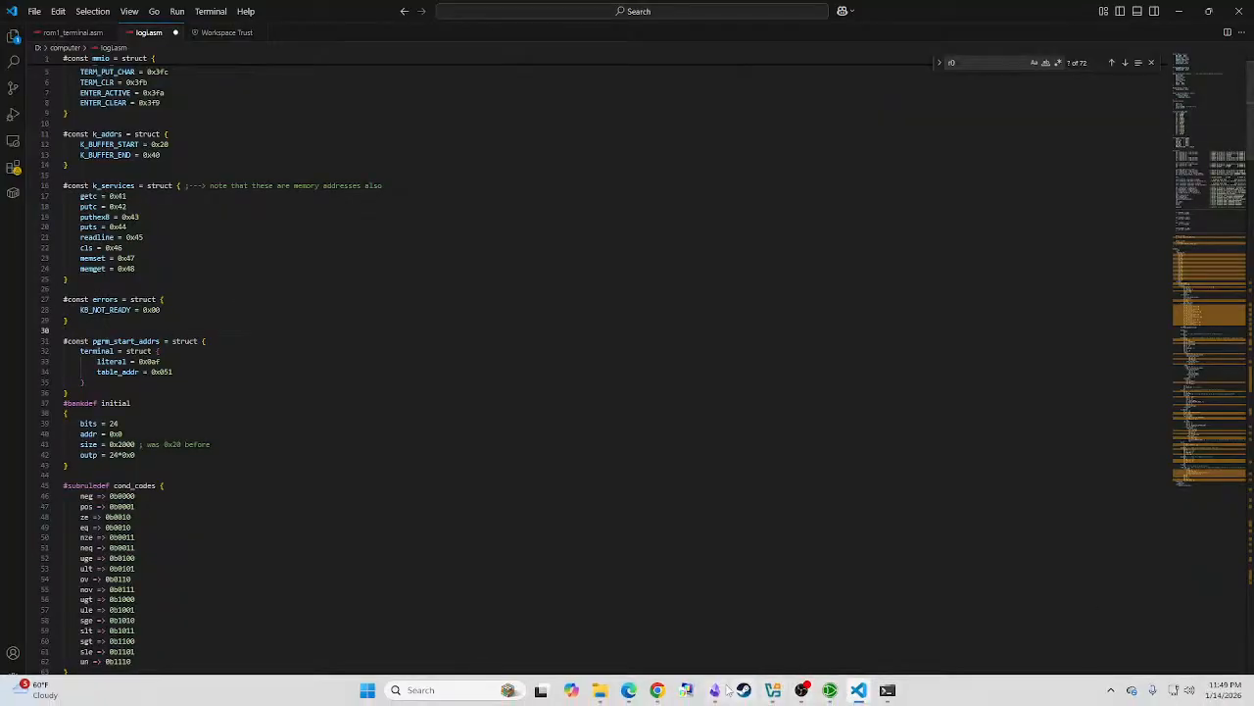
Step: Save logi.asm with the terminal struct in the pgrm_start_addrs constant
{"action": "left_click", "coordinate": [716, 692]}
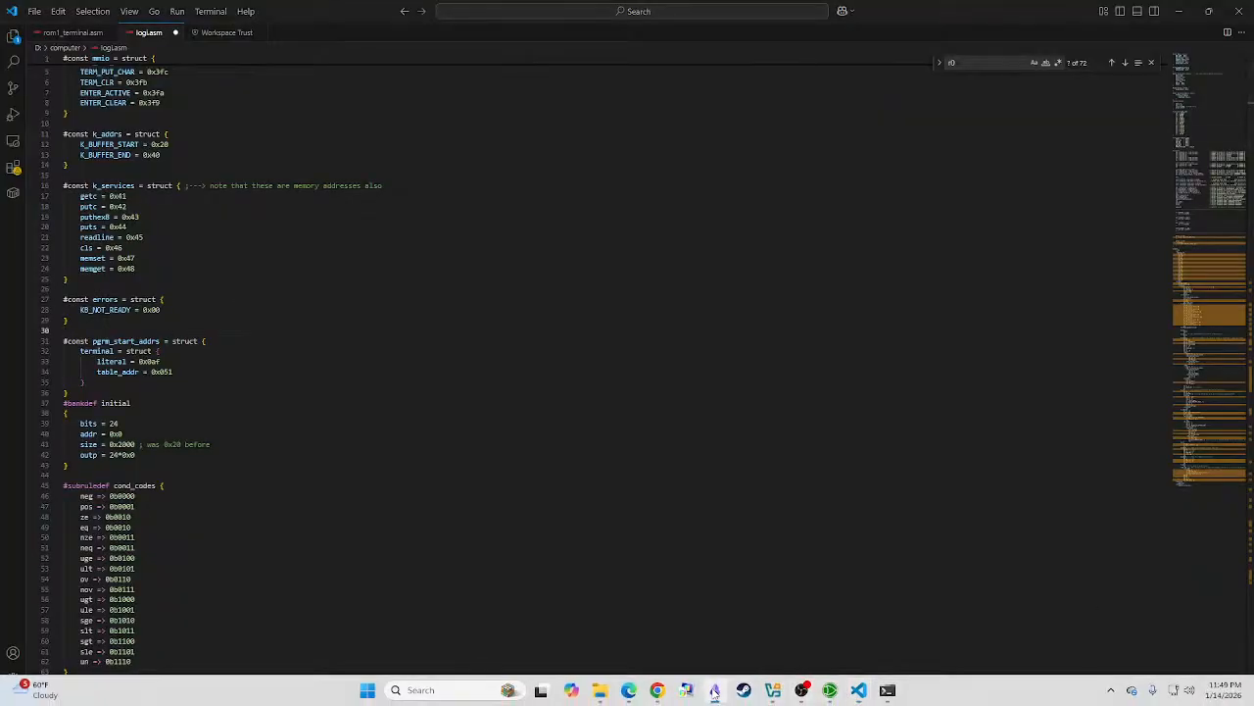
{"action": "left_click", "coordinate": [691, 432]}
{"action": "key", "text": "ctrl+s"}
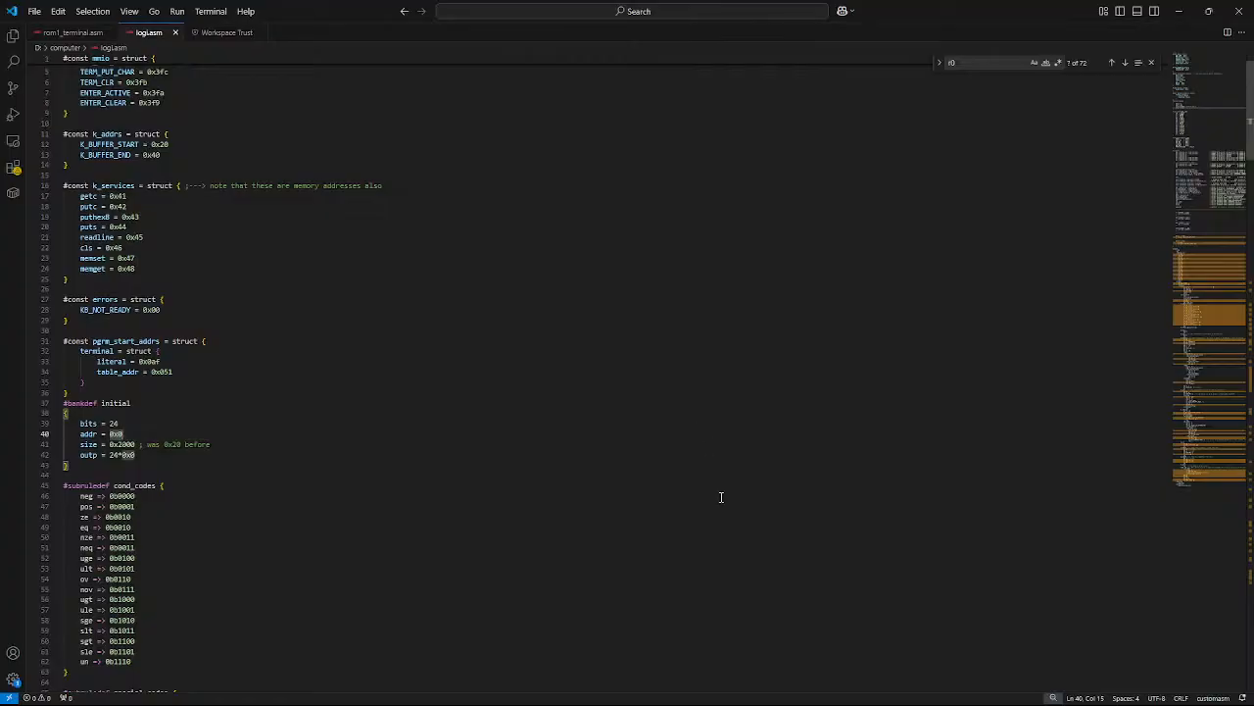
Step: Begin the body of k_prepare_pgrm_start_ids with an indented ldi instruction targeting r0
{"action": "scroll", "coordinate": [722, 496], "scroll_direction": "down", "scroll_amount": 4}
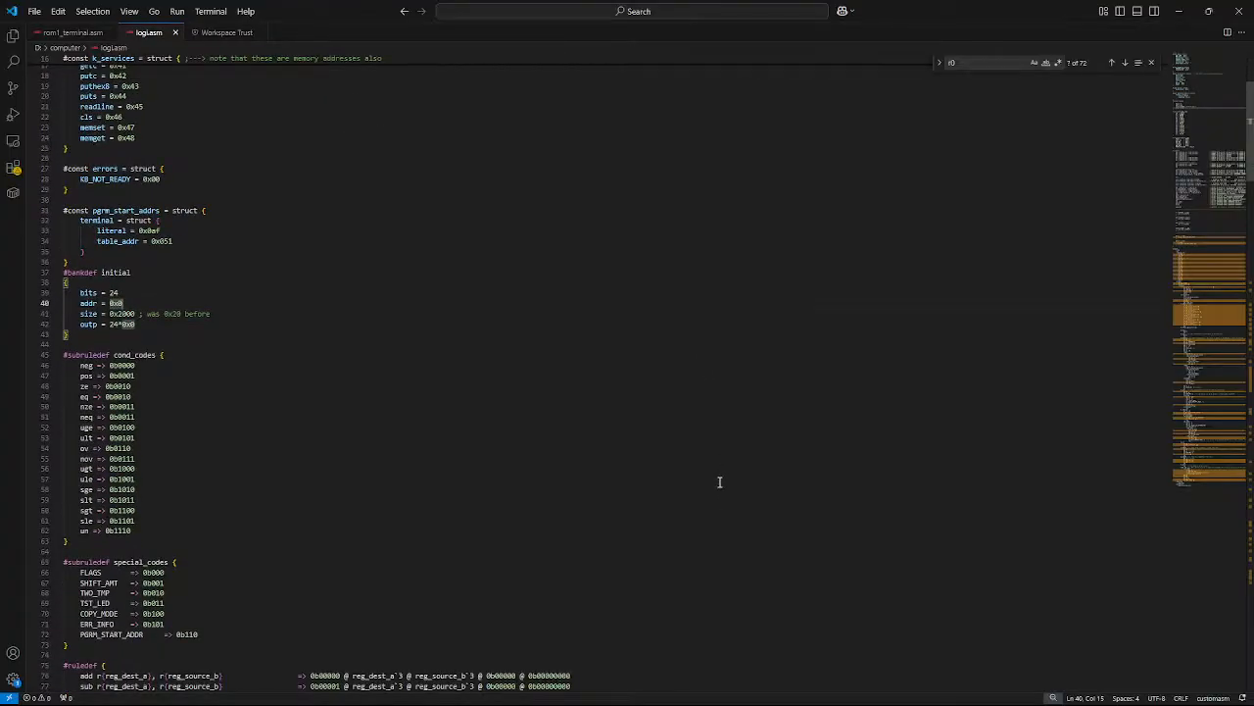
{"action": "scroll", "coordinate": [719, 482], "scroll_direction": "down", "scroll_amount": 1}
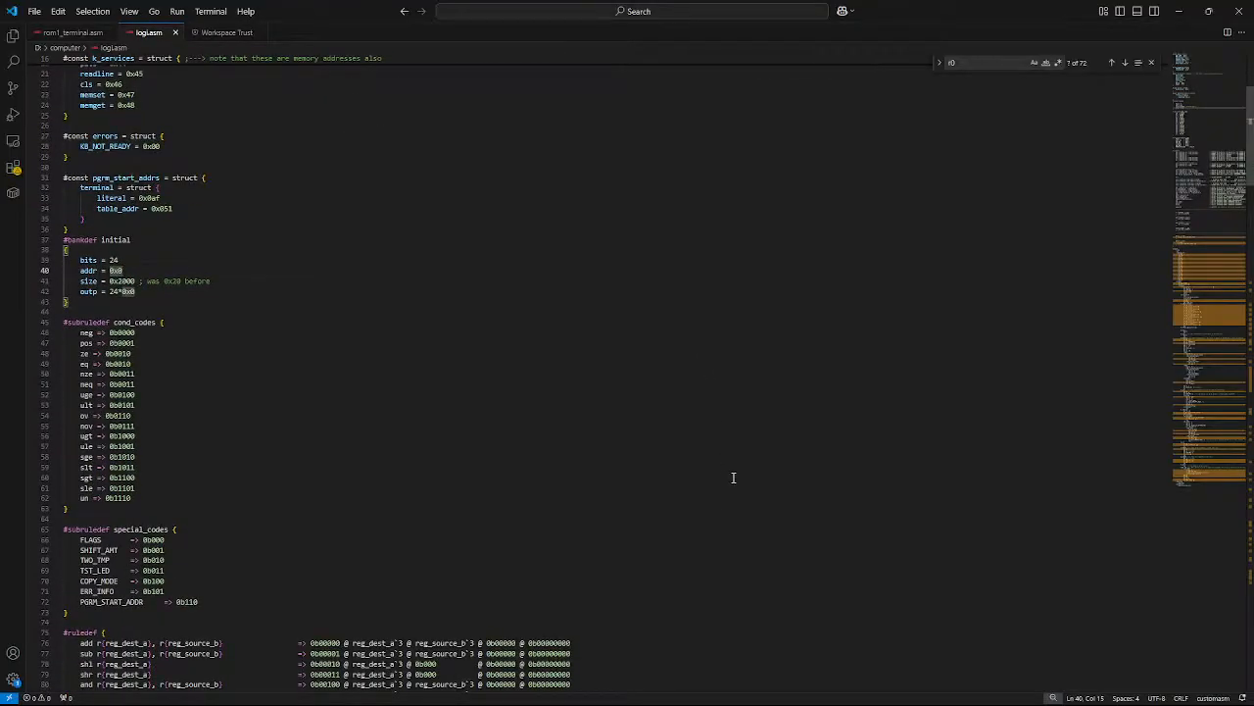
{"action": "scroll", "coordinate": [730, 480], "scroll_direction": "down", "scroll_amount": 20}
{"action": "scroll", "coordinate": [738, 480], "scroll_direction": "down", "scroll_amount": 7}
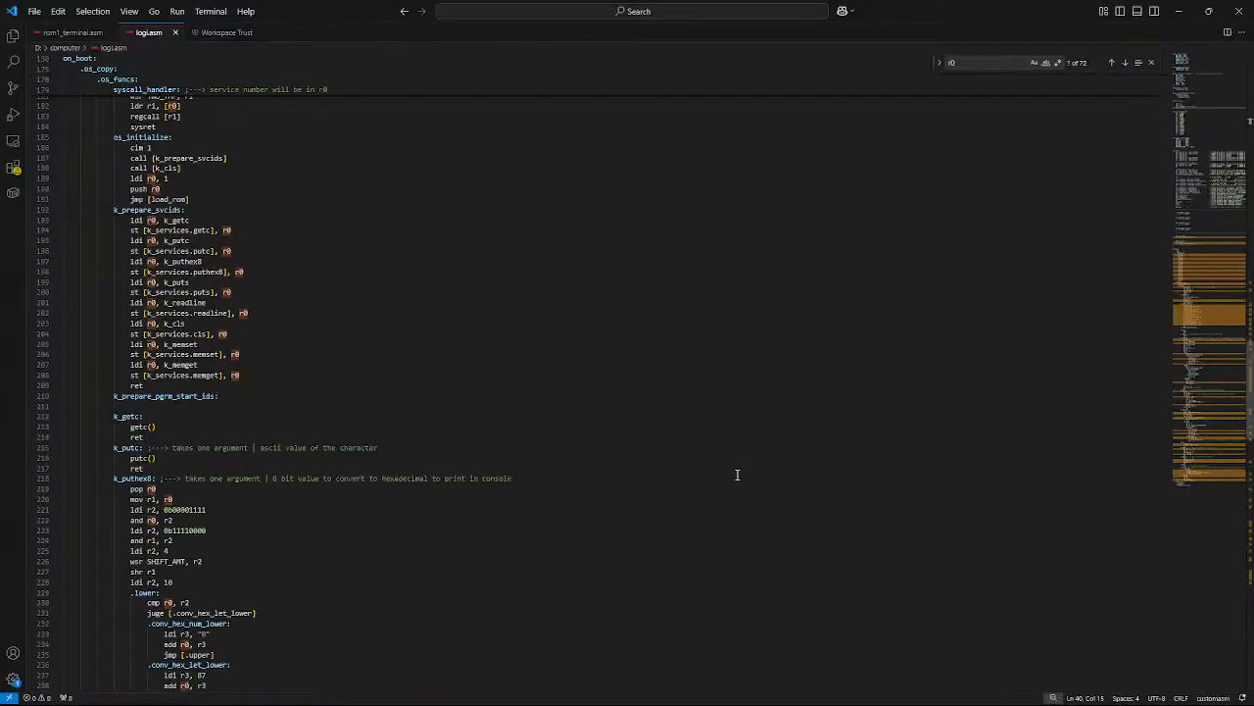
{"action": "left_click", "coordinate": [229, 405]}
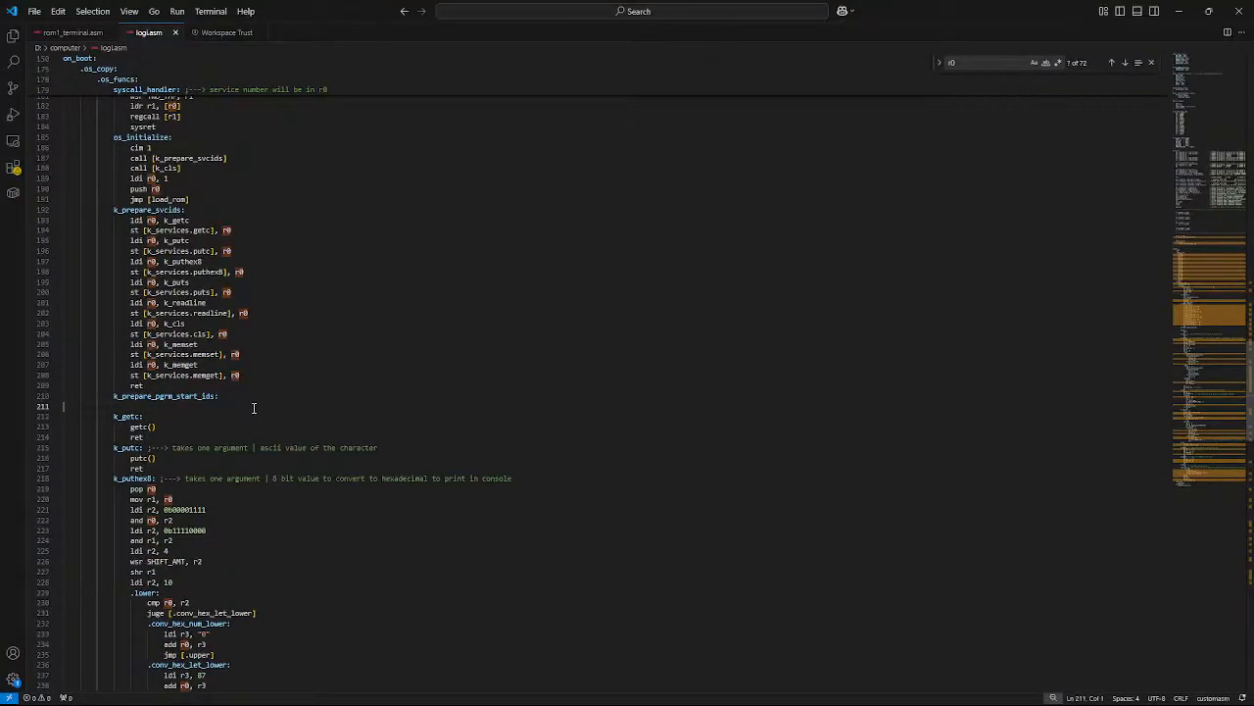
{"action": "key", "text": "Tab"}
{"action": "key", "text": "Tab"}
{"action": "key", "text": "Tab"}
{"action": "key", "text": "Tab"}
{"action": "type", "text": "ldi r0, "}
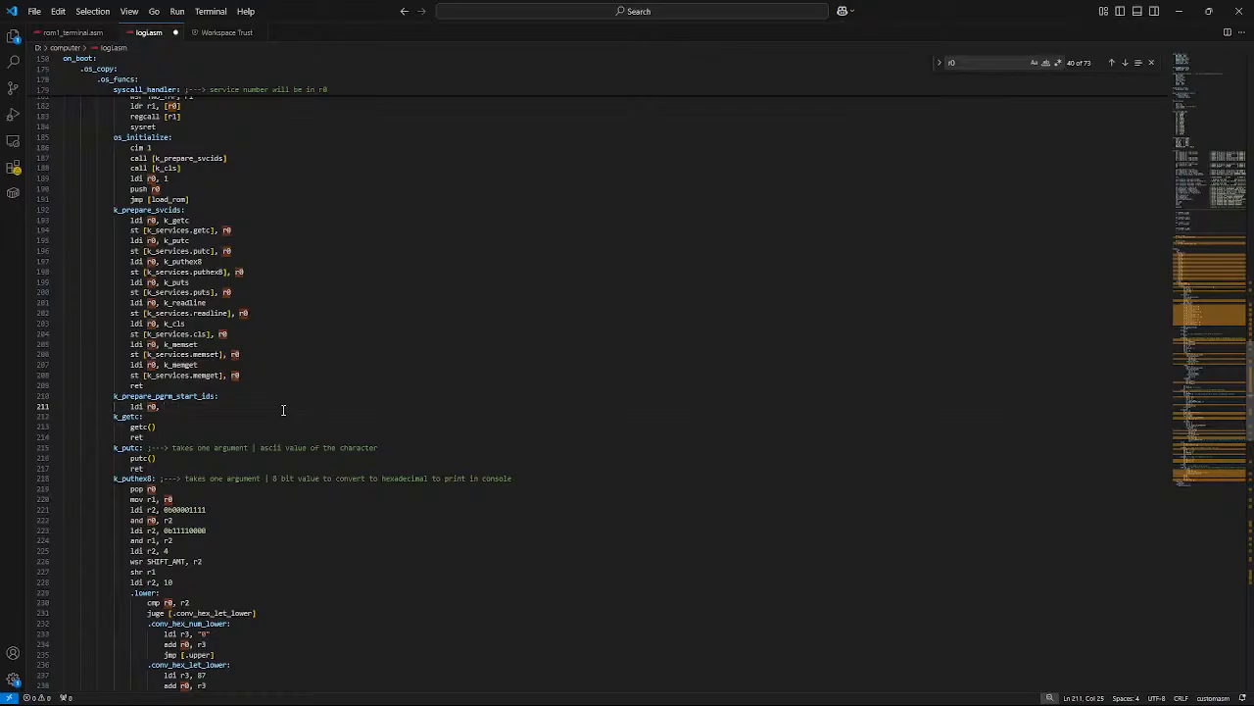
Step: Complete the ldi r0 instruction with the operand pgrm_start_addrs.terminal.table_addr
{"action": "type", "text": "k_"}
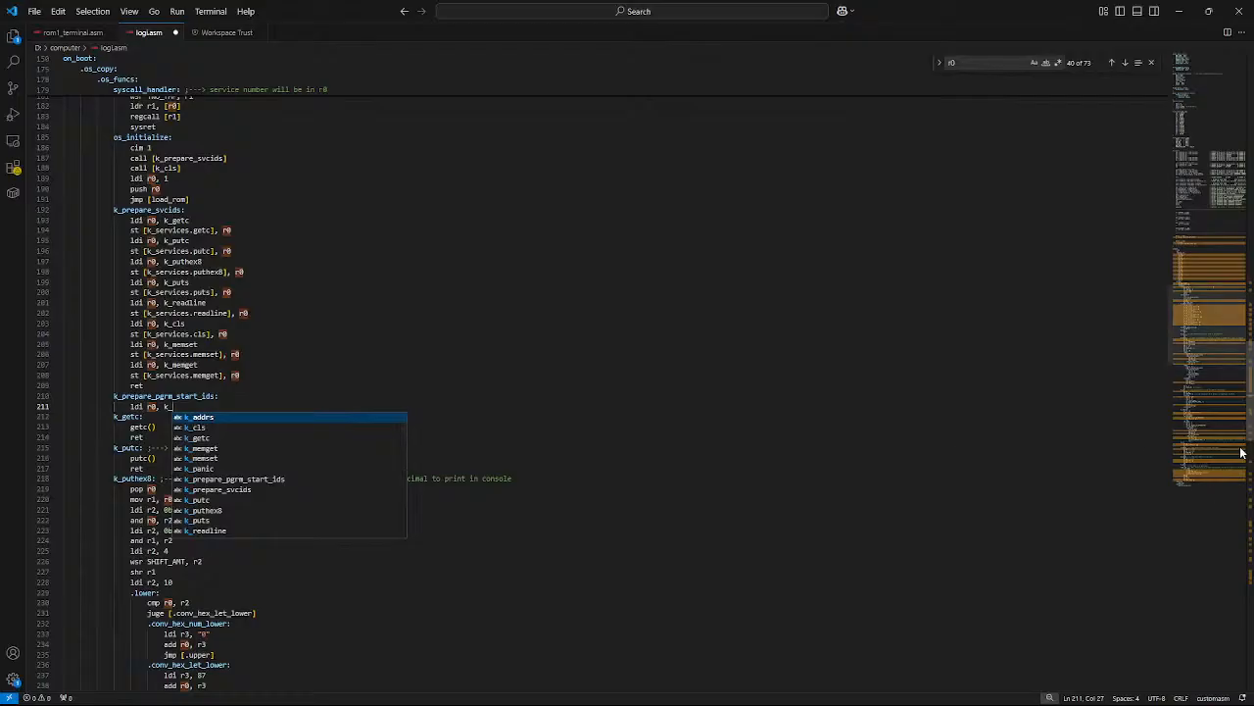
{"action": "left_click_drag", "start_coordinate": [1241, 448], "coordinate": [1204, 460]}
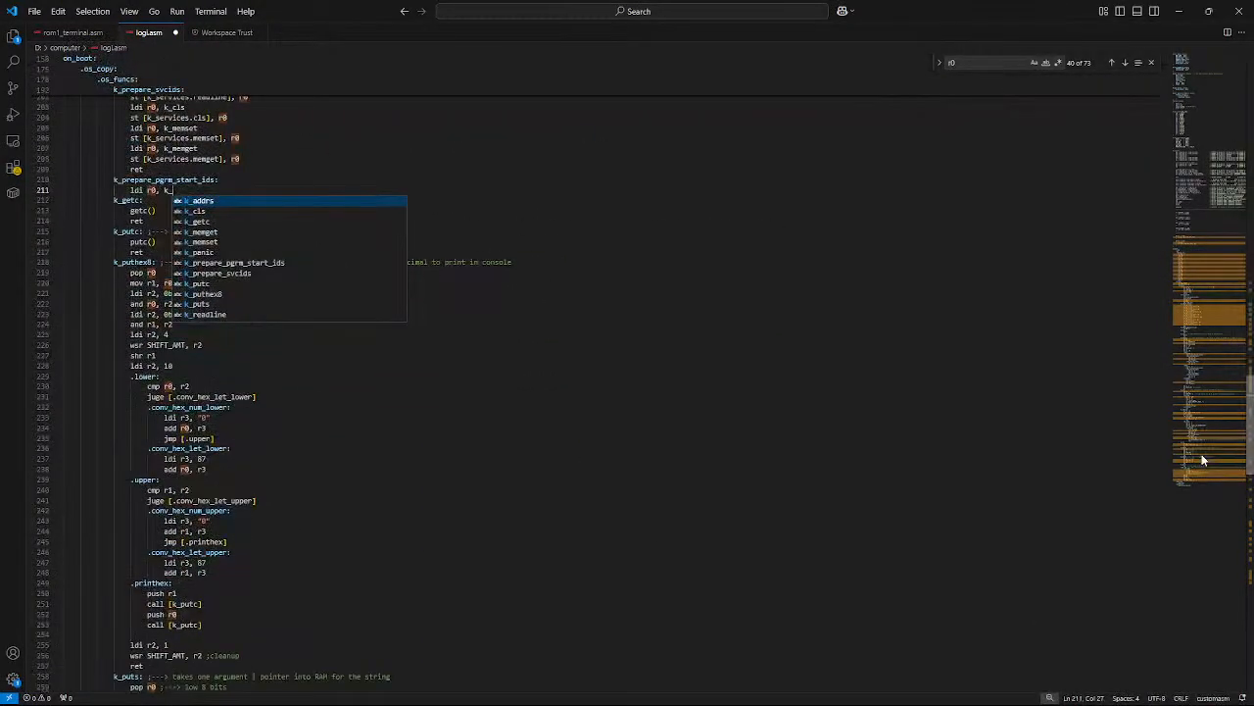
{"action": "key", "text": "BackSpace"}
{"action": "key", "text": "BackSpace"}
{"action": "type", "text": "pgr"}
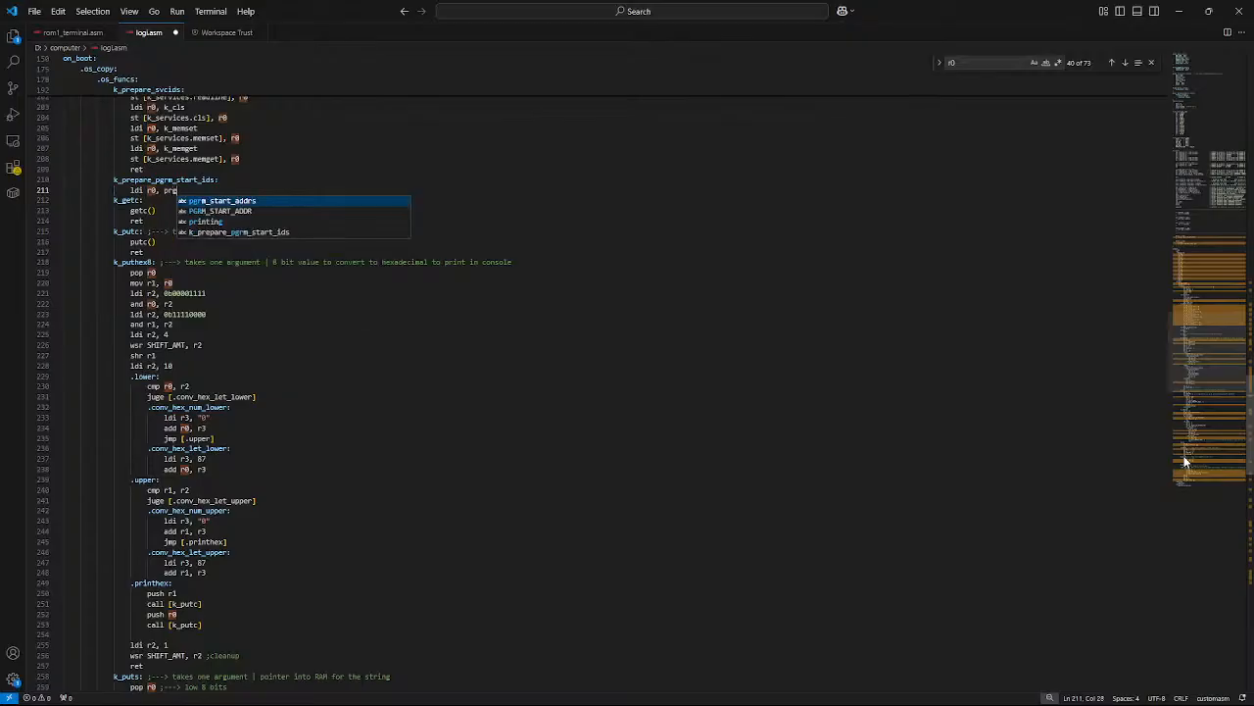
{"action": "type", "text": "m_start_addrs.terminal"}
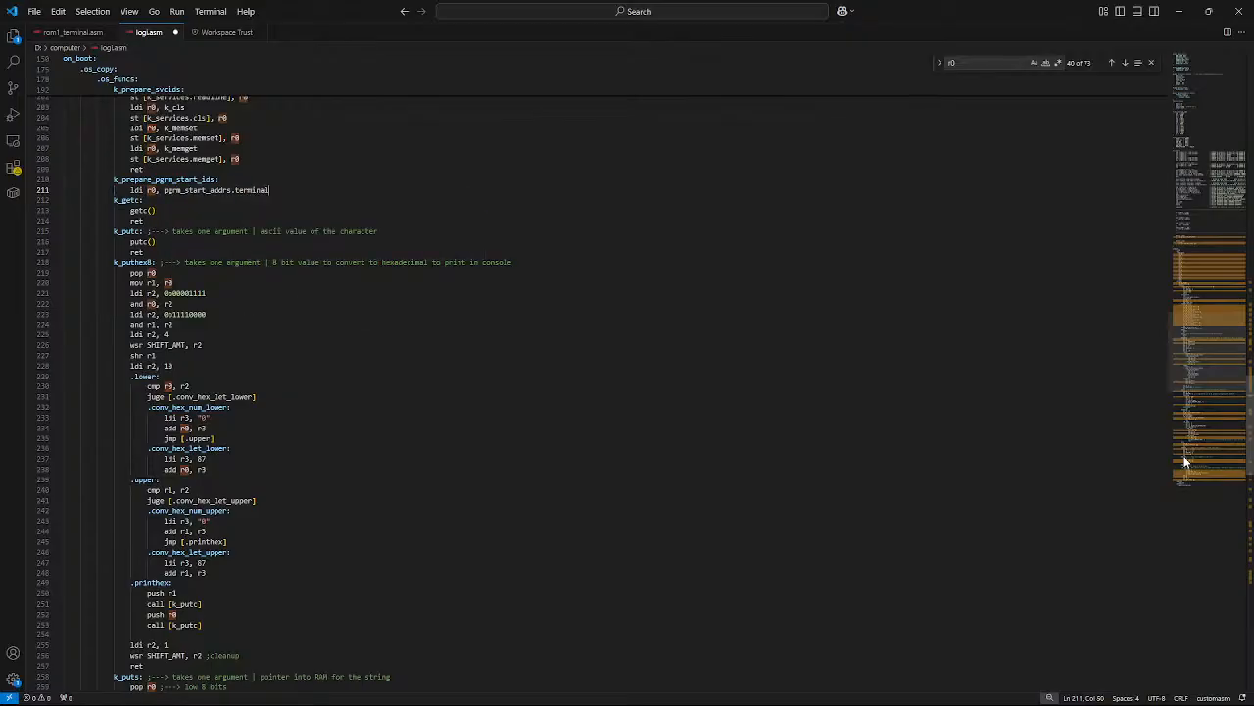
{"action": "type", "text": ".a"}
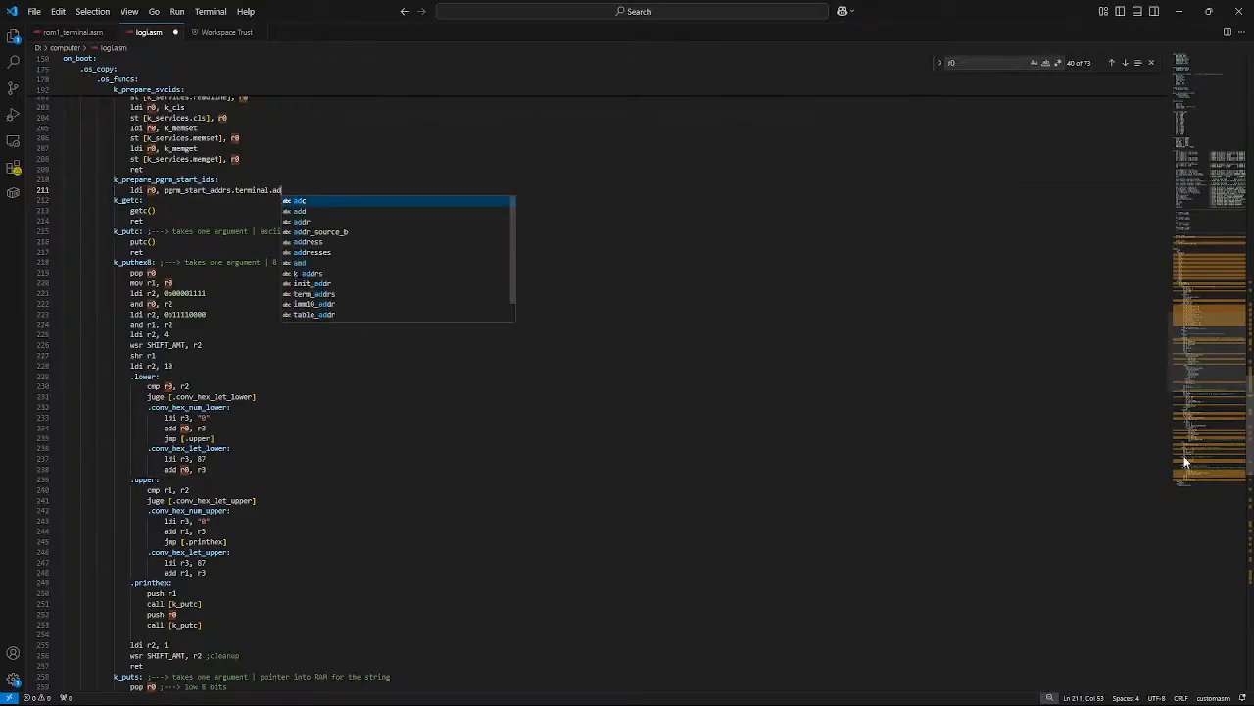
{"action": "key", "text": "BackSpace"}
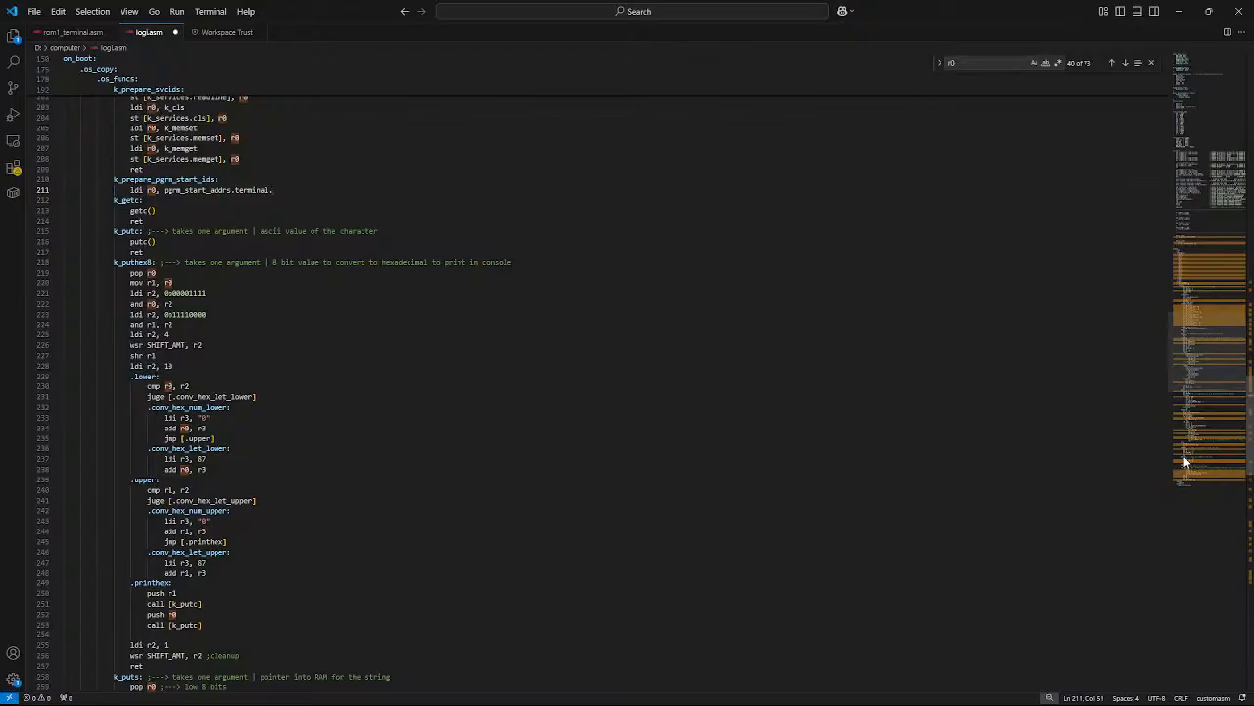
{"action": "type", "text": "table_addr"}
Step: Add an st instruction addressing [pgrm_start_addrs.terminal] below the ldi line in k_prepare_pgrm_start_ids
{"action": "scroll", "coordinate": [317, 544], "scroll_direction": "up", "scroll_amount": 7}
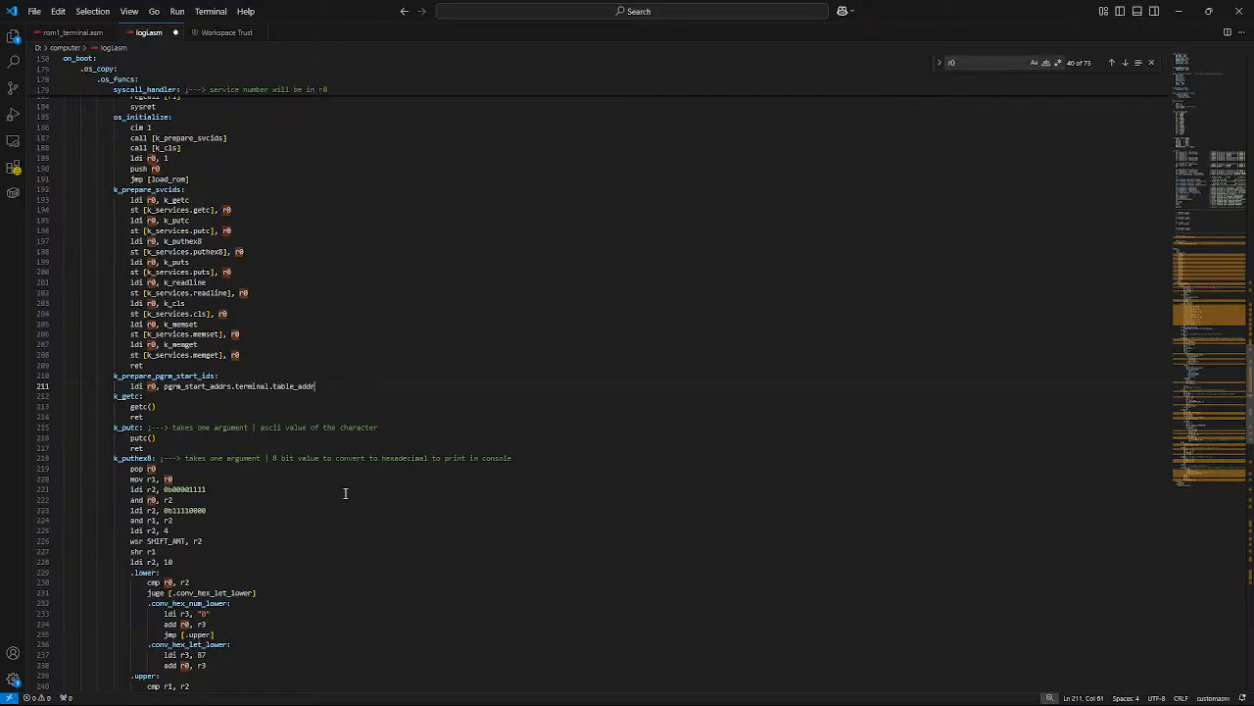
{"action": "key", "text": "Return"}
{"action": "type", "text": "st [pr"}
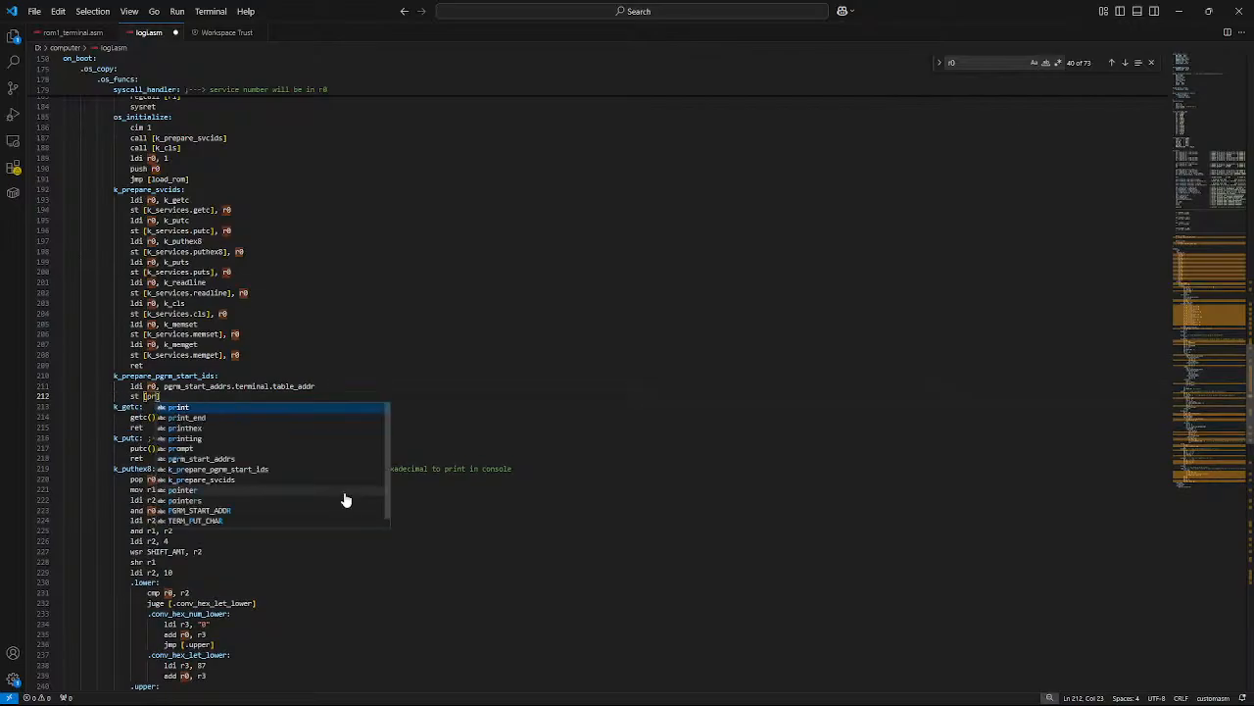
{"action": "type", "text": "g"}
{"action": "key", "text": "Tab"}
{"action": "type", "text": ".term"}
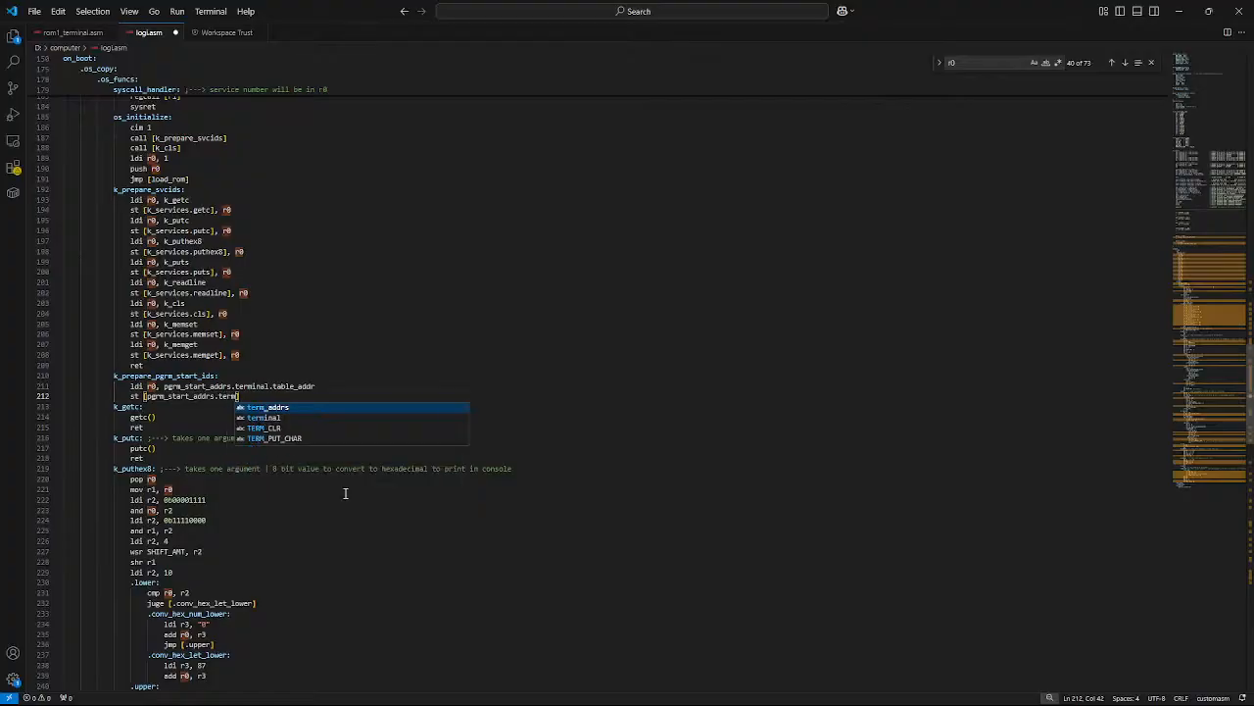
{"action": "key", "text": "Down"}
{"action": "key", "text": "Tab"}
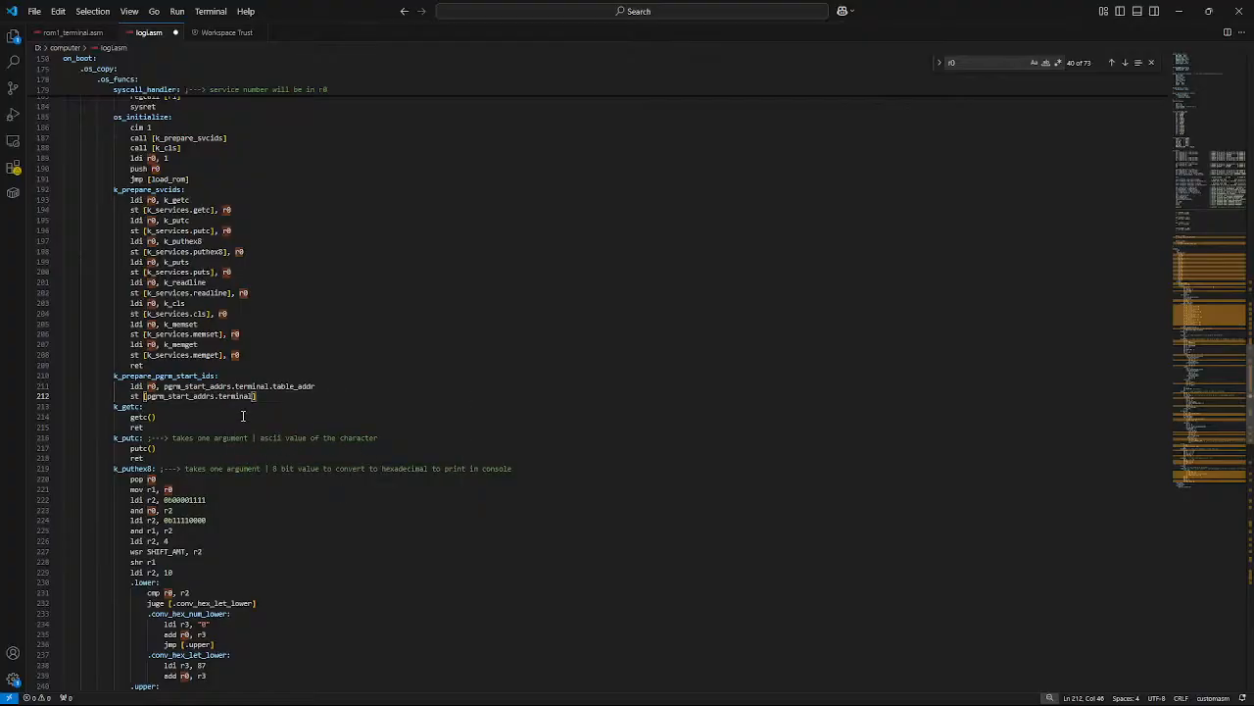
Step: Replace table_addr with literal in the ldi r0 operand of k_prepare_pgrm_start_ids
{"action": "left_click_drag", "start_coordinate": [315, 385], "coordinate": [263, 390]}
{"action": "left_click", "coordinate": [355, 381]}
{"action": "double_click", "coordinate": [327, 388]}
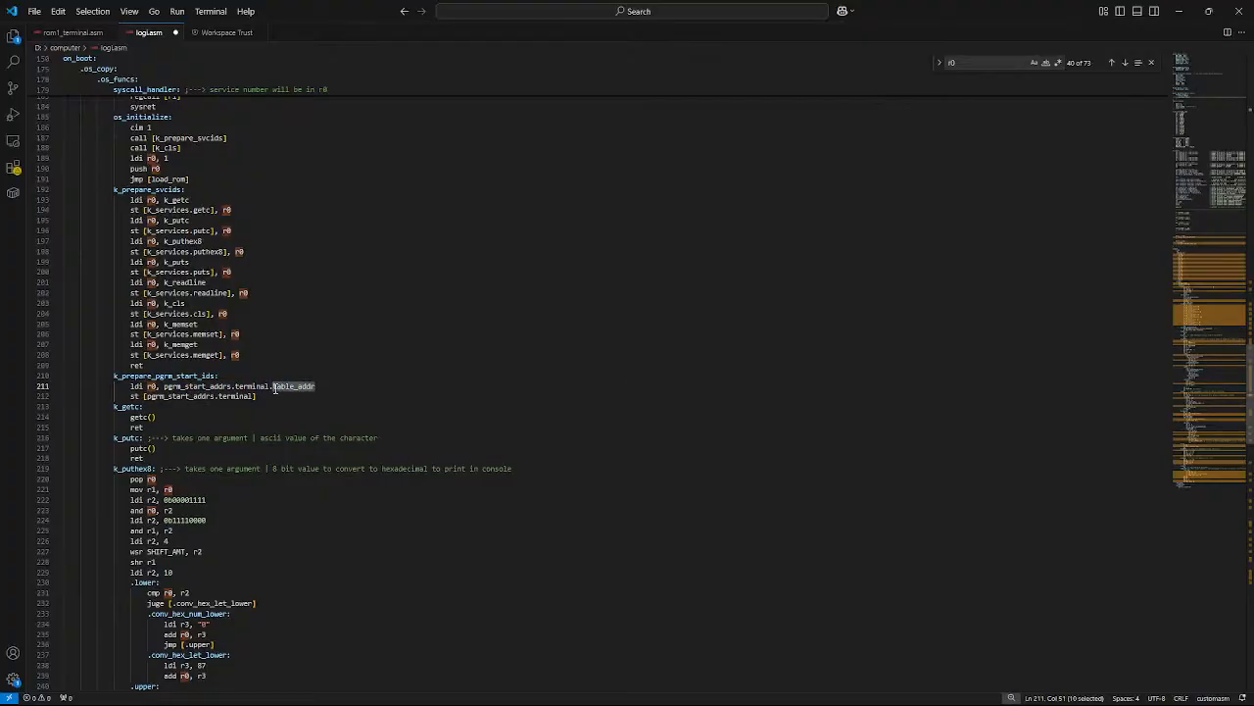
{"action": "type", "text": "literal"}
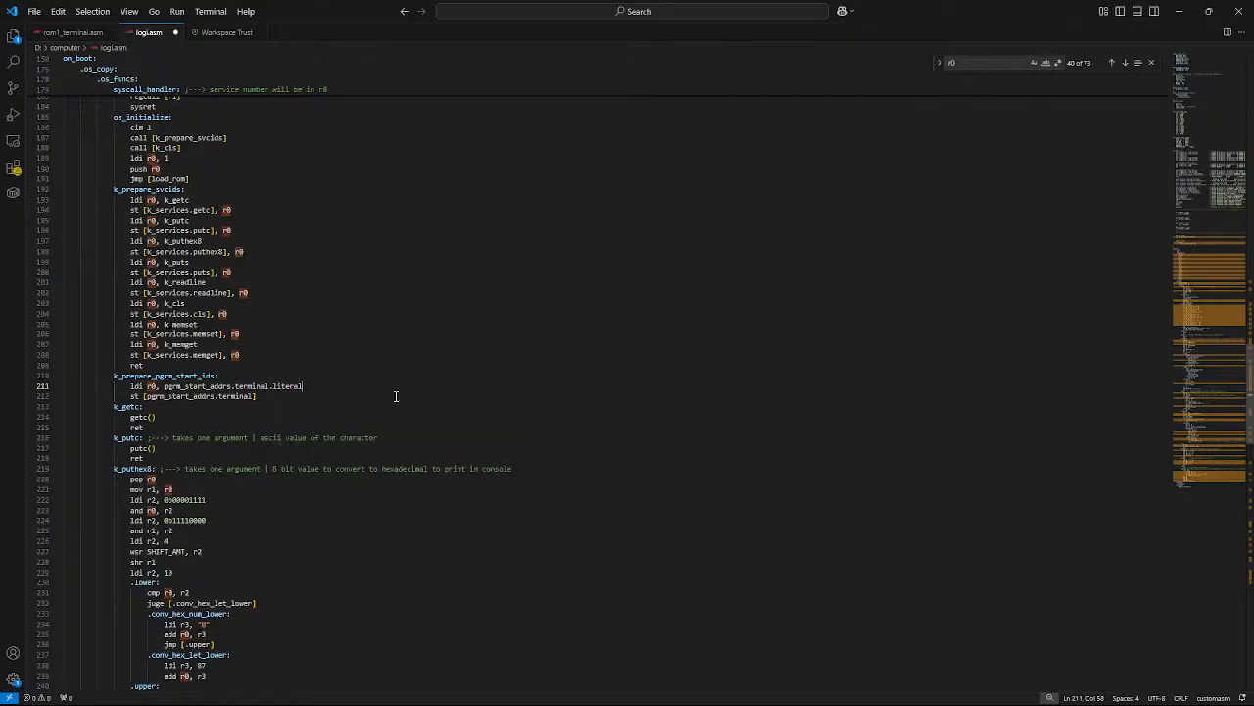
Step: Complete the store instruction as st [pgrm_start_addrs.terminal.table_addr], r0 and save the file
{"action": "key", "text": "Down"}
{"action": "key", "text": "Left"}
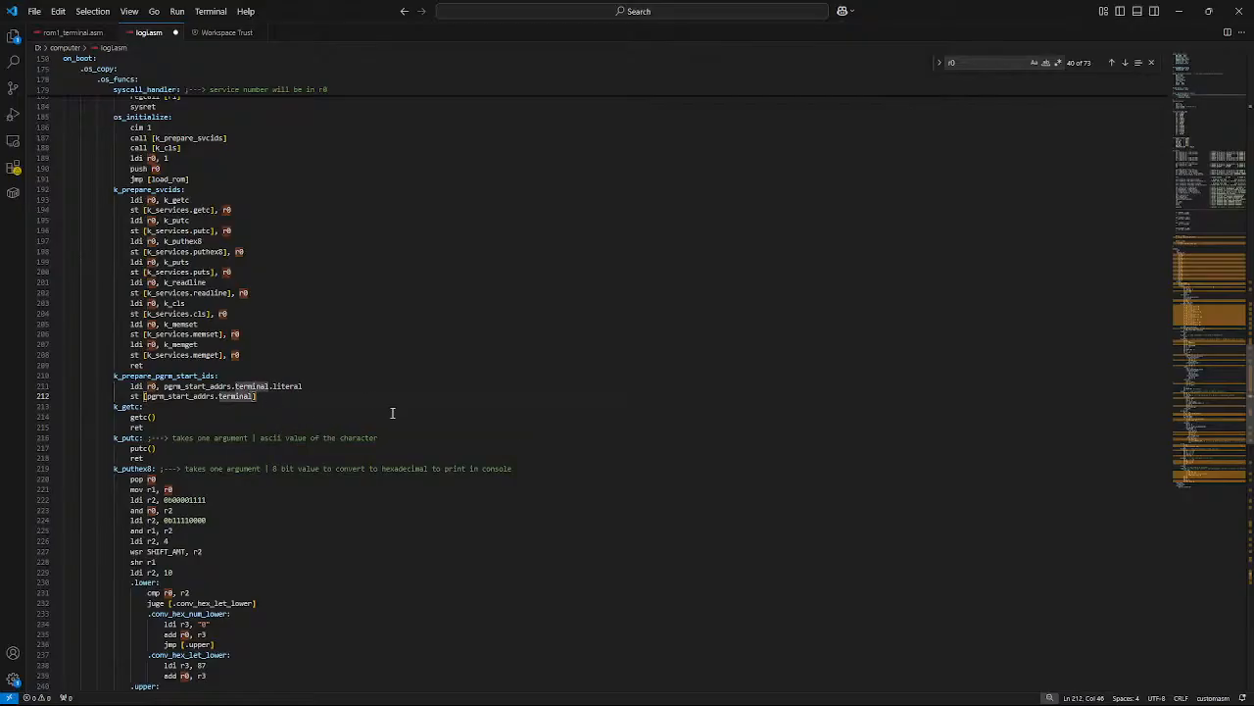
{"action": "type", "text": ".table_addr"}
{"action": "key", "text": "Down"}
{"action": "key", "text": "Down"}
{"action": "key", "text": "Down"}
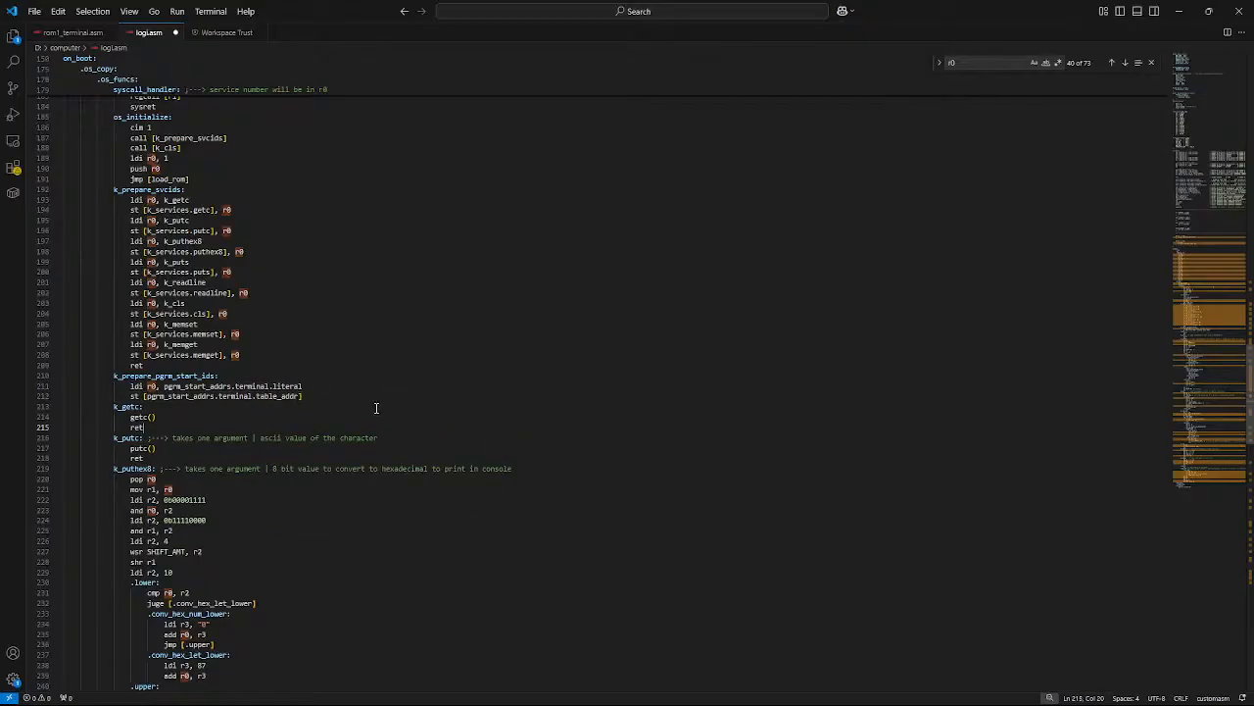
{"action": "key", "text": "Up"}
{"action": "key", "text": "Up"}
{"action": "key", "text": "Up"}
{"action": "key", "text": "End"}
{"action": "type", "text": ", r0"}
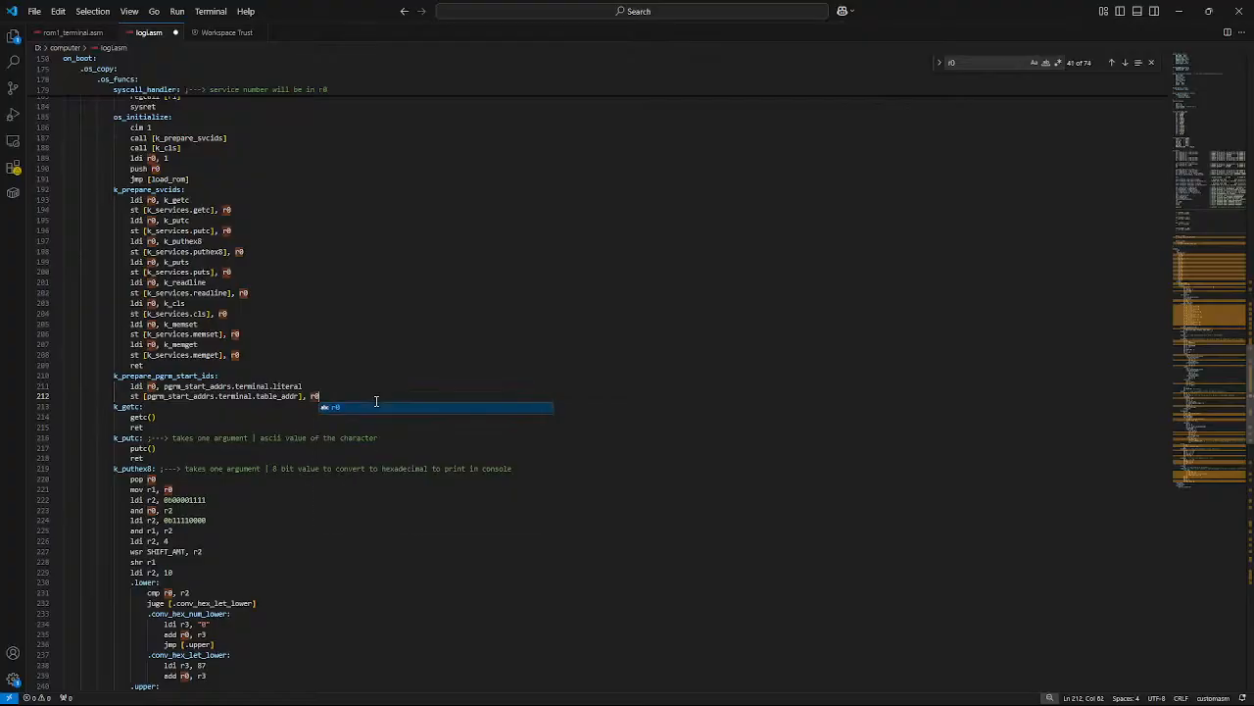
{"action": "left_click", "coordinate": [397, 358]}
{"action": "key", "text": "ctrl+s"}
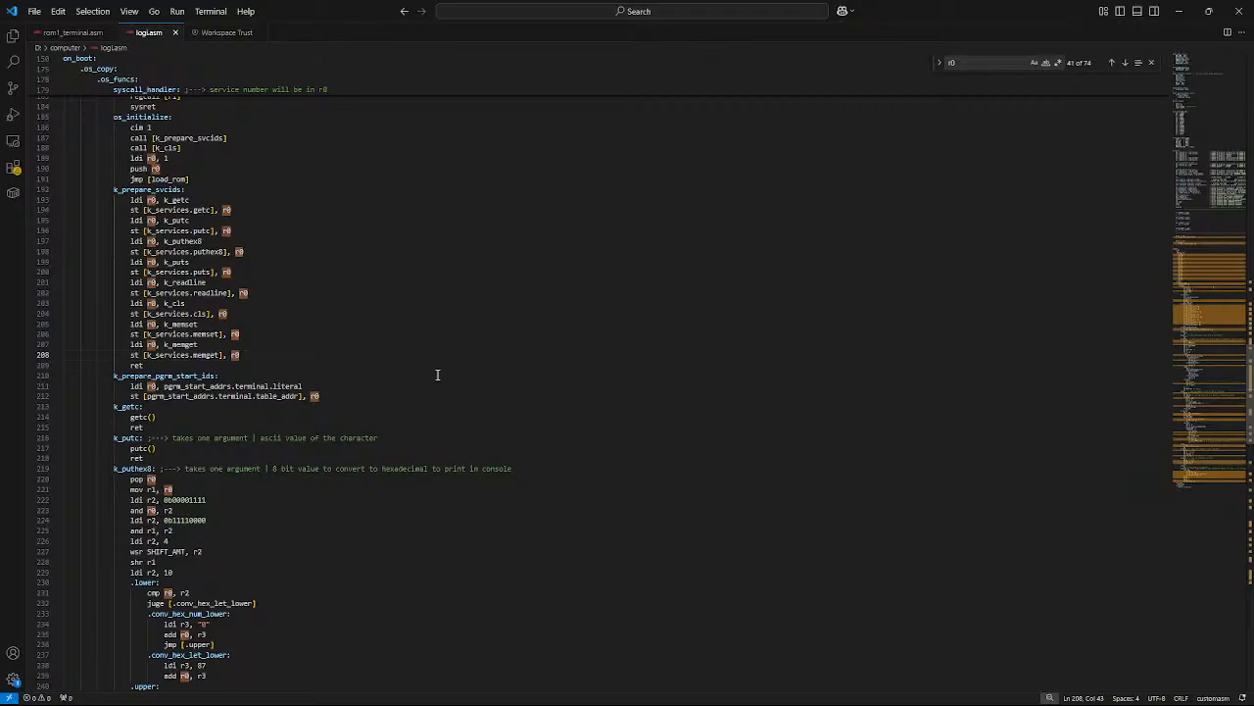
Step: End the k_prepare_pgrm_start_ids function with a ret instruction and save the file
{"action": "left_click", "coordinate": [392, 397]}
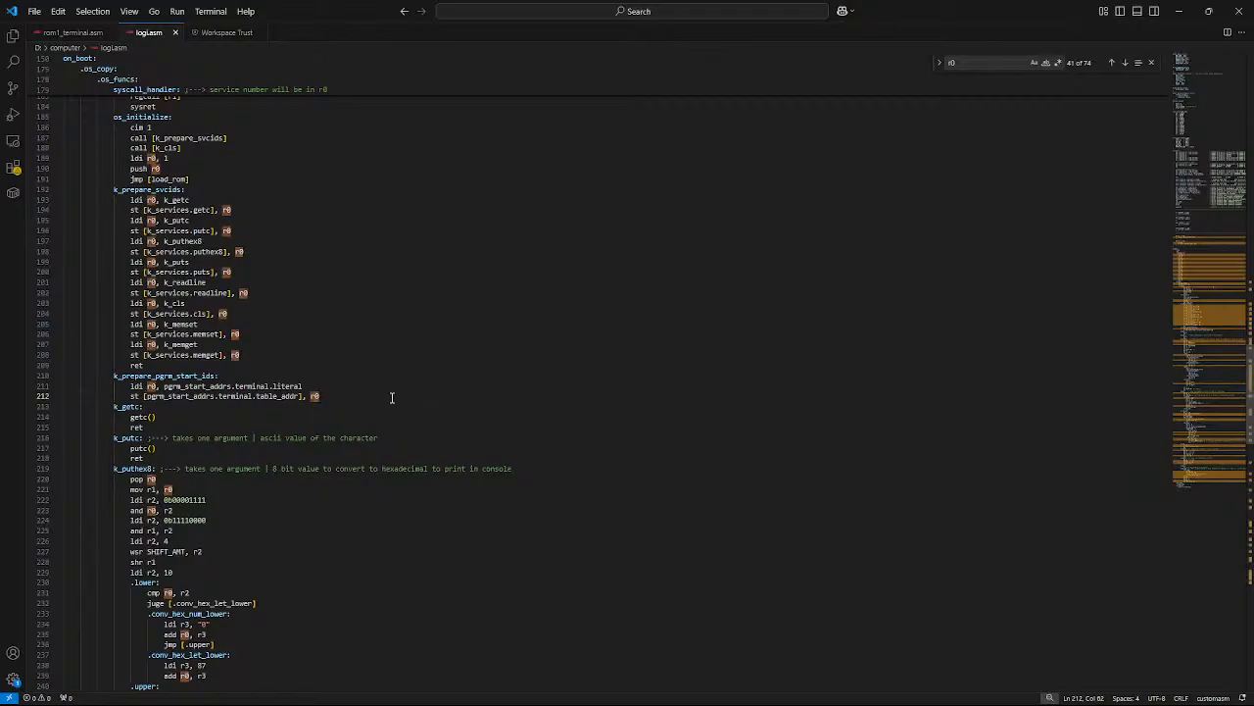
{"action": "key", "text": "Return"}
{"action": "type", "text": "ret"}
{"action": "key", "text": "ctrl+s"}
{"action": "left_click", "coordinate": [379, 310]}
Step: Add call [k_prepare_pgrm_start_ids] after call [k_cls] in os_initialize, and save the file
{"action": "scroll", "coordinate": [204, 202], "scroll_direction": "up", "scroll_amount": 3}
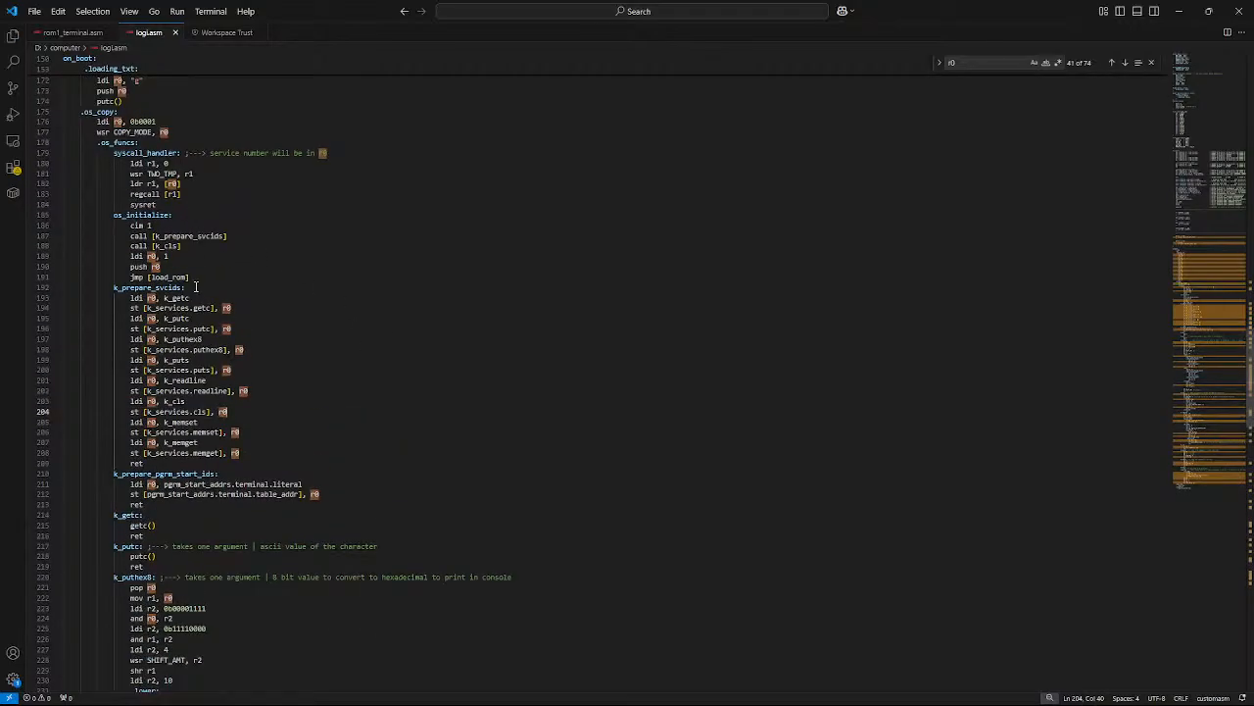
{"action": "left_click", "coordinate": [212, 245]}
{"action": "key", "text": "Return"}
{"action": "type", "text": "c"}
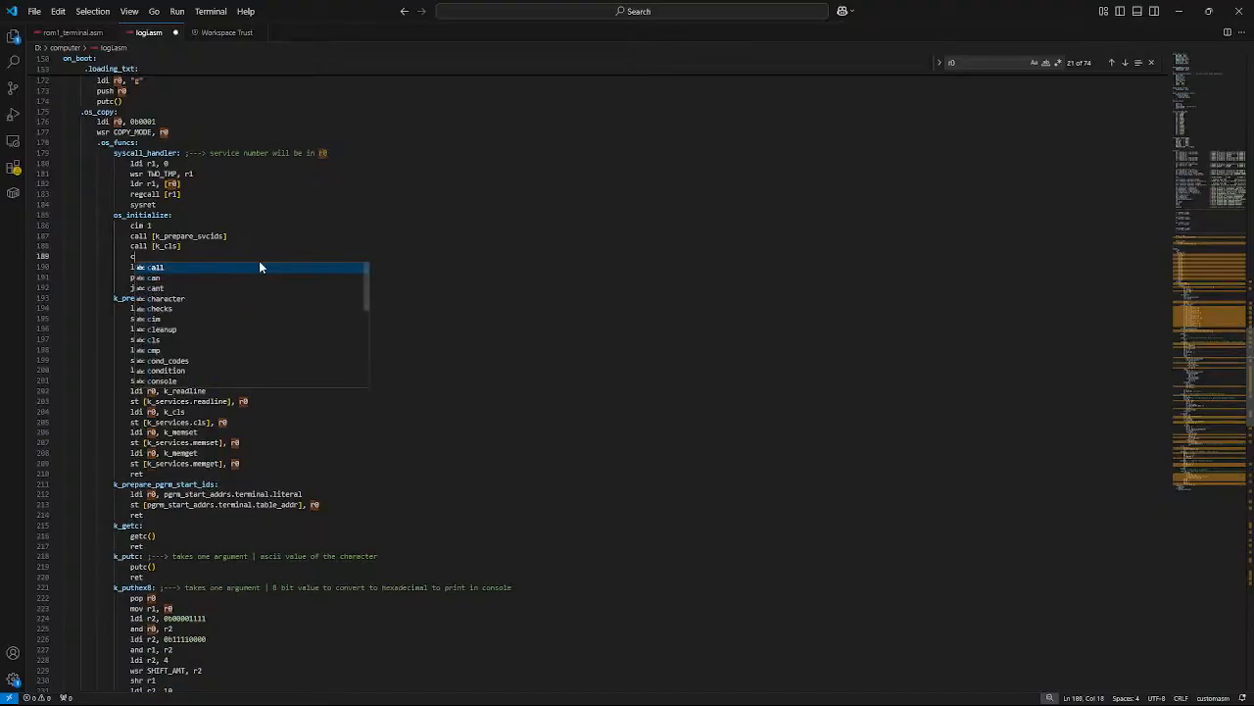
{"action": "type", "text": "all [k"}
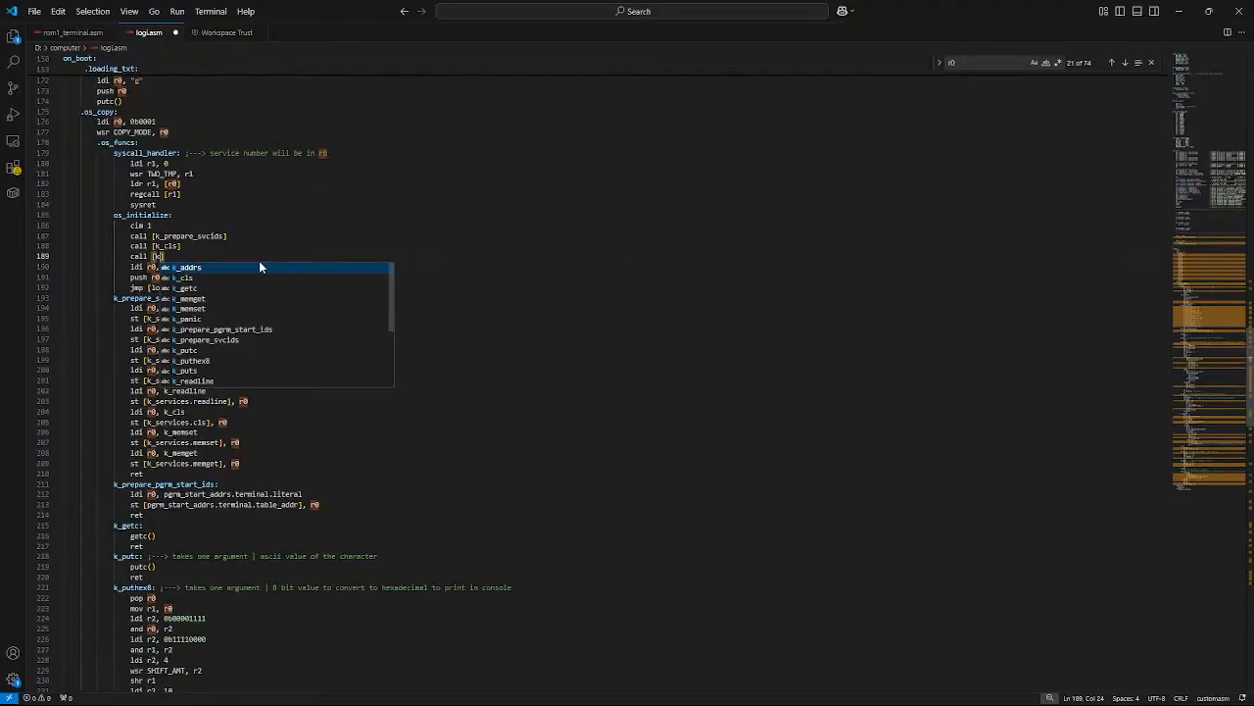
{"action": "type", "text": "_prepare_pgrm_start_ids"}
{"action": "left_click", "coordinate": [294, 268]}
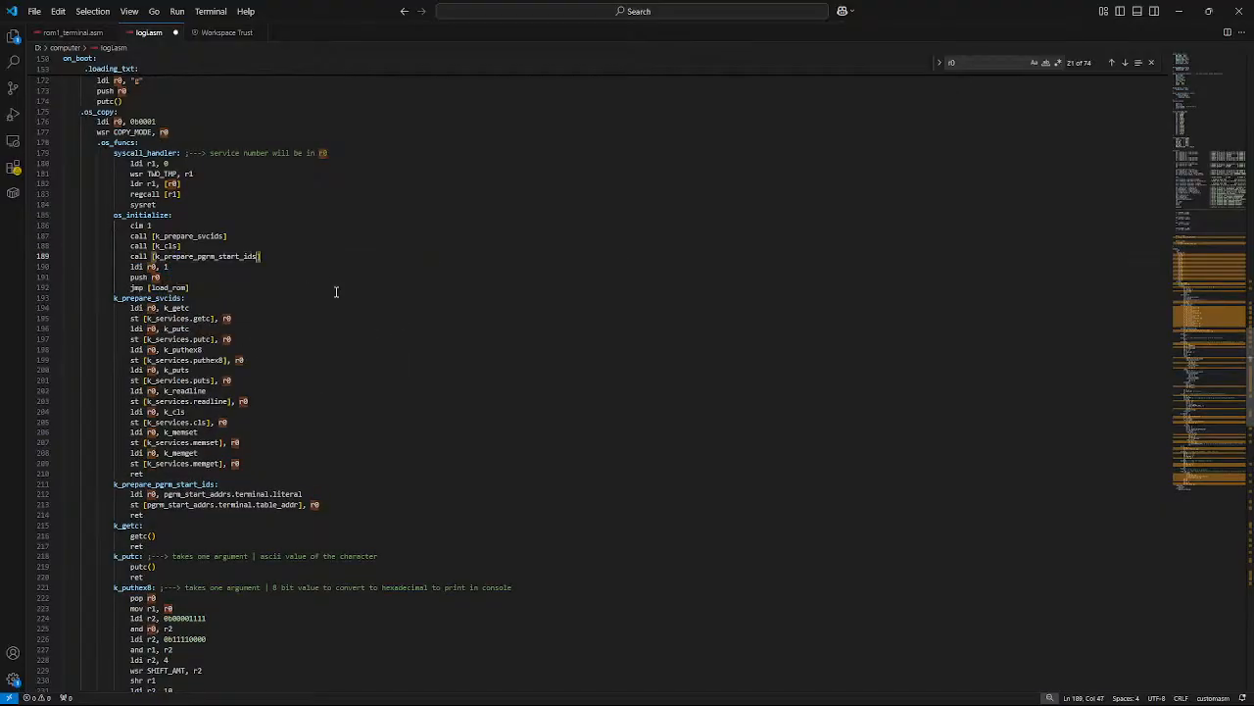
{"action": "left_click", "coordinate": [336, 291]}
{"action": "key", "text": "ctrl+s"}
{"action": "scroll", "coordinate": [378, 548], "scroll_direction": "down", "scroll_amount": 5}
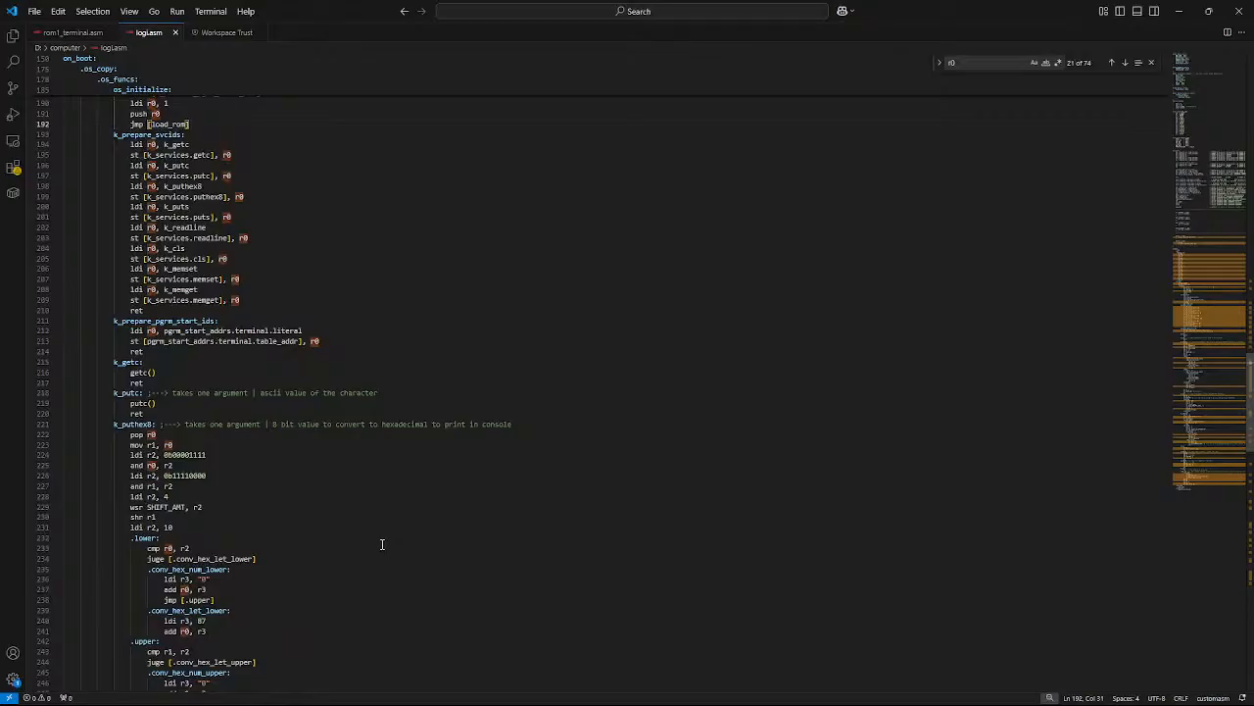
{"action": "scroll", "coordinate": [383, 544], "scroll_direction": "down", "scroll_amount": 20}
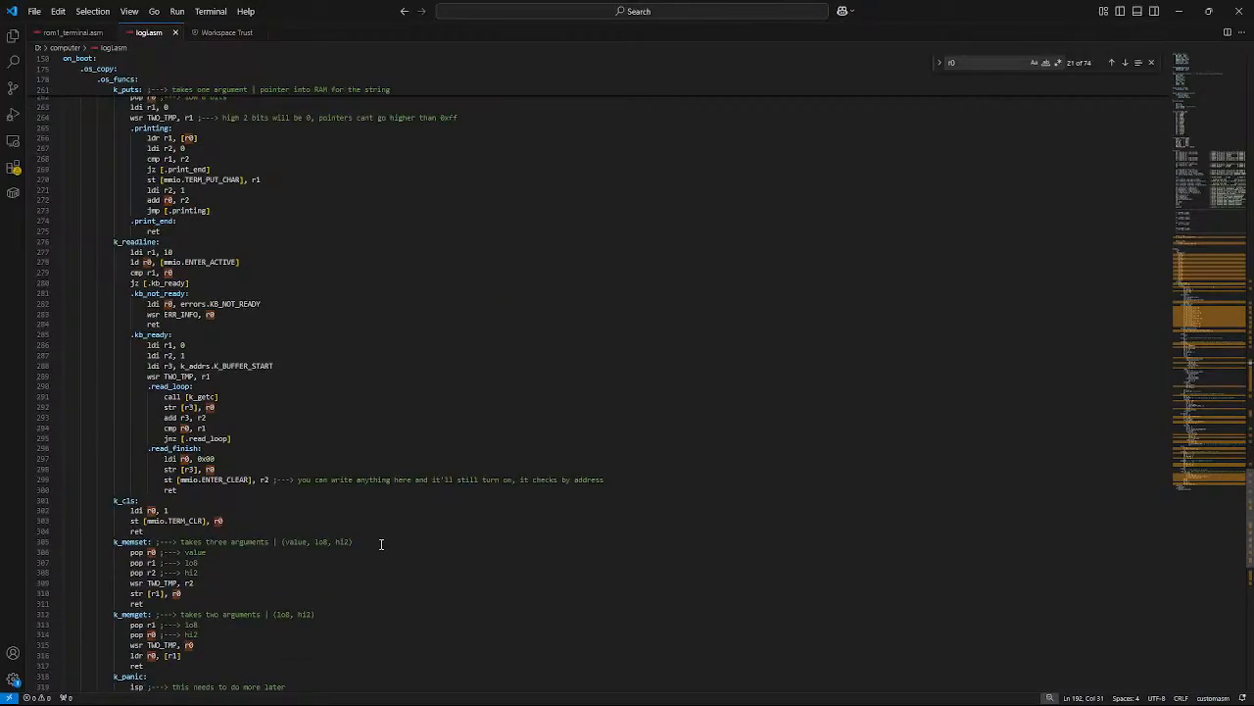
Step: Copy the ldi r0, pgrm_start_addrs.terminal and wsr PGRM_START_ADDR, r0 lines from load_rom's .init_addr block and delete them there
{"action": "scroll", "coordinate": [381, 543], "scroll_direction": "down", "scroll_amount": 4}
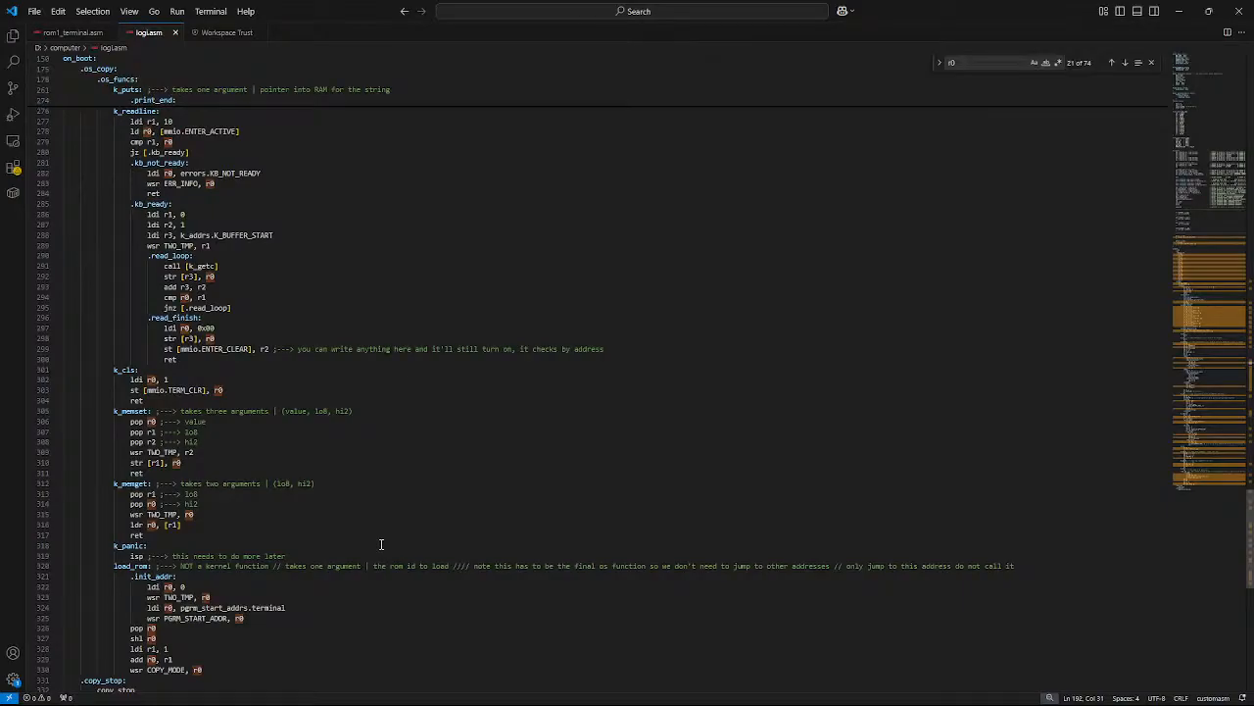
{"action": "left_click_drag", "start_coordinate": [287, 608], "coordinate": [181, 608]}
{"action": "left_click", "coordinate": [274, 617]}
{"action": "left_click_drag", "start_coordinate": [43, 619], "coordinate": [44, 609]}
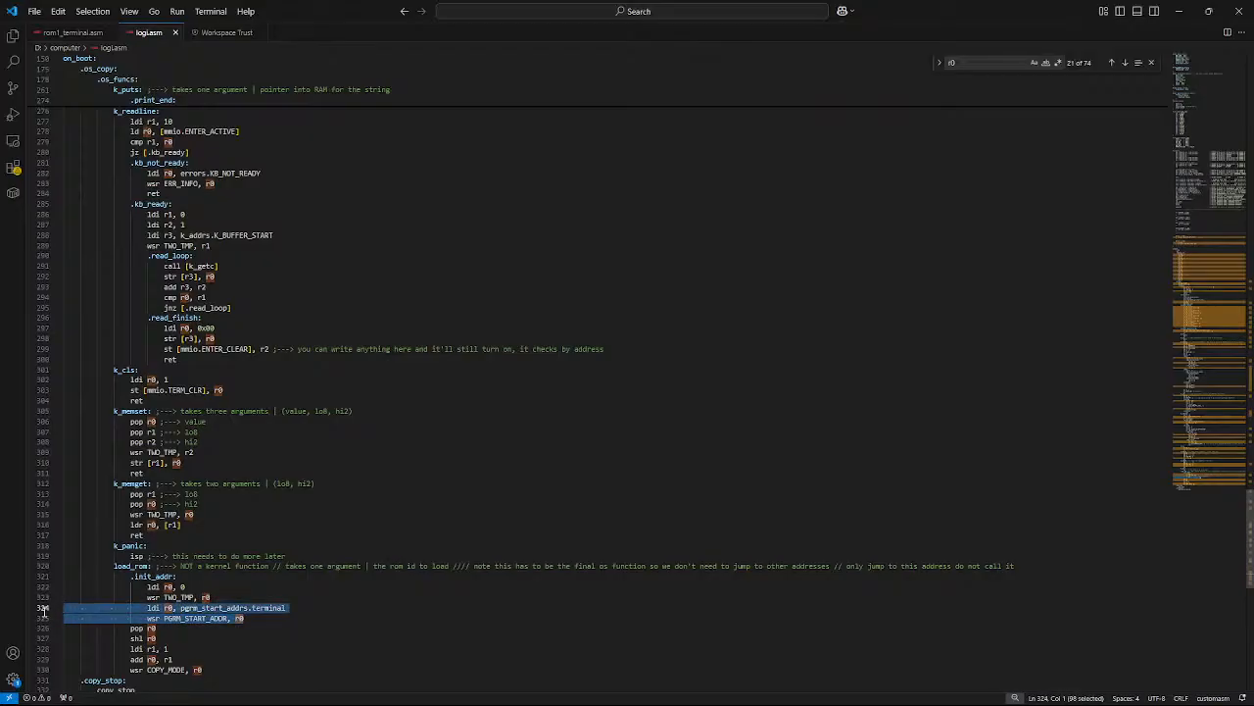
{"action": "left_click_drag", "start_coordinate": [264, 621], "coordinate": [25, 607]}
{"action": "key", "text": "ctrl+c"}
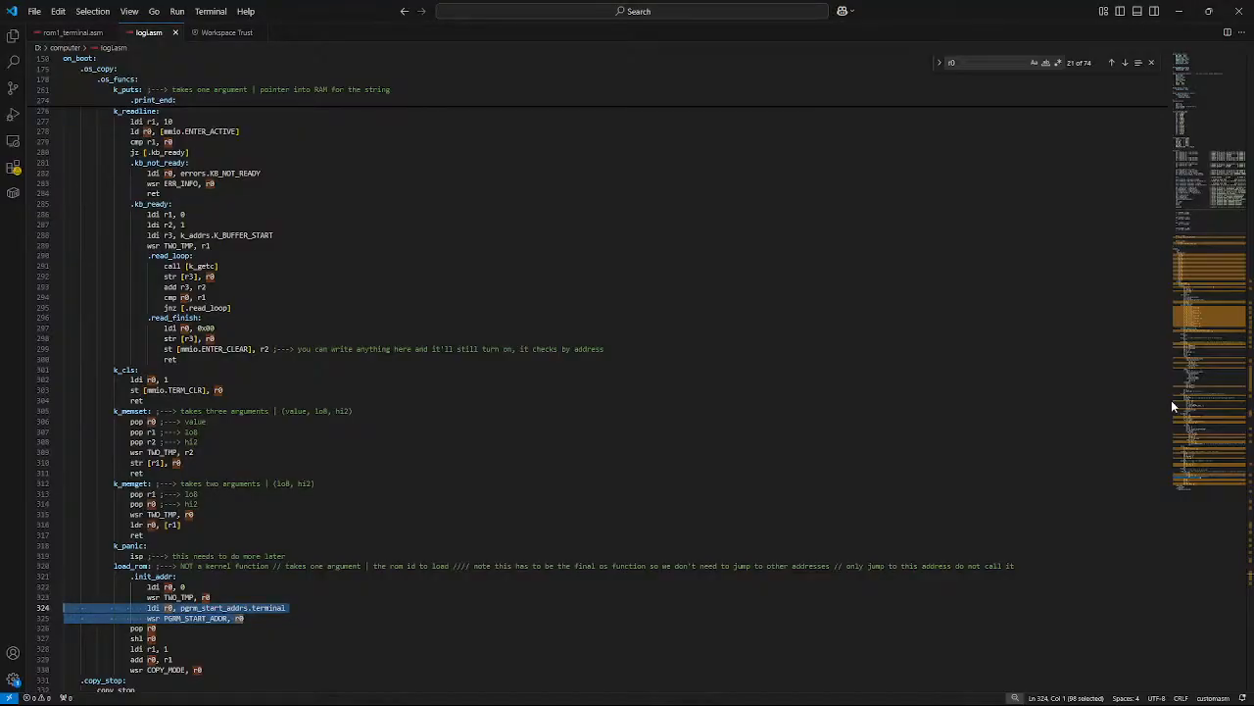
{"action": "left_click_drag", "start_coordinate": [245, 618], "coordinate": [29, 610]}
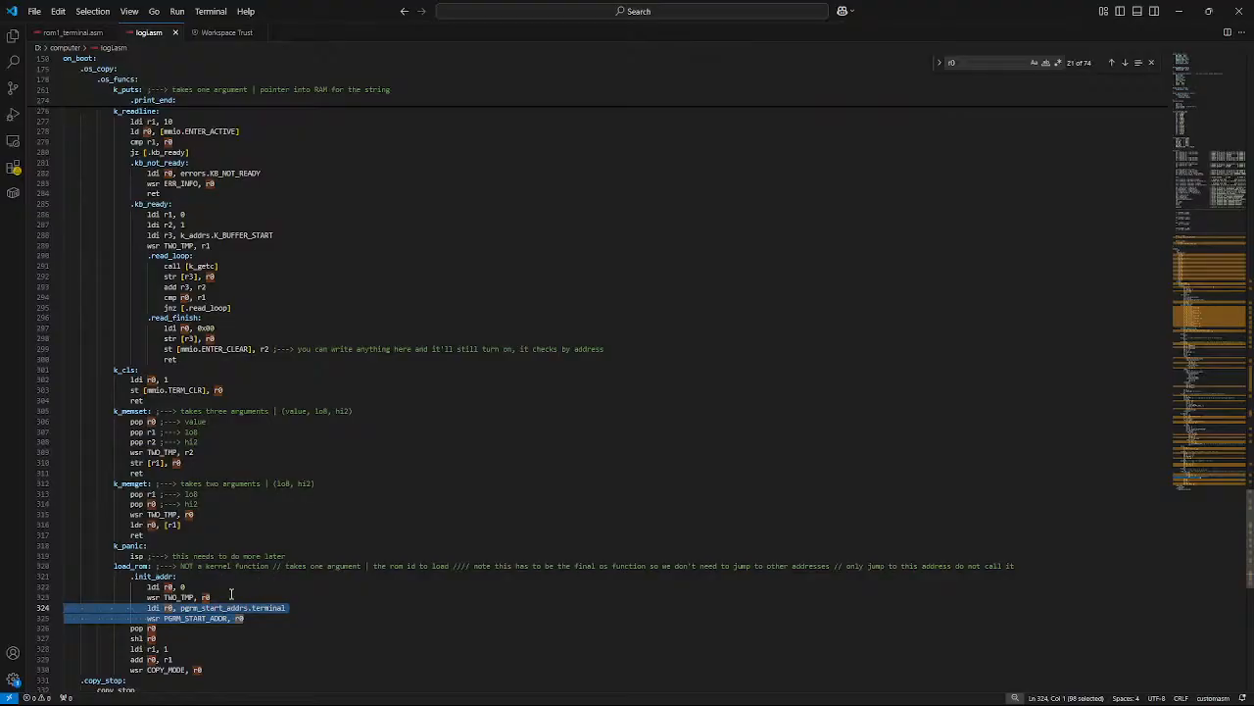
{"action": "key", "text": "Delete"}
Step: Remove the .init_addr label from load_rom and outdent its ldi r0, 0 and wsr TWO_TMP, r0 lines by one level
{"action": "left_click_drag", "start_coordinate": [177, 577], "coordinate": [22, 585]}
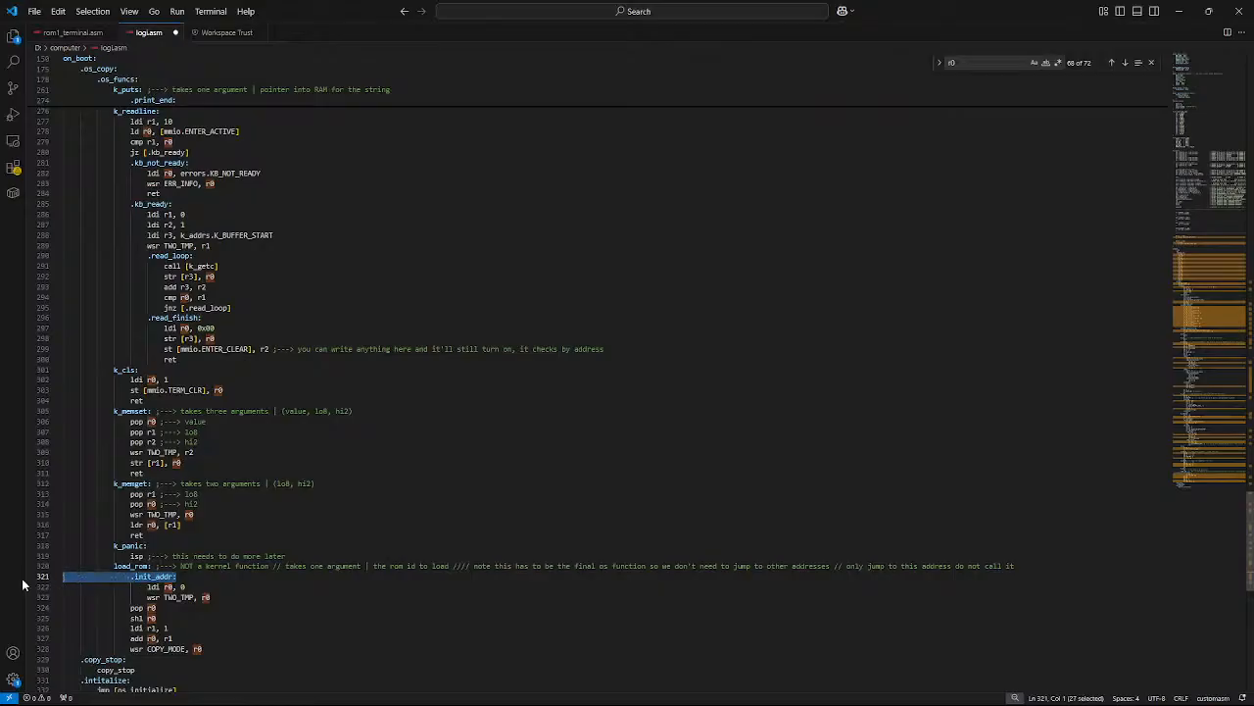
{"action": "key", "text": "BackSpace"}
{"action": "key", "text": "BackSpace"}
{"action": "left_click", "coordinate": [149, 577]}
{"action": "key", "text": "BackSpace"}
{"action": "left_click", "coordinate": [149, 586]}
{"action": "key", "text": "BackSpace"}
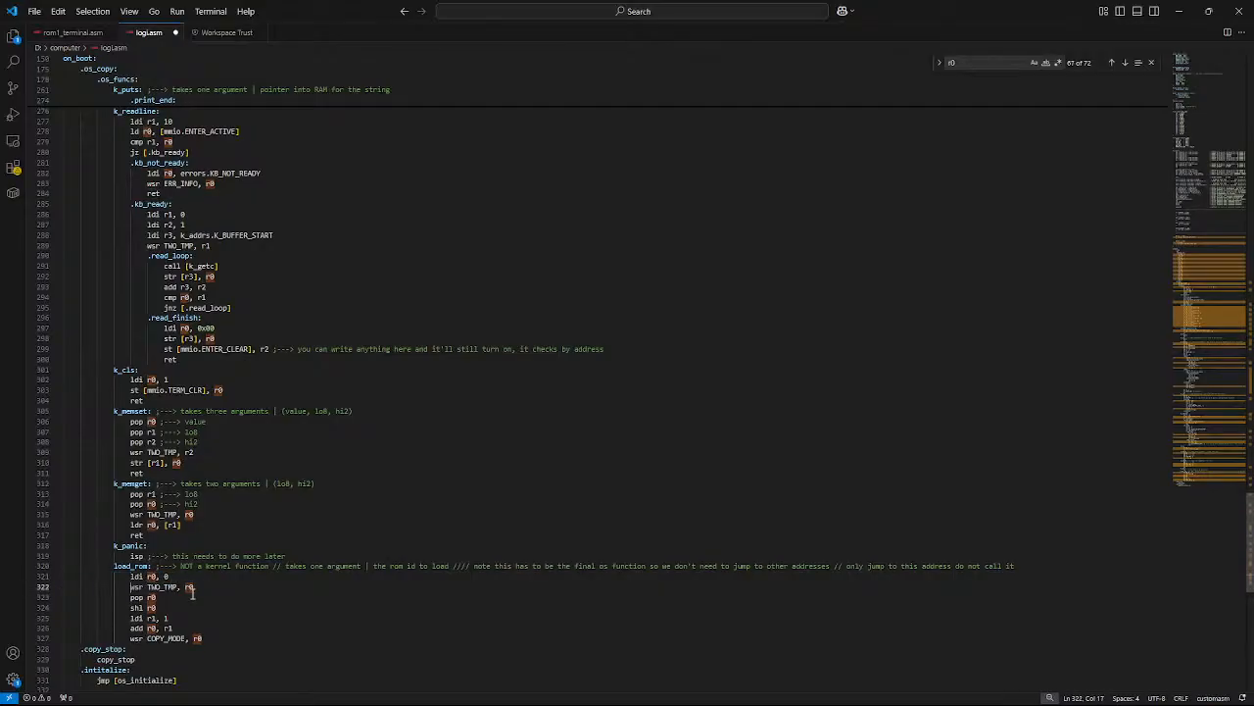
Step: Paste the two copied program start address lines after pop r0 in load_rom and align them with the surrounding instructions
{"action": "left_click", "coordinate": [216, 598]}
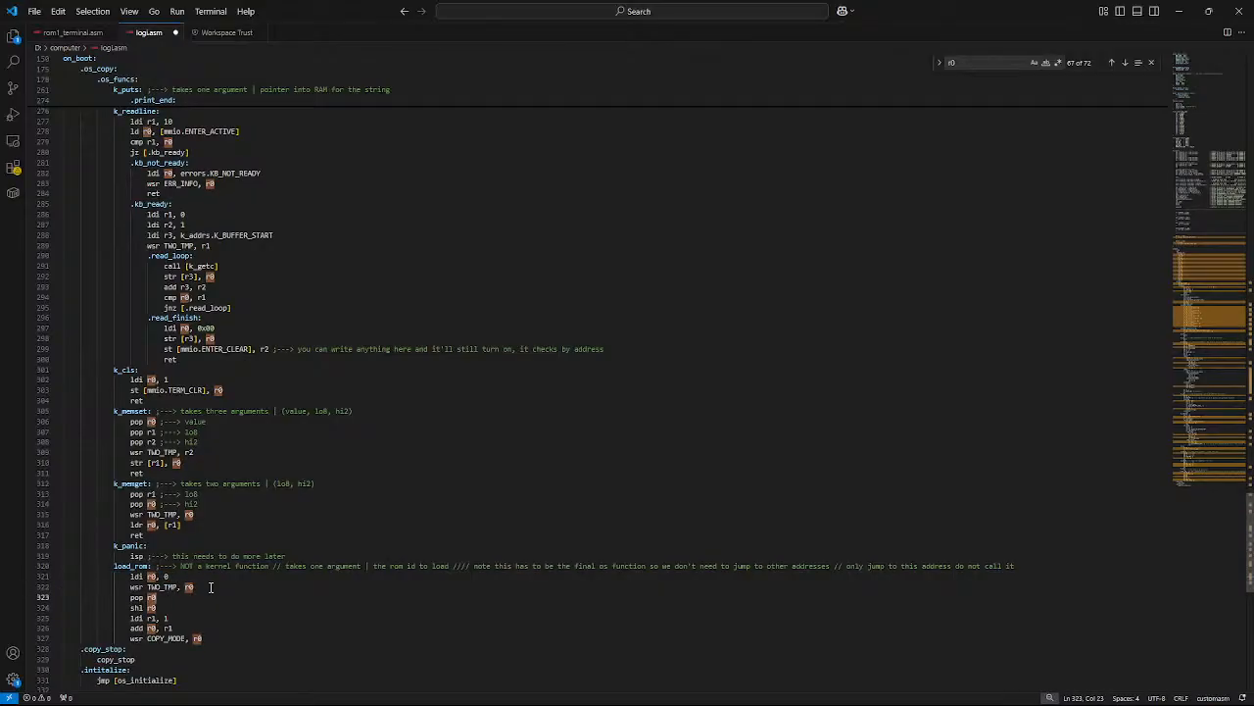
{"action": "key", "text": "ctrl+v"}
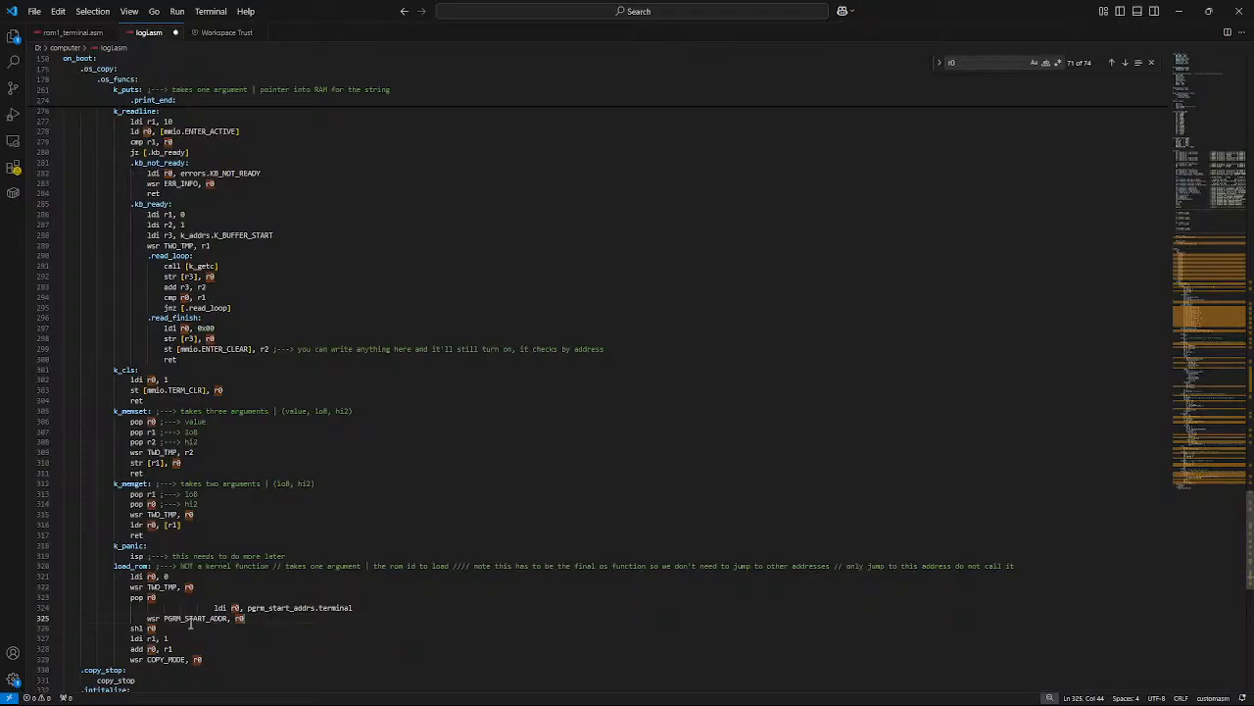
{"action": "left_click", "coordinate": [213, 607]}
{"action": "key", "text": "BackSpace"}
{"action": "key", "text": "BackSpace"}
{"action": "key", "text": "BackSpace"}
{"action": "key", "text": "BackSpace"}
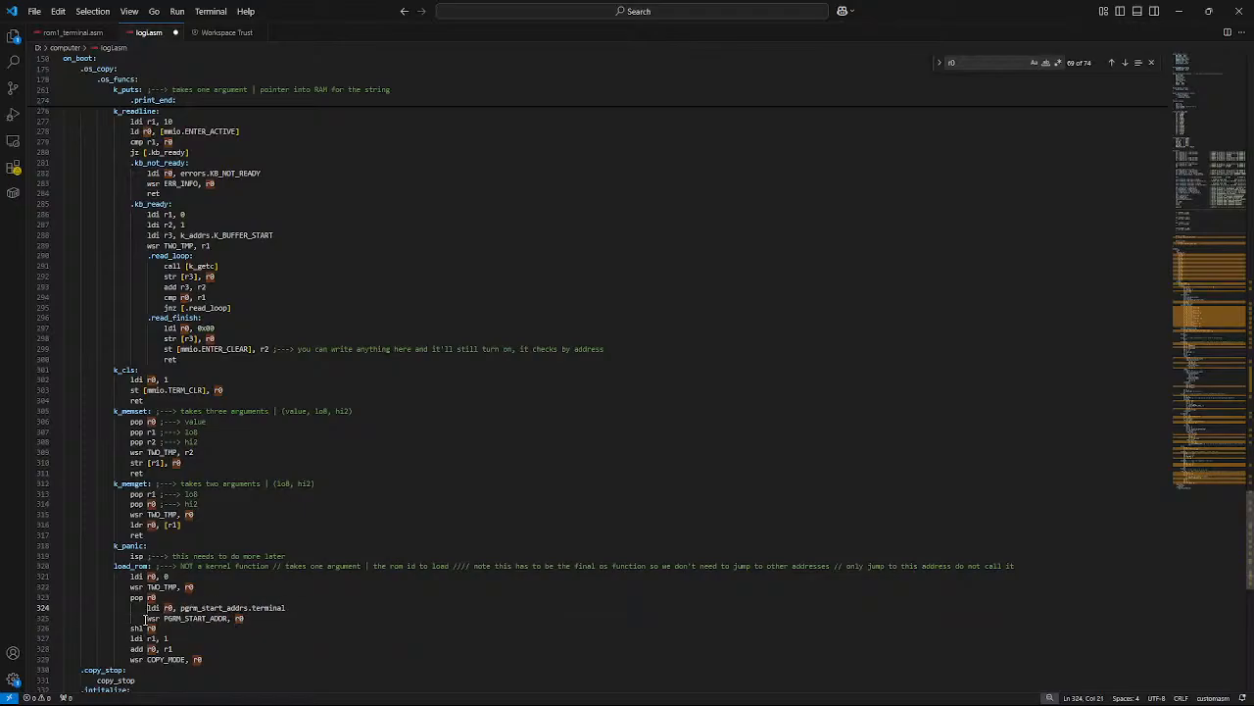
{"action": "left_click", "coordinate": [147, 618]}
{"action": "key", "text": "BackSpace"}
{"action": "left_click", "coordinate": [148, 608]}
{"action": "key", "text": "BackSpace"}
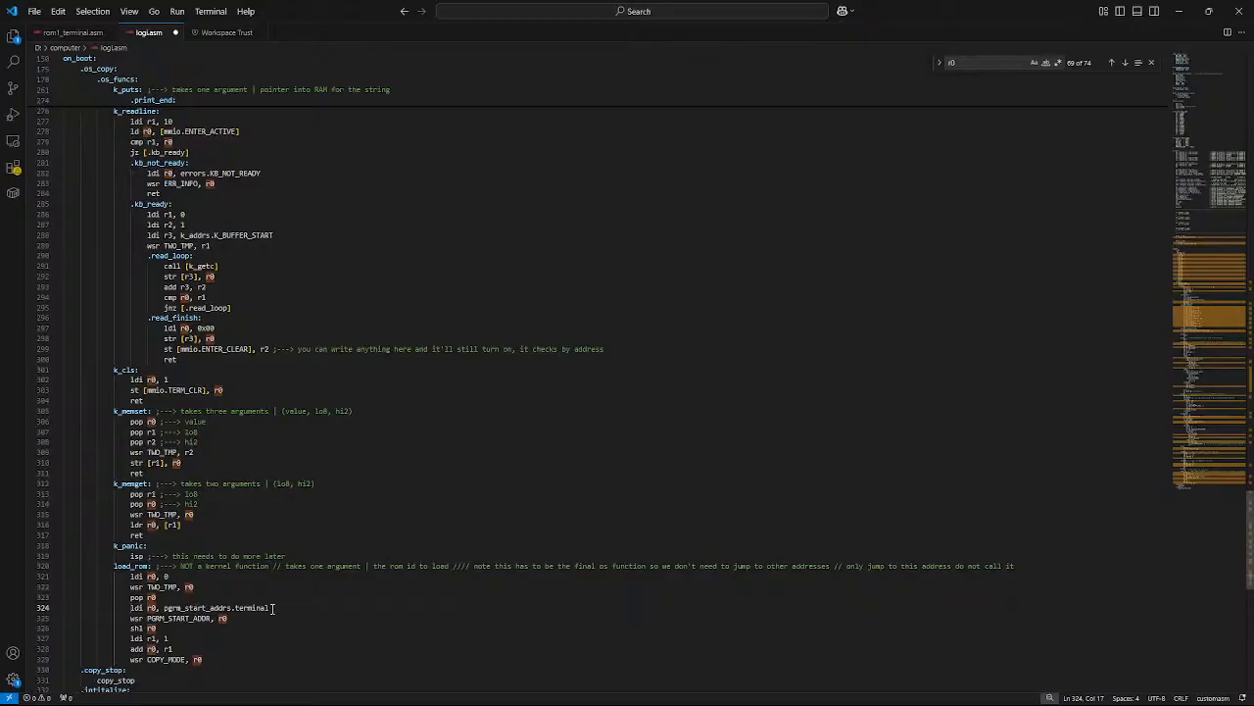
Step: Change the pasted ldi instruction in load_rom to ldi r1, 0x050
{"action": "left_click_drag", "start_coordinate": [272, 608], "coordinate": [132, 608]}
{"action": "left_click", "coordinate": [253, 608]}
{"action": "left_click", "coordinate": [155, 609]}
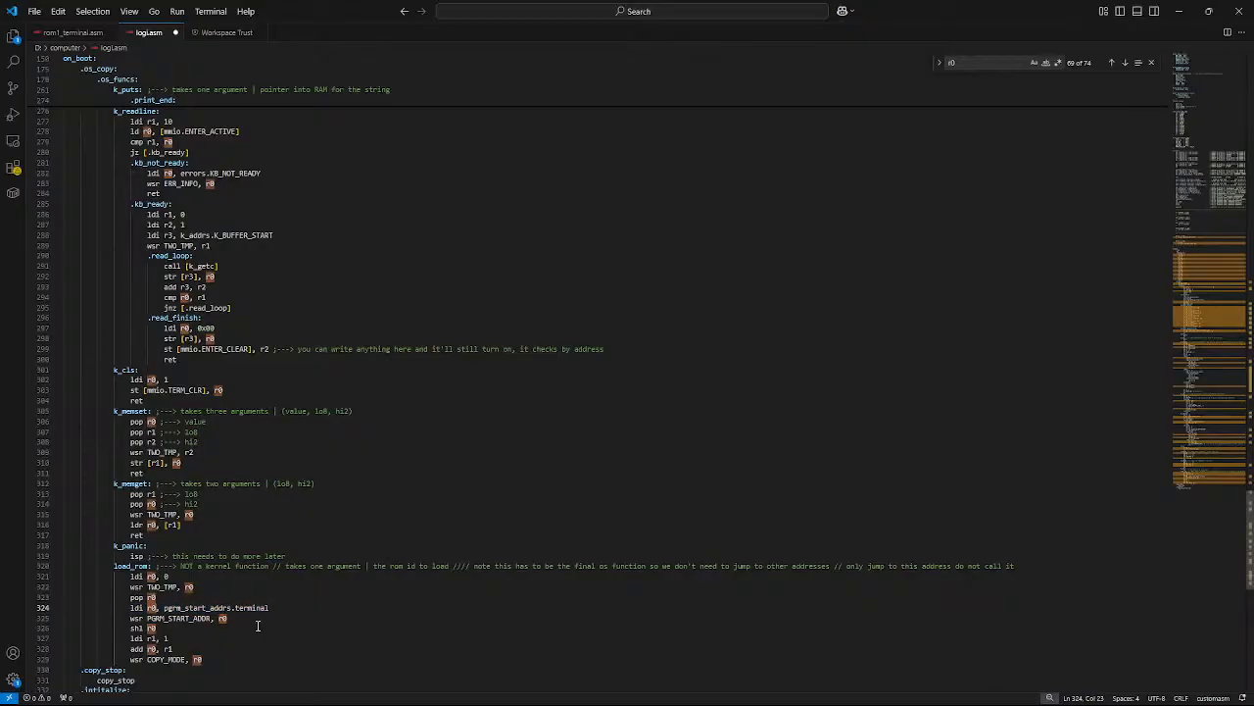
{"action": "key", "text": "BackSpace"}
{"action": "type", "text": "1"}
{"action": "left_click_drag", "start_coordinate": [270, 608], "coordinate": [163, 608]}
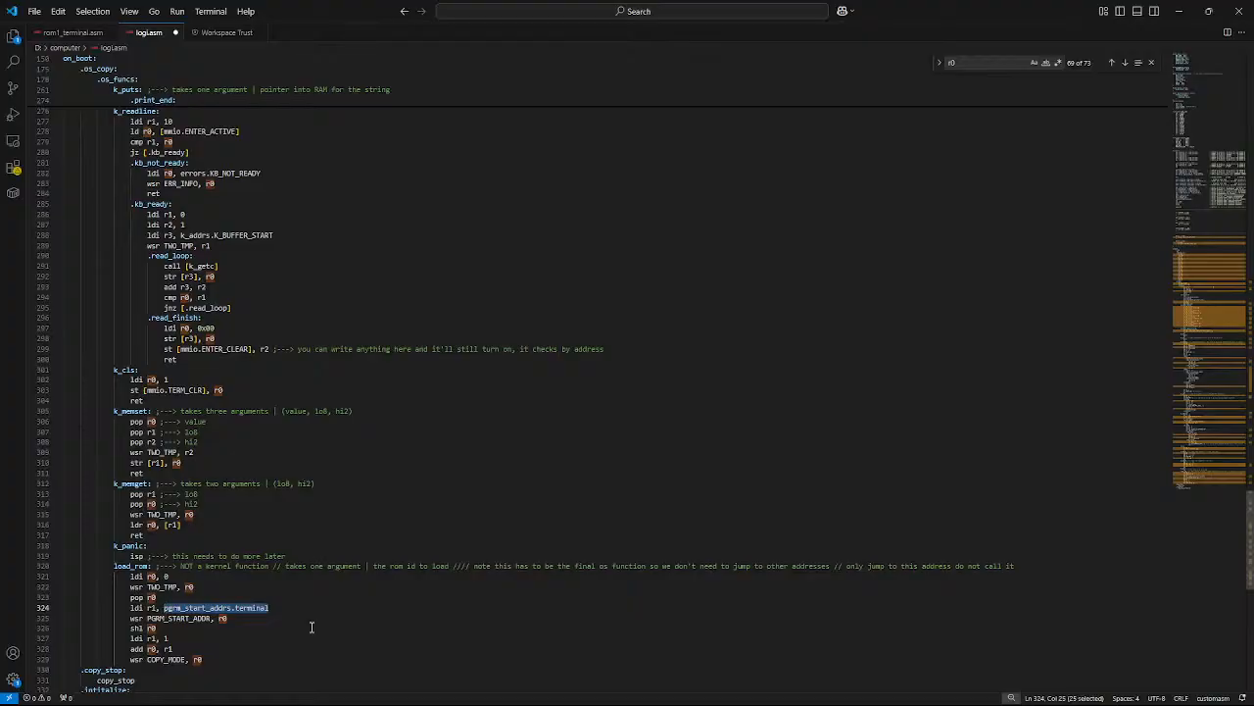
{"action": "type", "text": "0x"}
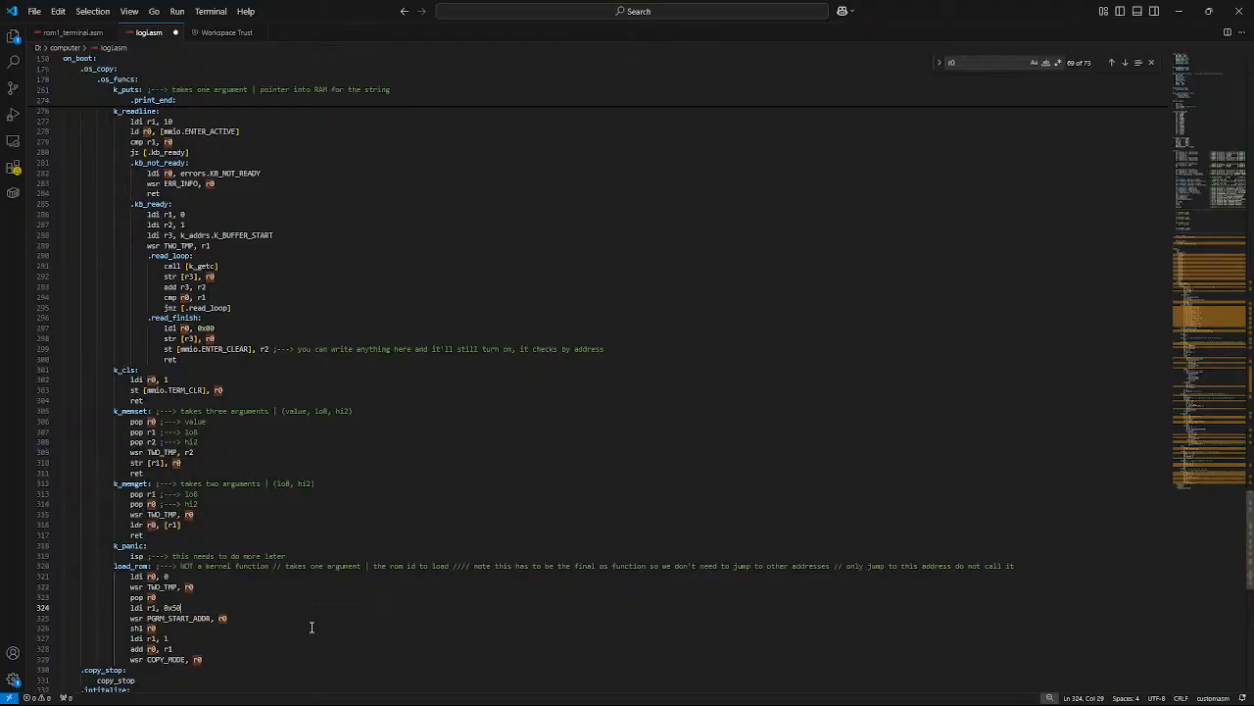
{"action": "type", "text": "0"}
{"action": "left_click", "coordinate": [235, 611]}
Step: Insert add r1, r0 directly below ldi r1, 0x050 in load_rom
{"action": "key", "text": "Return"}
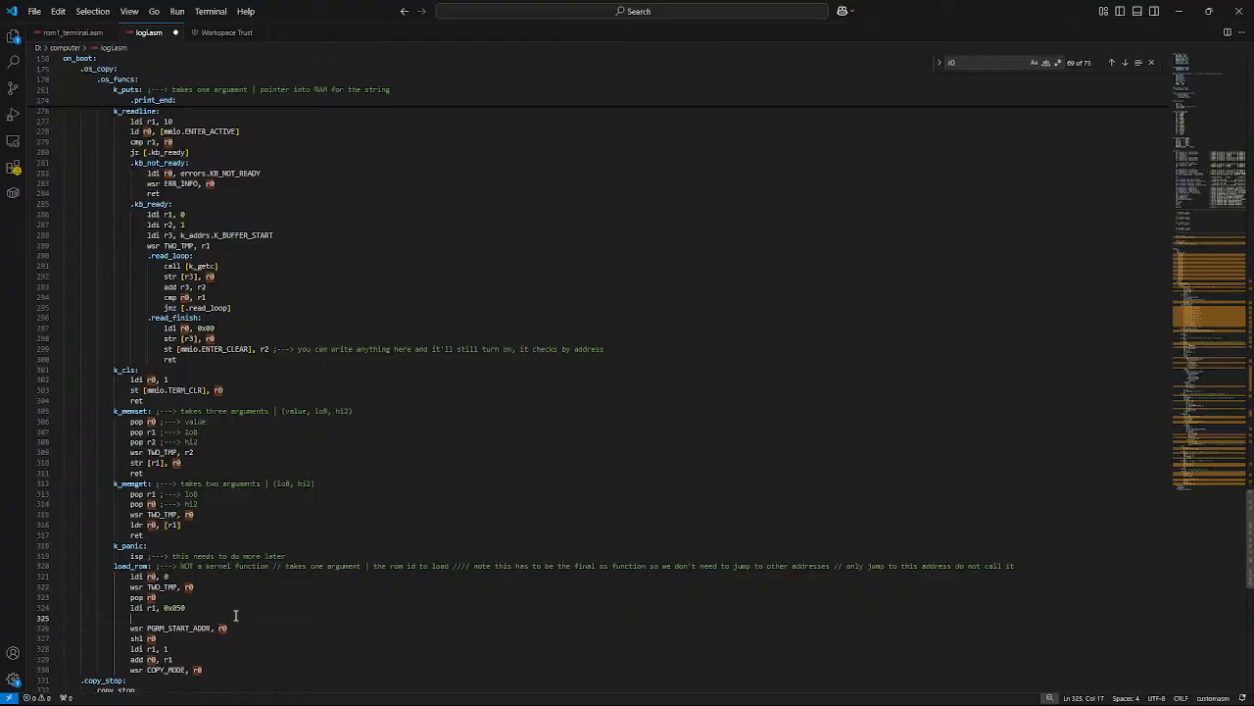
{"action": "type", "text": "add r1, r0"}
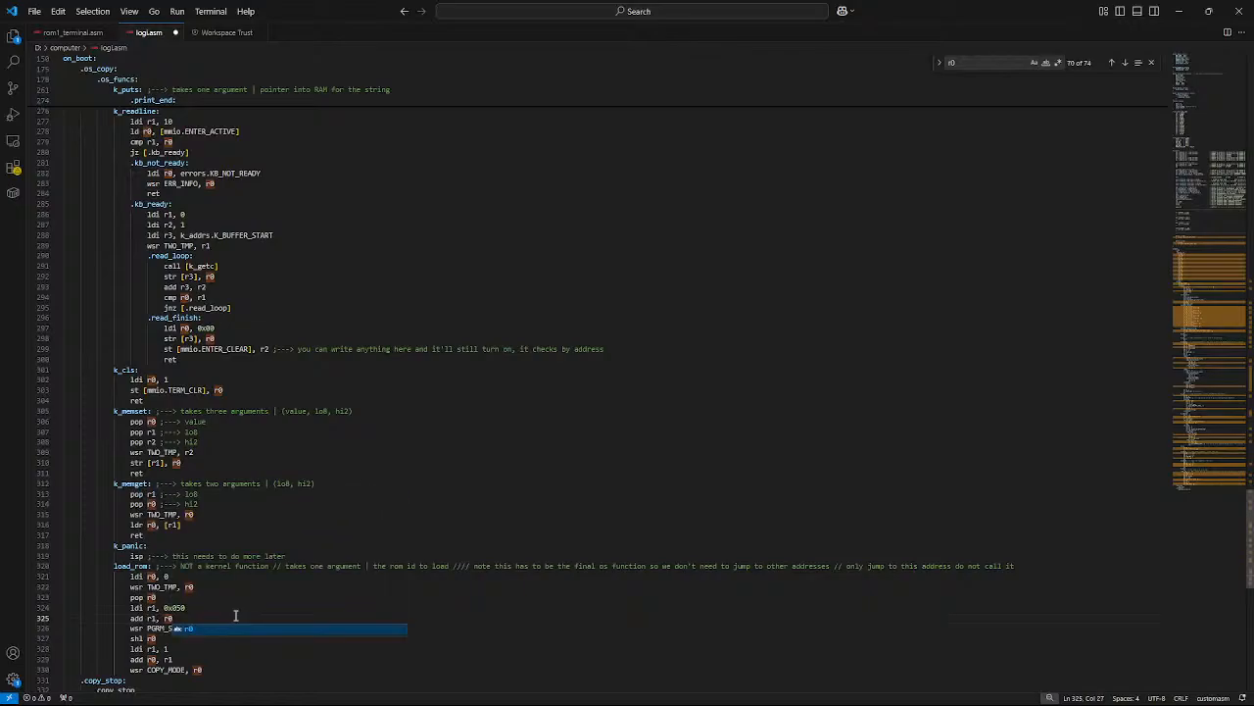
{"action": "left_click", "coordinate": [263, 588]}
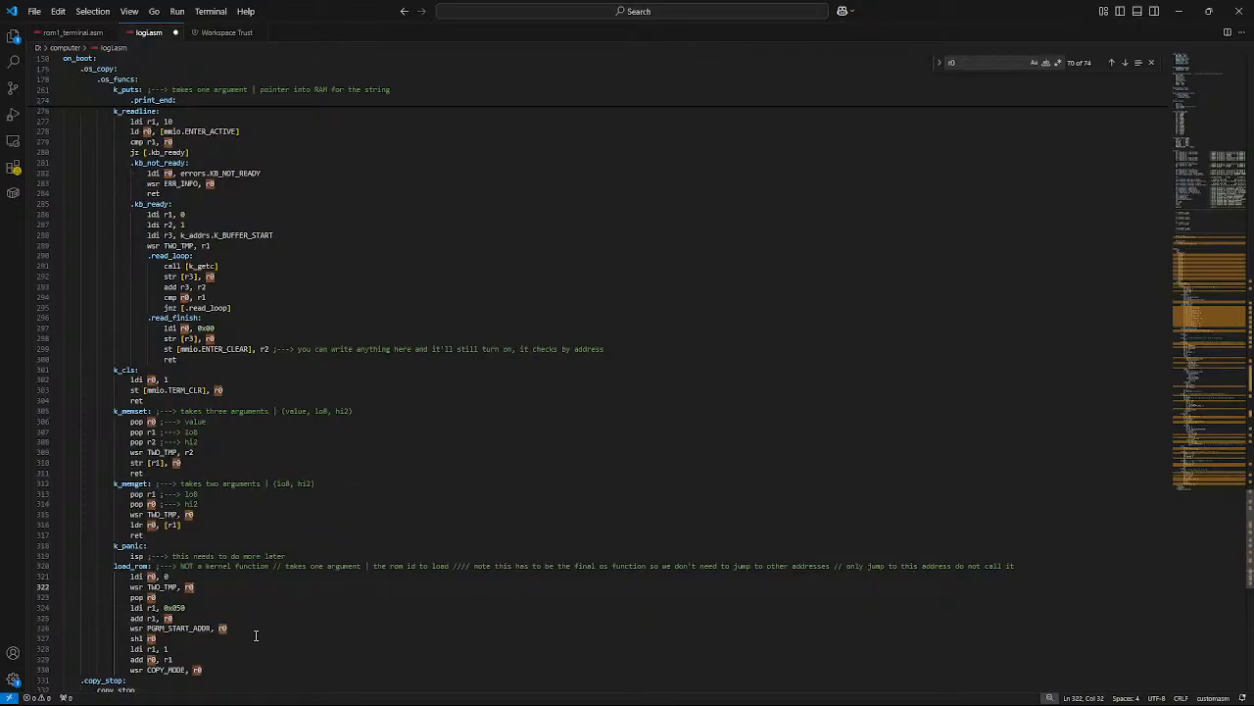
Step: Replace the wsr PGRM_START_ADDR, r0 line in load_rom with ldr r2, [r1] and save the file
{"action": "left_click_drag", "start_coordinate": [236, 630], "coordinate": [131, 630]}
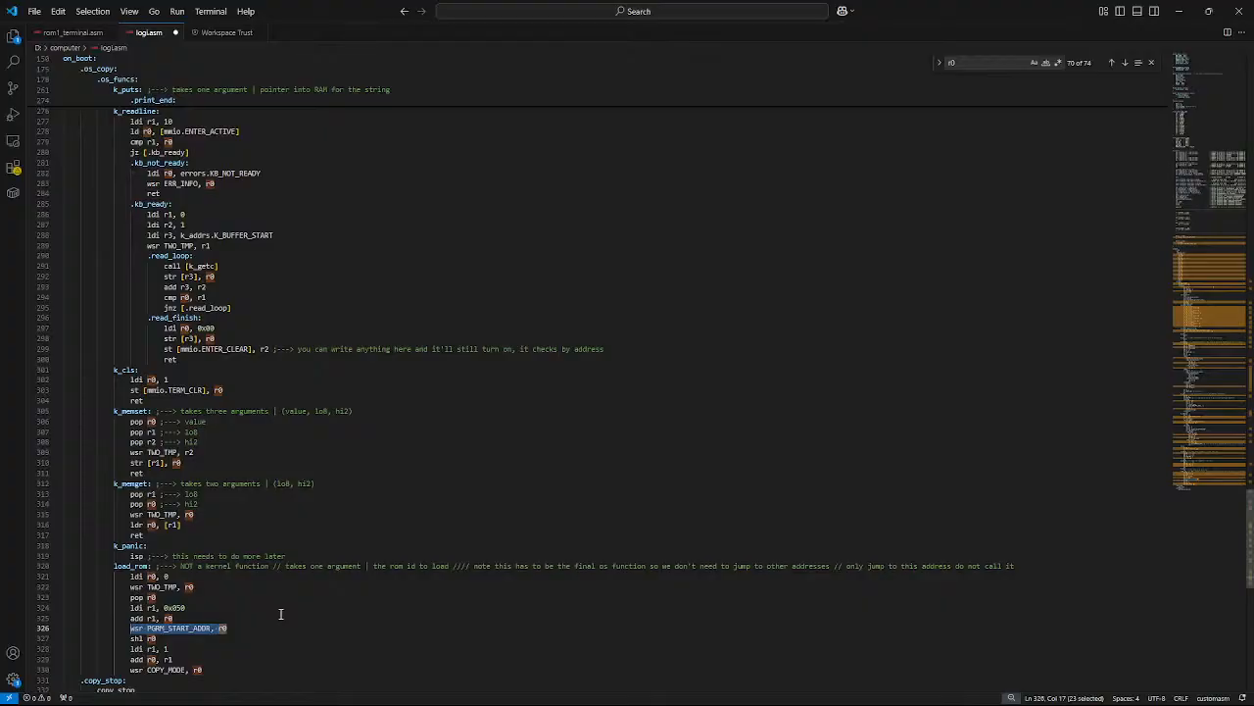
{"action": "type", "text": "ld "}
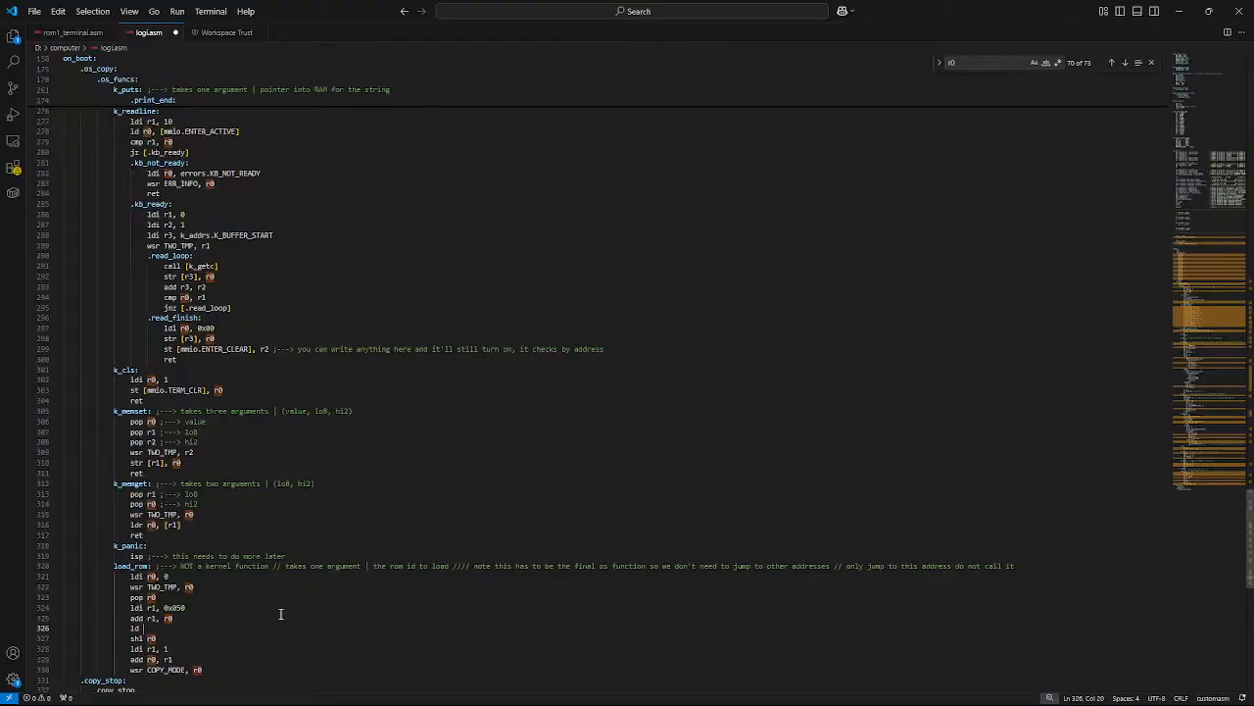
{"action": "type", "text": "r2,"}
{"action": "type", "text": "[r1"}
{"action": "left_click", "coordinate": [140, 628]}
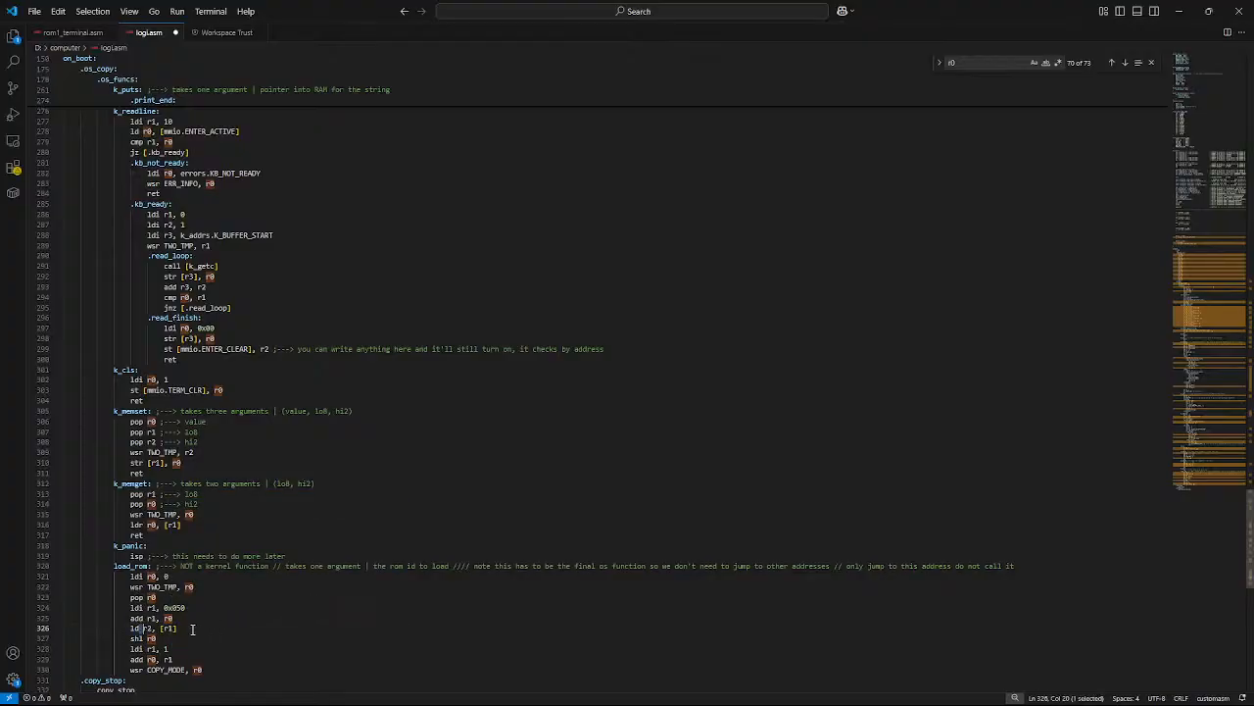
{"action": "type", "text": "r"}
{"action": "left_click", "coordinate": [359, 600]}
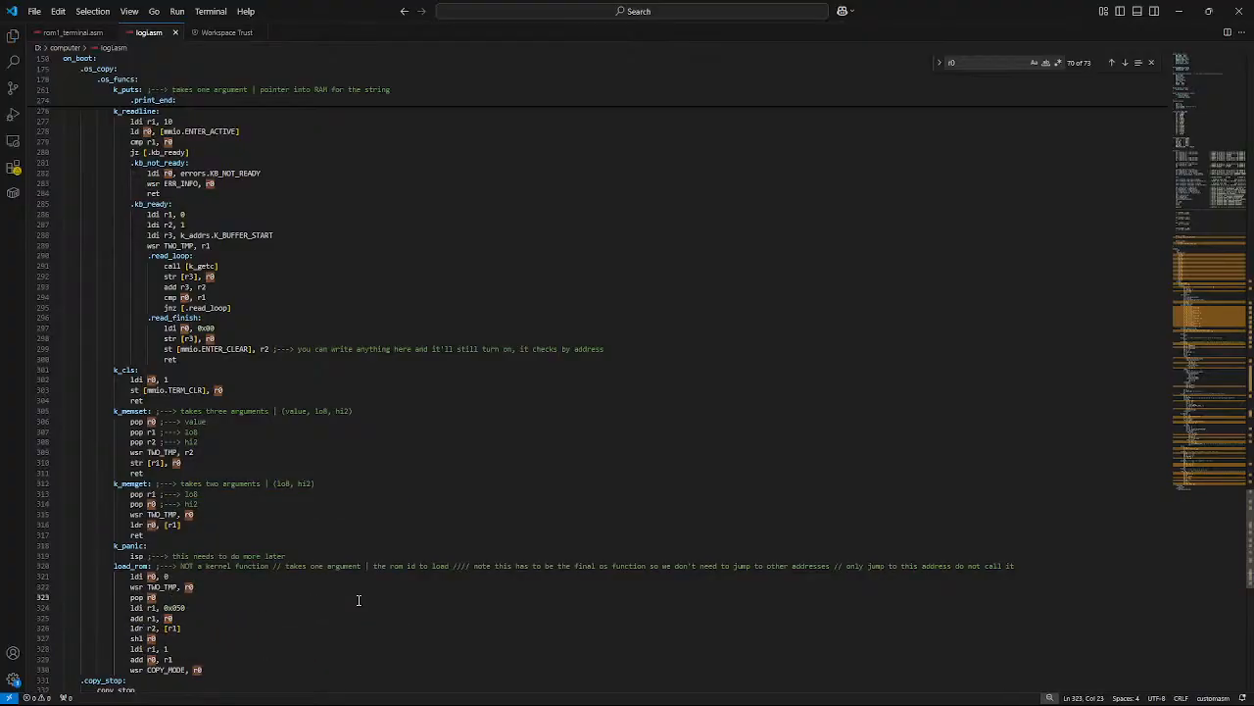
Step: Add wsr PGRM_START_ADDR, r2 below ldr r2, [r1] in load_rom and save the file
{"action": "left_click", "coordinate": [219, 630]}
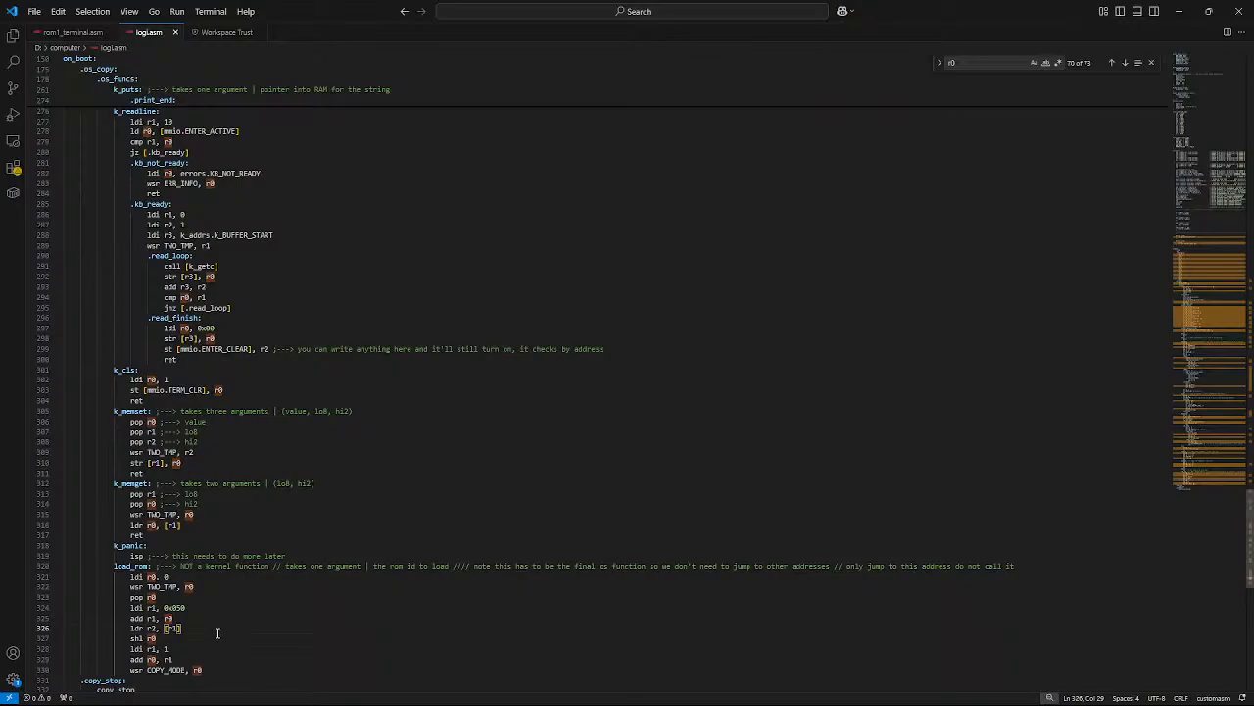
{"action": "key", "text": "Return"}
{"action": "type", "text": "wsr PGR"}
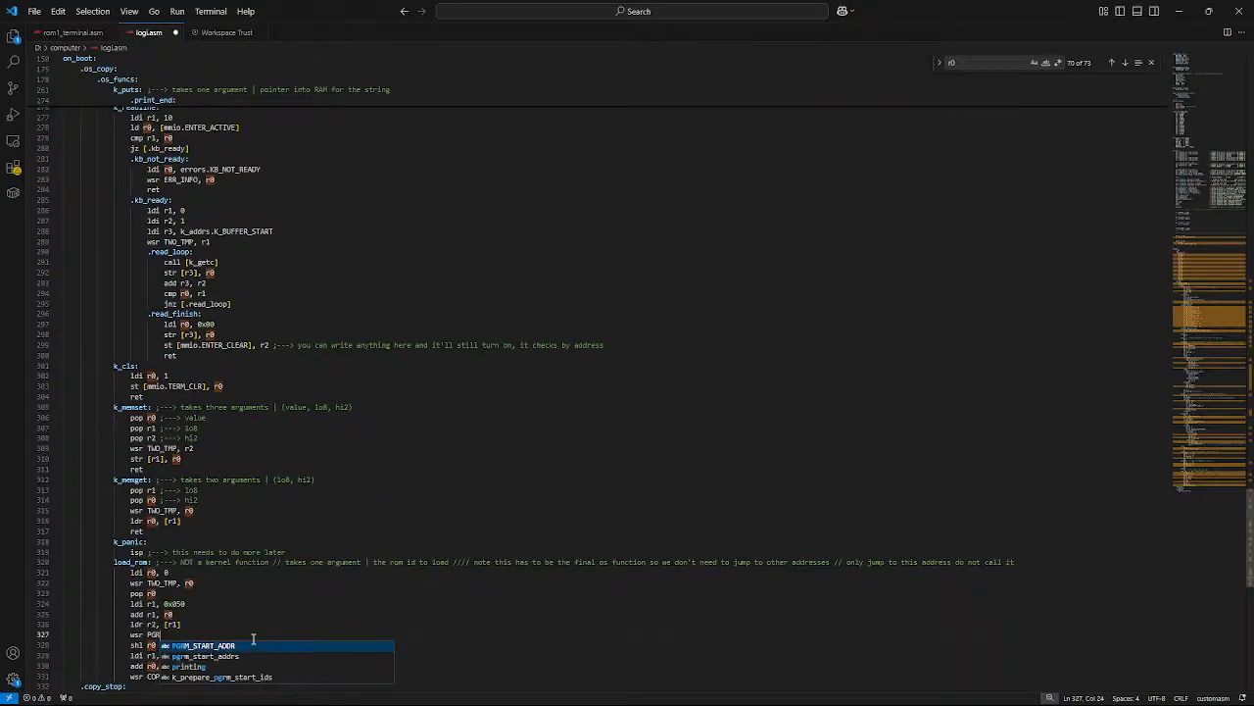
{"action": "key", "text": "Tab"}
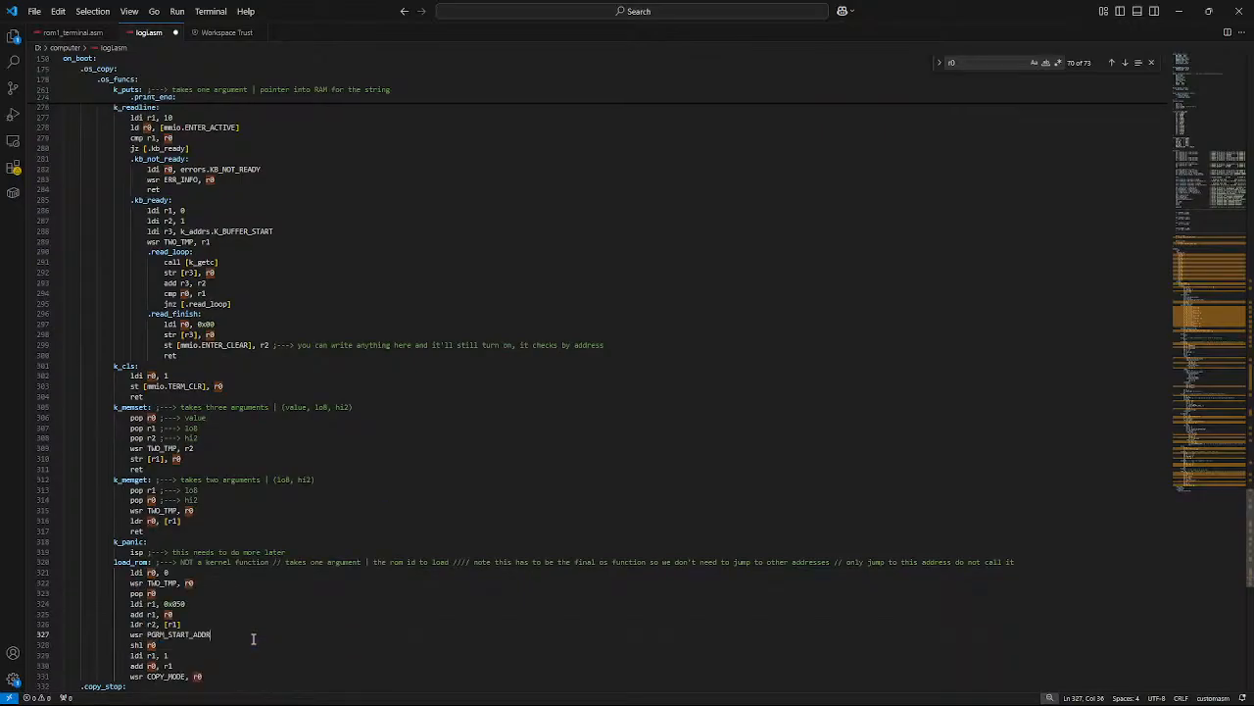
{"action": "type", "text": ", r2"}
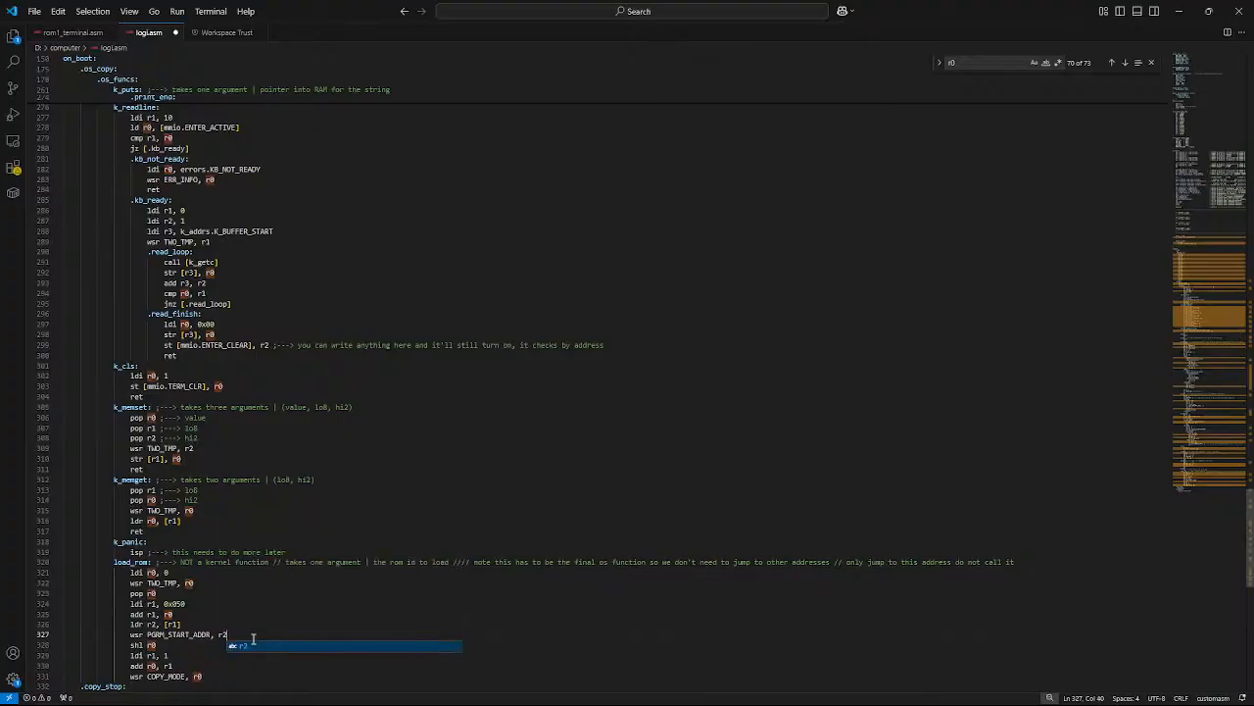
{"action": "key", "text": "Escape"}
{"action": "key", "text": "ctrl+s"}
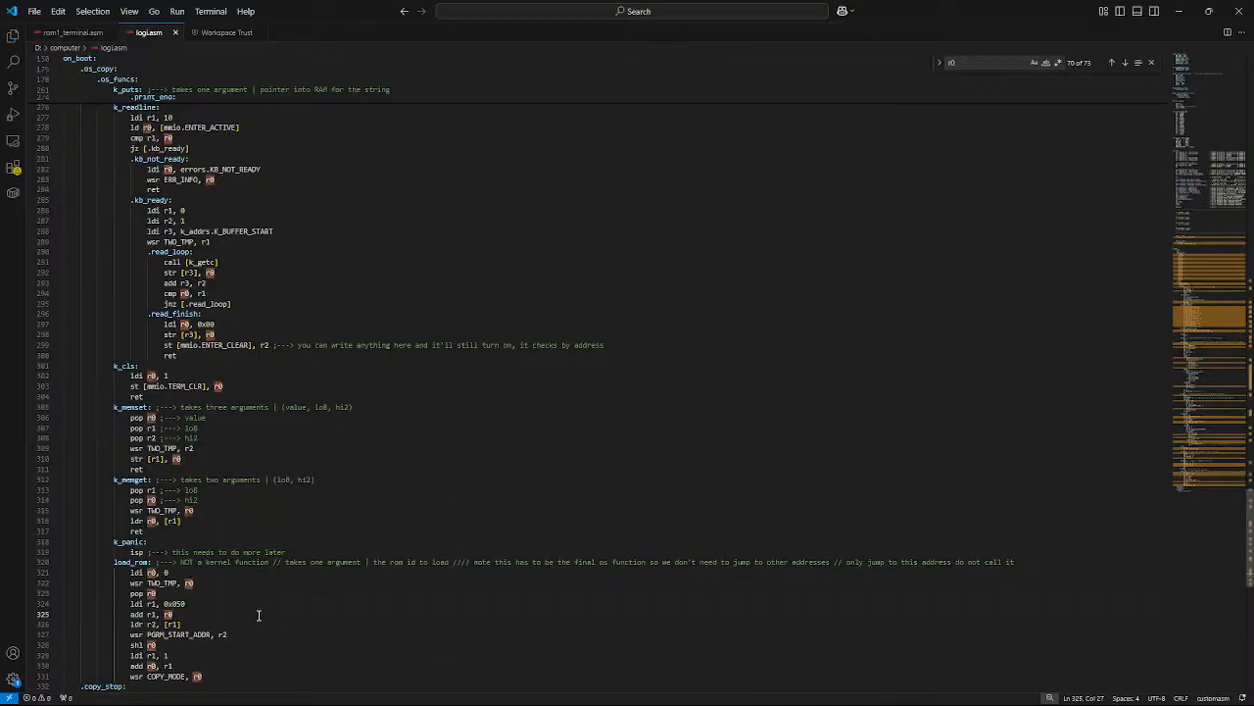
{"action": "key", "text": "Up"}
{"action": "key", "text": "Up"}
{"action": "left_click", "coordinate": [236, 635]}
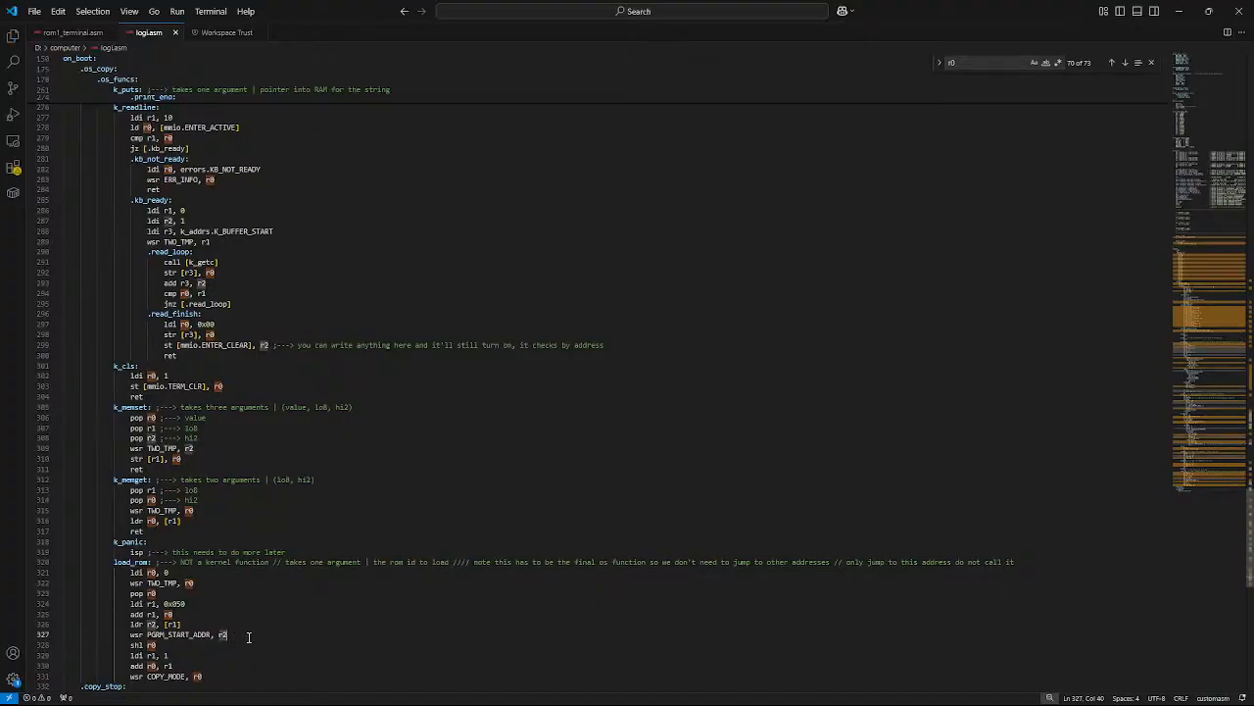
Step: Minimize the code editor and maximize the Logisim-evolution window with the computer_all_instructions circuit
{"action": "scroll", "coordinate": [249, 637], "scroll_direction": "down", "scroll_amount": 4}
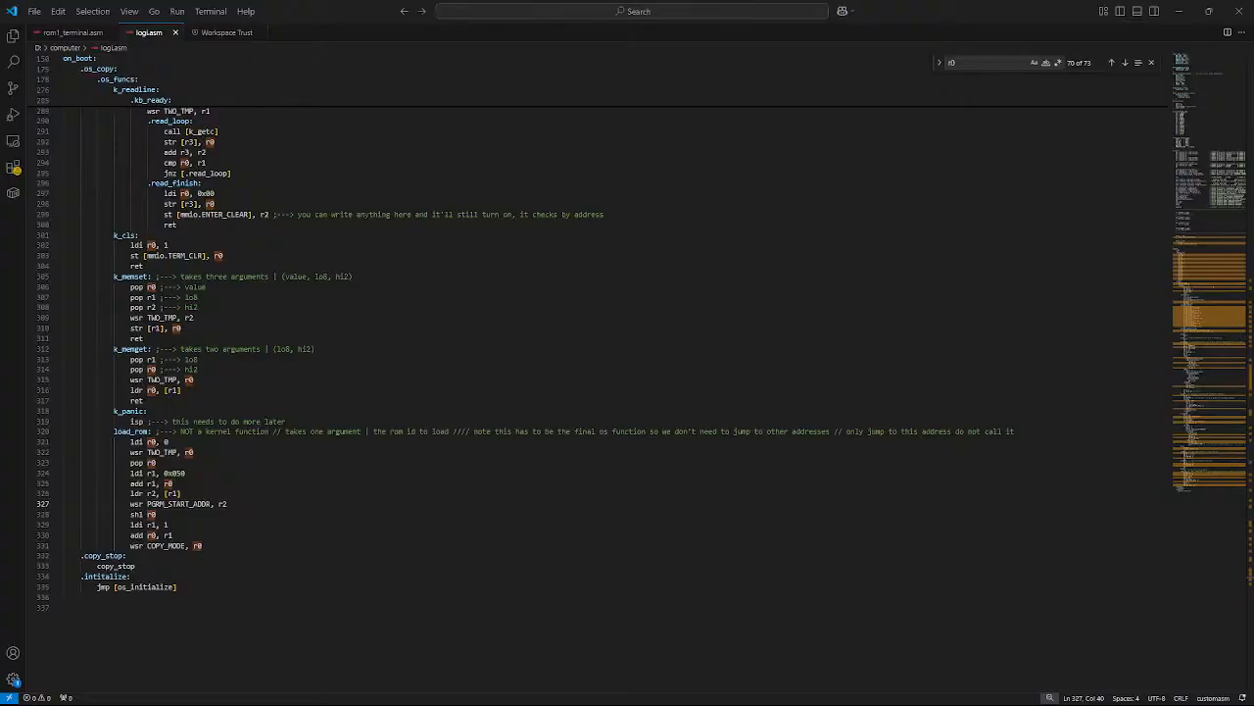
{"action": "left_click", "coordinate": [1186, 6]}
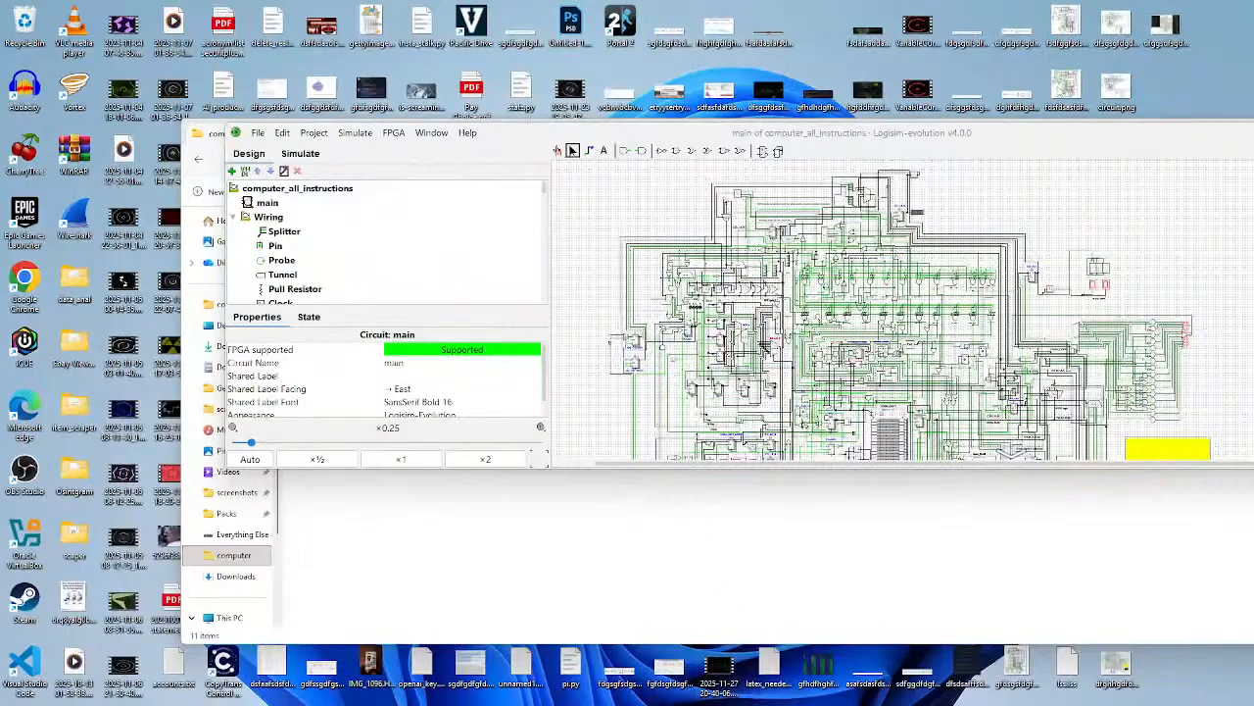
{"action": "left_click_drag", "start_coordinate": [1003, 126], "coordinate": [707, 1]}
Step: Set the 10-bit constant below the comparator between SYSRET_ADDR and KERNEL_MODE to 0x9c, and switch back to logi.asm in Visual Studio Code
{"action": "scroll", "coordinate": [831, 280], "scroll_direction": "up", "scroll_amount": 9}
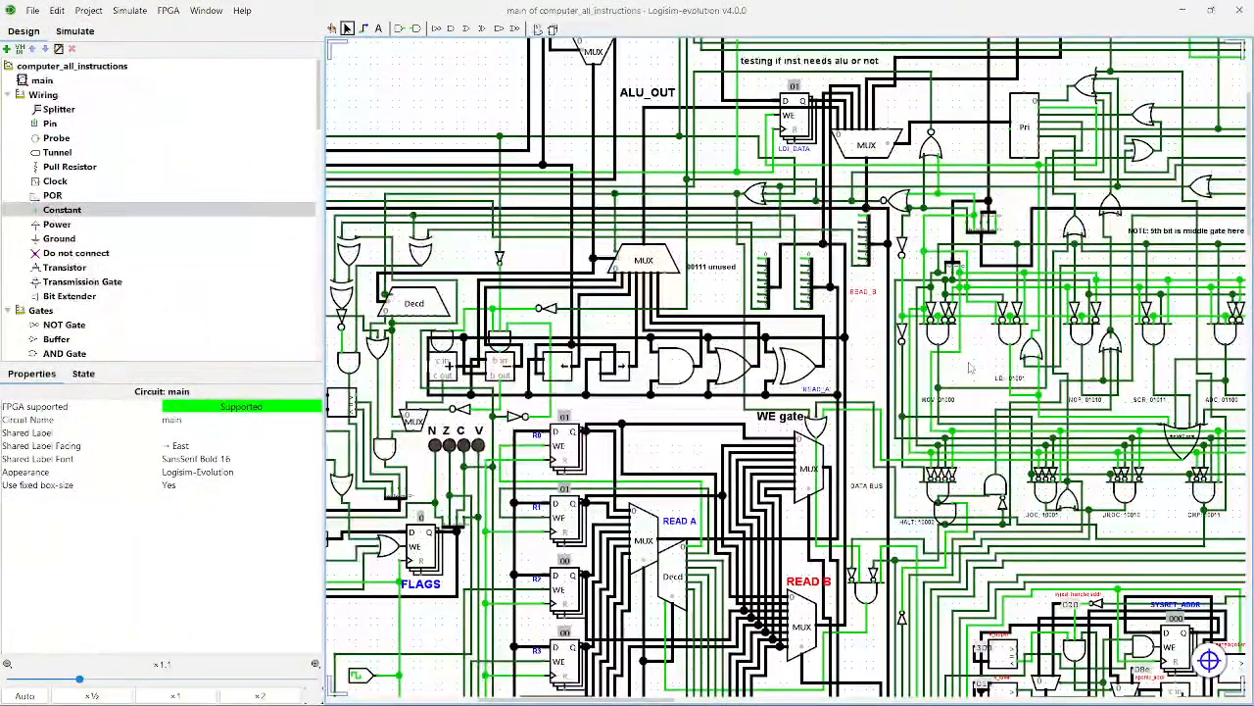
{"action": "left_click_drag", "start_coordinate": [971, 364], "coordinate": [548, 99]}
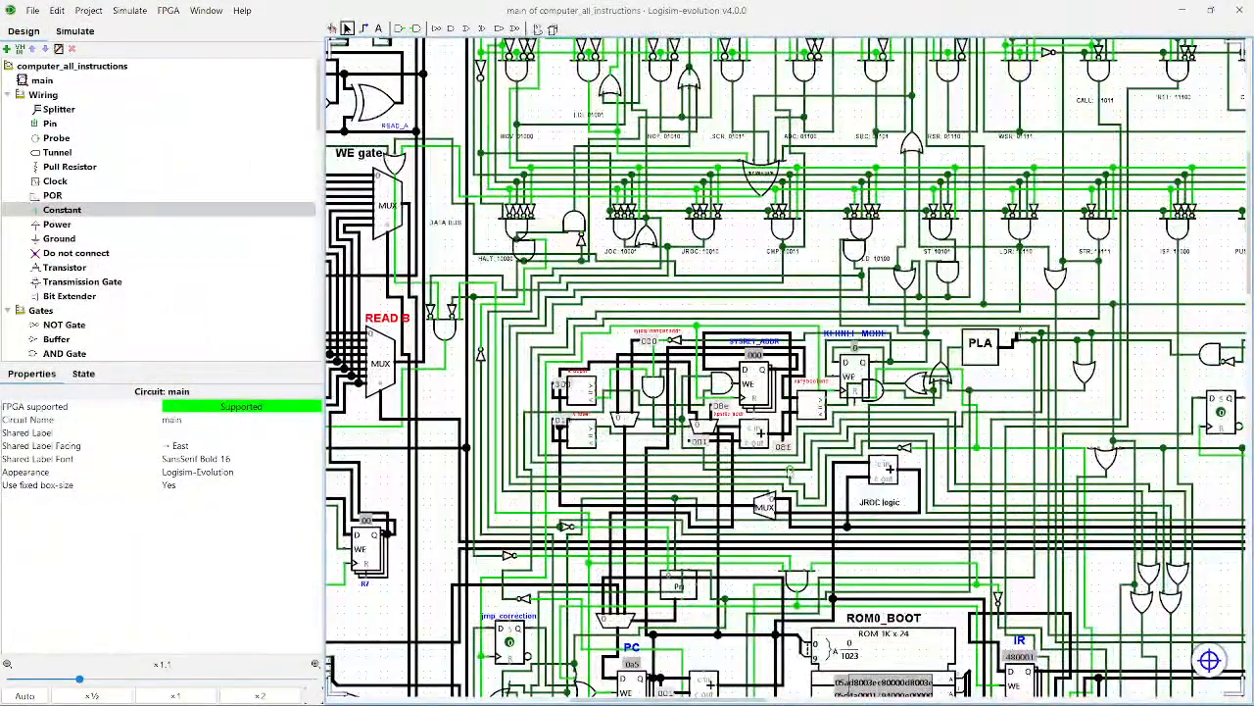
{"action": "left_click", "coordinate": [789, 448]}
{"action": "left_click", "coordinate": [221, 444]}
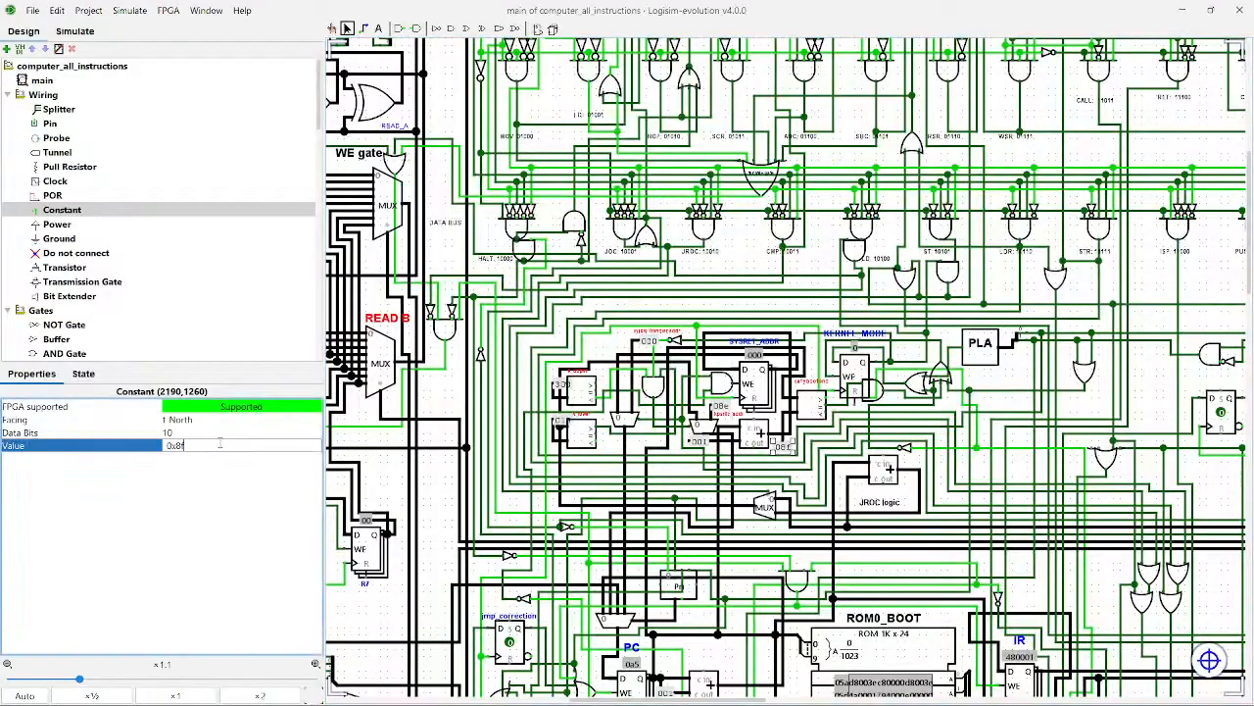
{"action": "type", "text": "9d"}
{"action": "key", "text": "Return"}
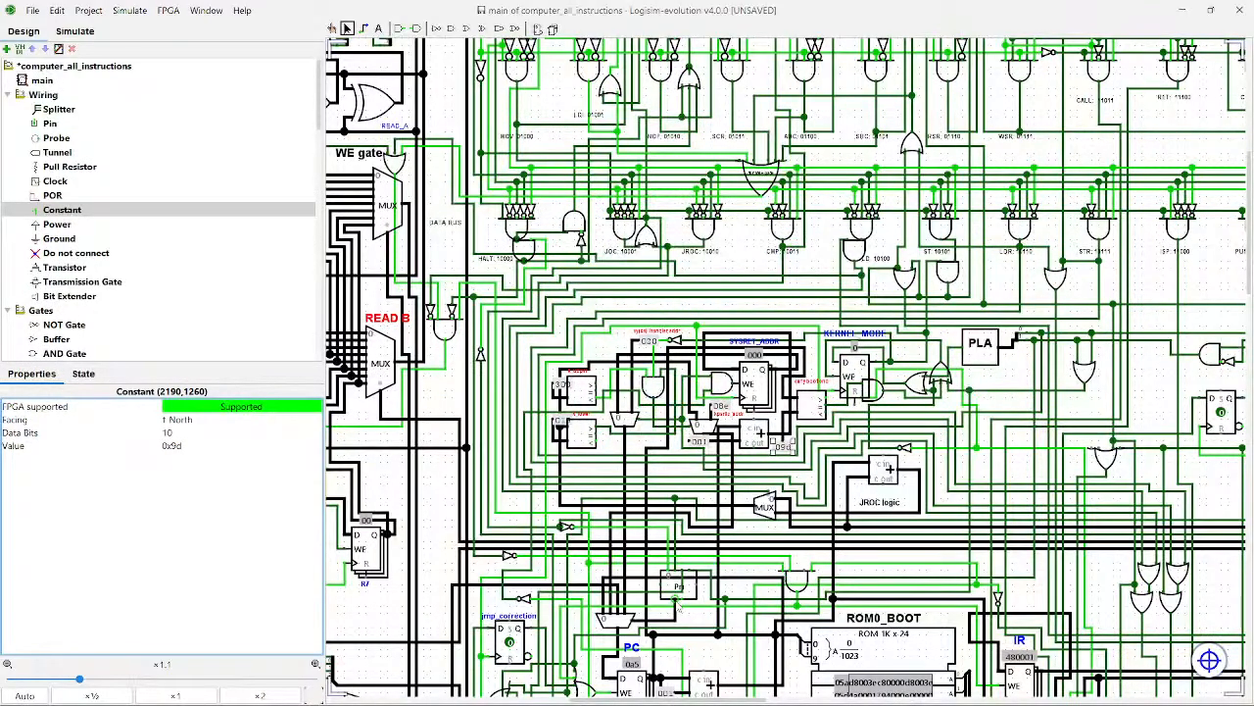
{"action": "left_click", "coordinate": [246, 446]}
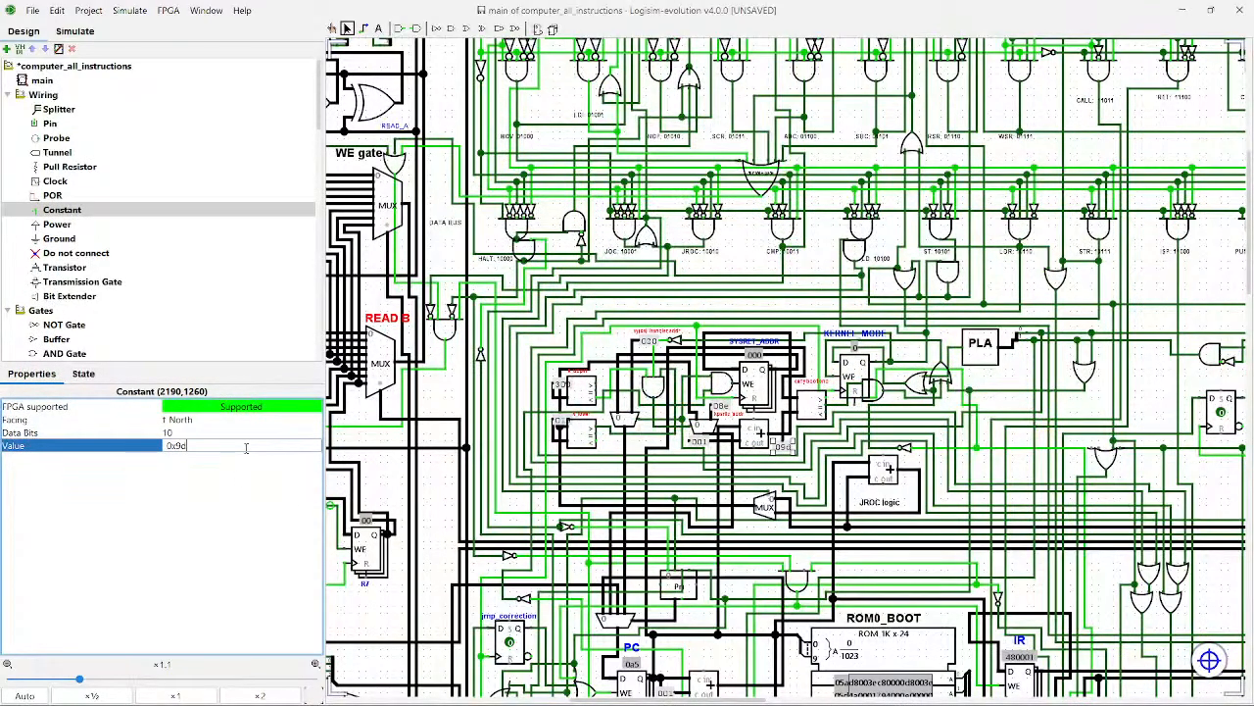
{"action": "type", "text": "c"}
{"action": "key", "text": "Return"}
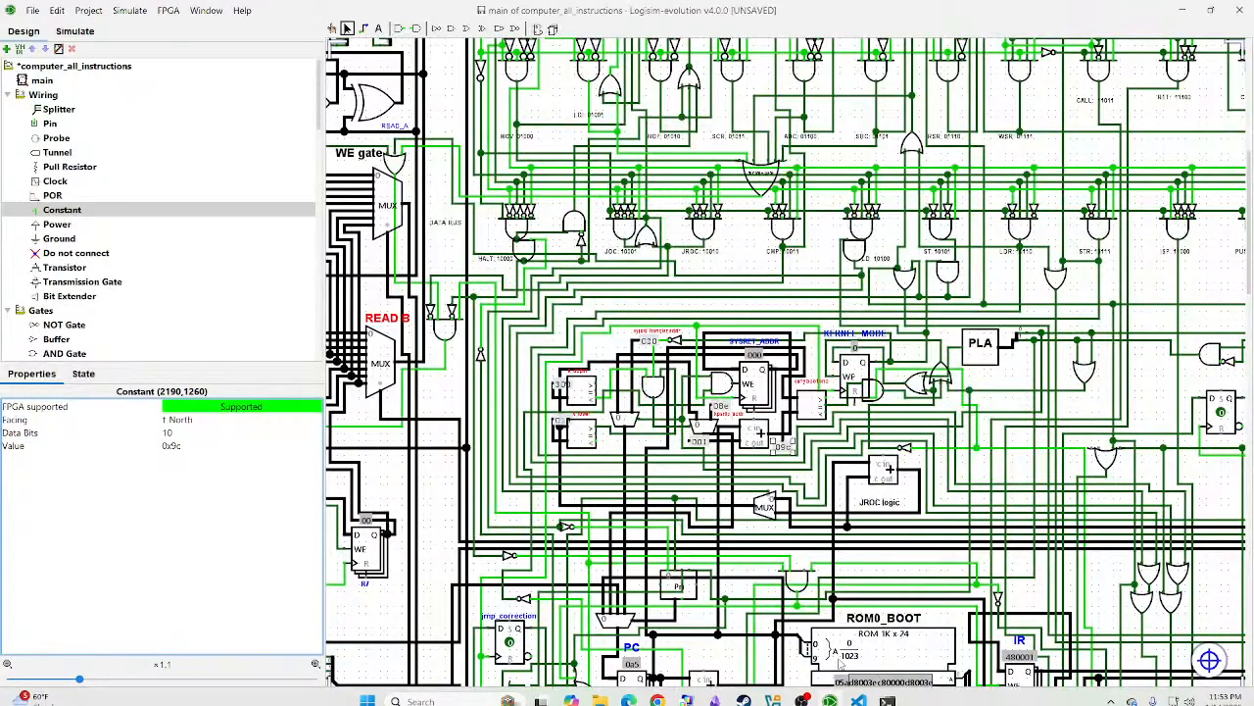
{"action": "left_click", "coordinate": [860, 692]}
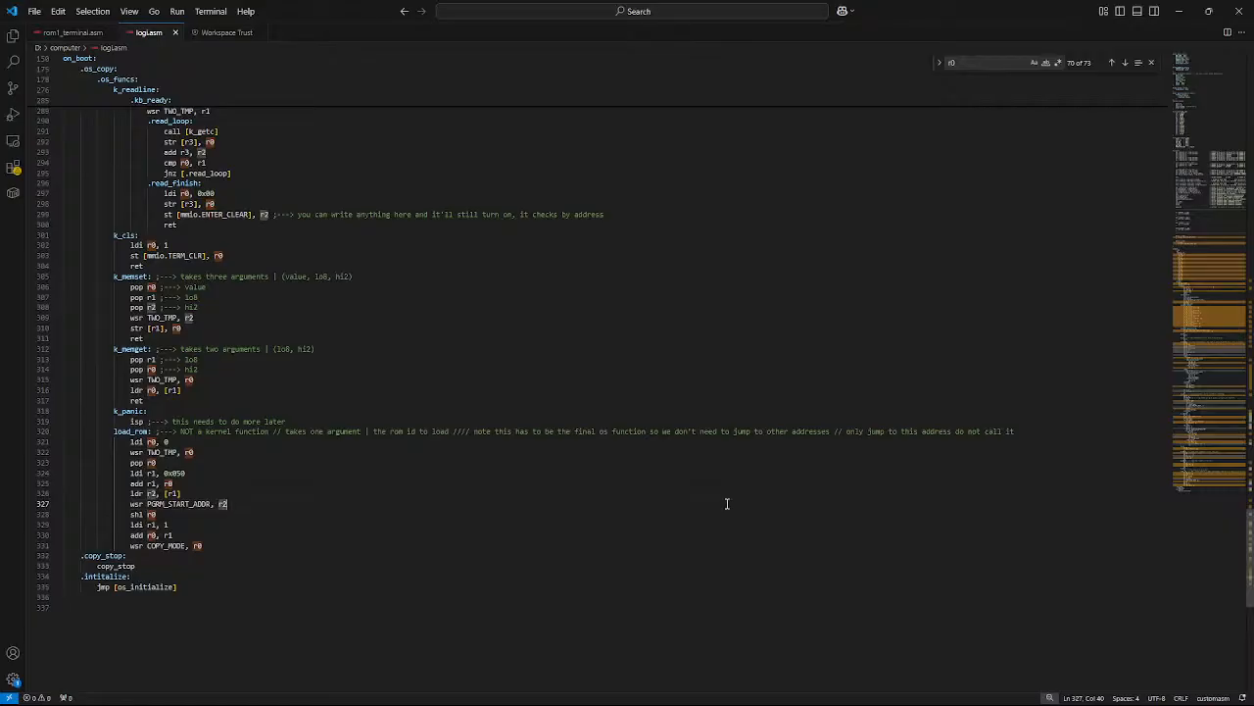
{"action": "left_click", "coordinate": [433, 475]}
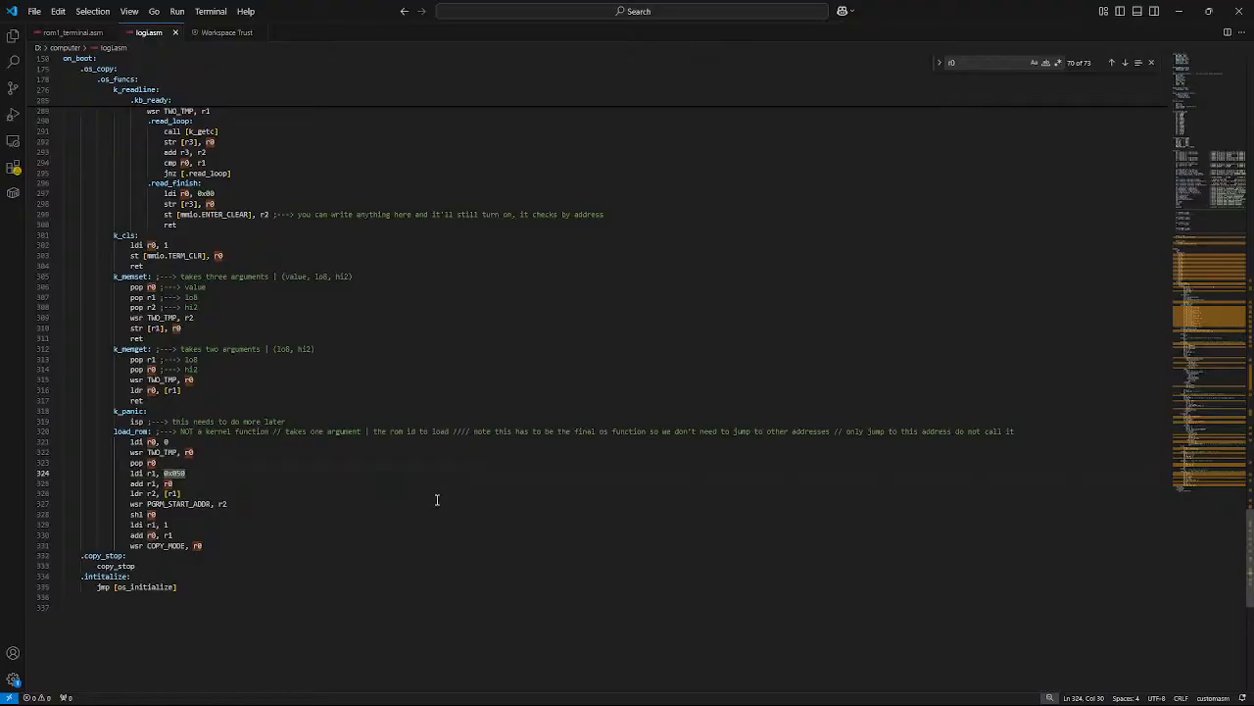
{"action": "left_click", "coordinate": [391, 516]}
{"action": "mouse_move", "coordinate": [887, 702]}
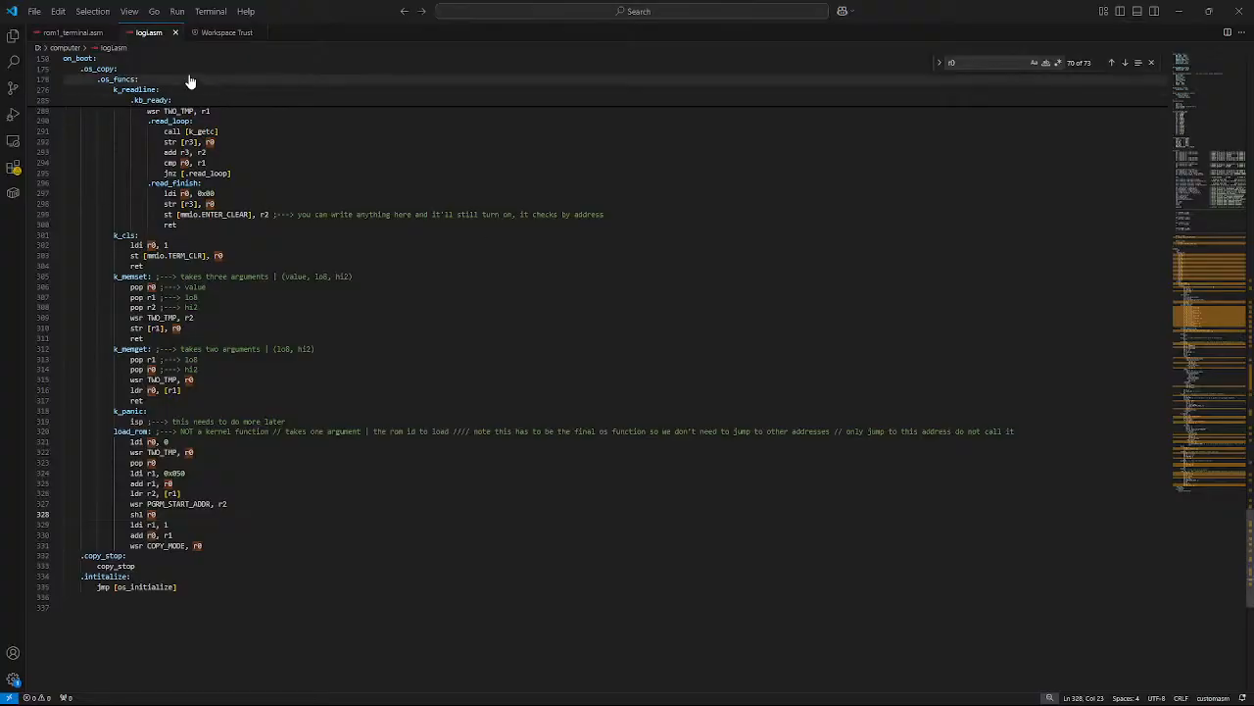
{"action": "left_click", "coordinate": [78, 33]}
{"action": "left_click", "coordinate": [148, 33]}
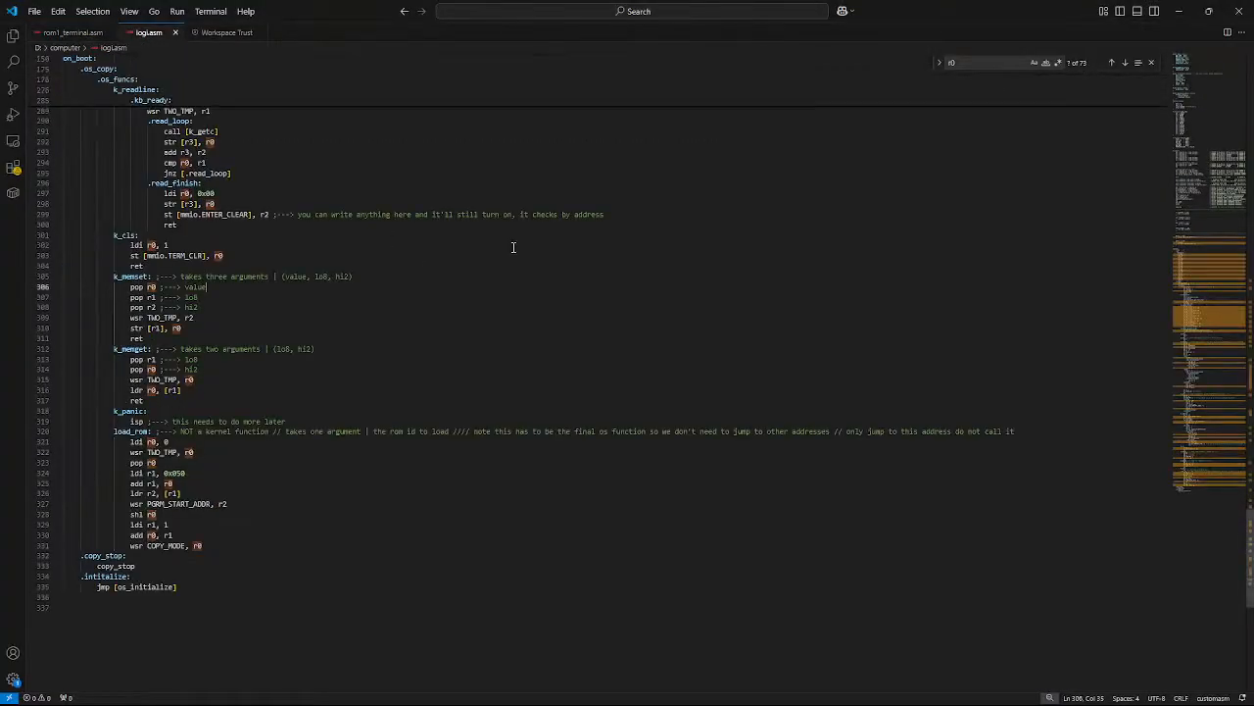
Step: Return to the Logisim circuit and clear the contents of the ROM0_BOOT memory
{"action": "left_click", "coordinate": [1179, 11]}
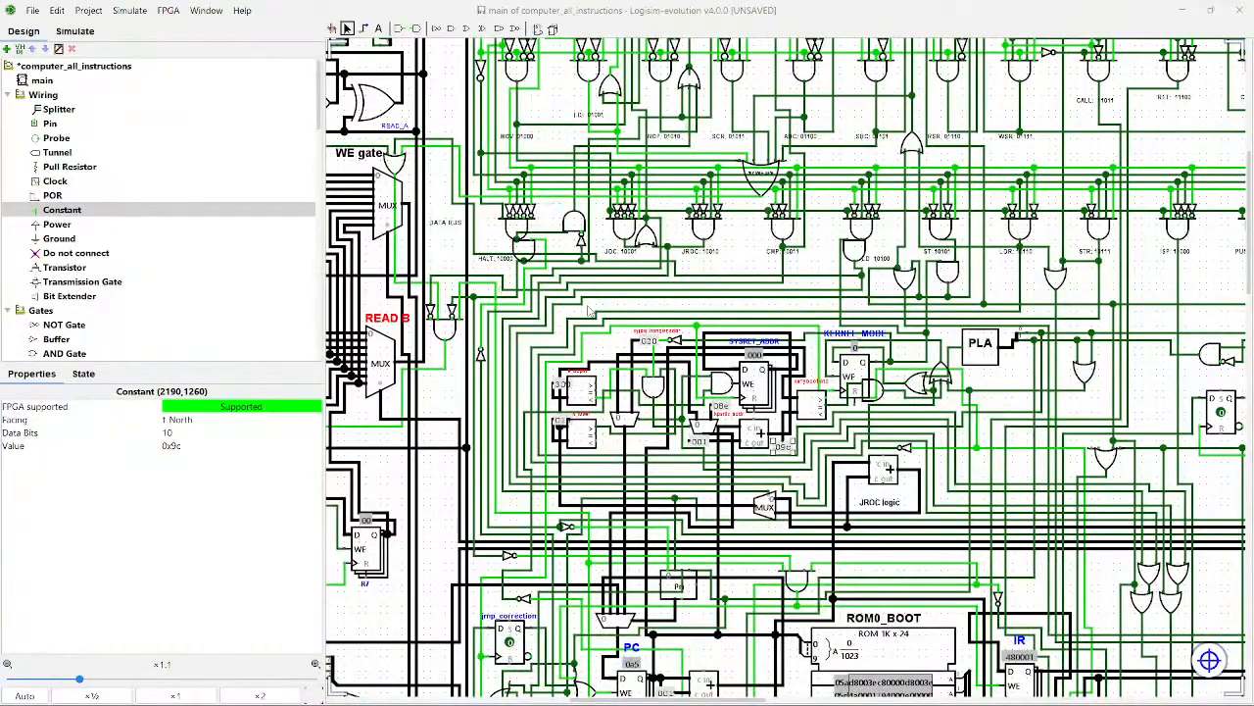
{"action": "scroll", "coordinate": [591, 311], "scroll_direction": "down", "scroll_amount": 8}
{"action": "scroll", "coordinate": [591, 311], "scroll_direction": "right", "scroll_amount": 3}
{"action": "right_click", "coordinate": [753, 469]}
{"action": "left_click", "coordinate": [789, 520]}
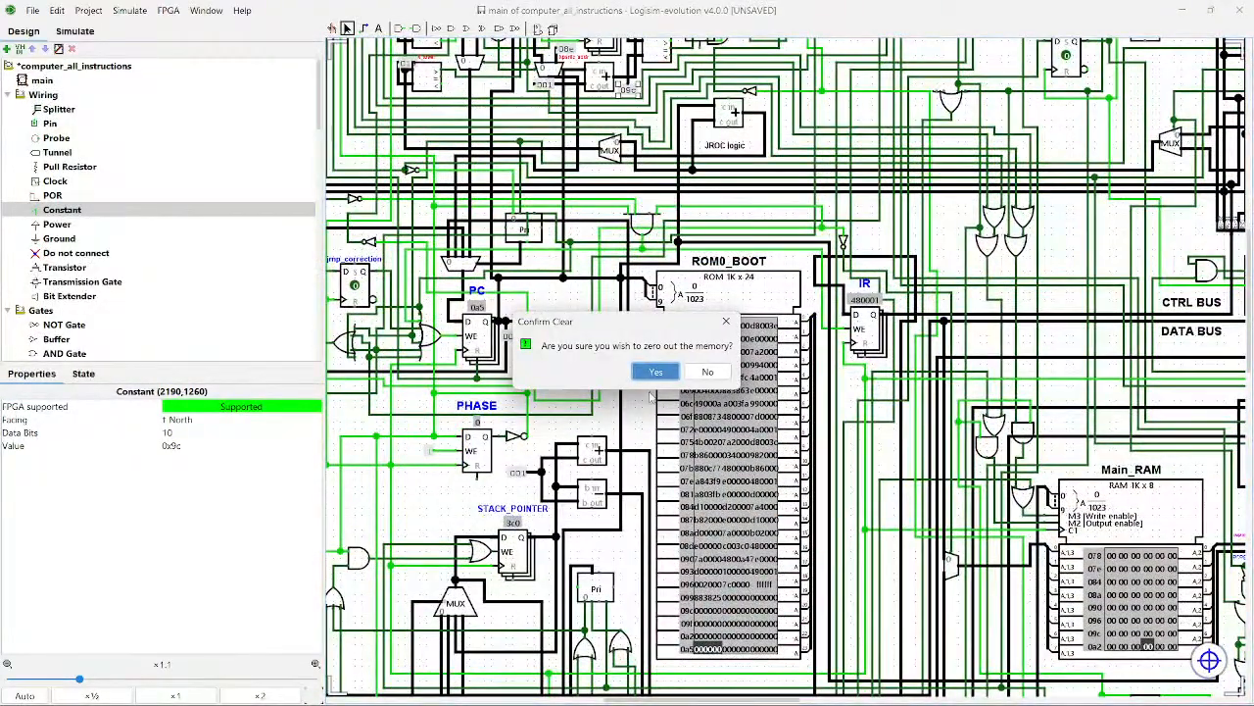
{"action": "left_click", "coordinate": [648, 372]}
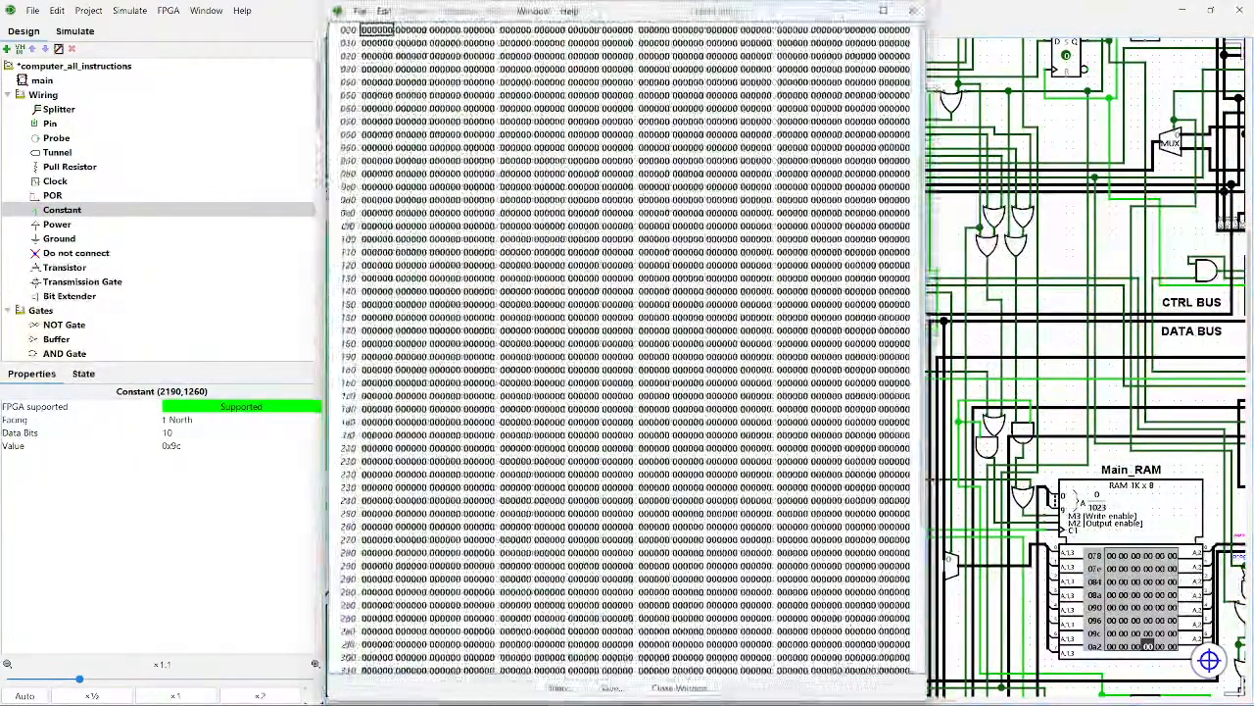
{"action": "left_click", "coordinate": [559, 688]}
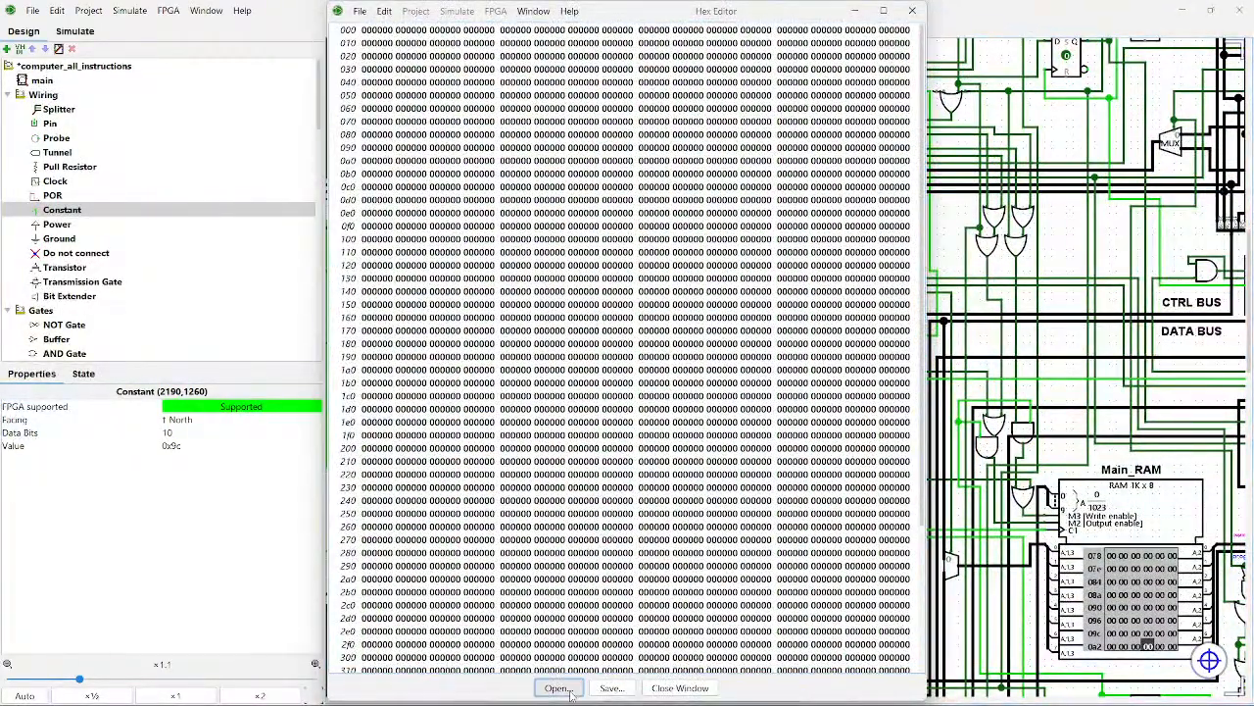
{"action": "key", "text": "Return"}
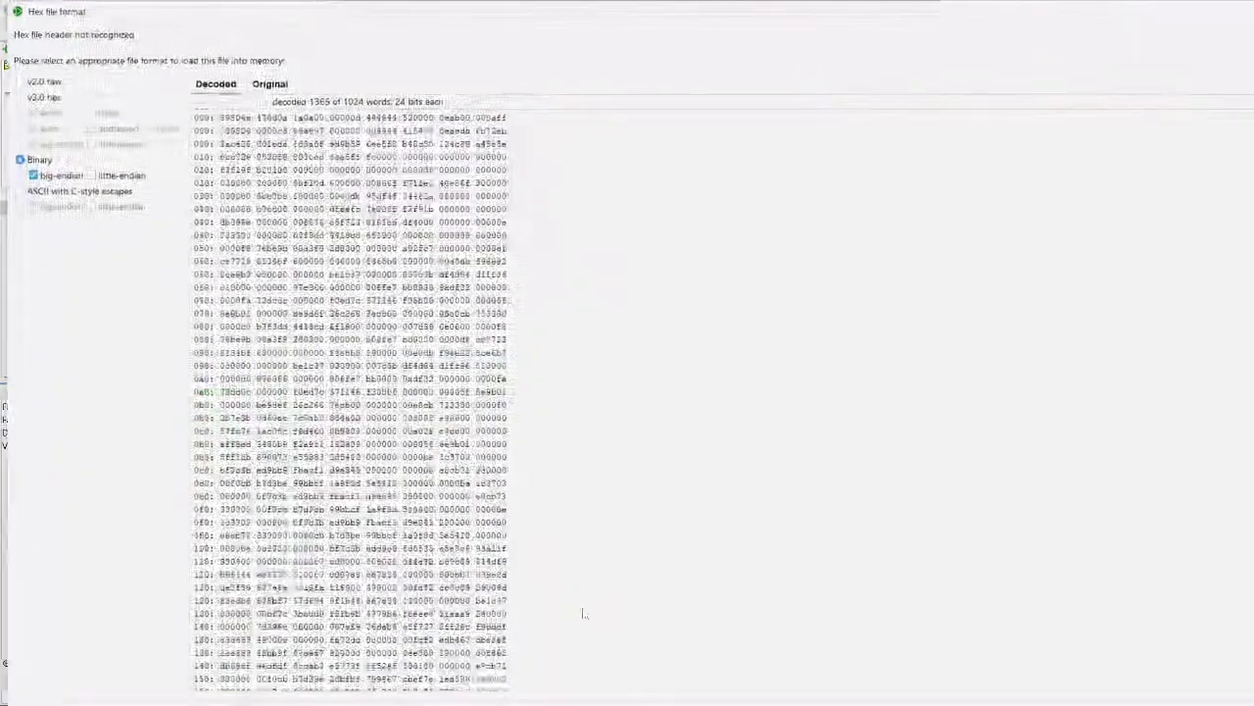
{"action": "scroll", "coordinate": [771, 543], "scroll_direction": "down", "scroll_amount": 20}
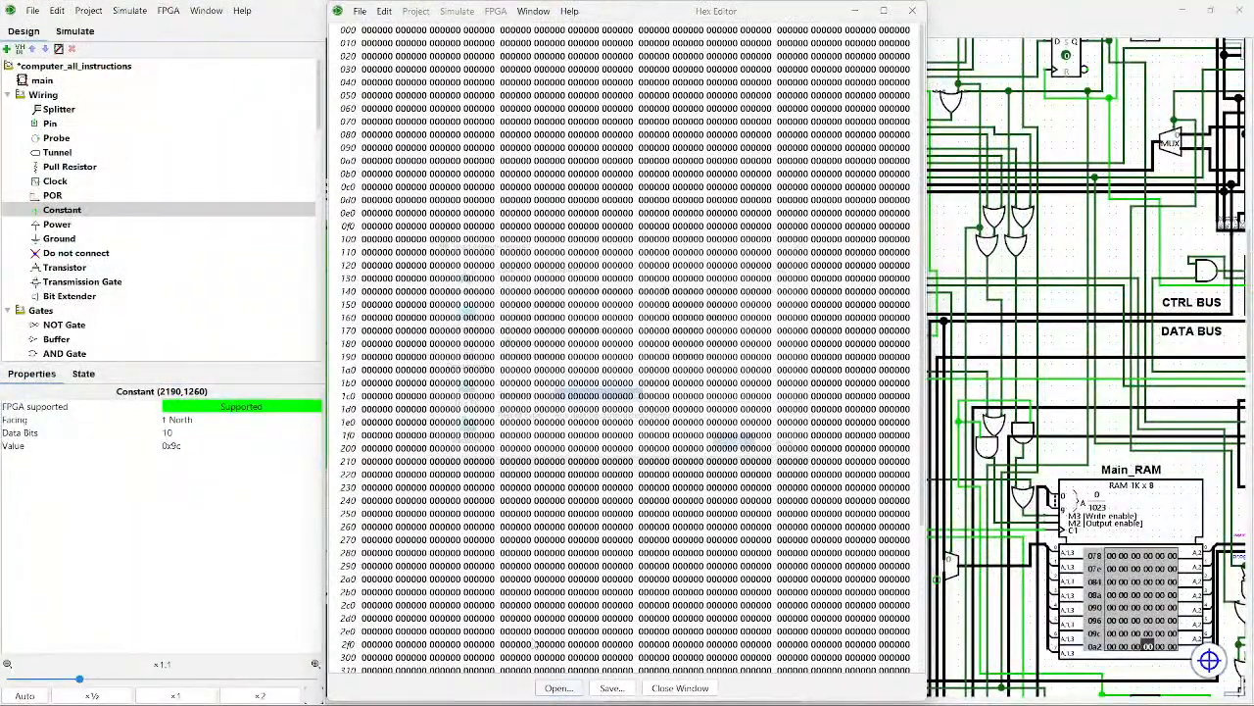
Step: Load bootrom.hex into ROM0_BOOT as v3.0 hex words and close the hex editor
{"action": "left_click", "coordinate": [558, 687]}
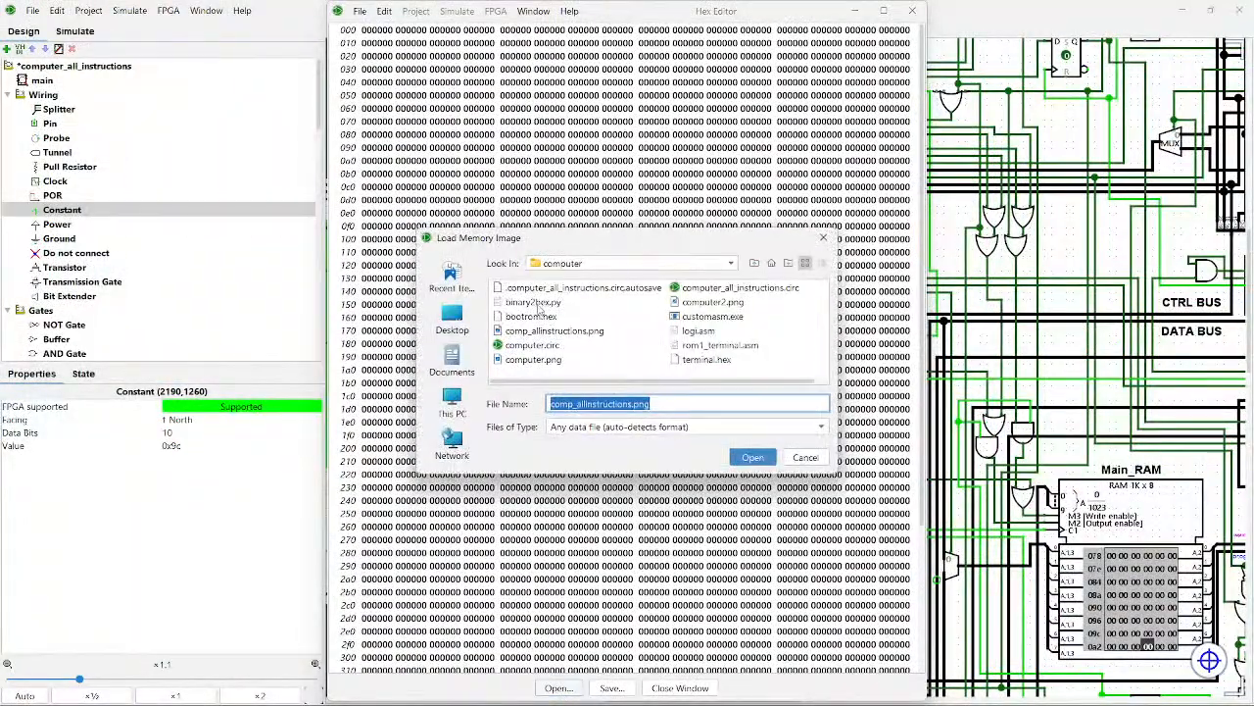
{"action": "double_click", "coordinate": [536, 317]}
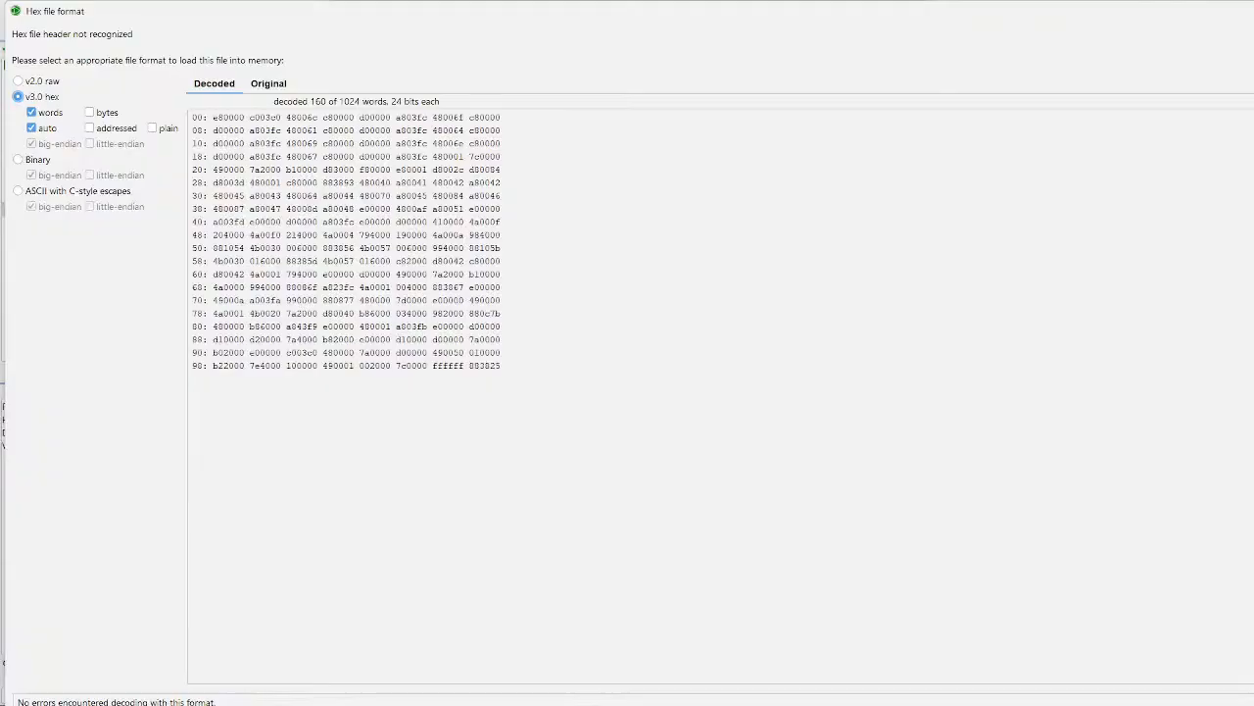
{"action": "key", "text": "Return"}
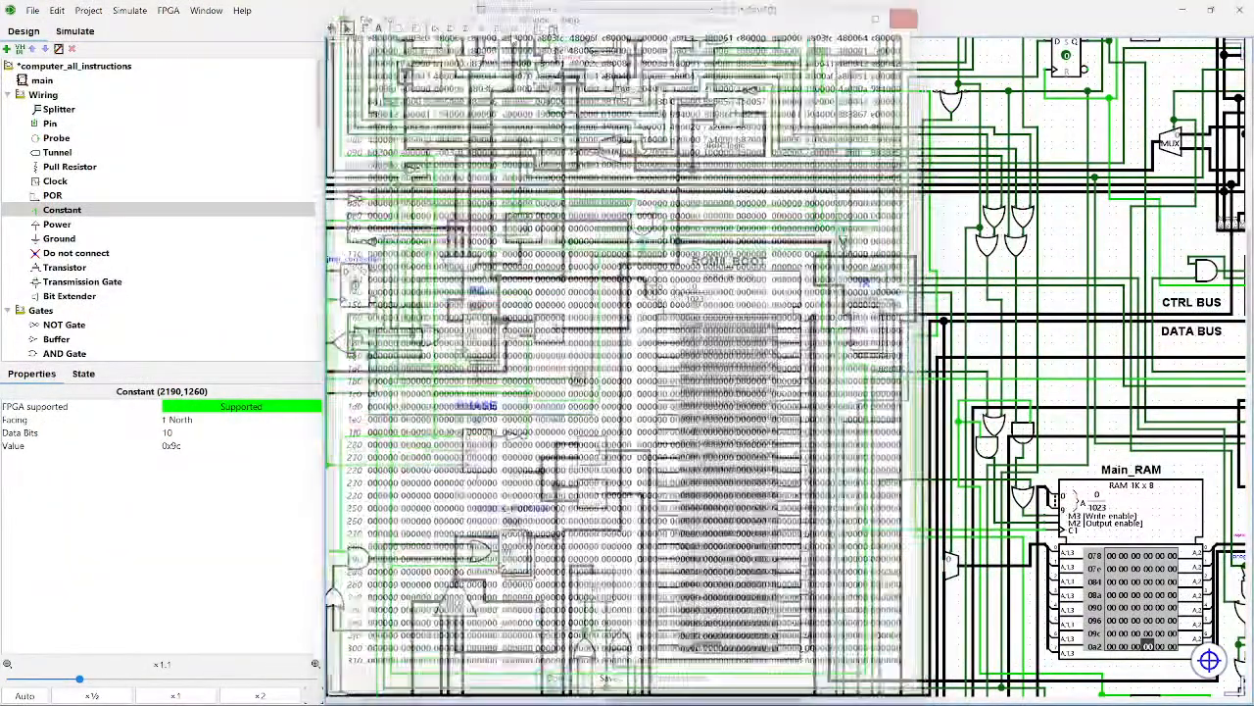
Step: Reset the simulation and run it with auto-tick enabled at a frequency of 4.0 kHz
{"action": "left_click", "coordinate": [129, 9]}
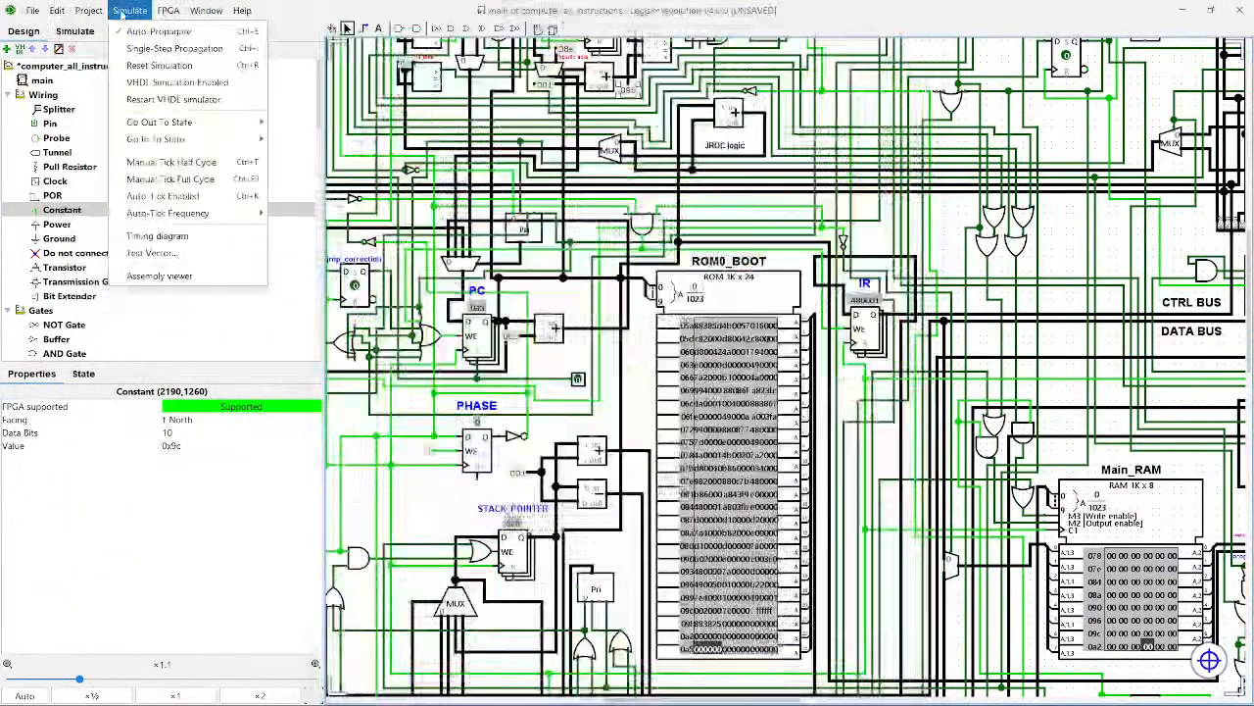
{"action": "left_click", "coordinate": [129, 9]}
{"action": "left_click", "coordinate": [129, 10]}
{"action": "left_click", "coordinate": [201, 195]}
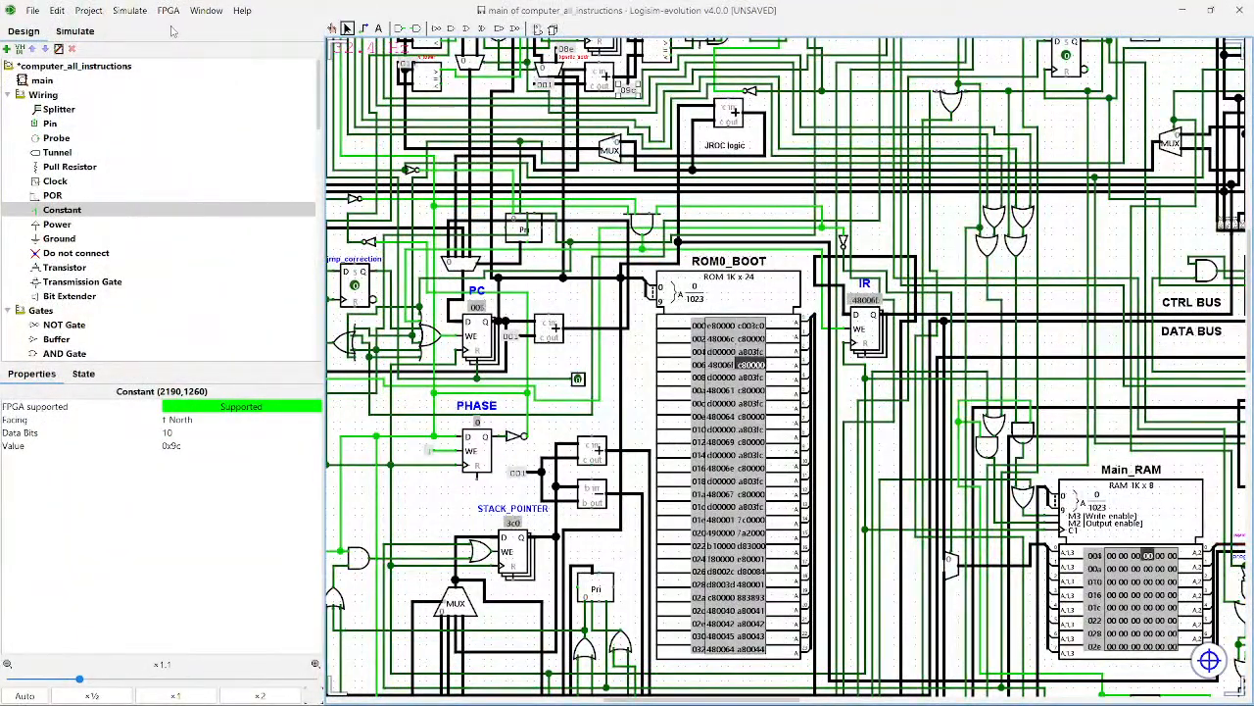
{"action": "left_click", "coordinate": [130, 10]}
{"action": "mouse_move", "coordinate": [201, 210]}
{"action": "left_click", "coordinate": [310, 359]}
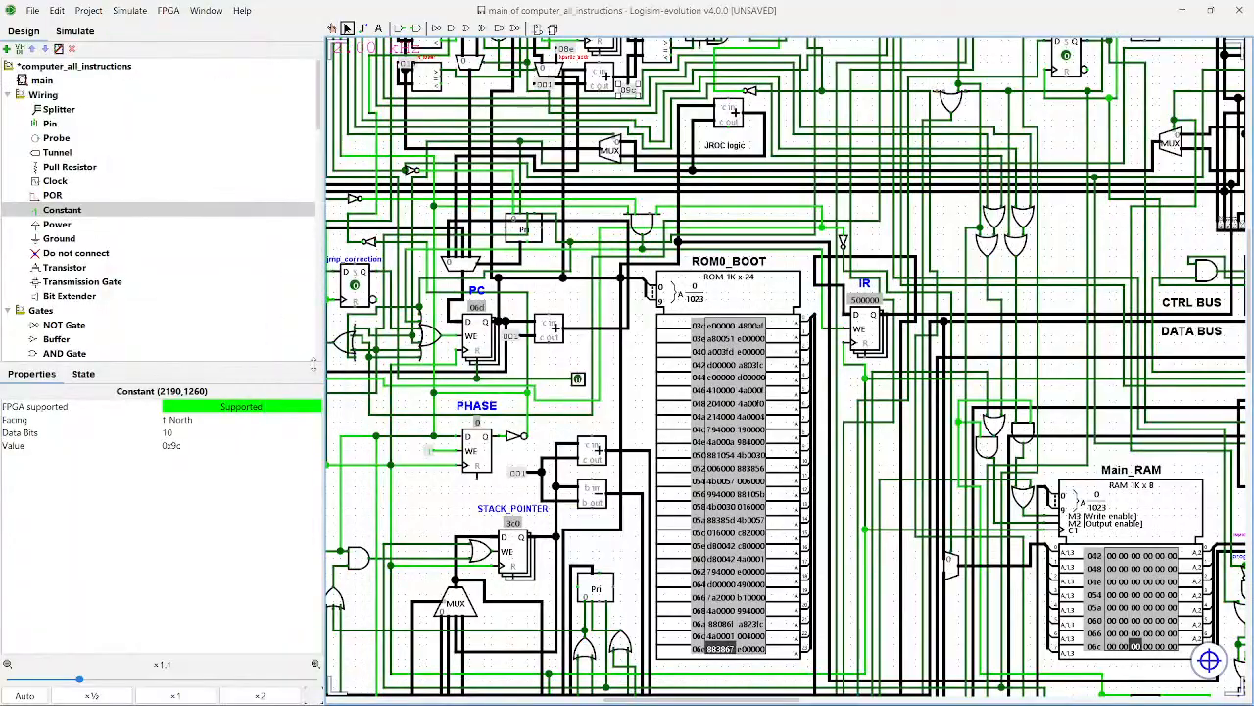
Step: Stop the running simulation, set the auto-tick frequency to 256 Hz, and reset the simulation
{"action": "scroll", "coordinate": [776, 167], "scroll_direction": "down", "scroll_amount": 5}
{"action": "left_click_drag", "start_coordinate": [733, 164], "coordinate": [934, 293]}
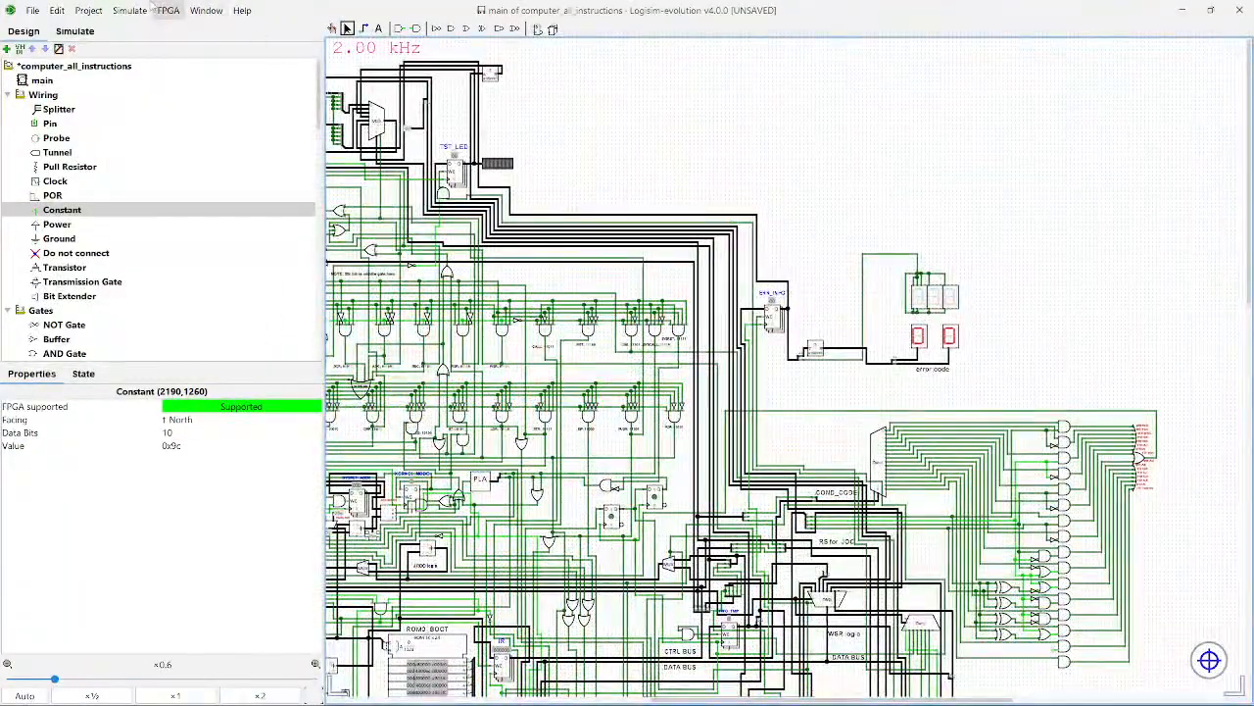
{"action": "left_click", "coordinate": [129, 10]}
{"action": "left_click", "coordinate": [127, 9]}
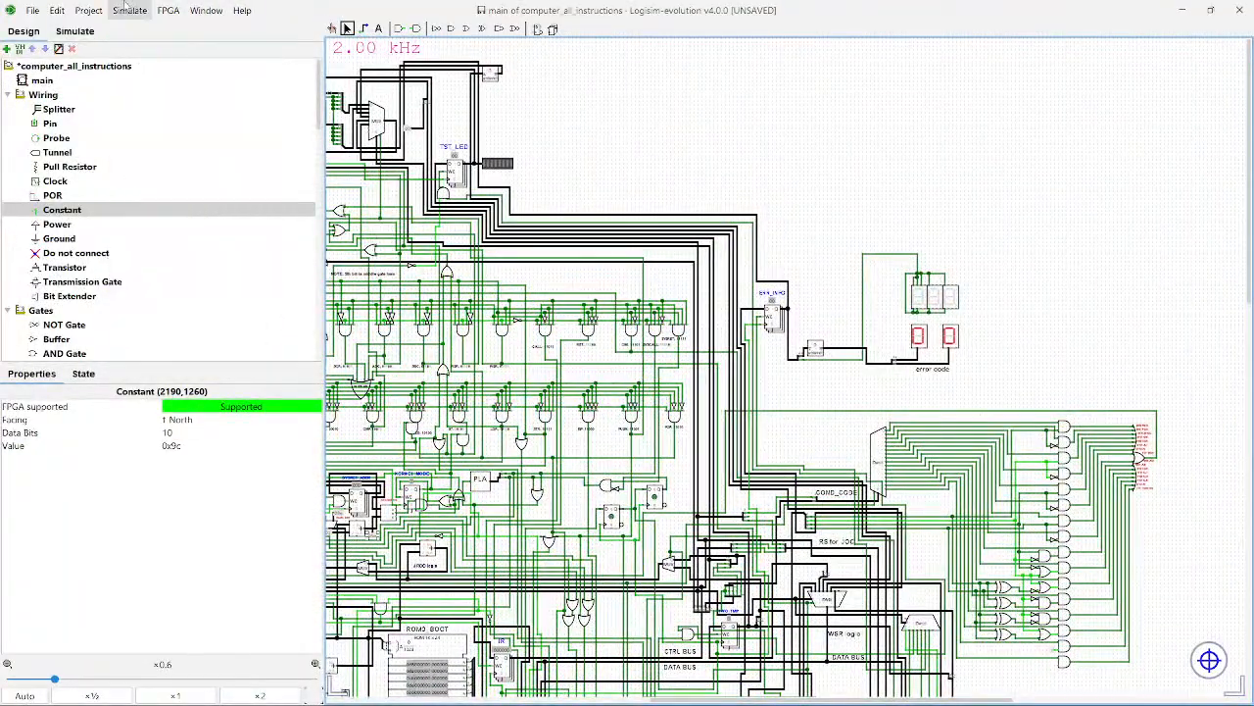
{"action": "left_click", "coordinate": [127, 9]}
{"action": "mouse_move", "coordinate": [200, 211]}
{"action": "left_click", "coordinate": [294, 432]}
{"action": "scroll", "coordinate": [784, 392], "scroll_direction": "down", "scroll_amount": 3}
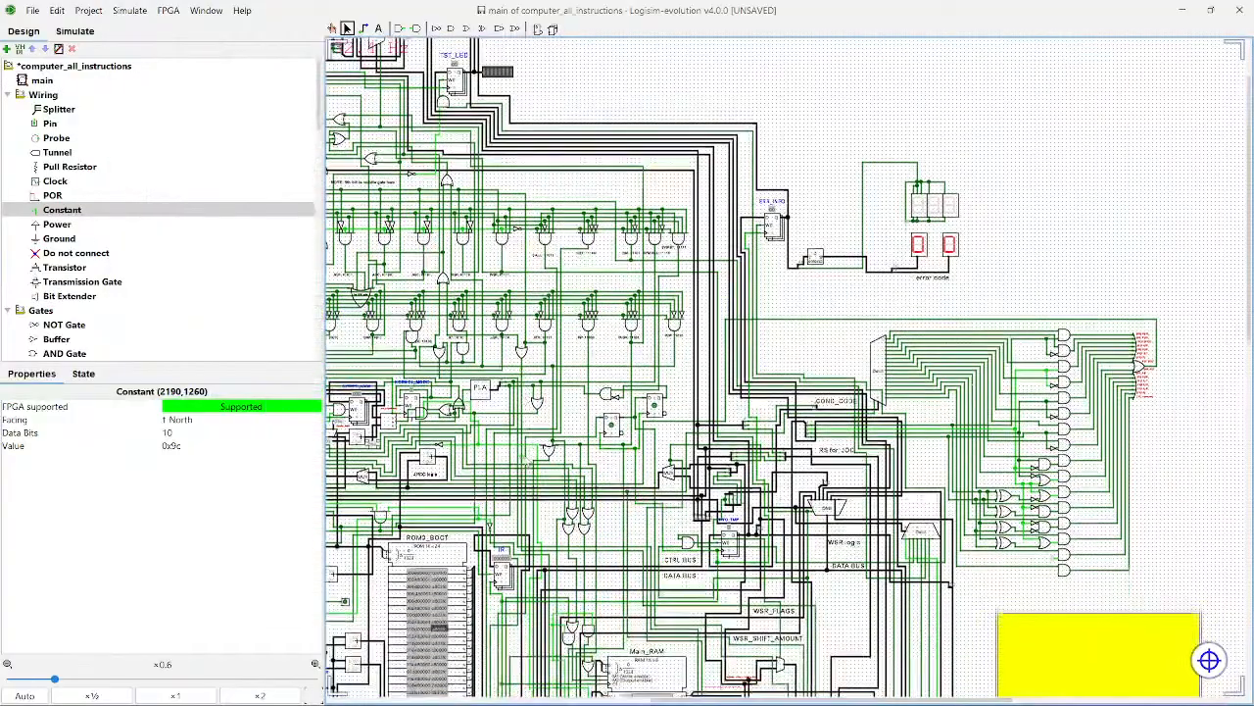
{"action": "scroll", "coordinate": [784, 392], "scroll_direction": "down", "scroll_amount": 4}
{"action": "left_click", "coordinate": [129, 10]}
{"action": "left_click", "coordinate": [149, 65]}
{"action": "scroll", "coordinate": [784, 392], "scroll_direction": "down", "scroll_amount": 6}
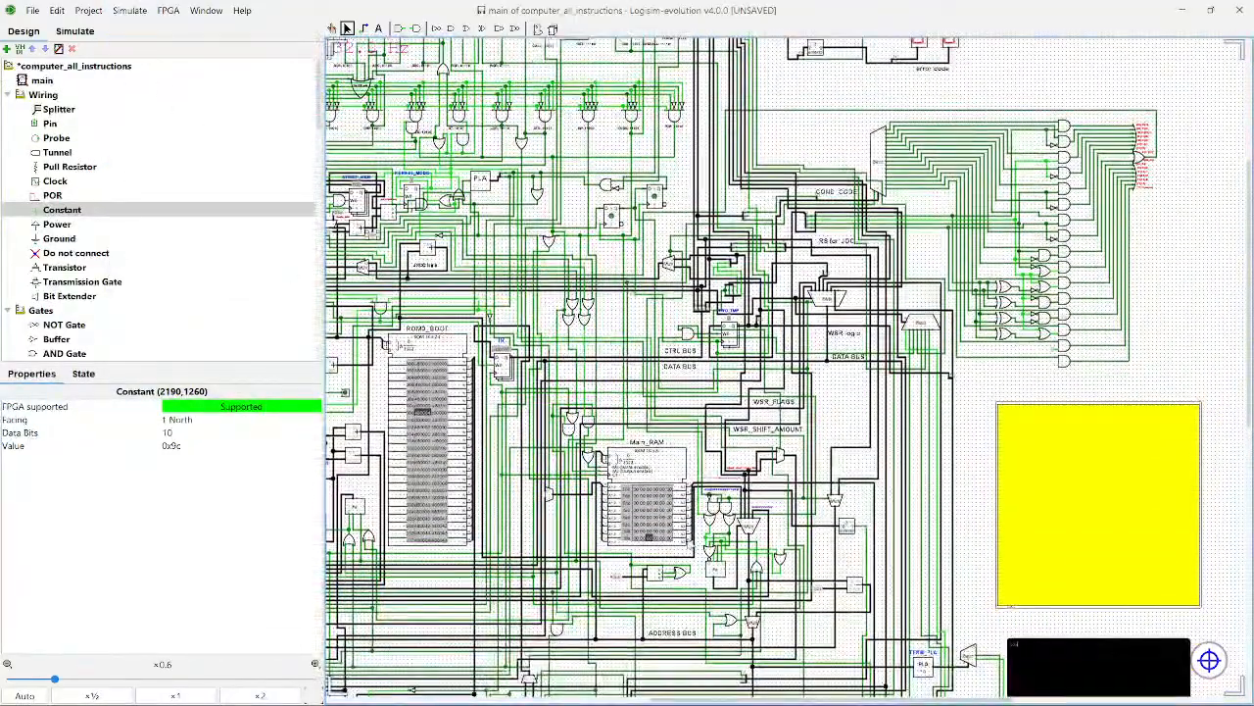
Step: Raise the running simulation's auto-tick frequency to 2.0 kHz and stop the auto-tick
{"action": "scroll", "coordinate": [692, 546], "scroll_direction": "up", "scroll_amount": 4}
{"action": "scroll", "coordinate": [784, 496], "scroll_direction": "down", "scroll_amount": 8}
{"action": "scroll", "coordinate": [854, 509], "scroll_direction": "up", "scroll_amount": 8}
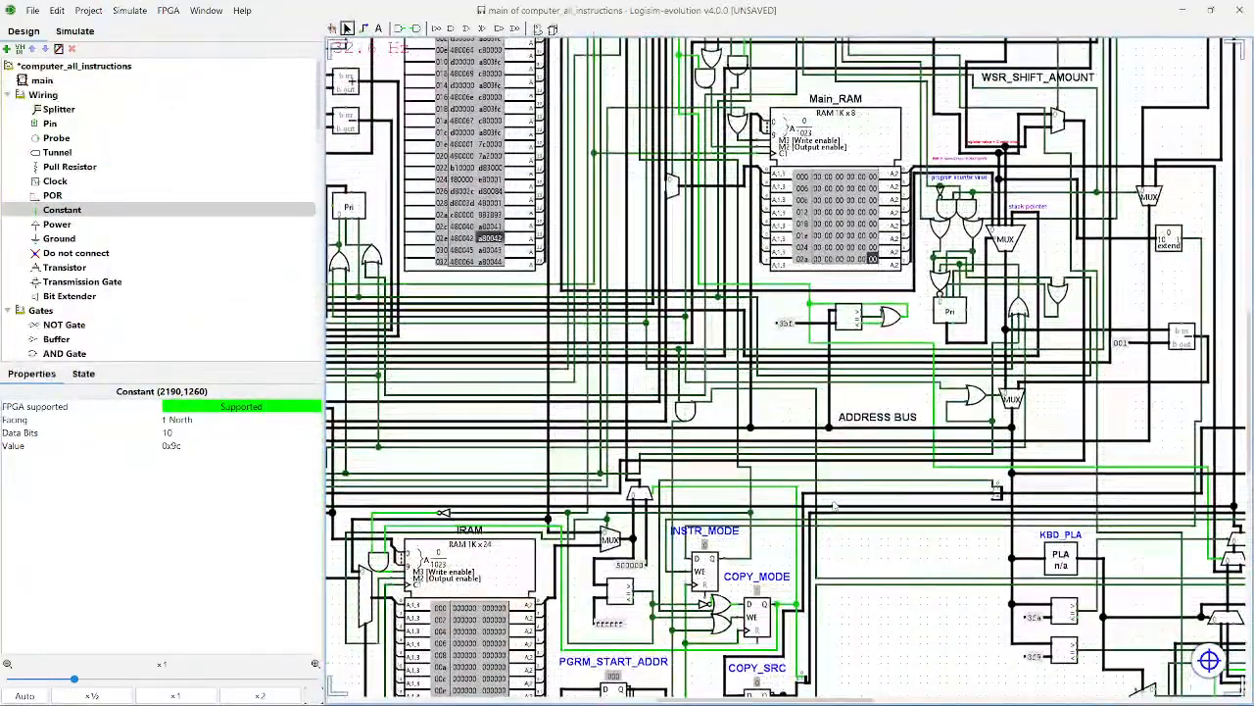
{"action": "left_click", "coordinate": [130, 9]}
{"action": "mouse_move", "coordinate": [201, 213]}
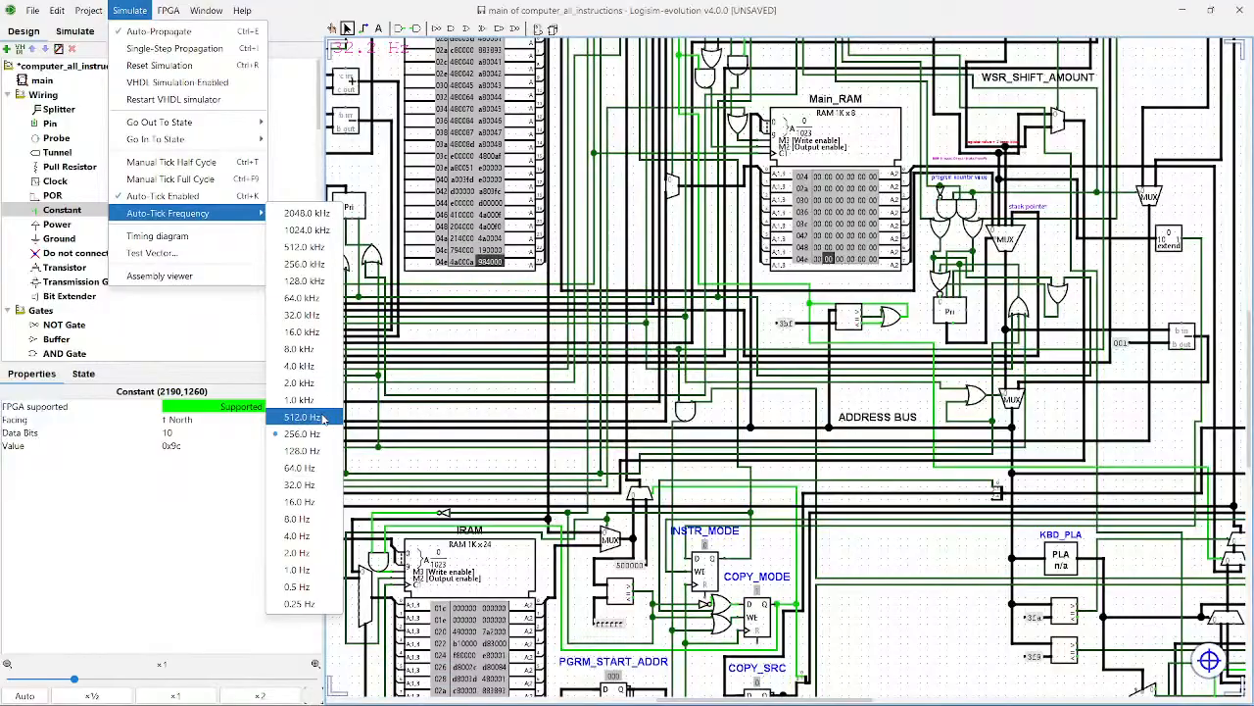
{"action": "left_click", "coordinate": [320, 383]}
{"action": "left_click", "coordinate": [129, 10]}
{"action": "left_click", "coordinate": [176, 196]}
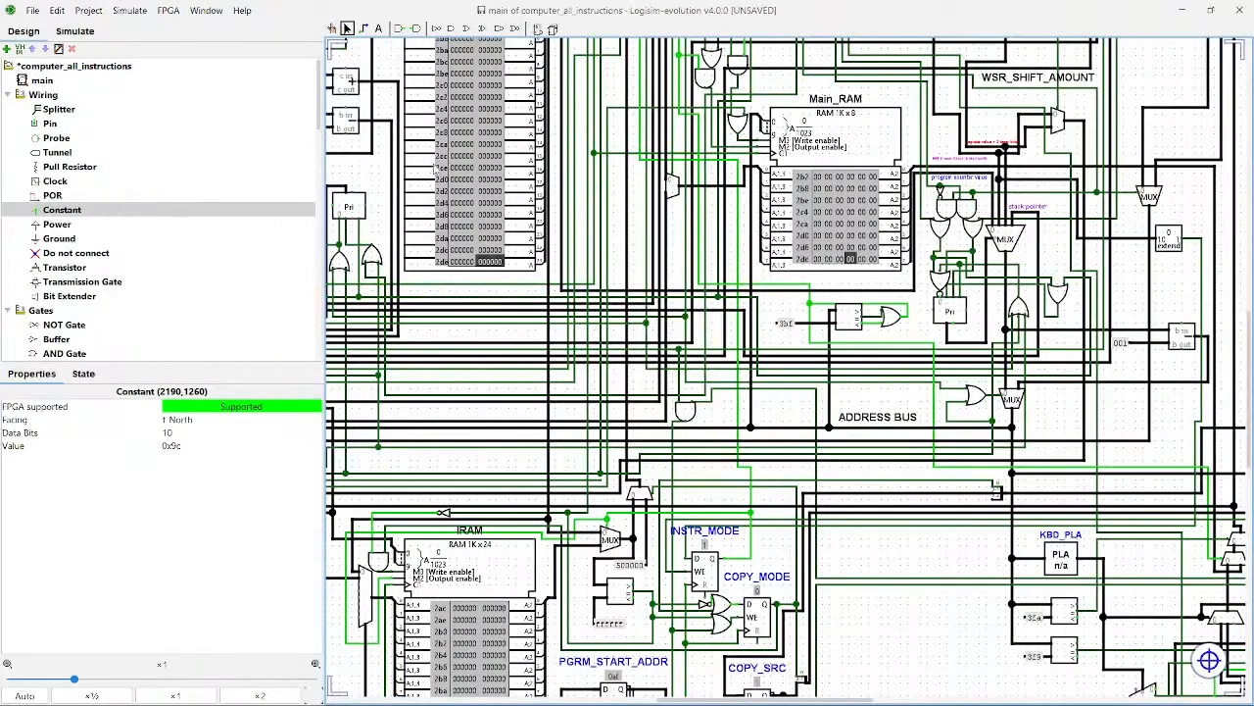
Step: Inspect the stored contents of Main_RAM with the Poke tool and bring up logi.asm in Visual Studio Code for comparison
{"action": "left_click", "coordinate": [331, 27]}
{"action": "left_click", "coordinate": [827, 242]}
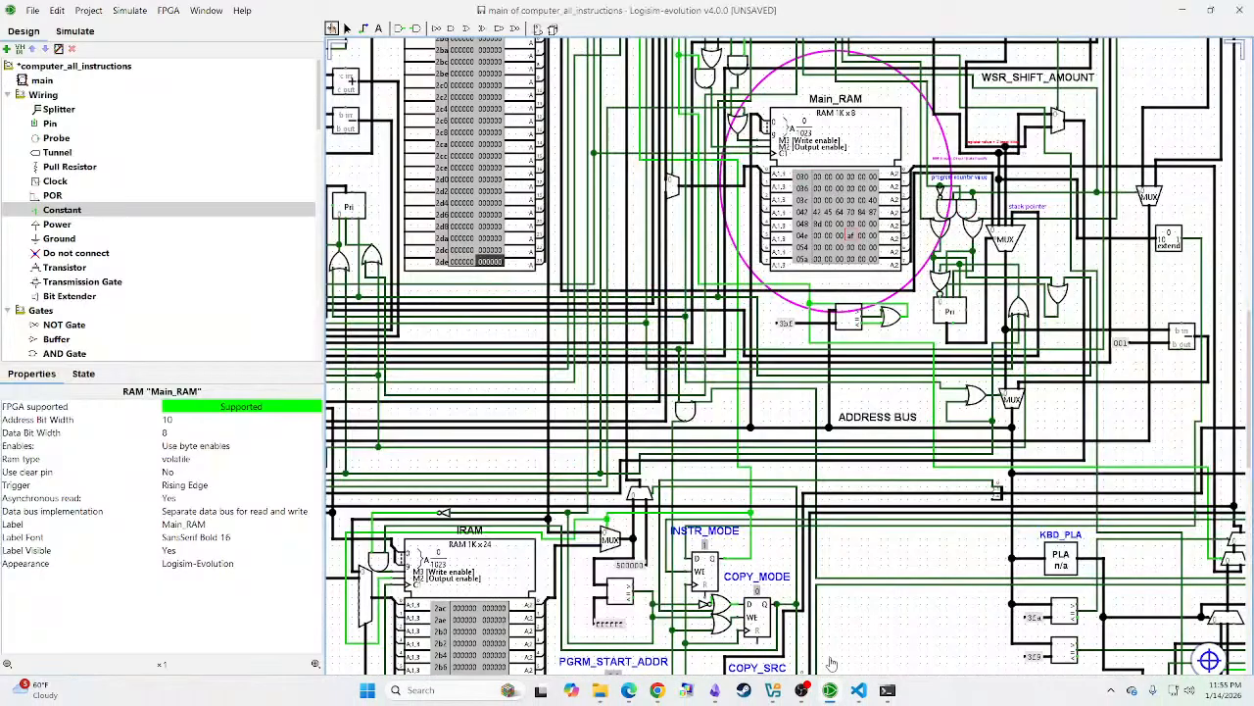
{"action": "left_click", "coordinate": [859, 690]}
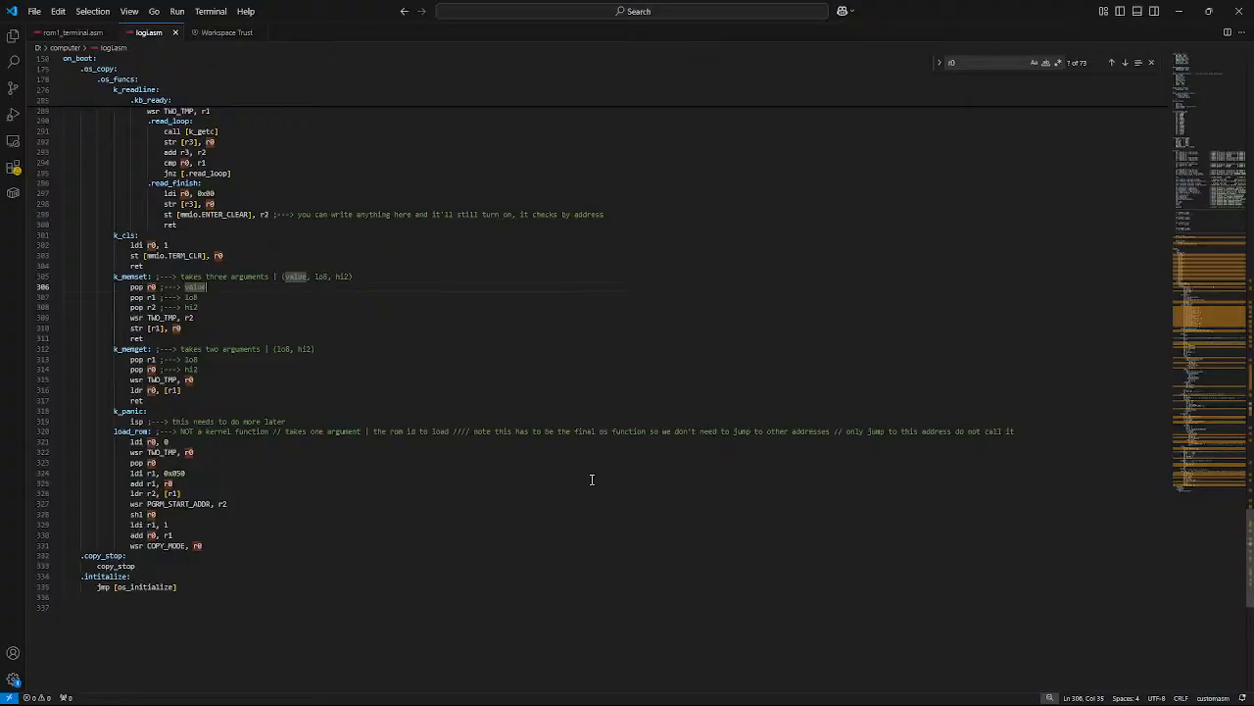
{"action": "left_click_drag", "start_coordinate": [1003, 10], "coordinate": [1029, 394]}
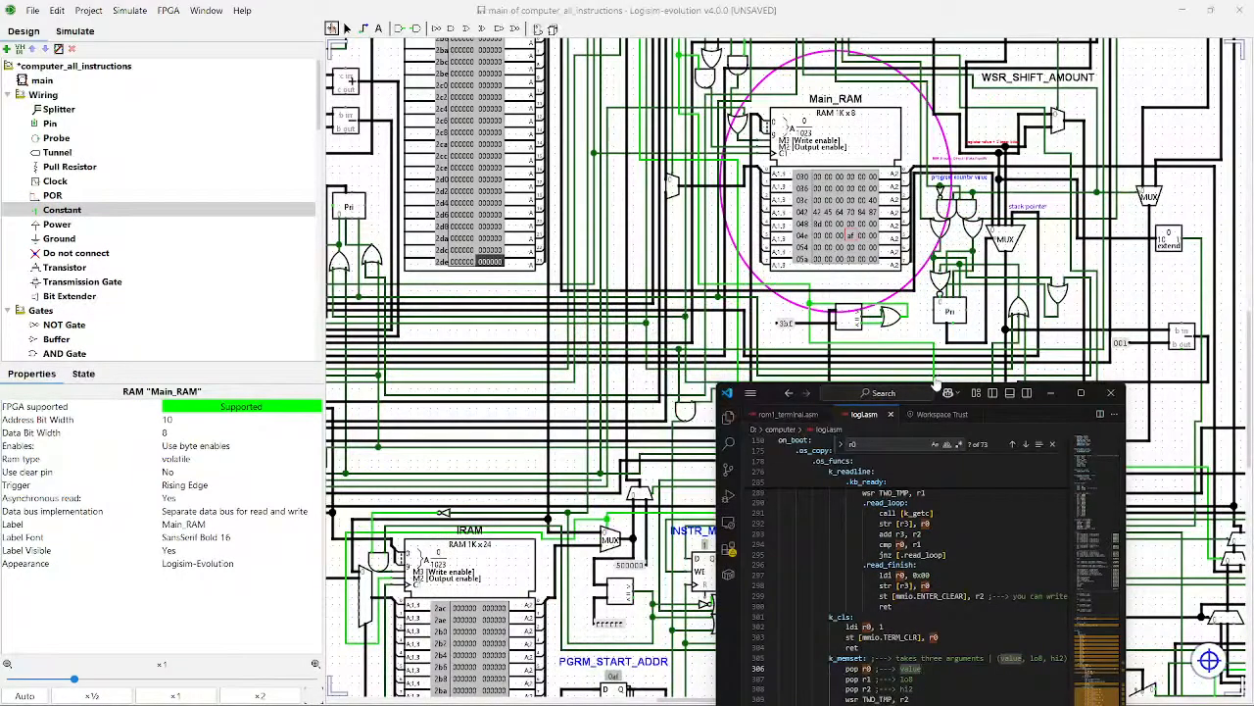
{"action": "left_click_drag", "start_coordinate": [767, 397], "coordinate": [647, 4]}
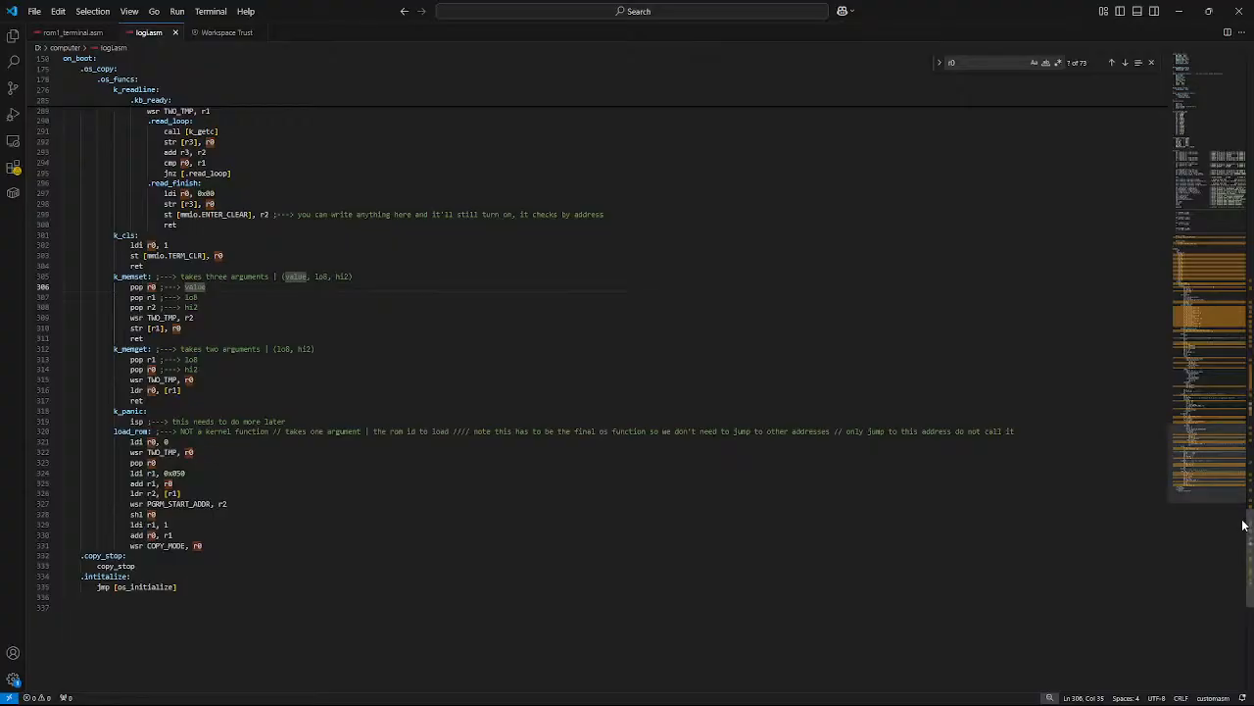
Step: Review the os_initialize, k_prepare_pgrm_start_ids and load_rom code in logi.asm
{"action": "scroll", "coordinate": [1250, 534], "scroll_direction": "up", "scroll_amount": 1}
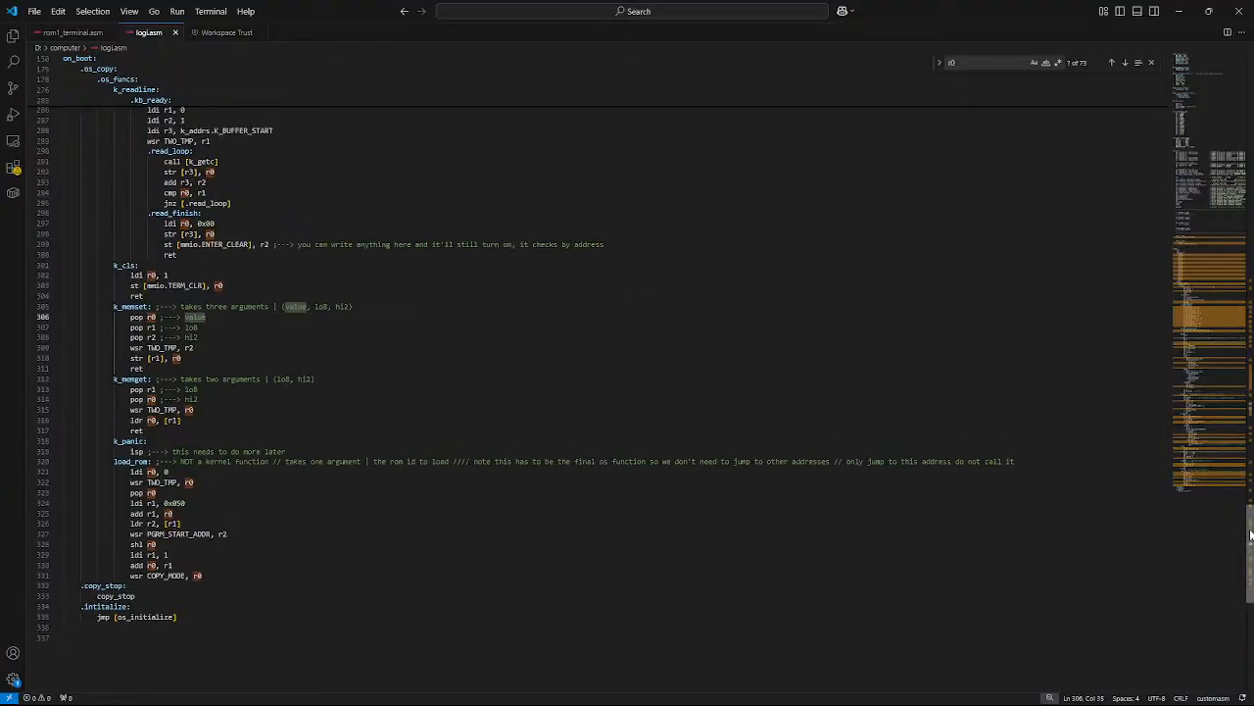
{"action": "scroll", "coordinate": [1250, 534], "scroll_direction": "up", "scroll_amount": 1}
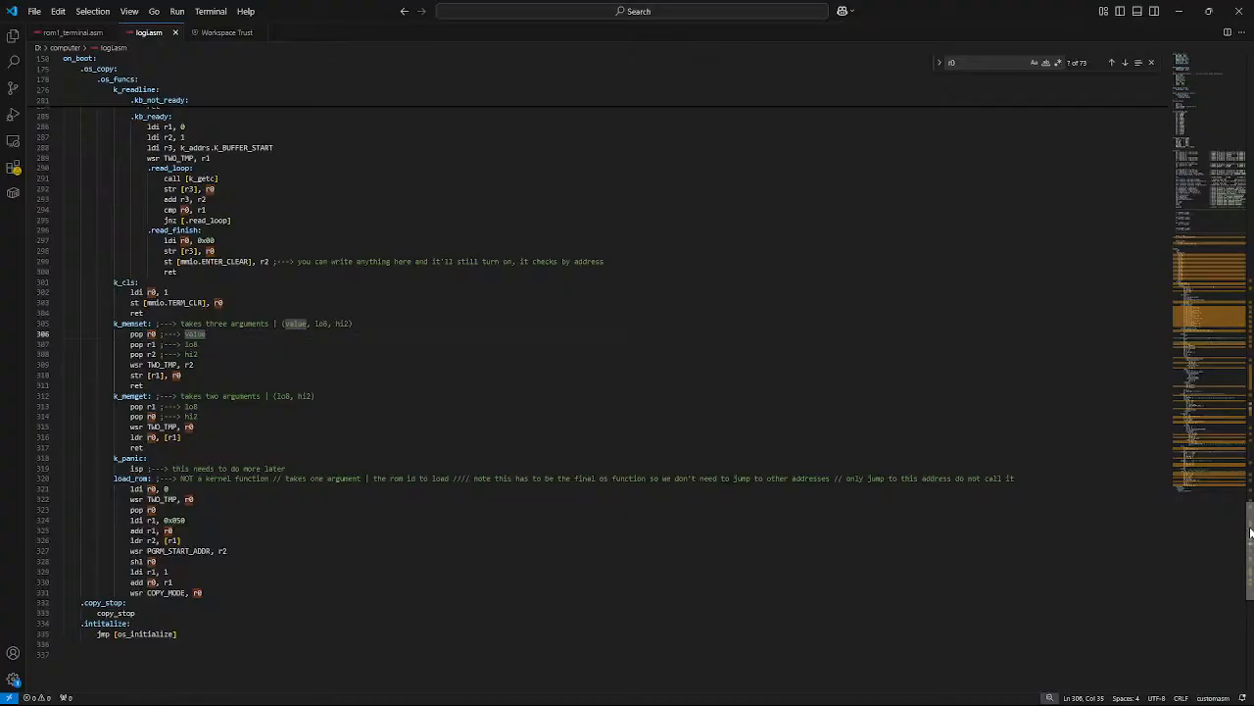
{"action": "left_click_drag", "start_coordinate": [1250, 534], "coordinate": [1241, 329]}
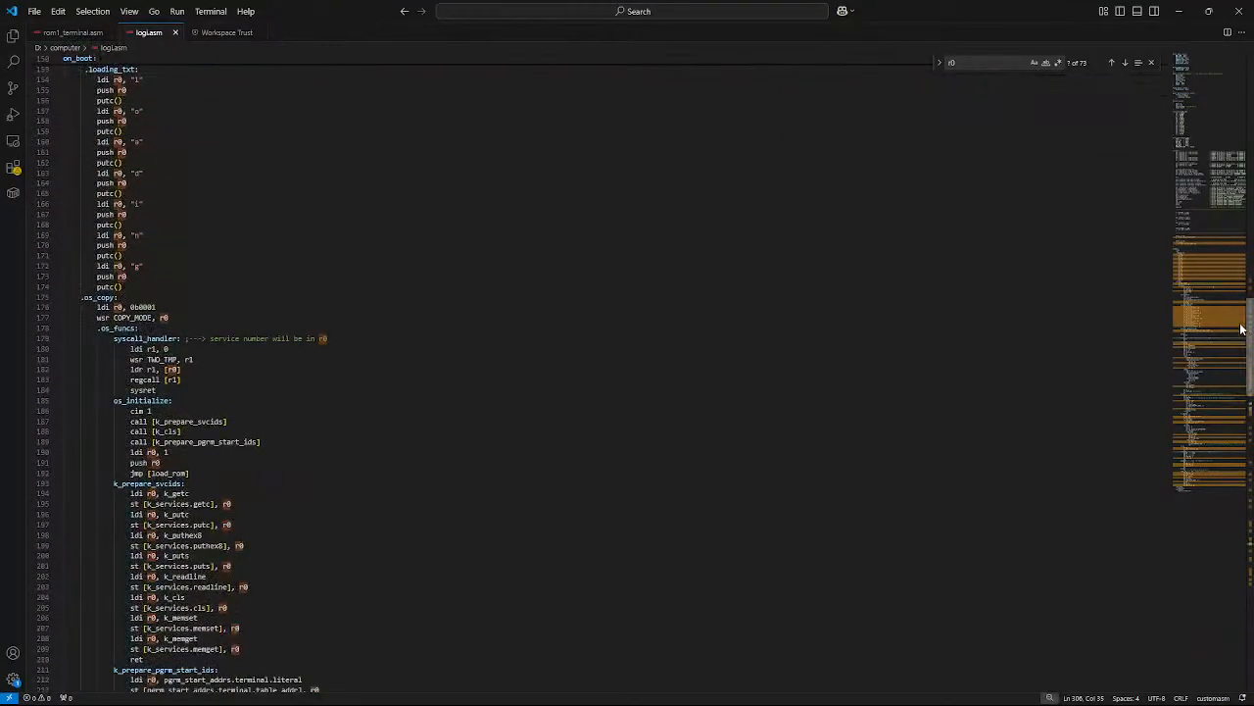
{"action": "left_click_drag", "start_coordinate": [1252, 416], "coordinate": [1253, 546]}
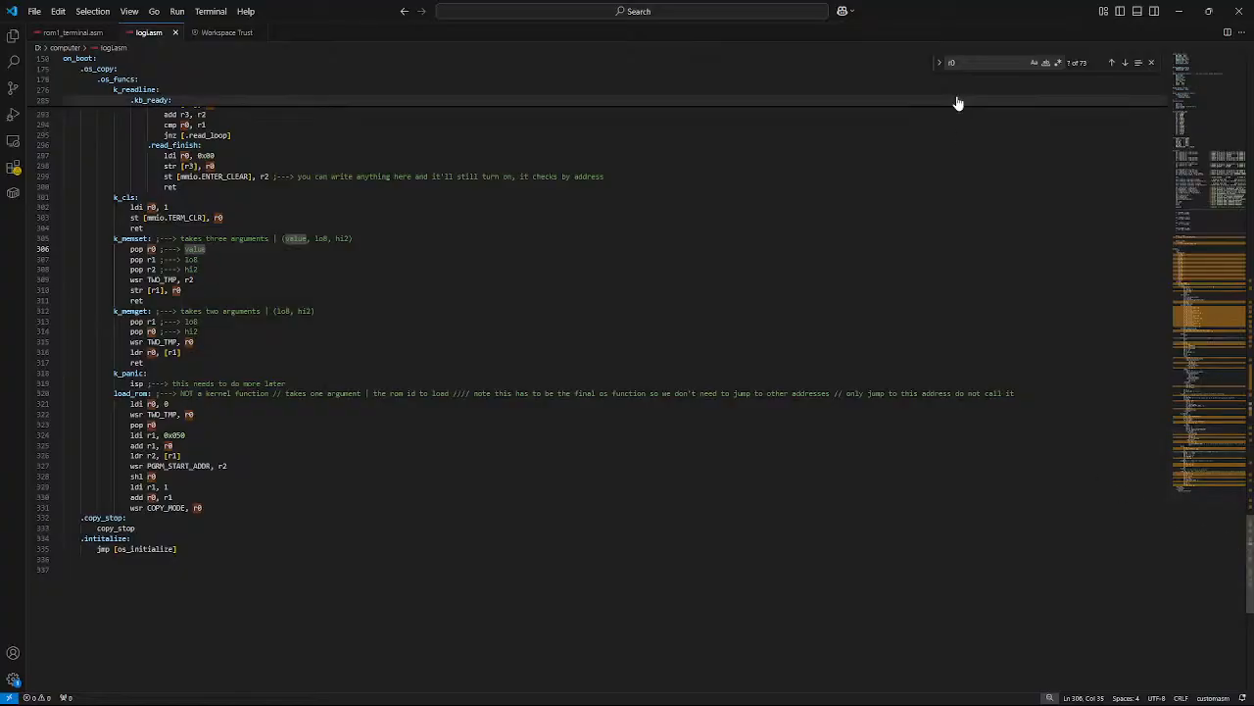
Step: Switch back to Logisim-evolution and zero out the ROM0_BOOT memory for a fresh boot image
{"action": "key", "text": "alt+Tab"}
{"action": "left_click_drag", "start_coordinate": [919, 630], "coordinate": [955, 503]}
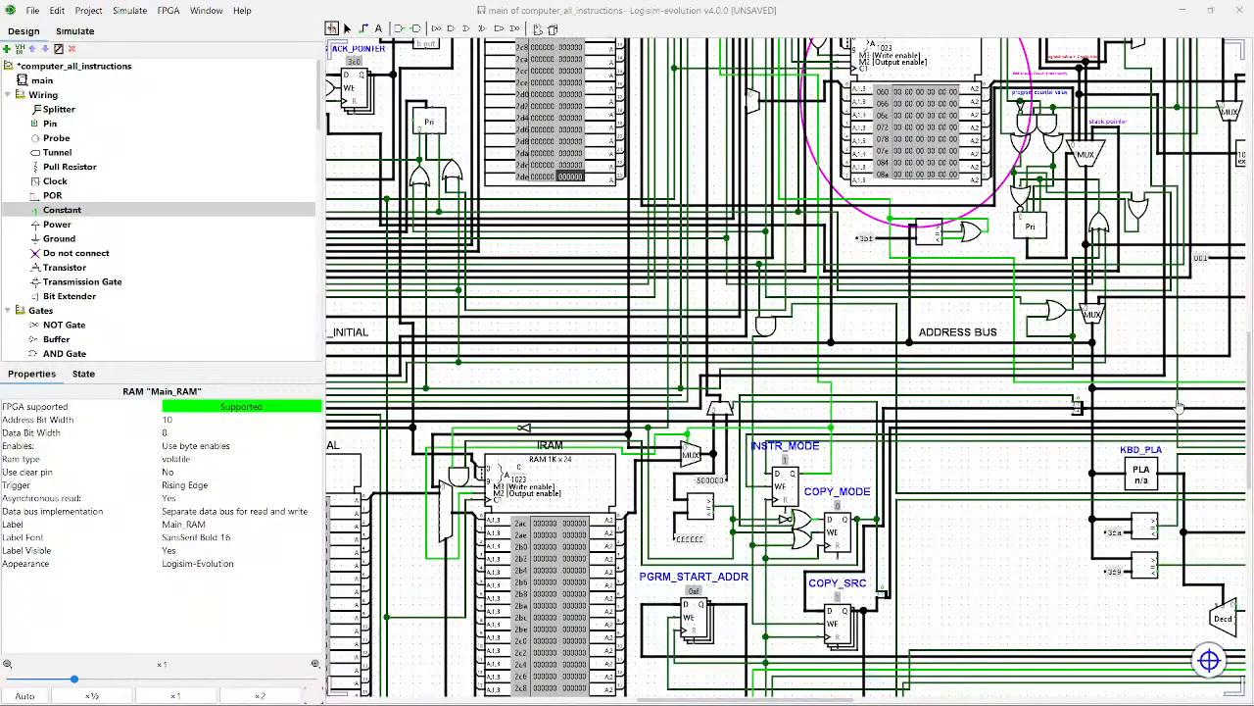
{"action": "scroll", "coordinate": [1179, 404], "scroll_direction": "up", "scroll_amount": 6}
{"action": "right_click", "coordinate": [547, 253]}
{"action": "left_click", "coordinate": [610, 327]}
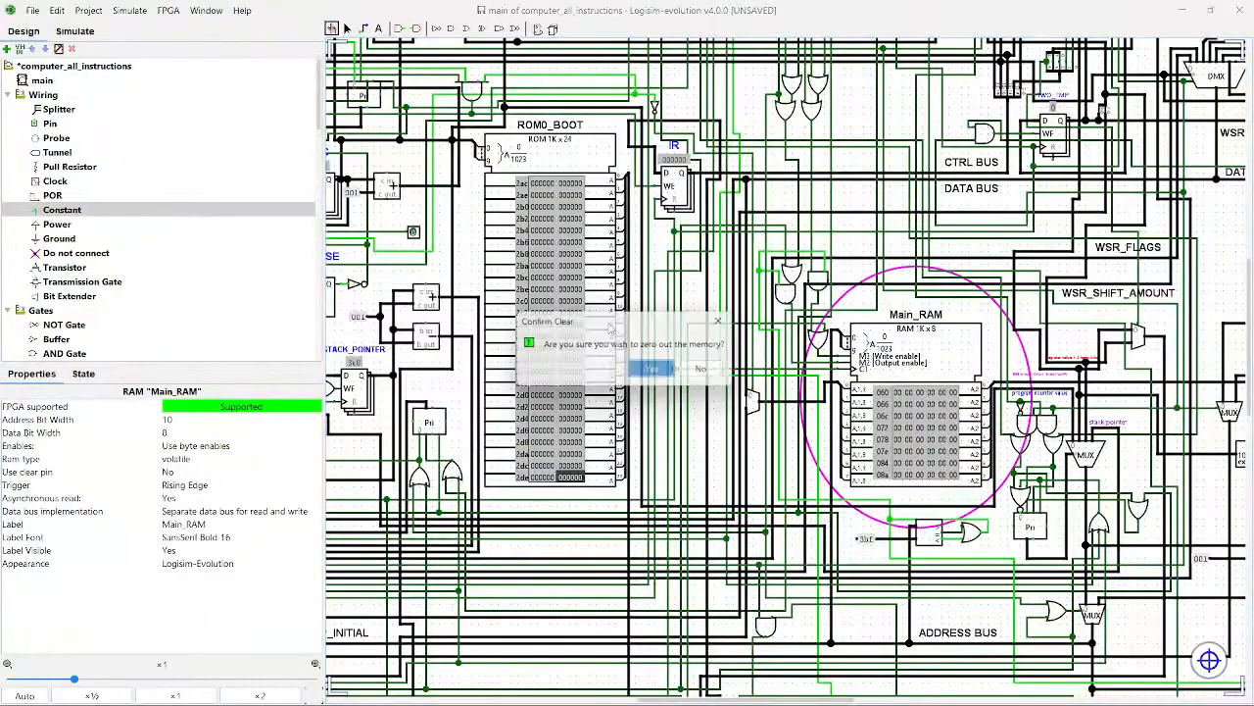
{"action": "left_click", "coordinate": [652, 368]}
Step: Load the rebuilt bootrom.hex into ROM0_BOOT using the v3.0 hex format
{"action": "right_click", "coordinate": [558, 316]}
{"action": "left_click", "coordinate": [596, 372]}
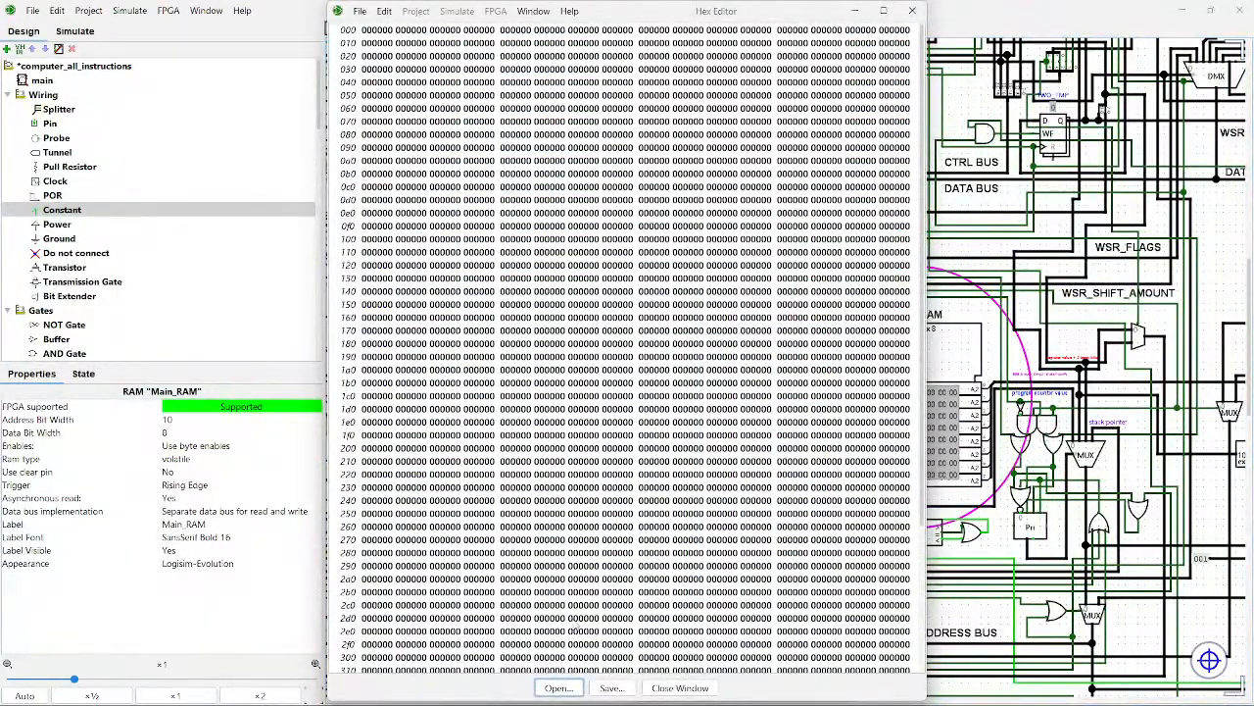
{"action": "left_click", "coordinate": [559, 688]}
{"action": "double_click", "coordinate": [537, 325]}
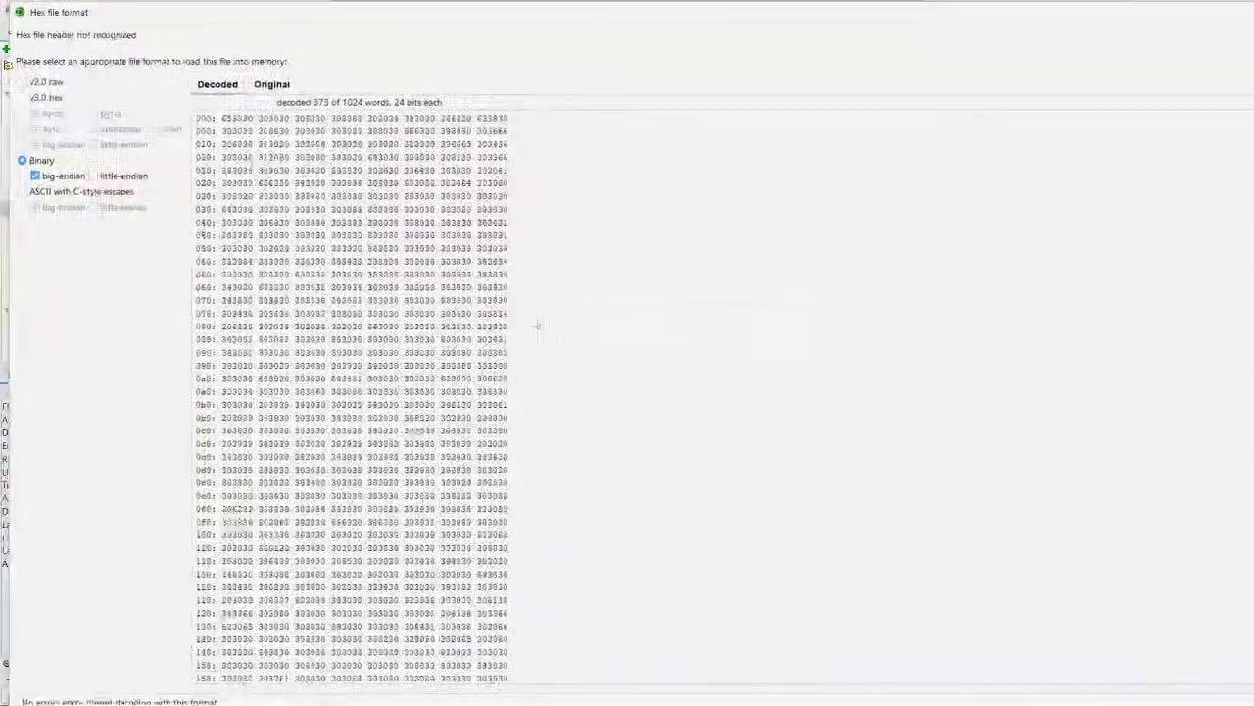
{"action": "left_click", "coordinate": [42, 98]}
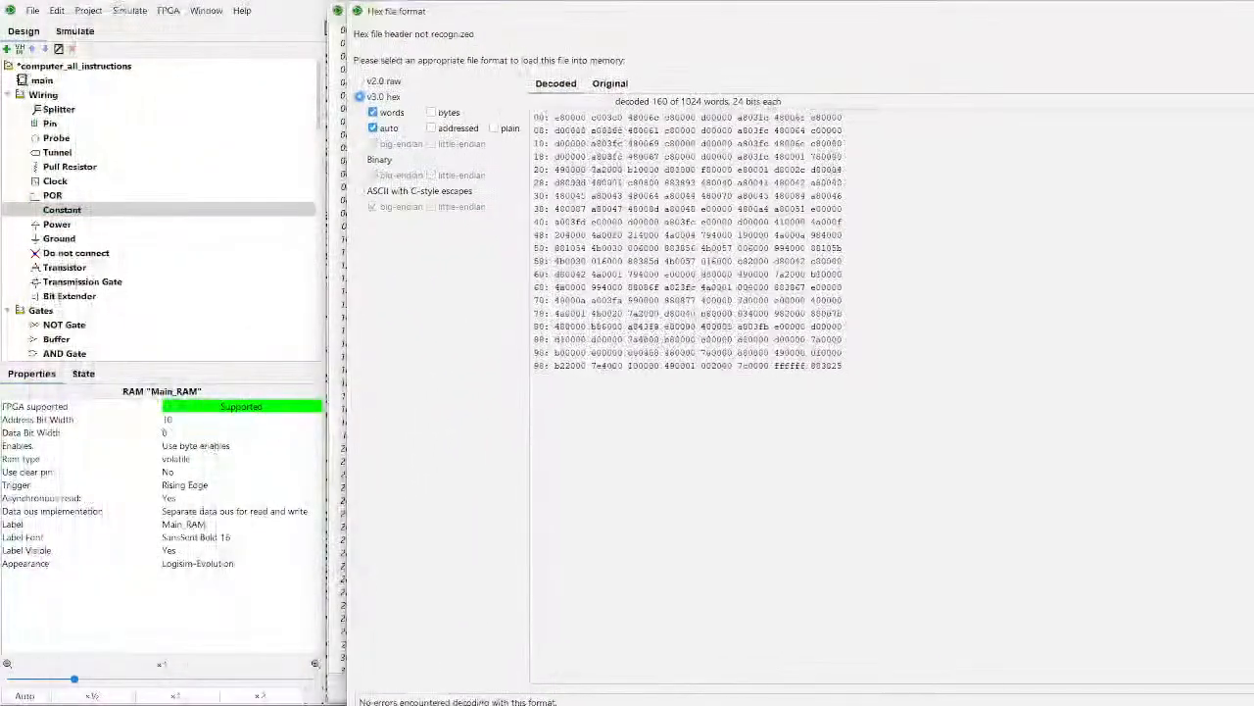
Step: Accept the boot image import, then reset the simulation and enable automatic clock ticking to run it
{"action": "key", "text": "Return"}
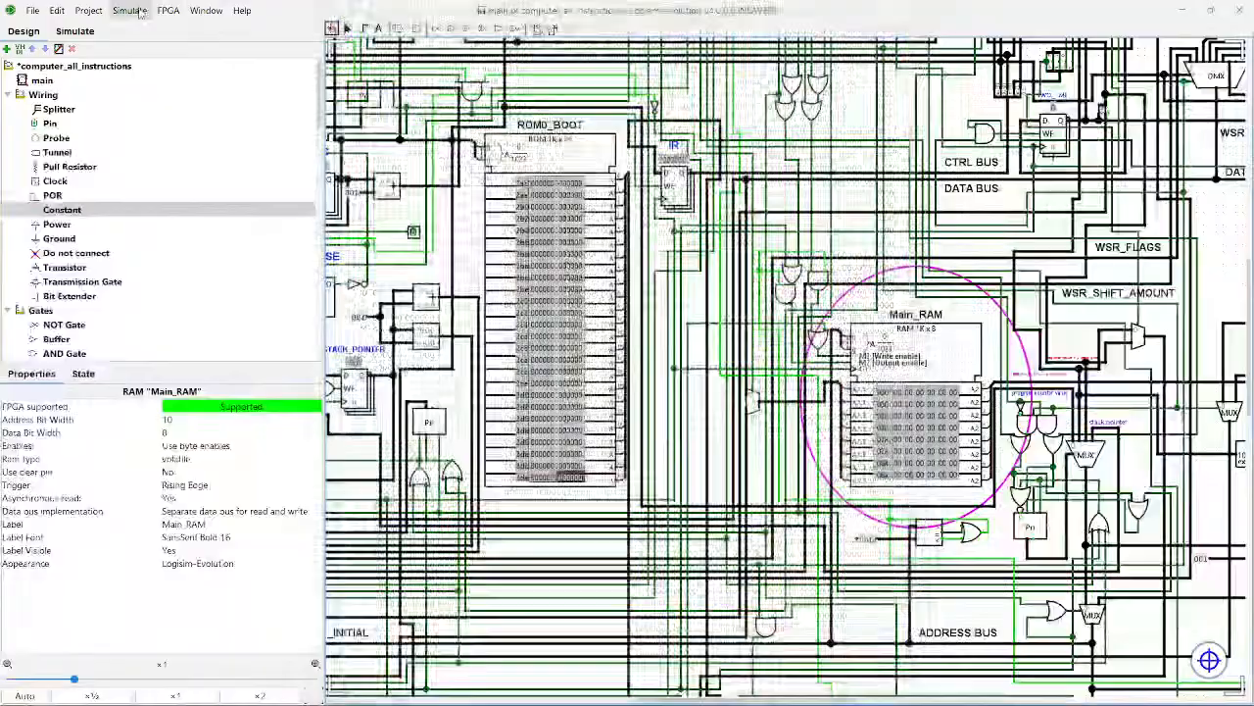
{"action": "left_click", "coordinate": [140, 12]}
{"action": "left_click", "coordinate": [146, 66]}
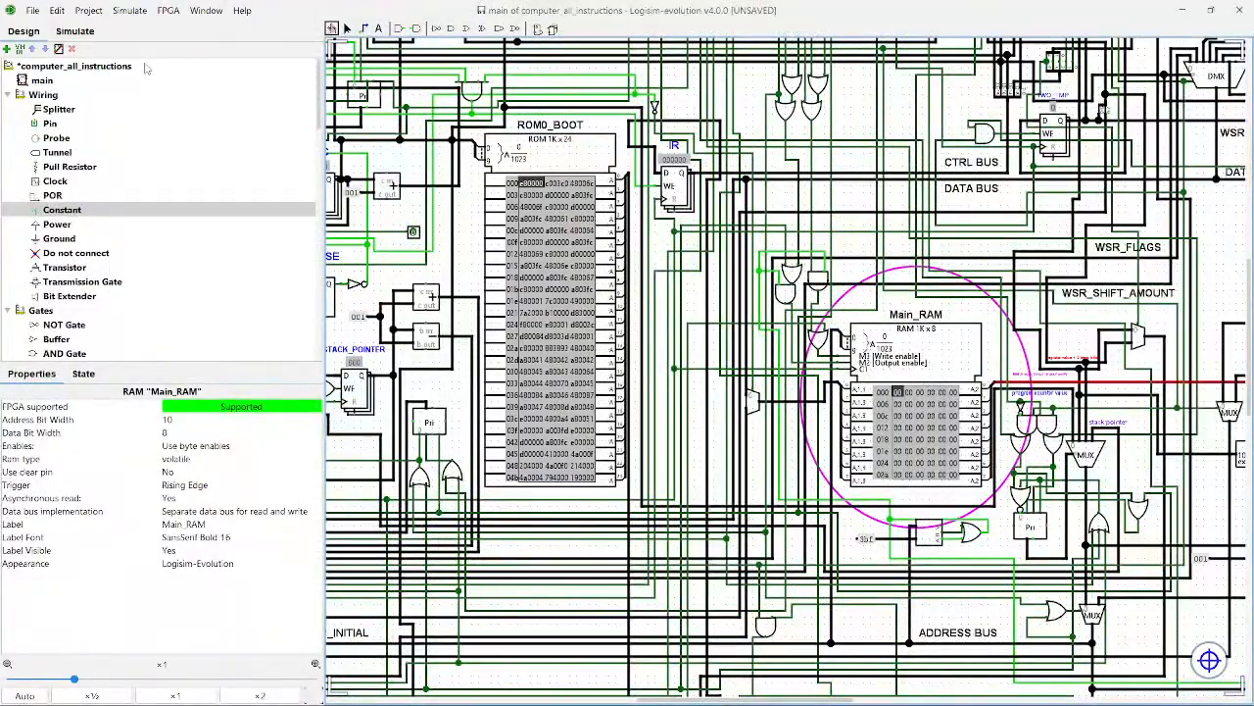
{"action": "left_click", "coordinate": [129, 10]}
{"action": "left_click", "coordinate": [211, 196]}
{"action": "scroll", "coordinate": [676, 371], "scroll_direction": "up", "scroll_amount": 10}
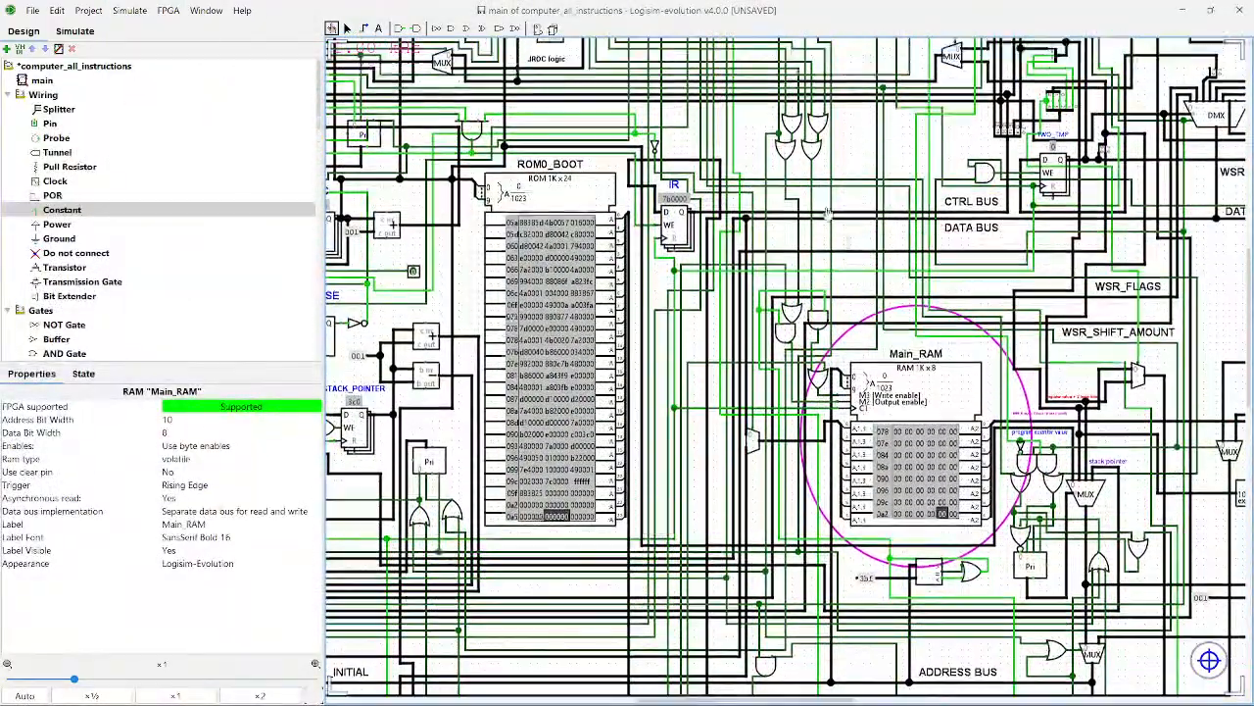
{"action": "scroll", "coordinate": [726, 232], "scroll_direction": "up", "scroll_amount": 8}
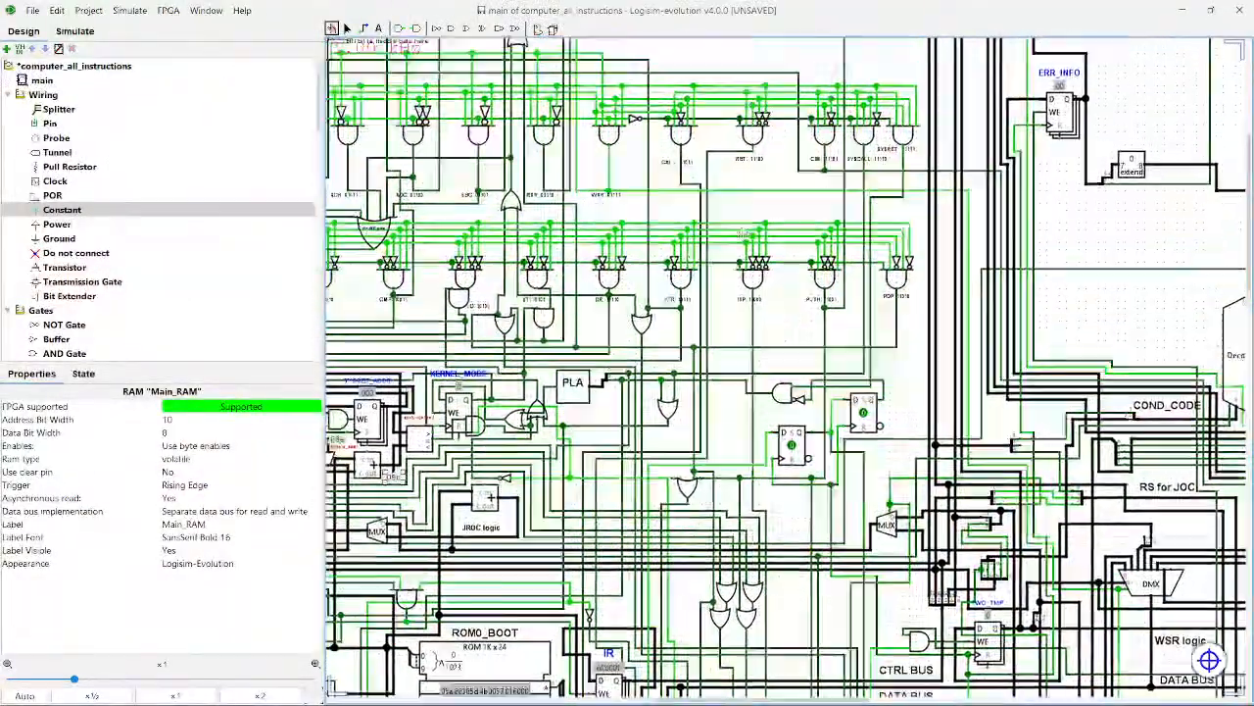
Step: Reset the running simulation to reboot the program near TST_LED and save the circuit project
{"action": "left_click", "coordinate": [129, 10]}
{"action": "left_click", "coordinate": [154, 65]}
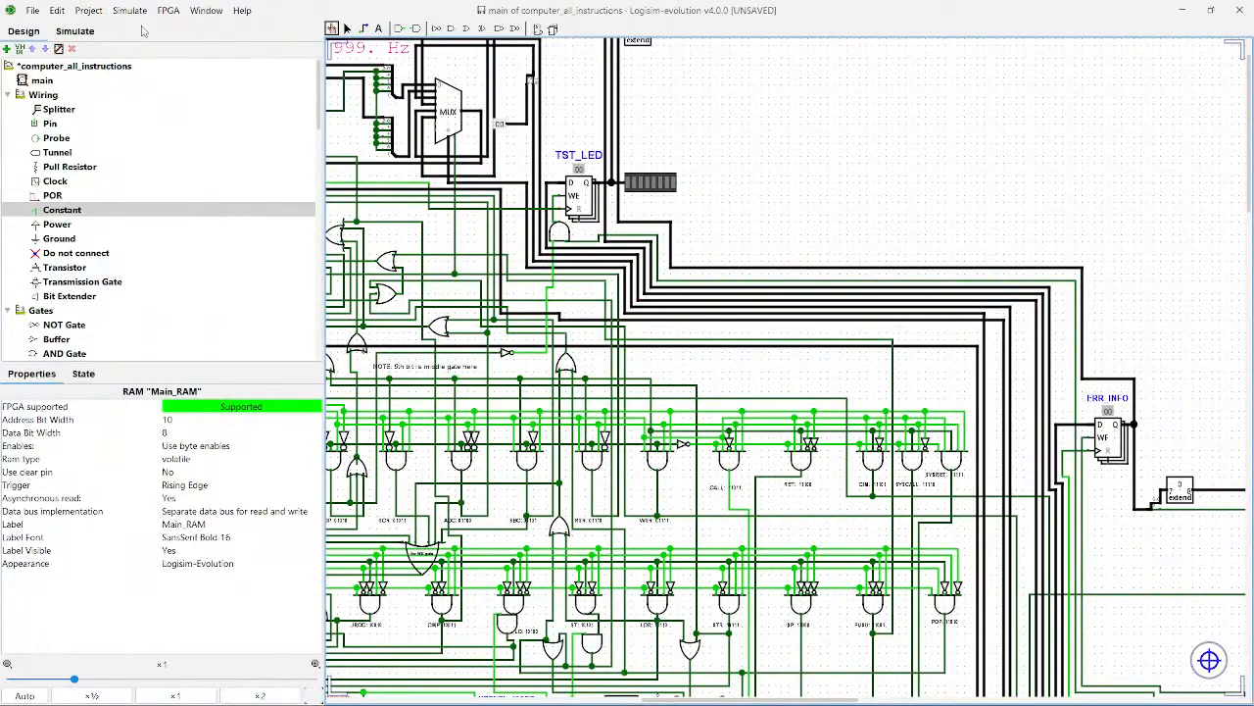
{"action": "left_click", "coordinate": [129, 10]}
{"action": "left_click", "coordinate": [149, 64]}
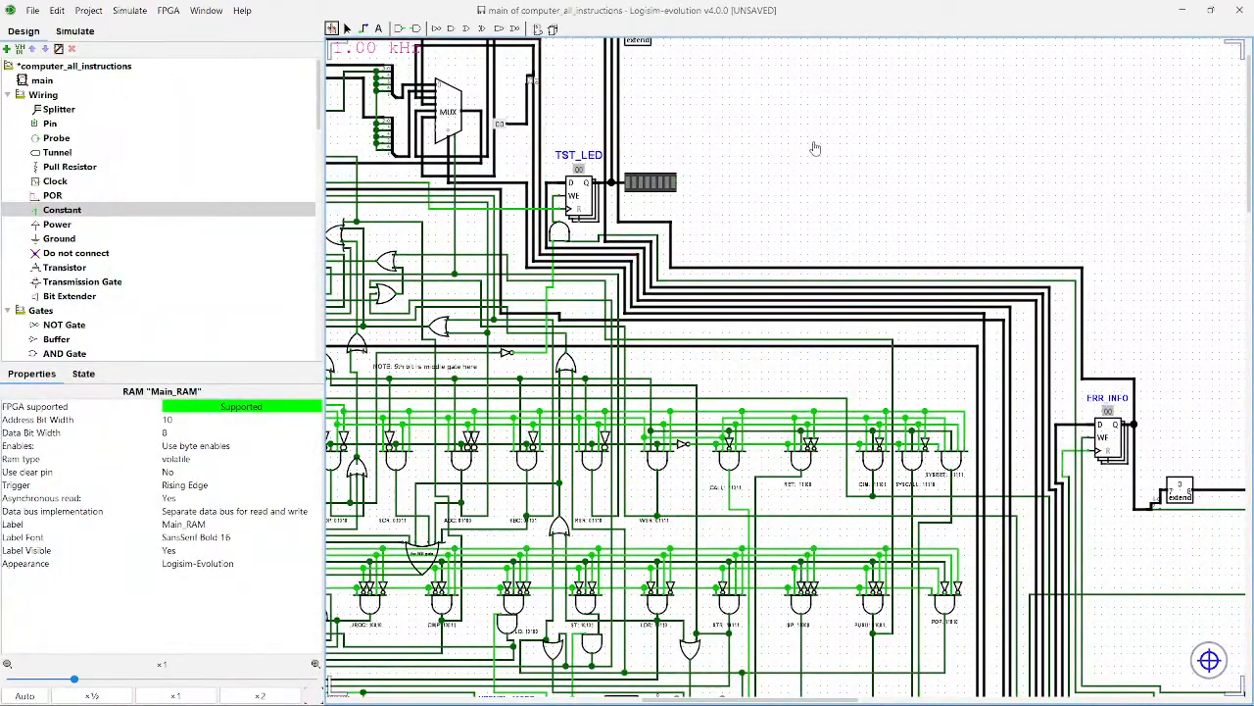
{"action": "key", "text": "ctrl+s"}
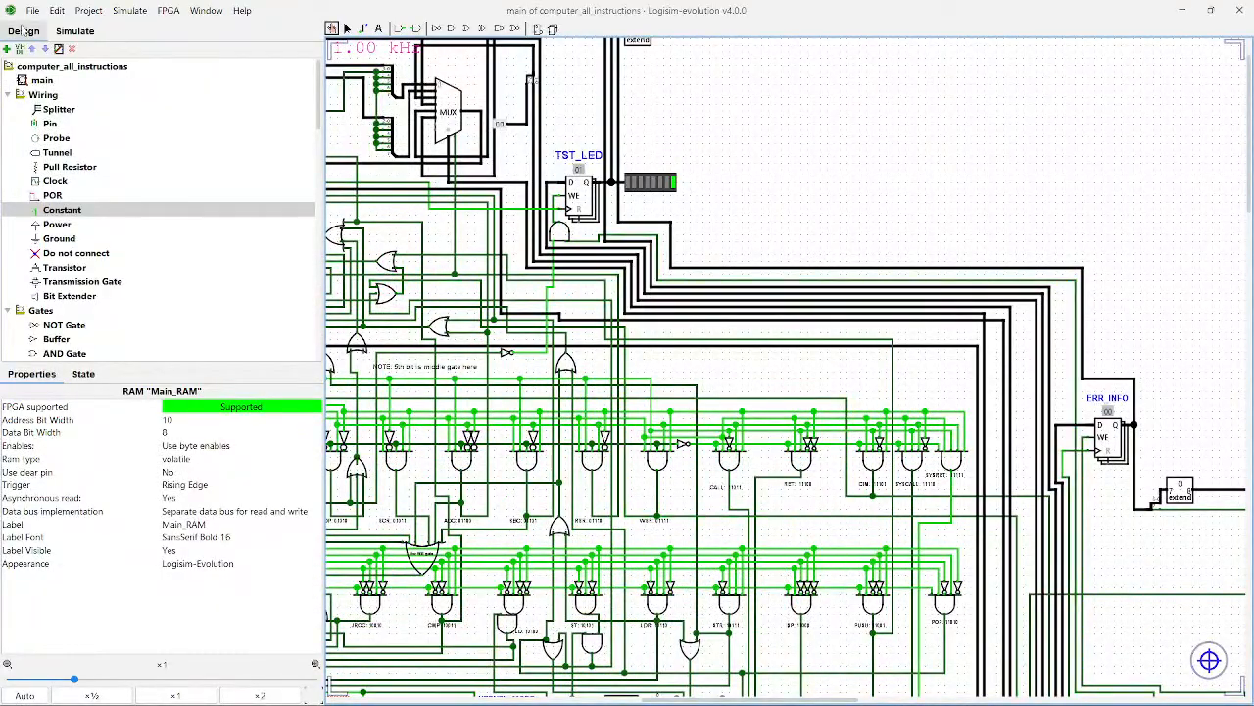
Step: Stop the automatic clock ticking and reset the simulation, with the whole circuit and both displays in view
{"action": "left_click", "coordinate": [129, 10]}
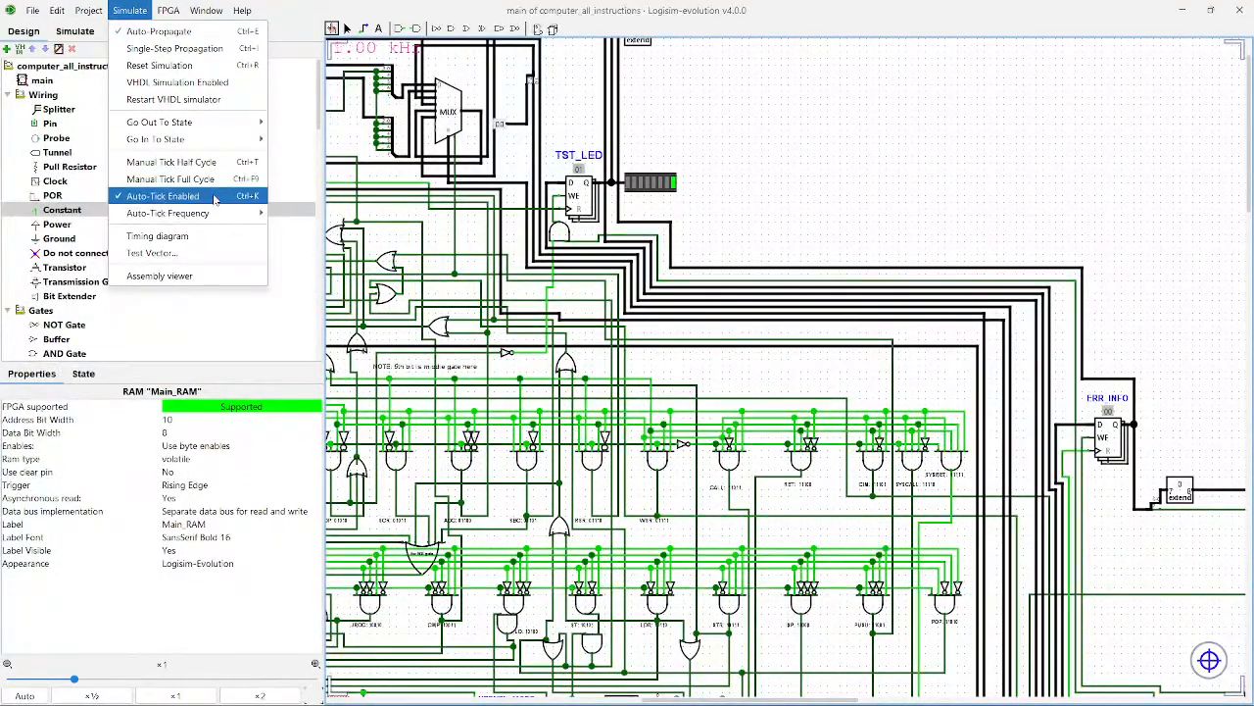
{"action": "left_click", "coordinate": [152, 65]}
{"action": "scroll", "coordinate": [721, 167], "scroll_direction": "down", "scroll_amount": 6}
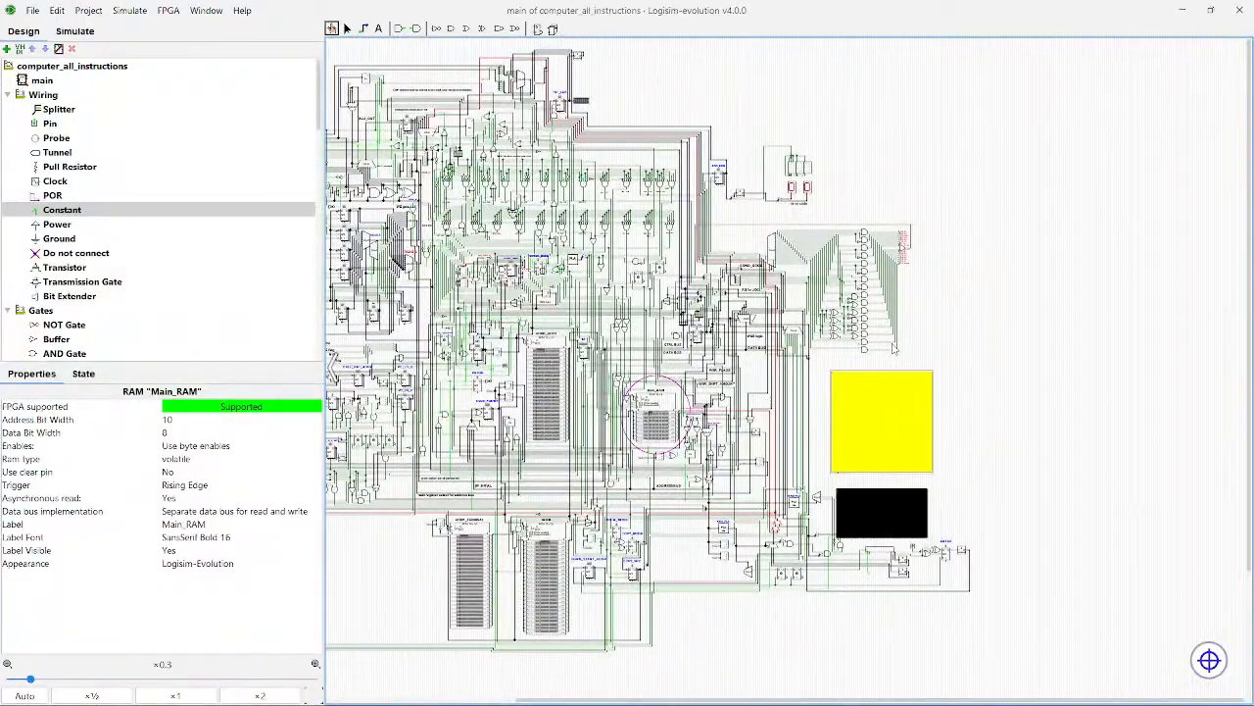
{"action": "left_click_drag", "start_coordinate": [996, 354], "coordinate": [1090, 336]}
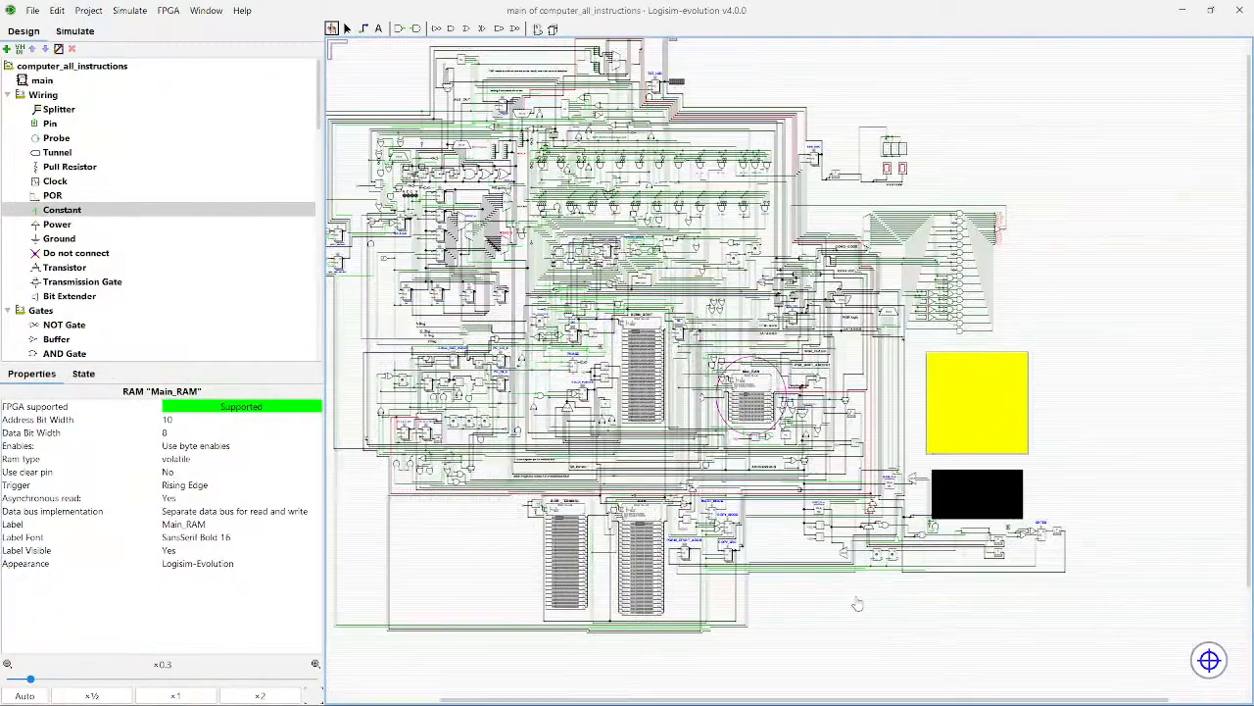
{"action": "scroll", "coordinate": [929, 620], "scroll_direction": "down", "scroll_amount": 1}
{"action": "scroll", "coordinate": [932, 622], "scroll_direction": "up", "scroll_amount": 1}
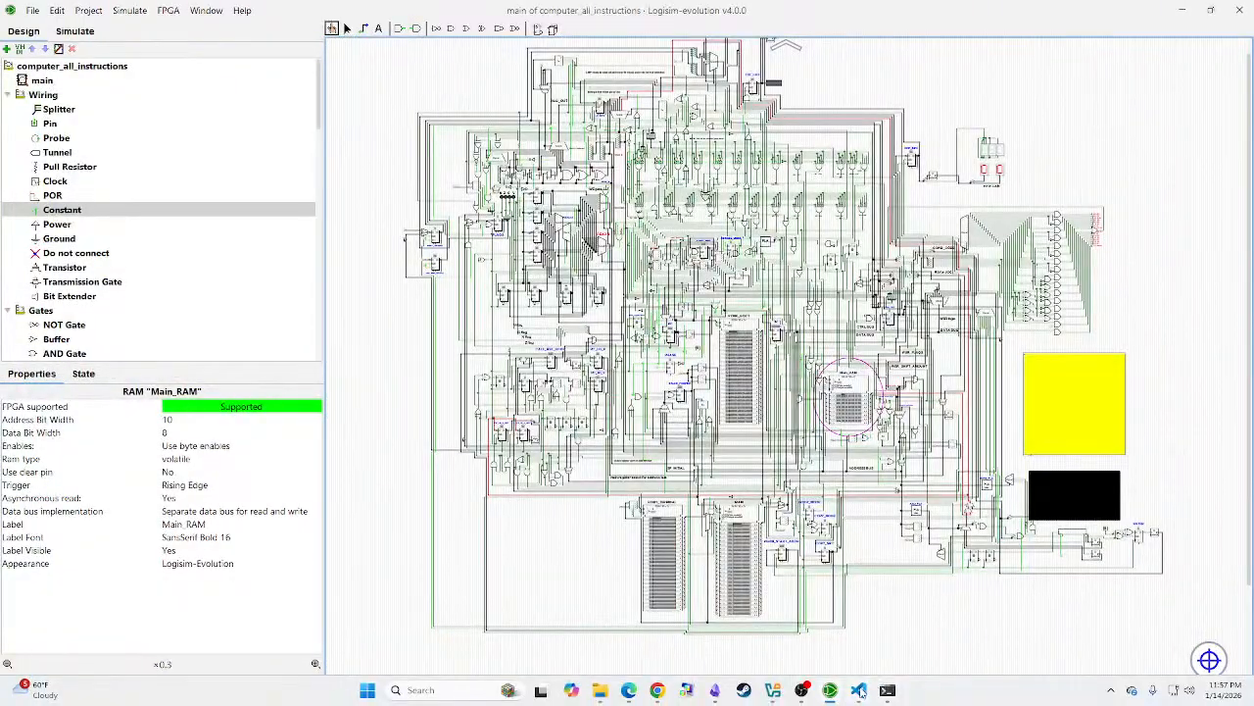